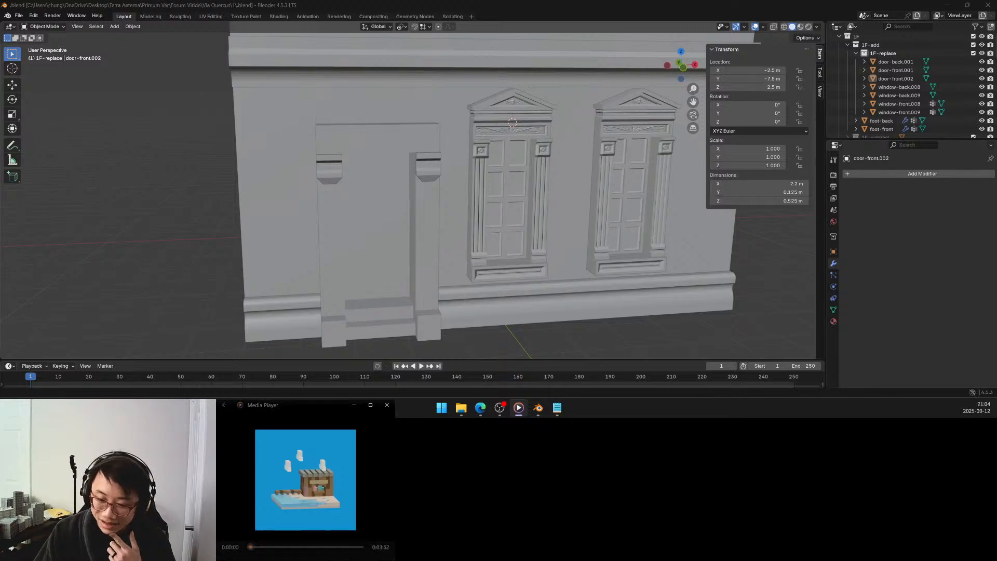
Examine the building's facade, comparing the plain upper floors with the ground-floor door surround and detailed windows.
{"action": "key", "text": "space"}
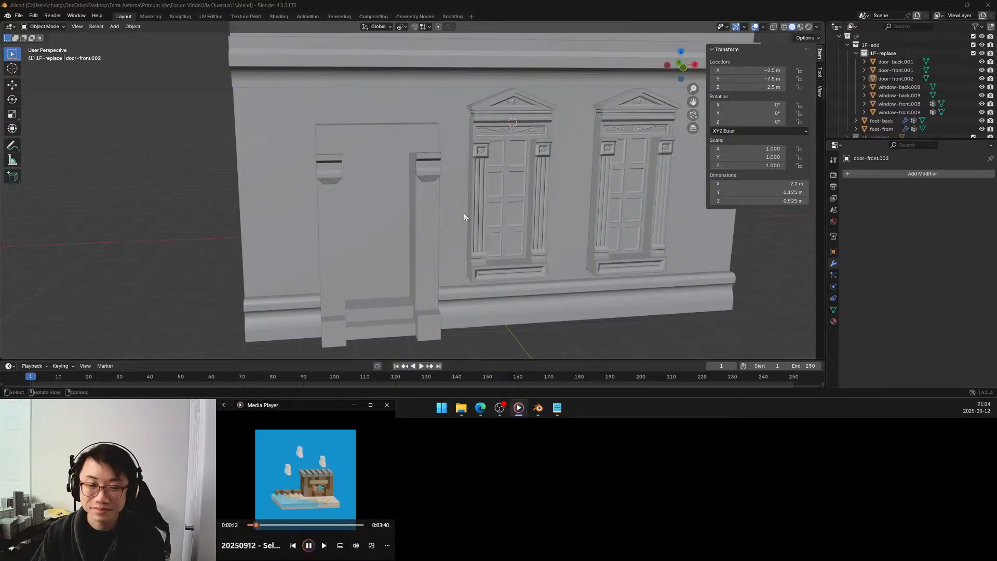
{"action": "mouse_move", "coordinate": [460, 223]}
{"action": "middle_mouse_down"}
{"action": "mouse_move", "coordinate": [444, 225]}
{"action": "mouse_move", "coordinate": [445, 212]}
{"action": "middle_mouse_up"}
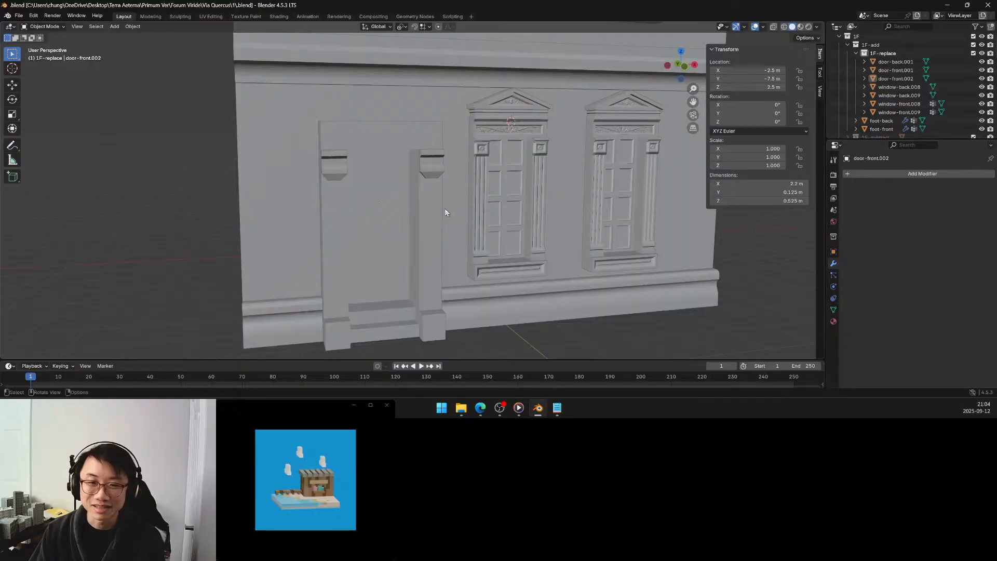
{"action": "scroll", "coordinate": [444, 207], "scroll_direction": "down", "scroll_amount": 5}
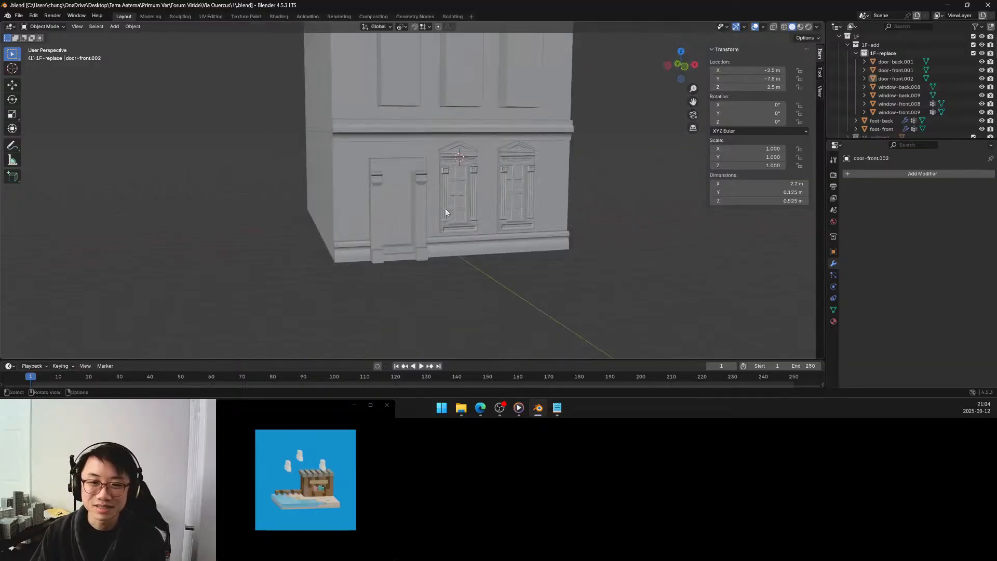
{"action": "middle_click_drag", "start_coordinate": [441, 172], "coordinate": [450, 279], "text": "shift"}
{"action": "scroll", "coordinate": [451, 269], "scroll_direction": "down", "scroll_amount": 2}
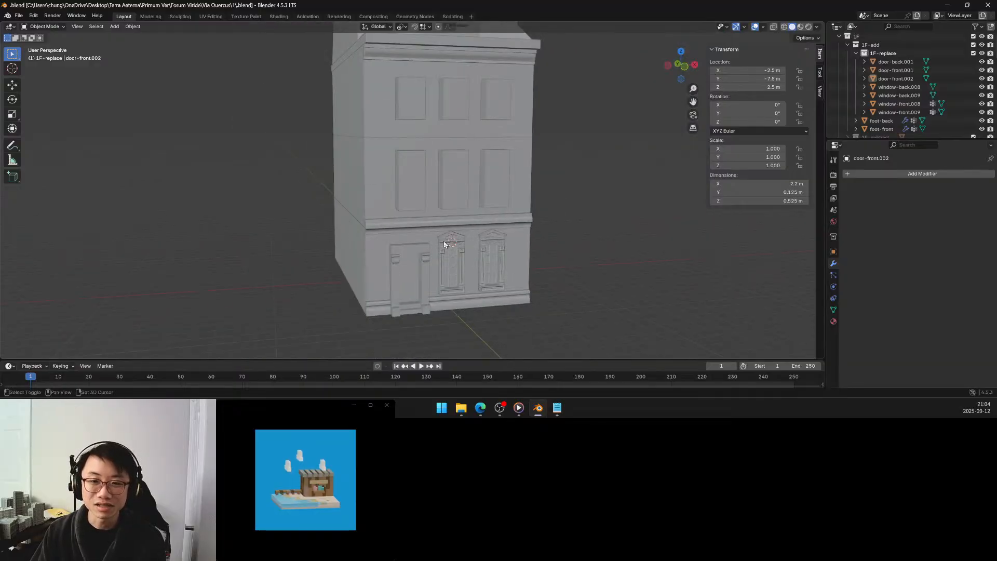
{"action": "middle_click_drag", "start_coordinate": [444, 243], "coordinate": [450, 282], "text": "shift"}
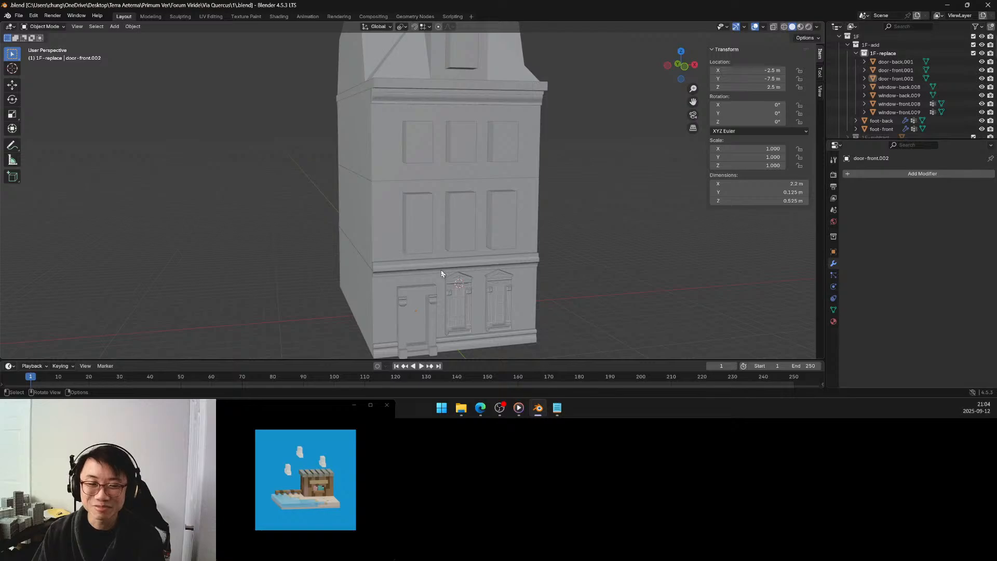
{"action": "middle_click_drag", "start_coordinate": [442, 270], "coordinate": [438, 231]}
{"action": "scroll", "coordinate": [462, 263], "scroll_direction": "down", "scroll_amount": 2}
{"action": "scroll", "coordinate": [449, 286], "scroll_direction": "up", "scroll_amount": 3}
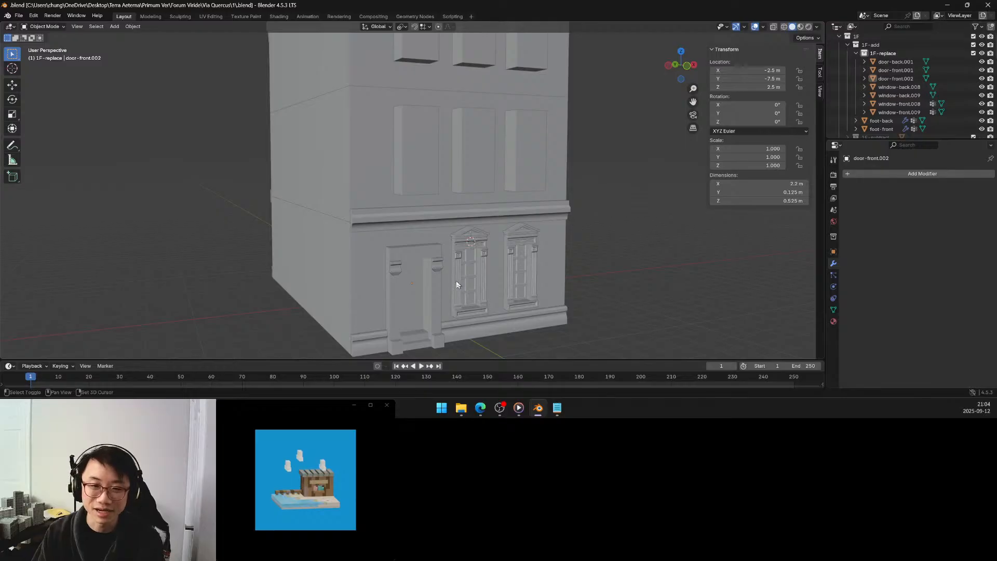
{"action": "middle_click_drag", "start_coordinate": [456, 280], "coordinate": [467, 257], "text": "shift"}
{"action": "scroll", "coordinate": [467, 256], "scroll_direction": "up", "scroll_amount": 4}
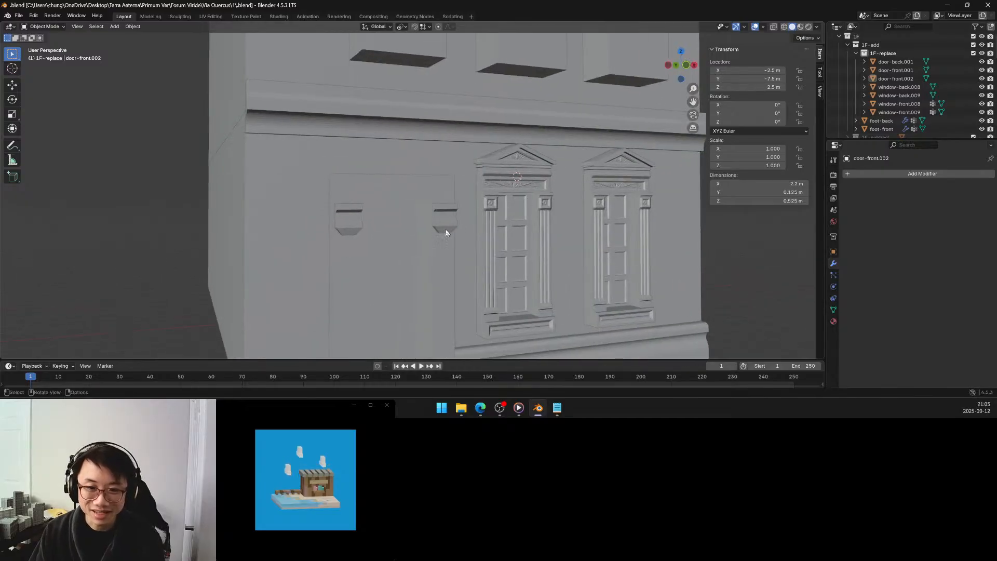
Enter mesh editing on the door bracket object and snap the 3D cursor to the left bracket's front edge where the lower taper begins.
{"action": "left_click", "coordinate": [448, 229]}
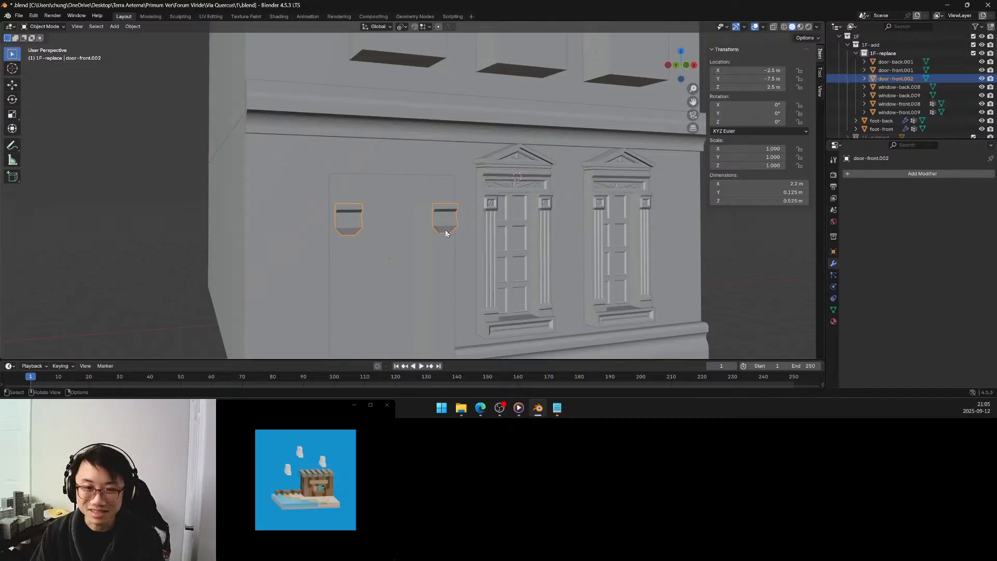
{"action": "key", "text": "Tab"}
{"action": "middle_click_drag", "start_coordinate": [446, 233], "coordinate": [270, 202]}
{"action": "scroll", "coordinate": [444, 217], "scroll_direction": "up", "scroll_amount": 2}
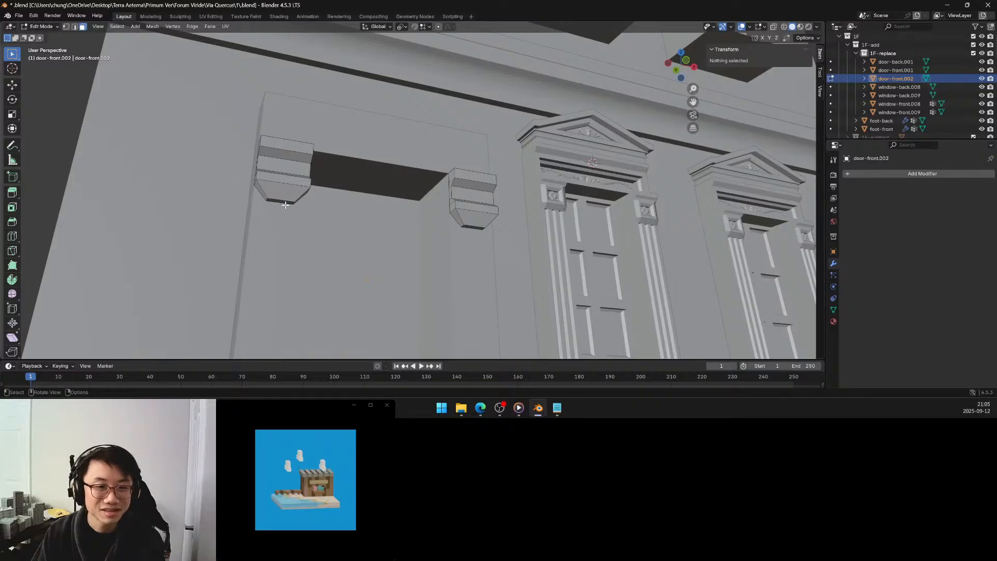
{"action": "left_click", "coordinate": [284, 203]}
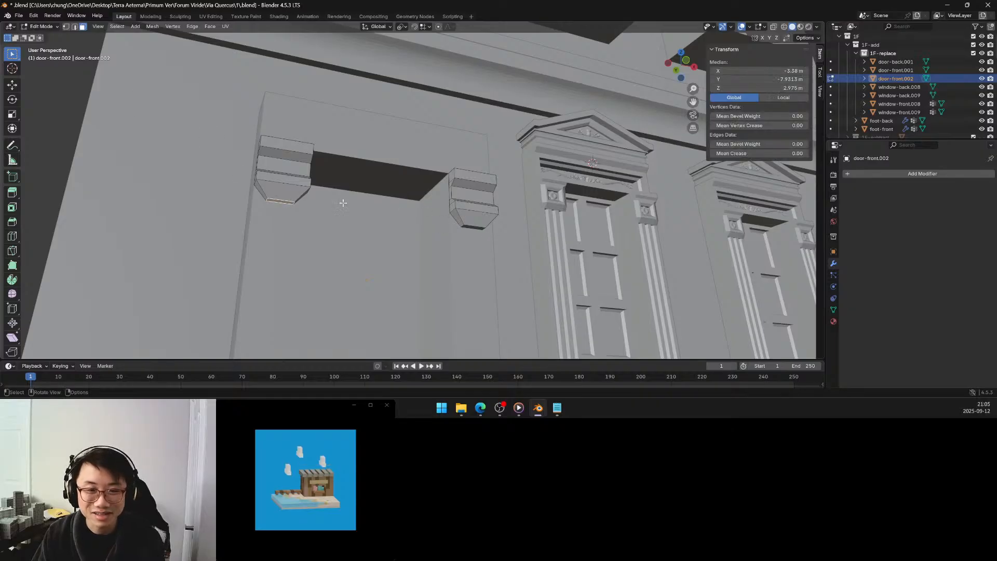
{"action": "key", "text": "2"}
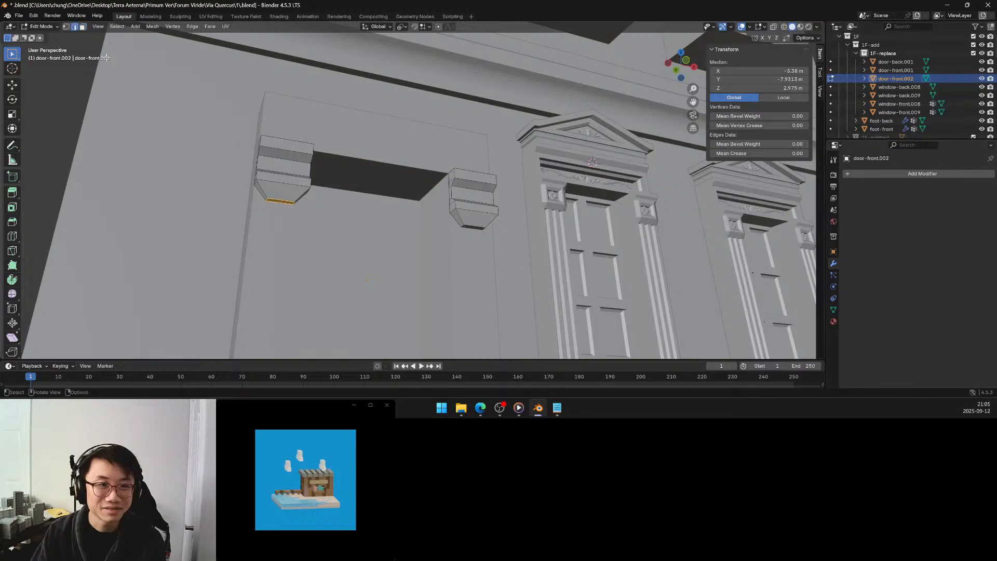
{"action": "left_click", "coordinate": [288, 190]}
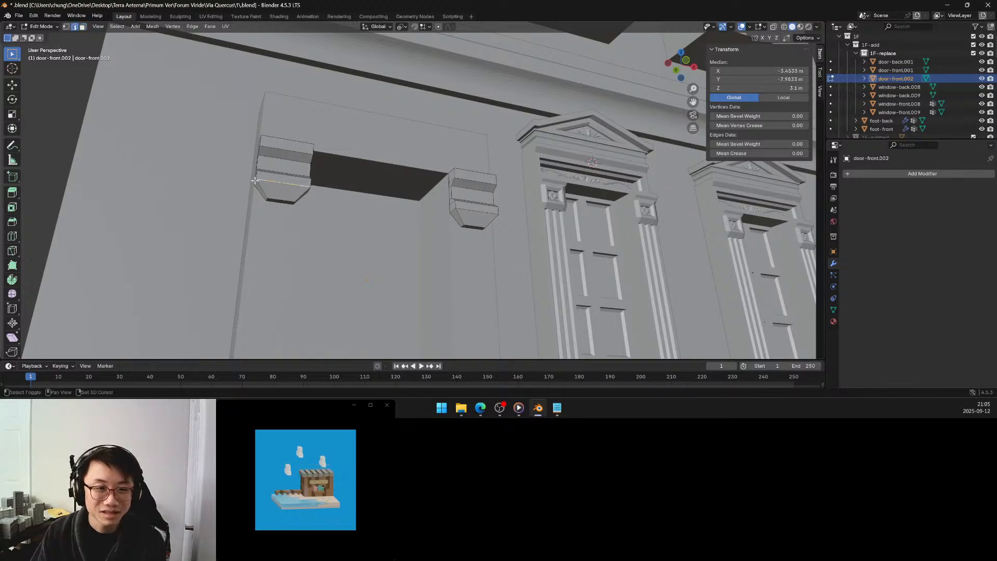
{"action": "key", "text": "shift+s"}
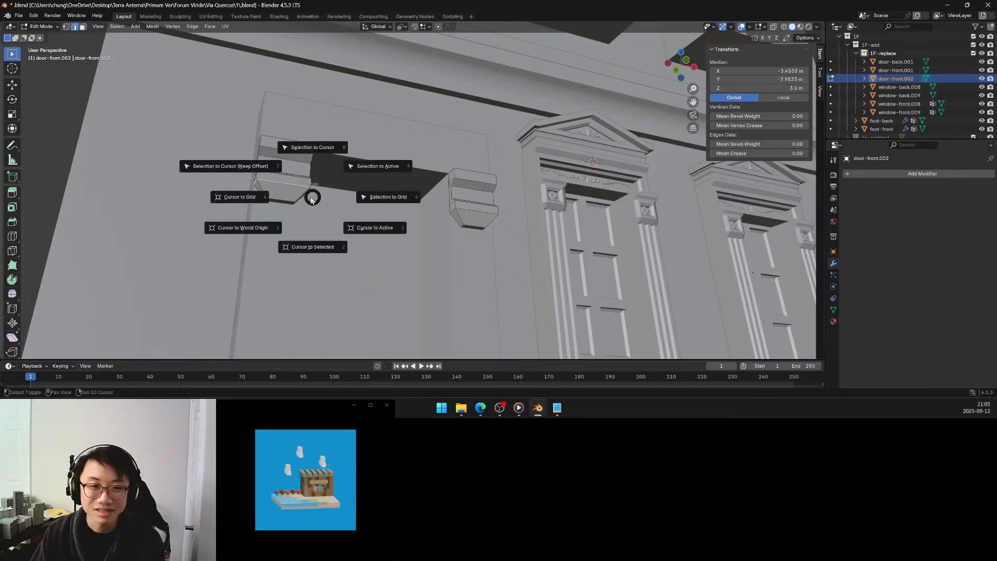
{"action": "left_click", "coordinate": [307, 247]}
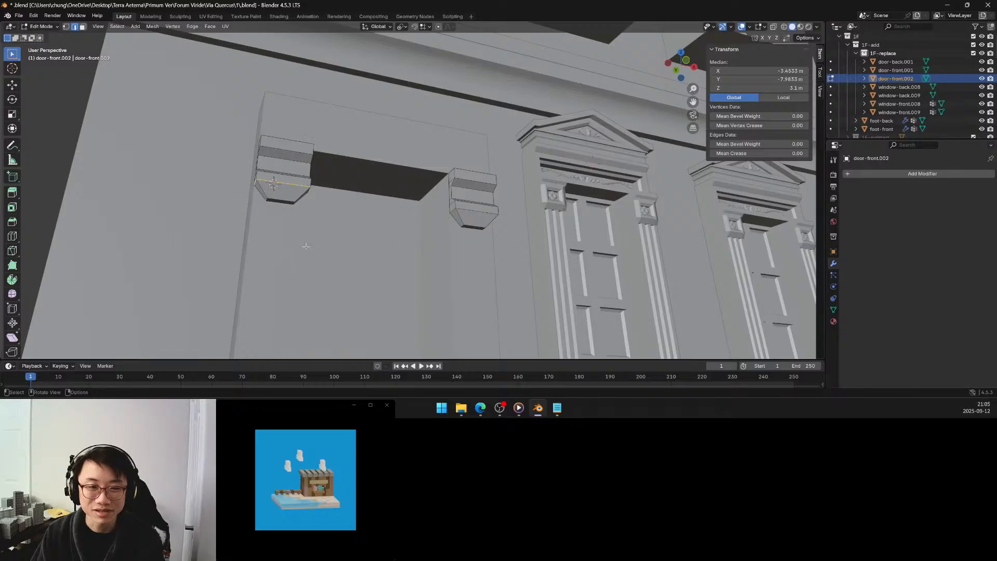
Flatten the bottom faces of both door brackets to the 3D cursor's height by scaling them to 0 along Z with the cursor as pivot.
{"action": "left_click", "coordinate": [82, 27]}
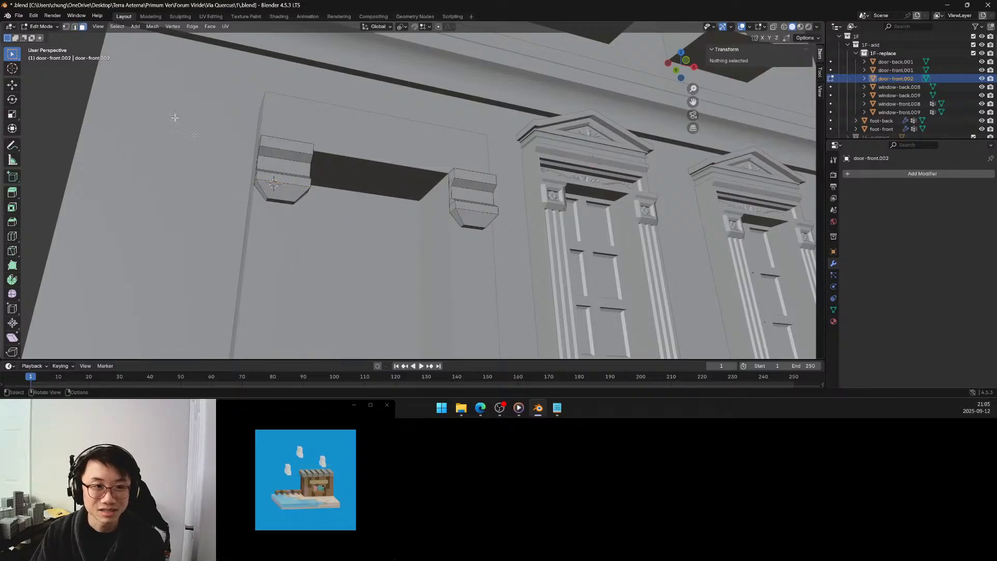
{"action": "left_click", "coordinate": [277, 201]}
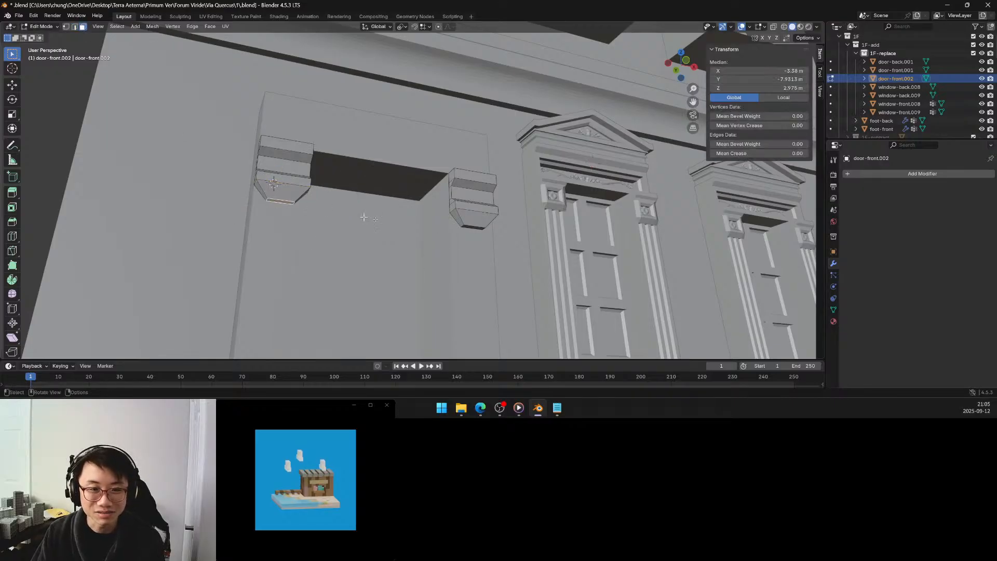
{"action": "left_click", "coordinate": [473, 227], "text": "shift"}
{"action": "key", "text": "period"}
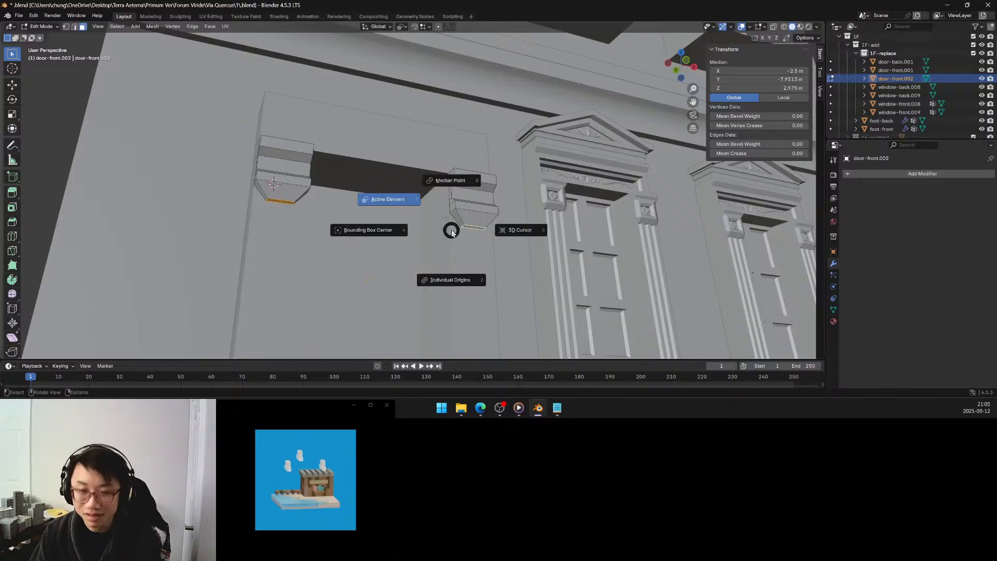
{"action": "left_click", "coordinate": [459, 229]}
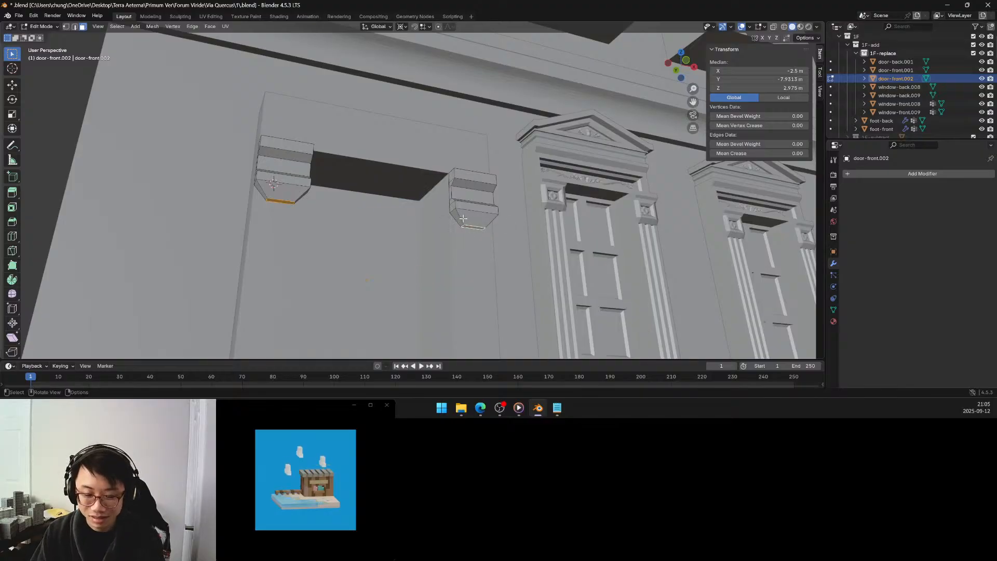
{"action": "key", "text": "s"}
{"action": "key", "text": "z"}
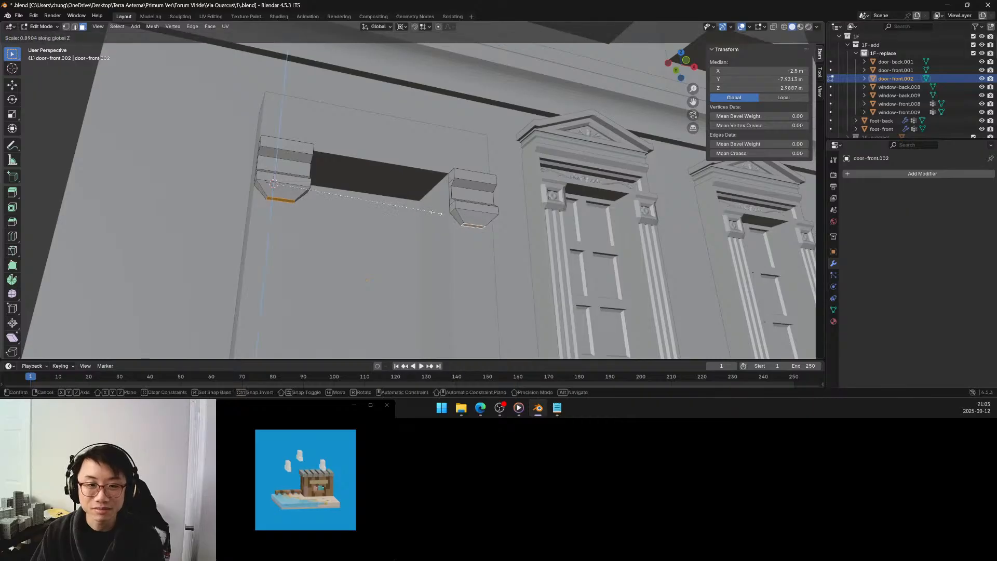
{"action": "left_click", "coordinate": [291, 182]}
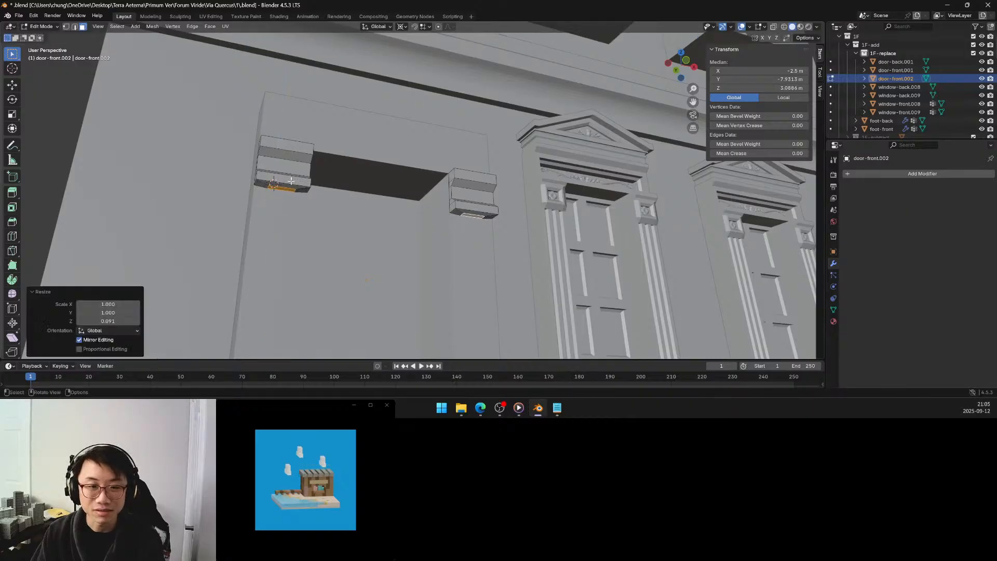
{"action": "left_click", "coordinate": [99, 321]}
{"action": "type", "text": "0"}
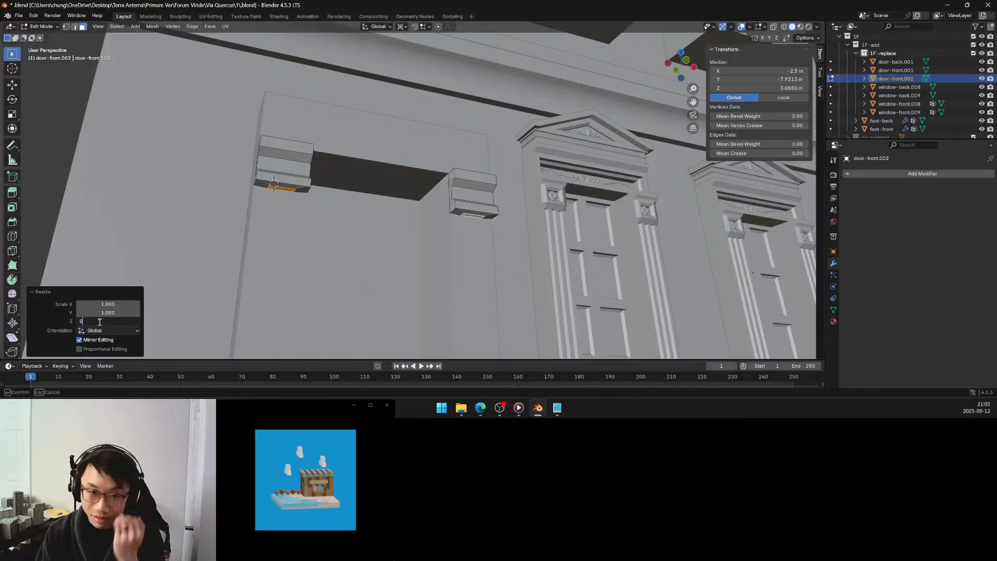
{"action": "key", "text": "Return"}
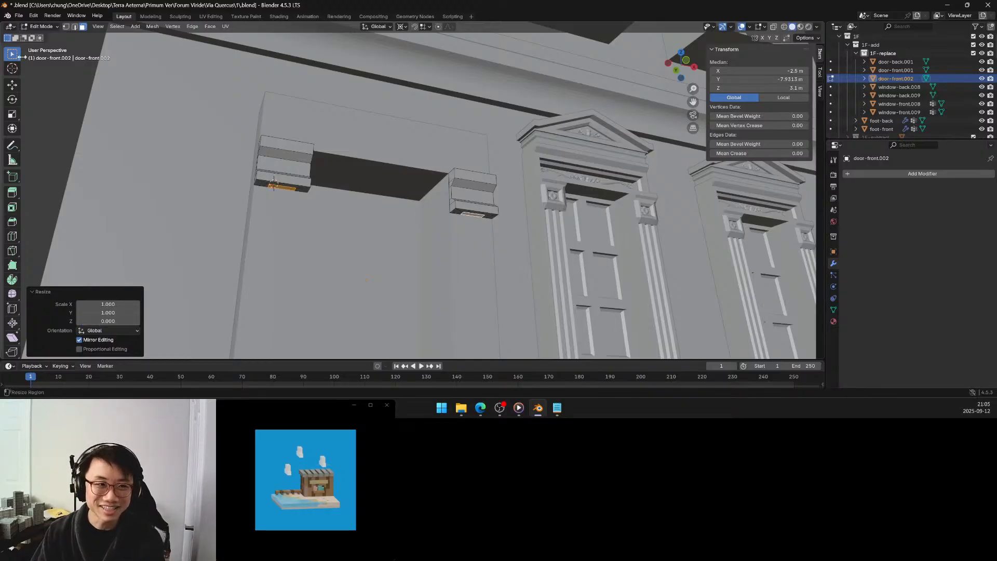
Select all linked flat faces on the undersides of both brackets and merge them with Limited Dissolve.
{"action": "left_click", "coordinate": [301, 190]}
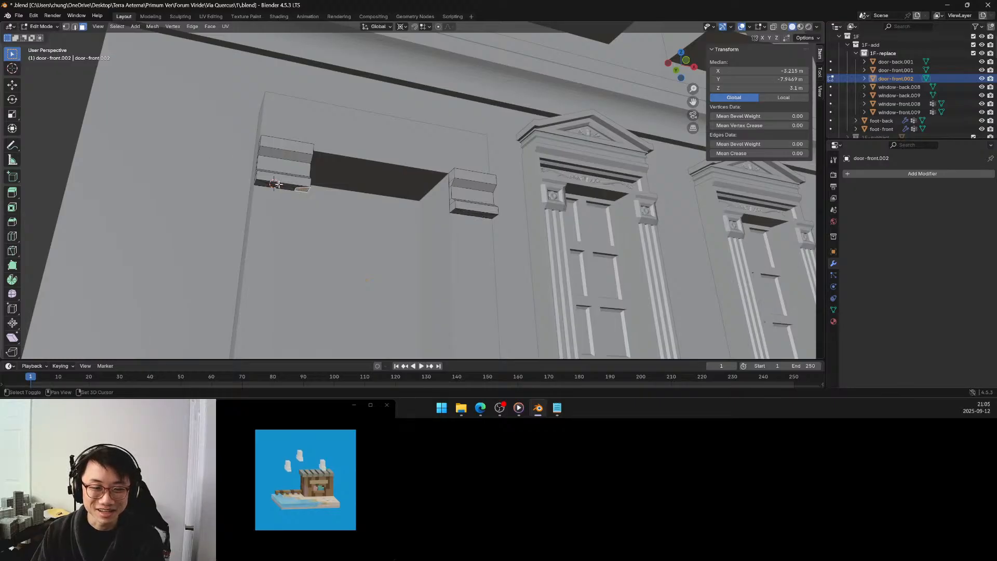
{"action": "left_click", "coordinate": [472, 212], "text": "shift"}
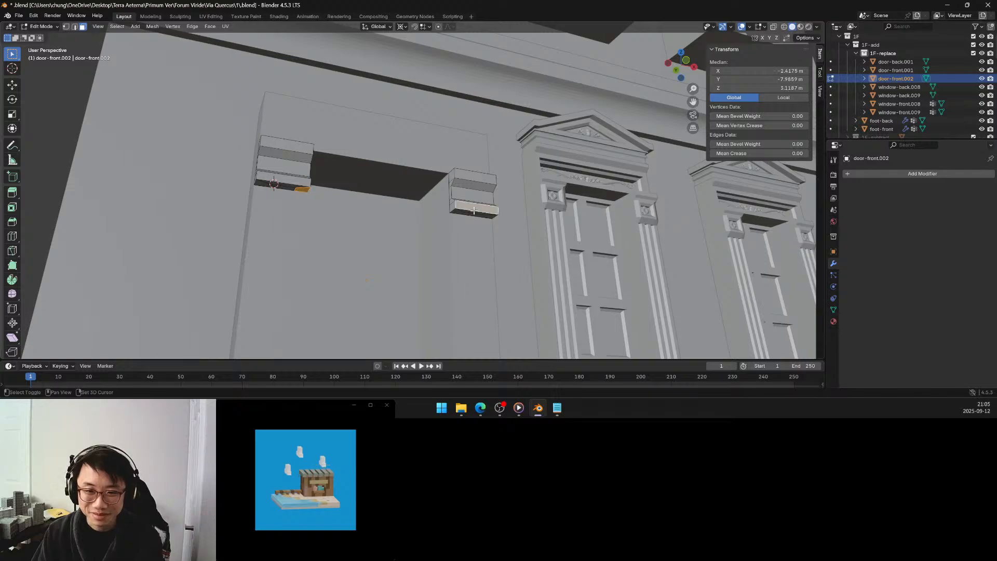
{"action": "left_click", "coordinate": [473, 209], "text": "shift"}
{"action": "left_click", "coordinate": [473, 215], "text": "shift"}
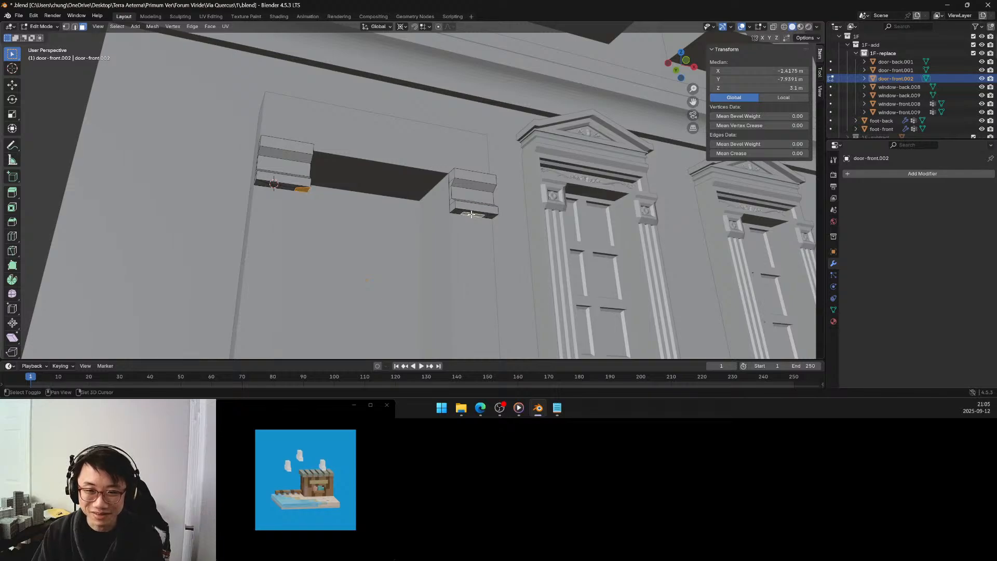
{"action": "key", "text": "q"}
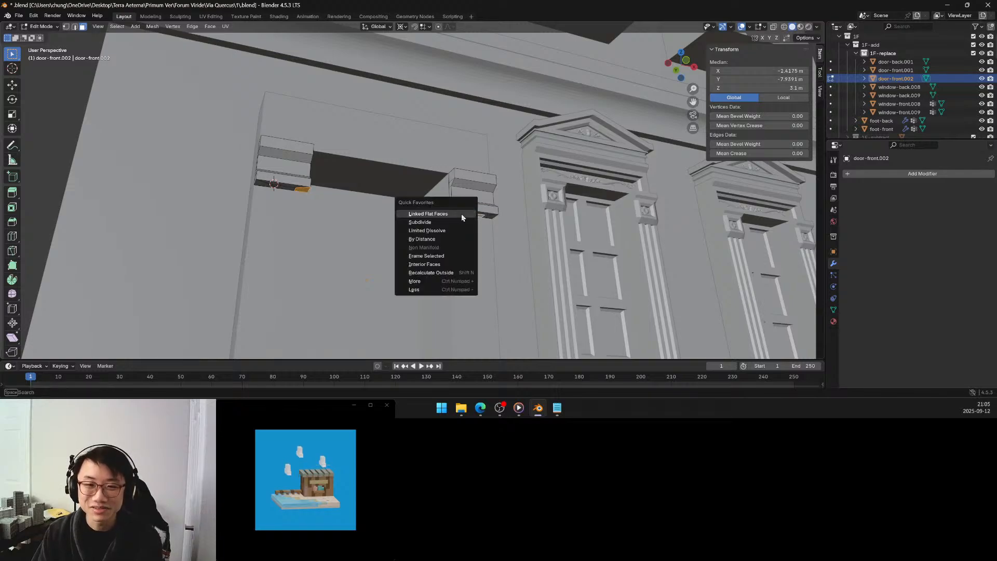
{"action": "left_click", "coordinate": [451, 213]}
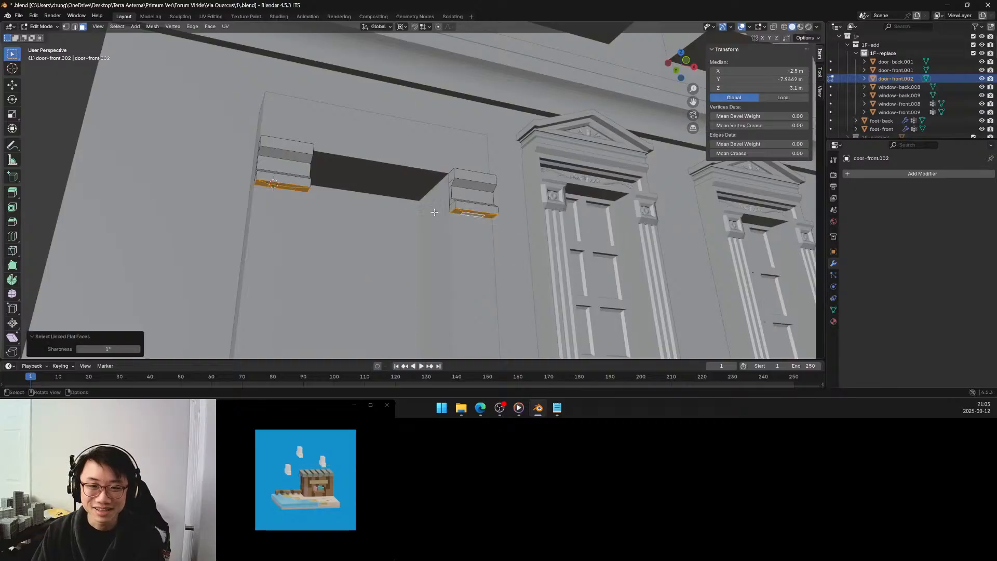
{"action": "key", "text": "x"}
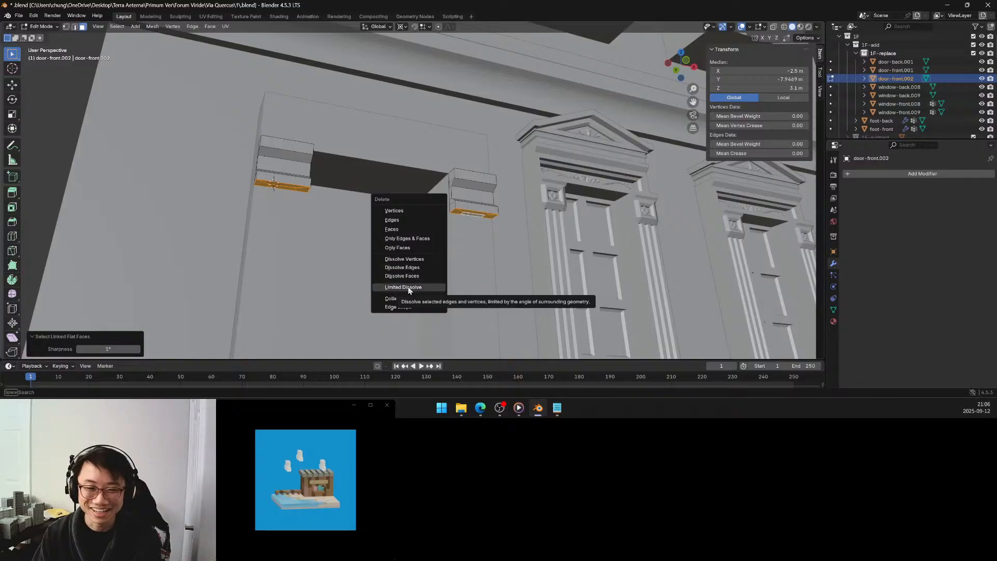
{"action": "left_click", "coordinate": [409, 288]}
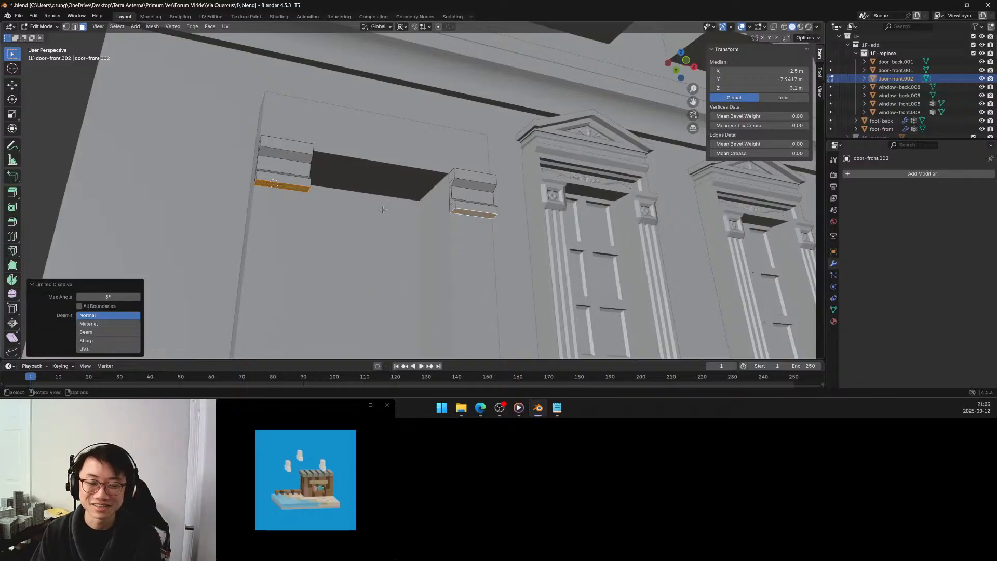
Inspect the flattened undersides and front faces of both door brackets, comparing the door surround with the neighbouring windows.
{"action": "mouse_move", "coordinate": [380, 210]}
{"action": "middle_mouse_down"}
{"action": "mouse_move", "coordinate": [396, 234]}
{"action": "mouse_move", "coordinate": [384, 226]}
{"action": "middle_mouse_up"}
{"action": "scroll", "coordinate": [397, 229], "scroll_direction": "down", "scroll_amount": 1}
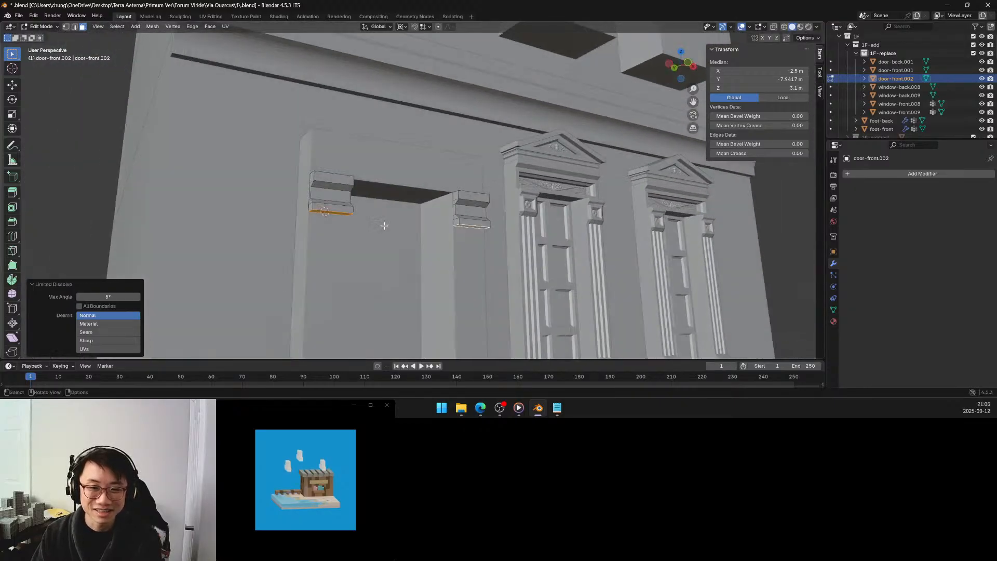
{"action": "left_click", "coordinate": [343, 197]}
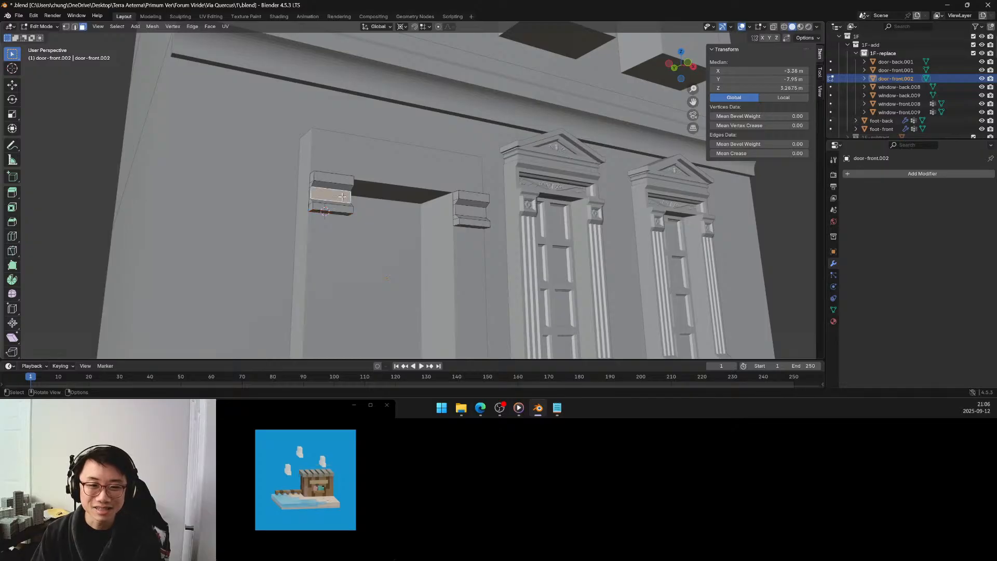
{"action": "middle_click_drag", "start_coordinate": [433, 213], "coordinate": [470, 217]}
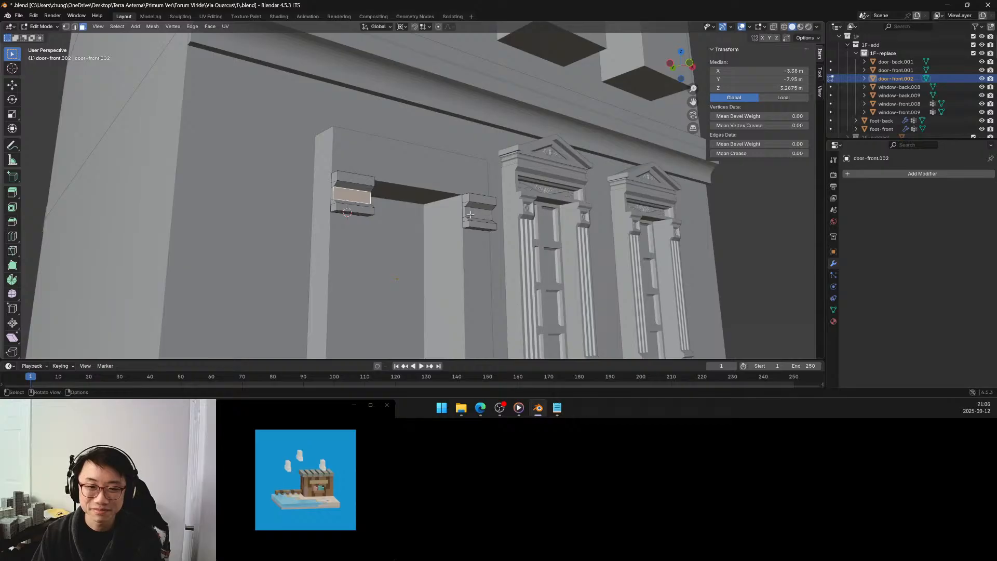
{"action": "middle_click_drag", "start_coordinate": [472, 219], "coordinate": [401, 211]}
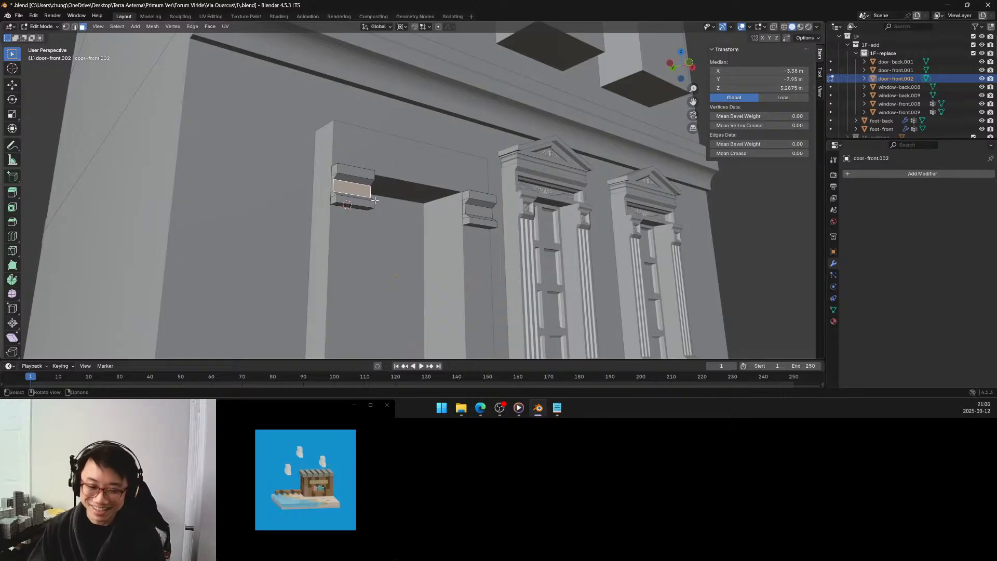
{"action": "middle_click_drag", "start_coordinate": [393, 194], "coordinate": [390, 195]}
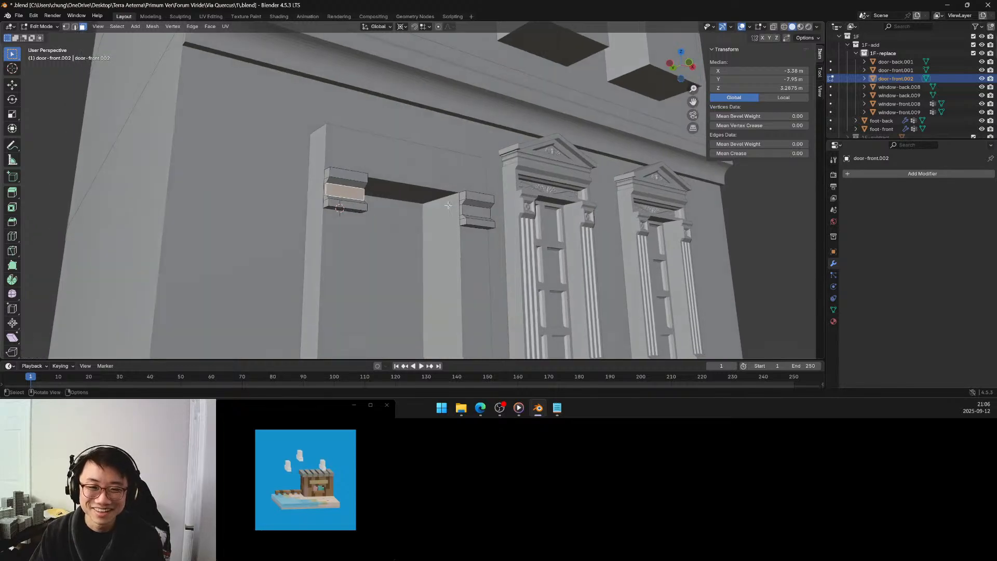
{"action": "middle_click_drag", "start_coordinate": [440, 209], "coordinate": [450, 207]}
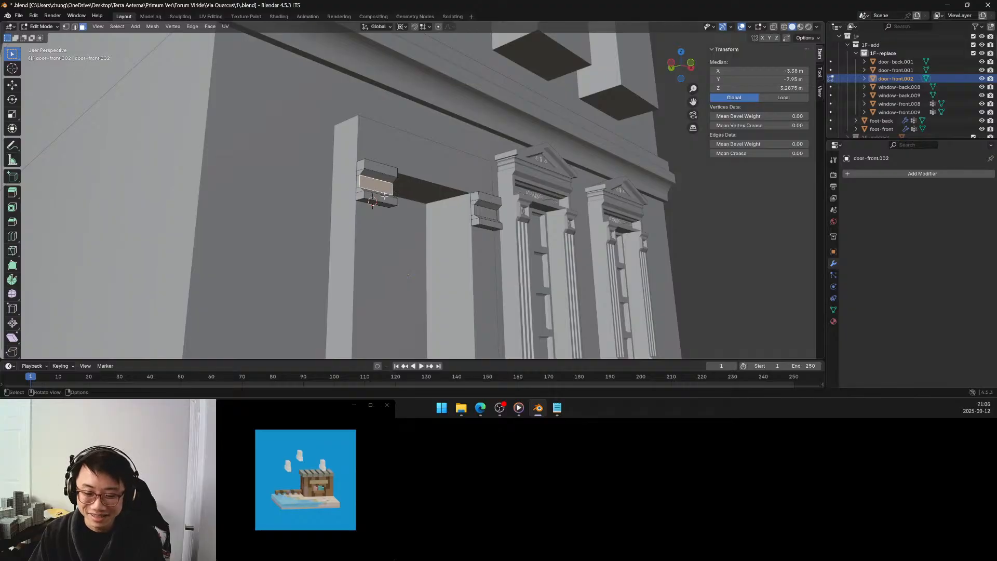
{"action": "middle_click_drag", "start_coordinate": [391, 200], "coordinate": [377, 194]}
{"action": "left_click", "coordinate": [372, 180]}
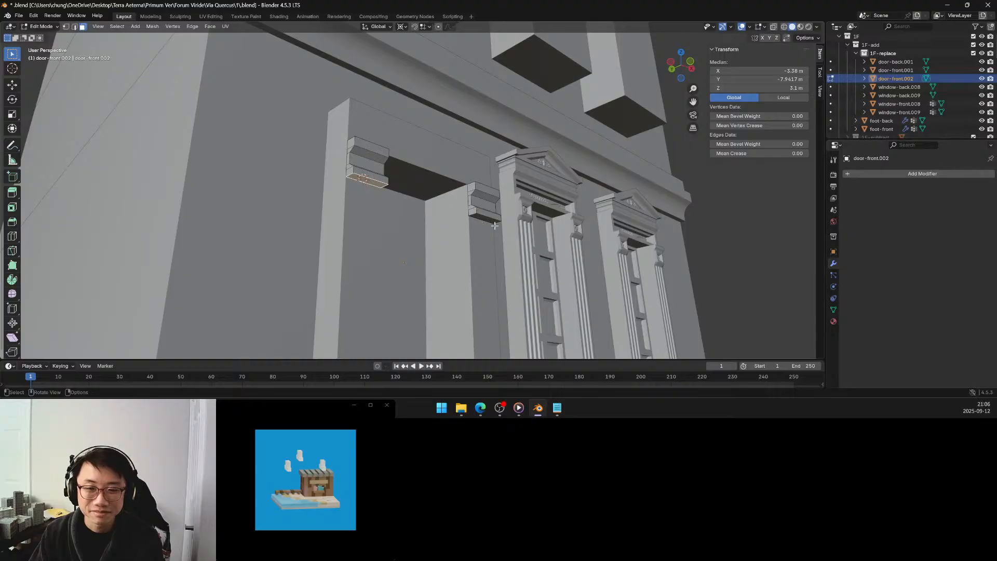
{"action": "middle_click_drag", "start_coordinate": [494, 225], "coordinate": [462, 217]}
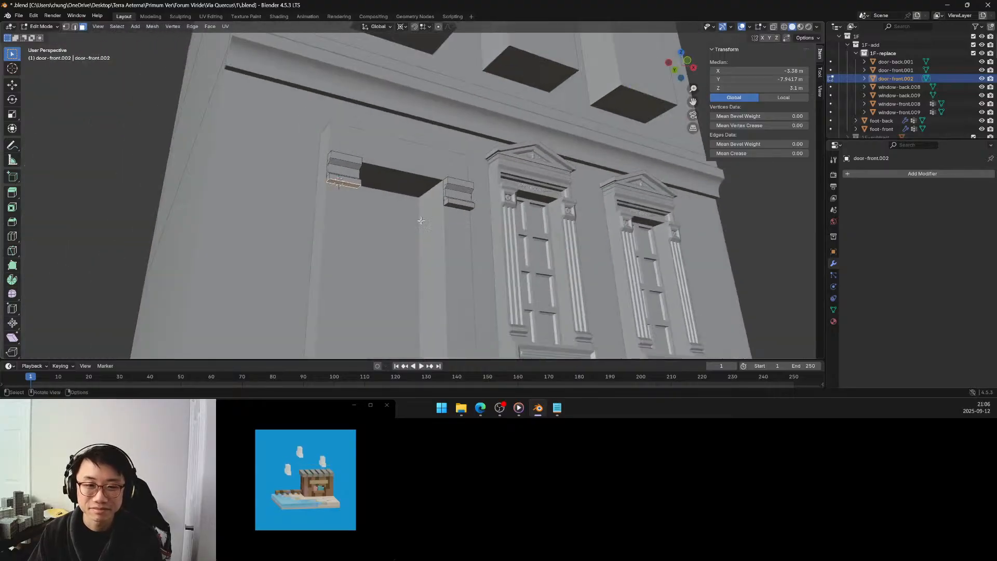
{"action": "middle_click_drag", "start_coordinate": [420, 221], "coordinate": [443, 241]}
{"action": "key", "text": "Tab"}
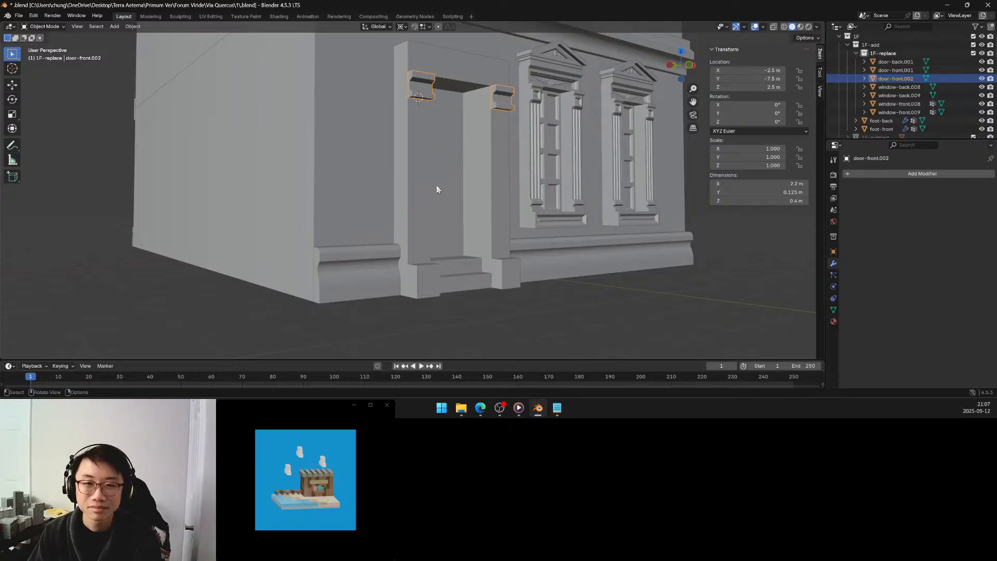
{"action": "middle_click_drag", "start_coordinate": [441, 184], "coordinate": [431, 186]}
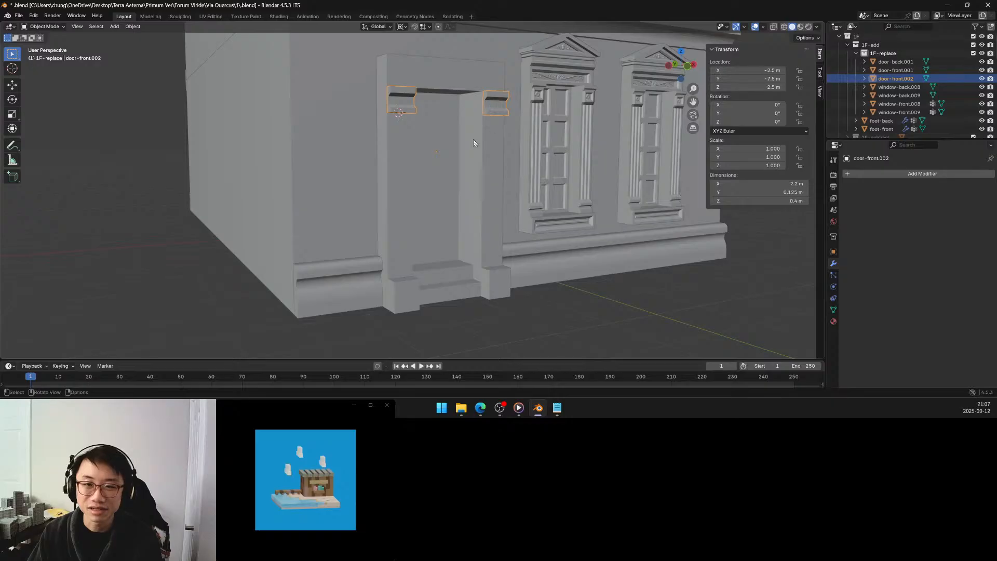
{"action": "middle_click_drag", "start_coordinate": [474, 139], "coordinate": [508, 107]}
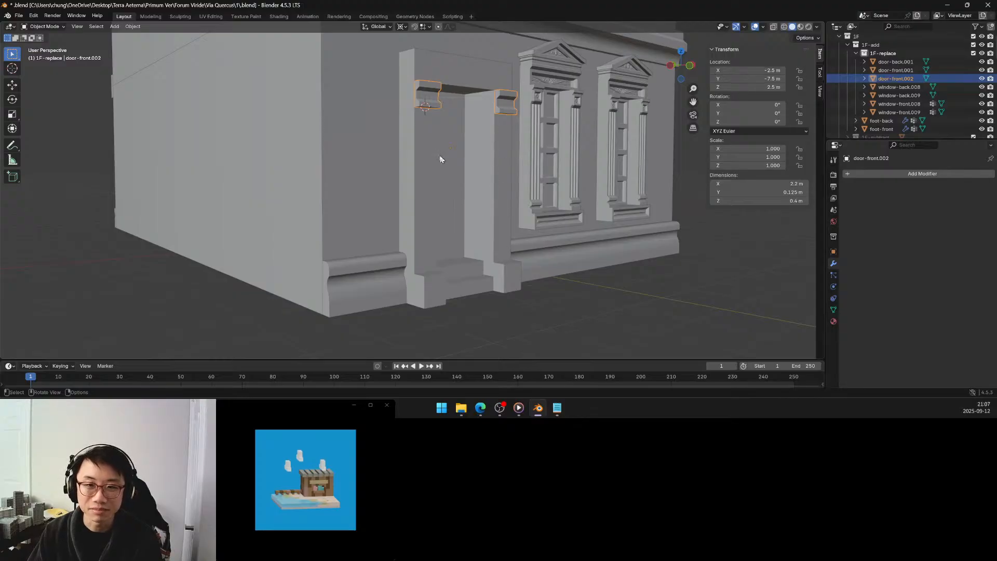
Select the top face of the left door plinth in the surround's mesh and snap the 3D cursor to it.
{"action": "left_click", "coordinate": [424, 263]}
{"action": "key", "text": "Tab"}
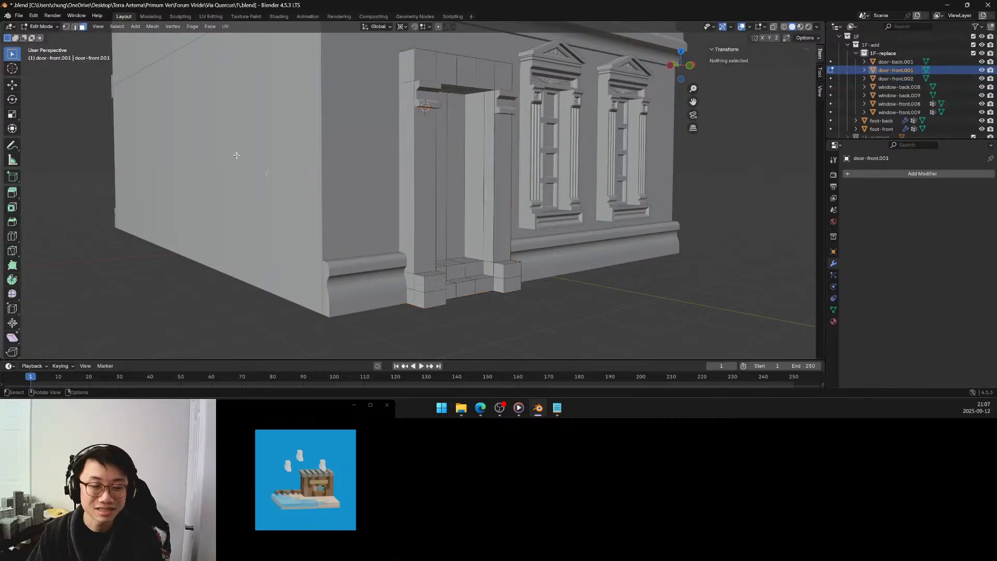
{"action": "scroll", "coordinate": [425, 277], "scroll_direction": "up", "scroll_amount": 2}
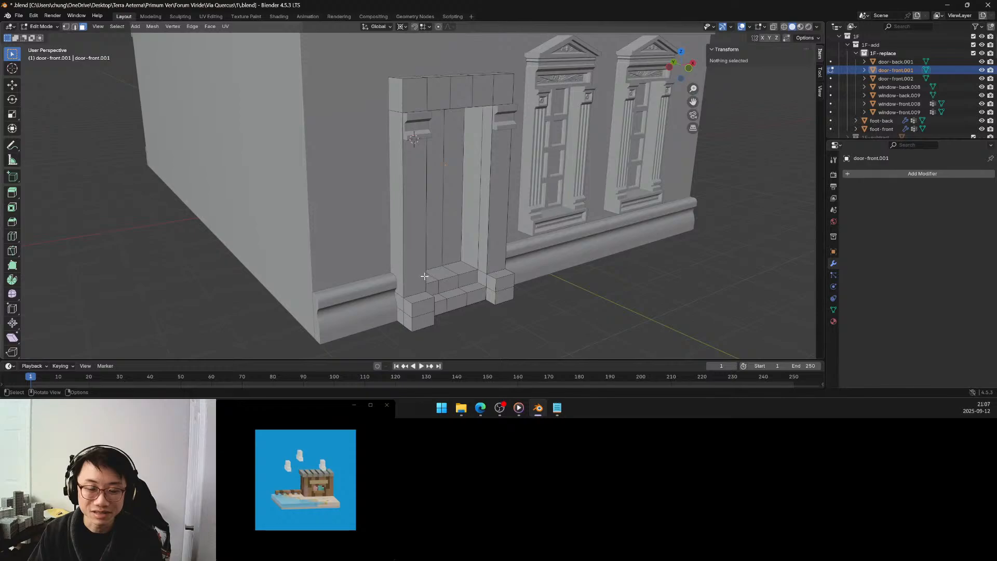
{"action": "middle_click_drag", "start_coordinate": [424, 276], "coordinate": [441, 274]}
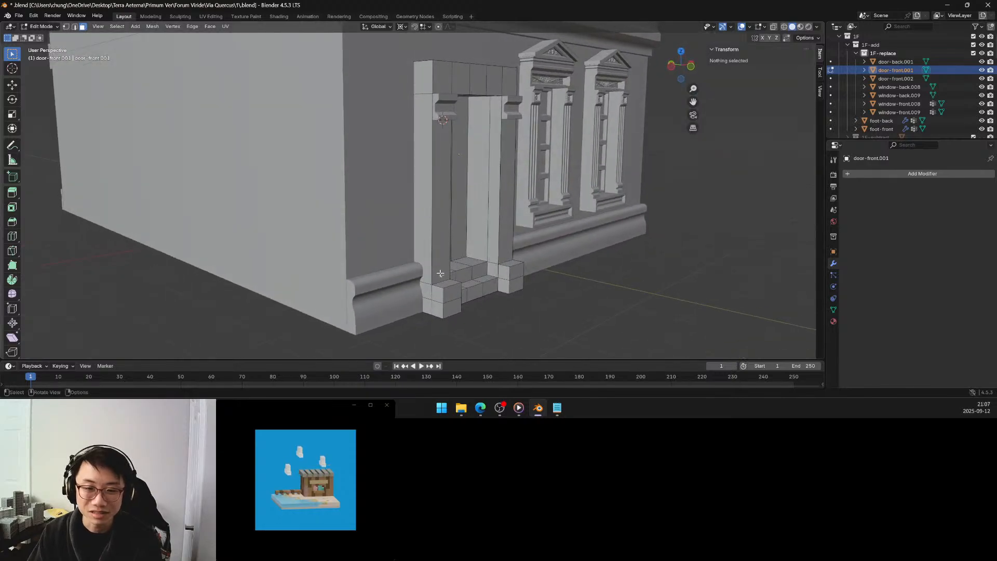
{"action": "left_click", "coordinate": [446, 282]}
{"action": "key", "text": "shift+s"}
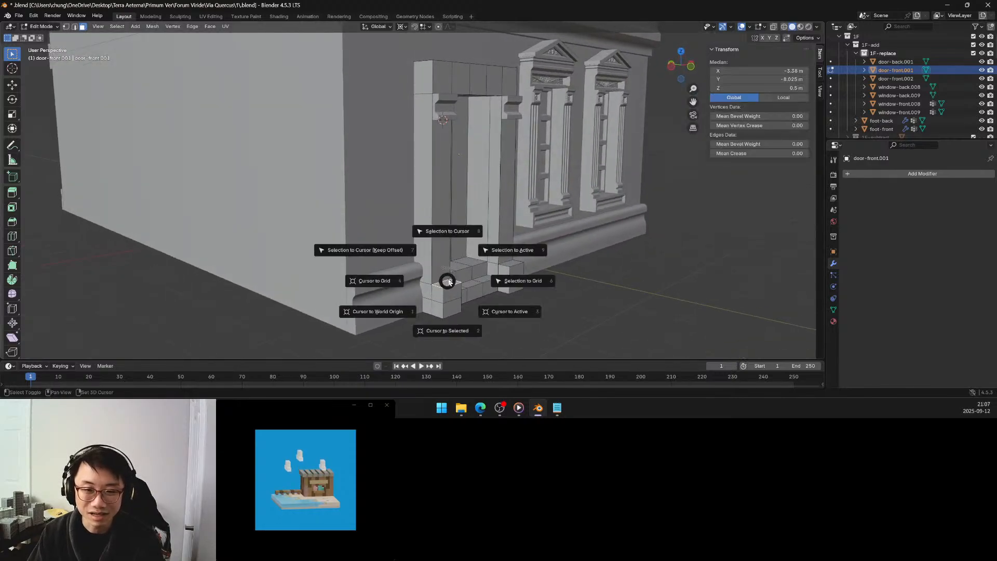
{"action": "left_click", "coordinate": [457, 323]}
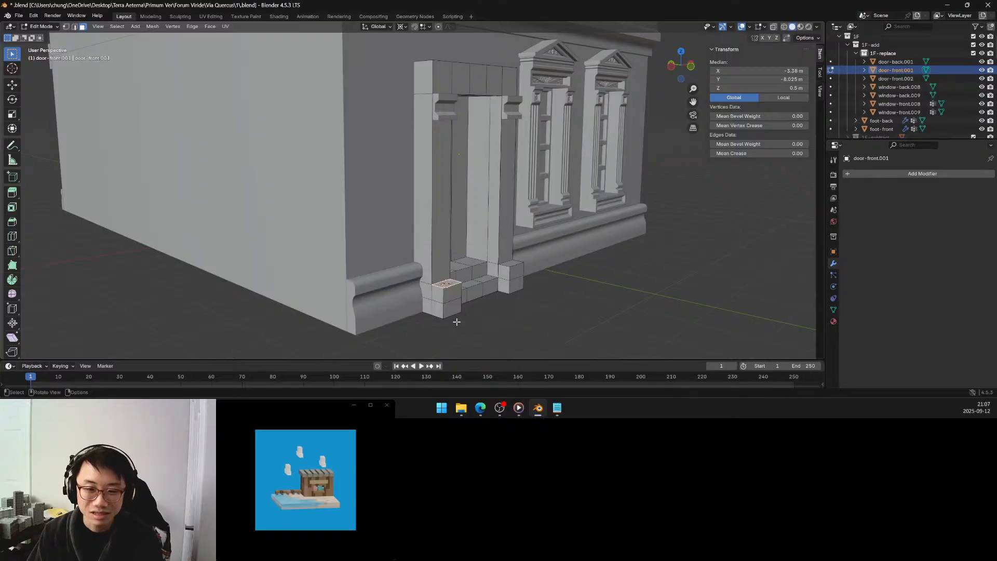
{"action": "key", "text": "Tab"}
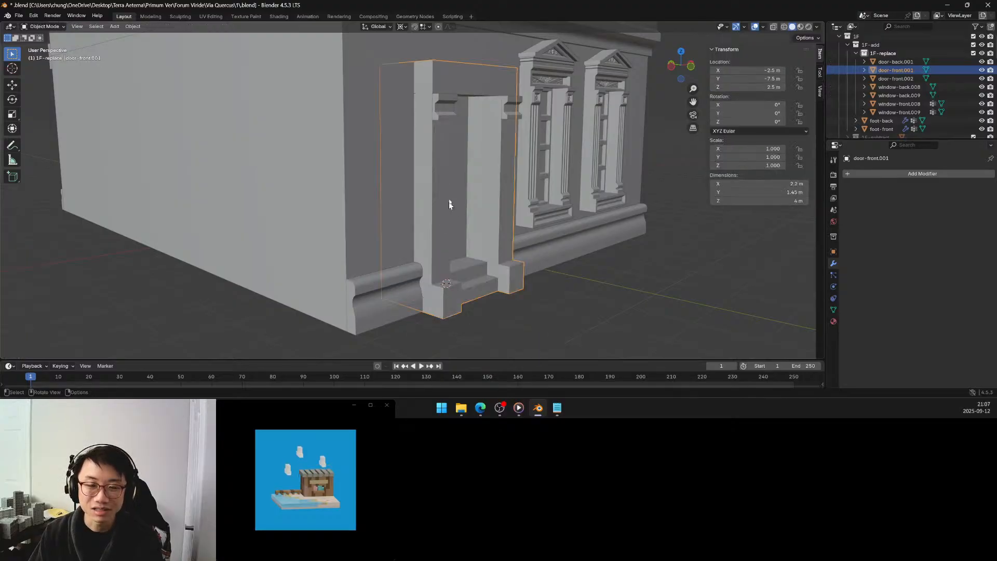
Duplicate the door bracket object in place, without moving the copy.
{"action": "middle_click_drag", "start_coordinate": [449, 202], "coordinate": [457, 104]}
{"action": "left_click", "coordinate": [460, 76]}
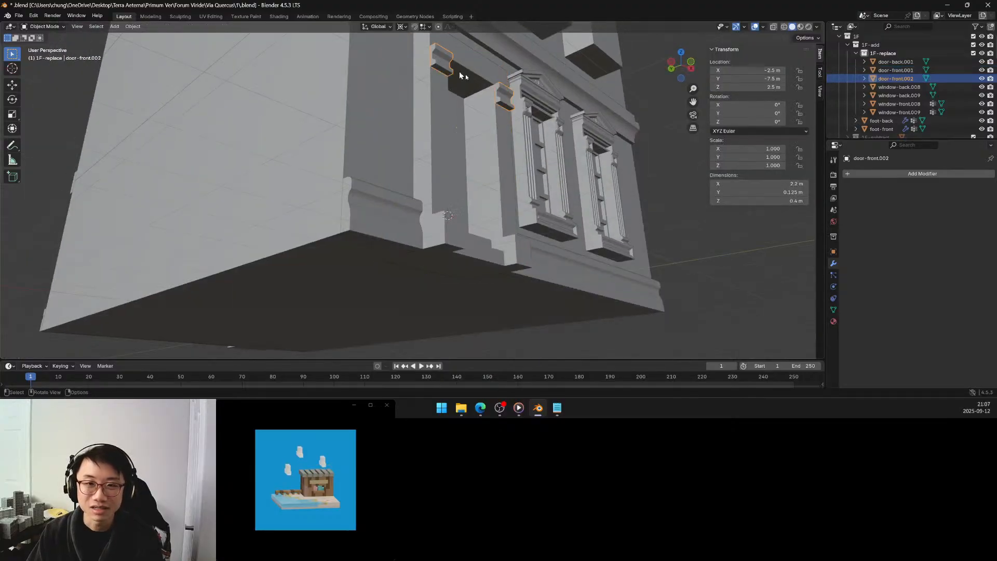
{"action": "key", "text": "shift+d"}
{"action": "right_click", "coordinate": [506, 104]}
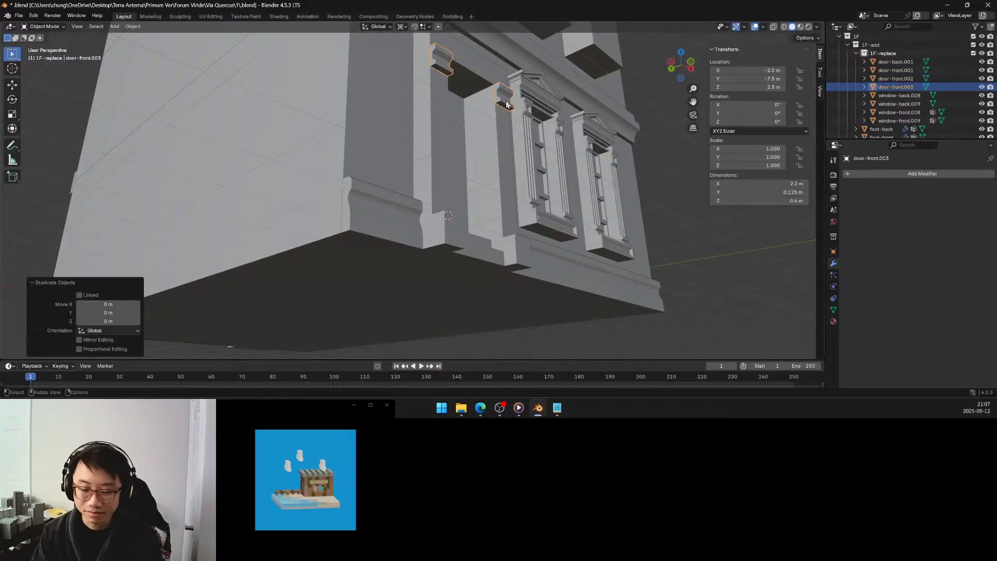
Set the duplicated brackets' origin to the center of the left bracket's bottom face, using the 3D cursor.
{"action": "key", "text": "Tab"}
{"action": "left_click", "coordinate": [442, 69]}
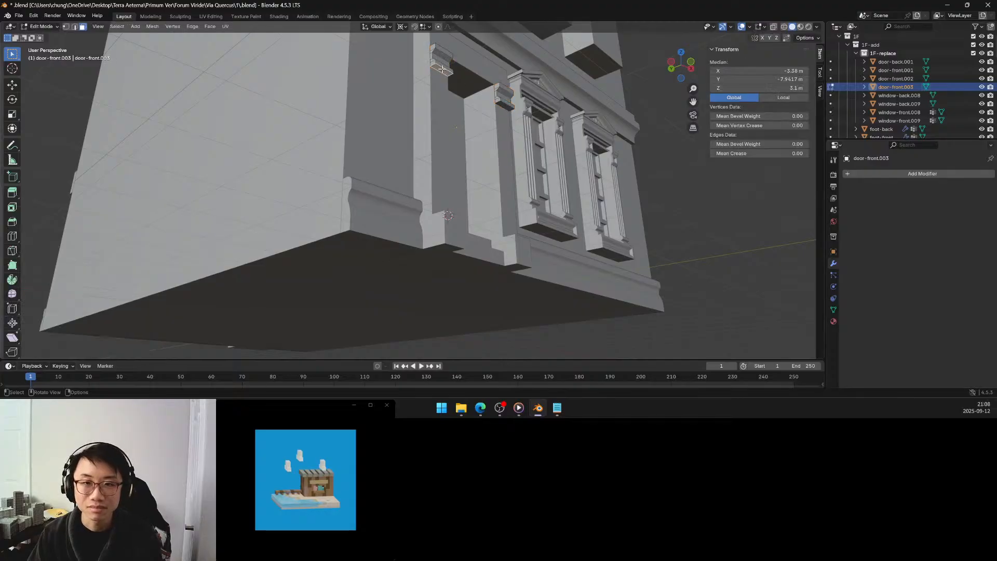
{"action": "key", "text": "shift+s"}
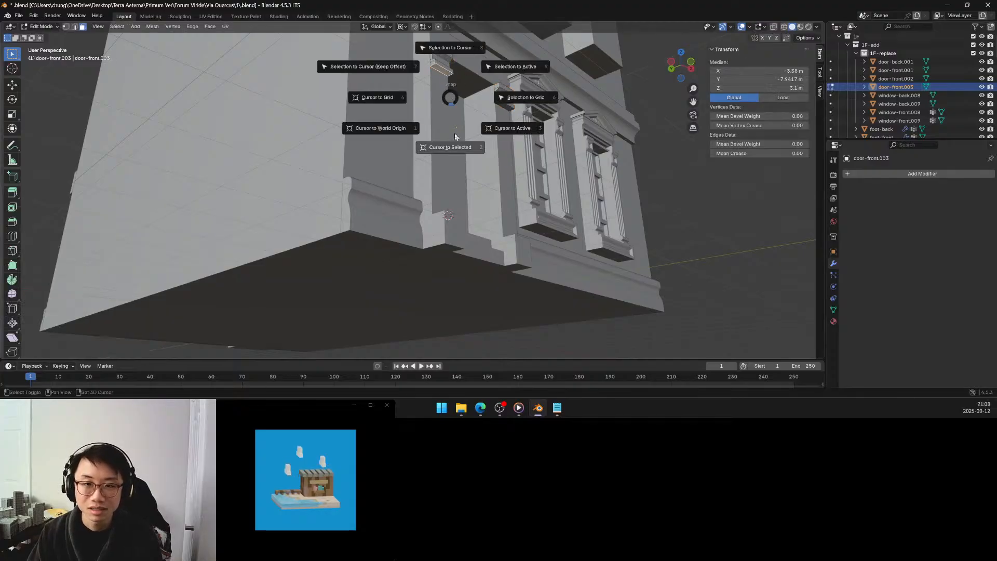
{"action": "left_click", "coordinate": [455, 148]}
{"action": "key", "text": "Tab"}
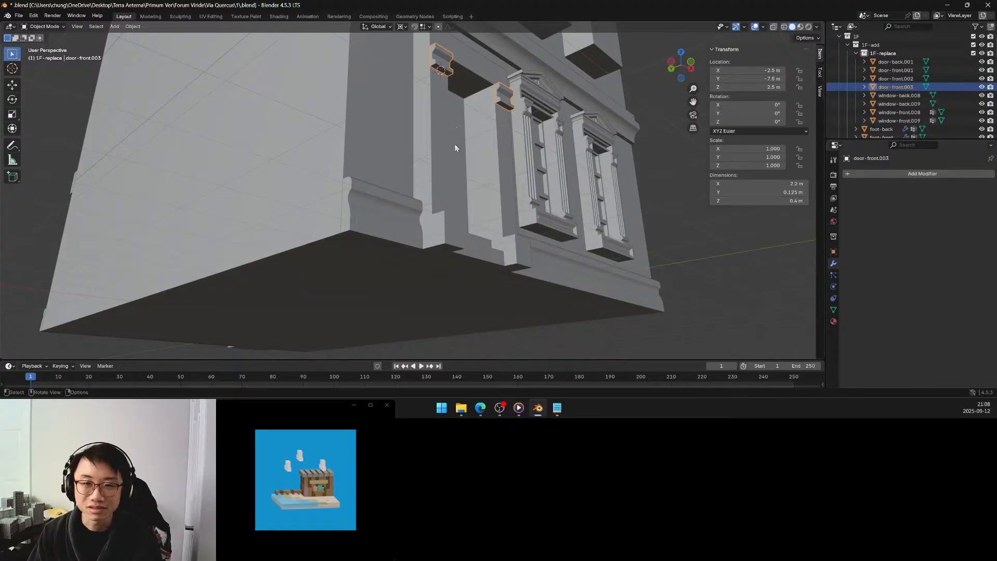
{"action": "key", "text": "F3"}
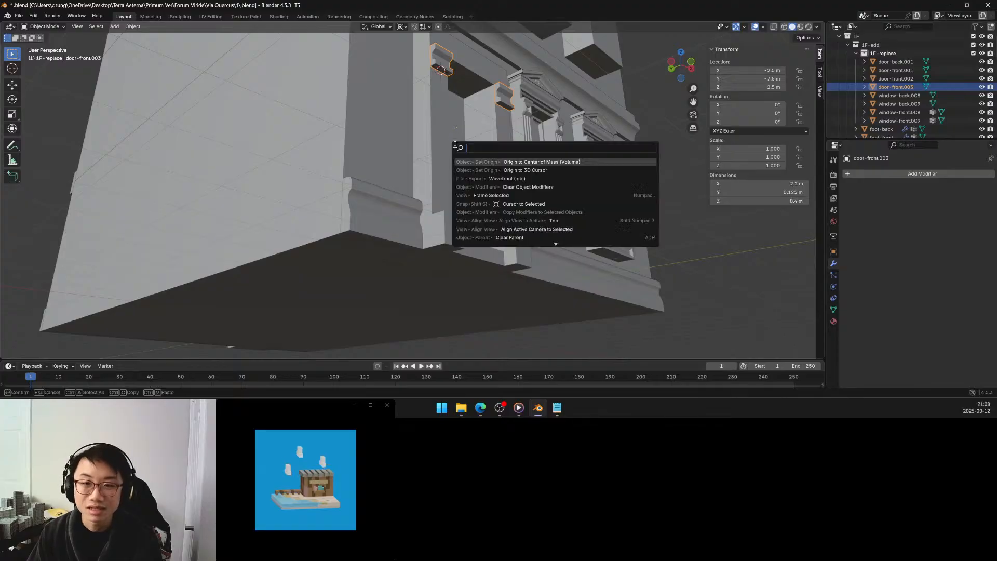
{"action": "left_click", "coordinate": [521, 170]}
Return the 3D cursor to the still-selected top face of the left plinth in the door surround's mesh.
{"action": "middle_click_drag", "start_coordinate": [452, 108], "coordinate": [447, 121]}
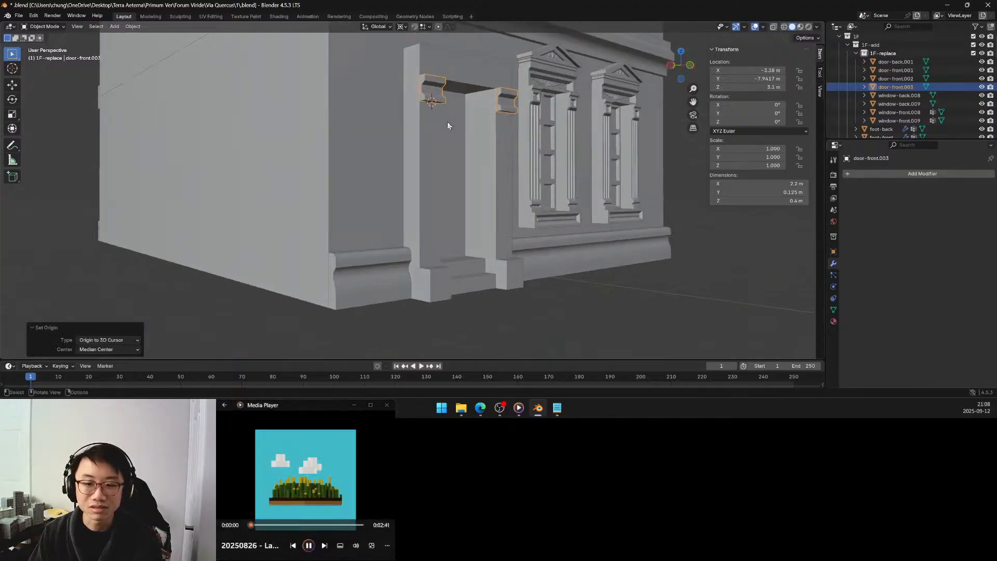
{"action": "left_click", "coordinate": [439, 275]}
{"action": "key", "text": "Tab"}
{"action": "middle_click_drag", "start_coordinate": [439, 257], "coordinate": [438, 268]}
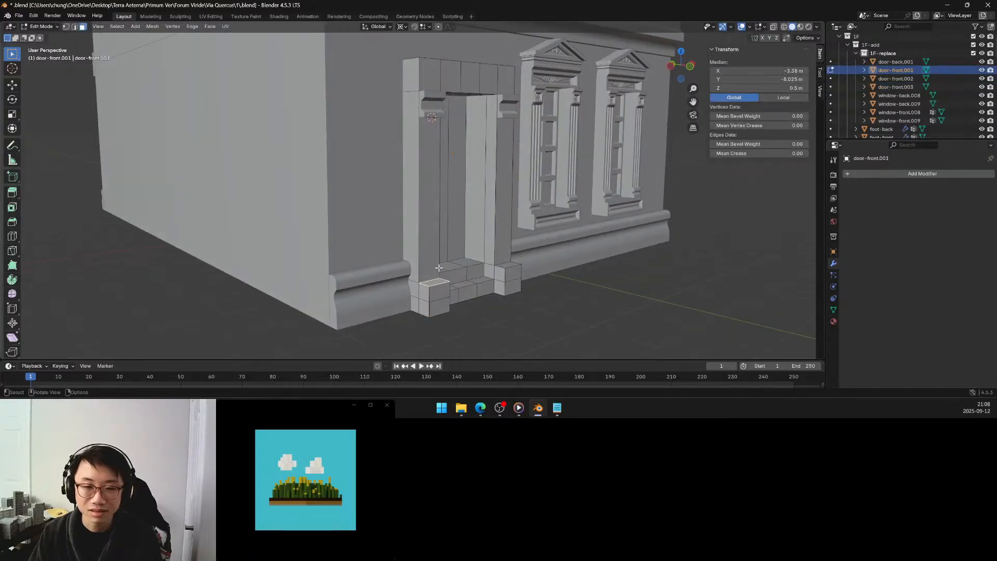
{"action": "key", "text": "shift+s"}
{"action": "left_click", "coordinate": [440, 315]}
{"action": "key", "text": "Tab"}
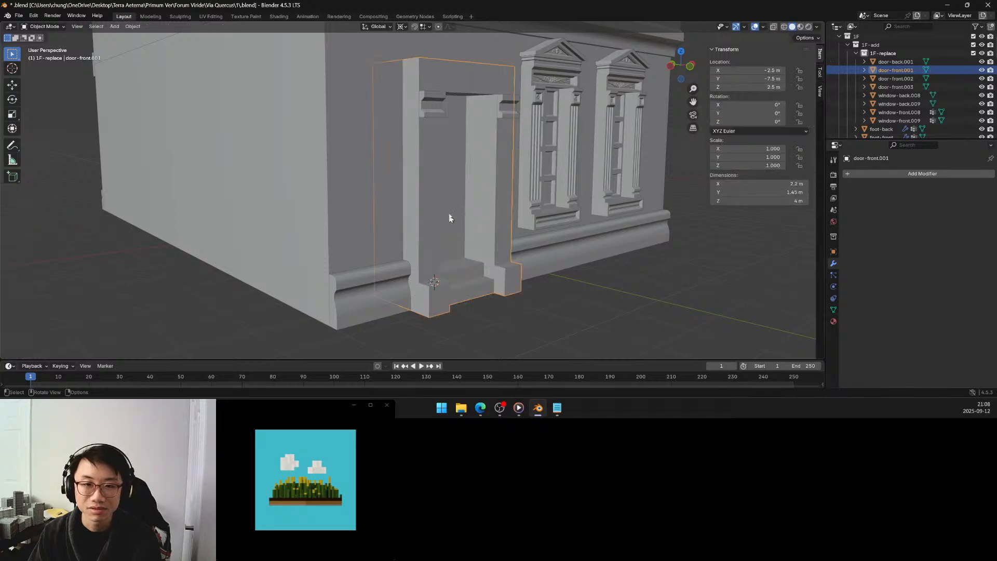
Select the duplicated bracket object door-front.003 and snap it to the 3D cursor on the left plinth, keeping offset.
{"action": "middle_click_drag", "start_coordinate": [434, 111], "coordinate": [444, 122]}
{"action": "right_click", "coordinate": [560, 120]}
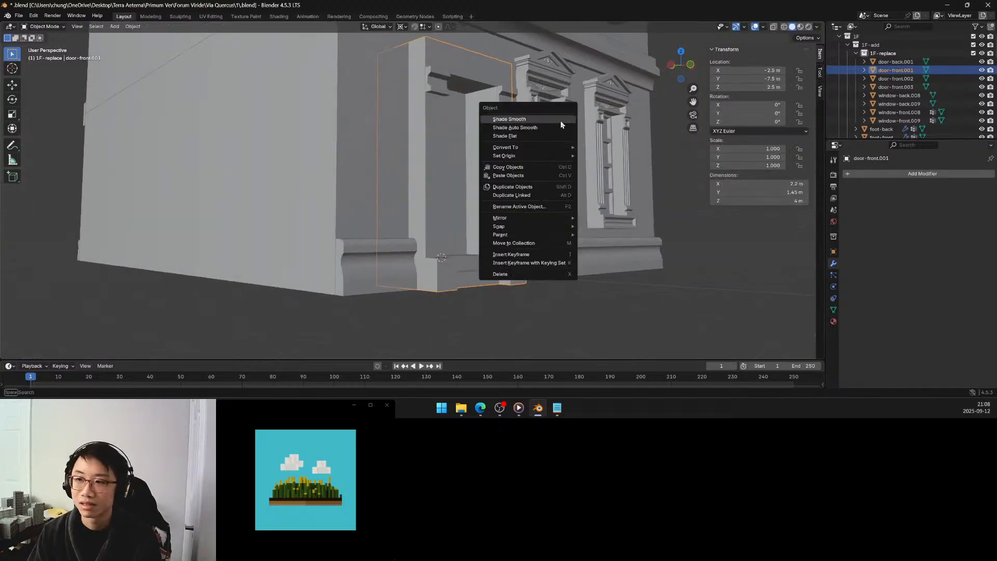
{"action": "left_click", "coordinate": [878, 79]}
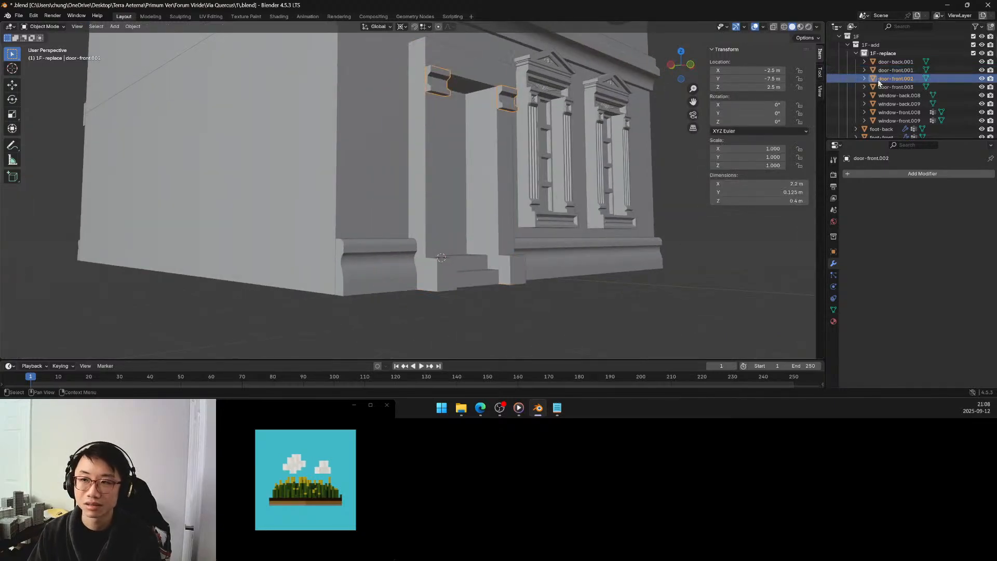
{"action": "left_click", "coordinate": [895, 70]}
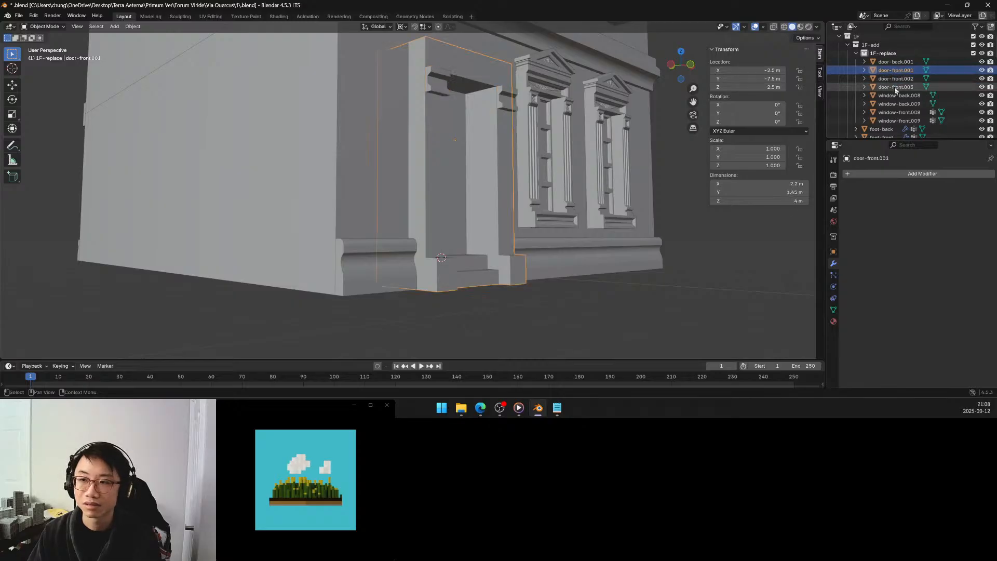
{"action": "left_click", "coordinate": [896, 86]}
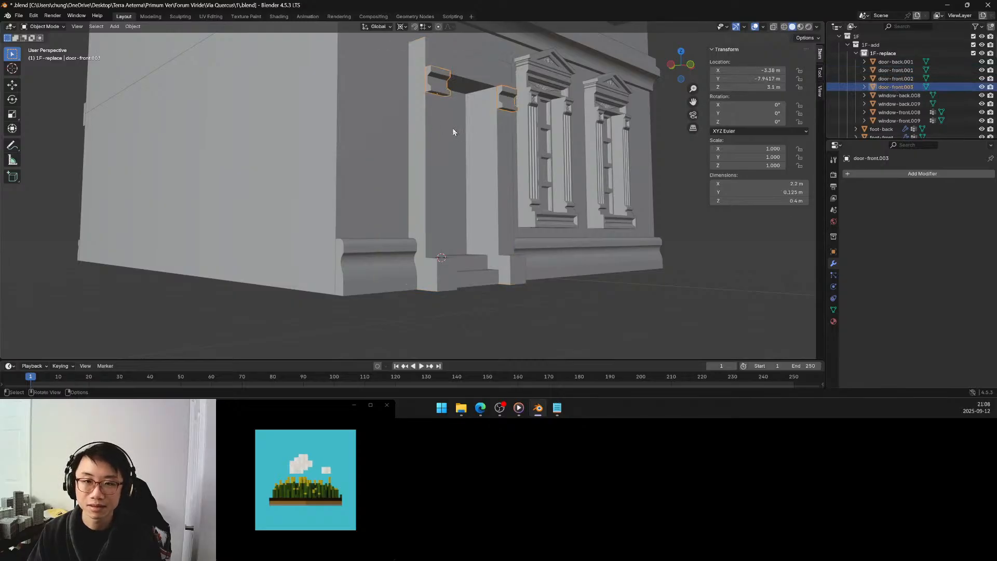
{"action": "key", "text": "shift+s"}
{"action": "left_click", "coordinate": [400, 98]}
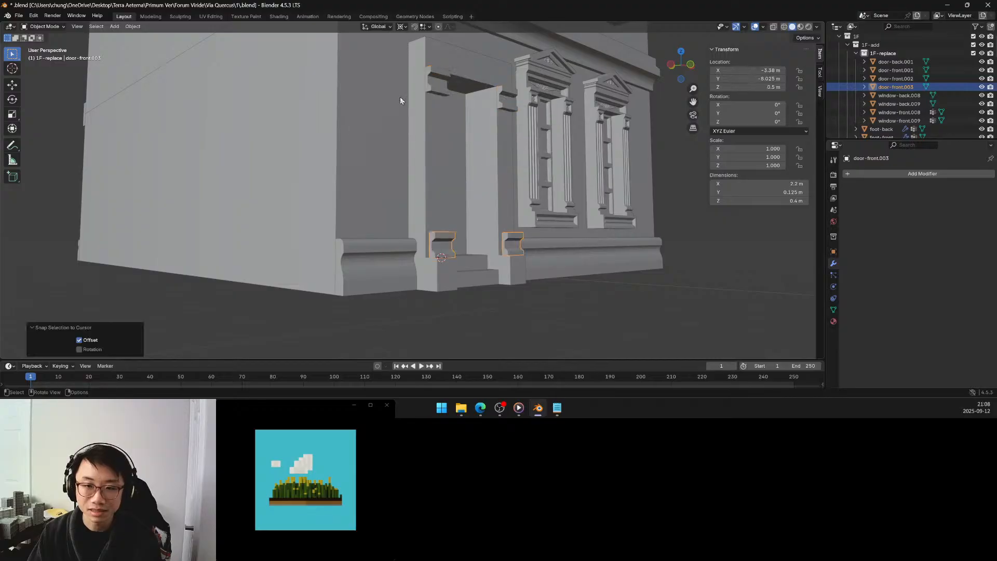
Place the 3D cursor on the rear bottom corner vertex of the left base bracket in door-front.003.
{"action": "middle_click_drag", "start_coordinate": [442, 196], "coordinate": [472, 209]}
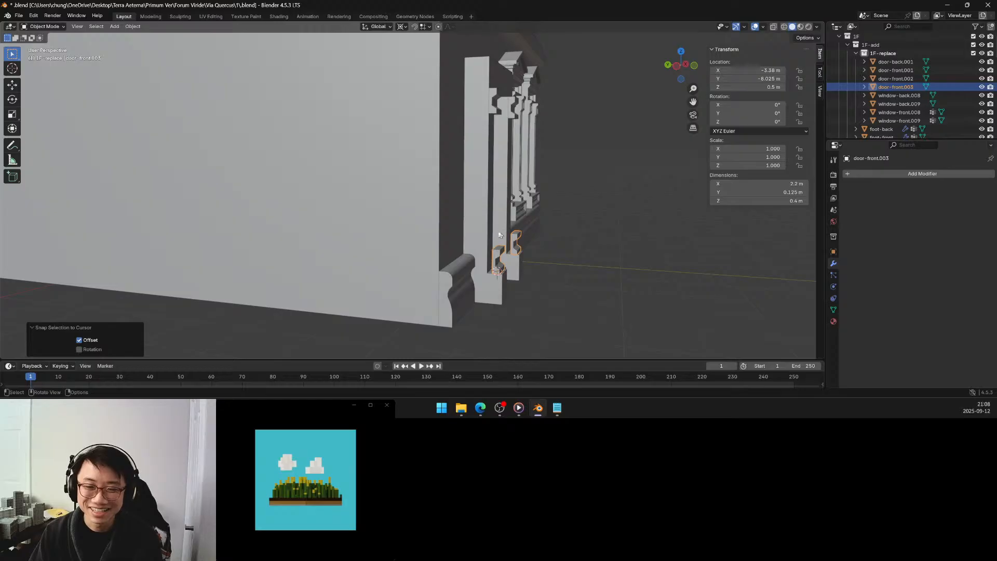
{"action": "scroll", "coordinate": [494, 247], "scroll_direction": "up", "scroll_amount": 1}
{"action": "middle_click_drag", "start_coordinate": [499, 265], "coordinate": [493, 233]}
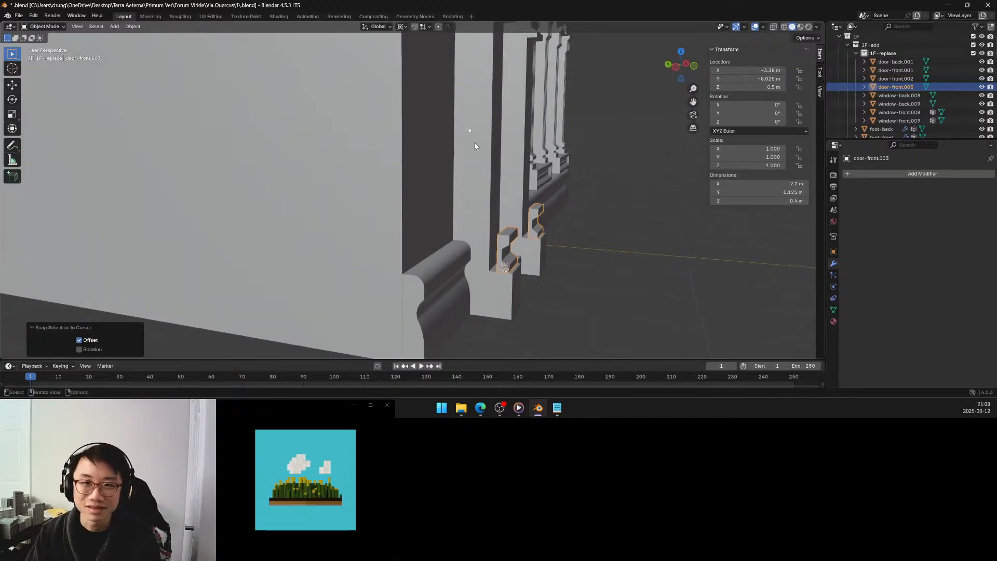
{"action": "key", "text": "Tab"}
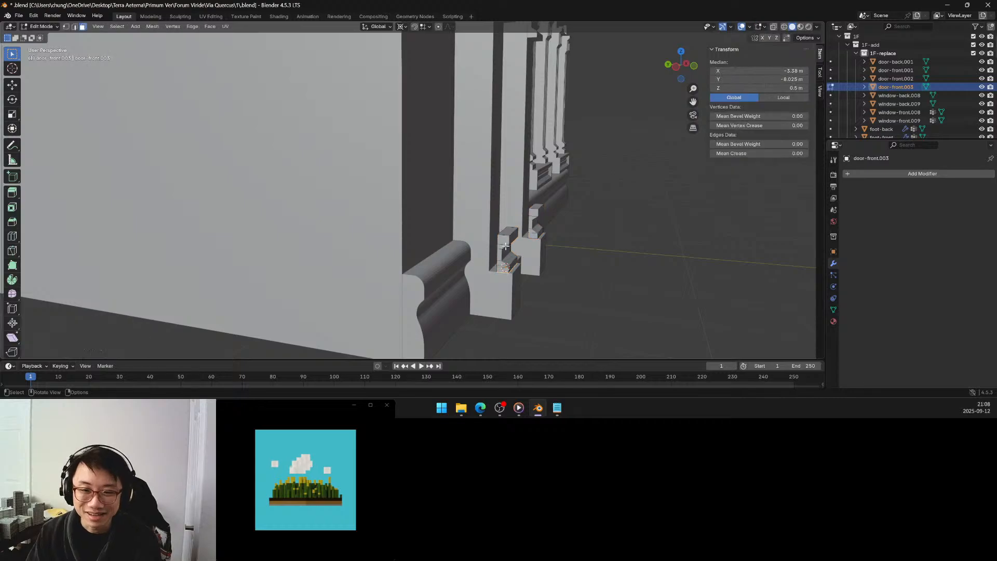
{"action": "left_click", "coordinate": [69, 26]}
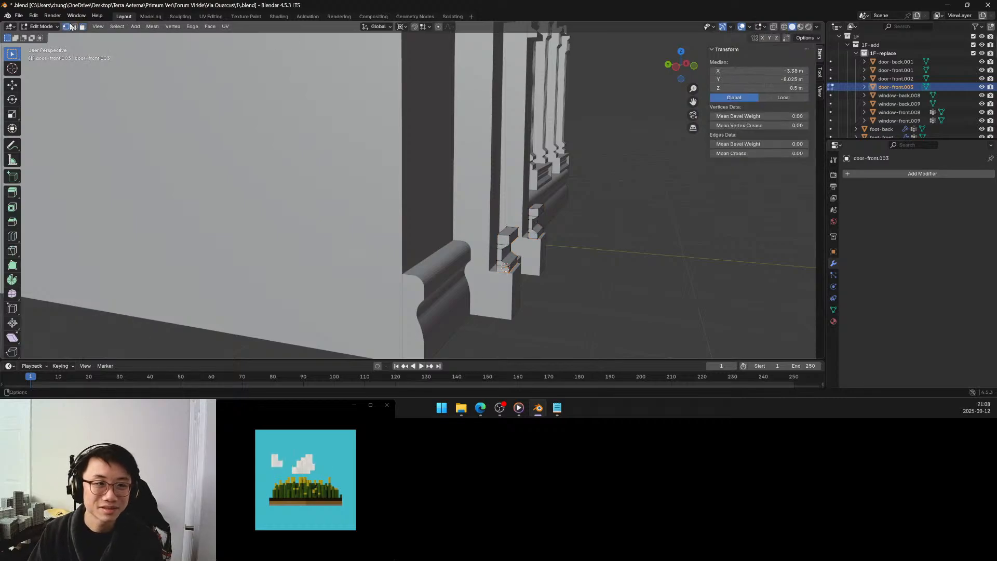
{"action": "left_click", "coordinate": [500, 270]}
{"action": "key", "text": "shift+s"}
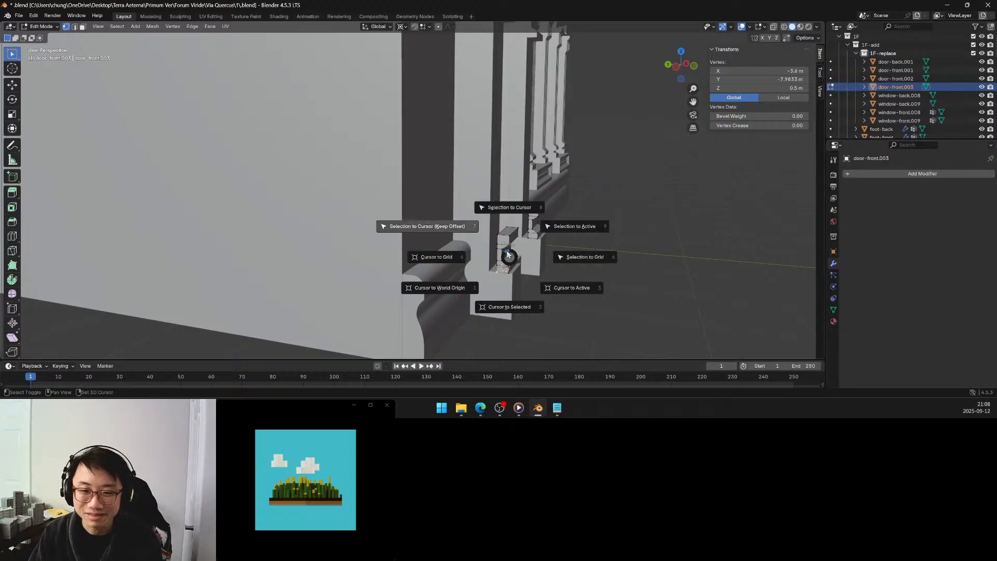
{"action": "left_click", "coordinate": [503, 307]}
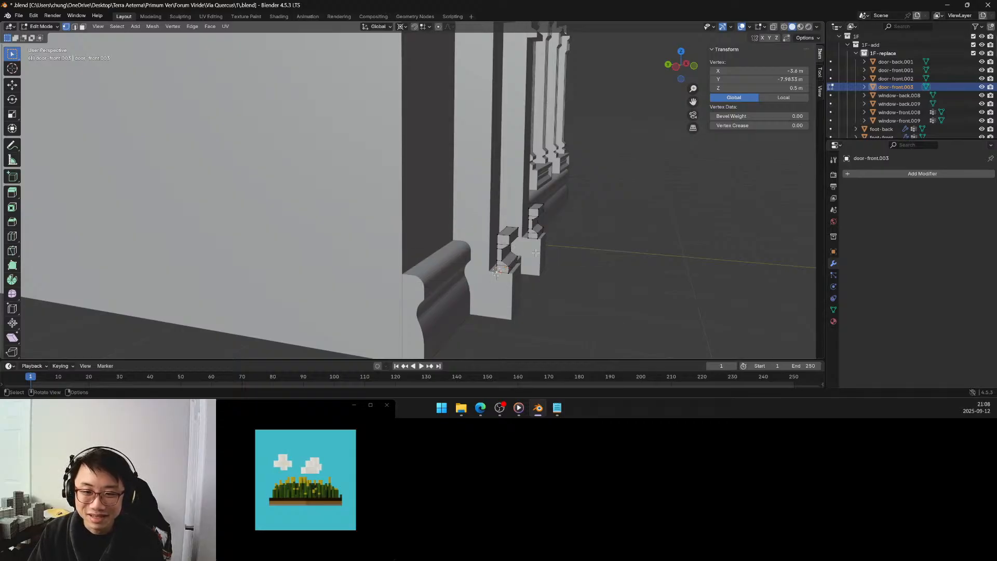
{"action": "key", "text": "Tab"}
With vertex snapping on, move the base brackets 0.083333 m along Y toward the door surround, and turn snapping off.
{"action": "middle_click_drag", "start_coordinate": [535, 252], "coordinate": [516, 251]}
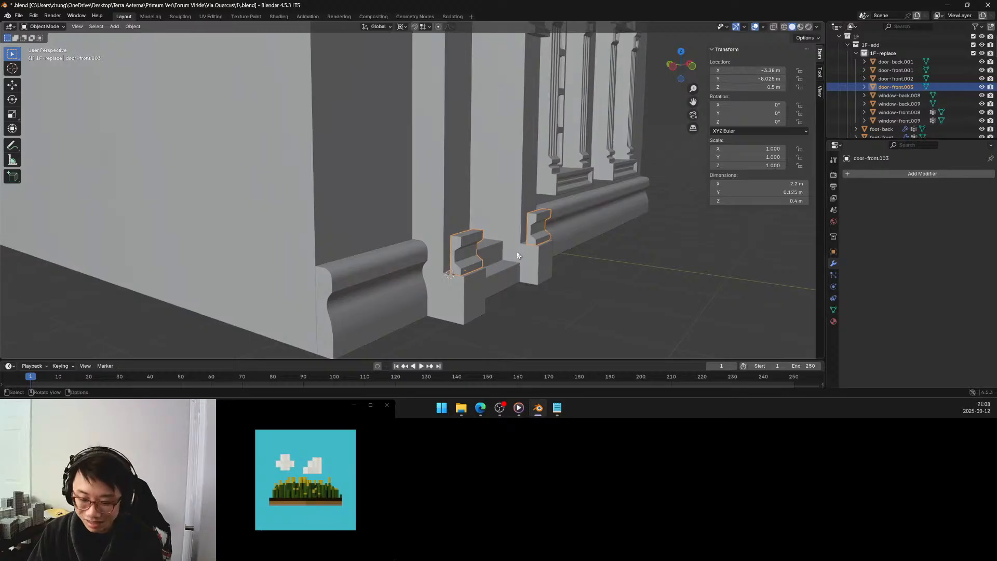
{"action": "key", "text": "shift+s"}
{"action": "left_click", "coordinate": [586, 250]}
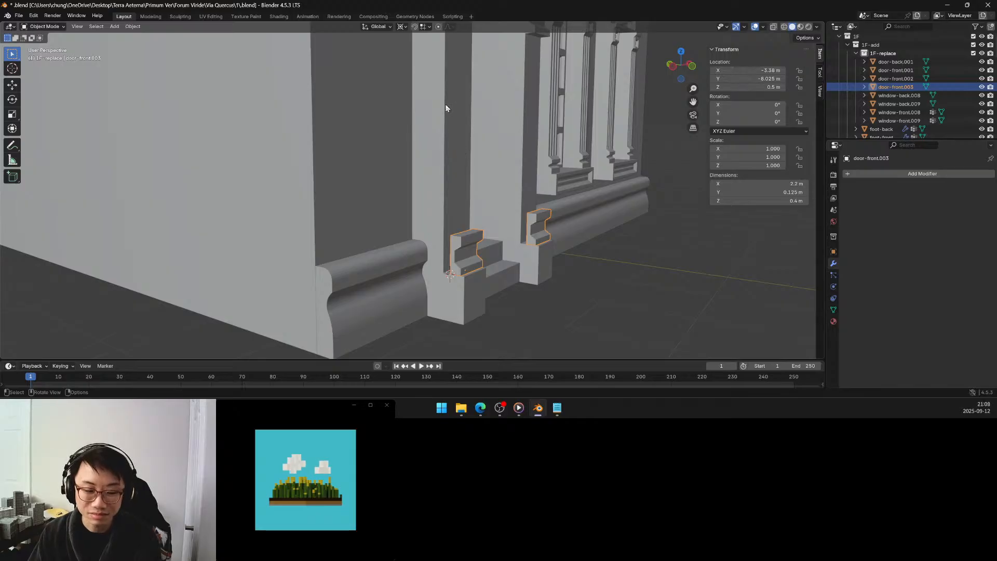
{"action": "left_click", "coordinate": [414, 27]}
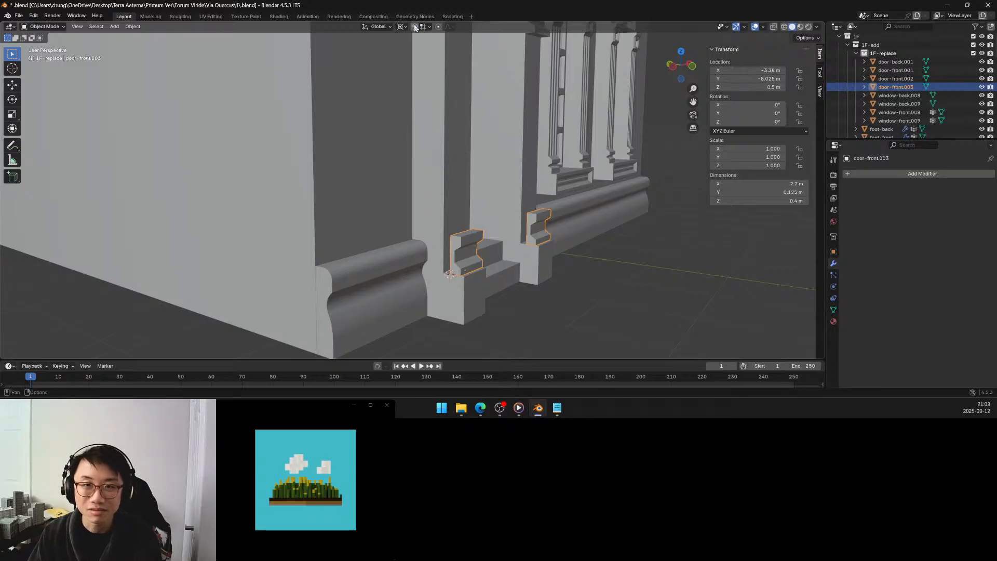
{"action": "left_click", "coordinate": [425, 28]}
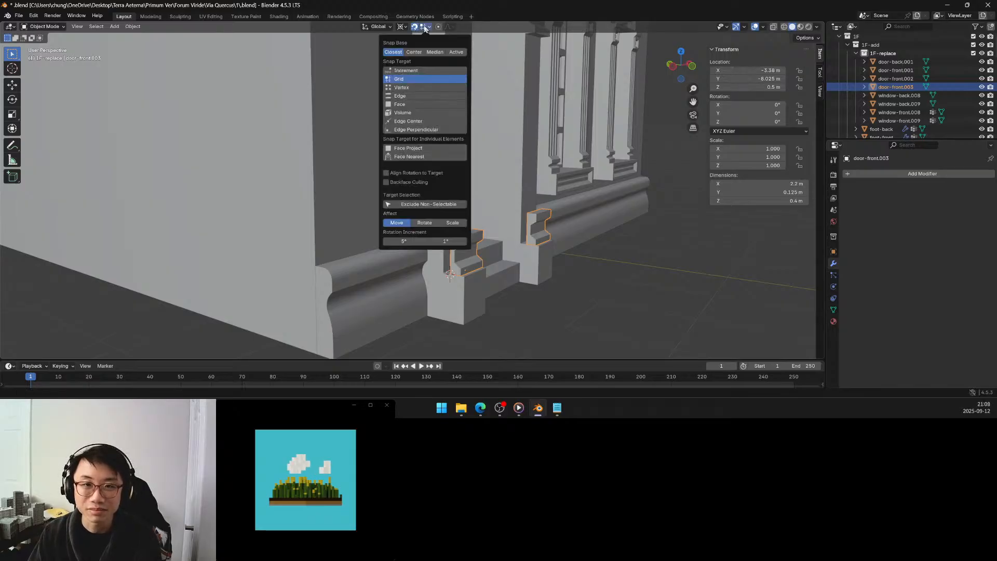
{"action": "left_click", "coordinate": [409, 87]}
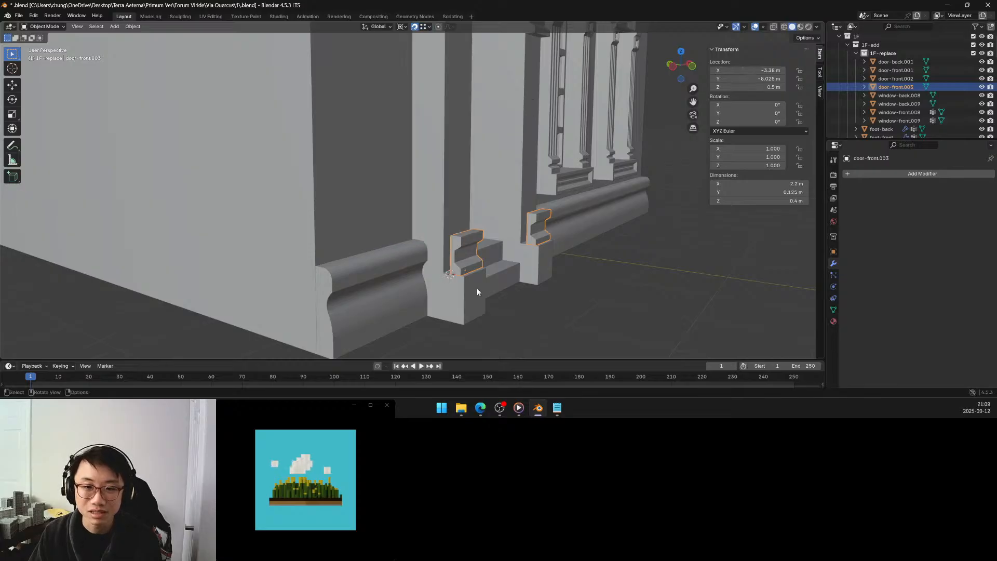
{"action": "key", "text": "g"}
{"action": "key", "text": "y"}
{"action": "left_click", "coordinate": [448, 270]}
{"action": "middle_click_drag", "start_coordinate": [449, 272], "coordinate": [445, 165]}
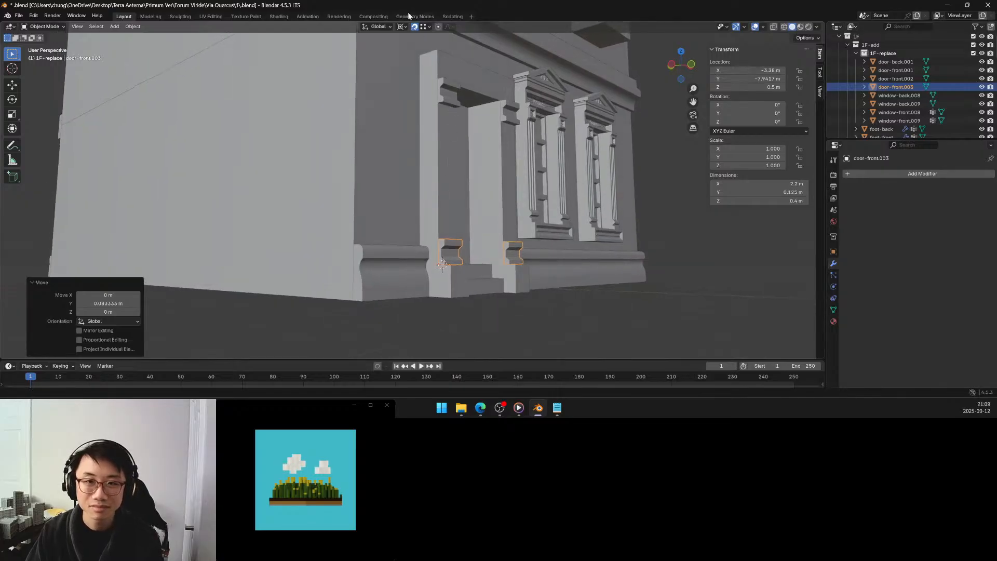
{"action": "left_click", "coordinate": [414, 26]}
Join the base brackets with the upper door brackets into the single object door-front.002.
{"action": "left_click", "coordinate": [450, 102], "text": "shift"}
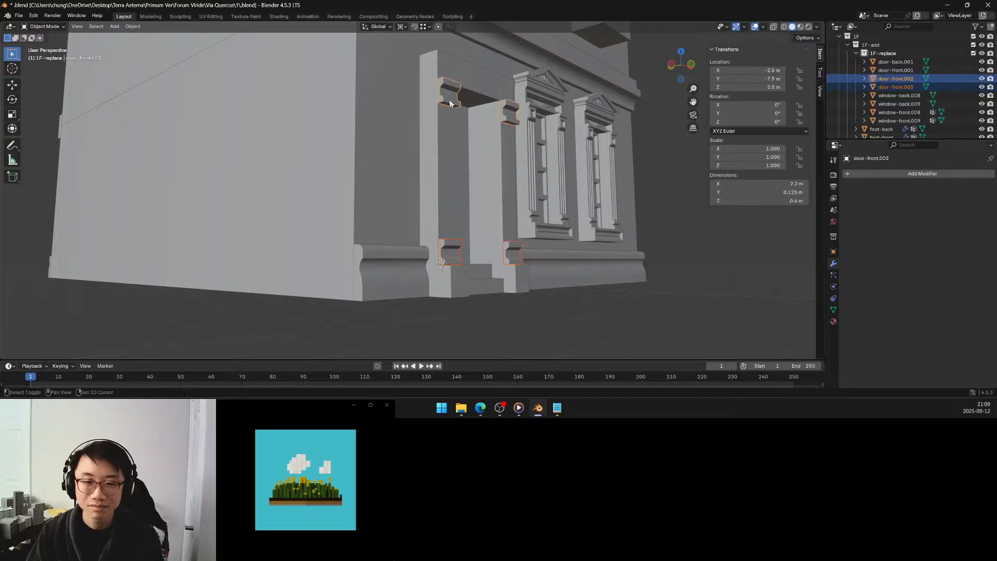
{"action": "key", "text": "ctrl+j"}
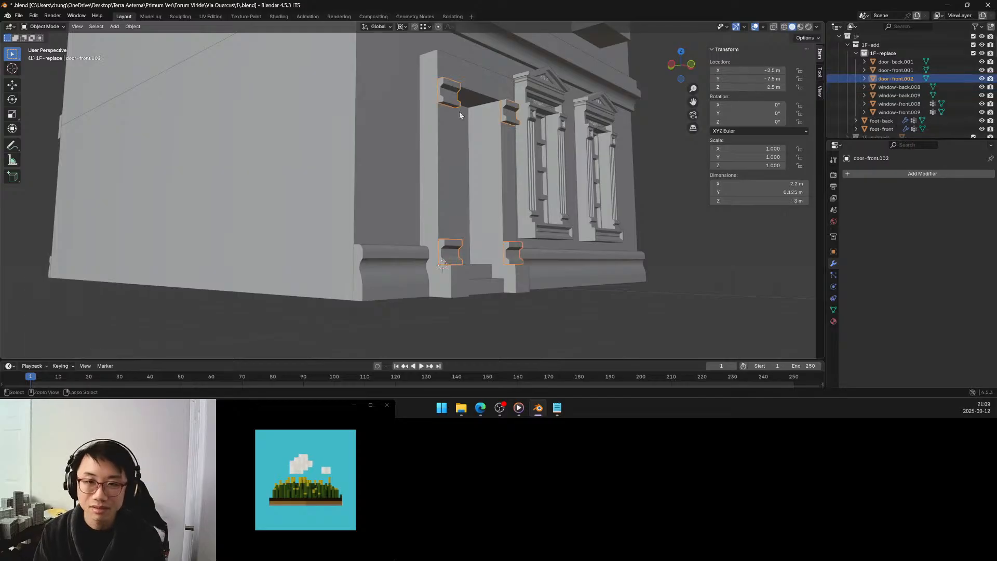
{"action": "middle_click_drag", "start_coordinate": [464, 129], "coordinate": [438, 143]}
Fill a pilaster face between the left upper bracket's bottom rear edge and the top rear edge of the left base.
{"action": "key", "text": "Tab"}
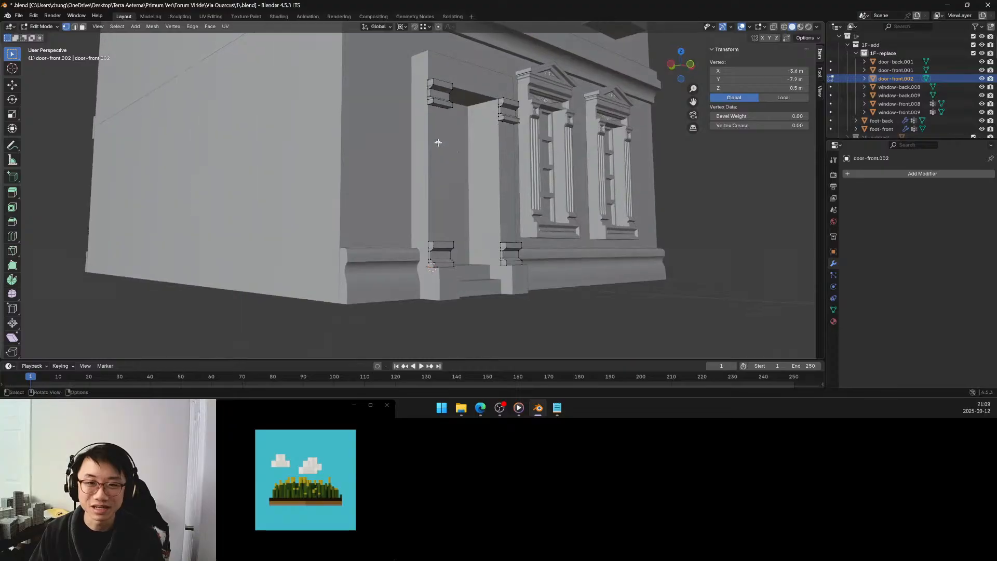
{"action": "middle_click_drag", "start_coordinate": [429, 107], "coordinate": [430, 266]}
{"action": "left_click", "coordinate": [430, 271], "text": "shift"}
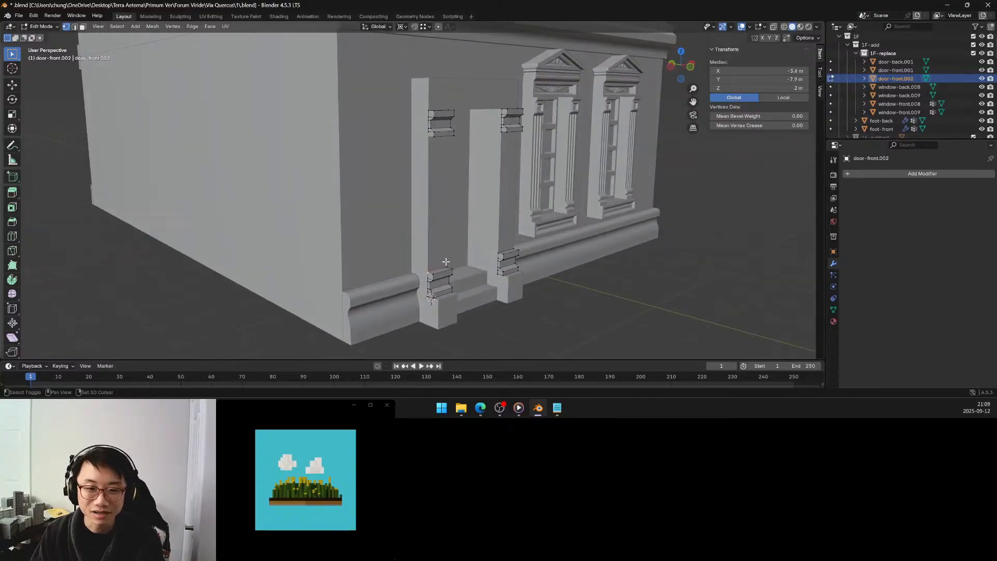
{"action": "mouse_move", "coordinate": [444, 263]}
{"action": "middle_mouse_down"}
{"action": "mouse_move", "coordinate": [416, 235]}
{"action": "mouse_move", "coordinate": [477, 304]}
{"action": "mouse_move", "coordinate": [456, 249]}
{"action": "middle_mouse_up"}
{"action": "left_click", "coordinate": [414, 237], "text": "shift"}
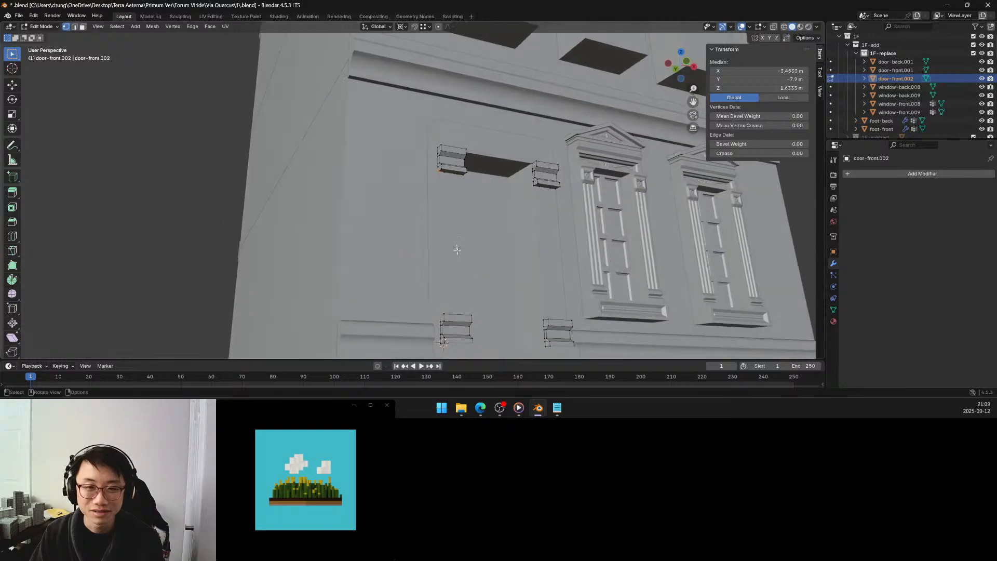
{"action": "scroll", "coordinate": [457, 195], "scroll_direction": "up", "scroll_amount": 3}
{"action": "left_click", "coordinate": [490, 156], "text": "shift"}
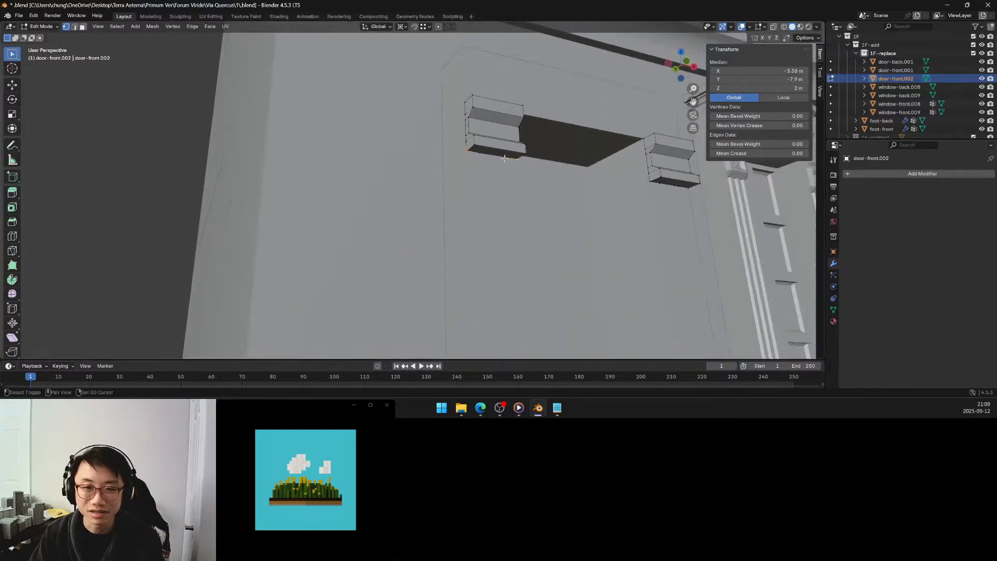
{"action": "left_click", "coordinate": [477, 154], "text": "shift"}
{"action": "scroll", "coordinate": [474, 227], "scroll_direction": "down", "scroll_amount": 5}
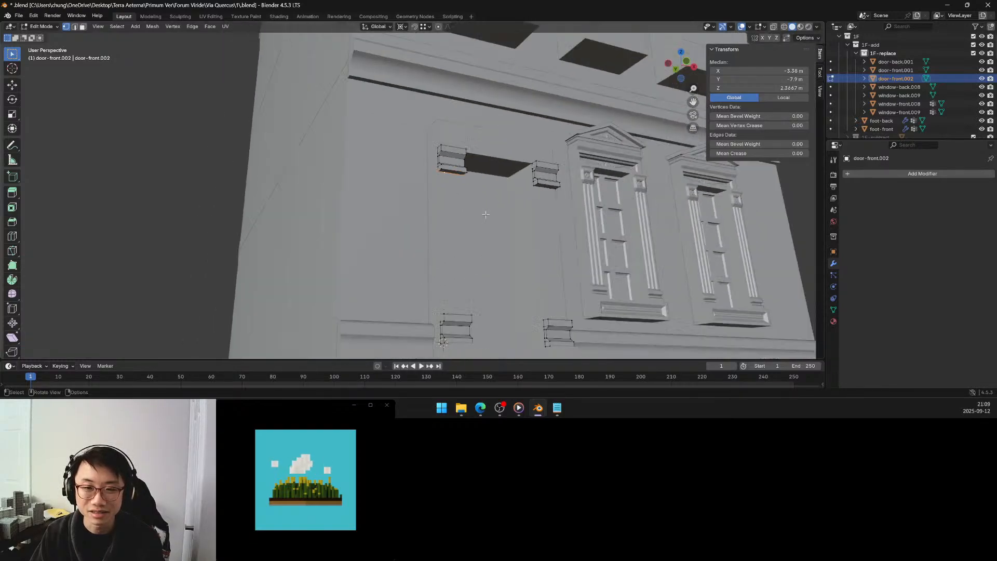
{"action": "middle_click_drag", "start_coordinate": [467, 227], "coordinate": [478, 242]}
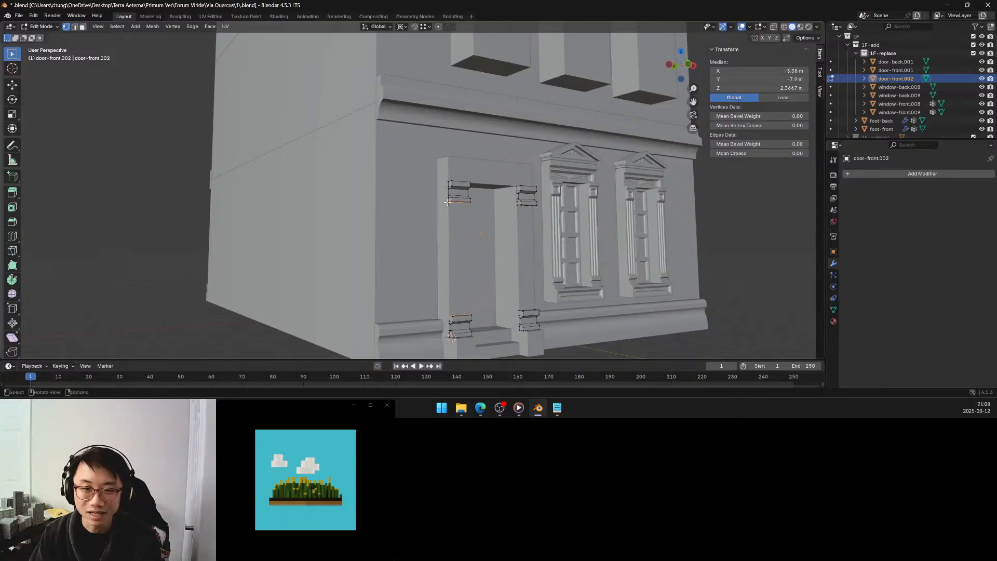
{"action": "scroll", "coordinate": [448, 203], "scroll_direction": "up", "scroll_amount": 5}
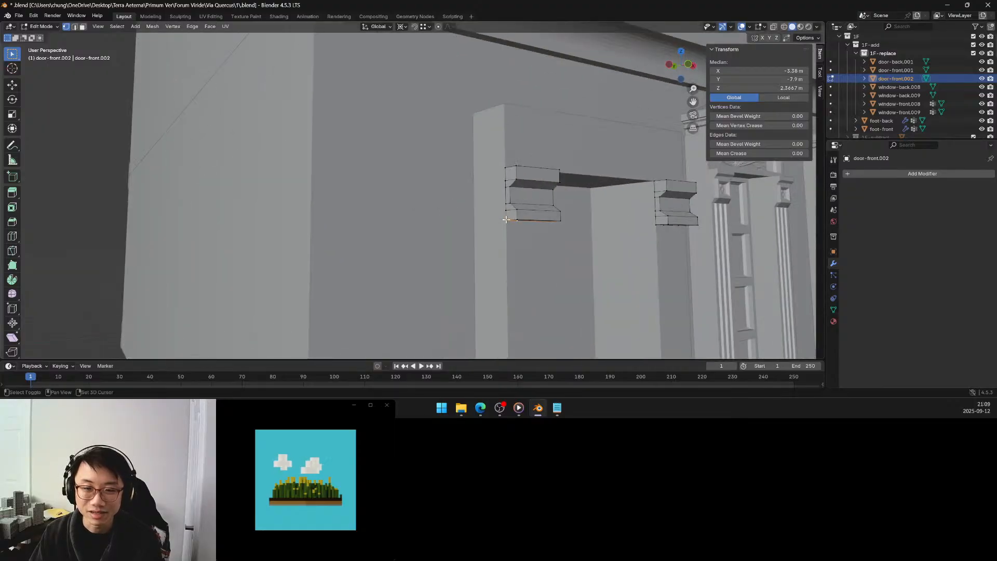
{"action": "left_click", "coordinate": [505, 220], "text": "shift"}
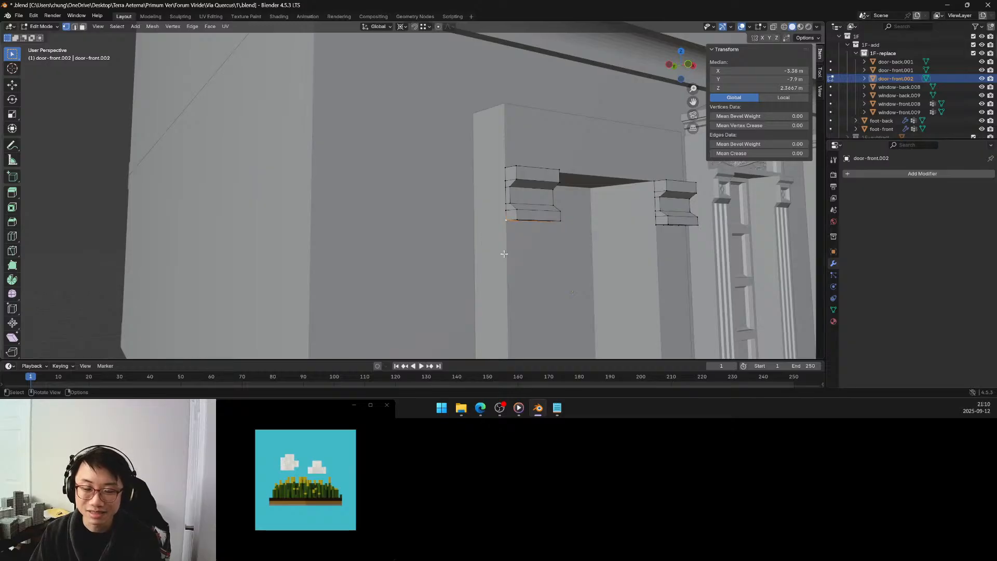
{"action": "scroll", "coordinate": [503, 253], "scroll_direction": "down", "scroll_amount": 3}
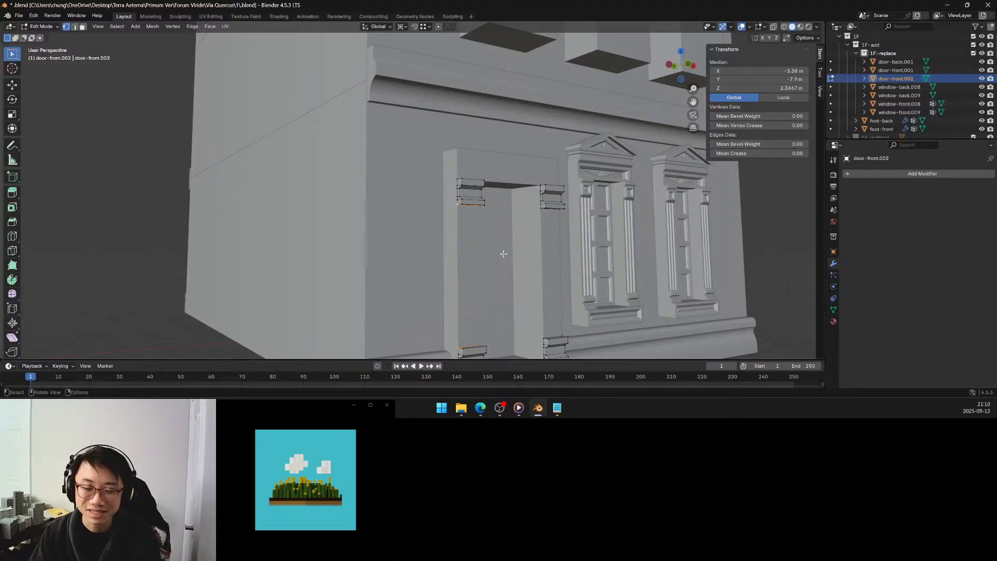
{"action": "key", "text": "f"}
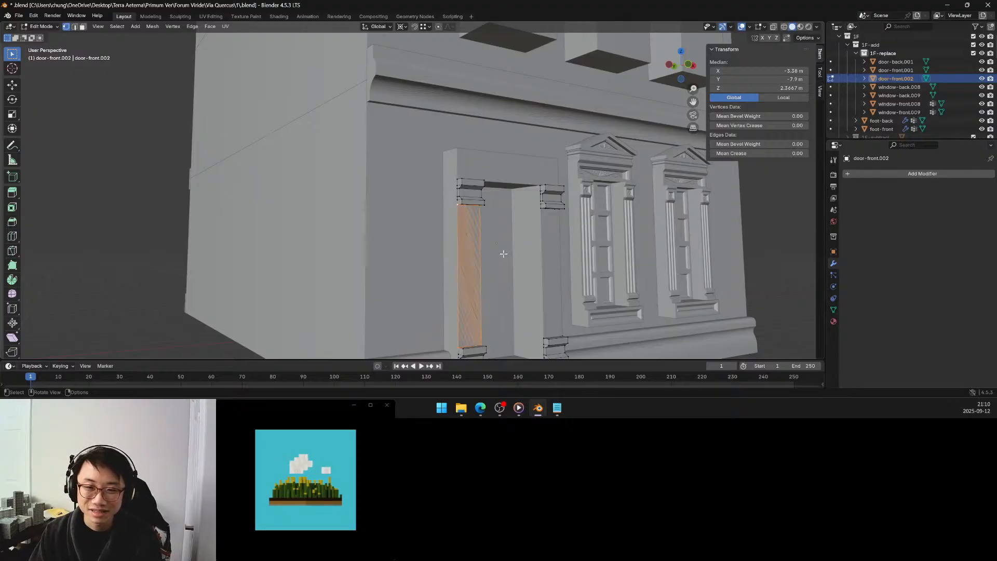
Fill the matching pilaster face between the right upper bracket's bottom rear edge and the top rear edge of the right base.
{"action": "middle_click_drag", "start_coordinate": [501, 252], "coordinate": [450, 233]}
{"action": "scroll", "coordinate": [452, 219], "scroll_direction": "up", "scroll_amount": 3}
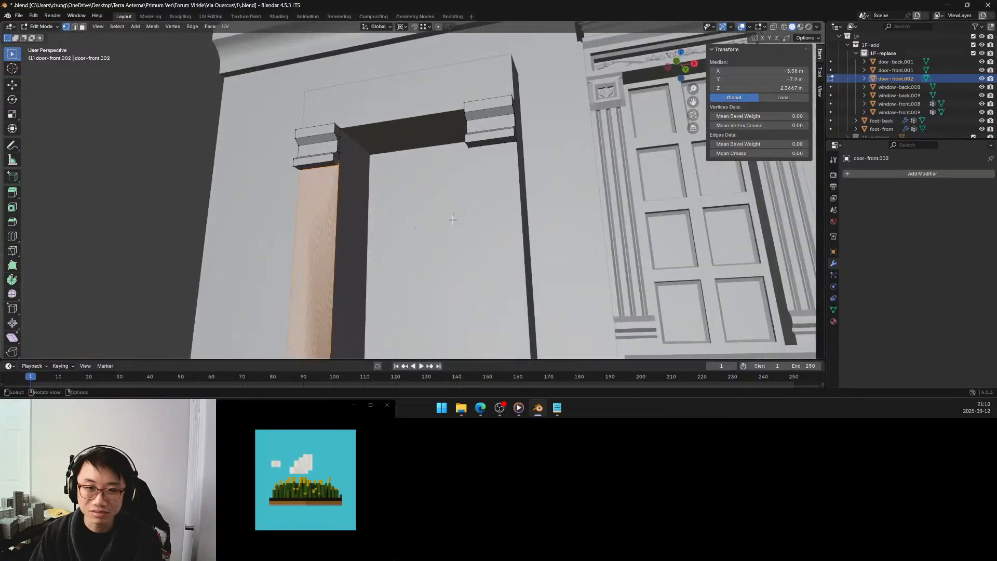
{"action": "left_click", "coordinate": [470, 146]}
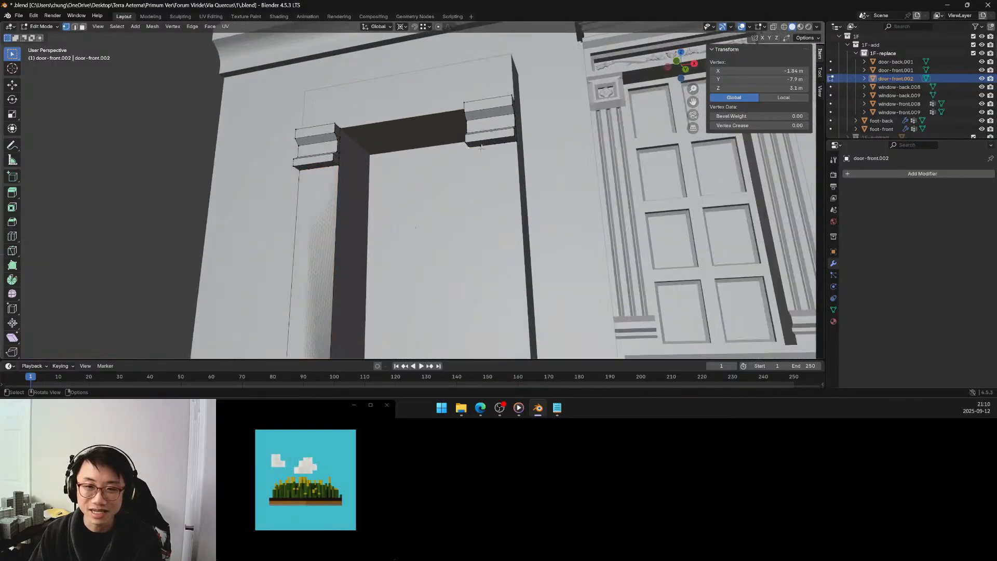
{"action": "left_click", "coordinate": [508, 144], "text": "shift"}
{"action": "left_click", "coordinate": [515, 143], "text": "shift"}
{"action": "scroll", "coordinate": [515, 208], "scroll_direction": "down", "scroll_amount": 4}
{"action": "middle_click_drag", "start_coordinate": [508, 258], "coordinate": [483, 283]}
{"action": "scroll", "coordinate": [472, 294], "scroll_direction": "up", "scroll_amount": 3}
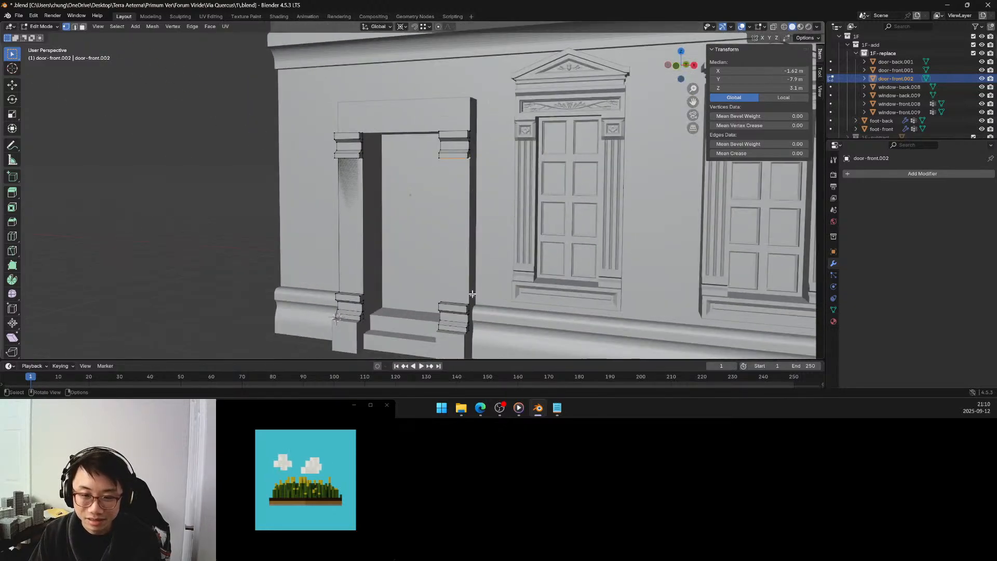
{"action": "left_click", "coordinate": [469, 302], "text": "shift"}
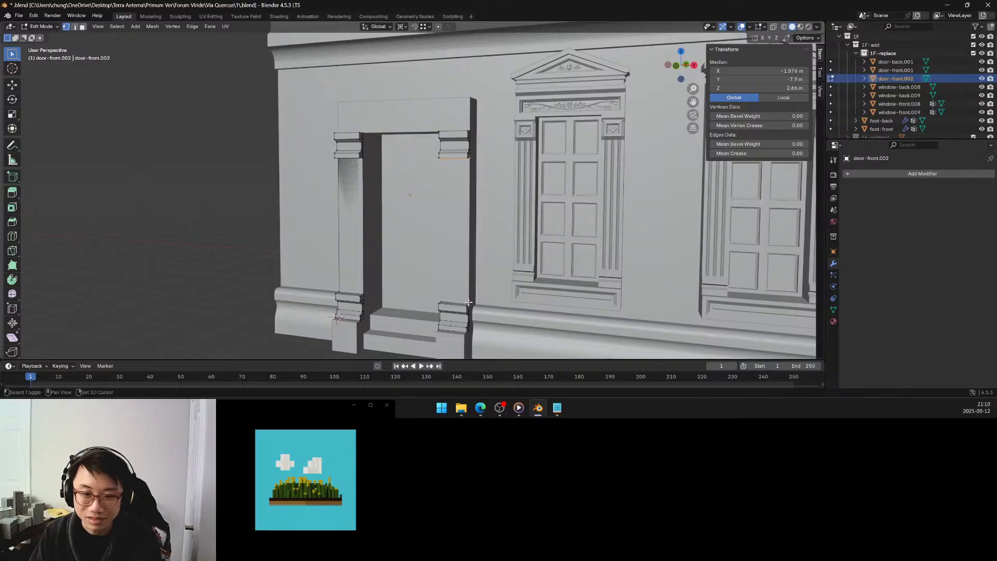
{"action": "left_click", "coordinate": [441, 303], "text": "shift"}
{"action": "middle_click_drag", "start_coordinate": [458, 268], "coordinate": [500, 254]}
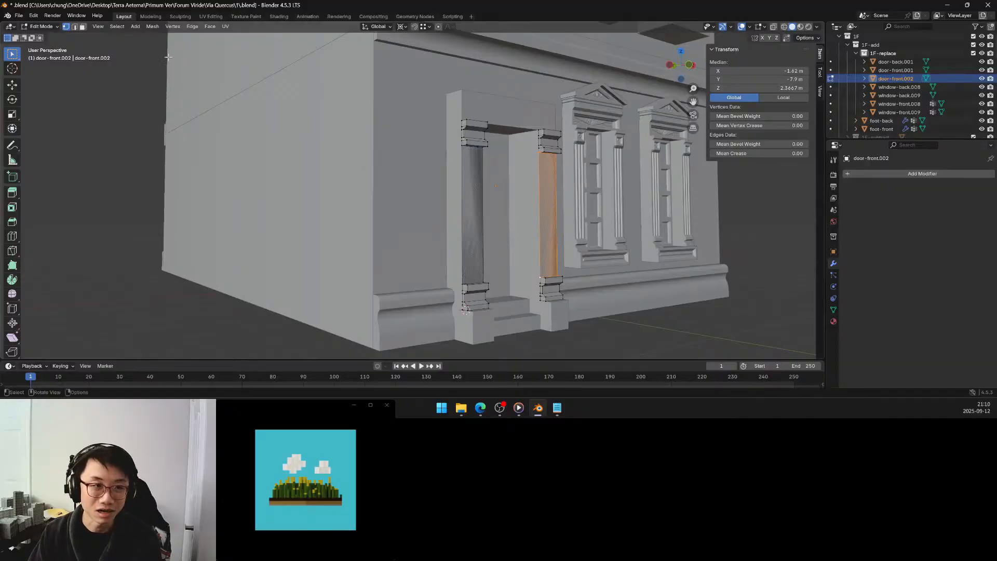
Try to extrude the left and right pilaster faces together, and undo the attempt.
{"action": "left_click", "coordinate": [83, 27]}
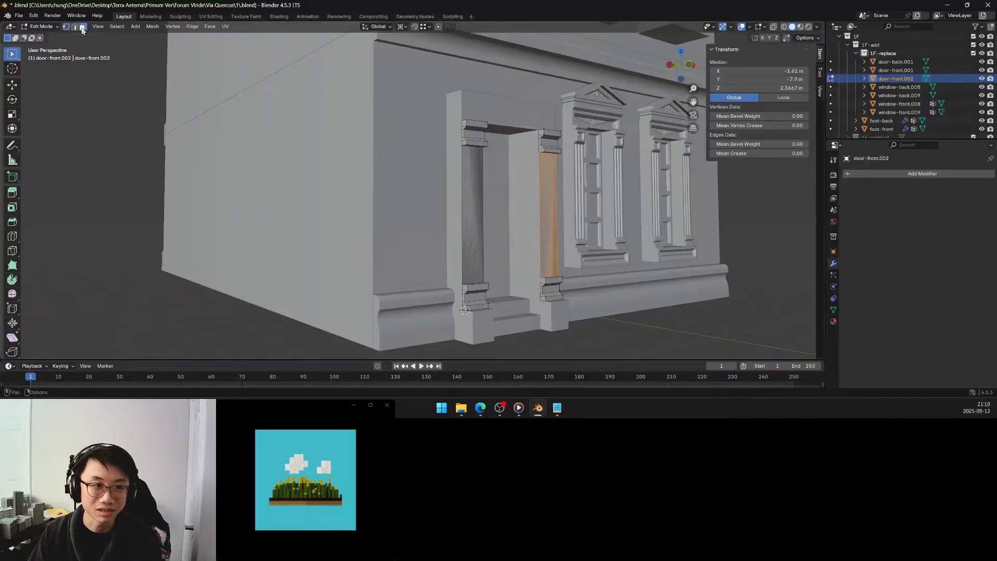
{"action": "left_click", "coordinate": [468, 200]}
{"action": "left_click", "coordinate": [550, 215], "text": "shift"}
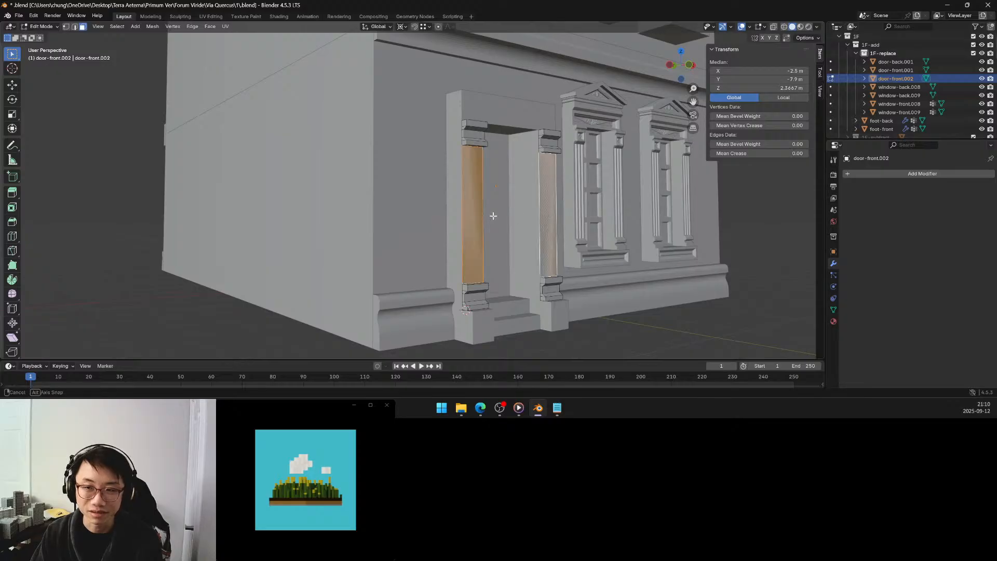
{"action": "middle_click_drag", "start_coordinate": [493, 216], "coordinate": [514, 207]}
{"action": "middle_click_drag", "start_coordinate": [507, 206], "coordinate": [494, 202]}
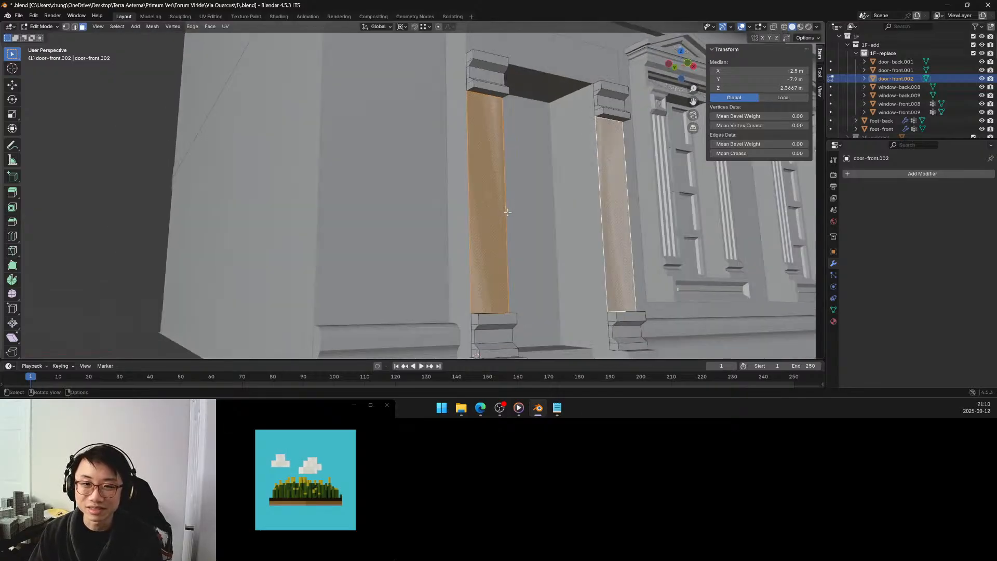
{"action": "key", "text": "e"}
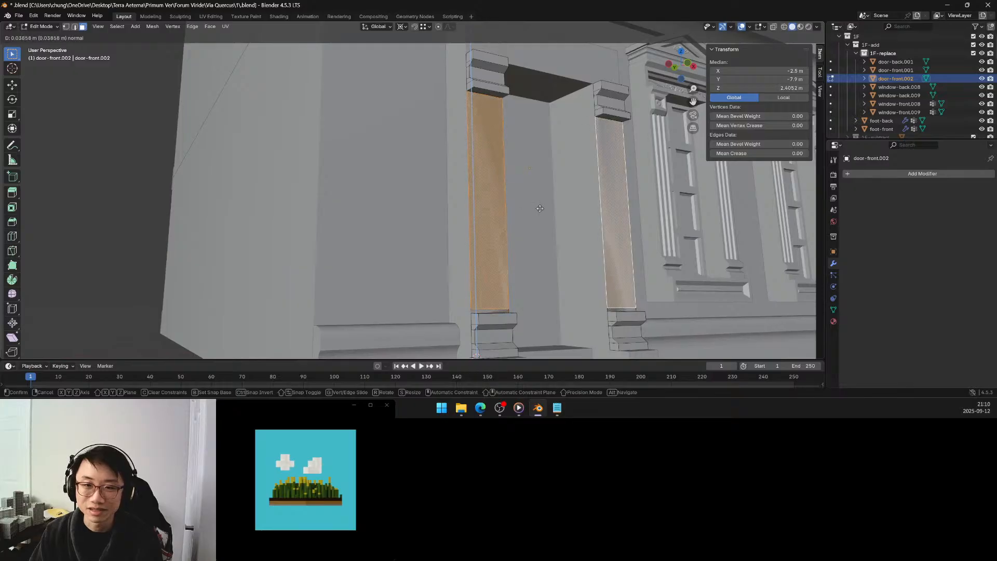
{"action": "right_click", "coordinate": [526, 209]}
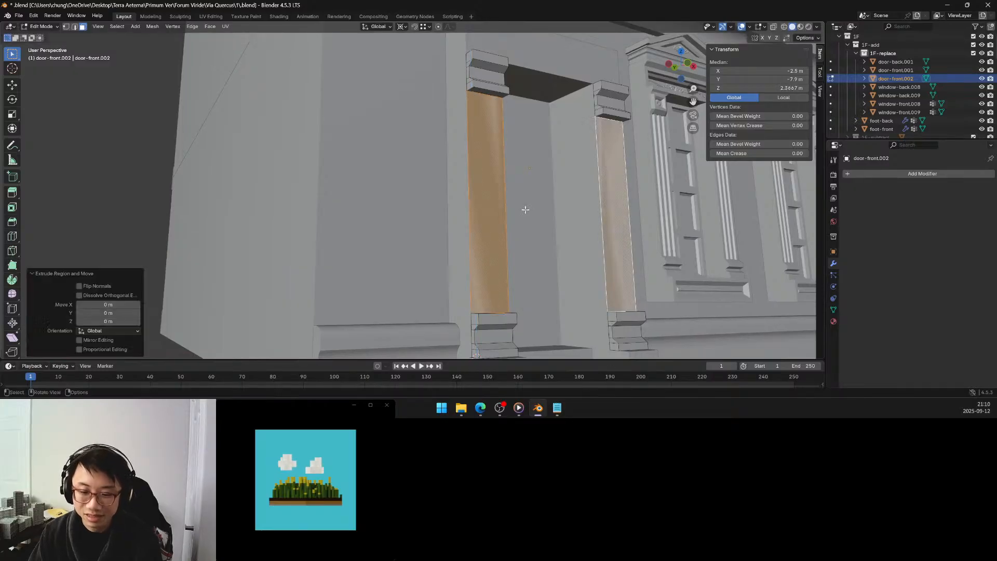
{"action": "key", "text": "ctrl+z"}
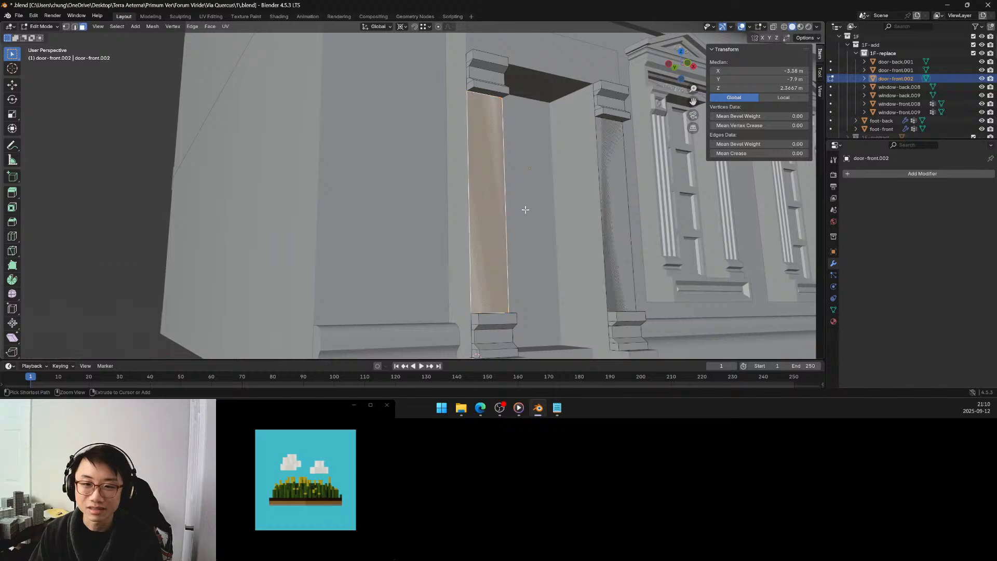
Select the left and right pilaster faces of the door surround together.
{"action": "left_click", "coordinate": [612, 208], "text": "shift"}
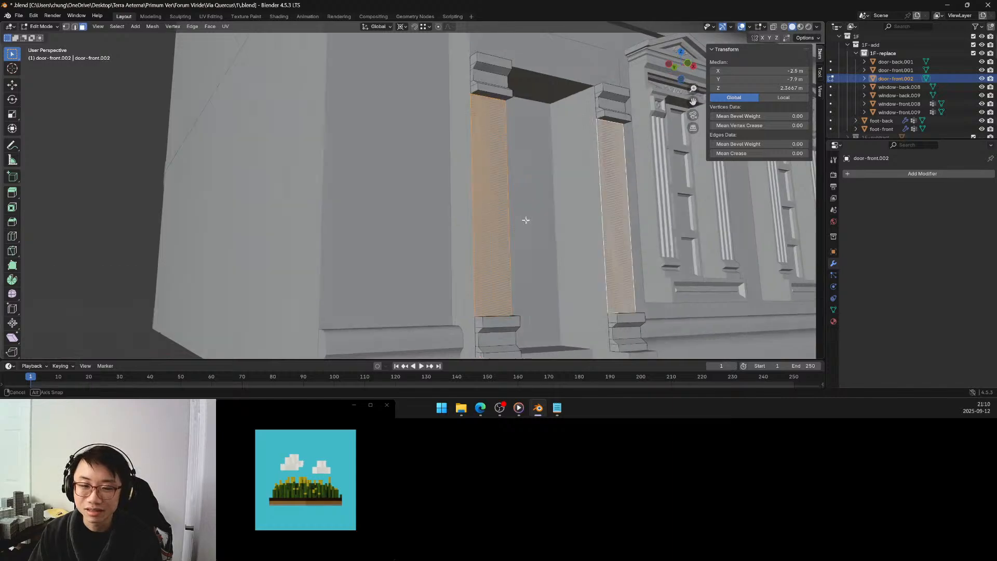
{"action": "mouse_move", "coordinate": [525, 220]}
{"action": "middle_mouse_down"}
{"action": "mouse_move", "coordinate": [557, 228]}
{"action": "mouse_move", "coordinate": [539, 229]}
{"action": "middle_mouse_up"}
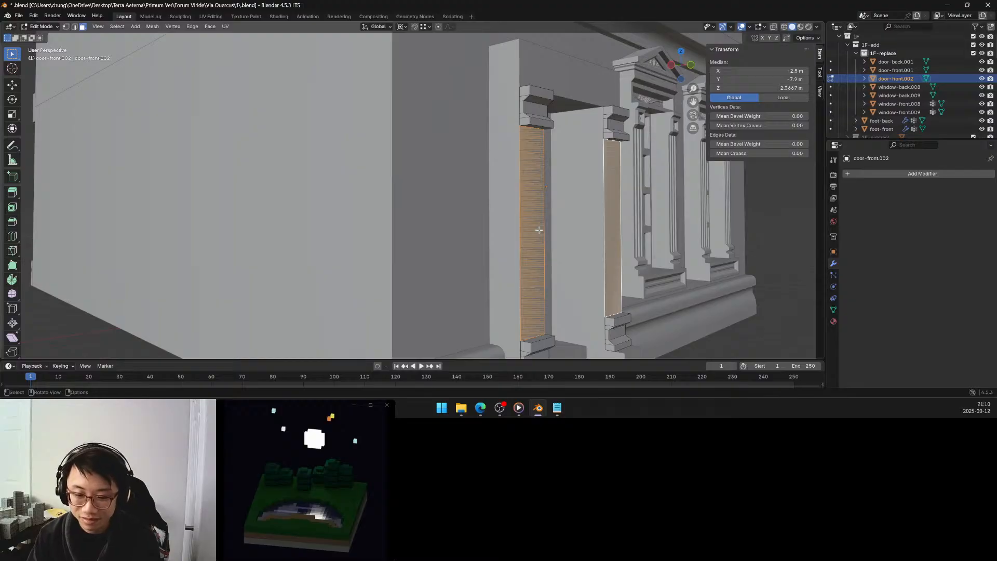
{"action": "key", "text": "F3"}
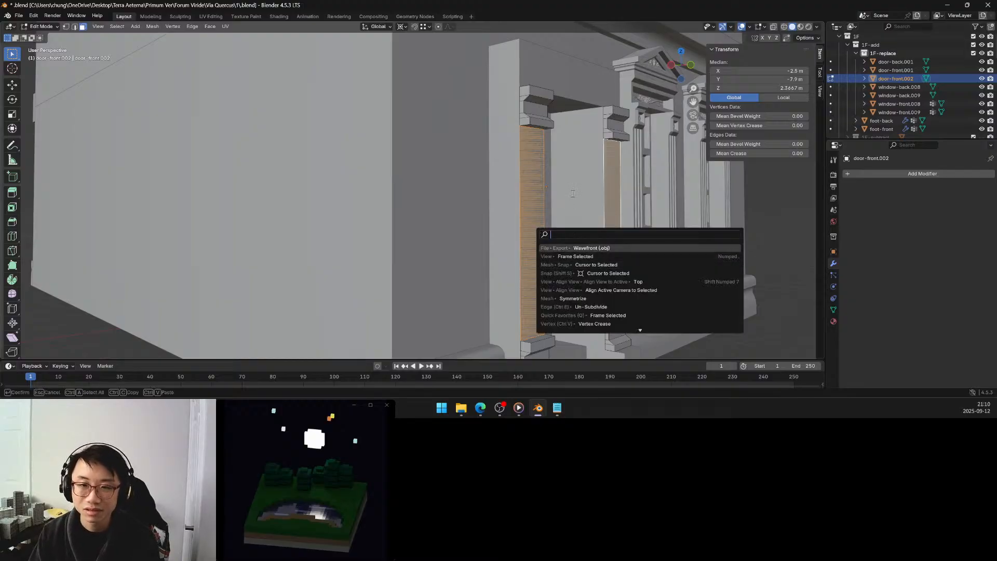
{"action": "key", "text": "Escape"}
{"action": "key", "text": "Tab"}
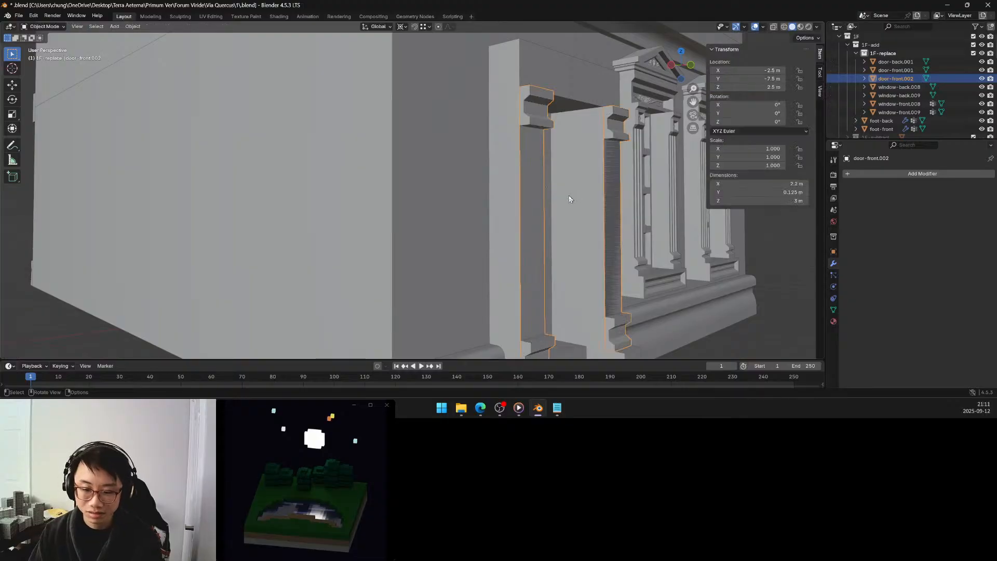
{"action": "key", "text": "F3"}
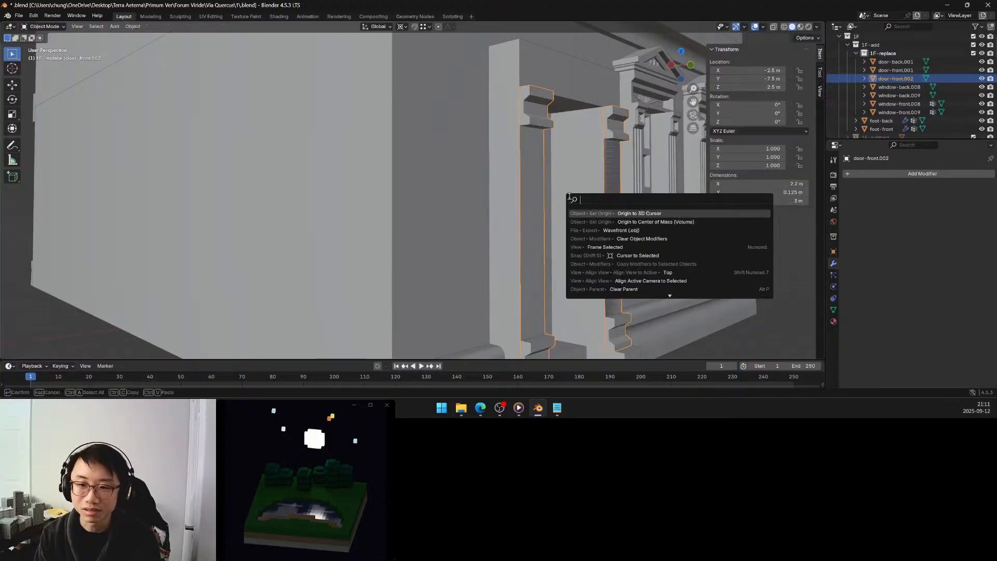
{"action": "key", "text": "Escape"}
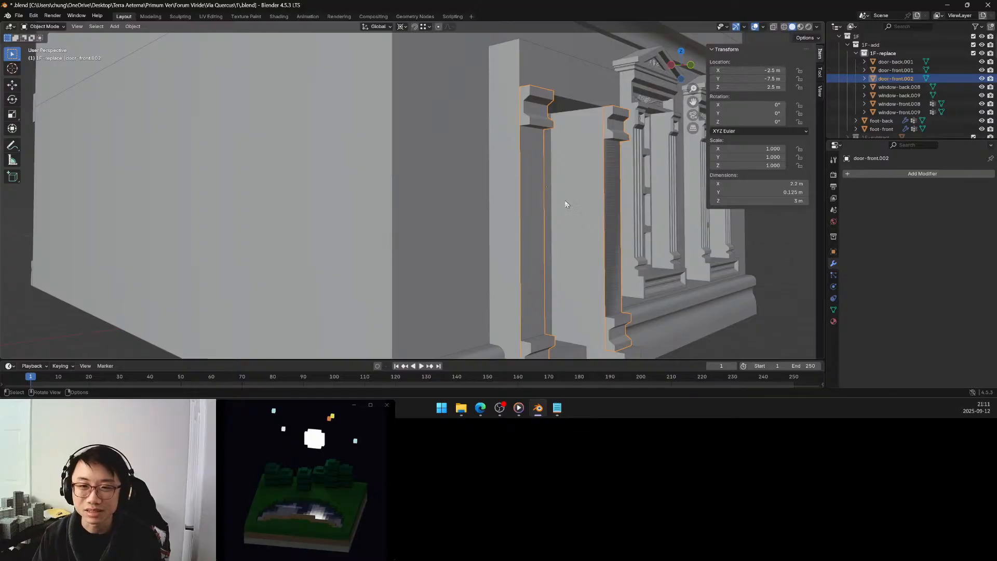
{"action": "key", "text": "shift+s"}
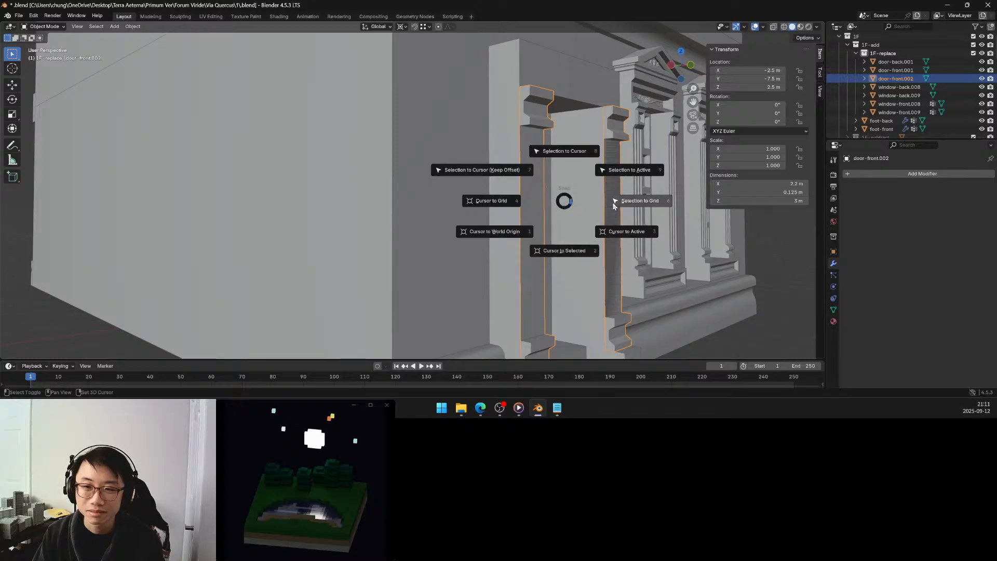
{"action": "left_click", "coordinate": [562, 201]}
{"action": "key", "text": "q"}
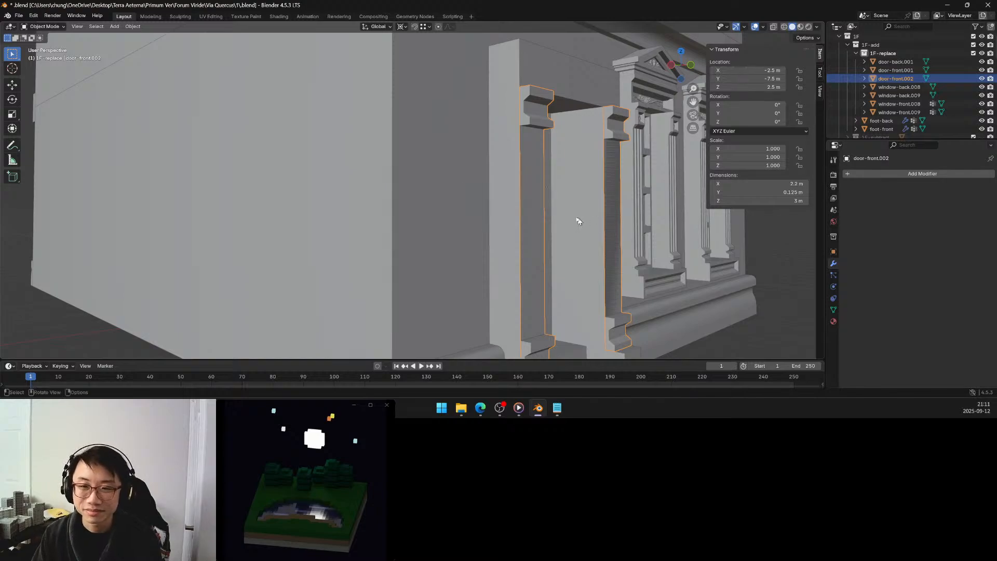
{"action": "key", "text": "Tab"}
Extrude both selected pilaster faces outward along Y by about -0.07 m.
{"action": "middle_click_drag", "start_coordinate": [571, 216], "coordinate": [579, 219]}
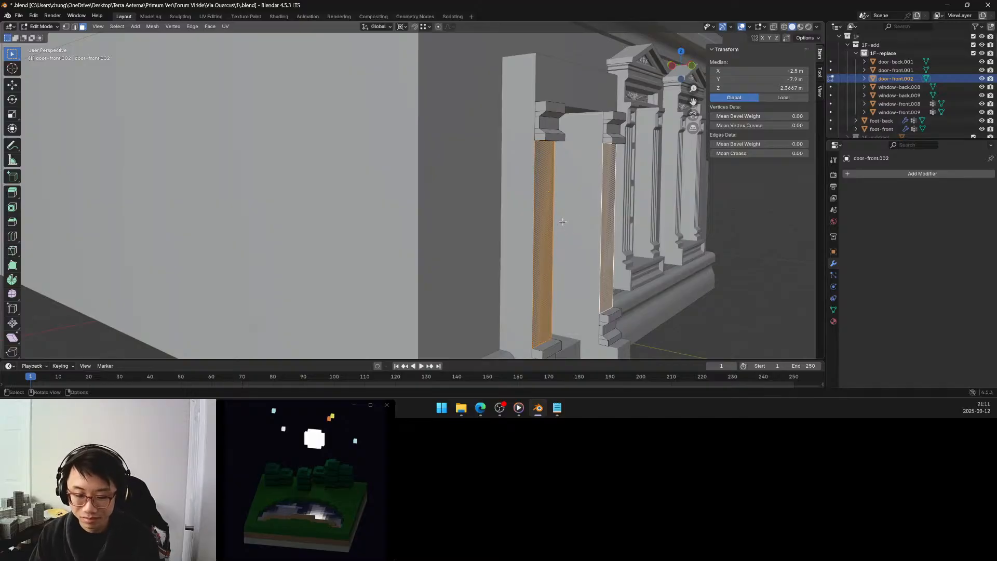
{"action": "key", "text": "g"}
{"action": "key", "text": "y"}
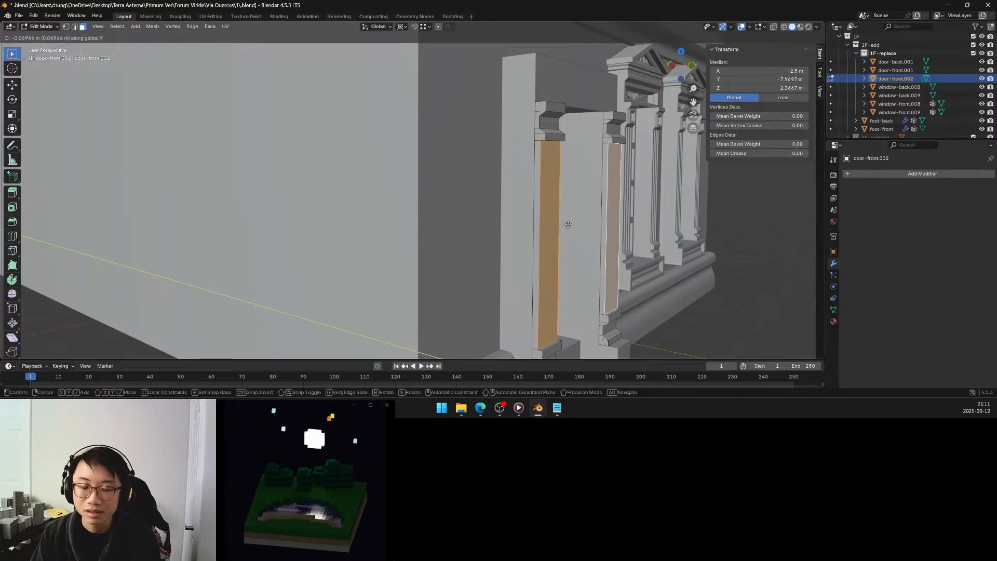
{"action": "left_click", "coordinate": [568, 224]}
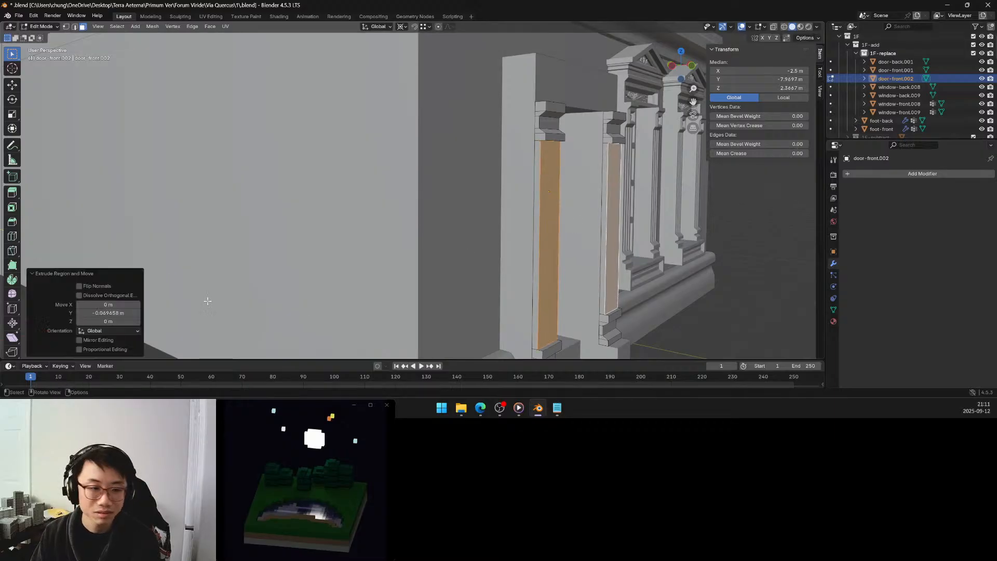
Try the pilaster extrusion with a Y offset of -0.1 m and with -0.05 m.
{"action": "left_click", "coordinate": [127, 314]}
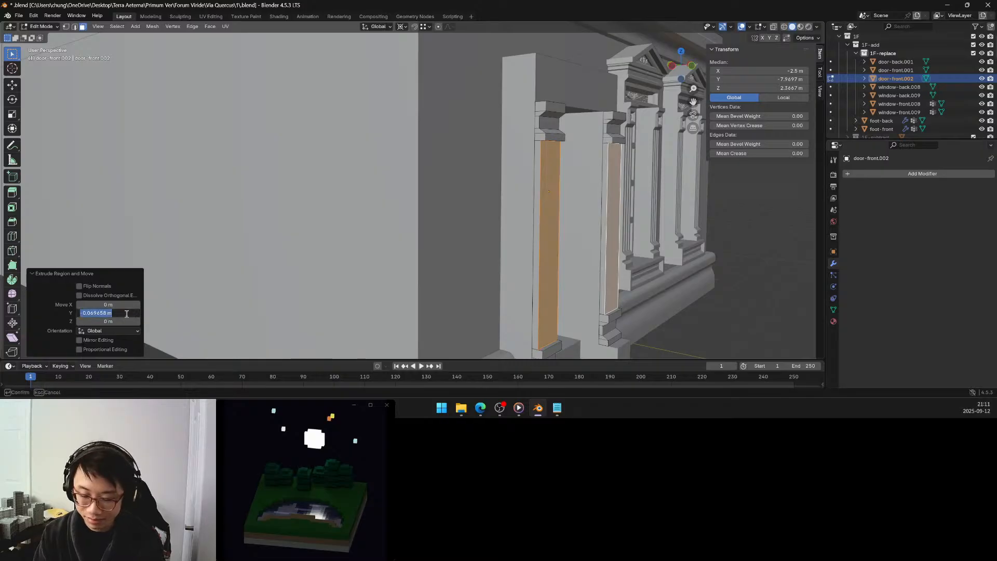
{"action": "type", "text": "-0"}
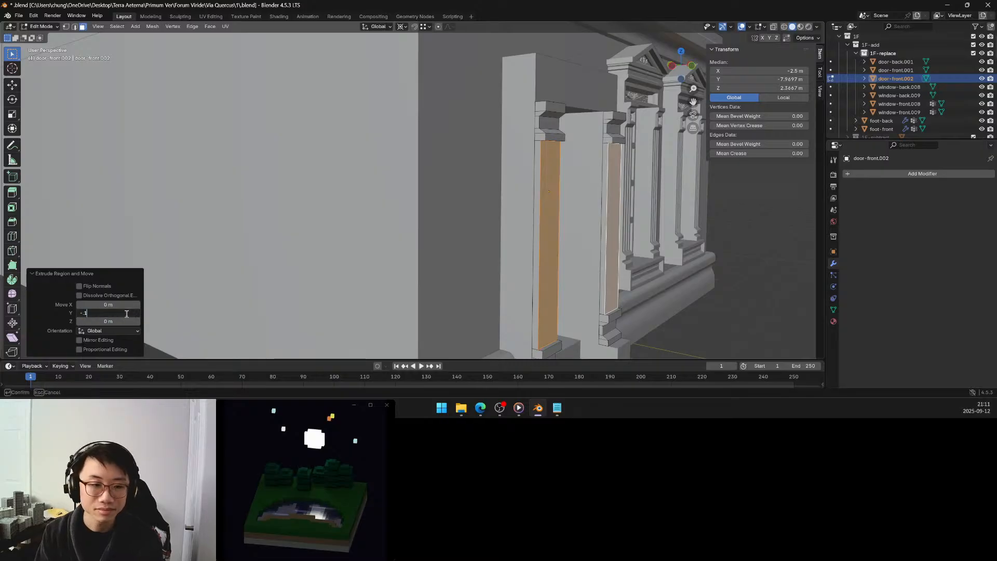
{"action": "type", "text": ".1"}
{"action": "key", "text": "Return"}
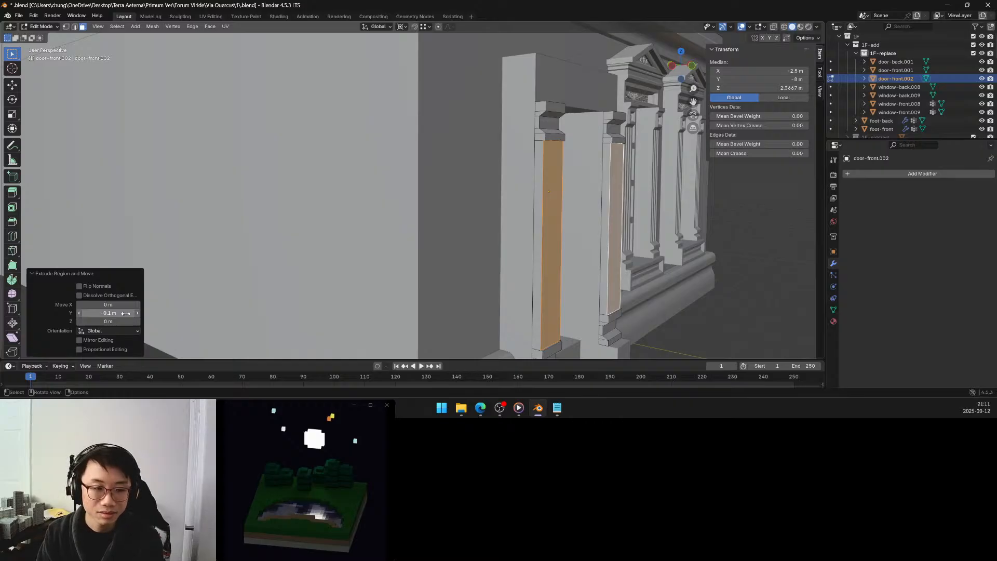
{"action": "left_click", "coordinate": [122, 313]}
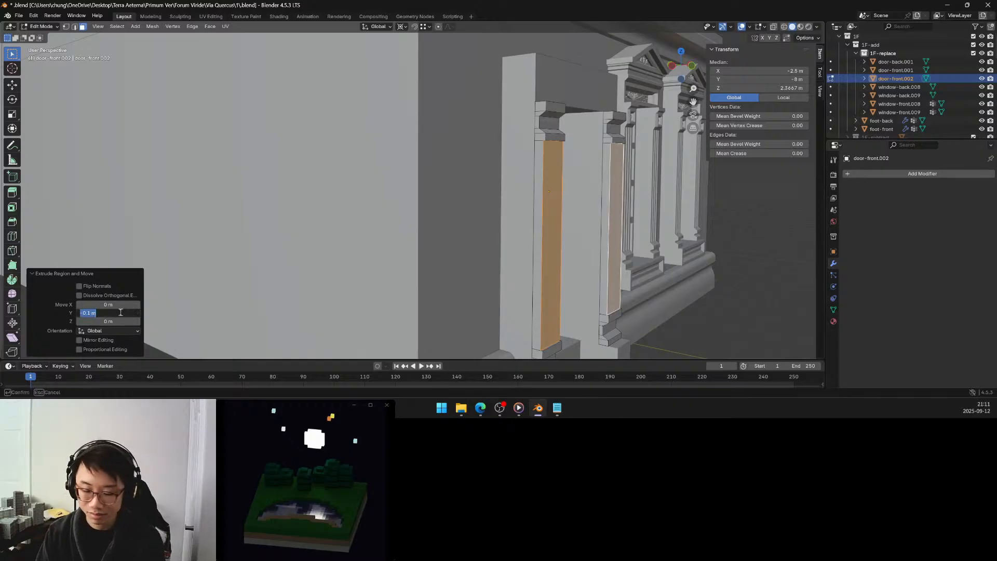
{"action": "key", "text": "BackSpace"}
{"action": "type", "text": "-0.05"}
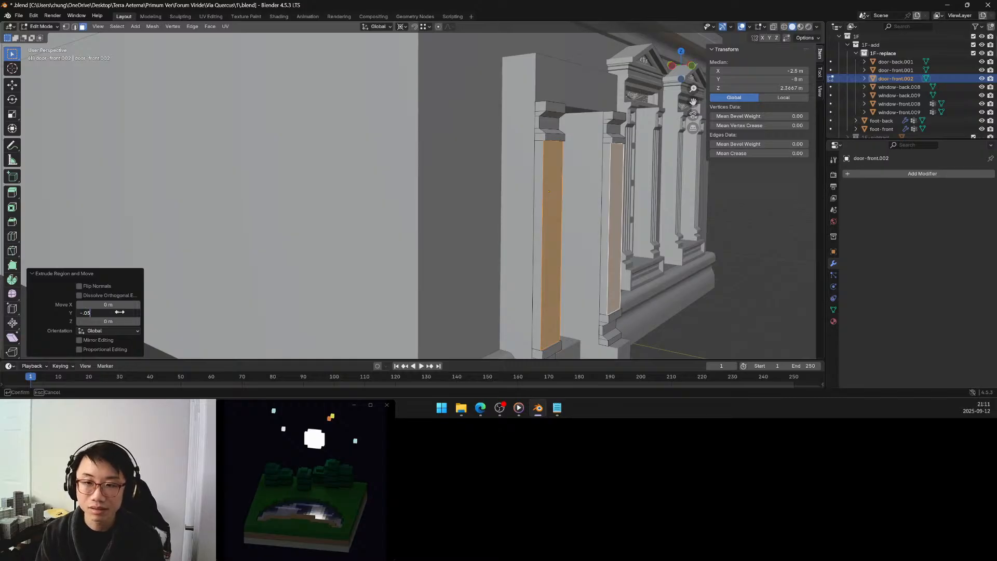
{"action": "key", "text": "Return"}
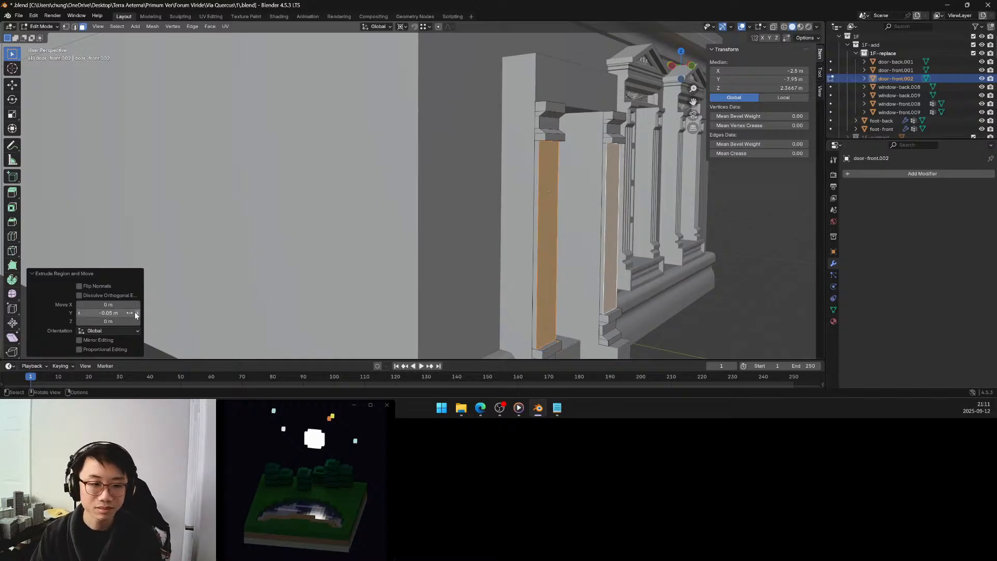
Set the Y offset of the pilaster extrusion to -0.08 m.
{"action": "left_click", "coordinate": [108, 313]}
{"action": "left_click", "coordinate": [92, 313]}
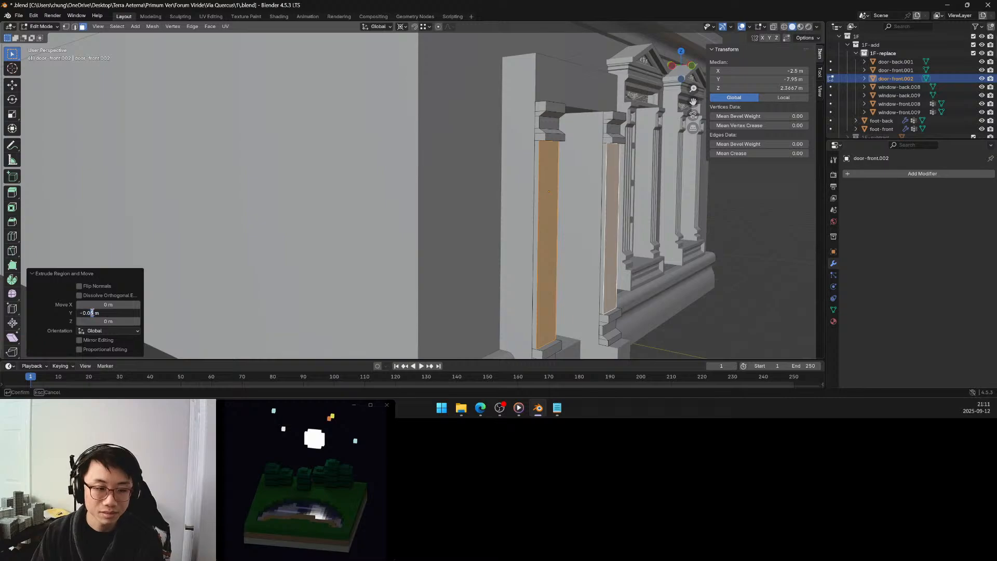
{"action": "key", "text": "Delete"}
{"action": "type", "text": "8"}
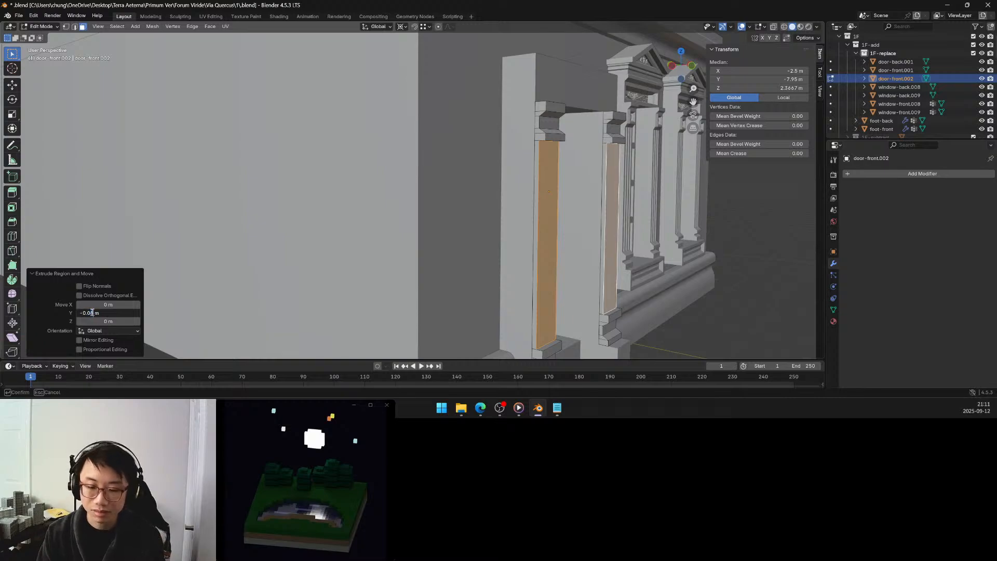
{"action": "key", "text": "Return"}
Clear the selection and examine the extruded door pilasters from several angles, comparing them with the neighbouring window surrounds.
{"action": "middle_click_drag", "start_coordinate": [521, 193], "coordinate": [469, 179]}
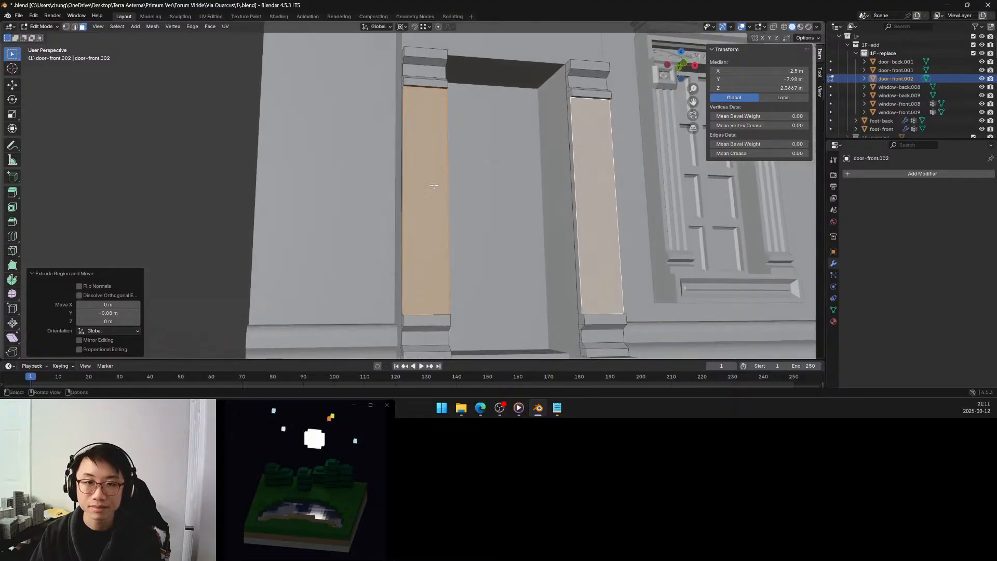
{"action": "left_click", "coordinate": [369, 182]}
{"action": "scroll", "coordinate": [369, 182], "scroll_direction": "down", "scroll_amount": 4}
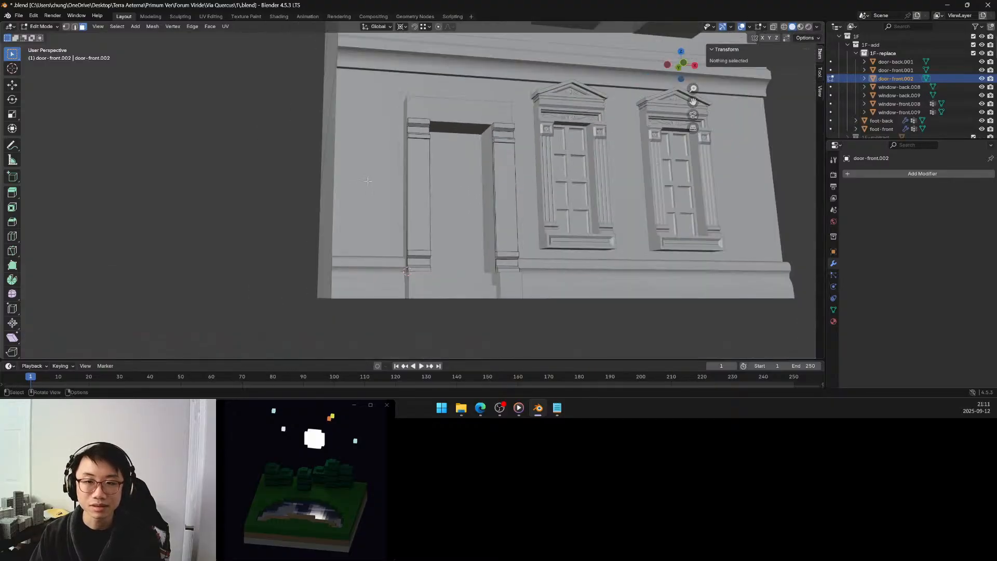
{"action": "middle_click_drag", "start_coordinate": [369, 181], "coordinate": [414, 174]}
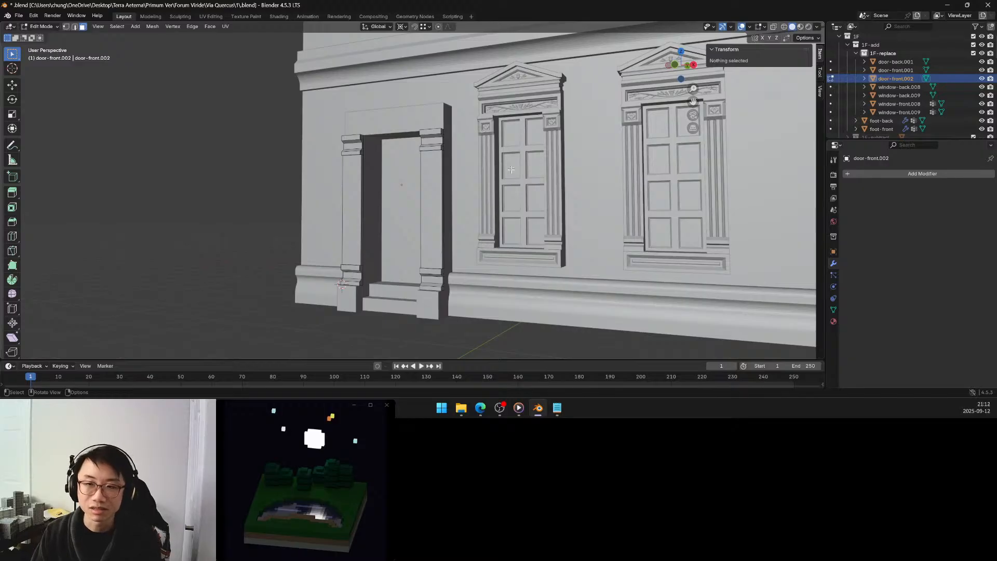
{"action": "scroll", "coordinate": [511, 170], "scroll_direction": "up", "scroll_amount": 3}
{"action": "middle_click_drag", "start_coordinate": [496, 156], "coordinate": [488, 155]}
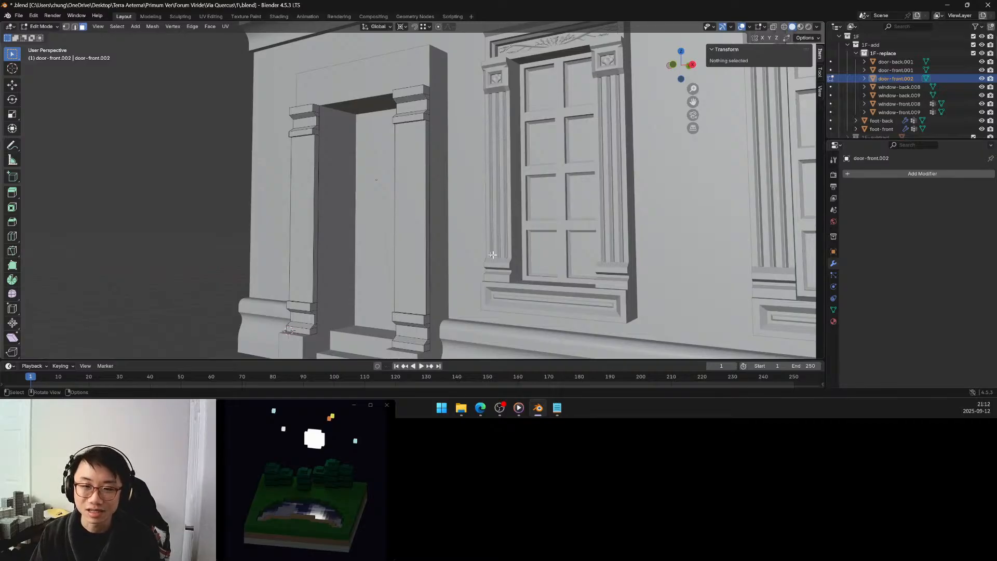
{"action": "middle_click_drag", "start_coordinate": [492, 254], "coordinate": [502, 224]}
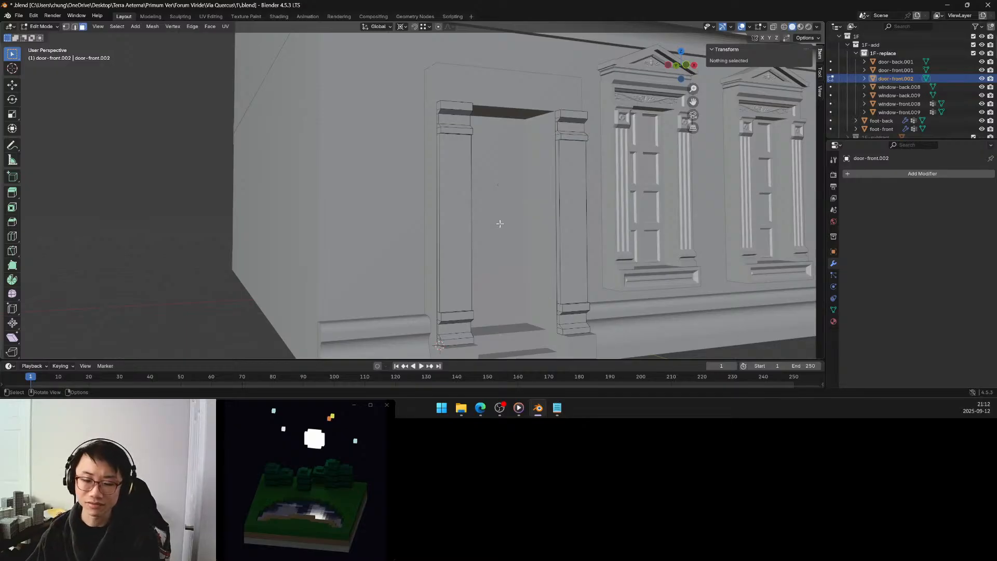
{"action": "middle_click_drag", "start_coordinate": [480, 214], "coordinate": [466, 249]}
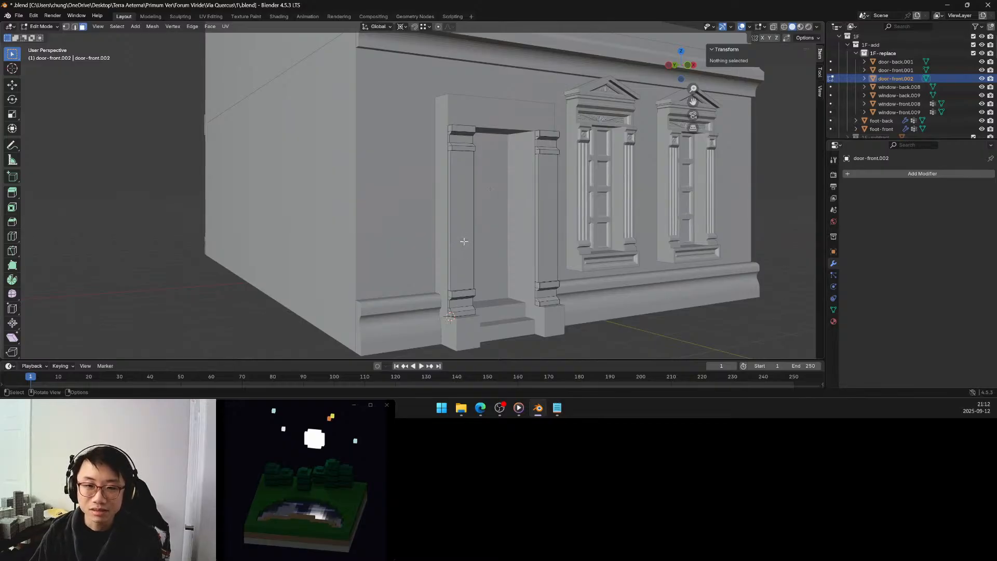
{"action": "middle_click_drag", "start_coordinate": [464, 241], "coordinate": [461, 240]}
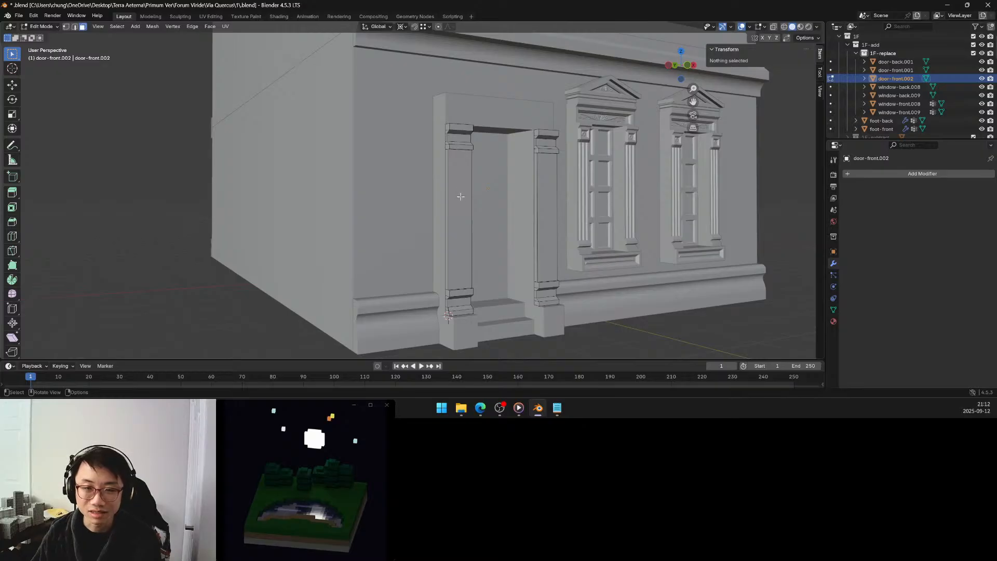
{"action": "left_click", "coordinate": [540, 208]}
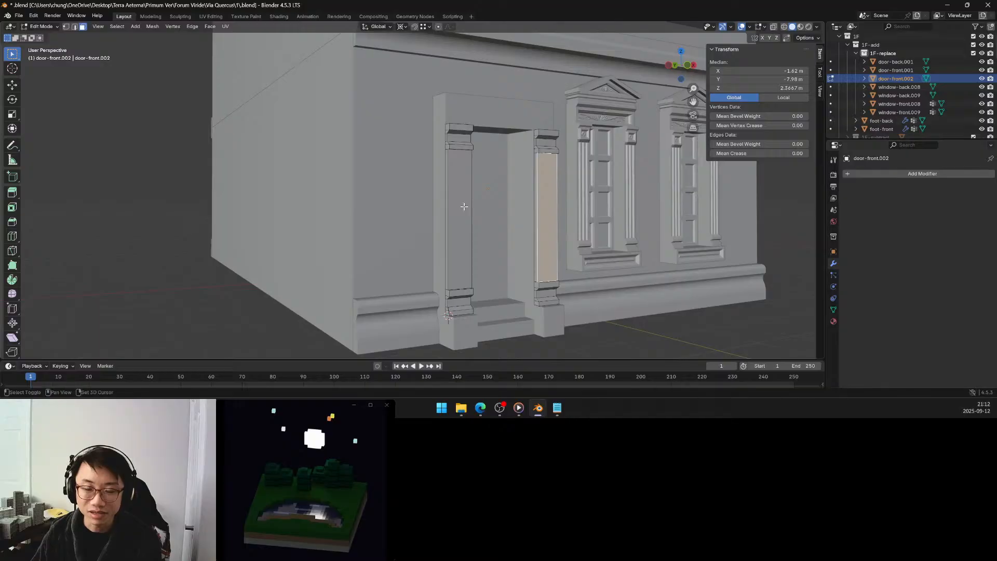
{"action": "left_click", "coordinate": [467, 207], "text": "shift"}
{"action": "middle_click_drag", "start_coordinate": [466, 207], "coordinate": [478, 213]}
{"action": "scroll", "coordinate": [497, 213], "scroll_direction": "up", "scroll_amount": 3}
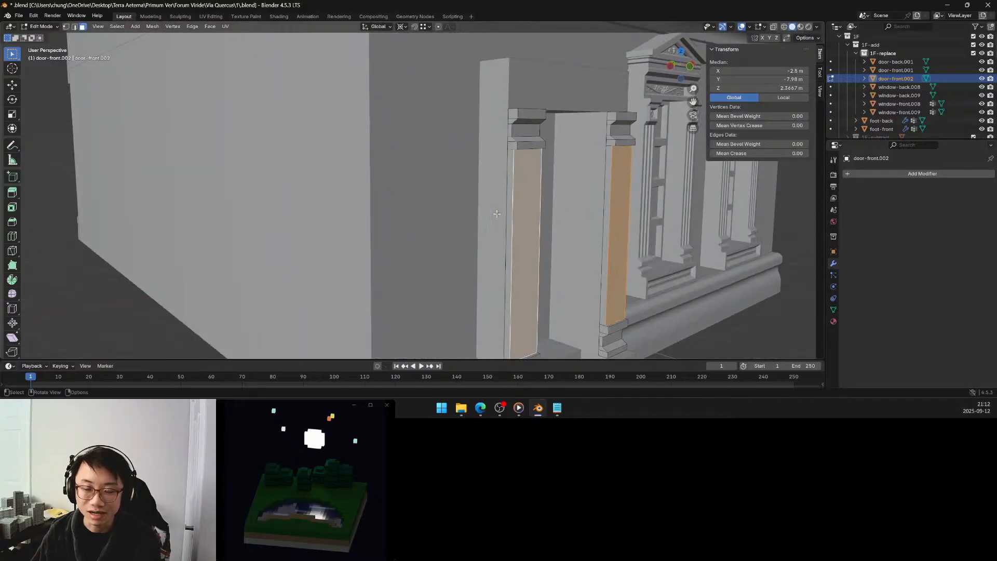
{"action": "middle_click_drag", "start_coordinate": [521, 214], "coordinate": [491, 211], "text": "shift"}
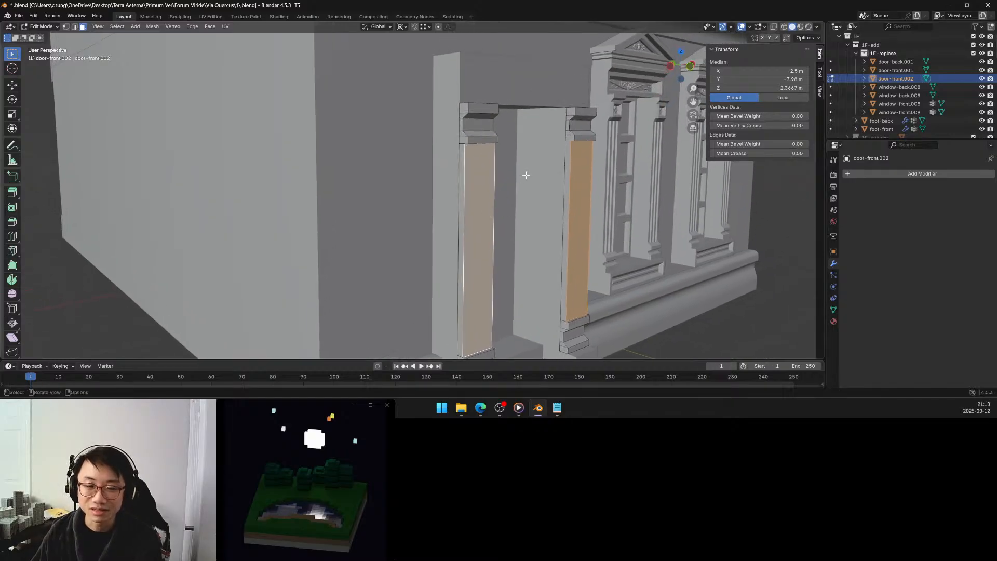
{"action": "middle_click_drag", "start_coordinate": [526, 176], "coordinate": [478, 191]}
{"action": "key", "text": "alt+a"}
Leave mesh editing of the pilasters and select the plain door frame object door-front.001.
{"action": "key", "text": "Tab"}
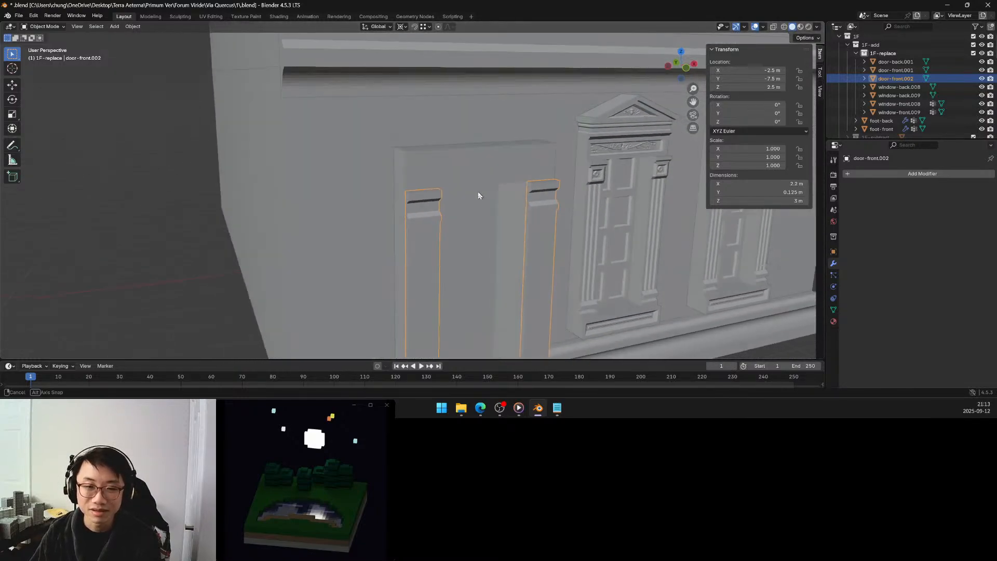
{"action": "left_click", "coordinate": [468, 170]}
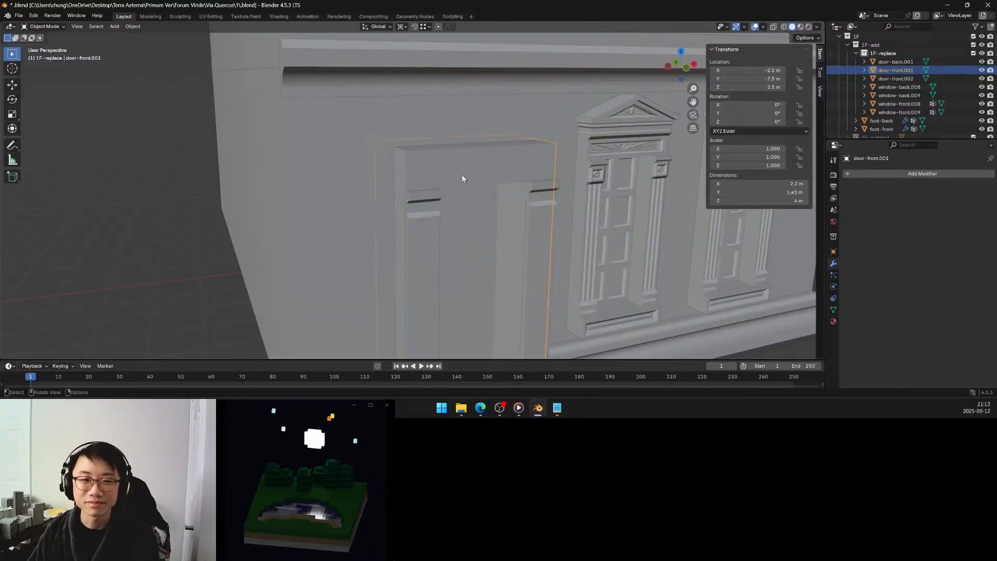
Examine the pediment, ornamented frieze and corner blocks of the window next to the door.
{"action": "middle_click_drag", "start_coordinate": [456, 177], "coordinate": [422, 176]}
{"action": "scroll", "coordinate": [439, 170], "scroll_direction": "down", "scroll_amount": 3}
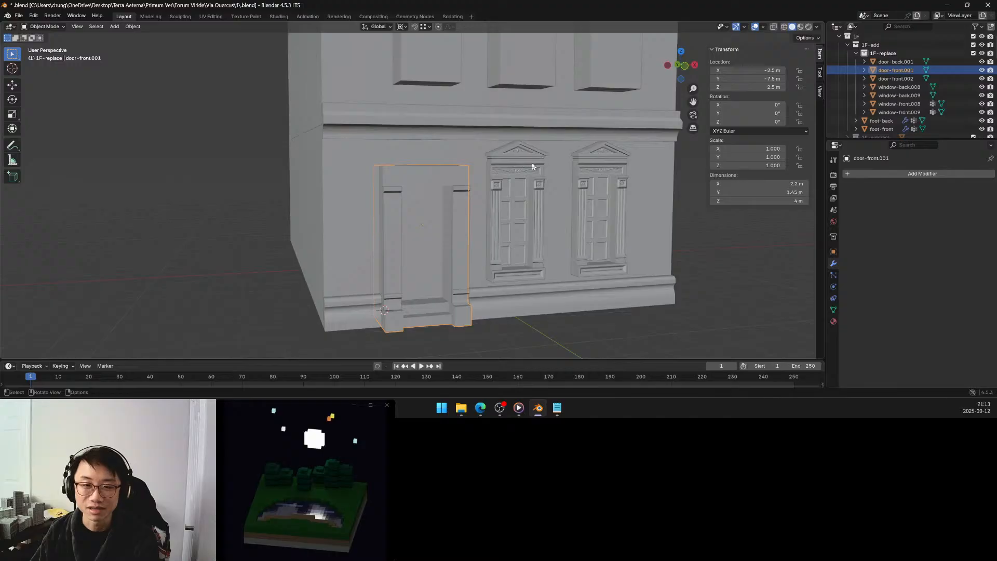
{"action": "middle_click_drag", "start_coordinate": [490, 167], "coordinate": [474, 169]}
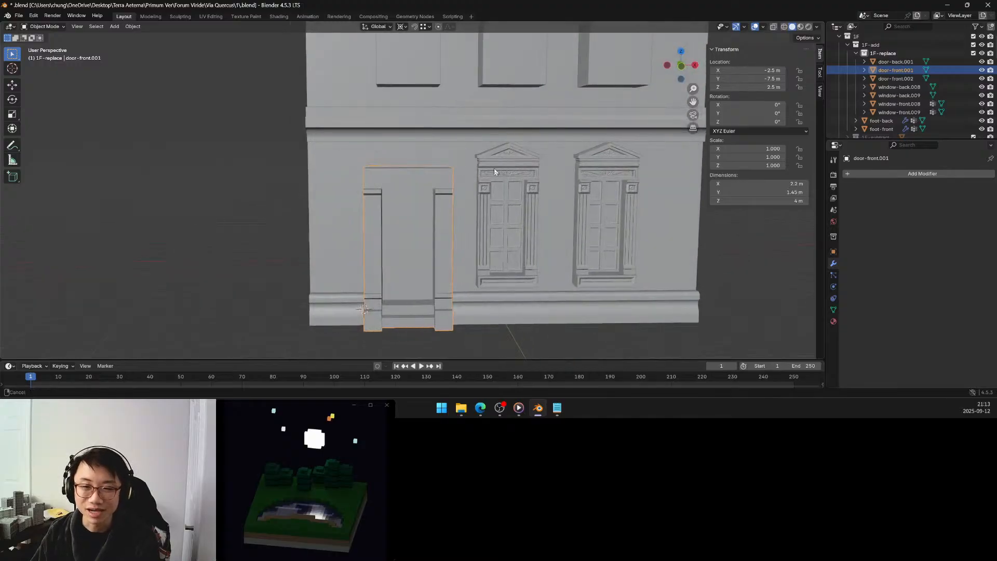
{"action": "scroll", "coordinate": [474, 171], "scroll_direction": "up", "scroll_amount": 6}
{"action": "mouse_move", "coordinate": [463, 180]}
{"action": "middle_mouse_down"}
{"action": "mouse_move", "coordinate": [473, 197]}
{"action": "mouse_move", "coordinate": [457, 193]}
{"action": "middle_mouse_up"}
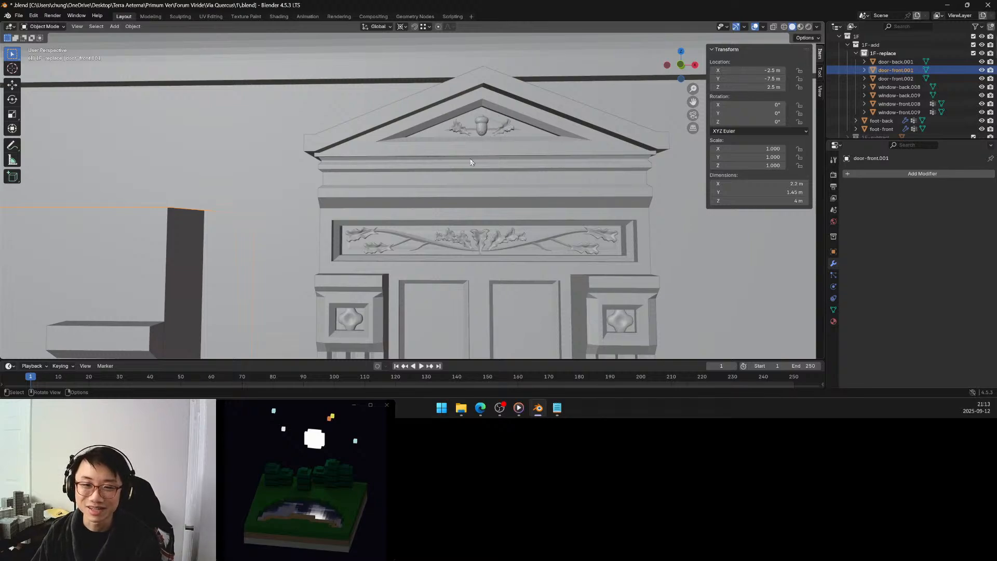
{"action": "middle_click_drag", "start_coordinate": [481, 132], "coordinate": [475, 160]}
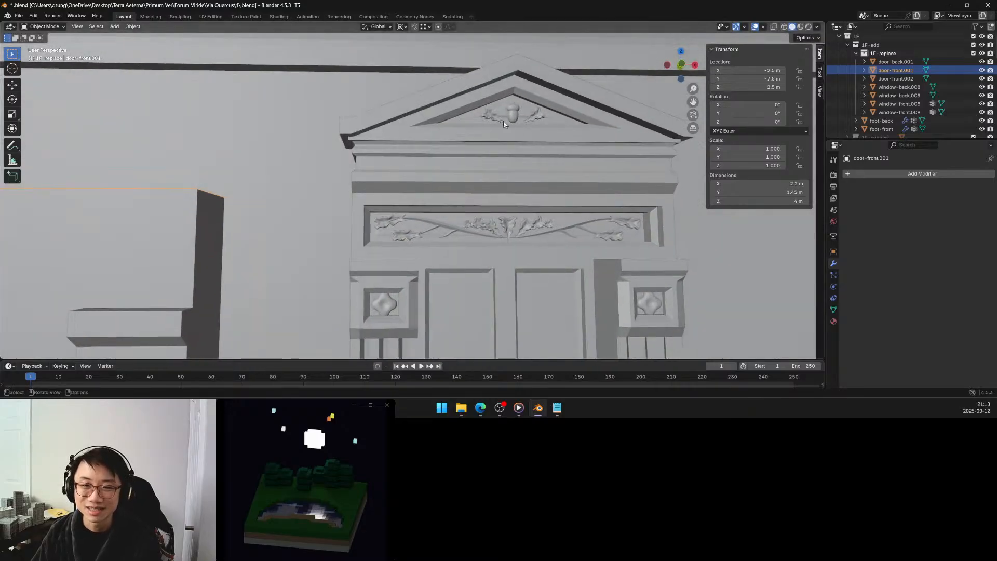
Compare the plain door frame with the neighbouring pedimented windows from several angles and distances.
{"action": "middle_click_drag", "start_coordinate": [503, 124], "coordinate": [509, 124]}
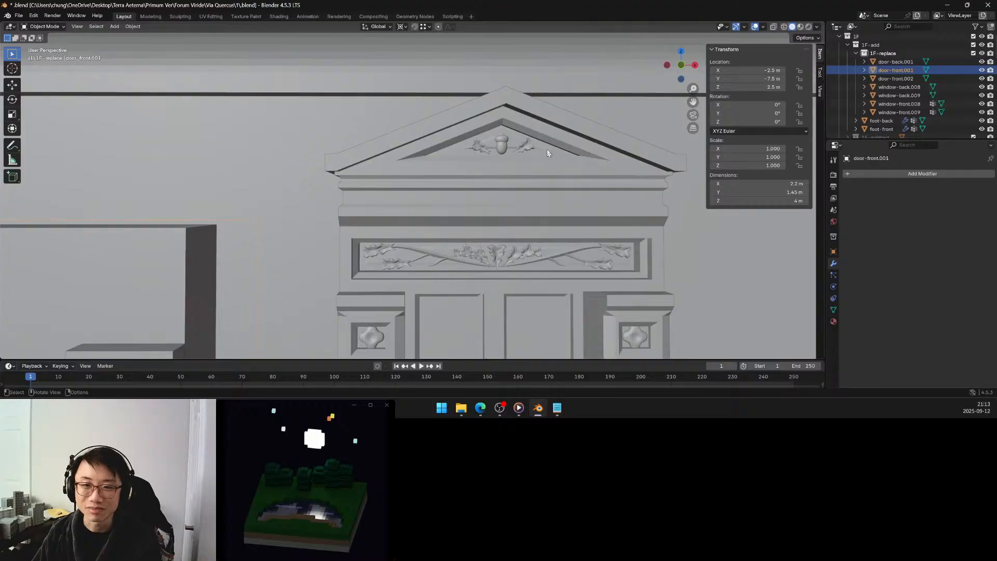
{"action": "scroll", "coordinate": [444, 190], "scroll_direction": "down", "scroll_amount": 3}
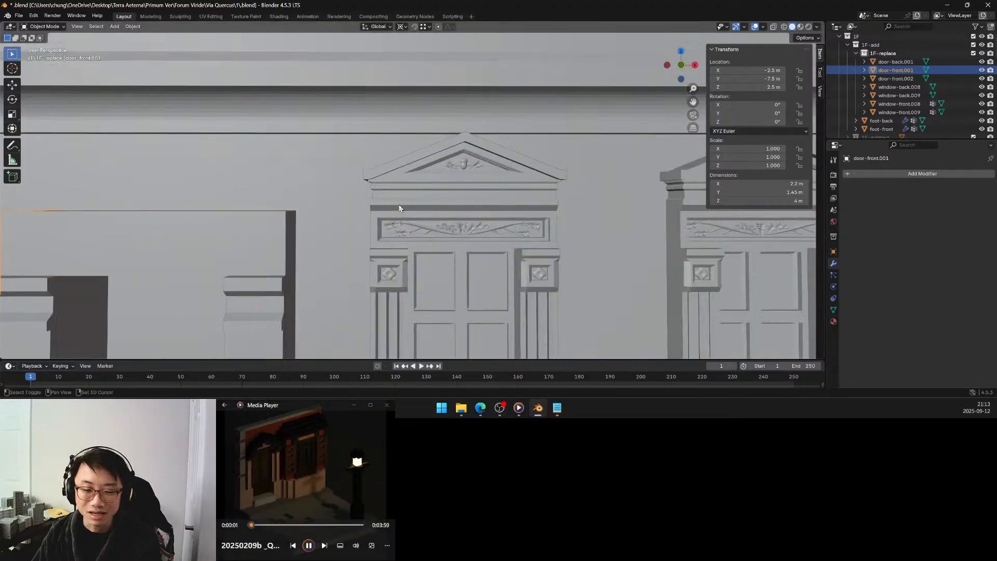
{"action": "middle_click_drag", "start_coordinate": [399, 205], "coordinate": [572, 155], "text": "shift"}
{"action": "middle_click_drag", "start_coordinate": [481, 169], "coordinate": [463, 182]}
{"action": "scroll", "coordinate": [473, 190], "scroll_direction": "down", "scroll_amount": 3}
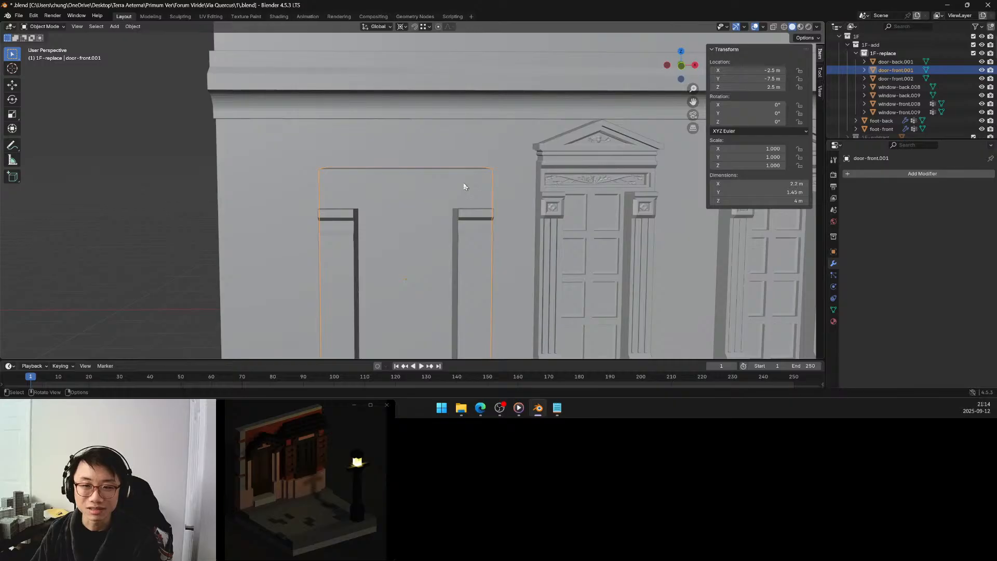
{"action": "scroll", "coordinate": [463, 183], "scroll_direction": "down", "scroll_amount": 3}
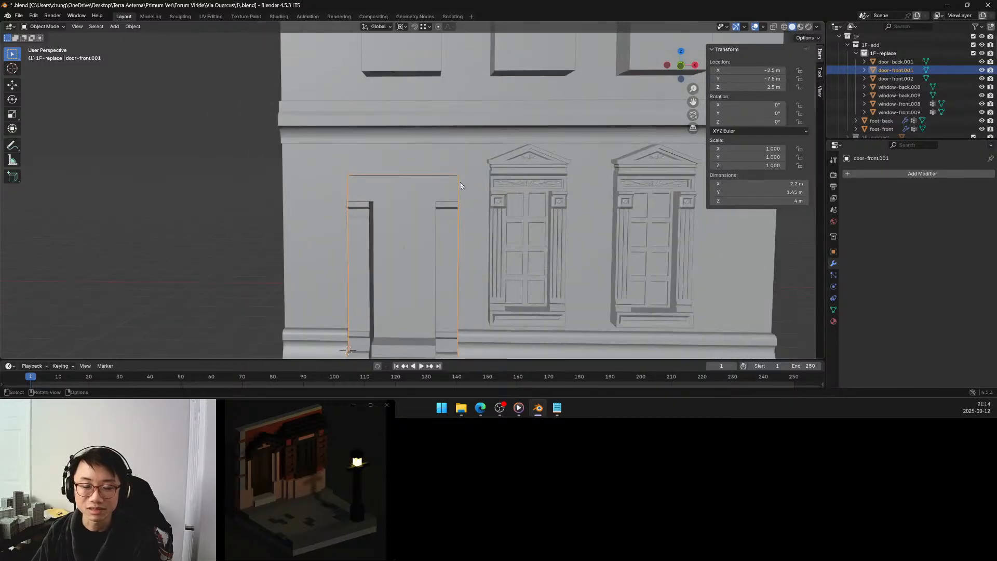
{"action": "middle_click_drag", "start_coordinate": [460, 186], "coordinate": [467, 183]}
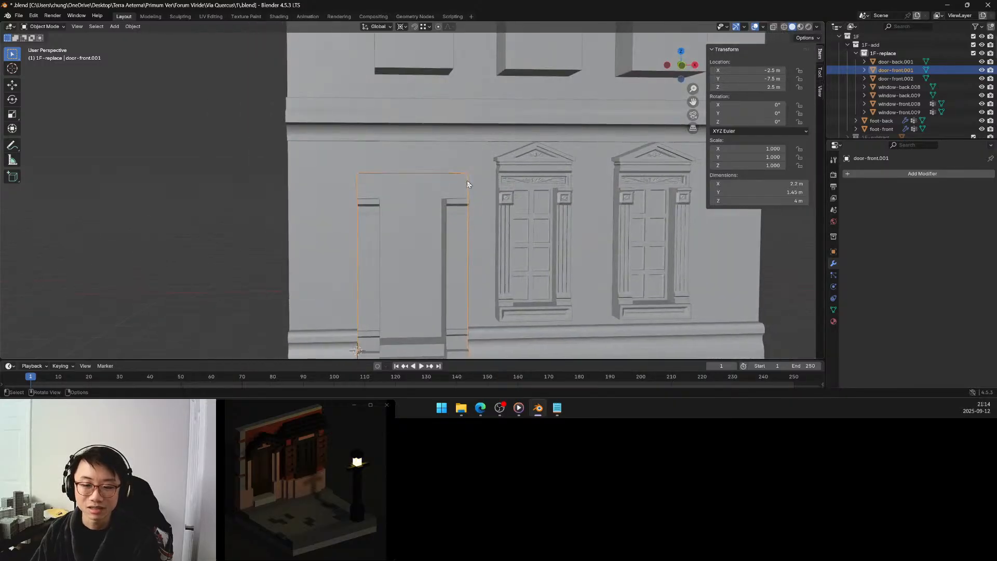
{"action": "mouse_move", "coordinate": [456, 183]}
{"action": "middle_mouse_down"}
{"action": "mouse_move", "coordinate": [450, 167]}
{"action": "mouse_move", "coordinate": [455, 176]}
{"action": "middle_mouse_up"}
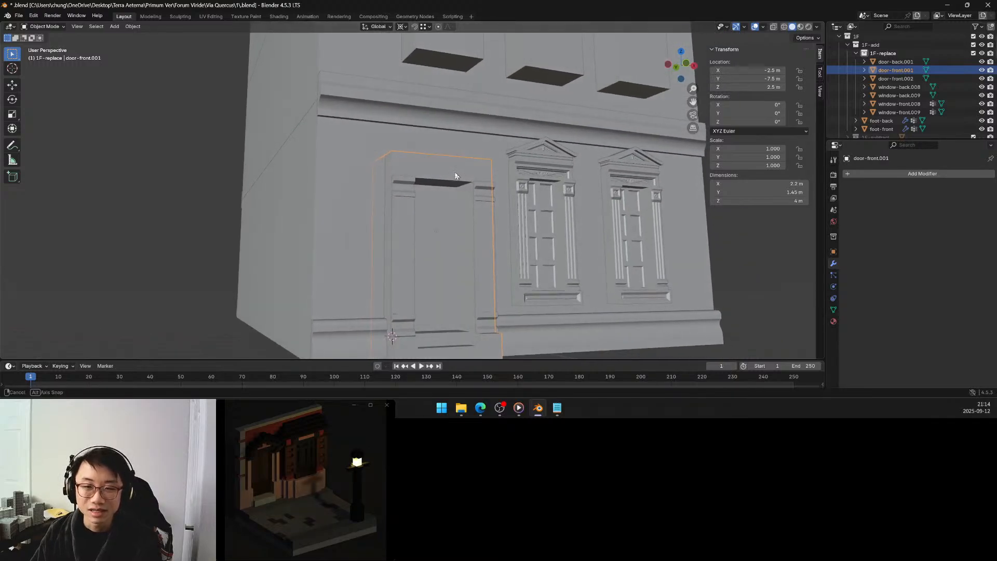
{"action": "scroll", "coordinate": [453, 176], "scroll_direction": "up", "scroll_amount": 2}
{"action": "scroll", "coordinate": [450, 180], "scroll_direction": "up", "scroll_amount": 3}
{"action": "middle_click_drag", "start_coordinate": [451, 178], "coordinate": [462, 177]}
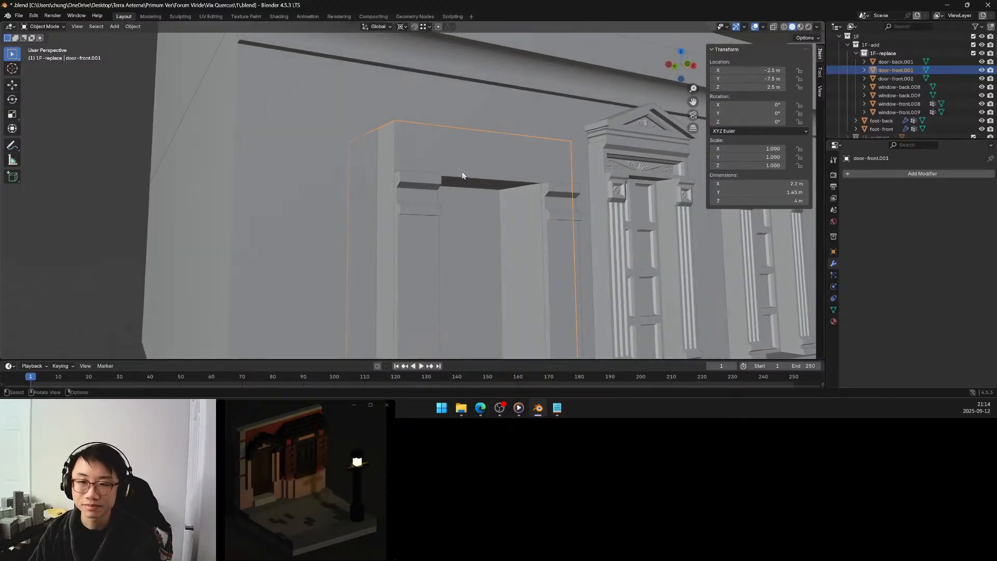
Edit the mesh of door-front.001 and merge the row of front faces above the door opening with Limited Dissolve.
{"action": "key", "text": "Tab"}
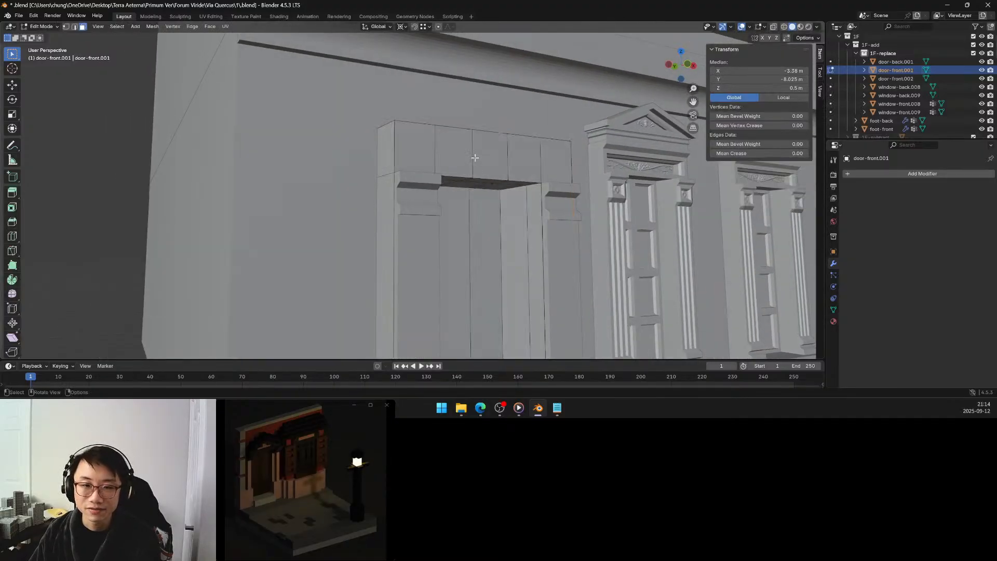
{"action": "middle_click_drag", "start_coordinate": [544, 160], "coordinate": [531, 164]}
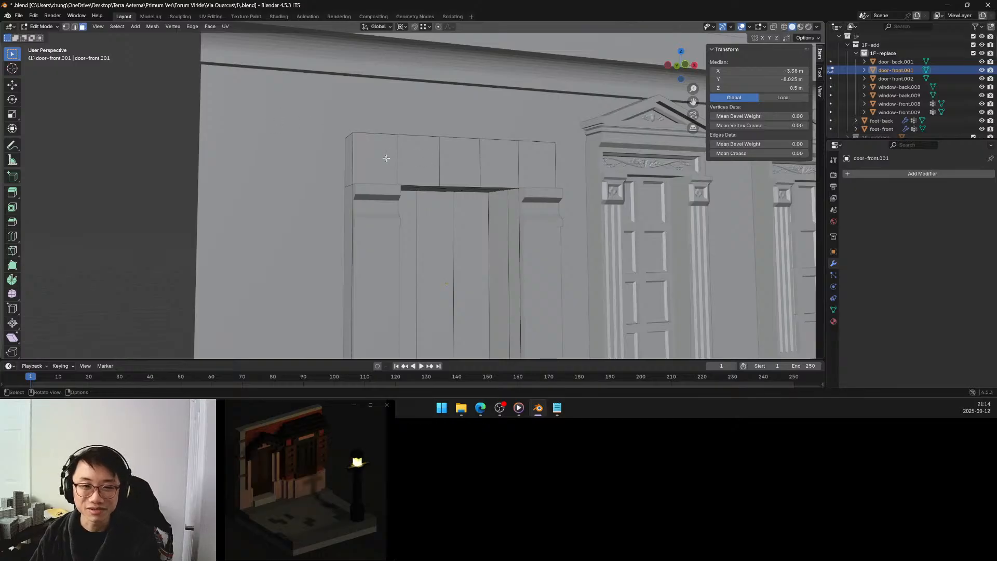
{"action": "left_click", "coordinate": [385, 158]}
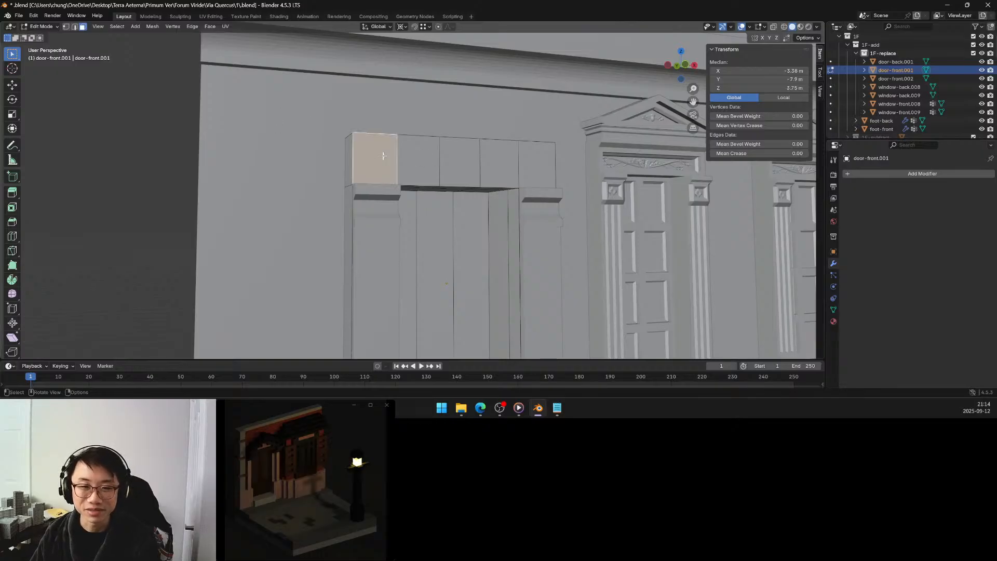
{"action": "left_click", "coordinate": [526, 166], "text": "ctrl"}
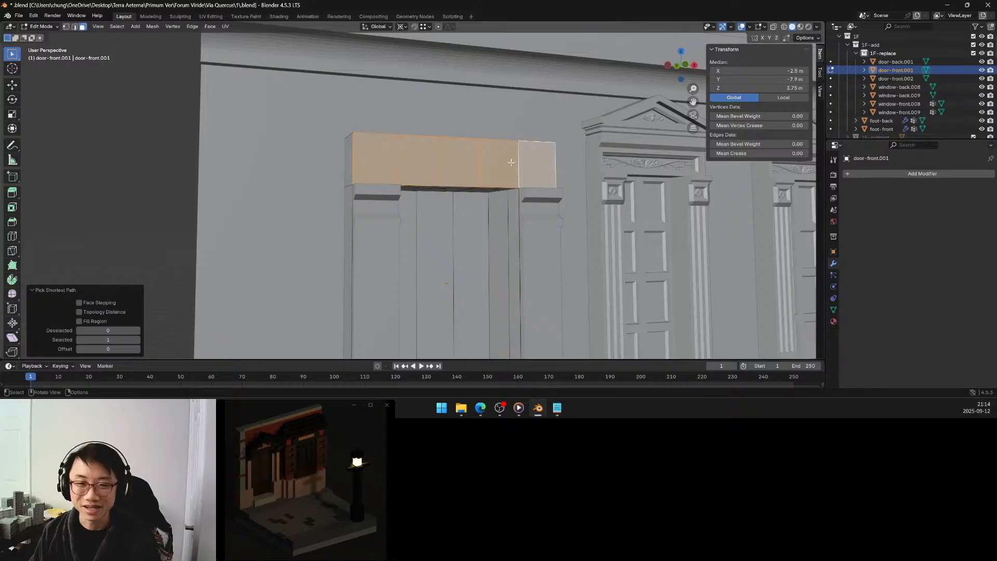
{"action": "scroll", "coordinate": [477, 180], "scroll_direction": "down", "scroll_amount": 6}
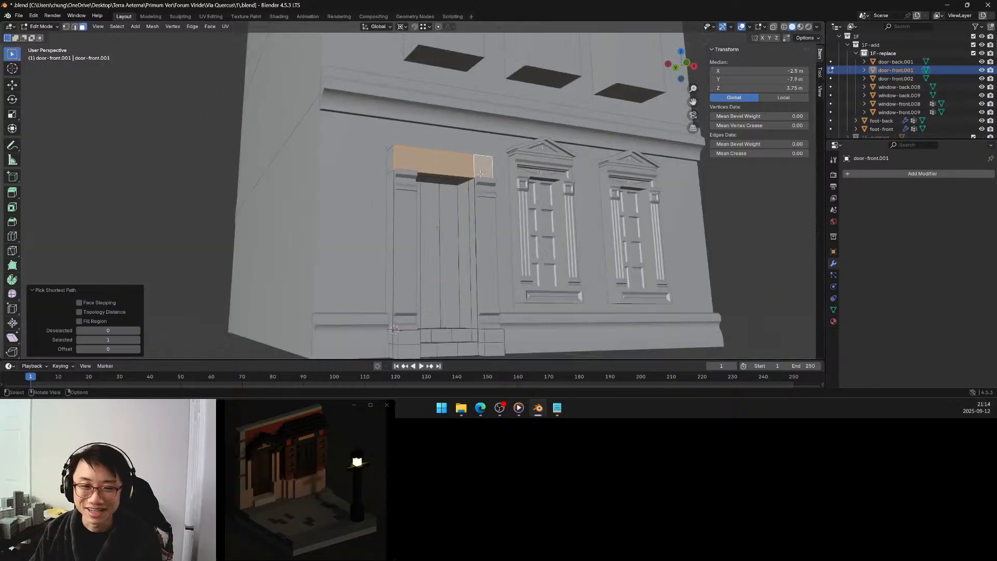
{"action": "scroll", "coordinate": [479, 149], "scroll_direction": "up", "scroll_amount": 5}
{"action": "mouse_move", "coordinate": [478, 149]}
{"action": "middle_mouse_down"}
{"action": "mouse_move", "coordinate": [478, 166]}
{"action": "mouse_move", "coordinate": [464, 138]}
{"action": "mouse_move", "coordinate": [456, 176]}
{"action": "mouse_move", "coordinate": [467, 161]}
{"action": "middle_mouse_up"}
{"action": "scroll", "coordinate": [466, 145], "scroll_direction": "up", "scroll_amount": 3}
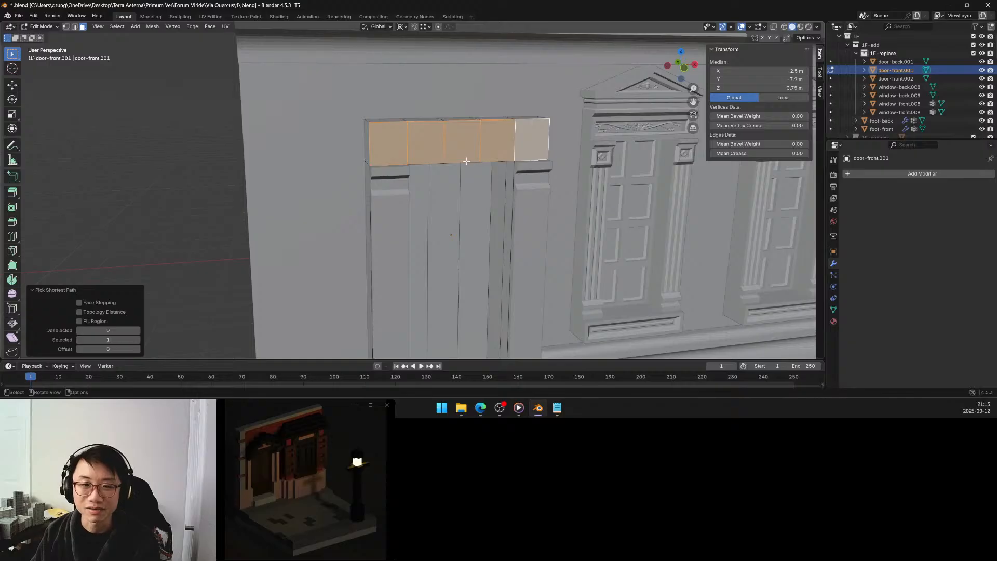
{"action": "key", "text": "x"}
{"action": "left_click", "coordinate": [466, 160]}
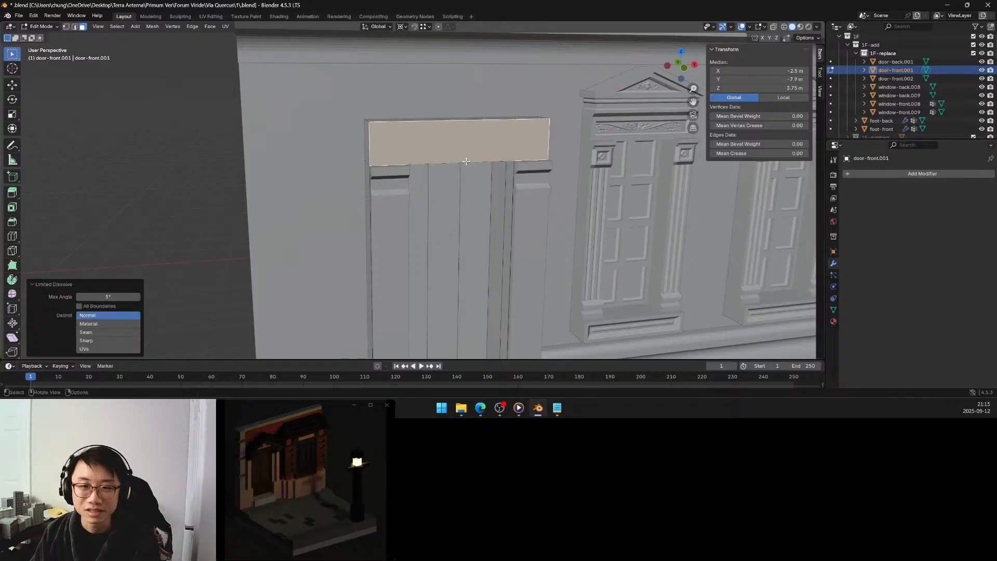
Set the Limited Dissolve maximum angle to 1° for the merged face above the door.
{"action": "mouse_move", "coordinate": [466, 161]}
{"action": "middle_mouse_down"}
{"action": "mouse_move", "coordinate": [471, 143]}
{"action": "mouse_move", "coordinate": [468, 167]}
{"action": "middle_mouse_up"}
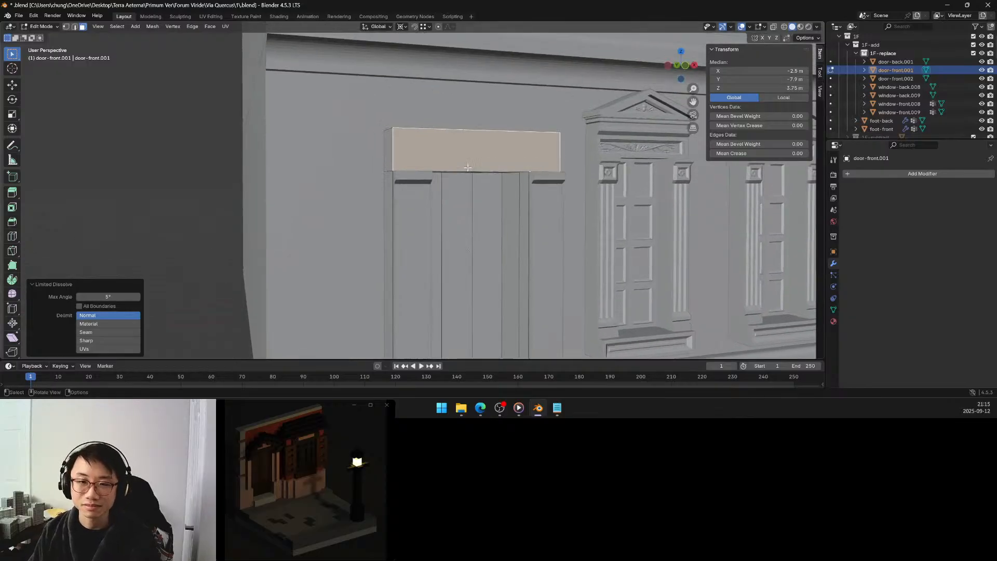
{"action": "middle_click_drag", "start_coordinate": [468, 167], "coordinate": [279, 281]}
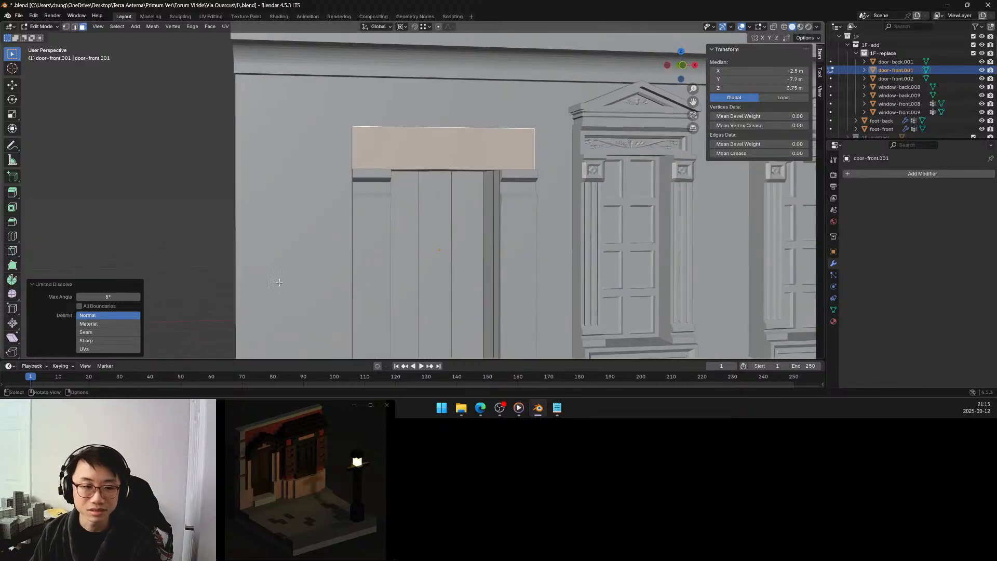
{"action": "left_click", "coordinate": [108, 296]}
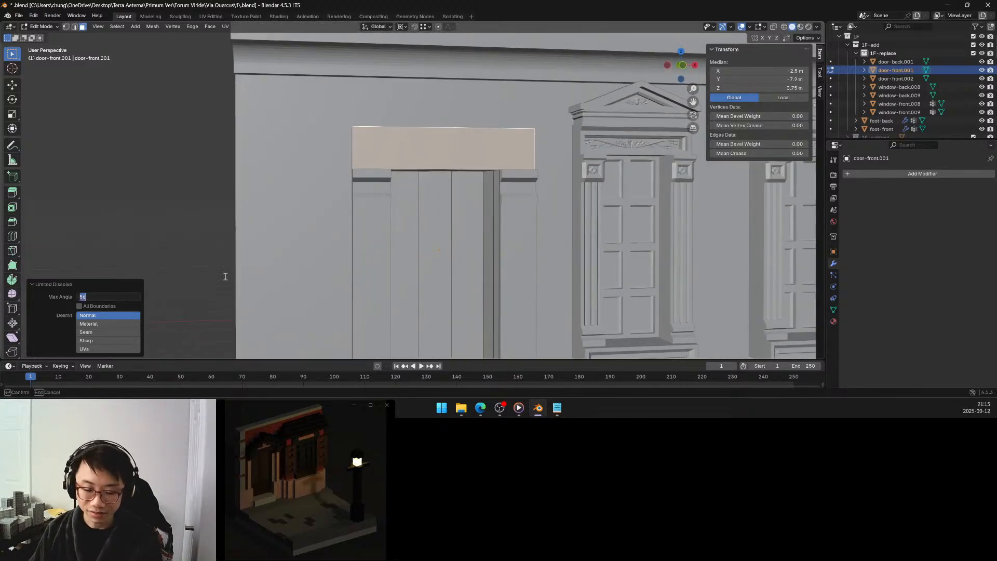
{"action": "type", "text": "1"}
{"action": "key", "text": "Return"}
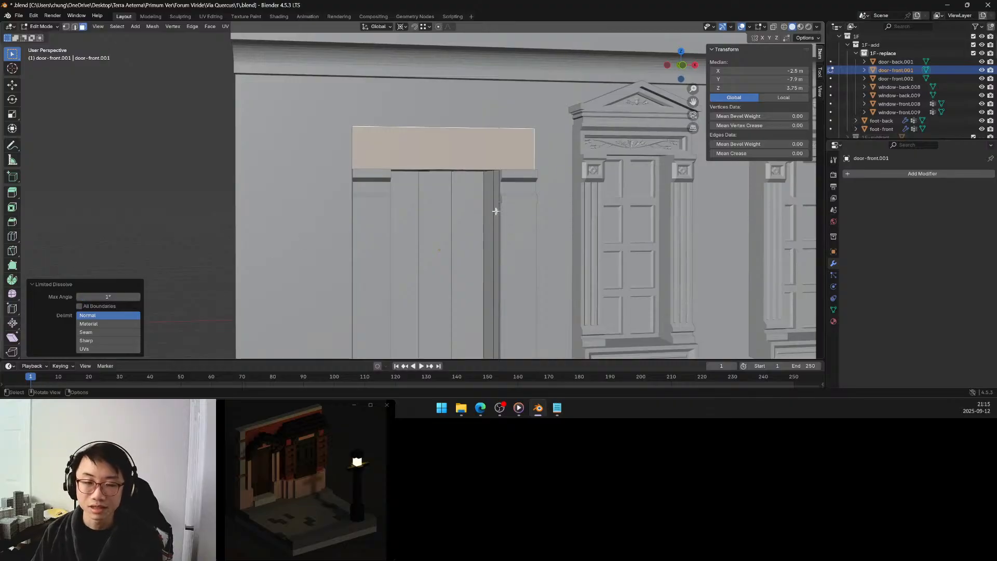
Inset the merged front face above the door with a thickness of 0.1 m.
{"action": "middle_click_drag", "start_coordinate": [438, 184], "coordinate": [454, 184]}
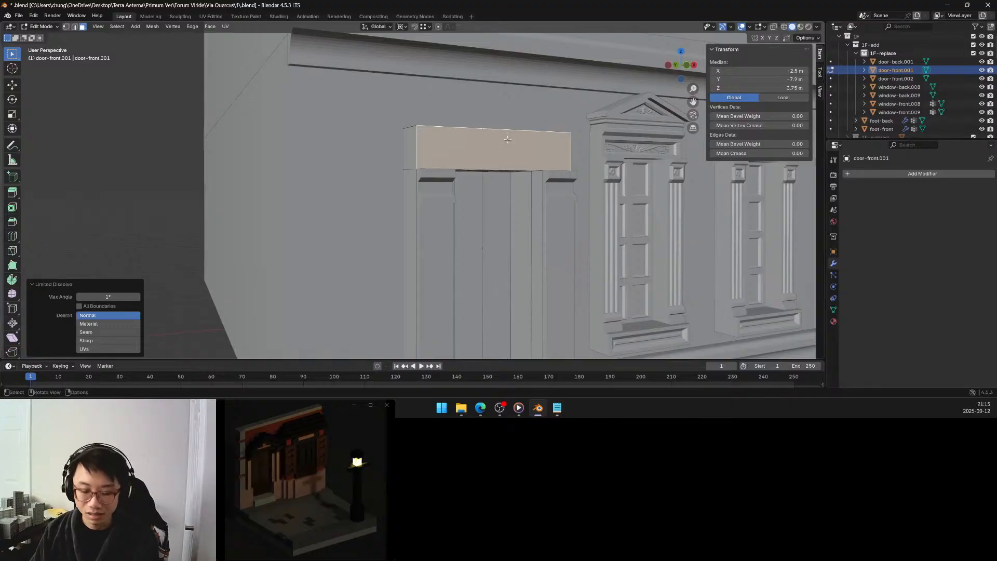
{"action": "key", "text": "i"}
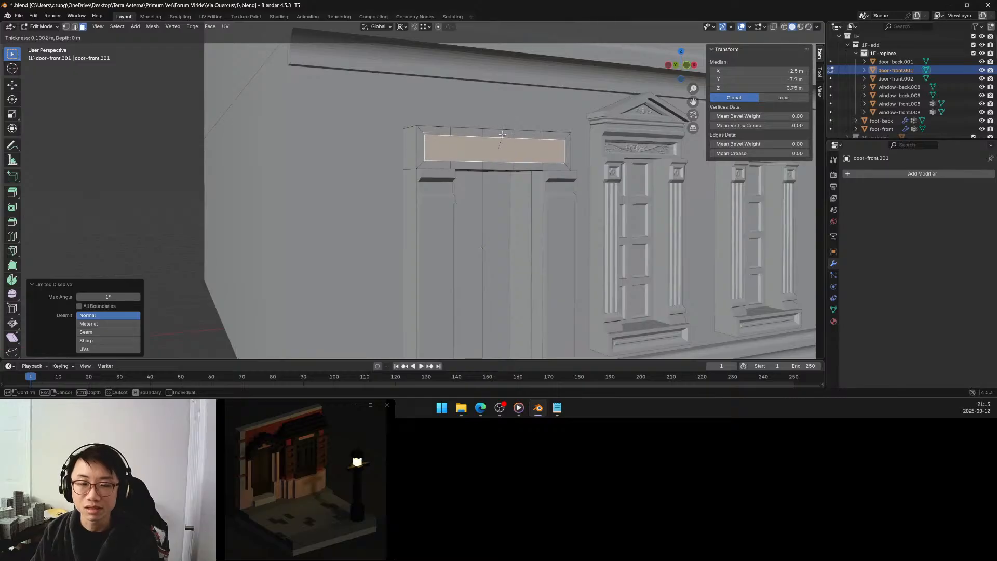
{"action": "left_click", "coordinate": [502, 134]}
{"action": "middle_click_drag", "start_coordinate": [501, 135], "coordinate": [479, 141]}
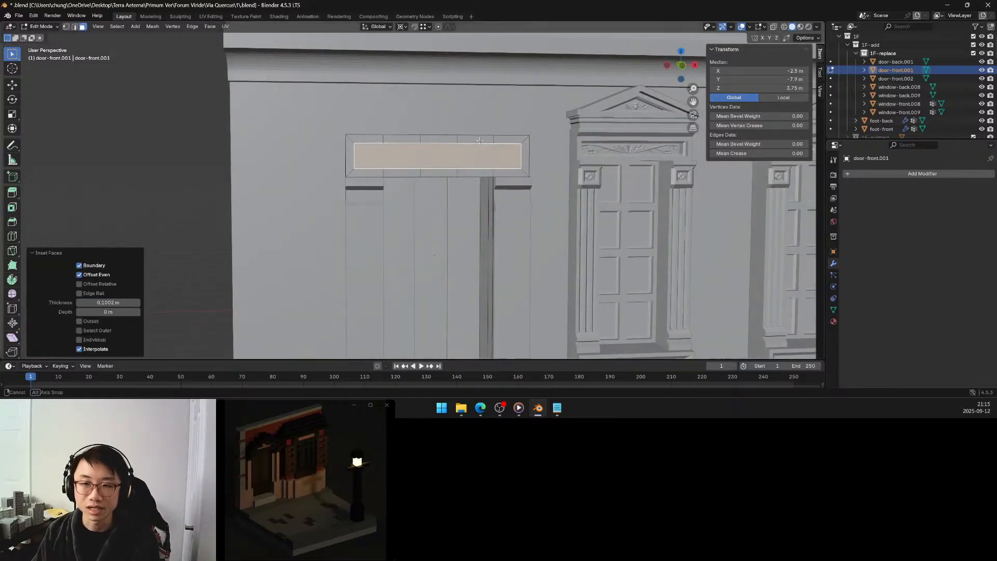
{"action": "left_click", "coordinate": [124, 303]}
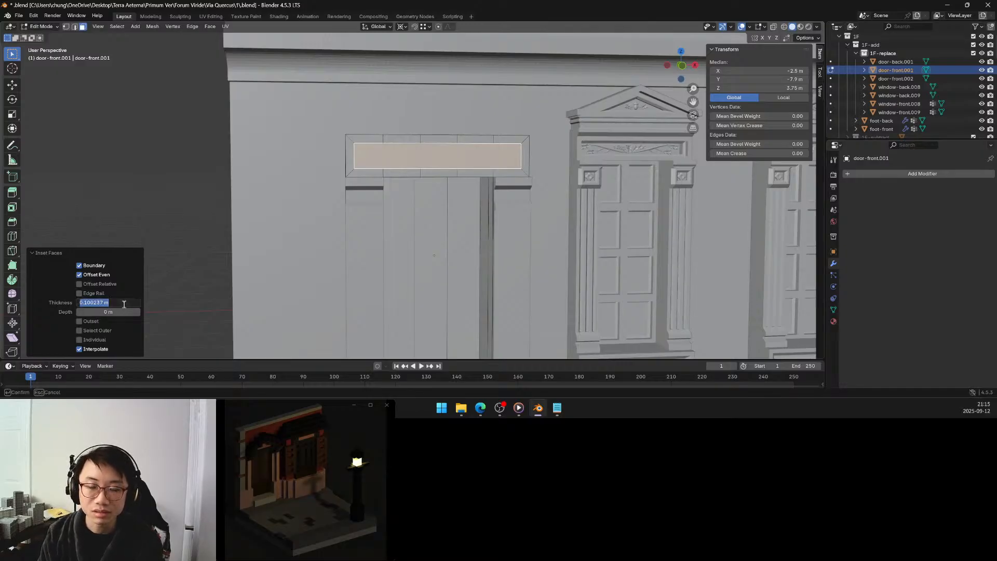
{"action": "type", "text": "0.1"}
{"action": "key", "text": "Return"}
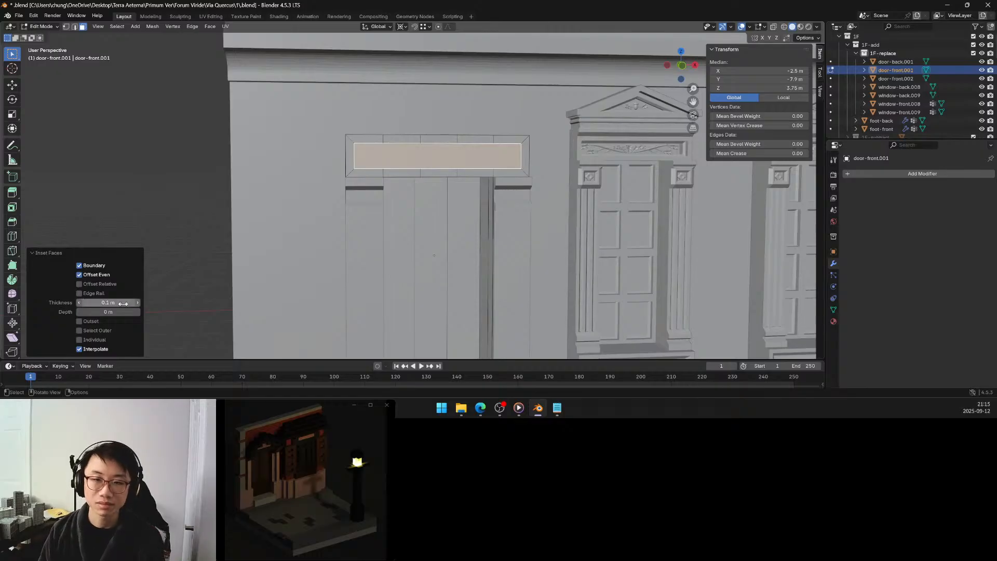
Inset the inner panel face above the door again with a thickness of 0.05 m.
{"action": "middle_click_drag", "start_coordinate": [254, 169], "coordinate": [320, 185]}
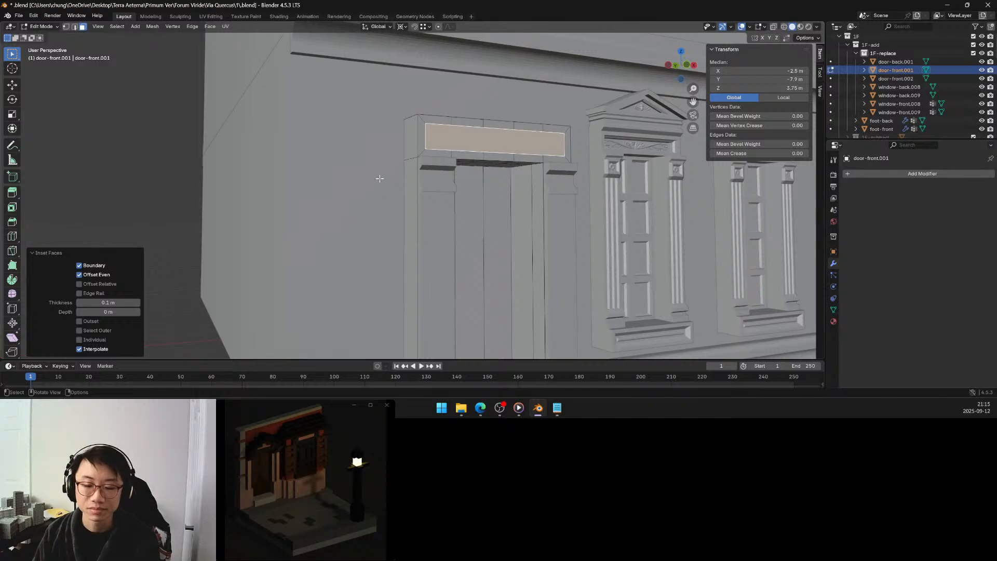
{"action": "middle_click_drag", "start_coordinate": [379, 178], "coordinate": [425, 174]}
{"action": "scroll", "coordinate": [413, 176], "scroll_direction": "up", "scroll_amount": 2}
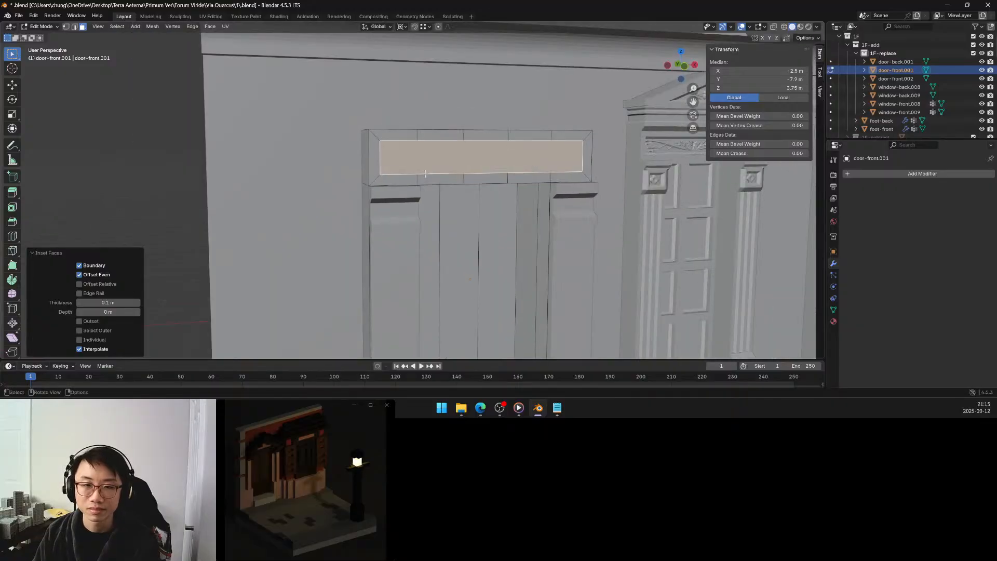
{"action": "key", "text": "i"}
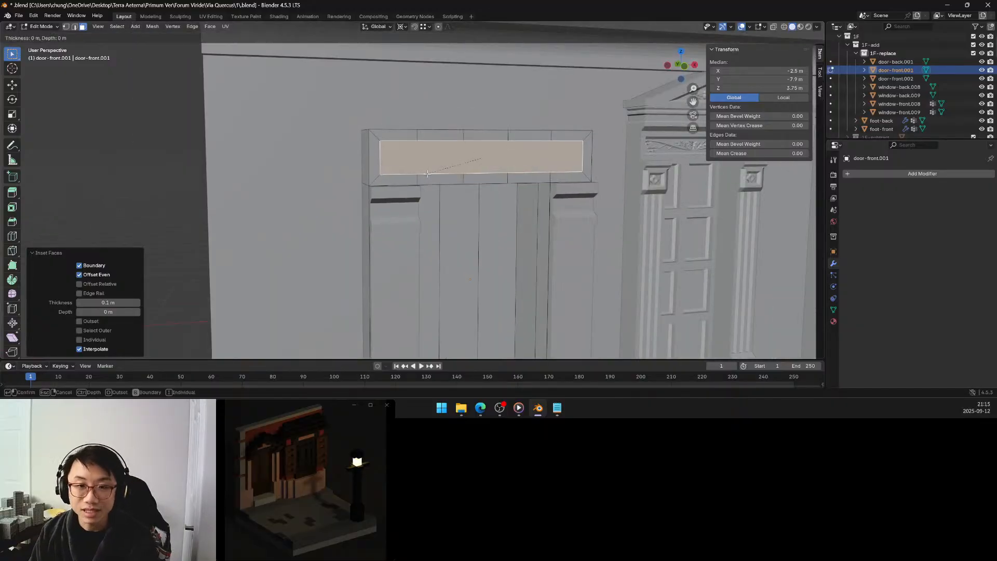
{"action": "left_click", "coordinate": [432, 174]}
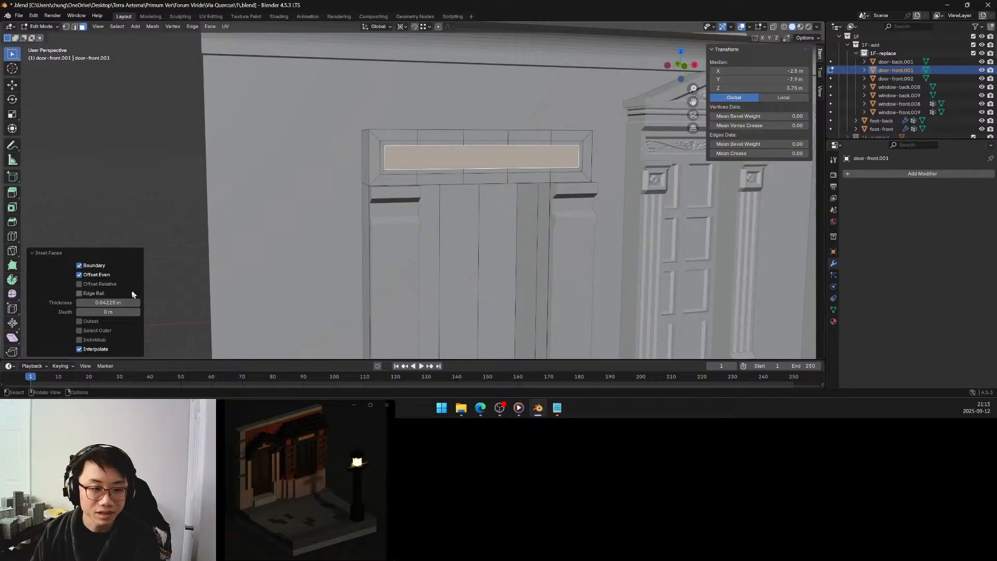
{"action": "left_click", "coordinate": [118, 301]}
{"action": "key", "text": "BackSpace"}
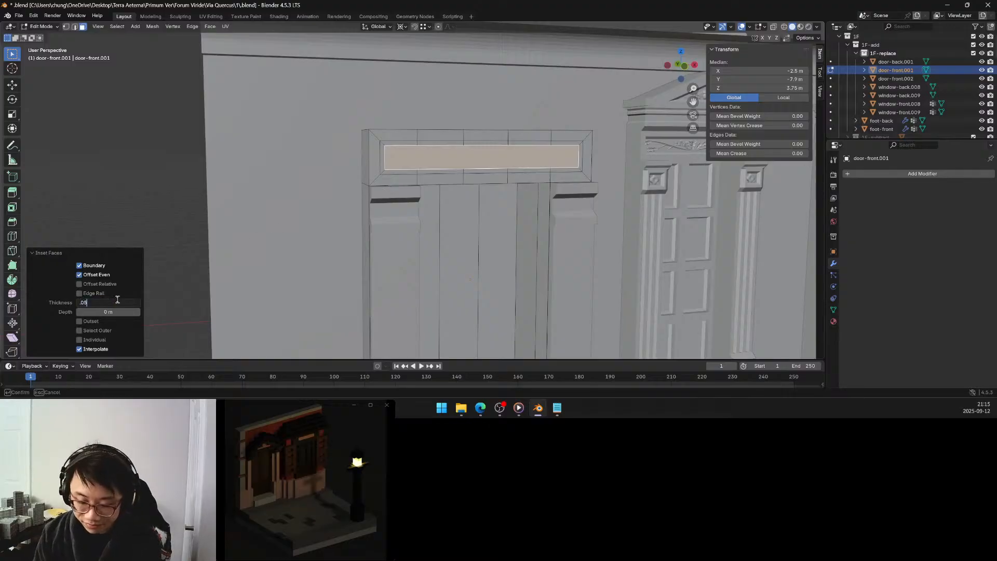
{"action": "type", "text": ".05"}
{"action": "key", "text": "Return"}
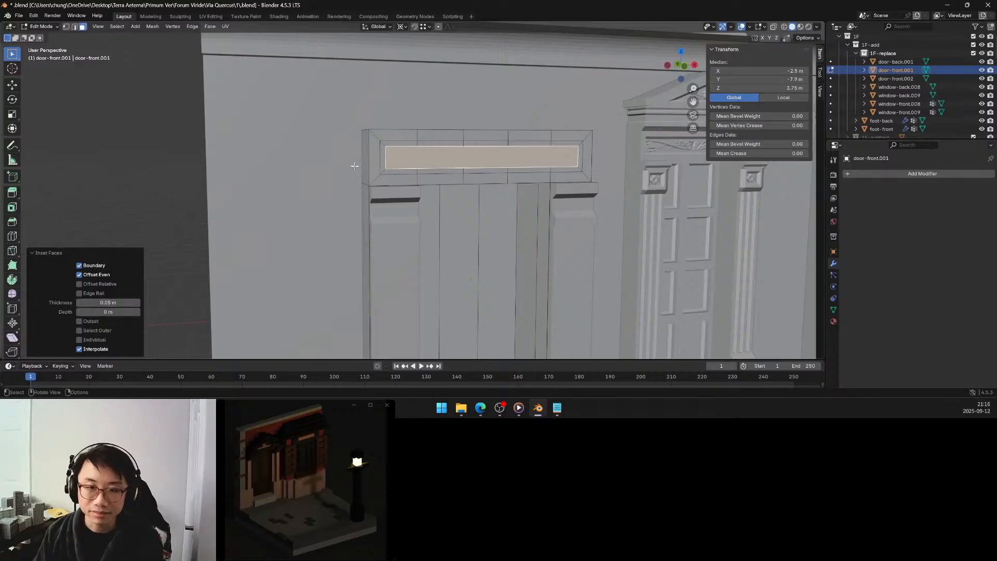
Recess the innermost panel face above the door by moving it 0.05 m along the global Y axis.
{"action": "middle_click_drag", "start_coordinate": [355, 166], "coordinate": [358, 181]}
{"action": "key", "text": "g"}
{"action": "key", "text": "y"}
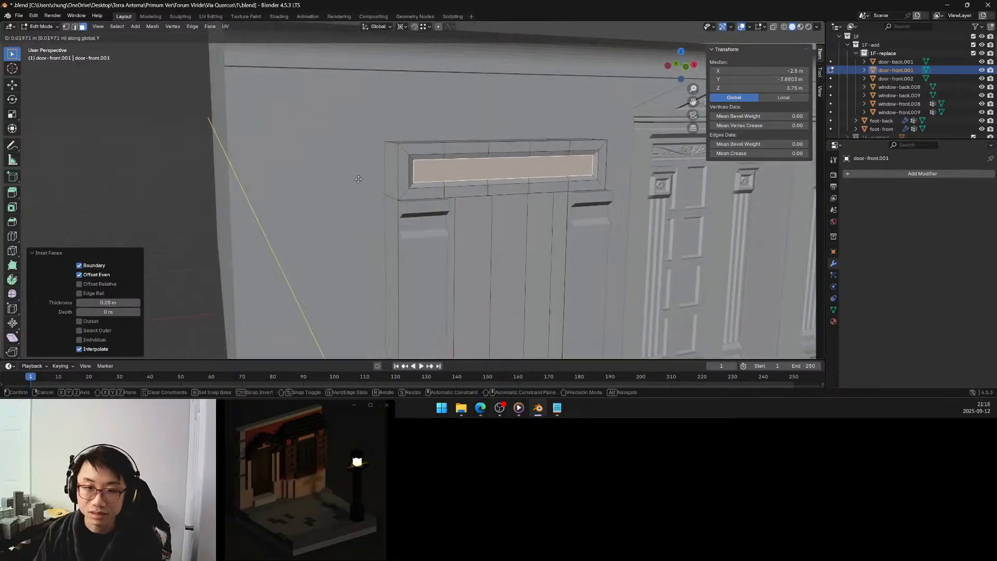
{"action": "left_click", "coordinate": [357, 178]}
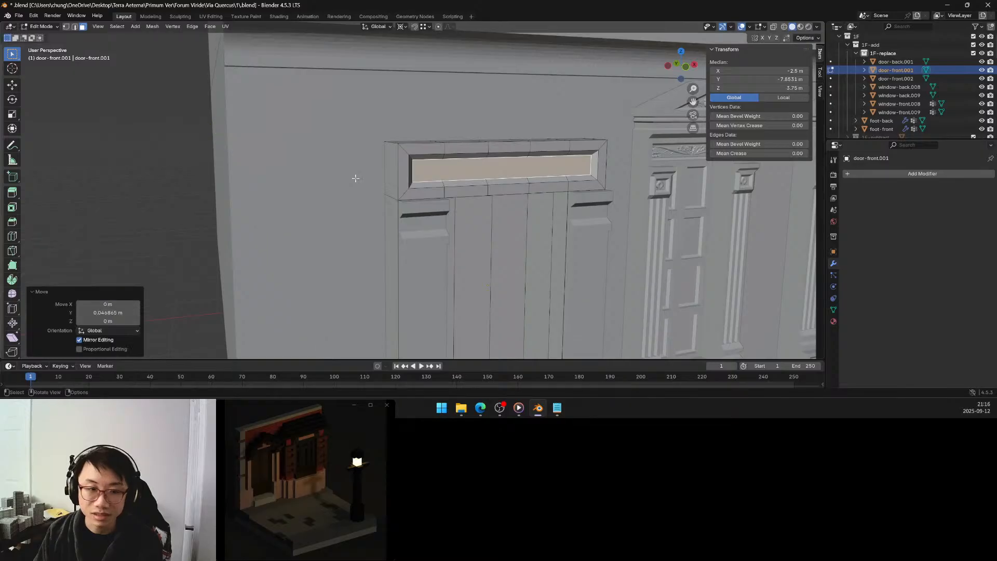
{"action": "left_click", "coordinate": [115, 313]}
{"action": "type", "text": "0.05"}
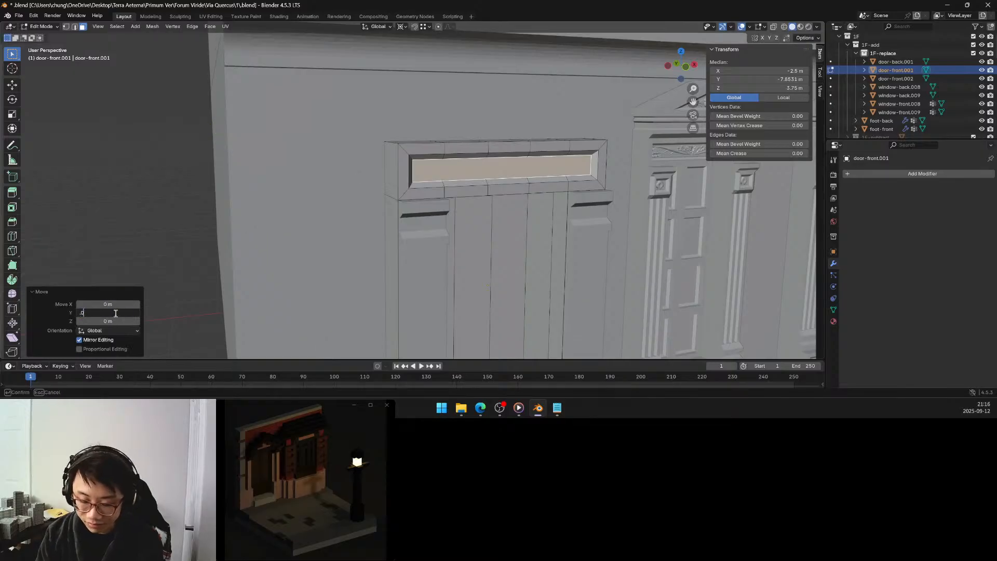
{"action": "key", "text": "Return"}
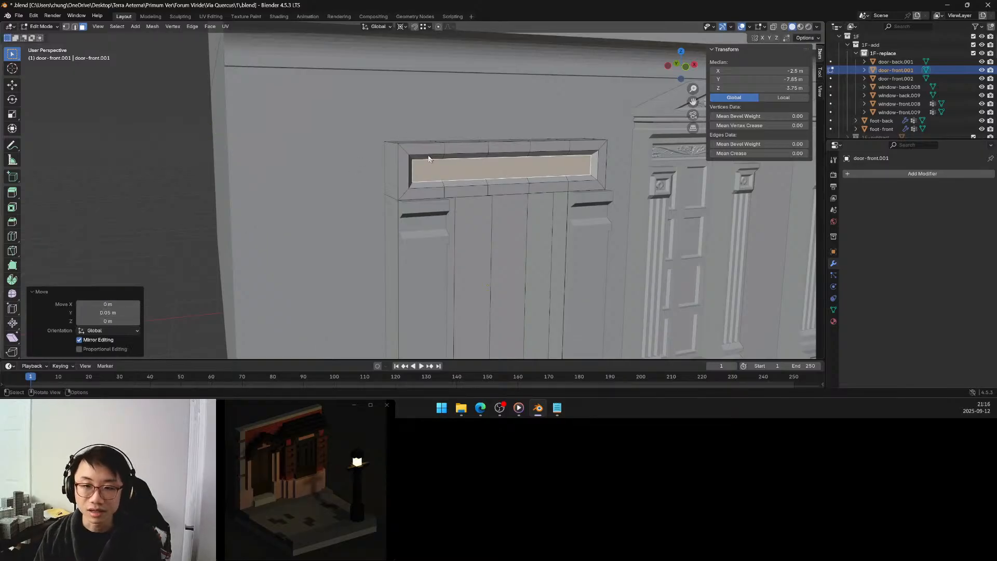
{"action": "middle_click_drag", "start_coordinate": [190, 258], "coordinate": [384, 161]}
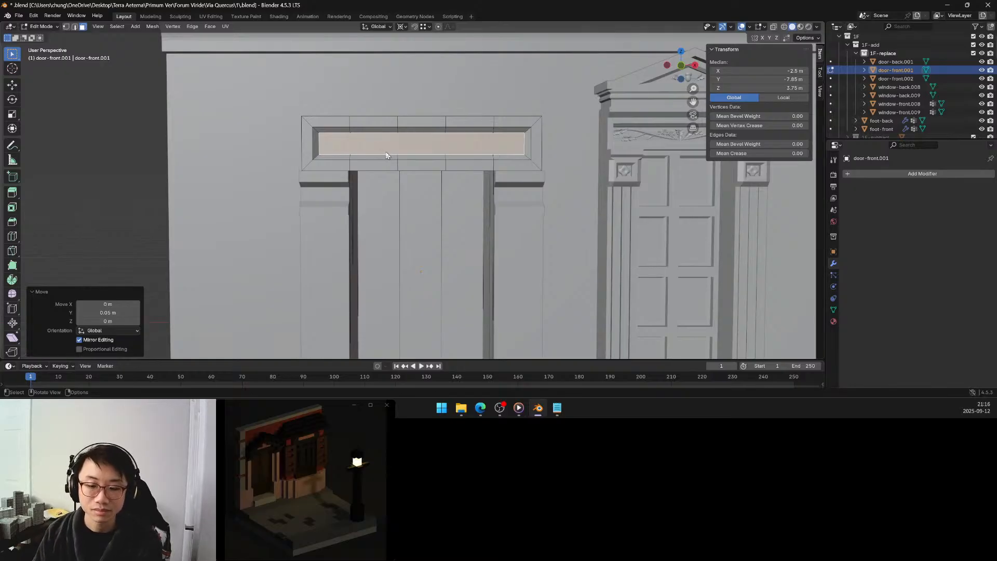
{"action": "middle_click_drag", "start_coordinate": [386, 152], "coordinate": [380, 149]}
{"action": "scroll", "coordinate": [386, 145], "scroll_direction": "down", "scroll_amount": 3}
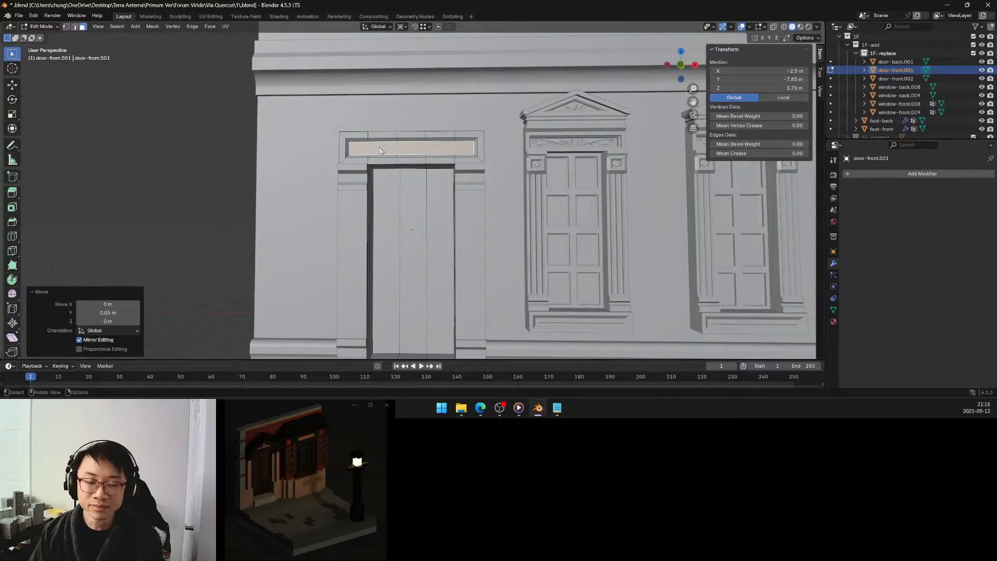
Examine the recessed panel above the door against the neighbouring pedimented windows and the proportions of the whole facade.
{"action": "scroll", "coordinate": [380, 149], "scroll_direction": "down", "scroll_amount": 3}
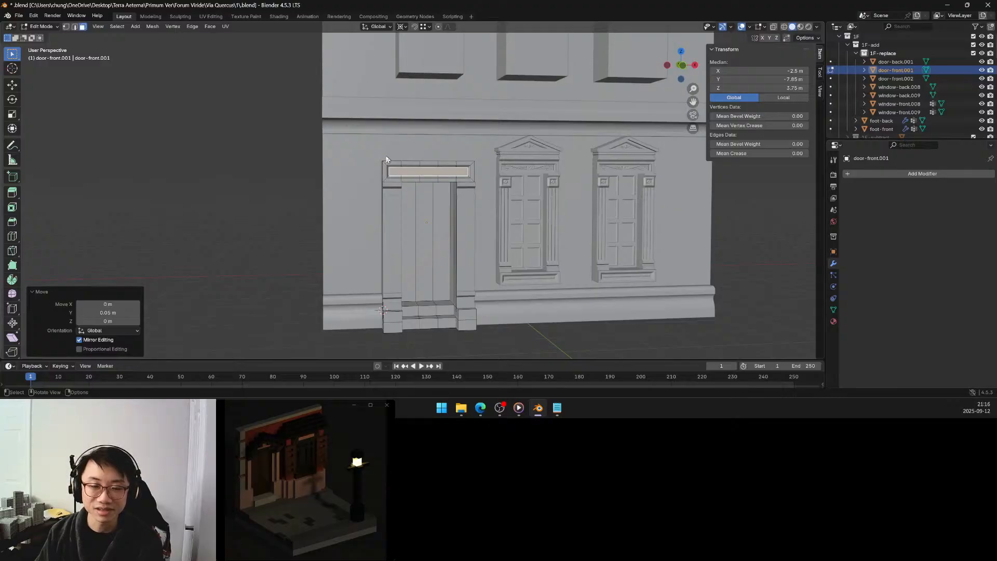
{"action": "mouse_move", "coordinate": [386, 159]}
{"action": "middle_mouse_down"}
{"action": "mouse_move", "coordinate": [378, 158]}
{"action": "mouse_move", "coordinate": [388, 168]}
{"action": "mouse_move", "coordinate": [400, 157]}
{"action": "mouse_move", "coordinate": [389, 157]}
{"action": "mouse_move", "coordinate": [410, 154]}
{"action": "mouse_move", "coordinate": [378, 157]}
{"action": "mouse_move", "coordinate": [375, 172]}
{"action": "middle_mouse_up"}
{"action": "scroll", "coordinate": [379, 160], "scroll_direction": "up", "scroll_amount": 3}
{"action": "scroll", "coordinate": [402, 158], "scroll_direction": "down", "scroll_amount": 10}
{"action": "scroll", "coordinate": [378, 160], "scroll_direction": "down", "scroll_amount": 4}
{"action": "scroll", "coordinate": [378, 160], "scroll_direction": "down", "scroll_amount": 3}
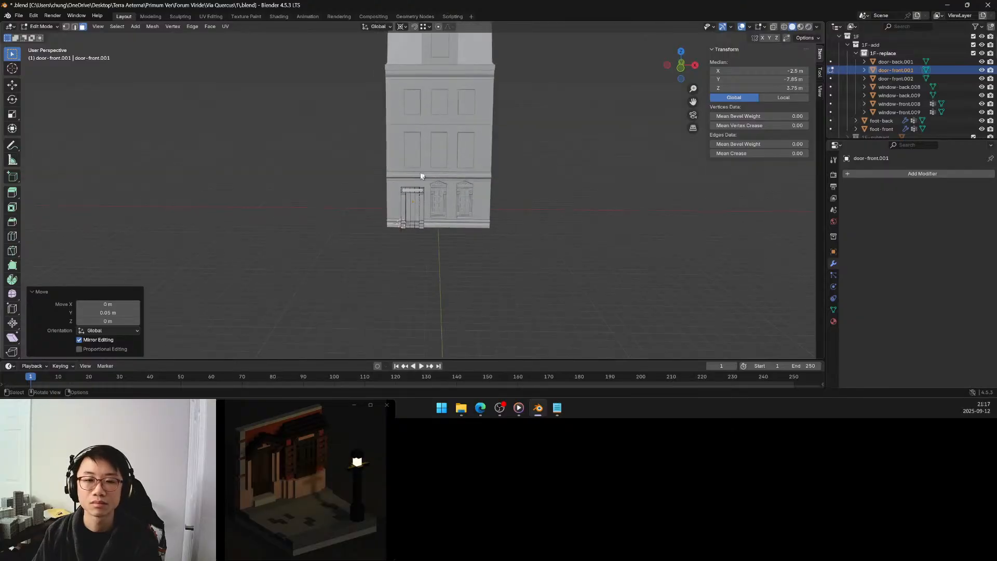
{"action": "scroll", "coordinate": [434, 178], "scroll_direction": "up", "scroll_amount": 4}
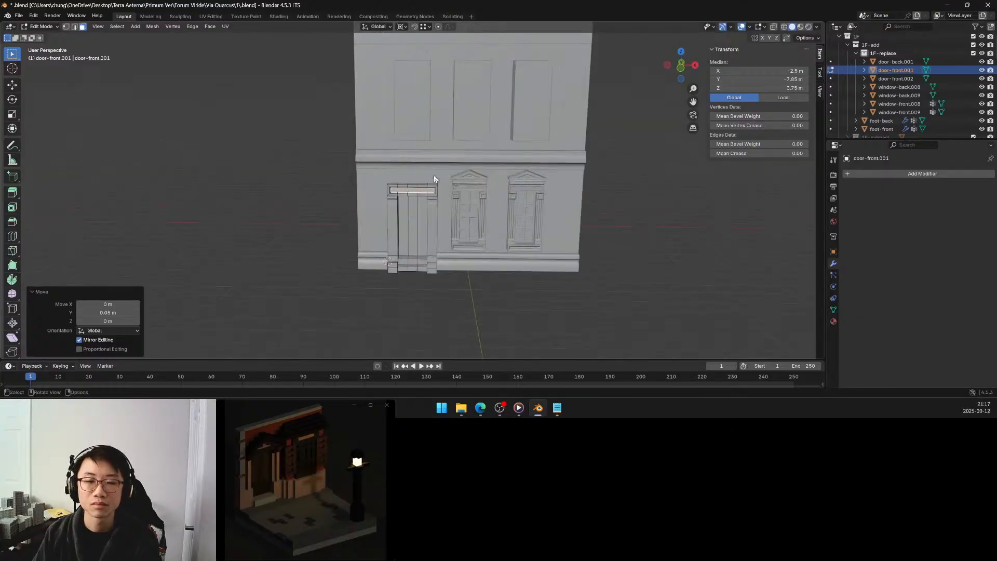
{"action": "scroll", "coordinate": [429, 177], "scroll_direction": "up", "scroll_amount": 5}
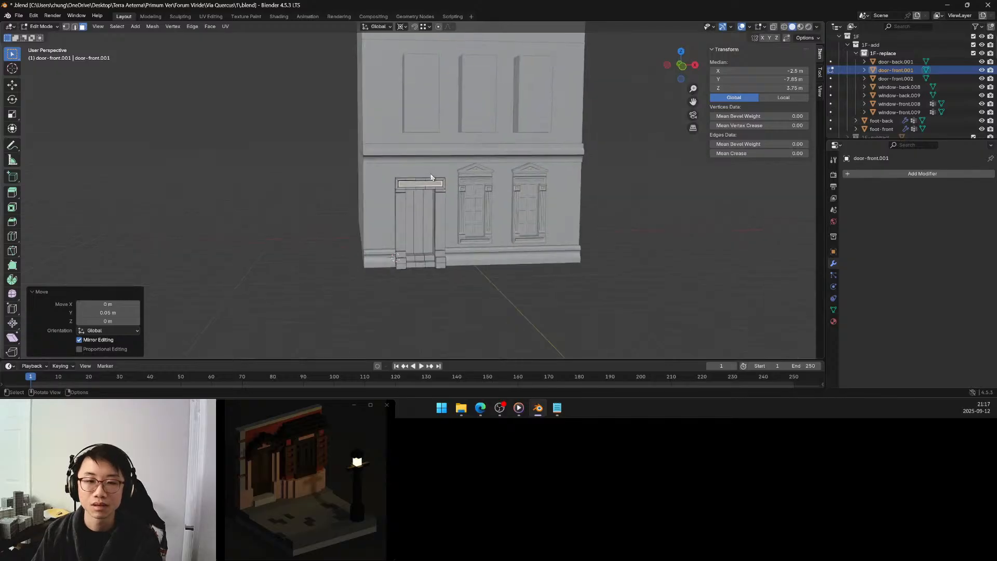
{"action": "scroll", "coordinate": [426, 174], "scroll_direction": "down", "scroll_amount": 2}
{"action": "middle_click_drag", "start_coordinate": [406, 183], "coordinate": [401, 197]}
{"action": "middle_click_drag", "start_coordinate": [400, 196], "coordinate": [404, 191]}
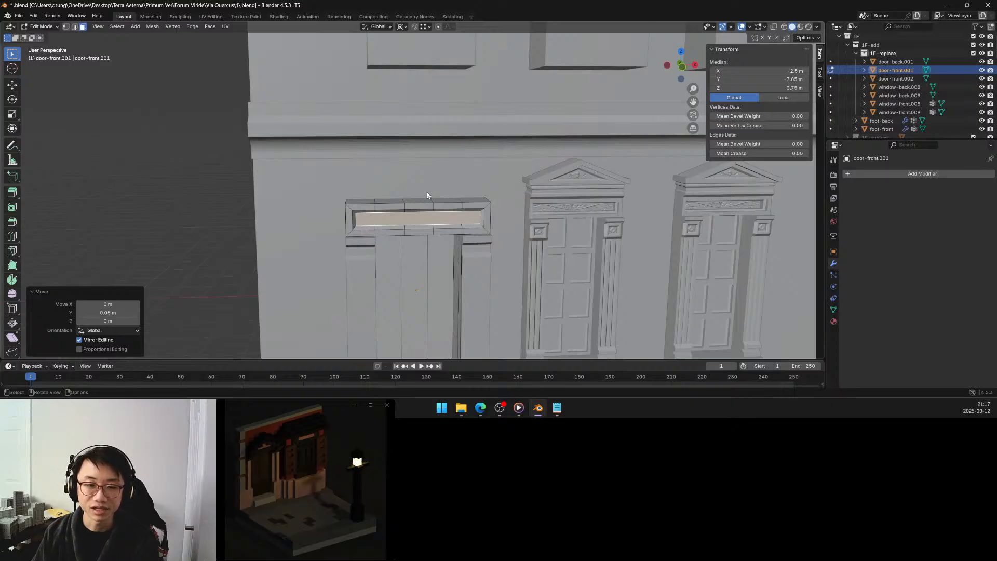
{"action": "middle_click_drag", "start_coordinate": [428, 194], "coordinate": [419, 196]}
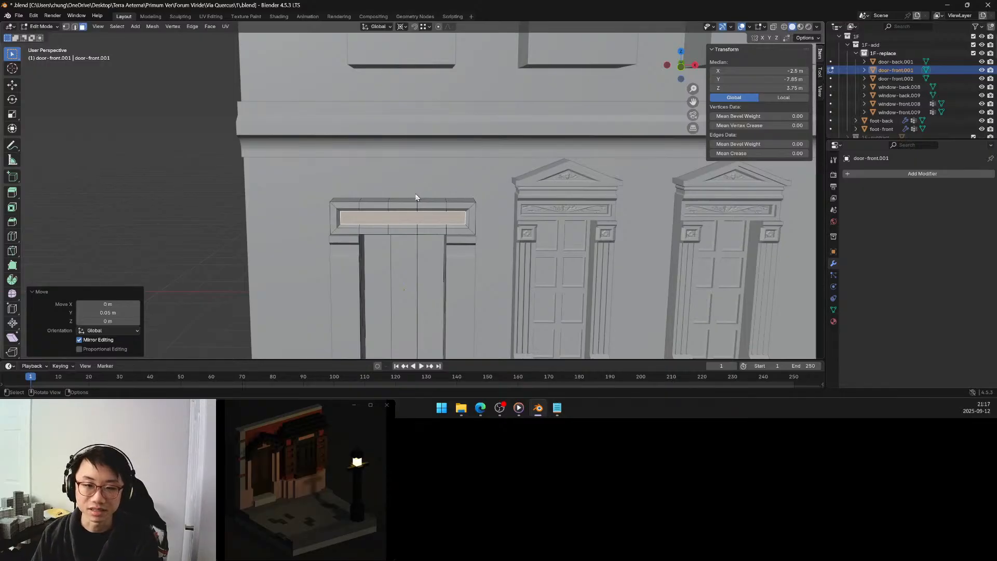
{"action": "mouse_move", "coordinate": [406, 199]}
{"action": "middle_mouse_down"}
{"action": "mouse_move", "coordinate": [435, 201]}
{"action": "mouse_move", "coordinate": [423, 200]}
{"action": "middle_mouse_up"}
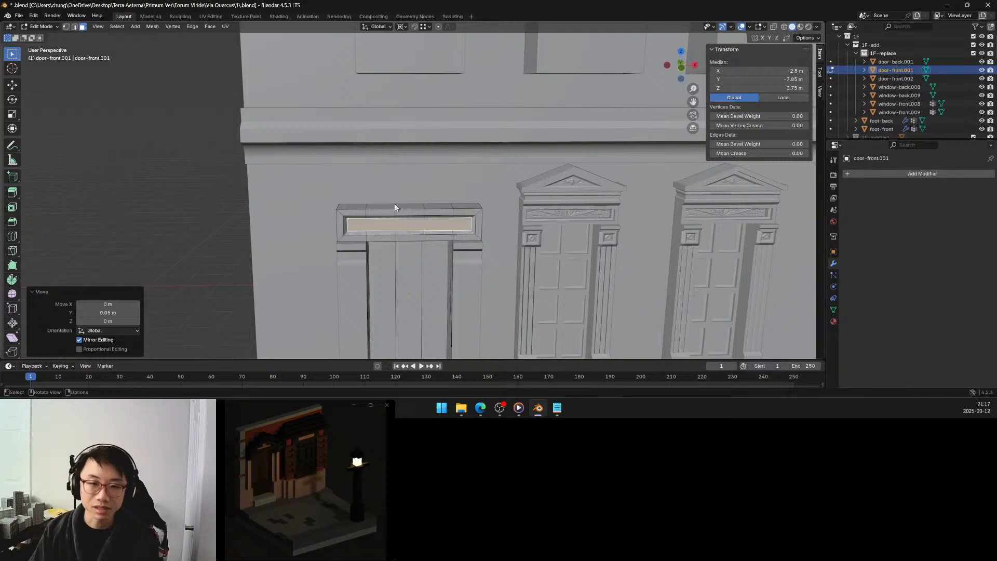
Select the leftmost face on the top side of the block above the door.
{"action": "left_click", "coordinate": [357, 205]}
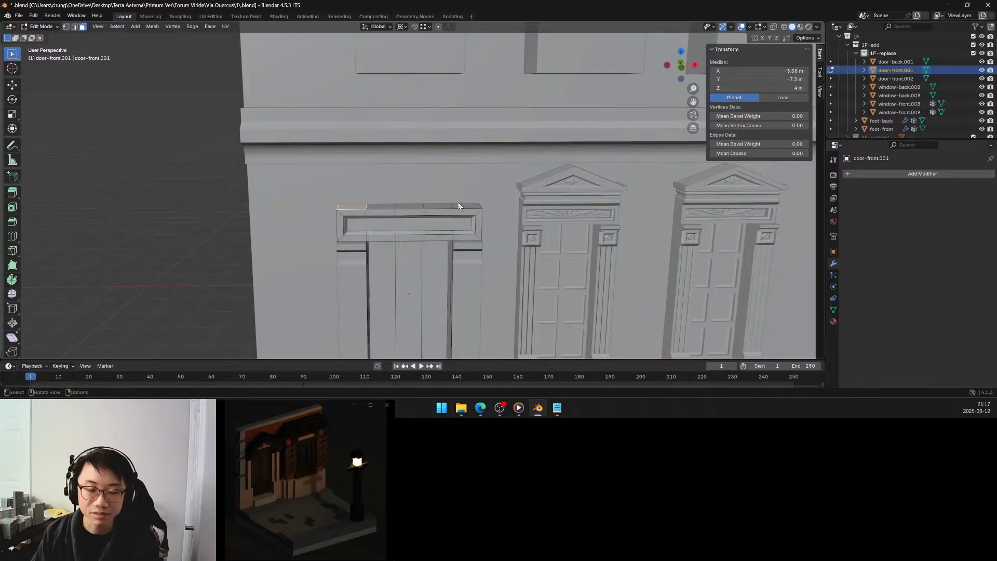
{"action": "middle_click_drag", "start_coordinate": [459, 203], "coordinate": [459, 202]}
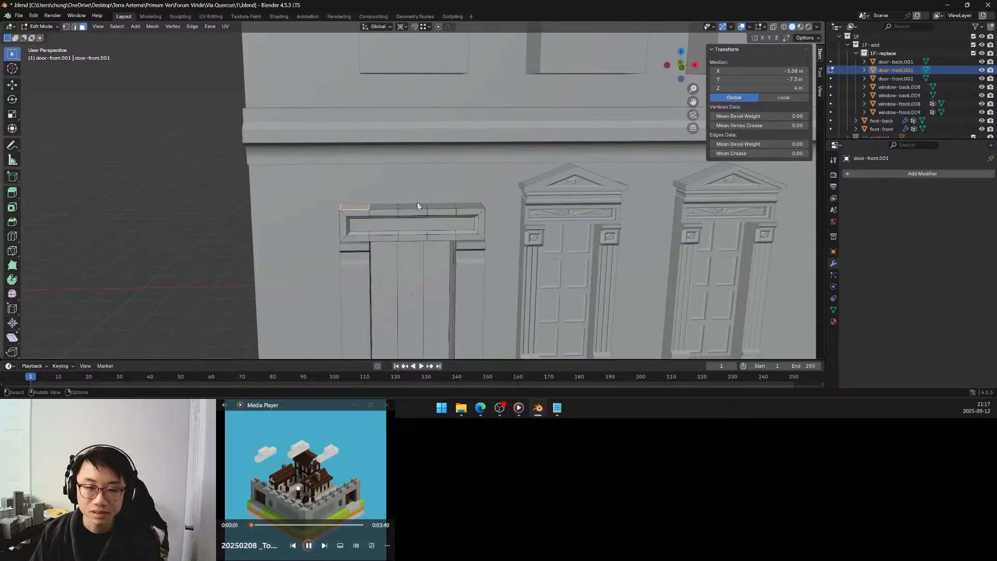
{"action": "mouse_move", "coordinate": [417, 205]}
{"action": "middle_mouse_down"}
{"action": "mouse_move", "coordinate": [424, 169]}
{"action": "mouse_move", "coordinate": [410, 152]}
{"action": "mouse_move", "coordinate": [407, 214]}
{"action": "mouse_move", "coordinate": [414, 208]}
{"action": "middle_mouse_up"}
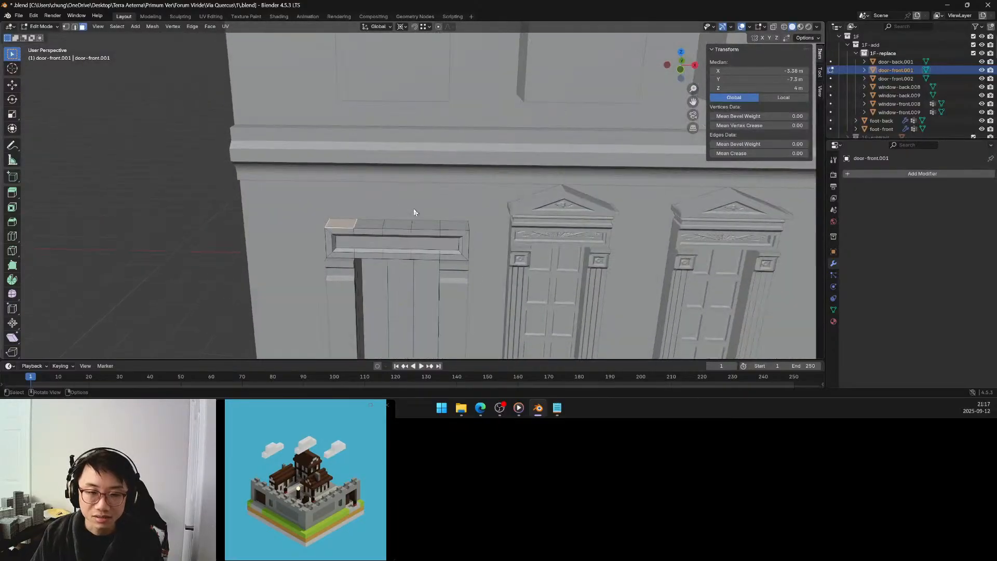
{"action": "scroll", "coordinate": [415, 213], "scroll_direction": "up", "scroll_amount": 3}
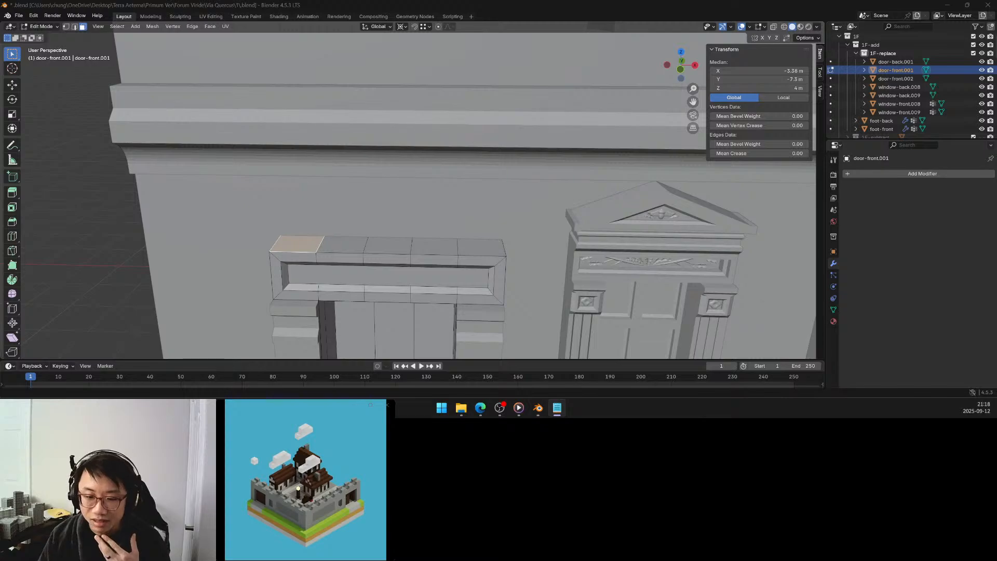
Switch to Notepad and review the "20250912 - Composition" entry in log.txt, then return to the Blender model.
{"action": "left_click_drag", "start_coordinate": [535, 413], "coordinate": [622, 61]}
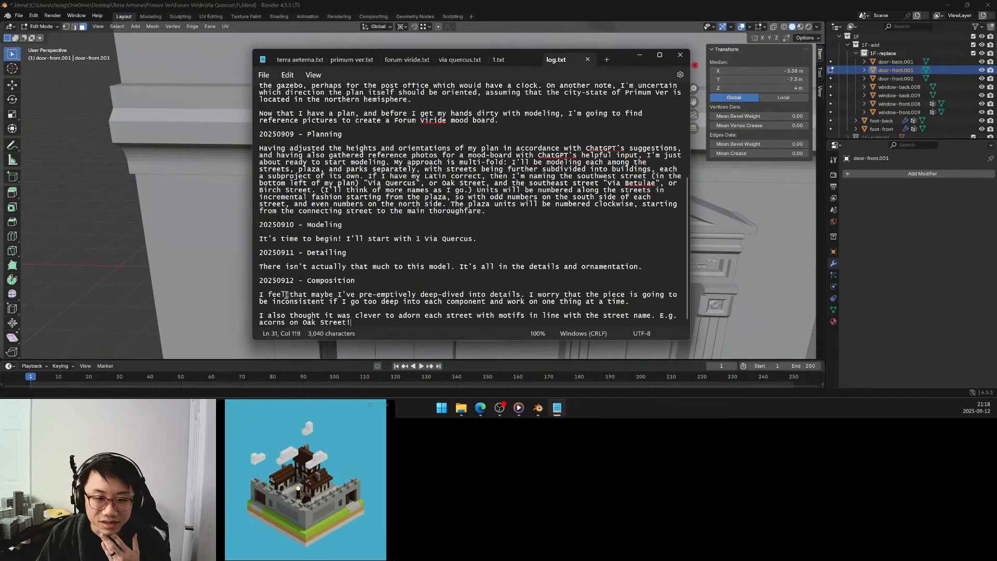
{"action": "left_click", "coordinate": [492, 294]}
{"action": "left_click", "coordinate": [535, 294]}
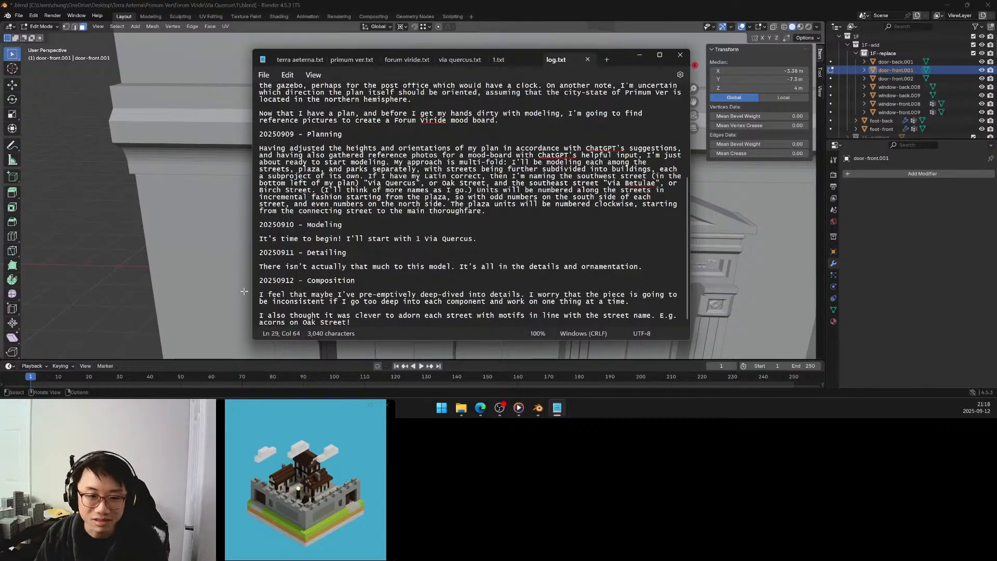
{"action": "left_click_drag", "start_coordinate": [254, 294], "coordinate": [255, 306]}
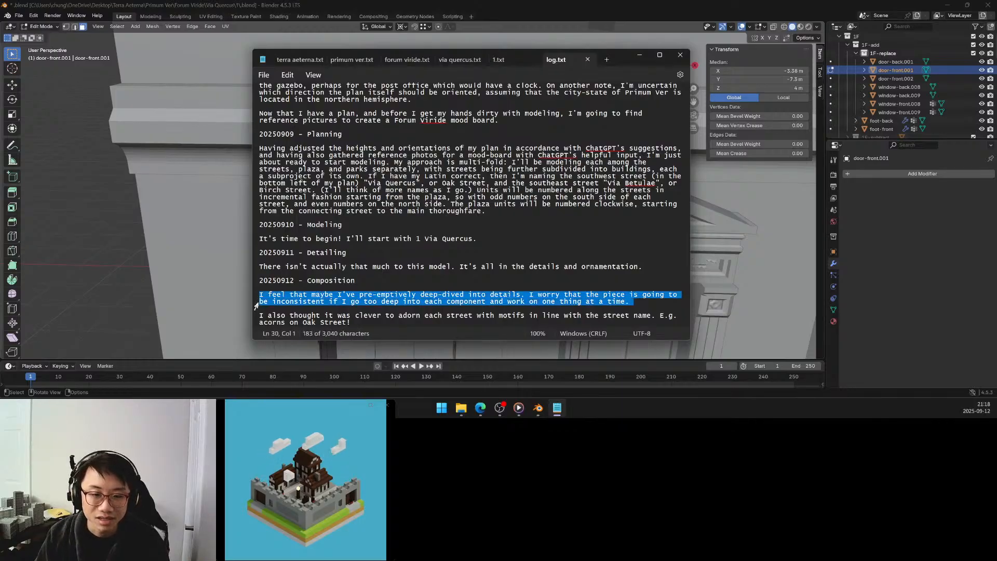
{"action": "left_click_drag", "start_coordinate": [255, 307], "coordinate": [255, 325]}
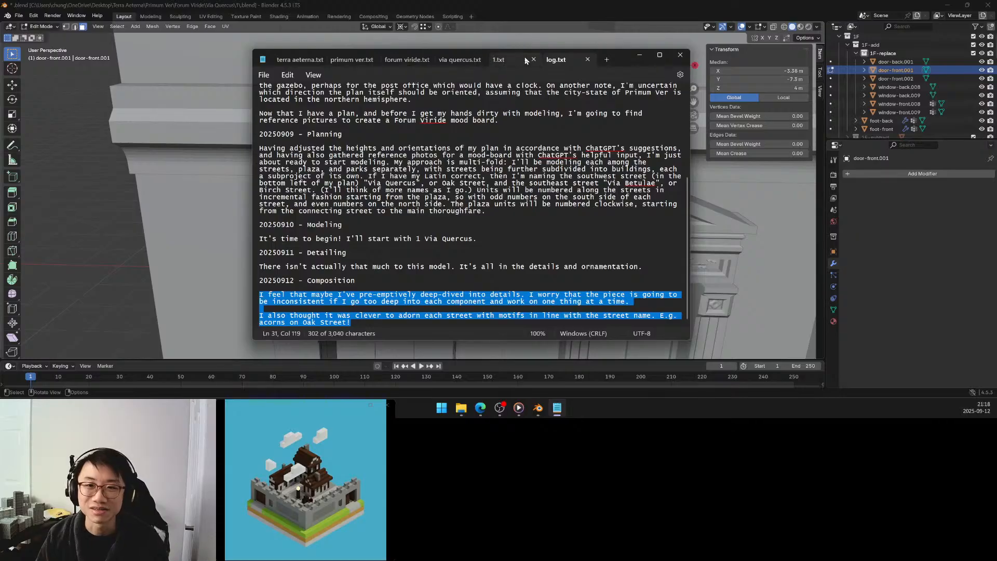
{"action": "left_click", "coordinate": [639, 55]}
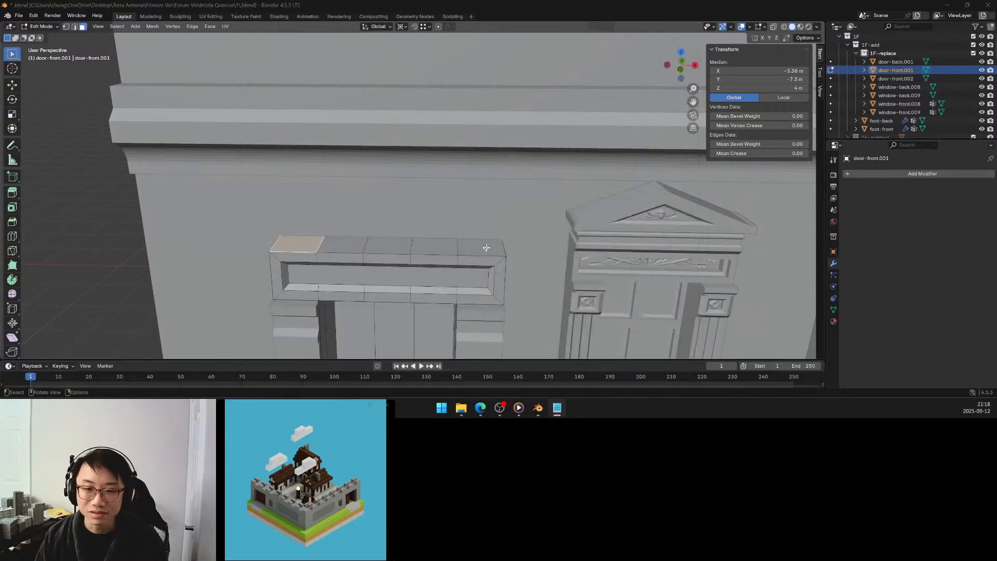
Try duplicating the whole row of top faces above the door in place, and undo the duplicate and the row selection.
{"action": "middle_click_drag", "start_coordinate": [487, 247], "coordinate": [494, 239]}
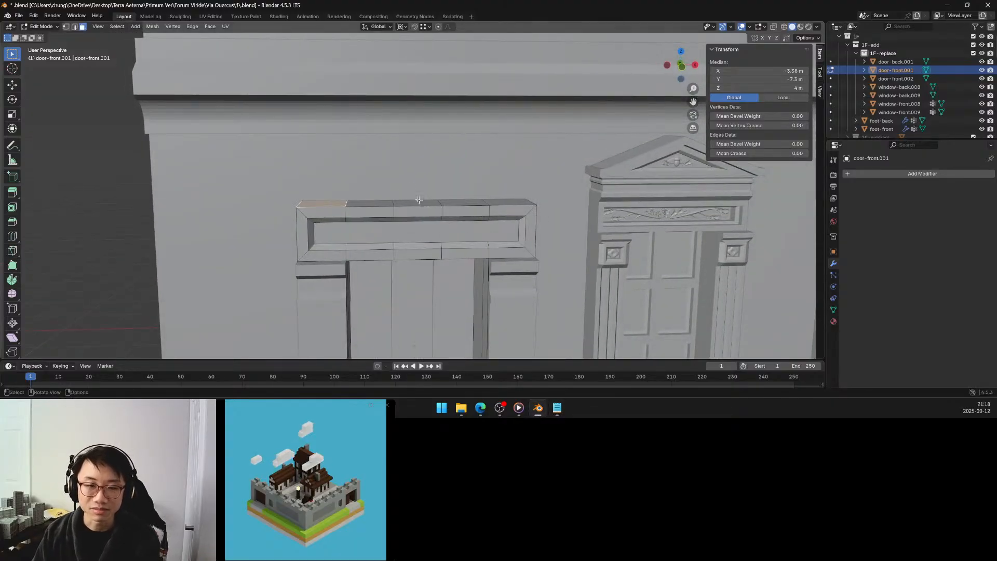
{"action": "middle_click_drag", "start_coordinate": [407, 202], "coordinate": [404, 206]}
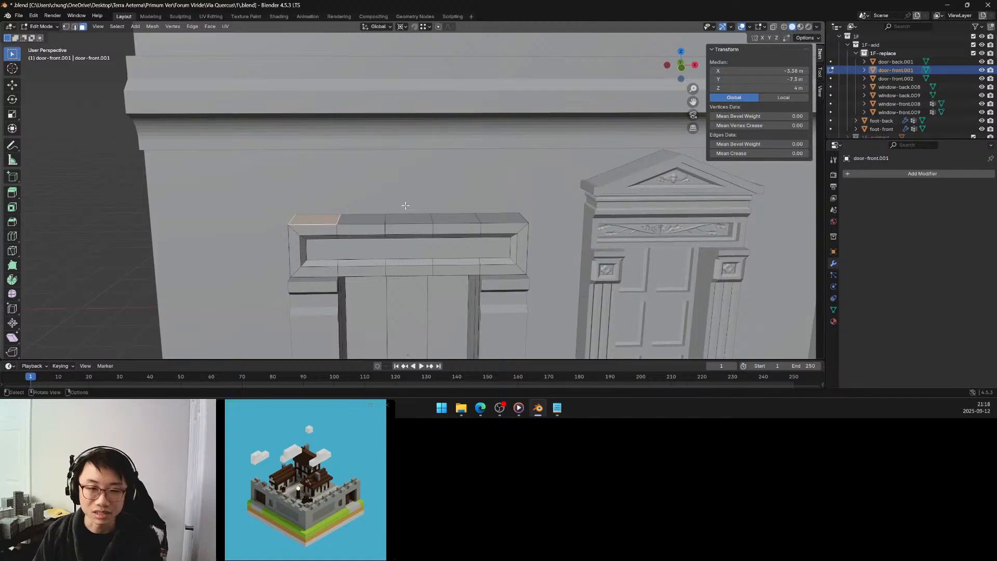
{"action": "left_click", "coordinate": [486, 217], "text": "ctrl"}
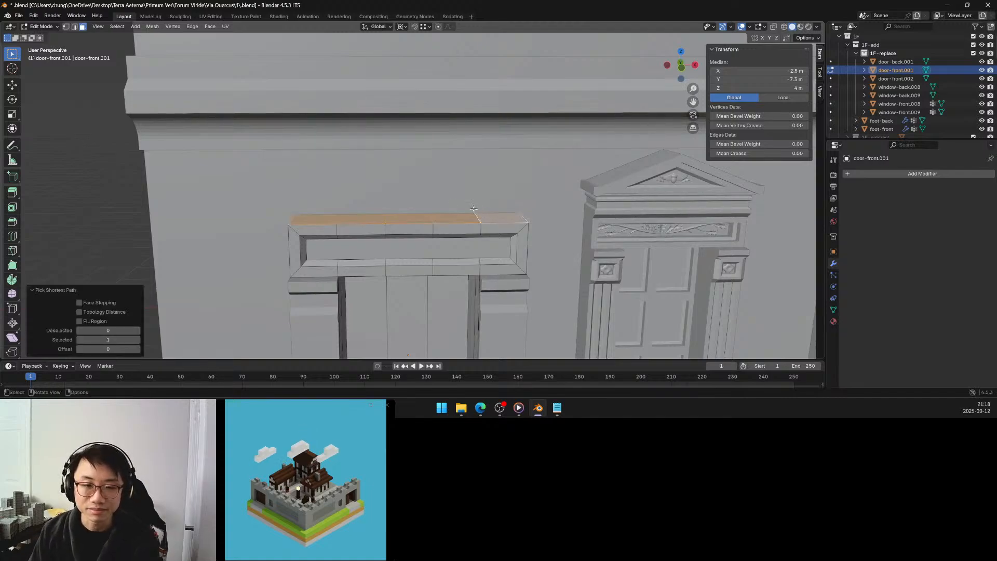
{"action": "middle_click_drag", "start_coordinate": [473, 209], "coordinate": [467, 198]}
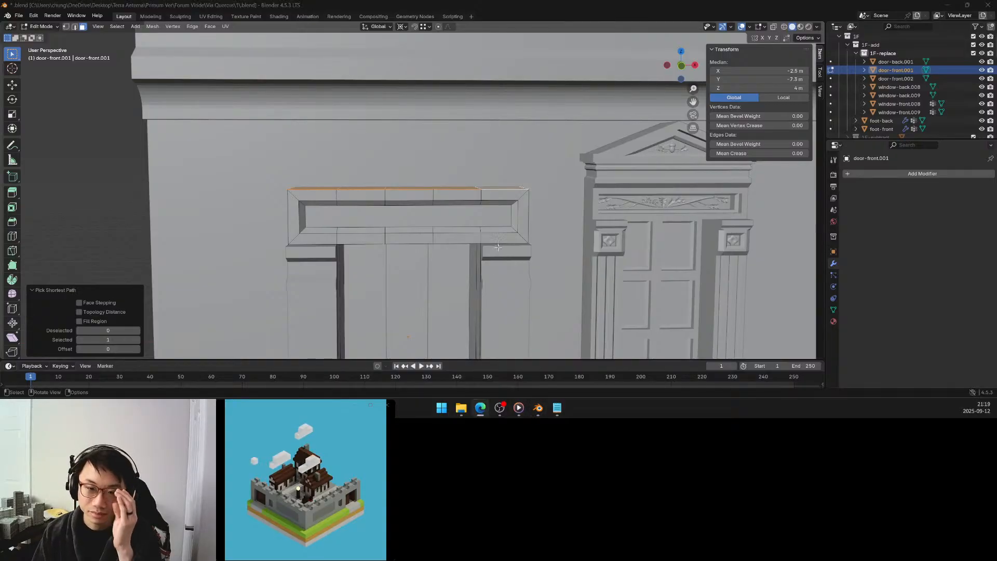
{"action": "middle_click_drag", "start_coordinate": [495, 239], "coordinate": [482, 223]}
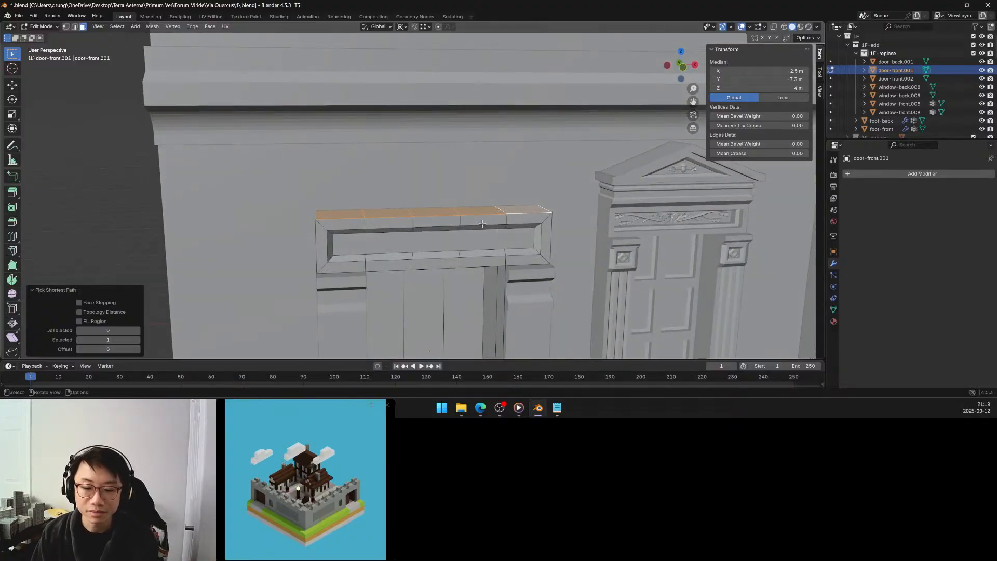
{"action": "key", "text": "shift+d"}
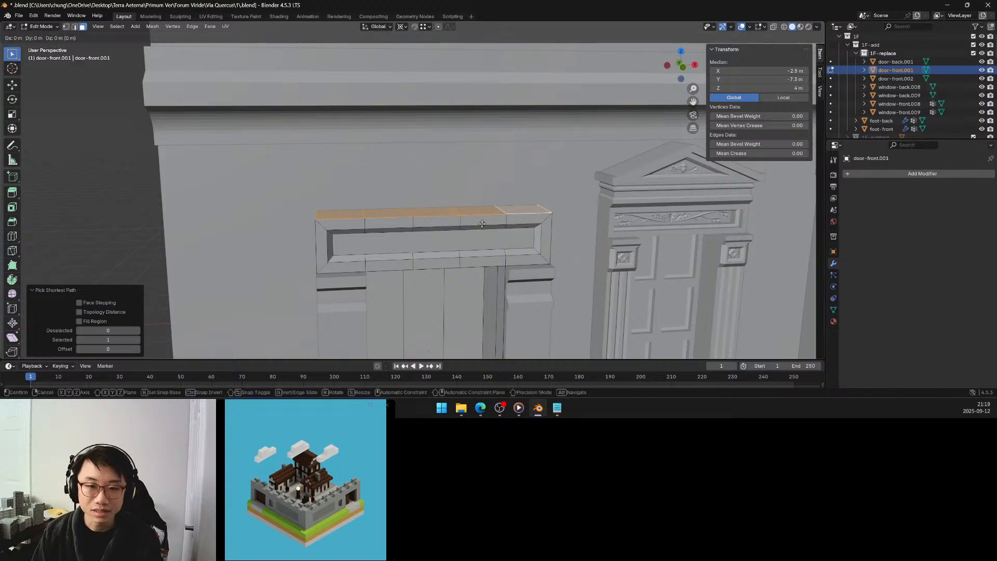
{"action": "key", "text": "Escape"}
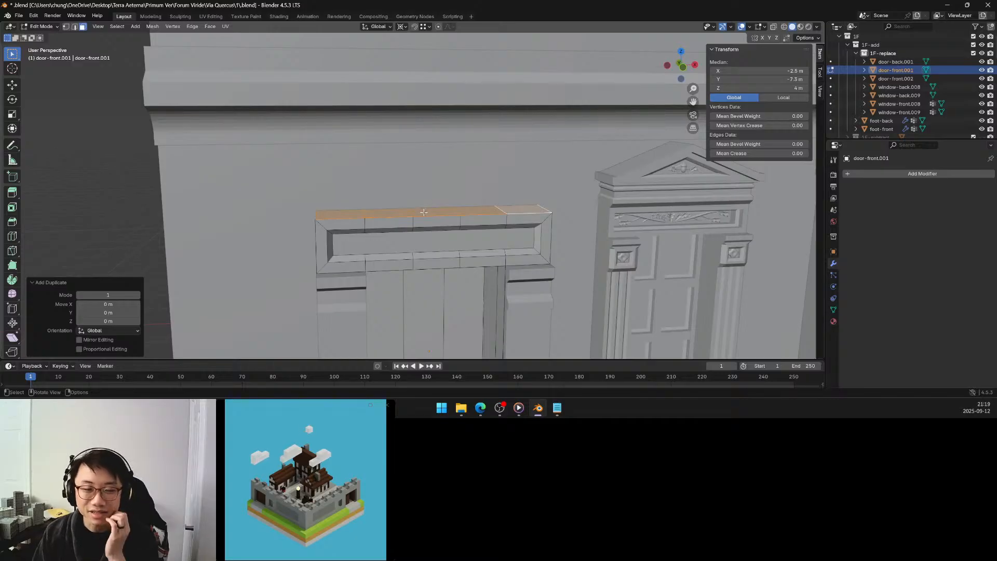
{"action": "key", "text": "ctrl+z"}
{"action": "key", "text": "ctrl+z"}
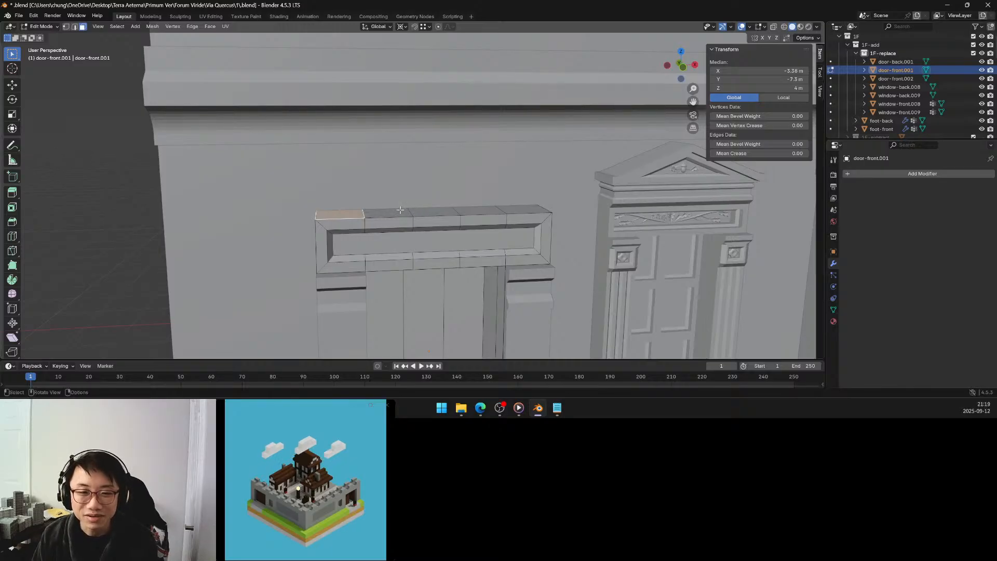
Select the full row of top faces above the door from end to end and hide all unselected geometry of the door mesh.
{"action": "left_click", "coordinate": [436, 213]}
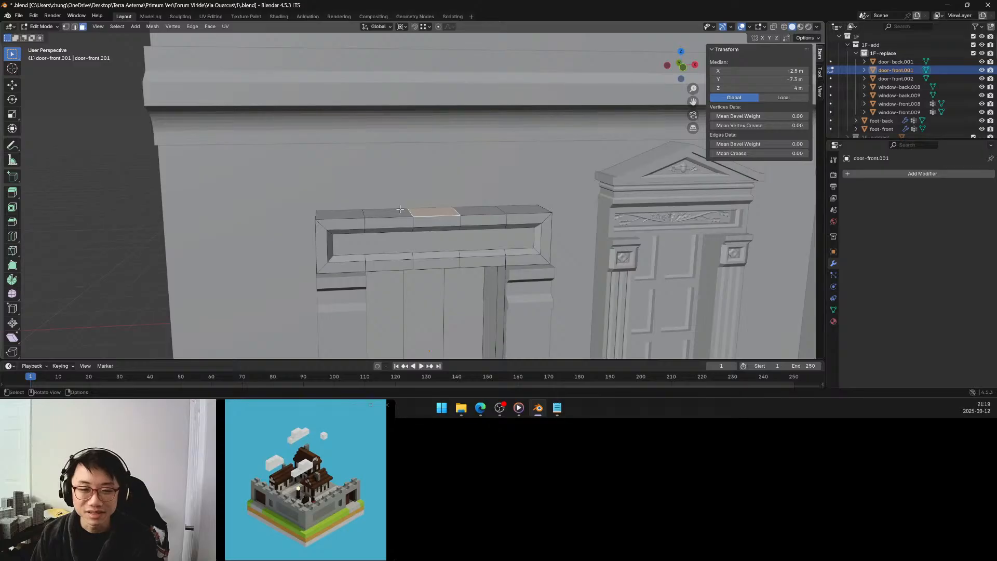
{"action": "middle_click_drag", "start_coordinate": [399, 209], "coordinate": [380, 206]}
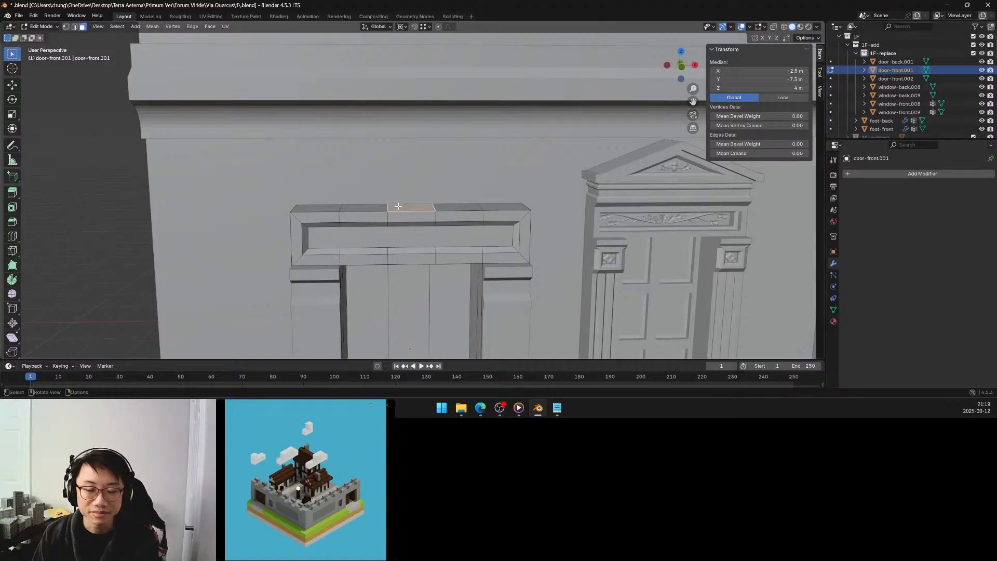
{"action": "left_click", "coordinate": [316, 208]}
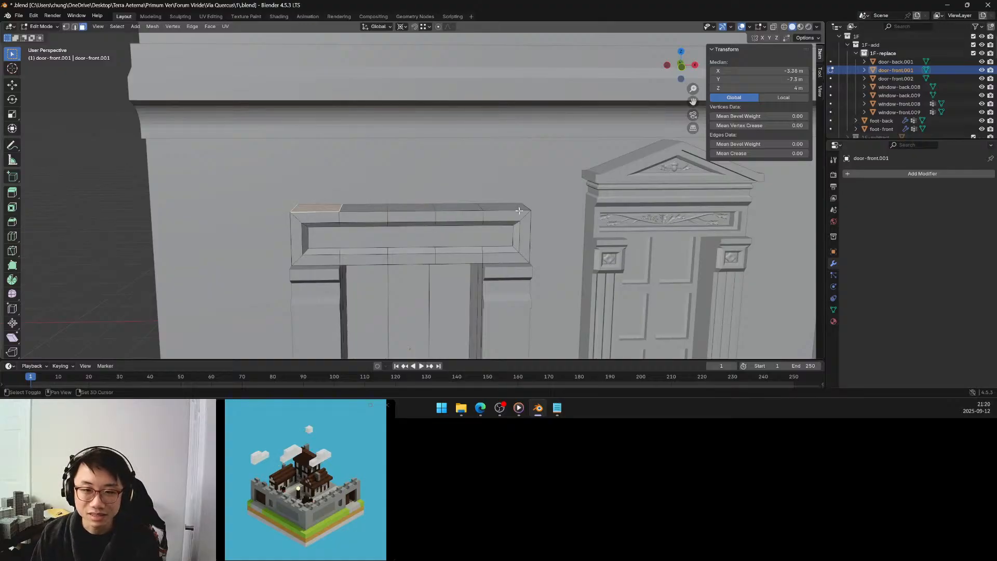
{"action": "left_click", "coordinate": [507, 207], "text": "ctrl"}
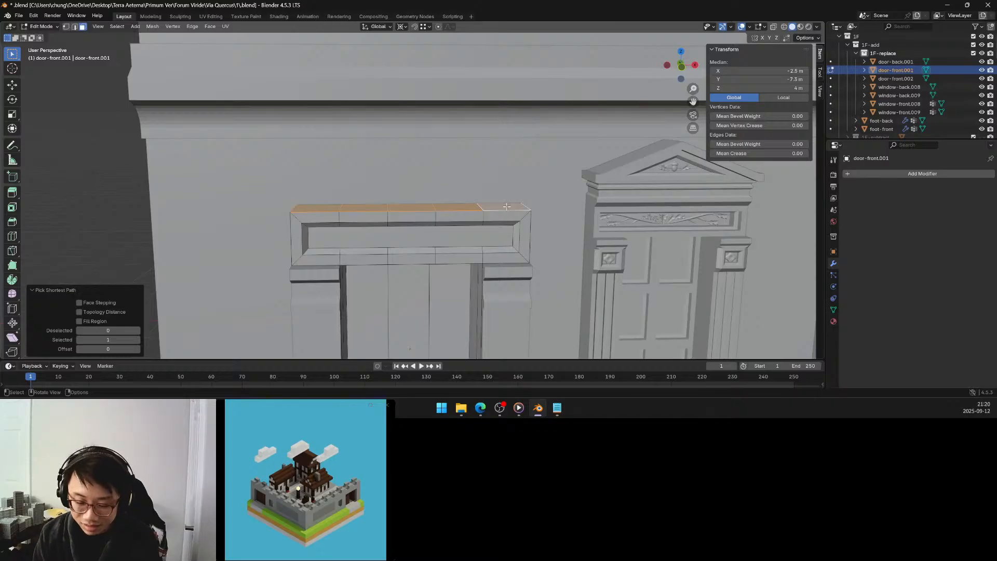
{"action": "key", "text": "shift+h"}
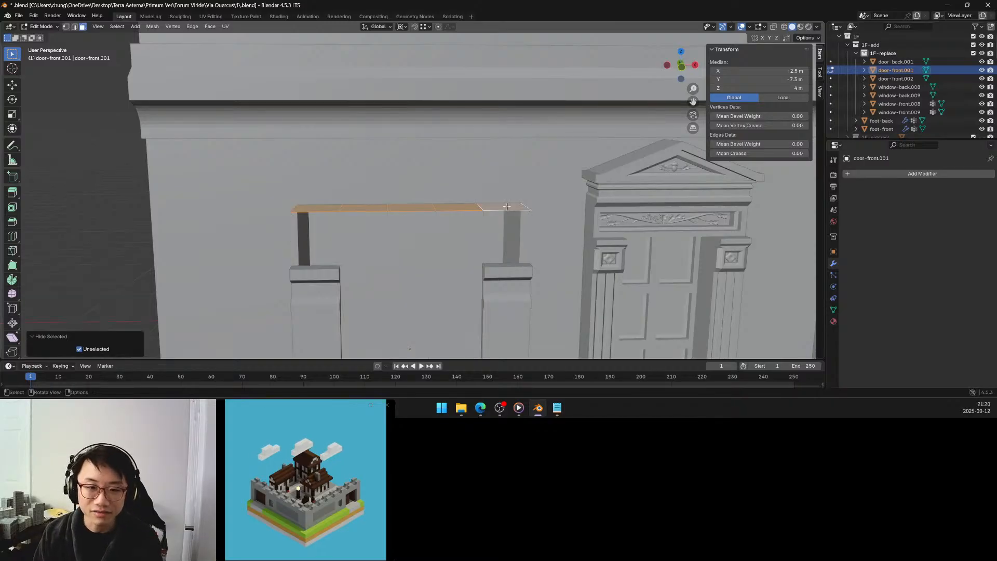
Raise the middle top face about 0.506 m along global Z with Proportional Editing enabled, shaping the row into an arch.
{"action": "left_click", "coordinate": [416, 204]}
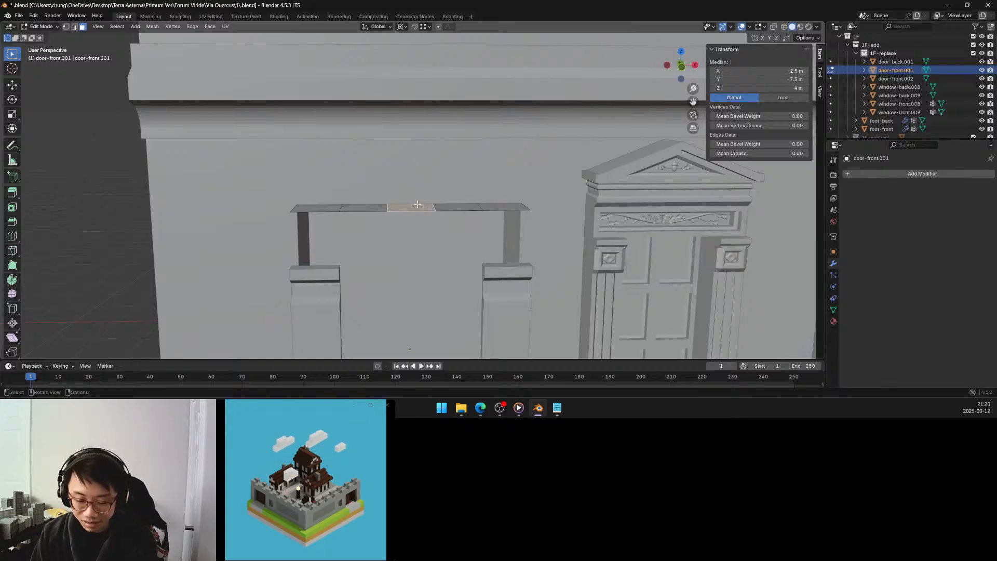
{"action": "key", "text": "g"}
{"action": "key", "text": "z"}
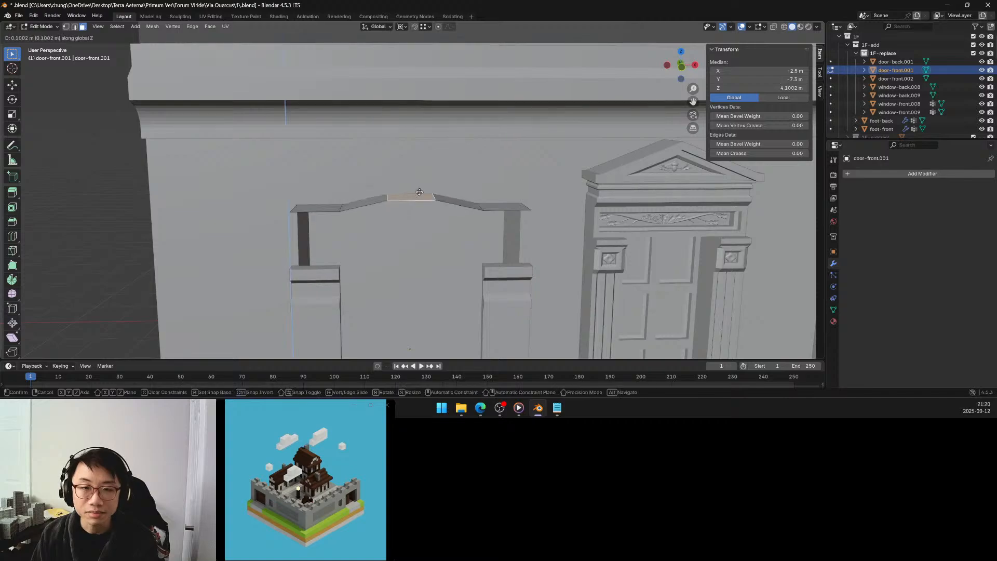
{"action": "left_click", "coordinate": [422, 156]}
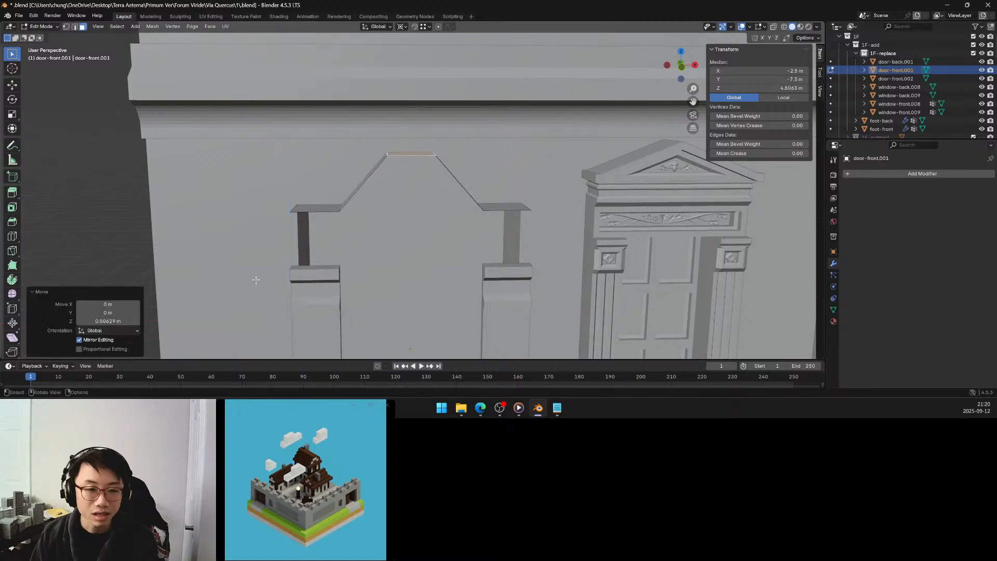
{"action": "scroll", "coordinate": [267, 274], "scroll_direction": "down", "scroll_amount": 8}
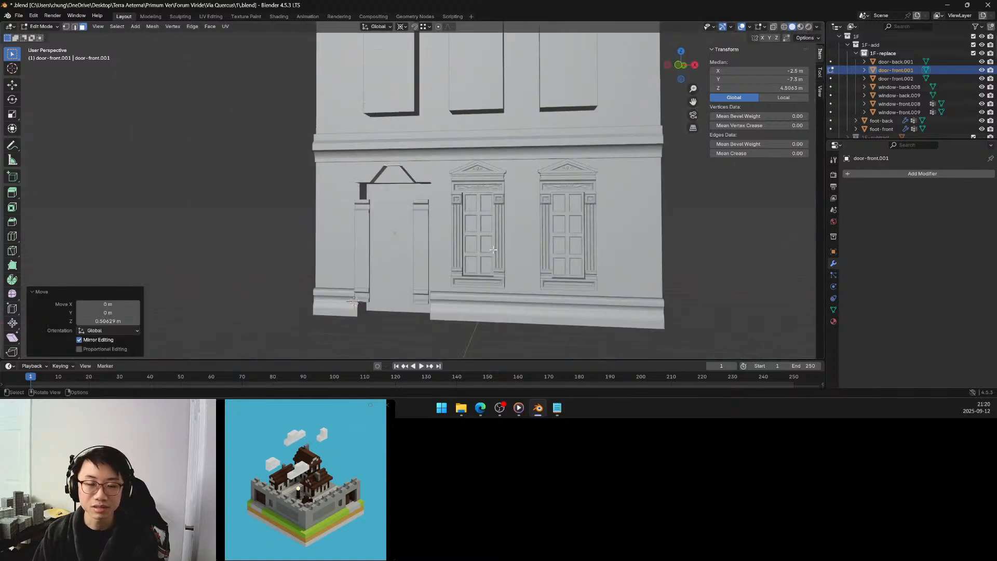
{"action": "mouse_move", "coordinate": [495, 250]}
{"action": "middle_mouse_down"}
{"action": "mouse_move", "coordinate": [480, 255]}
{"action": "mouse_move", "coordinate": [502, 255]}
{"action": "middle_mouse_up"}
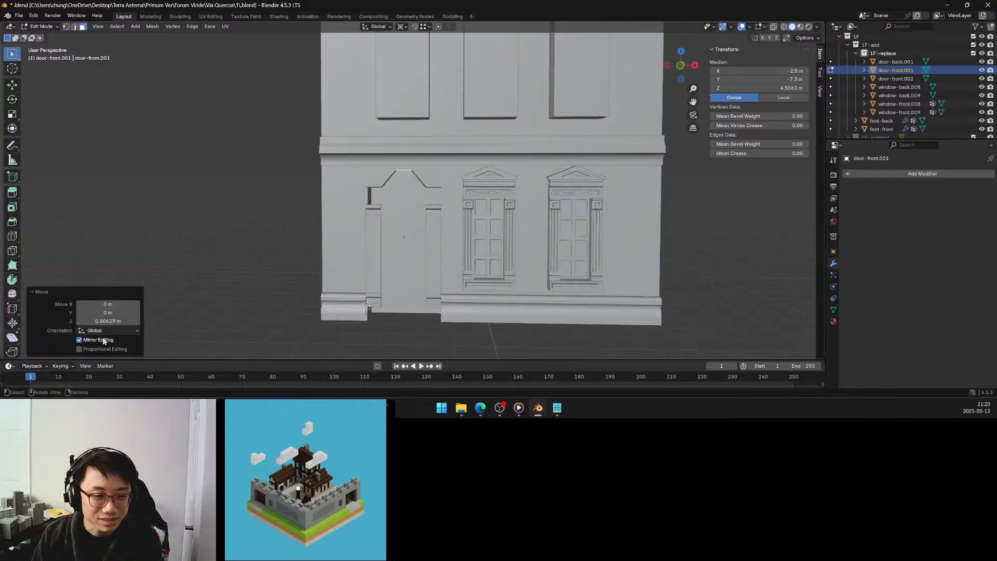
{"action": "left_click", "coordinate": [102, 350]}
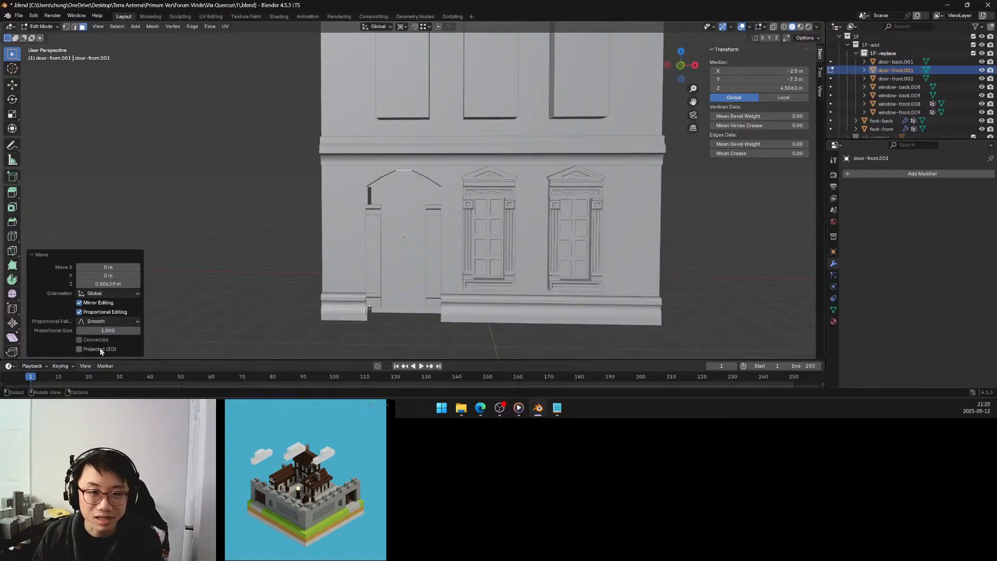
Change the proportional falloff of the arch-raising move above the door to Sphere.
{"action": "left_click", "coordinate": [117, 322]}
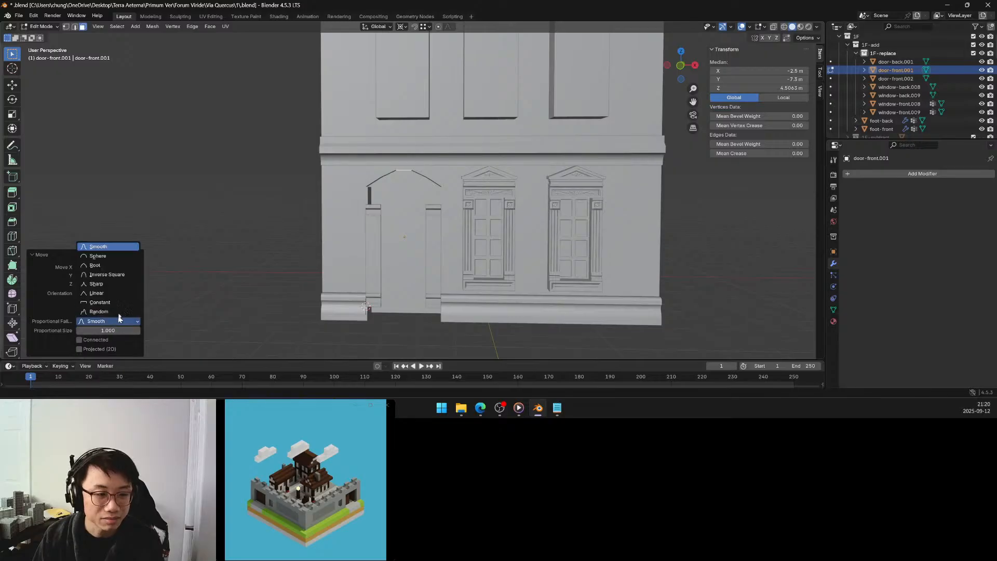
{"action": "left_click", "coordinate": [111, 262]}
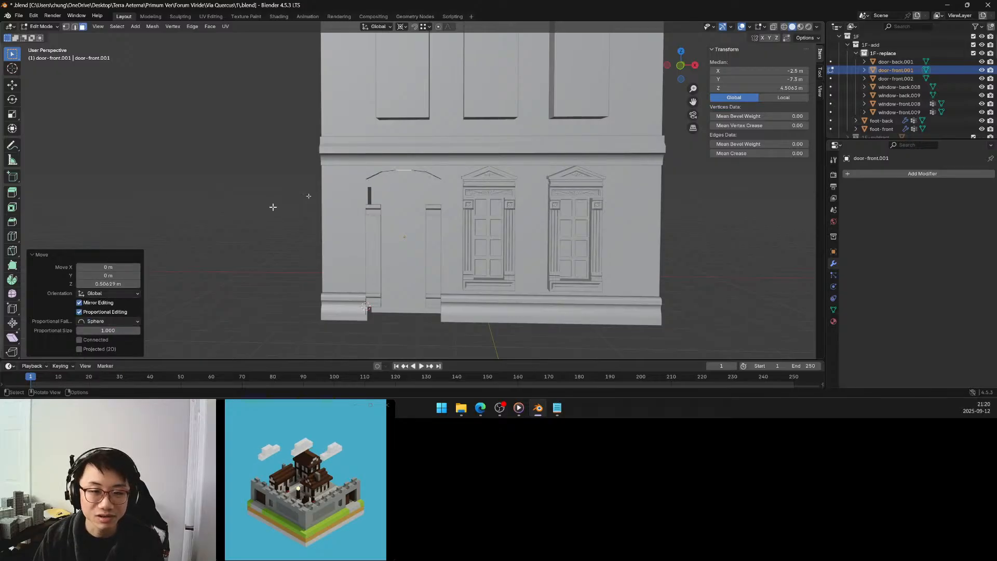
{"action": "middle_click_drag", "start_coordinate": [374, 189], "coordinate": [392, 182]}
{"action": "middle_click_drag", "start_coordinate": [405, 182], "coordinate": [402, 182]}
{"action": "scroll", "coordinate": [401, 193], "scroll_direction": "up", "scroll_amount": 1}
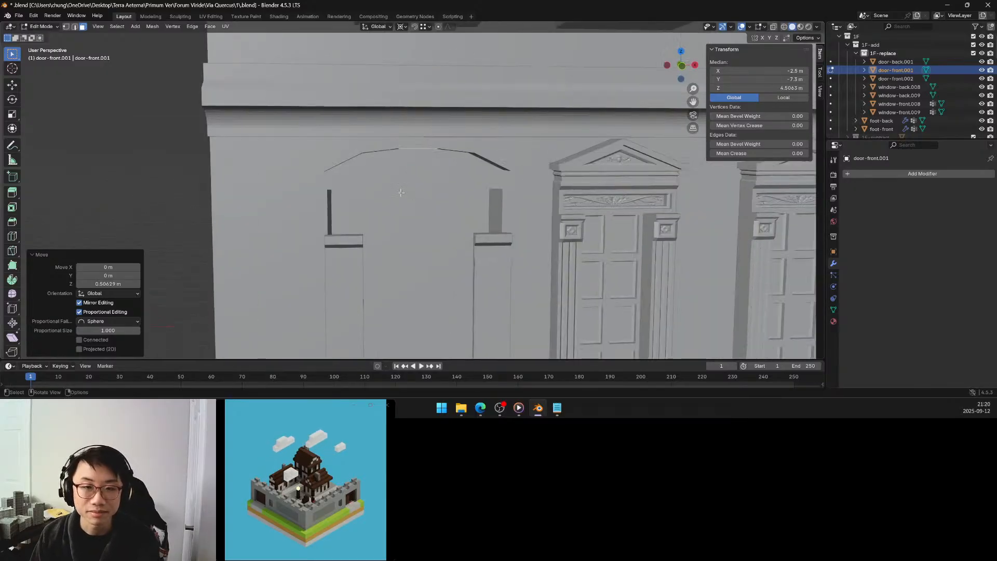
Set the arch-raising move to exactly 0.5 m along Z and check the arch against the facade.
{"action": "left_click", "coordinate": [102, 284]}
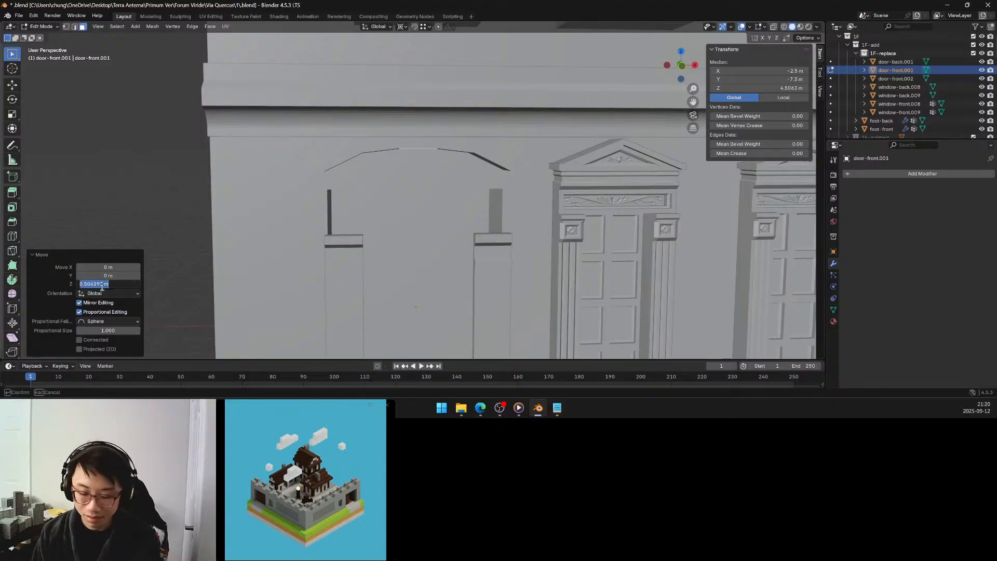
{"action": "type", "text": "0.5"}
{"action": "key", "text": "Return"}
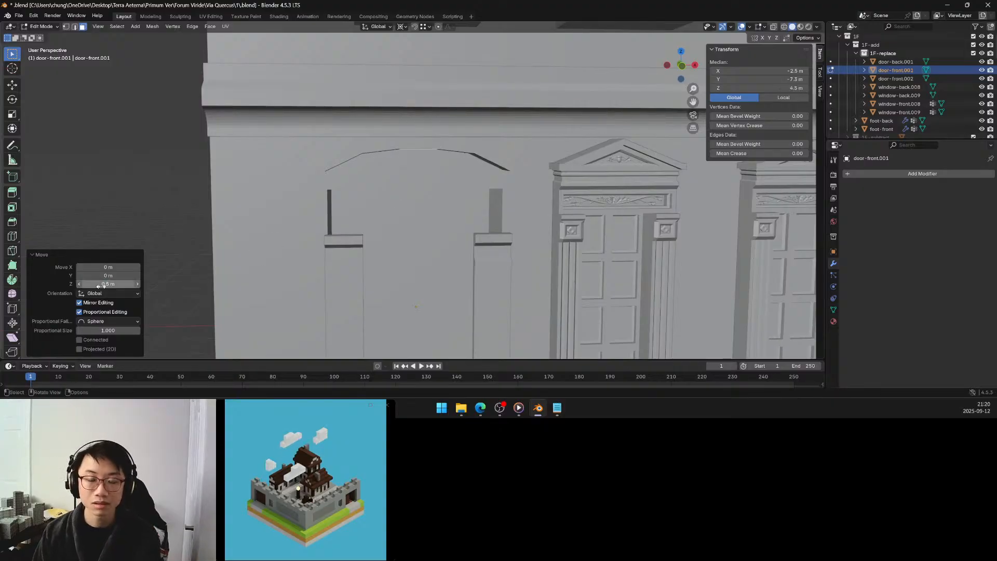
{"action": "scroll", "coordinate": [434, 187], "scroll_direction": "down", "scroll_amount": 5}
{"action": "middle_click_drag", "start_coordinate": [436, 187], "coordinate": [433, 185]}
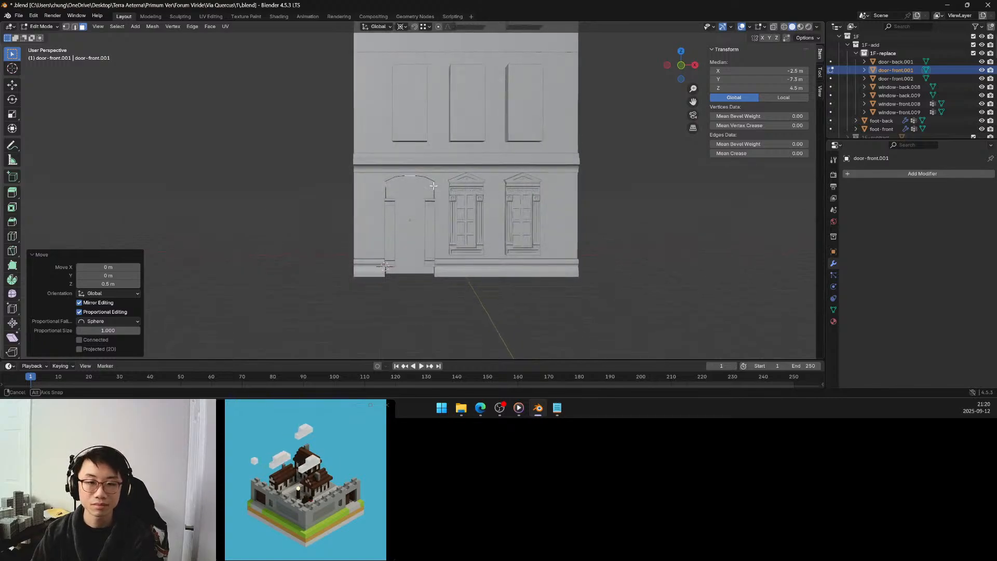
{"action": "middle_click_drag", "start_coordinate": [433, 186], "coordinate": [431, 185]}
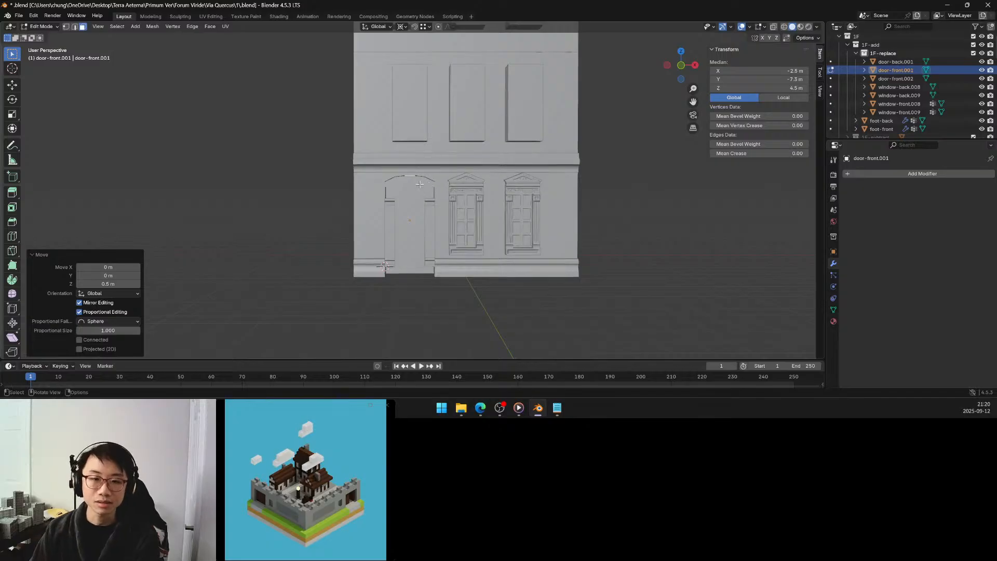
{"action": "scroll", "coordinate": [420, 184], "scroll_direction": "up", "scroll_amount": 4}
{"action": "scroll", "coordinate": [420, 184], "scroll_direction": "up", "scroll_amount": 1}
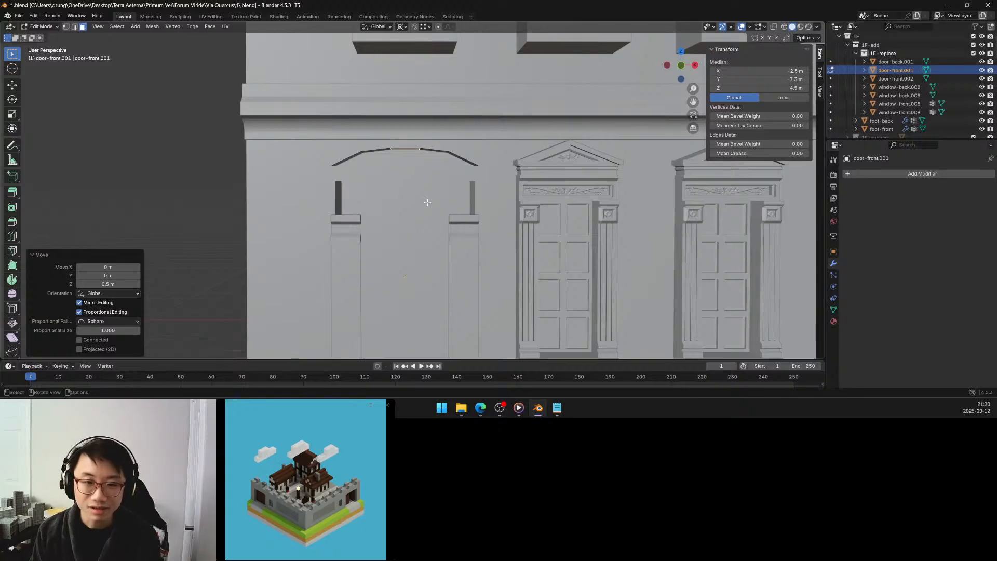
Reveal the hidden door geometry and clear the selection.
{"action": "key", "text": "alt"}
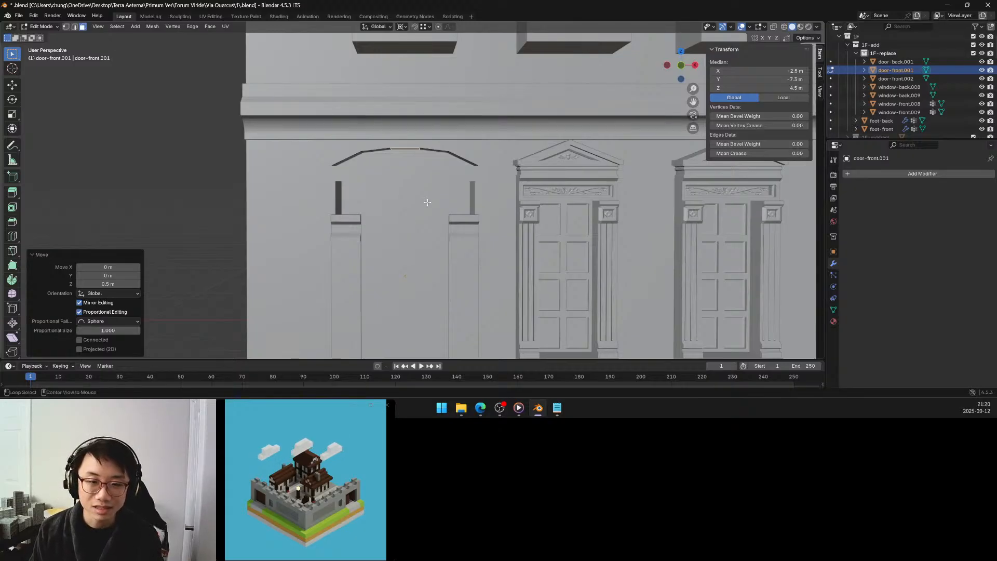
{"action": "key", "text": "alt+h"}
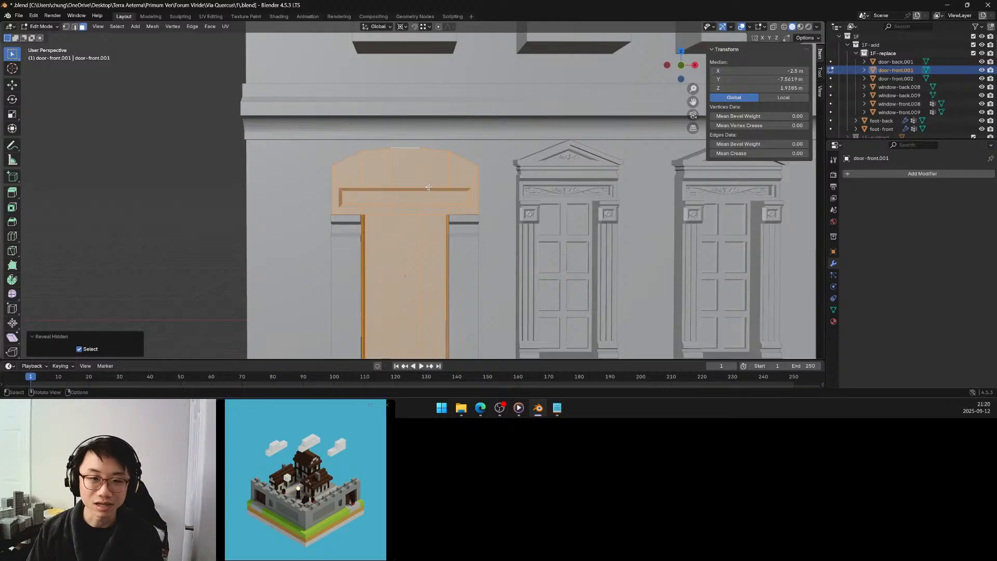
{"action": "key", "text": "alt+a"}
{"action": "middle_click_drag", "start_coordinate": [203, 192], "coordinate": [416, 199]}
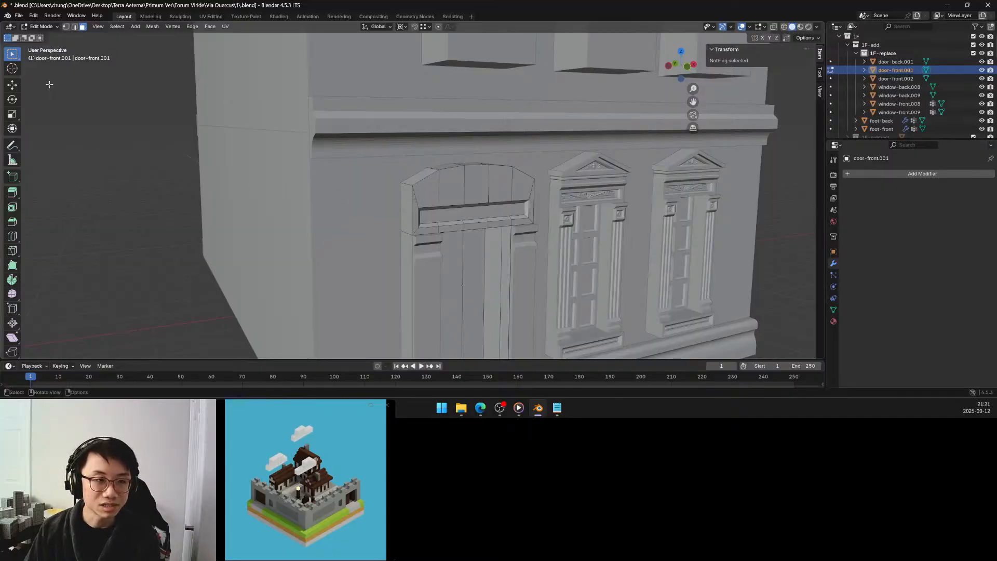
{"action": "mouse_move", "coordinate": [464, 186]}
{"action": "middle_mouse_down"}
{"action": "mouse_move", "coordinate": [423, 188]}
{"action": "mouse_move", "coordinate": [459, 192]}
{"action": "middle_mouse_up"}
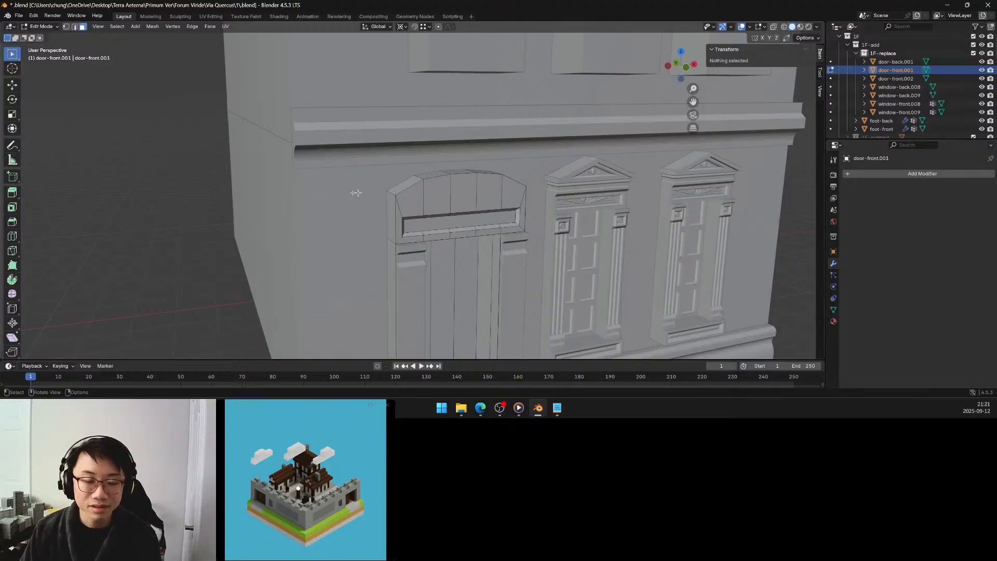
Select the four crosswise edges between the arch's top faces and bevel them by about 0.2 m.
{"action": "key", "text": "2"}
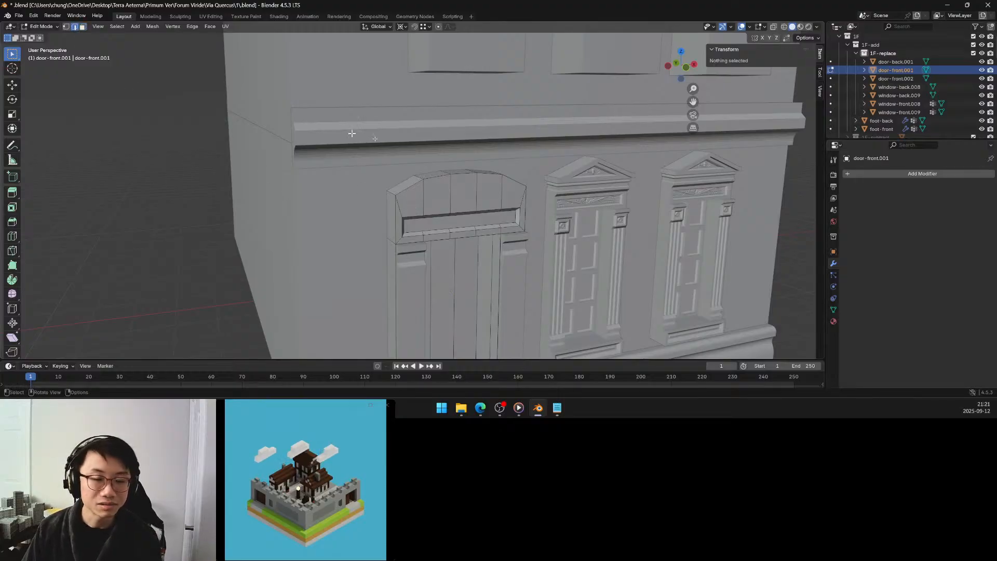
{"action": "left_click", "coordinate": [417, 177]}
{"action": "middle_click_drag", "start_coordinate": [417, 177], "coordinate": [425, 189]}
{"action": "left_click", "coordinate": [417, 188], "text": "shift"}
{"action": "left_click", "coordinate": [464, 186], "text": "shift"}
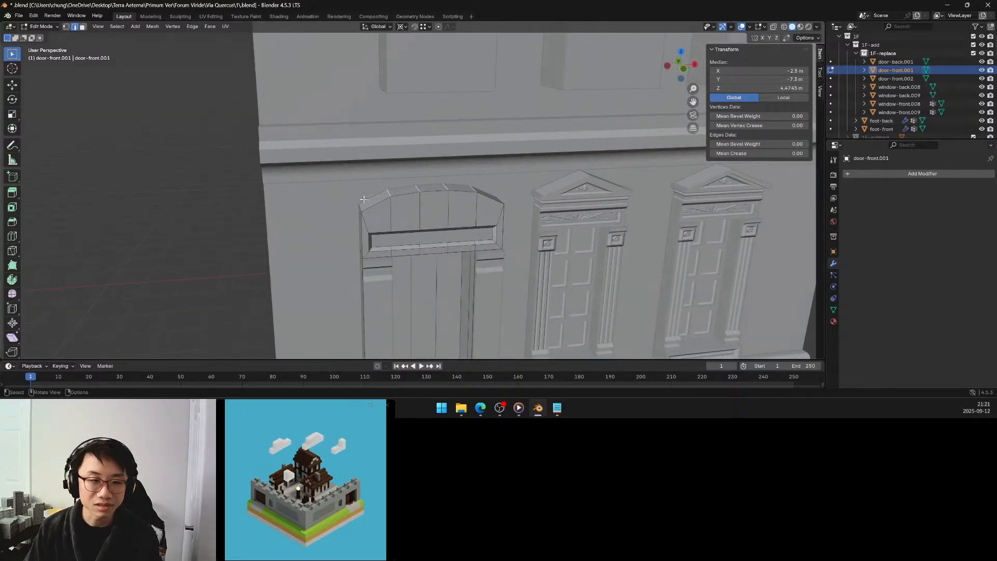
{"action": "left_click", "coordinate": [12, 221]}
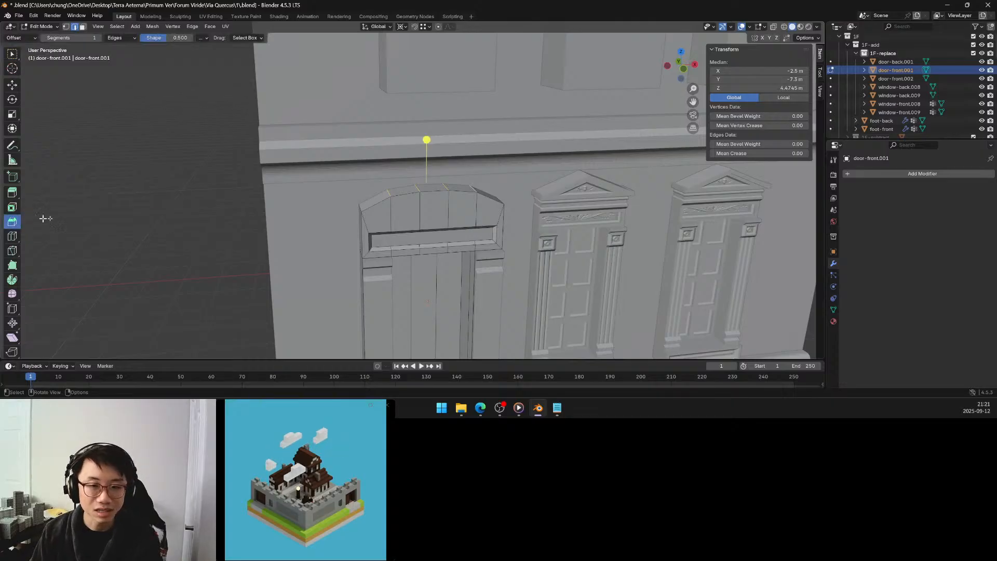
{"action": "key", "text": "ctrl+e"}
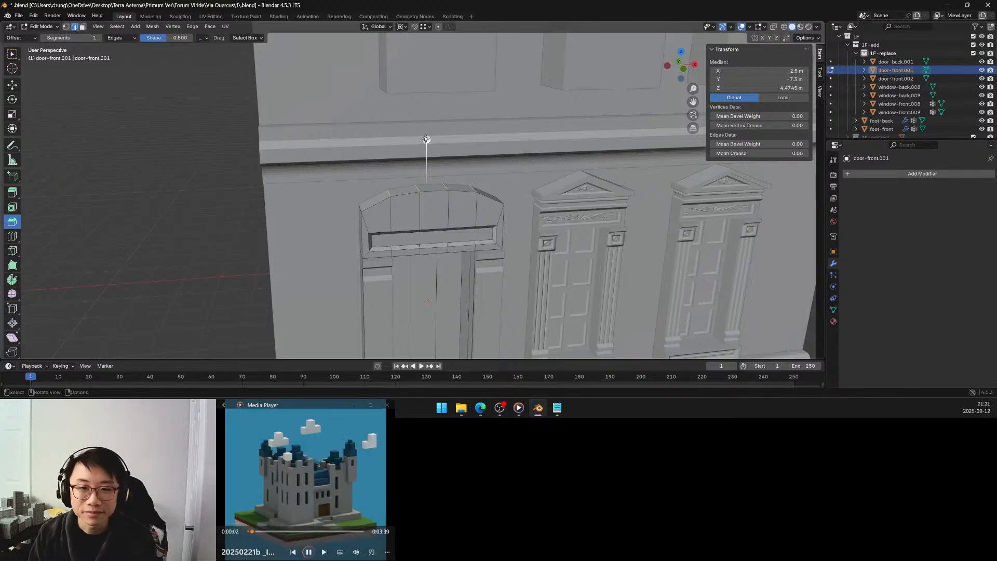
{"action": "left_click_drag", "start_coordinate": [426, 139], "coordinate": [427, 124]}
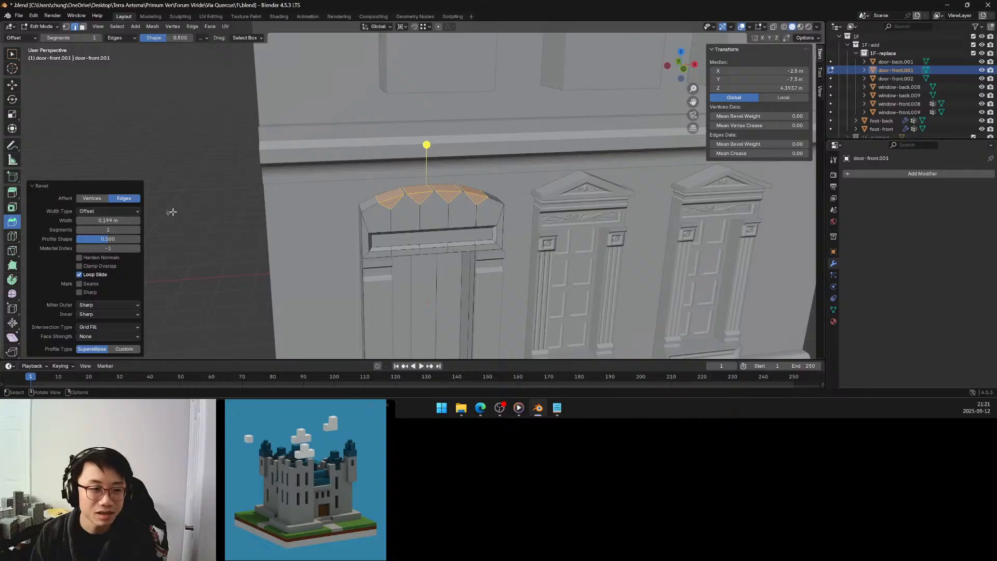
Set the bevel width to 0.1 m, clear the selection and switch to face selection mode.
{"action": "left_click", "coordinate": [124, 220]}
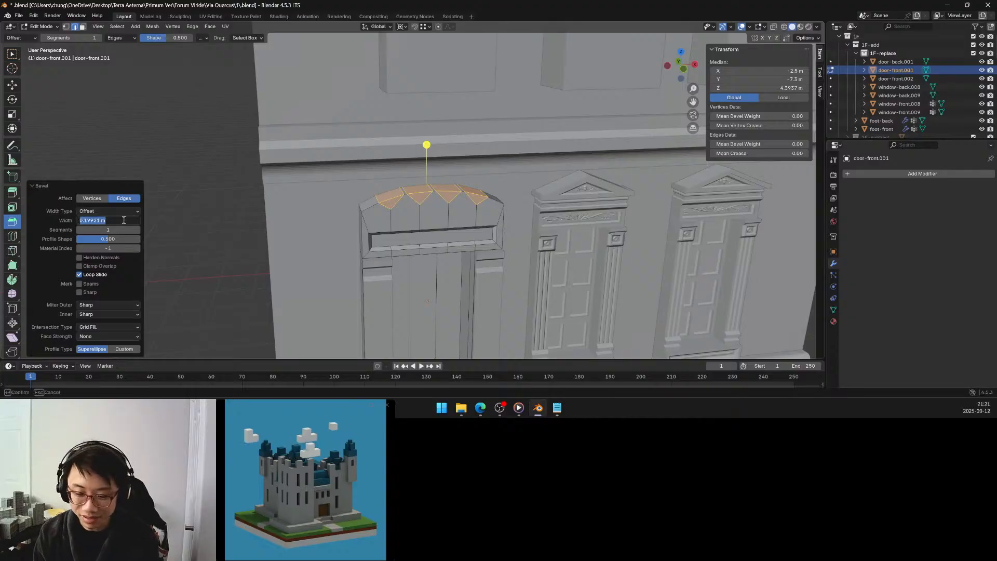
{"action": "type", "text": "0.1"}
{"action": "key", "text": "Return"}
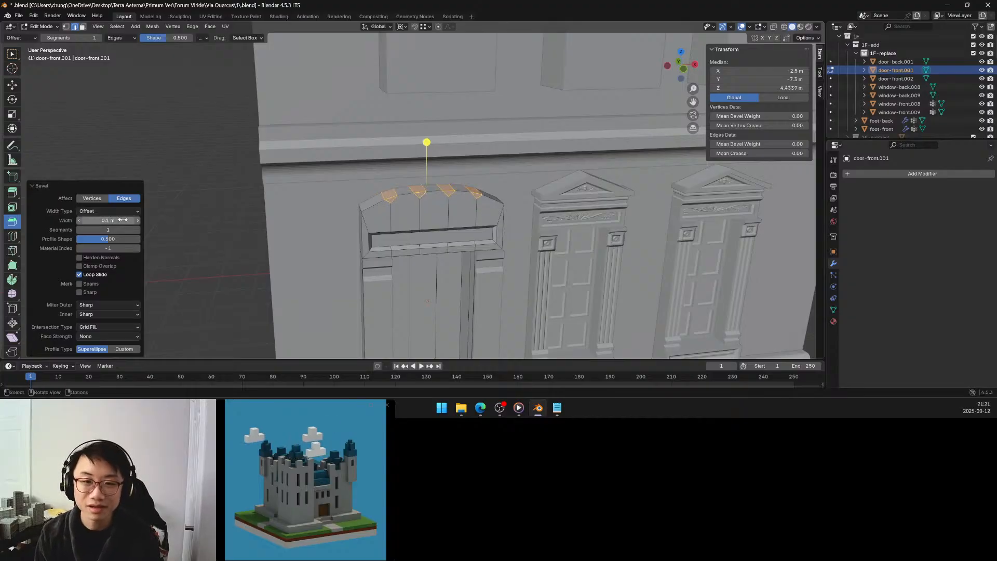
{"action": "left_click", "coordinate": [241, 155]}
{"action": "mouse_move", "coordinate": [409, 209]}
{"action": "middle_mouse_down"}
{"action": "mouse_move", "coordinate": [391, 190]}
{"action": "mouse_move", "coordinate": [419, 200]}
{"action": "mouse_move", "coordinate": [406, 195]}
{"action": "middle_mouse_up"}
{"action": "left_click", "coordinate": [84, 27]}
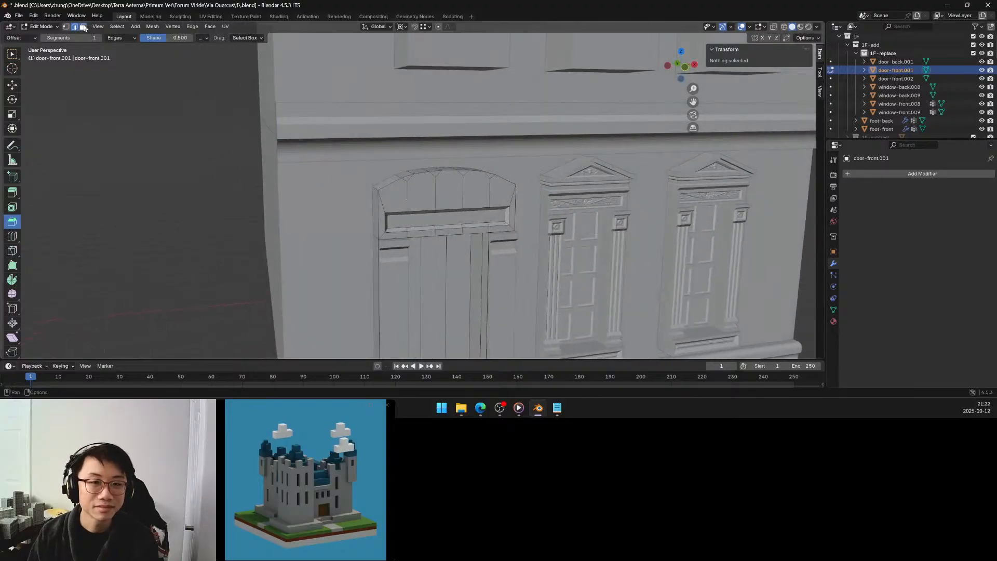
Try selecting the row of front faces beneath the arch from end to end, and clear the selection.
{"action": "left_click", "coordinate": [398, 189]}
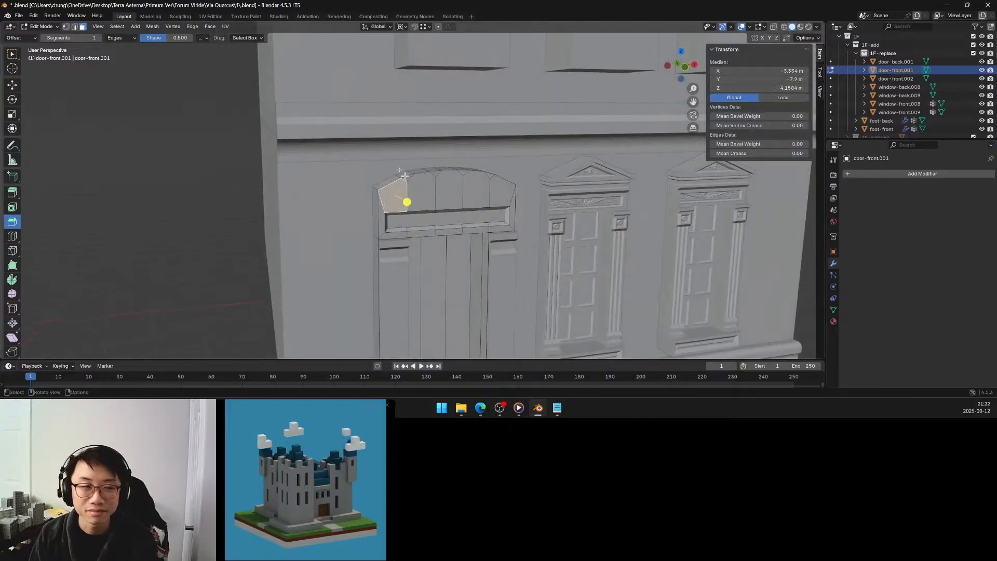
{"action": "left_click", "coordinate": [12, 54]}
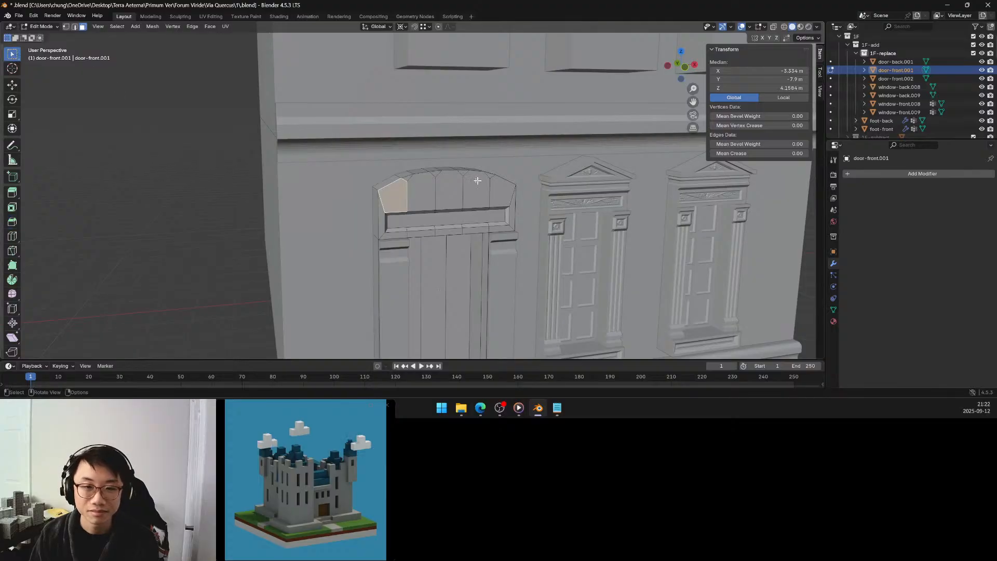
{"action": "left_click", "coordinate": [431, 181], "text": "shift"}
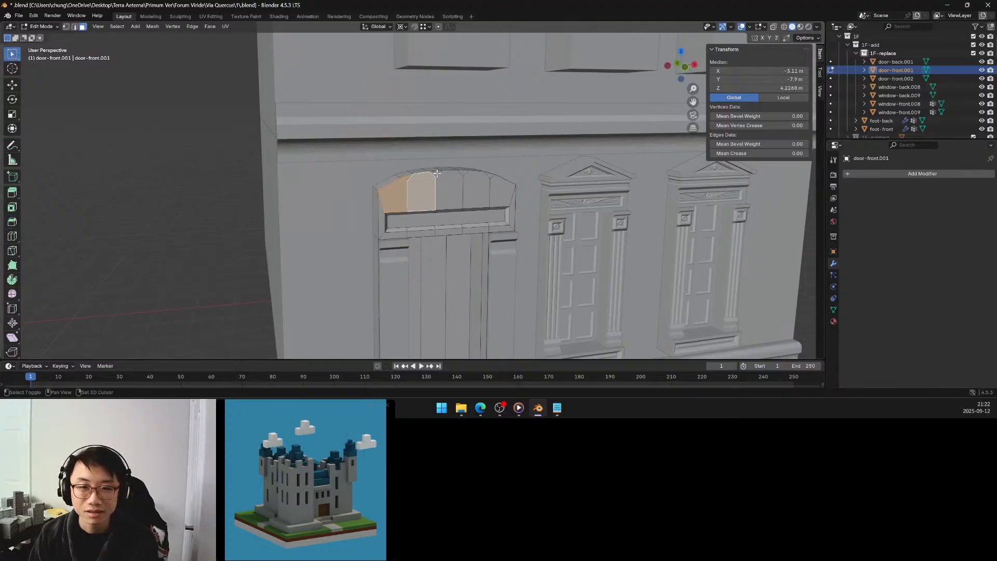
{"action": "left_click", "coordinate": [498, 184], "text": "ctrl"}
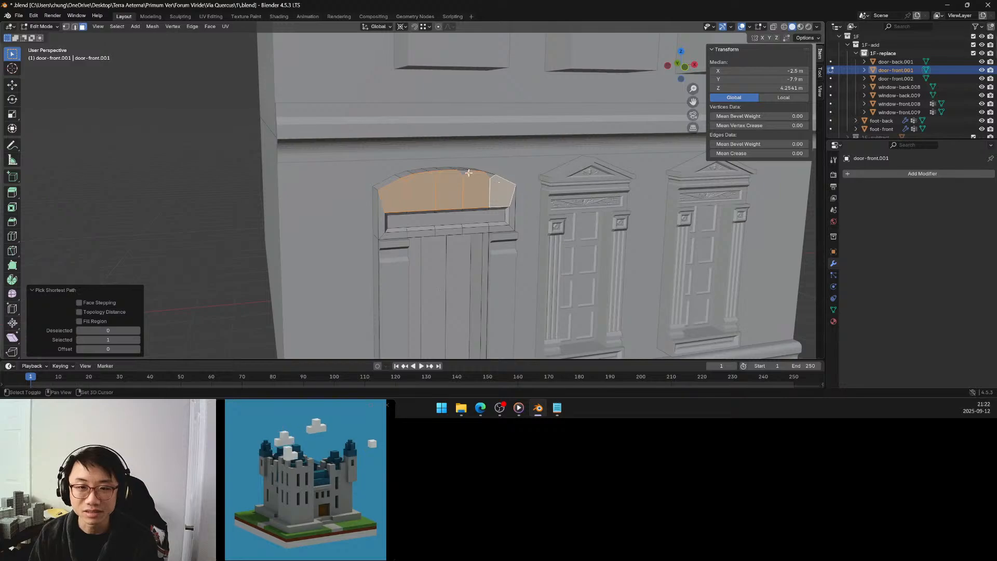
{"action": "key", "text": "f"}
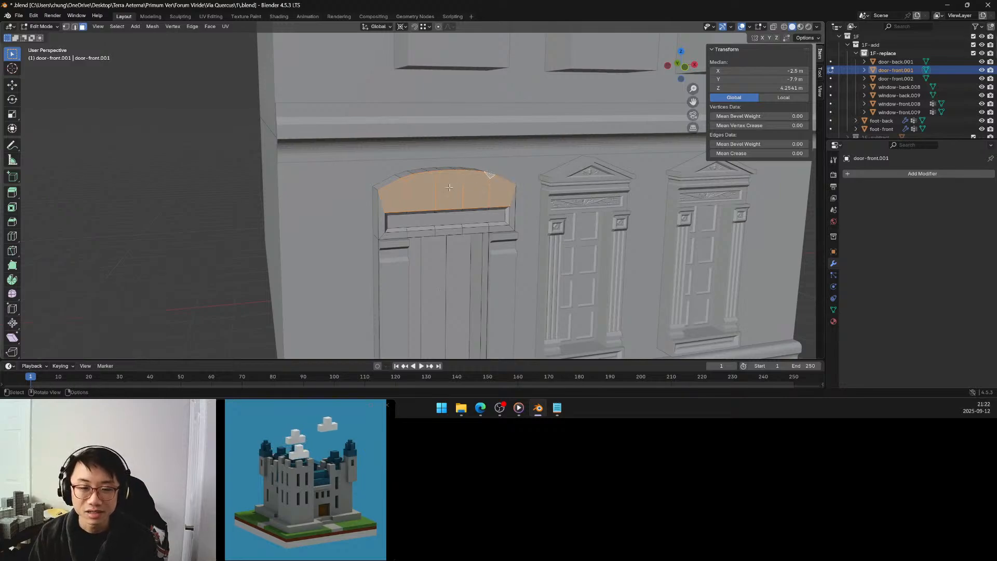
{"action": "middle_click_drag", "start_coordinate": [449, 187], "coordinate": [465, 187]}
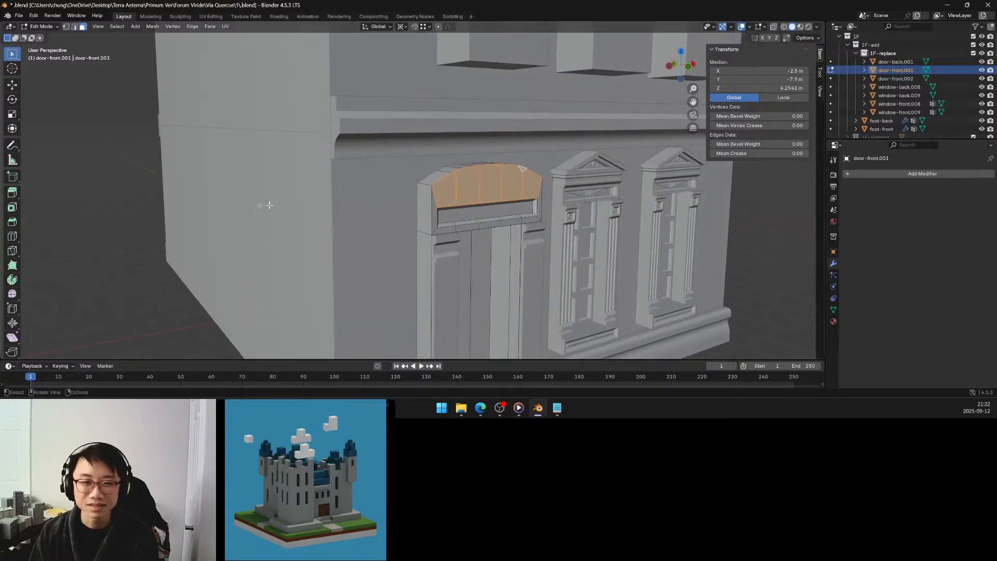
{"action": "left_click", "coordinate": [111, 193]}
Select the full row of bevelled top faces along the door arch from one end to the other.
{"action": "middle_click_drag", "start_coordinate": [348, 194], "coordinate": [318, 213]}
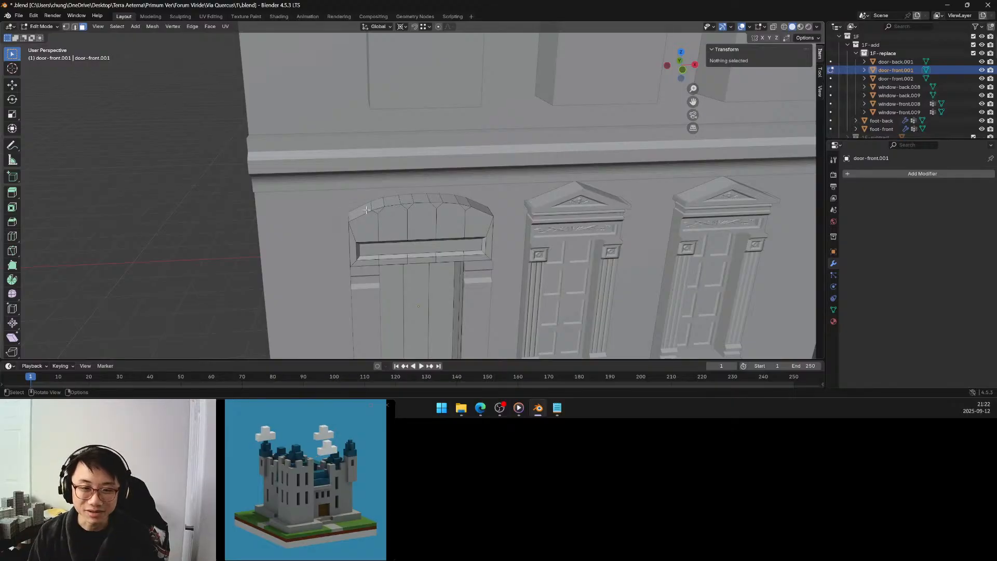
{"action": "left_click", "coordinate": [366, 209]}
{"action": "left_click", "coordinate": [478, 203], "text": "ctrl"}
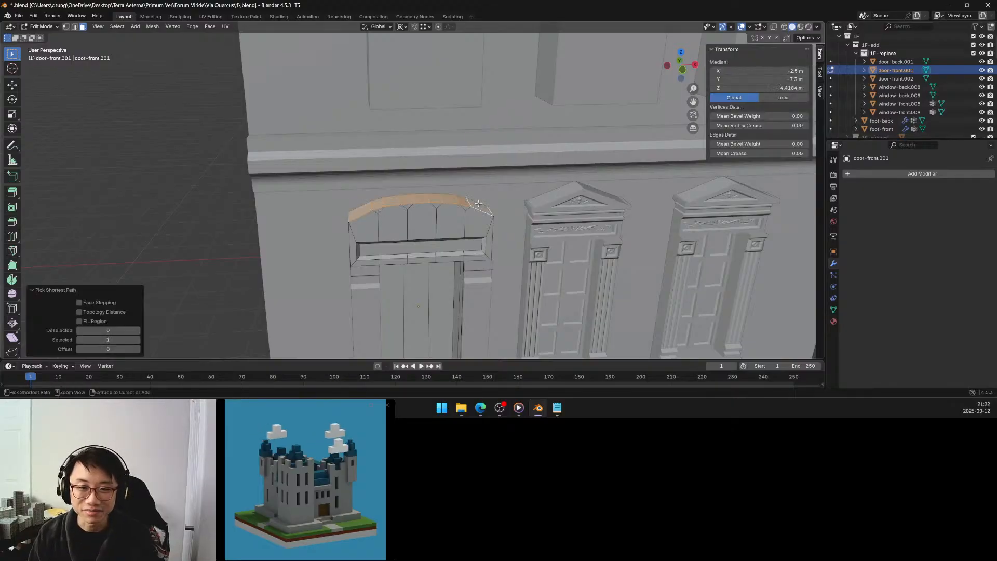
{"action": "middle_click_drag", "start_coordinate": [478, 204], "coordinate": [447, 198]}
{"action": "scroll", "coordinate": [463, 197], "scroll_direction": "down", "scroll_amount": 4}
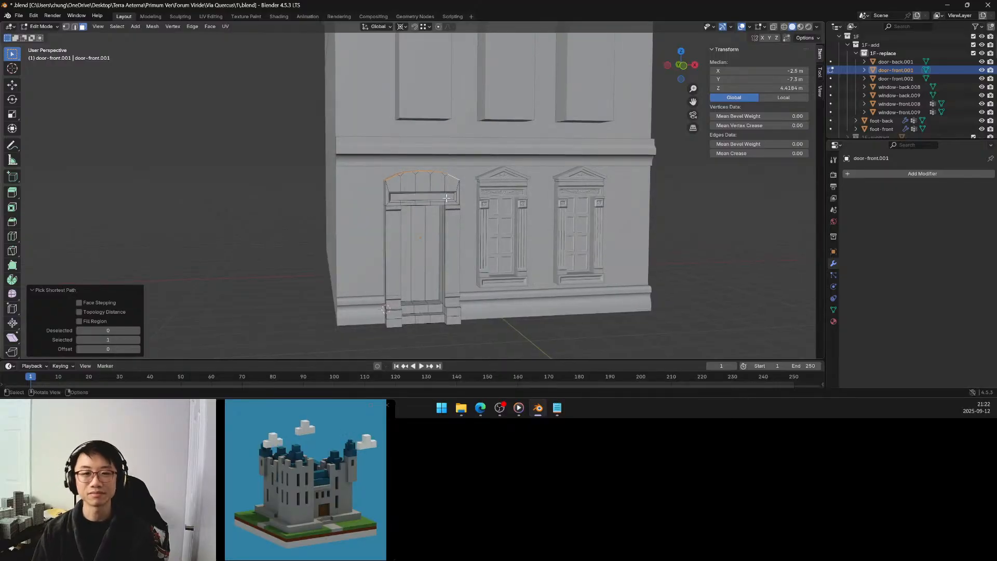
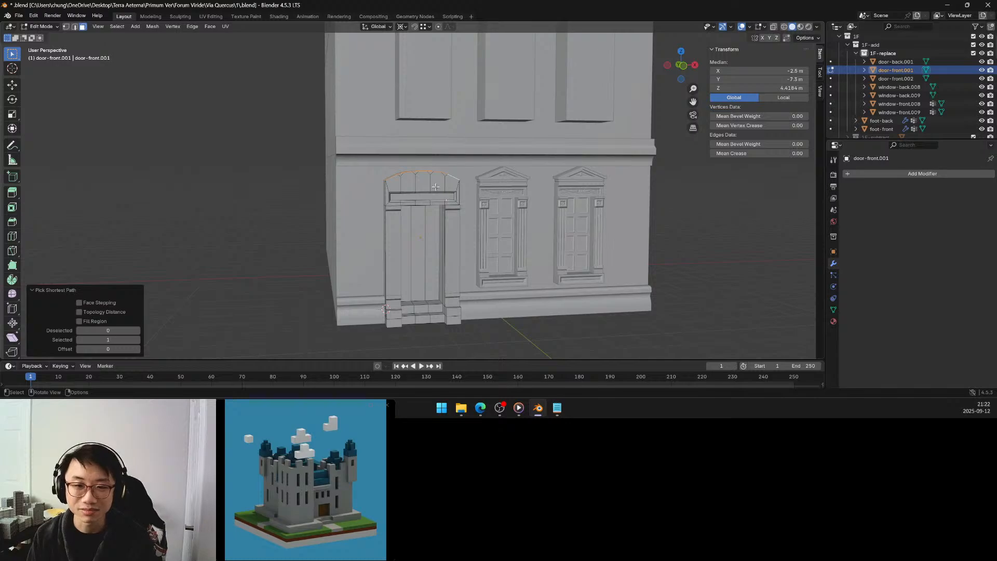
Try lowering the selected top faces of the door arch by about 0.07 m along Z, and undo the move.
{"action": "scroll", "coordinate": [435, 187], "scroll_direction": "up", "scroll_amount": 4}
{"action": "middle_click_drag", "start_coordinate": [436, 187], "coordinate": [438, 190]}
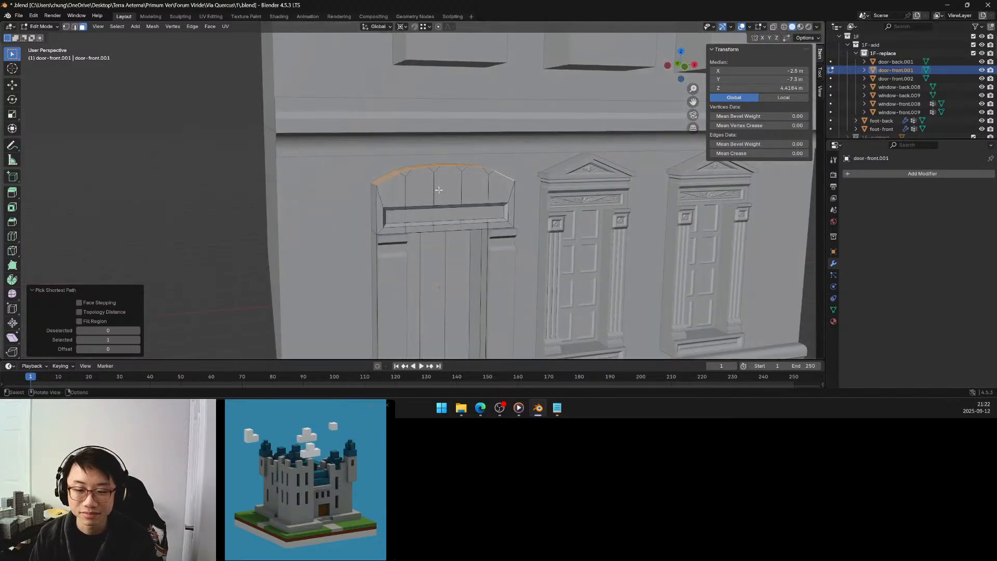
{"action": "key", "text": "g"}
{"action": "key", "text": "z"}
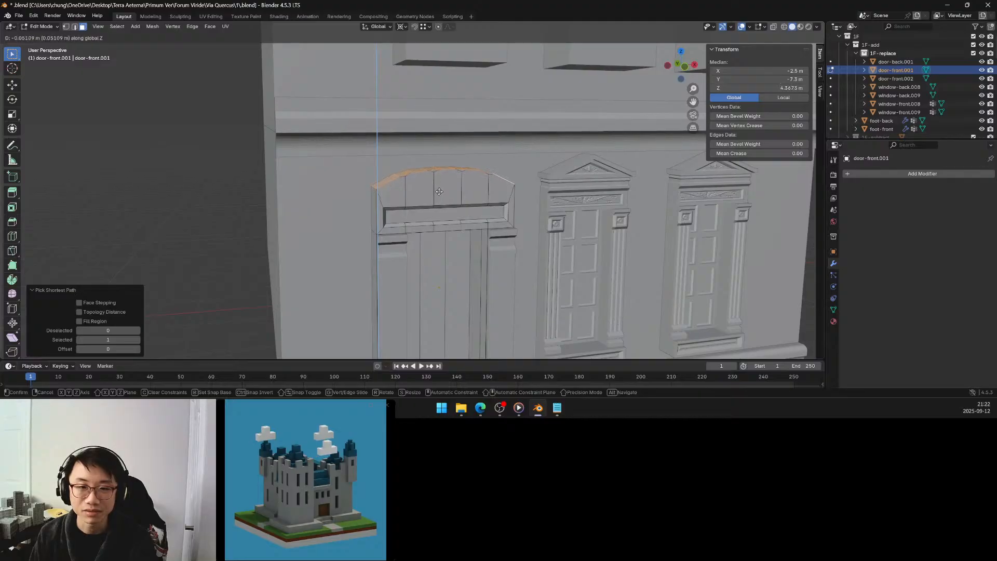
{"action": "left_click", "coordinate": [439, 193]}
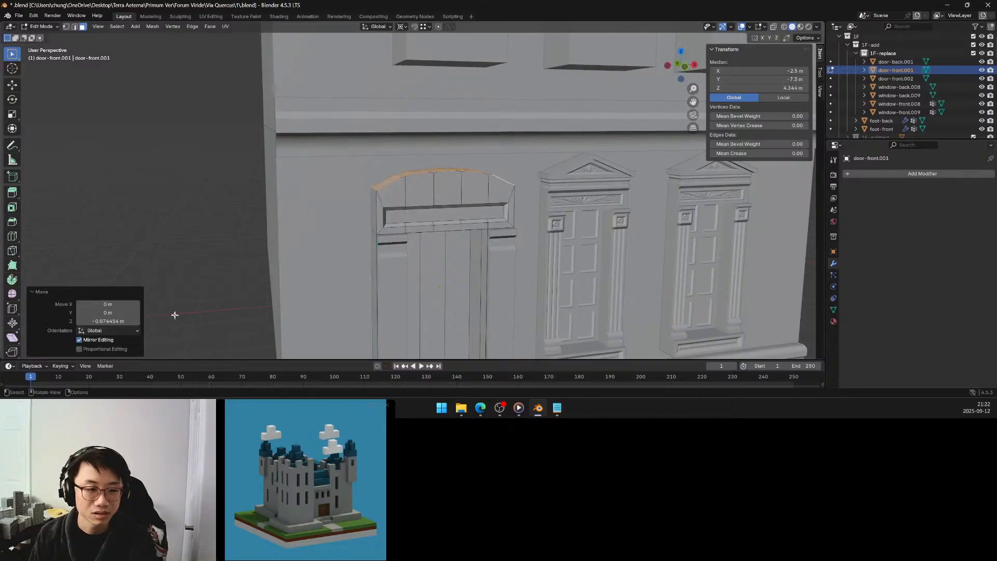
{"action": "left_click", "coordinate": [108, 349]}
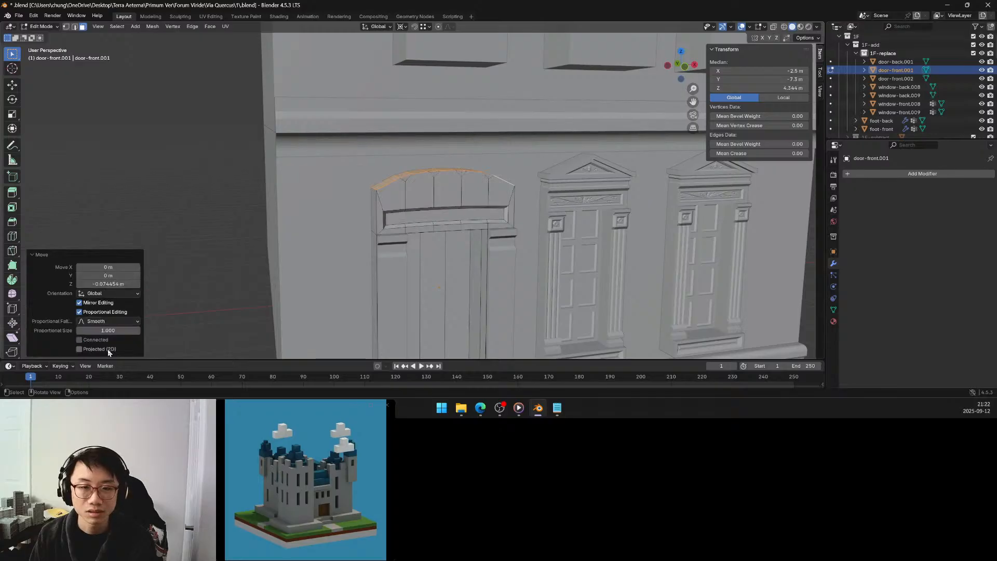
{"action": "key", "text": "ctrl+z"}
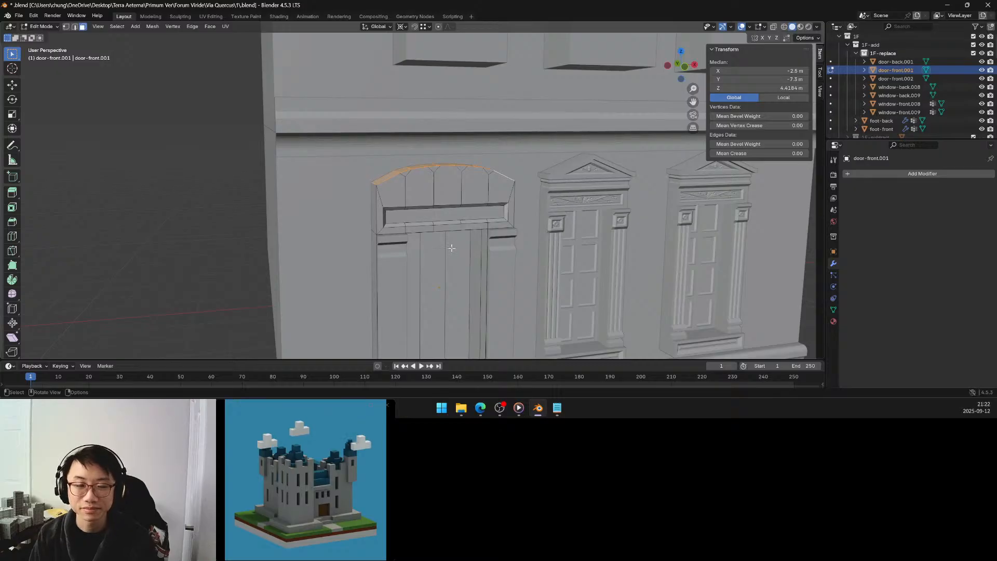
Select all front faces between the arch and the frieze, including the small corner triangles, and merge them with Limited Dissolve.
{"action": "middle_click_drag", "start_coordinate": [452, 248], "coordinate": [436, 254]}
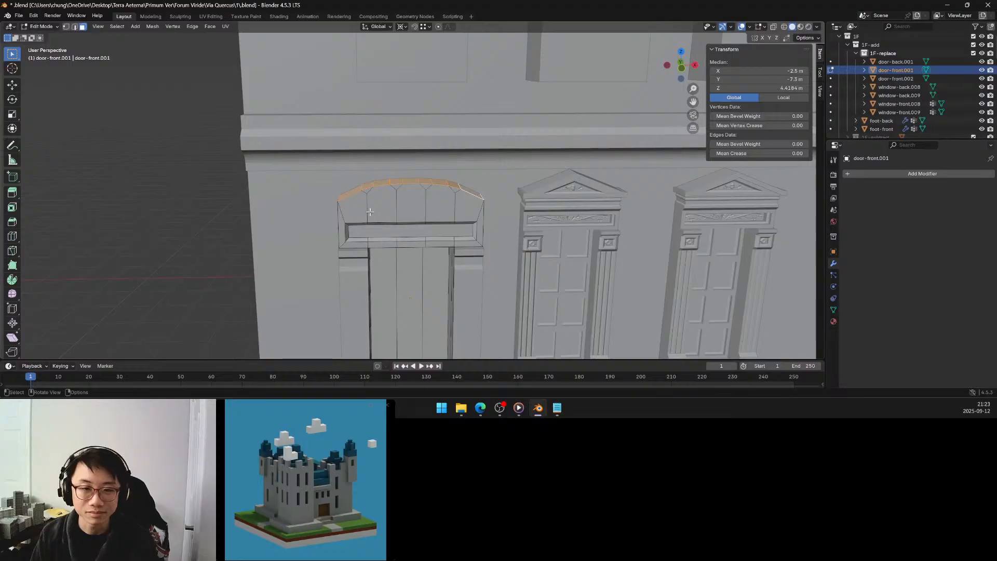
{"action": "left_click", "coordinate": [357, 201]}
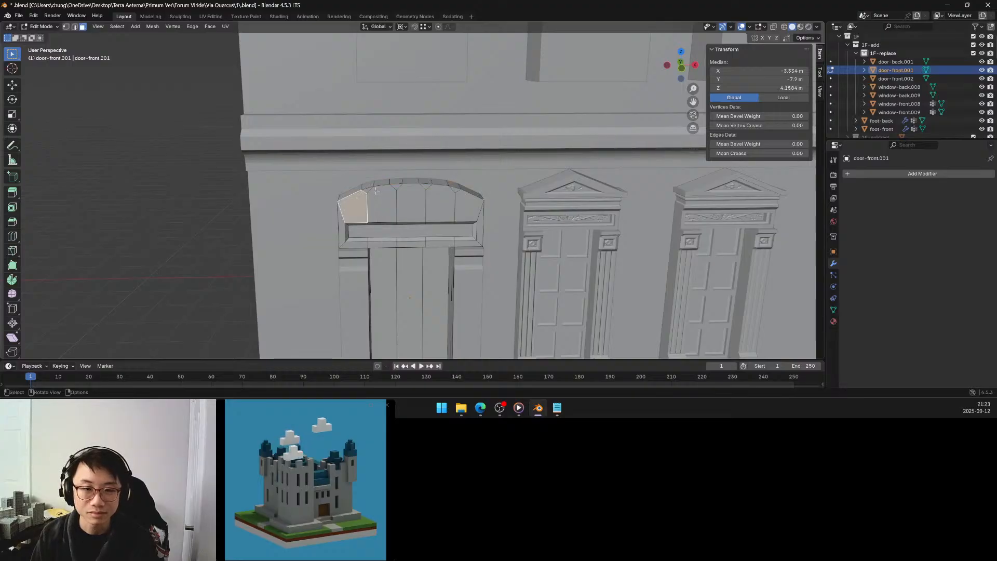
{"action": "left_click", "coordinate": [366, 189], "text": "ctrl"}
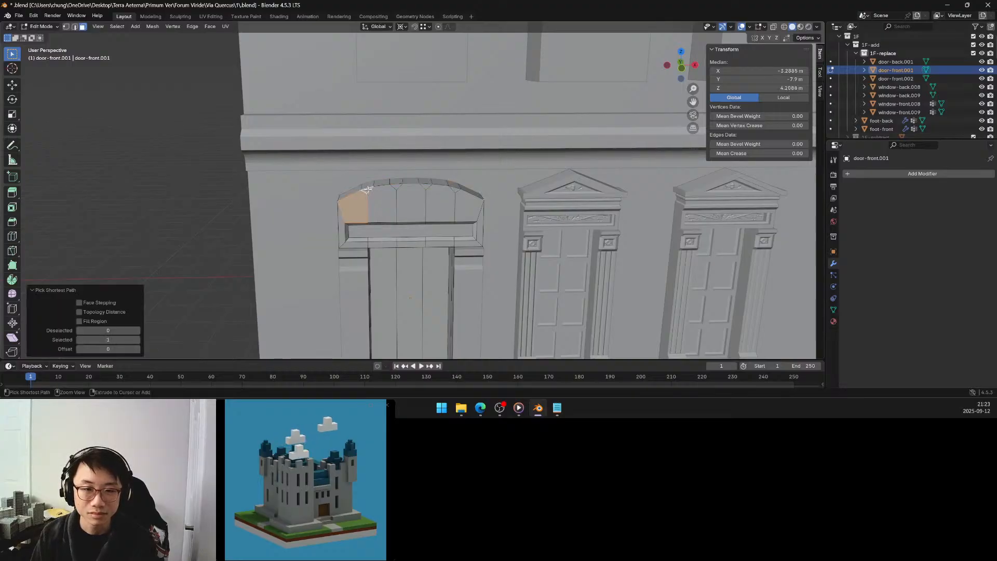
{"action": "left_click", "coordinate": [451, 191], "text": "ctrl"}
{"action": "left_click", "coordinate": [405, 187], "text": "shift"}
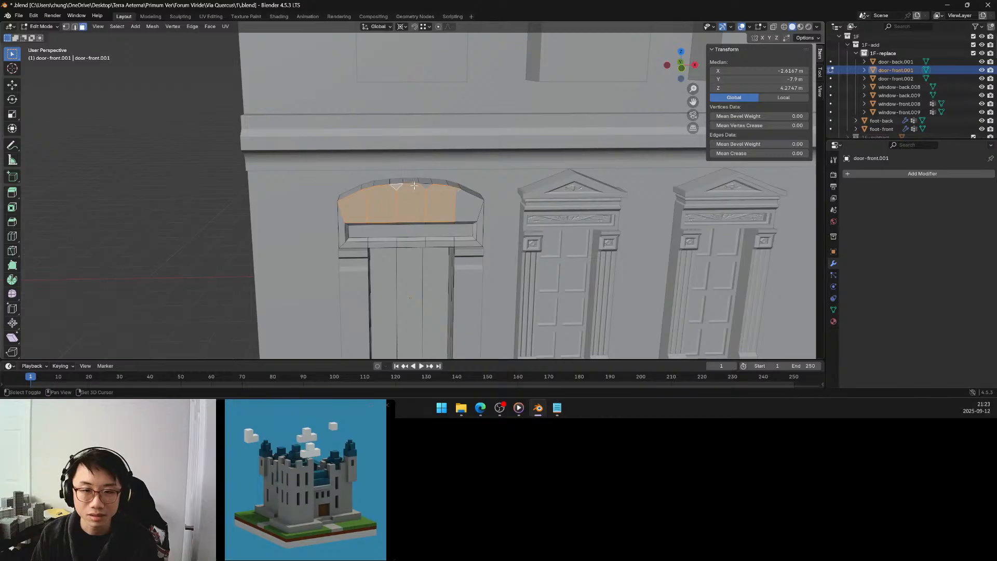
{"action": "left_click", "coordinate": [458, 206], "text": "shift"}
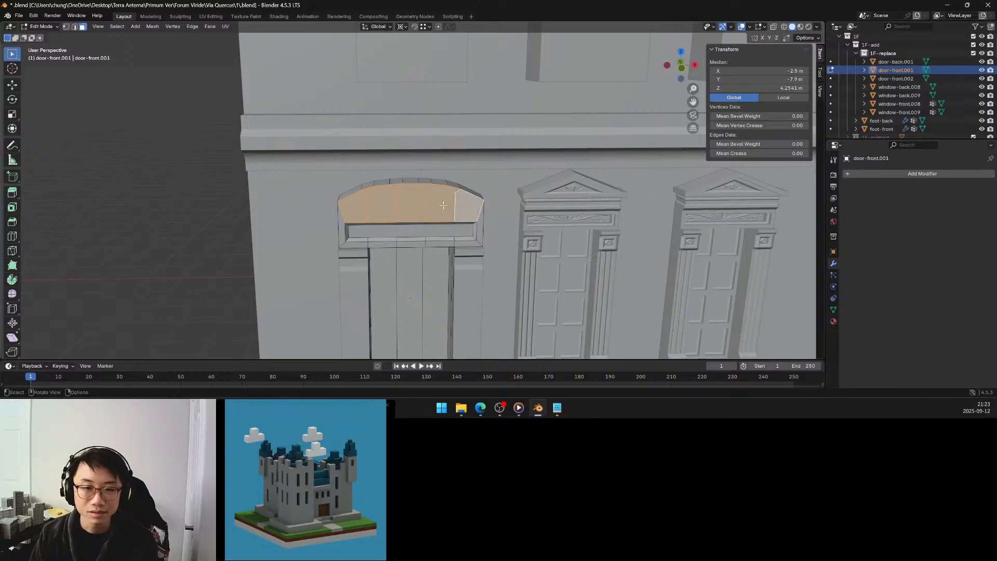
{"action": "key", "text": "x"}
{"action": "left_click", "coordinate": [439, 206]}
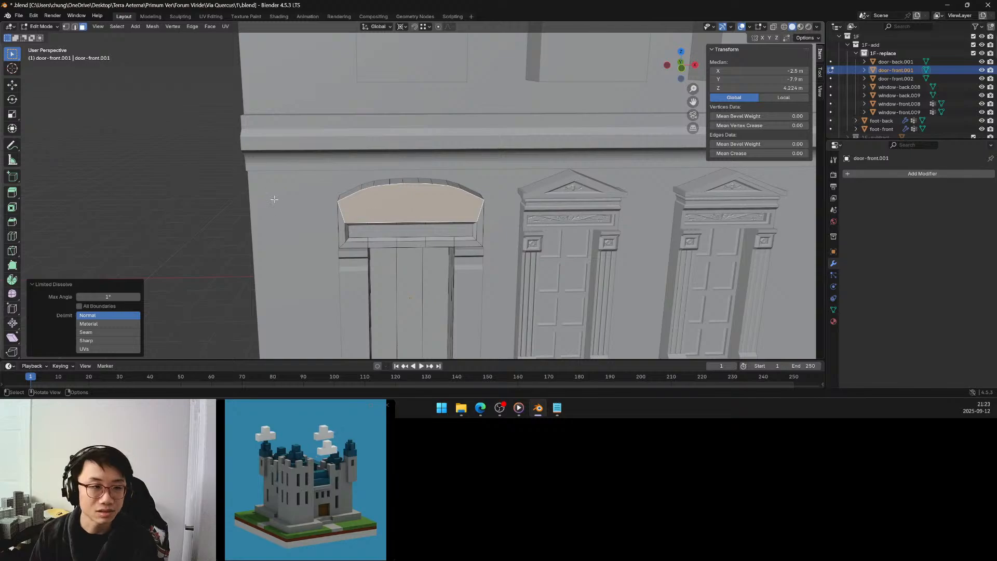
Isolate the door object in local view, turned to show its back side.
{"action": "left_click", "coordinate": [339, 201]}
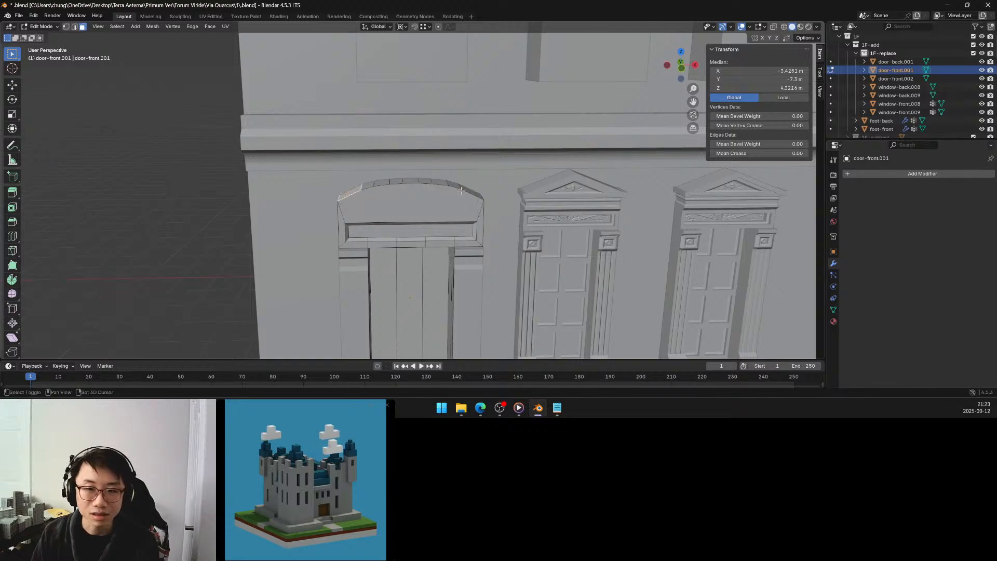
{"action": "left_click", "coordinate": [450, 195], "text": "ctrl"}
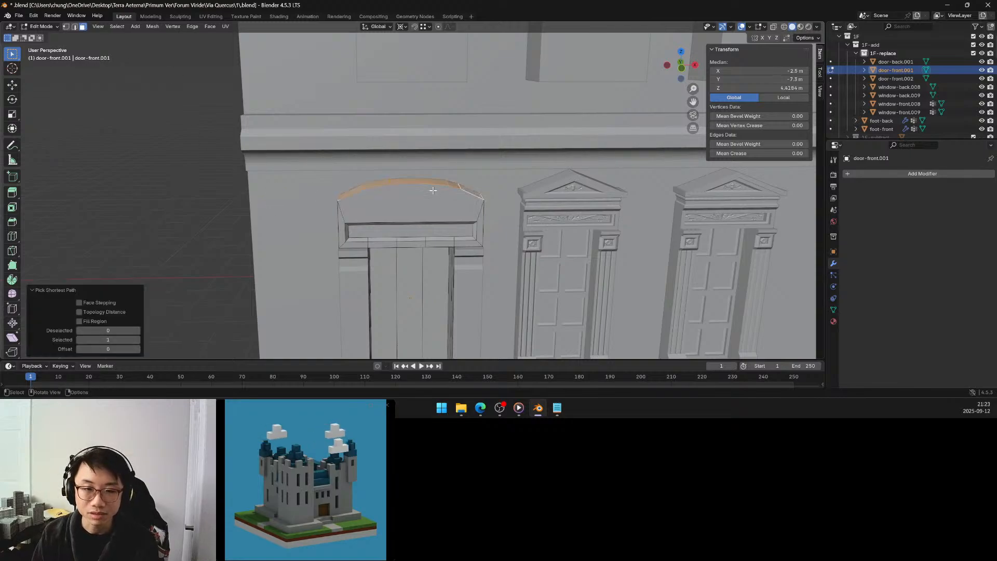
{"action": "middle_click_drag", "start_coordinate": [433, 190], "coordinate": [546, 178]}
{"action": "key", "text": "KP_Divide"}
Select the upper row of back faces beneath the arch, including the small corner triangles, and merge them with Limited Dissolve.
{"action": "left_click", "coordinate": [360, 82]}
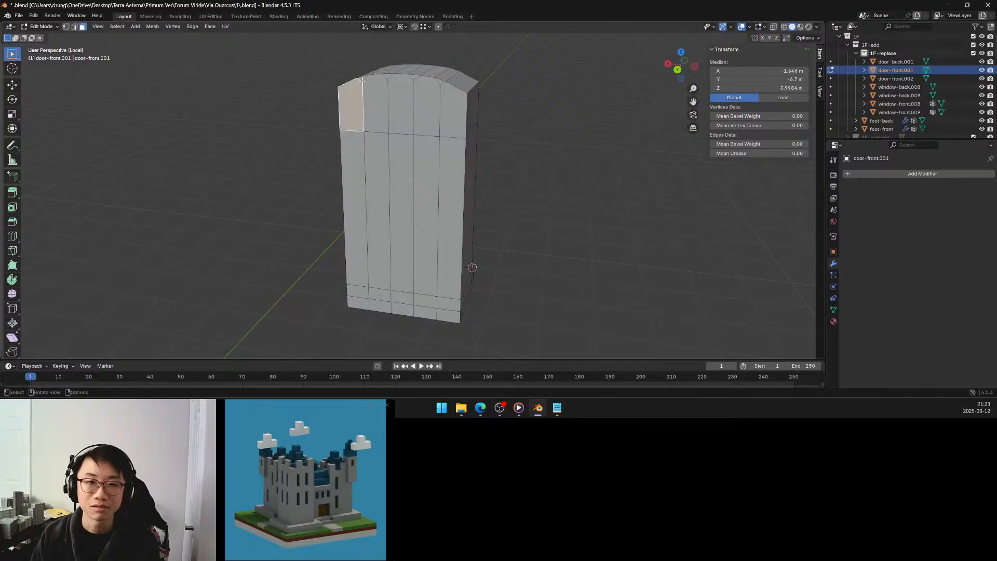
{"action": "left_click", "coordinate": [382, 79], "text": "shift"}
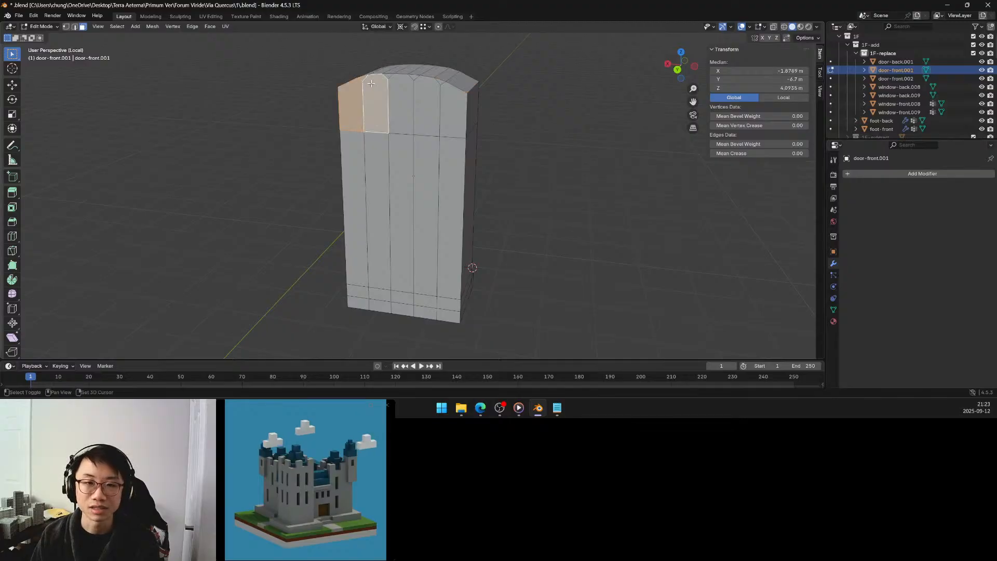
{"action": "left_click", "coordinate": [403, 86], "text": "shift"}
{"action": "left_click", "coordinate": [424, 89], "text": "shift"}
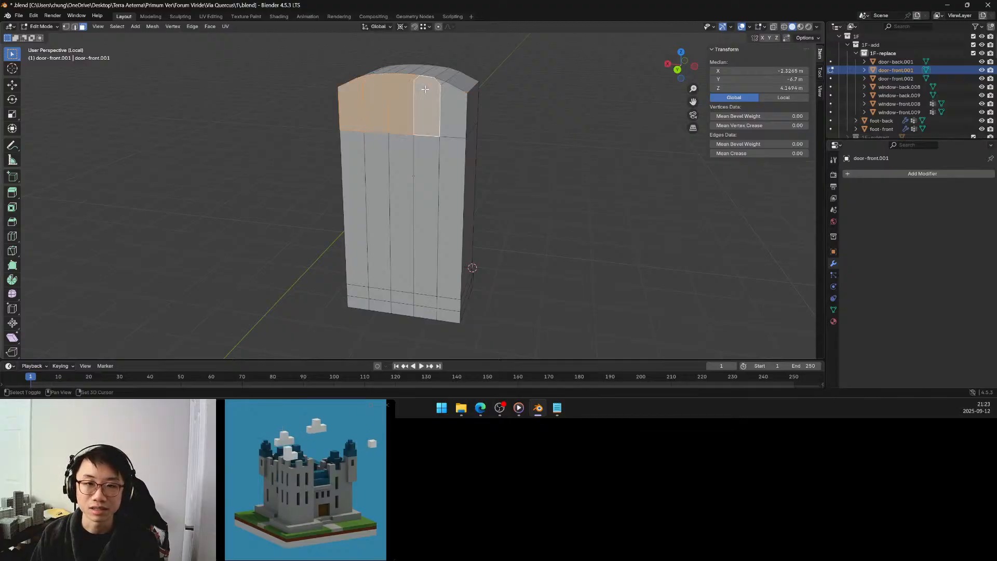
{"action": "left_click", "coordinate": [454, 98], "text": "shift"}
{"action": "middle_click_drag", "start_coordinate": [454, 99], "coordinate": [346, 89]}
{"action": "key", "text": "x"}
{"action": "left_click", "coordinate": [405, 117]}
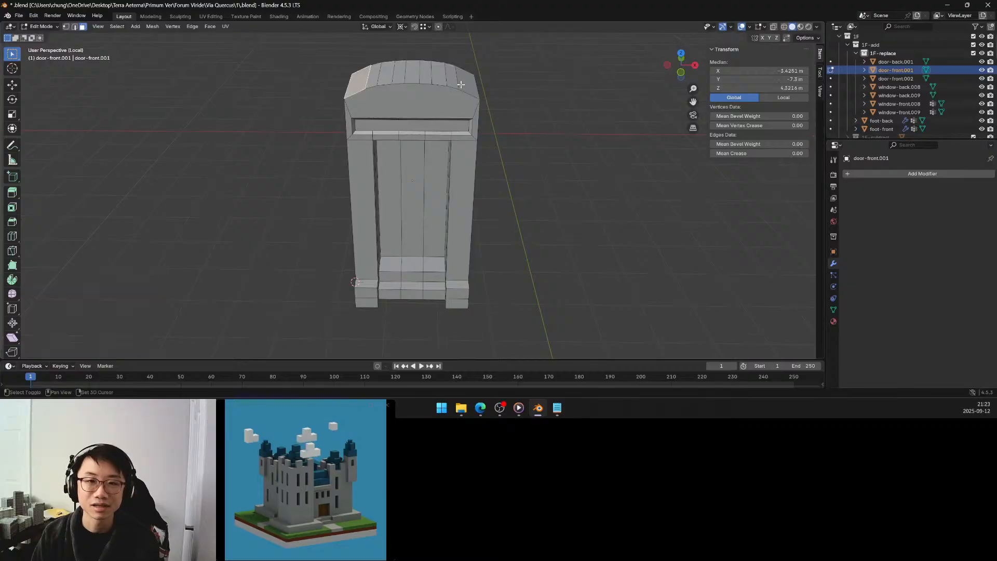
Select the full row of top faces along the arch and move it by -0.25 m along Z.
{"action": "left_click", "coordinate": [462, 86], "text": "ctrl"}
{"action": "middle_click_drag", "start_coordinate": [461, 86], "coordinate": [428, 94]}
{"action": "key", "text": "g"}
{"action": "key", "text": "z"}
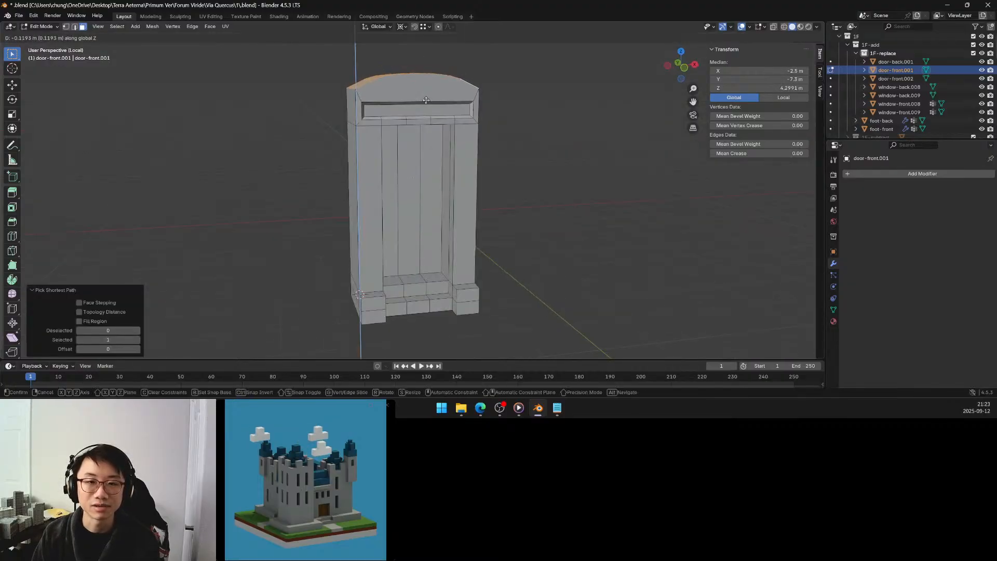
{"action": "left_click", "coordinate": [426, 103]}
{"action": "middle_click_drag", "start_coordinate": [426, 103], "coordinate": [338, 99]}
{"action": "left_click", "coordinate": [118, 320]}
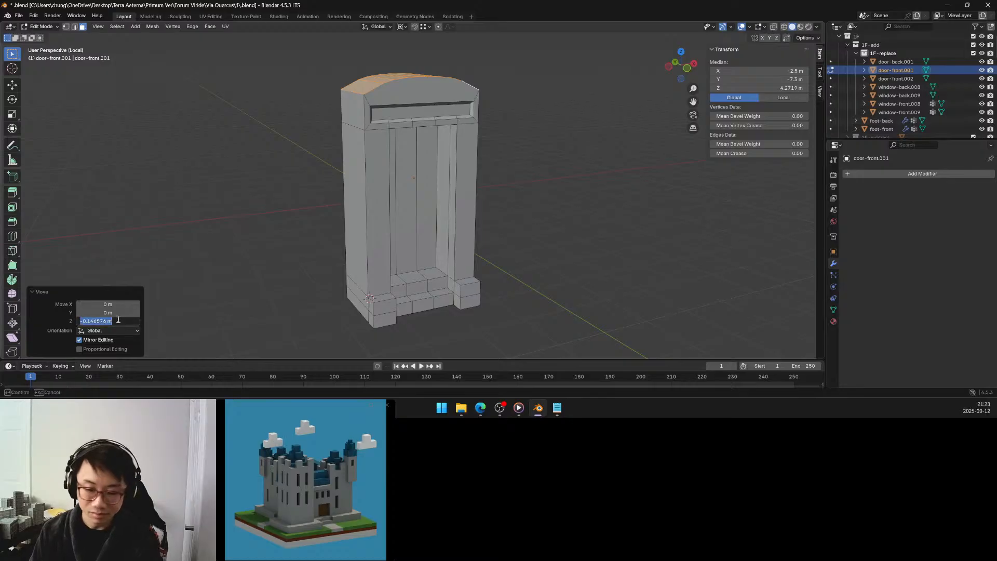
{"action": "type", "text": "-0.2"}
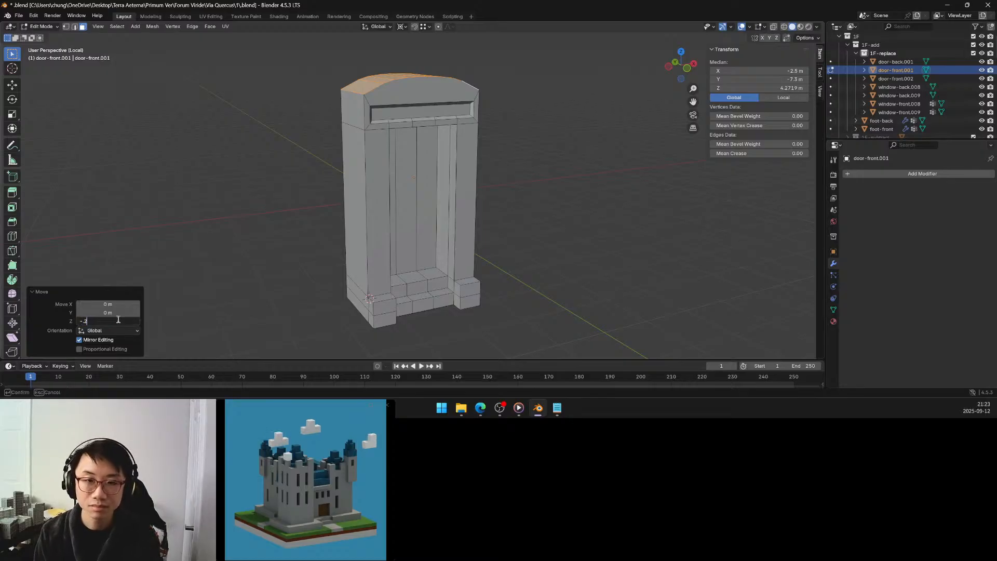
{"action": "type", "text": "5"}
{"action": "key", "text": "Return"}
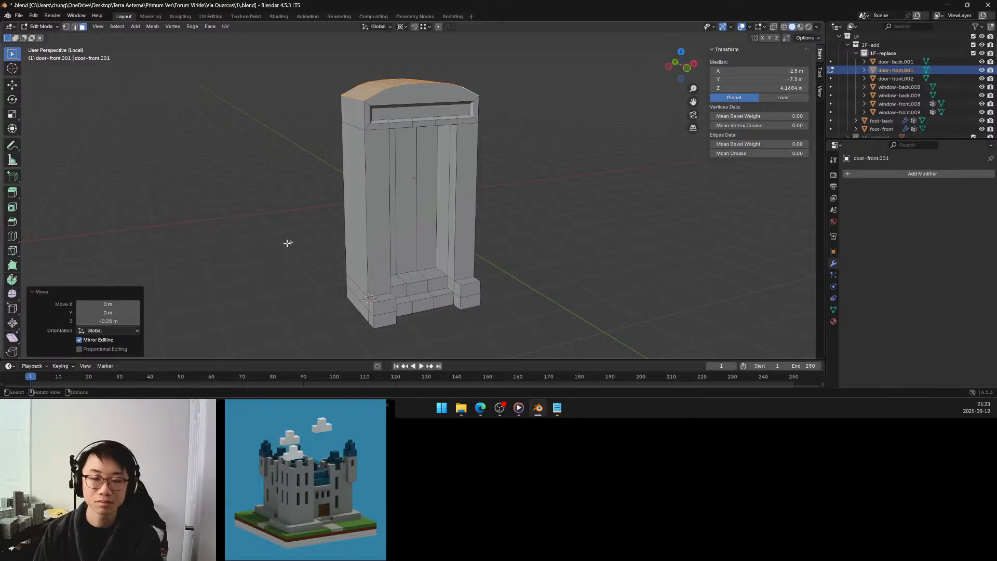
Select the row of faces lining the upper side of the frieze recess, hide all other faces, and select the row's middle face.
{"action": "middle_click_drag", "start_coordinate": [402, 187], "coordinate": [421, 173]}
{"action": "scroll", "coordinate": [427, 189], "scroll_direction": "up", "scroll_amount": 4}
{"action": "scroll", "coordinate": [421, 172], "scroll_direction": "up", "scroll_amount": 1}
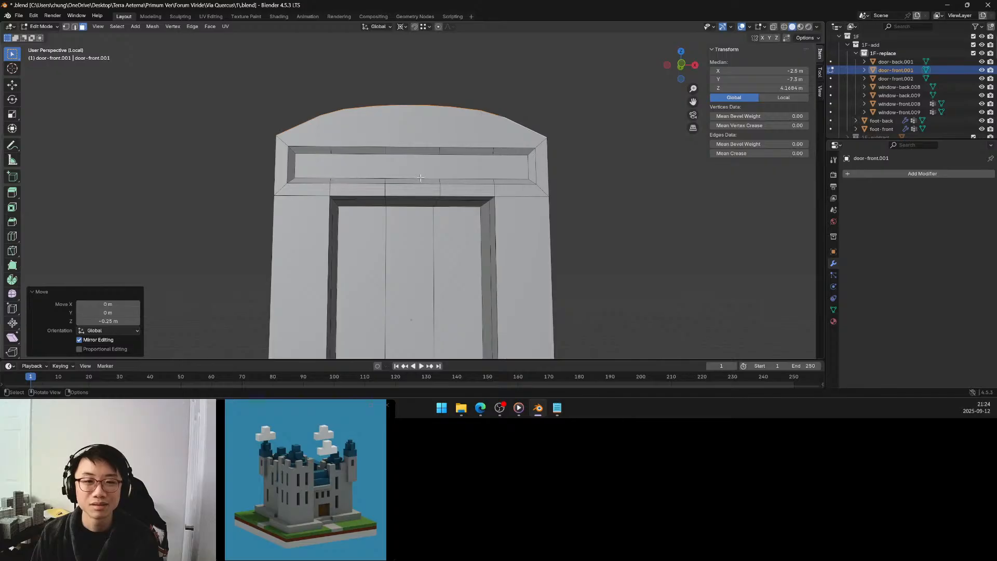
{"action": "scroll", "coordinate": [420, 178], "scroll_direction": "down", "scroll_amount": 2}
{"action": "middle_click_drag", "start_coordinate": [420, 177], "coordinate": [441, 194]}
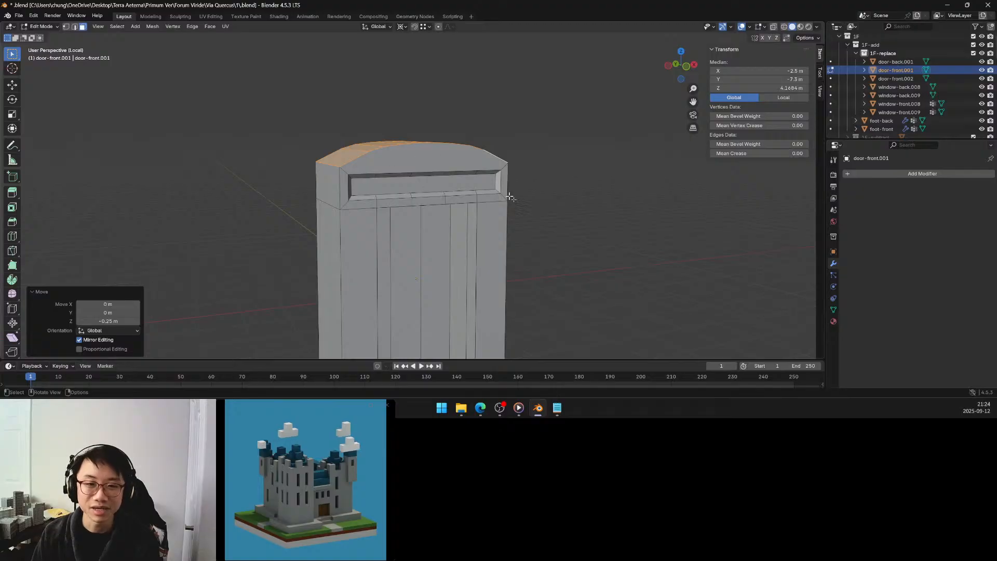
{"action": "middle_click_drag", "start_coordinate": [471, 190], "coordinate": [382, 170]}
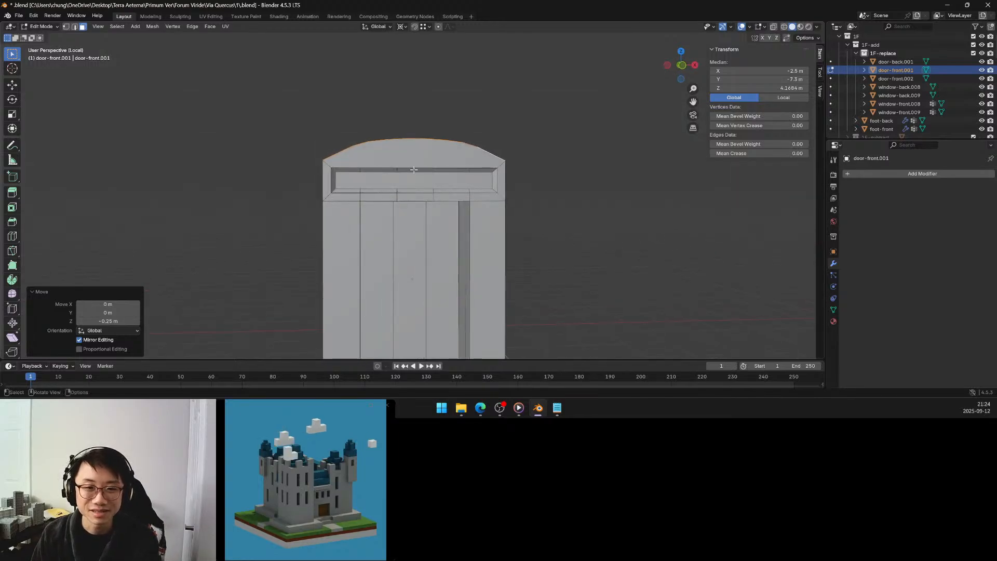
{"action": "left_click", "coordinate": [414, 170]}
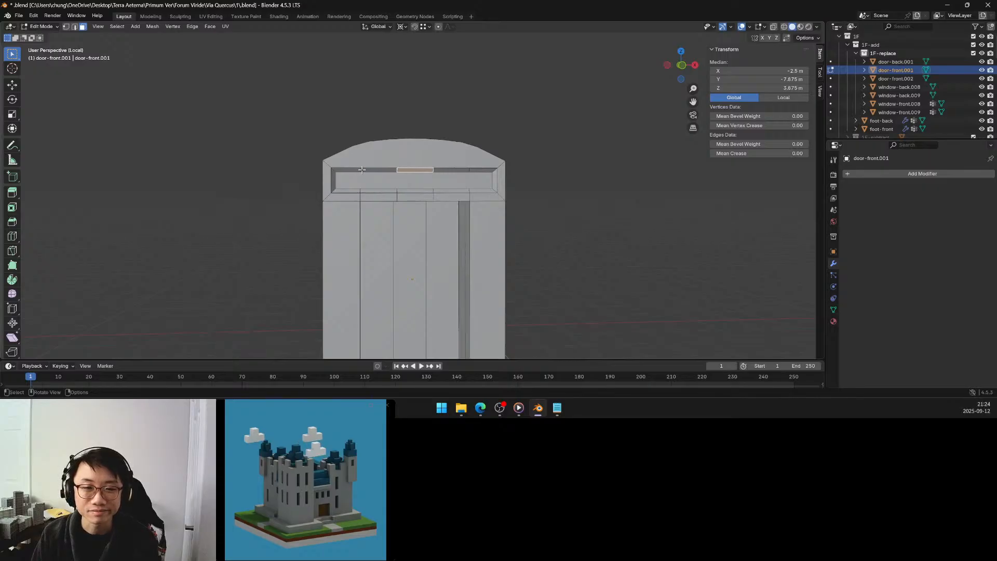
{"action": "middle_click_drag", "start_coordinate": [362, 169], "coordinate": [363, 166]}
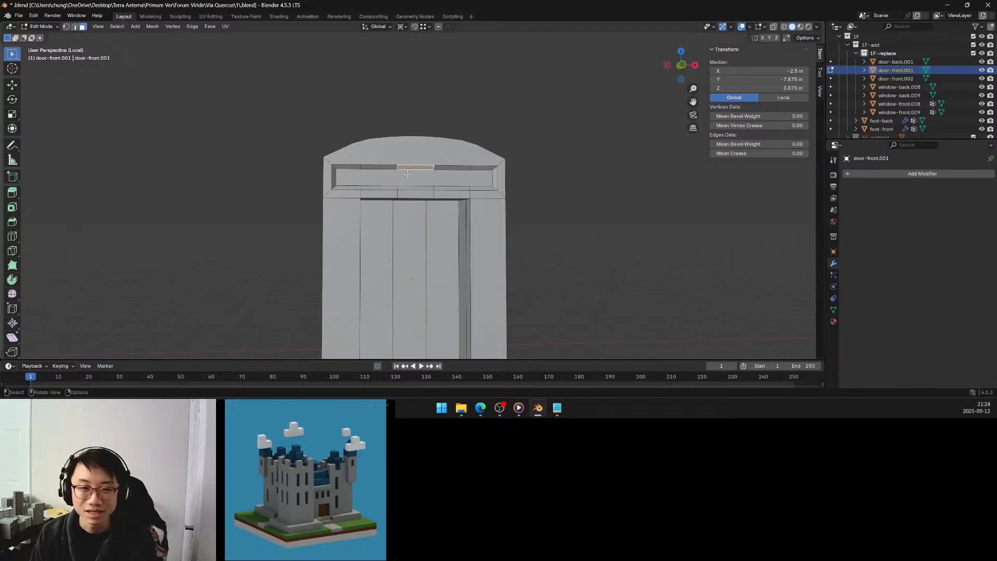
{"action": "left_click", "coordinate": [357, 167]}
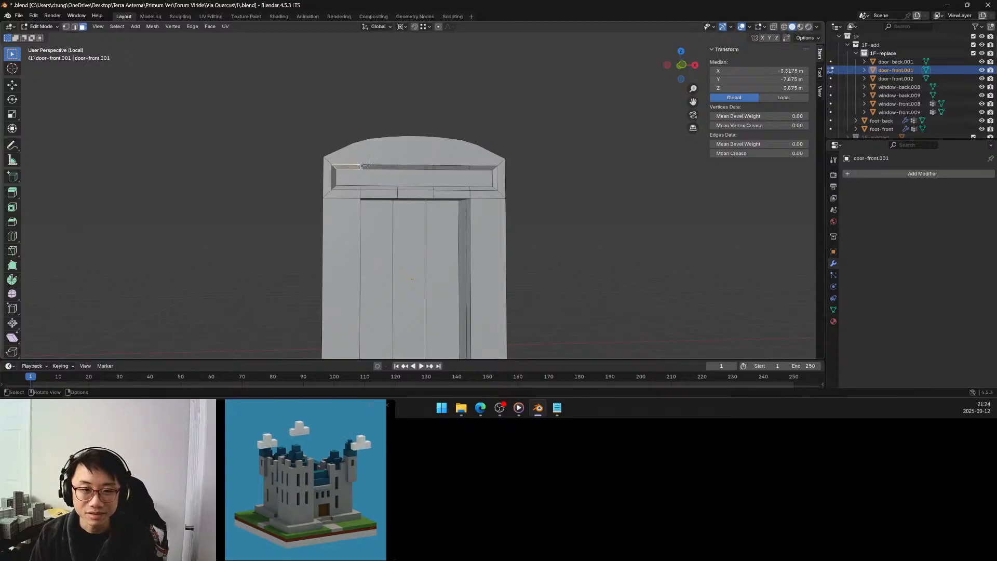
{"action": "left_click", "coordinate": [478, 168], "text": "ctrl"}
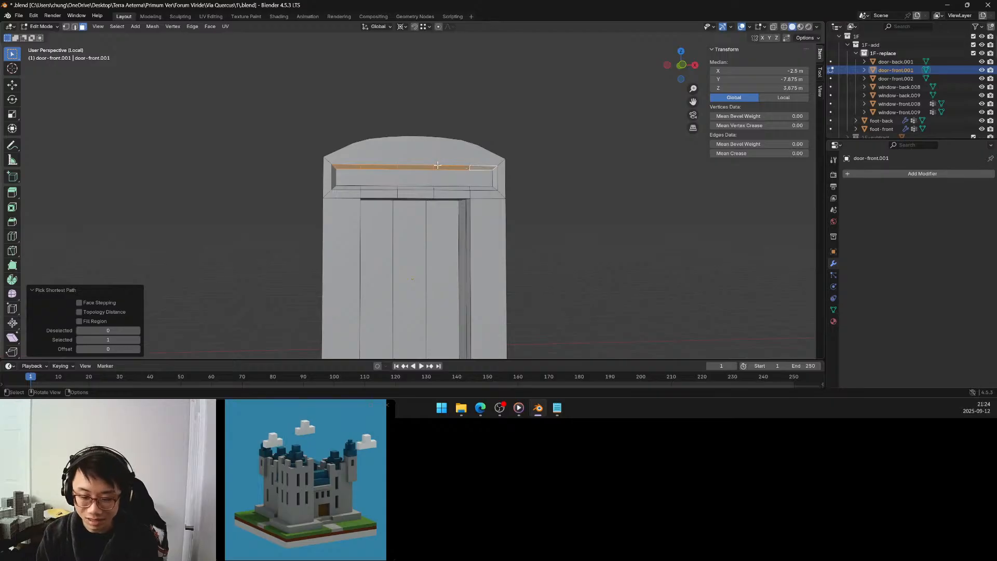
{"action": "key", "text": "shift+h"}
{"action": "left_click", "coordinate": [419, 168]}
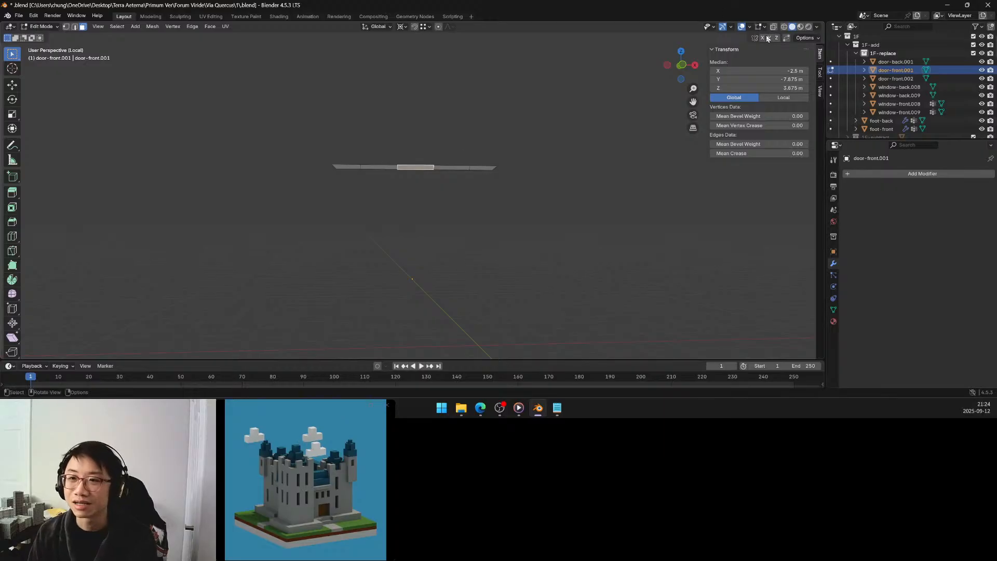
{"action": "left_click", "coordinate": [710, 27]}
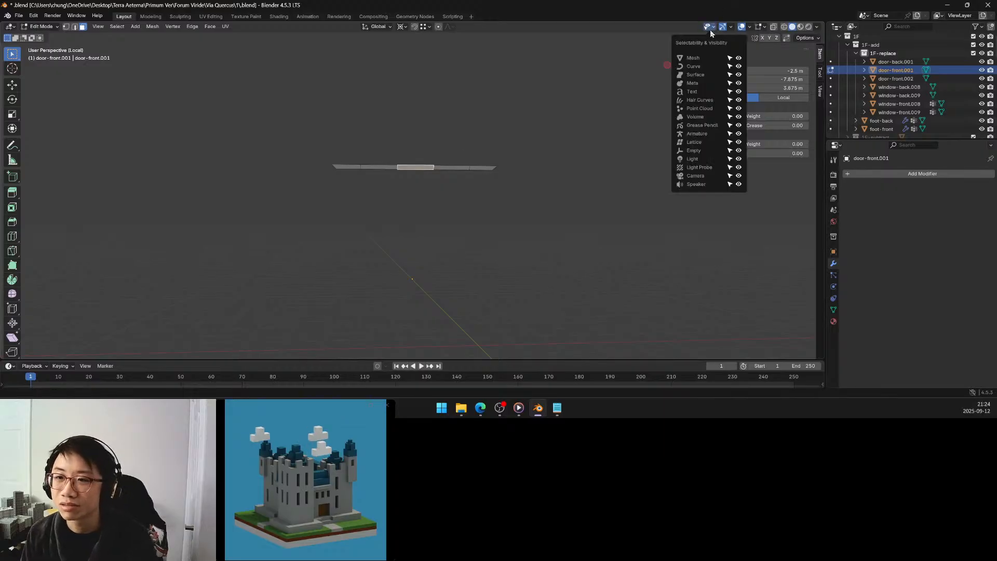
{"action": "left_click", "coordinate": [713, 28]}
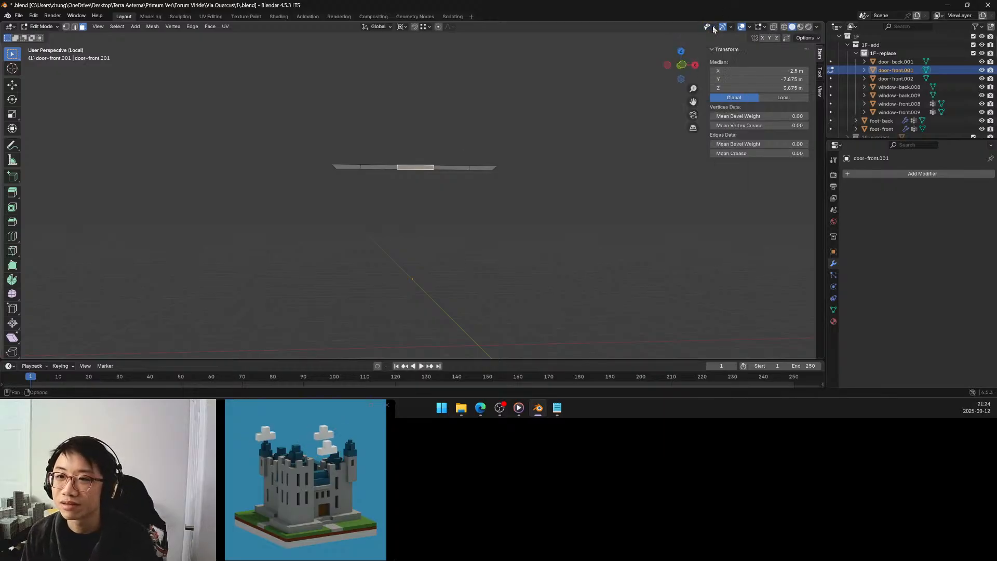
{"action": "left_click", "coordinate": [765, 29]}
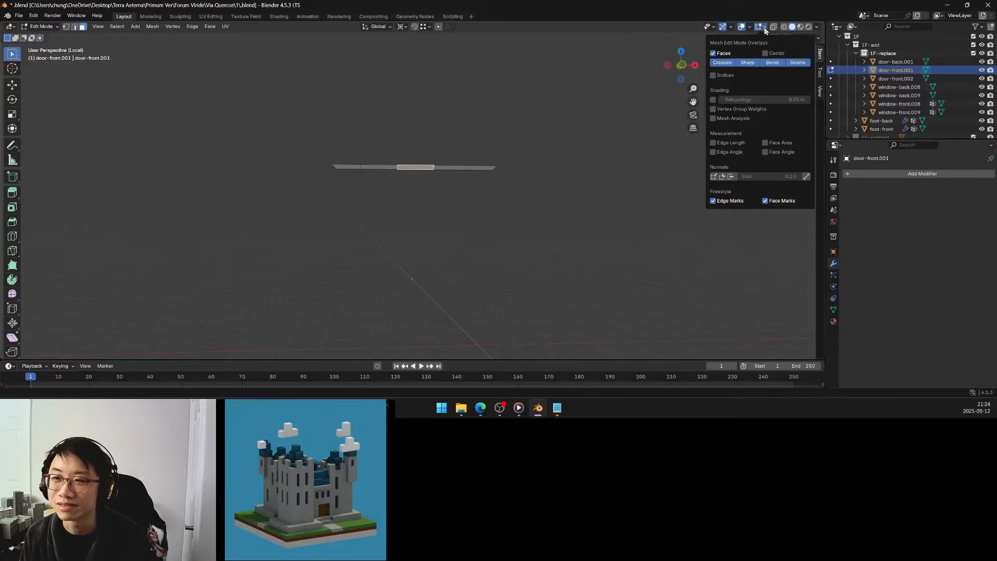
{"action": "left_click", "coordinate": [765, 29]}
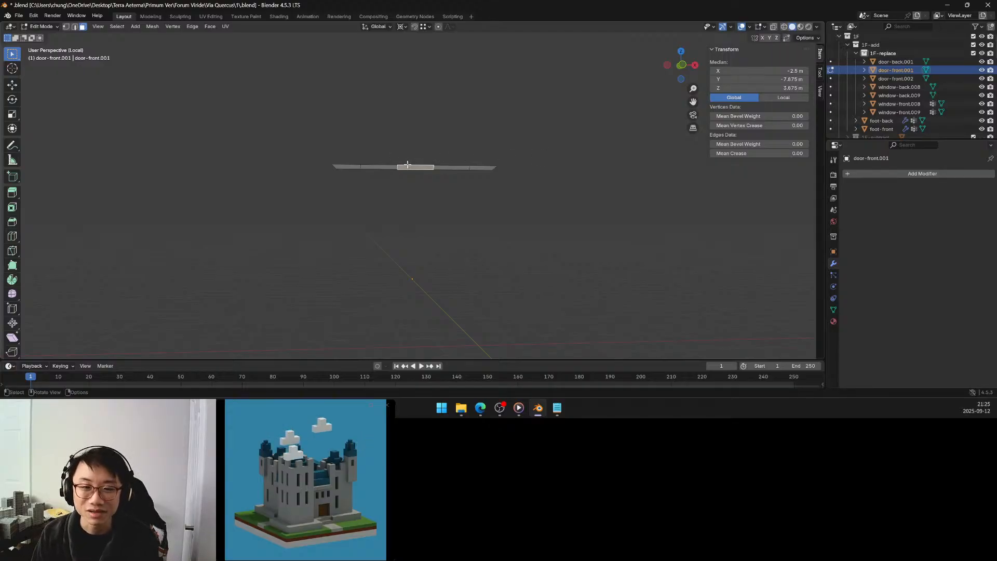
Raise the middle face of the isolated row by about 0.25 m along Z.
{"action": "scroll", "coordinate": [408, 165], "scroll_direction": "up", "scroll_amount": 2}
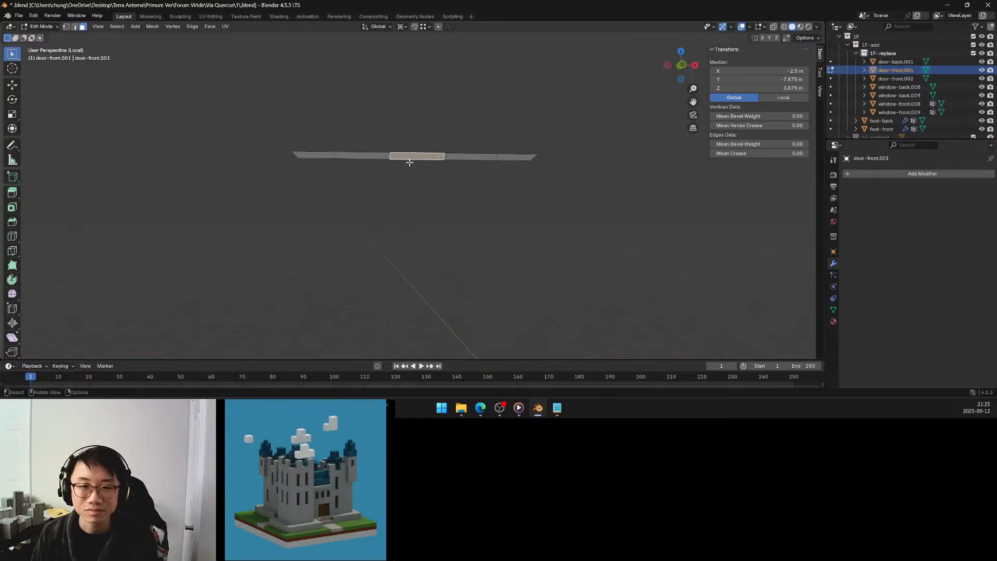
{"action": "key", "text": "g"}
{"action": "key", "text": "z"}
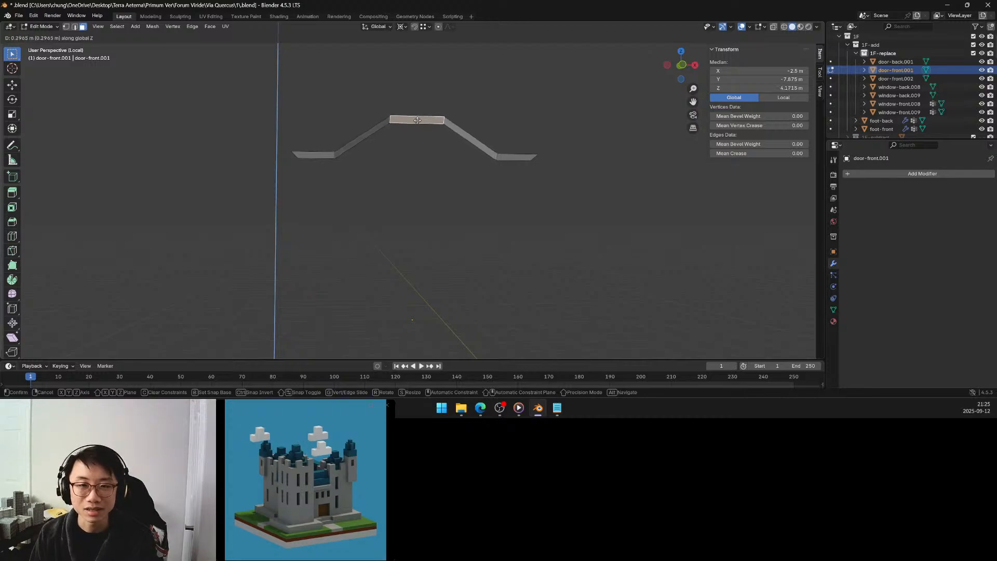
{"action": "left_click", "coordinate": [414, 128]}
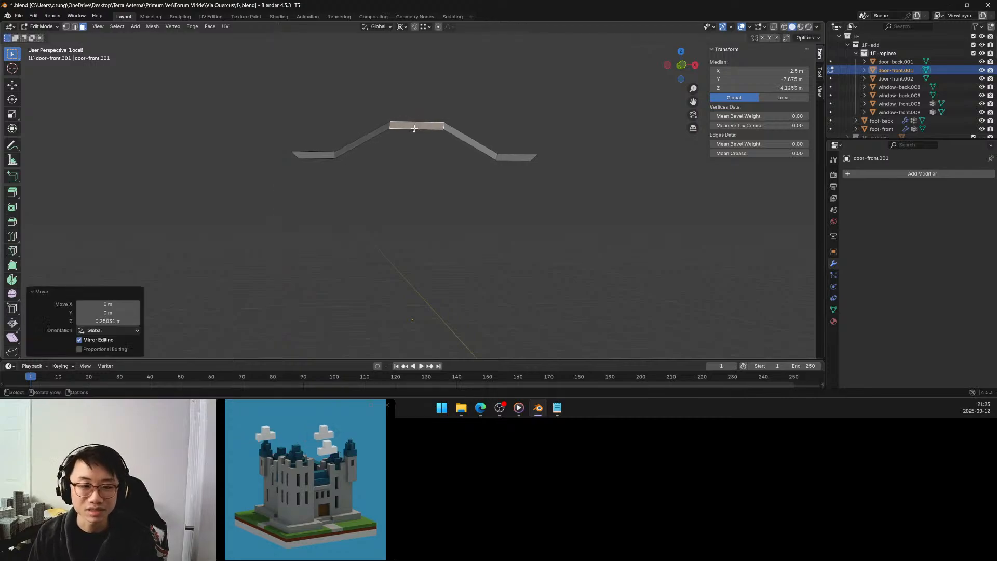
Set the middle face's Z move to 0.25 m and enable proportional editing for it.
{"action": "left_click", "coordinate": [122, 321]}
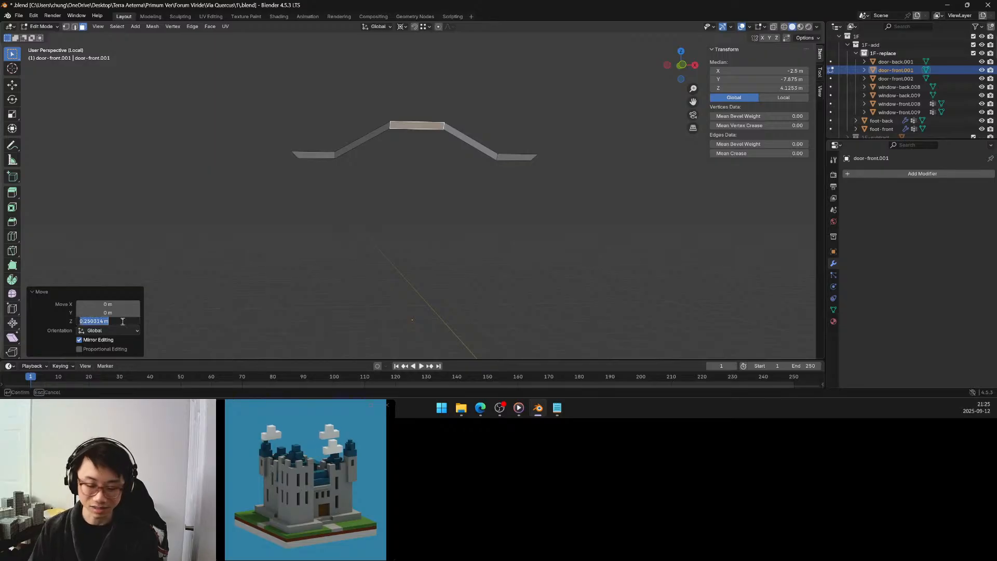
{"action": "type", "text": "0.25"}
{"action": "key", "text": "Return"}
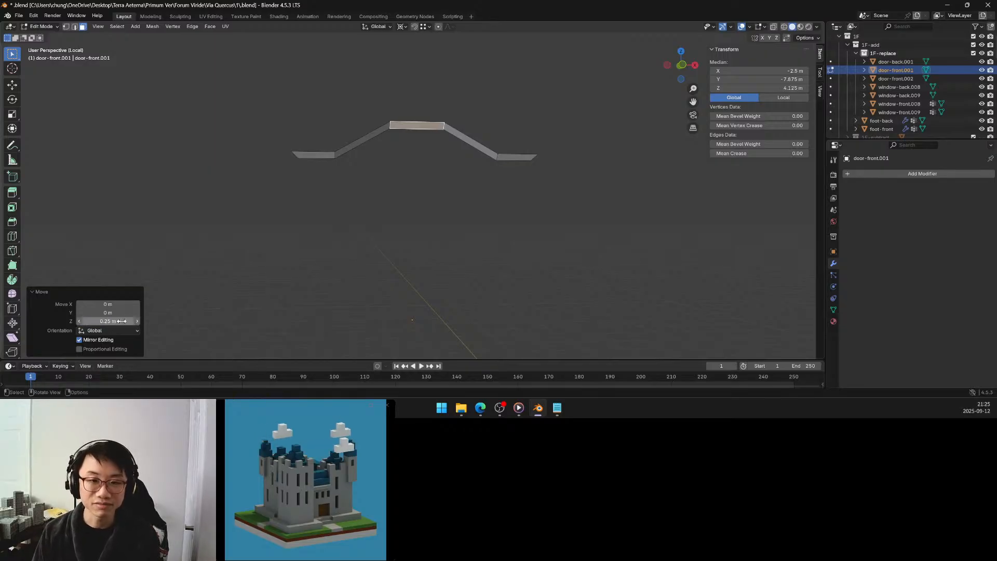
{"action": "left_click", "coordinate": [105, 348]}
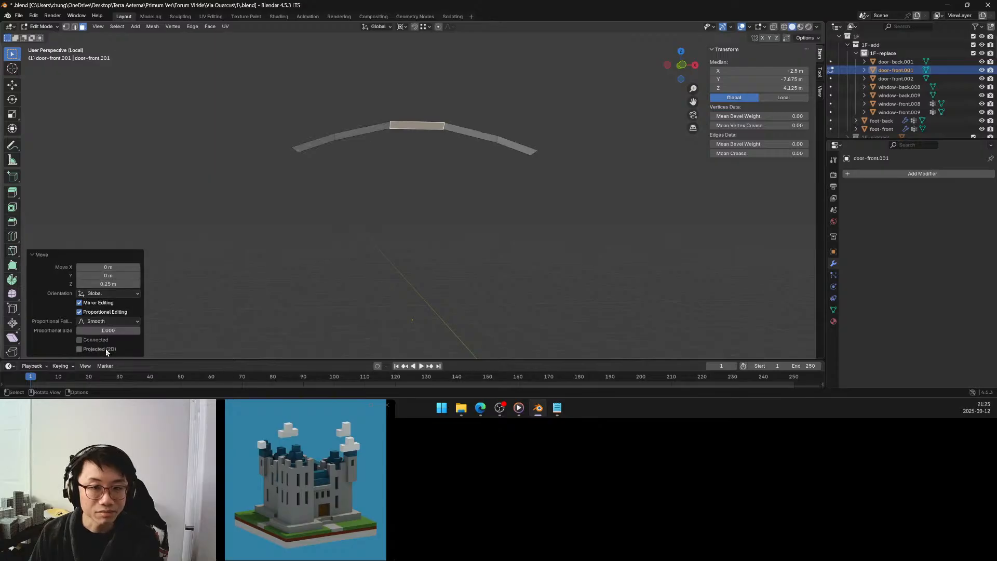
Try the Sphere falloff on the proportional move, and return the falloff to Smooth.
{"action": "left_click", "coordinate": [116, 321]}
{"action": "left_click", "coordinate": [110, 256]}
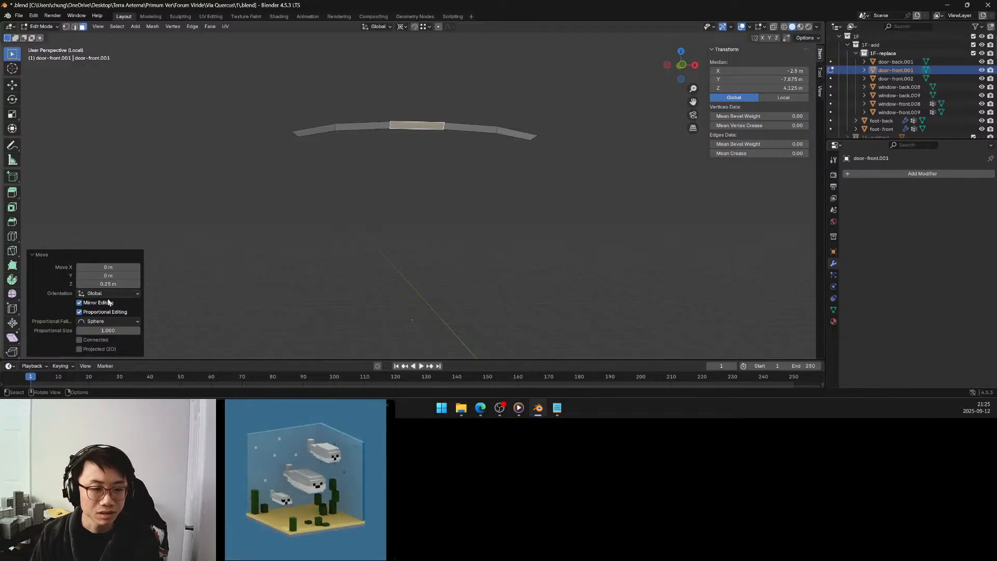
{"action": "left_click", "coordinate": [111, 322]}
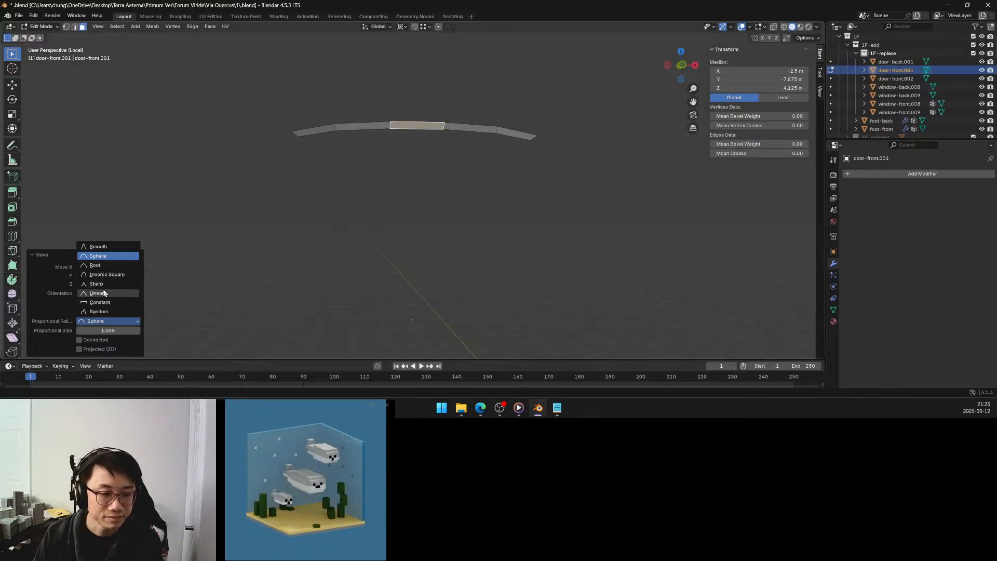
{"action": "left_click", "coordinate": [105, 248]}
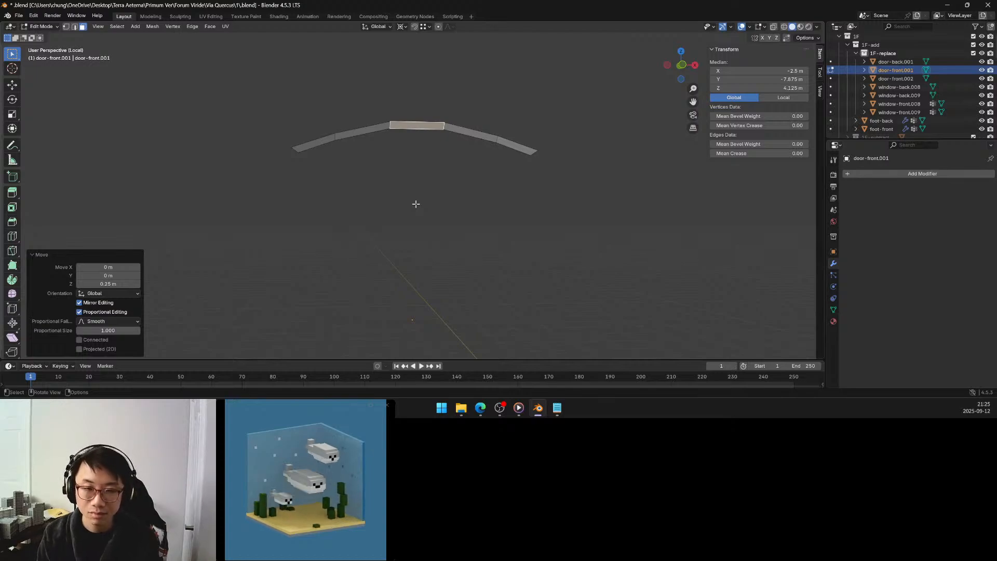
Reveal the hidden geometry and select the full row of faces lining the upper side of the frieze recess.
{"action": "key", "text": "alt+h"}
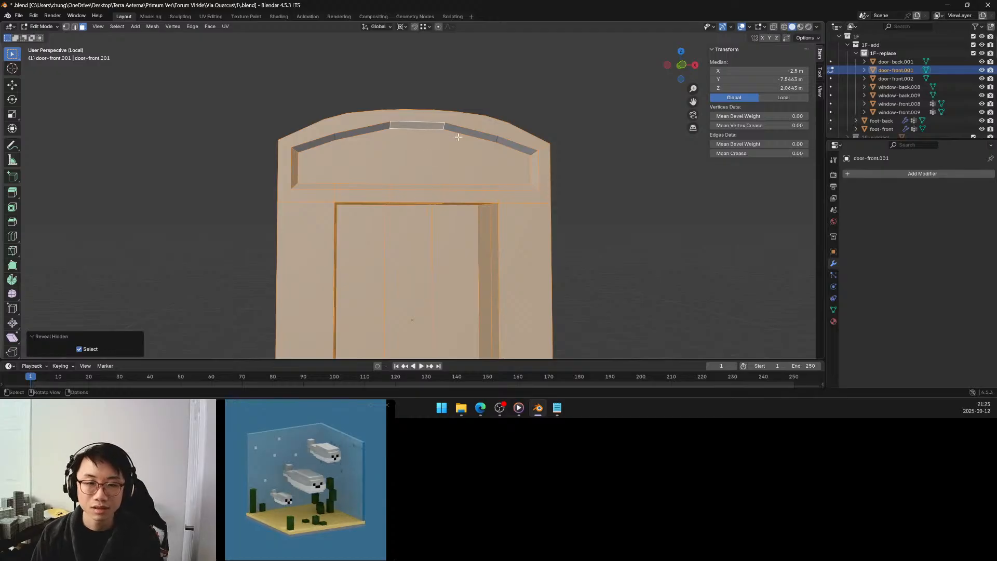
{"action": "middle_click_drag", "start_coordinate": [458, 137], "coordinate": [403, 179]}
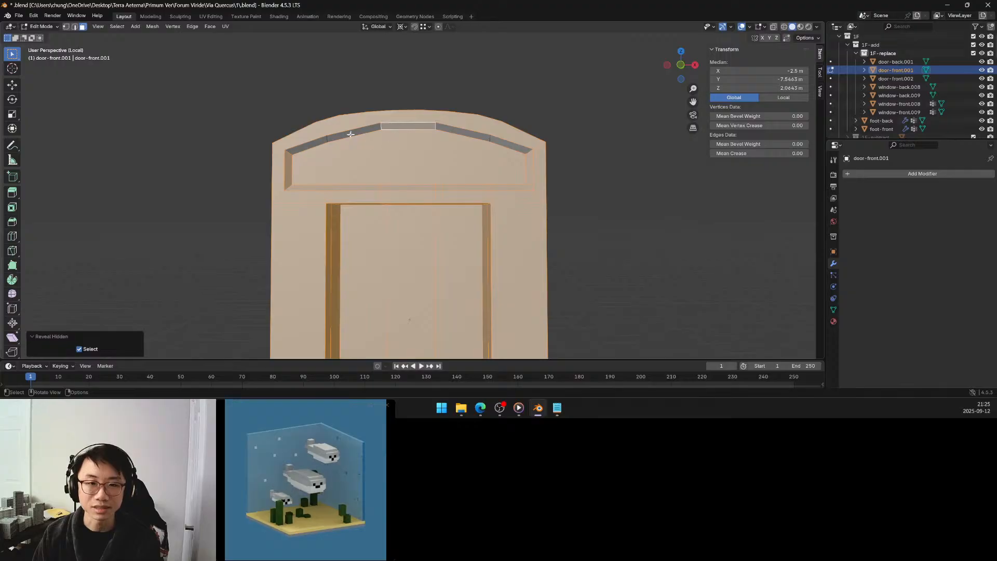
{"action": "left_click", "coordinate": [320, 141]}
{"action": "left_click", "coordinate": [495, 146], "text": "ctrl"}
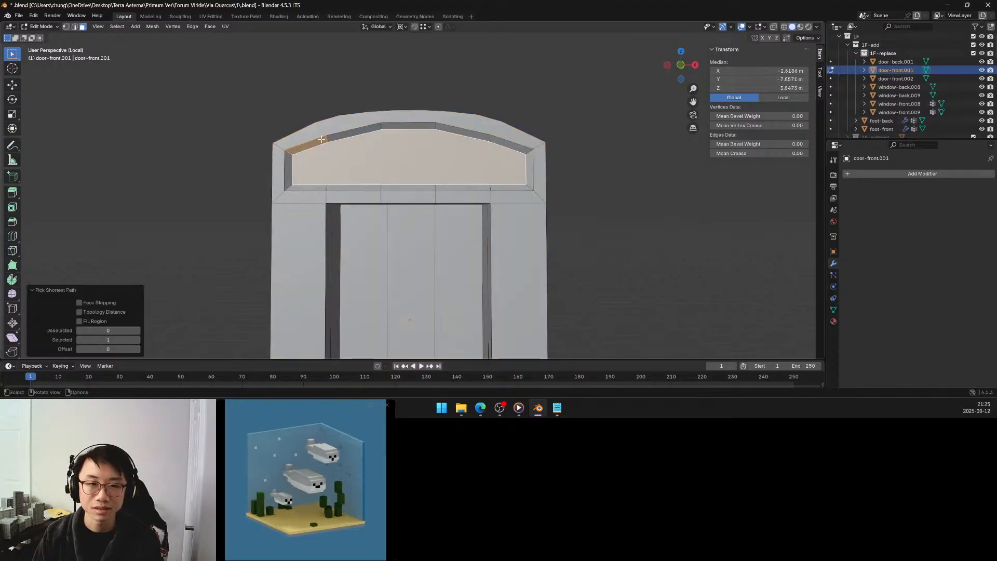
{"action": "key", "text": "ctrl+z"}
{"action": "left_click", "coordinate": [499, 141], "text": "ctrl"}
{"action": "middle_click_drag", "start_coordinate": [463, 177], "coordinate": [440, 164]}
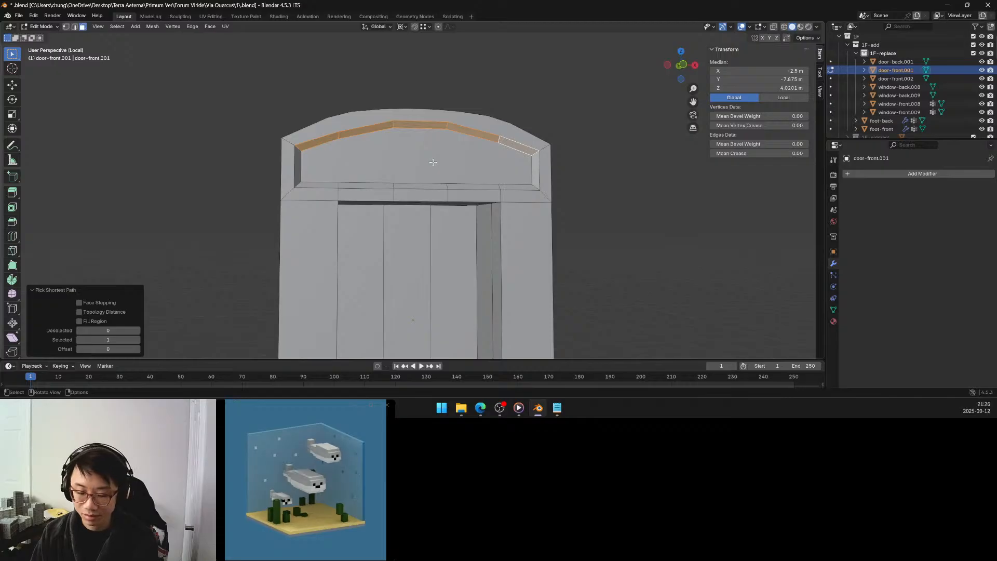
Lower the selected row of recess faces by about 0.05 m along Z.
{"action": "key", "text": "period"}
{"action": "left_click", "coordinate": [439, 114]}
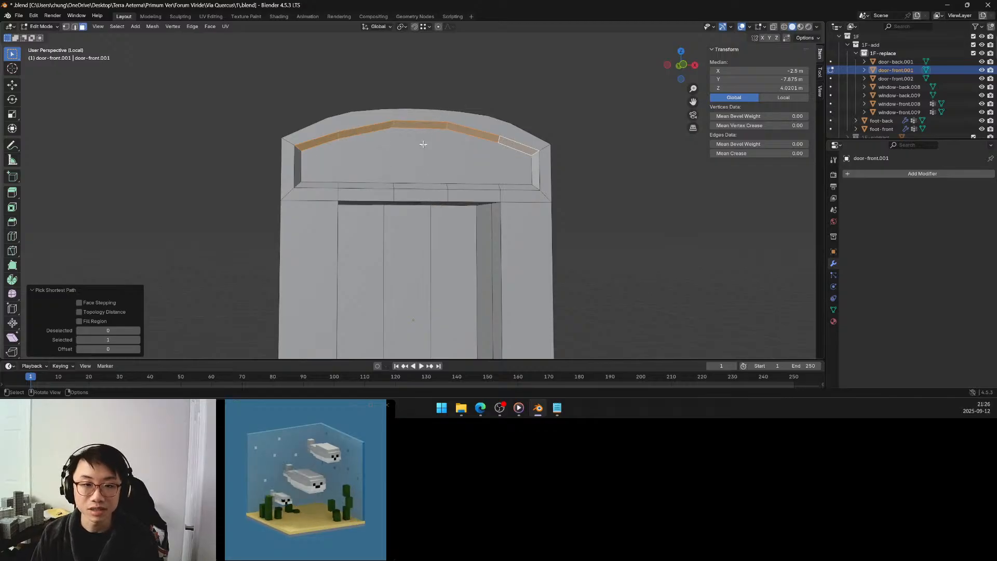
{"action": "middle_click_drag", "start_coordinate": [423, 144], "coordinate": [418, 152]}
{"action": "key", "text": "g"}
{"action": "key", "text": "z"}
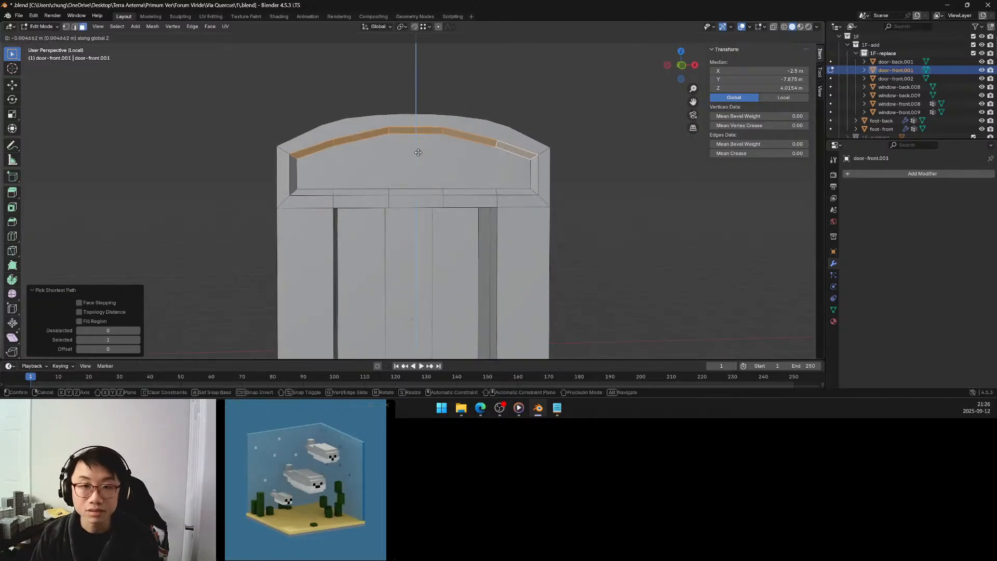
{"action": "left_click", "coordinate": [418, 157]}
{"action": "mouse_move", "coordinate": [419, 158]}
{"action": "middle_mouse_down"}
{"action": "mouse_move", "coordinate": [454, 162]}
{"action": "mouse_move", "coordinate": [437, 176]}
{"action": "mouse_move", "coordinate": [415, 161]}
{"action": "middle_mouse_up"}
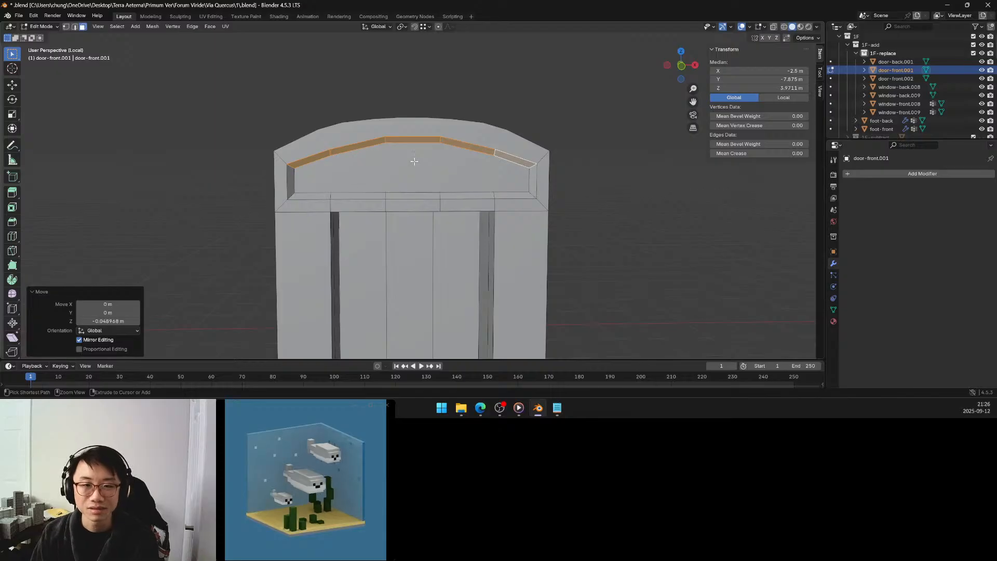
Undo the recent edits back to the flat, isolated row with its middle face selected.
{"action": "key", "text": "ctrl+z"}
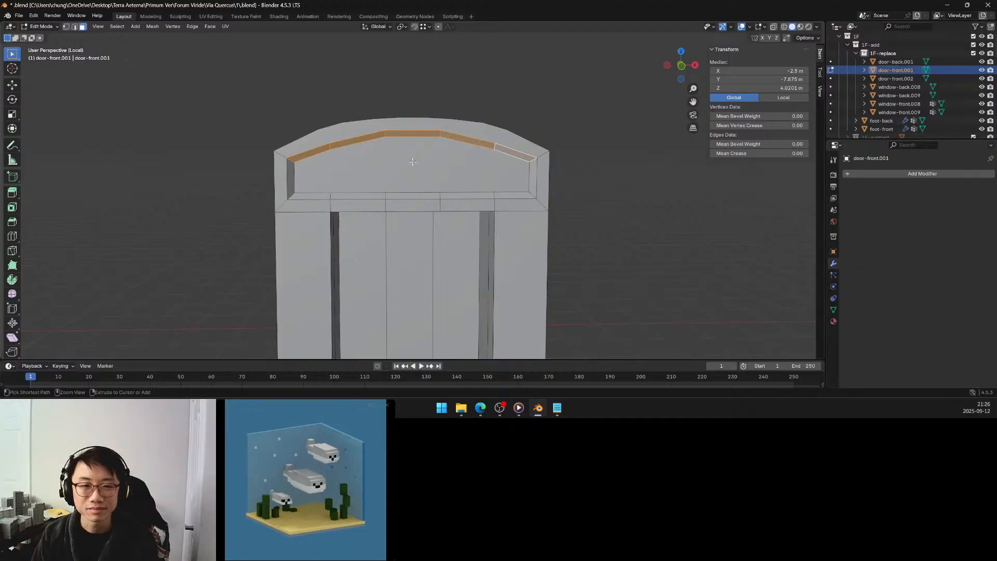
{"action": "left_click", "coordinate": [412, 161]}
{"action": "key", "text": "ctrl+z"}
{"action": "key", "text": "ctrl+z"}
{"action": "key", "text": "ctrl+z"}
{"action": "key", "text": "ctrl+z"}
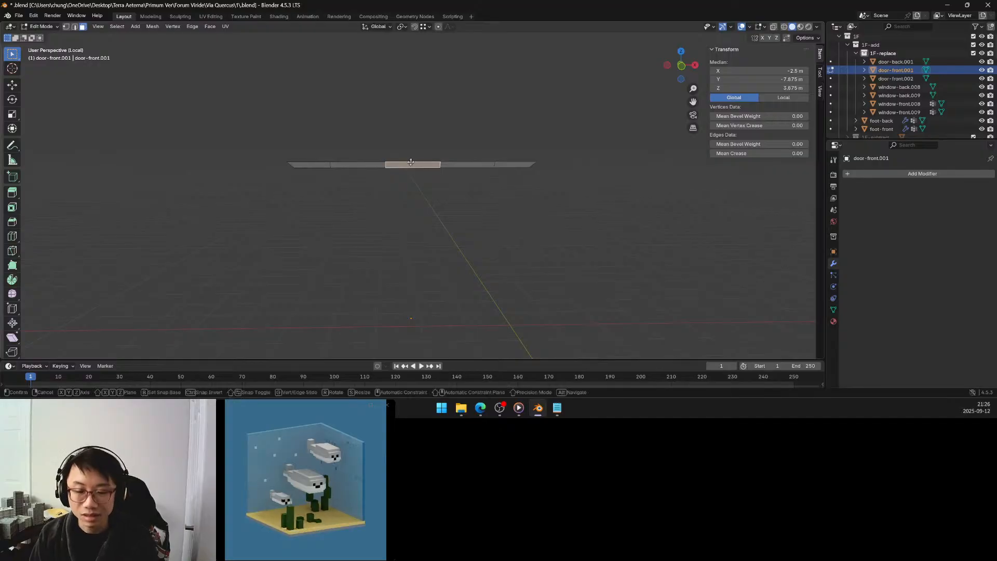
Raise the middle face of the isolated row by 0.2 m along Z.
{"action": "key", "text": "g"}
{"action": "key", "text": "z"}
{"action": "left_click", "coordinate": [413, 134]}
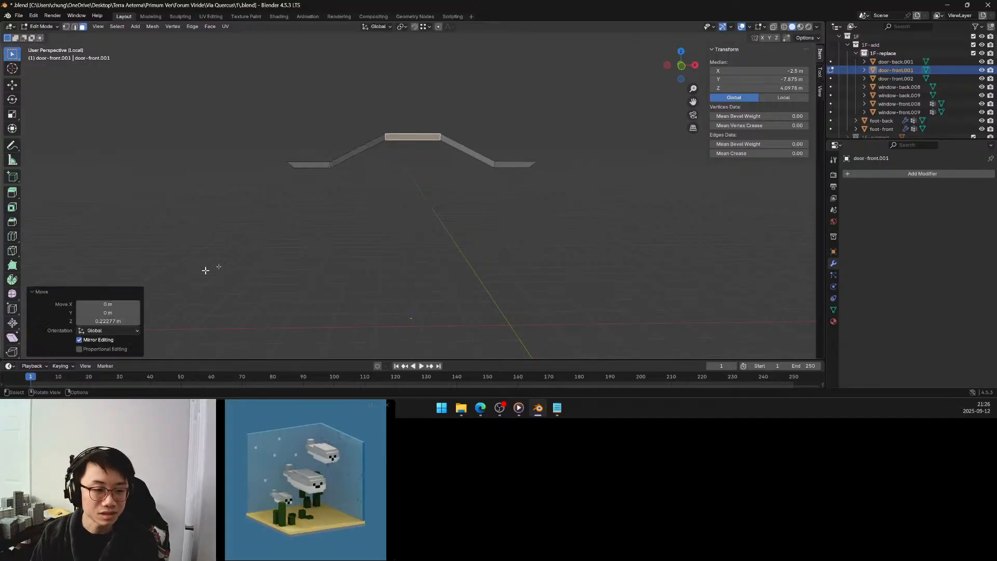
{"action": "left_click", "coordinate": [115, 322]}
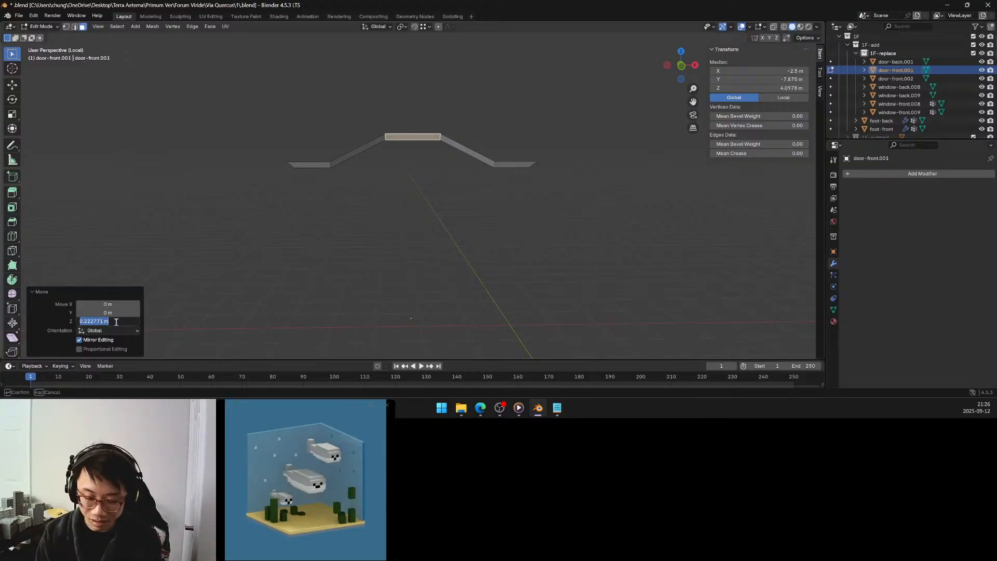
{"action": "type", "text": ".22"}
{"action": "key", "text": "BackSpace"}
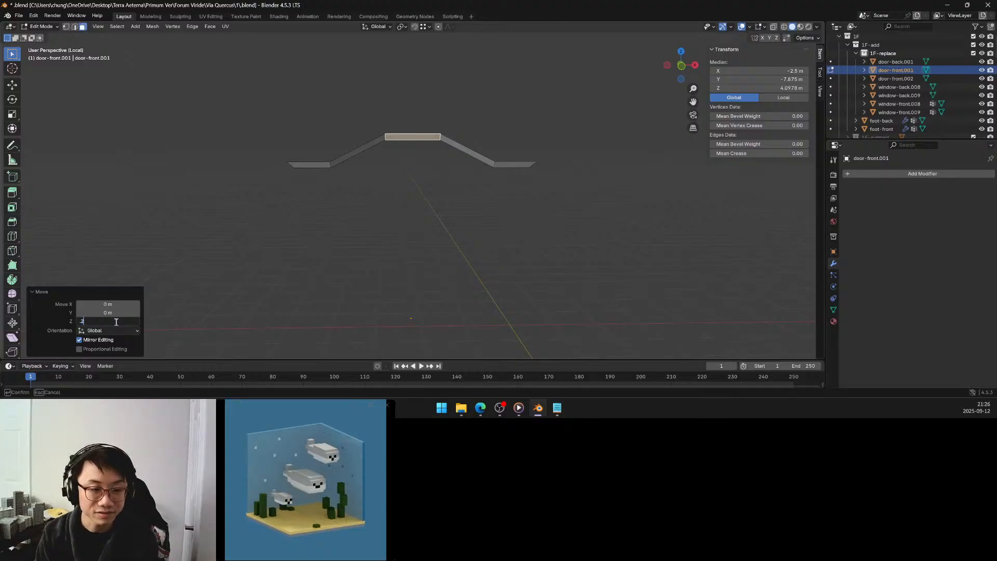
{"action": "key", "text": "Return"}
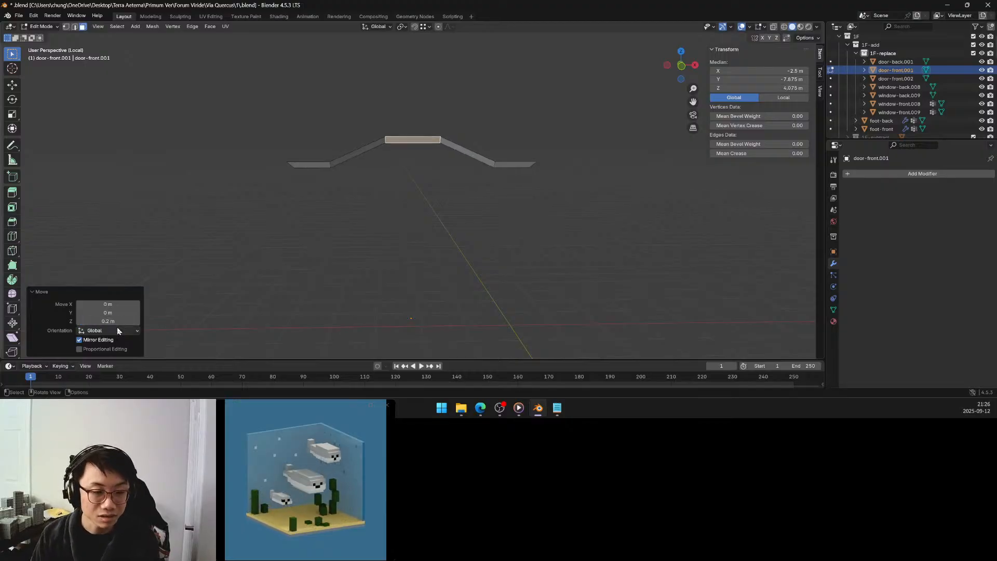
Enable proportional editing with Sphere falloff for the middle face's move and set its Z distance to 0.15 m.
{"action": "left_click", "coordinate": [117, 327]}
{"action": "left_click", "coordinate": [110, 349]}
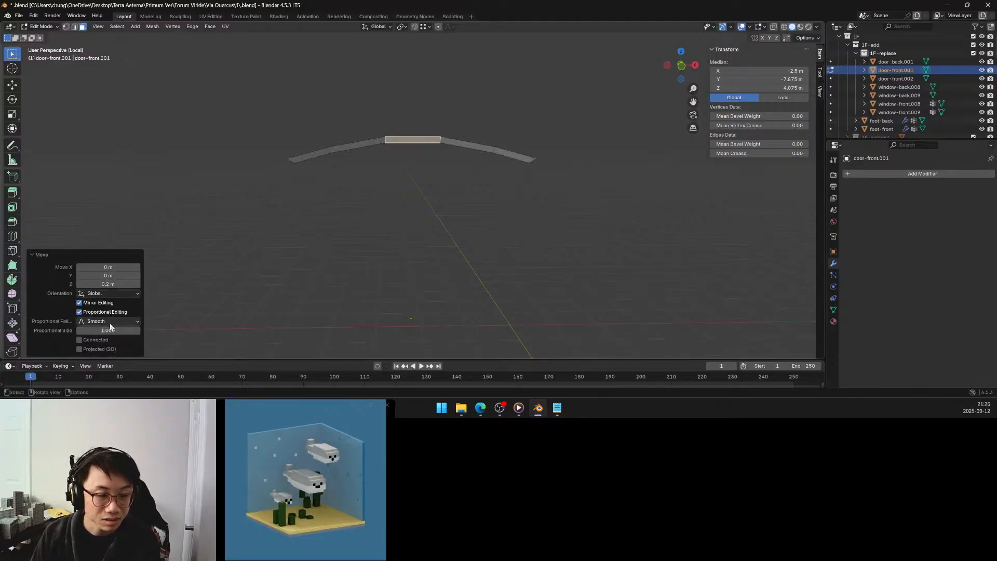
{"action": "left_click", "coordinate": [110, 325]}
{"action": "left_click", "coordinate": [111, 261]}
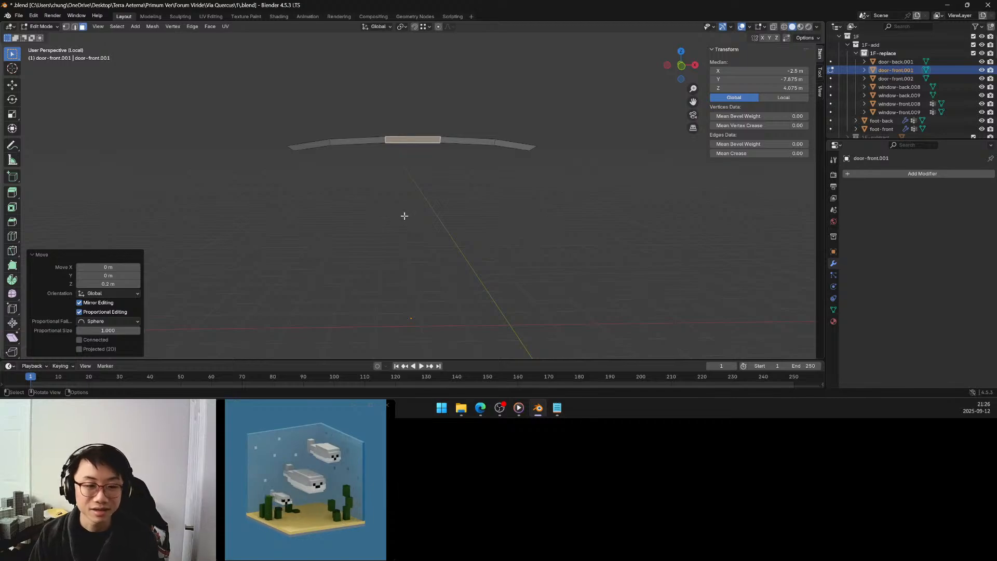
{"action": "left_click", "coordinate": [124, 284]}
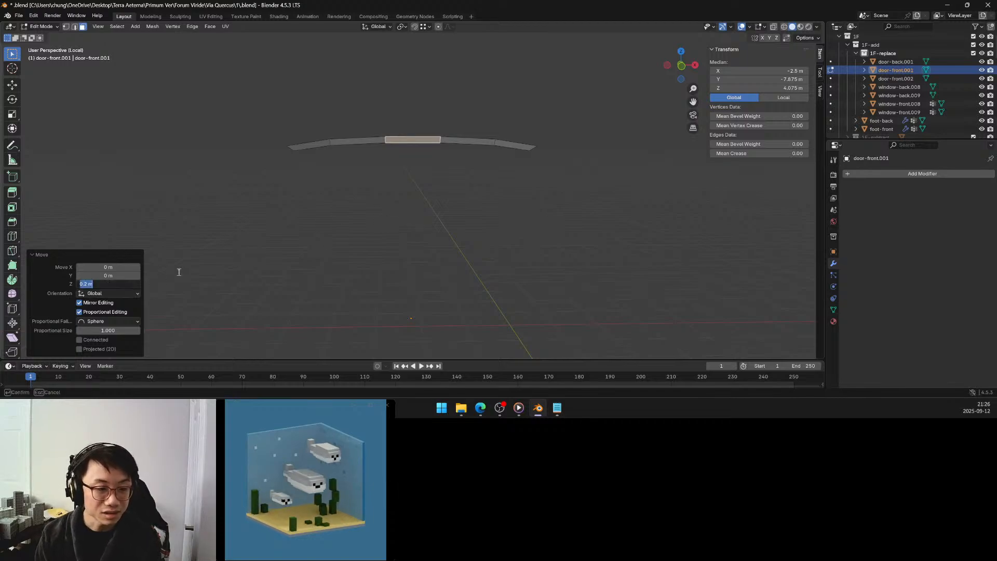
{"action": "type", "text": "-1"}
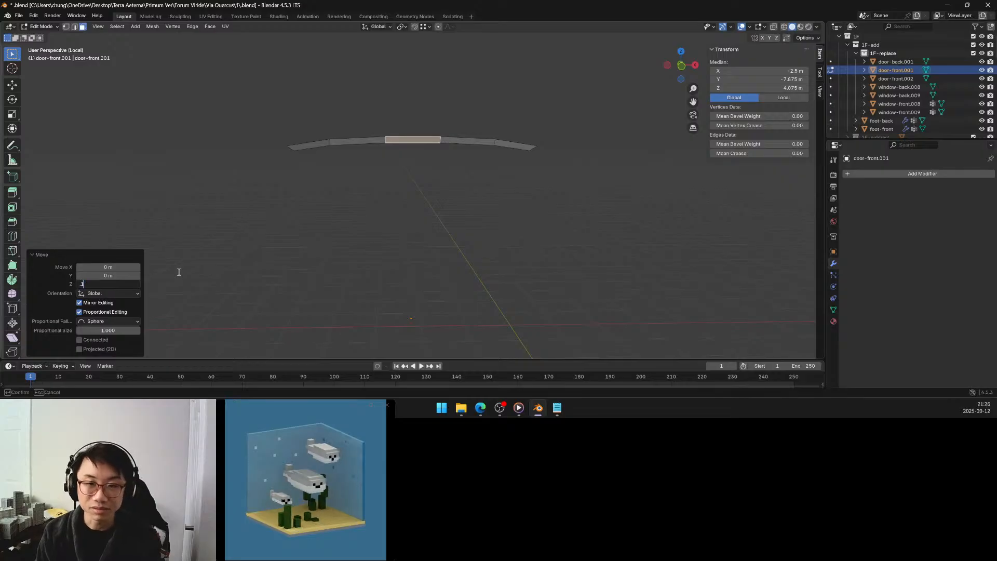
{"action": "type", "text": "5"}
{"action": "key", "text": "Return"}
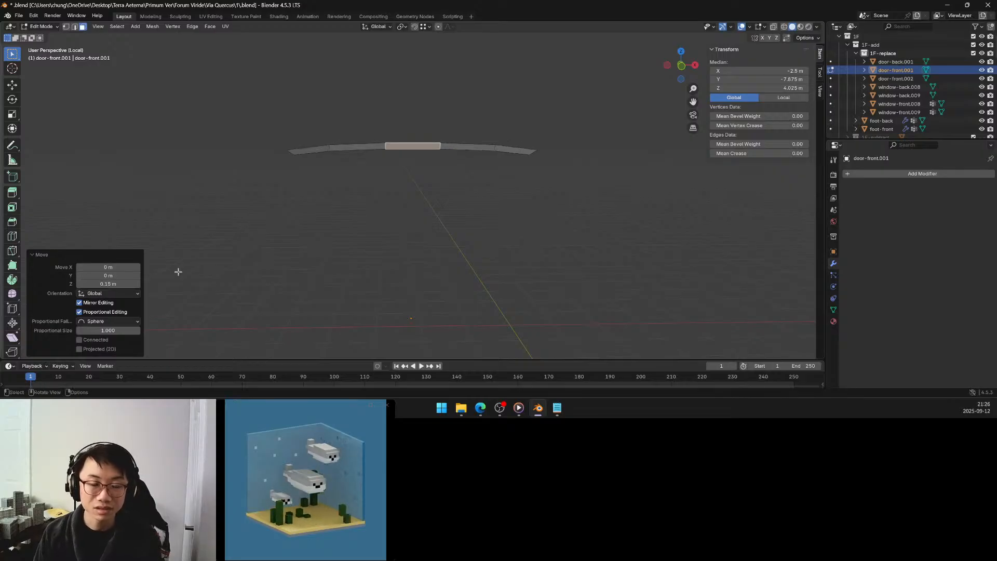
Reveal the hidden geometry to check the recess curve, and undo both the reveal and the middle face's move.
{"action": "key", "text": "alt+h"}
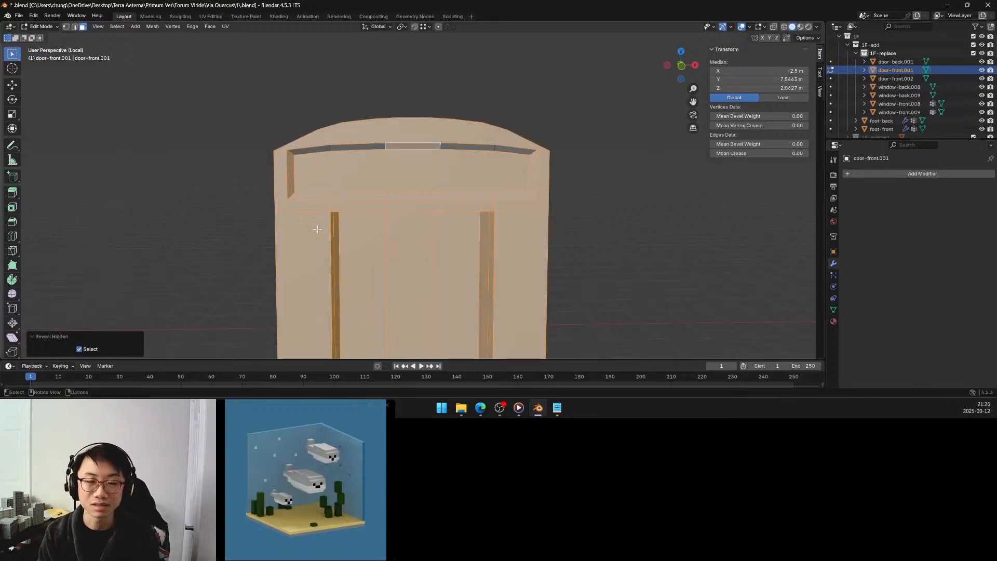
{"action": "key", "text": "ctrl+z"}
{"action": "key", "text": "ctrl+z"}
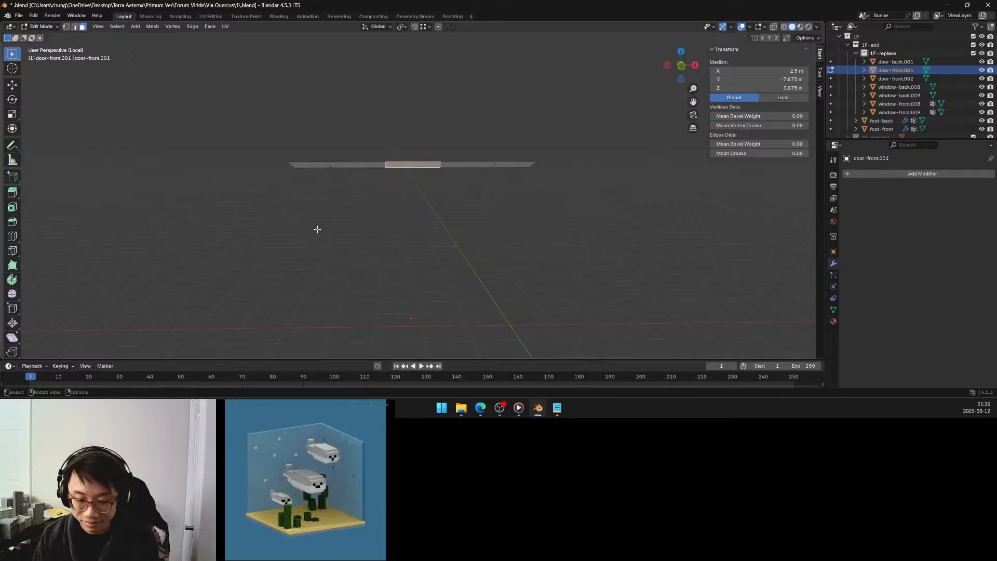
Move the middle face of the flat isolated row up by exactly 0.2 m along Z.
{"action": "key", "text": "g"}
{"action": "key", "text": "z"}
{"action": "left_click", "coordinate": [335, 202]}
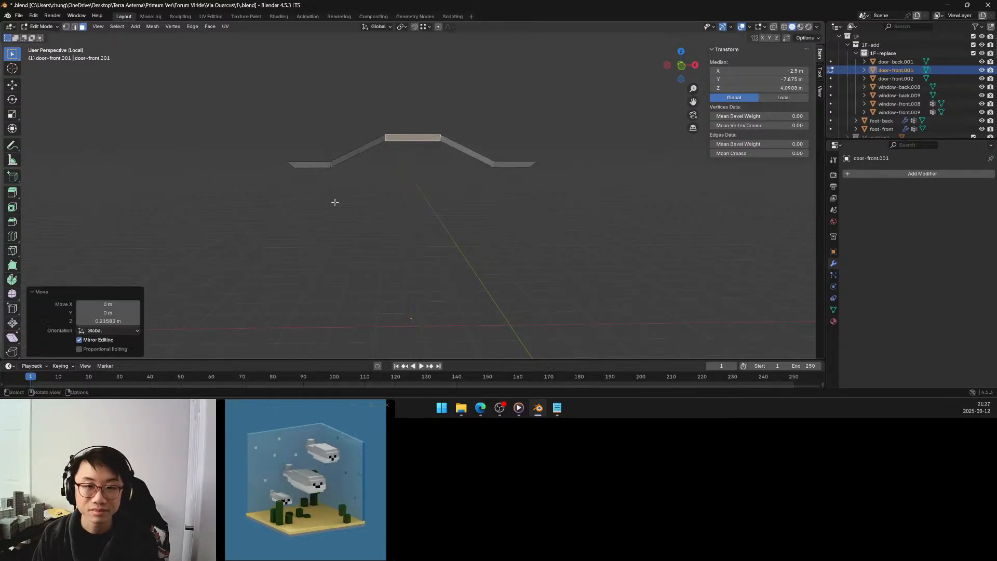
{"action": "left_click", "coordinate": [122, 321]}
{"action": "type", "text": "0.2"}
{"action": "key", "text": "Return"}
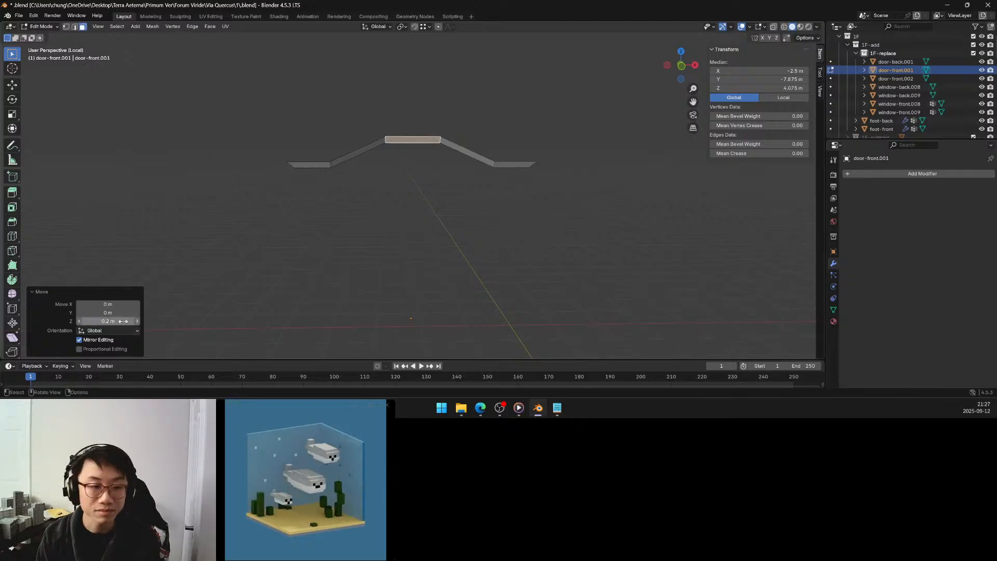
Curve the row by applying proportional editing to the move with Sphere falloff and a proportional size of 0.620.
{"action": "left_click", "coordinate": [113, 349]}
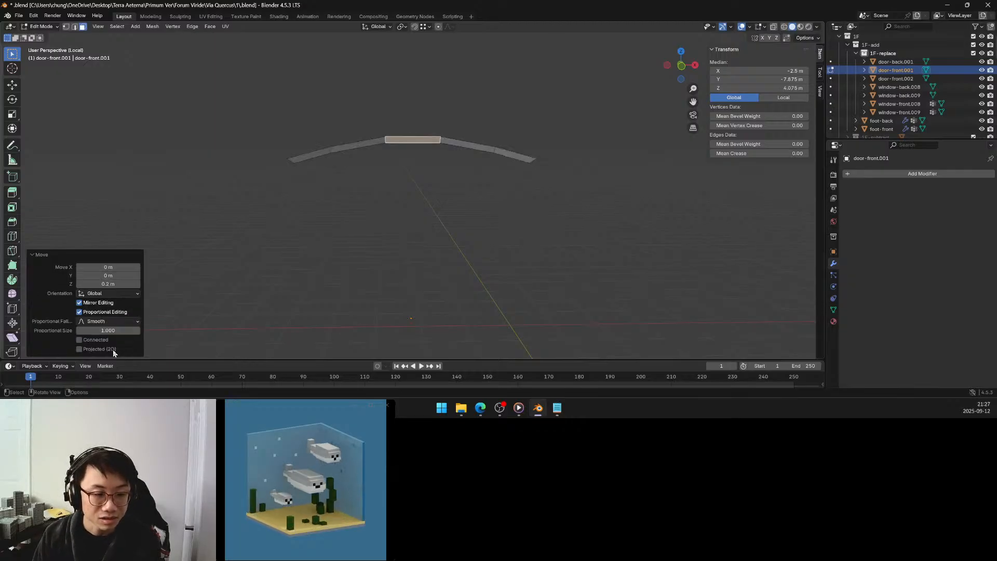
{"action": "left_click", "coordinate": [119, 325]}
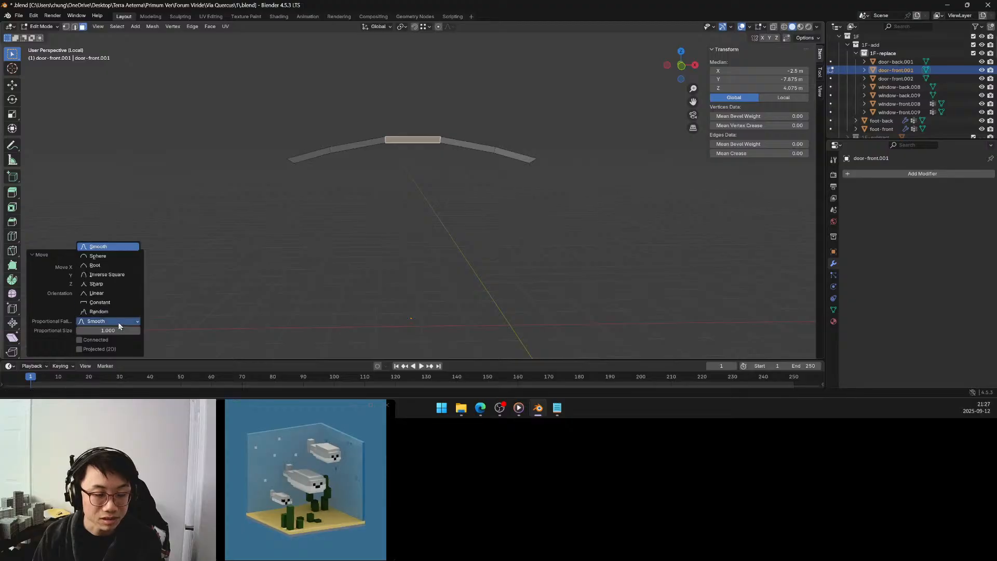
{"action": "left_click", "coordinate": [121, 255]}
{"action": "left_click_drag", "start_coordinate": [116, 329], "coordinate": [103, 329]}
{"action": "left_click_drag", "start_coordinate": [108, 330], "coordinate": [103, 330]}
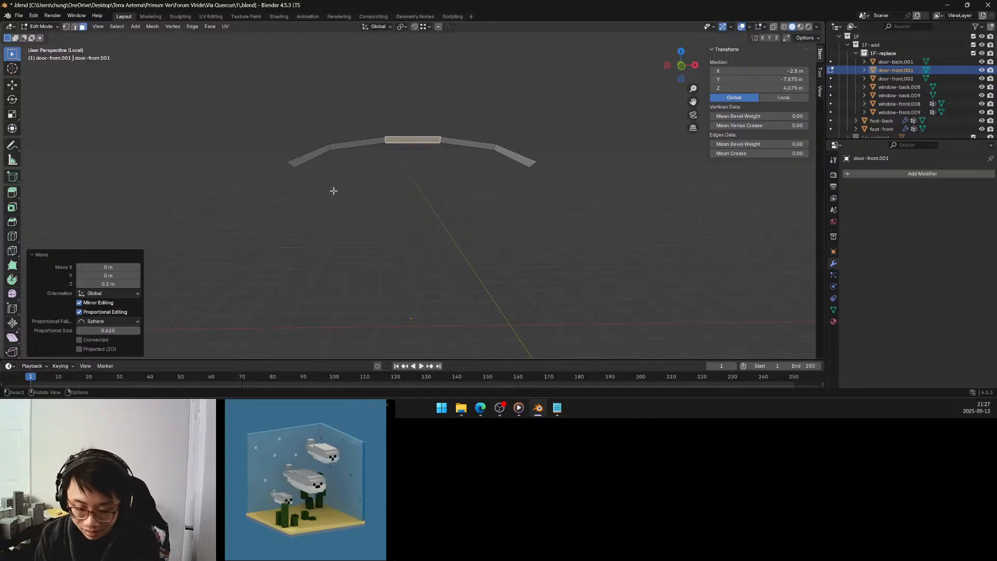
Reveal all hidden faces of the door surround and clear the selection.
{"action": "key", "text": "alt+h"}
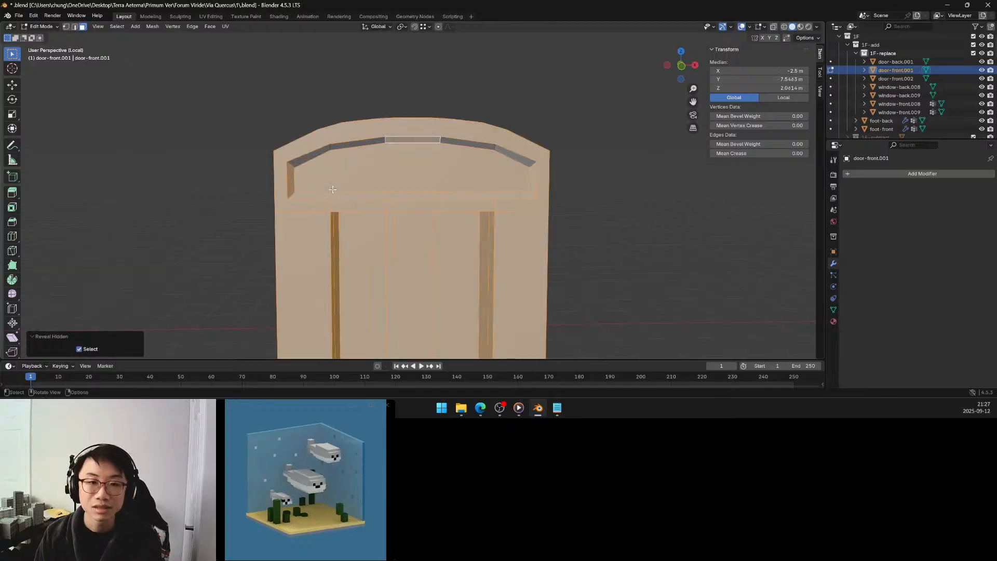
{"action": "middle_click_drag", "start_coordinate": [441, 146], "coordinate": [437, 147]}
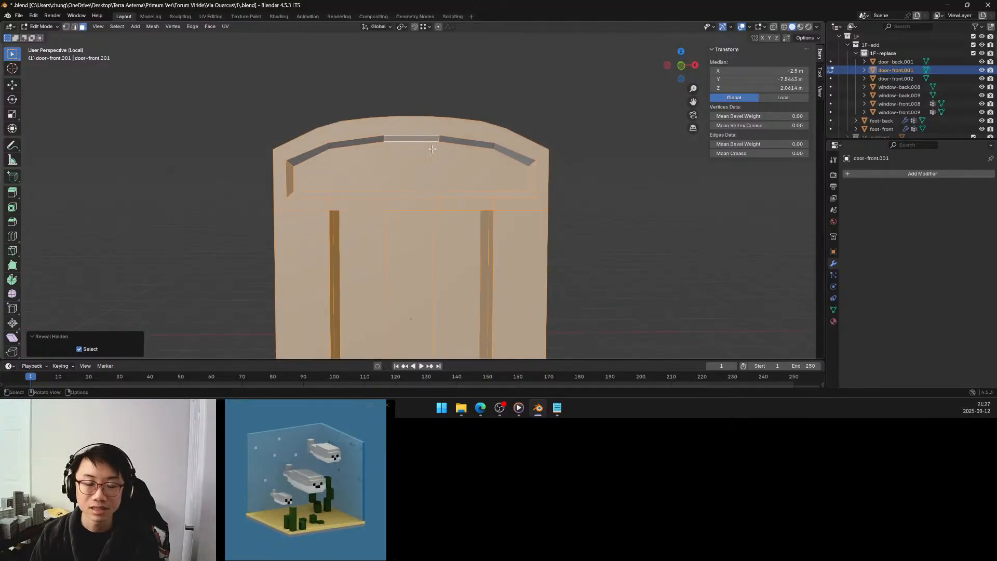
{"action": "middle_click_drag", "start_coordinate": [394, 157], "coordinate": [376, 145]}
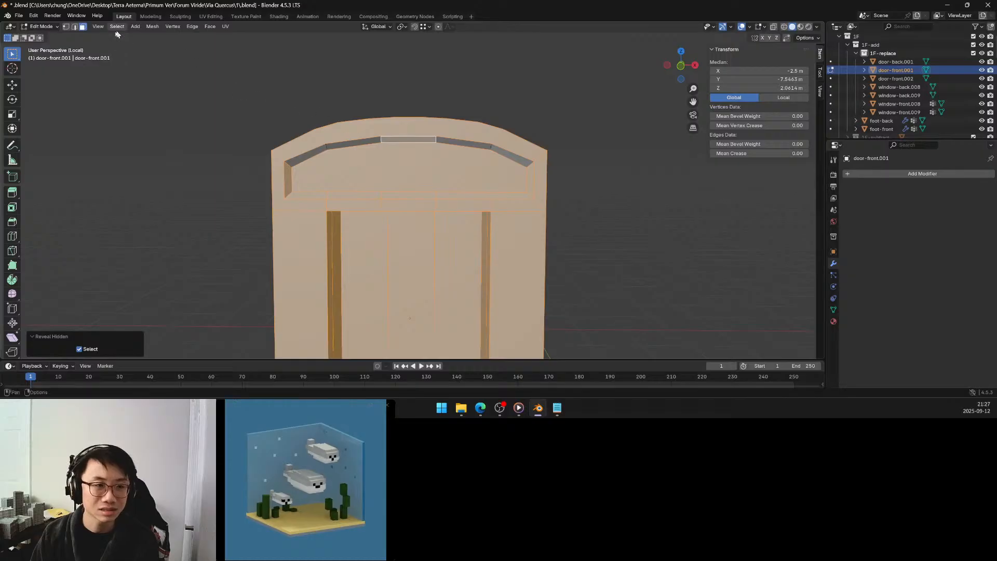
{"action": "key", "text": "alt+a"}
{"action": "middle_click_drag", "start_coordinate": [240, 102], "coordinate": [243, 92]}
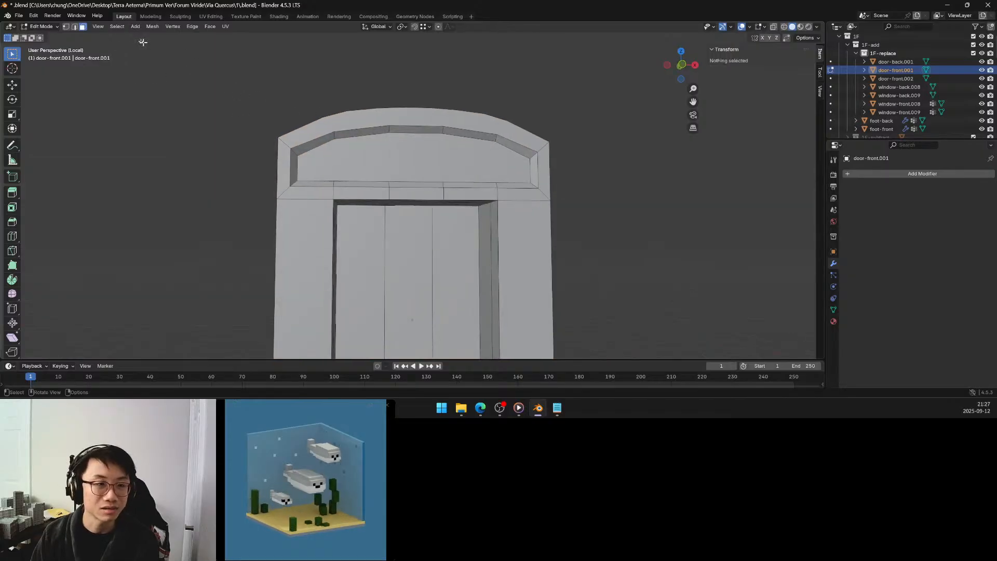
Bevel the four short cross edges along the frieze recess's curved upper side with a width of 0.125 m and one segment.
{"action": "left_click", "coordinate": [74, 26]}
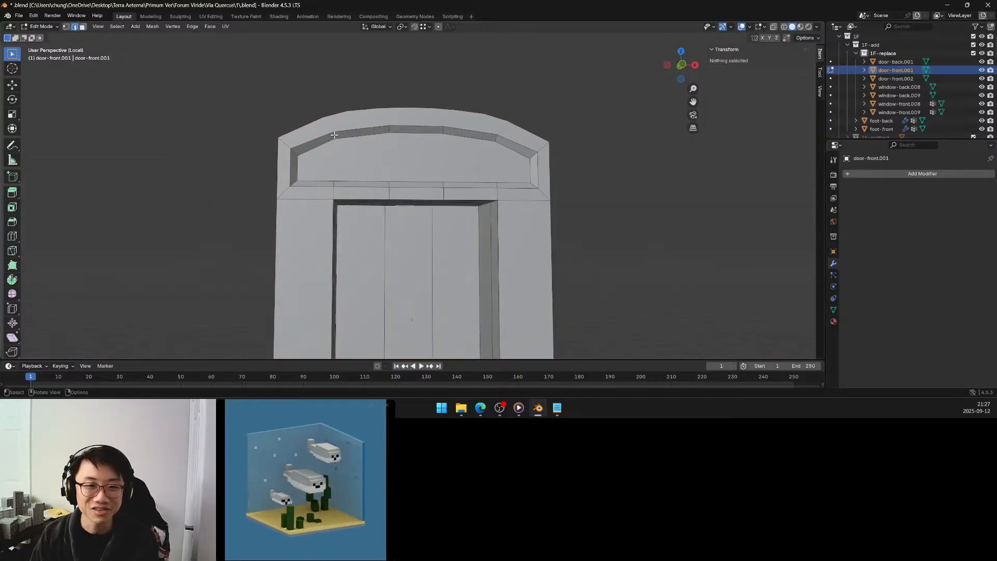
{"action": "left_click", "coordinate": [381, 133]}
{"action": "left_click", "coordinate": [392, 129], "text": "shift"}
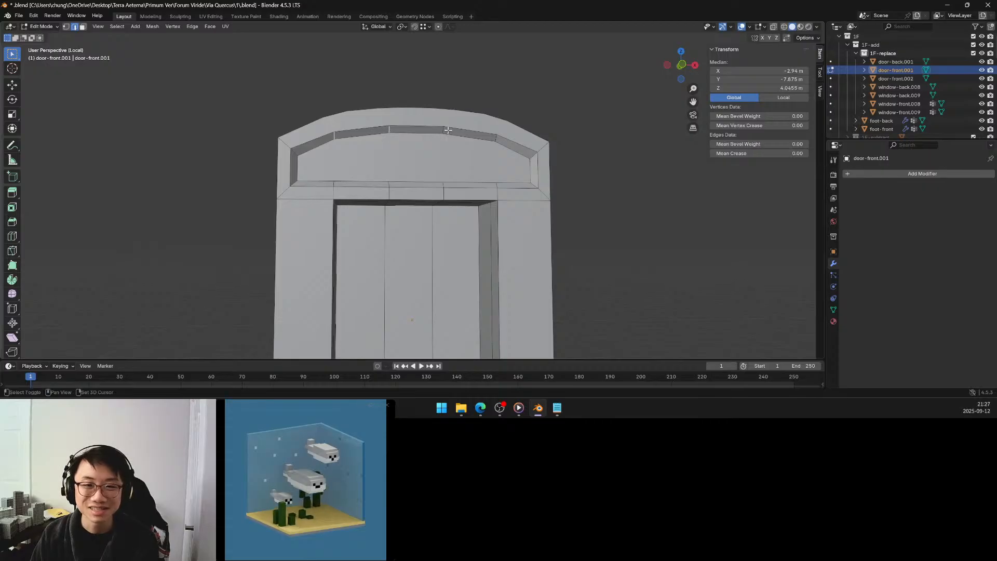
{"action": "left_click", "coordinate": [497, 136], "text": "shift"}
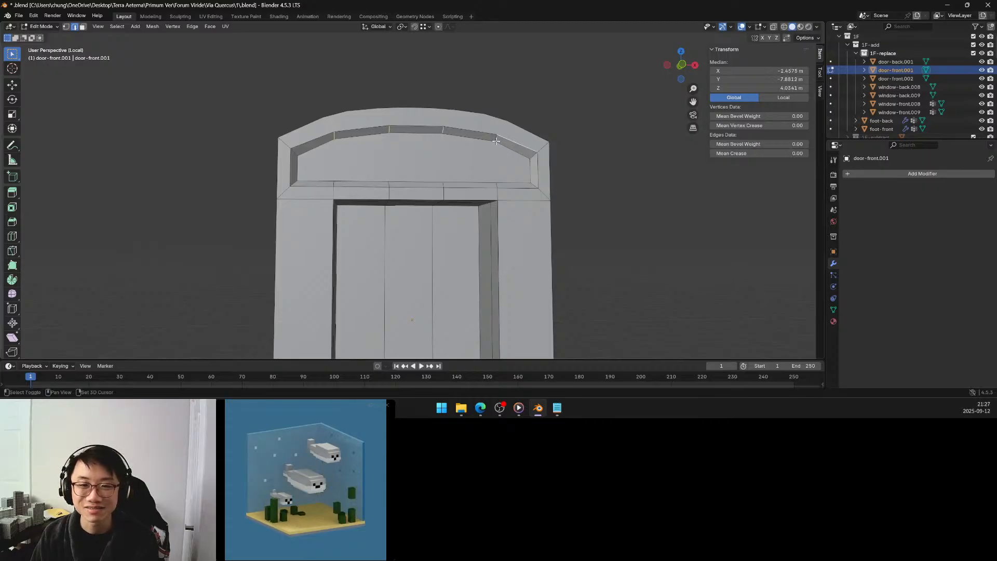
{"action": "left_click", "coordinate": [496, 140], "text": "shift"}
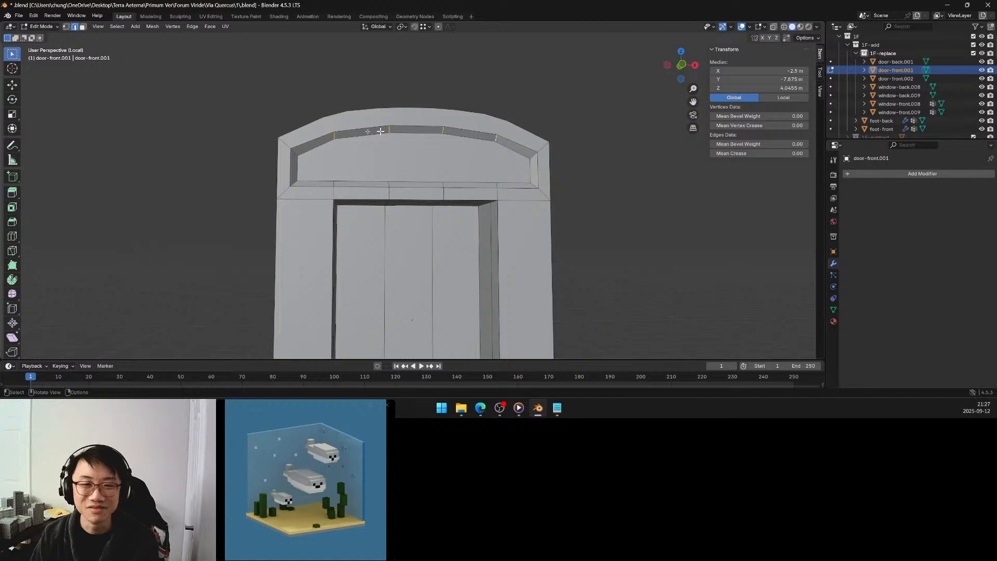
{"action": "left_click", "coordinate": [15, 224]}
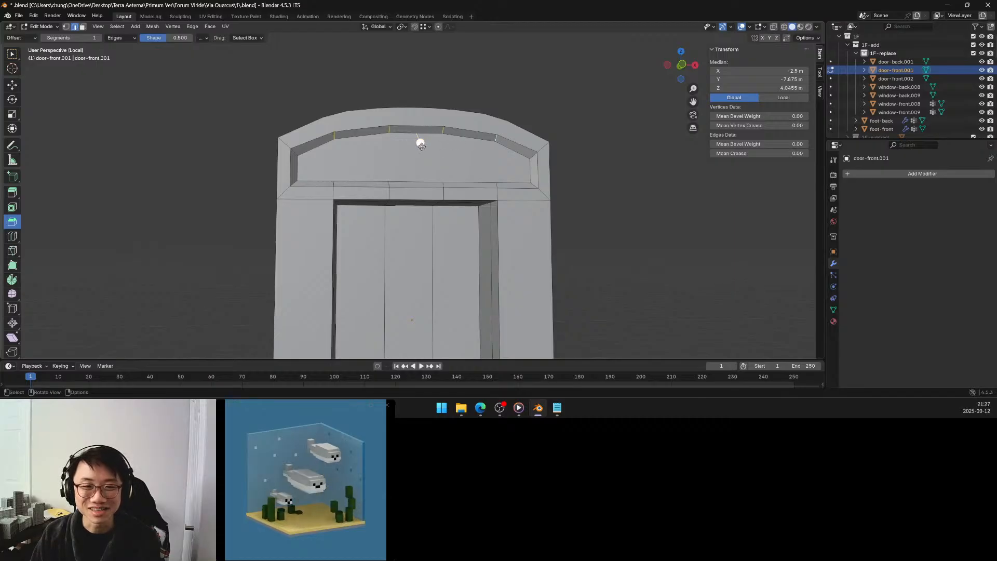
{"action": "mouse_move", "coordinate": [421, 143]}
{"action": "left_mouse_down"}
{"action": "mouse_move", "coordinate": [425, 167]}
{"action": "mouse_move", "coordinate": [420, 161]}
{"action": "left_mouse_up"}
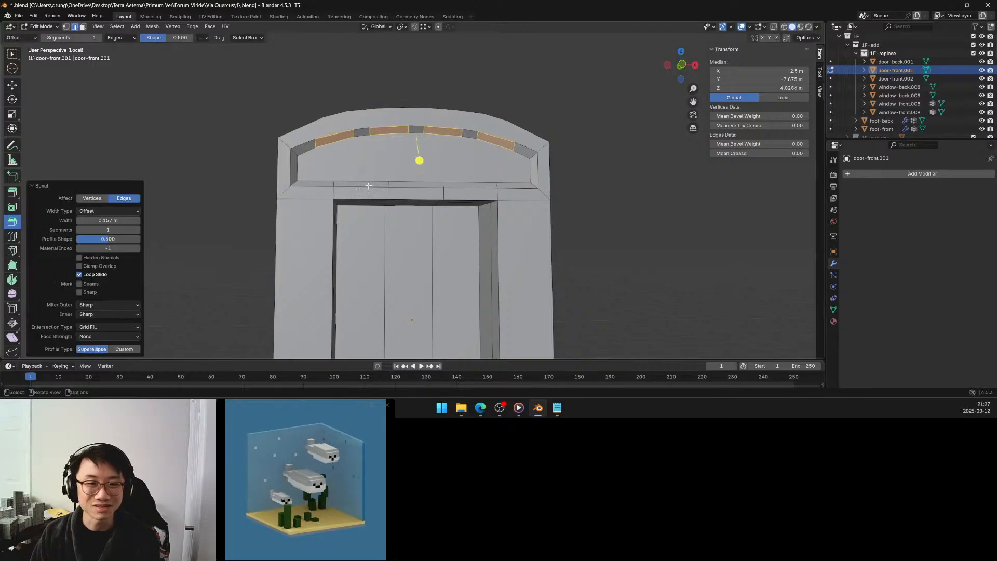
{"action": "left_click", "coordinate": [106, 220]}
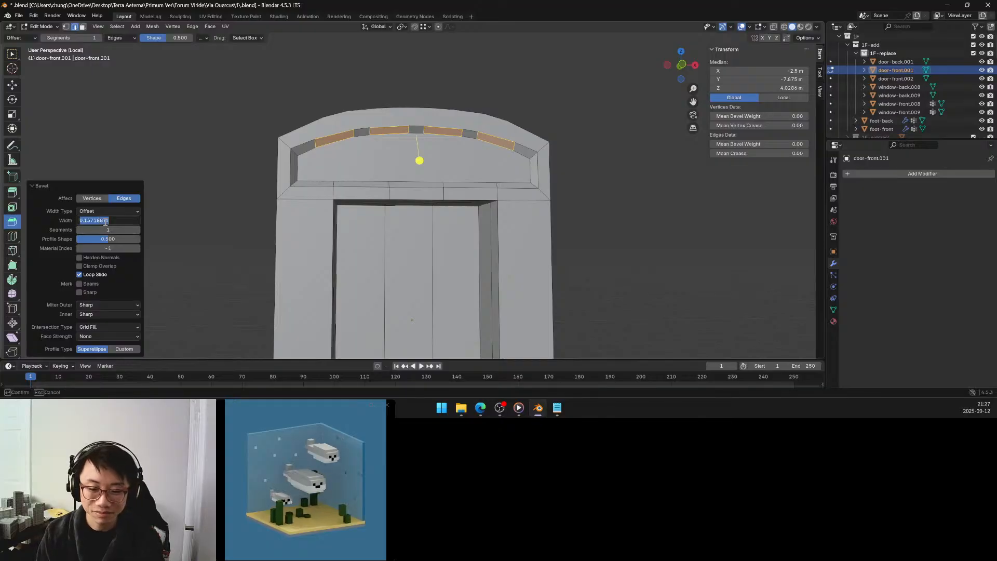
{"action": "type", "text": ".125"}
{"action": "key", "text": "Return"}
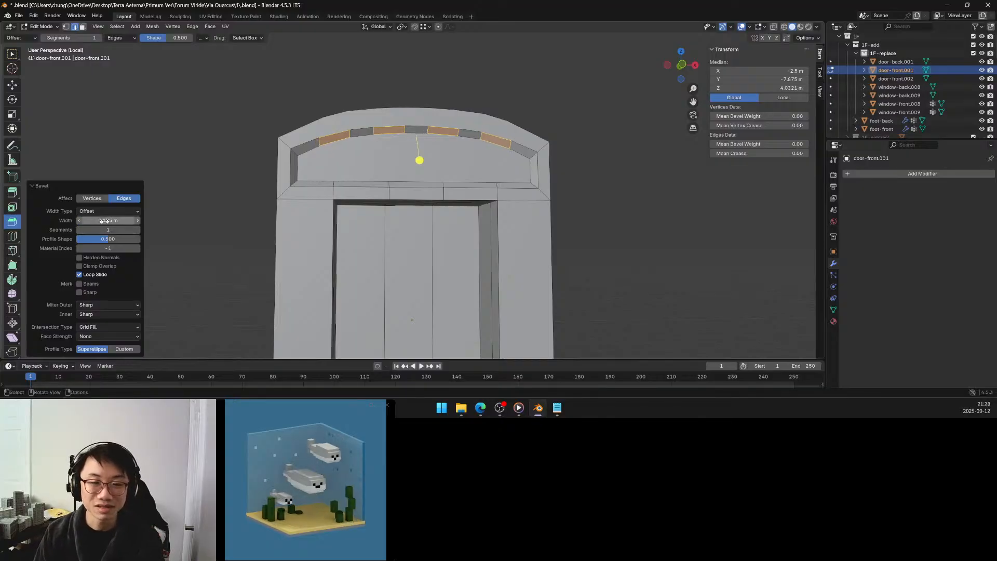
{"action": "left_click", "coordinate": [191, 104]}
{"action": "middle_click_drag", "start_coordinate": [191, 103], "coordinate": [355, 203]}
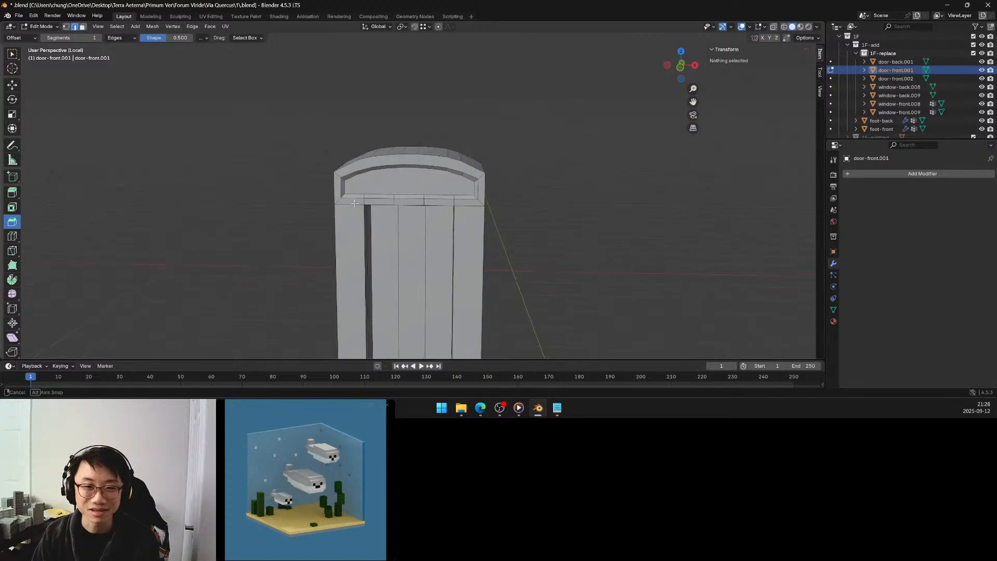
In the front view, select the full row of faces along the recess's curved upper side and hide all other faces.
{"action": "left_click", "coordinate": [681, 68]}
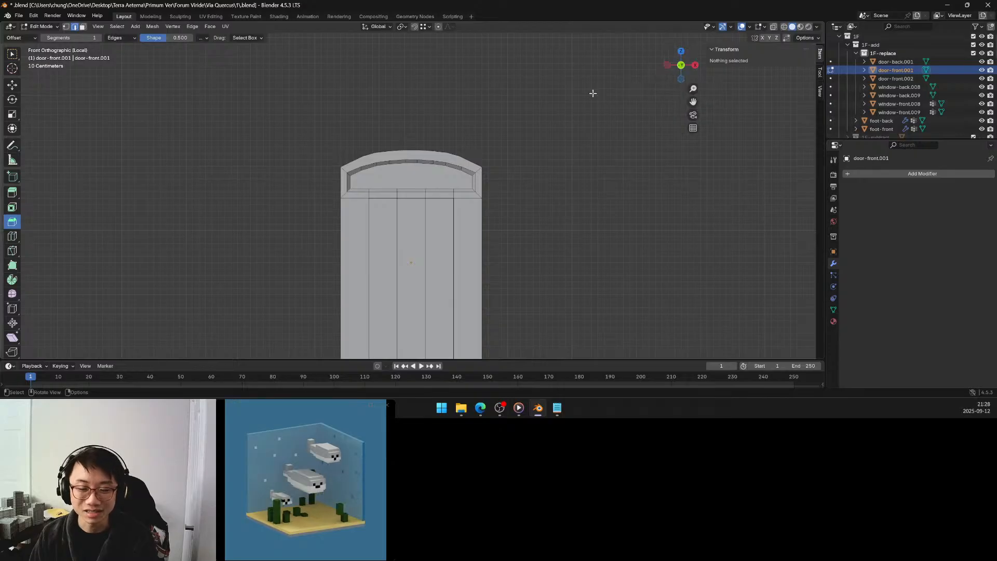
{"action": "scroll", "coordinate": [435, 153], "scroll_direction": "up", "scroll_amount": 4}
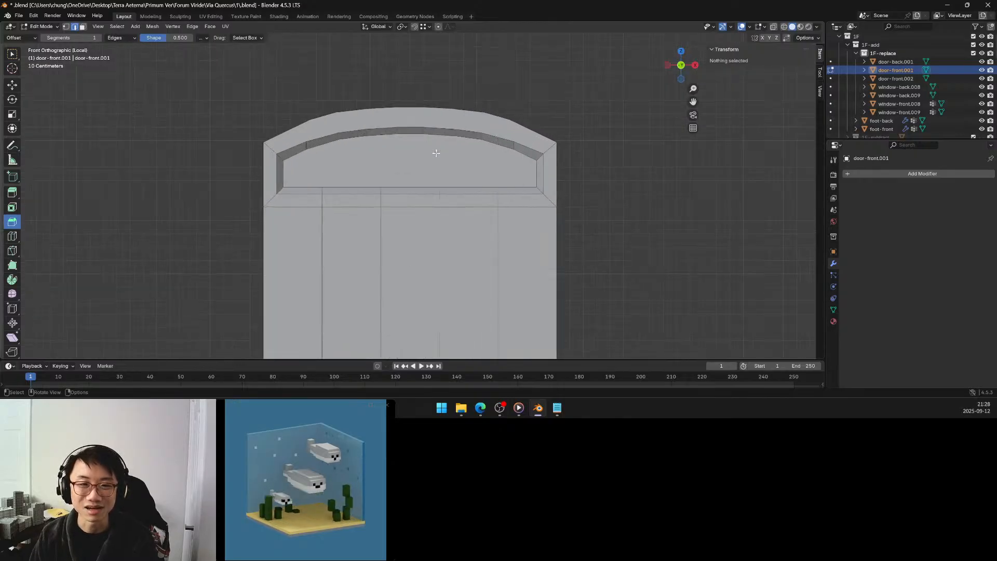
{"action": "left_click", "coordinate": [83, 27]}
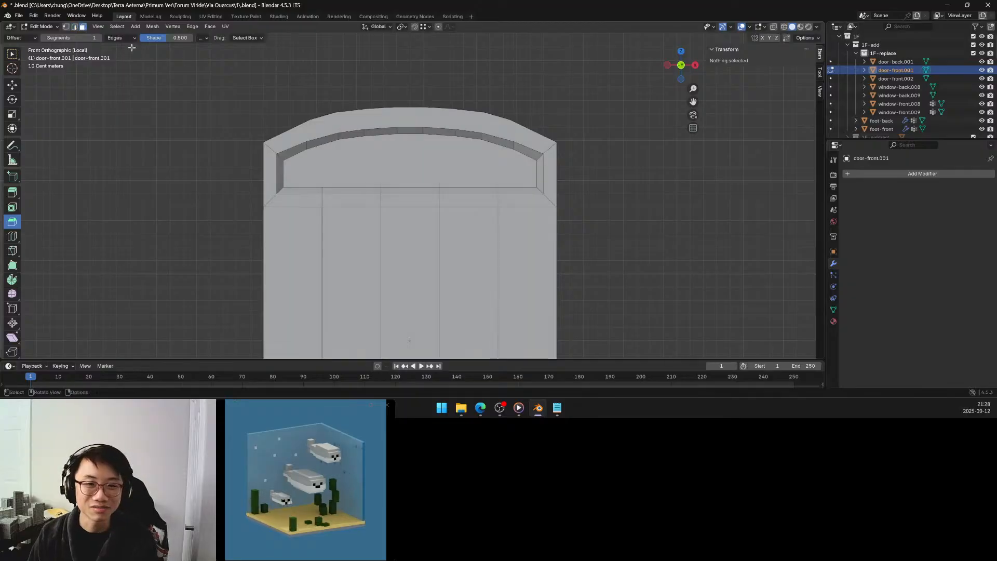
{"action": "left_click", "coordinate": [293, 151]}
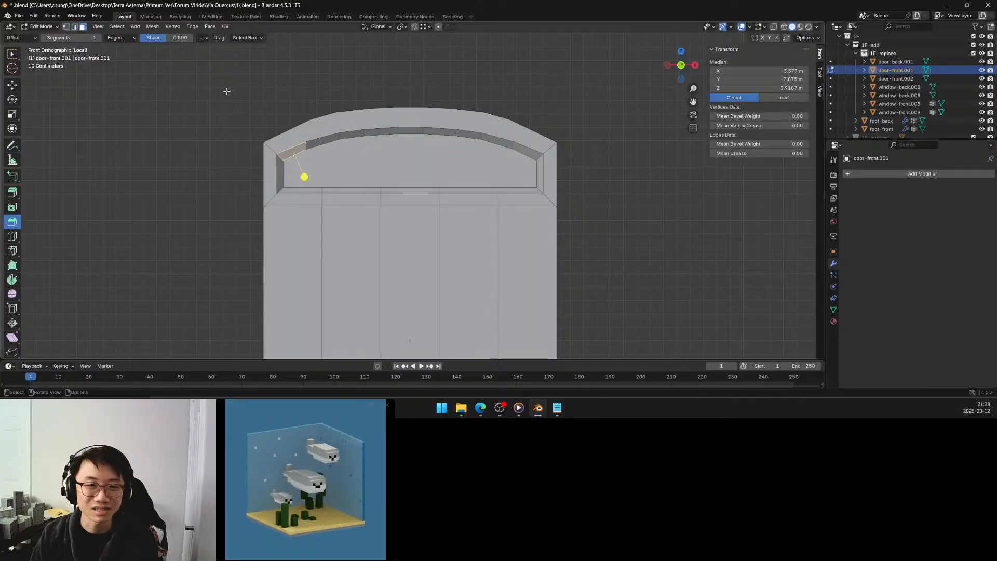
{"action": "left_click", "coordinate": [12, 53]}
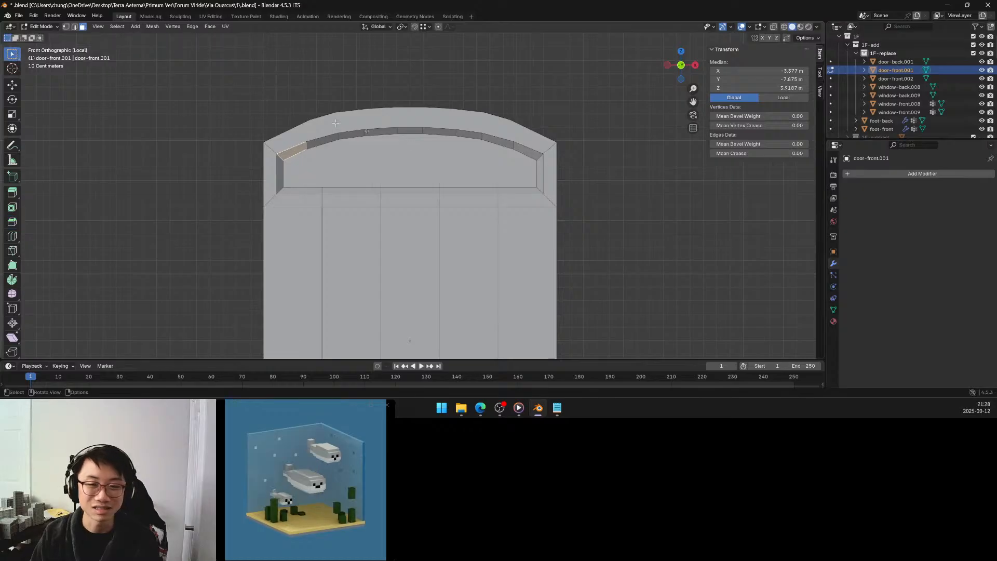
{"action": "left_click", "coordinate": [524, 149], "text": "ctrl"}
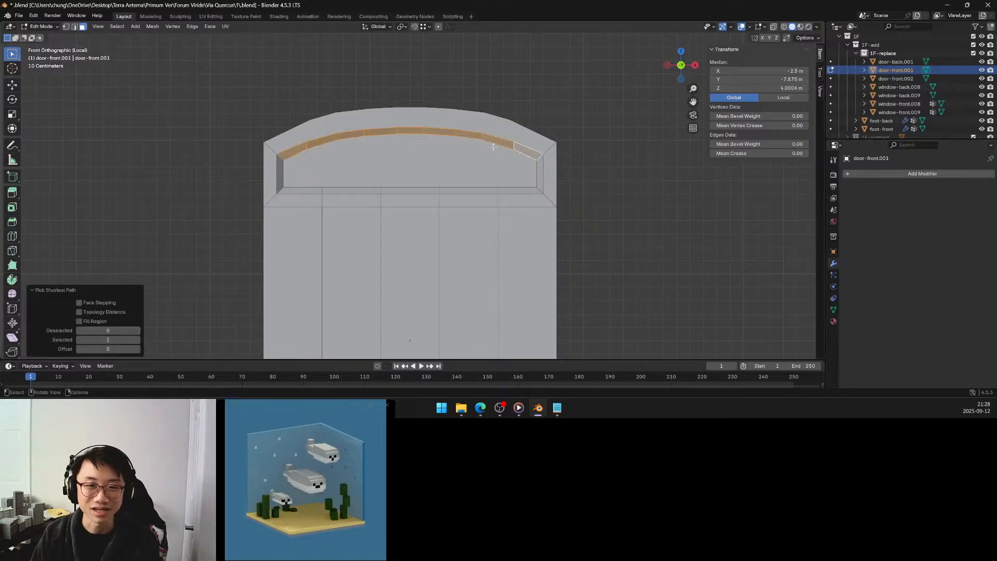
{"action": "key", "text": "shift+h"}
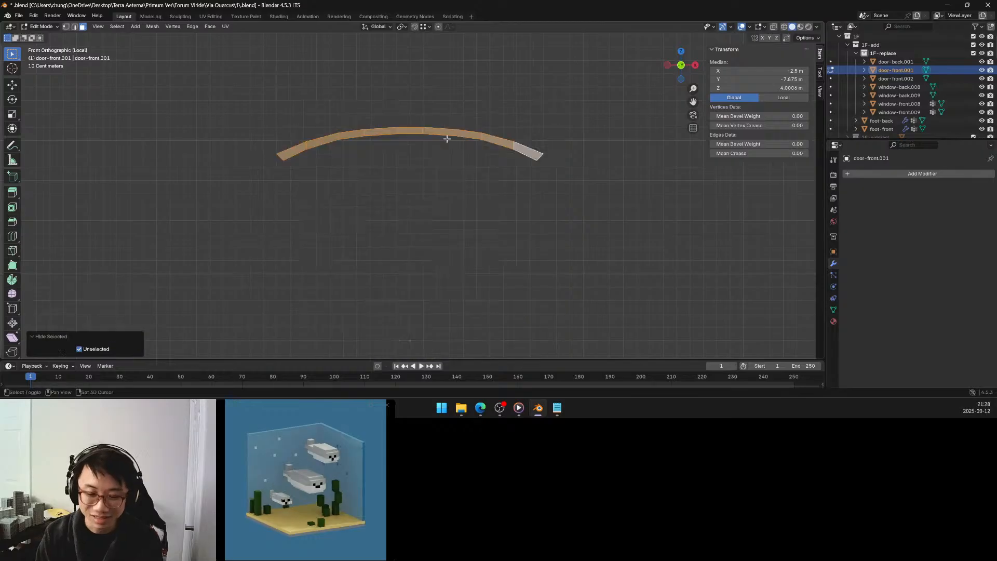
Move the middle face of the isolated curved row down by exactly 0.05 m along Z.
{"action": "left_click", "coordinate": [410, 126]}
{"action": "left_click", "coordinate": [412, 131]}
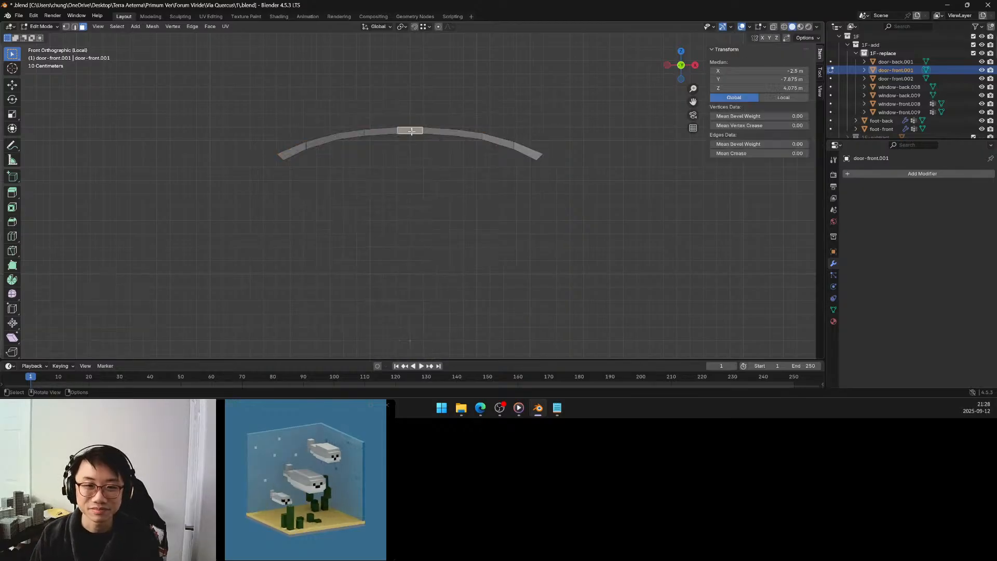
{"action": "key", "text": "g"}
{"action": "key", "text": "z"}
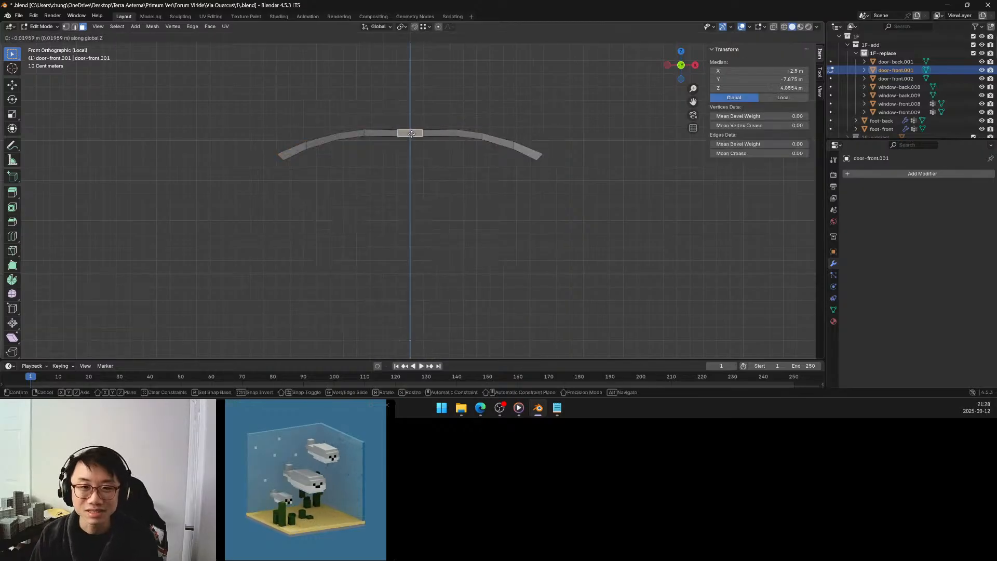
{"action": "left_click", "coordinate": [411, 137]}
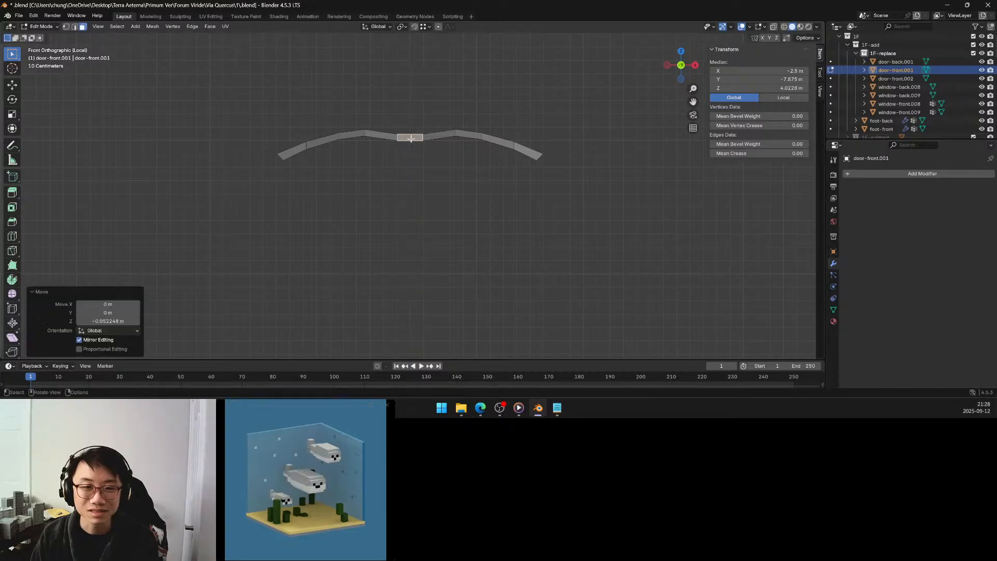
{"action": "left_click", "coordinate": [120, 321]}
{"action": "key", "text": "BackSpace"}
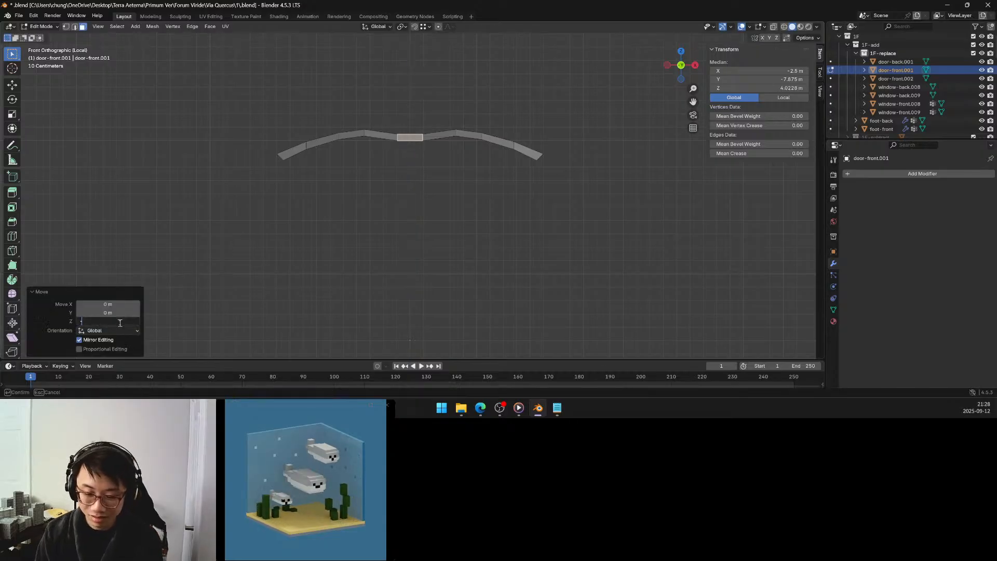
{"action": "type", "text": "-0.05"}
{"action": "key", "text": "Return"}
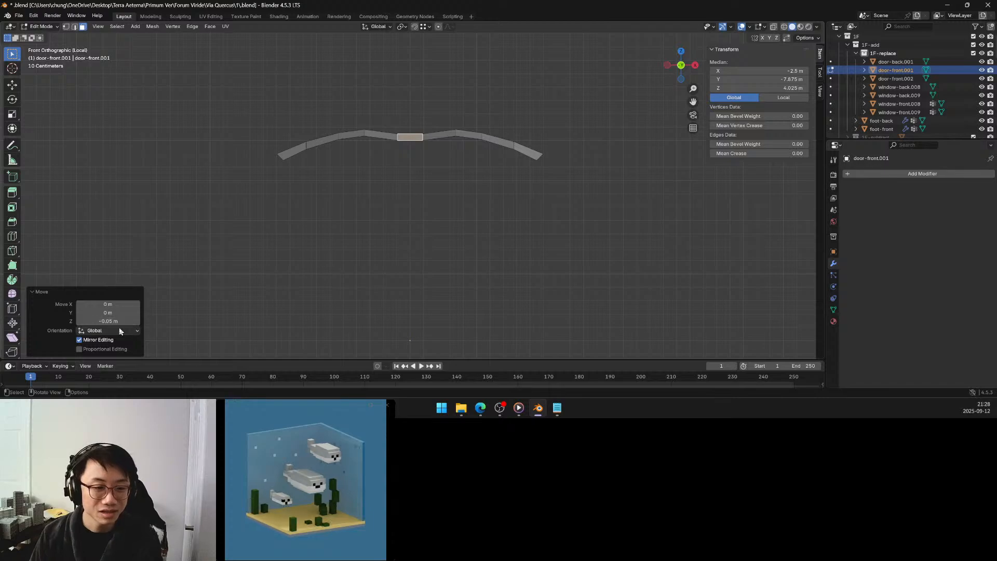
Apply proportional editing with Smooth falloff and a size of 1.380 to the downward move, and reveal the hidden faces to check the curve.
{"action": "left_click", "coordinate": [111, 348]}
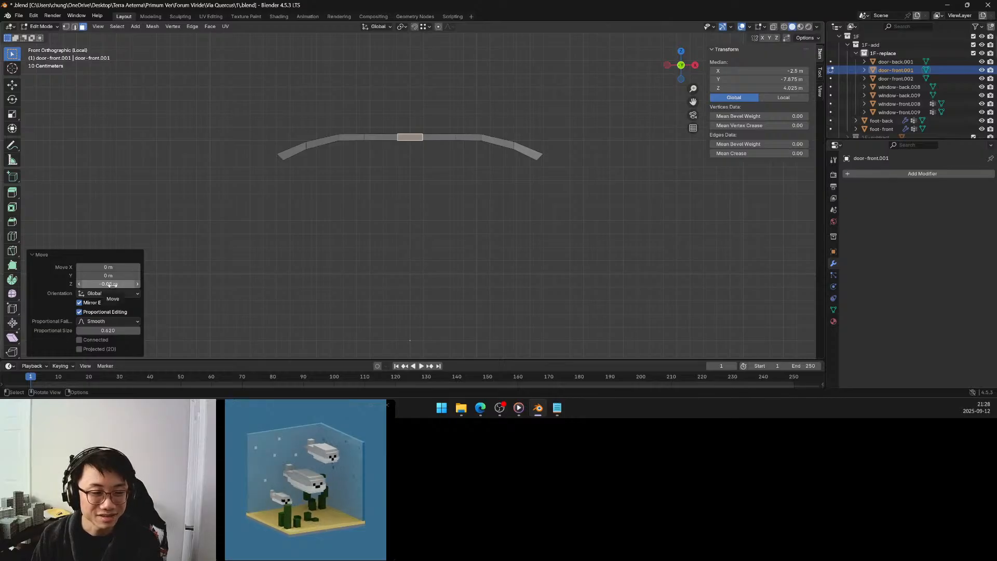
{"action": "left_click_drag", "start_coordinate": [109, 330], "coordinate": [153, 331]}
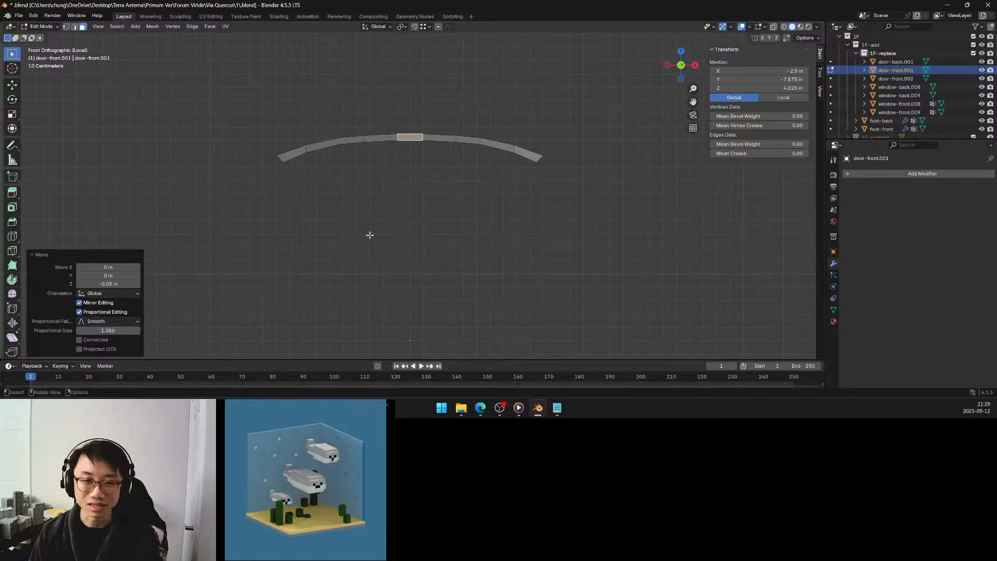
{"action": "key", "text": "alt+h"}
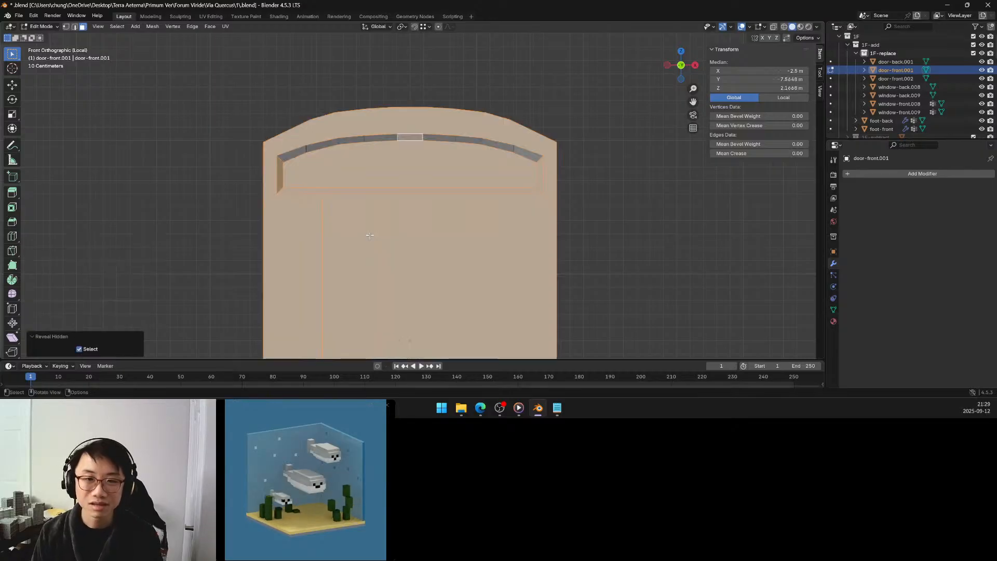
{"action": "mouse_move", "coordinate": [446, 176]}
{"action": "middle_mouse_down"}
{"action": "mouse_move", "coordinate": [451, 186]}
{"action": "mouse_move", "coordinate": [399, 144]}
{"action": "mouse_move", "coordinate": [401, 169]}
{"action": "mouse_move", "coordinate": [410, 161]}
{"action": "mouse_move", "coordinate": [397, 179]}
{"action": "mouse_move", "coordinate": [419, 160]}
{"action": "mouse_move", "coordinate": [410, 163]}
{"action": "middle_mouse_up"}
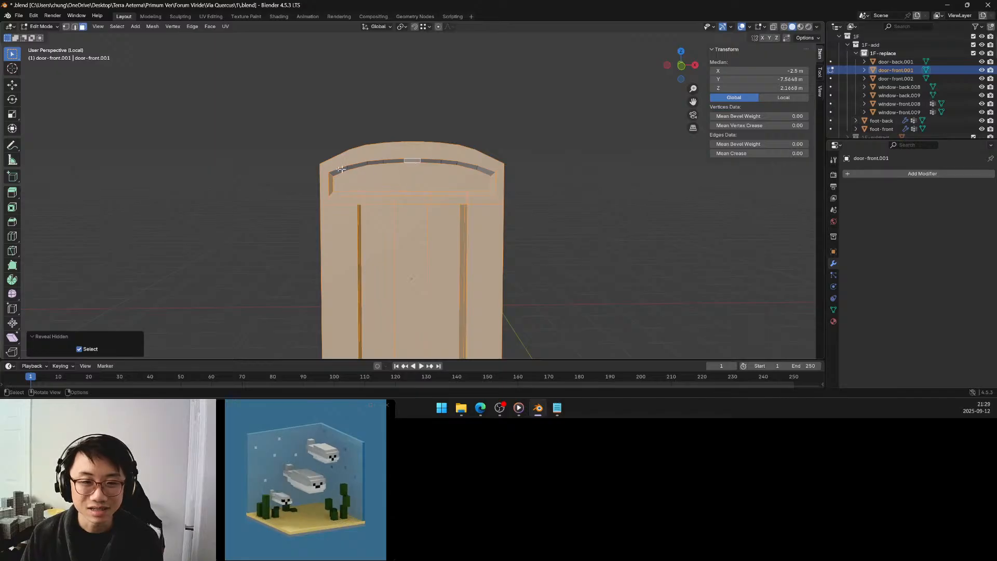
{"action": "middle_click_drag", "start_coordinate": [328, 170], "coordinate": [401, 154]}
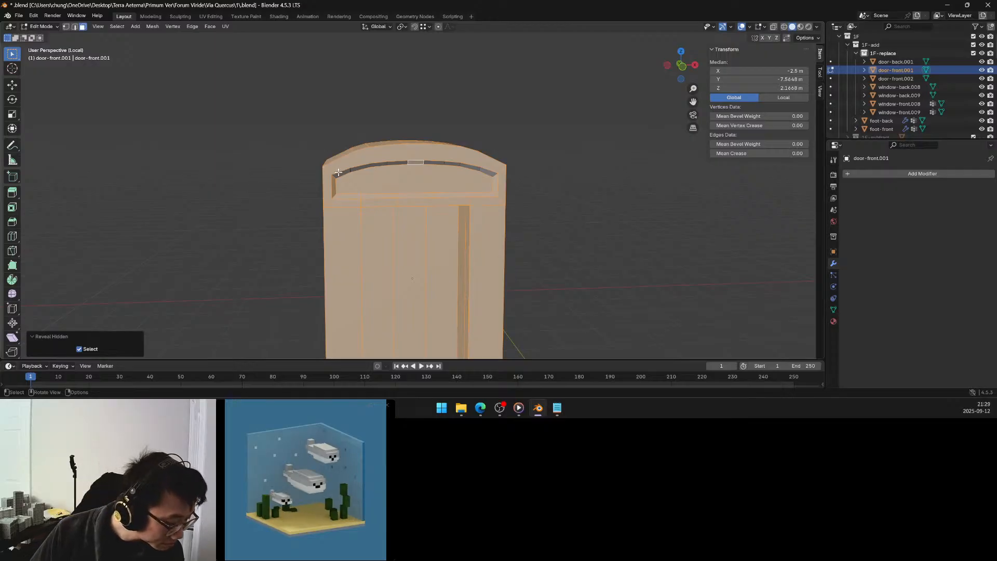
Undo the reveal of the hidden faces and the middle face's downward move.
{"action": "left_click", "coordinate": [302, 189]}
{"action": "middle_click_drag", "start_coordinate": [302, 188], "coordinate": [382, 181]}
{"action": "key", "text": "ctrl+z"}
{"action": "key", "text": "ctrl+z"}
{"action": "key", "text": "ctrl+z"}
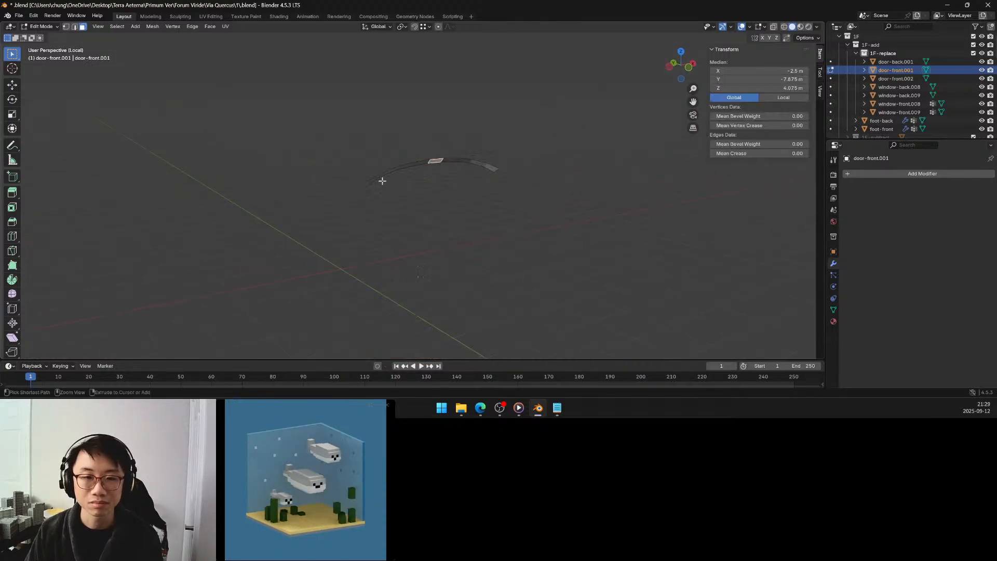
Move the middle face of the isolated curved row up by about 0.07 m along Z.
{"action": "left_click", "coordinate": [381, 181]}
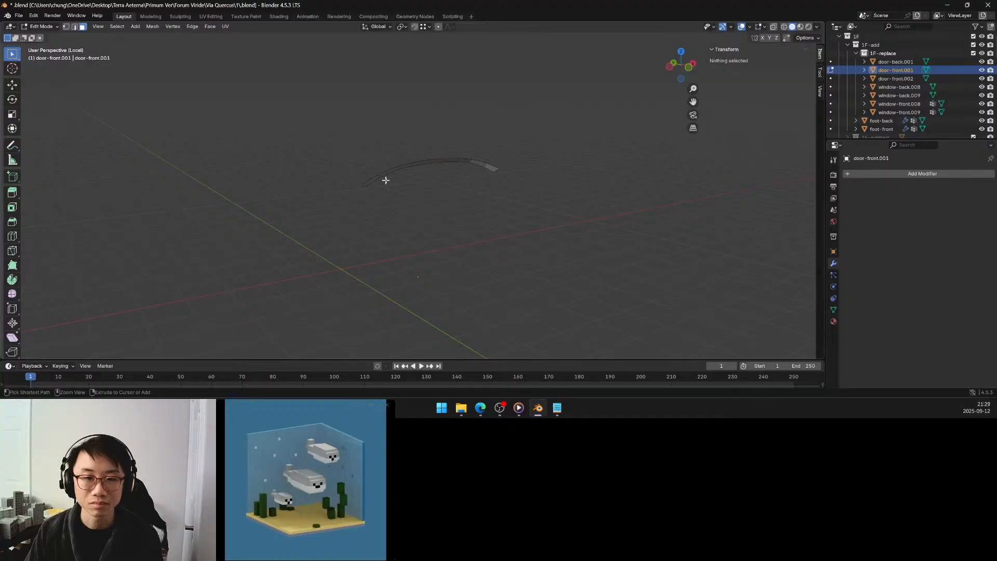
{"action": "middle_click_drag", "start_coordinate": [424, 172], "coordinate": [407, 151]}
{"action": "left_click", "coordinate": [410, 153]}
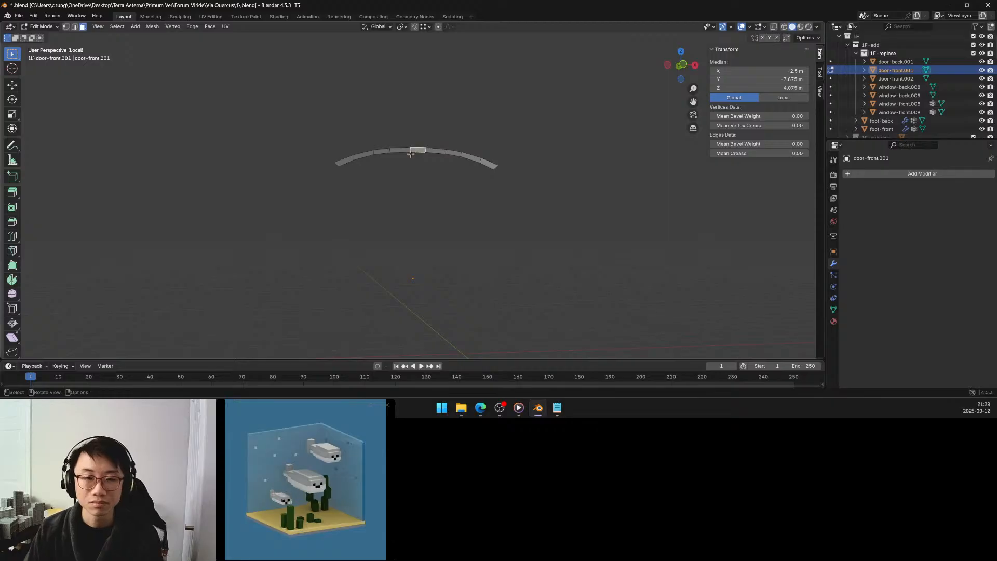
{"action": "key", "text": "g"}
{"action": "key", "text": "z"}
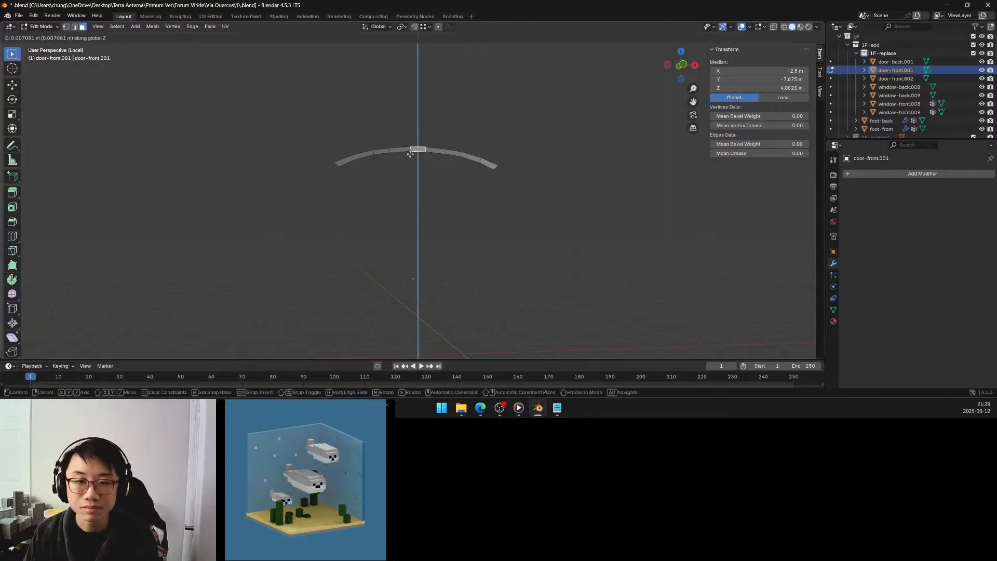
{"action": "left_click", "coordinate": [411, 149]}
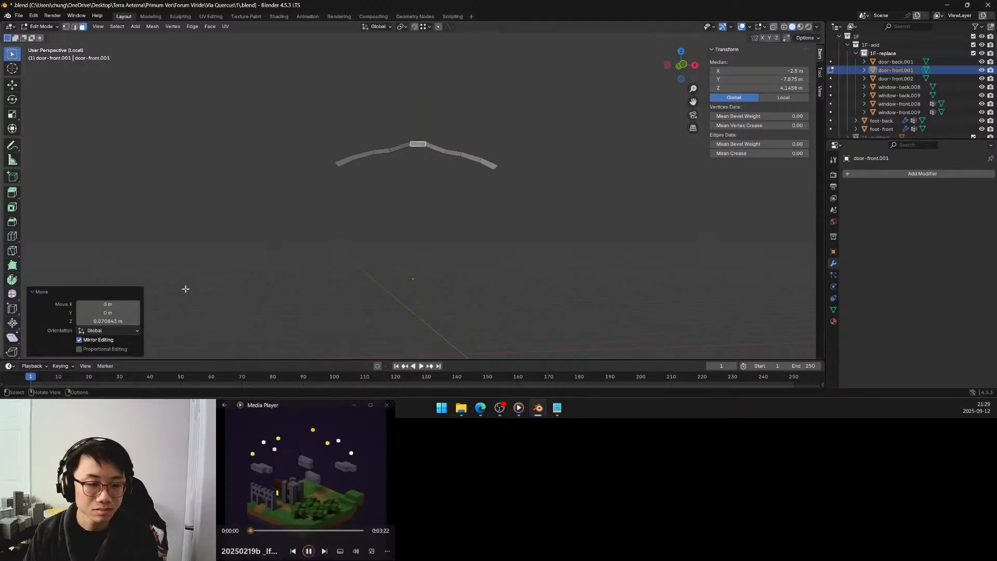
Apply proportional editing with Linear falloff to the upward move and reduce the proportional size to reshape the row's curve.
{"action": "left_click", "coordinate": [116, 331]}
{"action": "left_click", "coordinate": [114, 349]}
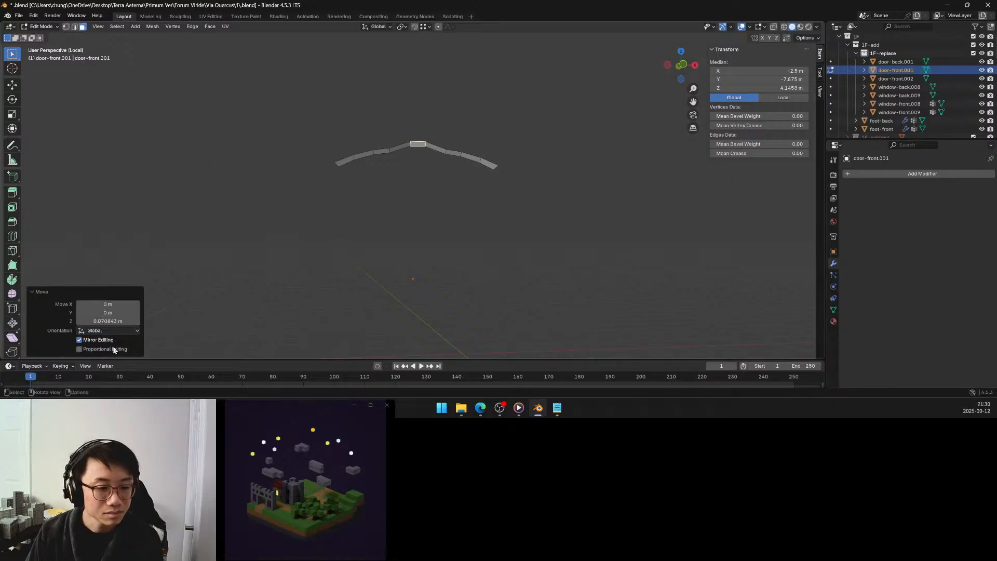
{"action": "left_click", "coordinate": [118, 324]}
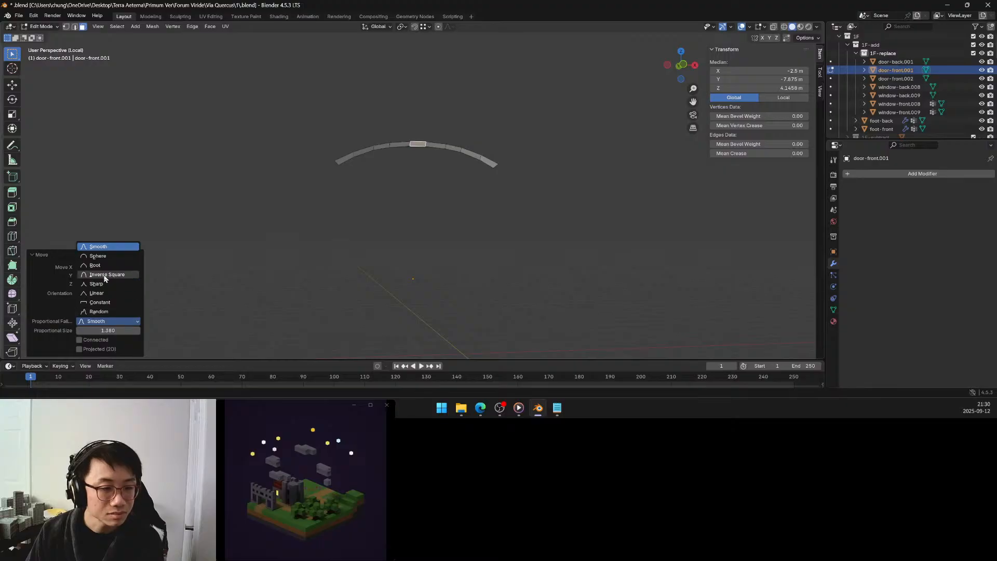
{"action": "left_click", "coordinate": [104, 295]}
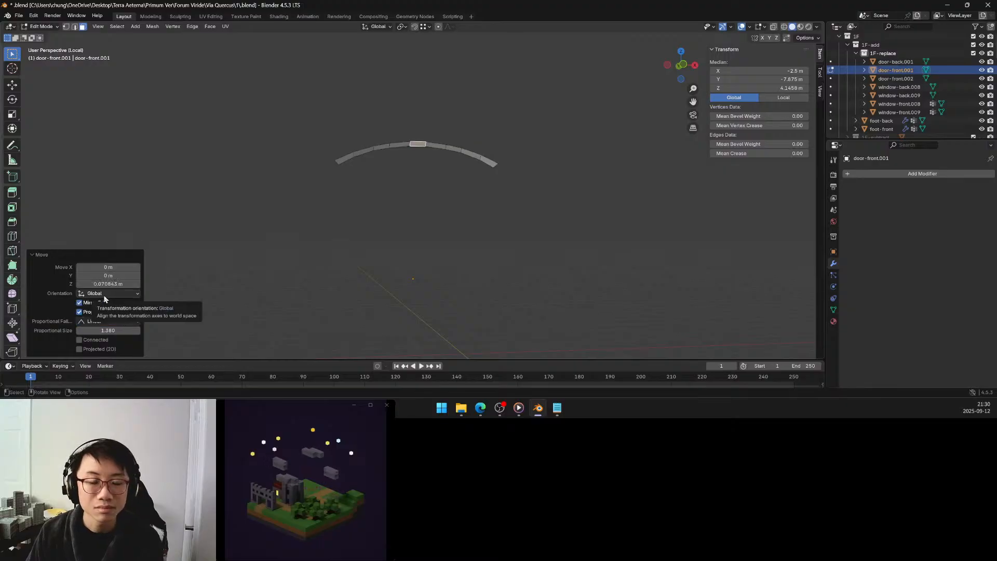
{"action": "left_click_drag", "start_coordinate": [108, 330], "coordinate": [91, 330]}
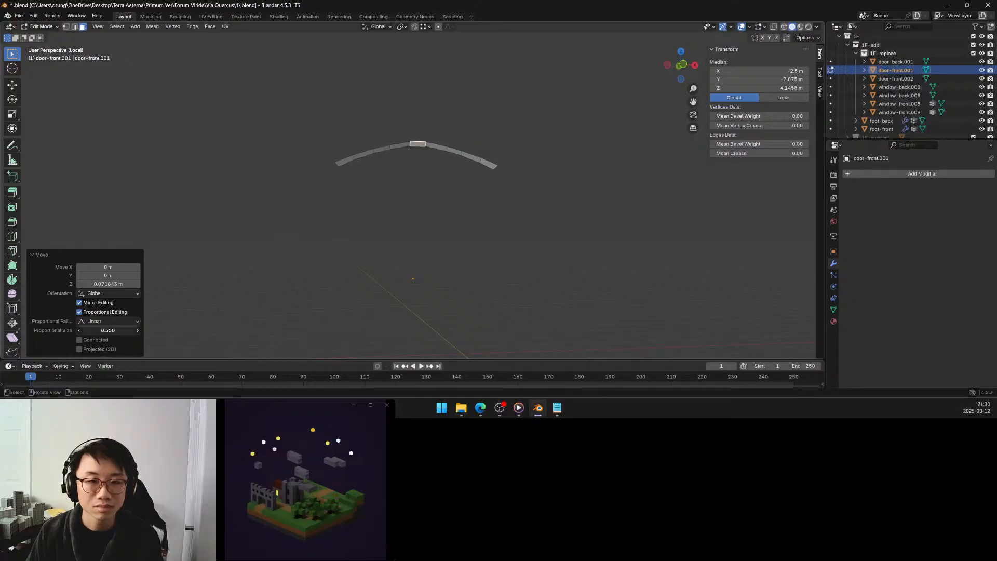
Try the Root, Smooth, Sphere, Inverse Square and Sharp proportional falloffs on the upward move of the curved row's middle face.
{"action": "left_click", "coordinate": [120, 321]}
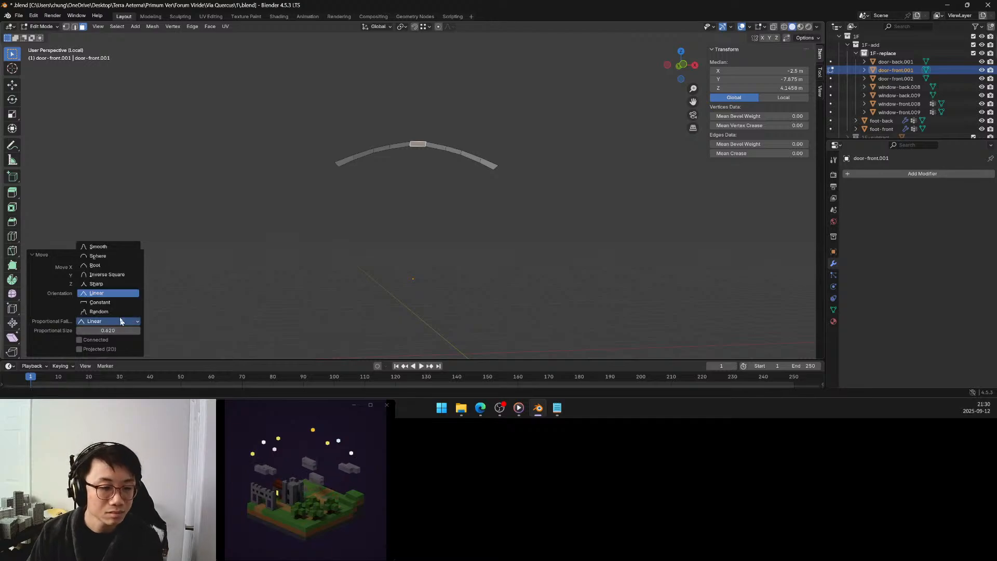
{"action": "left_click", "coordinate": [103, 265]}
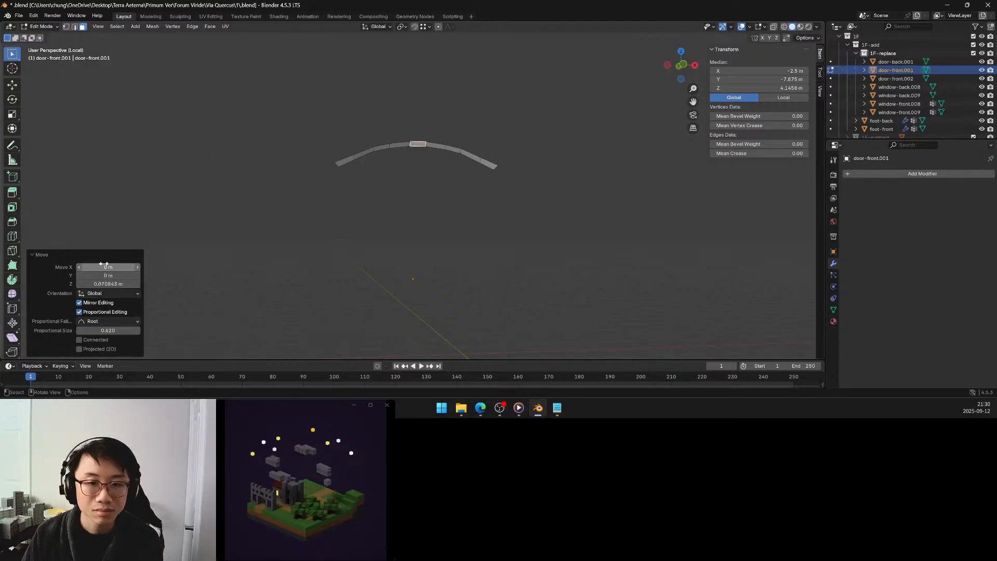
{"action": "left_click", "coordinate": [108, 322]}
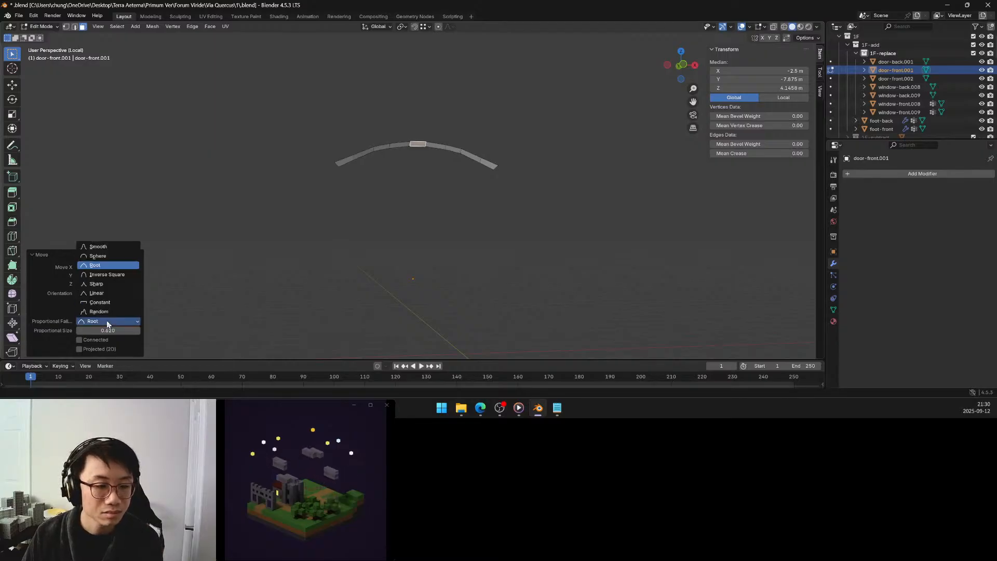
{"action": "left_click", "coordinate": [106, 247]}
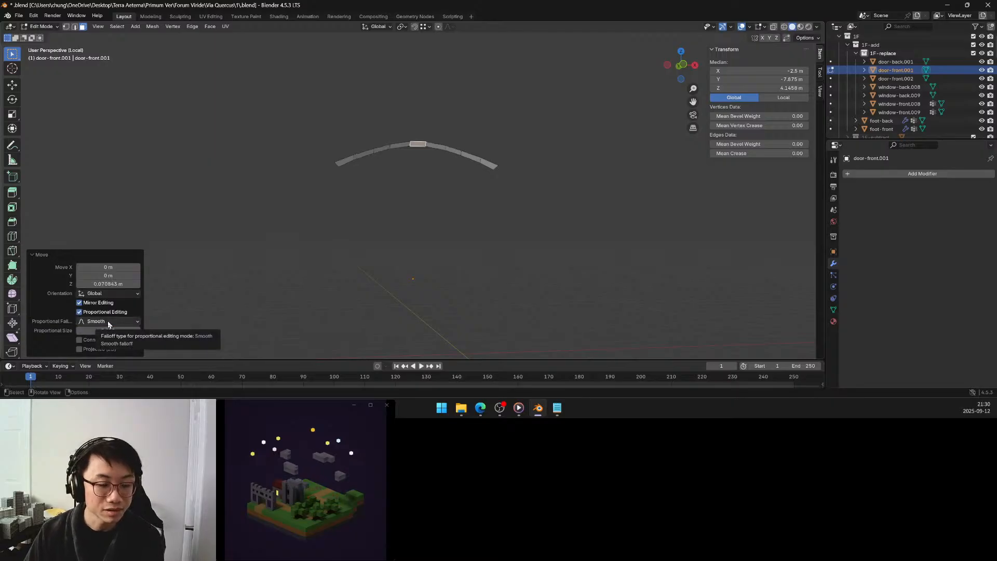
{"action": "left_click", "coordinate": [109, 322]}
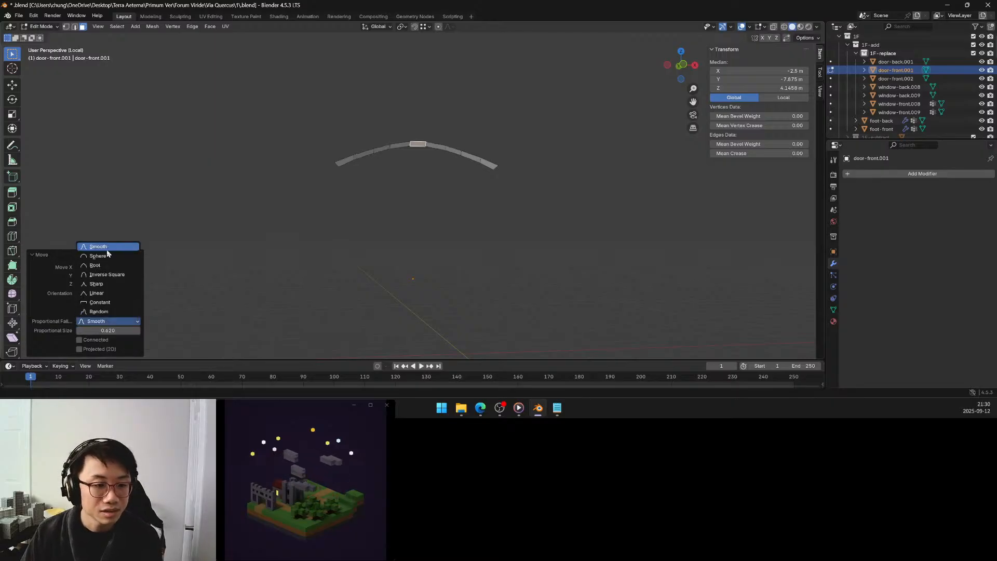
{"action": "left_click", "coordinate": [107, 255]}
{"action": "left_click", "coordinate": [109, 323]}
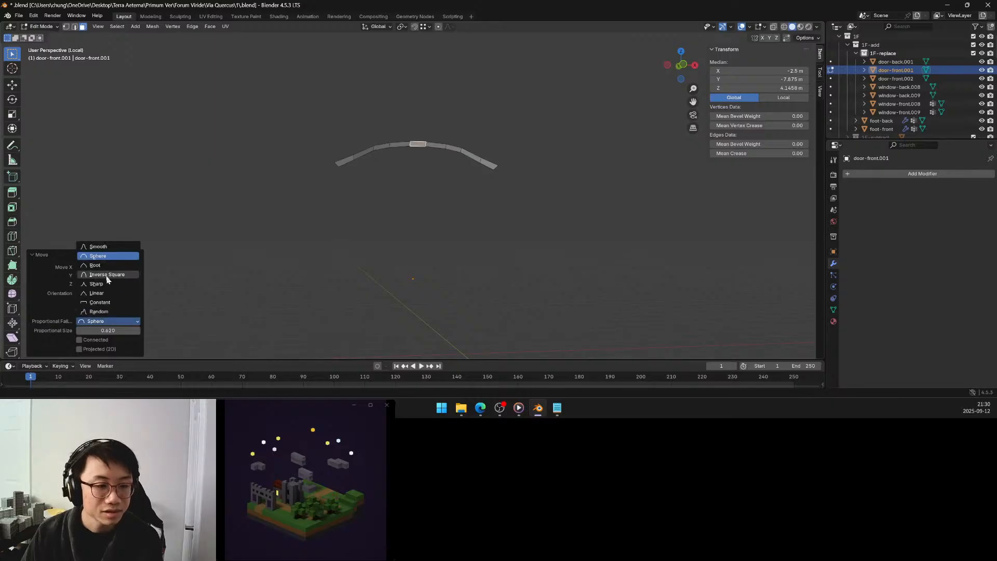
{"action": "left_click", "coordinate": [106, 265]}
{"action": "left_click", "coordinate": [112, 325]}
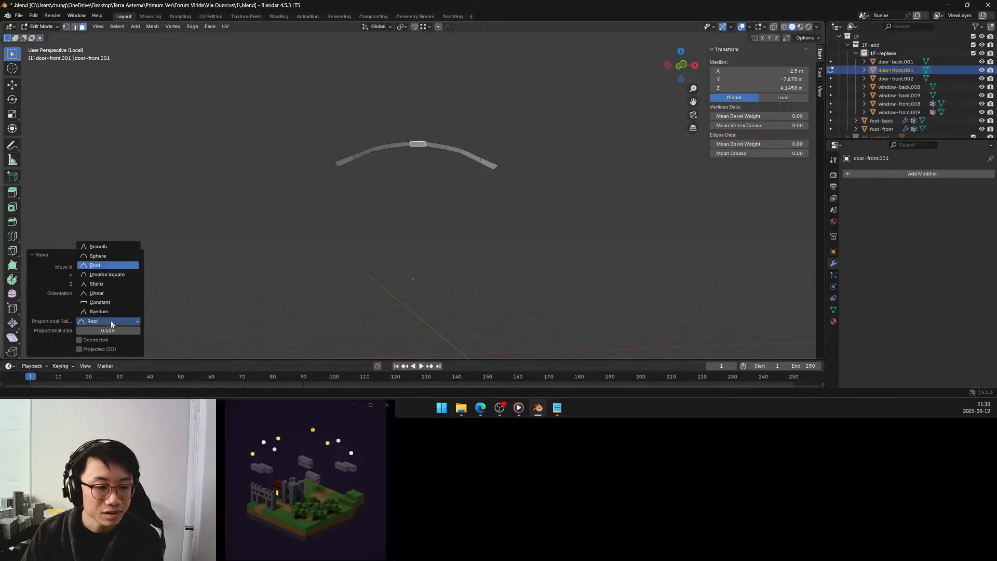
{"action": "left_click", "coordinate": [106, 275]}
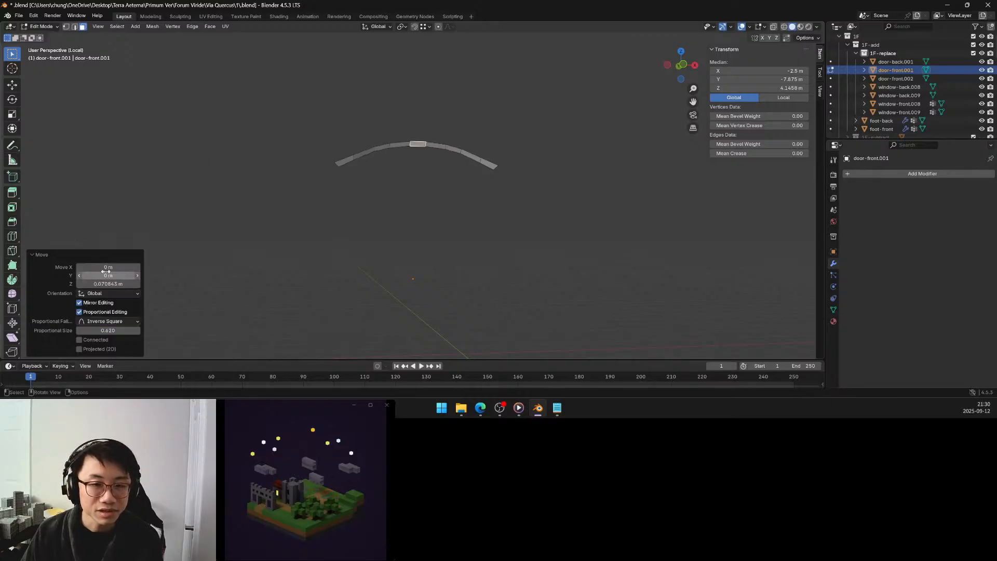
{"action": "left_click", "coordinate": [107, 322]}
{"action": "left_click", "coordinate": [110, 285]}
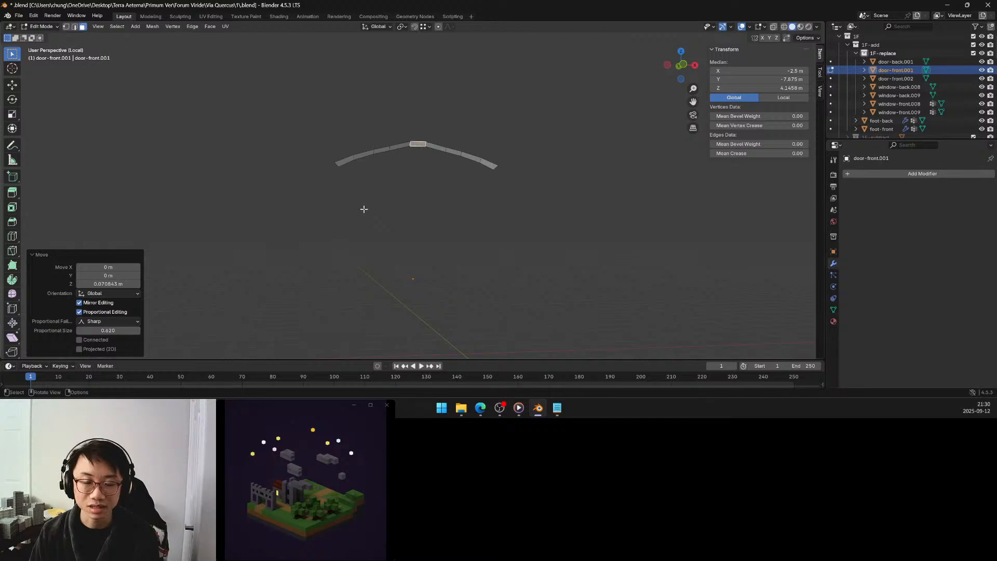
Set the proportional falloff of the middle face's upward move to Linear.
{"action": "mouse_move", "coordinate": [363, 208]}
{"action": "middle_mouse_down"}
{"action": "mouse_move", "coordinate": [358, 221]}
{"action": "mouse_move", "coordinate": [367, 221]}
{"action": "middle_mouse_up"}
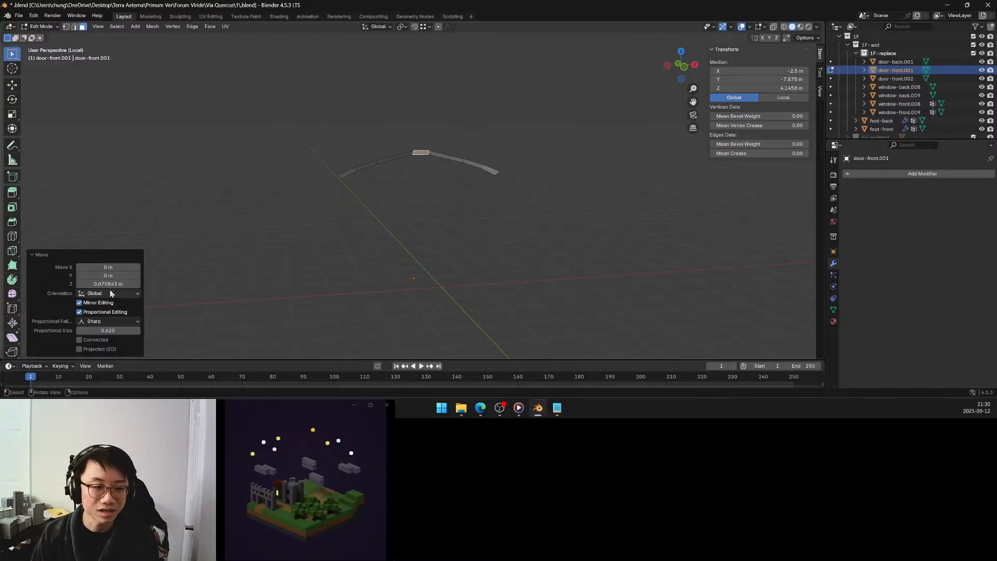
{"action": "left_click", "coordinate": [120, 322]}
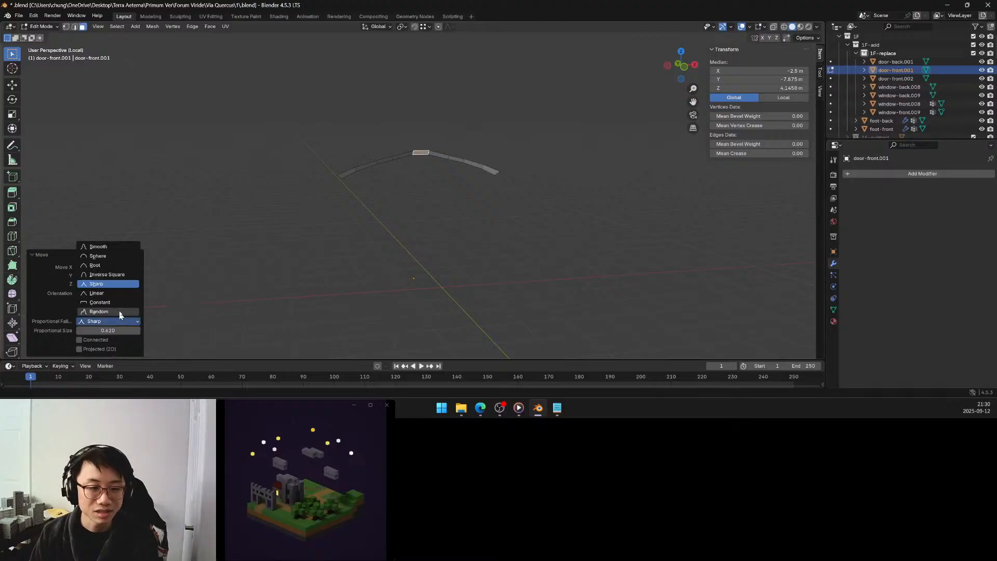
{"action": "left_click", "coordinate": [106, 294]}
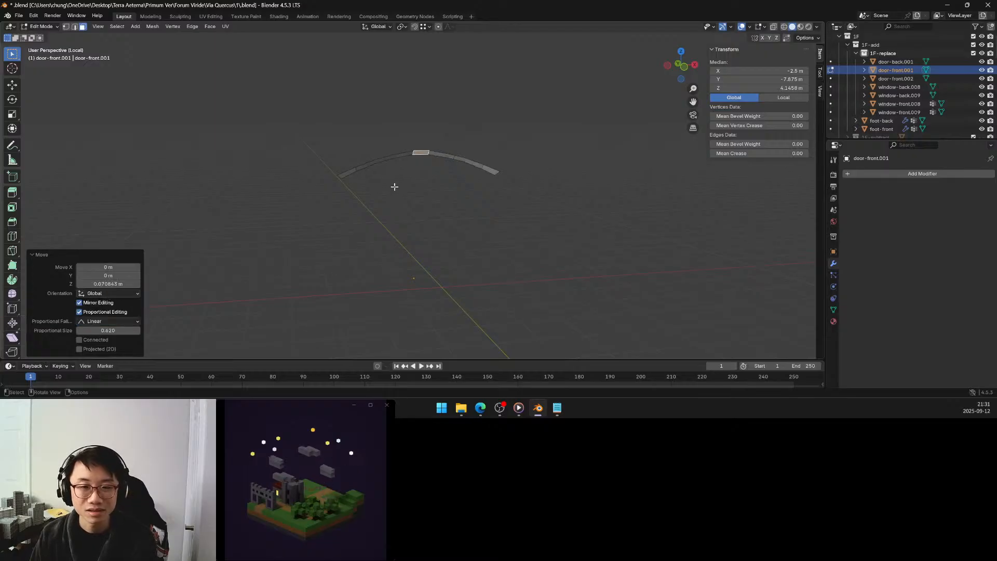
Reveal the hidden faces of the door surround, clear the selection and check the recess's upper curve against the arched top.
{"action": "mouse_move", "coordinate": [394, 185]}
{"action": "middle_mouse_down"}
{"action": "mouse_move", "coordinate": [372, 179]}
{"action": "mouse_move", "coordinate": [380, 174]}
{"action": "middle_mouse_up"}
{"action": "key", "text": "alt+h"}
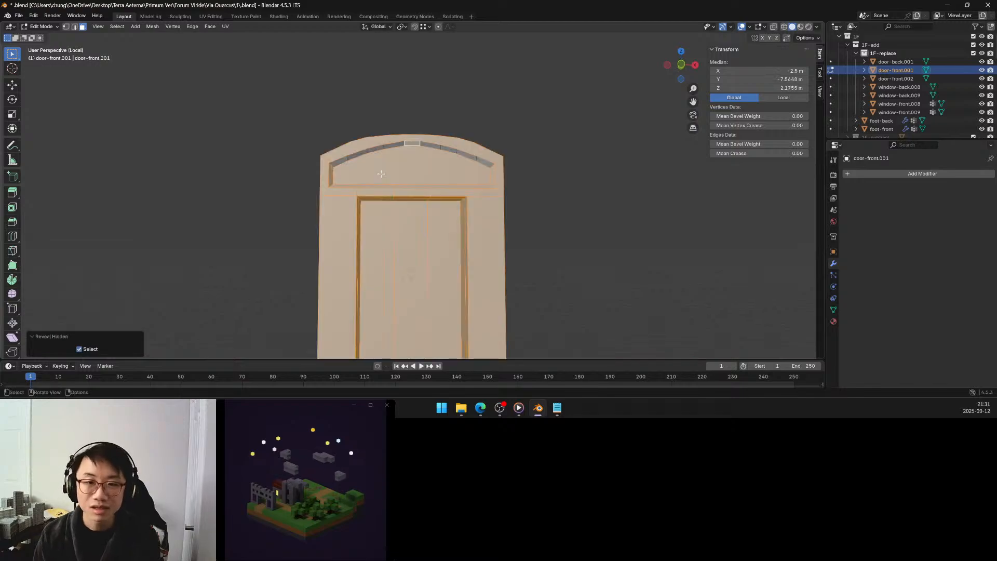
{"action": "left_click", "coordinate": [508, 213]}
{"action": "mouse_move", "coordinate": [507, 214]}
{"action": "middle_mouse_down"}
{"action": "mouse_move", "coordinate": [513, 238]}
{"action": "mouse_move", "coordinate": [521, 229]}
{"action": "mouse_move", "coordinate": [505, 225]}
{"action": "middle_mouse_up"}
{"action": "scroll", "coordinate": [501, 222], "scroll_direction": "up", "scroll_amount": 1}
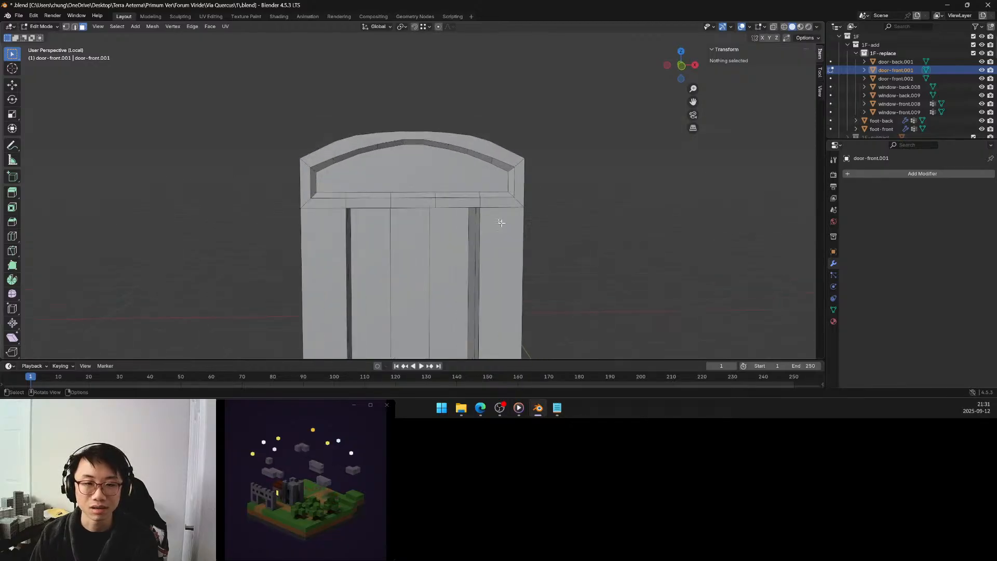
Select the two end faces of the recess's curved upper side and undo back to the isolated curved row.
{"action": "left_click", "coordinate": [326, 165]}
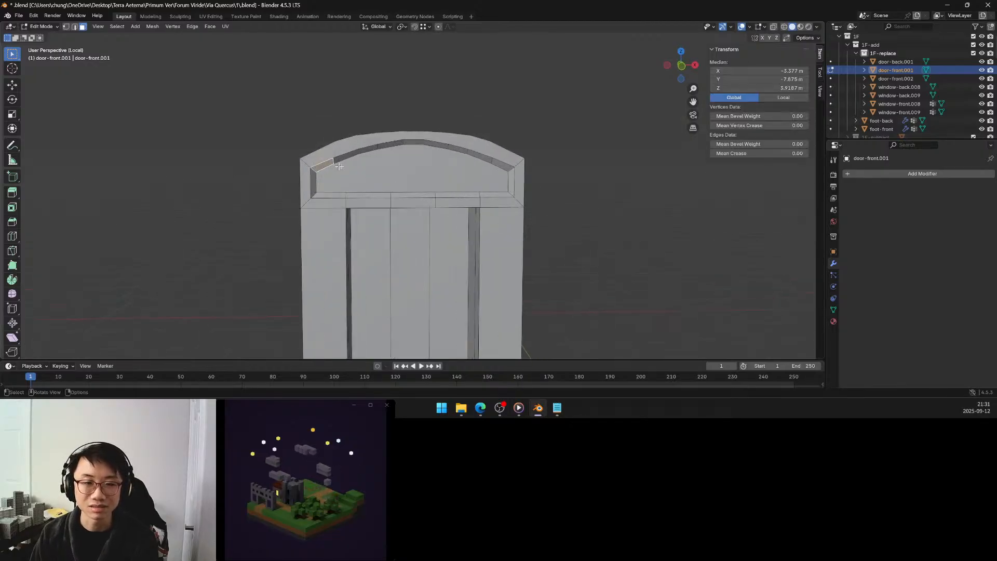
{"action": "left_click", "coordinate": [494, 162], "text": "shift"}
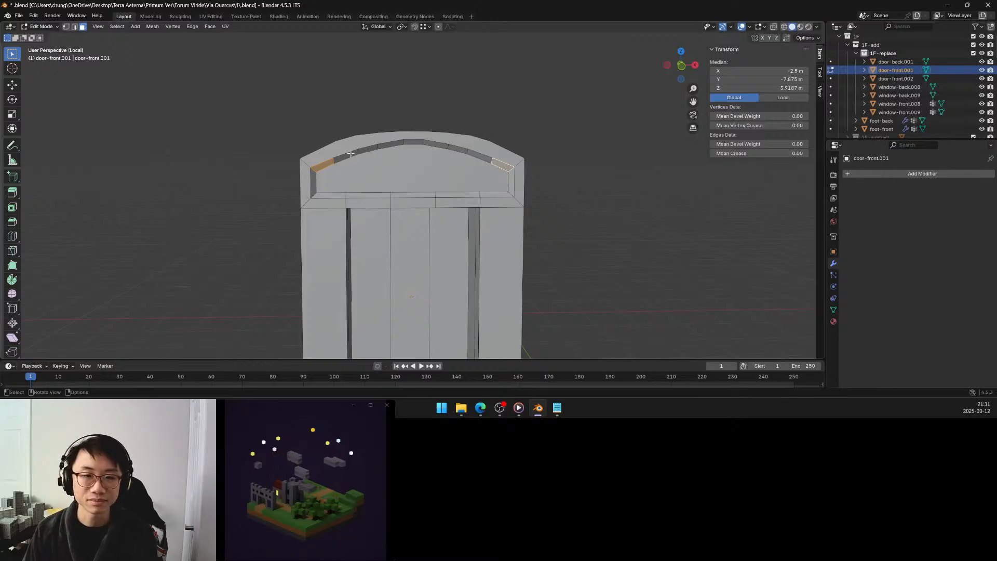
{"action": "left_click", "coordinate": [413, 115]}
{"action": "key", "text": "ctrl+z"}
{"action": "key", "text": "ctrl+z"}
{"action": "key", "text": "ctrl+z"}
{"action": "key", "text": "ctrl+z"}
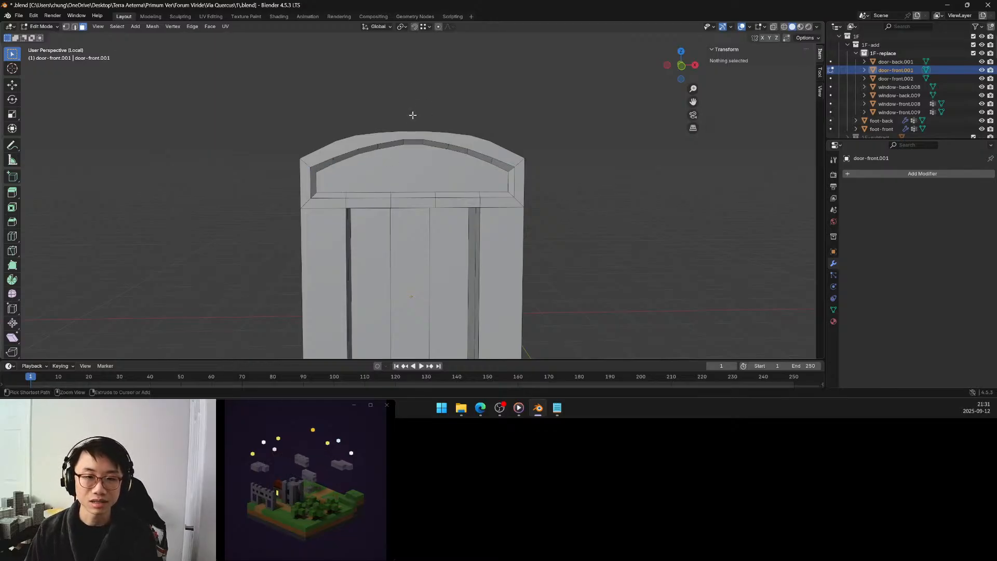
{"action": "key", "text": "h"}
Move both end faces of the isolated curved row down by about 0.06 m along Z.
{"action": "left_click", "coordinate": [324, 165]}
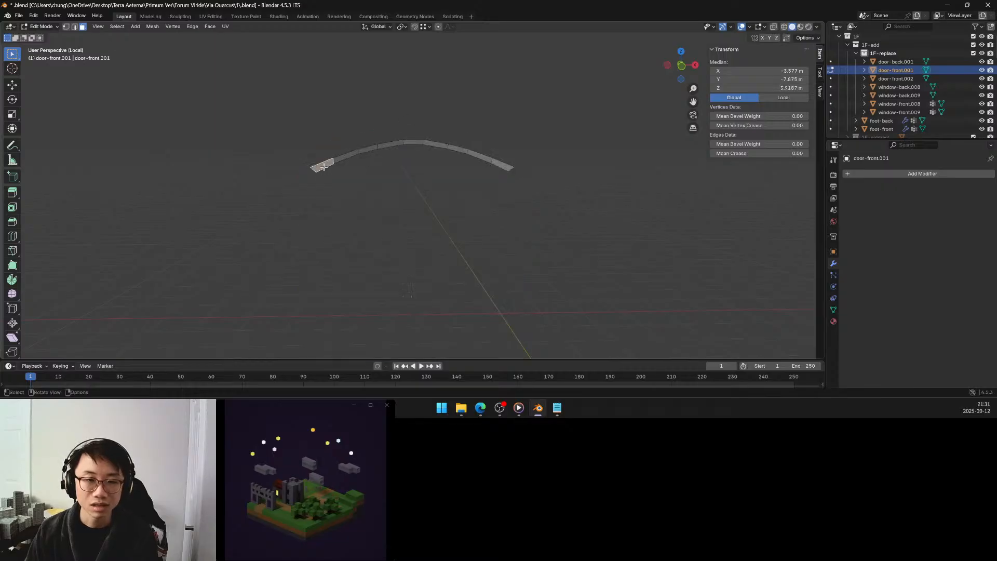
{"action": "left_click", "coordinate": [496, 164], "text": "shift"}
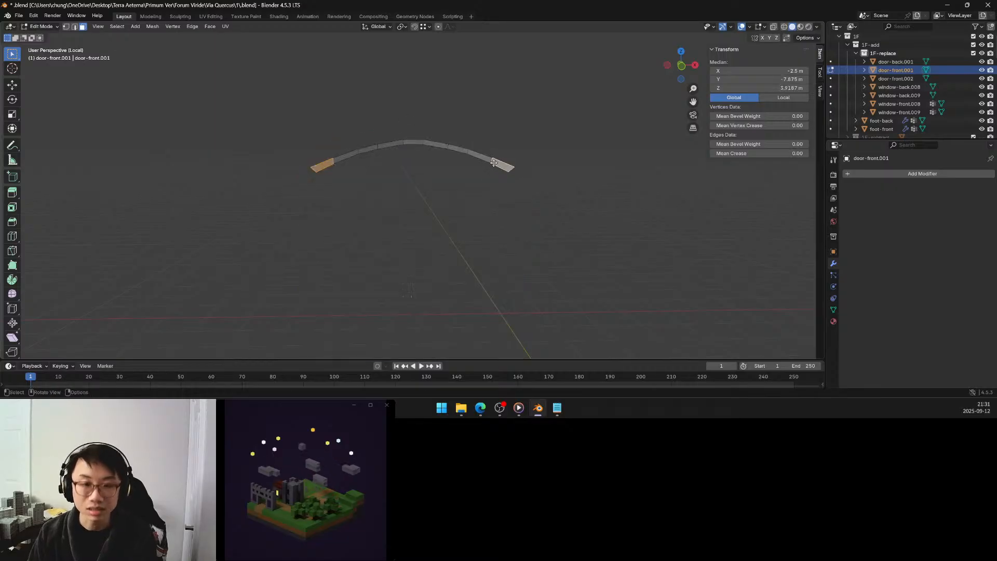
{"action": "key", "text": "g"}
{"action": "key", "text": "z"}
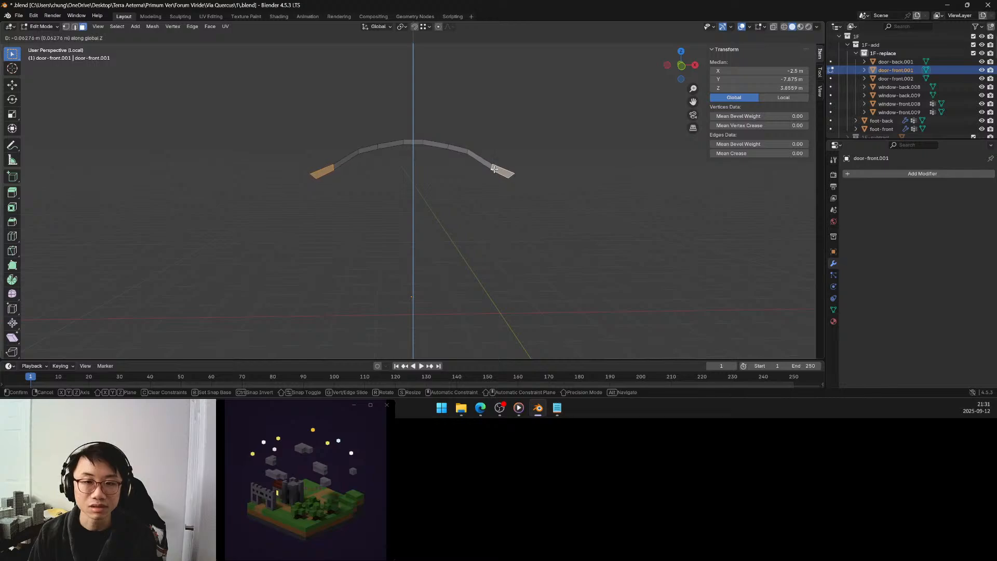
{"action": "left_click", "coordinate": [495, 169]}
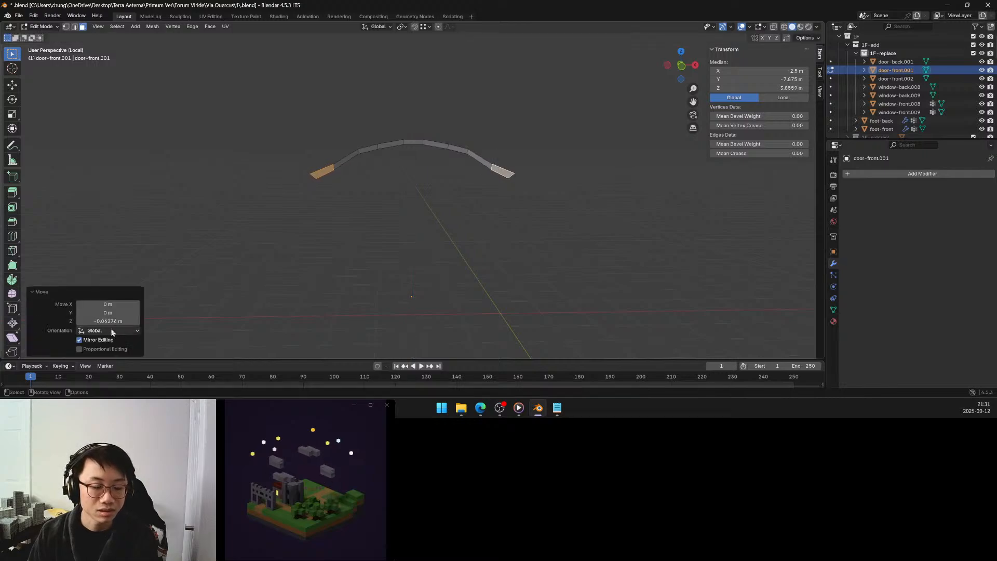
Apply proportional editing with Smooth falloff and a size of 0.470 to the end faces' downward move.
{"action": "left_click", "coordinate": [106, 349]}
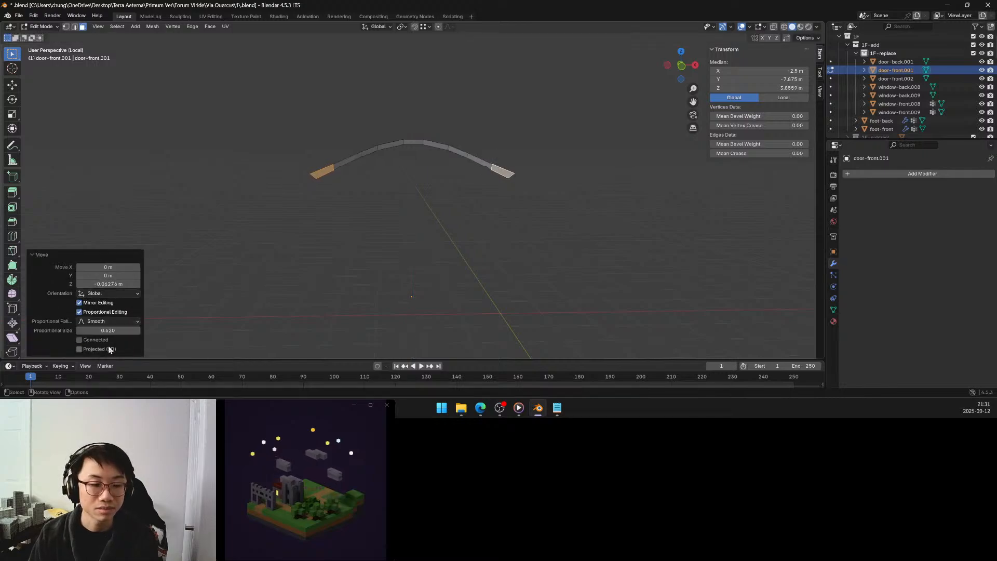
{"action": "left_click", "coordinate": [115, 321]}
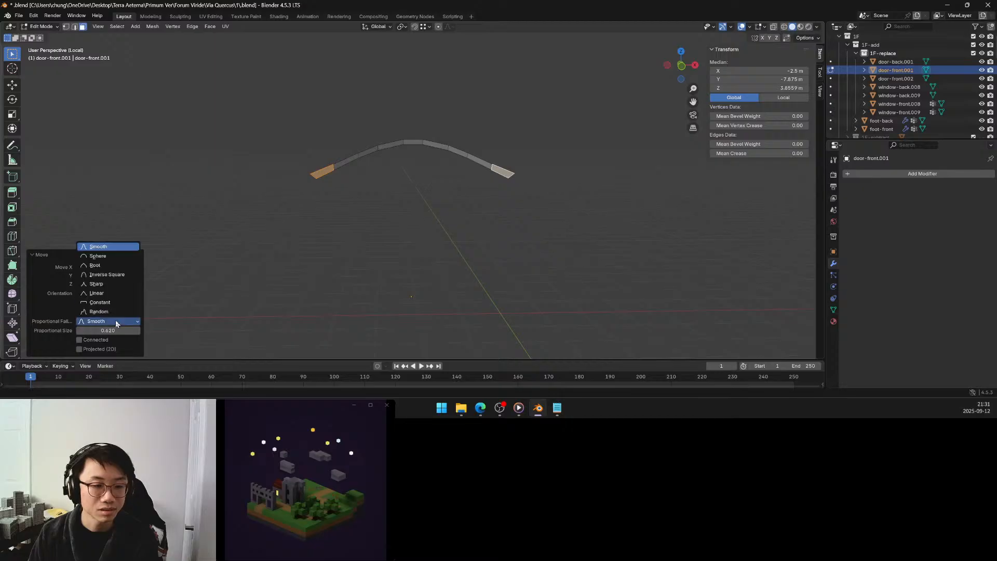
{"action": "left_click", "coordinate": [107, 294]}
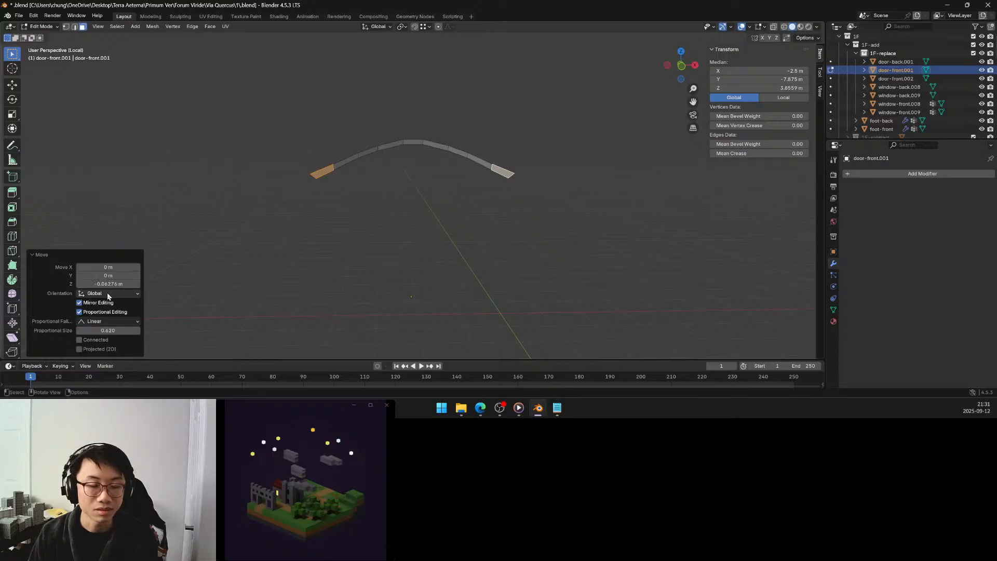
{"action": "left_click", "coordinate": [108, 322]}
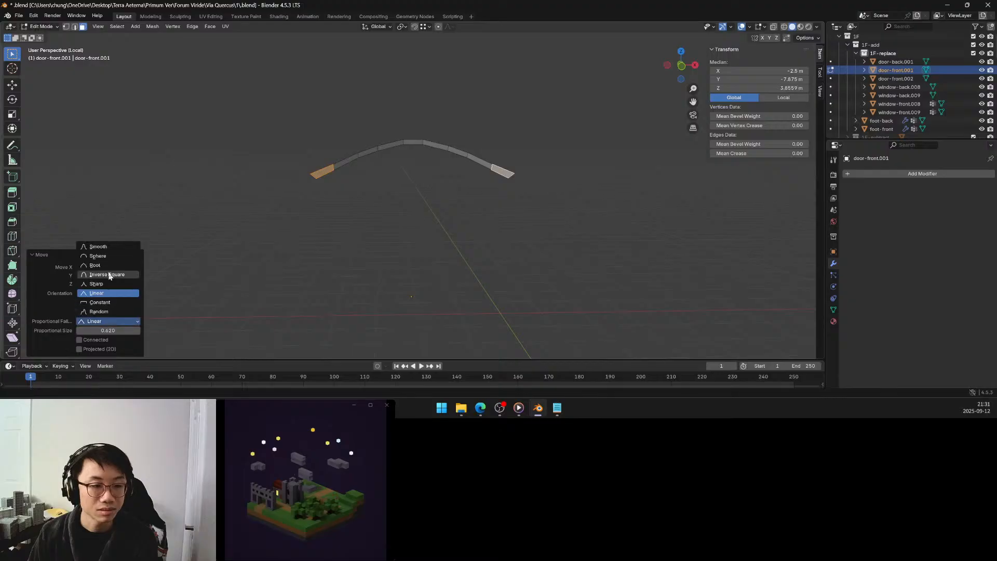
{"action": "left_click", "coordinate": [106, 247]}
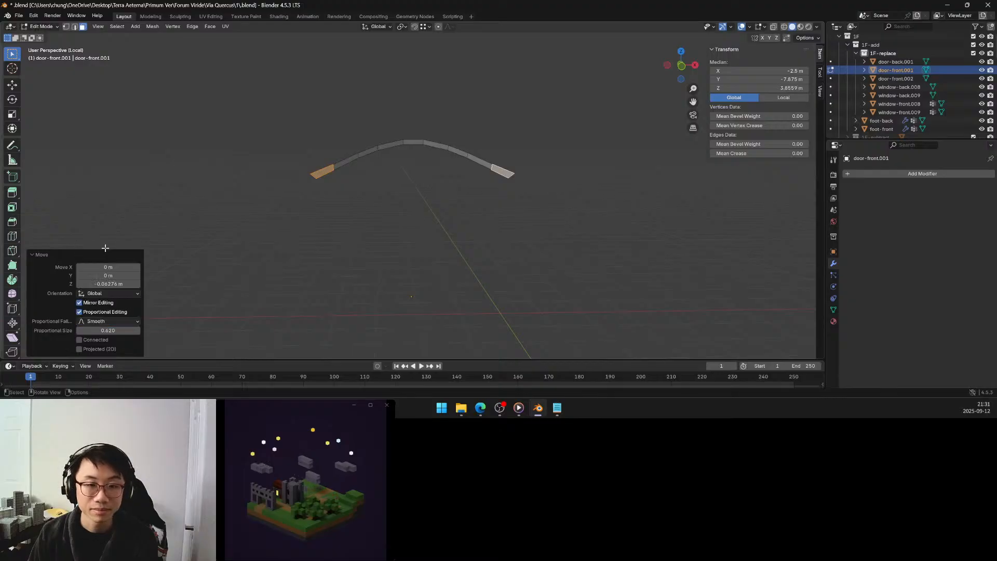
{"action": "mouse_move", "coordinate": [107, 331]}
{"action": "left_mouse_down"}
{"action": "mouse_move", "coordinate": [116, 330]}
{"action": "mouse_move", "coordinate": [104, 330]}
{"action": "left_mouse_up"}
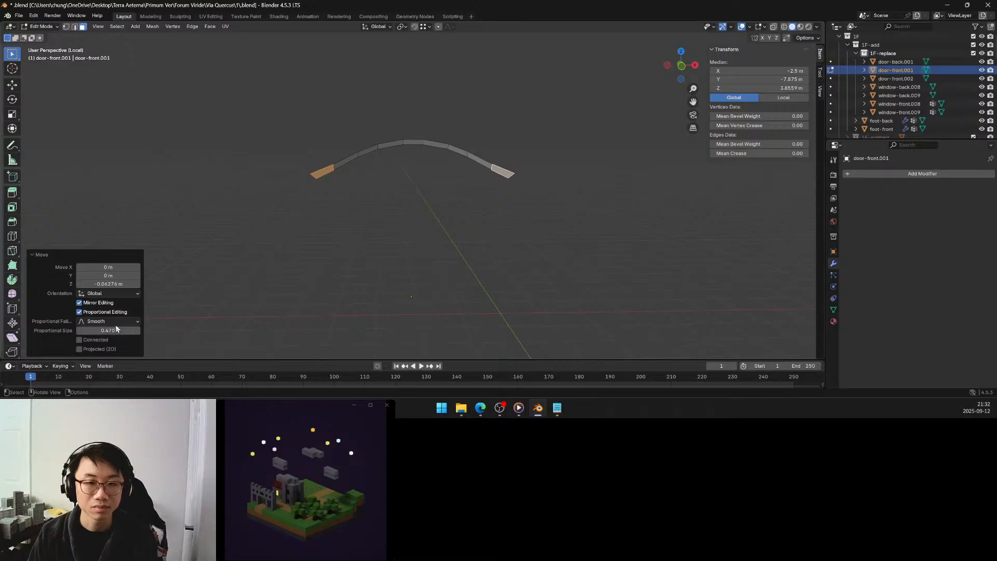
Reveal the hidden faces of the door surround, clear the selection and check the reshaped frieze recess.
{"action": "key", "text": "alt+h"}
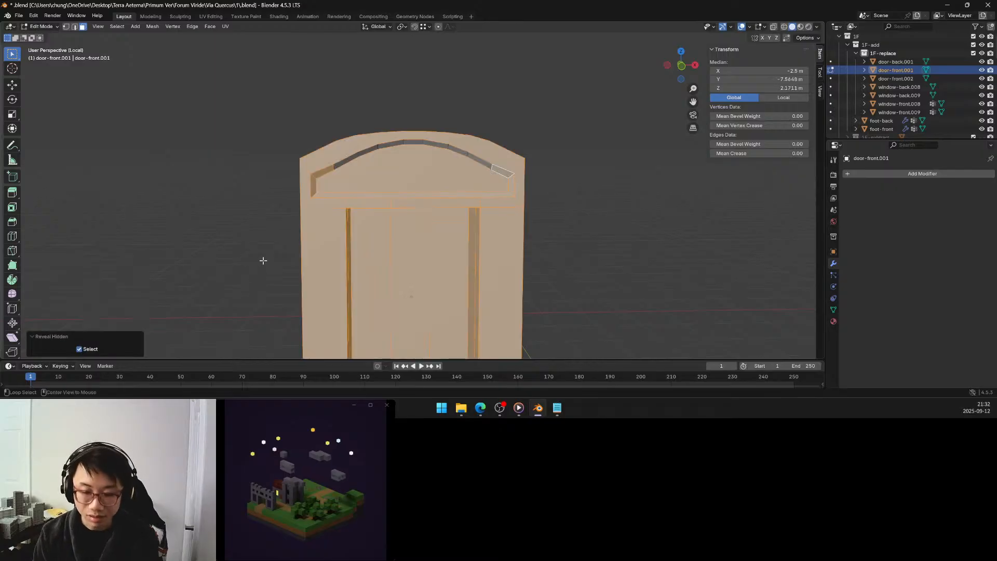
{"action": "key", "text": "alt+a"}
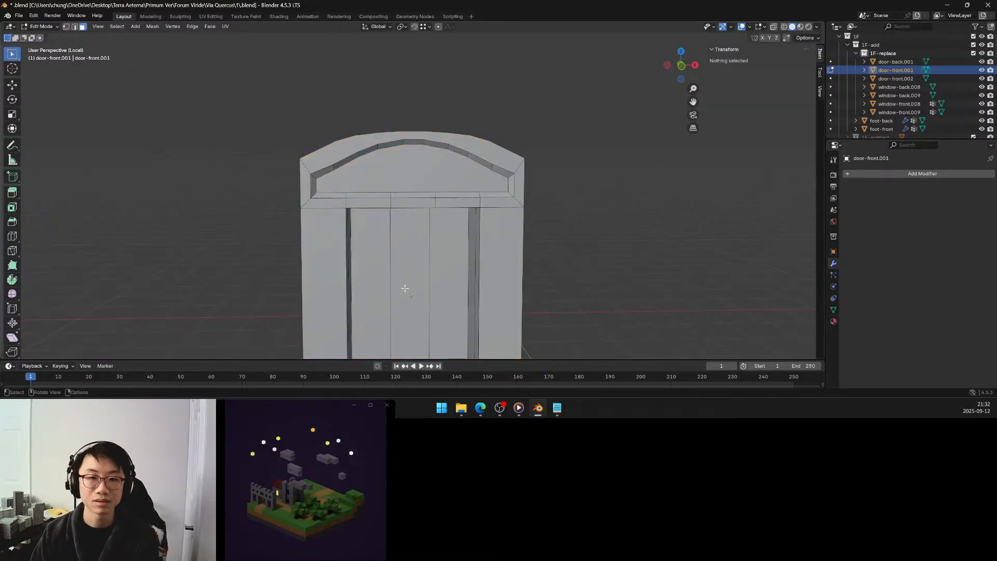
{"action": "mouse_move", "coordinate": [405, 288]}
{"action": "middle_mouse_down"}
{"action": "mouse_move", "coordinate": [425, 294]}
{"action": "mouse_move", "coordinate": [395, 281]}
{"action": "middle_mouse_up"}
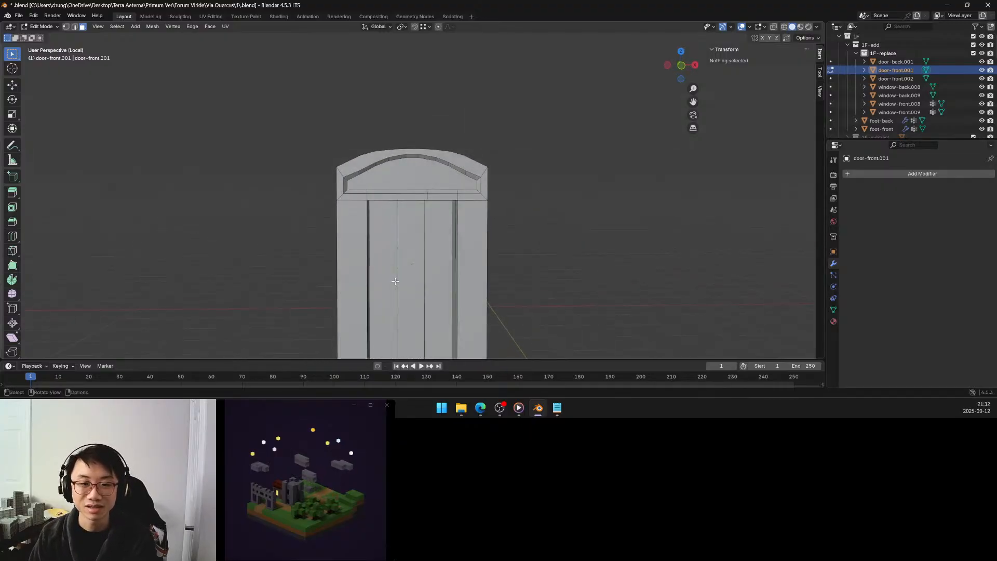
{"action": "middle_click_drag", "start_coordinate": [401, 204], "coordinate": [442, 167]}
{"action": "scroll", "coordinate": [426, 177], "scroll_direction": "up", "scroll_amount": 2}
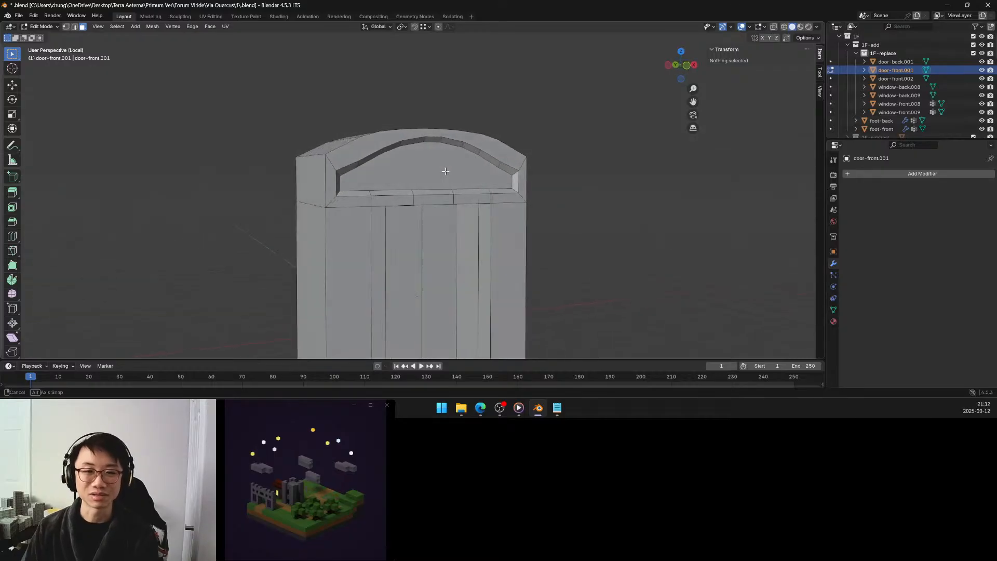
{"action": "scroll", "coordinate": [445, 172], "scroll_direction": "down", "scroll_amount": 5}
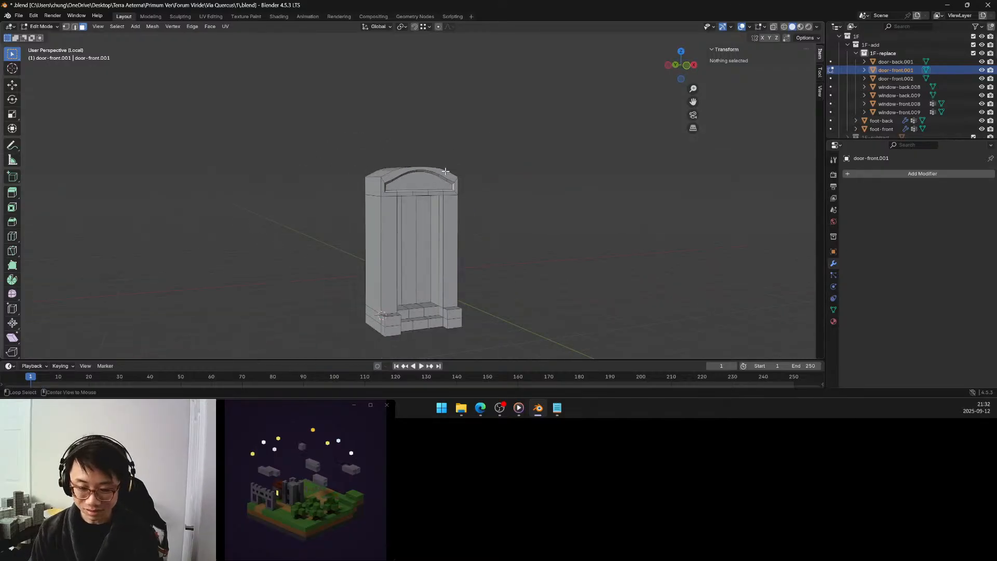
Leave local view and return to Object Mode to check the door surround within the building's ground-floor facade.
{"action": "key", "text": "alt+h"}
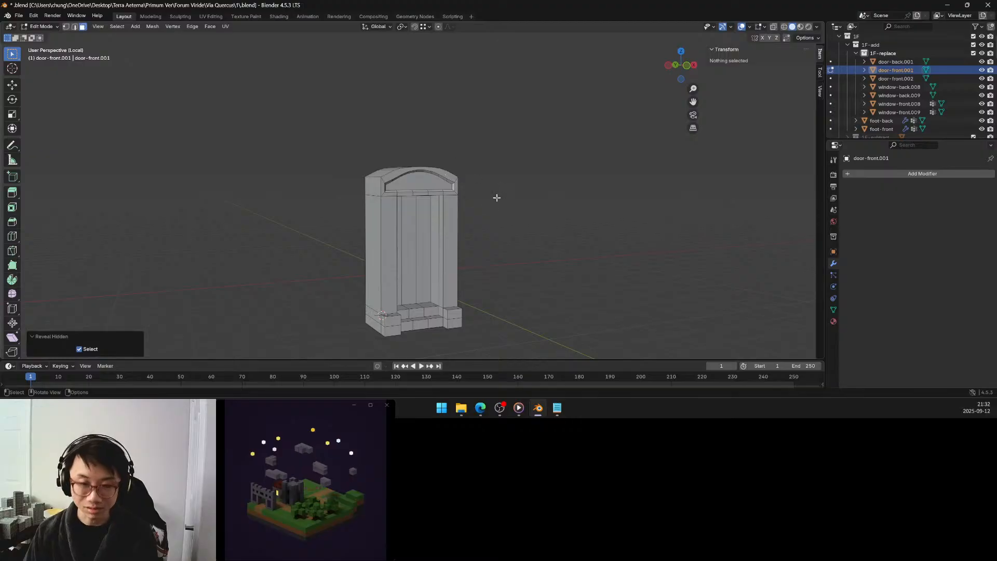
{"action": "key", "text": "slash"}
{"action": "scroll", "coordinate": [498, 197], "scroll_direction": "down", "scroll_amount": 8}
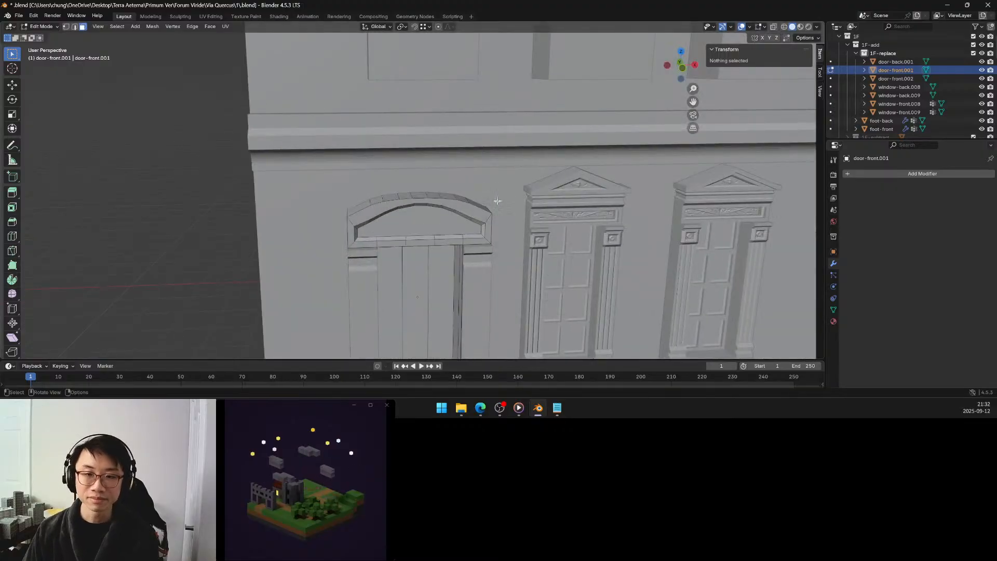
{"action": "key", "text": "Tab"}
{"action": "middle_click_drag", "start_coordinate": [276, 145], "coordinate": [330, 180]}
{"action": "scroll", "coordinate": [398, 195], "scroll_direction": "up", "scroll_amount": 5}
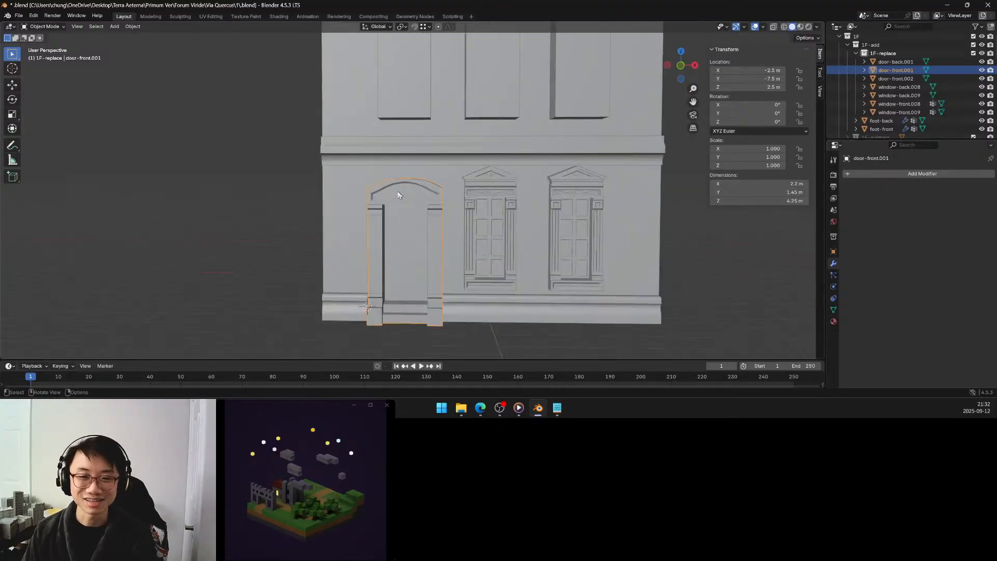
Open the door surround in Edit Mode and move the middle face of the arch's top up about 0.131 m along Z.
{"action": "middle_click_drag", "start_coordinate": [400, 196], "coordinate": [403, 198]}
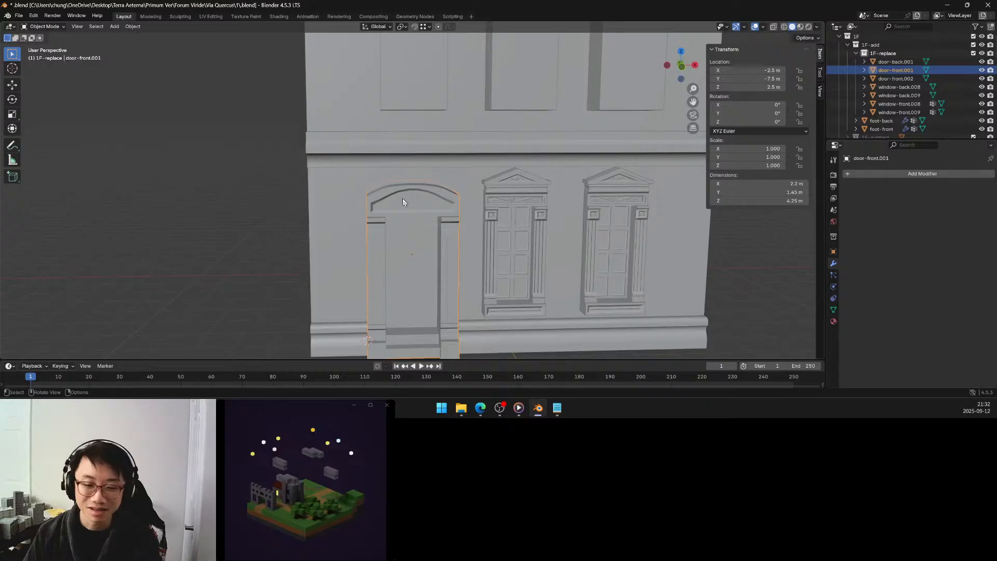
{"action": "mouse_move", "coordinate": [404, 201]}
{"action": "middle_mouse_down"}
{"action": "mouse_move", "coordinate": [423, 200]}
{"action": "mouse_move", "coordinate": [405, 203]}
{"action": "mouse_move", "coordinate": [415, 193]}
{"action": "mouse_move", "coordinate": [413, 204]}
{"action": "middle_mouse_up"}
{"action": "key", "text": "Tab"}
{"action": "left_click", "coordinate": [425, 197]}
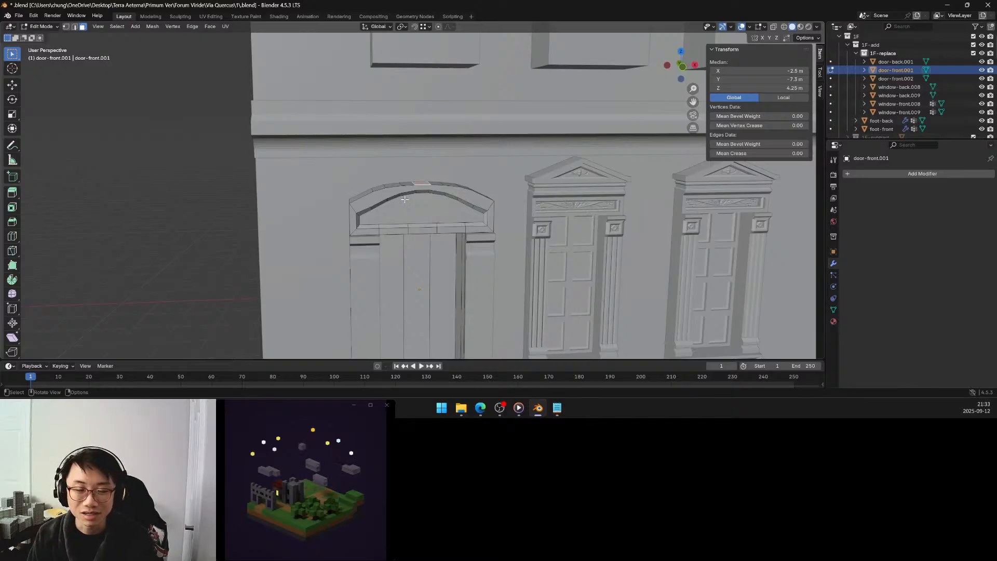
{"action": "key", "text": "g"}
{"action": "key", "text": "z"}
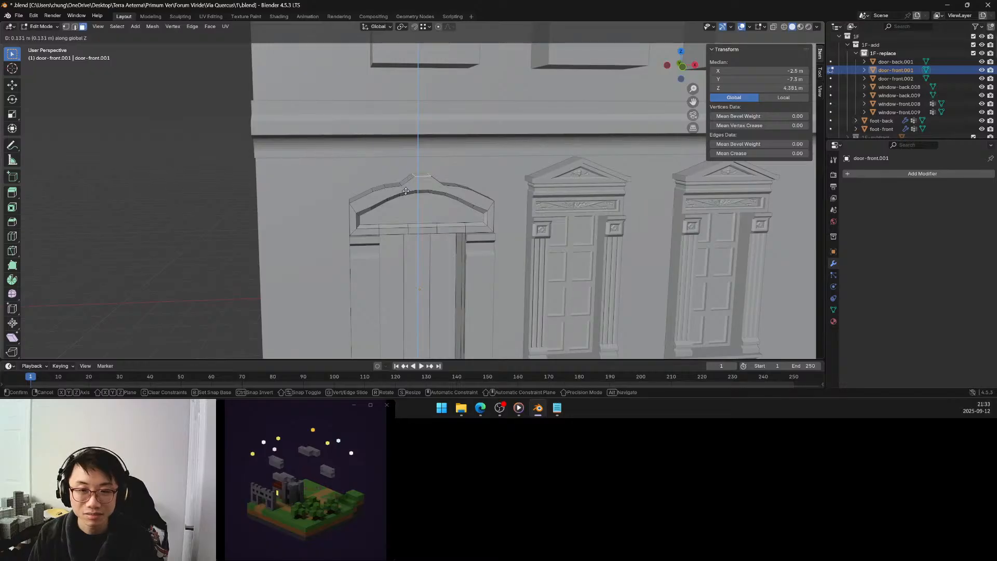
{"action": "left_click", "coordinate": [406, 191]}
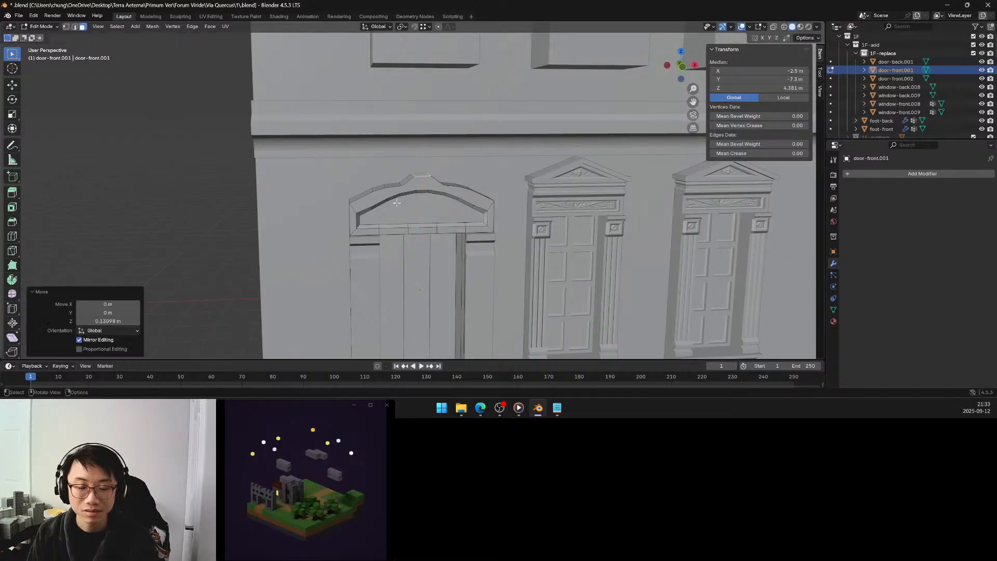
Try Connected proportional editing with Smooth falloff and size 0.470 on the middle face's raise, and undo the raise.
{"action": "middle_click_drag", "start_coordinate": [397, 203], "coordinate": [395, 202]}
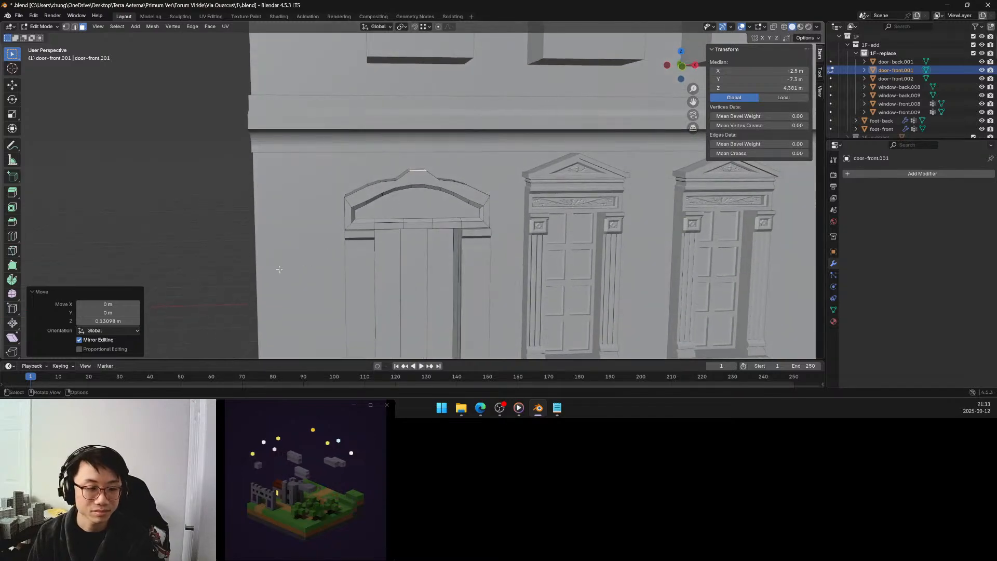
{"action": "left_click", "coordinate": [116, 349]}
{"action": "left_click", "coordinate": [116, 349]}
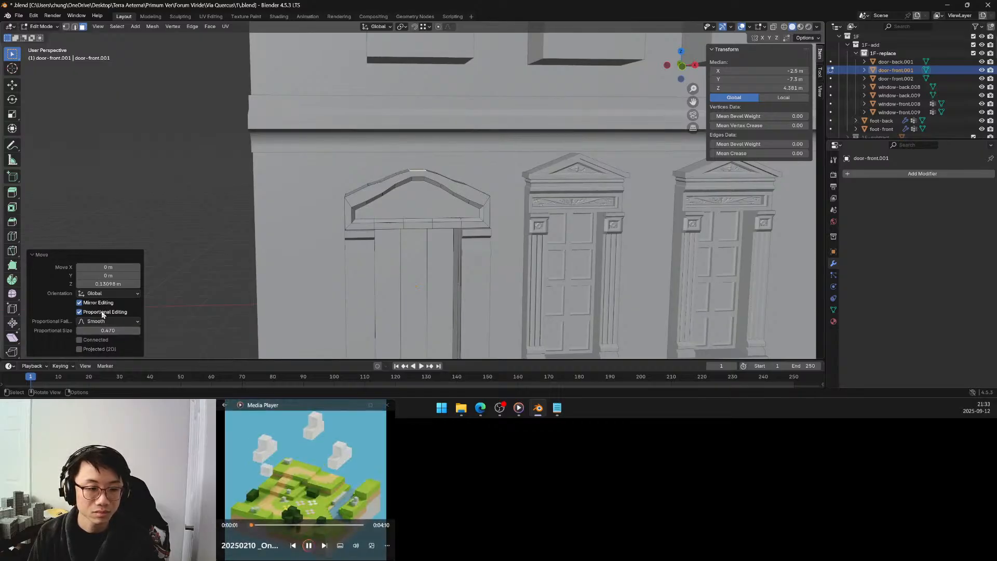
{"action": "left_click", "coordinate": [99, 340]}
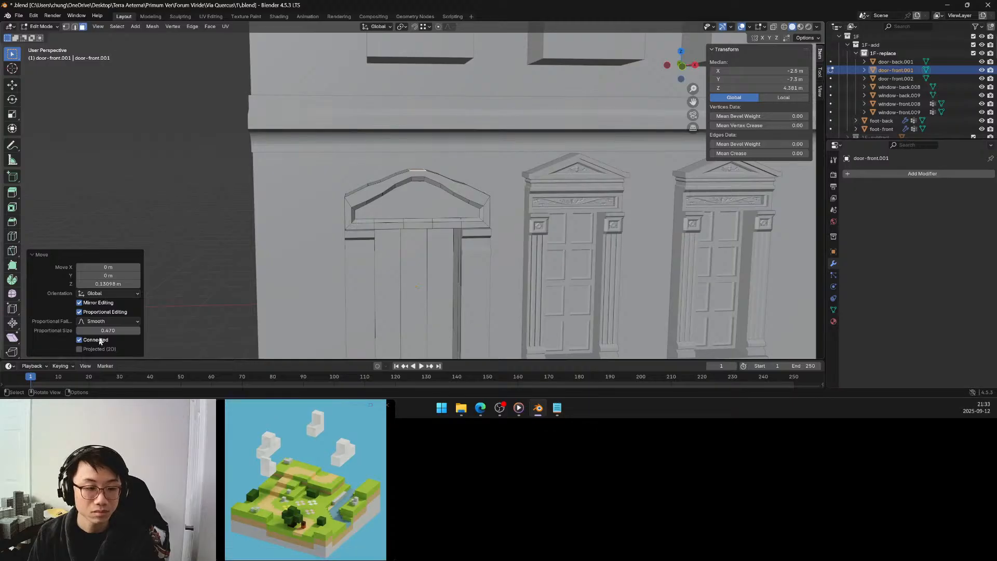
{"action": "left_click", "coordinate": [104, 314]}
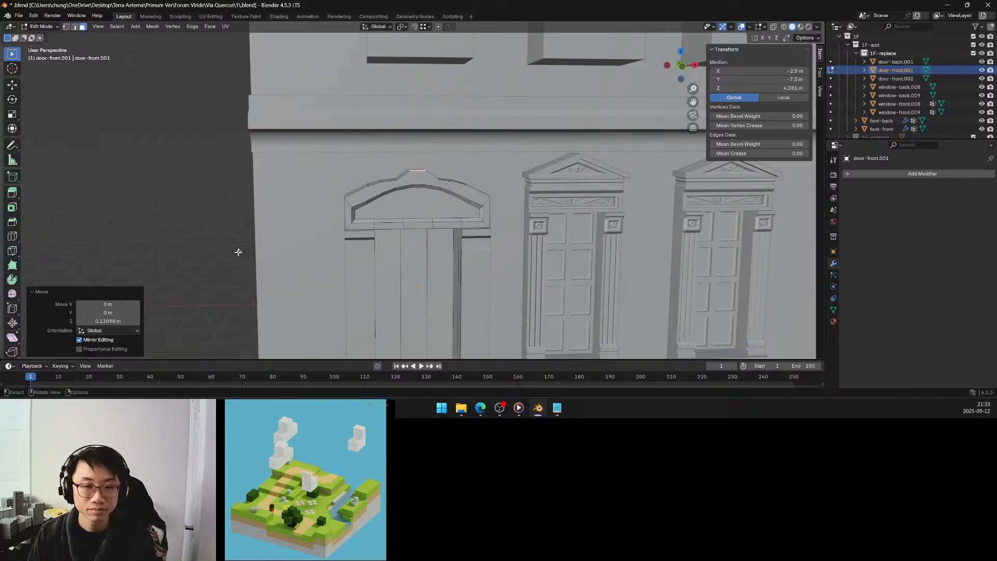
{"action": "key", "text": "ctrl+z"}
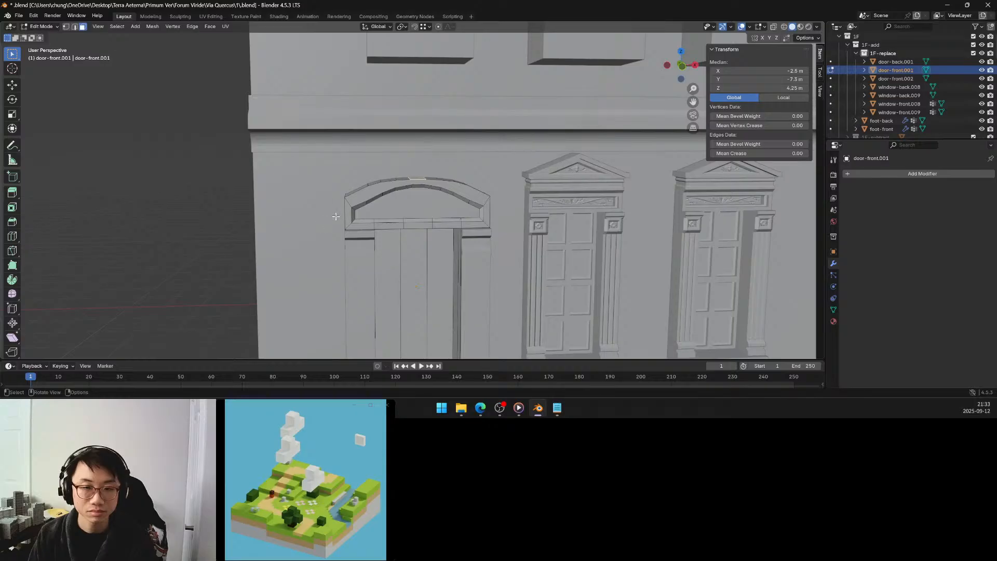
Select the row of faces along the arch's outer top from end to end and hide all unselected faces.
{"action": "middle_click_drag", "start_coordinate": [336, 216], "coordinate": [343, 233]}
{"action": "left_click", "coordinate": [367, 219]}
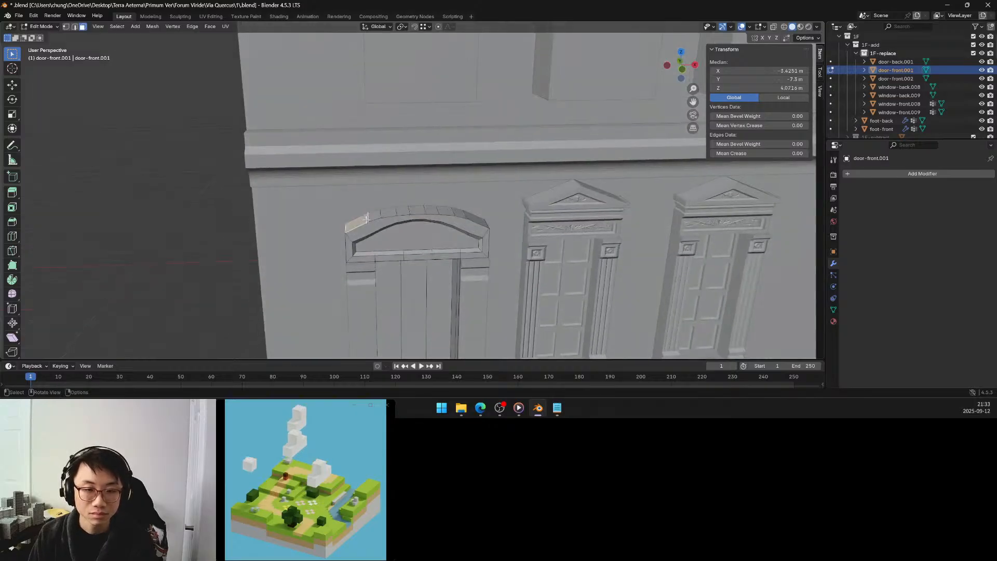
{"action": "left_click", "coordinate": [479, 219], "text": "ctrl"}
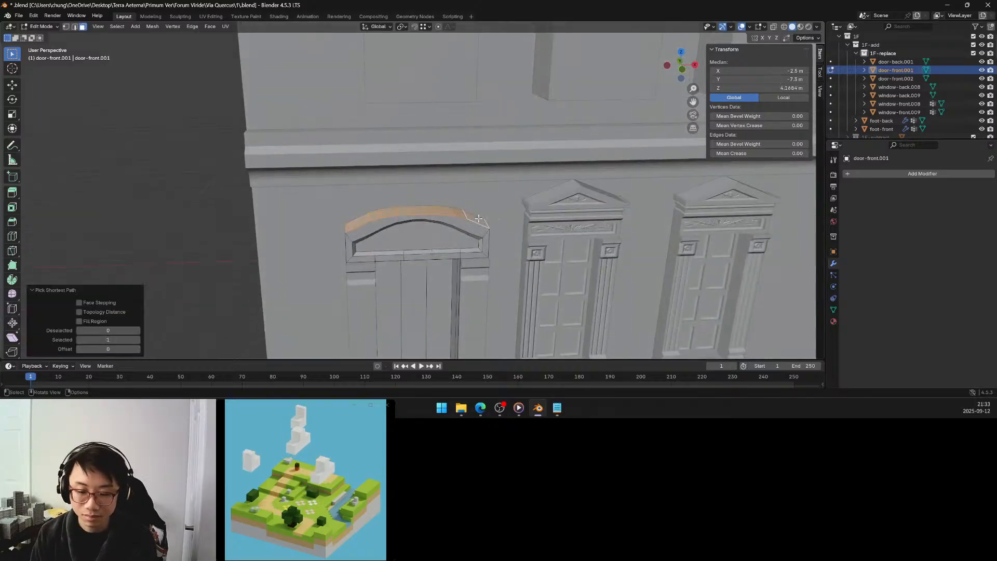
{"action": "key", "text": "shift+h"}
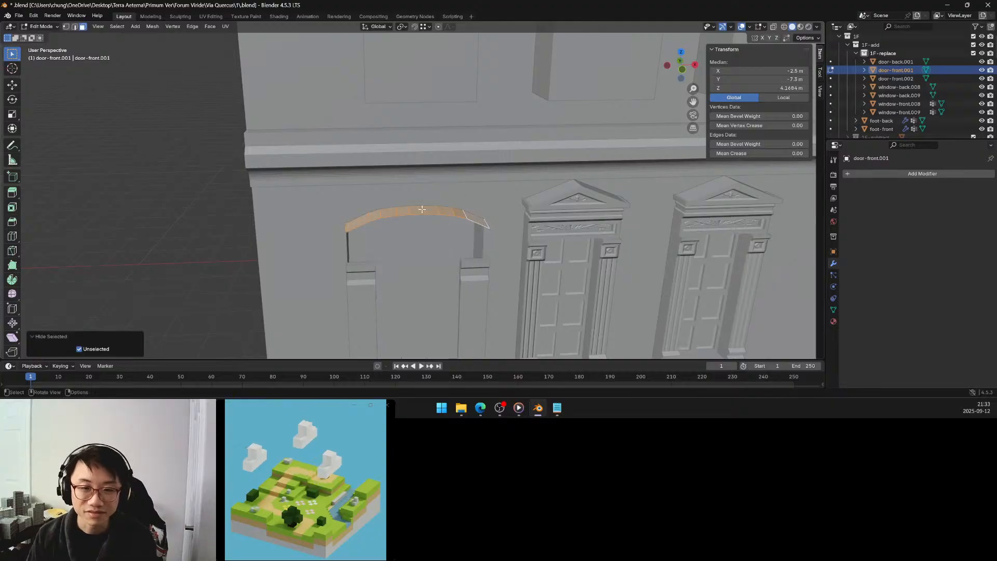
Move the middle face of the isolated arch row up about 0.191 m along Z.
{"action": "left_click", "coordinate": [415, 208]}
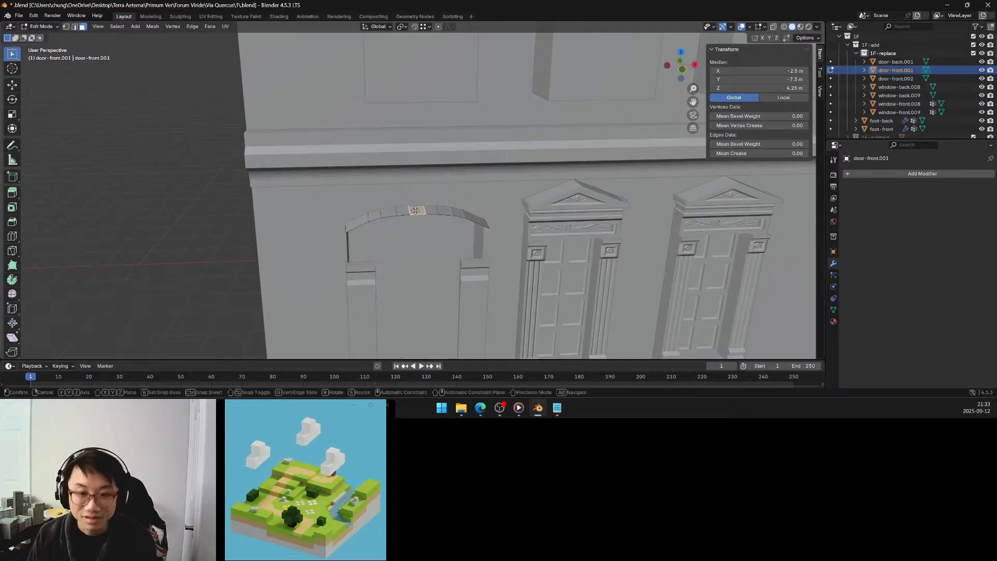
{"action": "key", "text": "g"}
{"action": "key", "text": "z"}
{"action": "left_click", "coordinate": [408, 201]}
{"action": "middle_click_drag", "start_coordinate": [406, 200], "coordinate": [404, 199]}
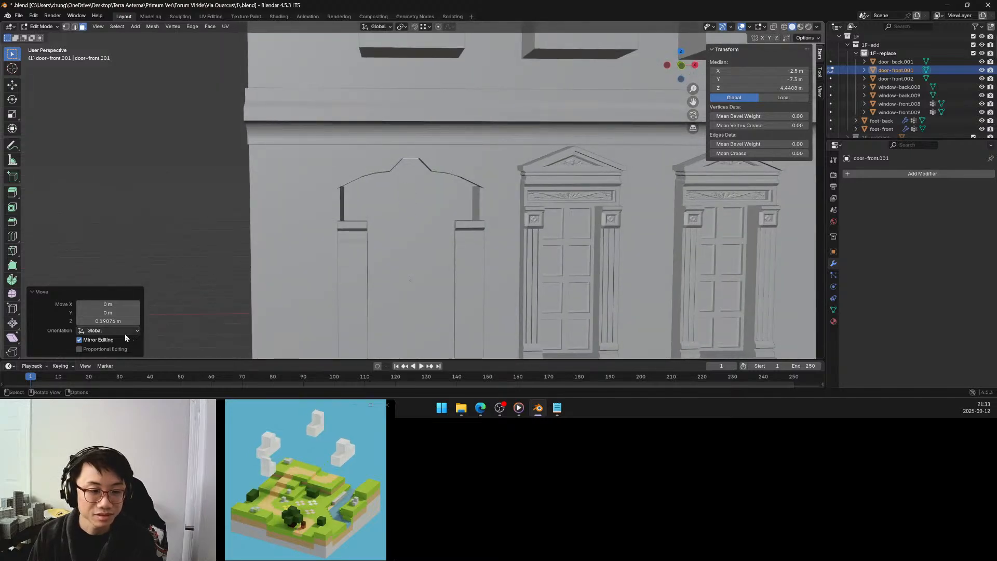
Apply proportional editing with Sharp falloff and a size of 1.690 to the middle face's upward move.
{"action": "left_click", "coordinate": [107, 349]}
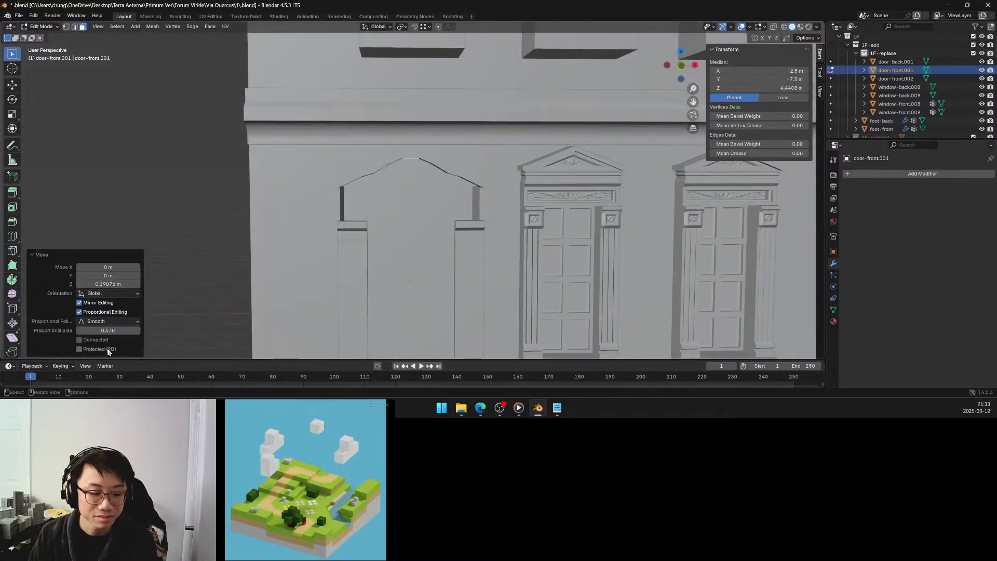
{"action": "left_click", "coordinate": [120, 322]}
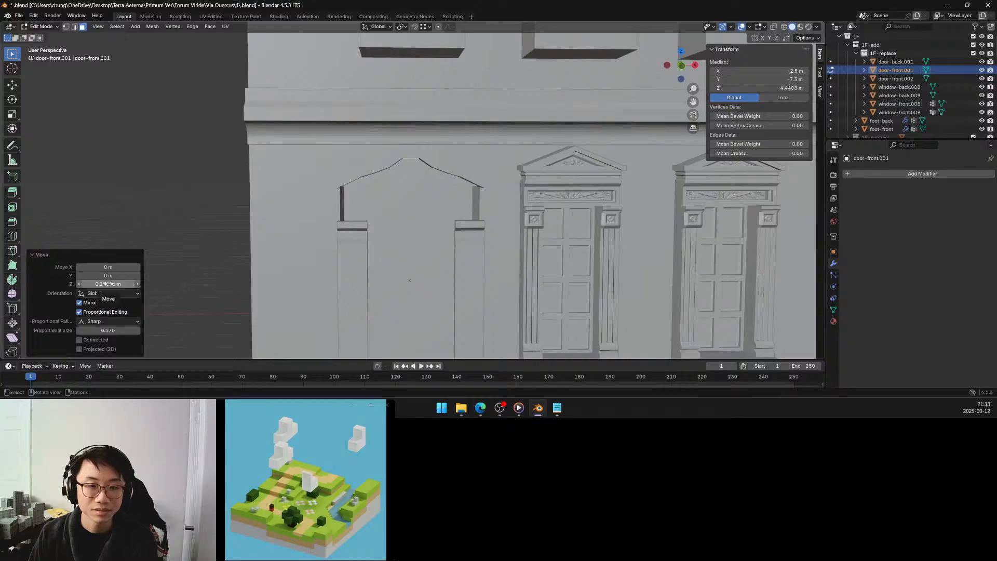
{"action": "left_click_drag", "start_coordinate": [116, 330], "coordinate": [183, 331]}
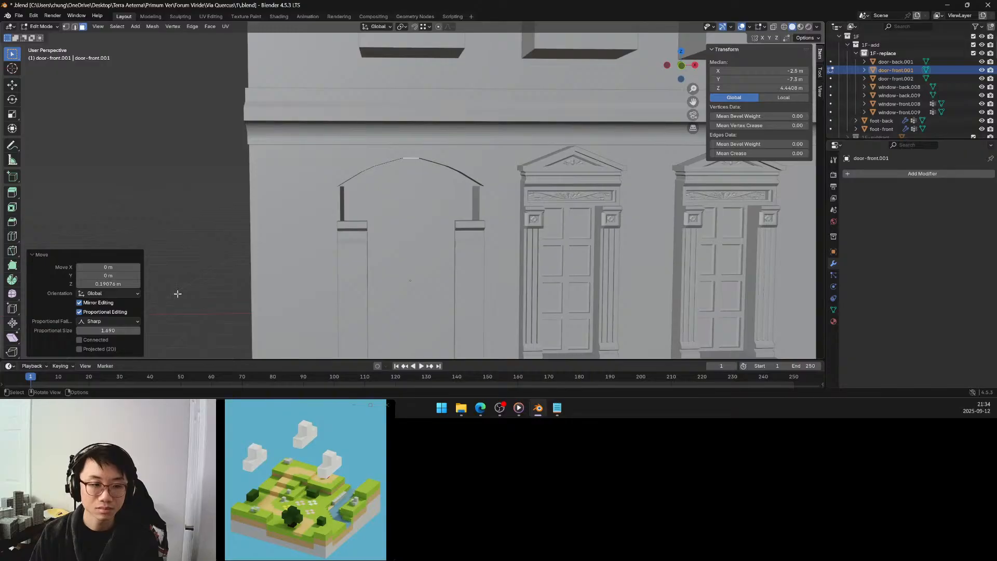
{"action": "left_click", "coordinate": [108, 284]}
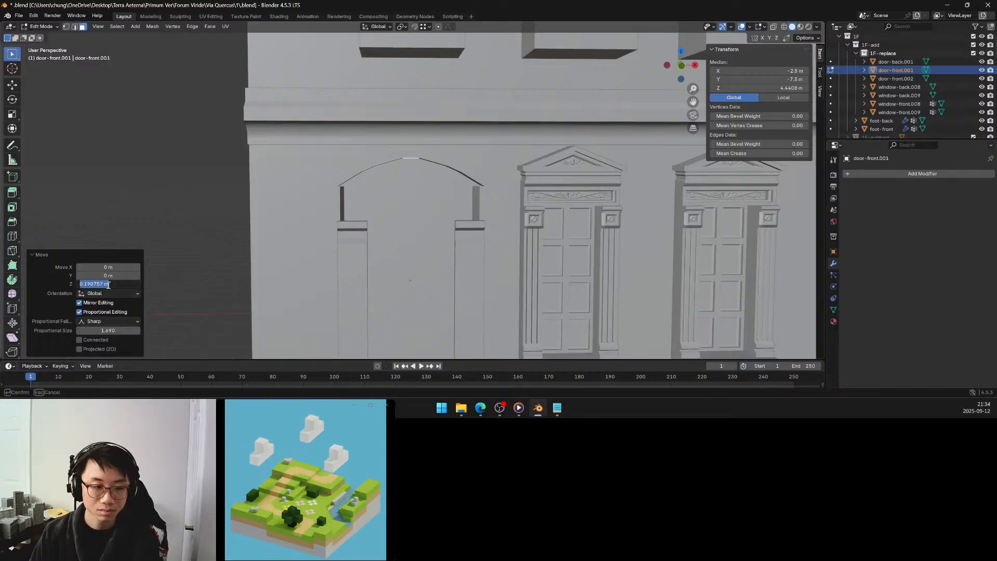
{"action": "key", "text": "Escape"}
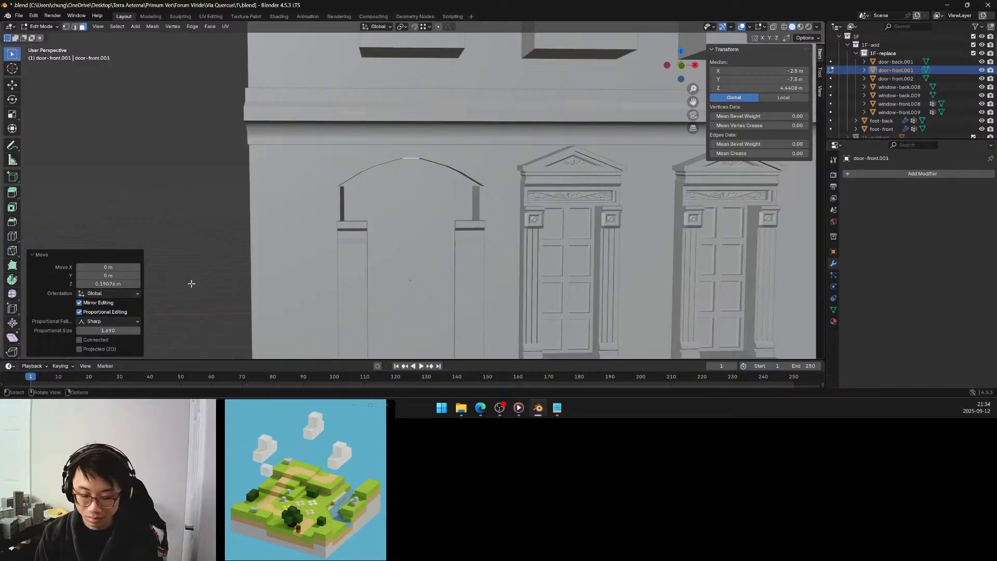
Reveal the hidden faces of the door surround, clear the selection and check the raised arch.
{"action": "key", "text": "alt+h"}
{"action": "key", "text": "alt+a"}
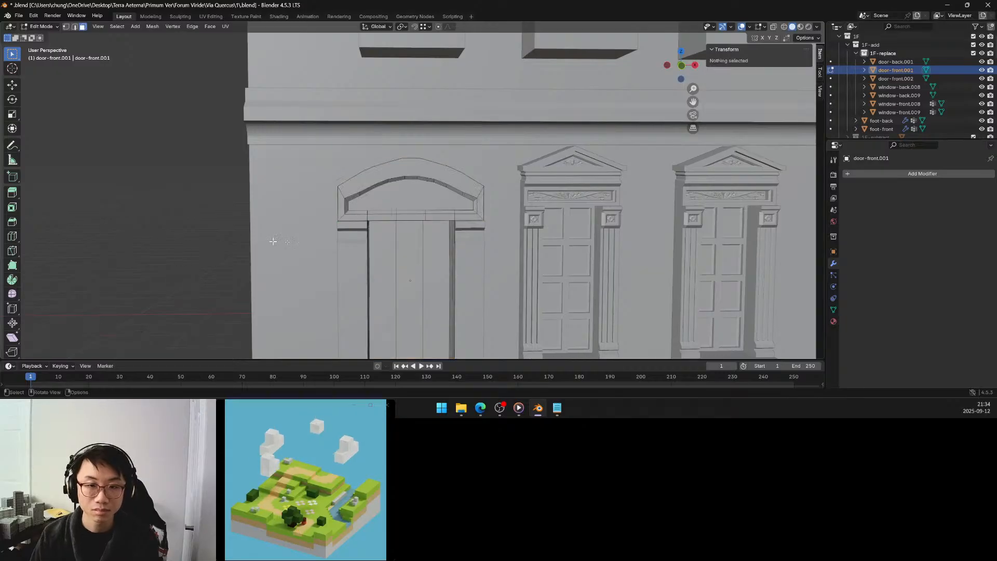
{"action": "middle_click_drag", "start_coordinate": [271, 239], "coordinate": [347, 247]}
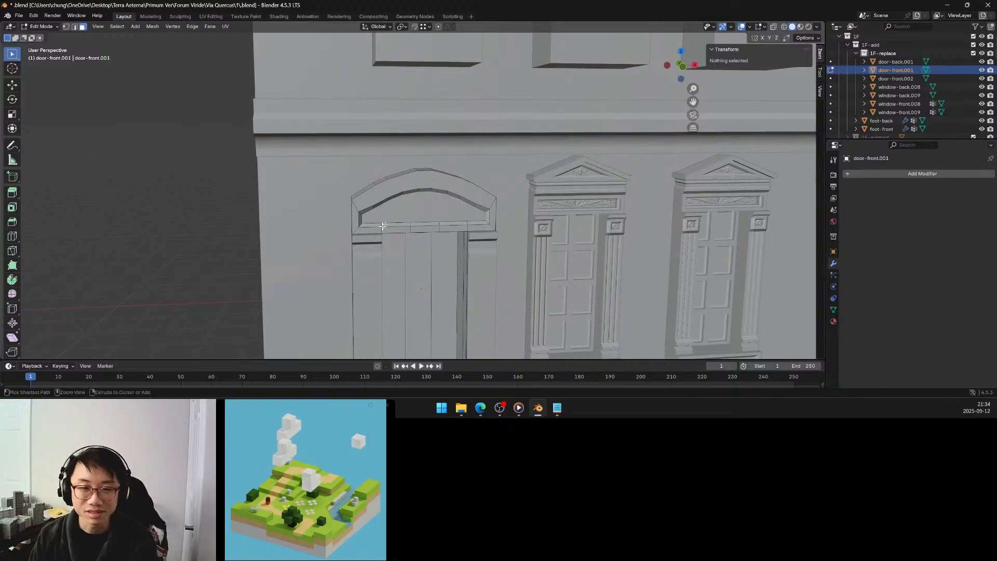
Undo the reveal of the hidden faces and the raise of the arch's middle face.
{"action": "key", "text": "ctrl+z"}
{"action": "key", "text": "ctrl+z"}
{"action": "key", "text": "ctrl+z"}
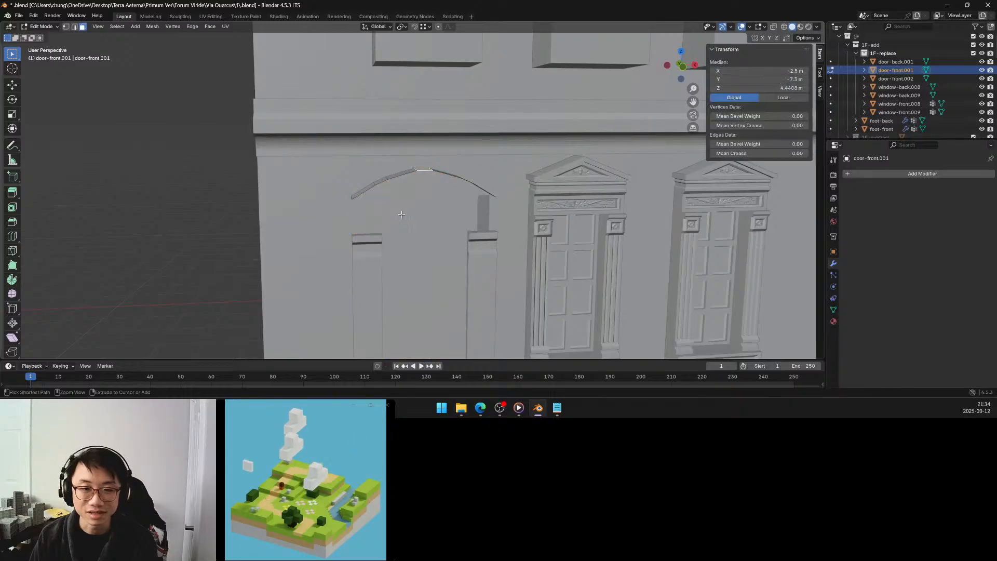
{"action": "mouse_move", "coordinate": [402, 214]}
{"action": "middle_mouse_down"}
{"action": "mouse_move", "coordinate": [392, 216]}
{"action": "mouse_move", "coordinate": [406, 206]}
{"action": "middle_mouse_up"}
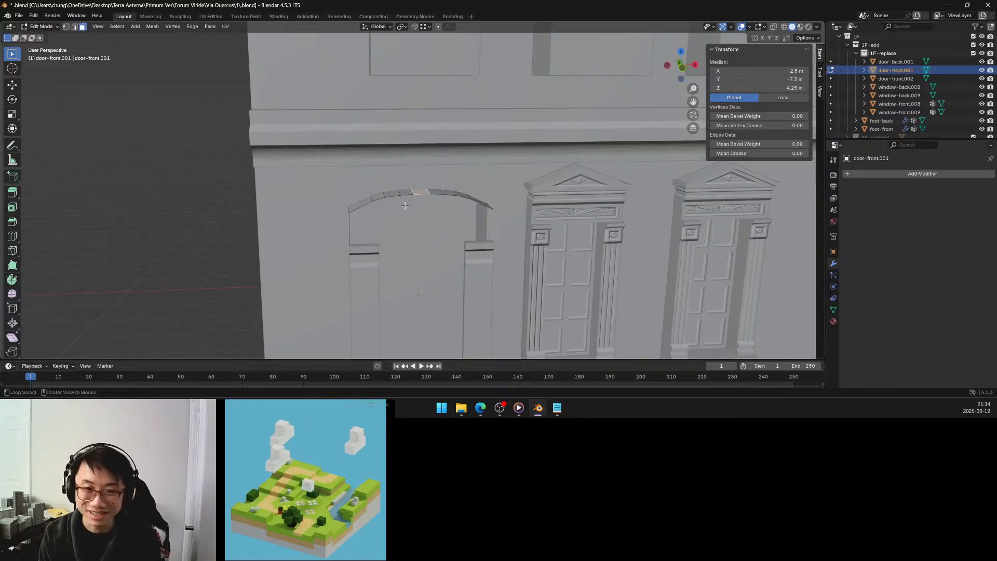
Reveal the door surround's hidden faces again and select only the middle face on top of the arch.
{"action": "key", "text": "alt+h"}
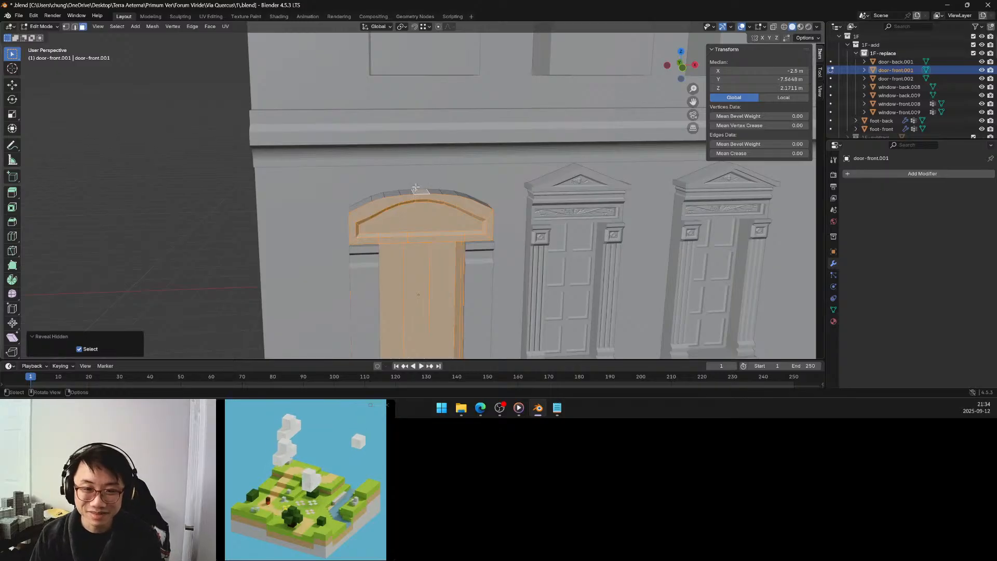
{"action": "left_click", "coordinate": [416, 192]}
{"action": "mouse_move", "coordinate": [419, 201]}
{"action": "middle_mouse_down"}
{"action": "mouse_move", "coordinate": [416, 215]}
{"action": "mouse_move", "coordinate": [415, 207]}
{"action": "mouse_move", "coordinate": [428, 213]}
{"action": "middle_mouse_up"}
{"action": "scroll", "coordinate": [415, 207], "scroll_direction": "down", "scroll_amount": 6}
{"action": "scroll", "coordinate": [417, 209], "scroll_direction": "up", "scroll_amount": 4}
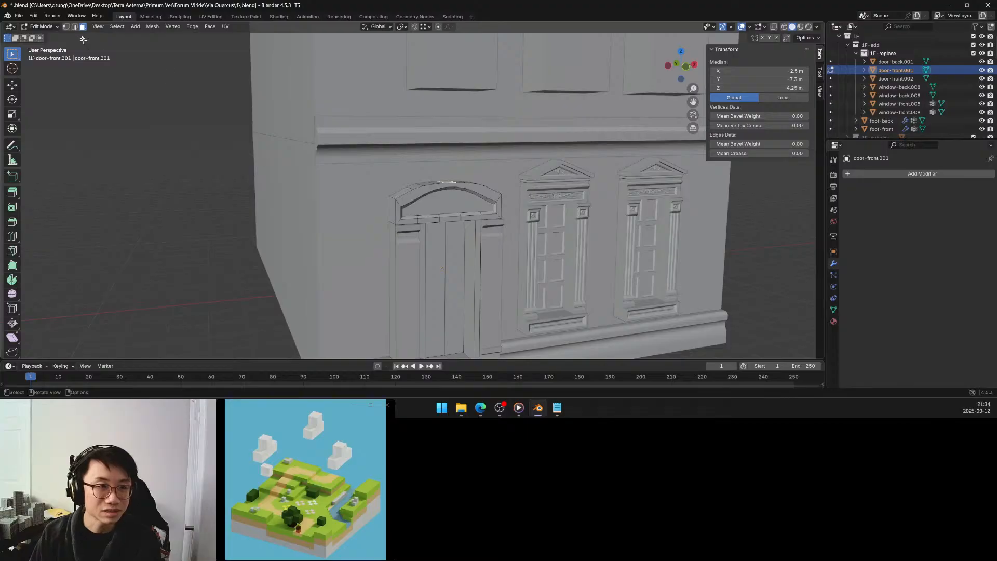
Try to move the outer end edges of the arch's top up along Z in edge selection mode.
{"action": "key", "text": "2"}
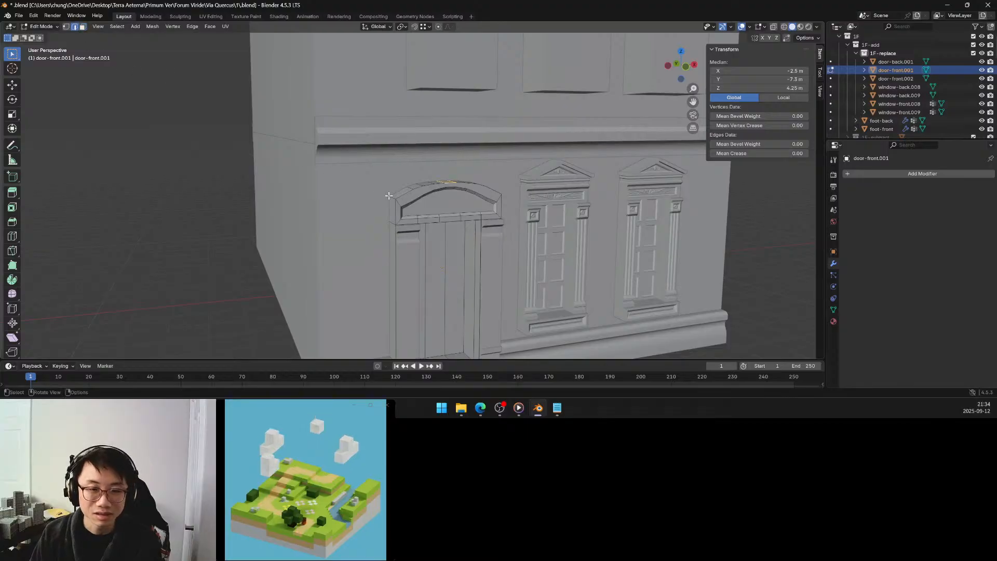
{"action": "left_click", "coordinate": [389, 196]}
{"action": "mouse_move", "coordinate": [440, 197]}
{"action": "middle_mouse_down"}
{"action": "mouse_move", "coordinate": [391, 196]}
{"action": "mouse_move", "coordinate": [432, 211]}
{"action": "middle_mouse_up"}
{"action": "left_click", "coordinate": [406, 198], "text": "shift"}
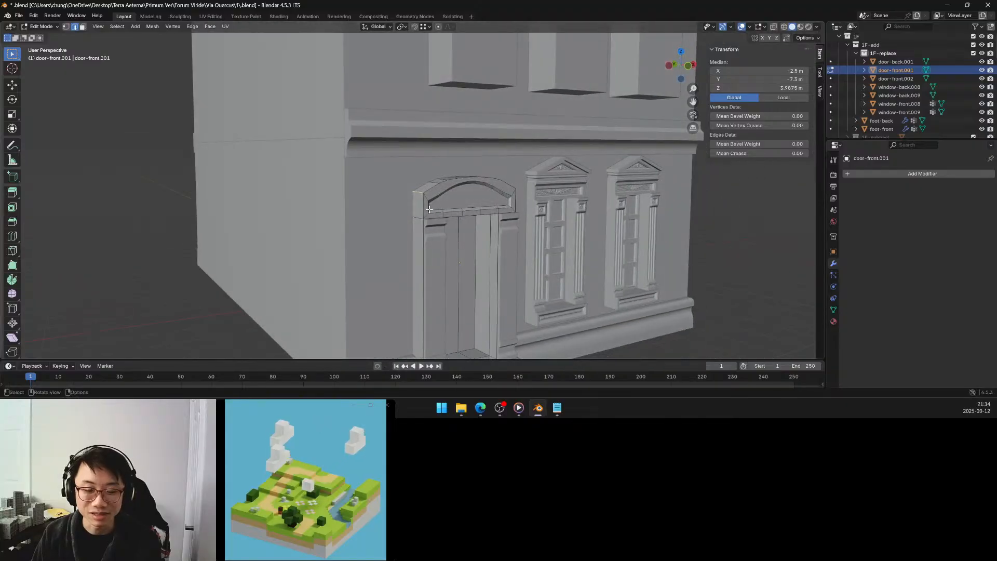
{"action": "key", "text": "g"}
{"action": "key", "text": "z"}
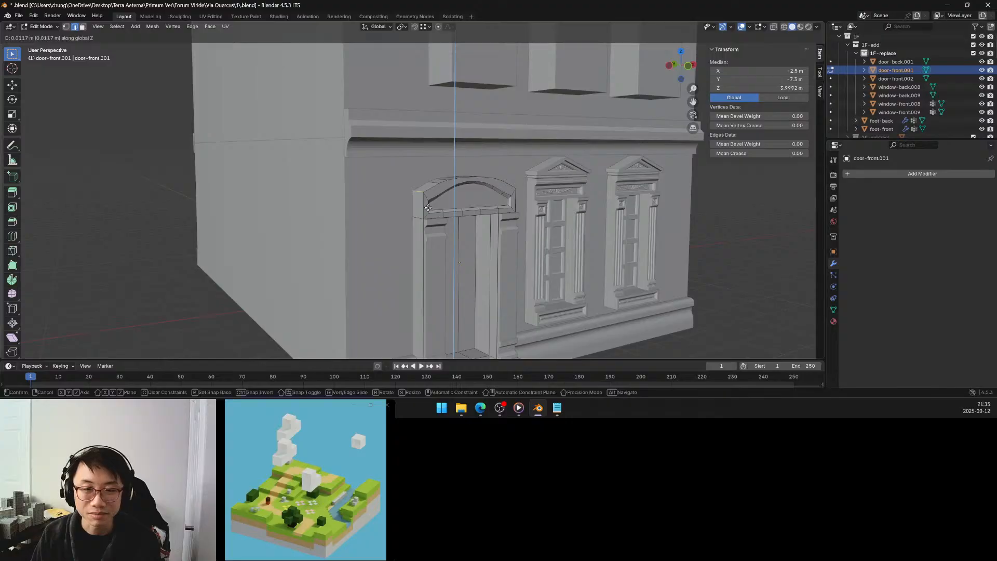
{"action": "right_click", "coordinate": [428, 208]}
{"action": "middle_click_drag", "start_coordinate": [428, 207], "coordinate": [423, 190]}
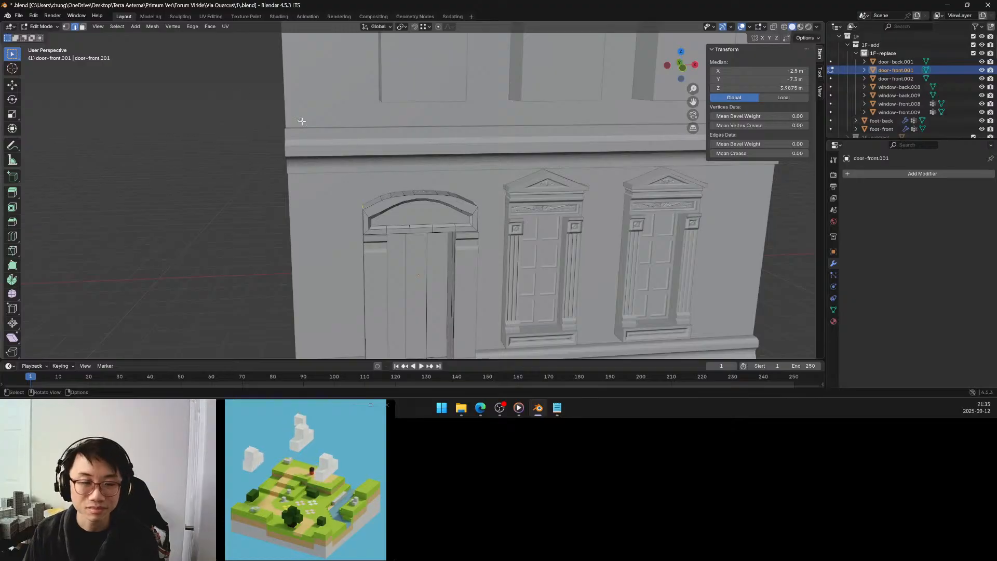
Clear the selection, return to Object Mode and check the arched door surround against the neighbouring windows and facade.
{"action": "left_click", "coordinate": [354, 173]}
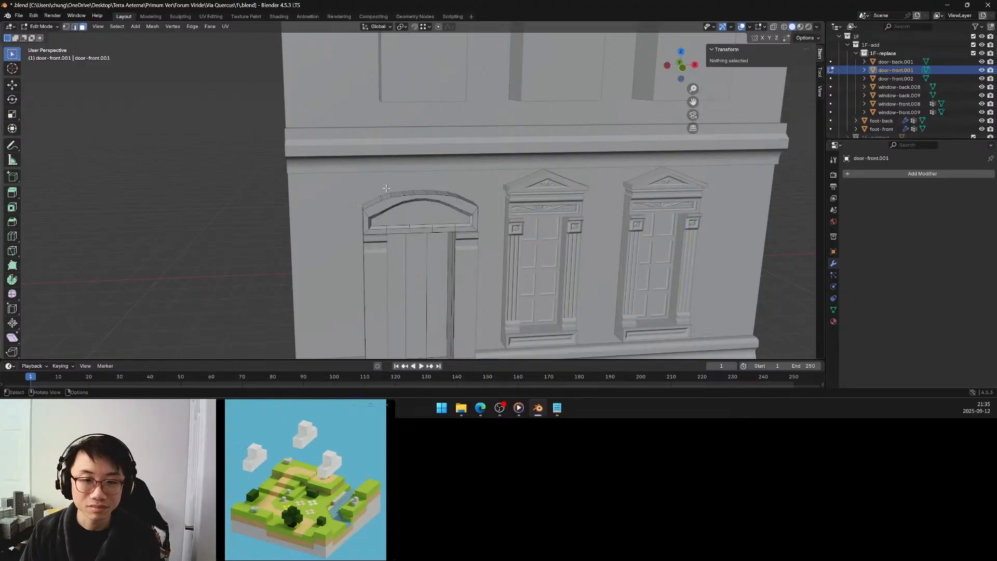
{"action": "mouse_move", "coordinate": [400, 189]}
{"action": "middle_mouse_down"}
{"action": "mouse_move", "coordinate": [402, 177]}
{"action": "mouse_move", "coordinate": [410, 185]}
{"action": "middle_mouse_up"}
{"action": "scroll", "coordinate": [402, 177], "scroll_direction": "down", "scroll_amount": 3}
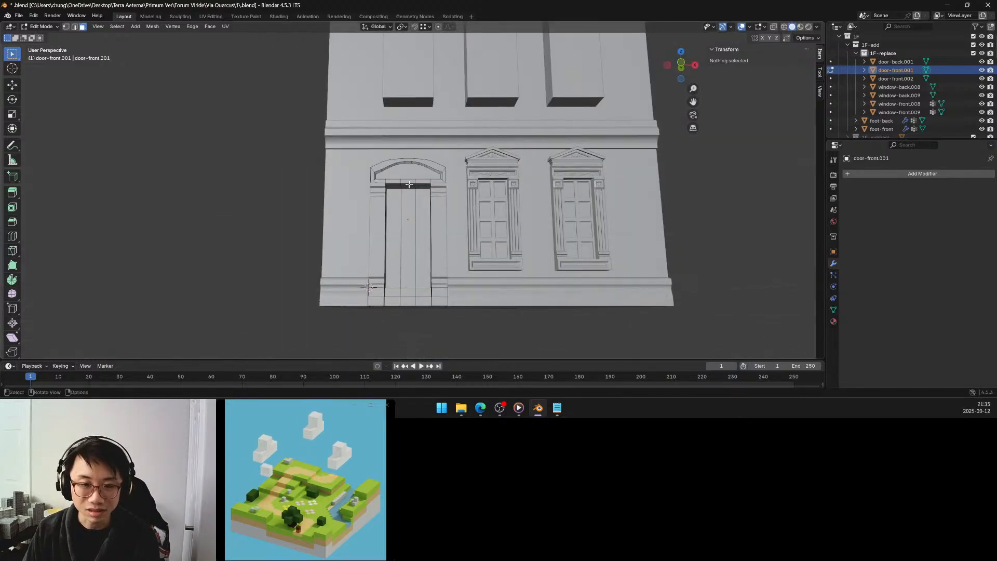
{"action": "scroll", "coordinate": [411, 184], "scroll_direction": "up", "scroll_amount": 5}
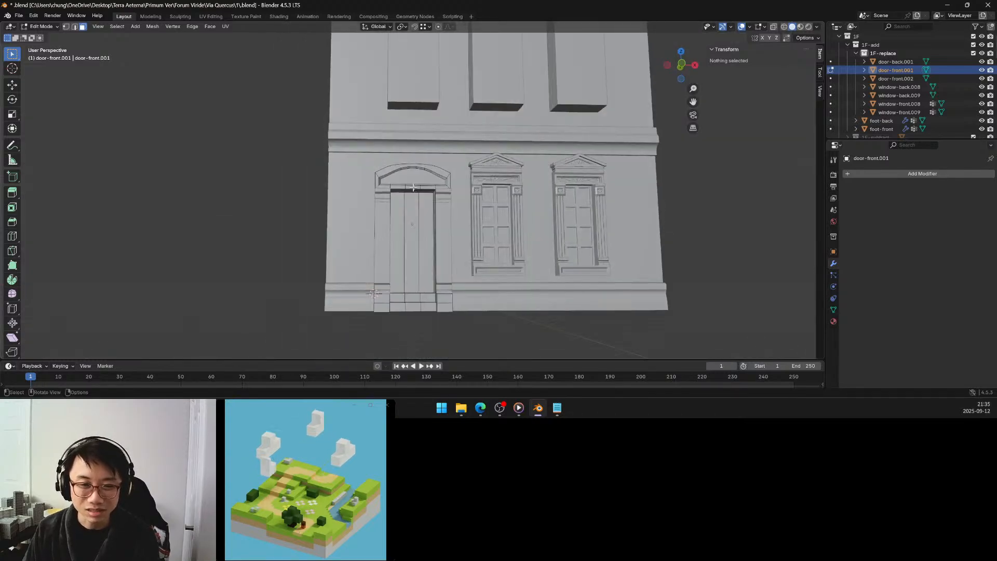
{"action": "scroll", "coordinate": [415, 176], "scroll_direction": "down", "scroll_amount": 6}
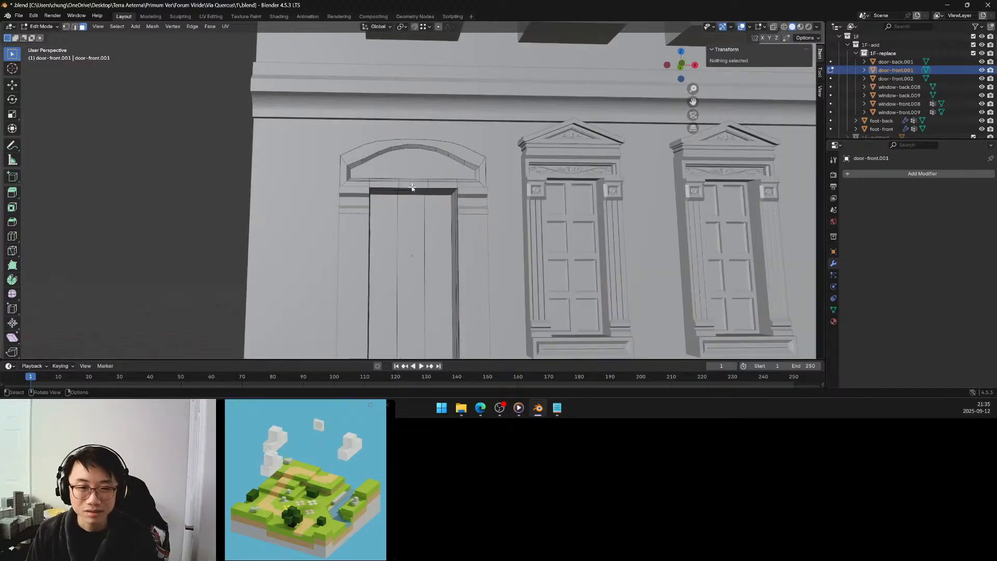
{"action": "key", "text": "Tab"}
{"action": "left_click", "coordinate": [297, 188]}
{"action": "middle_click_drag", "start_coordinate": [298, 188], "coordinate": [351, 208]}
{"action": "left_click", "coordinate": [415, 223]}
Select the three vertical faces of the recessed door panel and merge them into one with Limited Dissolve.
{"action": "key", "text": "Tab"}
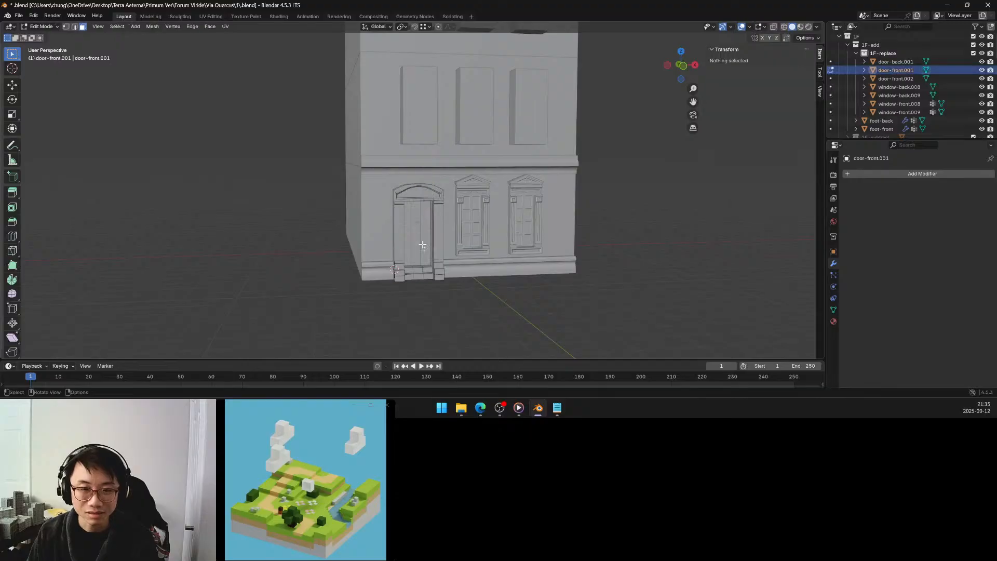
{"action": "scroll", "coordinate": [413, 231], "scroll_direction": "up", "scroll_amount": 5}
{"action": "middle_click_drag", "start_coordinate": [410, 236], "coordinate": [401, 214], "text": "shift"}
{"action": "left_click", "coordinate": [376, 214]}
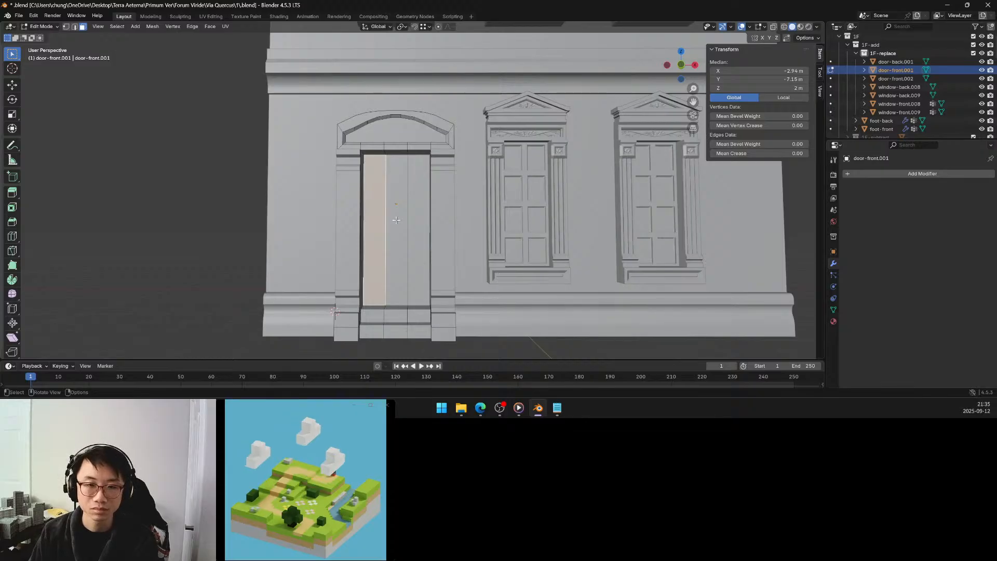
{"action": "left_click", "coordinate": [397, 221], "text": "shift"}
{"action": "left_click", "coordinate": [412, 222], "text": "shift"}
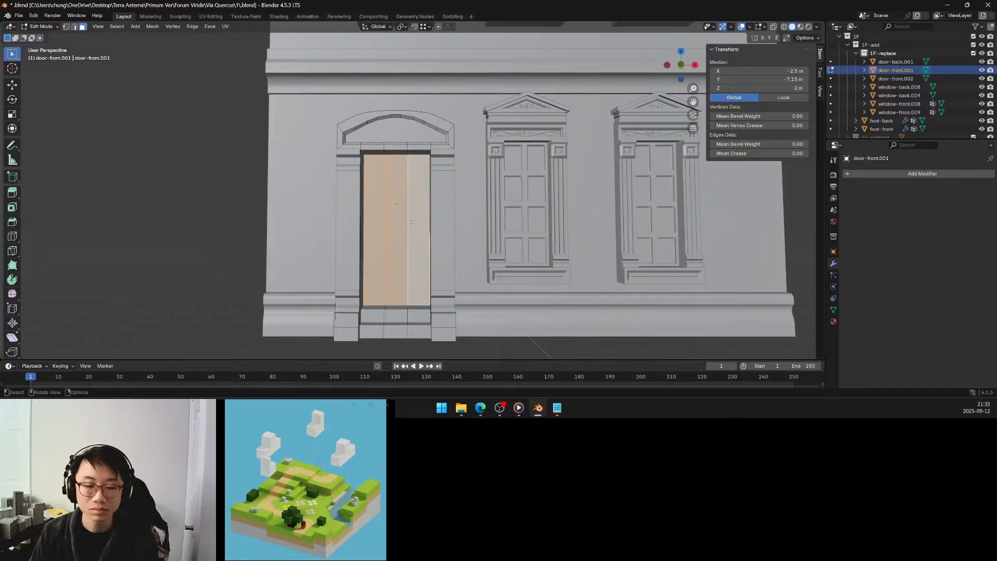
{"action": "middle_click_drag", "start_coordinate": [412, 221], "coordinate": [416, 222]}
{"action": "key", "text": "x"}
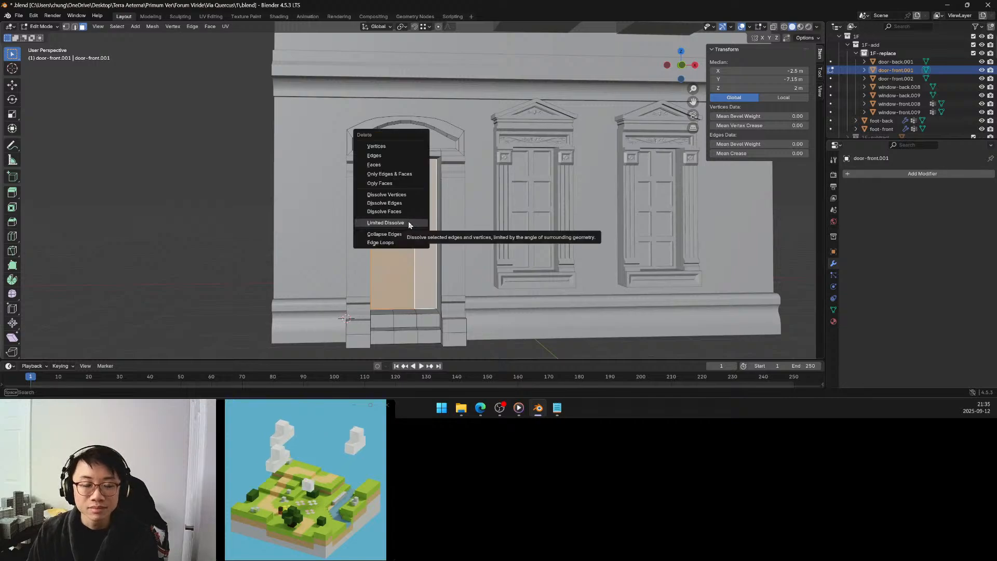
{"action": "left_click", "coordinate": [410, 225]}
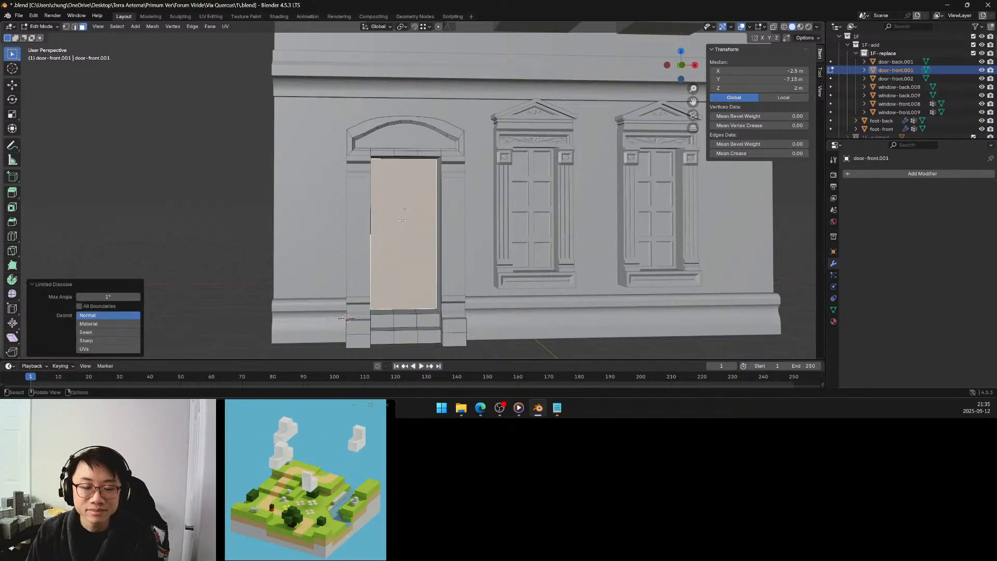
{"action": "middle_click_drag", "start_coordinate": [401, 220], "coordinate": [399, 214]}
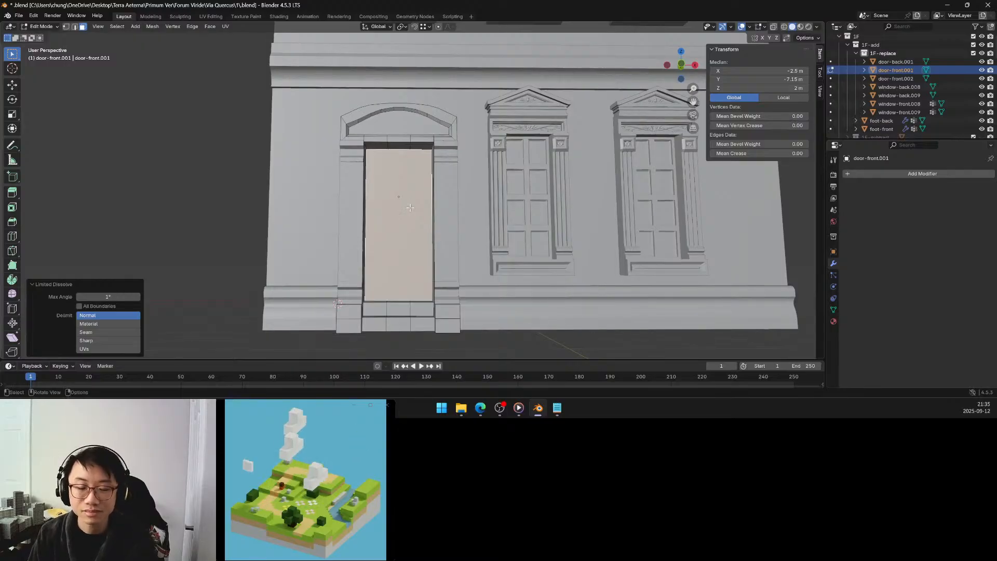
Inset the merged door panel face with a thickness of 0.25 m.
{"action": "key", "text": "i"}
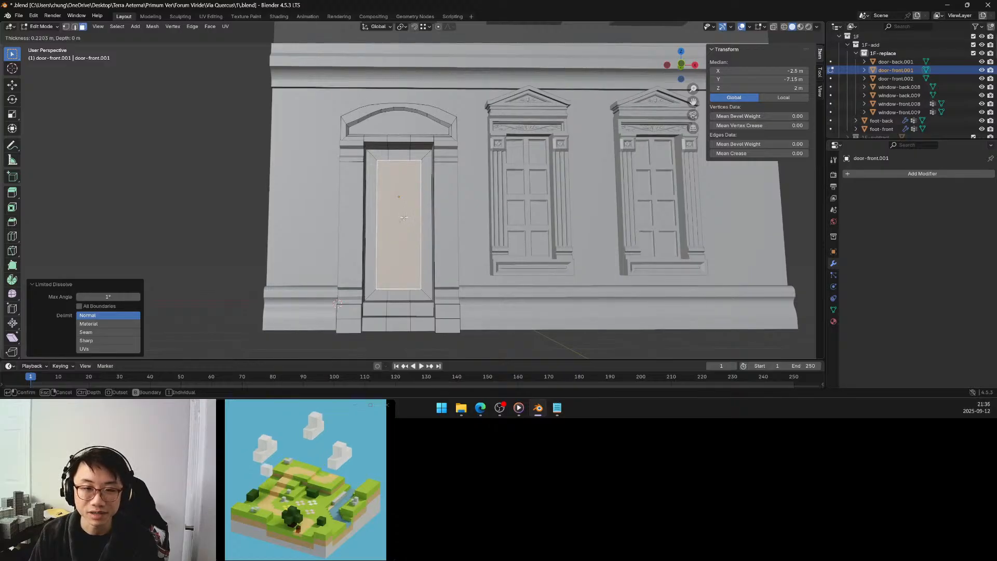
{"action": "left_click", "coordinate": [403, 217]}
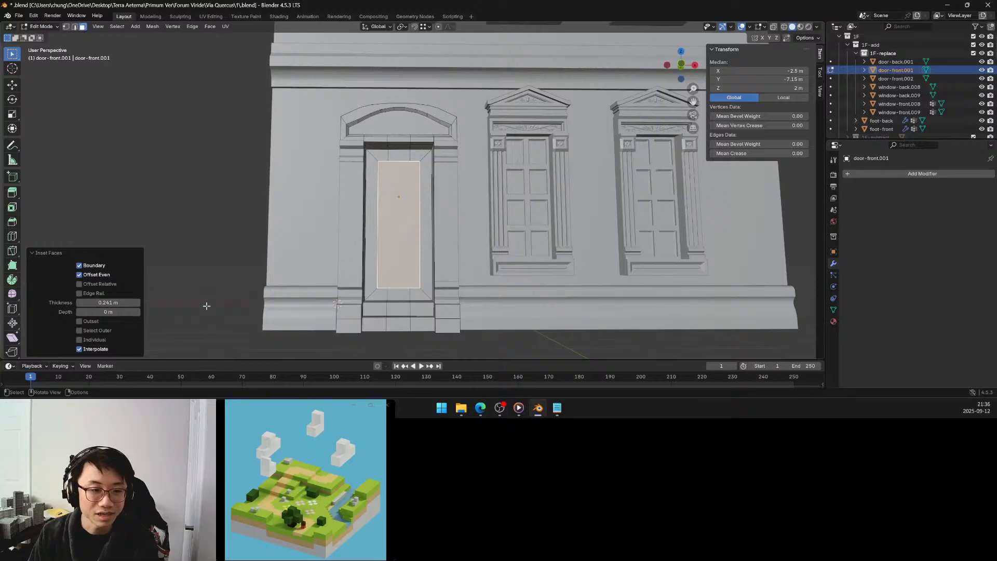
{"action": "left_click", "coordinate": [119, 306]}
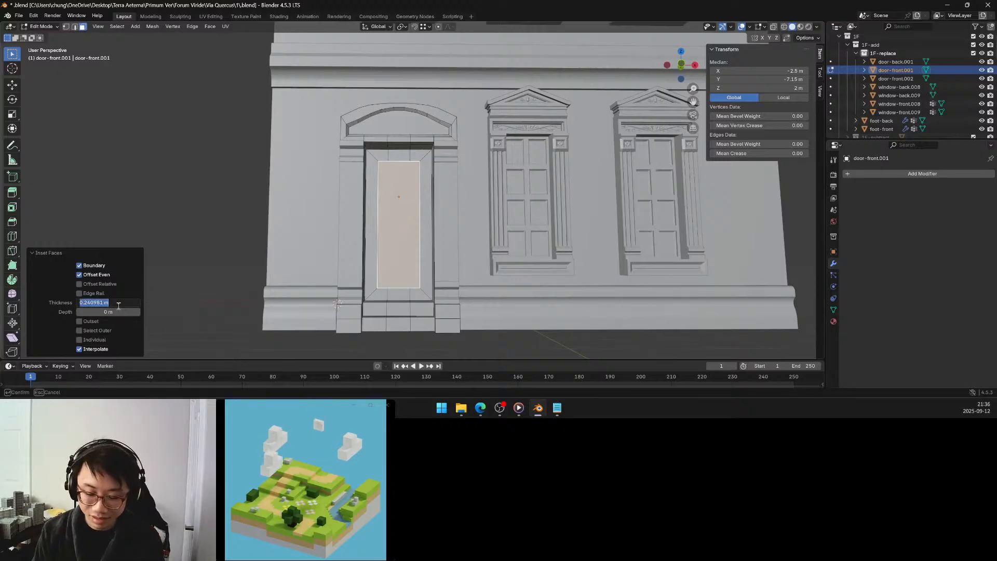
{"action": "type", "text": "0.25"}
{"action": "key", "text": "Return"}
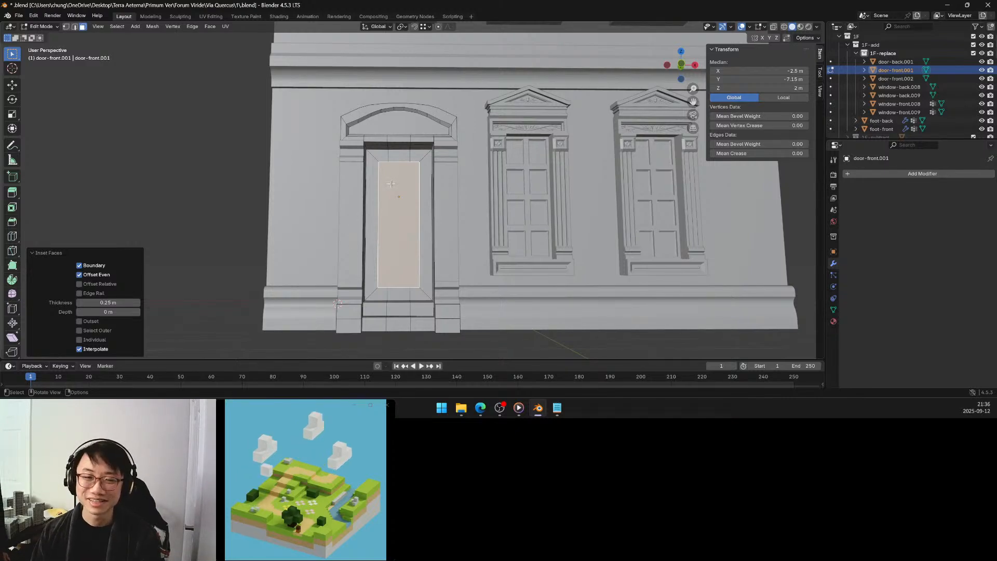
Examine the neighbouring window's pediment, acorn ornament and carved frieze as a reference for the door's decoration.
{"action": "middle_click_drag", "start_coordinate": [387, 191], "coordinate": [362, 147]}
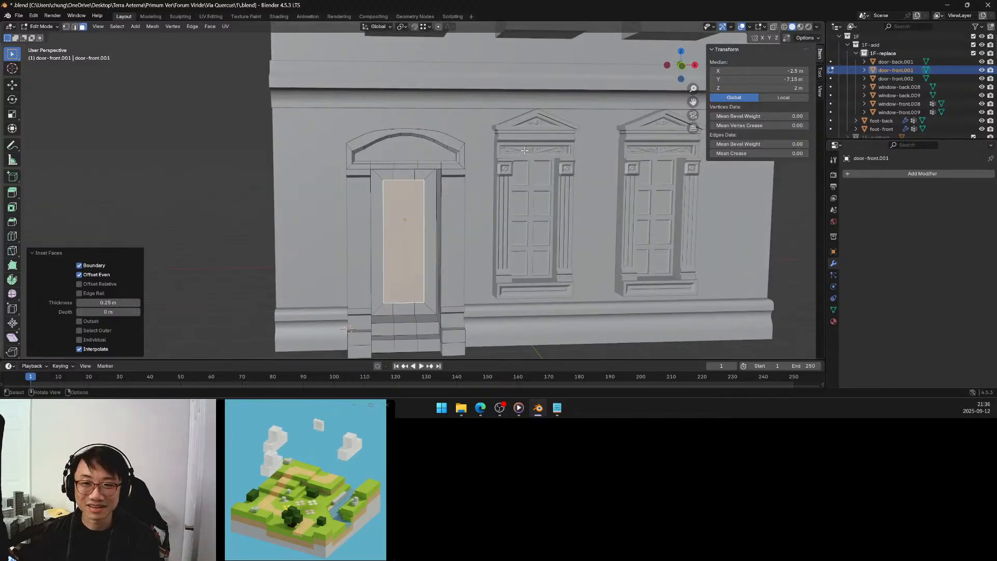
{"action": "scroll", "coordinate": [553, 149], "scroll_direction": "up", "scroll_amount": 6}
{"action": "middle_click_drag", "start_coordinate": [551, 151], "coordinate": [449, 210], "text": "shift"}
{"action": "scroll", "coordinate": [527, 164], "scroll_direction": "down", "scroll_amount": 5}
{"action": "scroll", "coordinate": [477, 199], "scroll_direction": "up", "scroll_amount": 4}
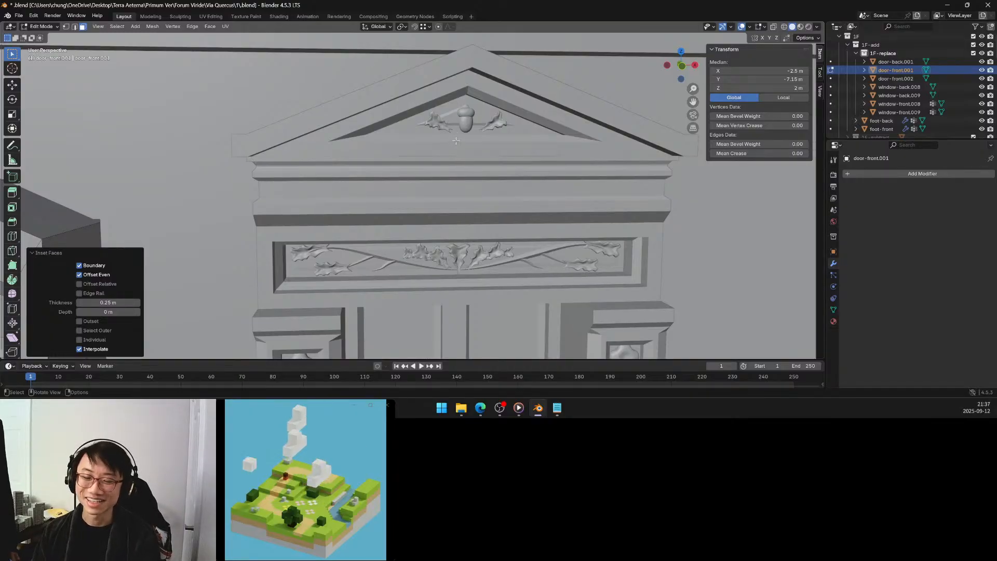
{"action": "middle_click_drag", "start_coordinate": [567, 255], "coordinate": [555, 232]}
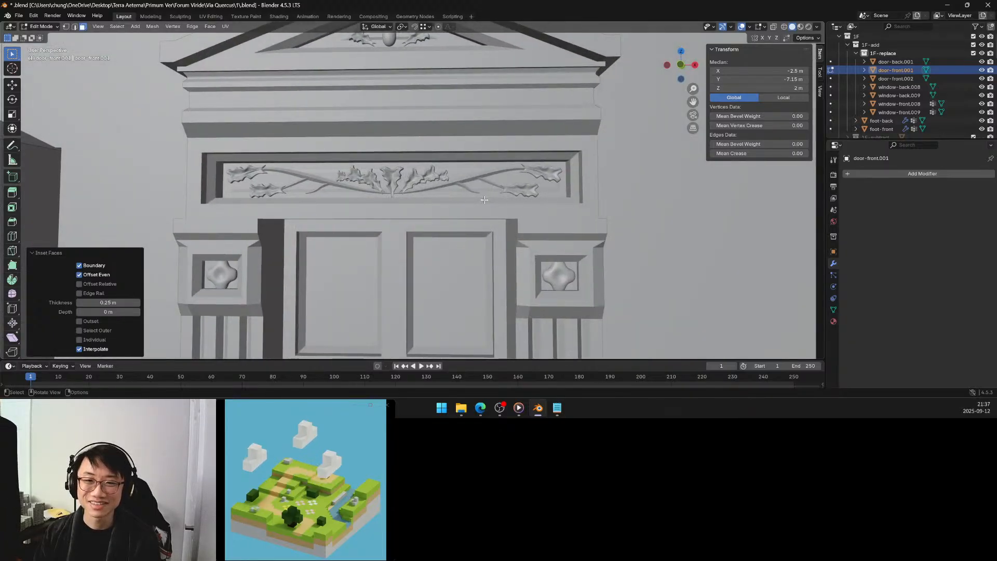
{"action": "scroll", "coordinate": [490, 200], "scroll_direction": "down", "scroll_amount": 2}
{"action": "scroll", "coordinate": [489, 202], "scroll_direction": "down", "scroll_amount": 2}
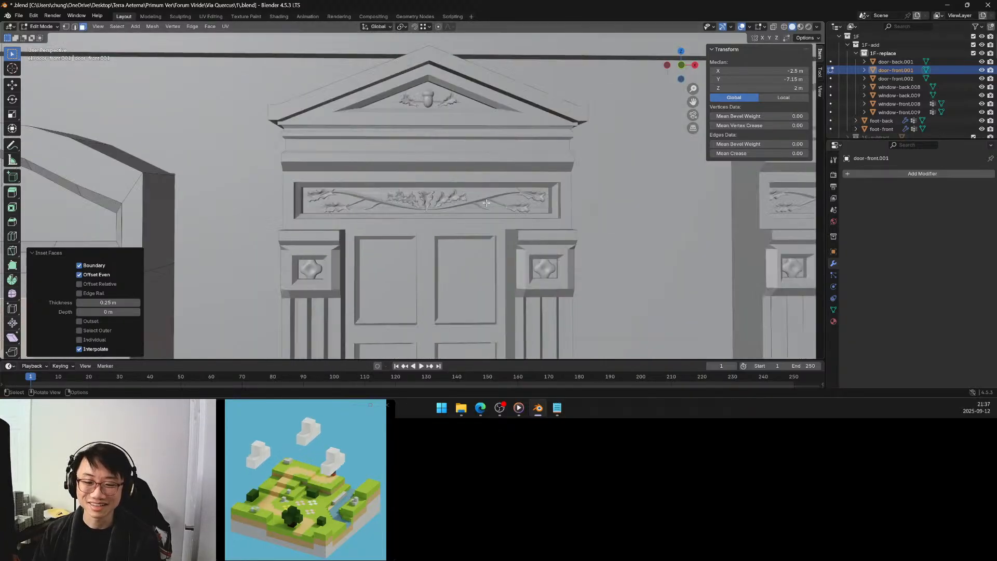
{"action": "scroll", "coordinate": [483, 203], "scroll_direction": "down", "scroll_amount": 2}
{"action": "middle_click_drag", "start_coordinate": [480, 201], "coordinate": [444, 195], "text": "shift"}
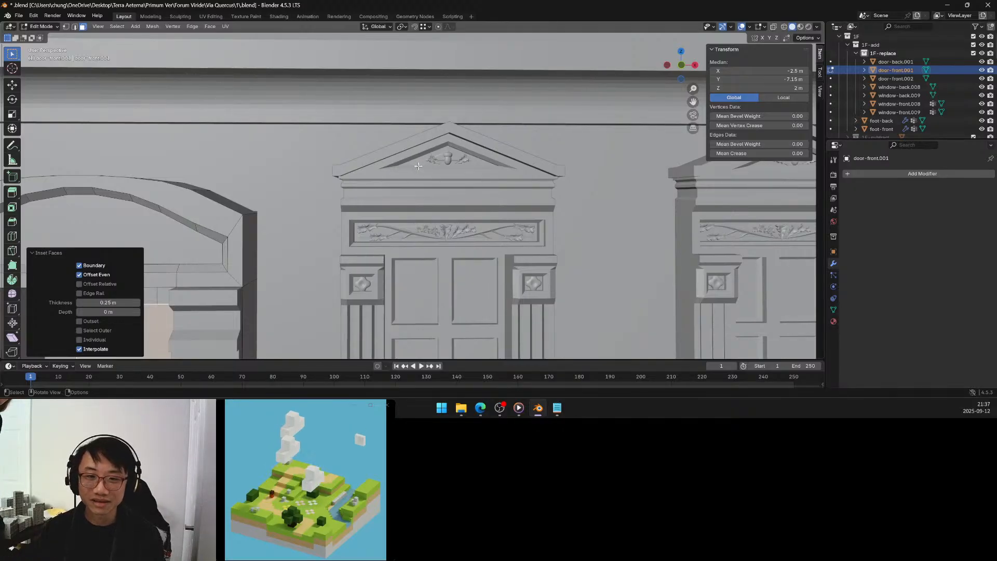
Switch editing from the door to the window beside it and select the whole linked acorn mesh in its pediment.
{"action": "key", "text": "Tab"}
{"action": "scroll", "coordinate": [450, 161], "scroll_direction": "up", "scroll_amount": 5}
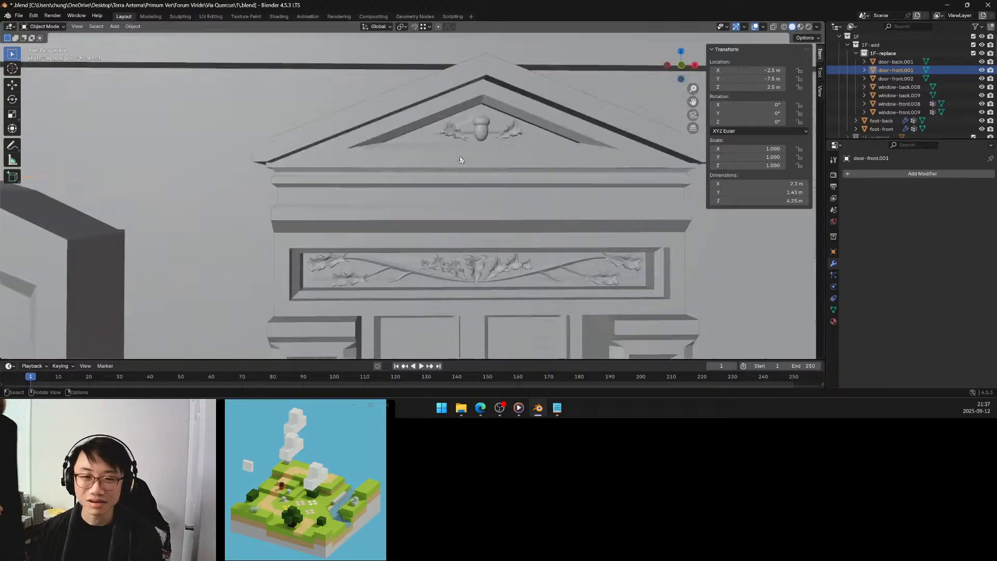
{"action": "scroll", "coordinate": [481, 142], "scroll_direction": "down", "scroll_amount": 5}
{"action": "left_click", "coordinate": [458, 175]}
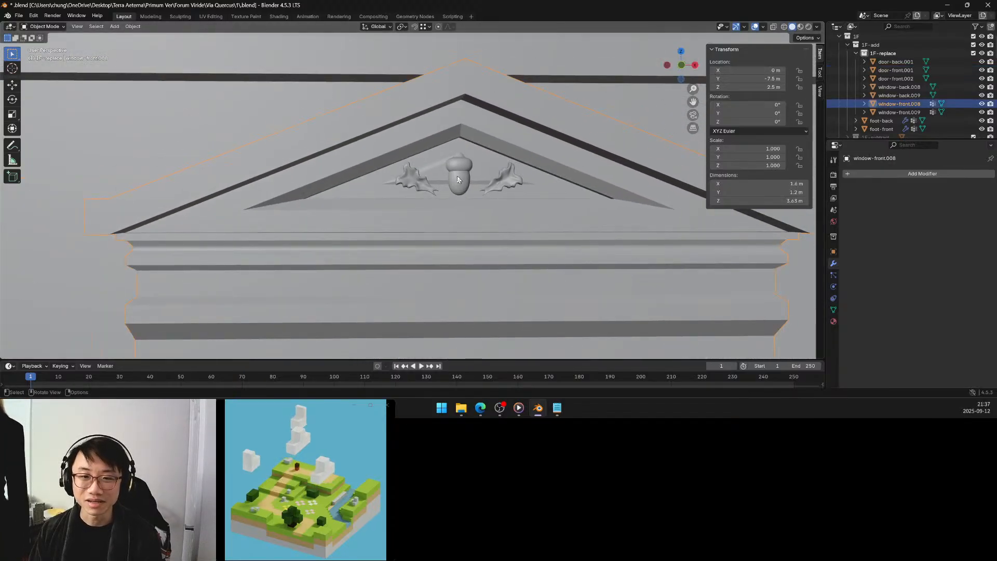
{"action": "key", "text": "Tab"}
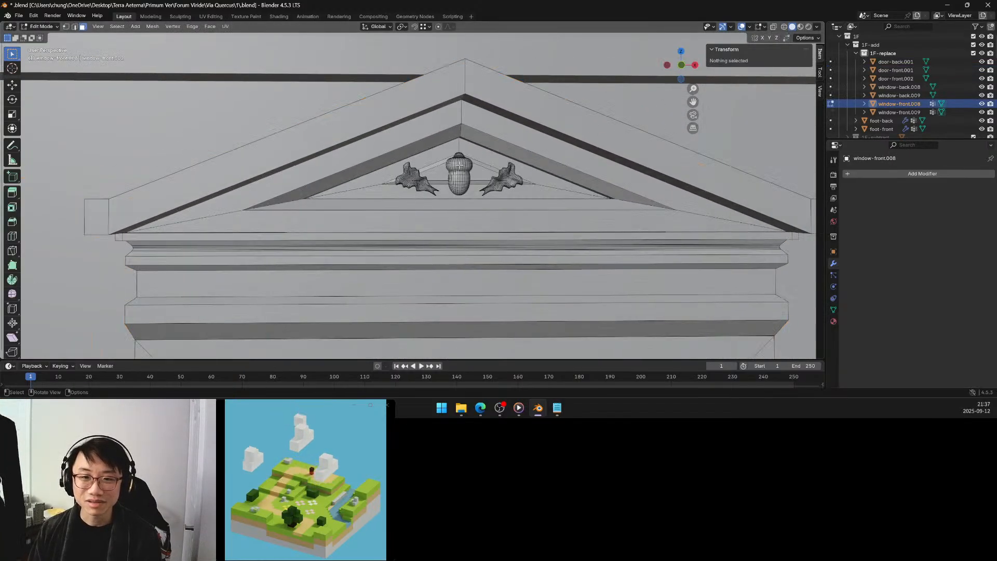
{"action": "key", "text": "l"}
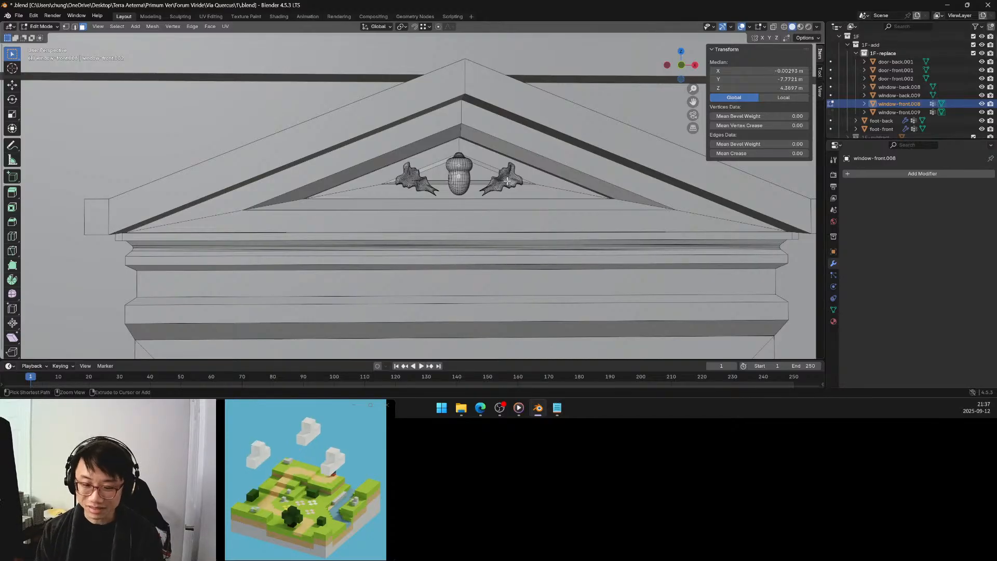
{"action": "key", "text": "ctrl+l"}
Raise the acorn along Z by about 0.018 m within the pediment.
{"action": "key", "text": "g"}
{"action": "key", "text": "z"}
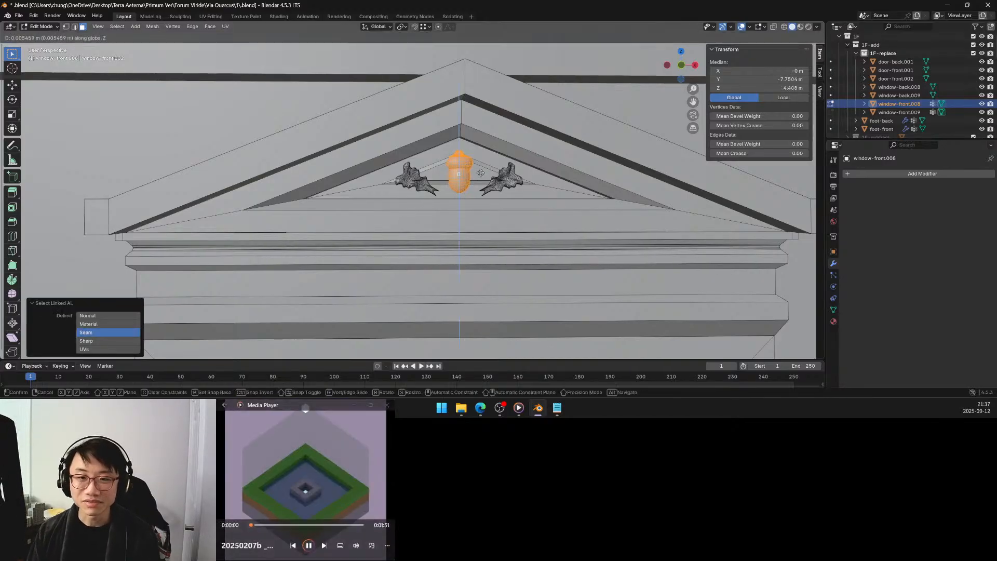
{"action": "left_click", "coordinate": [480, 167]}
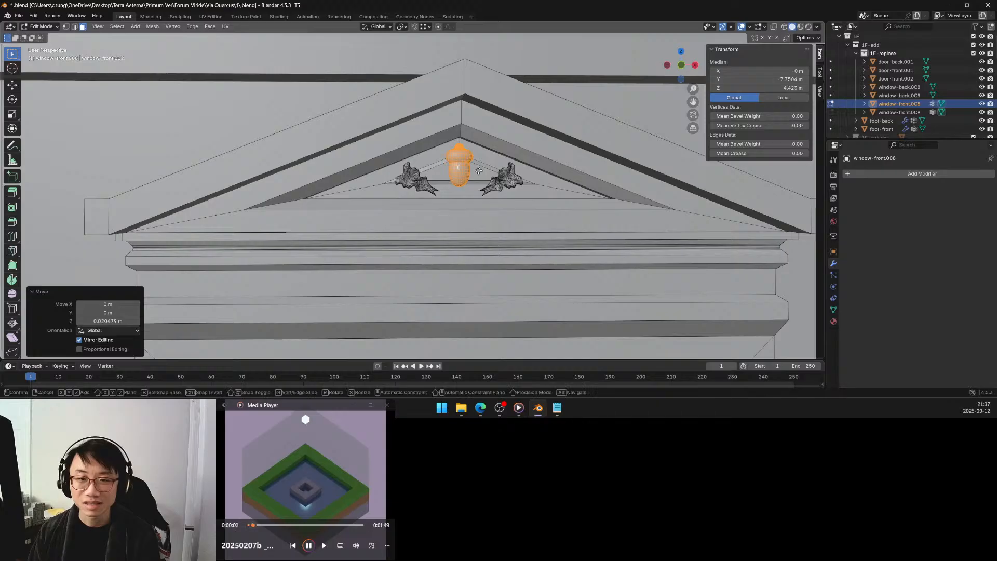
{"action": "key", "text": "g"}
{"action": "key", "text": "z"}
{"action": "left_click", "coordinate": [478, 172]}
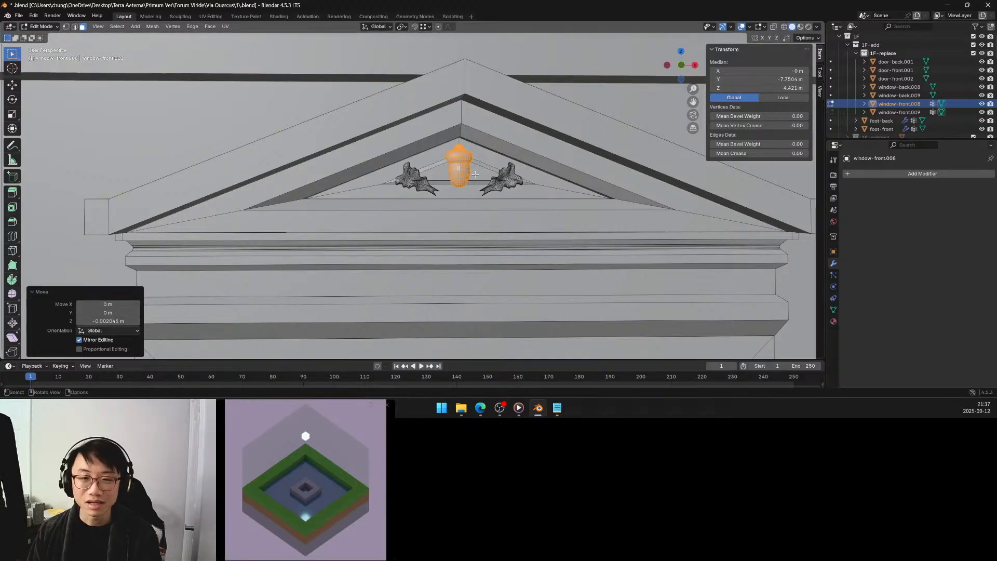
Snap the 3D cursor to the recessed triangular face behind the acorn and return to Object Mode.
{"action": "left_click", "coordinate": [429, 173]}
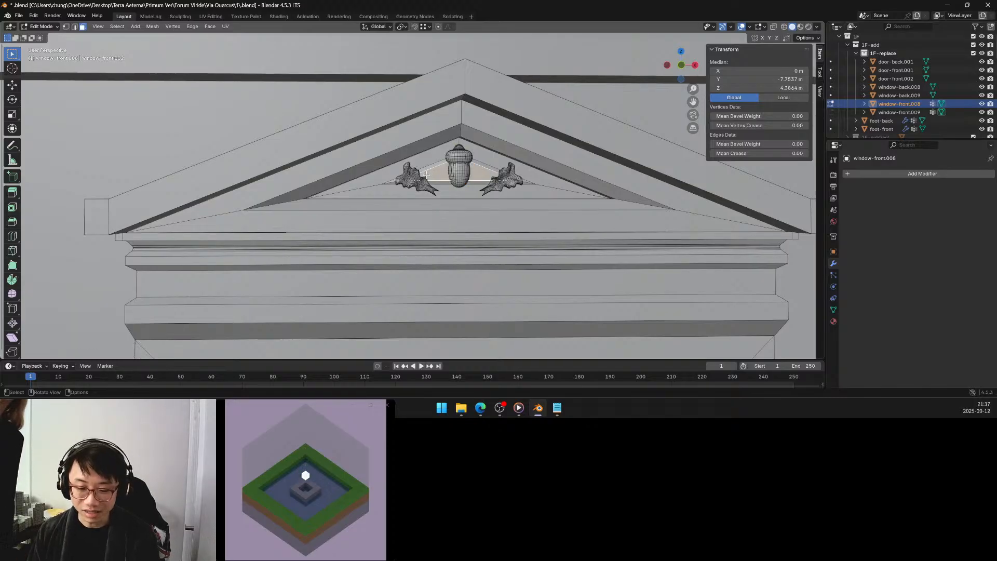
{"action": "key", "text": "ctrl+Tab"}
{"action": "left_click", "coordinate": [430, 222]}
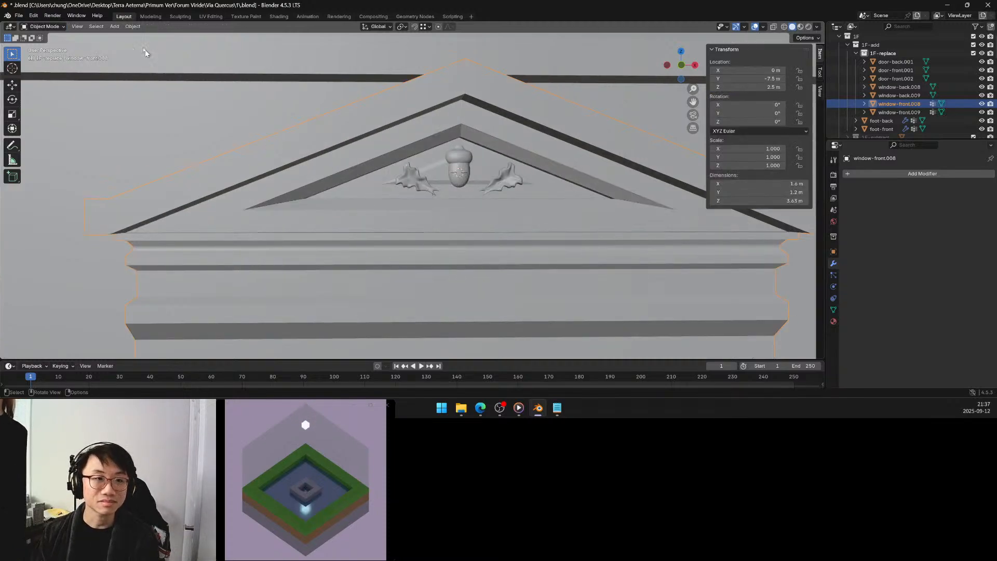
Add a Bézier curve at the pediment's centre with a radius of 0.1 m.
{"action": "left_click", "coordinate": [114, 26]}
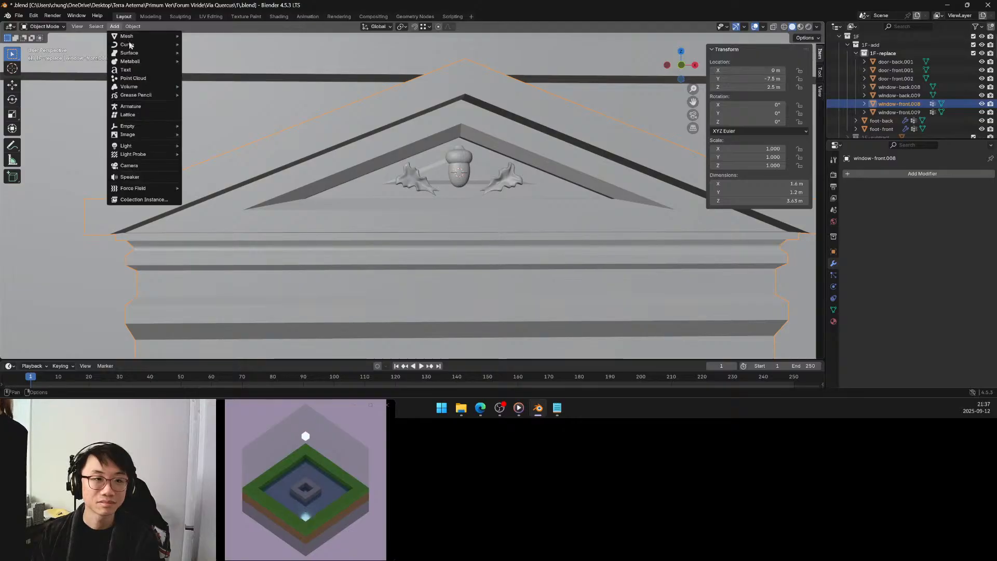
{"action": "mouse_move", "coordinate": [131, 46]}
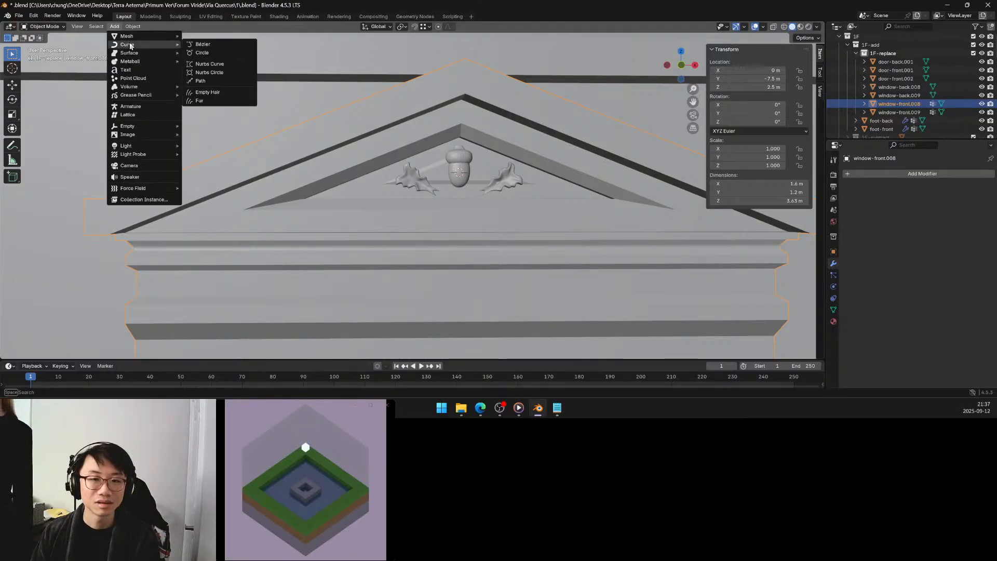
{"action": "left_click", "coordinate": [206, 47]}
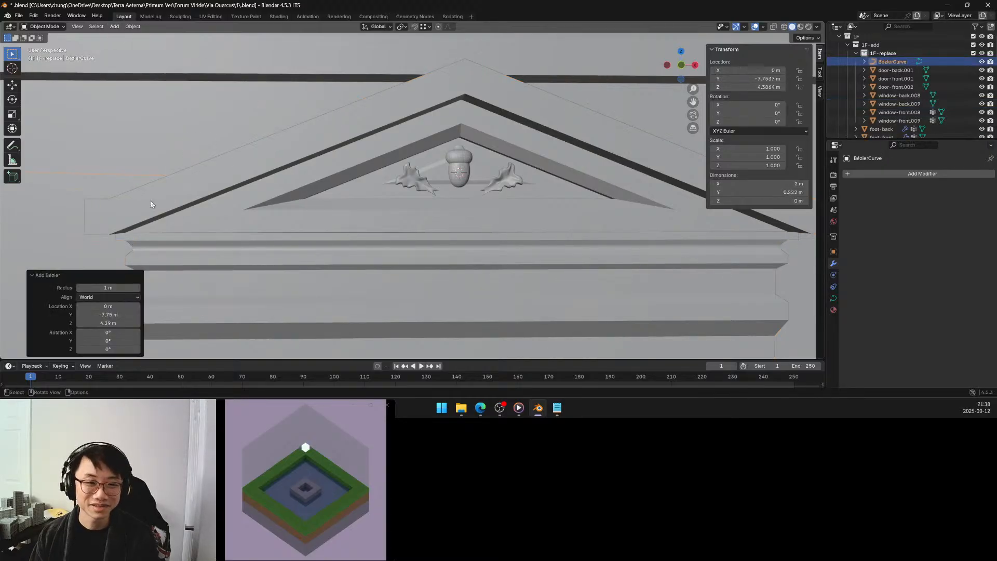
{"action": "left_click", "coordinate": [114, 288]}
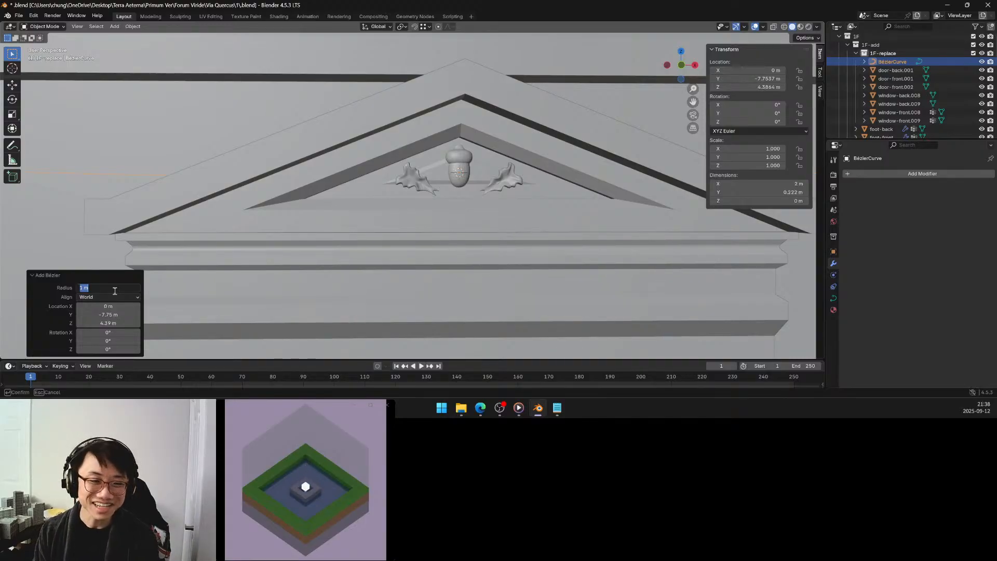
{"action": "type", "text": "0.1"}
{"action": "key", "text": "Return"}
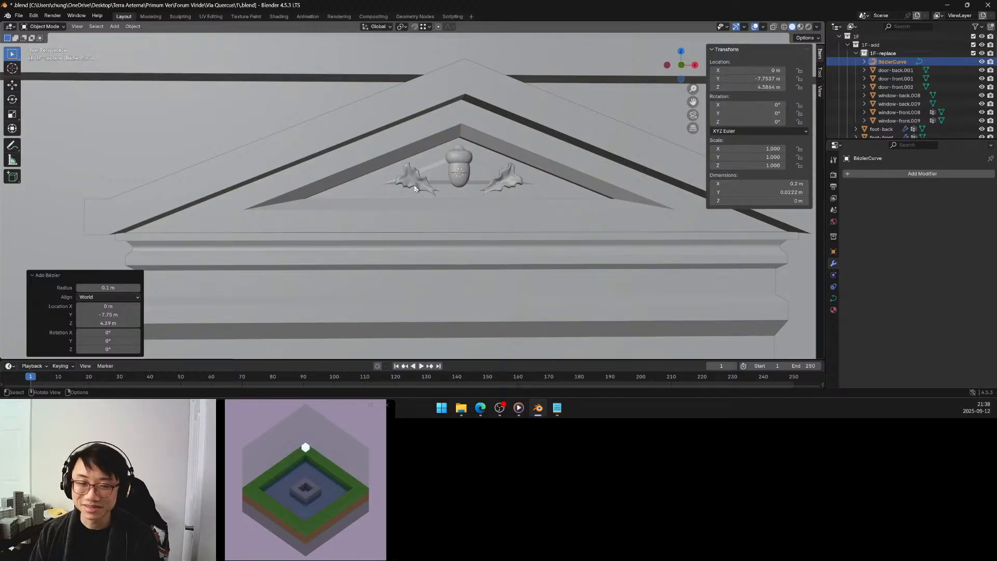
Set the Bézier curve's X rotation to 90° so it stands parallel to the facade.
{"action": "middle_click_drag", "start_coordinate": [415, 188], "coordinate": [419, 191]}
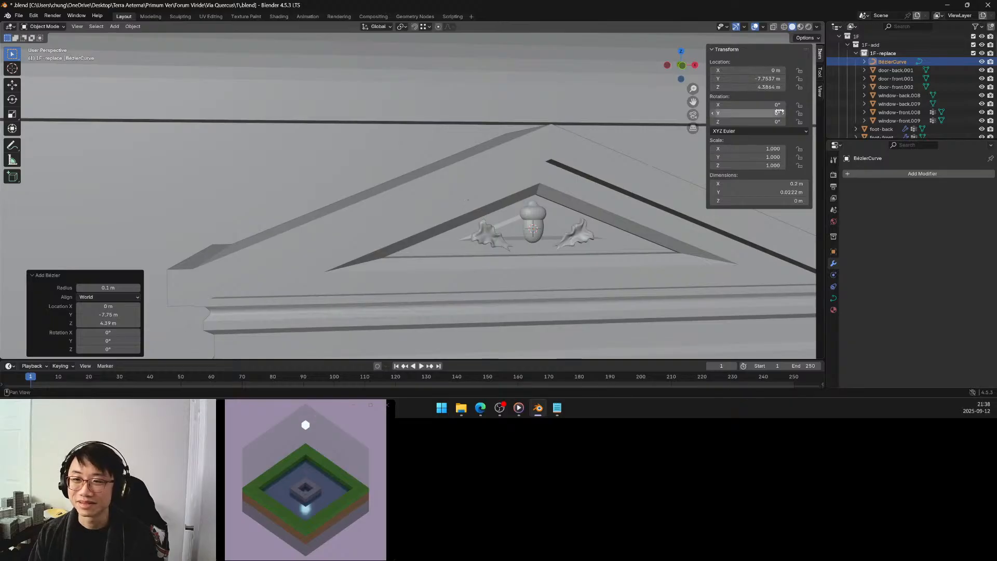
{"action": "left_click", "coordinate": [769, 105]}
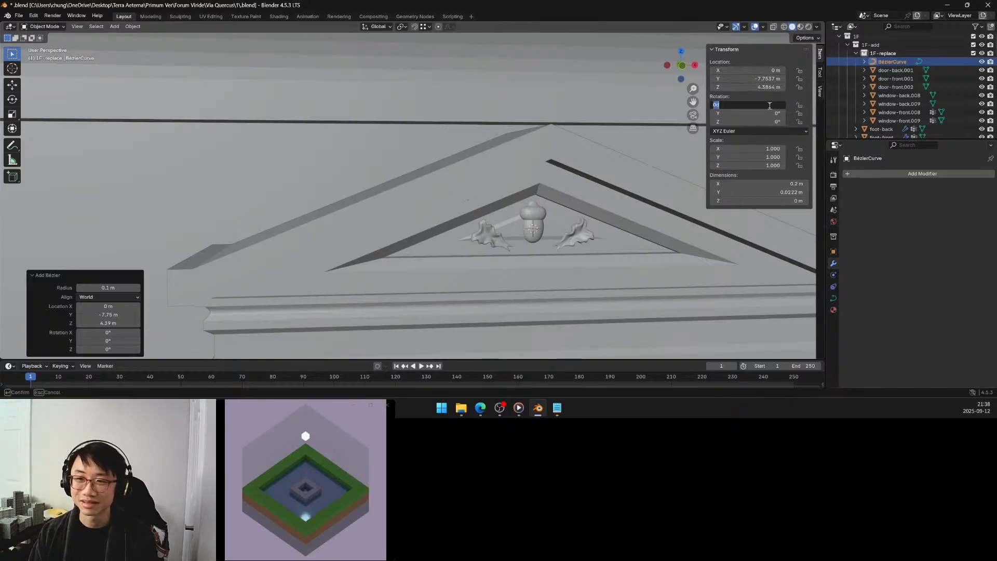
{"action": "type", "text": "90"}
{"action": "key", "text": "Return"}
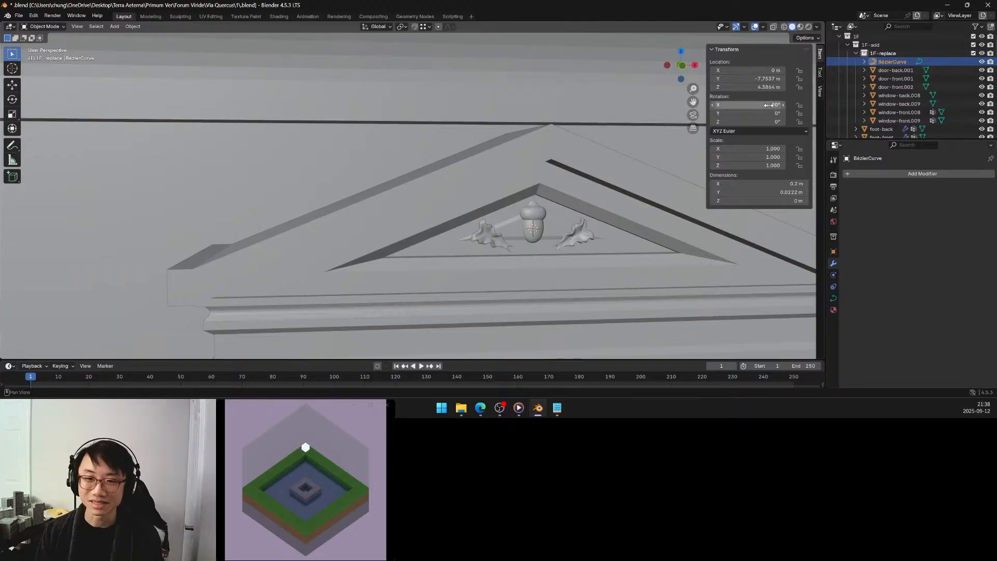
{"action": "middle_click_drag", "start_coordinate": [585, 213], "coordinate": [575, 210], "text": "shift"}
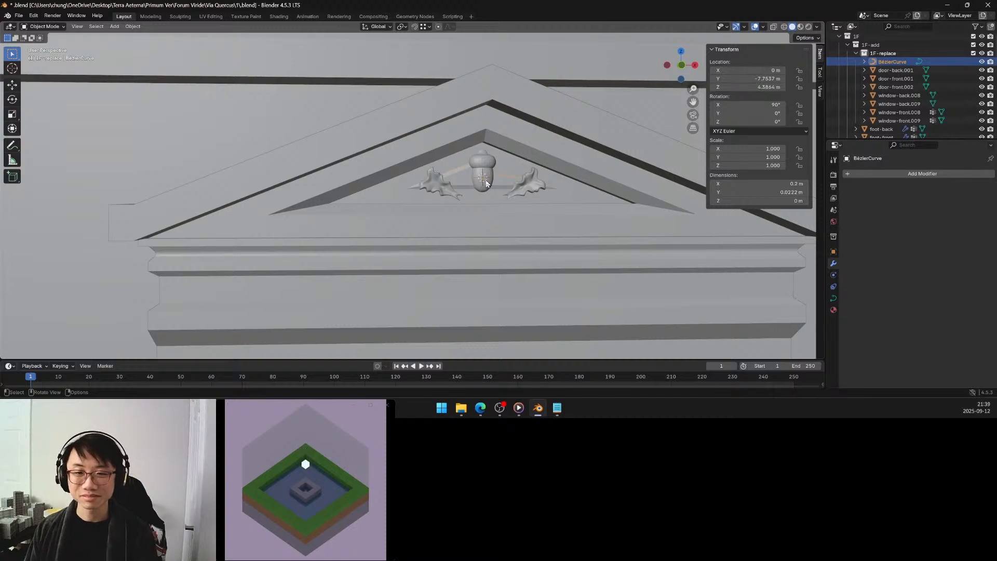
Isolate the Bézier curve in local view and open it in Edit Mode.
{"action": "key", "text": "KP_Divide"}
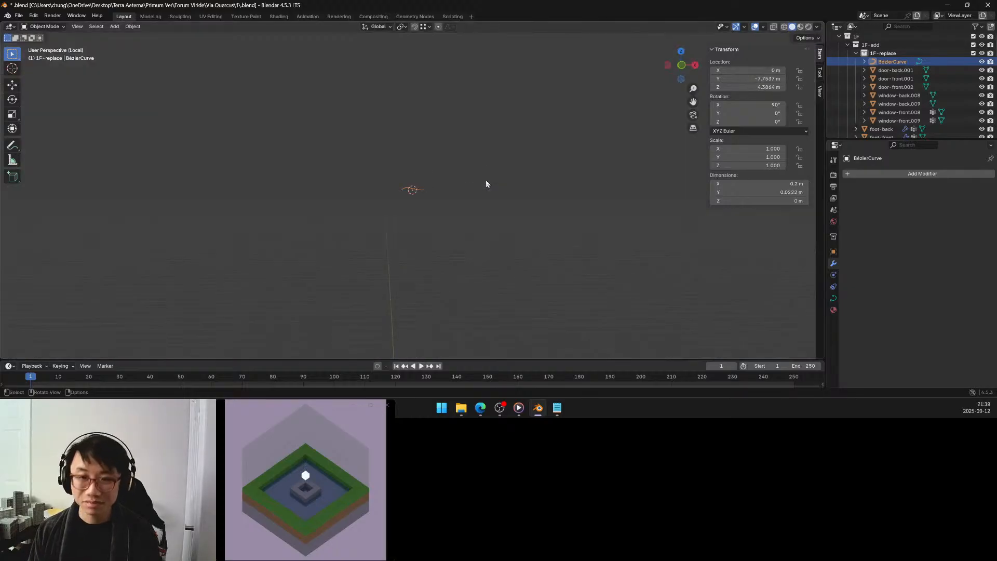
{"action": "scroll", "coordinate": [452, 196], "scroll_direction": "up", "scroll_amount": 4}
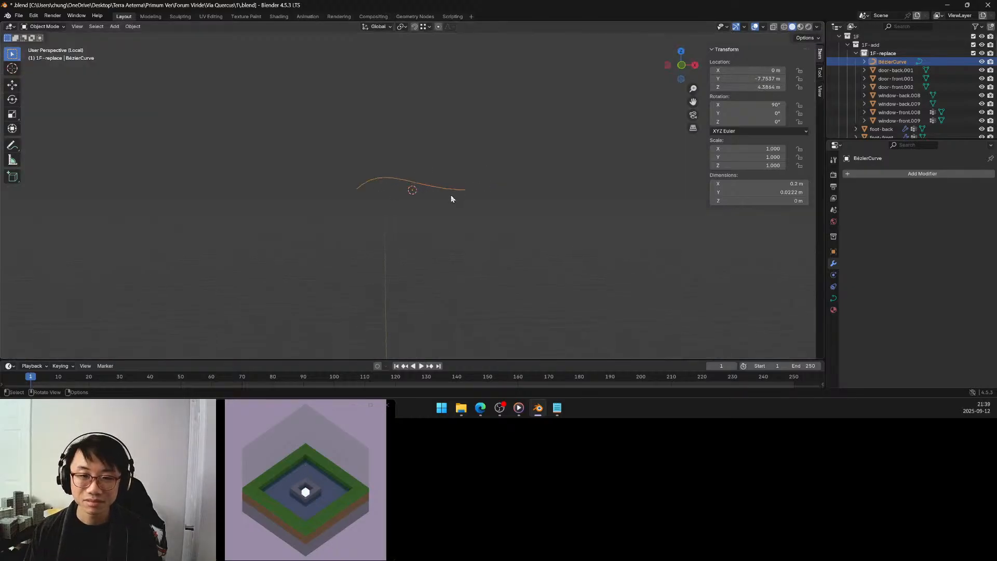
{"action": "key", "text": "Tab"}
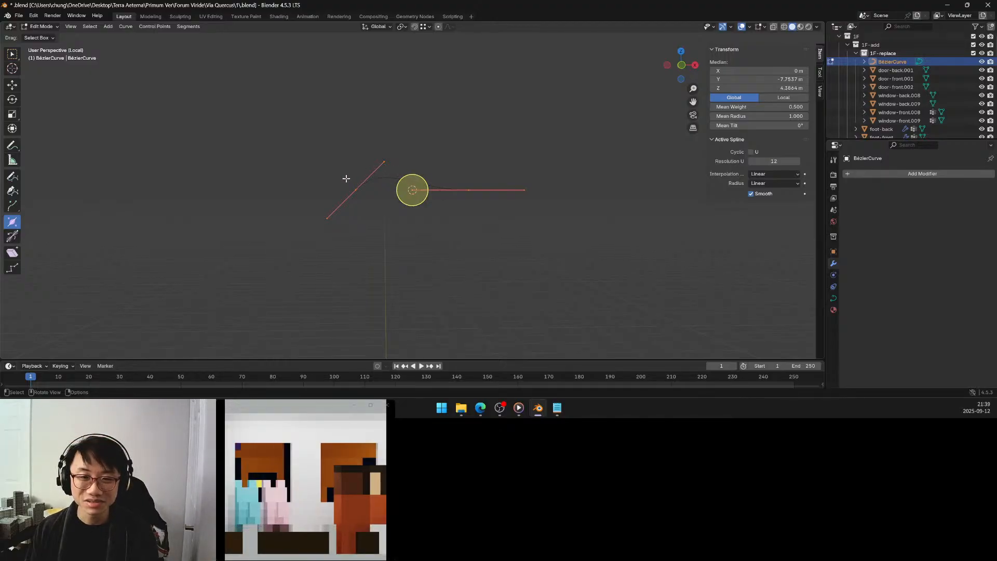
In front view, turn on snapping and move the right control point's inner handle to X 0 m, Z 4.42 m.
{"action": "key", "text": "alt+a"}
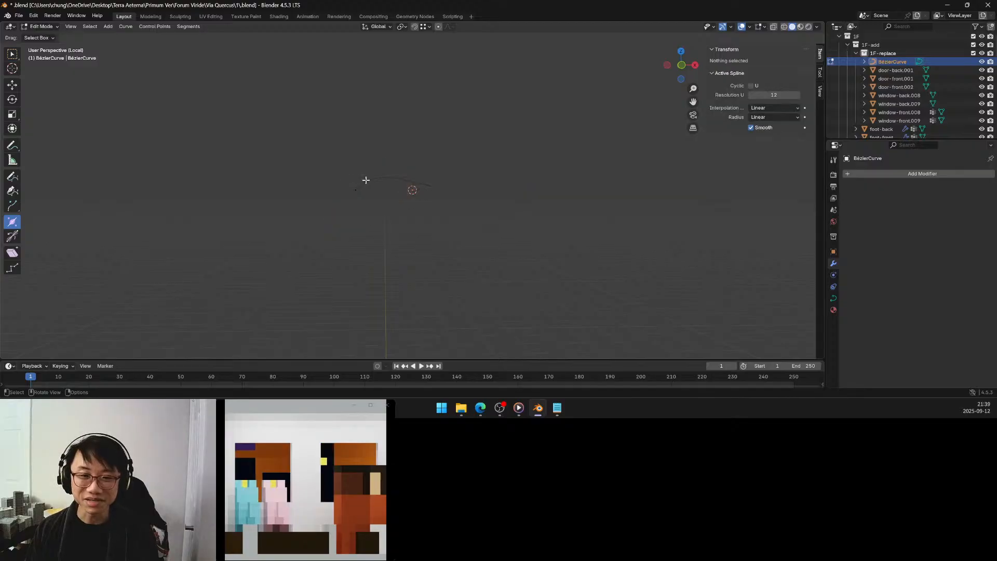
{"action": "left_click", "coordinate": [683, 66]}
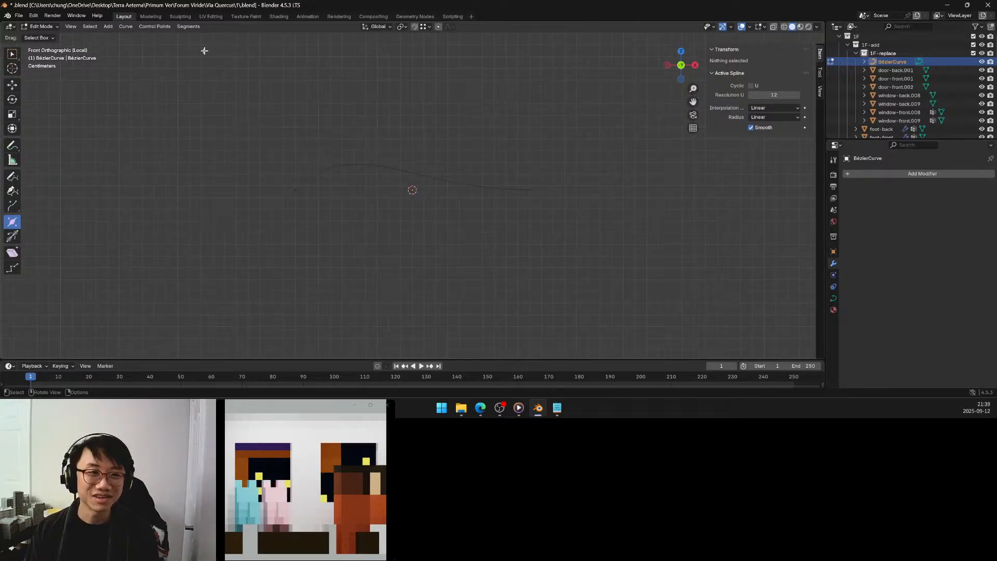
{"action": "key", "text": "w"}
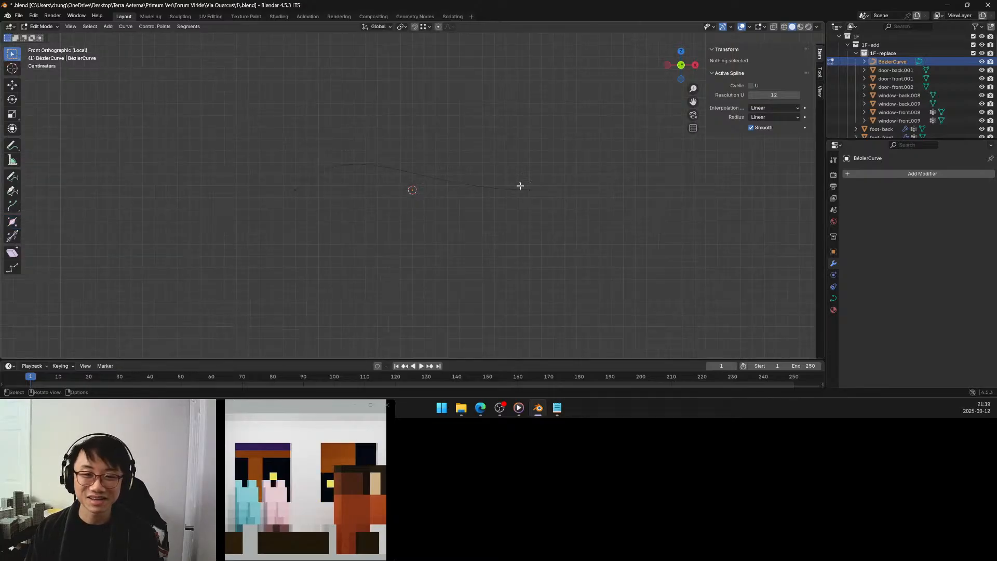
{"action": "left_click_drag", "start_coordinate": [519, 159], "coordinate": [565, 245]}
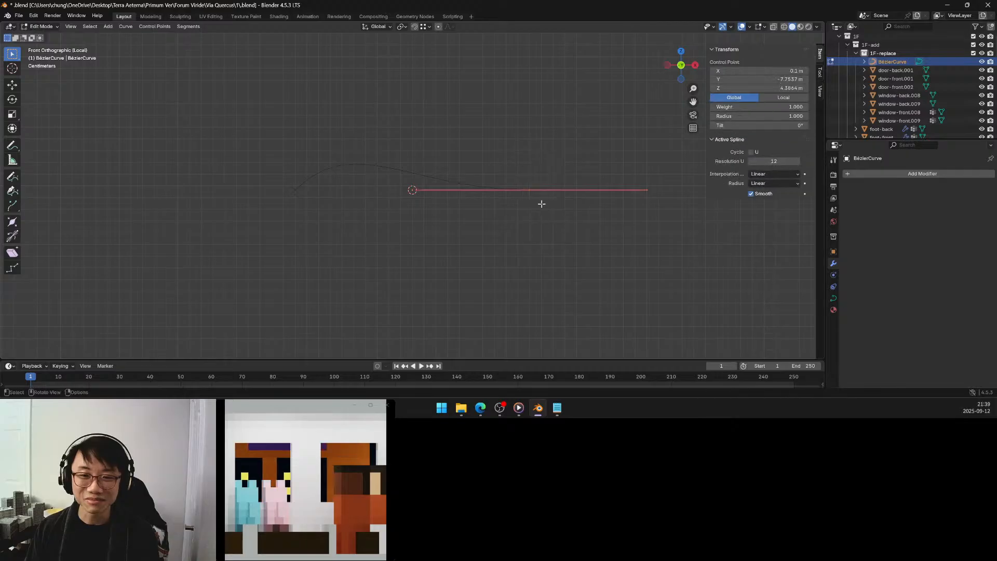
{"action": "left_click", "coordinate": [412, 190]}
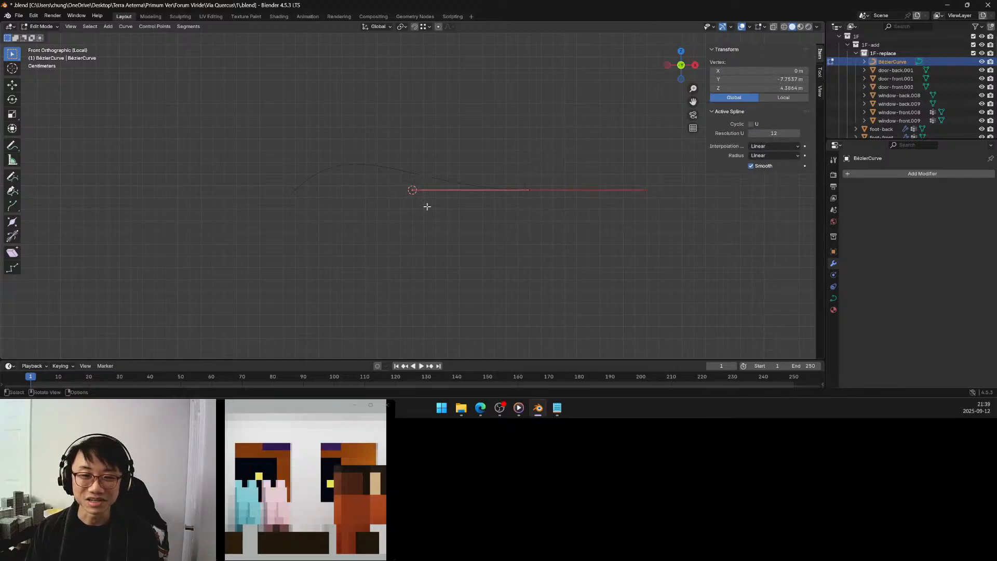
{"action": "key", "text": "g"}
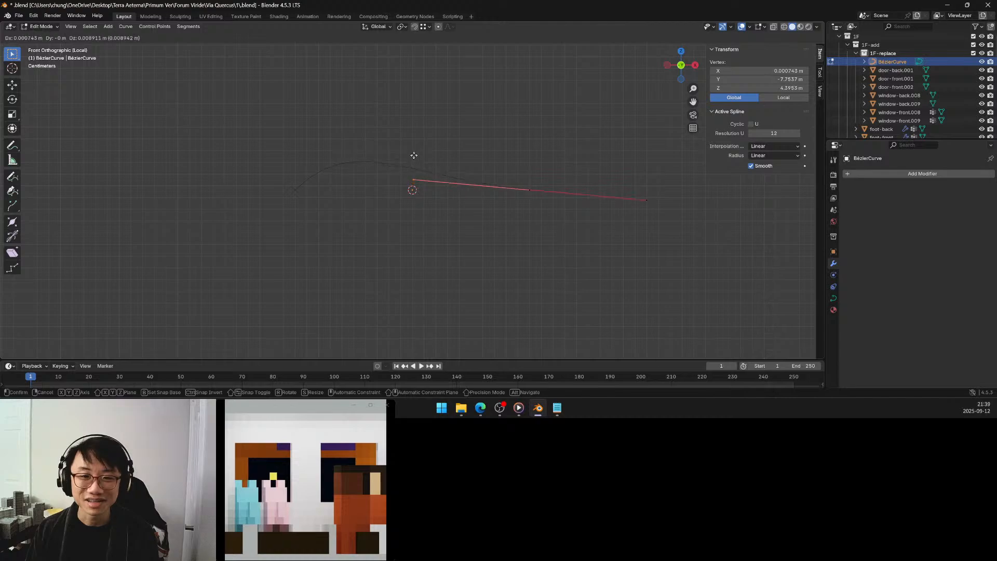
{"action": "key", "text": "Escape"}
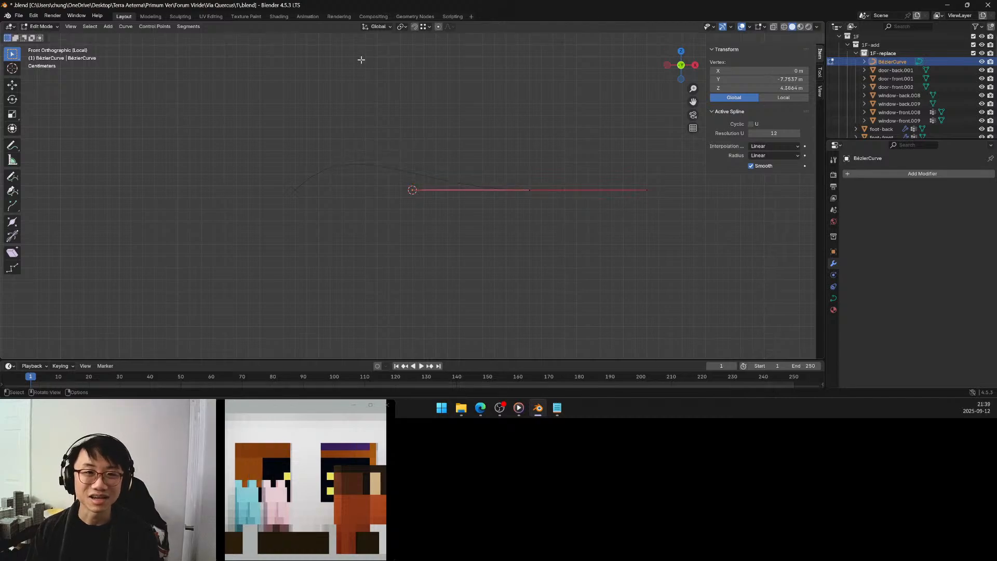
{"action": "left_click", "coordinate": [423, 26]}
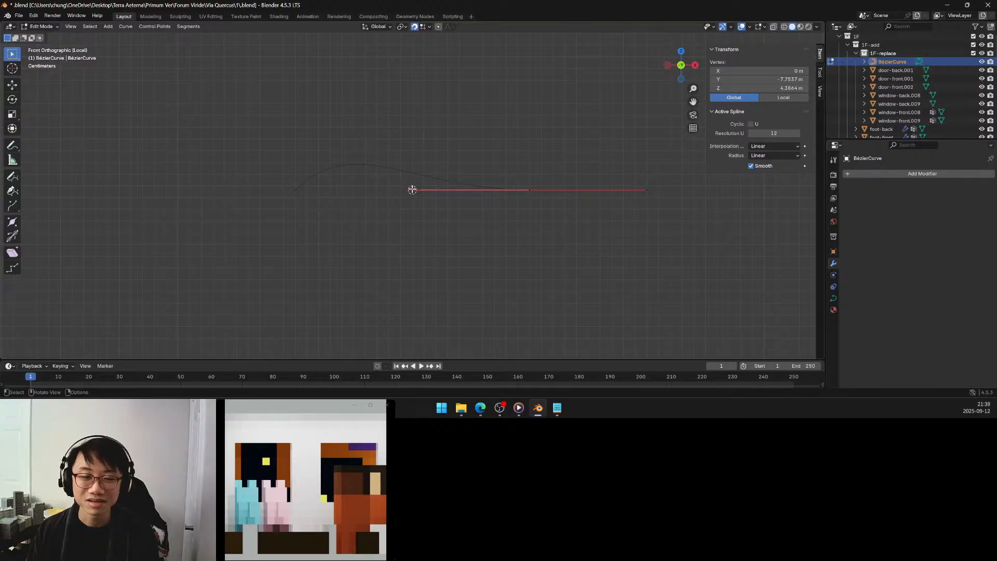
{"action": "left_click_drag", "start_coordinate": [412, 190], "coordinate": [413, 148]}
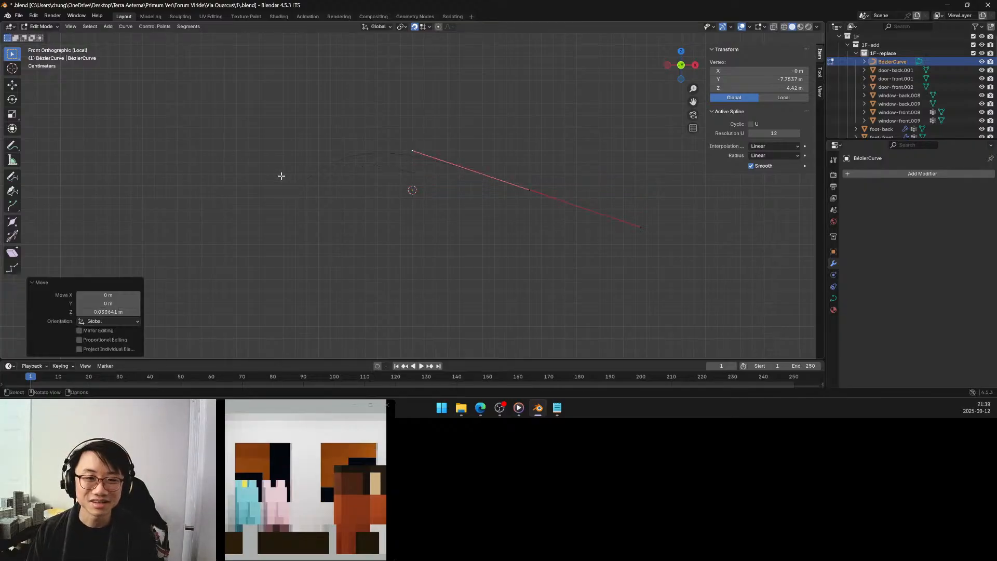
Move the left control point's inner handle to X 0 m, Z 4.42 m and its outer handle to X -0.12 m, Z 4.38 m.
{"action": "left_click", "coordinate": [304, 204]}
{"action": "left_click_drag", "start_coordinate": [354, 130], "coordinate": [410, 150]}
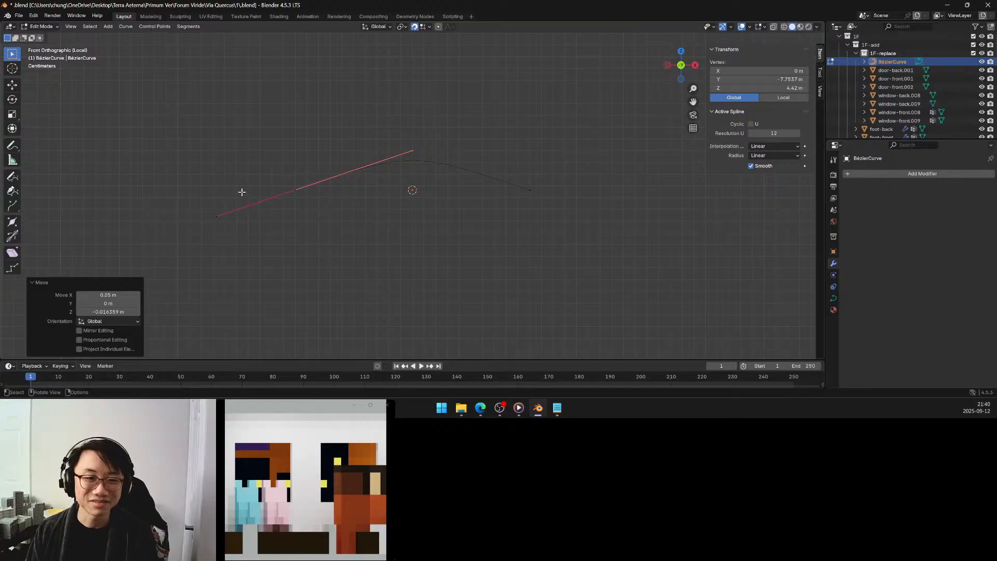
{"action": "left_click_drag", "start_coordinate": [204, 202], "coordinate": [231, 227]}
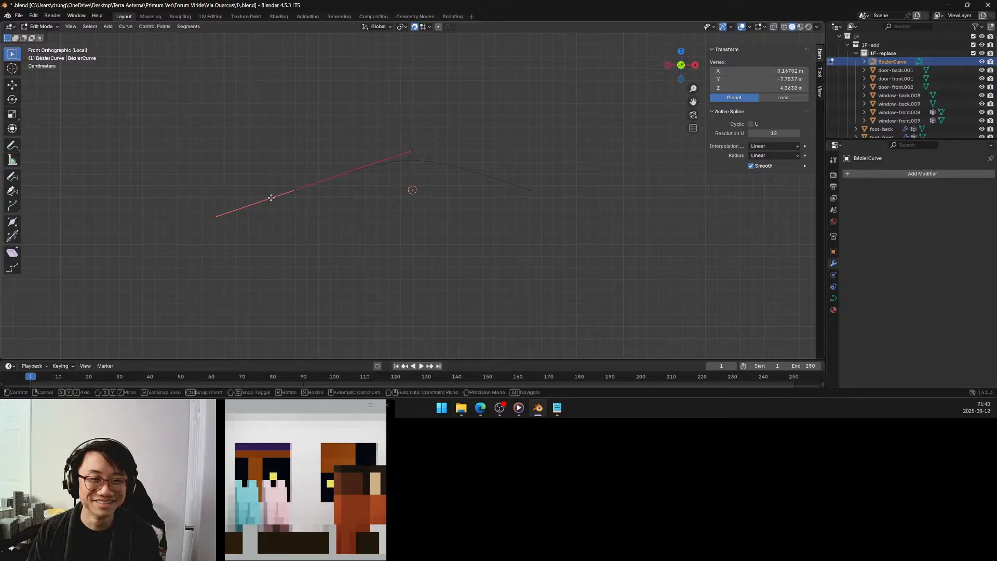
{"action": "key", "text": "g"}
{"action": "left_click", "coordinate": [271, 197]}
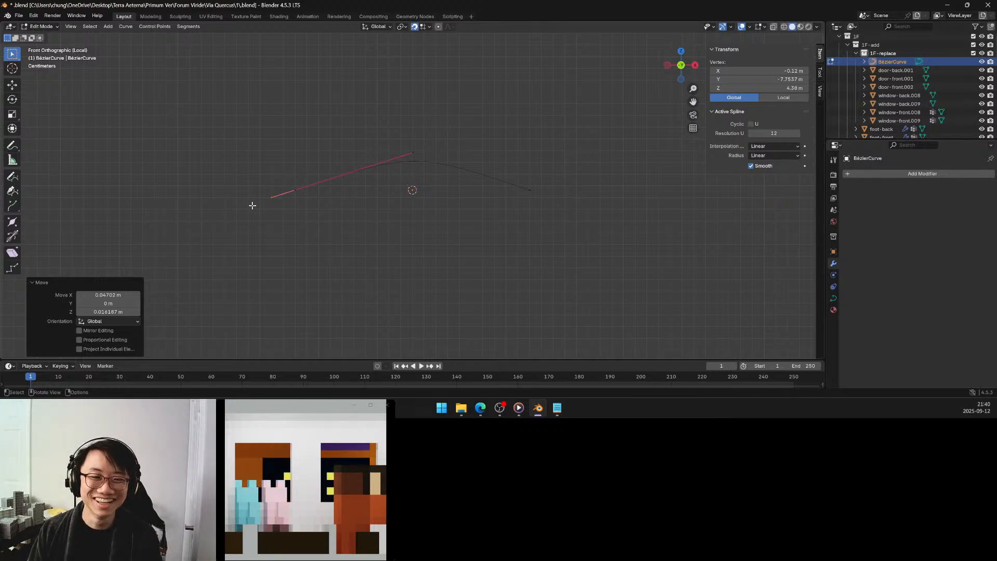
Try lowering the left control point's outer handle to Z 4.37 m, and undo the move.
{"action": "key", "text": "g"}
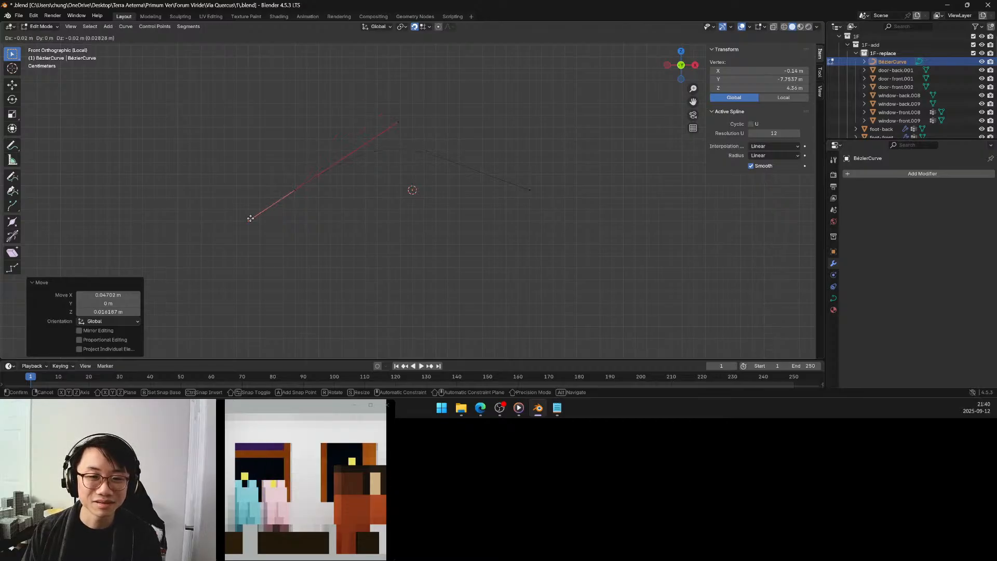
{"action": "left_click", "coordinate": [266, 205]}
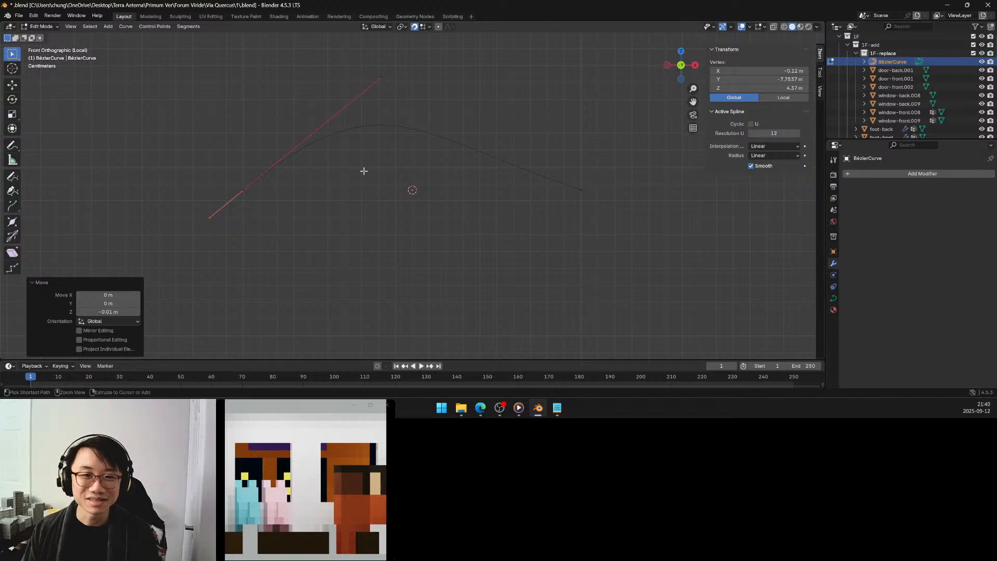
{"action": "key", "text": "ctrl+z"}
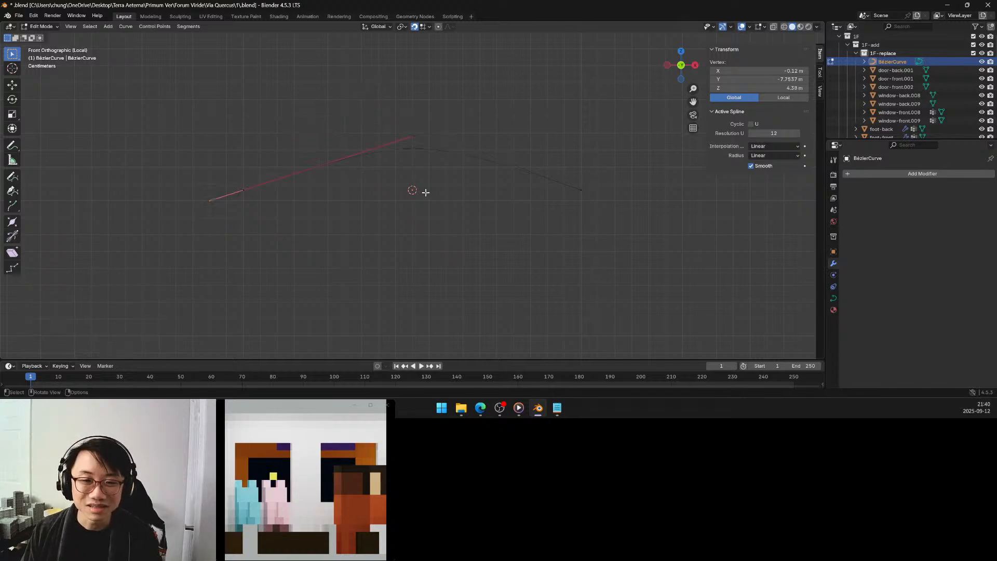
Move the right control point's outer handle to X 0.12 m, Z 4.37 m and its inner handle to X 0 m, Z 4.43 m.
{"action": "scroll", "coordinate": [426, 192], "scroll_direction": "up", "scroll_amount": 4}
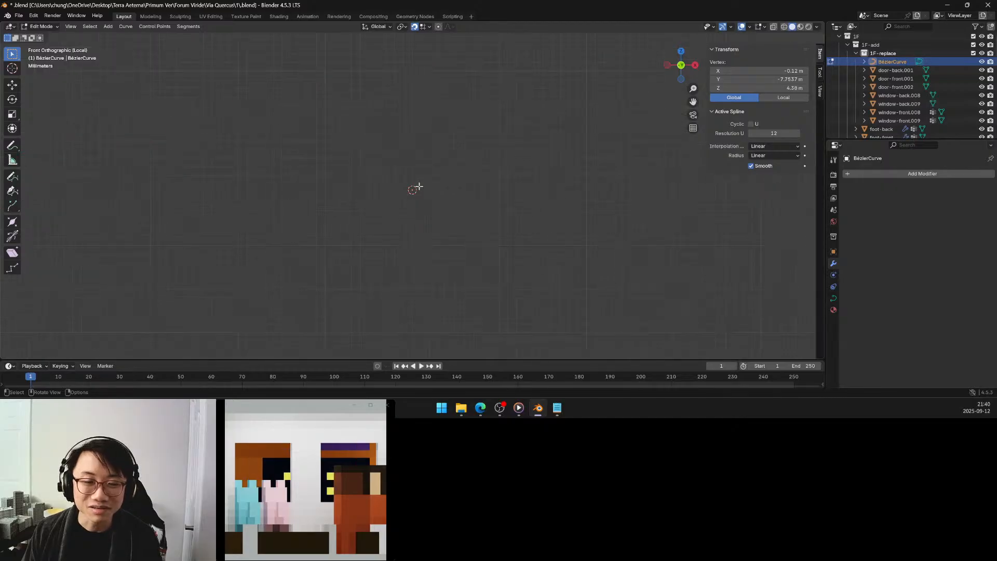
{"action": "scroll", "coordinate": [423, 186], "scroll_direction": "down", "scroll_amount": 4}
{"action": "left_click_drag", "start_coordinate": [573, 169], "coordinate": [593, 207]}
{"action": "left_click_drag", "start_coordinate": [731, 227], "coordinate": [754, 266]}
{"action": "key", "text": "g"}
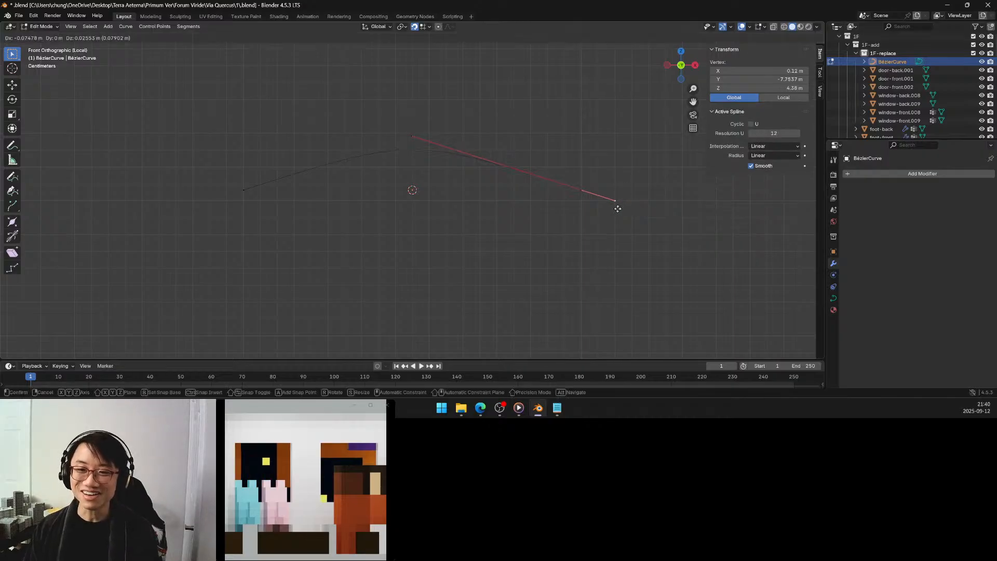
{"action": "left_click", "coordinate": [614, 211]}
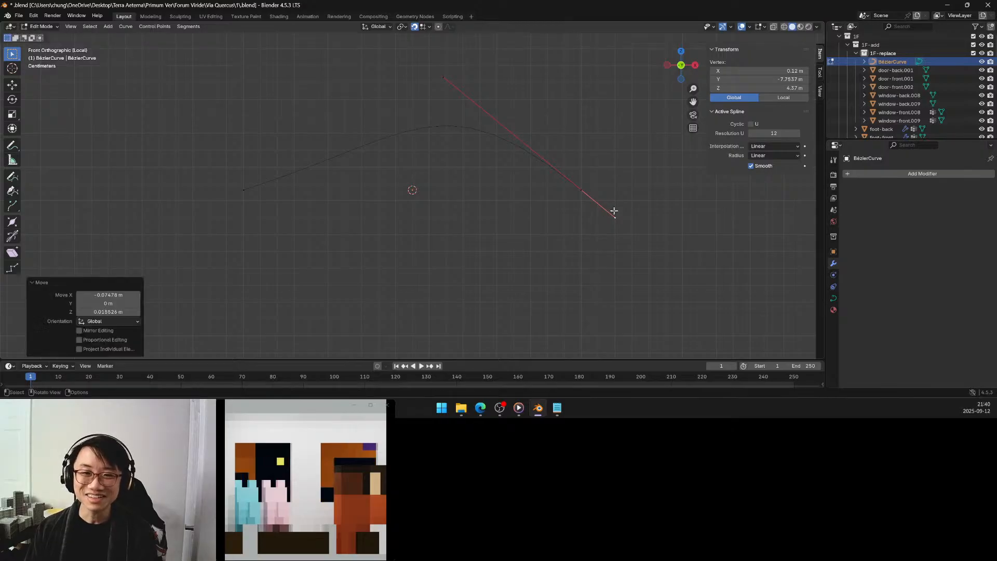
{"action": "left_click_drag", "start_coordinate": [435, 61], "coordinate": [465, 94]}
{"action": "key", "text": "g"}
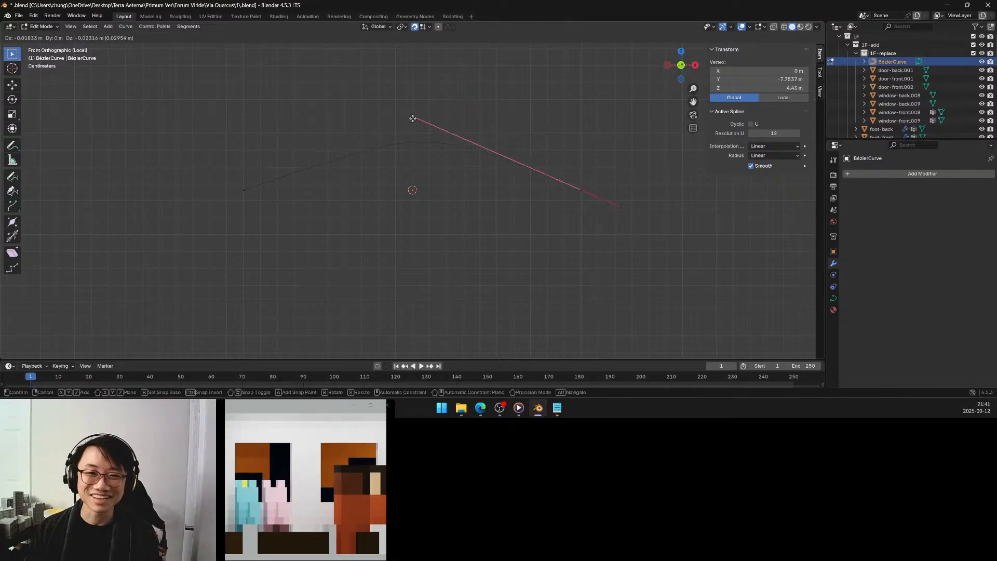
{"action": "left_click", "coordinate": [413, 119]}
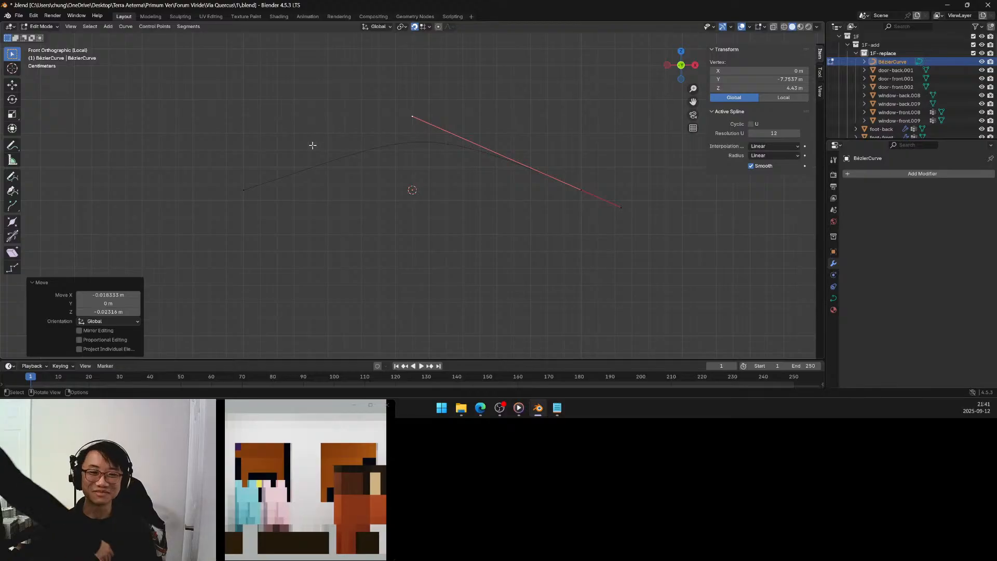
Lower the right control point's inner handle to Z 4.42 m and snap its outer handle to X 0.12 m, Z 4.38 m.
{"action": "left_click_drag", "start_coordinate": [225, 171], "coordinate": [269, 213]}
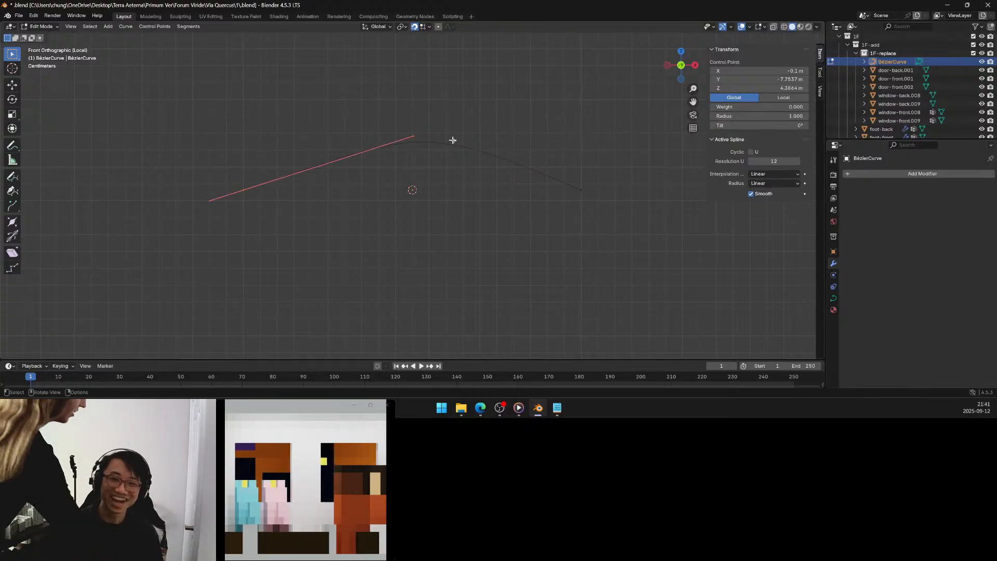
{"action": "left_click_drag", "start_coordinate": [561, 165], "coordinate": [614, 215]}
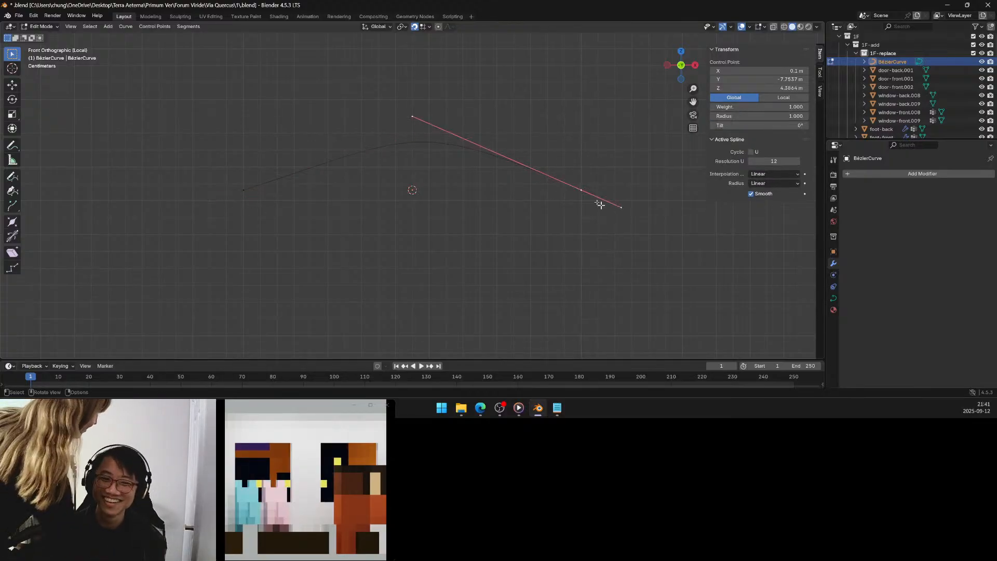
{"action": "left_click_drag", "start_coordinate": [413, 115], "coordinate": [414, 133]}
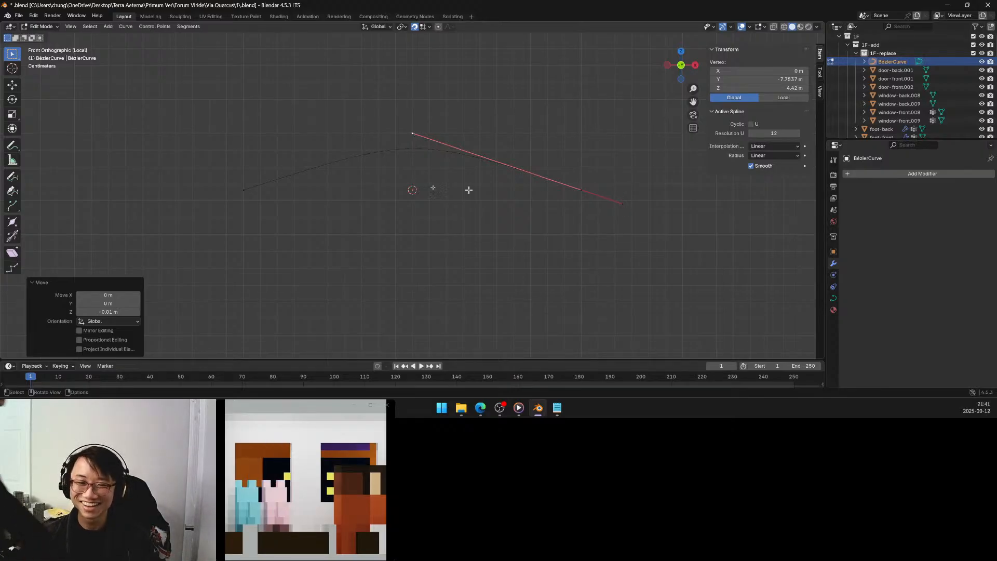
{"action": "left_click_drag", "start_coordinate": [194, 170], "coordinate": [276, 217]}
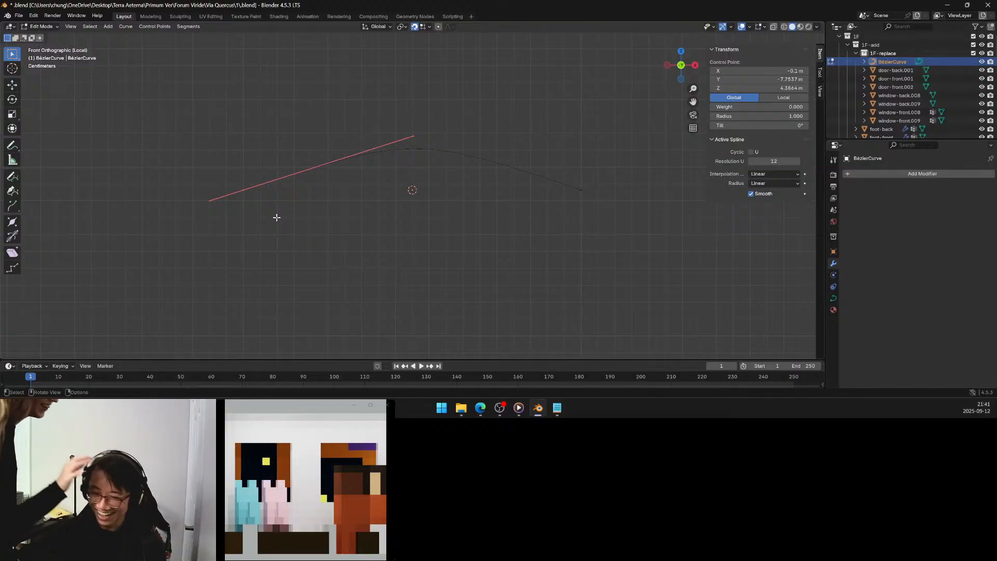
{"action": "left_click", "coordinate": [580, 189]}
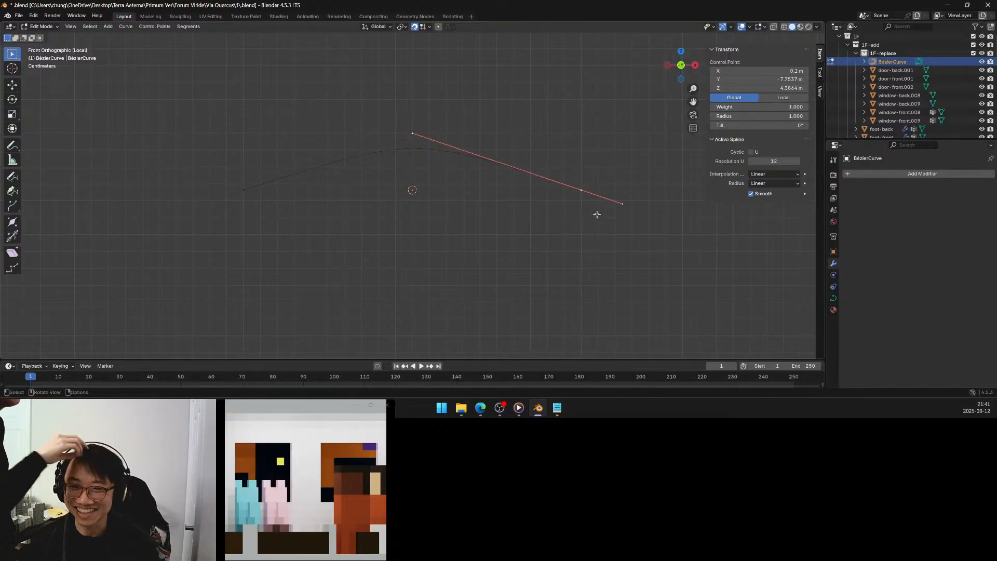
{"action": "left_click_drag", "start_coordinate": [617, 190], "coordinate": [639, 222]}
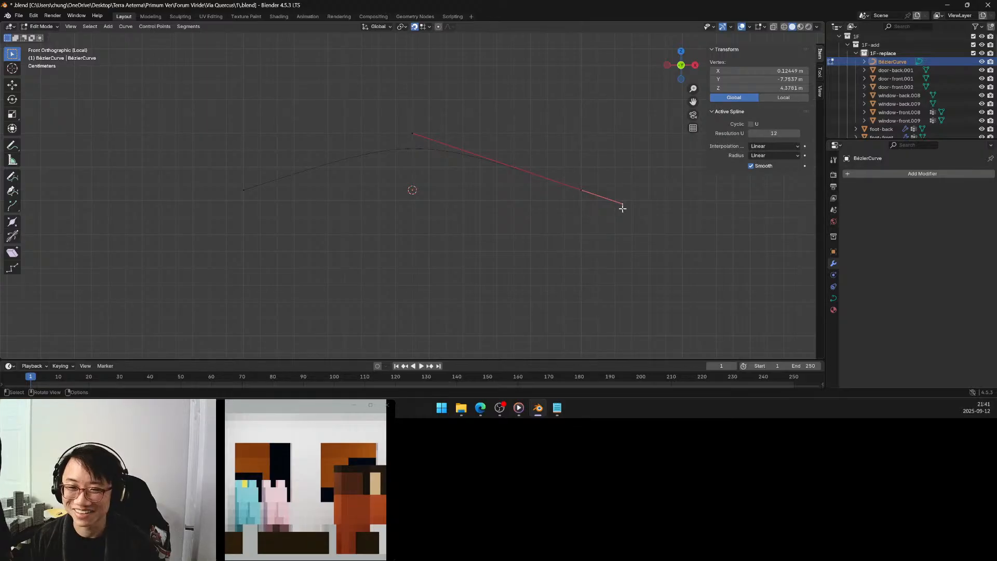
{"action": "key", "text": "g"}
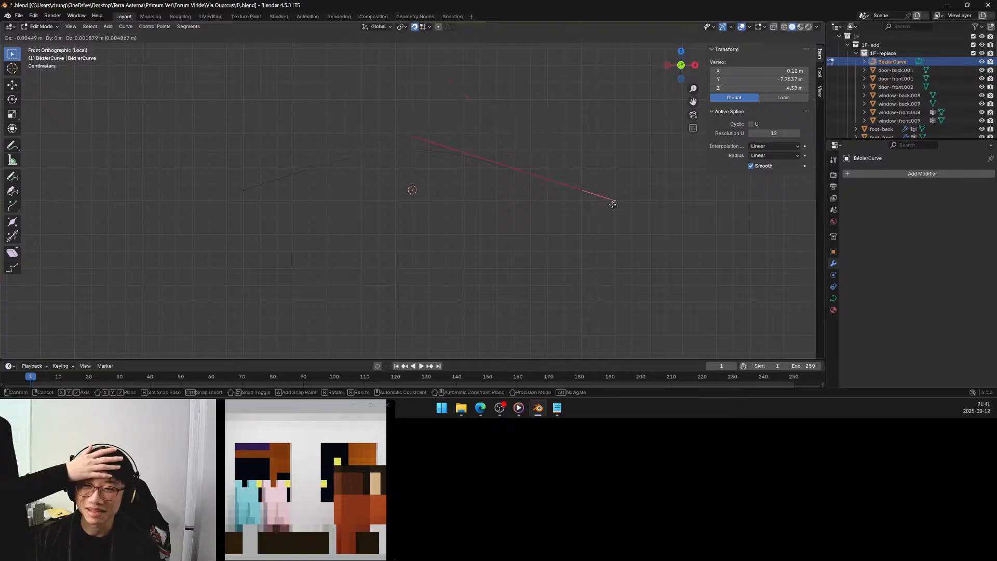
{"action": "left_click", "coordinate": [613, 205]}
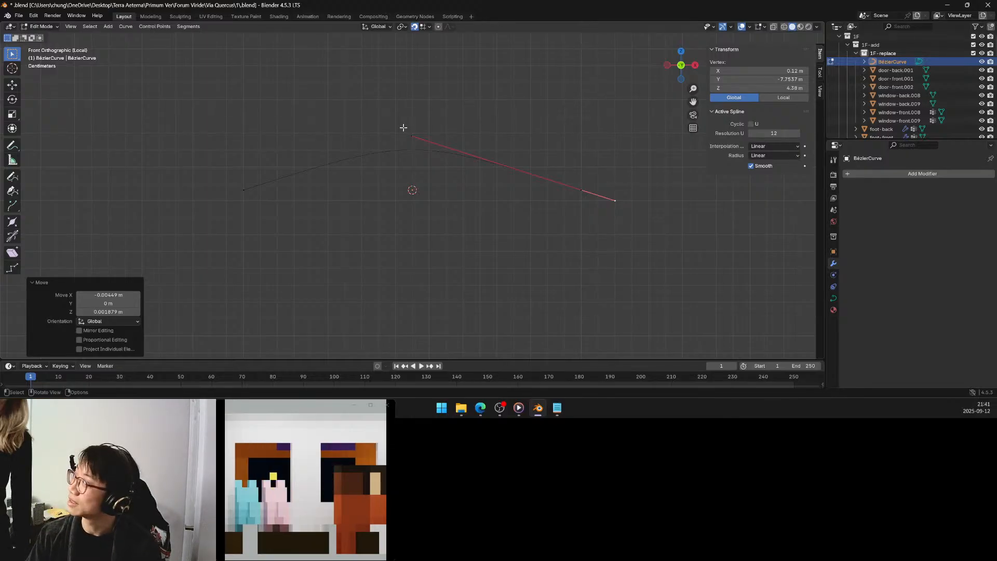
Snap the inner handles of both control points to X 0 m, Z 4.42 m, compare the two sides and deselect everything.
{"action": "left_click_drag", "start_coordinate": [404, 126], "coordinate": [430, 150]}
{"action": "key", "text": "g"}
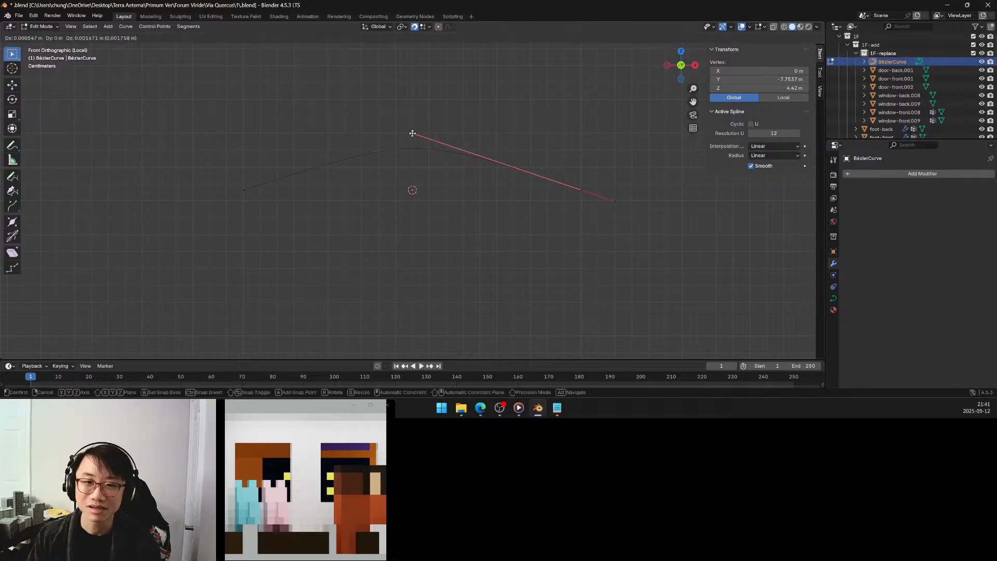
{"action": "left_click", "coordinate": [412, 134]}
{"action": "left_click_drag", "start_coordinate": [209, 166], "coordinate": [260, 208]}
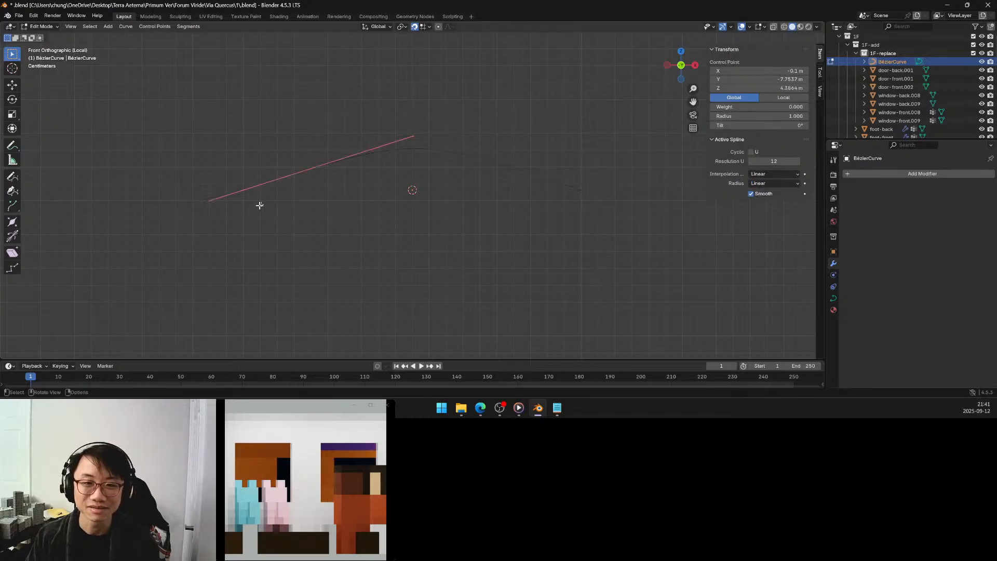
{"action": "key", "text": "g"}
{"action": "left_click", "coordinate": [412, 133]}
{"action": "left_click_drag", "start_coordinate": [181, 187], "coordinate": [228, 214]}
{"action": "left_click_drag", "start_coordinate": [574, 173], "coordinate": [606, 196]}
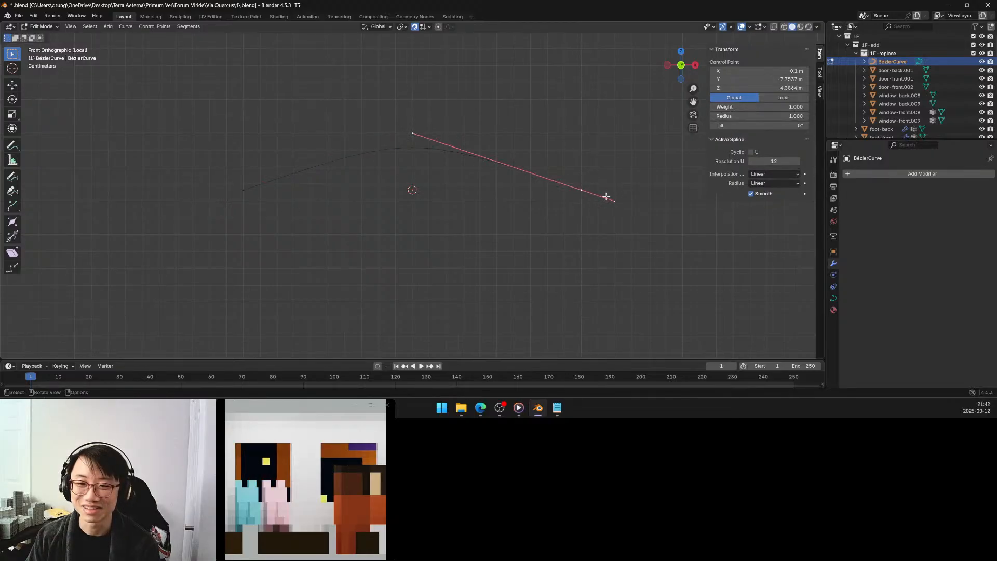
{"action": "left_click", "coordinate": [416, 168]}
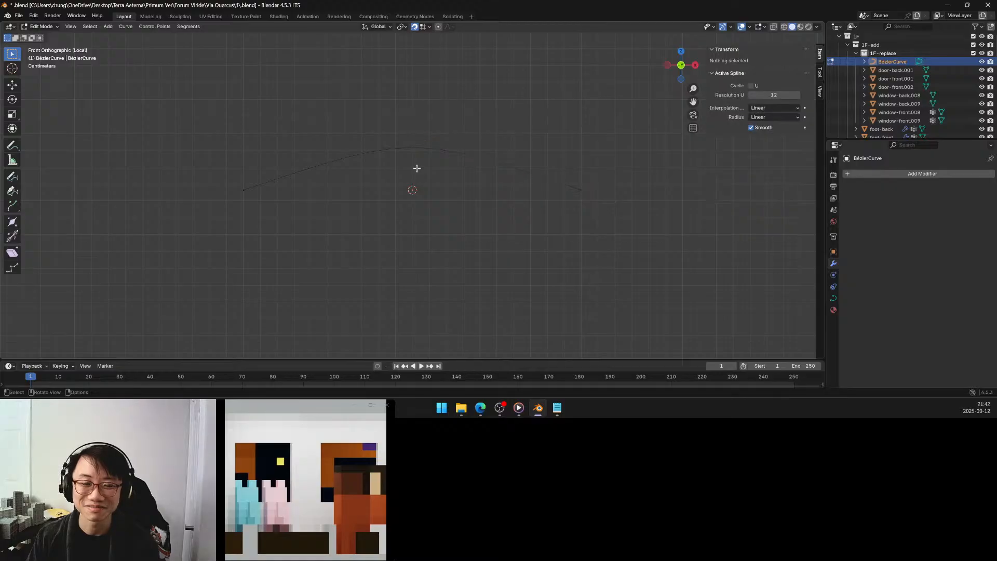
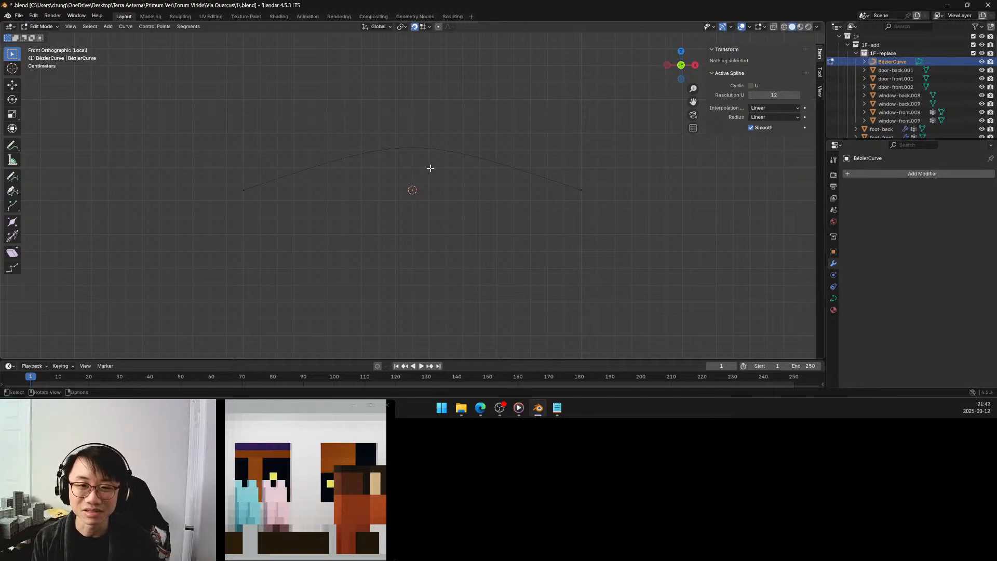
Give the arched curve a round bevel 0.01 m deep and turn off smooth shading for its spline.
{"action": "left_click", "coordinate": [834, 298]}
{"action": "scroll", "coordinate": [919, 297], "scroll_direction": "down", "scroll_amount": 5}
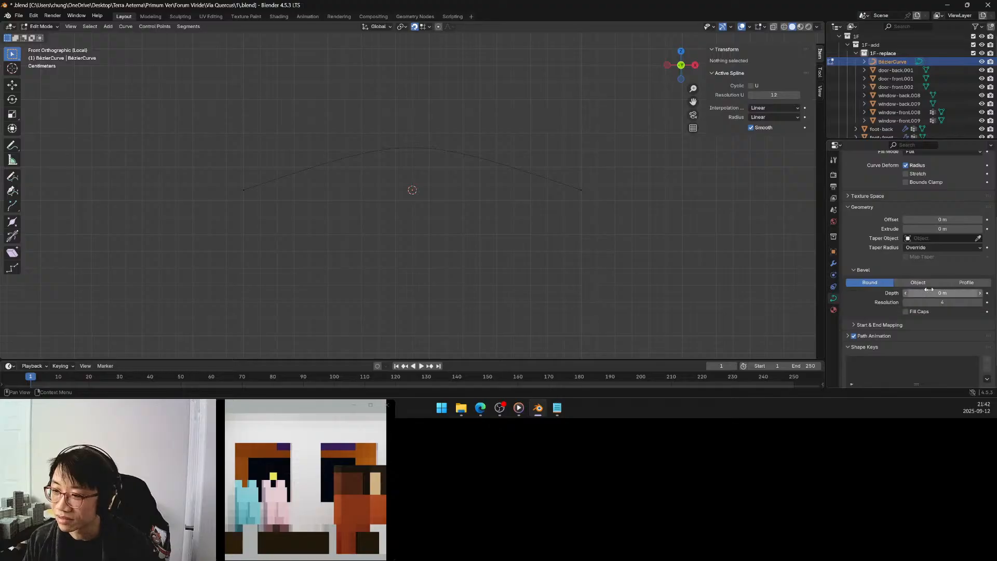
{"action": "left_click", "coordinate": [979, 293]}
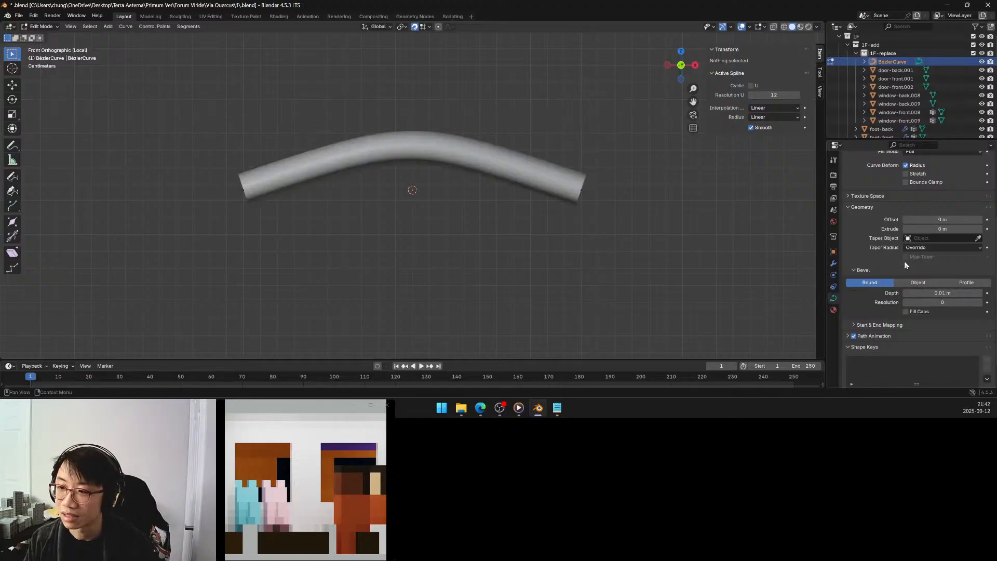
{"action": "left_click", "coordinate": [764, 128]}
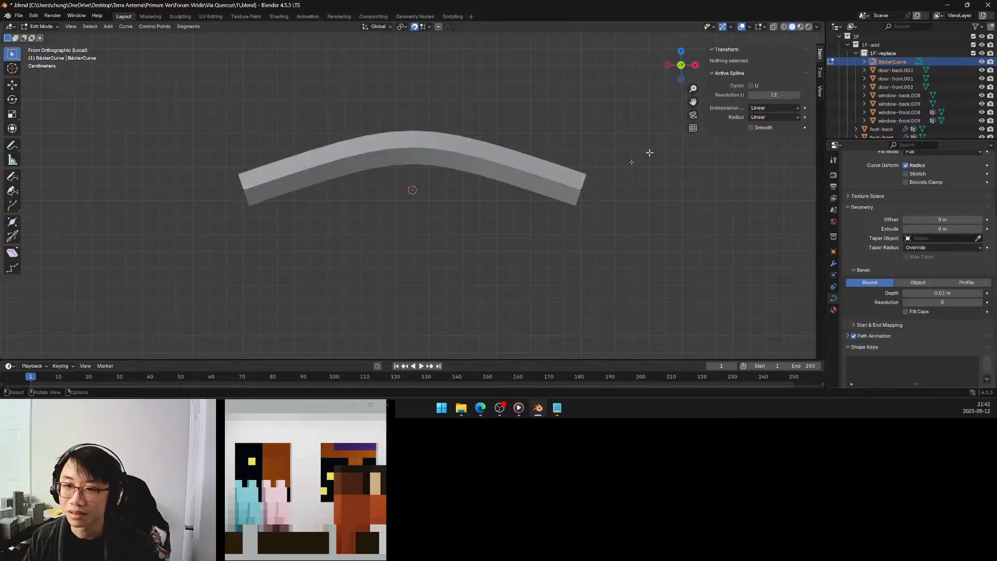
Subdivide the whole arched curve with one cut to add a control point at its crest.
{"action": "left_click_drag", "start_coordinate": [196, 118], "coordinate": [613, 278]}
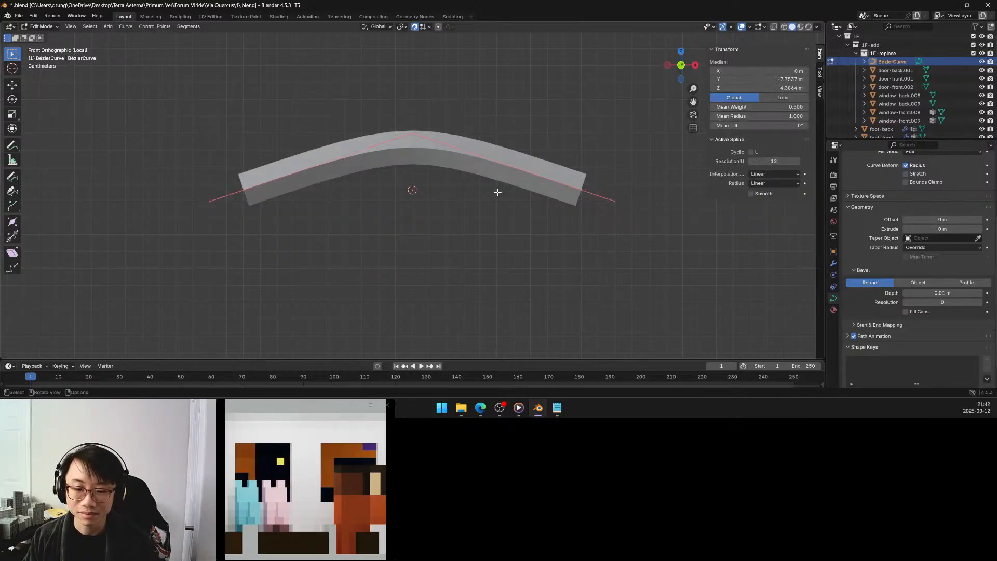
{"action": "key", "text": "F3"}
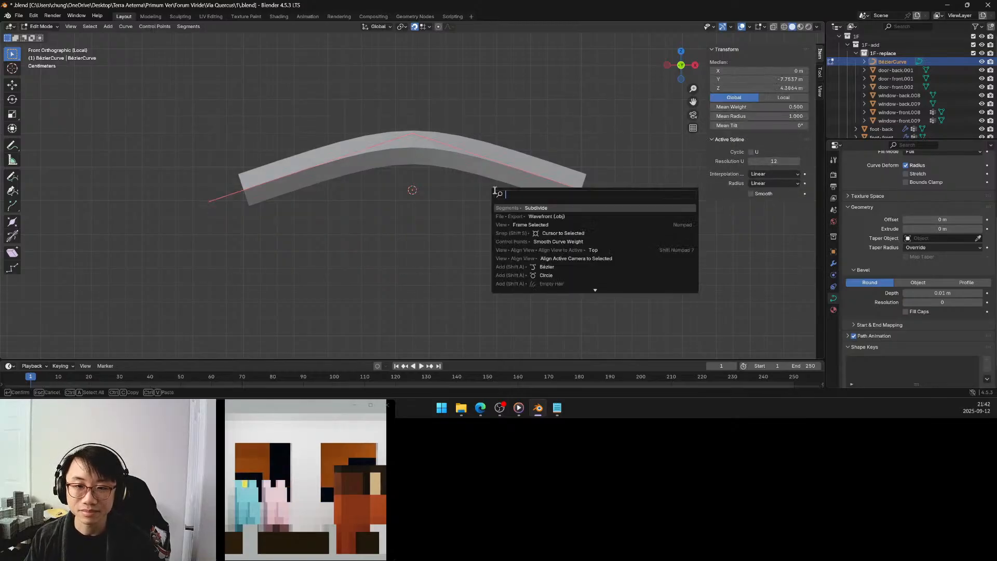
{"action": "left_click", "coordinate": [534, 207]}
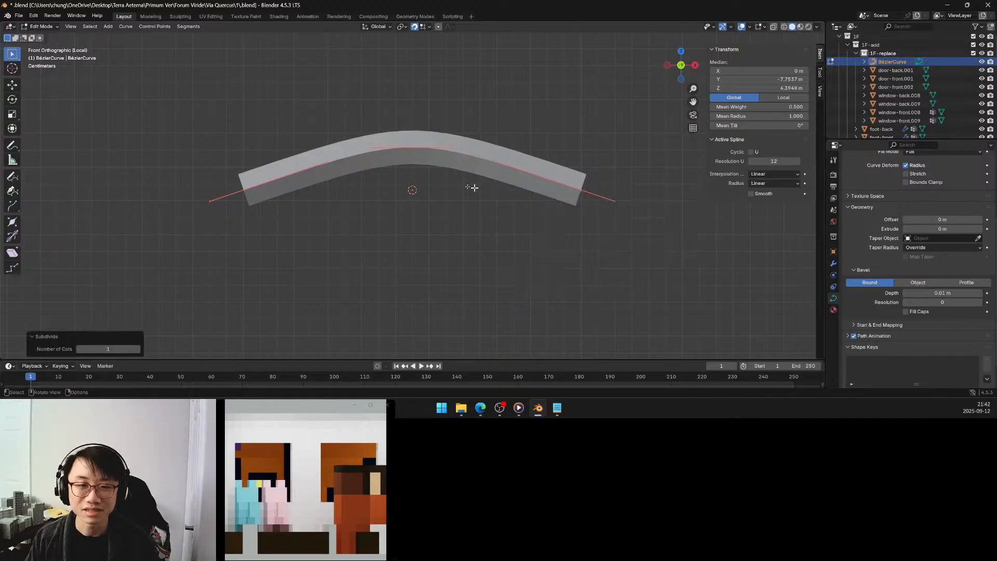
Taper the arch by setting the mean radius of its two end points to 0.060, and leave the isolated view.
{"action": "left_click_drag", "start_coordinate": [216, 163], "coordinate": [256, 216]}
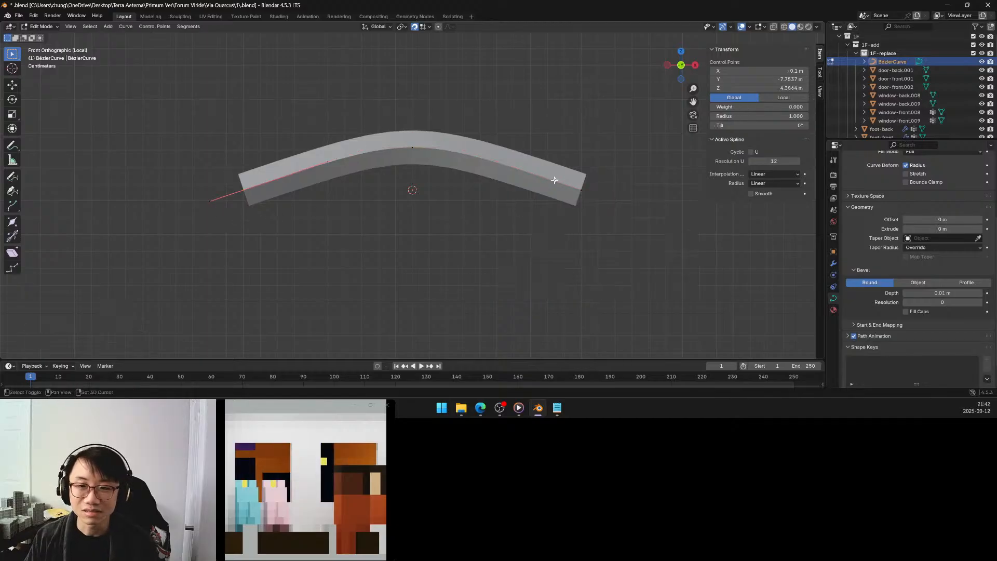
{"action": "left_click_drag", "start_coordinate": [562, 164], "coordinate": [615, 234], "text": "shift"}
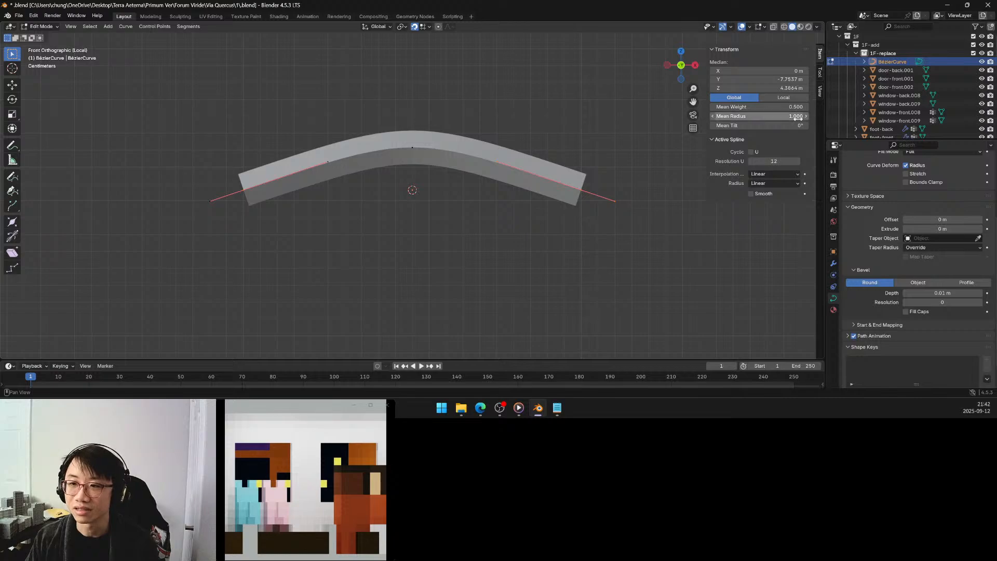
{"action": "left_click_drag", "start_coordinate": [793, 118], "coordinate": [753, 117]}
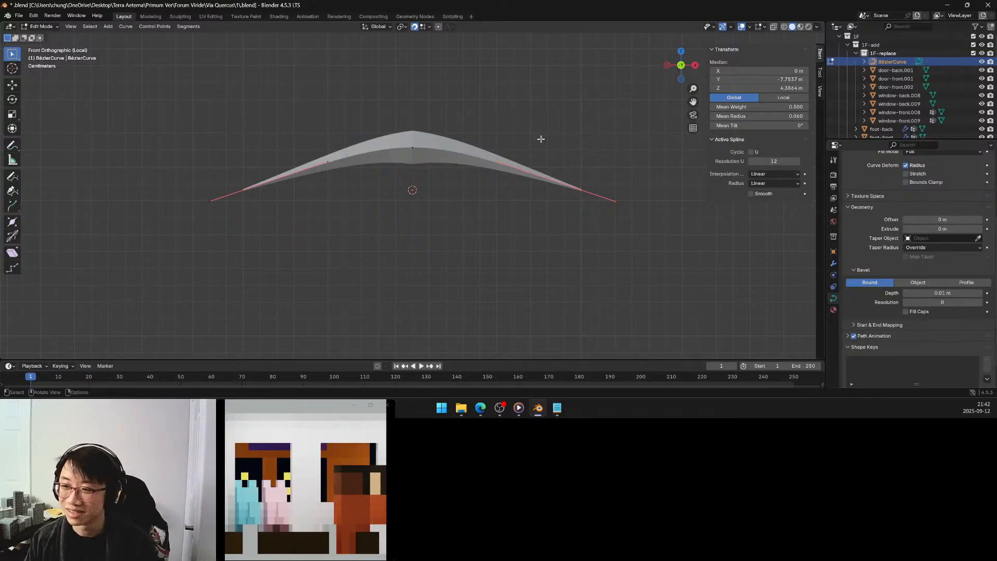
{"action": "left_click", "coordinate": [580, 136]}
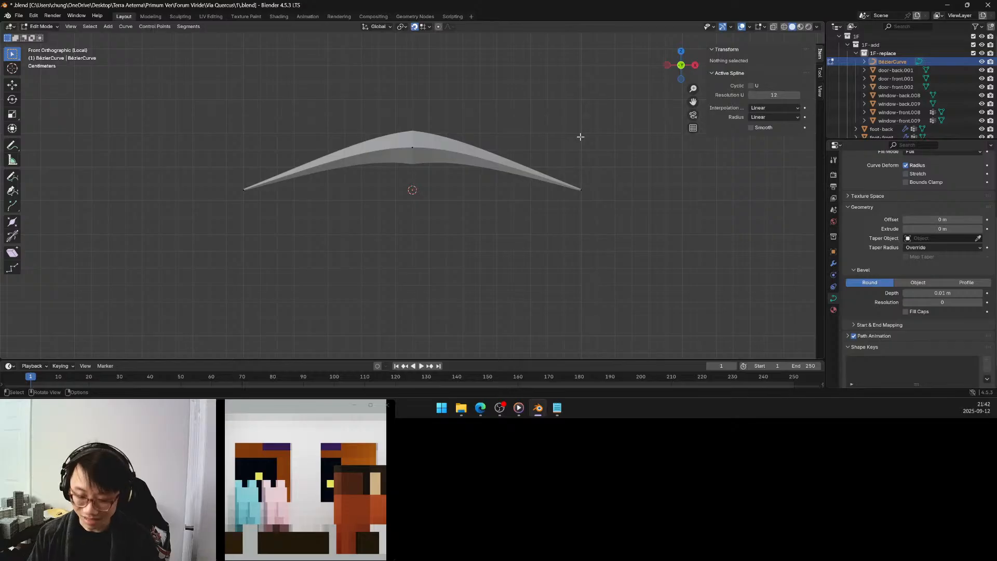
{"action": "key", "text": "KP_Divide"}
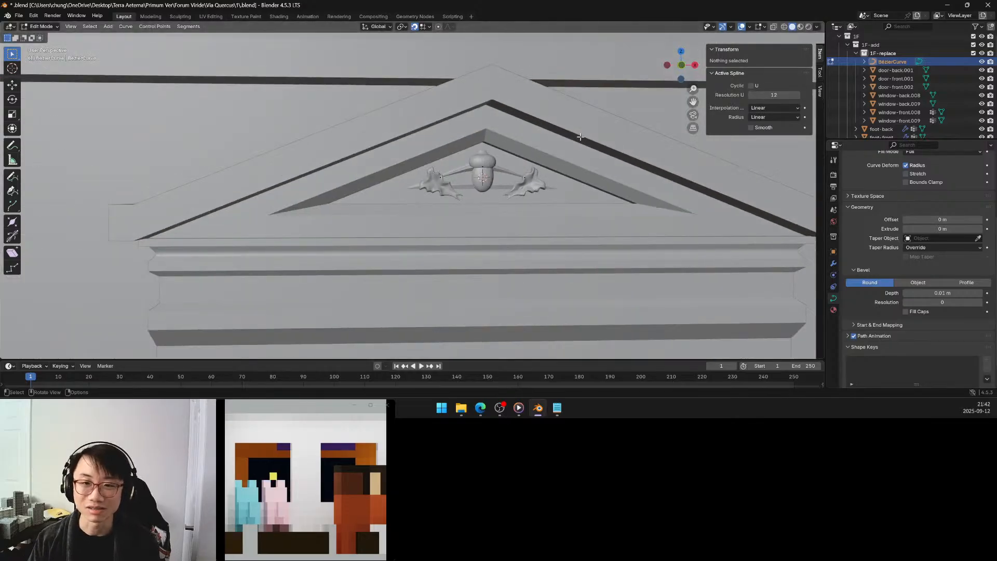
{"action": "scroll", "coordinate": [463, 149], "scroll_direction": "up", "scroll_amount": 6}
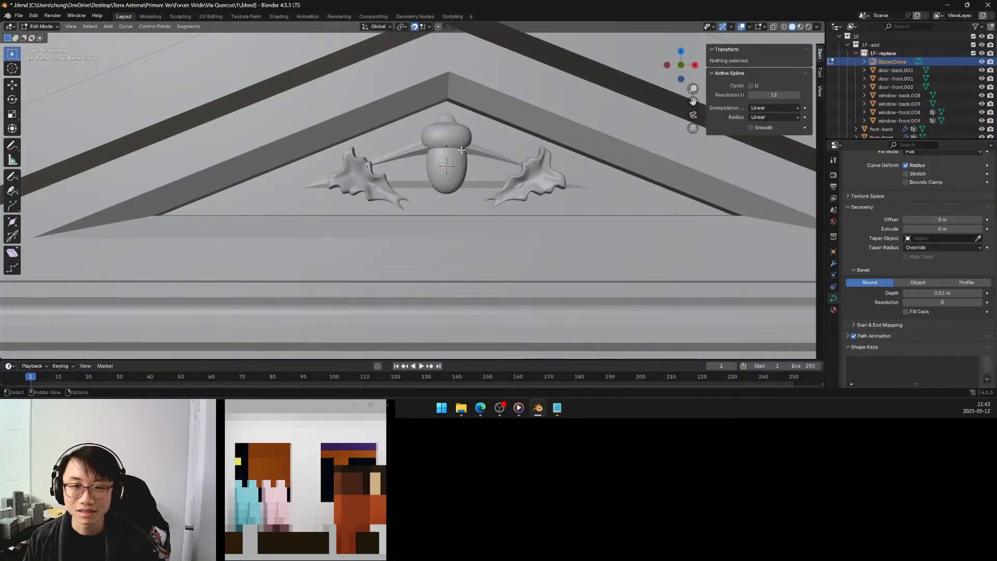
Try lowering the arched curve along the Z axis to 4.3664 m, and undo the move.
{"action": "key", "text": "Tab"}
{"action": "key", "text": "g"}
{"action": "key", "text": "z"}
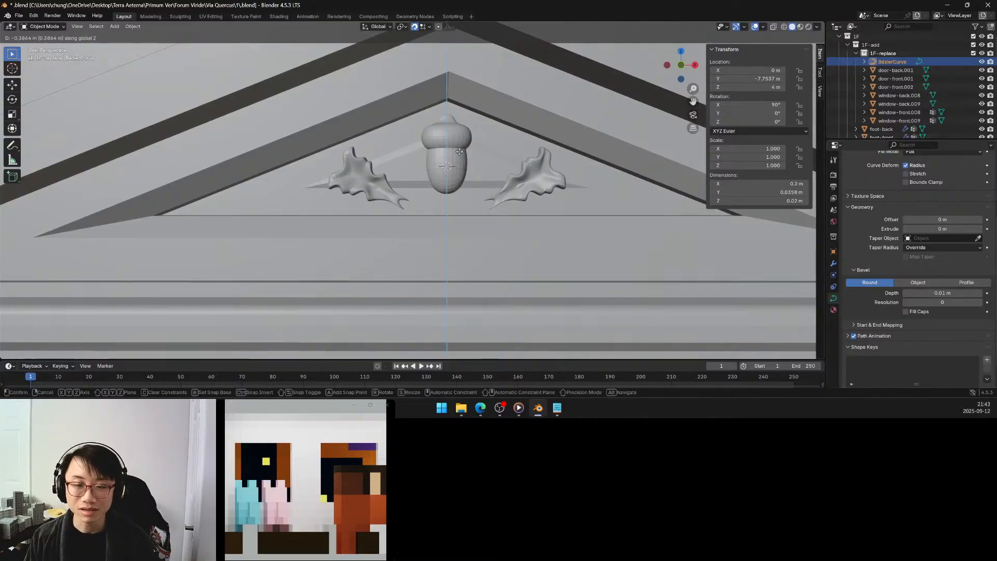
{"action": "left_click", "coordinate": [460, 154]}
{"action": "scroll", "coordinate": [461, 156], "scroll_direction": "down", "scroll_amount": 6}
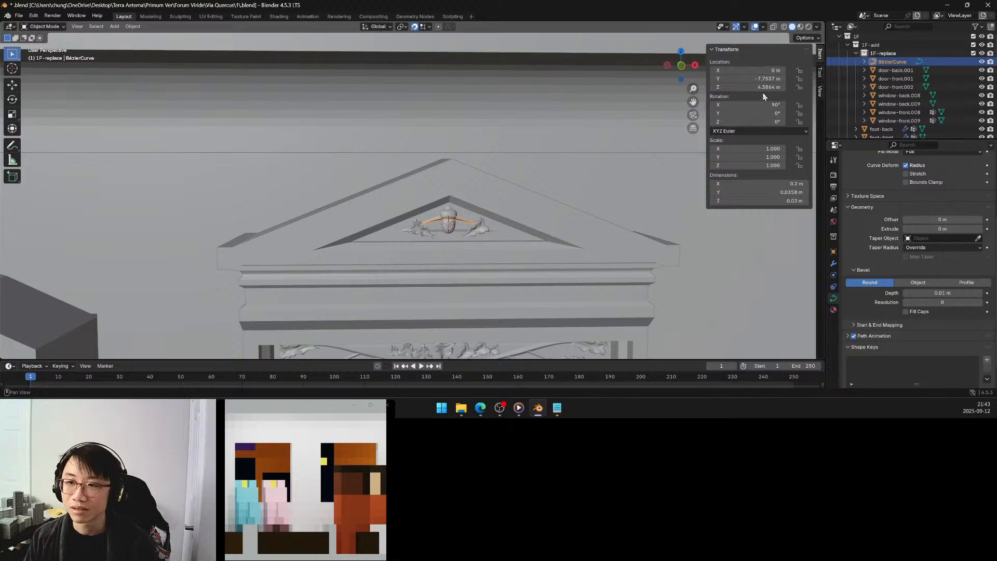
{"action": "left_click_drag", "start_coordinate": [760, 87], "coordinate": [751, 88]}
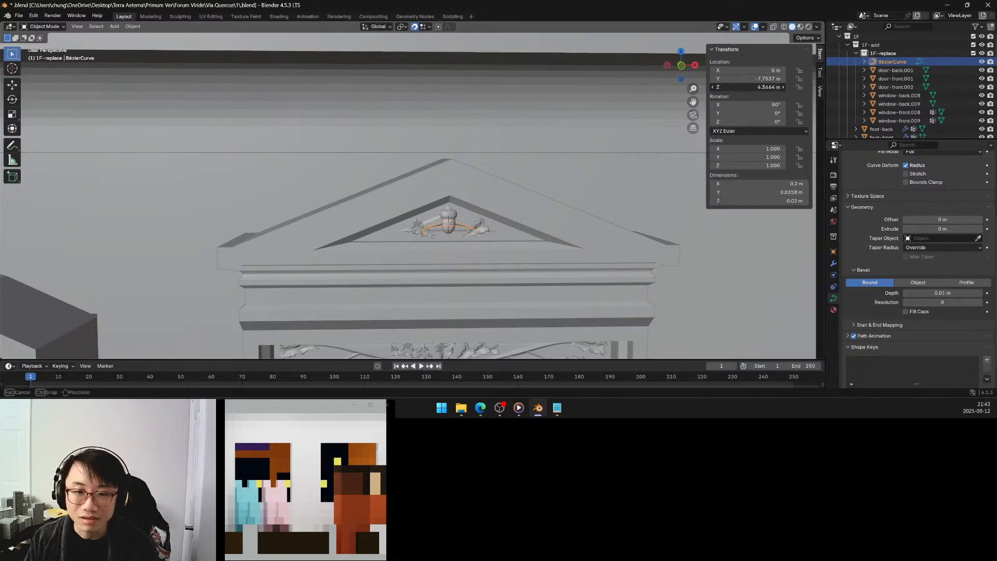
{"action": "middle_click_drag", "start_coordinate": [453, 180], "coordinate": [451, 175]}
{"action": "key", "text": "ctrl+z"}
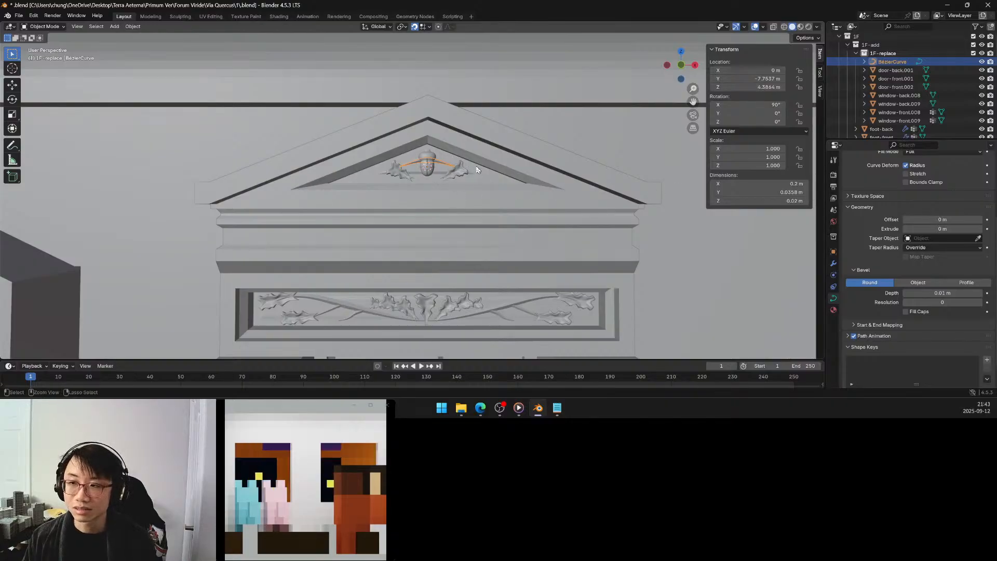
Save the file and convert the arched curve to a mesh.
{"action": "key", "text": "ctrl+s"}
{"action": "key", "text": "ctrl+a"}
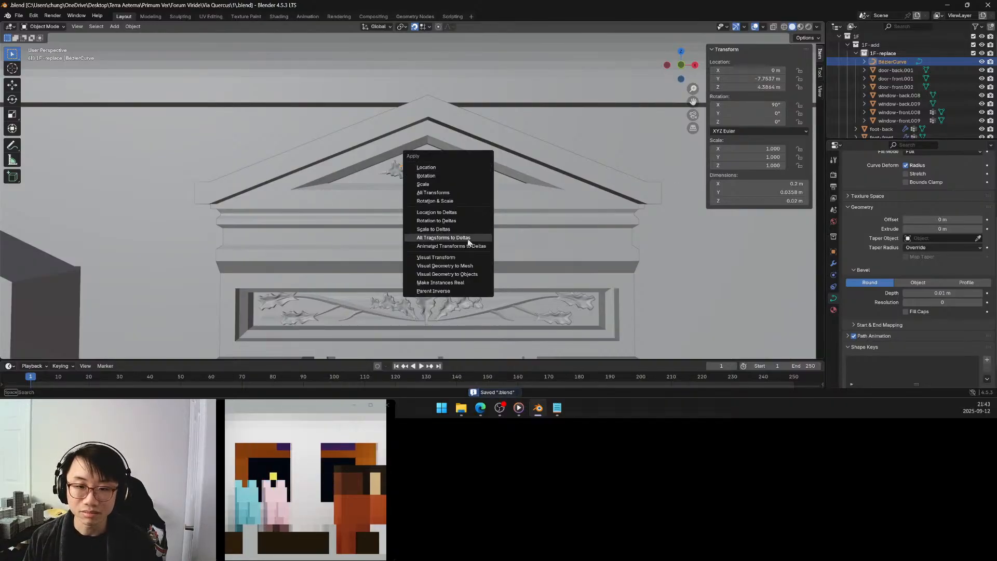
{"action": "left_click", "coordinate": [460, 265]}
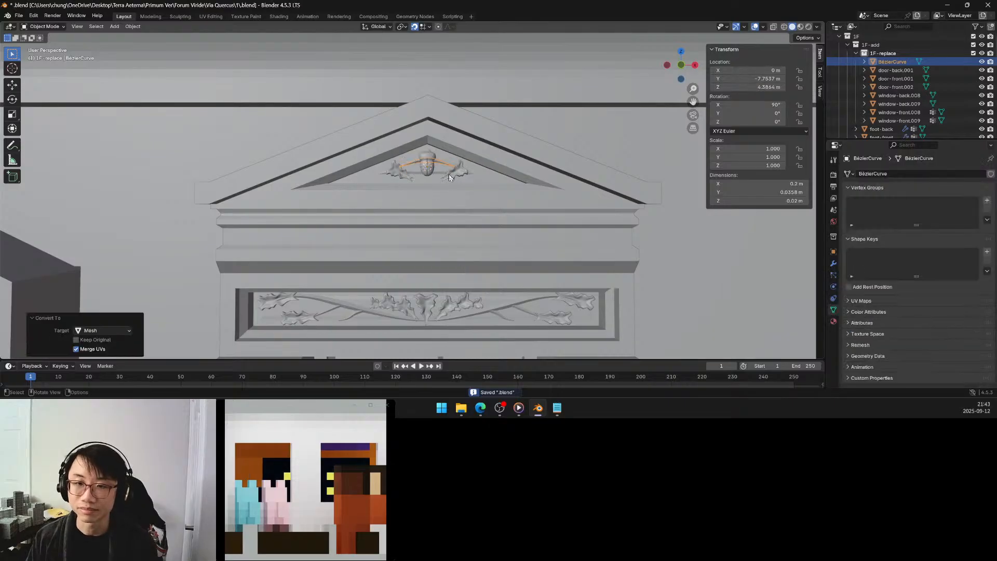
Check the converted arch for non-manifold vertices in vertex select mode and return to Object Mode.
{"action": "key", "text": "Tab"}
{"action": "key", "text": "a"}
{"action": "key", "text": "q"}
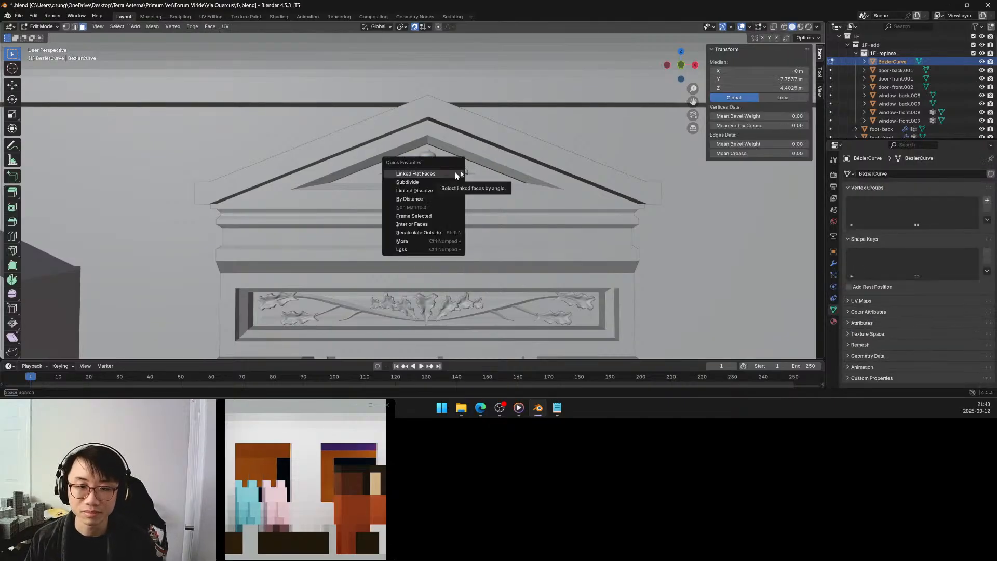
{"action": "left_click", "coordinate": [532, 146]}
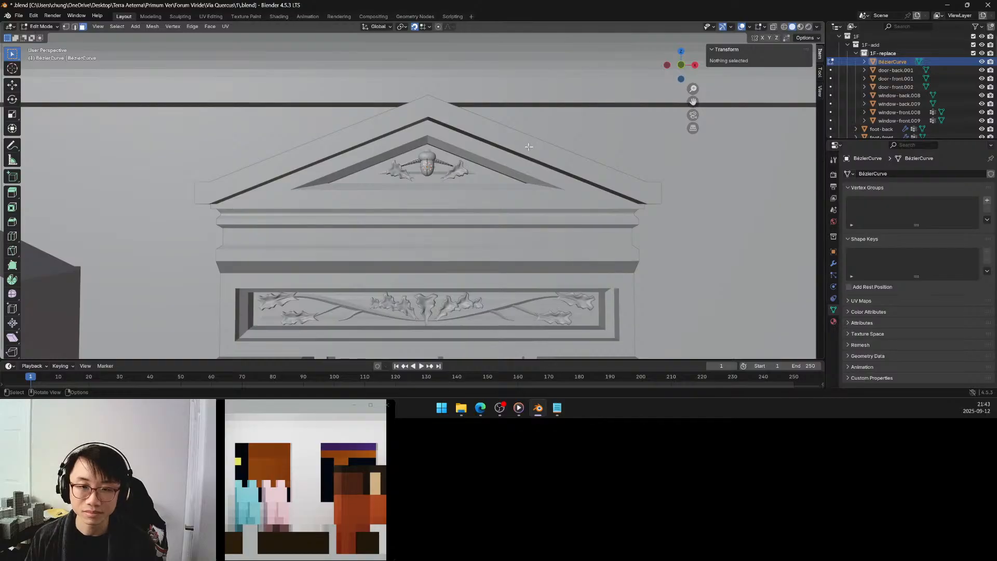
{"action": "key", "text": "q"}
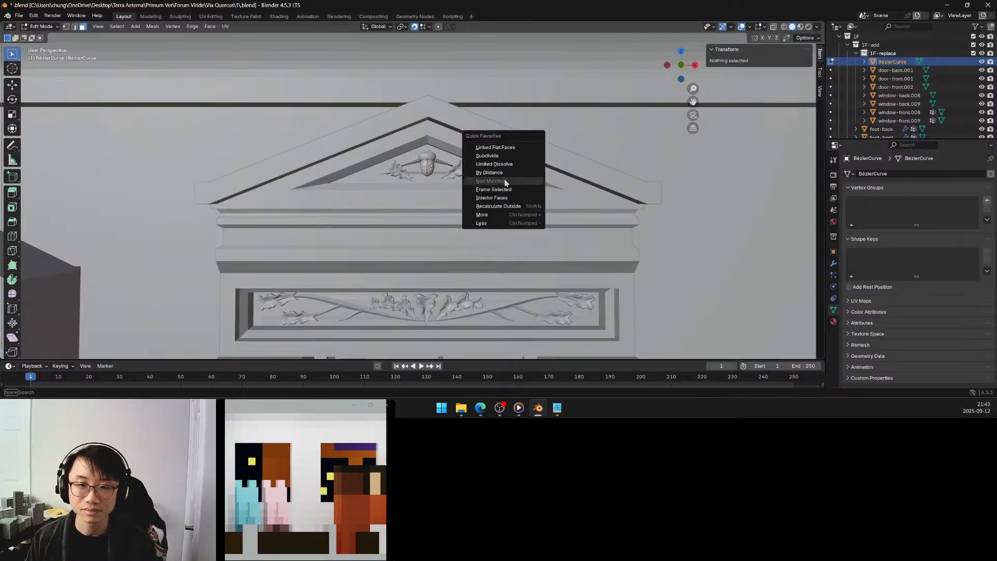
{"action": "left_click", "coordinate": [65, 27]}
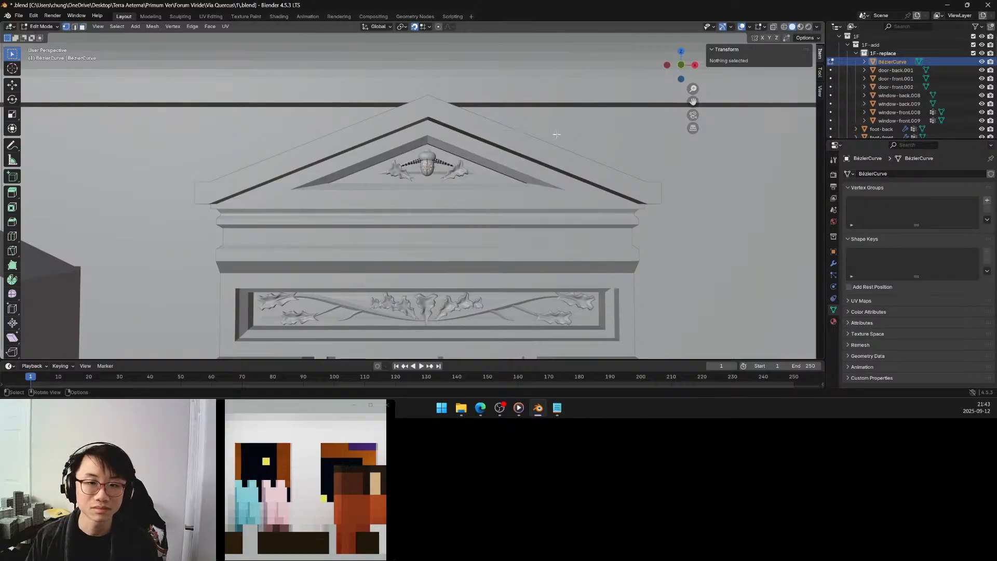
{"action": "key", "text": "q"}
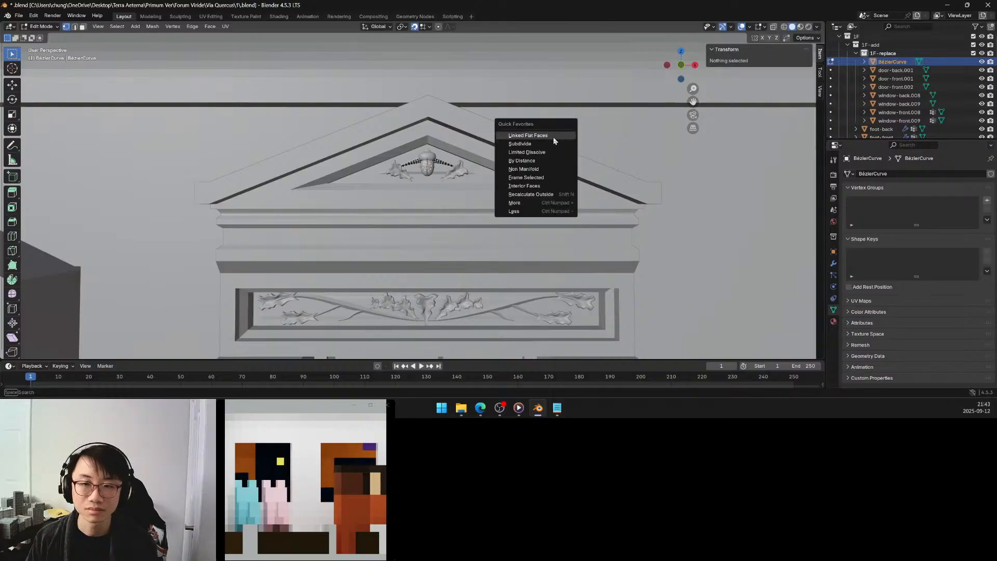
{"action": "left_click", "coordinate": [532, 171]}
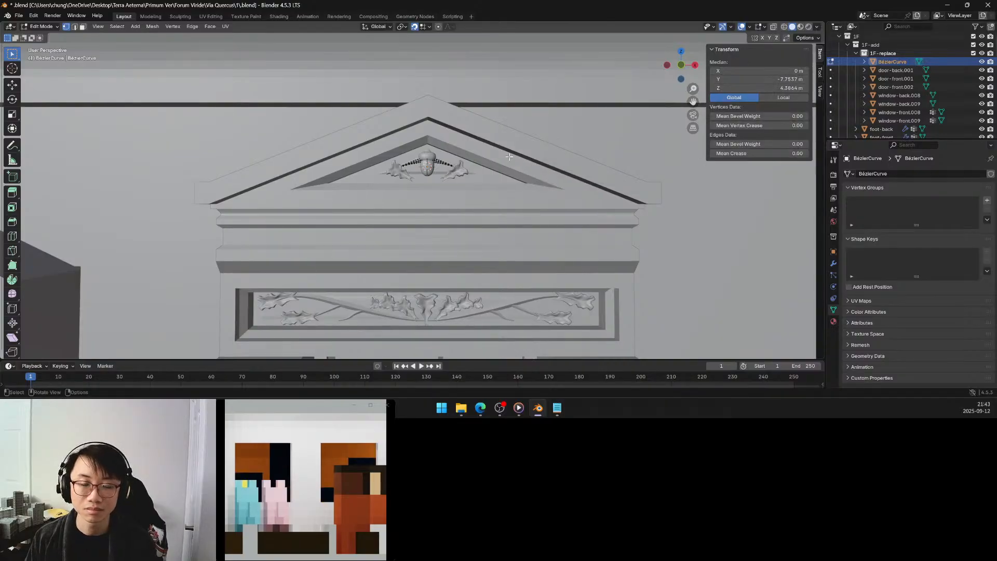
{"action": "key", "text": "Tab"}
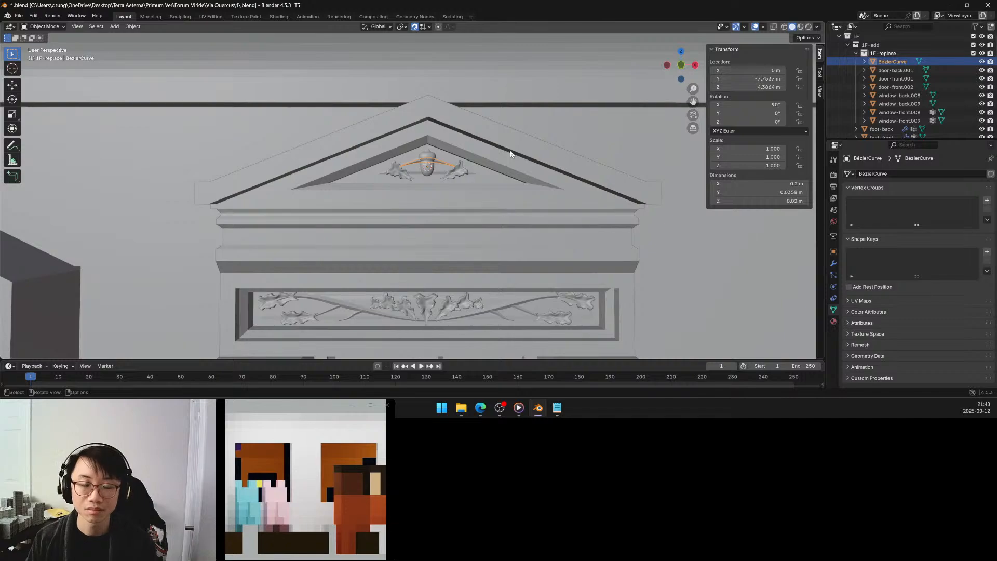
Join the arch mesh behind the acorn into the window object window-front.008.
{"action": "left_click", "coordinate": [510, 154]}
{"action": "key", "text": "KP_Decimal"}
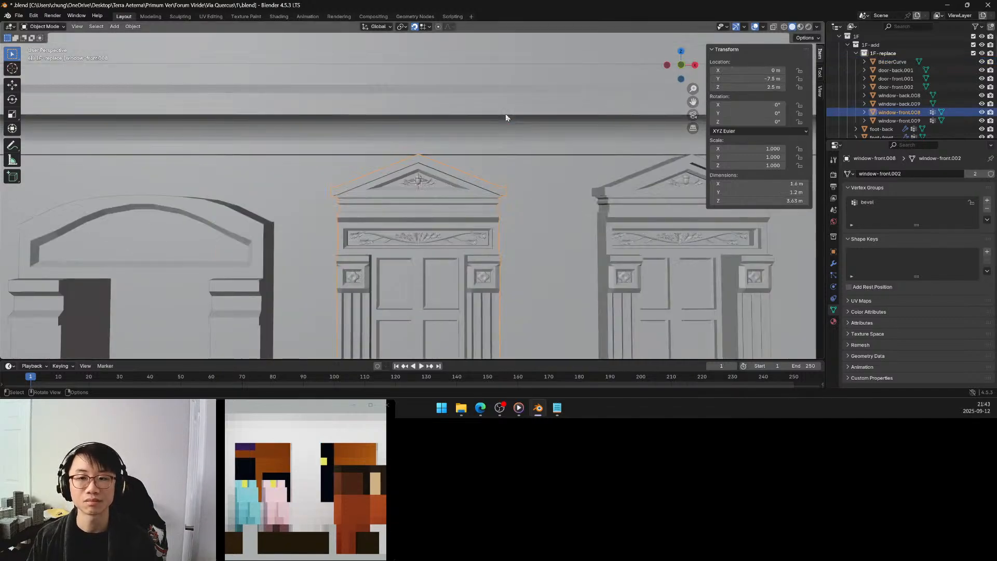
{"action": "scroll", "coordinate": [465, 164], "scroll_direction": "up", "scroll_amount": 5}
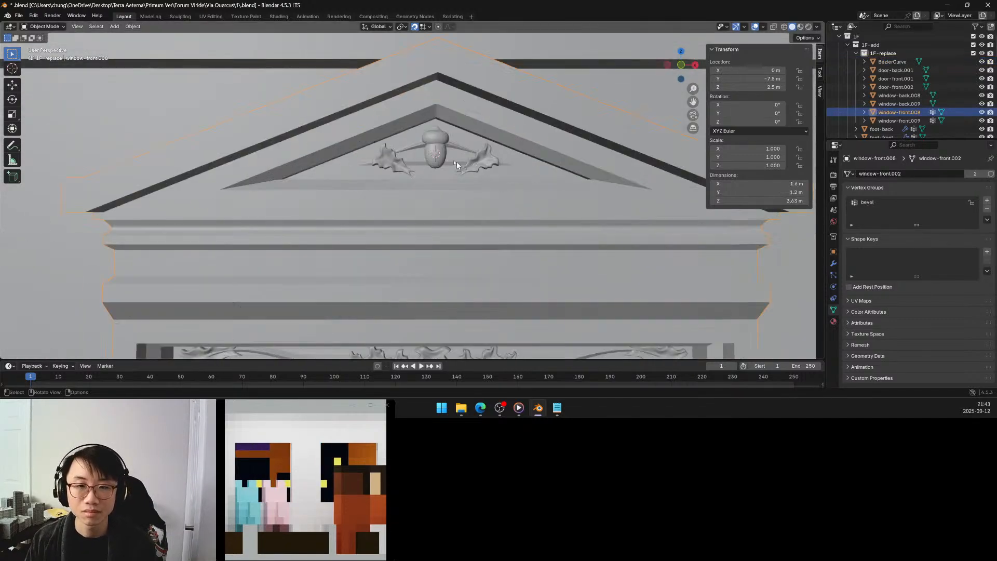
{"action": "left_click", "coordinate": [416, 145], "text": "shift"}
{"action": "left_click", "coordinate": [410, 136], "text": "shift"}
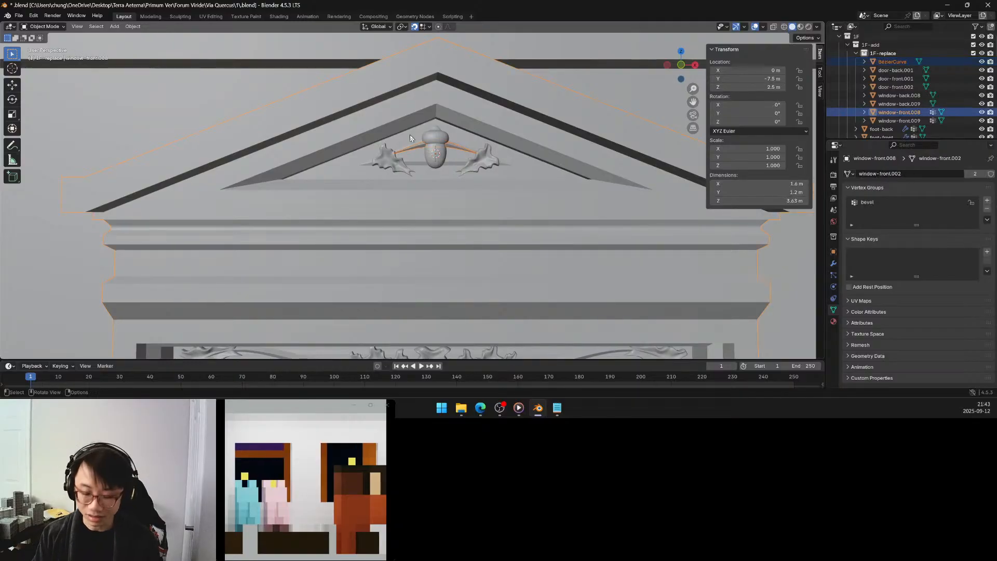
{"action": "key", "text": "ctrl+j"}
{"action": "scroll", "coordinate": [463, 157], "scroll_direction": "down", "scroll_amount": 9}
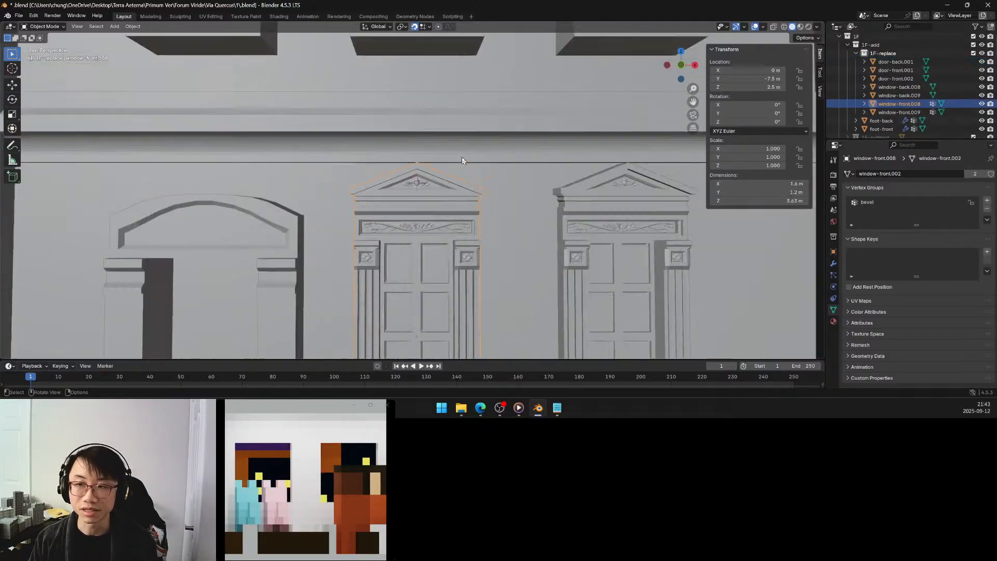
Inspect the neighbouring window's pediment, undo the join, and restore the arch mesh as the only selected object.
{"action": "middle_click_drag", "start_coordinate": [500, 167], "coordinate": [399, 165], "text": "shift"}
{"action": "scroll", "coordinate": [504, 182], "scroll_direction": "up", "scroll_amount": 5}
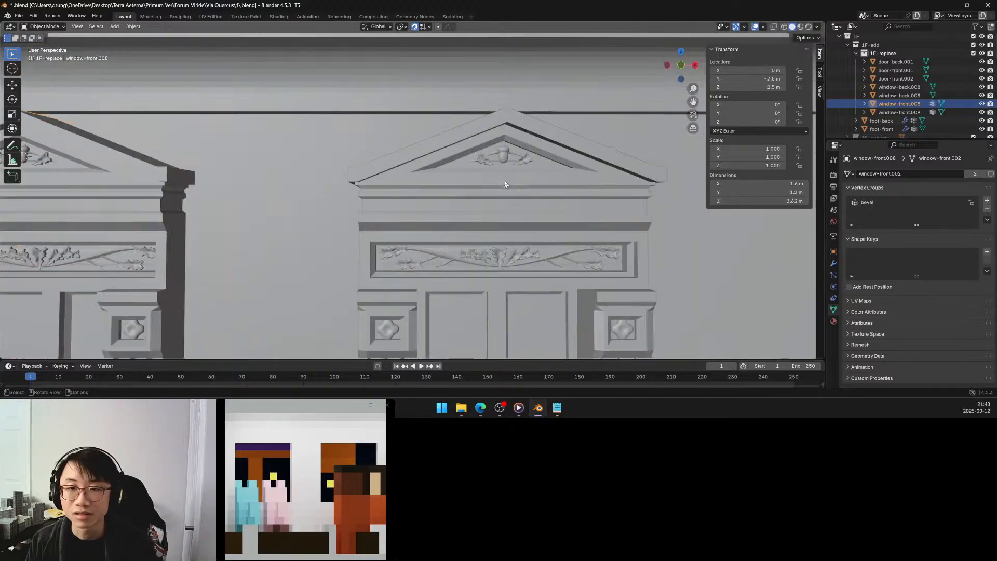
{"action": "middle_click_drag", "start_coordinate": [503, 182], "coordinate": [501, 185]}
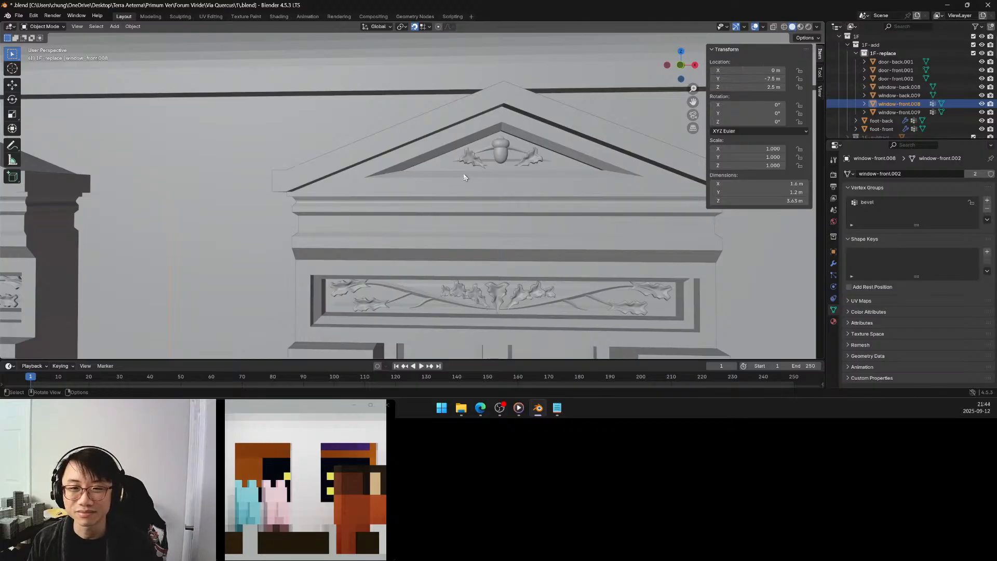
{"action": "scroll", "coordinate": [463, 173], "scroll_direction": "down", "scroll_amount": 5}
{"action": "key", "text": "ctrl+z"}
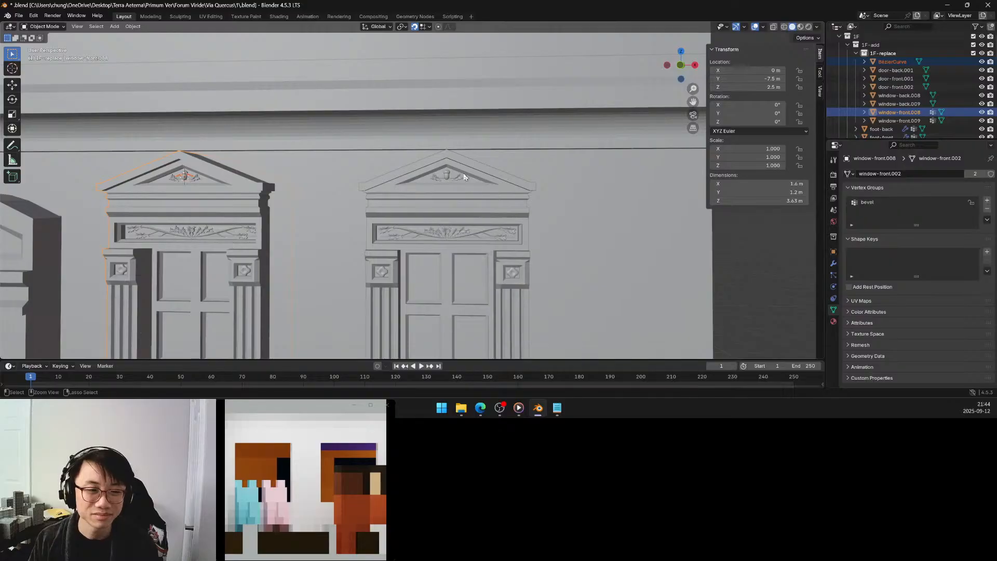
{"action": "key", "text": "KP_Decimal"}
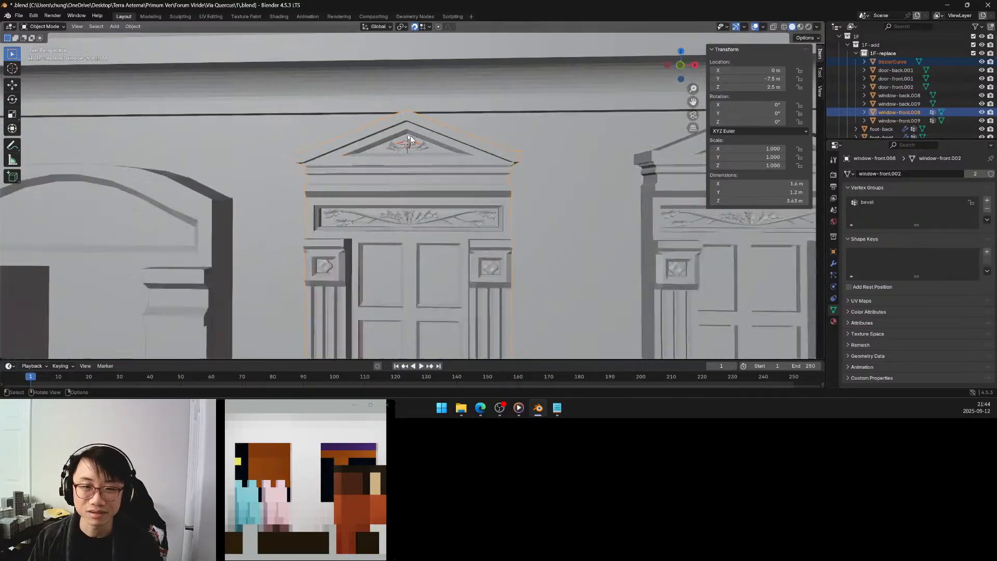
{"action": "middle_click_drag", "start_coordinate": [407, 130], "coordinate": [419, 158], "text": "shift"}
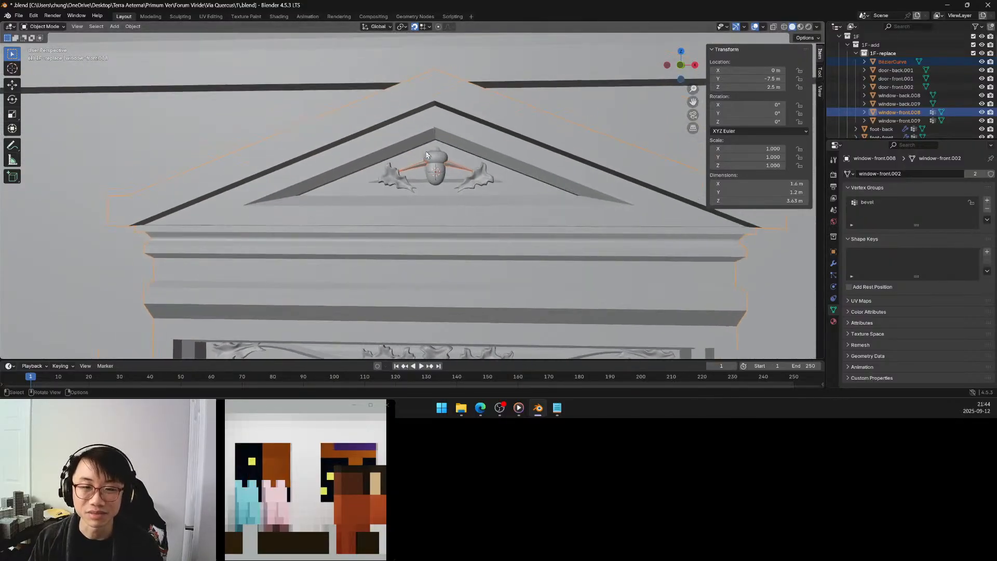
{"action": "key", "text": "ctrl+z"}
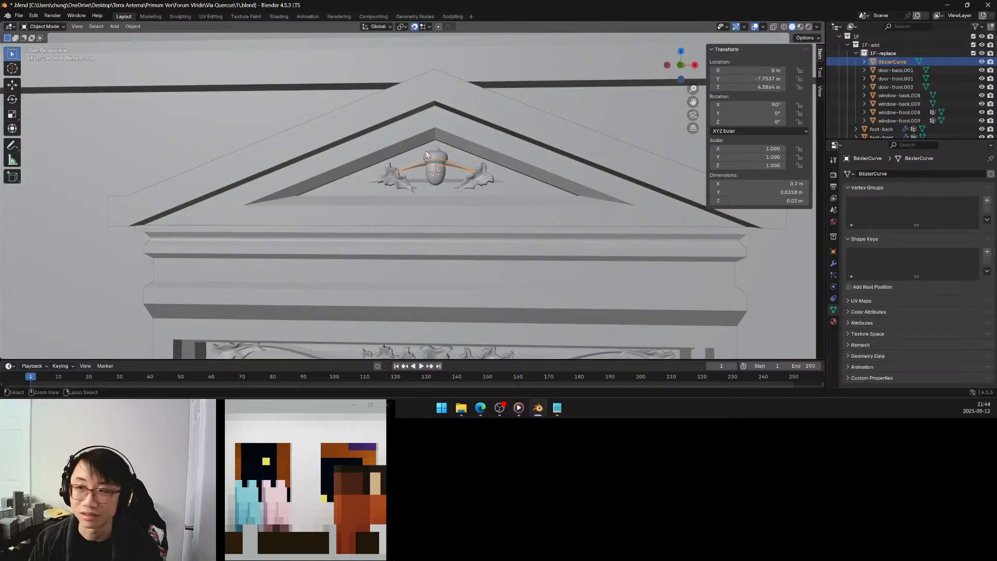
Undo back past the mesh conversion to restore the arch behind the acorn as an editable Bézier curve.
{"action": "left_click", "coordinate": [427, 152]}
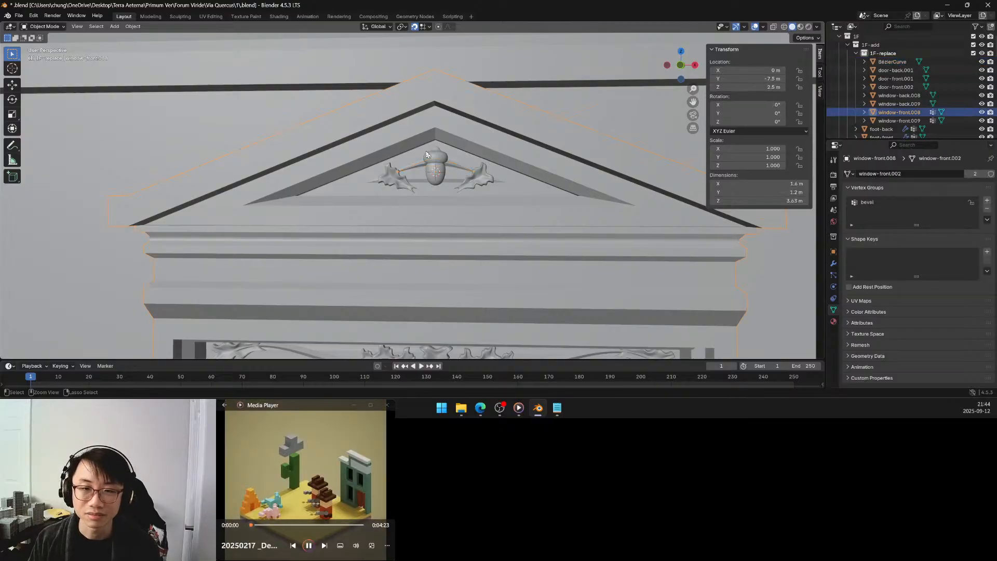
{"action": "left_click", "coordinate": [426, 153]}
{"action": "key", "text": "Tab"}
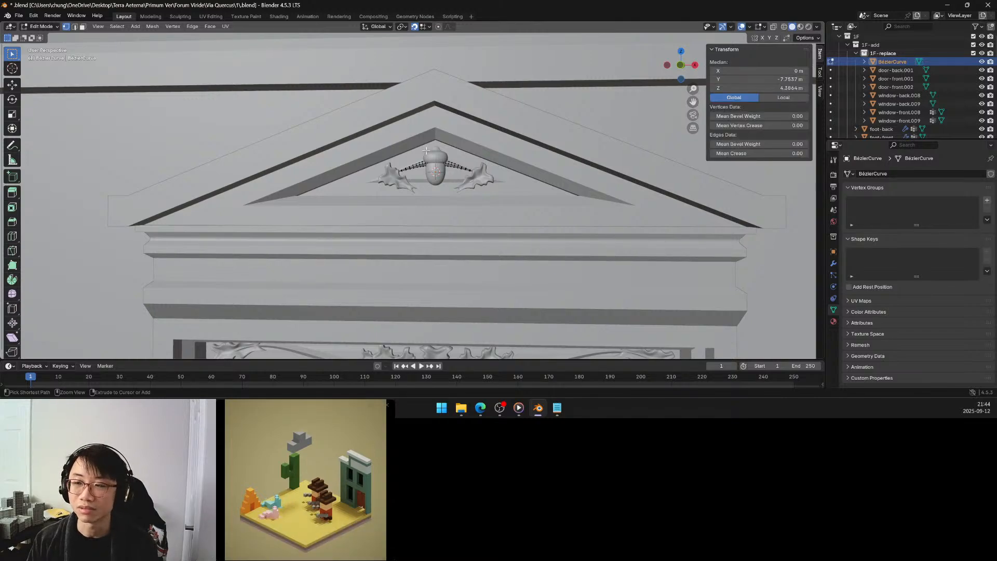
{"action": "key", "text": "ctrl+z"}
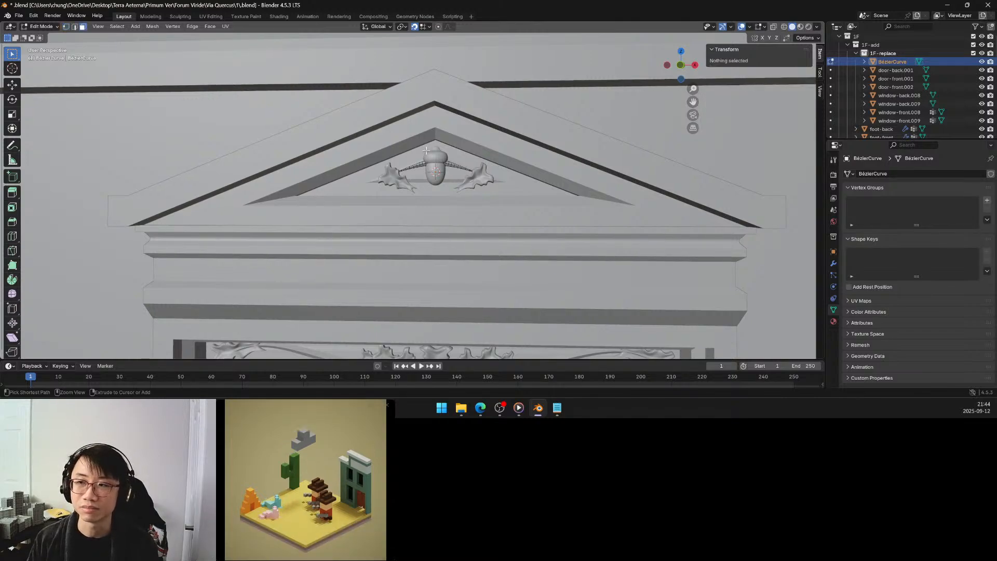
{"action": "key", "text": "ctrl+z"}
{"action": "key", "text": "ctrl+z"}
{"action": "key", "text": "ctrl+z"}
{"action": "key", "text": "ctrl+z"}
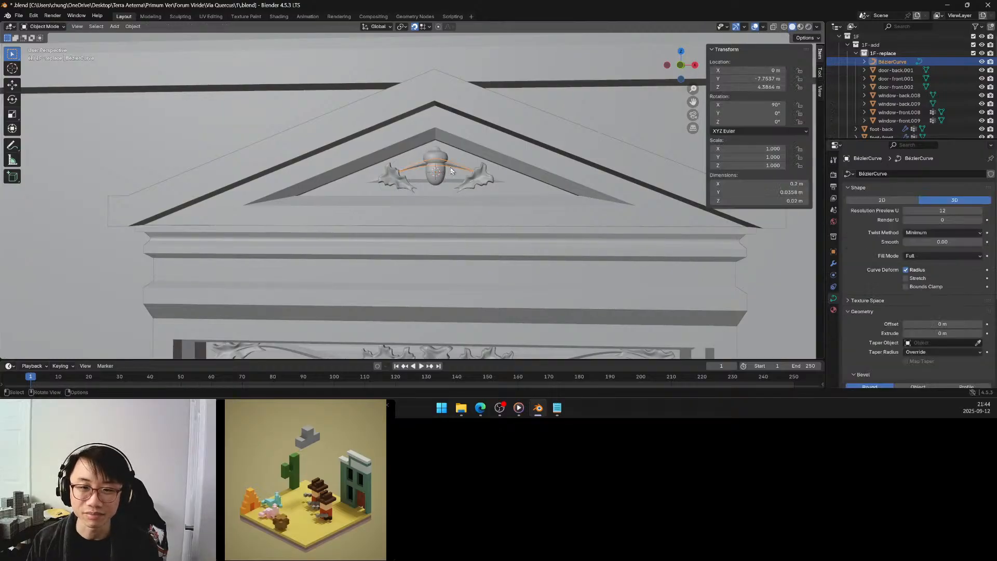
Isolate the arch curve in local view, seen from the front, and open it in Edit Mode.
{"action": "middle_click_drag", "start_coordinate": [441, 166], "coordinate": [445, 167]}
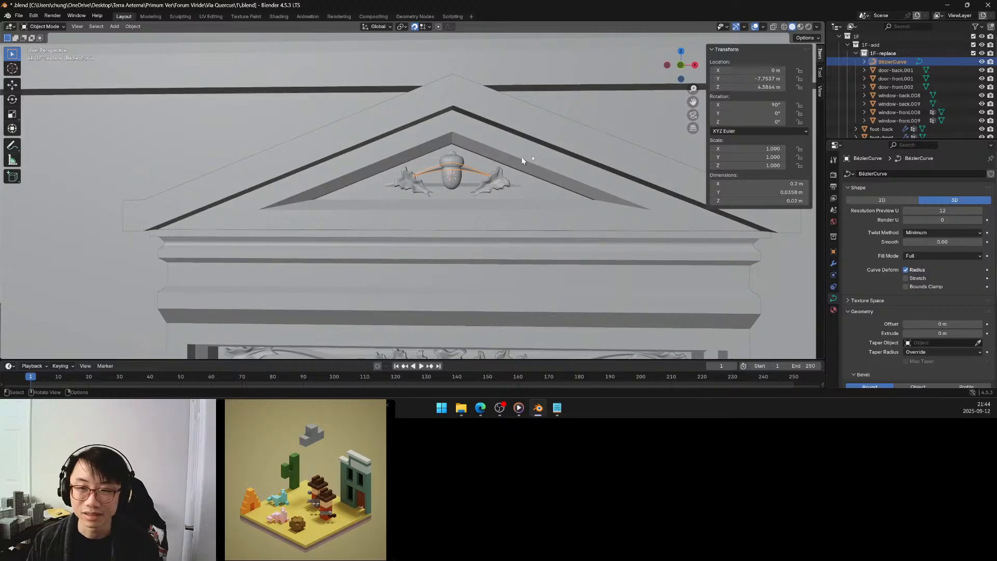
{"action": "key", "text": "KP_Divide"}
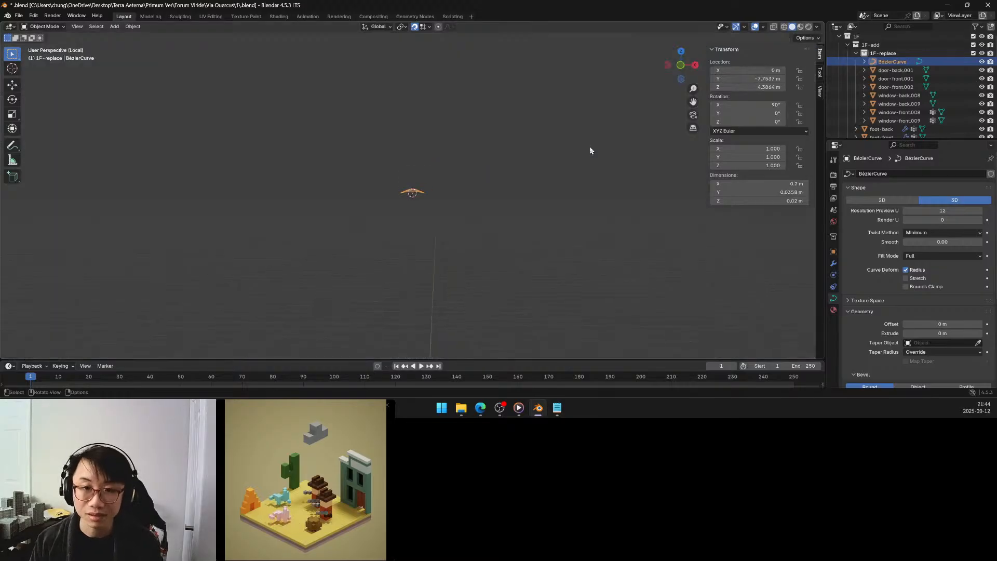
{"action": "left_click", "coordinate": [680, 66]}
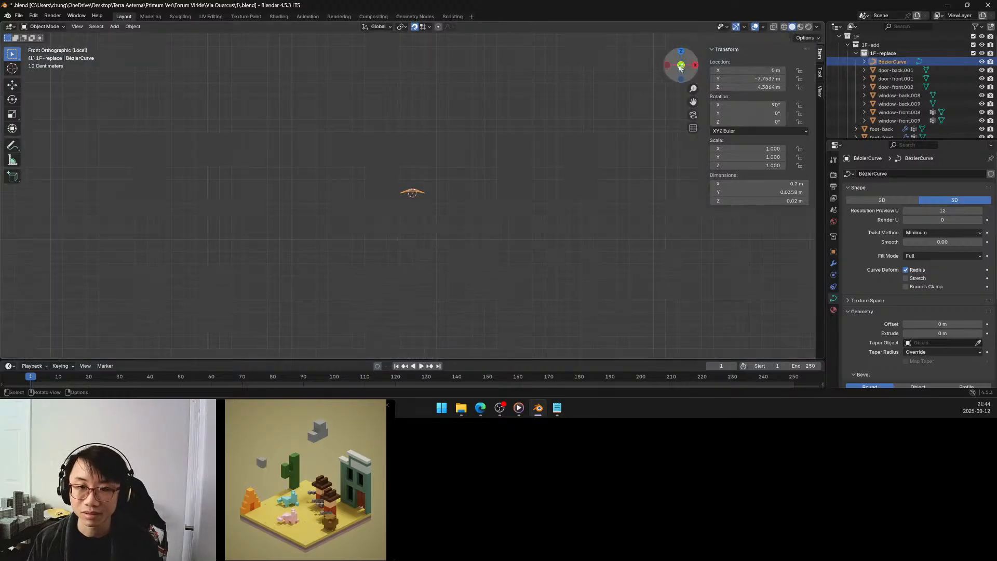
{"action": "scroll", "coordinate": [422, 191], "scroll_direction": "up", "scroll_amount": 10}
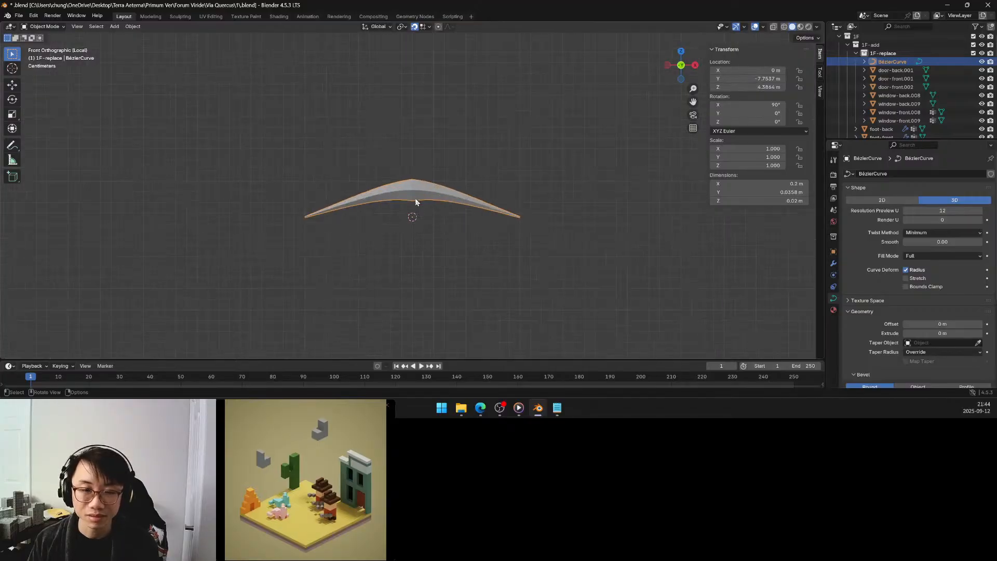
{"action": "key", "text": "Tab"}
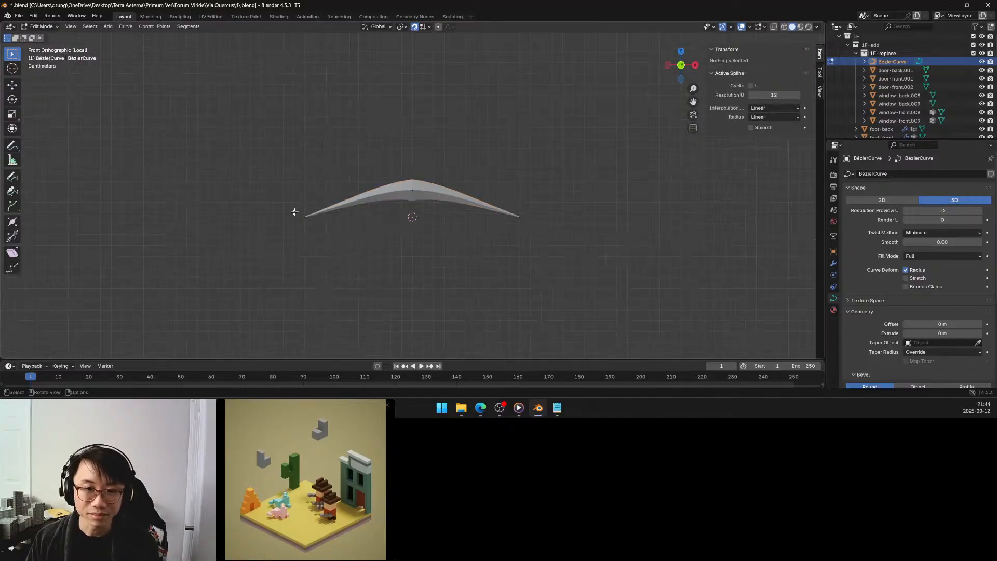
With snapping off, lower the arch's two end points to a median Z of 4.3664 m, then leave local view.
{"action": "left_click_drag", "start_coordinate": [289, 210], "coordinate": [566, 268]}
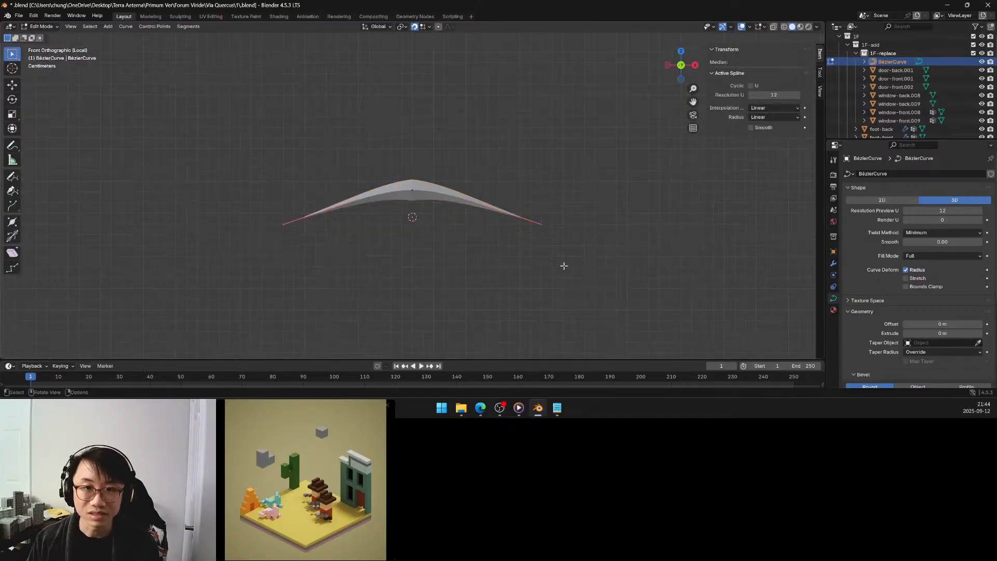
{"action": "left_click", "coordinate": [414, 27]}
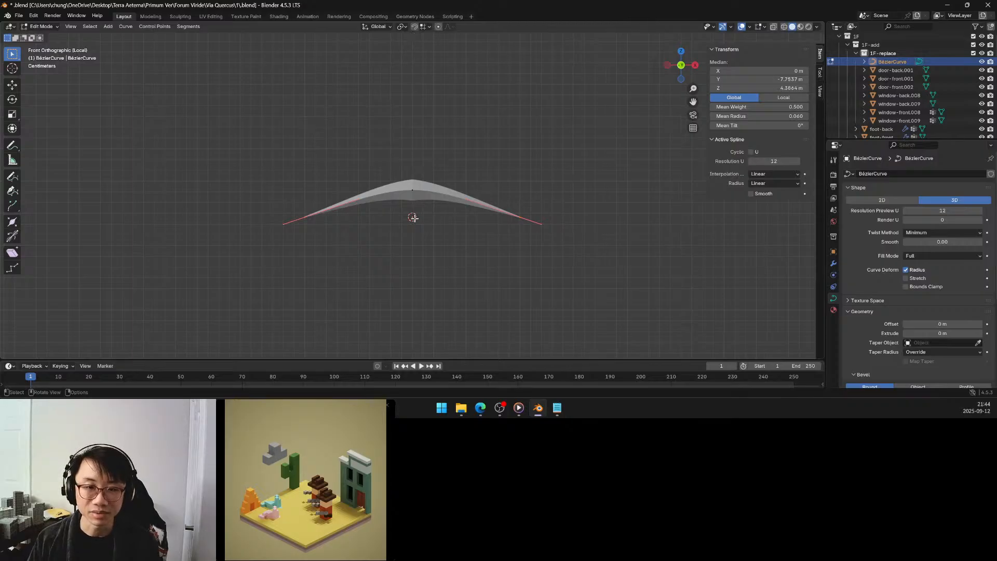
{"action": "left_click_drag", "start_coordinate": [768, 89], "coordinate": [747, 88]}
{"action": "key", "text": "Escape"}
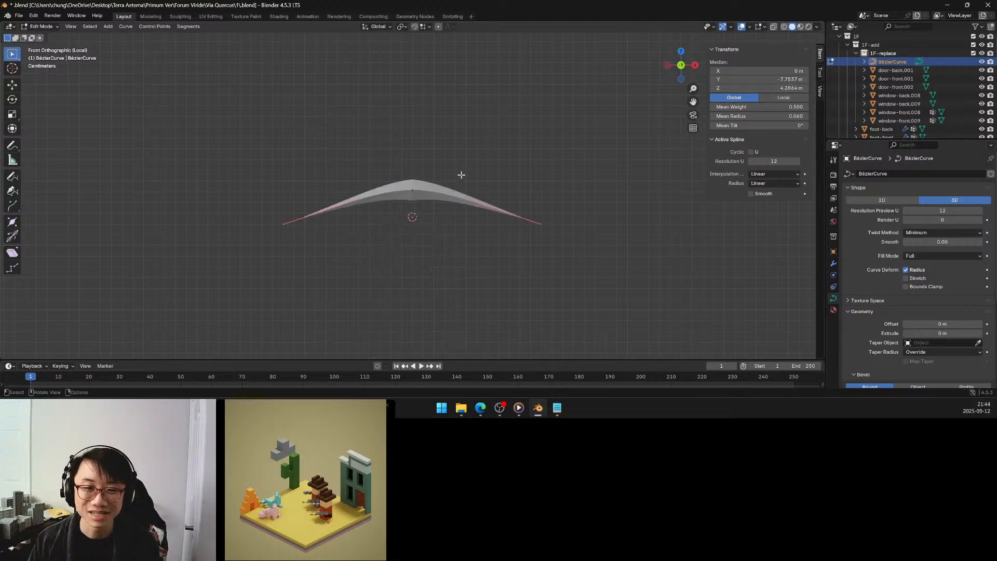
{"action": "left_click_drag", "start_coordinate": [779, 88], "coordinate": [779, 88]}
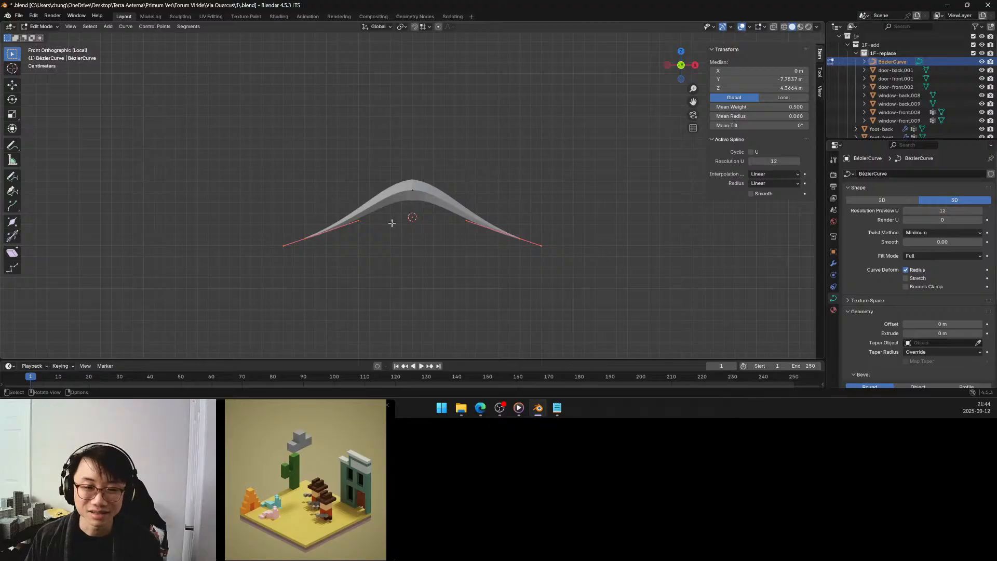
{"action": "left_click", "coordinate": [372, 237]}
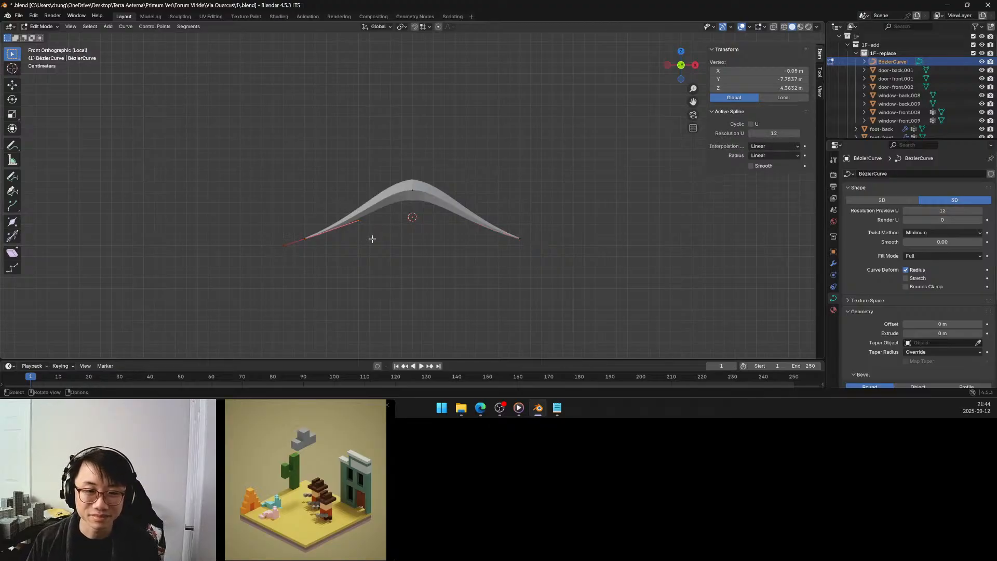
{"action": "left_click", "coordinate": [394, 245]}
{"action": "key", "text": "KP_Divide"}
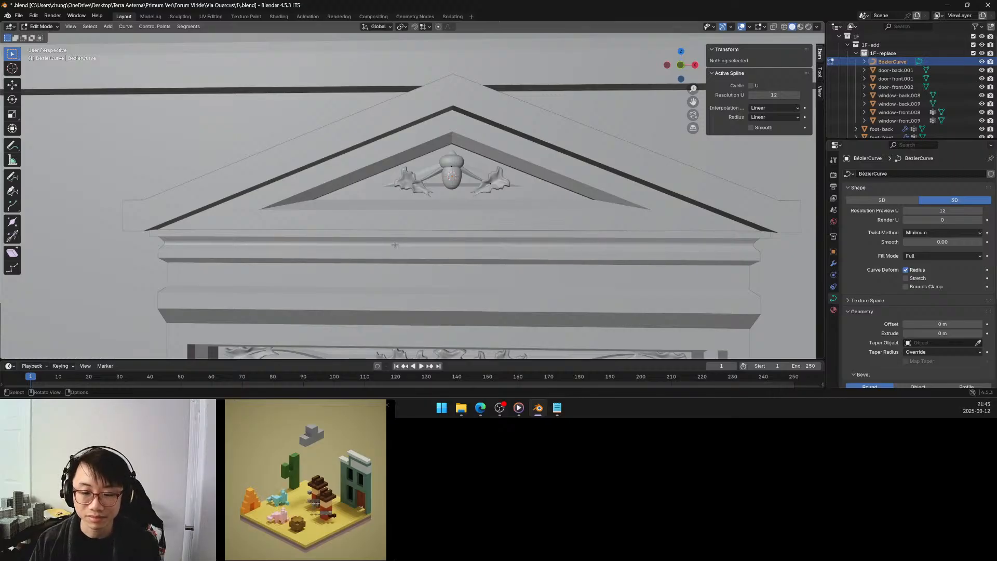
Isolate the arch again and raise the inner handles of both end points about 0.033 m along Z.
{"action": "key", "text": "KP_Divide"}
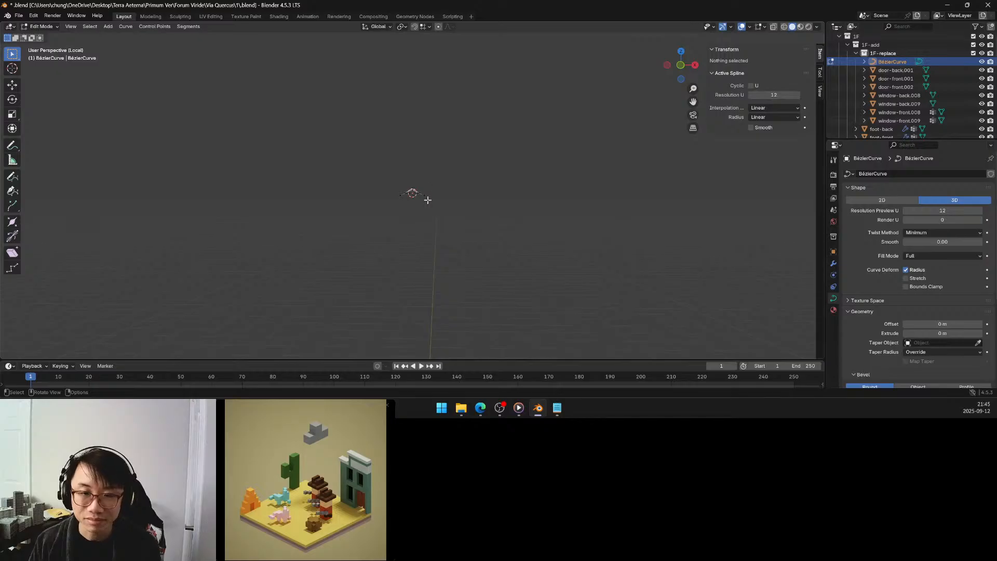
{"action": "scroll", "coordinate": [427, 200], "scroll_direction": "up", "scroll_amount": 11}
{"action": "middle_click_drag", "start_coordinate": [408, 209], "coordinate": [413, 201]}
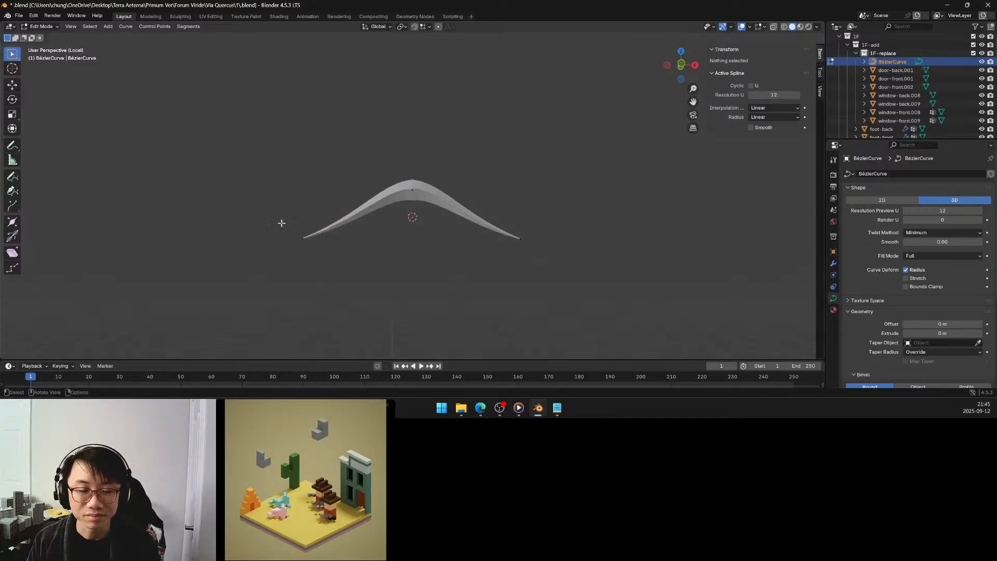
{"action": "left_click_drag", "start_coordinate": [281, 223], "coordinate": [569, 291]}
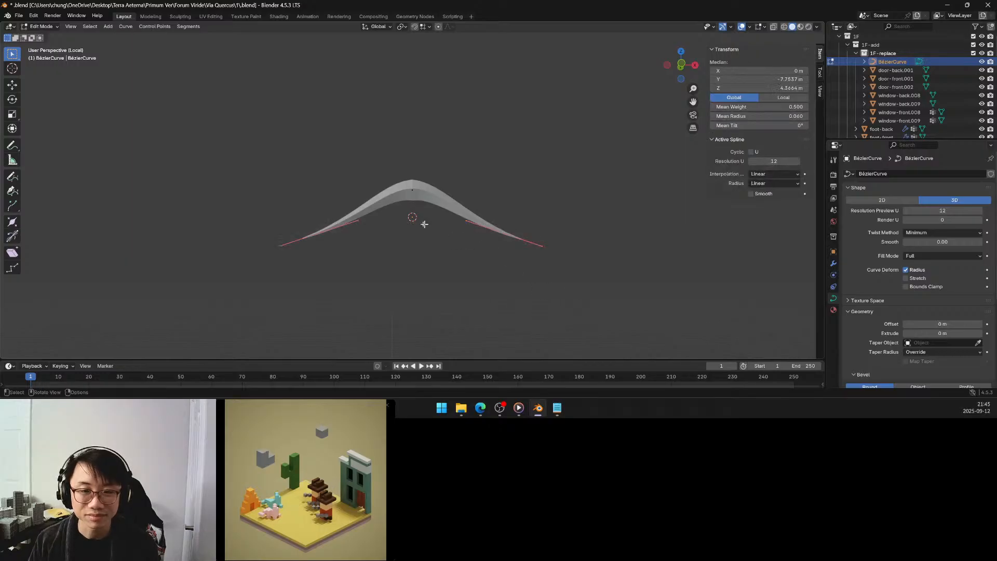
{"action": "left_click", "coordinate": [356, 217]}
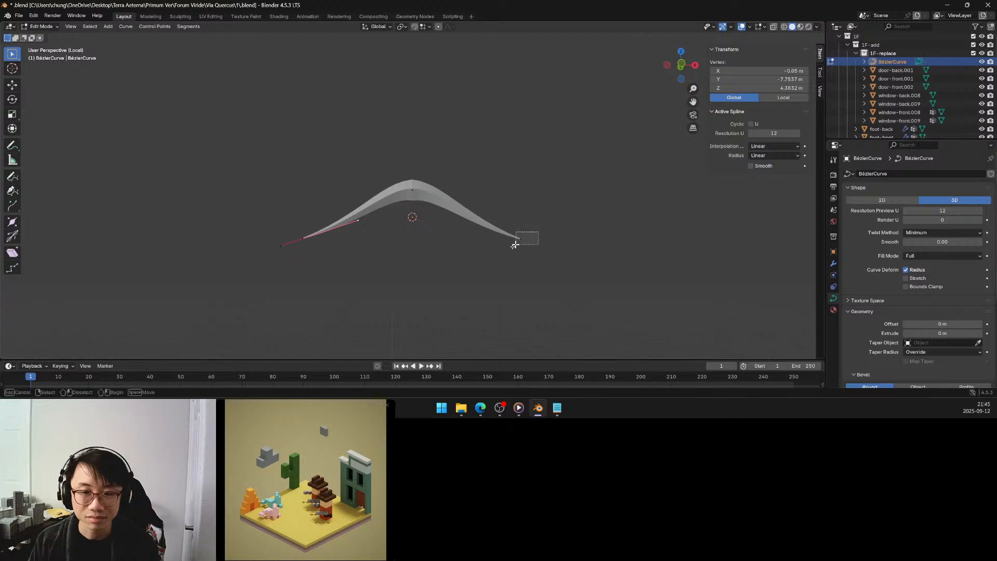
{"action": "left_click", "coordinate": [517, 239]}
{"action": "left_click_drag", "start_coordinate": [254, 215], "coordinate": [540, 273]}
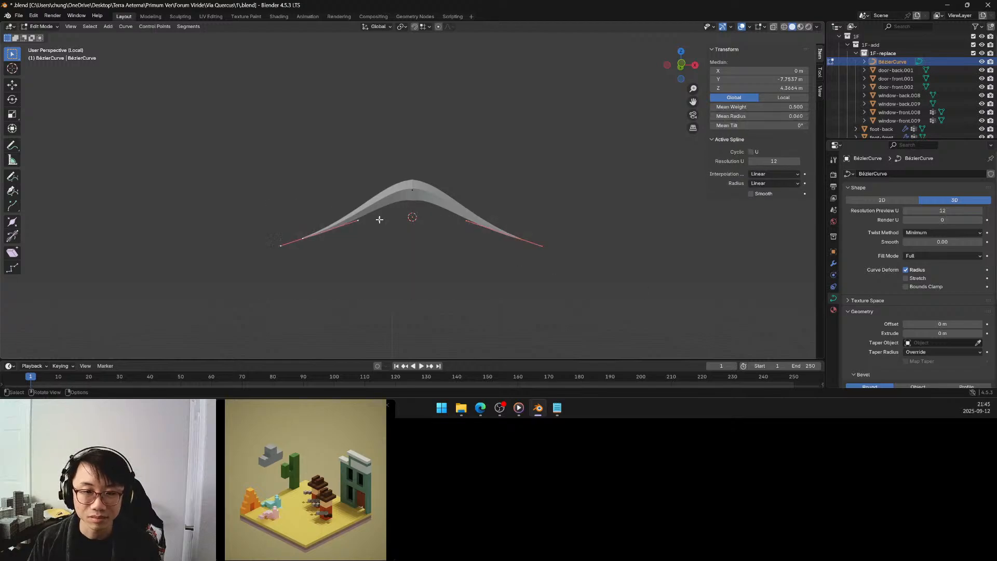
{"action": "left_click_drag", "start_coordinate": [351, 214], "coordinate": [480, 233]}
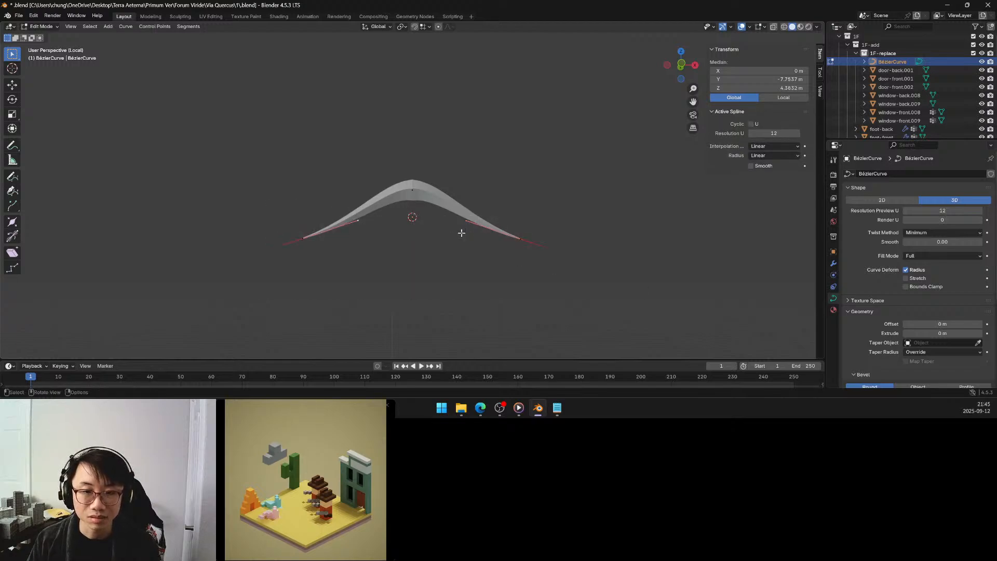
{"action": "left_click", "coordinate": [466, 221], "text": "shift"}
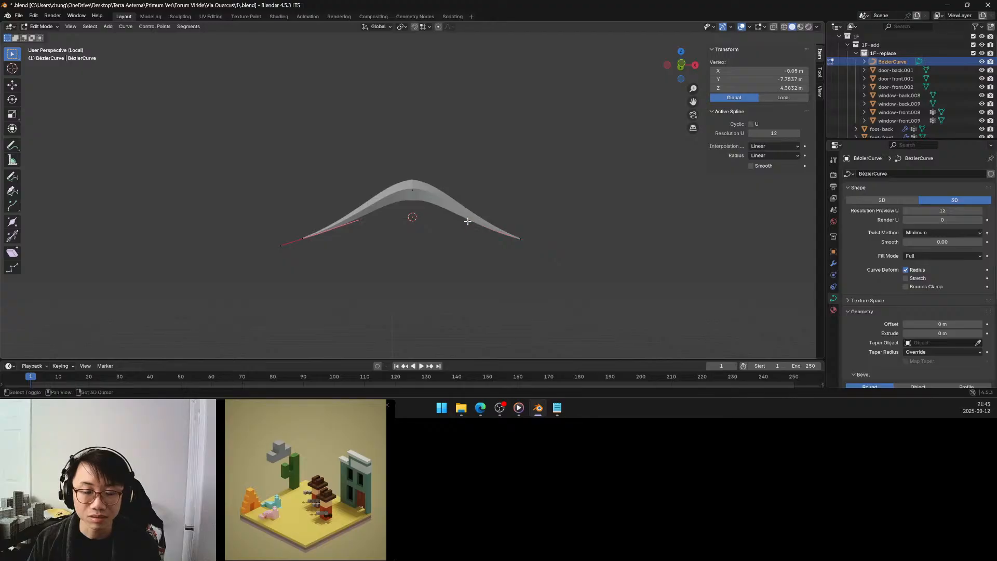
{"action": "left_click", "coordinate": [467, 221], "text": "shift"}
{"action": "key", "text": "g"}
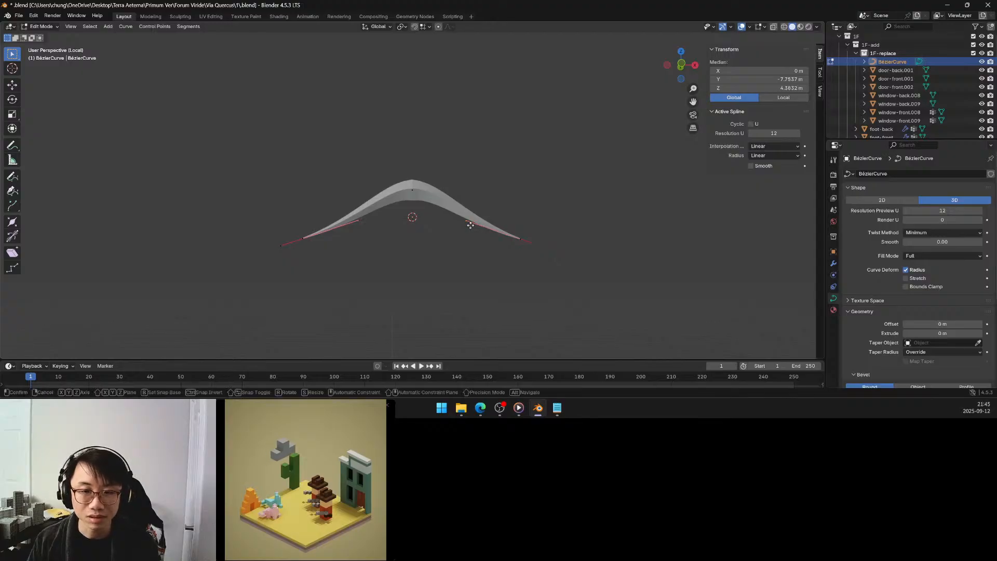
{"action": "key", "text": "z"}
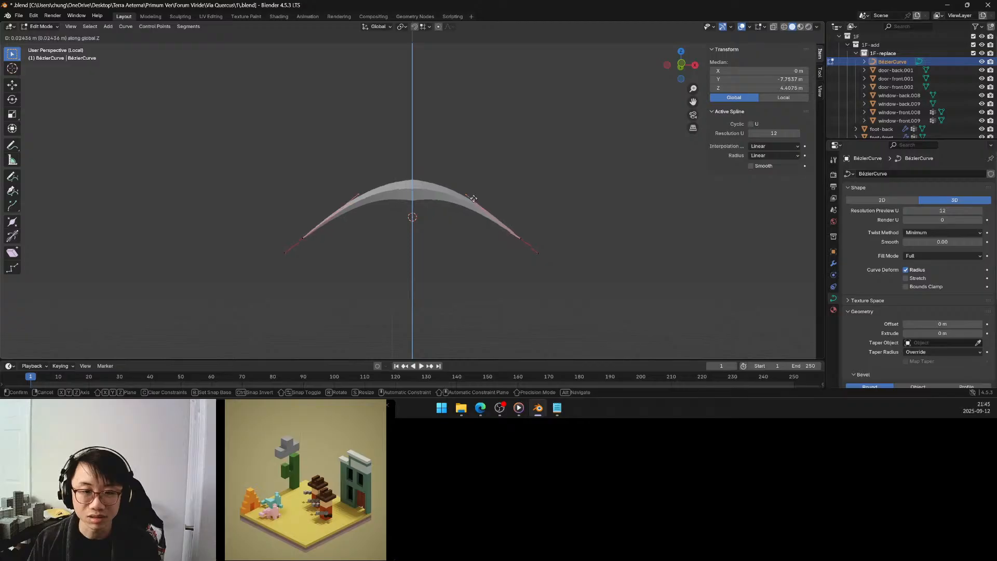
{"action": "left_click", "coordinate": [477, 190]}
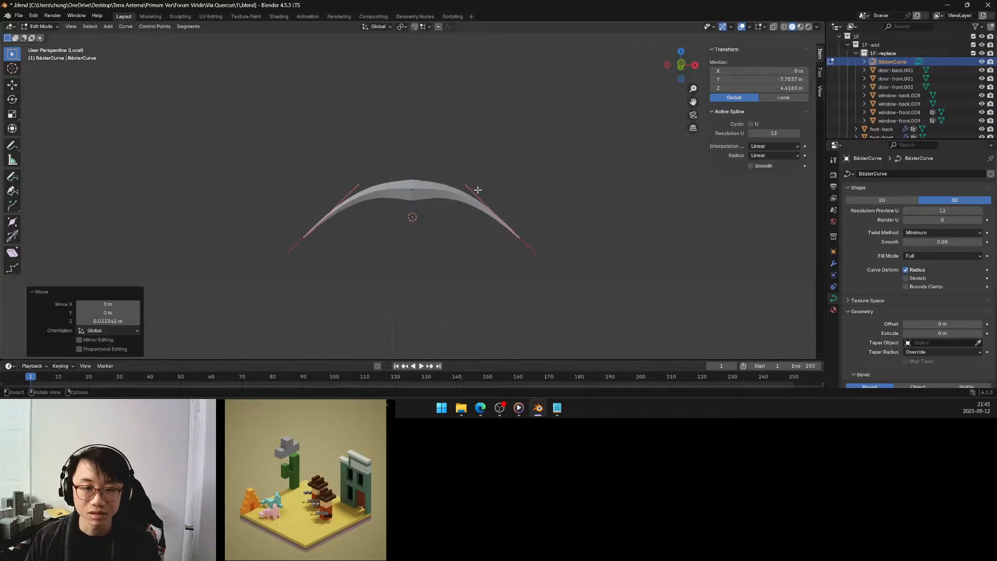
Leave local view, return to Object Mode and check the reshaped arch against the acorn and leaves in the pediment.
{"action": "key", "text": "KP_Divide"}
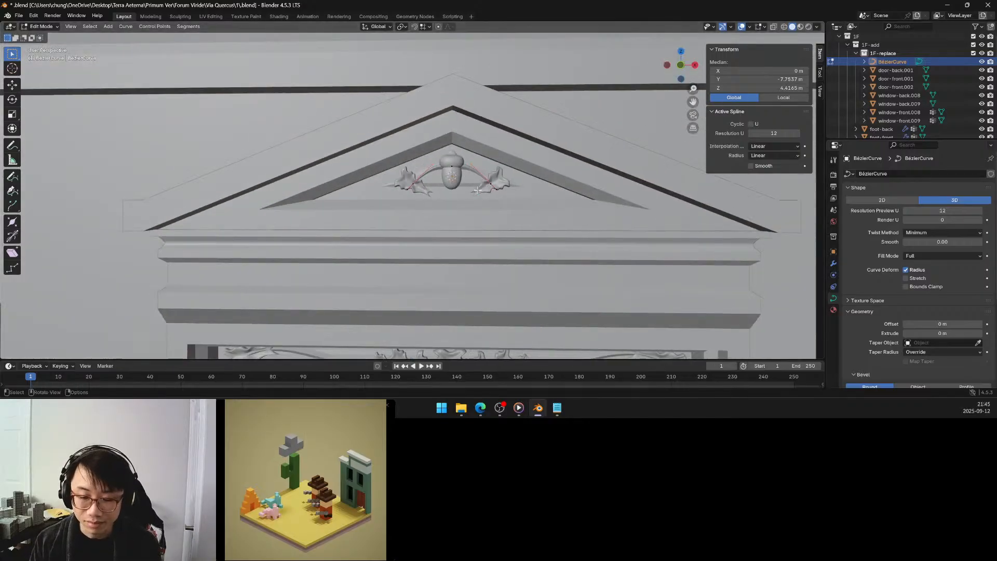
{"action": "key", "text": "Tab"}
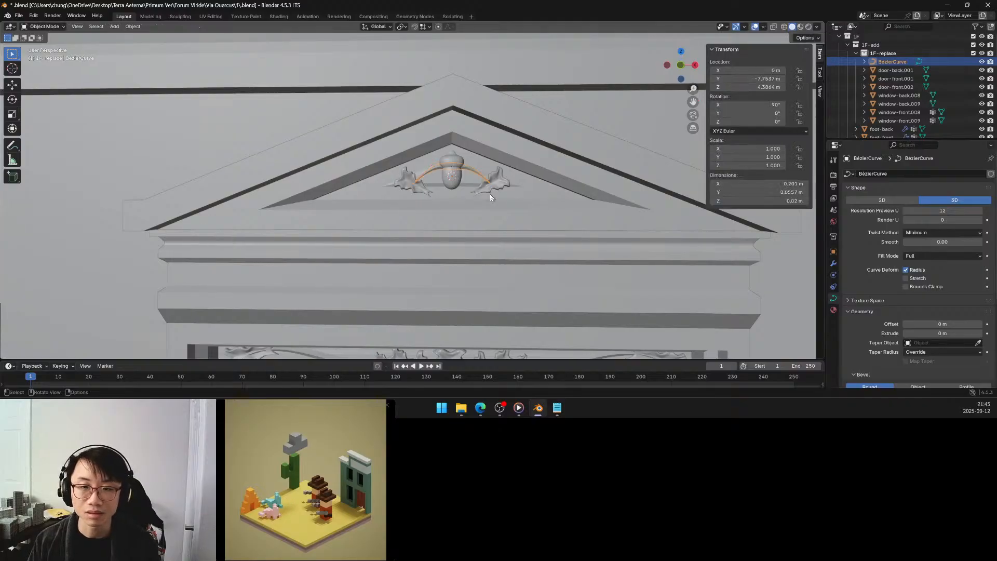
{"action": "scroll", "coordinate": [490, 194], "scroll_direction": "down", "scroll_amount": 4}
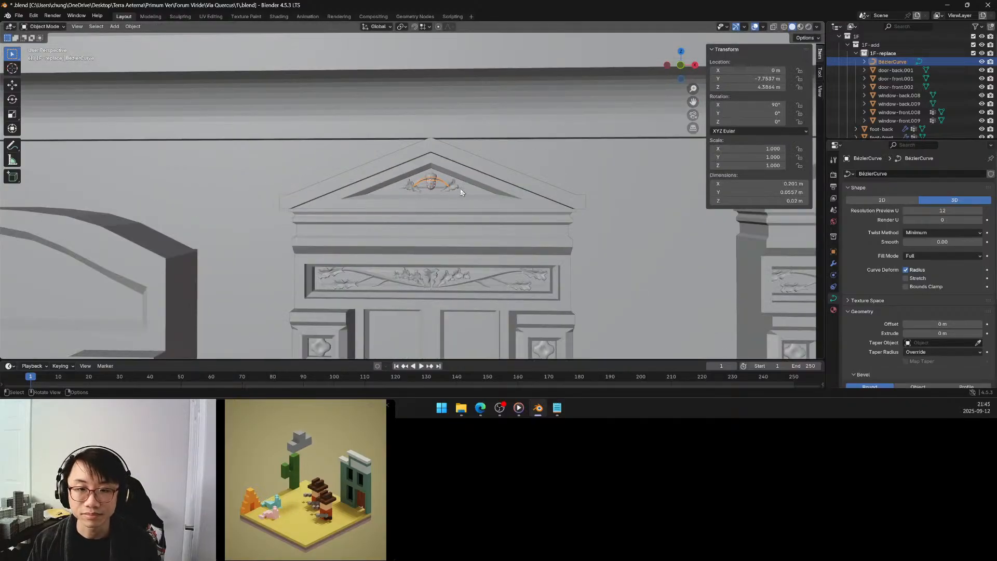
{"action": "scroll", "coordinate": [460, 192], "scroll_direction": "up", "scroll_amount": 5}
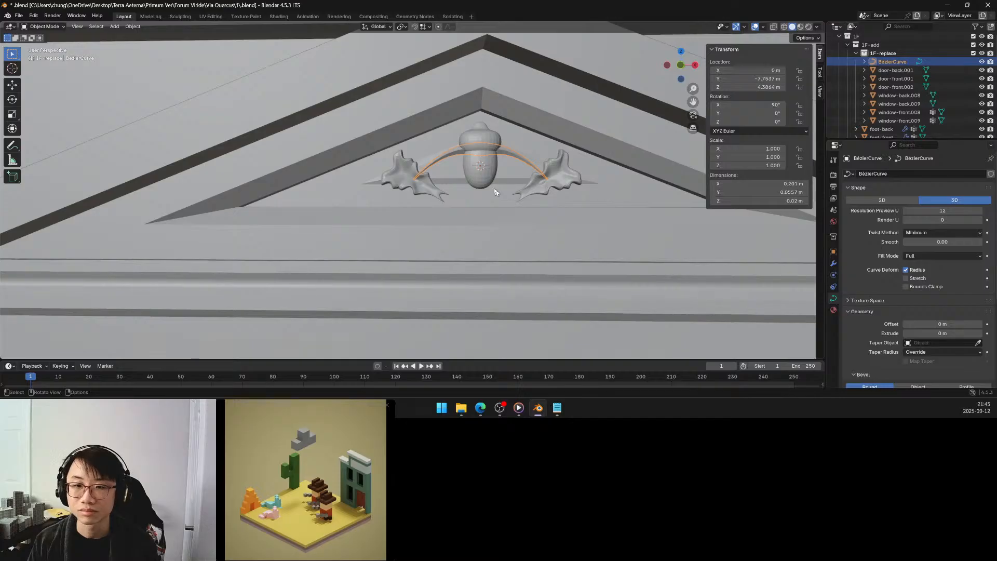
{"action": "key", "text": "Tab"}
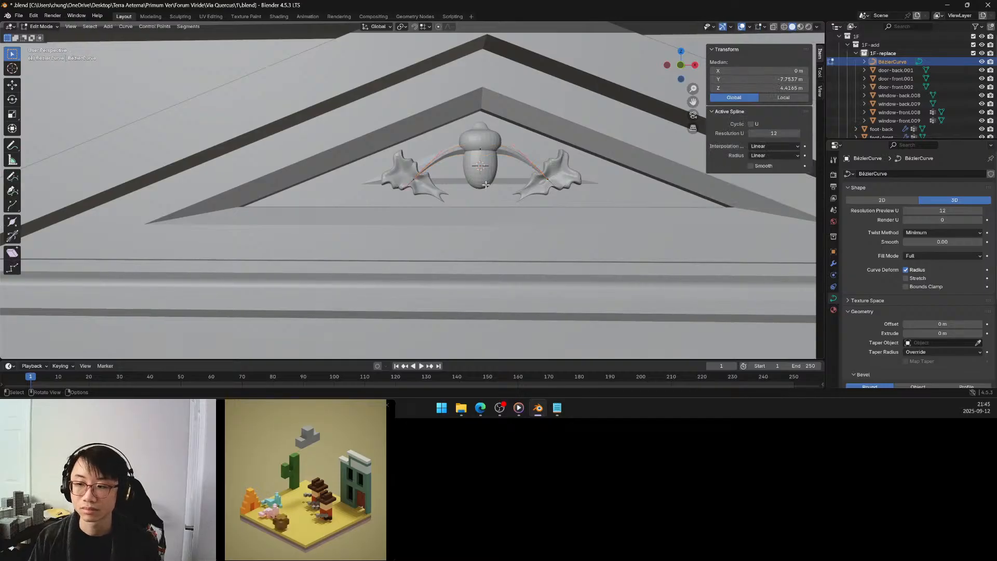
{"action": "key", "text": "Tab"}
Try a bevel depth of 0.02 m on the arch curve, then set it to 0.0125 m.
{"action": "scroll", "coordinate": [951, 315], "scroll_direction": "down", "scroll_amount": 3}
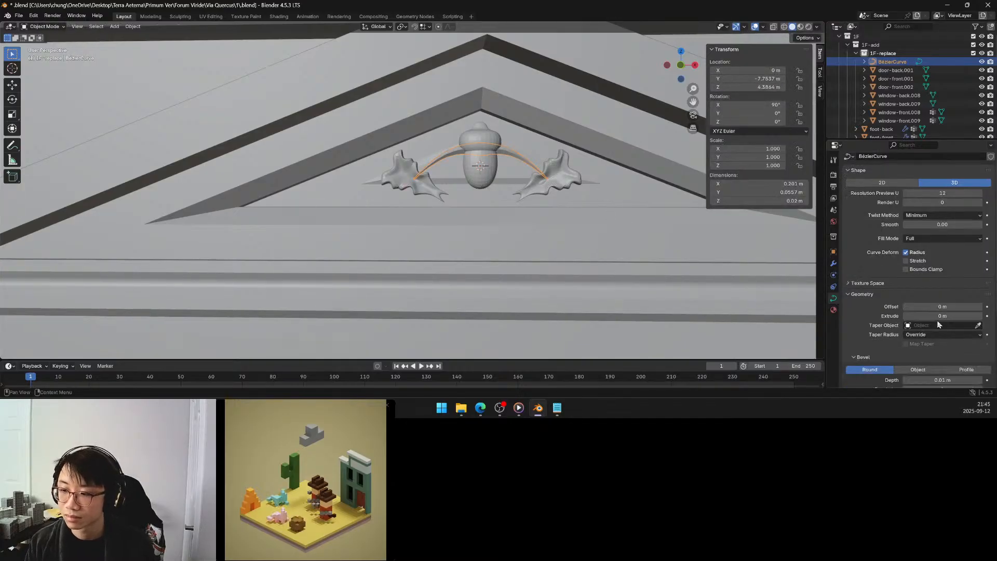
{"action": "left_click", "coordinate": [980, 346]}
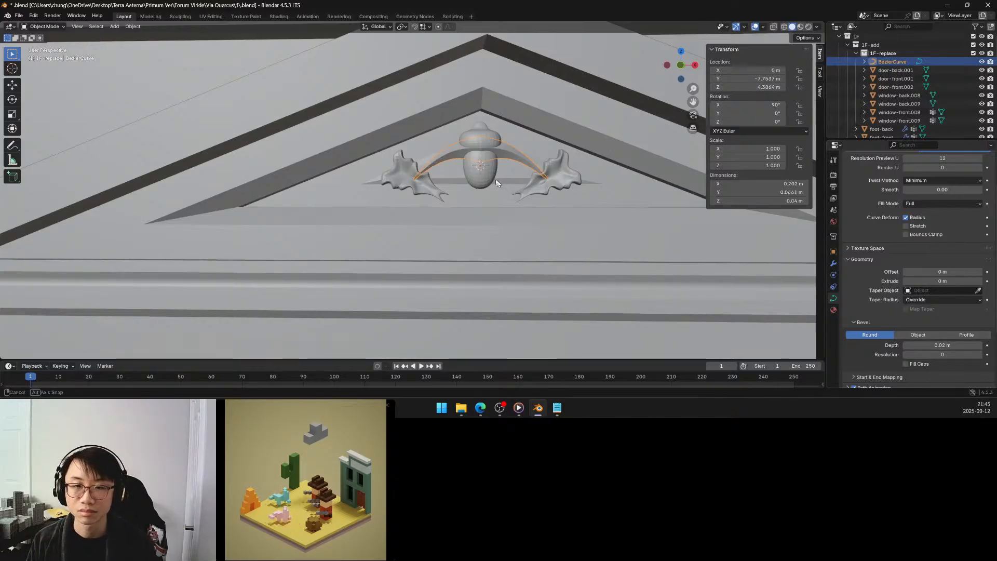
{"action": "mouse_move", "coordinate": [501, 182]}
{"action": "middle_mouse_down"}
{"action": "mouse_move", "coordinate": [491, 180]}
{"action": "mouse_move", "coordinate": [501, 181]}
{"action": "middle_mouse_up"}
{"action": "left_click", "coordinate": [946, 346]}
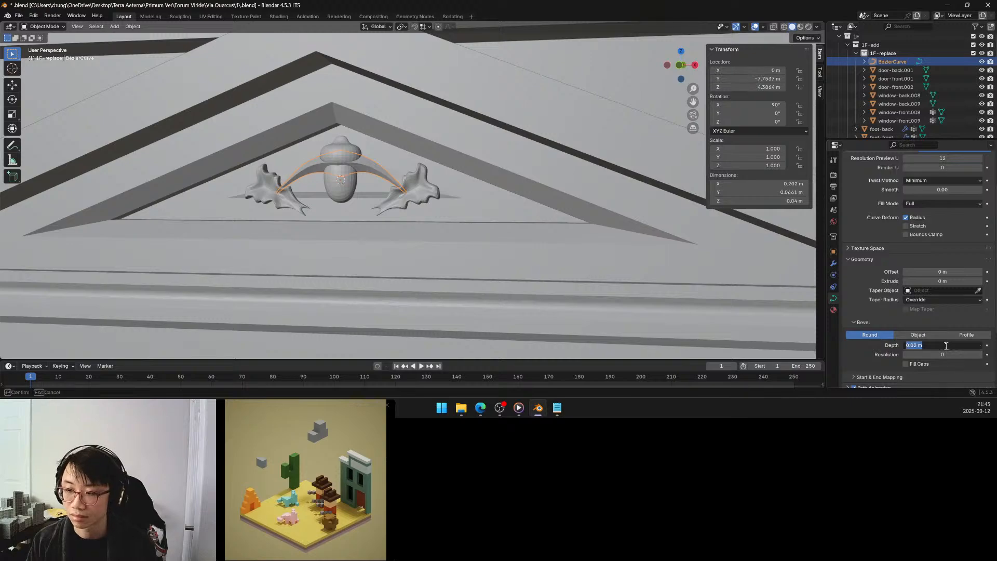
{"action": "left_click", "coordinate": [916, 345]}
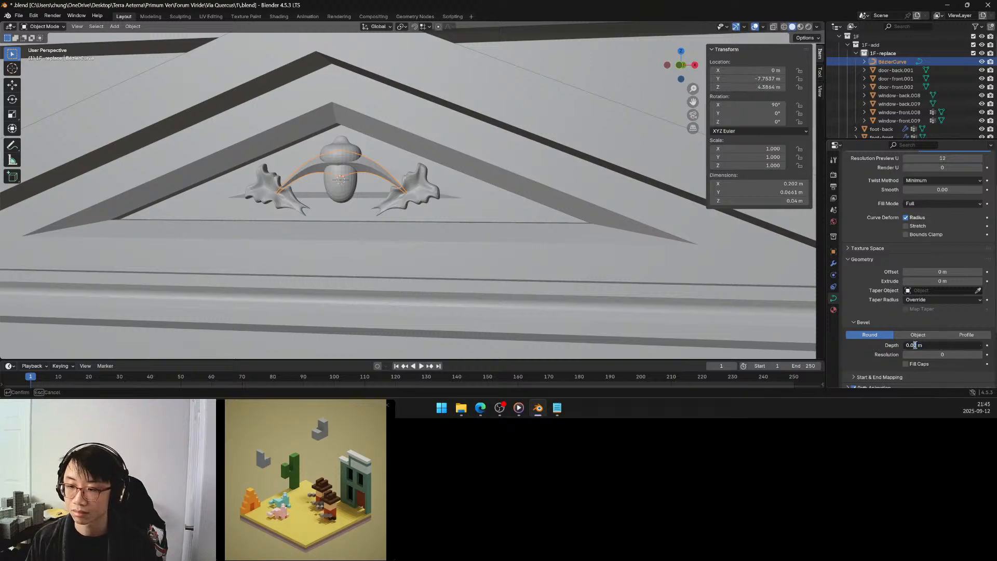
{"action": "type", "text": "125"}
{"action": "key", "text": "Return"}
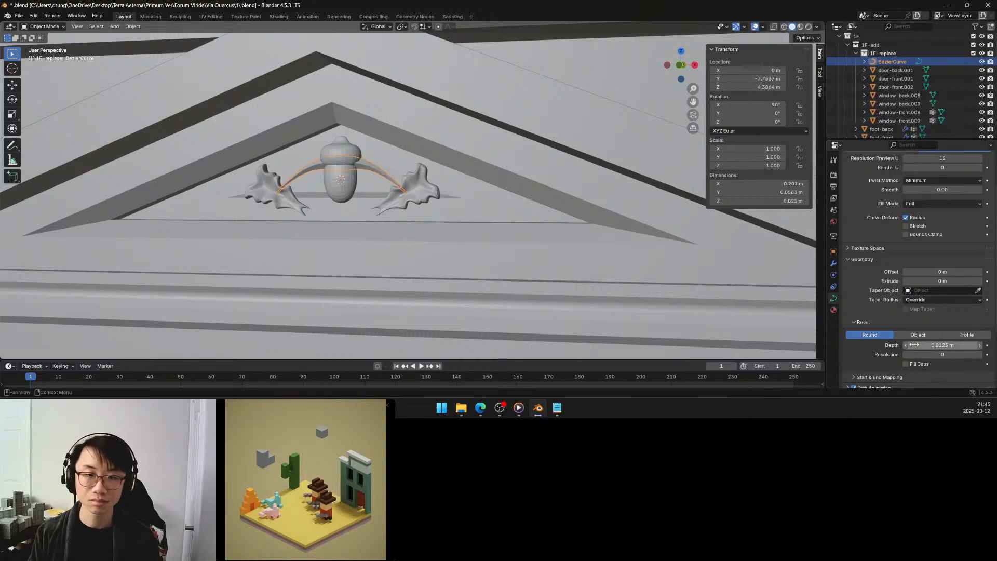
Try lowering the arch curve's middle control point about 0.038 m along Z, then undo the move and return to Object Mode.
{"action": "middle_click_drag", "start_coordinate": [486, 209], "coordinate": [492, 206]}
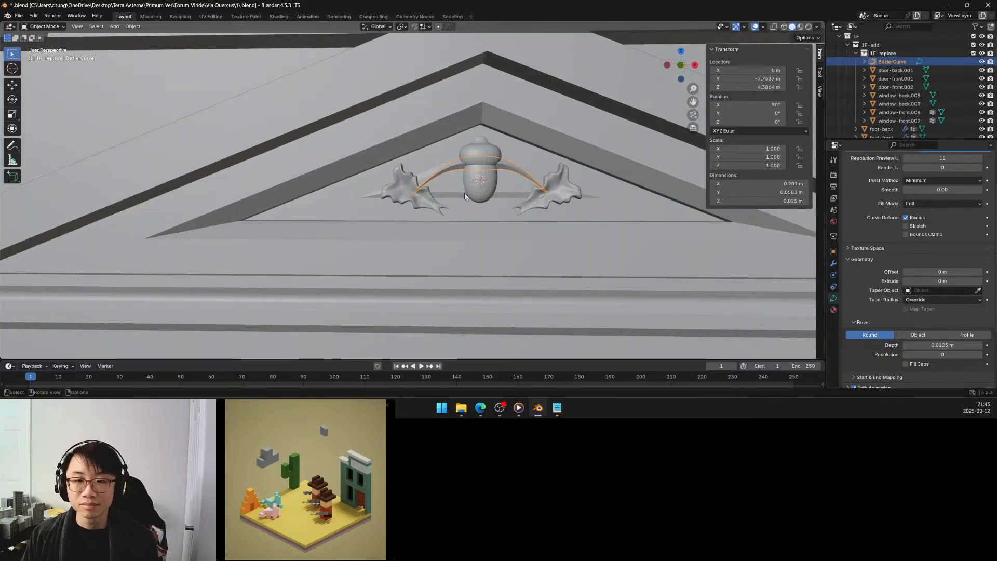
{"action": "key", "text": "Tab"}
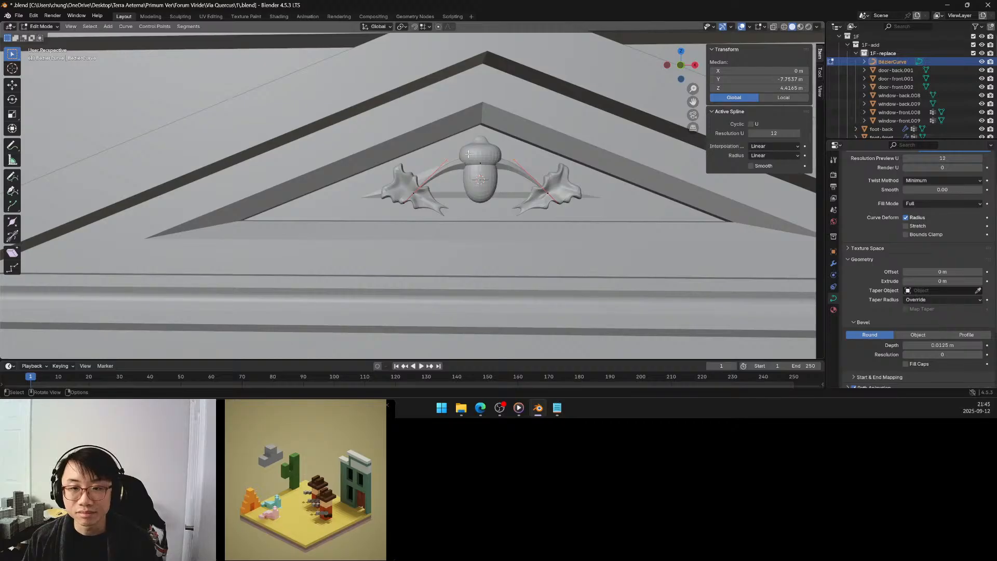
{"action": "left_click", "coordinate": [485, 172]}
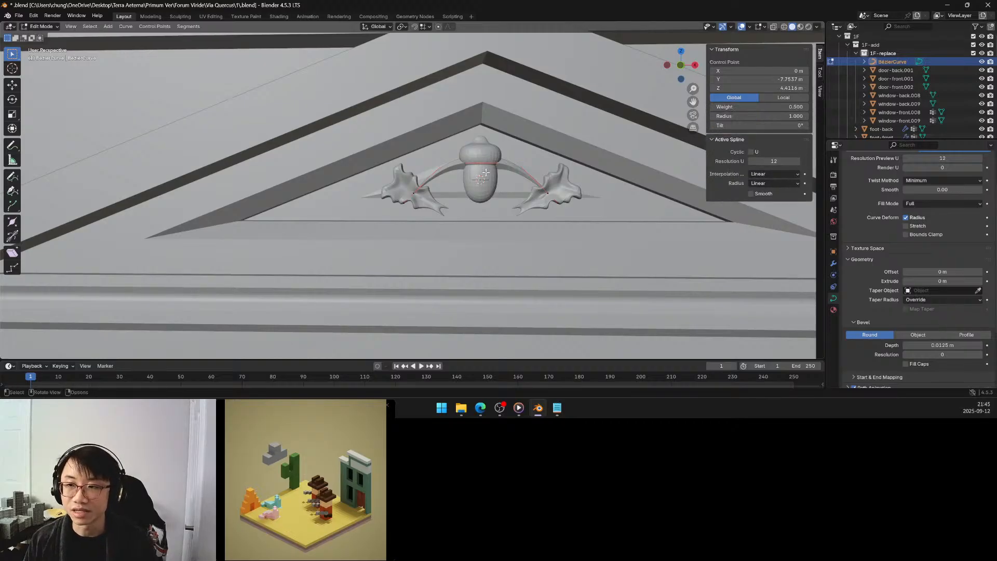
{"action": "key", "text": "g"}
{"action": "key", "text": "z"}
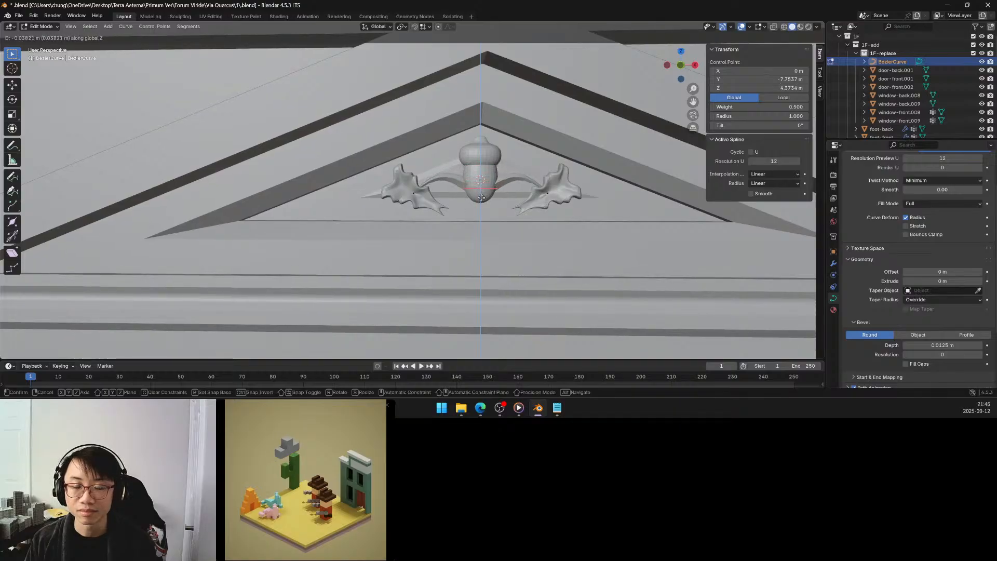
{"action": "left_click", "coordinate": [482, 197]}
{"action": "scroll", "coordinate": [499, 193], "scroll_direction": "down", "scroll_amount": 2}
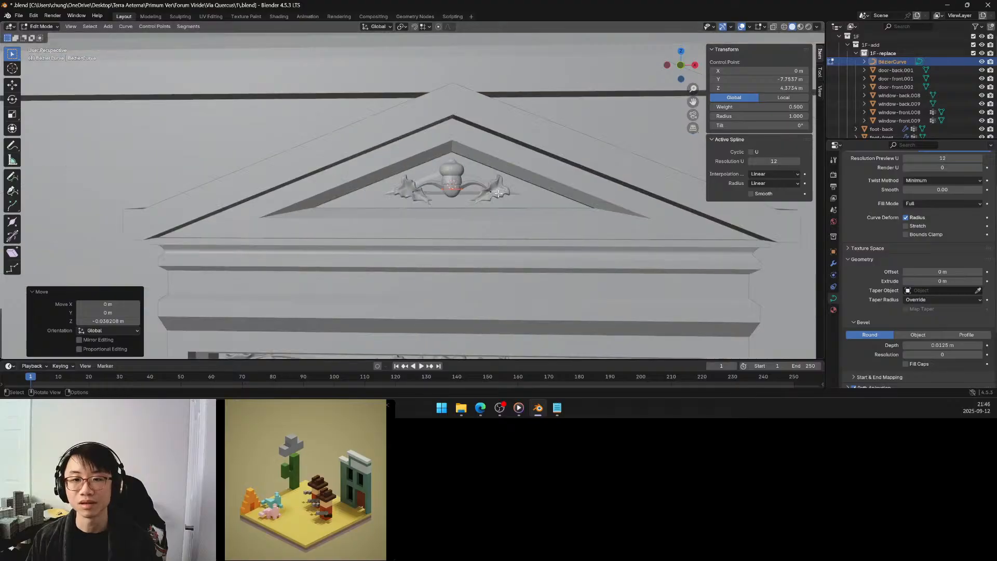
{"action": "middle_click_drag", "start_coordinate": [497, 193], "coordinate": [488, 192]}
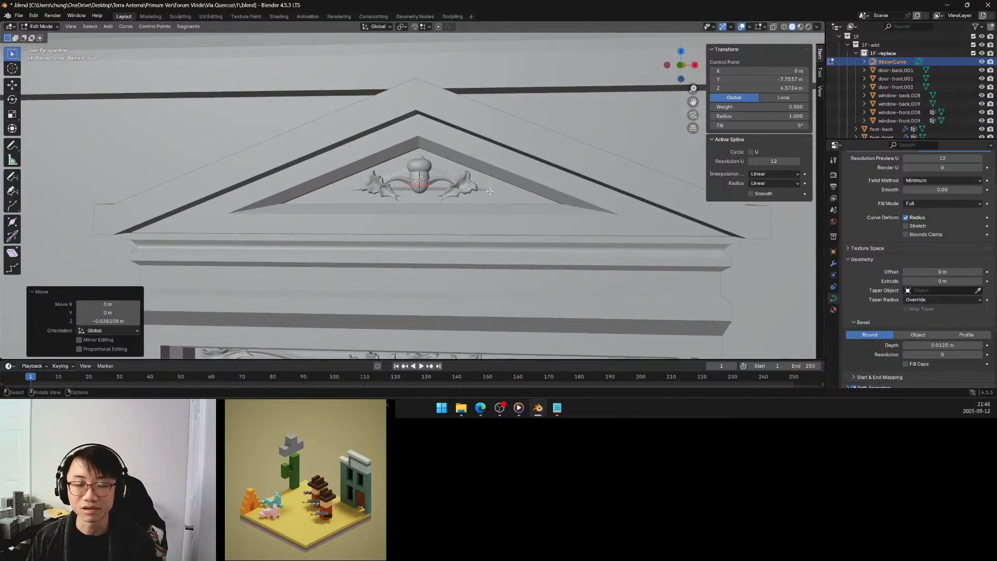
{"action": "scroll", "coordinate": [440, 183], "scroll_direction": "up", "scroll_amount": 3}
{"action": "scroll", "coordinate": [440, 183], "scroll_direction": "up", "scroll_amount": 3}
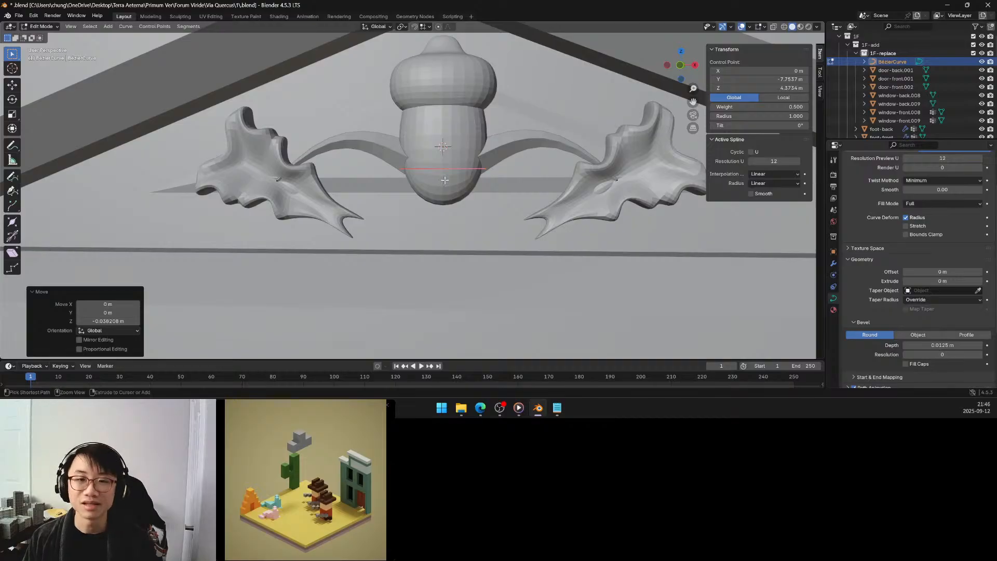
{"action": "key", "text": "ctrl+z"}
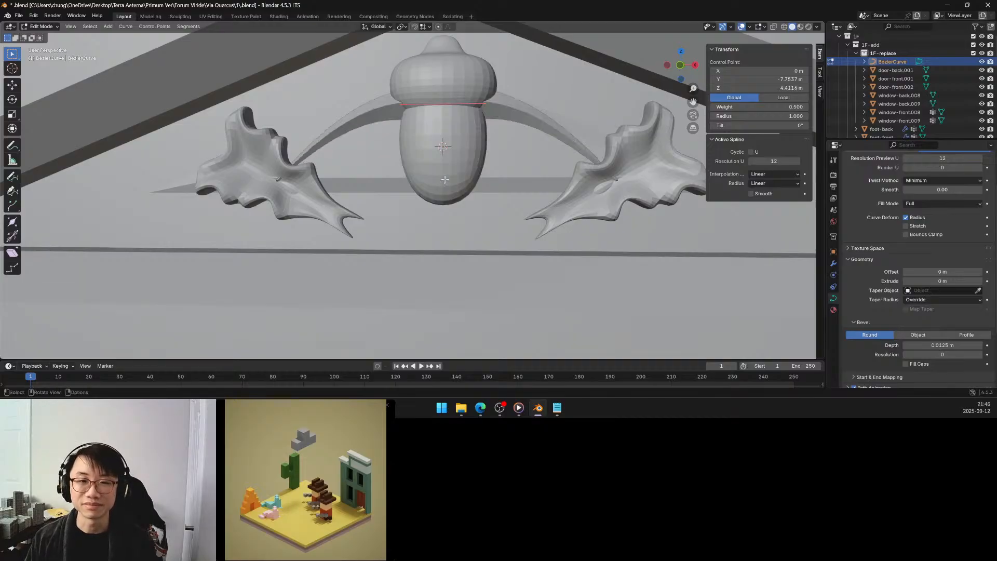
{"action": "key", "text": "Tab"}
Rotate the arch curve 180° about the global Y axis so it curves downward beneath the acorn.
{"action": "scroll", "coordinate": [445, 180], "scroll_direction": "down", "scroll_amount": 5}
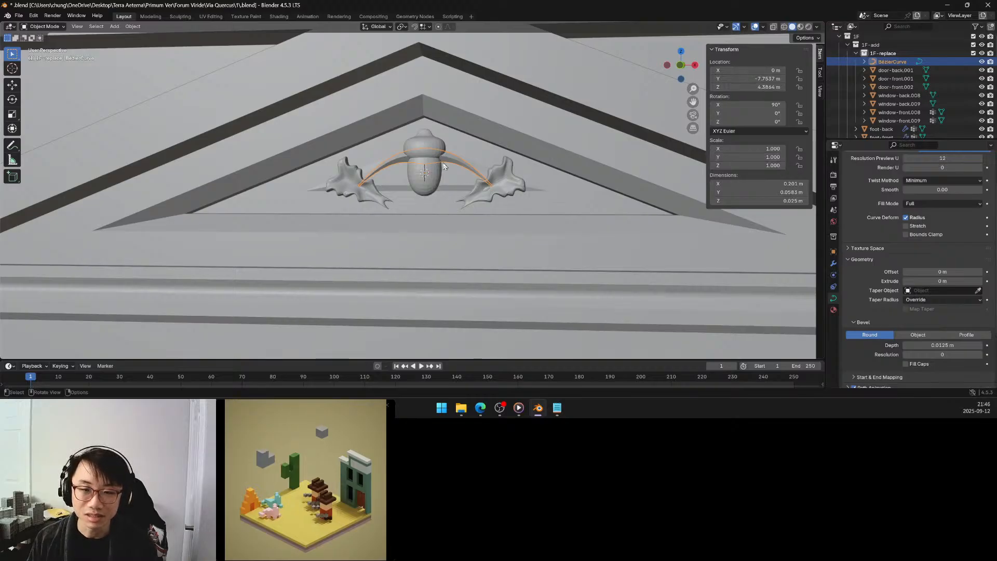
{"action": "key", "text": "r"}
{"action": "key", "text": "y"}
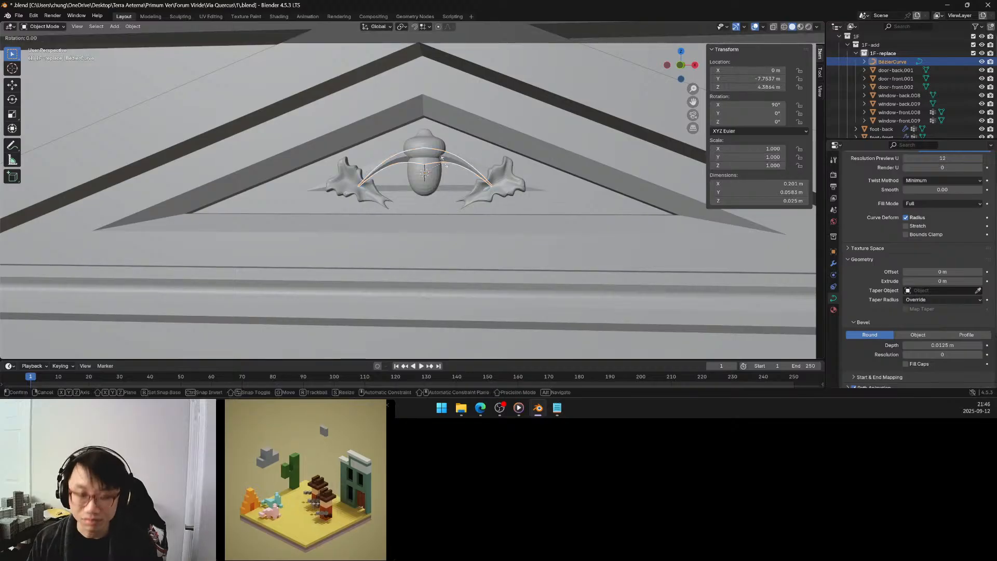
{"action": "left_click", "coordinate": [369, 204]}
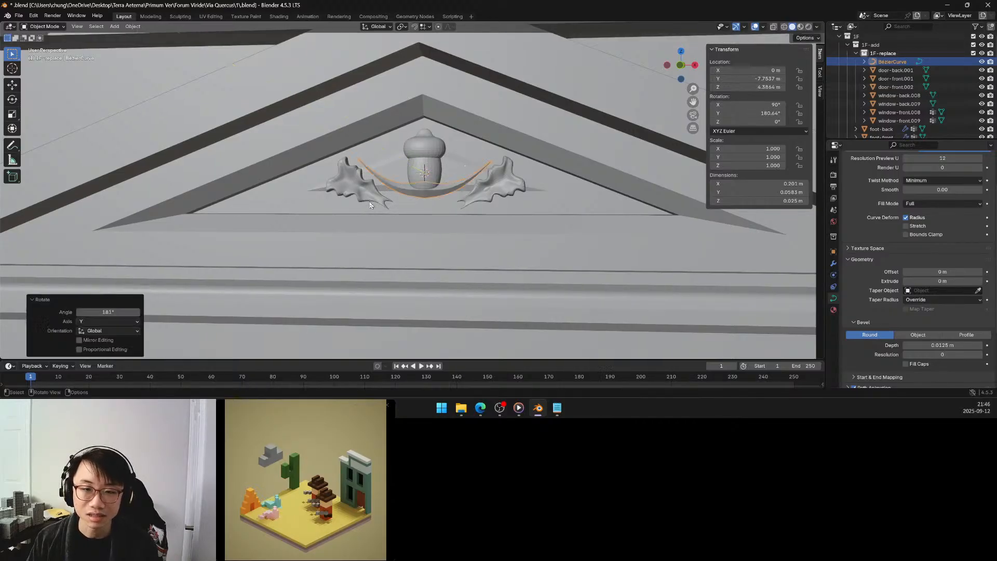
{"action": "left_click", "coordinate": [120, 311]}
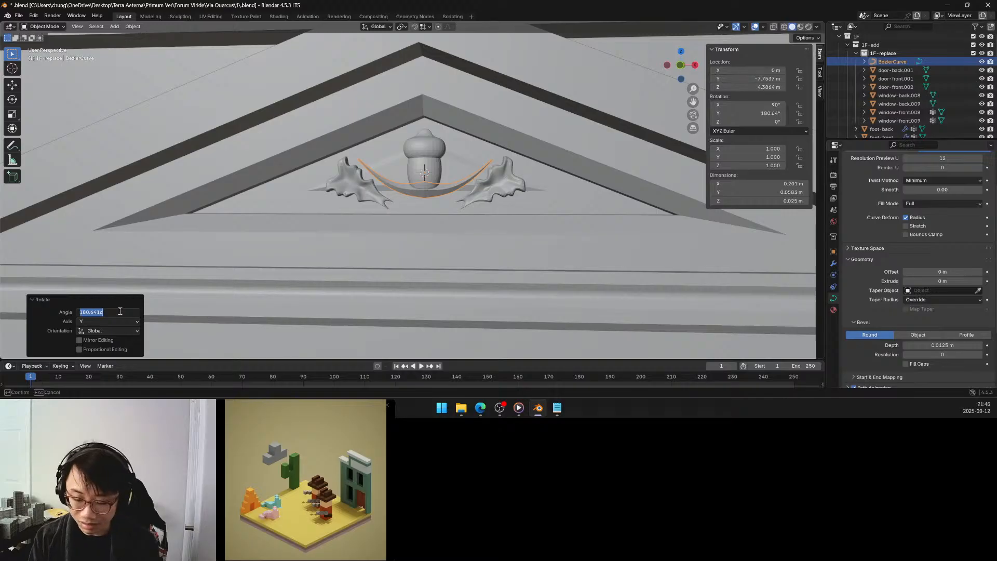
{"action": "type", "text": "180"}
{"action": "key", "text": "Return"}
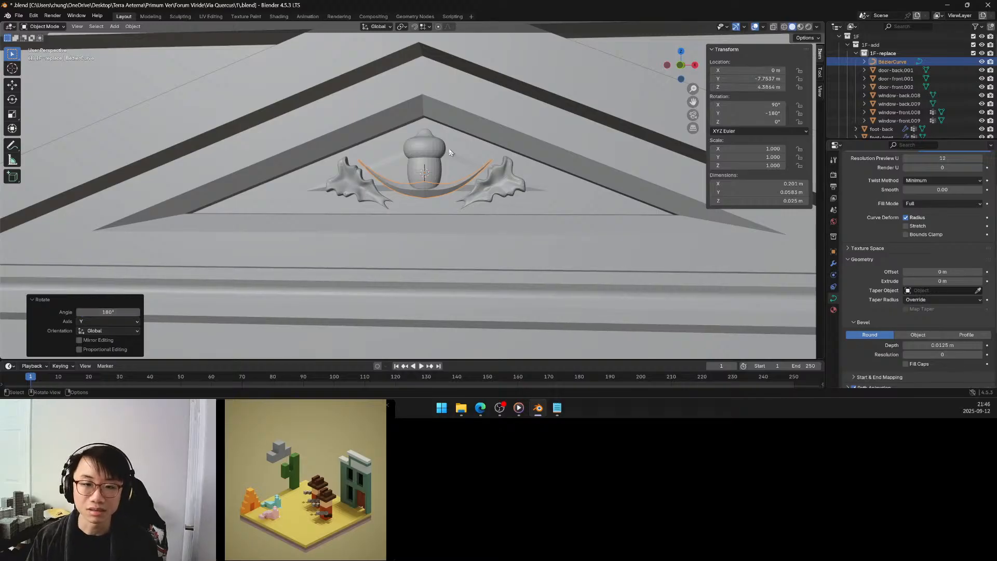
Lower the flipped curve about 0.032 m along Z so its ends meet the two leaves.
{"action": "key", "text": "g"}
{"action": "key", "text": "z"}
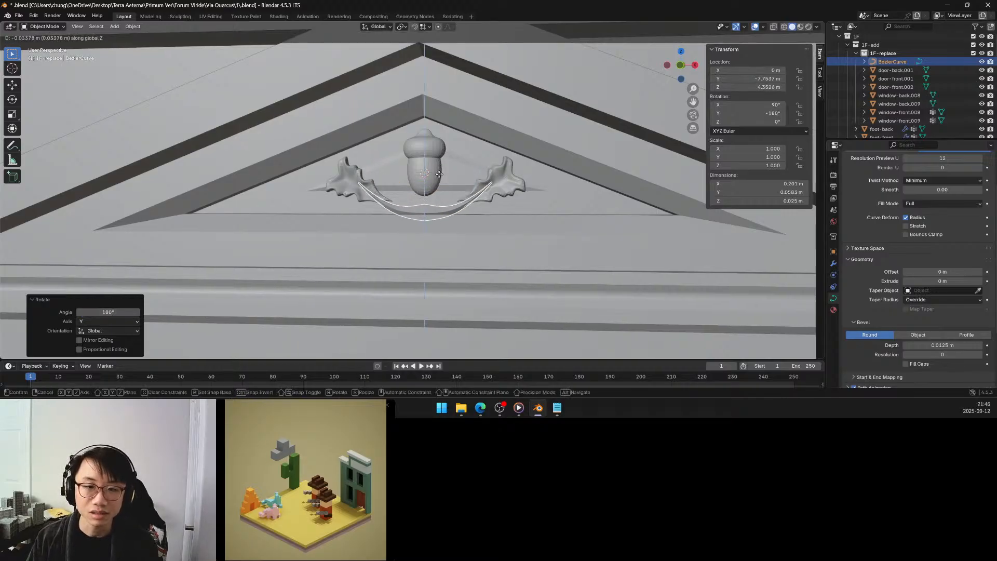
{"action": "left_click", "coordinate": [440, 176]}
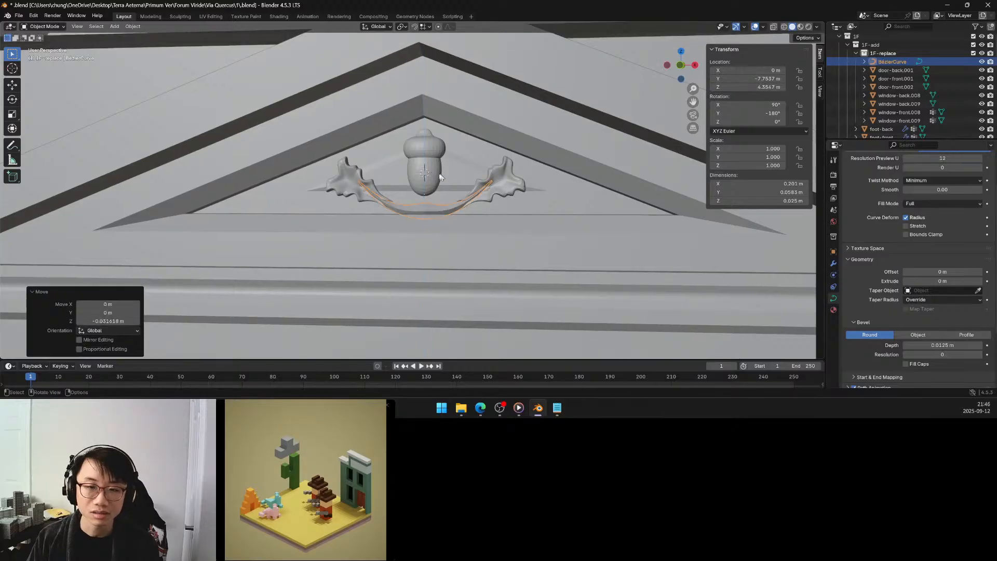
{"action": "mouse_move", "coordinate": [440, 181]}
{"action": "middle_mouse_down", "text": "shift"}
{"action": "mouse_move", "coordinate": [457, 202]}
{"action": "mouse_move", "coordinate": [440, 186]}
{"action": "middle_mouse_up", "text": "shift"}
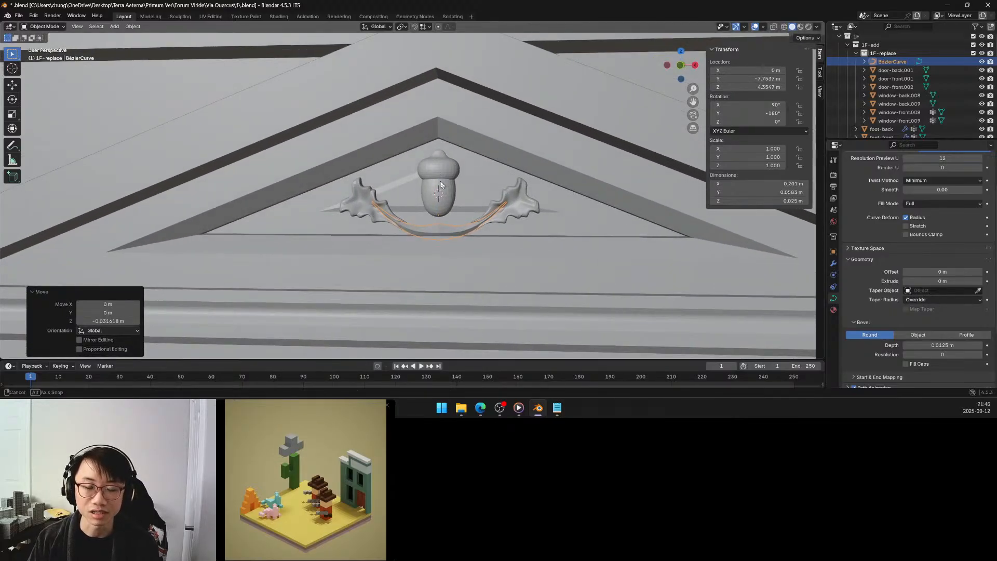
Raise the curve's middle control point about 0.019 m along Z and check the reshaped stem in Object Mode.
{"action": "key", "text": "Tab"}
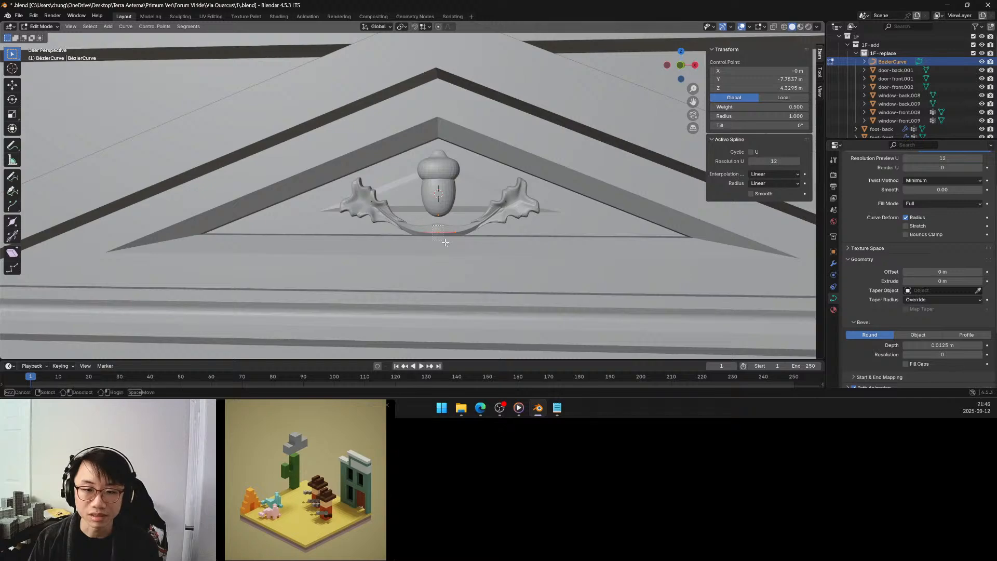
{"action": "key", "text": "g"}
{"action": "key", "text": "z"}
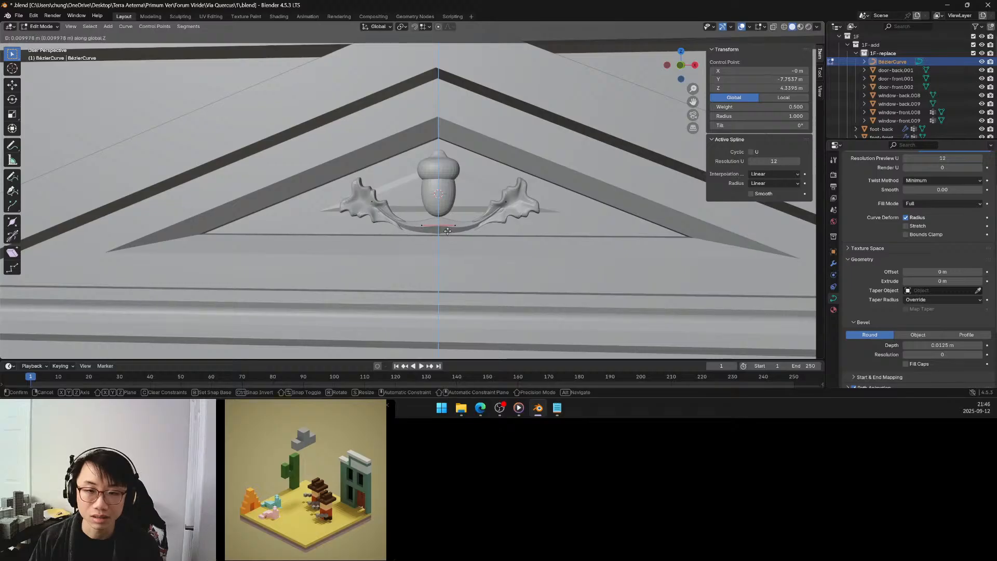
{"action": "left_click", "coordinate": [449, 225]}
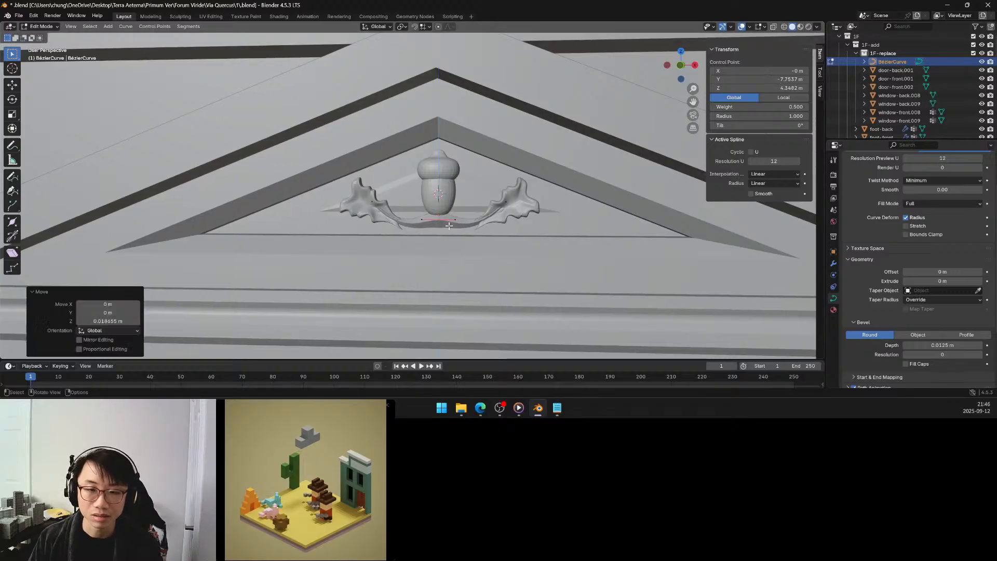
{"action": "key", "text": "Tab"}
{"action": "middle_click_drag", "start_coordinate": [441, 222], "coordinate": [437, 207], "text": "shift"}
{"action": "scroll", "coordinate": [439, 208], "scroll_direction": "down", "scroll_amount": 6}
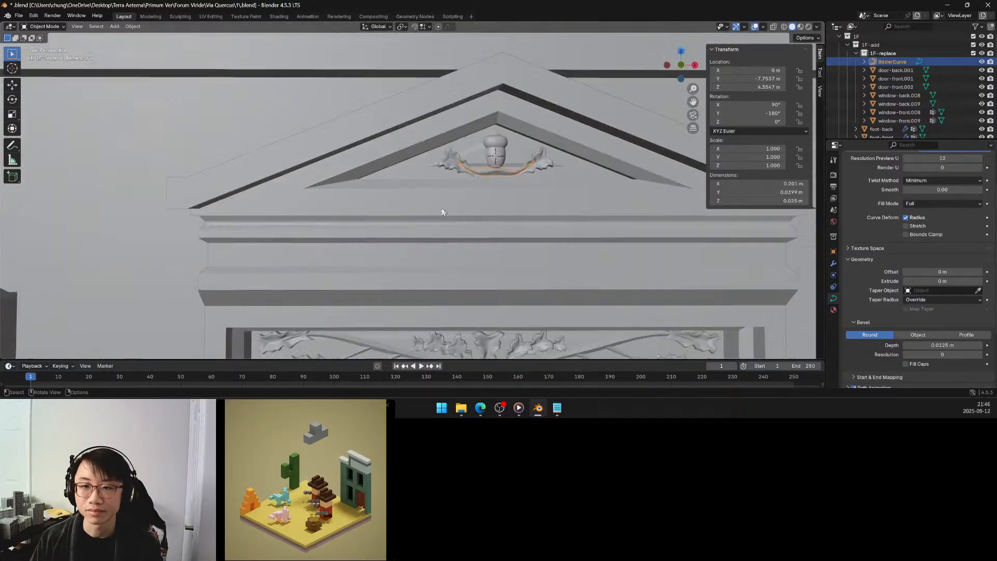
{"action": "scroll", "coordinate": [449, 208], "scroll_direction": "up", "scroll_amount": 5}
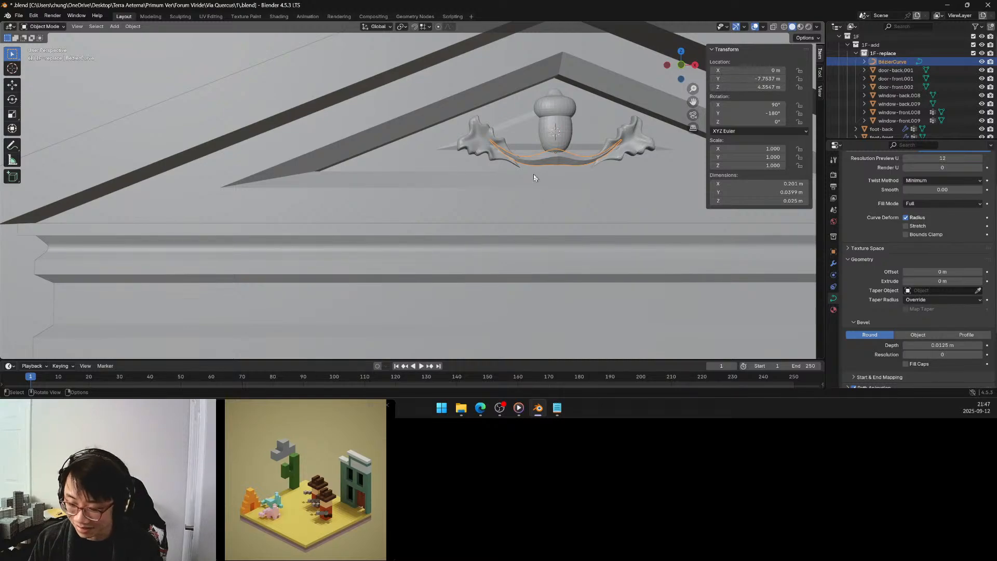
{"action": "key", "text": "g"}
{"action": "key", "text": "y"}
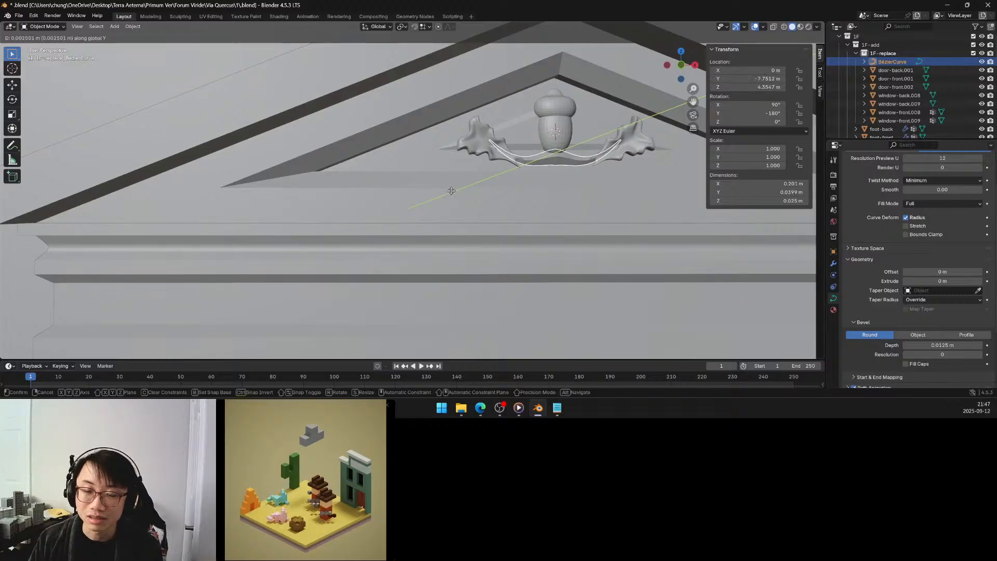
{"action": "left_click", "coordinate": [456, 189]}
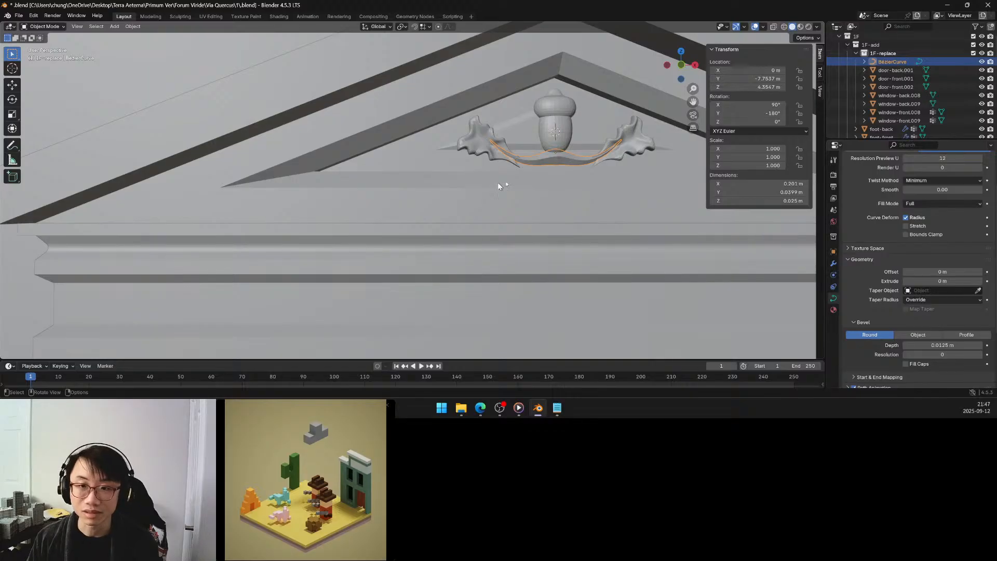
Convert the stem curve's visual geometry to a mesh.
{"action": "scroll", "coordinate": [475, 177], "scroll_direction": "down", "scroll_amount": 5}
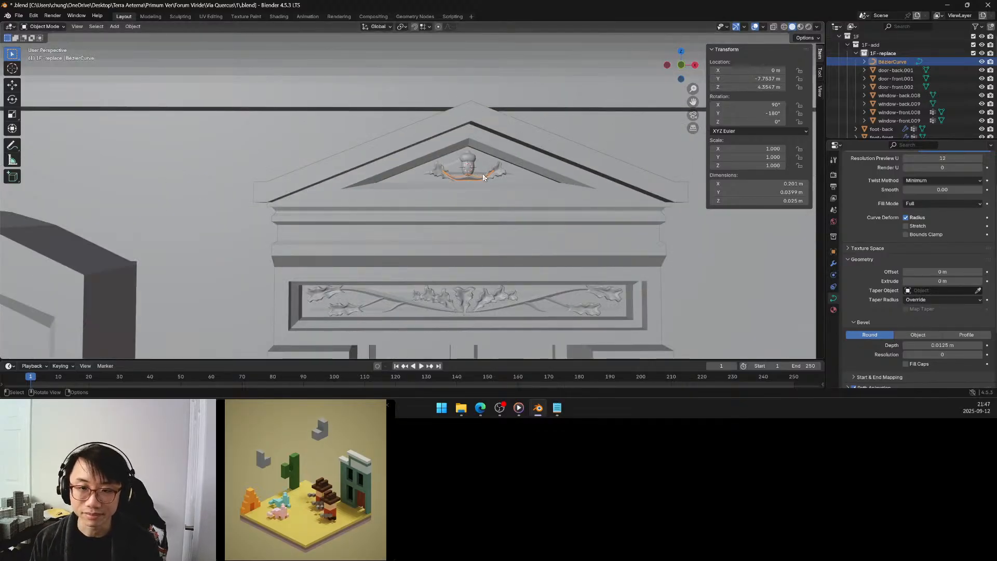
{"action": "key", "text": "ctrl+a"}
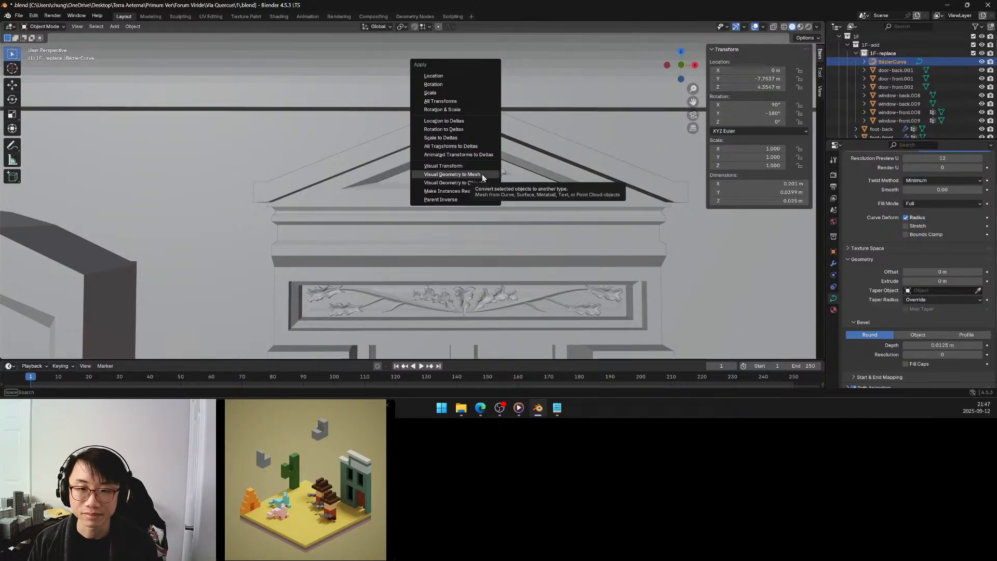
{"action": "left_click", "coordinate": [482, 178]}
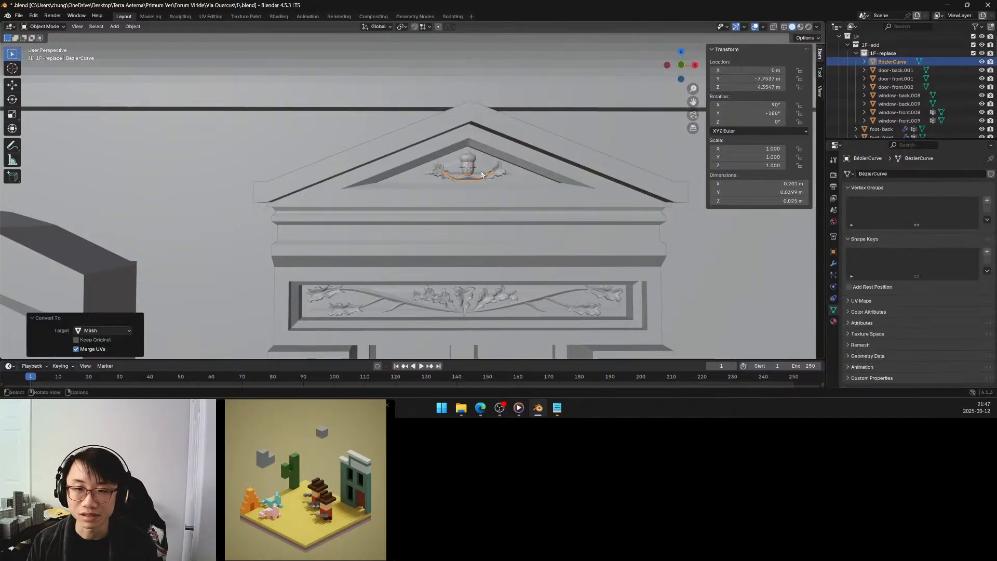
In vertex select mode, run Merge by Distance on the stem mesh and check it for non-manifold vertices.
{"action": "key", "text": "Tab"}
{"action": "key", "text": "q"}
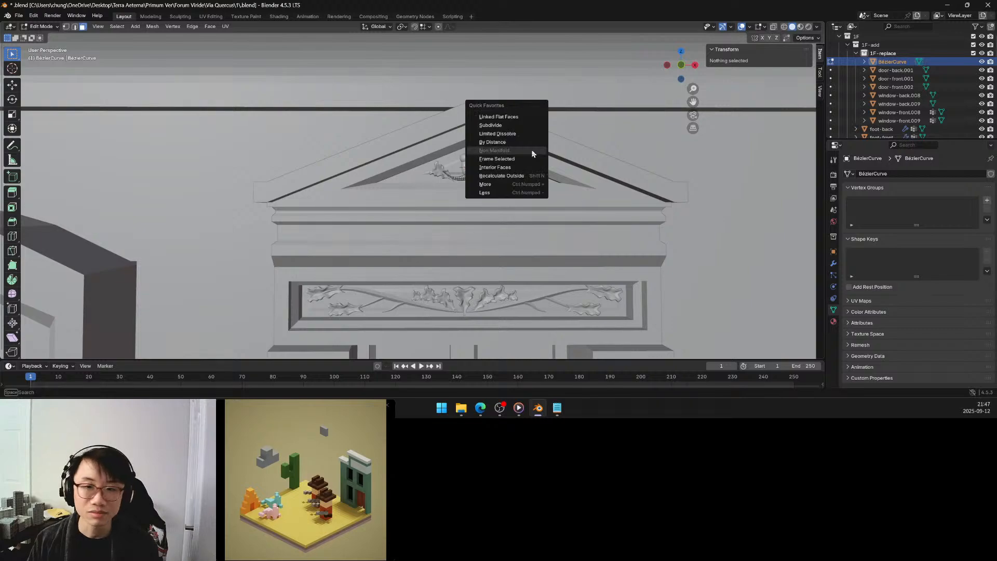
{"action": "left_click", "coordinate": [67, 27]}
{"action": "key", "text": "q"}
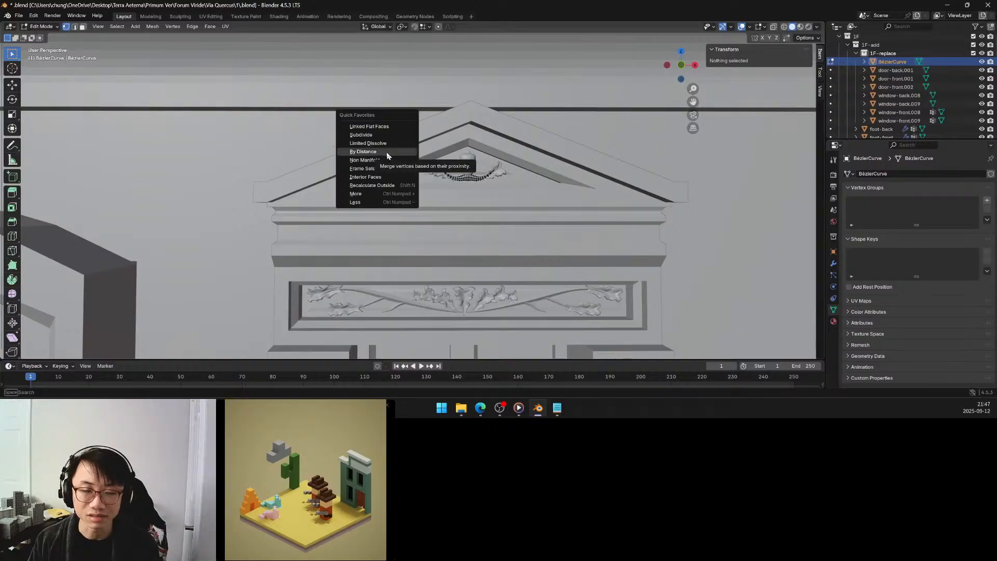
{"action": "left_click", "coordinate": [387, 156]}
{"action": "key", "text": "q"}
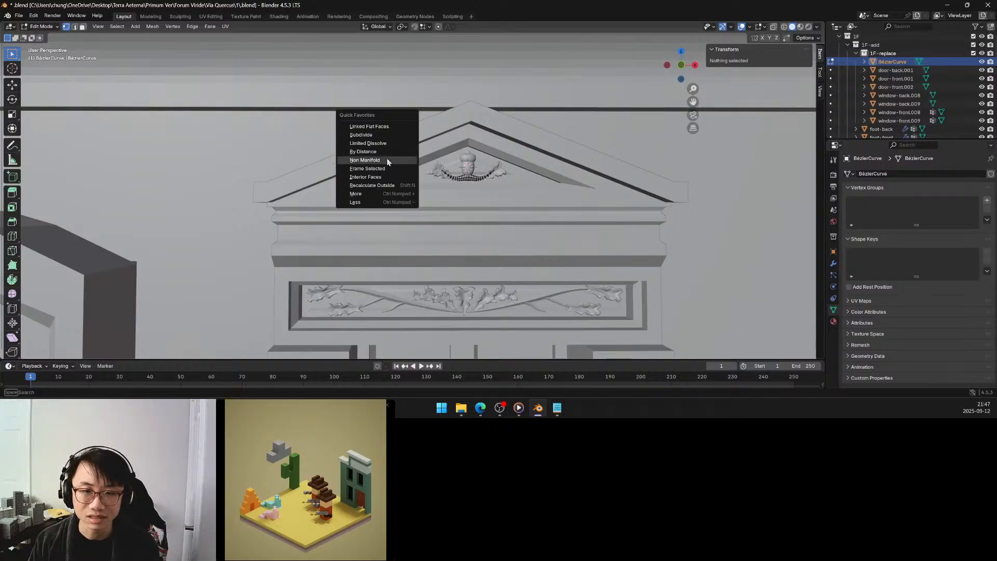
{"action": "left_click", "coordinate": [387, 159]}
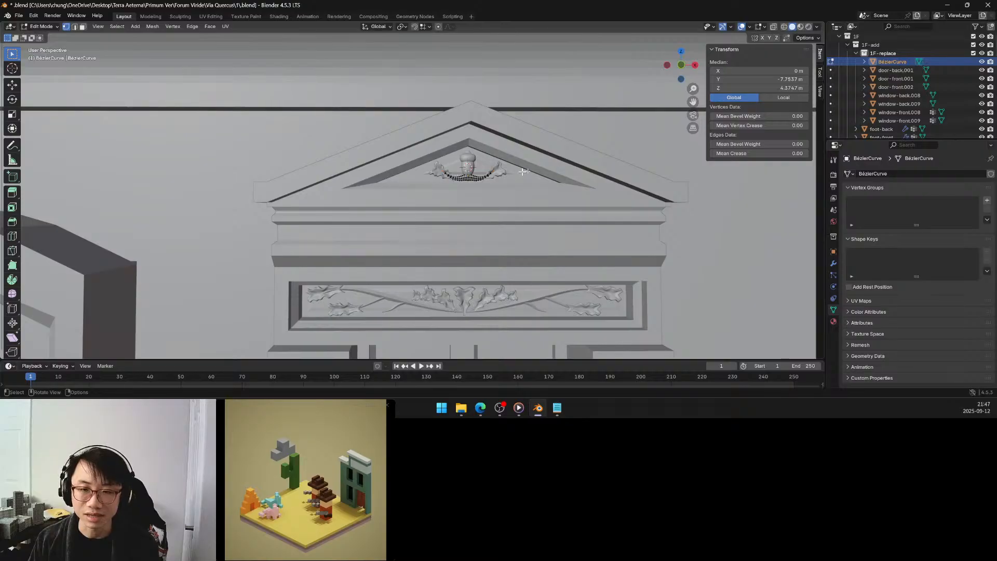
{"action": "left_click", "coordinate": [537, 165]}
{"action": "key", "text": "Tab"}
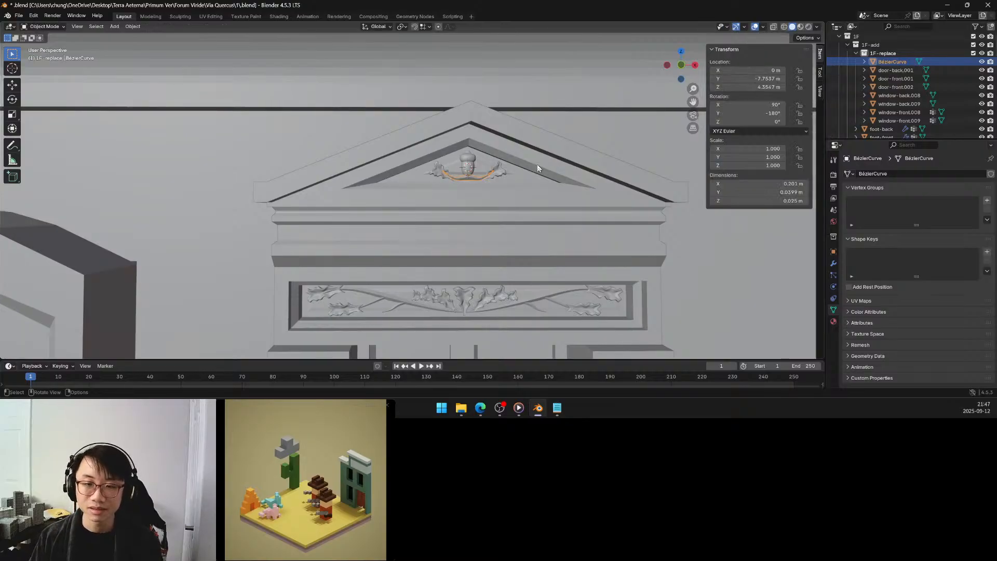
Join the stem mesh into the window-front.008 object and check the ornament across the neighbouring pedimented windows.
{"action": "left_click", "coordinate": [502, 175], "text": "shift"}
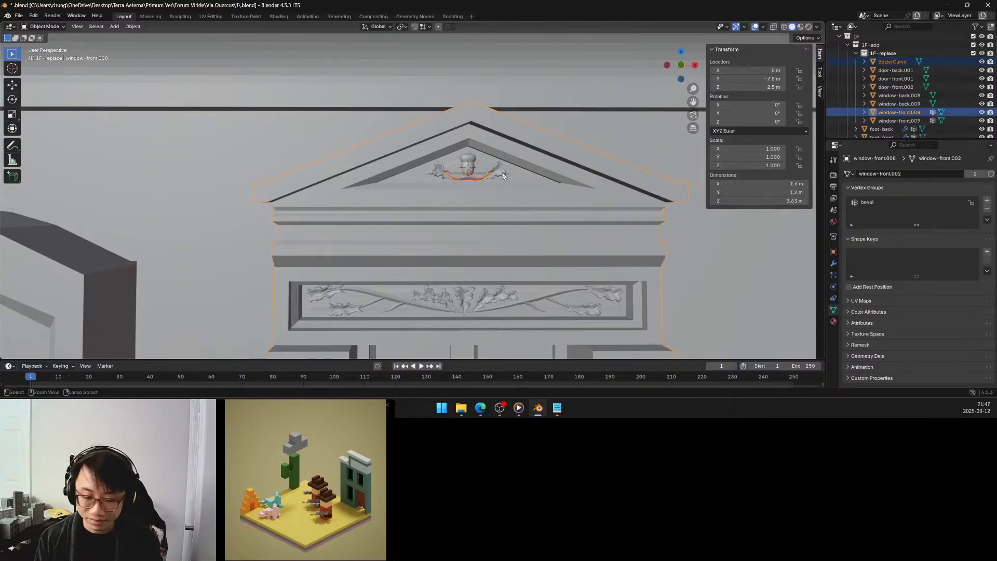
{"action": "scroll", "coordinate": [502, 177], "scroll_direction": "down", "scroll_amount": 5}
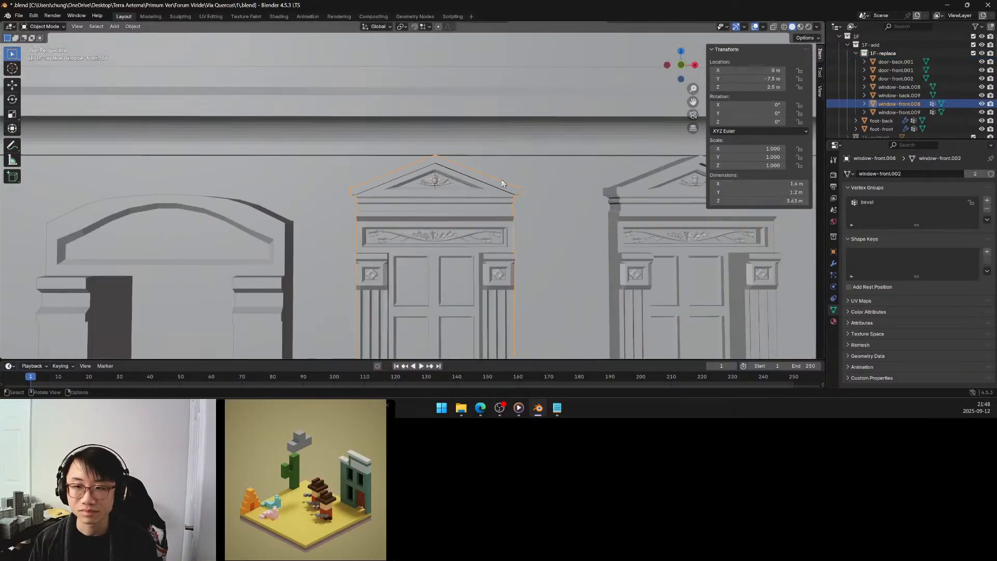
{"action": "middle_click_drag", "start_coordinate": [576, 199], "coordinate": [443, 203], "text": "shift"}
{"action": "scroll", "coordinate": [537, 211], "scroll_direction": "up", "scroll_amount": 5}
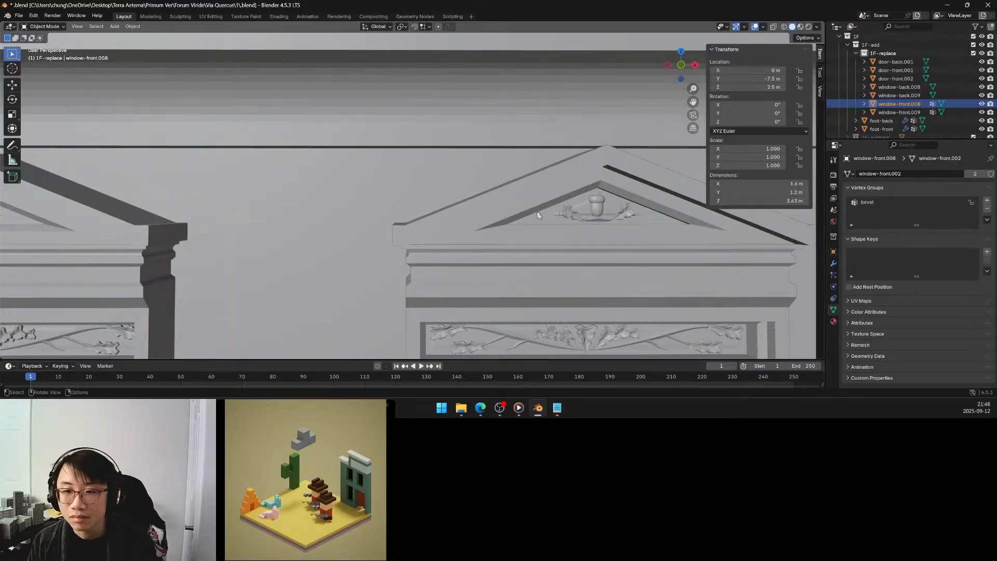
{"action": "middle_click_drag", "start_coordinate": [536, 211], "coordinate": [535, 210], "text": "shift"}
{"action": "scroll", "coordinate": [532, 211], "scroll_direction": "down", "scroll_amount": 6}
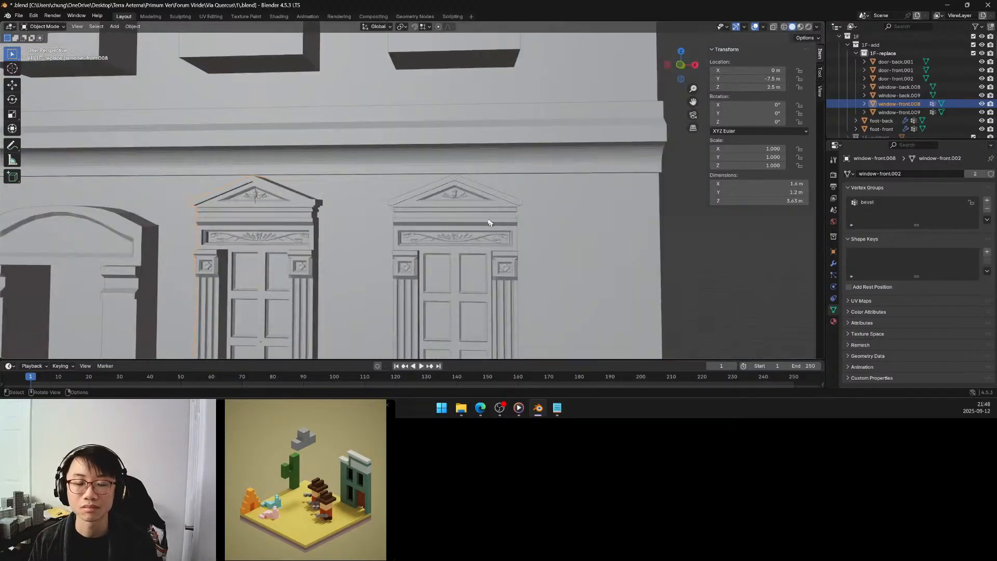
Enter Edit Mode on door-front.001 and select the matching pair of depth edges near both ends of the pediment's recessed arch.
{"action": "middle_click_drag", "start_coordinate": [476, 225], "coordinate": [477, 223]}
{"action": "scroll", "coordinate": [478, 223], "scroll_direction": "up", "scroll_amount": 6}
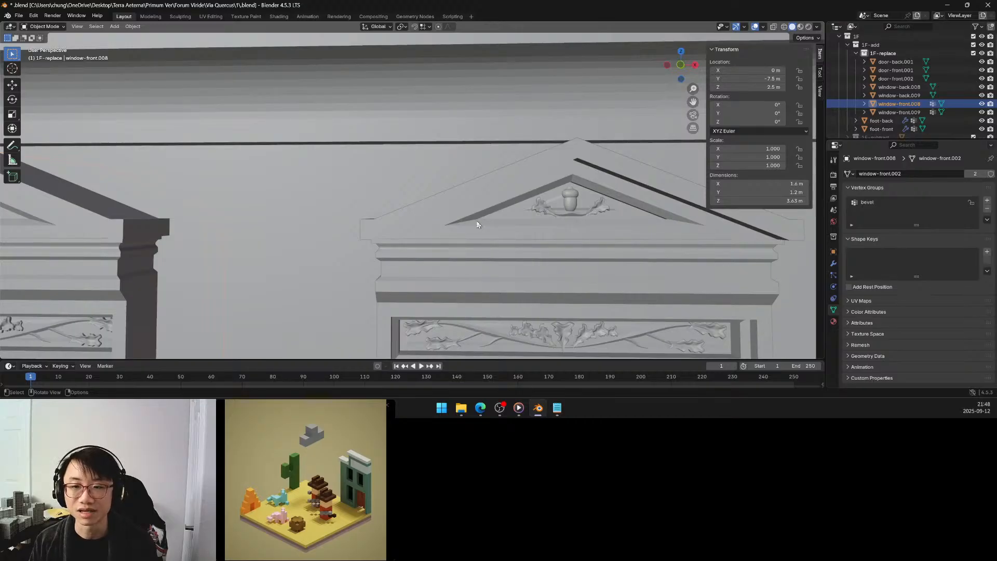
{"action": "scroll", "coordinate": [477, 224], "scroll_direction": "down", "scroll_amount": 6}
{"action": "middle_click_drag", "start_coordinate": [280, 249], "coordinate": [607, 194], "text": "shift"}
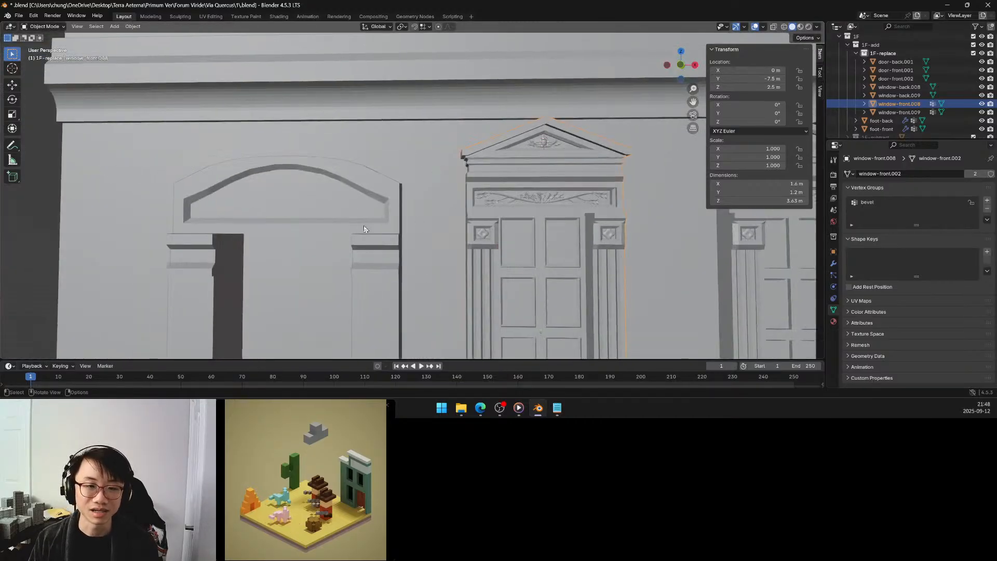
{"action": "scroll", "coordinate": [364, 229], "scroll_direction": "down", "scroll_amount": 3}
{"action": "middle_click_drag", "start_coordinate": [363, 232], "coordinate": [437, 196], "text": "shift"}
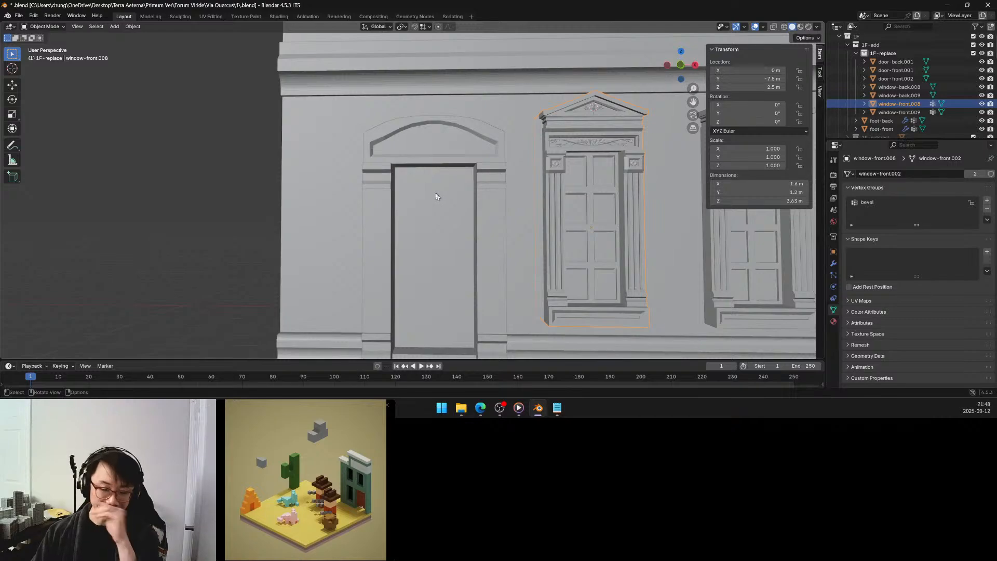
{"action": "left_click", "coordinate": [435, 140]}
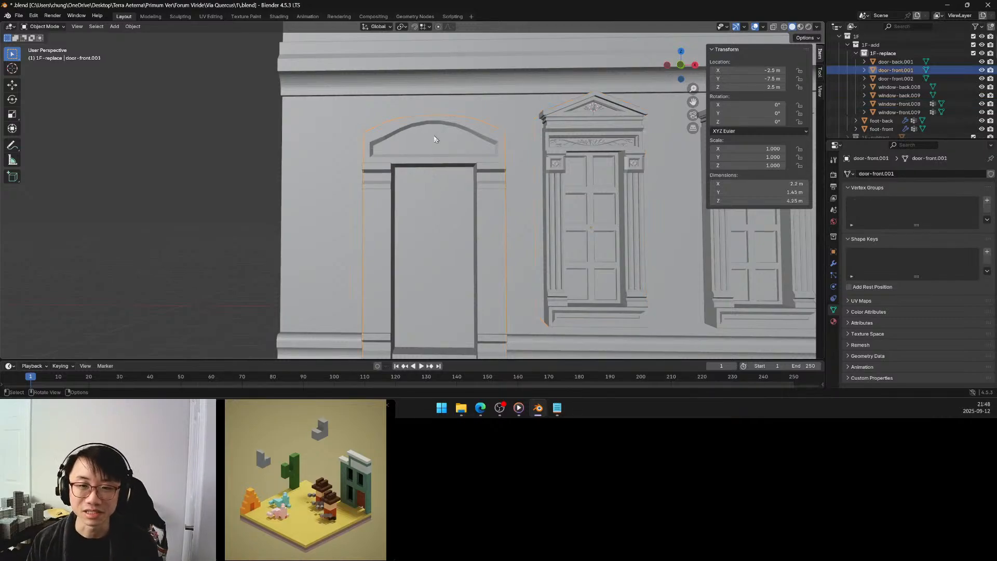
{"action": "key", "text": "Tab"}
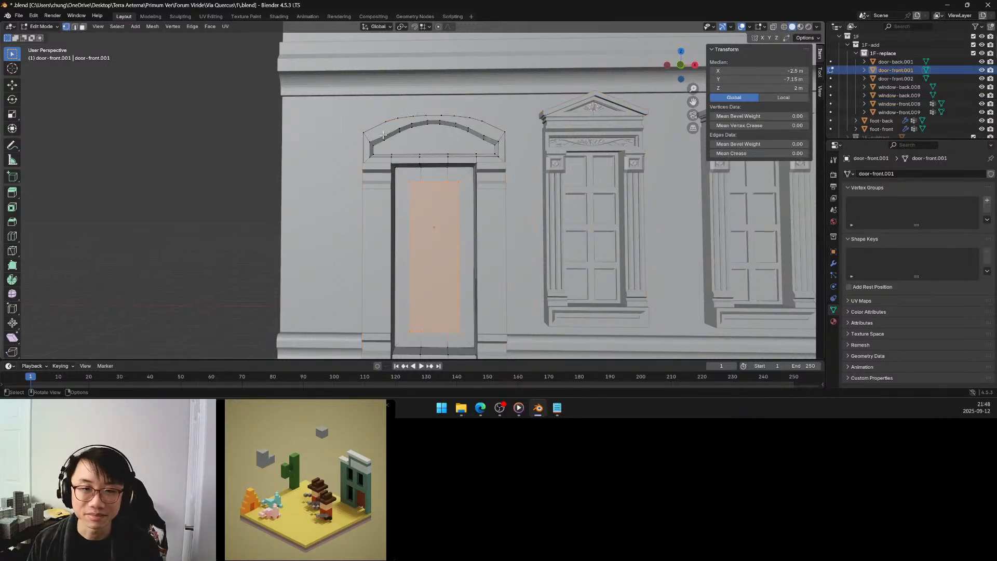
{"action": "left_click", "coordinate": [386, 137]}
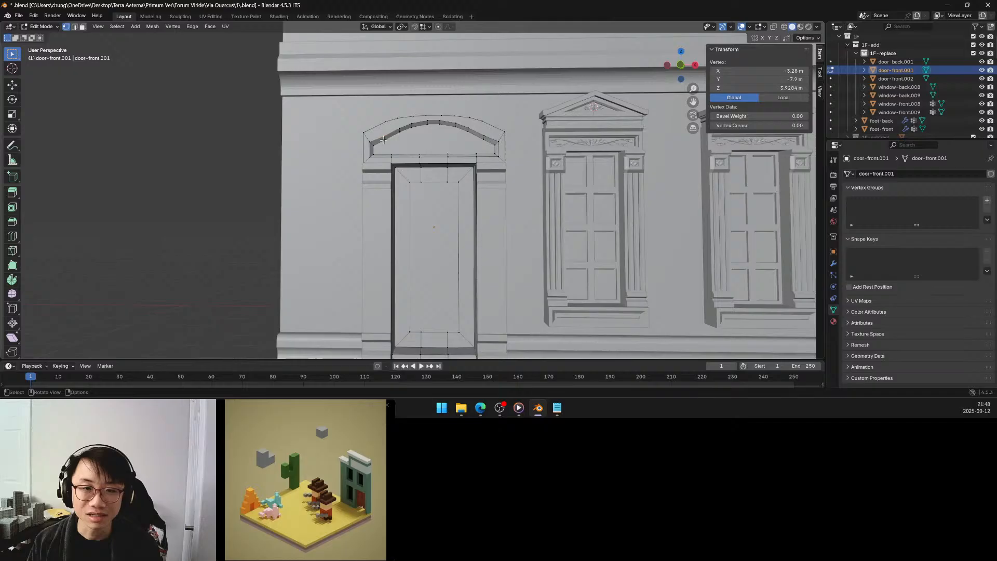
{"action": "left_click", "coordinate": [483, 139], "text": "shift"}
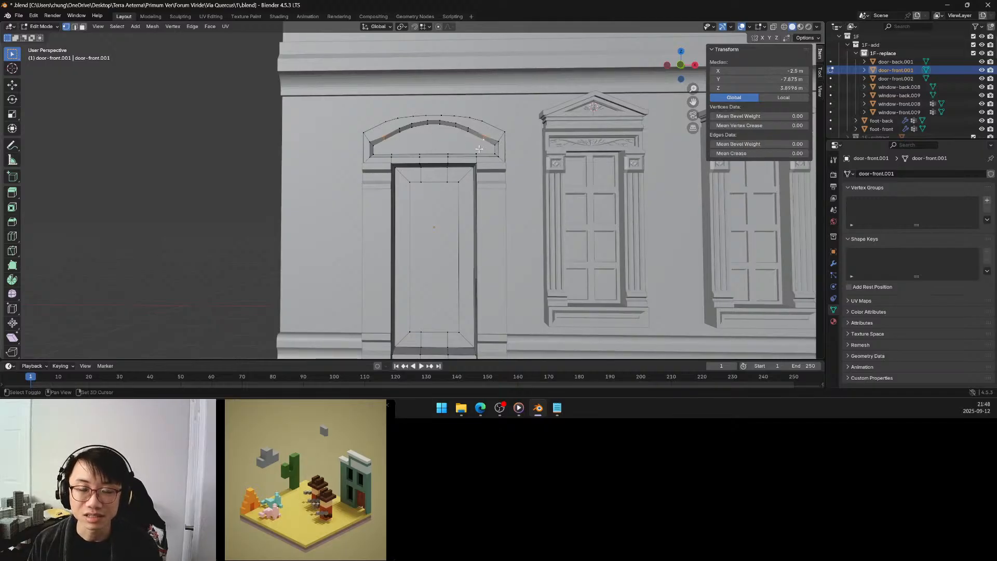
Try to lower the selected pair of arch edges by about 0.032 m along Z.
{"action": "middle_click_drag", "start_coordinate": [473, 142], "coordinate": [471, 143]}
{"action": "scroll", "coordinate": [472, 143], "scroll_direction": "up", "scroll_amount": 3}
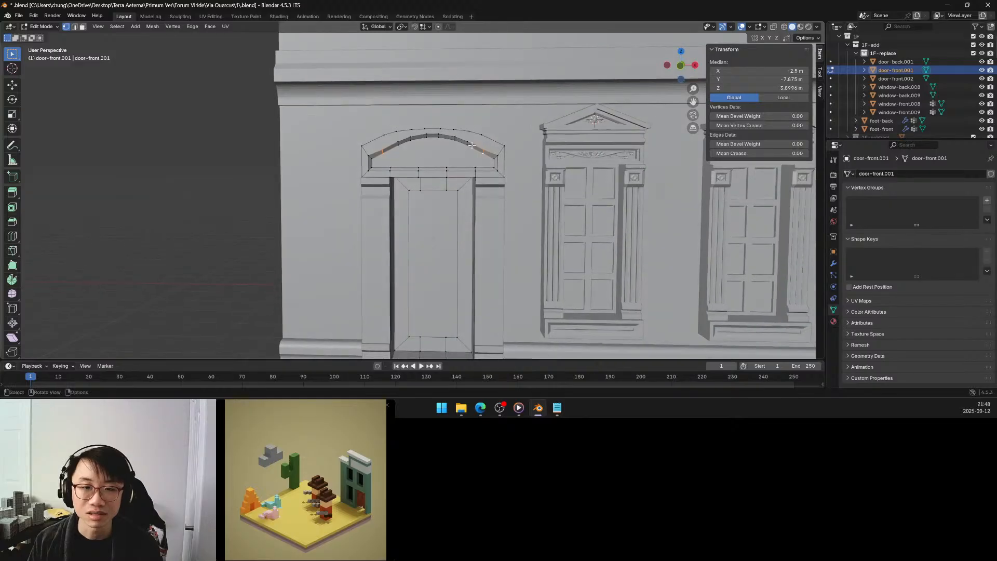
{"action": "scroll", "coordinate": [417, 144], "scroll_direction": "up", "scroll_amount": 1}
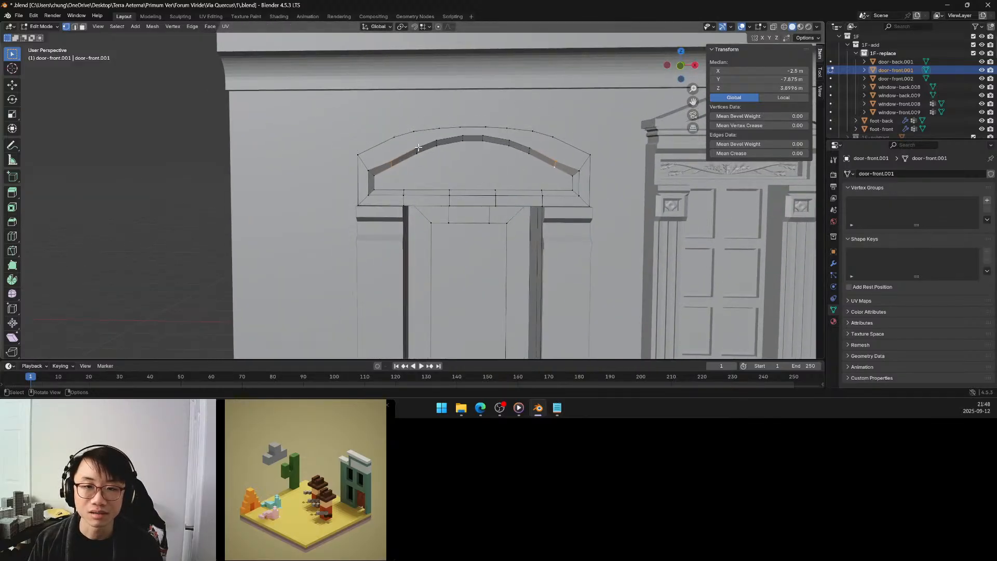
{"action": "scroll", "coordinate": [417, 144], "scroll_direction": "up", "scroll_amount": 1}
{"action": "key", "text": "g"}
{"action": "key", "text": "z"}
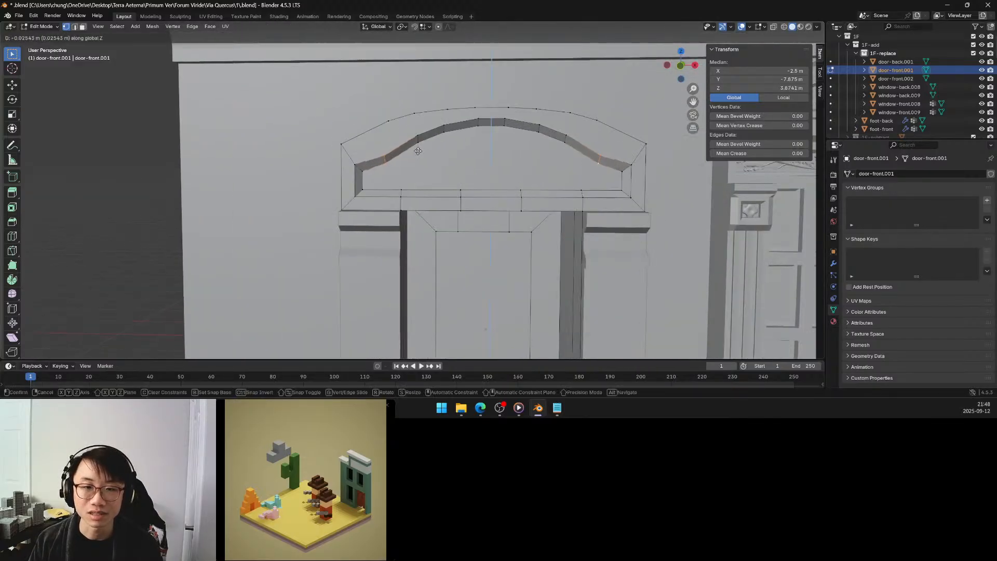
{"action": "left_click", "coordinate": [418, 152]}
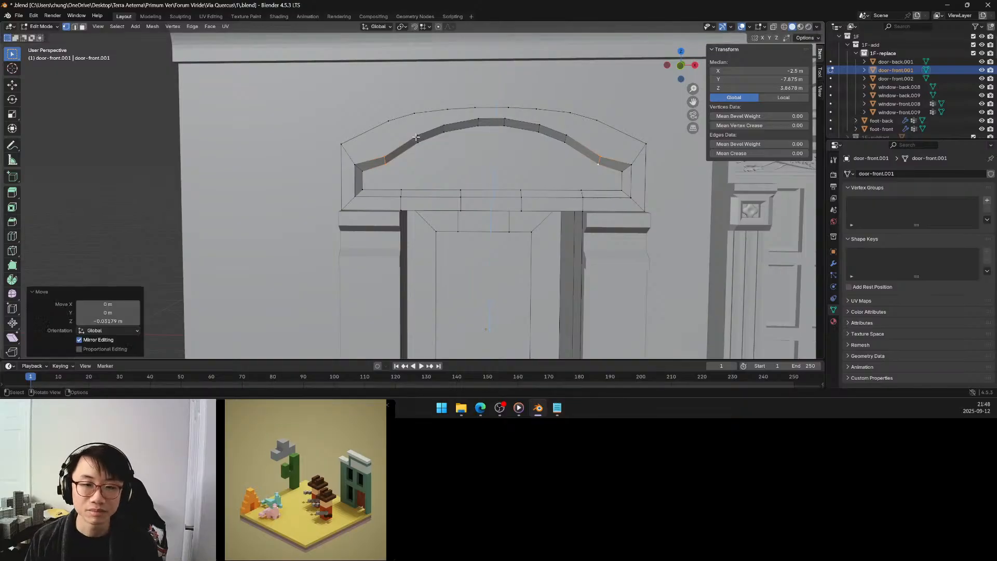
{"action": "key", "text": "ctrl+z"}
Isolate the sloping face on each side of the recessed arch by hiding the rest, with only their lower edges selected.
{"action": "left_click", "coordinate": [417, 137], "text": "shift"}
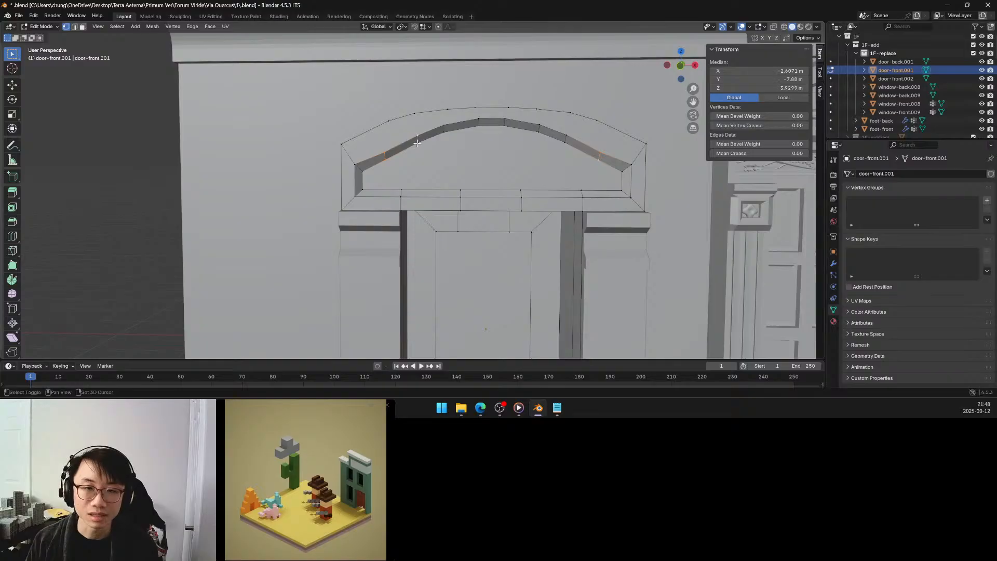
{"action": "left_click", "coordinate": [568, 145], "text": "shift"}
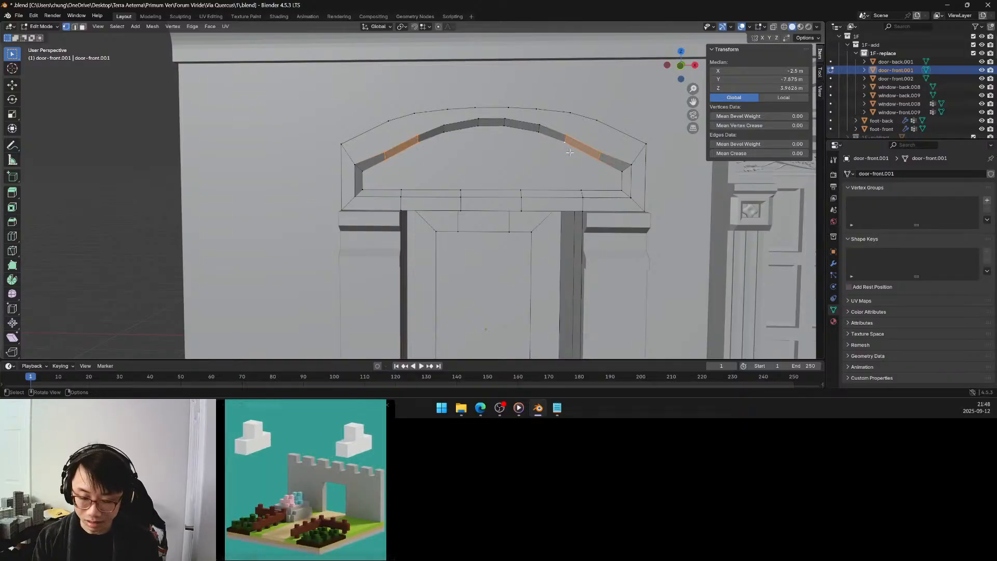
{"action": "key", "text": "shift+h"}
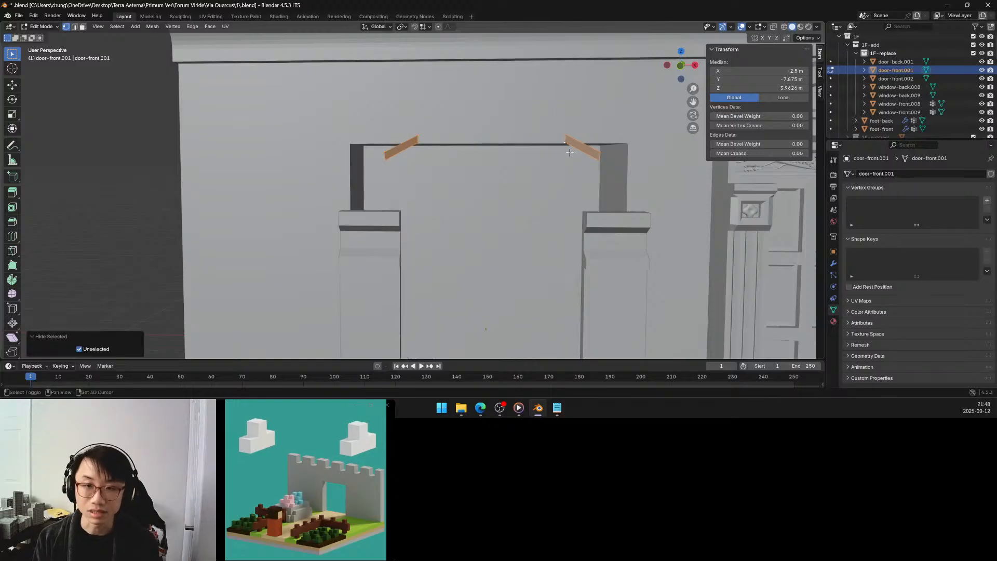
{"action": "left_click", "coordinate": [378, 145]}
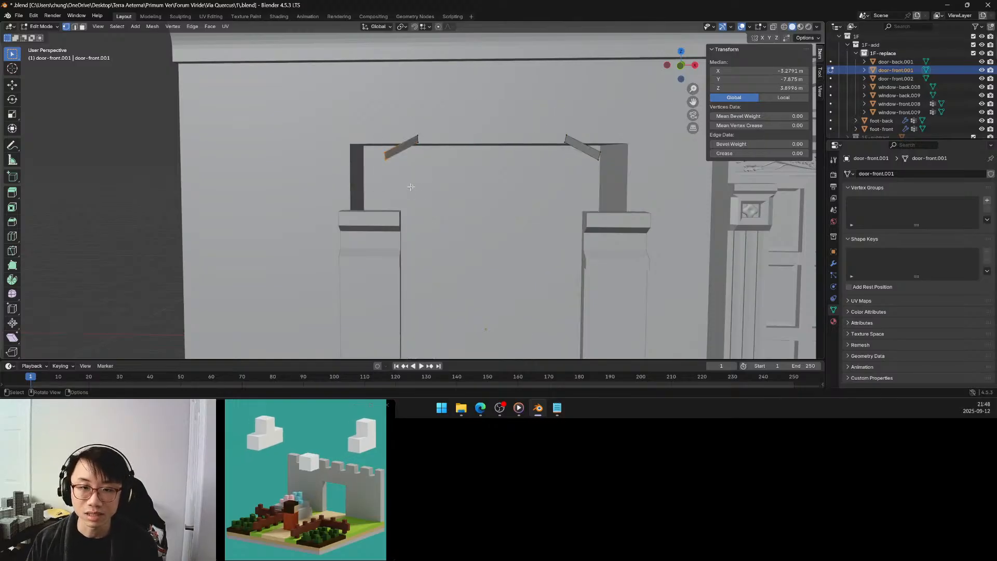
{"action": "left_click", "coordinate": [591, 143], "text": "shift"}
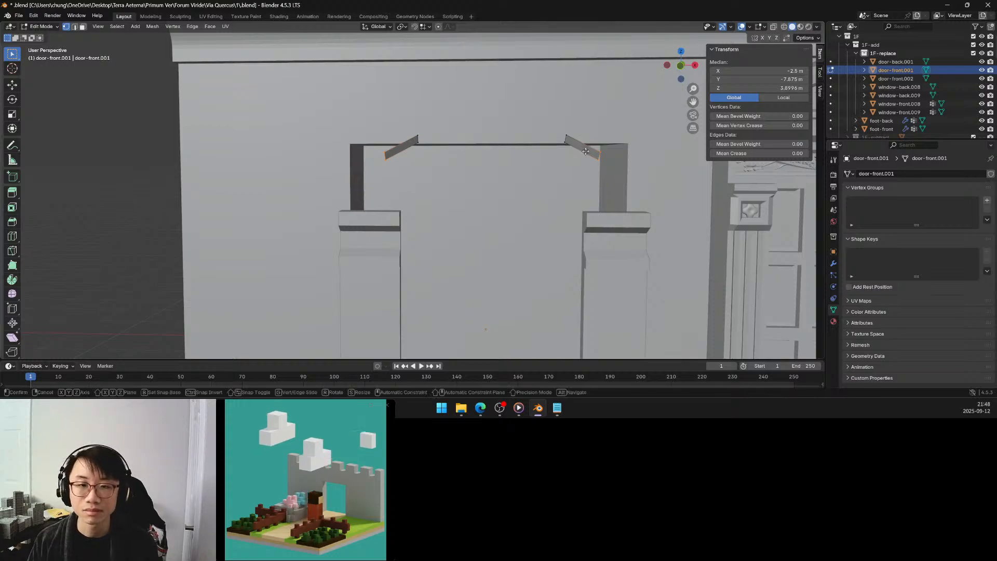
Try to lower the two lower edges about 0.028 m along Z with Proportional Editing, and check the arch with the hidden mesh revealed.
{"action": "key", "text": "g"}
{"action": "key", "text": "z"}
{"action": "left_click", "coordinate": [584, 156]}
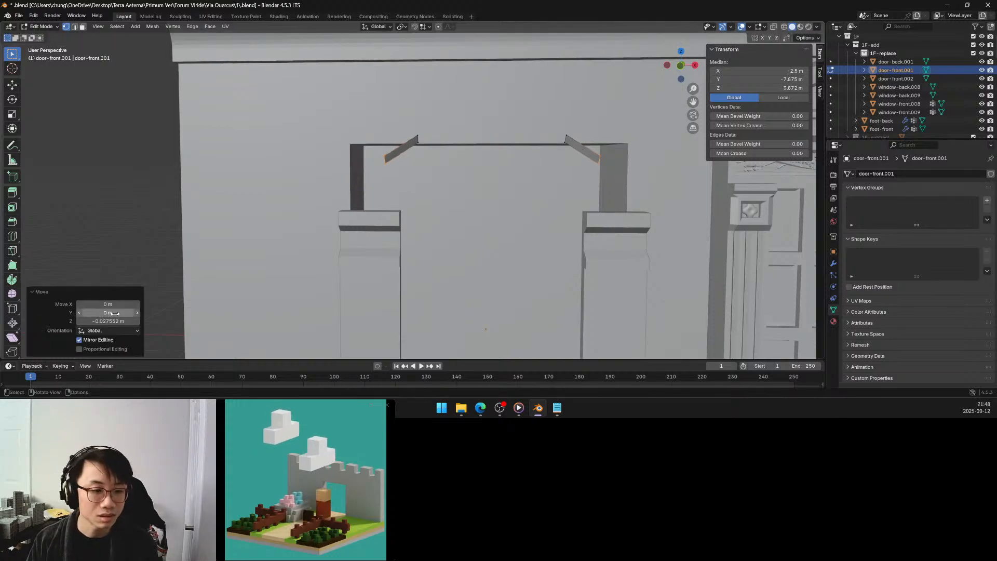
{"action": "left_click", "coordinate": [110, 348]}
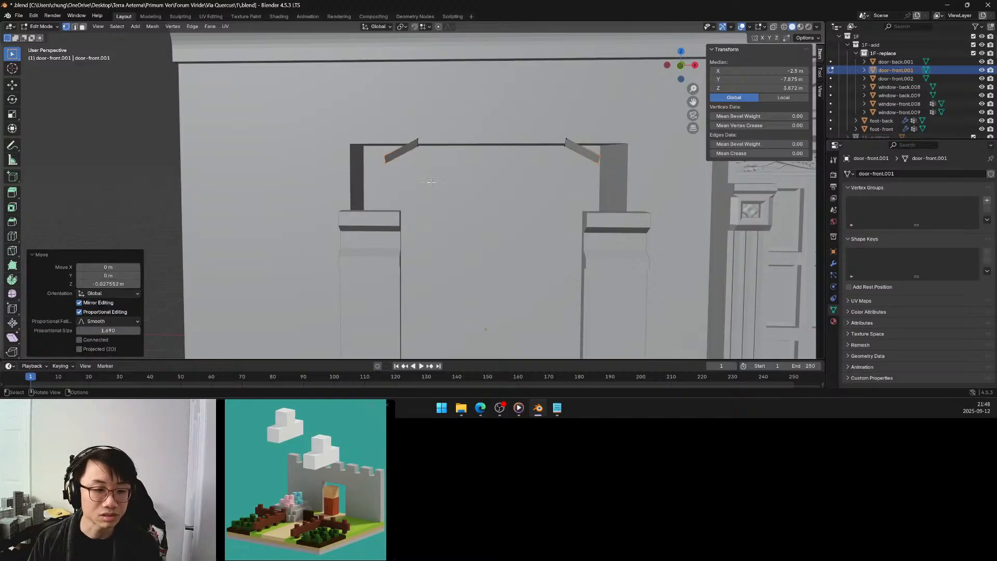
{"action": "key", "text": "alt+h"}
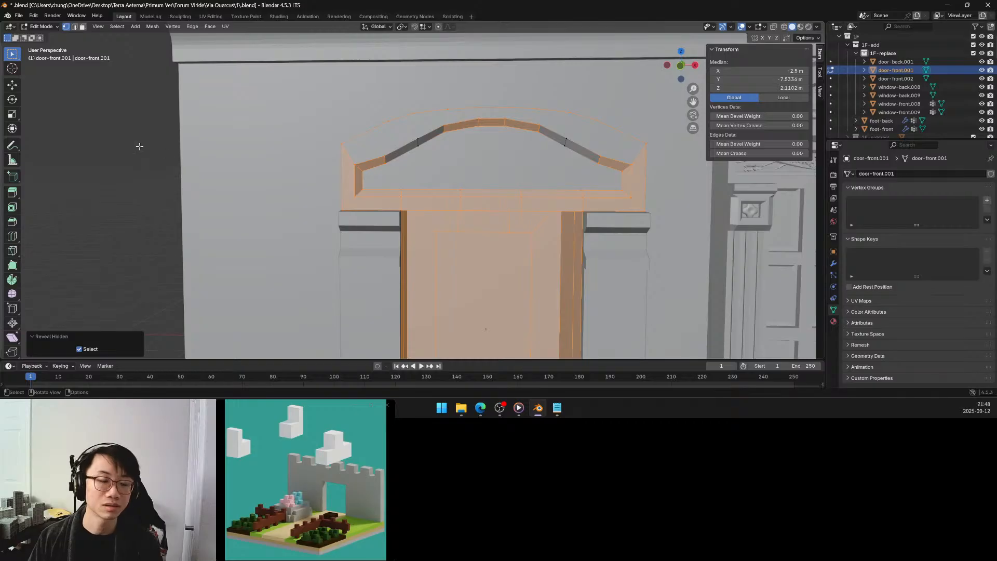
{"action": "left_click", "coordinate": [139, 147]}
{"action": "scroll", "coordinate": [470, 166], "scroll_direction": "down", "scroll_amount": 4}
{"action": "middle_click_drag", "start_coordinate": [470, 166], "coordinate": [428, 166]}
{"action": "scroll", "coordinate": [428, 167], "scroll_direction": "down", "scroll_amount": 4}
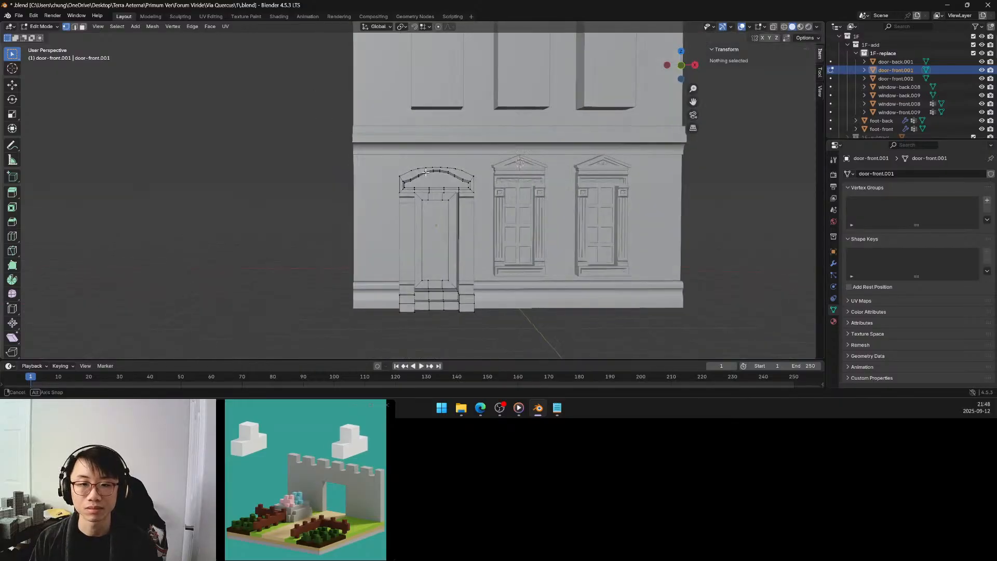
Undo the reveal of the hidden mesh and the last lowering of the arch edges.
{"action": "scroll", "coordinate": [453, 176], "scroll_direction": "up", "scroll_amount": 4}
{"action": "key", "text": "ctrl+z"}
{"action": "key", "text": "ctrl+z"}
{"action": "key", "text": "ctrl+z"}
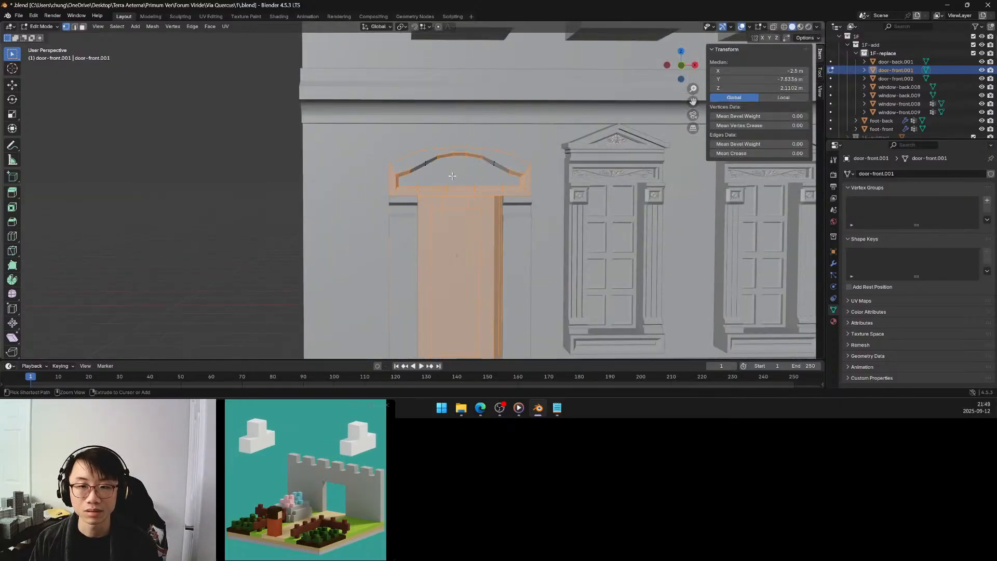
{"action": "key", "text": "ctrl+z"}
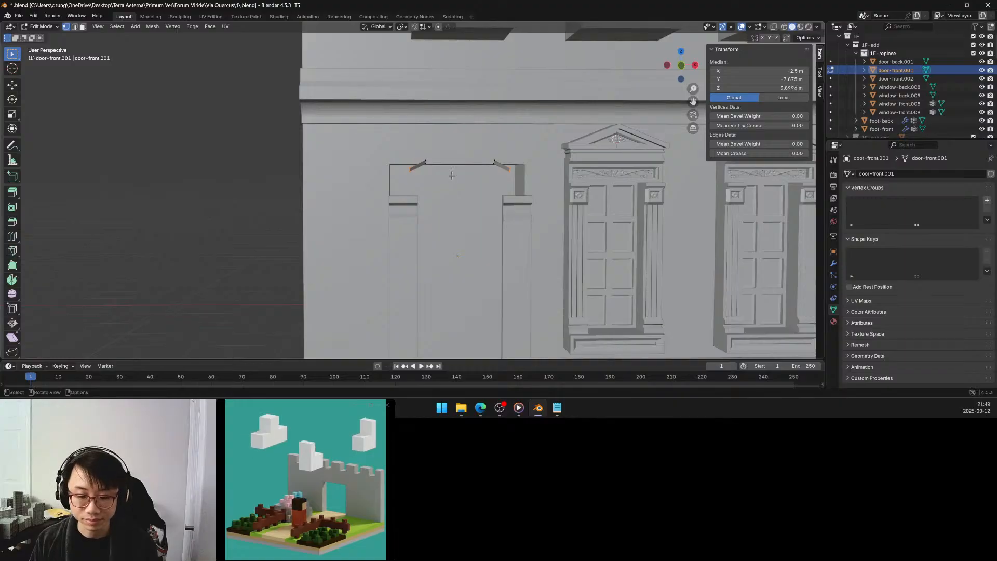
Lower the two lower edges about 0.018 m along Z with Proportional Editing, using Linear falloff and a size of about 0.23.
{"action": "key", "text": "g"}
{"action": "key", "text": "z"}
{"action": "left_click", "coordinate": [452, 176]}
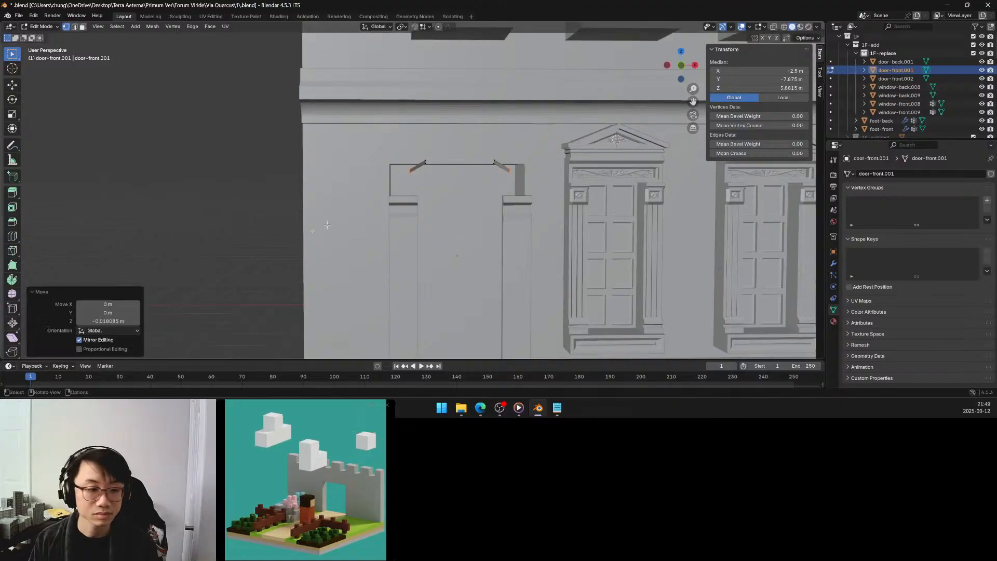
{"action": "left_click", "coordinate": [104, 349]}
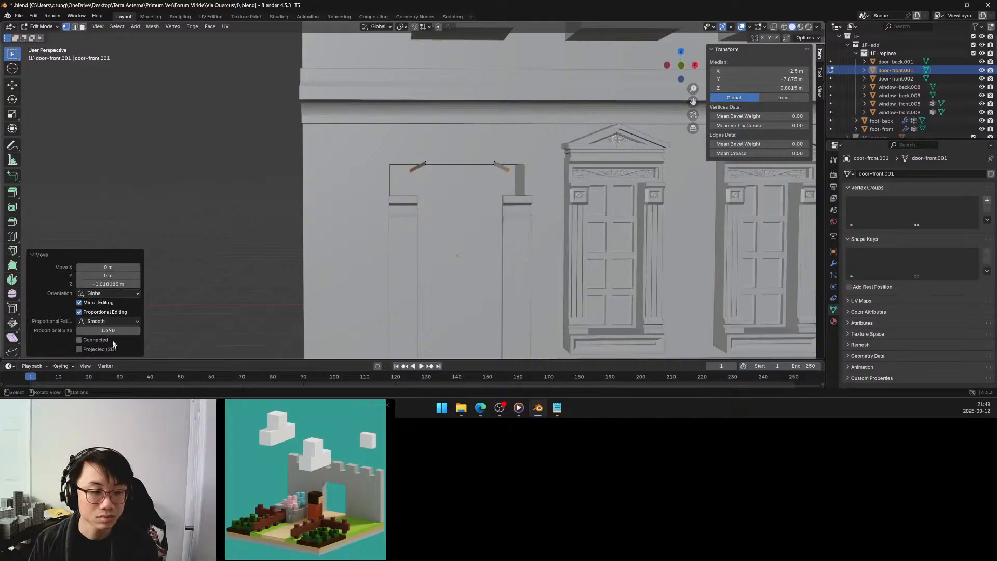
{"action": "left_click", "coordinate": [119, 322]}
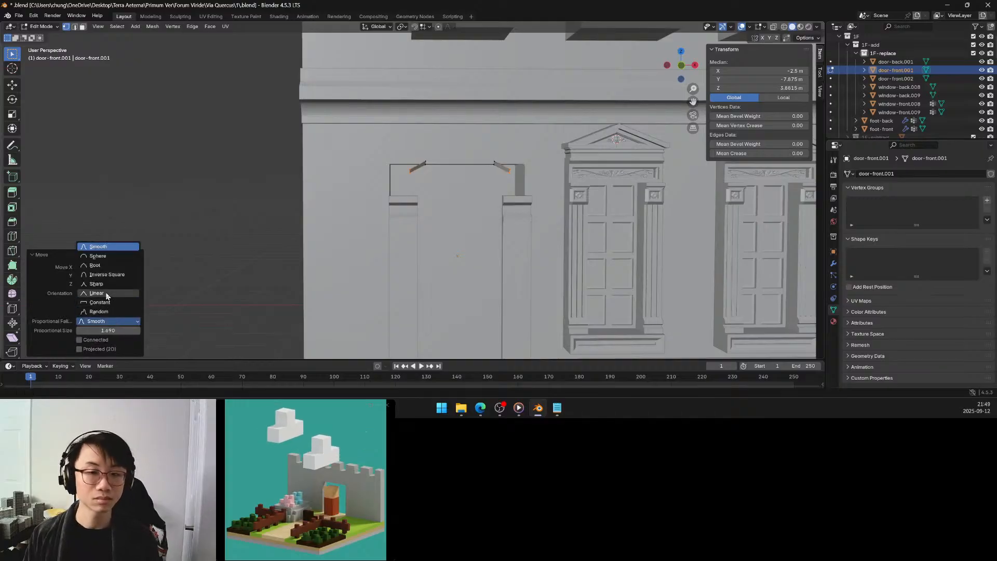
{"action": "left_click", "coordinate": [109, 294]}
{"action": "left_click_drag", "start_coordinate": [110, 330], "coordinate": [75, 330]}
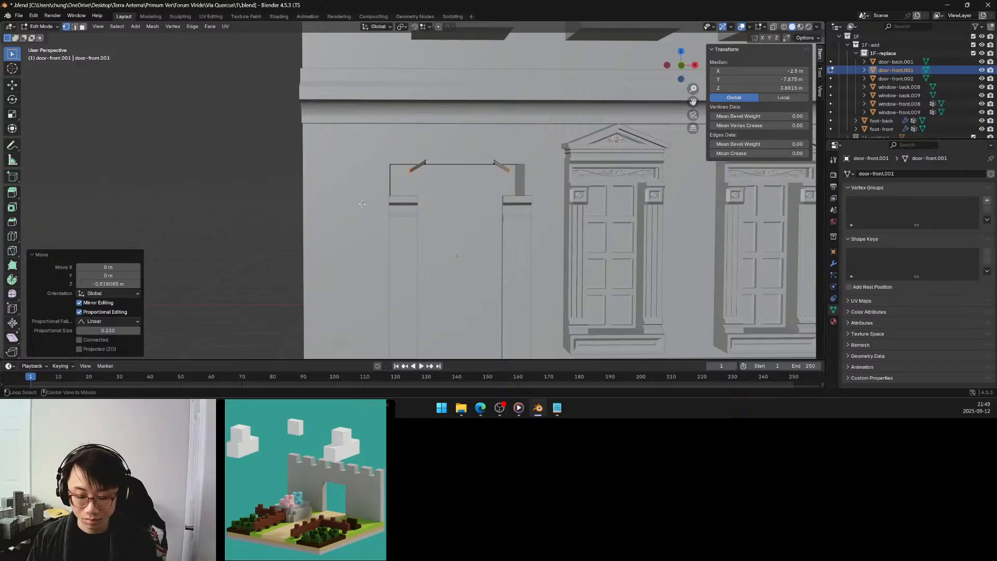
Reveal the hidden door mesh with nothing selected and inspect the reshaped pediment arch in Object Mode.
{"action": "key", "text": "alt+h"}
{"action": "key", "text": "alt+a"}
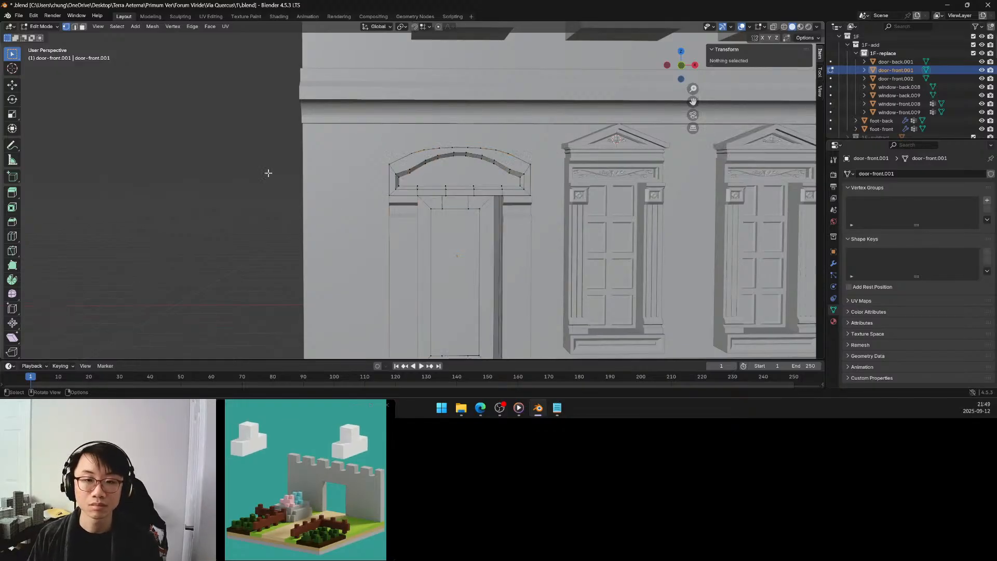
{"action": "middle_click_drag", "start_coordinate": [302, 173], "coordinate": [305, 172]}
{"action": "key", "text": "Tab"}
{"action": "scroll", "coordinate": [305, 172], "scroll_direction": "down", "scroll_amount": 2}
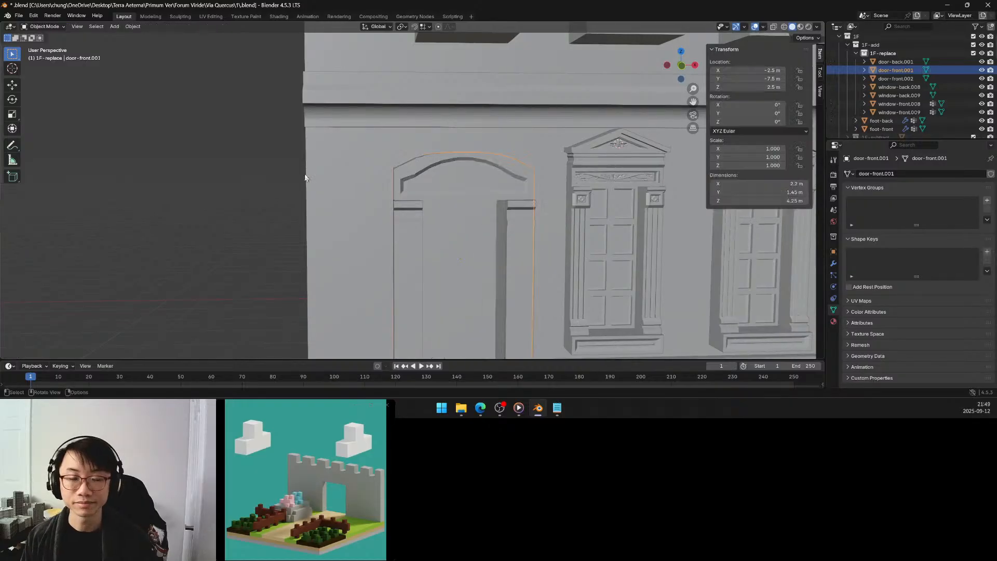
{"action": "scroll", "coordinate": [313, 172], "scroll_direction": "down", "scroll_amount": 3}
{"action": "middle_click_drag", "start_coordinate": [416, 185], "coordinate": [433, 194]}
{"action": "scroll", "coordinate": [422, 185], "scroll_direction": "up", "scroll_amount": 3}
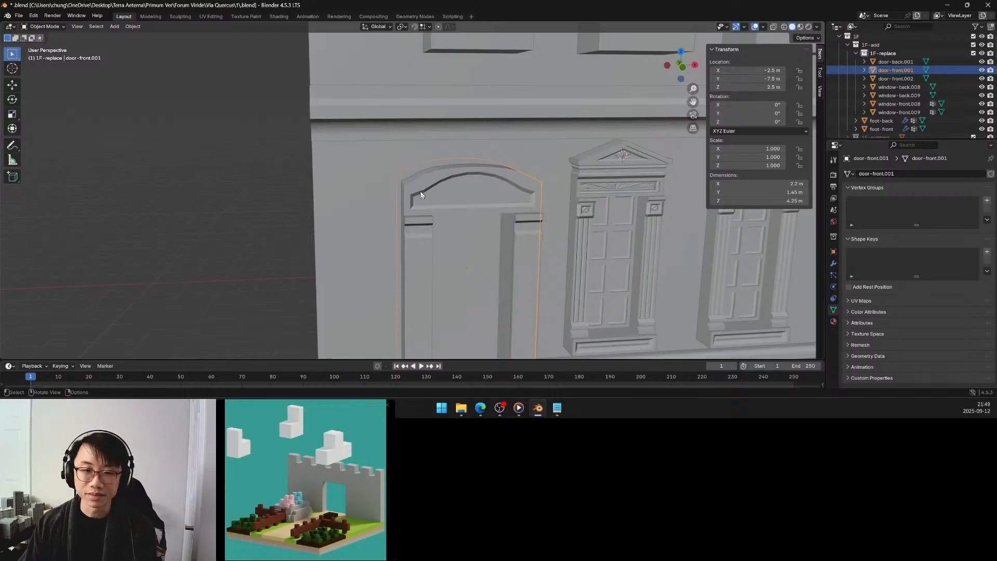
{"action": "middle_click_drag", "start_coordinate": [421, 192], "coordinate": [403, 188]}
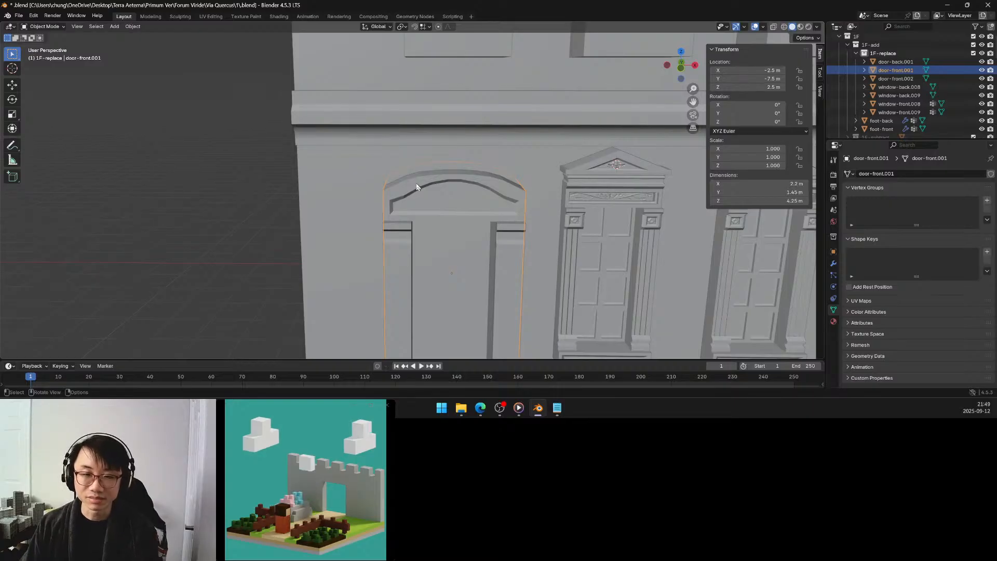
Select the strip of top faces between both ends of the door's pediment arch and examine its curve from several angles.
{"action": "key", "text": "Tab"}
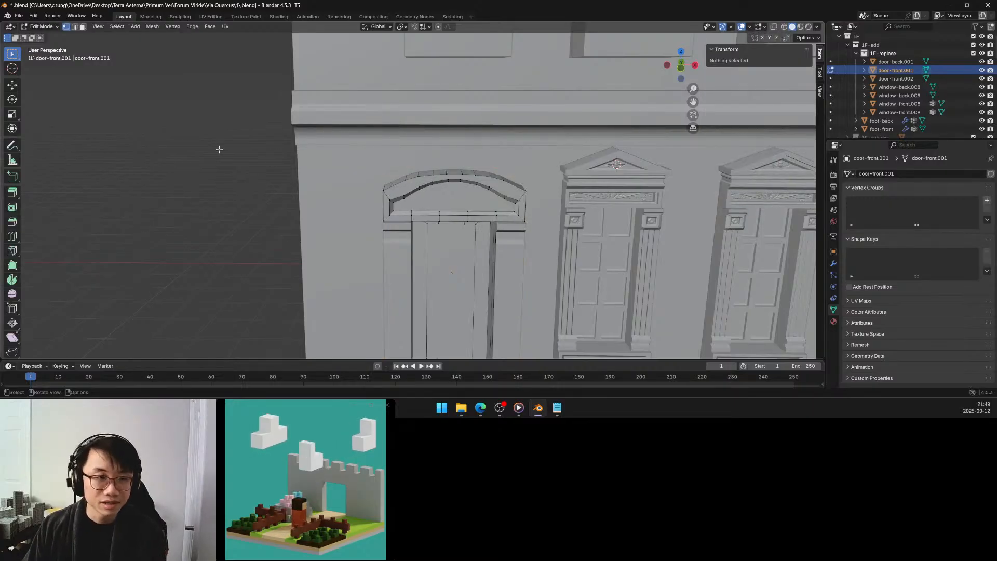
{"action": "left_click", "coordinate": [83, 26]}
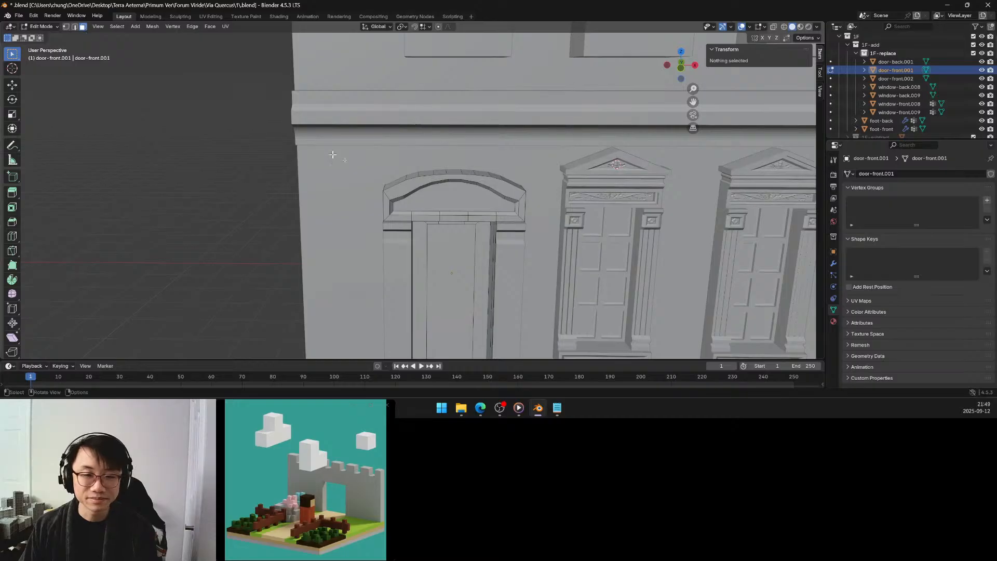
{"action": "left_click", "coordinate": [393, 183]}
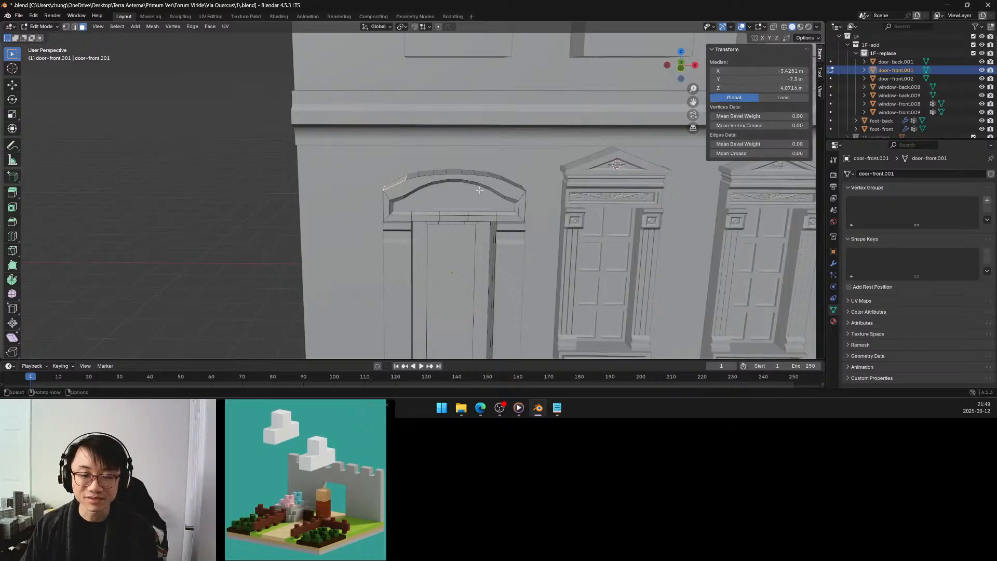
{"action": "left_click", "coordinate": [512, 182], "text": "ctrl"}
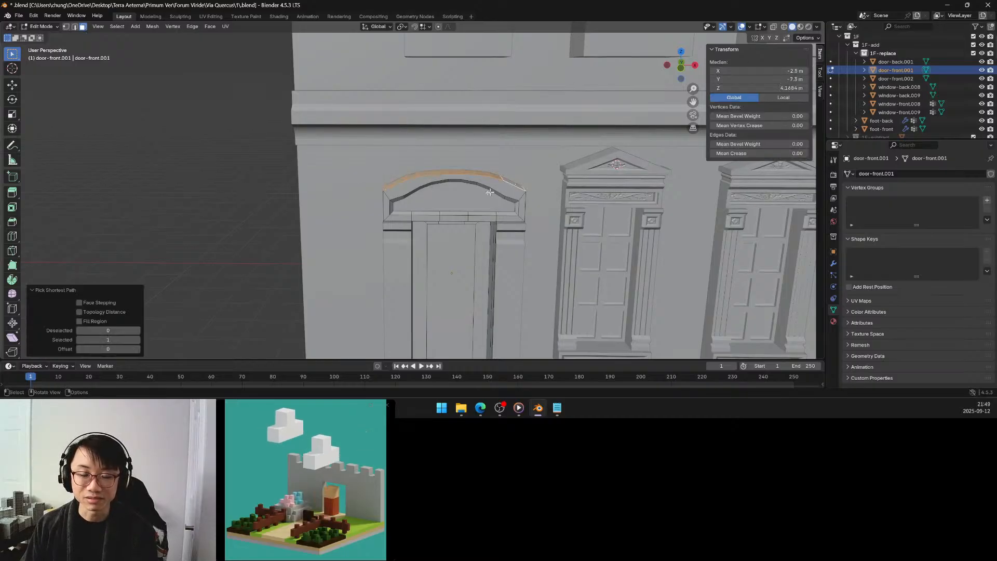
{"action": "middle_click_drag", "start_coordinate": [459, 195], "coordinate": [465, 186]}
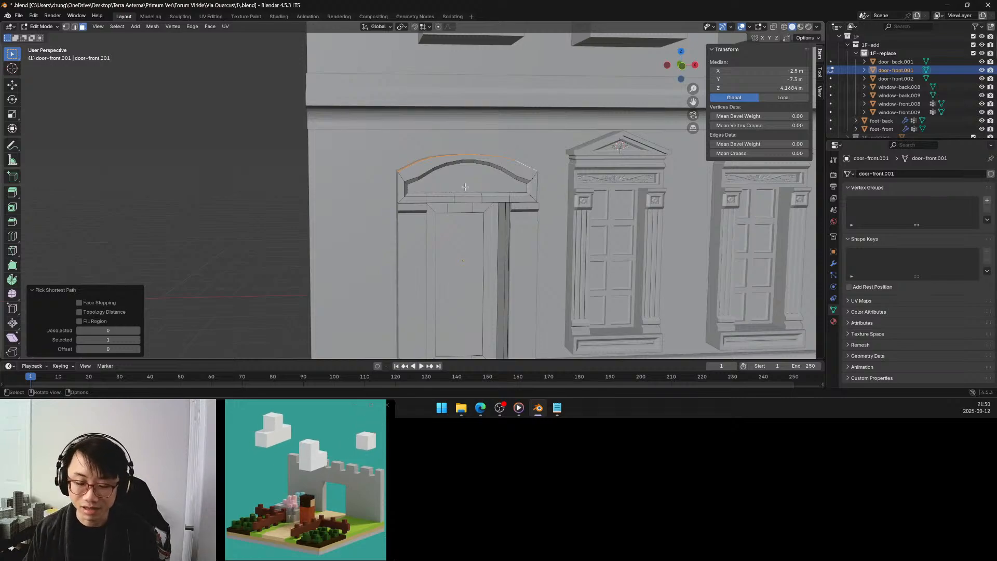
{"action": "middle_click_drag", "start_coordinate": [453, 162], "coordinate": [449, 188]}
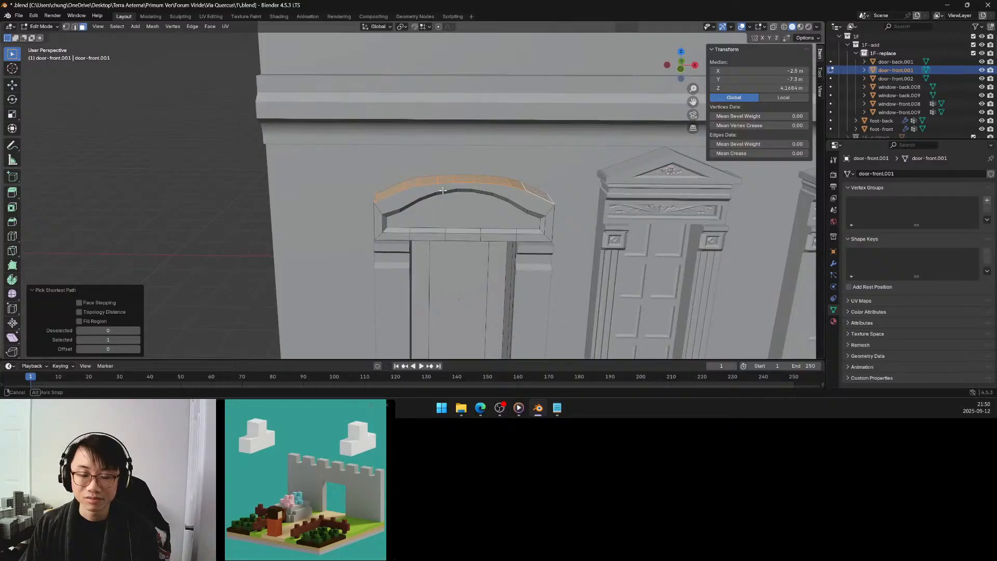
{"action": "middle_click_drag", "start_coordinate": [442, 190], "coordinate": [447, 189]}
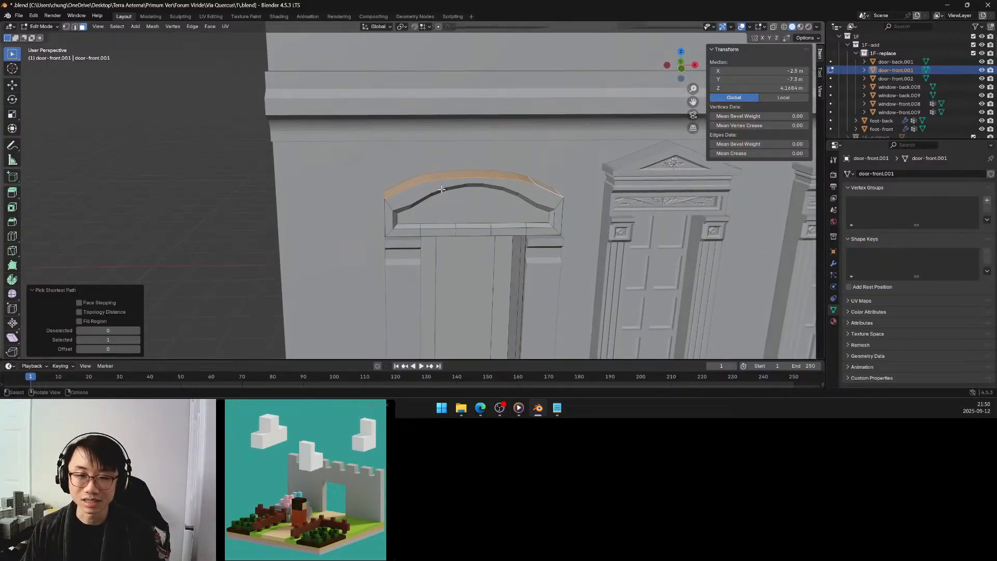
{"action": "middle_click_drag", "start_coordinate": [442, 190], "coordinate": [445, 190]}
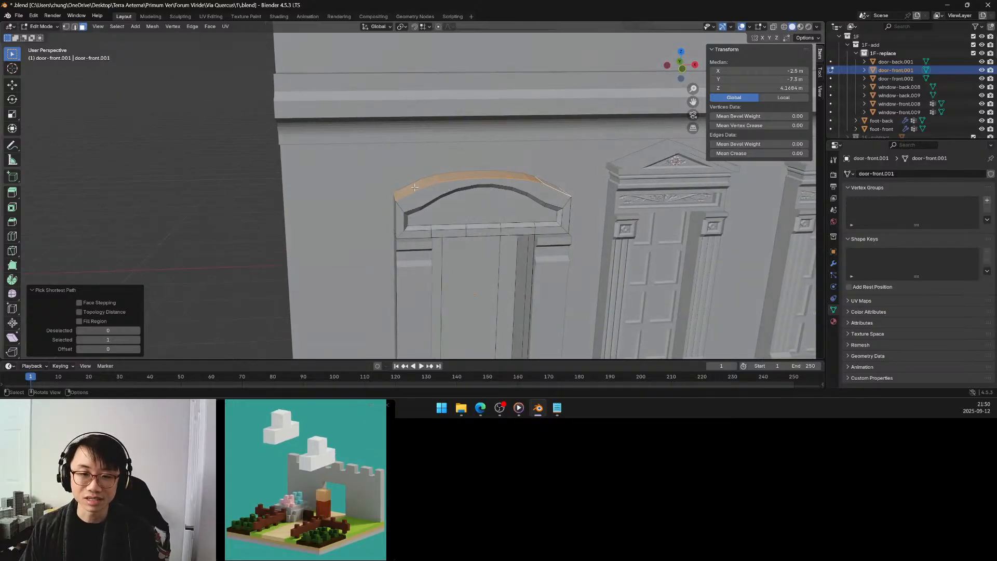
Select the pair of matching top edges one segment in from the arch's ends and snap the 3D cursor to their centre.
{"action": "left_click", "coordinate": [74, 26]}
{"action": "left_click", "coordinate": [395, 195]}
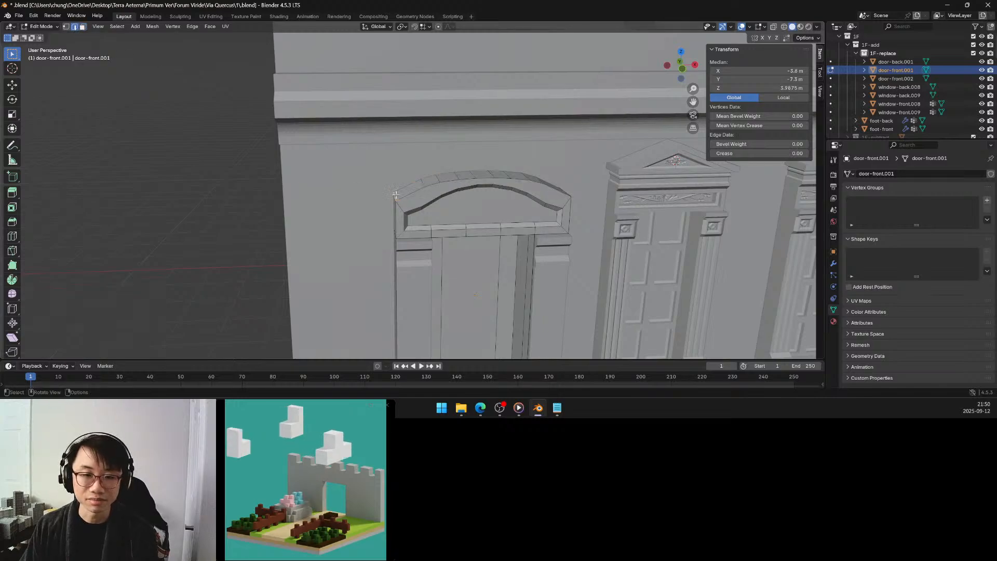
{"action": "middle_click_drag", "start_coordinate": [576, 191], "coordinate": [509, 175]}
{"action": "left_click", "coordinate": [543, 203], "text": "ctrl"}
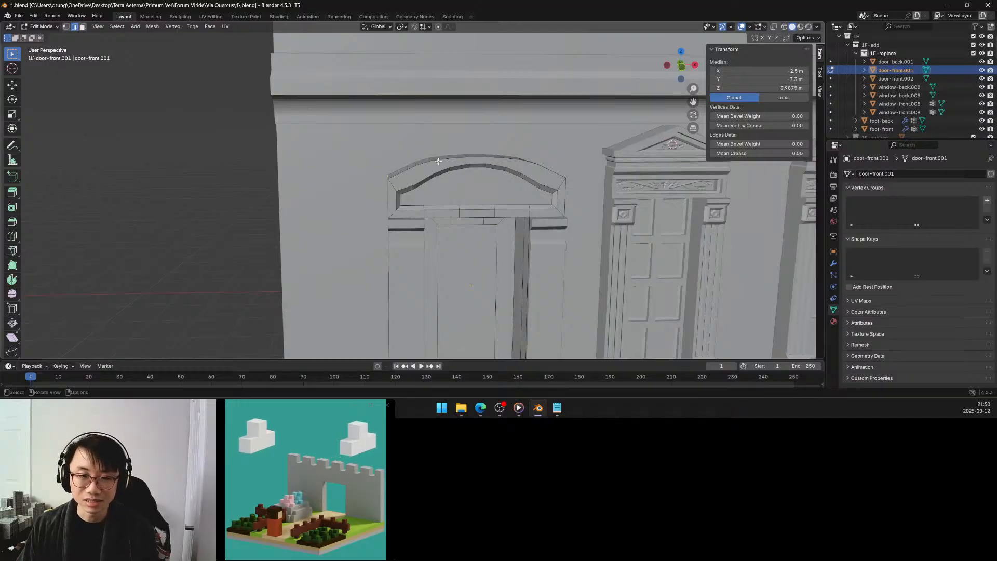
{"action": "right_click", "coordinate": [423, 162]}
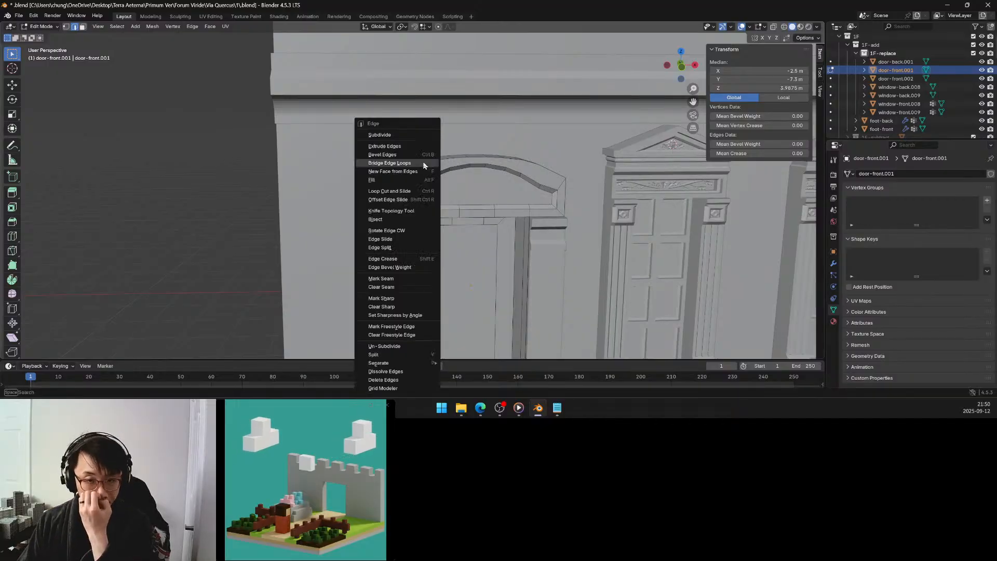
{"action": "left_click", "coordinate": [412, 163]}
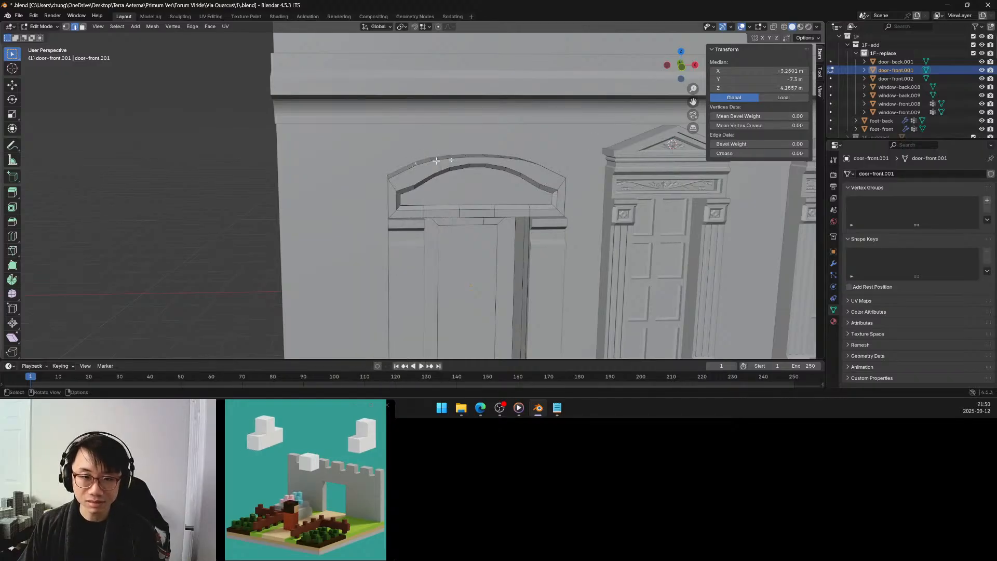
{"action": "middle_click_drag", "start_coordinate": [515, 151], "coordinate": [522, 173]}
{"action": "left_click", "coordinate": [529, 192], "text": "shift"}
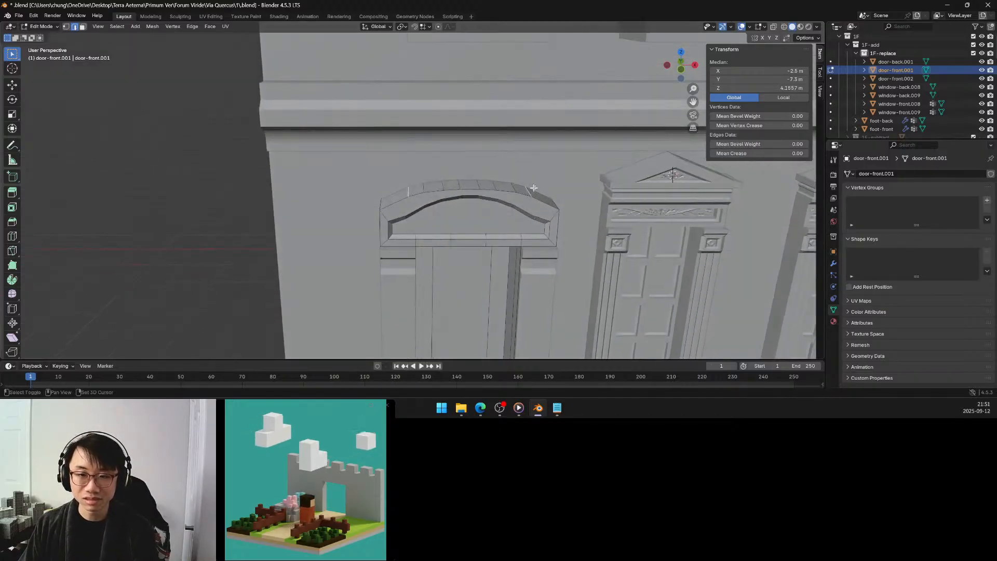
{"action": "key", "text": "shift+s"}
{"action": "left_click", "coordinate": [532, 219]}
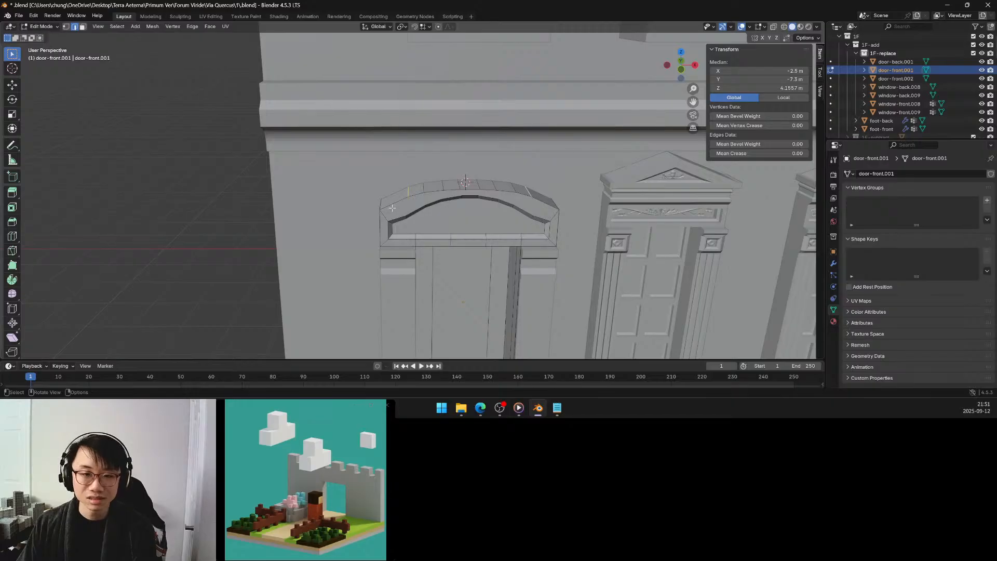
Try scaling the arch's two outermost edges to about 0.21 along Z with the 3D Cursor as pivot point, and undo it.
{"action": "middle_click_drag", "start_coordinate": [393, 205], "coordinate": [396, 184]}
{"action": "left_click", "coordinate": [396, 183]}
{"action": "middle_click_drag", "start_coordinate": [522, 174], "coordinate": [538, 199]}
{"action": "left_click", "coordinate": [535, 210], "text": "shift"}
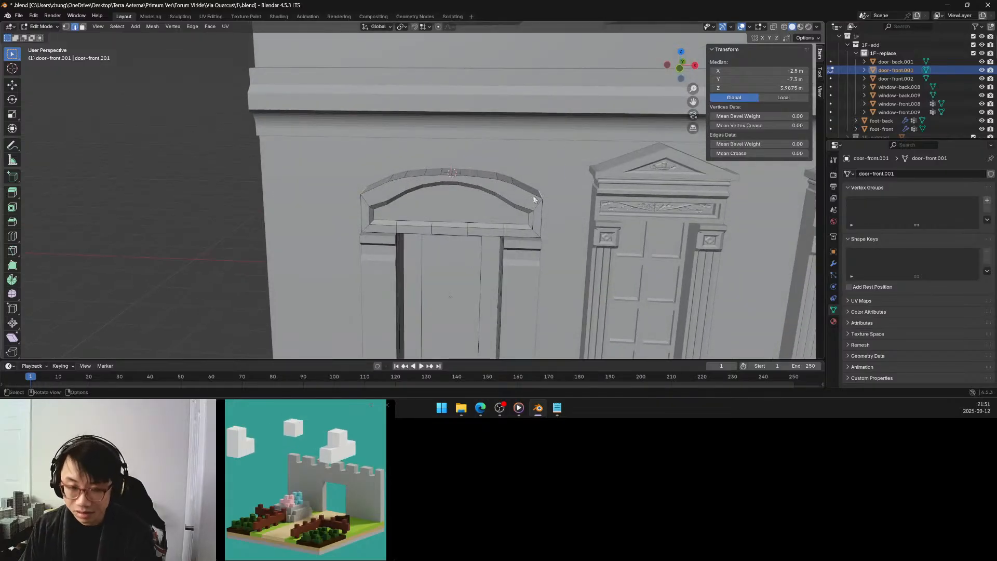
{"action": "key", "text": "period"}
{"action": "left_click", "coordinate": [584, 197]}
{"action": "middle_click_drag", "start_coordinate": [514, 191], "coordinate": [527, 187]}
{"action": "key", "text": "s"}
{"action": "key", "text": "z"}
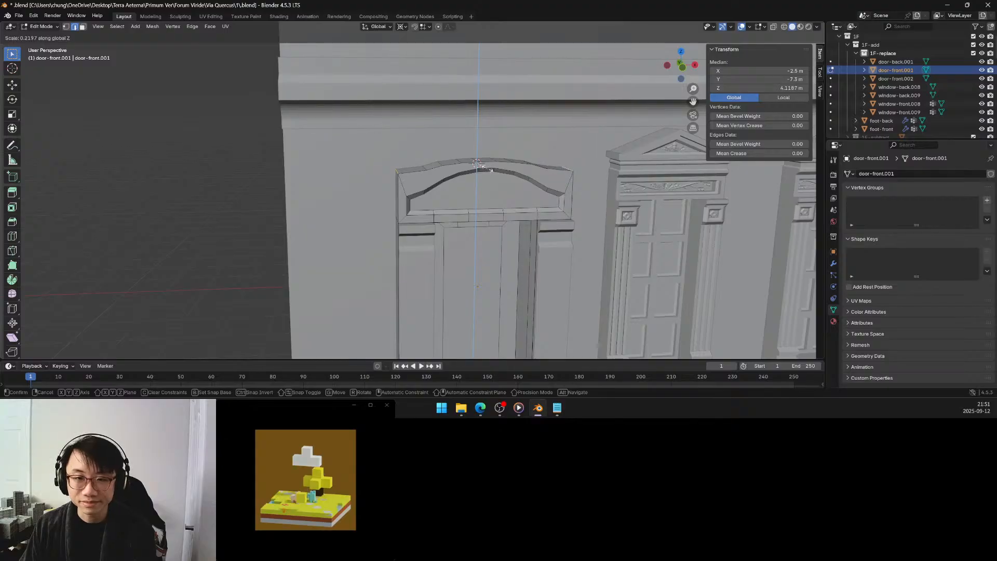
{"action": "left_click", "coordinate": [486, 168]}
{"action": "scroll", "coordinate": [446, 172], "scroll_direction": "down", "scroll_amount": 4}
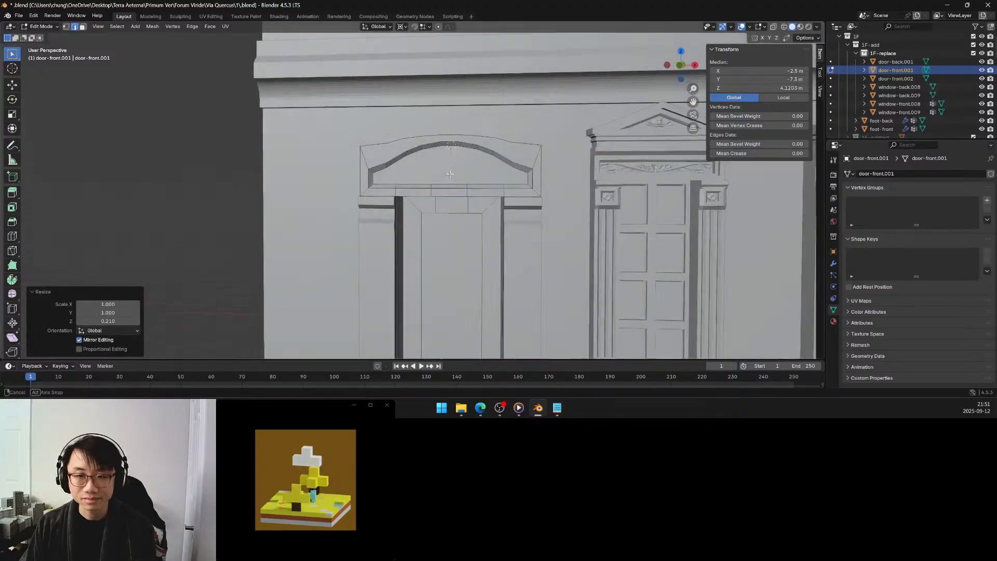
{"action": "scroll", "coordinate": [446, 172], "scroll_direction": "down", "scroll_amount": 1}
{"action": "scroll", "coordinate": [444, 177], "scroll_direction": "up", "scroll_amount": 2}
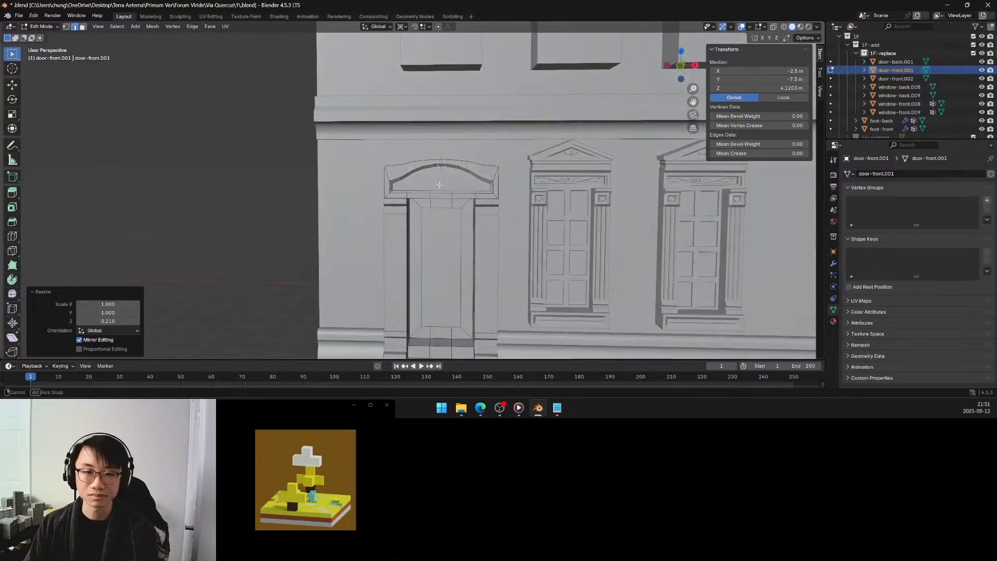
{"action": "key", "text": "ctrl+z"}
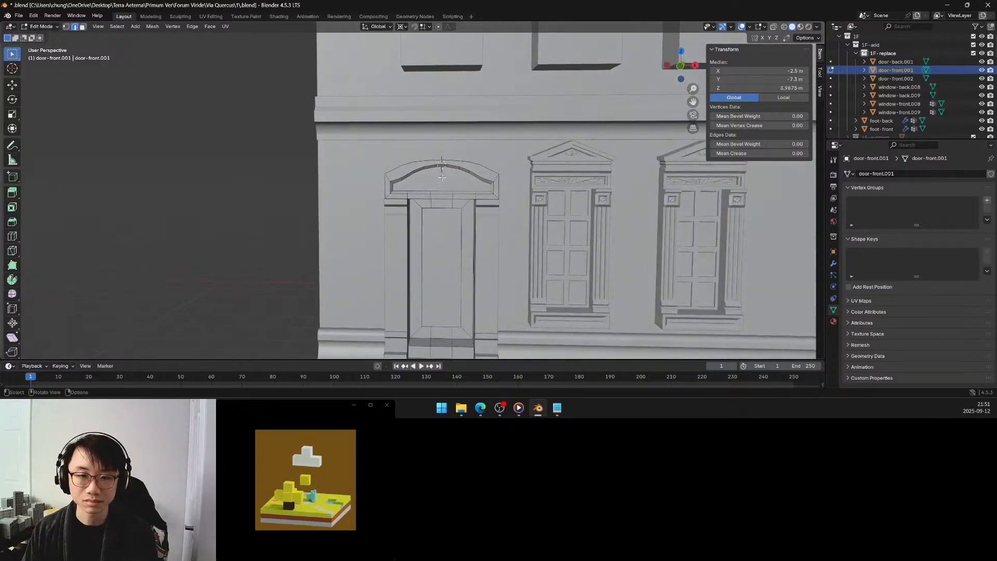
Snap the 3D cursor to the edge selection at the peak of the pediment's inner arch.
{"action": "scroll", "coordinate": [442, 167], "scroll_direction": "up", "scroll_amount": 2}
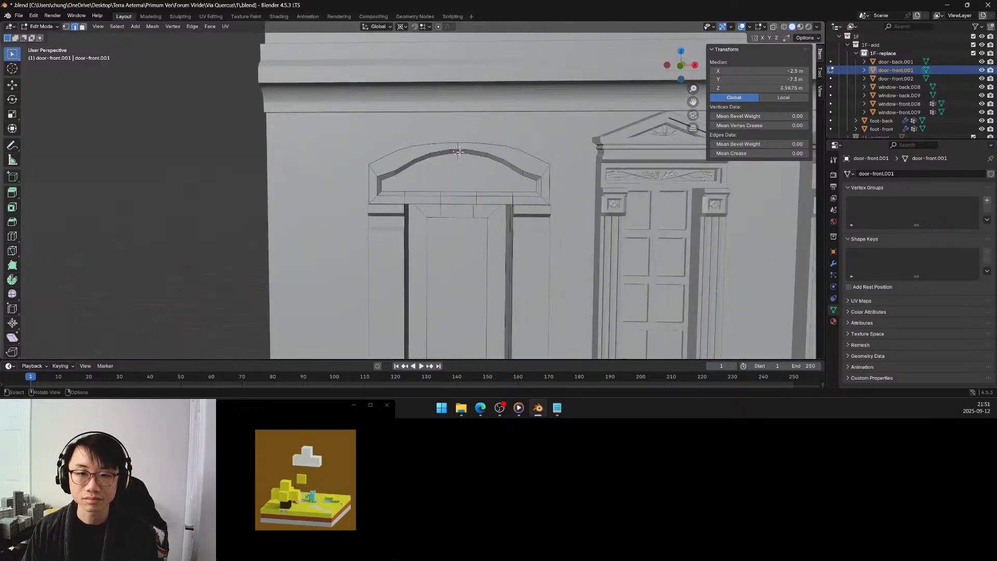
{"action": "left_click", "coordinate": [458, 151]}
{"action": "left_click", "coordinate": [458, 149], "text": "shift"}
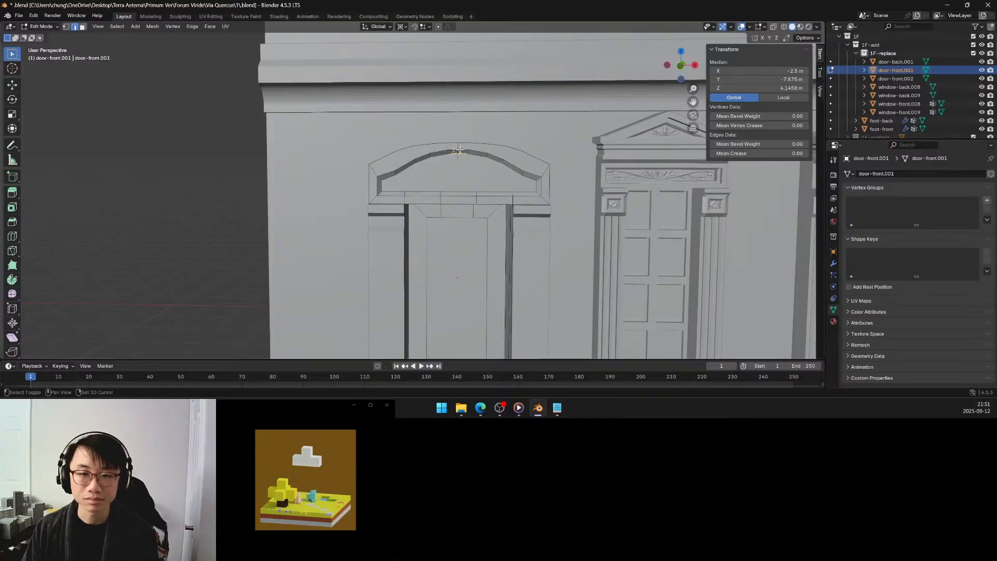
{"action": "key", "text": "shift+s"}
{"action": "left_click", "coordinate": [450, 198]}
Try flattening the two outermost top edges to the 3D cursor's height with a Z scale of 0, check the facade, and undo it.
{"action": "middle_click_drag", "start_coordinate": [450, 197], "coordinate": [387, 172]}
{"action": "left_click", "coordinate": [560, 178]}
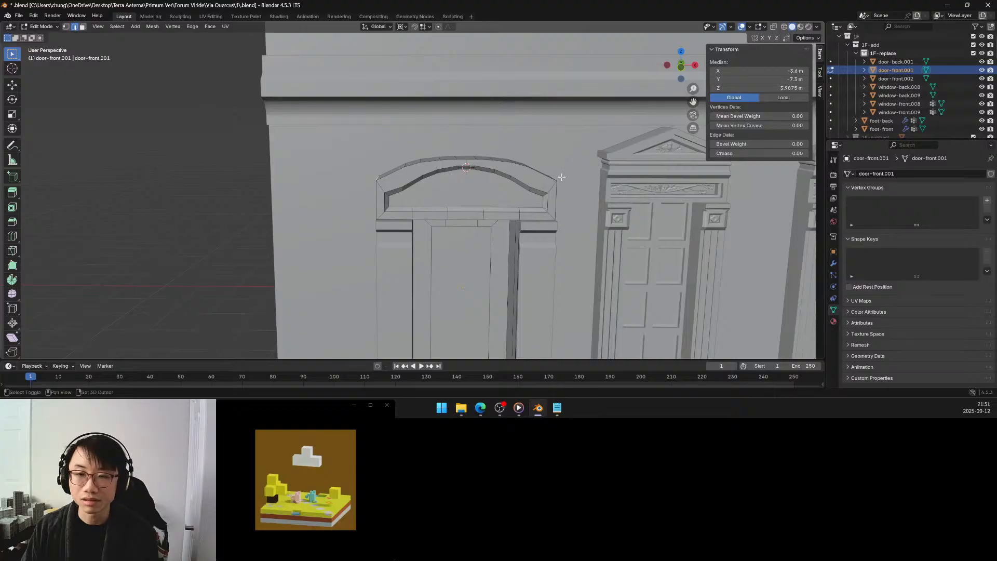
{"action": "left_click", "coordinate": [552, 176], "text": "shift"}
{"action": "middle_click_drag", "start_coordinate": [552, 176], "coordinate": [515, 181]}
{"action": "key", "text": "s"}
{"action": "key", "text": "z"}
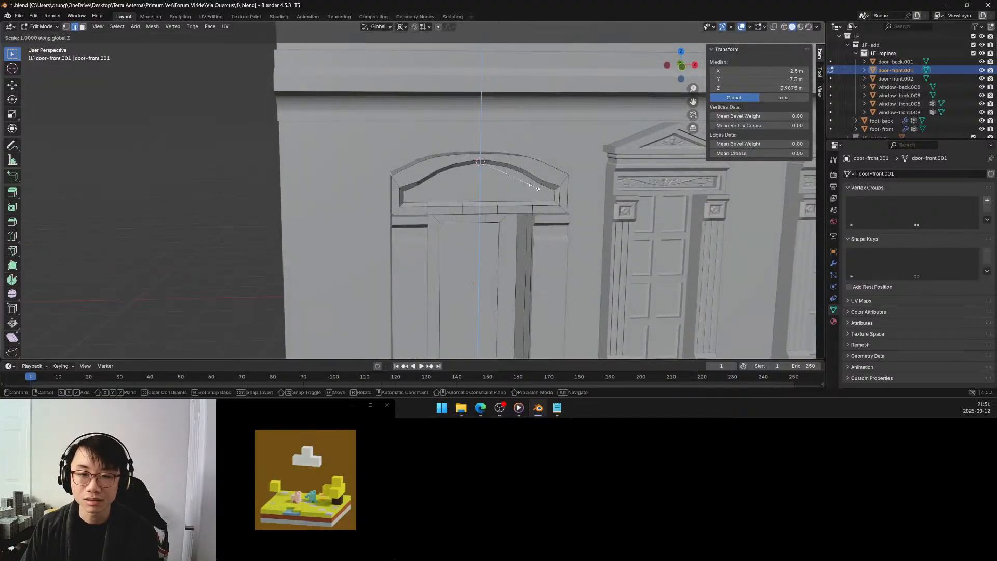
{"action": "left_click", "coordinate": [490, 168]}
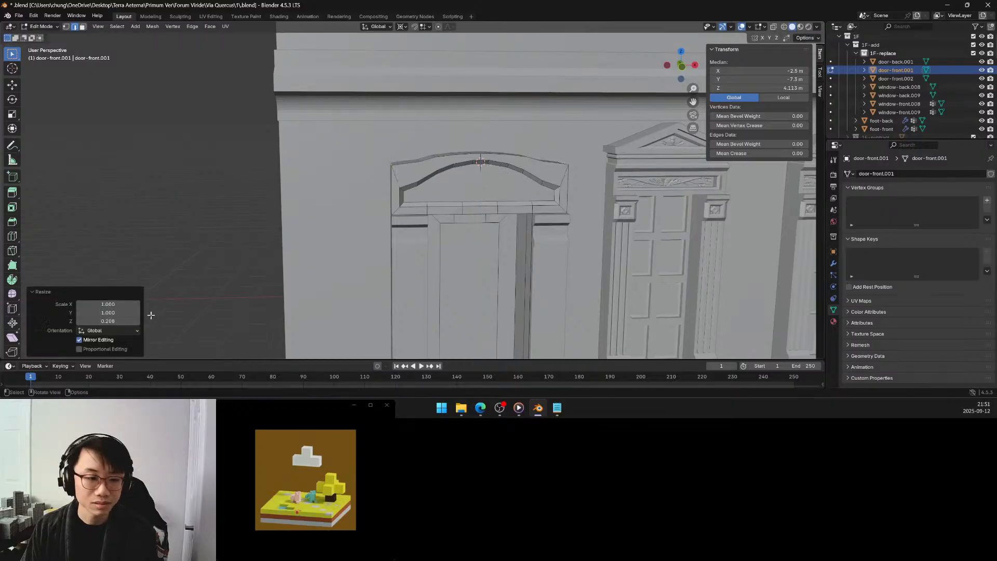
{"action": "left_click", "coordinate": [113, 322]}
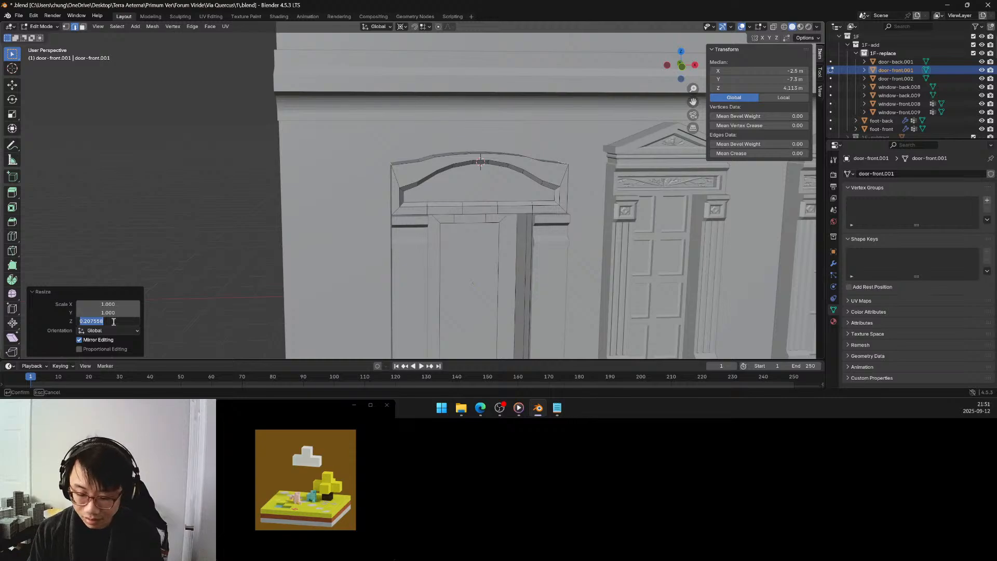
{"action": "type", "text": "0.05"}
{"action": "key", "text": "Return"}
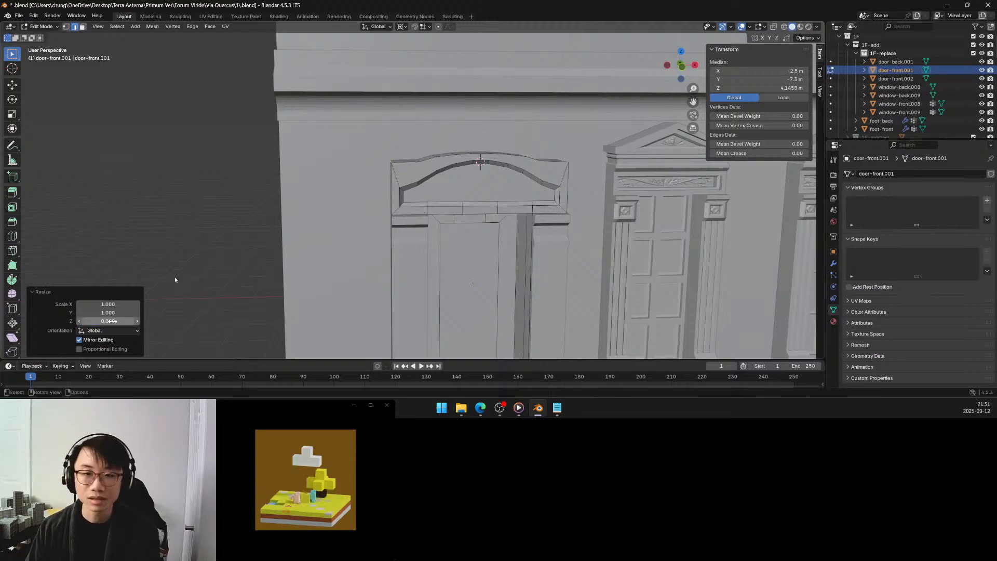
{"action": "scroll", "coordinate": [382, 218], "scroll_direction": "down", "scroll_amount": 4}
{"action": "scroll", "coordinate": [376, 214], "scroll_direction": "down", "scroll_amount": 2}
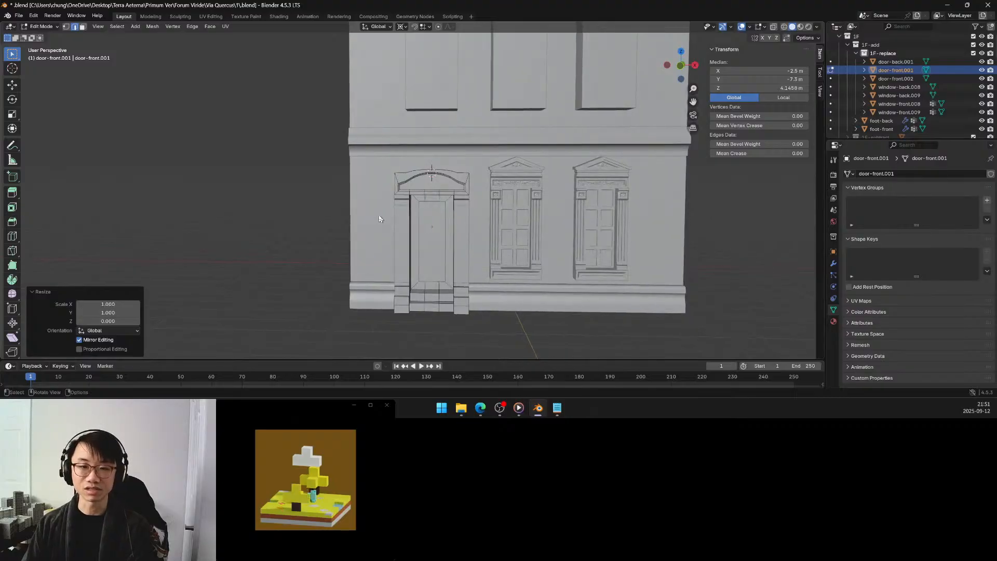
{"action": "key", "text": "ctrl+z"}
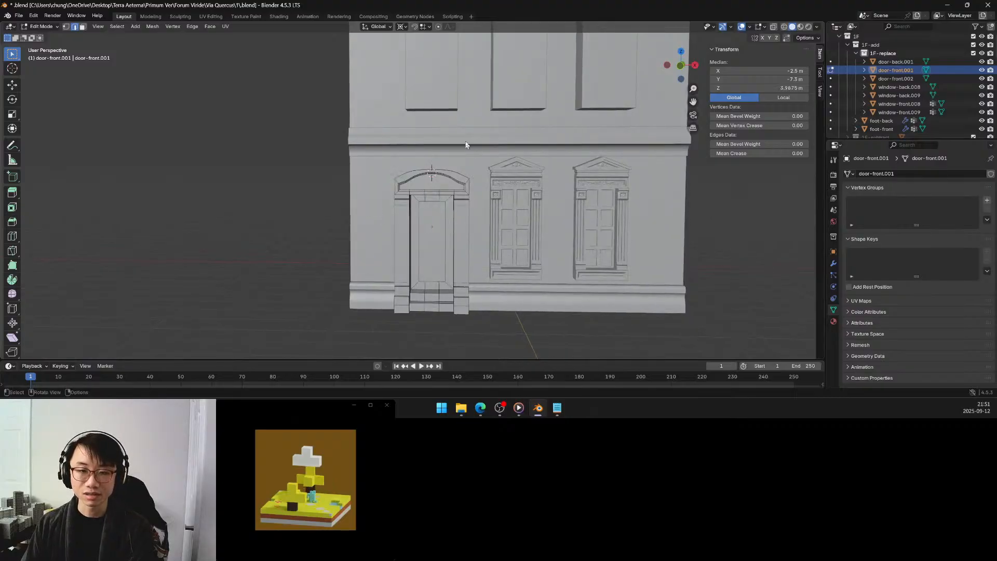
Raise the two outermost top edges of the door's pediment arch about 0.072 m along Z.
{"action": "scroll", "coordinate": [456, 149], "scroll_direction": "up", "scroll_amount": 3}
{"action": "scroll", "coordinate": [456, 148], "scroll_direction": "up", "scroll_amount": 2}
{"action": "left_click", "coordinate": [437, 142]}
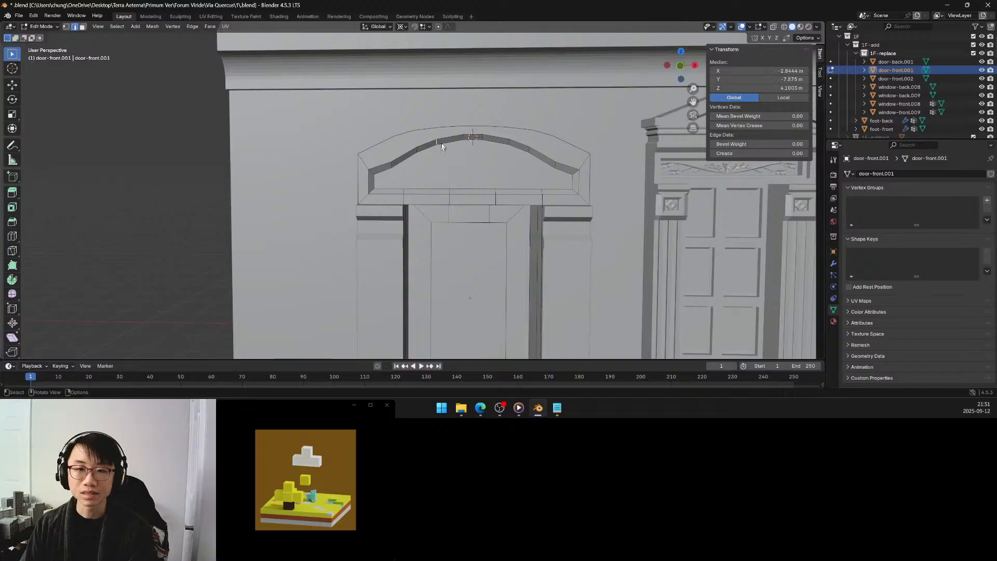
{"action": "middle_click_drag", "start_coordinate": [492, 146], "coordinate": [369, 199]}
{"action": "left_click", "coordinate": [372, 195]}
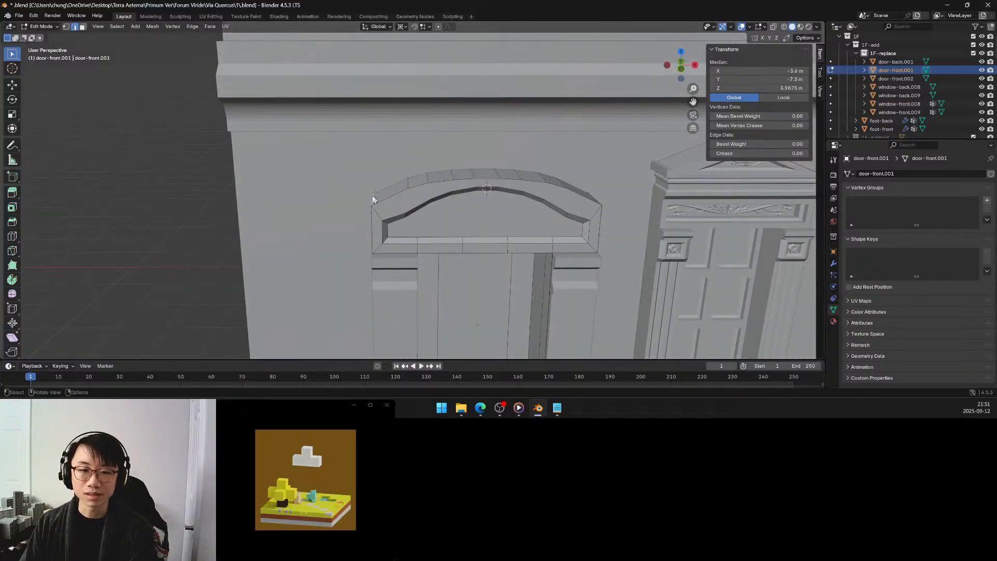
{"action": "left_click", "coordinate": [594, 195], "text": "shift"}
{"action": "middle_click_drag", "start_coordinate": [587, 199], "coordinate": [552, 188]}
{"action": "key", "text": "g"}
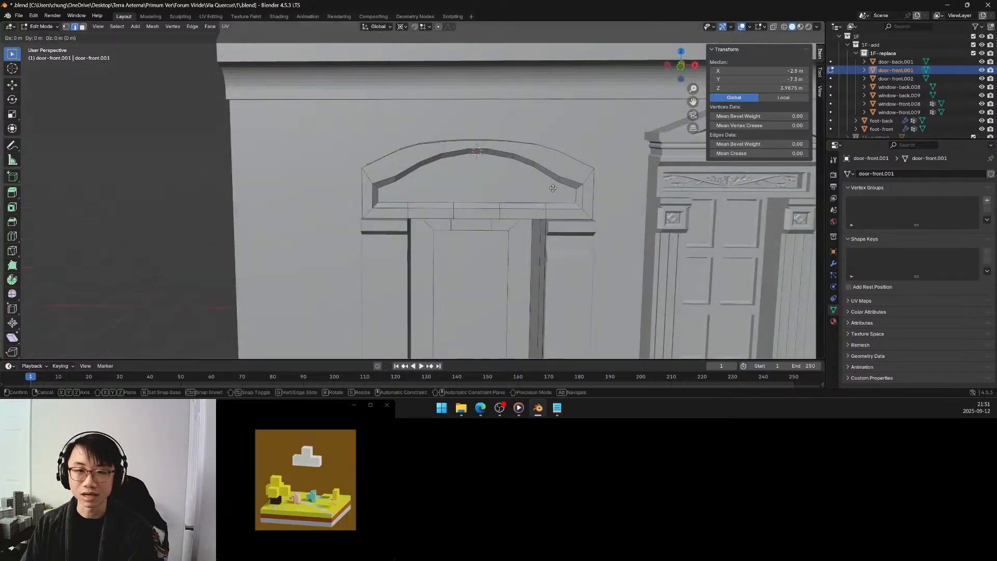
{"action": "key", "text": "z"}
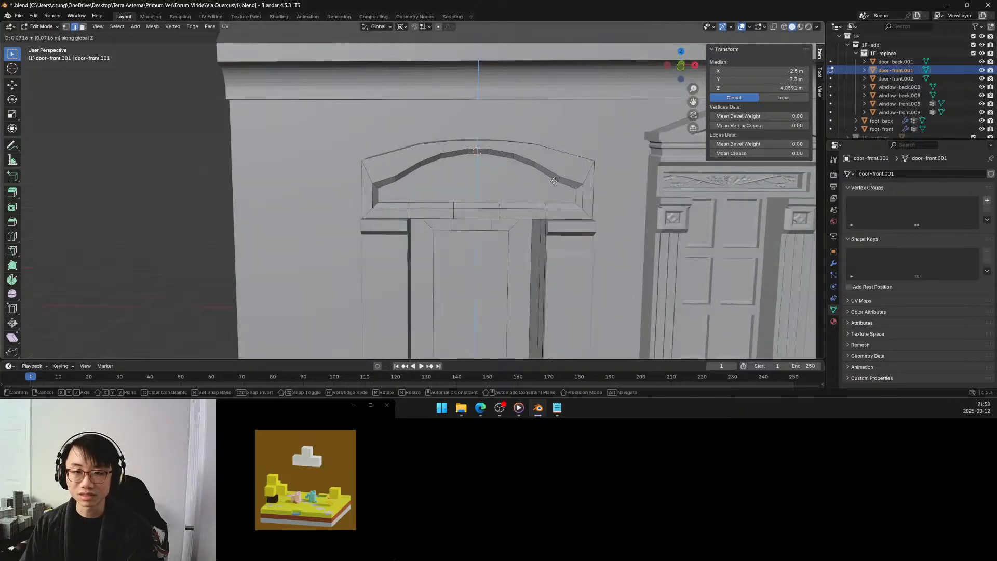
{"action": "left_click", "coordinate": [554, 180]}
Raise the same two end edges a further 0.022 m or so along Z and inspect the flatter arch.
{"action": "middle_click_drag", "start_coordinate": [466, 187], "coordinate": [469, 182]}
{"action": "key", "text": "g"}
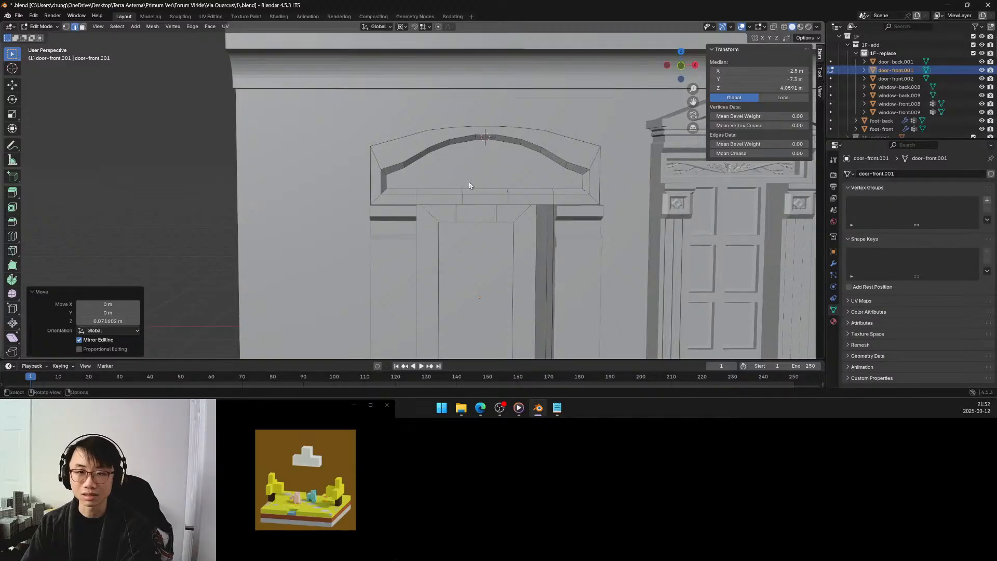
{"action": "key", "text": "z"}
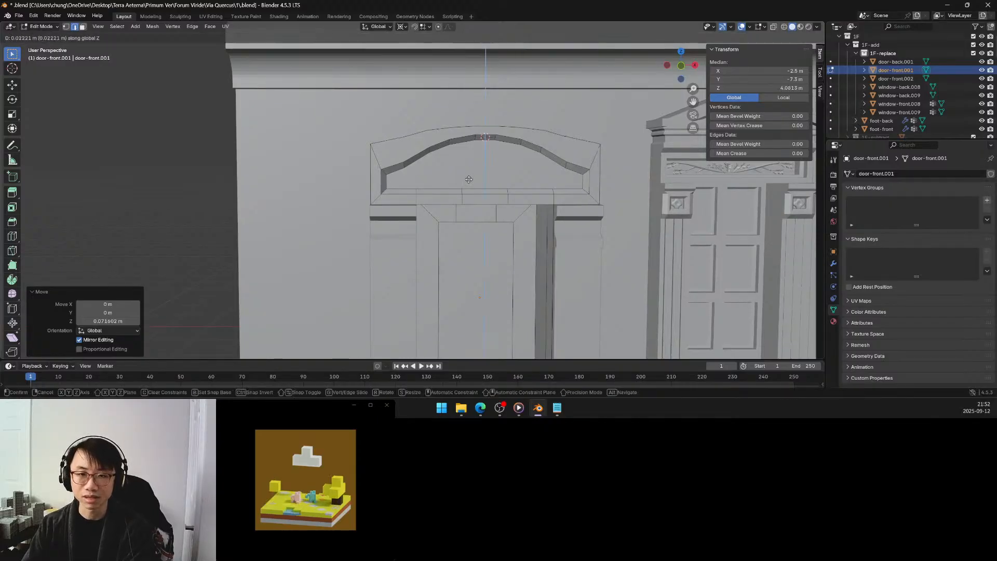
{"action": "left_click", "coordinate": [469, 179]}
{"action": "middle_click_drag", "start_coordinate": [468, 180], "coordinate": [467, 190]}
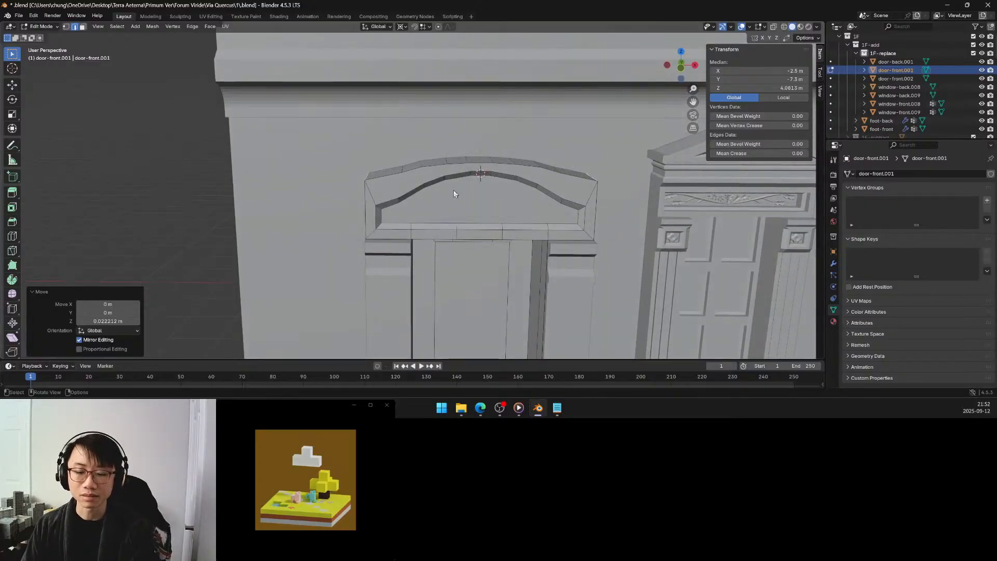
Clear the edge selection on the door's pediment and save the file.
{"action": "scroll", "coordinate": [453, 189], "scroll_direction": "down", "scroll_amount": 5}
{"action": "middle_click_drag", "start_coordinate": [447, 202], "coordinate": [423, 192]}
{"action": "left_click", "coordinate": [315, 201]}
{"action": "key", "text": "ctrl+s"}
{"action": "scroll", "coordinate": [442, 216], "scroll_direction": "up", "scroll_amount": 4}
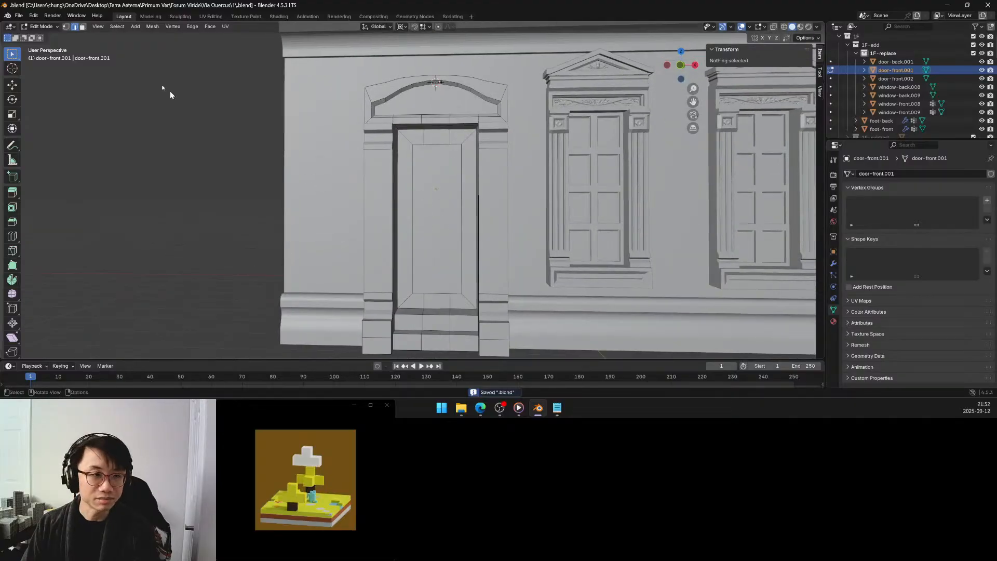
Switch to face selection and select the large central panel face of the front door.
{"action": "left_click", "coordinate": [82, 27]}
{"action": "left_click", "coordinate": [435, 197]}
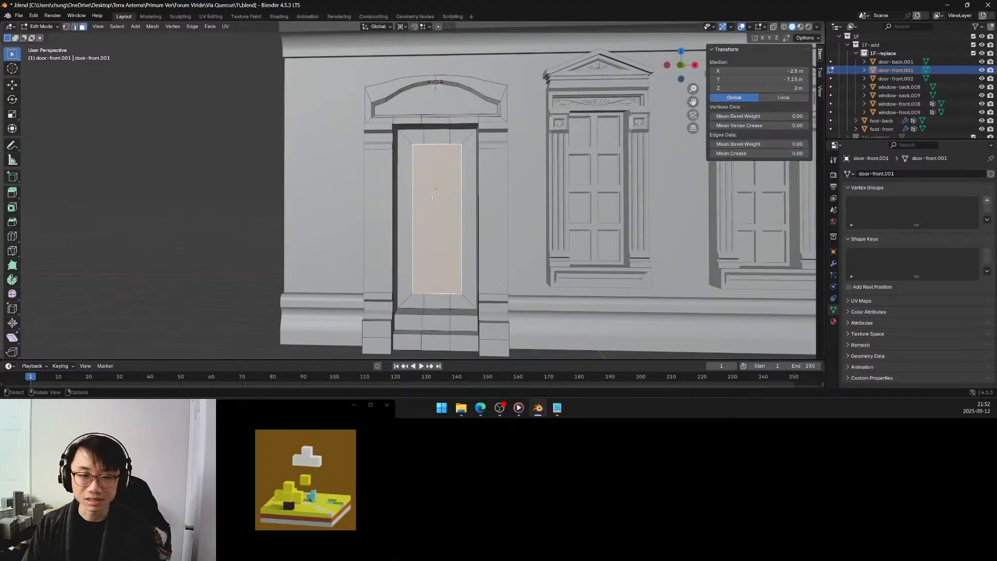
{"action": "middle_click_drag", "start_coordinate": [436, 197], "coordinate": [485, 189]}
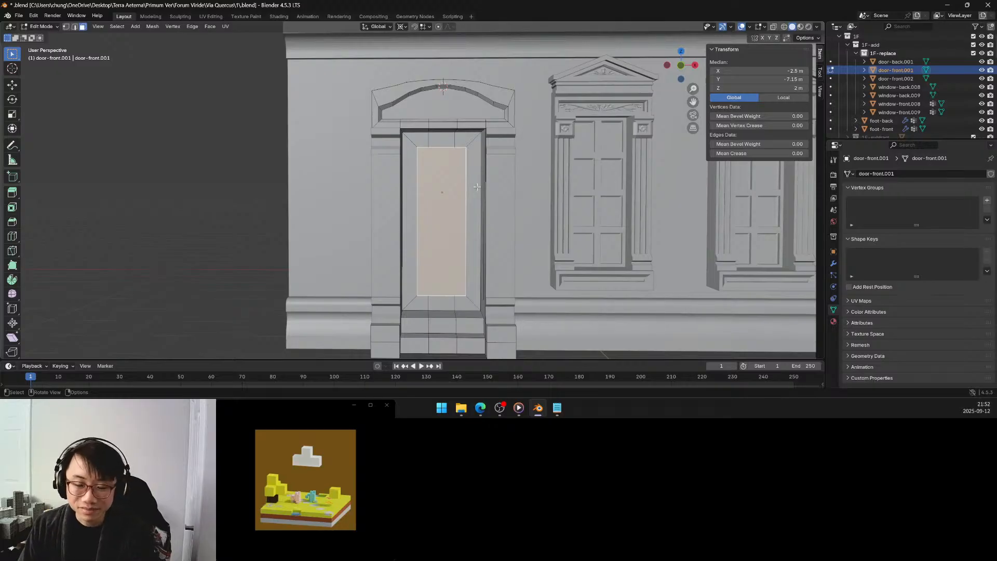
{"action": "left_click", "coordinate": [477, 187]}
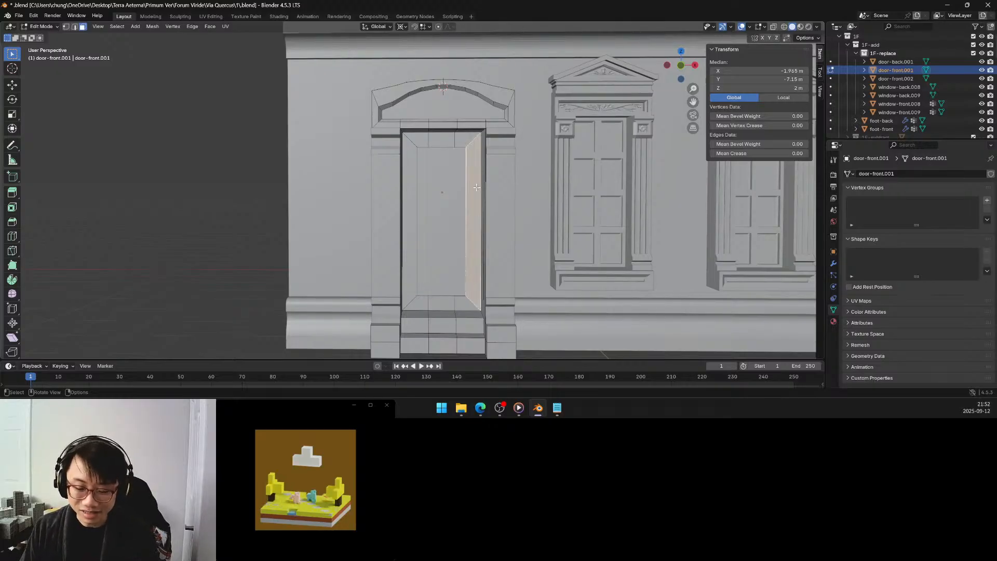
{"action": "left_click", "coordinate": [449, 188]}
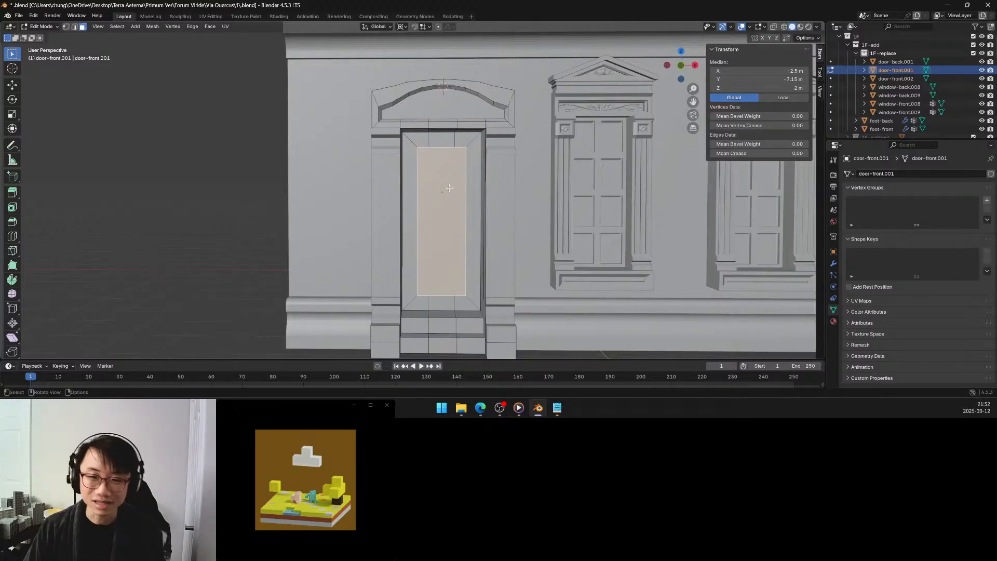
{"action": "scroll", "coordinate": [464, 181], "scroll_direction": "down", "scroll_amount": 2}
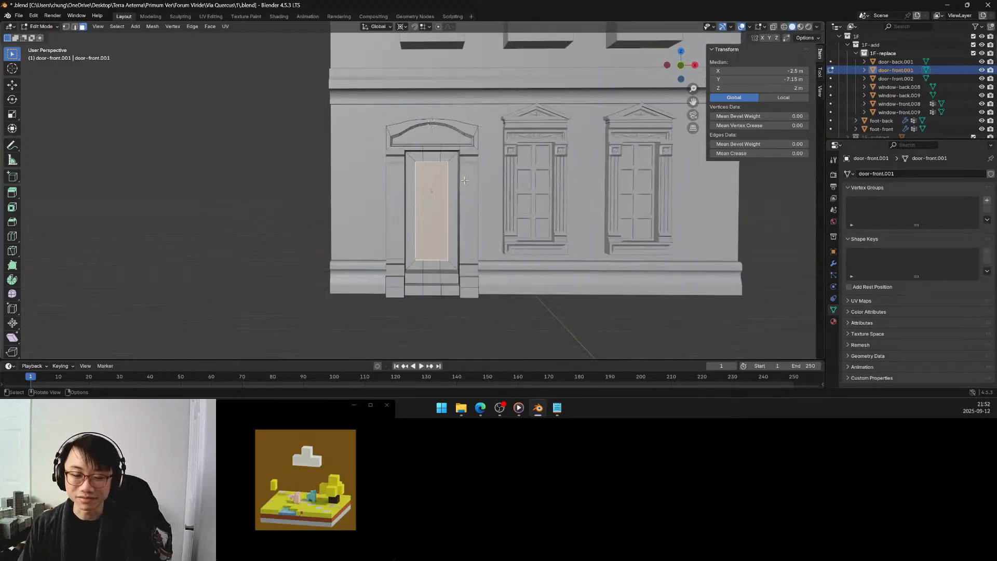
{"action": "middle_click_drag", "start_coordinate": [464, 181], "coordinate": [461, 183]}
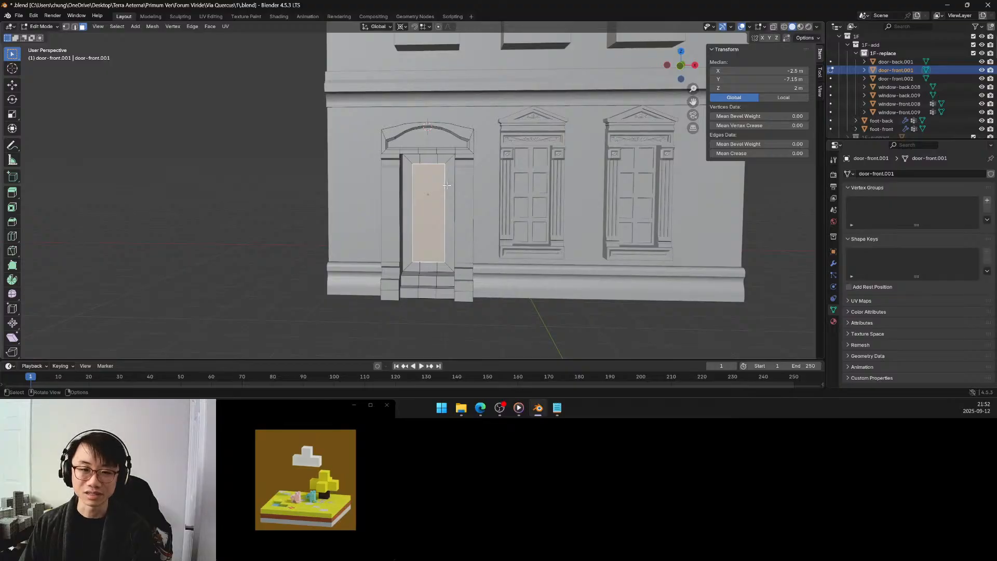
{"action": "scroll", "coordinate": [448, 184], "scroll_direction": "up", "scroll_amount": 4}
{"action": "middle_click_drag", "start_coordinate": [447, 185], "coordinate": [450, 183]}
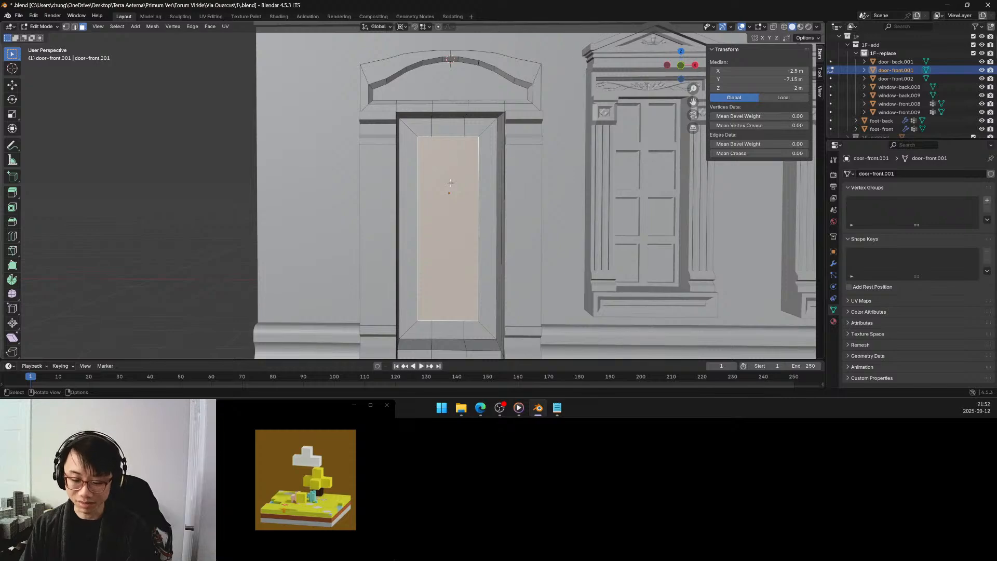
{"action": "key", "text": "i"}
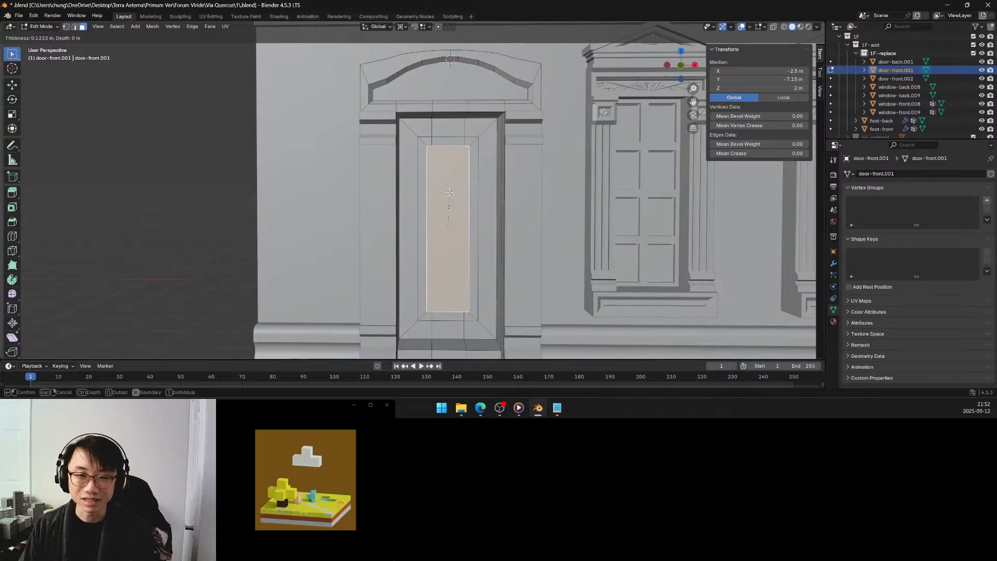
{"action": "key", "text": "Escape"}
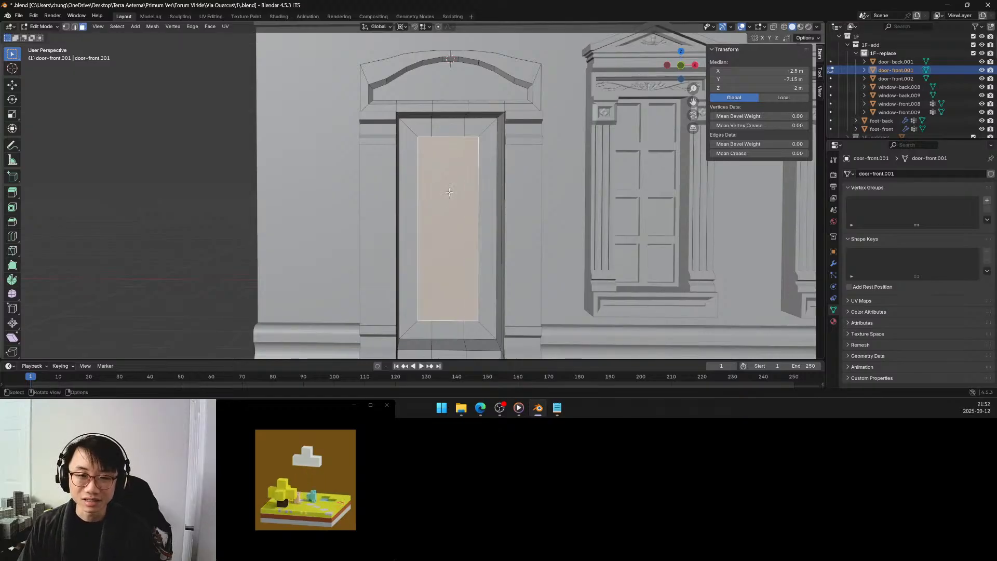
{"action": "left_click", "coordinate": [423, 129]}
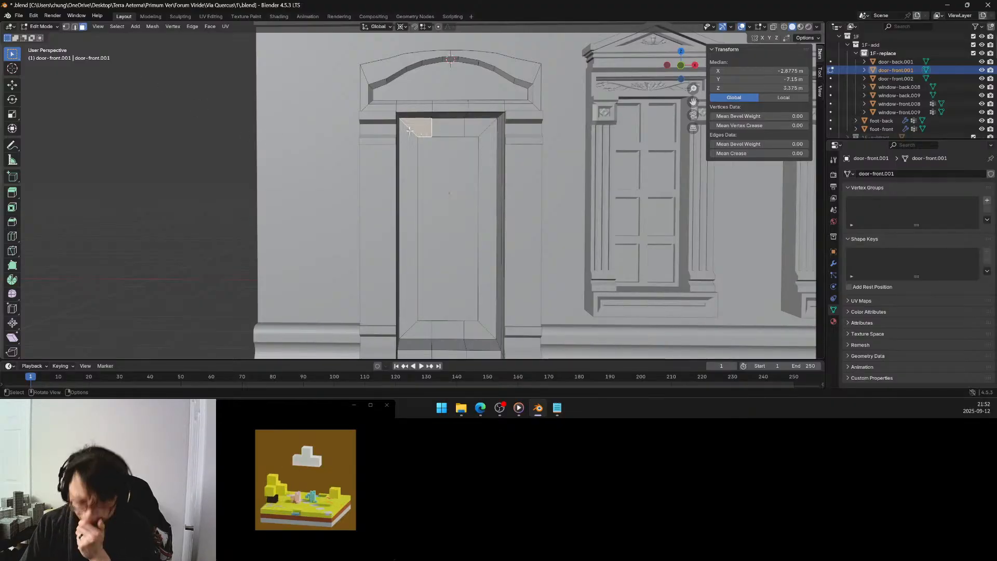
Inset the door's large central panel face with a thickness of 0.125 m.
{"action": "left_click", "coordinate": [437, 157]}
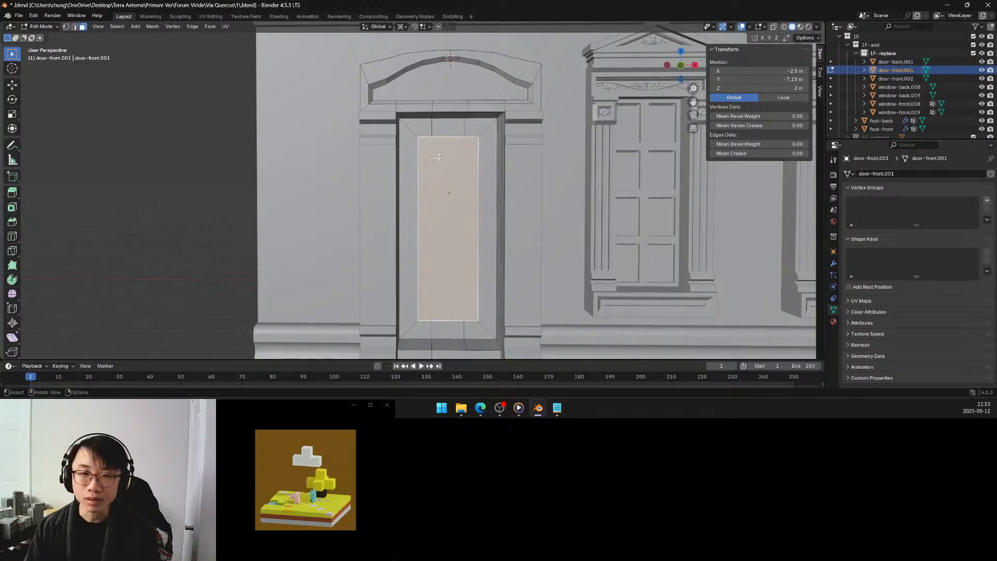
{"action": "middle_click_drag", "start_coordinate": [439, 162], "coordinate": [437, 160]}
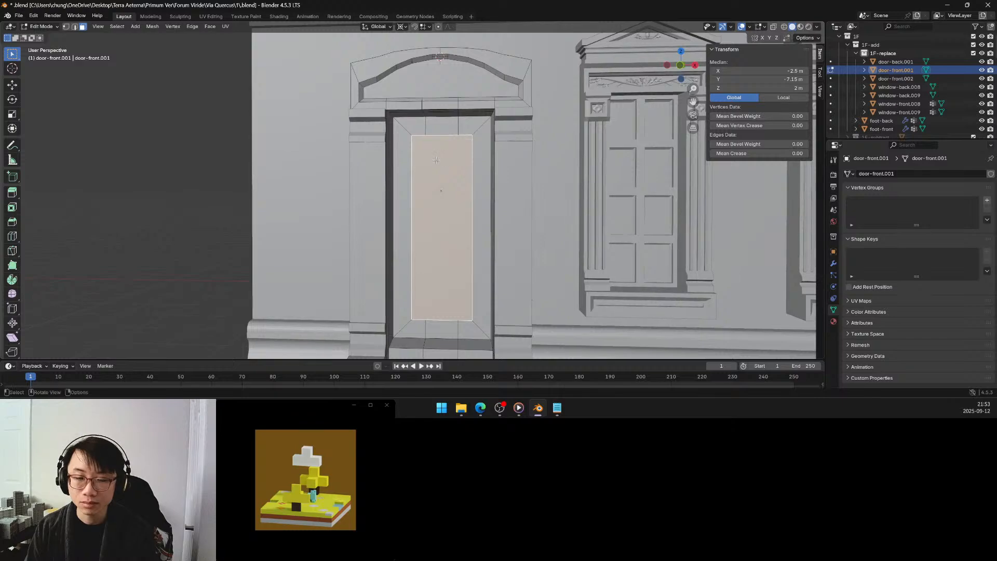
{"action": "key", "text": "i"}
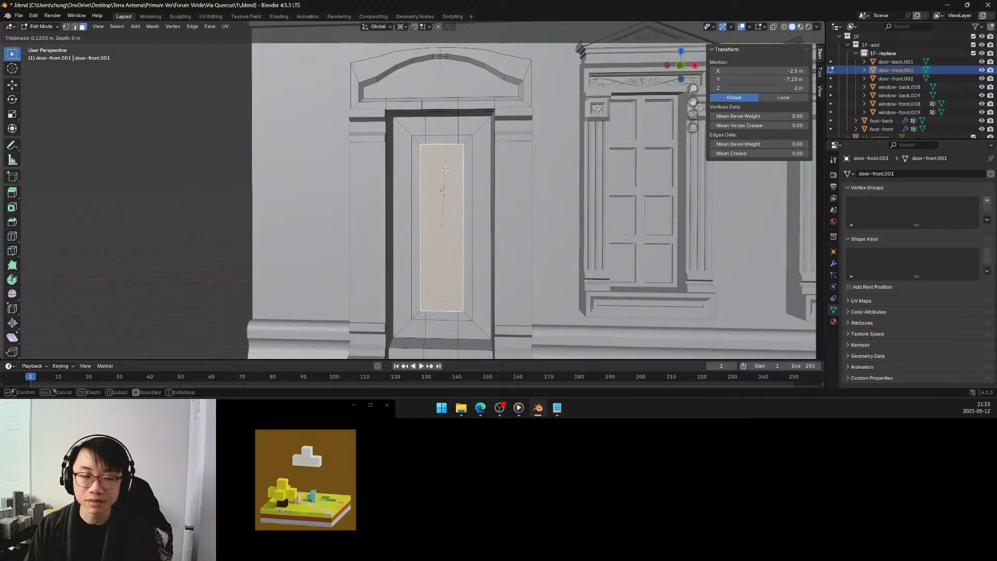
{"action": "left_click", "coordinate": [445, 169]}
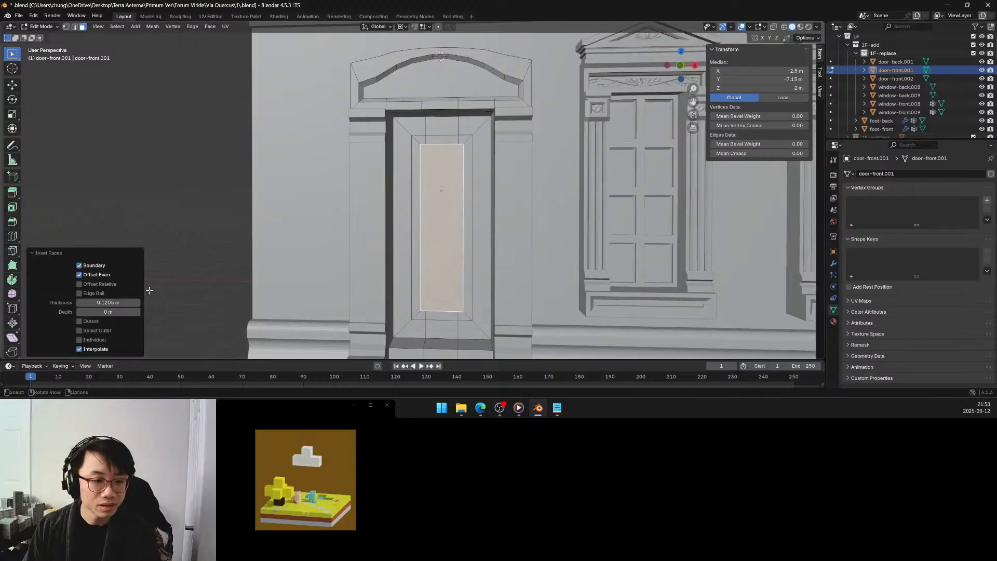
{"action": "left_click", "coordinate": [117, 302]}
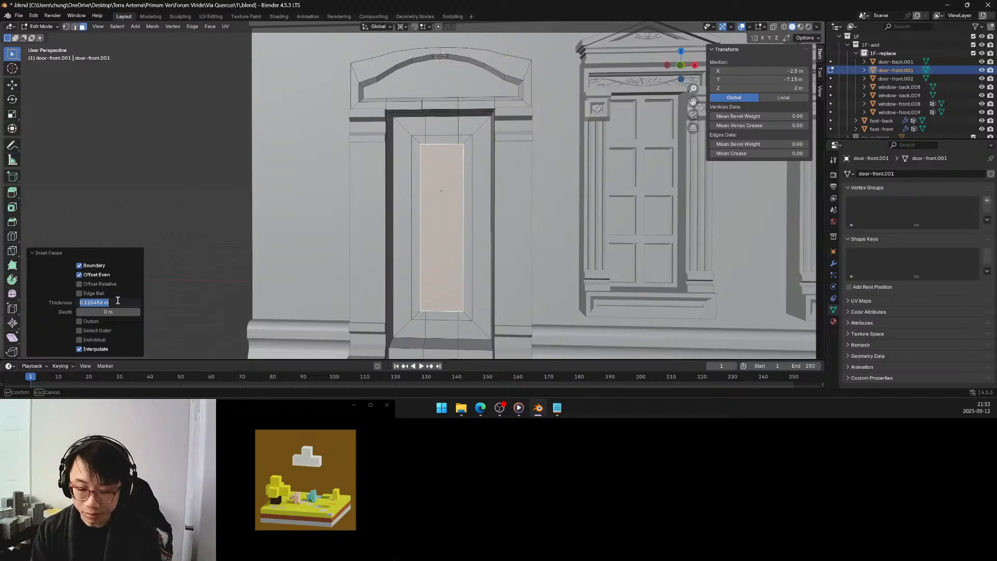
{"action": "type", "text": "0.125"}
{"action": "key", "text": "Return"}
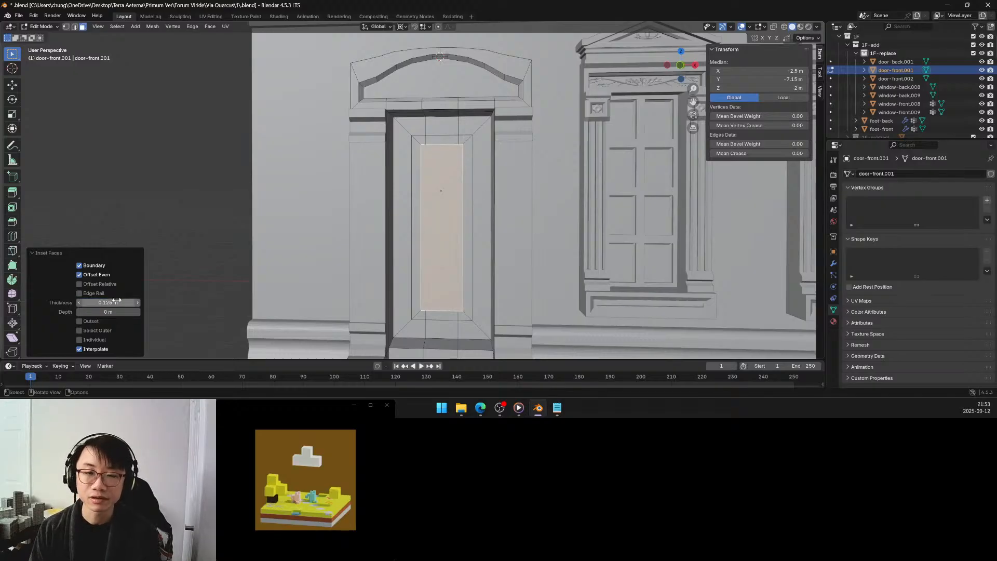
Recess the inset central panel of the door by moving it 0.05 m along Y.
{"action": "middle_click_drag", "start_coordinate": [384, 200], "coordinate": [455, 192]}
{"action": "key", "text": "g"}
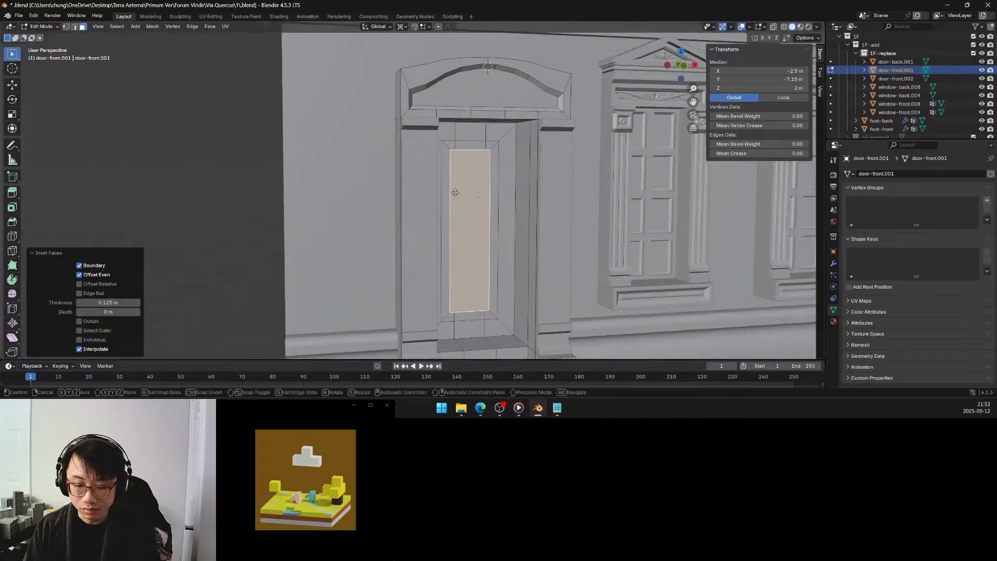
{"action": "key", "text": "y"}
{"action": "left_click", "coordinate": [454, 193]}
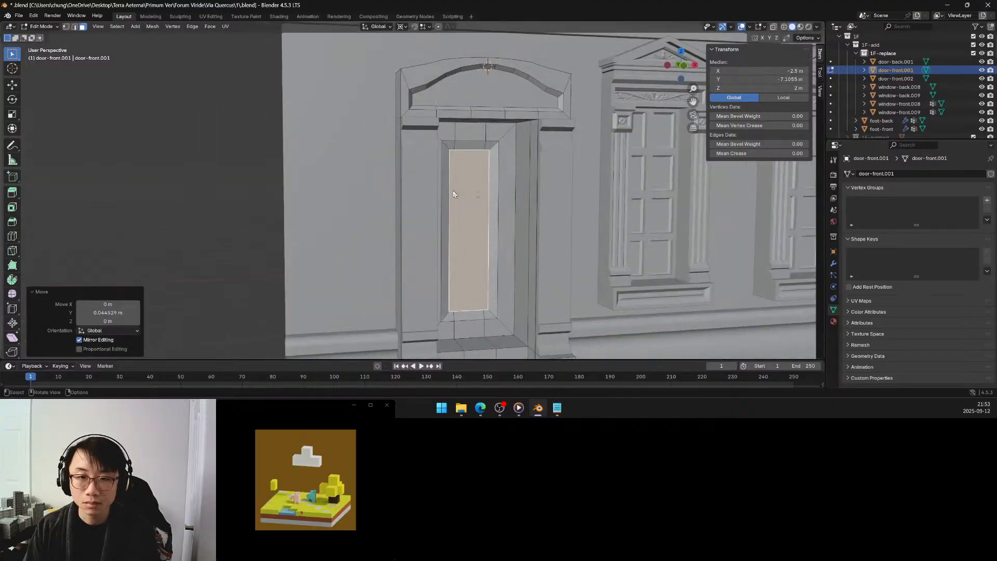
{"action": "left_click", "coordinate": [111, 312]}
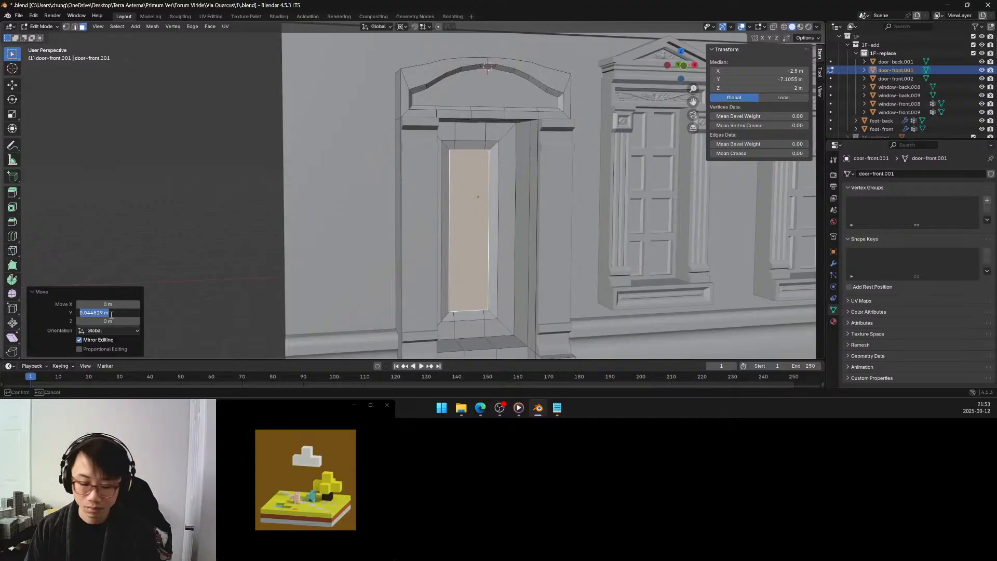
{"action": "key", "text": "BackSpace"}
{"action": "type", "text": ".05"}
{"action": "key", "text": "Return"}
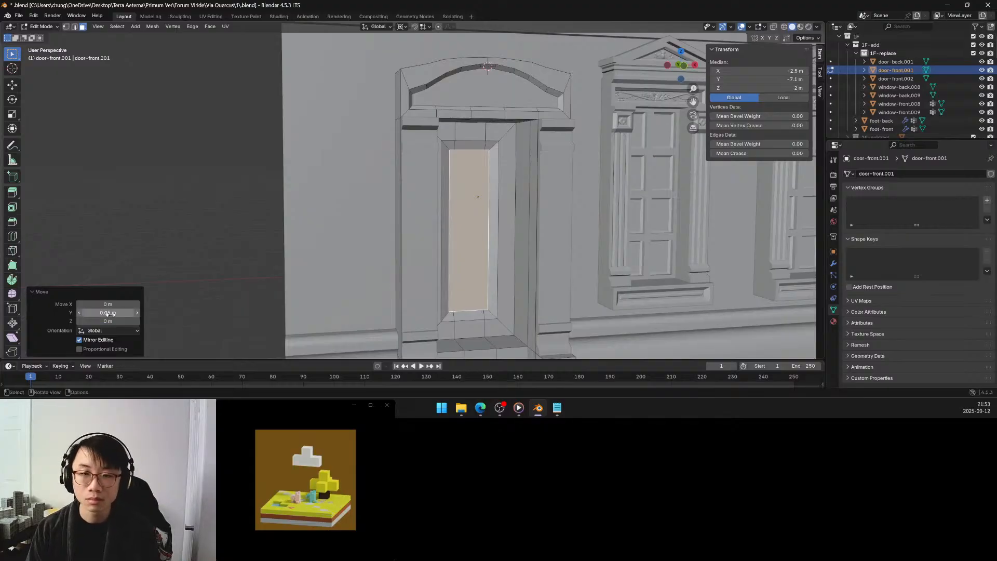
Select the flat frame around the door panel with Select Linked Flat Faces, move it -0.025 m along Y, and clear the selection.
{"action": "mouse_move", "coordinate": [497, 221]}
{"action": "middle_mouse_down"}
{"action": "mouse_move", "coordinate": [466, 211]}
{"action": "mouse_move", "coordinate": [479, 217]}
{"action": "middle_mouse_up"}
{"action": "left_click", "coordinate": [411, 128]}
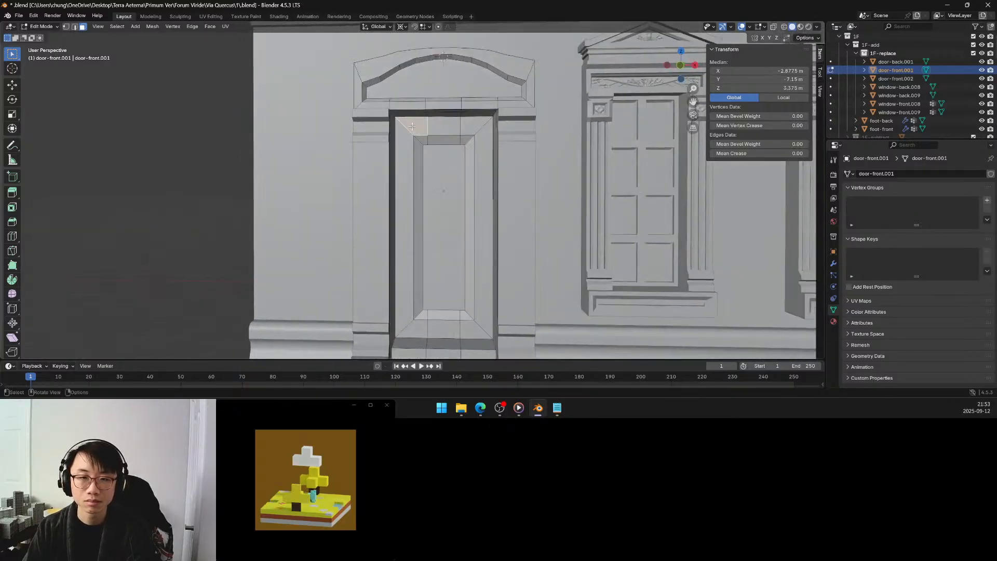
{"action": "key", "text": "q"}
{"action": "left_click", "coordinate": [407, 95]}
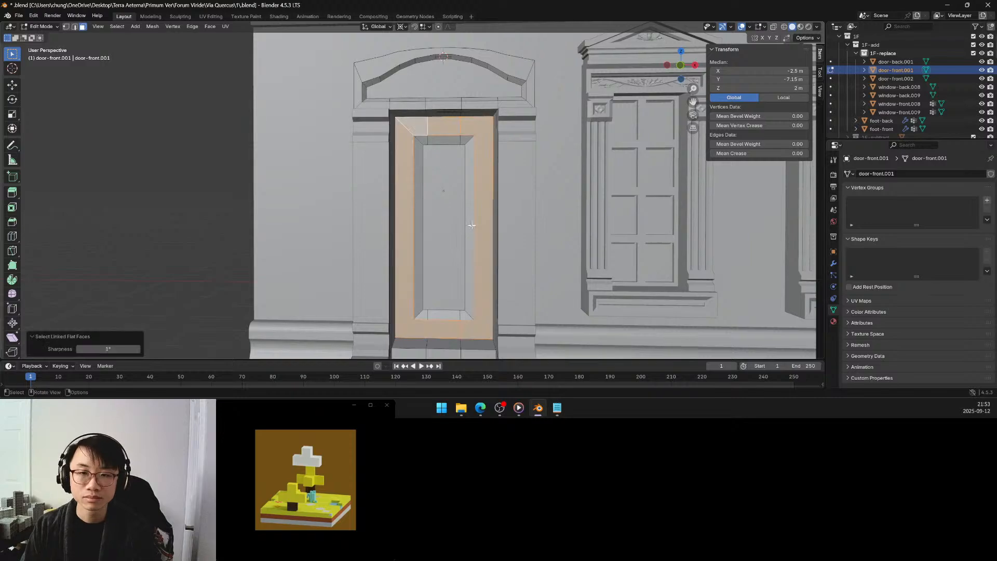
{"action": "middle_click_drag", "start_coordinate": [416, 218], "coordinate": [425, 233]}
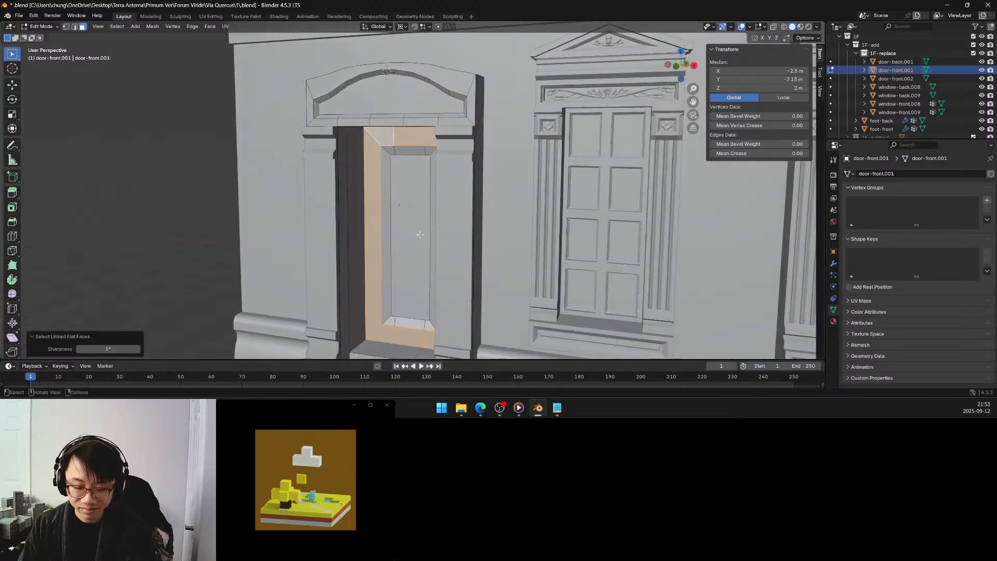
{"action": "key", "text": "g"}
{"action": "key", "text": "y"}
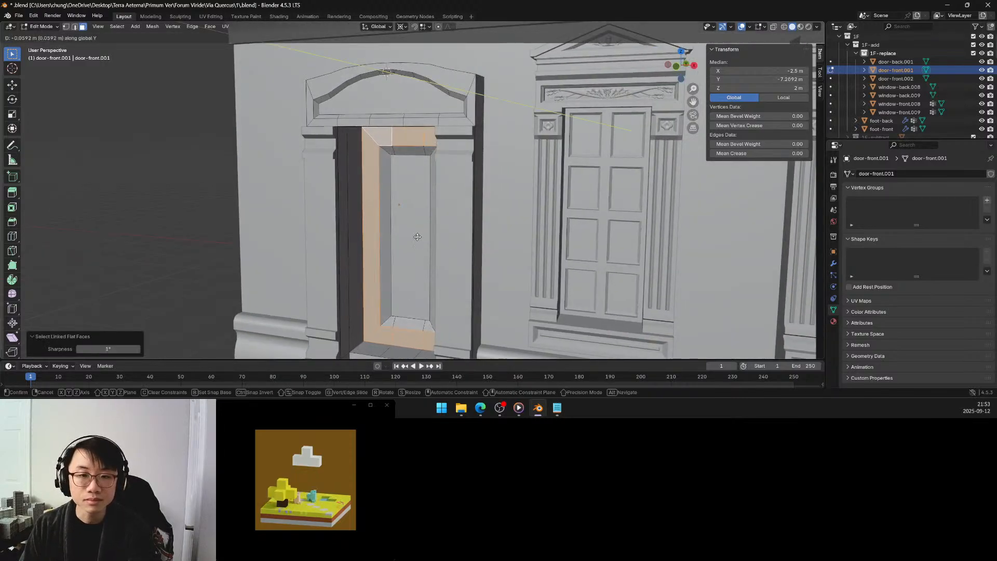
{"action": "left_click", "coordinate": [419, 238]}
{"action": "left_click", "coordinate": [122, 312]}
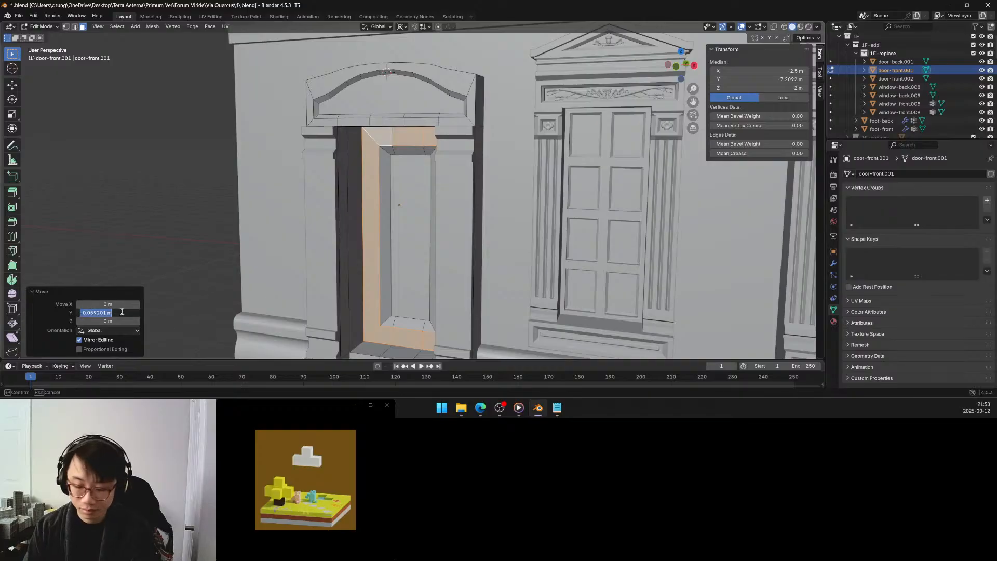
{"action": "type", "text": "-0."}
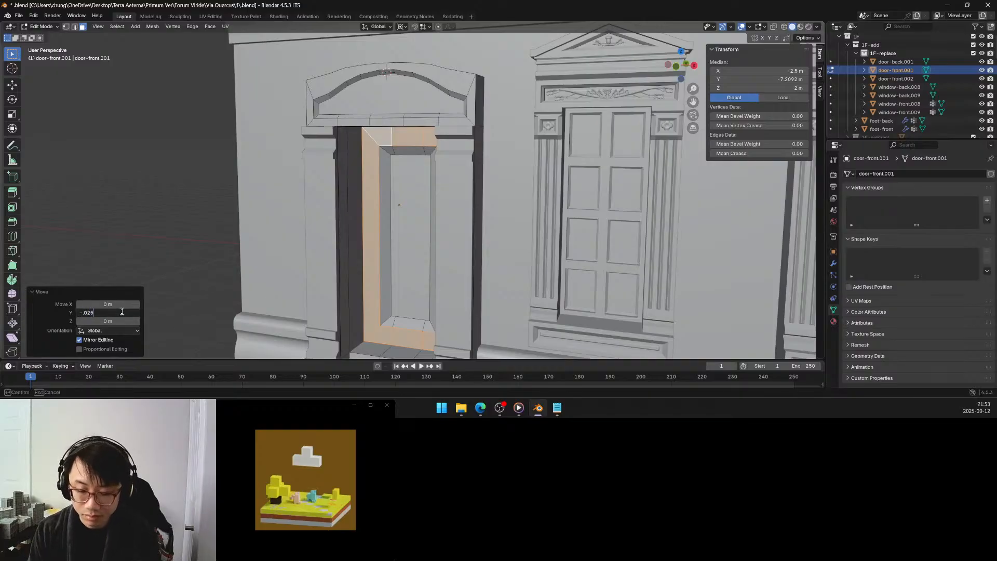
{"action": "type", "text": "025"}
{"action": "key", "text": "Return"}
{"action": "key", "text": "alt+a"}
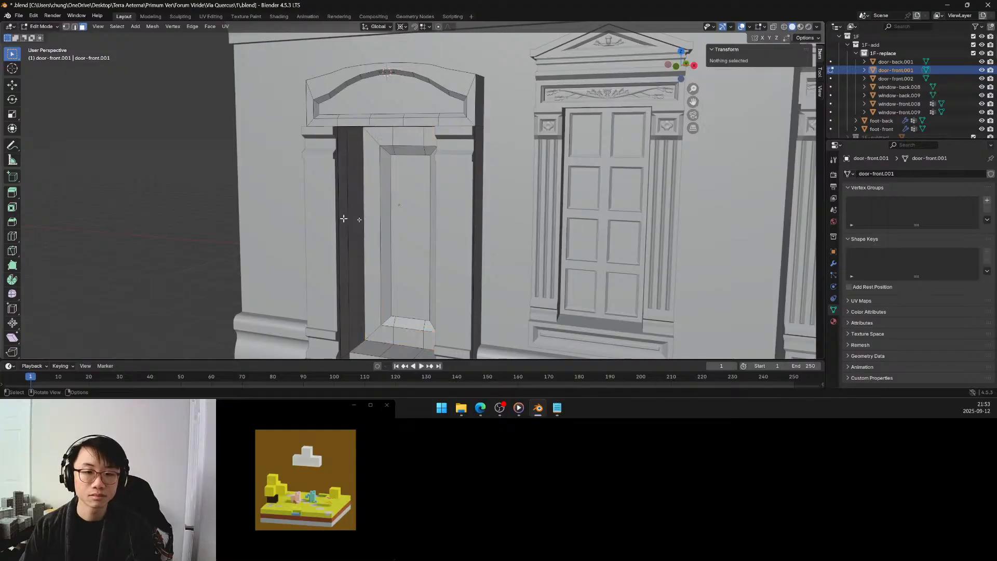
Snap the 3D cursor to the centre of the door frame's right vertical face.
{"action": "middle_click_drag", "start_coordinate": [344, 216], "coordinate": [381, 241]}
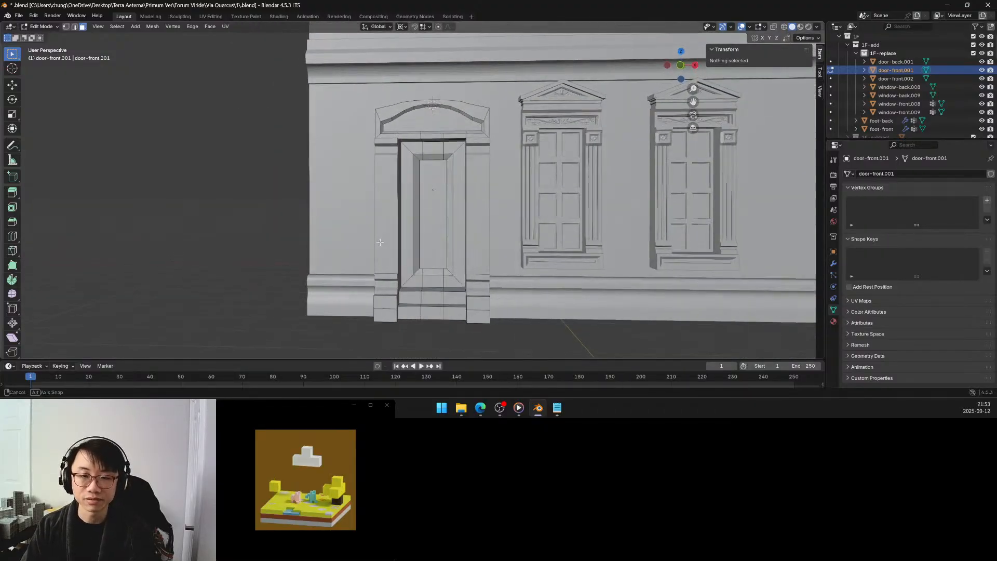
{"action": "scroll", "coordinate": [413, 241], "scroll_direction": "up", "scroll_amount": 3}
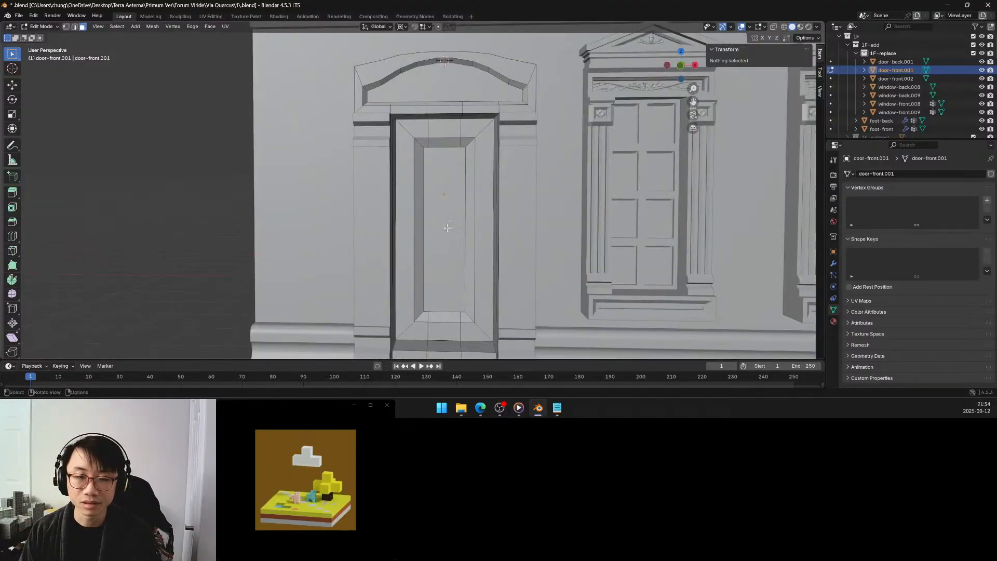
{"action": "middle_click_drag", "start_coordinate": [447, 227], "coordinate": [446, 226]}
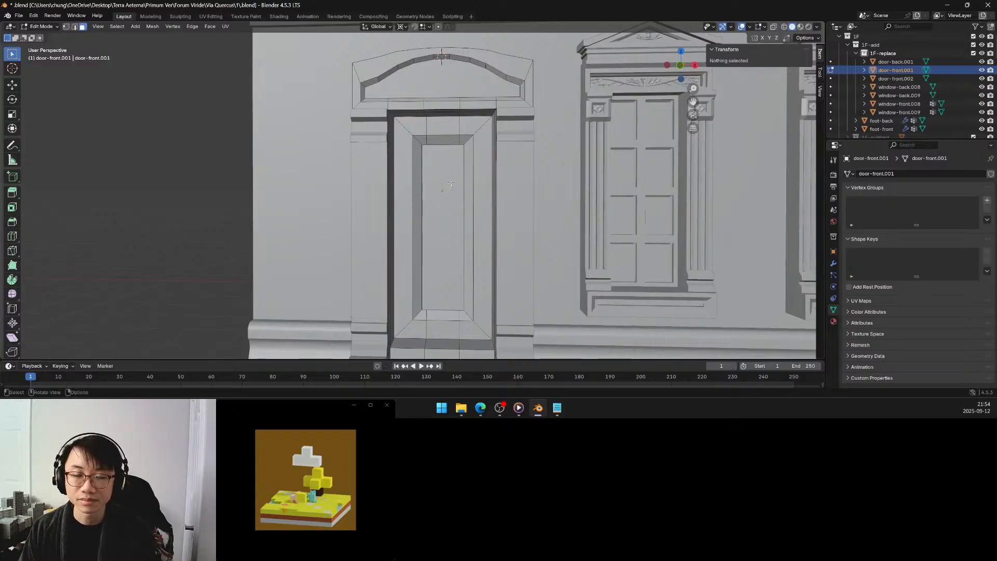
{"action": "middle_click_drag", "start_coordinate": [450, 181], "coordinate": [449, 180]}
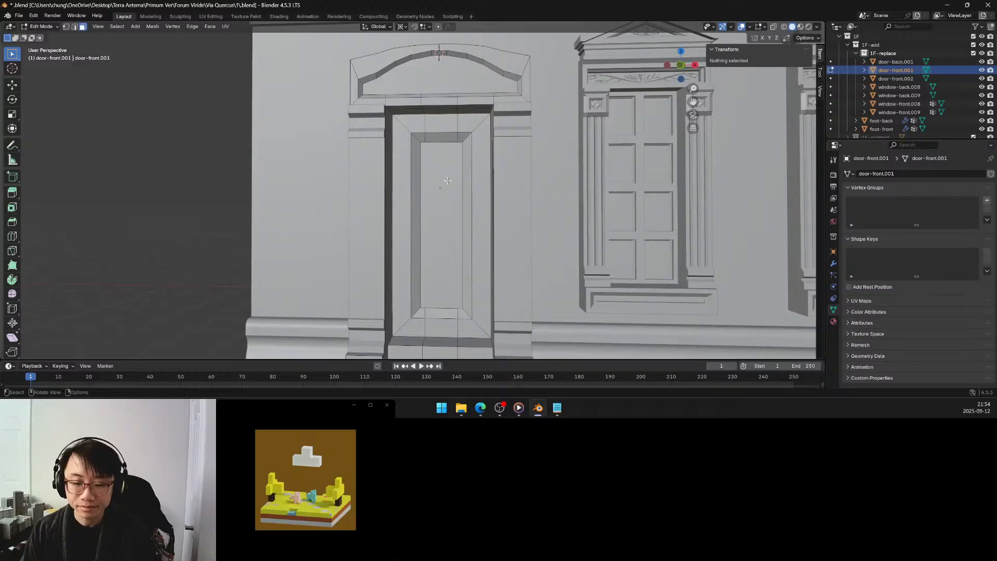
{"action": "left_click", "coordinate": [404, 234]}
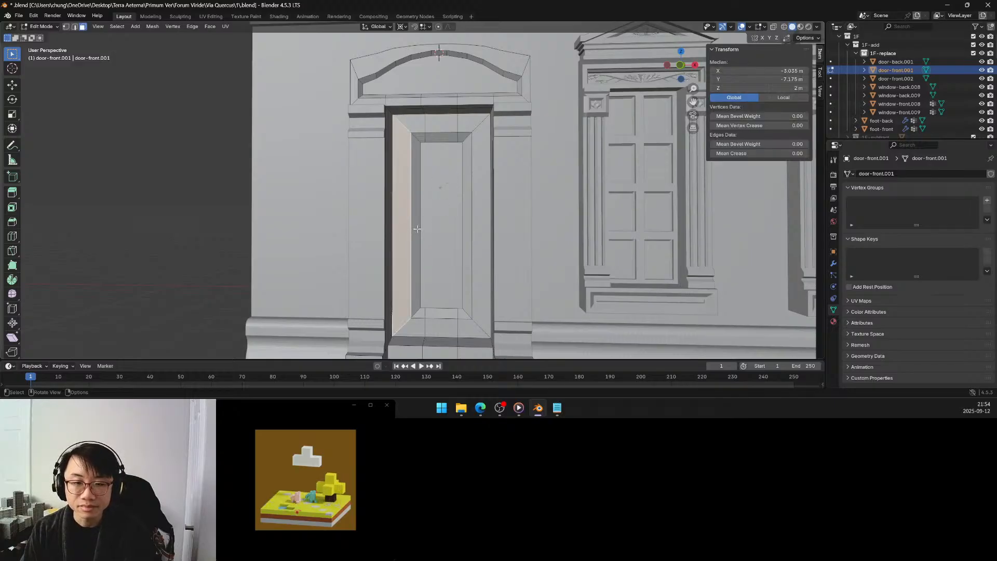
{"action": "left_click", "coordinate": [480, 232]}
{"action": "key", "text": "shift+s"}
{"action": "left_click", "coordinate": [487, 279]}
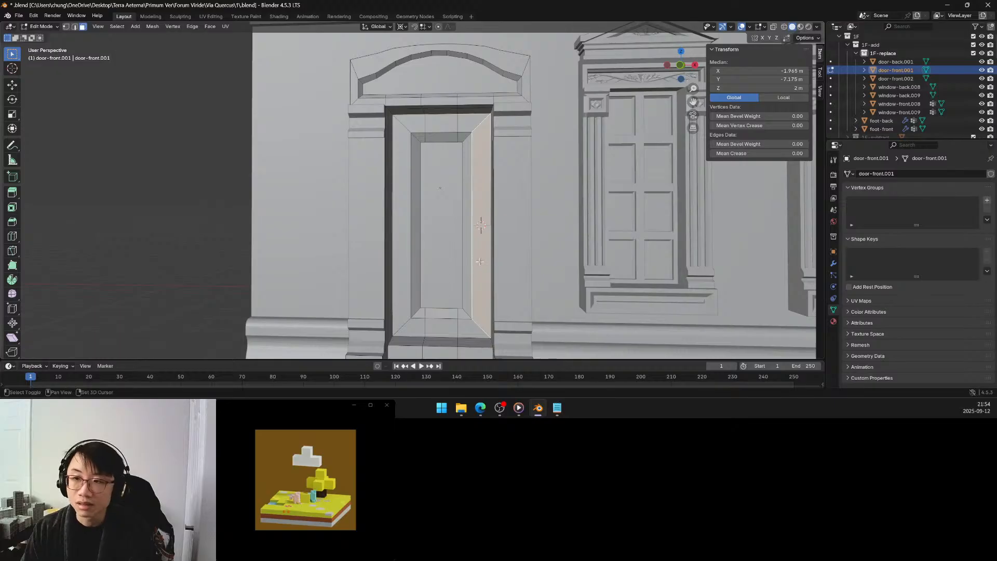
{"action": "middle_click_drag", "start_coordinate": [480, 264], "coordinate": [499, 232], "text": "shift"}
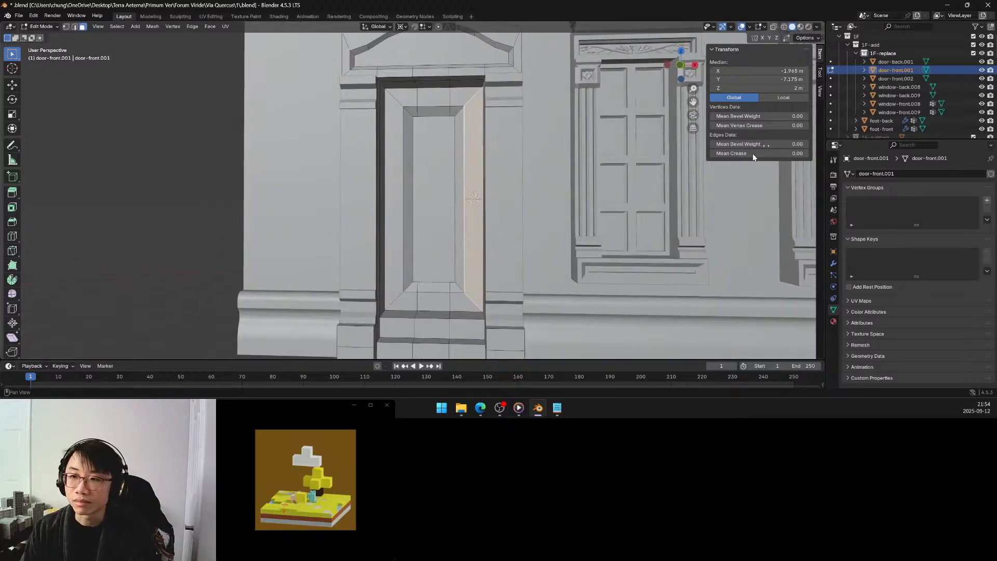
Lower the 3D cursor on the door frame's right vertical face to a Z location of 1.7 m.
{"action": "left_click", "coordinate": [821, 95]}
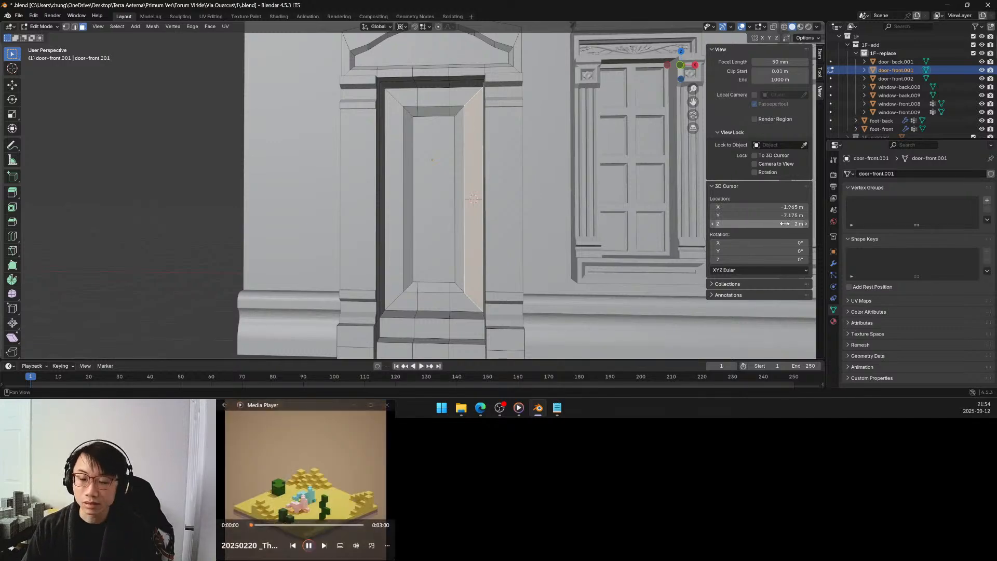
{"action": "left_click_drag", "start_coordinate": [784, 224], "coordinate": [774, 223]}
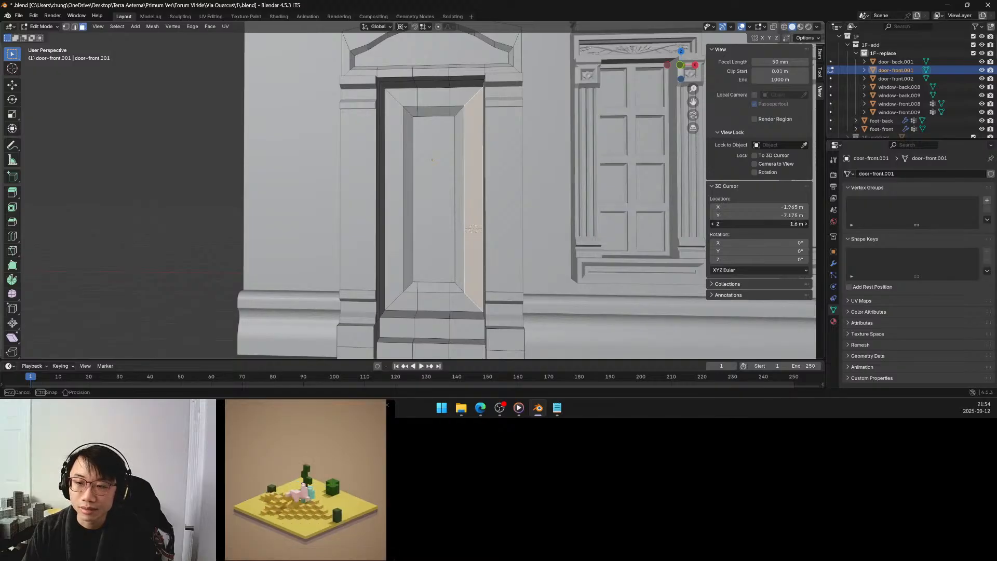
{"action": "left_click_drag", "start_coordinate": [774, 223], "coordinate": [773, 223]}
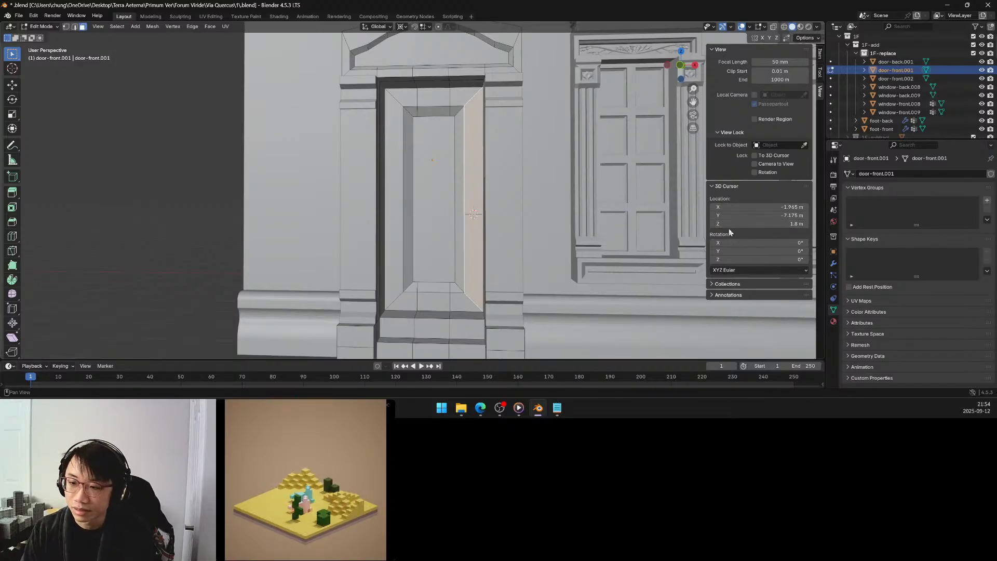
{"action": "left_click", "coordinate": [713, 224]}
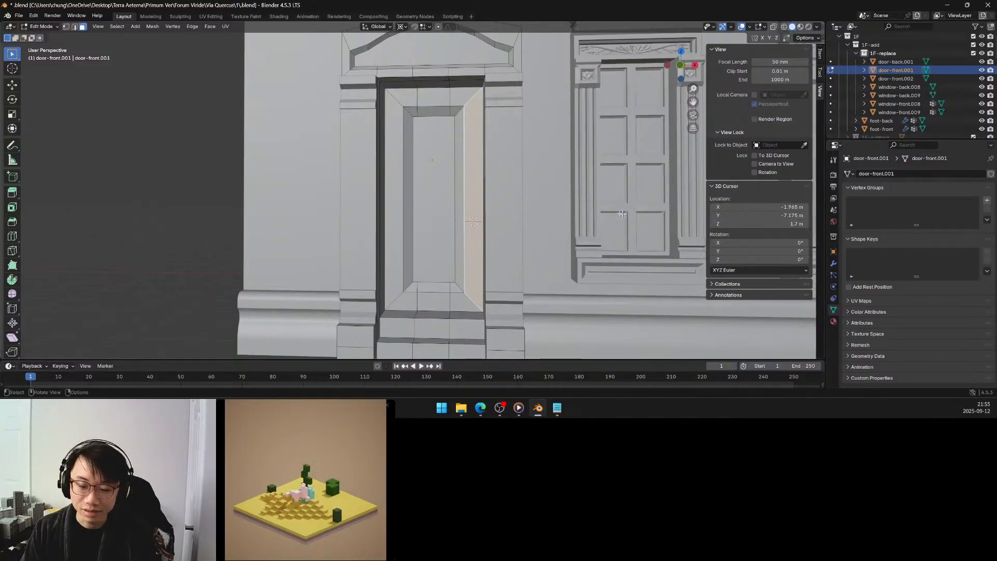
{"action": "middle_click_drag", "start_coordinate": [508, 212], "coordinate": [499, 208]}
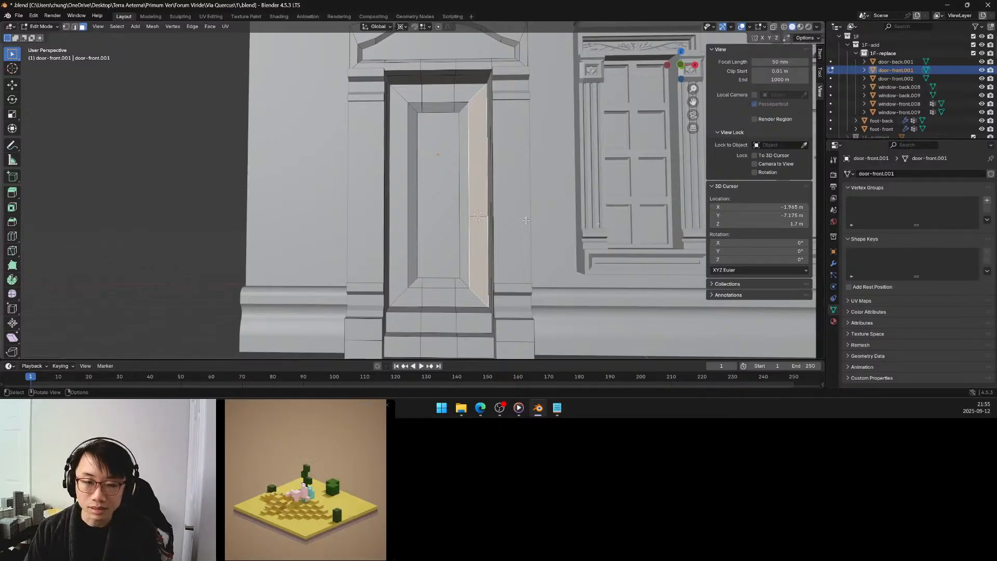
{"action": "middle_click_drag", "start_coordinate": [525, 220], "coordinate": [525, 219]}
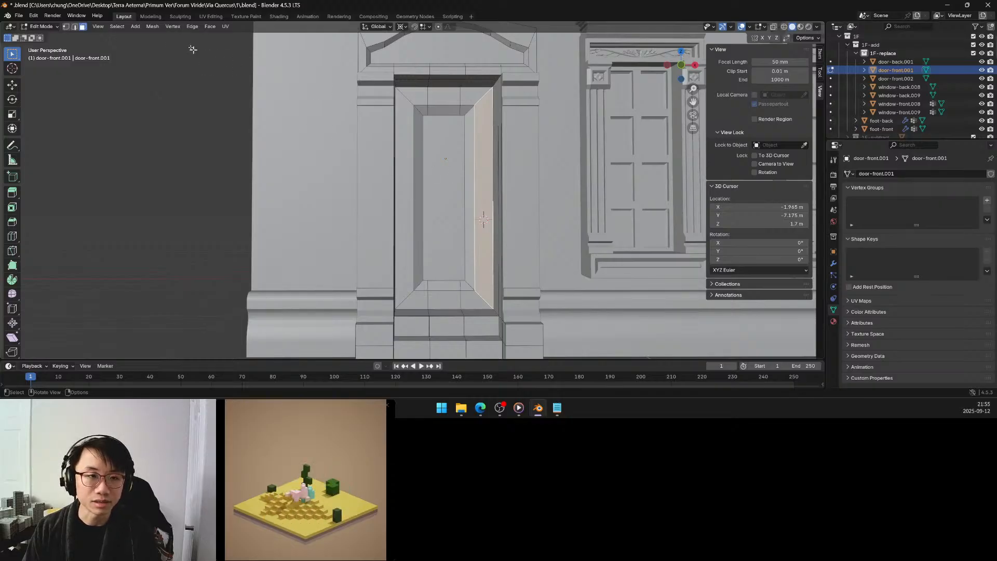
Add a 0.1 m cube at the 3D cursor with UV generation turned off.
{"action": "left_click", "coordinate": [135, 26]}
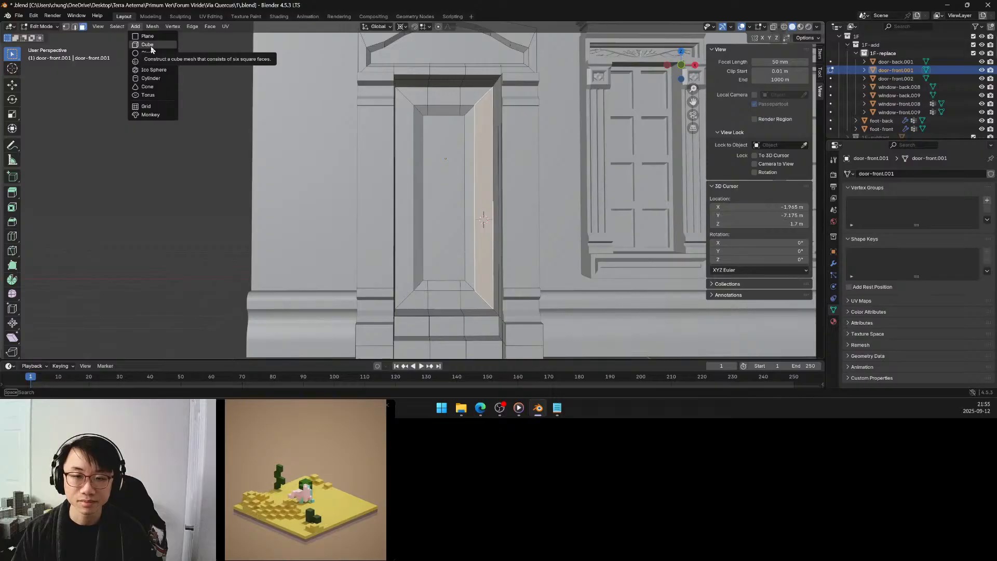
{"action": "left_click", "coordinate": [150, 45]}
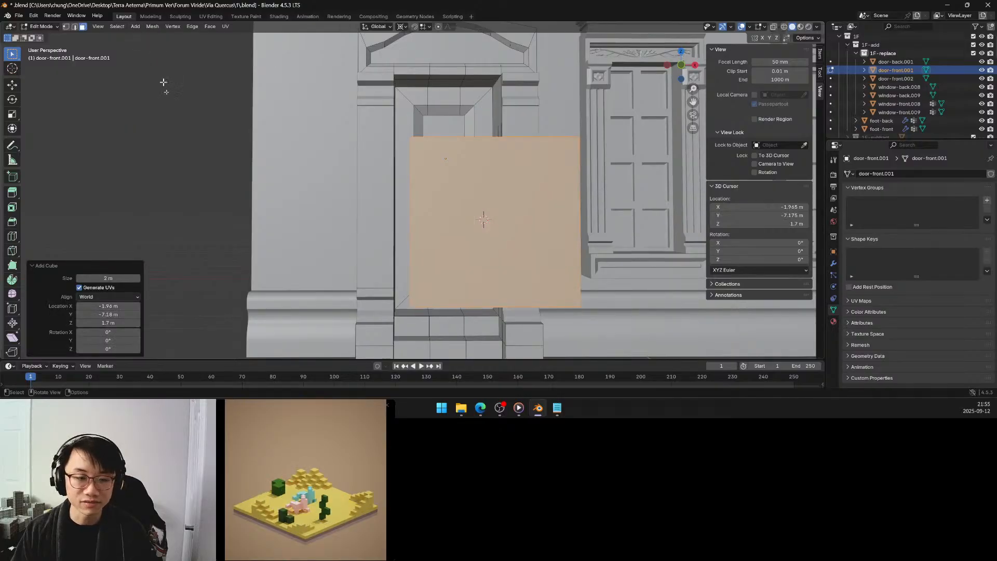
{"action": "left_click", "coordinate": [108, 288]}
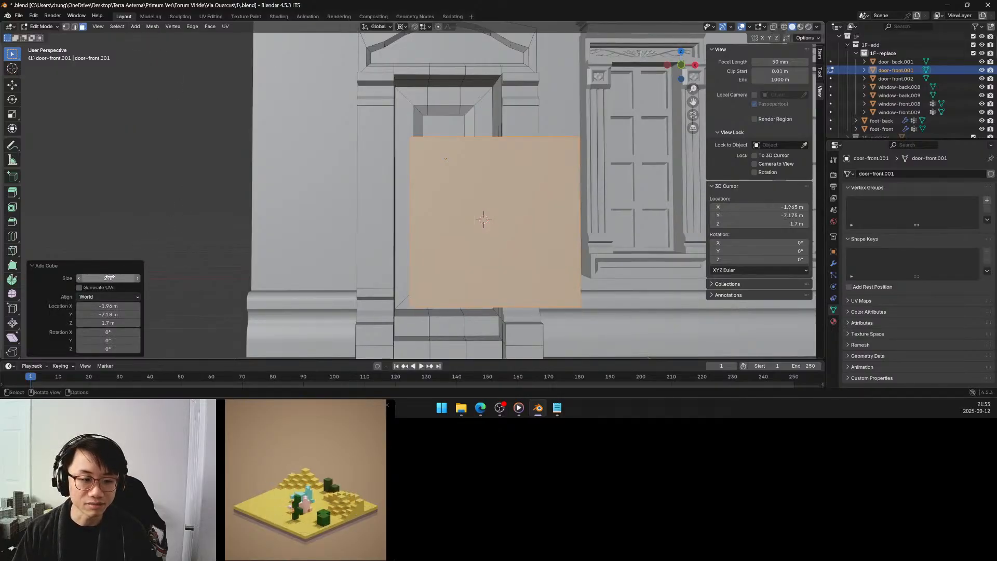
{"action": "left_click", "coordinate": [111, 277]}
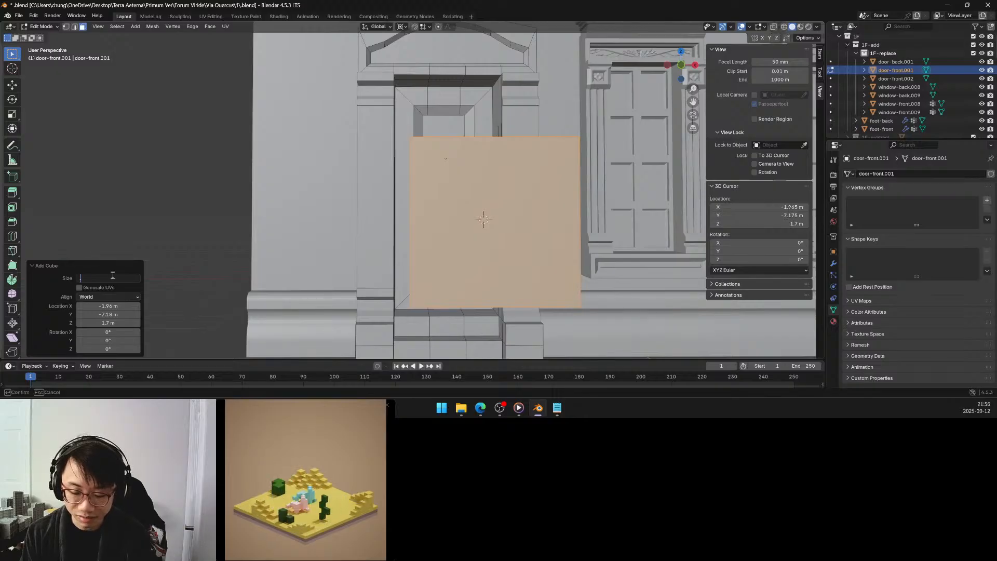
{"action": "type", "text": "1"}
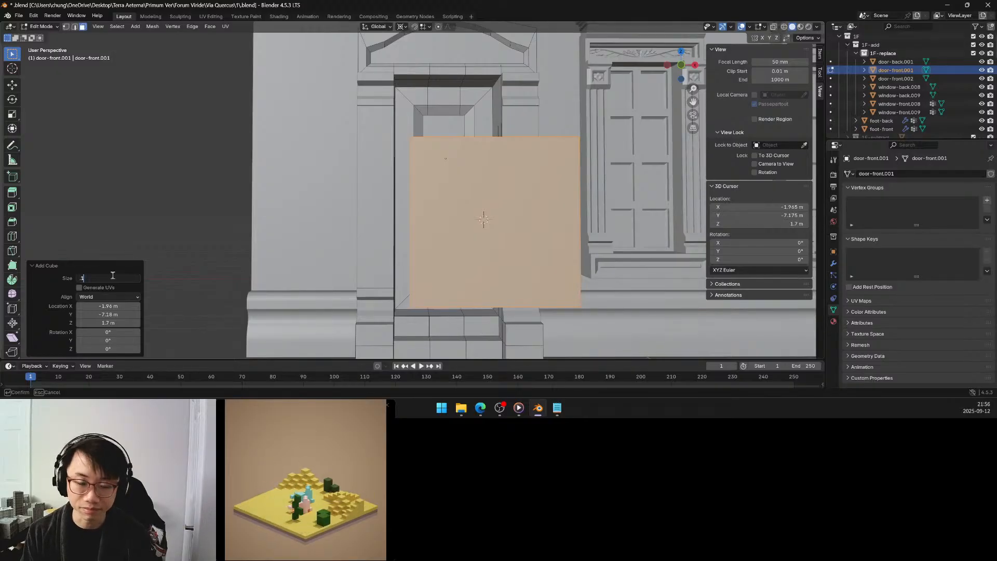
{"action": "key", "text": "Return"}
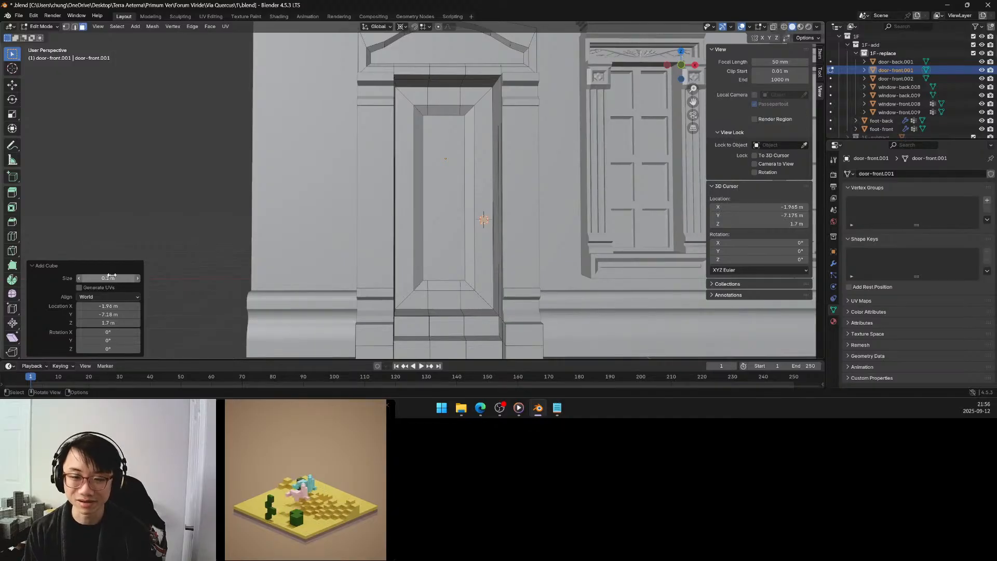
Extend the small cube on the door frame upward by moving its top face 0.1 m along Z.
{"action": "scroll", "coordinate": [498, 177], "scroll_direction": "up", "scroll_amount": 2}
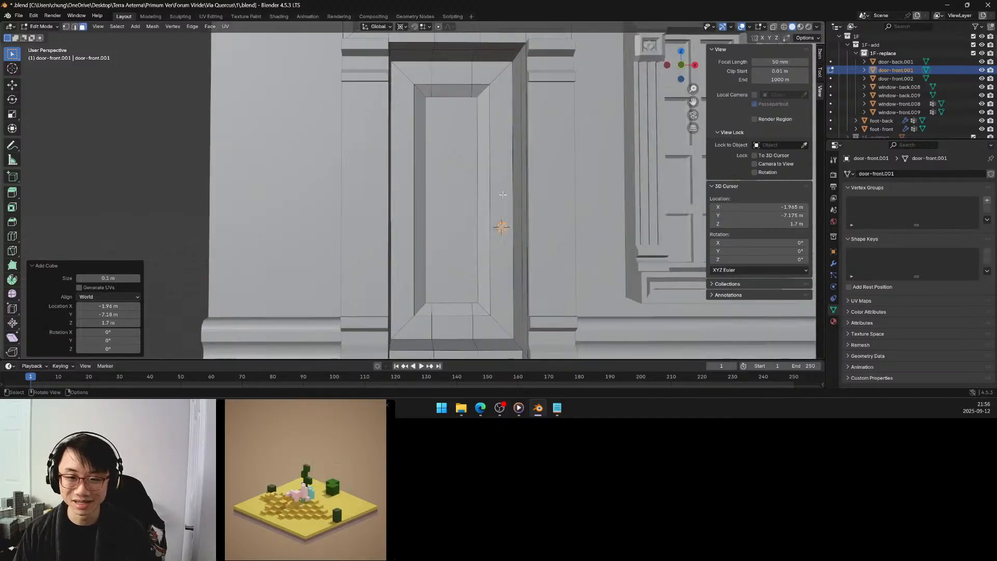
{"action": "scroll", "coordinate": [502, 195], "scroll_direction": "up", "scroll_amount": 3}
{"action": "middle_click_drag", "start_coordinate": [500, 191], "coordinate": [495, 169]}
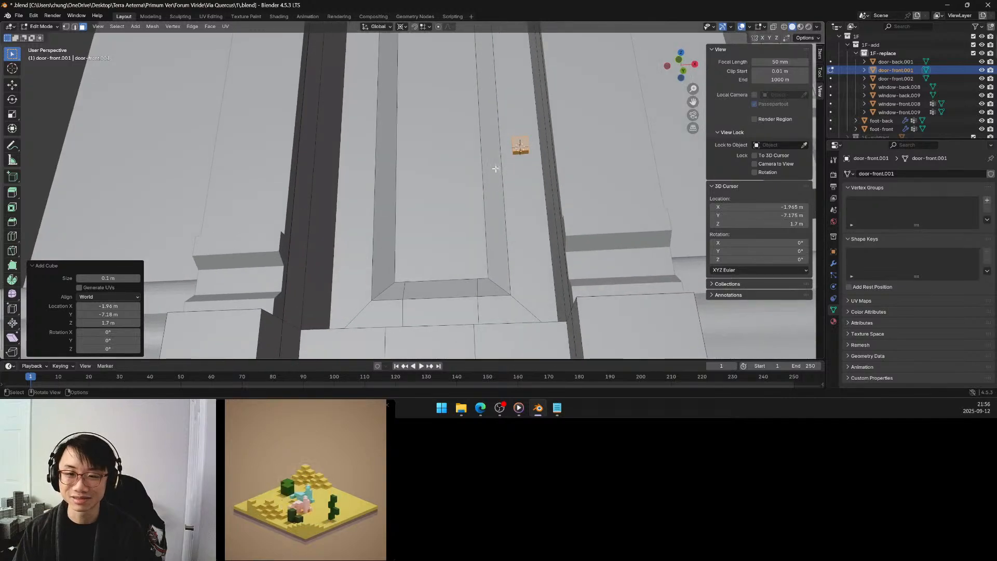
{"action": "left_click", "coordinate": [521, 151]}
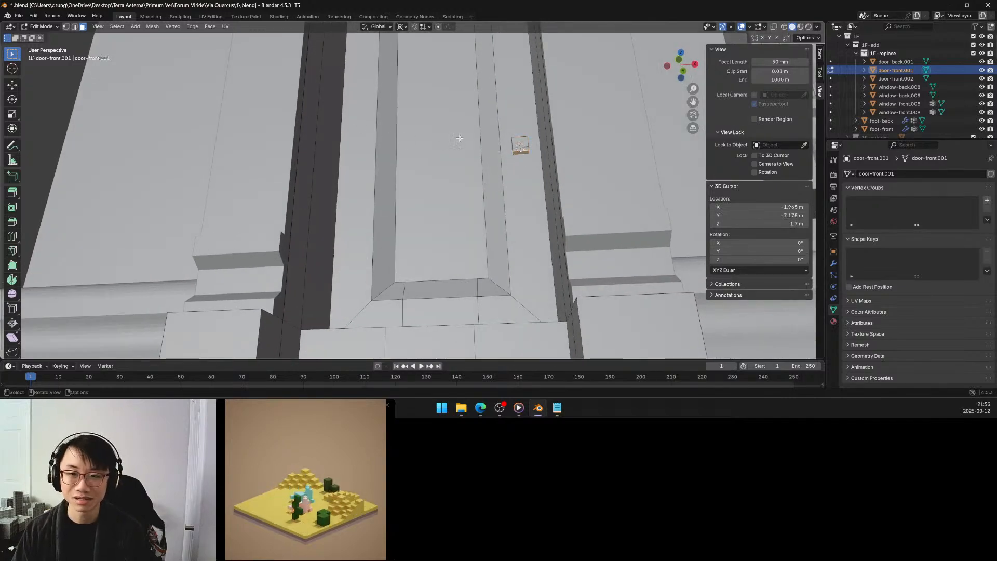
{"action": "middle_click_drag", "start_coordinate": [495, 154], "coordinate": [498, 254]}
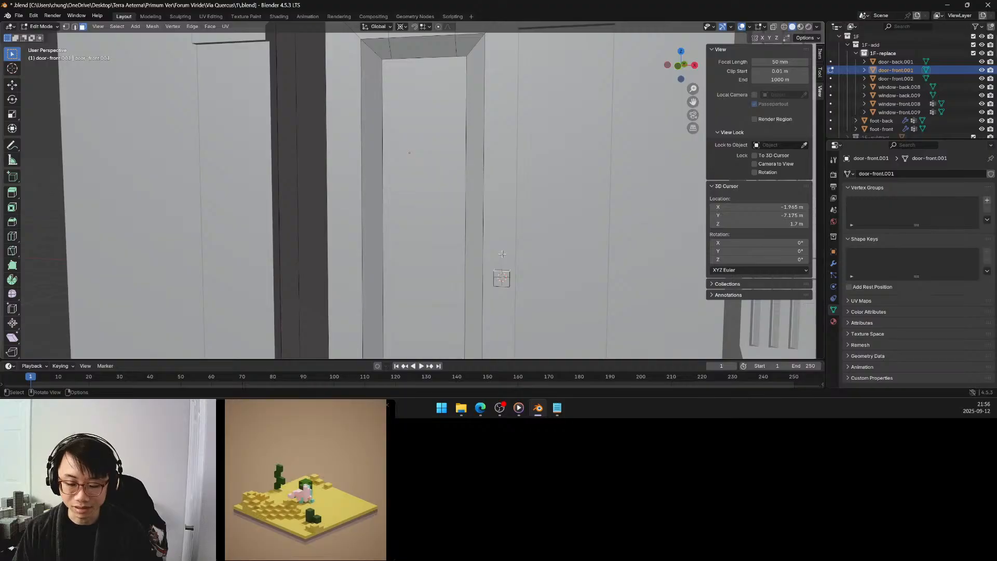
{"action": "key", "text": "g"}
{"action": "key", "text": "z"}
{"action": "left_click", "coordinate": [507, 223]}
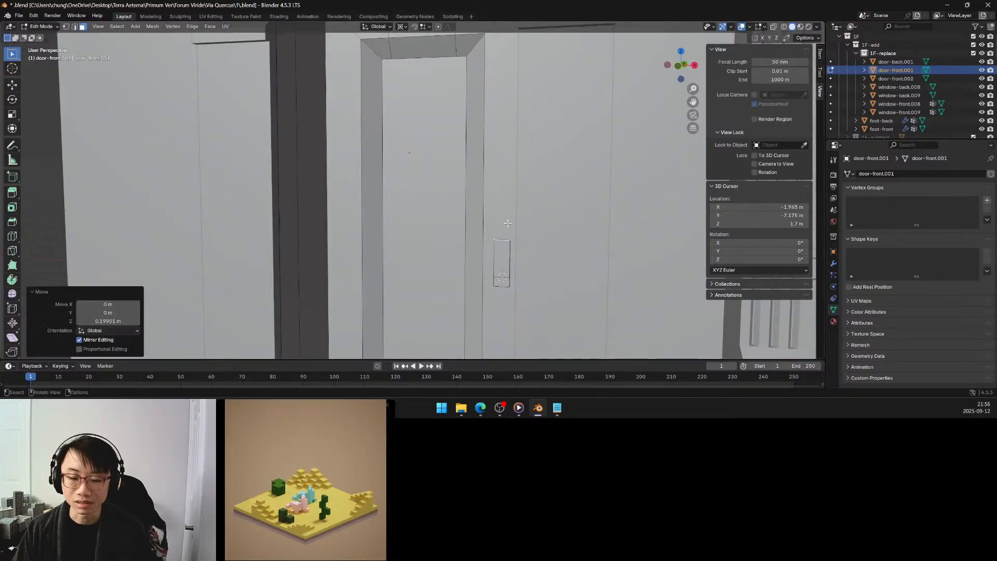
{"action": "scroll", "coordinate": [508, 223], "scroll_direction": "down", "scroll_amount": 5}
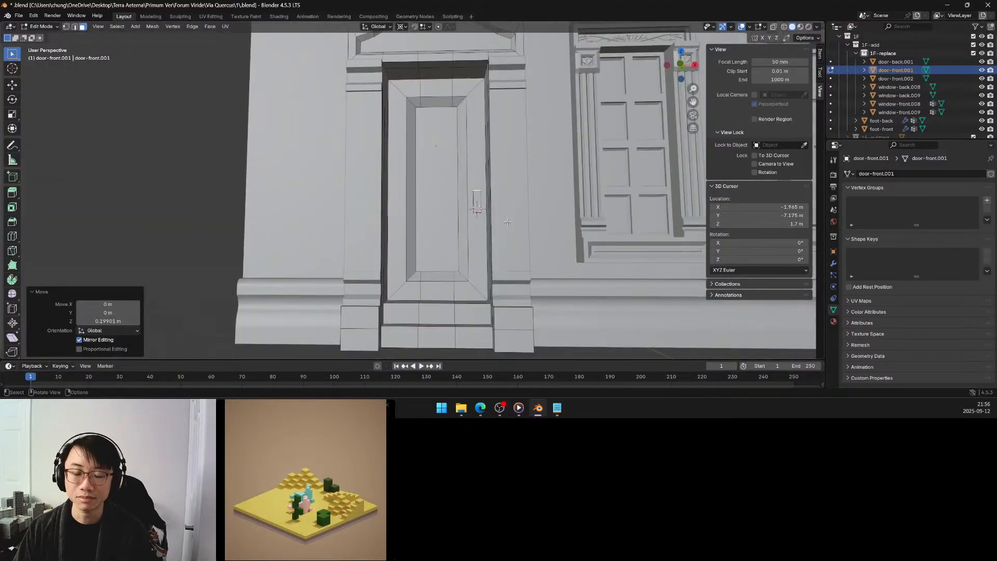
{"action": "scroll", "coordinate": [508, 221], "scroll_direction": "up", "scroll_amount": 5}
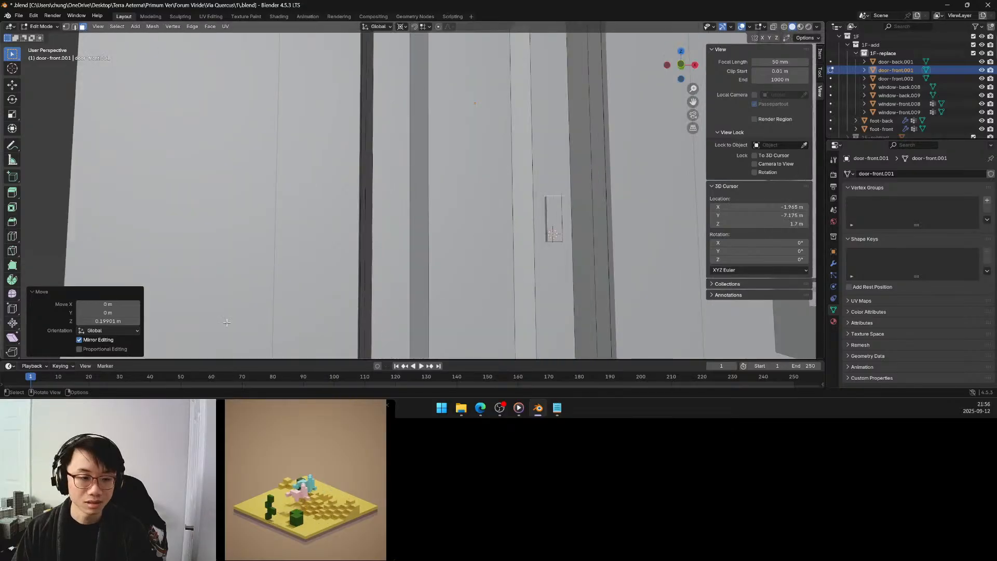
{"action": "left_click", "coordinate": [122, 321]}
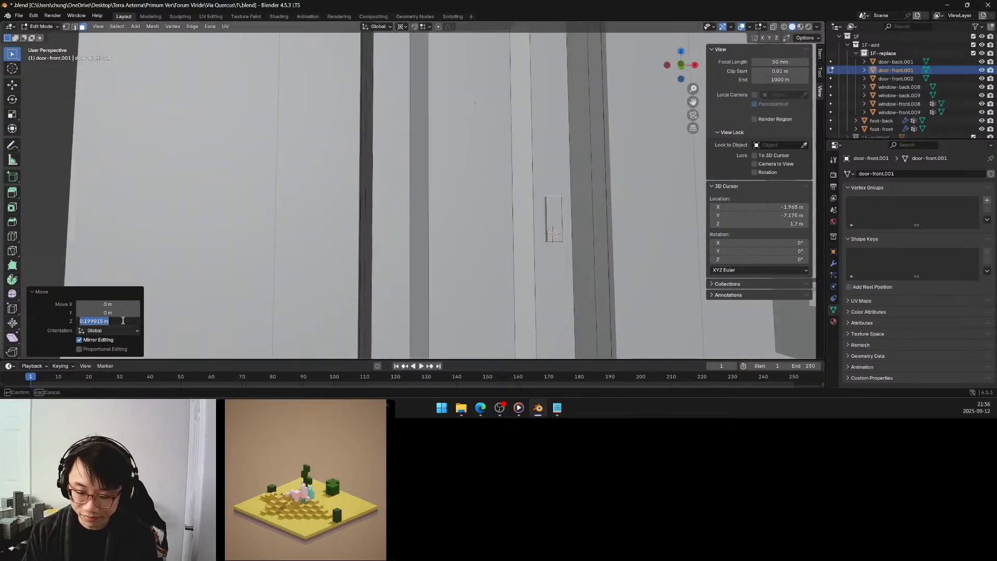
{"action": "type", "text": "0.1"}
{"action": "key", "text": "Return"}
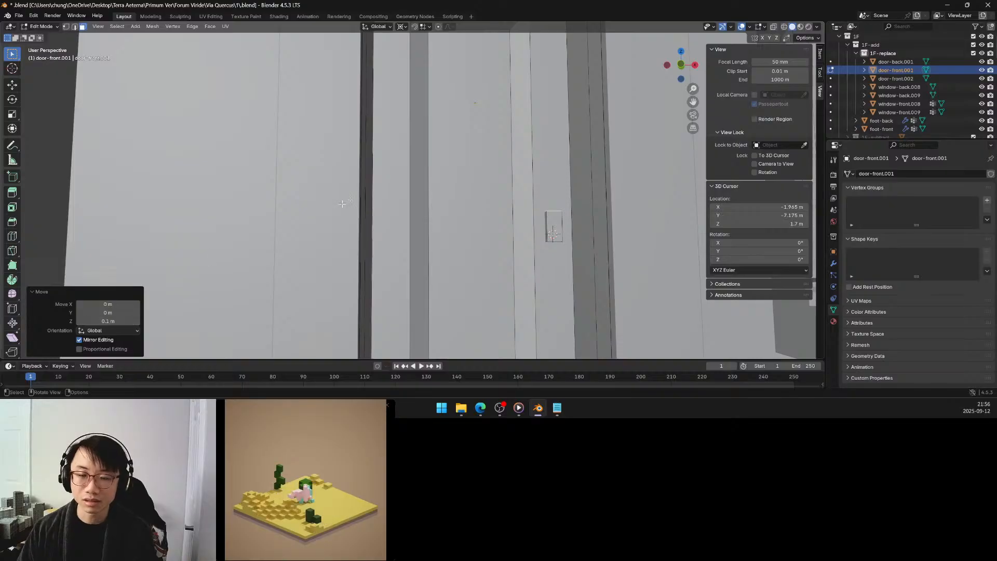
Extend the small block downward by moving its bottom face -0.1 m along Z.
{"action": "middle_click_drag", "start_coordinate": [525, 224], "coordinate": [545, 198]}
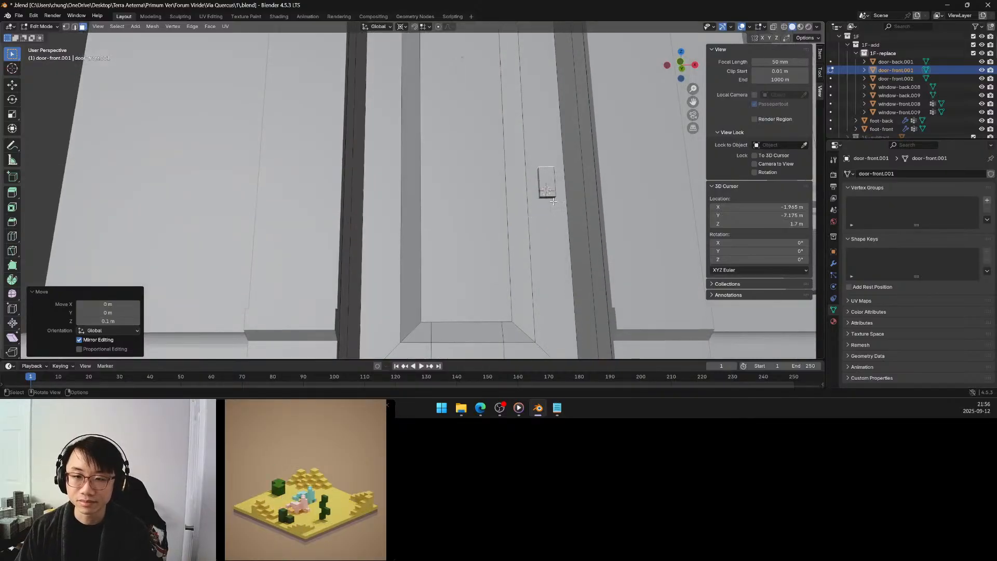
{"action": "left_click", "coordinate": [540, 215]}
{"action": "left_click", "coordinate": [547, 197]}
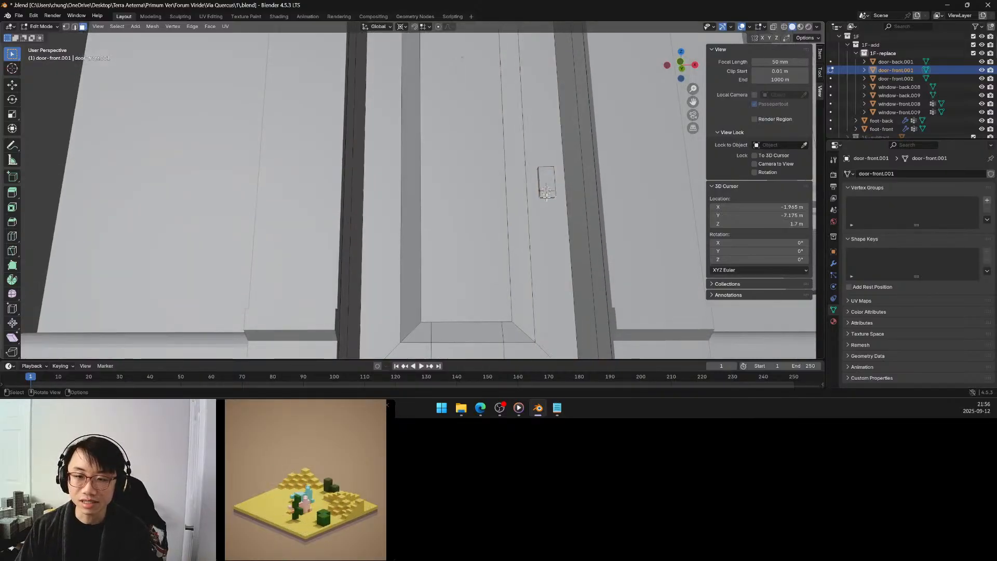
{"action": "key", "text": "g"}
{"action": "key", "text": "z"}
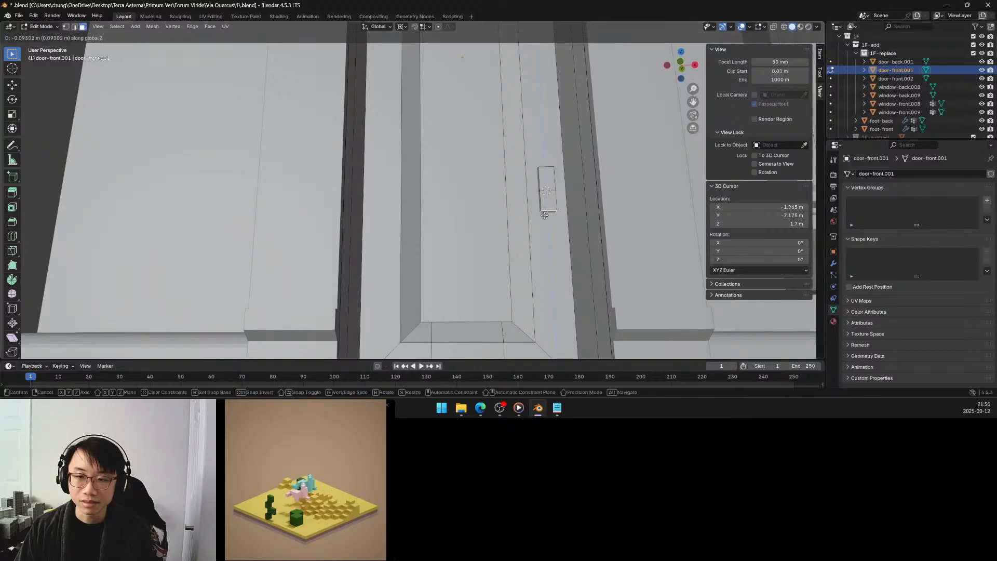
{"action": "left_click", "coordinate": [545, 216]}
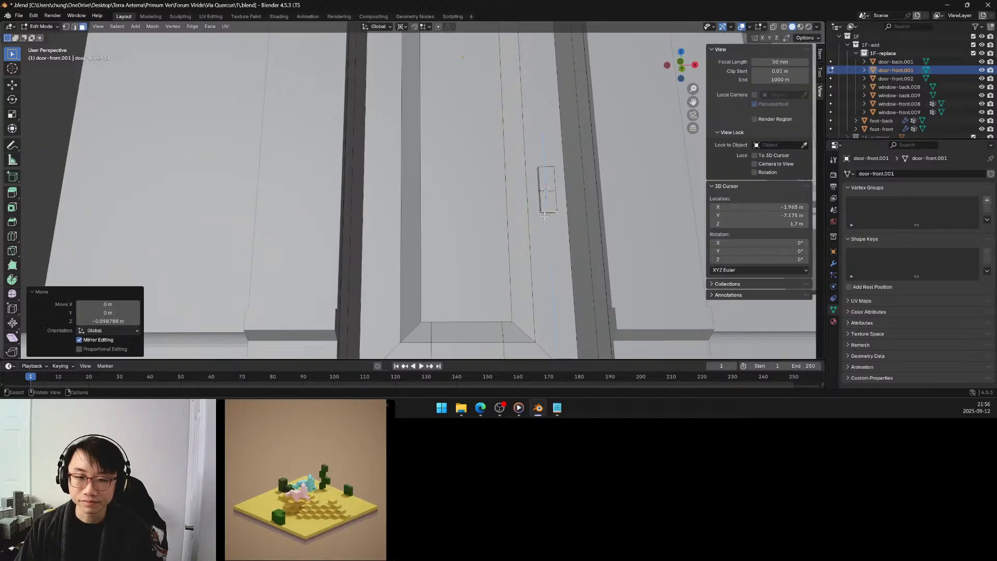
{"action": "left_click", "coordinate": [114, 321]}
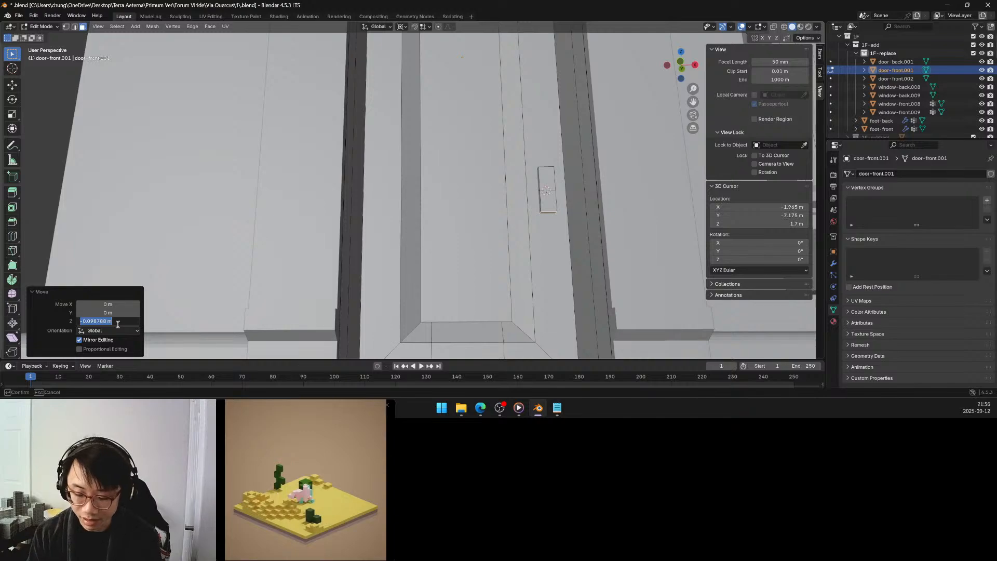
{"action": "key", "text": "BackSpace"}
{"action": "type", "text": "-0.1"}
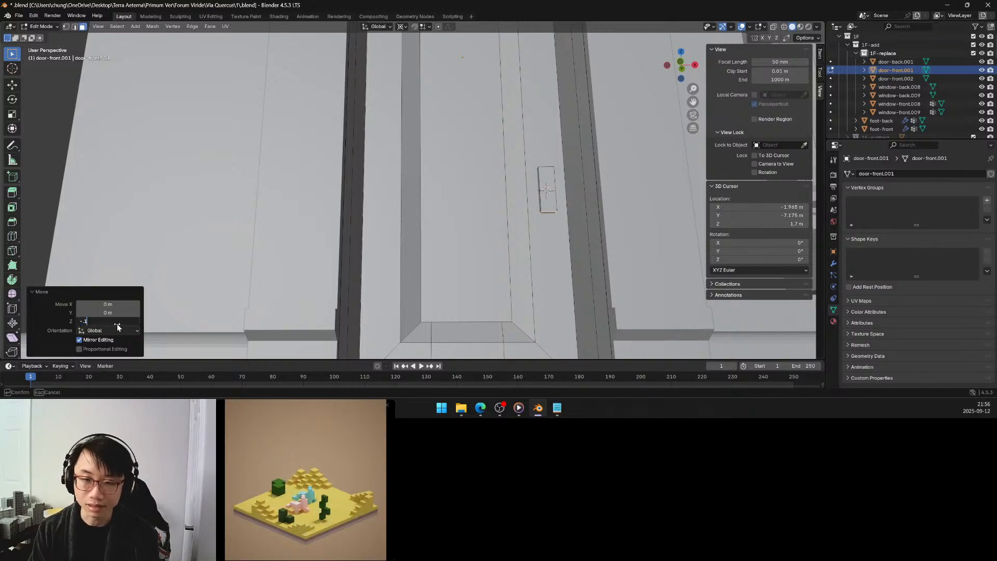
{"action": "key", "text": "Return"}
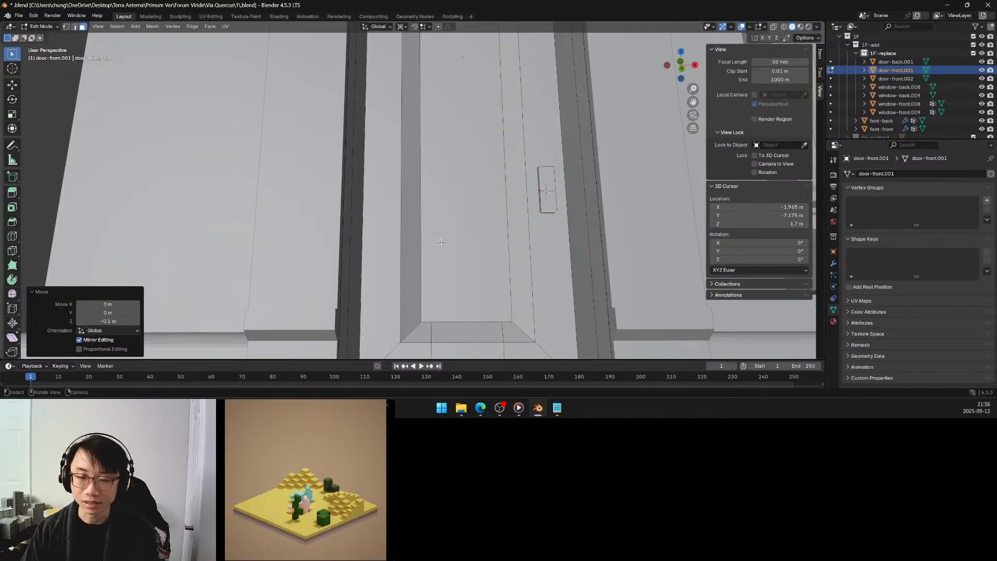
Select the front face of the small block on the door frame.
{"action": "middle_click_drag", "start_coordinate": [438, 239], "coordinate": [452, 257]}
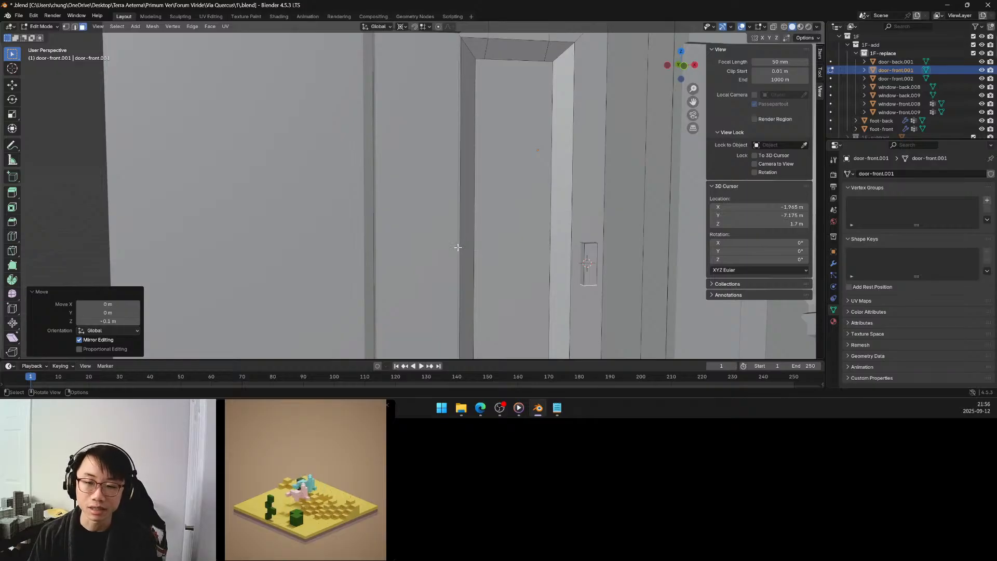
{"action": "left_click", "coordinate": [589, 267]}
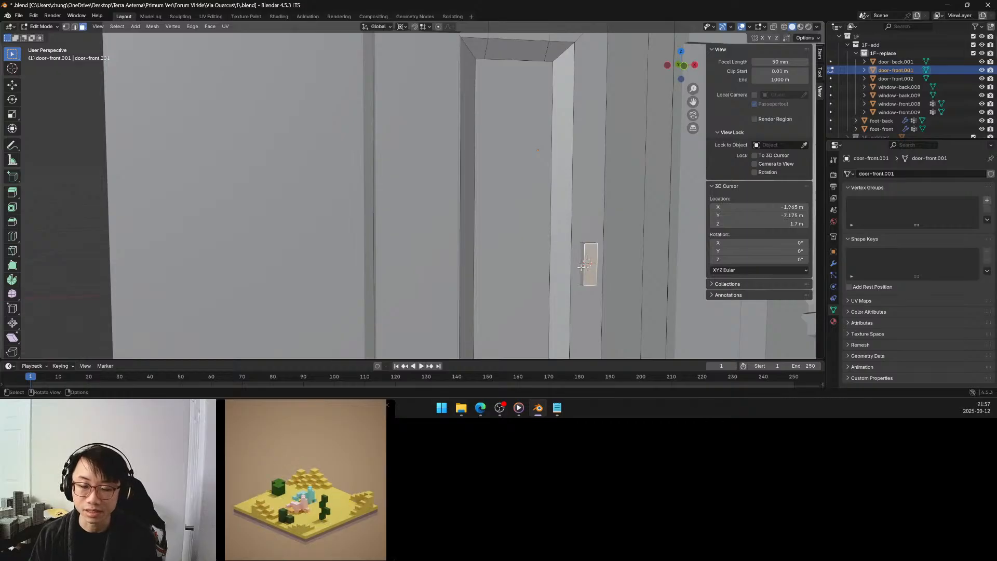
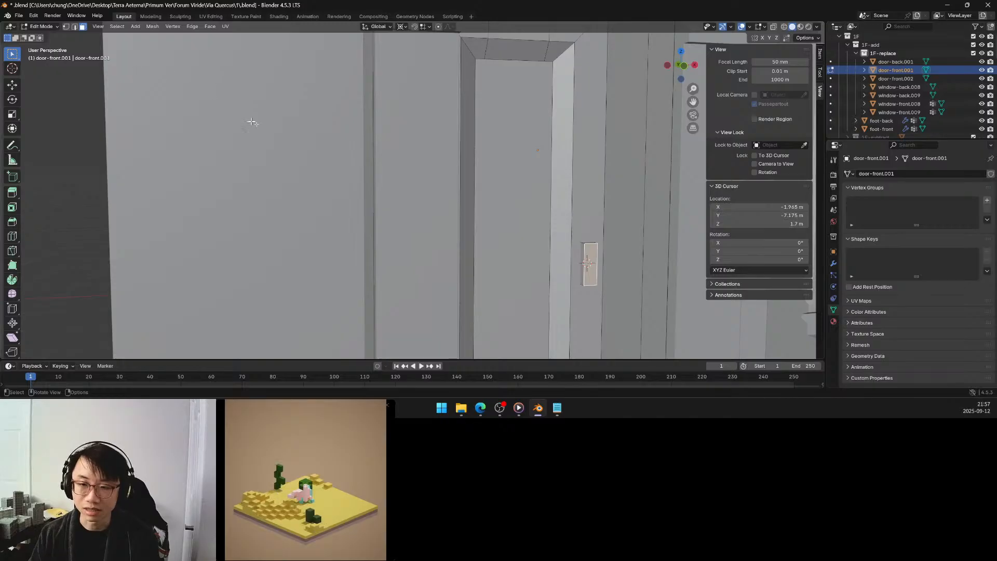
Move the front face of the small block on the door frame outward about -0.06 m along Y.
{"action": "mouse_move", "coordinate": [532, 197]}
{"action": "middle_mouse_down"}
{"action": "mouse_move", "coordinate": [543, 197]}
{"action": "mouse_move", "coordinate": [520, 196]}
{"action": "middle_mouse_up"}
{"action": "scroll", "coordinate": [520, 196], "scroll_direction": "down", "scroll_amount": 3}
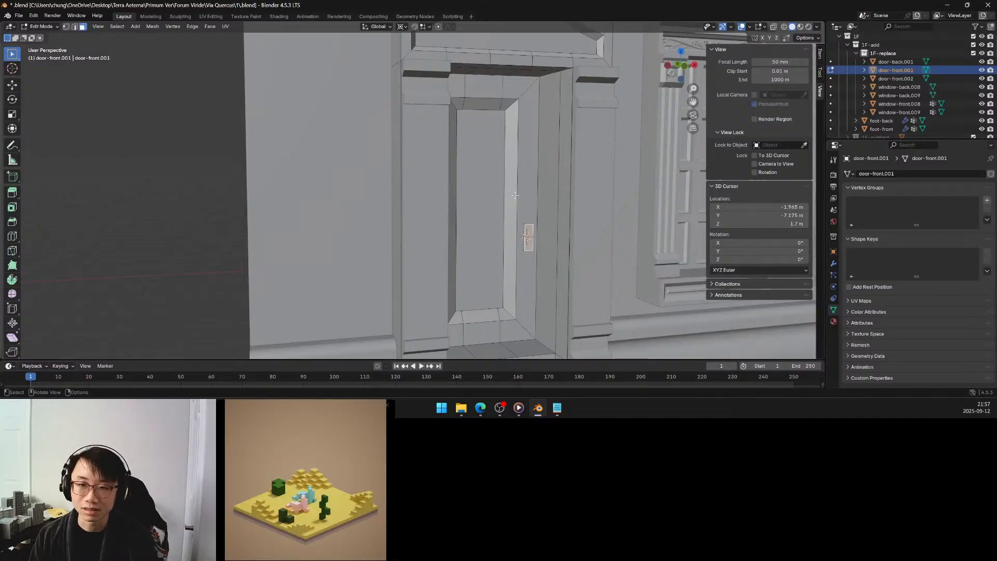
{"action": "scroll", "coordinate": [526, 211], "scroll_direction": "up", "scroll_amount": 1}
{"action": "scroll", "coordinate": [526, 211], "scroll_direction": "up", "scroll_amount": 1}
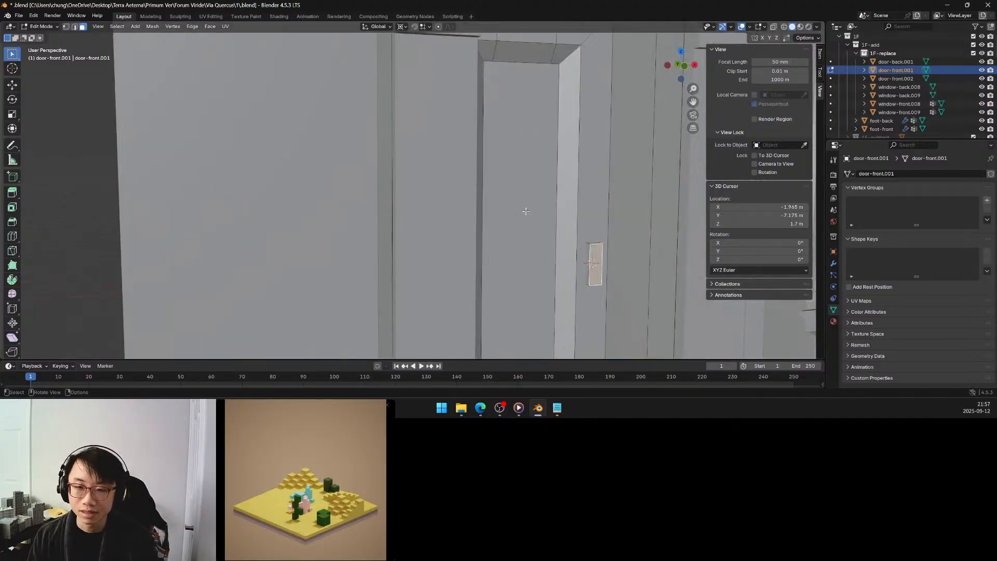
{"action": "scroll", "coordinate": [470, 196], "scroll_direction": "up", "scroll_amount": 1}
{"action": "middle_click_drag", "start_coordinate": [481, 196], "coordinate": [486, 196]}
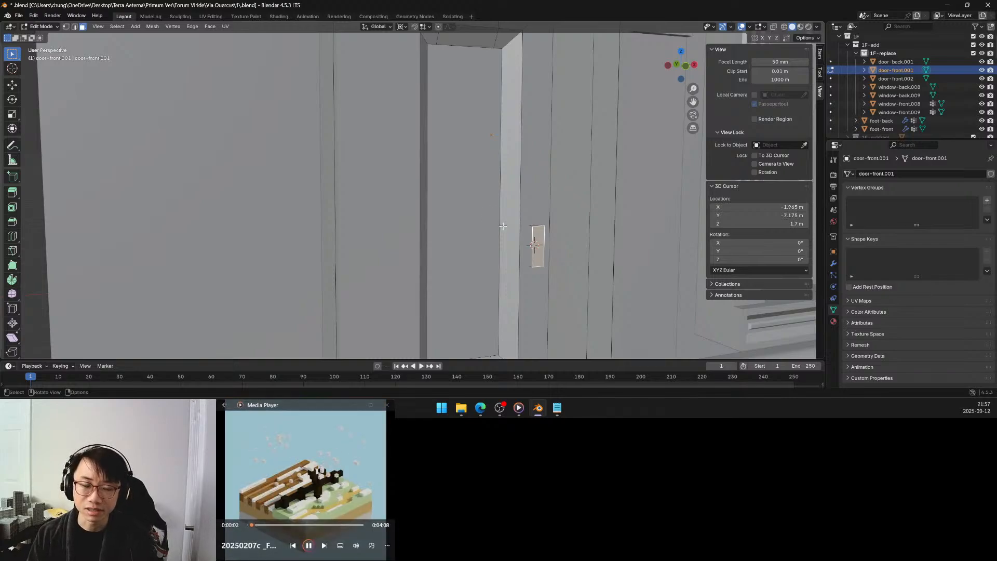
{"action": "middle_click_drag", "start_coordinate": [503, 226], "coordinate": [508, 229]}
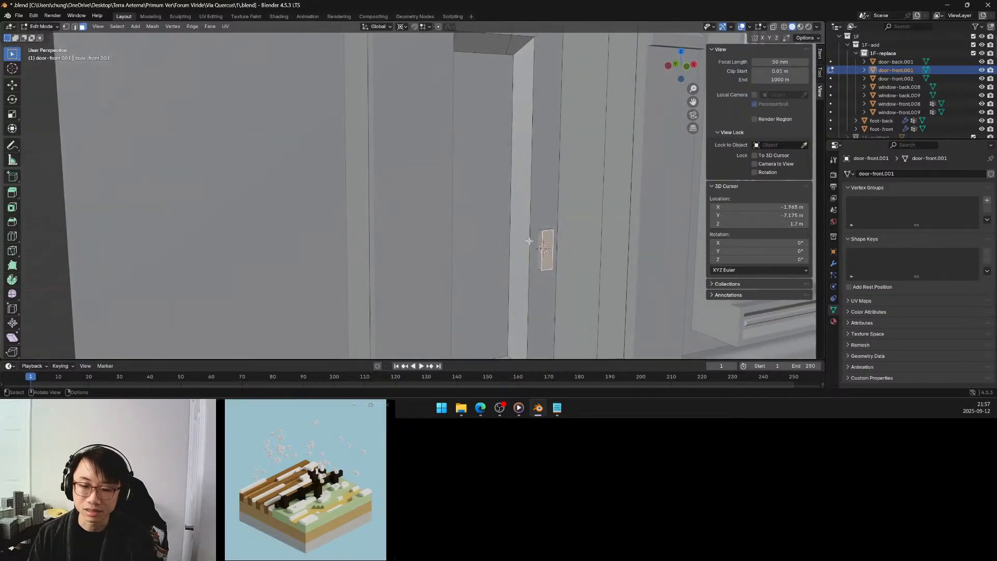
{"action": "key", "text": "g"}
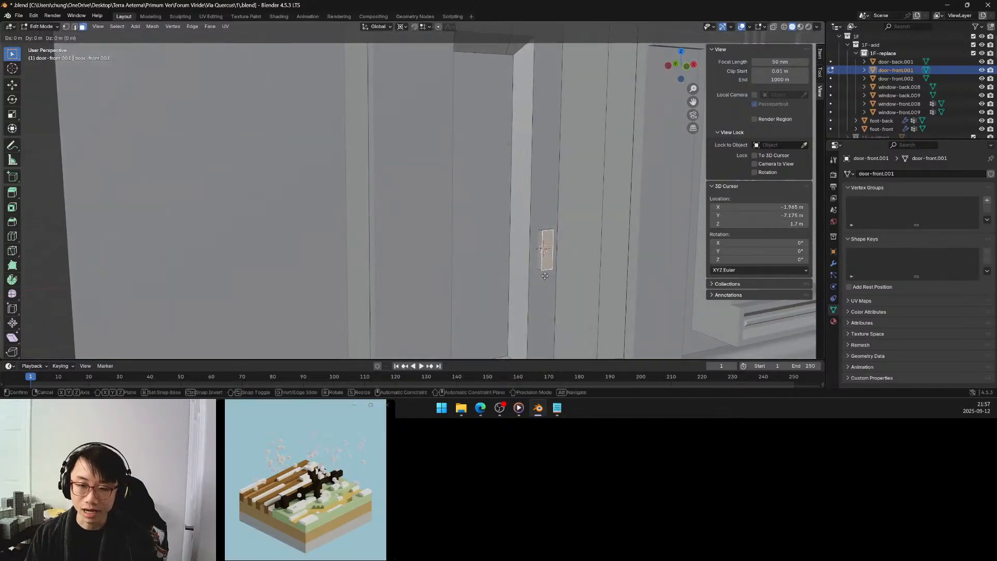
{"action": "key", "text": "y"}
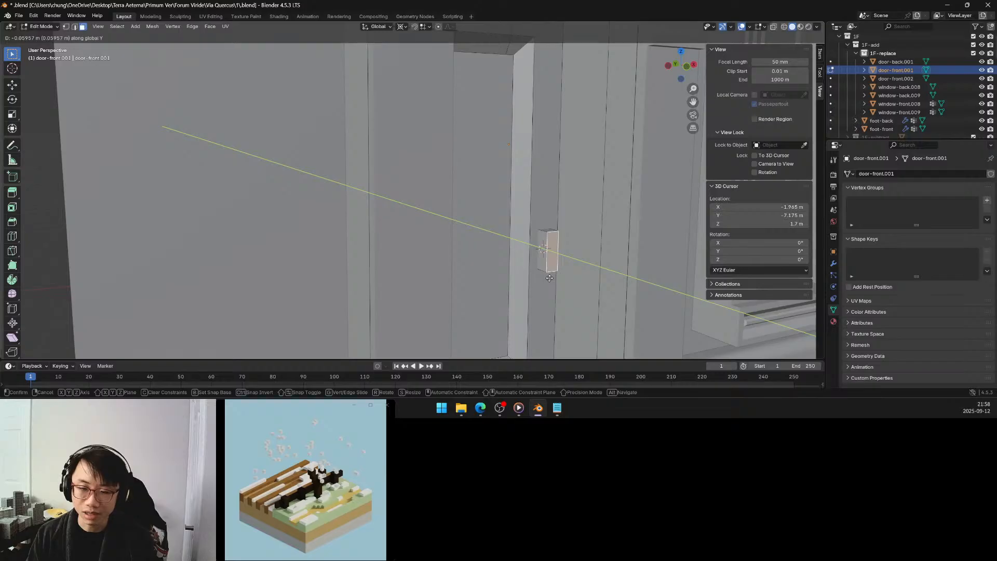
{"action": "left_click", "coordinate": [549, 278]}
Set the pivot point to Active Element and scale the block's front face along Z to about 0.447.
{"action": "middle_click_drag", "start_coordinate": [553, 261], "coordinate": [543, 258]}
{"action": "key", "text": "period"}
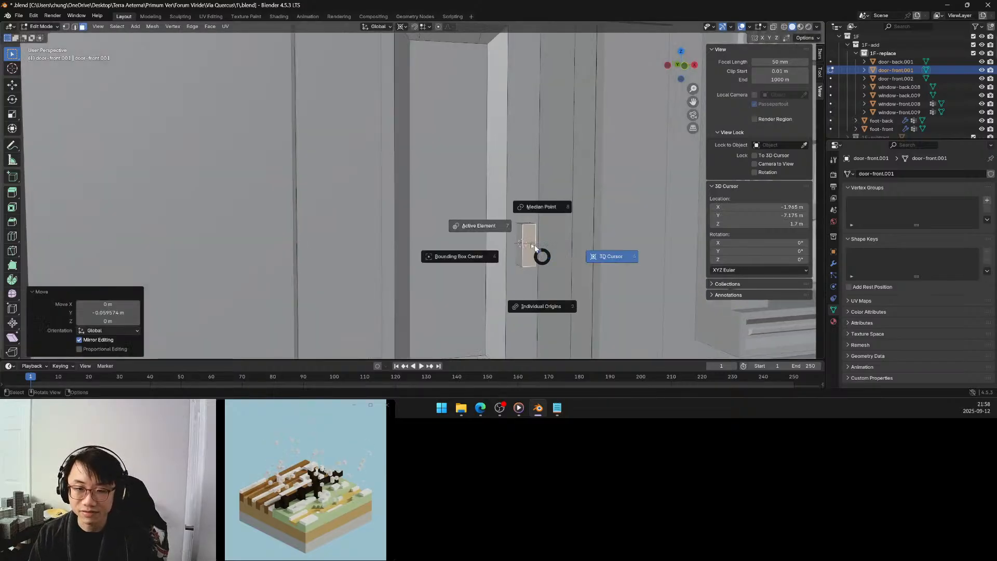
{"action": "left_click", "coordinate": [512, 230]}
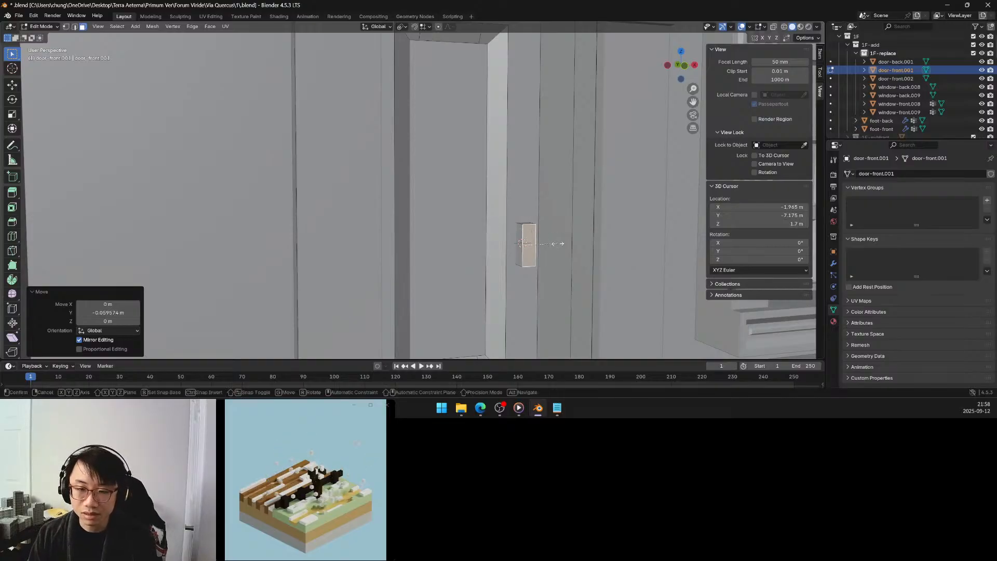
{"action": "key", "text": "s"}
{"action": "key", "text": "z"}
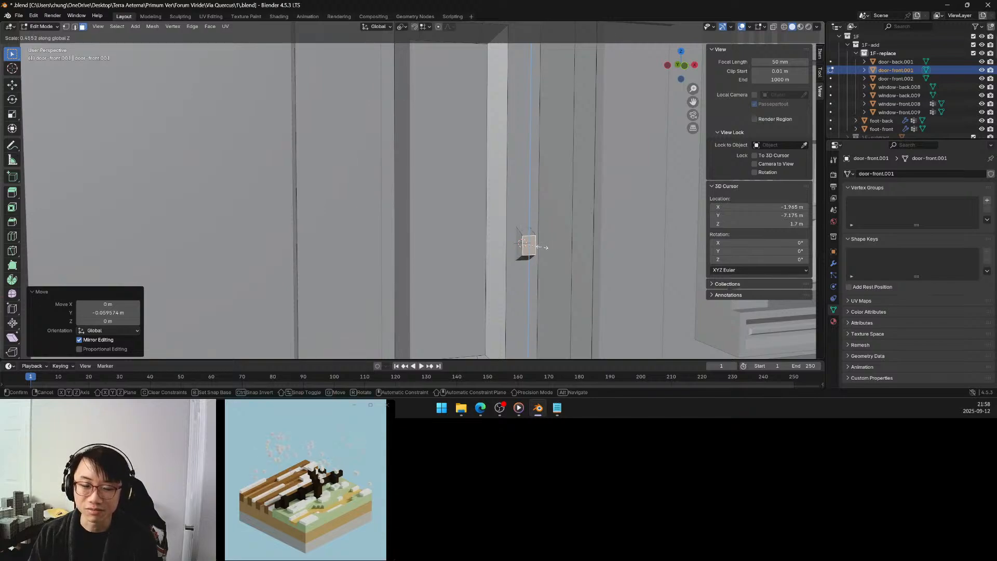
{"action": "left_click", "coordinate": [542, 248]}
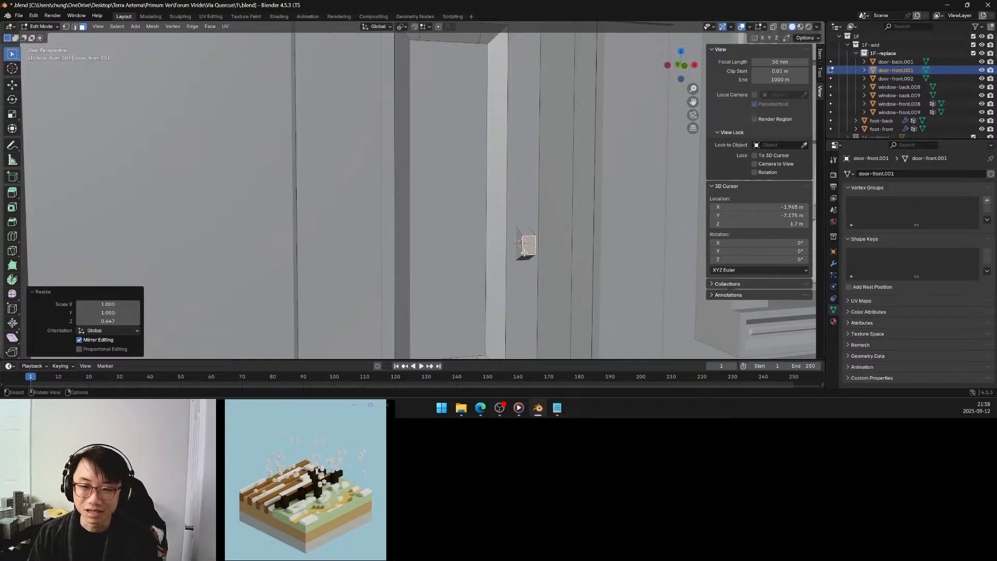
Select the bottom face of the handle block and move it about -0.08 m along Z.
{"action": "middle_click_drag", "start_coordinate": [540, 250], "coordinate": [536, 255]}
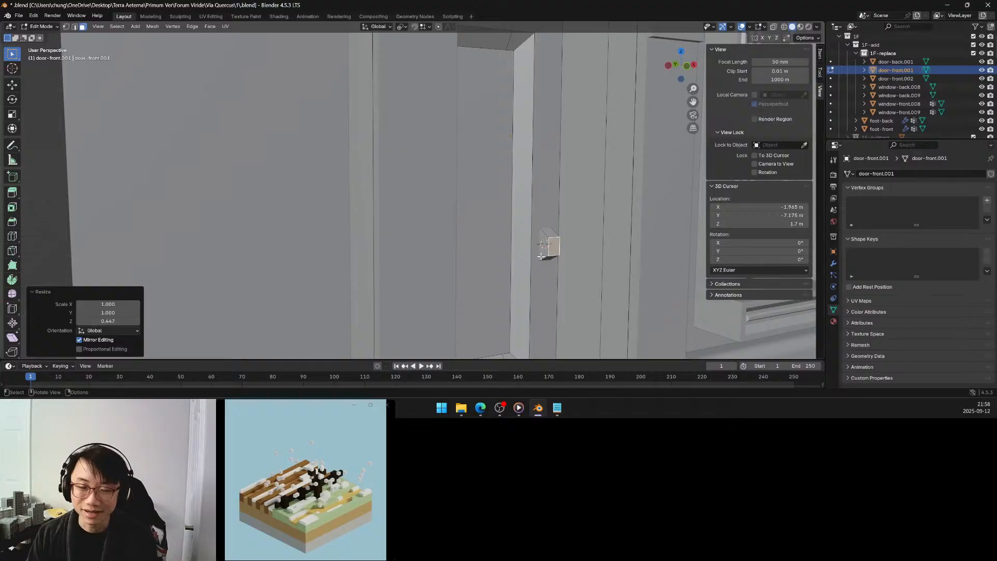
{"action": "middle_click_drag", "start_coordinate": [543, 269], "coordinate": [543, 263]}
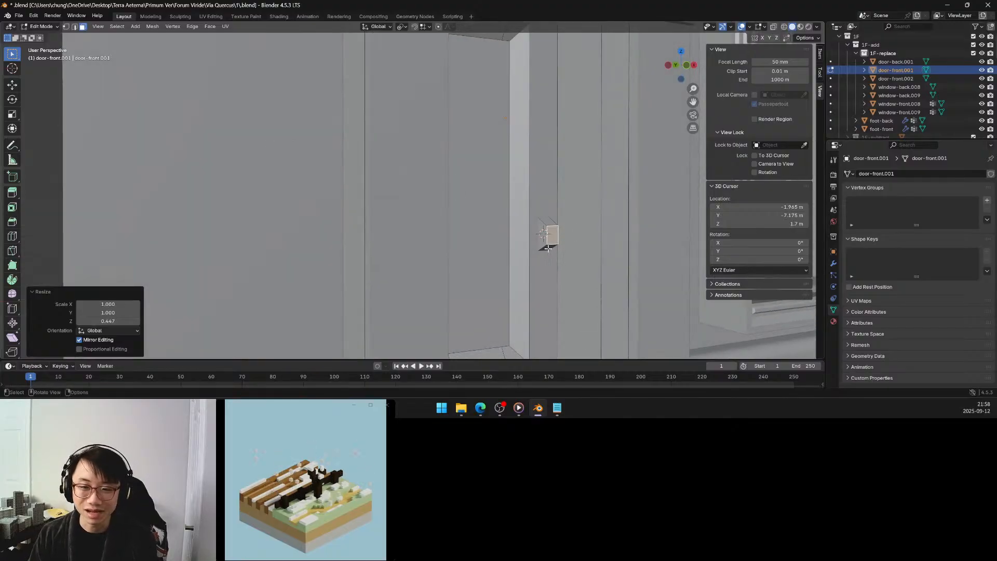
{"action": "left_click", "coordinate": [547, 245]}
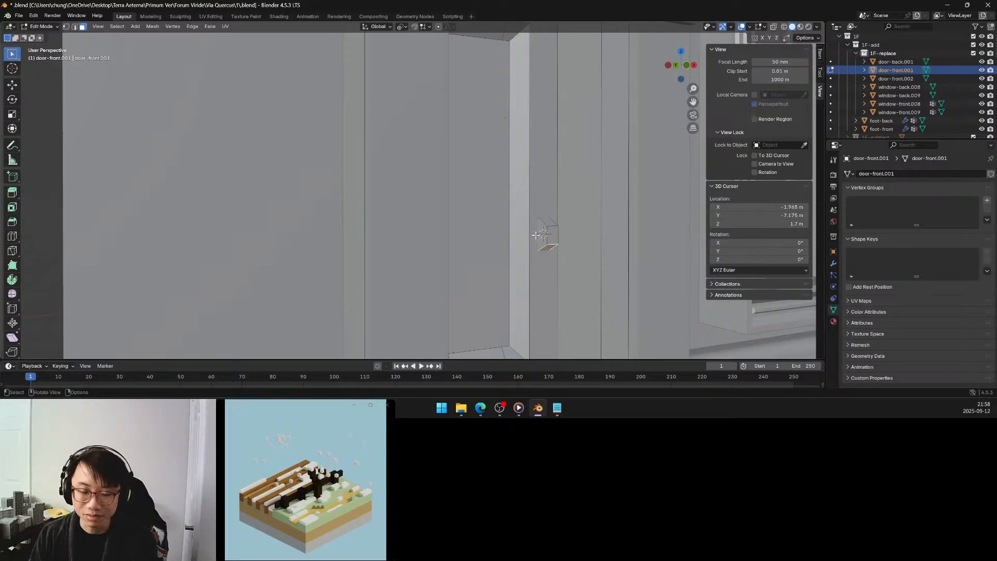
{"action": "key", "text": "g"}
{"action": "key", "text": "z"}
{"action": "left_click", "coordinate": [535, 246]}
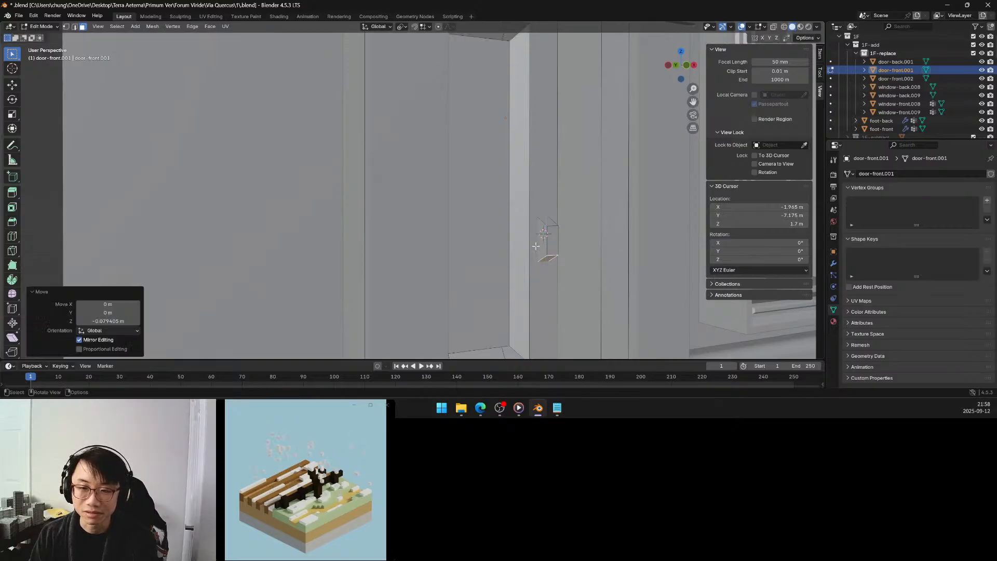
Select the top face of the handle block and move it up about 0.07 m along Z.
{"action": "left_click", "coordinate": [547, 222]}
{"action": "key", "text": "g"}
{"action": "key", "text": "z"}
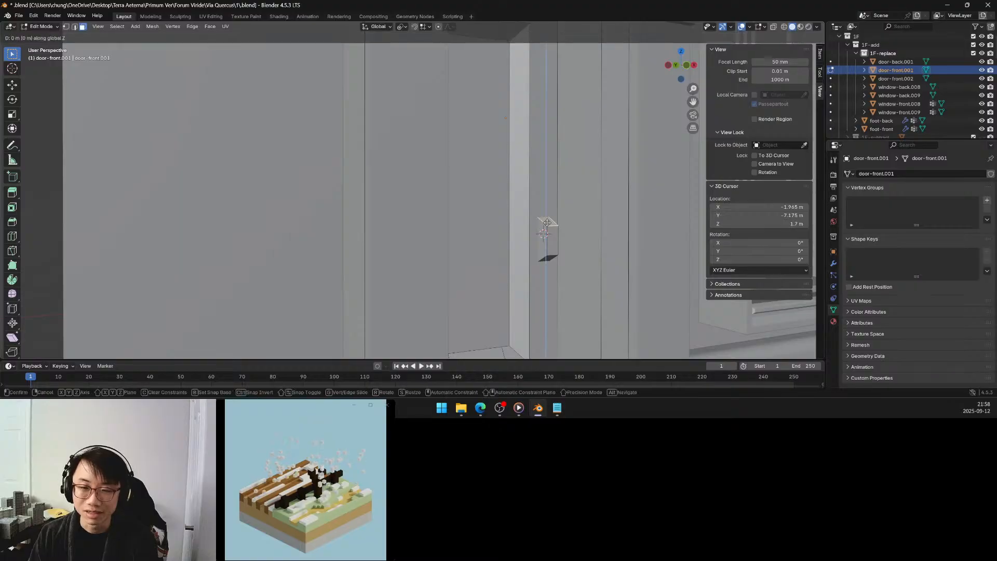
{"action": "left_click", "coordinate": [548, 213]}
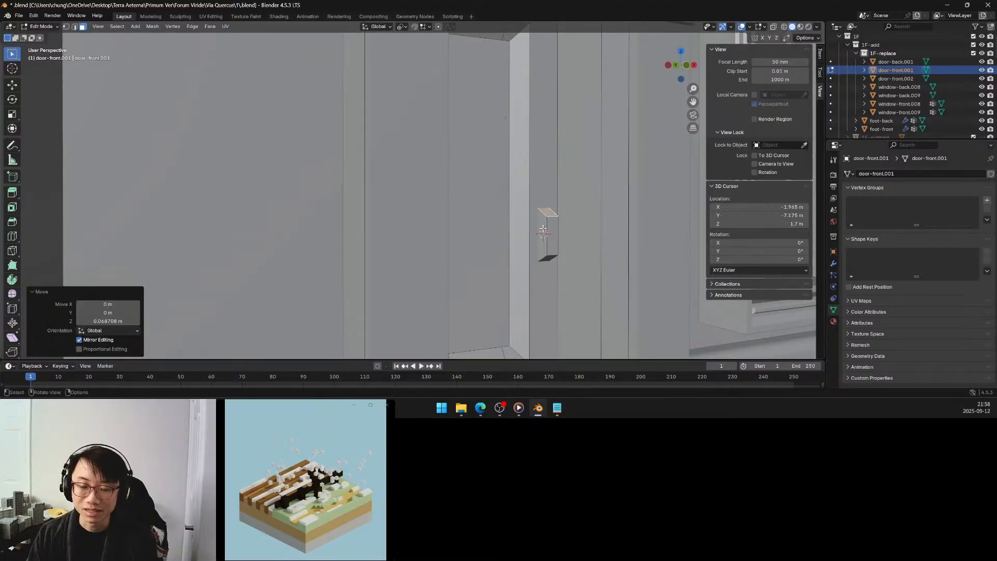
Select both side faces of the handle block and inset them with a thickness of about 0.053 m using Inset Faces.
{"action": "middle_click_drag", "start_coordinate": [542, 230], "coordinate": [556, 233]}
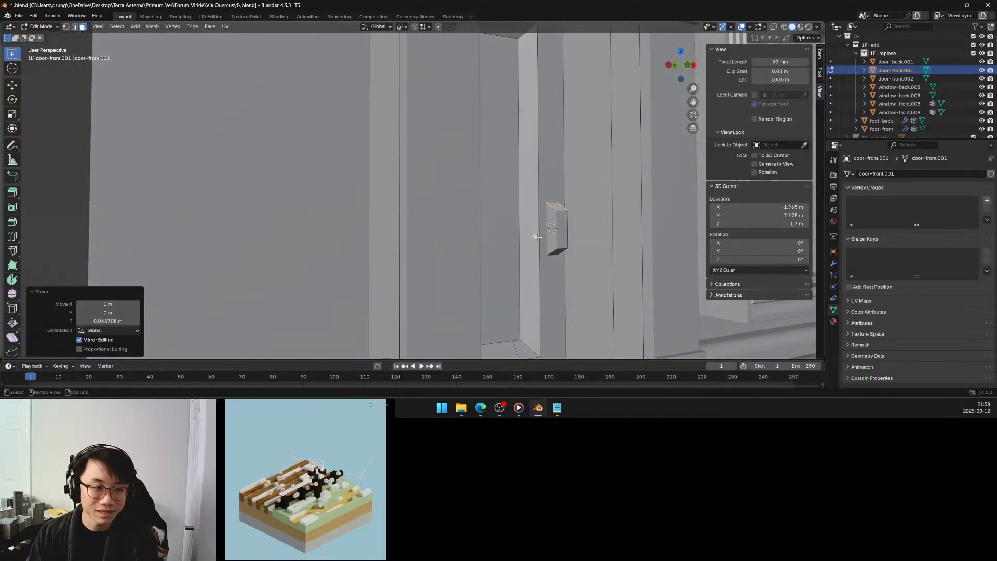
{"action": "left_click", "coordinate": [12, 208]}
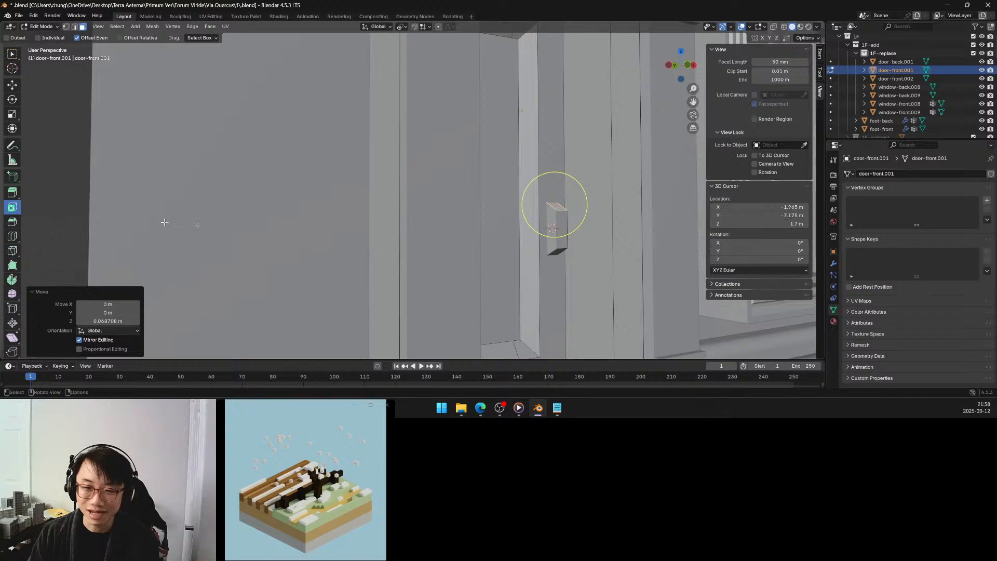
{"action": "left_click", "coordinate": [549, 227]}
{"action": "middle_click_drag", "start_coordinate": [531, 234], "coordinate": [455, 233]}
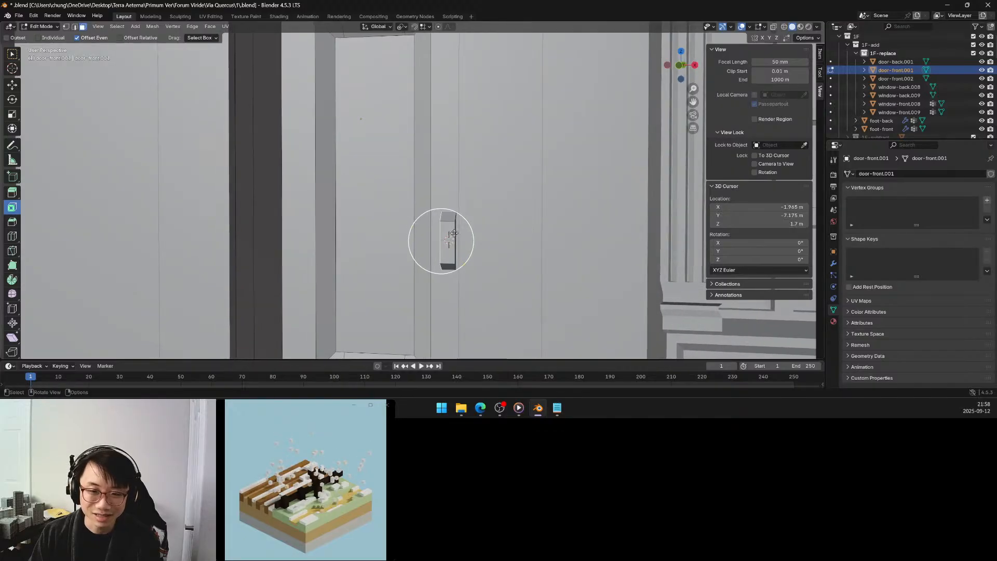
{"action": "left_click", "coordinate": [455, 232], "text": "shift"}
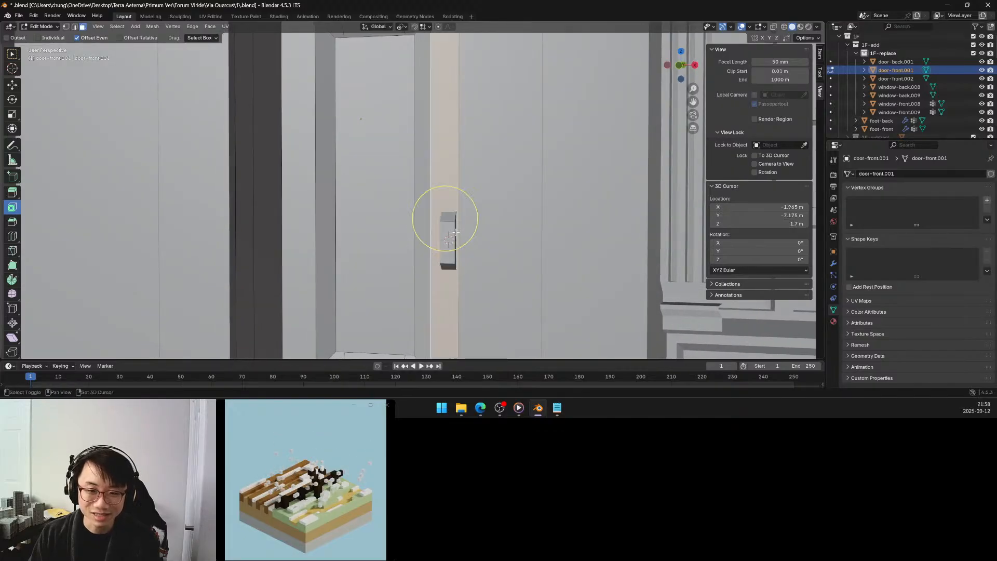
{"action": "left_click", "coordinate": [454, 234], "text": "shift"}
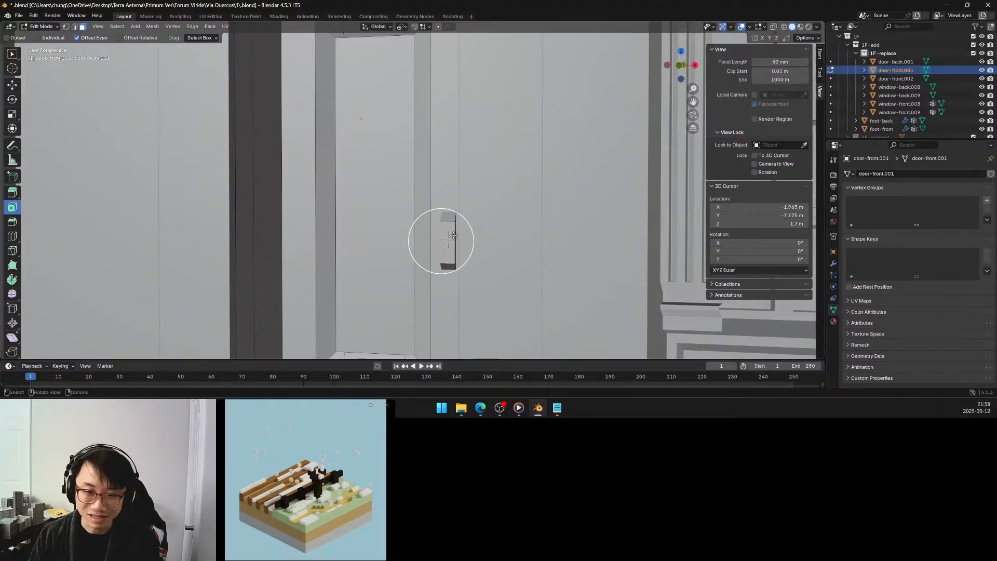
{"action": "scroll", "coordinate": [453, 235], "scroll_direction": "down", "scroll_amount": 8}
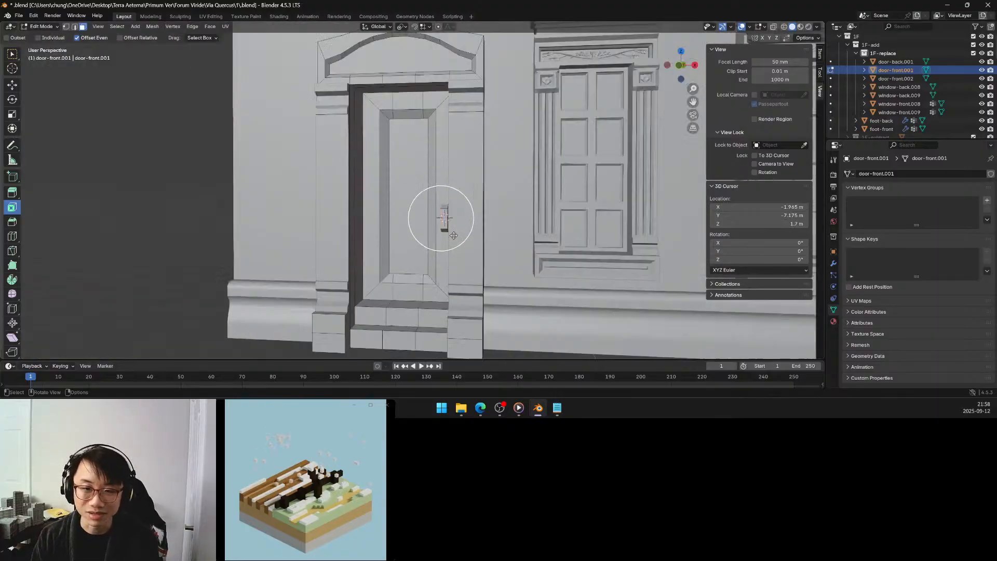
{"action": "scroll", "coordinate": [453, 235], "scroll_direction": "up", "scroll_amount": 7}
{"action": "scroll", "coordinate": [454, 251], "scroll_direction": "up", "scroll_amount": 2}
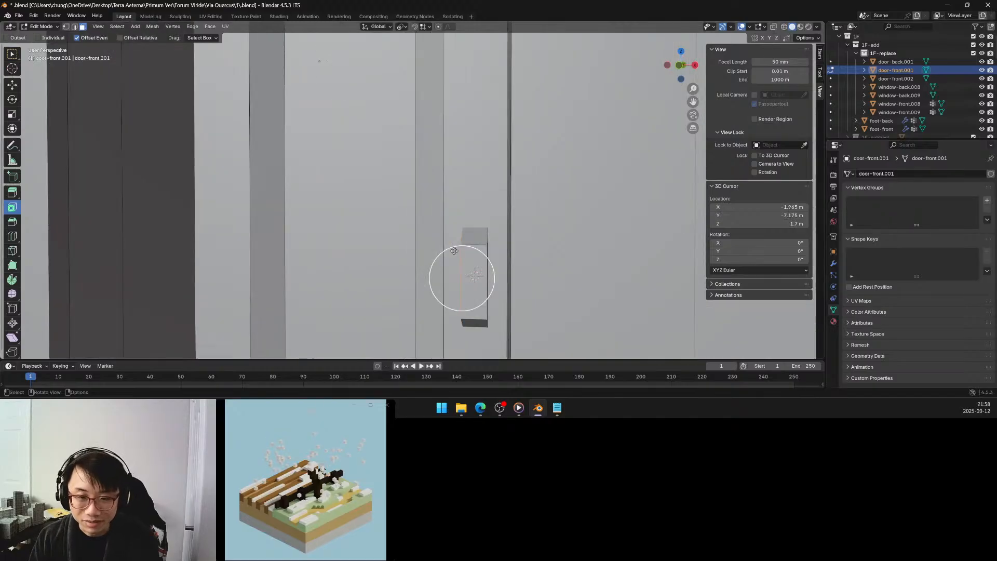
{"action": "middle_click_drag", "start_coordinate": [454, 251], "coordinate": [582, 273]}
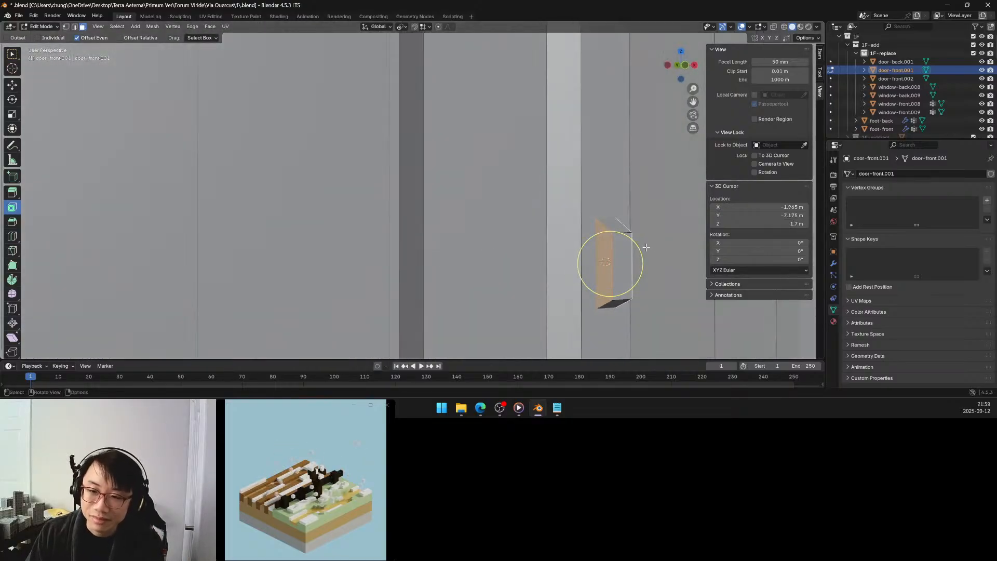
{"action": "left_click_drag", "start_coordinate": [640, 246], "coordinate": [630, 256]}
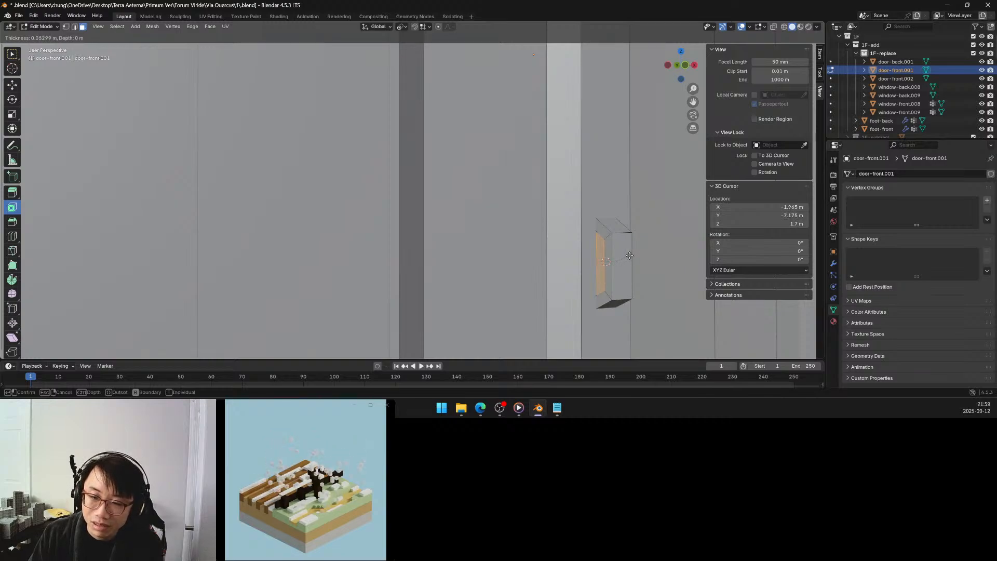
{"action": "left_click", "coordinate": [629, 256]}
Return to box selection, select the inner inset face on the block's side facing the door panel and extrude it inward about 0.024 m.
{"action": "middle_click_drag", "start_coordinate": [630, 256], "coordinate": [625, 261]}
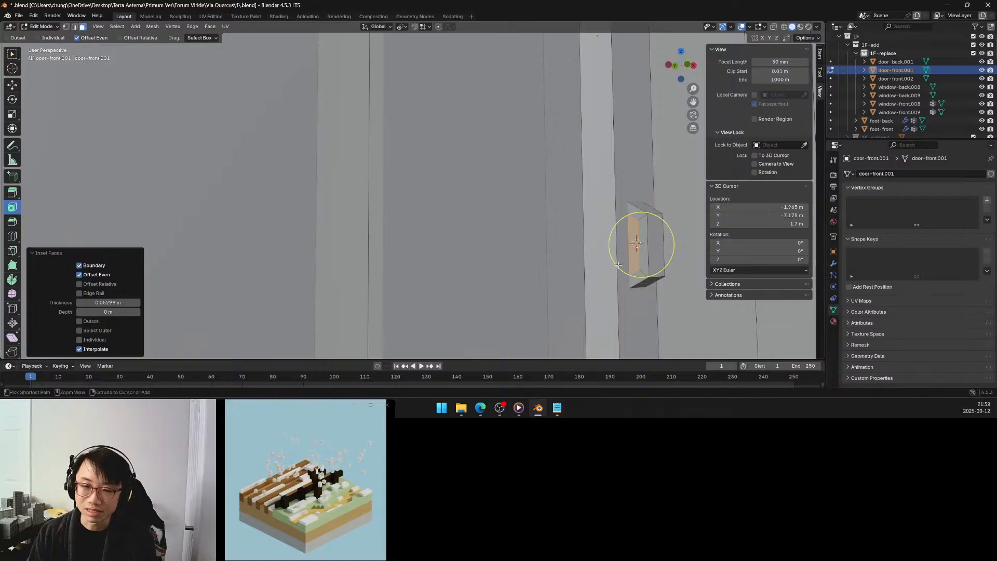
{"action": "middle_click_drag", "start_coordinate": [628, 262], "coordinate": [622, 265]}
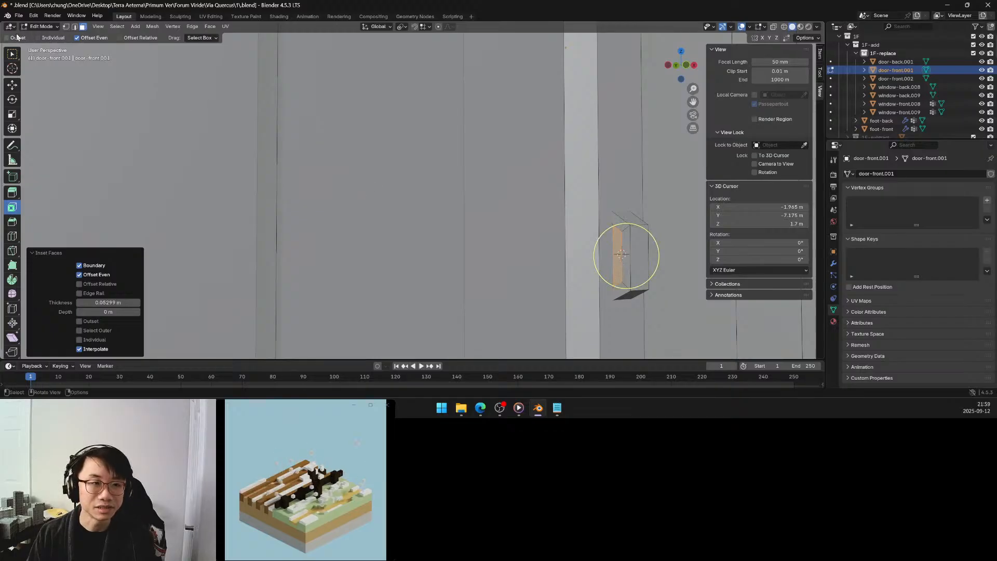
{"action": "left_click", "coordinate": [11, 53]}
{"action": "left_click", "coordinate": [609, 234]}
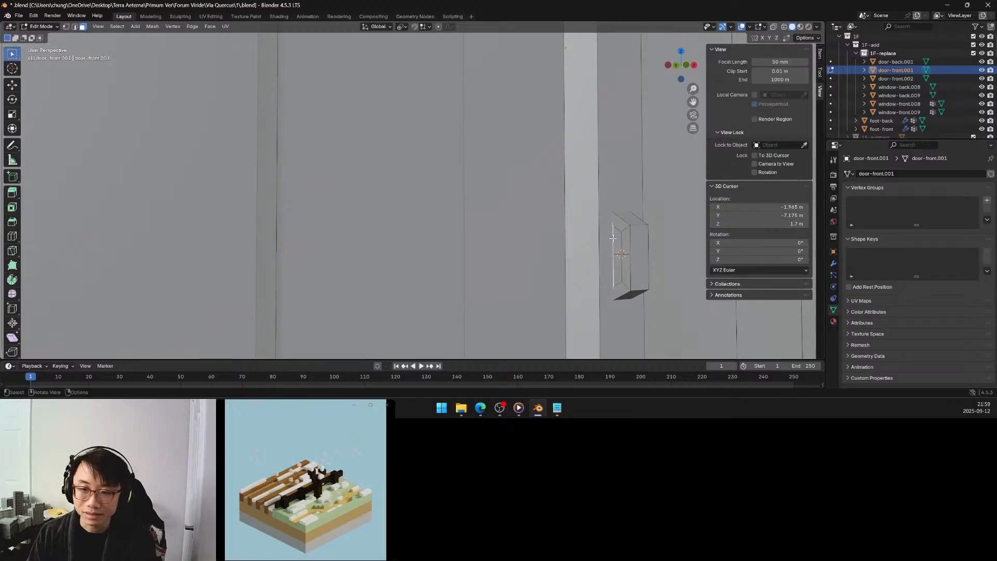
{"action": "left_click", "coordinate": [616, 241]}
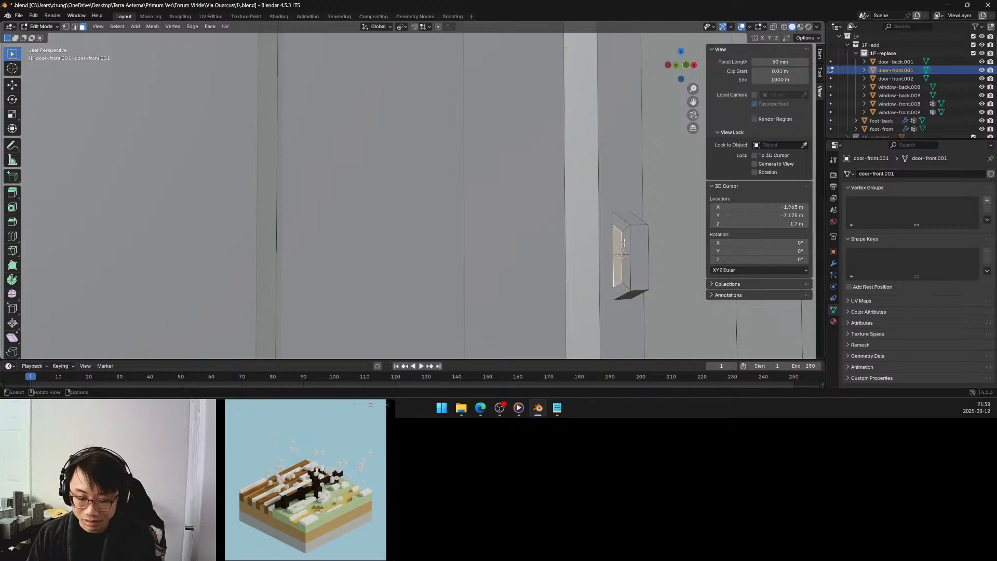
{"action": "key", "text": "e"}
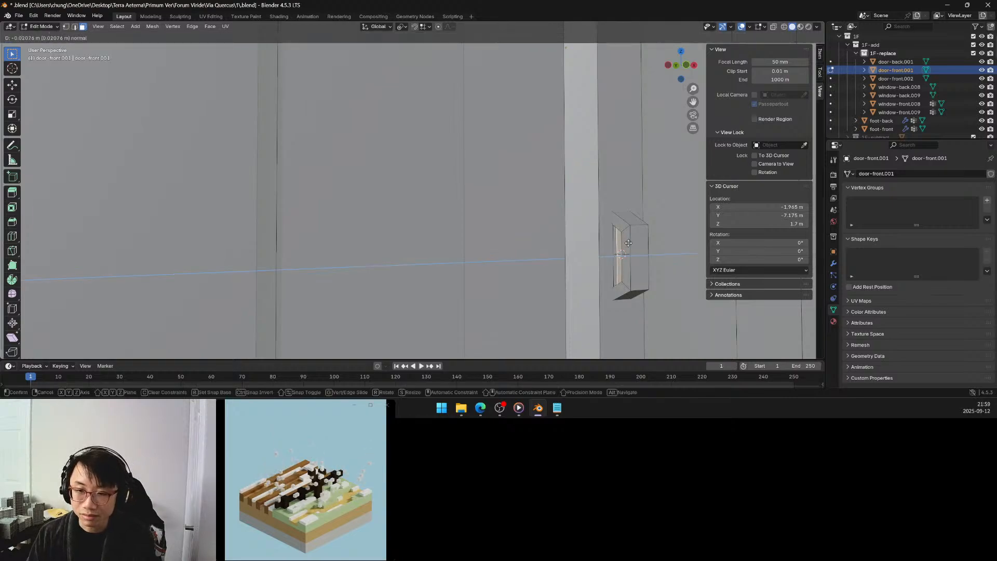
{"action": "left_click", "coordinate": [629, 243]}
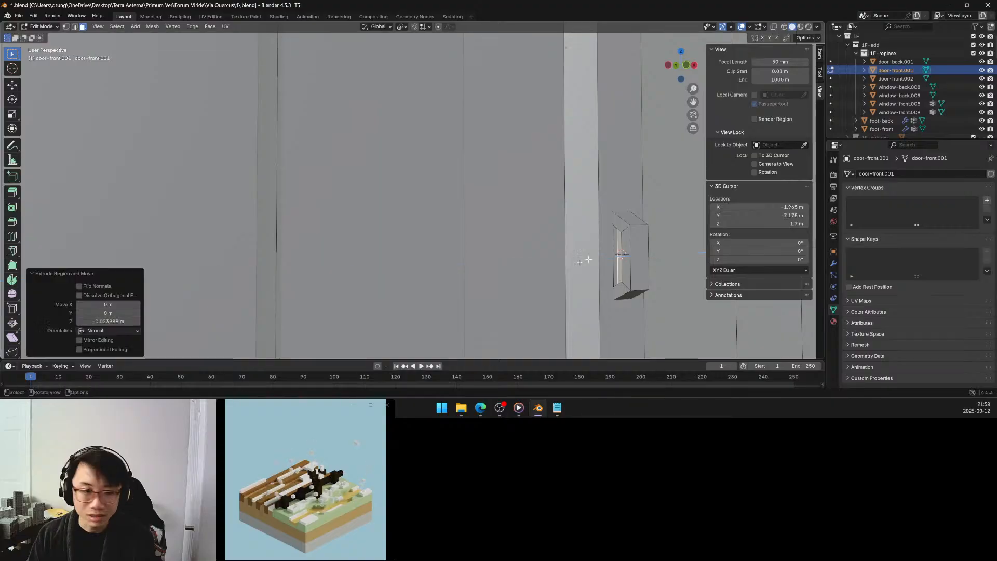
Set the Z offset of the inset face's extrusion to -0.01 m.
{"action": "left_click", "coordinate": [116, 321]}
{"action": "type", "text": "-"}
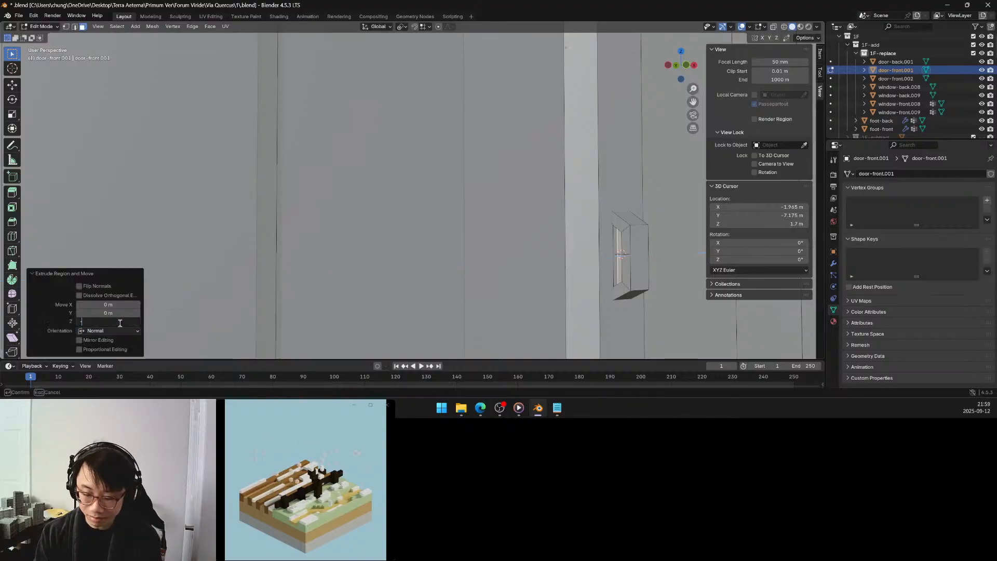
{"action": "type", "text": "0.1"}
{"action": "key", "text": "Return"}
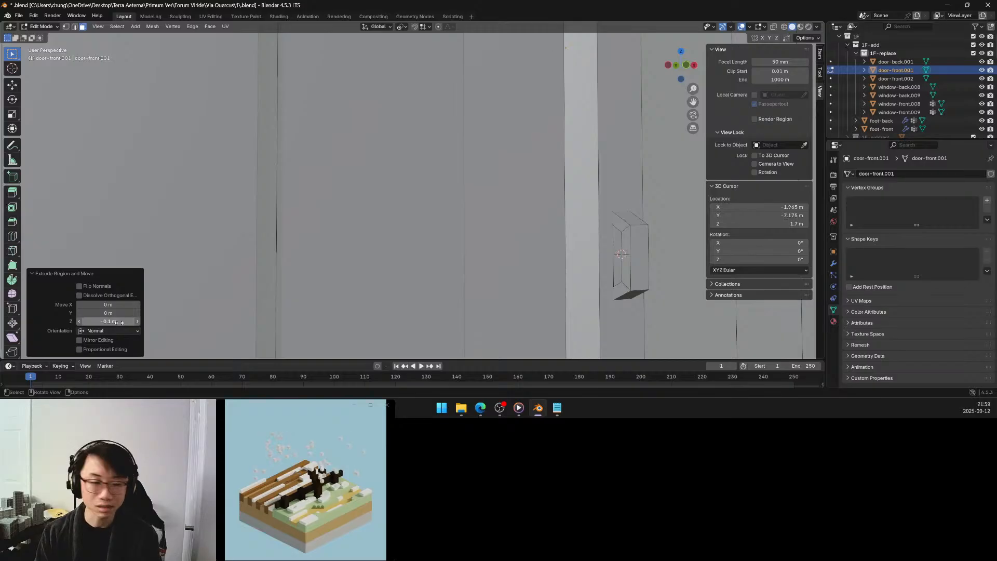
{"action": "left_click", "coordinate": [120, 318]}
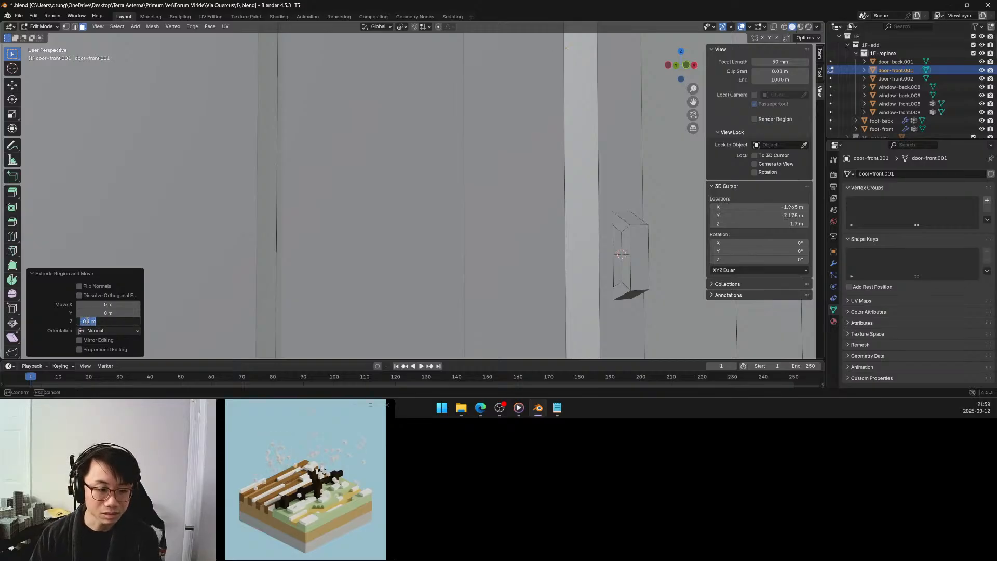
{"action": "left_click", "coordinate": [86, 321]}
{"action": "type", "text": "0"}
{"action": "key", "text": "Return"}
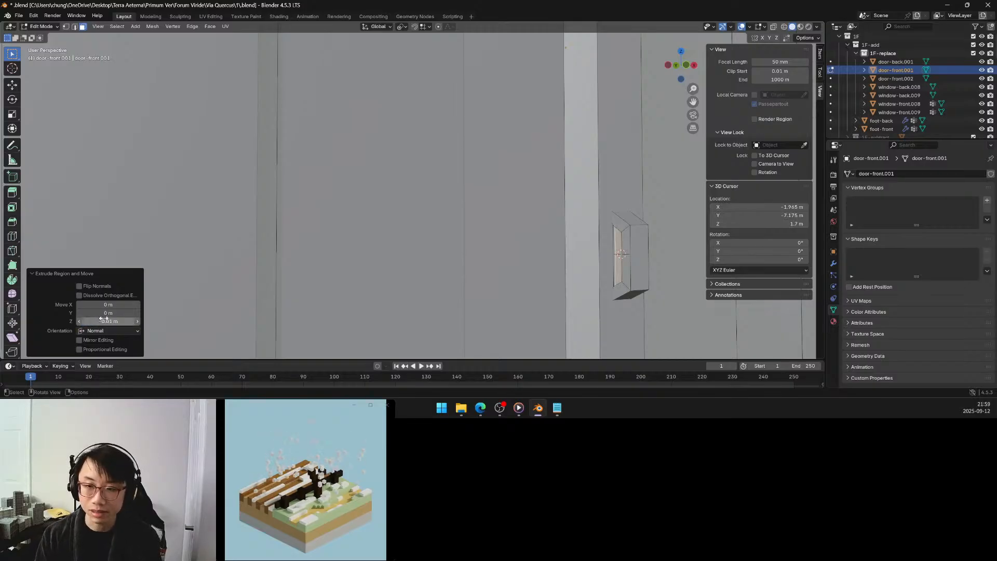
Set the Z offset of the recess extrusion on the handle block's side to -0.025 m.
{"action": "left_click", "coordinate": [106, 320]}
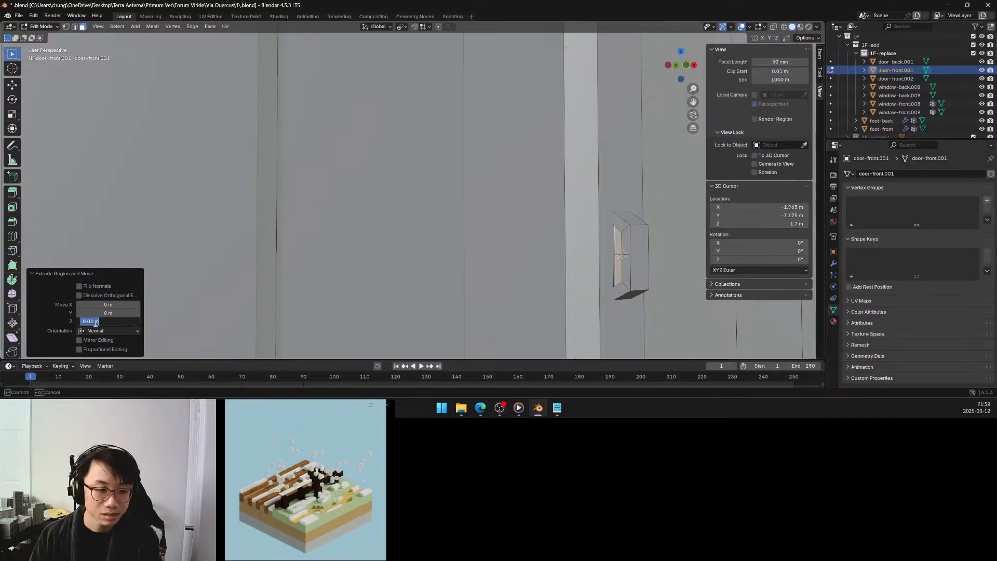
{"action": "left_click", "coordinate": [93, 322]}
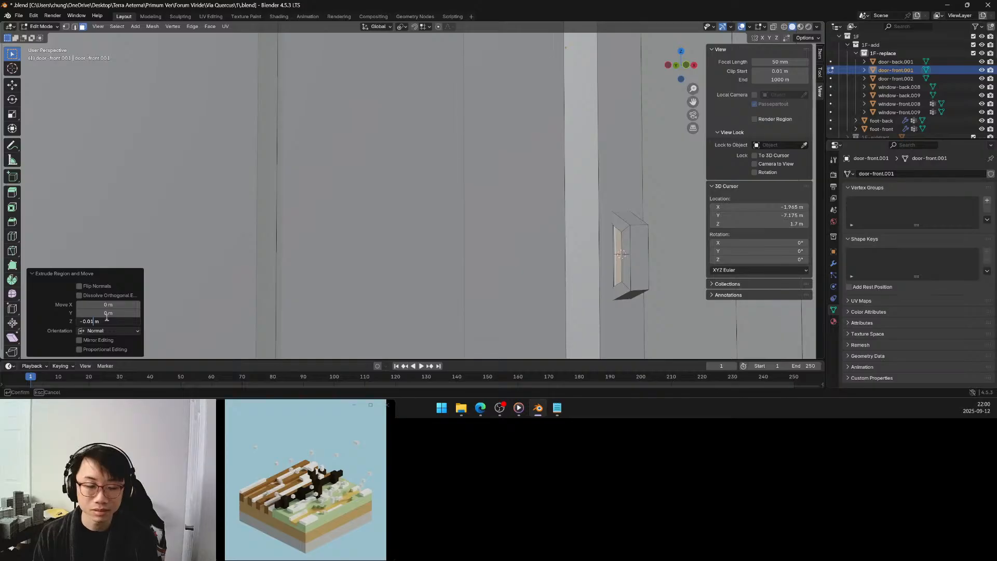
{"action": "key", "text": "BackSpace"}
{"action": "key", "text": "Return"}
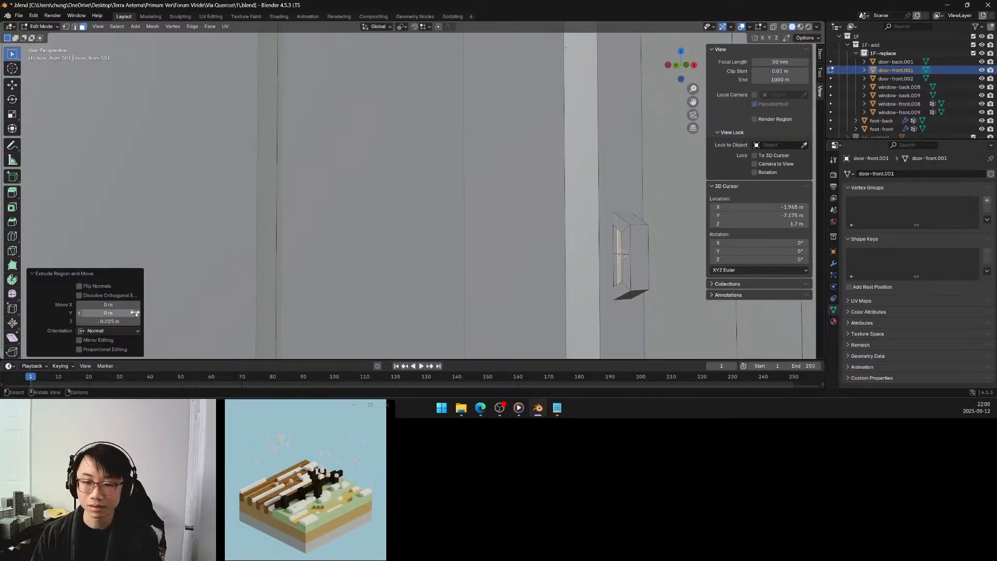
Select the inner inset face on the handle's opposite side and extrude it inward with a Z offset of -0.025 m.
{"action": "middle_click_drag", "start_coordinate": [507, 220], "coordinate": [455, 213]}
{"action": "scroll", "coordinate": [462, 216], "scroll_direction": "up", "scroll_amount": 5}
{"action": "left_click", "coordinate": [467, 207]}
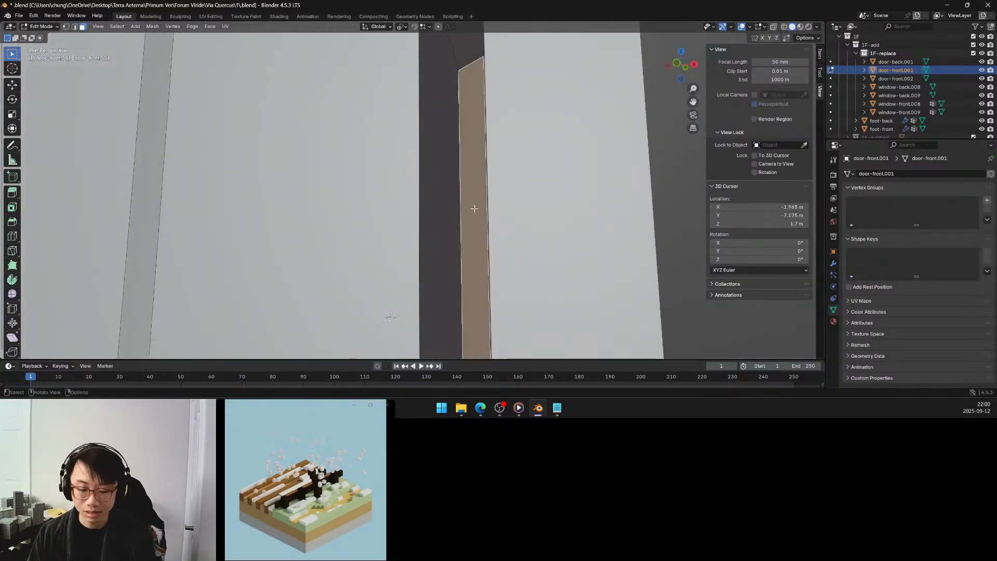
{"action": "key", "text": "e"}
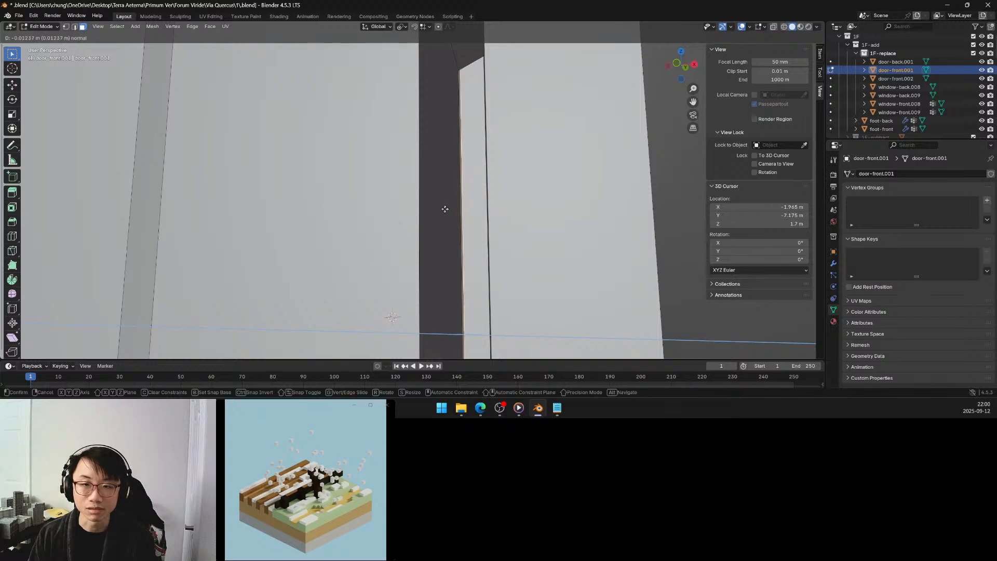
{"action": "left_click", "coordinate": [443, 209]}
{"action": "left_click", "coordinate": [90, 321]}
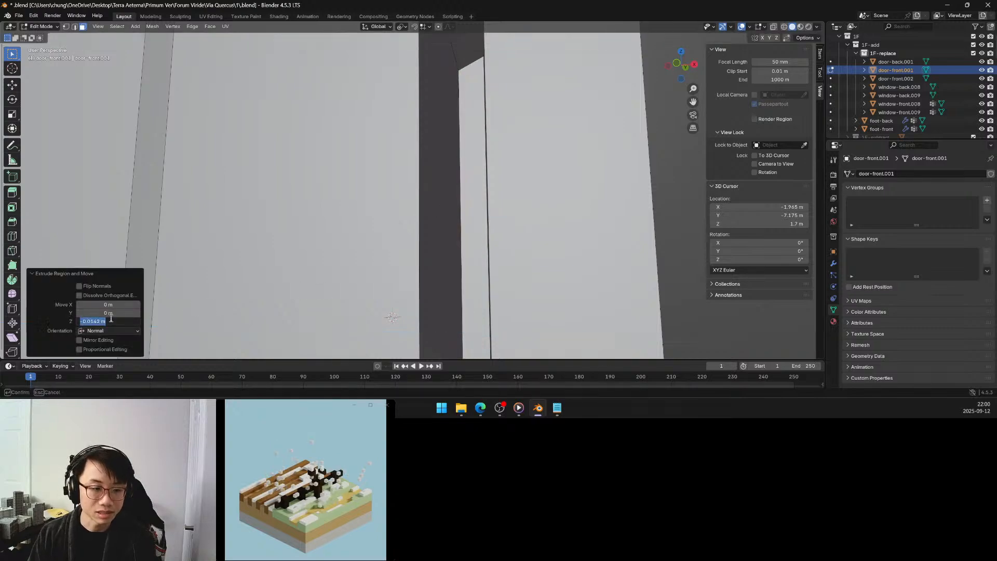
{"action": "left_click_drag", "start_coordinate": [90, 321], "coordinate": [99, 321]}
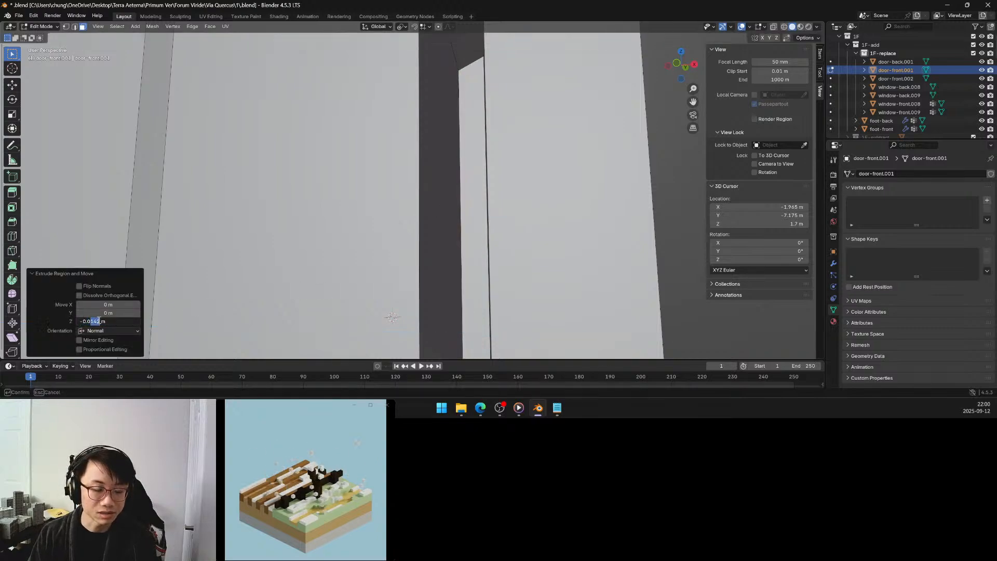
{"action": "type", "text": "25"}
{"action": "key", "text": "Return"}
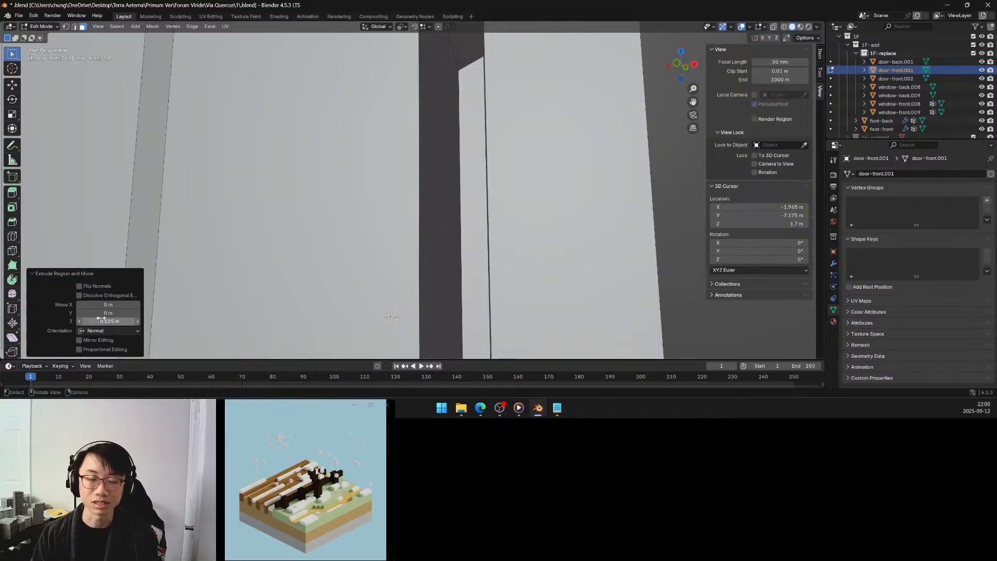
Select the rear strip face of the handle's hollowed side and move it about 0.01 m along Y toward the door.
{"action": "middle_click_drag", "start_coordinate": [359, 151], "coordinate": [407, 172]}
{"action": "scroll", "coordinate": [381, 160], "scroll_direction": "down", "scroll_amount": 3}
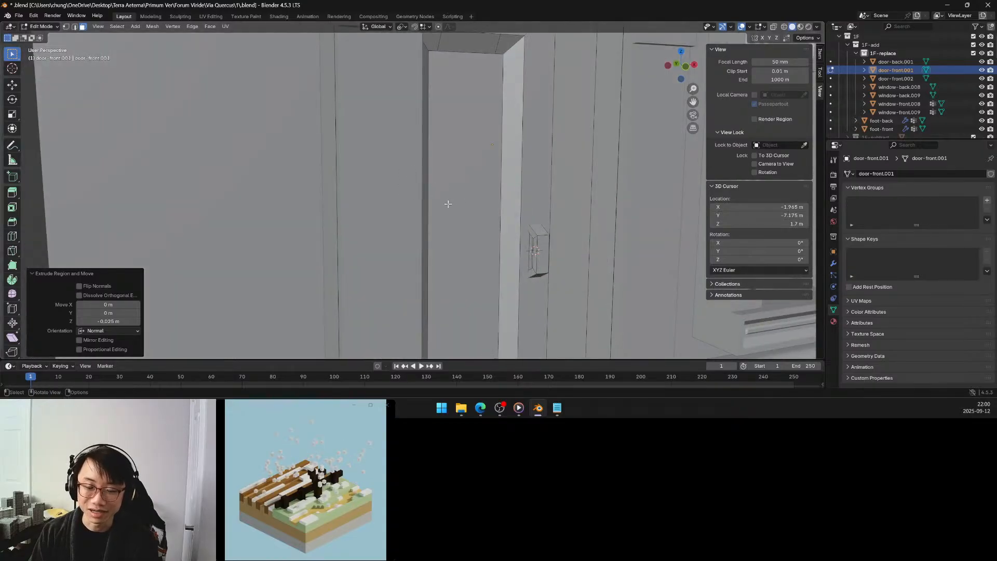
{"action": "middle_click_drag", "start_coordinate": [448, 204], "coordinate": [448, 200]}
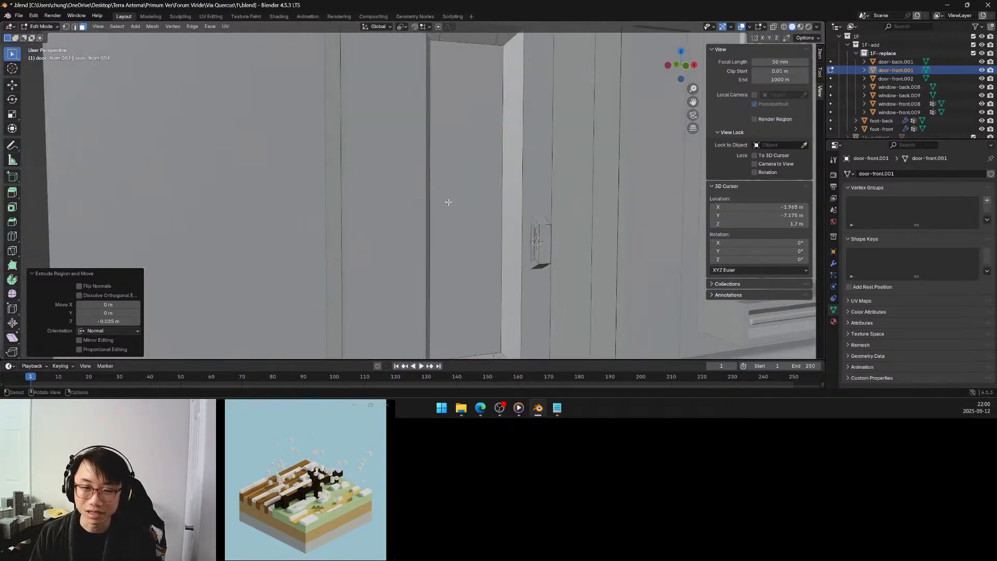
{"action": "left_click", "coordinate": [533, 241]}
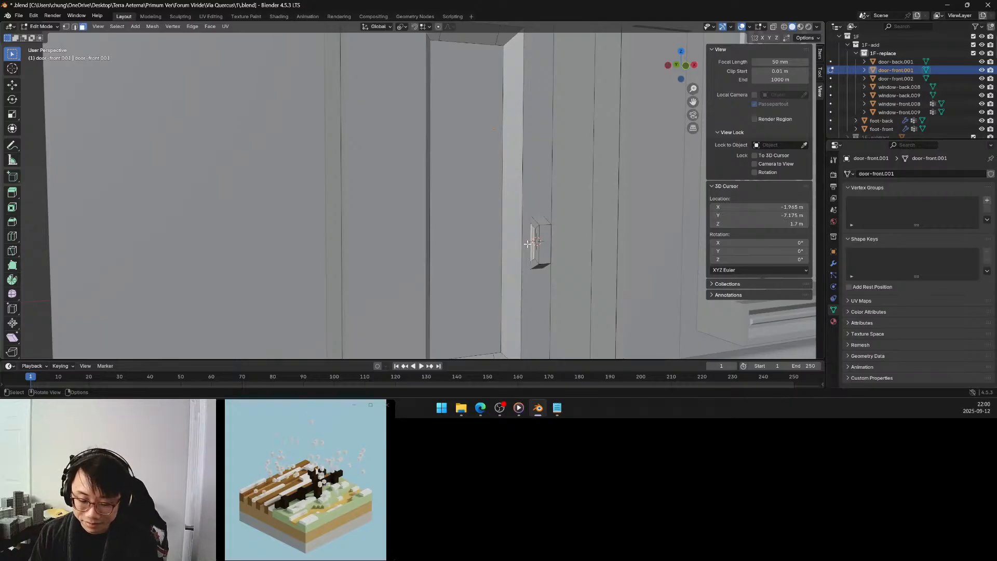
{"action": "middle_click_drag", "start_coordinate": [560, 245], "coordinate": [511, 233]}
{"action": "scroll", "coordinate": [496, 231], "scroll_direction": "up", "scroll_amount": 5}
{"action": "scroll", "coordinate": [470, 230], "scroll_direction": "up", "scroll_amount": 5}
{"action": "scroll", "coordinate": [484, 227], "scroll_direction": "up", "scroll_amount": 3}
{"action": "scroll", "coordinate": [483, 227], "scroll_direction": "down", "scroll_amount": 1}
{"action": "key", "text": "g"}
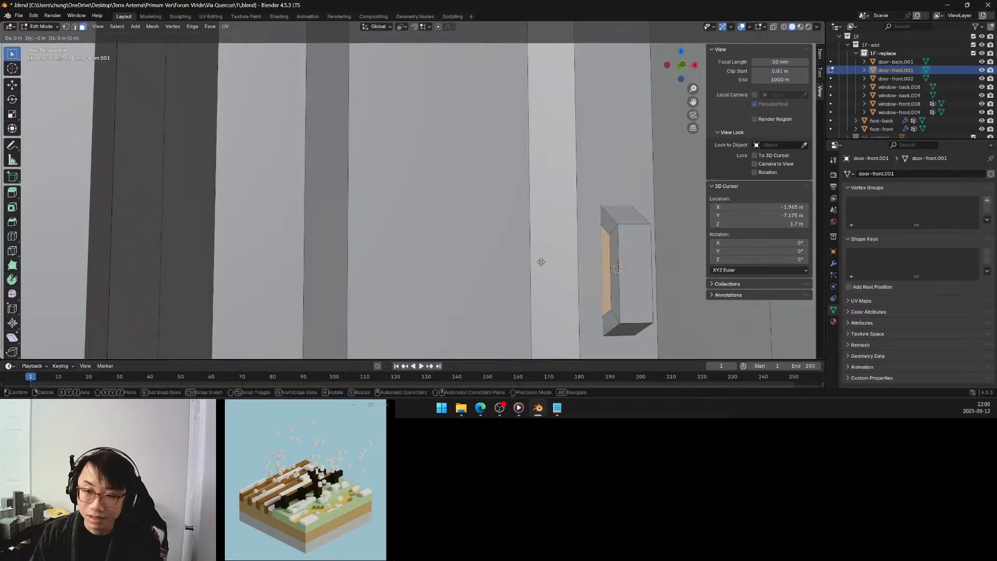
{"action": "key", "text": "y"}
{"action": "left_click", "coordinate": [539, 259]}
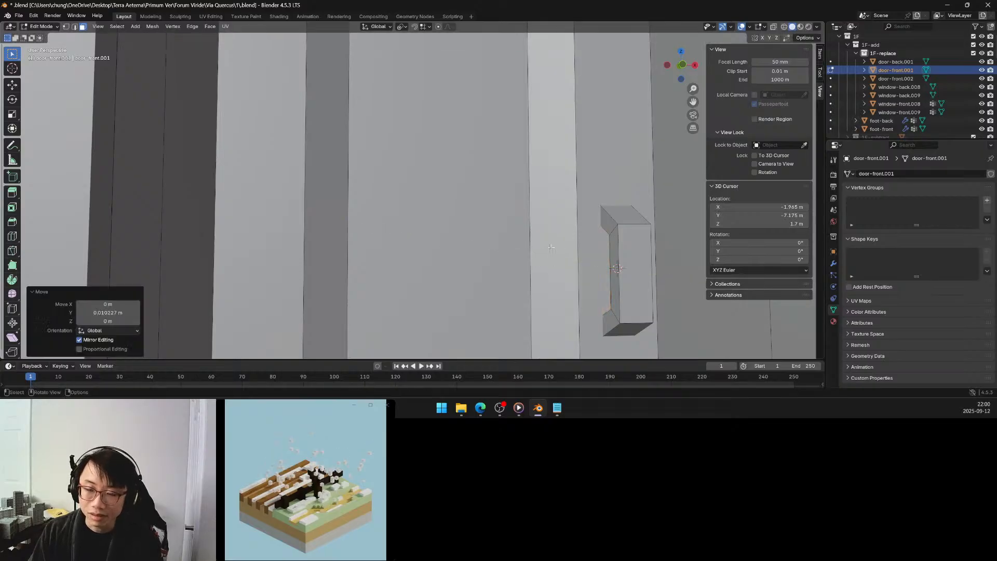
Return the front door to Object Mode, deselect it and save the file.
{"action": "scroll", "coordinate": [551, 248], "scroll_direction": "down", "scroll_amount": 8}
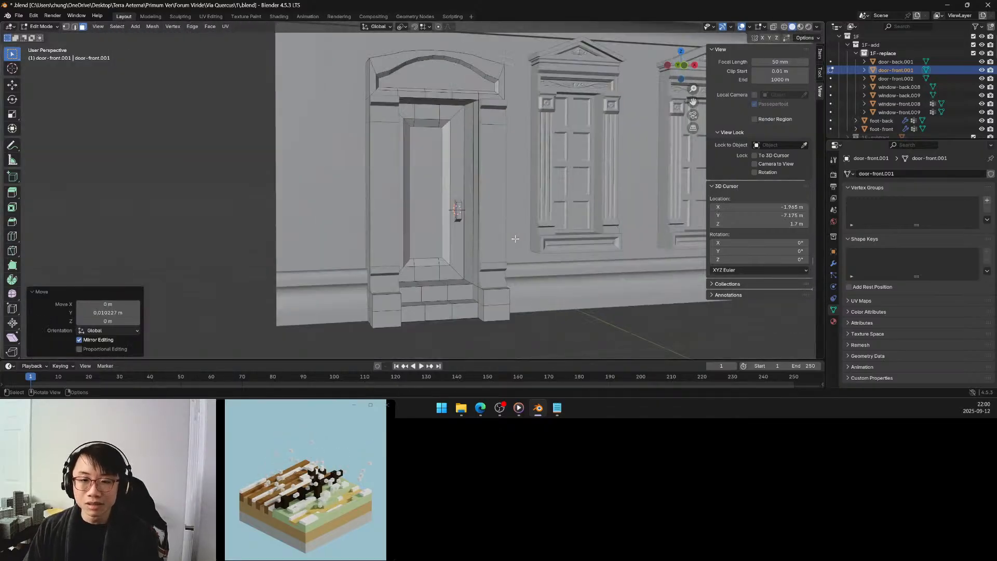
{"action": "middle_click_drag", "start_coordinate": [515, 239], "coordinate": [459, 221]}
{"action": "key", "text": "Tab"}
{"action": "scroll", "coordinate": [492, 220], "scroll_direction": "down", "scroll_amount": 2}
{"action": "scroll", "coordinate": [459, 221], "scroll_direction": "down", "scroll_amount": 2}
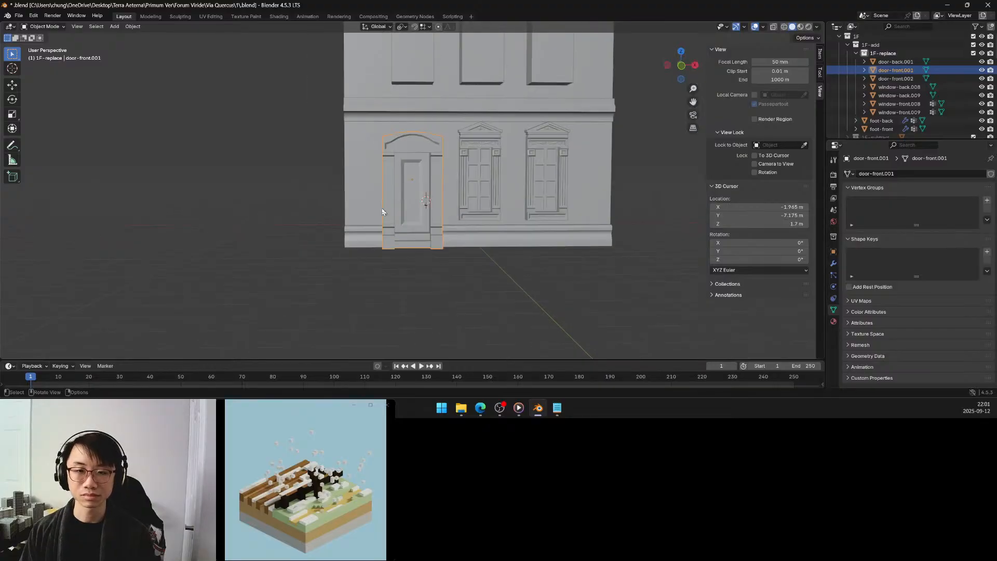
{"action": "left_click", "coordinate": [303, 194]}
{"action": "key", "text": "ctrl+s"}
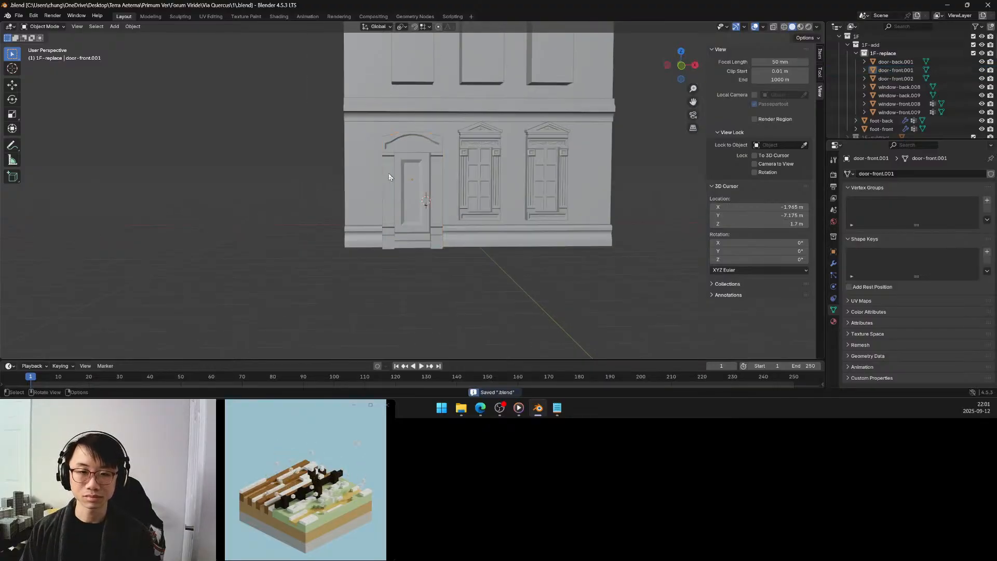
Edit the front door's mesh and select the whole row of top faces along its arched pediment.
{"action": "scroll", "coordinate": [389, 174], "scroll_direction": "up", "scroll_amount": 4}
{"action": "middle_click_drag", "start_coordinate": [389, 173], "coordinate": [396, 187]}
{"action": "scroll", "coordinate": [395, 187], "scroll_direction": "down", "scroll_amount": 2}
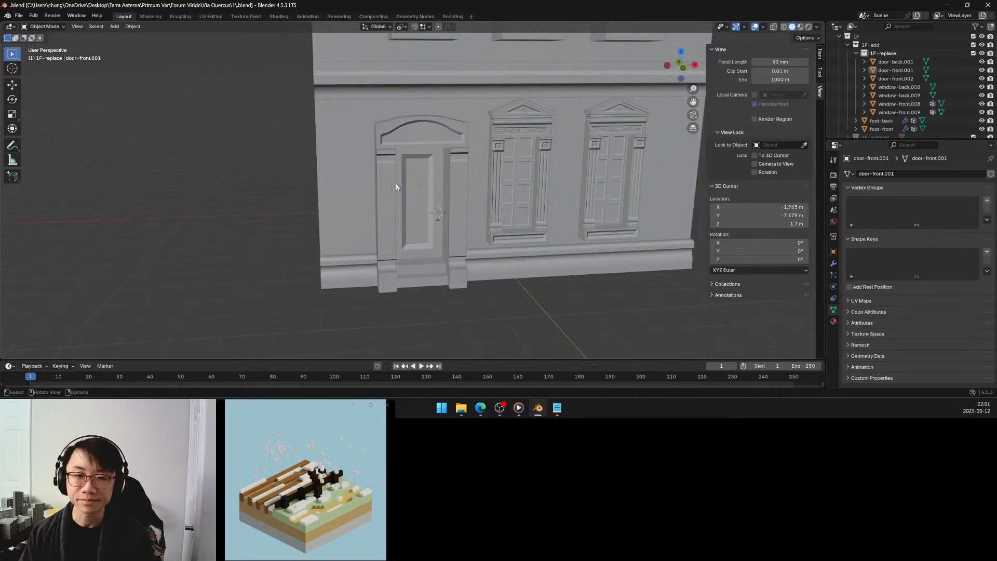
{"action": "left_click", "coordinate": [395, 129]}
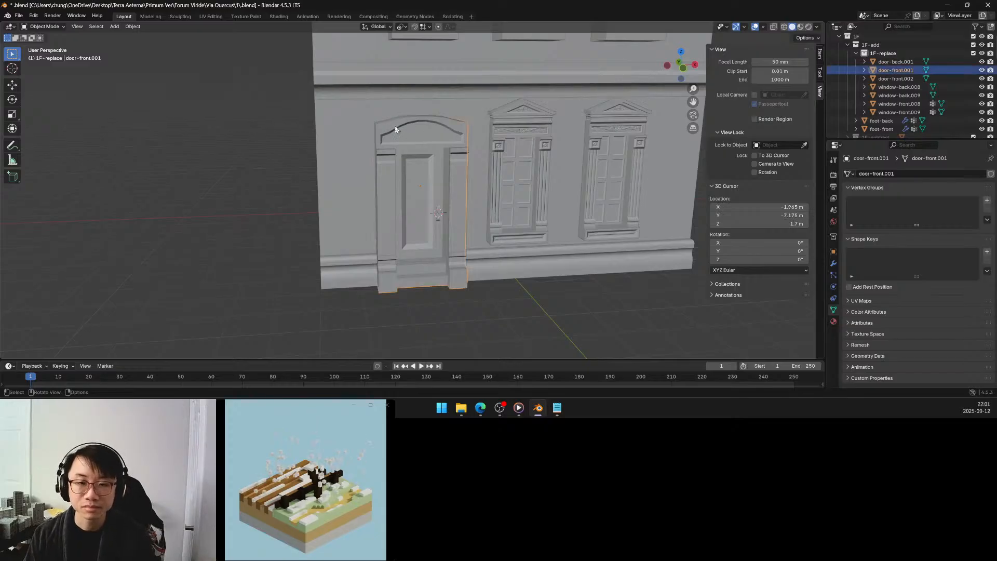
{"action": "middle_click_drag", "start_coordinate": [400, 127], "coordinate": [411, 179], "text": "shift"}
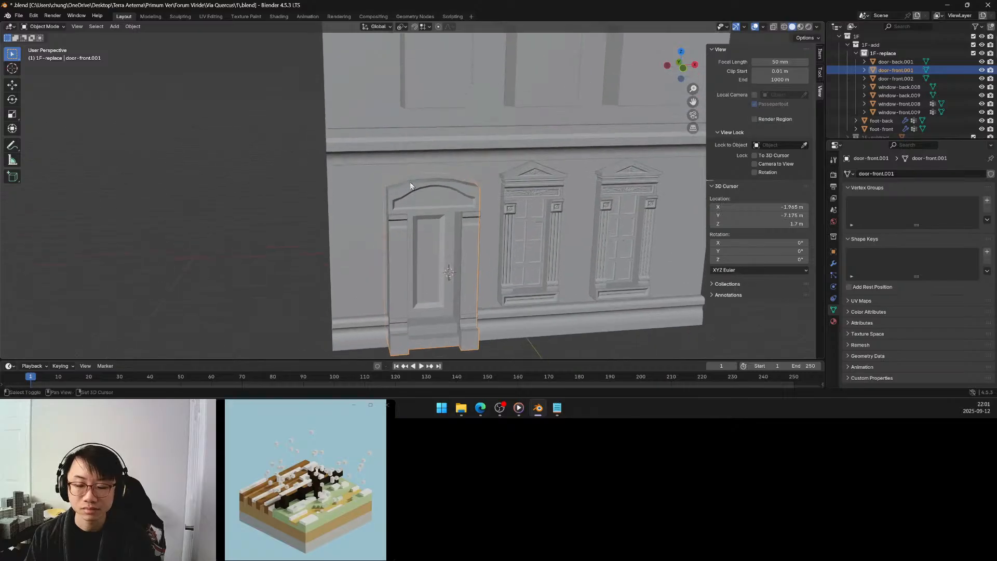
{"action": "scroll", "coordinate": [438, 169], "scroll_direction": "up", "scroll_amount": 3}
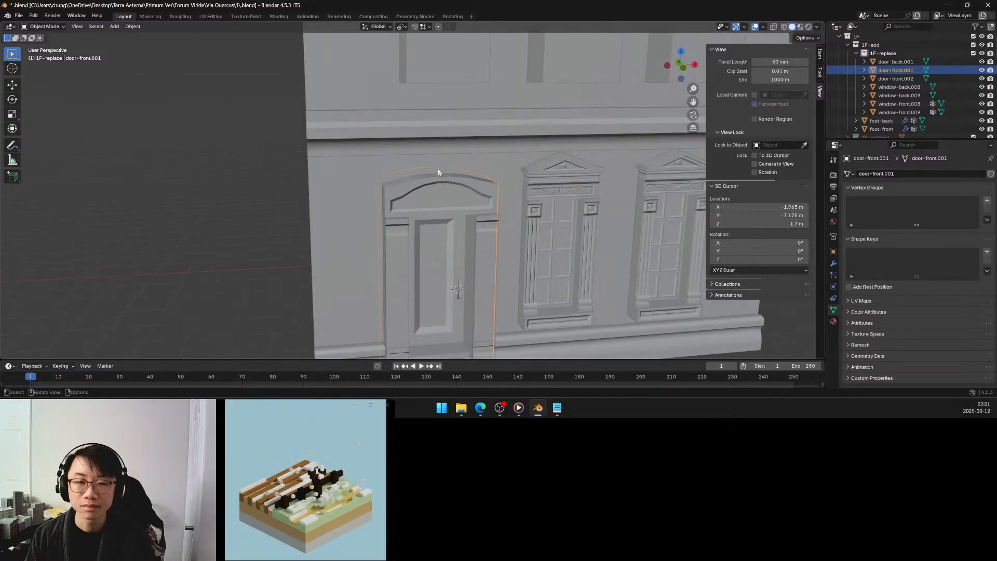
{"action": "key", "text": "Tab"}
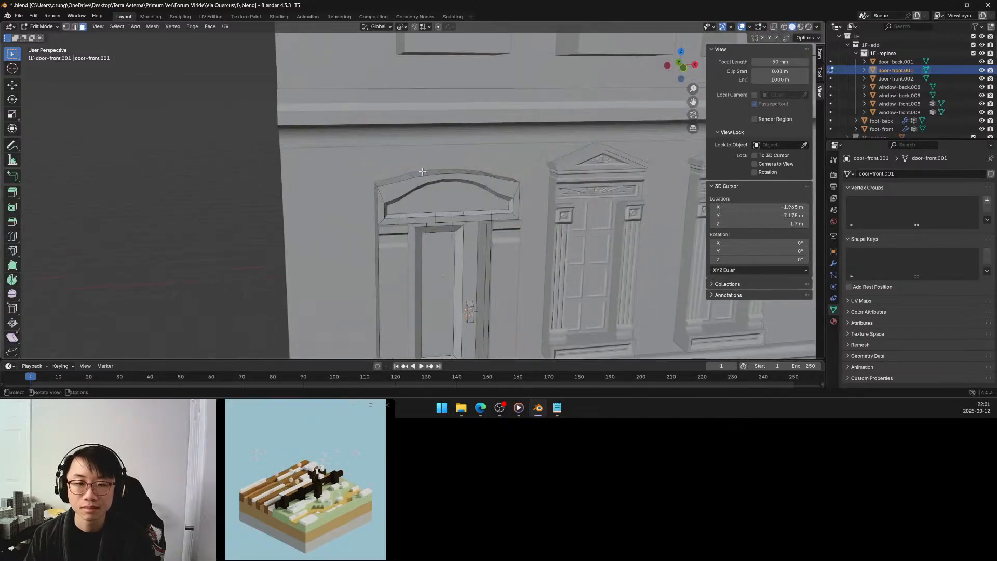
{"action": "middle_click_drag", "start_coordinate": [436, 173], "coordinate": [407, 175], "text": "shift"}
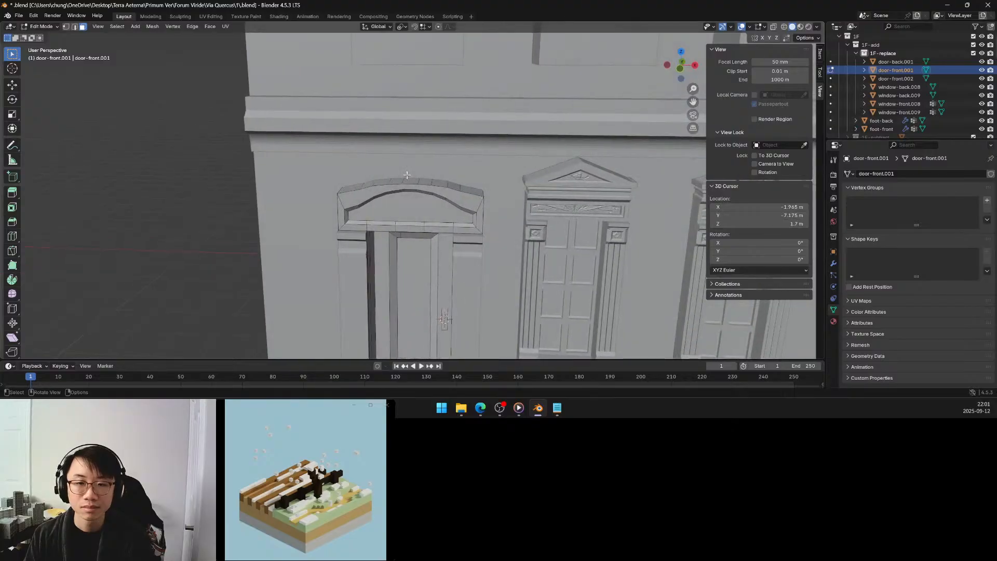
{"action": "left_click", "coordinate": [344, 188]}
{"action": "left_click", "coordinate": [465, 190], "text": "ctrl"}
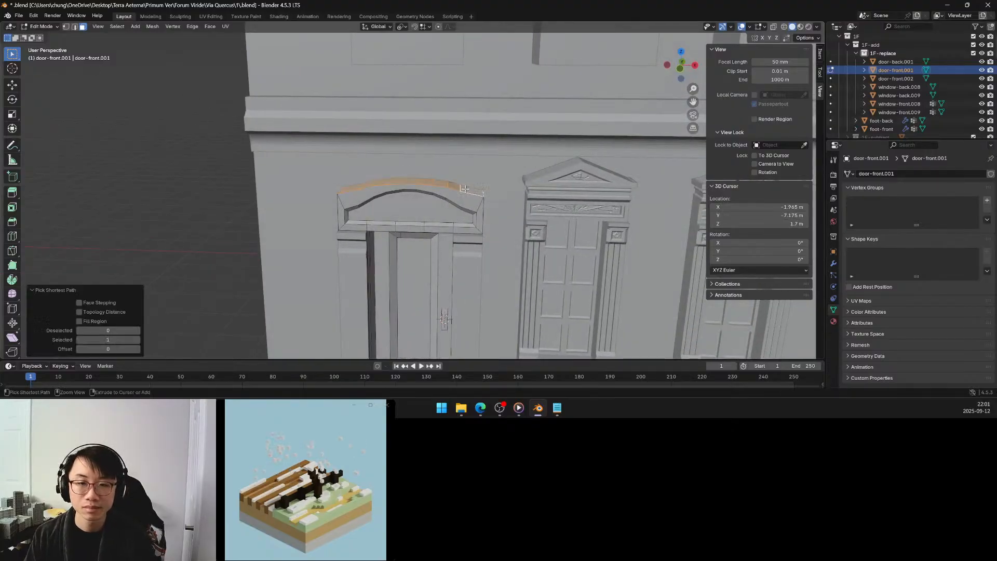
{"action": "middle_click_drag", "start_coordinate": [425, 193], "coordinate": [438, 187]}
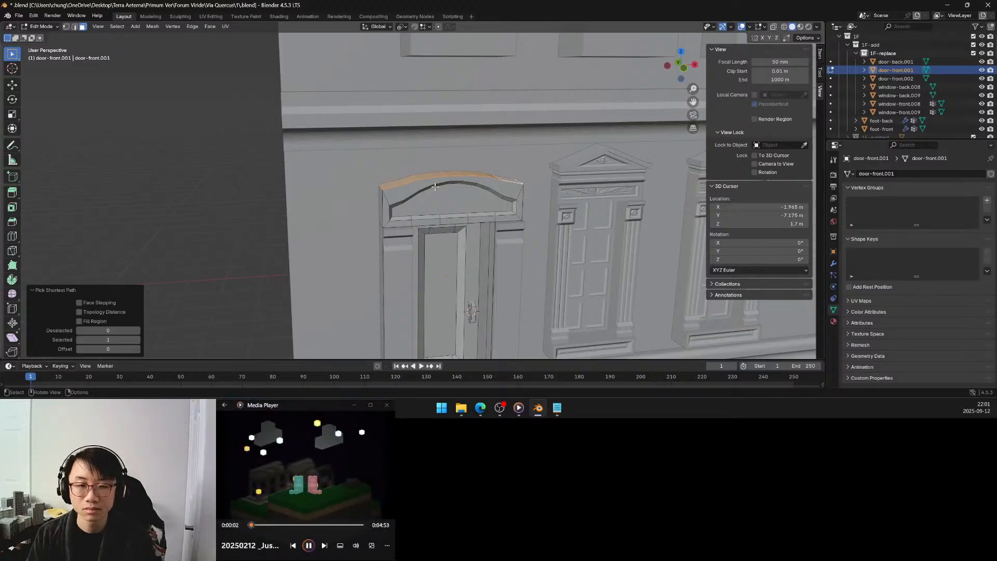
Extrude the pediment's arched top faces upward along global Z by 0.25 m.
{"action": "key", "text": "e"}
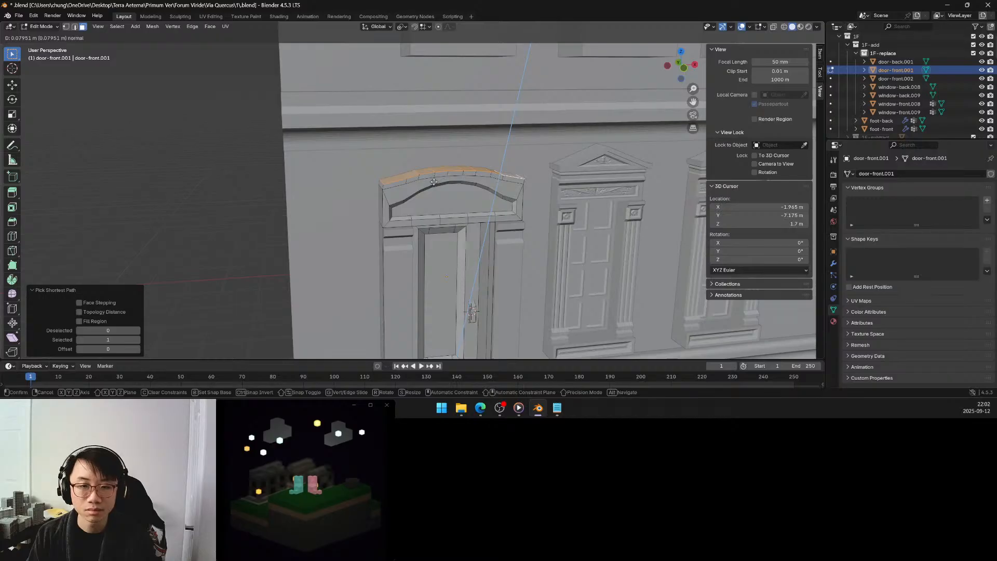
{"action": "key", "text": "z"}
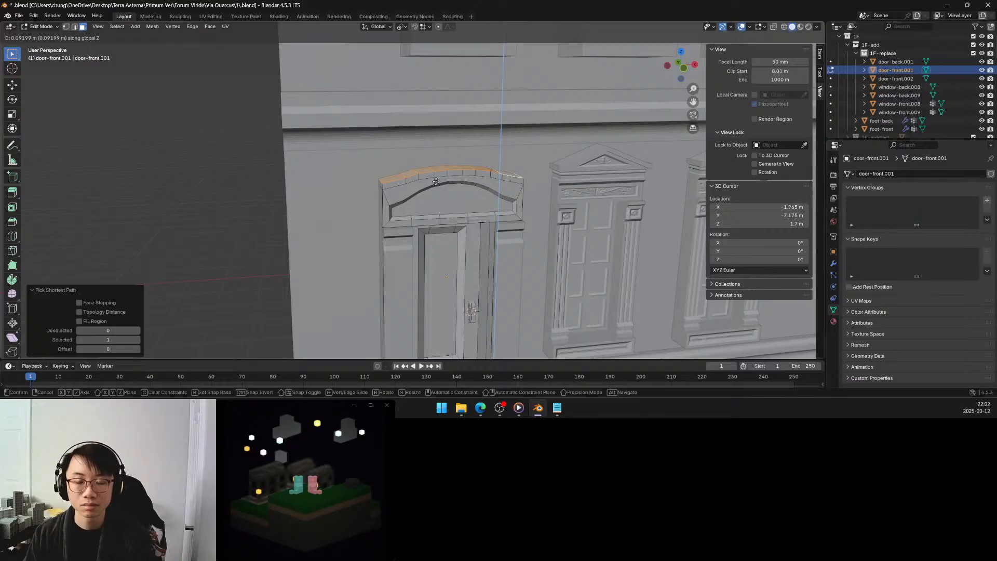
{"action": "left_click", "coordinate": [436, 181]}
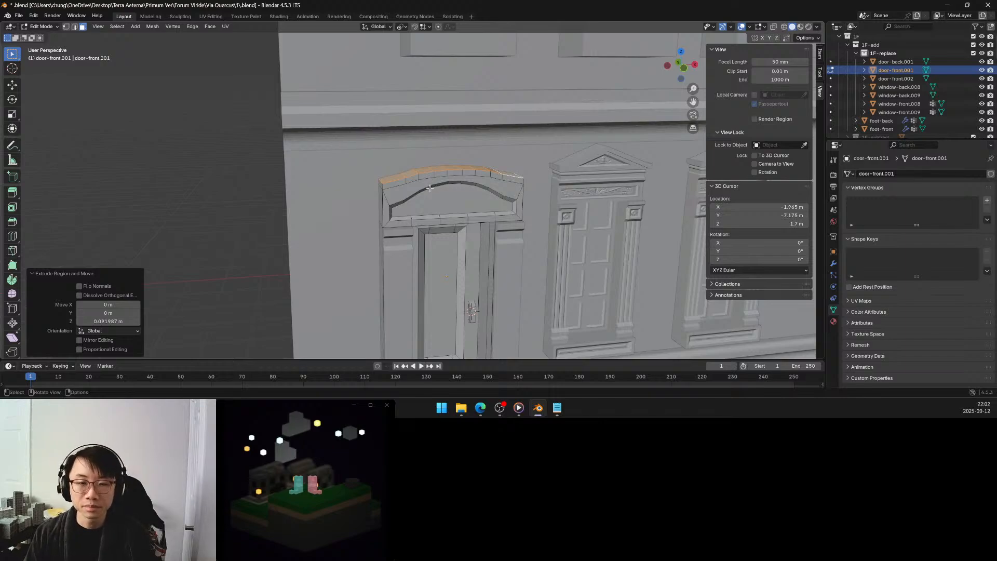
{"action": "left_click", "coordinate": [136, 321]}
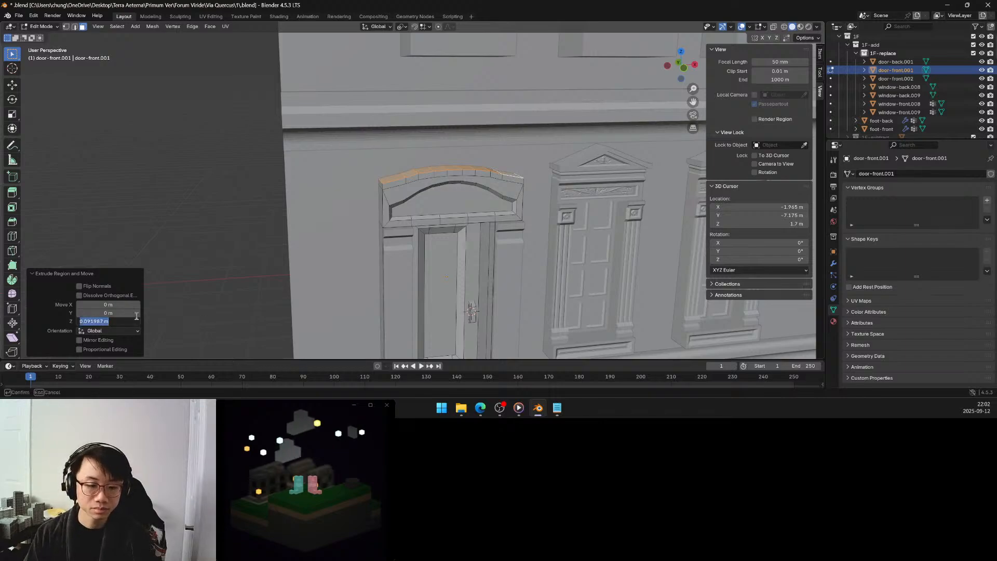
{"action": "type", "text": ".25"}
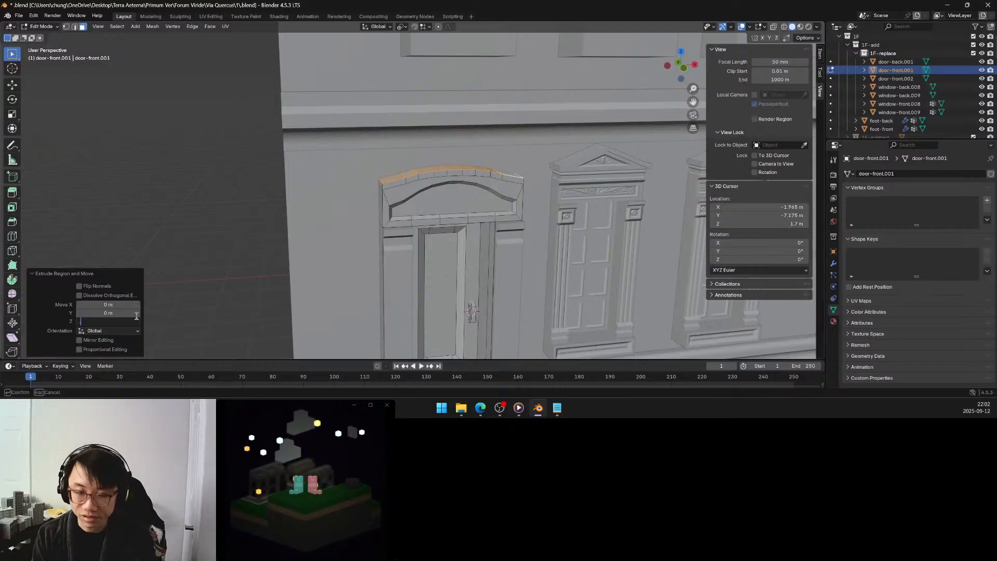
{"action": "key", "text": "Return"}
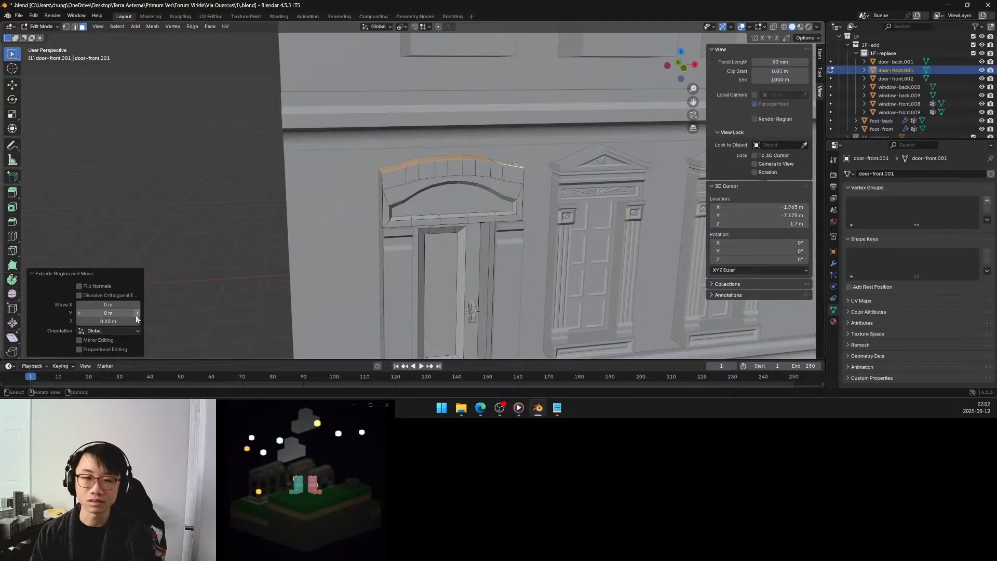
Undo the upward extrusion of the pediment's arched top faces, keeping those faces selected.
{"action": "scroll", "coordinate": [393, 231], "scroll_direction": "down", "scroll_amount": 5}
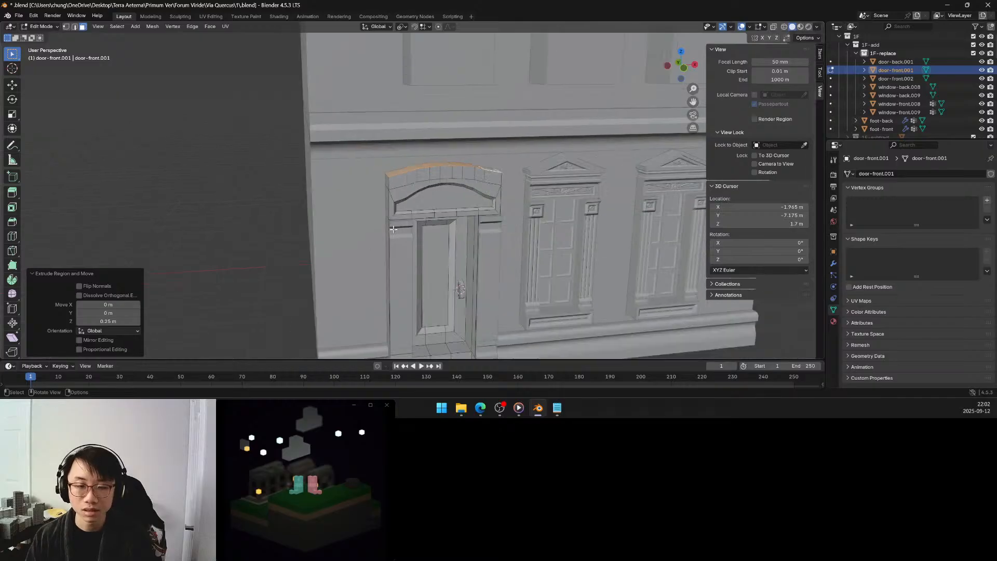
{"action": "middle_click_drag", "start_coordinate": [395, 230], "coordinate": [406, 200]}
{"action": "scroll", "coordinate": [412, 200], "scroll_direction": "up", "scroll_amount": 5}
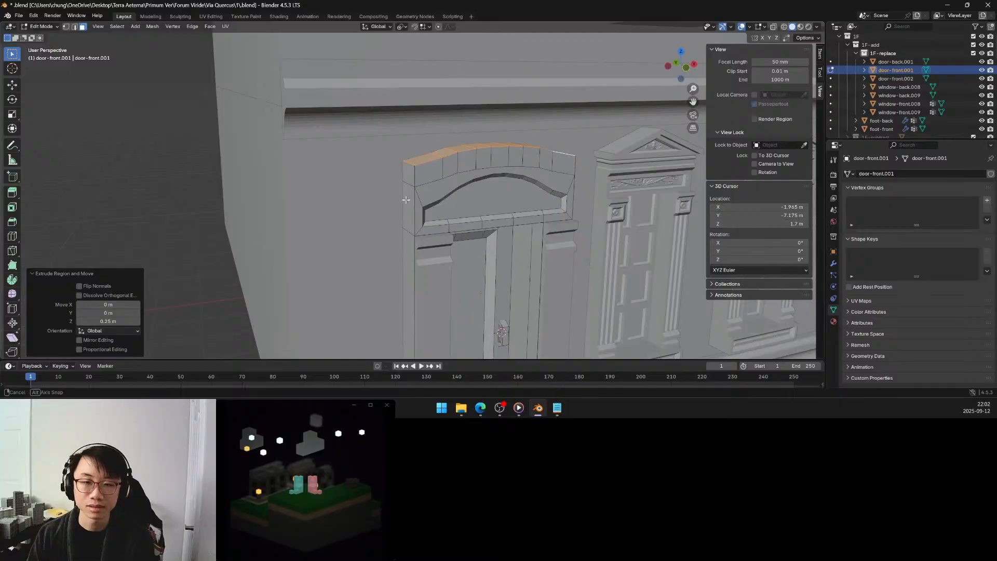
{"action": "key", "text": "alt+a"}
{"action": "mouse_move", "coordinate": [424, 187]}
{"action": "middle_mouse_down"}
{"action": "mouse_move", "coordinate": [418, 195]}
{"action": "mouse_move", "coordinate": [426, 192]}
{"action": "middle_mouse_up"}
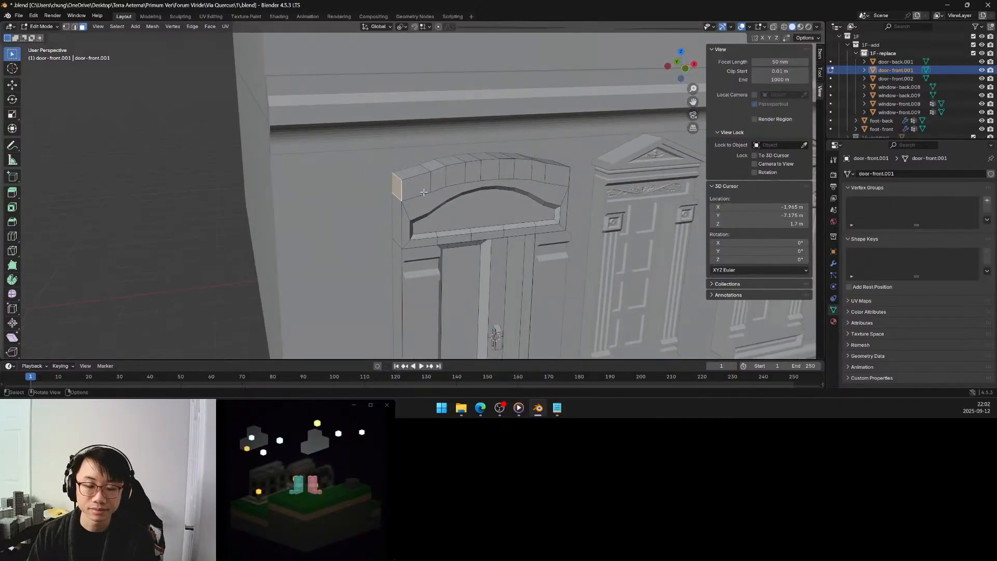
{"action": "key", "text": "ctrl+z"}
{"action": "key", "text": "ctrl+z"}
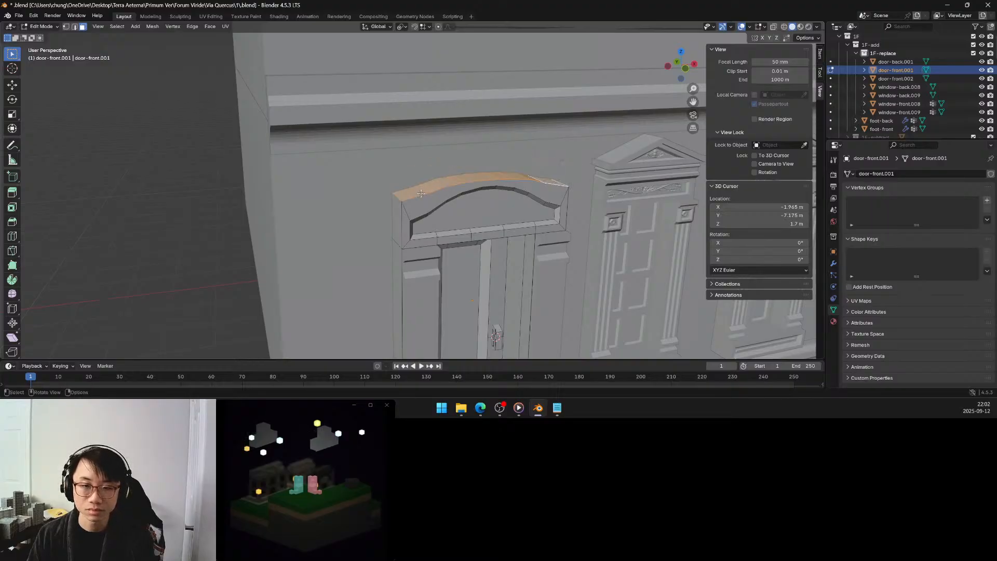
Move the pediment's selected arched top faces upward along global Z by 0.1 m.
{"action": "key", "text": "g"}
{"action": "key", "text": "z"}
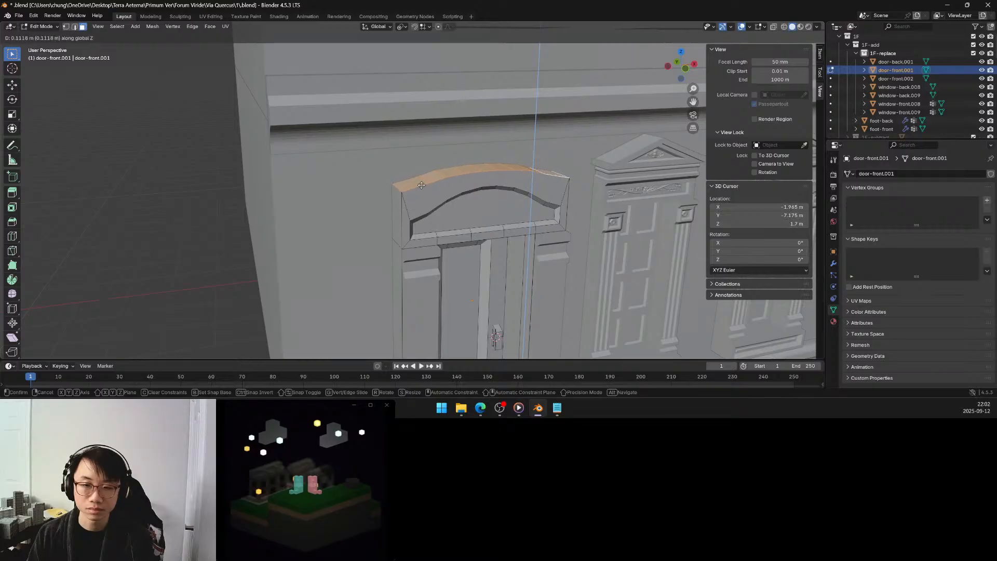
{"action": "left_click", "coordinate": [422, 186]}
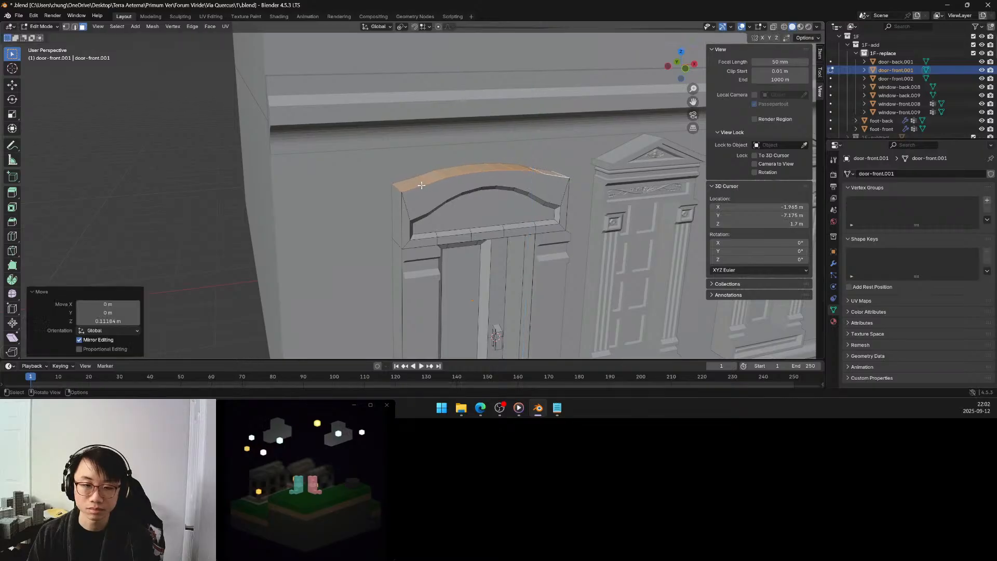
{"action": "left_click", "coordinate": [119, 322]}
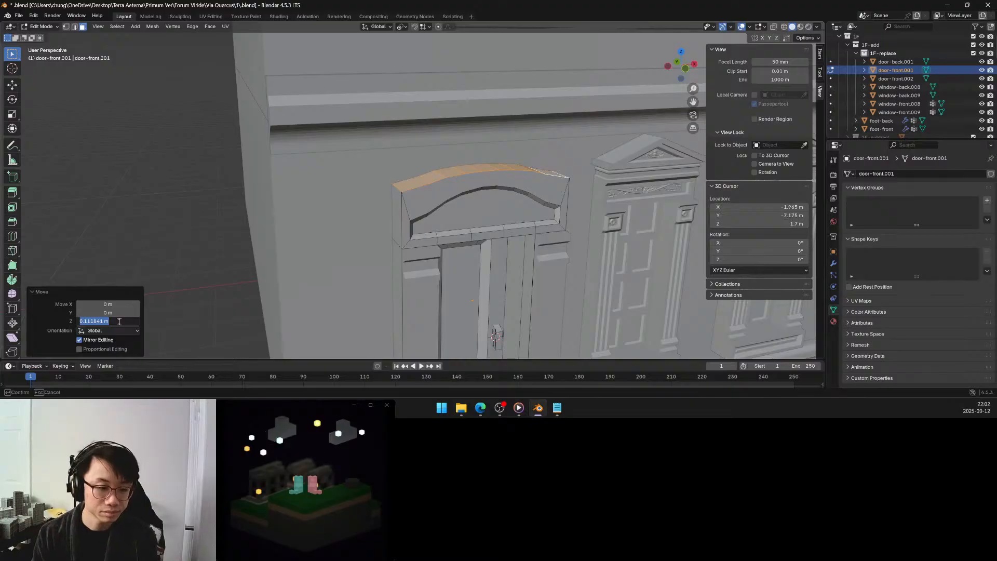
{"action": "key", "text": "BackSpace"}
{"action": "type", "text": "0.1"}
{"action": "key", "text": "Return"}
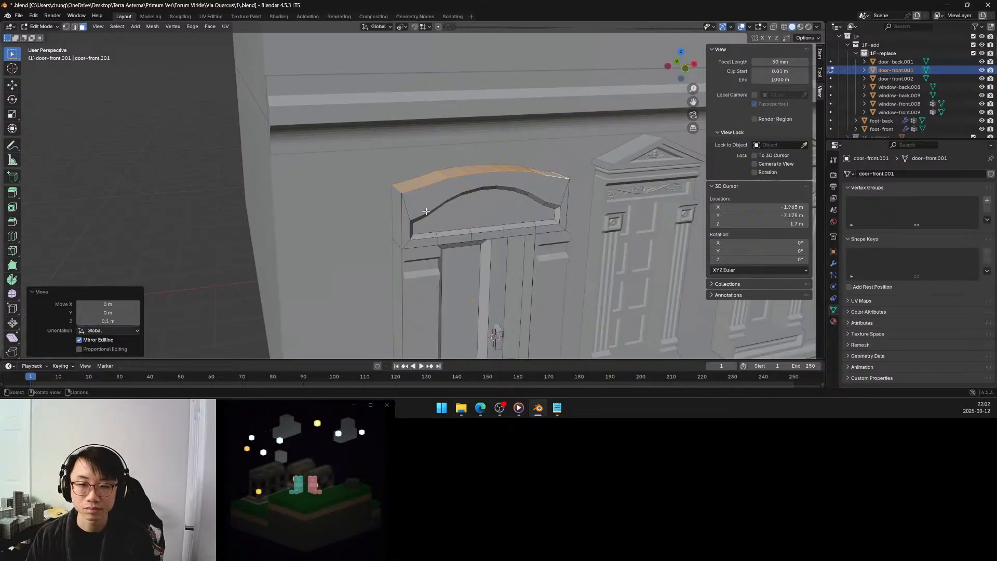
Extrude the pediment's arched top faces upward along global Z by 0.2 m to form a curved cornice band.
{"action": "key", "text": "g"}
{"action": "key", "text": "z"}
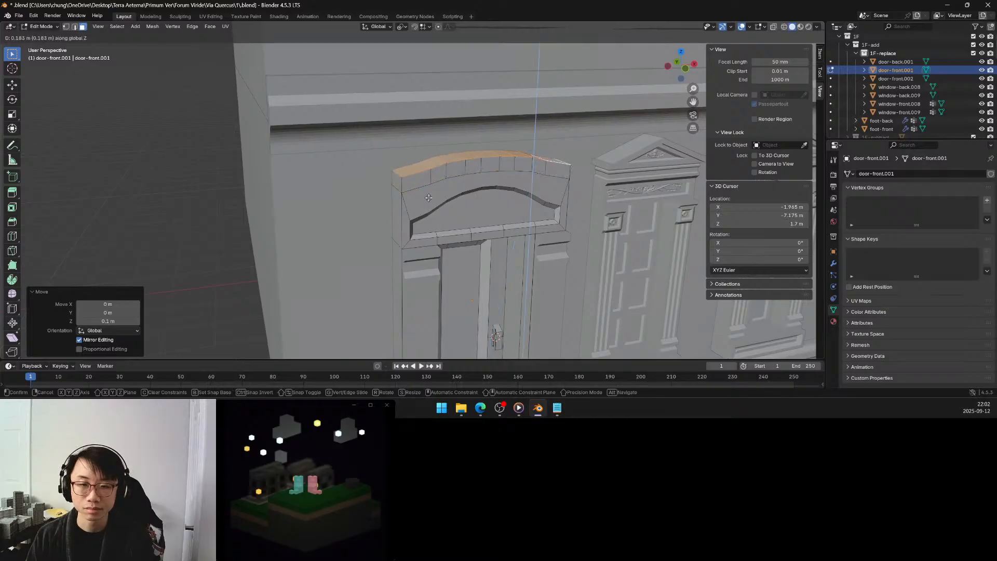
{"action": "left_click", "coordinate": [422, 197]}
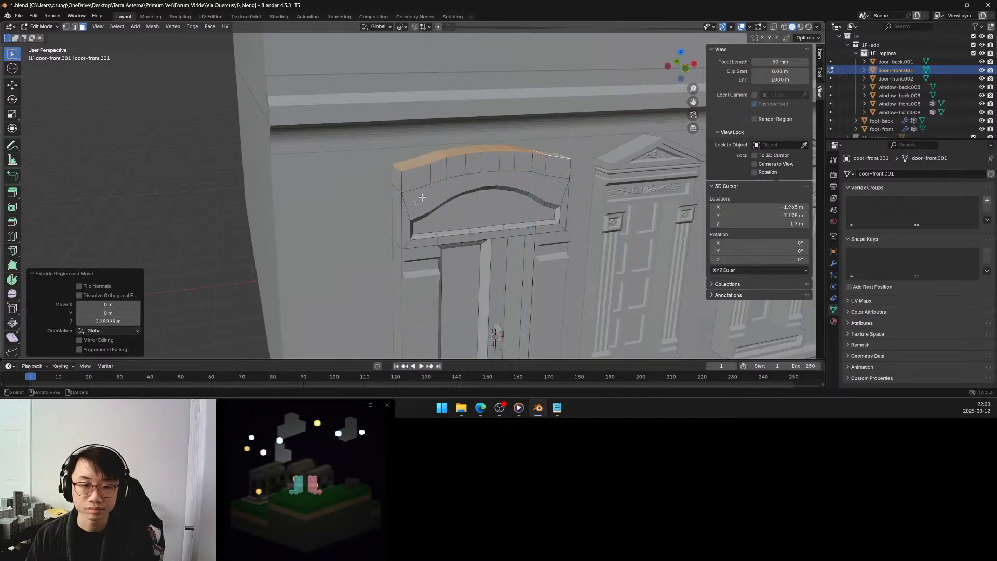
{"action": "left_click", "coordinate": [116, 320]}
{"action": "type", "text": "0.2"}
{"action": "key", "text": "Return"}
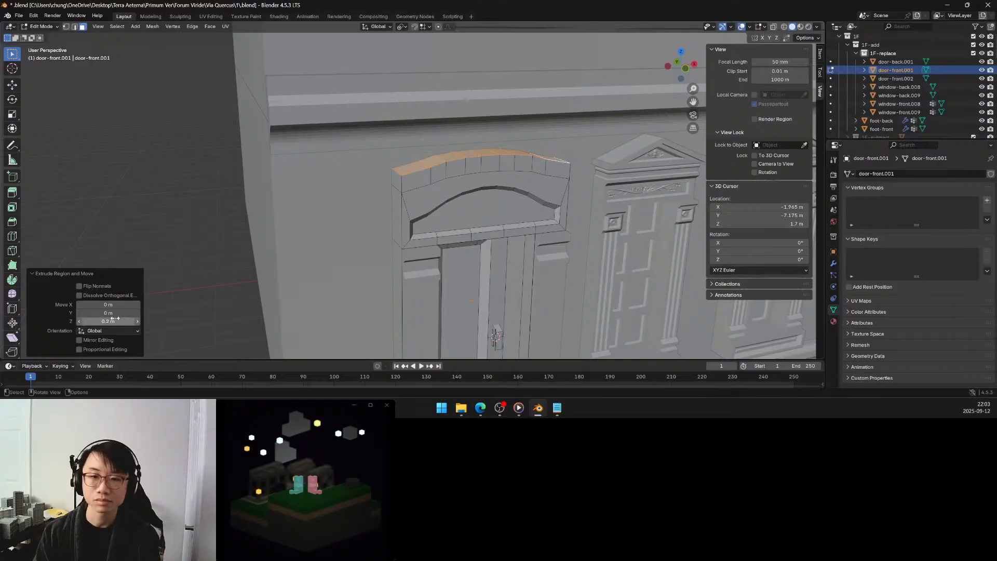
Extrude the end face of the curved cornice band nearest the building's corner outward along its normal by 0.15 m.
{"action": "left_click", "coordinate": [400, 183]}
{"action": "key", "text": "e"}
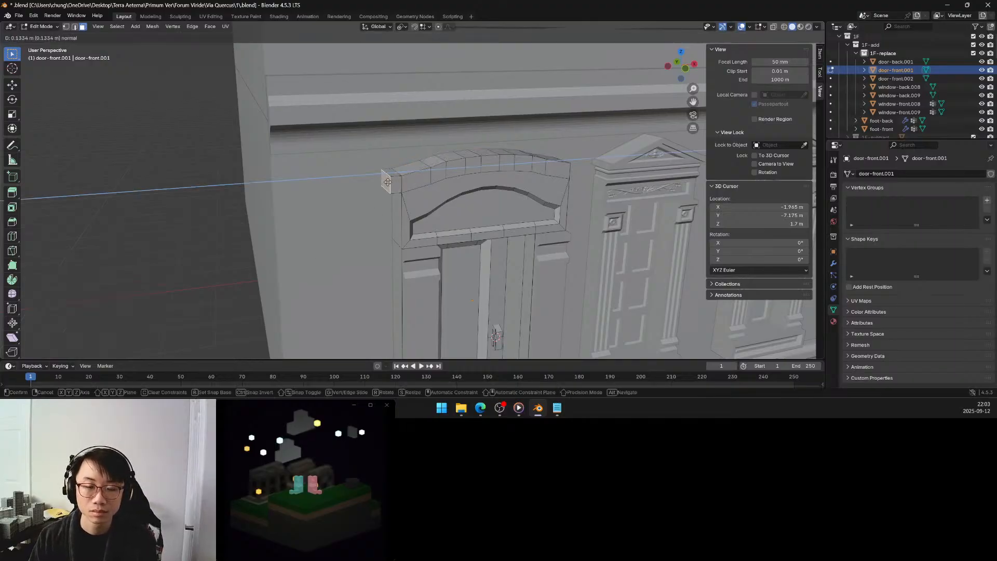
{"action": "left_click", "coordinate": [386, 183]}
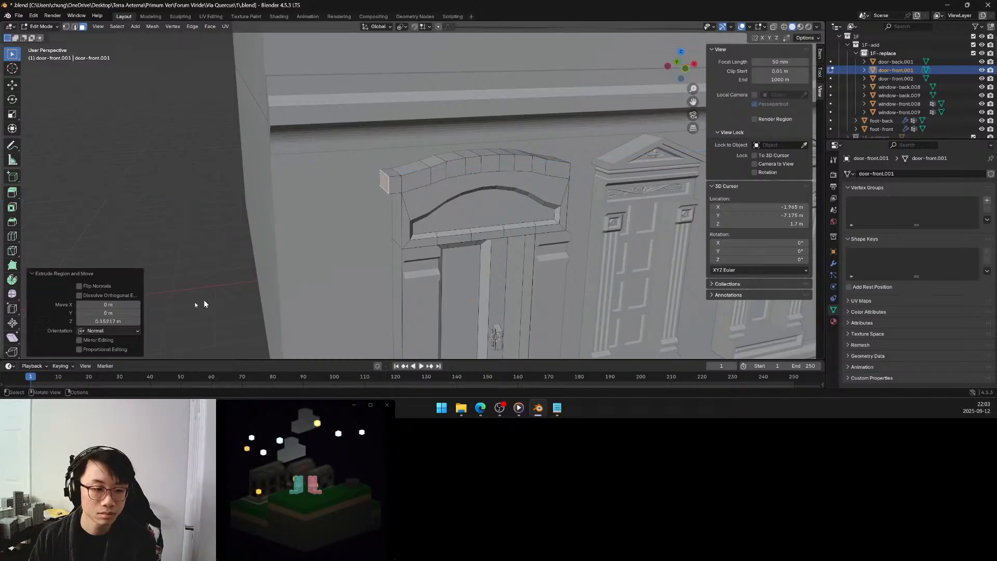
{"action": "left_click", "coordinate": [115, 321]}
{"action": "type", "text": ".12"}
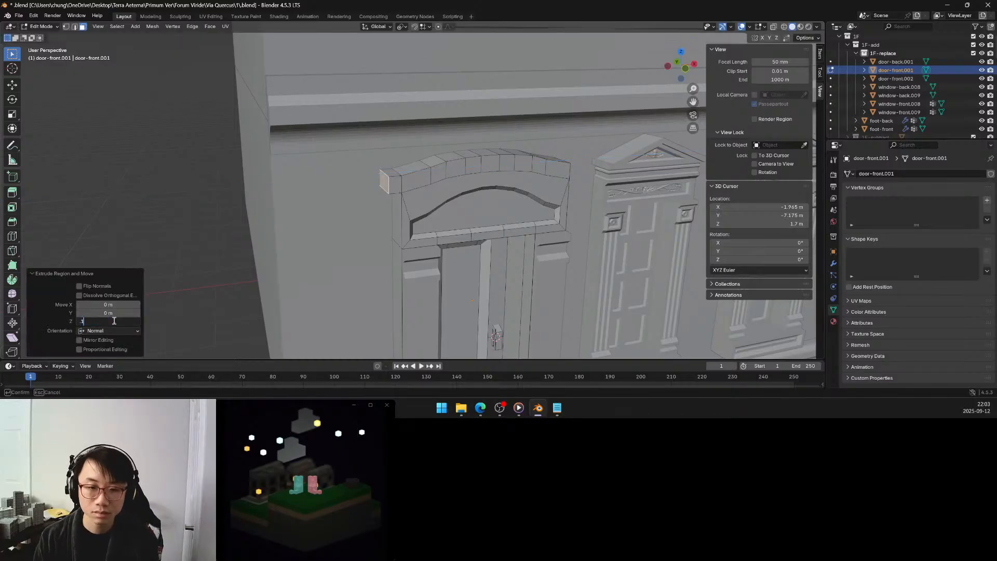
{"action": "key", "text": "Return"}
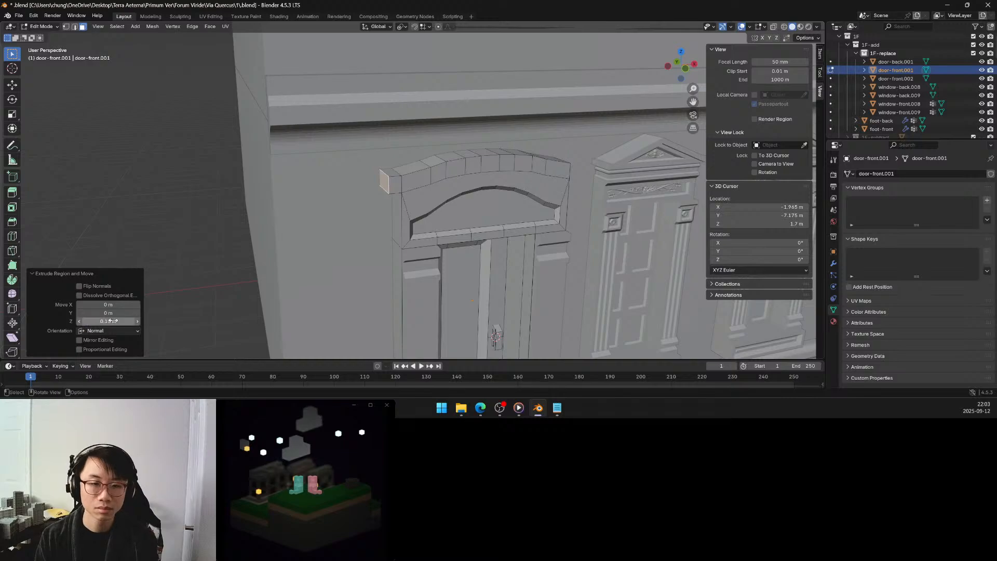
Extrude the cornice band's opposite end face, on the window side, outward along its normal by 0.15 m.
{"action": "middle_click_drag", "start_coordinate": [490, 191], "coordinate": [453, 193]}
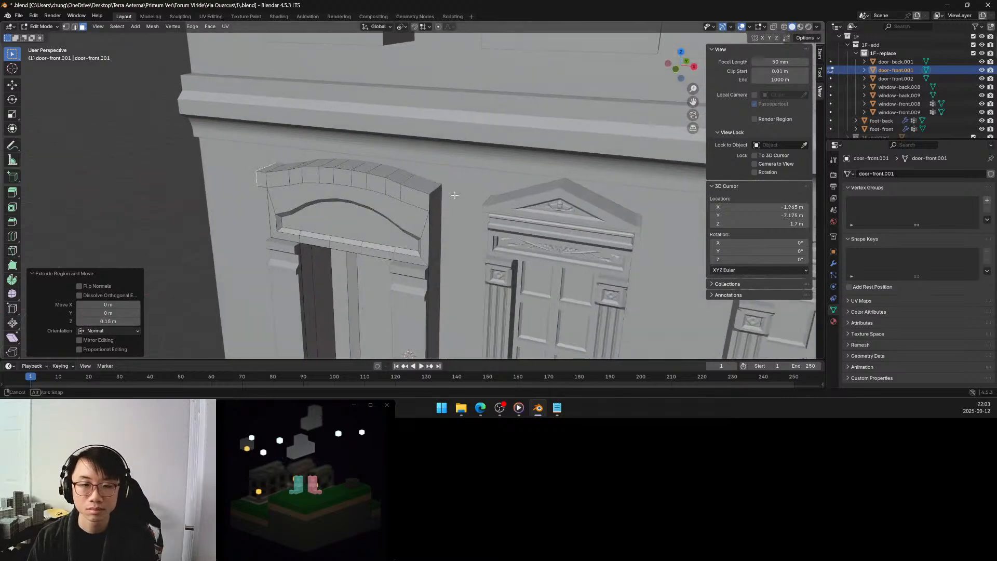
{"action": "key", "text": "e"}
{"action": "left_click", "coordinate": [448, 196]}
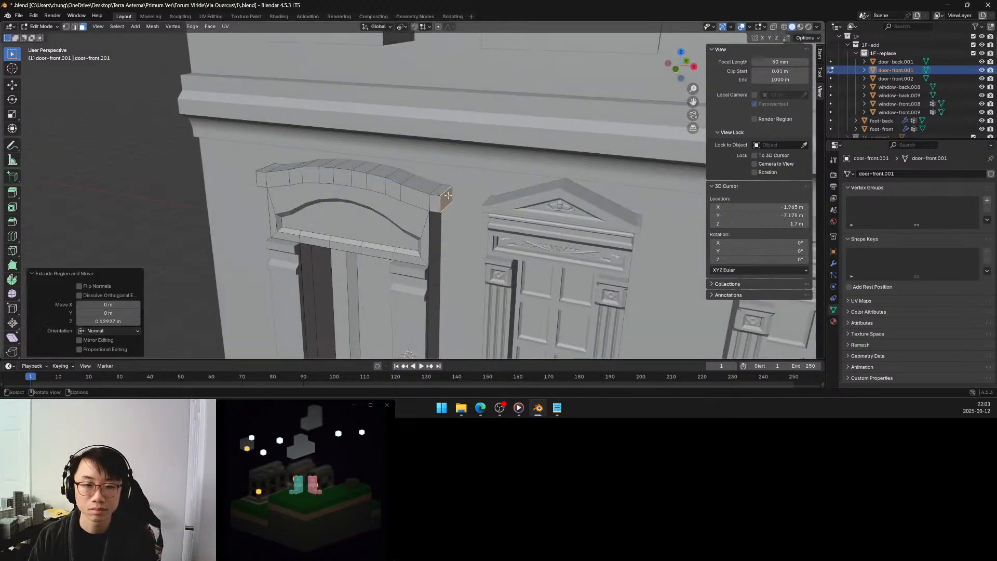
{"action": "left_click", "coordinate": [109, 320]}
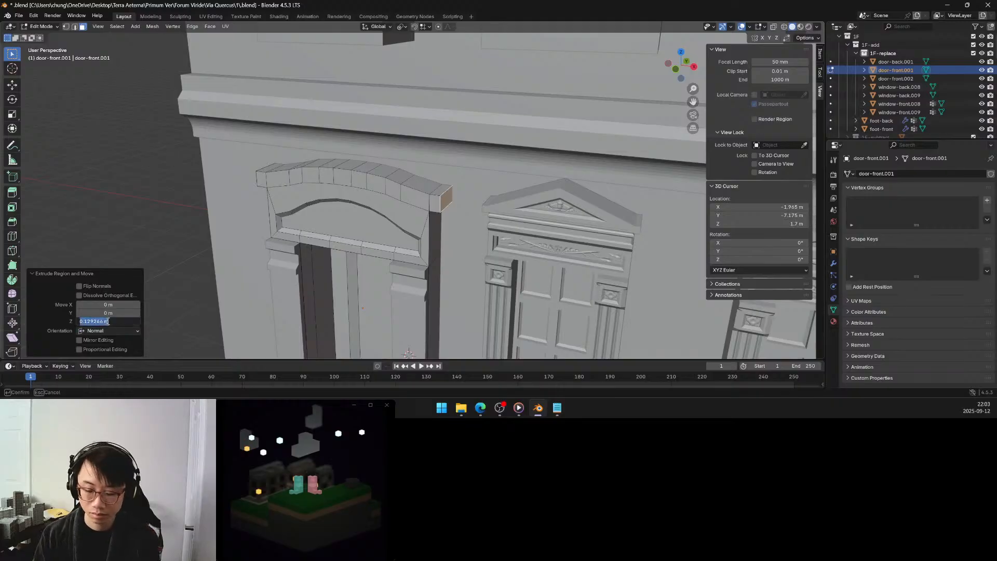
{"action": "type", "text": "0.1"}
{"action": "key", "text": "Return"}
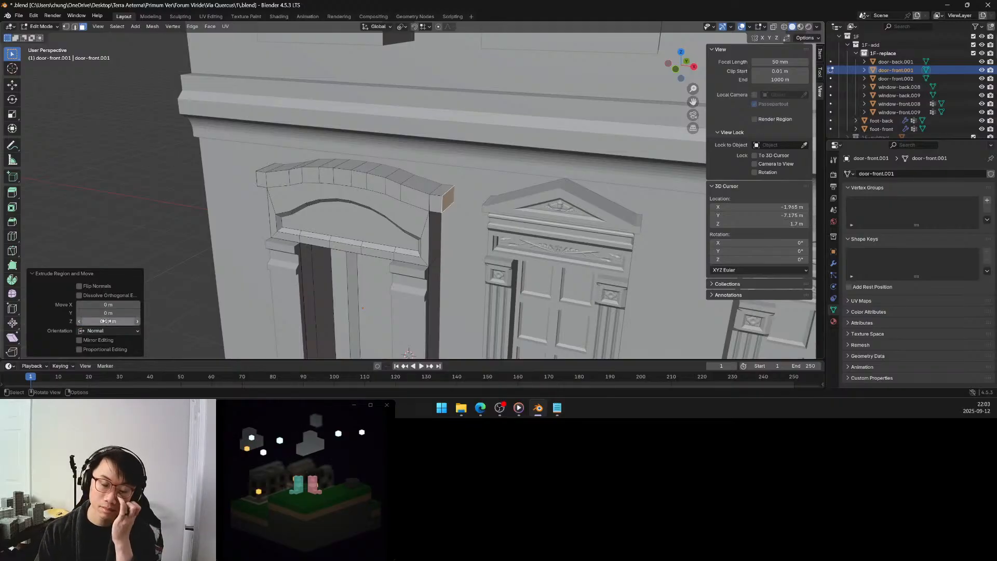
Select the cornice band's whole row of front faces, including both end blocks, and extrude them forward along their normal by 0.15 m.
{"action": "middle_click_drag", "start_coordinate": [276, 241], "coordinate": [322, 238]}
{"action": "left_click", "coordinate": [367, 194]}
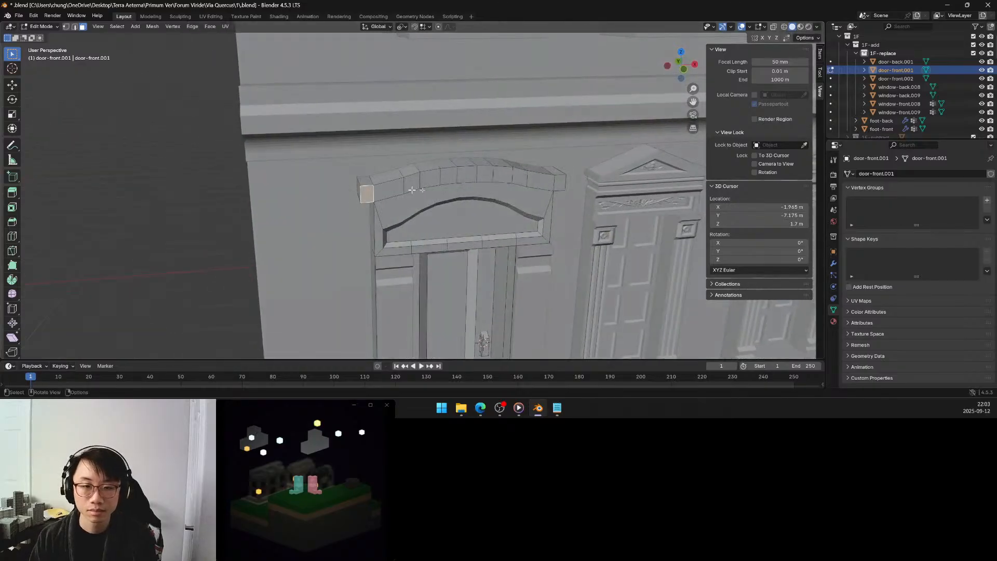
{"action": "left_click", "coordinate": [551, 189], "text": "ctrl"}
{"action": "middle_click_drag", "start_coordinate": [382, 244], "coordinate": [405, 246]}
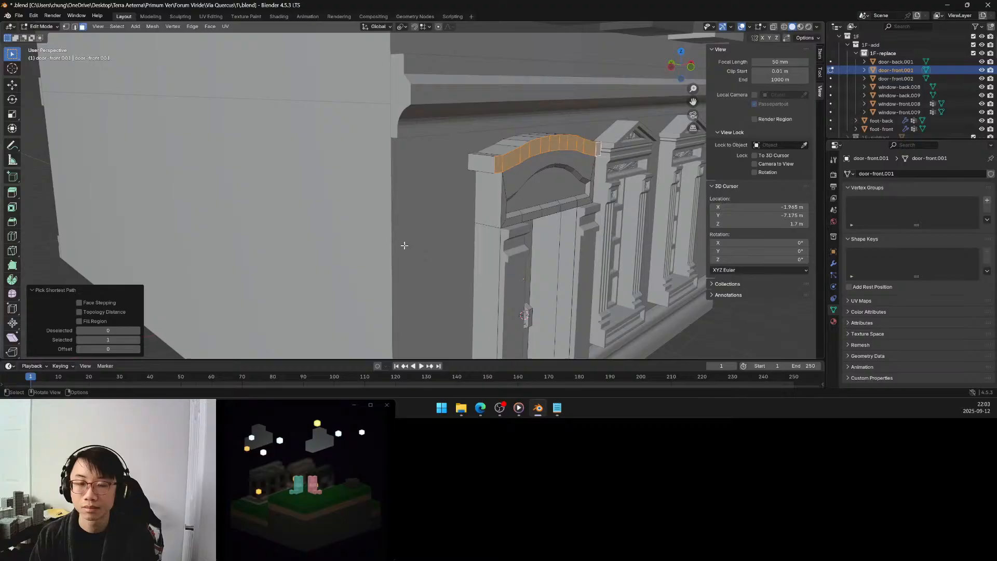
{"action": "key", "text": "e"}
{"action": "left_click", "coordinate": [546, 227]}
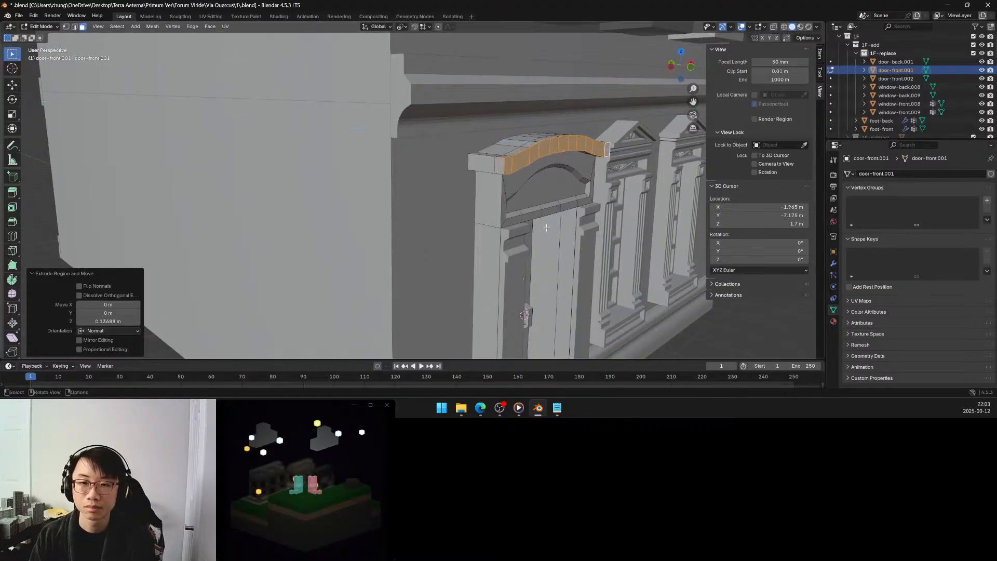
{"action": "left_click", "coordinate": [125, 319]}
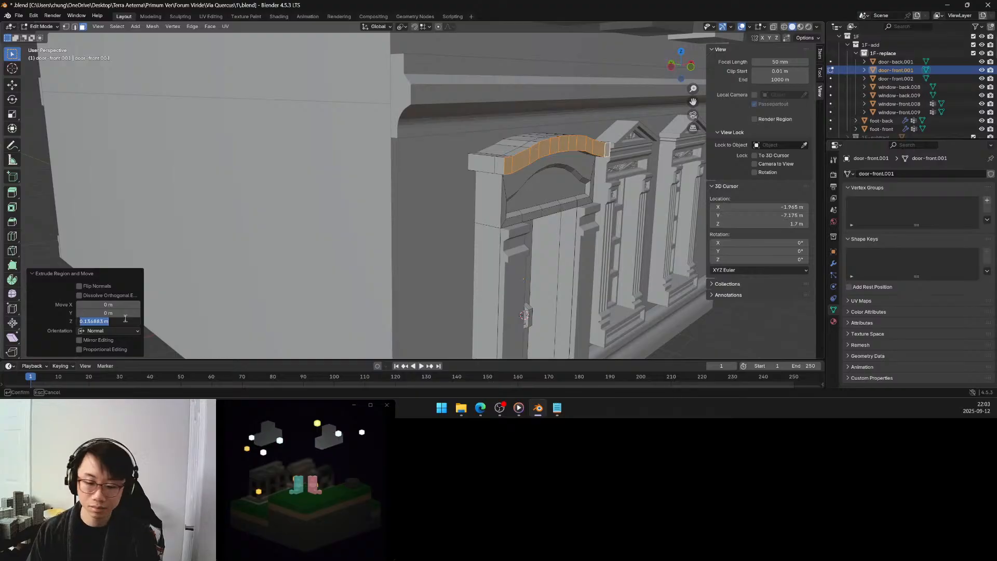
{"action": "type", "text": "0.15"}
{"action": "key", "text": "Return"}
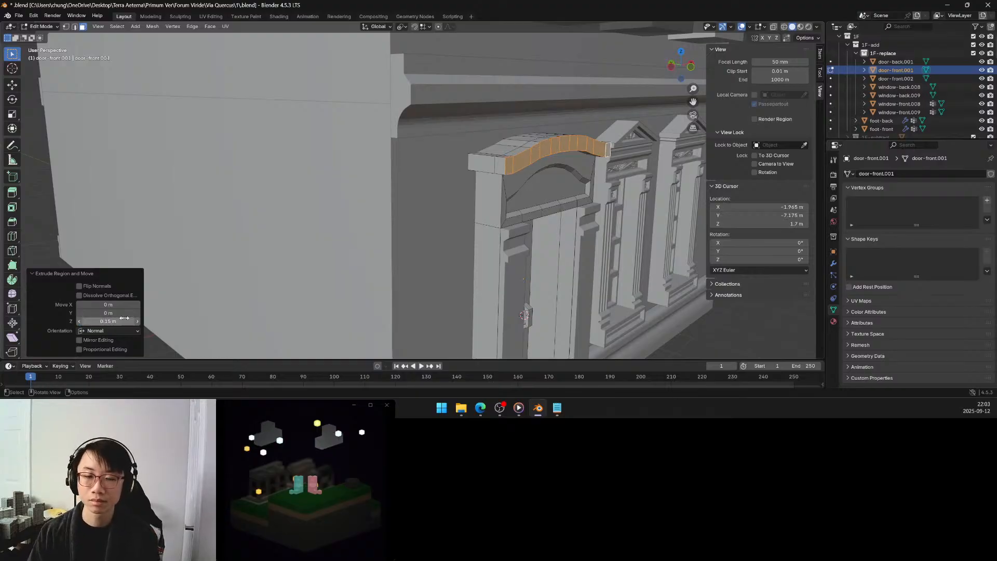
Select the full row of faces lining the arch of the pediment's recess and move them up along global Z by about 0.116 m.
{"action": "left_click", "coordinate": [289, 210]}
{"action": "middle_click_drag", "start_coordinate": [288, 210], "coordinate": [389, 239]}
{"action": "scroll", "coordinate": [383, 242], "scroll_direction": "down", "scroll_amount": 5}
{"action": "scroll", "coordinate": [386, 242], "scroll_direction": "up", "scroll_amount": 5}
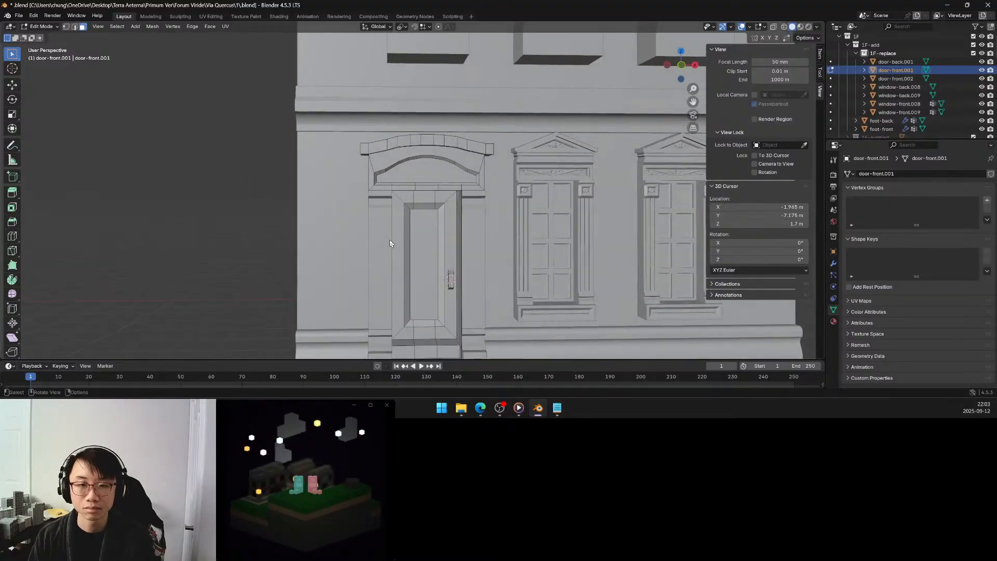
{"action": "scroll", "coordinate": [402, 196], "scroll_direction": "up", "scroll_amount": 4}
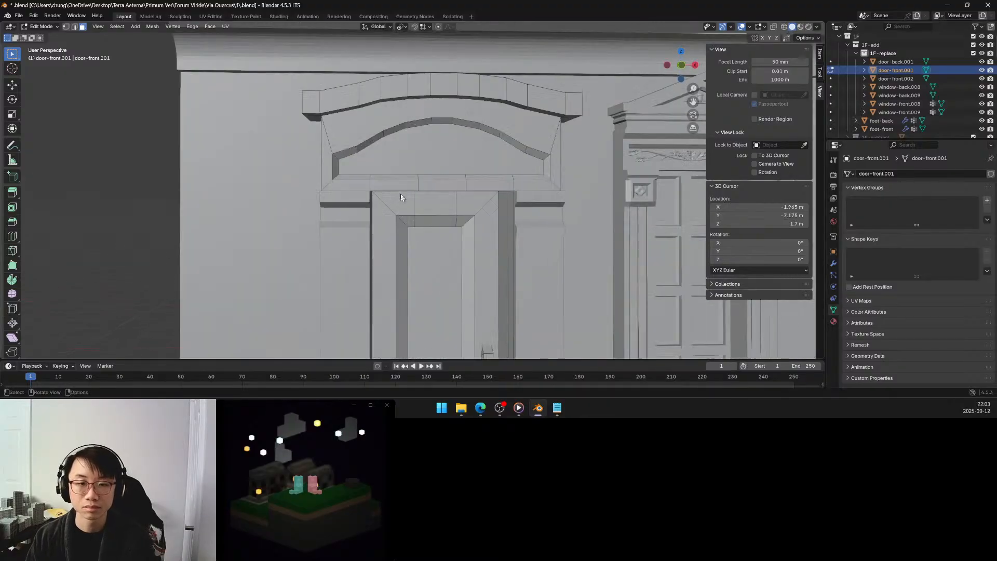
{"action": "left_click", "coordinate": [356, 152]}
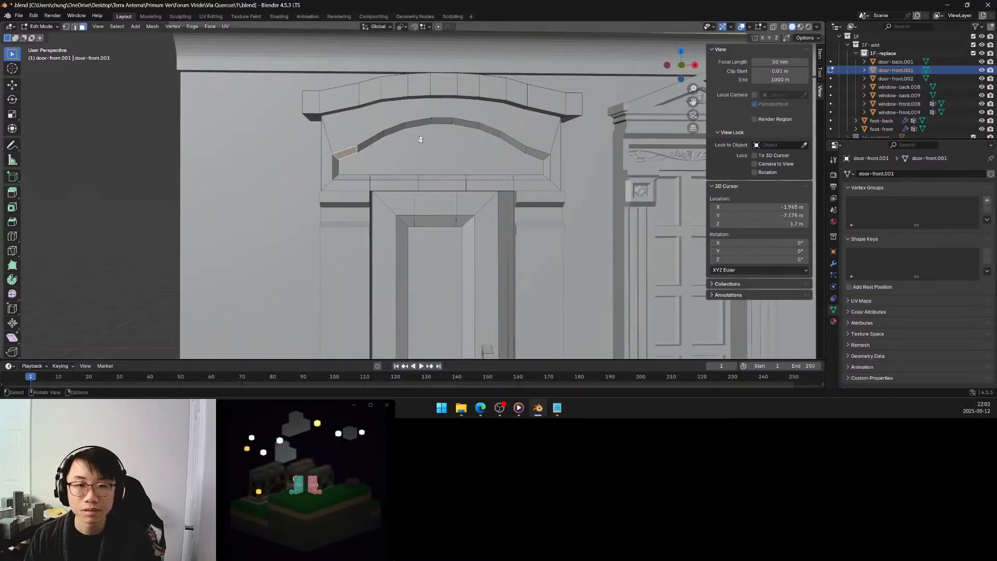
{"action": "left_click", "coordinate": [531, 149], "text": "ctrl"}
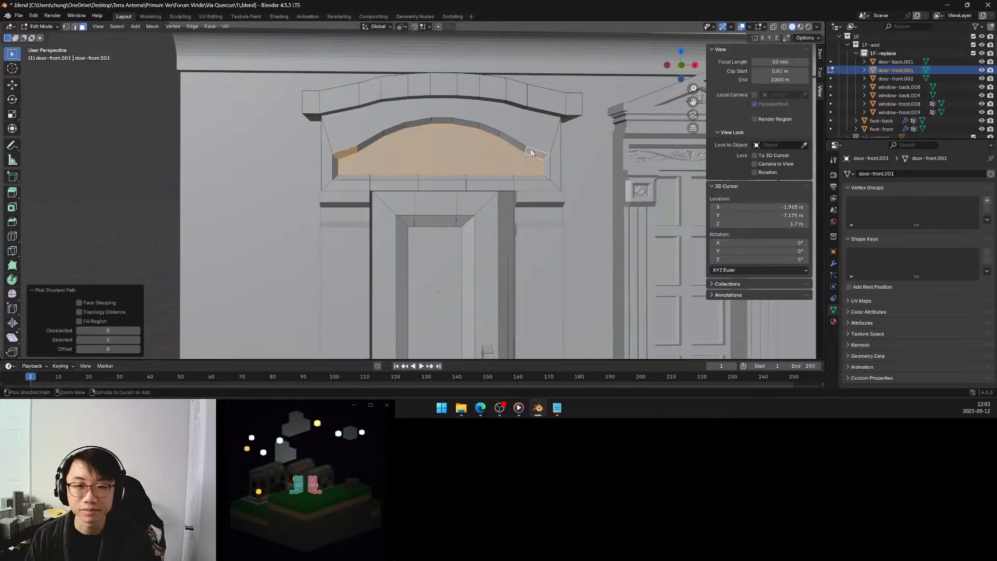
{"action": "left_click", "coordinate": [354, 150]}
{"action": "left_click", "coordinate": [437, 121], "text": "ctrl"}
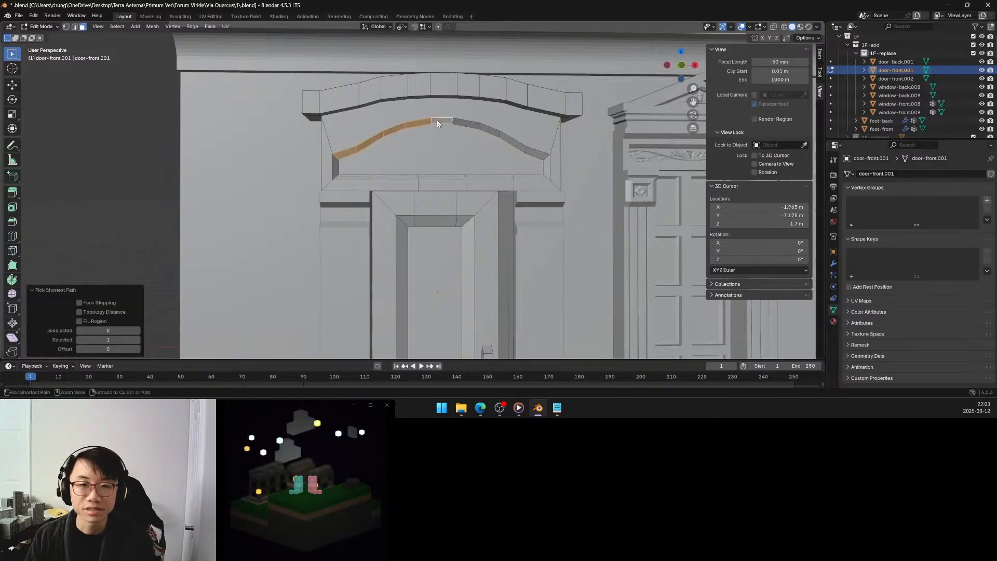
{"action": "left_click", "coordinate": [536, 155], "text": "ctrl"}
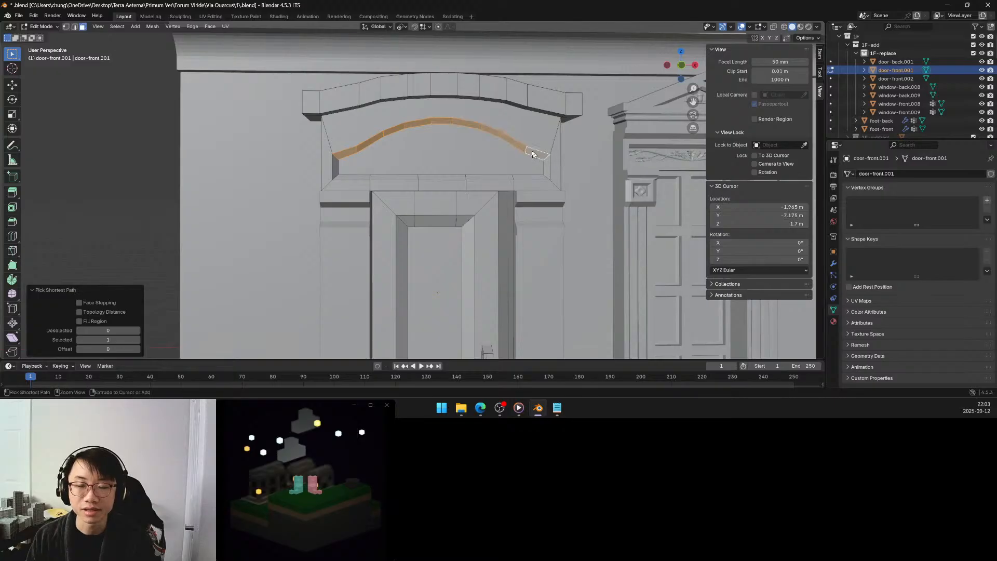
{"action": "middle_click_drag", "start_coordinate": [425, 136], "coordinate": [429, 139]}
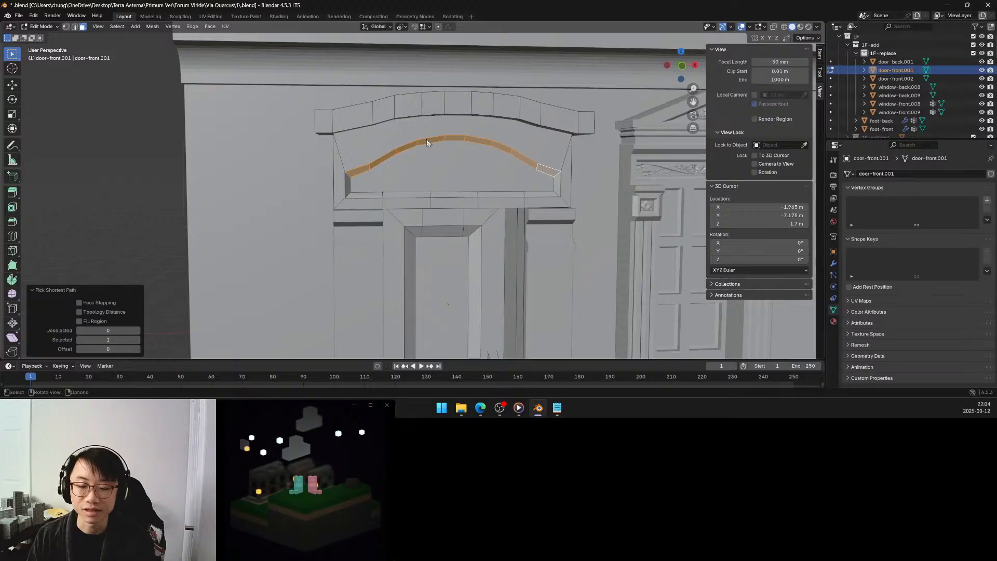
{"action": "key", "text": "g"}
{"action": "key", "text": "z"}
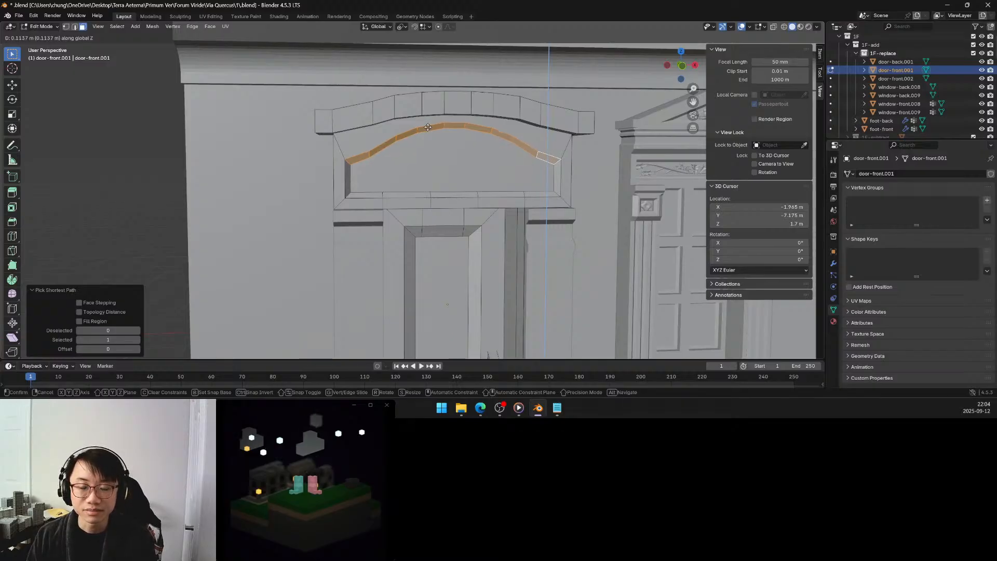
{"action": "left_click", "coordinate": [429, 130]}
Deselect the recess faces and examine the door's reshaped pediment and projecting cornice band from the front, below and above.
{"action": "middle_click_drag", "start_coordinate": [410, 141], "coordinate": [432, 138]}
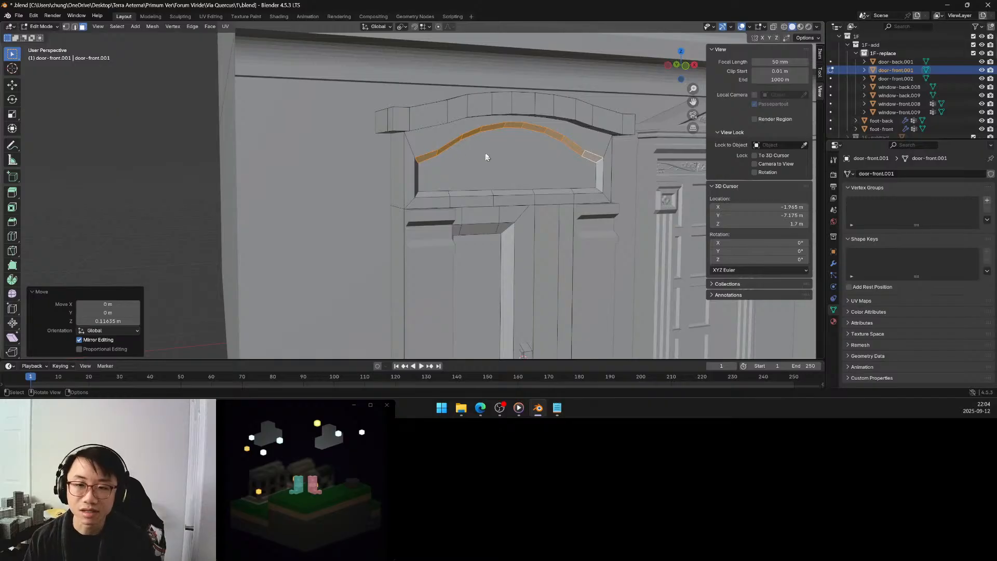
{"action": "middle_click_drag", "start_coordinate": [485, 156], "coordinate": [469, 157]}
{"action": "scroll", "coordinate": [469, 156], "scroll_direction": "down", "scroll_amount": 2}
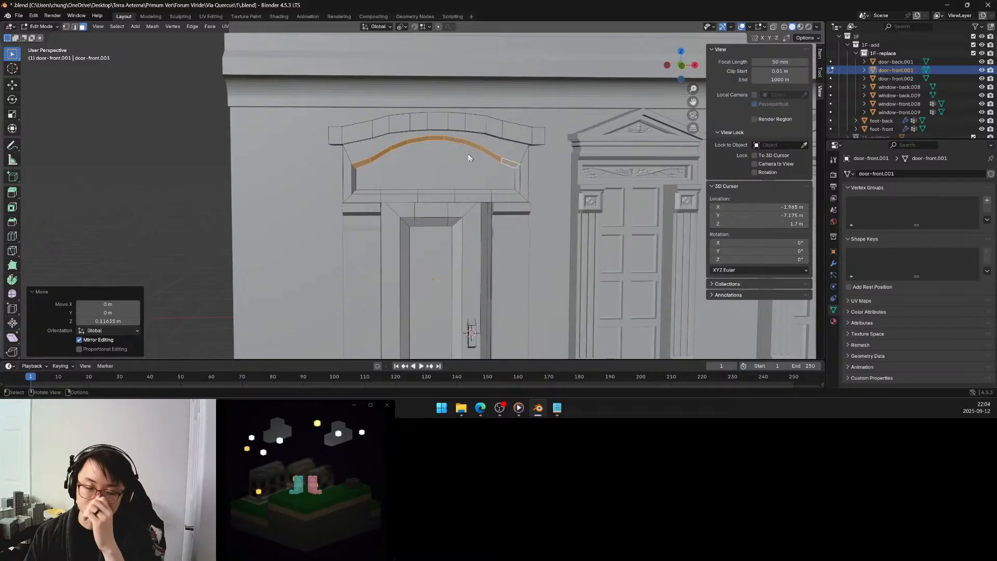
{"action": "middle_click_drag", "start_coordinate": [425, 164], "coordinate": [436, 174]}
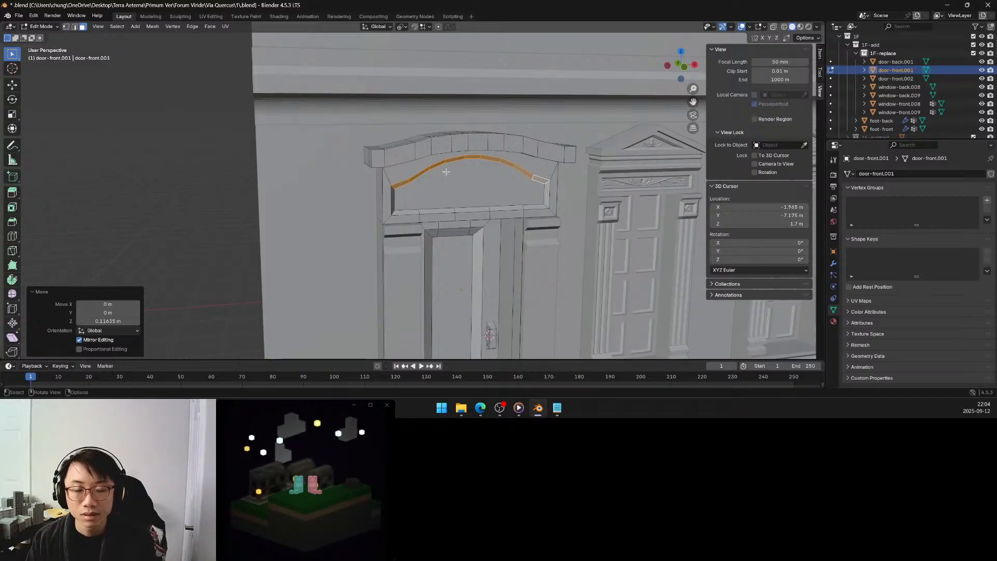
{"action": "middle_click_drag", "start_coordinate": [446, 175], "coordinate": [436, 163]}
{"action": "scroll", "coordinate": [430, 164], "scroll_direction": "down", "scroll_amount": 1}
{"action": "scroll", "coordinate": [429, 164], "scroll_direction": "down", "scroll_amount": 1}
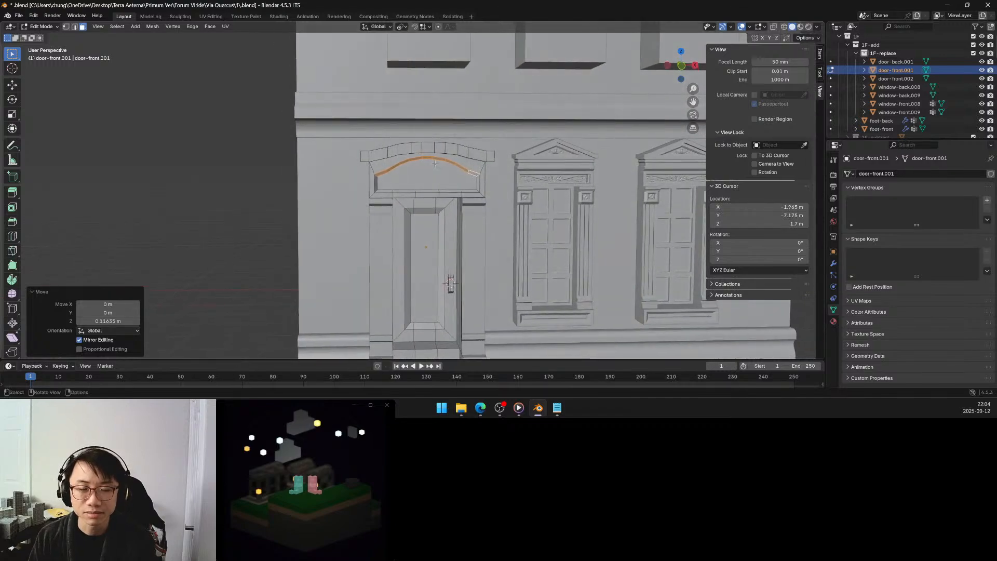
{"action": "left_click", "coordinate": [236, 166]}
{"action": "middle_click_drag", "start_coordinate": [334, 167], "coordinate": [401, 152]}
{"action": "scroll", "coordinate": [366, 161], "scroll_direction": "up", "scroll_amount": 4}
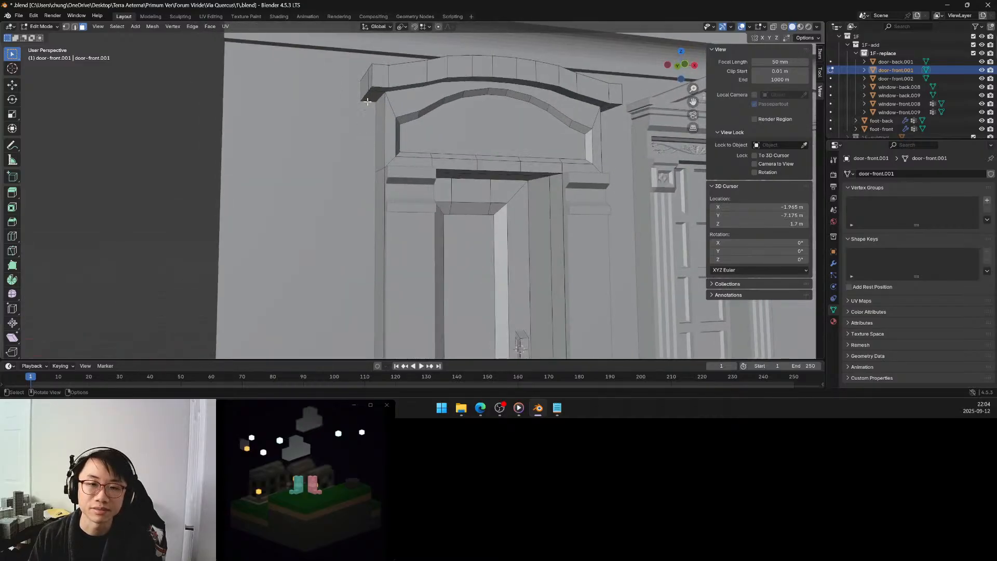
{"action": "middle_click_drag", "start_coordinate": [367, 102], "coordinate": [366, 138]}
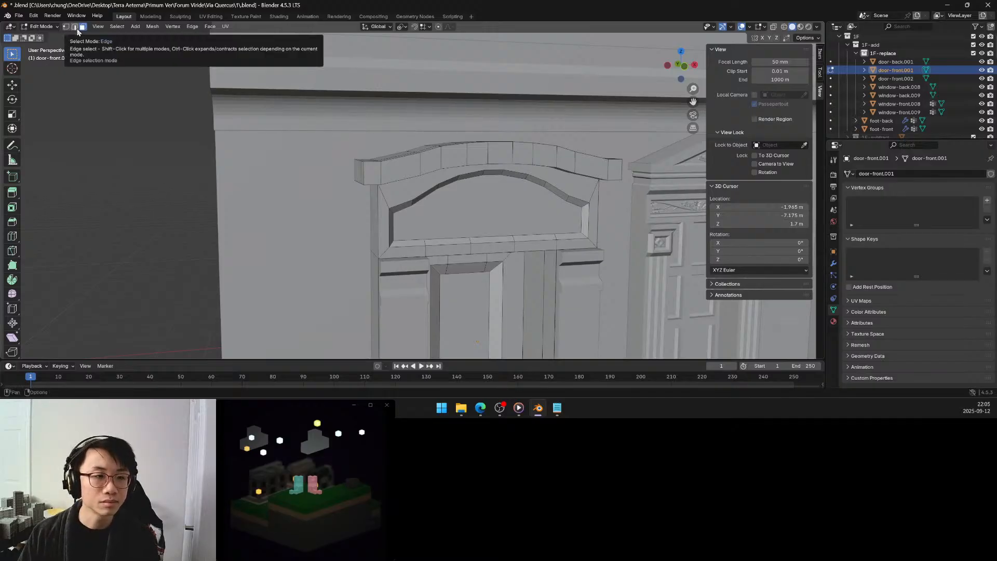
{"action": "middle_click_drag", "start_coordinate": [396, 177], "coordinate": [322, 216]}
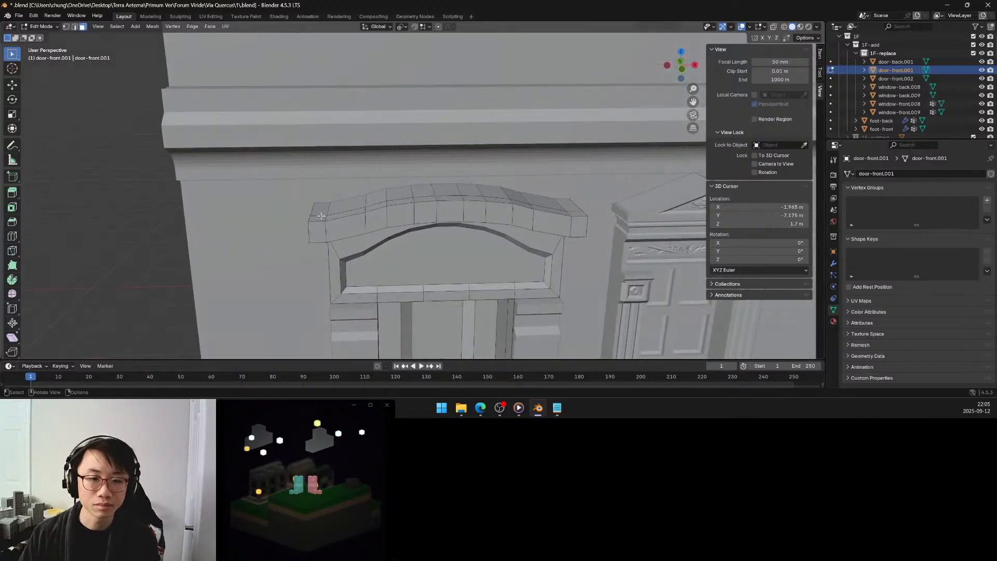
Select the row of faces across the top of the door's cornice band and isolate the door in local view.
{"action": "left_click", "coordinate": [321, 211]}
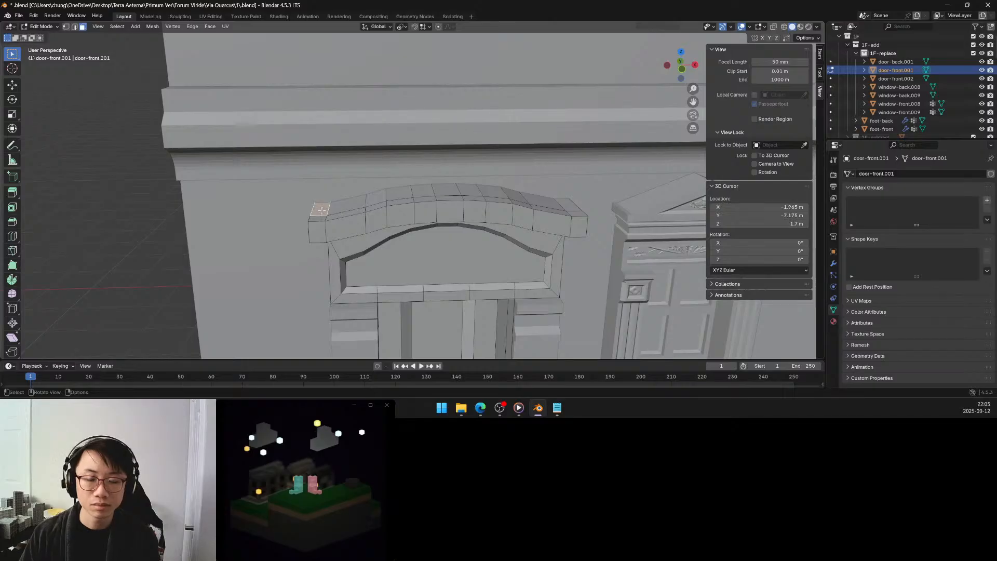
{"action": "left_click", "coordinate": [565, 203], "text": "ctrl"}
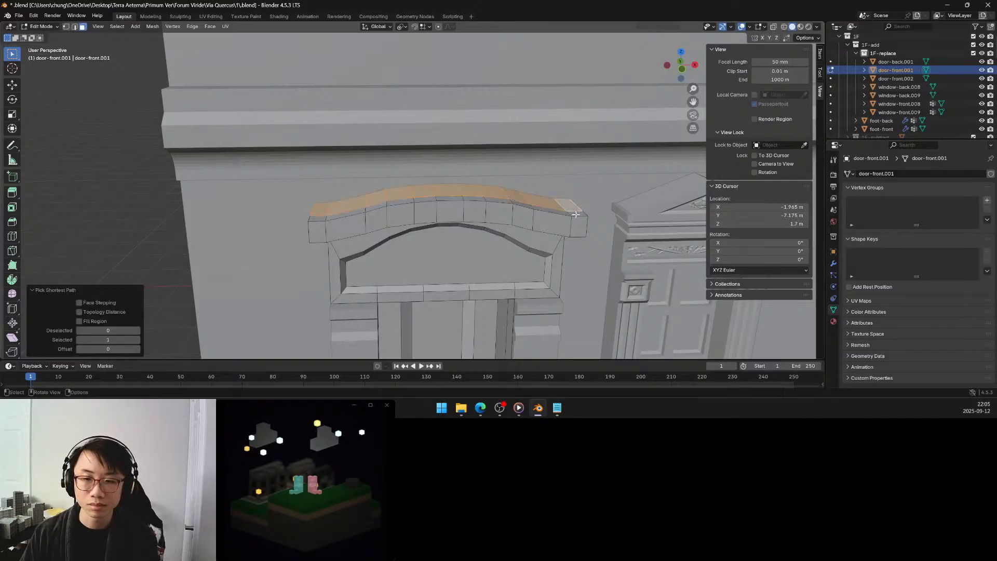
{"action": "left_click", "coordinate": [565, 213]}
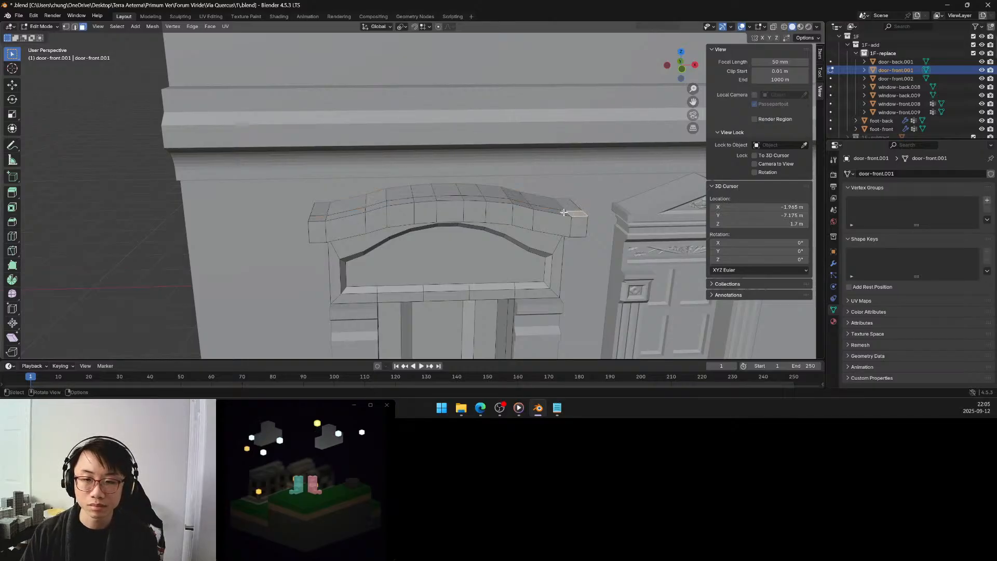
{"action": "left_click", "coordinate": [324, 210], "text": "ctrl"}
{"action": "key", "text": "KP_Divide"}
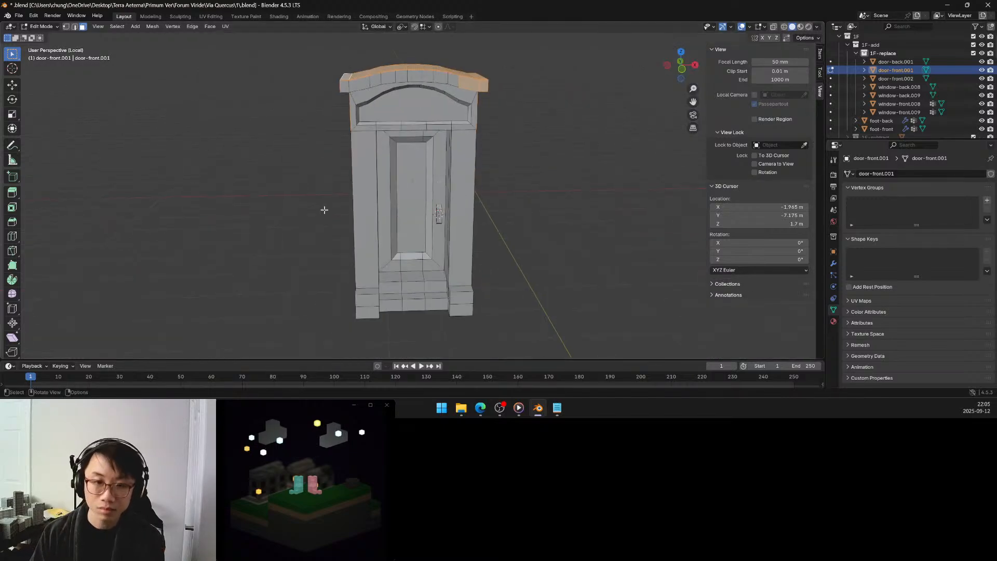
Reselect all the cornice's top faces, back and front rows from end to end, and extrude them up along their normal by 0.1 m.
{"action": "middle_click_drag", "start_coordinate": [355, 168], "coordinate": [434, 147]}
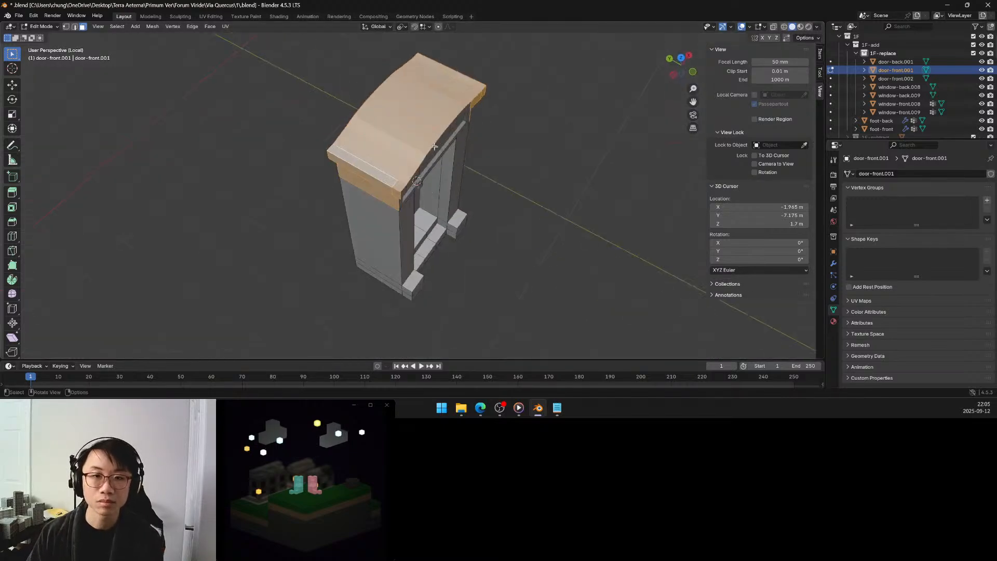
{"action": "left_click", "coordinate": [424, 59]}
{"action": "left_click", "coordinate": [376, 169], "text": "ctrl"}
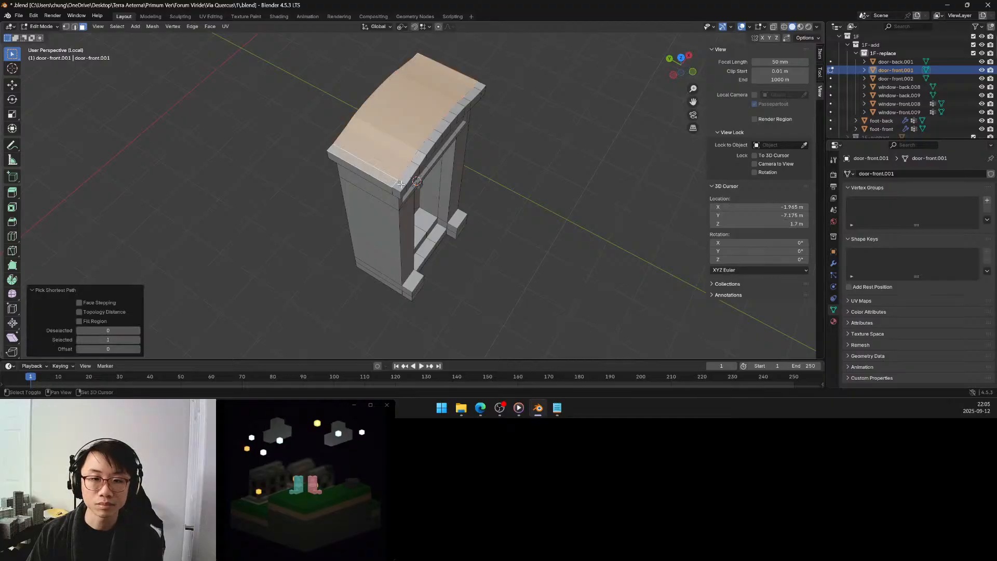
{"action": "left_click", "coordinate": [401, 184], "text": "shift"}
{"action": "left_click", "coordinate": [476, 85], "text": "ctrl"}
{"action": "middle_click_drag", "start_coordinate": [477, 86], "coordinate": [414, 153]}
{"action": "key", "text": "g"}
{"action": "key", "text": "z"}
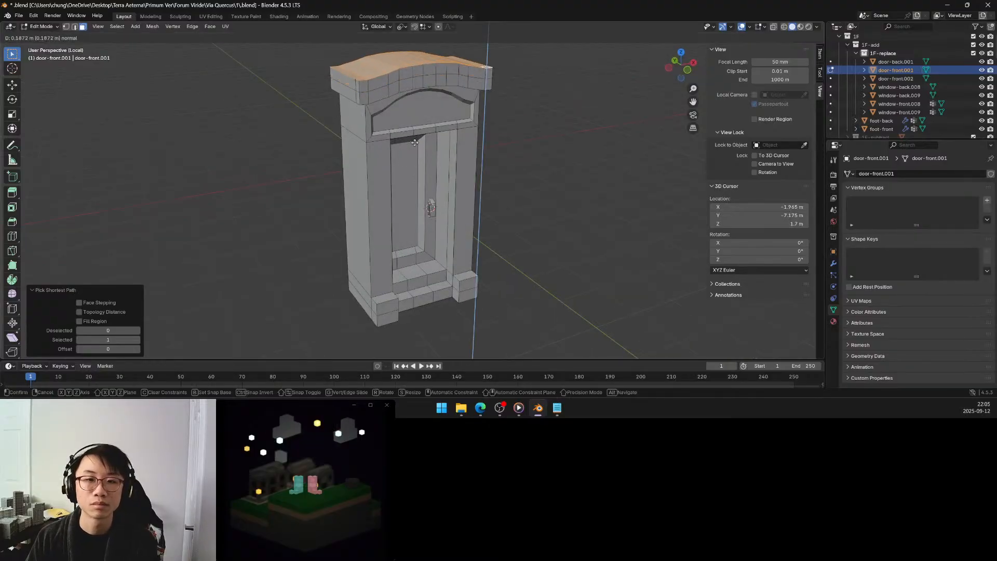
{"action": "left_click", "coordinate": [414, 142]}
{"action": "left_click", "coordinate": [111, 323]}
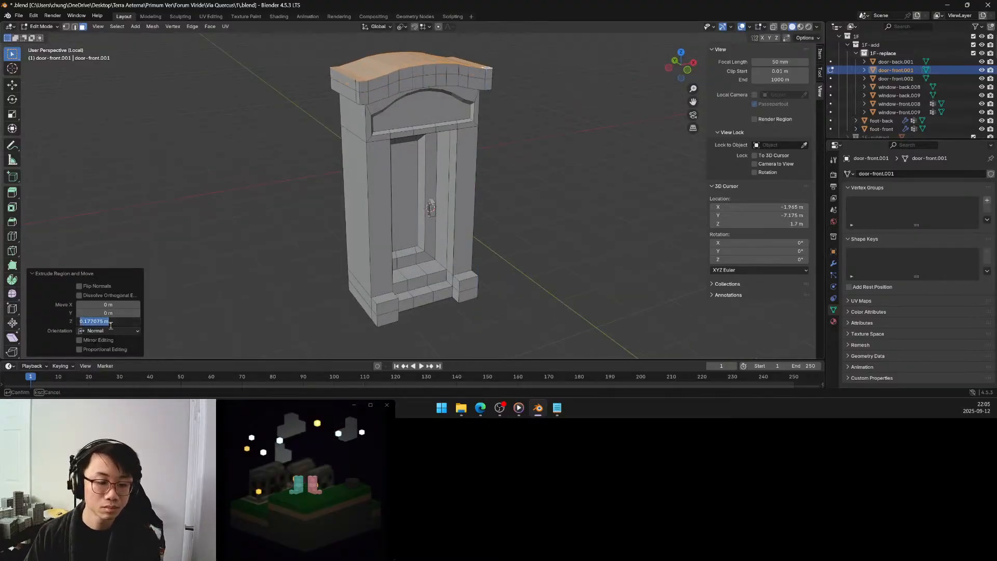
{"action": "type", "text": "0.1"}
{"action": "key", "text": "Return"}
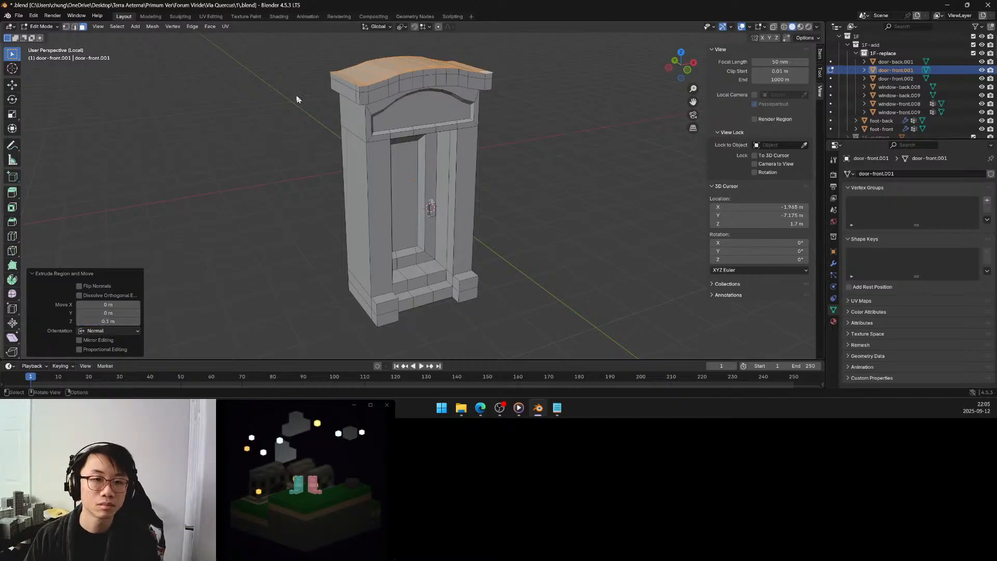
Deselect the top faces and add a three-cut edge loop running horizontally around the door's cornice band.
{"action": "left_click", "coordinate": [261, 109]}
{"action": "left_click", "coordinate": [12, 237]}
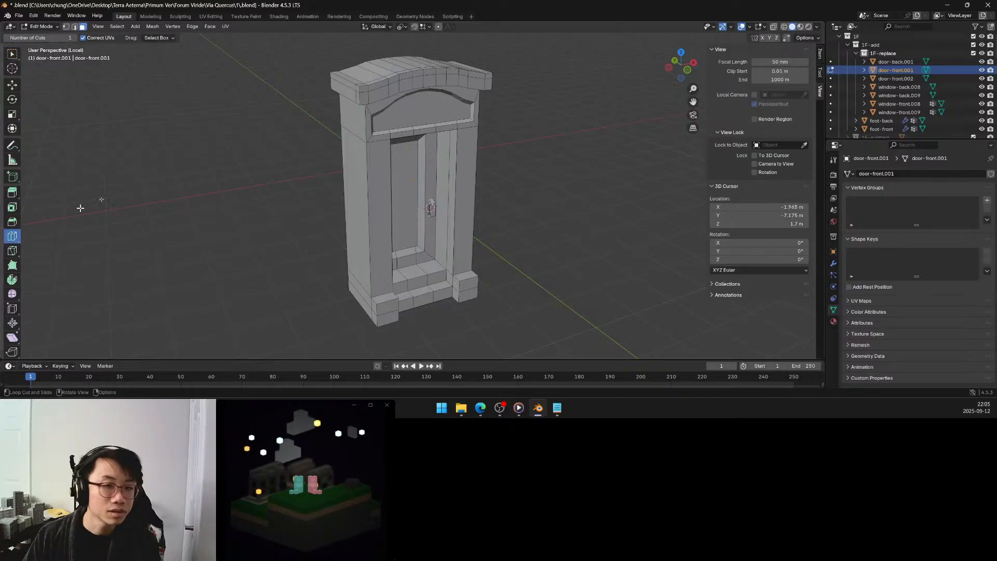
{"action": "left_click", "coordinate": [367, 95]}
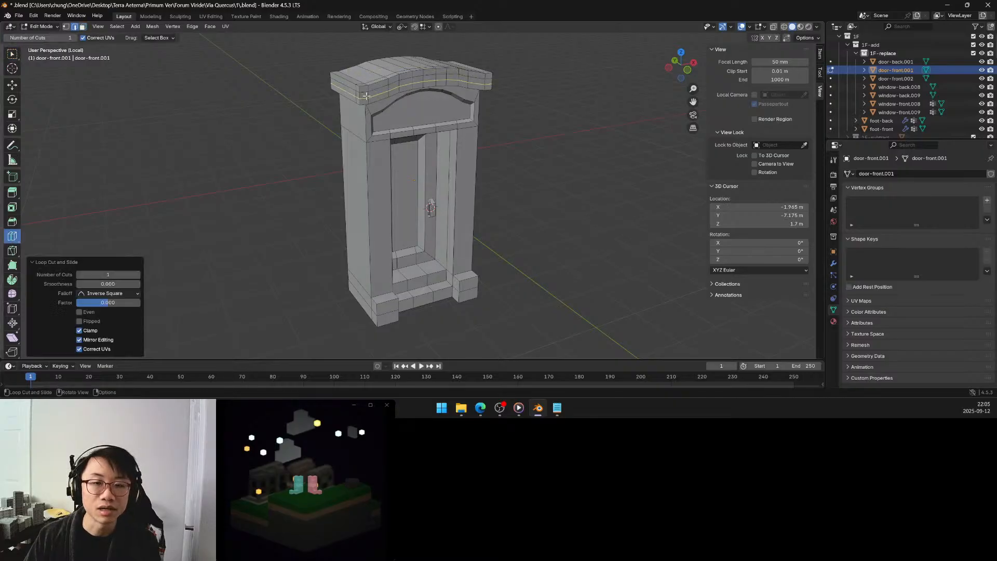
{"action": "middle_click_drag", "start_coordinate": [344, 97], "coordinate": [329, 100]}
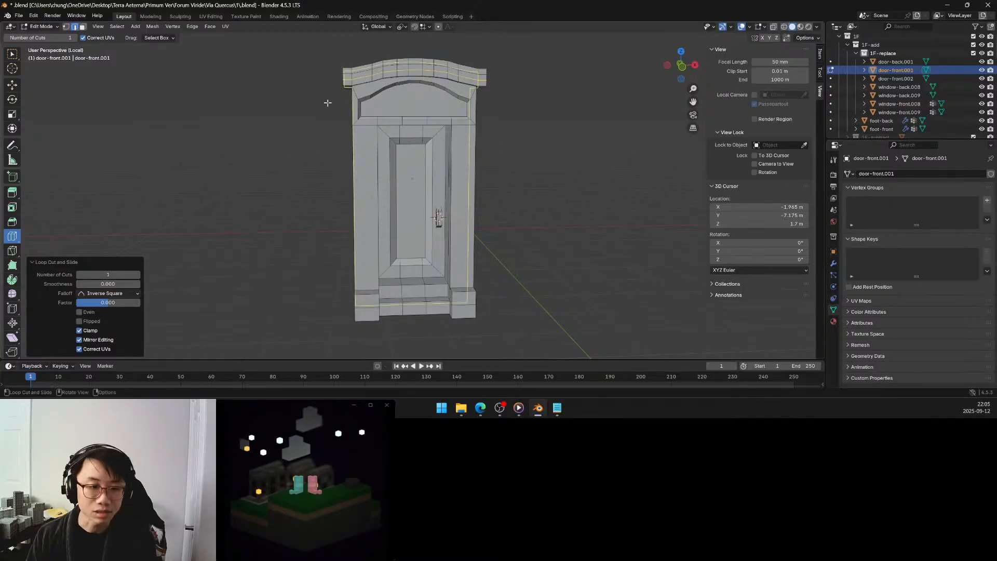
{"action": "left_click", "coordinate": [138, 275]}
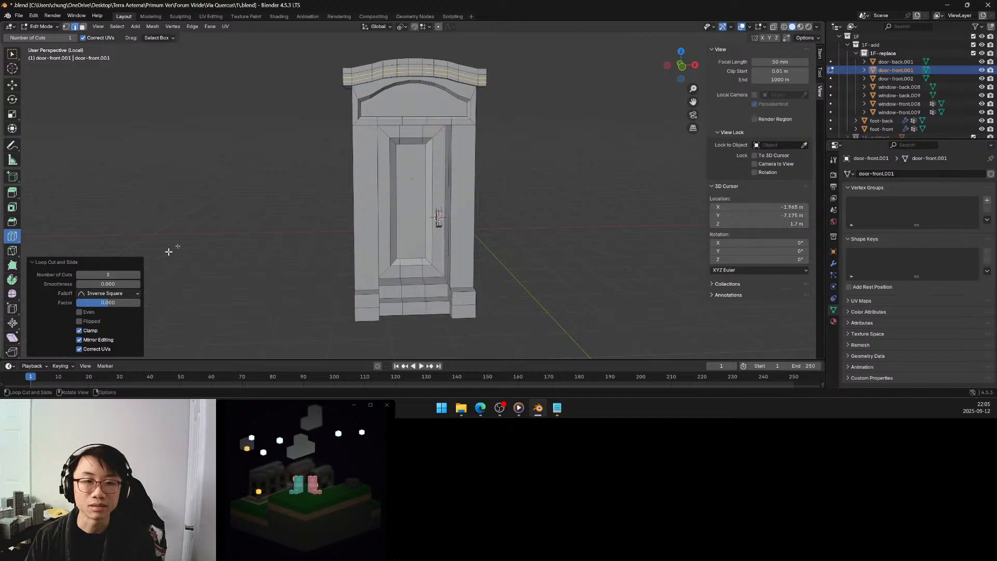
{"action": "middle_click_drag", "start_coordinate": [309, 156], "coordinate": [332, 163]}
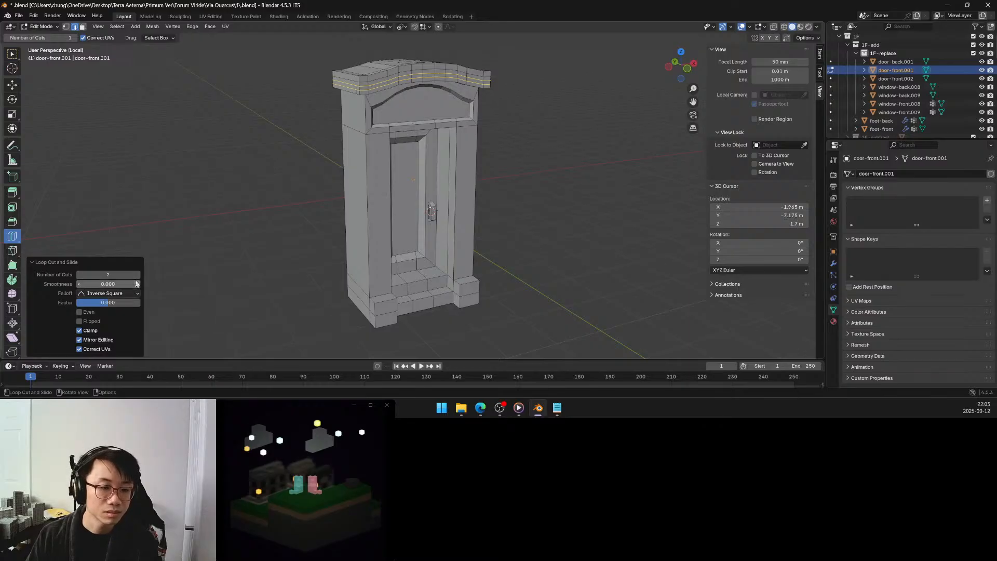
{"action": "left_click", "coordinate": [137, 275]}
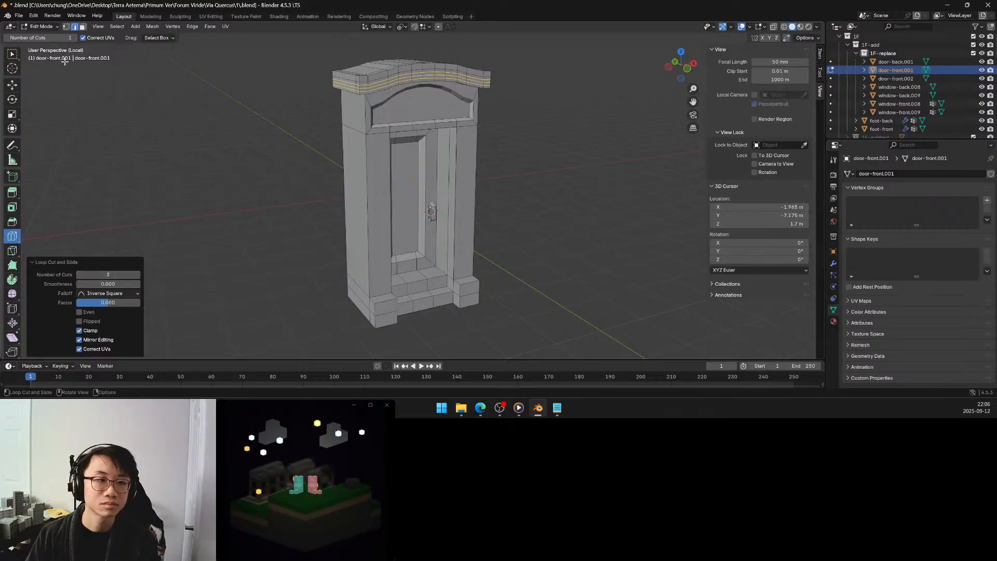
{"action": "left_click", "coordinate": [13, 54]}
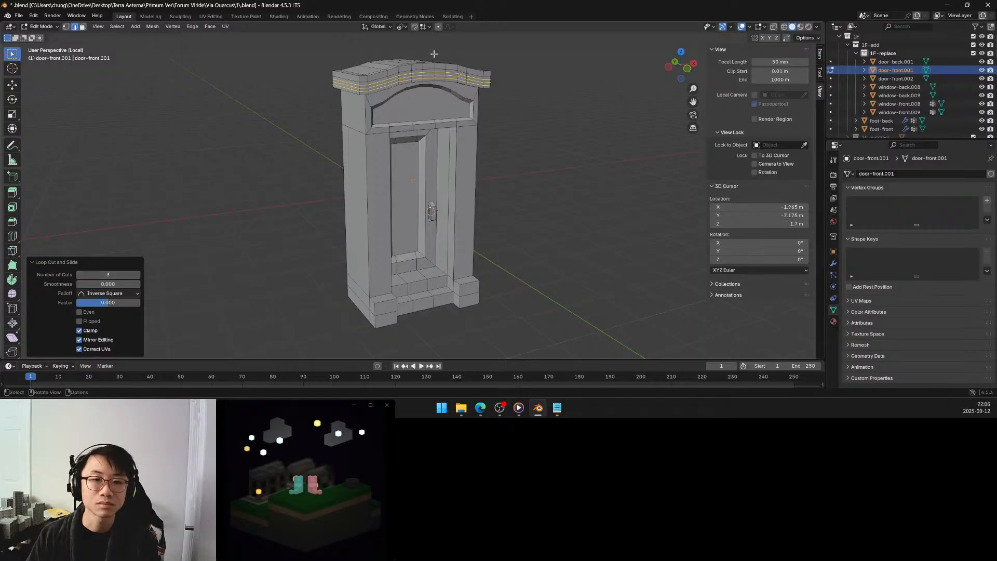
Select one of the new edge loops across the cornice's front and both ends, and scale it to about 0.96 along global X around the Median Point.
{"action": "left_click", "coordinate": [359, 86]}
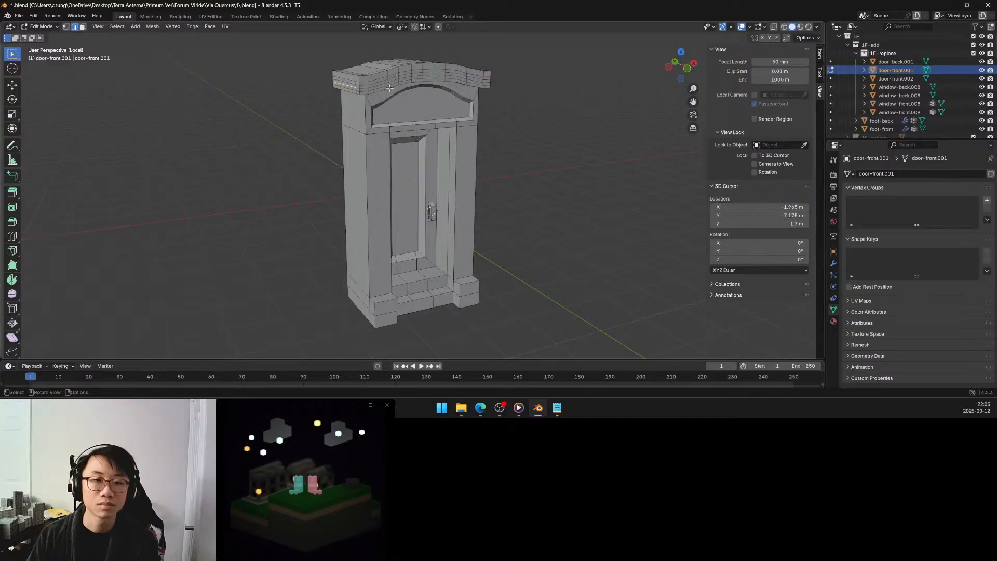
{"action": "left_click", "coordinate": [379, 85], "text": "ctrl"}
{"action": "middle_click_drag", "start_coordinate": [379, 85], "coordinate": [336, 81]}
{"action": "left_click", "coordinate": [426, 91], "text": "ctrl"}
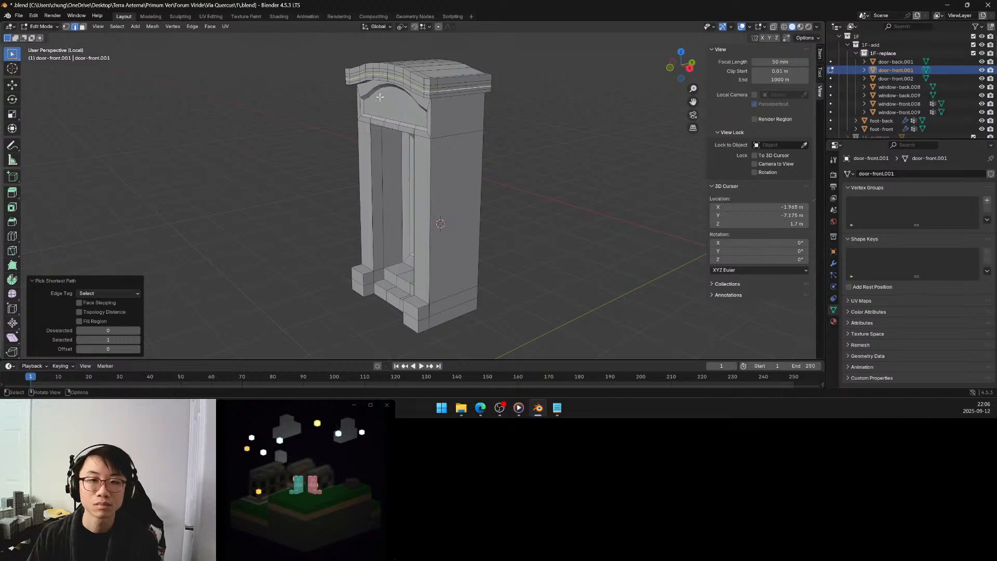
{"action": "middle_click_drag", "start_coordinate": [468, 89], "coordinate": [412, 112]}
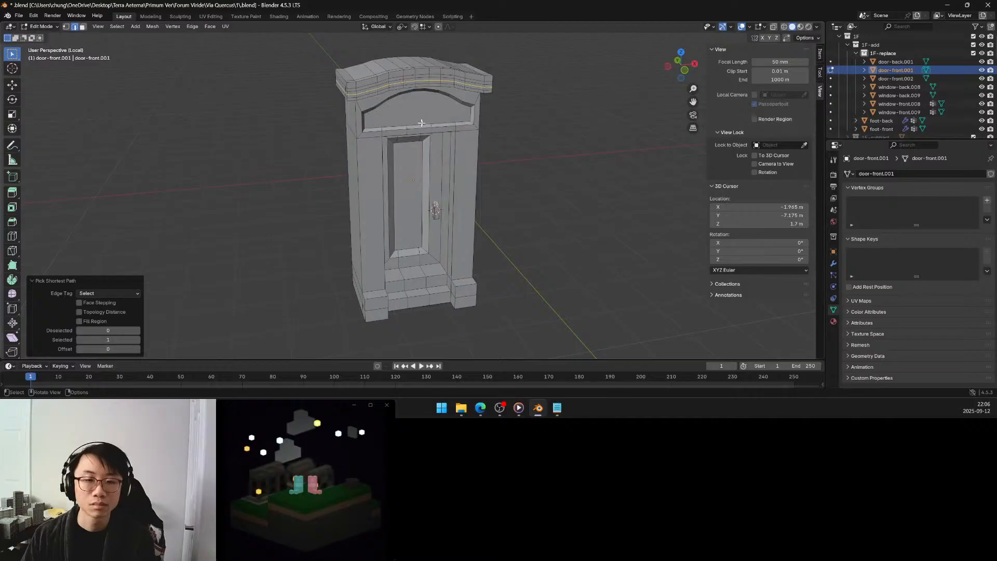
{"action": "key", "text": "period"}
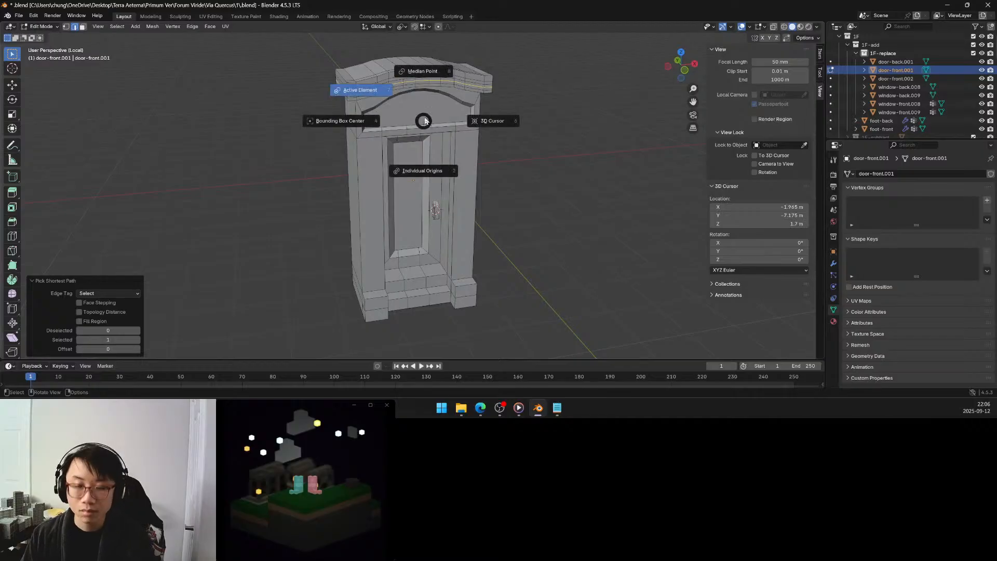
{"action": "left_click", "coordinate": [429, 73]}
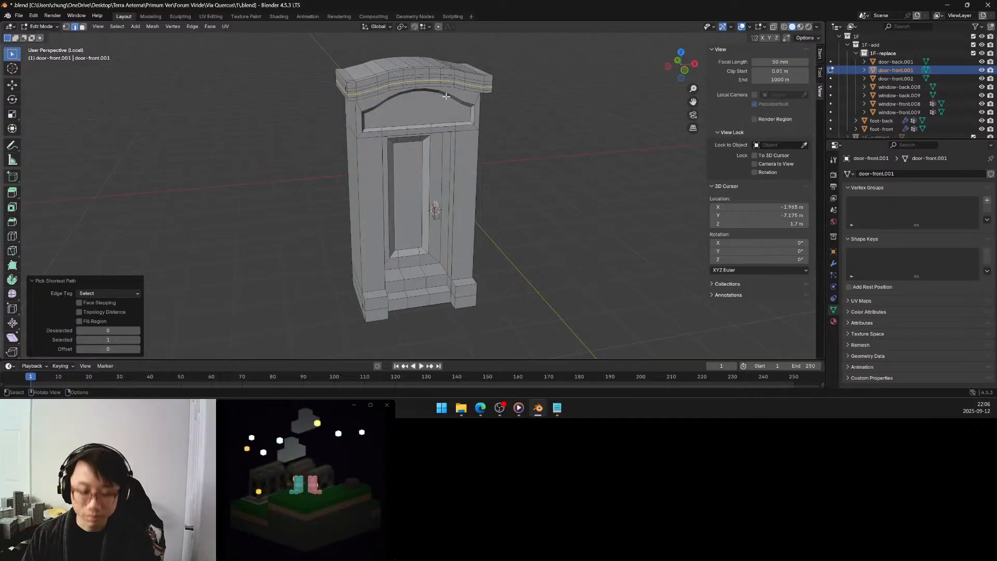
{"action": "key", "text": "s"}
{"action": "key", "text": "x"}
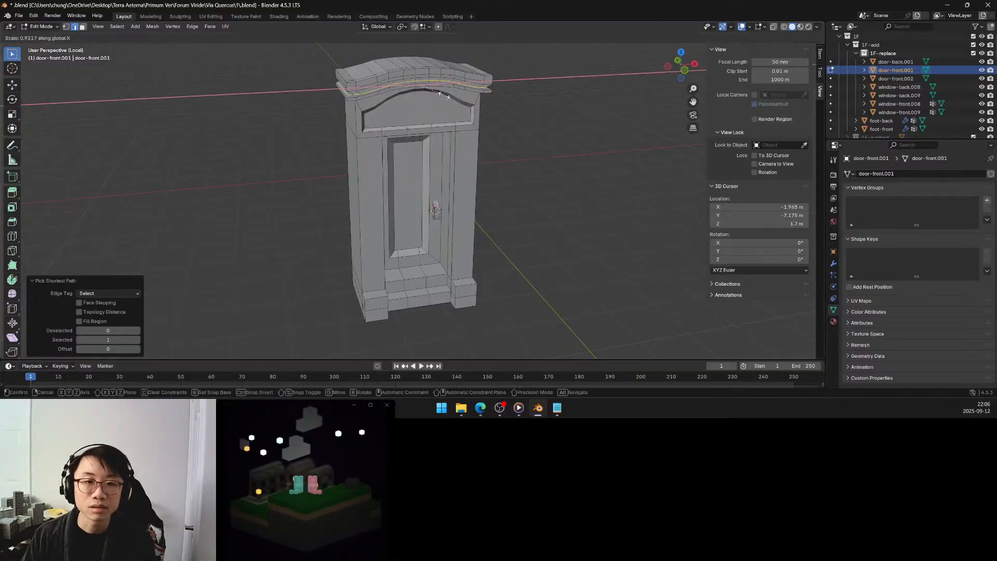
{"action": "left_click", "coordinate": [445, 96]}
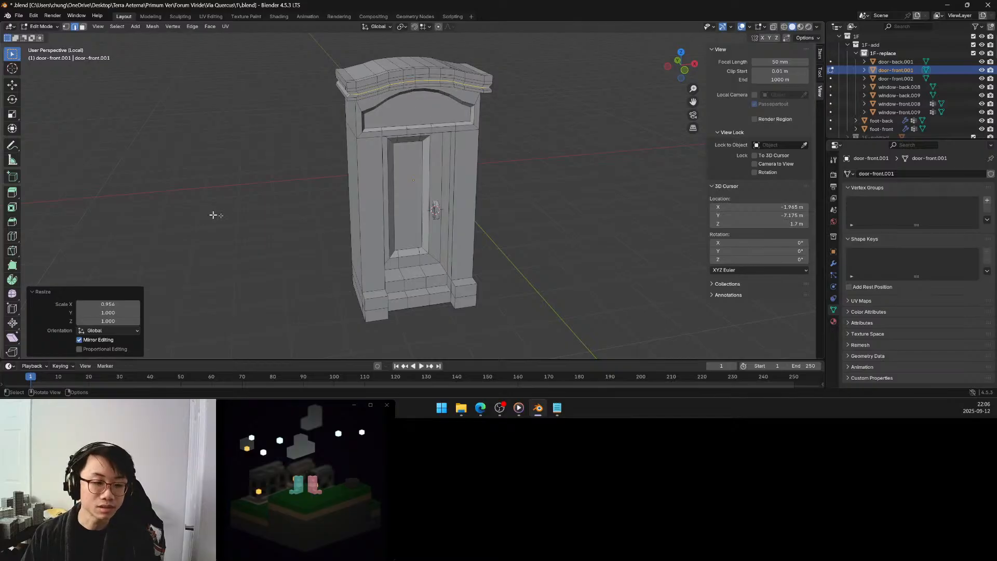
{"action": "left_click", "coordinate": [119, 305]}
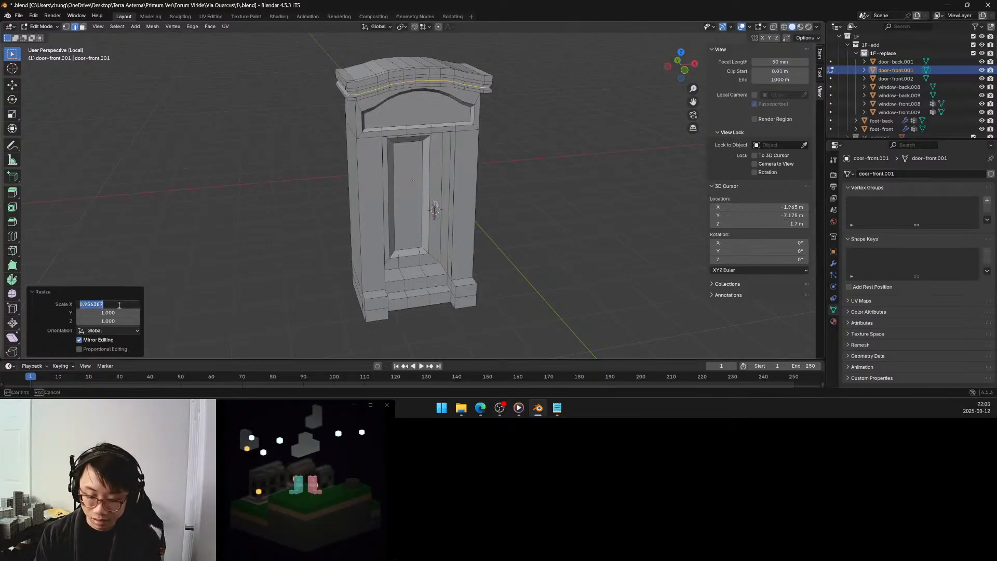
{"action": "type", "text": ".96"}
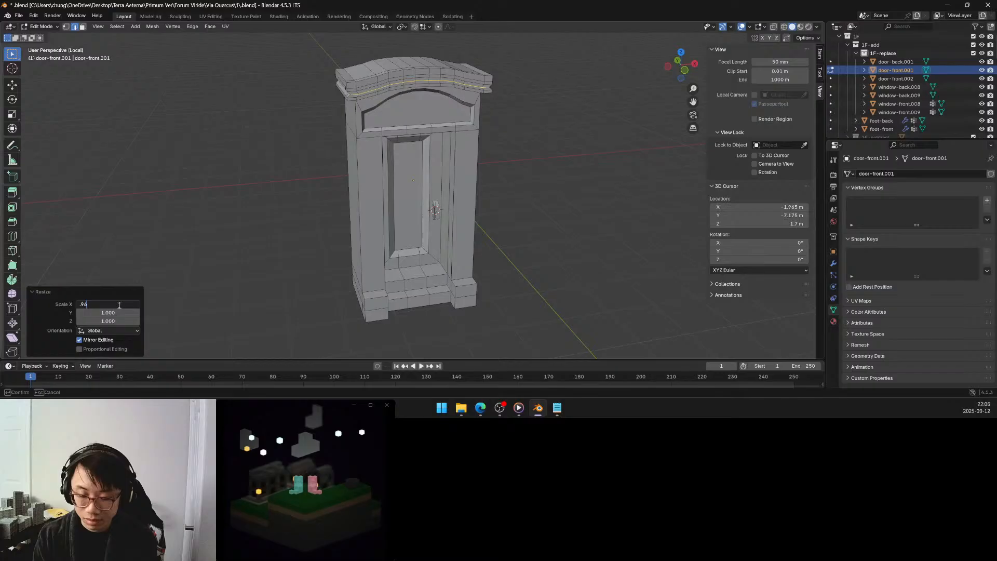
{"action": "key", "text": "Return"}
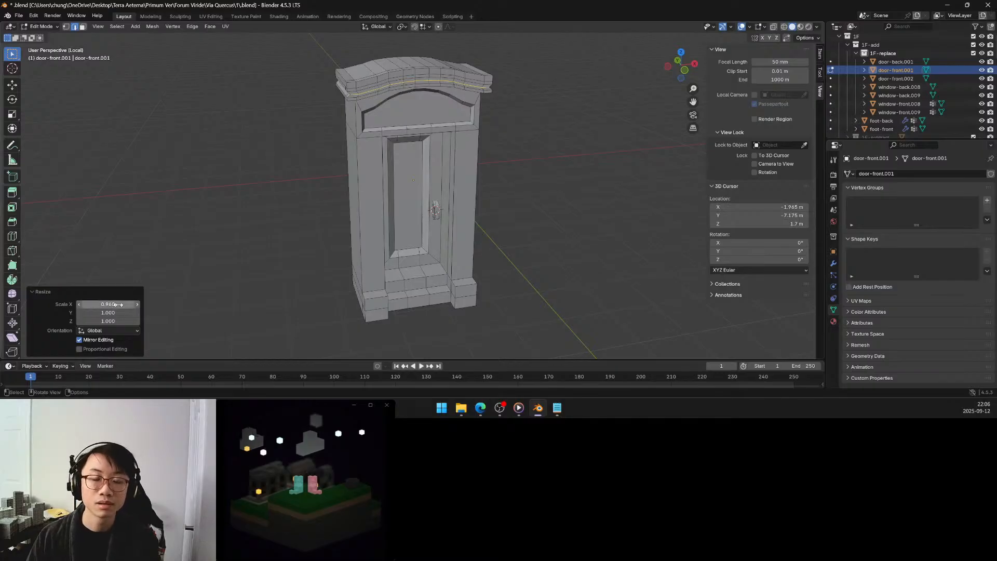
Select only that loop's edges along the cornice's curved front and move them inward along global Y by 0.05 m.
{"action": "middle_click_drag", "start_coordinate": [234, 101], "coordinate": [410, 134]}
{"action": "scroll", "coordinate": [391, 168], "scroll_direction": "up", "scroll_amount": 2}
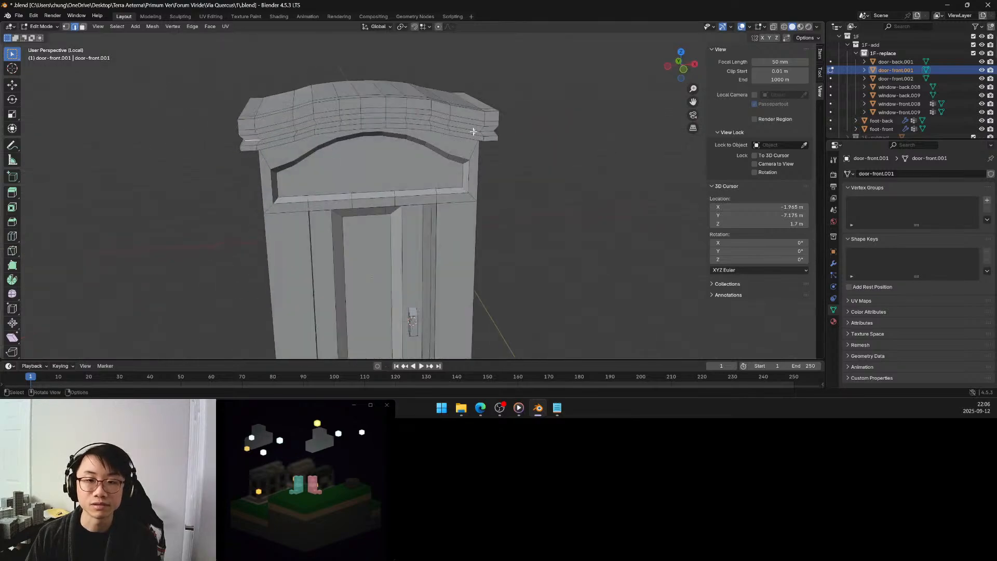
{"action": "left_click", "coordinate": [490, 132], "text": "ctrl"}
{"action": "middle_click_drag", "start_coordinate": [489, 132], "coordinate": [407, 142]}
{"action": "key", "text": "g"}
{"action": "key", "text": "z"}
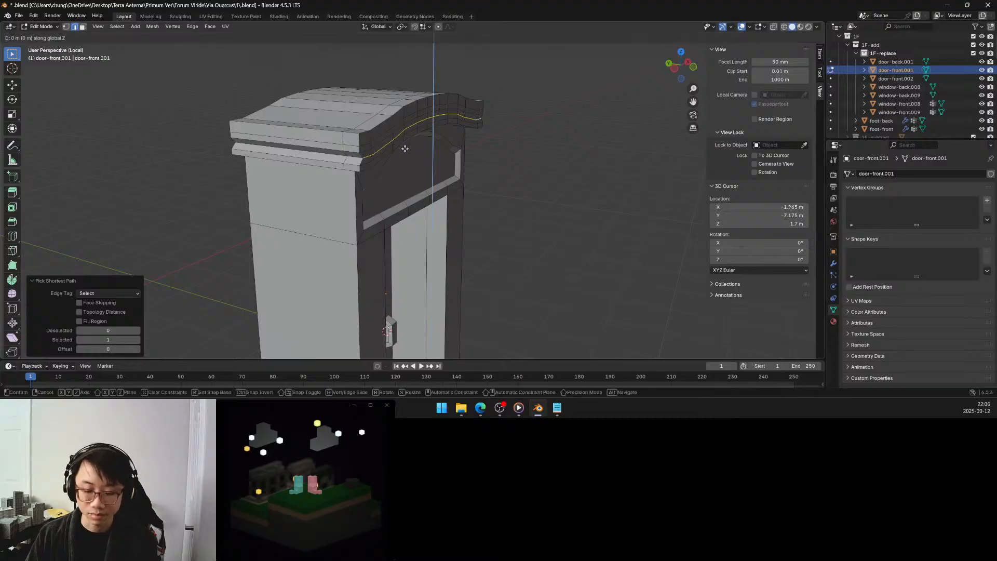
{"action": "key", "text": "y"}
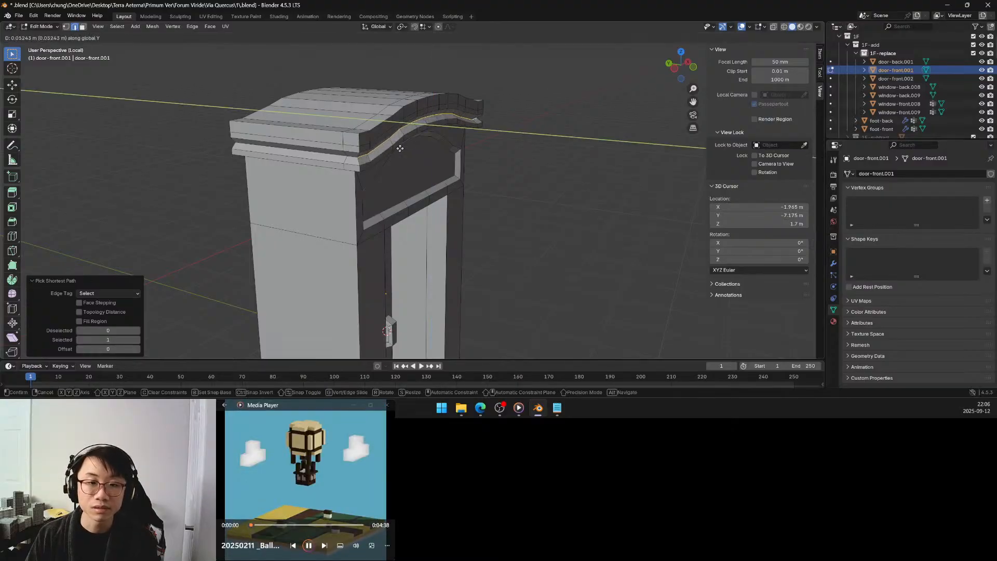
{"action": "left_click", "coordinate": [398, 148]}
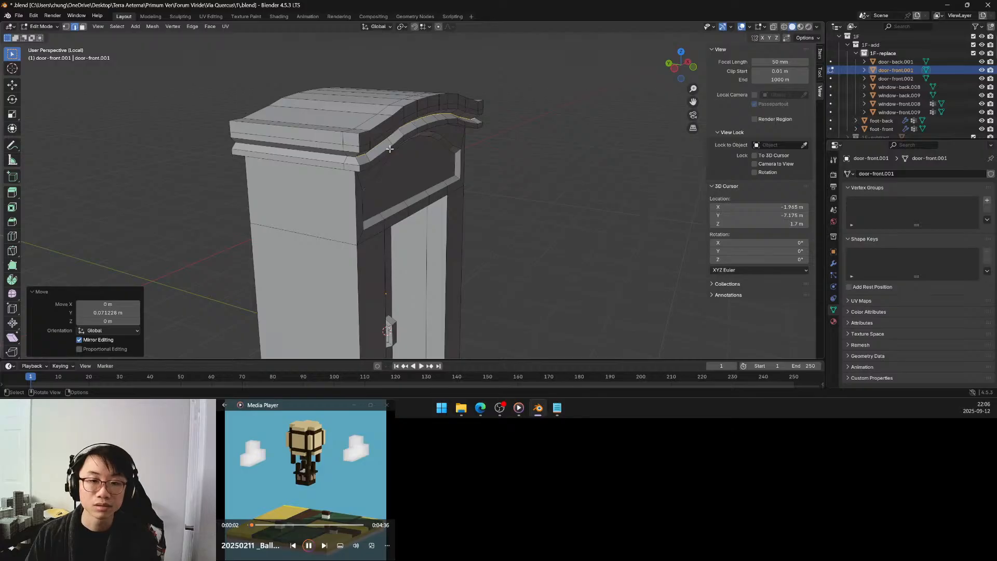
{"action": "left_click", "coordinate": [120, 313]}
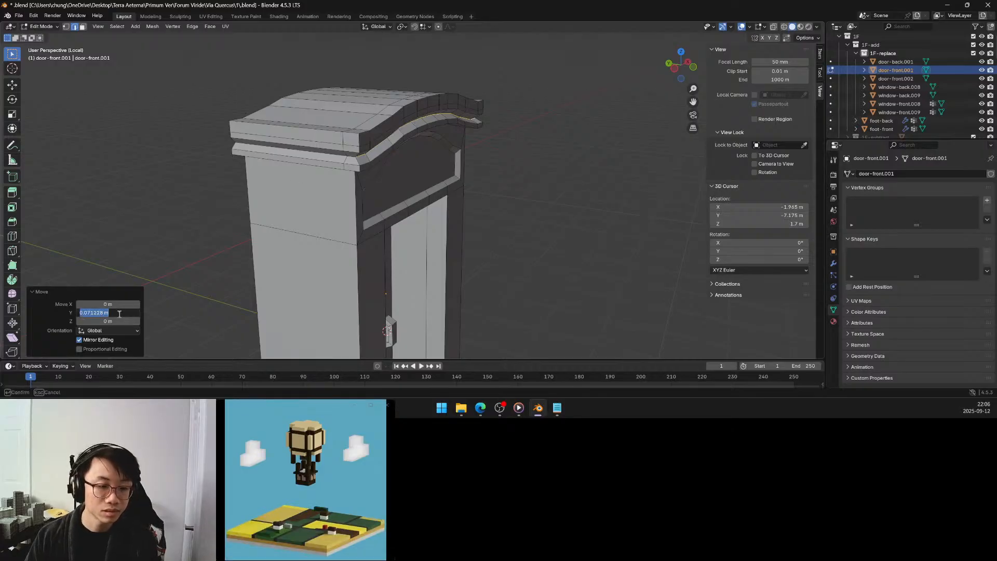
{"action": "key", "text": "BackSpace"}
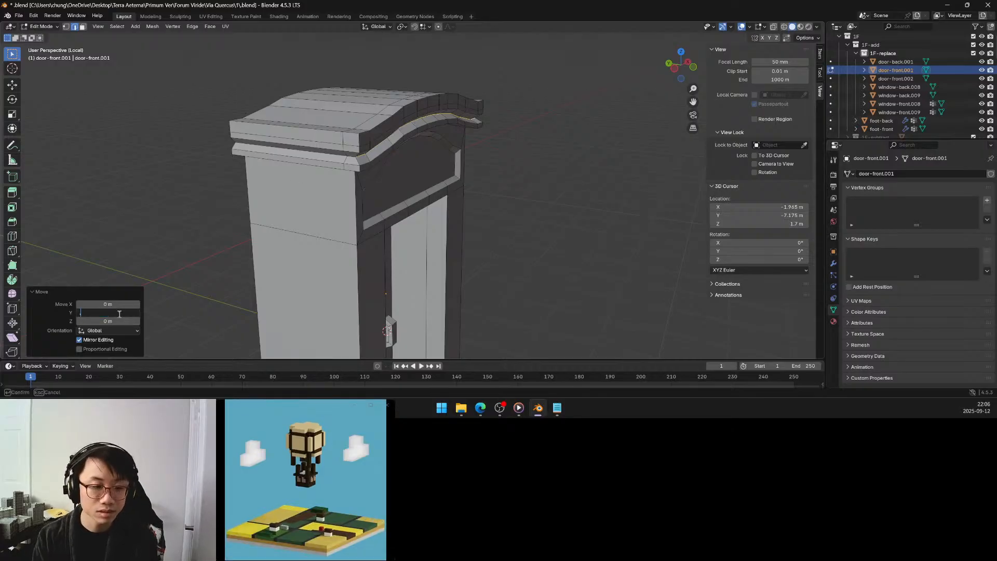
{"action": "type", "text": ".05"}
{"action": "key", "text": "Return"}
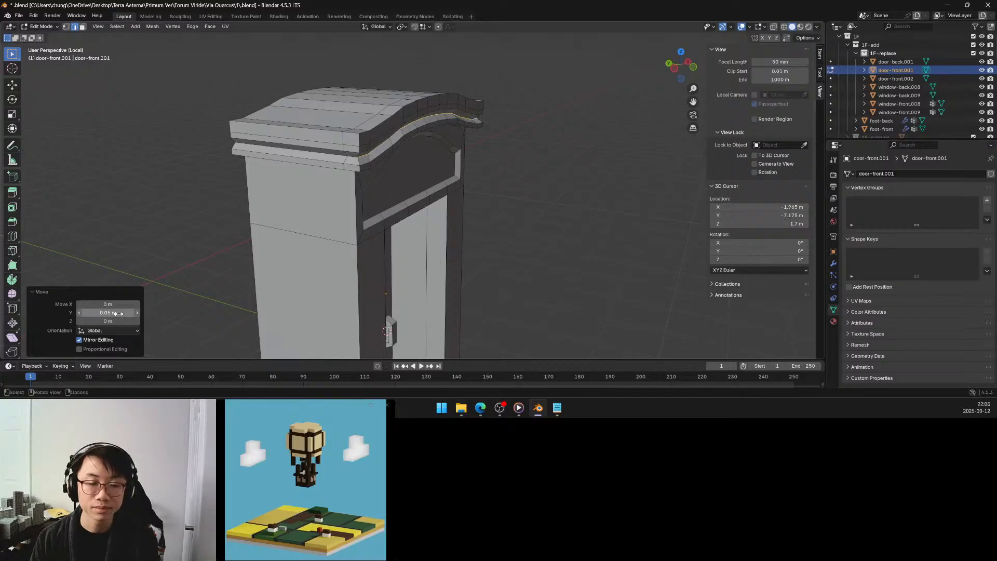
Select the outer faces of the cornice's upper band at both ends and scale them to about 1.035 along global X.
{"action": "middle_click_drag", "start_coordinate": [522, 187], "coordinate": [310, 161]}
{"action": "middle_click_drag", "start_coordinate": [373, 163], "coordinate": [474, 160]}
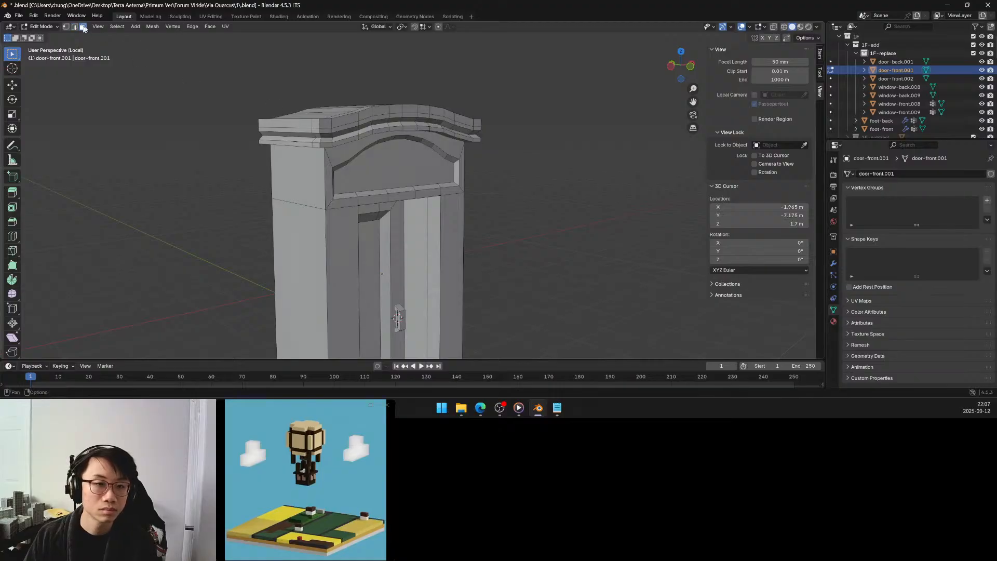
{"action": "middle_click_drag", "start_coordinate": [364, 158], "coordinate": [453, 167]}
{"action": "left_click", "coordinate": [407, 140], "text": "shift"}
{"action": "left_click", "coordinate": [425, 138], "text": "shift"}
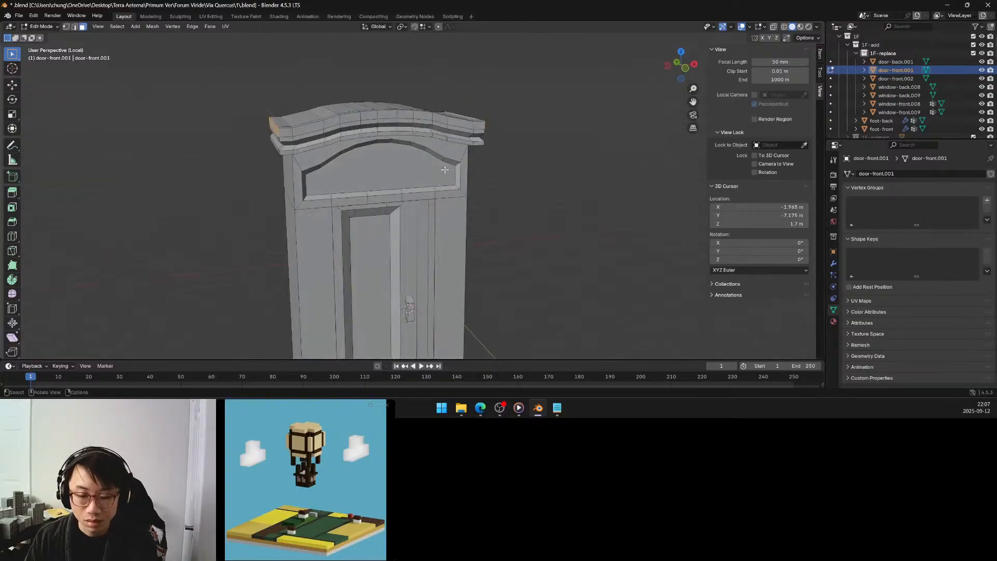
{"action": "key", "text": "s"}
{"action": "key", "text": "x"}
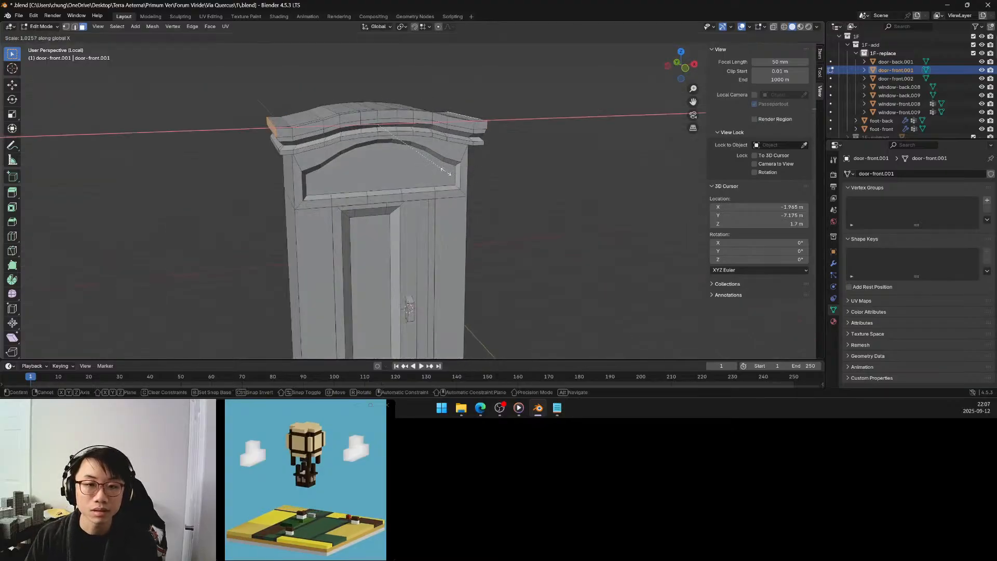
{"action": "left_click", "coordinate": [444, 173]}
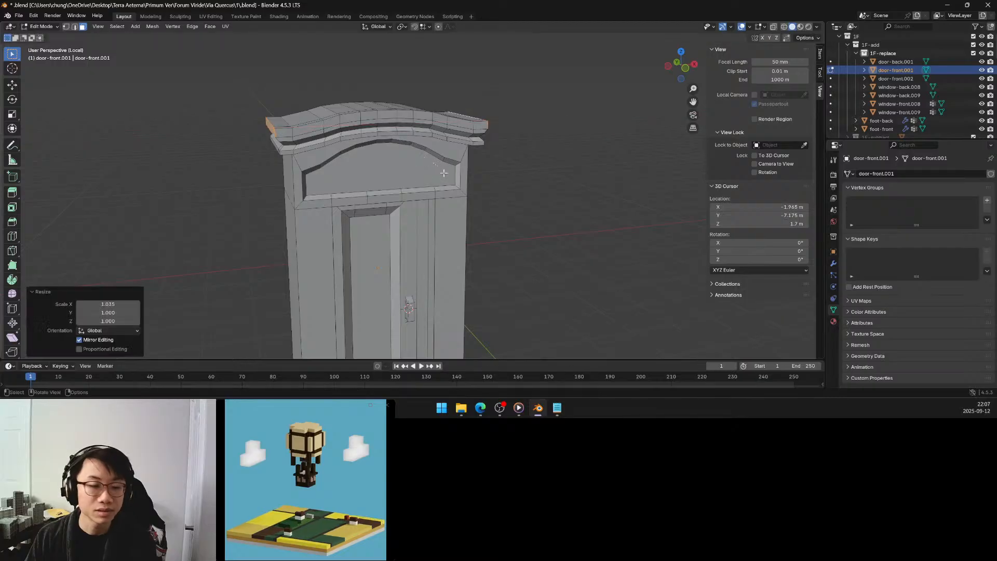
{"action": "left_click", "coordinate": [127, 305]}
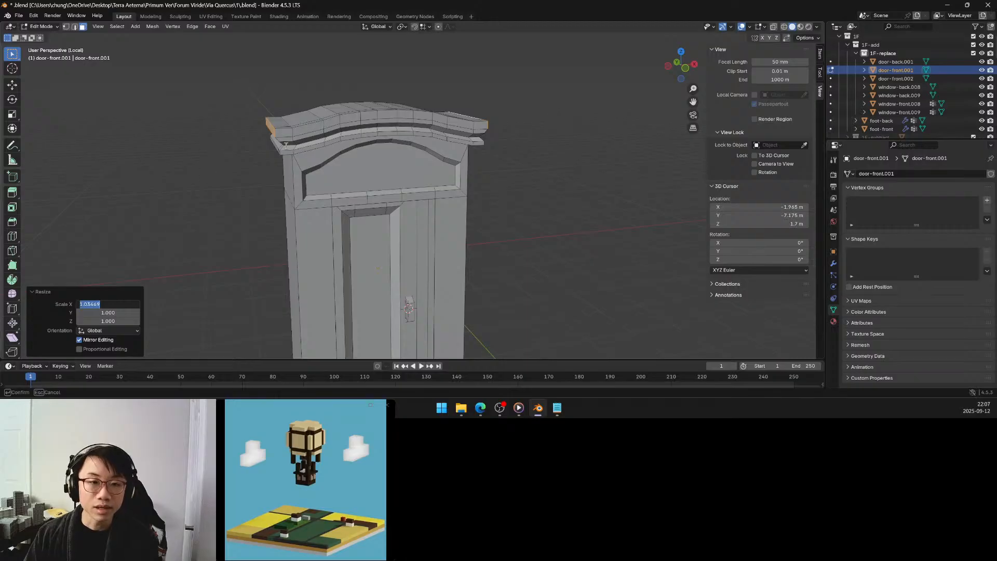
Select the upper band's front faces from end to end and move them outward along global Y by about 0.06 m.
{"action": "left_click", "coordinate": [291, 134]}
{"action": "left_click", "coordinate": [282, 131]}
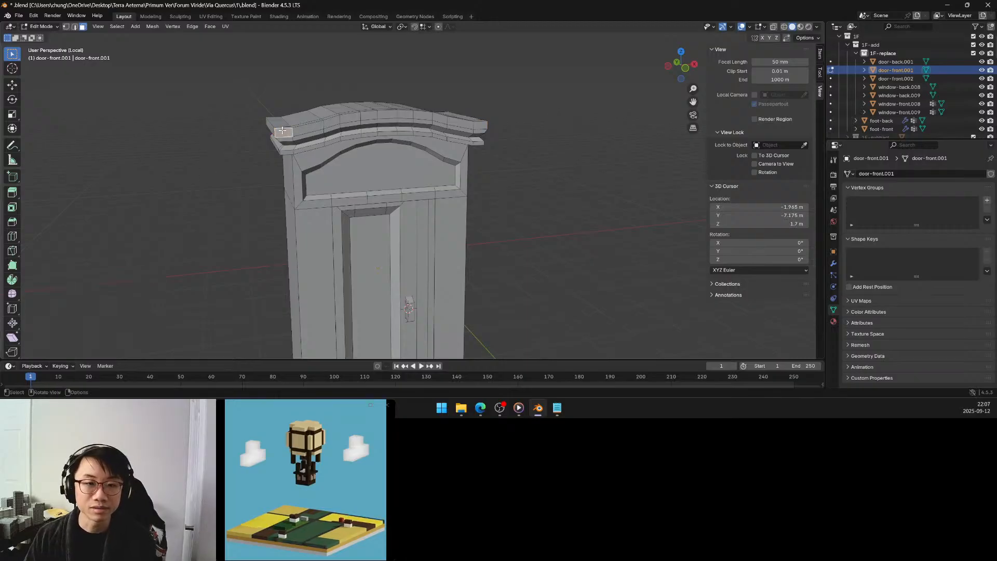
{"action": "left_click", "coordinate": [486, 118], "text": "ctrl"}
{"action": "middle_click_drag", "start_coordinate": [487, 118], "coordinate": [463, 138]}
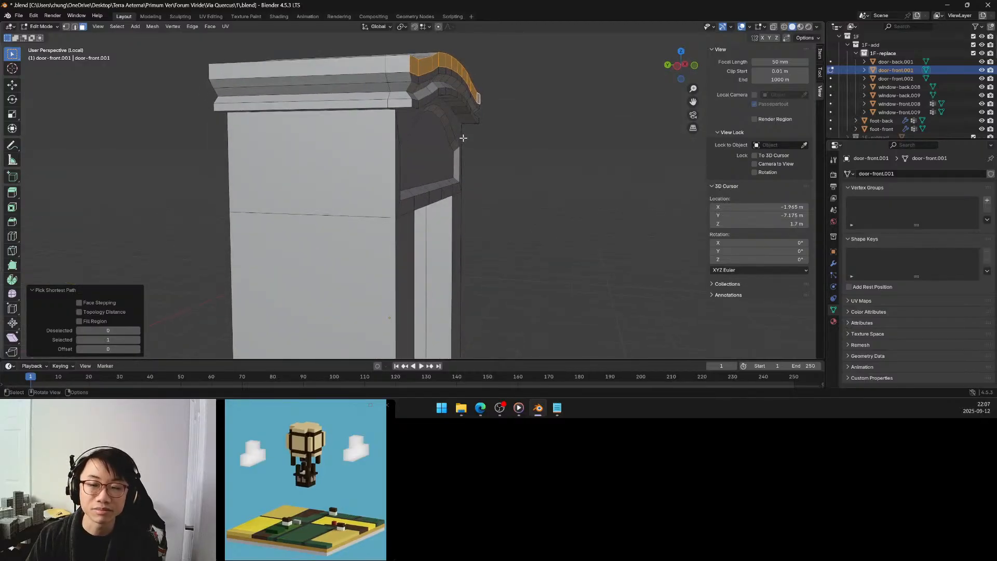
{"action": "key", "text": "g"}
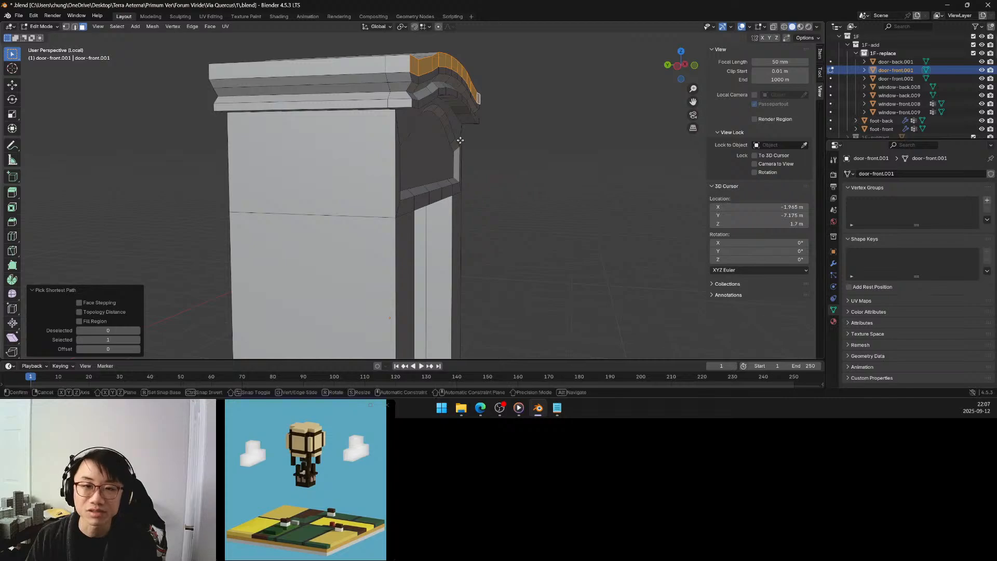
{"action": "key", "text": "y"}
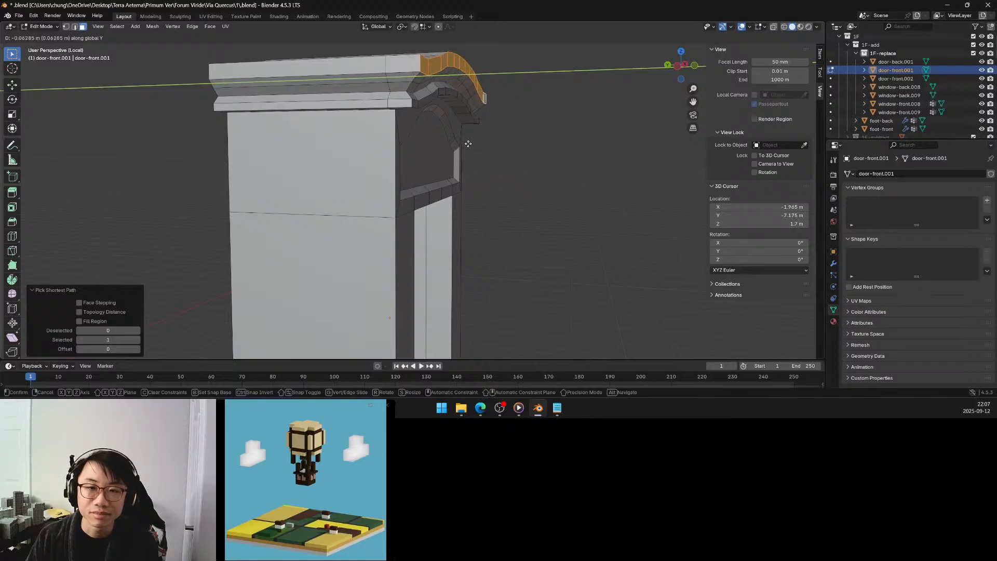
{"action": "left_click", "coordinate": [468, 144]}
Reselect the faces at both ends of the cornice's upper band and scale them to about 1.048 along global X.
{"action": "middle_click_drag", "start_coordinate": [453, 140], "coordinate": [270, 118]}
{"action": "left_click", "coordinate": [314, 69]}
{"action": "left_click", "coordinate": [363, 66], "text": "ctrl"}
{"action": "left_click", "coordinate": [441, 96], "text": "shift"}
{"action": "left_click", "coordinate": [456, 97], "text": "shift"}
{"action": "middle_click_drag", "start_coordinate": [399, 115], "coordinate": [462, 129]}
{"action": "key", "text": "s"}
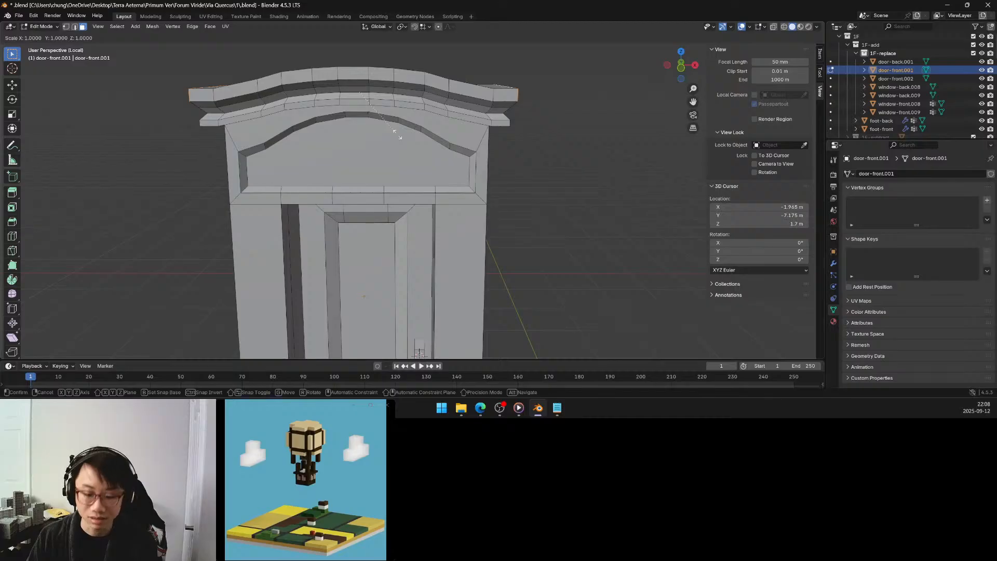
{"action": "key", "text": "x"}
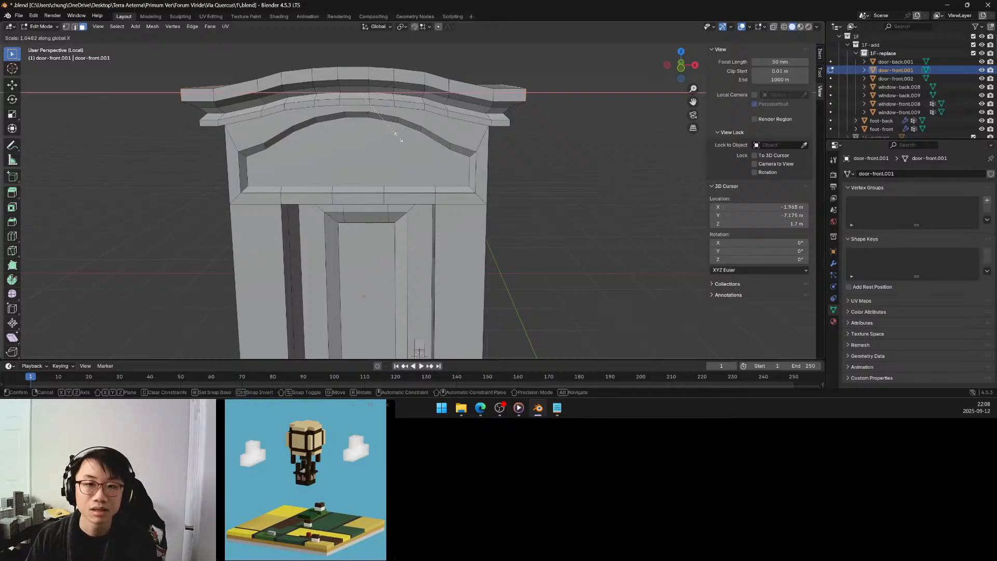
{"action": "left_click", "coordinate": [401, 139]}
{"action": "middle_click_drag", "start_coordinate": [401, 139], "coordinate": [379, 145]}
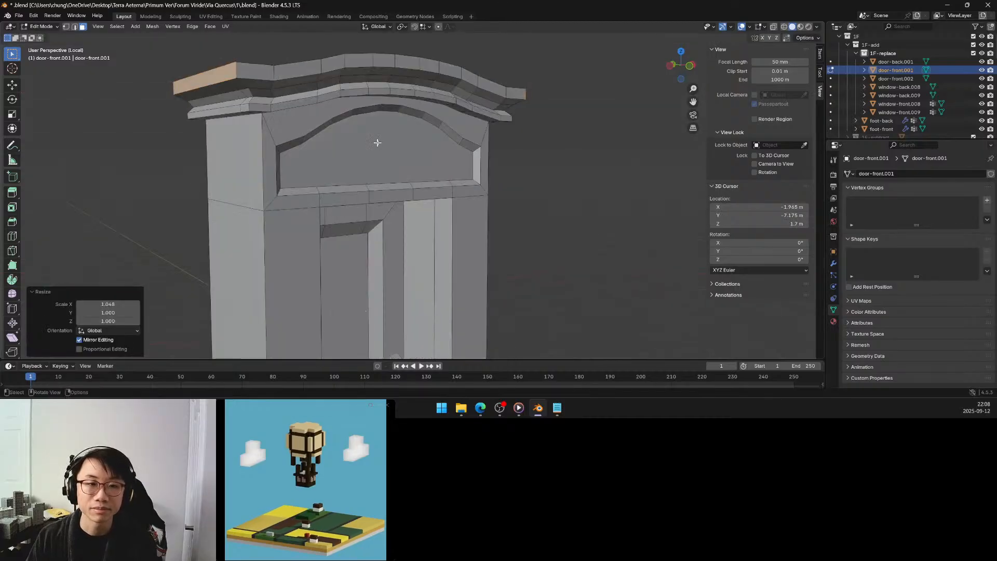
Clear the face selection and examine the widened cornice from the side, above and front.
{"action": "left_click", "coordinate": [570, 196]}
{"action": "scroll", "coordinate": [569, 196], "scroll_direction": "down", "scroll_amount": 5}
{"action": "middle_click_drag", "start_coordinate": [503, 183], "coordinate": [422, 174]}
{"action": "scroll", "coordinate": [417, 178], "scroll_direction": "up", "scroll_amount": 1}
{"action": "scroll", "coordinate": [417, 178], "scroll_direction": "up", "scroll_amount": 2}
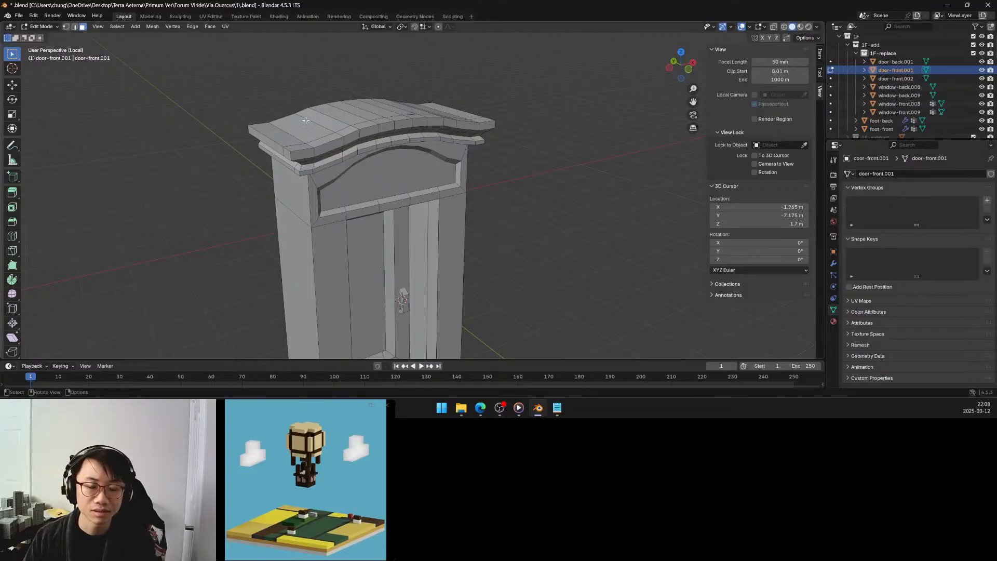
{"action": "middle_click_drag", "start_coordinate": [306, 120], "coordinate": [293, 136]}
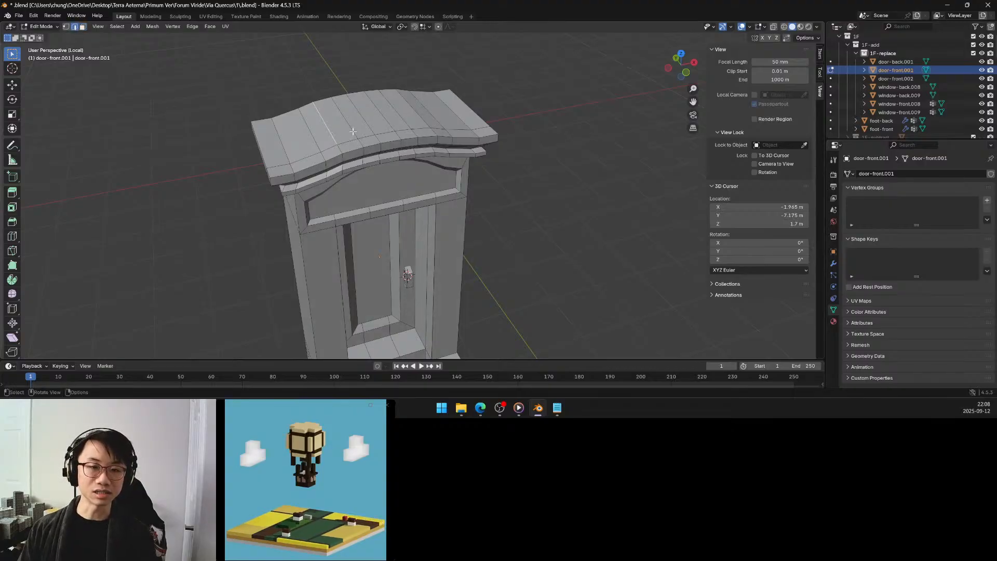
{"action": "middle_click_drag", "start_coordinate": [365, 119], "coordinate": [346, 97]}
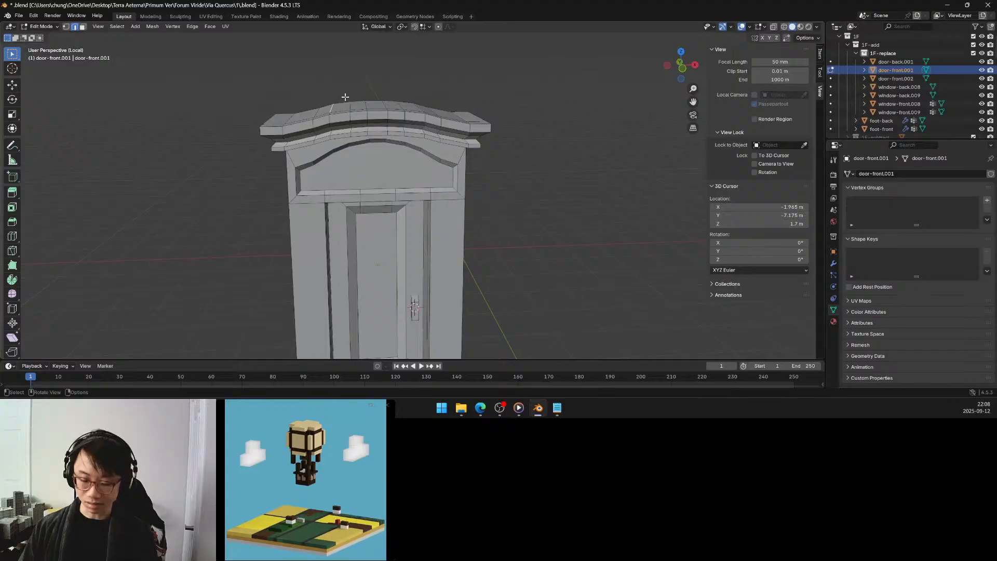
Leave local view and Edit Mode to bring the front door back into the full façade.
{"action": "key", "text": "KP_Divide"}
{"action": "key", "text": "Tab"}
{"action": "scroll", "coordinate": [408, 157], "scroll_direction": "down", "scroll_amount": 2}
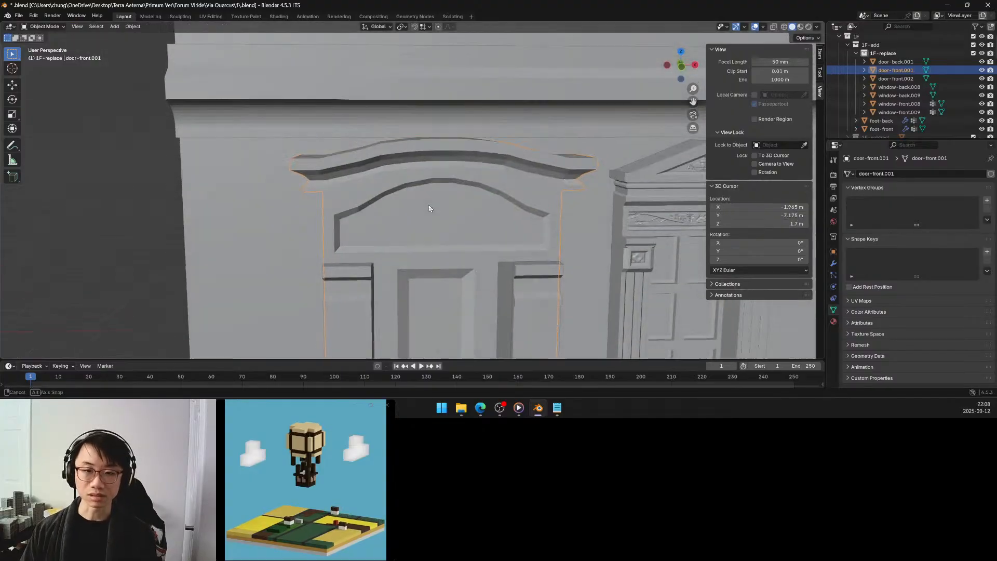
{"action": "scroll", "coordinate": [428, 203], "scroll_direction": "down", "scroll_amount": 4}
{"action": "middle_click_drag", "start_coordinate": [256, 203], "coordinate": [382, 207]}
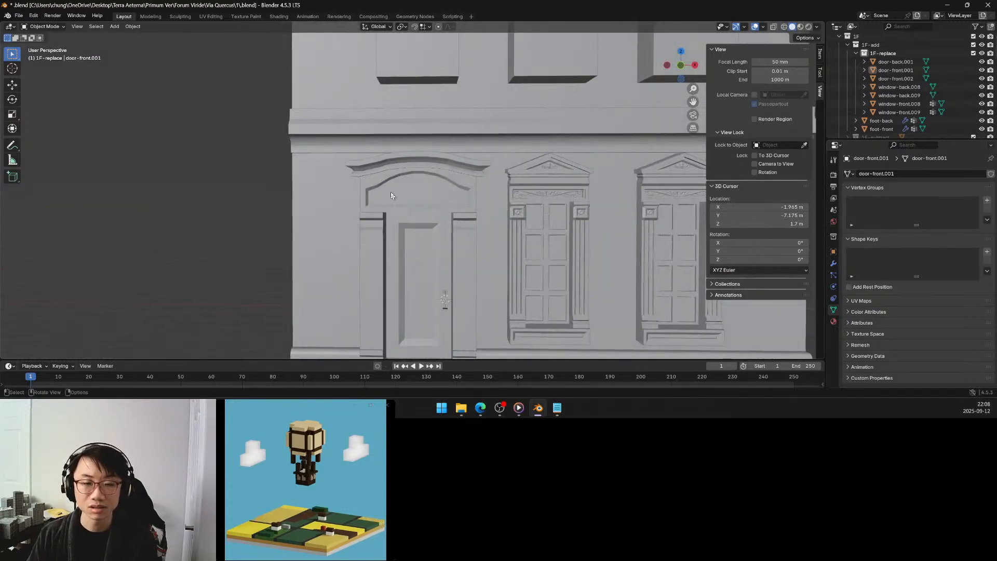
Edit the front door in X-ray front view, box-select the cornice with the panel's arched top, and lower it about 0.133 m along Z.
{"action": "left_click", "coordinate": [391, 193]}
{"action": "key", "text": "Tab"}
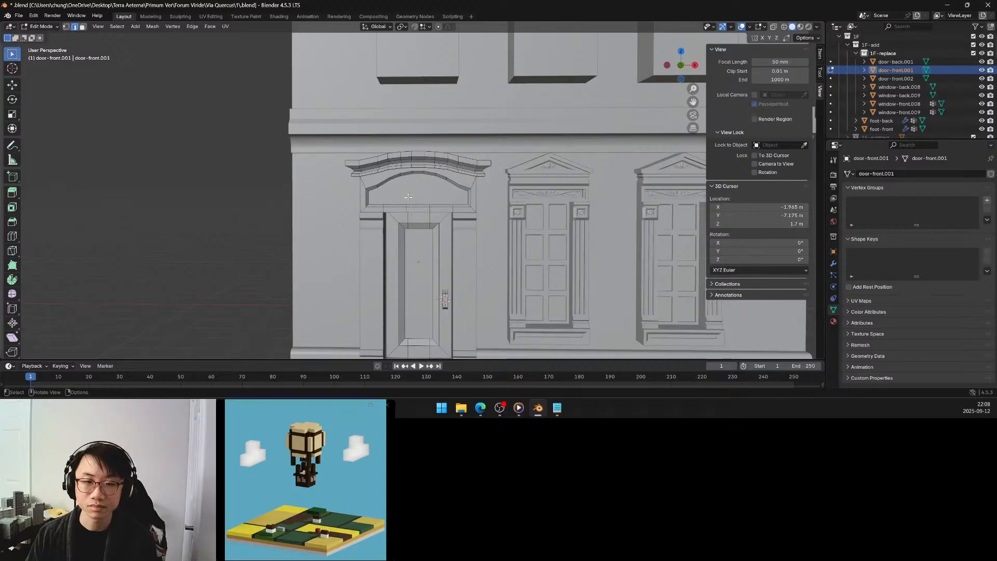
{"action": "left_click", "coordinate": [680, 64]}
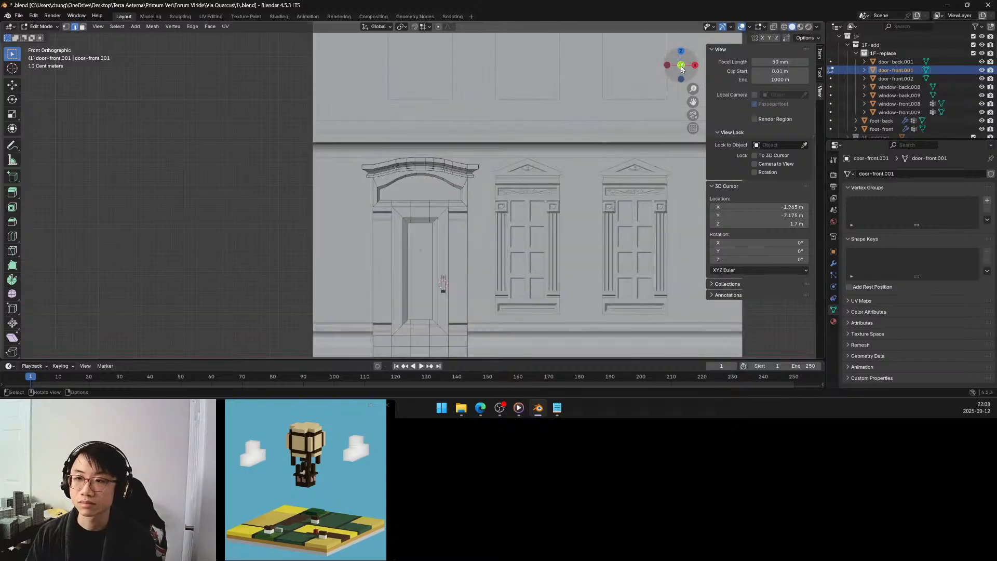
{"action": "left_click", "coordinate": [773, 28]}
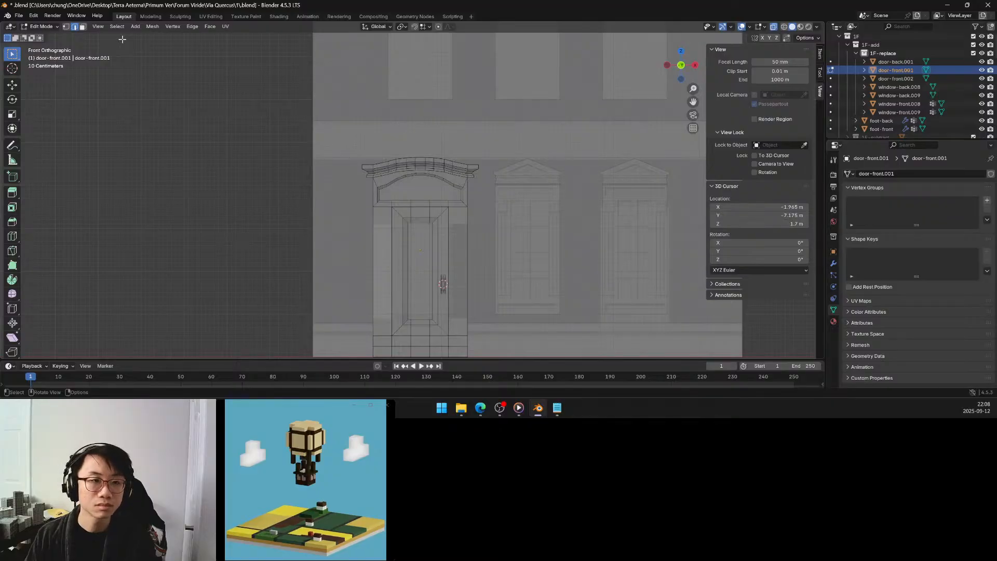
{"action": "left_click_drag", "start_coordinate": [345, 141], "coordinate": [485, 193]}
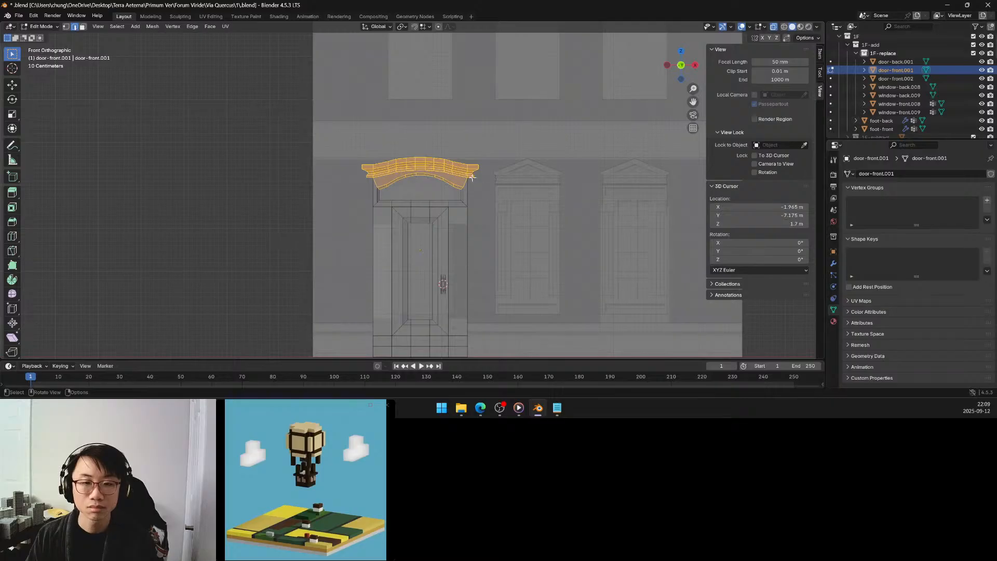
{"action": "scroll", "coordinate": [458, 153], "scroll_direction": "up", "scroll_amount": 3}
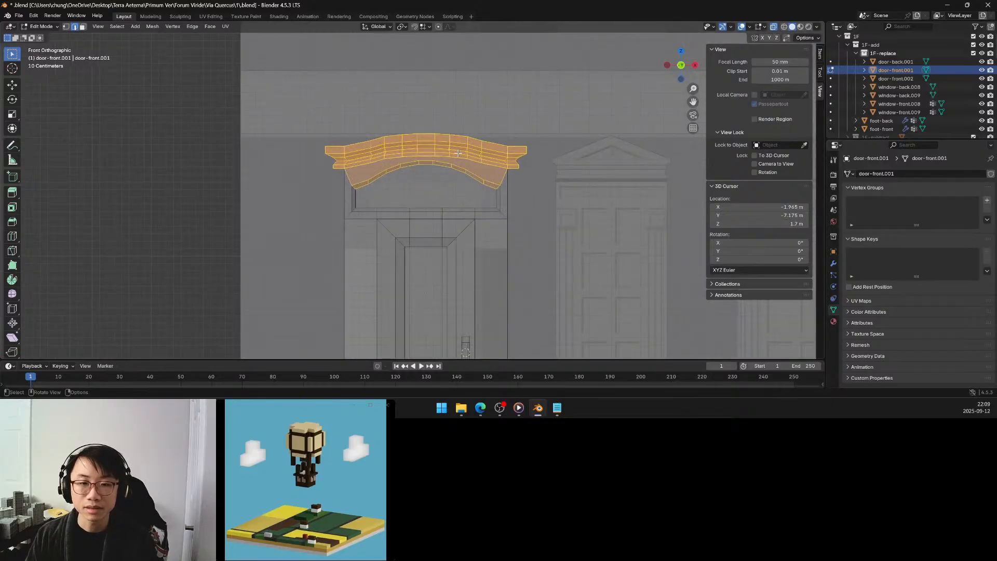
{"action": "key", "text": "g"}
{"action": "key", "text": "z"}
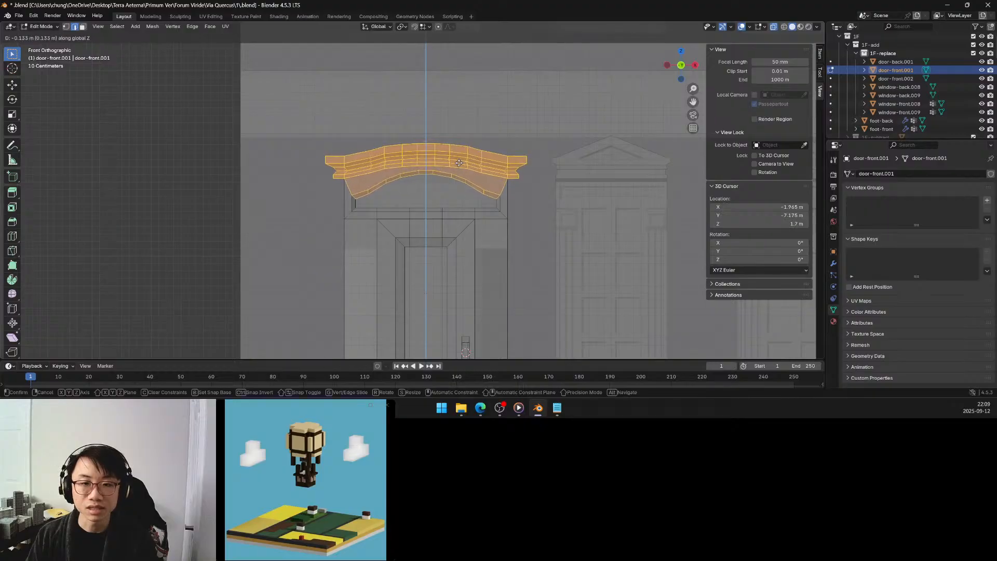
{"action": "left_click", "coordinate": [459, 163]}
Turn off X-ray and raise the selected cornice and panel arch about 0.055 m along global Z.
{"action": "middle_click_drag", "start_coordinate": [437, 160], "coordinate": [439, 156]}
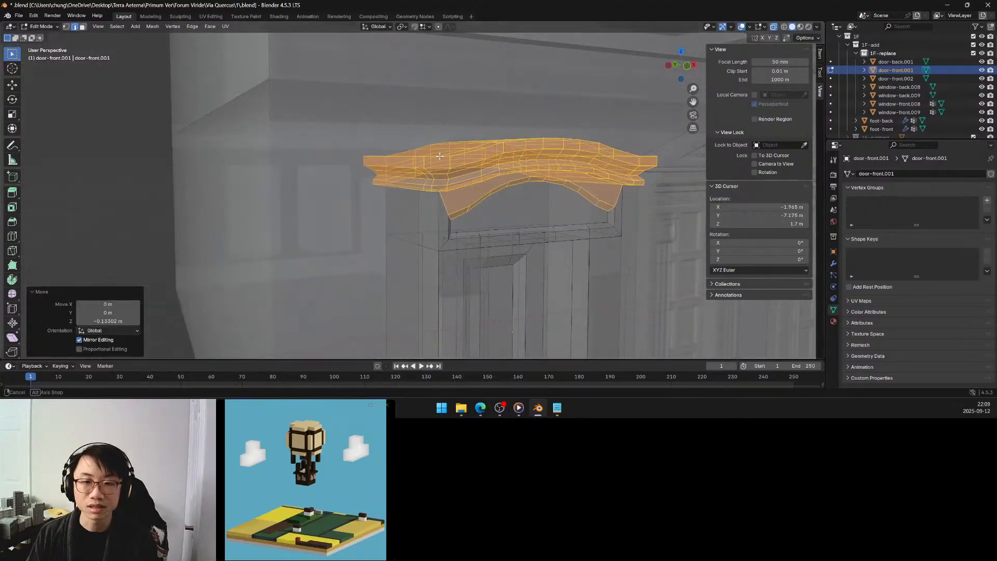
{"action": "scroll", "coordinate": [440, 156], "scroll_direction": "down", "scroll_amount": 5}
{"action": "scroll", "coordinate": [438, 155], "scroll_direction": "up", "scroll_amount": 2}
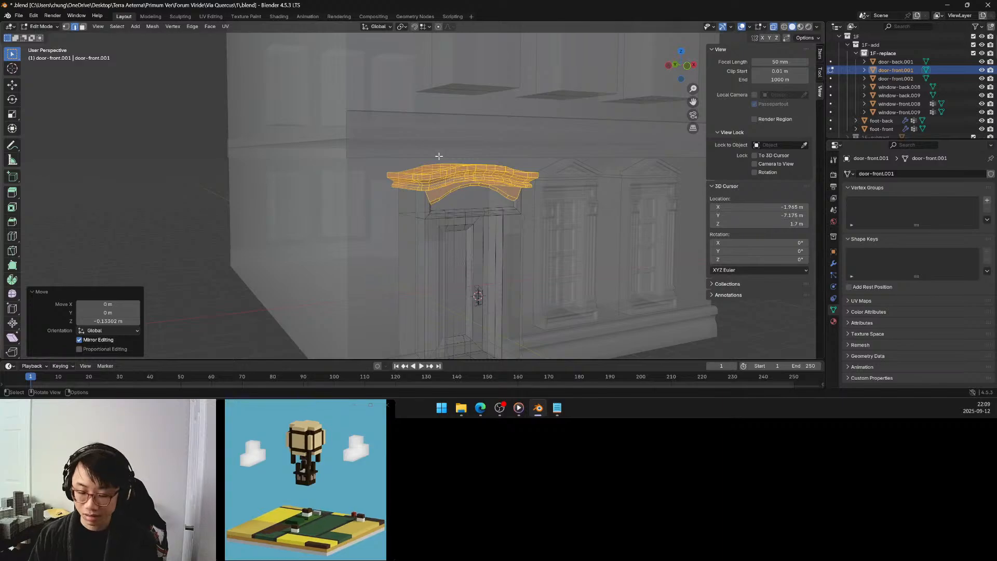
{"action": "key", "text": "KP_Divide"}
{"action": "key", "text": "KP_Divide"}
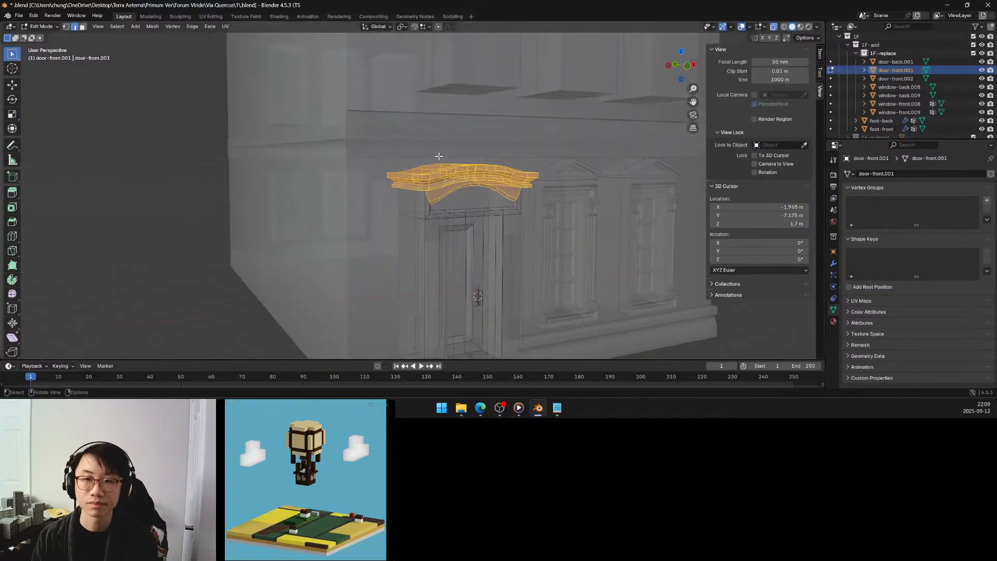
{"action": "left_click", "coordinate": [774, 26]}
{"action": "middle_click_drag", "start_coordinate": [494, 125], "coordinate": [461, 118]}
{"action": "scroll", "coordinate": [462, 118], "scroll_direction": "up", "scroll_amount": 2}
{"action": "key", "text": "g"}
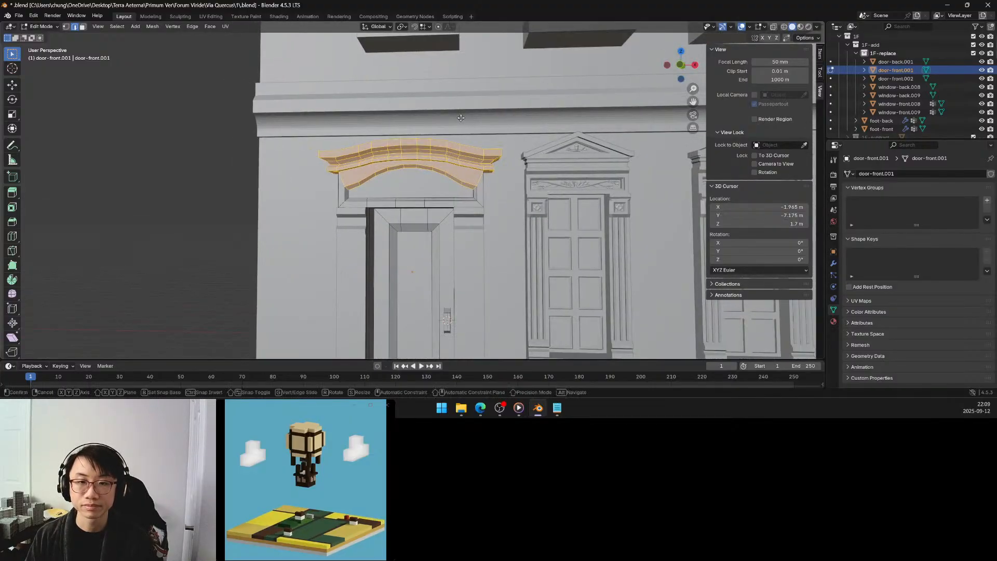
{"action": "key", "text": "z"}
{"action": "left_click", "coordinate": [462, 113]}
Raise the selected cornice and panel arch another 0.046 m or so along global Z.
{"action": "middle_click_drag", "start_coordinate": [462, 113], "coordinate": [461, 125]}
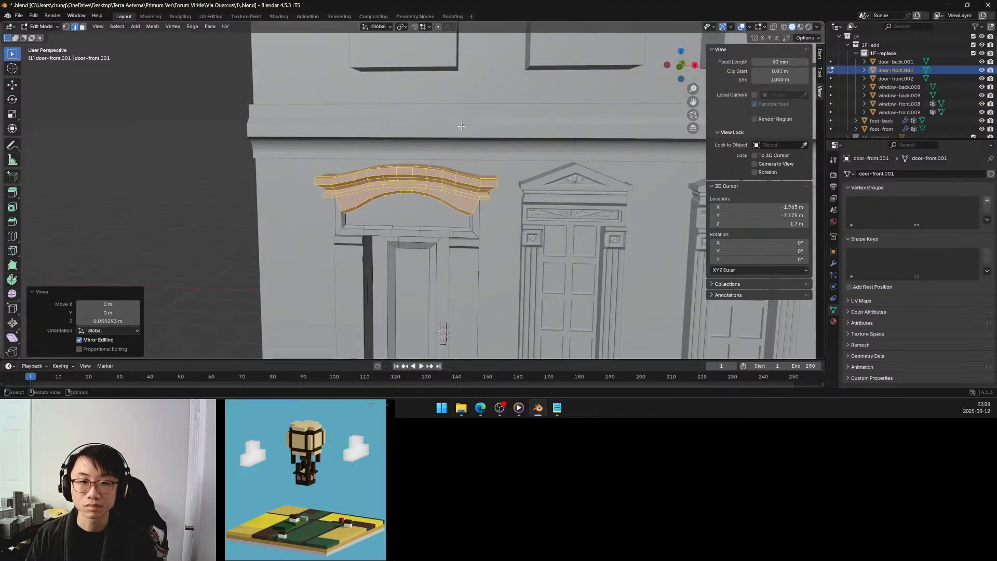
{"action": "key", "text": "g"}
{"action": "key", "text": "z"}
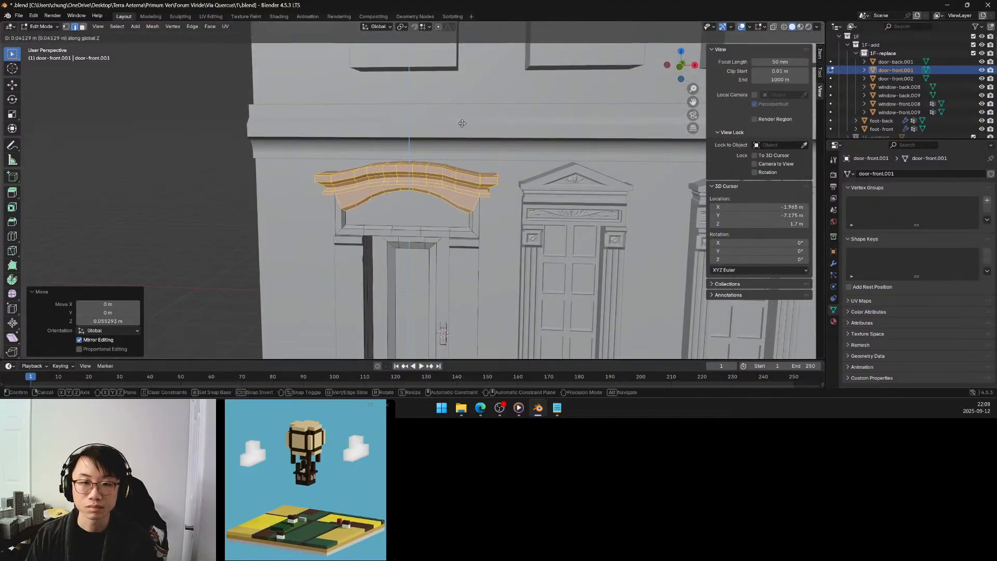
{"action": "left_click", "coordinate": [462, 124]}
{"action": "middle_click_drag", "start_coordinate": [462, 124], "coordinate": [461, 124]}
{"action": "scroll", "coordinate": [461, 123], "scroll_direction": "down", "scroll_amount": 6}
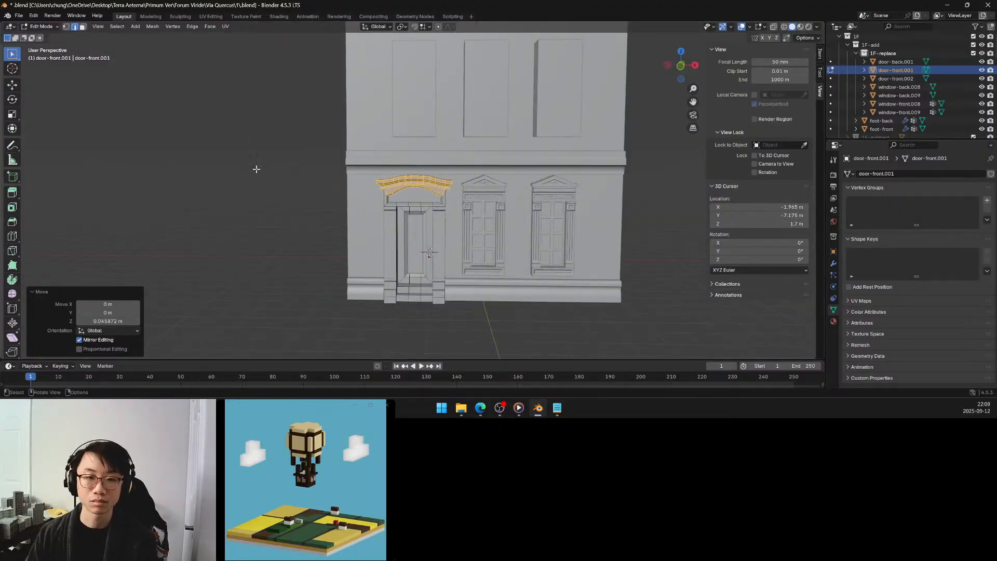
Clear the selection, return to Object Mode, and examine the door's proportions against the neighbouring windows and façade band.
{"action": "left_click", "coordinate": [257, 169]}
{"action": "middle_click_drag", "start_coordinate": [257, 169], "coordinate": [278, 149]}
{"action": "key", "text": "Tab"}
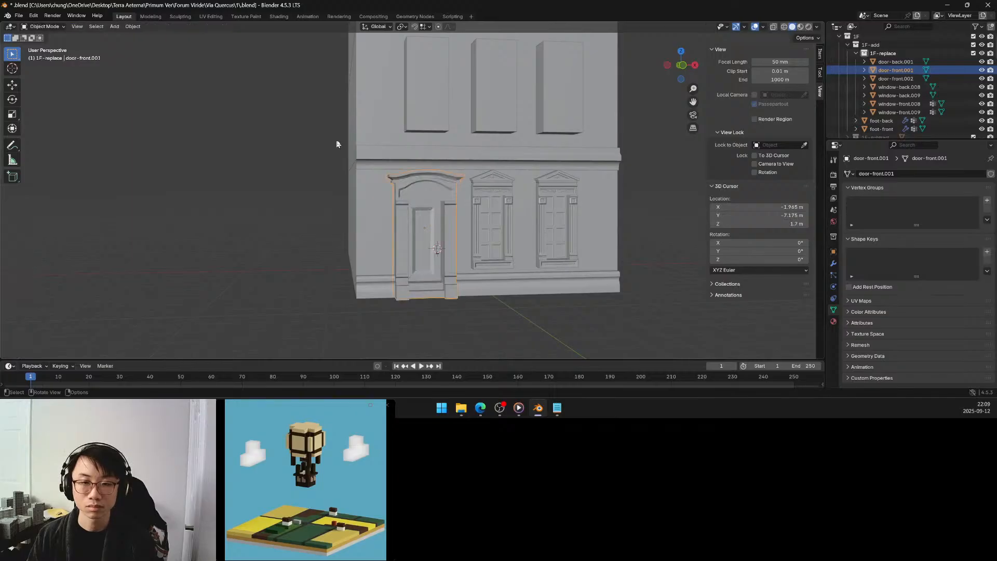
{"action": "scroll", "coordinate": [342, 145], "scroll_direction": "down", "scroll_amount": 2}
{"action": "scroll", "coordinate": [348, 144], "scroll_direction": "down", "scroll_amount": 2}
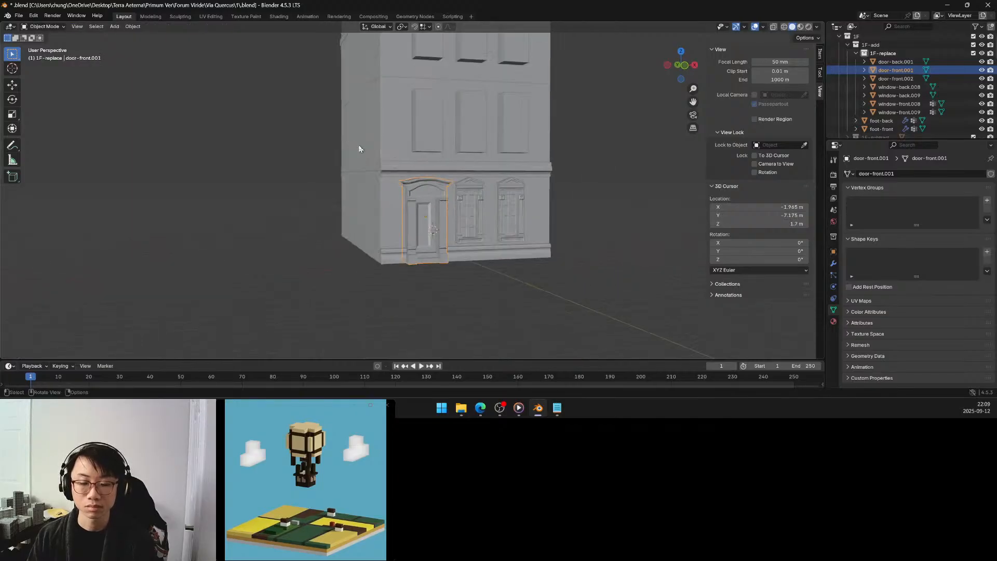
{"action": "scroll", "coordinate": [436, 196], "scroll_direction": "up", "scroll_amount": 3}
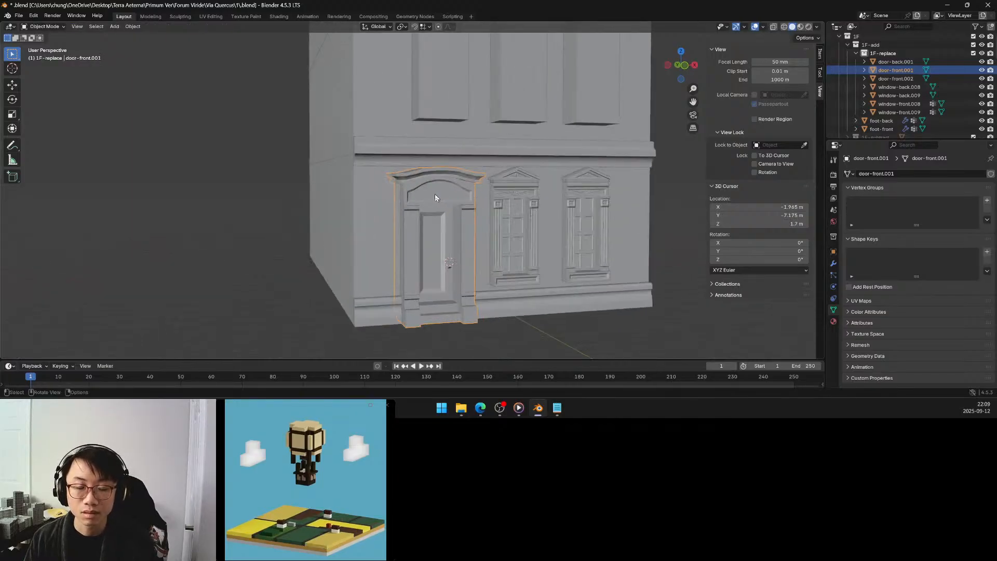
{"action": "middle_click_drag", "start_coordinate": [435, 194], "coordinate": [388, 177]}
{"action": "scroll", "coordinate": [387, 177], "scroll_direction": "up", "scroll_amount": 2}
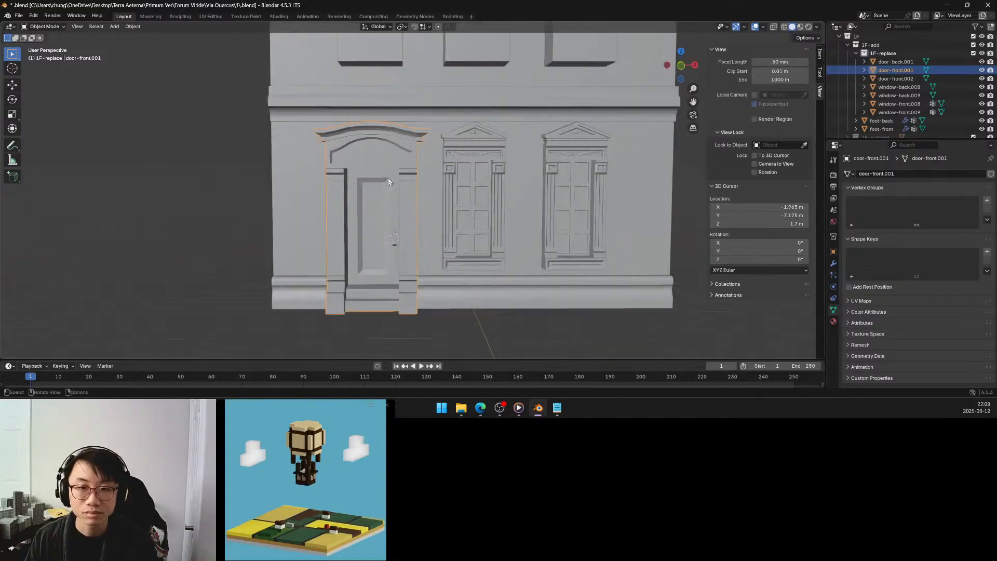
{"action": "scroll", "coordinate": [388, 177], "scroll_direction": "up", "scroll_amount": 3}
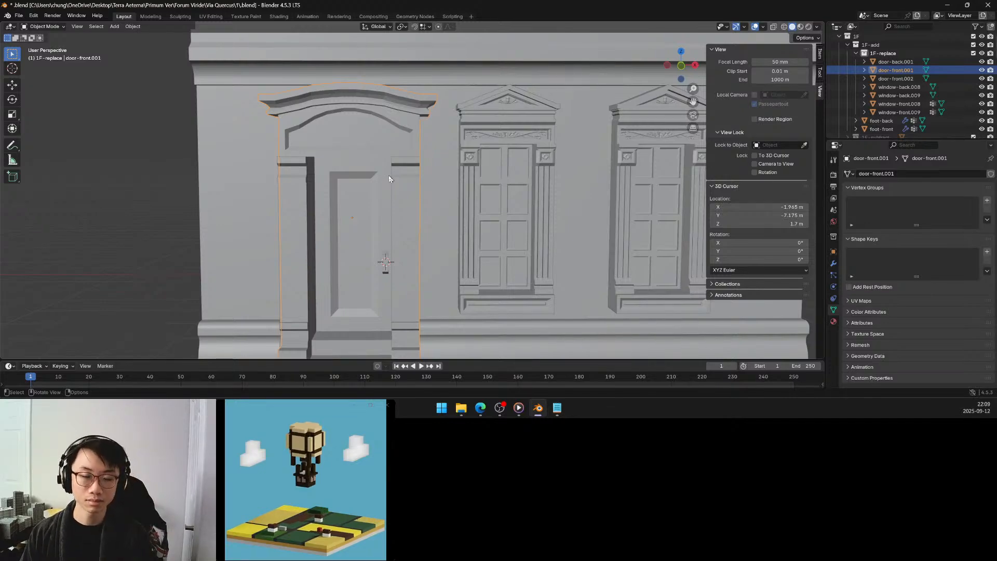
Inspect the front door's curved cornice and arched panel from several angles and distances within the façade.
{"action": "middle_click_drag", "start_coordinate": [386, 188], "coordinate": [428, 164], "text": "shift"}
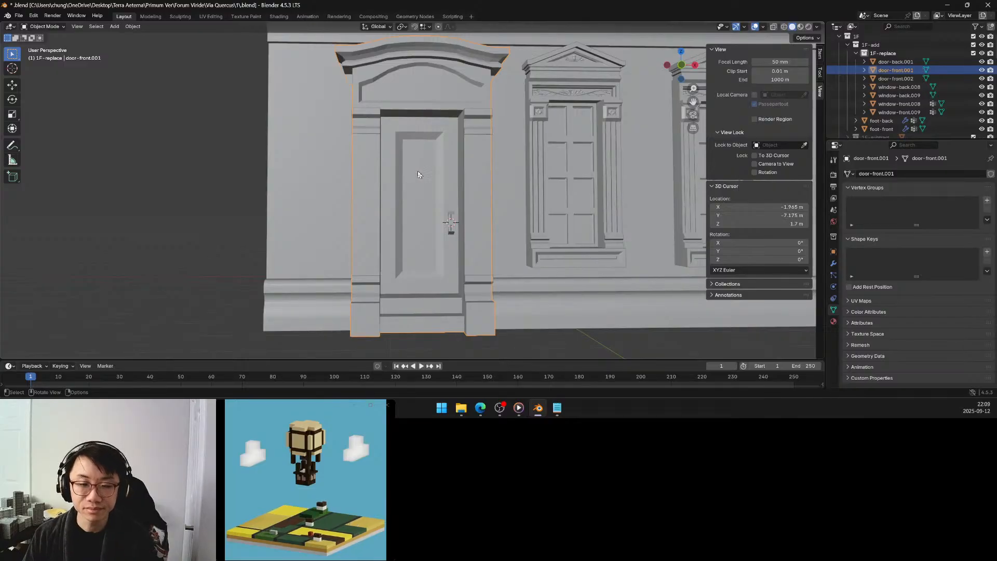
{"action": "mouse_move", "coordinate": [417, 174]}
{"action": "middle_mouse_down"}
{"action": "mouse_move", "coordinate": [431, 172]}
{"action": "mouse_move", "coordinate": [417, 175]}
{"action": "mouse_move", "coordinate": [414, 197]}
{"action": "mouse_move", "coordinate": [422, 188]}
{"action": "middle_mouse_up"}
{"action": "scroll", "coordinate": [418, 181], "scroll_direction": "down", "scroll_amount": 3}
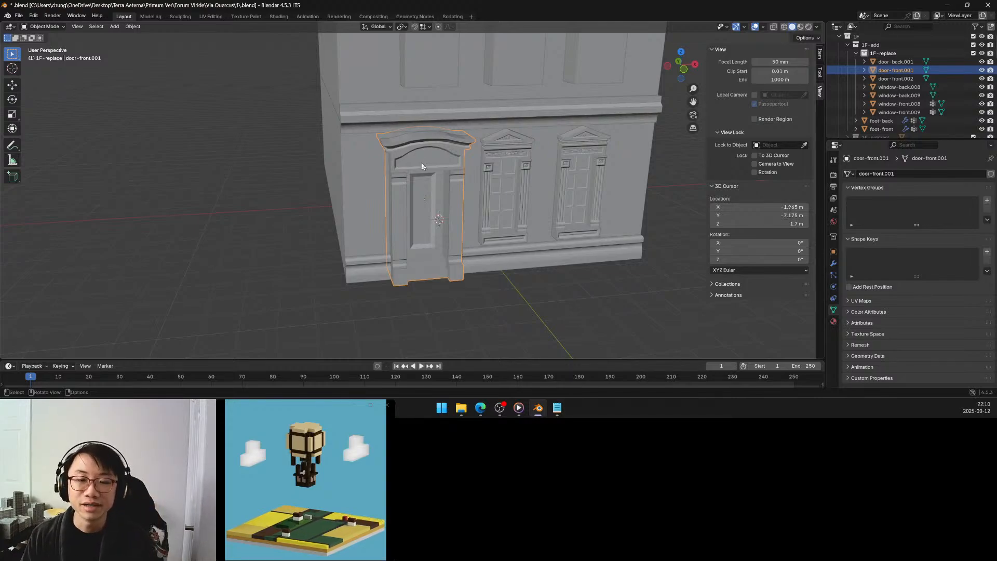
{"action": "mouse_move", "coordinate": [421, 163]}
{"action": "middle_mouse_down"}
{"action": "mouse_move", "coordinate": [414, 152]}
{"action": "mouse_move", "coordinate": [430, 159]}
{"action": "middle_mouse_up"}
{"action": "scroll", "coordinate": [416, 154], "scroll_direction": "up", "scroll_amount": 2}
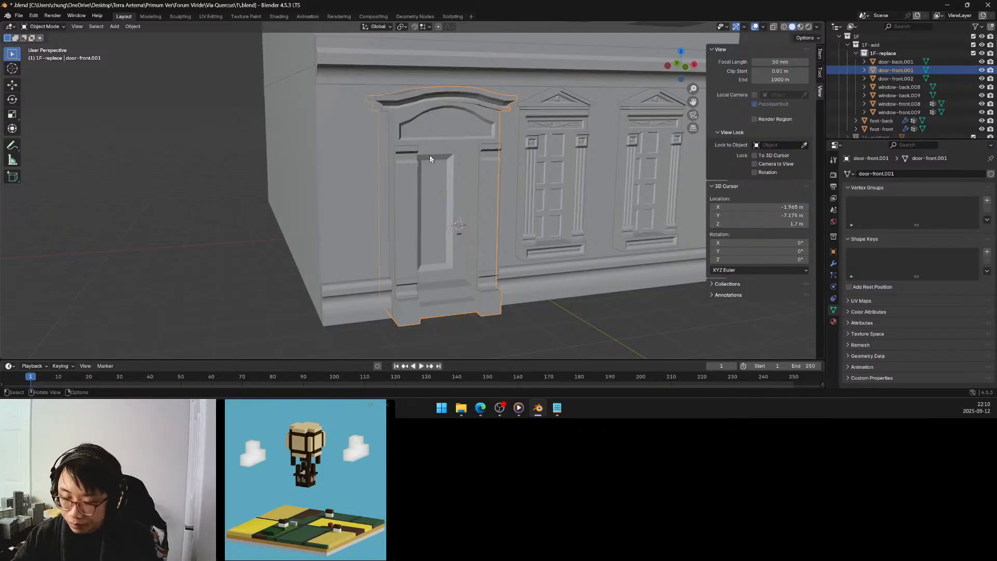
{"action": "mouse_move", "coordinate": [424, 174]}
{"action": "middle_mouse_down"}
{"action": "mouse_move", "coordinate": [399, 159]}
{"action": "mouse_move", "coordinate": [422, 169]}
{"action": "mouse_move", "coordinate": [410, 177]}
{"action": "middle_mouse_up"}
{"action": "scroll", "coordinate": [410, 178], "scroll_direction": "up", "scroll_amount": 3}
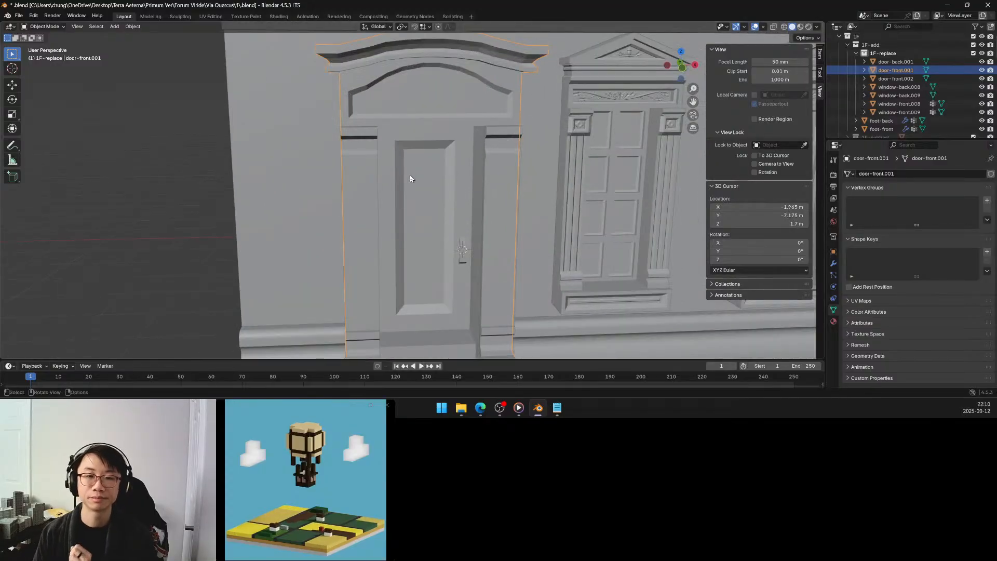
{"action": "scroll", "coordinate": [410, 177], "scroll_direction": "down", "scroll_amount": 3}
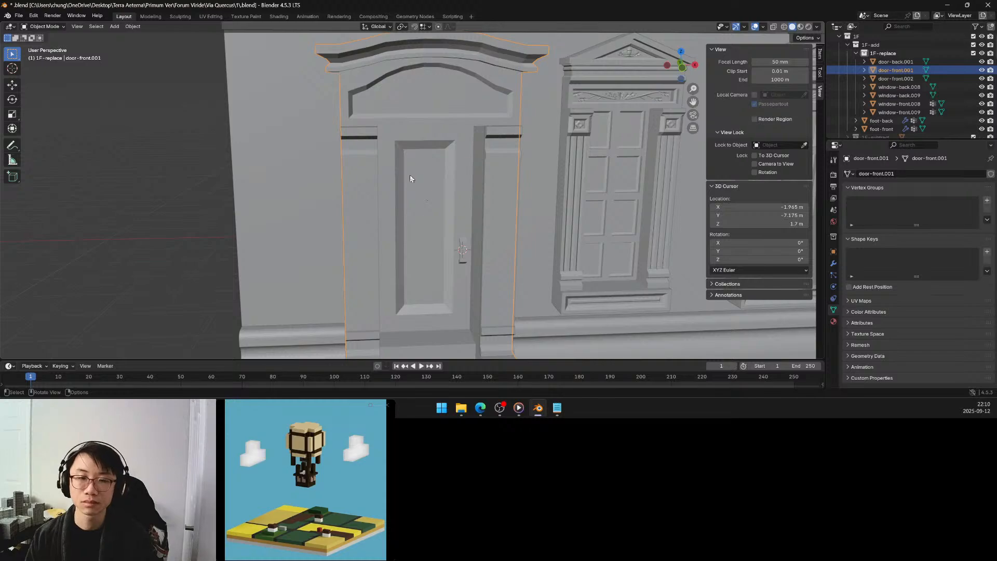
{"action": "scroll", "coordinate": [428, 156], "scroll_direction": "down", "scroll_amount": 1}
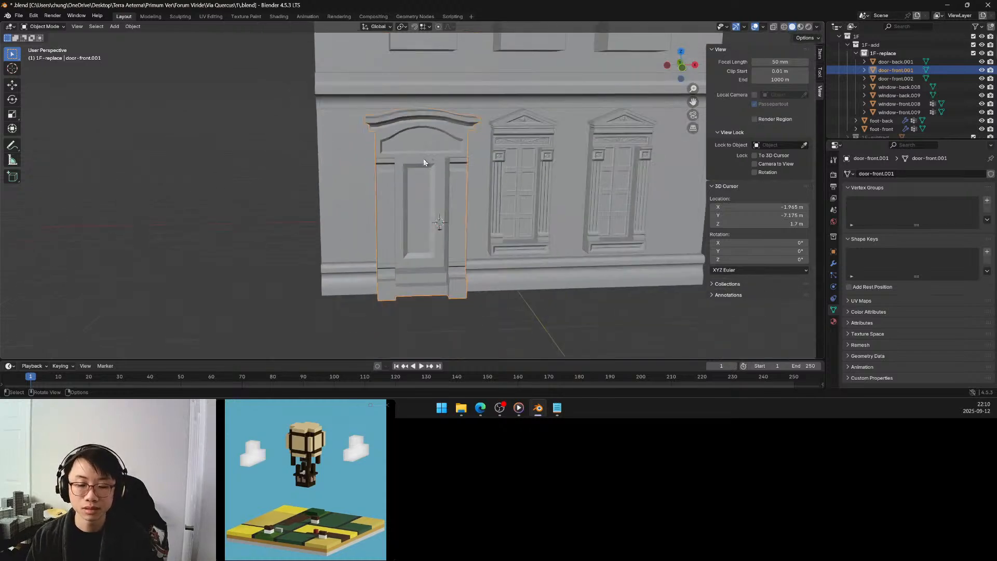
{"action": "middle_click_drag", "start_coordinate": [419, 144], "coordinate": [419, 134]}
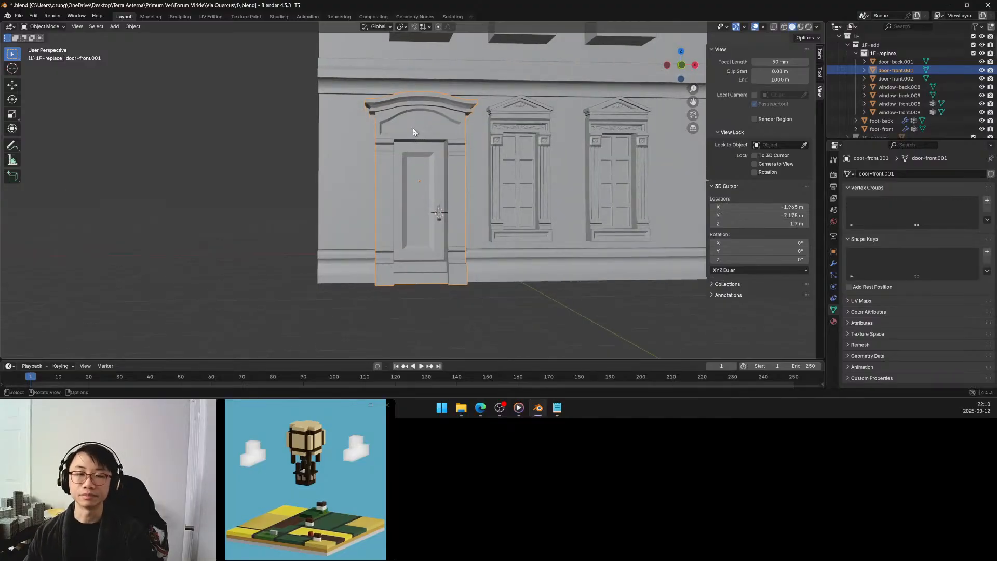
Snap the 3D cursor to the centre of the front door's arched panel face and return to Object Mode.
{"action": "key", "text": "Tab"}
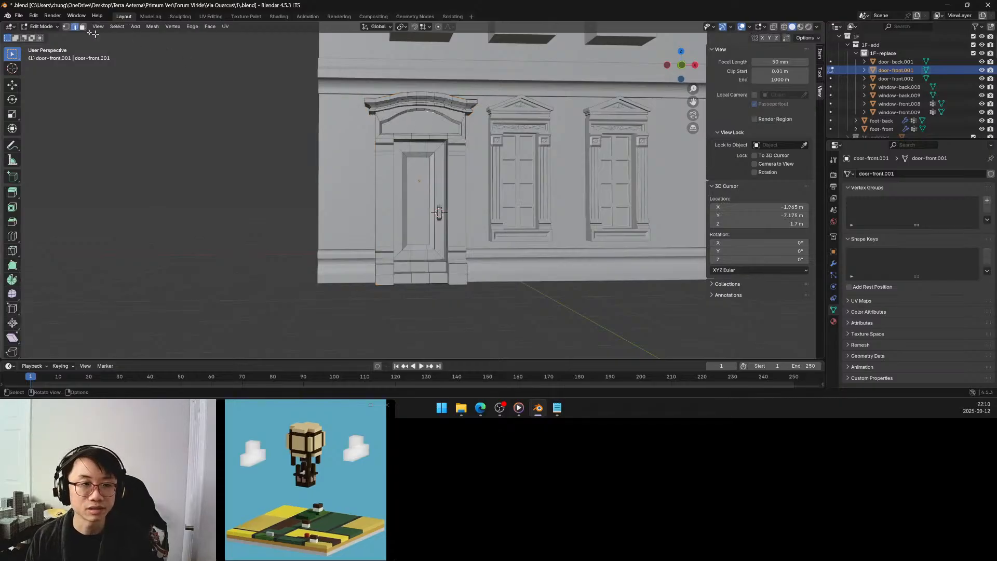
{"action": "left_click", "coordinate": [83, 27]}
{"action": "left_click", "coordinate": [409, 120]}
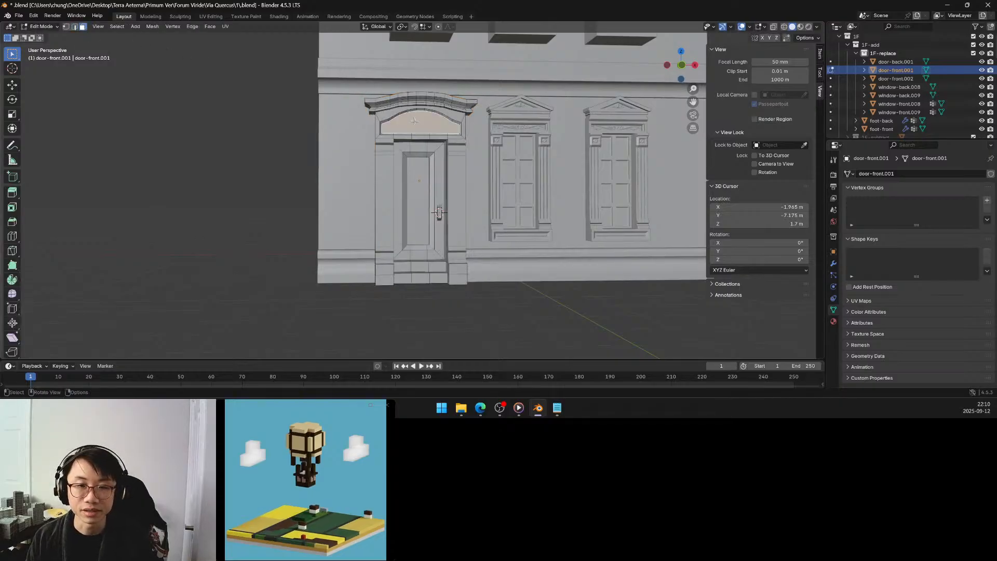
{"action": "key", "text": "shift+s"}
{"action": "left_click", "coordinate": [433, 169]}
{"action": "key", "text": "Tab"}
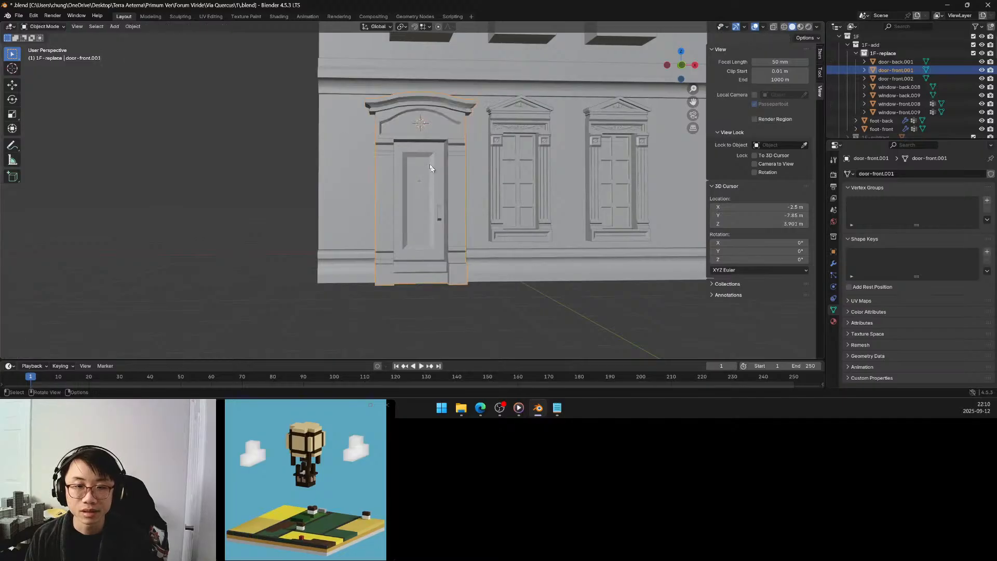
Add a 0.1 m cube at the 3D cursor on the arched panel above the front door.
{"action": "scroll", "coordinate": [354, 107], "scroll_direction": "up", "scroll_amount": 6}
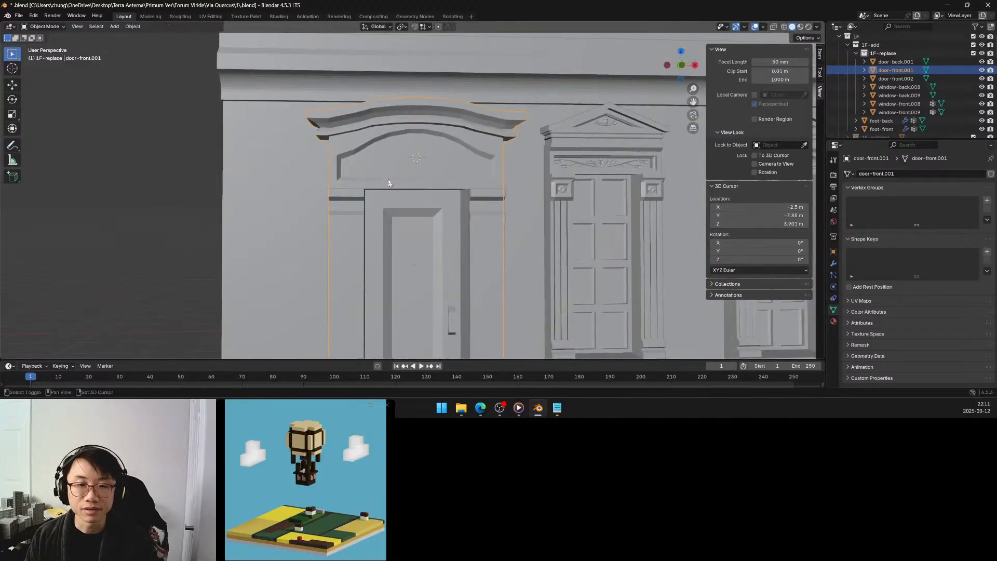
{"action": "scroll", "coordinate": [386, 165], "scroll_direction": "up", "scroll_amount": 2}
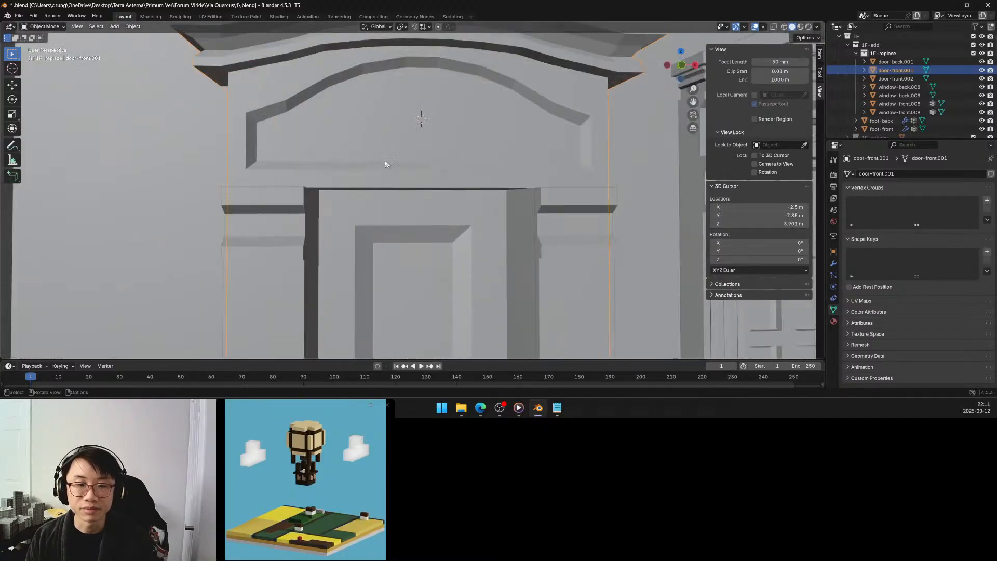
{"action": "left_click", "coordinate": [118, 27]}
{"action": "mouse_move", "coordinate": [151, 35]}
{"action": "left_click", "coordinate": [211, 45]}
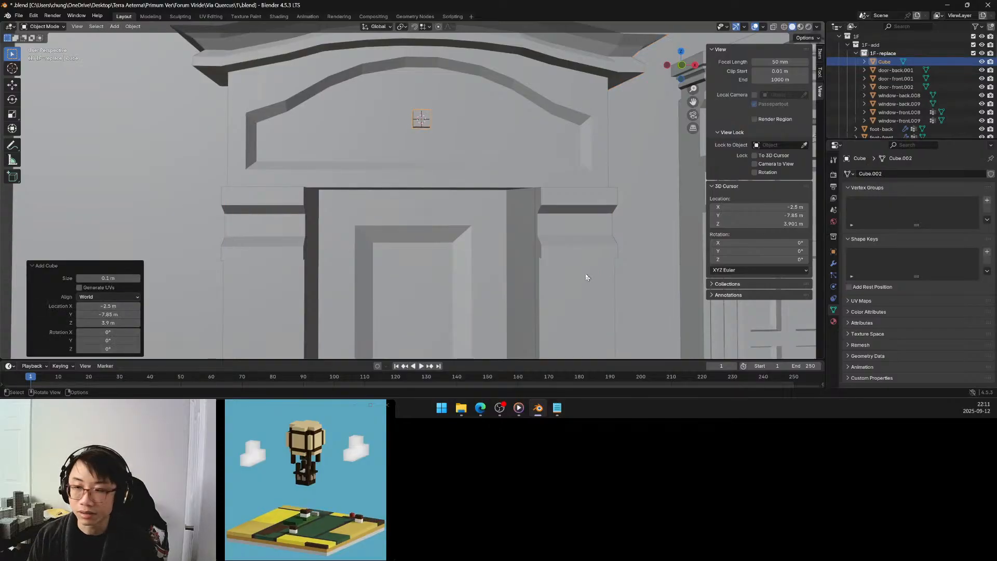
Add a Subdivision Surface modifier to the cube with viewport and render levels both set to 3.
{"action": "left_click", "coordinate": [833, 266]}
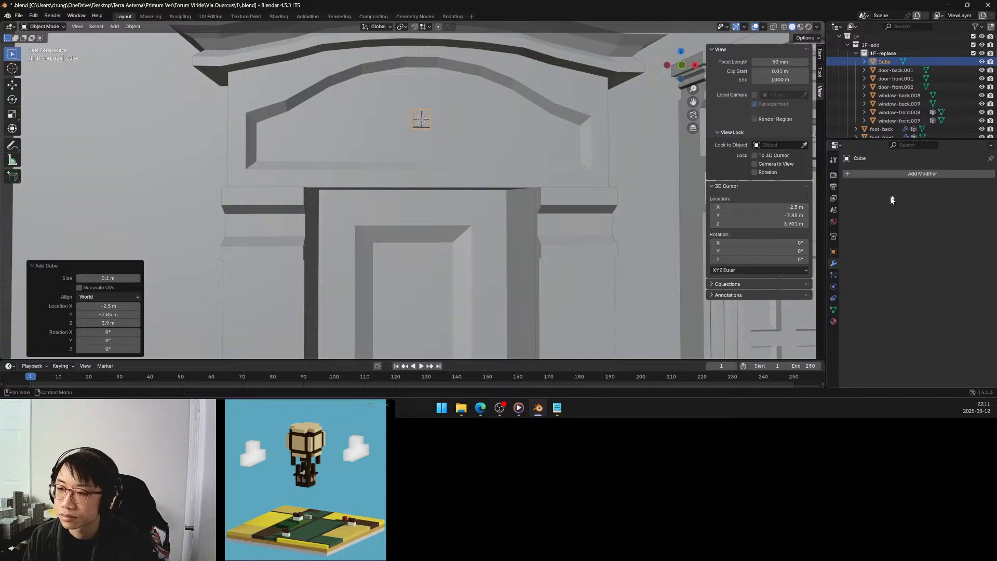
{"action": "left_click", "coordinate": [895, 174]}
{"action": "mouse_move", "coordinate": [866, 206]}
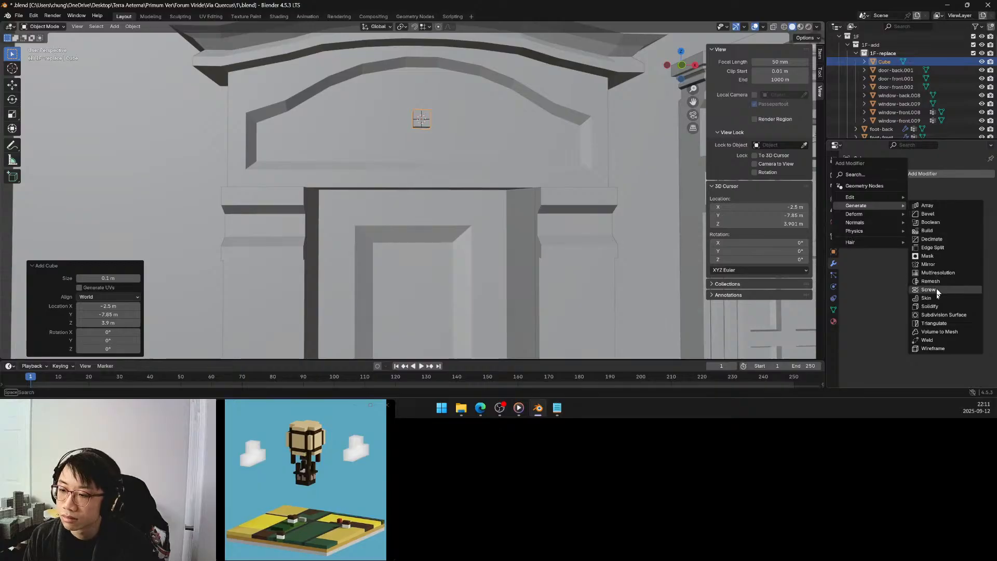
{"action": "left_click", "coordinate": [942, 315]}
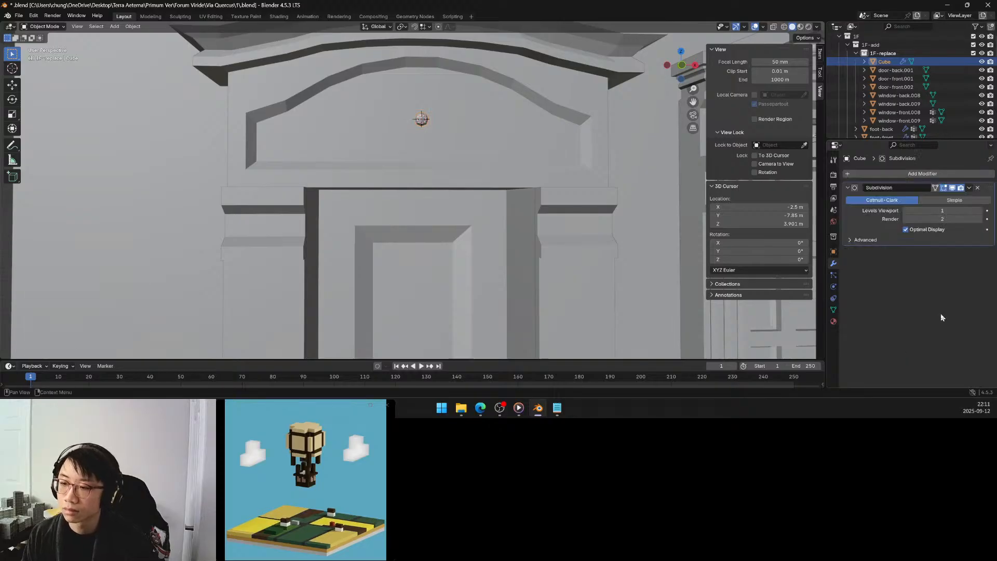
{"action": "left_click", "coordinate": [978, 211]}
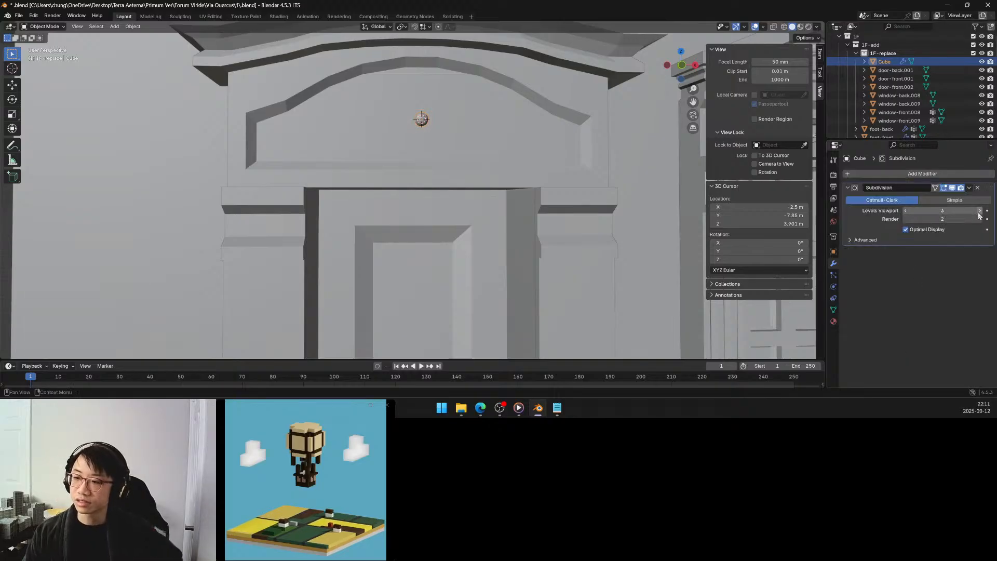
{"action": "left_click", "coordinate": [978, 212]}
{"action": "left_click", "coordinate": [978, 219]}
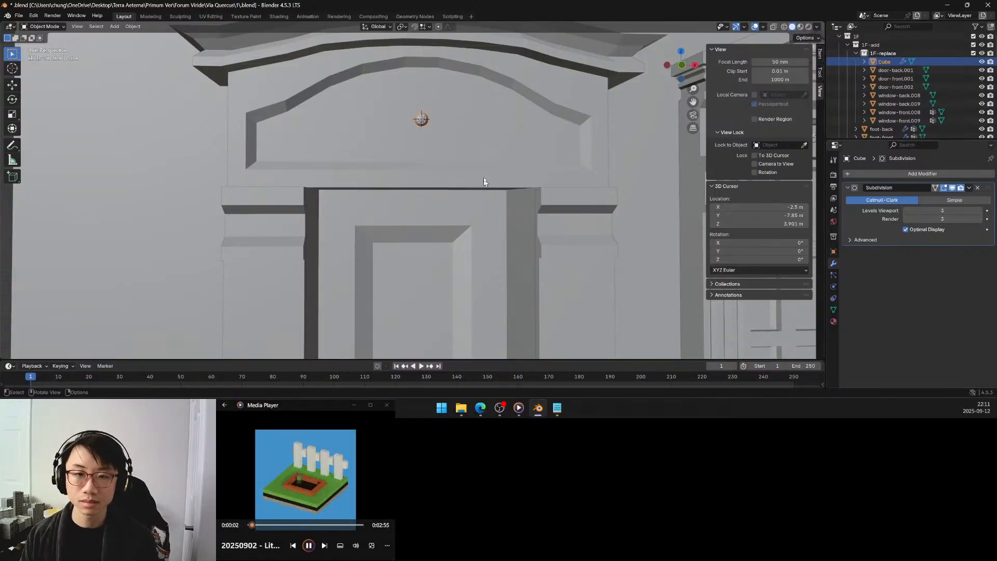
Edit the cube and lower its bottom face about 0.137 m along global Z to form a stem.
{"action": "key", "text": "Tab"}
{"action": "middle_click_drag", "start_coordinate": [424, 130], "coordinate": [424, 133]}
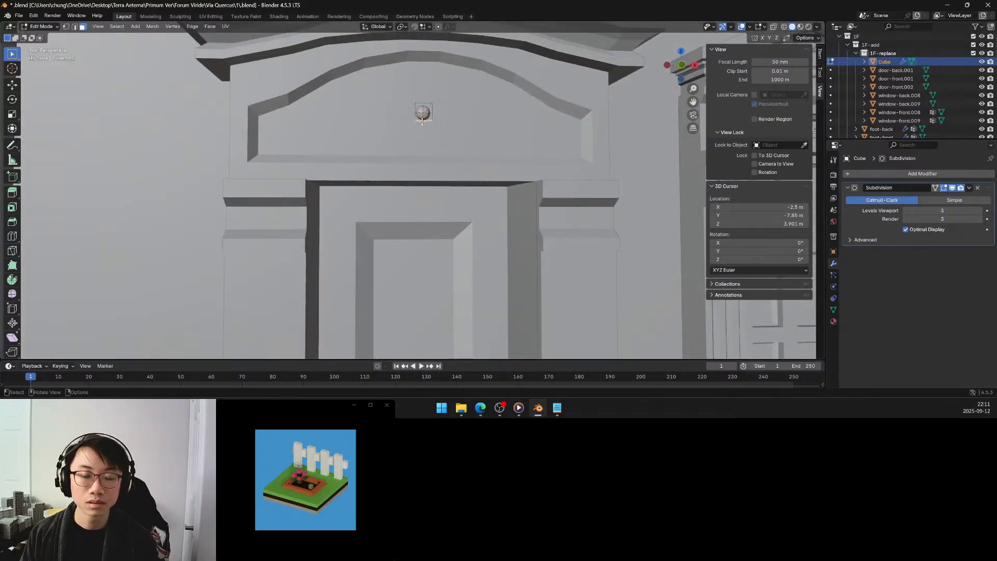
{"action": "key", "text": "g"}
{"action": "key", "text": "z"}
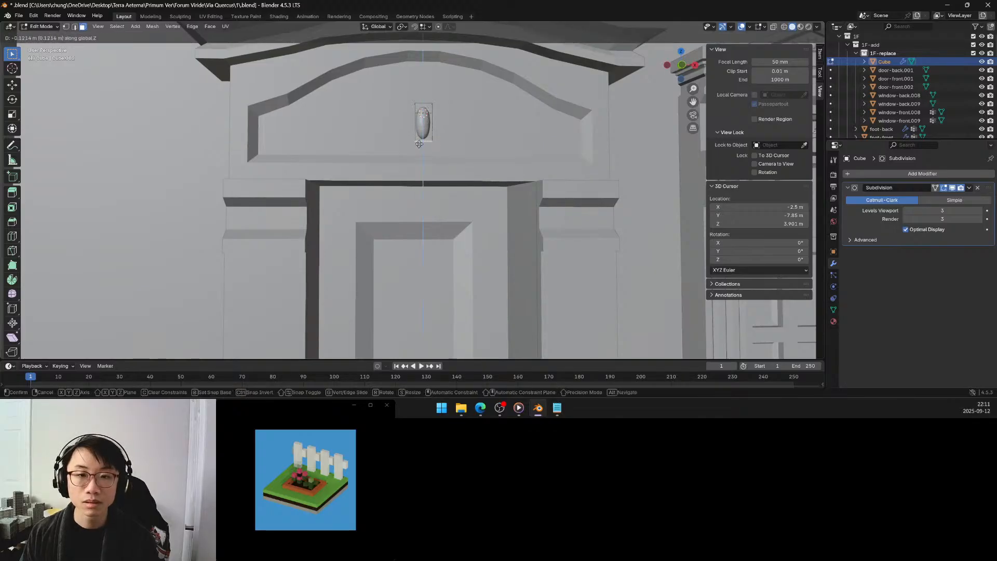
{"action": "left_click", "coordinate": [420, 146]}
Extrude the stem's bottom face about 0.051 m and scale it about 4.7 times along X into a flared base.
{"action": "key", "text": "g"}
{"action": "key", "text": "z"}
{"action": "key", "text": "z"}
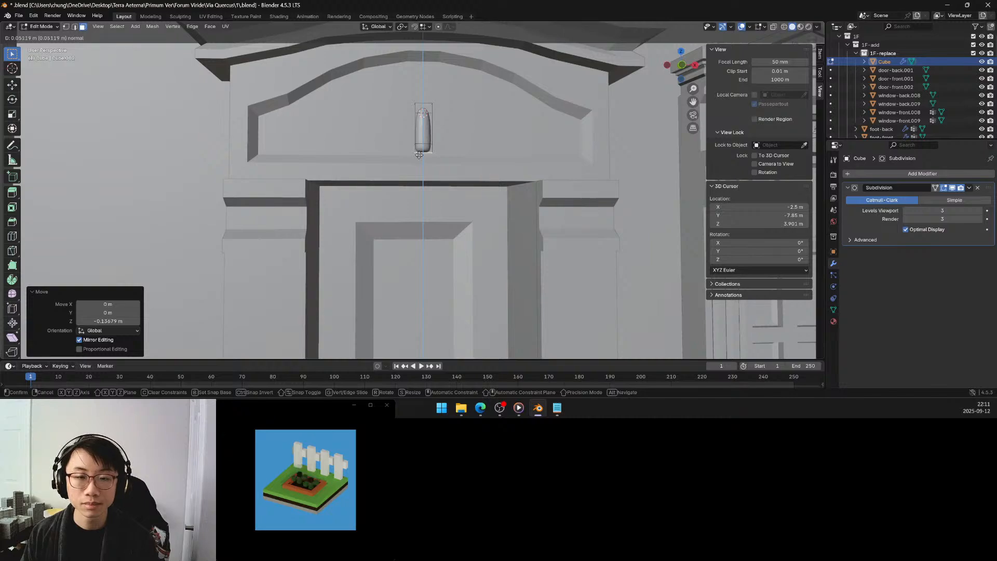
{"action": "left_click", "coordinate": [419, 154]}
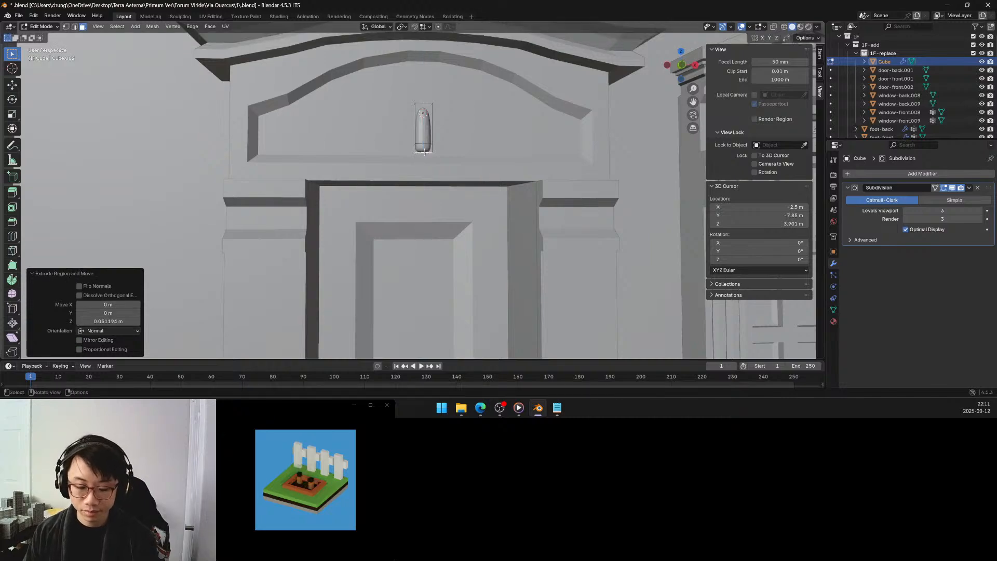
{"action": "key", "text": "s"}
{"action": "key", "text": "x"}
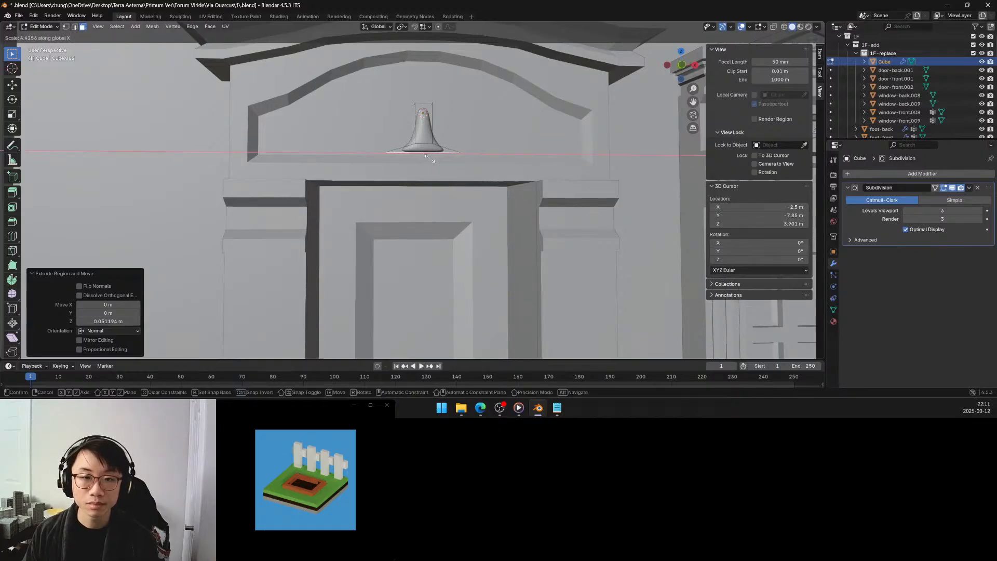
{"action": "left_click", "coordinate": [430, 159]}
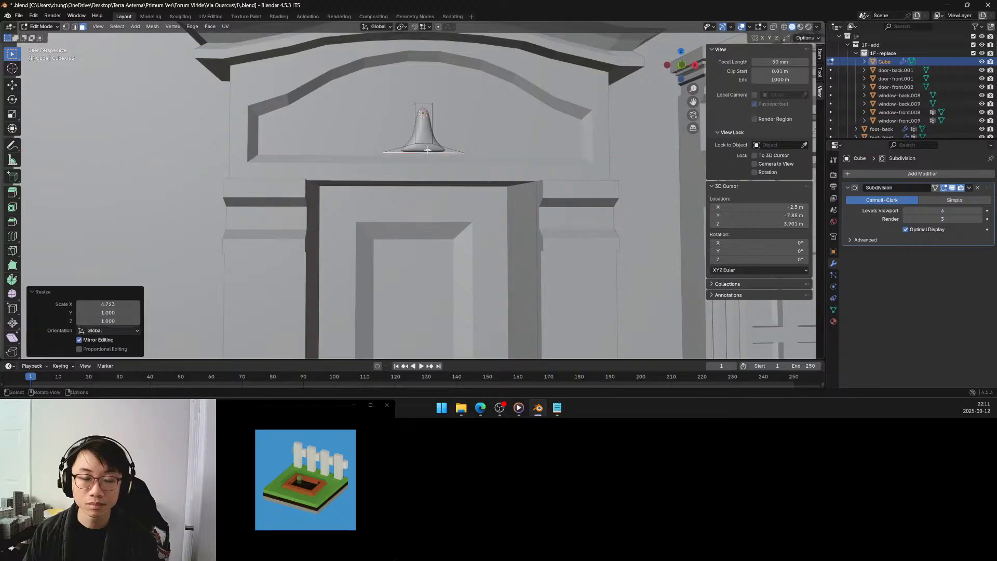
Add one loop cut around the stem just above the flared base, at a slide factor of about 0.539.
{"action": "scroll", "coordinate": [429, 160], "scroll_direction": "up", "scroll_amount": 4}
{"action": "middle_click_drag", "start_coordinate": [429, 160], "coordinate": [429, 155], "text": "shift"}
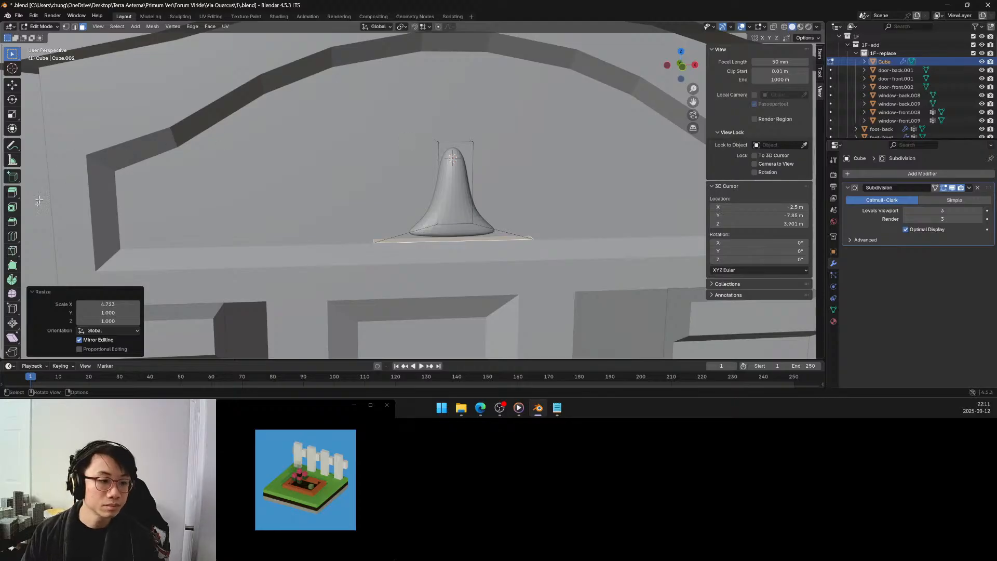
{"action": "left_click", "coordinate": [12, 236]}
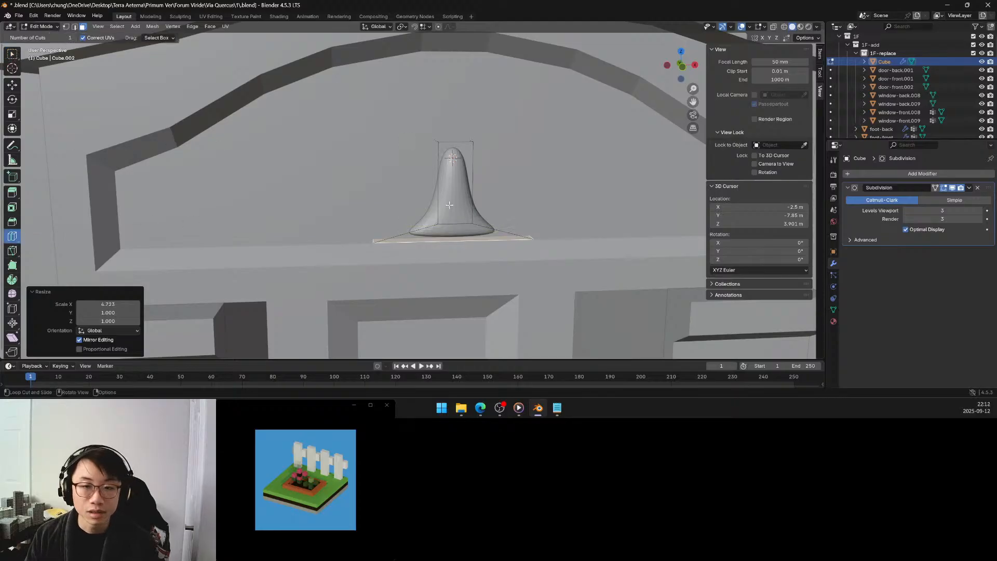
{"action": "left_click_drag", "start_coordinate": [444, 210], "coordinate": [444, 222]}
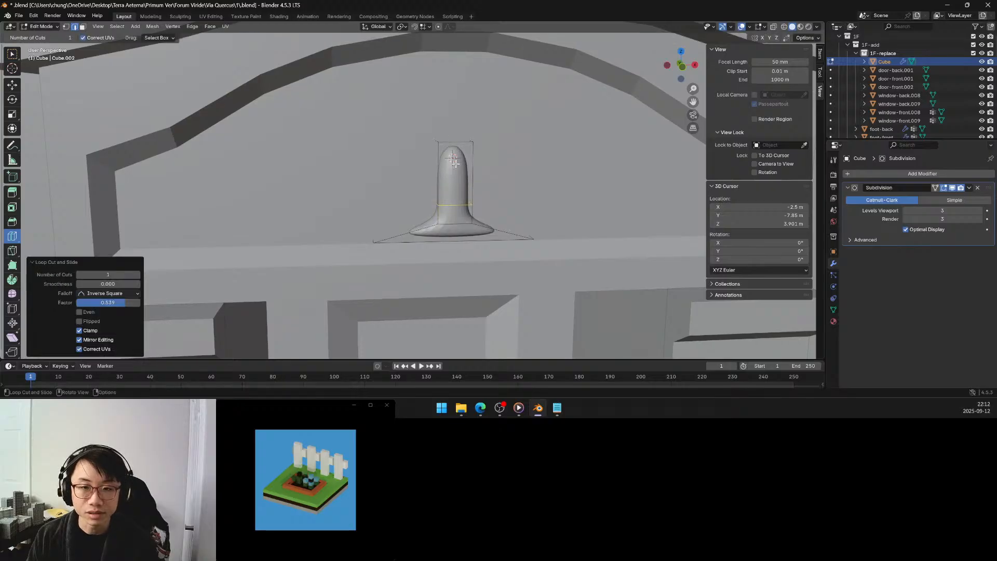
{"action": "left_click", "coordinate": [11, 55]}
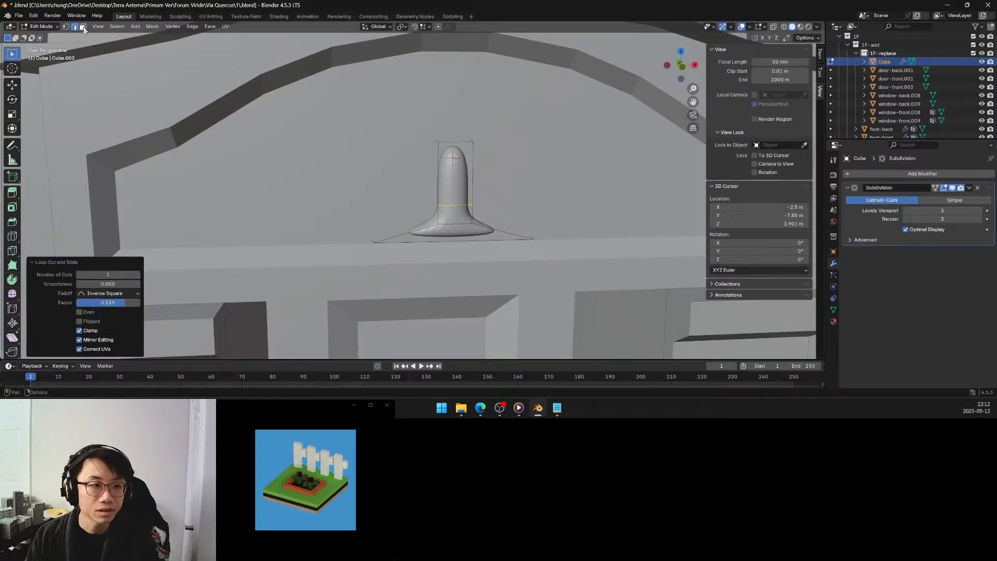
Select the stem's top face and raise it about 0.117 m along global Z.
{"action": "middle_click_drag", "start_coordinate": [442, 218], "coordinate": [442, 170]}
{"action": "left_click", "coordinate": [284, 284]}
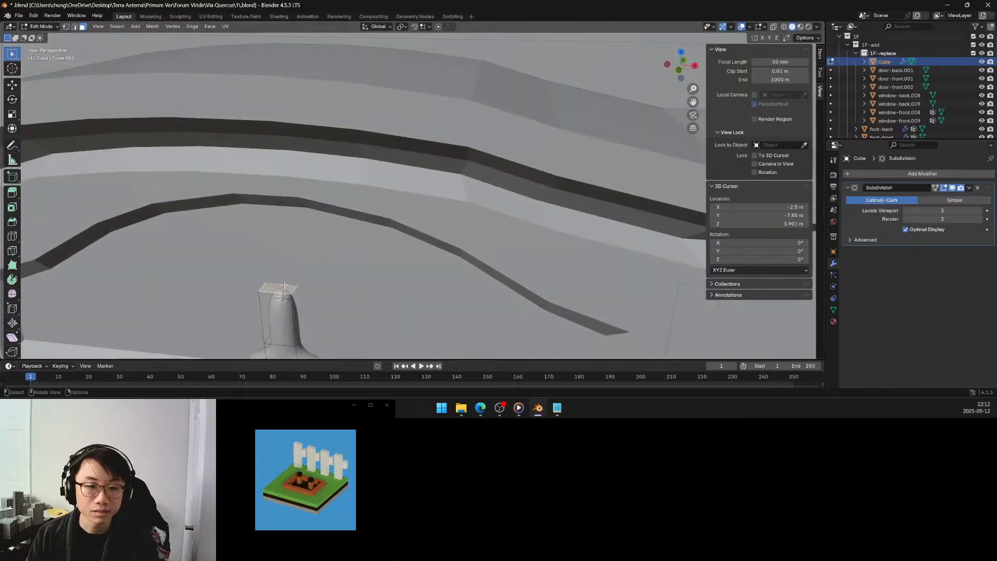
{"action": "middle_click_drag", "start_coordinate": [284, 284], "coordinate": [296, 278]}
{"action": "key", "text": "g"}
{"action": "key", "text": "z"}
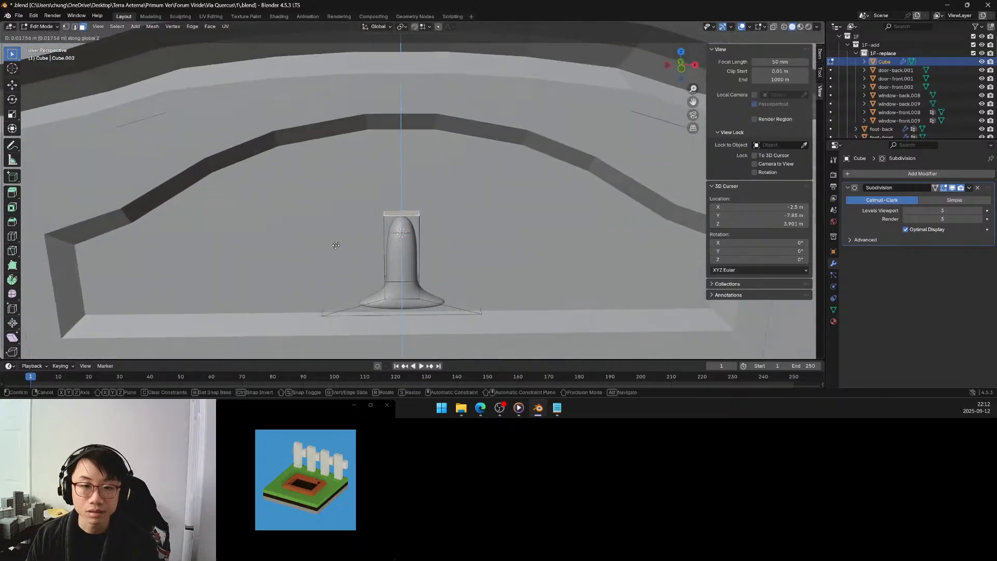
{"action": "left_click", "coordinate": [340, 218]}
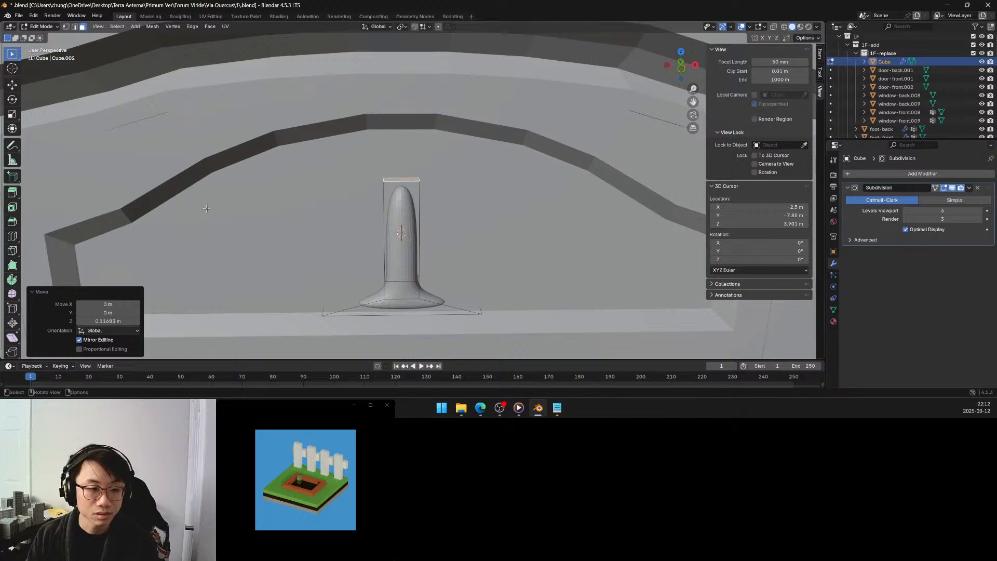
Add one loop cut around the upper stem at a slide factor of about -0.309, and return to face selection.
{"action": "middle_click_drag", "start_coordinate": [207, 209], "coordinate": [64, 223]}
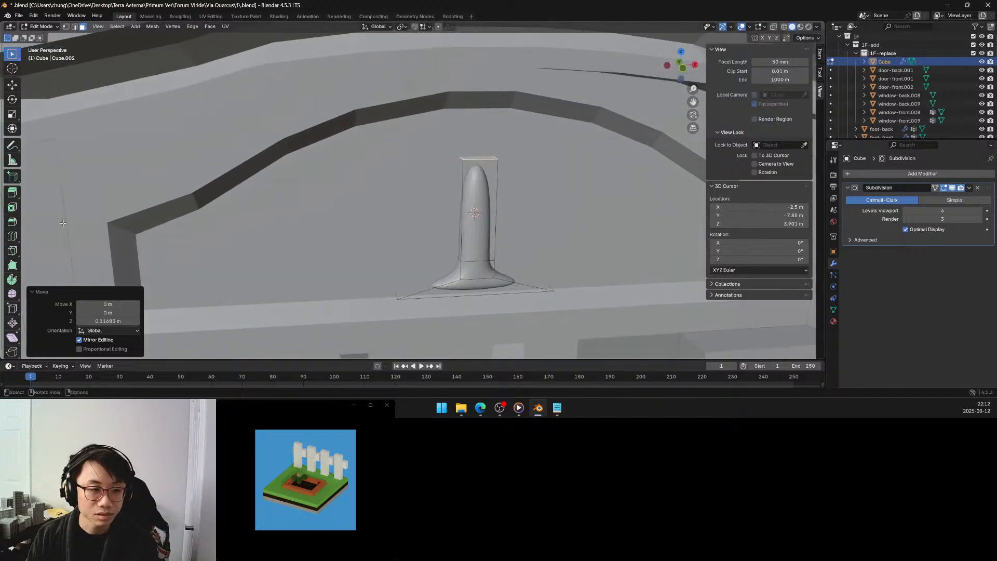
{"action": "left_click", "coordinate": [13, 236]}
{"action": "left_click_drag", "start_coordinate": [463, 209], "coordinate": [463, 206]}
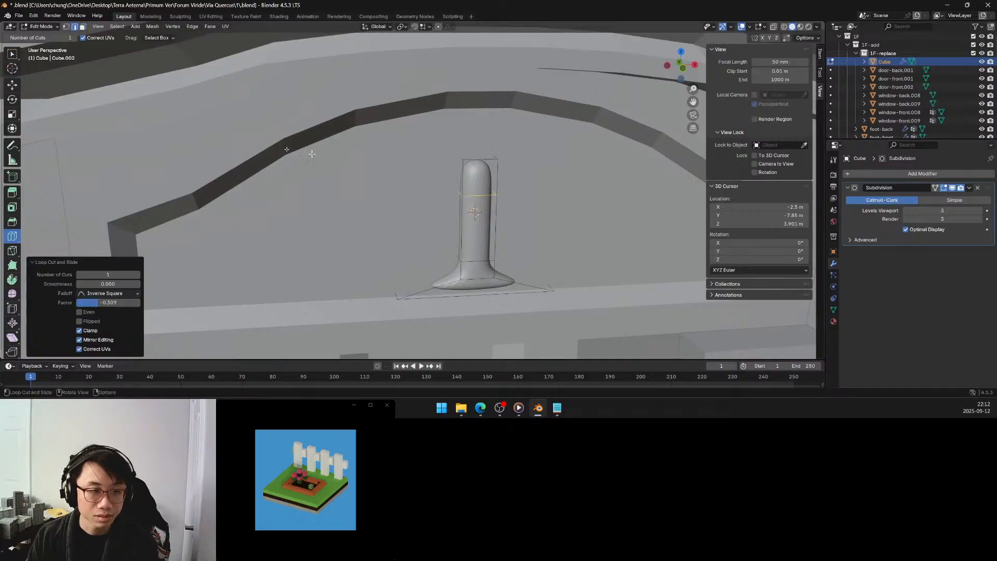
{"action": "left_click", "coordinate": [82, 26]}
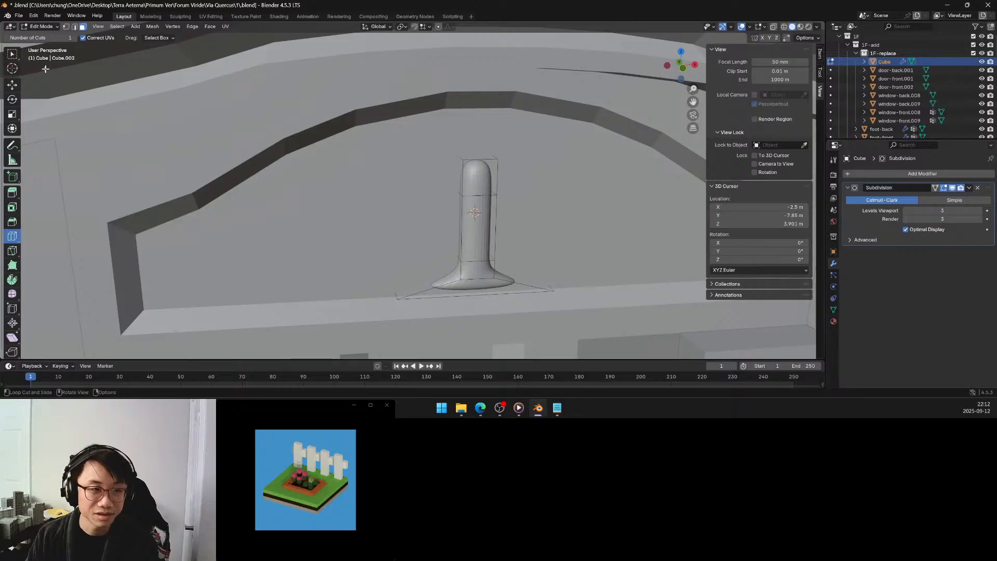
{"action": "left_click", "coordinate": [13, 54]}
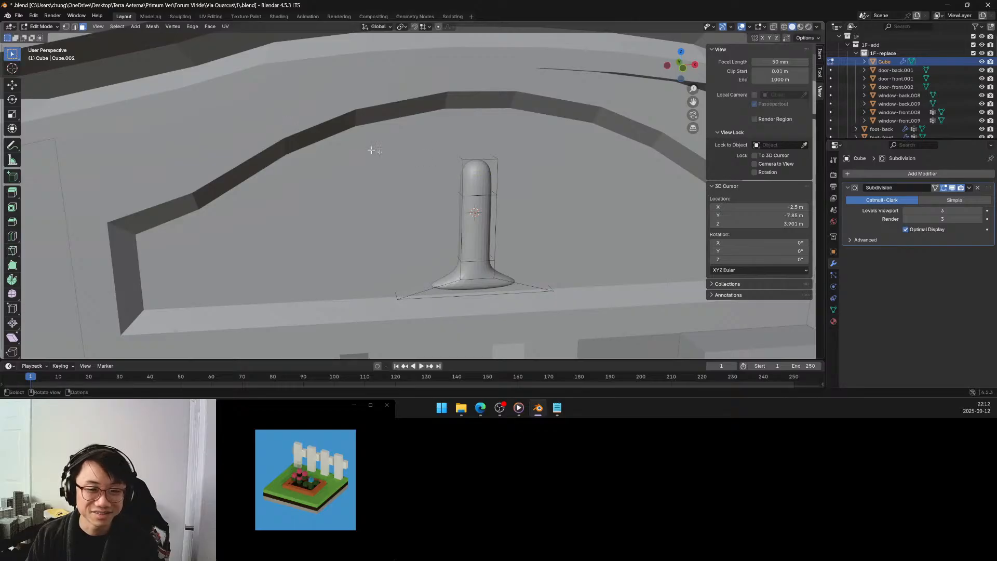
Extrude the upper stem's side face facing negative X outward to about -2.623 m along global X.
{"action": "left_click", "coordinate": [462, 173]}
{"action": "key", "text": "e"}
{"action": "left_click", "coordinate": [437, 176]}
{"action": "middle_click_drag", "start_coordinate": [529, 191], "coordinate": [504, 191]}
{"action": "left_click", "coordinate": [255, 178]}
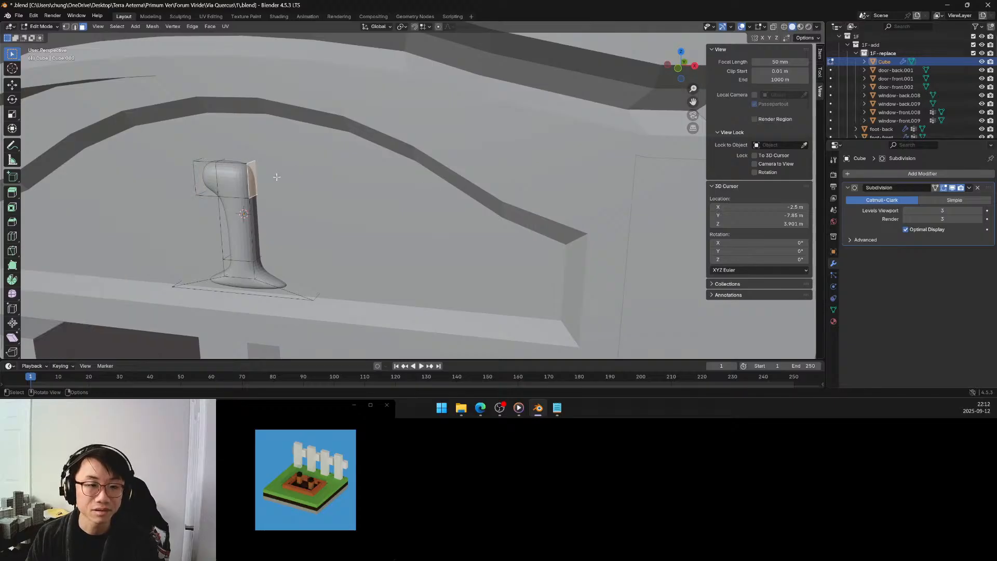
Select the extruded arm's end face and set its global median X to -2.625 m.
{"action": "middle_click_drag", "start_coordinate": [277, 177], "coordinate": [478, 173]}
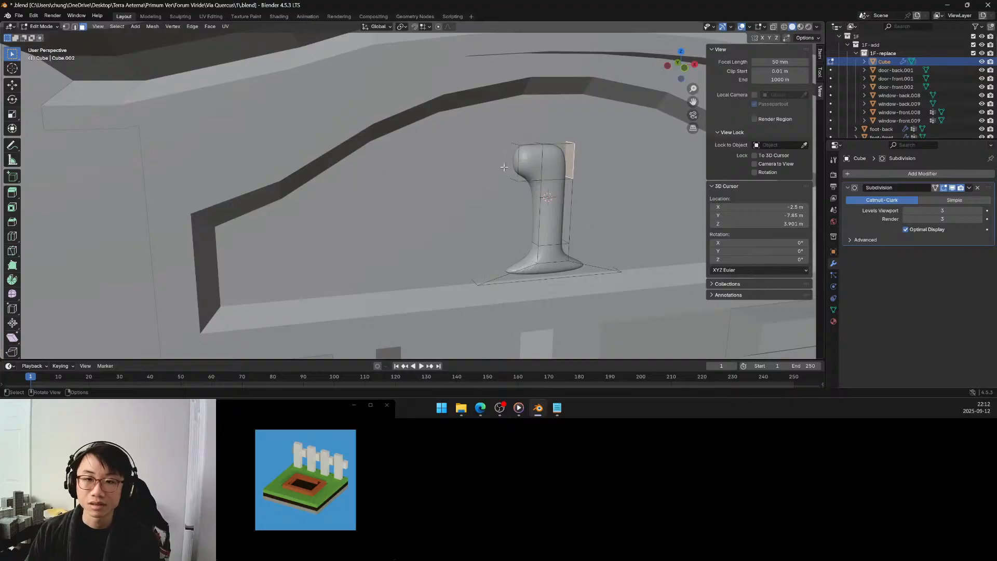
{"action": "left_click", "coordinate": [511, 163]}
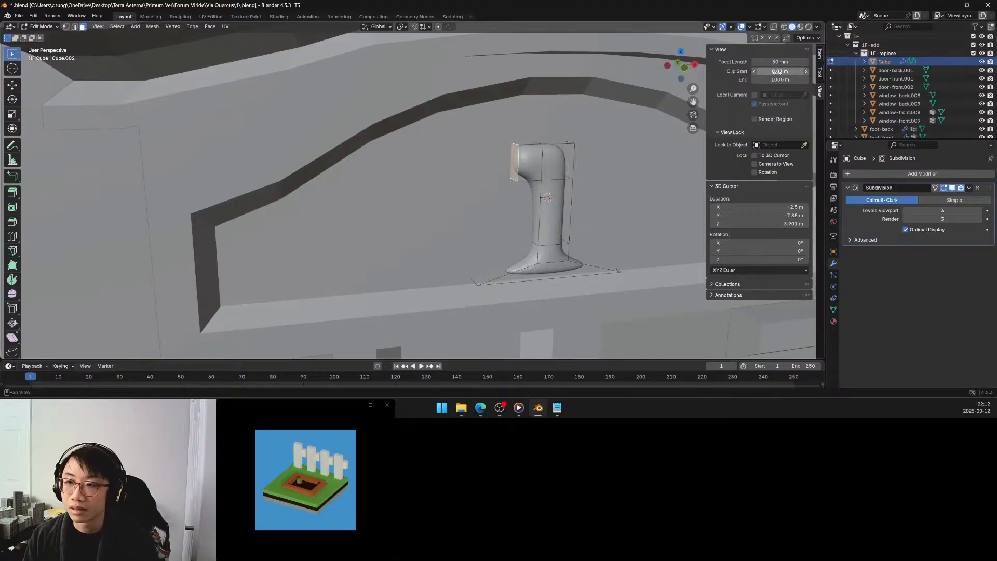
{"action": "left_click", "coordinate": [820, 57]}
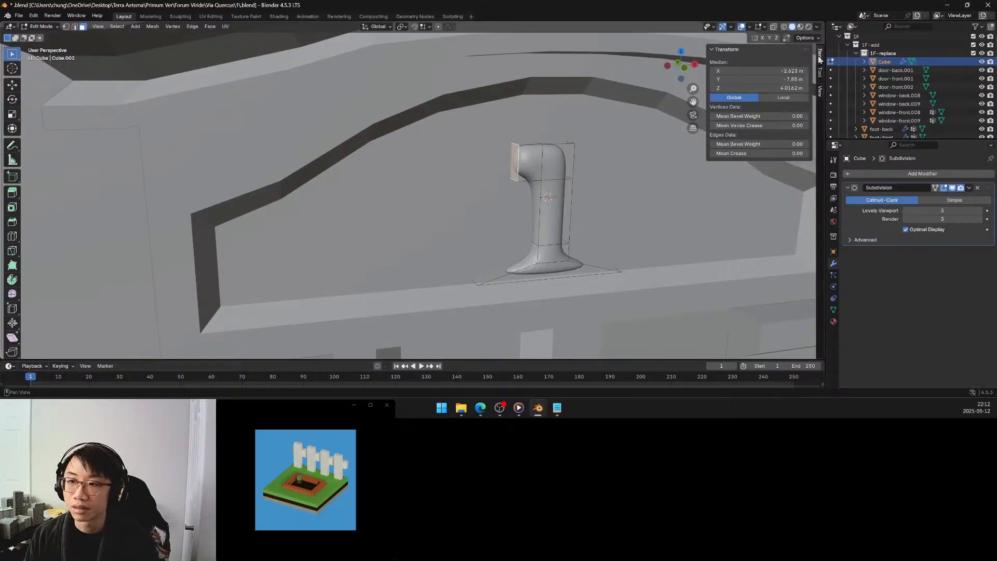
{"action": "left_click", "coordinate": [777, 73]}
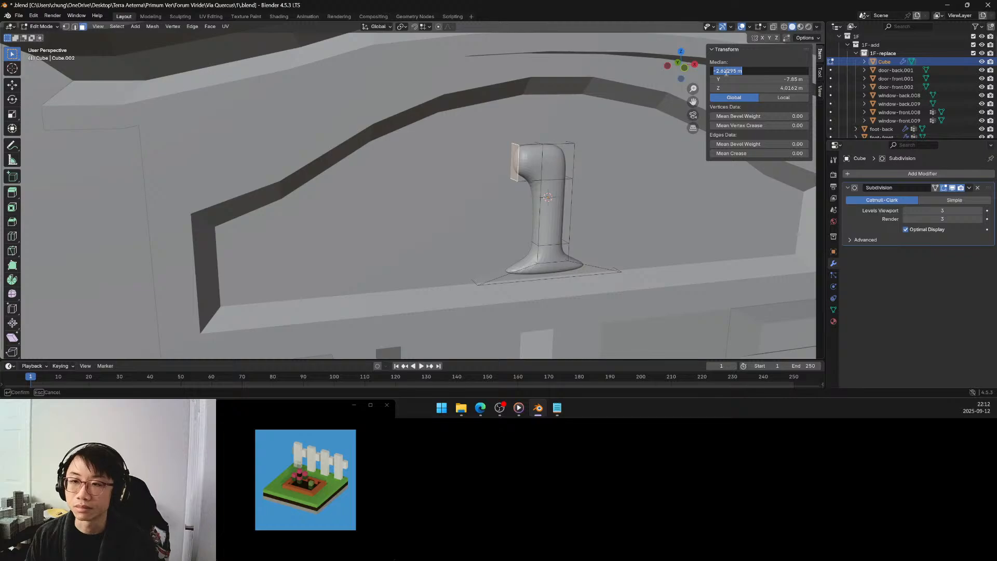
{"action": "left_click", "coordinate": [724, 71]}
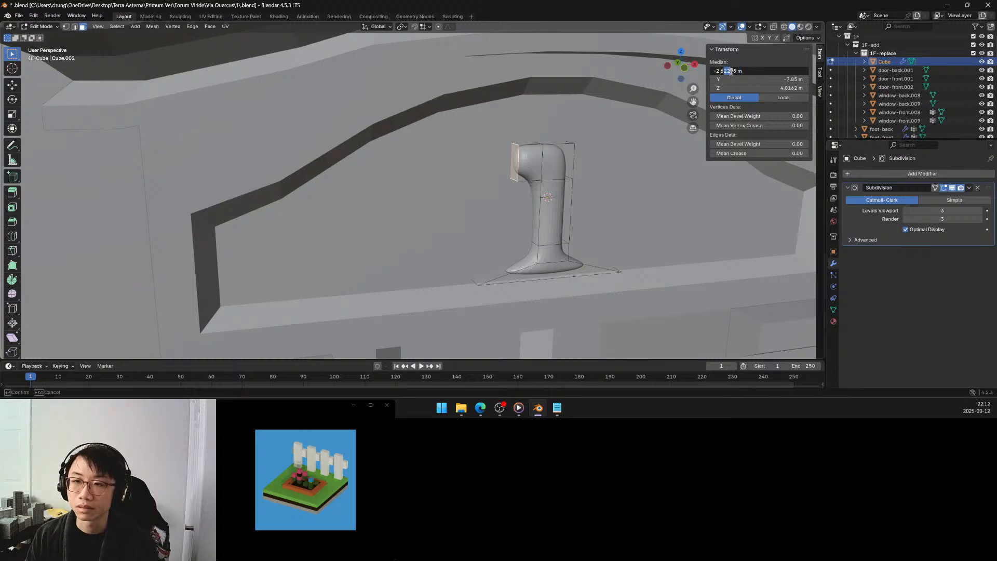
{"action": "left_click_drag", "start_coordinate": [734, 72], "coordinate": [728, 72]}
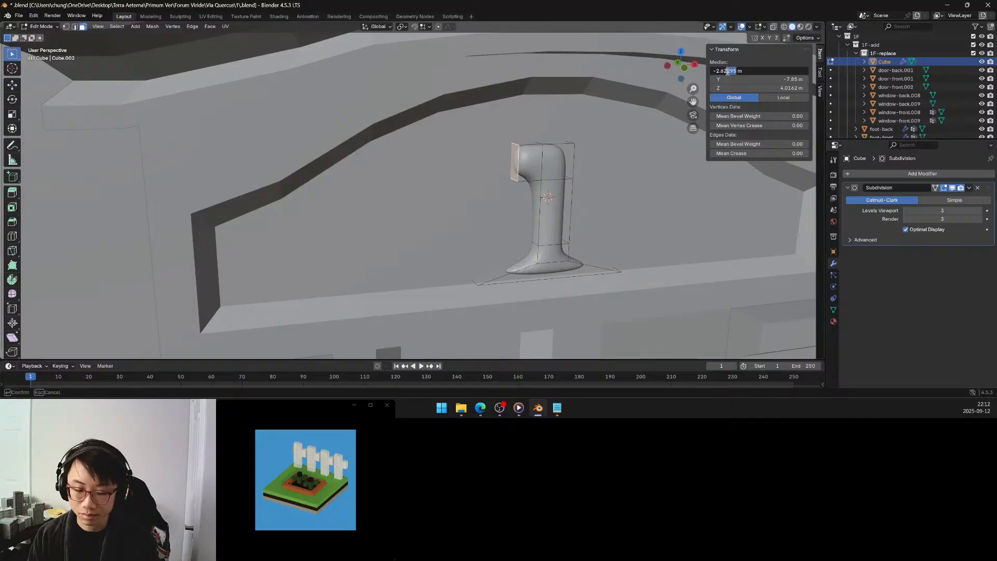
{"action": "type", "text": "5"}
{"action": "key", "text": "Return"}
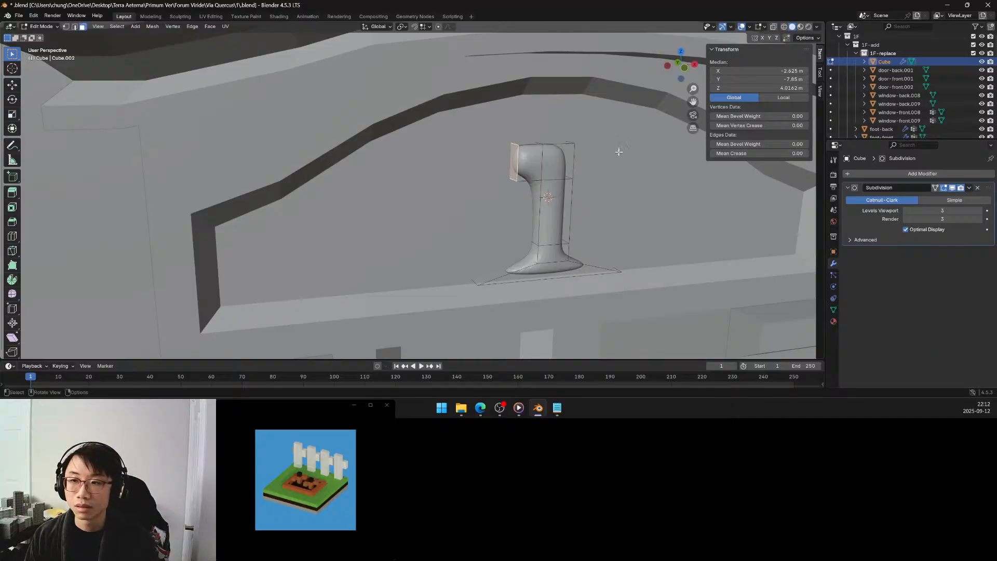
Show the end face's coordinates in local space and set its median X to -0.2 m.
{"action": "middle_click_drag", "start_coordinate": [619, 152], "coordinate": [604, 153]}
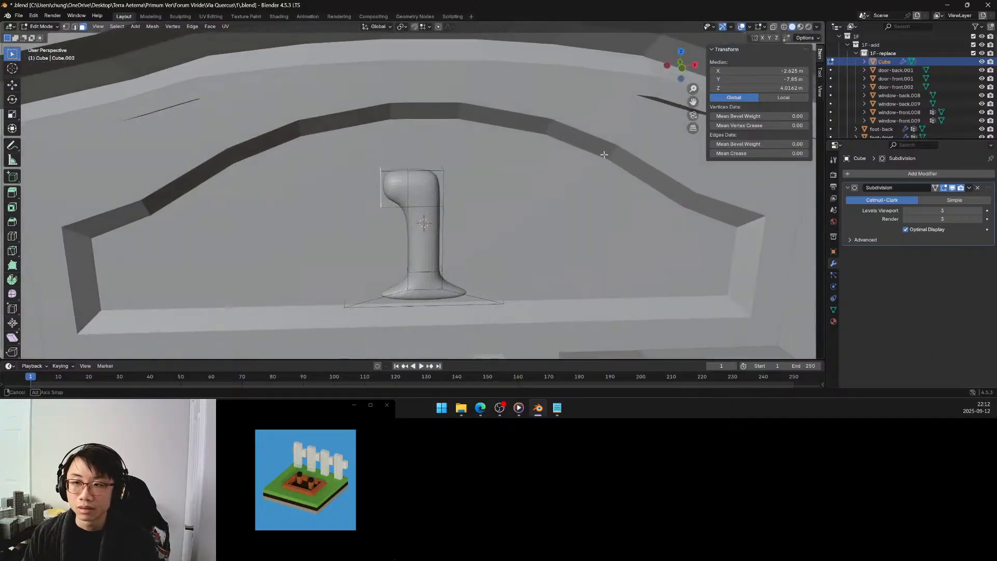
{"action": "left_click", "coordinate": [801, 98]}
{"action": "middle_click_drag", "start_coordinate": [507, 145], "coordinate": [518, 124]}
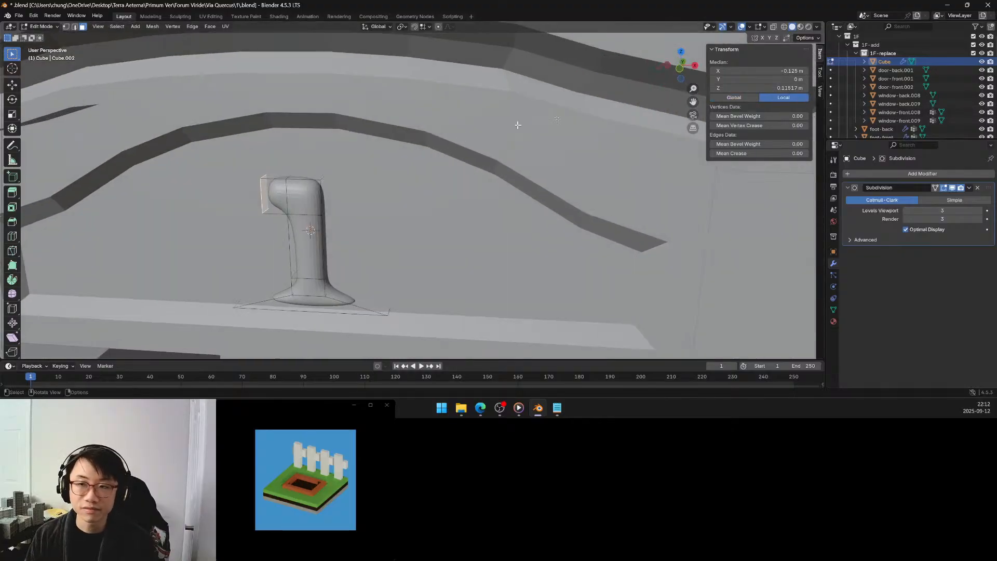
{"action": "left_click", "coordinate": [784, 72]}
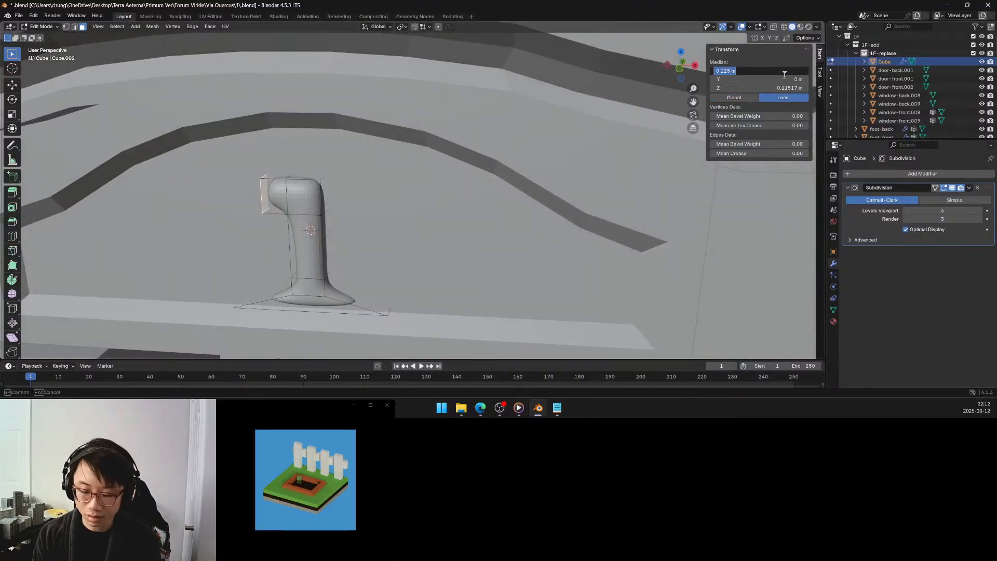
{"action": "type", "text": "-0.2"}
{"action": "key", "text": "Return"}
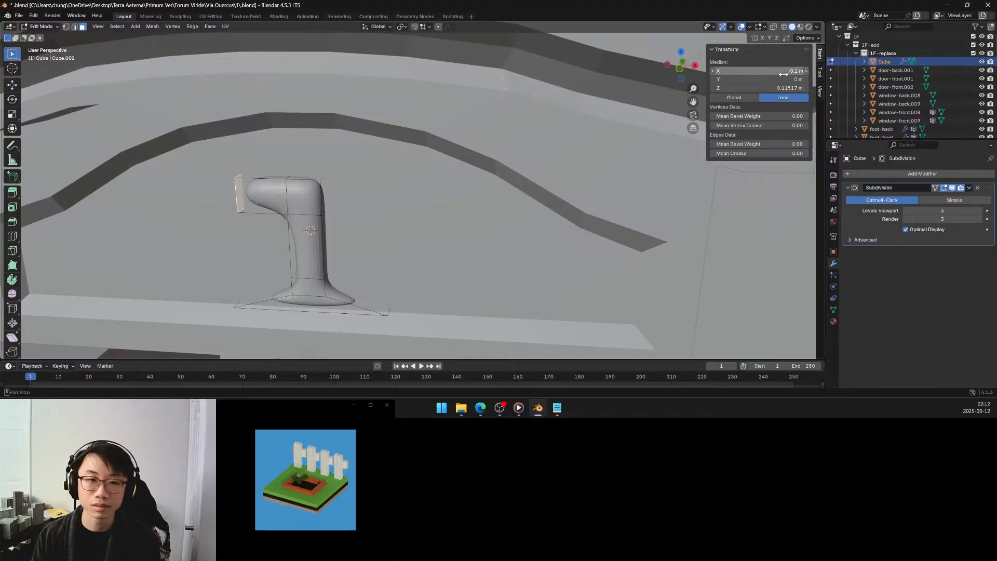
Extrude the opposite side face of the upper stem about 0.142 m and set its local median X to 0.2 m.
{"action": "left_click", "coordinate": [324, 194]}
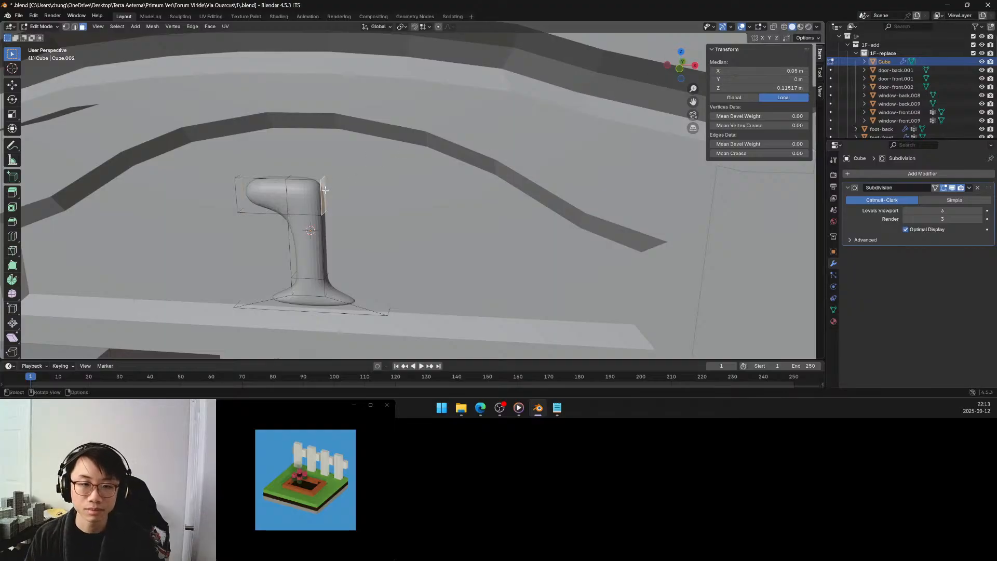
{"action": "key", "text": "e"}
{"action": "left_click", "coordinate": [374, 194]}
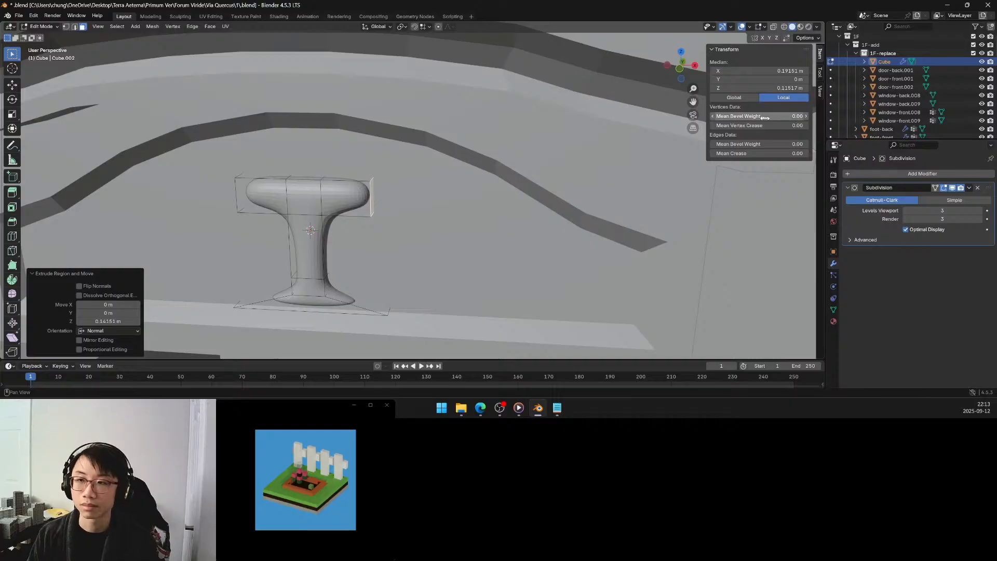
{"action": "left_click", "coordinate": [782, 73]}
{"action": "type", "text": "0.2"}
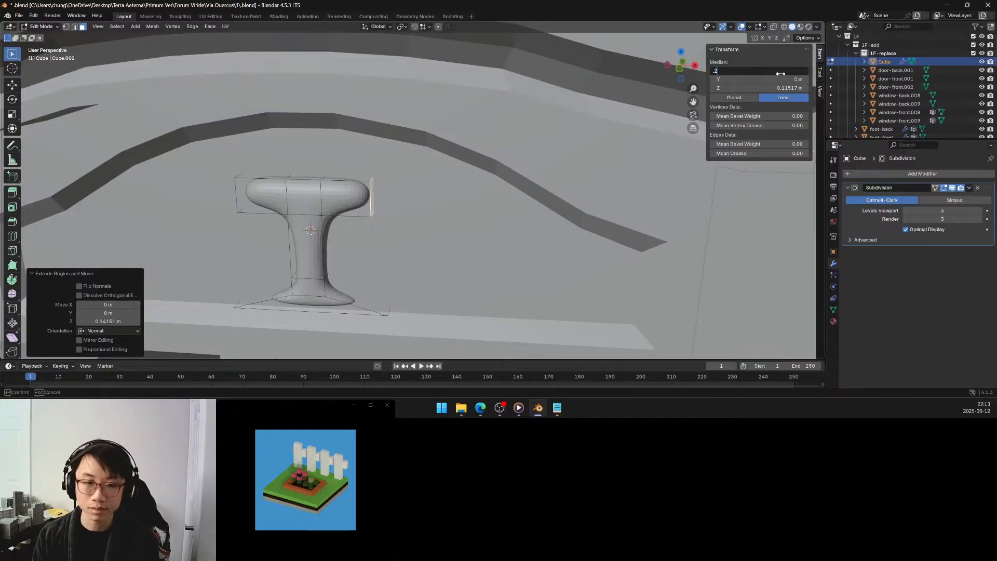
{"action": "key", "text": "Return"}
Lower the top face between the two arms about 0.054 m along global Z.
{"action": "left_click", "coordinate": [319, 173]}
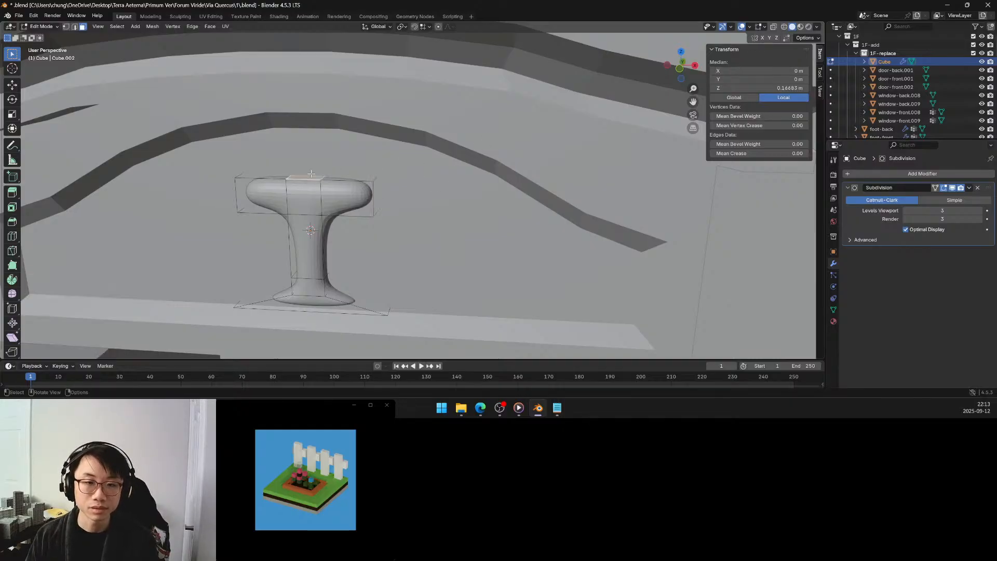
{"action": "key", "text": "g"}
{"action": "key", "text": "z"}
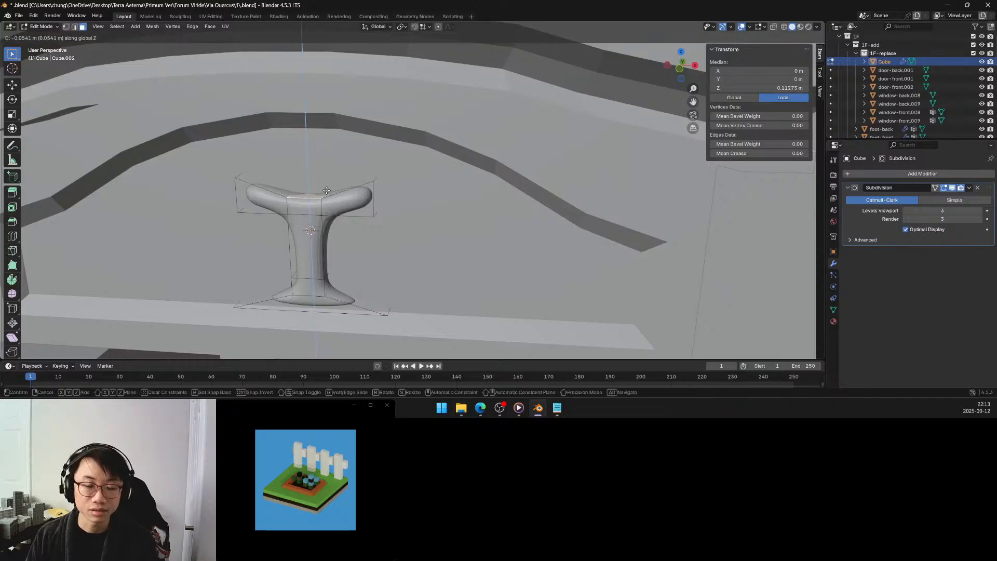
{"action": "left_click", "coordinate": [327, 190]}
{"action": "middle_click_drag", "start_coordinate": [327, 190], "coordinate": [343, 180]}
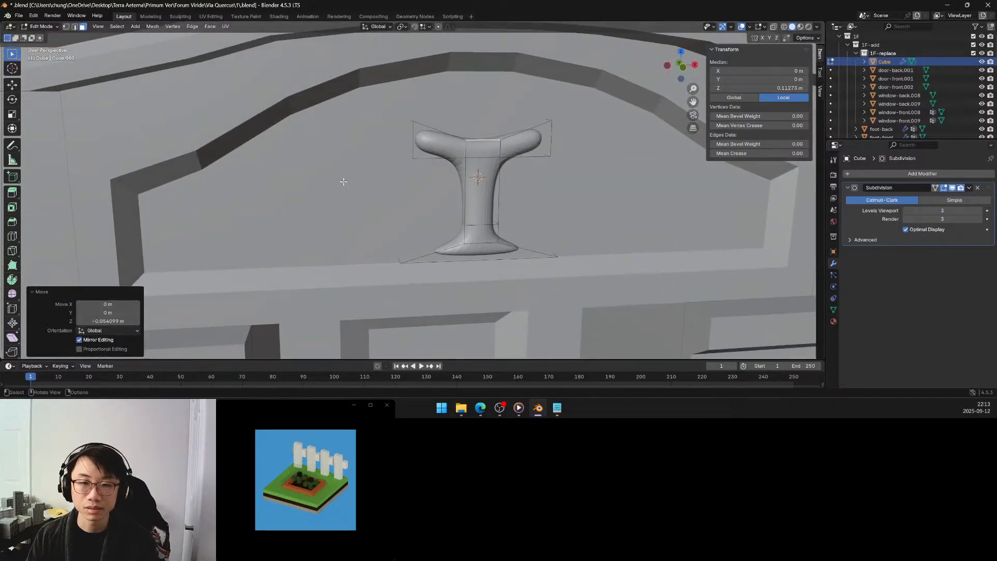
{"action": "right_click", "coordinate": [395, 155]}
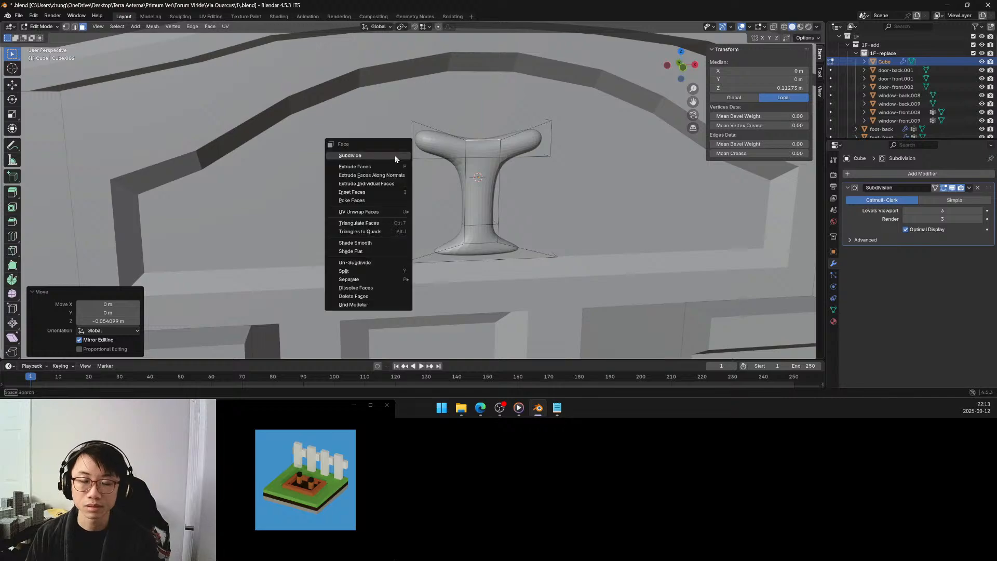
{"action": "middle_click_drag", "start_coordinate": [463, 156], "coordinate": [445, 143]}
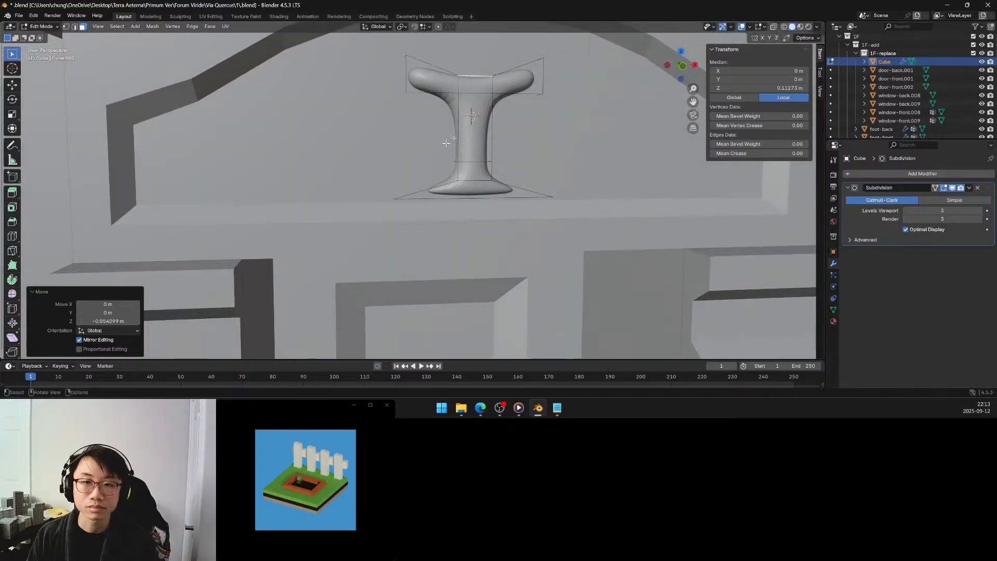
Isolate the ornament in local view and lower the two edges where the arms' undersides meet the stem about 0.047 m along Z.
{"action": "left_click", "coordinate": [74, 26]}
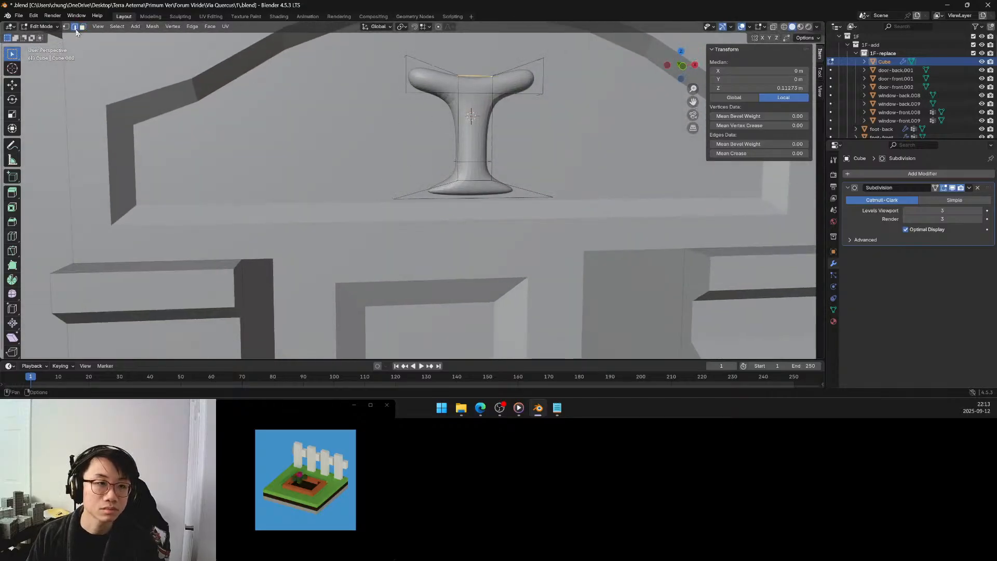
{"action": "left_click", "coordinate": [453, 96]}
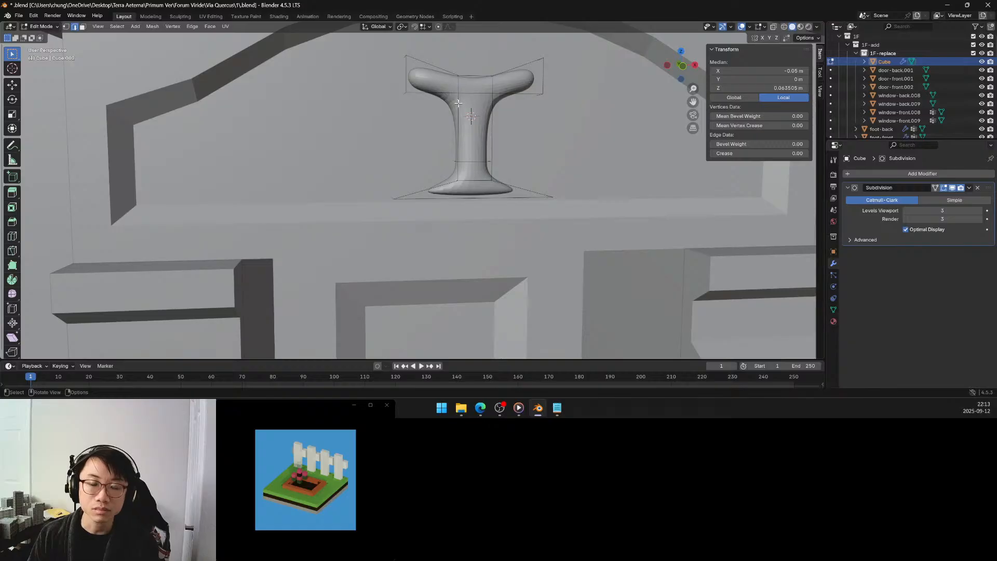
{"action": "middle_click_drag", "start_coordinate": [458, 102], "coordinate": [437, 105]}
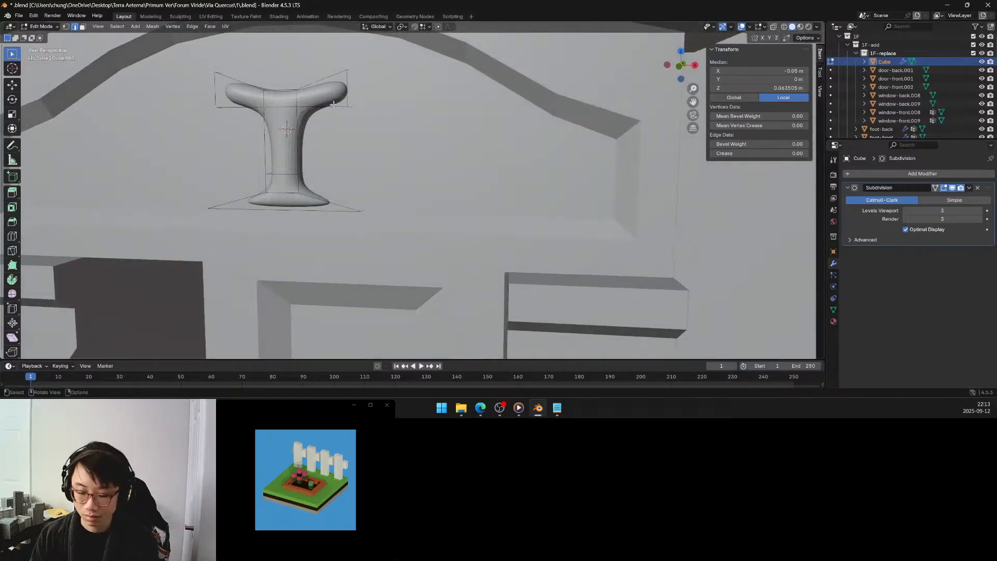
{"action": "key", "text": "KP_Divide"}
{"action": "mouse_move", "coordinate": [456, 163]}
{"action": "middle_mouse_down"}
{"action": "mouse_move", "coordinate": [439, 143]}
{"action": "mouse_move", "coordinate": [453, 174]}
{"action": "middle_mouse_up"}
{"action": "left_click", "coordinate": [428, 154], "text": "shift"}
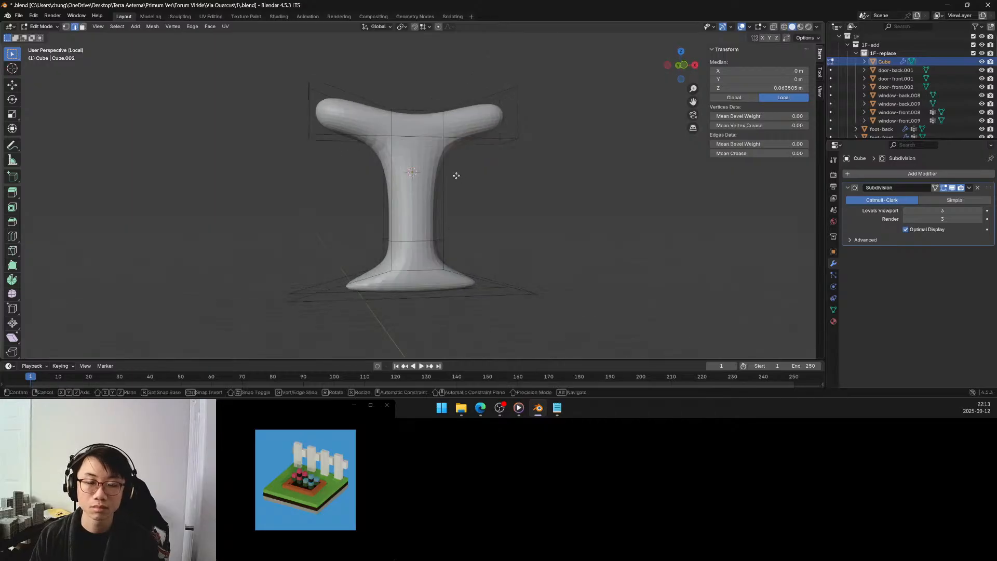
{"action": "key", "text": "g"}
{"action": "key", "text": "z"}
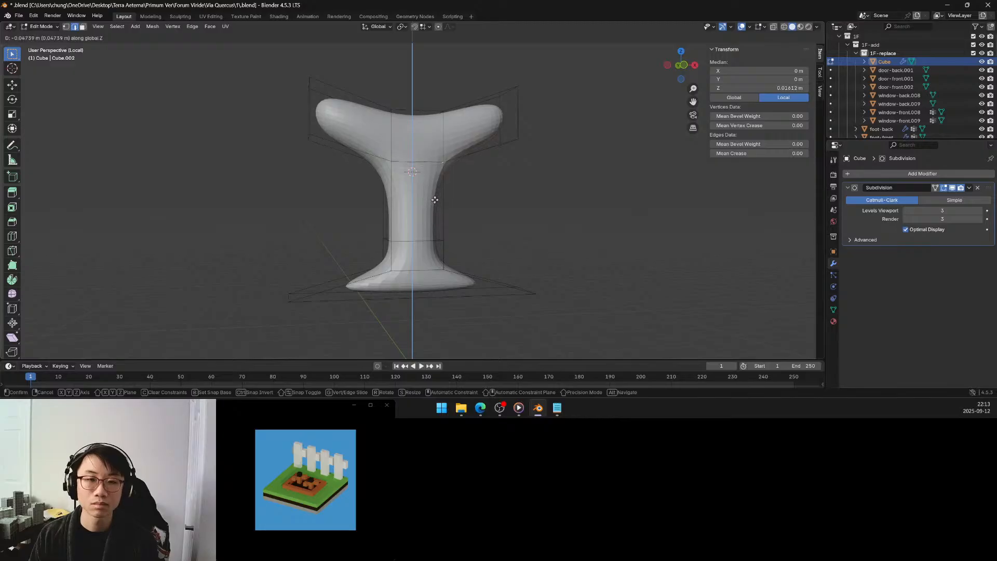
{"action": "left_click", "coordinate": [435, 199]}
{"action": "middle_click_drag", "start_coordinate": [408, 154], "coordinate": [396, 176]}
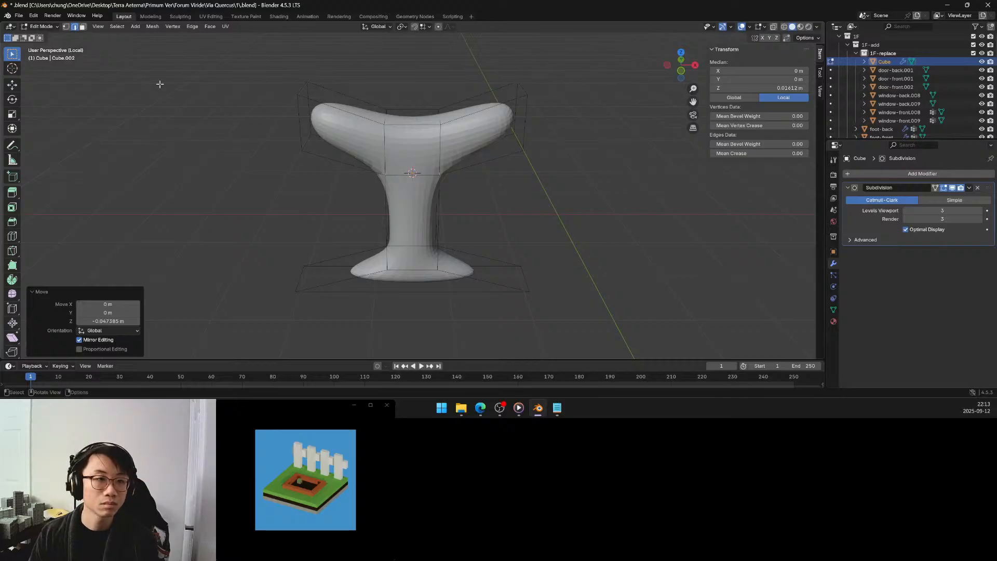
In face selection, lower the central top face between the arms about 0.032 m along global Z.
{"action": "left_click", "coordinate": [83, 26]}
{"action": "left_click", "coordinate": [417, 113]}
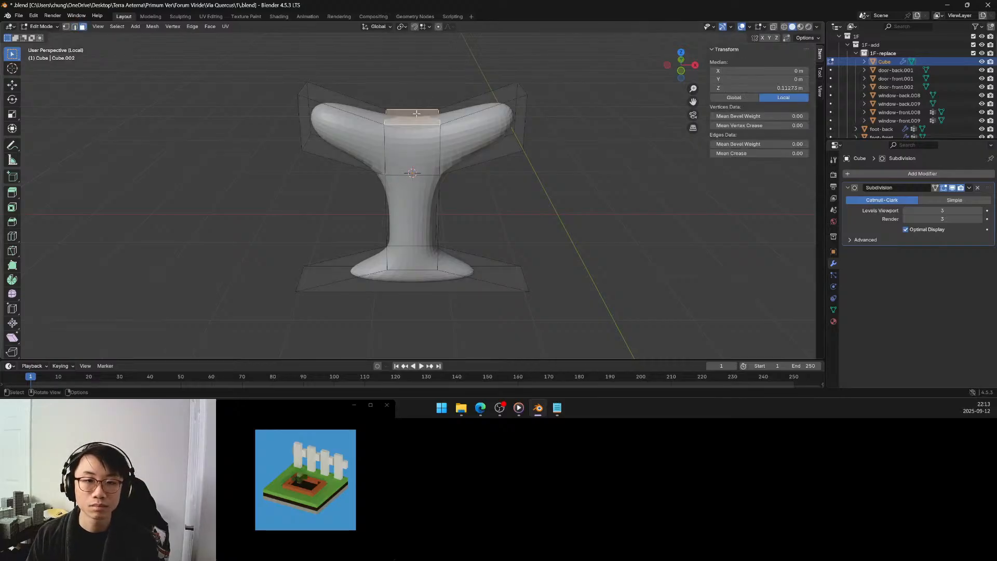
{"action": "key", "text": "g"}
{"action": "key", "text": "z"}
{"action": "left_click", "coordinate": [414, 130]}
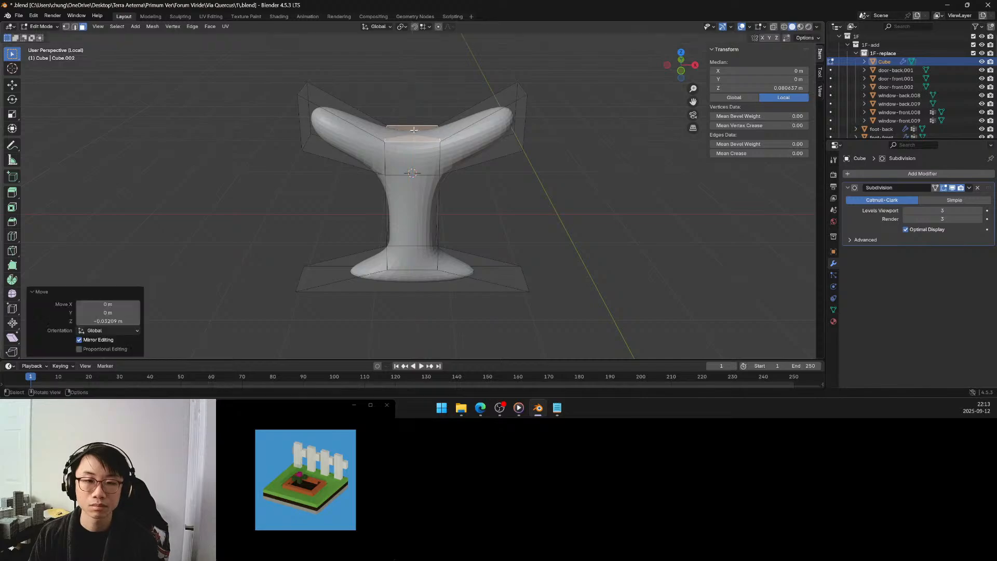
Move the front face of the central block between the arms about -0.039 m along global Y.
{"action": "middle_click_drag", "start_coordinate": [414, 130], "coordinate": [443, 162]}
{"action": "left_click", "coordinate": [425, 150]}
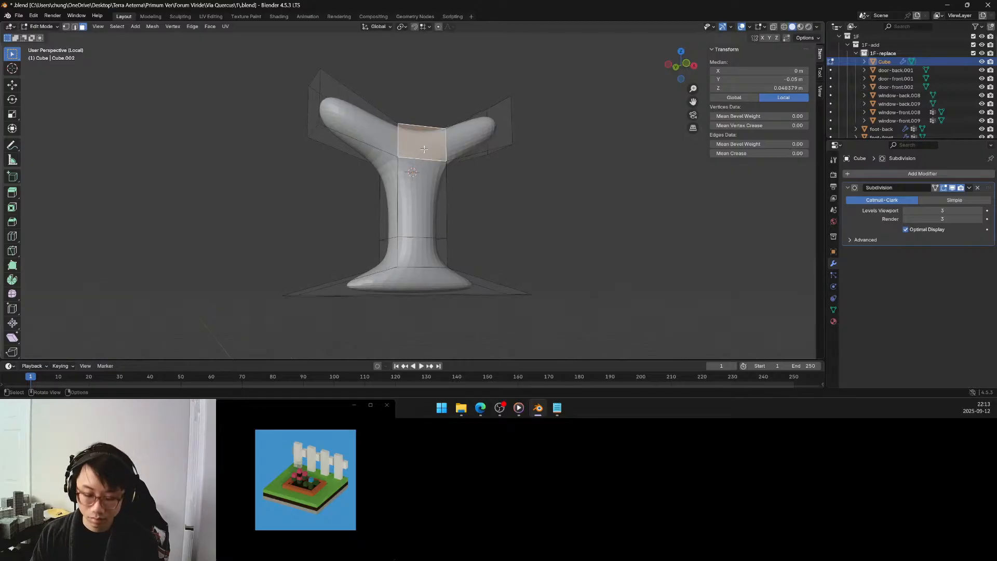
{"action": "key", "text": "g"}
{"action": "key", "text": "y"}
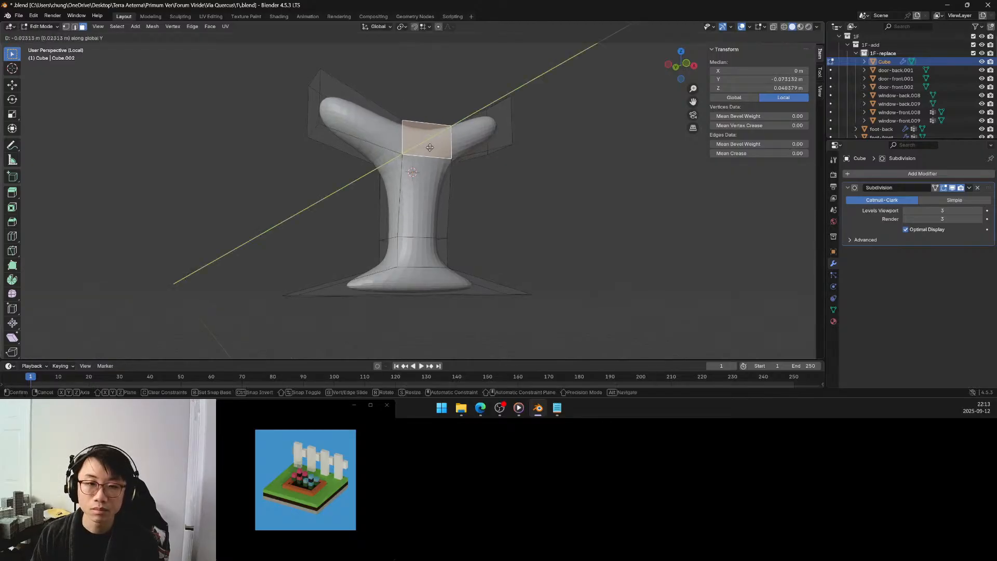
{"action": "left_click", "coordinate": [434, 145]}
Snap the 3D cursor to the central top face between the arms and return to Object Mode.
{"action": "middle_click_drag", "start_coordinate": [423, 156], "coordinate": [421, 206]}
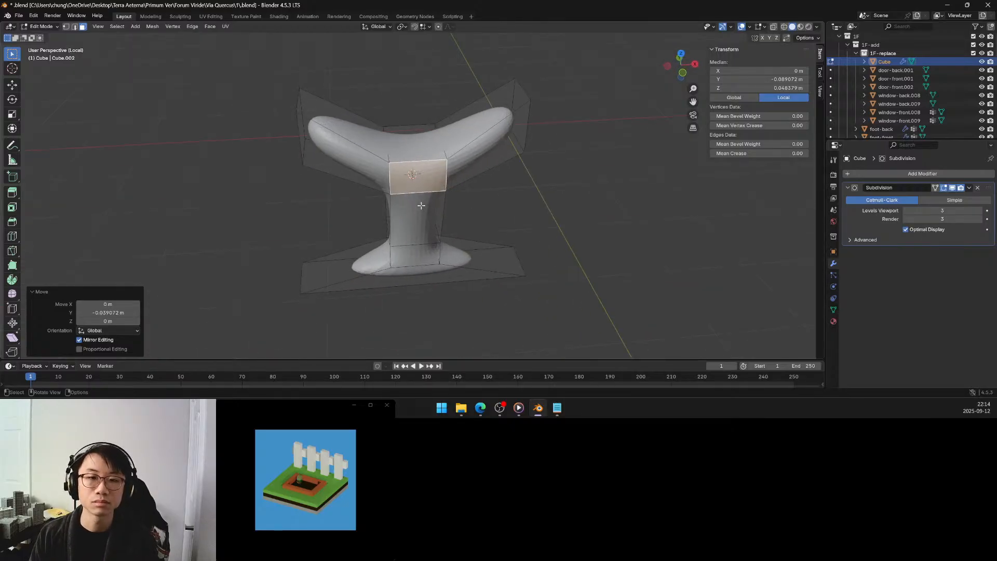
{"action": "left_click", "coordinate": [413, 135]}
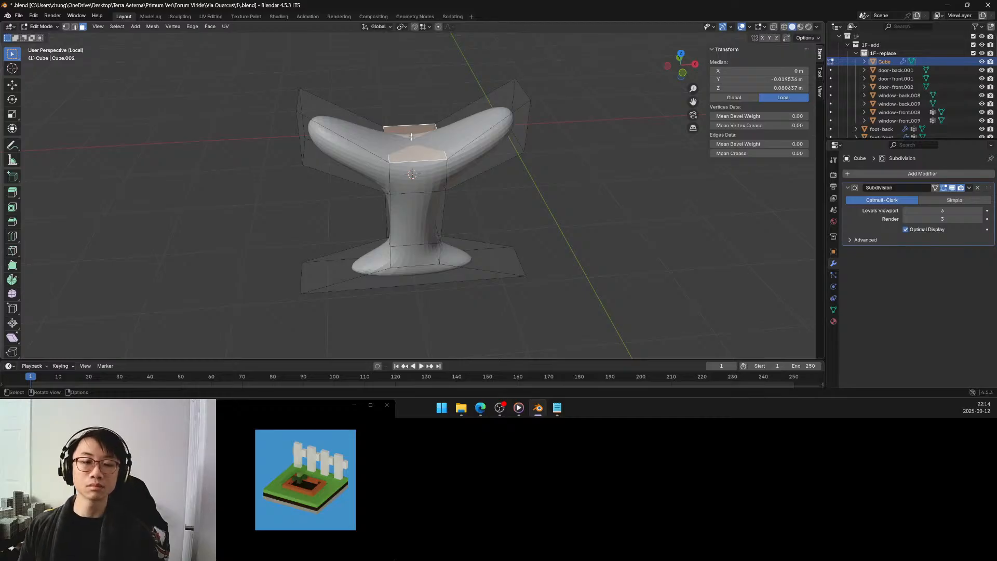
{"action": "key", "text": "shift+s"}
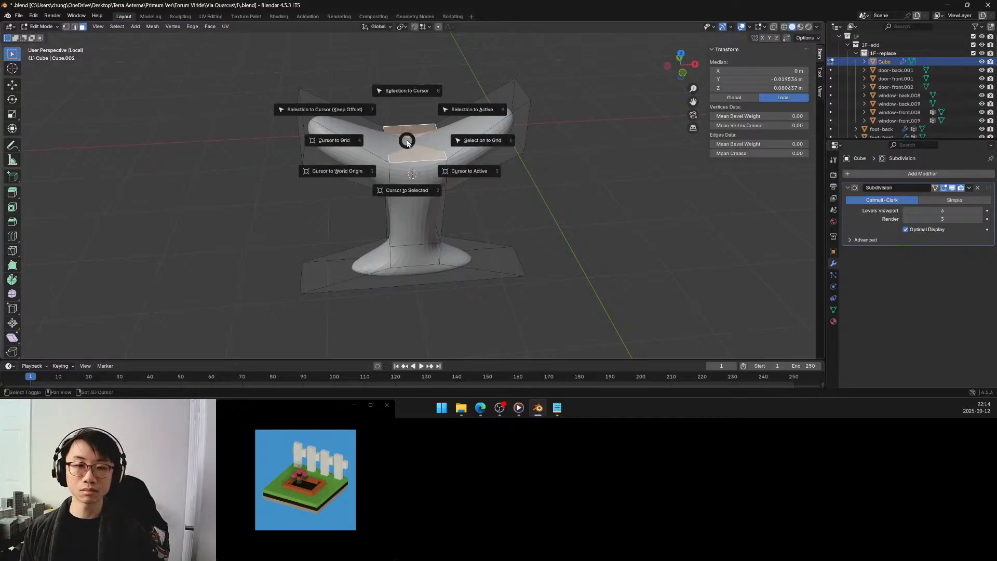
{"action": "left_click", "coordinate": [419, 187]}
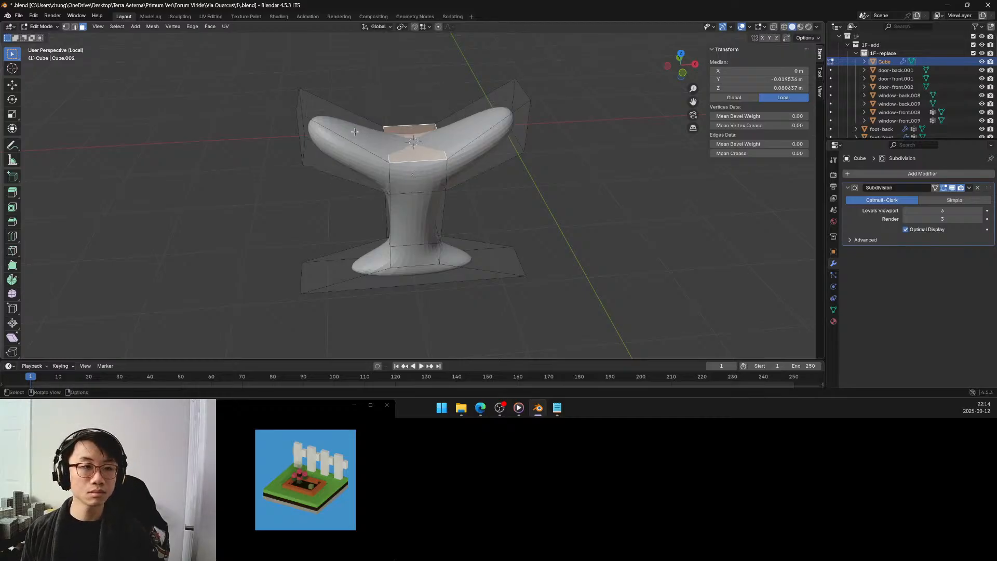
{"action": "key", "text": "Tab"}
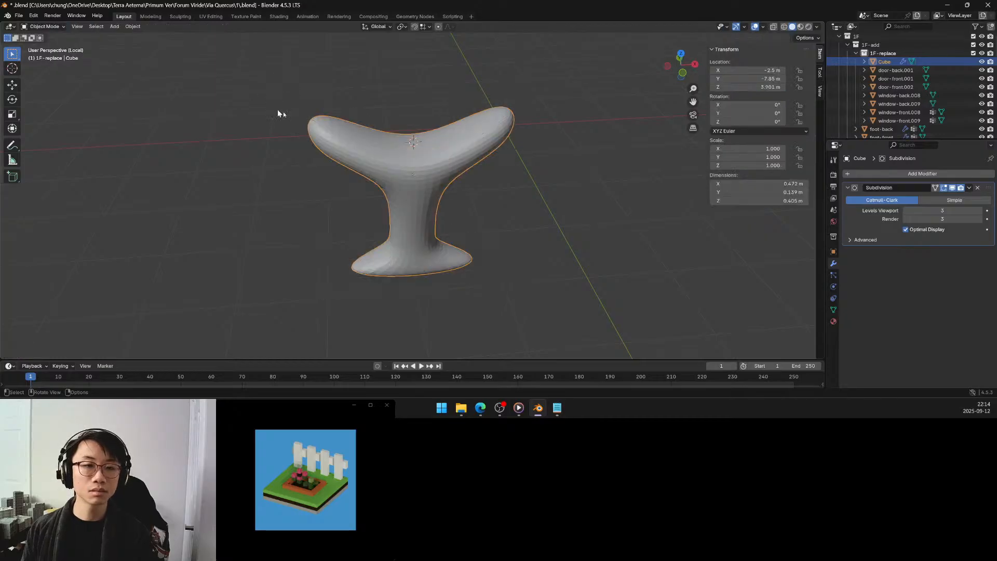
Add a mesh cube at the 3D cursor between the arms and set its size to 0.2 m.
{"action": "scroll", "coordinate": [409, 126], "scroll_direction": "down", "scroll_amount": 4}
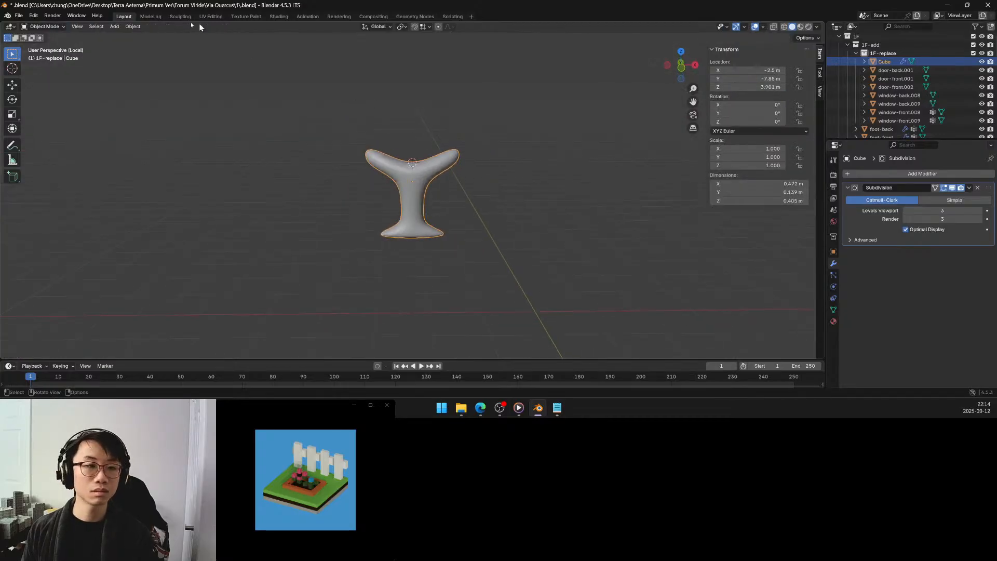
{"action": "left_click", "coordinate": [114, 26]}
{"action": "mouse_move", "coordinate": [130, 36]}
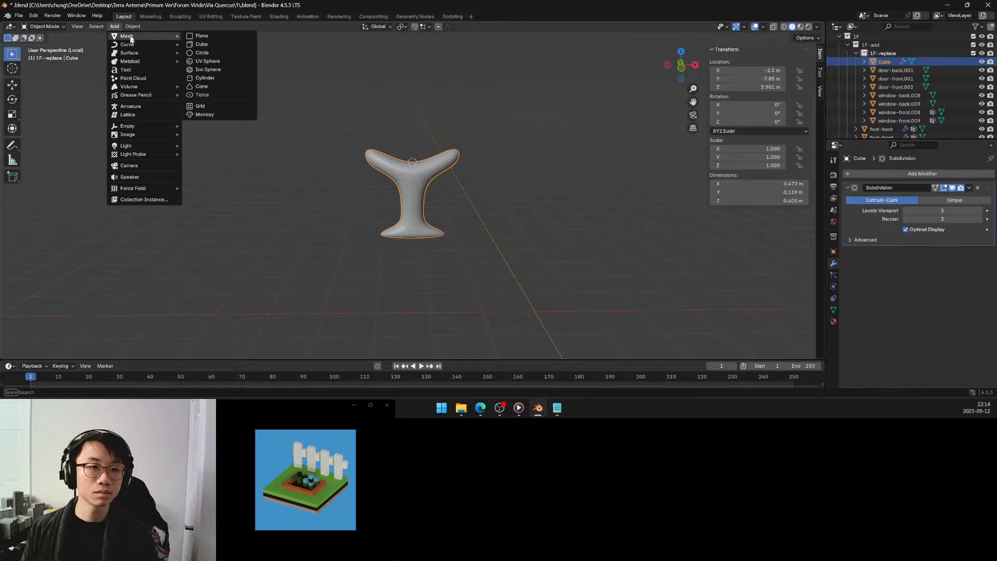
{"action": "left_click", "coordinate": [202, 45]}
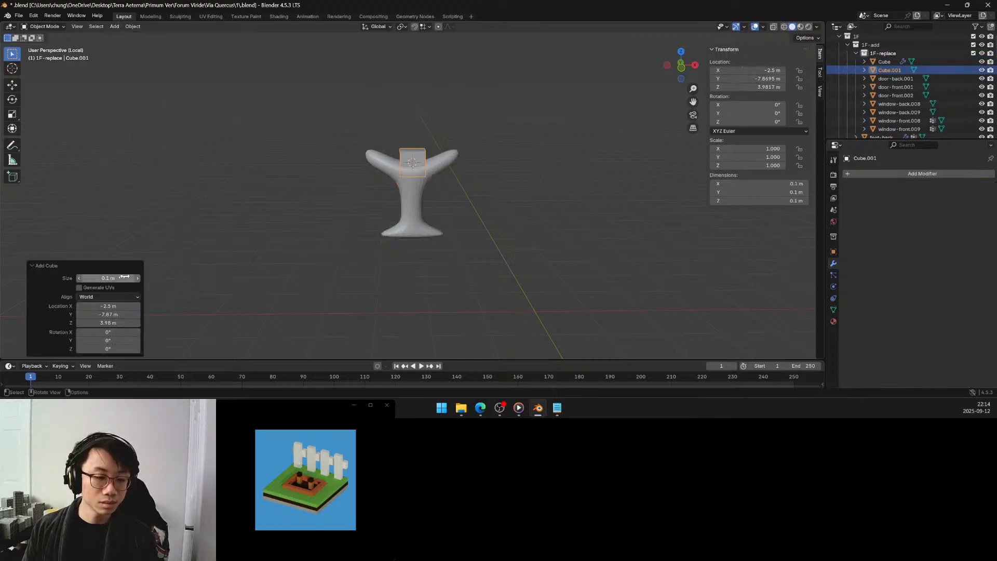
{"action": "left_click", "coordinate": [110, 279]}
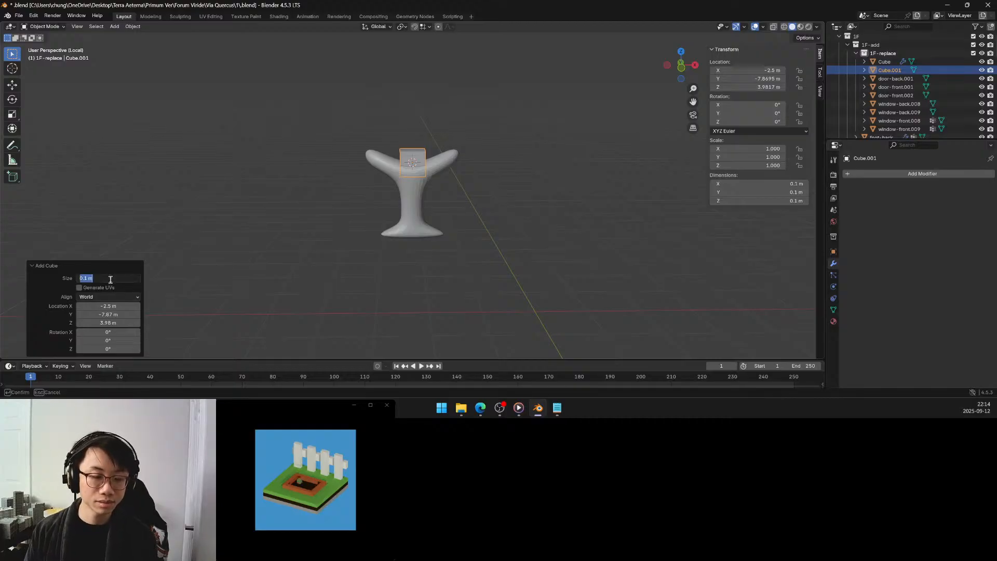
{"action": "type", "text": "0.5"}
{"action": "key", "text": "Return"}
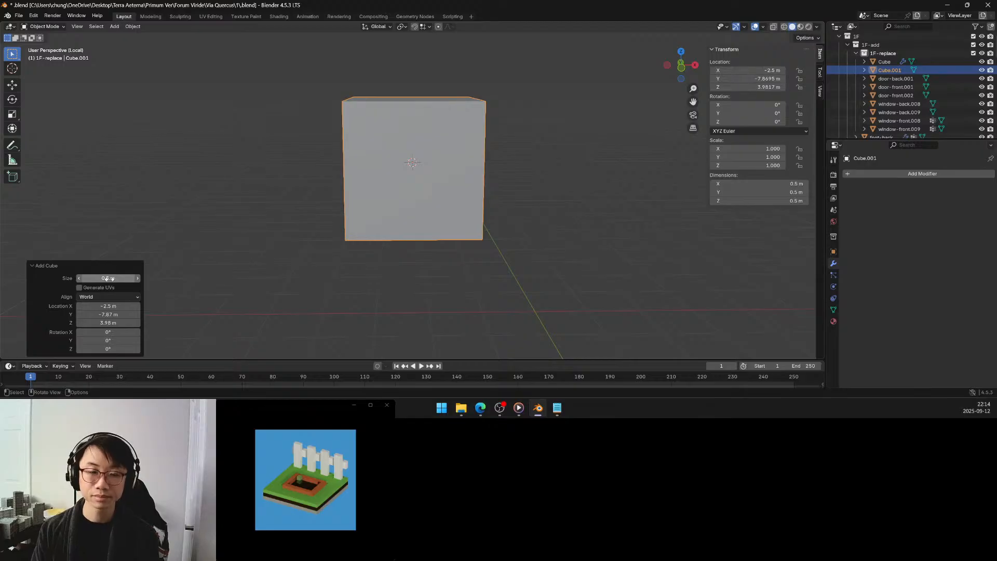
{"action": "left_click_drag", "start_coordinate": [111, 279], "coordinate": [100, 280]}
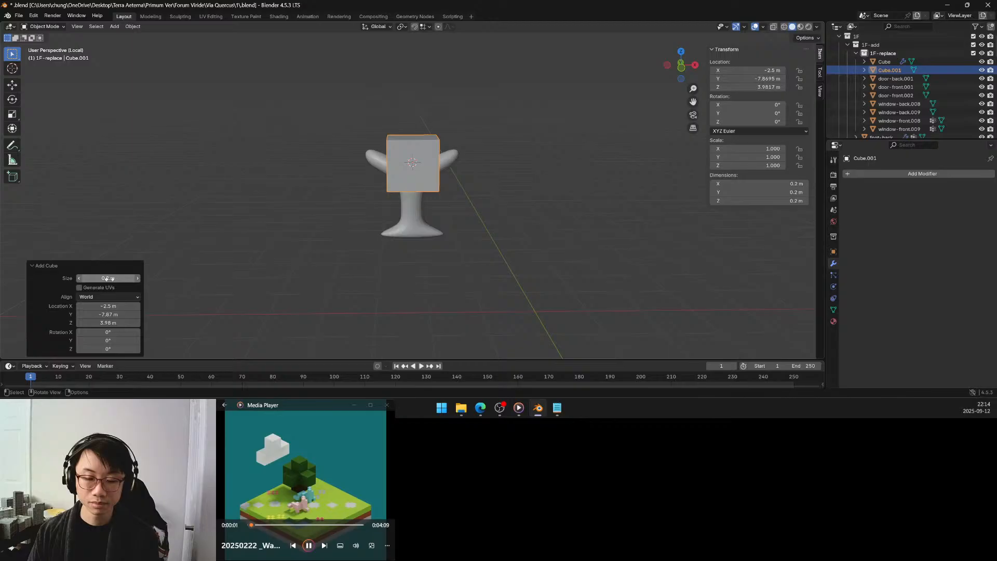
Add a Subdivision Surface modifier to the new cube and set its viewport levels to 3.
{"action": "left_click", "coordinate": [908, 172]}
{"action": "mouse_move", "coordinate": [896, 176]}
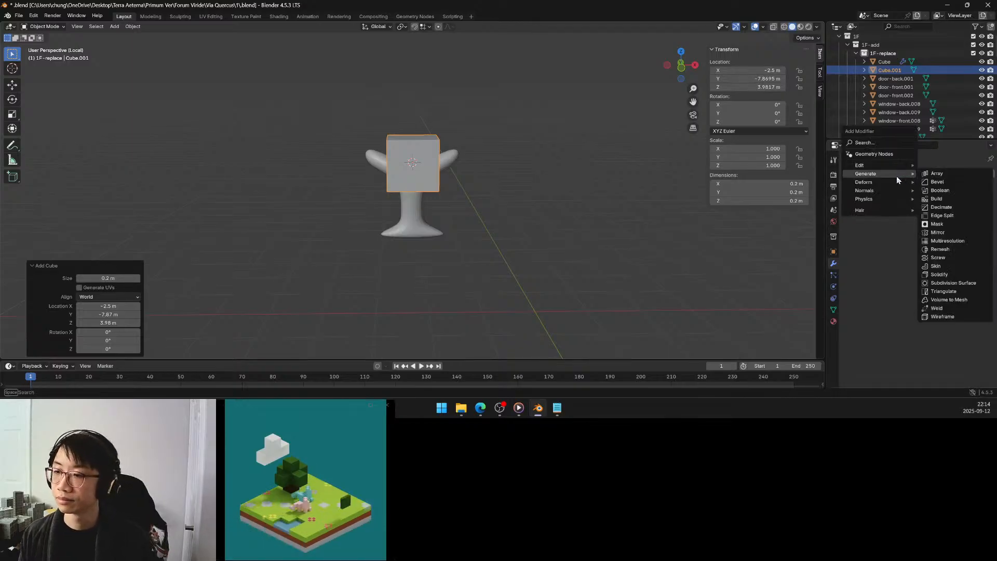
{"action": "left_click", "coordinate": [941, 283]}
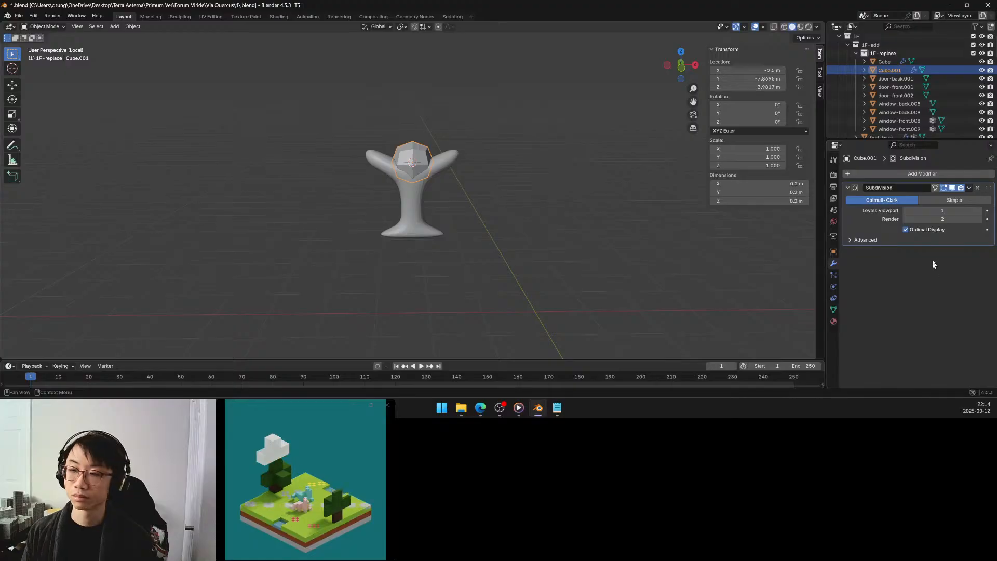
{"action": "left_click", "coordinate": [979, 210]}
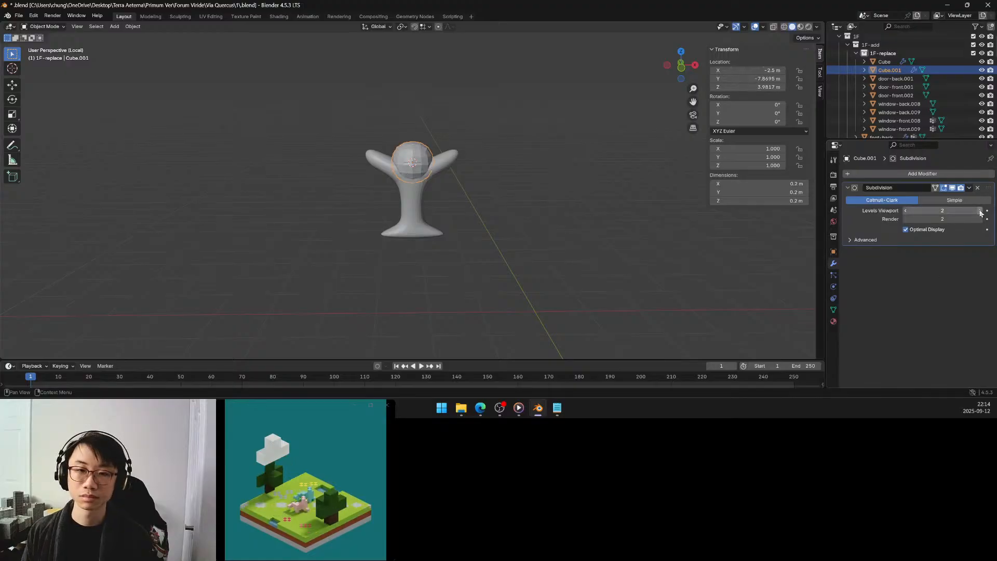
{"action": "left_click", "coordinate": [980, 211]}
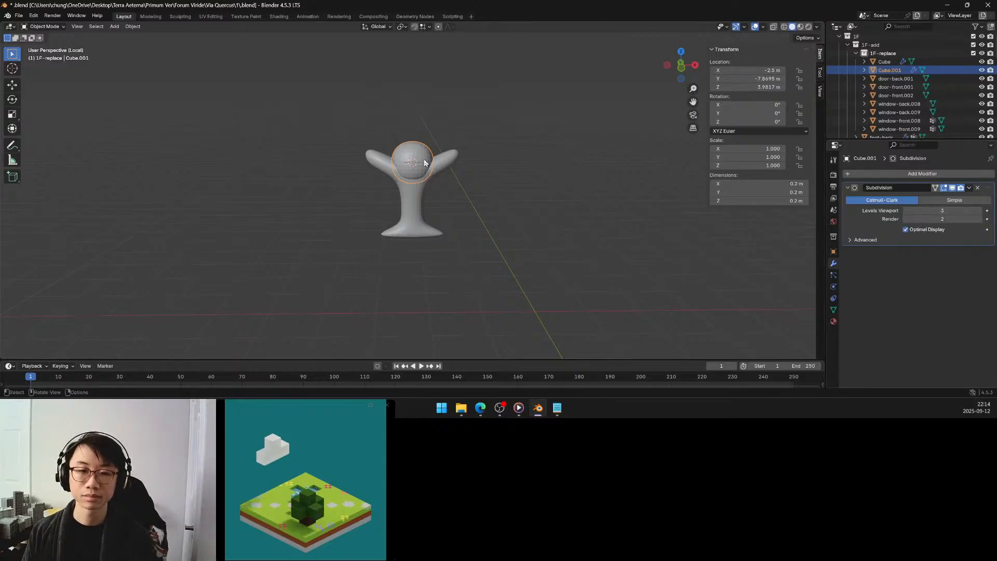
Raise the rounded cube about 0.121 m along global Z, above the arms.
{"action": "key", "text": "g"}
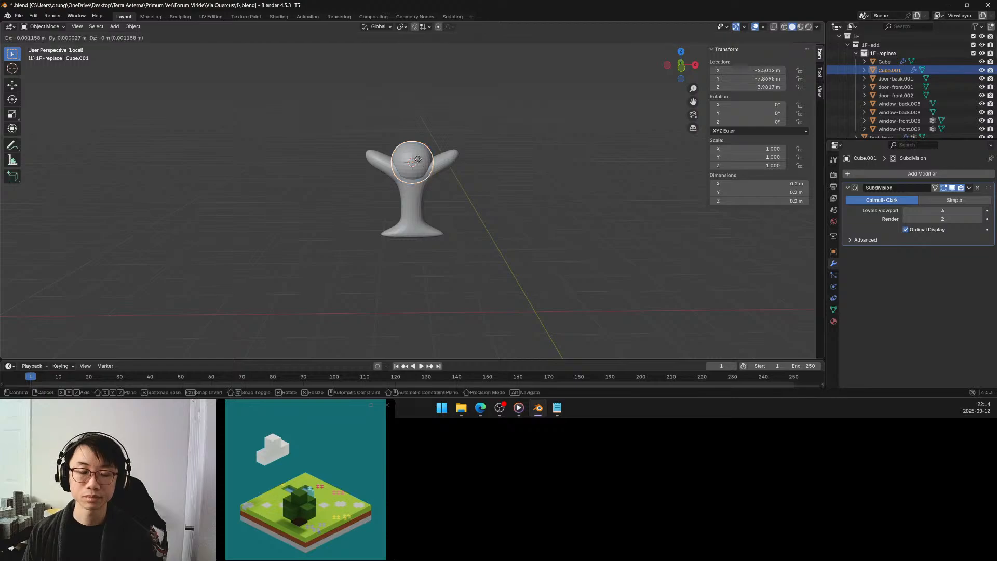
{"action": "key", "text": "z"}
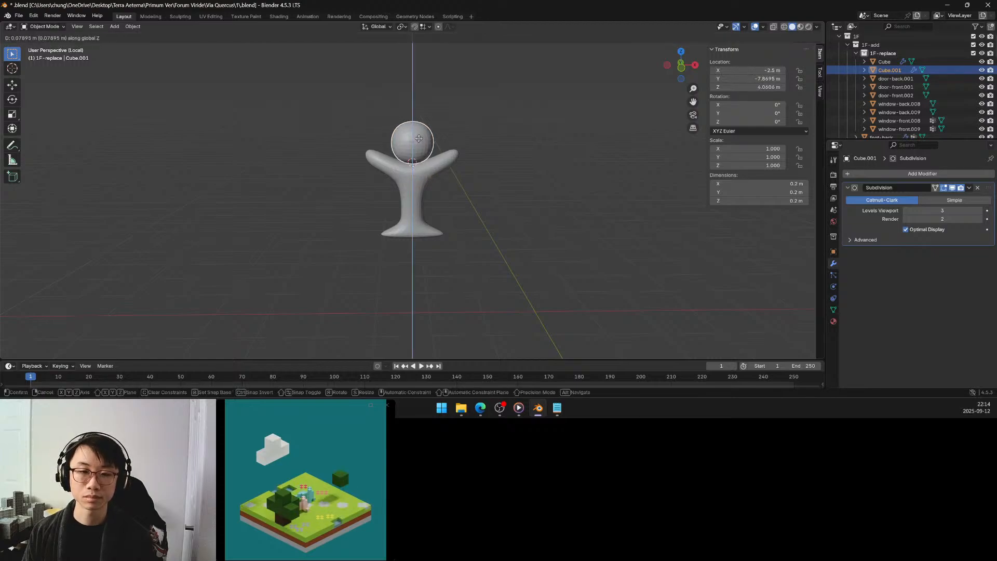
{"action": "left_click", "coordinate": [421, 132]}
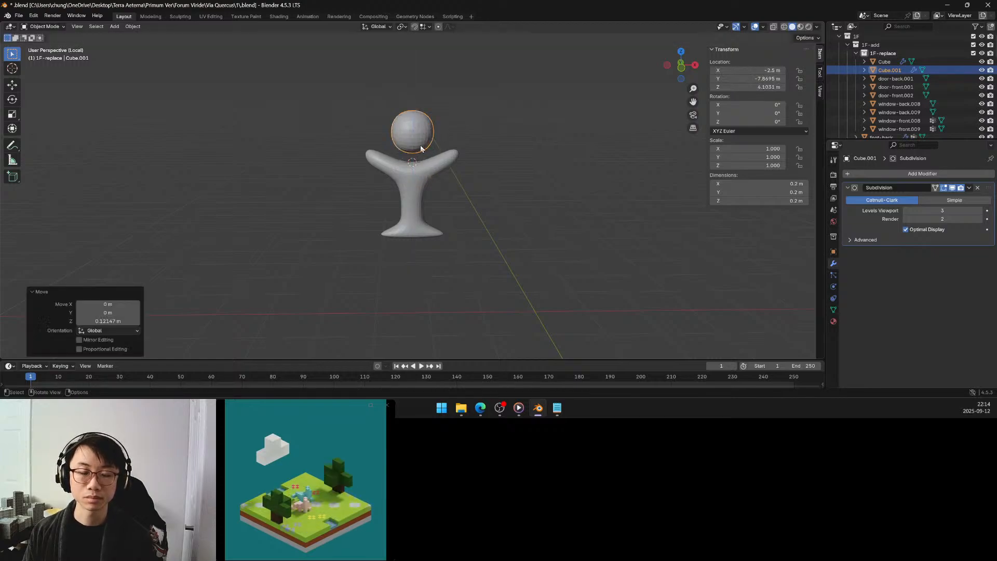
In Edit Mode, scale the whole rounded cube by about 1.86 along Z and about 2 along X.
{"action": "key", "text": "Tab"}
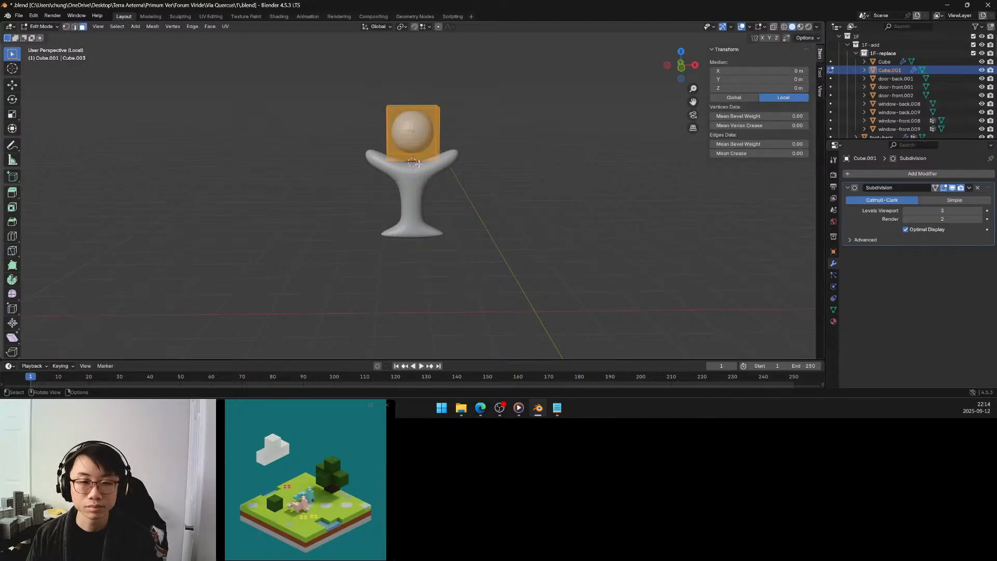
{"action": "key", "text": "s"}
{"action": "key", "text": "z"}
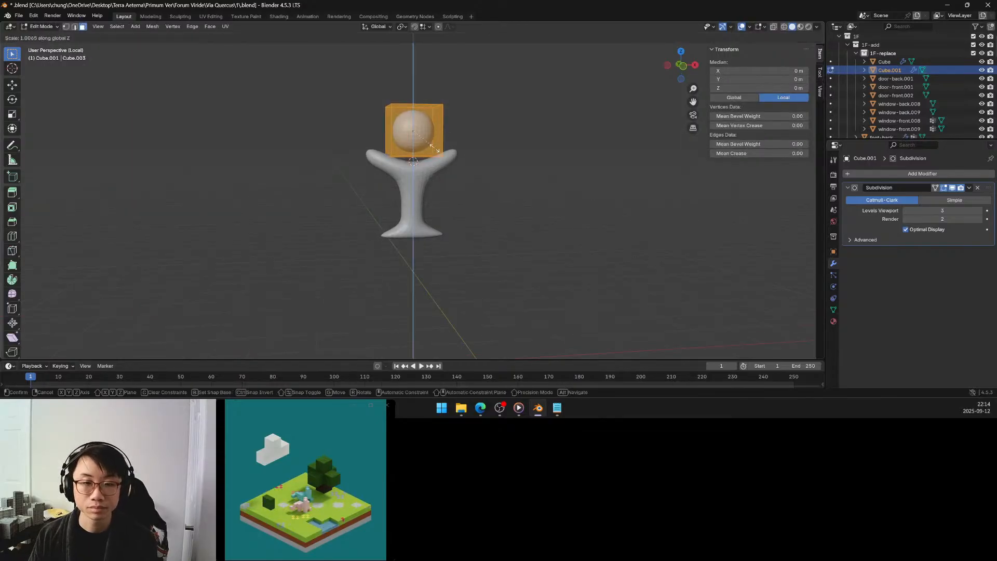
{"action": "left_click", "coordinate": [436, 180]}
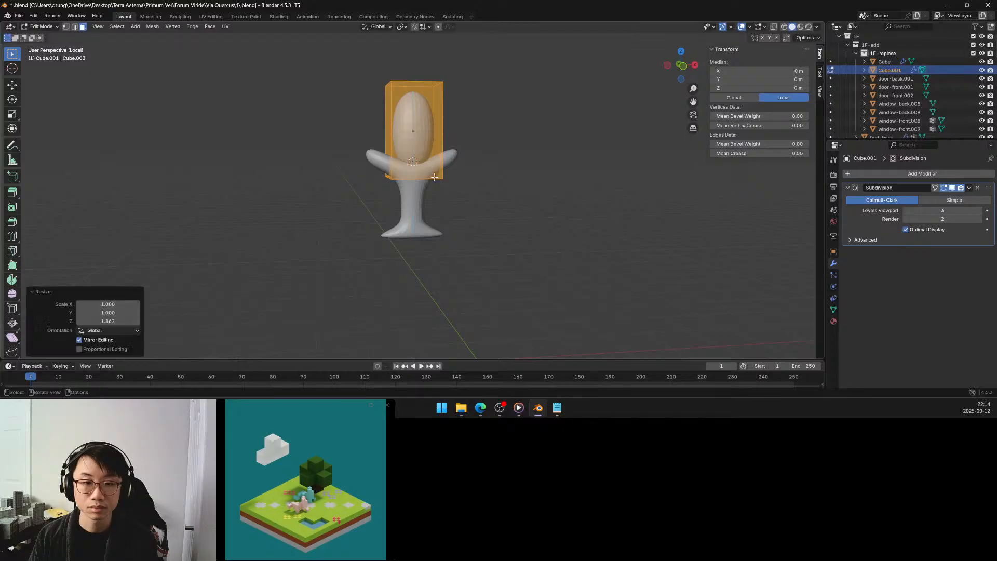
{"action": "key", "text": "s"}
{"action": "key", "text": "x"}
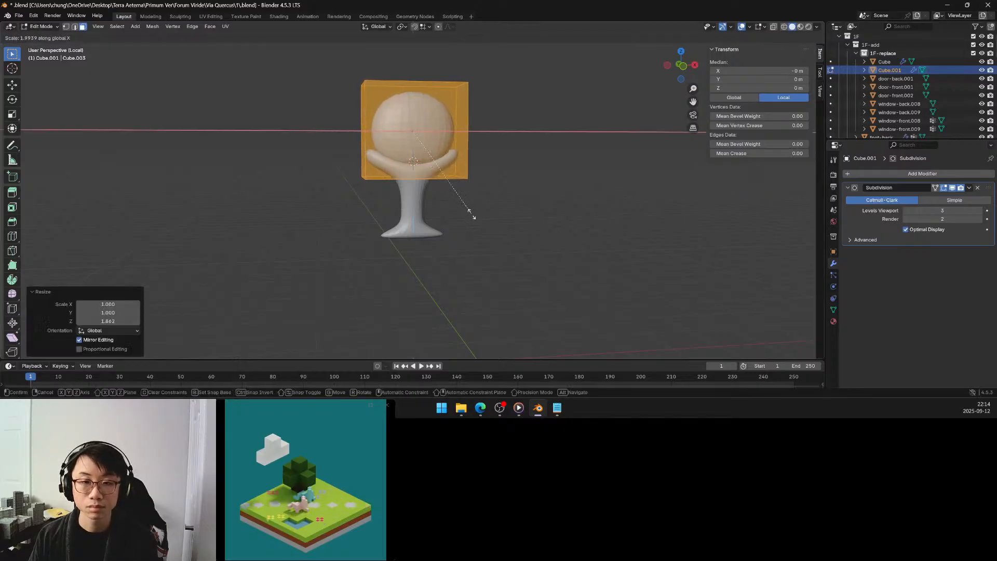
{"action": "left_click", "coordinate": [472, 213]}
Raise the top face of the rounded cube about 0.083 m along global Z.
{"action": "middle_click_drag", "start_coordinate": [441, 148], "coordinate": [432, 168]}
{"action": "left_click", "coordinate": [419, 104]}
{"action": "mouse_move", "coordinate": [414, 113]}
{"action": "middle_mouse_down"}
{"action": "mouse_move", "coordinate": [410, 120]}
{"action": "mouse_move", "coordinate": [412, 99]}
{"action": "middle_mouse_up"}
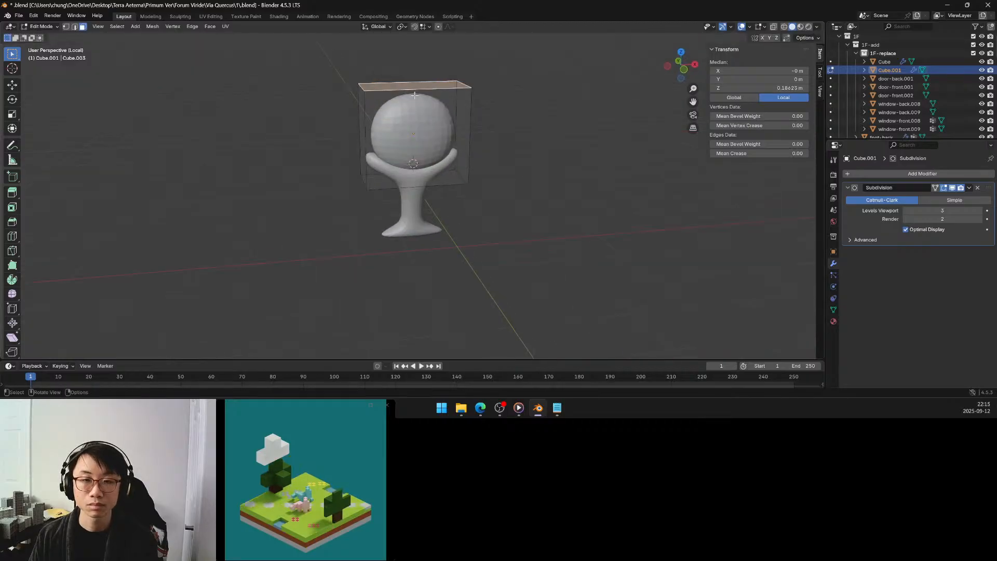
{"action": "key", "text": "g"}
{"action": "key", "text": "z"}
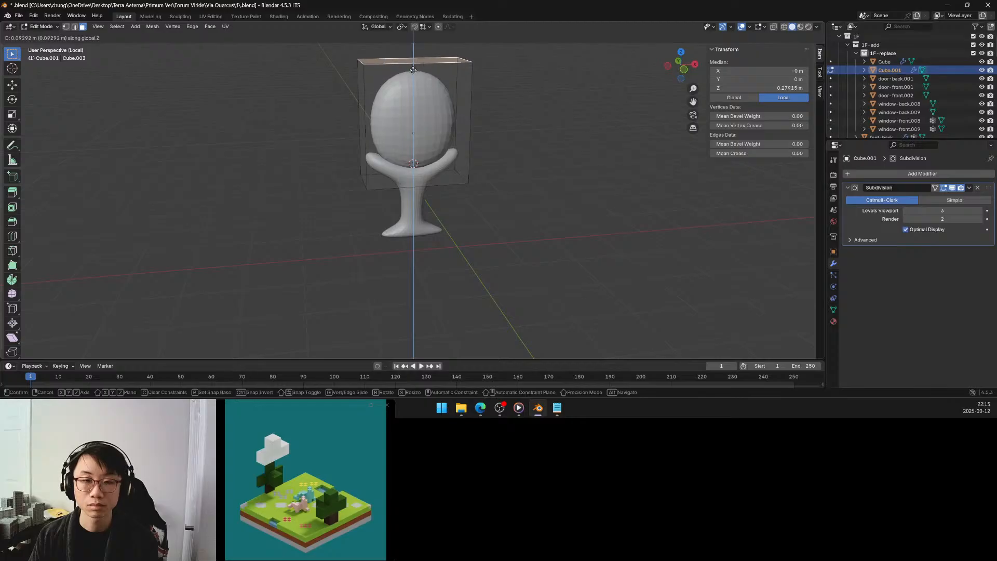
{"action": "left_click", "coordinate": [412, 73]}
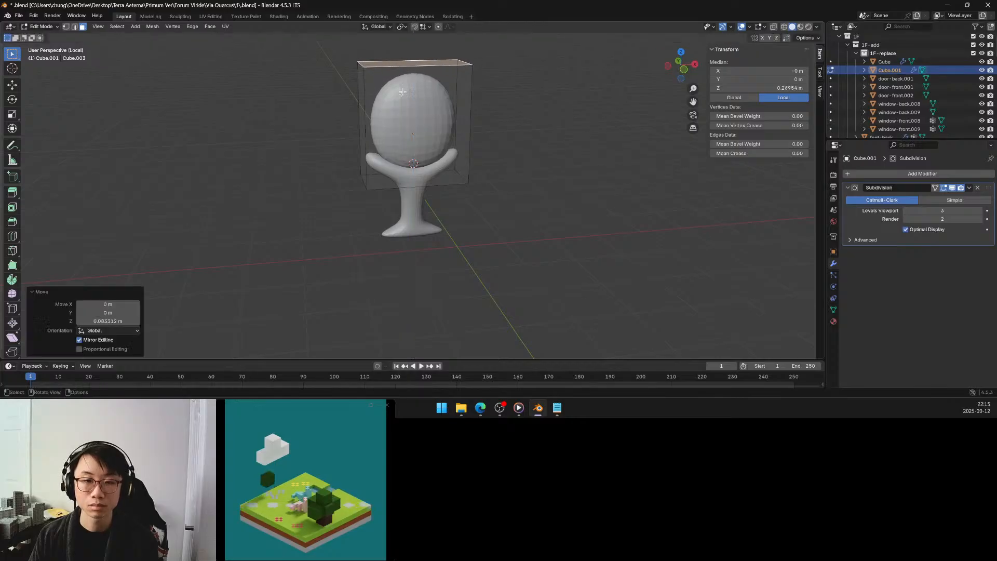
Finish editing the rounded cube and enter Edit Mode on the stem-and-arms ornament.
{"action": "middle_click_drag", "start_coordinate": [402, 92], "coordinate": [418, 147]}
{"action": "key", "text": "Tab"}
{"action": "left_click", "coordinate": [415, 197]}
{"action": "key", "text": "Tab"}
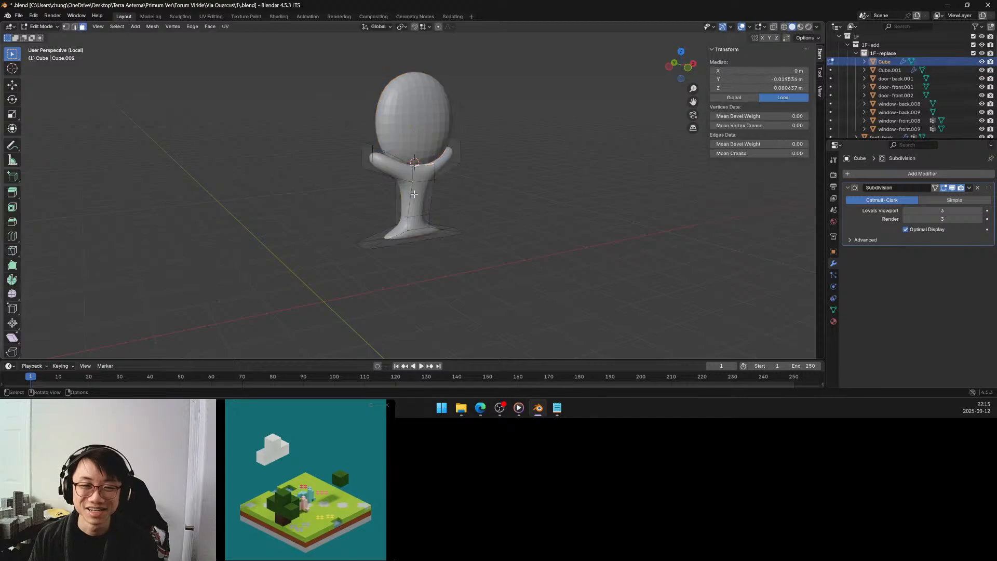
Select the end faces of both arms and scale them together along global X by 0.771.
{"action": "left_click", "coordinate": [370, 157]}
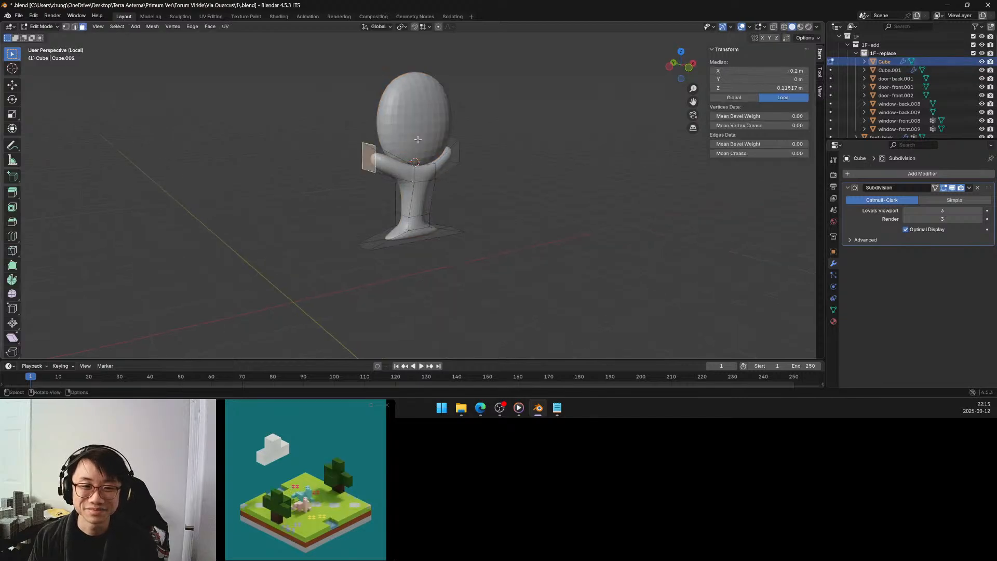
{"action": "middle_click_drag", "start_coordinate": [369, 157], "coordinate": [323, 143]}
{"action": "left_click", "coordinate": [441, 163], "text": "shift"}
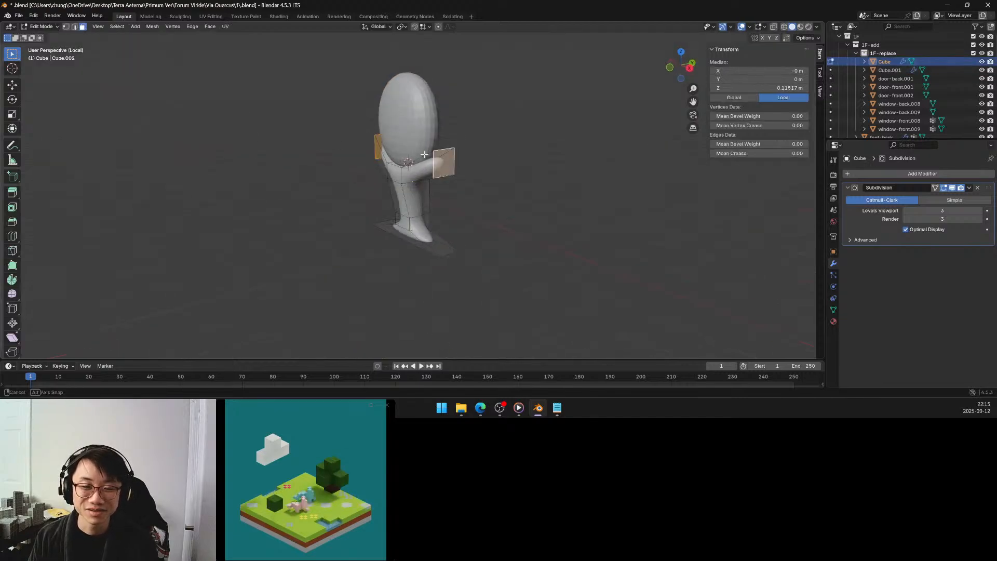
{"action": "middle_click_drag", "start_coordinate": [441, 163], "coordinate": [472, 147]}
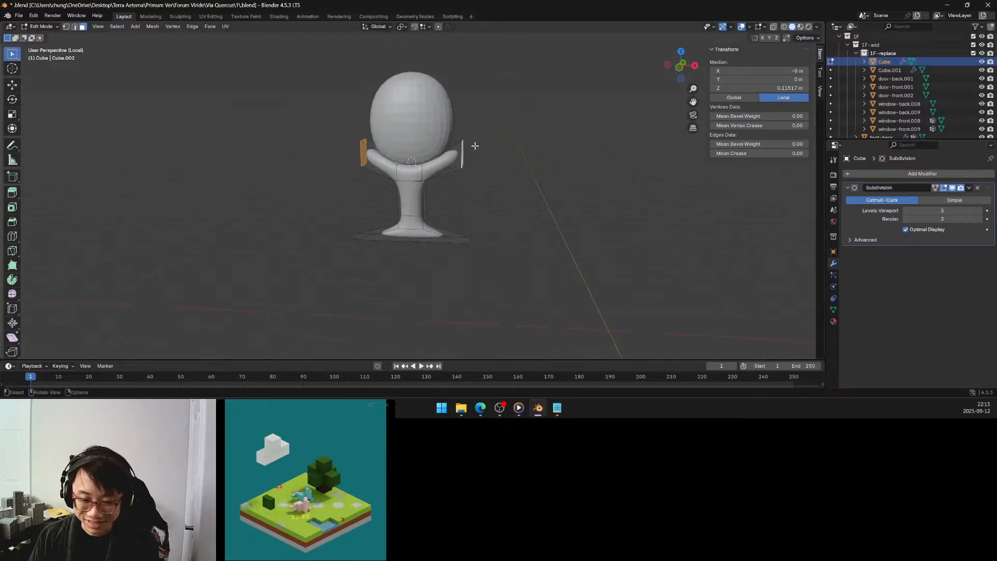
{"action": "key", "text": "s"}
{"action": "key", "text": "x"}
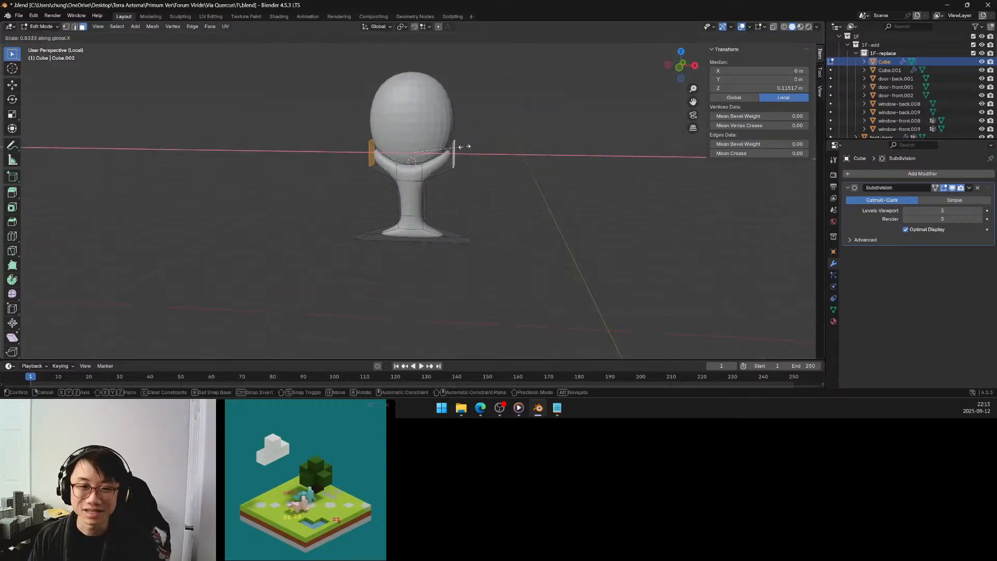
{"action": "left_click", "coordinate": [445, 147]}
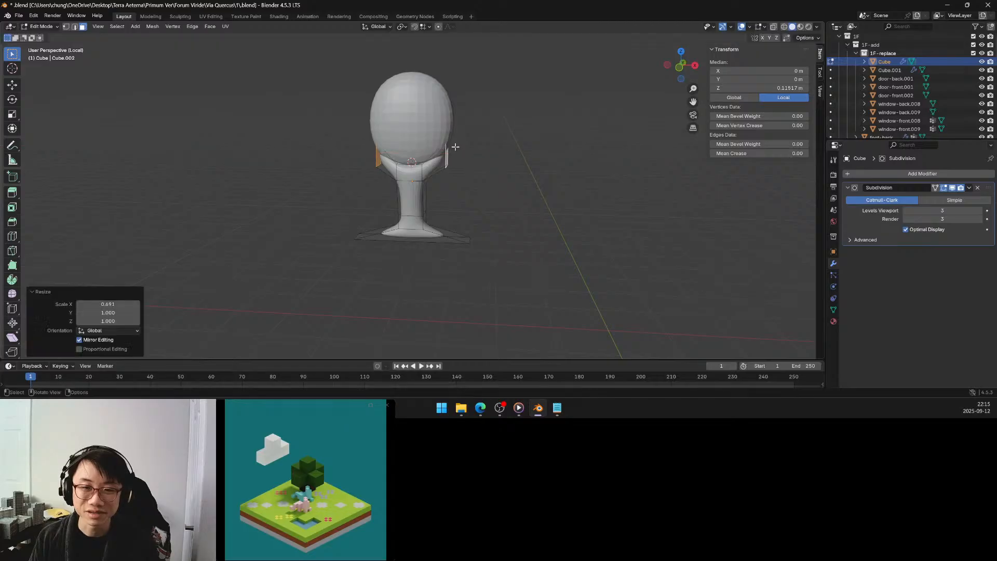
{"action": "middle_click_drag", "start_coordinate": [446, 148], "coordinate": [407, 155]}
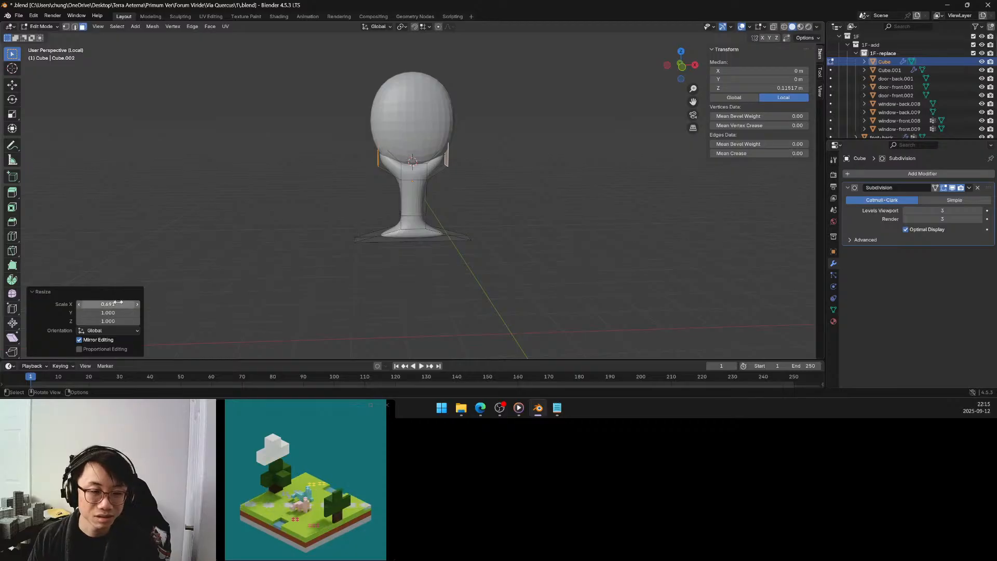
{"action": "left_click_drag", "start_coordinate": [109, 303], "coordinate": [134, 299]}
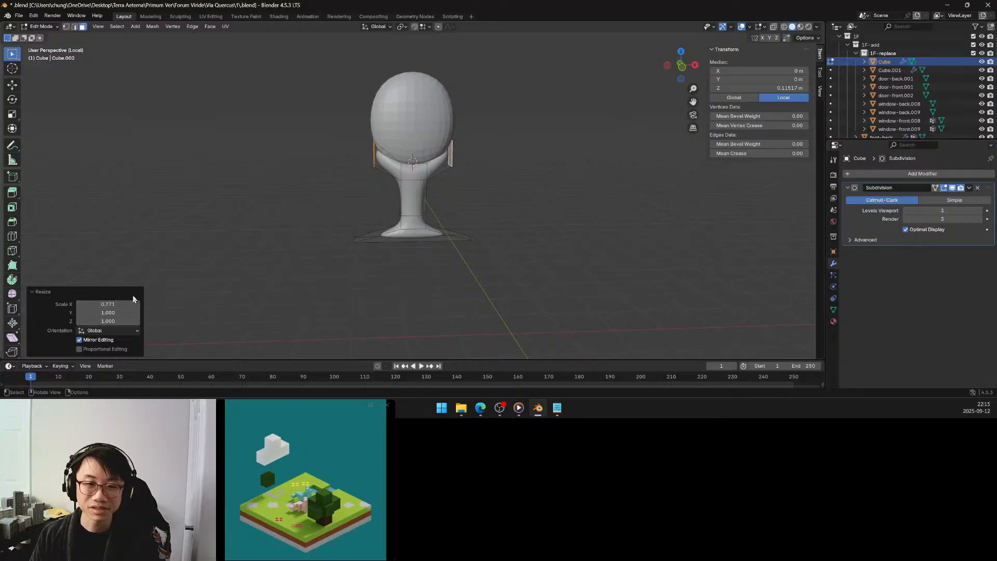
Extrude the central top face between the arms upward about 0.07 m.
{"action": "mouse_move", "coordinate": [408, 156]}
{"action": "middle_mouse_down"}
{"action": "mouse_move", "coordinate": [411, 174]}
{"action": "mouse_move", "coordinate": [416, 155]}
{"action": "mouse_move", "coordinate": [393, 146]}
{"action": "middle_mouse_up"}
{"action": "scroll", "coordinate": [415, 172], "scroll_direction": "up", "scroll_amount": 4}
{"action": "scroll", "coordinate": [392, 147], "scroll_direction": "down", "scroll_amount": 2}
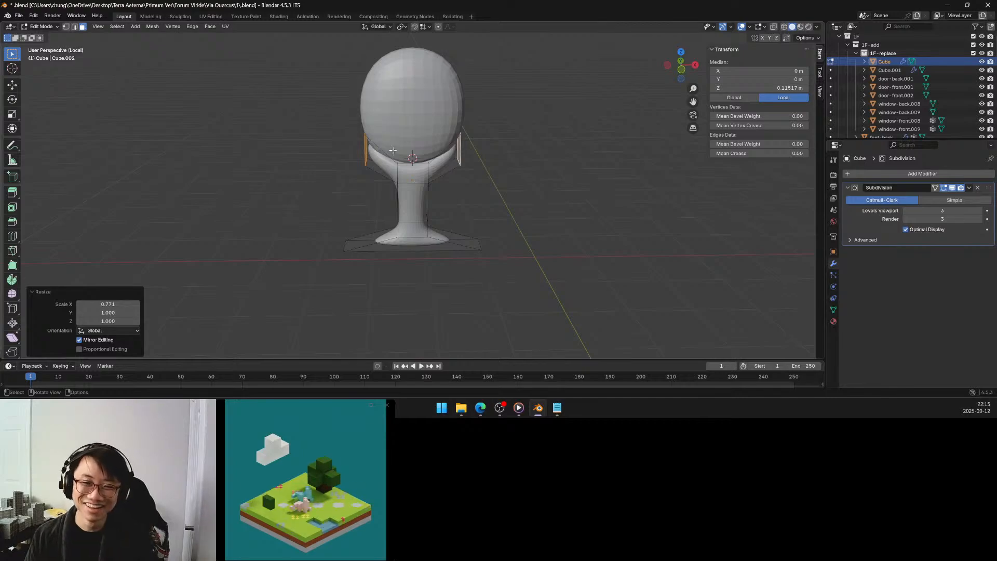
{"action": "middle_click_drag", "start_coordinate": [412, 156], "coordinate": [412, 160]}
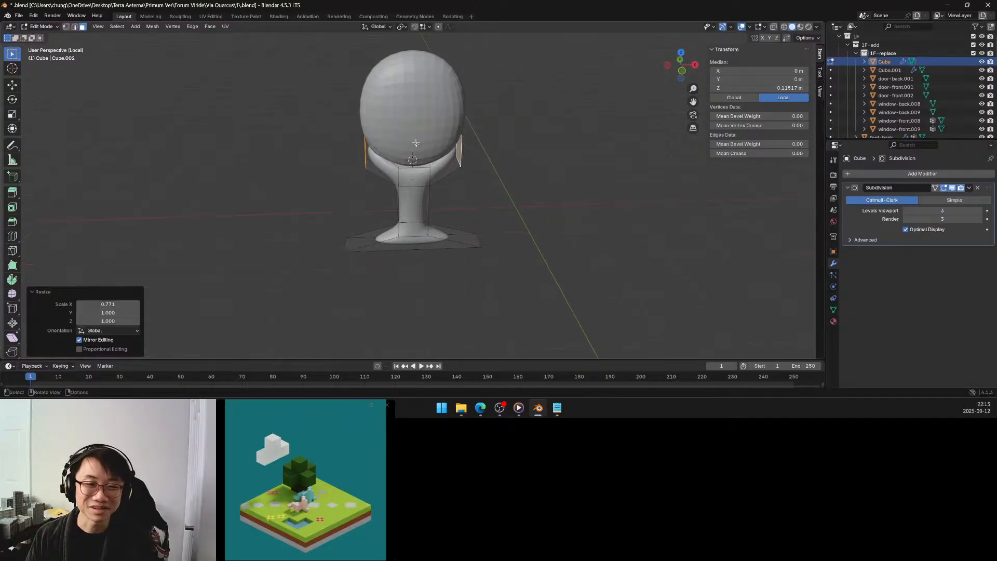
{"action": "left_click", "coordinate": [413, 164]}
{"action": "key", "text": "e"}
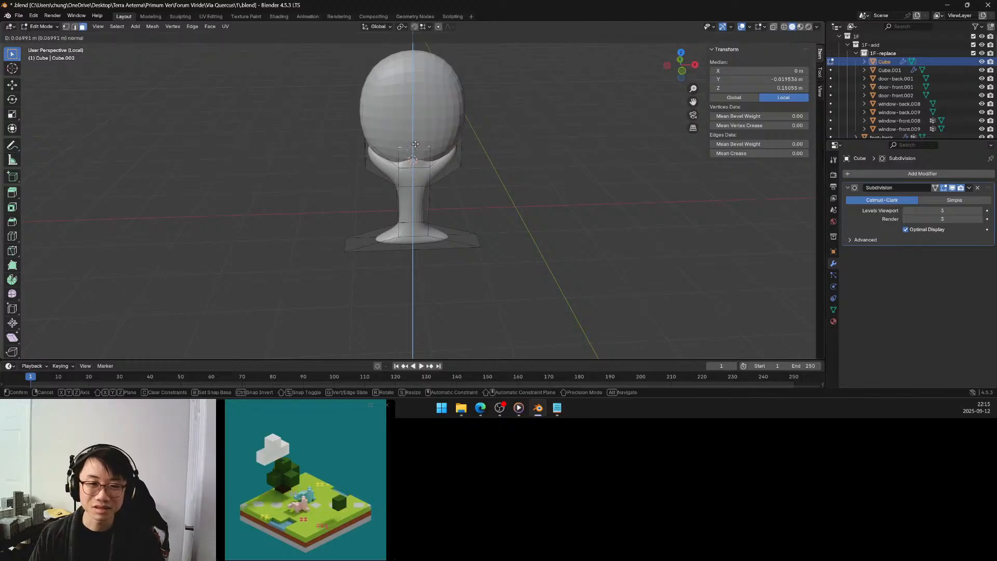
{"action": "left_click", "coordinate": [415, 144]}
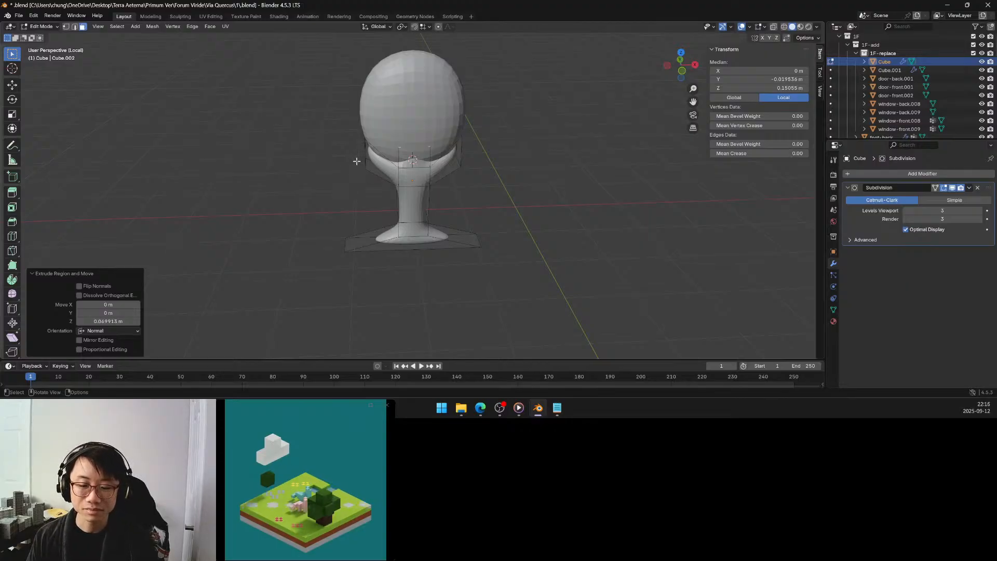
Move the front face of the central block between the arms about 0.024 m along negative global Y.
{"action": "middle_click_drag", "start_coordinate": [356, 162], "coordinate": [385, 148]}
{"action": "left_click", "coordinate": [431, 154]}
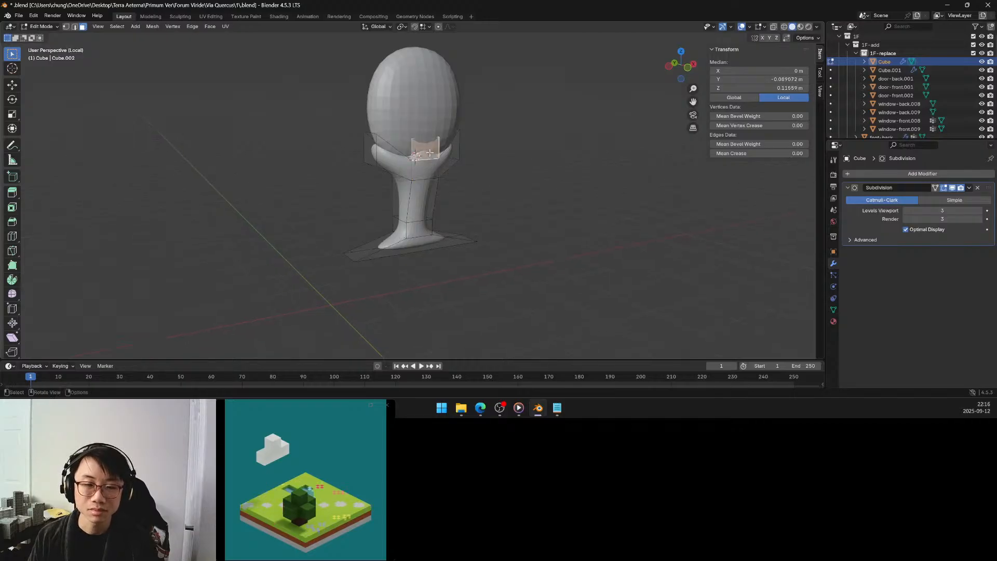
{"action": "key", "text": "2"}
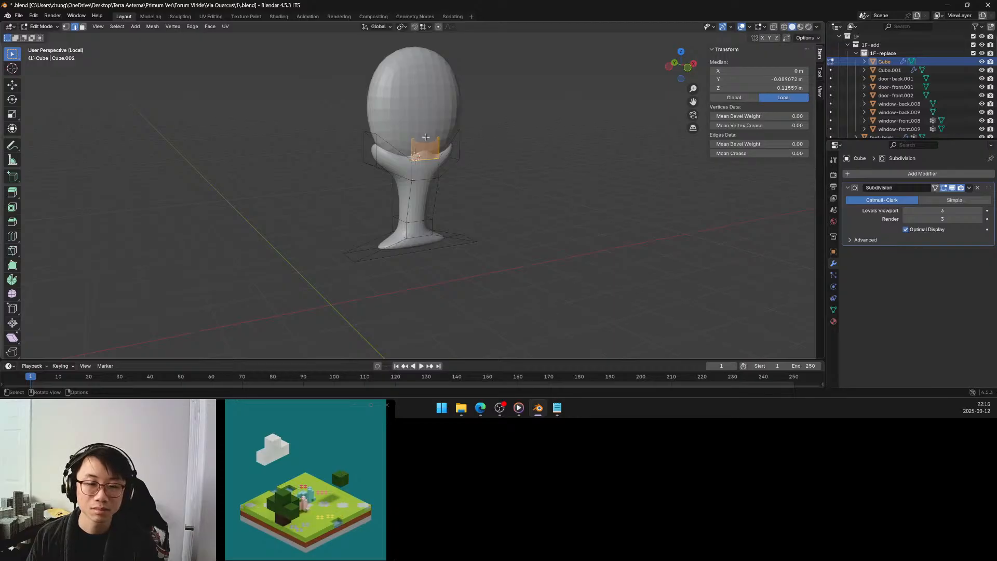
{"action": "left_click", "coordinate": [426, 137]}
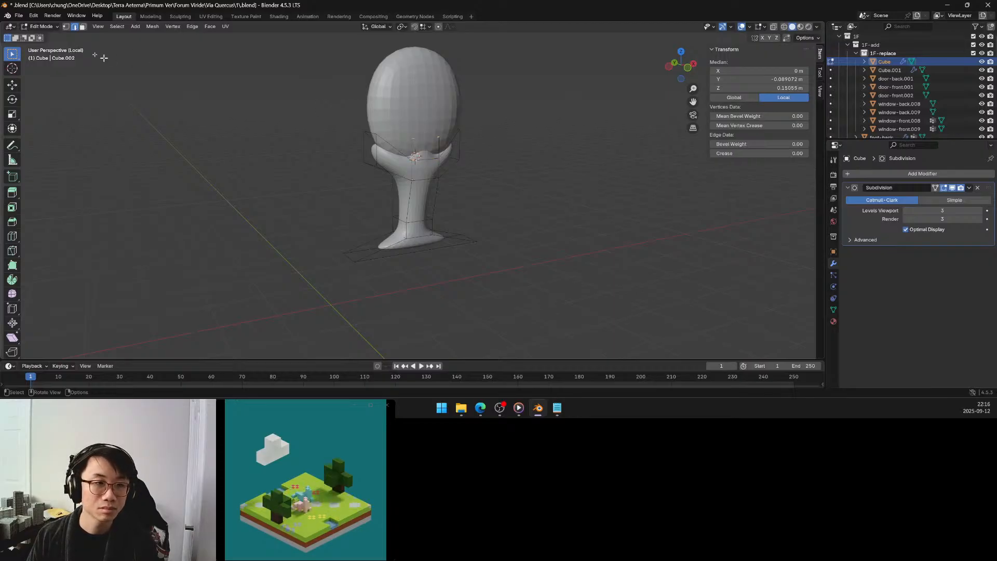
{"action": "key", "text": "3"}
{"action": "left_click", "coordinate": [427, 142]}
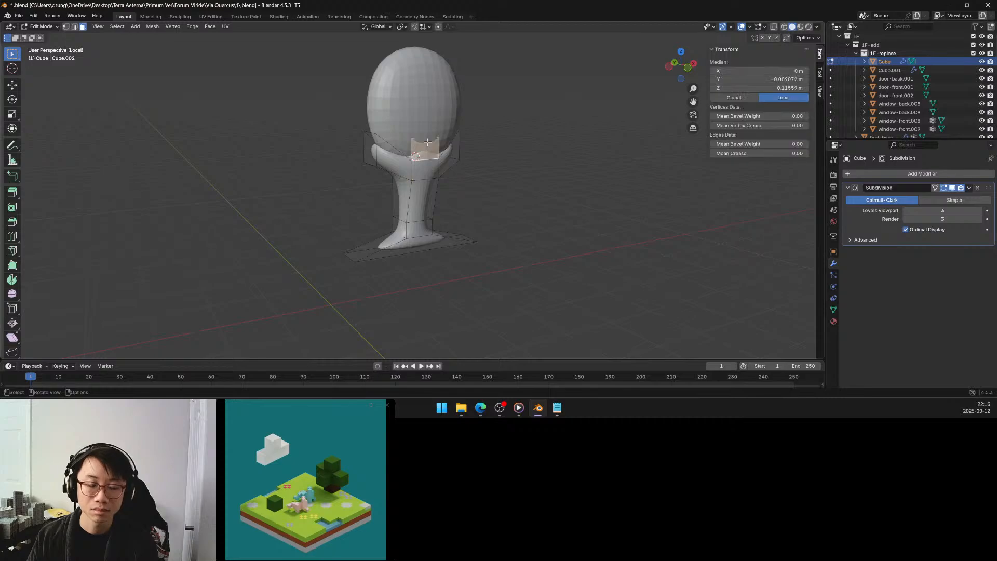
{"action": "key", "text": "g"}
{"action": "key", "text": "y"}
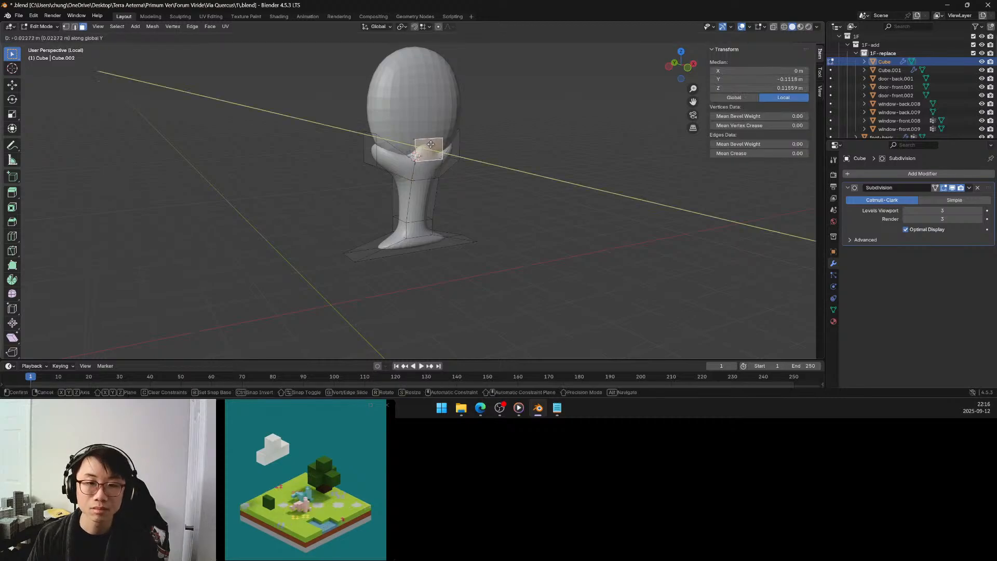
{"action": "left_click", "coordinate": [431, 144]}
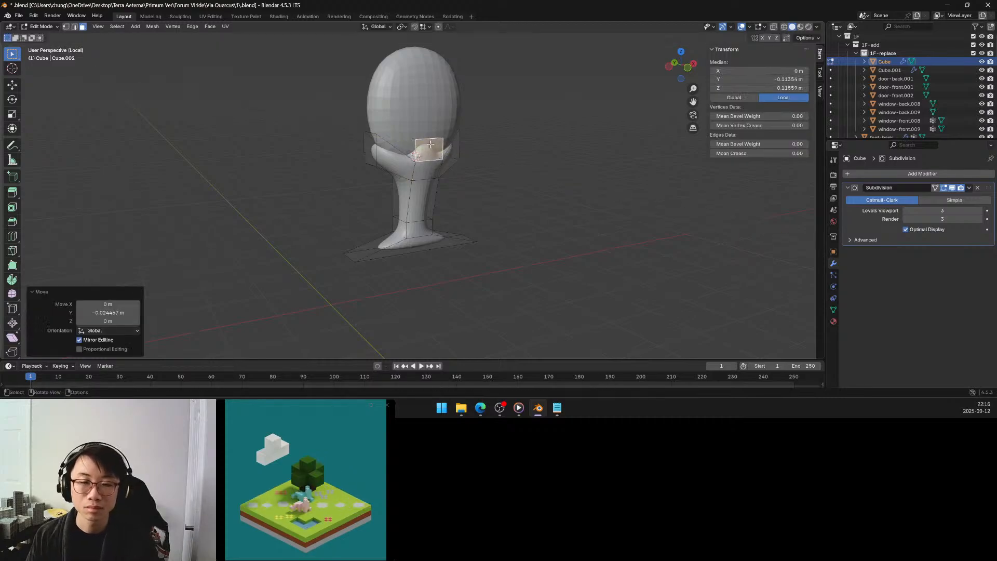
Raise the top face of the central block between the arms about 0.089 m along global Z.
{"action": "key", "text": "g"}
{"action": "key", "text": "z"}
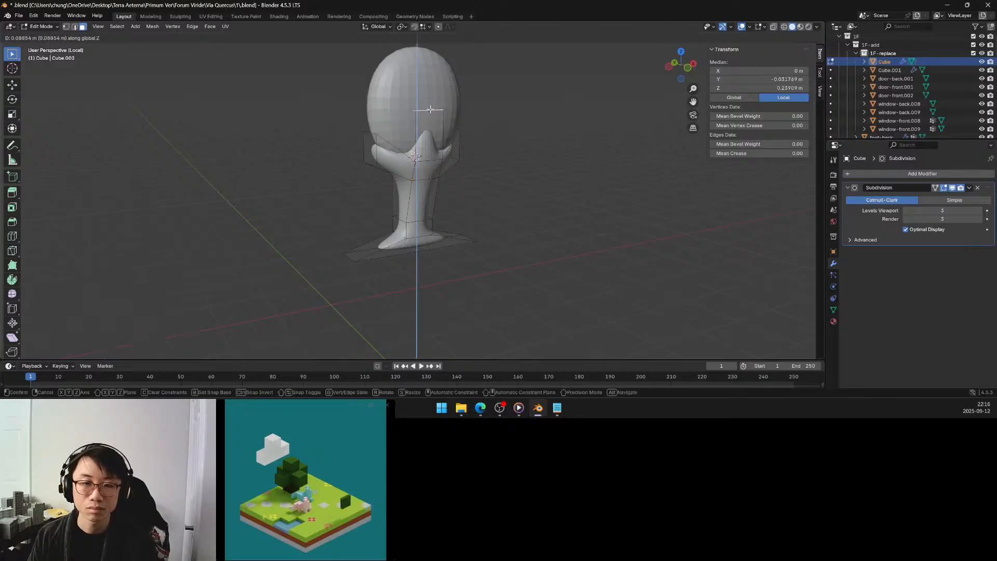
{"action": "left_click", "coordinate": [405, 138]}
Select the outer end face of the arm on the negative X side.
{"action": "left_click", "coordinate": [373, 152]}
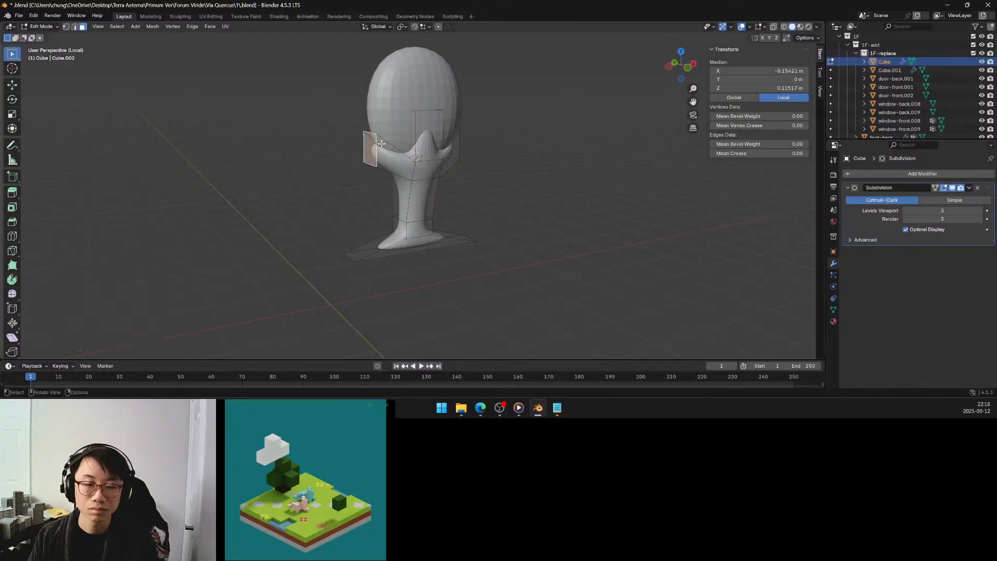
{"action": "middle_click_drag", "start_coordinate": [374, 152], "coordinate": [355, 140]}
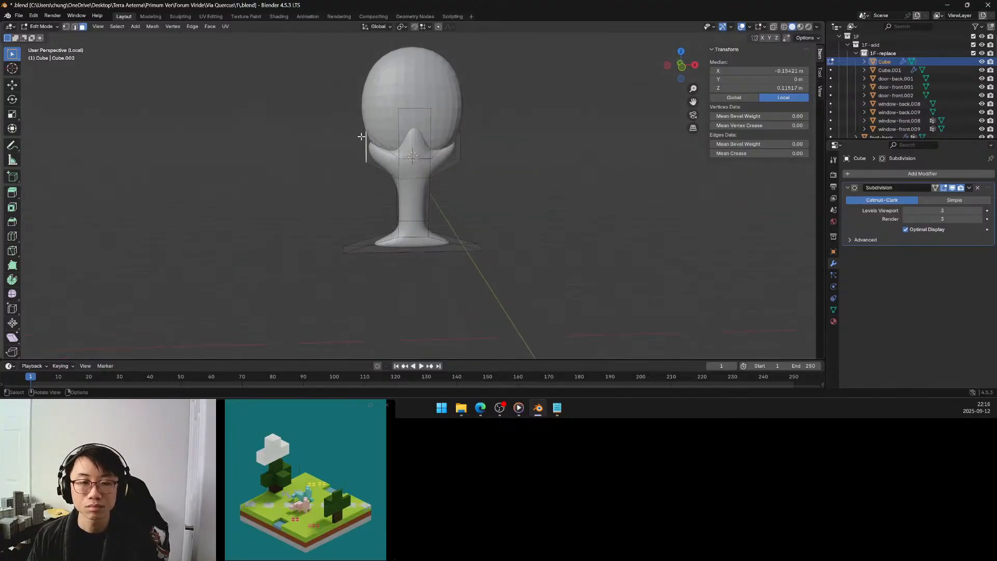
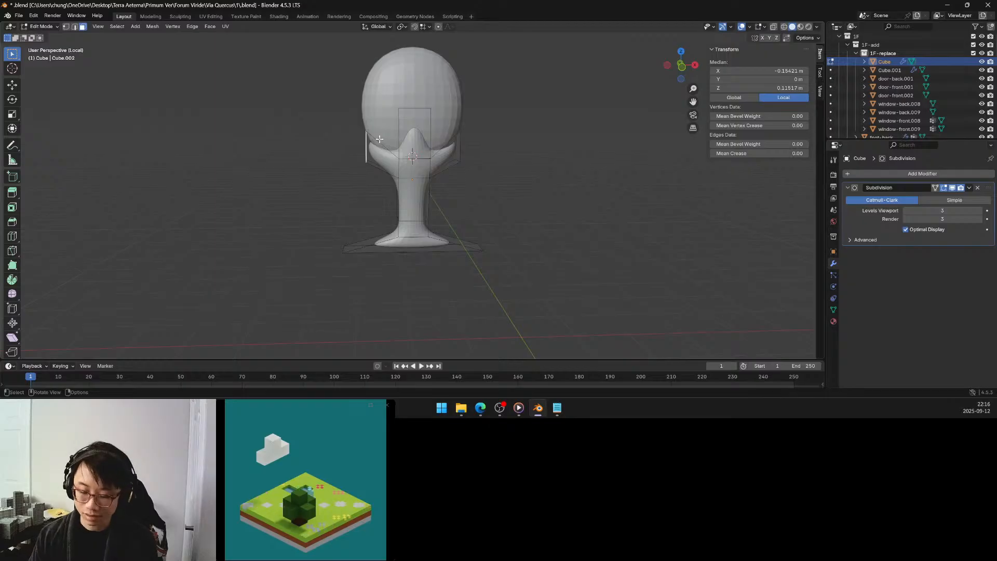
Leave local view and edit mode, and scale the egg and its cup together along Z to about 0.8.
{"action": "key", "text": "KP_Divide"}
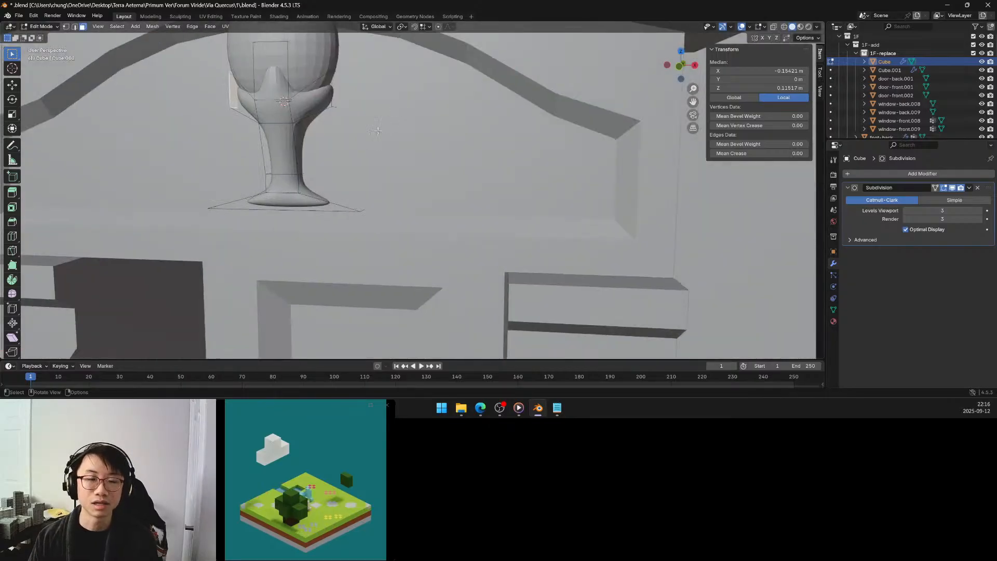
{"action": "scroll", "coordinate": [377, 130], "scroll_direction": "down", "scroll_amount": 8}
{"action": "scroll", "coordinate": [370, 132], "scroll_direction": "up", "scroll_amount": 5}
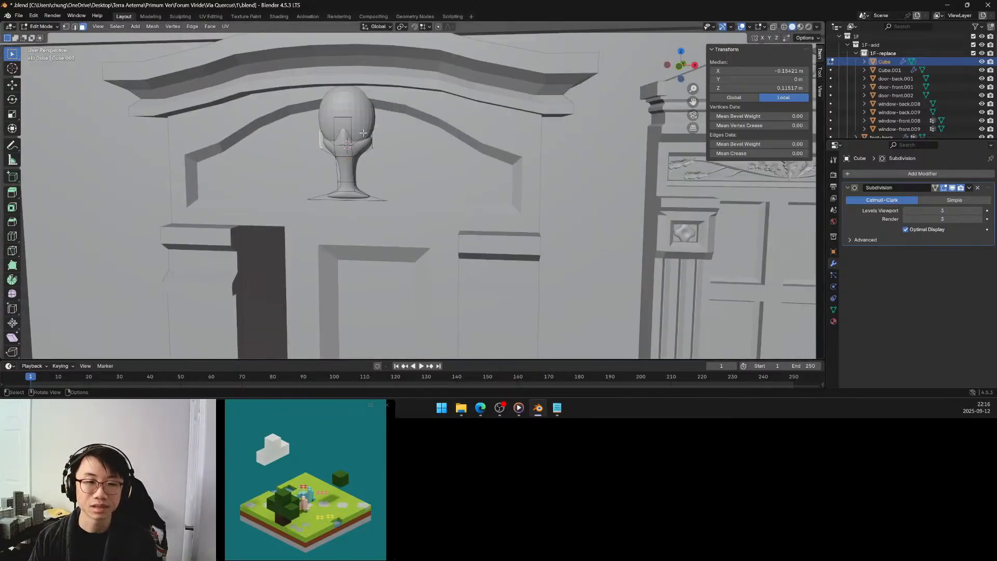
{"action": "key", "text": "a"}
{"action": "key", "text": "Tab"}
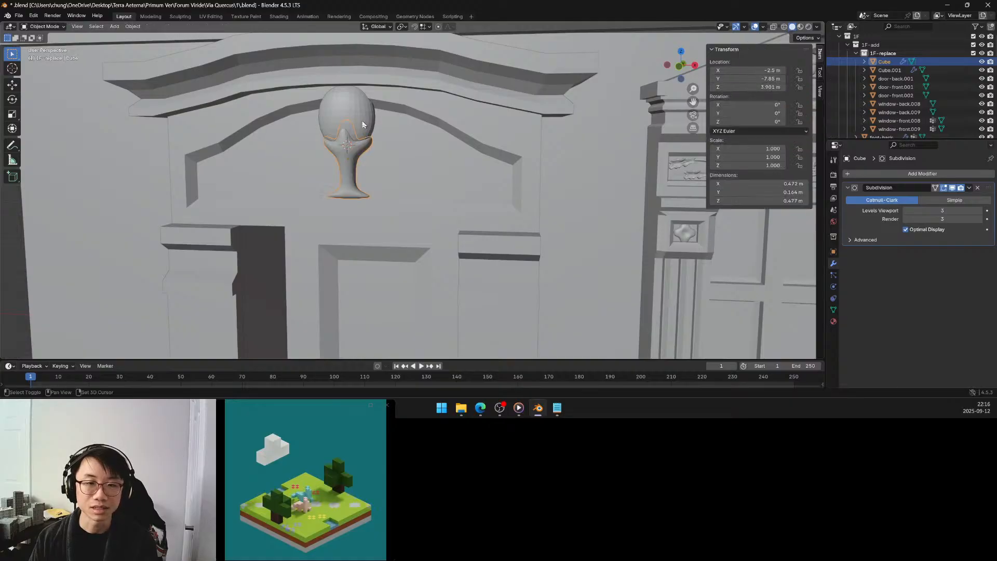
{"action": "left_click", "coordinate": [362, 122], "text": "shift"}
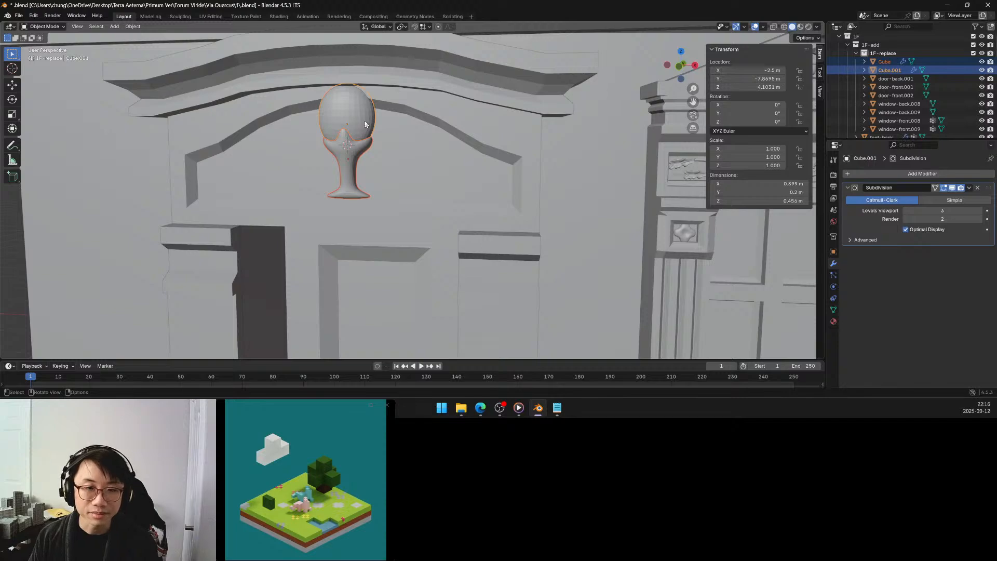
{"action": "key", "text": "s"}
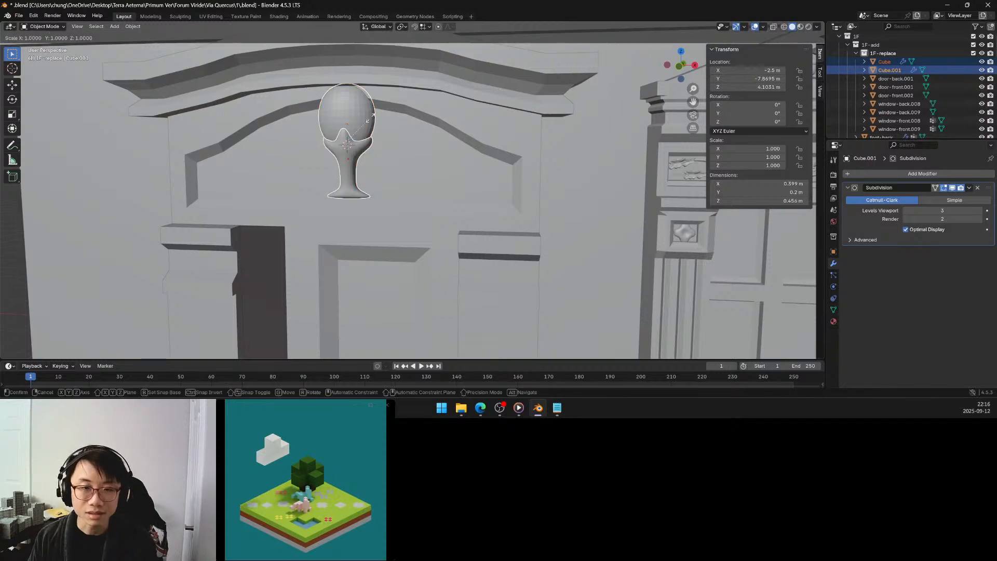
{"action": "key", "text": "z"}
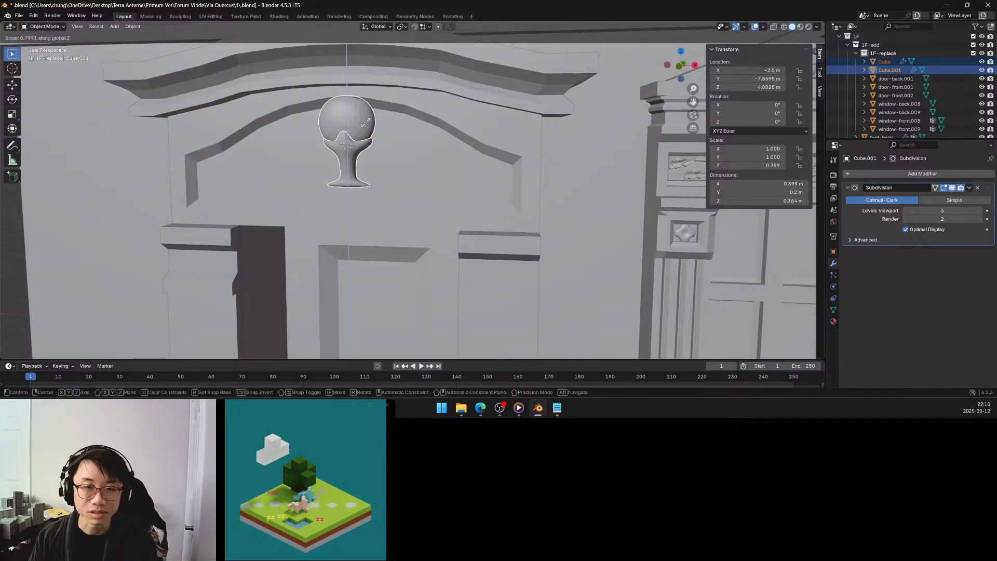
{"action": "left_click", "coordinate": [366, 123]}
Lower the egg-and-cup ornament by about 0.078 m and scale it along Z by about 0.97.
{"action": "key", "text": "g"}
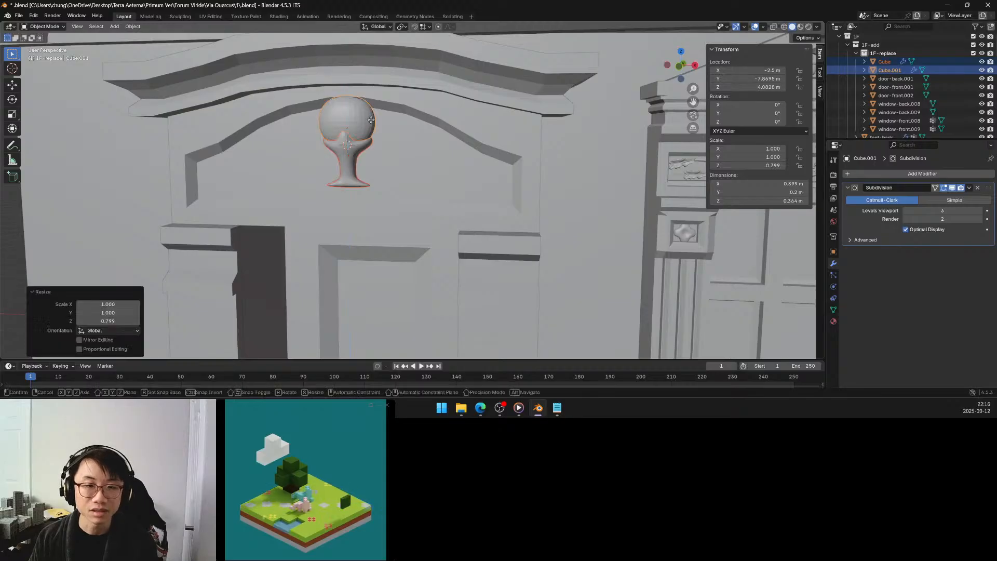
{"action": "key", "text": "z"}
{"action": "left_click", "coordinate": [368, 134]}
{"action": "middle_click_drag", "start_coordinate": [366, 140], "coordinate": [428, 126]}
{"action": "key", "text": "s"}
{"action": "key", "text": "z"}
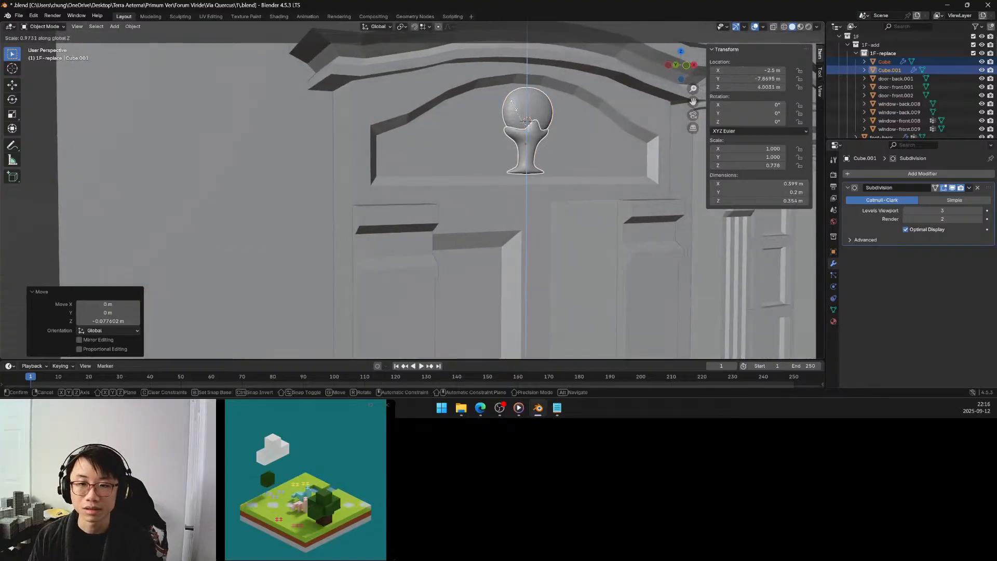
{"action": "left_click", "coordinate": [513, 108]}
Convert both the egg and the cup above the door to plain meshes with their subdivision applied.
{"action": "middle_click_drag", "start_coordinate": [514, 111], "coordinate": [465, 130]}
{"action": "scroll", "coordinate": [465, 130], "scroll_direction": "down", "scroll_amount": 6}
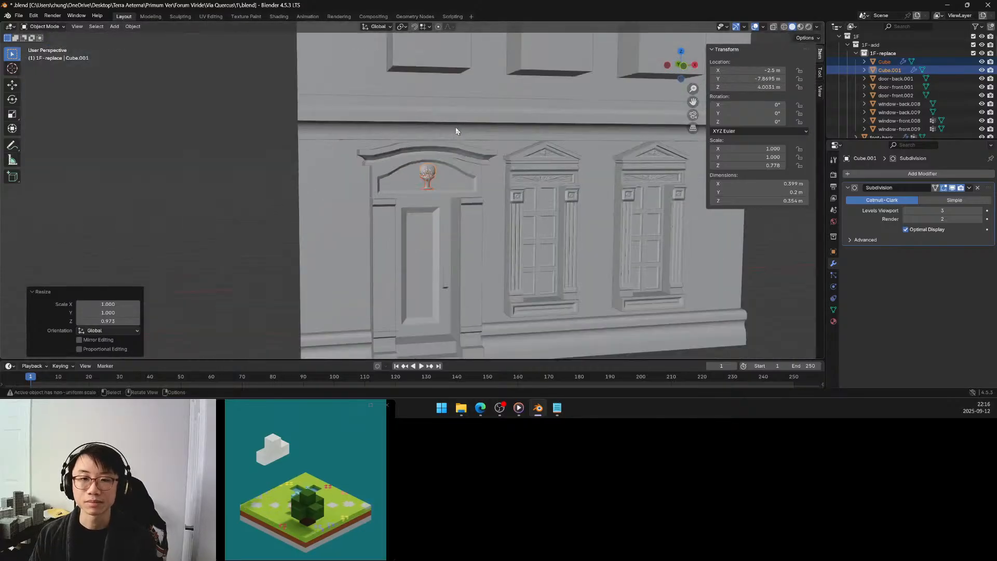
{"action": "left_click", "coordinate": [244, 153]}
{"action": "middle_click_drag", "start_coordinate": [244, 152], "coordinate": [294, 149]}
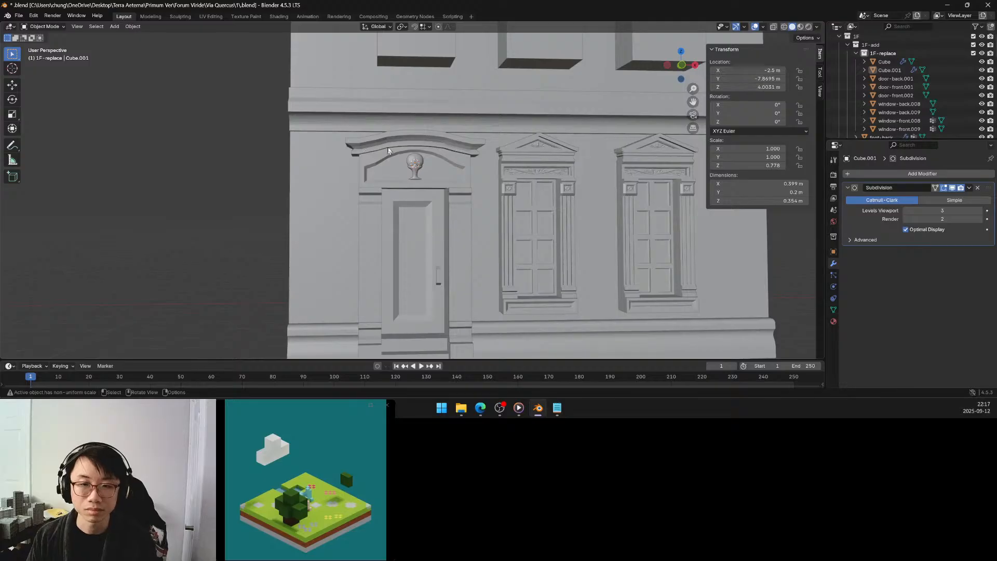
{"action": "middle_click_drag", "start_coordinate": [388, 149], "coordinate": [389, 154]}
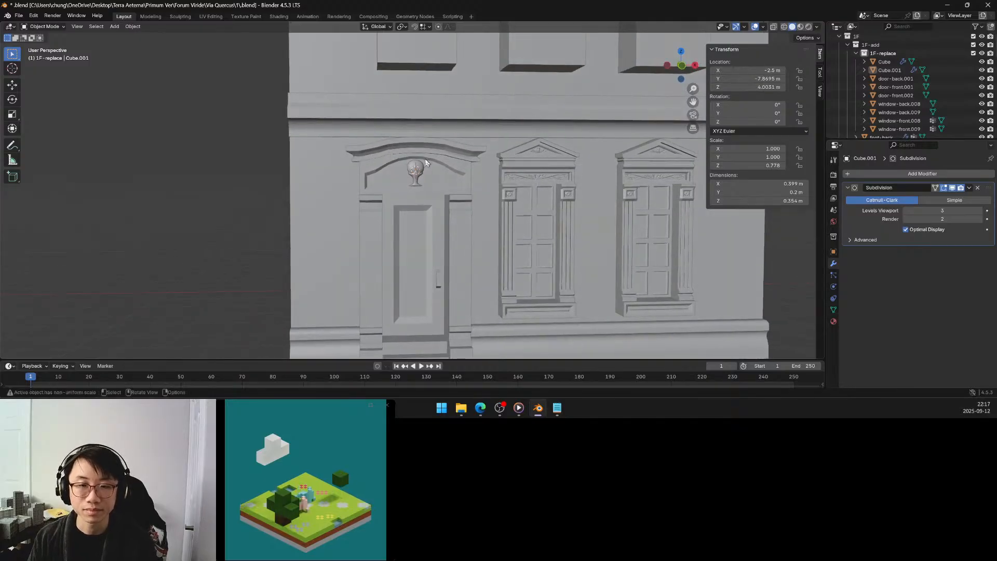
{"action": "scroll", "coordinate": [425, 162], "scroll_direction": "up", "scroll_amount": 4}
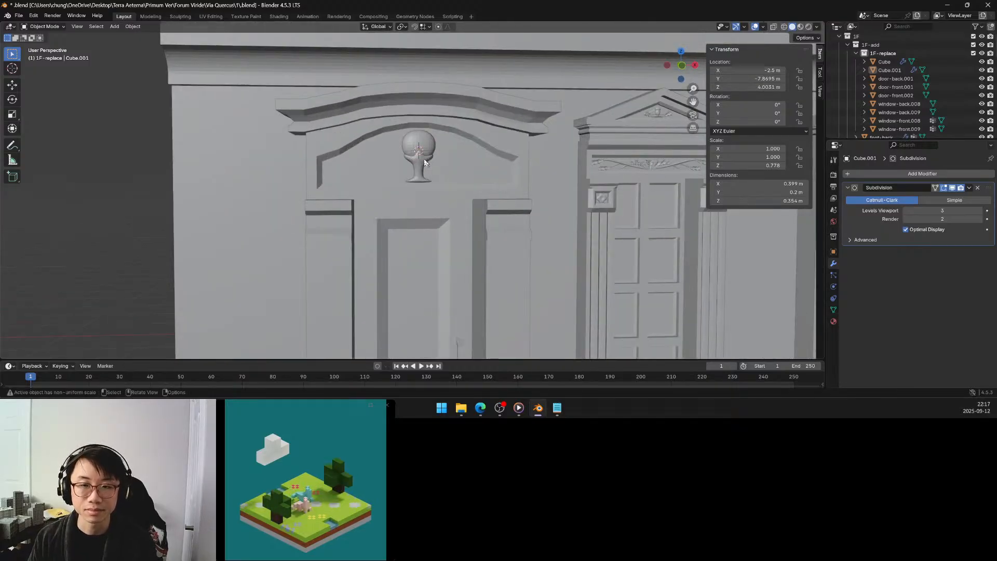
{"action": "left_click", "coordinate": [422, 143]}
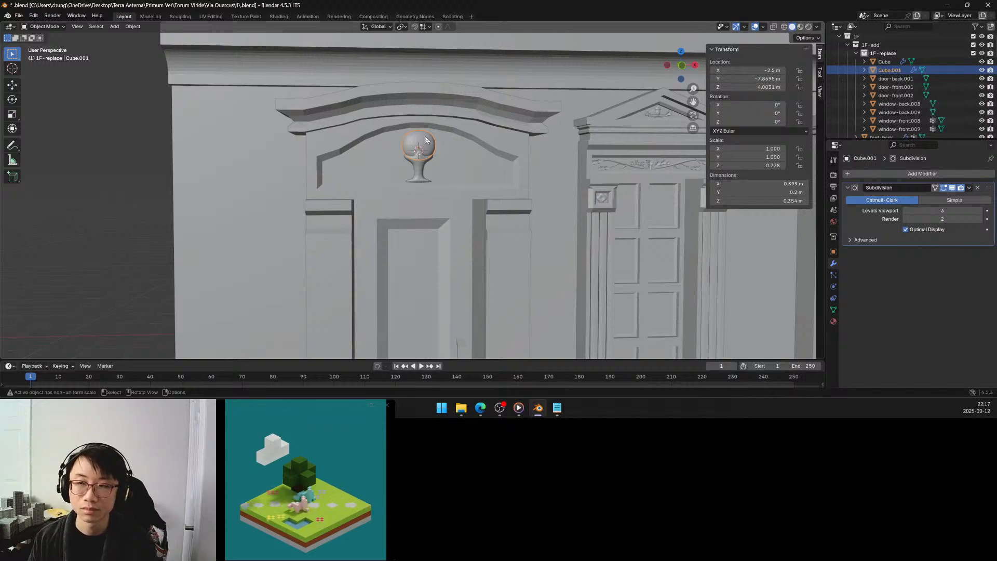
{"action": "left_click", "coordinate": [892, 62], "text": "ctrl"}
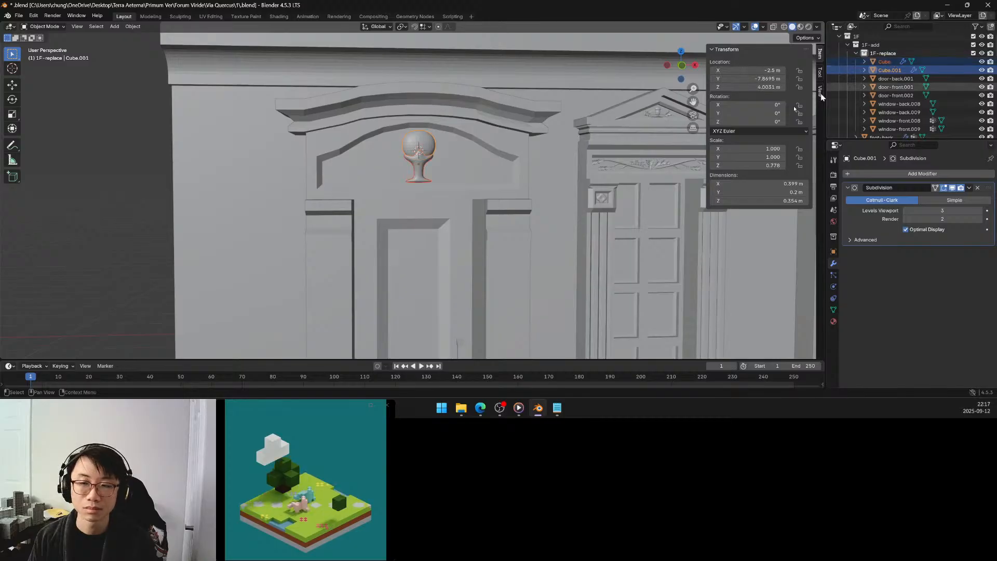
{"action": "key", "text": "ctrl+a"}
{"action": "left_click", "coordinate": [369, 193]}
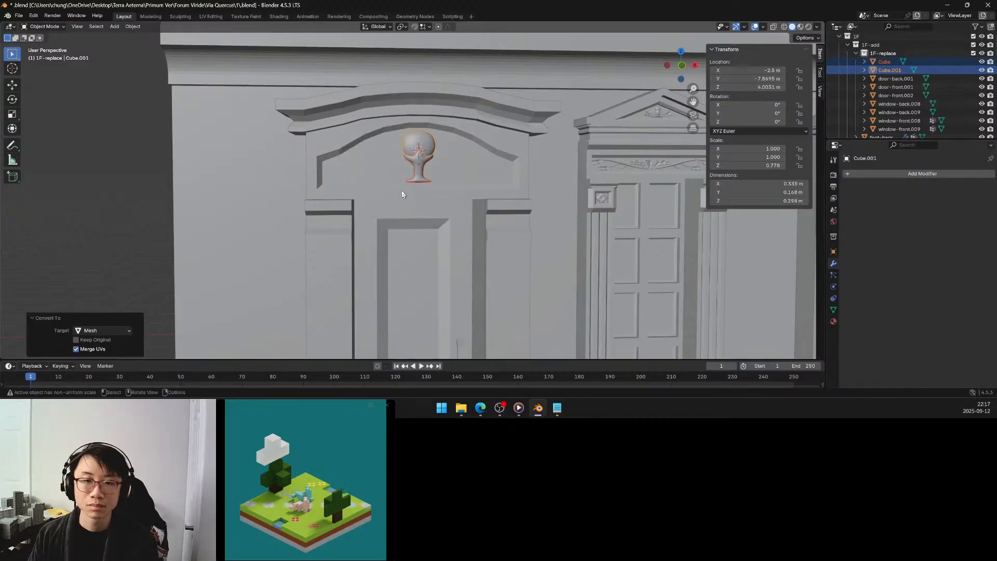
Snap the 3D cursor to the cup of the ornament above the door.
{"action": "left_click", "coordinate": [283, 165]}
{"action": "middle_click_drag", "start_coordinate": [283, 164], "coordinate": [334, 167]}
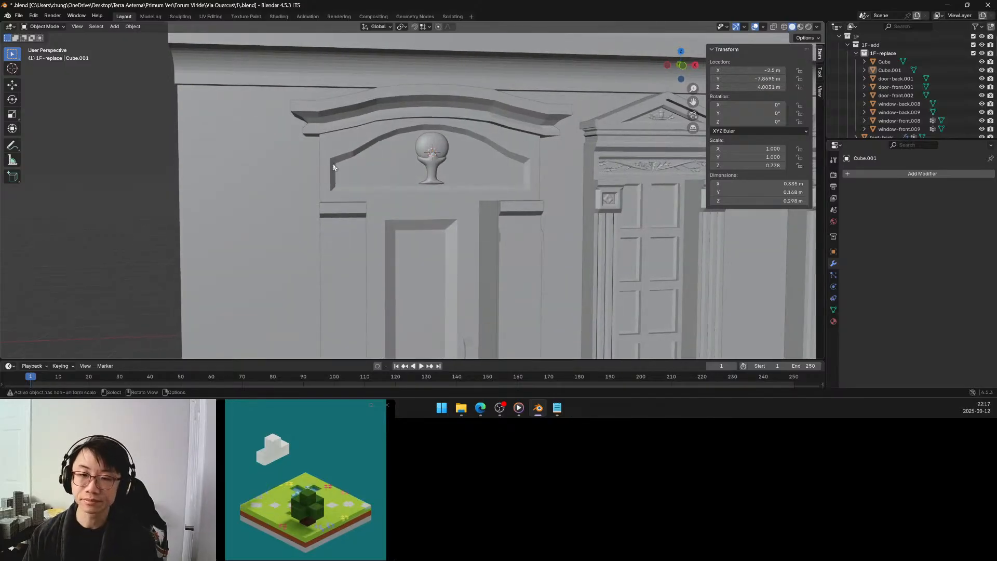
{"action": "mouse_move", "coordinate": [408, 154]}
{"action": "middle_mouse_down"}
{"action": "mouse_move", "coordinate": [352, 151]}
{"action": "mouse_move", "coordinate": [401, 162]}
{"action": "middle_mouse_up"}
{"action": "scroll", "coordinate": [362, 149], "scroll_direction": "down", "scroll_amount": 1}
{"action": "scroll", "coordinate": [366, 154], "scroll_direction": "up", "scroll_amount": 4}
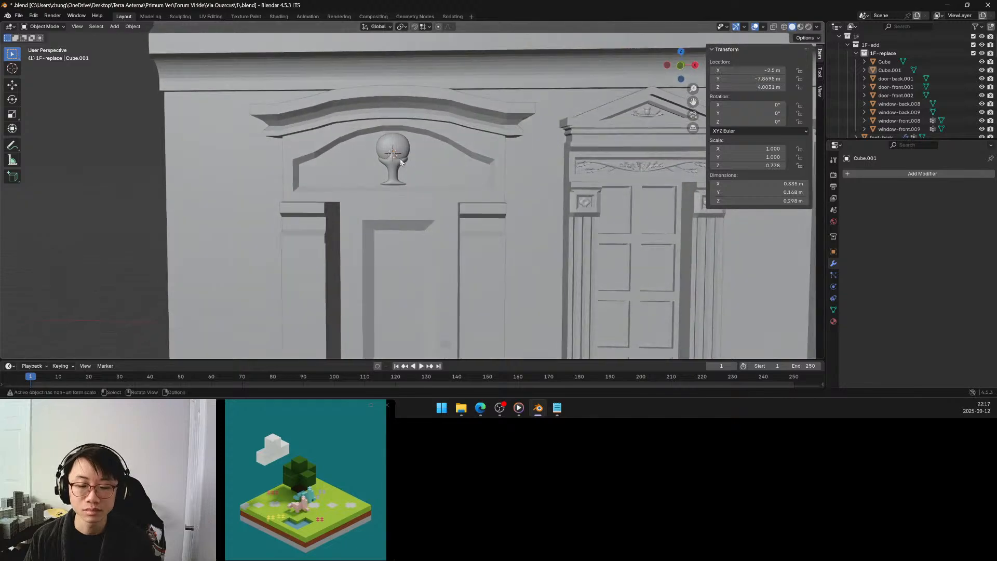
{"action": "left_click", "coordinate": [393, 173]}
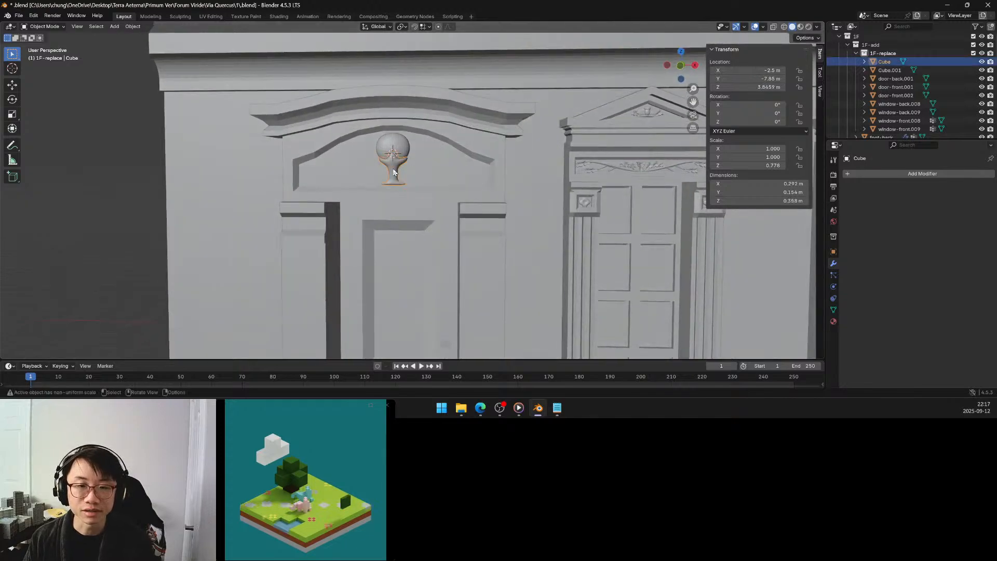
{"action": "key", "text": "shift+s"}
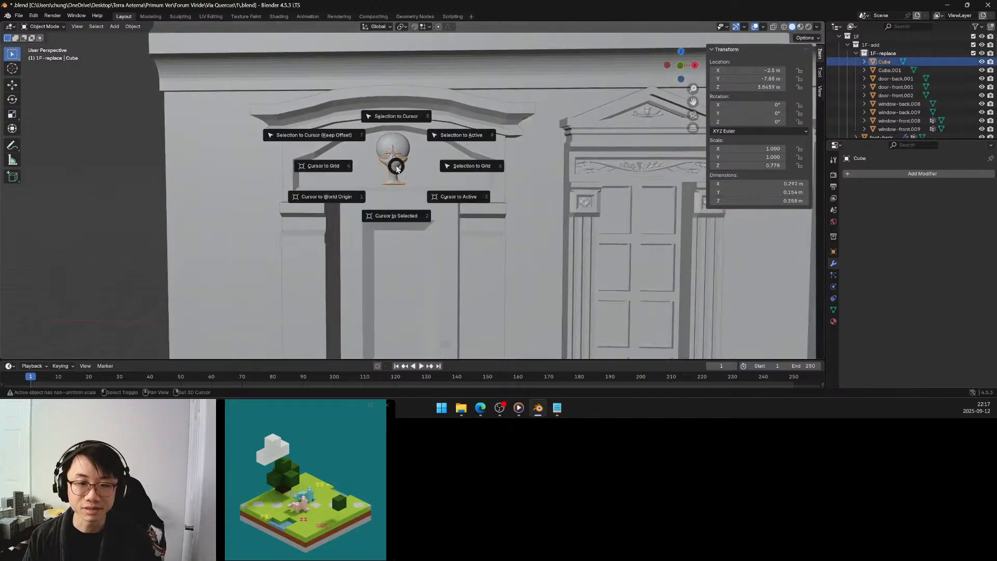
{"action": "left_click", "coordinate": [398, 214]}
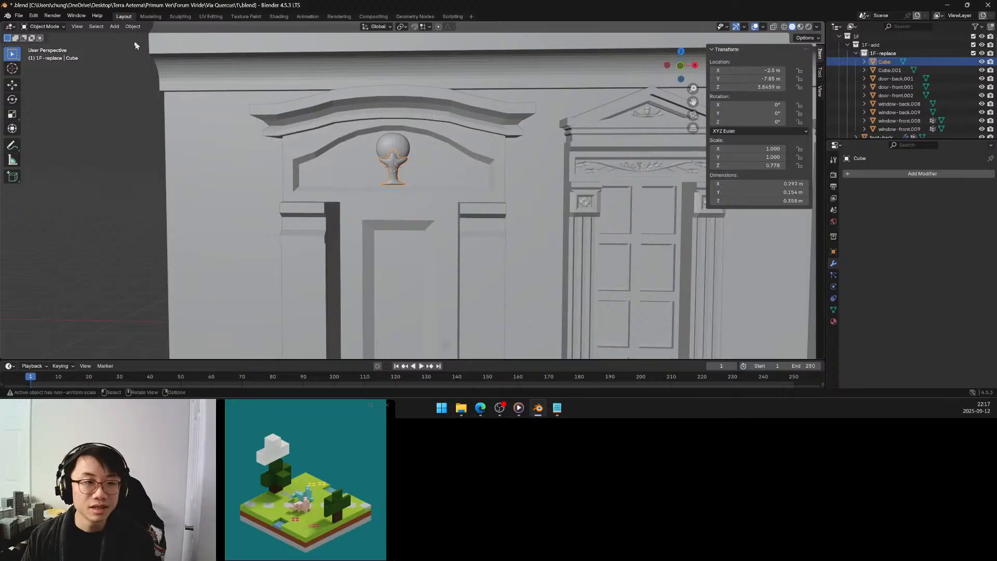
Add a Bézier curve at the 3D cursor with a radius of 0.25 m.
{"action": "left_click", "coordinate": [113, 27]}
{"action": "left_click", "coordinate": [110, 29]}
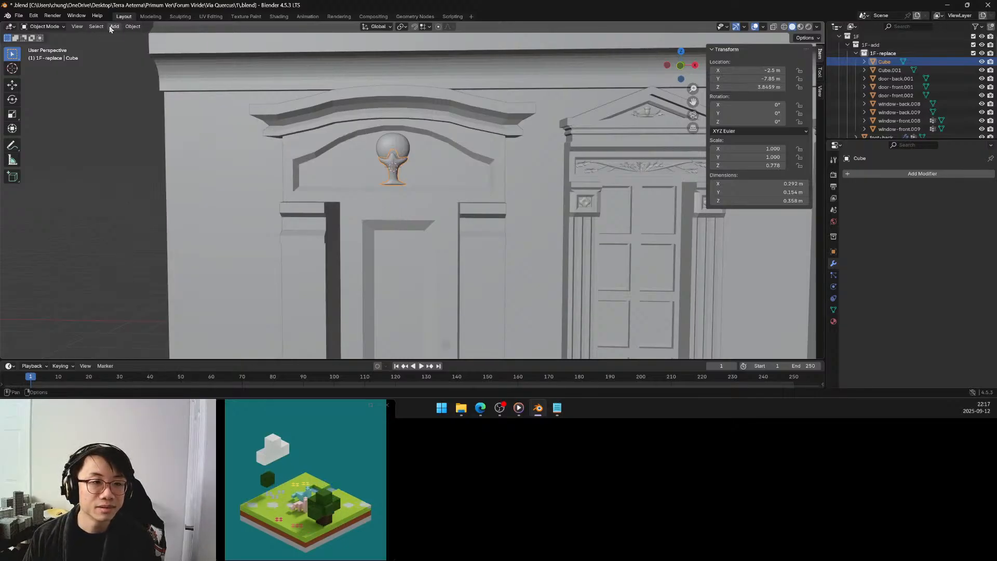
{"action": "left_click", "coordinate": [111, 27]}
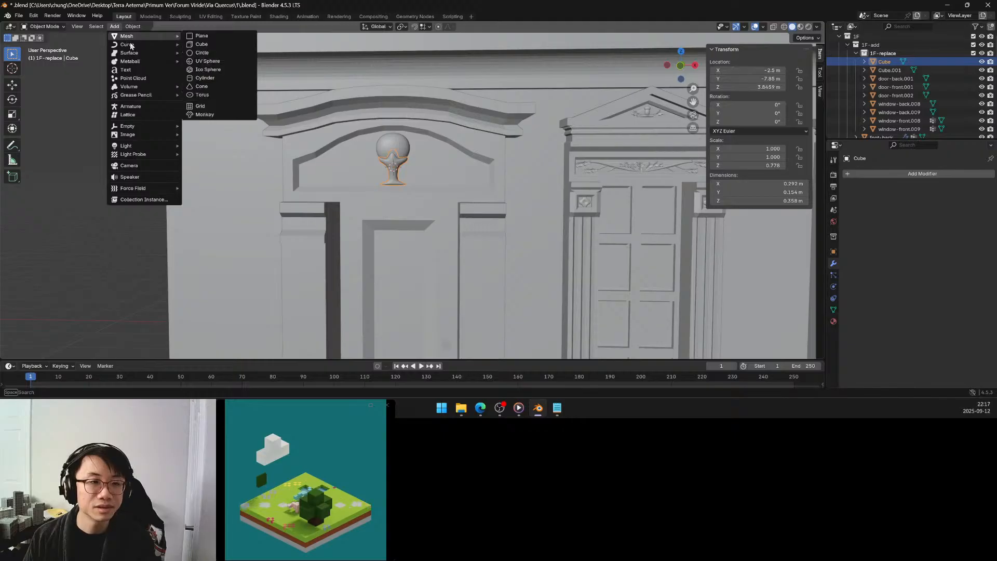
{"action": "mouse_move", "coordinate": [131, 45]}
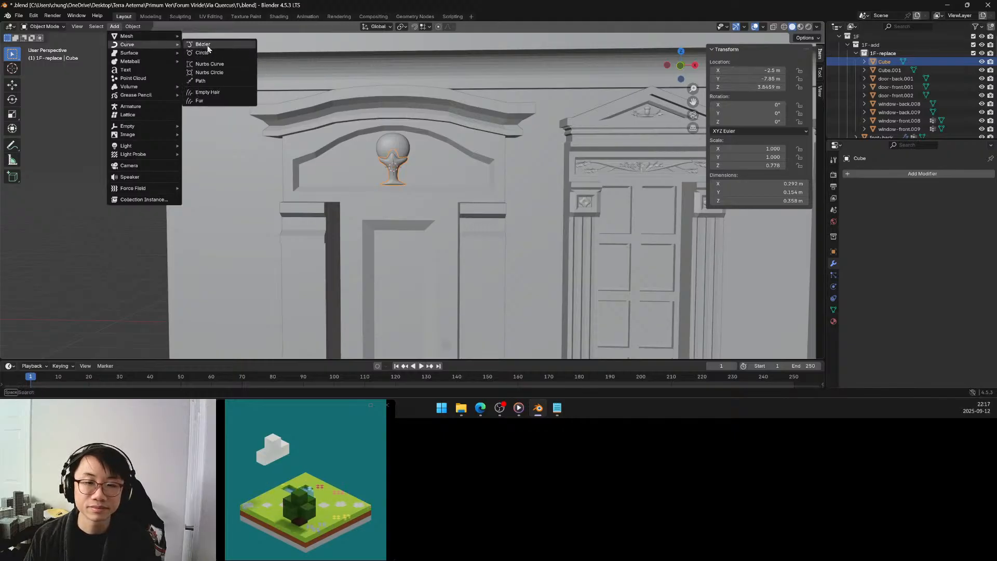
{"action": "left_click", "coordinate": [207, 45]}
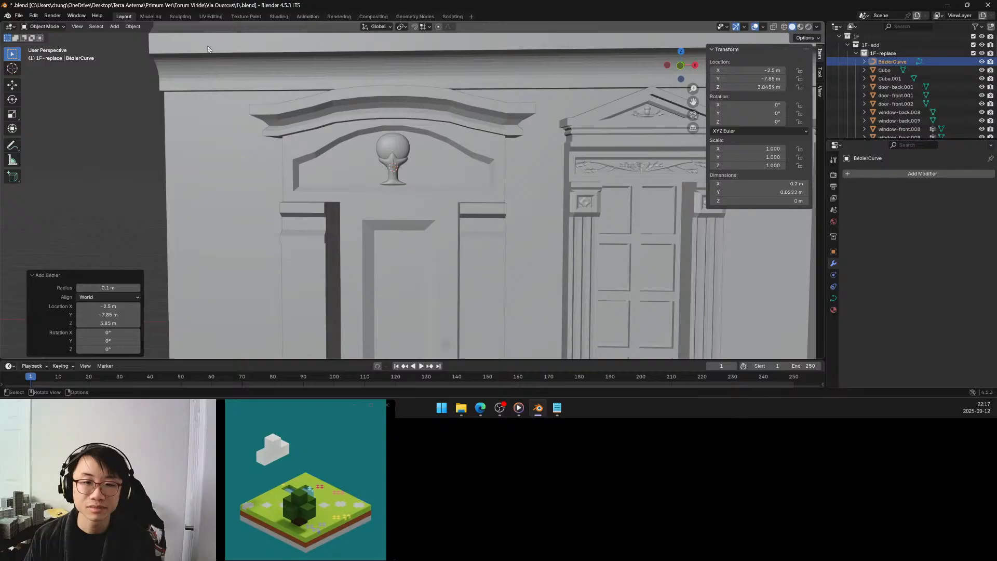
{"action": "left_click", "coordinate": [113, 288]}
{"action": "key", "text": "BackSpace"}
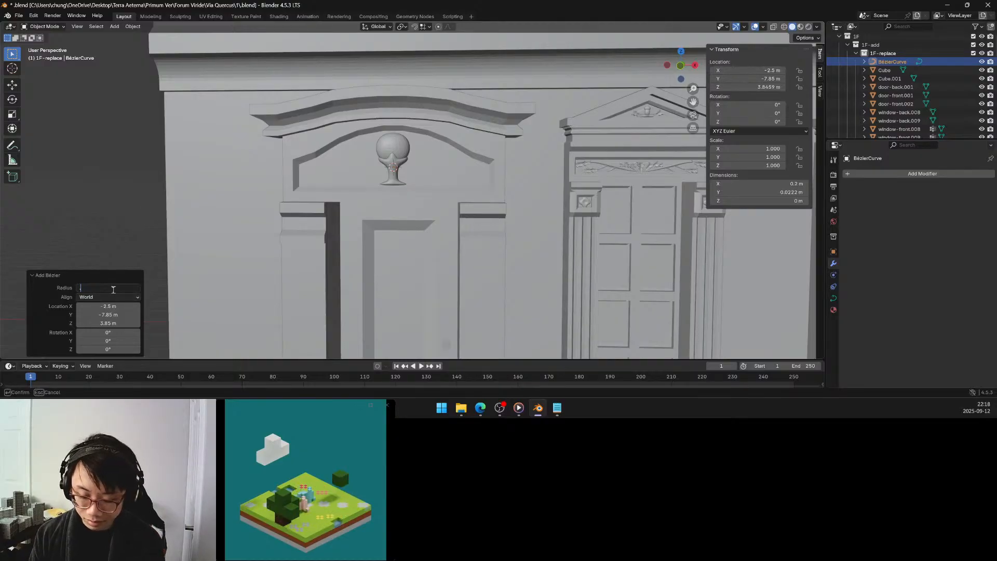
{"action": "type", "text": "0.25"}
{"action": "key", "text": "Return"}
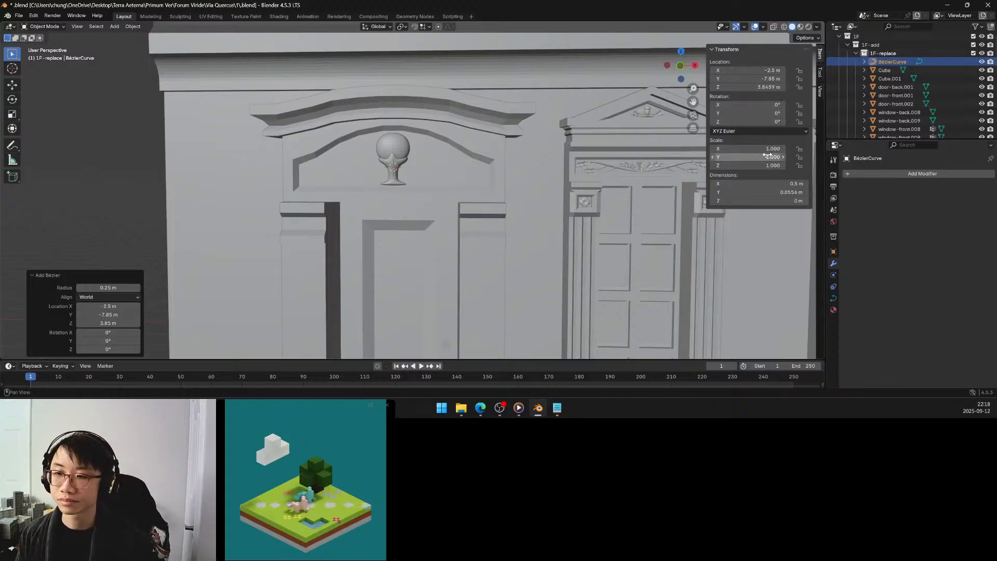
Set the Bézier curve's X rotation to 90°.
{"action": "left_click", "coordinate": [770, 106]}
{"action": "type", "text": "90"}
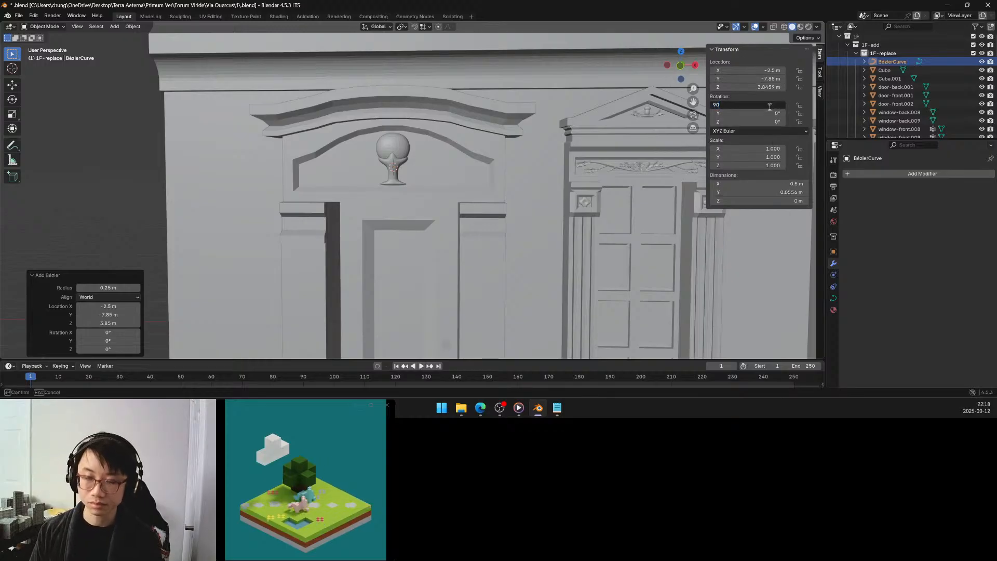
{"action": "key", "text": "Return"}
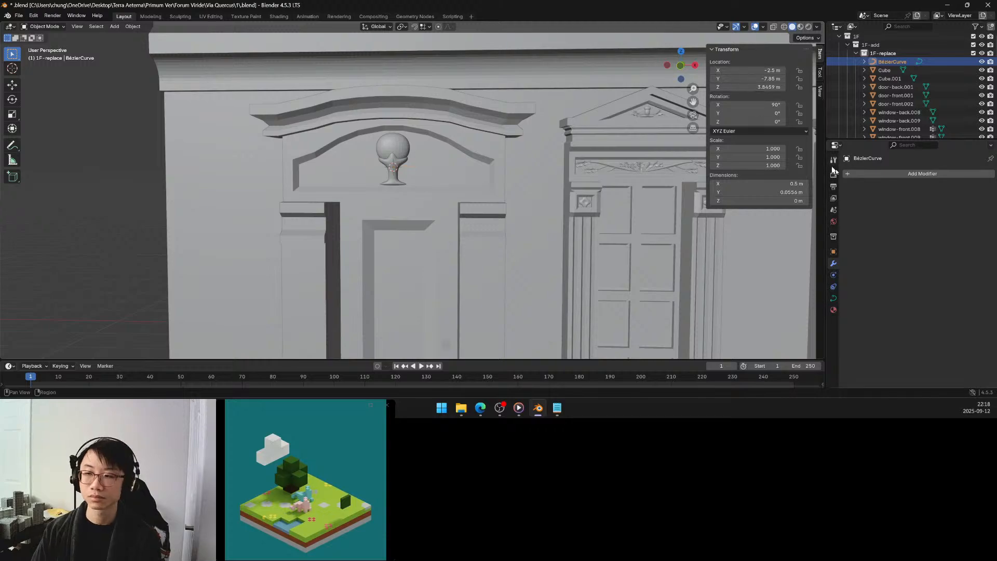
Give the Bézier curve a round bevel with resolution 0 and a depth of 0.05 m.
{"action": "left_click", "coordinate": [871, 175]}
{"action": "mouse_move", "coordinate": [871, 178]}
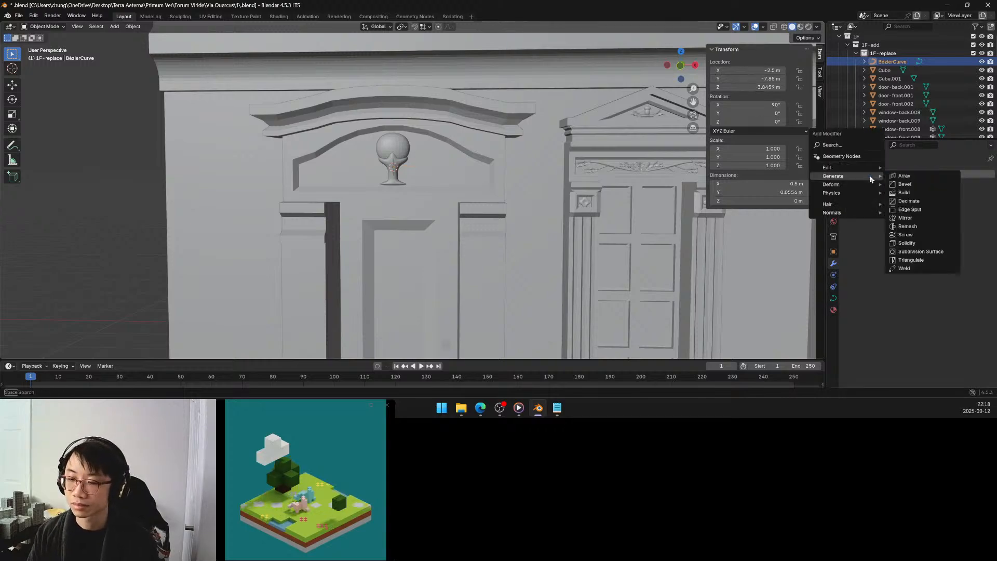
{"action": "left_click", "coordinate": [834, 298]}
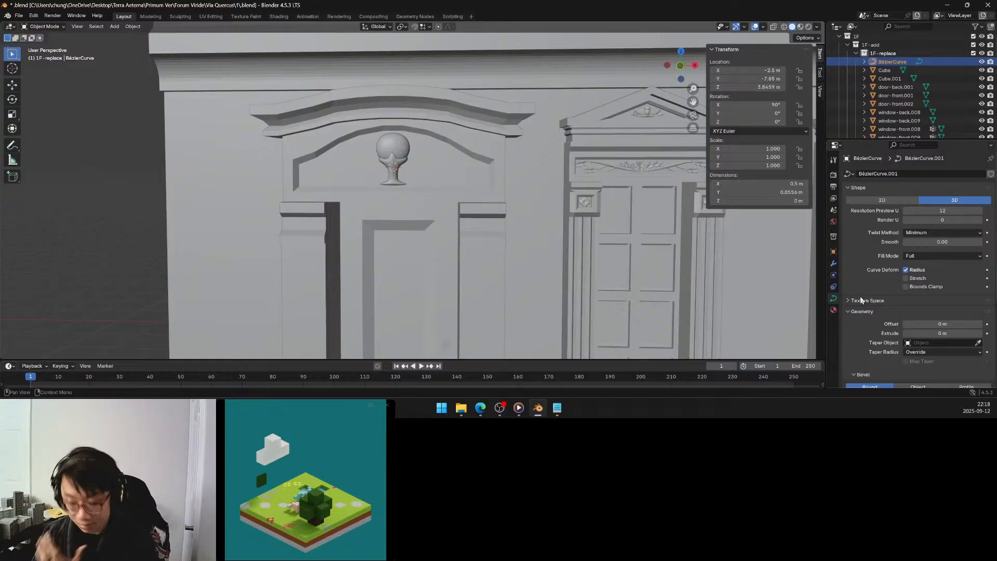
{"action": "scroll", "coordinate": [928, 277], "scroll_direction": "down", "scroll_amount": 5}
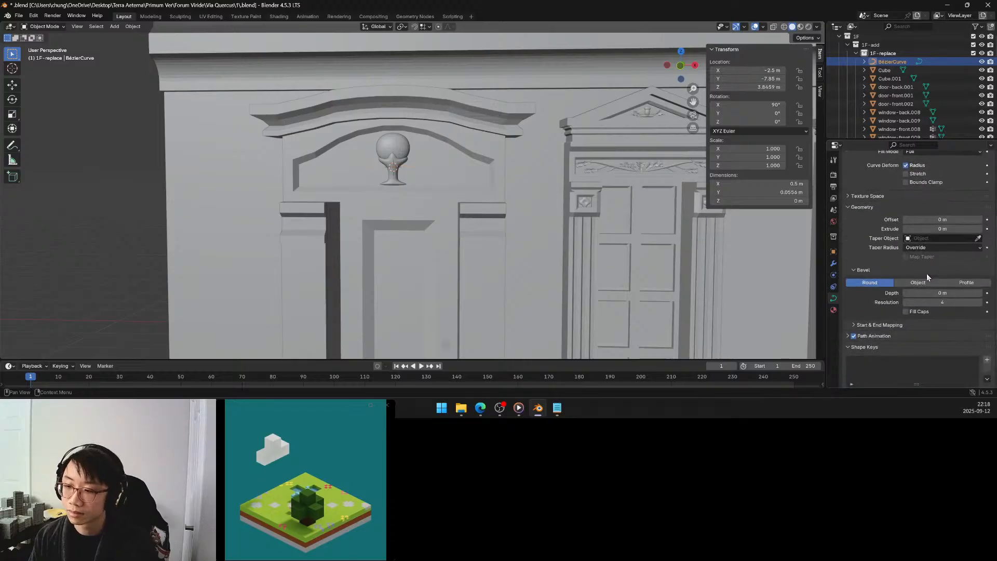
{"action": "left_click", "coordinate": [951, 302]}
{"action": "type", "text": "0"}
{"action": "key", "text": "Return"}
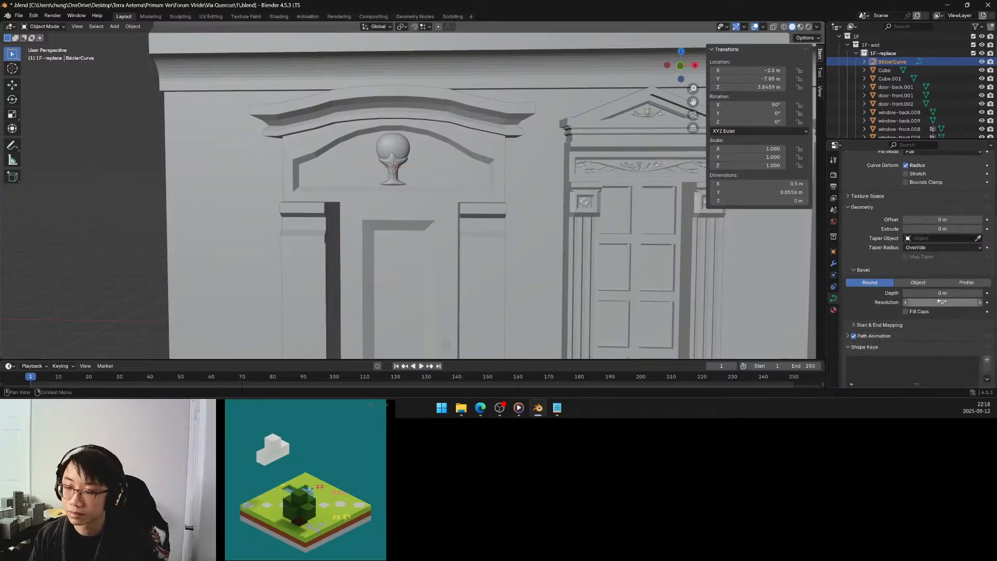
{"action": "left_click", "coordinate": [981, 294]}
{"action": "left_click", "coordinate": [980, 294]}
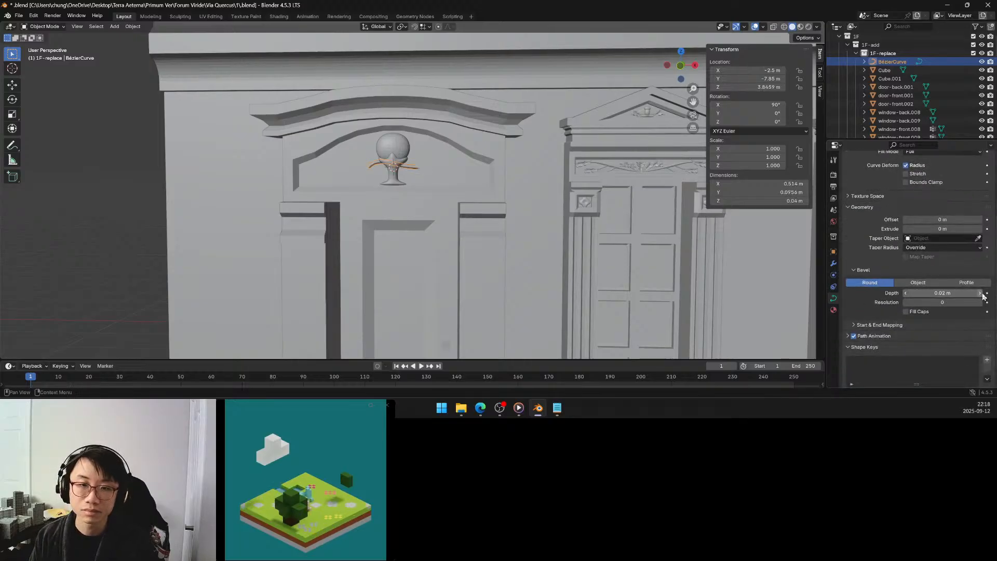
{"action": "left_click", "coordinate": [980, 293]}
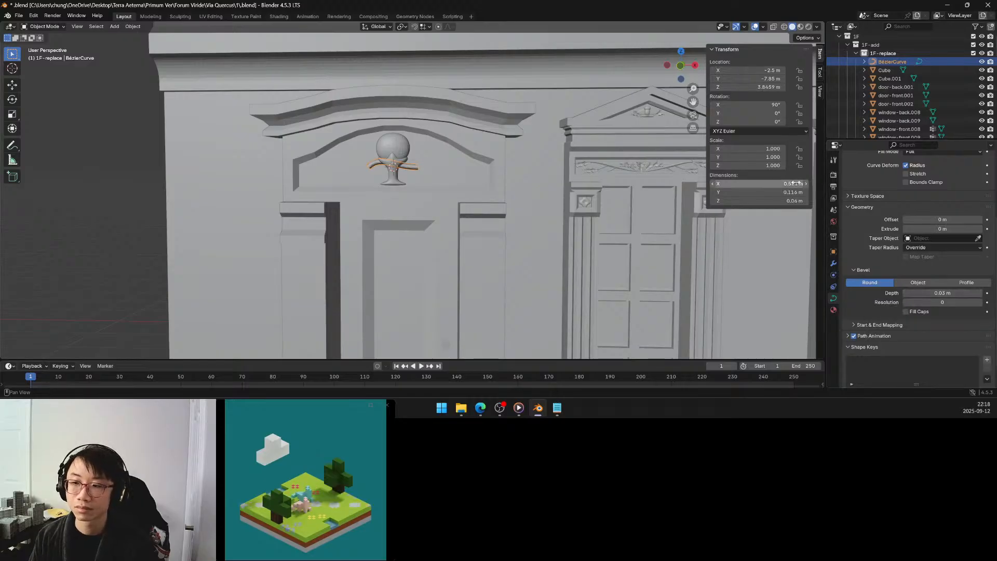
{"action": "left_click", "coordinate": [980, 293]}
{"action": "left_click", "coordinate": [980, 294]}
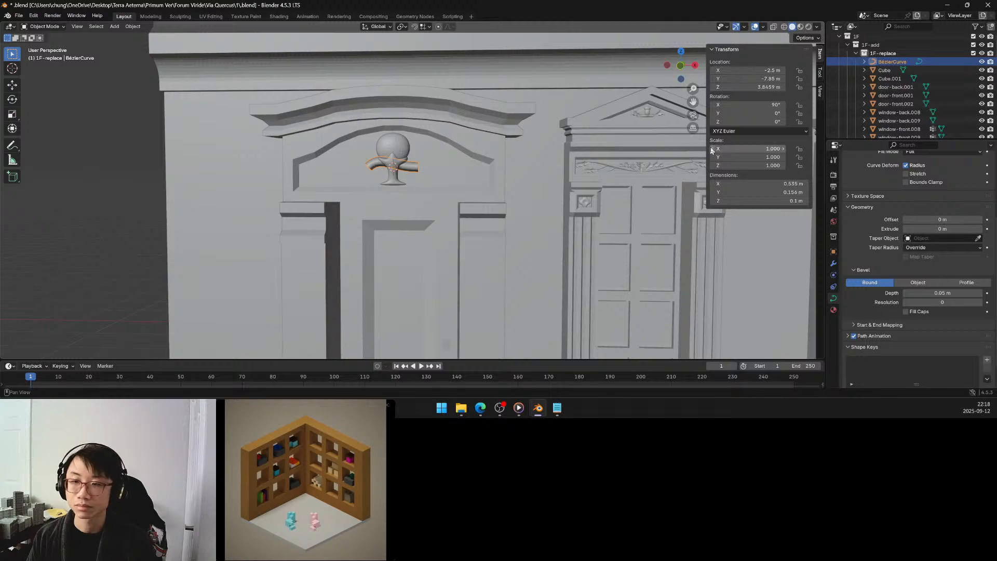
Turn off smooth shading for the Bézier curve's spline and move its left end point about 0.54 m outward from the cup.
{"action": "key", "text": "Tab"}
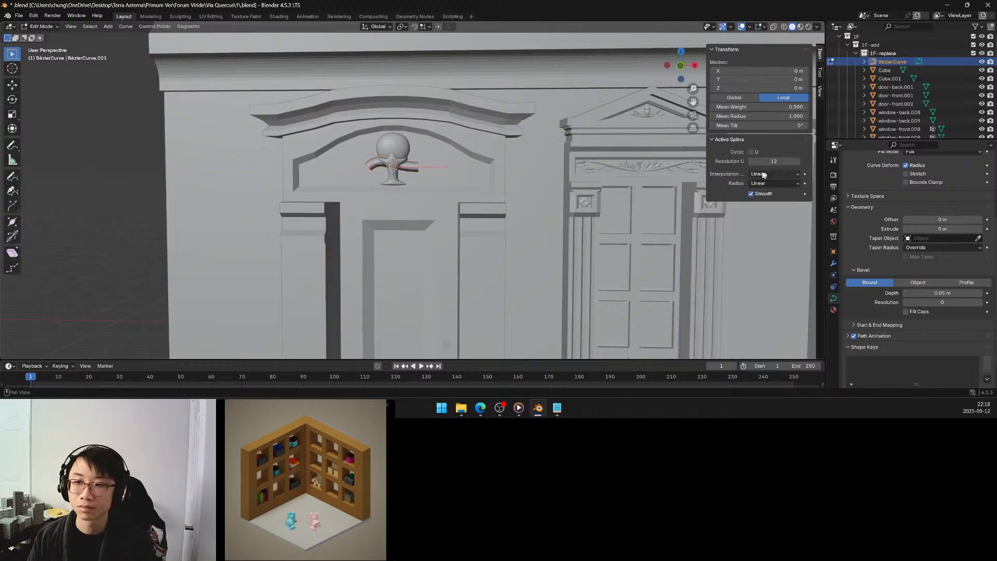
{"action": "left_click", "coordinate": [766, 195]}
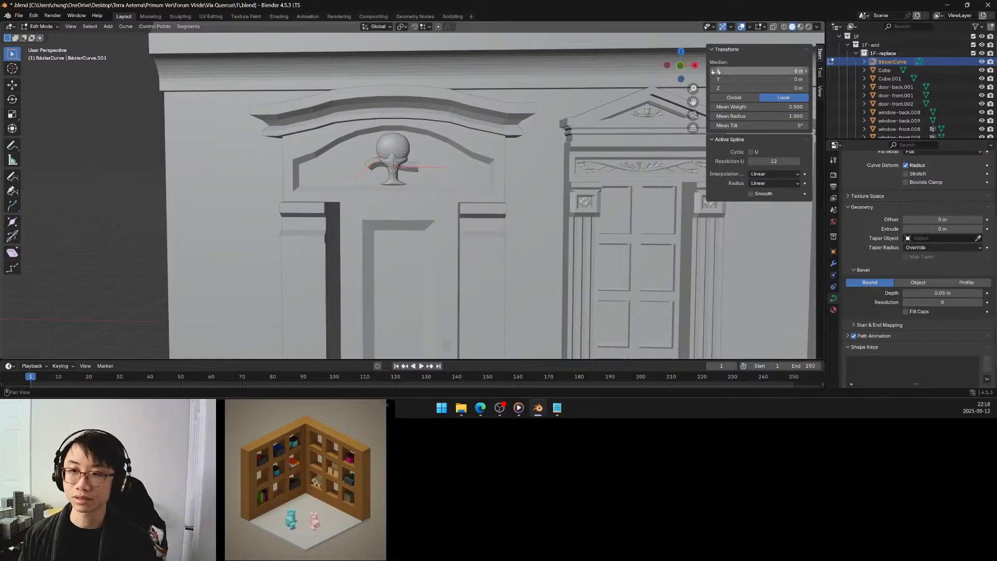
{"action": "left_click", "coordinate": [680, 65]}
{"action": "scroll", "coordinate": [394, 177], "scroll_direction": "up", "scroll_amount": 4}
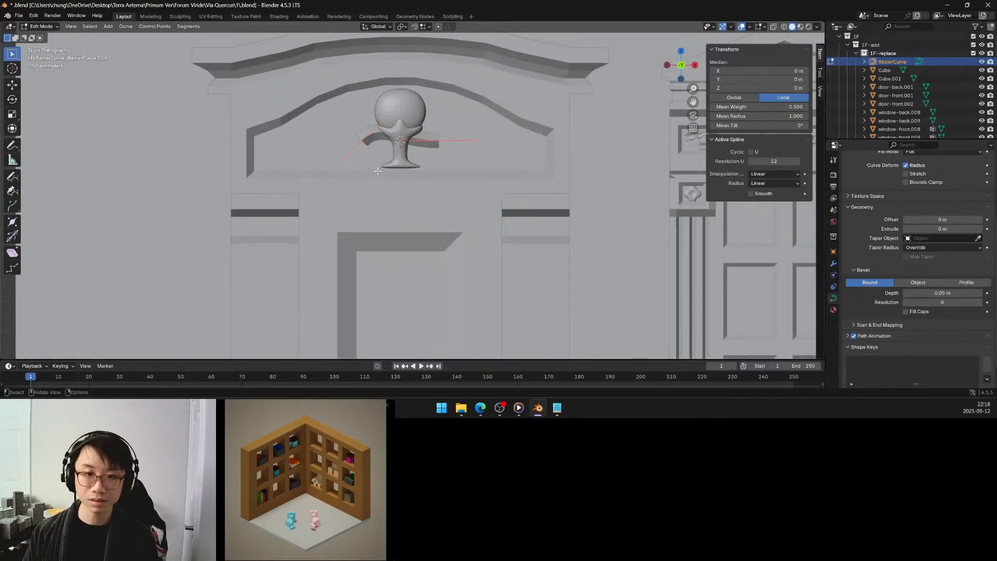
{"action": "scroll", "coordinate": [425, 145], "scroll_direction": "up", "scroll_amount": 4}
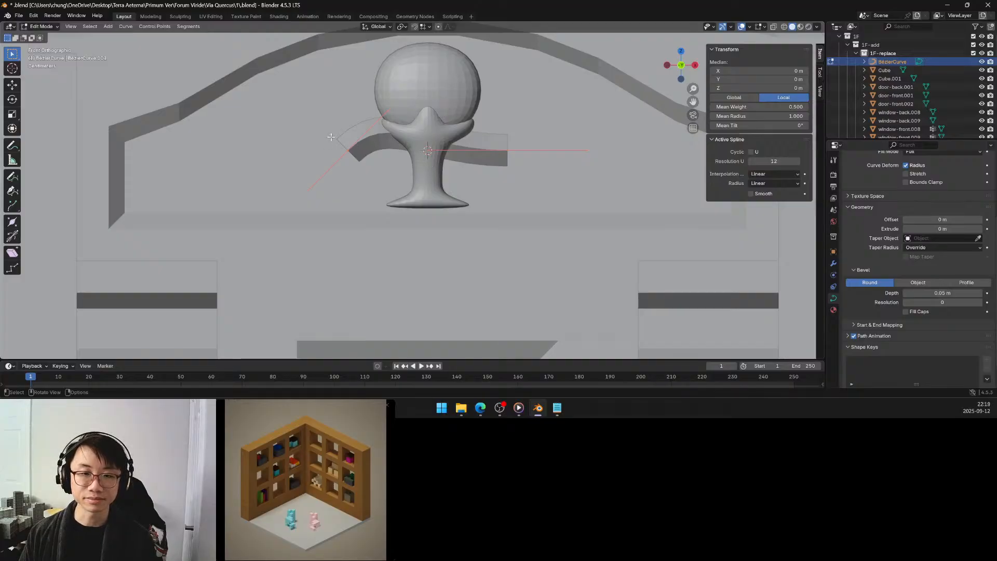
{"action": "left_click", "coordinate": [347, 150]}
{"action": "key", "text": "g"}
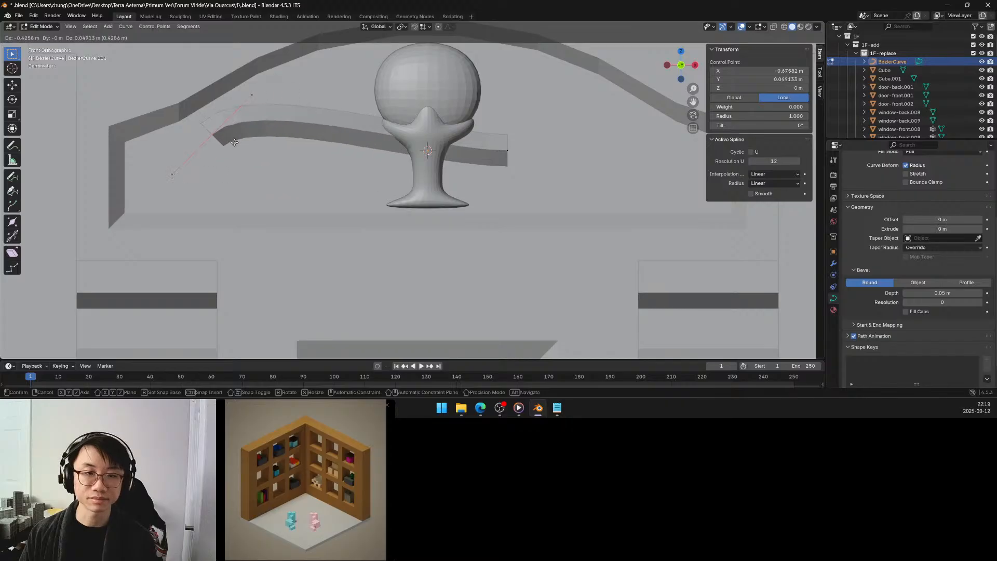
{"action": "left_click", "coordinate": [198, 162]}
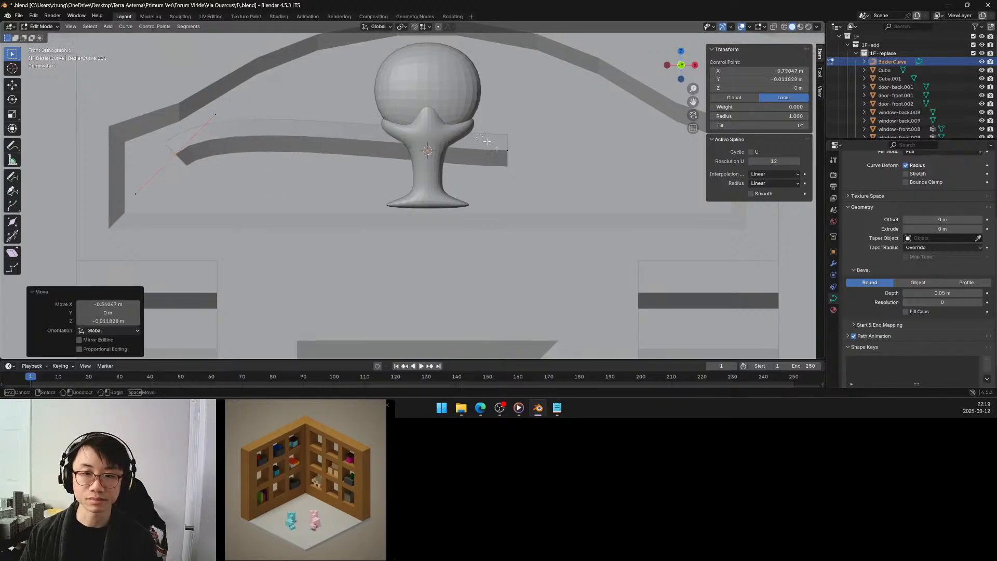
Move the curve's right end point about 0.33 m left and 0.08 m down, beside the cup's stem.
{"action": "left_click", "coordinate": [507, 151]}
{"action": "key", "text": "g"}
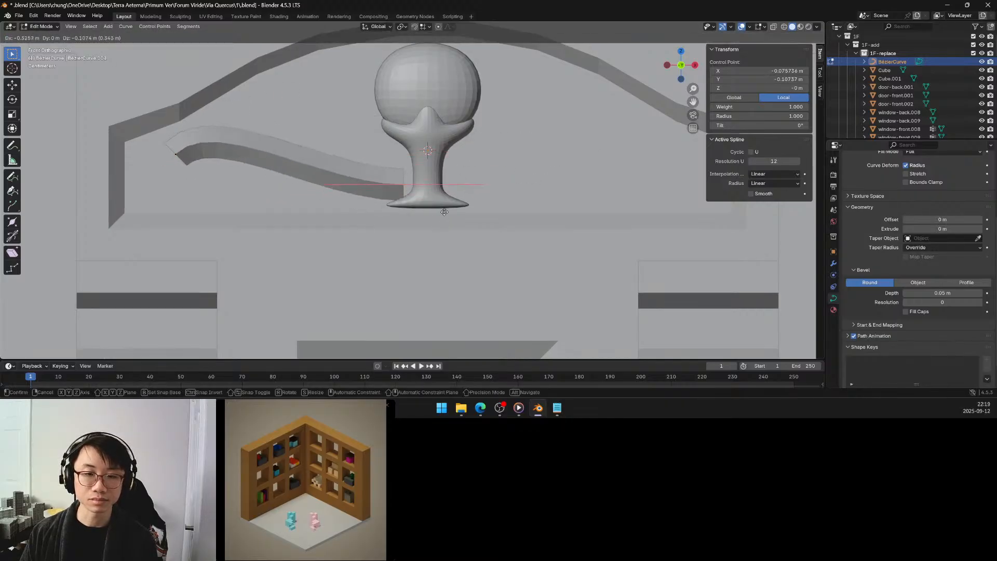
{"action": "left_click", "coordinate": [444, 207]}
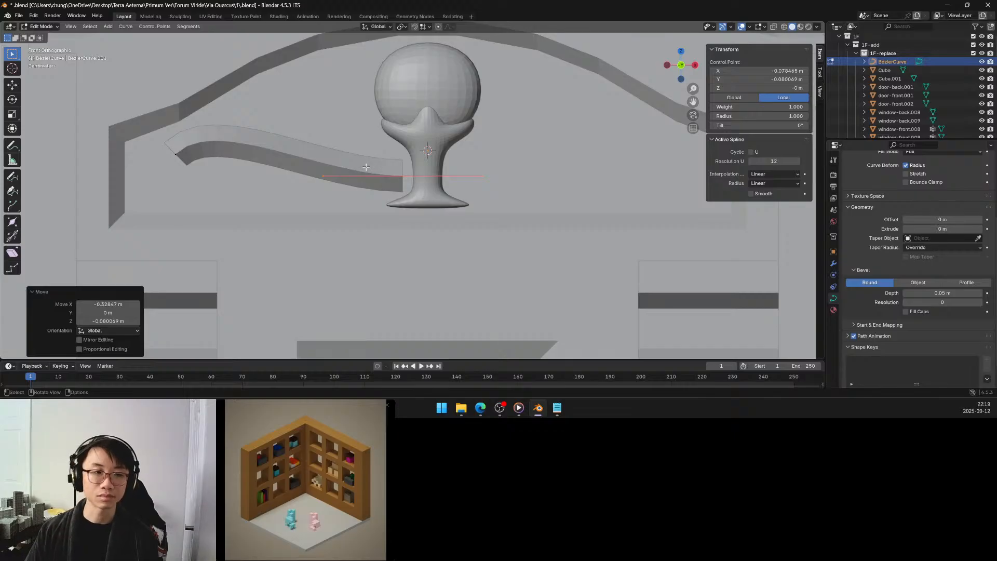
Subdivide the whole curve with one cut.
{"action": "key", "text": "a"}
{"action": "key", "text": "q"}
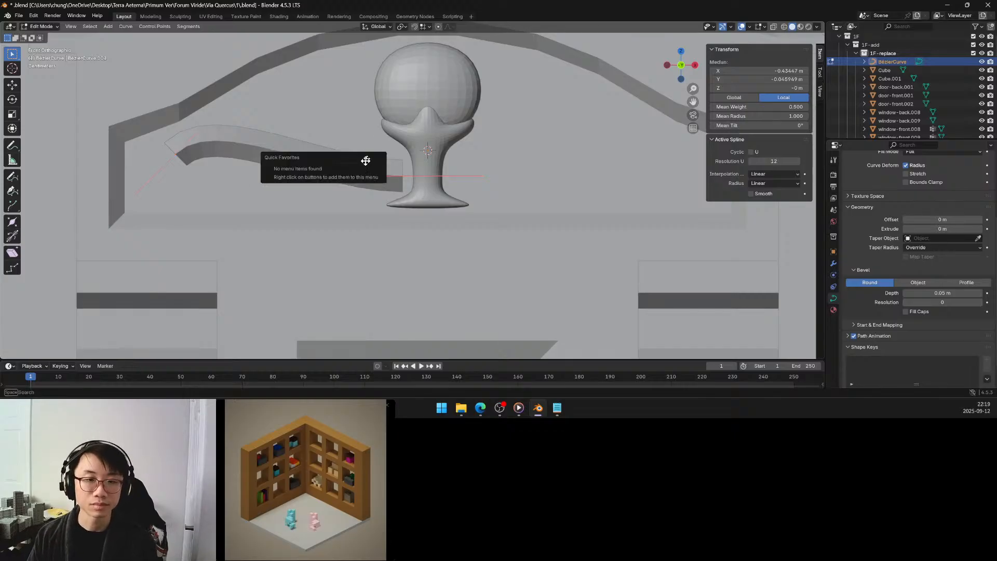
{"action": "key", "text": "space"}
{"action": "key", "text": "Escape"}
{"action": "key", "text": "F3"}
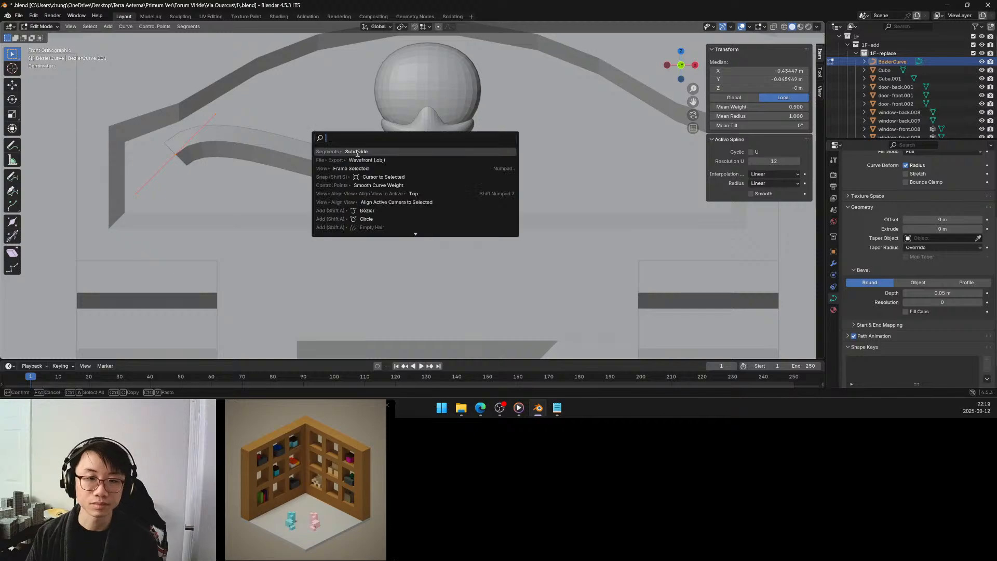
{"action": "left_click", "coordinate": [358, 151]}
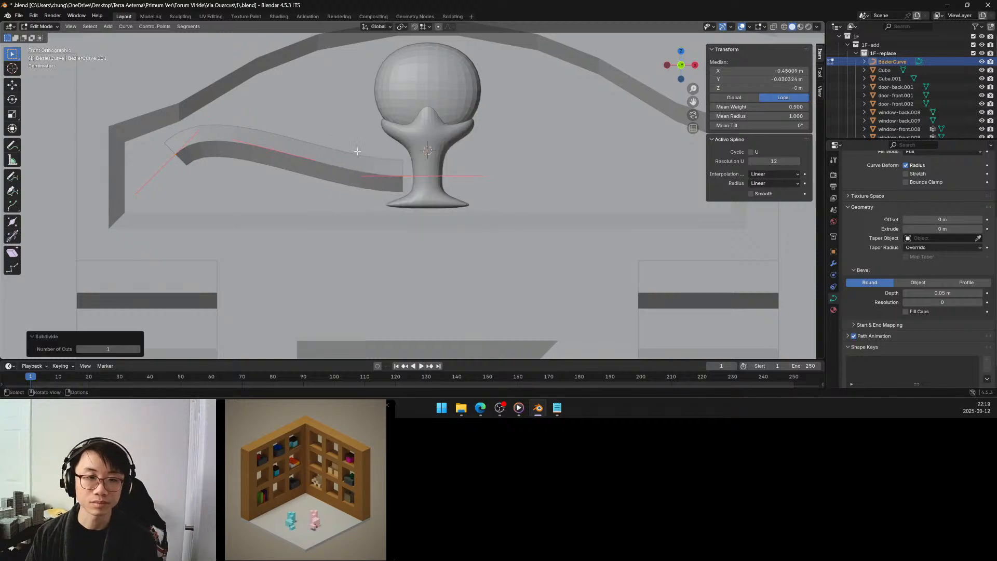
Swing the outer handle of the end point beside the cup up to about X -0.02 m, Y 0.09 m, so the curve turns upward.
{"action": "left_click", "coordinate": [424, 192]}
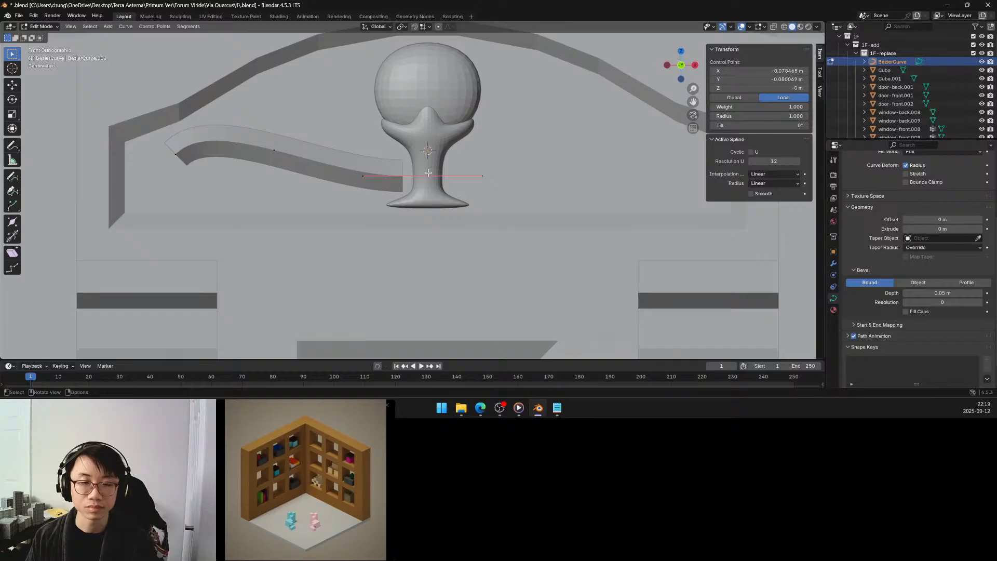
{"action": "left_click", "coordinate": [482, 175]}
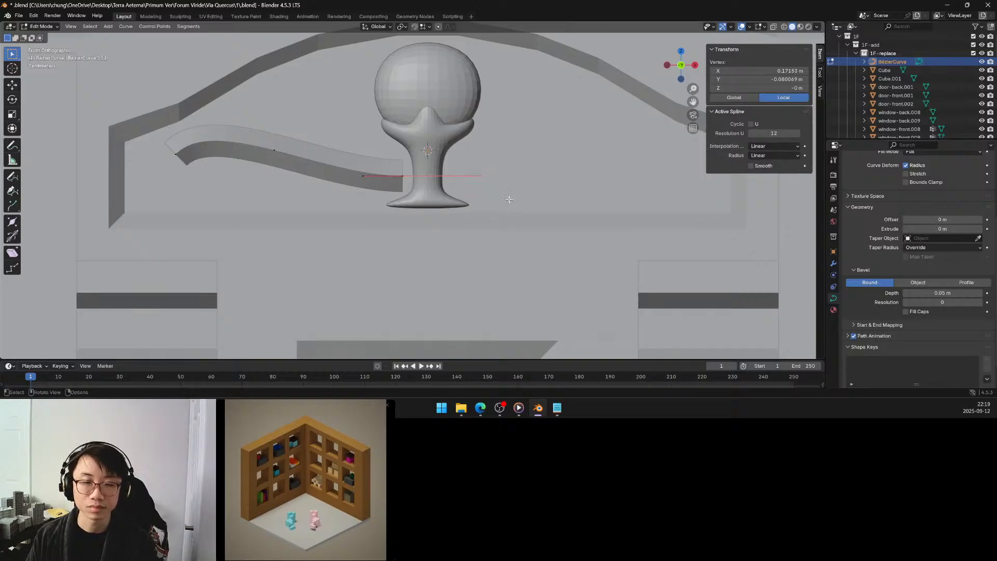
{"action": "key", "text": "g"}
{"action": "left_click", "coordinate": [448, 144]}
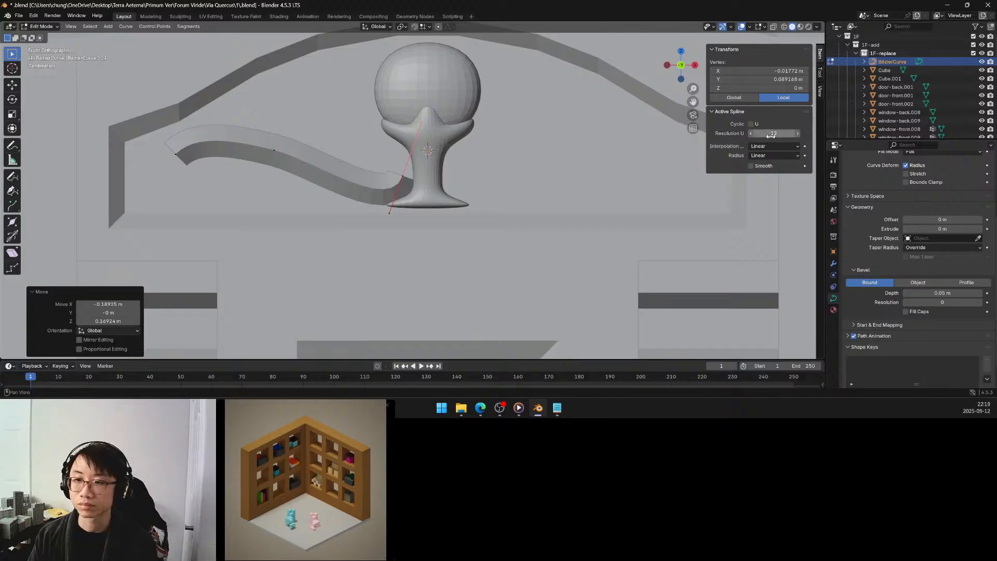
Set the radius of the end point beside the cup to 0.160 and raise the point about 0.06 m.
{"action": "left_click", "coordinate": [405, 177]}
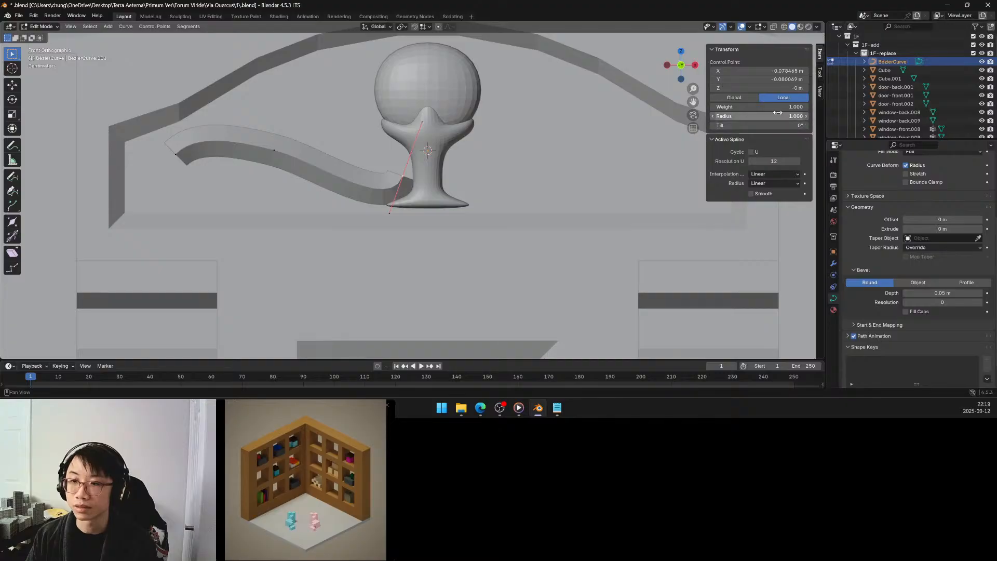
{"action": "left_click_drag", "start_coordinate": [778, 112], "coordinate": [745, 116]}
{"action": "key", "text": "g"}
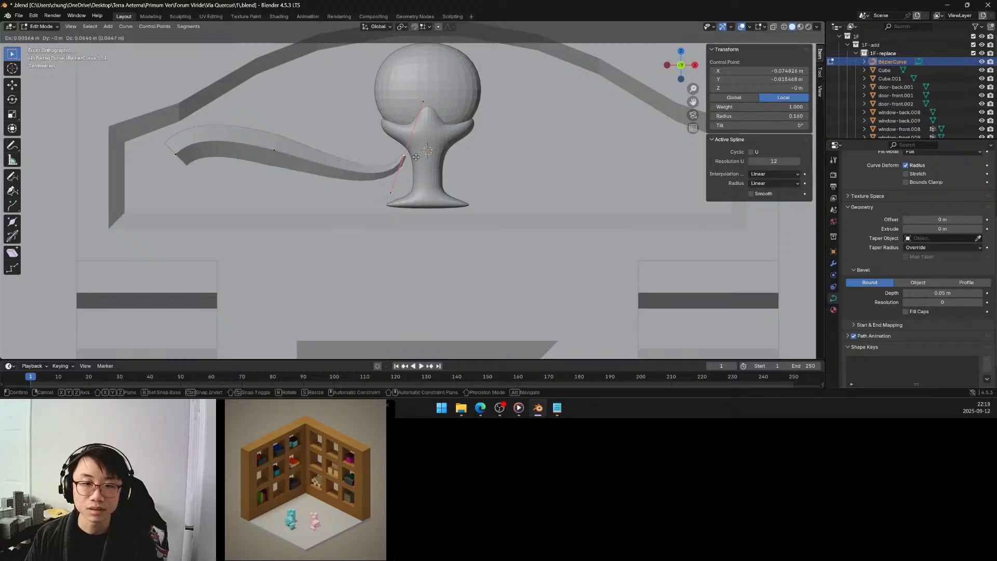
{"action": "left_click", "coordinate": [403, 161]}
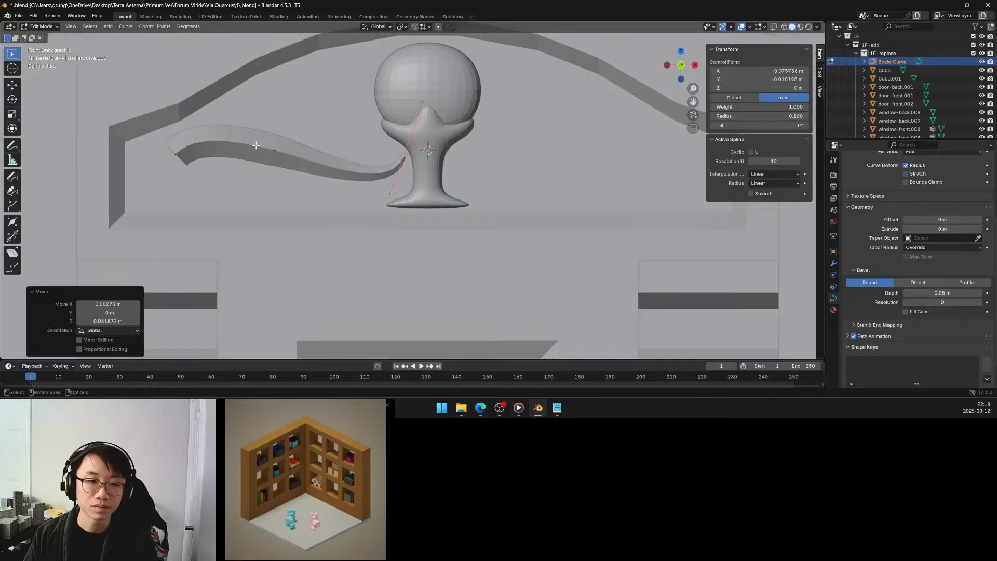
Move the curve's middle control point about 0.13 m toward the cup and 0.03 m up.
{"action": "left_click", "coordinate": [288, 167]}
{"action": "key", "text": "g"}
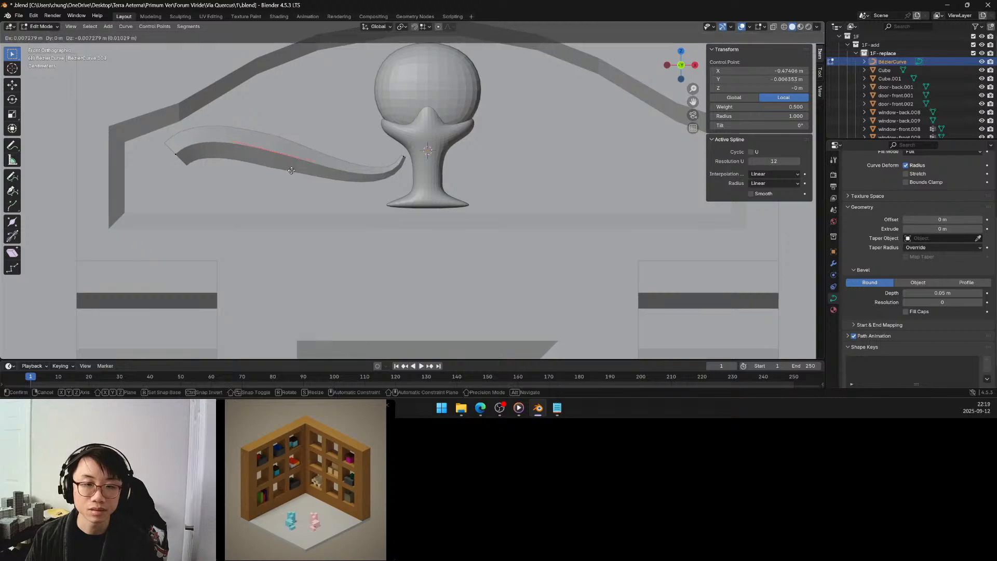
{"action": "left_click", "coordinate": [330, 158]}
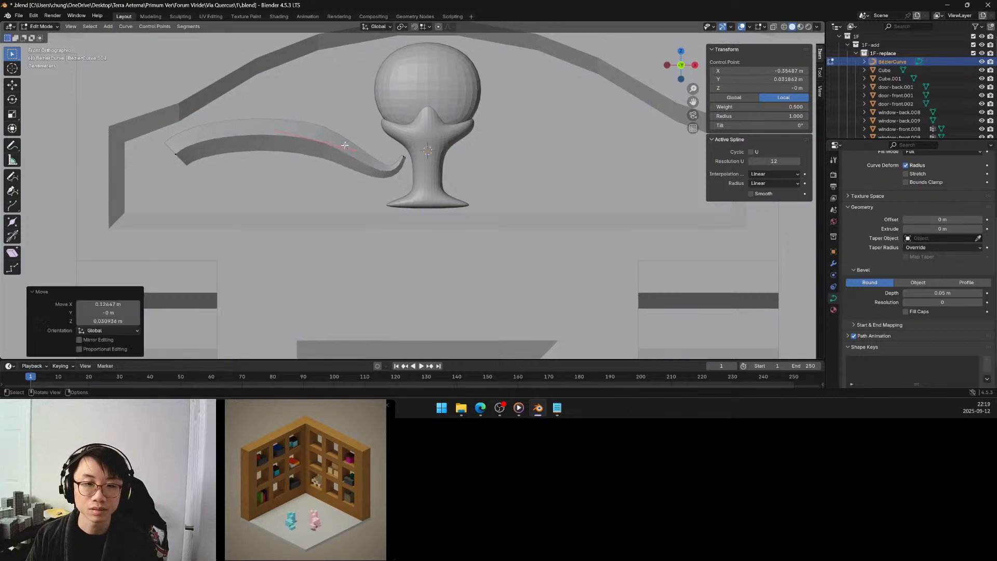
Pull the middle control point's right handle down about 0.09 m and set the point's radius to 1.280.
{"action": "left_click", "coordinate": [346, 136]}
{"action": "key", "text": "g"}
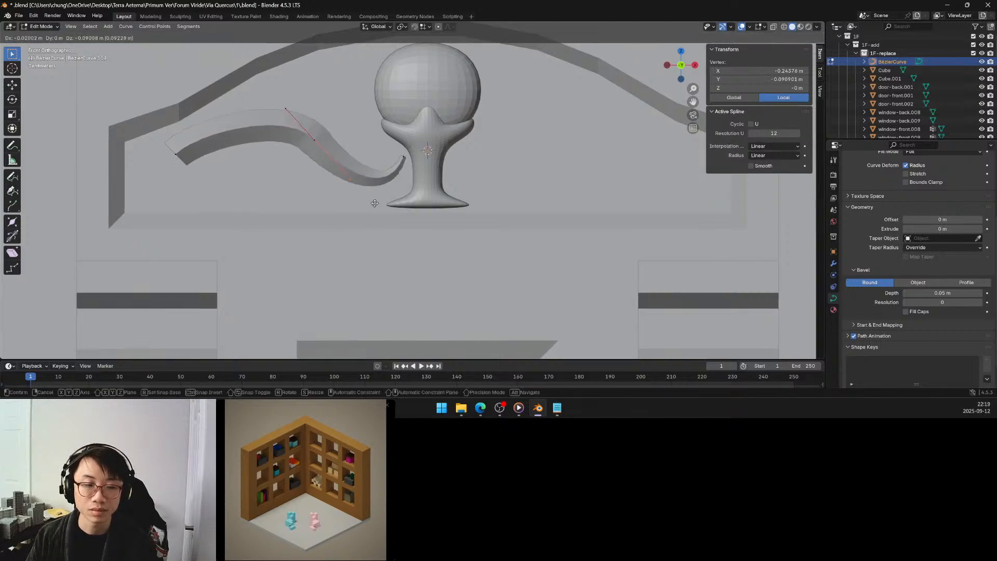
{"action": "left_click", "coordinate": [374, 204]}
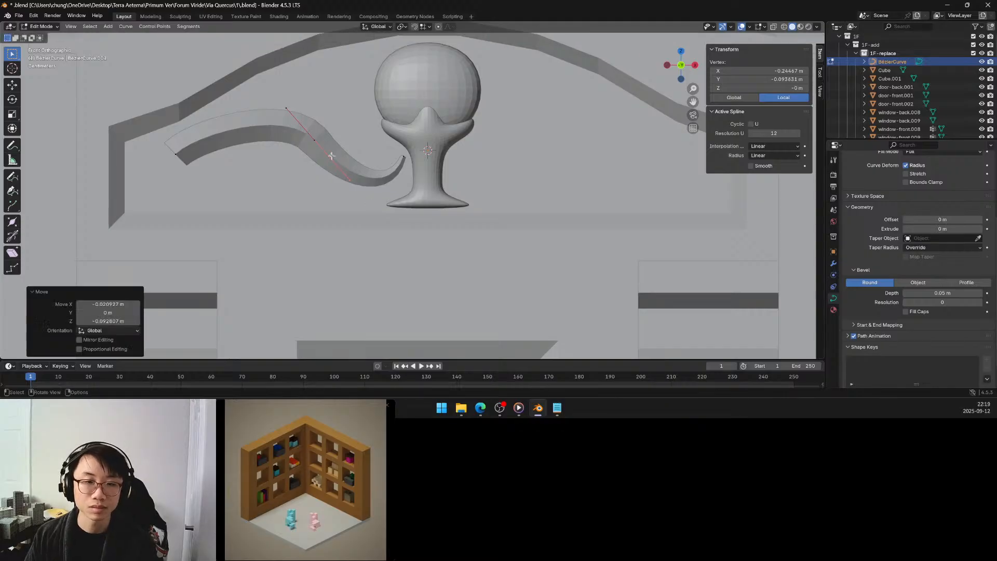
{"action": "left_click_drag", "start_coordinate": [324, 134], "coordinate": [284, 168]}
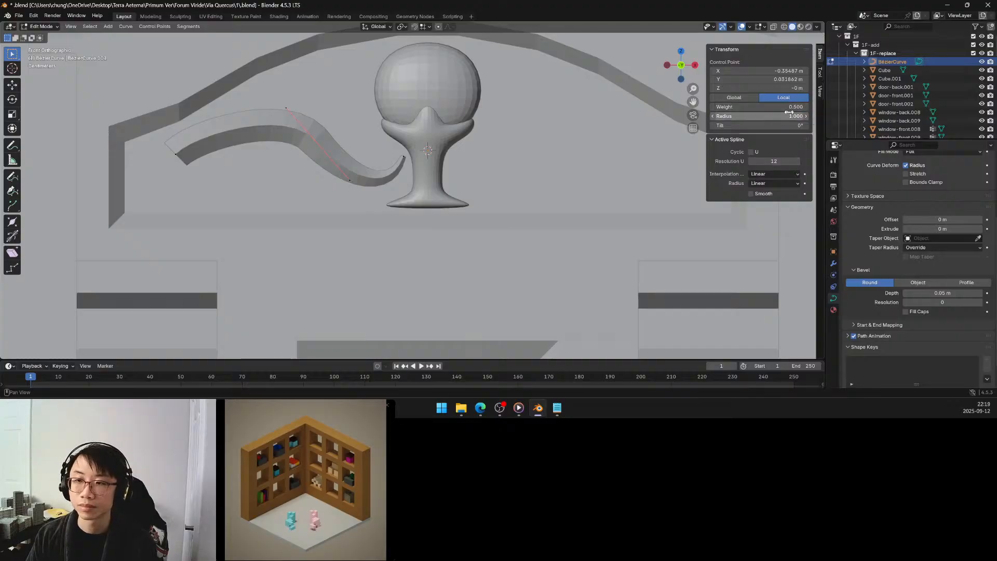
{"action": "left_click_drag", "start_coordinate": [789, 116], "coordinate": [787, 116]}
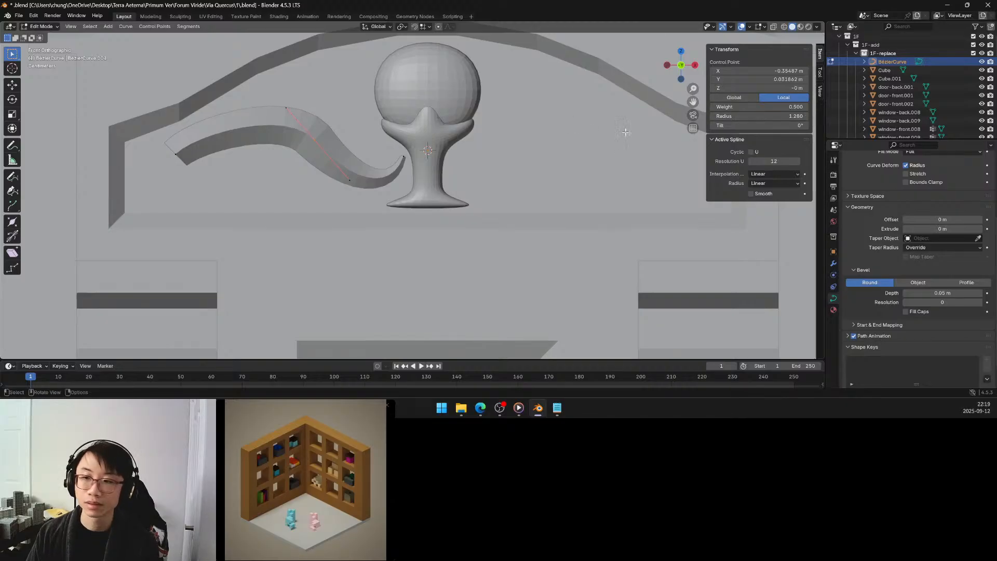
Set the spline's Resolution U to 32 with all control points selected.
{"action": "key", "text": "a"}
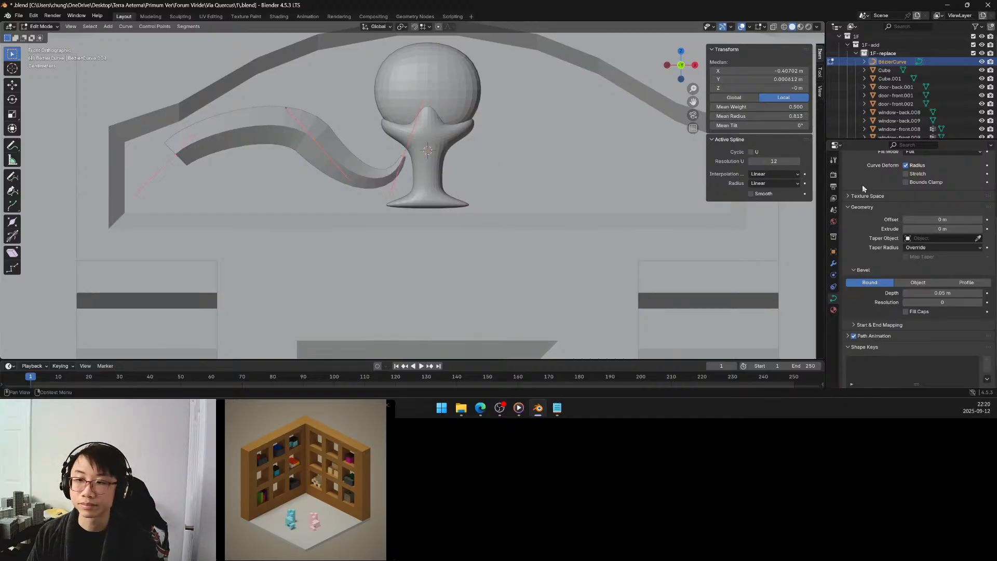
{"action": "left_click_drag", "start_coordinate": [768, 161], "coordinate": [786, 161]}
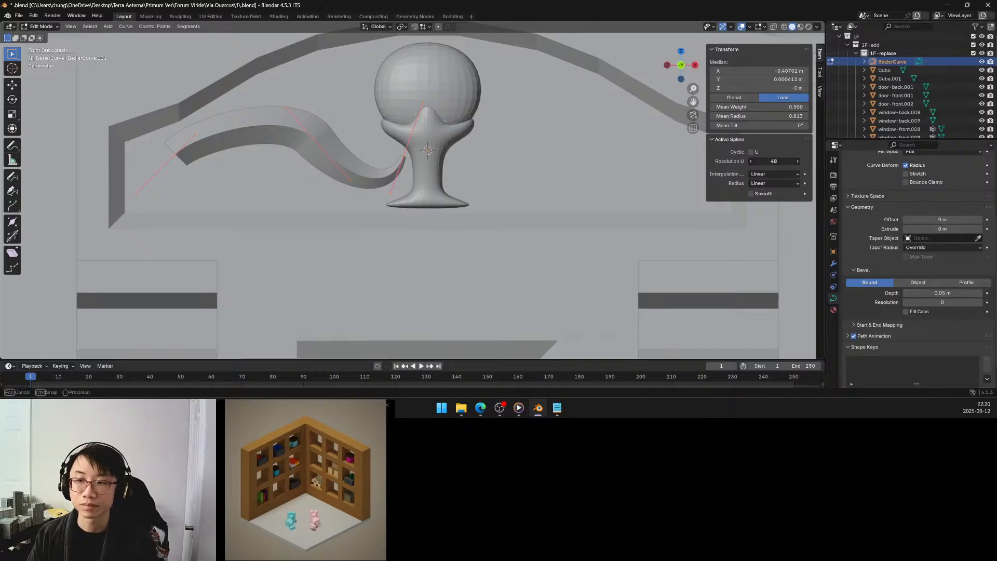
{"action": "left_click_drag", "start_coordinate": [773, 162], "coordinate": [774, 161]}
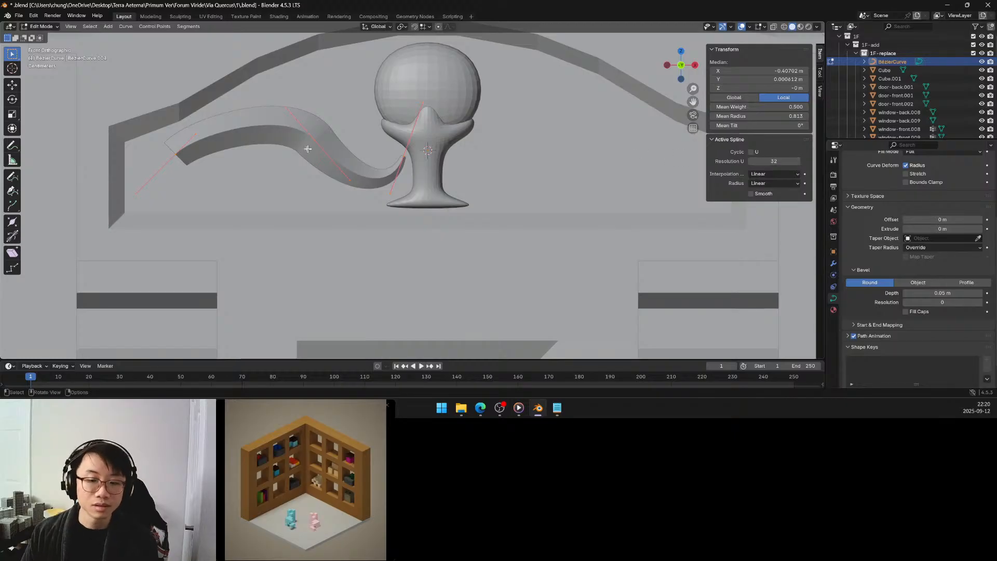
Move the curve's outer end point about 0.16 m toward the cup and 0.08 m up, and set its radius to 0.120.
{"action": "left_click", "coordinate": [180, 144]}
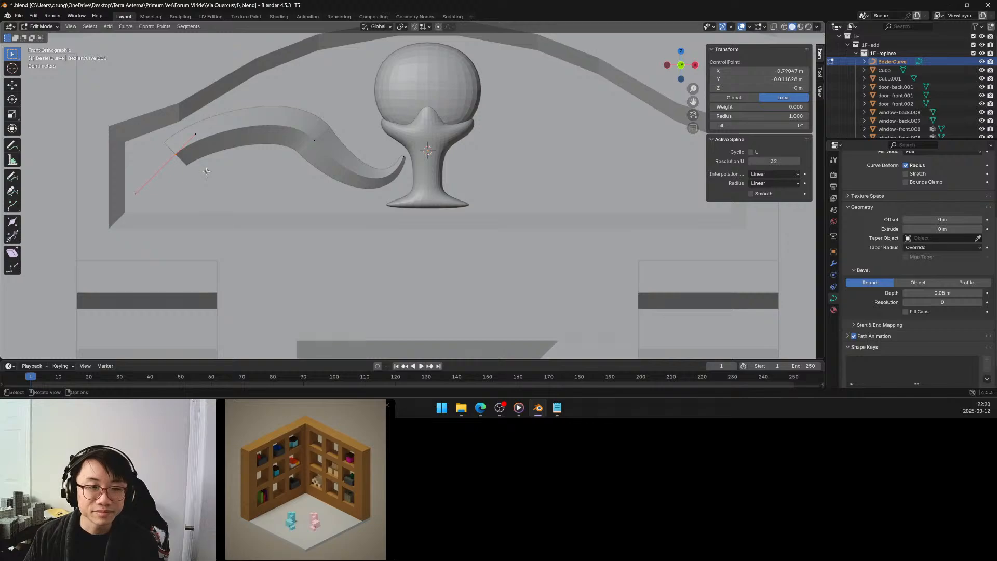
{"action": "key", "text": "g"}
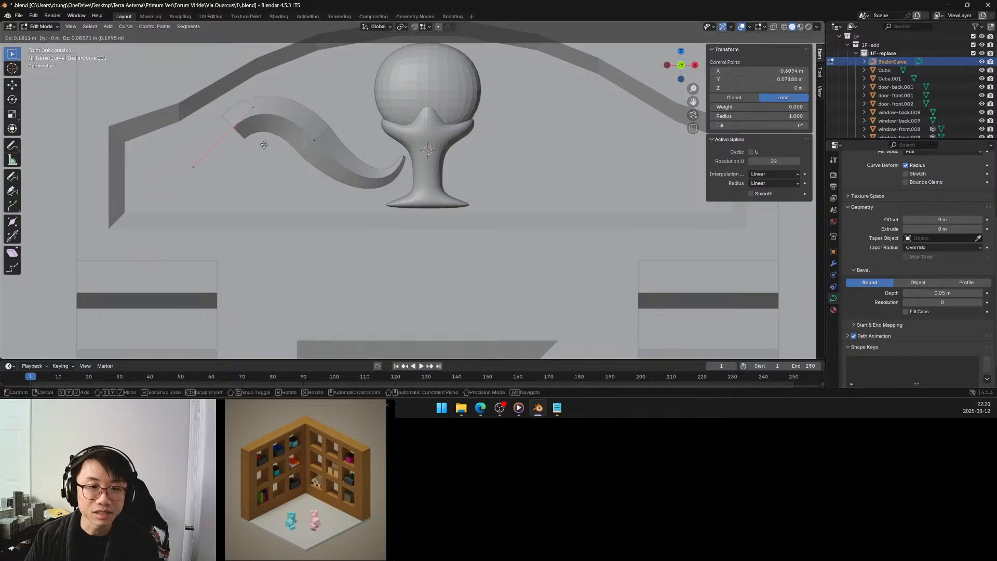
{"action": "left_click", "coordinate": [258, 146]}
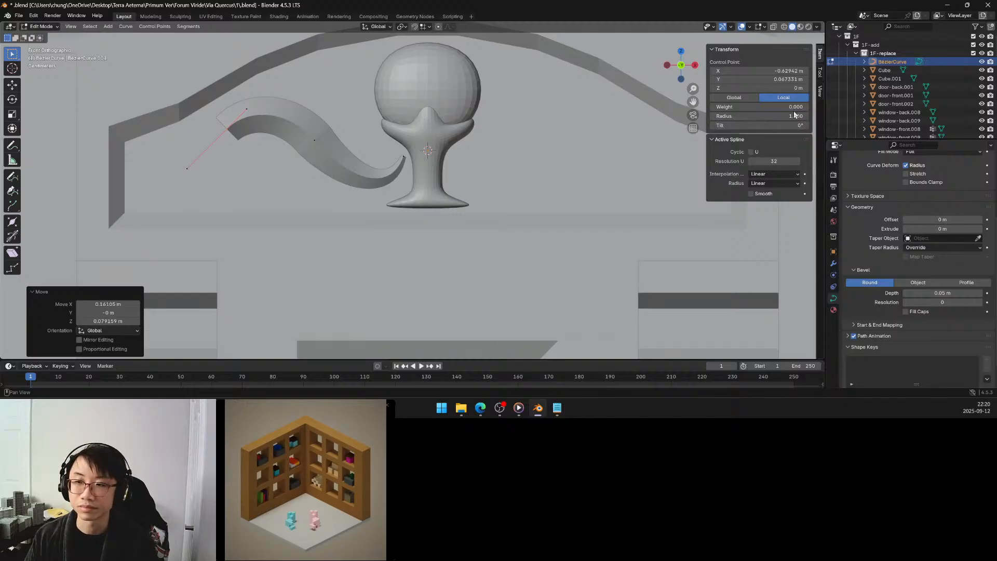
{"action": "mouse_move", "coordinate": [795, 116]}
{"action": "left_mouse_down"}
{"action": "mouse_move", "coordinate": [779, 116]}
{"action": "mouse_move", "coordinate": [789, 116]}
{"action": "left_mouse_up"}
Widen the curve's middle control point to a radius of 1.790 and return to Object Mode.
{"action": "scroll", "coordinate": [502, 185], "scroll_direction": "down", "scroll_amount": 4}
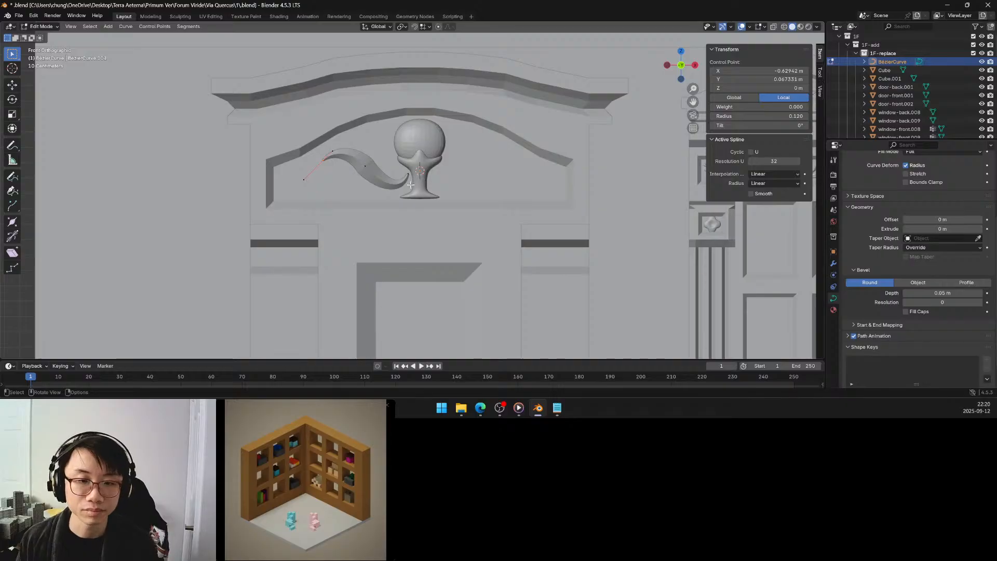
{"action": "scroll", "coordinate": [376, 186], "scroll_direction": "up", "scroll_amount": 3}
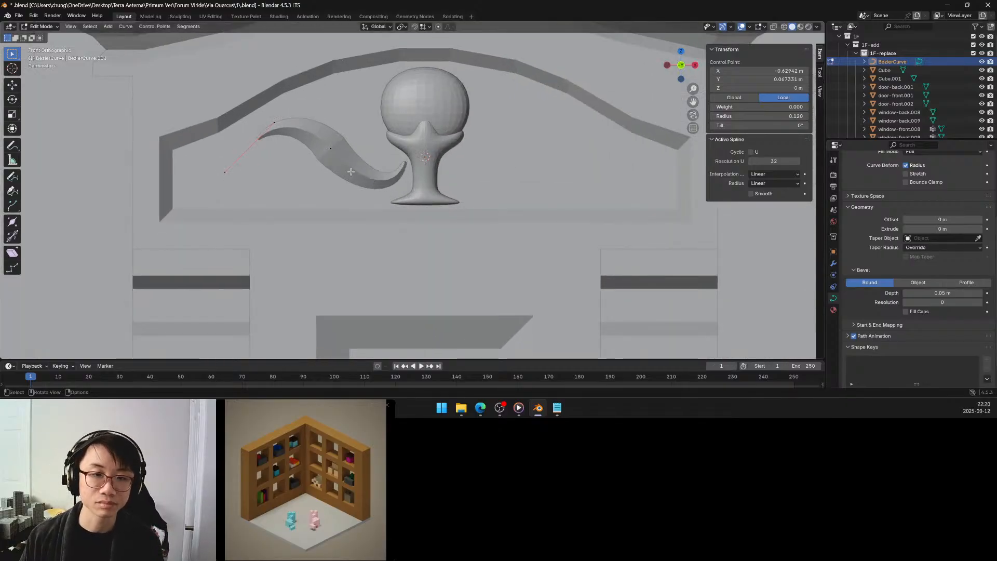
{"action": "middle_click_drag", "start_coordinate": [349, 171], "coordinate": [386, 175], "text": "shift"}
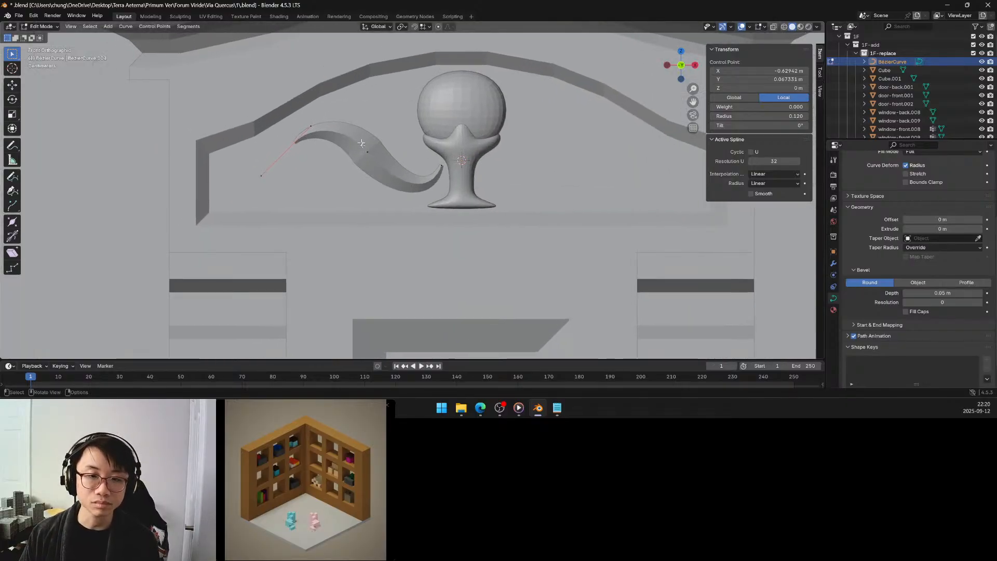
{"action": "left_click", "coordinate": [373, 162]}
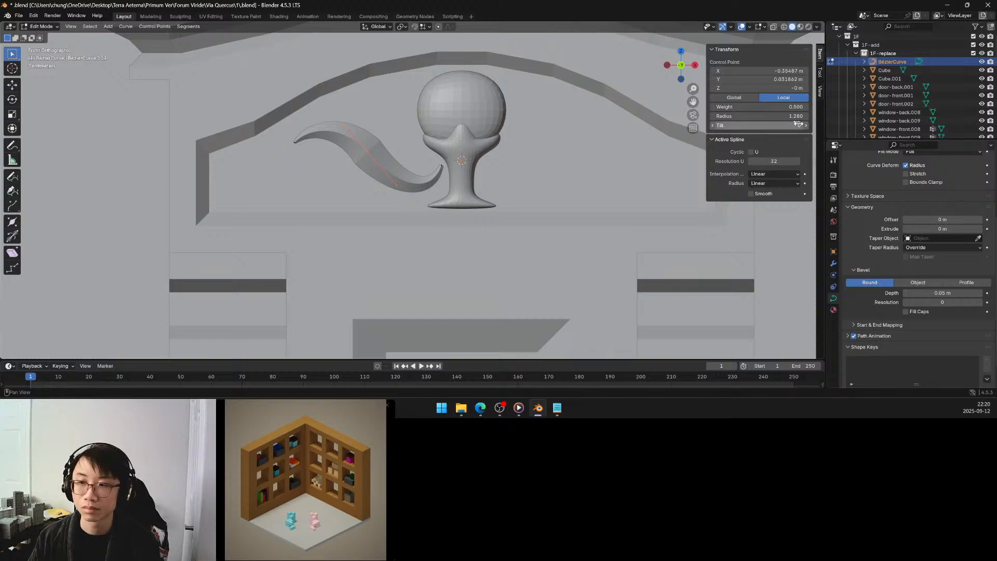
{"action": "left_click_drag", "start_coordinate": [759, 116], "coordinate": [837, 116]}
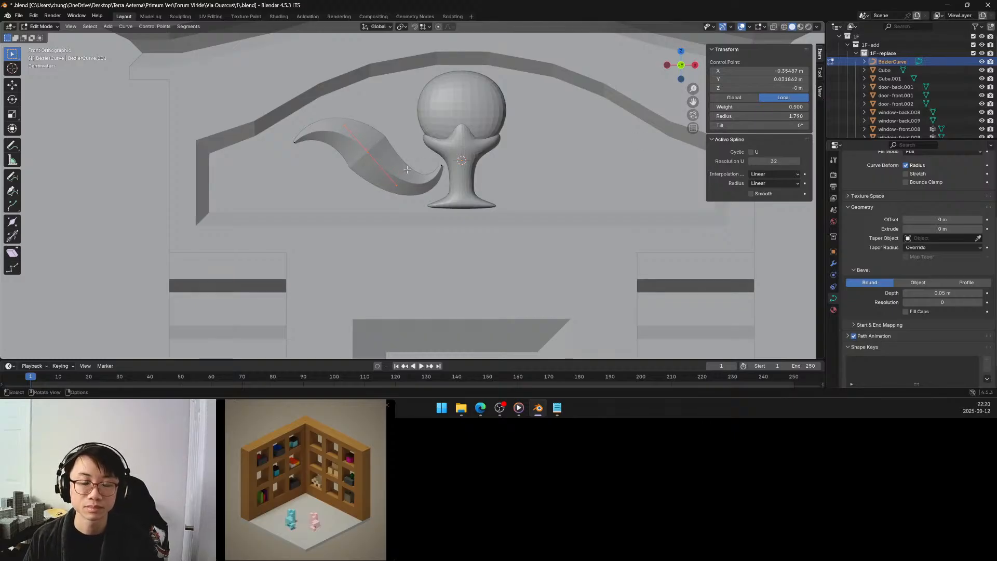
{"action": "key", "text": "Tab"}
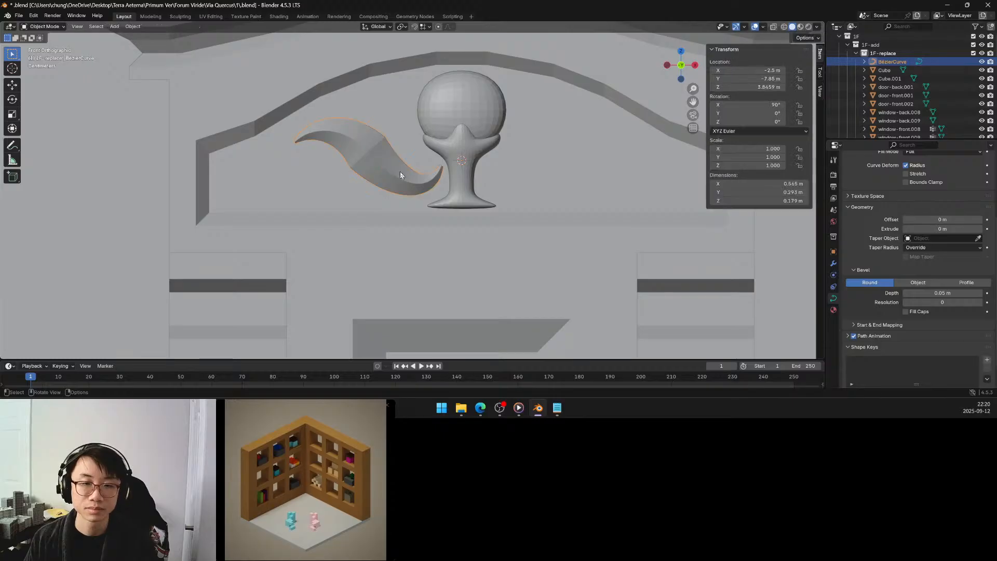
Examine the tapered scroll and cup from afar and up close against the front door and facade.
{"action": "scroll", "coordinate": [403, 170], "scroll_direction": "down", "scroll_amount": 4}
{"action": "middle_click_drag", "start_coordinate": [392, 188], "coordinate": [393, 186]}
{"action": "scroll", "coordinate": [394, 186], "scroll_direction": "down", "scroll_amount": 2}
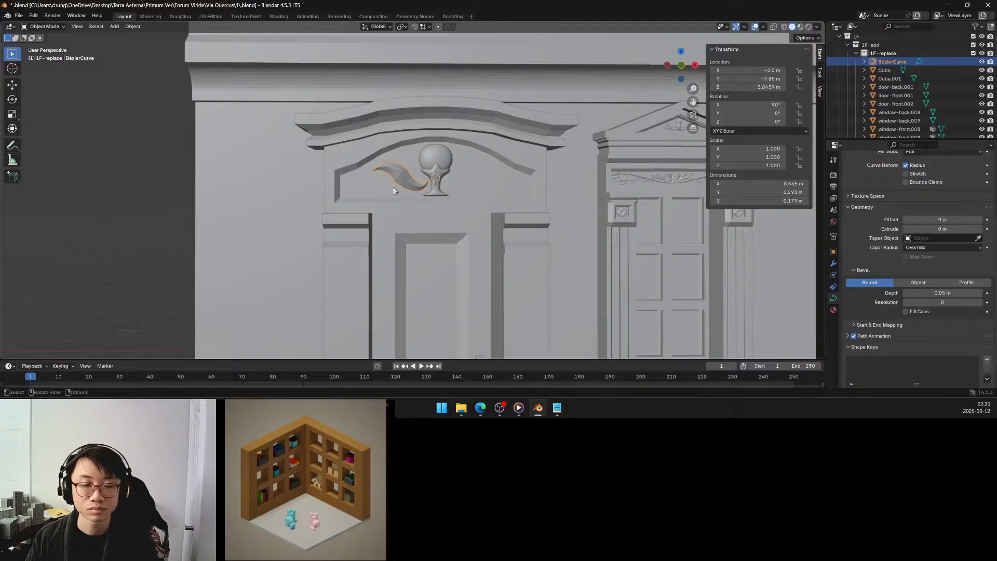
{"action": "scroll", "coordinate": [394, 190], "scroll_direction": "down", "scroll_amount": 3}
{"action": "scroll", "coordinate": [394, 190], "scroll_direction": "down", "scroll_amount": 1}
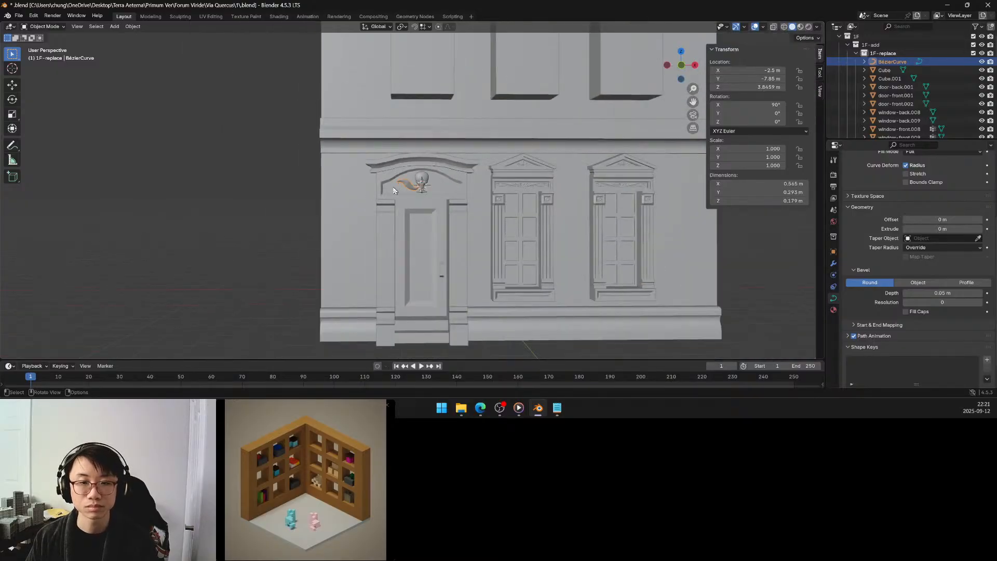
{"action": "scroll", "coordinate": [394, 190], "scroll_direction": "up", "scroll_amount": 4}
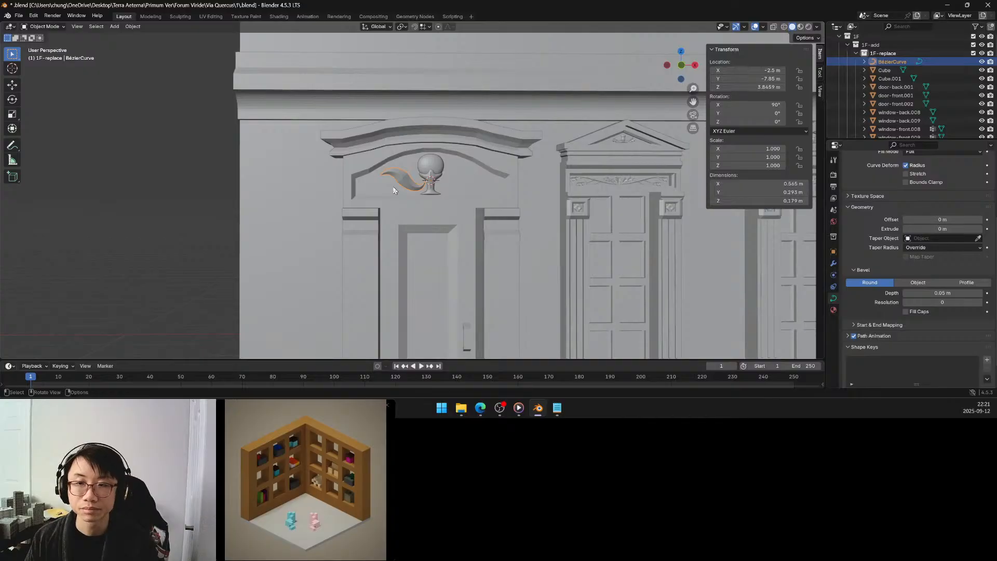
{"action": "scroll", "coordinate": [394, 190], "scroll_direction": "up", "scroll_amount": 3}
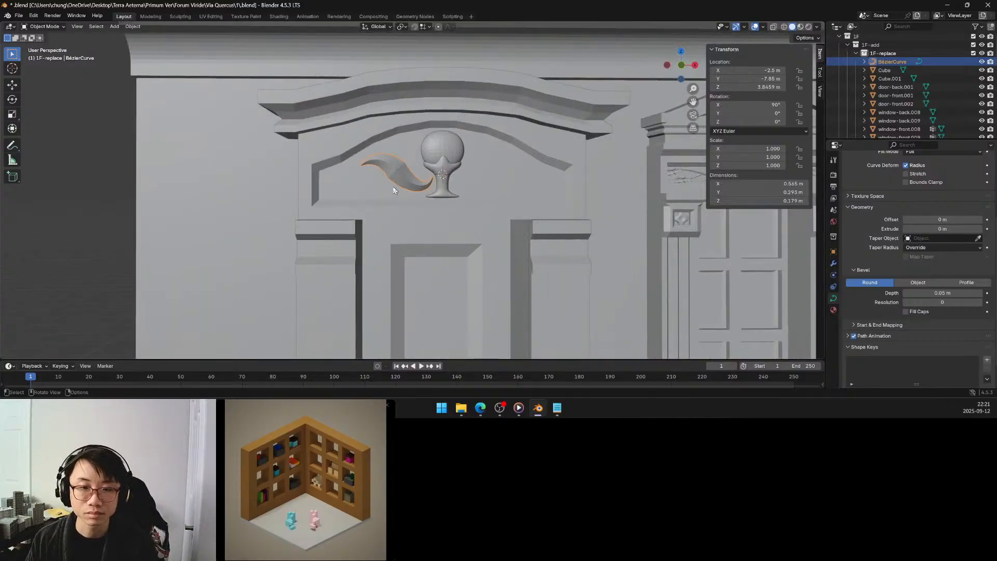
{"action": "scroll", "coordinate": [393, 190], "scroll_direction": "up", "scroll_amount": 3}
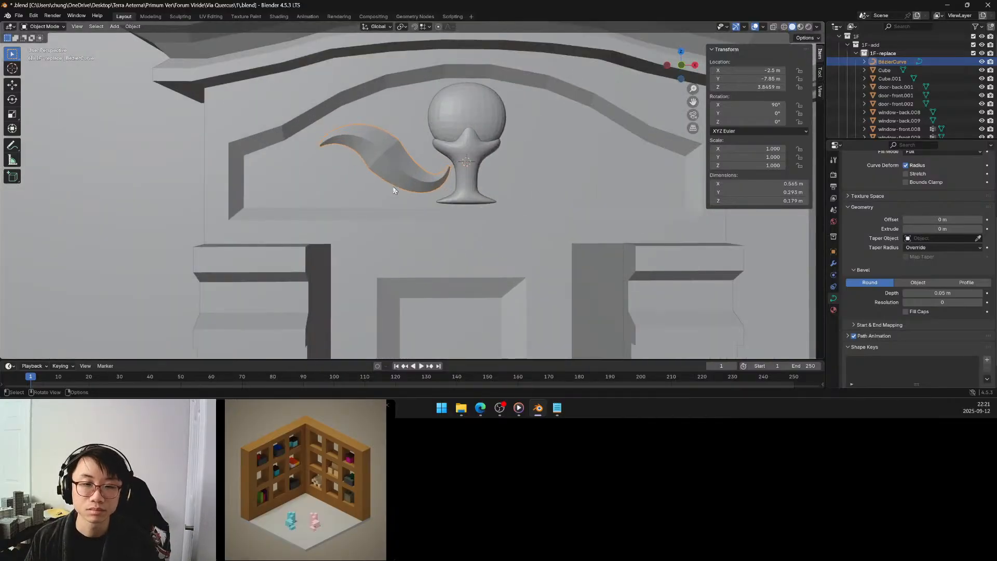
{"action": "scroll", "coordinate": [393, 190], "scroll_direction": "down", "scroll_amount": 6}
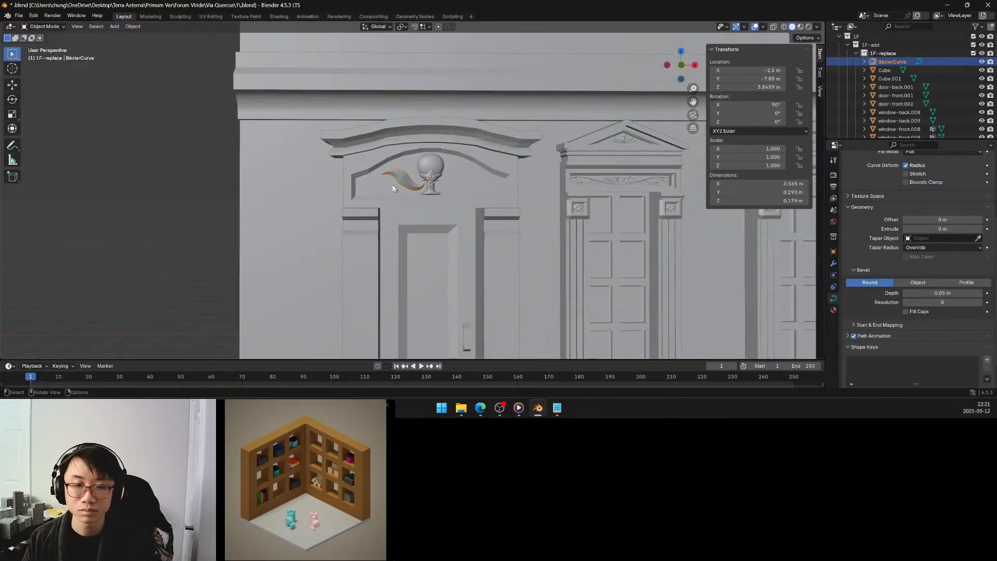
{"action": "scroll", "coordinate": [393, 188], "scroll_direction": "up", "scroll_amount": 4}
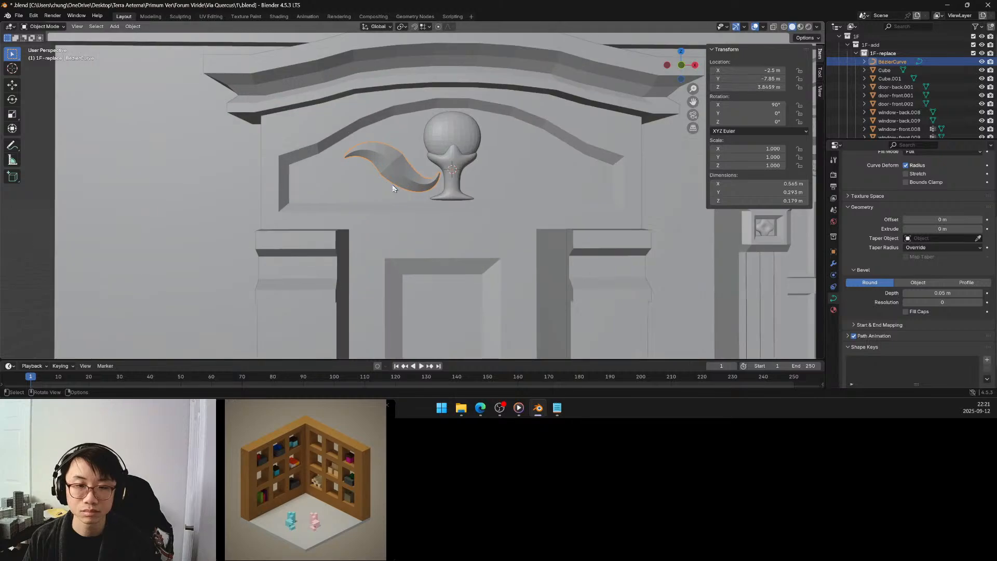
Move the curve's outer end point about 0.16 m away from the cup and about 0.17 m down.
{"action": "key", "text": "Tab"}
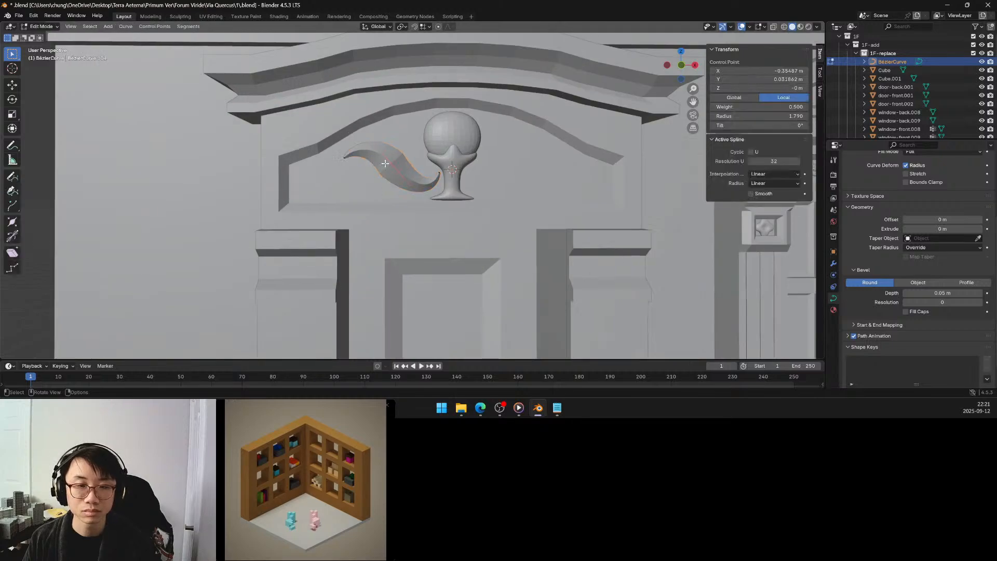
{"action": "left_click", "coordinate": [342, 155]}
{"action": "key", "text": "g"}
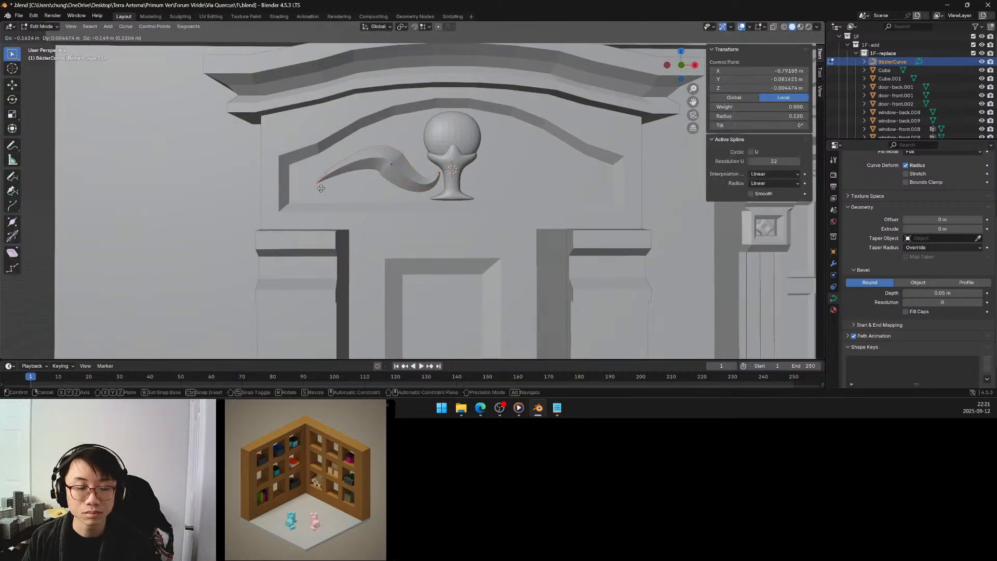
{"action": "left_click", "coordinate": [320, 190]}
Move the curve's middle control point about 0.16 m outward and 0.09 m down, and its cup-side handle 0.05 m inward and 0.05 m up.
{"action": "left_click", "coordinate": [391, 163]}
{"action": "key", "text": "g"}
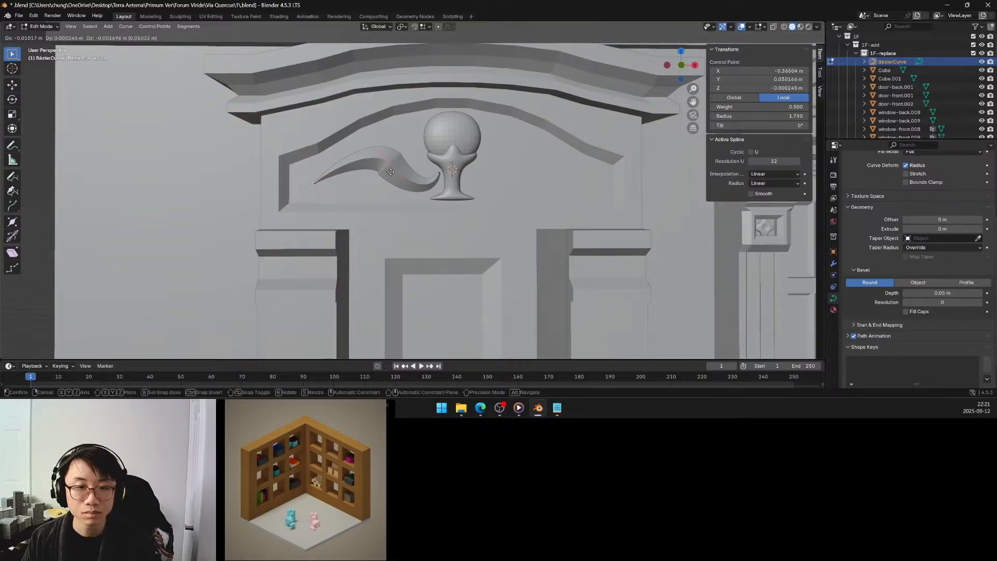
{"action": "left_click", "coordinate": [372, 184]}
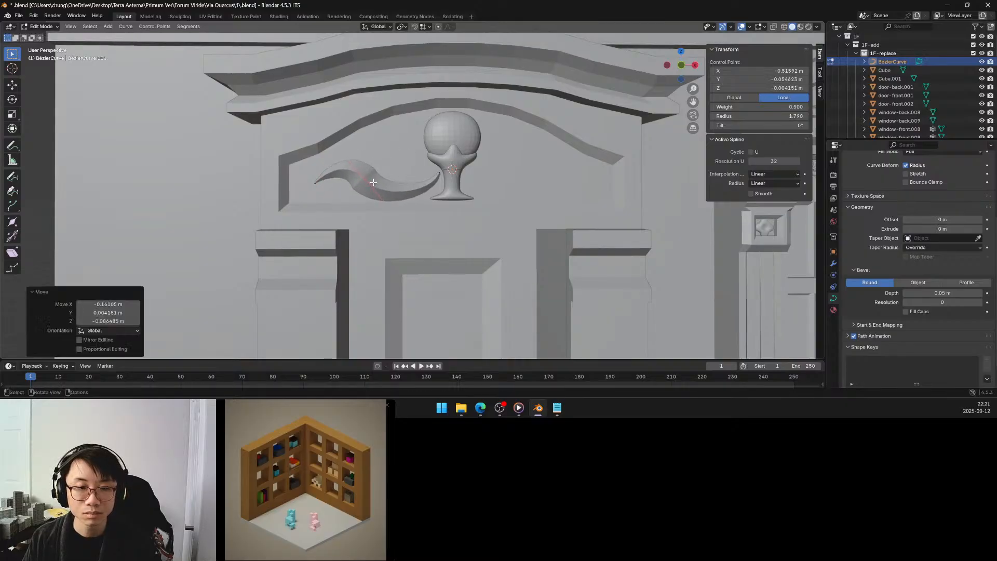
{"action": "left_click", "coordinate": [387, 198]}
{"action": "key", "text": "g"}
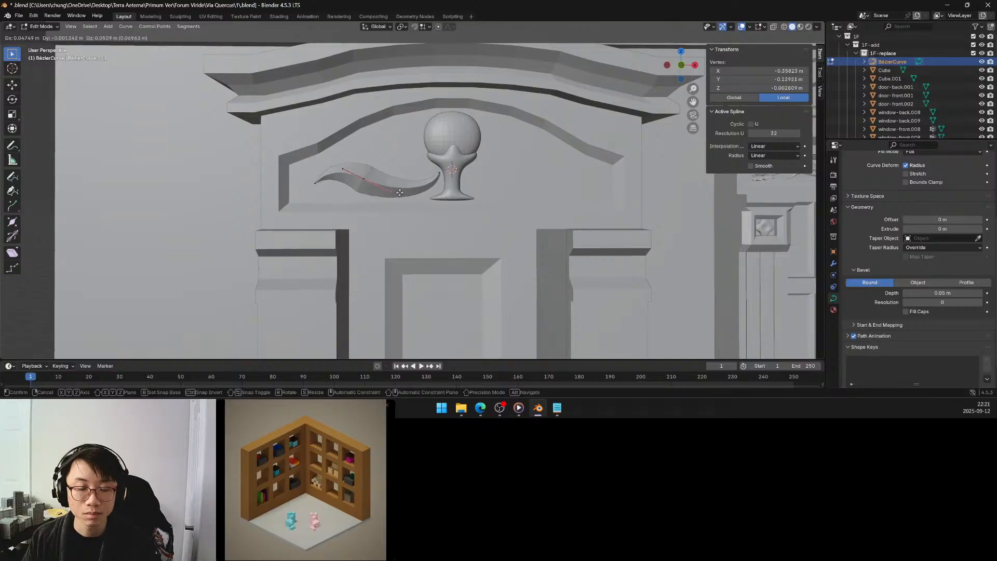
{"action": "left_click", "coordinate": [400, 192]}
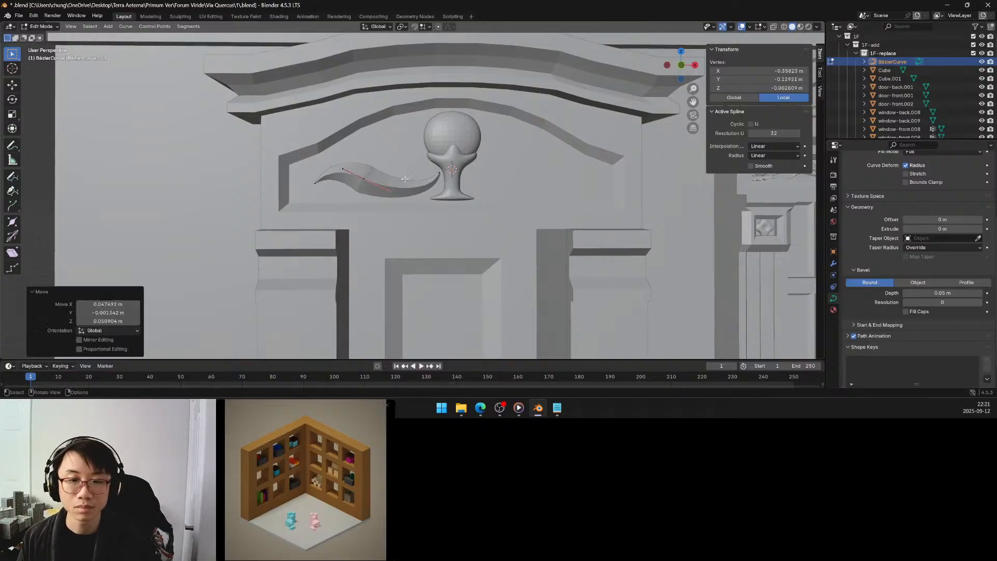
{"action": "key", "text": "Tab"}
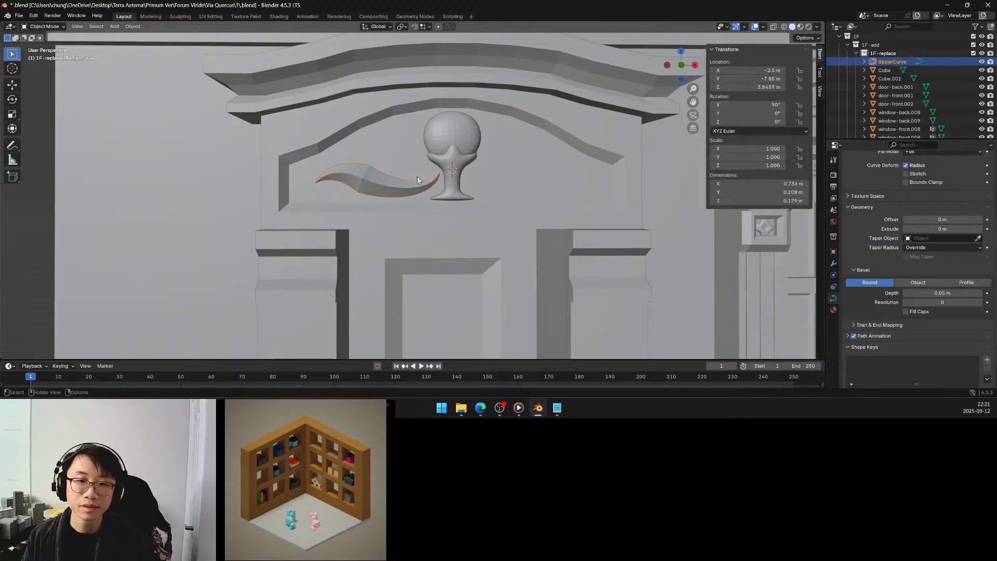
Convert the scroll curve to a mesh and check it by selecting its non-manifold vertices, ending in Object Mode.
{"action": "right_click", "coordinate": [417, 176]}
{"action": "left_click", "coordinate": [416, 176]}
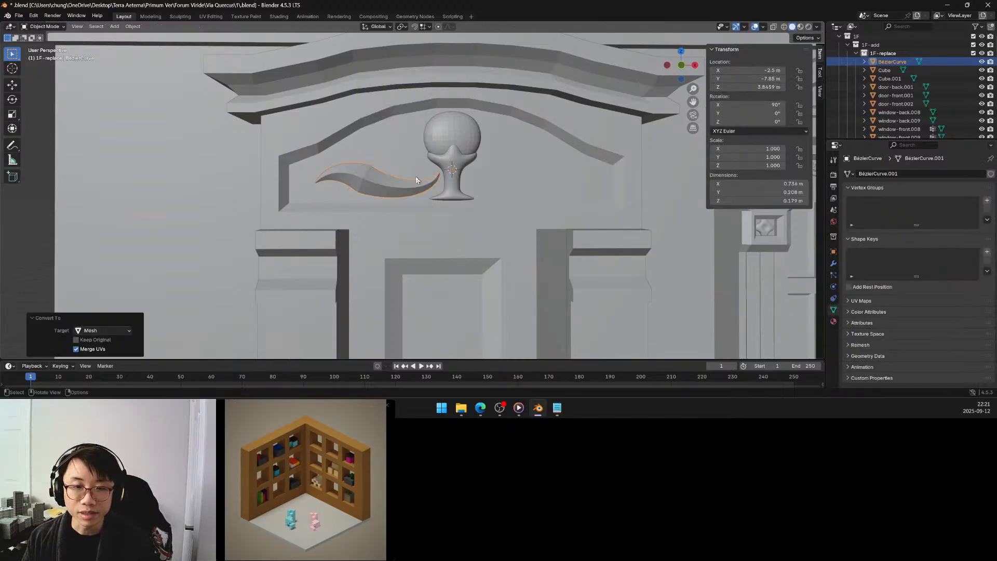
{"action": "key", "text": "Tab"}
{"action": "right_click", "coordinate": [407, 150]}
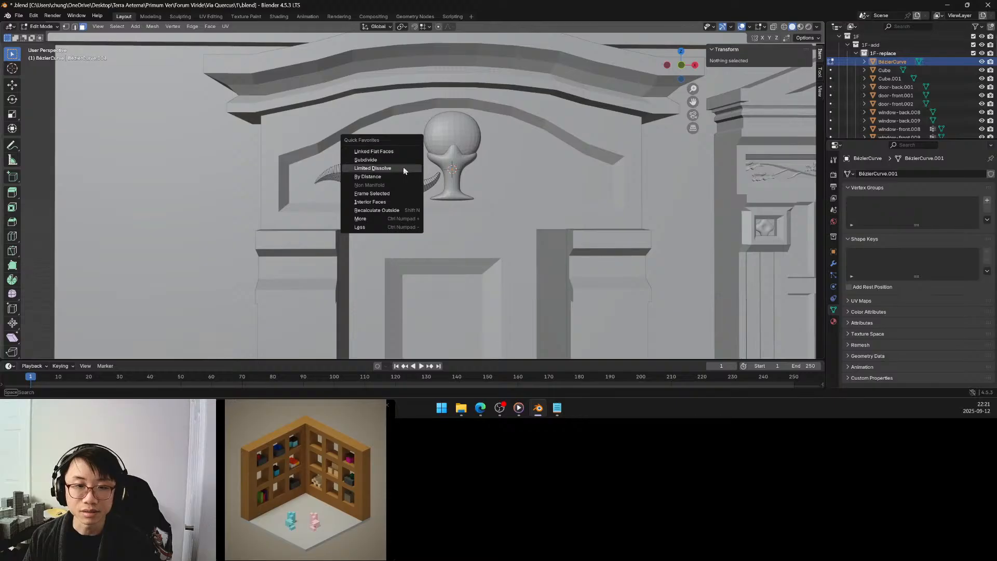
{"action": "left_click", "coordinate": [66, 26]}
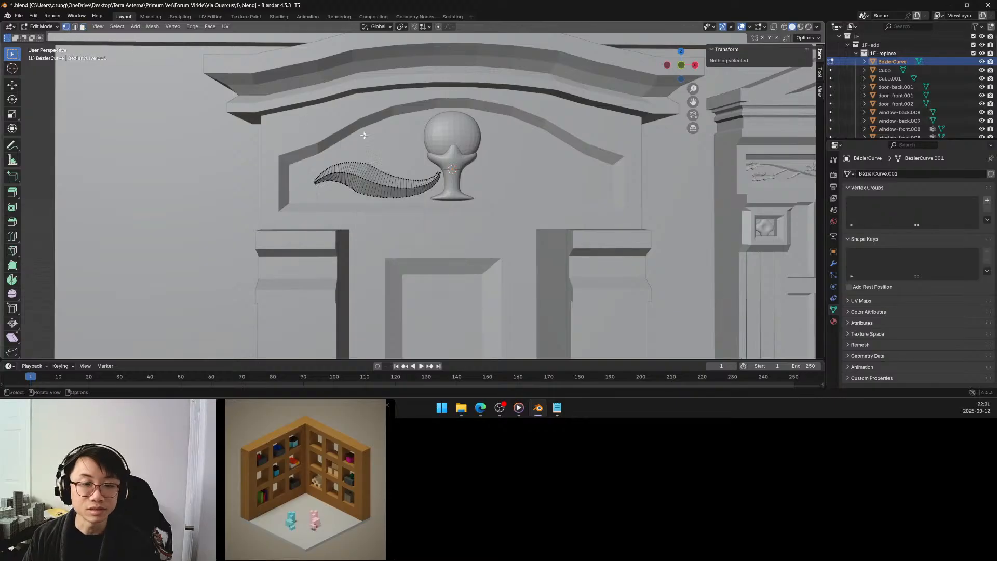
{"action": "key", "text": "q"}
{"action": "left_click", "coordinate": [375, 169]}
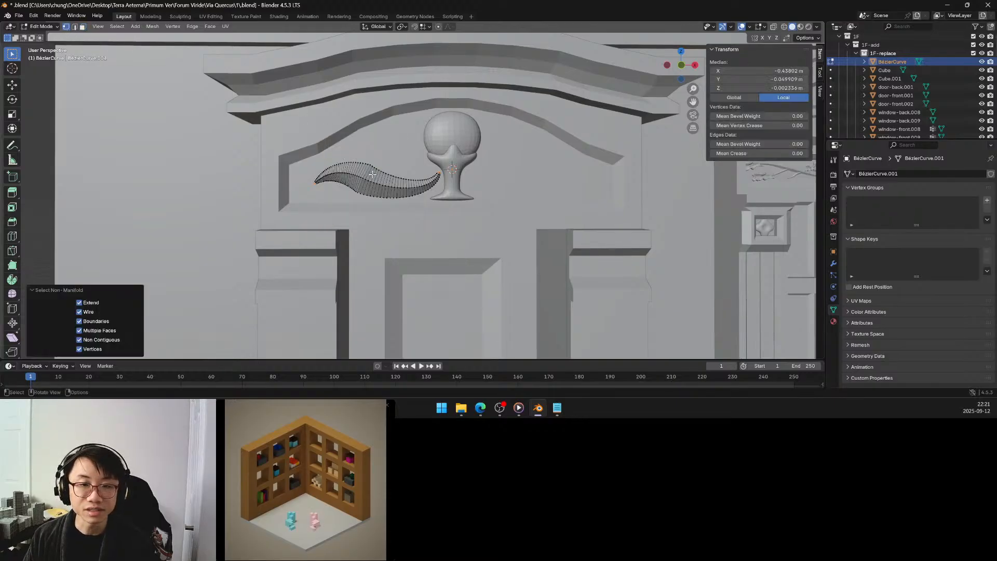
{"action": "key", "text": "Tab"}
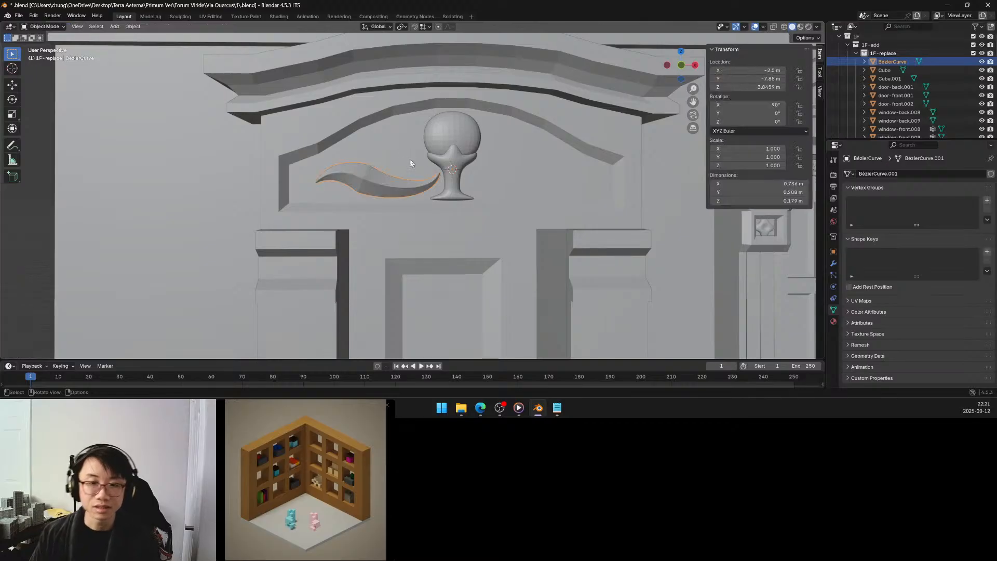
Mirror the scroll mesh to the other side of the cup with an X-axis Mirror modifier and apply it.
{"action": "left_click", "coordinate": [833, 263]}
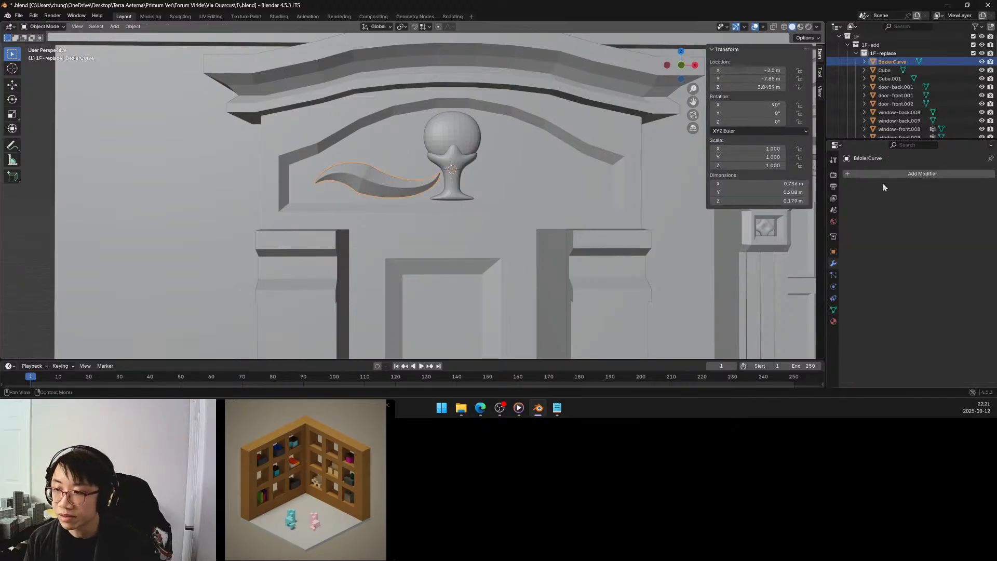
{"action": "left_click", "coordinate": [886, 174]}
{"action": "mouse_move", "coordinate": [885, 182]}
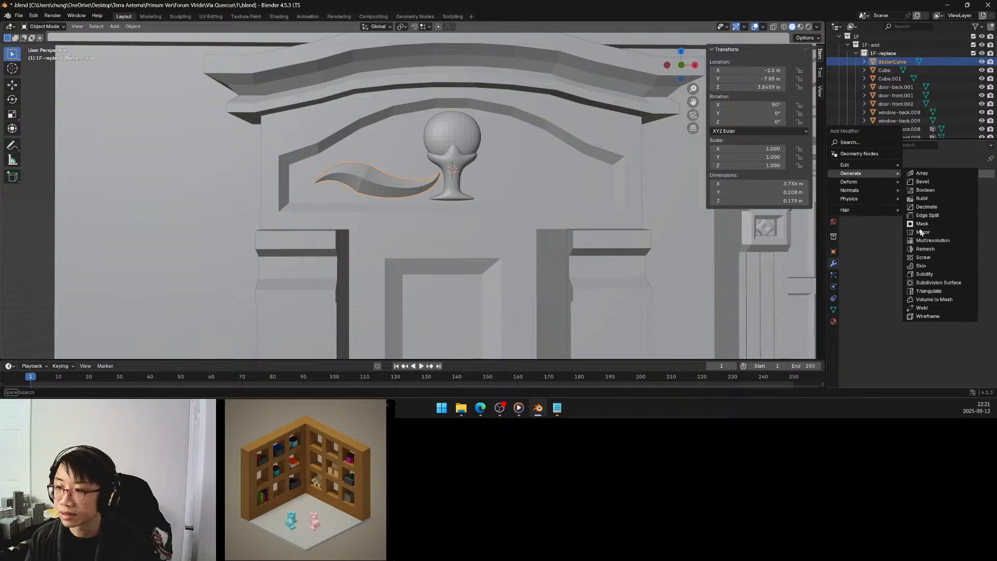
{"action": "left_click", "coordinate": [918, 232]}
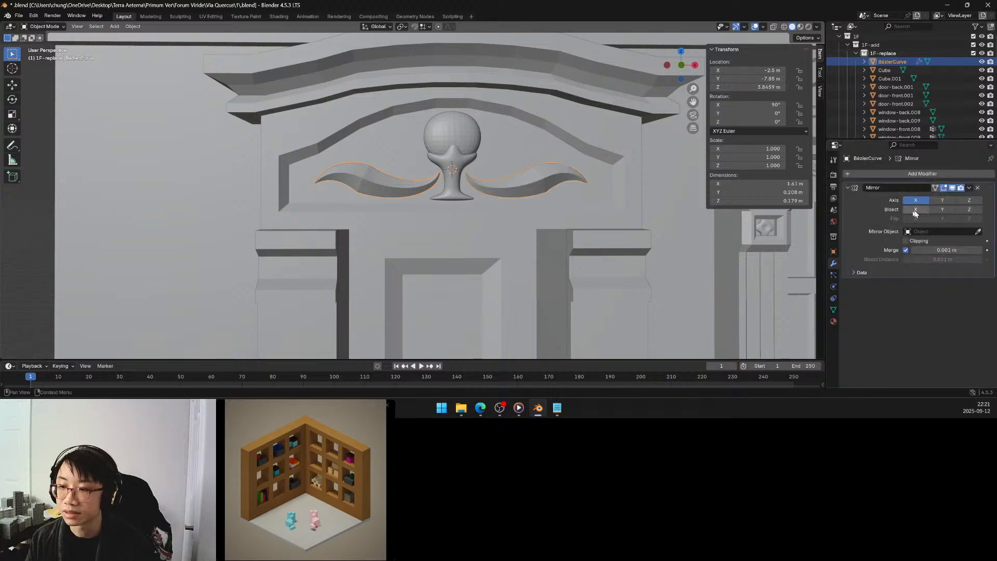
{"action": "middle_click_drag", "start_coordinate": [508, 198], "coordinate": [504, 200]}
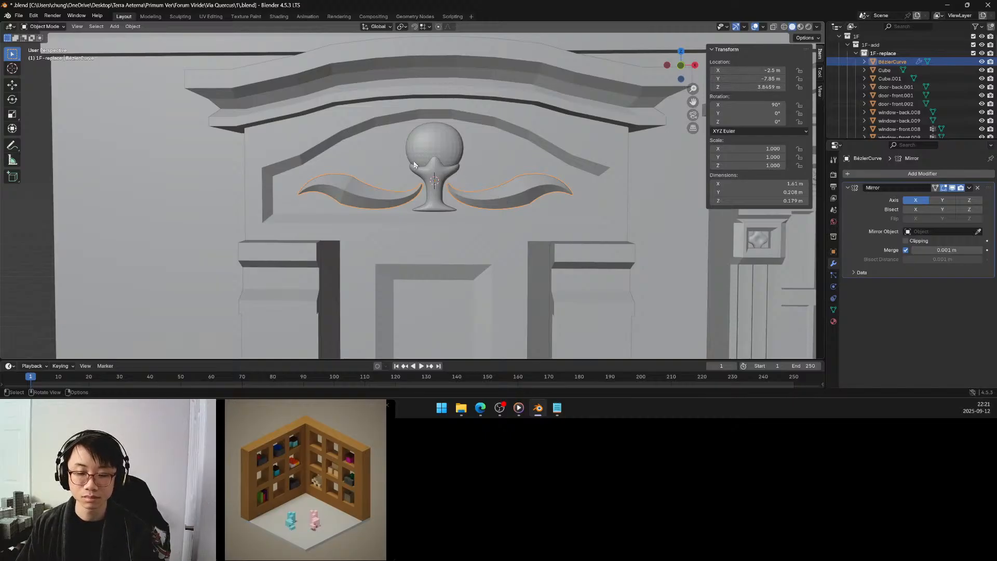
{"action": "middle_click_drag", "start_coordinate": [414, 164], "coordinate": [415, 163]}
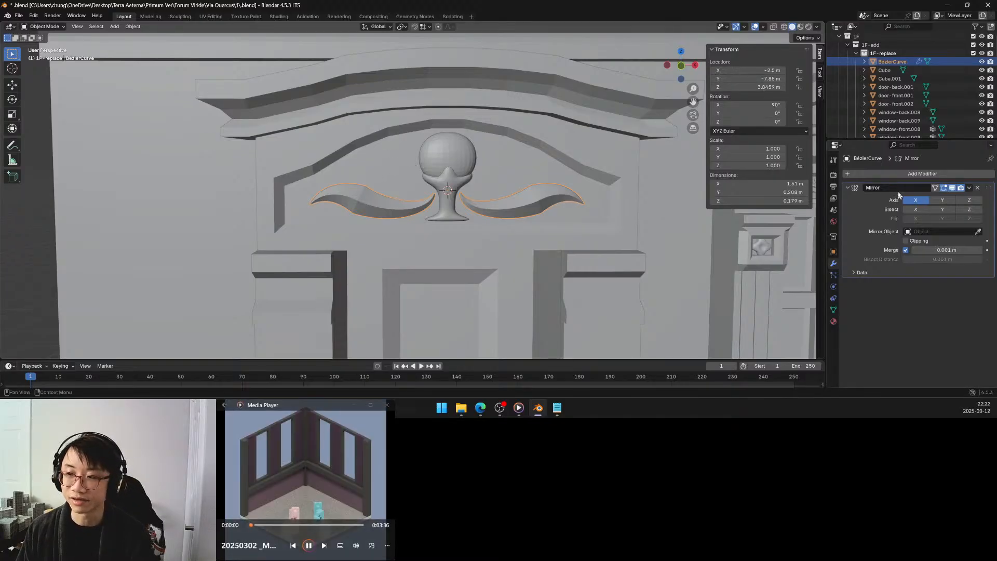
{"action": "left_click", "coordinate": [969, 189]}
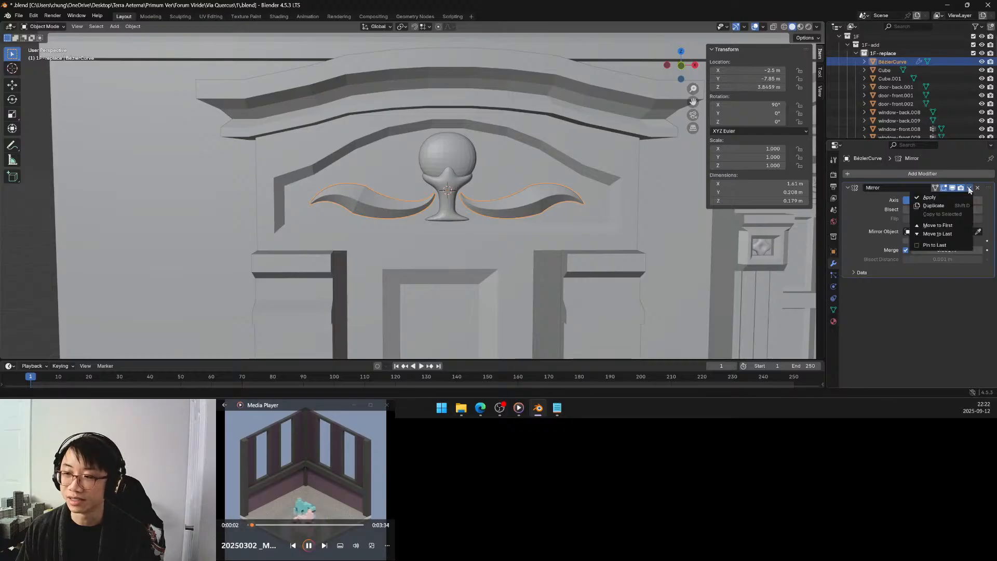
{"action": "left_click", "coordinate": [953, 197]}
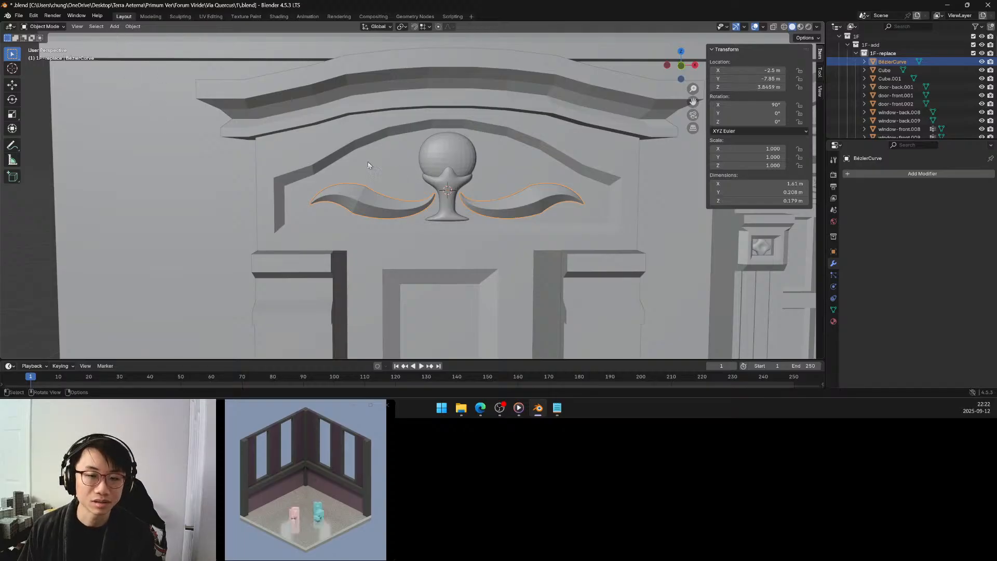
{"action": "key", "text": "Tab"}
{"action": "left_click", "coordinate": [390, 196]}
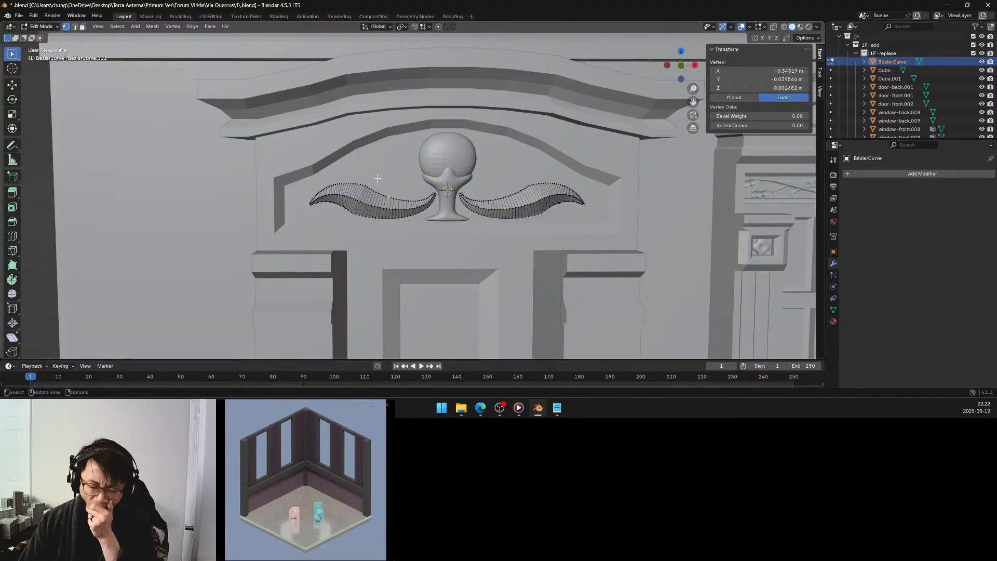
{"action": "key", "text": "Tab"}
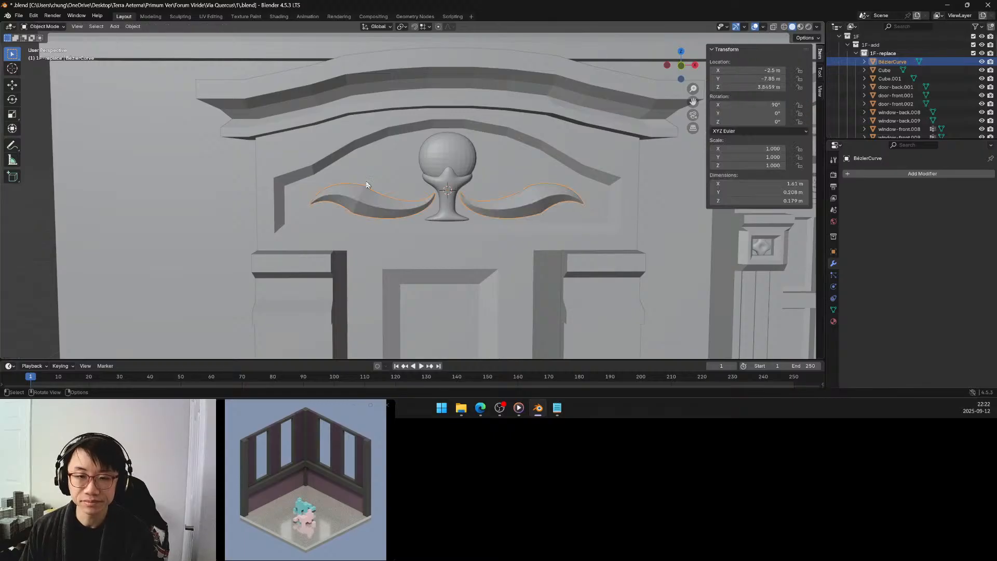
Add a cube with a size of 0.15 m at the 3D cursor in the cup's stem.
{"action": "left_click", "coordinate": [114, 27]}
{"action": "mouse_move", "coordinate": [132, 36]}
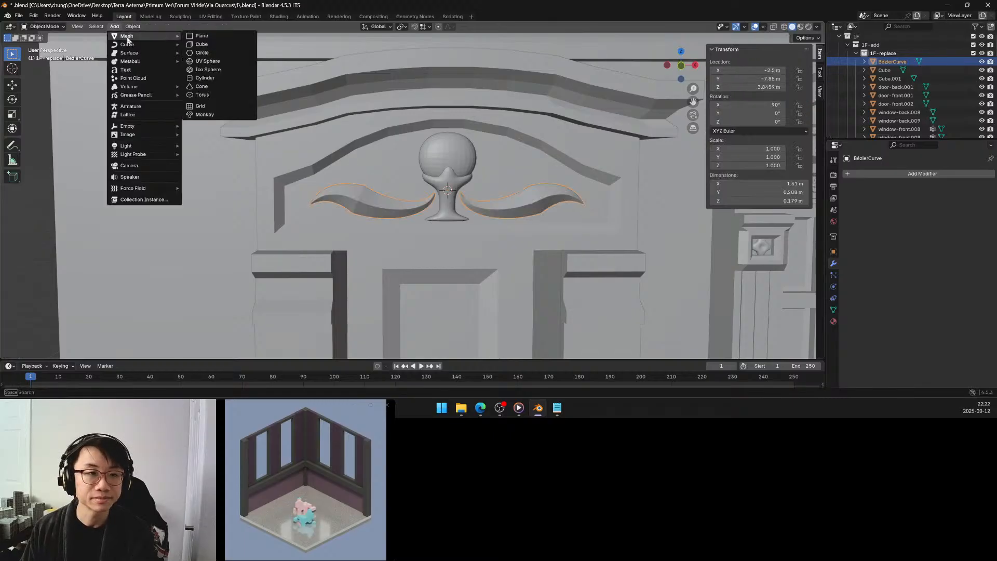
{"action": "left_click", "coordinate": [198, 45]}
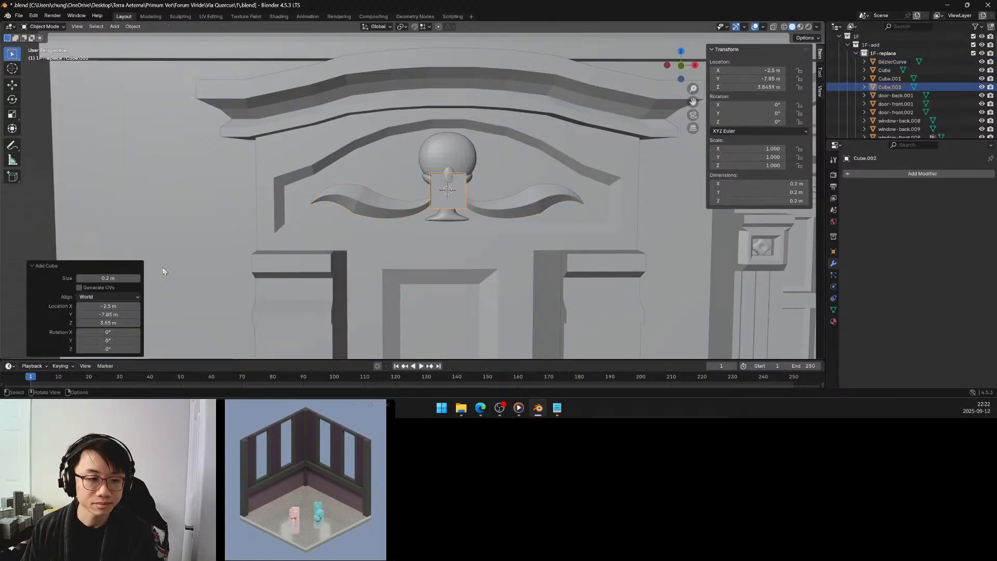
{"action": "left_click_drag", "start_coordinate": [109, 278], "coordinate": [118, 278]}
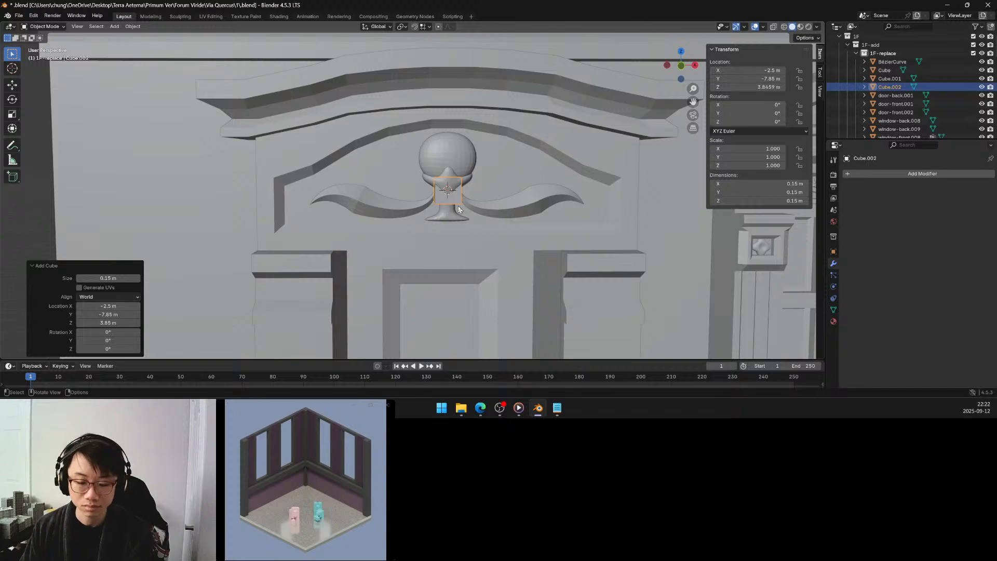
Move the cube about 0.30 m along negative X and 0.13 m up, placing it above the original scroll beside the egg.
{"action": "key", "text": "g"}
{"action": "key", "text": "x"}
{"action": "left_click", "coordinate": [406, 204]}
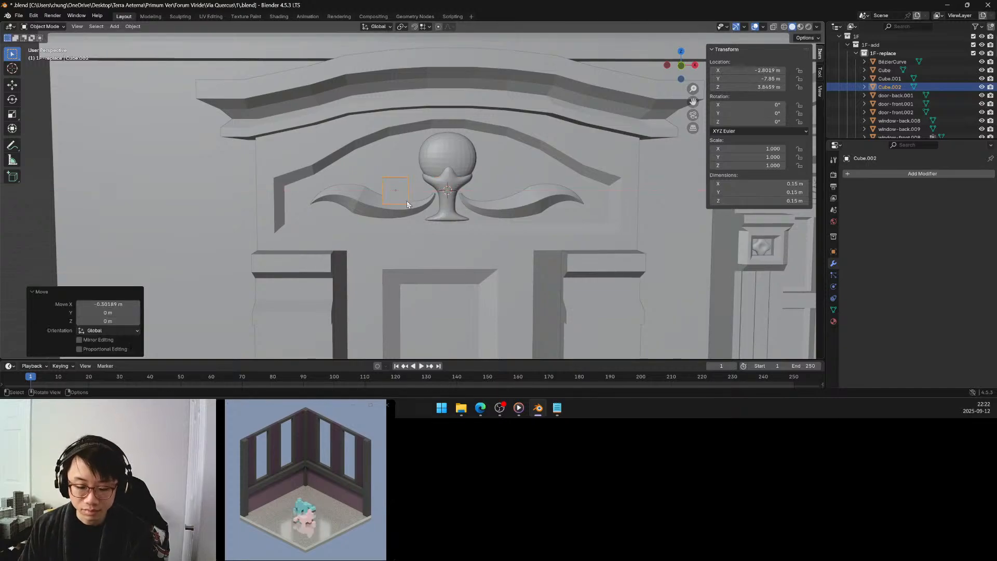
{"action": "key", "text": "g"}
{"action": "key", "text": "z"}
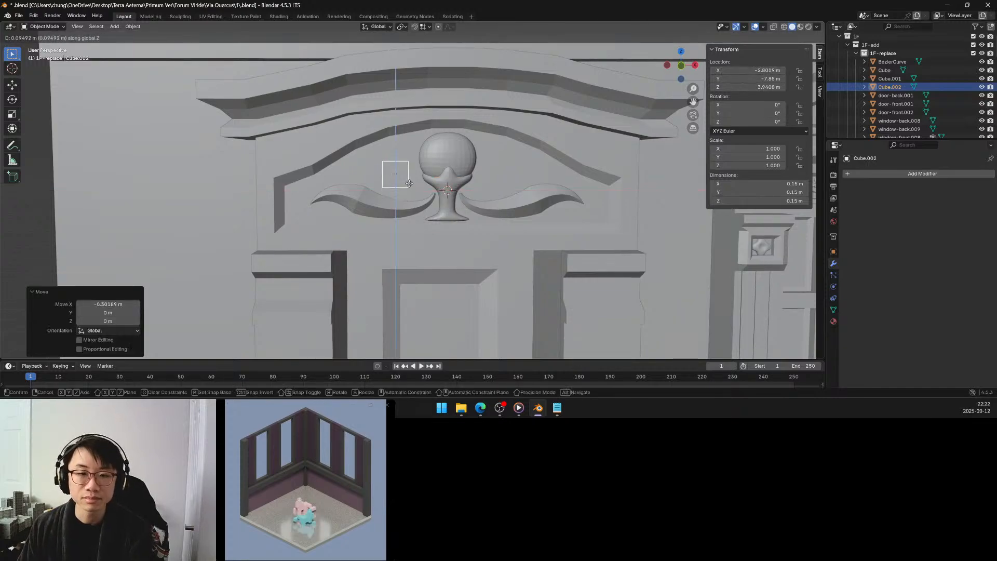
{"action": "left_click", "coordinate": [407, 182]}
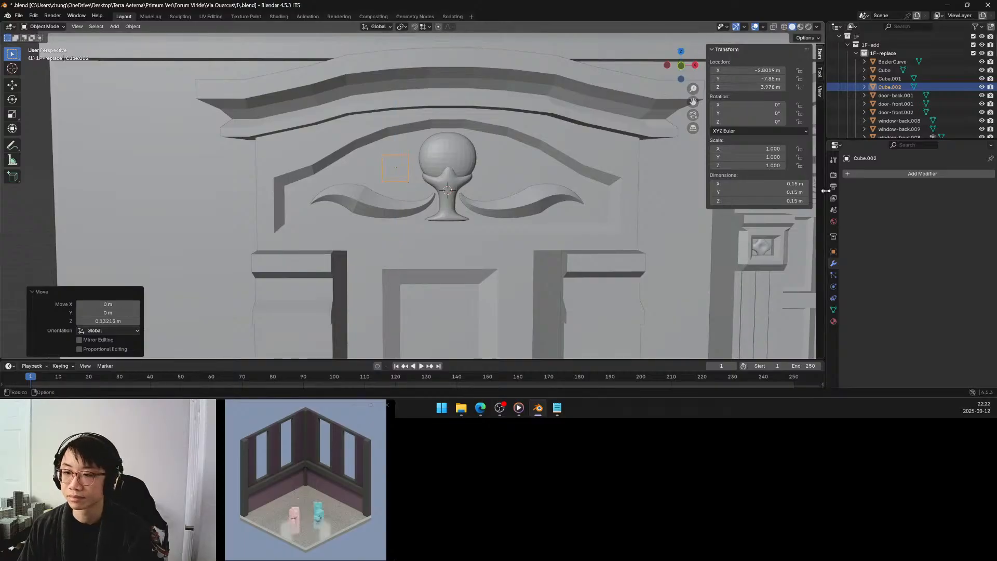
Add a Subdivision Surface modifier to the small cube beside the egg and set its viewport level to 3.
{"action": "left_click", "coordinate": [867, 175]}
{"action": "mouse_move", "coordinate": [867, 173]}
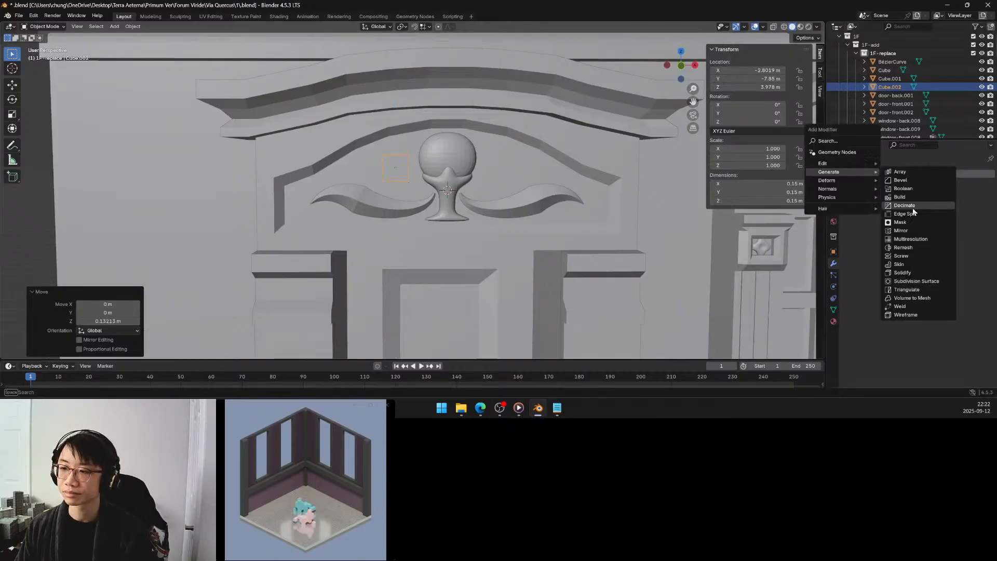
{"action": "left_click", "coordinate": [908, 281]}
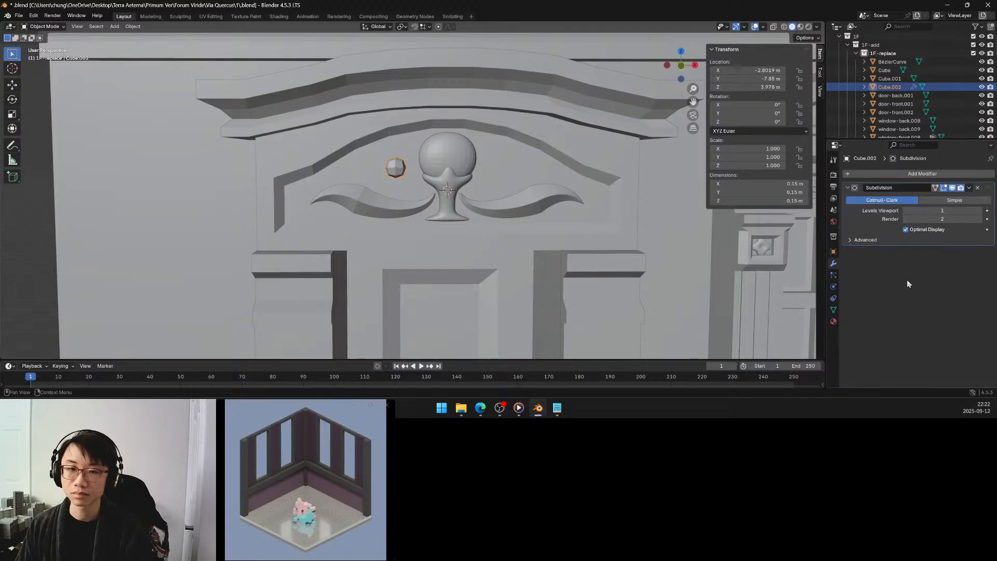
{"action": "left_click", "coordinate": [980, 211]}
{"action": "left_click", "coordinate": [980, 211]}
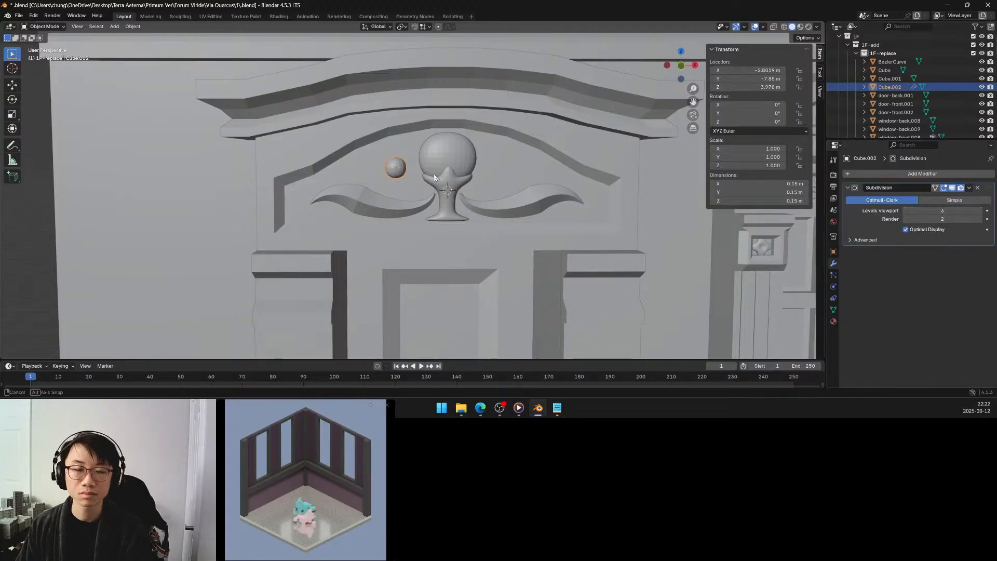
Scale the small cube's whole mesh down slightly in Edit Mode.
{"action": "middle_click_drag", "start_coordinate": [470, 175], "coordinate": [438, 171]}
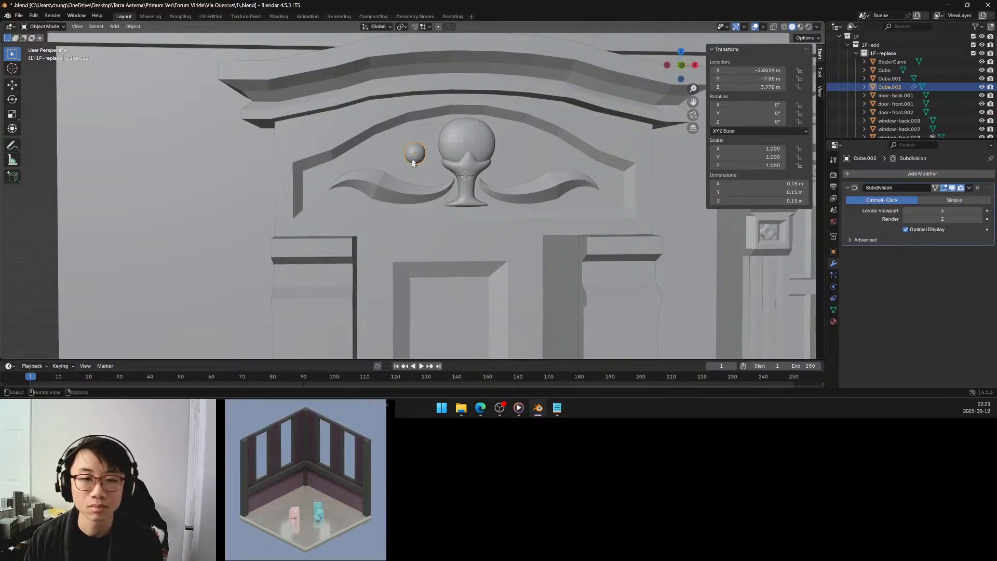
{"action": "key", "text": "Tab"}
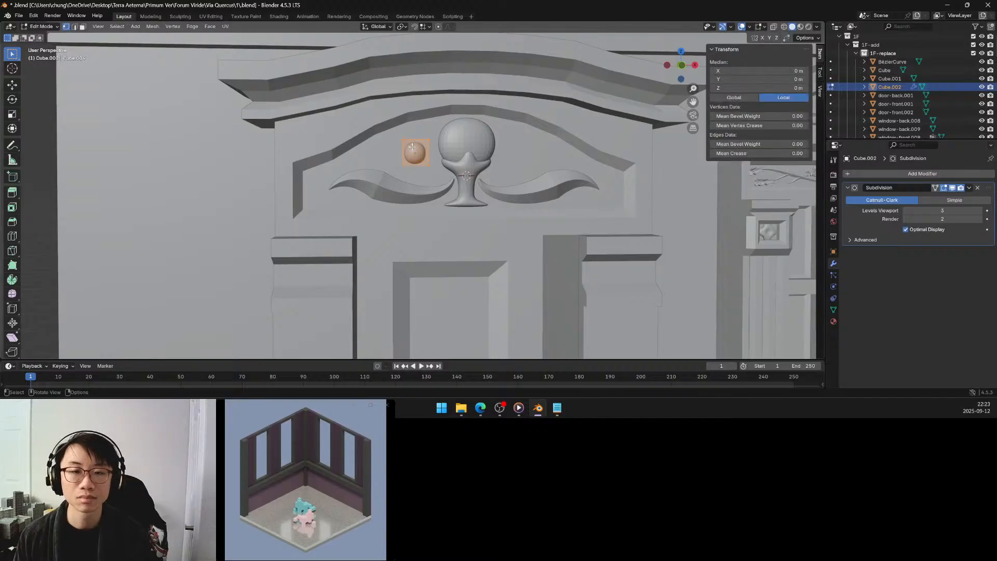
{"action": "middle_click_drag", "start_coordinate": [412, 147], "coordinate": [406, 157]}
{"action": "scroll", "coordinate": [407, 156], "scroll_direction": "up", "scroll_amount": 4}
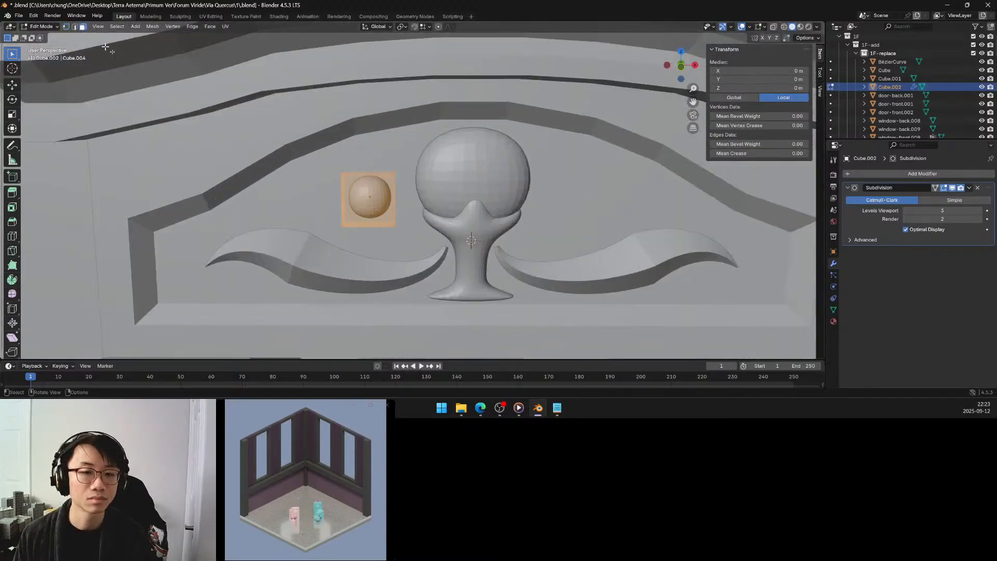
{"action": "key", "text": "s"}
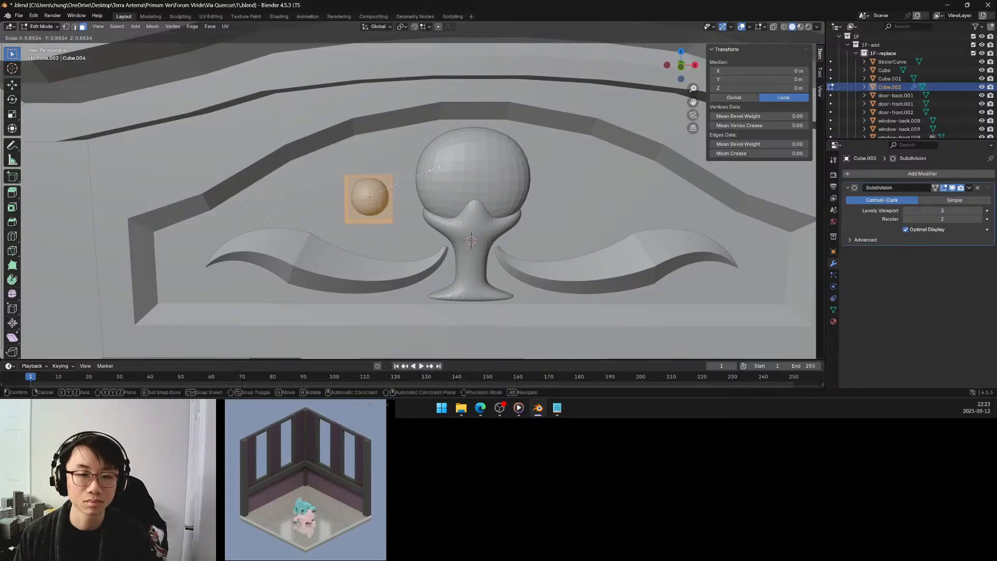
{"action": "left_click", "coordinate": [429, 170]}
Extrude the small cube's top face about 0.077 m upward and scale it to about 0.40 along X.
{"action": "left_click", "coordinate": [369, 176]}
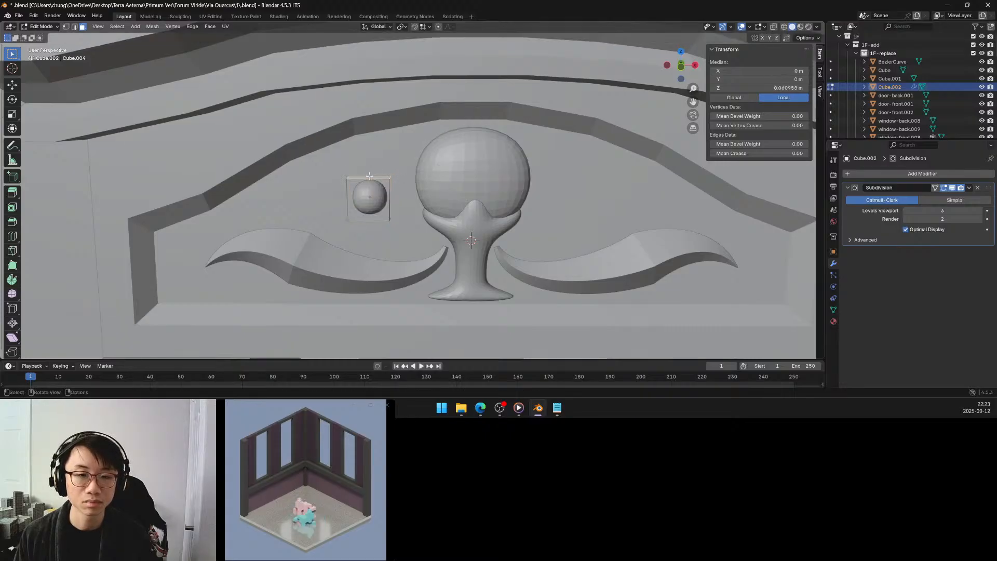
{"action": "key", "text": "e"}
{"action": "left_click", "coordinate": [375, 150]}
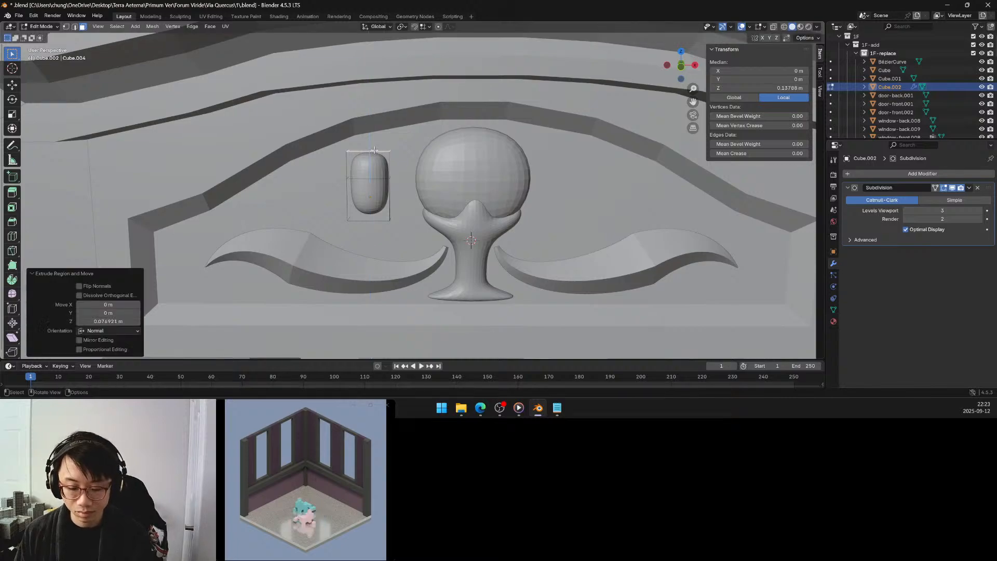
{"action": "key", "text": "s"}
{"action": "key", "text": "z"}
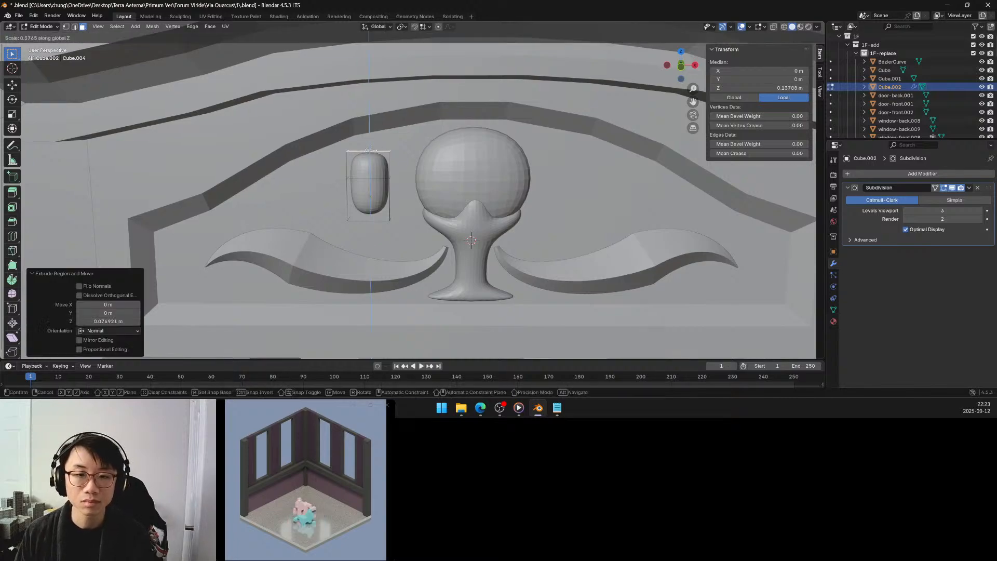
{"action": "key", "text": "x"}
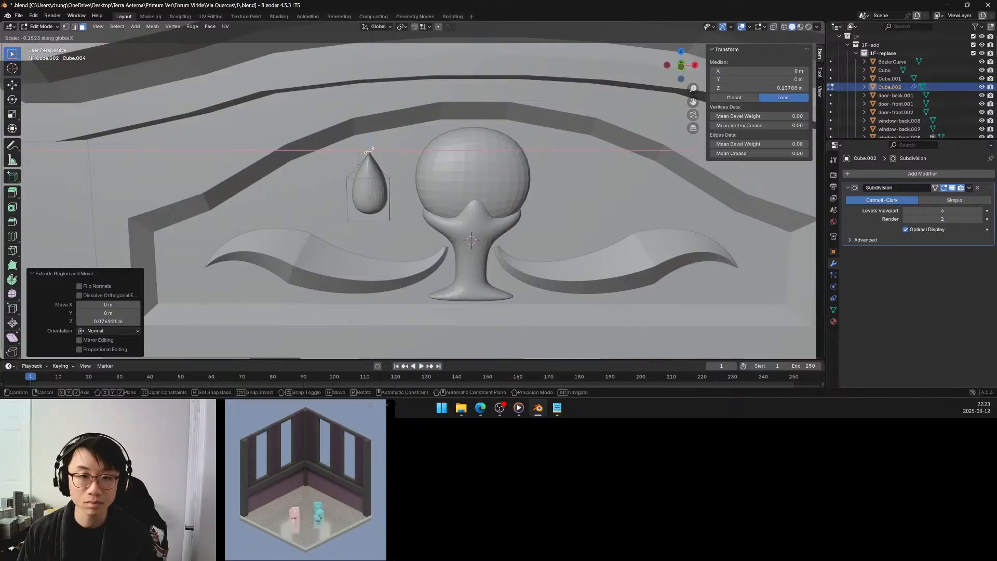
{"action": "left_click", "coordinate": [369, 152]}
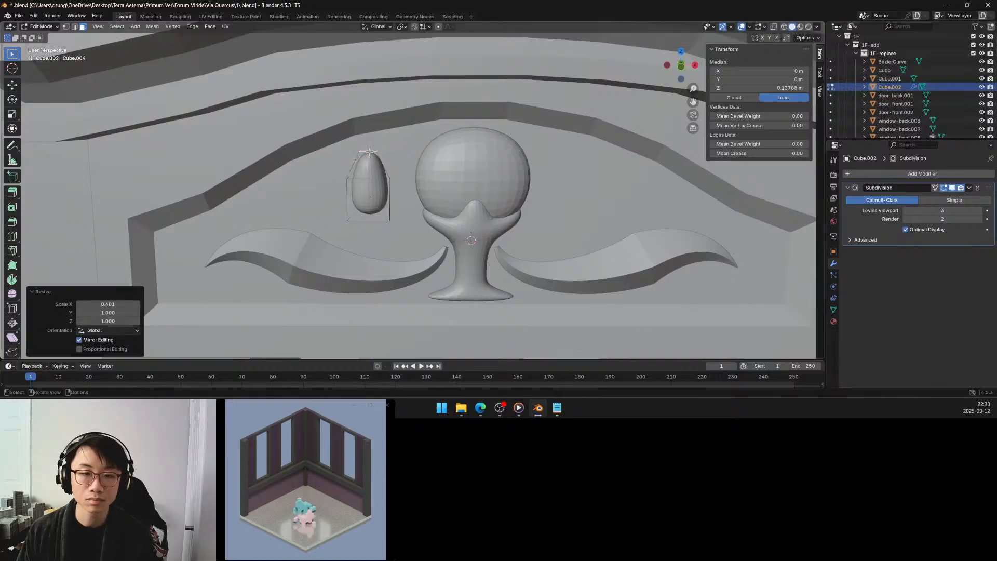
Extrude the two opposite side faces of the main block outward to give the rounded shape side bulges.
{"action": "middle_click_drag", "start_coordinate": [369, 152], "coordinate": [406, 154]}
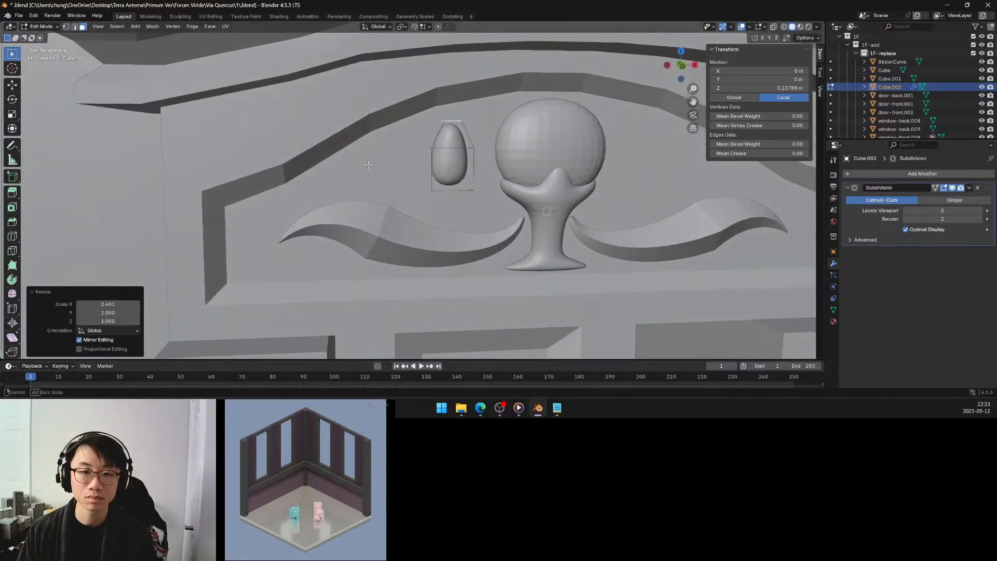
{"action": "left_click", "coordinate": [429, 154]}
{"action": "key", "text": "e"}
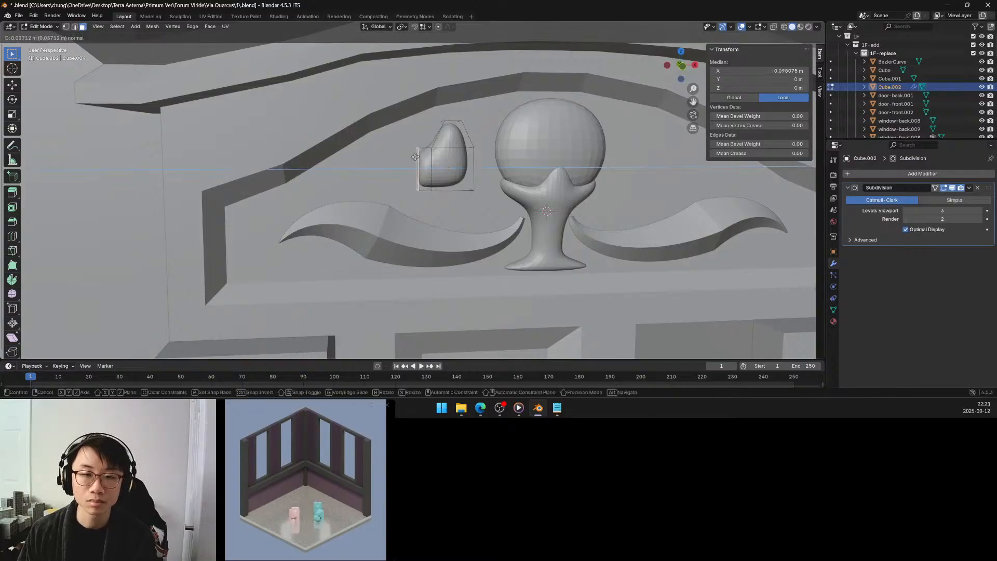
{"action": "left_click", "coordinate": [433, 158]}
{"action": "middle_click_drag", "start_coordinate": [433, 158], "coordinate": [299, 146]}
{"action": "left_click", "coordinate": [300, 139]}
{"action": "key", "text": "e"}
{"action": "left_click", "coordinate": [307, 141]}
Extrude the bottom face of the main block about 0.085 m downward to form a lower segment.
{"action": "left_click", "coordinate": [330, 105]}
{"action": "key", "text": "e"}
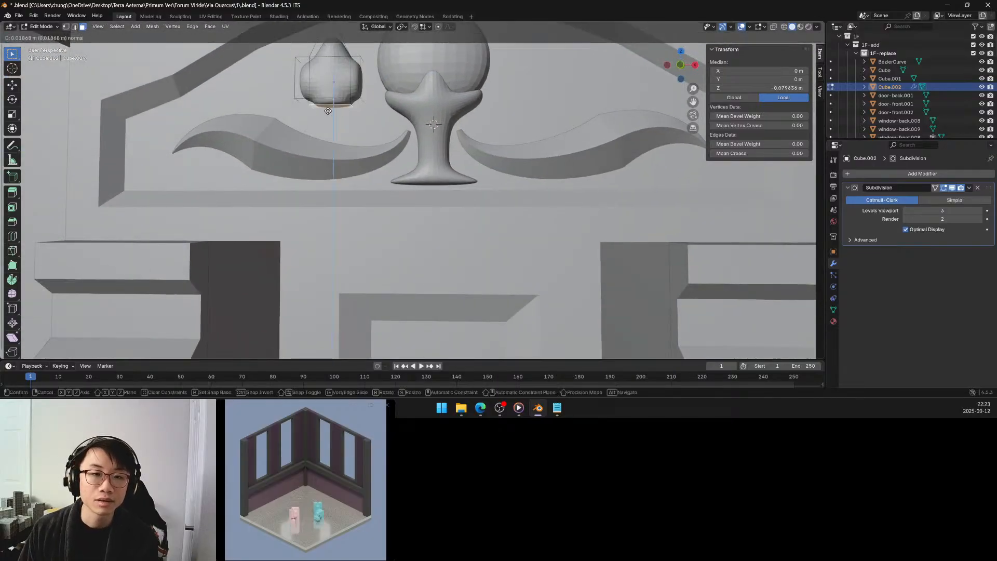
{"action": "left_click", "coordinate": [328, 129]}
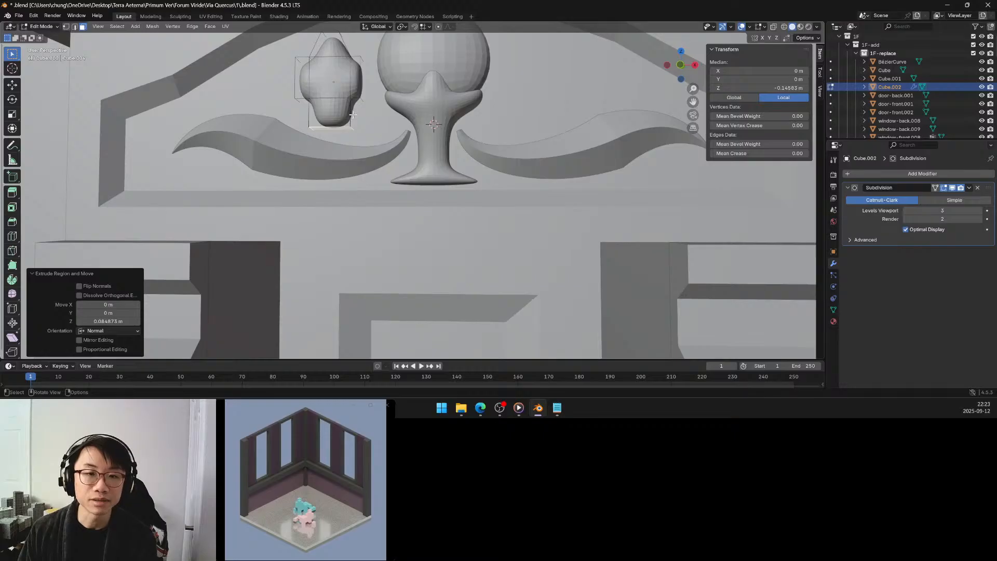
Extrude both side faces of the lower segment outward to form a second pair of bulges.
{"action": "key", "text": "e"}
{"action": "left_click", "coordinate": [359, 114]}
{"action": "middle_click_drag", "start_coordinate": [359, 114], "coordinate": [431, 123]}
{"action": "left_click", "coordinate": [476, 138]}
{"action": "key", "text": "e"}
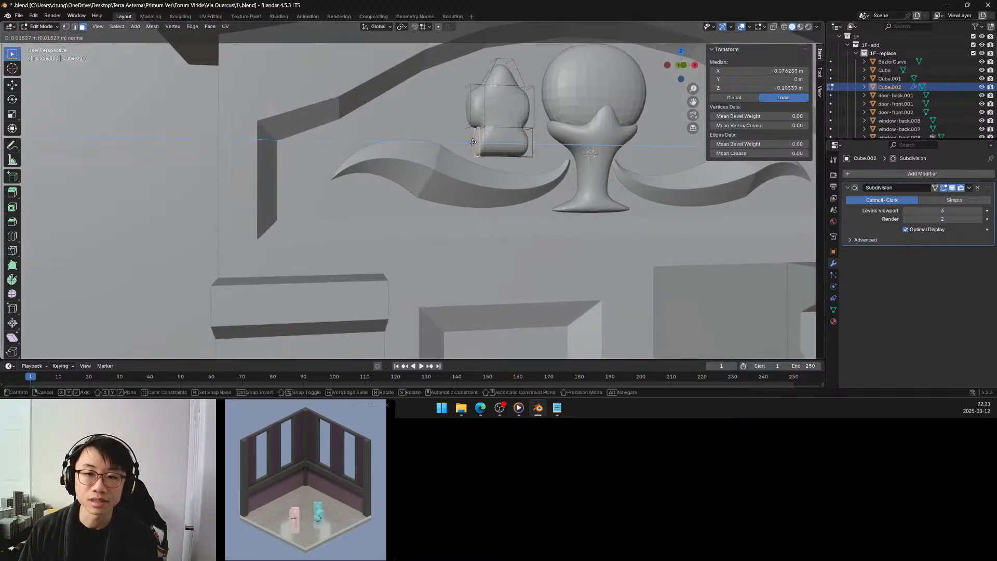
{"action": "left_click", "coordinate": [513, 165]}
Extrude the lower segment's bottom face about 0.024 m downward and scale it to about 0.72 along X.
{"action": "left_click", "coordinate": [502, 158]}
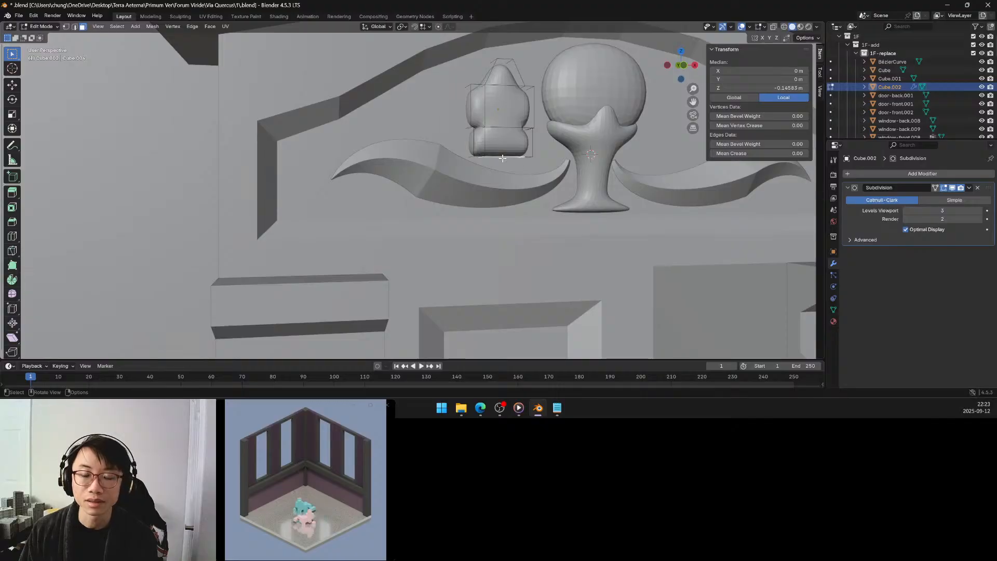
{"action": "key", "text": "e"}
{"action": "left_click", "coordinate": [501, 166]}
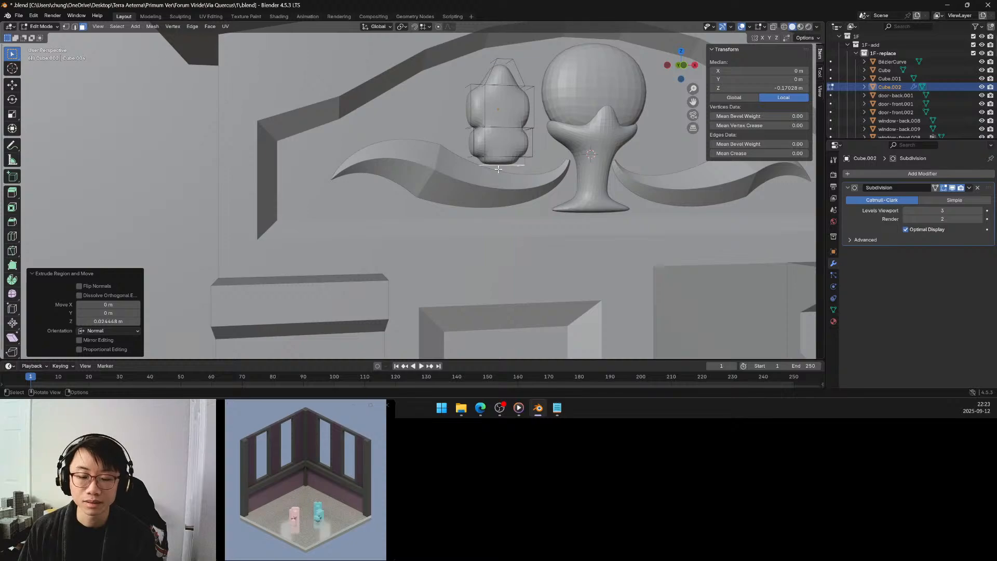
{"action": "key", "text": "s"}
{"action": "key", "text": "x"}
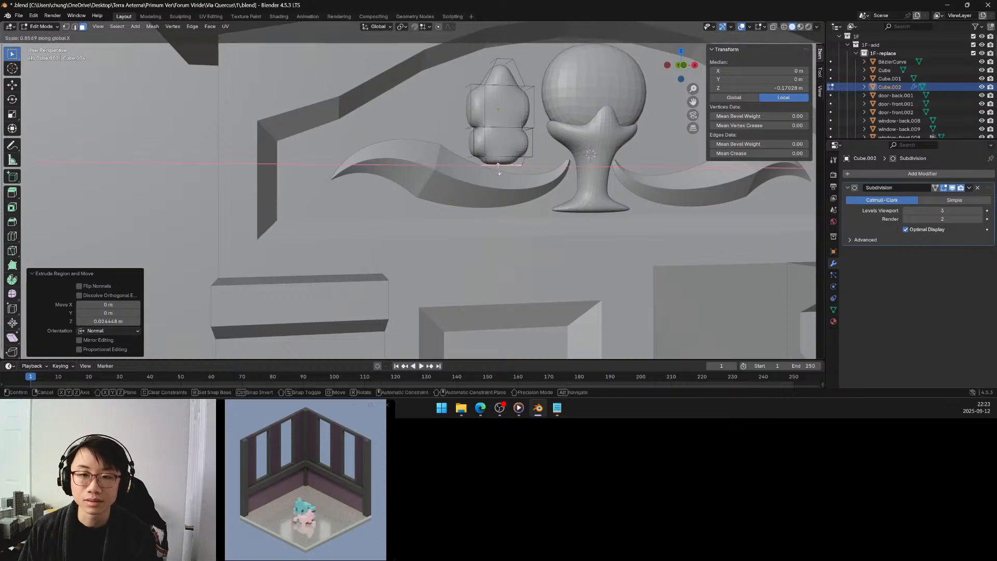
{"action": "left_click", "coordinate": [499, 167]}
{"action": "middle_click_drag", "start_coordinate": [499, 168], "coordinate": [364, 151]}
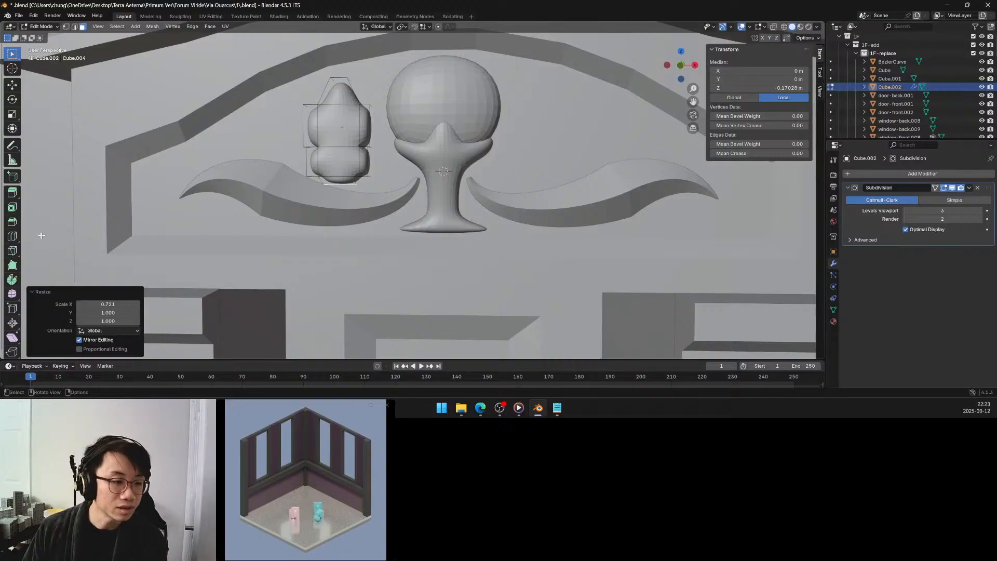
Add two vertical loop cuts through the rounded shape with smoothness about -2.01, leaving Even off.
{"action": "left_click", "coordinate": [12, 236]}
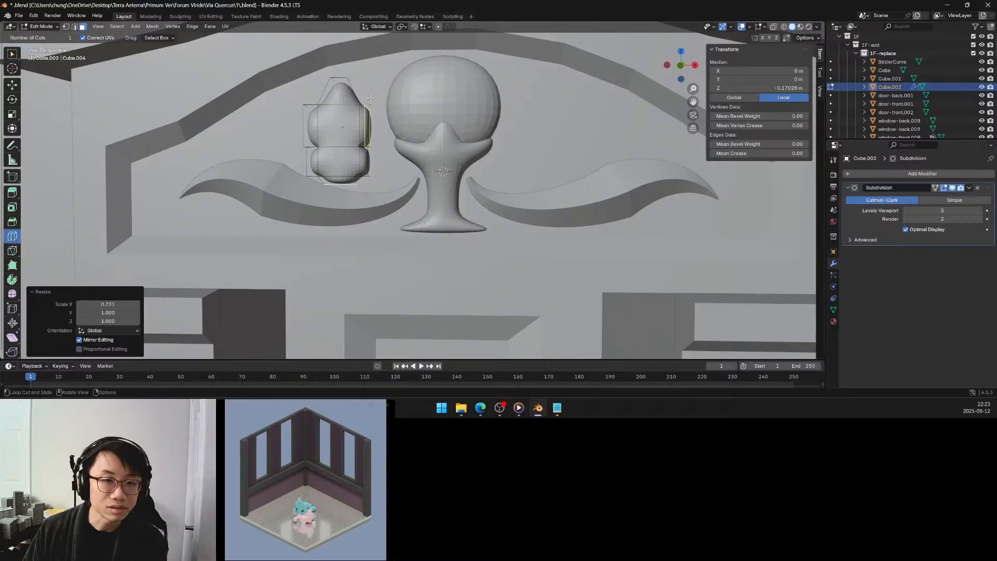
{"action": "left_click", "coordinate": [340, 82]}
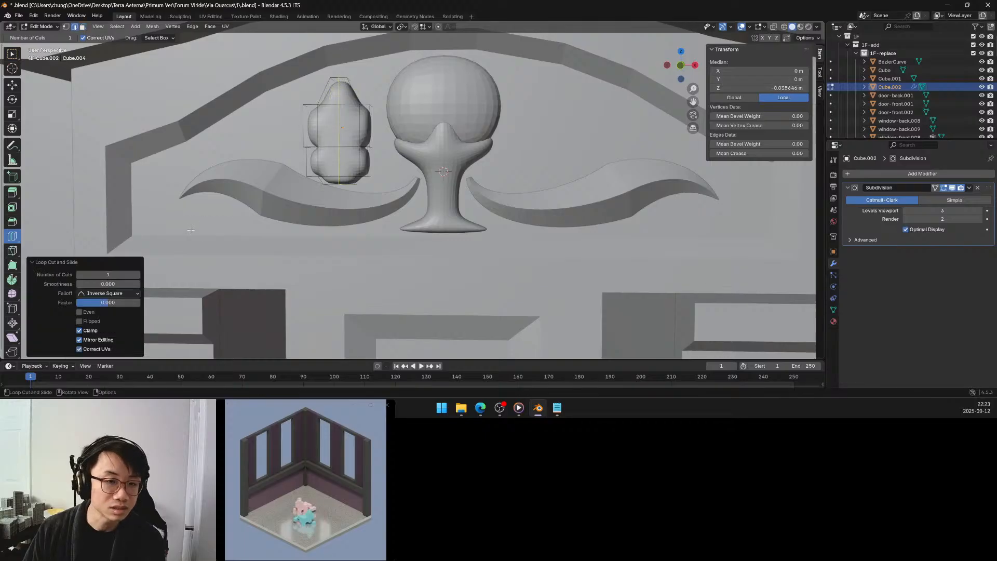
{"action": "left_click", "coordinate": [137, 277]}
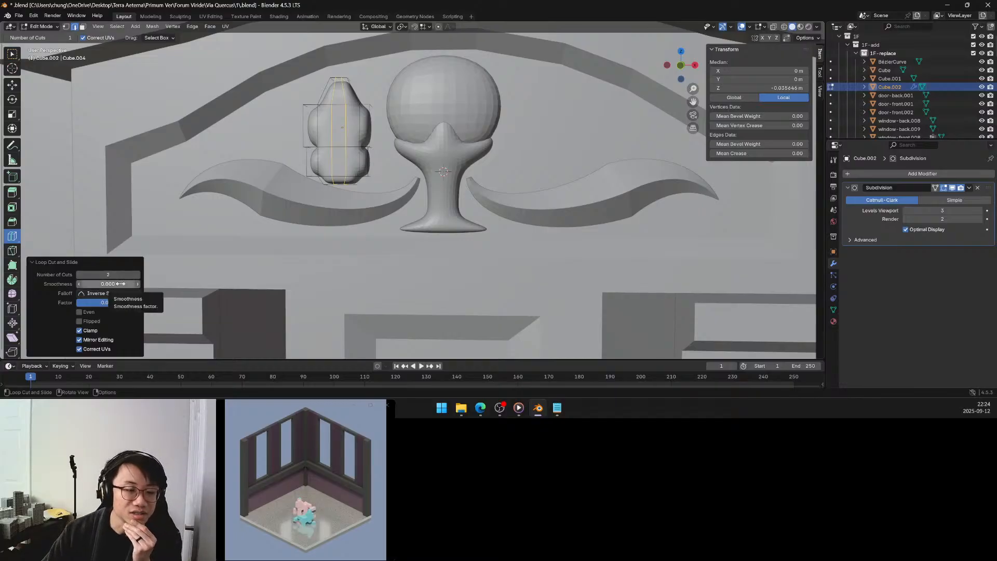
{"action": "left_click_drag", "start_coordinate": [118, 283], "coordinate": [57, 283]}
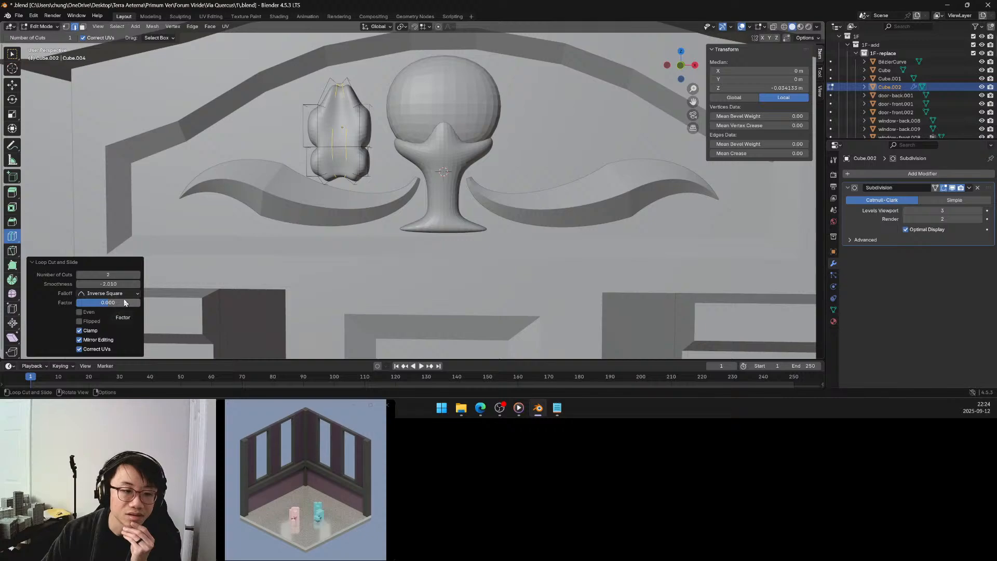
{"action": "left_click", "coordinate": [88, 313]}
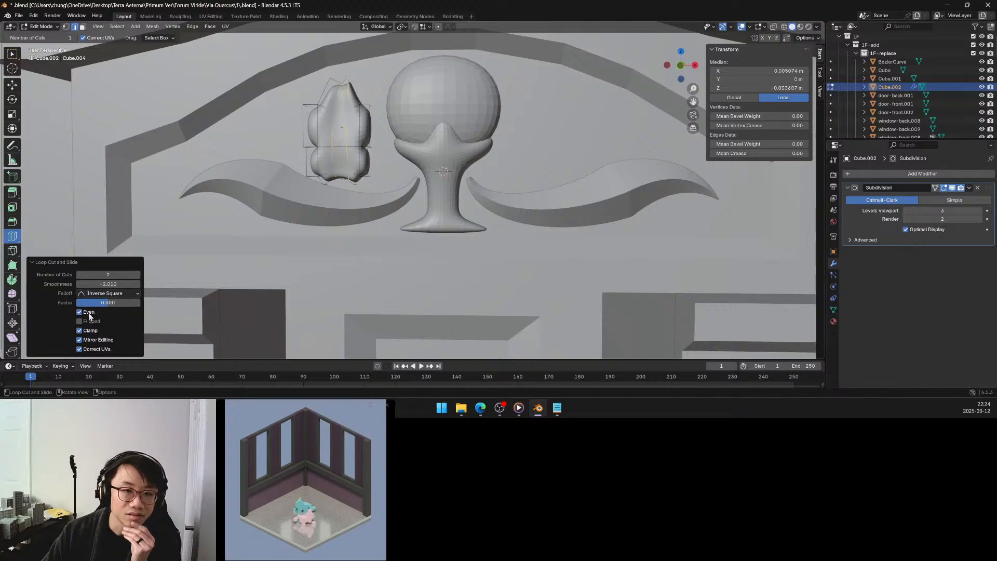
{"action": "left_click", "coordinate": [88, 313]}
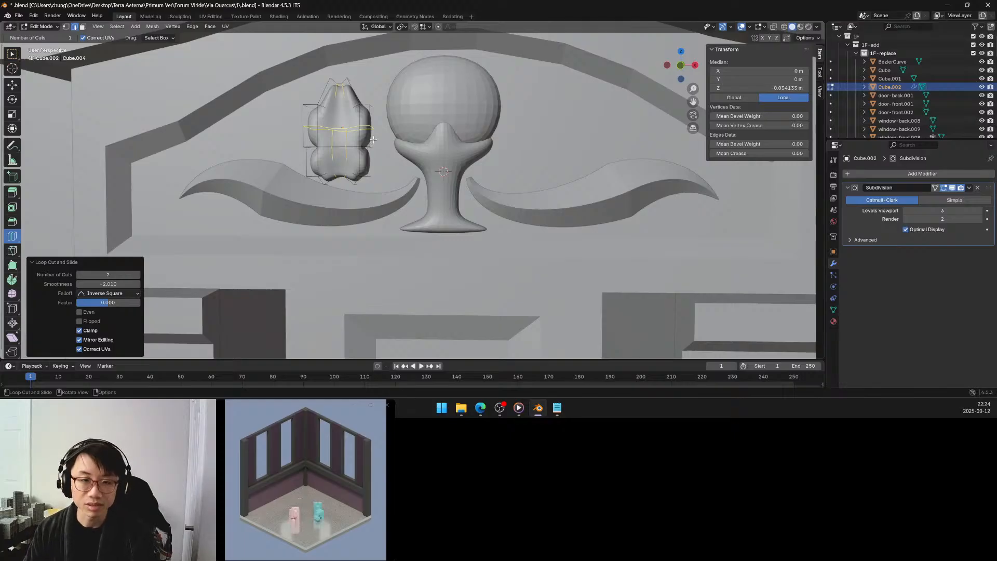
Set the pivot point to the 3D Cursor and snap the cursor to the selected loop cuts.
{"action": "key", "text": "period"}
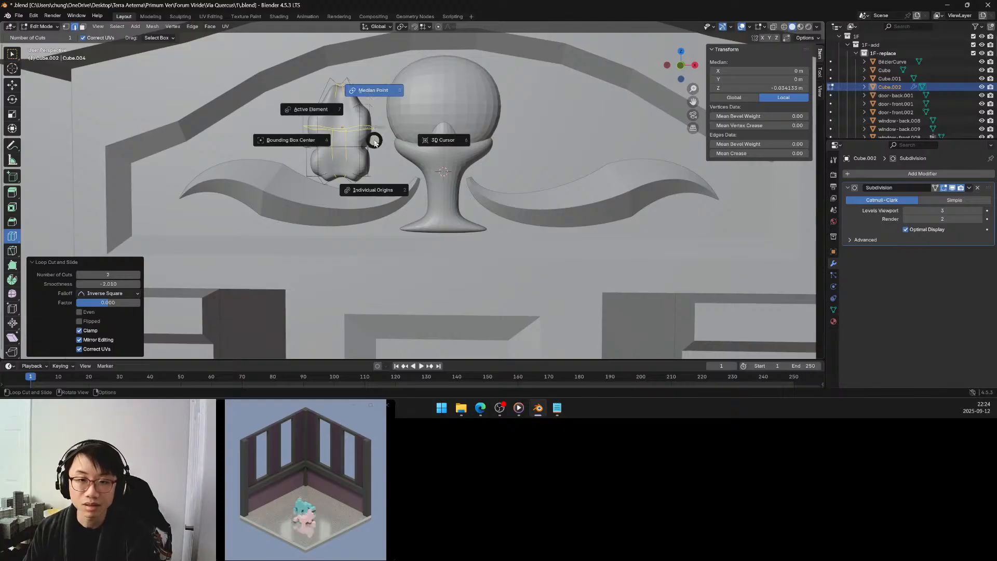
{"action": "left_click", "coordinate": [449, 140]}
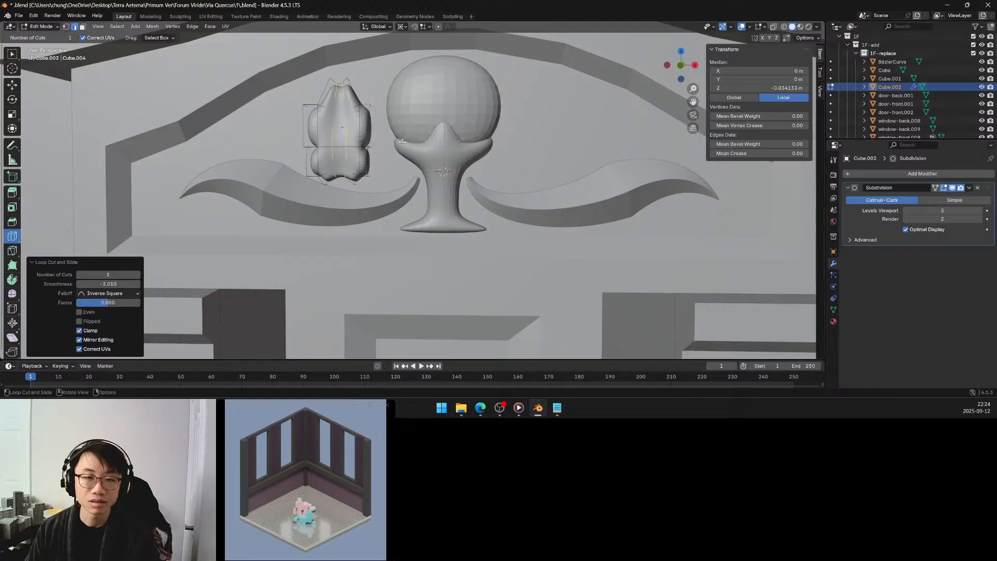
{"action": "key", "text": "shift+s"}
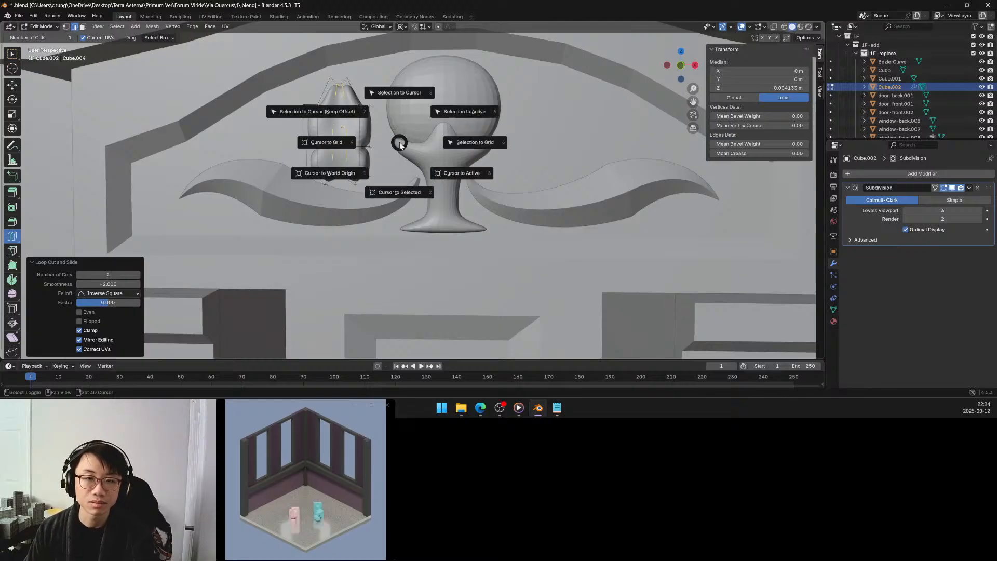
{"action": "left_click", "coordinate": [404, 186]}
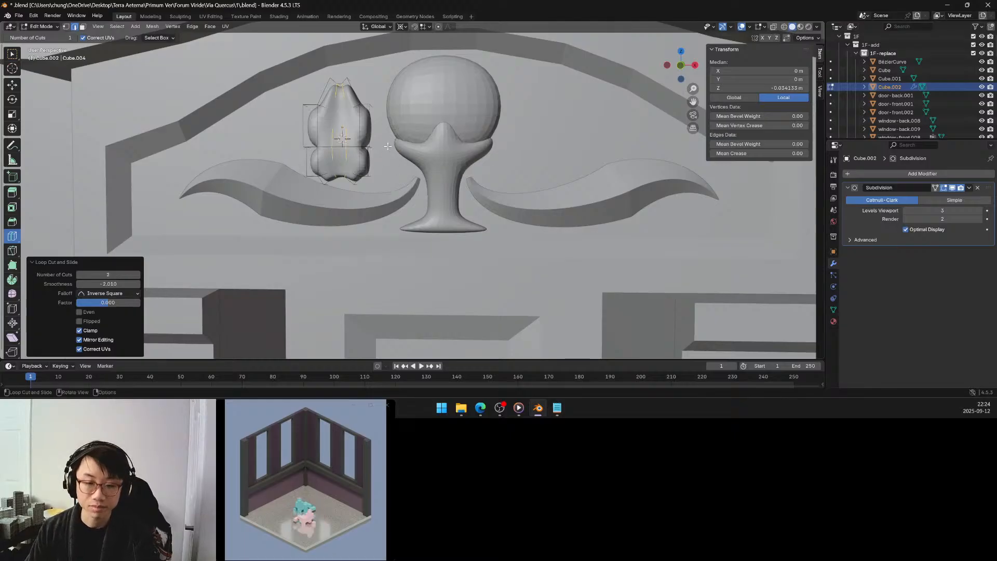
Set the loop cuts' smoothness to about -3.03, then return to the Select Box tool in face selection mode.
{"action": "left_click_drag", "start_coordinate": [127, 284], "coordinate": [118, 284]}
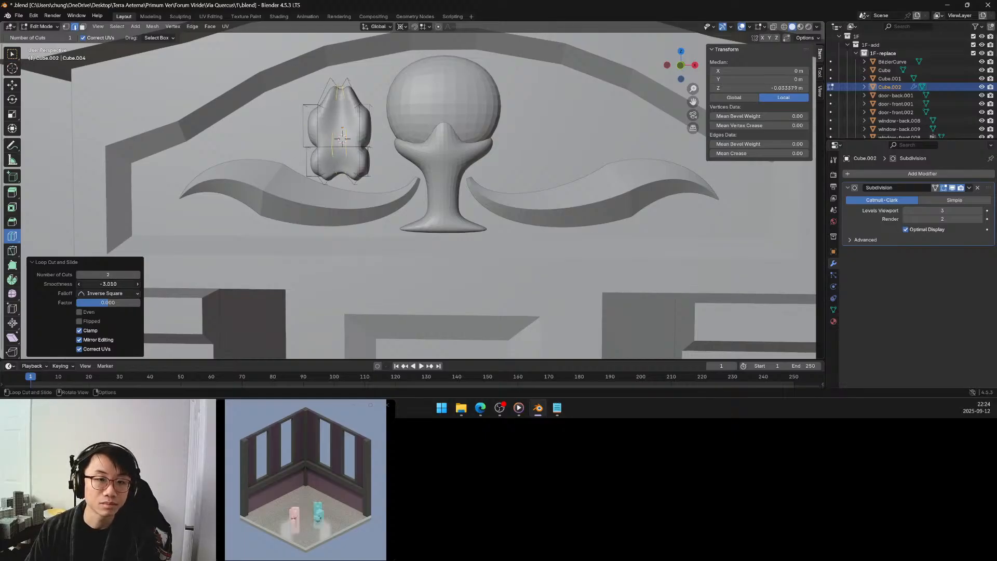
{"action": "middle_click_drag", "start_coordinate": [418, 174], "coordinate": [436, 174]}
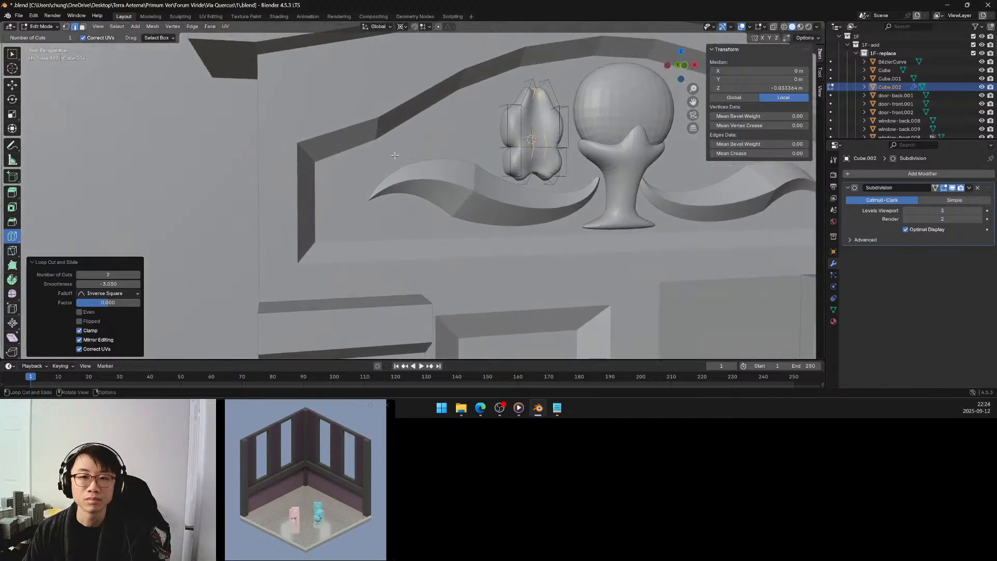
{"action": "left_click", "coordinate": [13, 54]}
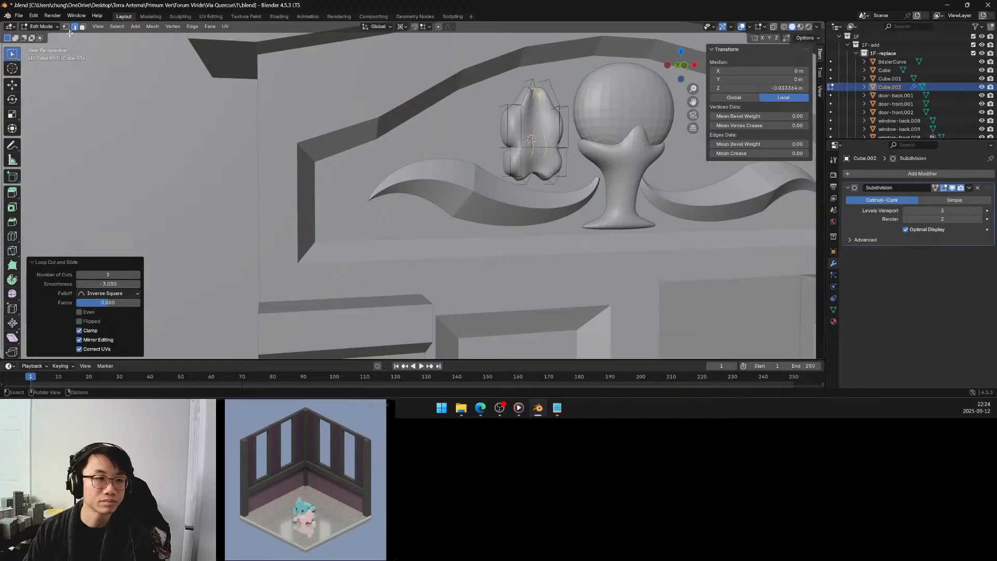
{"action": "left_click", "coordinate": [83, 27]}
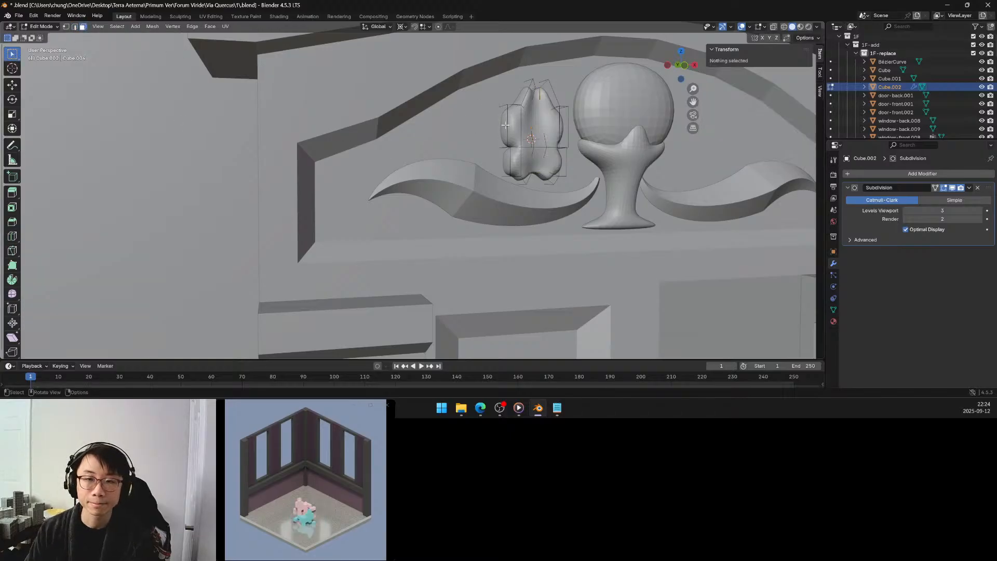
Scale the outer side faces of the shape's middle segment together to about 1.149.
{"action": "left_click", "coordinate": [505, 125]}
{"action": "middle_click_drag", "start_coordinate": [533, 124], "coordinate": [258, 154], "text": "shift"}
{"action": "left_click", "coordinate": [237, 159], "text": "shift"}
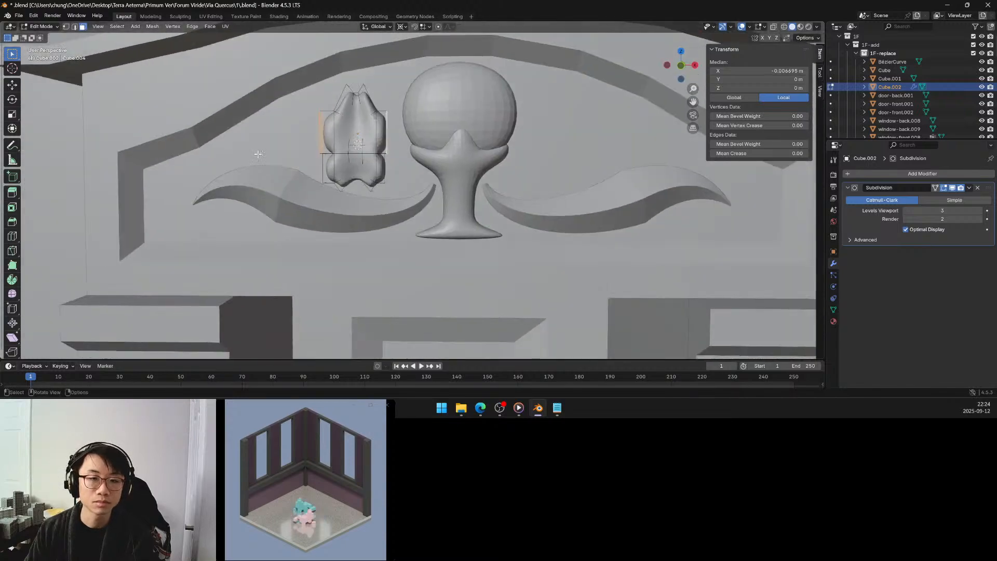
{"action": "key", "text": "s"}
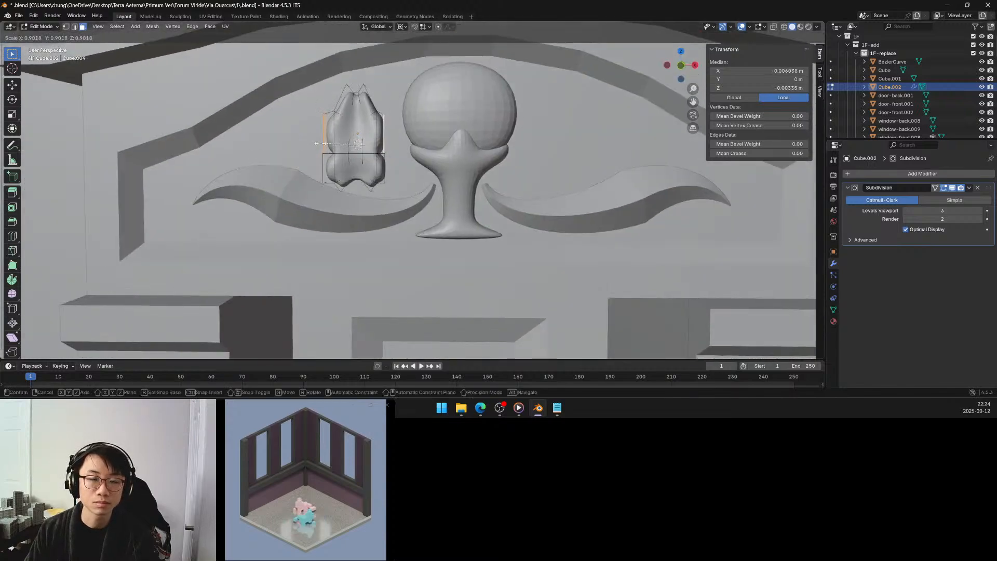
{"action": "left_click", "coordinate": [310, 143]}
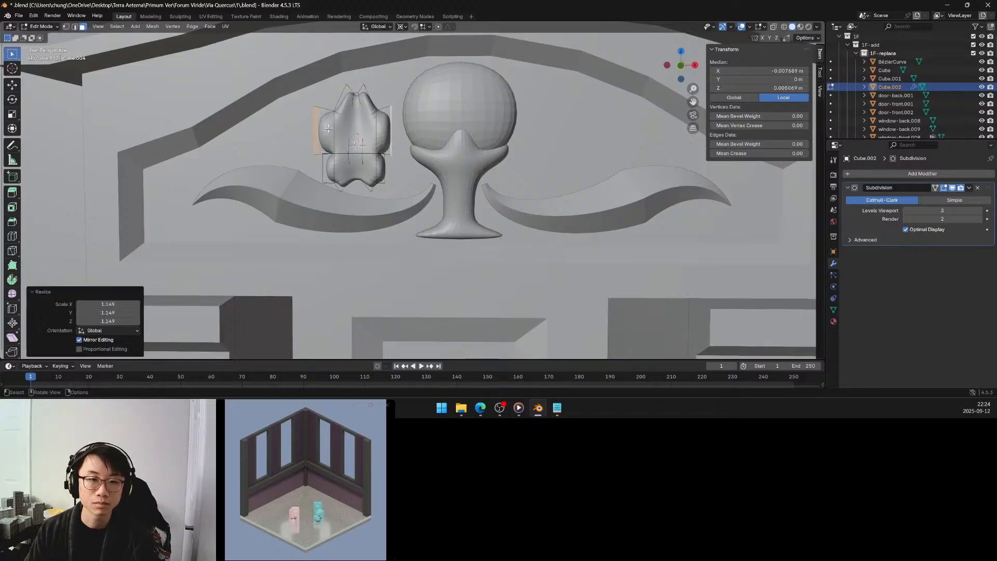
Scale the two front faces of the middle segment's side lobes together to about 0.881.
{"action": "left_click", "coordinate": [329, 128]}
{"action": "left_click", "coordinate": [382, 126], "text": "shift"}
{"action": "middle_click_drag", "start_coordinate": [382, 126], "coordinate": [353, 151]}
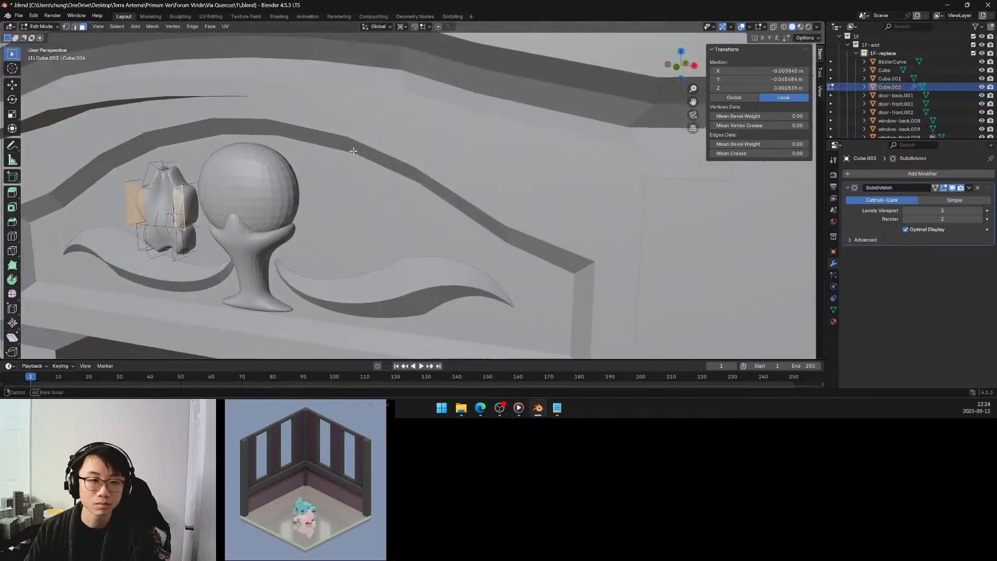
{"action": "key", "text": "s"}
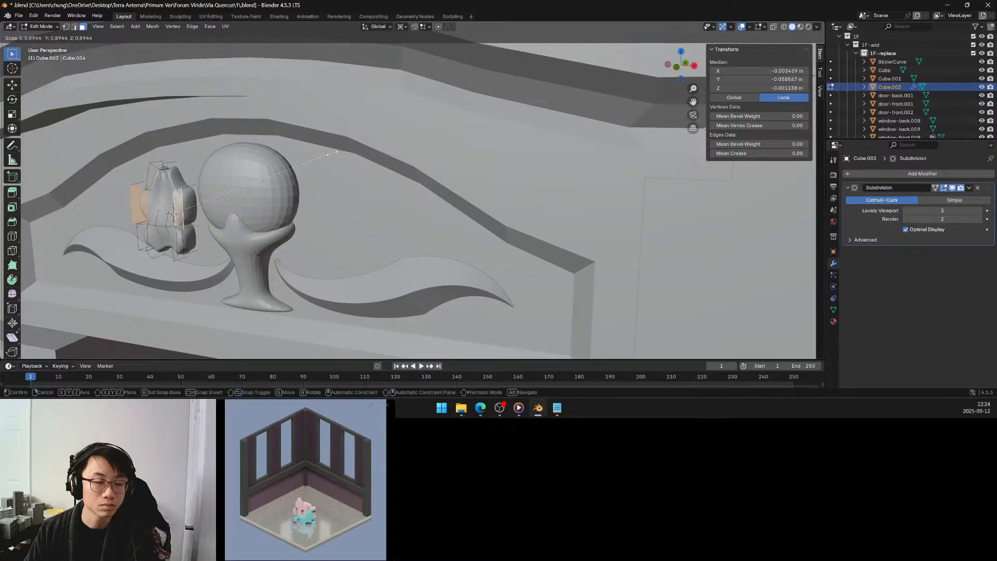
{"action": "left_click", "coordinate": [329, 155]}
{"action": "middle_click_drag", "start_coordinate": [328, 155], "coordinate": [322, 134]}
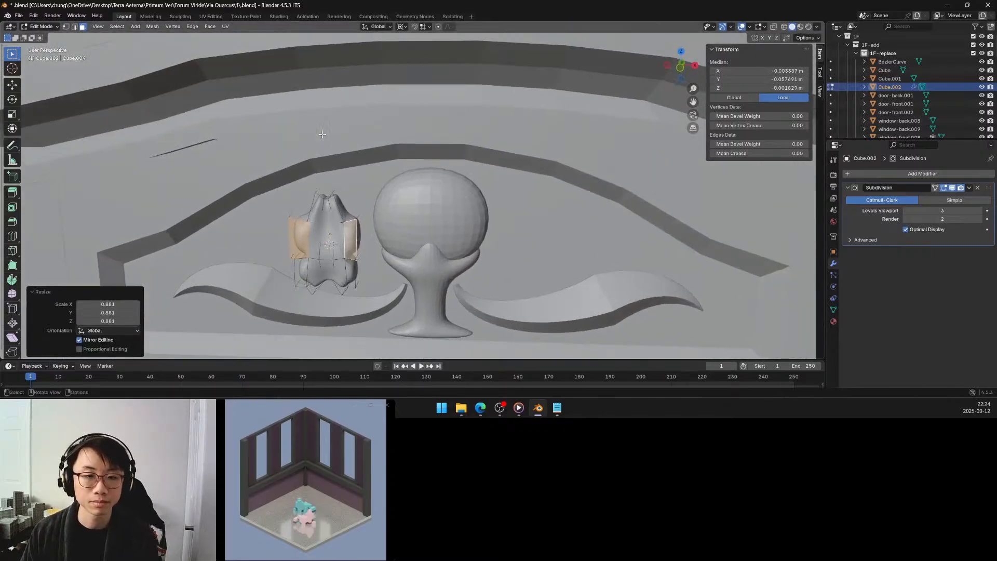
Move the face at the tip of the lobed shape upward about 0.048 m along Z.
{"action": "left_click", "coordinate": [327, 196]}
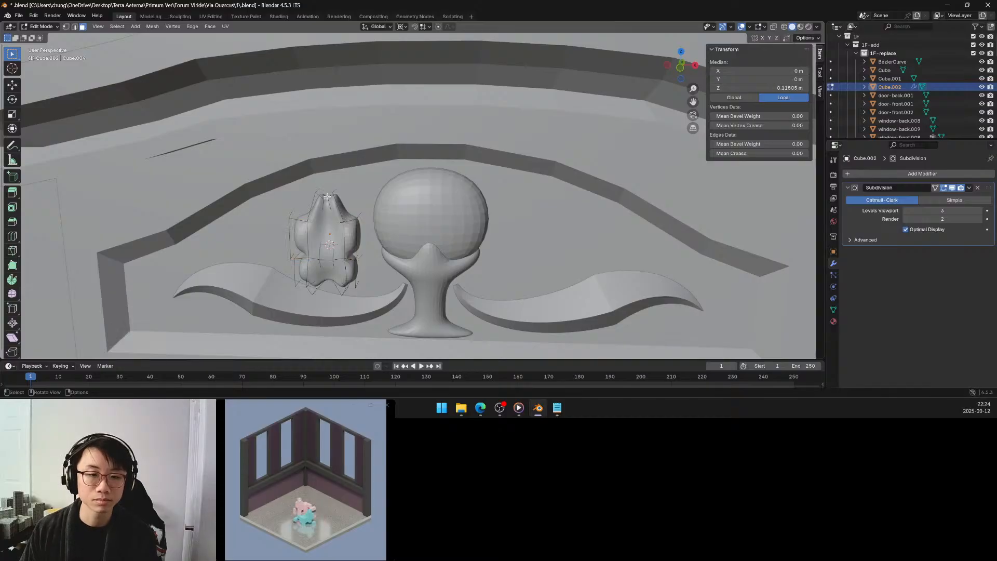
{"action": "key", "text": "g"}
{"action": "key", "text": "z"}
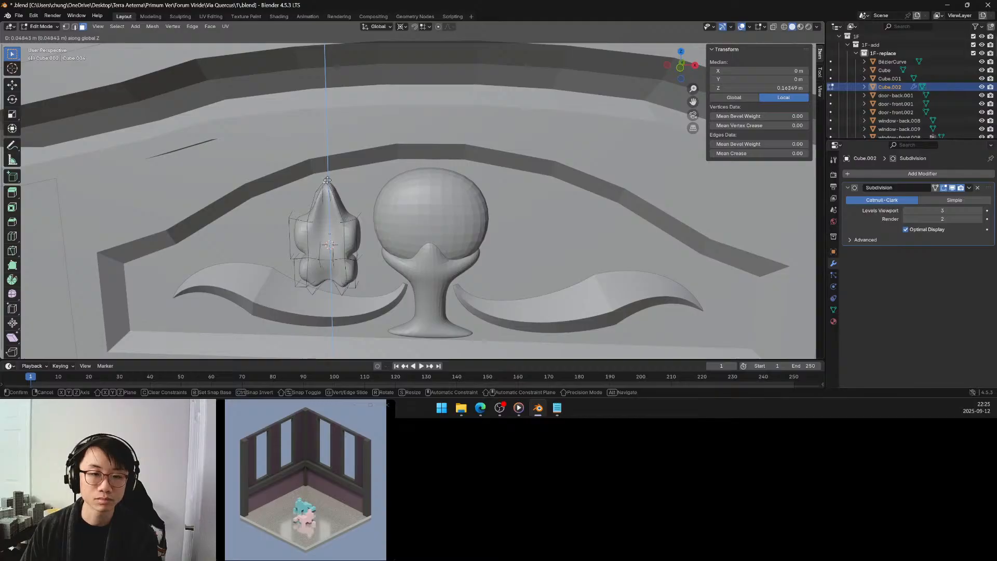
{"action": "left_click", "coordinate": [328, 179]}
Extrude the two upper slanted side faces outward into lobes, the left one by about 0.034 m.
{"action": "left_click", "coordinate": [339, 200]}
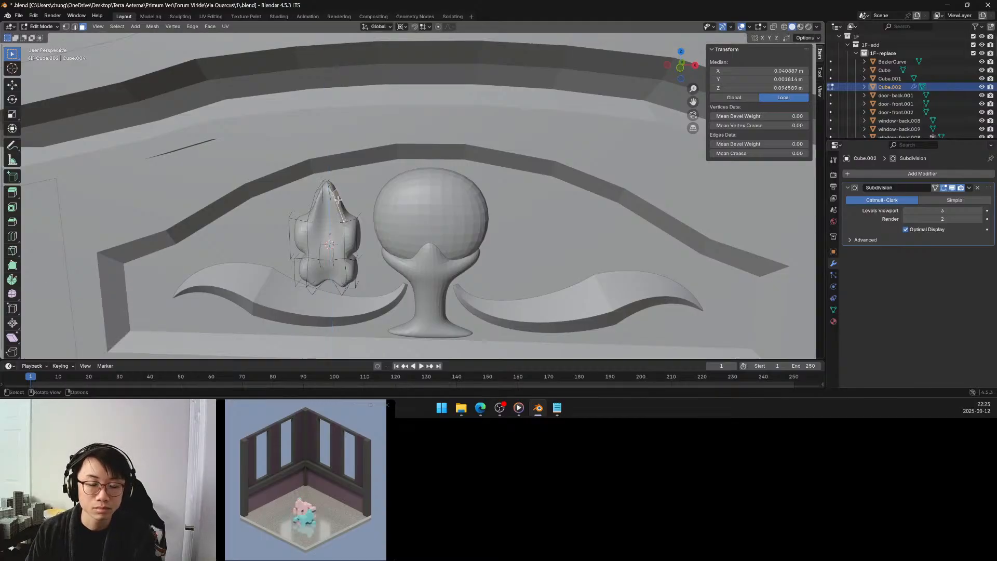
{"action": "key", "text": "e"}
{"action": "left_click", "coordinate": [344, 196]}
{"action": "middle_click_drag", "start_coordinate": [344, 195], "coordinate": [467, 169], "text": "shift"}
{"action": "left_click", "coordinate": [458, 164]}
{"action": "key", "text": "e"}
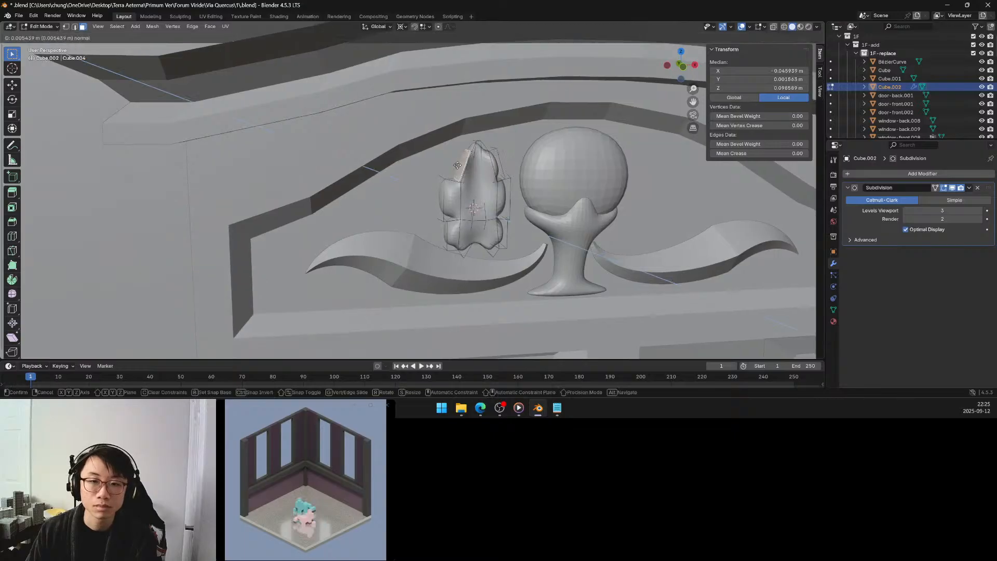
{"action": "left_click", "coordinate": [452, 162]}
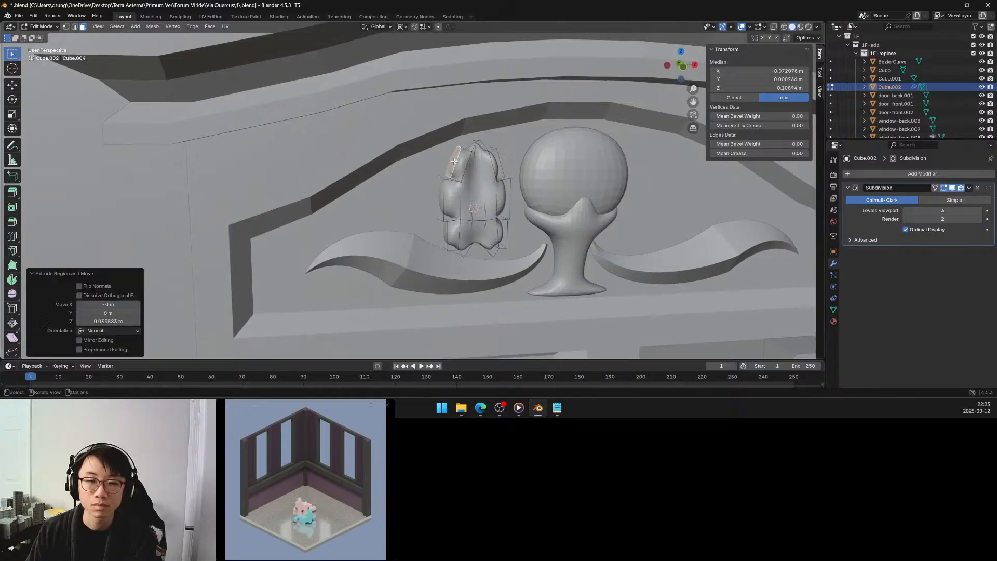
Set the pivot point to Active Element and scale the upper left lobe's outer face to about 0.755.
{"action": "key", "text": "s"}
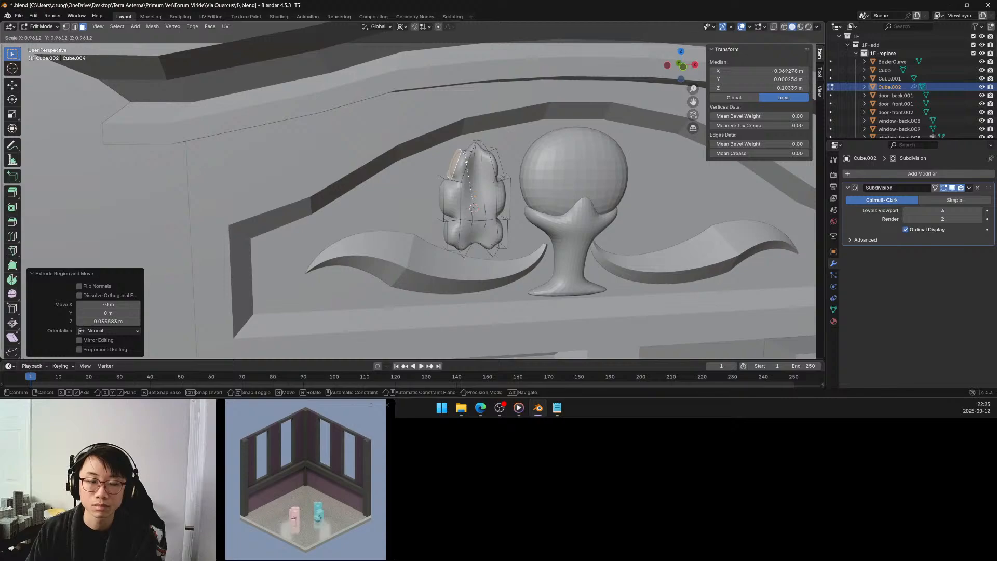
{"action": "right_click", "coordinate": [466, 161]}
{"action": "key", "text": "period"}
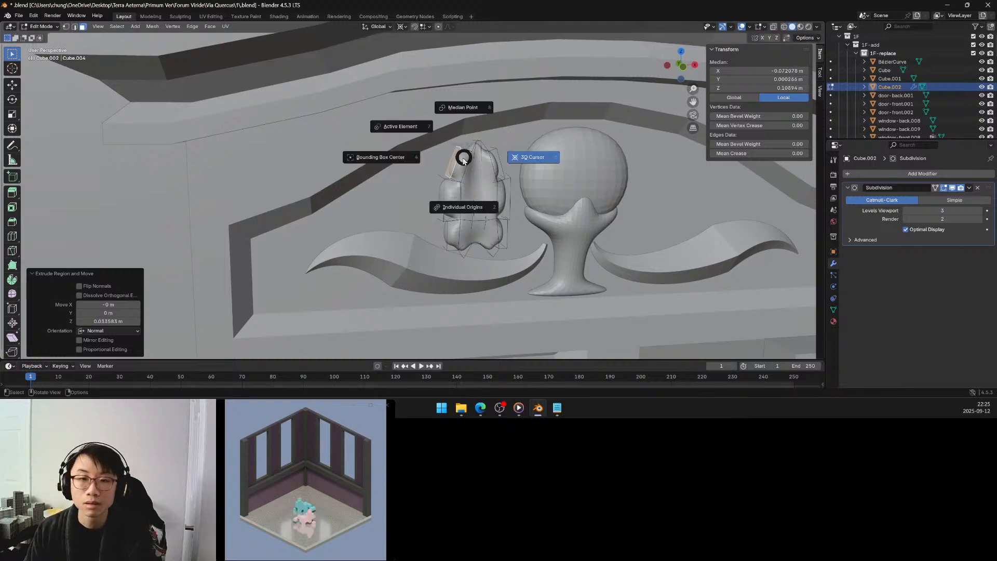
{"action": "left_click", "coordinate": [409, 130]}
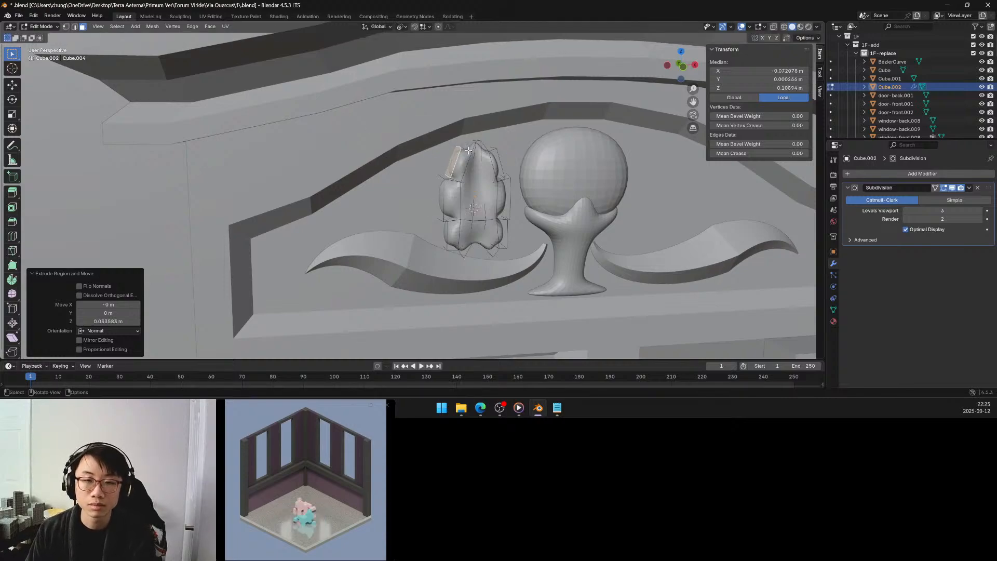
{"action": "key", "text": "s"}
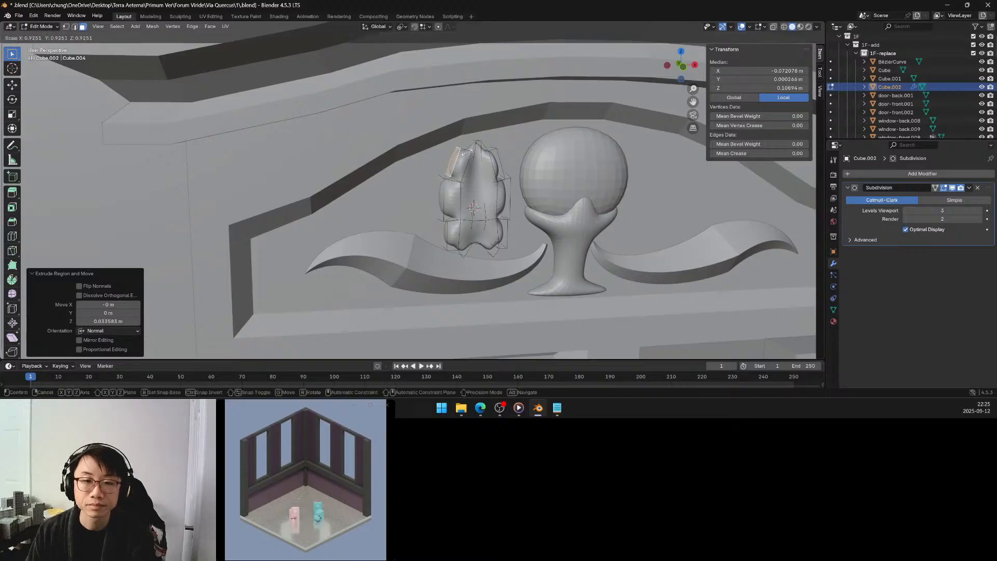
{"action": "left_click", "coordinate": [462, 155]}
{"action": "middle_click_drag", "start_coordinate": [462, 155], "coordinate": [314, 189]}
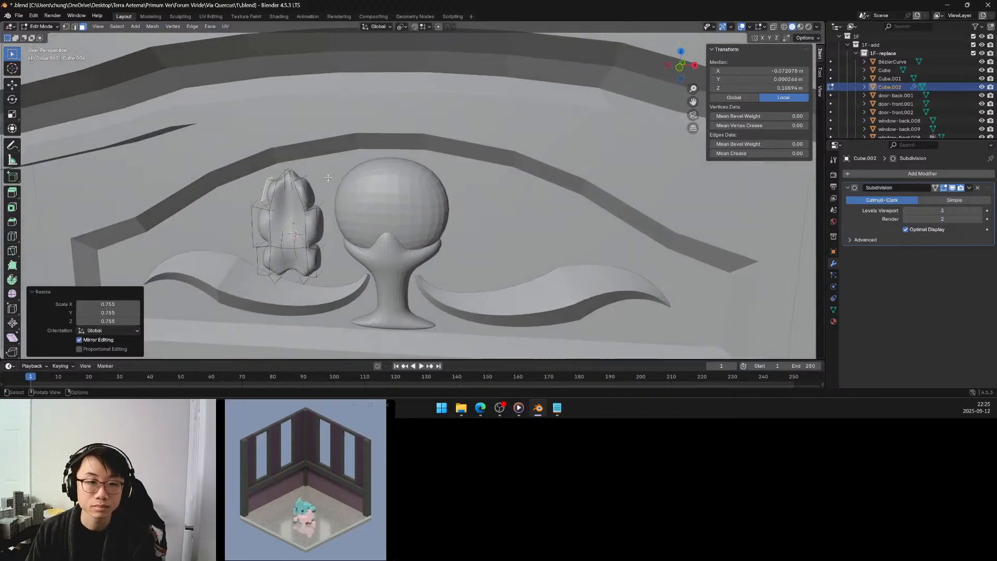
Scale the upper right lobe's outer face uniformly to about 0.669.
{"action": "left_click", "coordinate": [313, 188]}
{"action": "key", "text": "s"}
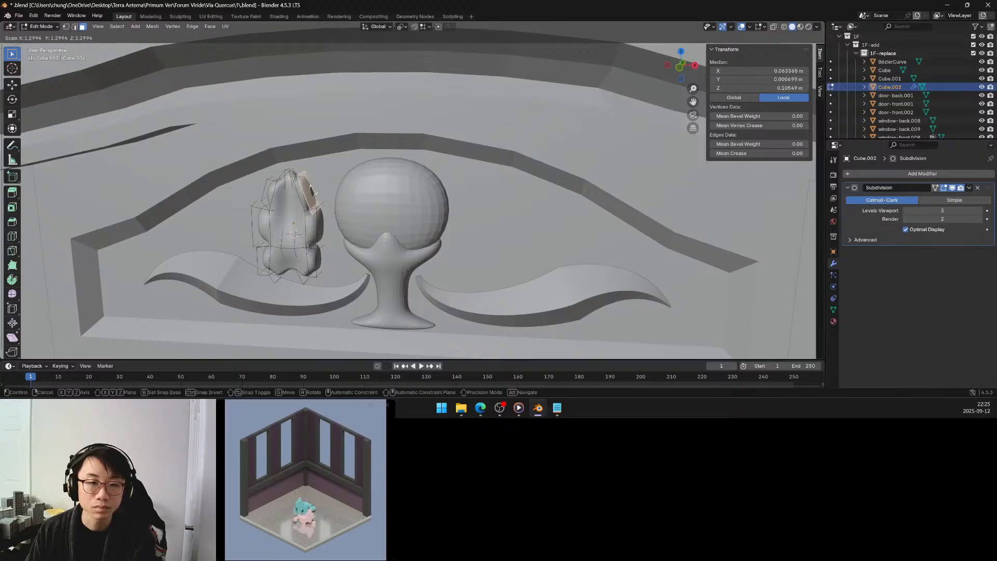
{"action": "left_click", "coordinate": [312, 189]}
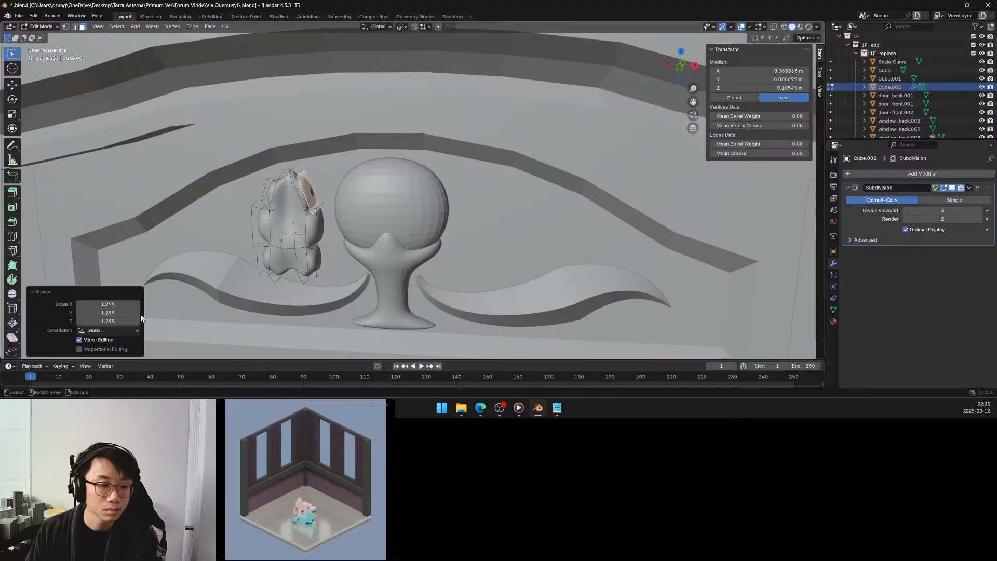
{"action": "left_click_drag", "start_coordinate": [108, 304], "coordinate": [77, 321]}
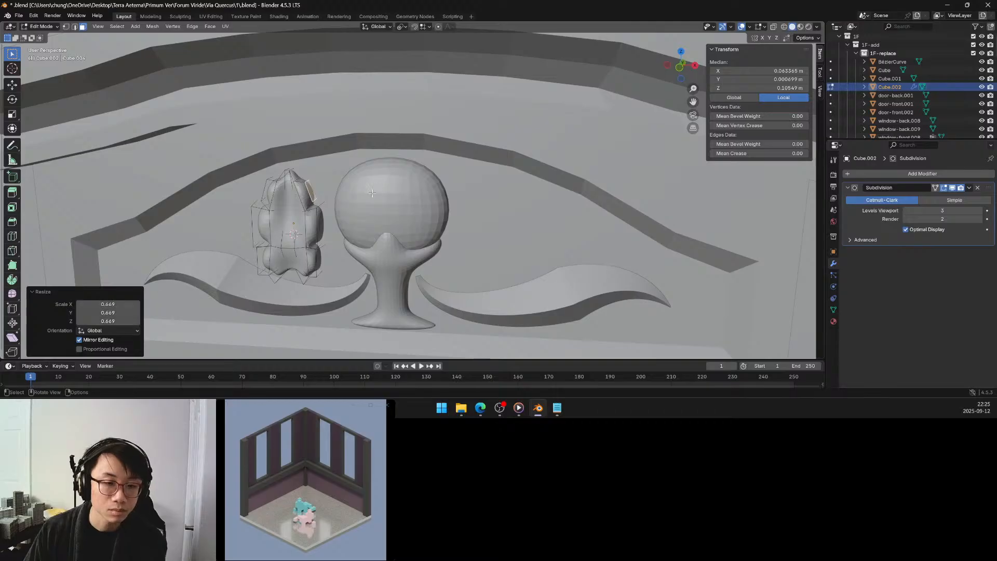
Scale down the outer faces of the middle left and right lobes one at a time, the right one to about 0.777.
{"action": "key", "text": "KP_Decimal"}
{"action": "middle_click_drag", "start_coordinate": [350, 183], "coordinate": [374, 178], "text": "shift"}
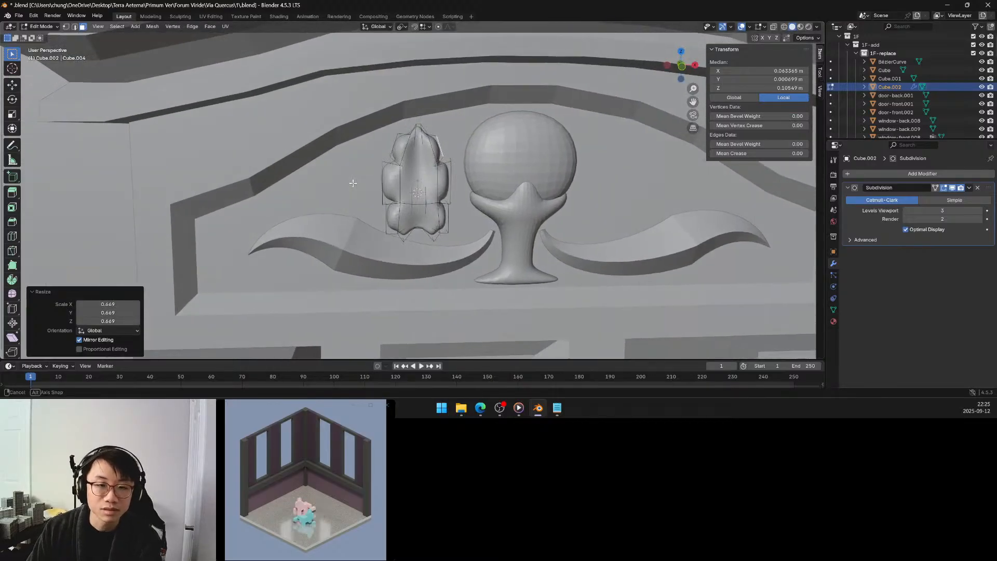
{"action": "key", "text": "s"}
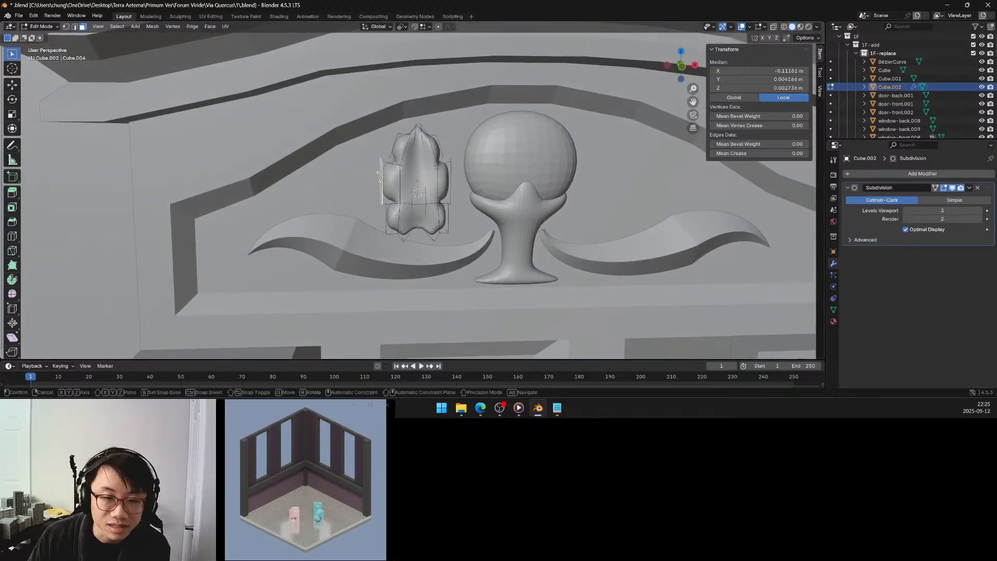
{"action": "left_click", "coordinate": [378, 177]}
{"action": "middle_click_drag", "start_coordinate": [471, 173], "coordinate": [368, 186], "text": "shift"}
{"action": "middle_click_drag", "start_coordinate": [368, 186], "coordinate": [357, 186]}
{"action": "left_click", "coordinate": [345, 189]}
{"action": "key", "text": "s"}
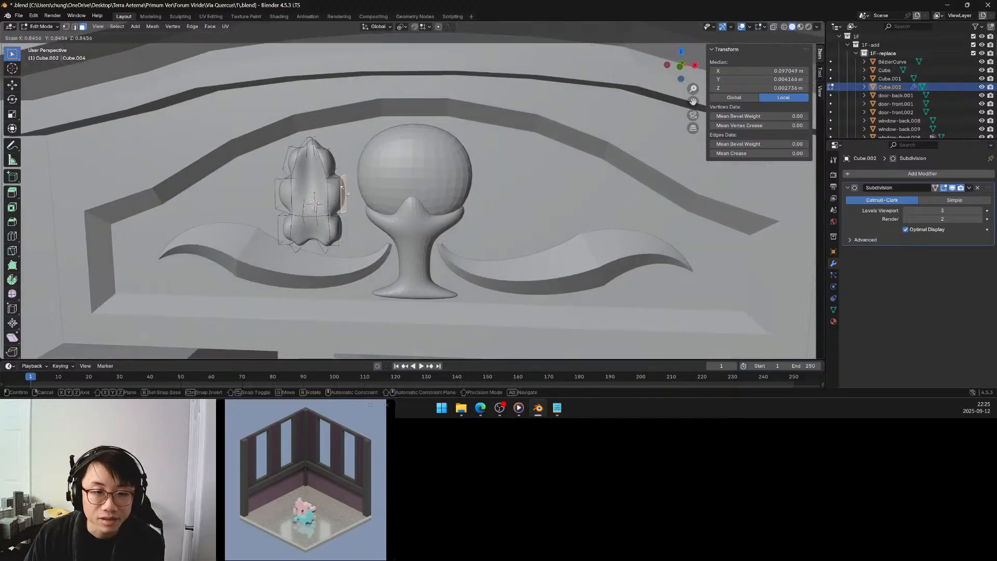
{"action": "left_click", "coordinate": [343, 192]}
{"action": "middle_click_drag", "start_coordinate": [343, 193], "coordinate": [338, 202]}
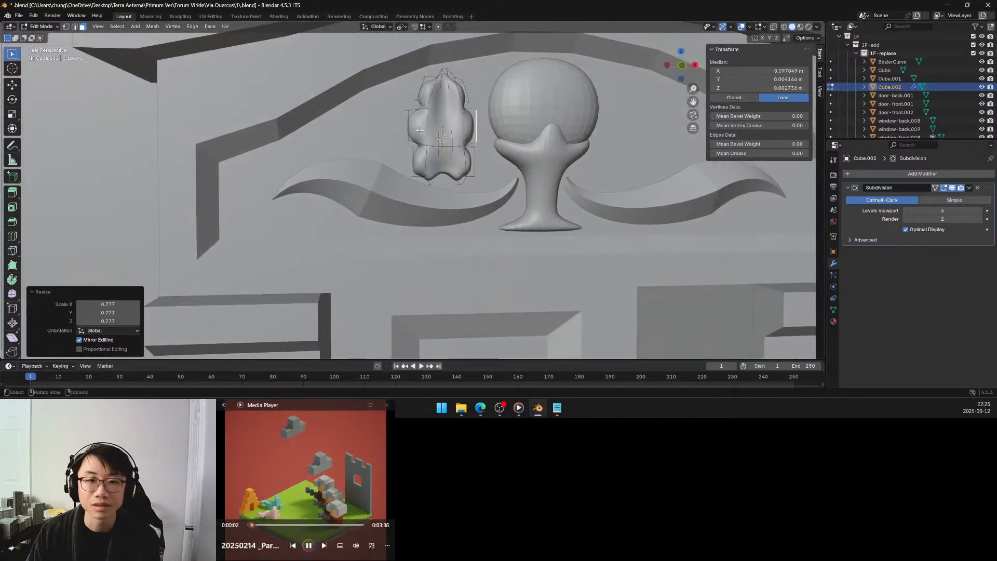
Select the two vertical strips of front faces, set the pivot to Median Point, and scale them to about 0.534 along X.
{"action": "left_click", "coordinate": [419, 131]}
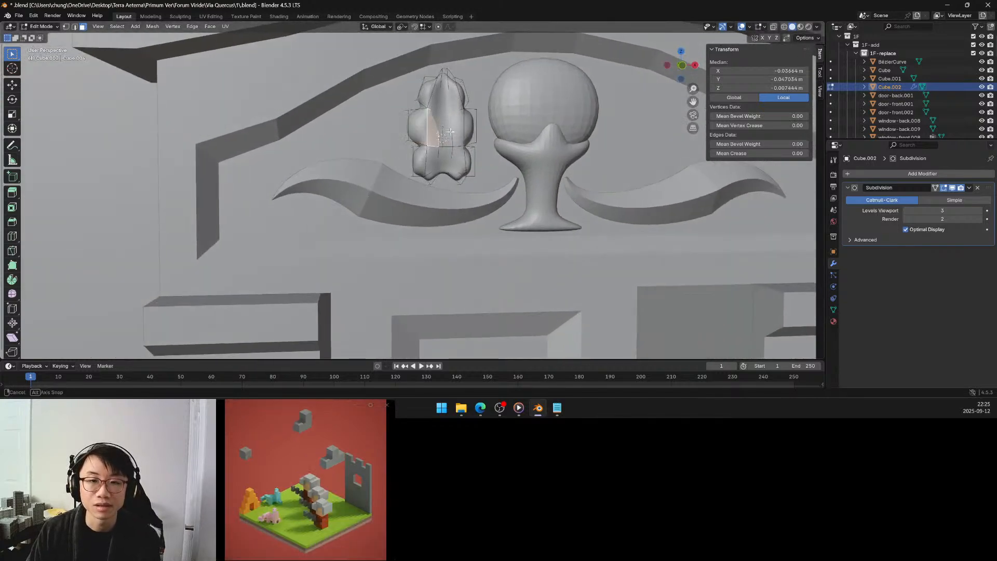
{"action": "middle_click_drag", "start_coordinate": [436, 130], "coordinate": [371, 139], "text": "shift"}
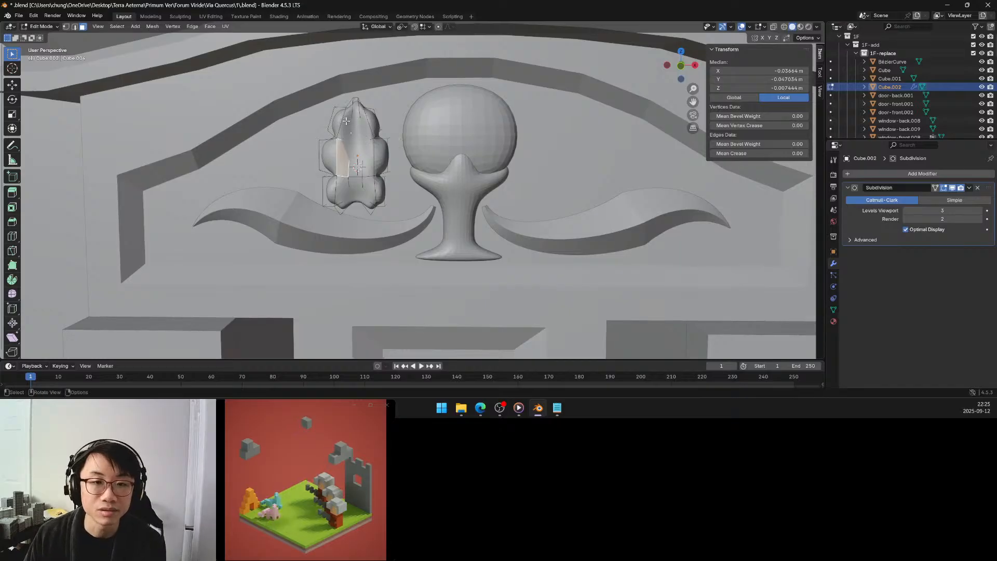
{"action": "left_click", "coordinate": [352, 131]}
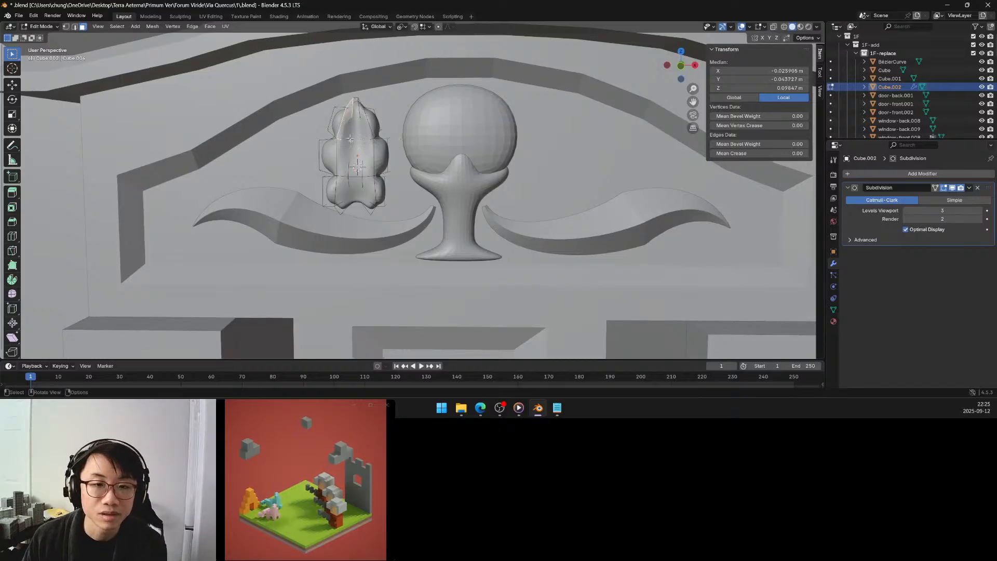
{"action": "left_click", "coordinate": [344, 206], "text": "ctrl"}
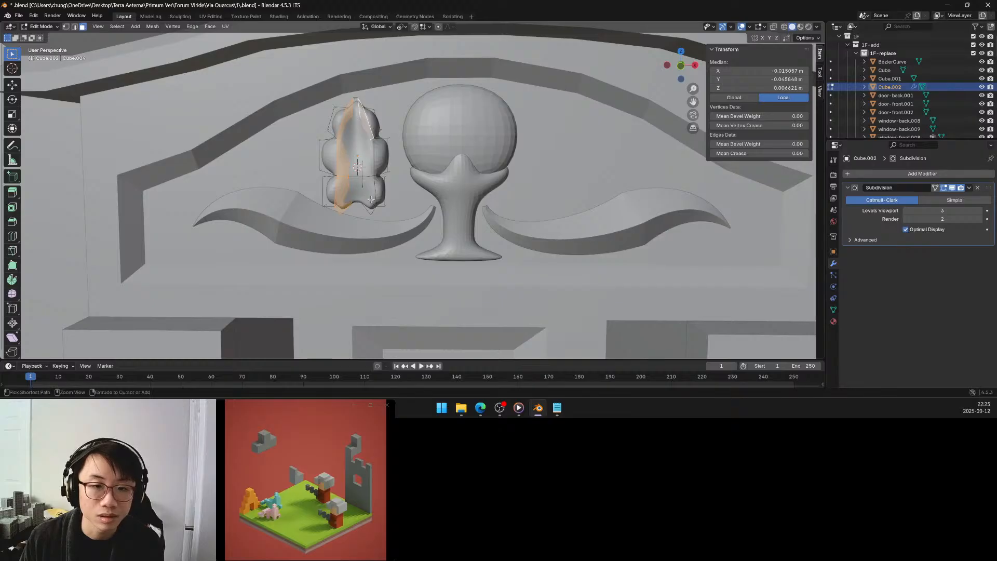
{"action": "left_click", "coordinate": [362, 164], "text": "ctrl"}
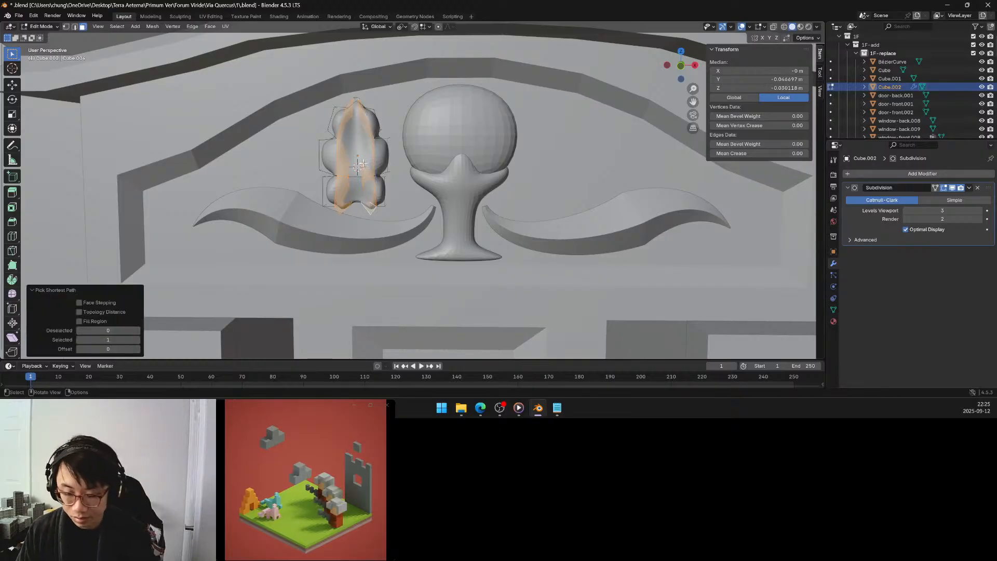
{"action": "key", "text": "period"}
{"action": "left_click", "coordinate": [372, 118]}
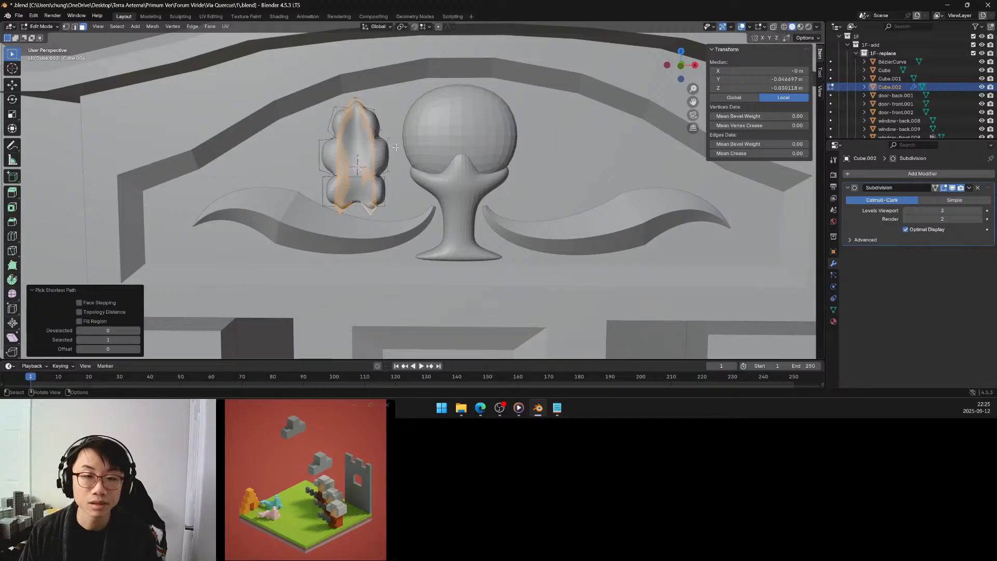
{"action": "key", "text": "s"}
{"action": "key", "text": "x"}
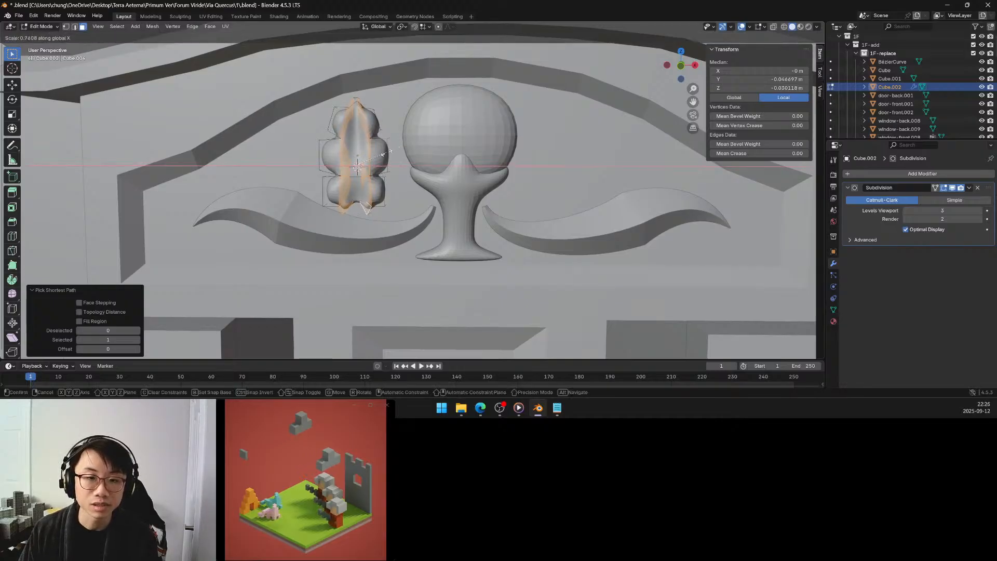
{"action": "left_click", "coordinate": [380, 156]}
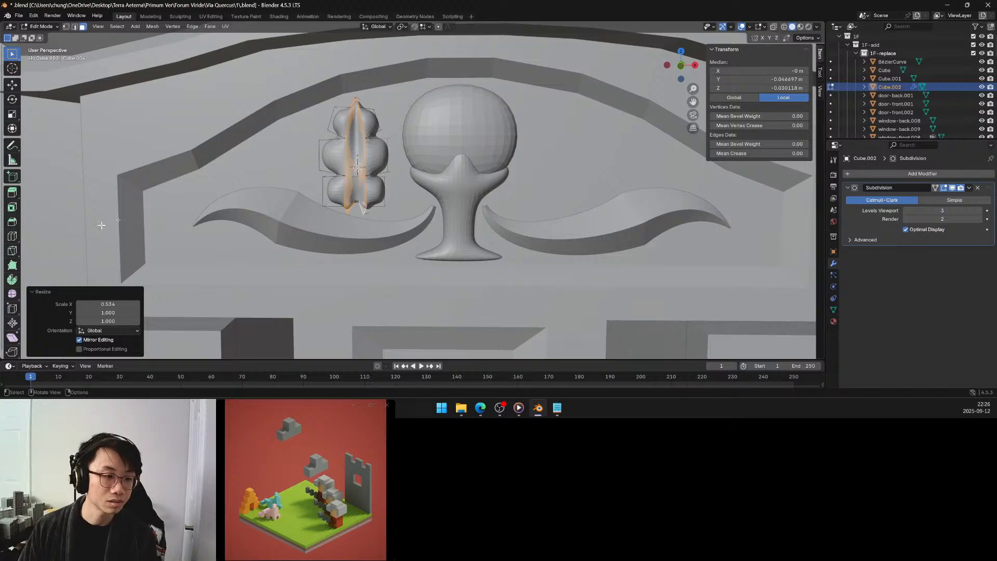
Select the whole lobed mesh and flatten it by scaling to about 0.47 along Y.
{"action": "left_click", "coordinate": [146, 162]}
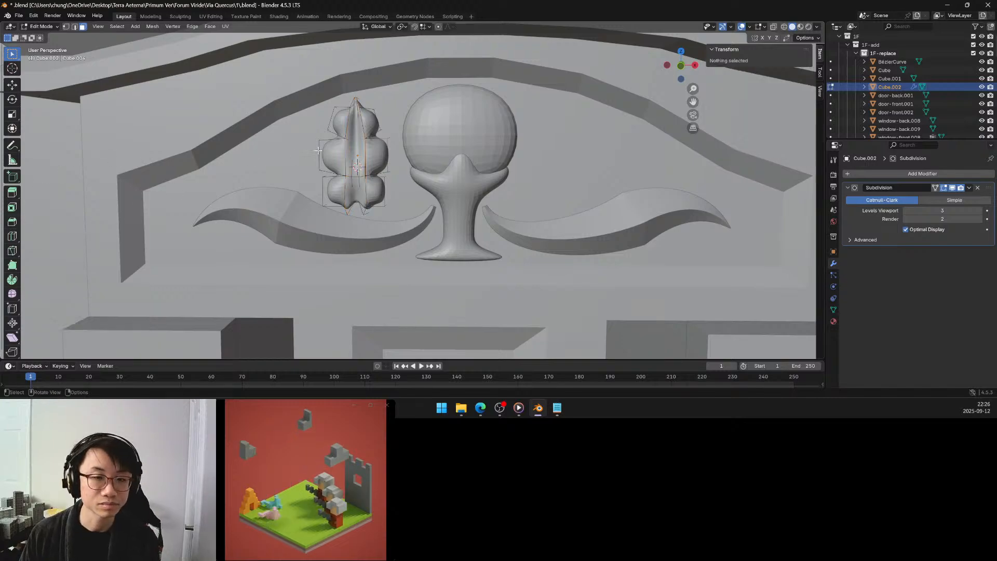
{"action": "key", "text": "a"}
{"action": "middle_click_drag", "start_coordinate": [318, 151], "coordinate": [300, 152]}
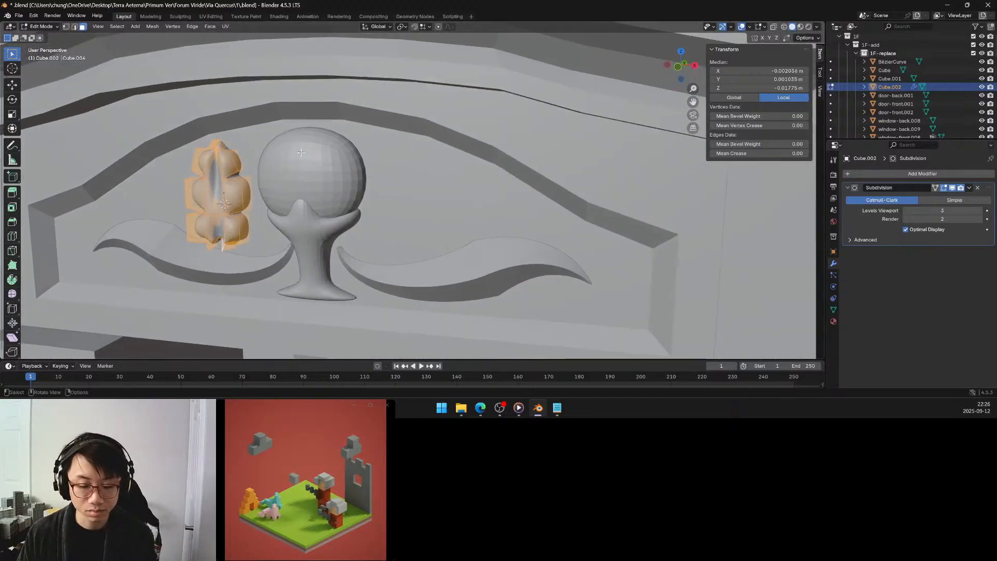
{"action": "key", "text": "s"}
{"action": "key", "text": "y"}
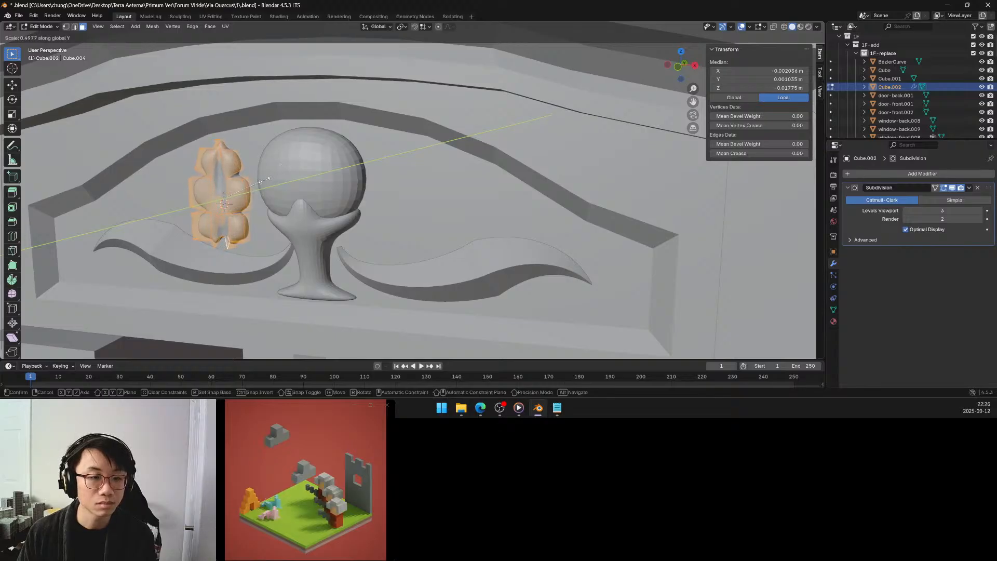
{"action": "left_click", "coordinate": [259, 181]}
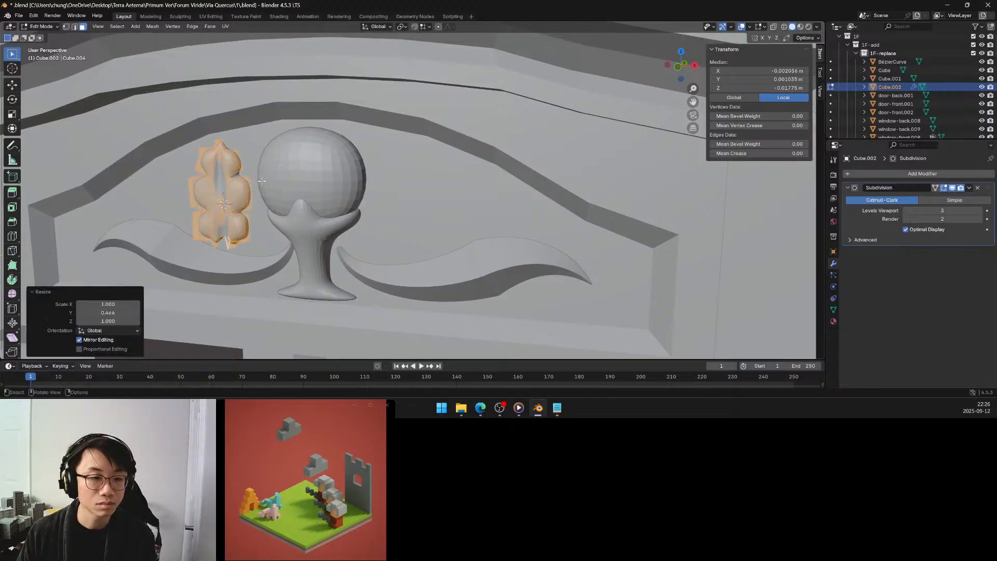
Add three horizontal loop cuts across the leaf's middle lobes with Smooth falloff and a smoothness of about -1.41.
{"action": "key", "text": "KP_Decimal"}
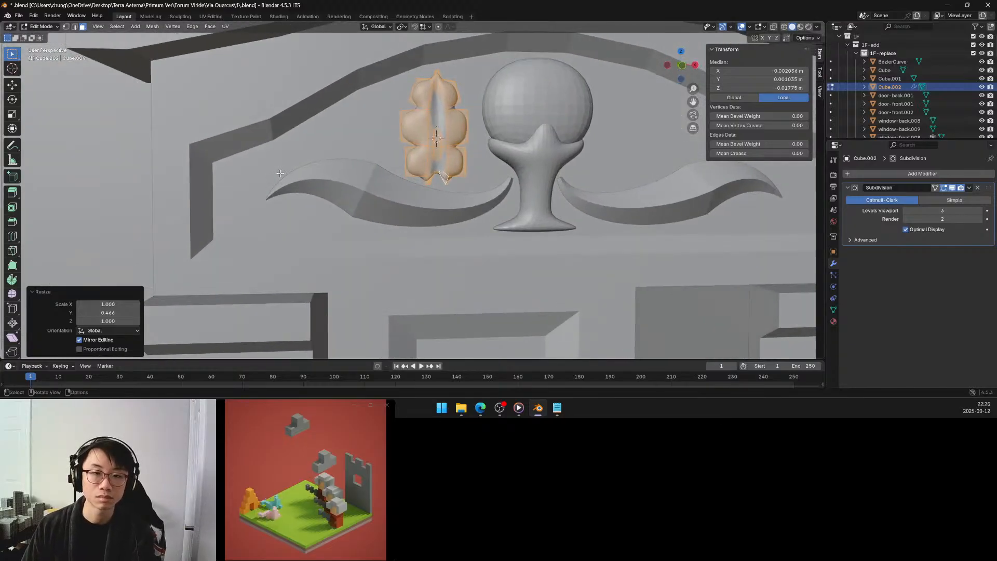
{"action": "middle_click_drag", "start_coordinate": [351, 142], "coordinate": [296, 149], "text": "shift"}
{"action": "left_click", "coordinate": [296, 149]}
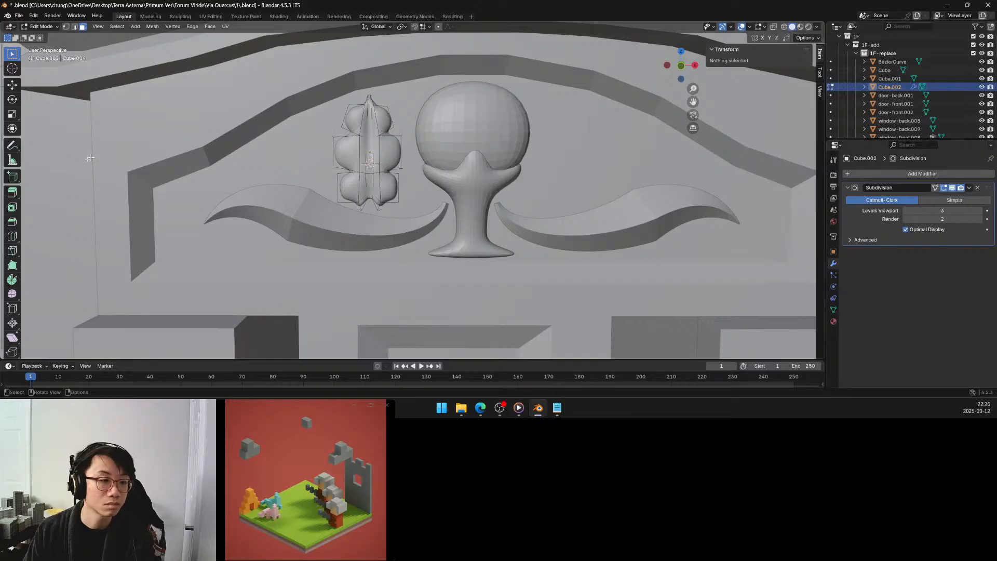
{"action": "left_click", "coordinate": [17, 232]}
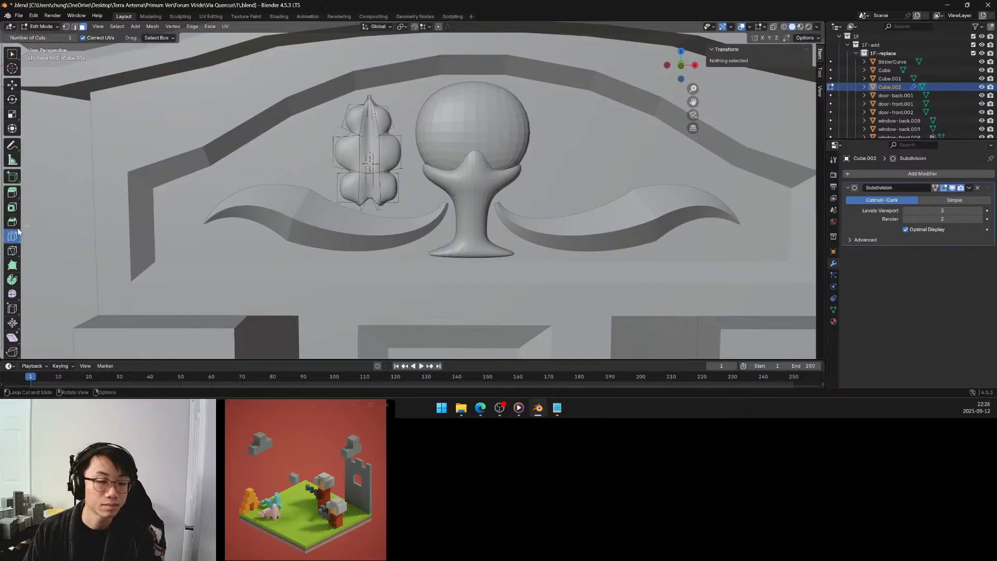
{"action": "left_click", "coordinate": [372, 150]}
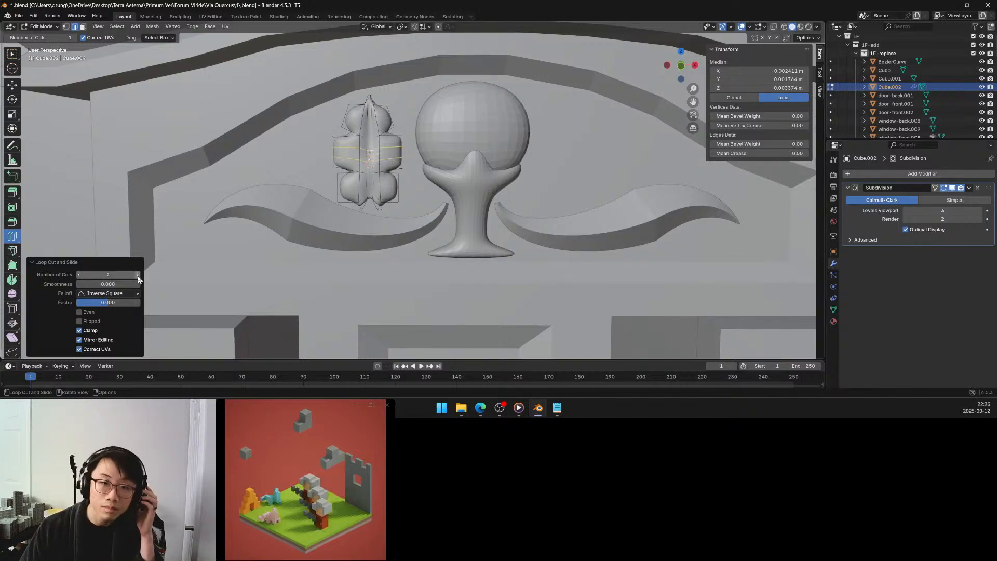
{"action": "left_click", "coordinate": [137, 274]}
{"action": "left_click_drag", "start_coordinate": [104, 284], "coordinate": [62, 284]}
{"action": "middle_click_drag", "start_coordinate": [341, 179], "coordinate": [372, 179], "text": "shift"}
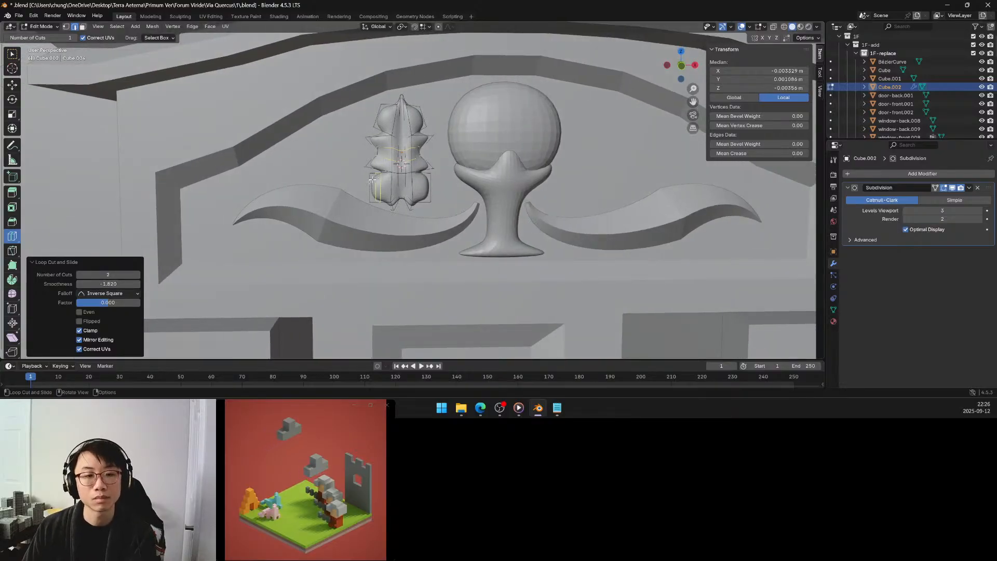
{"action": "left_click", "coordinate": [120, 293]}
{"action": "left_click", "coordinate": [114, 304]}
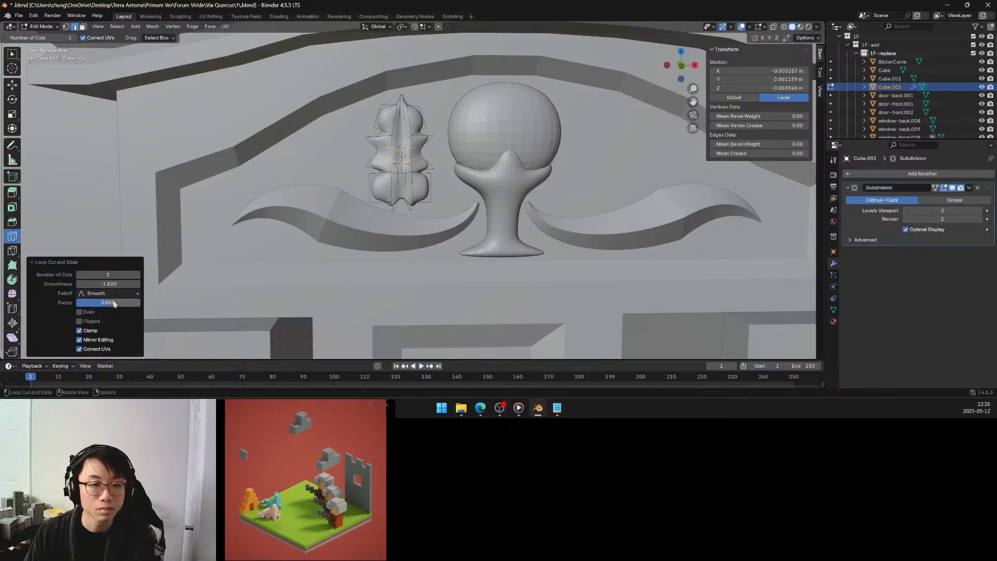
{"action": "left_click_drag", "start_coordinate": [118, 283], "coordinate": [136, 284]}
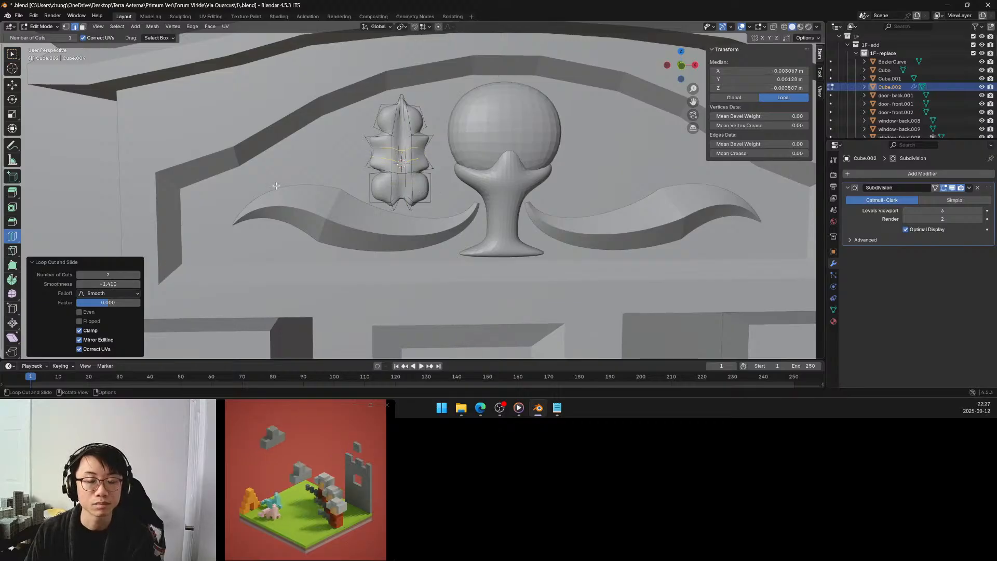
Add three horizontal loop cuts across the leaf's top lobes with a smoothness of -0.2, and return to Object Mode.
{"action": "left_click", "coordinate": [396, 118]}
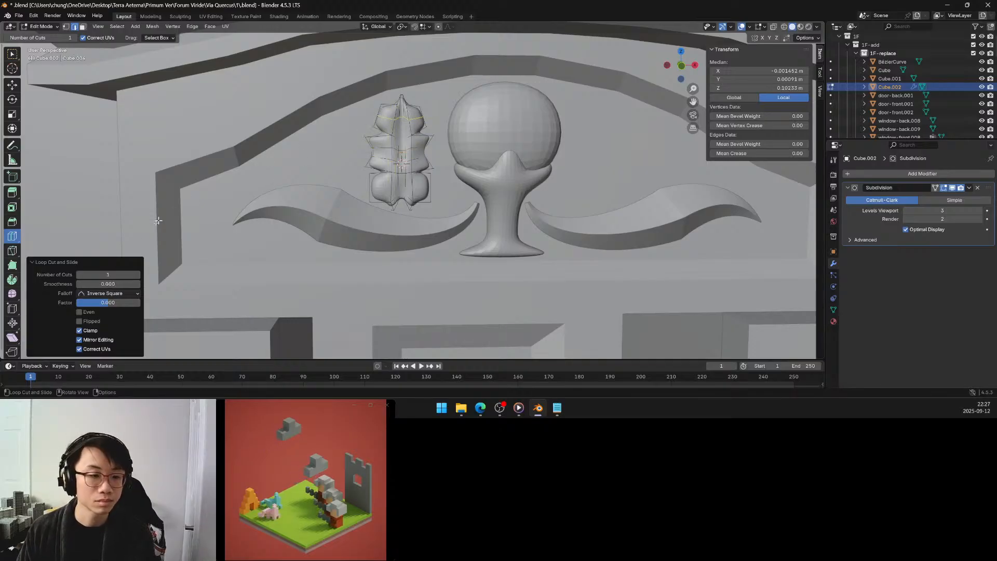
{"action": "left_click", "coordinate": [138, 275]}
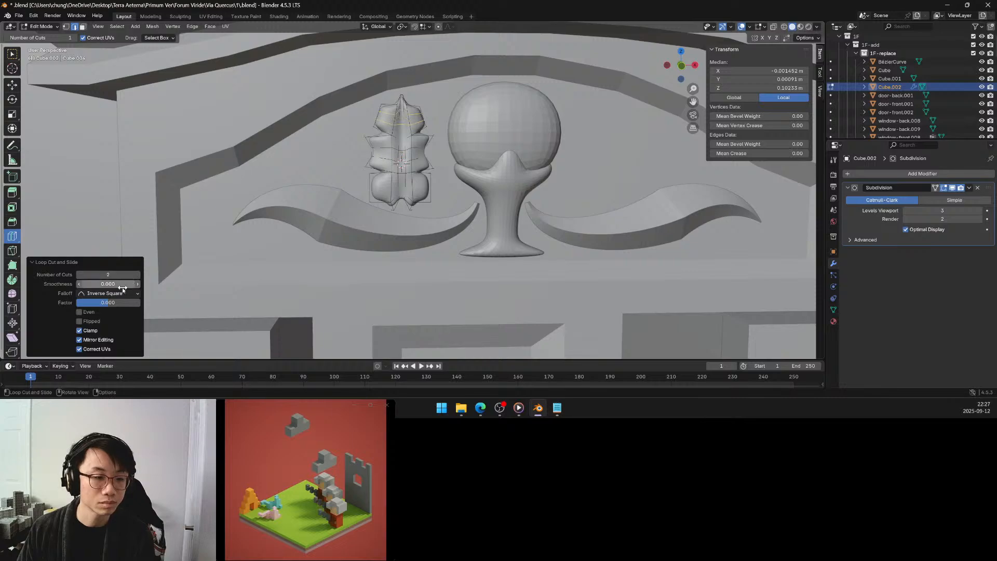
{"action": "mouse_move", "coordinate": [108, 284]}
{"action": "left_mouse_down"}
{"action": "mouse_move", "coordinate": [62, 284]}
{"action": "mouse_move", "coordinate": [111, 284]}
{"action": "left_mouse_up"}
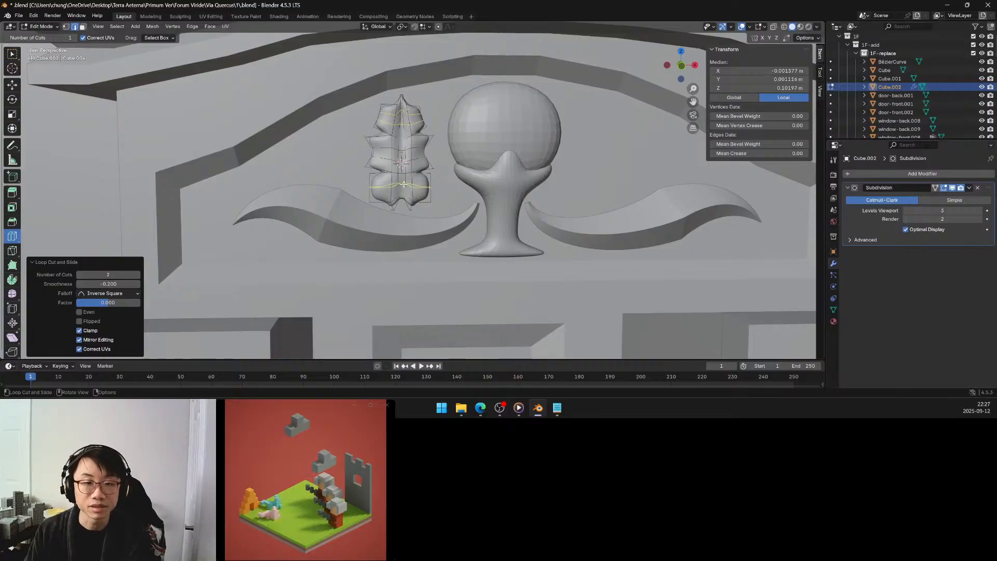
{"action": "key", "text": "Tab"}
Examine the carved leaf frieze above the neighbouring door and compare it with the new leaf in the pediment.
{"action": "scroll", "coordinate": [329, 163], "scroll_direction": "down", "scroll_amount": 5}
{"action": "middle_click_drag", "start_coordinate": [349, 169], "coordinate": [320, 168]}
{"action": "scroll", "coordinate": [320, 167], "scroll_direction": "down", "scroll_amount": 5}
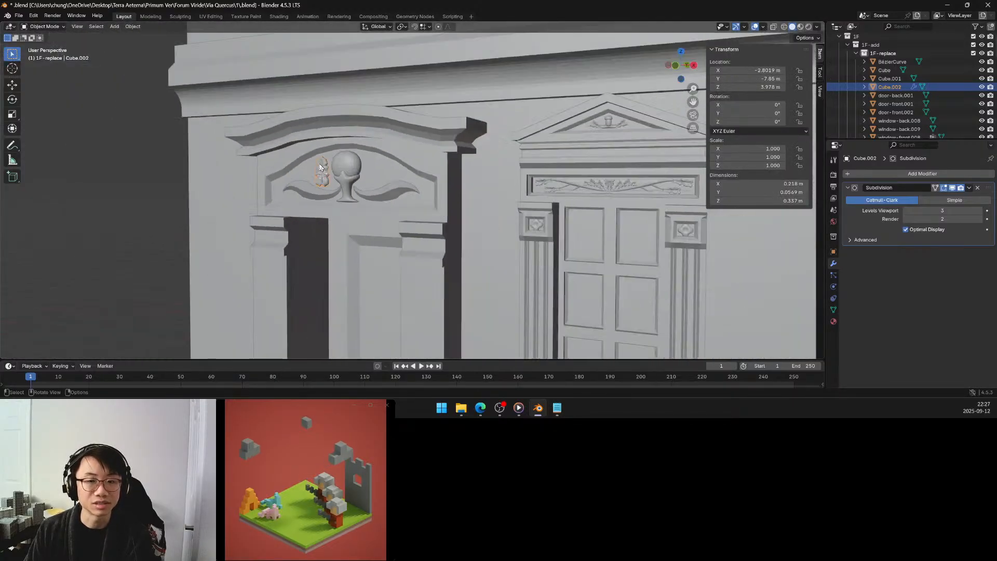
{"action": "scroll", "coordinate": [564, 171], "scroll_direction": "up", "scroll_amount": 5}
{"action": "scroll", "coordinate": [563, 171], "scroll_direction": "down", "scroll_amount": 4}
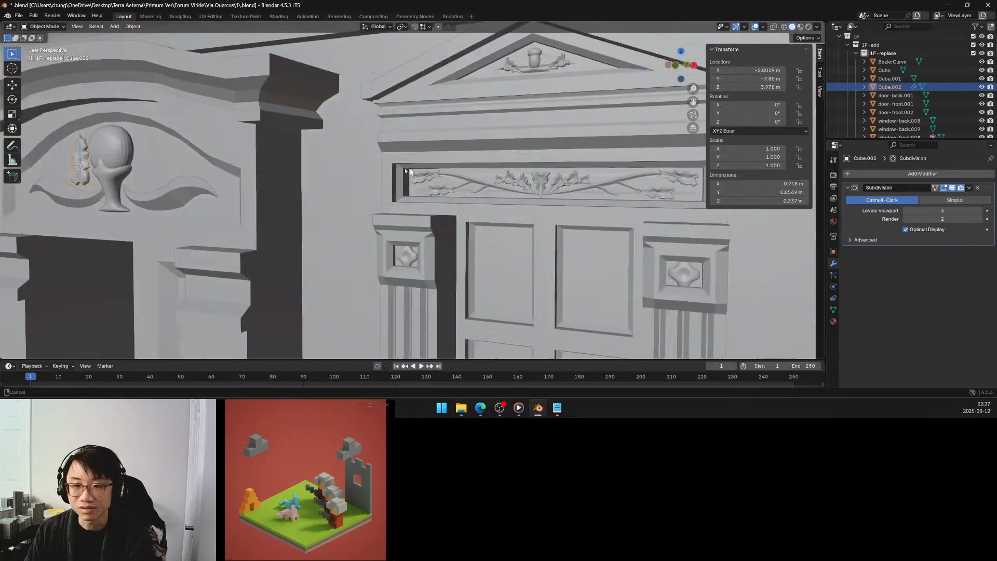
{"action": "scroll", "coordinate": [452, 177], "scroll_direction": "up", "scroll_amount": 6}
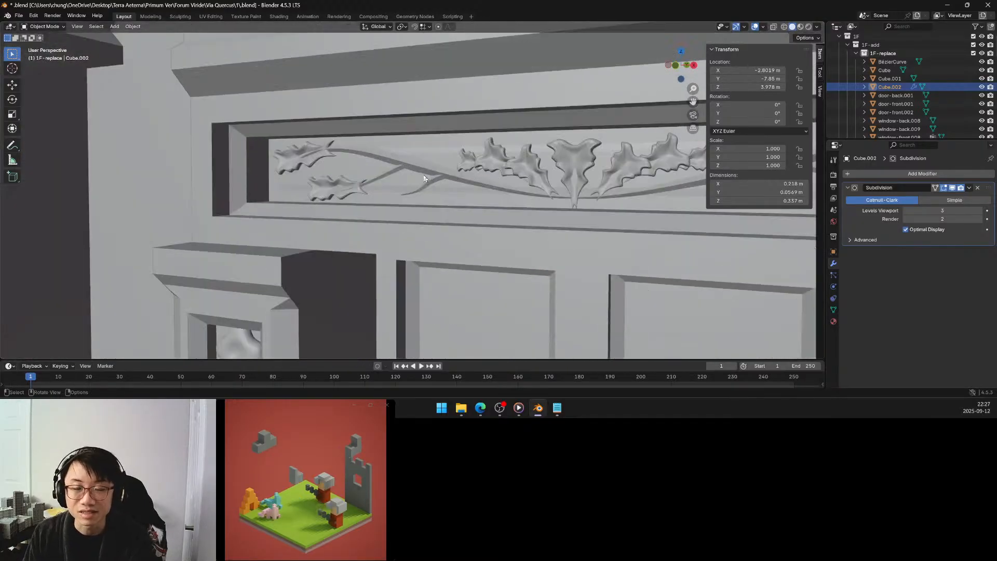
{"action": "mouse_move", "coordinate": [417, 178]}
{"action": "middle_mouse_down"}
{"action": "mouse_move", "coordinate": [450, 178]}
{"action": "mouse_move", "coordinate": [424, 169]}
{"action": "middle_mouse_up"}
{"action": "scroll", "coordinate": [451, 178], "scroll_direction": "down", "scroll_amount": 5}
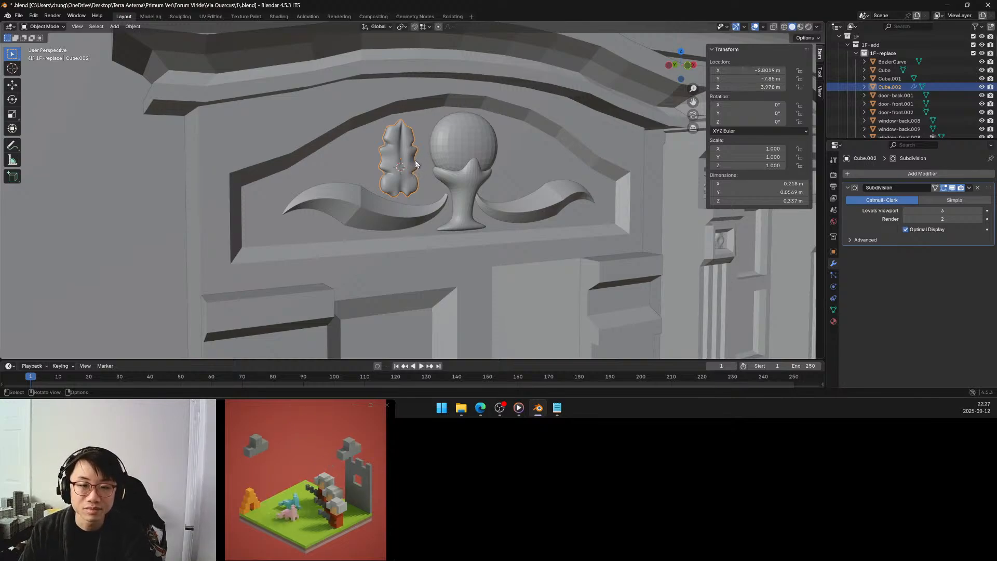
{"action": "mouse_move", "coordinate": [416, 164]}
{"action": "middle_mouse_down"}
{"action": "mouse_move", "coordinate": [401, 165]}
{"action": "mouse_move", "coordinate": [408, 161]}
{"action": "middle_mouse_up"}
{"action": "scroll", "coordinate": [362, 158], "scroll_direction": "up", "scroll_amount": 4}
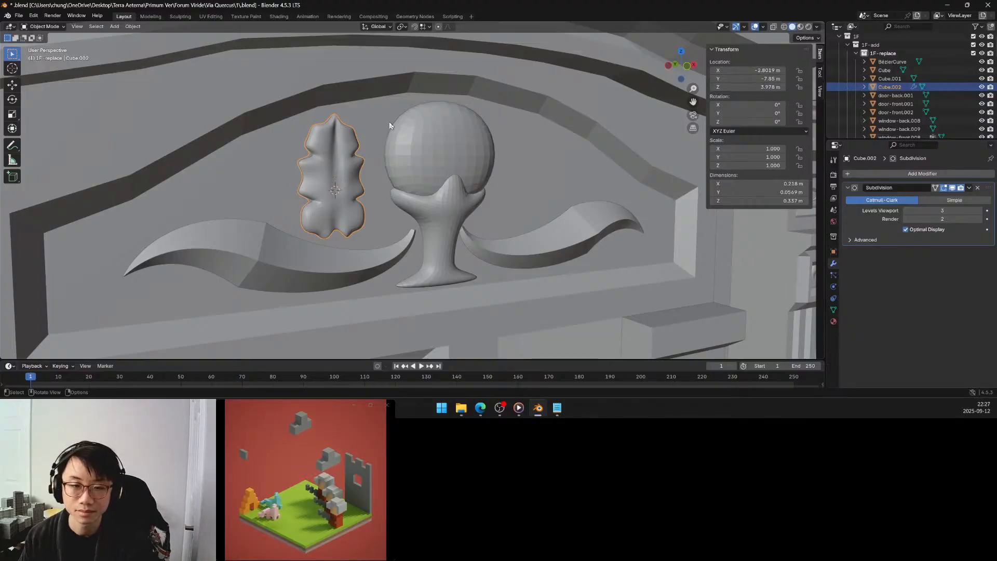
Set the leaf's Subdivision render level to 3, and preview the Simple type before restoring Catmull-Clark.
{"action": "left_click", "coordinate": [979, 219]}
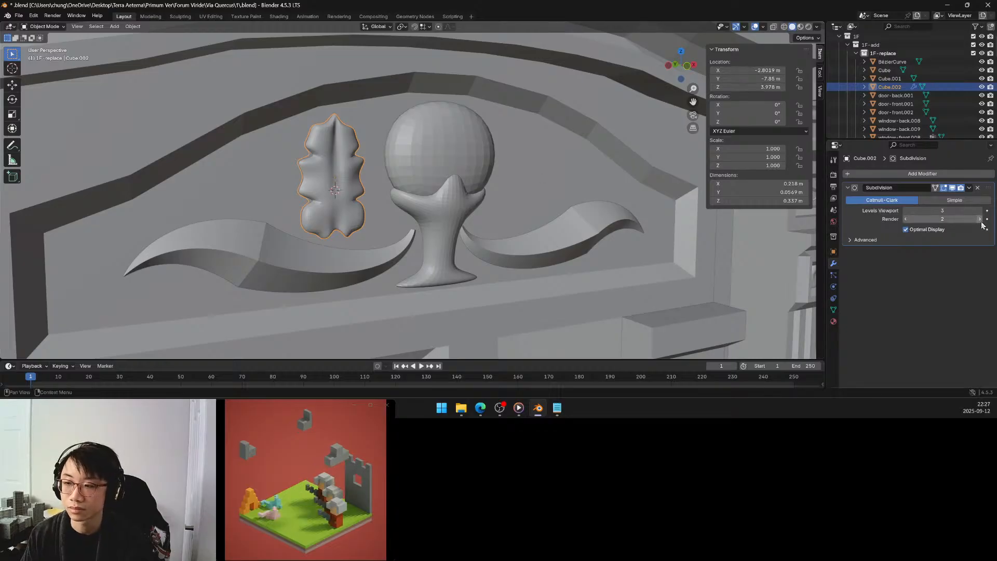
{"action": "left_click", "coordinate": [961, 201]}
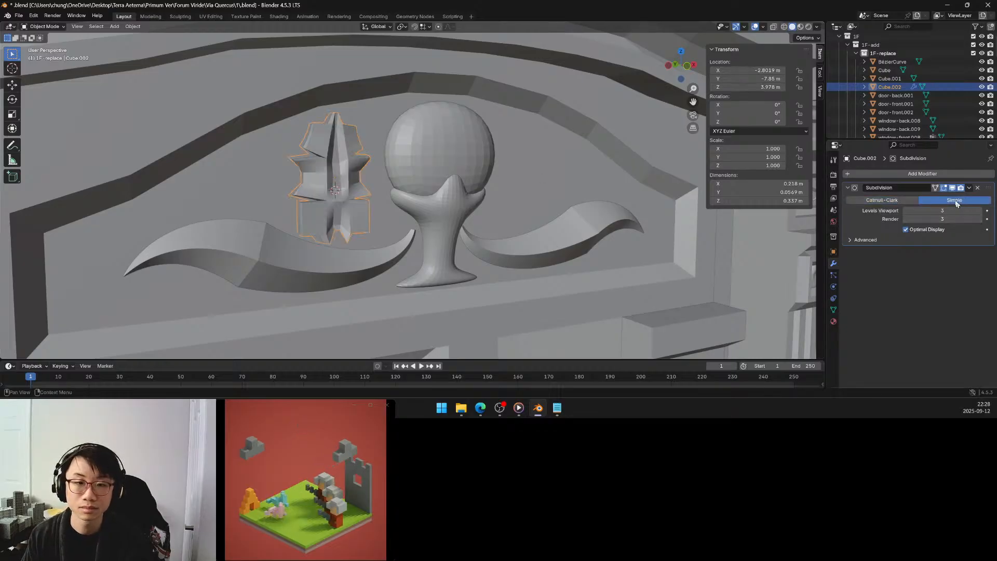
{"action": "left_click", "coordinate": [893, 201]}
Scale the whole leaf down uniformly to about 0.764 beside the egg ornament.
{"action": "middle_click_drag", "start_coordinate": [463, 190], "coordinate": [460, 192]}
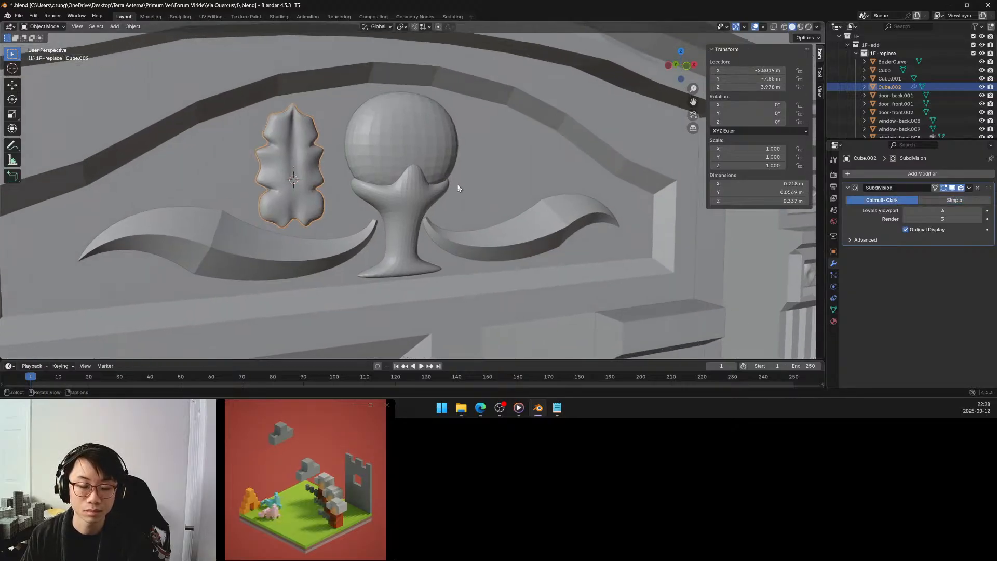
{"action": "key", "text": "s"}
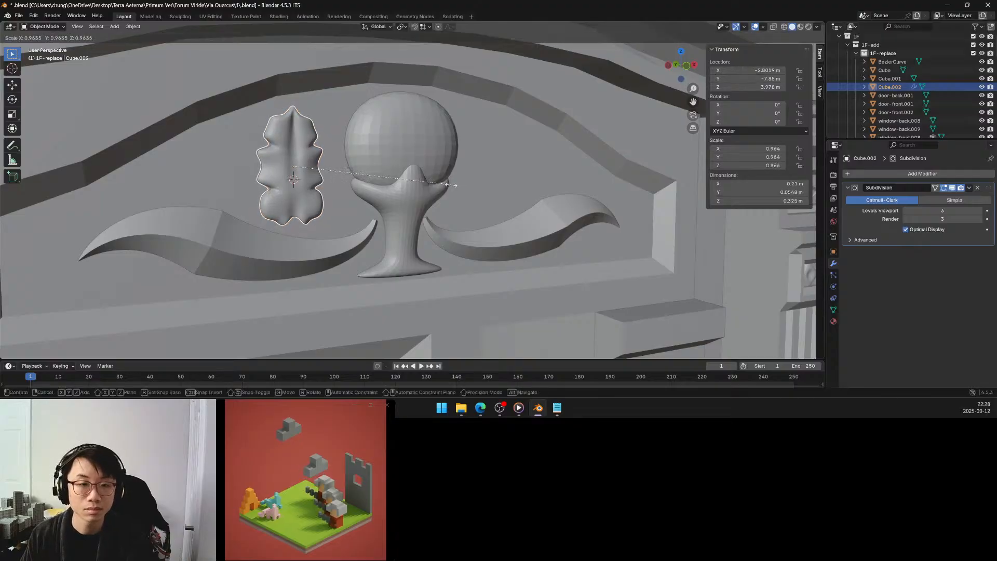
{"action": "left_click", "coordinate": [420, 183]}
{"action": "middle_click_drag", "start_coordinate": [429, 185], "coordinate": [426, 186]}
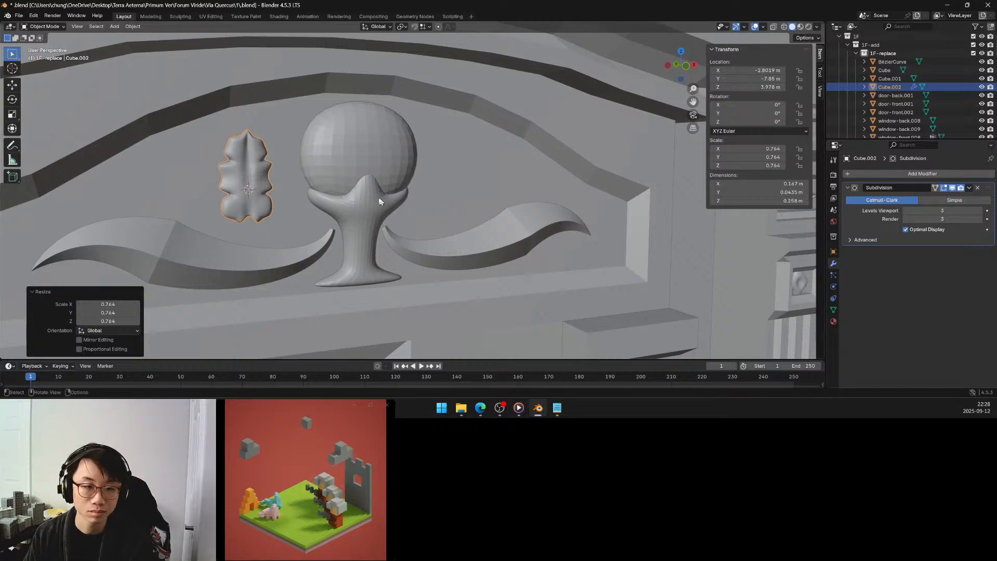
{"action": "middle_click_drag", "start_coordinate": [295, 200], "coordinate": [333, 201]}
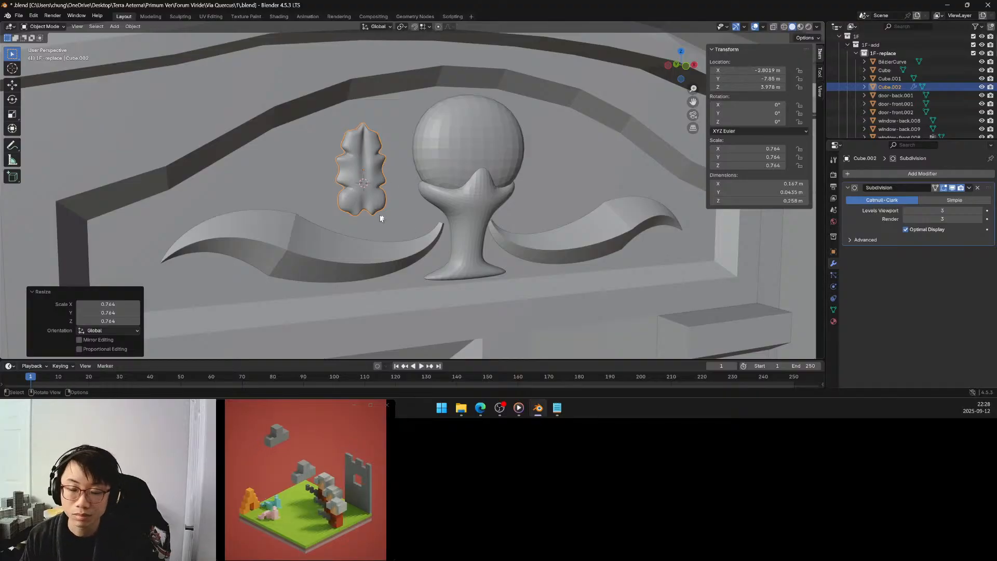
Try adding a Warp deform modifier to the leaf and remove it again.
{"action": "left_click", "coordinate": [905, 174]}
{"action": "mouse_move", "coordinate": [901, 179]}
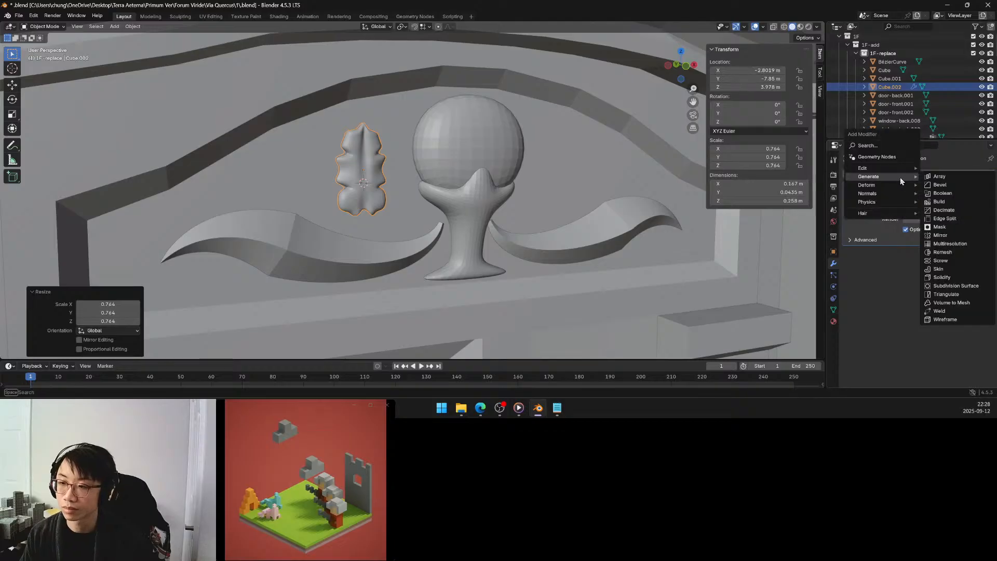
{"action": "left_click", "coordinate": [955, 286]}
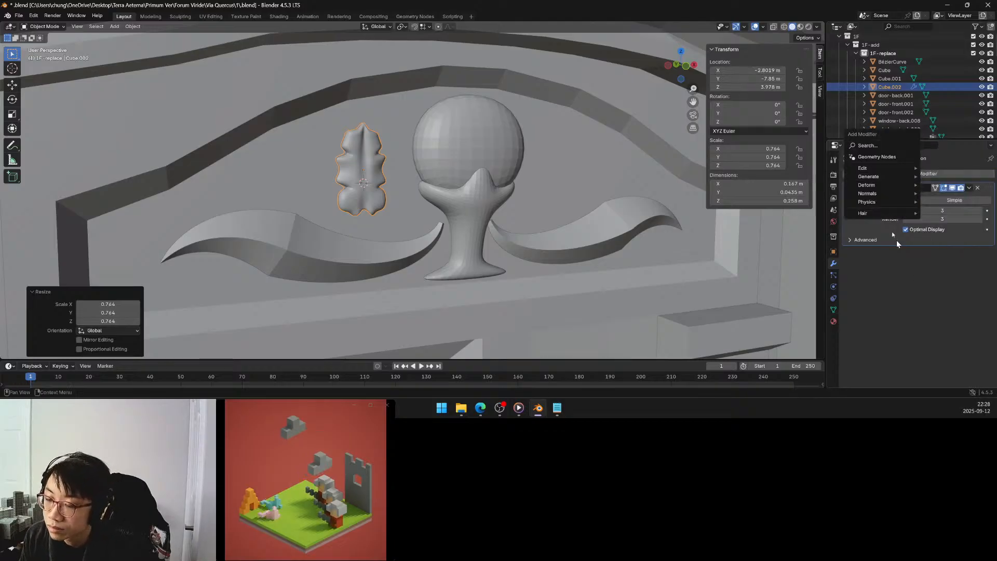
{"action": "mouse_move", "coordinate": [890, 185]}
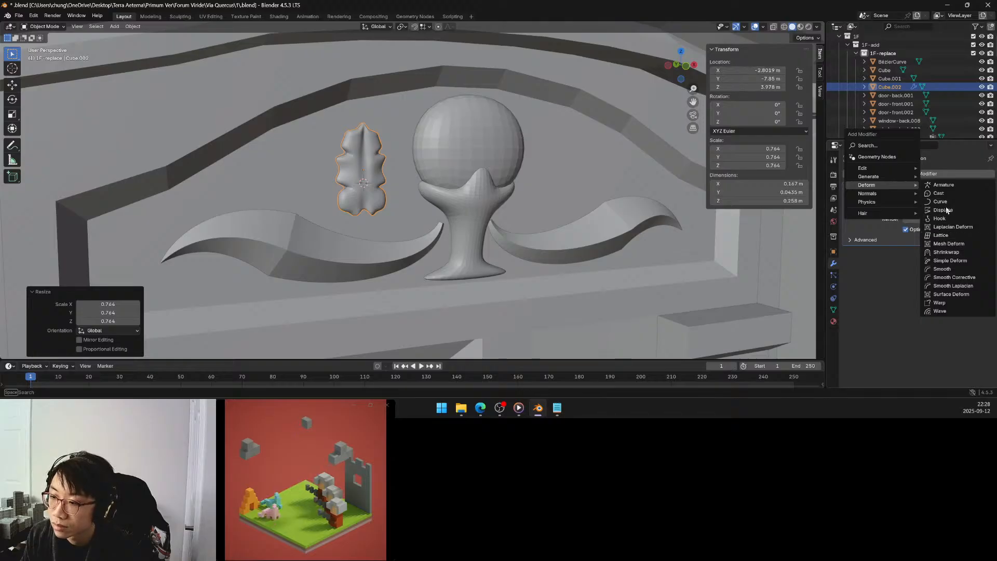
{"action": "left_click", "coordinate": [946, 303]}
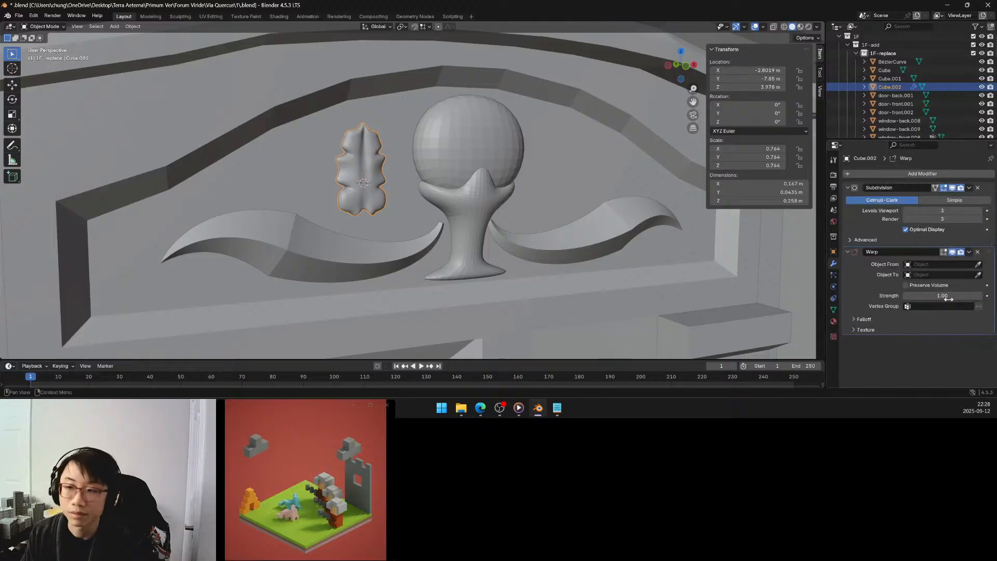
{"action": "left_click", "coordinate": [976, 252]}
Add a Simple Deform modifier to the leaf and set it to Bend around the Y axis.
{"action": "left_click", "coordinate": [934, 174]}
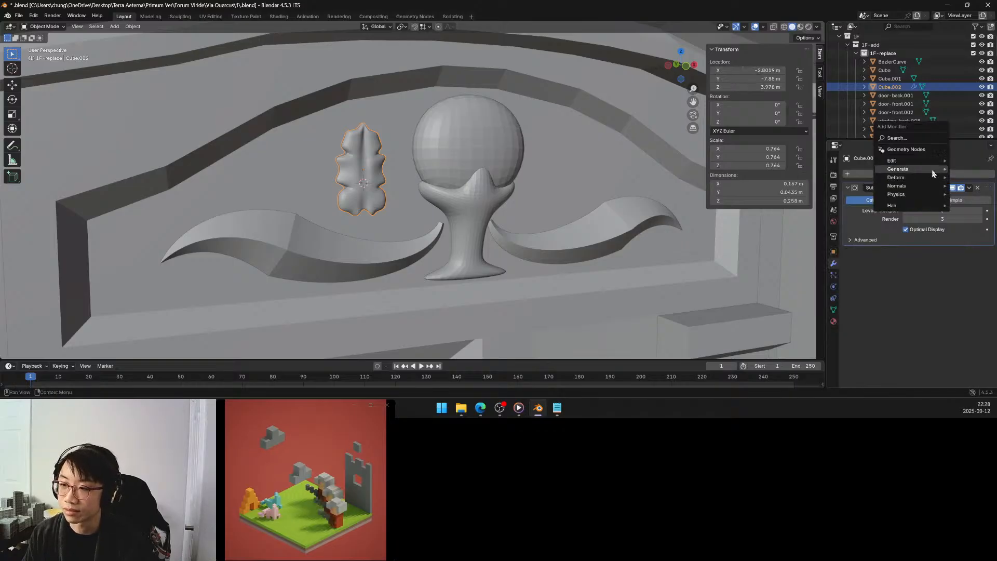
{"action": "mouse_move", "coordinate": [929, 178]}
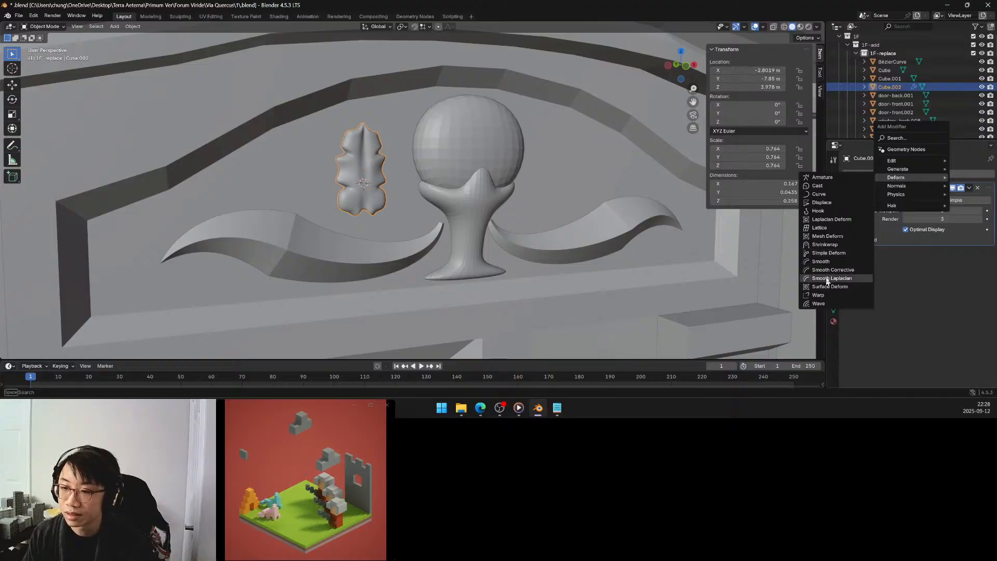
{"action": "left_click", "coordinate": [829, 254]}
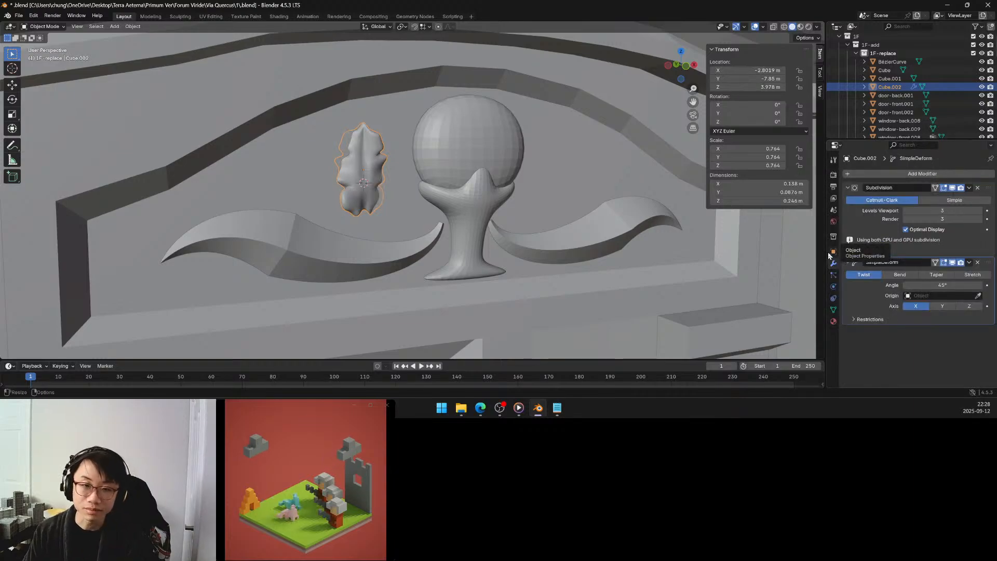
{"action": "left_click", "coordinate": [900, 274]}
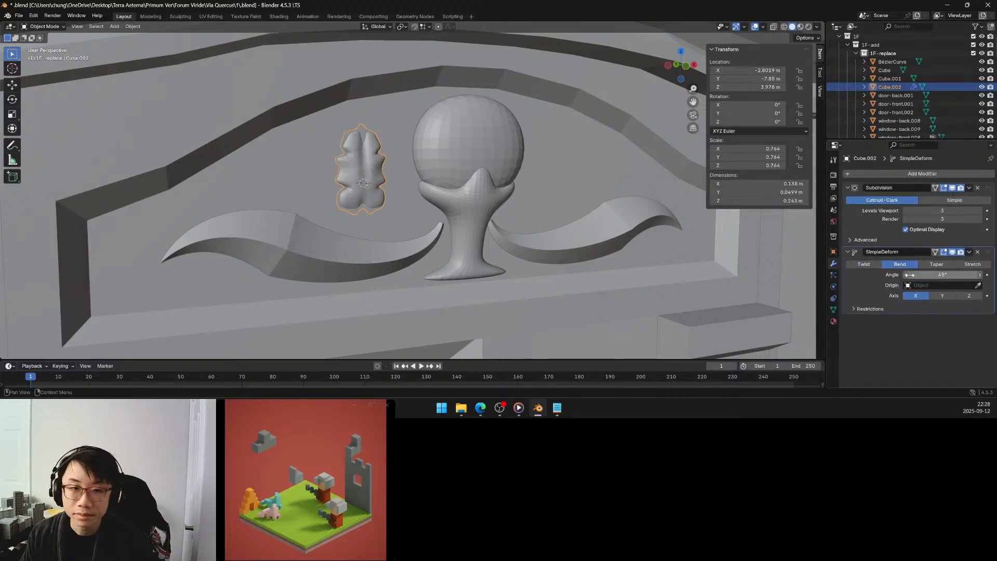
{"action": "left_click", "coordinate": [943, 295]}
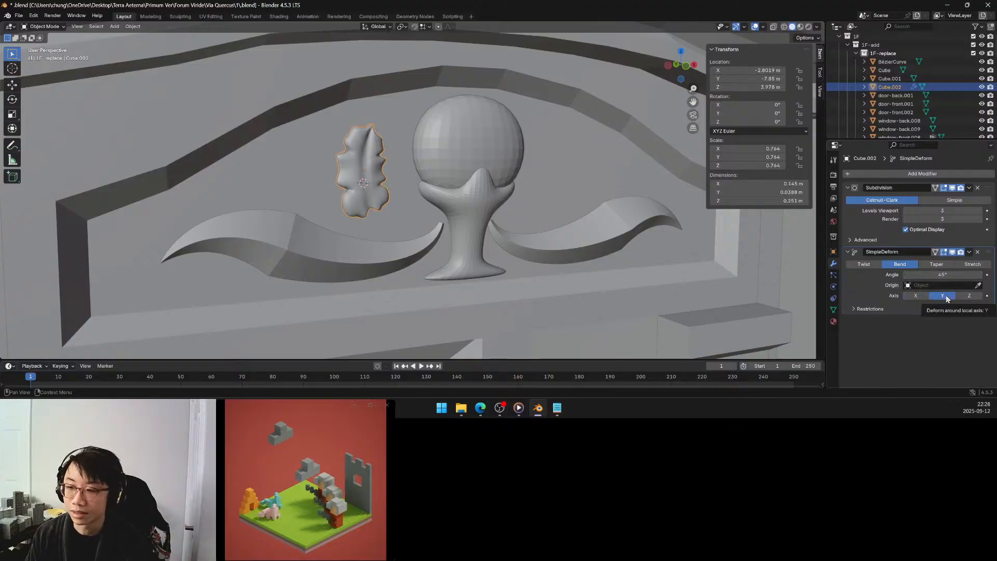
{"action": "mouse_move", "coordinate": [943, 274]}
{"action": "left_mouse_down"}
{"action": "mouse_move", "coordinate": [971, 274]}
{"action": "mouse_move", "coordinate": [898, 274]}
{"action": "mouse_move", "coordinate": [943, 272]}
{"action": "left_mouse_up"}
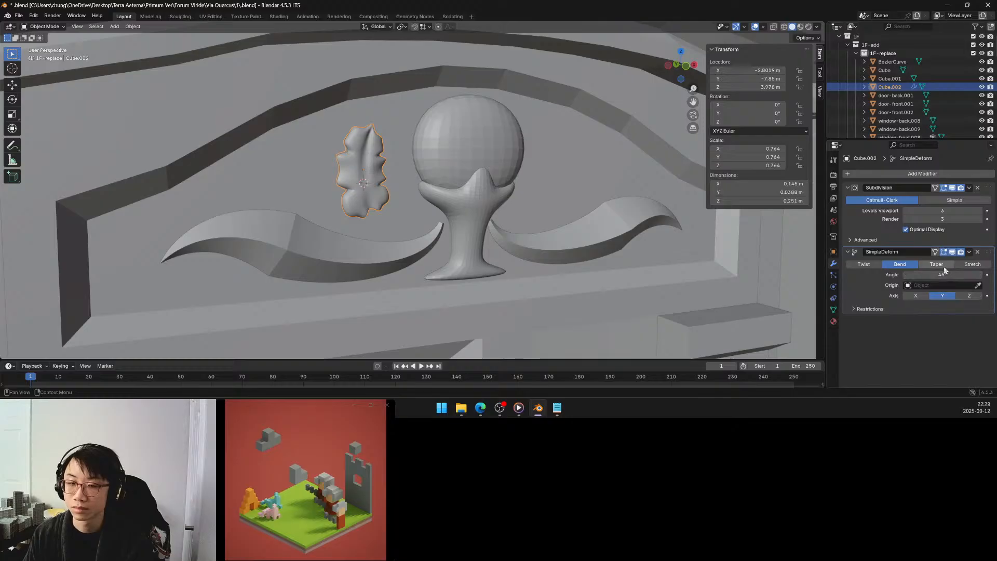
Try the Taper deformation on the leaf with the X, Z and Y axes, and switch back to Bend around Y.
{"action": "left_click", "coordinate": [944, 267]}
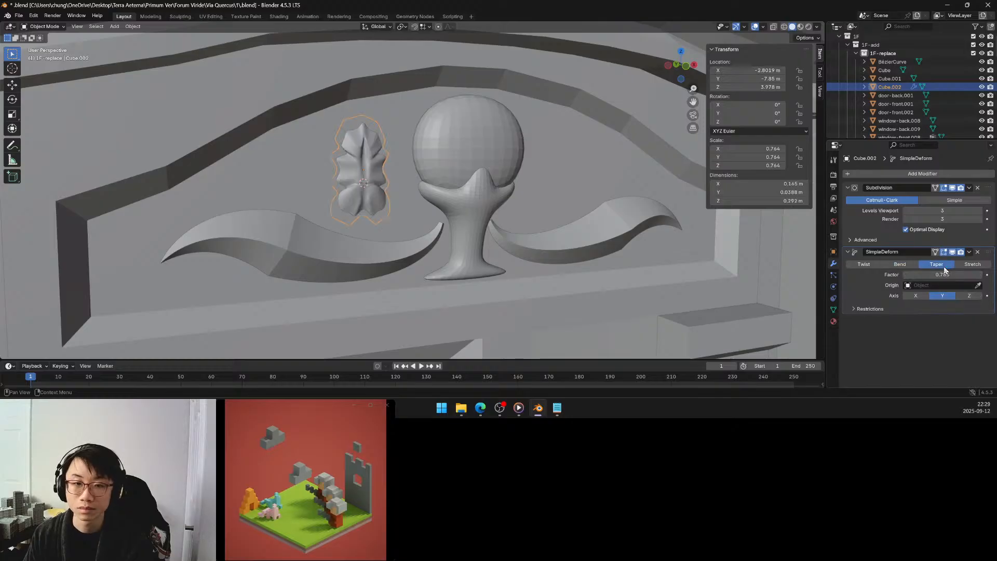
{"action": "left_click", "coordinate": [925, 296]}
{"action": "left_click", "coordinate": [964, 297]}
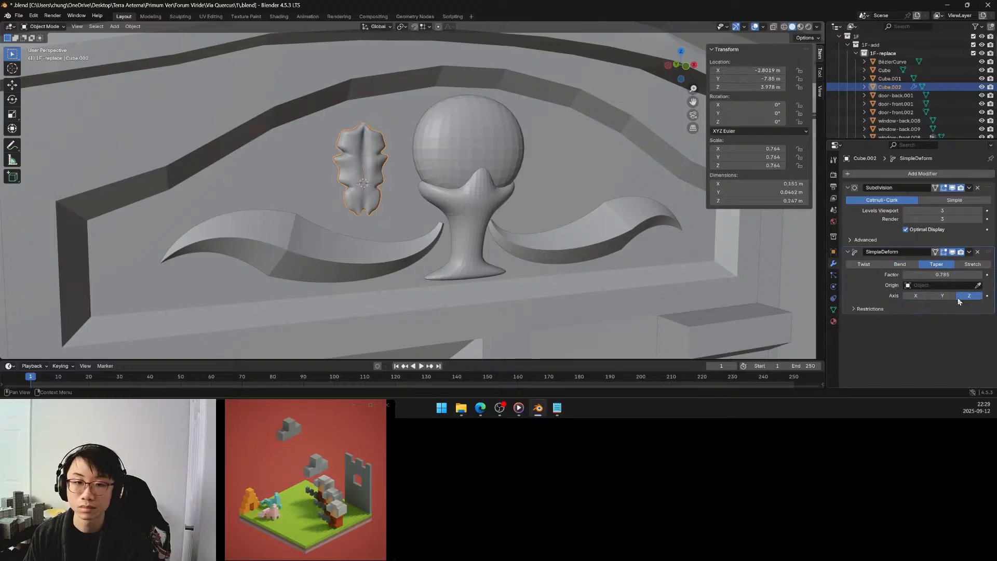
{"action": "left_click", "coordinate": [945, 297]}
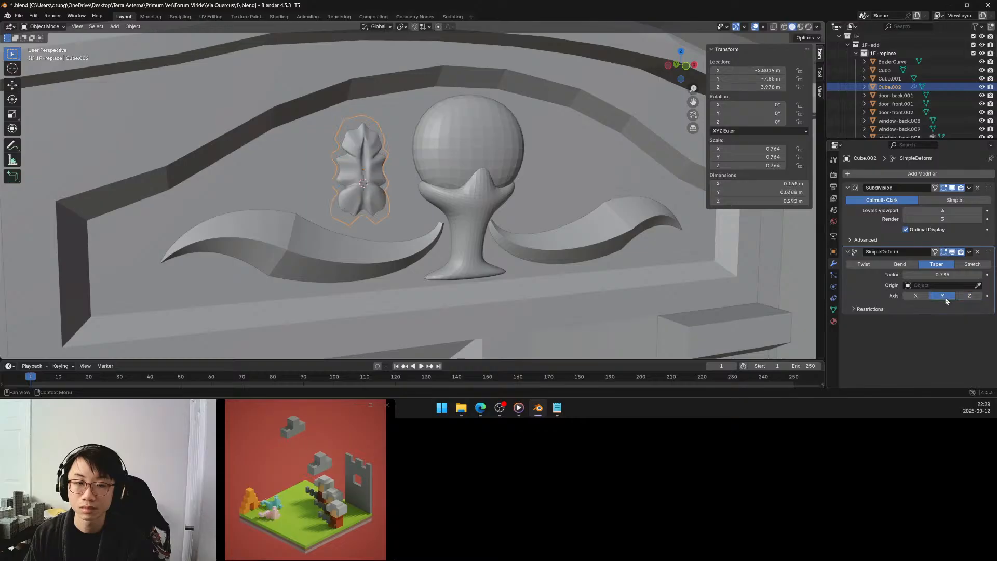
{"action": "left_click", "coordinate": [913, 266]}
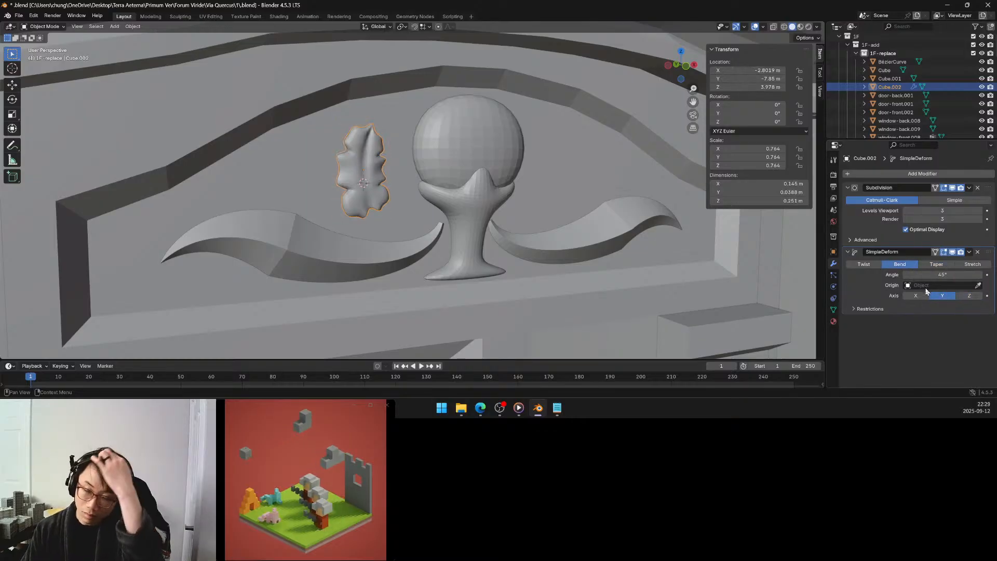
Change the leaf's Bend deformation to the Z axis and set its angle to about -76°.
{"action": "left_click", "coordinate": [965, 295]}
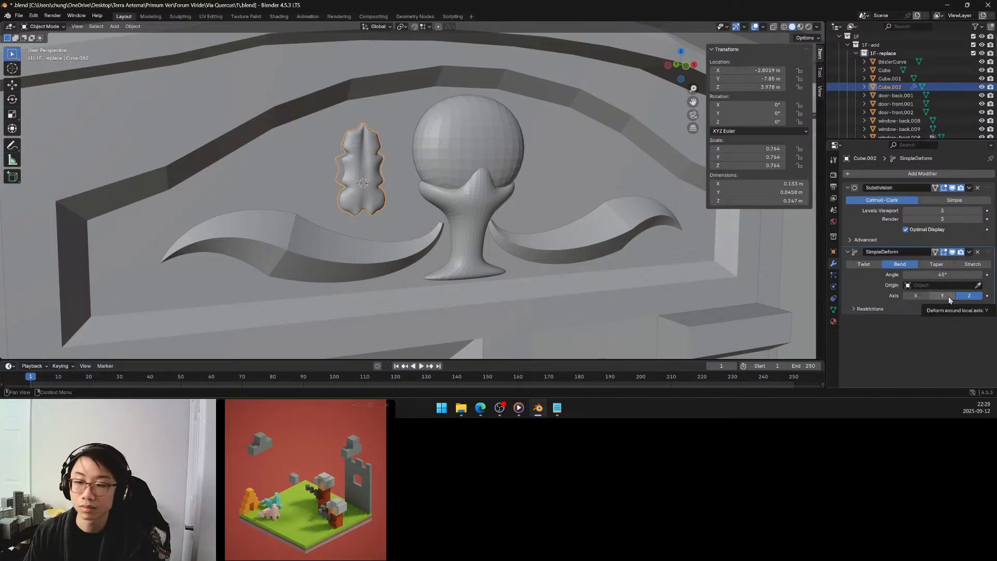
{"action": "left_click_drag", "start_coordinate": [945, 274], "coordinate": [859, 274]}
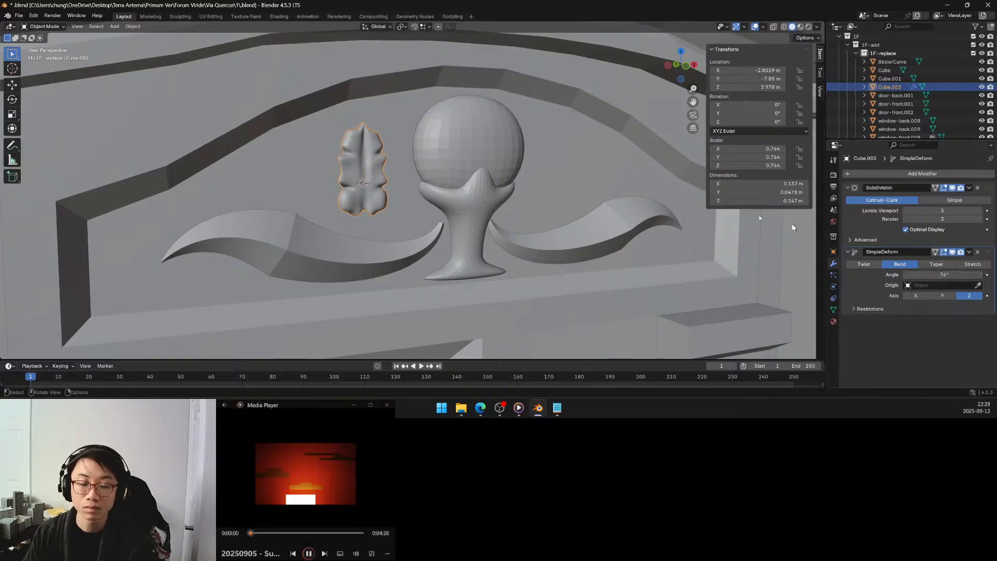
{"action": "mouse_move", "coordinate": [641, 192]}
{"action": "middle_mouse_down"}
{"action": "mouse_move", "coordinate": [657, 191]}
{"action": "mouse_move", "coordinate": [642, 192]}
{"action": "middle_mouse_up"}
{"action": "scroll", "coordinate": [642, 193], "scroll_direction": "down", "scroll_amount": 3}
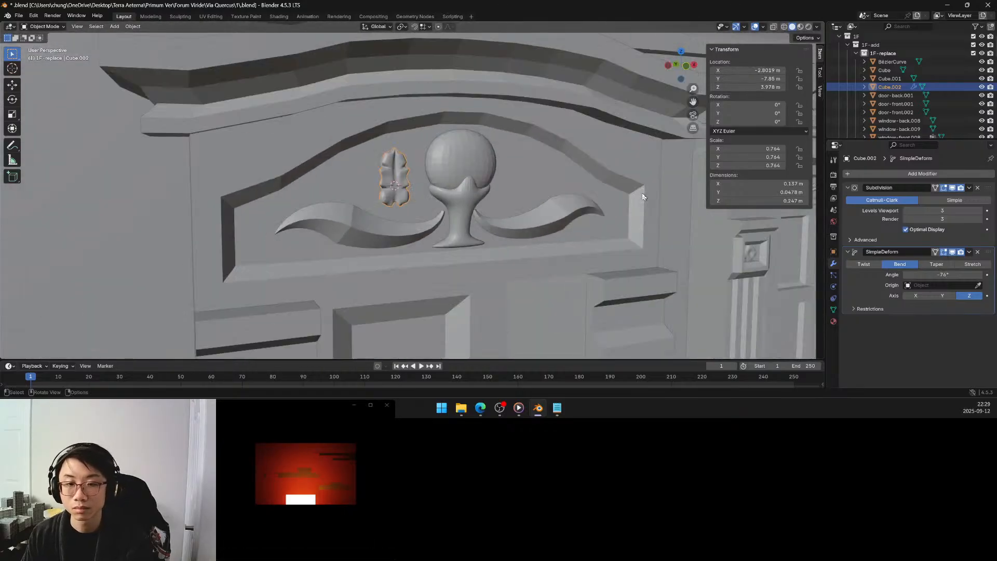
Try the Stretch and Taper deformations on the leaf around Z and switch back to Bend.
{"action": "left_click", "coordinate": [969, 266]}
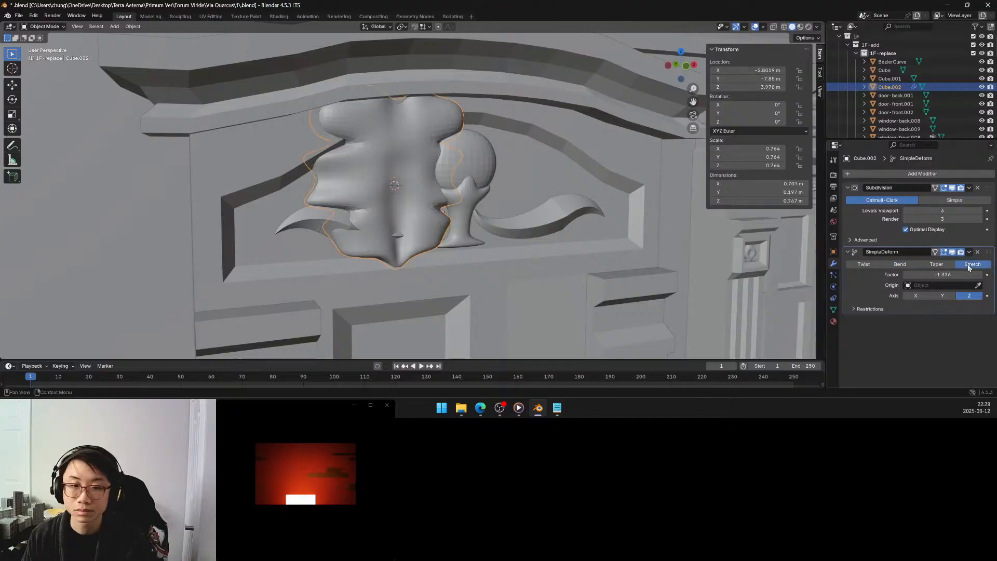
{"action": "left_click", "coordinate": [937, 265]}
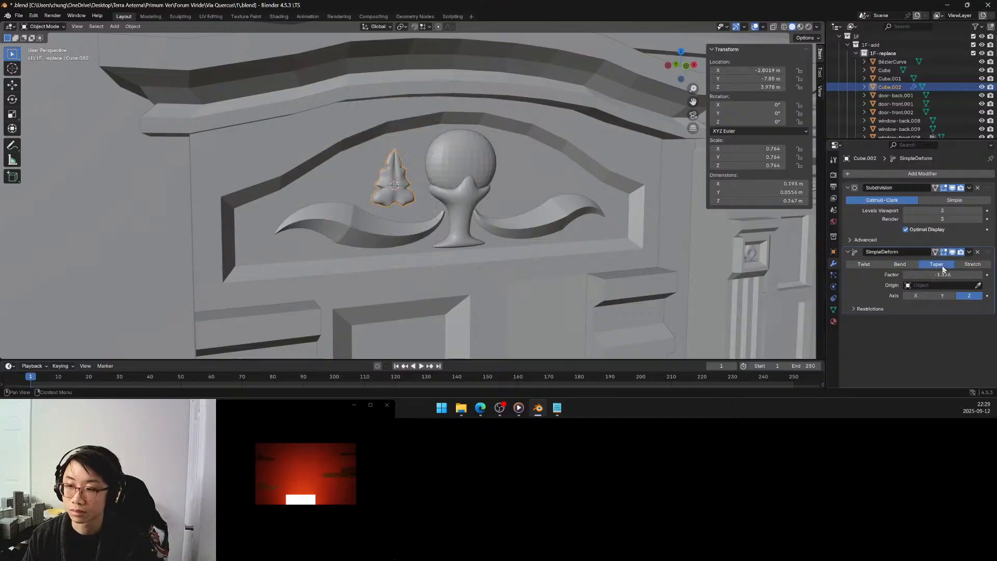
{"action": "left_click", "coordinate": [912, 266]}
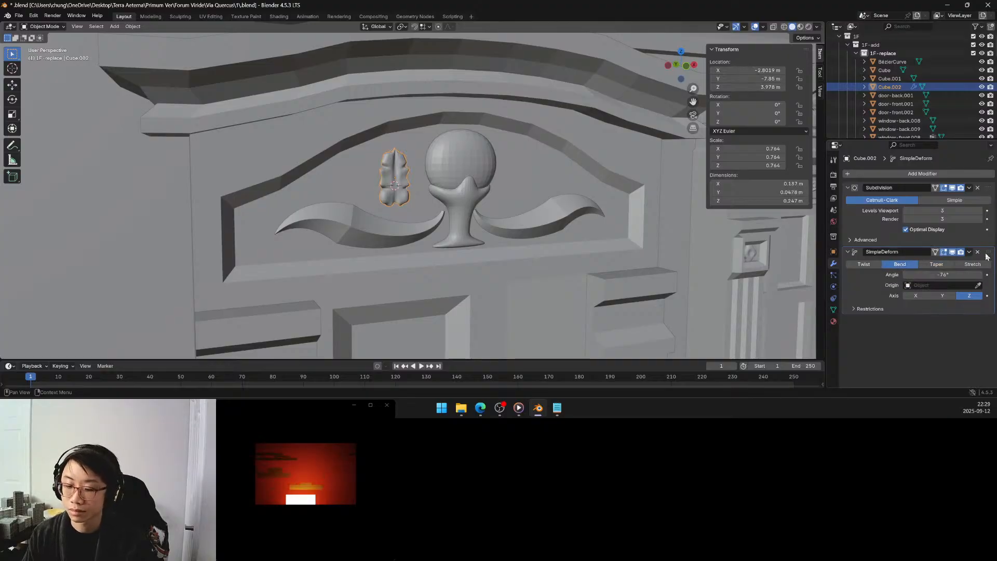
Duplicate the leaf's Simple Deform modifier, change the copy to the Y axis and try Taper and Twist on it.
{"action": "key", "text": "shift+d"}
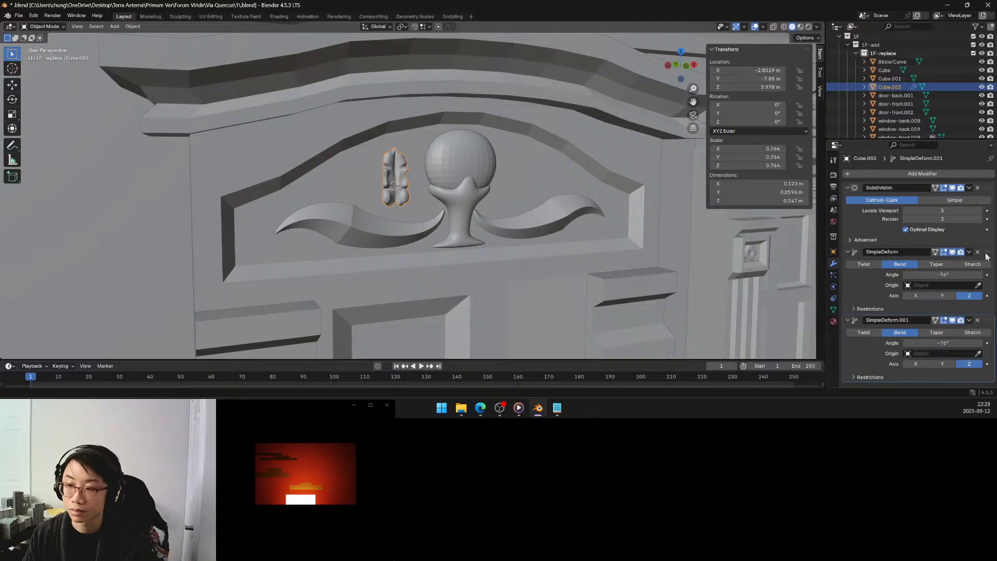
{"action": "left_click", "coordinate": [928, 333]}
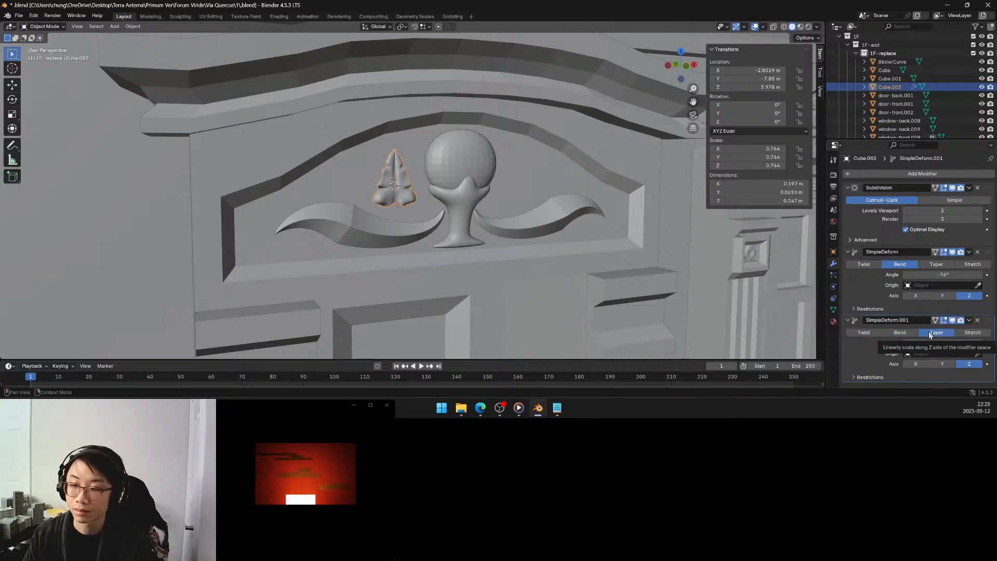
{"action": "left_click", "coordinate": [934, 364]}
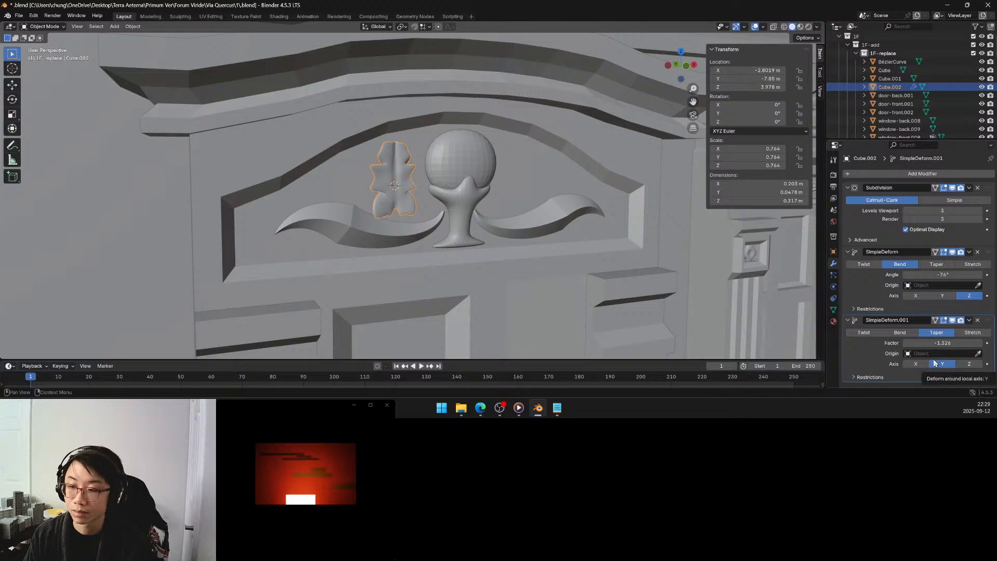
{"action": "left_click_drag", "start_coordinate": [942, 343], "coordinate": [976, 343]}
{"action": "left_click", "coordinate": [864, 333]}
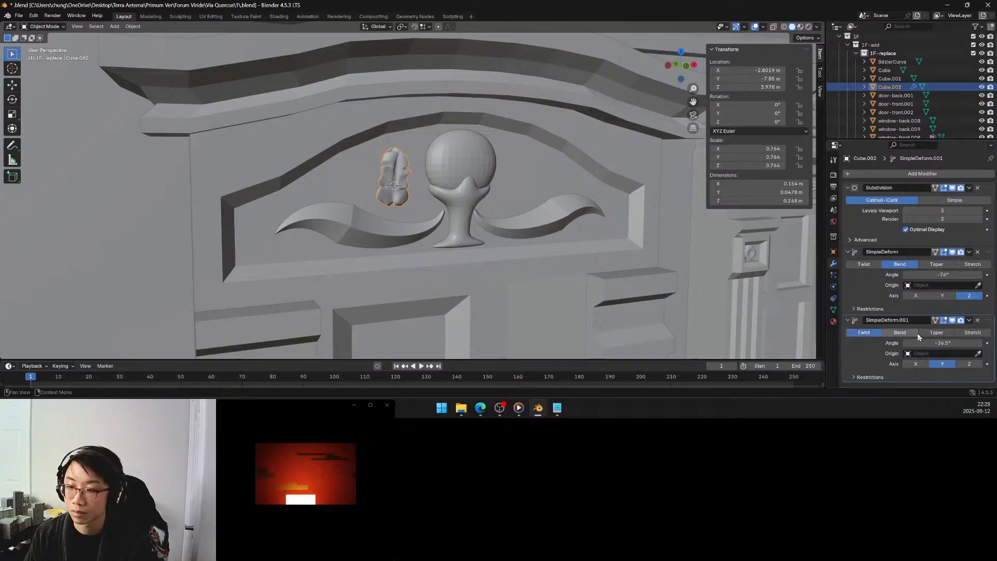
Set the second Simple Deform modifier to Bend around Y with an angle of about 43.8°.
{"action": "left_click", "coordinate": [900, 333]}
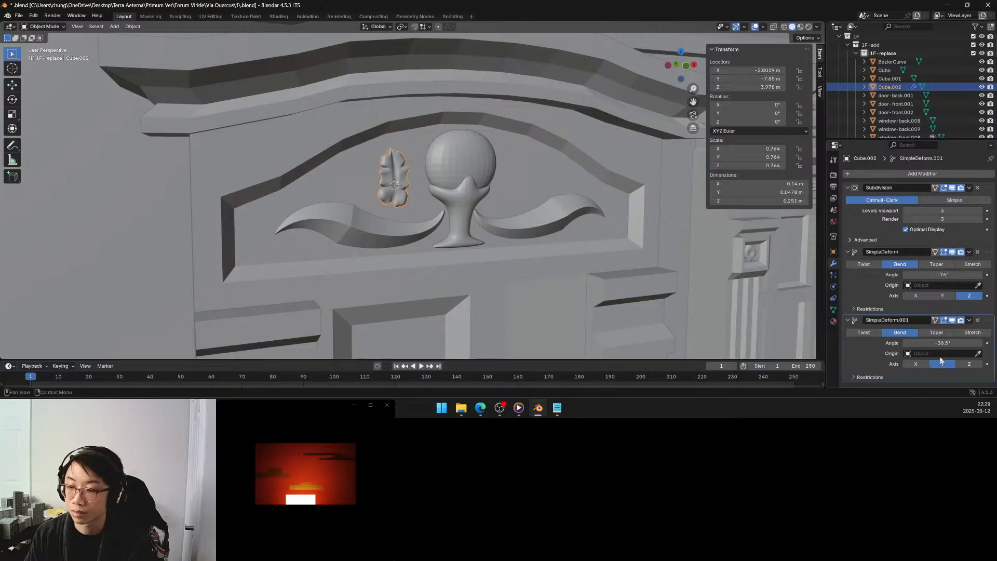
{"action": "left_click_drag", "start_coordinate": [943, 343], "coordinate": [987, 343]}
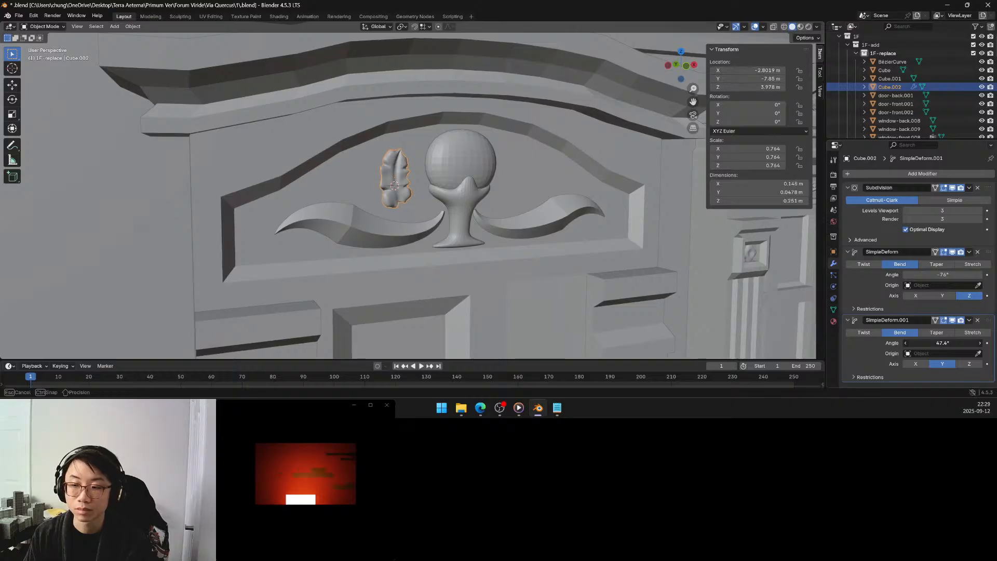
{"action": "left_click_drag", "start_coordinate": [943, 343], "coordinate": [943, 344]}
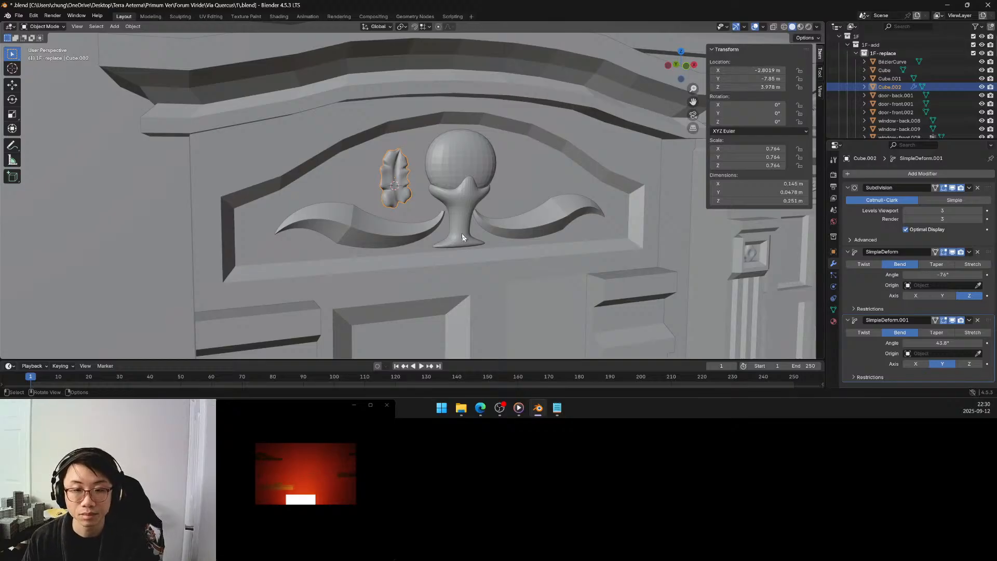
Move the leaf about 0.038 m along the X axis toward the egg ornament.
{"action": "middle_click_drag", "start_coordinate": [462, 238], "coordinate": [450, 234]}
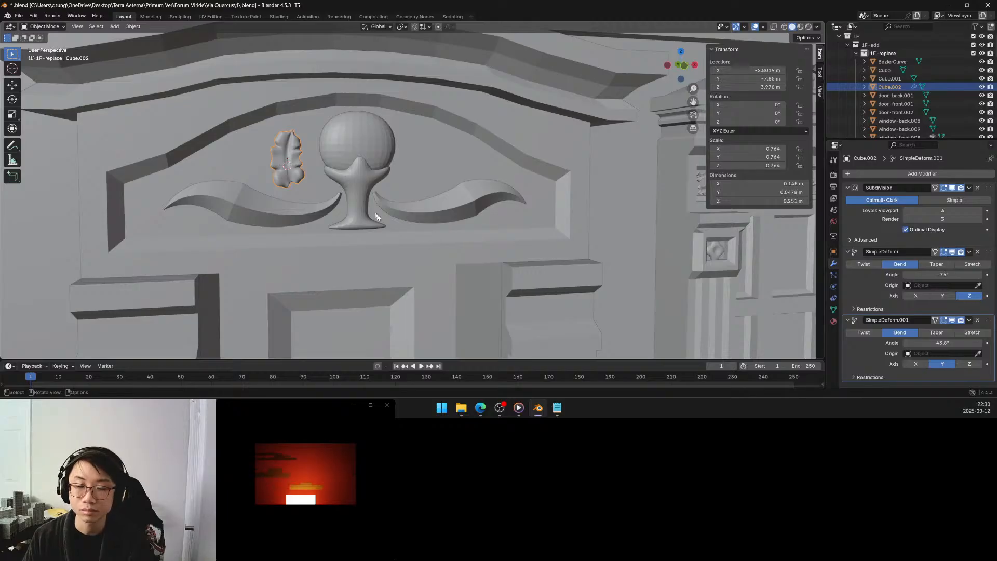
{"action": "key", "text": "g"}
{"action": "key", "text": "x"}
{"action": "left_click", "coordinate": [297, 159]}
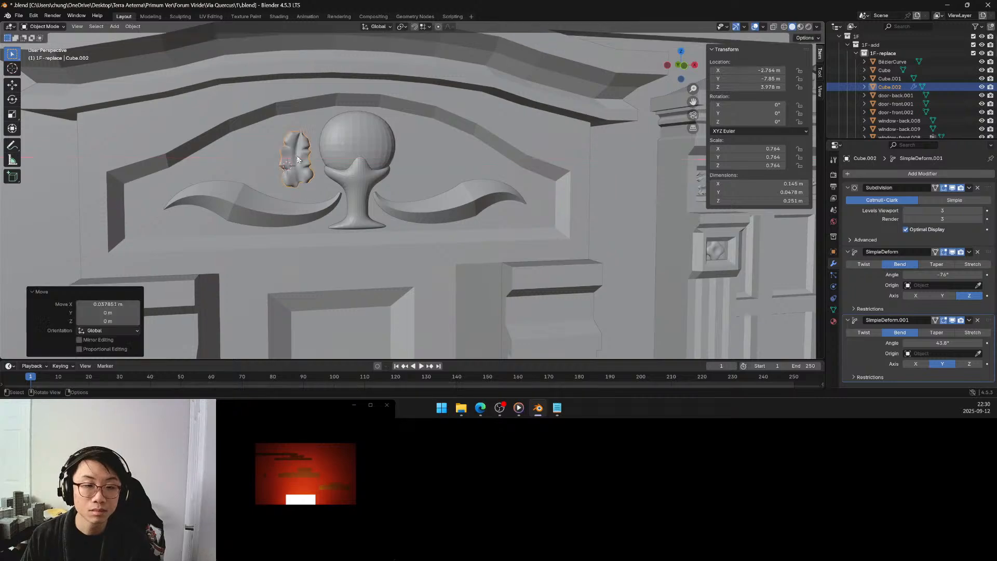
Duplicate the leaf and place the copy about 0.099 m along negative X, on the side away from the egg.
{"action": "key", "text": "shift+d"}
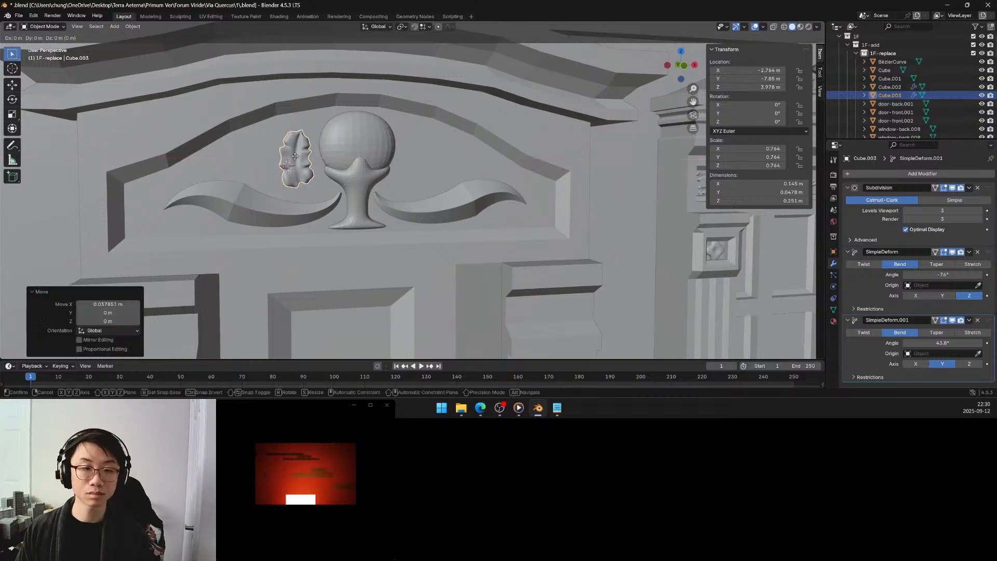
{"action": "key", "text": "x"}
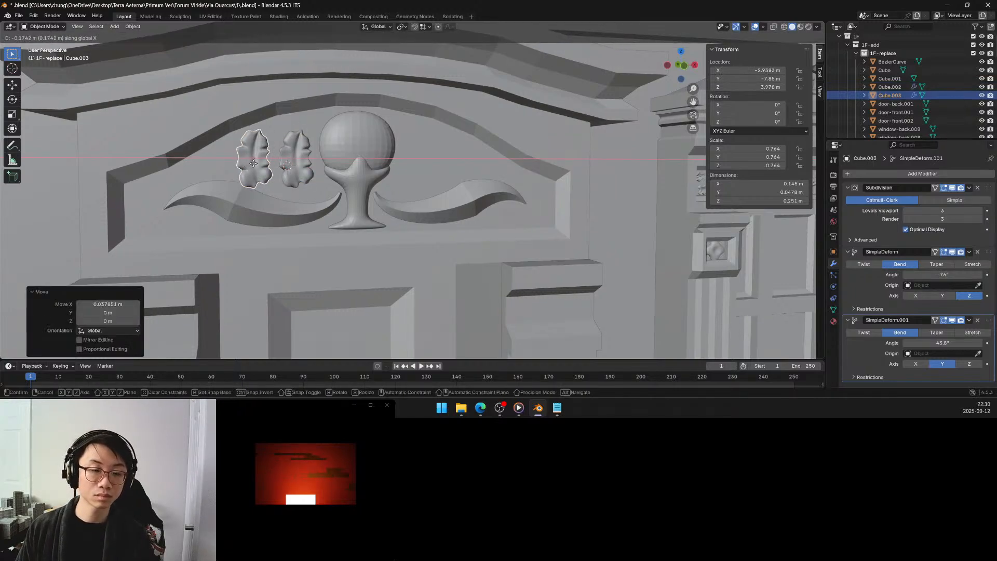
{"action": "left_click", "coordinate": [272, 166]}
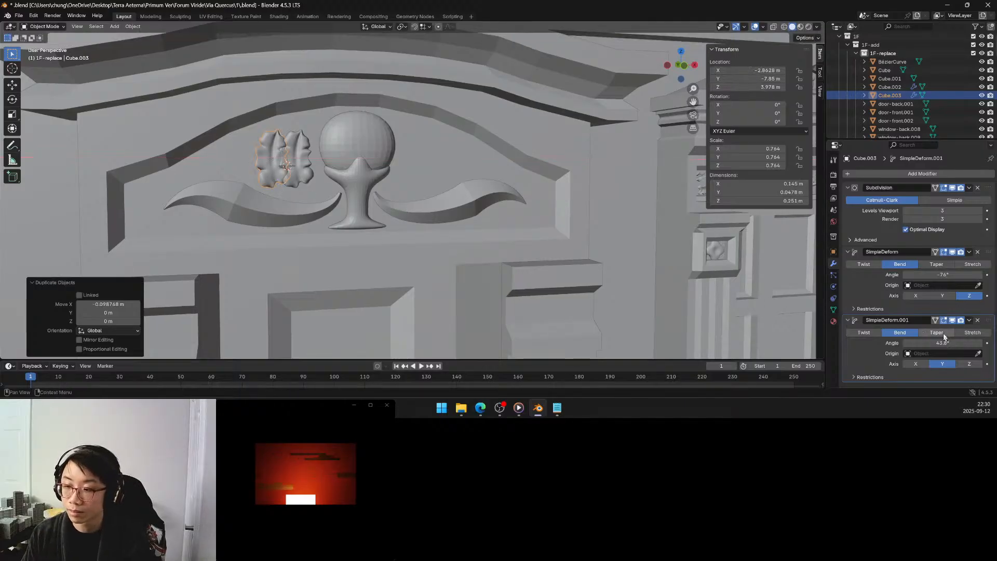
Set the copied leaf's Y bend angle to about -34.9° and its Z bend angle to about -62.1°.
{"action": "left_click_drag", "start_coordinate": [942, 343], "coordinate": [930, 343]}
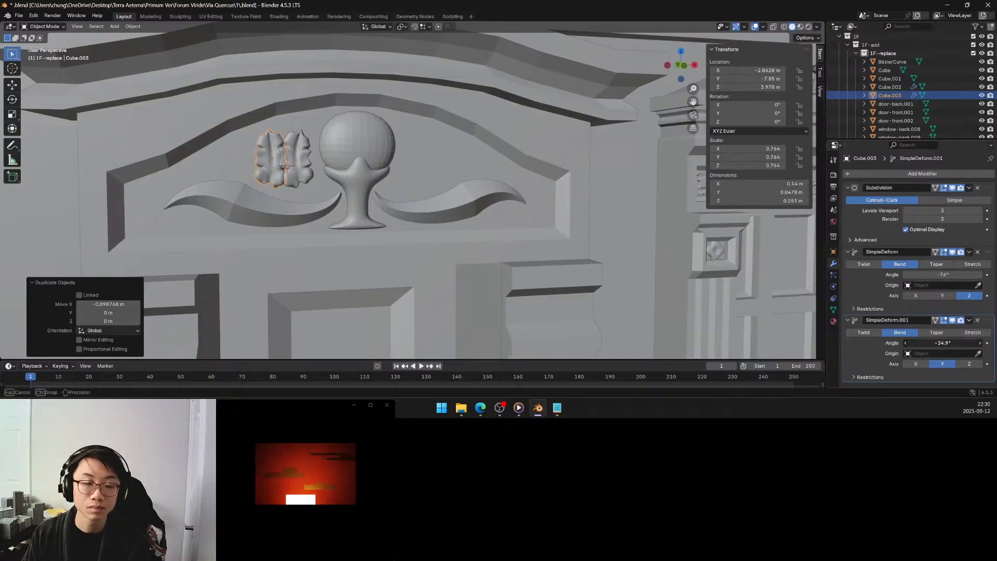
{"action": "left_click_drag", "start_coordinate": [942, 343], "coordinate": [943, 343]}
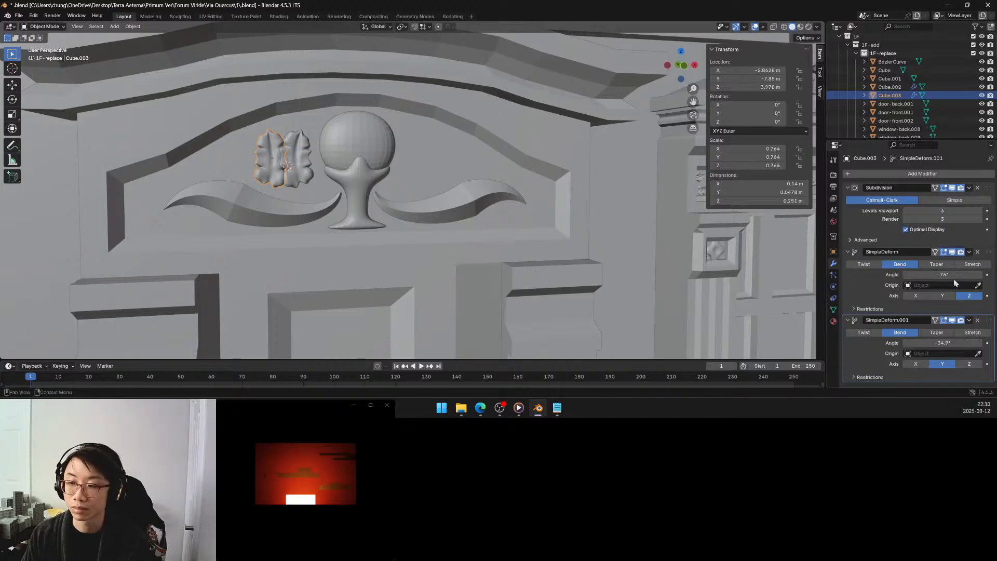
{"action": "left_click_drag", "start_coordinate": [948, 275], "coordinate": [948, 275]}
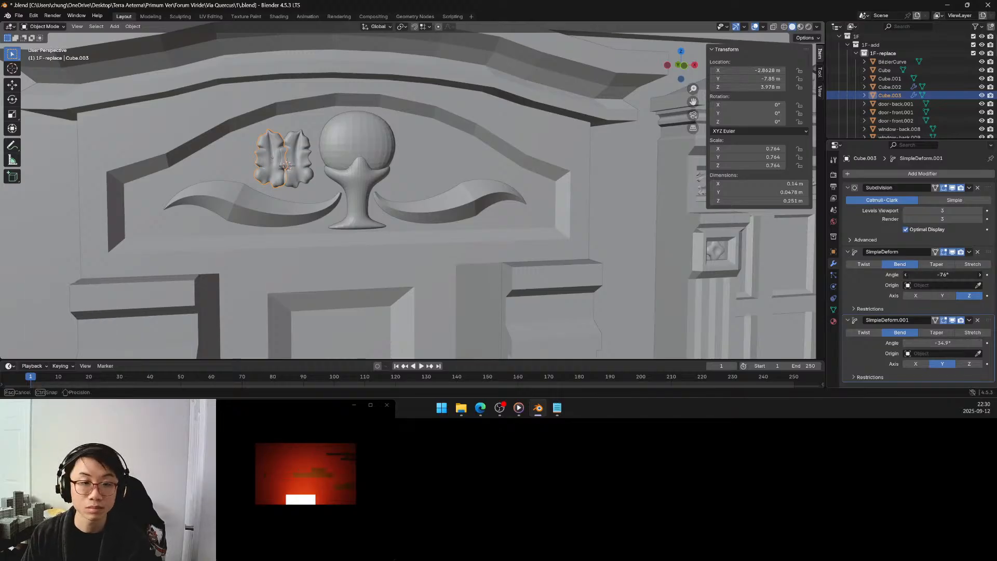
{"action": "left_click_drag", "start_coordinate": [943, 274], "coordinate": [930, 274]}
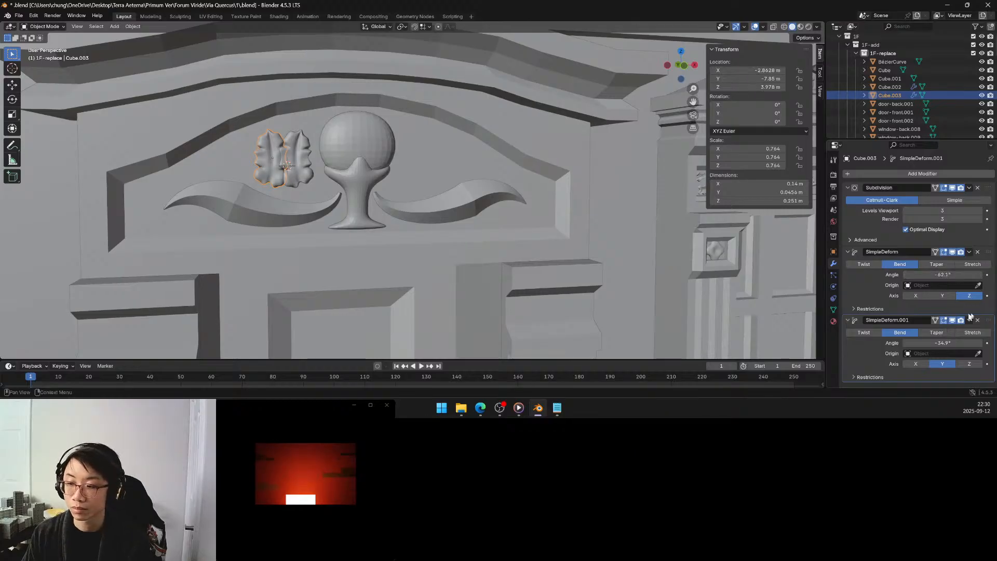
Duplicate the copied leaf's Y bend modifier and try Stretch on the new one along the Y, X and Z axes.
{"action": "key", "text": "shift+d"}
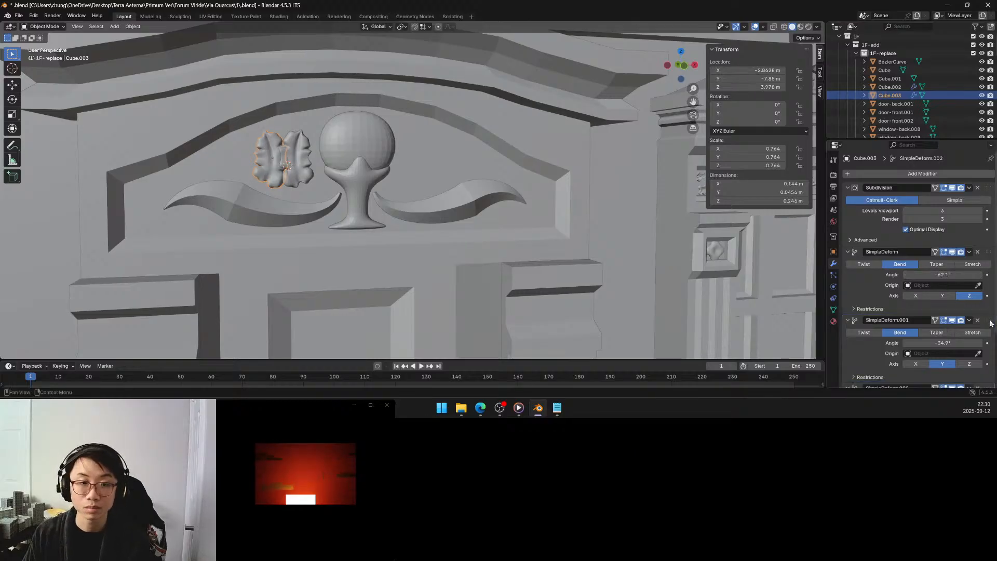
{"action": "scroll", "coordinate": [981, 325], "scroll_direction": "down", "scroll_amount": 1}
{"action": "scroll", "coordinate": [980, 324], "scroll_direction": "down", "scroll_amount": 2}
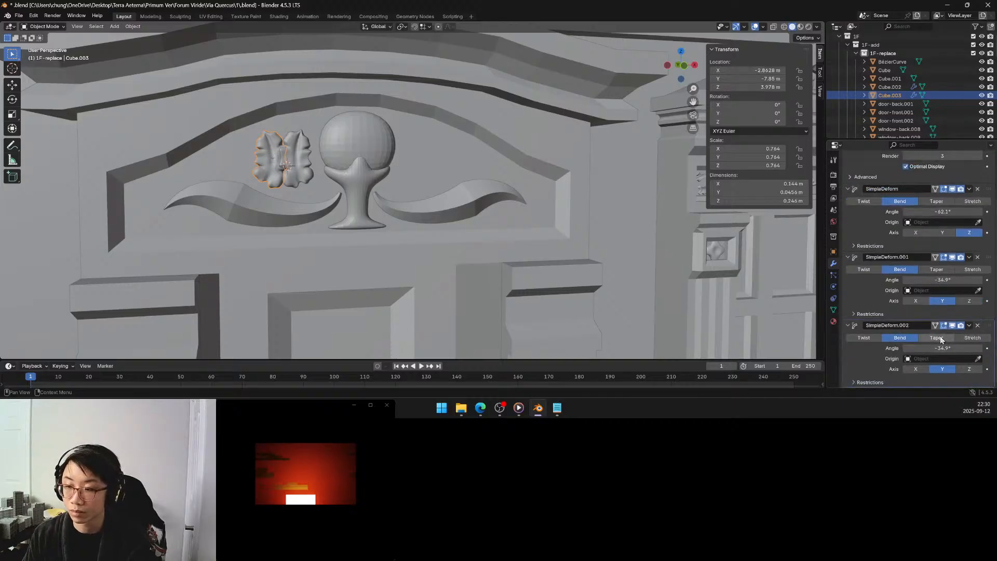
{"action": "left_click", "coordinate": [961, 339]}
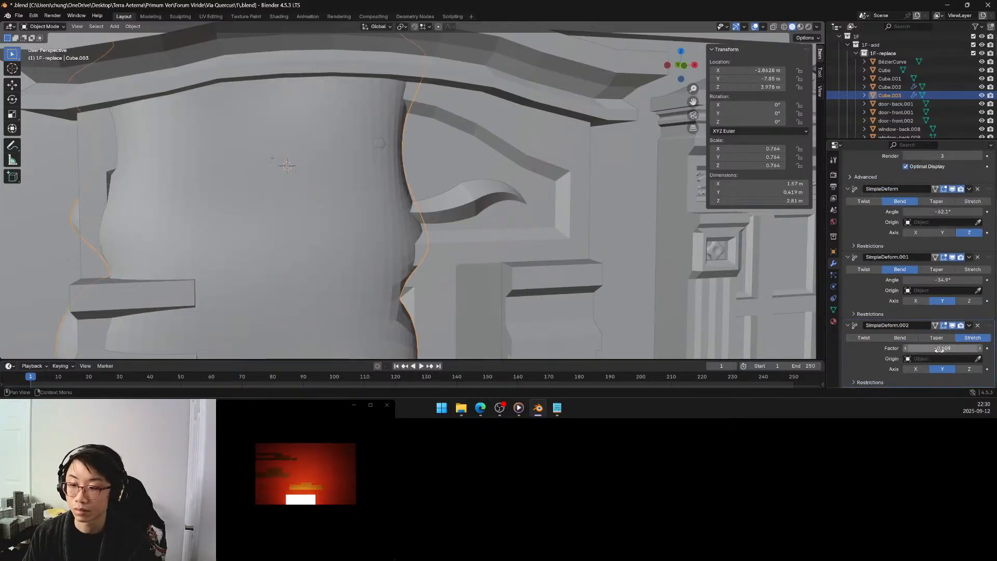
{"action": "left_click_drag", "start_coordinate": [961, 348], "coordinate": [978, 348]}
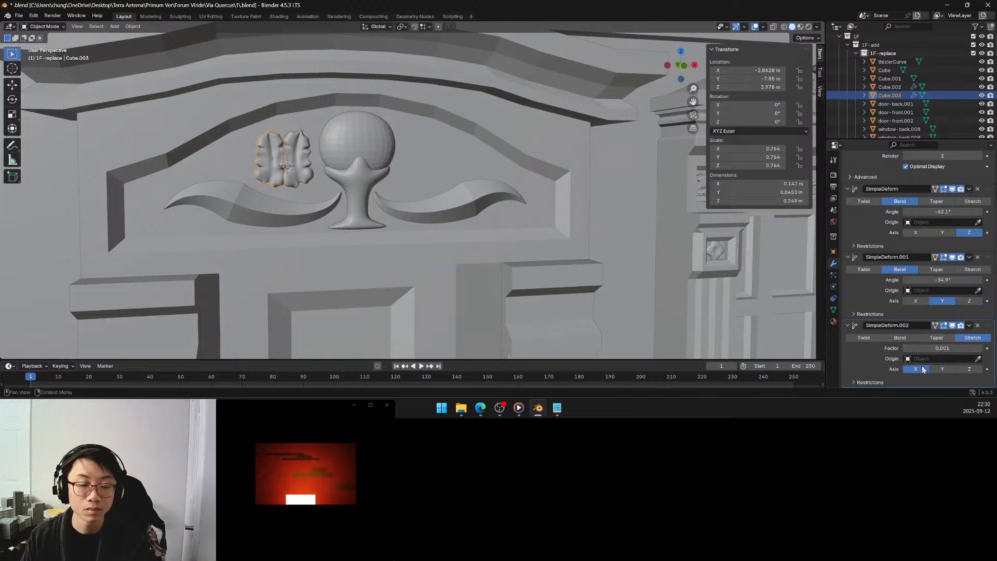
{"action": "mouse_move", "coordinate": [937, 348]}
{"action": "left_mouse_down"}
{"action": "mouse_move", "coordinate": [929, 348]}
{"action": "mouse_move", "coordinate": [938, 350]}
{"action": "left_mouse_up"}
{"action": "key", "text": "Escape"}
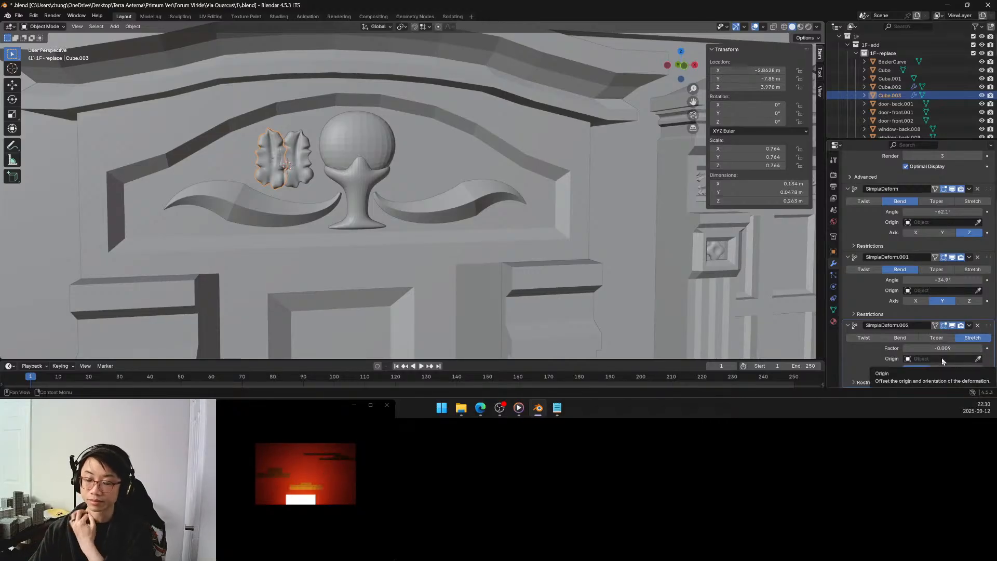
{"action": "left_click", "coordinate": [968, 369]}
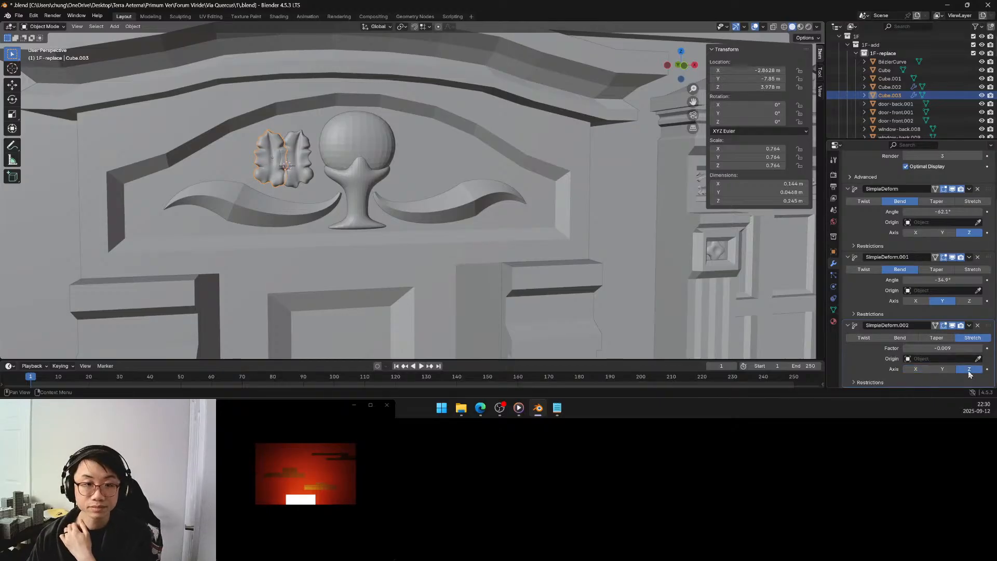
{"action": "mouse_move", "coordinate": [944, 348]}
{"action": "left_mouse_down"}
{"action": "mouse_move", "coordinate": [965, 348]}
{"action": "mouse_move", "coordinate": [948, 348]}
{"action": "left_mouse_up"}
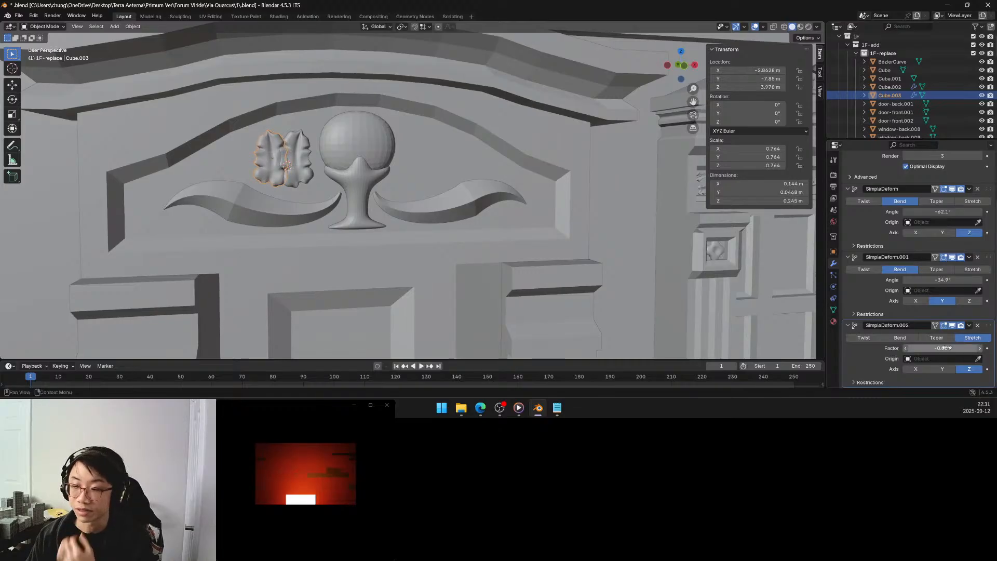
Set the third Simple Deform modifier to Twist around Z by about 63.3°, comparing it with Bend.
{"action": "left_click", "coordinate": [869, 337]}
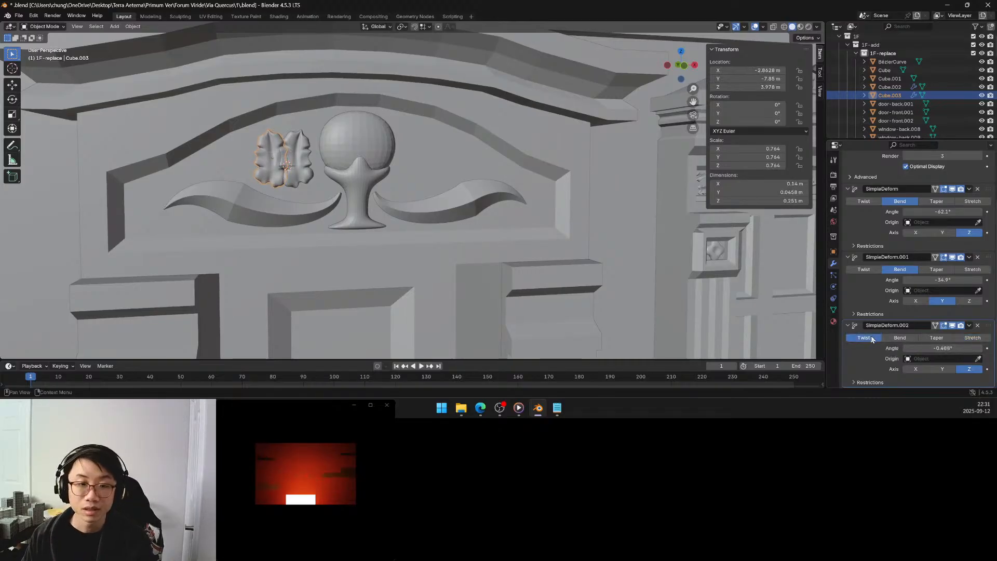
{"action": "left_click_drag", "start_coordinate": [942, 348], "coordinate": [979, 349]}
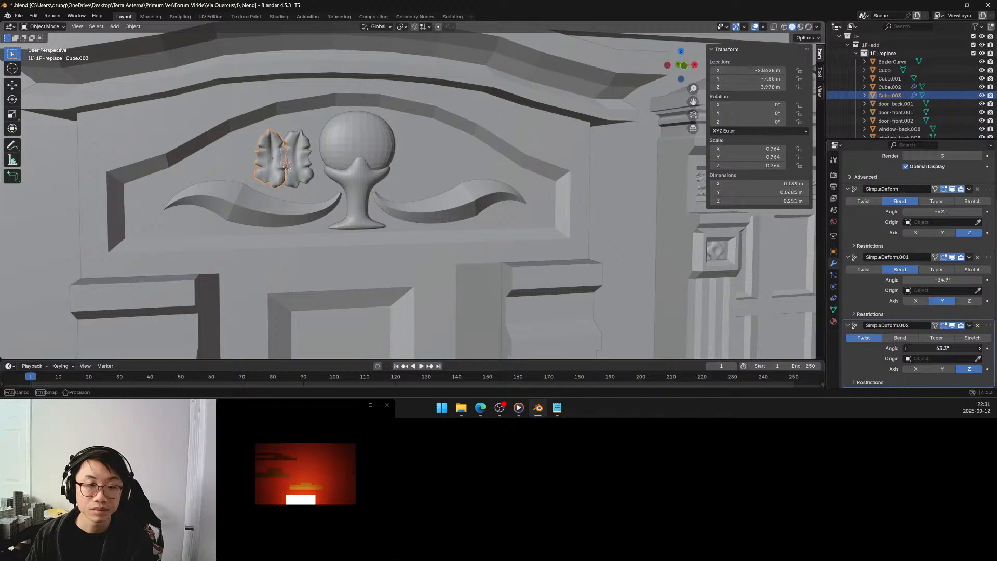
{"action": "left_click", "coordinate": [900, 338]}
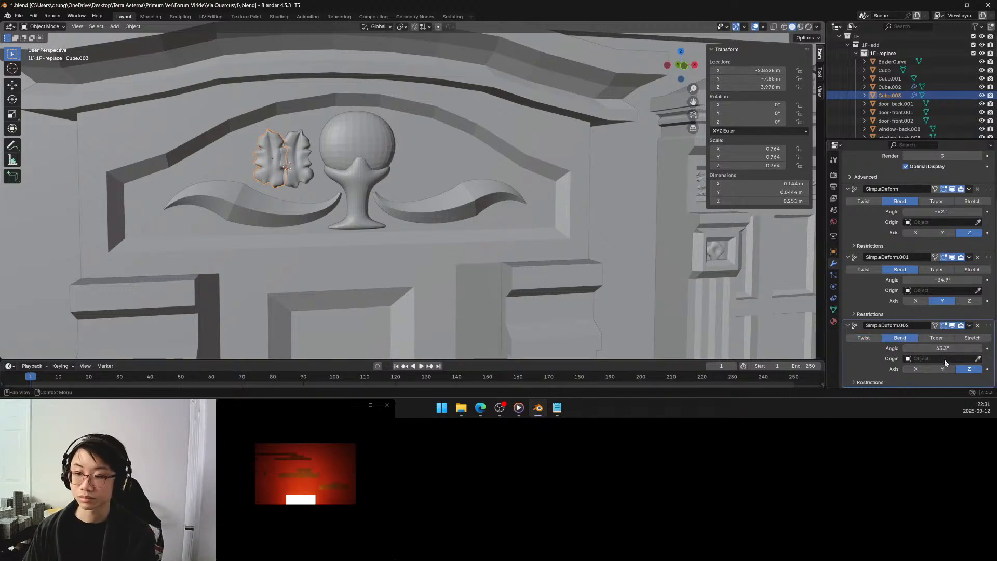
{"action": "left_click", "coordinate": [871, 339]}
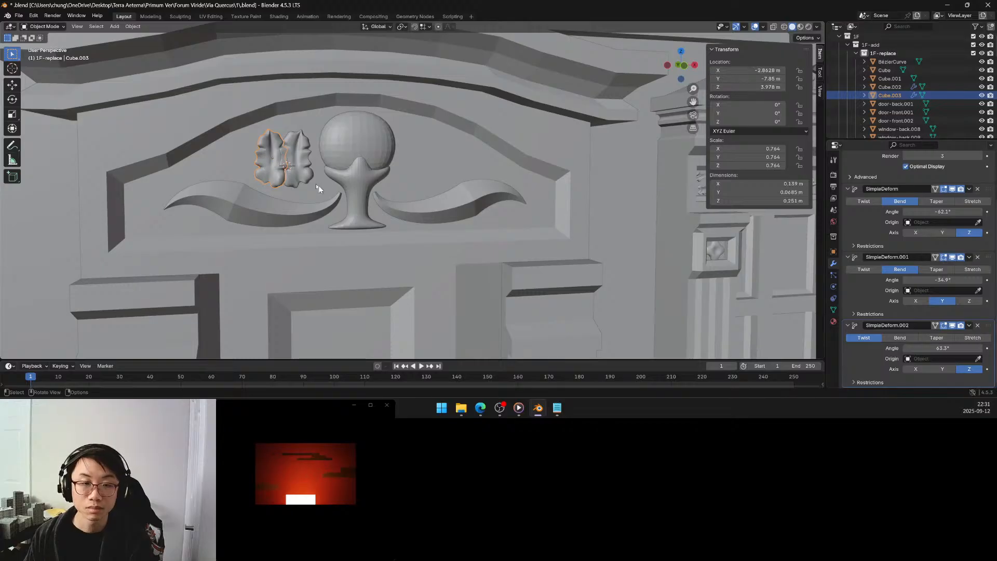
Move the outer copied leaf about 0.048 m along negative X, away from the inner leaf beside the egg.
{"action": "key", "text": "g"}
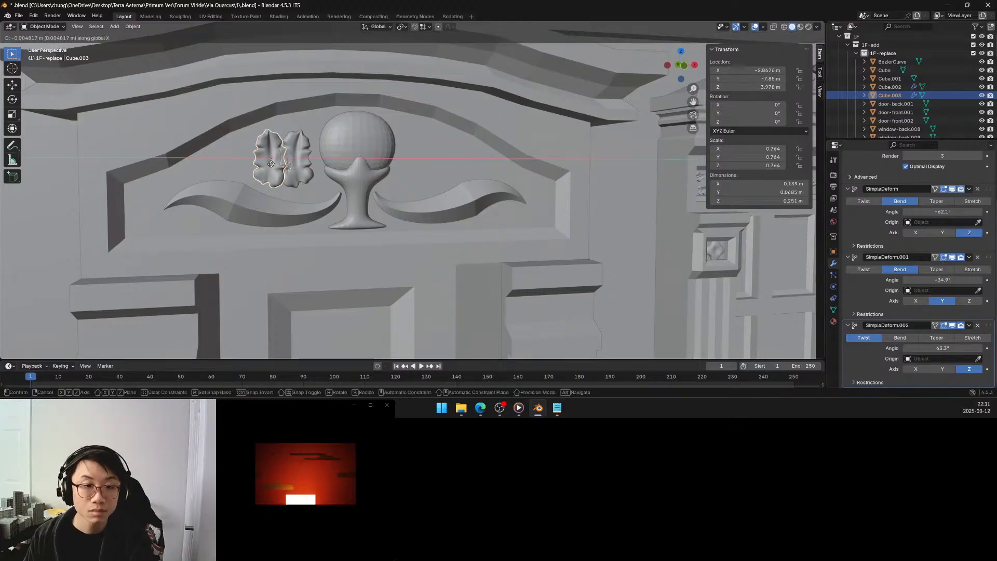
{"action": "key", "text": "x"}
{"action": "left_click", "coordinate": [264, 168]}
Use Median Point as the pivot and rotate the outer leaf about -21.8° around Y so it leans away from the egg.
{"action": "key", "text": "period"}
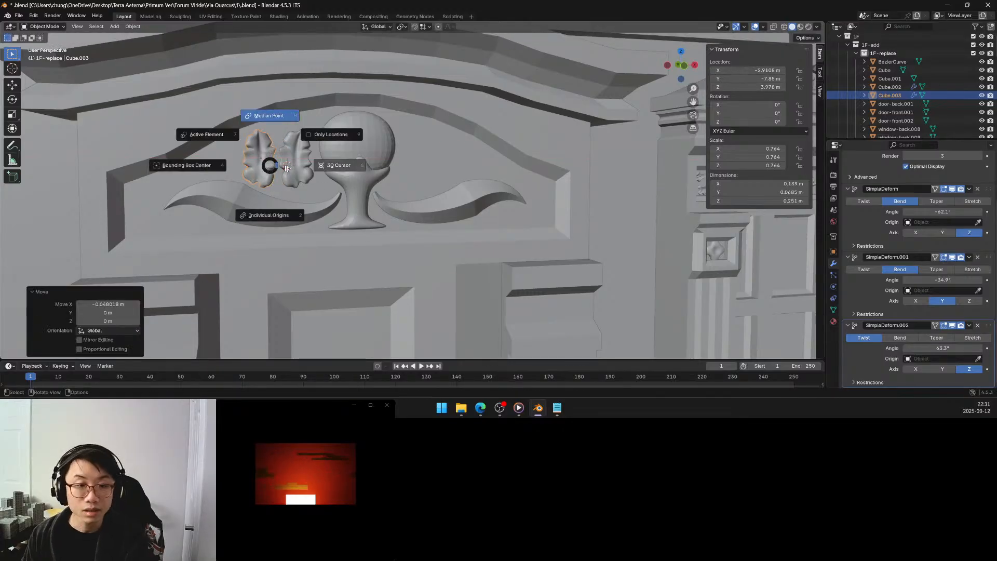
{"action": "left_click", "coordinate": [269, 116]}
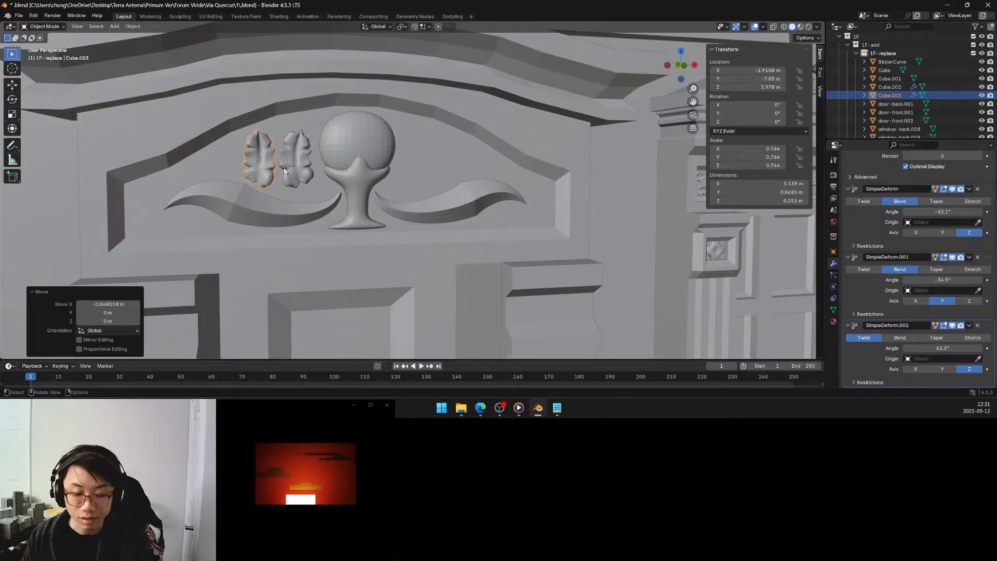
{"action": "key", "text": "r"}
{"action": "key", "text": "y"}
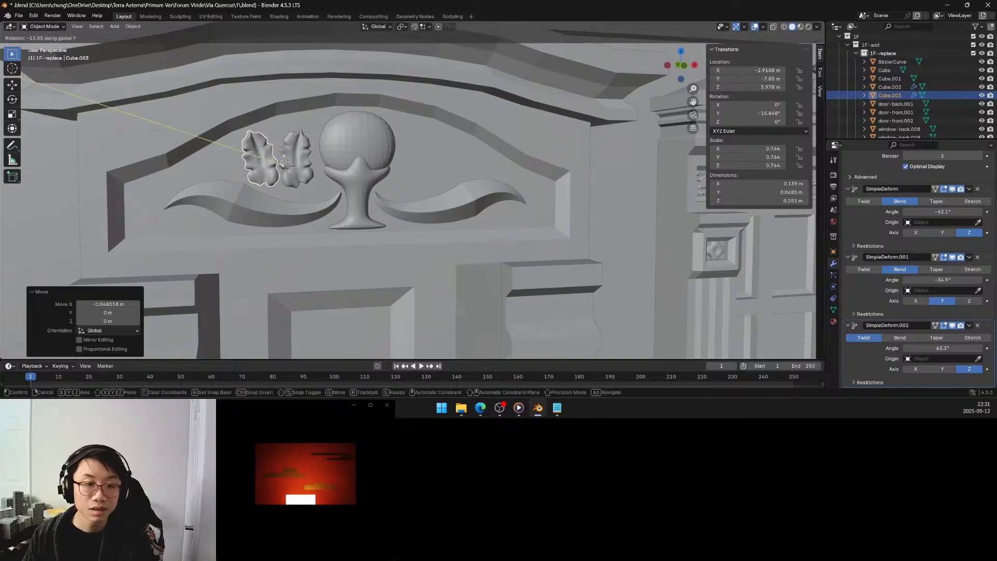
{"action": "left_click", "coordinate": [282, 162]}
Raise the inner leaf beside the egg about 0.029 m along Z.
{"action": "left_click", "coordinate": [302, 167]}
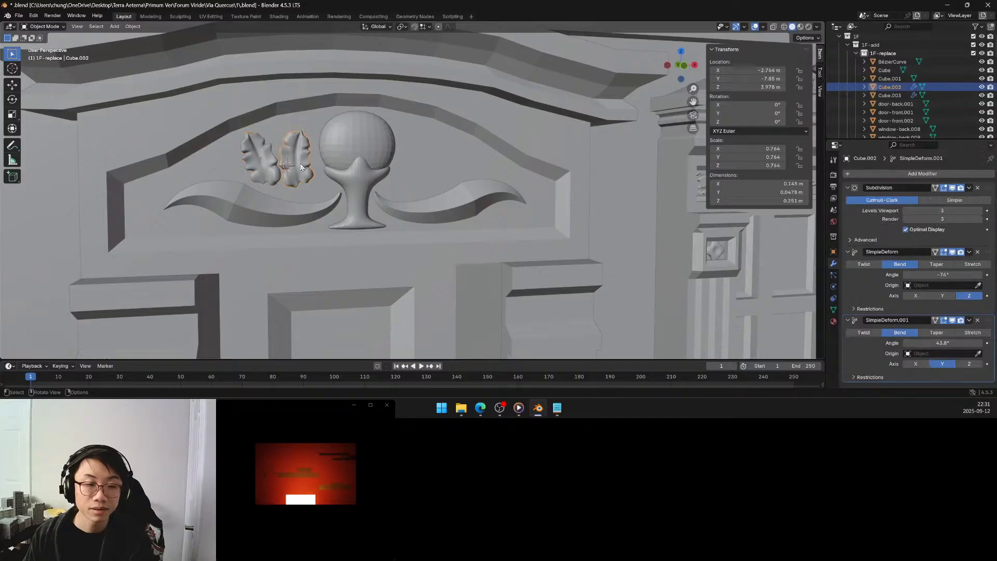
{"action": "key", "text": "g"}
{"action": "key", "text": "z"}
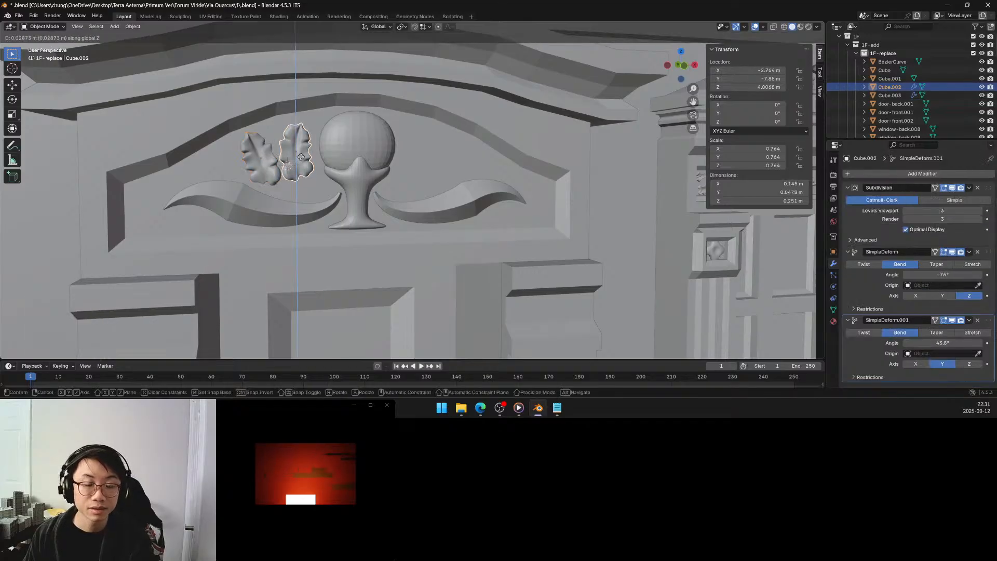
{"action": "left_click", "coordinate": [300, 157]}
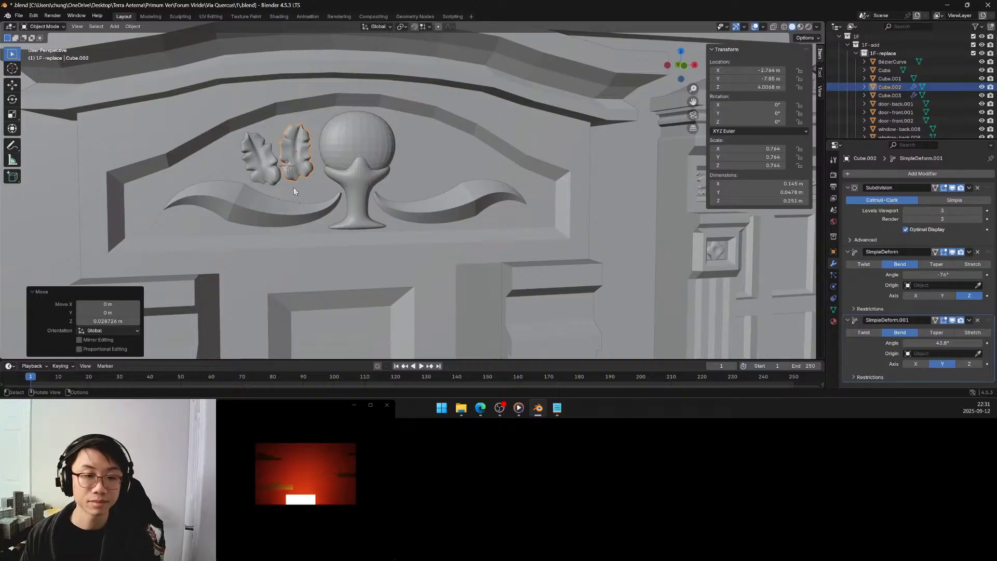
Move the outer leaf about 0.053 m along negative X and lower it about 0.050 m along Z.
{"action": "left_click", "coordinate": [267, 167]}
{"action": "key", "text": "g"}
{"action": "key", "text": "x"}
{"action": "left_click", "coordinate": [254, 170]}
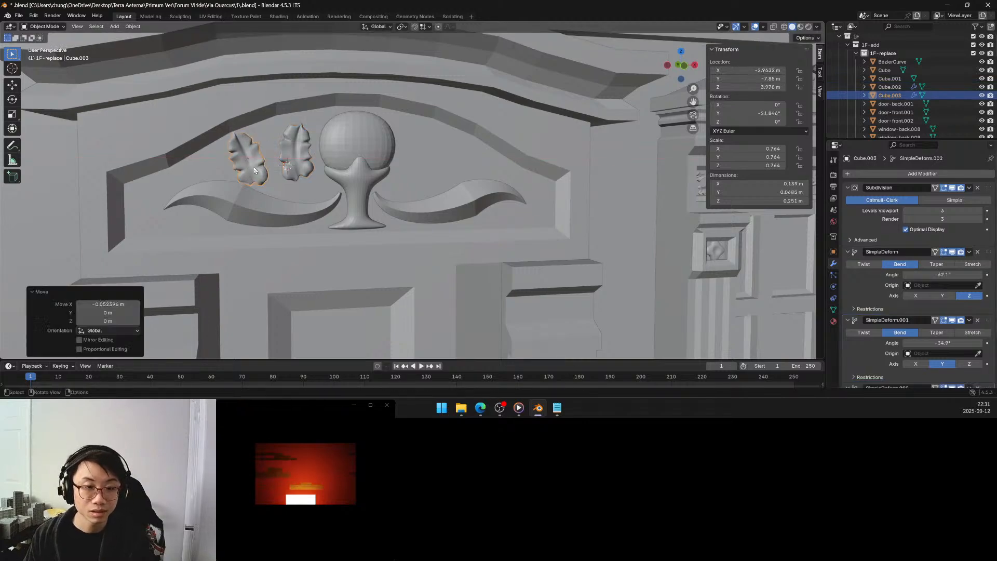
{"action": "key", "text": "g"}
{"action": "key", "text": "z"}
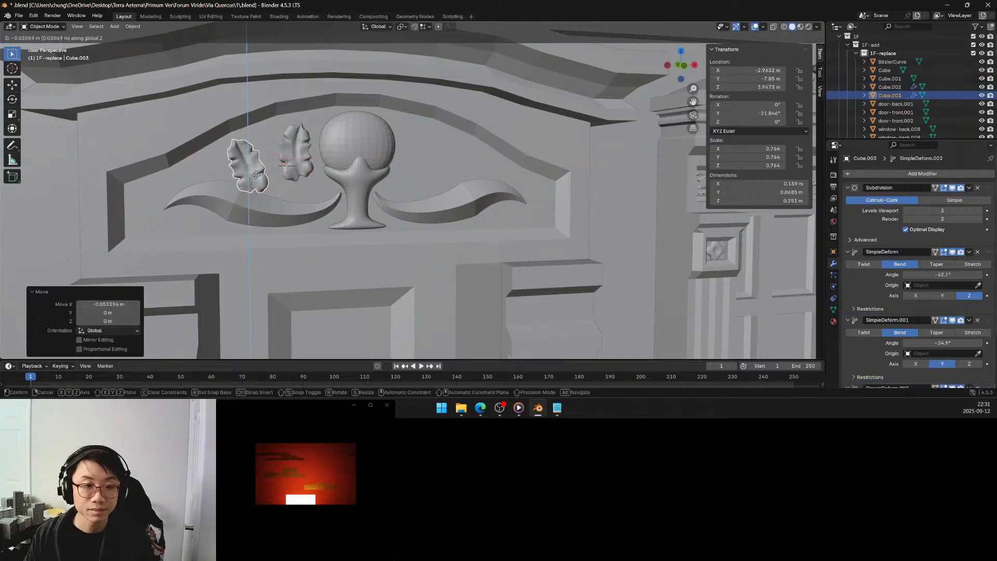
{"action": "left_click", "coordinate": [256, 182]}
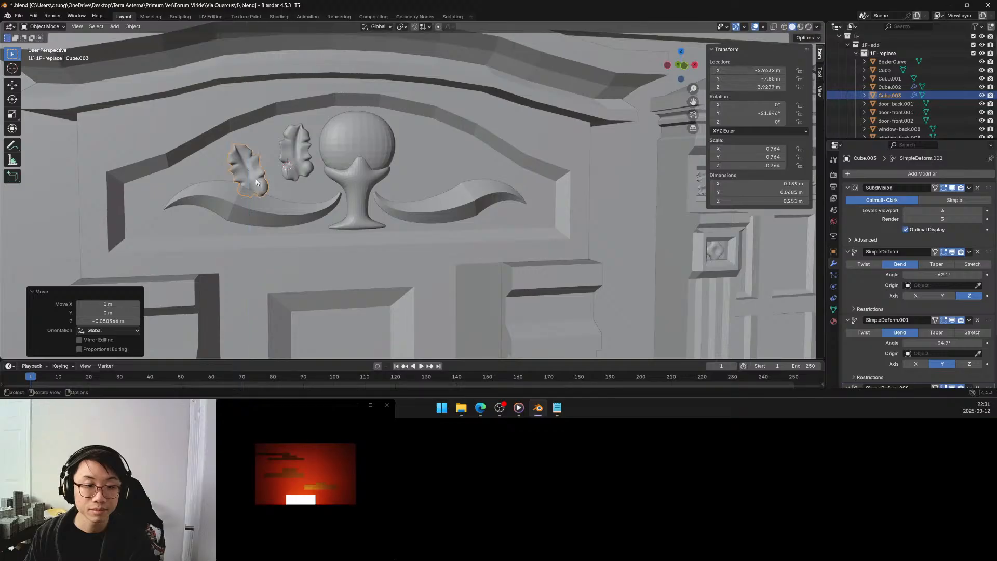
Raise the outer leaf about 0.048 m along Z, clear of the scroll below it.
{"action": "left_click", "coordinate": [295, 159]}
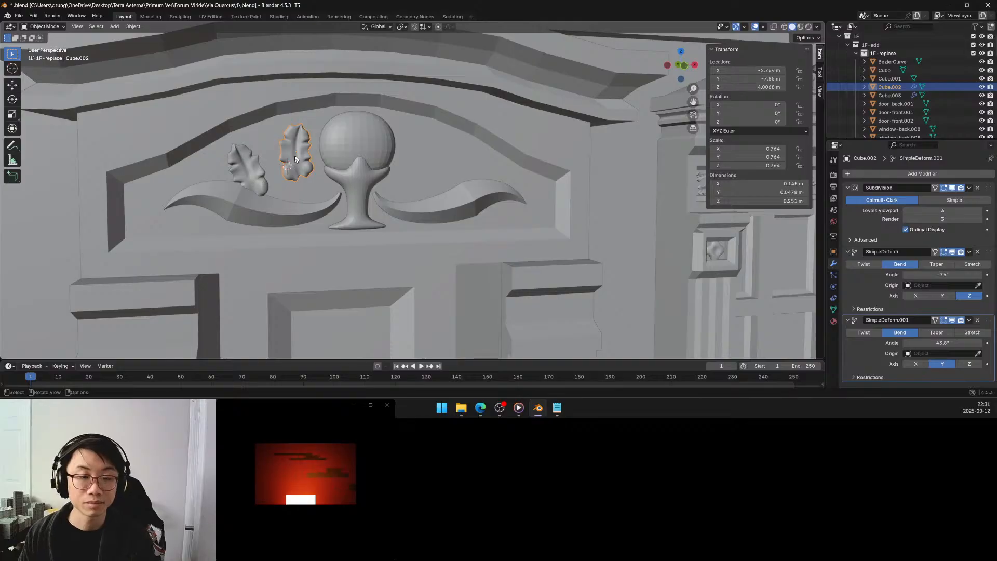
{"action": "left_click", "coordinate": [256, 172]}
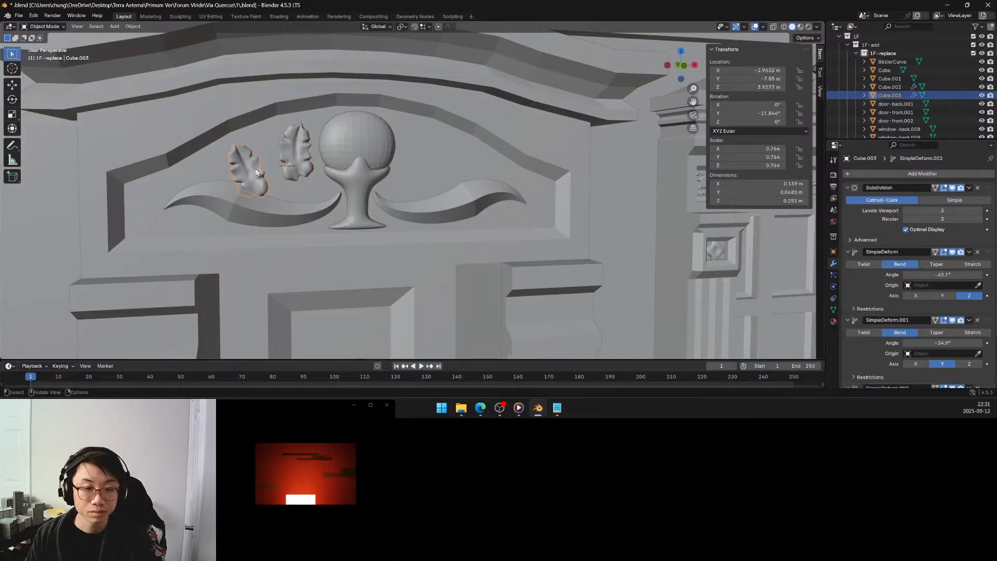
{"action": "key", "text": "g"}
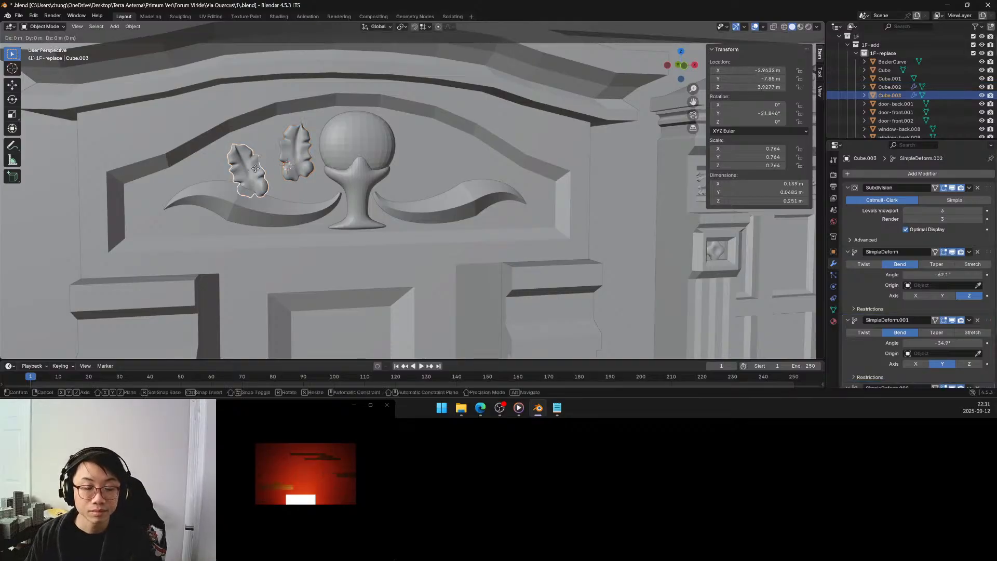
{"action": "key", "text": "z"}
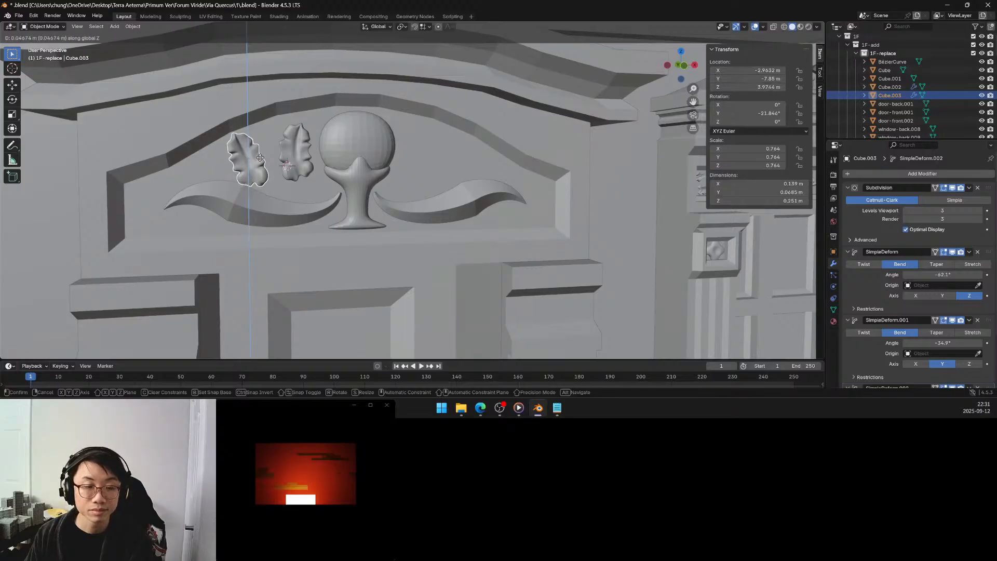
{"action": "left_click", "coordinate": [261, 161]}
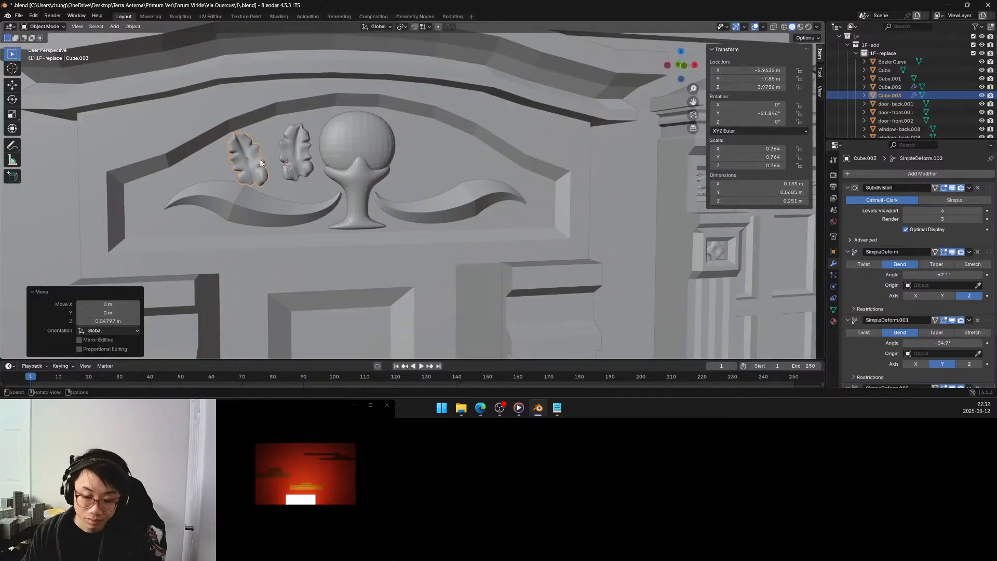
Move the outer leaf about 0.045 m along positive X towards the inner leaf and lower it about 0.038 m along Z.
{"action": "key", "text": "g"}
{"action": "key", "text": "x"}
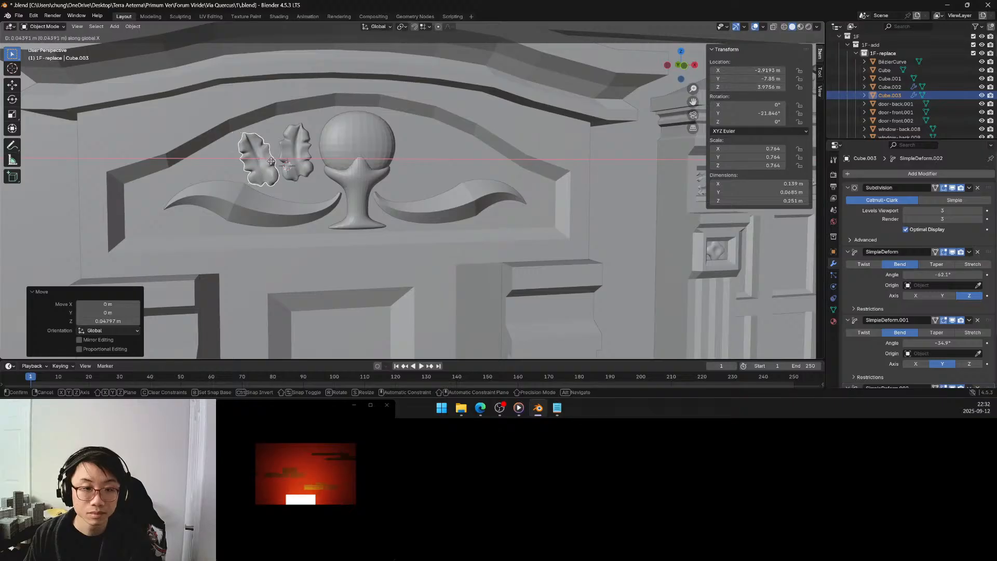
{"action": "left_click", "coordinate": [272, 161]}
{"action": "key", "text": "g"}
{"action": "key", "text": "z"}
{"action": "left_click", "coordinate": [271, 170]}
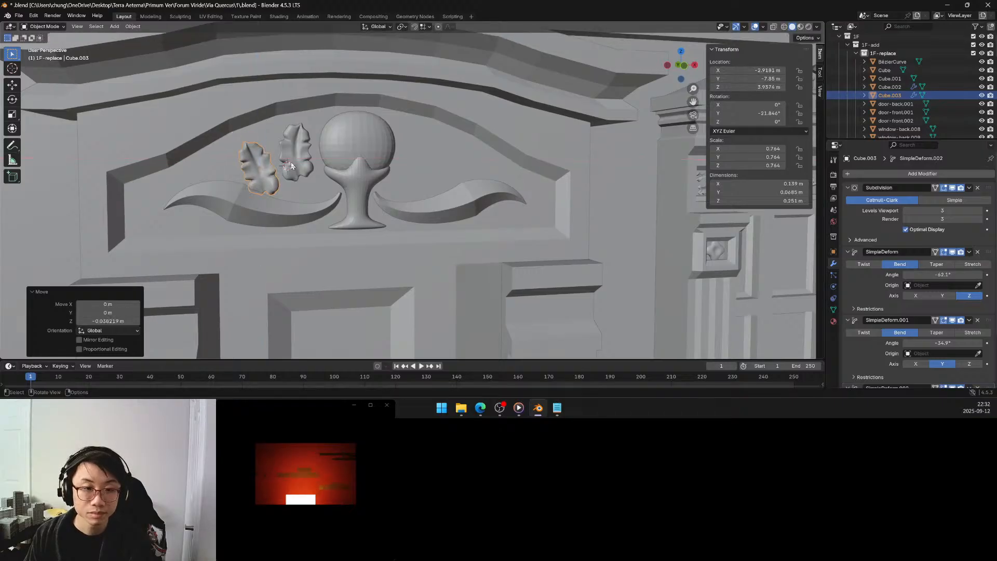
Raise the inner leaf about 0.02 m along Z, and select the mirrored scroll object below the leaves.
{"action": "left_click", "coordinate": [294, 161]}
{"action": "key", "text": "g"}
{"action": "key", "text": "z"}
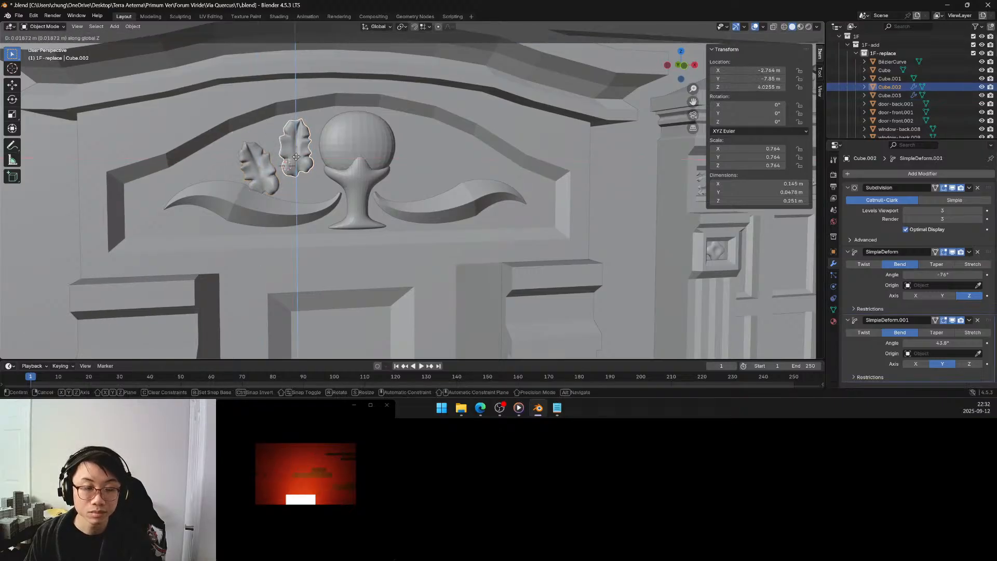
{"action": "left_click", "coordinate": [296, 162]}
{"action": "left_click", "coordinate": [305, 209]}
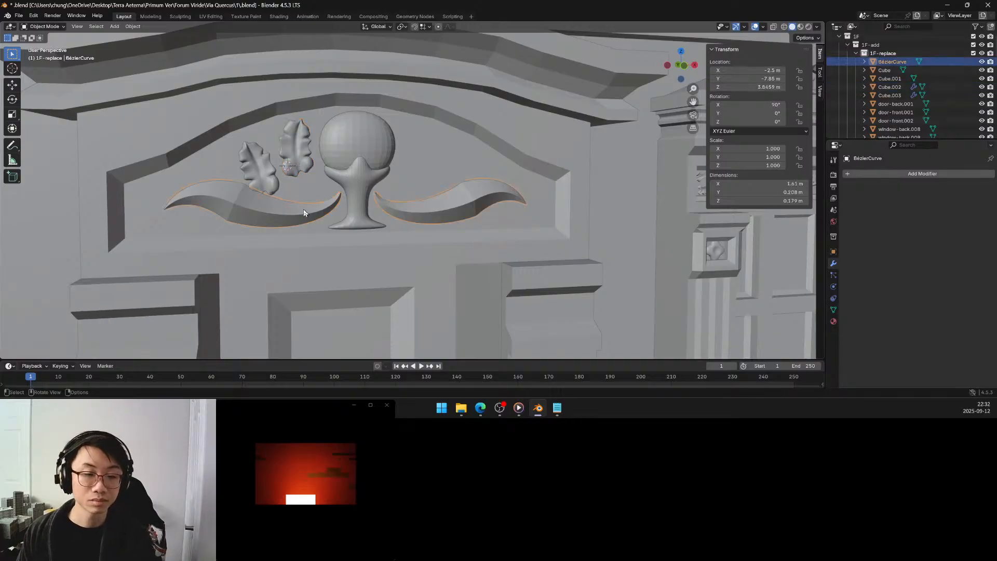
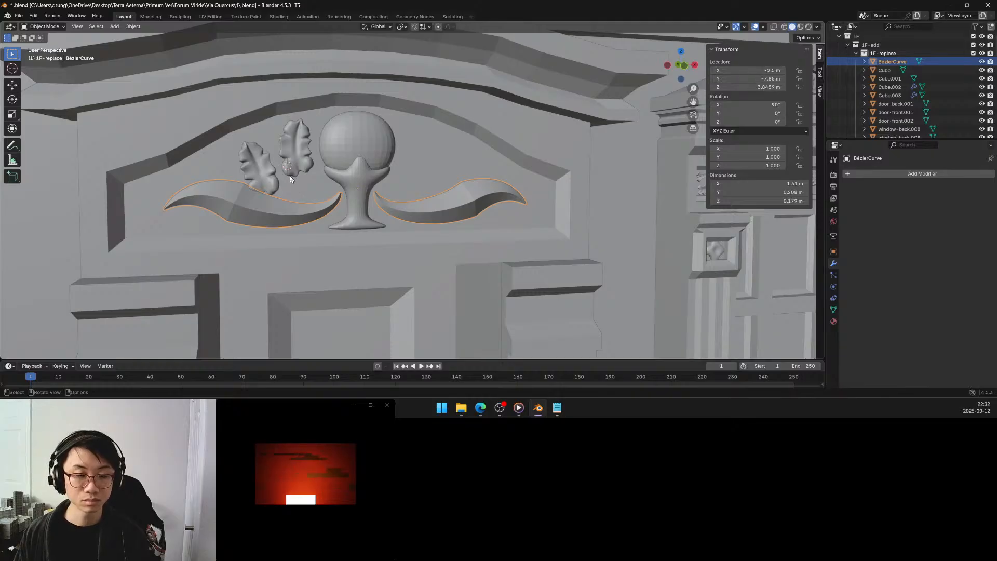
Switch the mesh editing tool to box selection while editing the egg, and return to Object Mode.
{"action": "left_click", "coordinate": [356, 140]}
{"action": "key", "text": "Tab"}
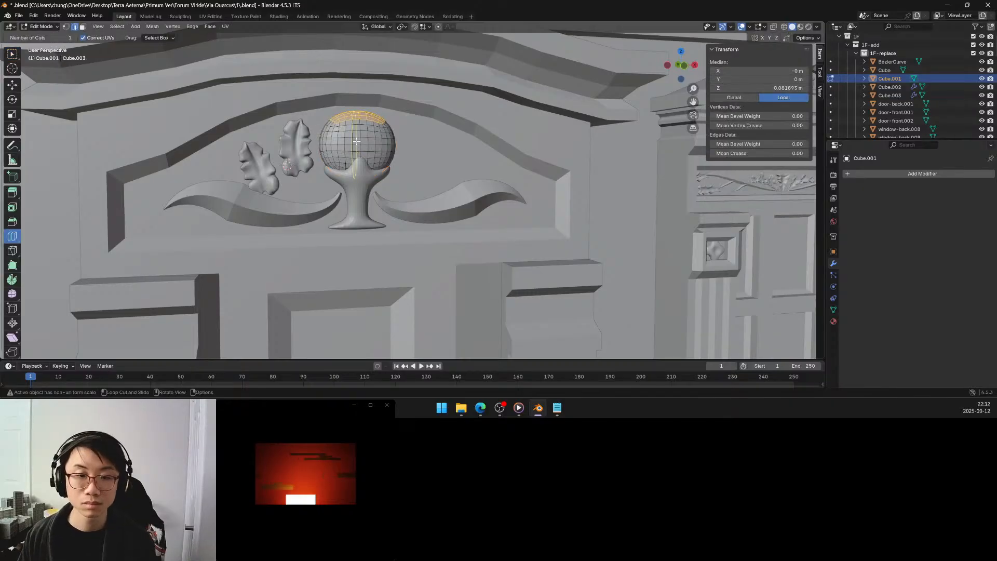
{"action": "left_click", "coordinate": [13, 55]}
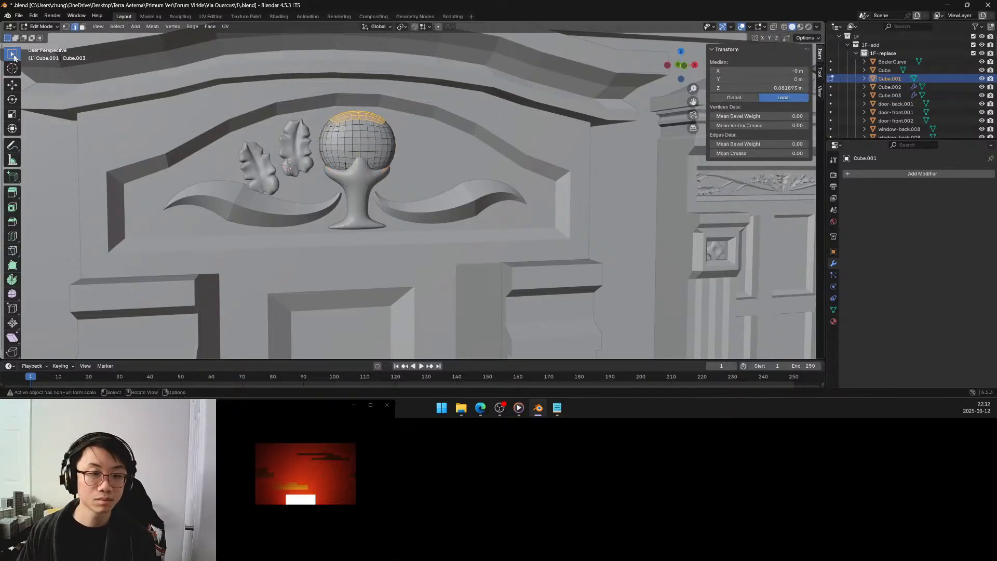
{"action": "key", "text": "Tab"}
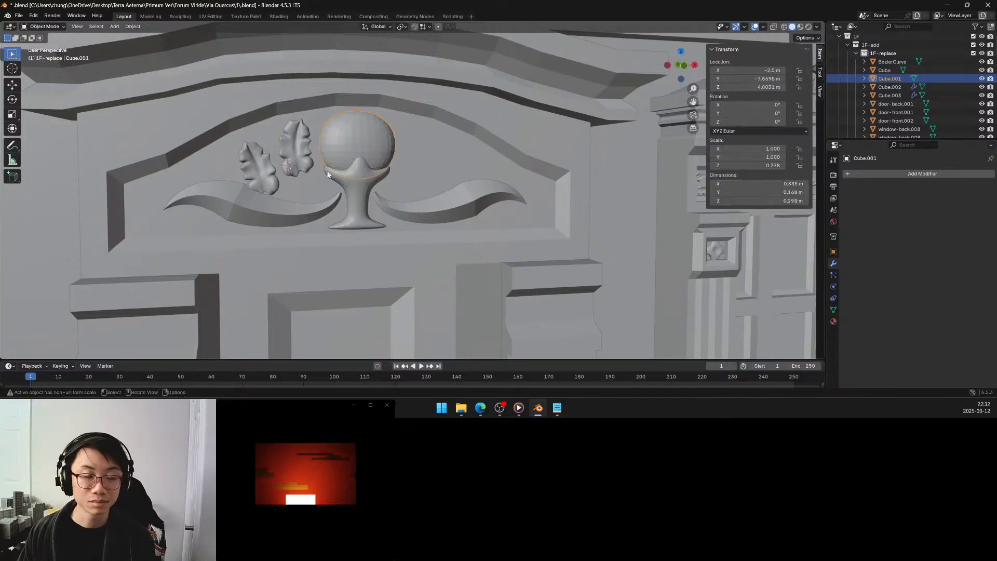
Convert the two lobed leaves' visual geometry to mesh and join them into one object.
{"action": "left_click", "coordinate": [295, 155]}
{"action": "left_click", "coordinate": [253, 166], "text": "shift"}
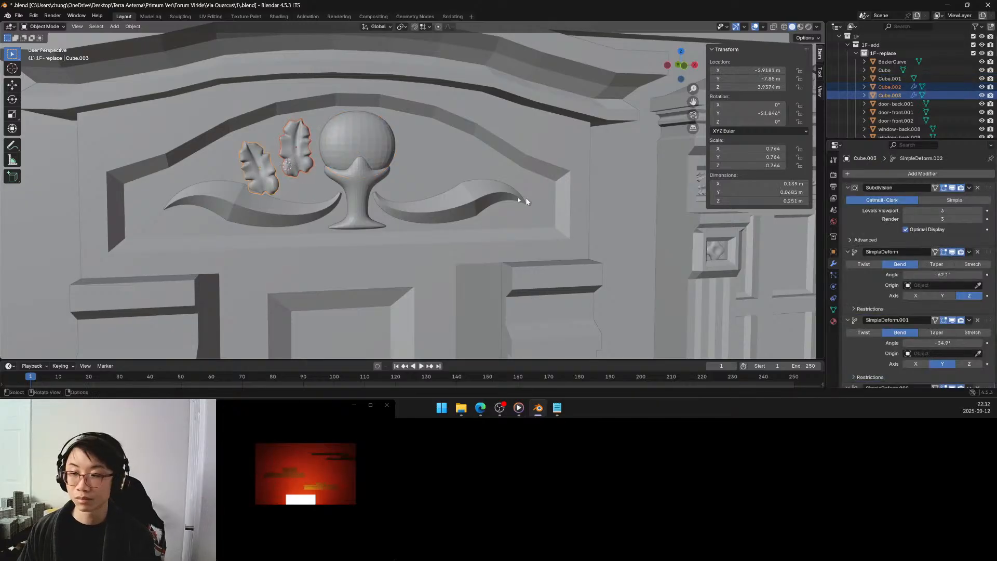
{"action": "key", "text": "ctrl+a"}
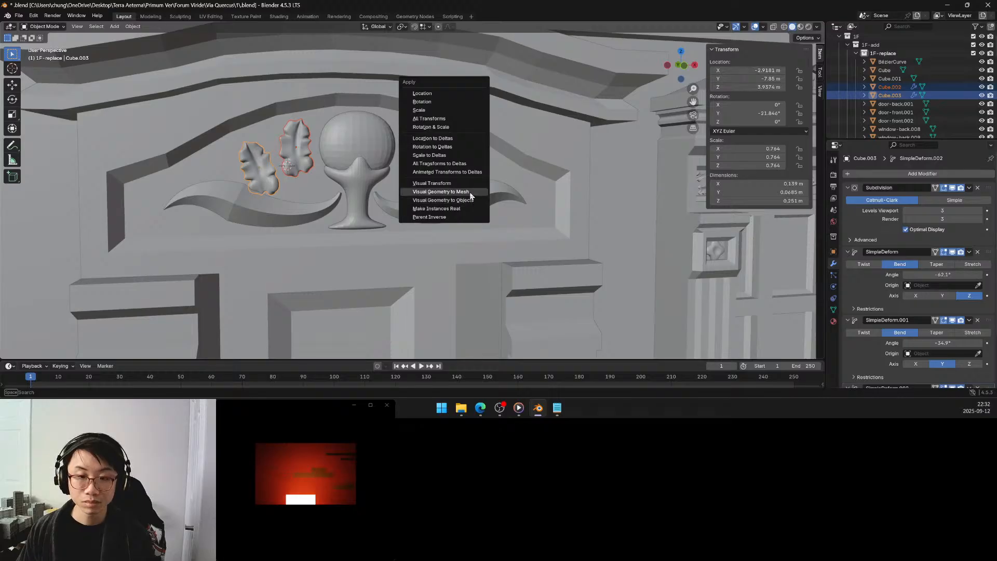
{"action": "left_click", "coordinate": [460, 191]}
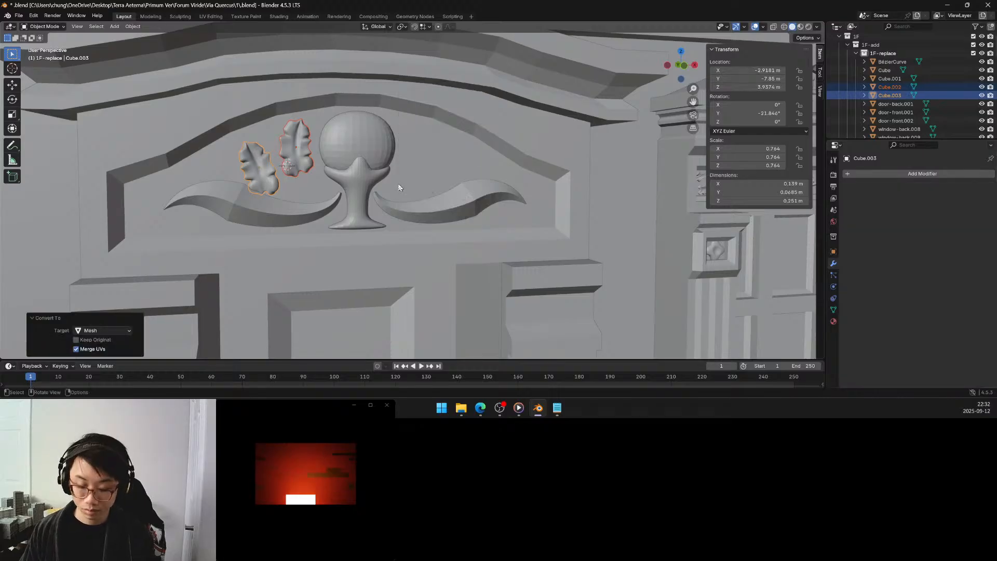
{"action": "key", "text": "ctrl+j"}
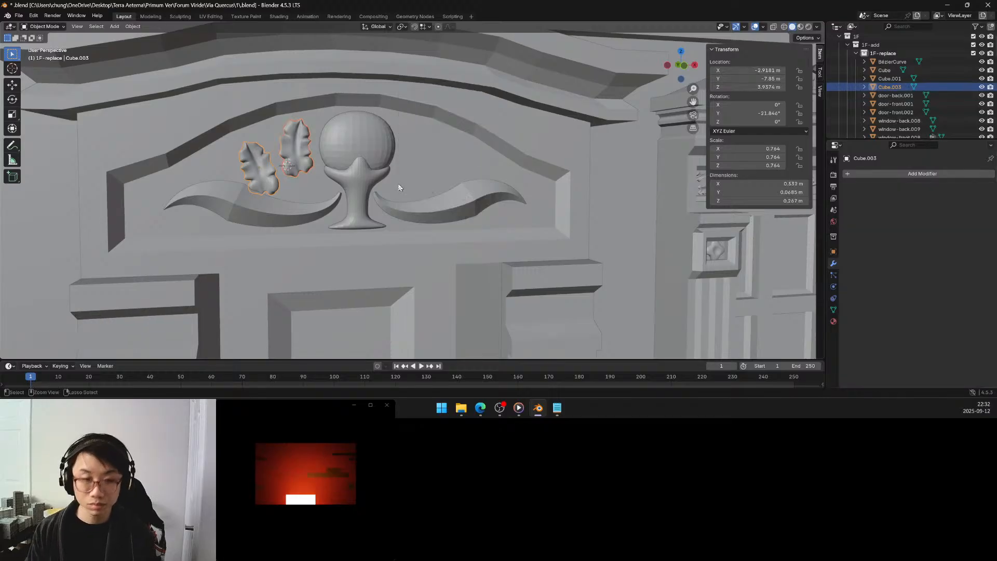
Mirror the joined leaves along X with the egg Cube.001 as mirror object, and apply the Mirror modifier.
{"action": "left_click", "coordinate": [880, 173]}
{"action": "mouse_move", "coordinate": [880, 176]}
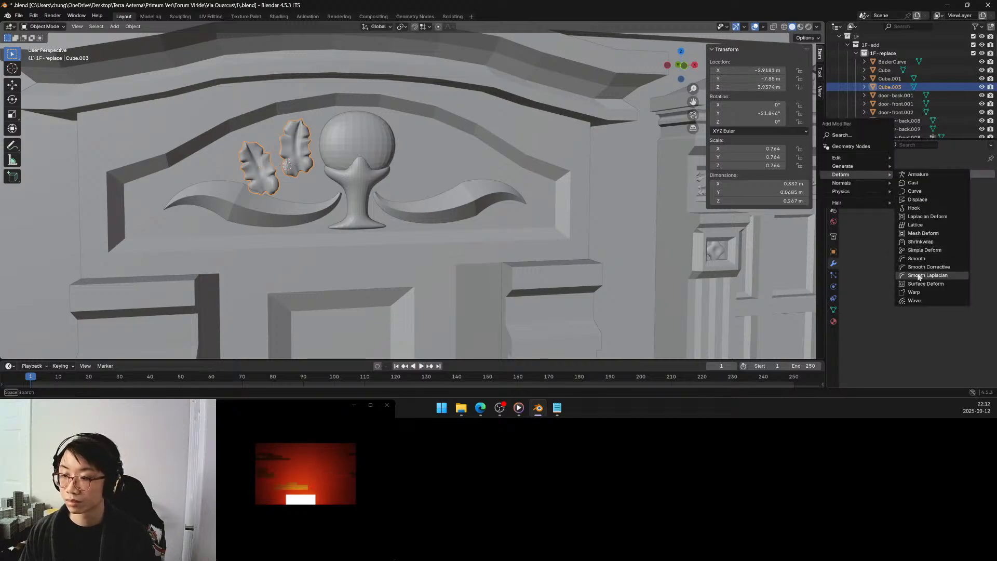
{"action": "mouse_move", "coordinate": [855, 166]}
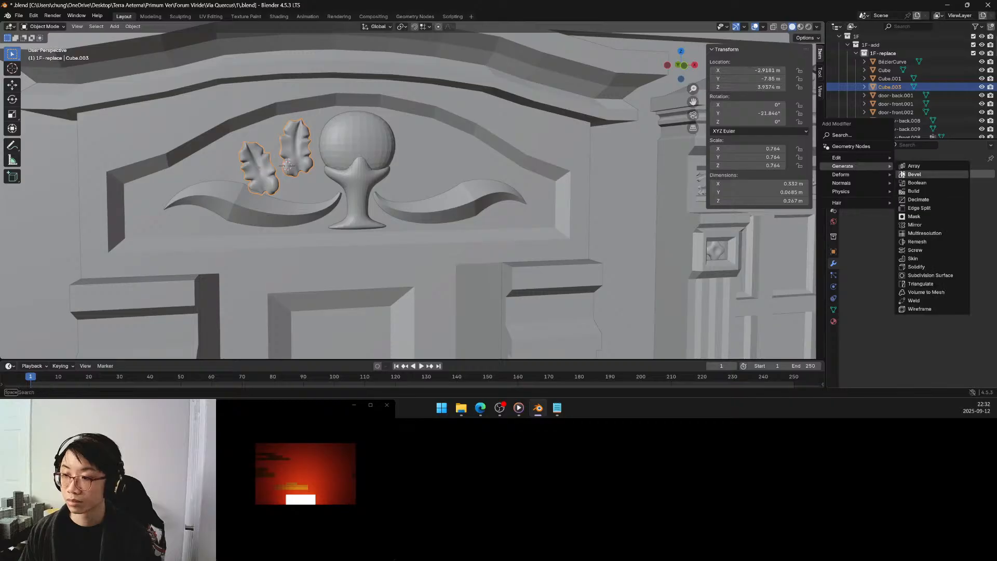
{"action": "left_click", "coordinate": [915, 225]}
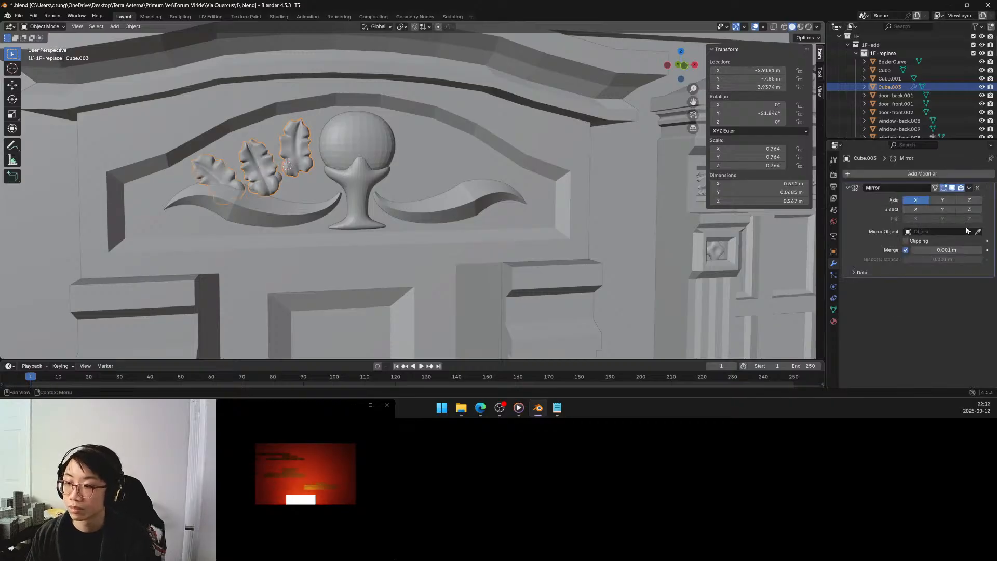
{"action": "left_click", "coordinate": [976, 232]}
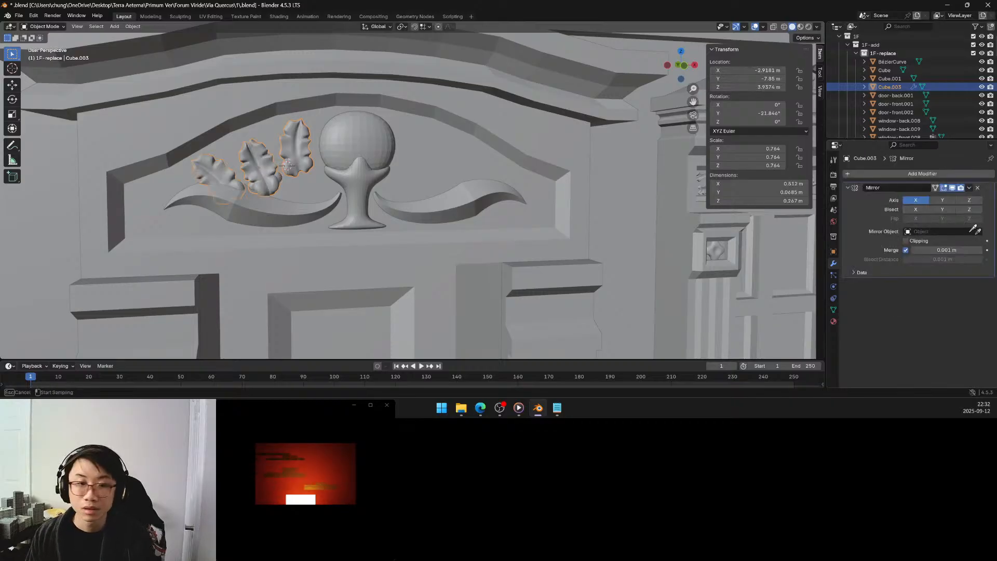
{"action": "left_click", "coordinate": [363, 146]}
{"action": "scroll", "coordinate": [401, 158], "scroll_direction": "down", "scroll_amount": 8}
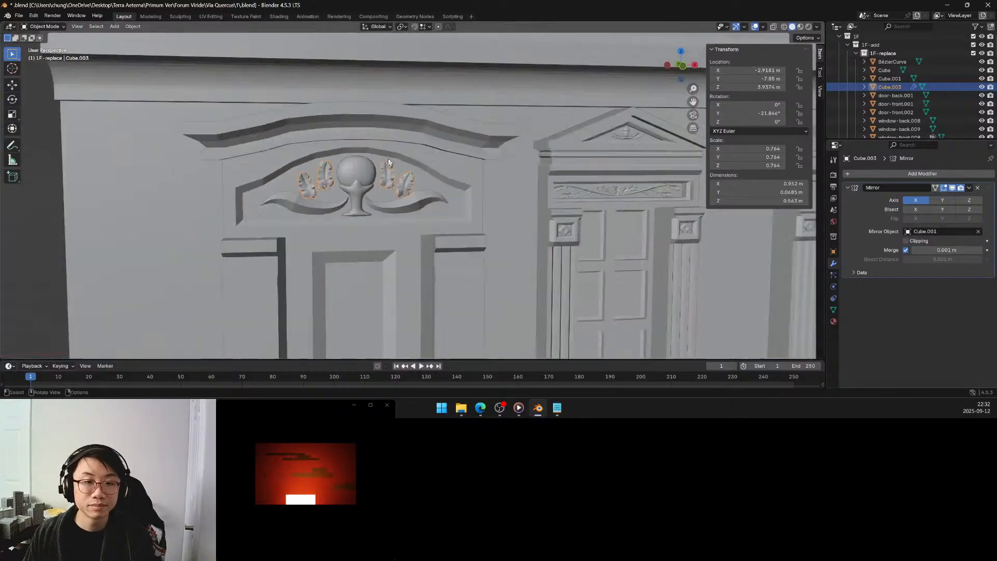
{"action": "middle_click_drag", "start_coordinate": [229, 160], "coordinate": [240, 158]}
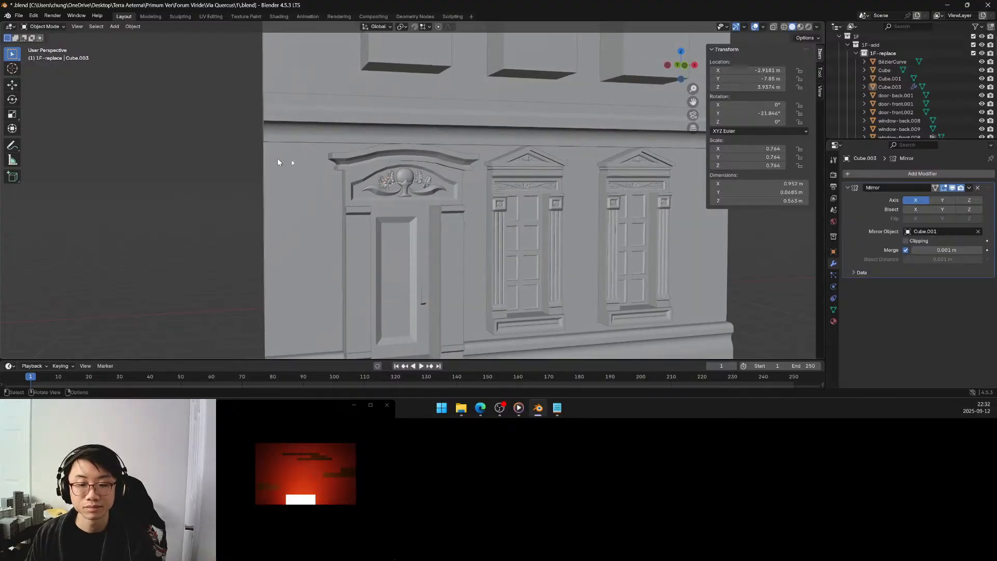
{"action": "scroll", "coordinate": [339, 170], "scroll_direction": "up", "scroll_amount": 5}
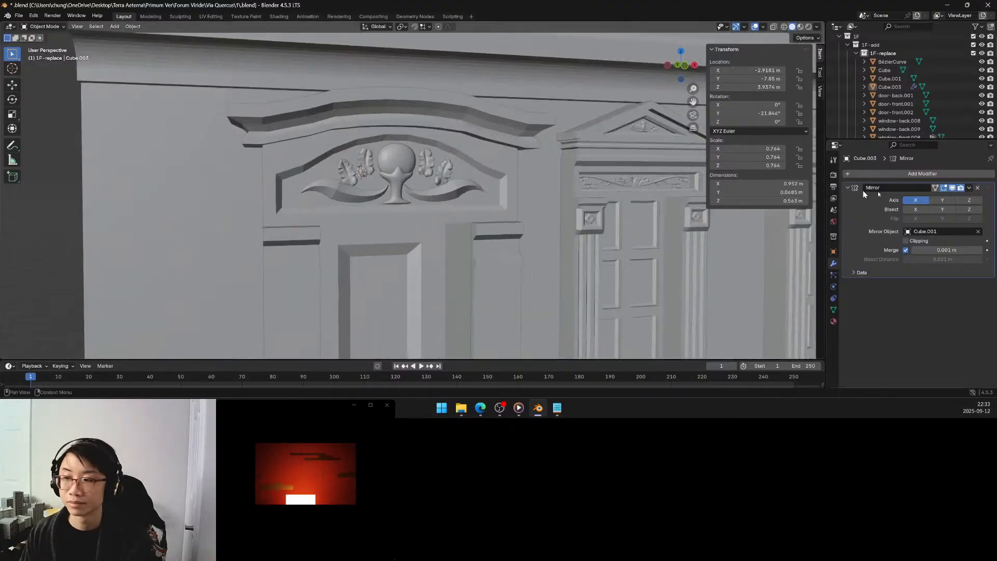
{"action": "left_click", "coordinate": [969, 188]}
{"action": "left_click", "coordinate": [937, 196]}
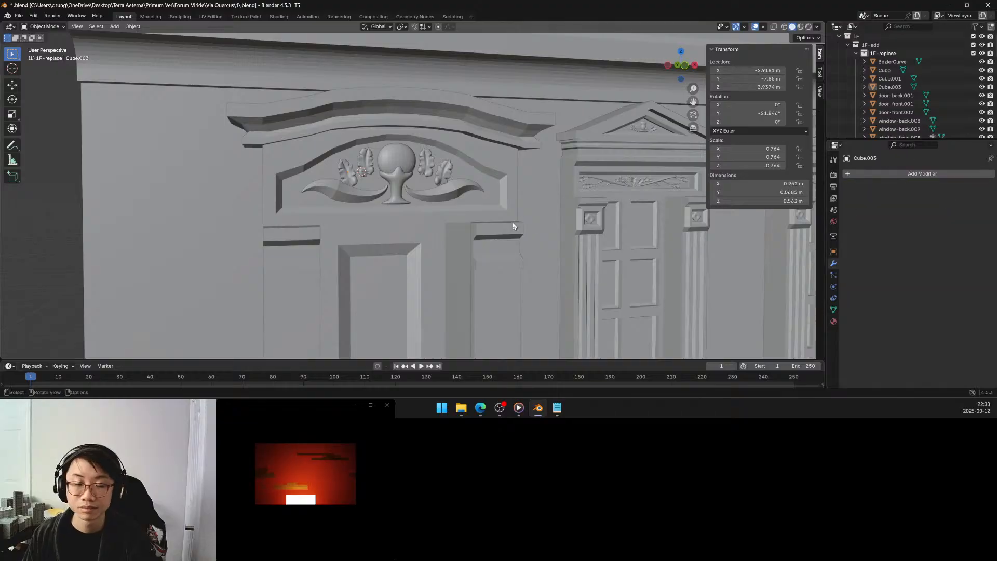
Rotate the outer leaf on the original side of the egg by -15° about the global Y axis in Edit Mode.
{"action": "left_click", "coordinate": [369, 166]}
{"action": "key", "text": "Tab"}
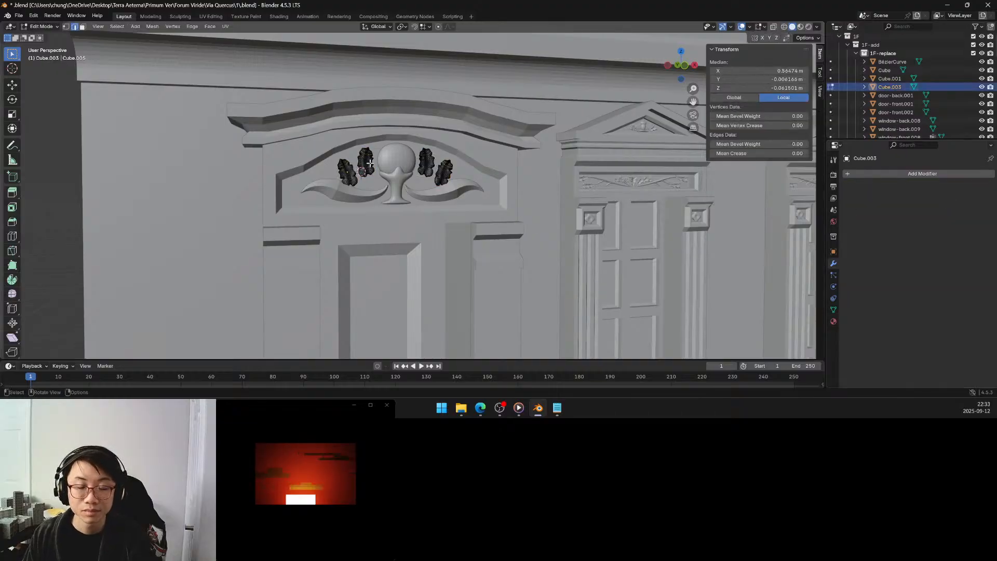
{"action": "scroll", "coordinate": [369, 163], "scroll_direction": "up", "scroll_amount": 4}
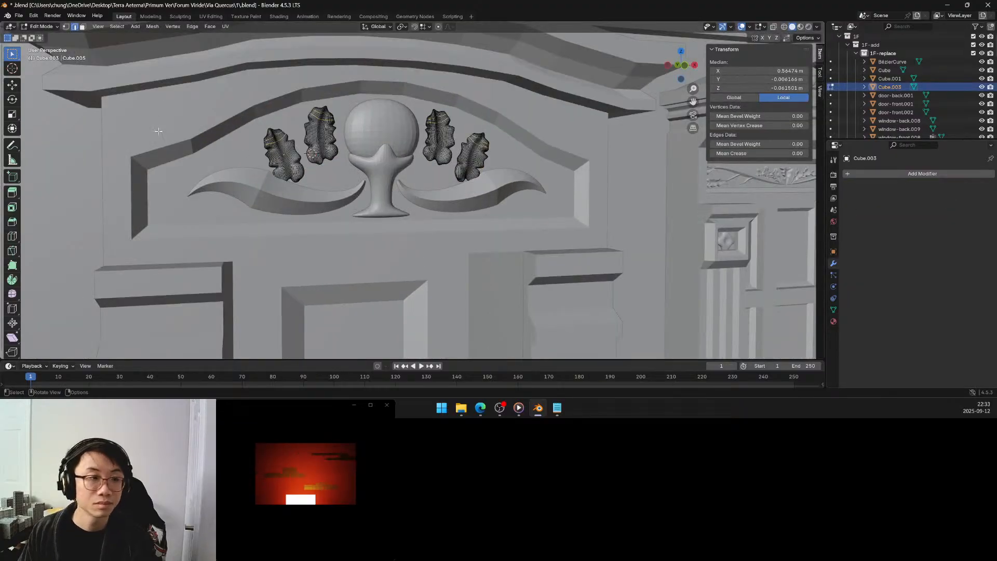
{"action": "key", "text": "alt+a"}
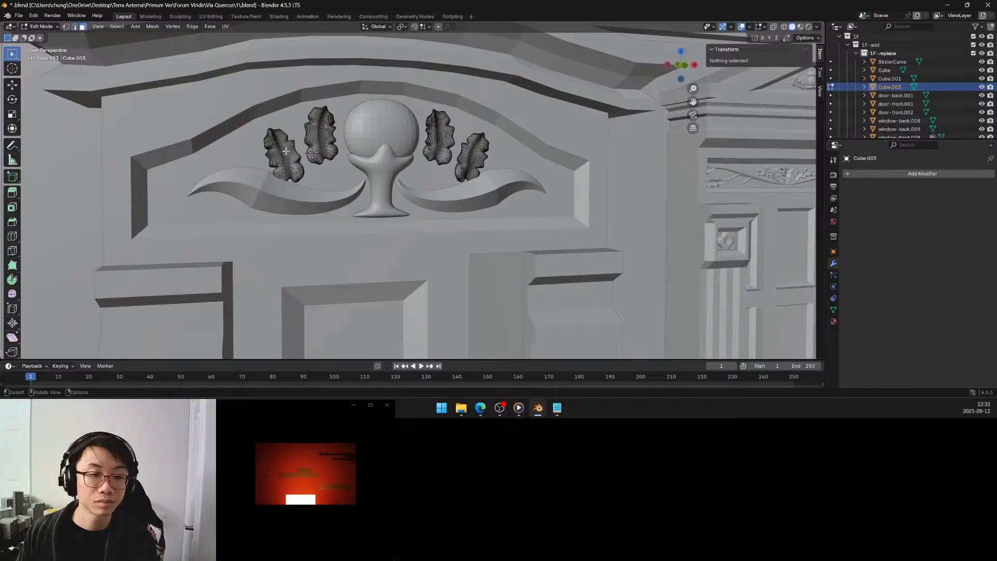
{"action": "left_click", "coordinate": [287, 152]}
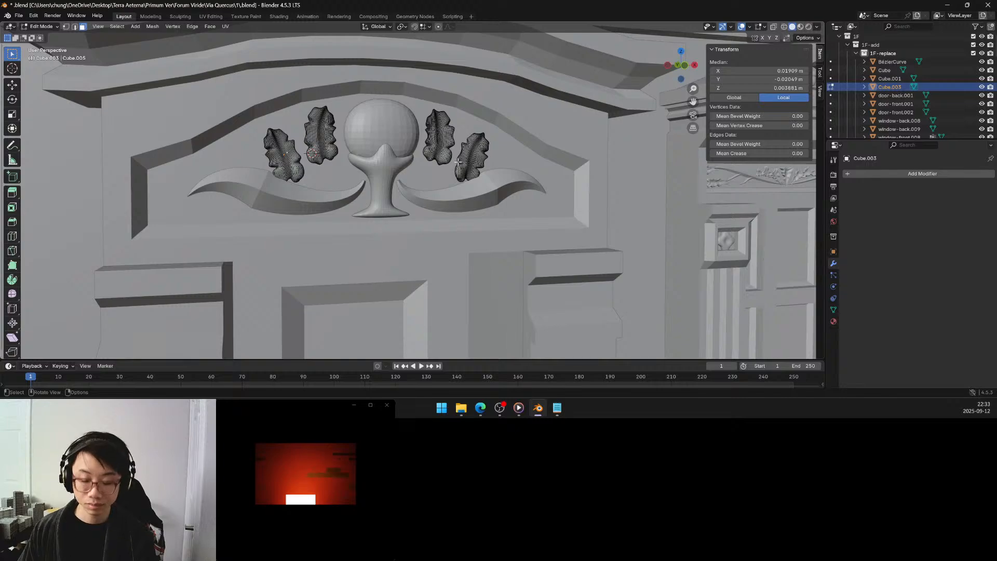
{"action": "key", "text": "ctrl+l"}
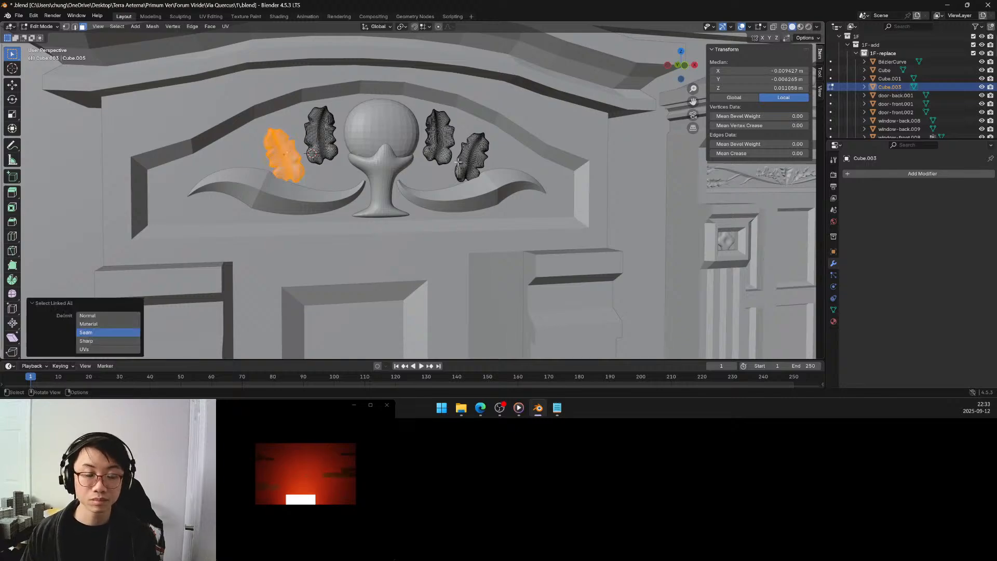
{"action": "key", "text": "r"}
{"action": "key", "text": "x"}
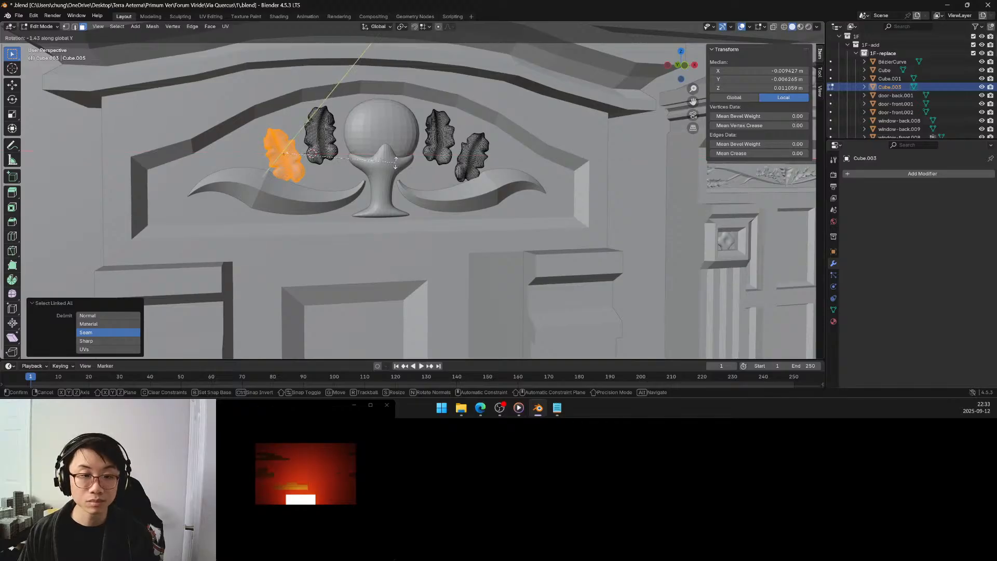
{"action": "key", "text": "y"}
{"action": "left_click", "coordinate": [424, 126]}
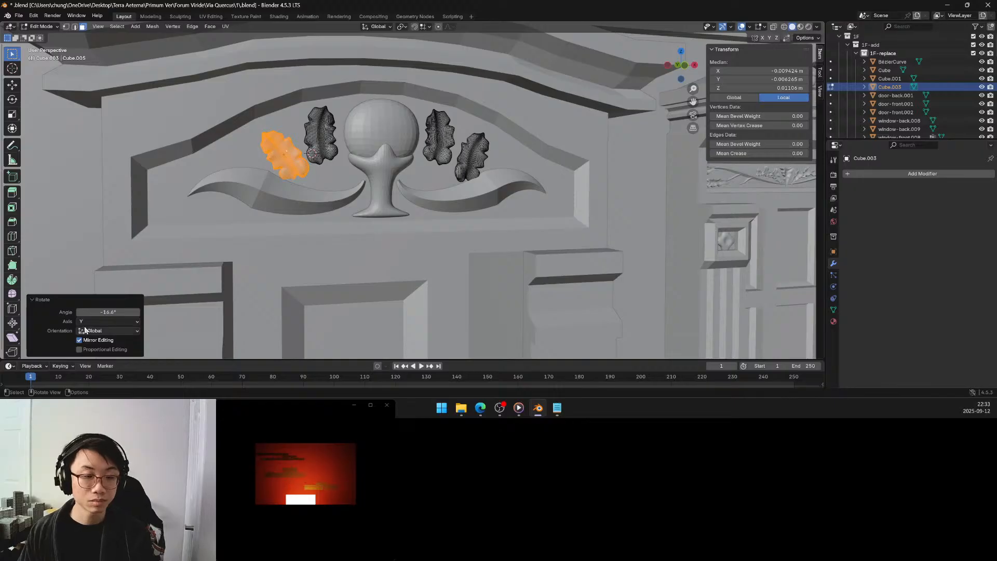
{"action": "left_click", "coordinate": [124, 312]}
{"action": "type", "text": "-15"}
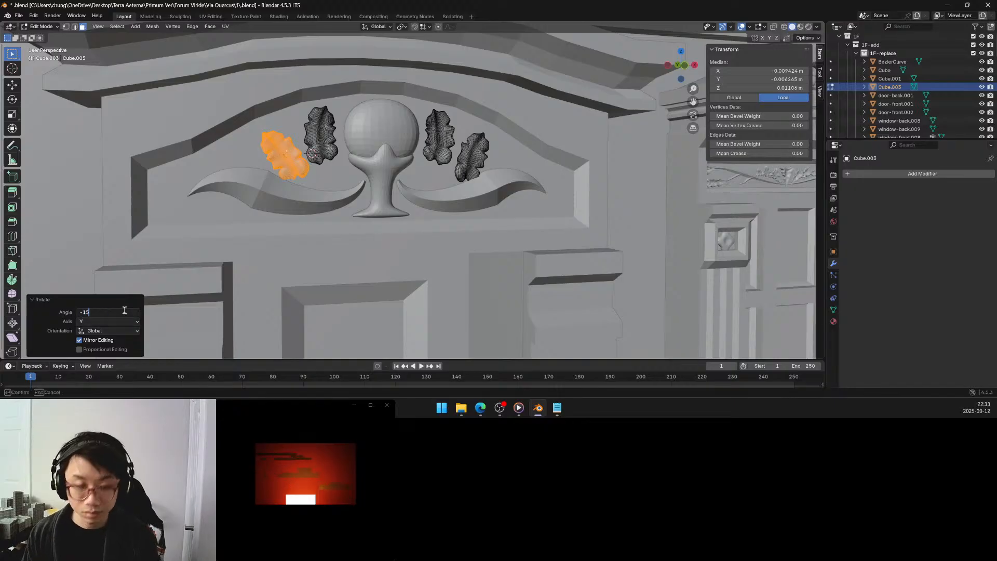
{"action": "key", "text": "Return"}
Rotate the mirrored outer leaf 15° about the global Y axis and return to Object Mode.
{"action": "left_click", "coordinate": [467, 162]}
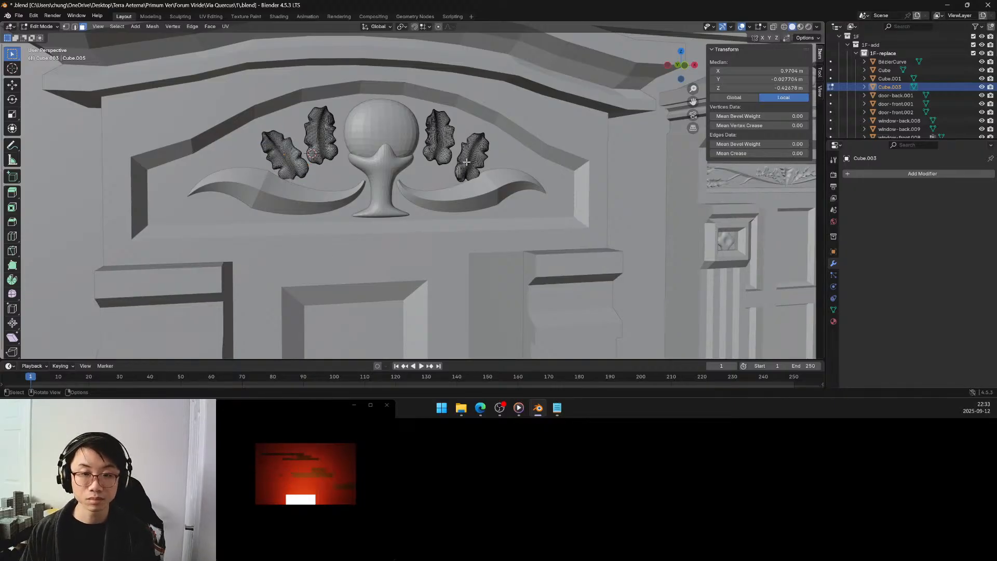
{"action": "key", "text": "ctrl+l"}
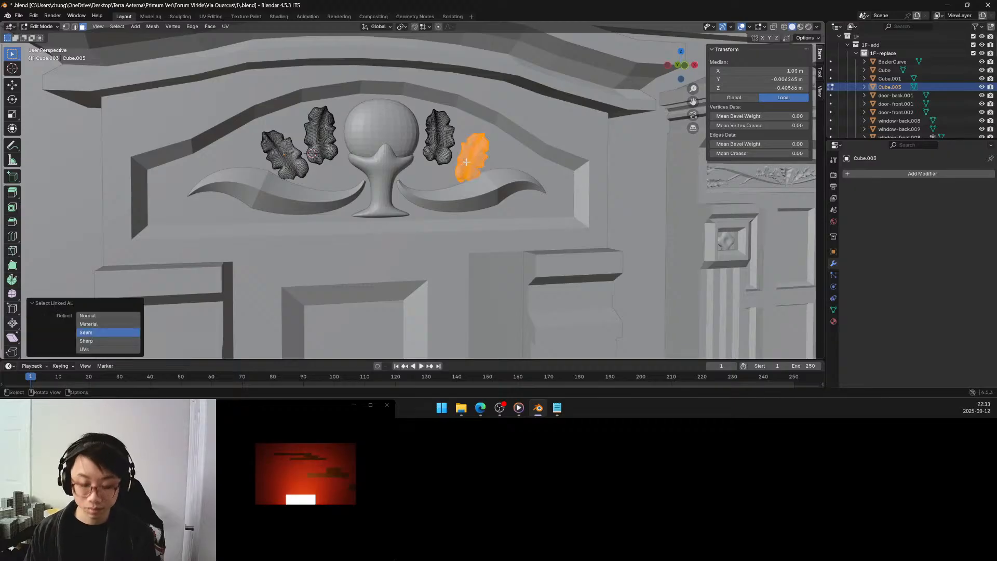
{"action": "key", "text": "r"}
{"action": "key", "text": "y"}
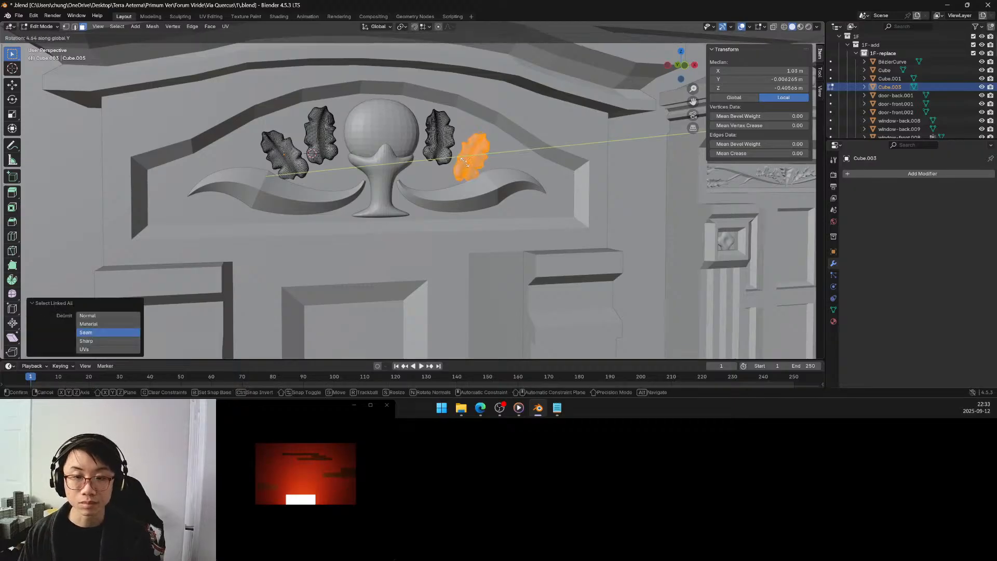
{"action": "left_click", "coordinate": [465, 158]}
{"action": "left_click", "coordinate": [113, 312]}
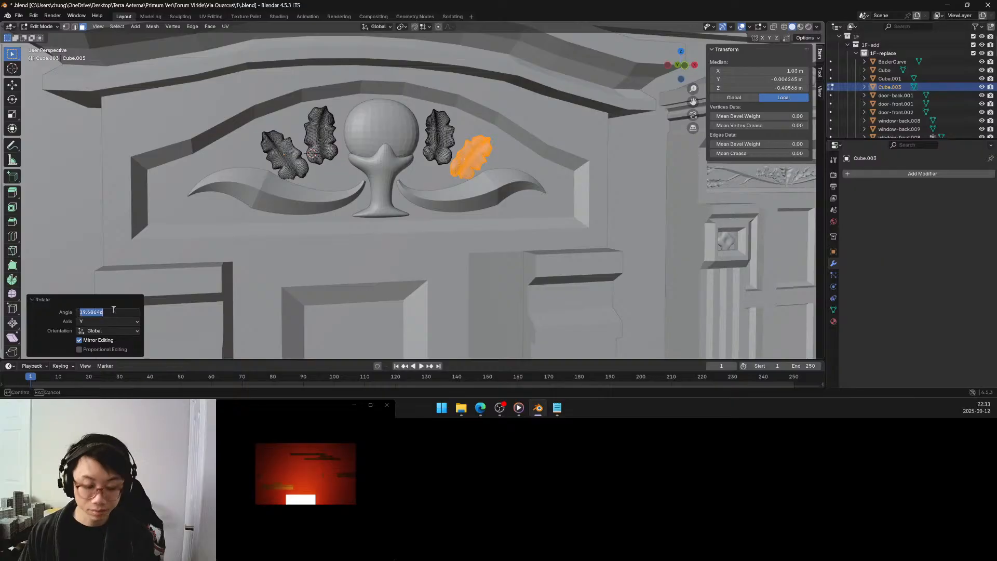
{"action": "type", "text": "15"}
{"action": "key", "text": "Return"}
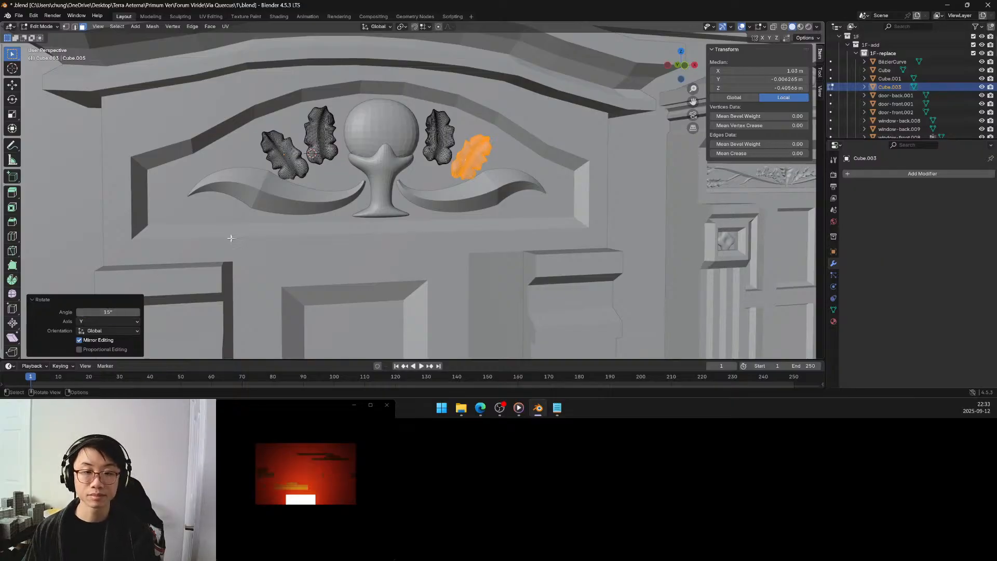
{"action": "key", "text": "Tab"}
Deselect the leaves and examine the door ornament within the whole facade from several angles and distances.
{"action": "scroll", "coordinate": [315, 196], "scroll_direction": "down", "scroll_amount": 5}
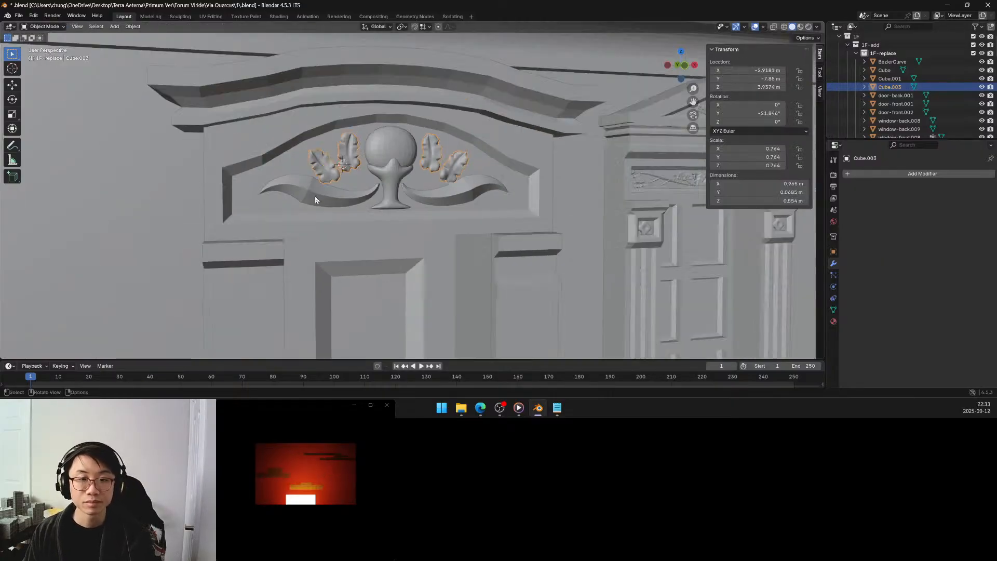
{"action": "scroll", "coordinate": [314, 200], "scroll_direction": "down", "scroll_amount": 3}
{"action": "left_click", "coordinate": [271, 195]}
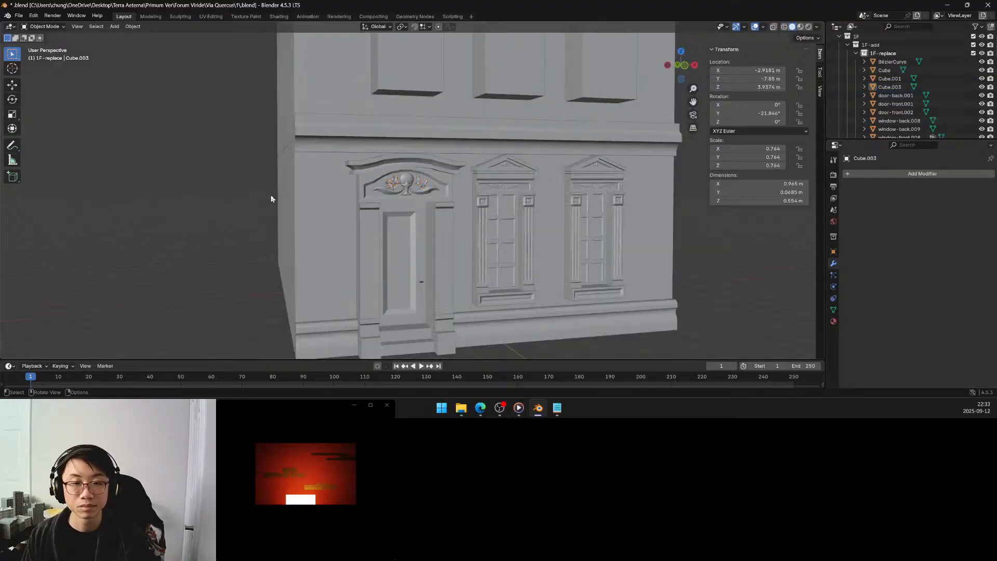
{"action": "mouse_move", "coordinate": [271, 195]}
{"action": "middle_mouse_down"}
{"action": "mouse_move", "coordinate": [257, 187]}
{"action": "mouse_move", "coordinate": [276, 188]}
{"action": "middle_mouse_up"}
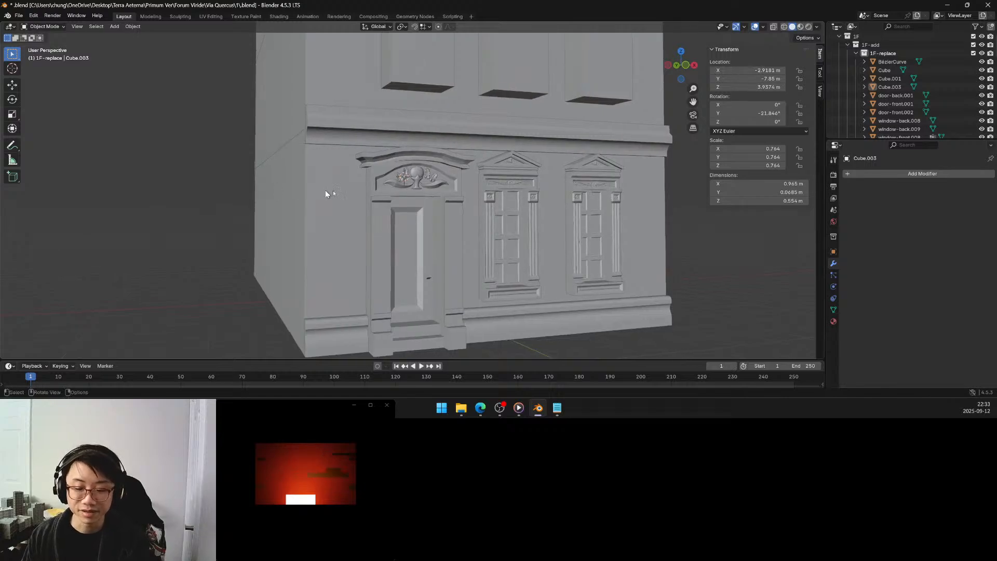
{"action": "middle_click_drag", "start_coordinate": [432, 192], "coordinate": [398, 178], "text": "shift"}
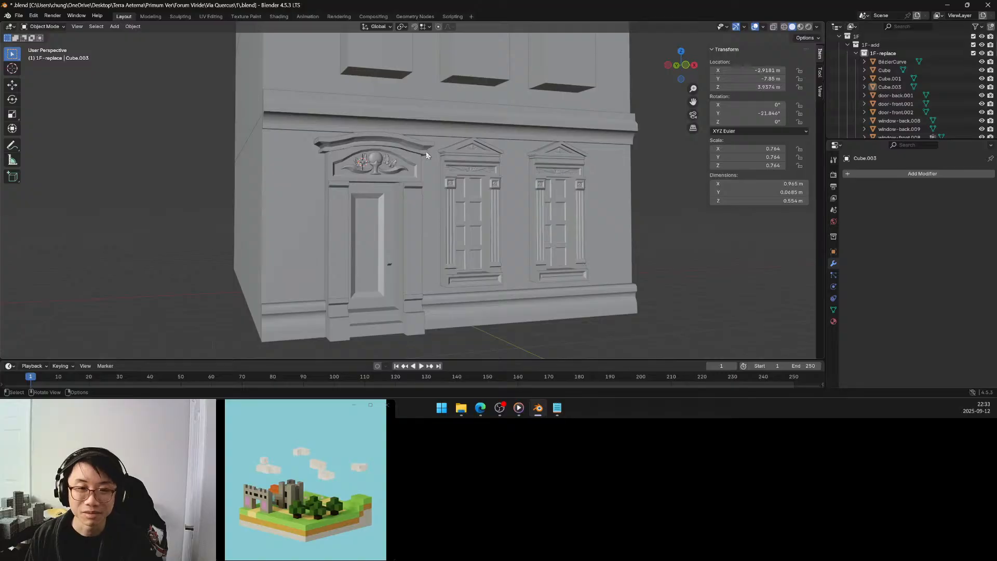
{"action": "middle_click_drag", "start_coordinate": [426, 151], "coordinate": [395, 245], "text": "shift"}
{"action": "scroll", "coordinate": [421, 250], "scroll_direction": "down", "scroll_amount": 5}
{"action": "scroll", "coordinate": [420, 250], "scroll_direction": "up", "scroll_amount": 1}
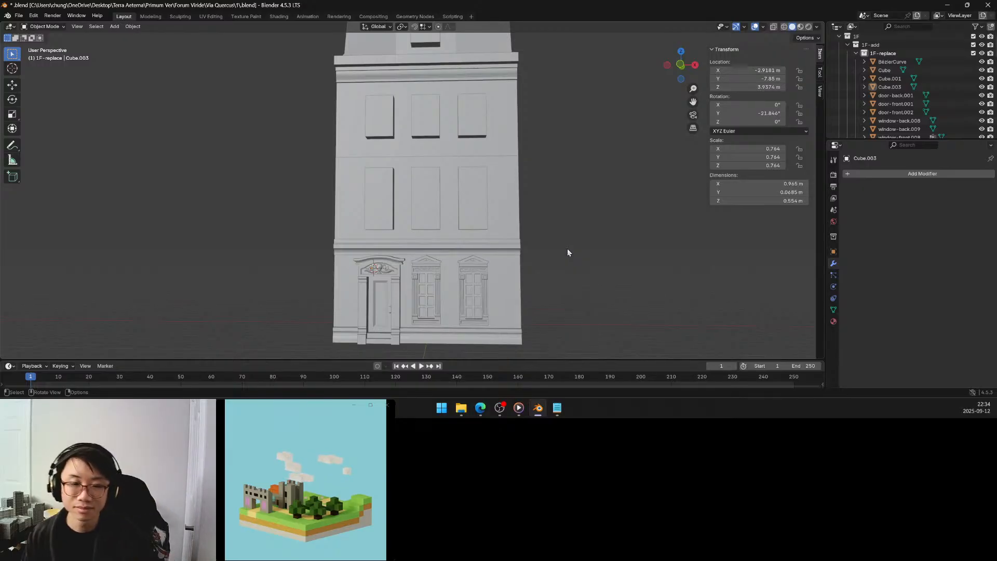
{"action": "scroll", "coordinate": [514, 239], "scroll_direction": "up", "scroll_amount": 5}
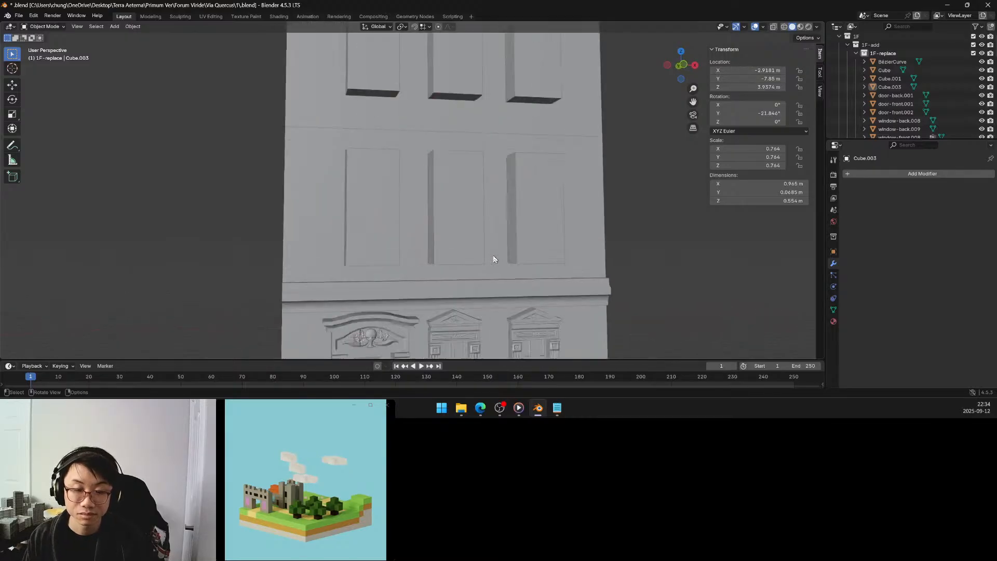
{"action": "middle_click_drag", "start_coordinate": [459, 265], "coordinate": [472, 165], "text": "shift"}
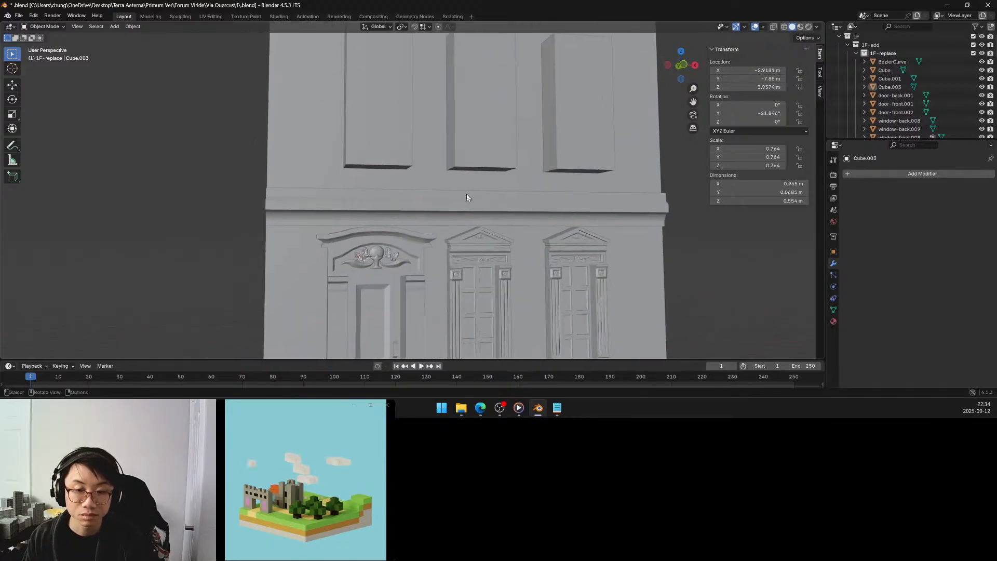
Delete the egg Cube.001 from the cup in the door pediment ornament.
{"action": "scroll", "coordinate": [466, 197], "scroll_direction": "up", "scroll_amount": 1}
{"action": "left_click", "coordinate": [367, 268]}
{"action": "key", "text": "Tab"}
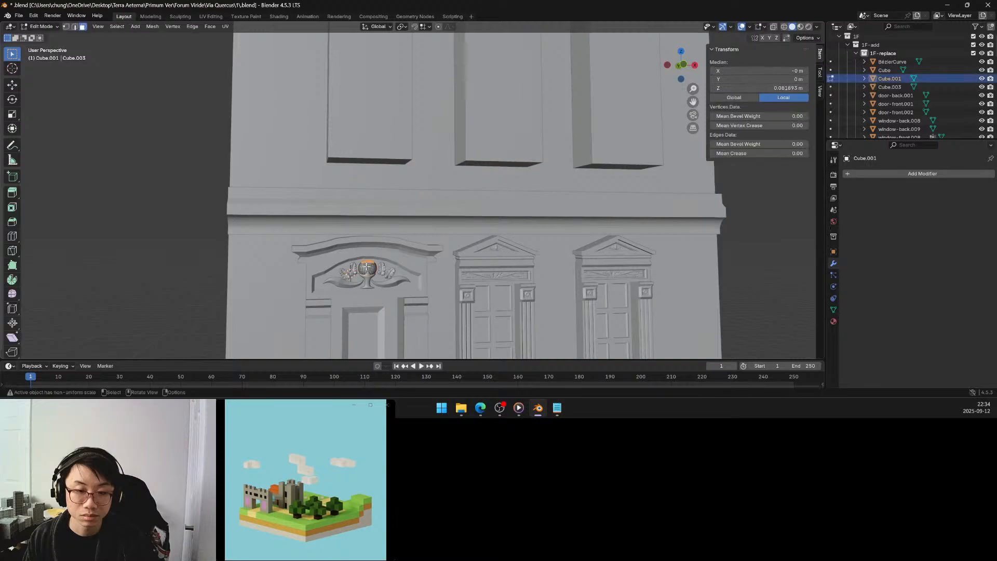
{"action": "key", "text": "Tab"}
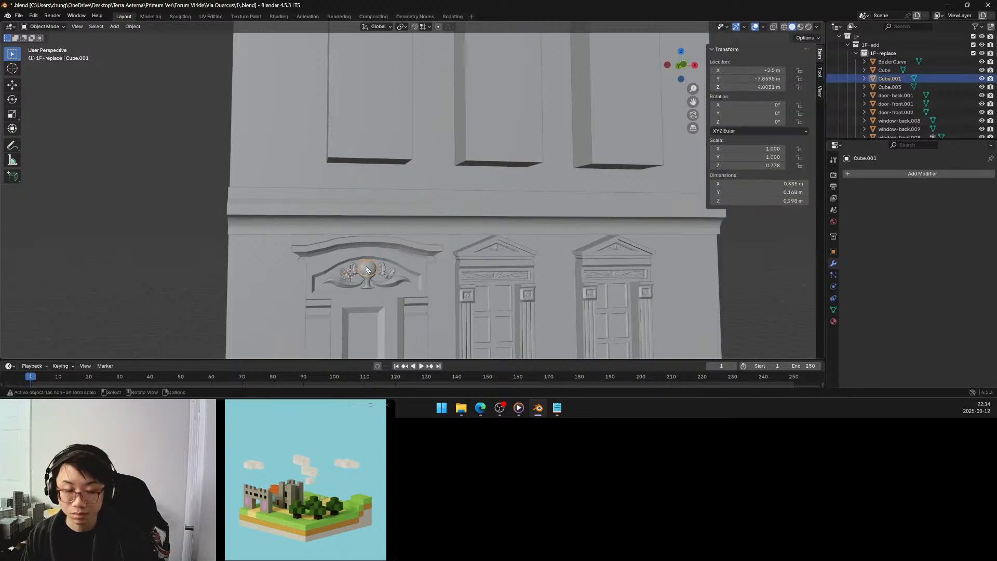
{"action": "left_click", "coordinate": [366, 280], "text": "shift"}
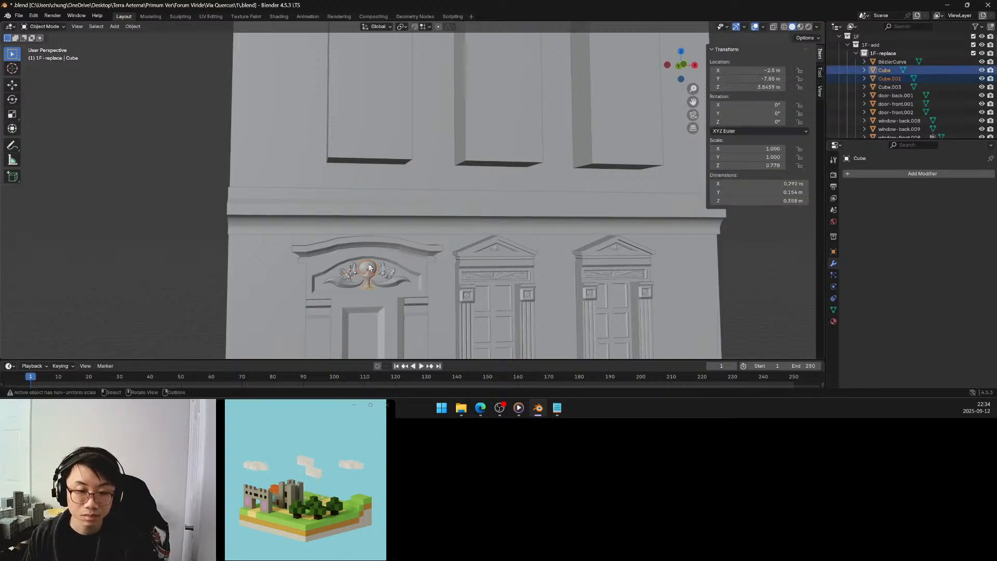
{"action": "left_click", "coordinate": [369, 267]}
{"action": "key", "text": "x"}
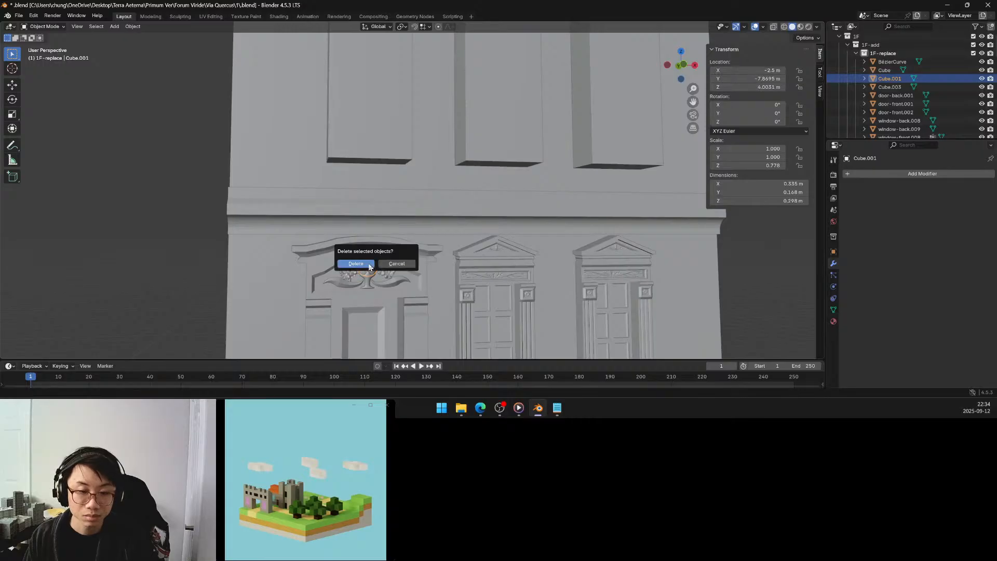
{"action": "left_click", "coordinate": [369, 268]}
{"action": "scroll", "coordinate": [368, 260], "scroll_direction": "up", "scroll_amount": 4}
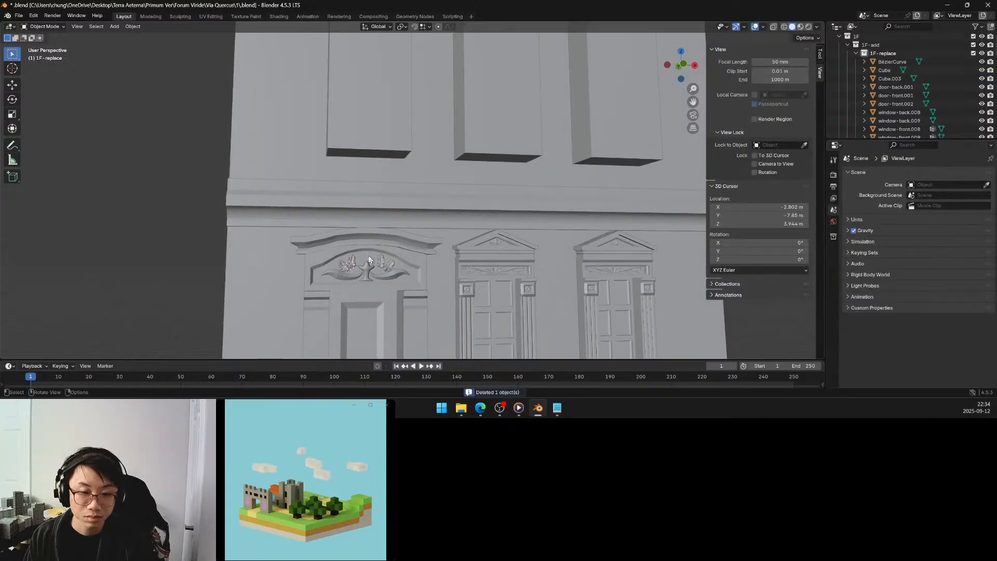
In Edit Mode of the leaf object Cube.003, delete the vertices of both leaves on the mirrored side.
{"action": "middle_click_drag", "start_coordinate": [359, 270], "coordinate": [394, 218], "text": "shift"}
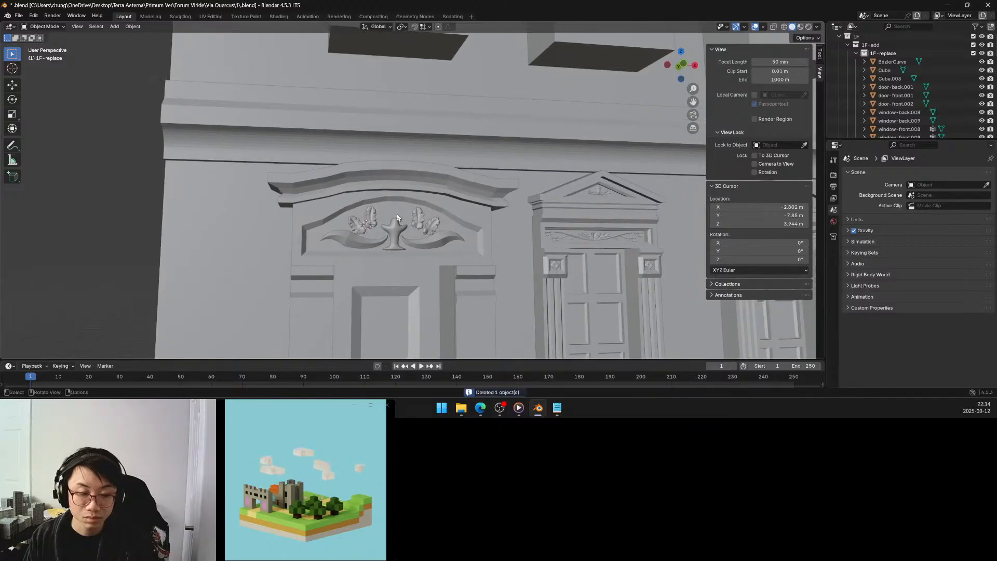
{"action": "scroll", "coordinate": [394, 218], "scroll_direction": "up", "scroll_amount": 3}
{"action": "left_click", "coordinate": [346, 247]}
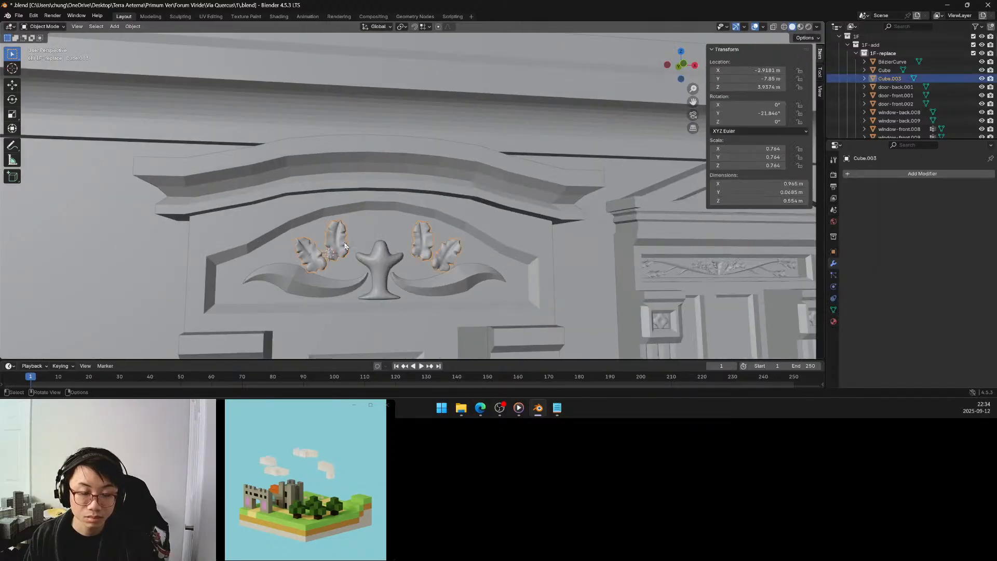
{"action": "key", "text": "Tab"}
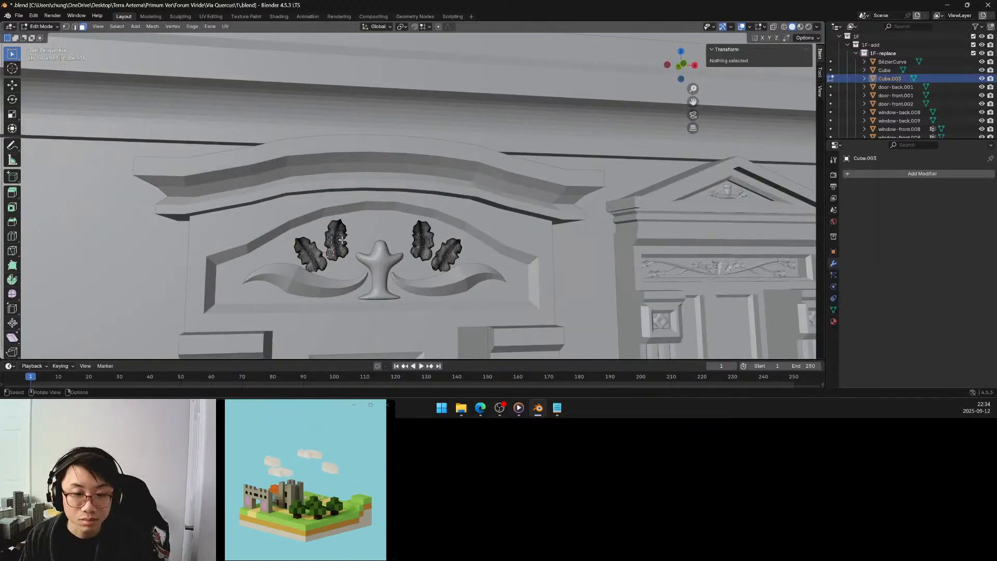
{"action": "left_click", "coordinate": [347, 238]}
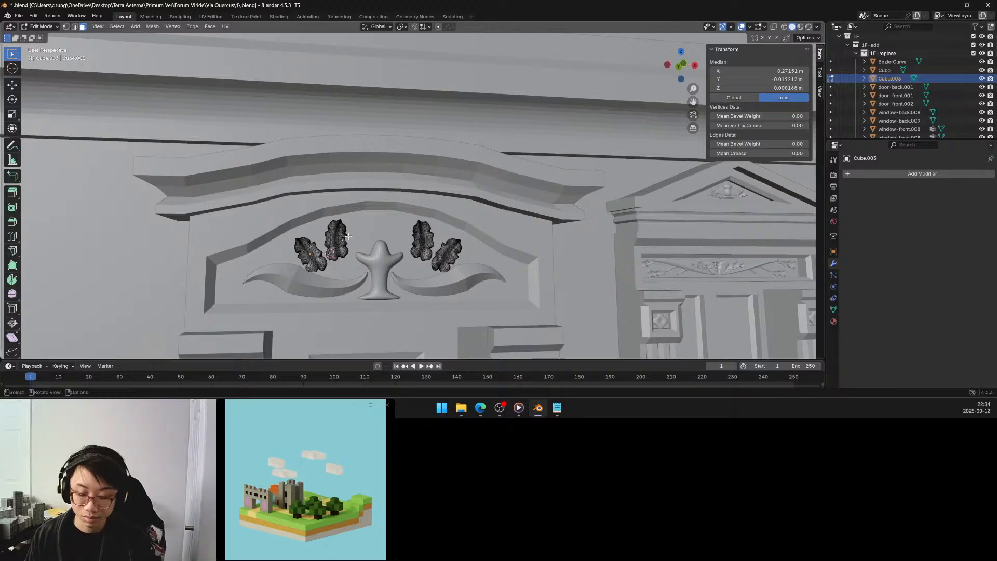
{"action": "left_click", "coordinate": [422, 244], "text": "shift"}
{"action": "left_click", "coordinate": [452, 252], "text": "shift"}
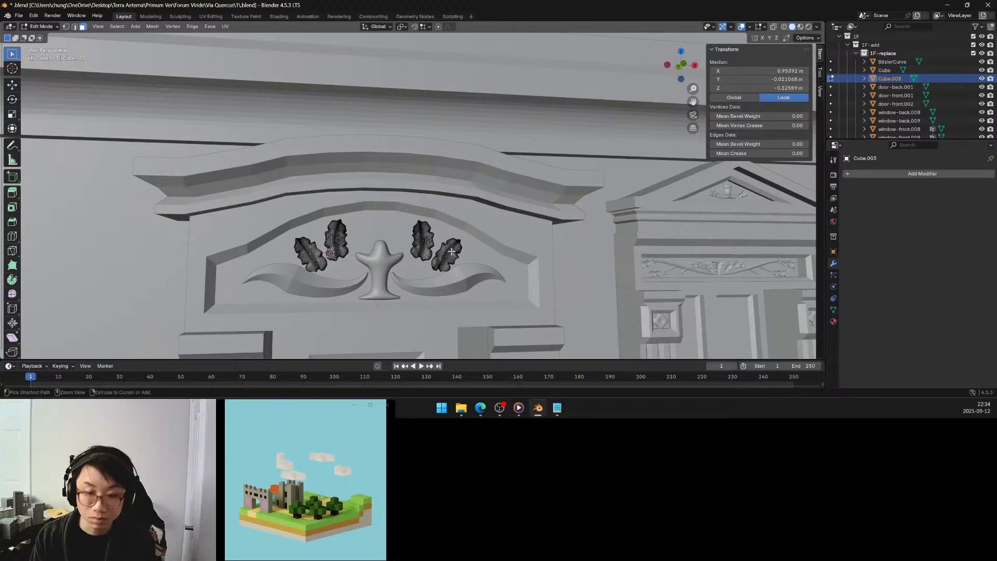
{"action": "key", "text": "ctrl+l"}
{"action": "key", "text": "x"}
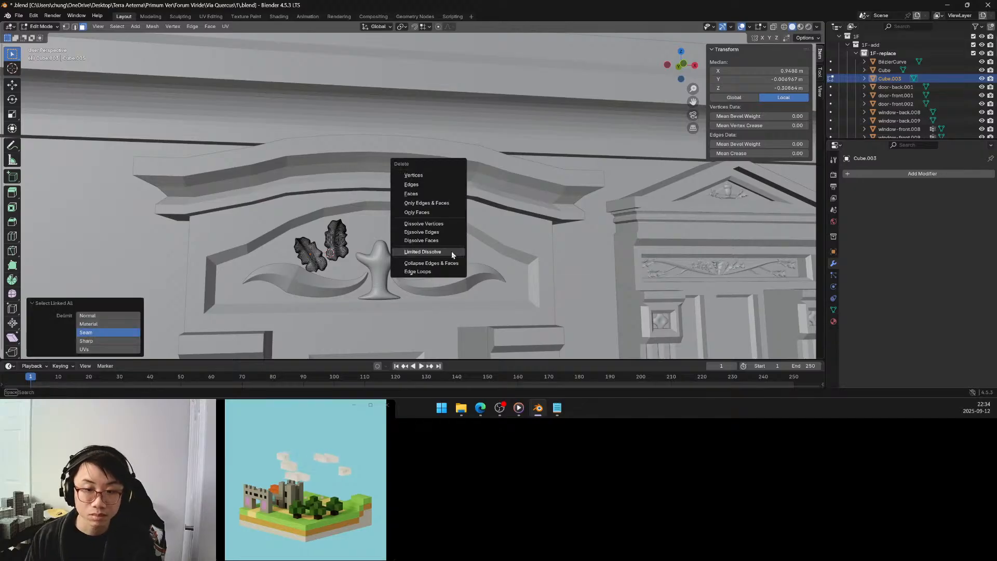
{"action": "left_click", "coordinate": [426, 176]}
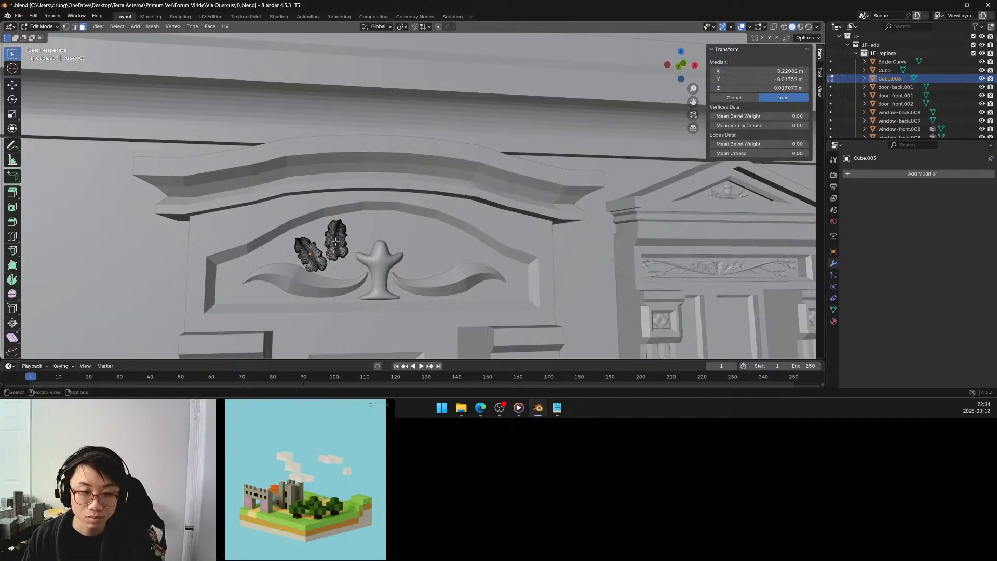
Move the whole inner leaf about 0.21 m along global X and 0.033 m up Z so it rises from the cup.
{"action": "key", "text": "ctrl+l"}
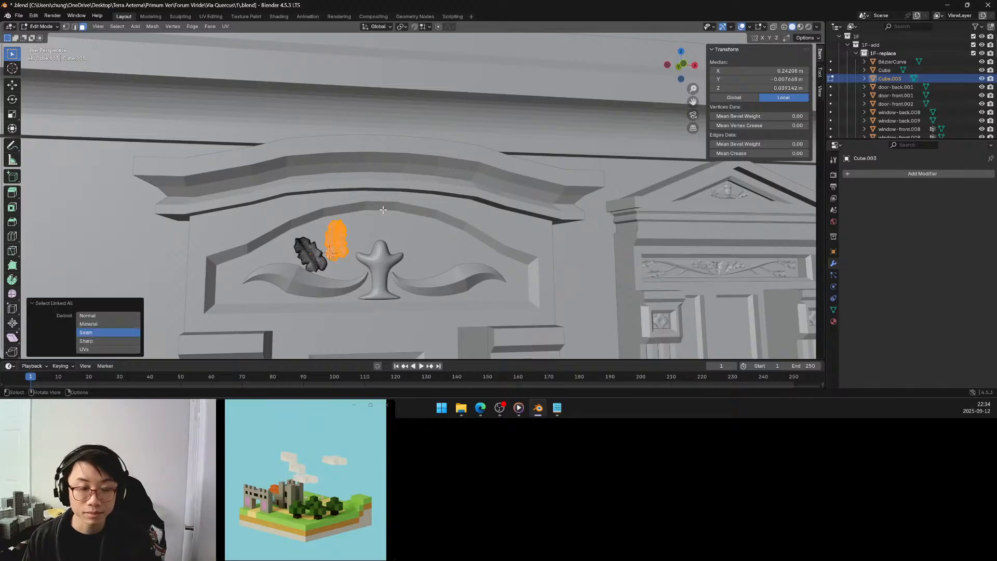
{"action": "key", "text": "g"}
{"action": "key", "text": "x"}
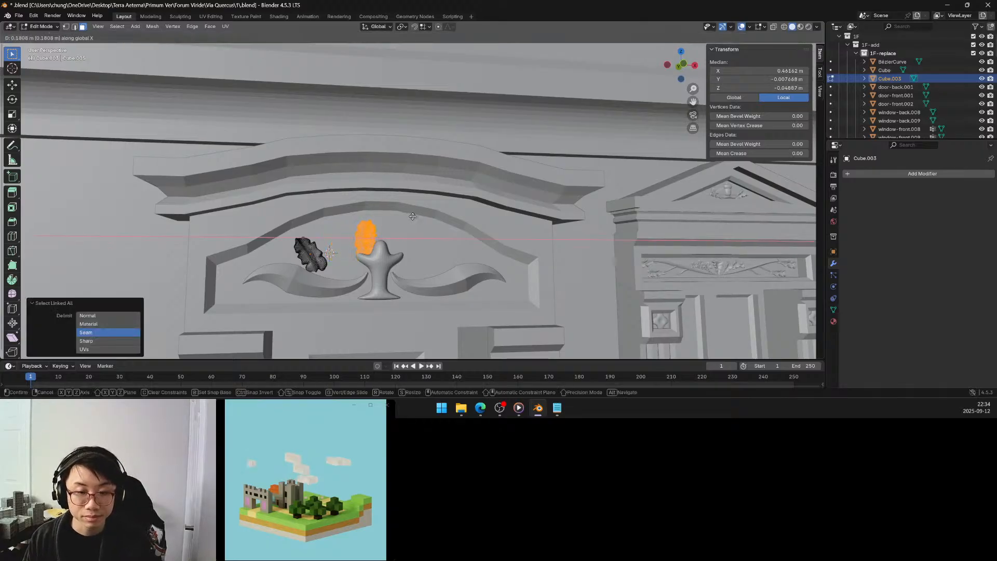
{"action": "left_click", "coordinate": [414, 216]}
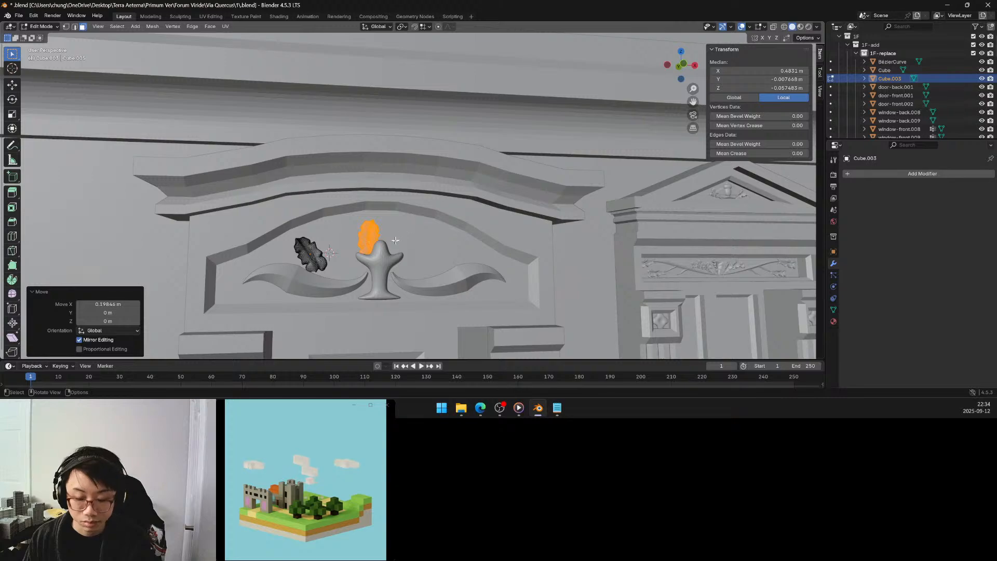
{"action": "key", "text": "g"}
{"action": "key", "text": "z"}
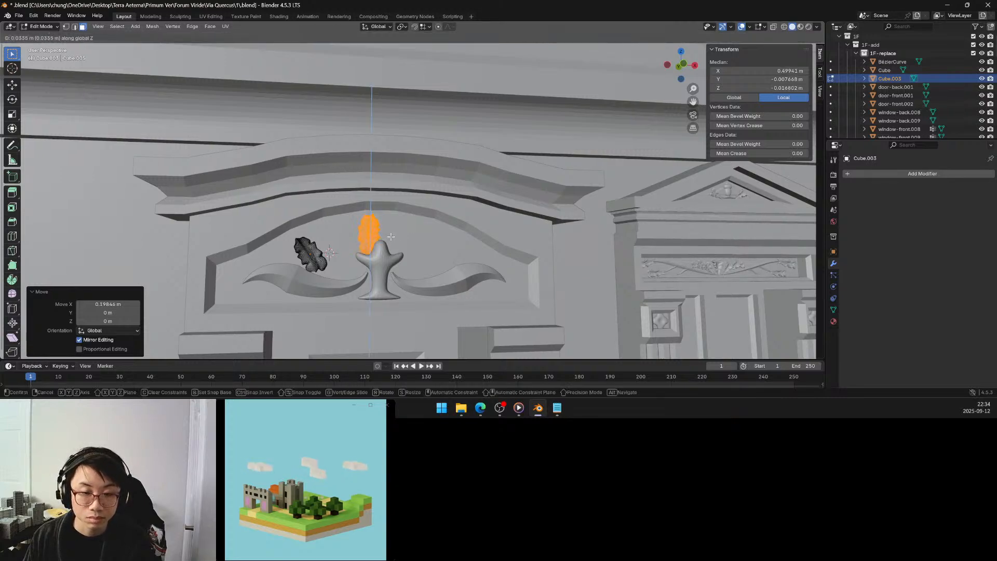
{"action": "left_click", "coordinate": [389, 238]}
{"action": "key", "text": "g"}
{"action": "key", "text": "x"}
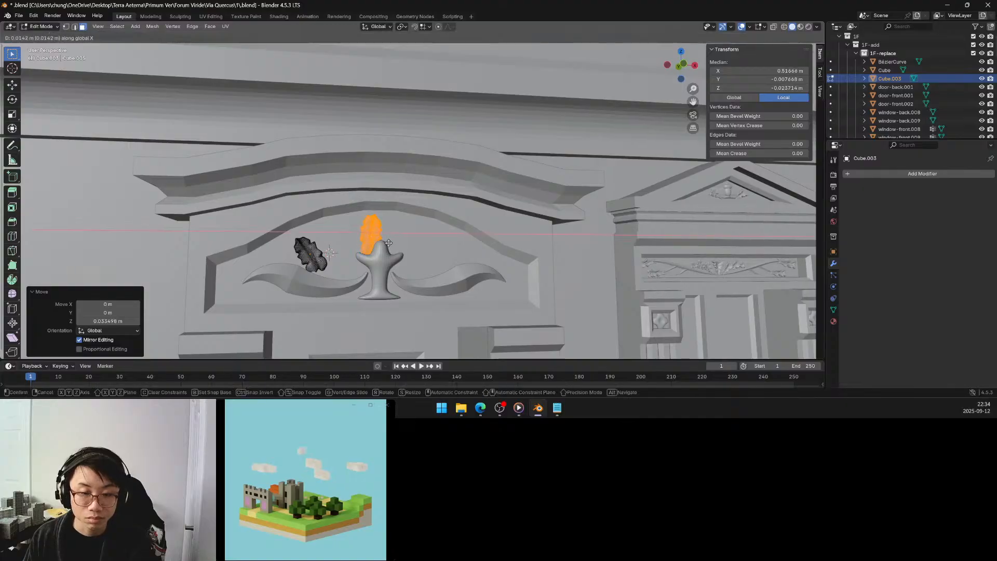
{"action": "left_click", "coordinate": [388, 243]}
Move the whole outer leaf about 0.275 m along global X and 0.038 m up Z beside the inner leaf, and return to Object Mode.
{"action": "left_click", "coordinate": [323, 250]}
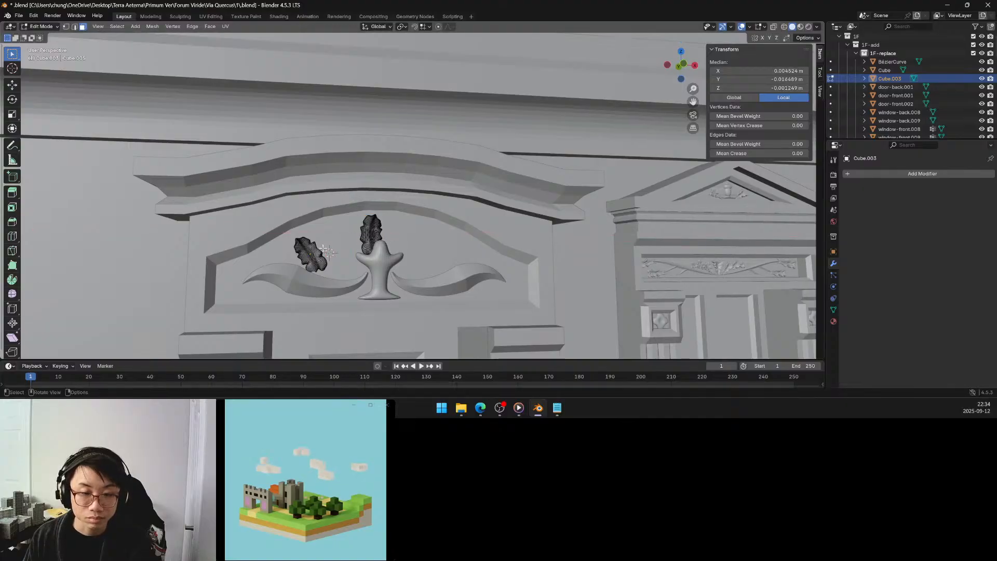
{"action": "key", "text": "ctrl+l"}
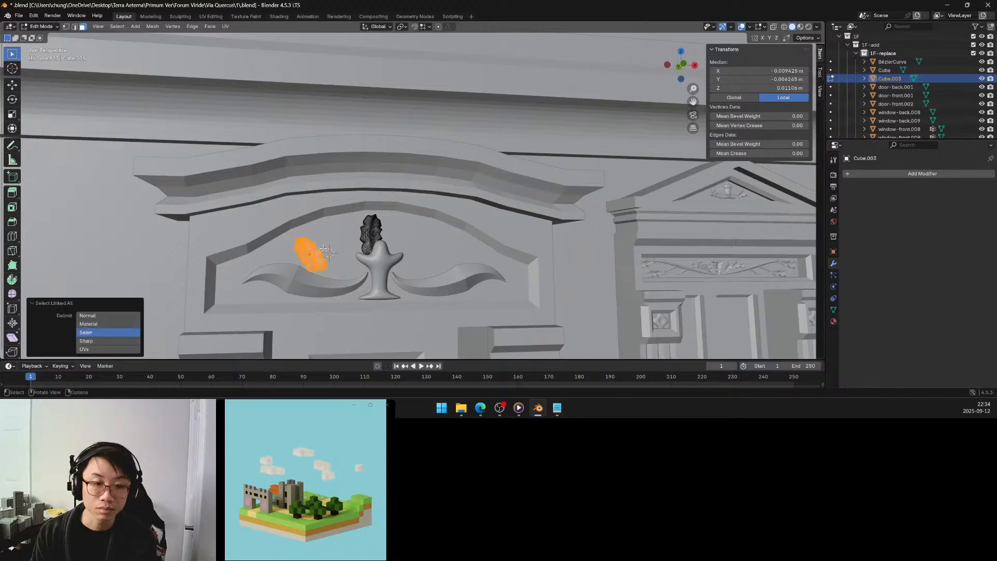
{"action": "key", "text": "g"}
{"action": "key", "text": "x"}
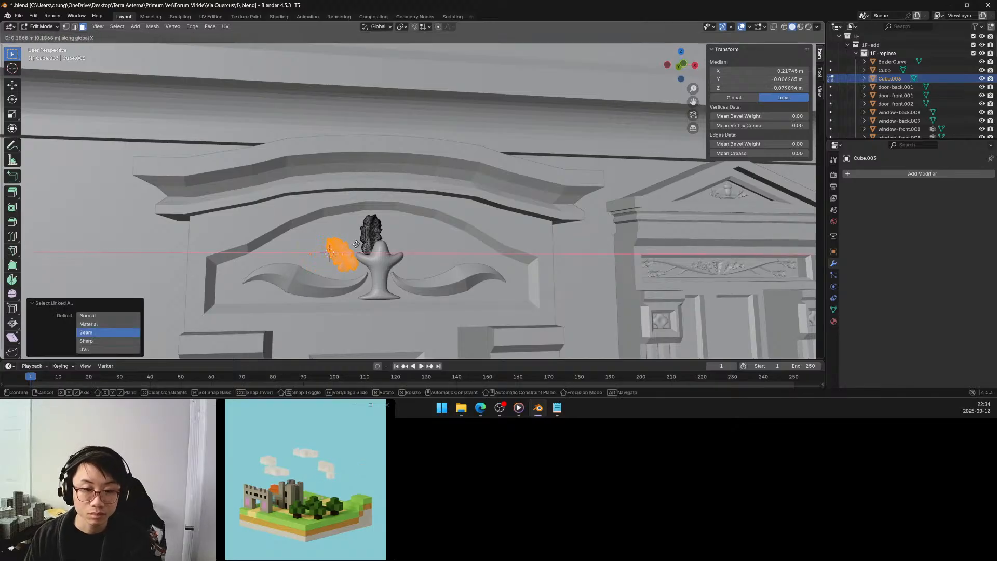
{"action": "left_click", "coordinate": [368, 243]}
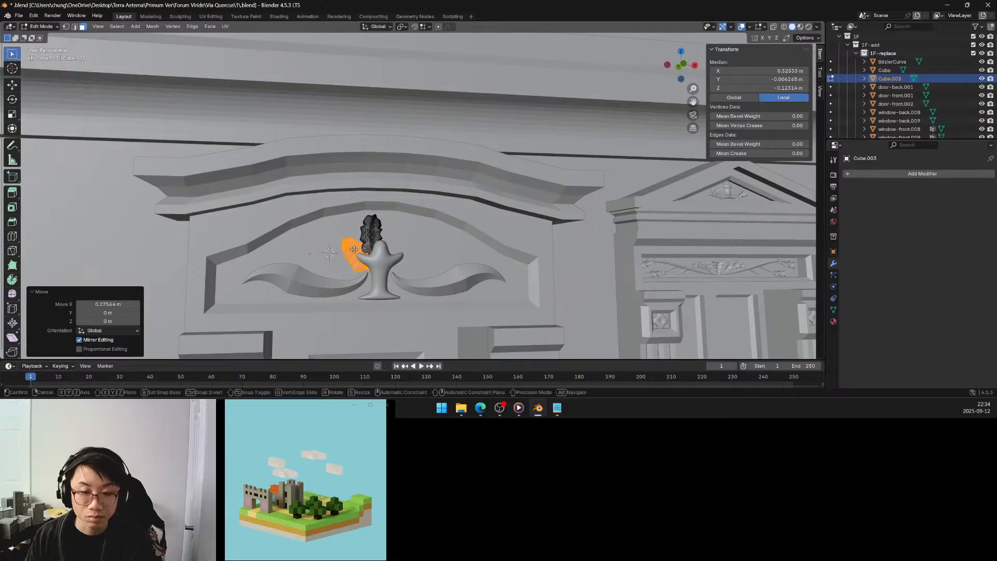
{"action": "key", "text": "g"}
{"action": "key", "text": "z"}
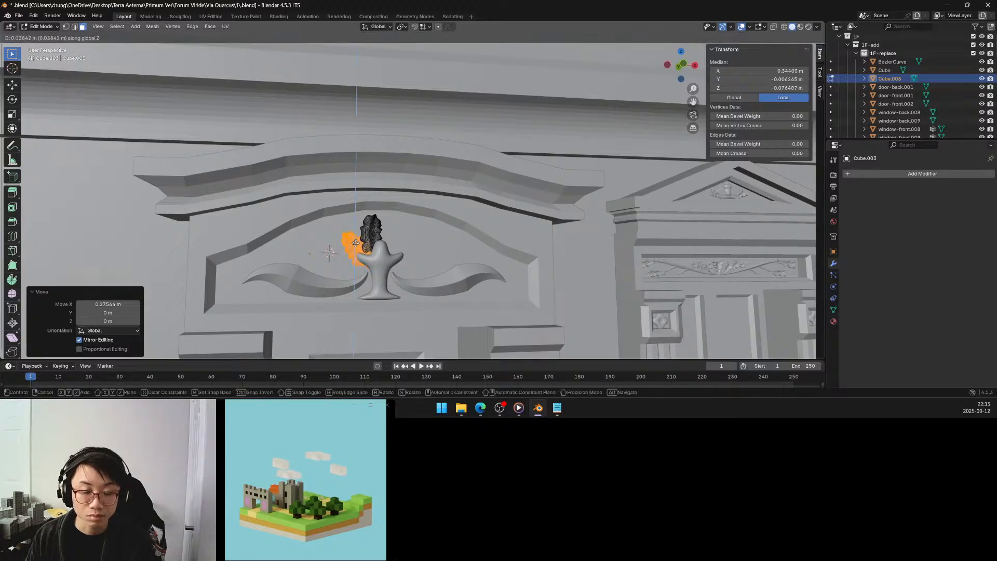
{"action": "left_click", "coordinate": [356, 243]}
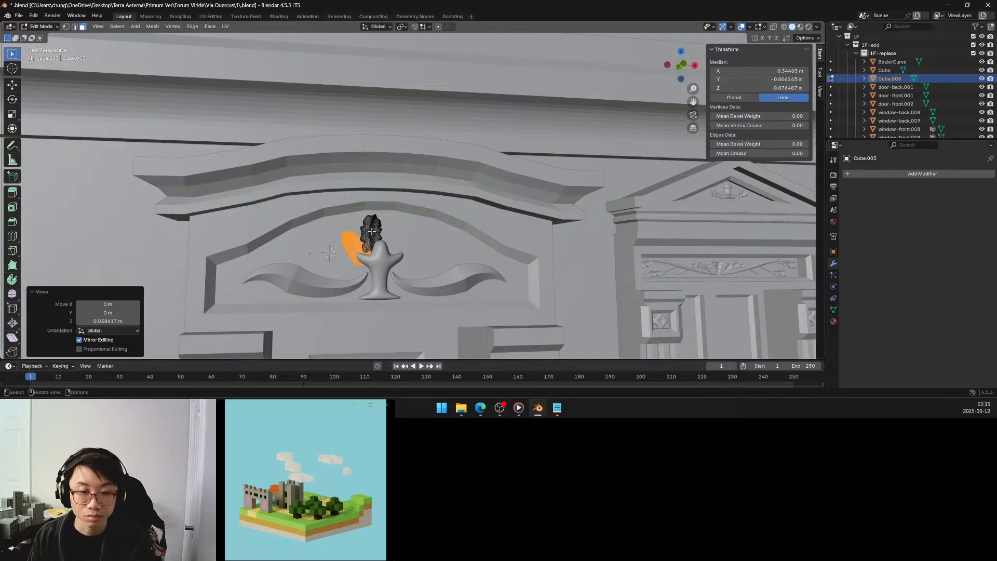
{"action": "middle_click_drag", "start_coordinate": [372, 231], "coordinate": [391, 236]}
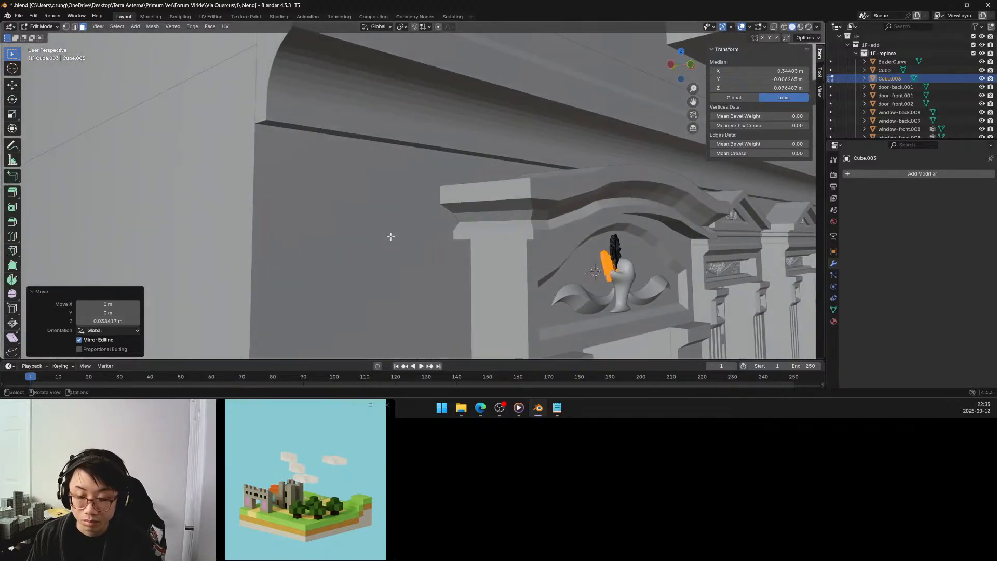
{"action": "key", "text": "KP_Divide"}
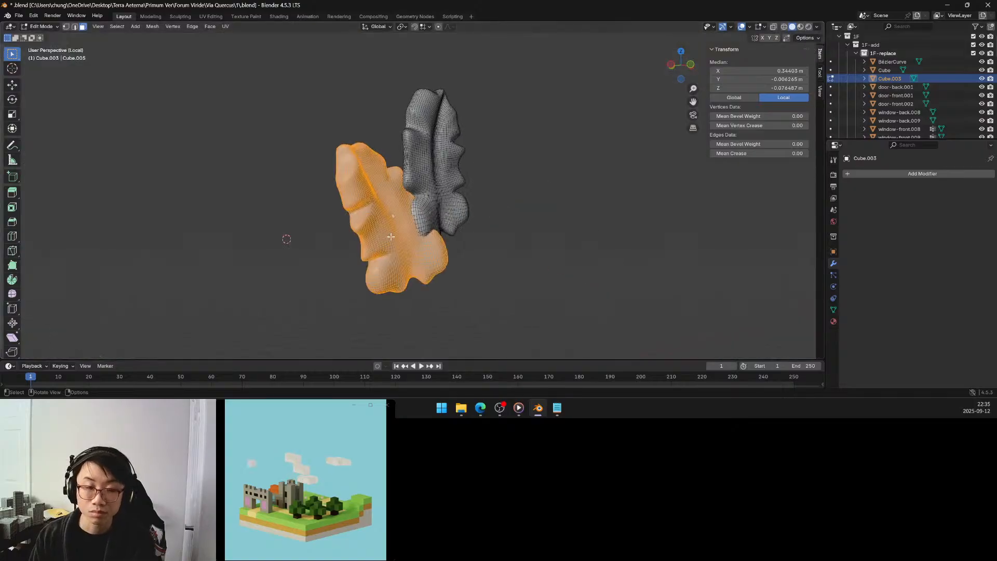
{"action": "key", "text": "KP_Divide"}
{"action": "middle_click_drag", "start_coordinate": [565, 231], "coordinate": [543, 232]}
{"action": "key", "text": "Tab"}
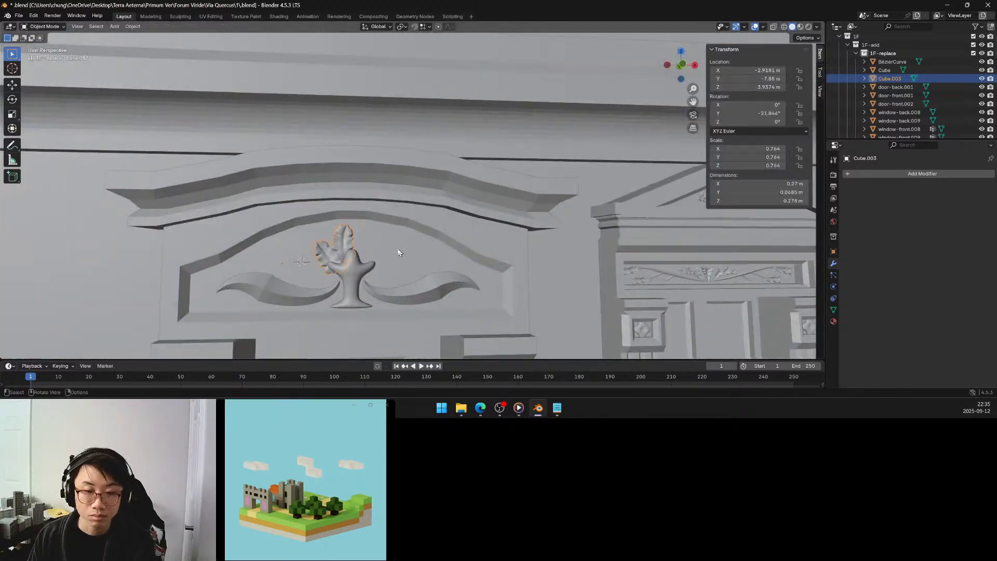
Narrow the cup by scaling it along global X to about 0.47.
{"action": "middle_click_drag", "start_coordinate": [392, 248], "coordinate": [389, 248]}
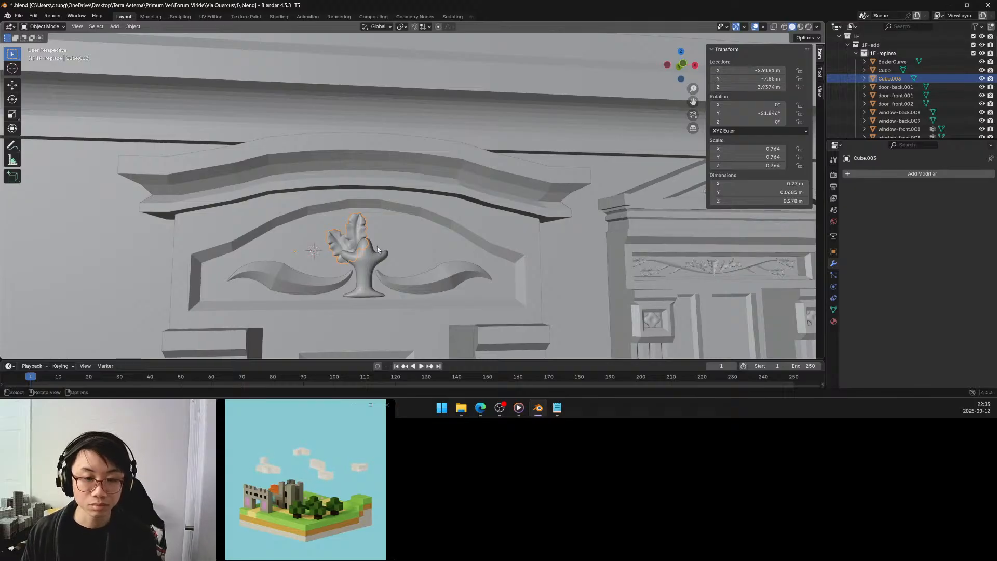
{"action": "left_click", "coordinate": [373, 265]}
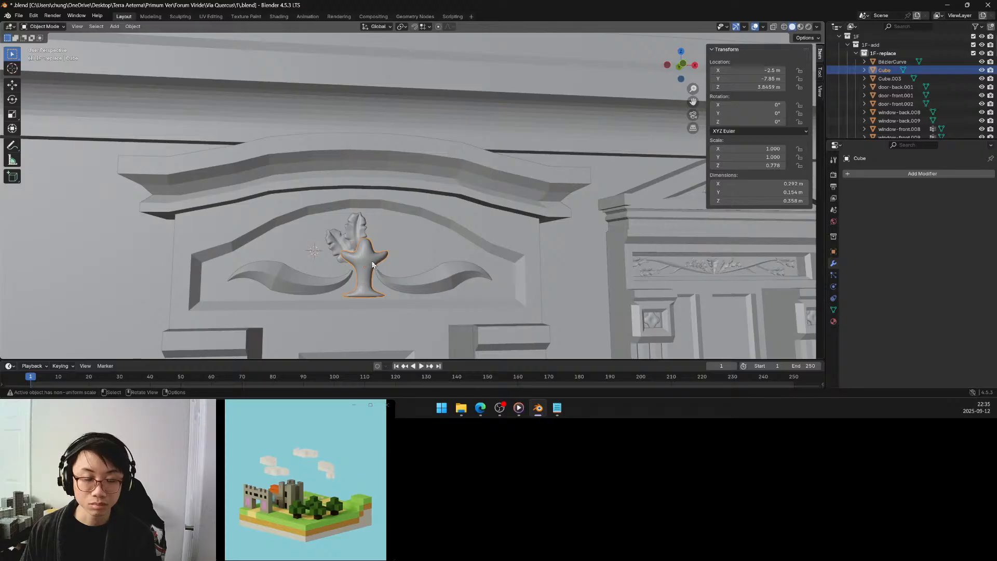
{"action": "middle_click_drag", "start_coordinate": [373, 265], "coordinate": [373, 264]}
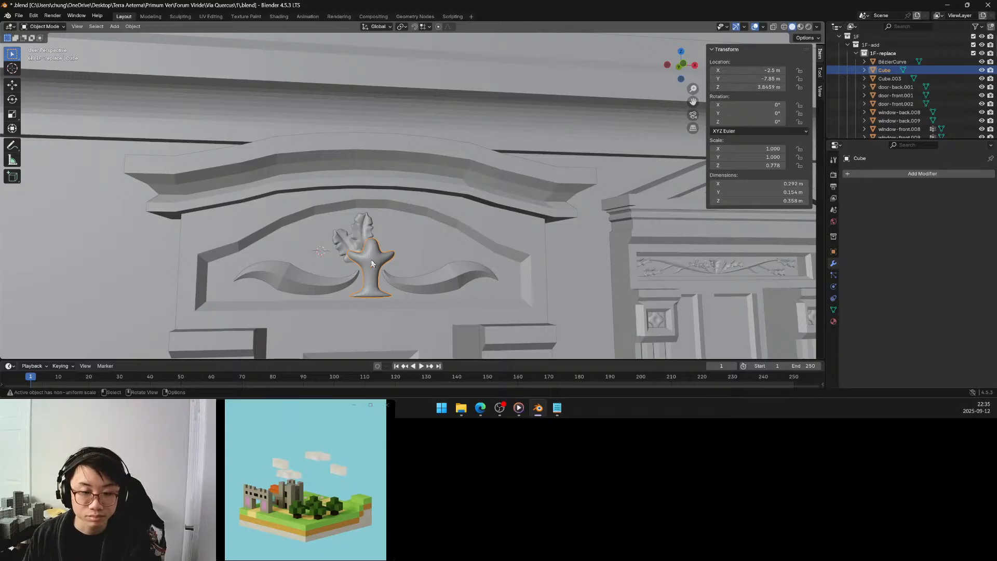
{"action": "key", "text": "s"}
{"action": "key", "text": "x"}
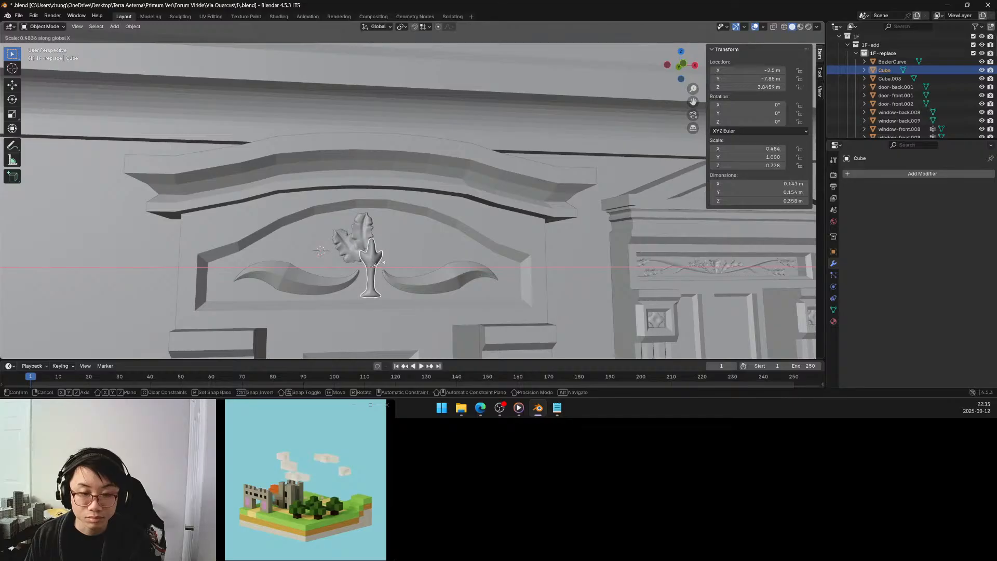
{"action": "left_click", "coordinate": [379, 266]}
{"action": "middle_click_drag", "start_coordinate": [367, 255], "coordinate": [376, 249]}
{"action": "scroll", "coordinate": [408, 244], "scroll_direction": "up", "scroll_amount": 3}
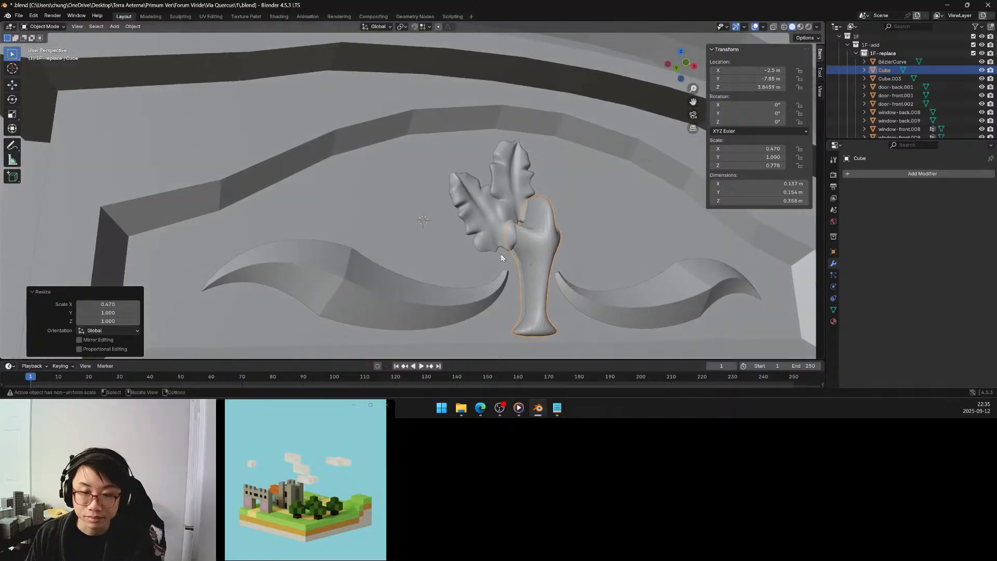
Add an X-axis Mirror modifier to the leaf object Cube.003 with Merge off and the cup, Cube, as mirror object.
{"action": "middle_click_drag", "start_coordinate": [501, 256], "coordinate": [487, 258]}
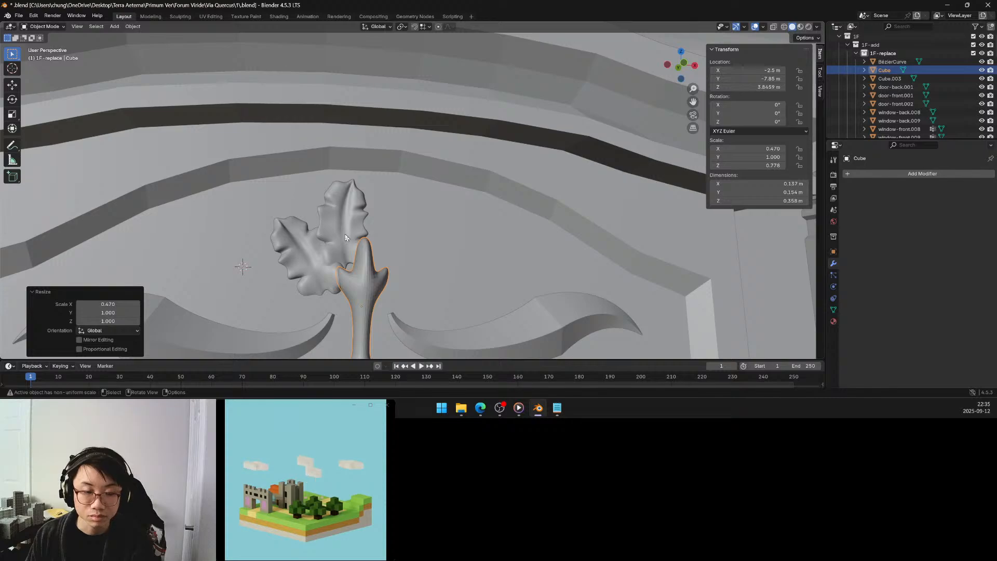
{"action": "left_click", "coordinate": [345, 233]}
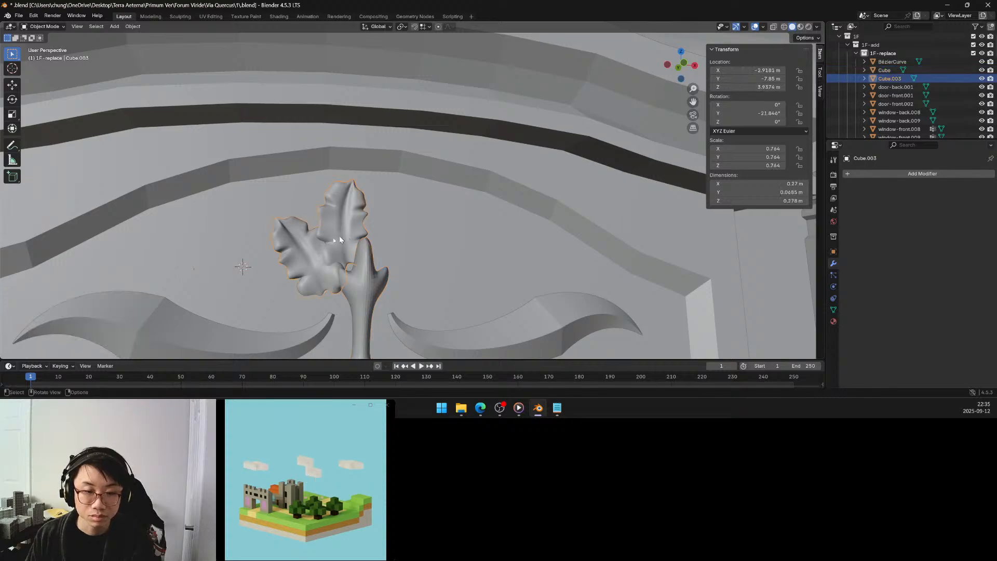
{"action": "left_click", "coordinate": [874, 178]}
{"action": "mouse_move", "coordinate": [871, 177]}
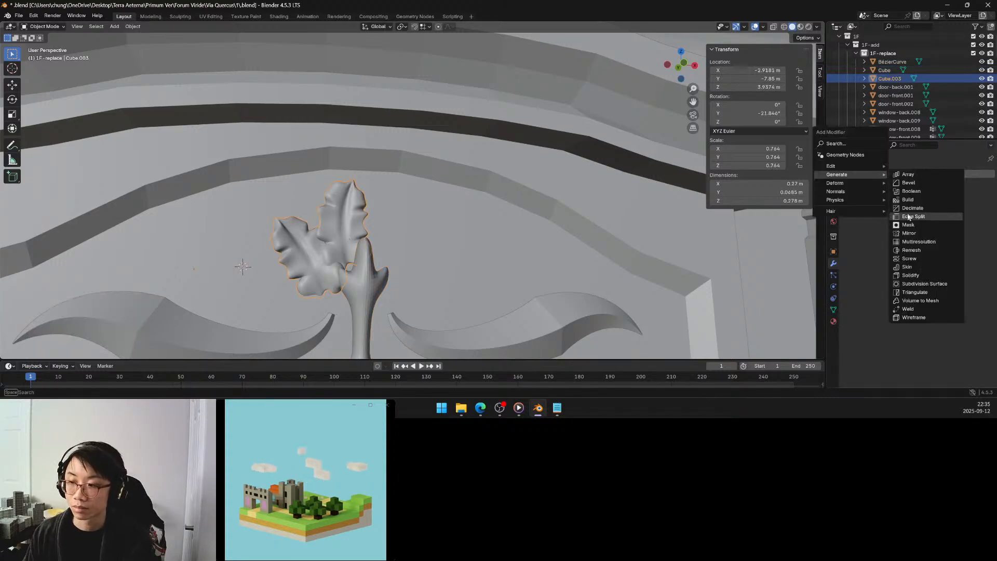
{"action": "left_click", "coordinate": [910, 234]}
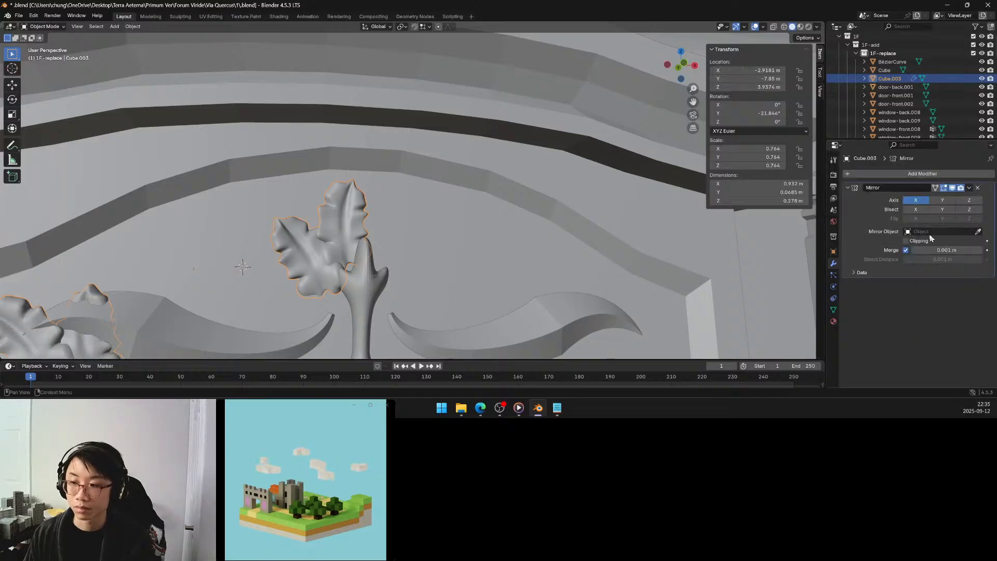
{"action": "left_click", "coordinate": [906, 249]}
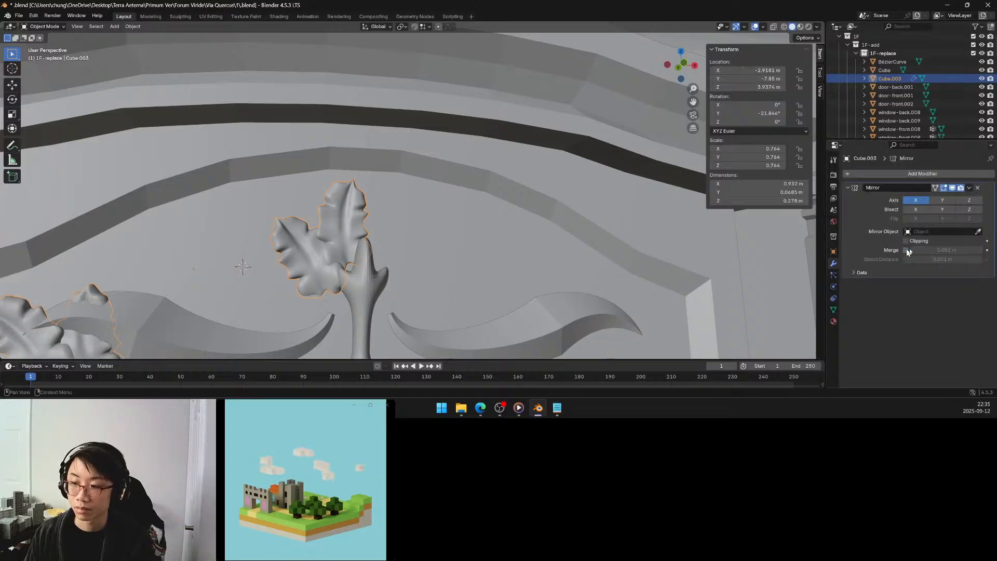
{"action": "left_click", "coordinate": [979, 231]}
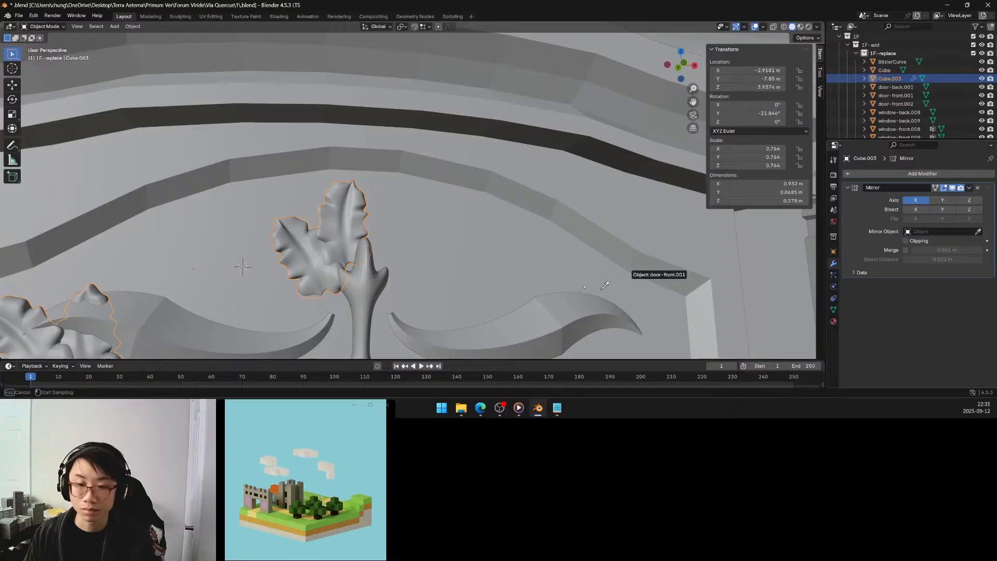
{"action": "left_click", "coordinate": [367, 291]}
Raise the pair of scrolls beside the cup, BézierCurve, about 0.005 m along global Z and deselect them.
{"action": "scroll", "coordinate": [368, 290], "scroll_direction": "down", "scroll_amount": 8}
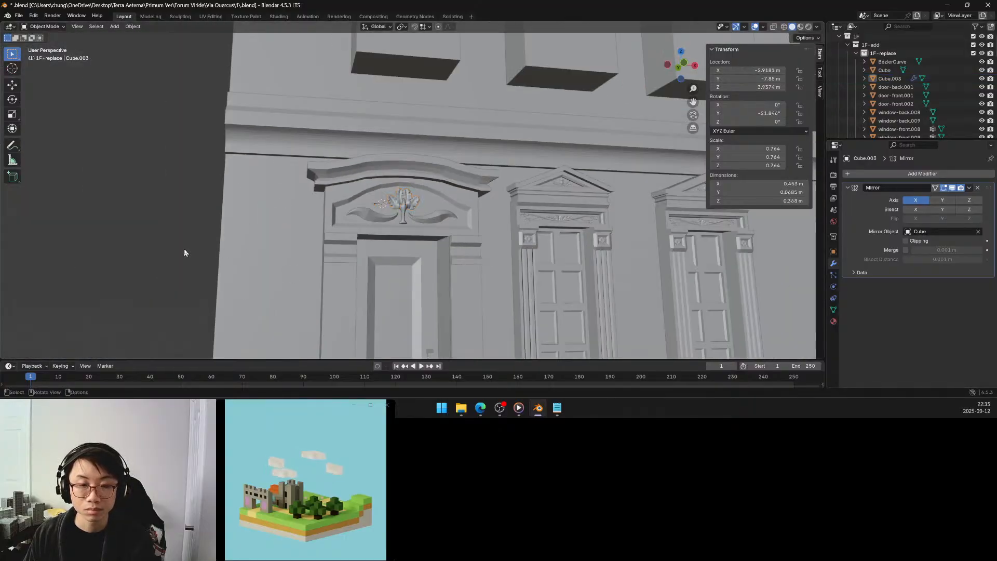
{"action": "middle_click_drag", "start_coordinate": [369, 254], "coordinate": [373, 251]}
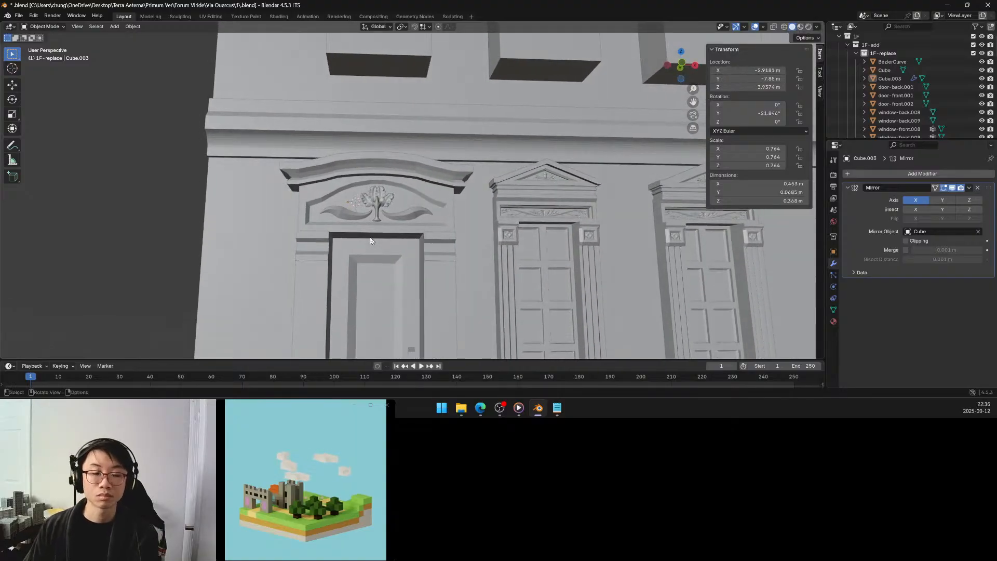
{"action": "left_click", "coordinate": [341, 210]}
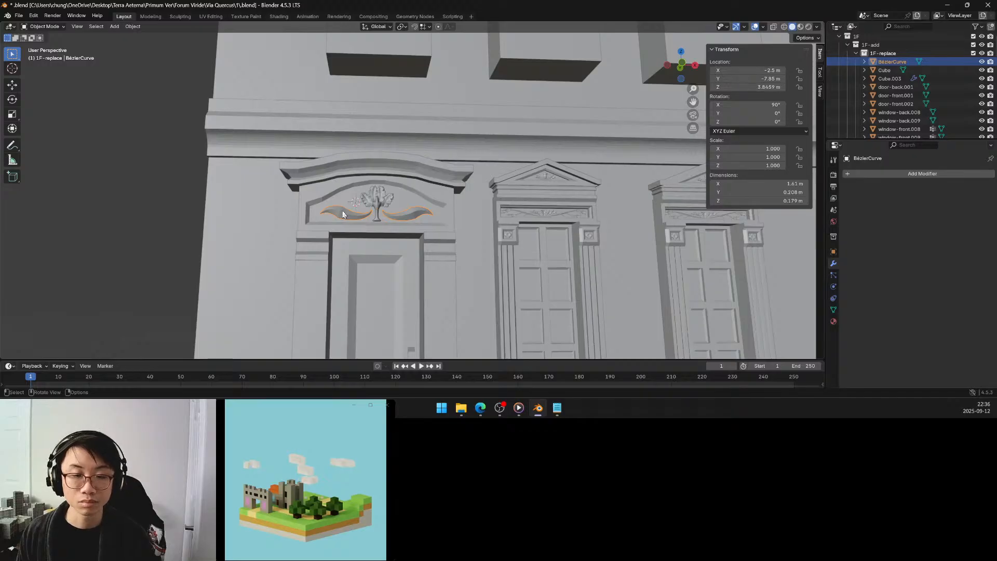
{"action": "scroll", "coordinate": [356, 212], "scroll_direction": "up", "scroll_amount": 5}
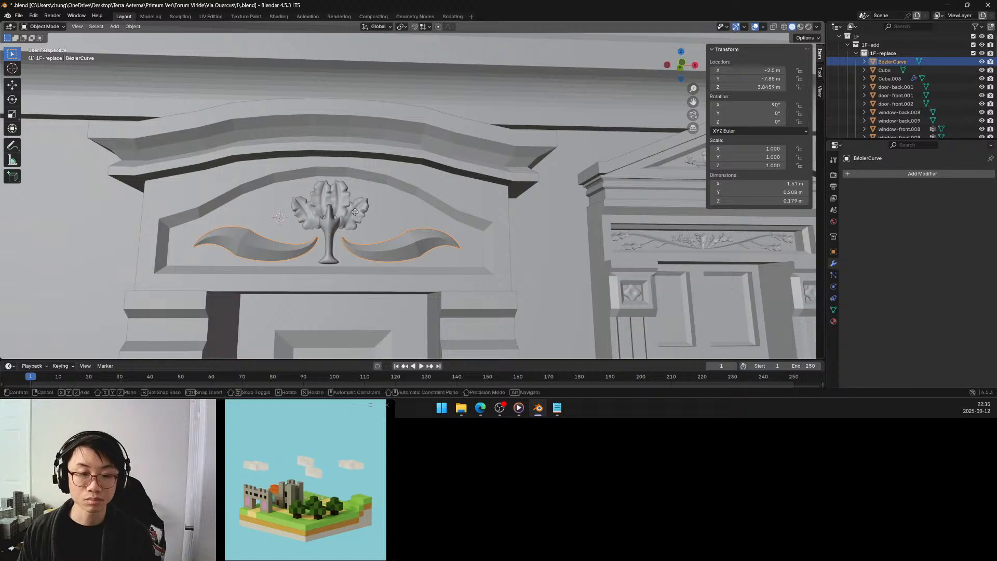
{"action": "key", "text": "g"}
{"action": "key", "text": "z"}
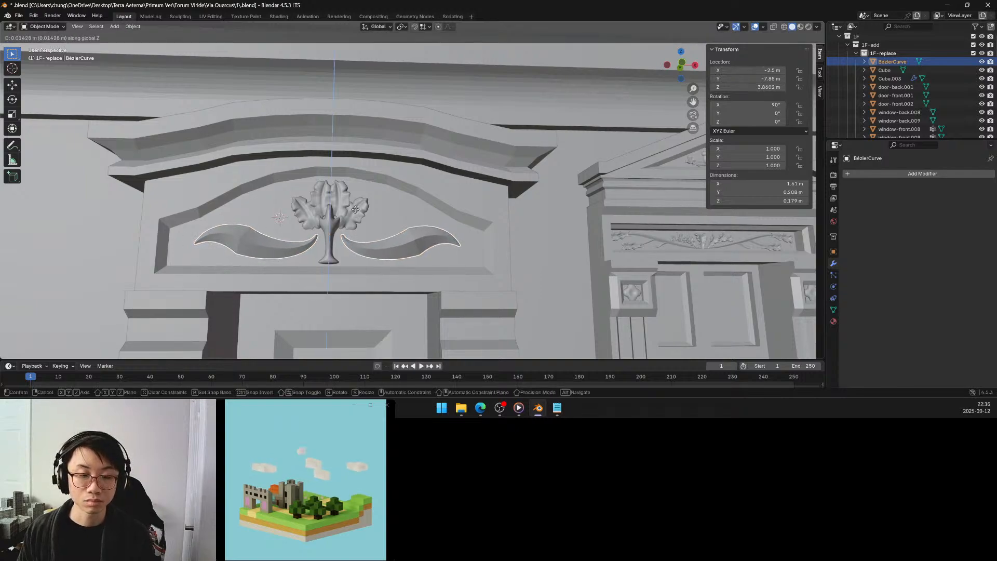
{"action": "left_click", "coordinate": [356, 217]}
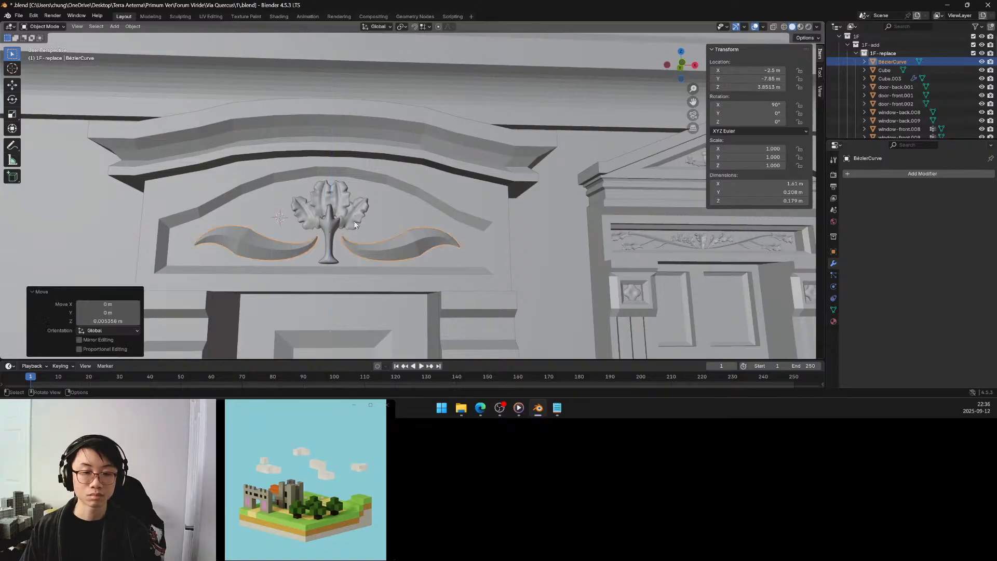
{"action": "scroll", "coordinate": [357, 230], "scroll_direction": "down", "scroll_amount": 5}
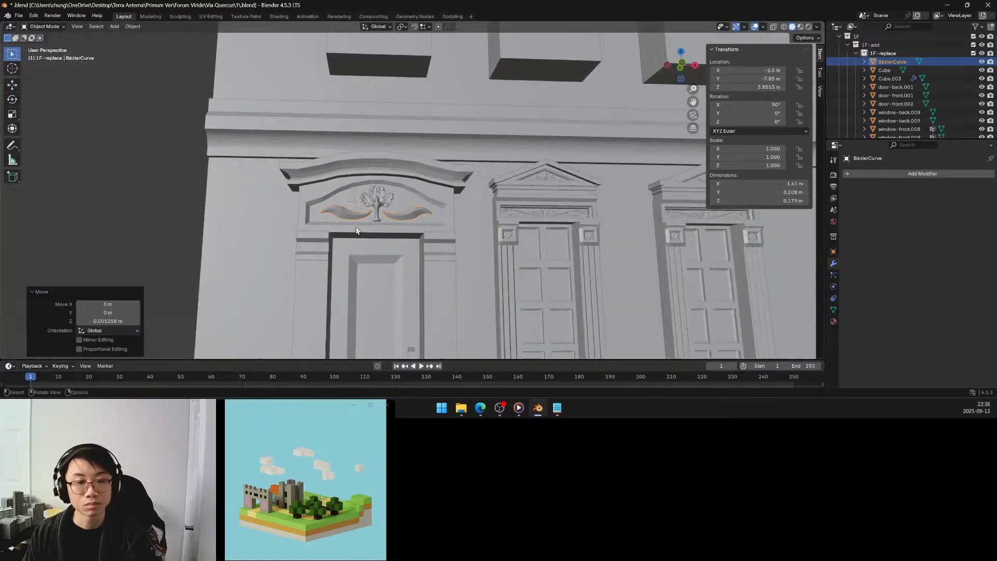
{"action": "left_click", "coordinate": [217, 203]}
Examine the door pediment ornament and the whole front facade from several angles and distances.
{"action": "scroll", "coordinate": [238, 206], "scroll_direction": "down", "scroll_amount": 5}
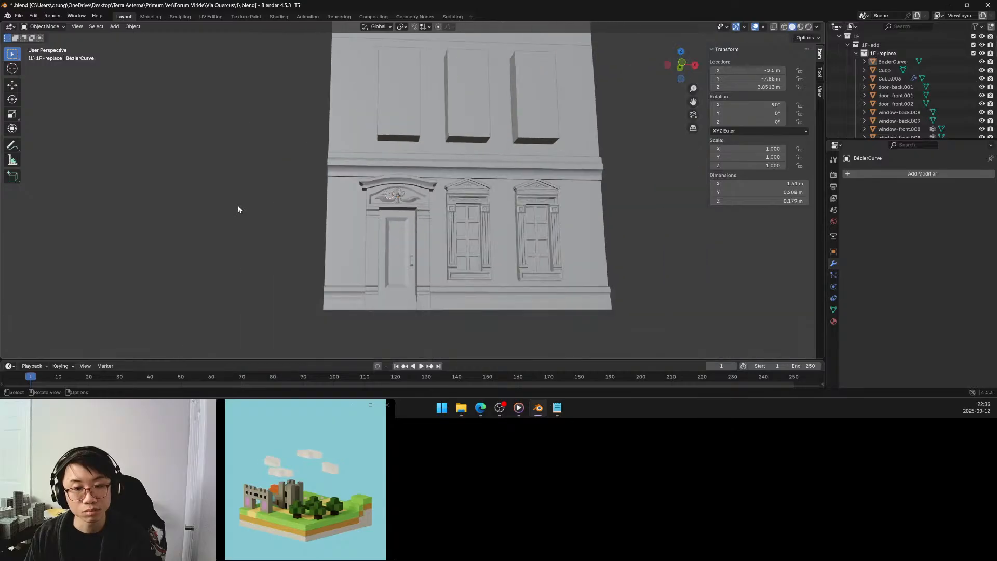
{"action": "middle_click_drag", "start_coordinate": [238, 209], "coordinate": [250, 216]}
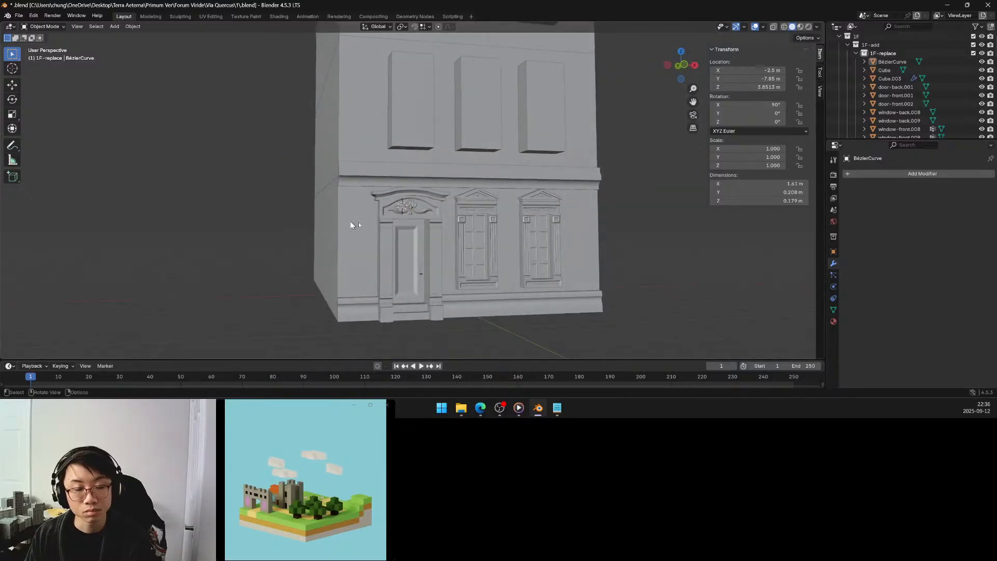
{"action": "scroll", "coordinate": [412, 226], "scroll_direction": "up", "scroll_amount": 4}
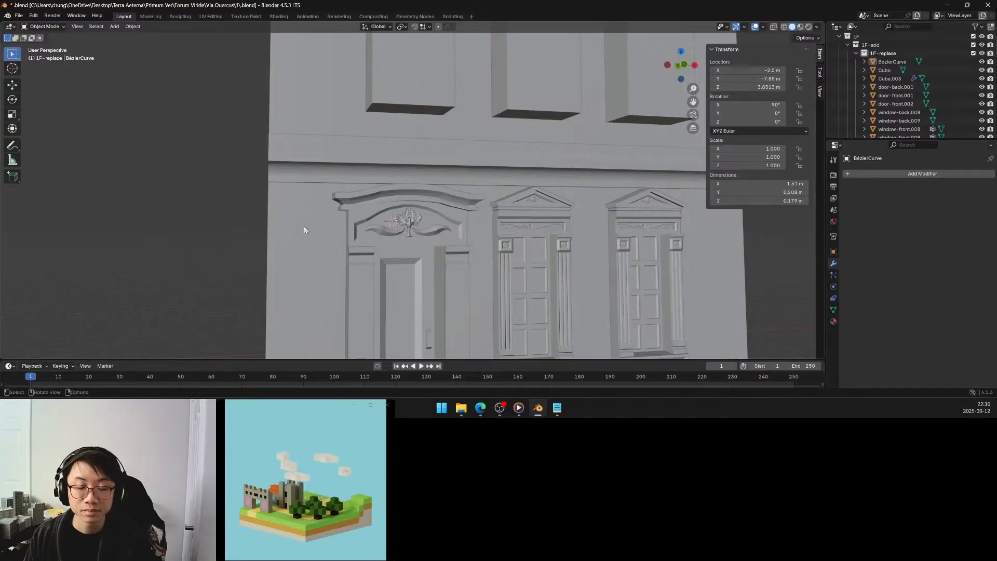
{"action": "middle_click_drag", "start_coordinate": [258, 215], "coordinate": [271, 218]}
{"action": "scroll", "coordinate": [270, 218], "scroll_direction": "down", "scroll_amount": 3}
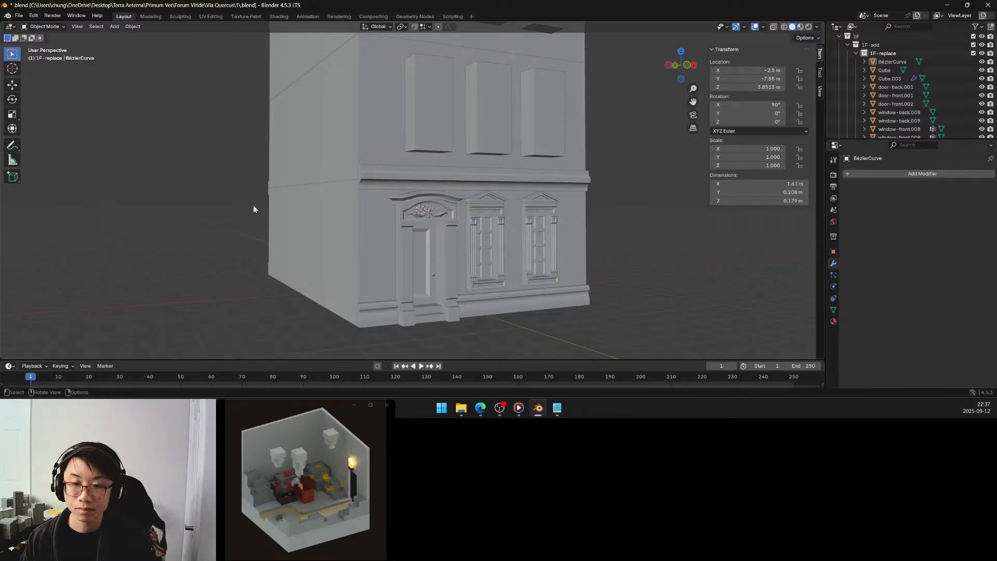
{"action": "middle_click_drag", "start_coordinate": [472, 174], "coordinate": [401, 168]}
{"action": "scroll", "coordinate": [441, 180], "scroll_direction": "down", "scroll_amount": 3}
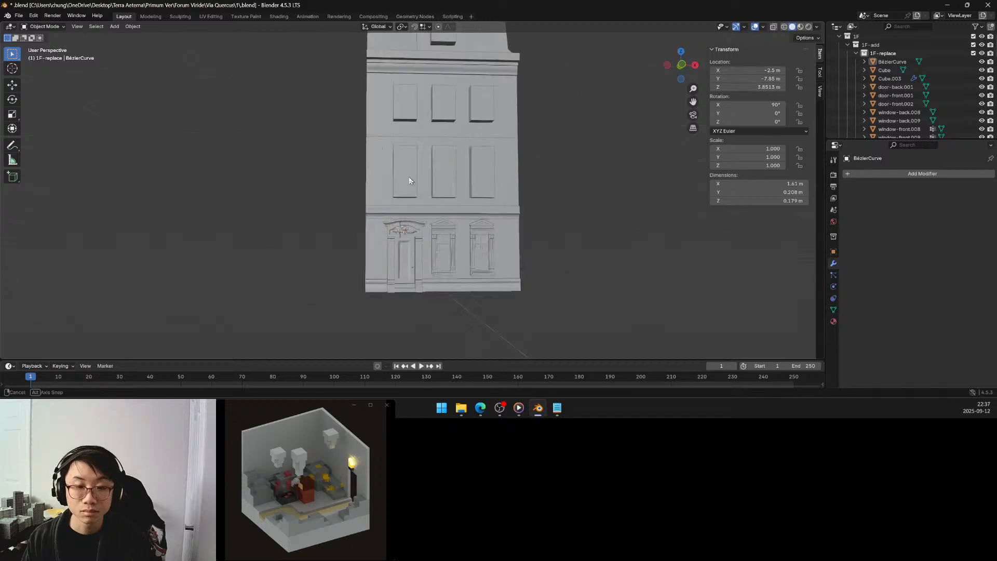
{"action": "scroll", "coordinate": [405, 177], "scroll_direction": "up", "scroll_amount": 3}
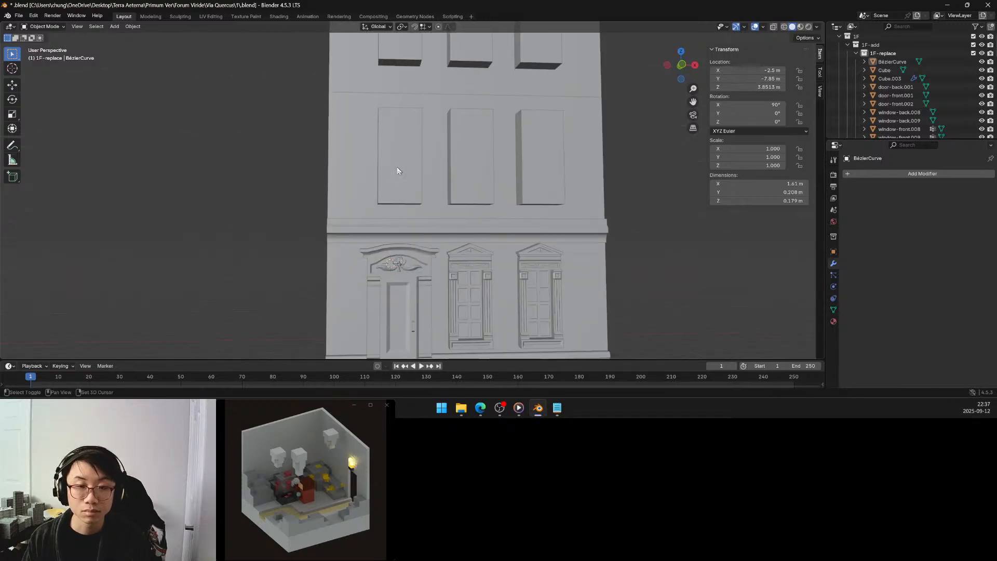
{"action": "middle_click_drag", "start_coordinate": [396, 166], "coordinate": [406, 192]}
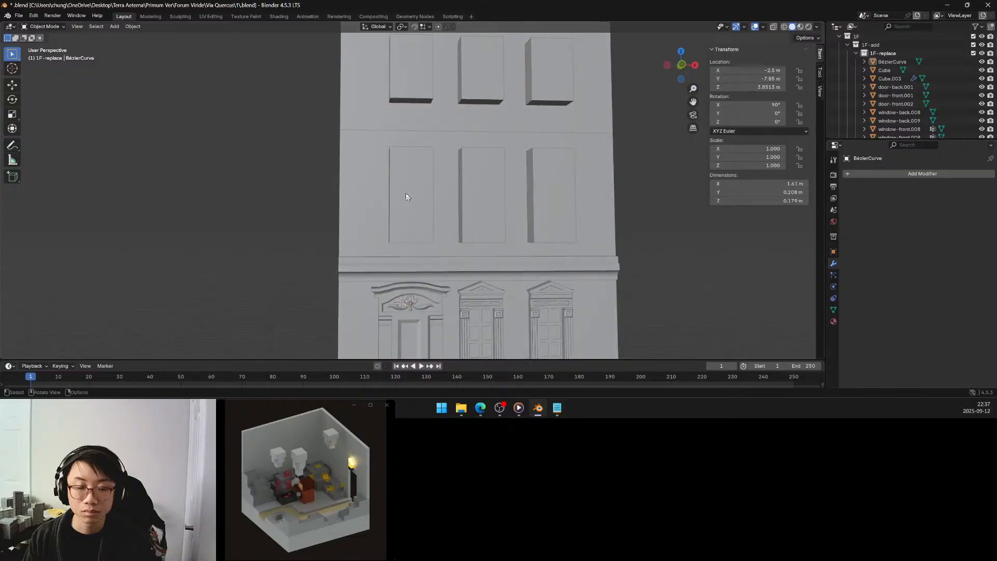
{"action": "scroll", "coordinate": [406, 192], "scroll_direction": "down", "scroll_amount": 2}
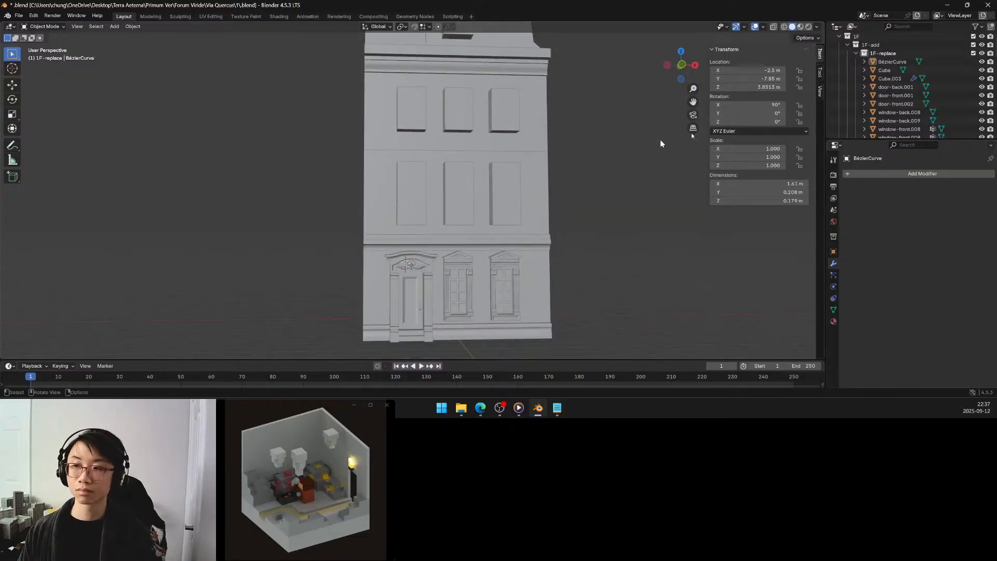
Convert the mirrored leaf object Cube.003 to real geometry with Visual Geometry to Mesh.
{"action": "left_click", "coordinate": [889, 78]}
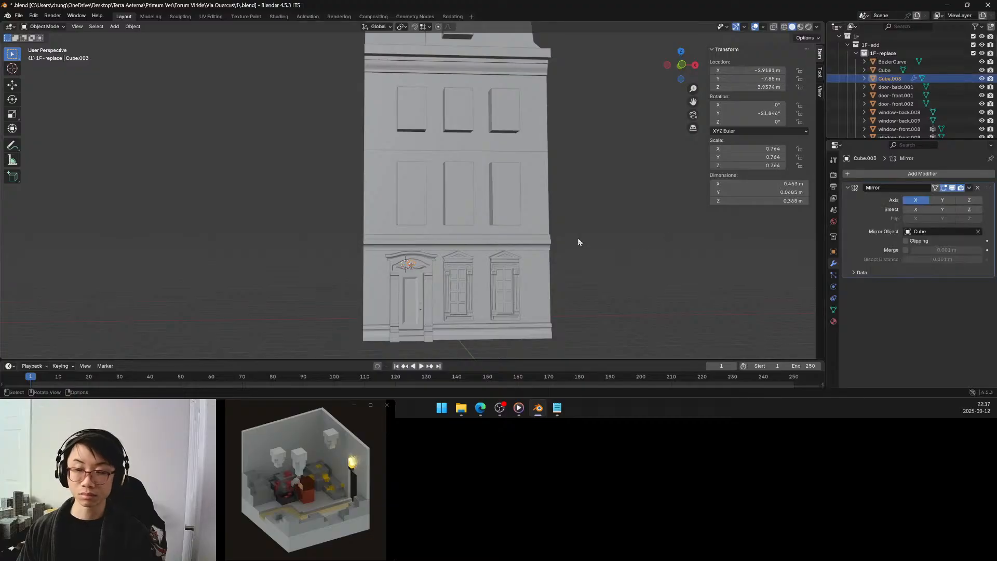
{"action": "key", "text": "ctrl+a"}
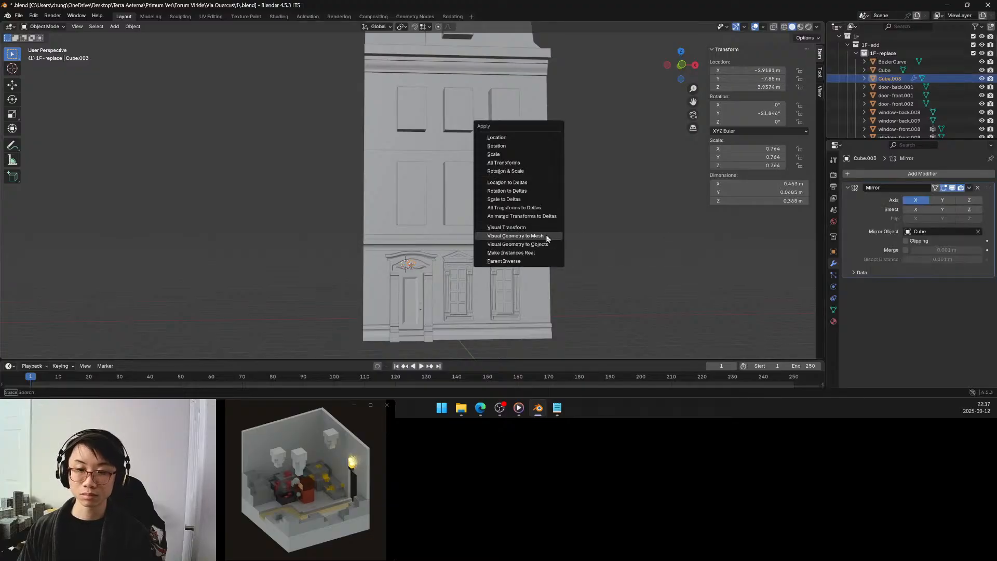
{"action": "left_click", "coordinate": [546, 236]}
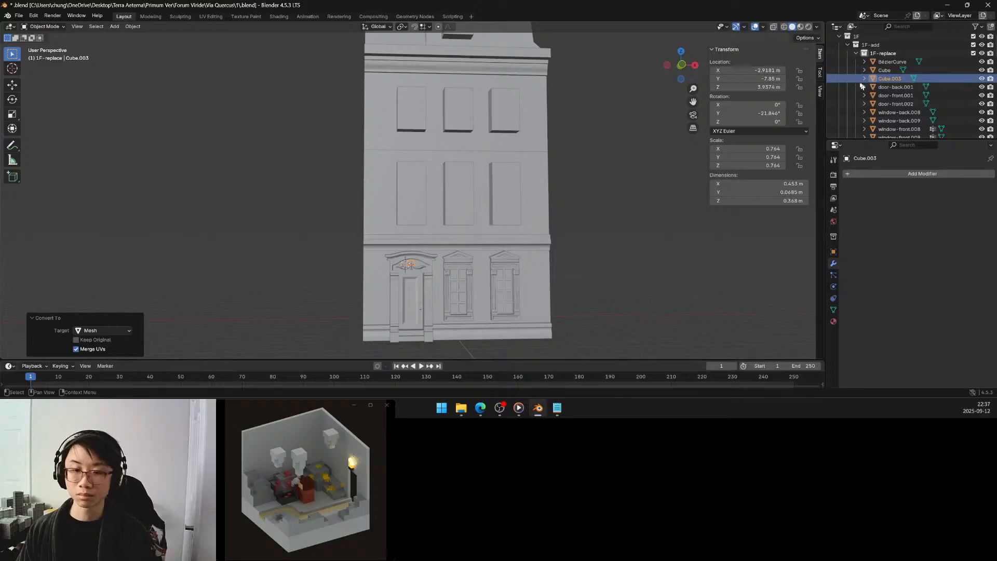
Join BézierCurve, Cube, Cube.003 and door-front.002 into door-front.001, deselect it and save the file.
{"action": "left_click", "coordinate": [890, 71]}
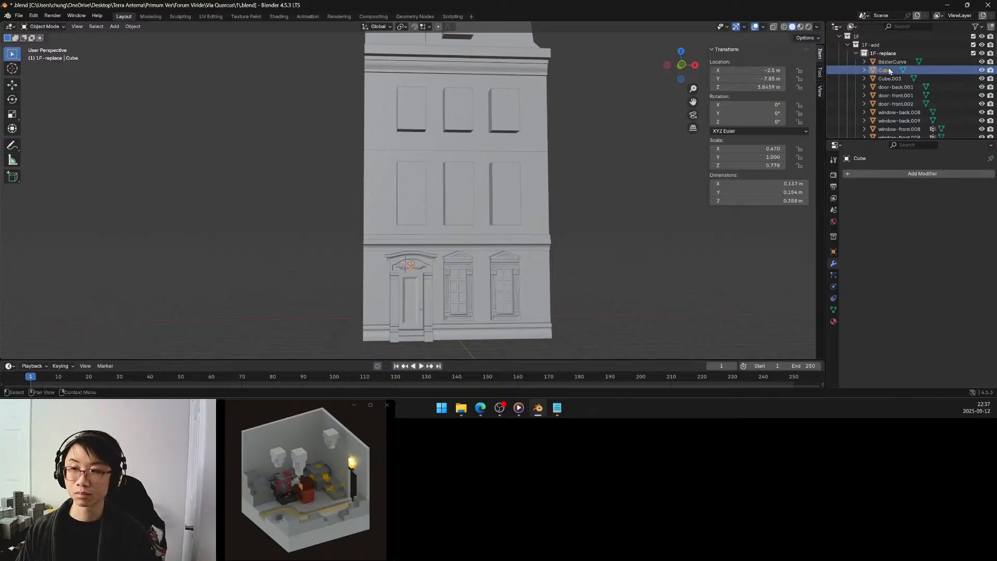
{"action": "left_click", "coordinate": [891, 79]}
{"action": "left_click", "coordinate": [892, 64], "text": "shift"}
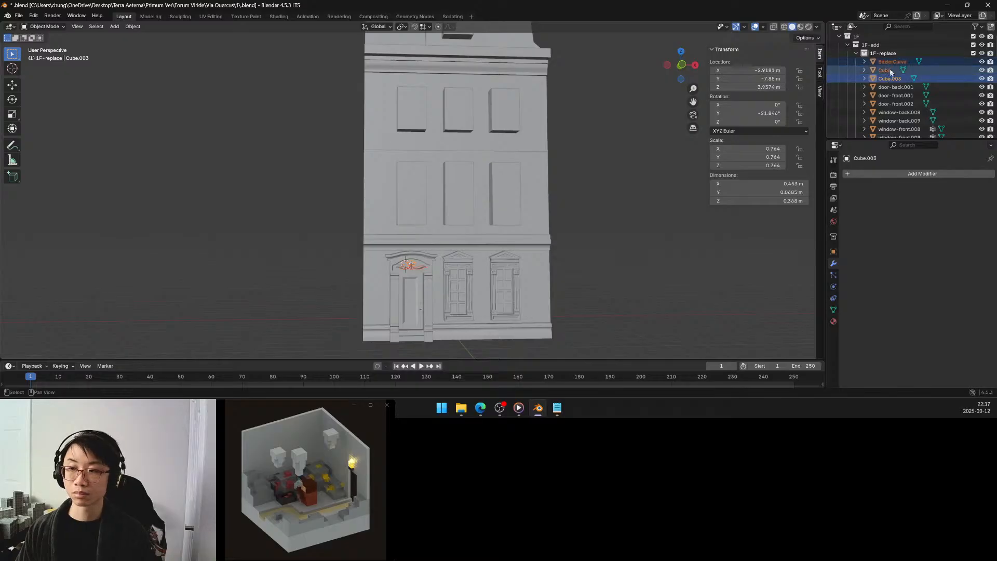
{"action": "left_click", "coordinate": [894, 103], "text": "ctrl"}
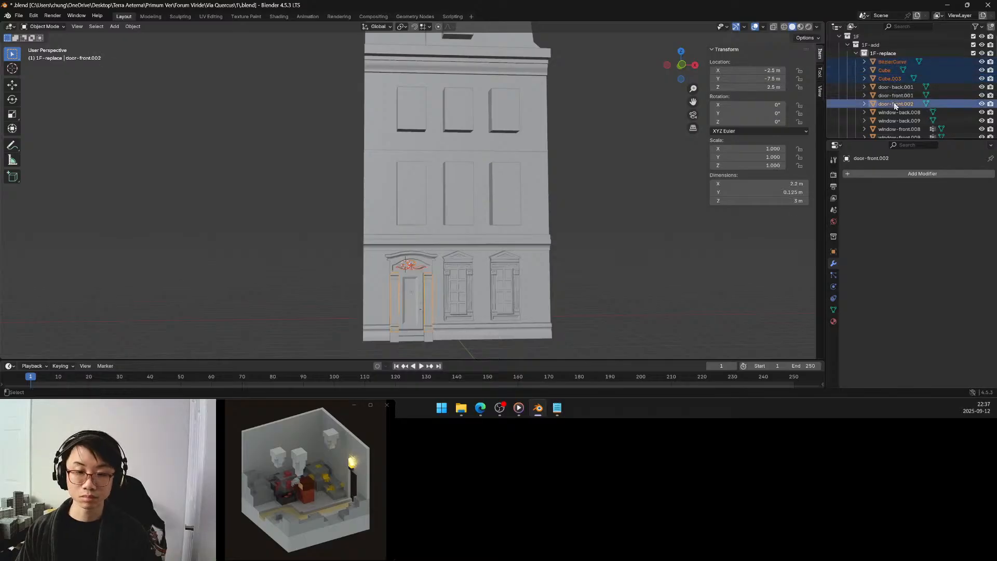
{"action": "left_click", "coordinate": [895, 96], "text": "ctrl"}
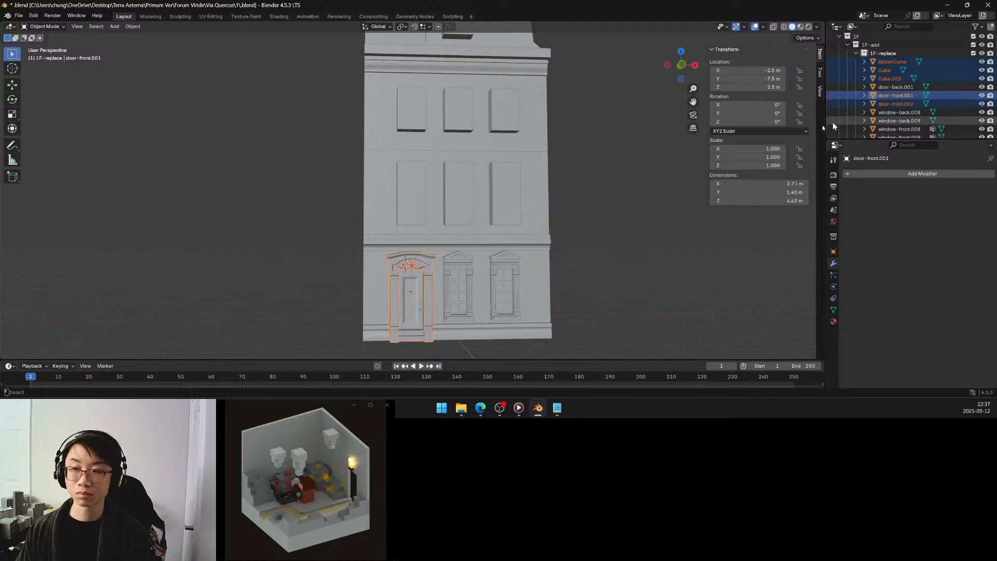
{"action": "key", "text": "ctrl+j"}
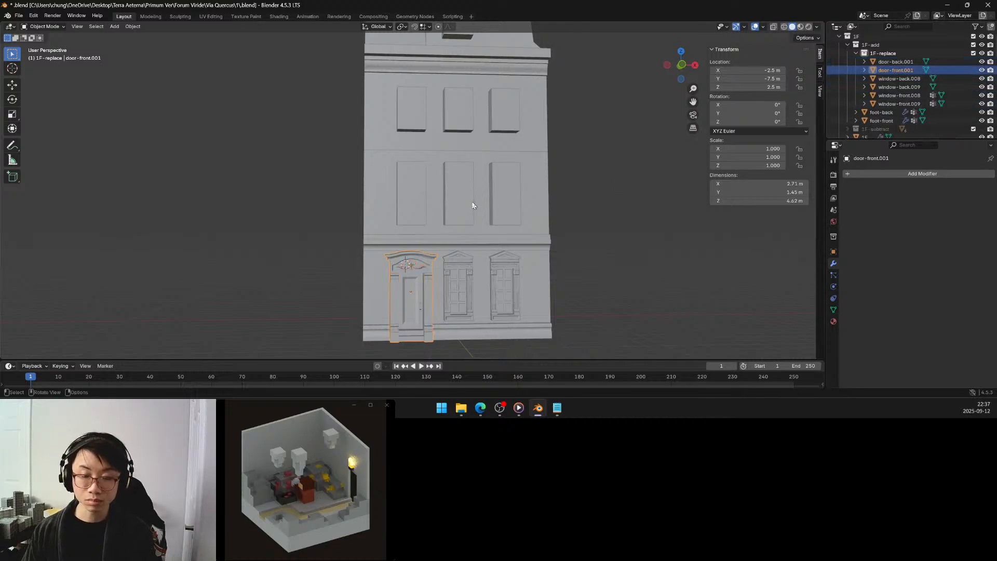
{"action": "left_click", "coordinate": [606, 216]}
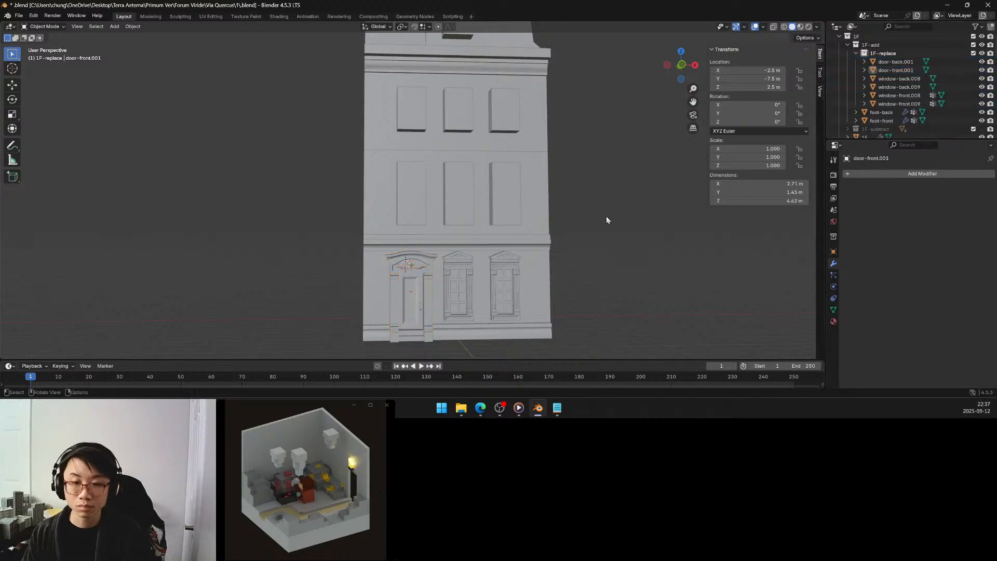
{"action": "key", "text": "ctrl+s"}
Select the second-floor window block above the door, find it in the outliner, and collapse its collection 2F-subtract.
{"action": "scroll", "coordinate": [540, 228], "scroll_direction": "up", "scroll_amount": 5}
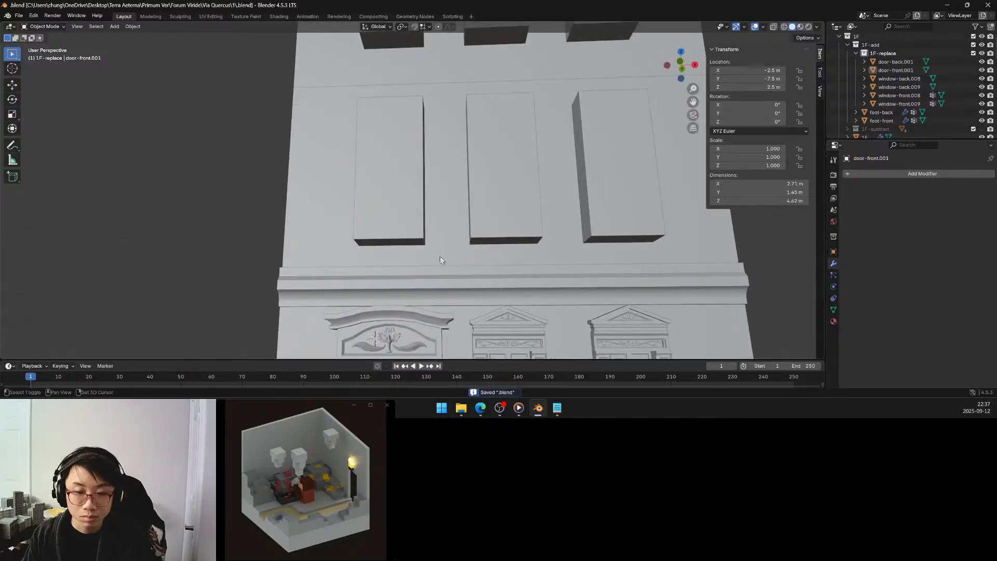
{"action": "mouse_move", "coordinate": [457, 207]}
{"action": "middle_mouse_down"}
{"action": "mouse_move", "coordinate": [484, 213]}
{"action": "mouse_move", "coordinate": [457, 197]}
{"action": "mouse_move", "coordinate": [459, 217]}
{"action": "middle_mouse_up"}
{"action": "scroll", "coordinate": [461, 214], "scroll_direction": "down", "scroll_amount": 3}
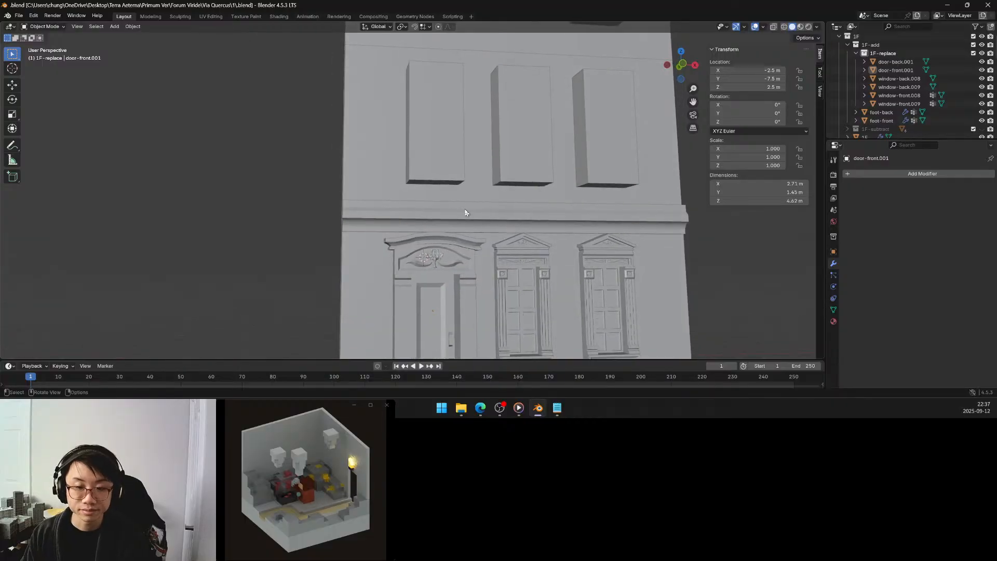
{"action": "mouse_move", "coordinate": [464, 210]}
{"action": "middle_mouse_down"}
{"action": "mouse_move", "coordinate": [474, 213]}
{"action": "mouse_move", "coordinate": [472, 233]}
{"action": "mouse_move", "coordinate": [459, 195]}
{"action": "mouse_move", "coordinate": [498, 210]}
{"action": "mouse_move", "coordinate": [483, 211]}
{"action": "middle_mouse_up"}
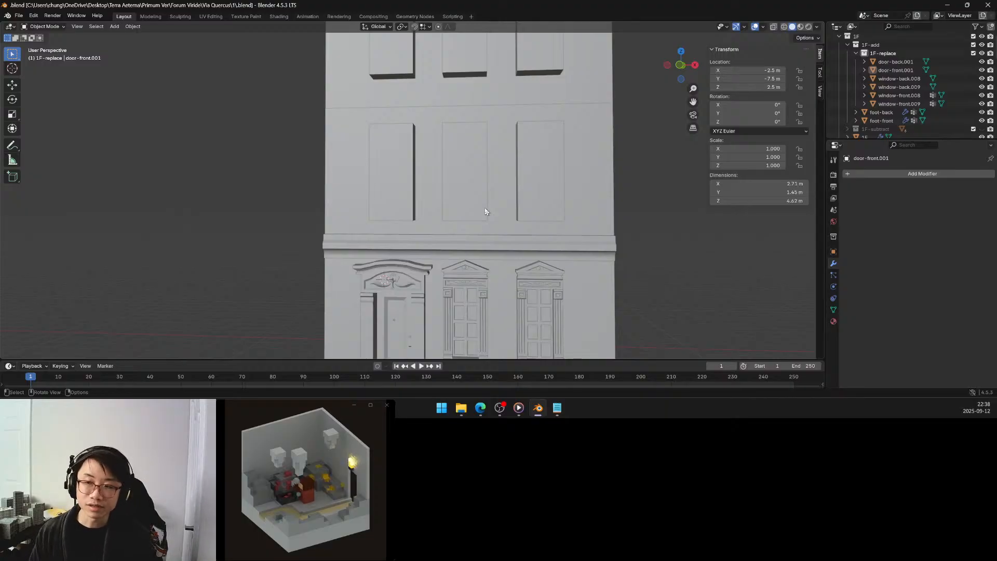
{"action": "middle_click_drag", "start_coordinate": [400, 194], "coordinate": [442, 190]}
{"action": "left_click", "coordinate": [442, 191]}
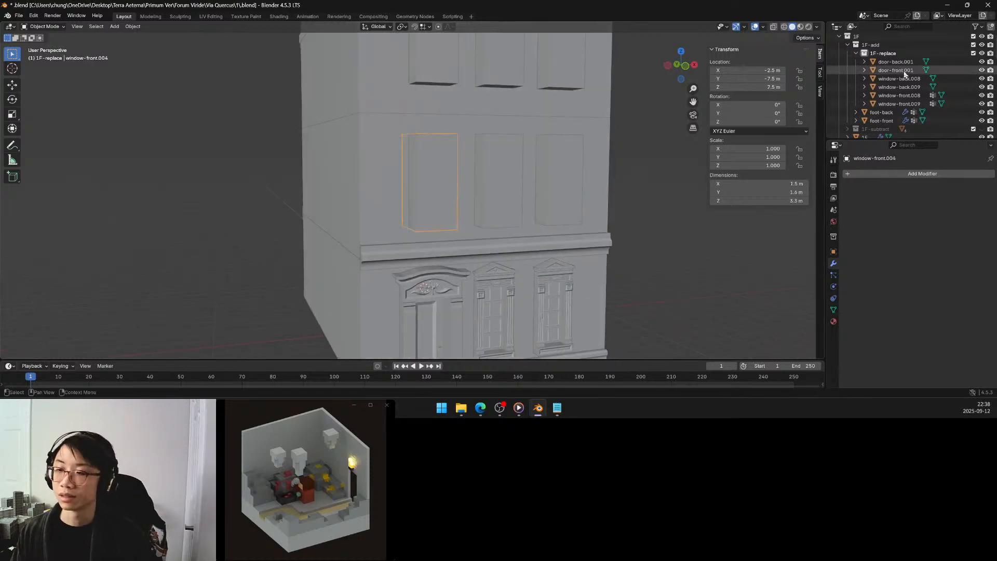
{"action": "scroll", "coordinate": [894, 77], "scroll_direction": "down", "scroll_amount": 3}
{"action": "scroll", "coordinate": [894, 76], "scroll_direction": "down", "scroll_amount": 4}
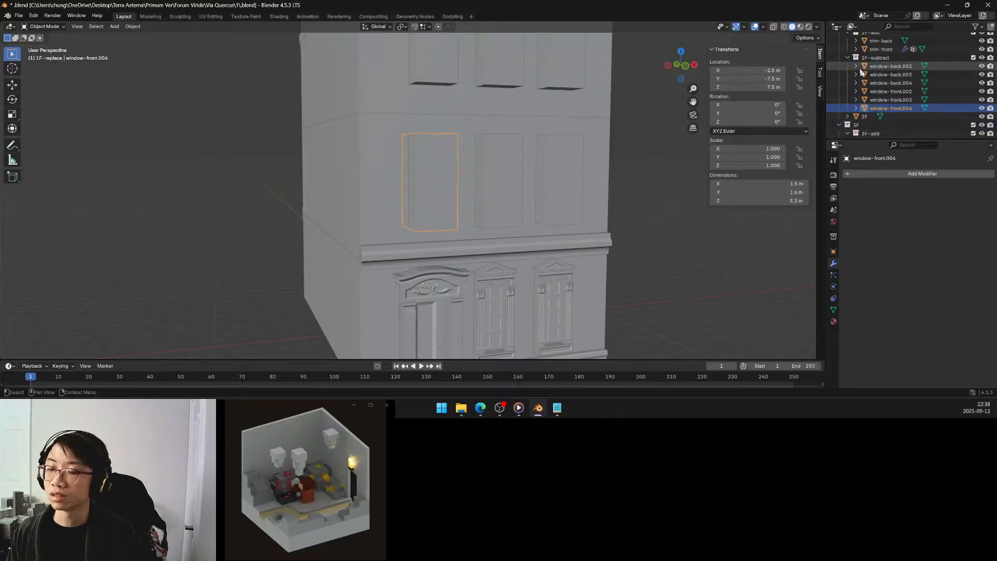
{"action": "left_click", "coordinate": [848, 57]}
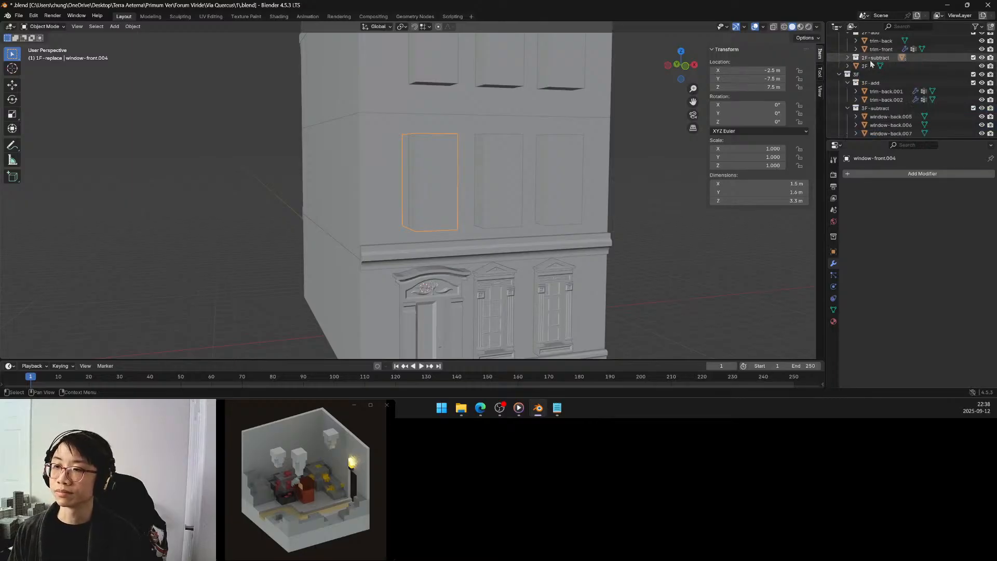
Duplicate the 2F-subtract collection together with its window objects.
{"action": "scroll", "coordinate": [874, 62], "scroll_direction": "up", "scroll_amount": 2}
{"action": "left_click", "coordinate": [877, 93]}
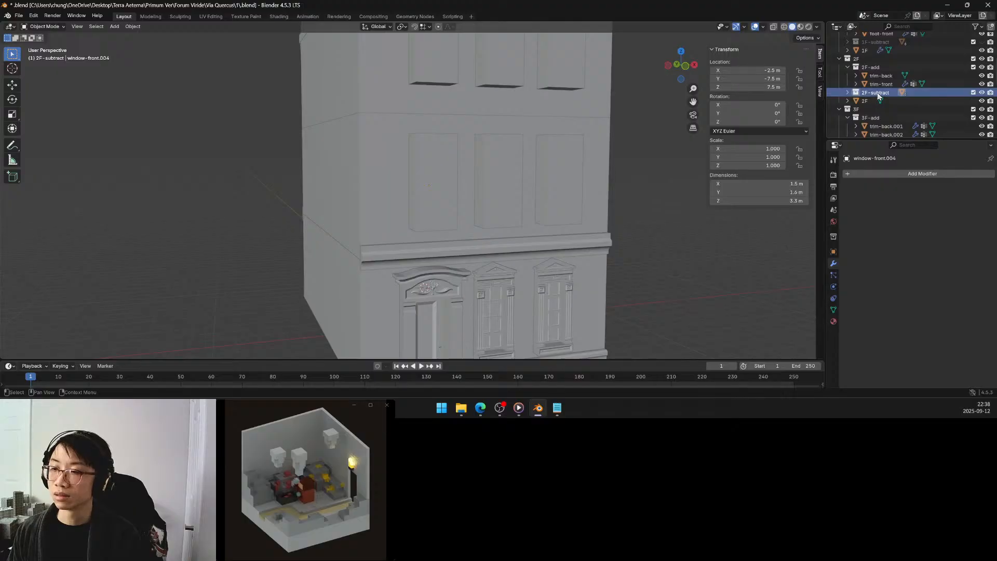
{"action": "right_click", "coordinate": [879, 94]}
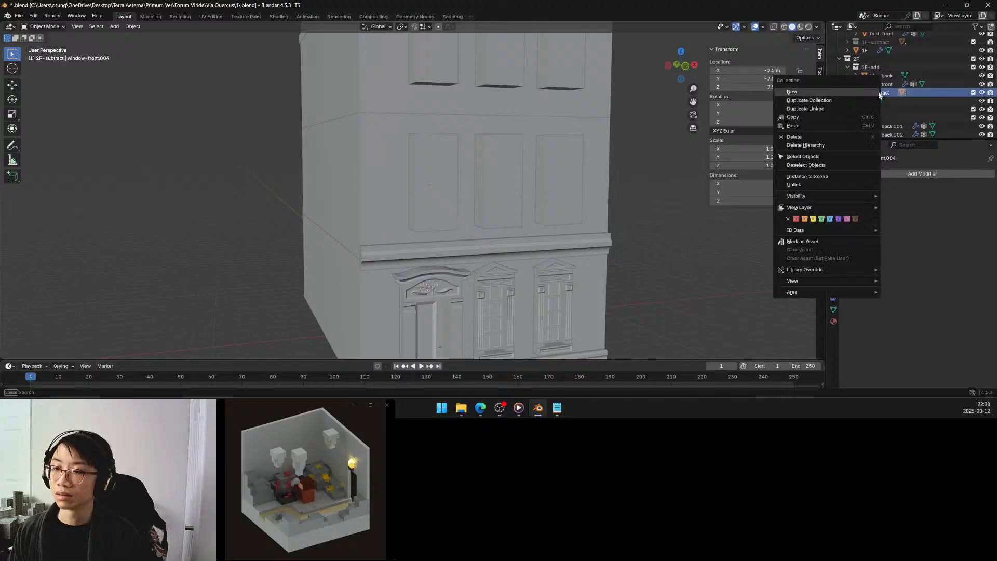
{"action": "left_click", "coordinate": [845, 100]}
{"action": "left_click", "coordinate": [849, 101]}
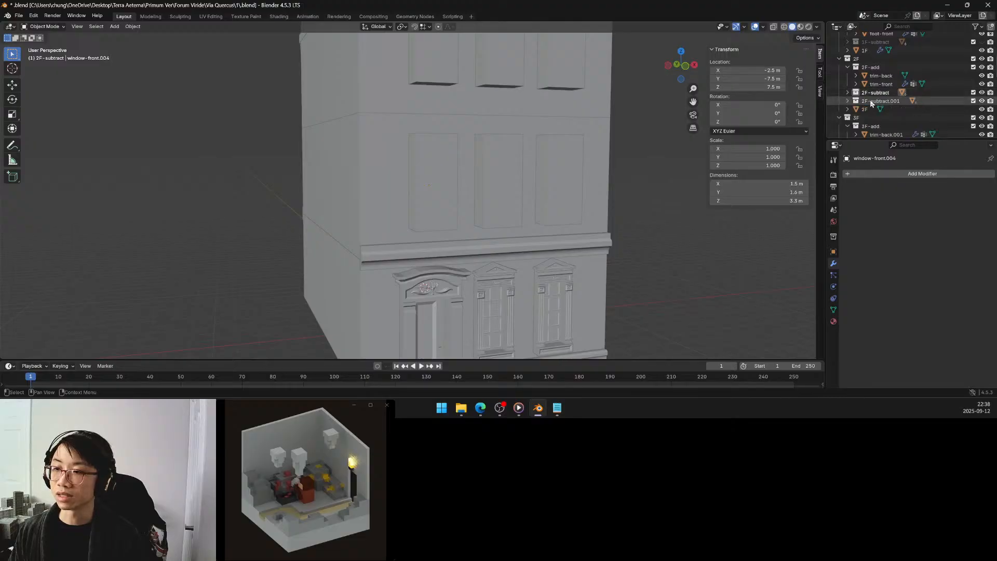
Nest the duplicated collection inside 2F-add and rename it 2F-replace.
{"action": "left_click_drag", "start_coordinate": [871, 102], "coordinate": [921, 81]}
{"action": "double_click", "coordinate": [879, 76]}
{"action": "type", "text": "repla"}
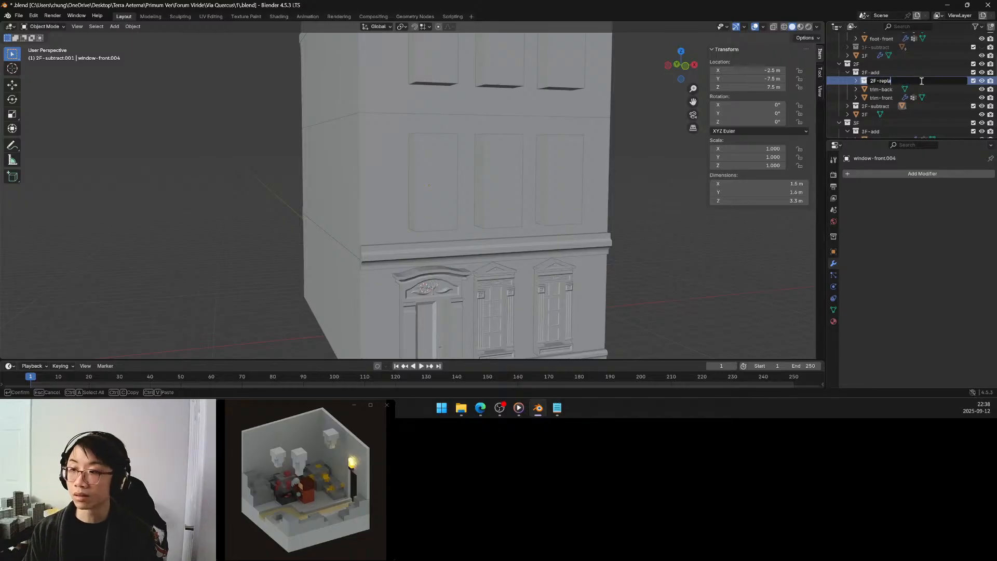
{"action": "type", "text": "ce"}
{"action": "key", "text": "Return"}
Hide the original 2F-subtract collection in the viewport, following the first floor's collection setup.
{"action": "scroll", "coordinate": [930, 67], "scroll_direction": "up", "scroll_amount": 5}
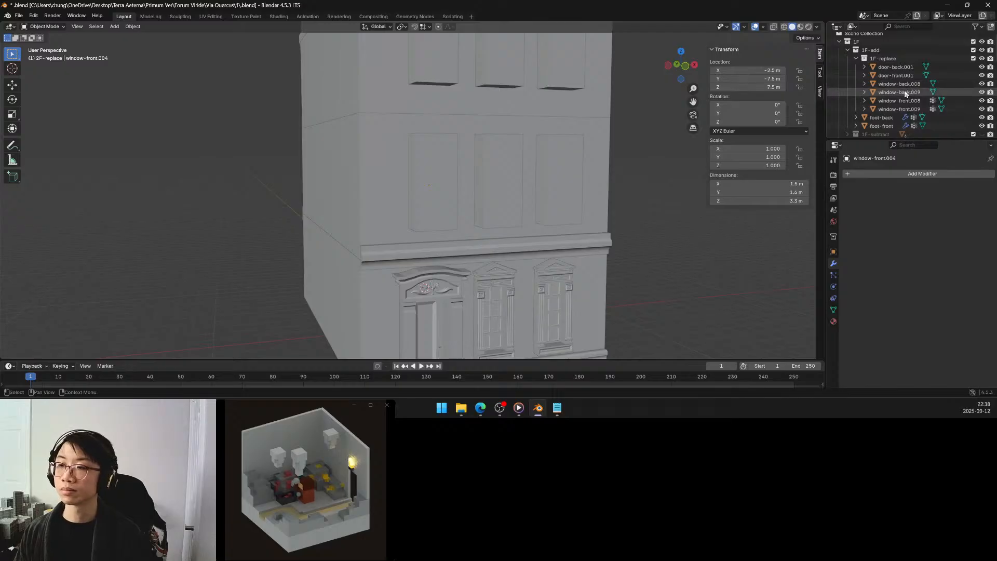
{"action": "scroll", "coordinate": [904, 94], "scroll_direction": "down", "scroll_amount": 4}
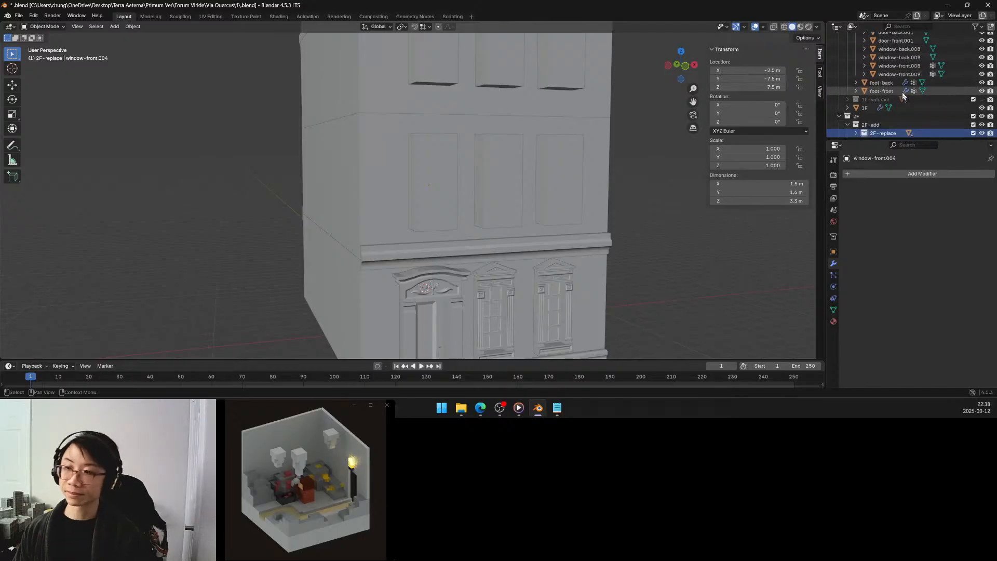
{"action": "scroll", "coordinate": [902, 96], "scroll_direction": "down", "scroll_amount": 2}
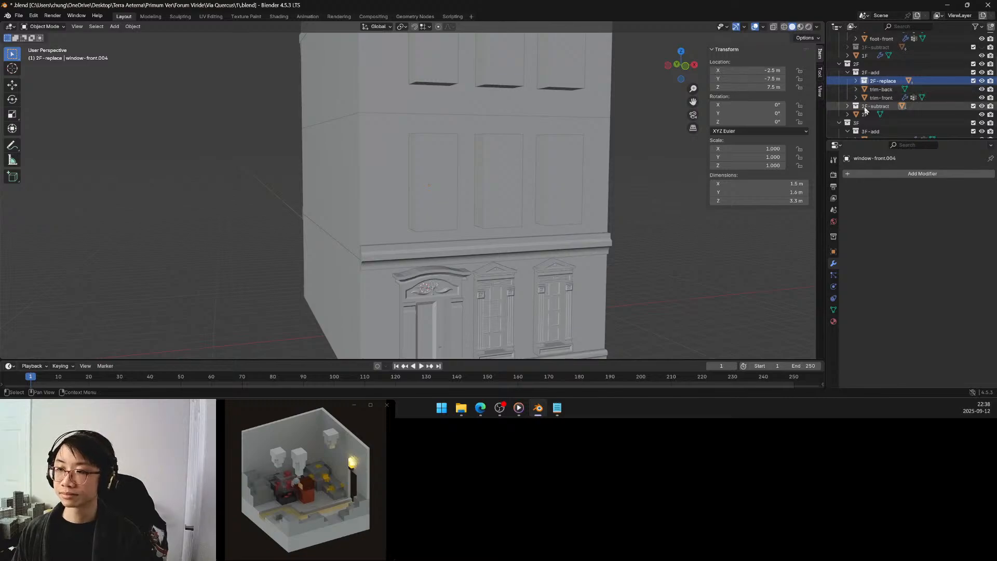
{"action": "left_click", "coordinate": [982, 107]}
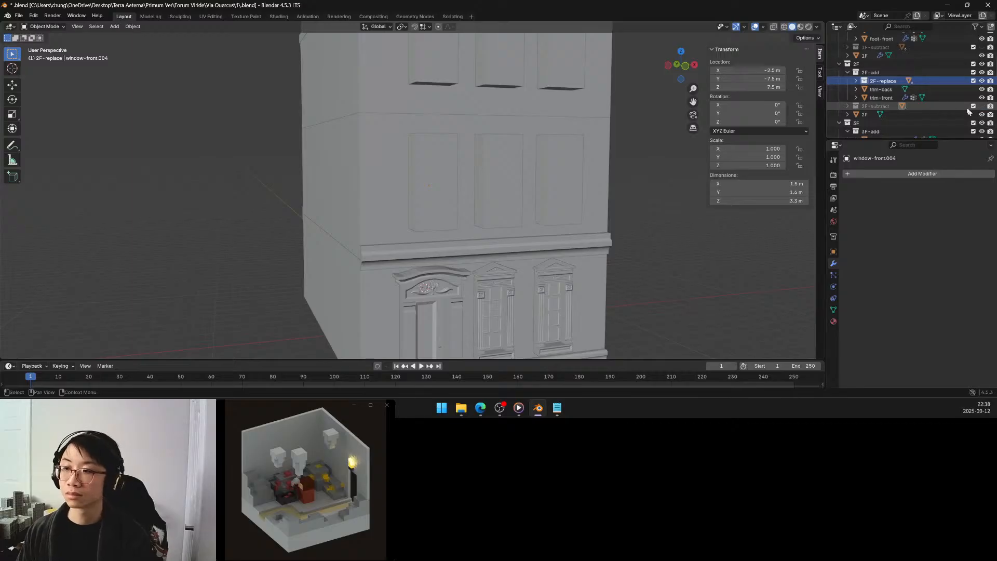
Add a Boolean Difference modifier to the 2F wall object, using the 2F-subtract collection as operand and the Manifold solver.
{"action": "left_click", "coordinate": [865, 114]}
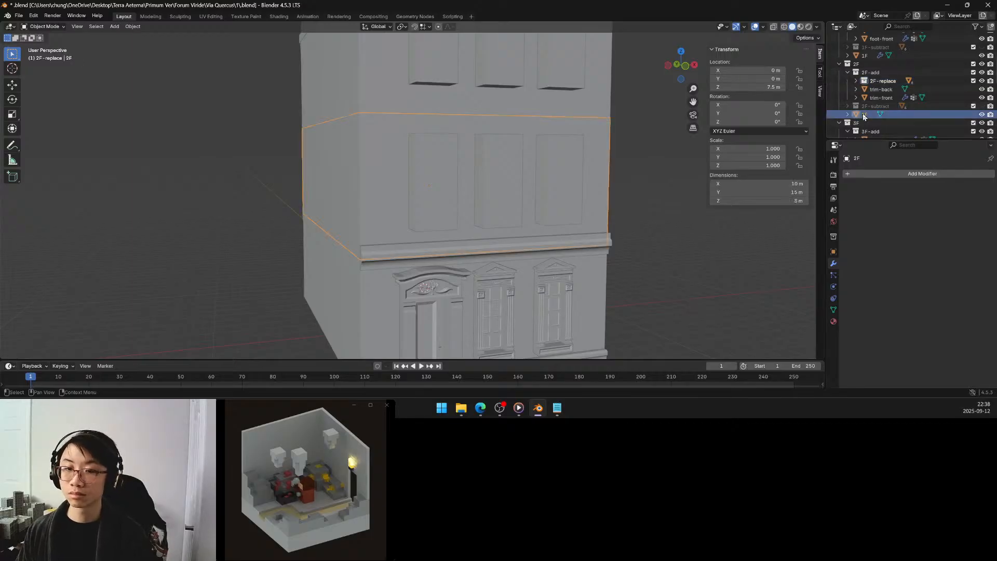
{"action": "left_click", "coordinate": [870, 174]}
{"action": "mouse_move", "coordinate": [869, 173]}
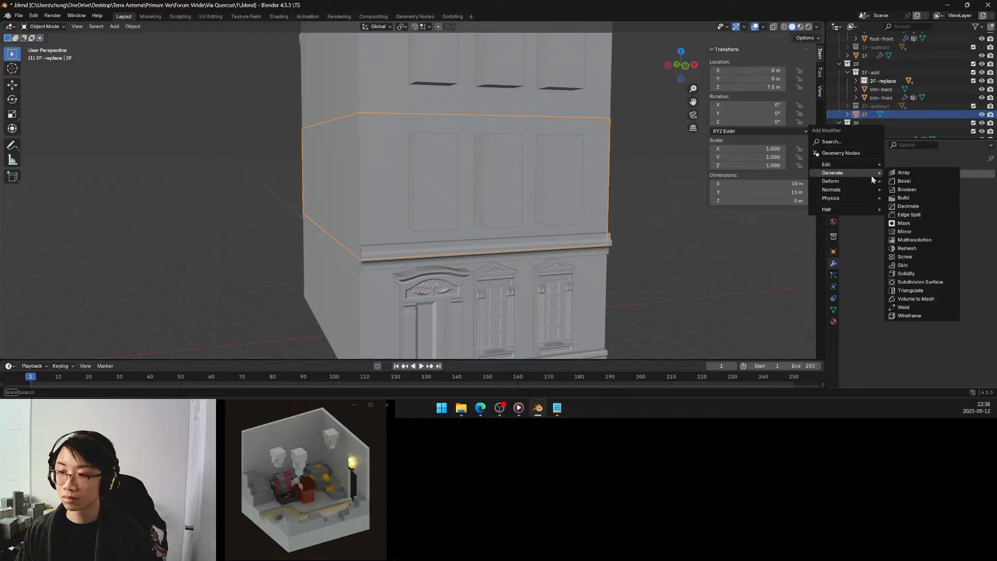
{"action": "left_click", "coordinate": [901, 190]}
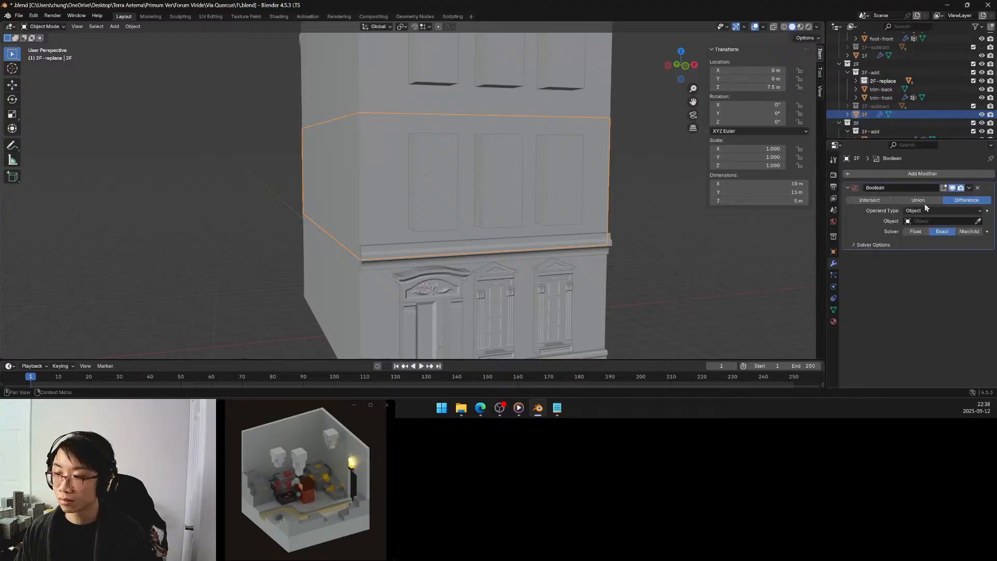
{"action": "left_click", "coordinate": [935, 211]}
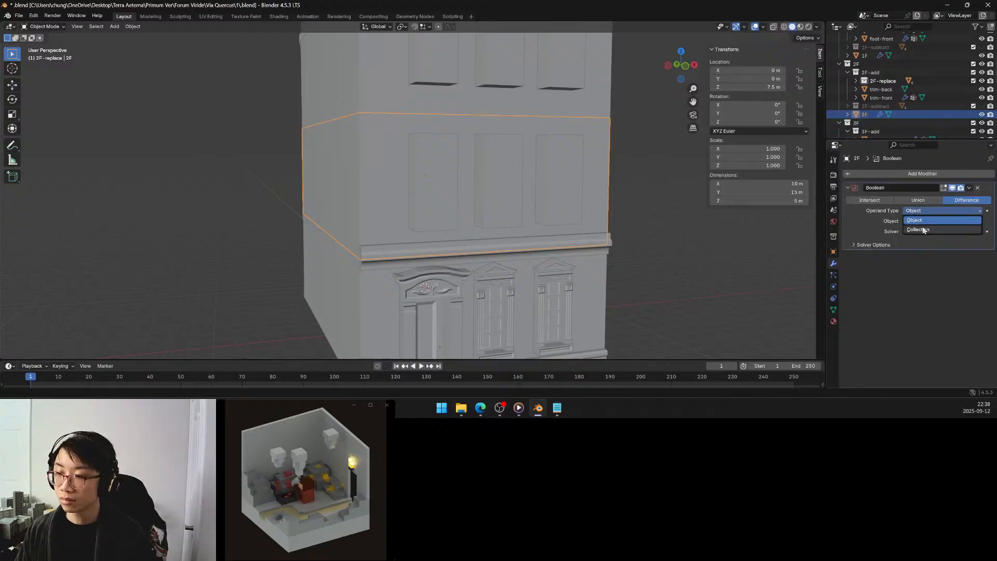
{"action": "left_click", "coordinate": [929, 222]}
{"action": "left_click", "coordinate": [945, 221]}
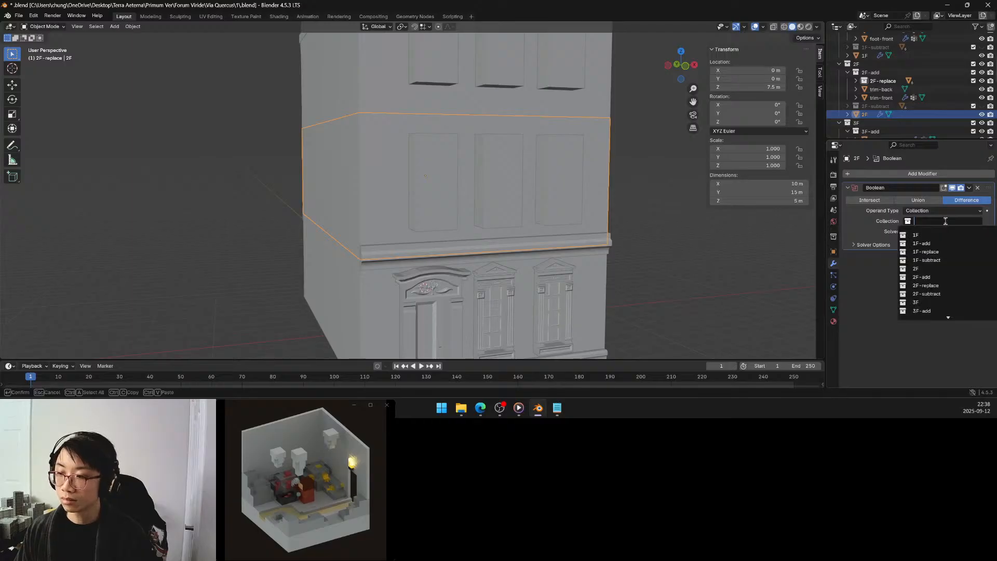
{"action": "left_click", "coordinate": [929, 293]}
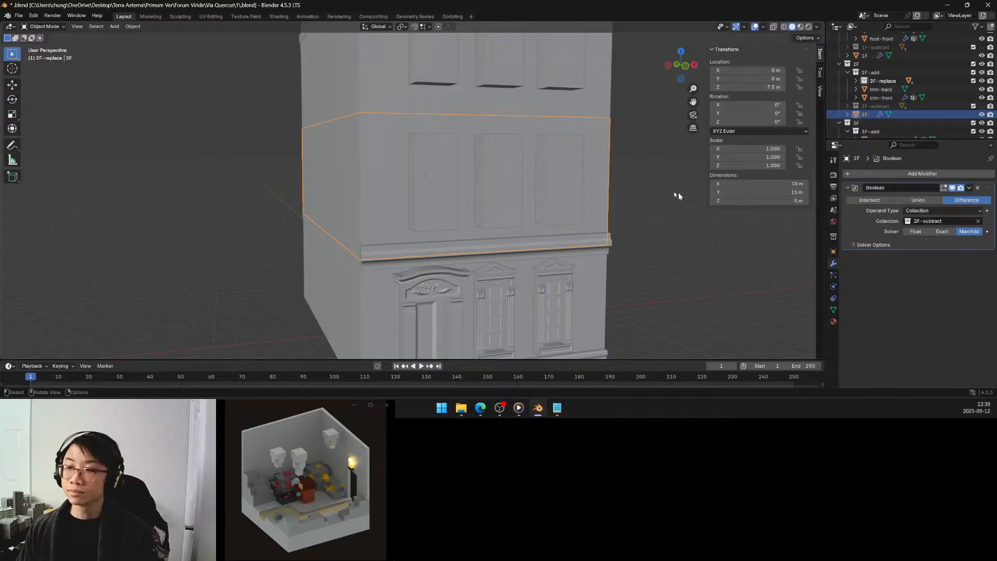
Deselect the 2F wall object and save the file.
{"action": "left_click", "coordinate": [642, 196]}
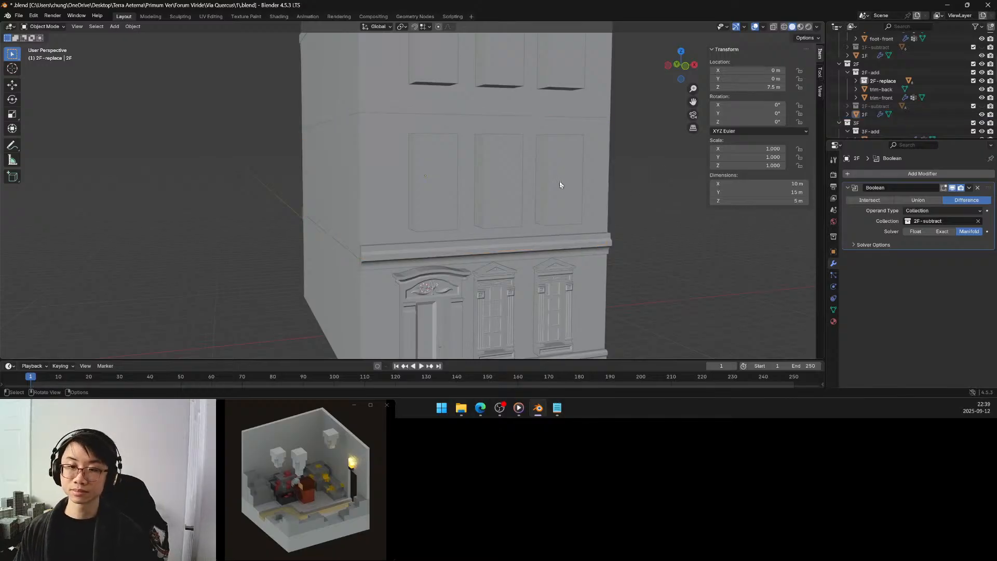
{"action": "middle_click_drag", "start_coordinate": [559, 181], "coordinate": [565, 182]}
{"action": "key", "text": "ctrl+s"}
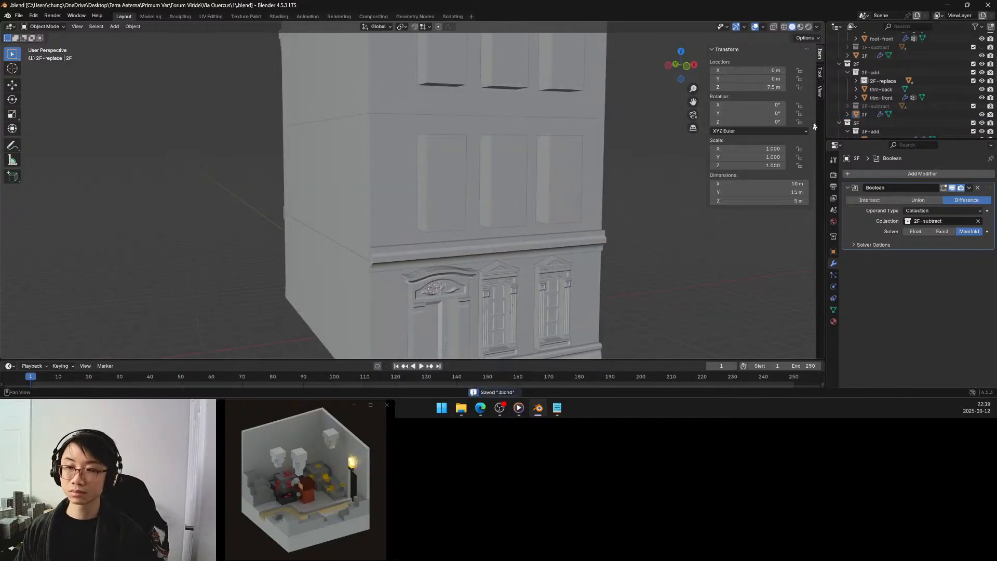
Expand the 2F-replace collection and select window-front.012, the second-floor window block above the door.
{"action": "left_click", "coordinate": [856, 81]}
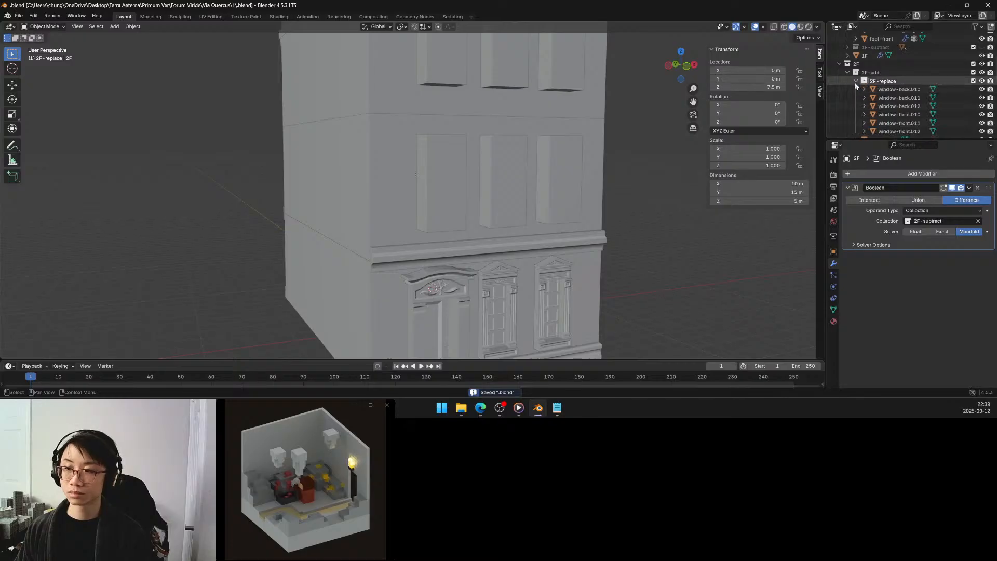
{"action": "scroll", "coordinate": [876, 103], "scroll_direction": "down", "scroll_amount": 1}
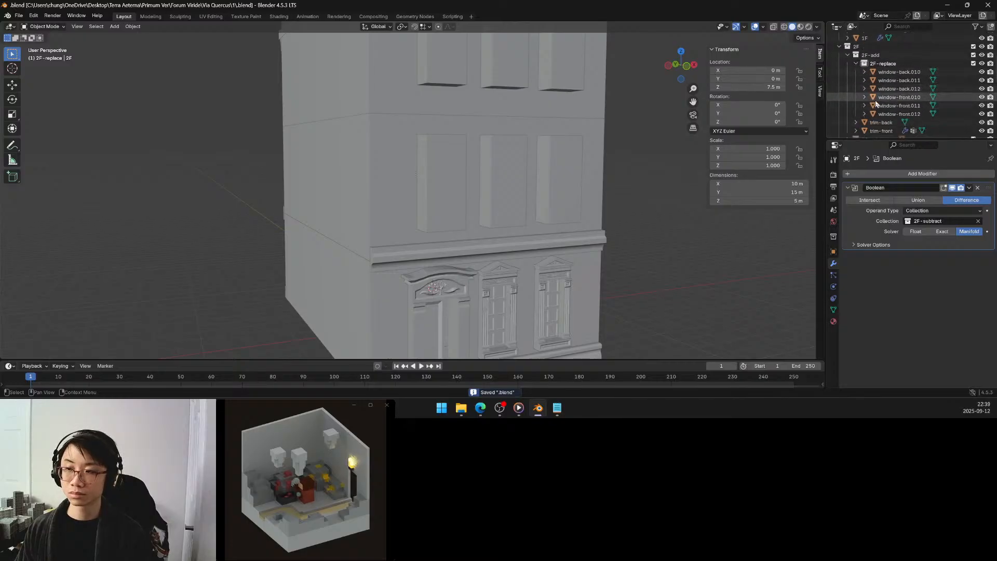
{"action": "left_click", "coordinate": [875, 99]}
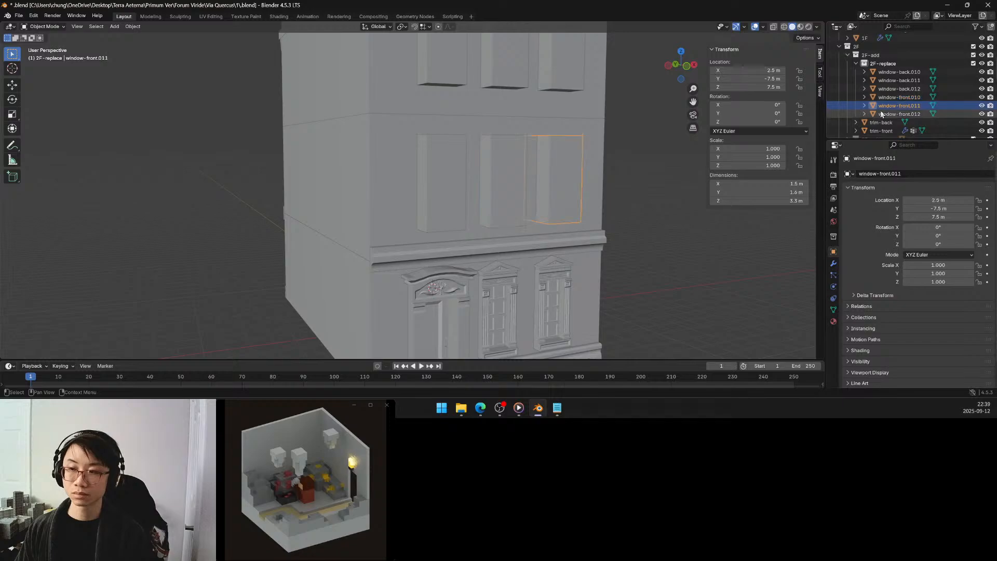
{"action": "left_click", "coordinate": [882, 113]}
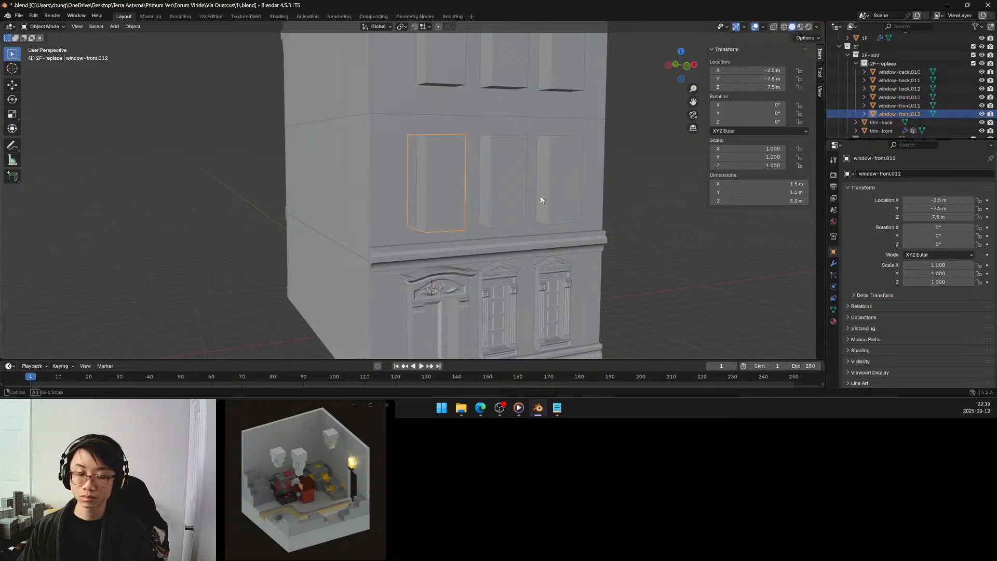
{"action": "middle_click_drag", "start_coordinate": [540, 197], "coordinate": [526, 192]}
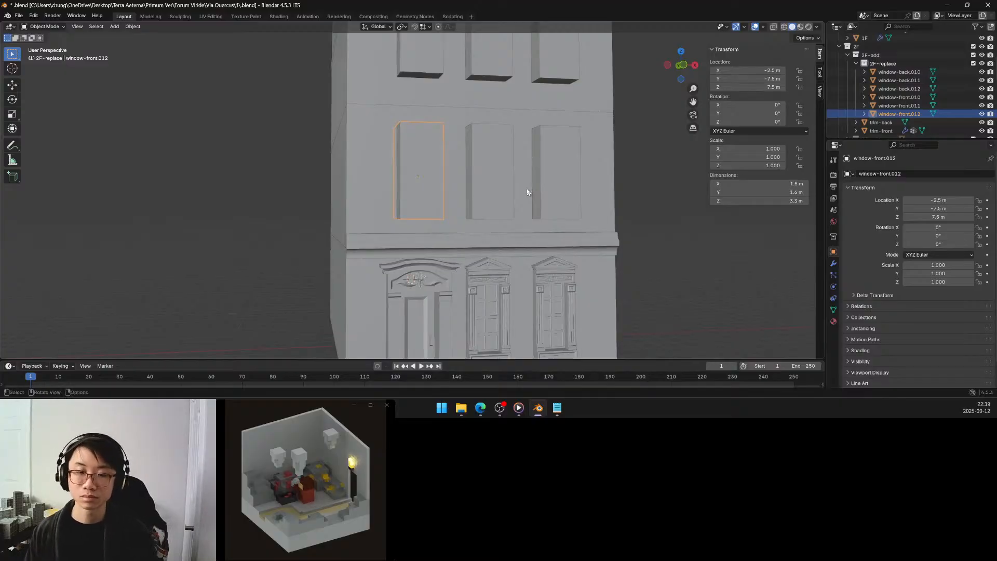
In Edit Mode, move the front face of window-front.012 by 0.6 m along global Y.
{"action": "middle_click_drag", "start_coordinate": [460, 173], "coordinate": [491, 181]}
{"action": "key", "text": "Tab"}
{"action": "left_click", "coordinate": [490, 182]}
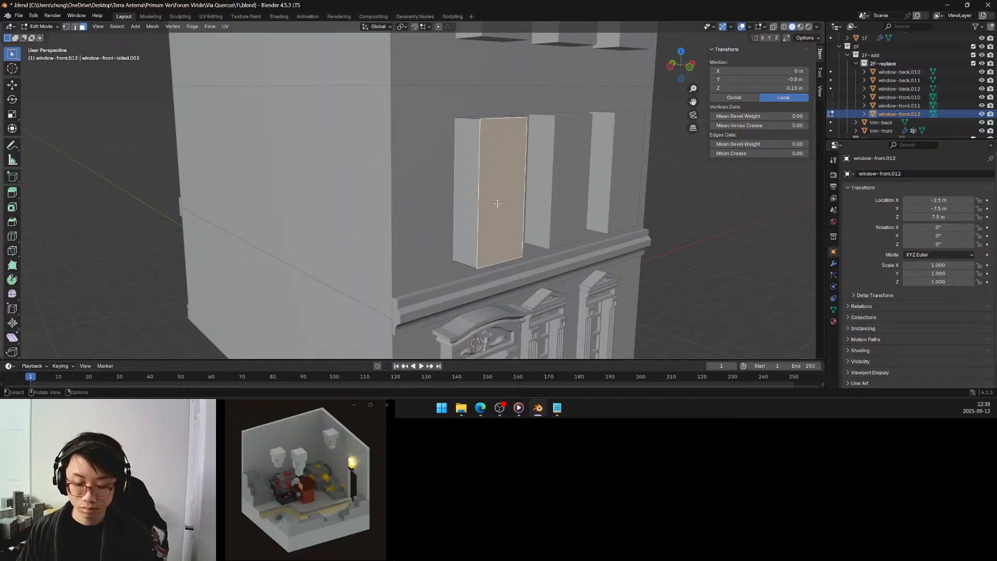
{"action": "key", "text": "g"}
{"action": "key", "text": "y"}
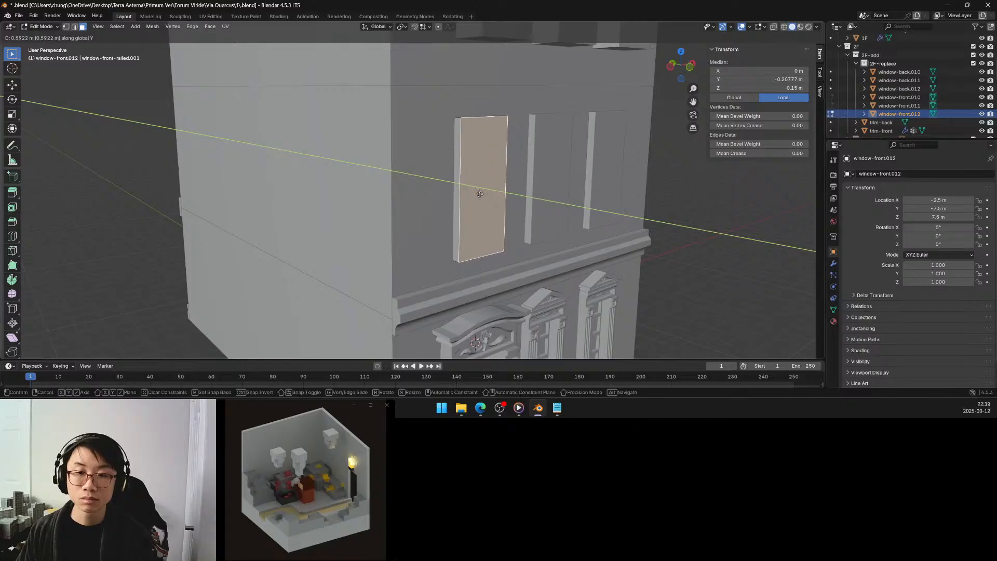
{"action": "left_click", "coordinate": [479, 194]}
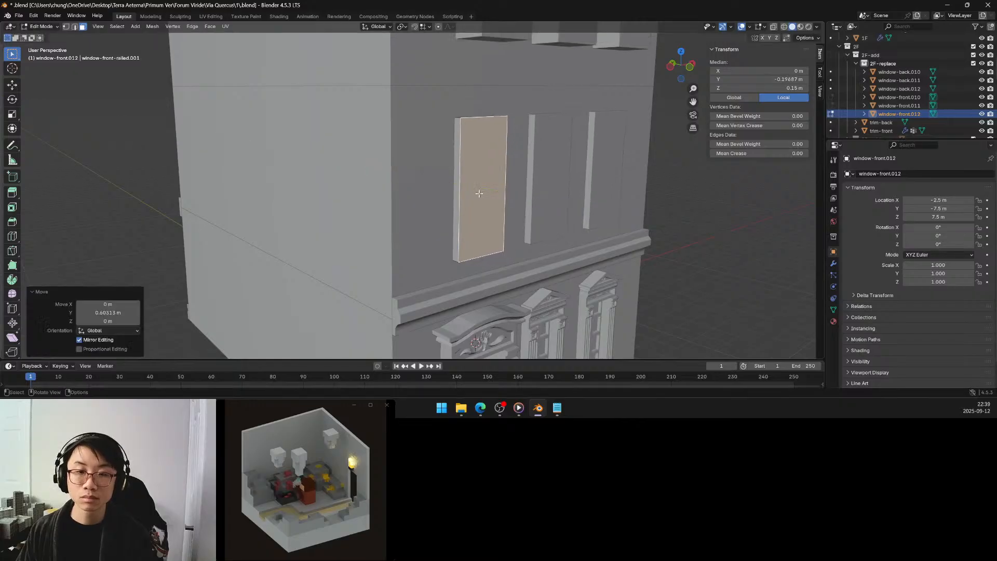
{"action": "left_click", "coordinate": [101, 312]}
{"action": "key", "text": "BackSpace"}
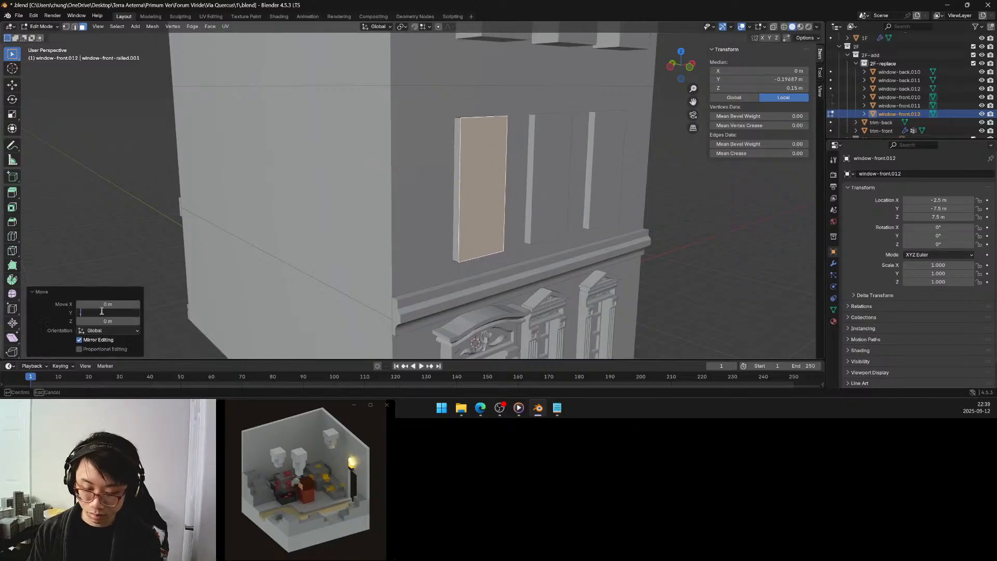
{"action": "type", "text": ".6"}
{"action": "key", "text": "Return"}
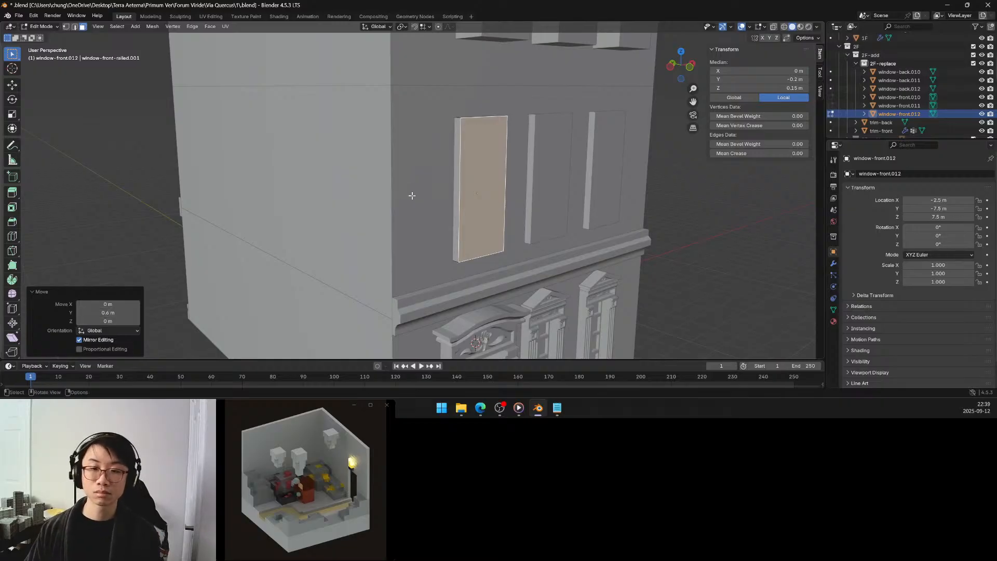
Face the second-floor windows from the front and deselect the moved face of window-front.012.
{"action": "mouse_move", "coordinate": [411, 196]}
{"action": "middle_mouse_down"}
{"action": "mouse_move", "coordinate": [405, 188]}
{"action": "mouse_move", "coordinate": [427, 189]}
{"action": "middle_mouse_up"}
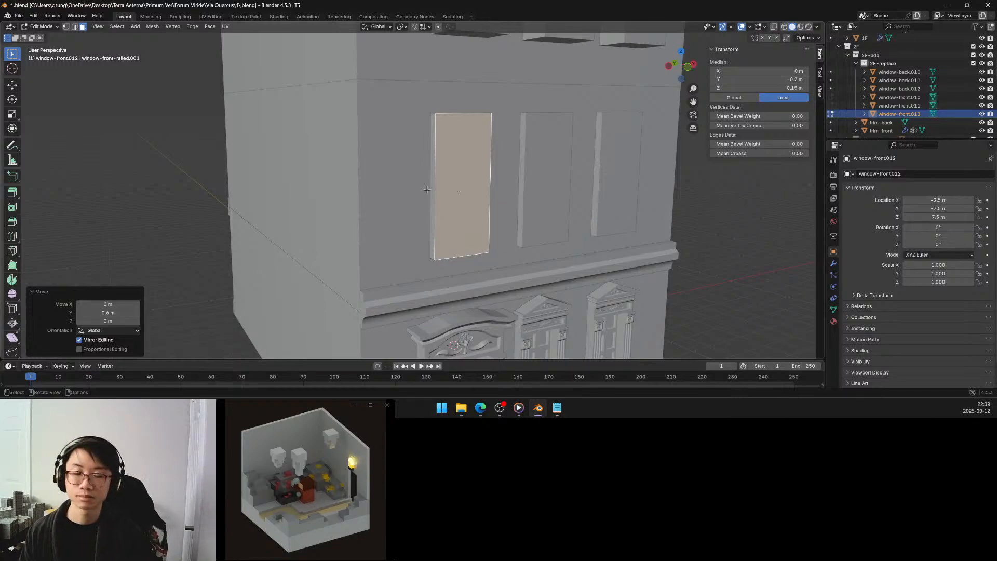
{"action": "middle_click_drag", "start_coordinate": [491, 188], "coordinate": [466, 183]}
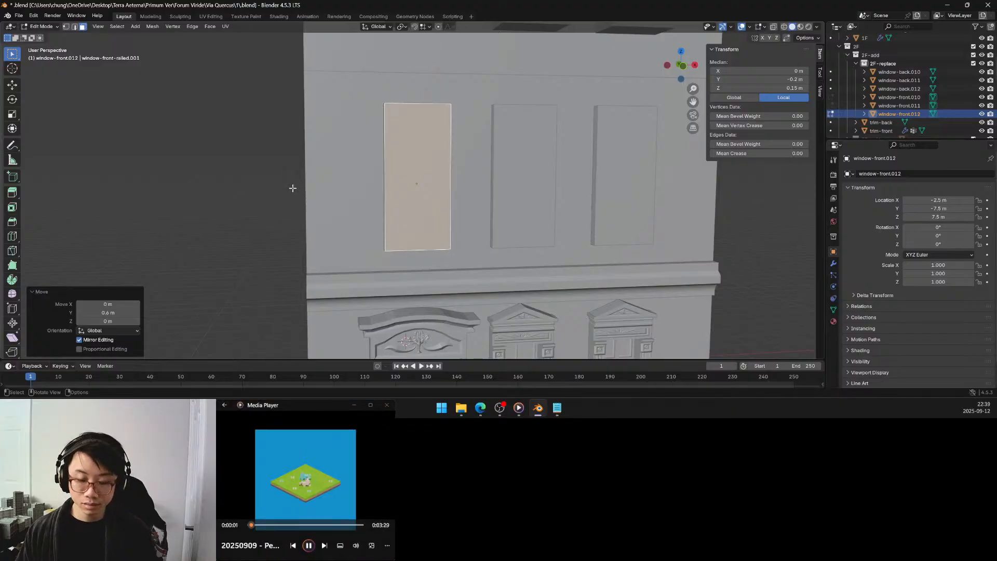
{"action": "left_click", "coordinate": [261, 151]}
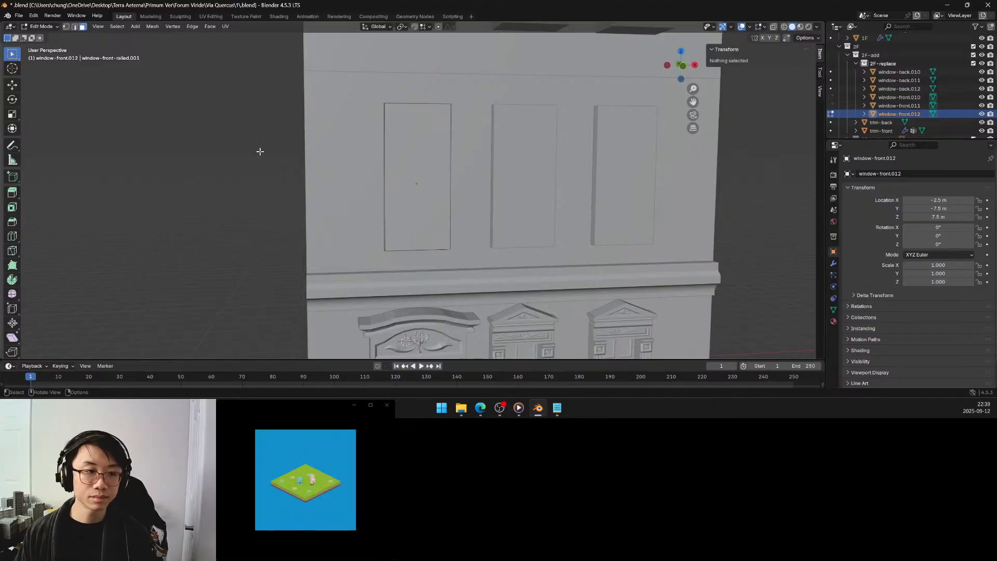
Inset the front face of window-front.012 by a thickness of 0.25 m to form a frame border.
{"action": "left_click", "coordinate": [12, 236]}
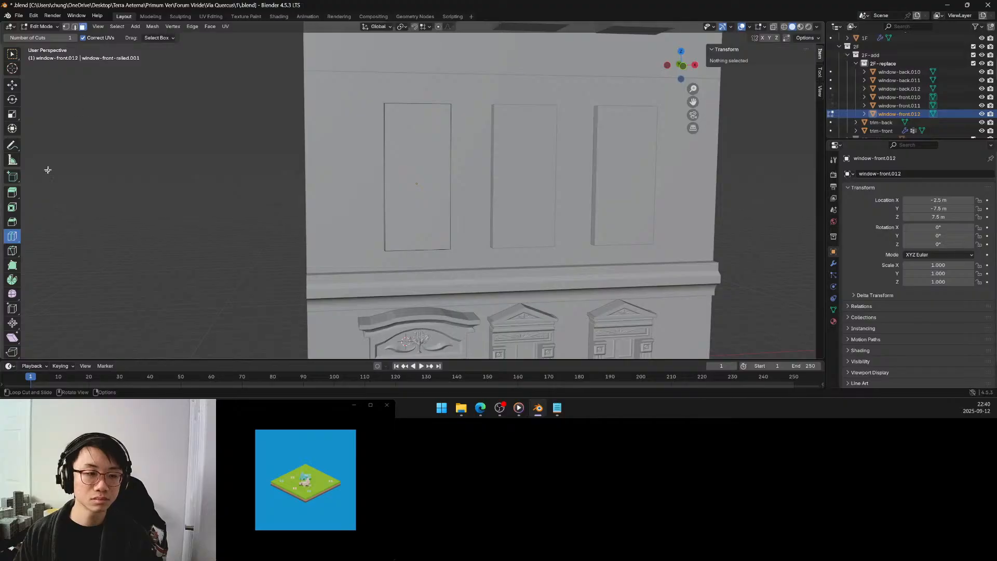
{"action": "left_click", "coordinate": [9, 208]}
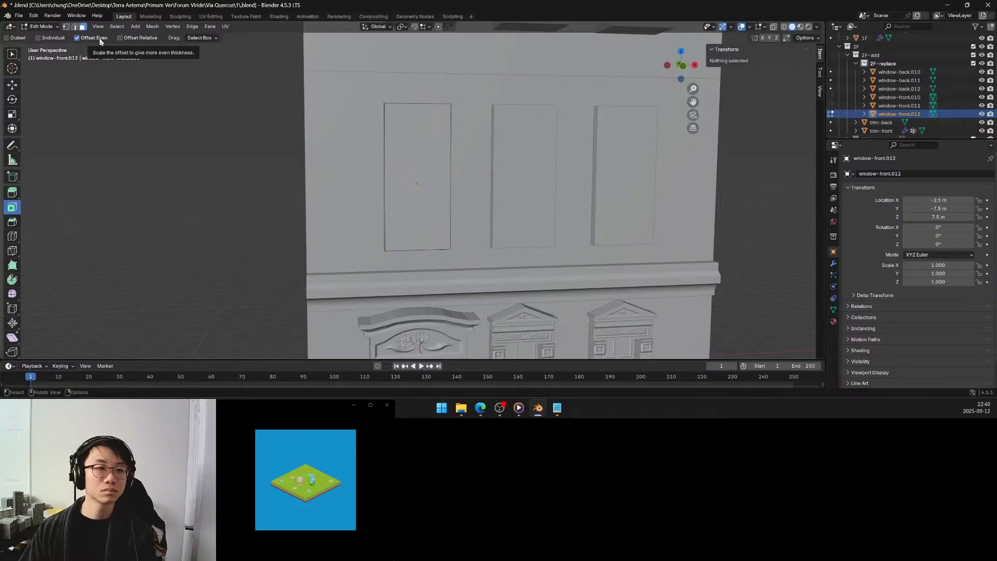
{"action": "left_click", "coordinate": [423, 158]}
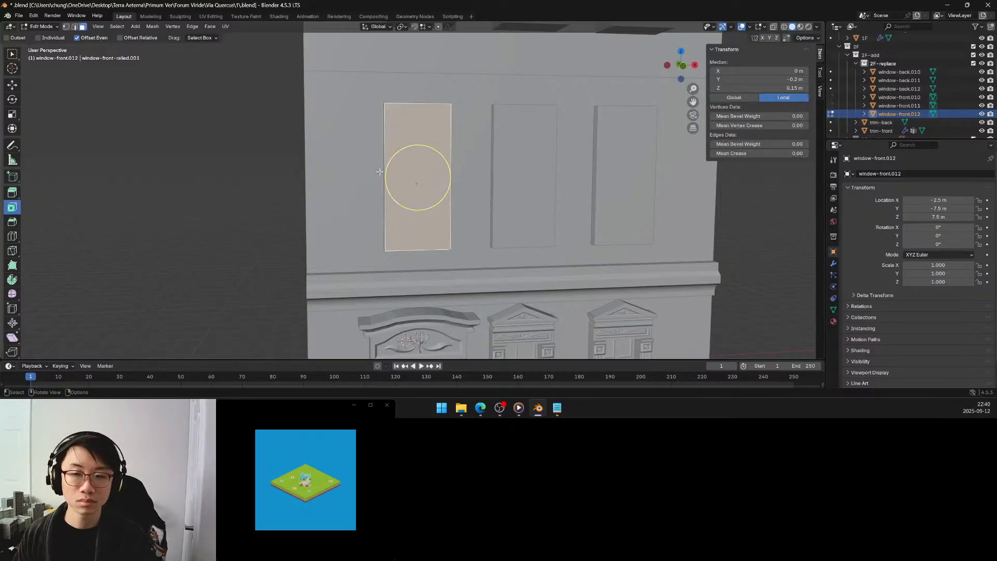
{"action": "middle_click_drag", "start_coordinate": [380, 171], "coordinate": [396, 169]}
{"action": "scroll", "coordinate": [494, 162], "scroll_direction": "up", "scroll_amount": 3}
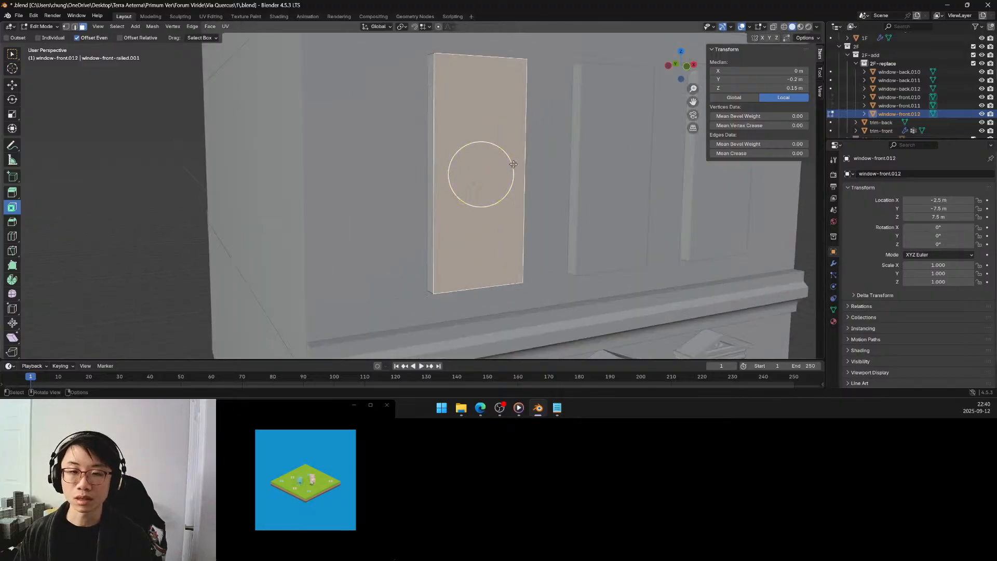
{"action": "scroll", "coordinate": [514, 164], "scroll_direction": "down", "scroll_amount": 3}
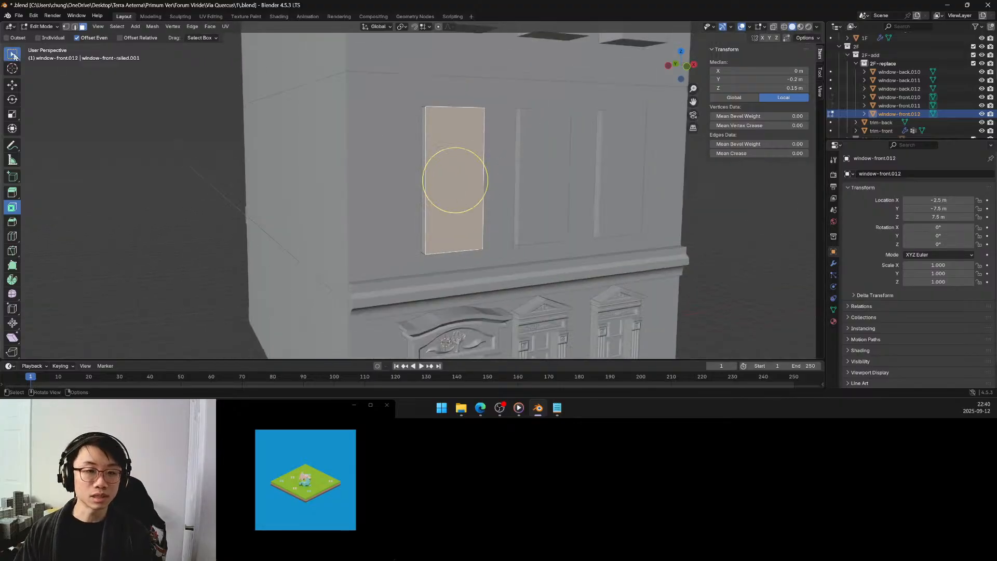
{"action": "left_click", "coordinate": [12, 54]}
{"action": "middle_click_drag", "start_coordinate": [513, 155], "coordinate": [527, 146]}
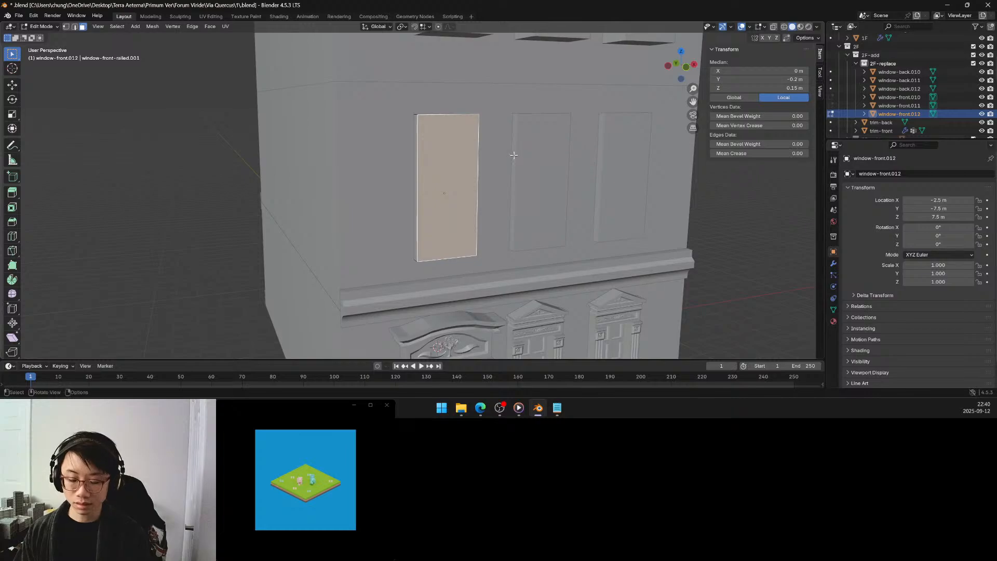
{"action": "key", "text": "i"}
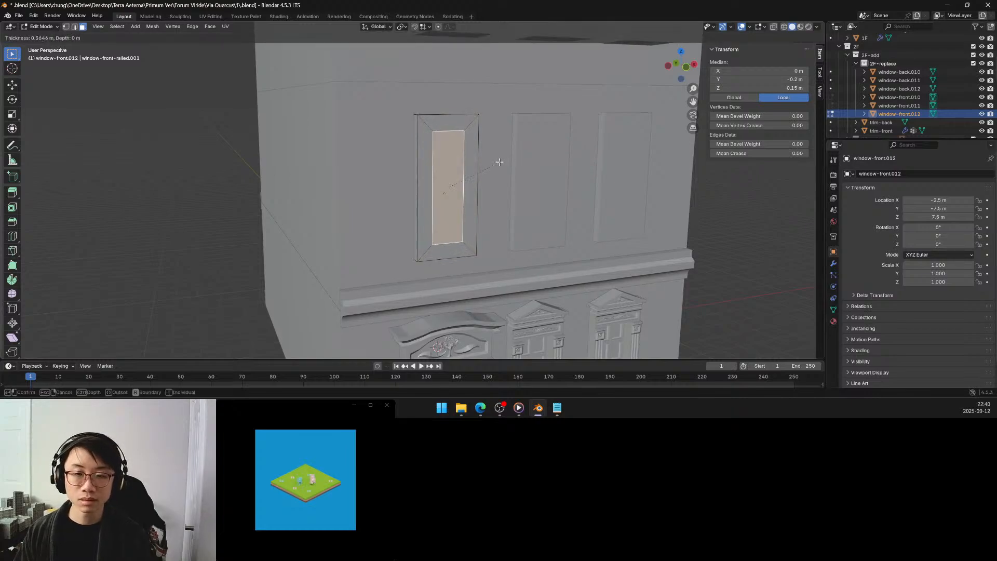
{"action": "left_click", "coordinate": [502, 161]}
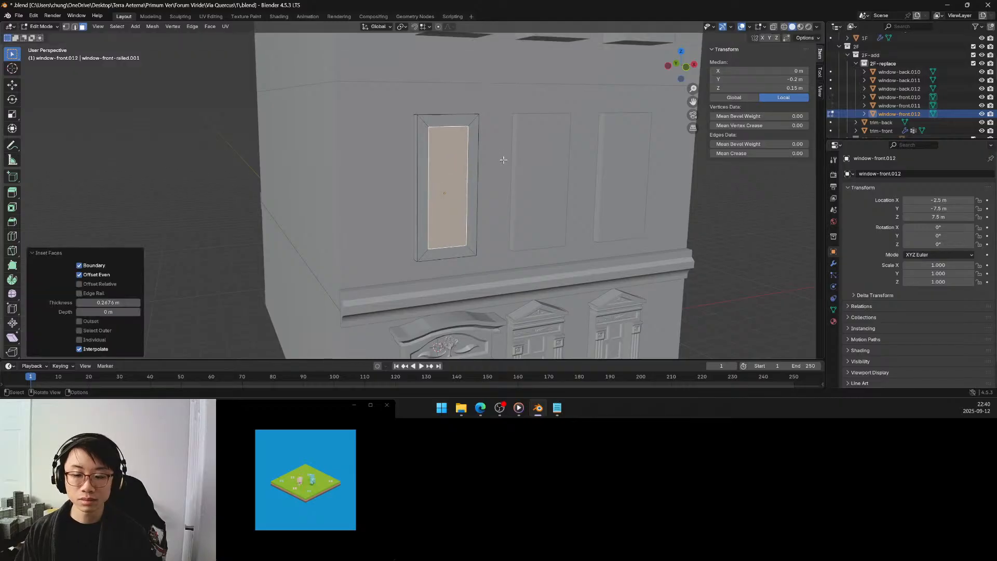
{"action": "left_click", "coordinate": [121, 303]}
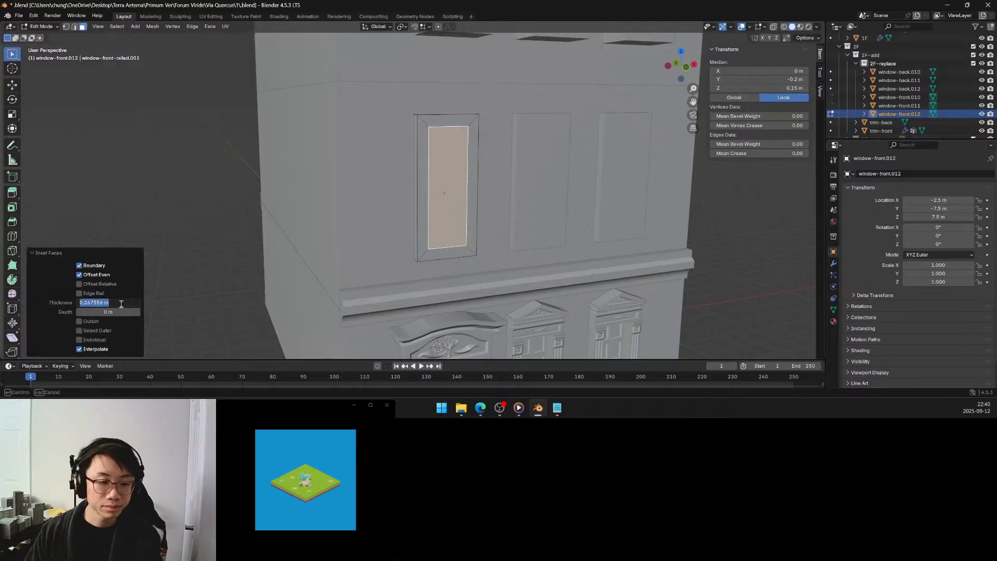
{"action": "key", "text": "BackSpace"}
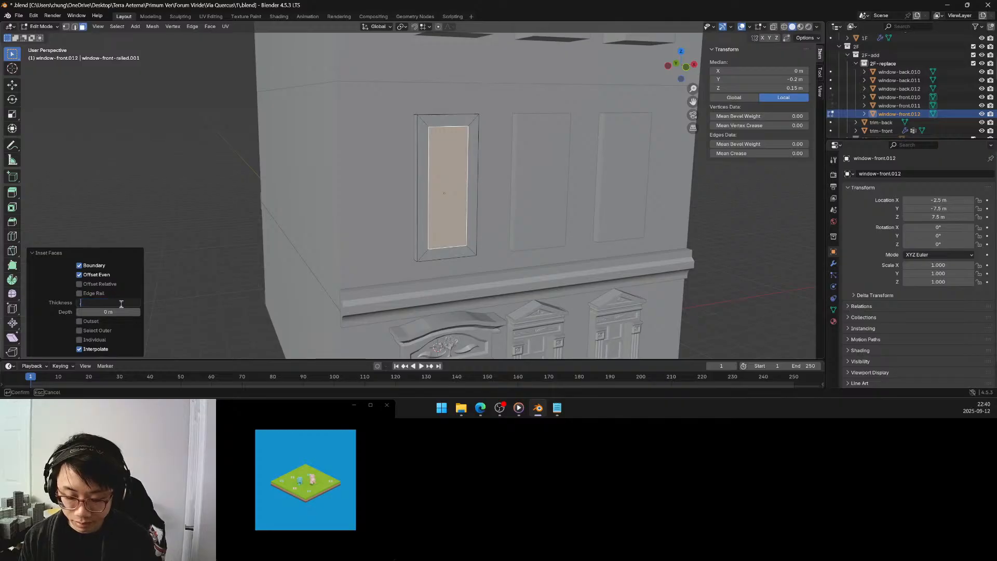
{"action": "type", "text": ".25"}
{"action": "key", "text": "Return"}
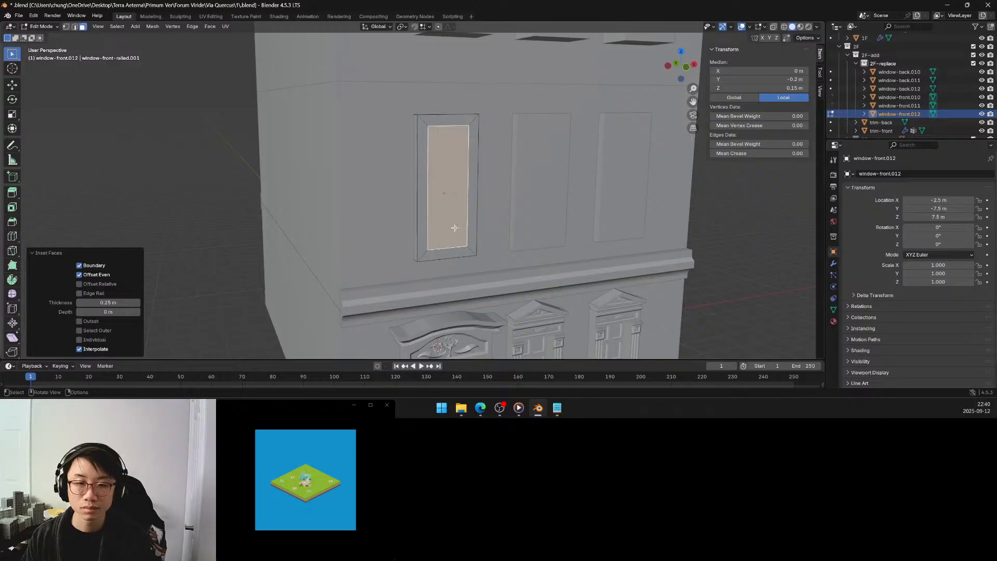
Extrude the inset centre face of window-front.012 inward, with a move of -0.5 m along its normal.
{"action": "middle_click_drag", "start_coordinate": [455, 227], "coordinate": [434, 228]}
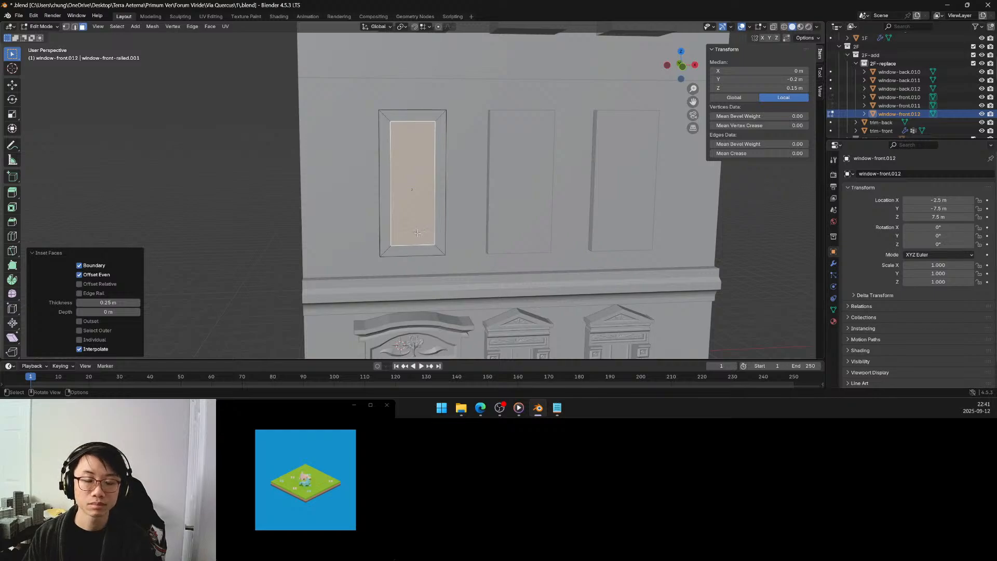
{"action": "middle_click_drag", "start_coordinate": [417, 231], "coordinate": [419, 229]}
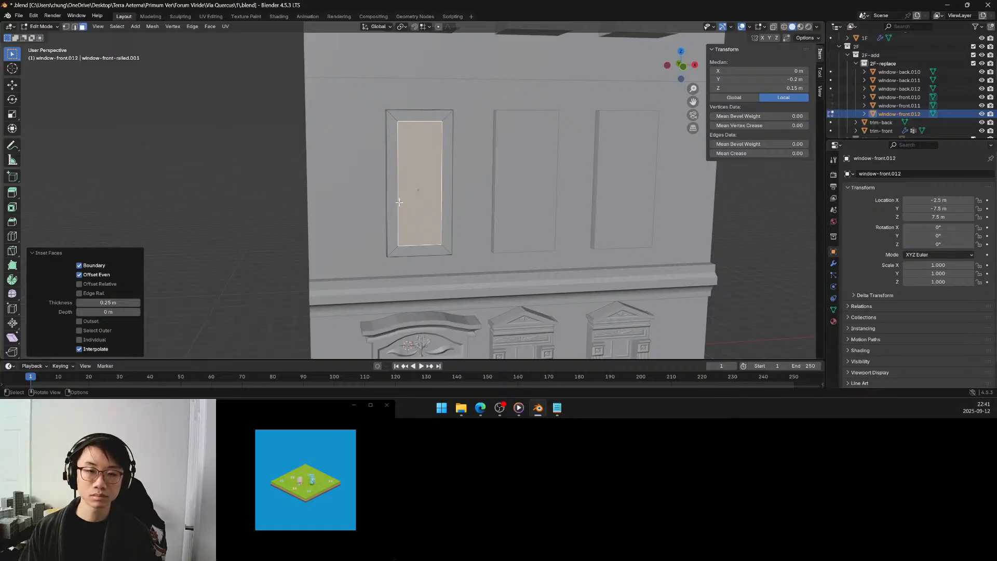
{"action": "middle_click_drag", "start_coordinate": [399, 202], "coordinate": [410, 209]}
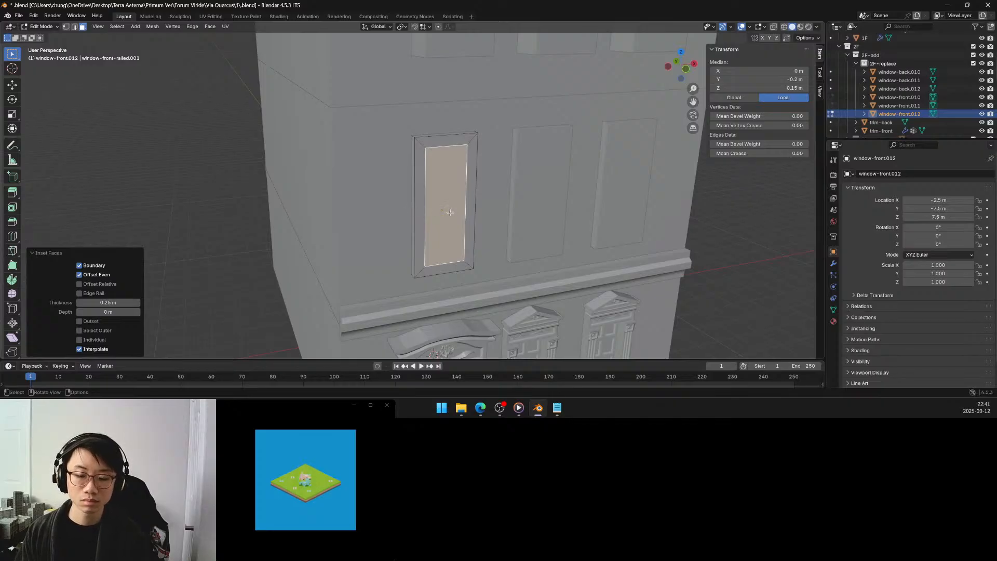
{"action": "key", "text": "e"}
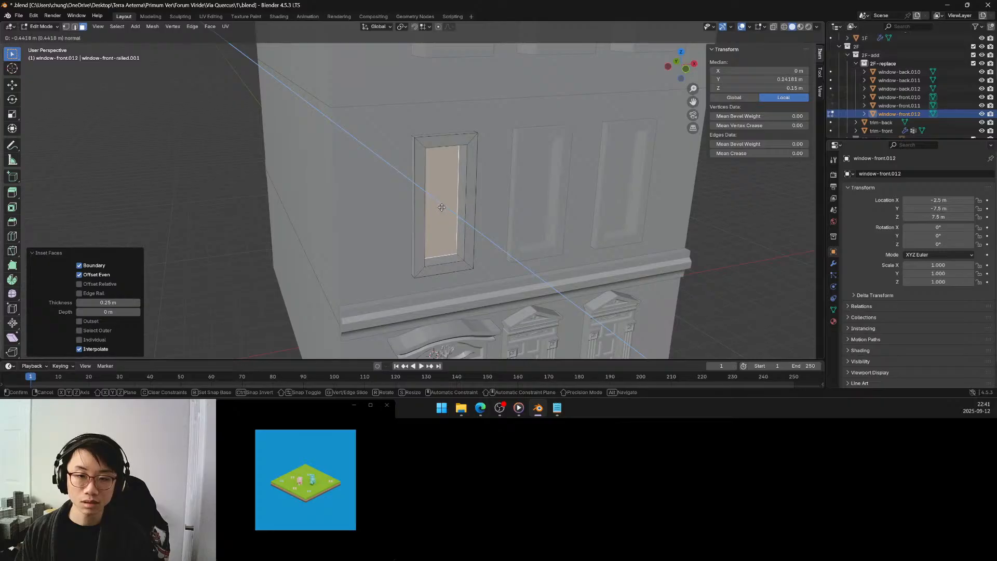
{"action": "left_click", "coordinate": [439, 207]}
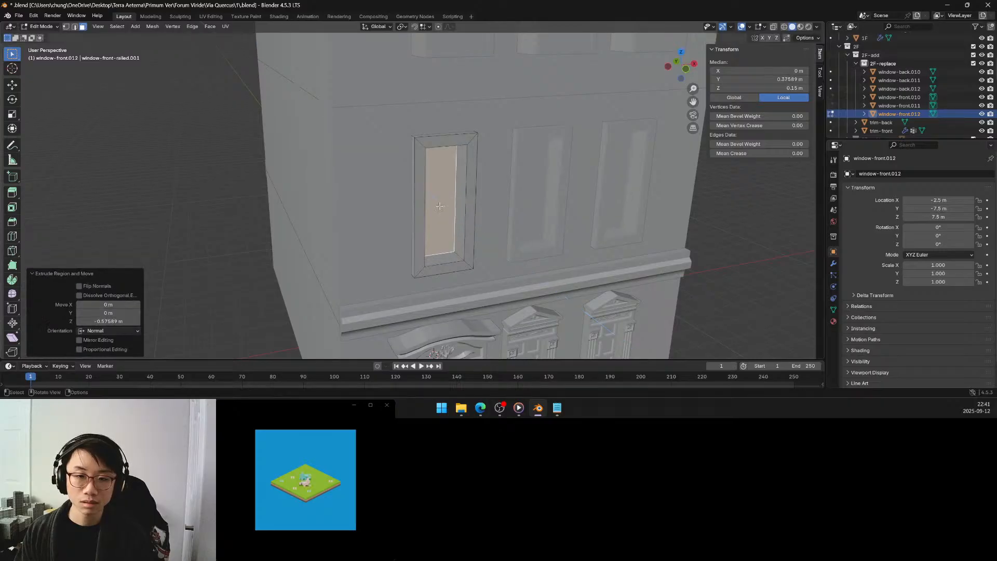
{"action": "left_click", "coordinate": [119, 321]}
{"action": "key", "text": "BackSpace"}
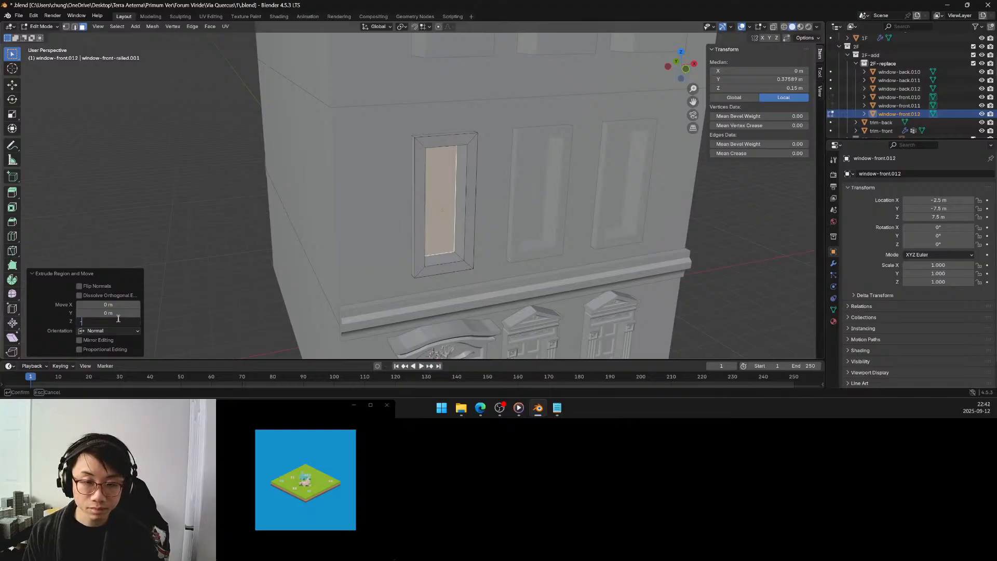
{"action": "type", "text": "-0.5"}
{"action": "key", "text": "Return"}
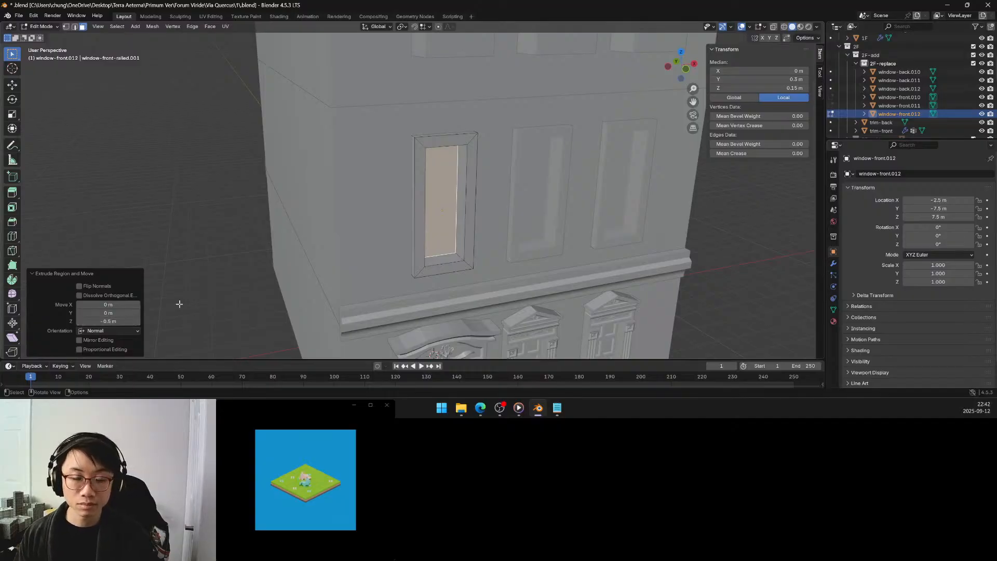
Set the extrusion of the recessed window face to -0.4 m along its normal.
{"action": "middle_click_drag", "start_coordinate": [400, 205], "coordinate": [371, 173]}
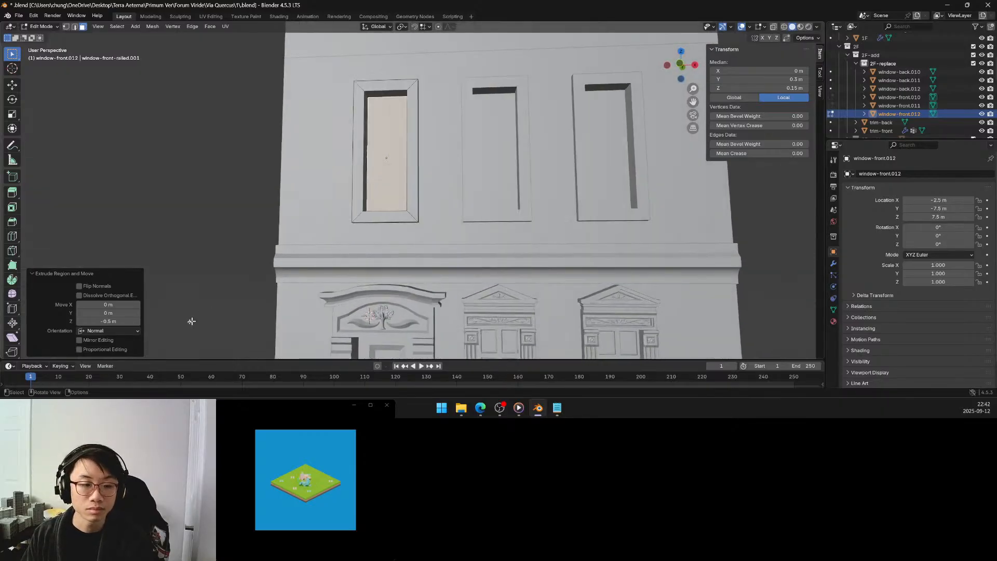
{"action": "left_click", "coordinate": [124, 320]}
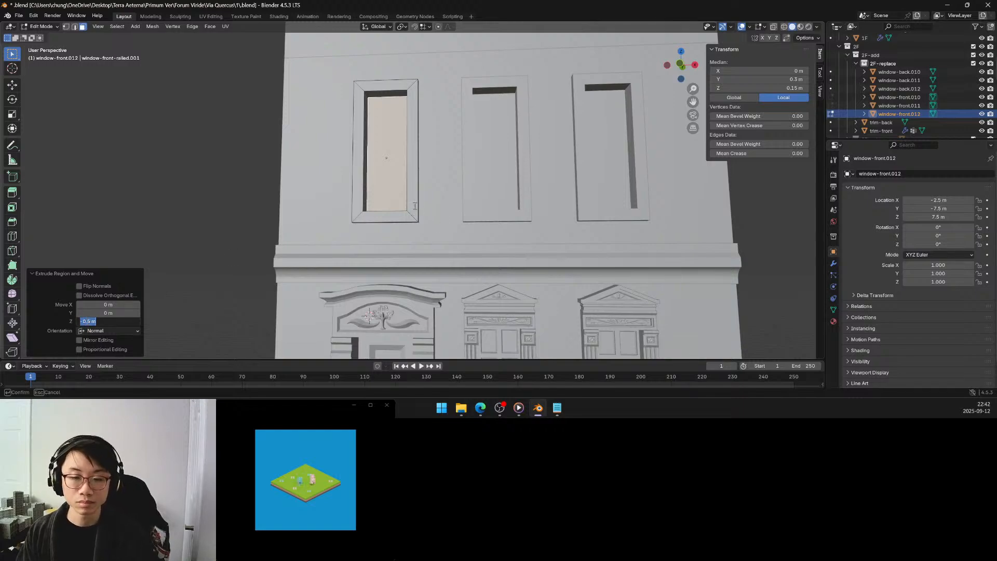
{"action": "key", "text": "Return"}
{"action": "middle_click_drag", "start_coordinate": [415, 206], "coordinate": [178, 338]}
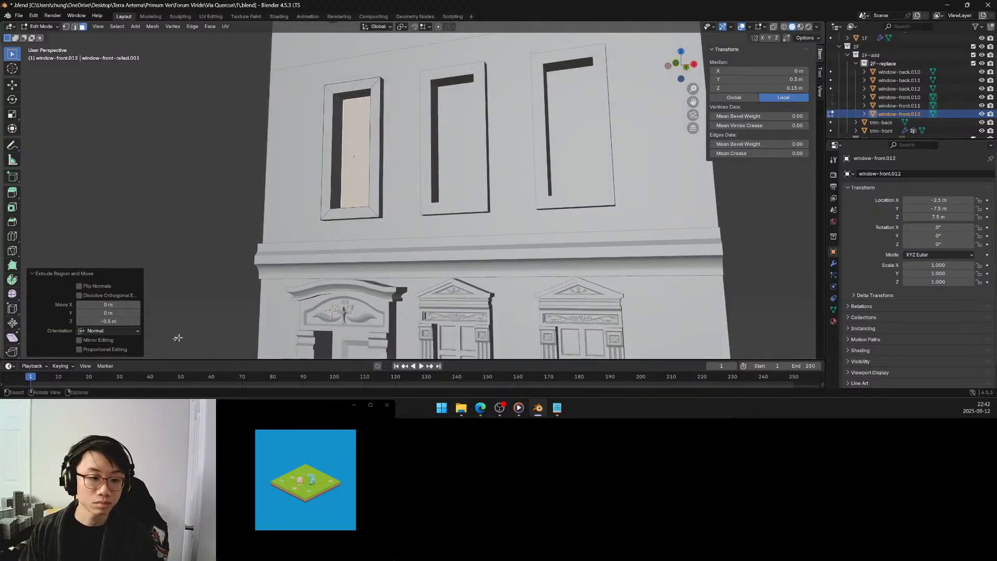
{"action": "left_click", "coordinate": [101, 321]}
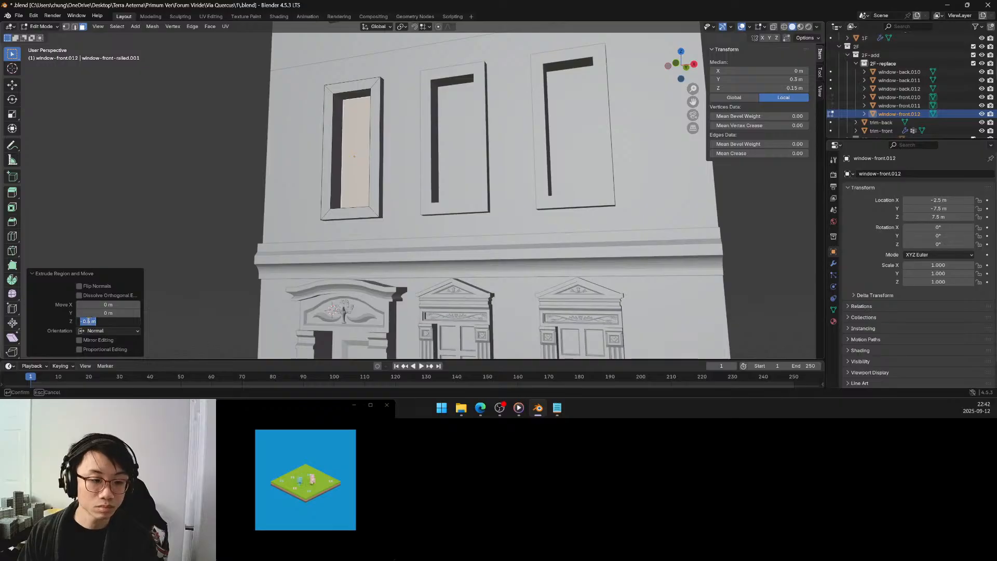
{"action": "left_click", "coordinate": [89, 321]}
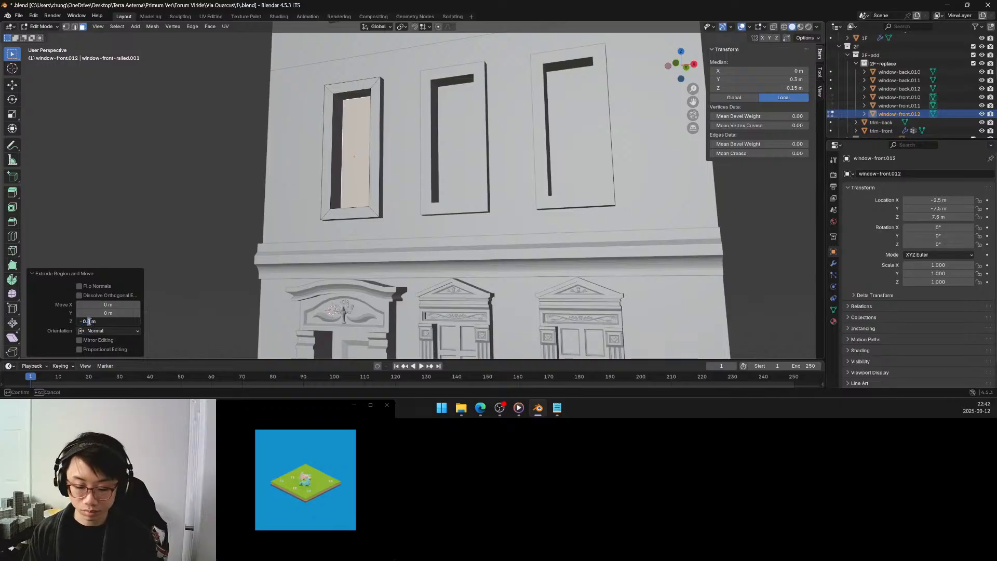
{"action": "type", "text": "4"}
{"action": "key", "text": "Return"}
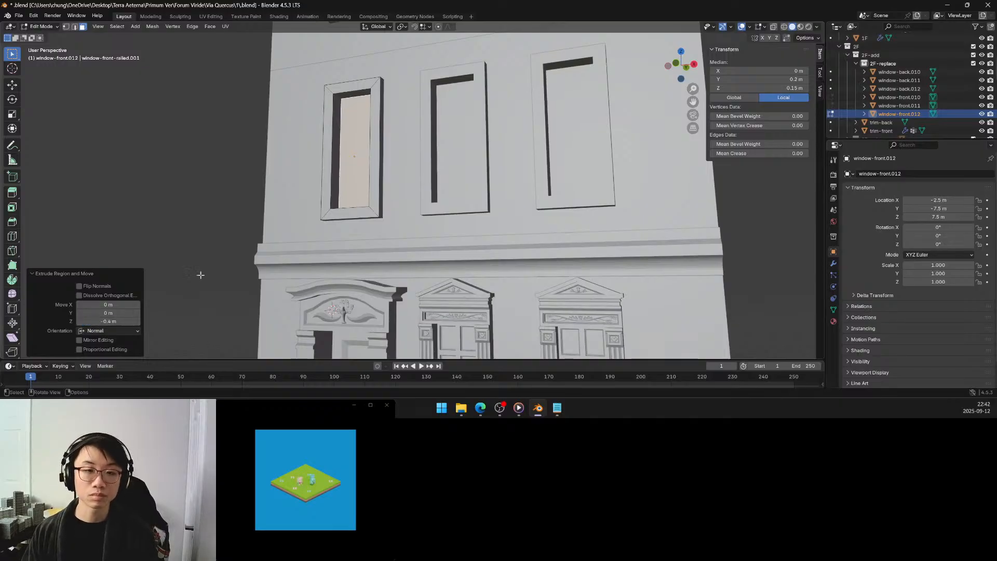
In edge selection, snap the 3D cursor to the diagonal edge at the upper-left corner of the window-front.012 frame.
{"action": "middle_click_drag", "start_coordinate": [352, 191], "coordinate": [383, 198]}
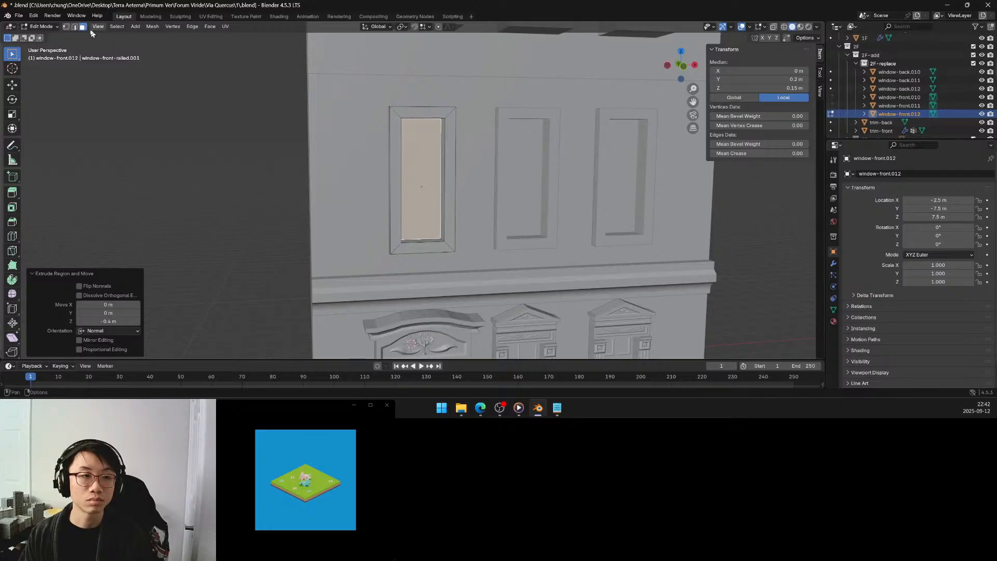
{"action": "left_click", "coordinate": [74, 27]}
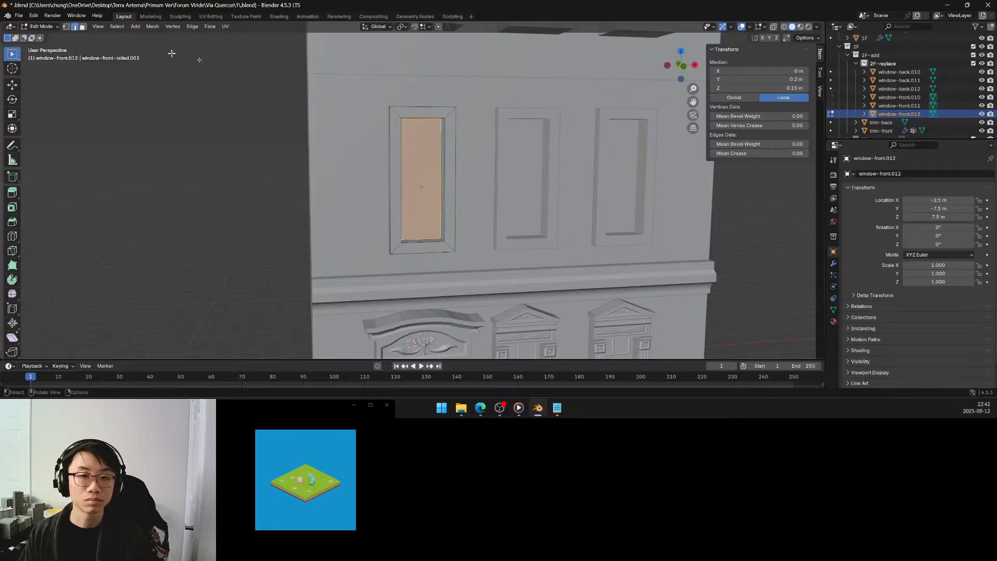
{"action": "left_click", "coordinate": [396, 113]}
{"action": "key", "text": "shift+s"}
{"action": "left_click", "coordinate": [395, 165]}
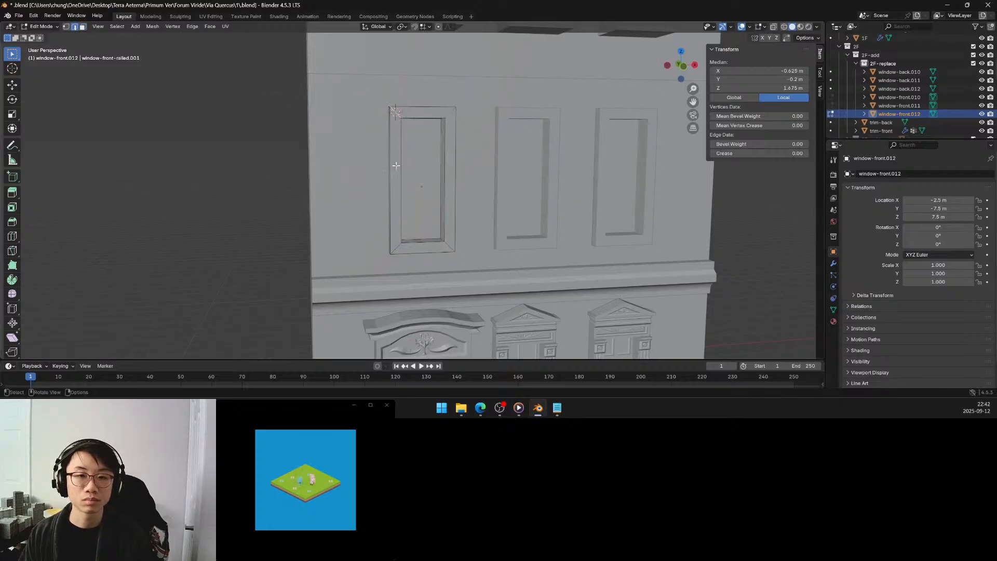
In Object Mode, add a mesh cube at the 3D cursor on the frame corner with a size of 0.2 m.
{"action": "key", "text": "Tab"}
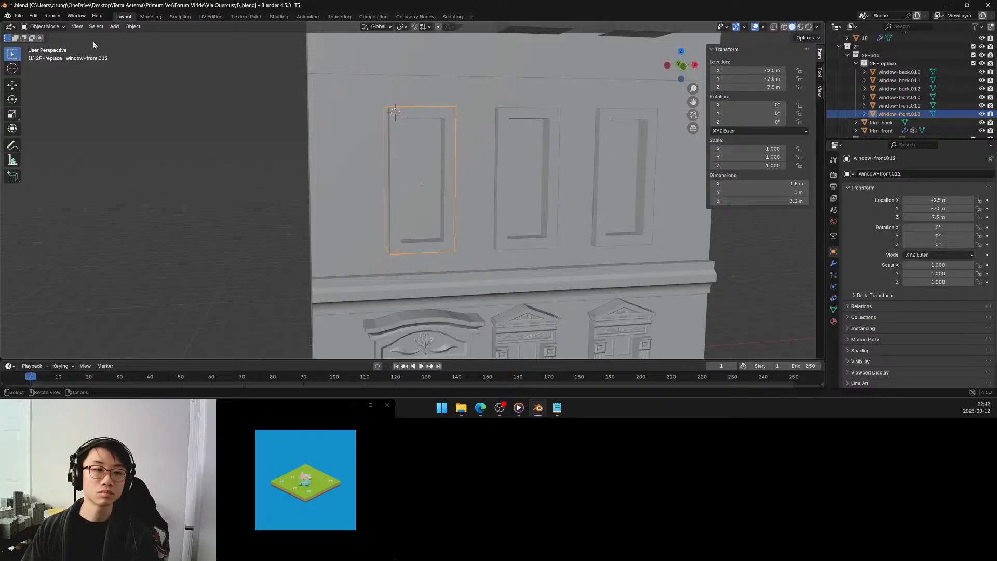
{"action": "left_click", "coordinate": [114, 26]}
{"action": "mouse_move", "coordinate": [123, 37]}
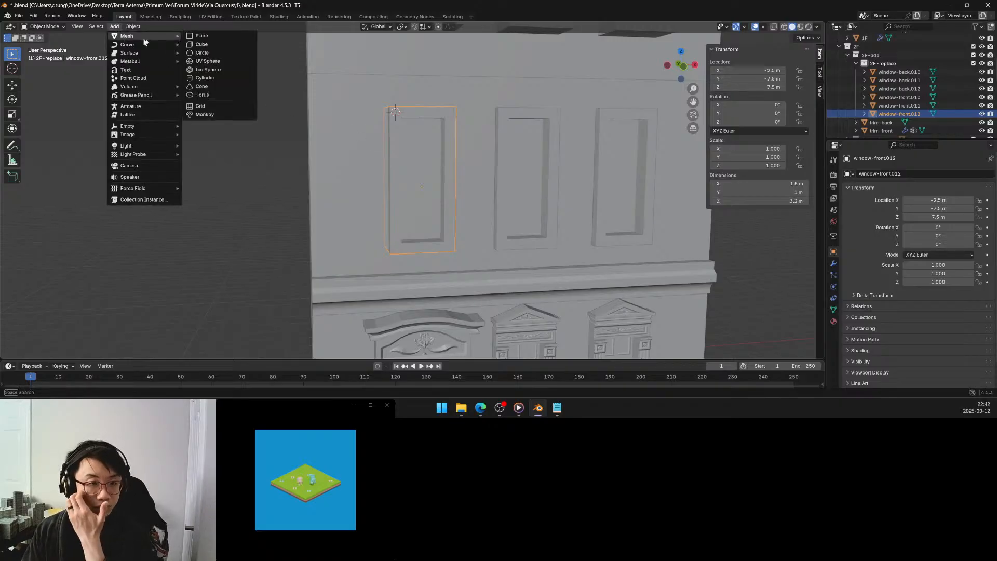
{"action": "left_click", "coordinate": [200, 44]}
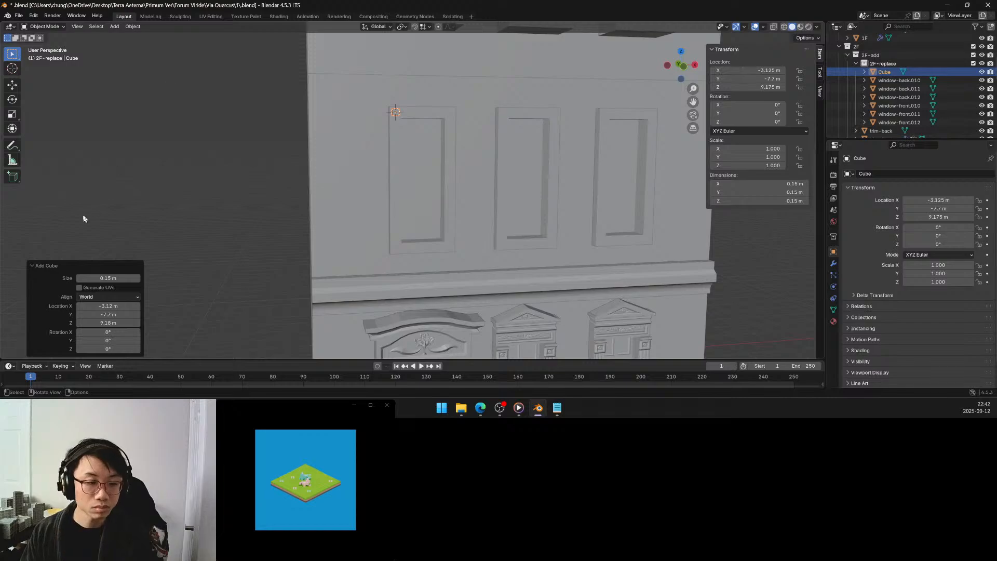
{"action": "left_click", "coordinate": [112, 278]}
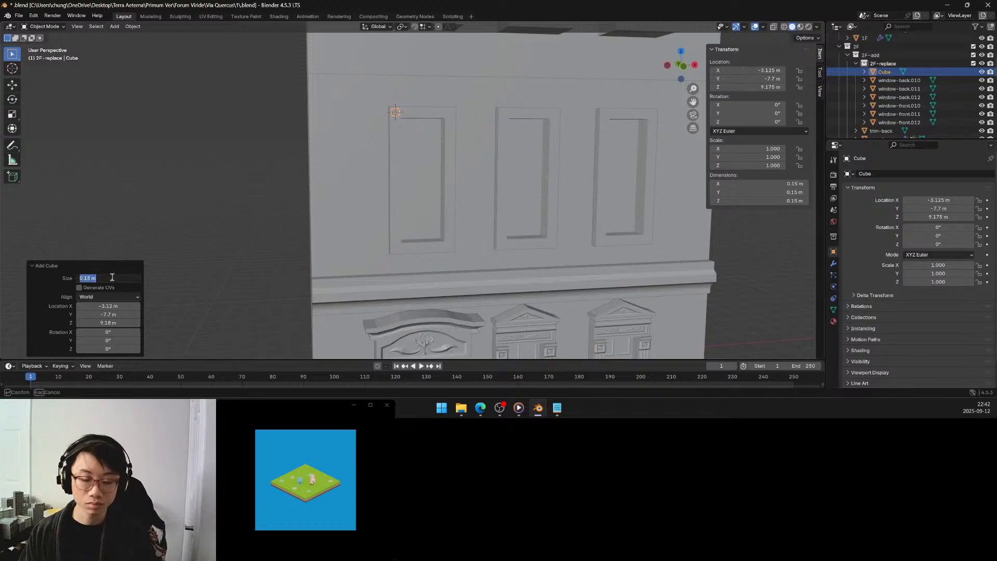
{"action": "type", "text": "0.2"}
{"action": "key", "text": "Return"}
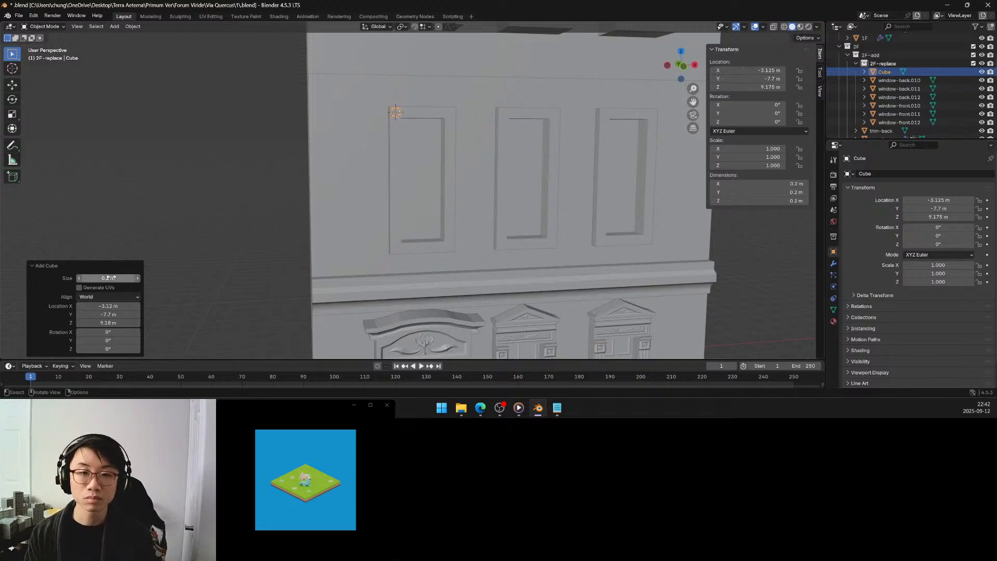
Set the size of the new corner cube to 0.35 m.
{"action": "middle_click_drag", "start_coordinate": [412, 155], "coordinate": [388, 189]}
{"action": "scroll", "coordinate": [395, 164], "scroll_direction": "up", "scroll_amount": 3}
{"action": "middle_click_drag", "start_coordinate": [366, 154], "coordinate": [379, 183], "text": "shift"}
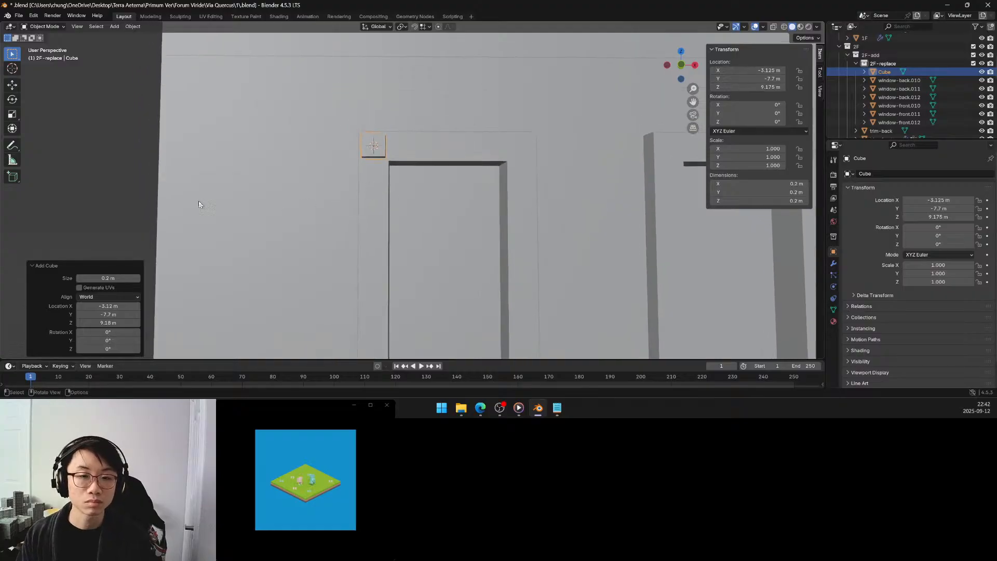
{"action": "left_click", "coordinate": [123, 278]}
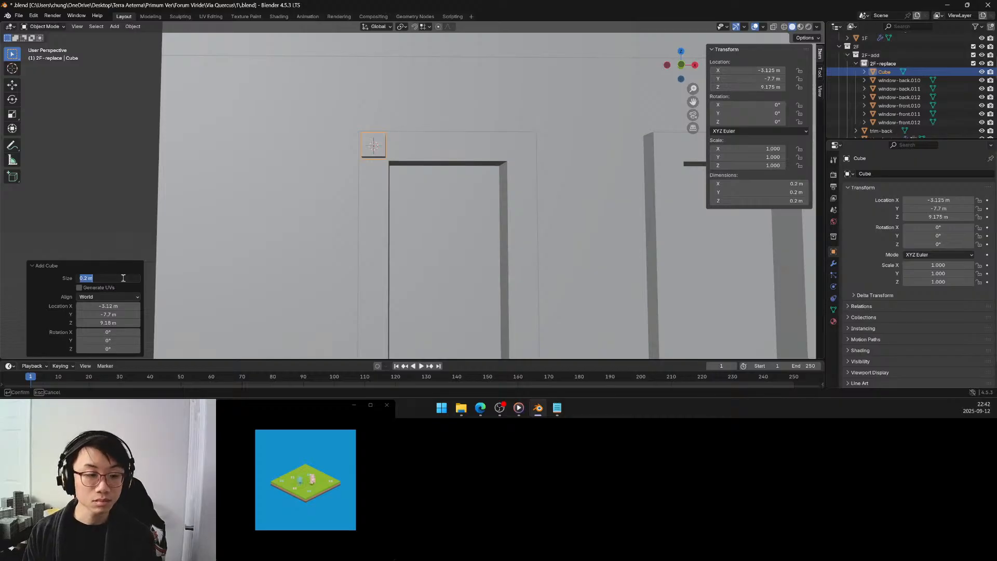
{"action": "type", "text": "0.35"}
{"action": "key", "text": "Return"}
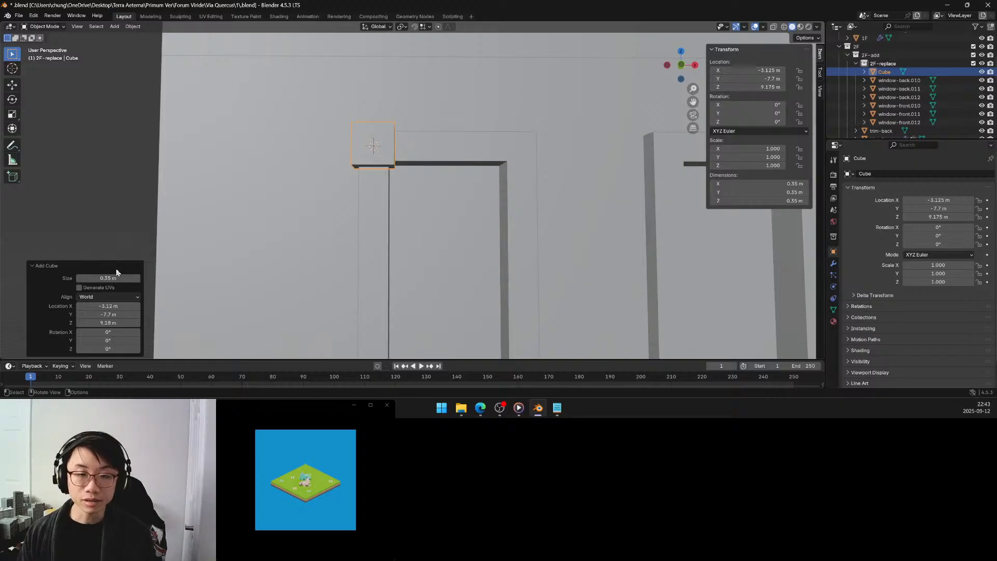
Set the size of the new corner cube to 0.3 m.
{"action": "mouse_move", "coordinate": [212, 244]}
{"action": "middle_mouse_down"}
{"action": "mouse_move", "coordinate": [245, 238]}
{"action": "mouse_move", "coordinate": [231, 237]}
{"action": "middle_mouse_up"}
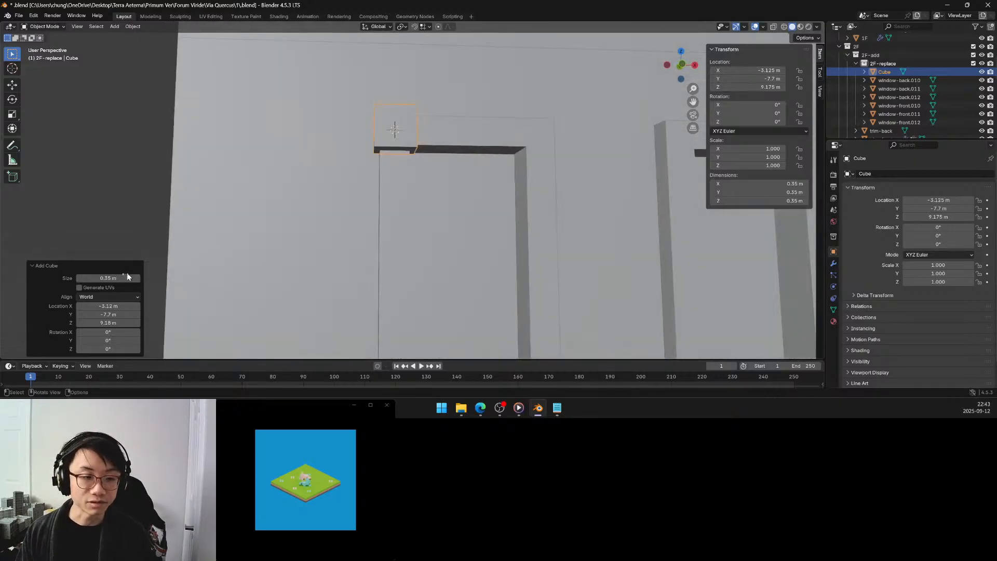
{"action": "left_click", "coordinate": [110, 279]}
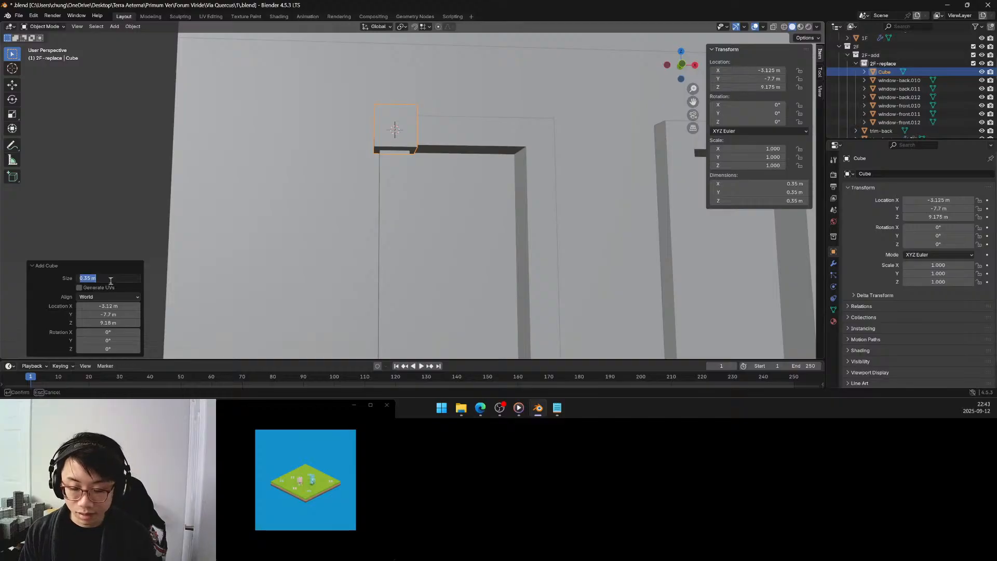
{"action": "type", "text": "0.3"}
{"action": "key", "text": "Return"}
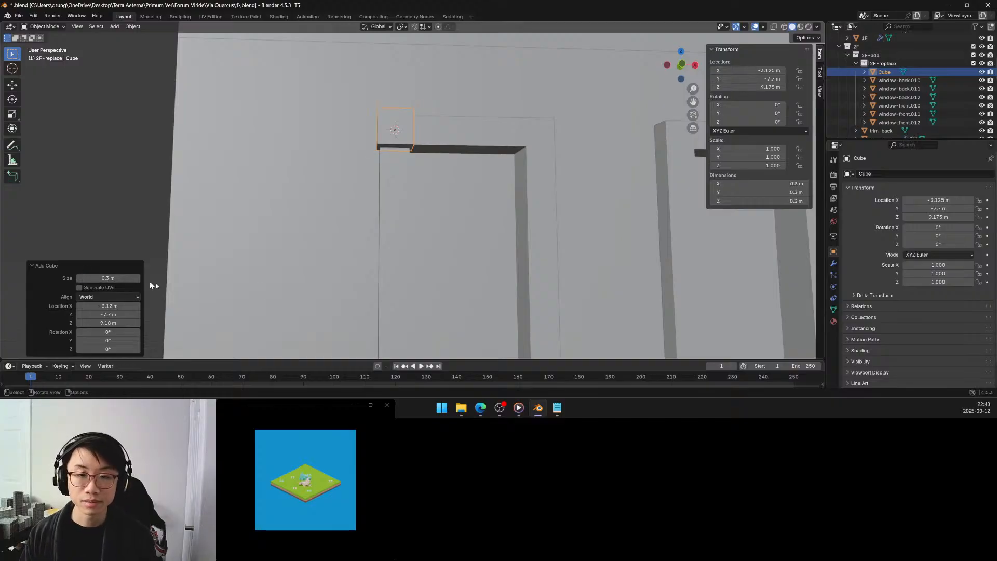
Reduce the corner cube's size to 0.25 m so it fits the width of the window frame.
{"action": "middle_click_drag", "start_coordinate": [294, 267], "coordinate": [326, 239]}
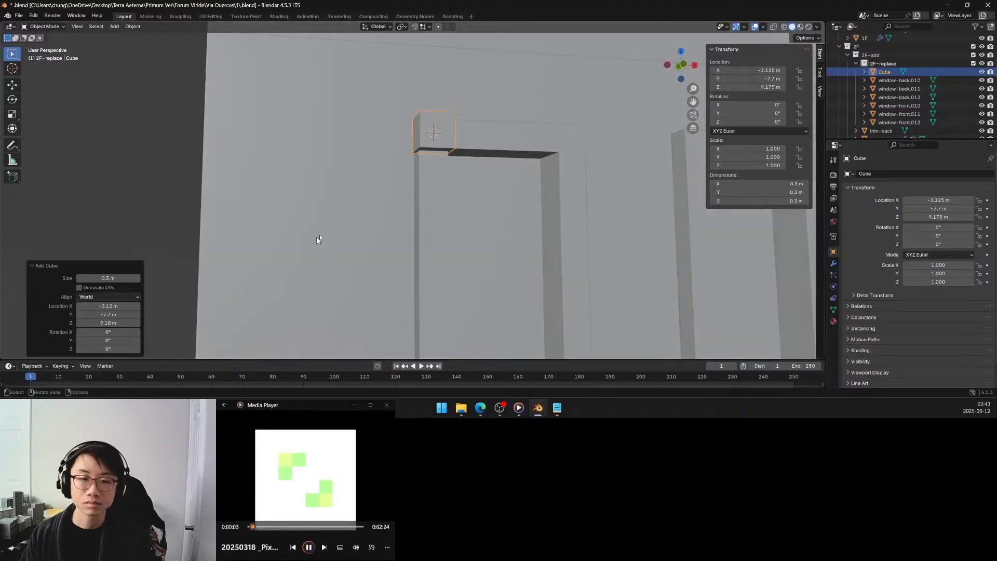
{"action": "middle_click_drag", "start_coordinate": [383, 209], "coordinate": [385, 211]}
{"action": "left_click_drag", "start_coordinate": [108, 277], "coordinate": [102, 278]}
{"action": "left_click", "coordinate": [115, 278]}
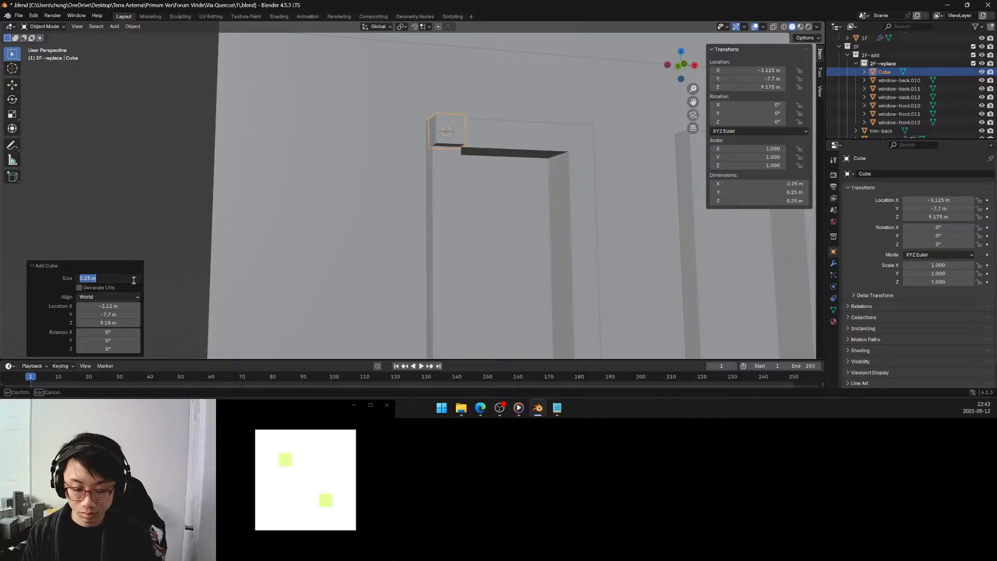
{"action": "key", "text": "Return"}
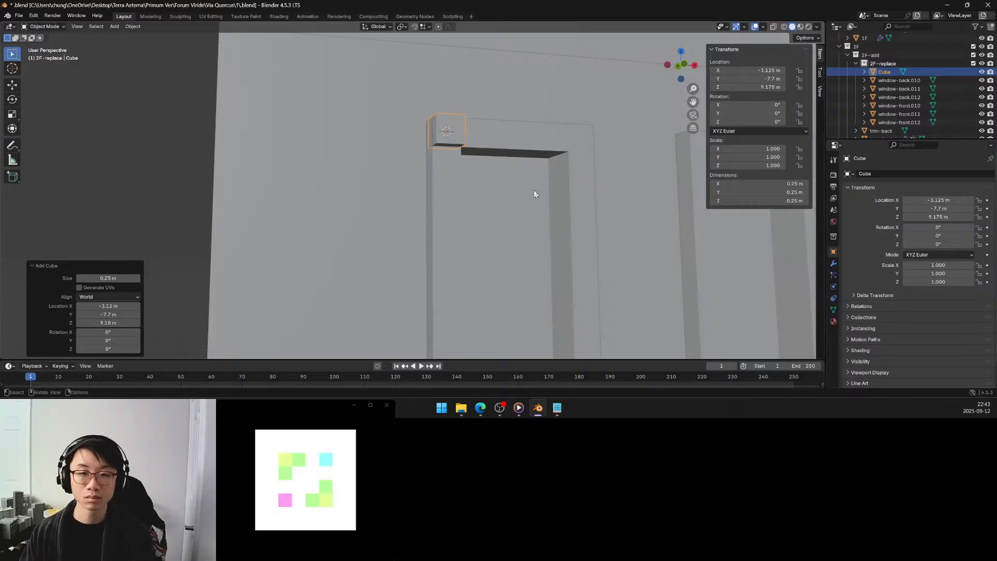
In face selection, inset the front face of the corner cube with a thickness of 0.05 m.
{"action": "middle_click_drag", "start_coordinate": [534, 190], "coordinate": [506, 194]}
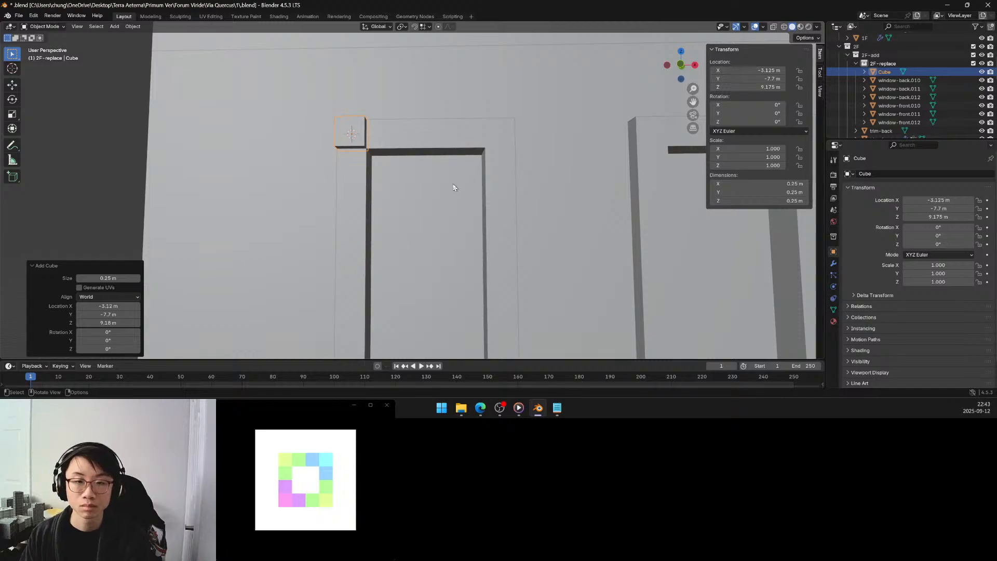
{"action": "scroll", "coordinate": [453, 187], "scroll_direction": "down", "scroll_amount": 3}
{"action": "scroll", "coordinate": [387, 172], "scroll_direction": "up", "scroll_amount": 5}
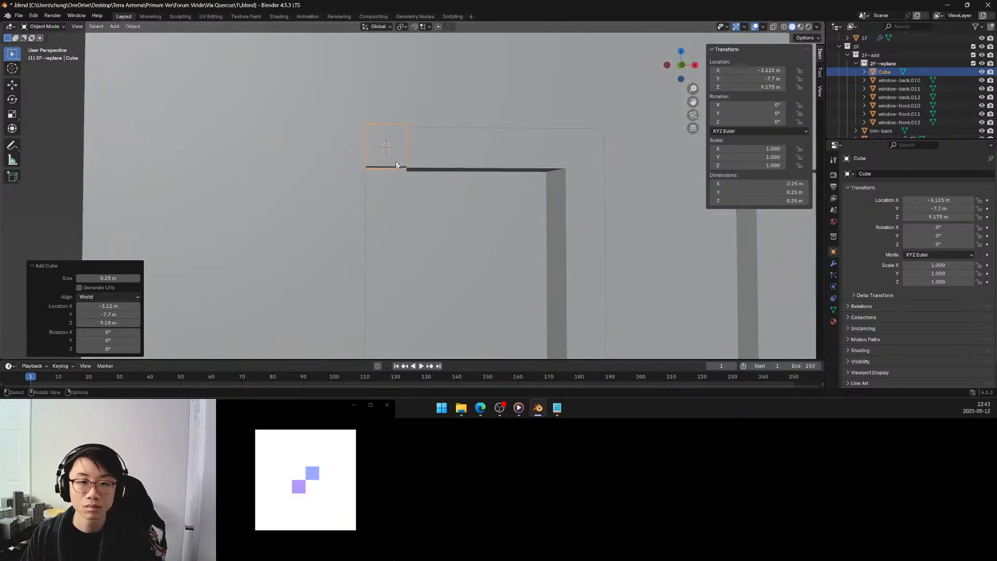
{"action": "key", "text": "Tab"}
{"action": "left_click", "coordinate": [392, 139]}
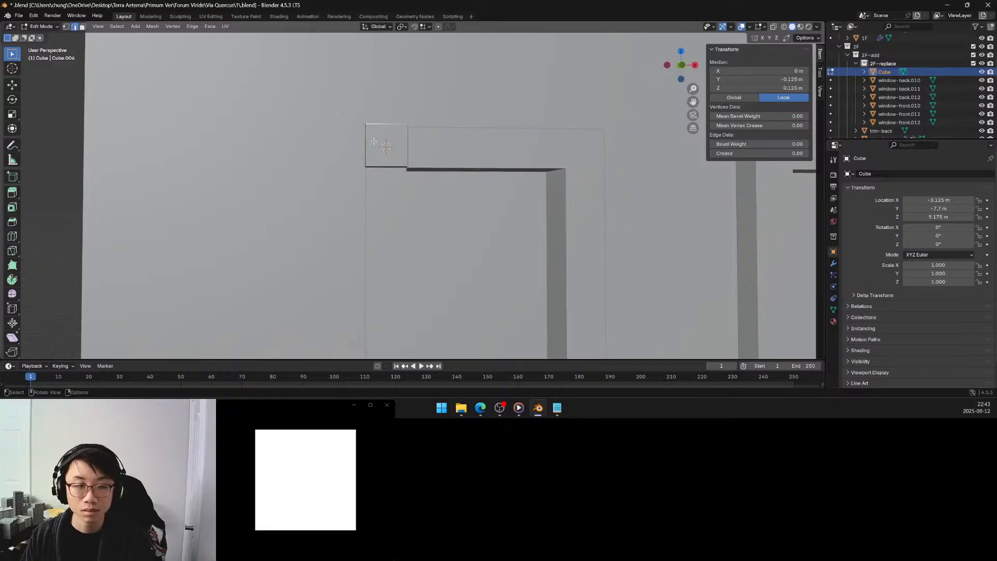
{"action": "key", "text": "3"}
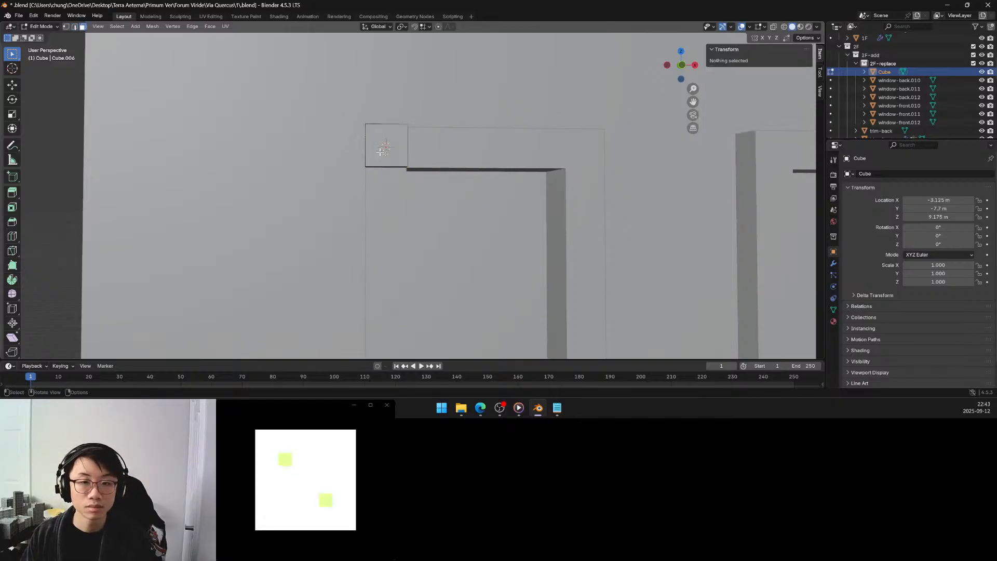
{"action": "left_click", "coordinate": [390, 147]}
{"action": "key", "text": "i"}
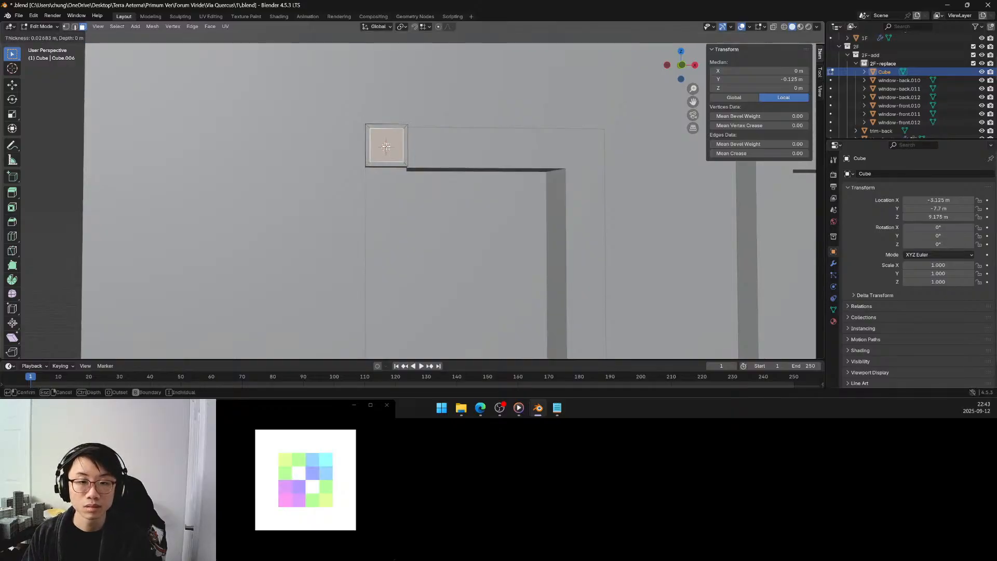
{"action": "left_click", "coordinate": [385, 147]}
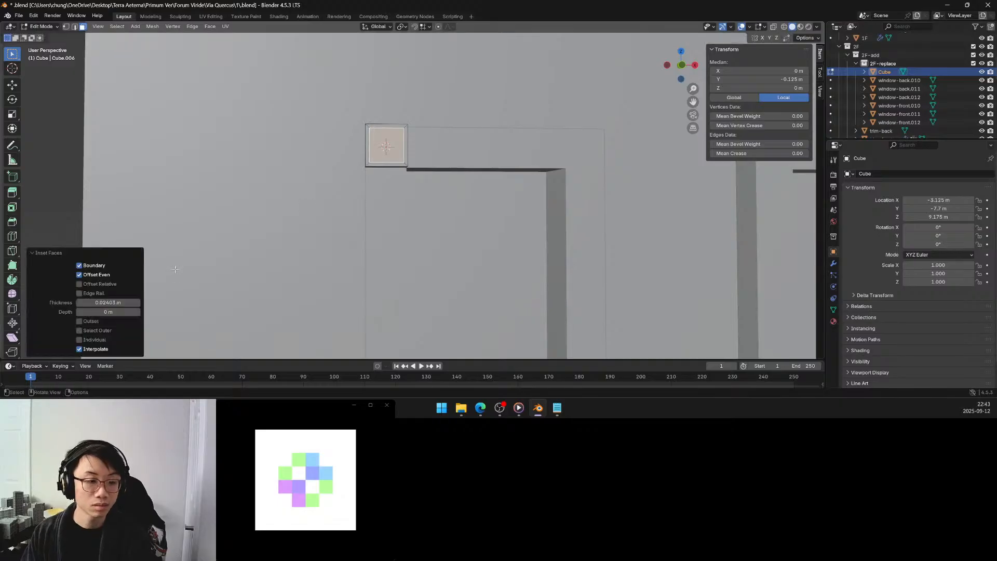
{"action": "left_click", "coordinate": [119, 301]}
{"action": "key", "text": "BackSpace"}
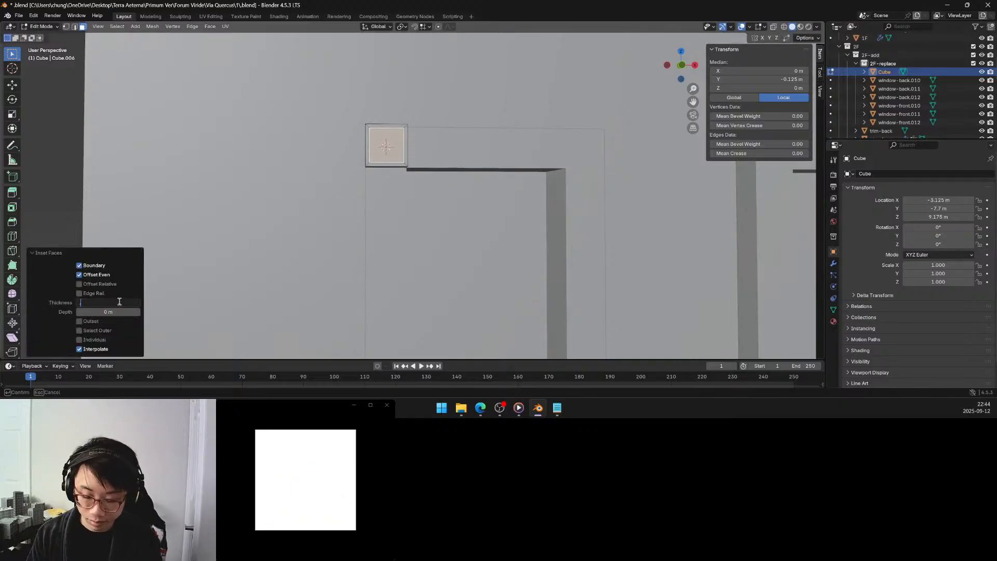
{"action": "type", "text": ".05"}
{"action": "key", "text": "Return"}
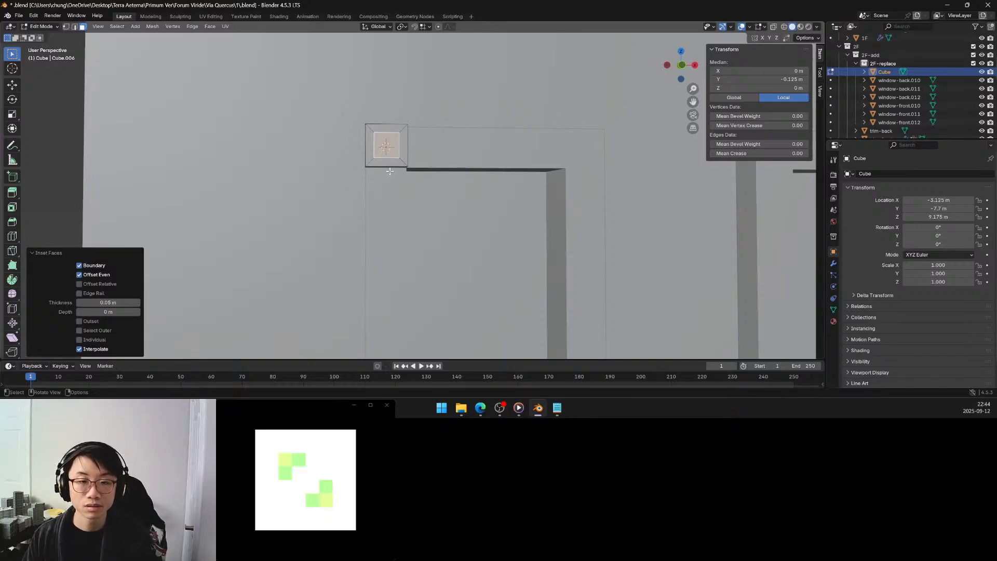
{"action": "key", "text": "e"}
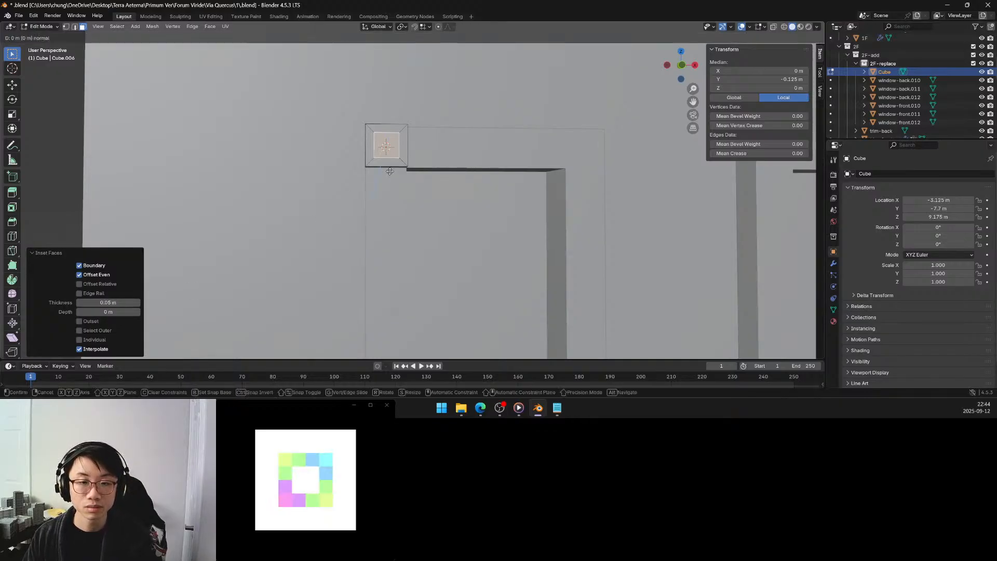
{"action": "right_click", "coordinate": [390, 171]}
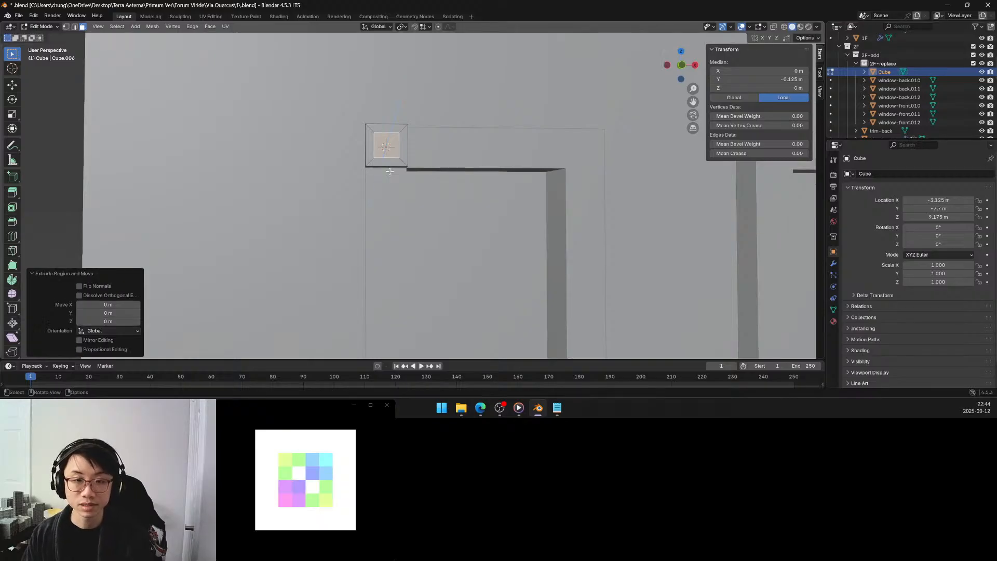
{"action": "key", "text": "ctrl+z"}
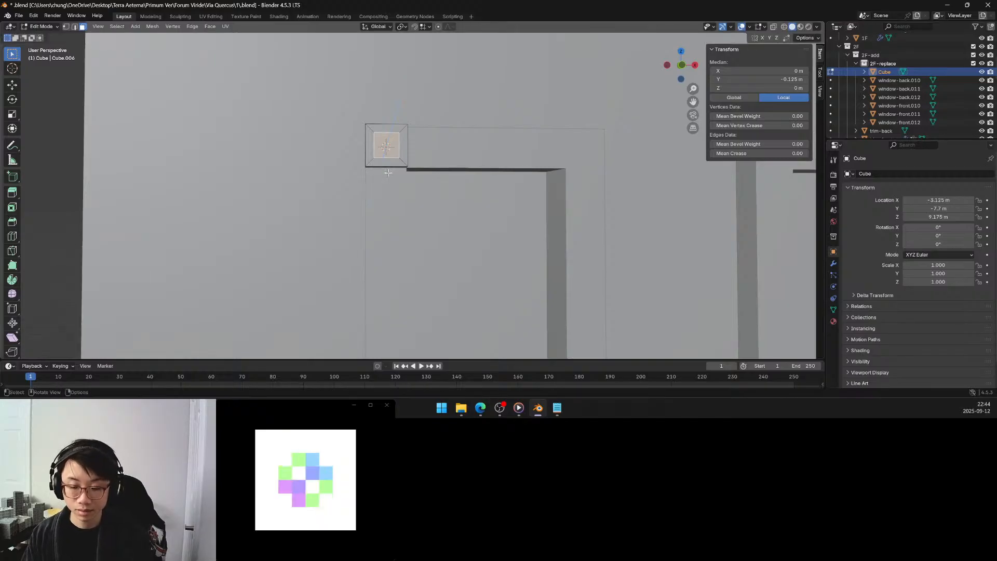
Inset the cube's inner front face a second time with a thickness of 0.05 m.
{"action": "key", "text": "i"}
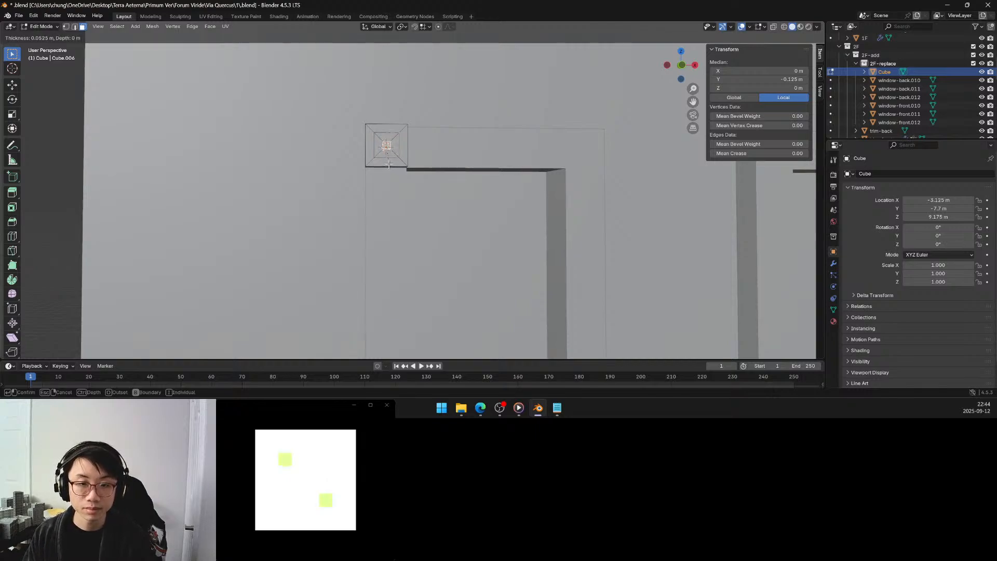
{"action": "left_click", "coordinate": [390, 165]}
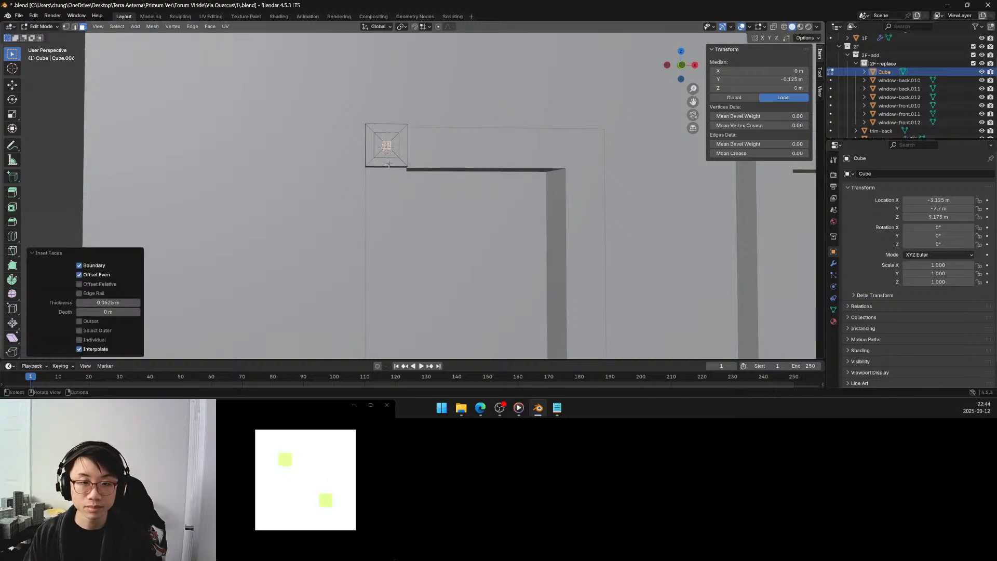
{"action": "left_click", "coordinate": [112, 302]}
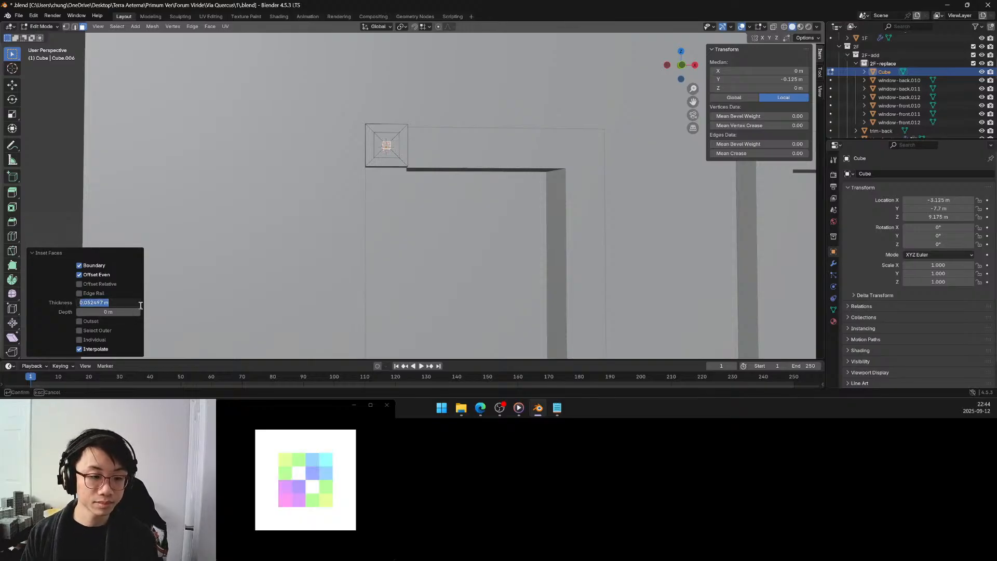
{"action": "key", "text": "BackSpace"}
{"action": "type", "text": ".0"}
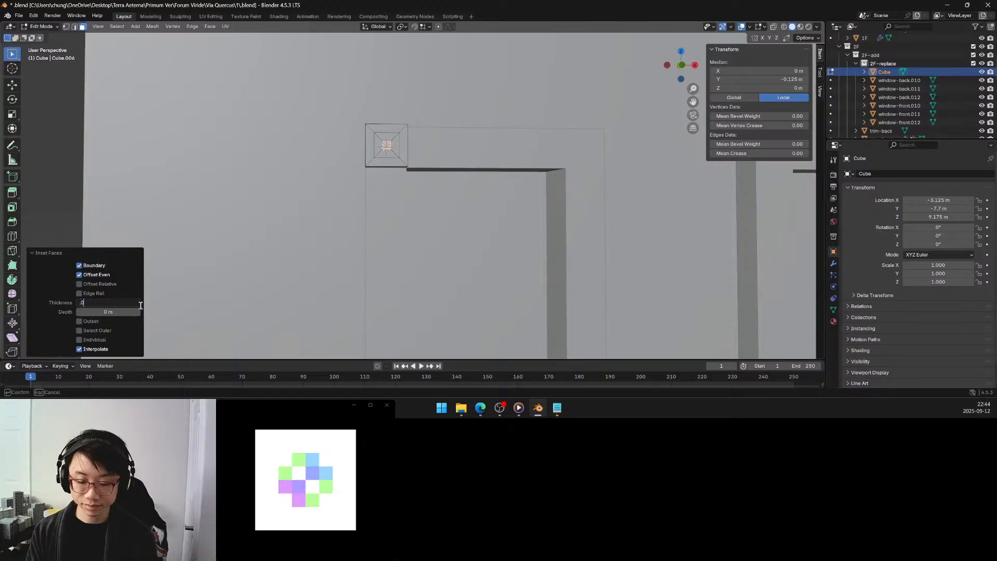
{"action": "type", "text": "5"}
{"action": "key", "text": "Return"}
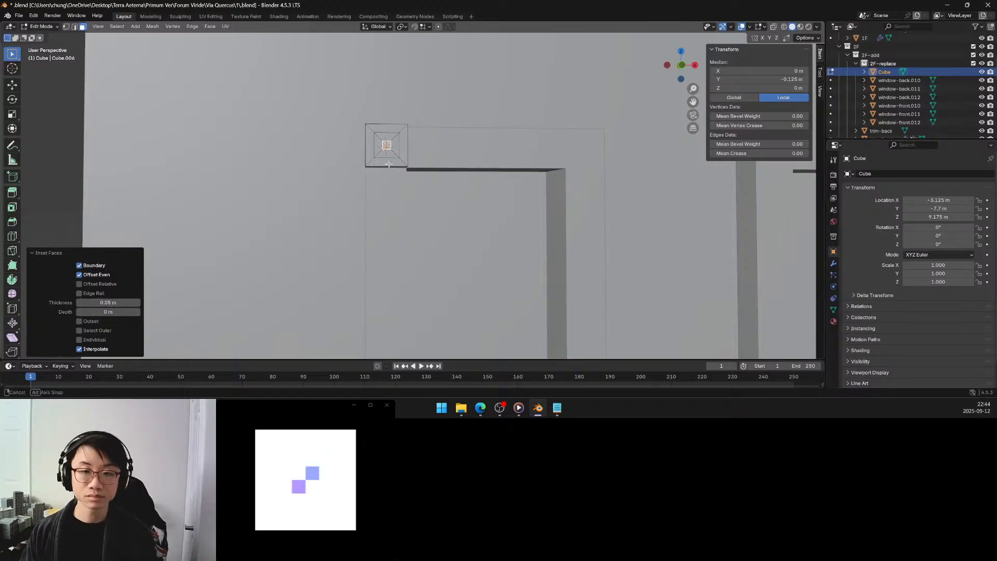
Move the innermost front face 0.025 m along Y into the cube to form a recessed pyramid.
{"action": "middle_click_drag", "start_coordinate": [389, 164], "coordinate": [406, 169]}
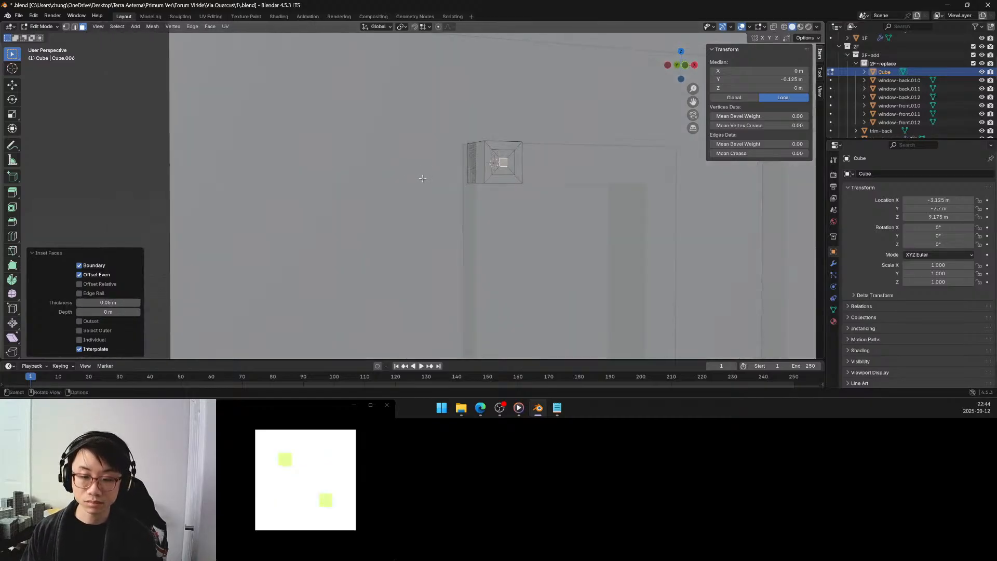
{"action": "key", "text": "g"}
{"action": "key", "text": "y"}
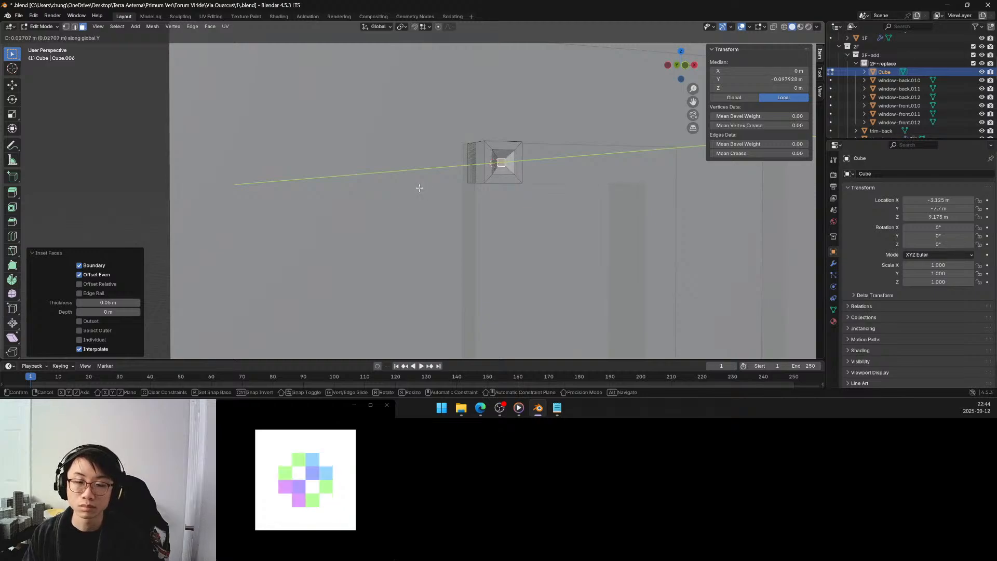
{"action": "left_click", "coordinate": [419, 186]}
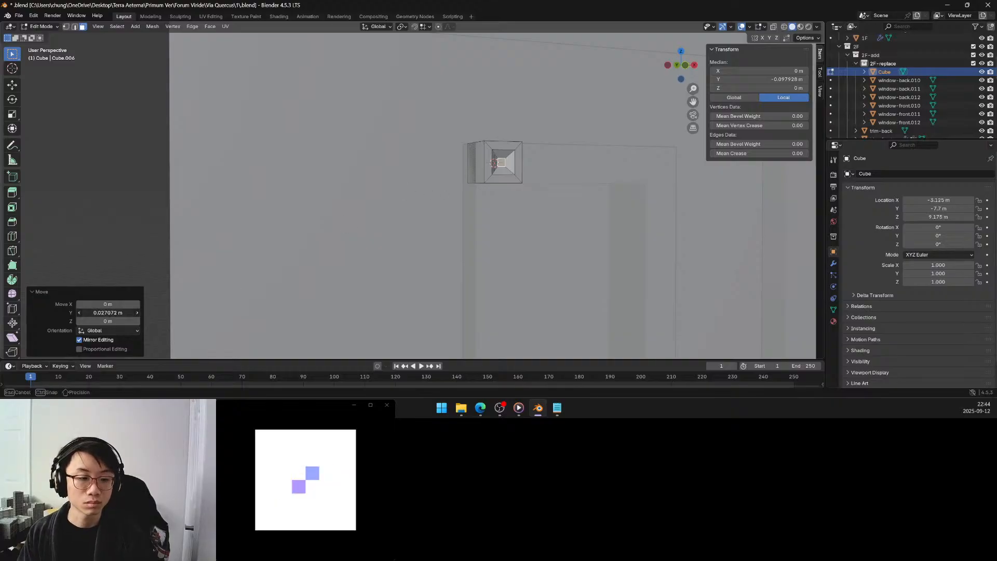
{"action": "left_click", "coordinate": [123, 312]}
{"action": "key", "text": "BackSpace"}
{"action": "type", "text": "0.025"}
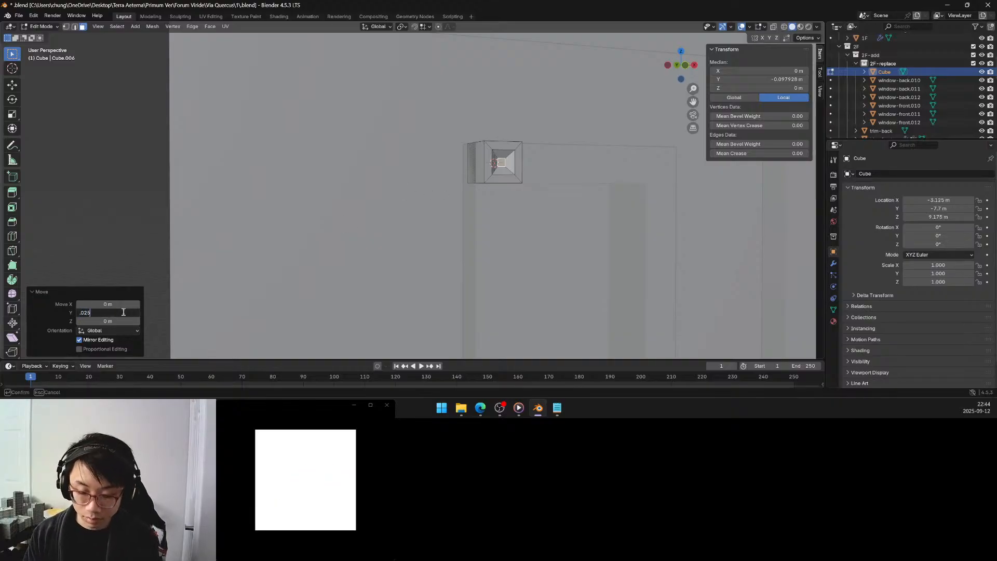
{"action": "key", "text": "Return"}
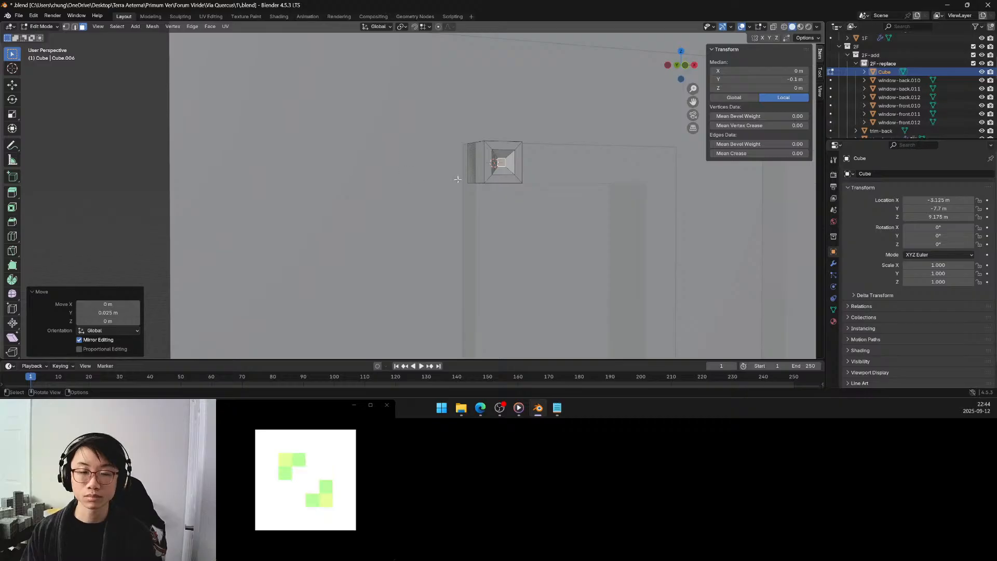
Return to Object Mode and move the corner cube 0.075 m along global Y, deeper into the window frame.
{"action": "key", "text": "Tab"}
{"action": "middle_click_drag", "start_coordinate": [466, 179], "coordinate": [416, 185]}
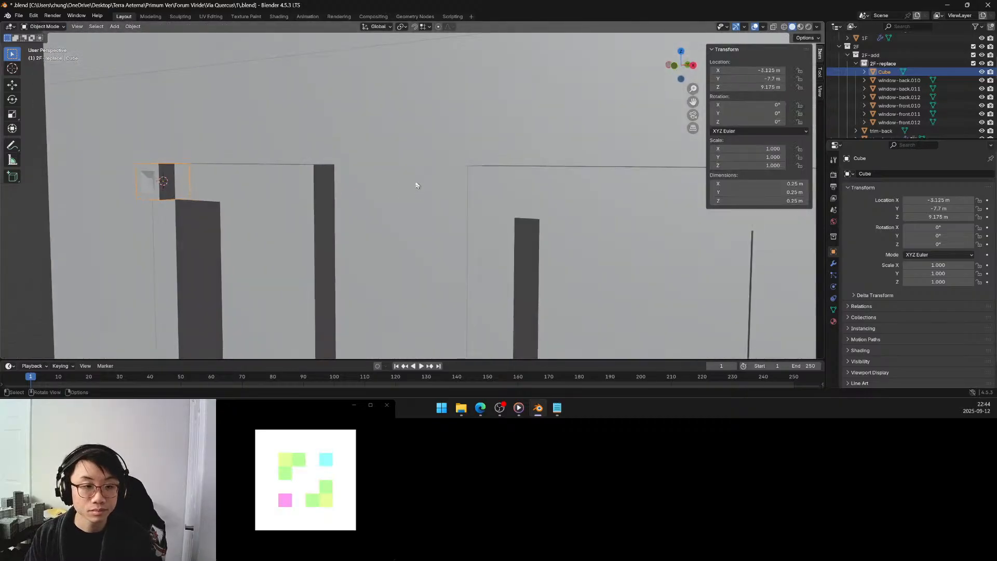
{"action": "scroll", "coordinate": [211, 196], "scroll_direction": "up", "scroll_amount": 1}
{"action": "middle_click_drag", "start_coordinate": [175, 190], "coordinate": [220, 186], "text": "shift"}
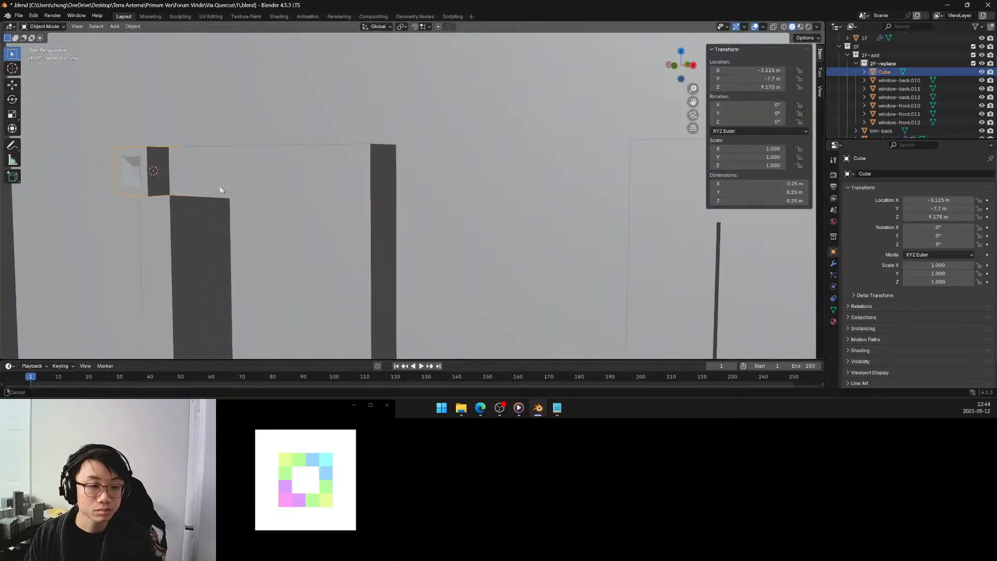
{"action": "key", "text": "g"}
{"action": "key", "text": "x"}
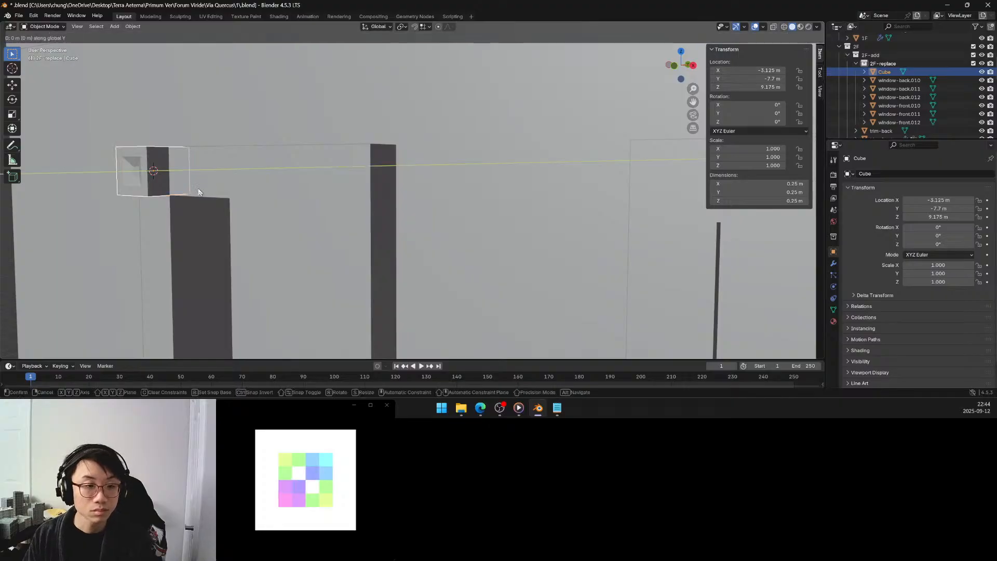
{"action": "right_click", "coordinate": [201, 192]}
{"action": "key", "text": "g"}
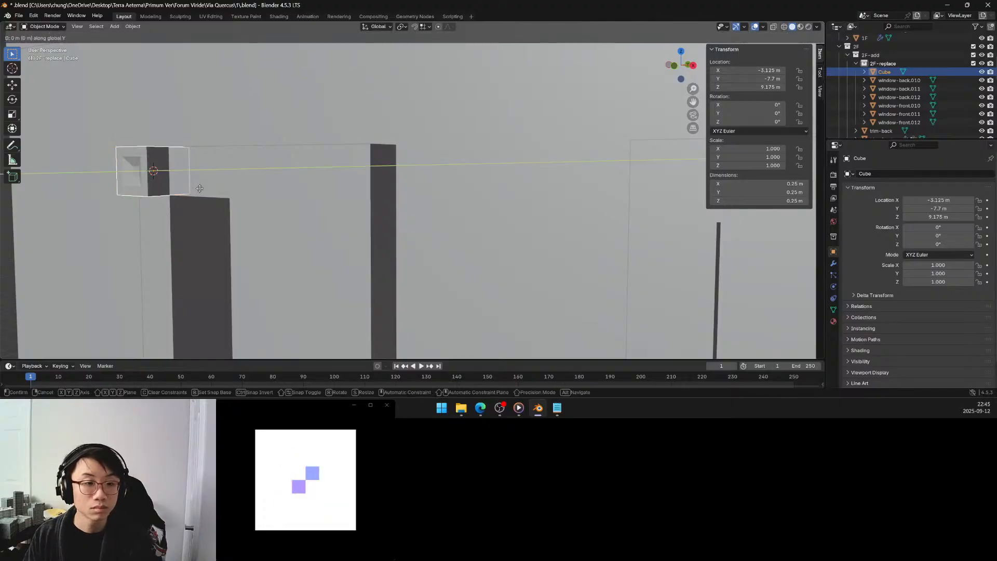
{"action": "key", "text": "y"}
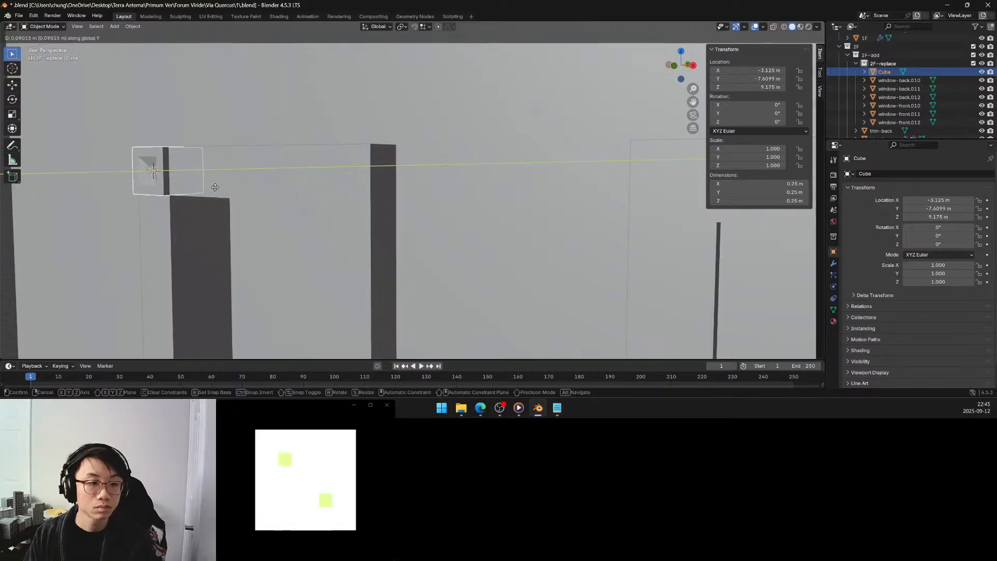
{"action": "left_click", "coordinate": [215, 187]}
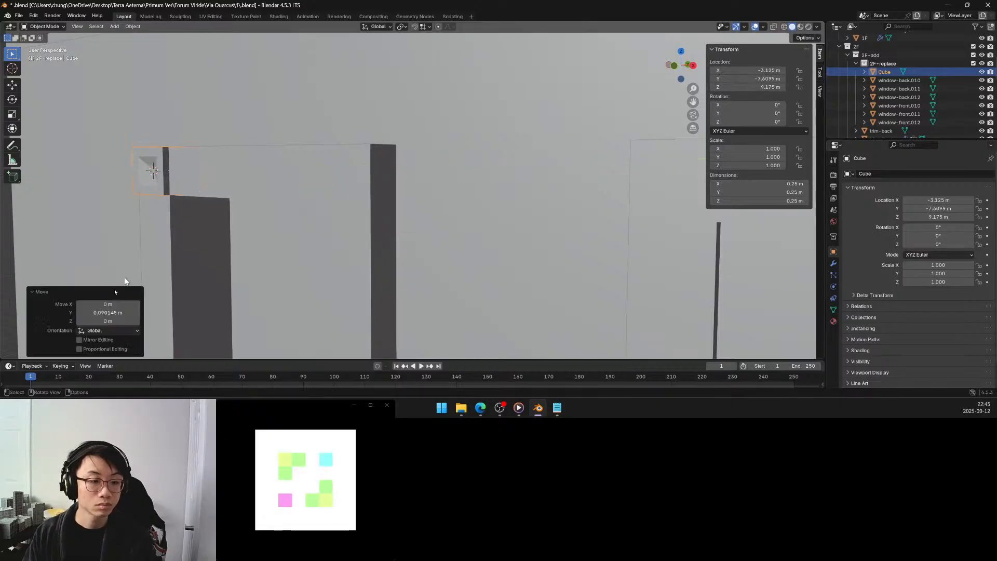
{"action": "left_click", "coordinate": [103, 312]}
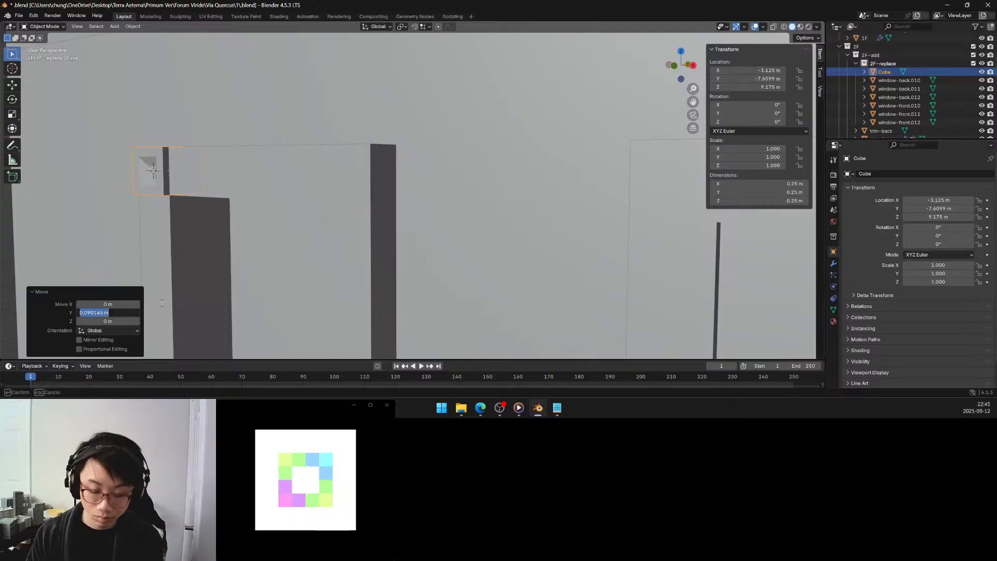
{"action": "type", "text": "0.075"}
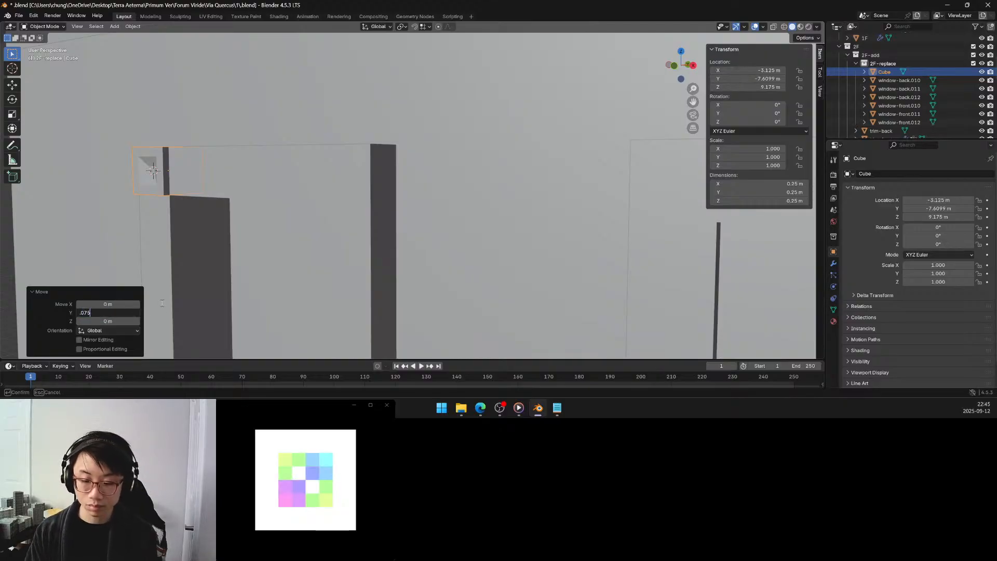
{"action": "key", "text": "Return"}
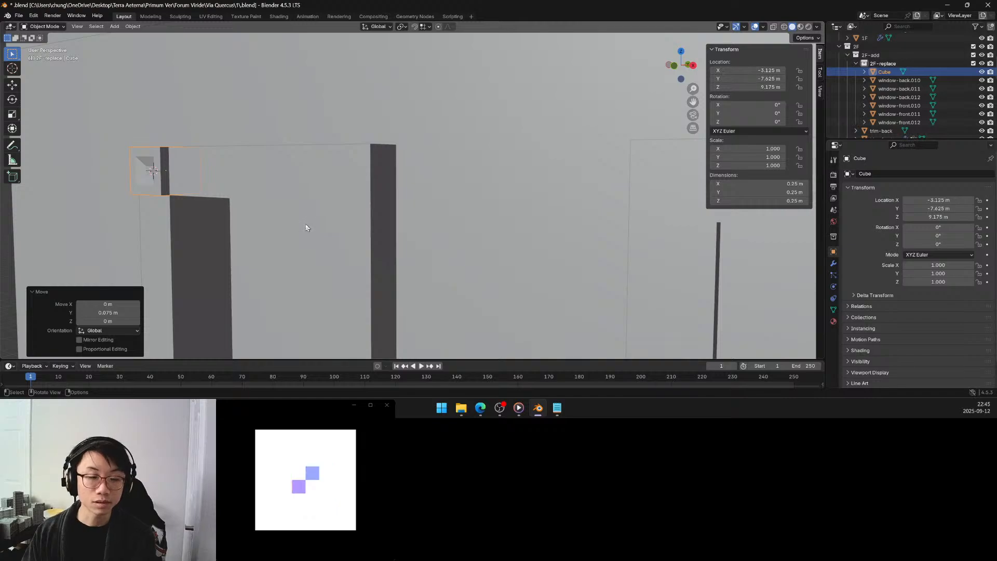
Examine the corner block on window-front.012 and the surrounding facade from several distances and angles.
{"action": "middle_click_drag", "start_coordinate": [305, 238], "coordinate": [348, 247]}
{"action": "middle_click_drag", "start_coordinate": [376, 283], "coordinate": [365, 211]}
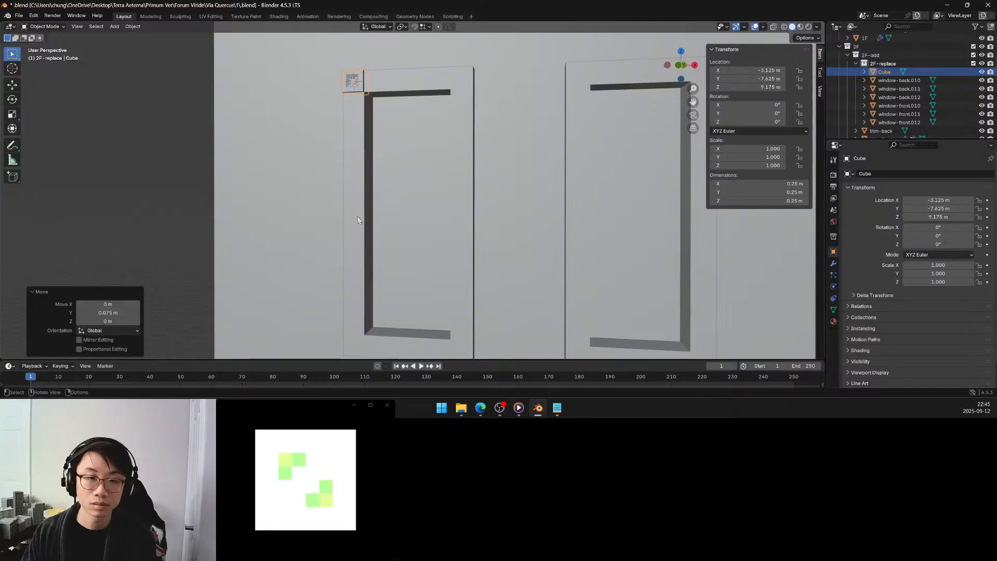
{"action": "scroll", "coordinate": [351, 221], "scroll_direction": "down", "scroll_amount": 5}
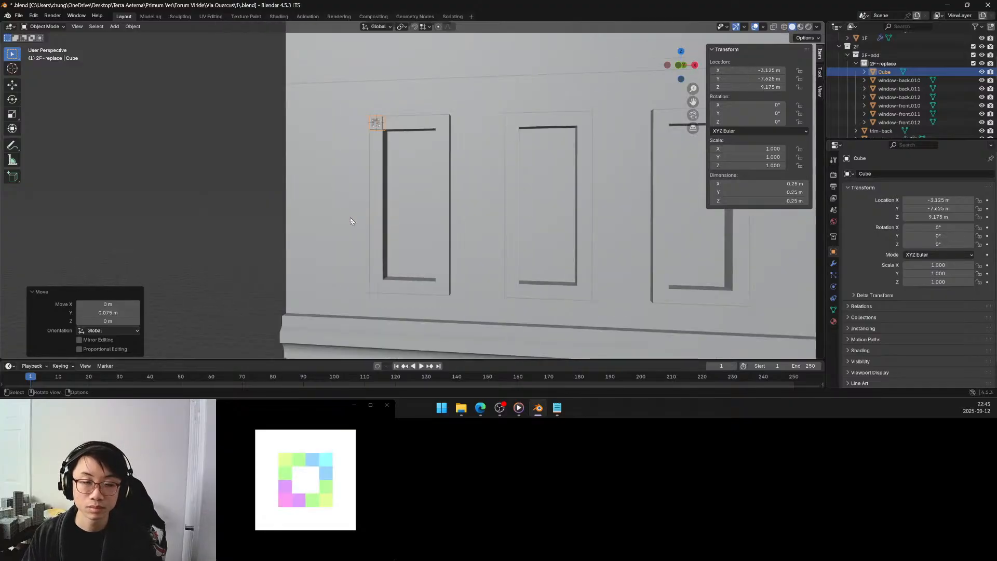
{"action": "scroll", "coordinate": [350, 221], "scroll_direction": "up", "scroll_amount": 3}
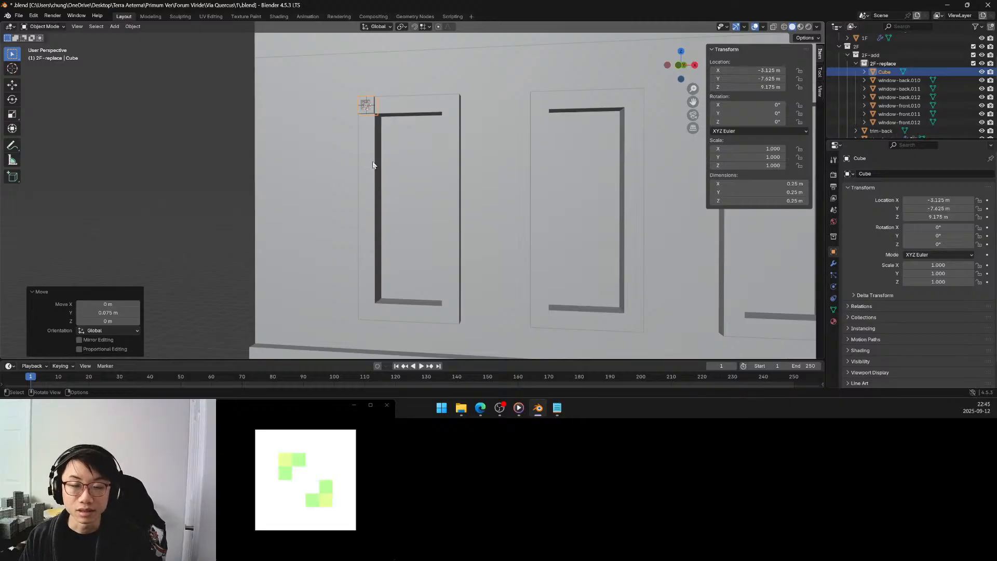
{"action": "scroll", "coordinate": [369, 161], "scroll_direction": "down", "scroll_amount": 5}
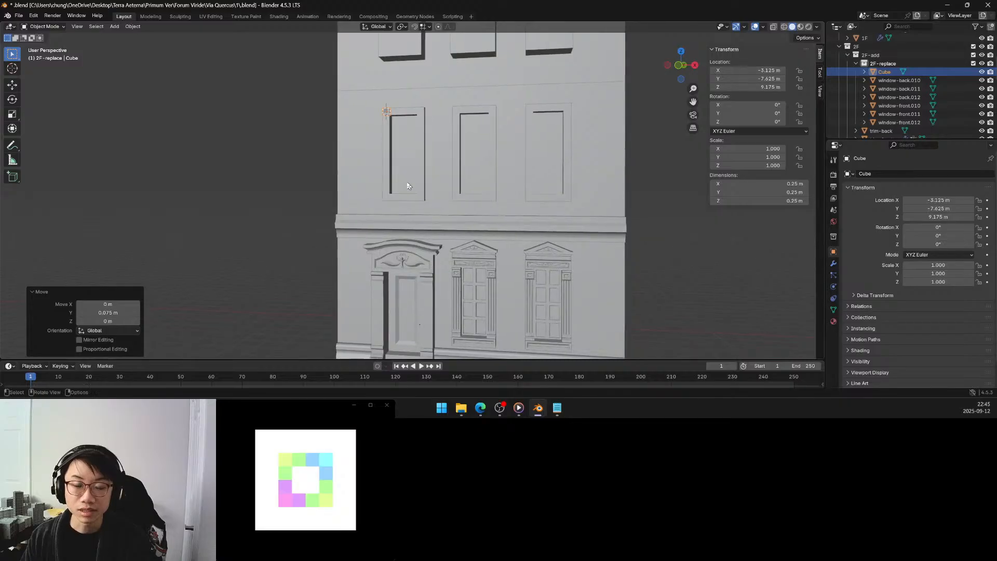
{"action": "scroll", "coordinate": [408, 187], "scroll_direction": "down", "scroll_amount": 1}
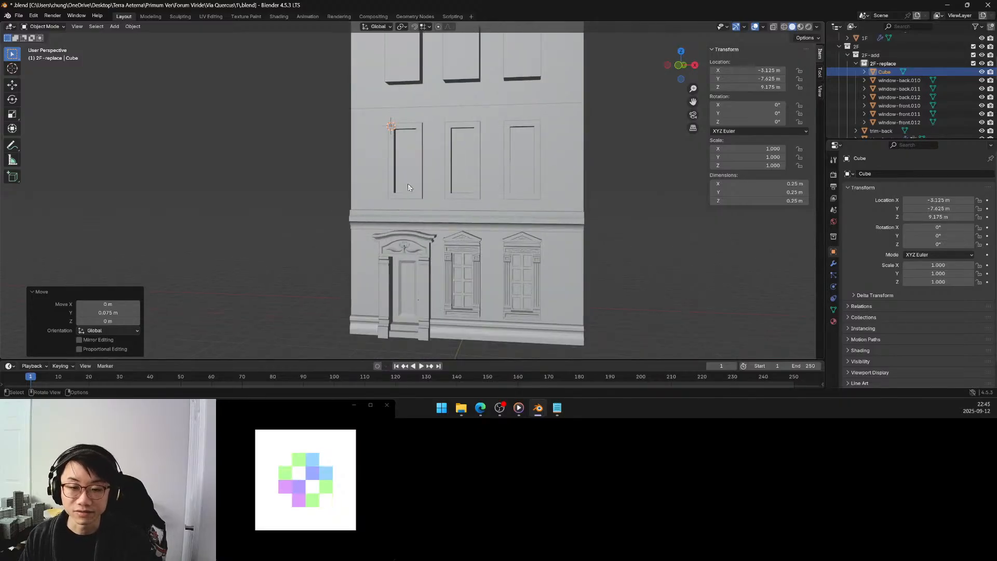
{"action": "middle_click_drag", "start_coordinate": [408, 184], "coordinate": [414, 189]}
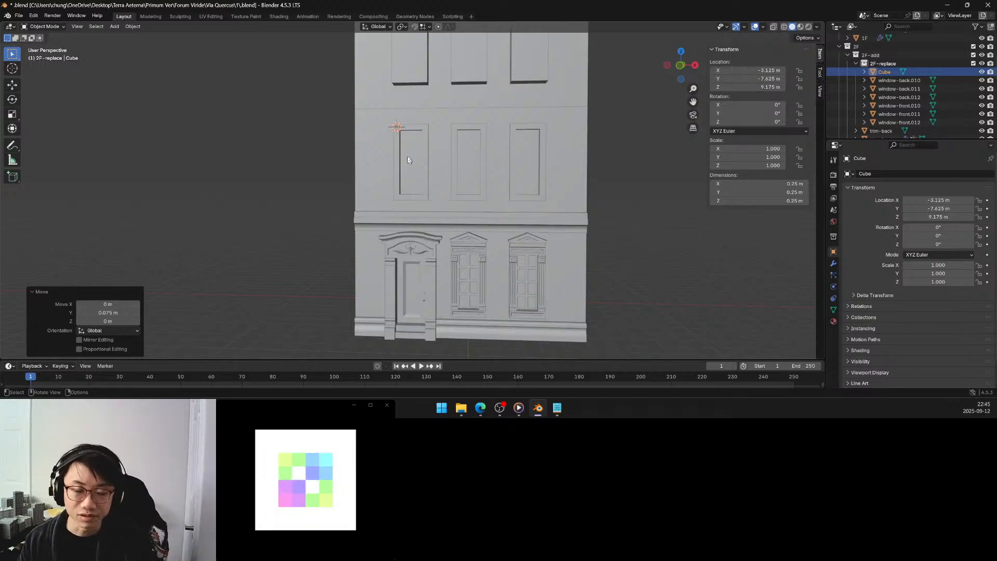
{"action": "scroll", "coordinate": [403, 139], "scroll_direction": "up", "scroll_amount": 1}
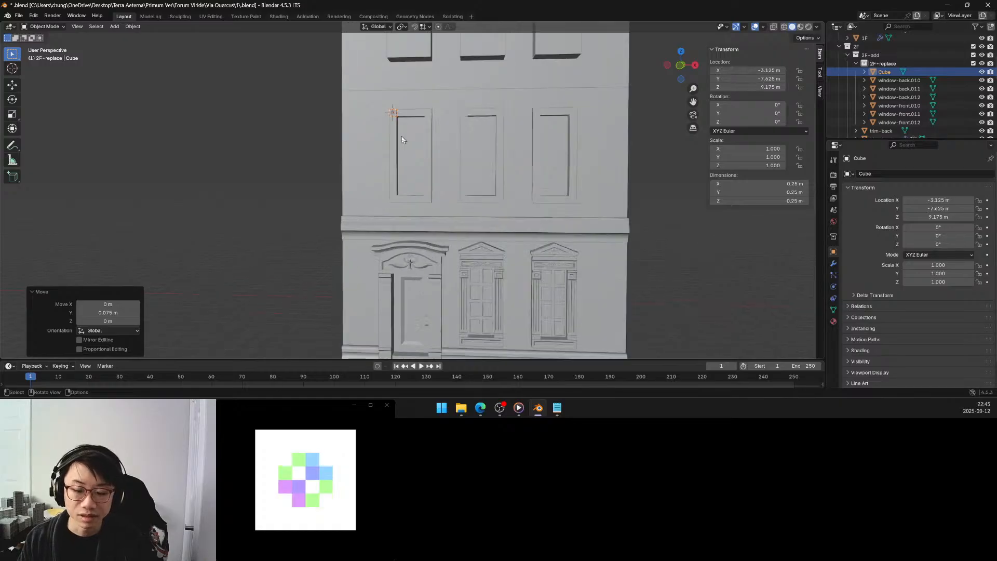
{"action": "scroll", "coordinate": [401, 140], "scroll_direction": "up", "scroll_amount": 2}
{"action": "middle_click_drag", "start_coordinate": [400, 140], "coordinate": [414, 158], "text": "shift"}
{"action": "scroll", "coordinate": [410, 190], "scroll_direction": "up", "scroll_amount": 3}
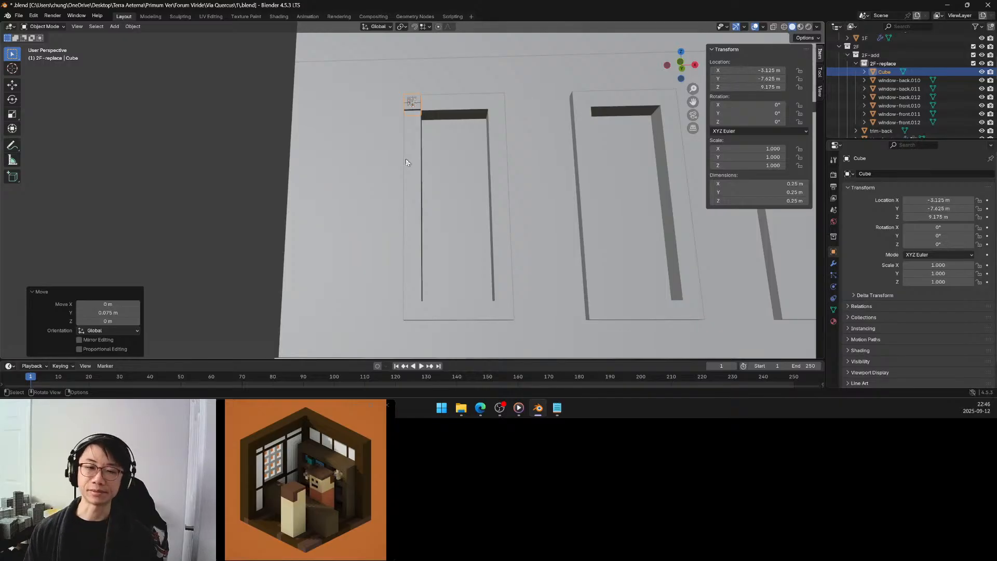
{"action": "middle_click_drag", "start_coordinate": [406, 160], "coordinate": [465, 174]}
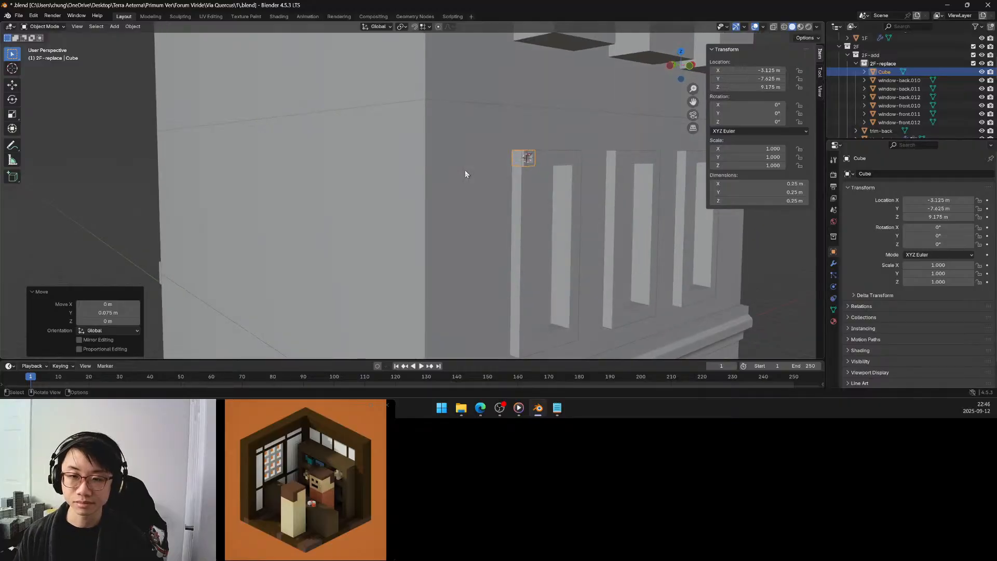
Isolate the corner cube, move its back face -0.175 m along Y to thin the block, and return to the full scene in Object Mode.
{"action": "key", "text": "KP_Divide"}
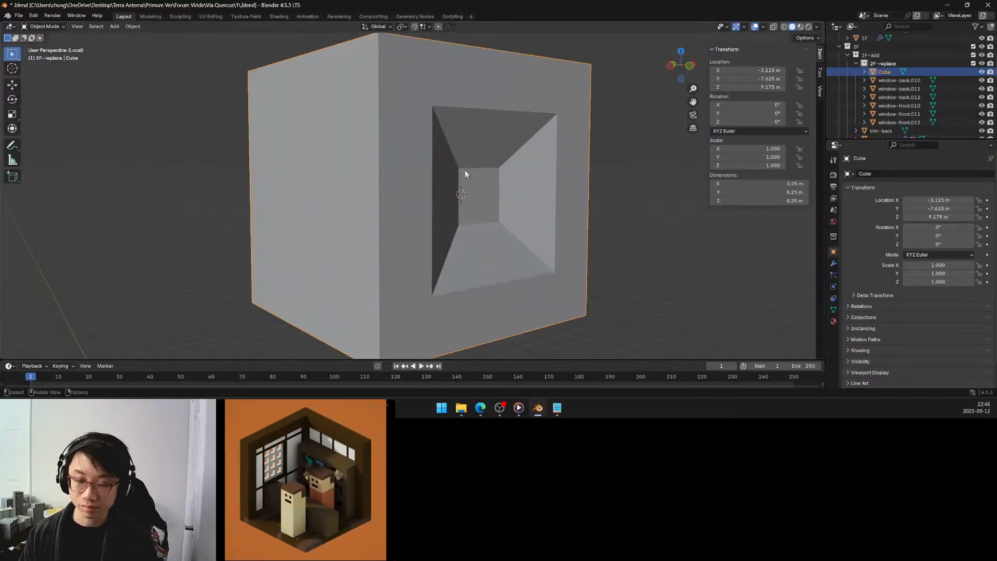
{"action": "middle_click_drag", "start_coordinate": [465, 170], "coordinate": [516, 164]}
{"action": "scroll", "coordinate": [515, 164], "scroll_direction": "down", "scroll_amount": 6}
{"action": "key", "text": "Tab"}
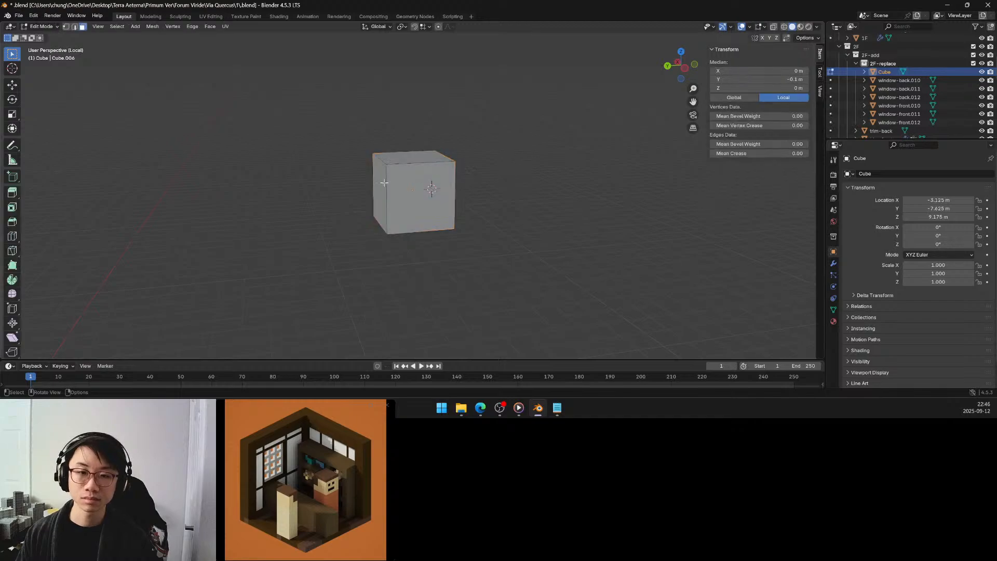
{"action": "left_click", "coordinate": [389, 183]}
{"action": "middle_click_drag", "start_coordinate": [389, 183], "coordinate": [372, 192]}
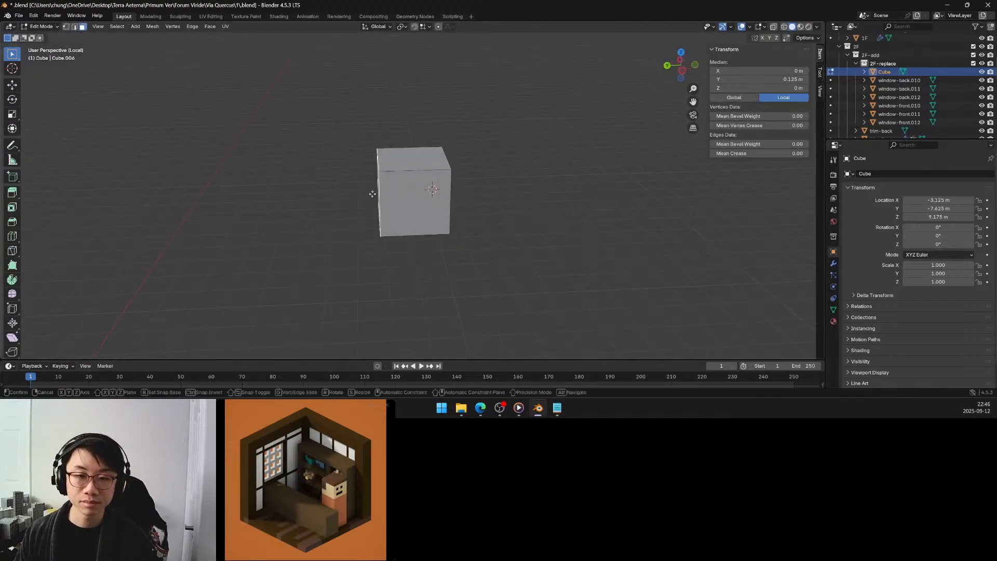
{"action": "key", "text": "g"}
{"action": "key", "text": "y"}
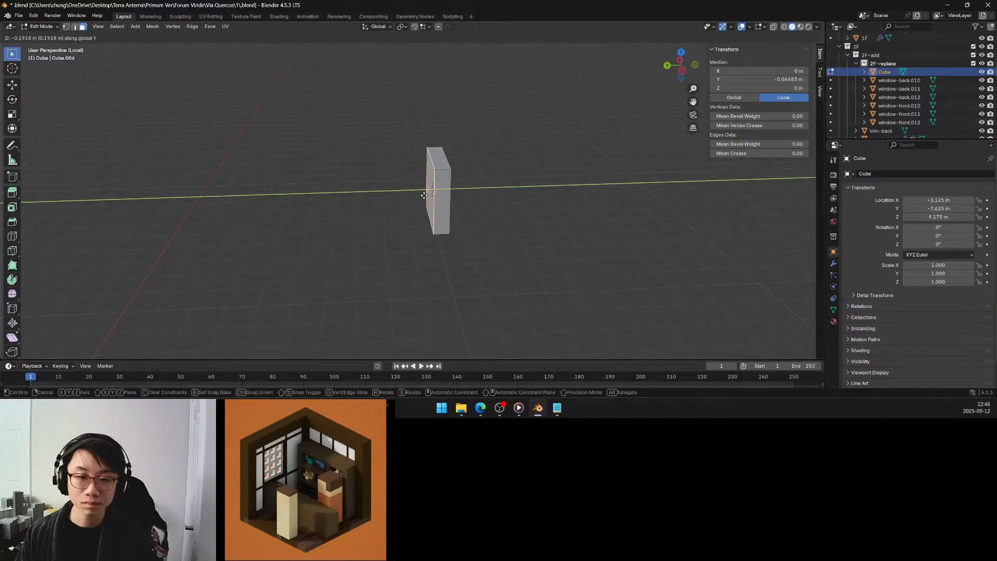
{"action": "left_click", "coordinate": [415, 197]}
{"action": "left_click", "coordinate": [124, 312]}
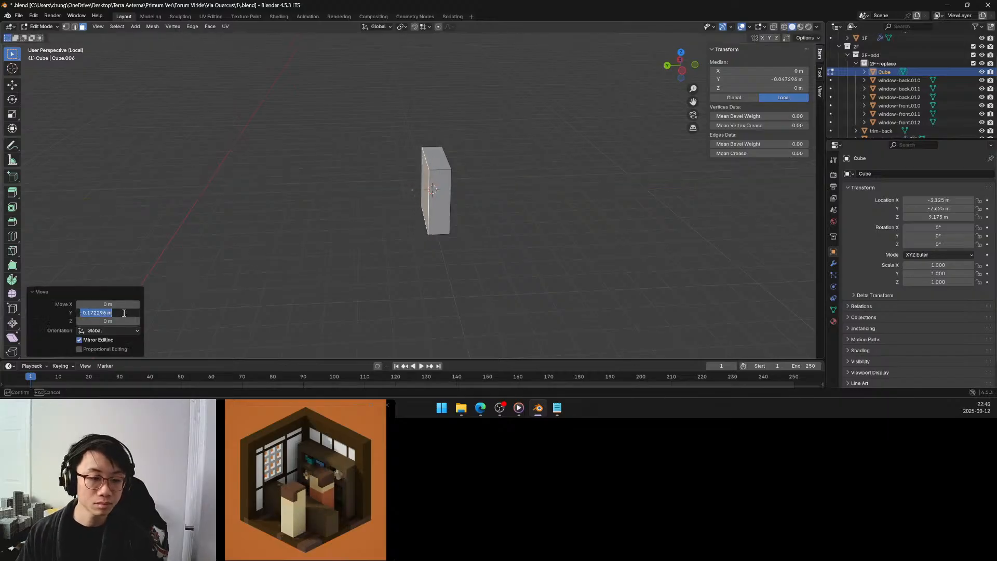
{"action": "type", "text": "-"}
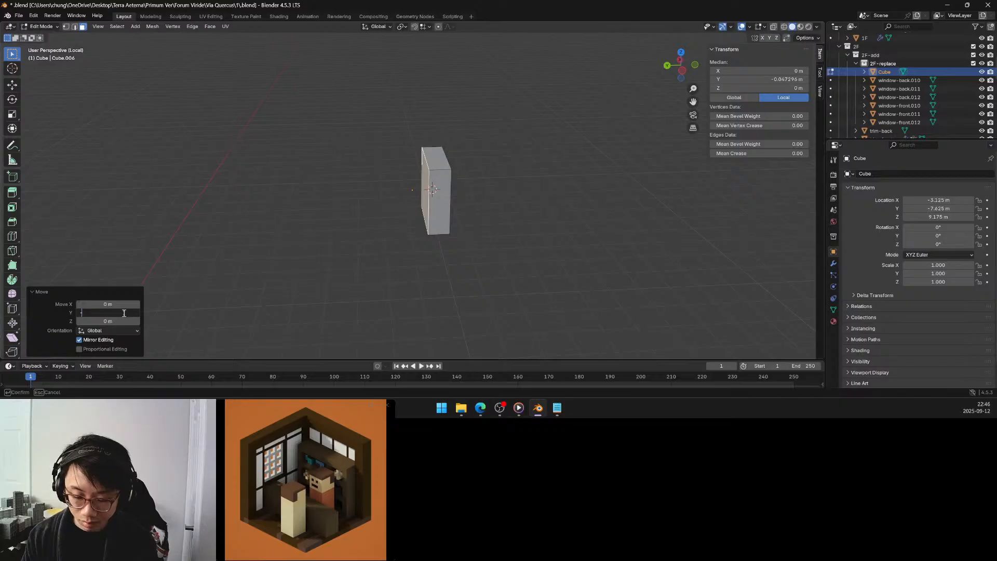
{"action": "type", "text": "0.175"}
{"action": "key", "text": "Return"}
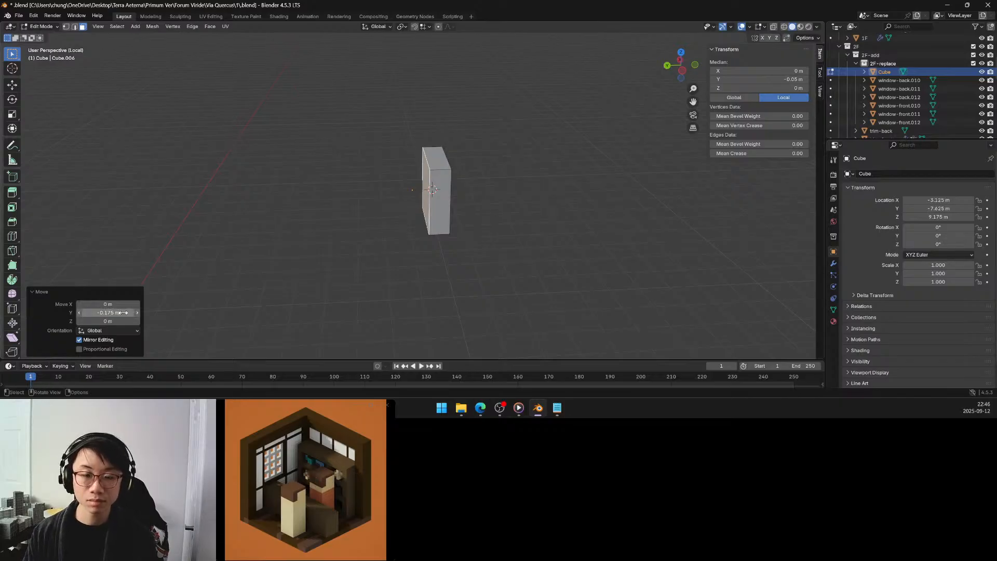
{"action": "key", "text": "KP_Divide"}
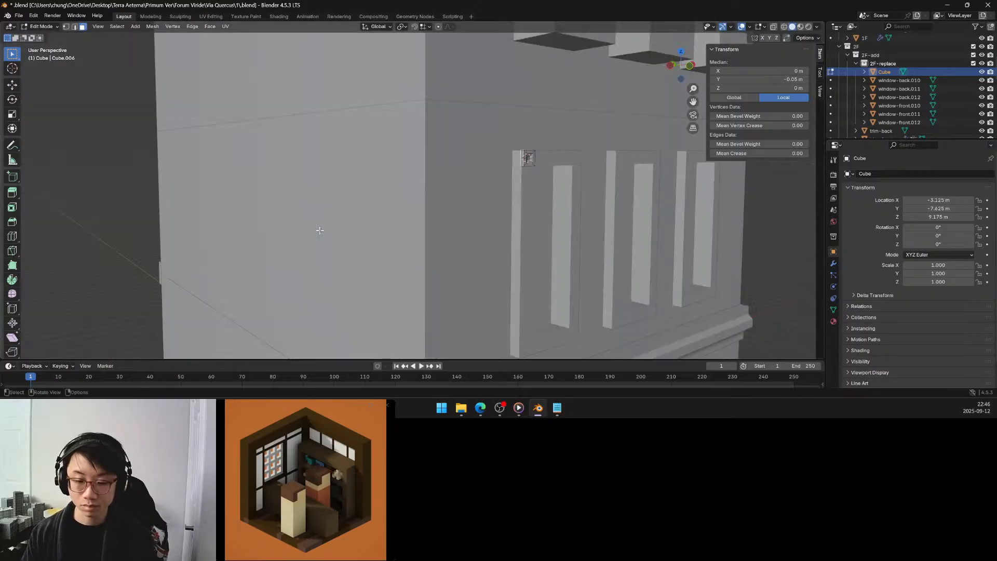
{"action": "key", "text": "Tab"}
Add a Mirror modifier on the X axis to the corner block, with window-front.012 as the mirror object.
{"action": "middle_click_drag", "start_coordinate": [535, 152], "coordinate": [508, 146]}
{"action": "left_click", "coordinate": [834, 263]}
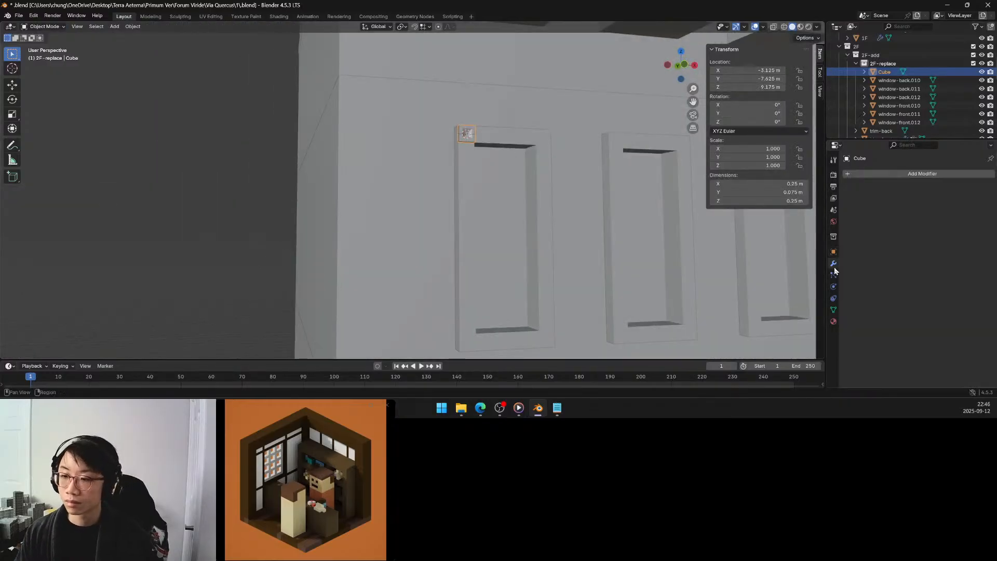
{"action": "left_click", "coordinate": [899, 174]}
{"action": "mouse_move", "coordinate": [899, 173]}
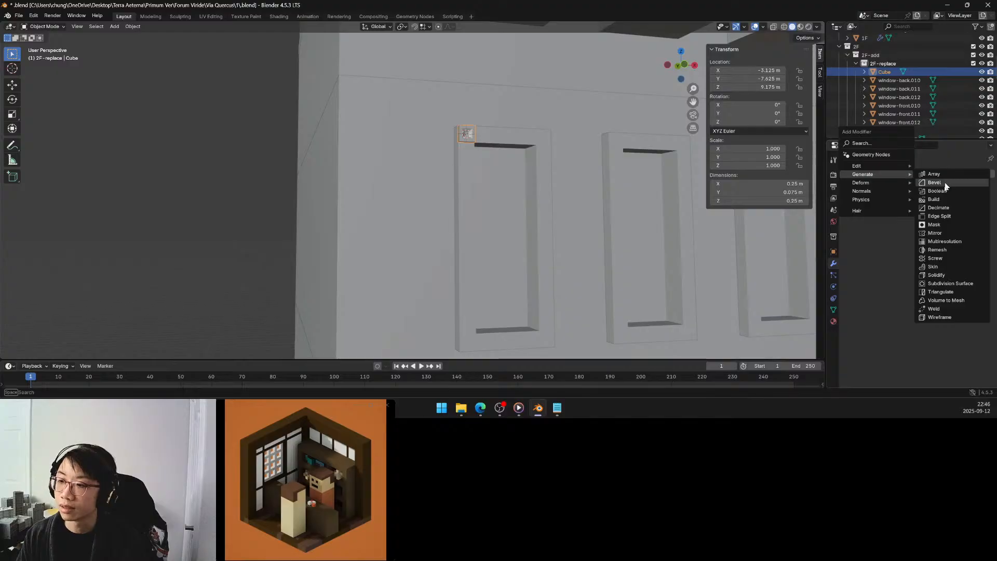
{"action": "left_click", "coordinate": [935, 232]}
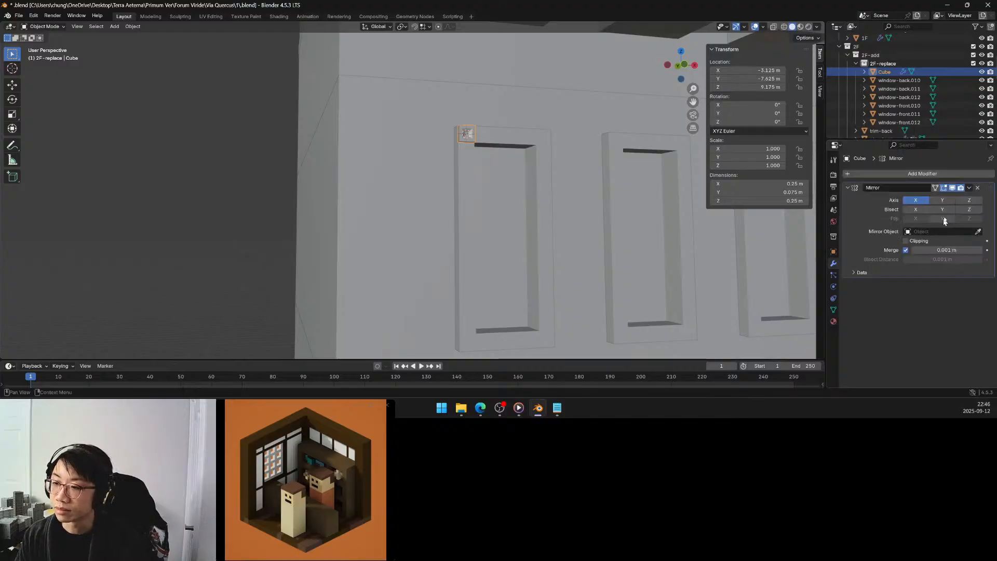
{"action": "left_click", "coordinate": [977, 231]}
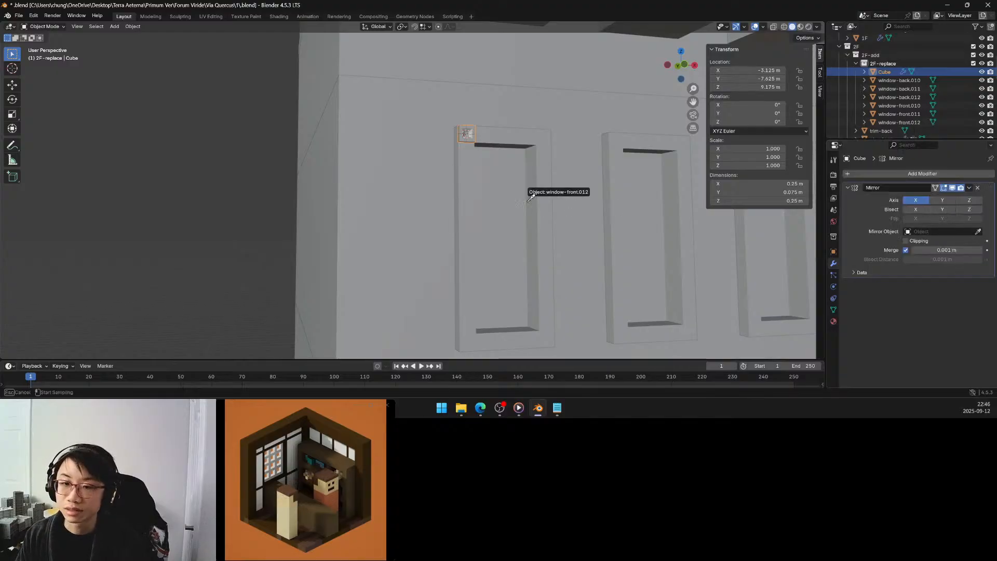
{"action": "left_click", "coordinate": [506, 198]}
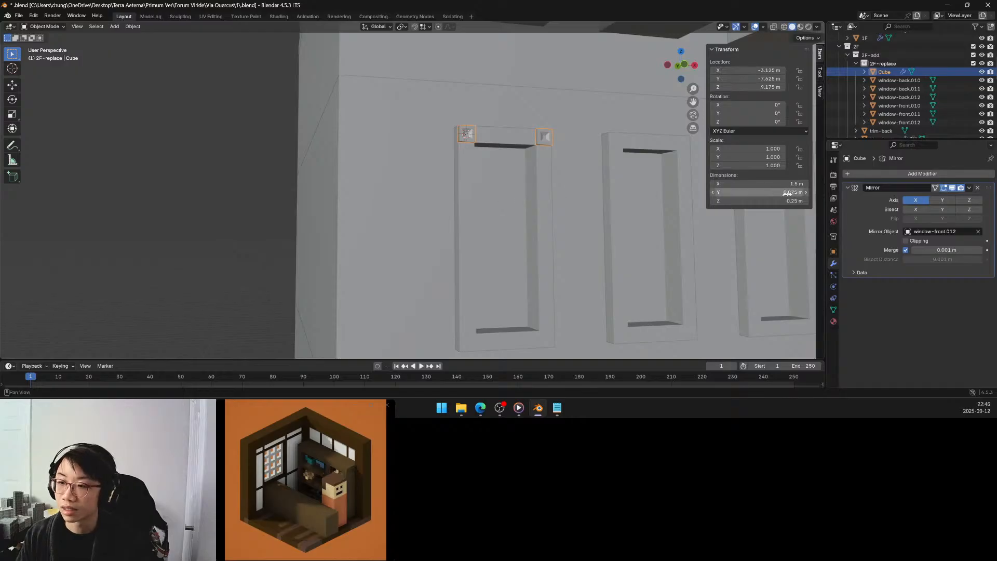
Duplicate the corner block's Mirror modifier and enable the Z axis on the copy to mirror the blocks vertically.
{"action": "middle_click_drag", "start_coordinate": [580, 213], "coordinate": [509, 196]}
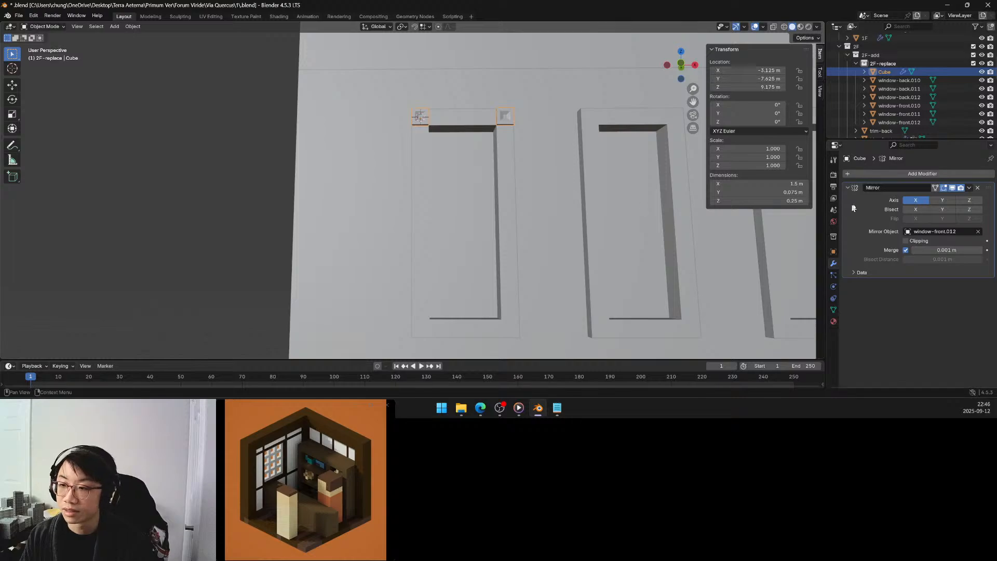
{"action": "key", "text": "shift+d"}
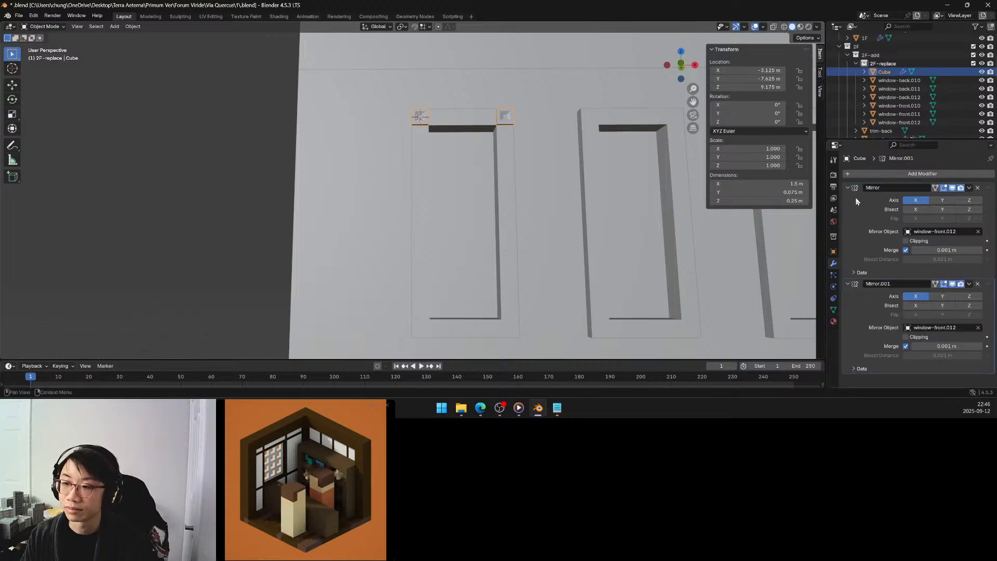
{"action": "left_click", "coordinate": [967, 296]}
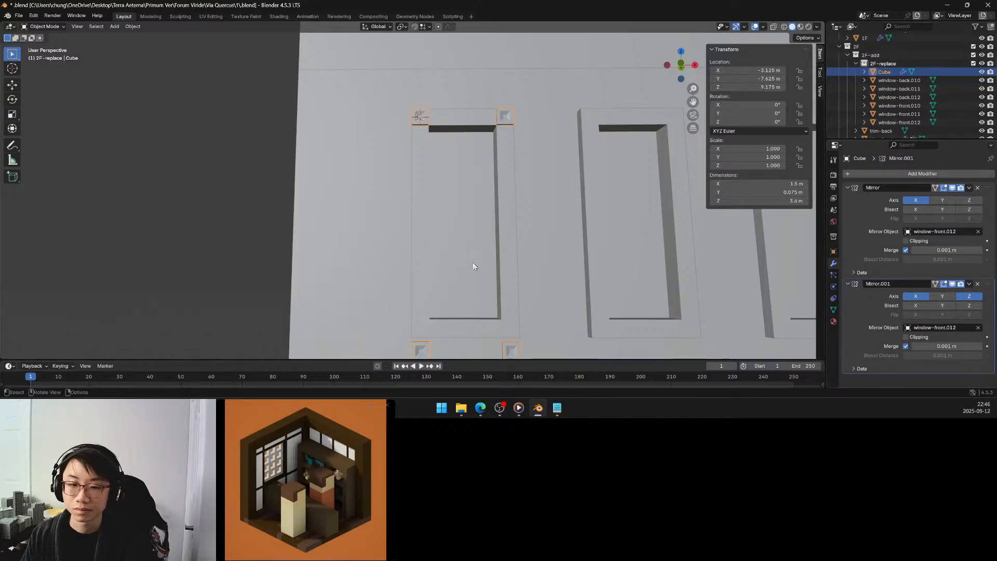
{"action": "scroll", "coordinate": [473, 263], "scroll_direction": "down", "scroll_amount": 3}
{"action": "scroll", "coordinate": [473, 264], "scroll_direction": "up", "scroll_amount": 1}
{"action": "middle_click_drag", "start_coordinate": [473, 263], "coordinate": [491, 268]}
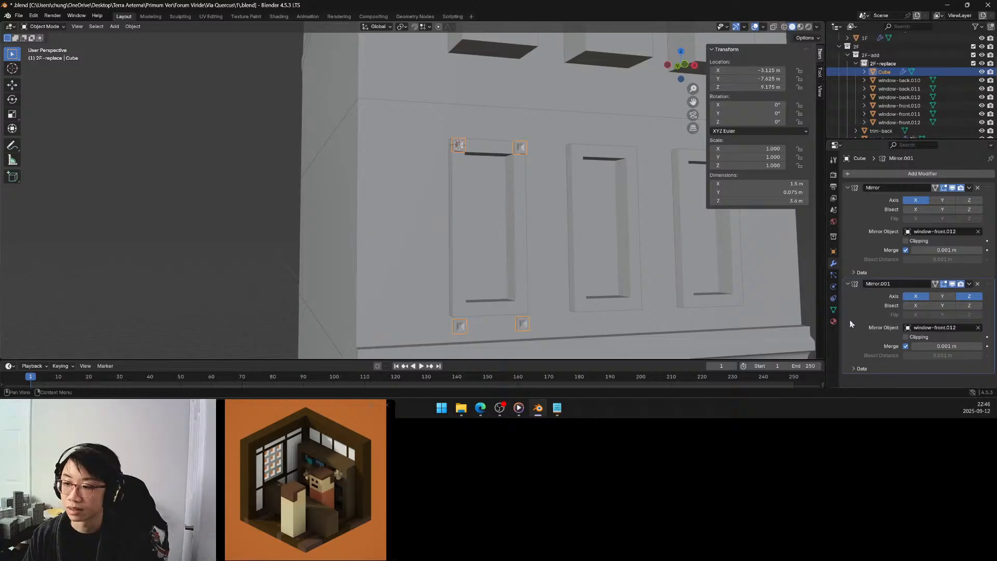
Consolidate the corner block's mirroring into one Mirror modifier with X and Z axes enabled and Merge off, removing the duplicate modifier.
{"action": "left_click", "coordinate": [905, 347]}
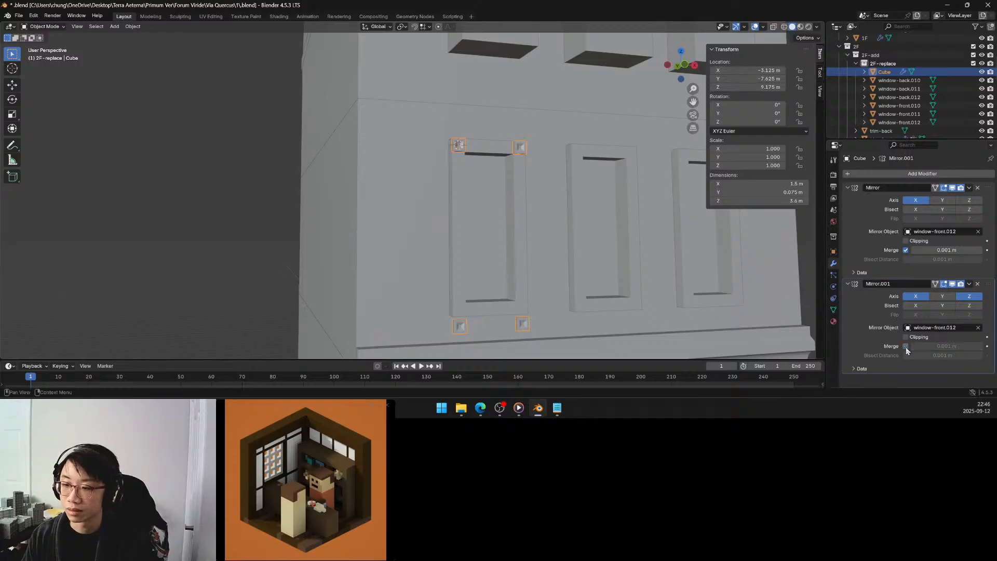
{"action": "left_click", "coordinate": [907, 250]}
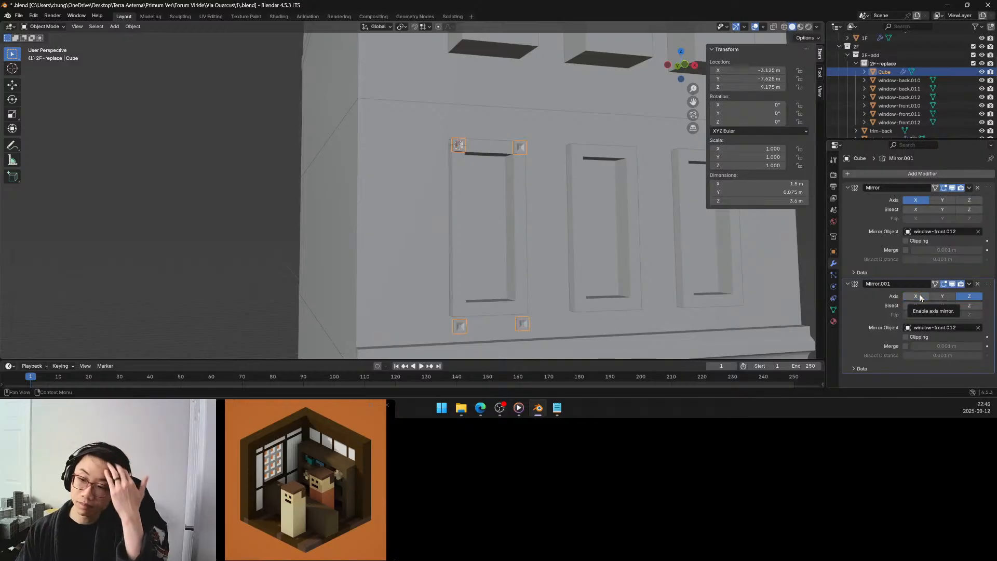
{"action": "left_click", "coordinate": [977, 283]}
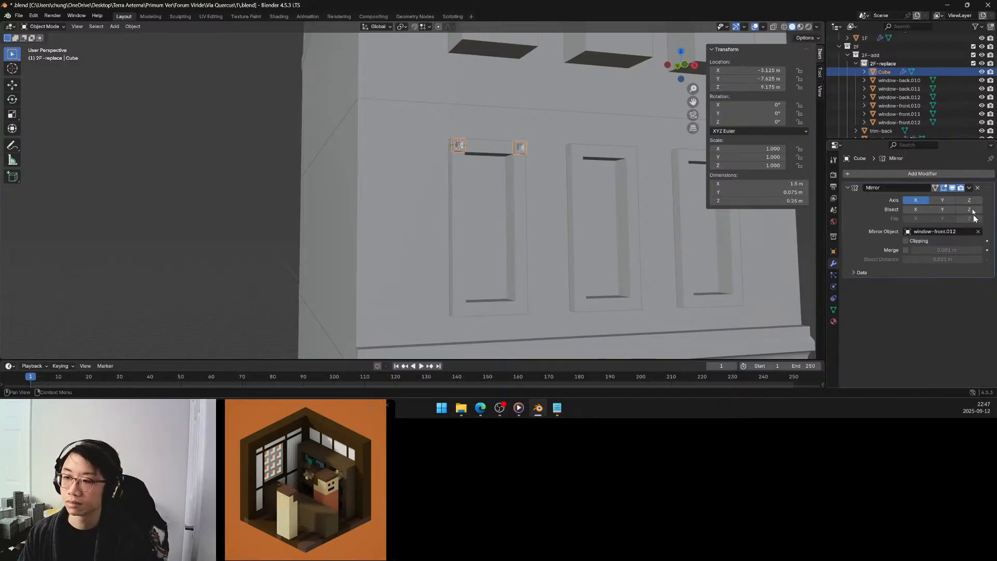
{"action": "left_click", "coordinate": [969, 201]}
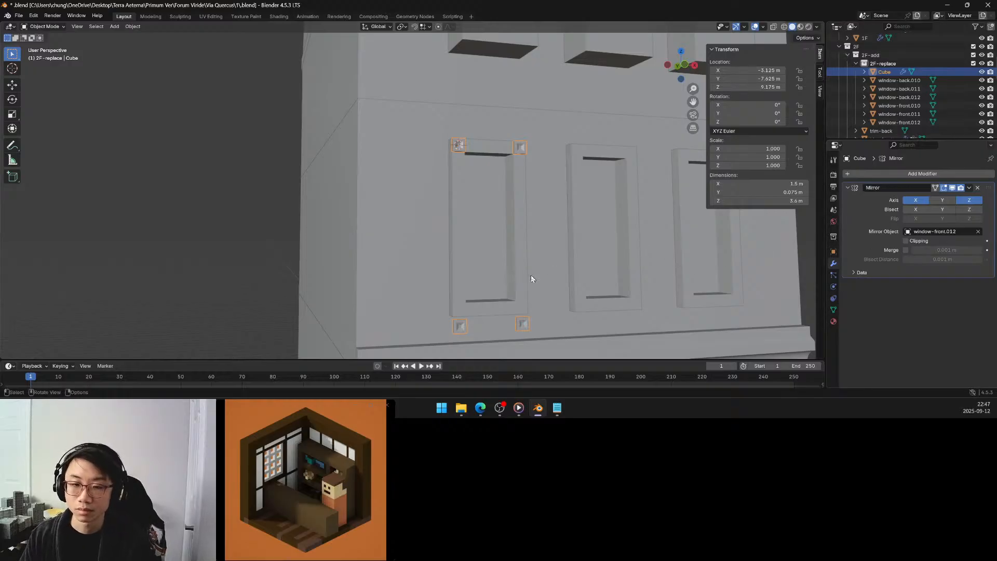
{"action": "mouse_move", "coordinate": [494, 276]}
{"action": "middle_mouse_down"}
{"action": "mouse_move", "coordinate": [499, 254]}
{"action": "mouse_move", "coordinate": [489, 264]}
{"action": "middle_mouse_up"}
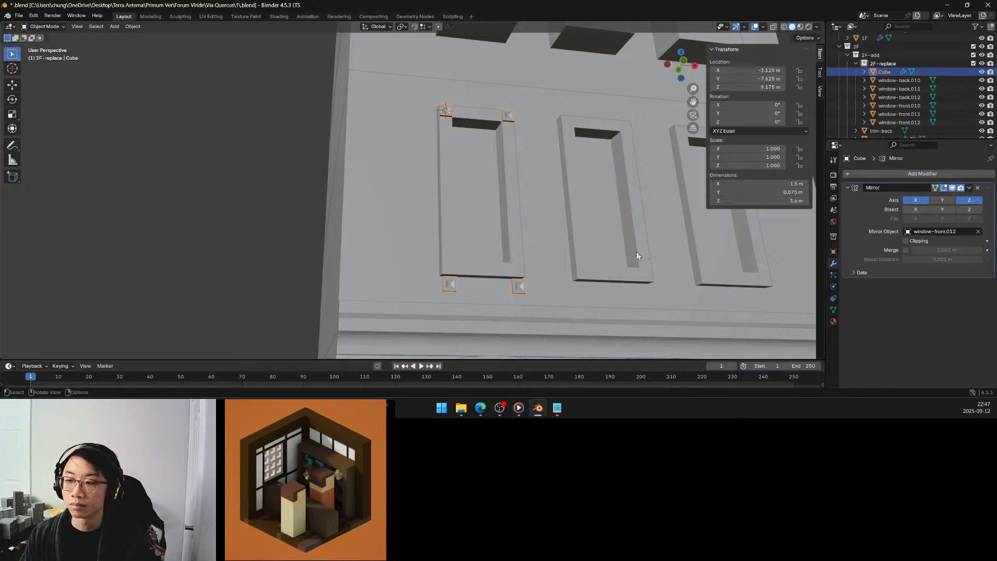
Set the corner block's origin to its Center of Mass (Volume) in Object Mode.
{"action": "key", "text": "Tab"}
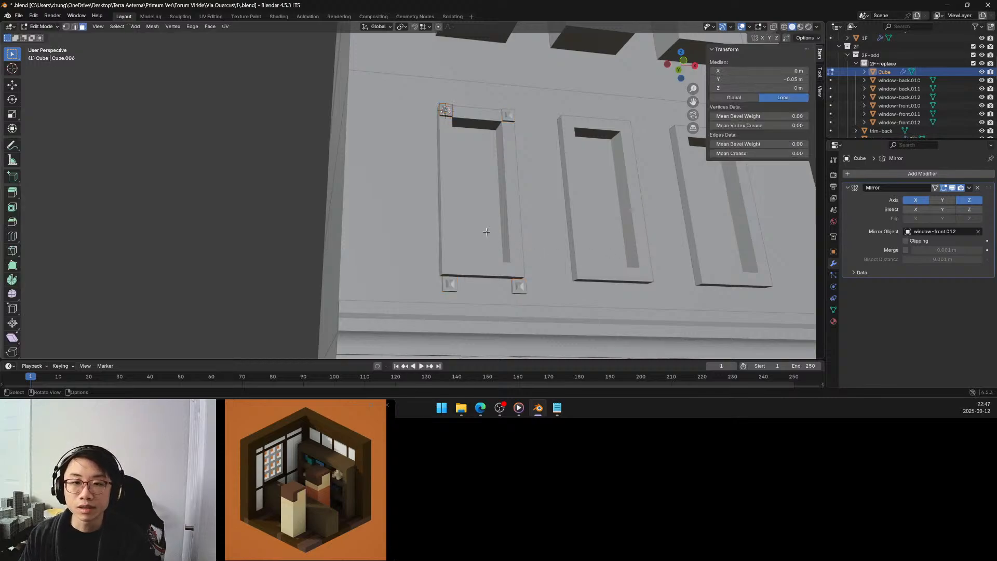
{"action": "middle_click_drag", "start_coordinate": [494, 238], "coordinate": [473, 250]}
{"action": "key", "text": "Tab"}
{"action": "left_click", "coordinate": [478, 252]}
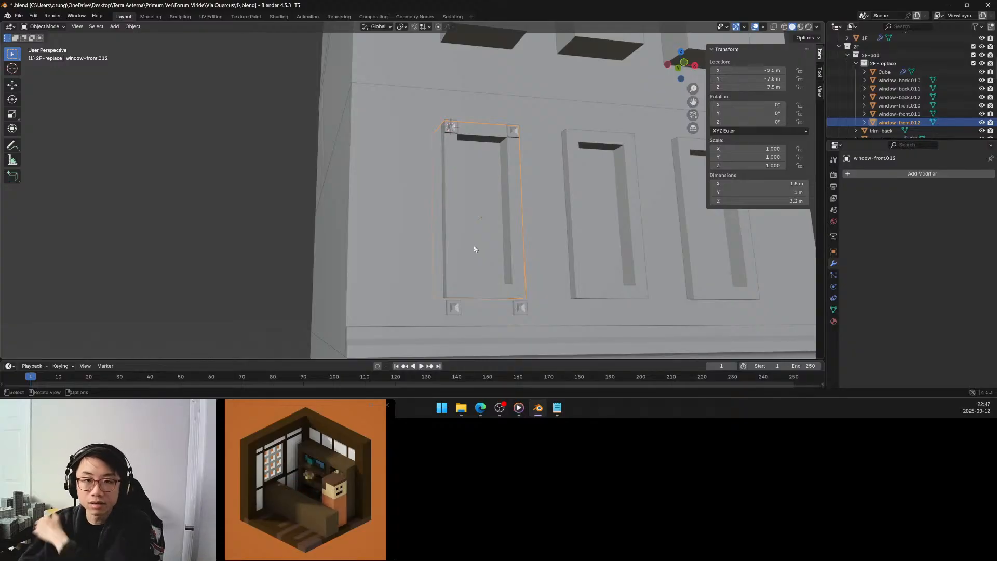
{"action": "left_click", "coordinate": [454, 129]}
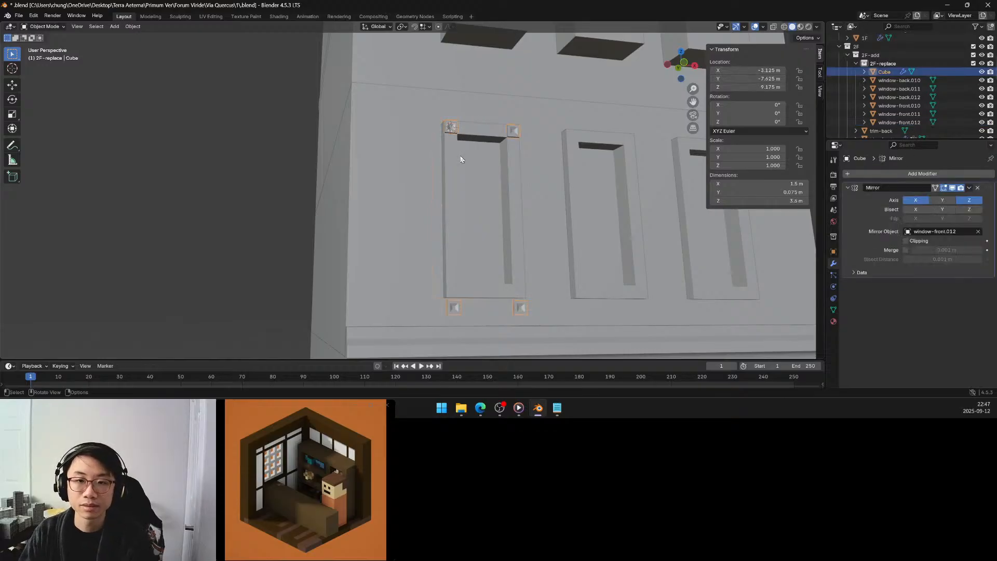
{"action": "key", "text": "F3"}
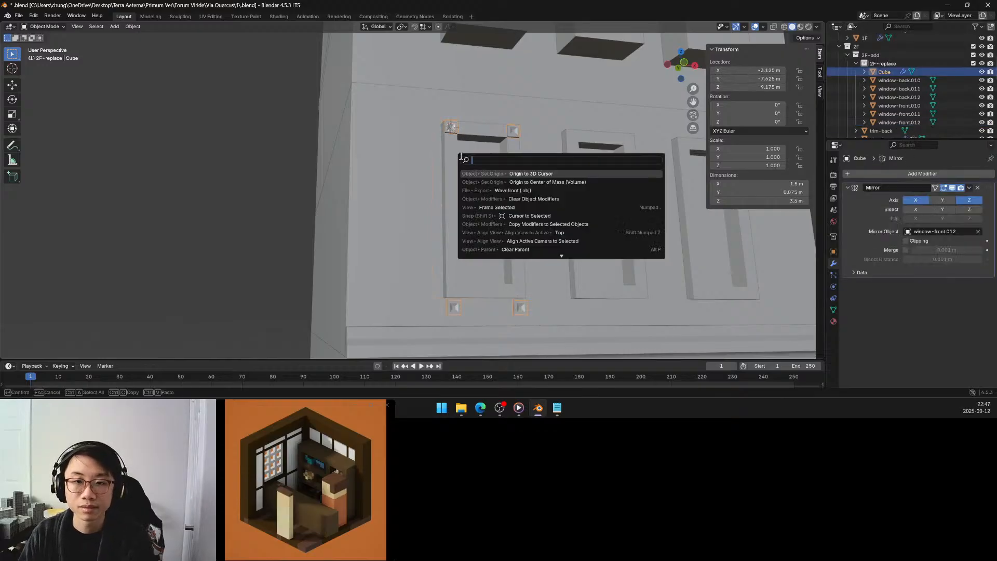
{"action": "left_click", "coordinate": [518, 182]}
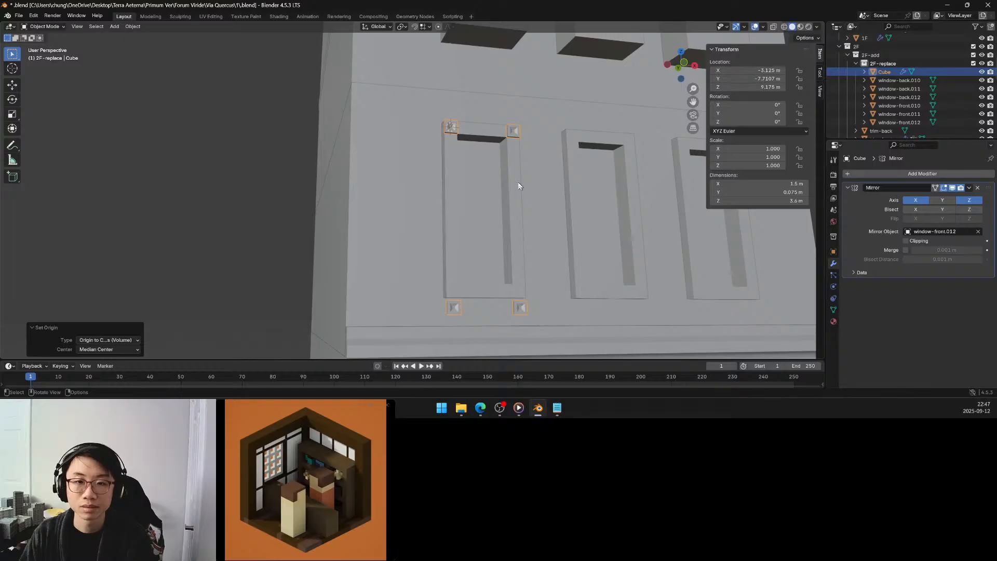
Try setting window-front.012's origin to its Center of Mass (Volume), and undo the origin change.
{"action": "middle_click_drag", "start_coordinate": [500, 183], "coordinate": [504, 190]}
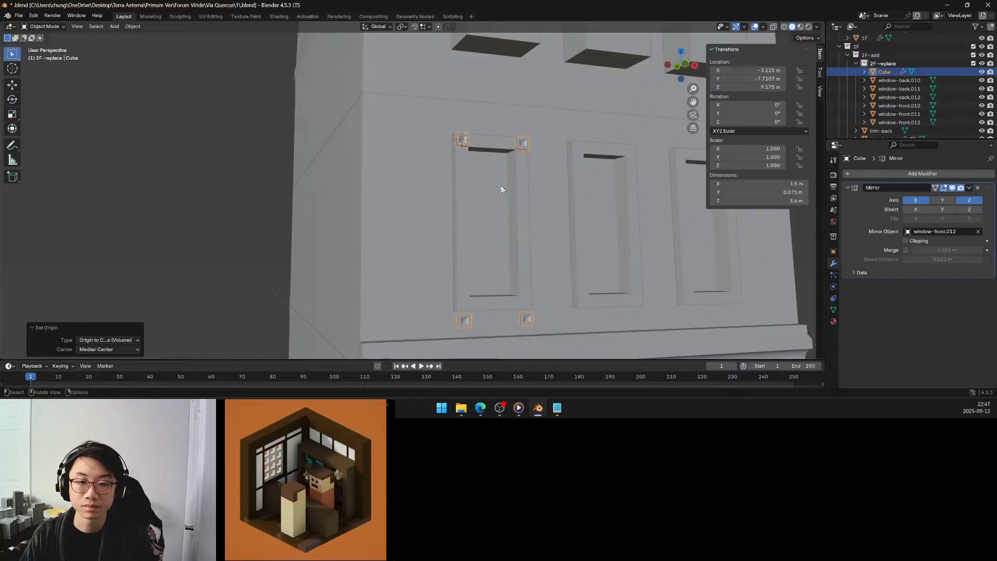
{"action": "left_click", "coordinate": [462, 213]}
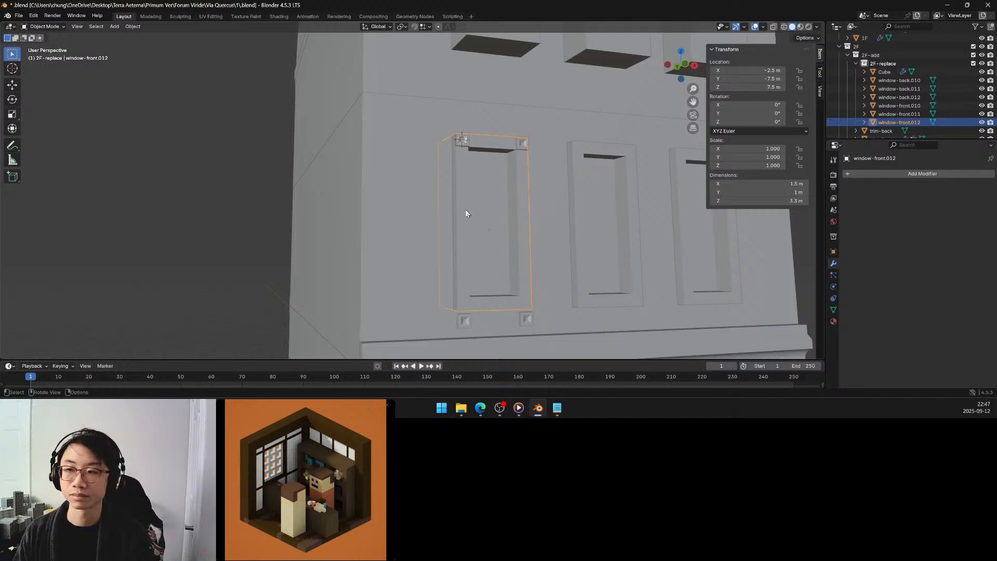
{"action": "left_click", "coordinate": [462, 143]}
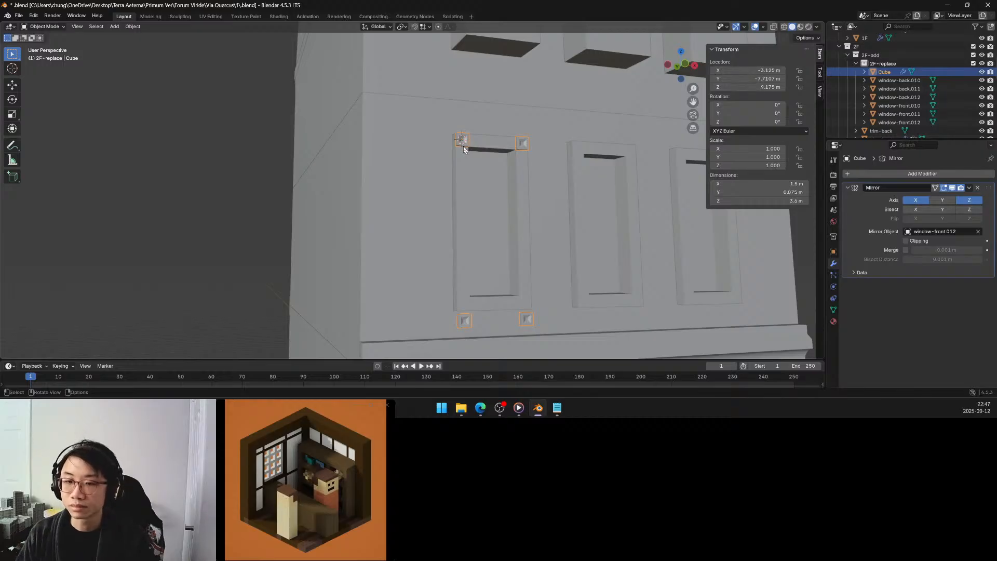
{"action": "left_click", "coordinate": [482, 223]}
{"action": "key", "text": "F3"}
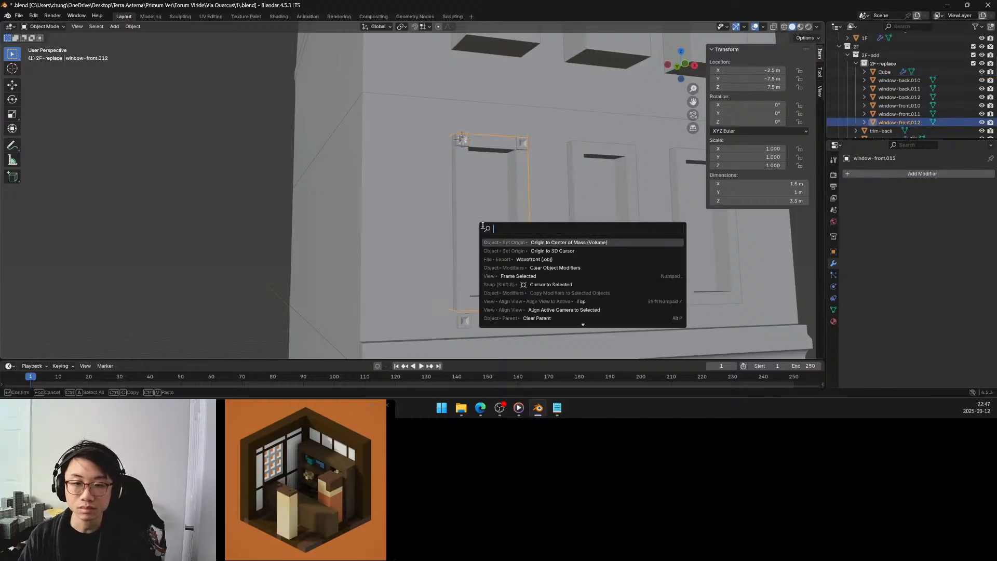
{"action": "left_click", "coordinate": [531, 242]}
{"action": "mouse_move", "coordinate": [525, 245]}
{"action": "middle_mouse_down"}
{"action": "mouse_move", "coordinate": [494, 239]}
{"action": "mouse_move", "coordinate": [512, 246]}
{"action": "middle_mouse_up"}
{"action": "key", "text": "ctrl+z"}
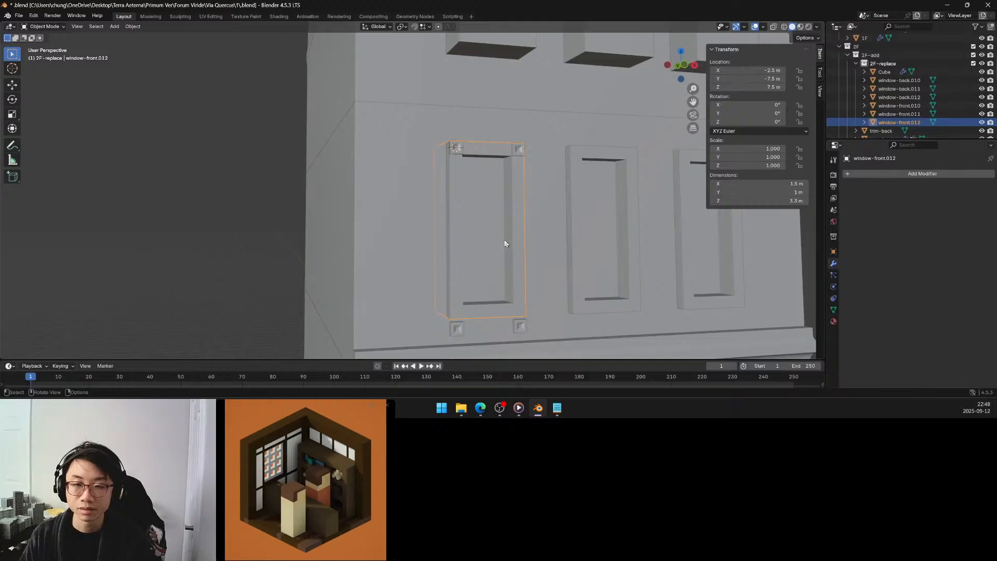
{"action": "scroll", "coordinate": [505, 243], "scroll_direction": "down", "scroll_amount": 5}
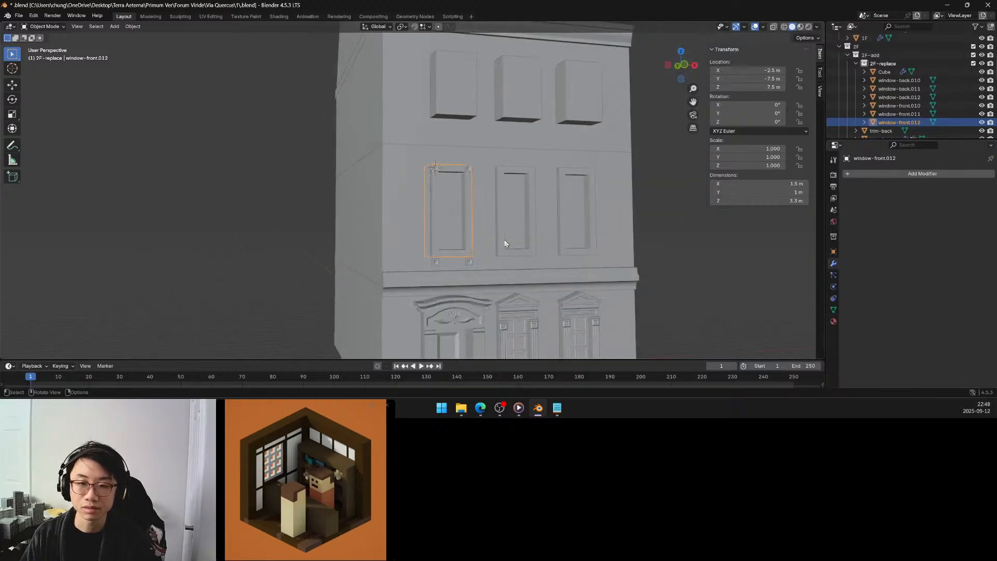
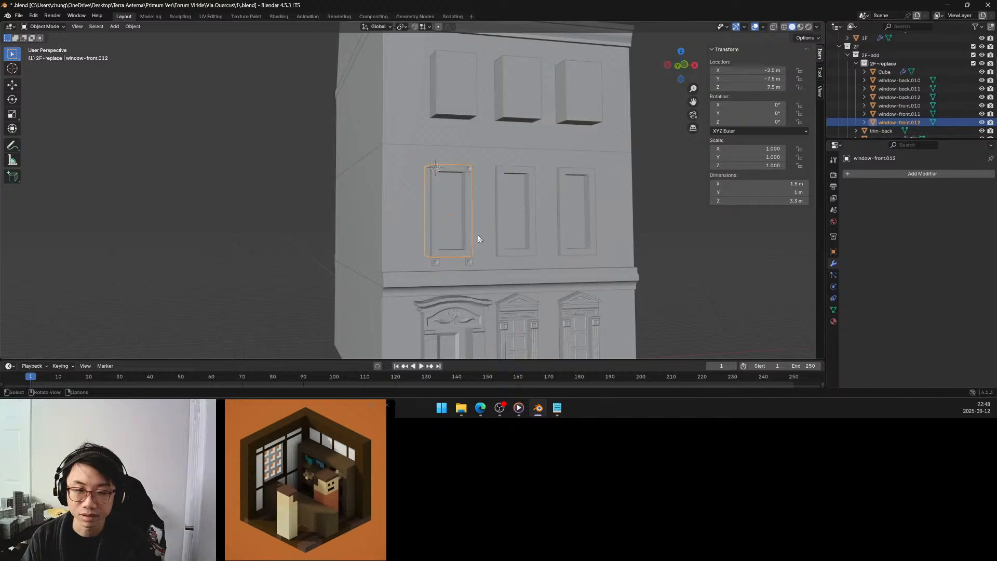
Turn off Z mirroring on the corner block and convert its mirrored geometry to mesh with Visual Geometry to Mesh.
{"action": "mouse_move", "coordinate": [478, 236]}
{"action": "middle_mouse_down"}
{"action": "mouse_move", "coordinate": [471, 242]}
{"action": "mouse_move", "coordinate": [478, 237]}
{"action": "middle_mouse_up"}
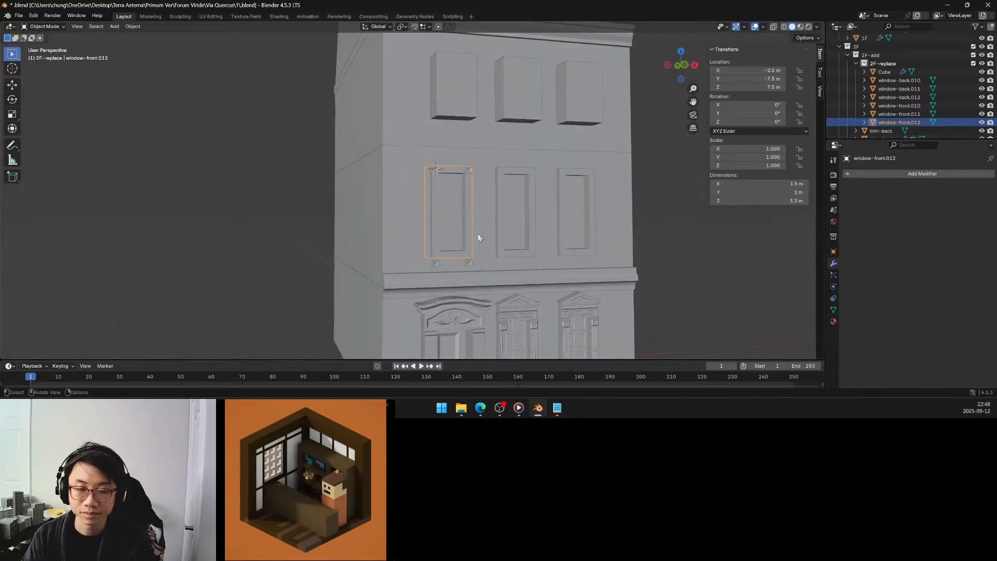
{"action": "left_click", "coordinate": [438, 261]}
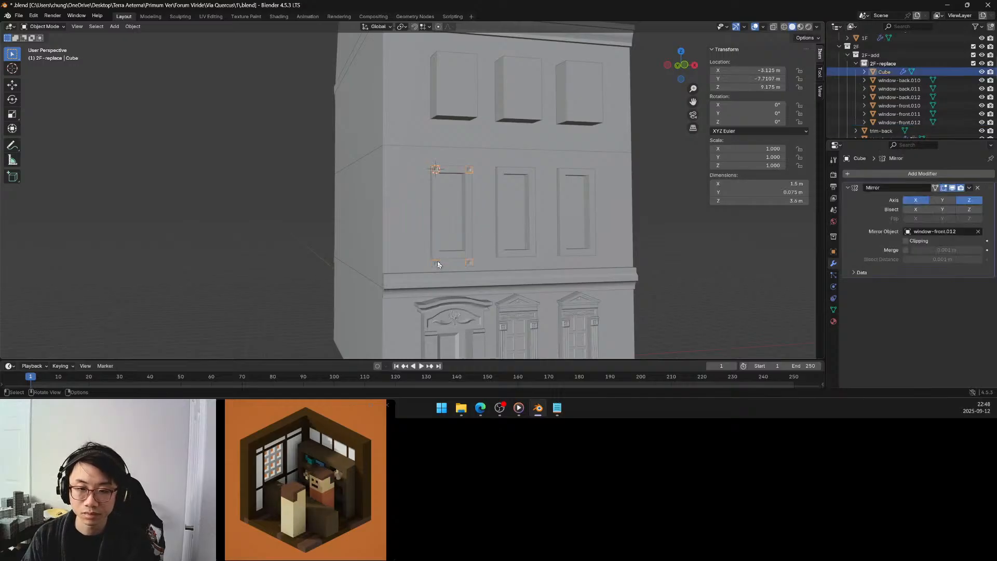
{"action": "left_click", "coordinate": [970, 200]}
{"action": "scroll", "coordinate": [463, 243], "scroll_direction": "up", "scroll_amount": 4}
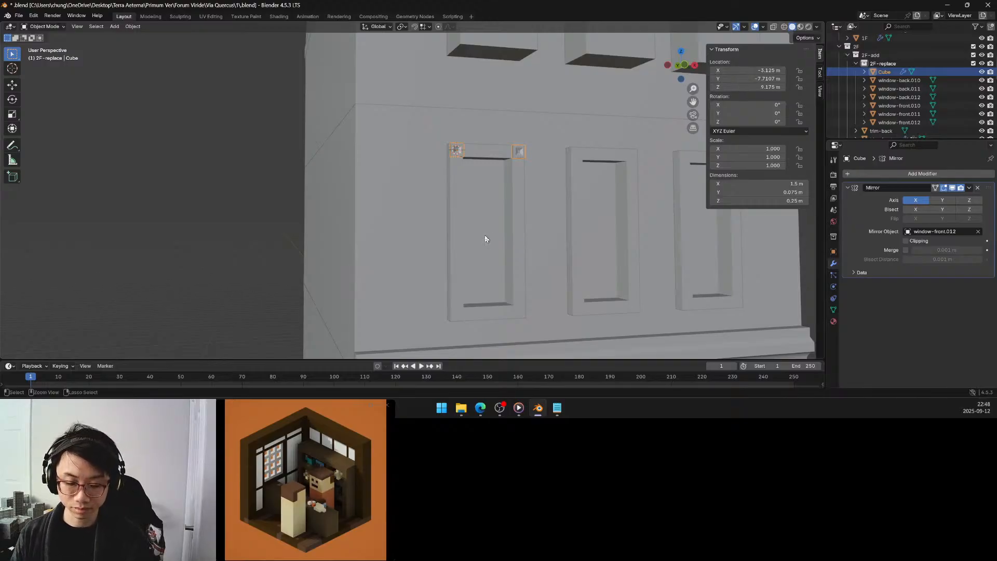
{"action": "key", "text": "ctrl+a"}
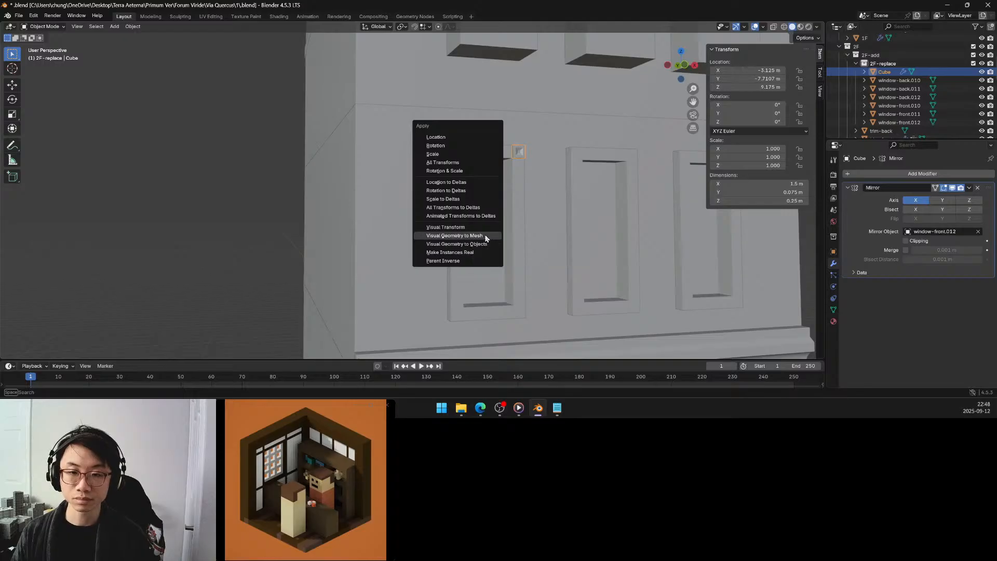
{"action": "left_click", "coordinate": [485, 236]}
Duplicate both upper corner blocks in Edit Mode and offset the copies -3 m along Z to the window's lower corners.
{"action": "key", "text": "Tab"}
{"action": "key", "text": "a"}
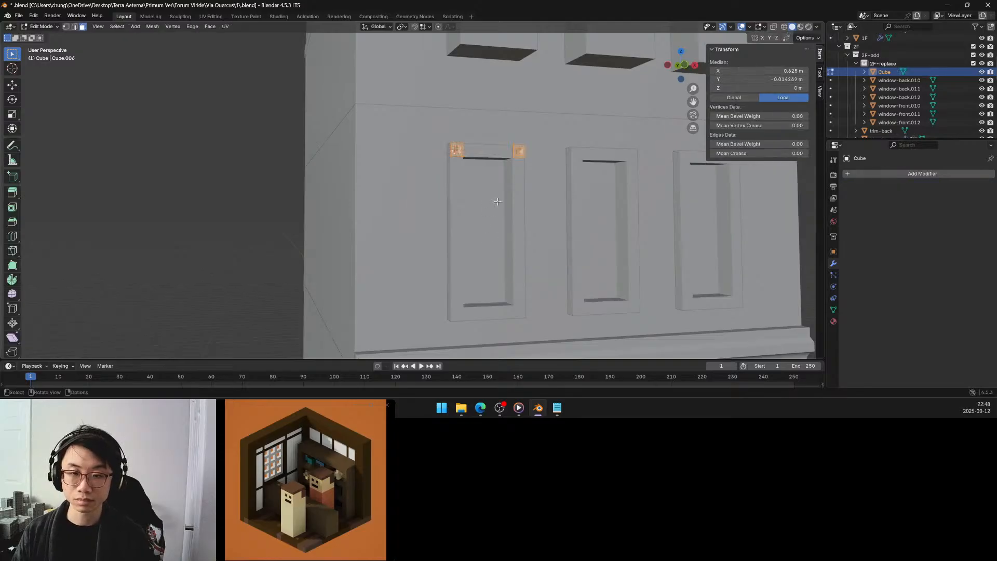
{"action": "middle_click_drag", "start_coordinate": [496, 205], "coordinate": [505, 204]}
{"action": "key", "text": "g"}
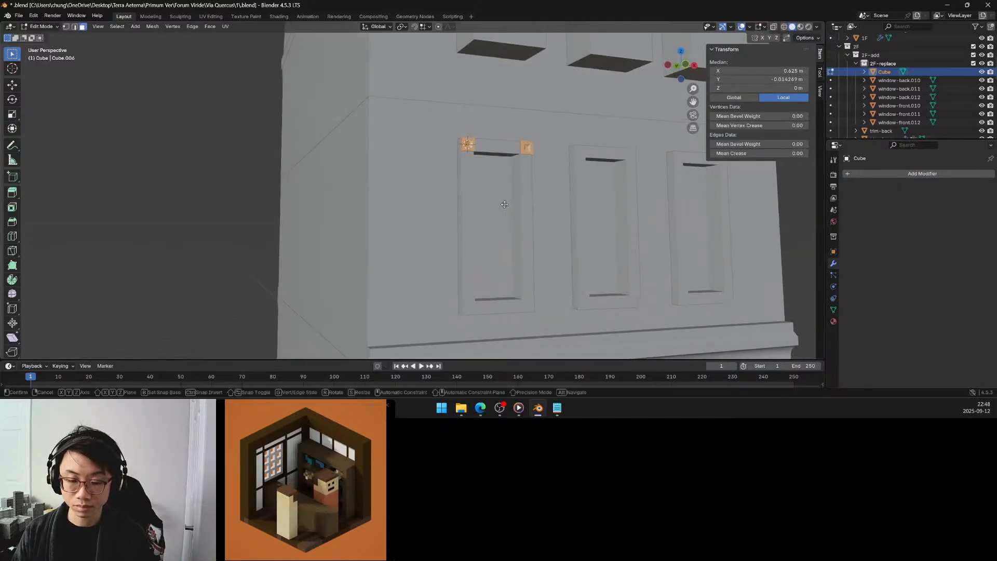
{"action": "key", "text": "z"}
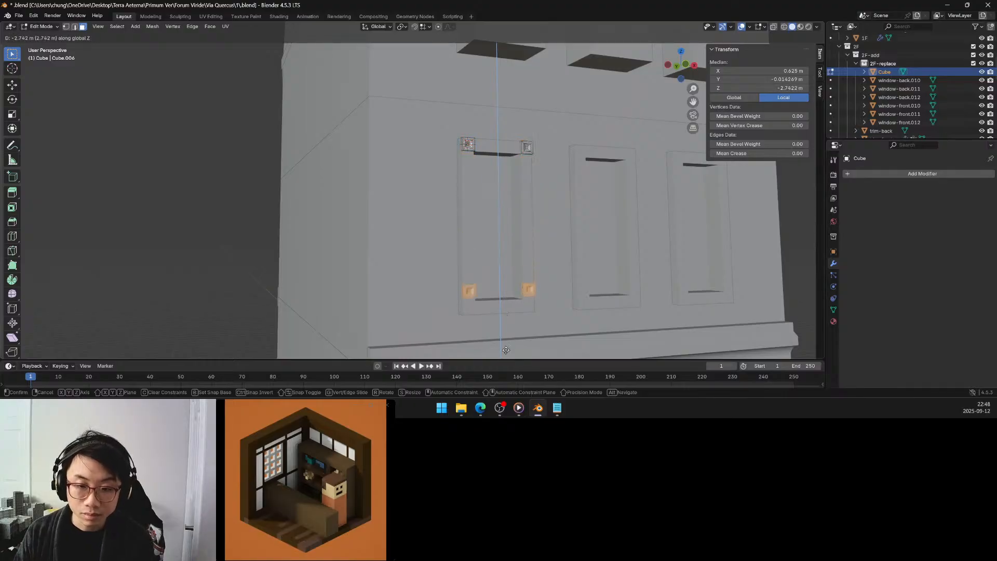
{"action": "left_click", "coordinate": [505, 30]}
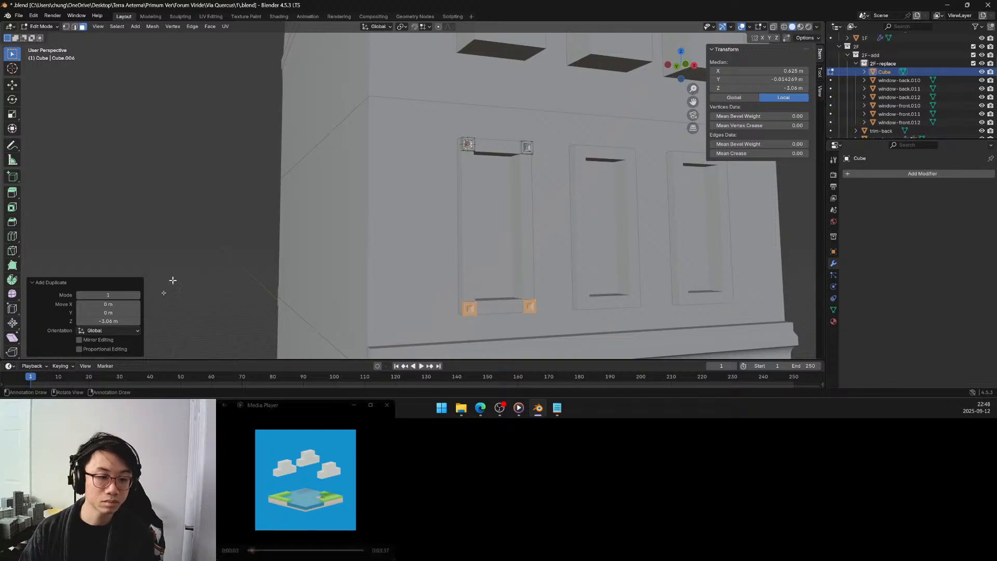
{"action": "left_click", "coordinate": [111, 321]}
{"action": "type", "text": "-"}
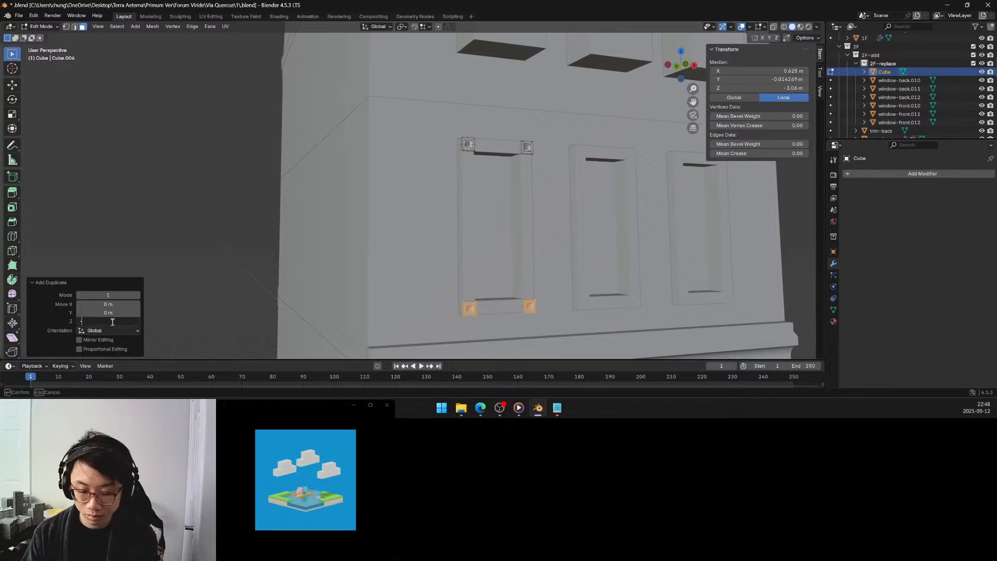
{"action": "type", "text": "3"}
{"action": "key", "text": "Return"}
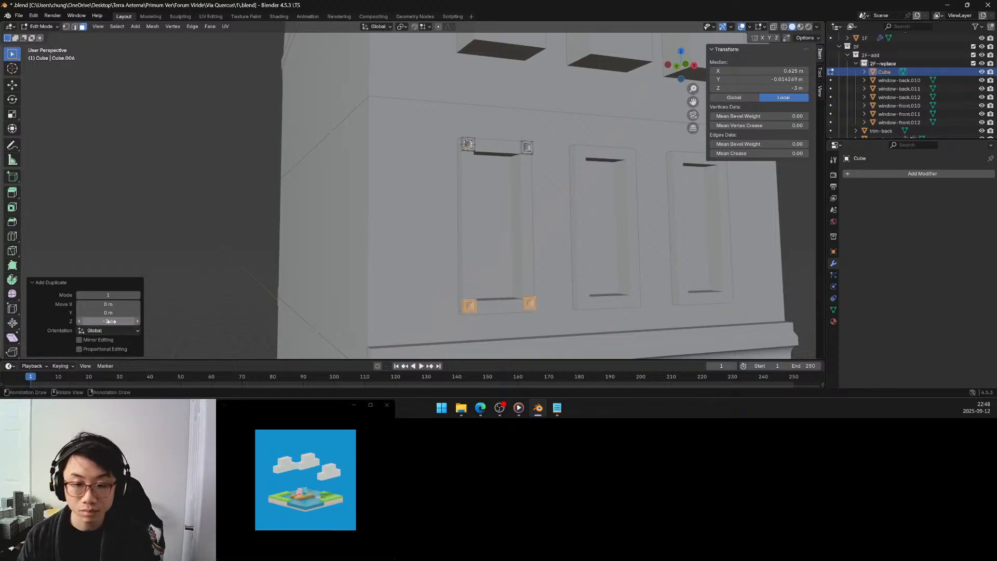
Try Z offsets of -3.25 m and -3.125 m for the duplicated corner blocks, and return the offset to -3 m.
{"action": "left_click", "coordinate": [101, 321]}
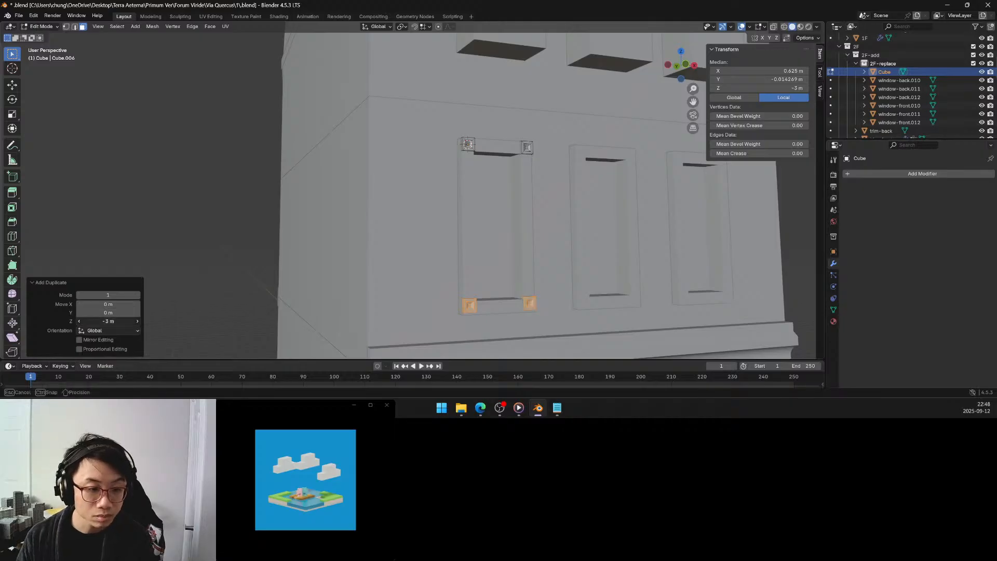
{"action": "left_click", "coordinate": [86, 321]}
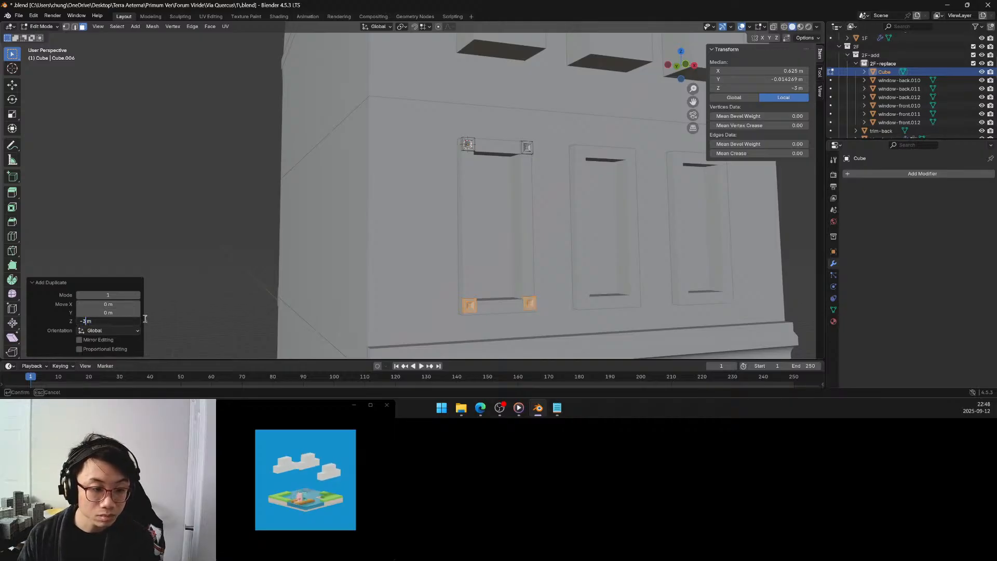
{"action": "type", "text": ".2"}
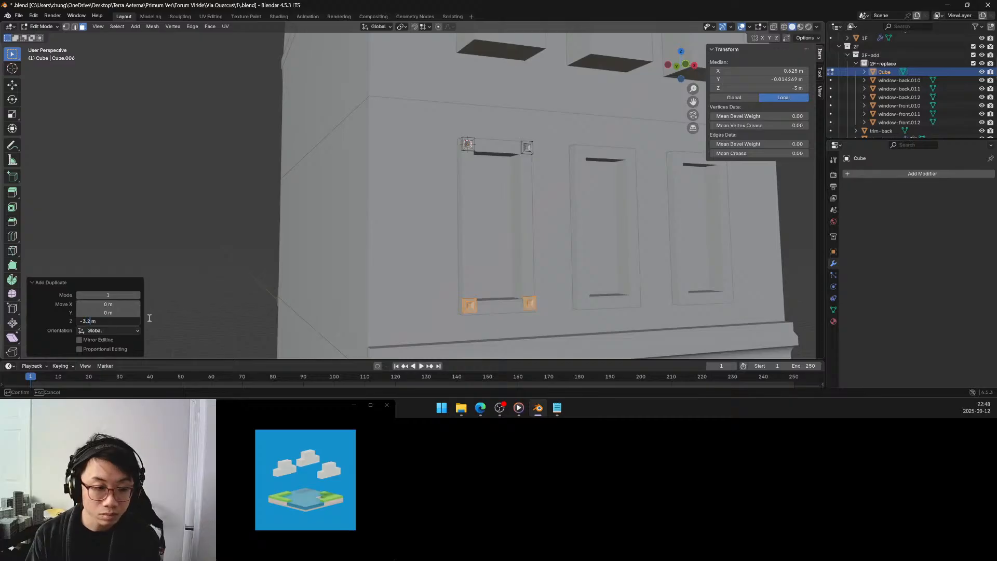
{"action": "type", "text": "5"}
{"action": "key", "text": "Return"}
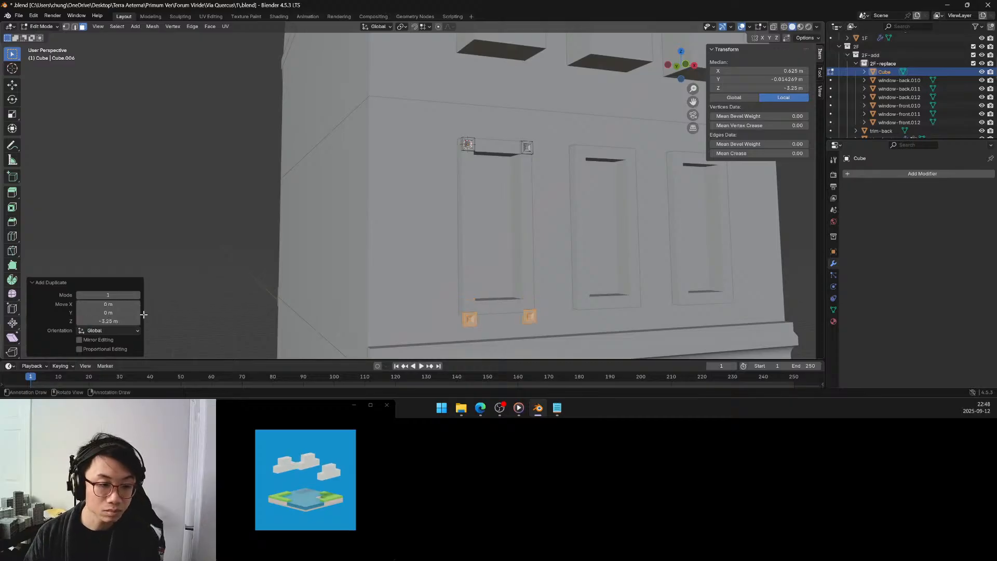
{"action": "left_click", "coordinate": [110, 321]}
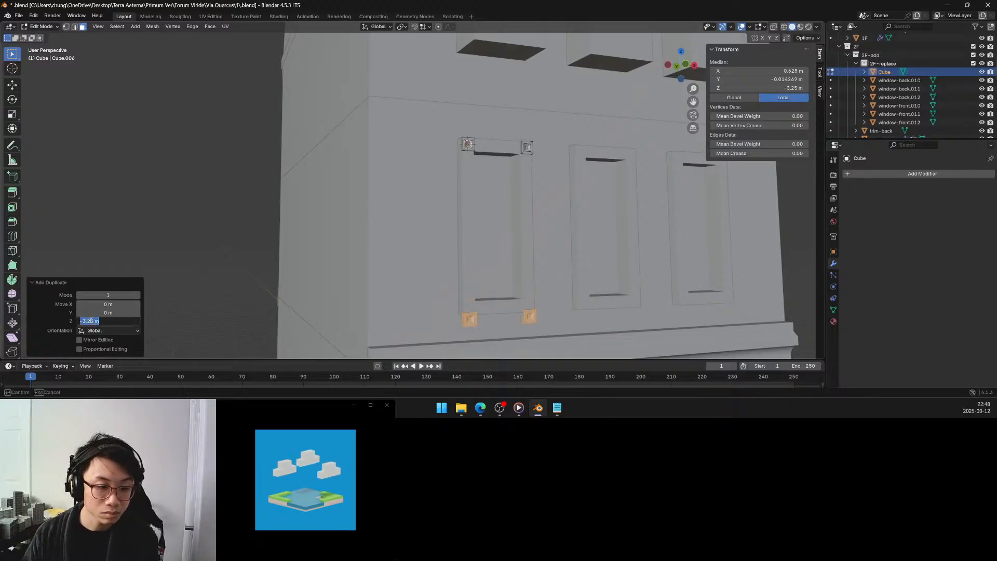
{"action": "left_click", "coordinate": [88, 320]}
{"action": "type", "text": "1"}
{"action": "key", "text": "Return"}
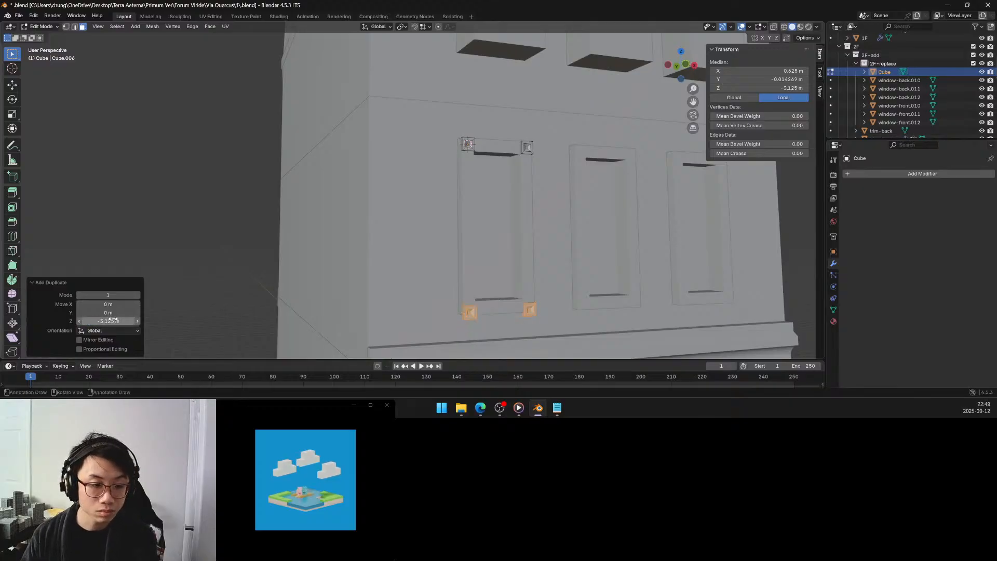
{"action": "left_click", "coordinate": [113, 319]}
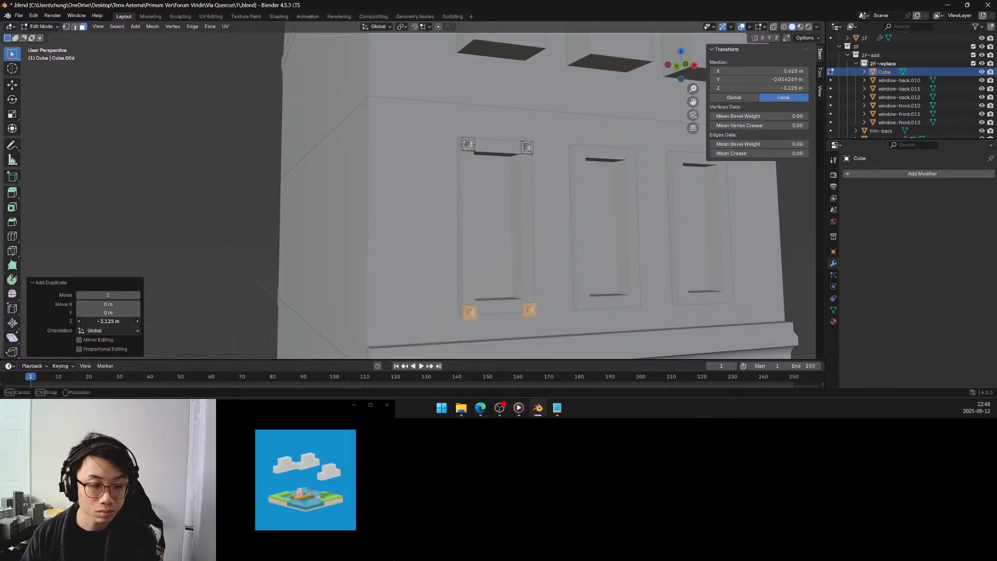
{"action": "left_click", "coordinate": [96, 321]}
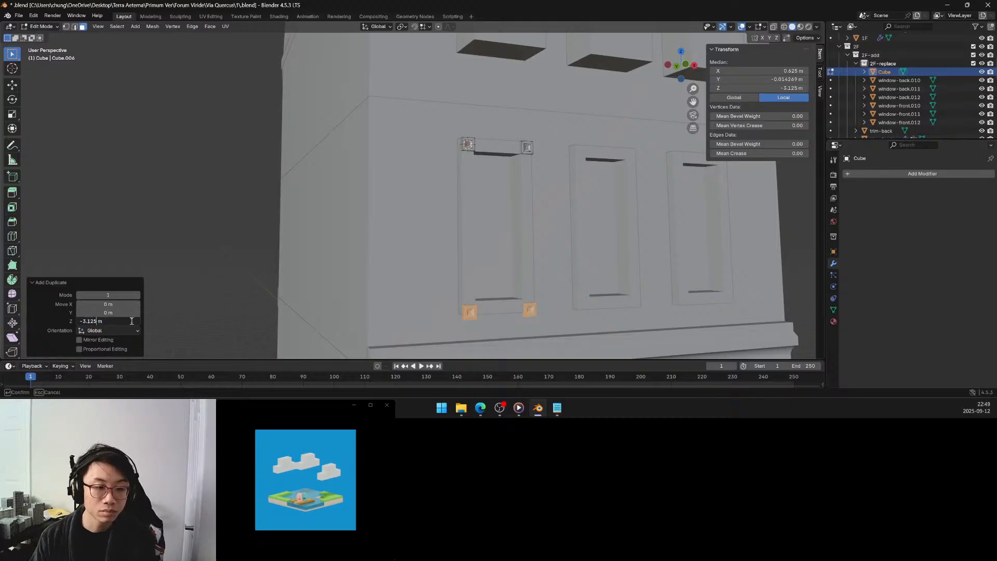
{"action": "key", "text": "BackSpace"}
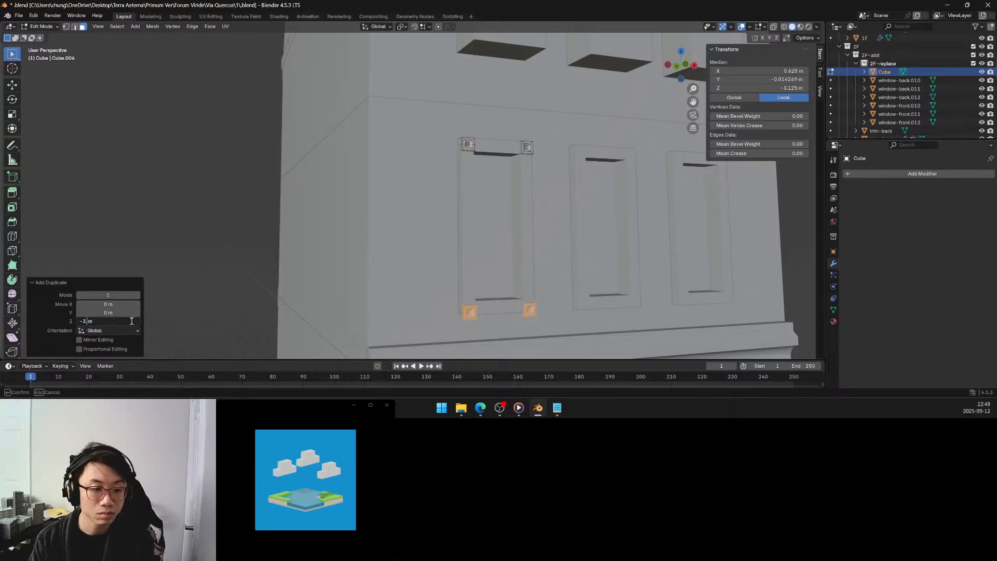
{"action": "key", "text": "Return"}
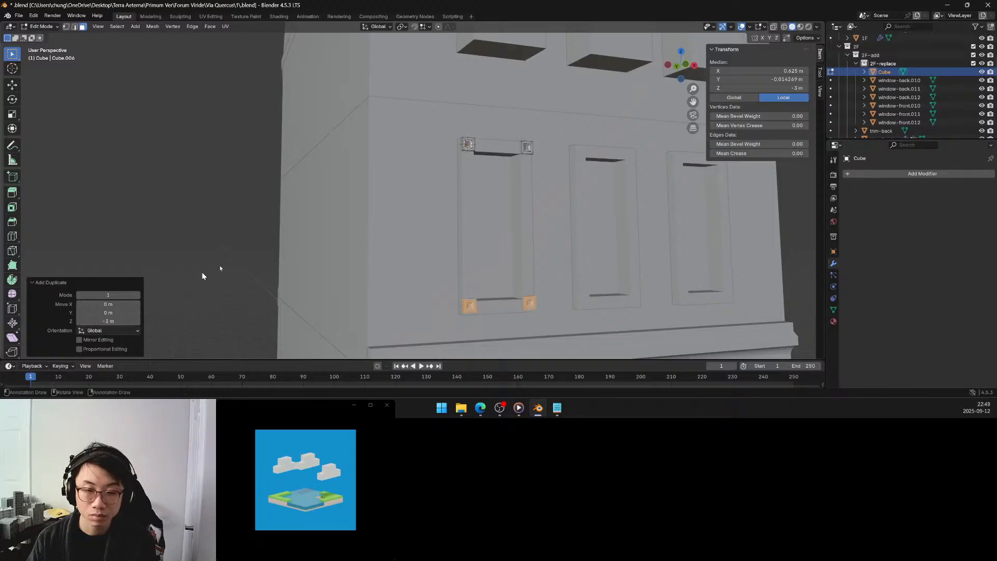
Separate the two lower corner blocks into their own object by selection and return to Object Mode.
{"action": "middle_click_drag", "start_coordinate": [405, 231], "coordinate": [403, 196]}
{"action": "scroll", "coordinate": [521, 283], "scroll_direction": "up", "scroll_amount": 3}
{"action": "scroll", "coordinate": [487, 287], "scroll_direction": "up", "scroll_amount": 3}
{"action": "middle_click_drag", "start_coordinate": [488, 290], "coordinate": [447, 263], "text": "shift"}
{"action": "scroll", "coordinate": [447, 262], "scroll_direction": "down", "scroll_amount": 3}
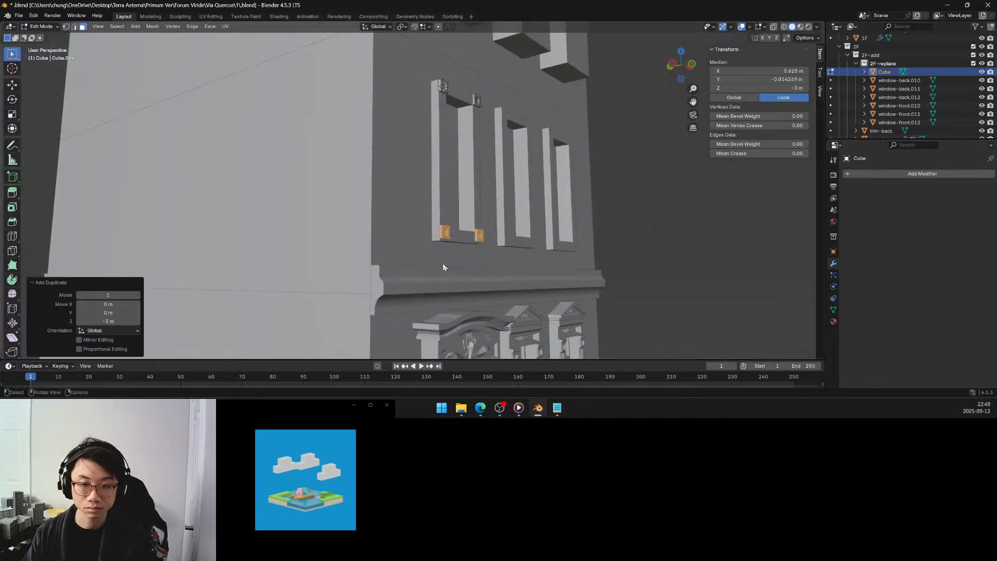
{"action": "key", "text": "p"}
{"action": "left_click", "coordinate": [442, 264]}
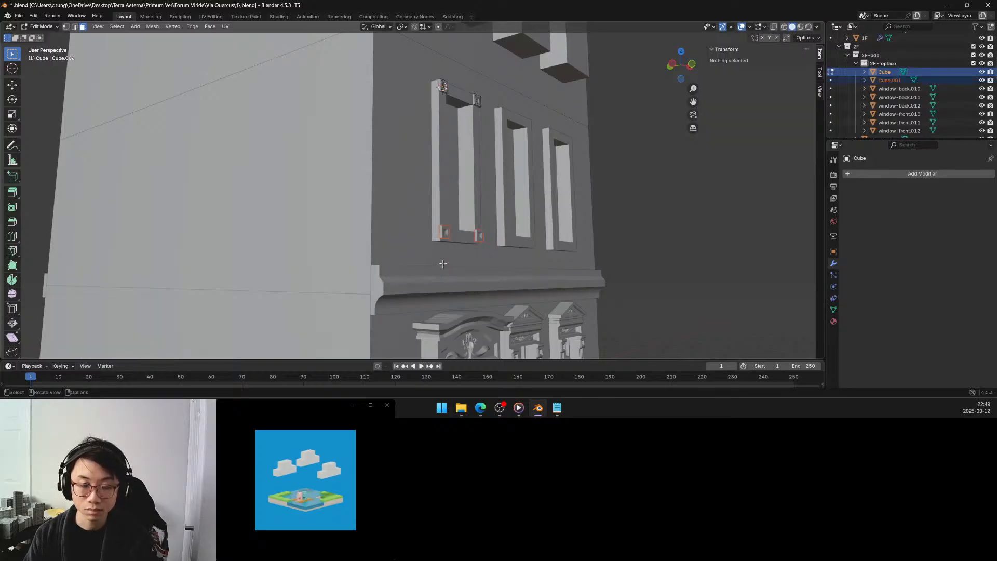
{"action": "key", "text": "Tab"}
{"action": "key", "text": "Tab"}
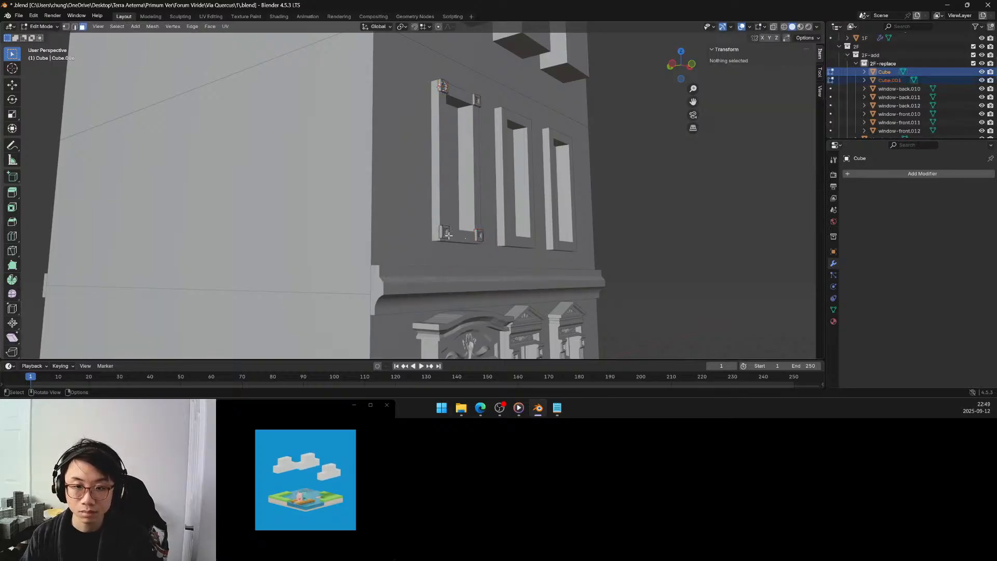
Snap the 3D cursor to the lower outer corner vertex of the separated lower-left corner block.
{"action": "key", "text": "Tab"}
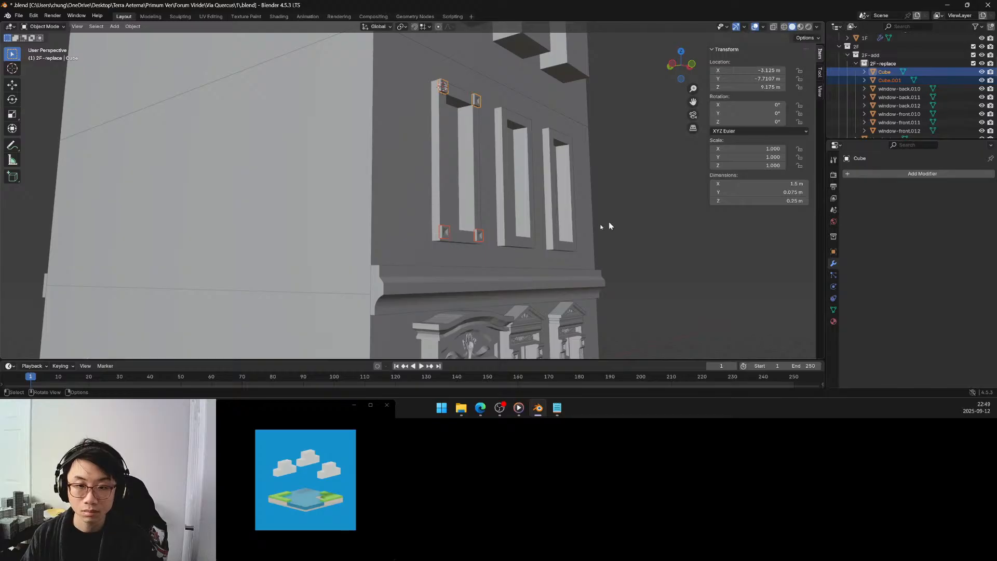
{"action": "left_click", "coordinate": [445, 233]}
{"action": "key", "text": "Tab"}
{"action": "scroll", "coordinate": [448, 245], "scroll_direction": "up", "scroll_amount": 3}
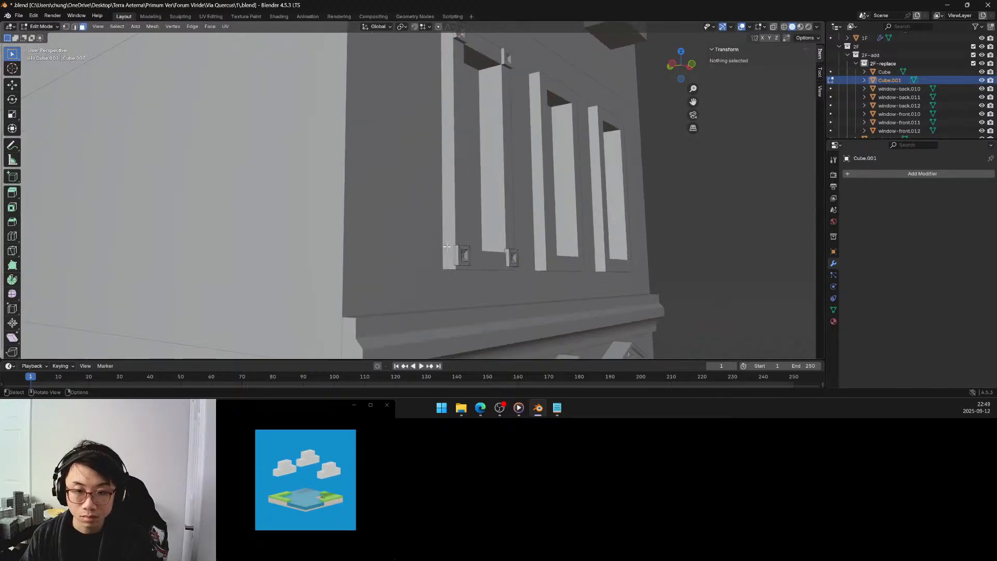
{"action": "left_click", "coordinate": [454, 264]}
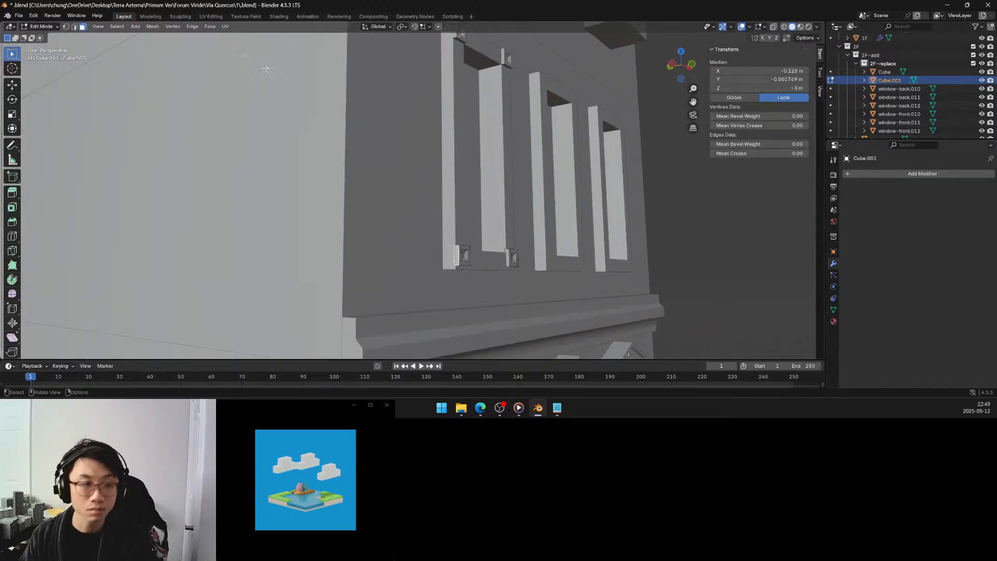
{"action": "left_click", "coordinate": [66, 27]}
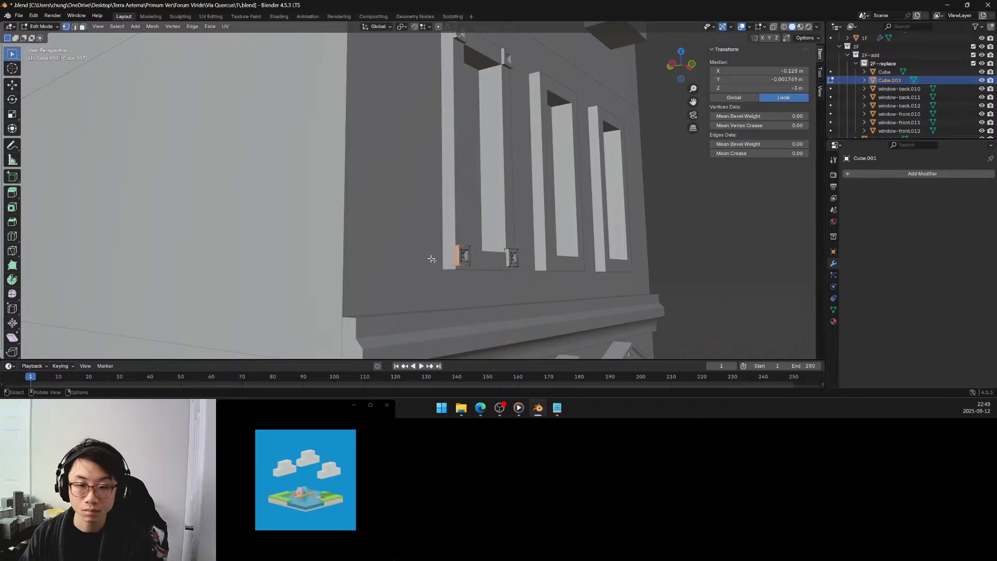
{"action": "key", "text": "ctrl+Tab"}
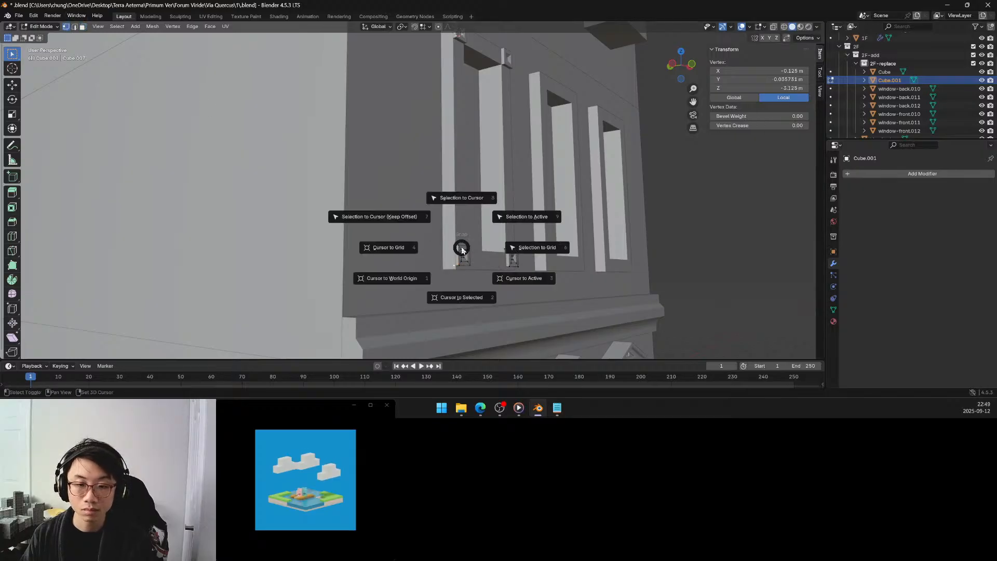
{"action": "left_click", "coordinate": [467, 294]}
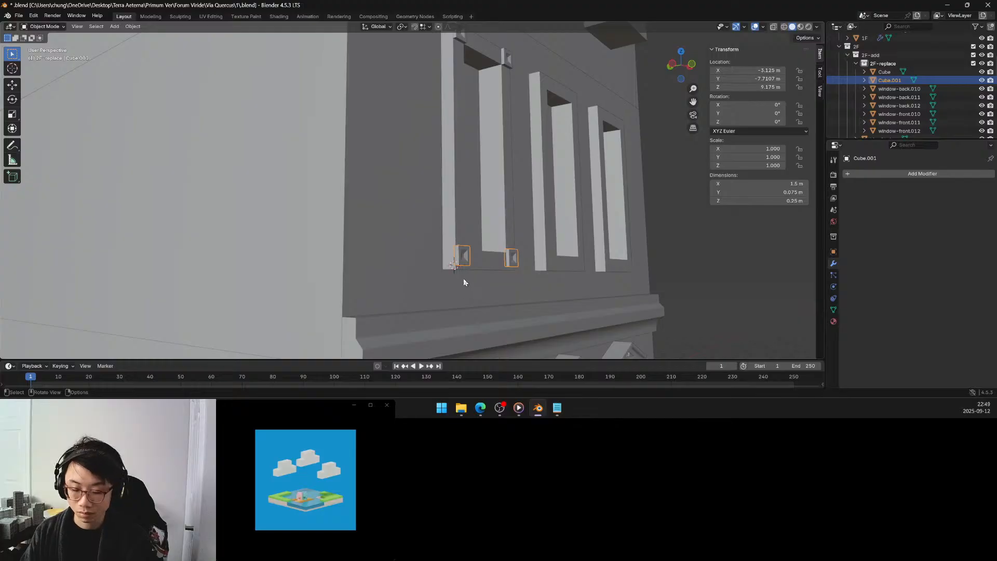
Move the lower corner blocks -0.025 m in Y and -0.05 m in Z with vertex snapping onto the window frame's bottom corner.
{"action": "key", "text": "period"}
{"action": "left_click", "coordinate": [531, 276]}
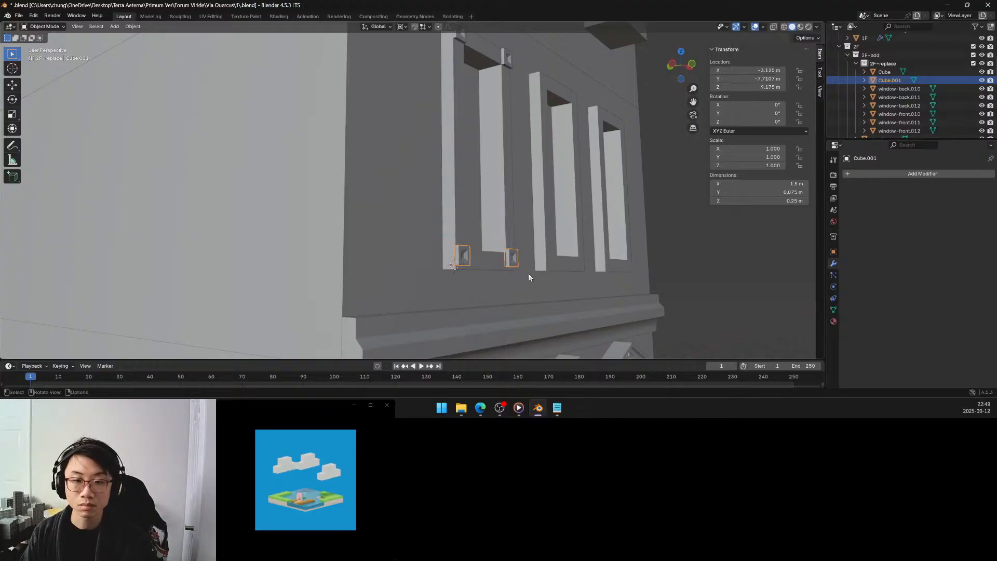
{"action": "left_click", "coordinate": [424, 30]}
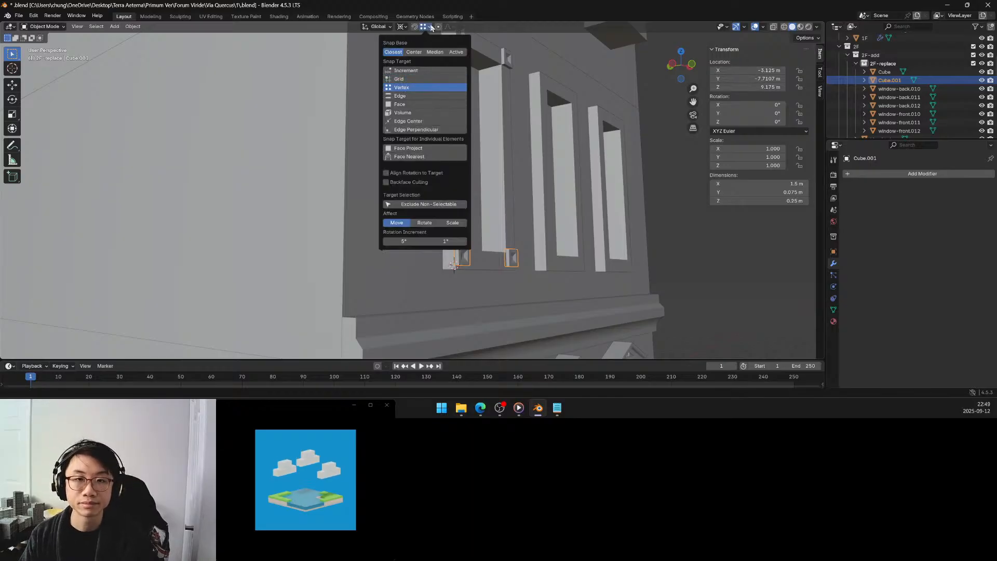
{"action": "left_click", "coordinate": [415, 27]}
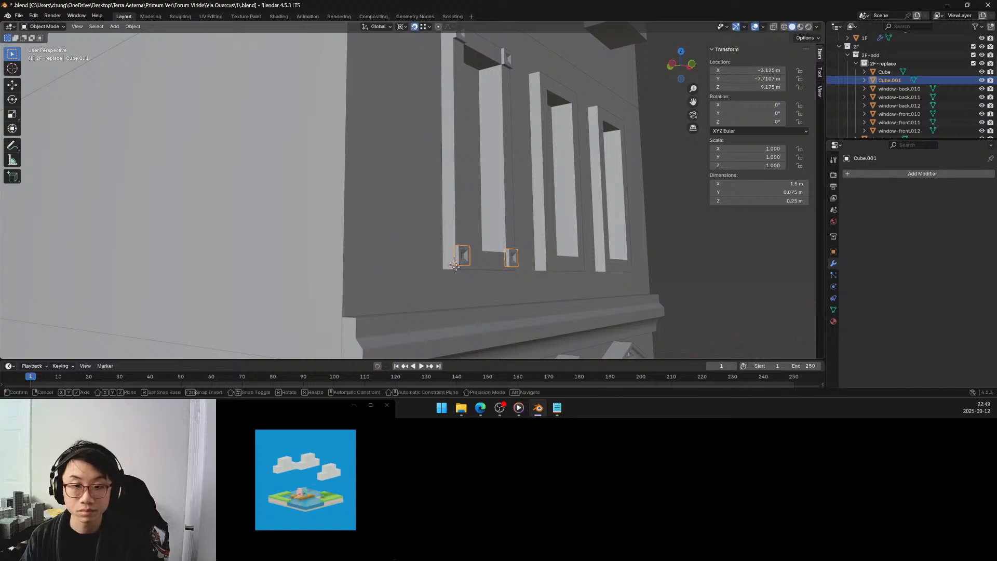
{"action": "left_click_drag", "start_coordinate": [456, 270], "coordinate": [457, 274]}
{"action": "middle_click_drag", "start_coordinate": [457, 274], "coordinate": [436, 213]}
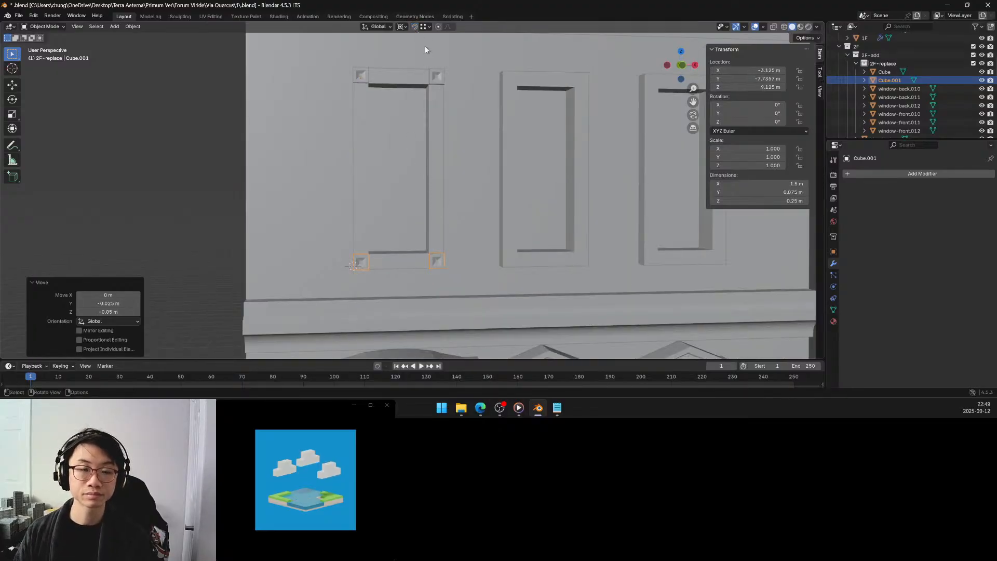
Join the lower corner blocks with the upper corner blocks into one object.
{"action": "left_click", "coordinate": [365, 81], "text": "shift"}
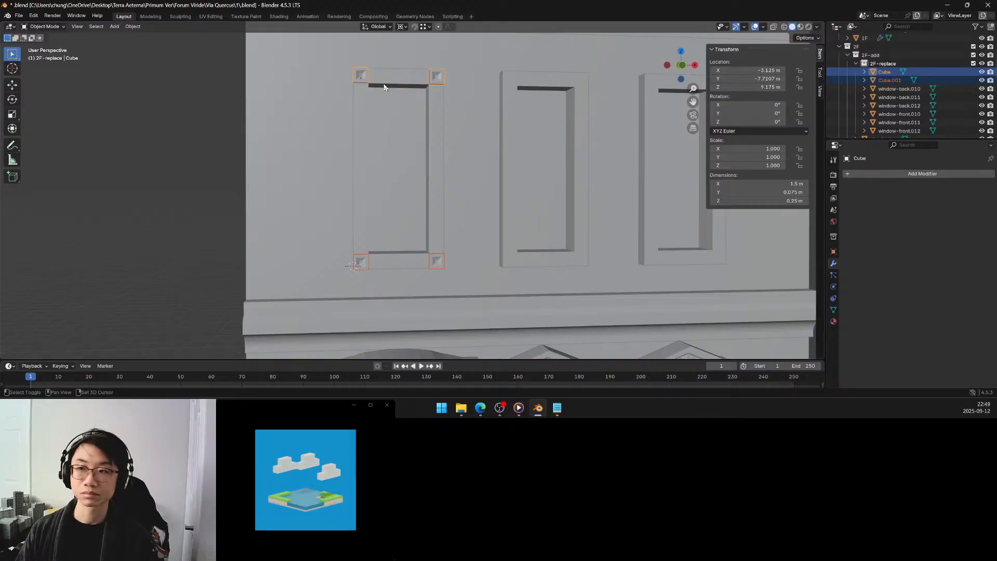
{"action": "key", "text": "ctrl+j"}
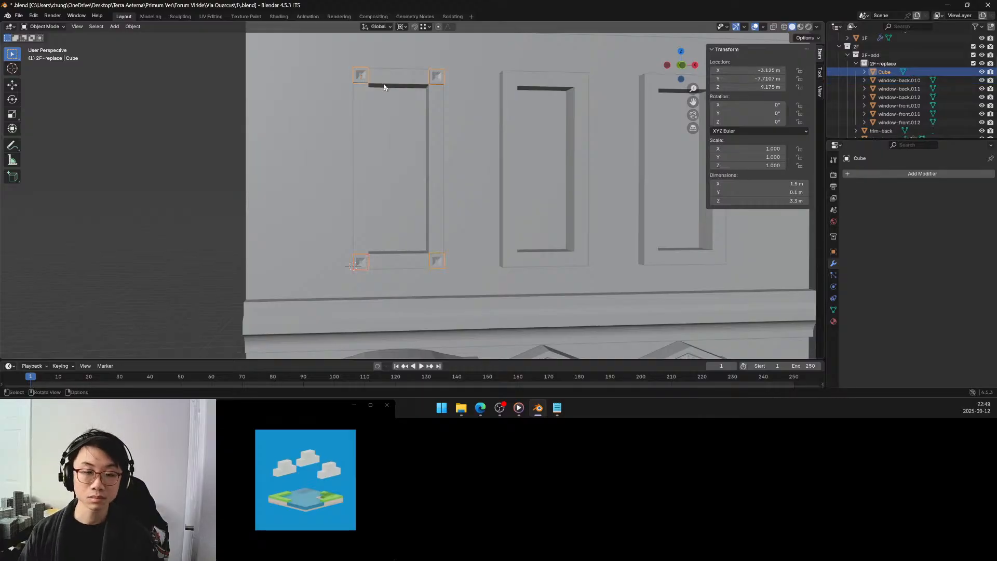
{"action": "middle_click_drag", "start_coordinate": [386, 111], "coordinate": [420, 111]}
{"action": "key", "text": "Tab"}
{"action": "scroll", "coordinate": [421, 111], "scroll_direction": "up", "scroll_amount": 1}
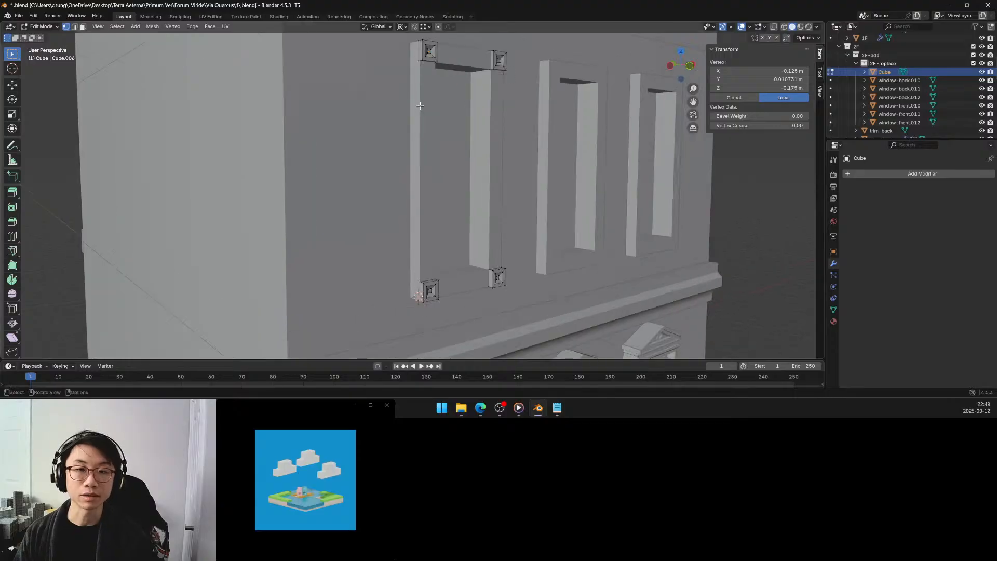
{"action": "left_click", "coordinate": [418, 60]}
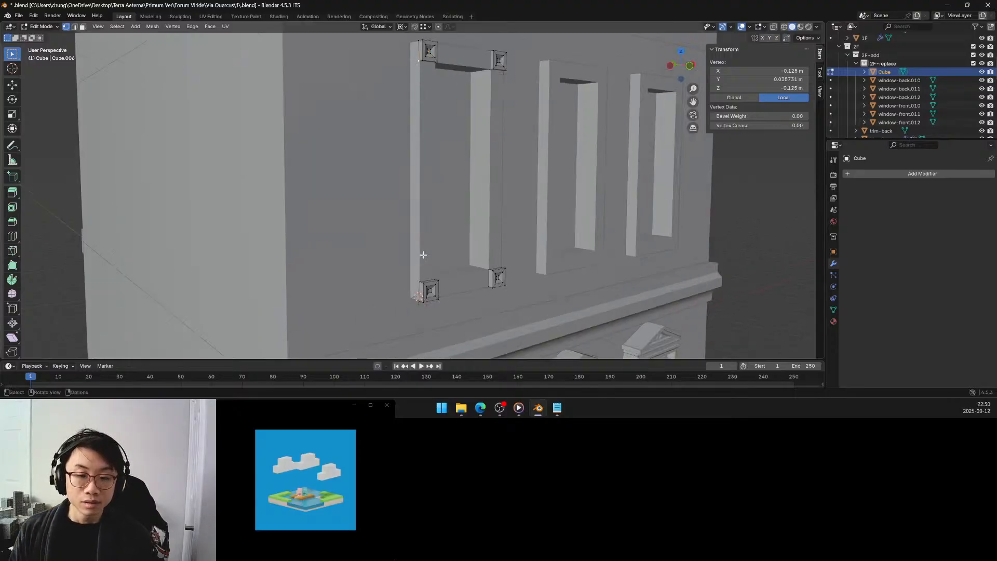
{"action": "left_click", "coordinate": [430, 279], "text": "shift"}
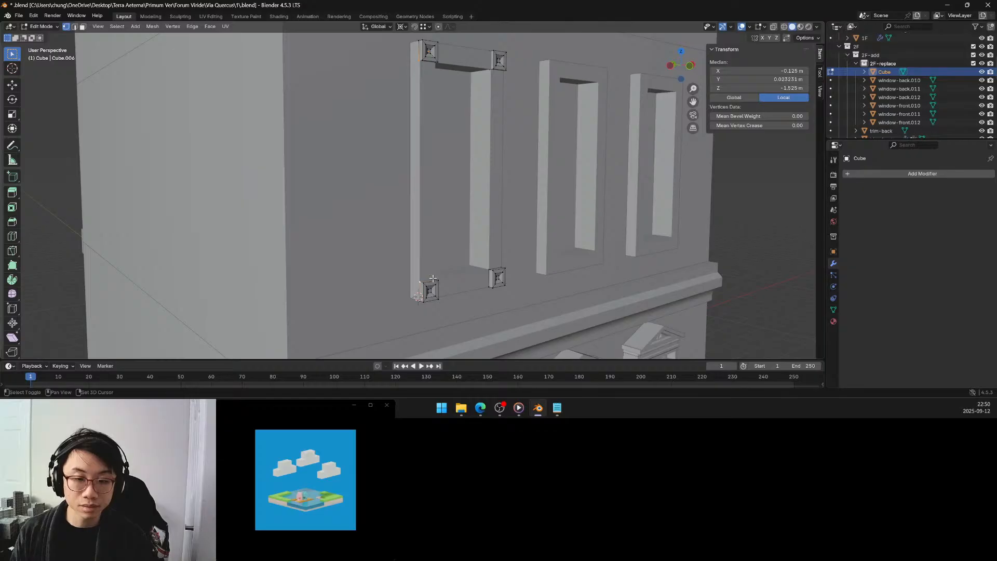
{"action": "left_click", "coordinate": [436, 278], "text": "shift"}
{"action": "middle_click_drag", "start_coordinate": [445, 225], "coordinate": [326, 68]}
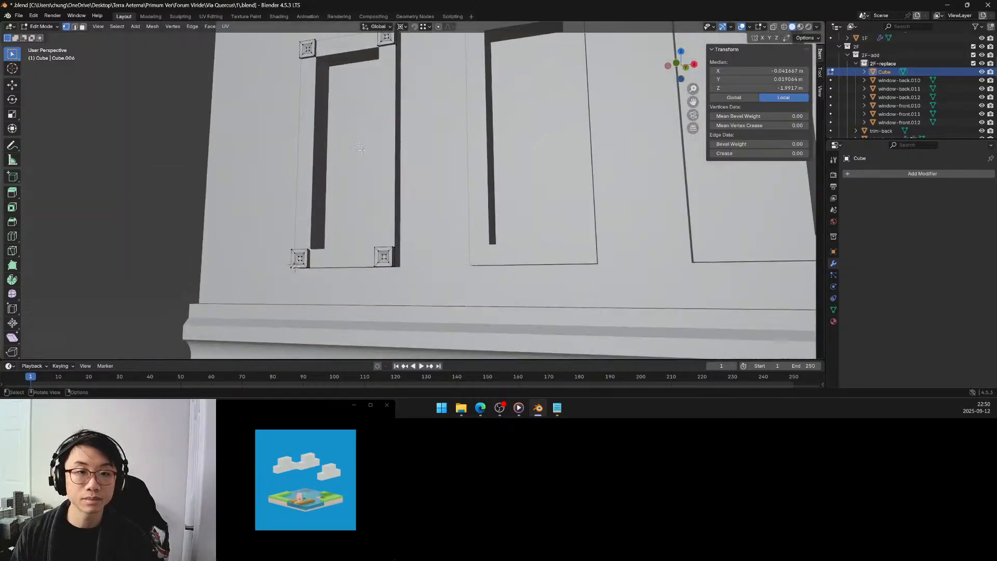
{"action": "left_click", "coordinate": [316, 59], "text": "shift"}
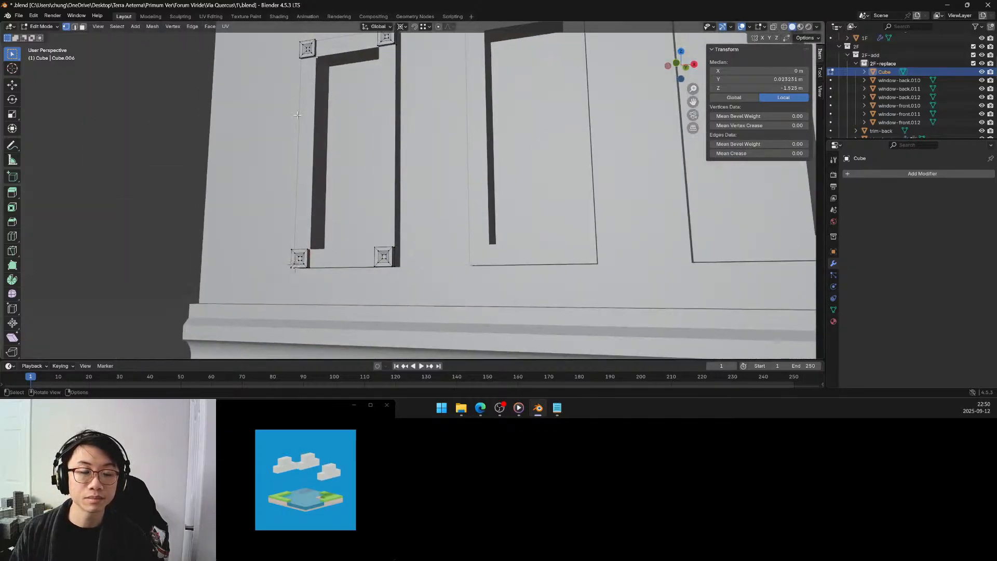
{"action": "middle_click_drag", "start_coordinate": [296, 105], "coordinate": [441, 134]}
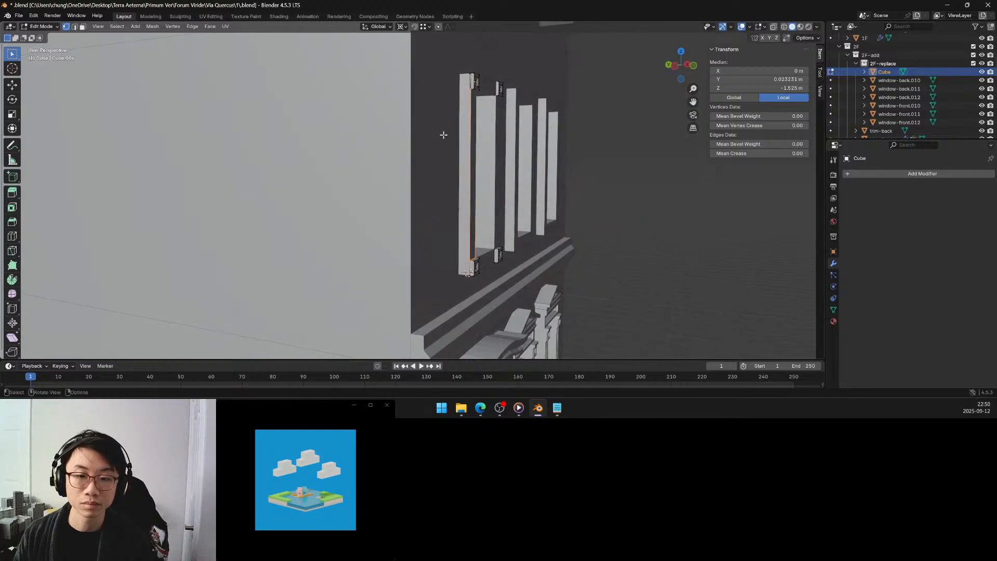
{"action": "scroll", "coordinate": [444, 136], "scroll_direction": "up", "scroll_amount": 3}
{"action": "scroll", "coordinate": [475, 142], "scroll_direction": "down", "scroll_amount": 2}
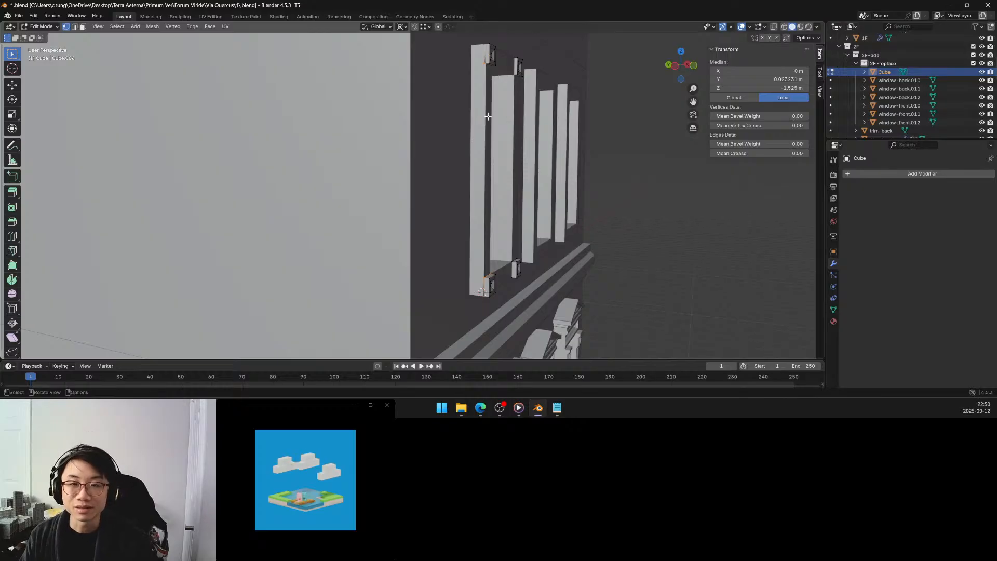
{"action": "middle_click_drag", "start_coordinate": [489, 117], "coordinate": [467, 133]}
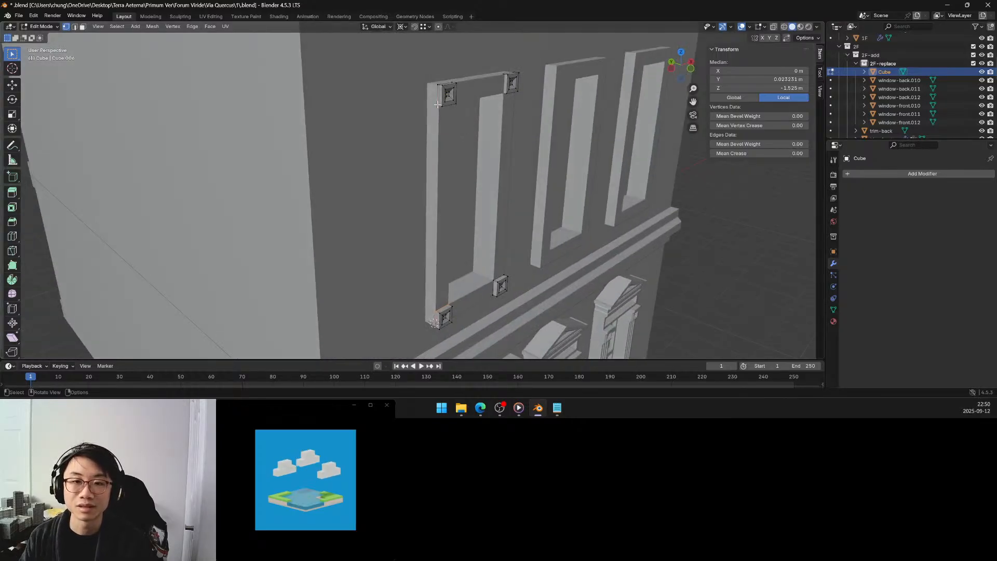
Undo the join of the upper and lower corner blocks and select only the upper pair.
{"action": "left_click", "coordinate": [437, 105]}
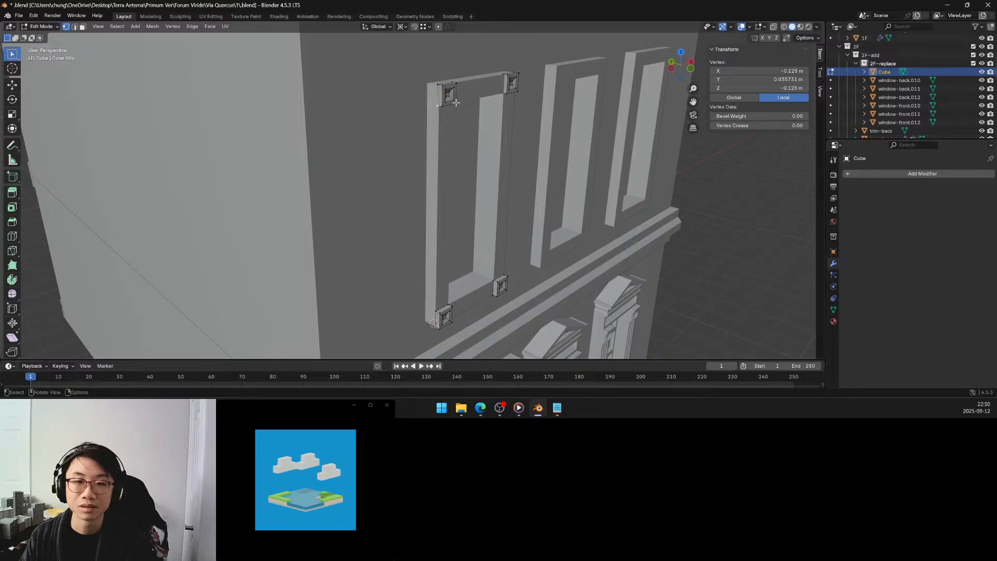
{"action": "key", "text": "Tab"}
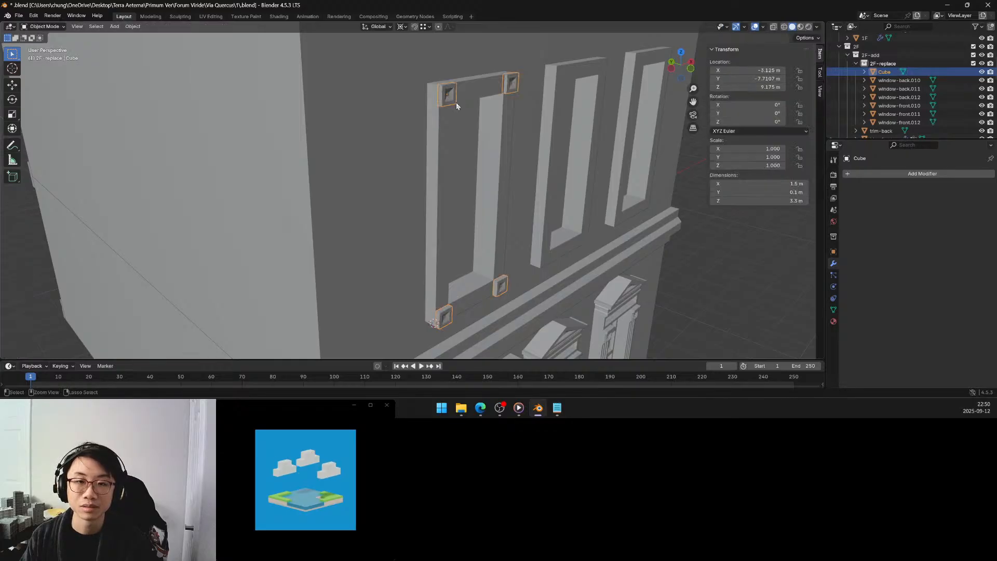
{"action": "key", "text": "ctrl+z"}
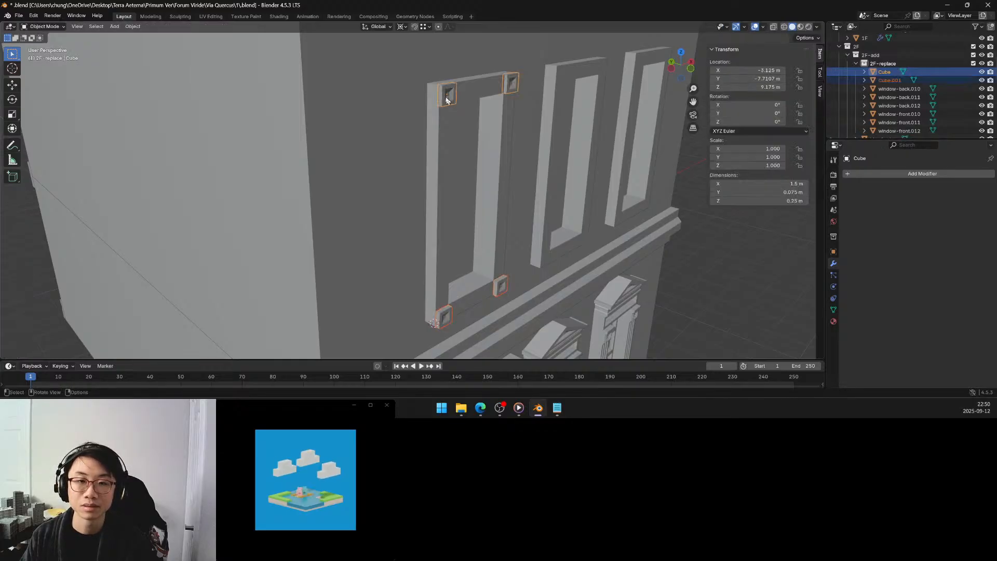
{"action": "left_click", "coordinate": [446, 100]}
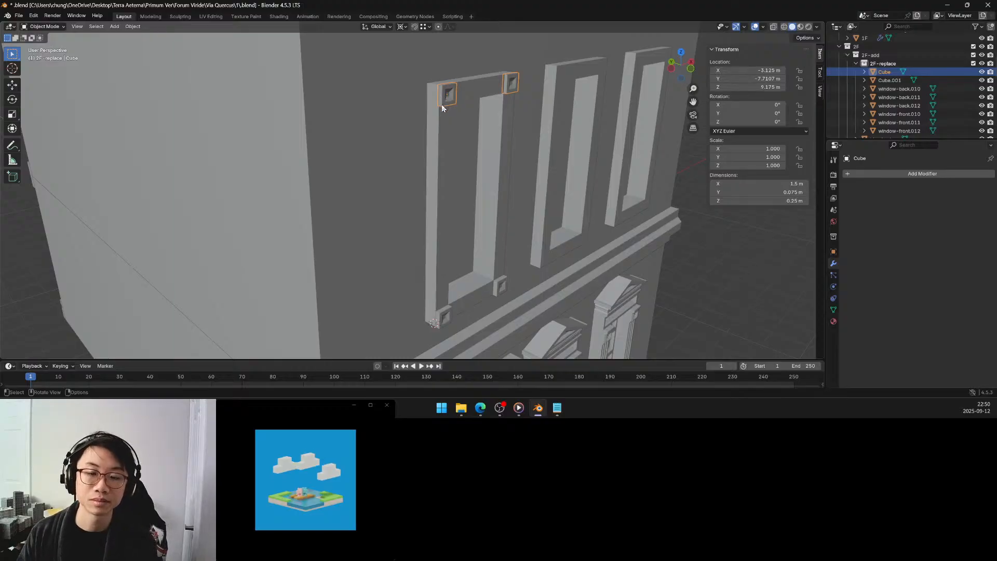
Snap the 3D cursor to the upper outer corner vertex of the upper-left corner block and return to Object Mode.
{"action": "key", "text": "Tab"}
{"action": "left_click", "coordinate": [436, 104]}
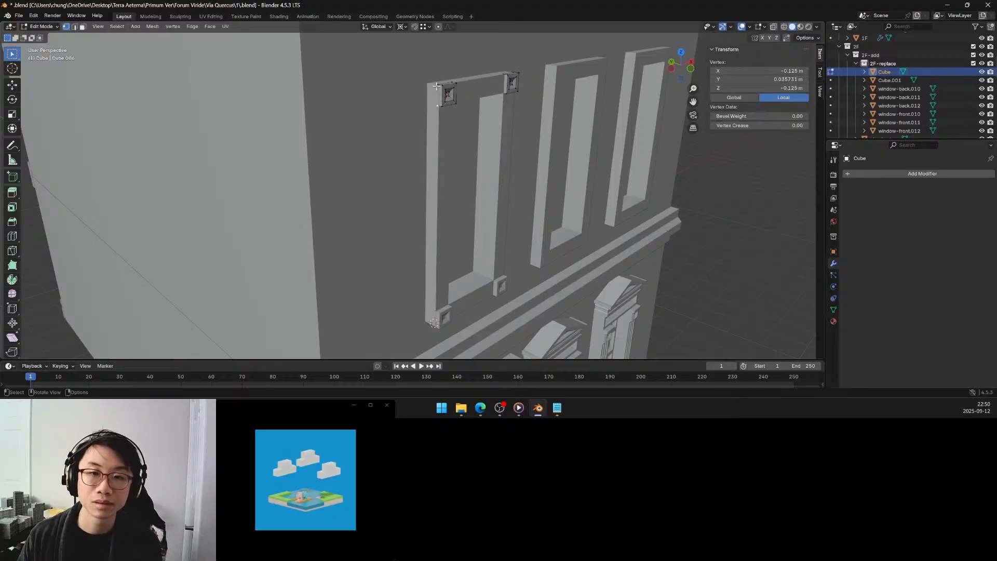
{"action": "key", "text": "shift+s"}
{"action": "left_click", "coordinate": [436, 126]}
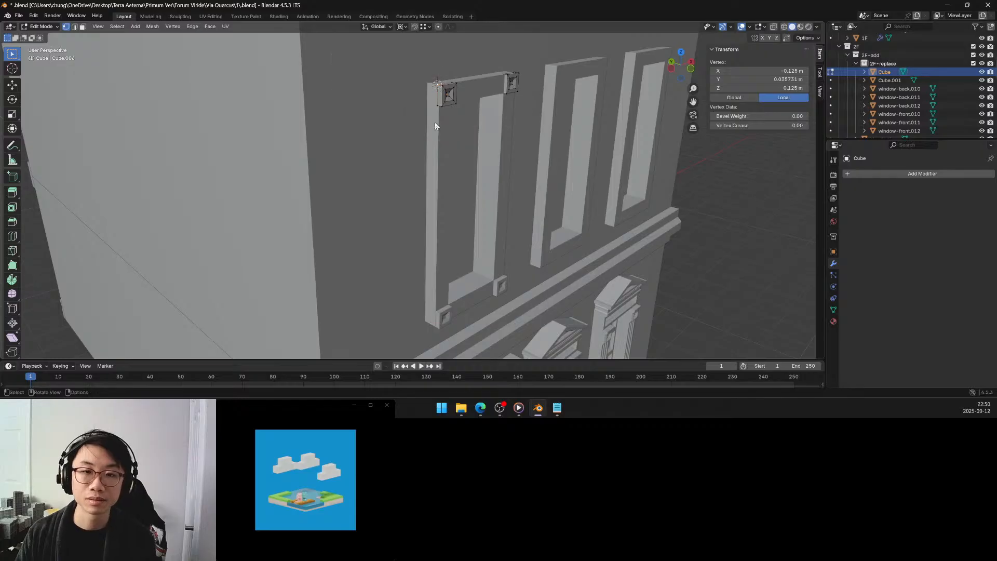
{"action": "key", "text": "Tab"}
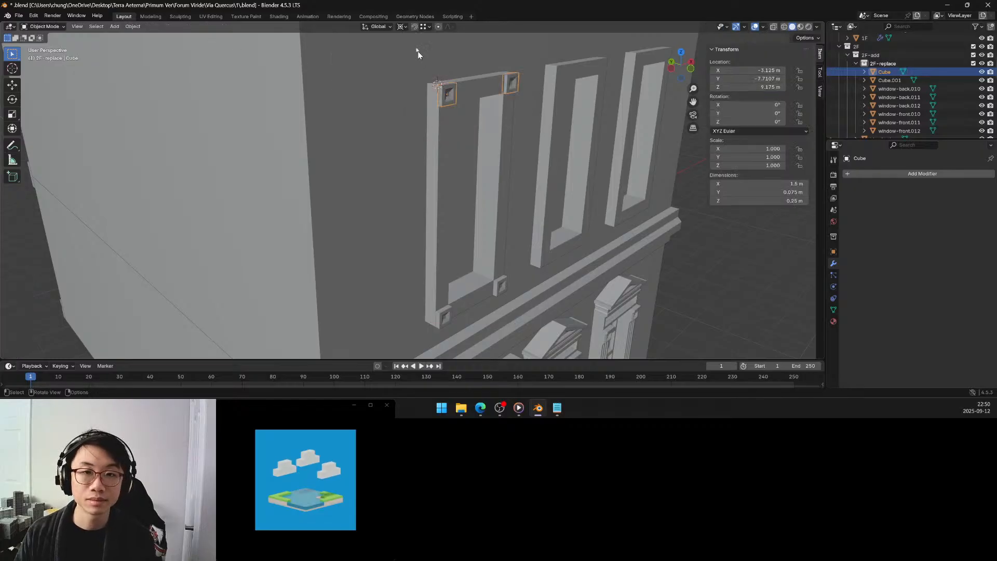
Move the upper corner blocks -0.025 m in Y with vertex snapping onto the window frame's top corner.
{"action": "left_click", "coordinate": [414, 27]}
{"action": "key", "text": "g"}
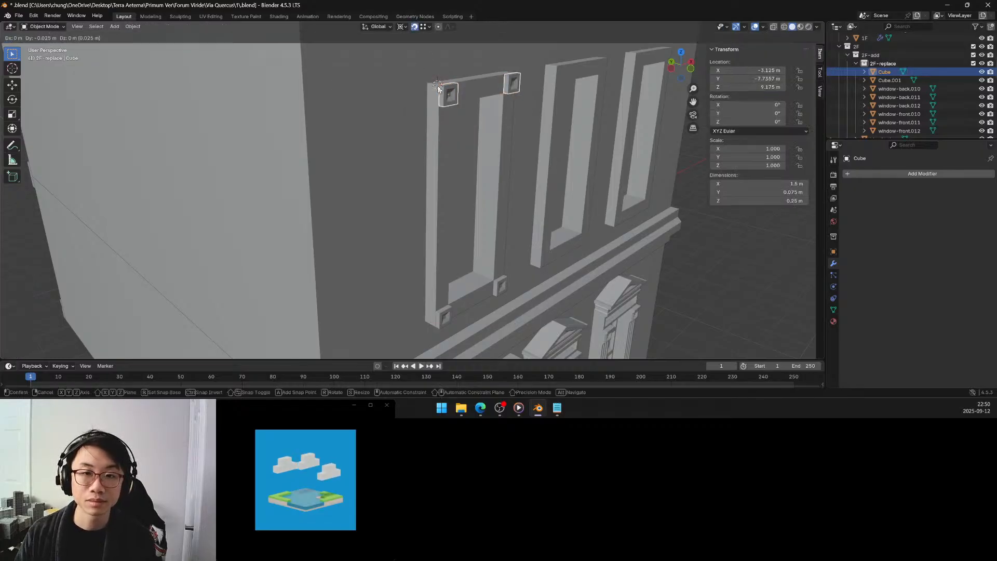
{"action": "left_click", "coordinate": [439, 88]}
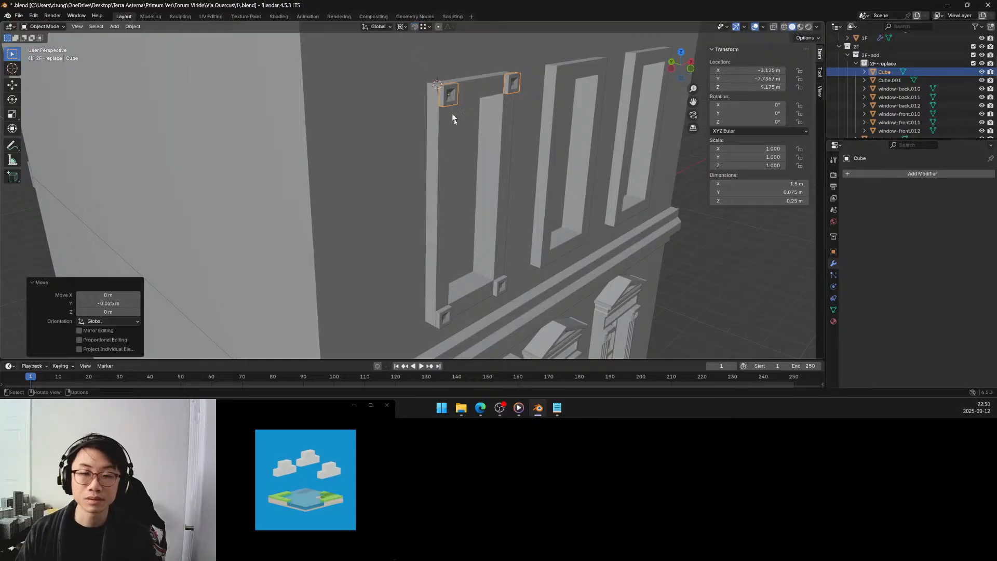
Join the upper corner blocks into the lower corner blocks' object Cube.001.
{"action": "left_click", "coordinate": [446, 314], "text": "shift"}
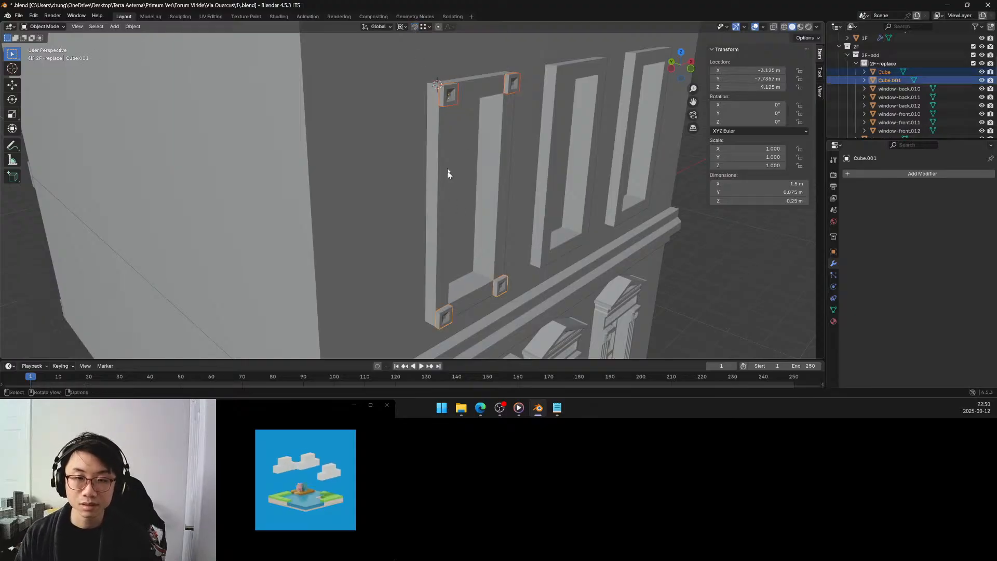
{"action": "middle_click_drag", "start_coordinate": [447, 169], "coordinate": [449, 150]}
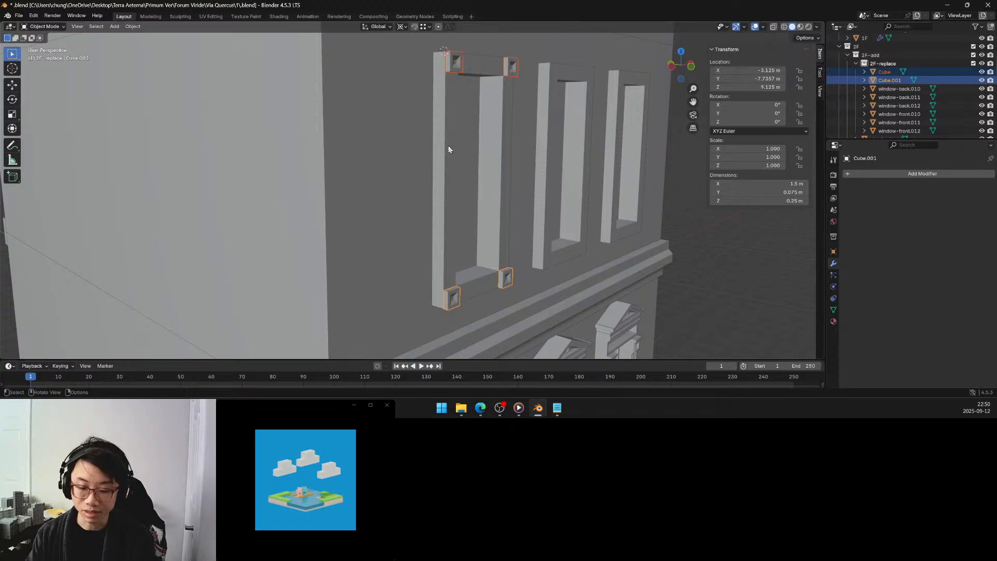
{"action": "key", "text": "ctrl+j"}
Fill a vertical face between the facing edges of the upper-left and lower-left corner blocks.
{"action": "key", "text": "Tab"}
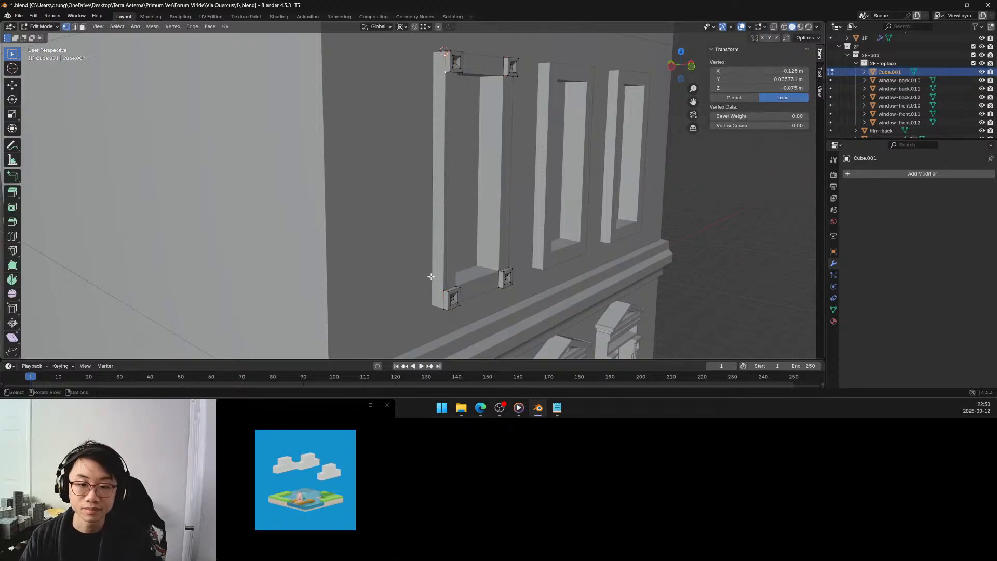
{"action": "left_click", "coordinate": [458, 287], "text": "shift"}
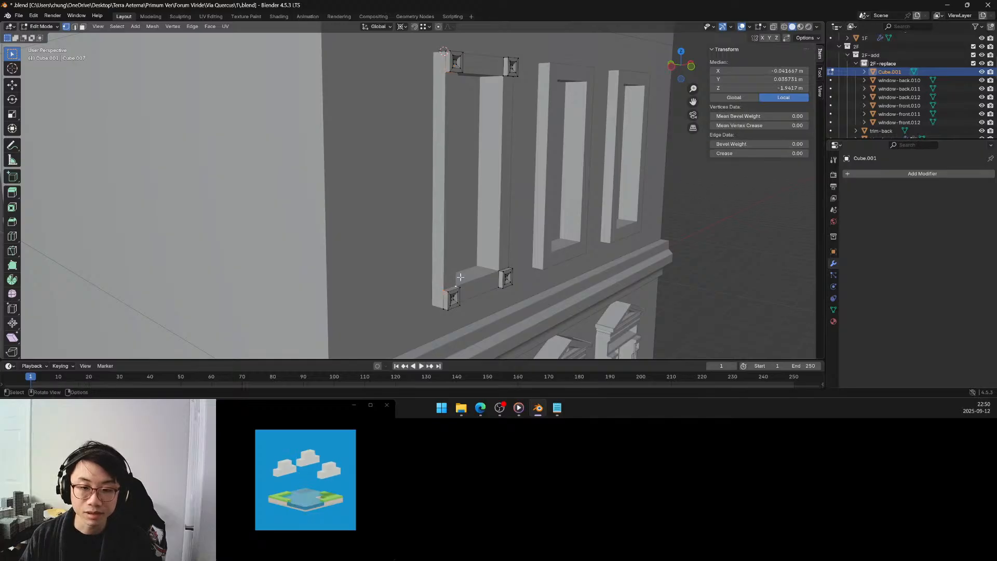
{"action": "middle_click_drag", "start_coordinate": [457, 286], "coordinate": [385, 255]}
{"action": "middle_click_drag", "start_coordinate": [352, 99], "coordinate": [318, 68]}
{"action": "left_click", "coordinate": [317, 66], "text": "shift"}
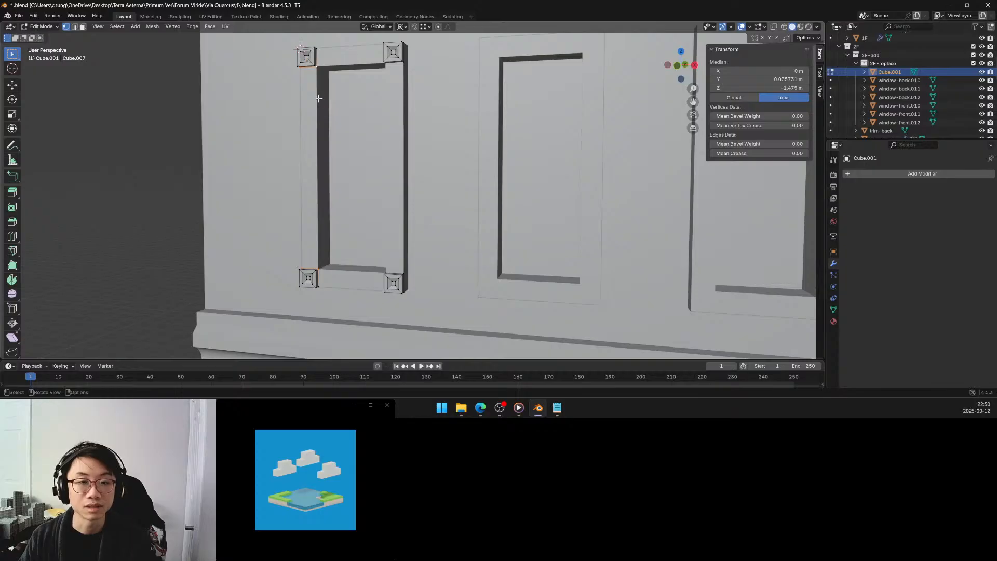
{"action": "key", "text": "f"}
Fill a vertical face between the facing edges of the upper-right and lower-right corner blocks.
{"action": "mouse_move", "coordinate": [312, 104]}
{"action": "middle_mouse_down"}
{"action": "mouse_move", "coordinate": [334, 120]}
{"action": "mouse_move", "coordinate": [305, 107]}
{"action": "middle_mouse_up"}
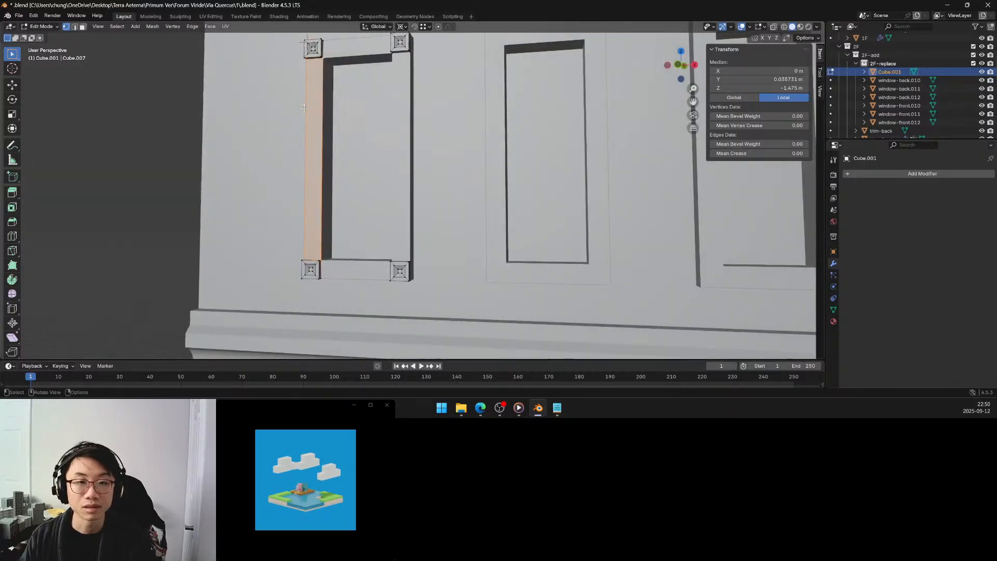
{"action": "left_click", "coordinate": [392, 55]}
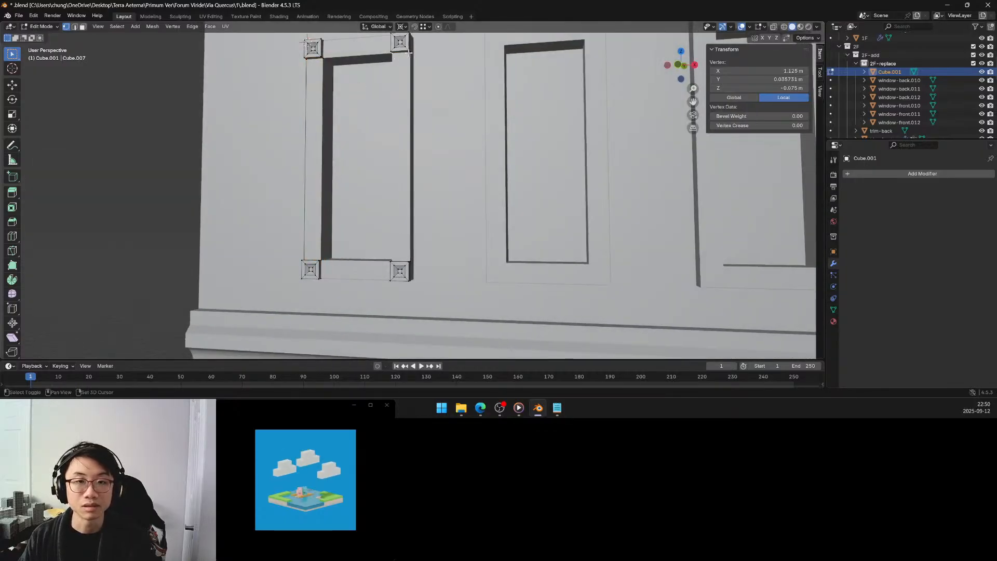
{"action": "left_click", "coordinate": [410, 51], "text": "shift"}
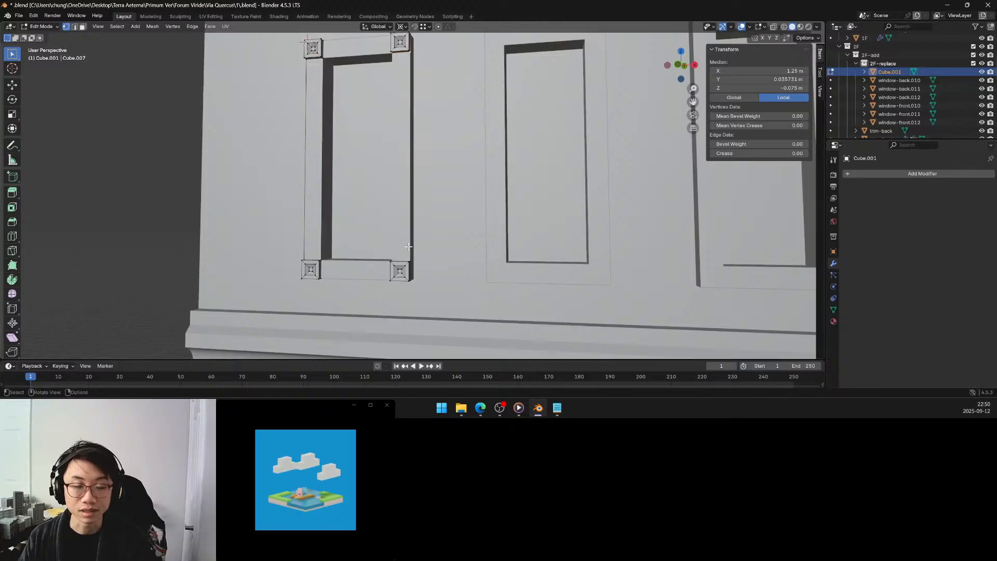
{"action": "middle_click_drag", "start_coordinate": [412, 265], "coordinate": [405, 283]}
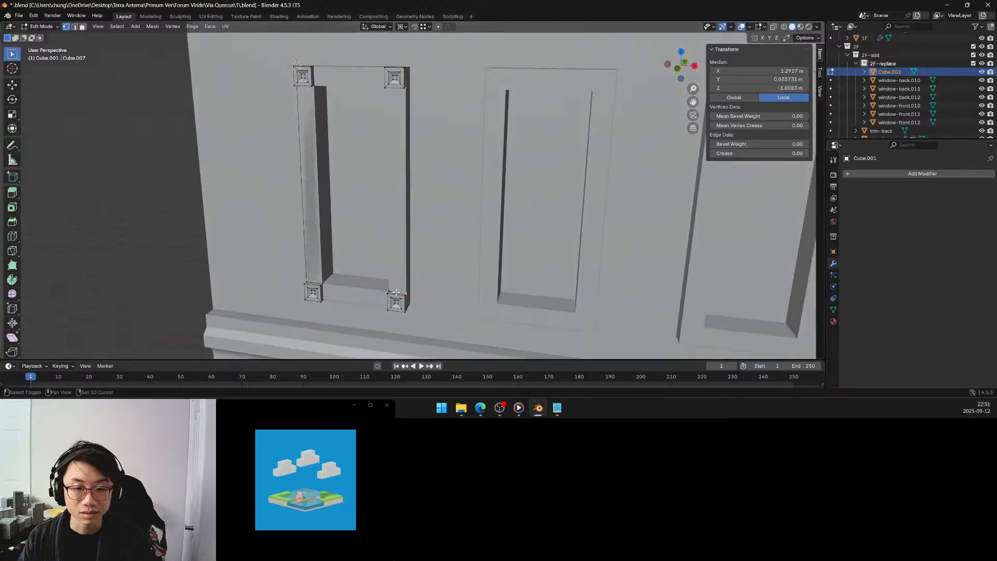
{"action": "left_click", "coordinate": [390, 291], "text": "shift"}
Fill a horizontal face along the frame's bottom between the two lower corner blocks.
{"action": "middle_click_drag", "start_coordinate": [390, 263], "coordinate": [442, 255]}
{"action": "left_click", "coordinate": [315, 260]}
{"action": "left_click", "coordinate": [315, 278], "text": "shift"}
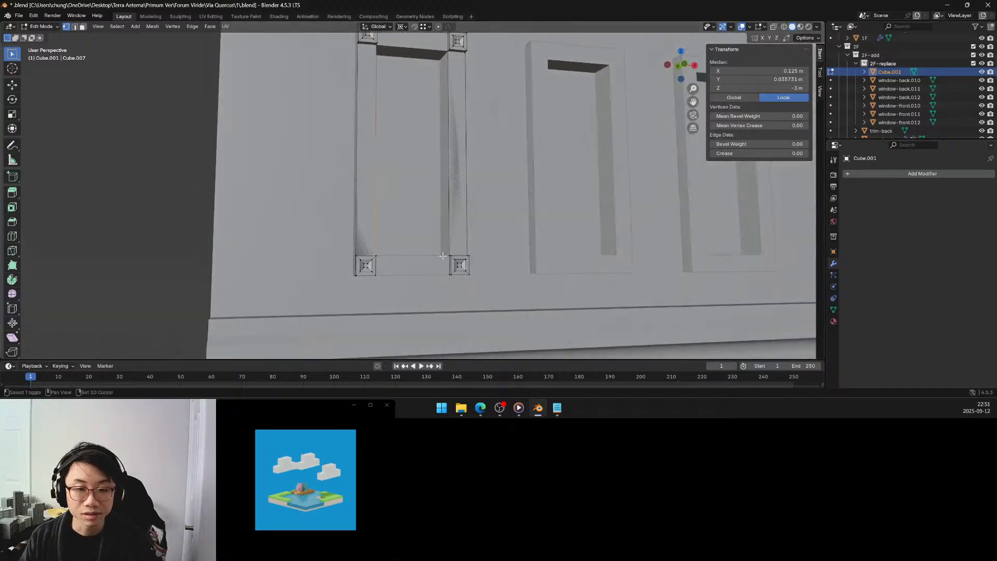
{"action": "left_click", "coordinate": [447, 268], "text": "shift"}
{"action": "left_click", "coordinate": [448, 273], "text": "shift"}
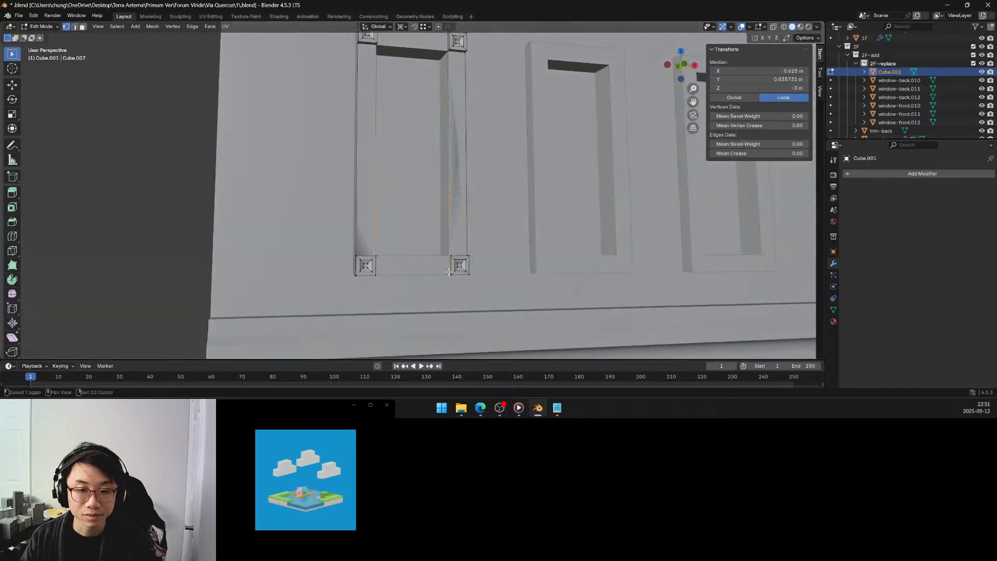
{"action": "key", "text": "f"}
Fill a horizontal face along the frame's top between the two upper corner blocks.
{"action": "middle_click_drag", "start_coordinate": [422, 120], "coordinate": [411, 244], "text": "shift"}
{"action": "left_click", "coordinate": [369, 199]}
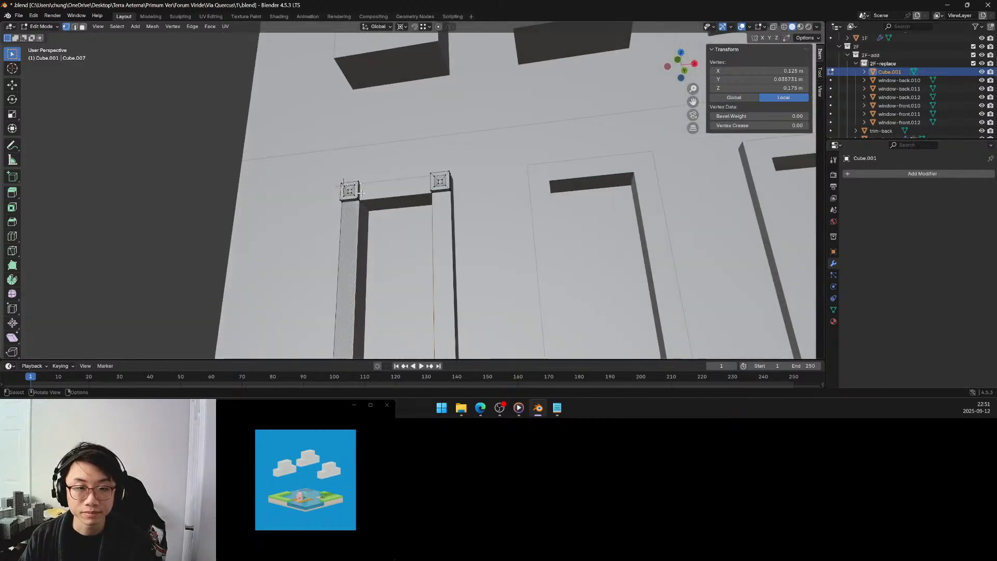
{"action": "middle_click_drag", "start_coordinate": [371, 199], "coordinate": [415, 199]}
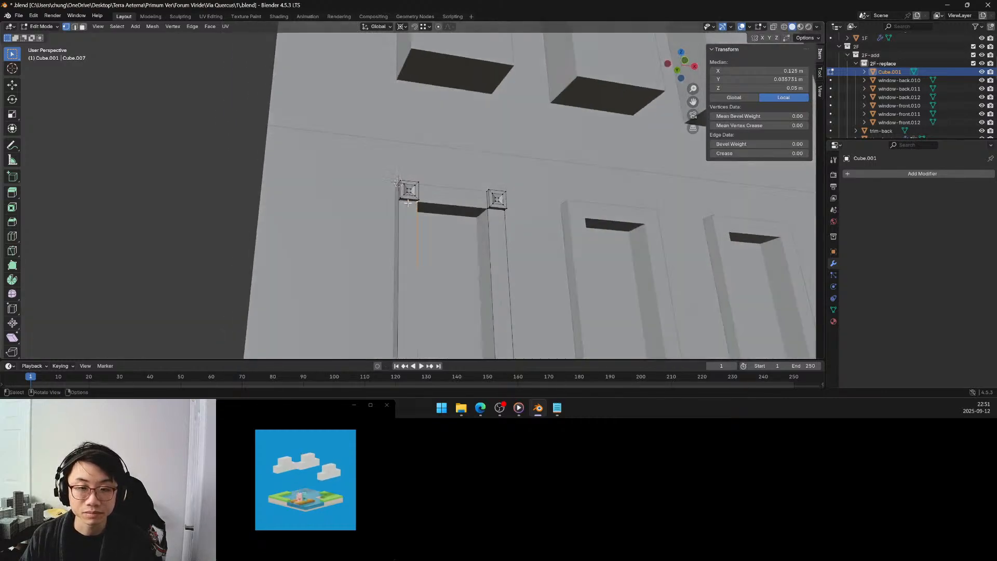
{"action": "left_click", "coordinate": [485, 192], "text": "shift"}
{"action": "left_click", "coordinate": [487, 207], "text": "shift"}
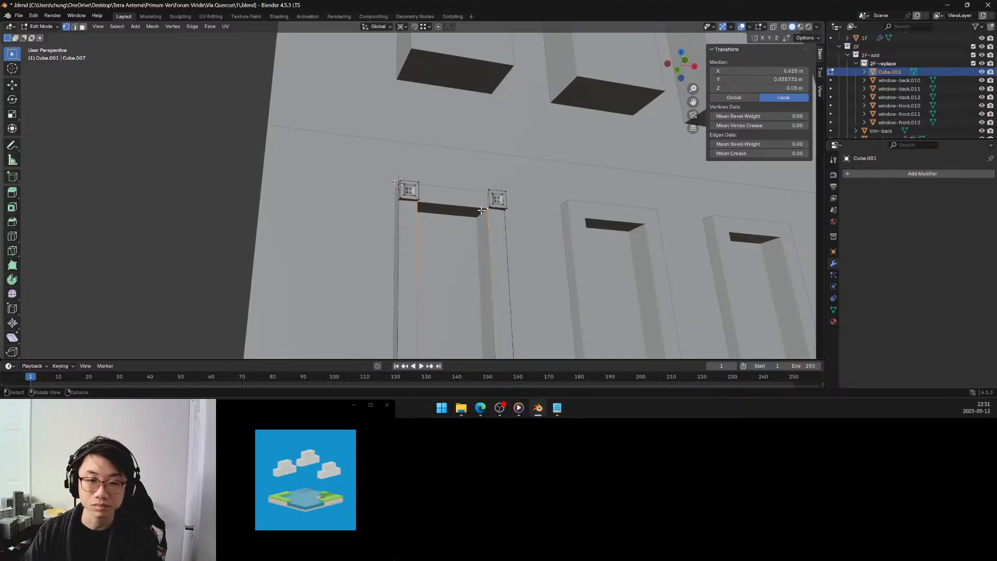
{"action": "key", "text": "f"}
Extrude the four frame faces between the corner blocks outward by about 0.029 m.
{"action": "mouse_move", "coordinate": [470, 209]}
{"action": "middle_mouse_down"}
{"action": "mouse_move", "coordinate": [453, 218]}
{"action": "mouse_move", "coordinate": [460, 205]}
{"action": "middle_mouse_up"}
{"action": "scroll", "coordinate": [454, 218], "scroll_direction": "down", "scroll_amount": 5}
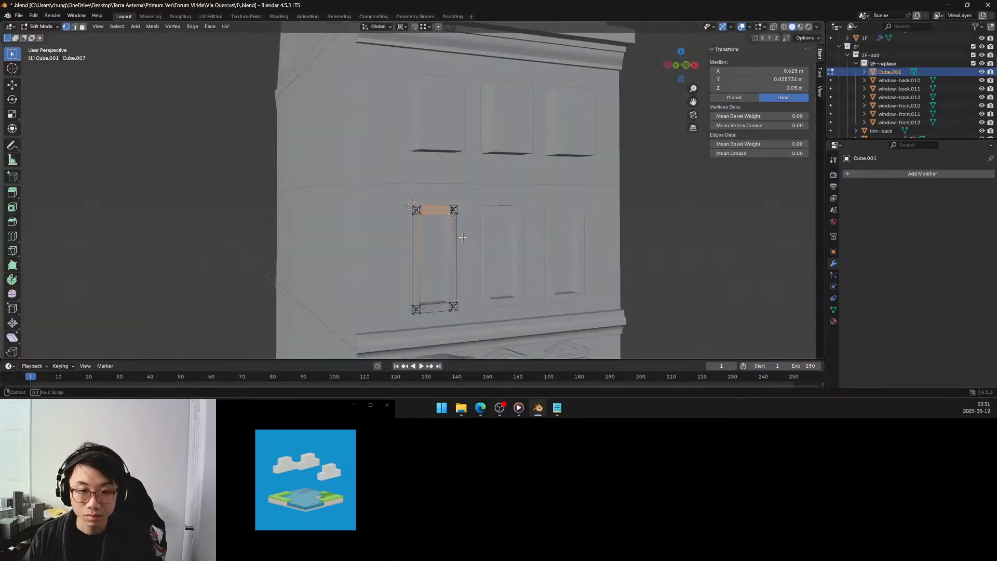
{"action": "left_click", "coordinate": [83, 26]}
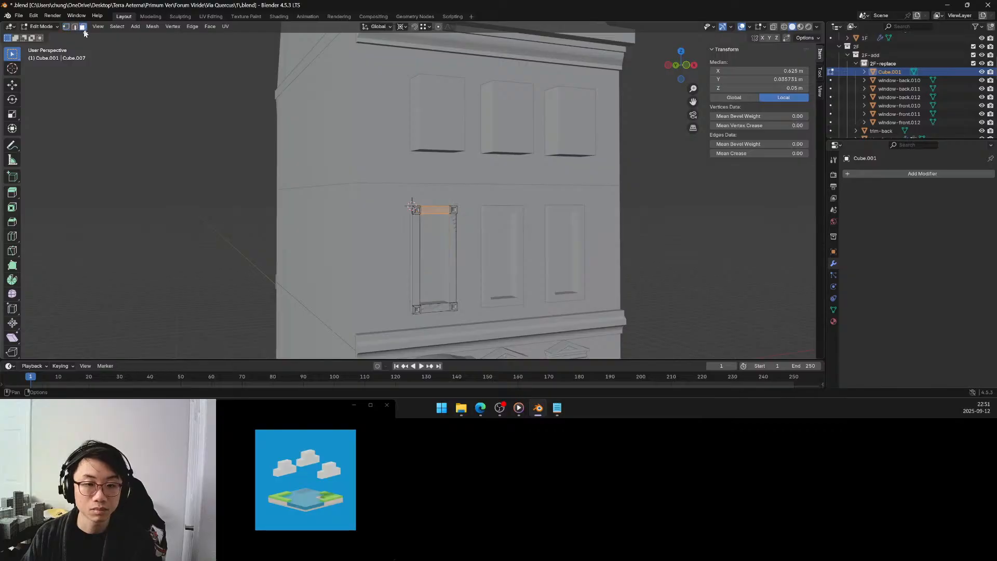
{"action": "left_click", "coordinate": [417, 227], "text": "shift"}
{"action": "left_click", "coordinate": [452, 241], "text": "shift"}
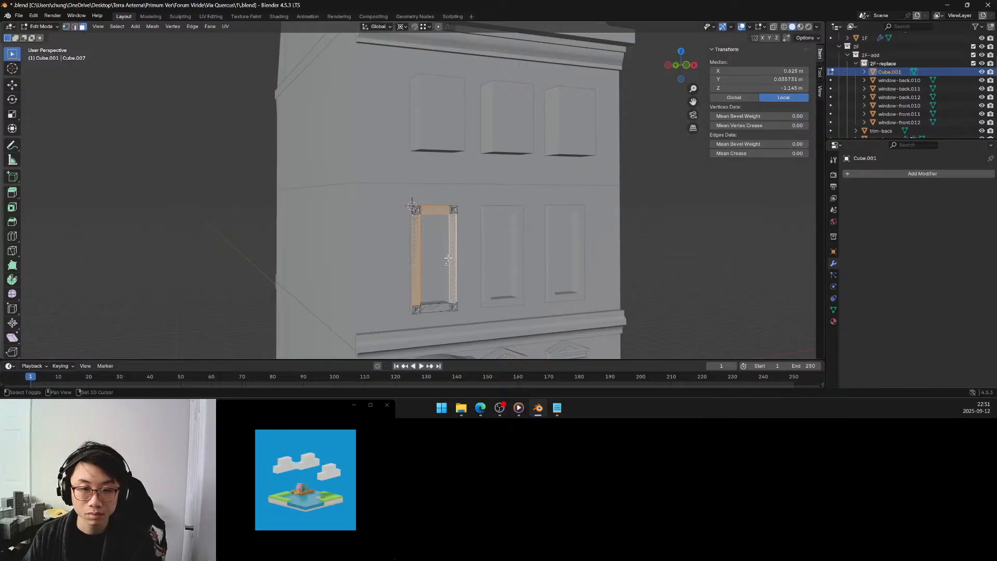
{"action": "left_click", "coordinate": [440, 303], "text": "shift"}
{"action": "middle_click_drag", "start_coordinate": [442, 298], "coordinate": [422, 189]}
{"action": "scroll", "coordinate": [482, 260], "scroll_direction": "up", "scroll_amount": 3}
{"action": "scroll", "coordinate": [423, 188], "scroll_direction": "up", "scroll_amount": 5}
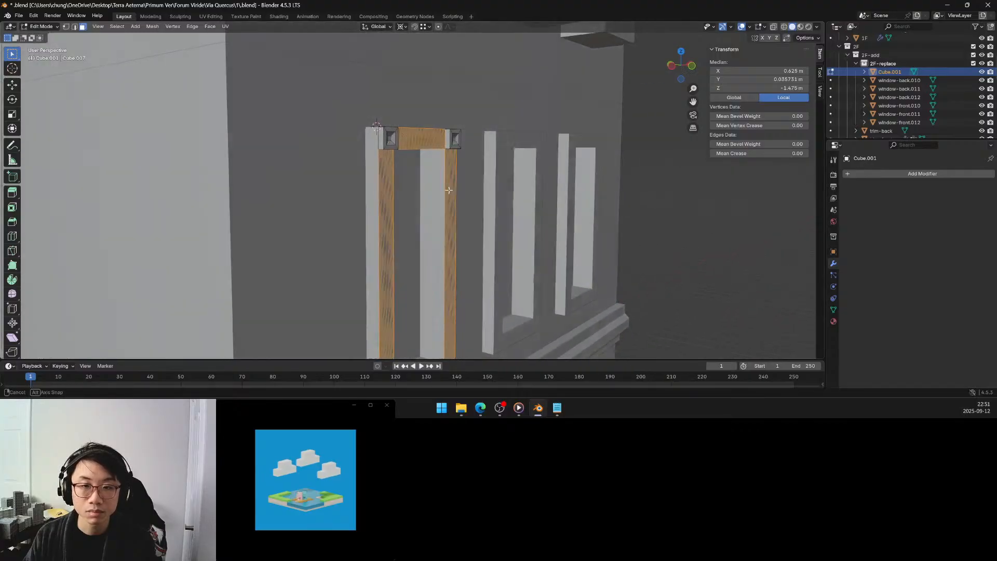
{"action": "key", "text": "e"}
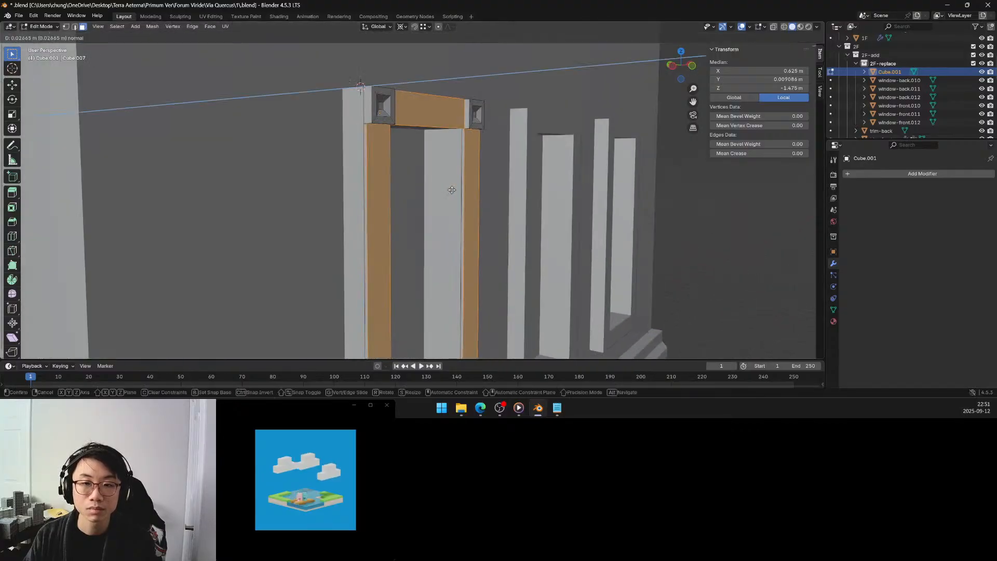
{"action": "left_click", "coordinate": [452, 190]}
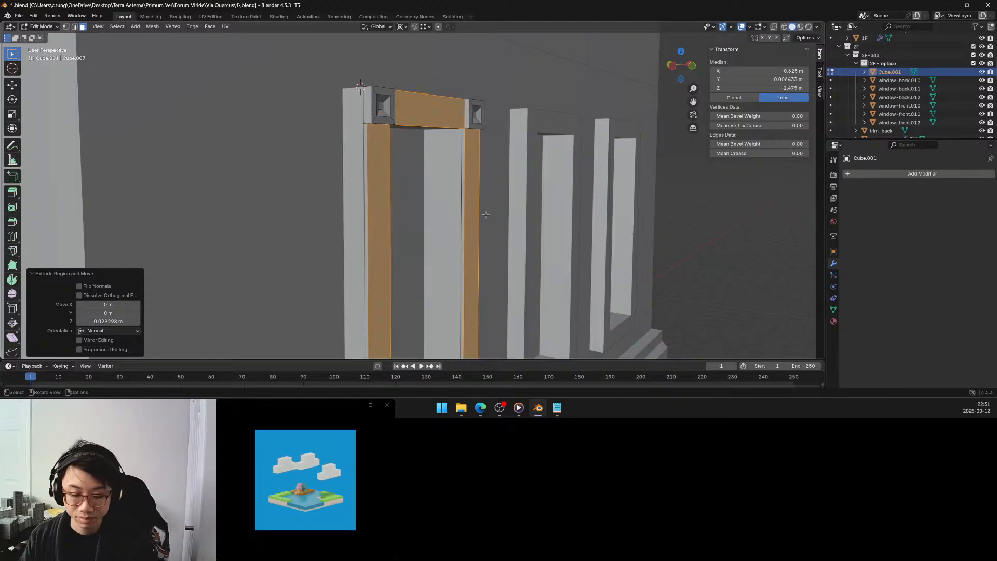
Nudge the extruded frame faces along the global Y axis by about 0.0003 m.
{"action": "key", "text": "g"}
{"action": "key", "text": "y"}
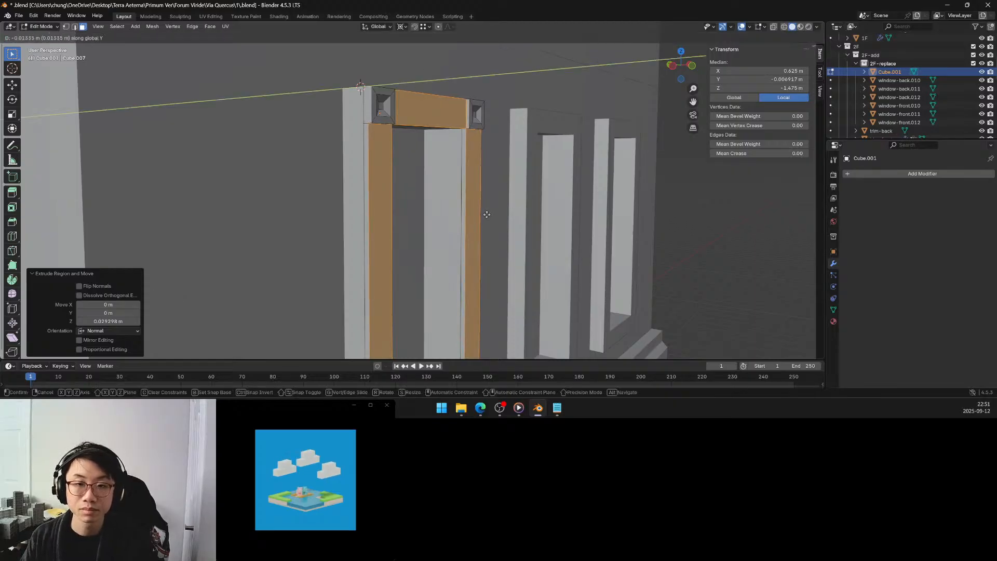
{"action": "left_click", "coordinate": [485, 213]}
{"action": "middle_click_drag", "start_coordinate": [485, 213], "coordinate": [427, 203]}
{"action": "scroll", "coordinate": [441, 200], "scroll_direction": "down", "scroll_amount": 3}
{"action": "scroll", "coordinate": [428, 204], "scroll_direction": "down", "scroll_amount": 4}
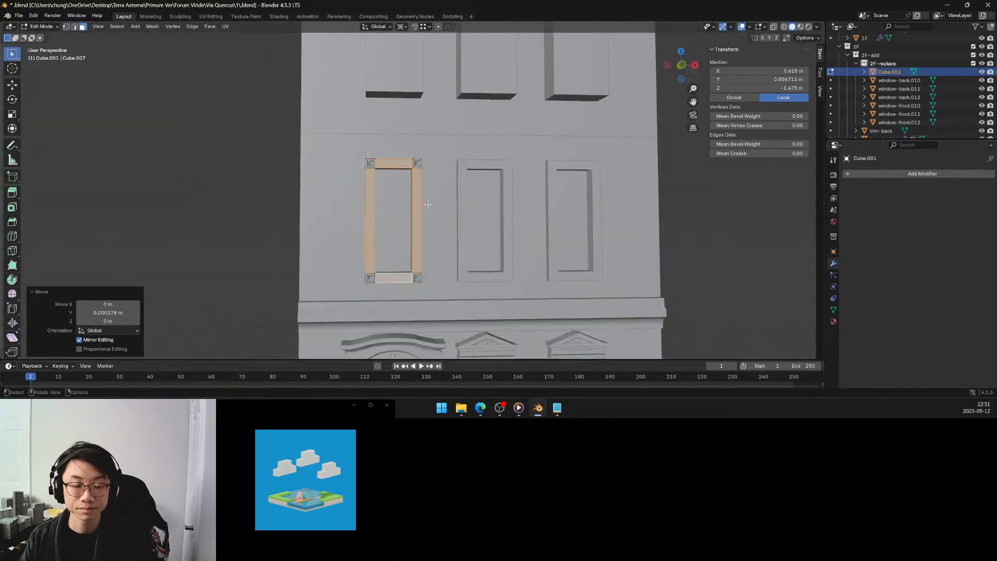
{"action": "scroll", "coordinate": [428, 204], "scroll_direction": "down", "scroll_amount": 3}
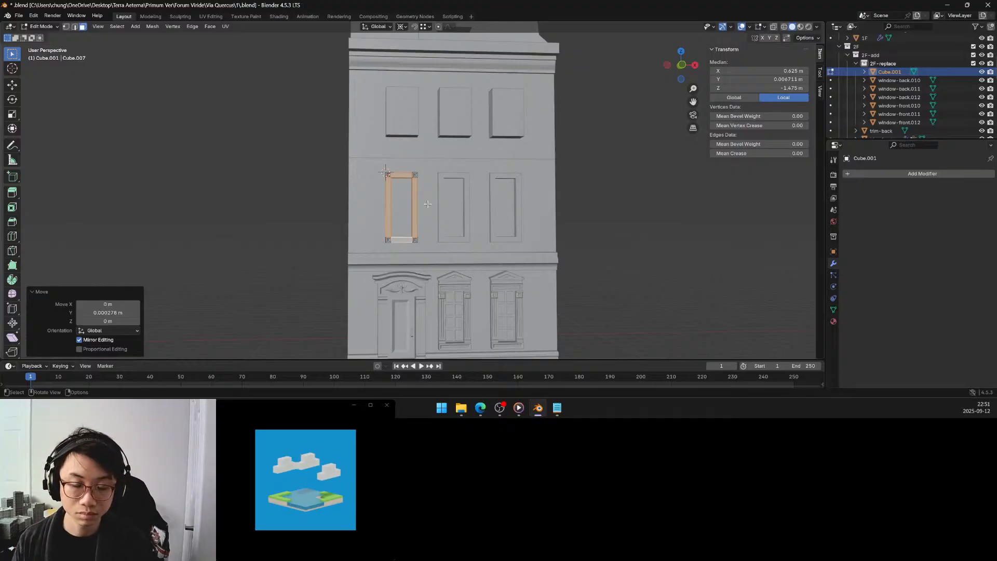
Inset the four raised frame faces individually with a thickness of 0.08 m.
{"action": "middle_click_drag", "start_coordinate": [426, 203], "coordinate": [387, 171]}
{"action": "scroll", "coordinate": [410, 199], "scroll_direction": "up", "scroll_amount": 4}
{"action": "scroll", "coordinate": [387, 170], "scroll_direction": "up", "scroll_amount": 3}
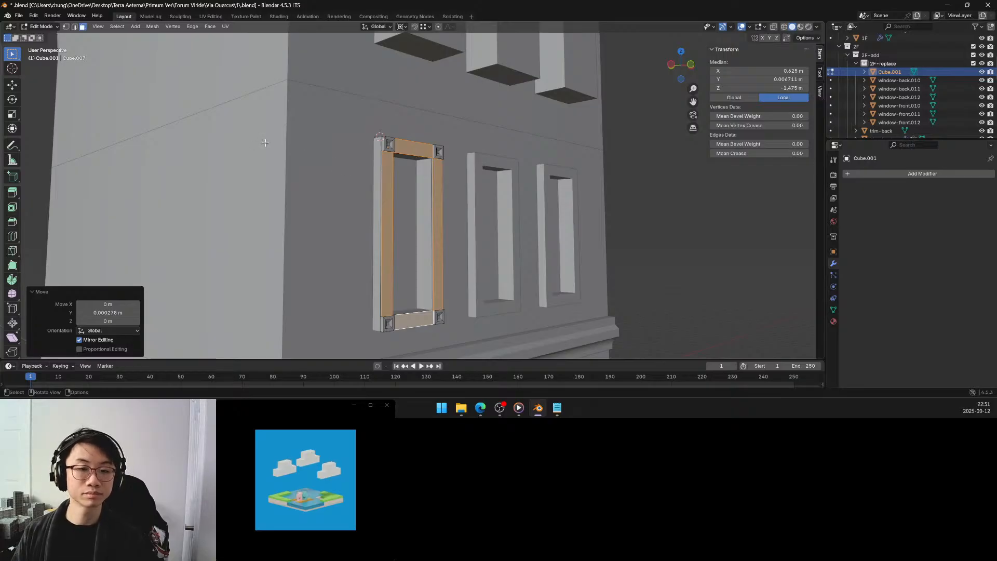
{"action": "middle_click_drag", "start_coordinate": [297, 124], "coordinate": [184, 85]}
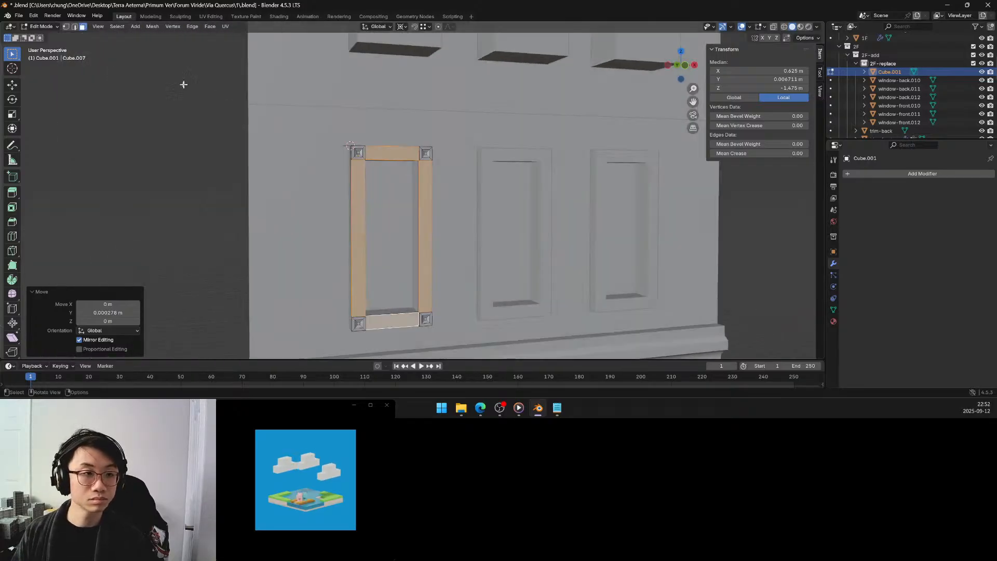
{"action": "left_click", "coordinate": [12, 207]}
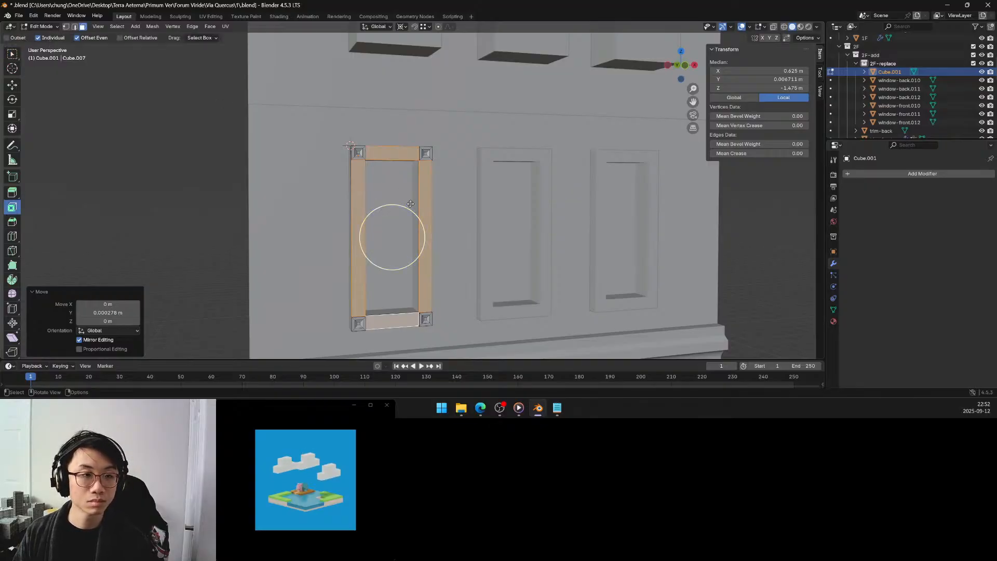
{"action": "left_click_drag", "start_coordinate": [414, 209], "coordinate": [411, 215]}
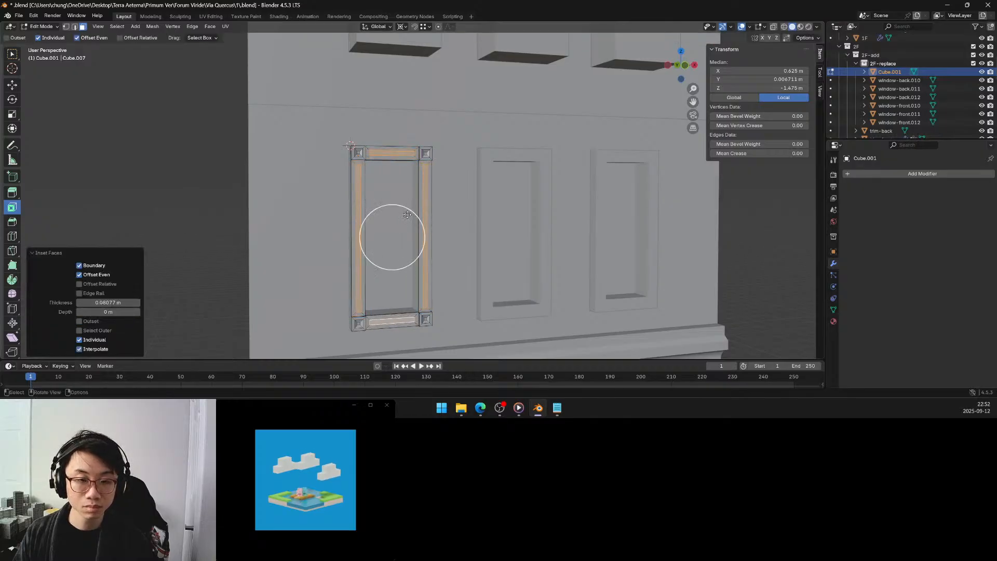
{"action": "left_click", "coordinate": [118, 304]}
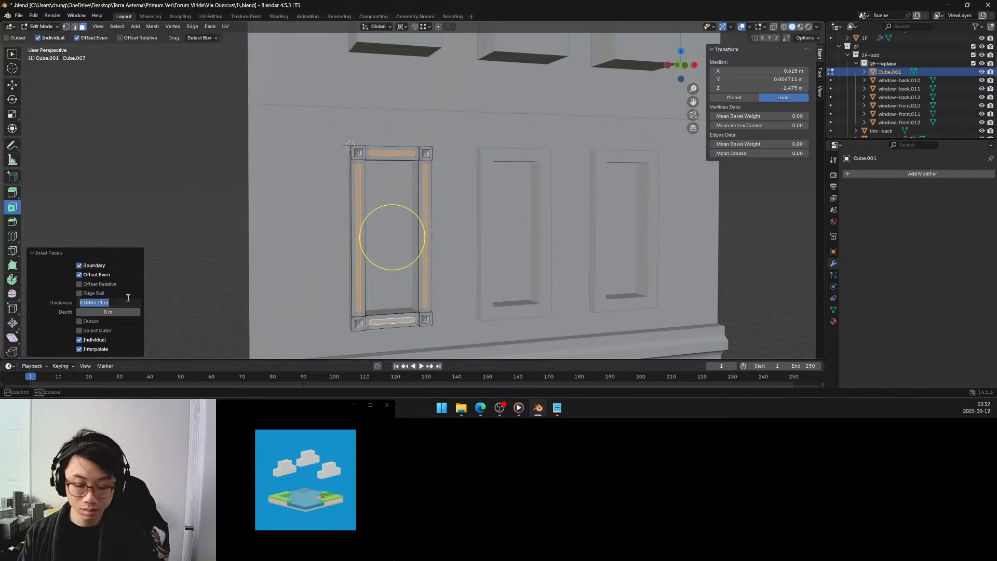
{"action": "key", "text": "BackSpace"}
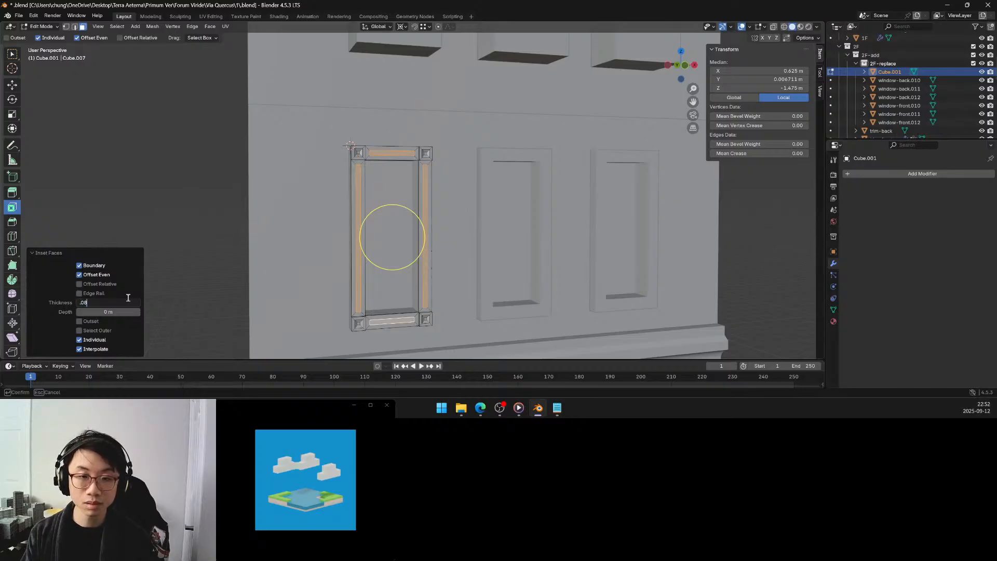
{"action": "type", "text": ".08"}
{"action": "key", "text": "Return"}
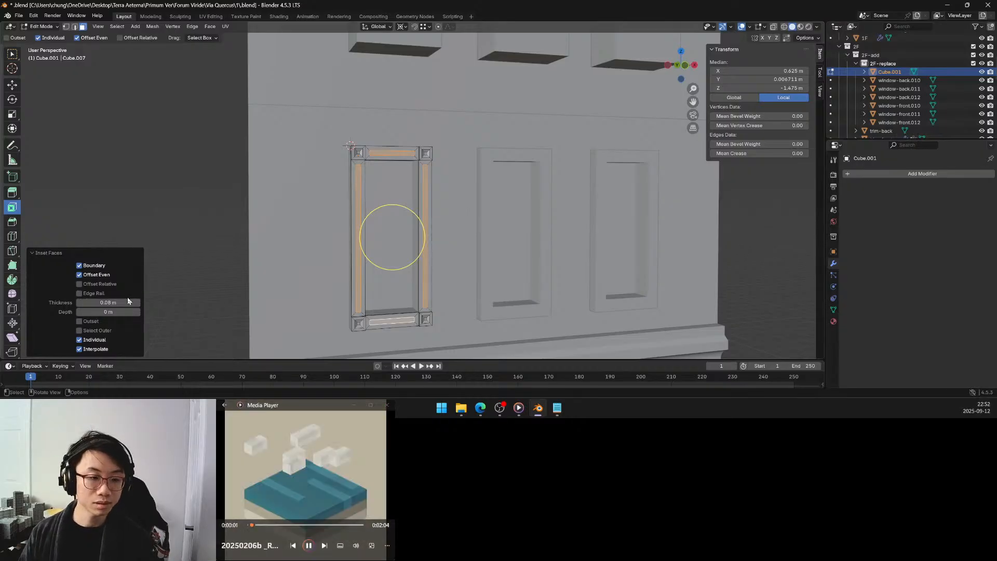
Try an inset thickness of 0.1 m on the frame faces, and settle on 0.07 m.
{"action": "left_click", "coordinate": [127, 298]}
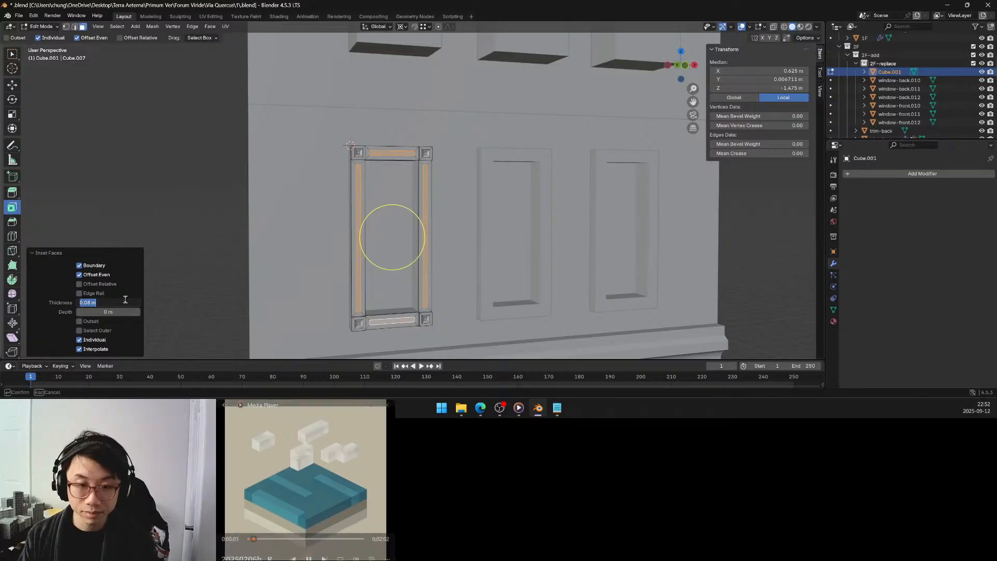
{"action": "type", "text": ".1"}
{"action": "key", "text": "Return"}
{"action": "left_click", "coordinate": [125, 299]}
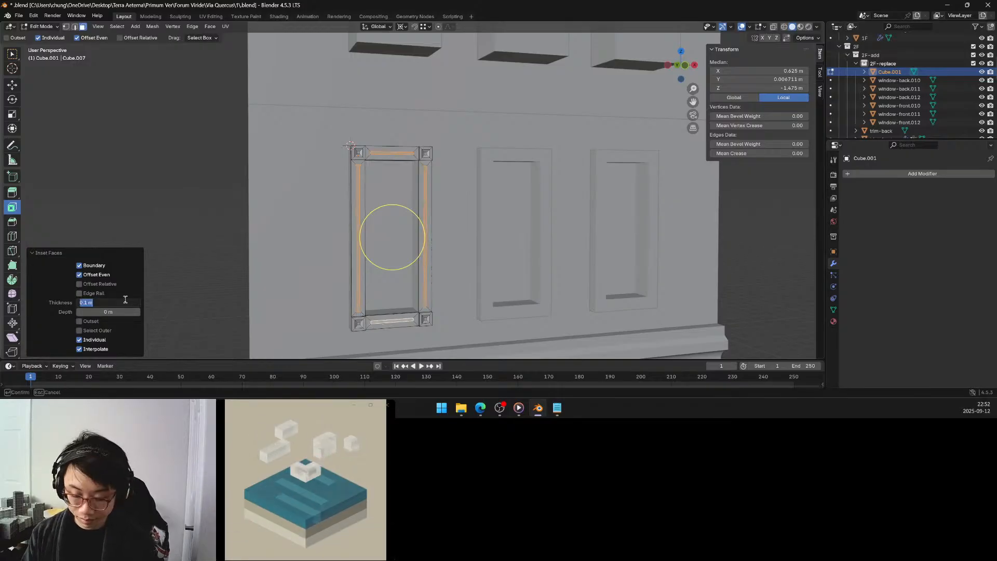
{"action": "type", "text": ".07"}
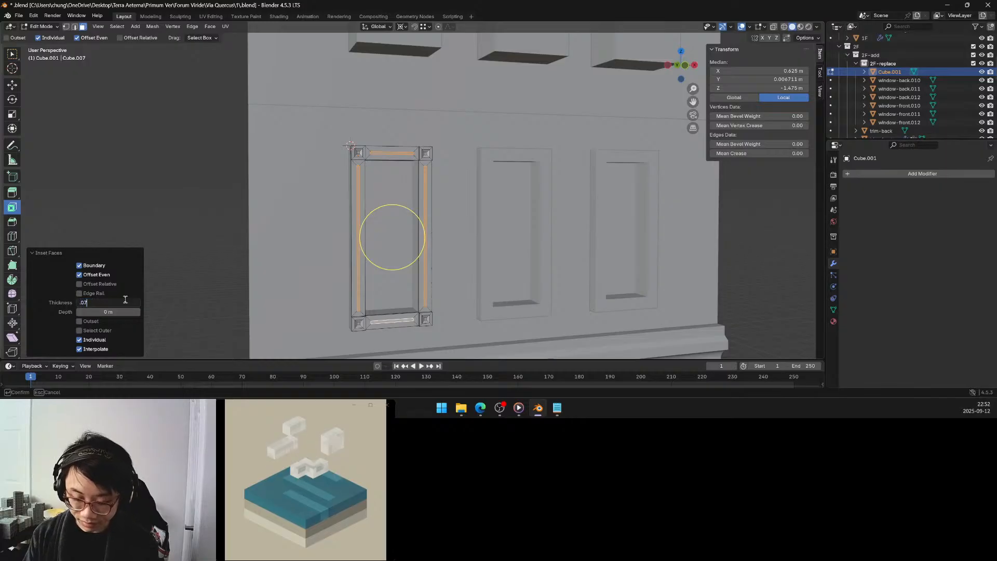
{"action": "key", "text": "Return"}
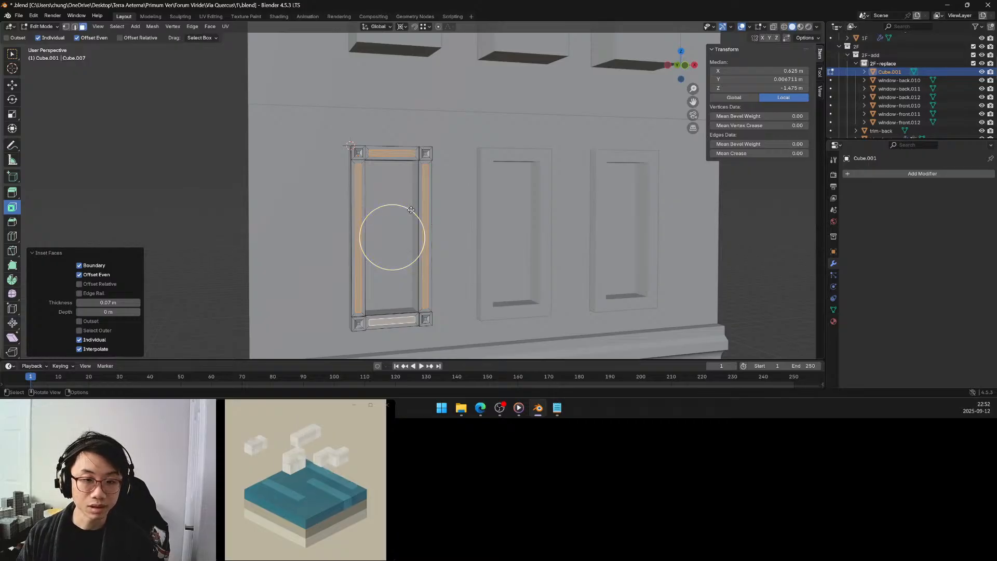
Inset the four inner frame faces individually a second time with a thickness of 0.05 m.
{"action": "left_click_drag", "start_coordinate": [411, 210], "coordinate": [408, 214]}
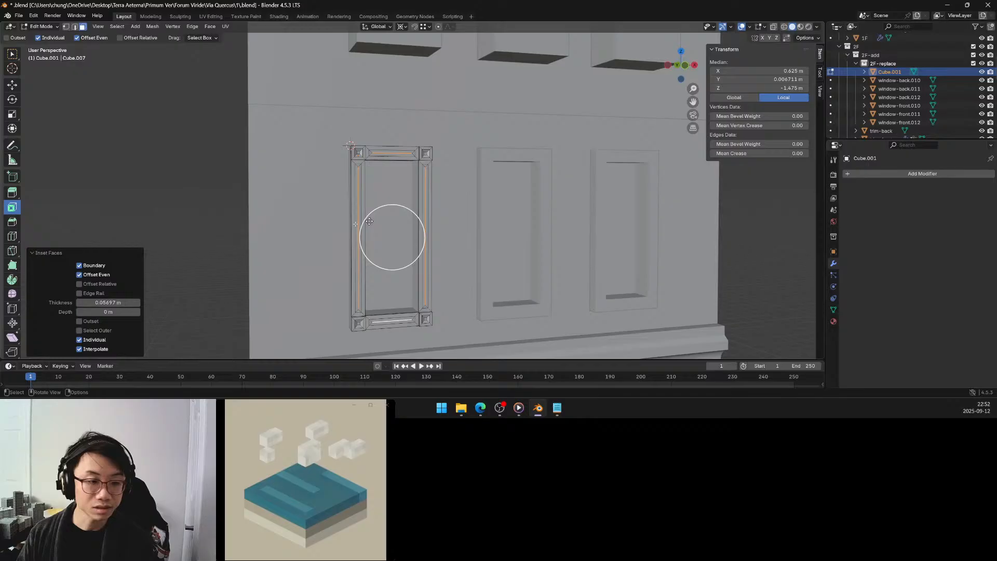
{"action": "left_click", "coordinate": [123, 302]}
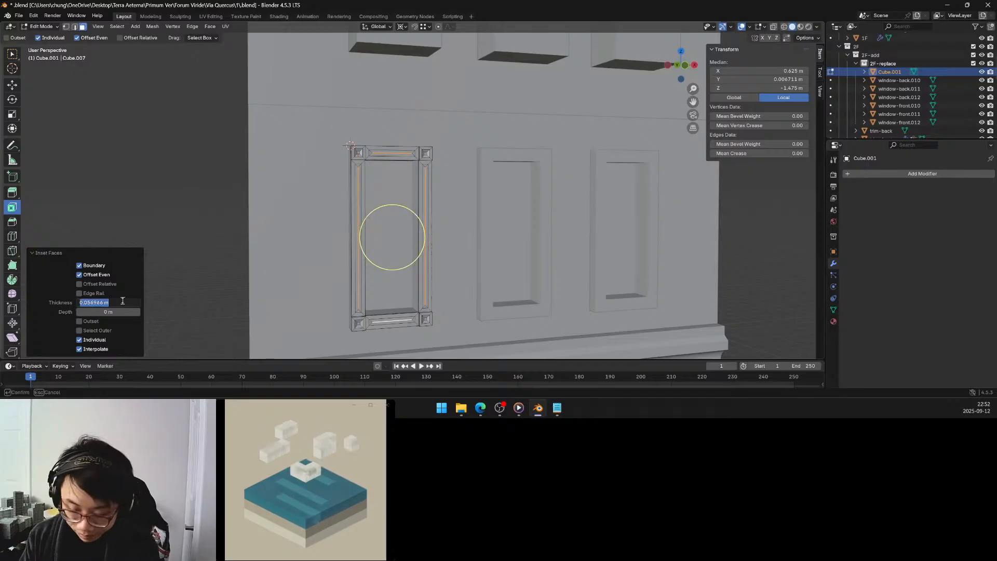
{"action": "key", "text": "BackSpace"}
{"action": "type", "text": "0.05"}
{"action": "key", "text": "Return"}
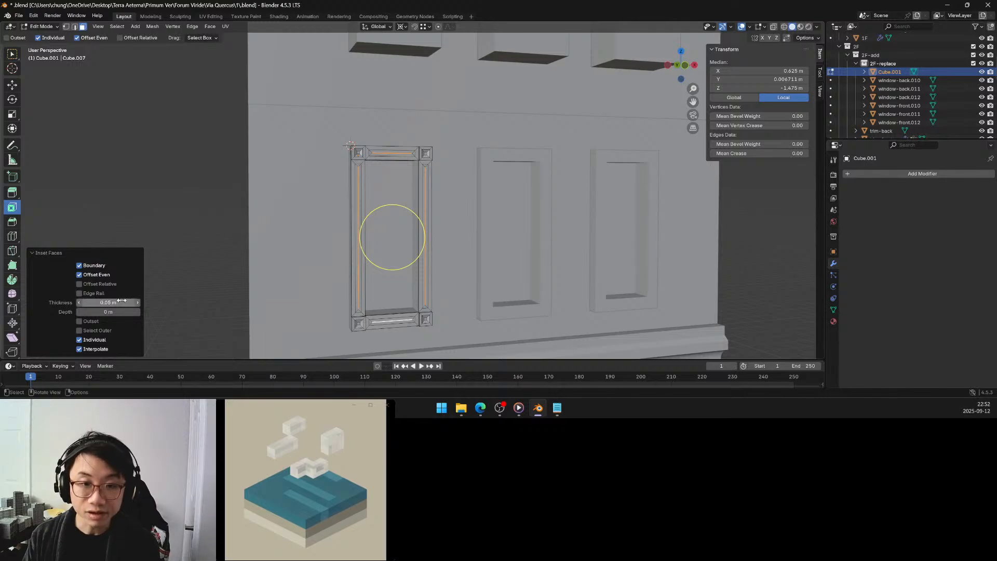
Recess the innermost strip faces of the frame by moving them 0.025 m along Y, and clear the selection.
{"action": "middle_click_drag", "start_coordinate": [391, 185], "coordinate": [373, 165]}
{"action": "scroll", "coordinate": [402, 172], "scroll_direction": "up", "scroll_amount": 4}
{"action": "scroll", "coordinate": [373, 165], "scroll_direction": "up", "scroll_amount": 2}
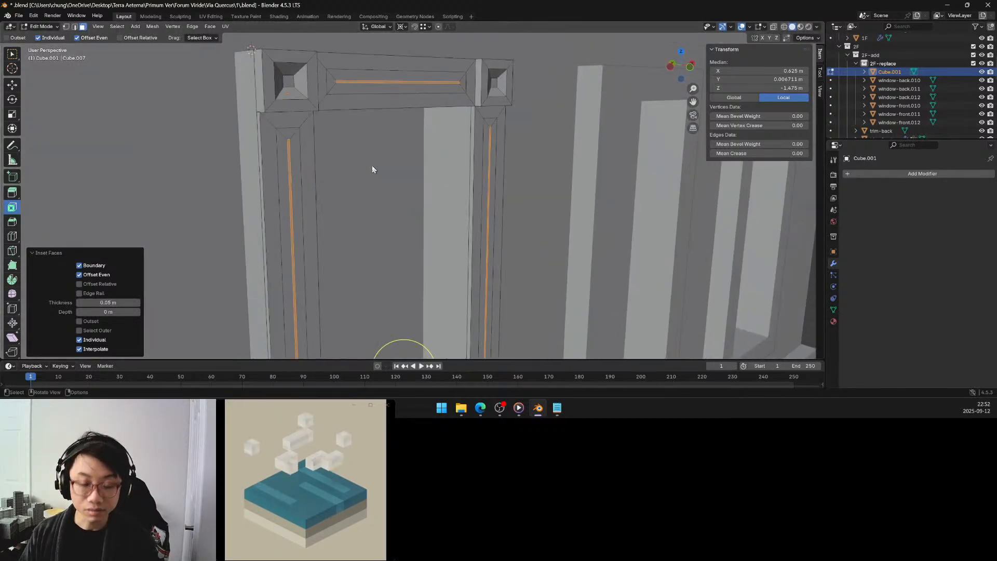
{"action": "key", "text": "g"}
{"action": "key", "text": "y"}
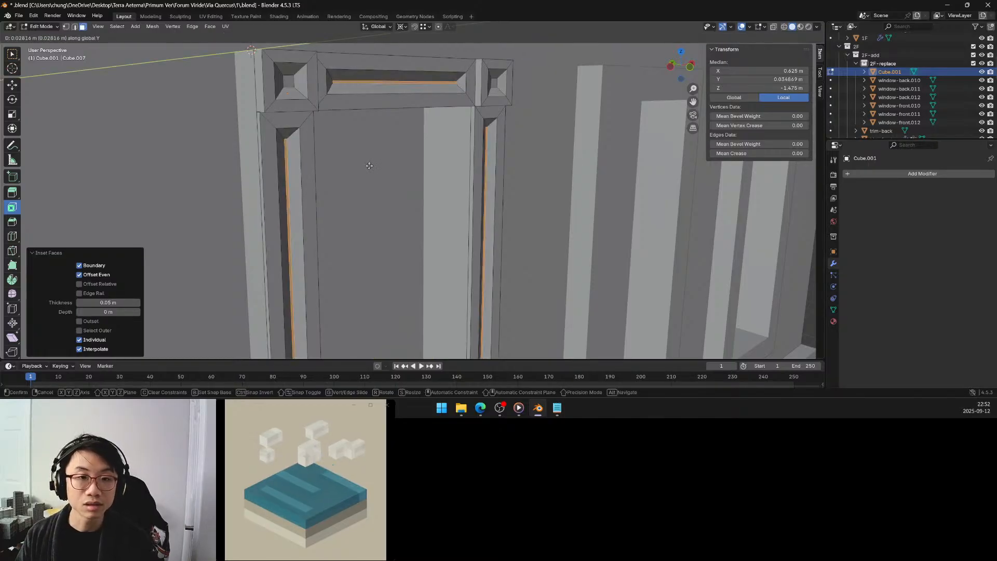
{"action": "left_click", "coordinate": [370, 169]}
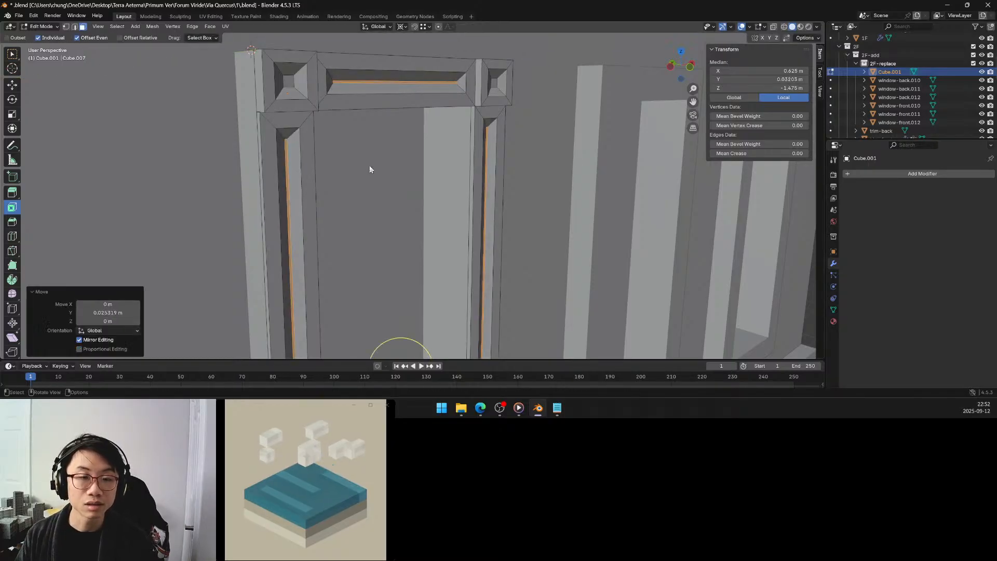
{"action": "left_click", "coordinate": [124, 314]}
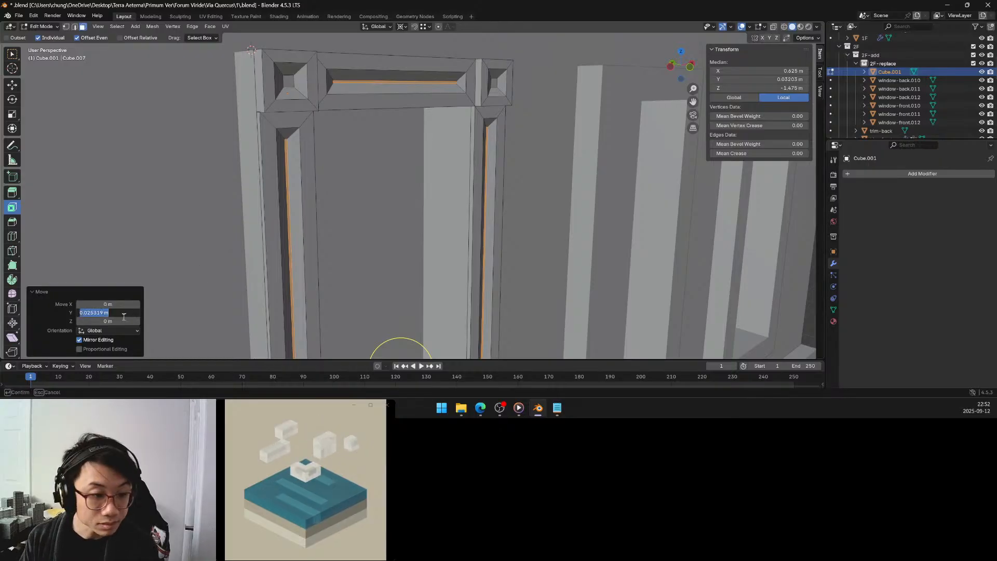
{"action": "type", "text": ".025"}
{"action": "key", "text": "Return"}
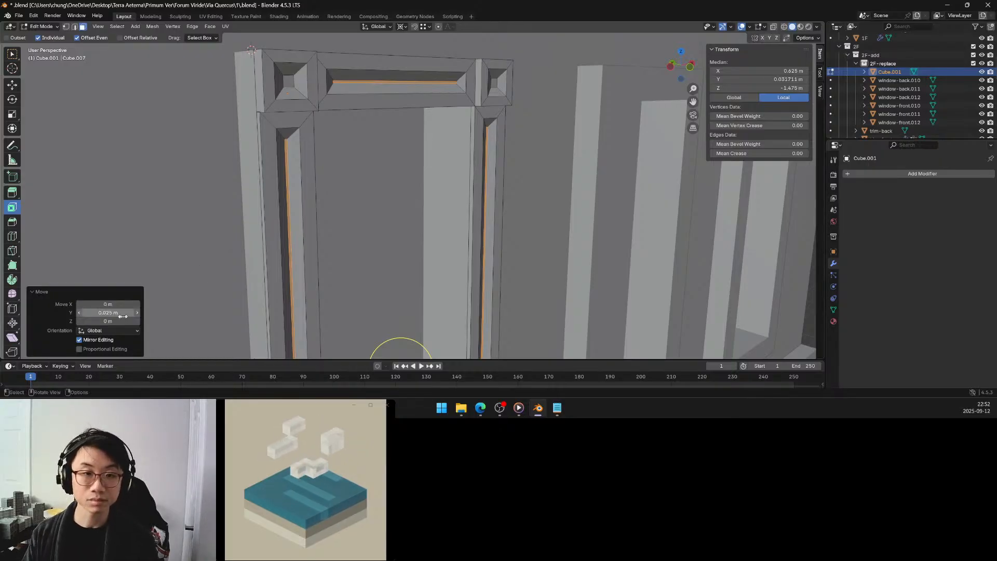
{"action": "left_click", "coordinate": [394, 197]}
{"action": "scroll", "coordinate": [384, 199], "scroll_direction": "down", "scroll_amount": 3}
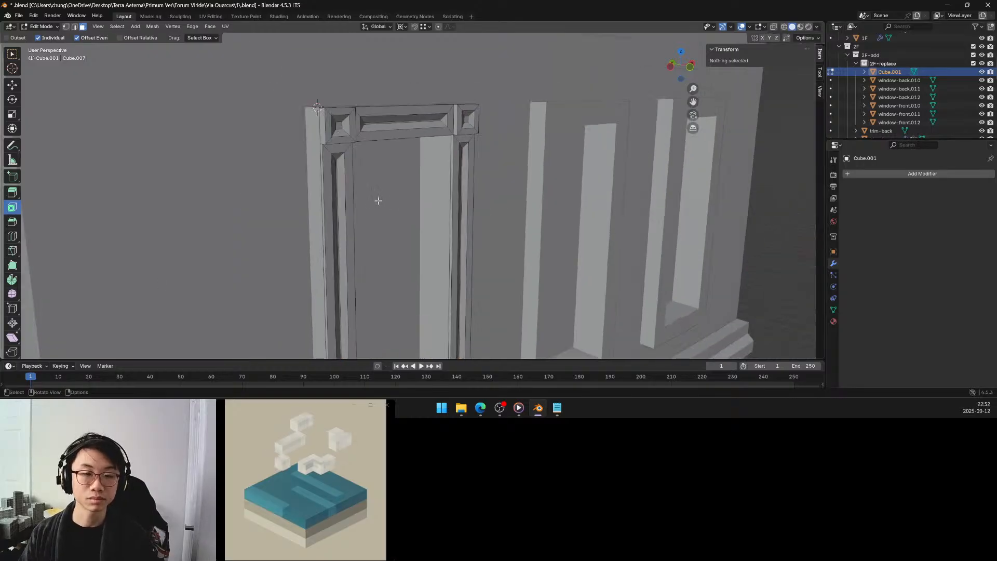
{"action": "scroll", "coordinate": [363, 197], "scroll_direction": "down", "scroll_amount": 4}
{"action": "middle_click_drag", "start_coordinate": [362, 195], "coordinate": [354, 186]}
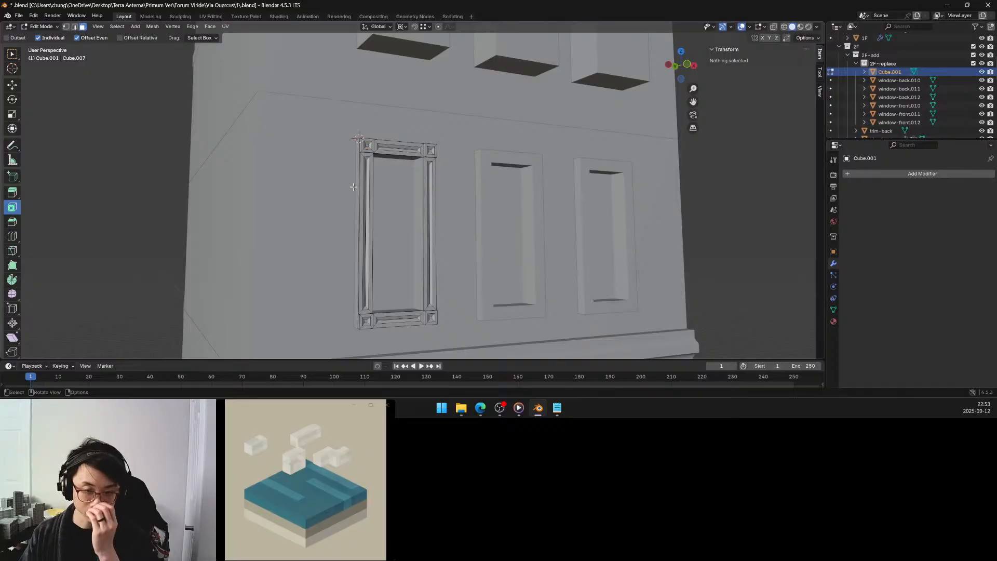
Finish editing the ornamental frame and isolate window-front.012 for mesh editing in local view with the selection tool active.
{"action": "key", "text": "Tab"}
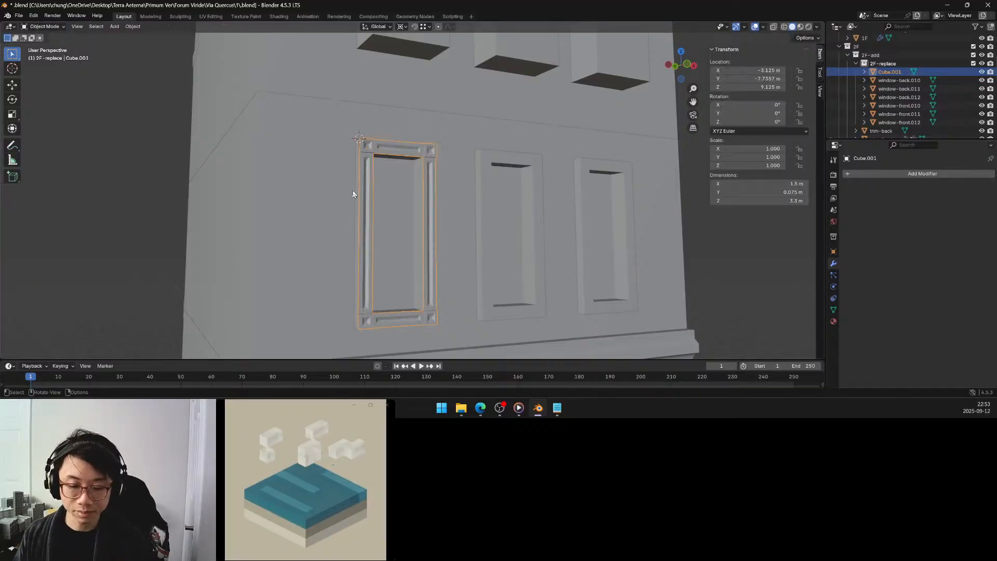
{"action": "mouse_move", "coordinate": [364, 186]}
{"action": "middle_mouse_down"}
{"action": "mouse_move", "coordinate": [378, 200]}
{"action": "mouse_move", "coordinate": [370, 185]}
{"action": "middle_mouse_up"}
{"action": "left_click", "coordinate": [369, 185]}
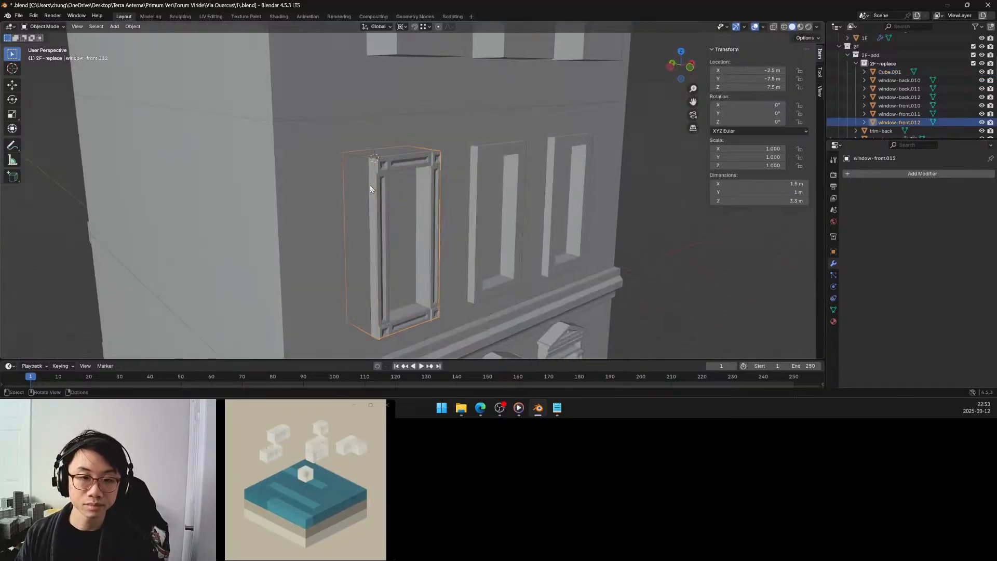
{"action": "key", "text": "Tab"}
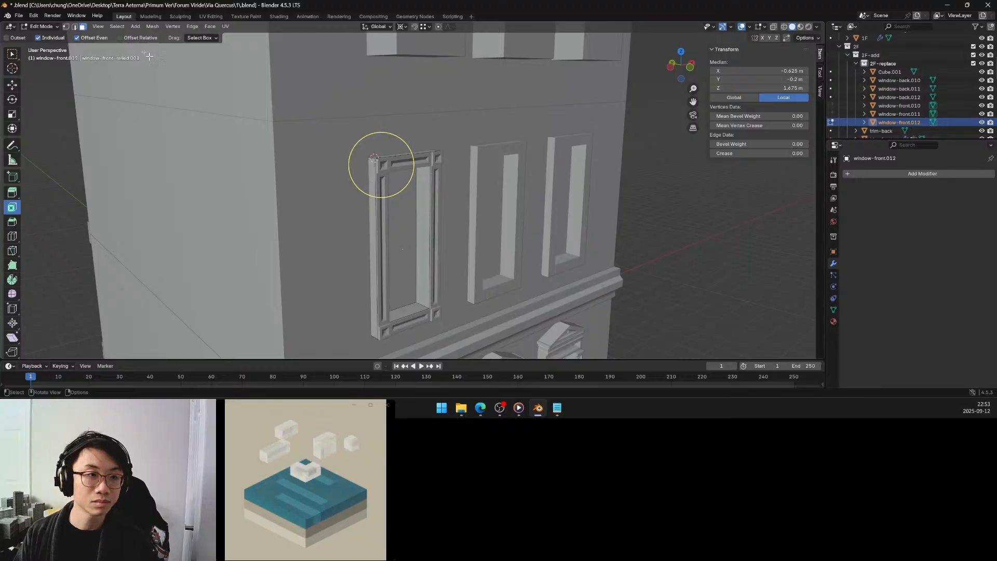
{"action": "key", "text": "KP_Divide"}
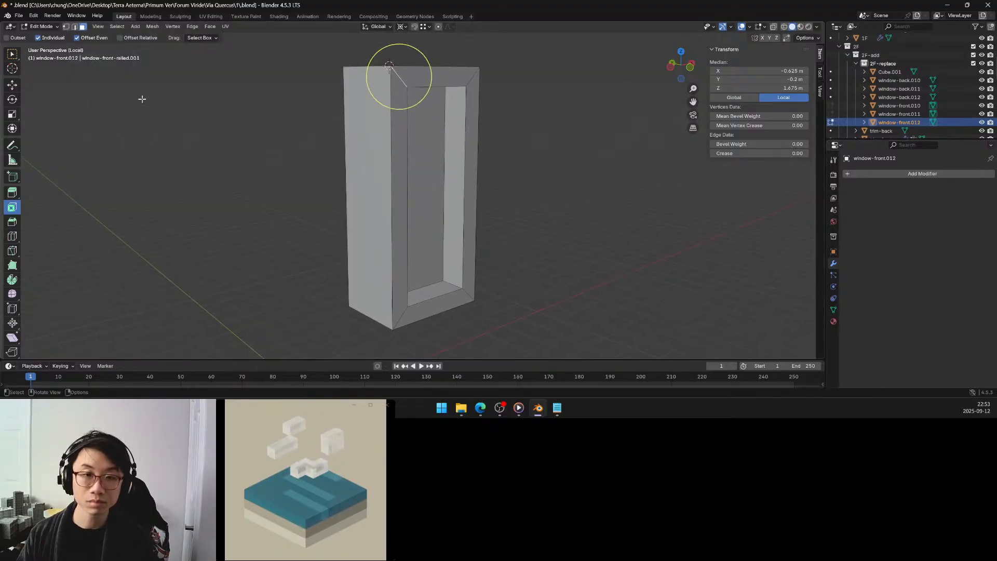
{"action": "key", "text": "w"}
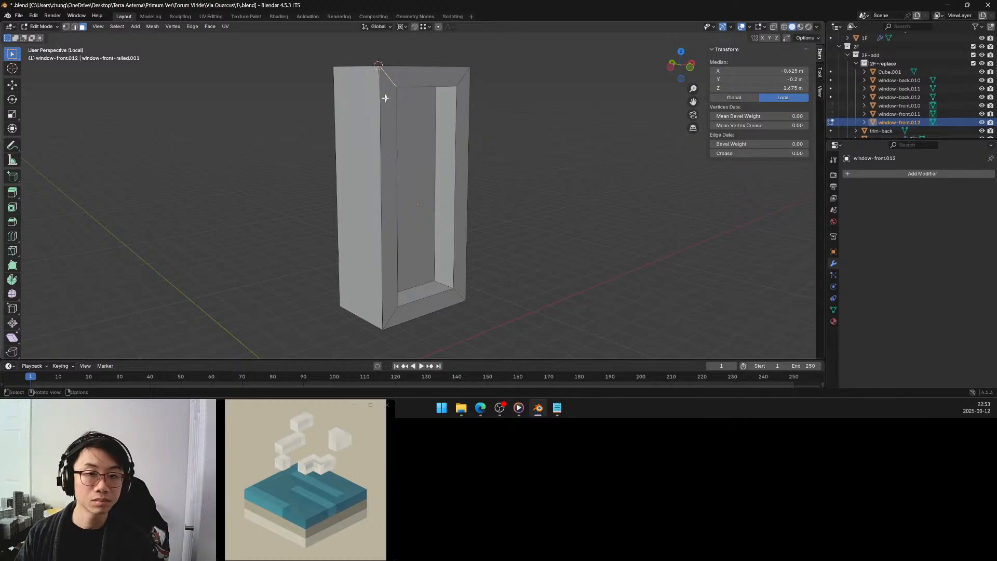
Select the coplanar front border faces of window-front.012 and move them 0.1 m along Y.
{"action": "left_click", "coordinate": [389, 97]}
{"action": "key", "text": "q"}
{"action": "left_click", "coordinate": [383, 62]}
{"action": "middle_click_drag", "start_coordinate": [393, 139], "coordinate": [408, 158]}
{"action": "key", "text": "g"}
{"action": "key", "text": "y"}
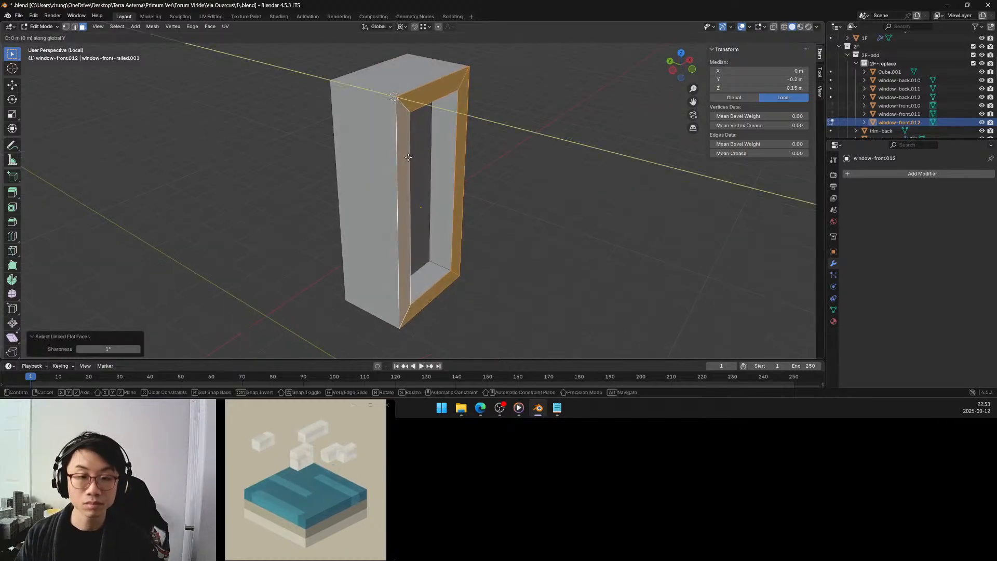
{"action": "left_click", "coordinate": [402, 153]}
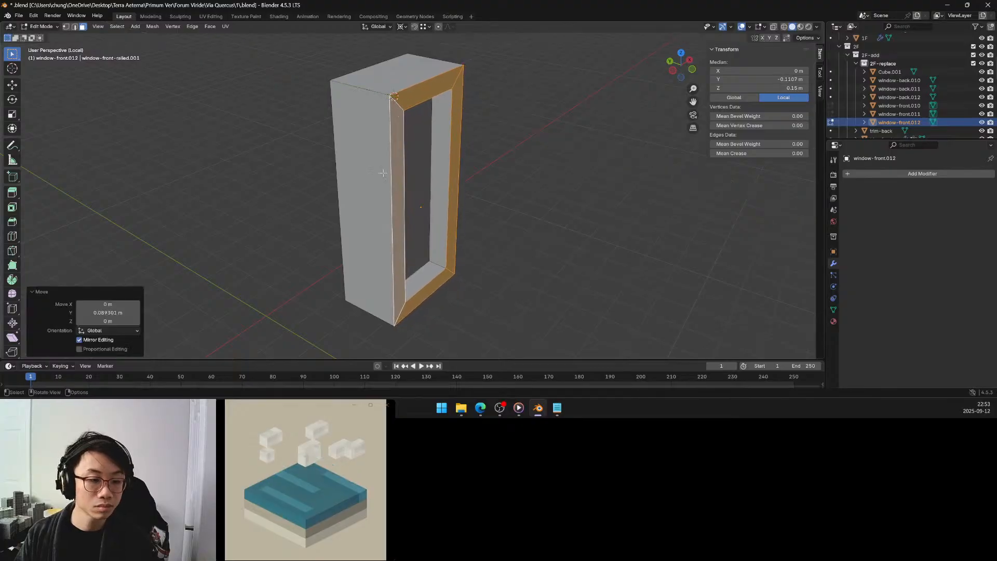
{"action": "left_click", "coordinate": [119, 311]}
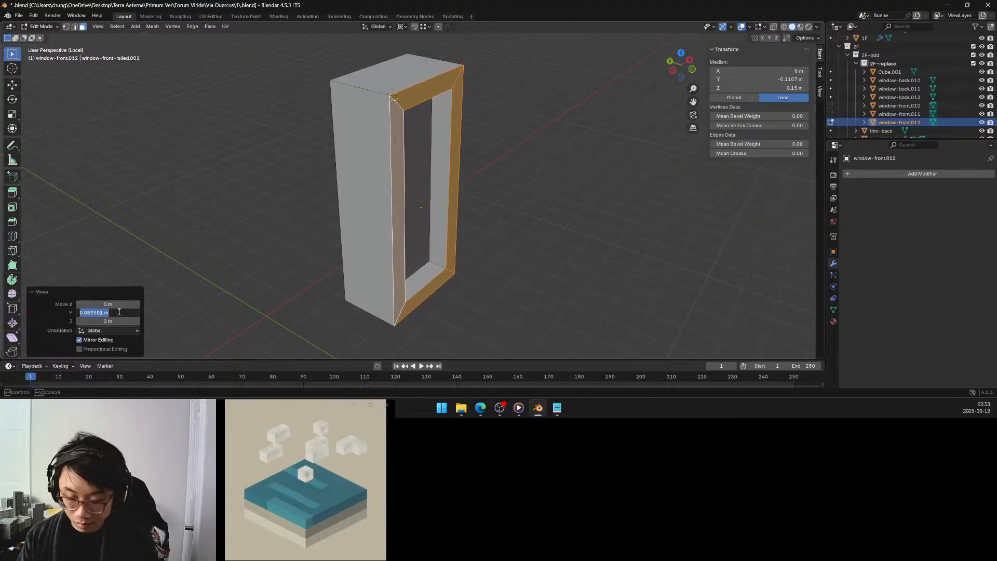
{"action": "type", "text": "0.1"}
{"action": "key", "text": "Return"}
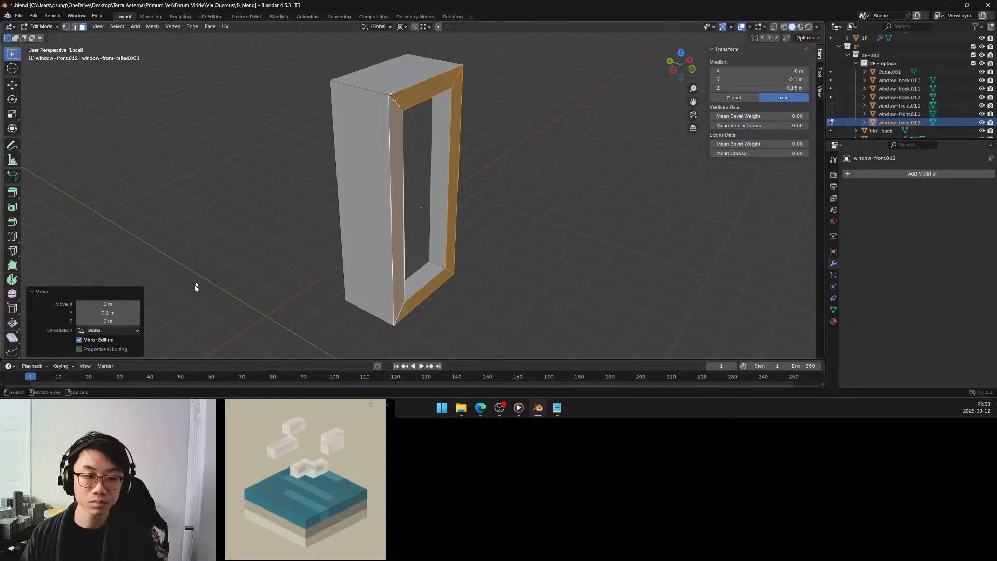
Leave local view, finish editing the window body, and select the ornamental frame object Cube.001 on the facade.
{"action": "key", "text": "KP_Divide"}
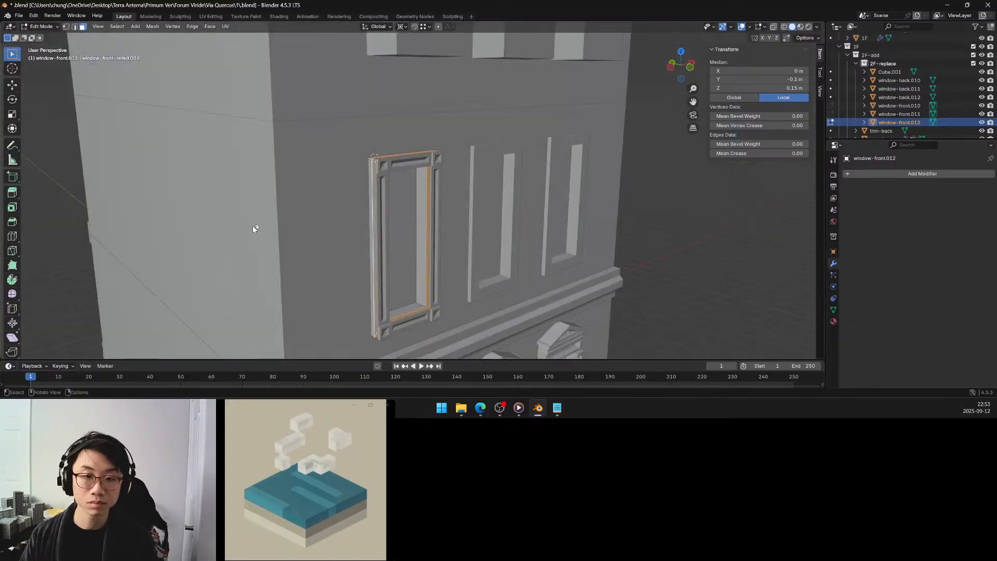
{"action": "key", "text": "Tab"}
{"action": "left_click", "coordinate": [382, 171]}
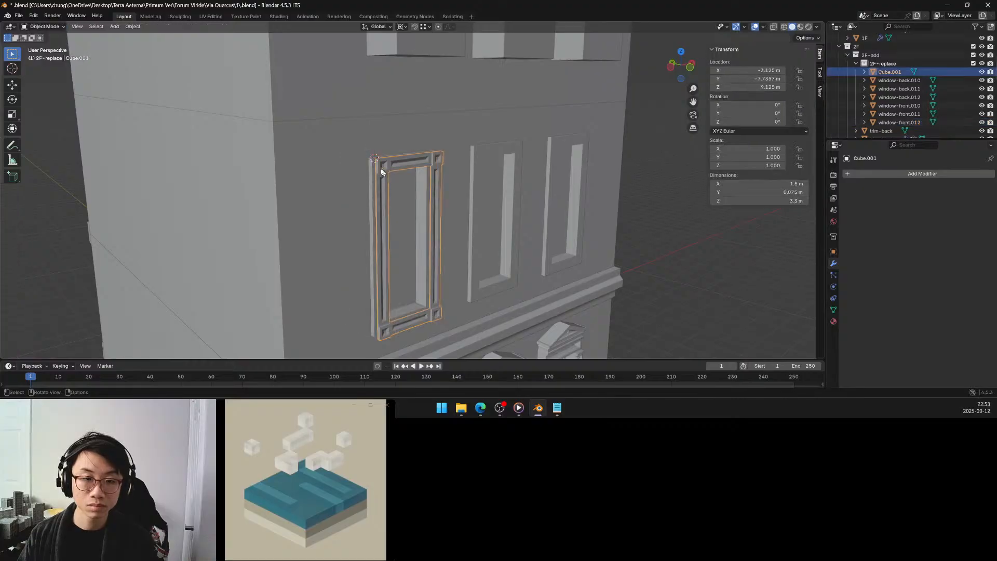
{"action": "middle_click_drag", "start_coordinate": [381, 171], "coordinate": [382, 178]}
{"action": "scroll", "coordinate": [381, 175], "scroll_direction": "up", "scroll_amount": 4}
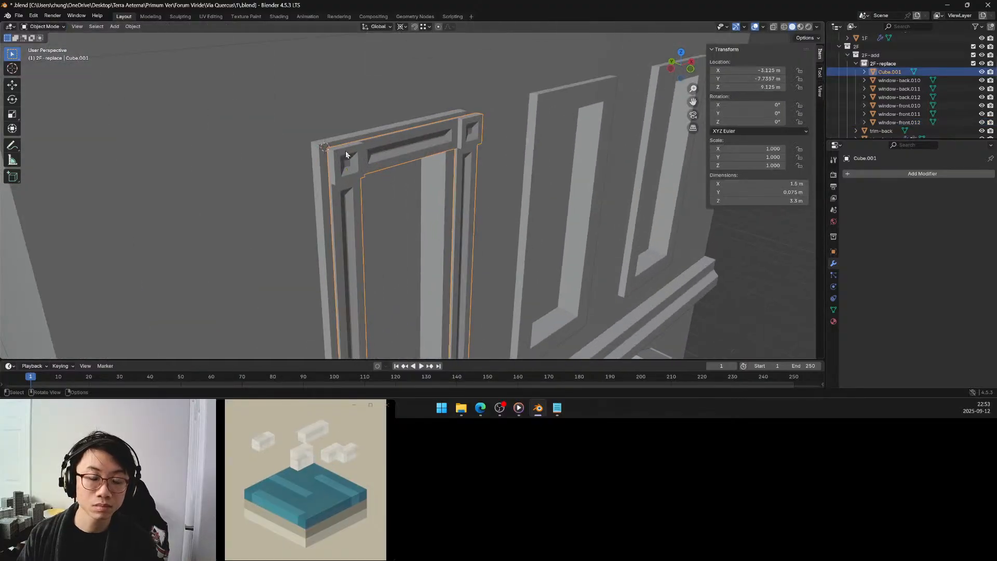
{"action": "middle_click_drag", "start_coordinate": [345, 150], "coordinate": [370, 174], "text": "shift"}
{"action": "scroll", "coordinate": [371, 176], "scroll_direction": "up", "scroll_amount": 2}
{"action": "scroll", "coordinate": [370, 178], "scroll_direction": "up", "scroll_amount": 3}
{"action": "middle_click_drag", "start_coordinate": [371, 174], "coordinate": [415, 190], "text": "shift"}
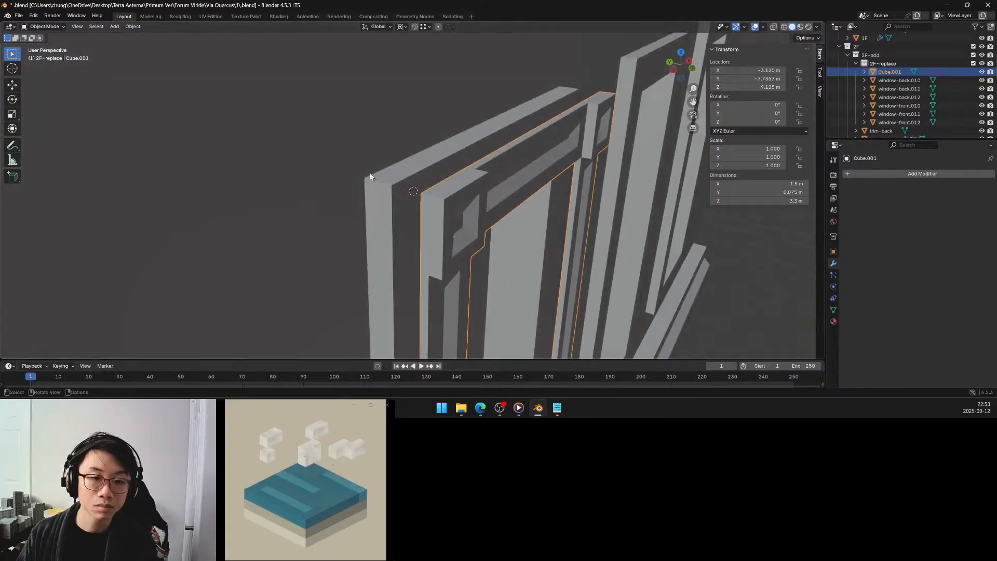
Enable snapping and move the ornamental frame 0.1 m along Y onto the window body's front face.
{"action": "key", "text": "Tab"}
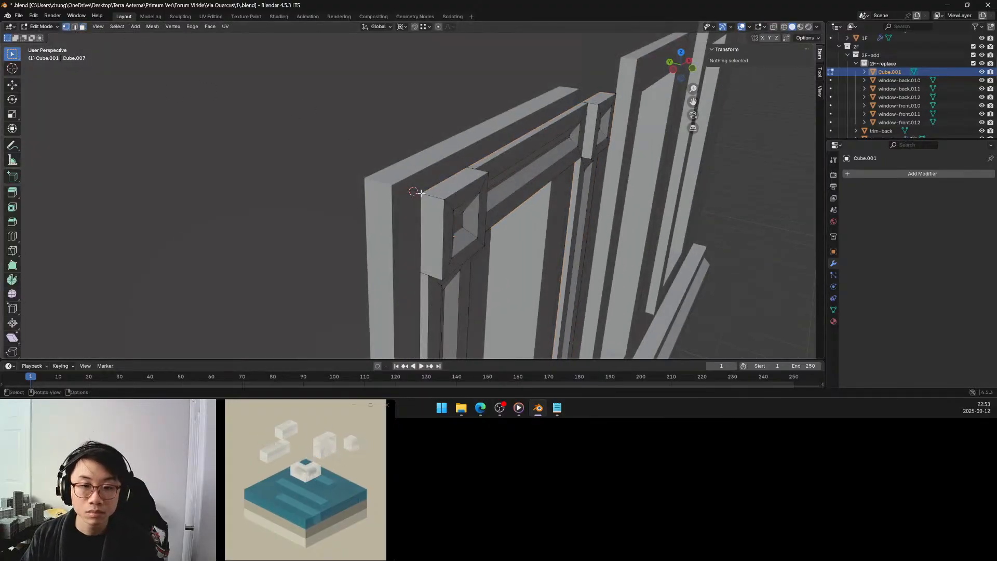
{"action": "key", "text": "Tab"}
{"action": "key", "text": "ctrl+Tab"}
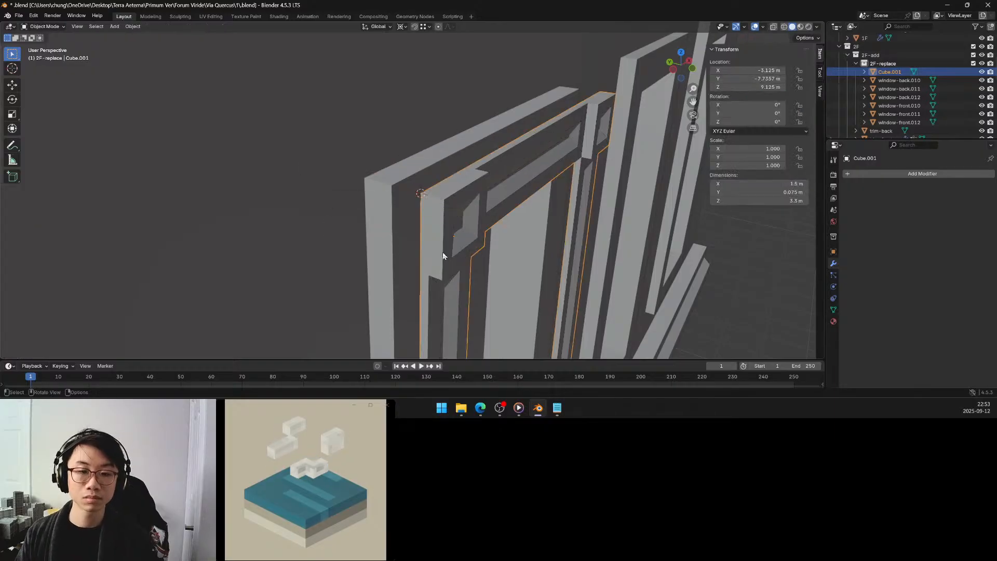
{"action": "middle_click_drag", "start_coordinate": [413, 211], "coordinate": [408, 211]}
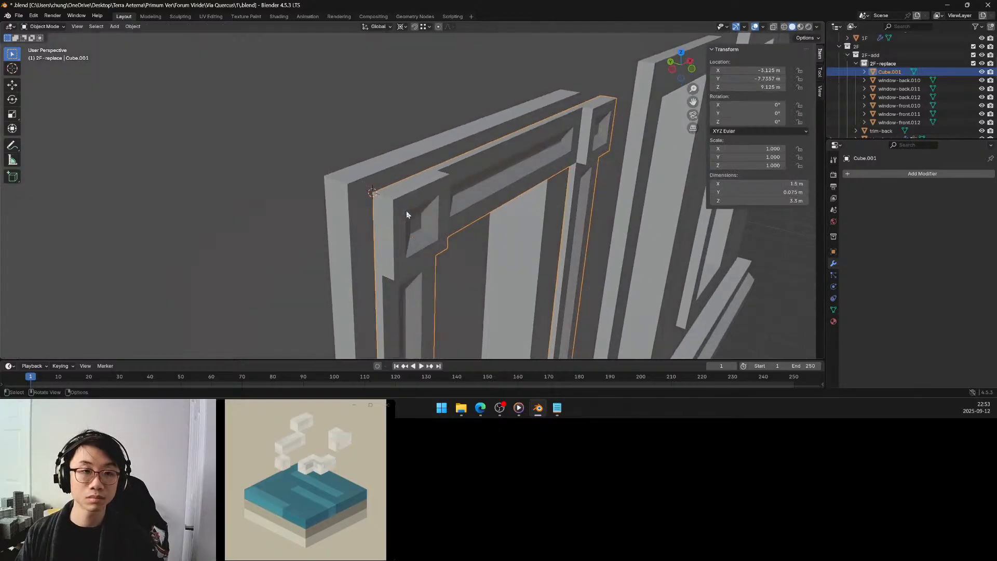
{"action": "left_click", "coordinate": [415, 27]}
{"action": "key", "text": "g"}
{"action": "left_click", "coordinate": [349, 185]}
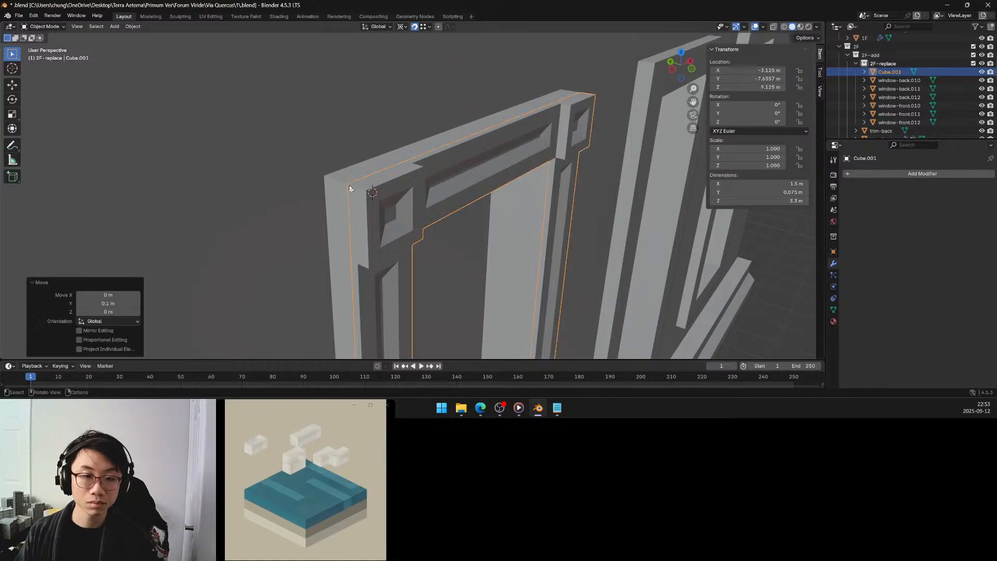
Examine the repositioned frame from several distances against the neighbouring windows and the ground-floor details.
{"action": "middle_click_drag", "start_coordinate": [396, 194], "coordinate": [375, 186]}
{"action": "scroll", "coordinate": [389, 186], "scroll_direction": "down", "scroll_amount": 5}
{"action": "scroll", "coordinate": [372, 165], "scroll_direction": "down", "scroll_amount": 2}
{"action": "scroll", "coordinate": [409, 199], "scroll_direction": "up", "scroll_amount": 3}
{"action": "scroll", "coordinate": [383, 179], "scroll_direction": "down", "scroll_amount": 3}
{"action": "scroll", "coordinate": [376, 188], "scroll_direction": "down", "scroll_amount": 2}
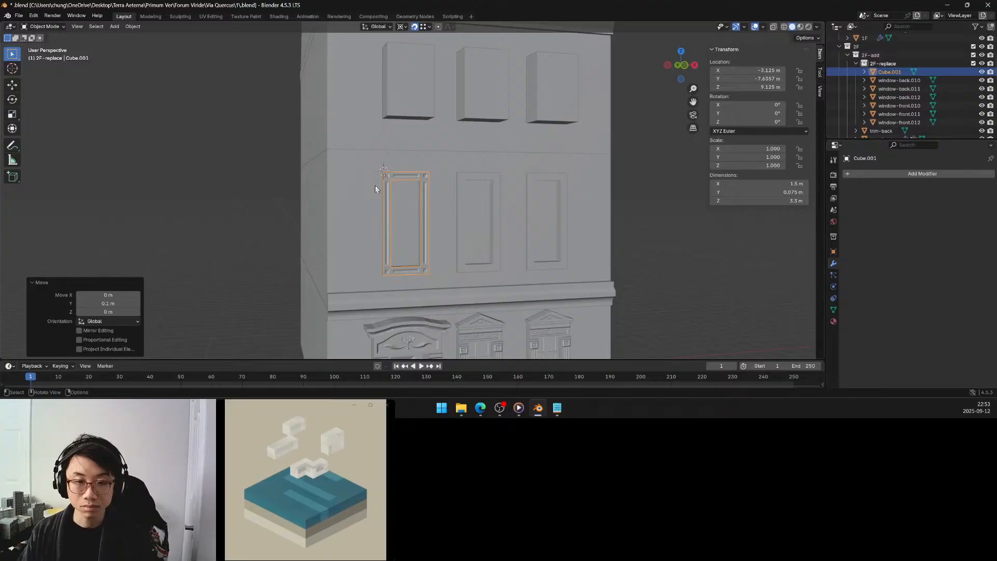
{"action": "scroll", "coordinate": [374, 189], "scroll_direction": "down", "scroll_amount": 3}
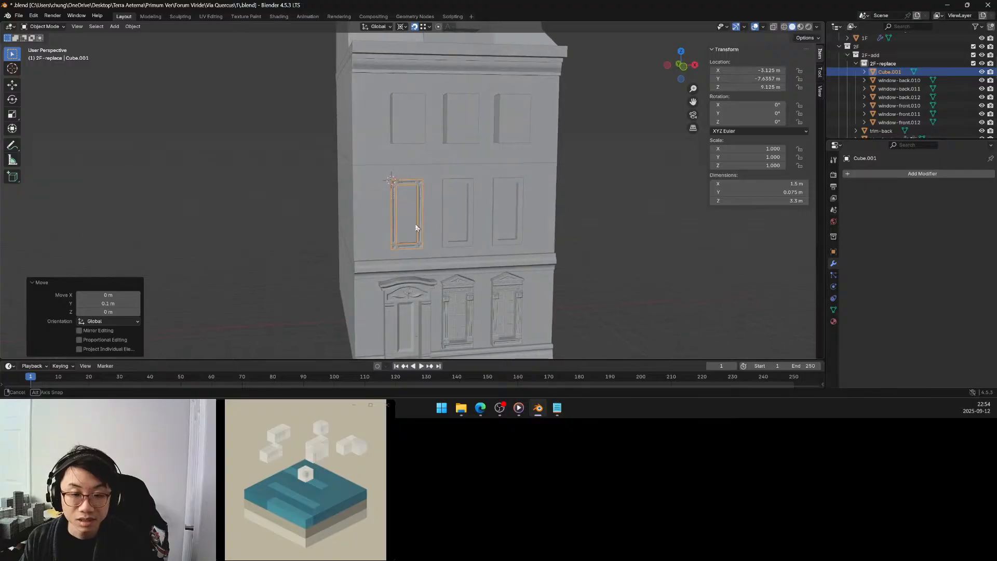
{"action": "scroll", "coordinate": [416, 223], "scroll_direction": "up", "scroll_amount": 4}
{"action": "middle_click_drag", "start_coordinate": [416, 223], "coordinate": [406, 198]}
{"action": "scroll", "coordinate": [424, 214], "scroll_direction": "up", "scroll_amount": 3}
{"action": "scroll", "coordinate": [437, 209], "scroll_direction": "down", "scroll_amount": 2}
{"action": "scroll", "coordinate": [436, 214], "scroll_direction": "down", "scroll_amount": 4}
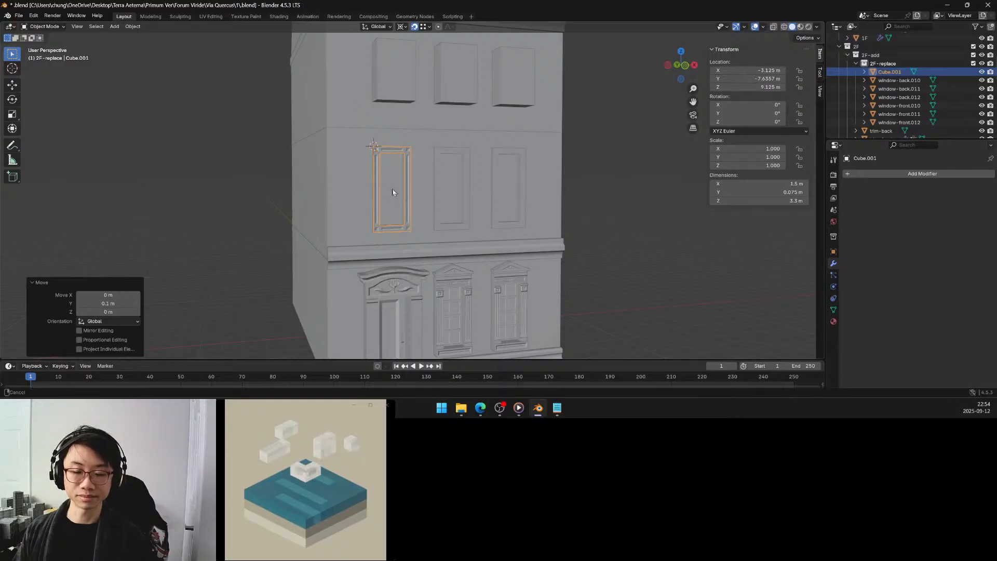
{"action": "scroll", "coordinate": [399, 207], "scroll_direction": "up", "scroll_amount": 2}
{"action": "scroll", "coordinate": [406, 212], "scroll_direction": "up", "scroll_amount": 3}
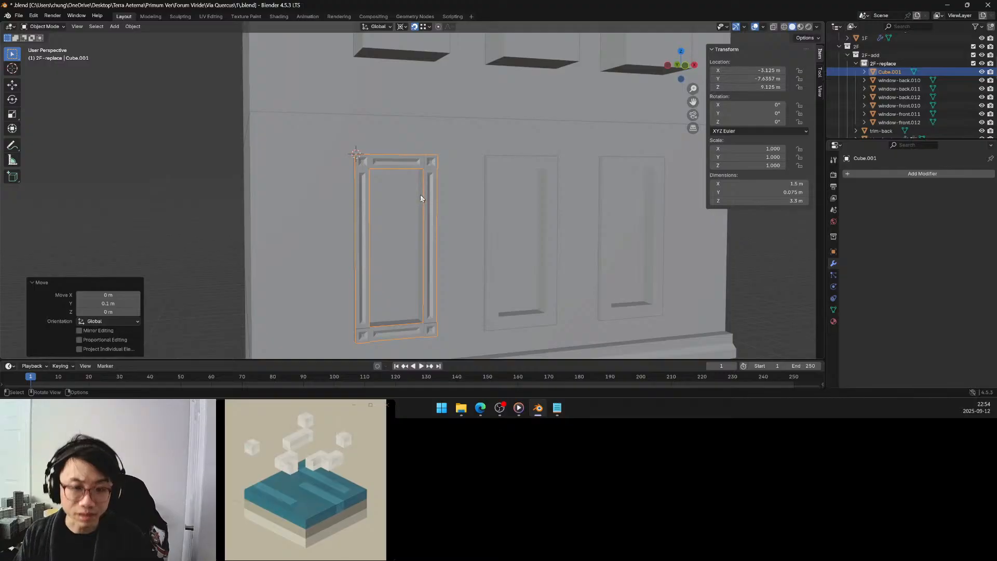
Join the ornamental frame Cube.001 into window-front.012.
{"action": "left_click", "coordinate": [420, 198], "text": "shift"}
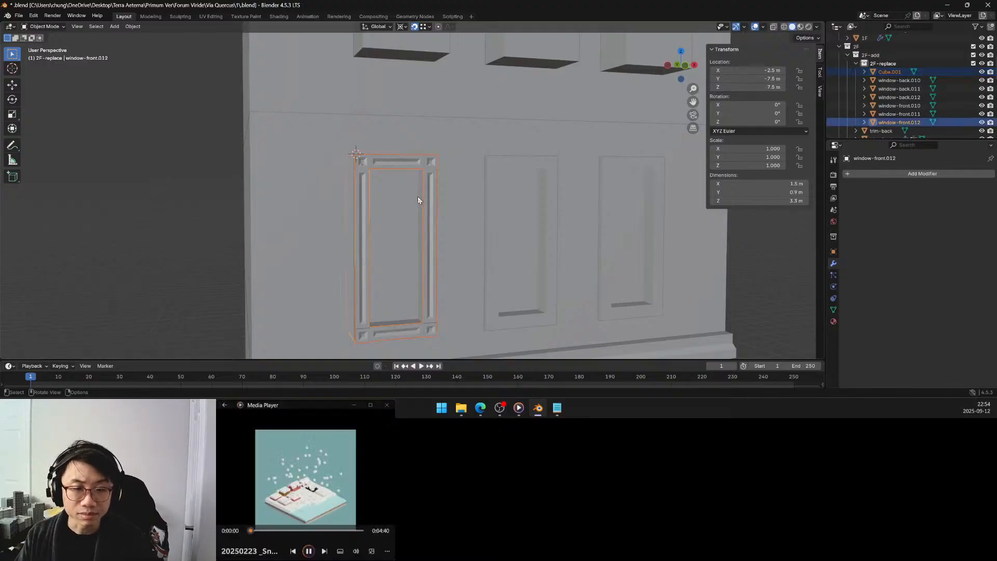
{"action": "key", "text": "ctrl+j"}
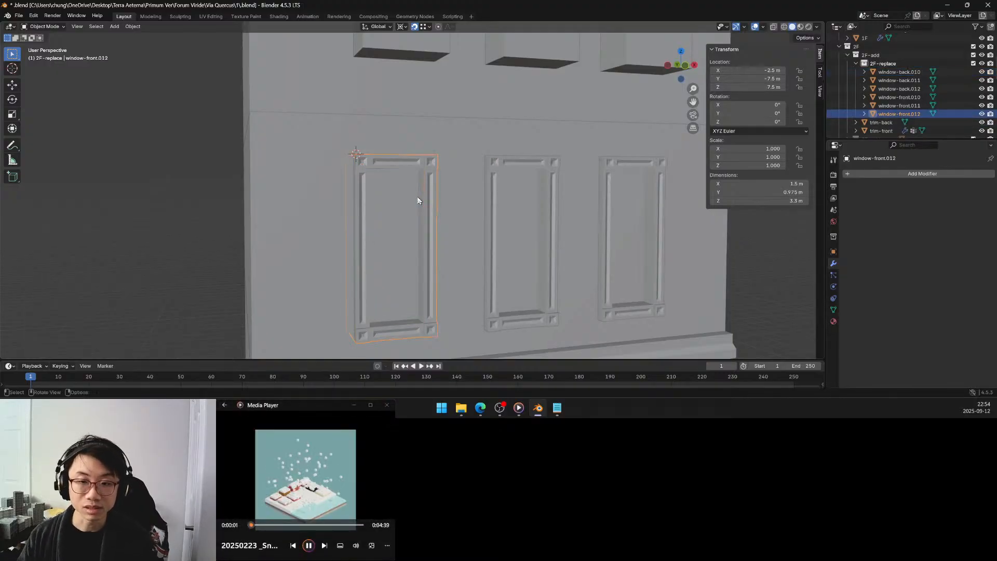
{"action": "scroll", "coordinate": [415, 202], "scroll_direction": "down", "scroll_amount": 6}
{"action": "mouse_move", "coordinate": [403, 214]}
{"action": "middle_mouse_down"}
{"action": "mouse_move", "coordinate": [385, 210]}
{"action": "mouse_move", "coordinate": [393, 204]}
{"action": "middle_mouse_up"}
{"action": "scroll", "coordinate": [413, 201], "scroll_direction": "up", "scroll_amount": 4}
Select the recessed pane face of window-front.012 for mesh editing, isolate the window in local view, and hide all unselected faces.
{"action": "key", "text": "Tab"}
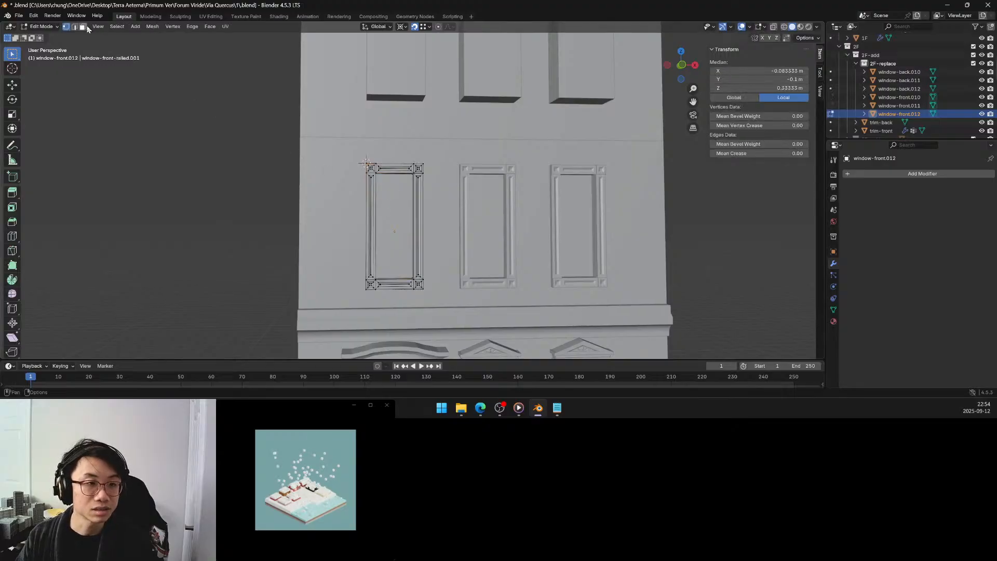
{"action": "key", "text": "3"}
{"action": "left_click", "coordinate": [402, 215]}
{"action": "middle_click_drag", "start_coordinate": [402, 215], "coordinate": [389, 216]}
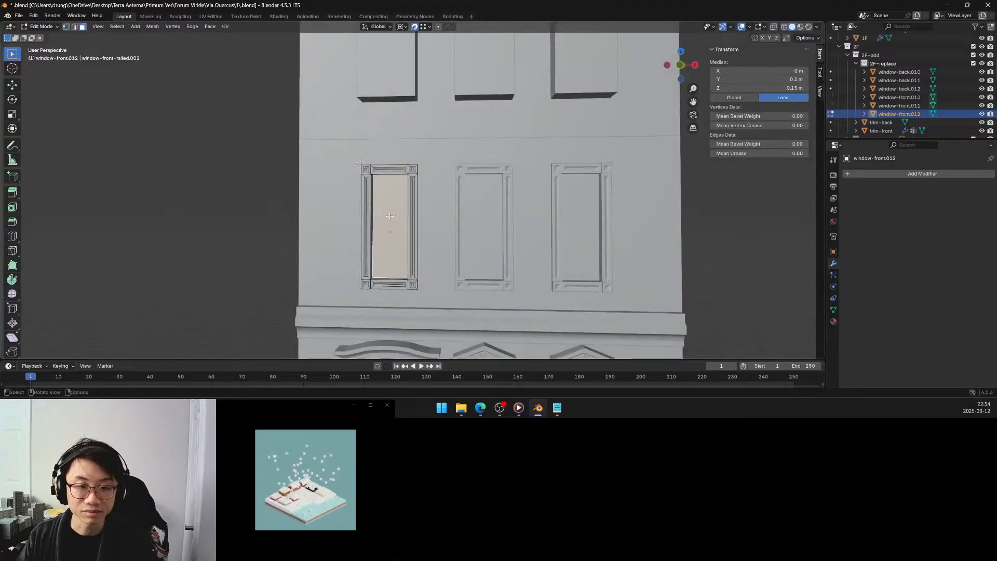
{"action": "key", "text": "KP_Divide"}
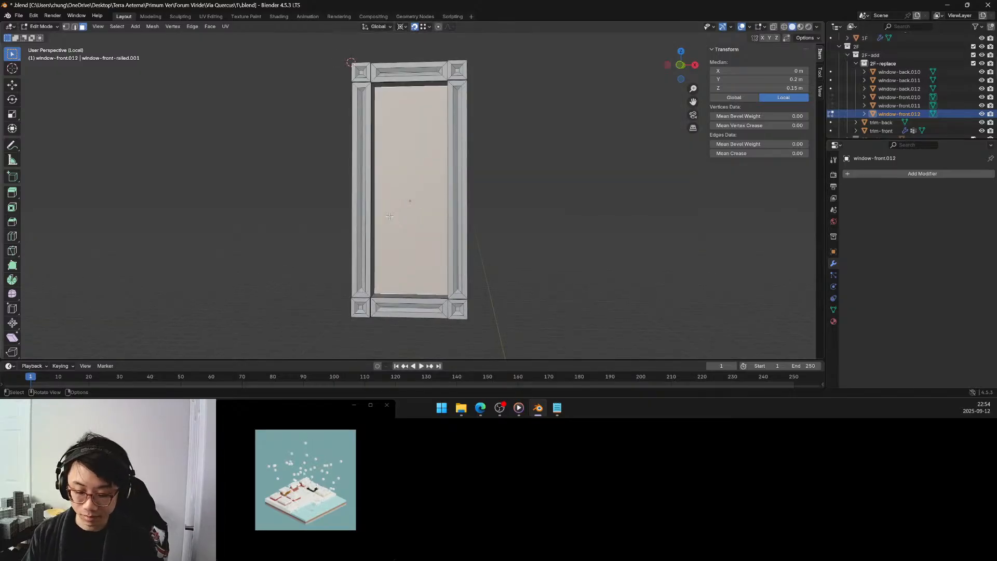
{"action": "key", "text": "shift+h"}
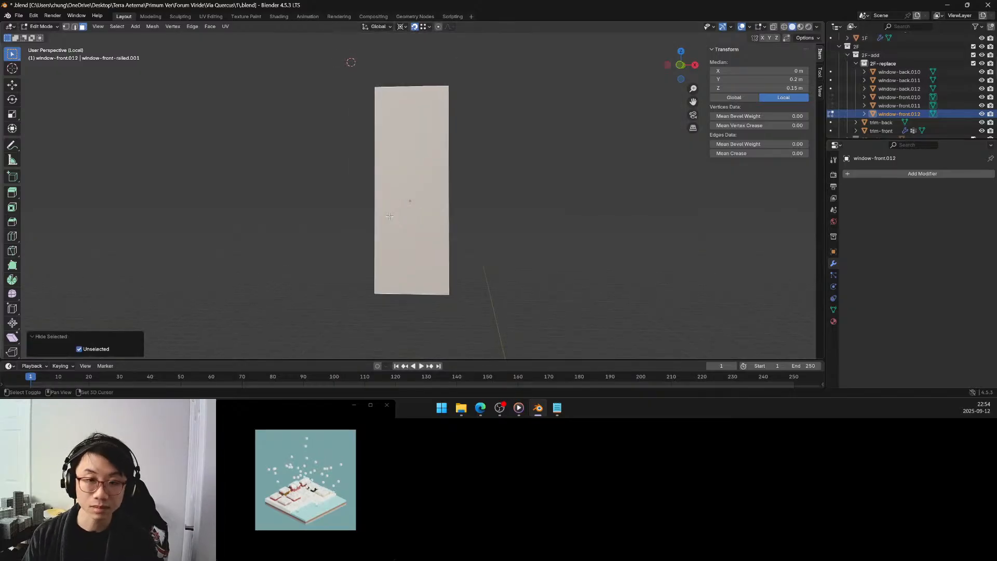
Divide the pane face with one vertical loop cut and four evenly spaced horizontal loop cuts.
{"action": "left_click", "coordinate": [12, 208]}
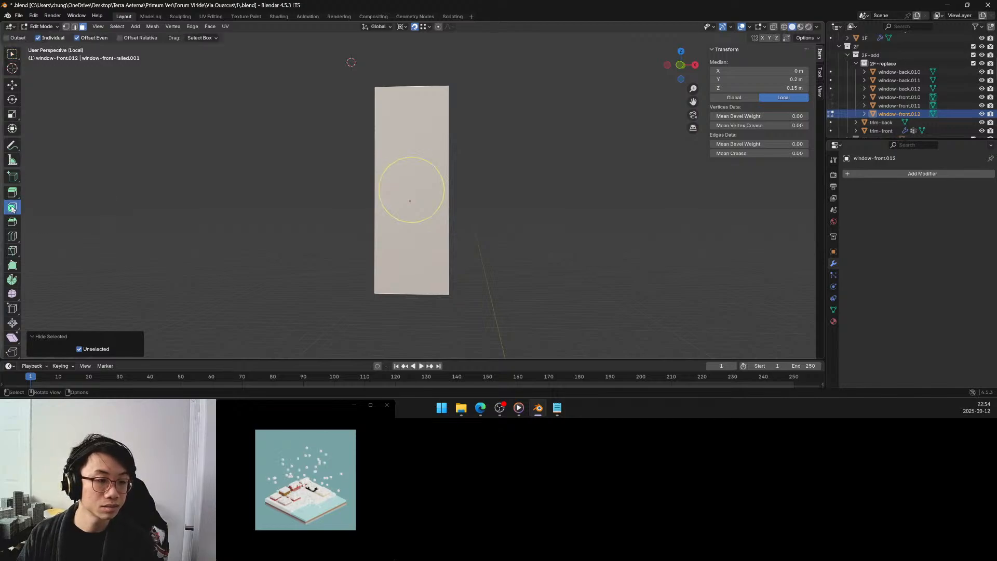
{"action": "left_click", "coordinate": [13, 237]}
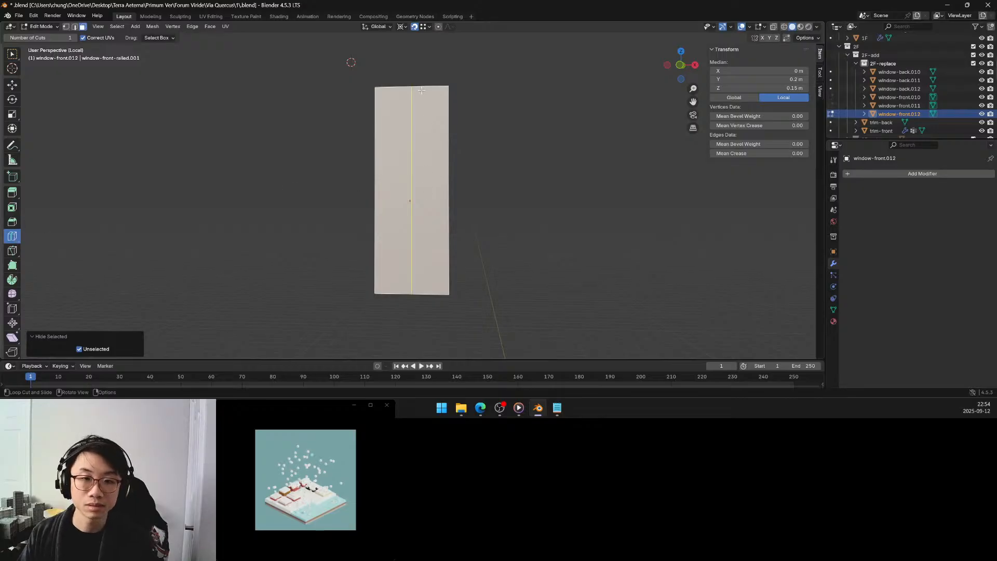
{"action": "left_click", "coordinate": [416, 110]}
{"action": "left_click", "coordinate": [411, 170]}
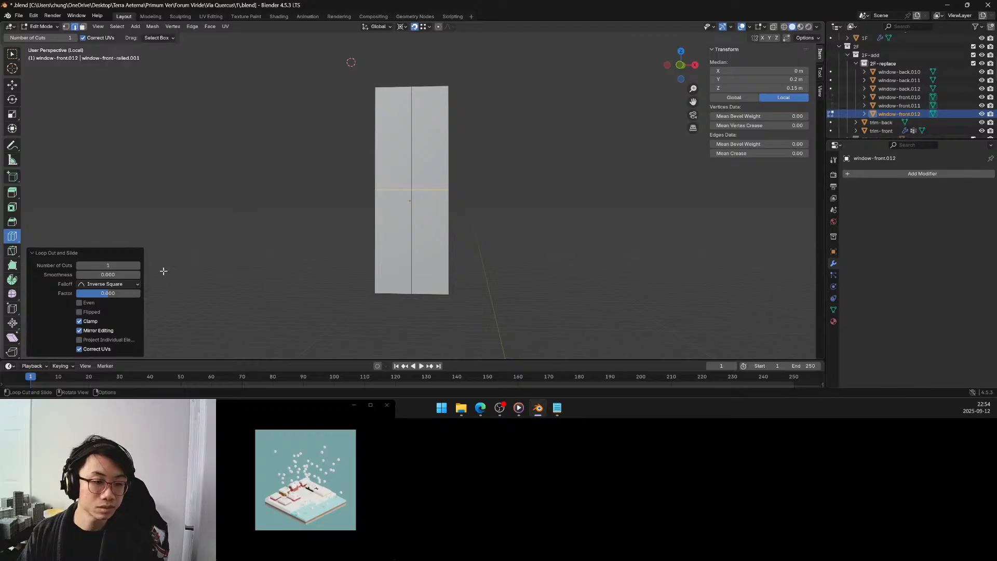
{"action": "left_click", "coordinate": [138, 265]}
{"action": "left_click", "coordinate": [138, 266]}
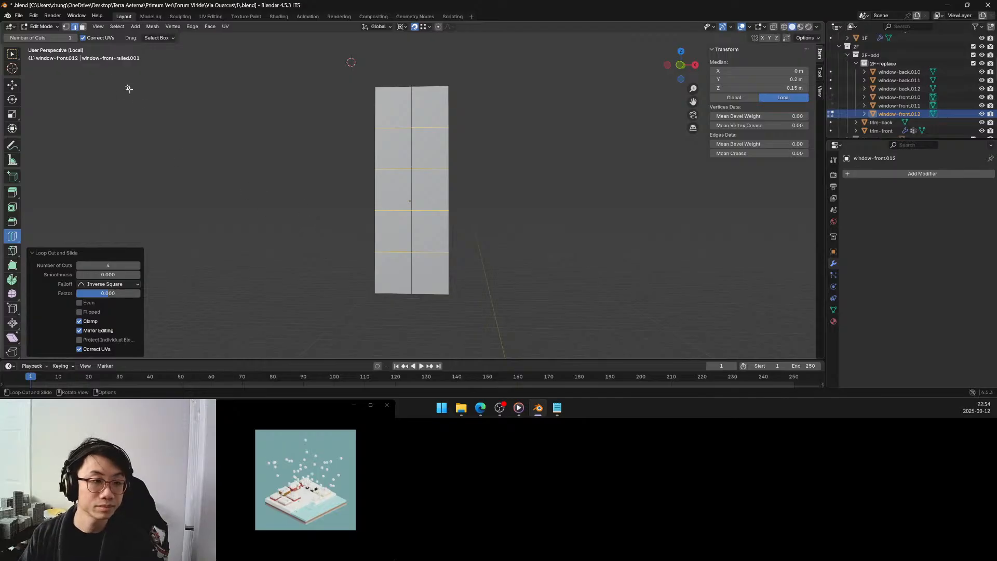
Select all the coplanar pane faces and inset them individually with a thickness of 0.025 m.
{"action": "left_click", "coordinate": [82, 26]}
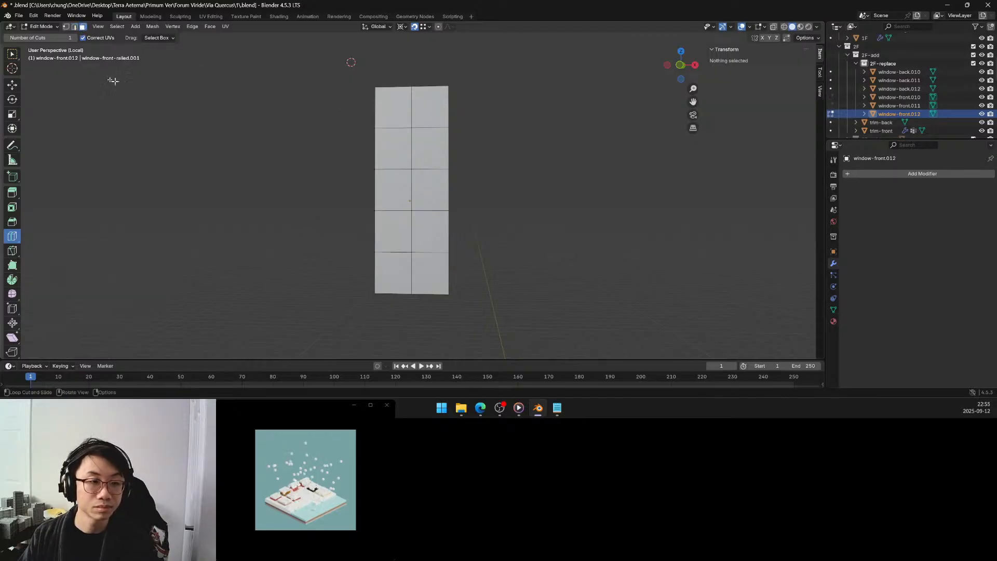
{"action": "left_click", "coordinate": [14, 55]}
{"action": "left_click", "coordinate": [387, 111]}
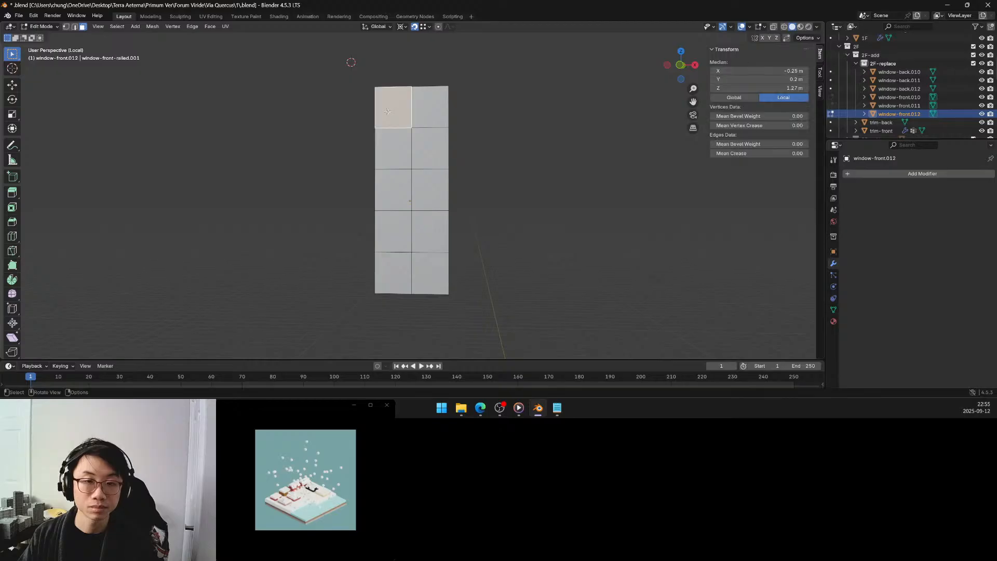
{"action": "key", "text": "q"}
{"action": "left_click", "coordinate": [397, 124]}
{"action": "mouse_move", "coordinate": [403, 199]}
{"action": "middle_mouse_down"}
{"action": "mouse_move", "coordinate": [467, 202]}
{"action": "mouse_move", "coordinate": [399, 192]}
{"action": "middle_mouse_up"}
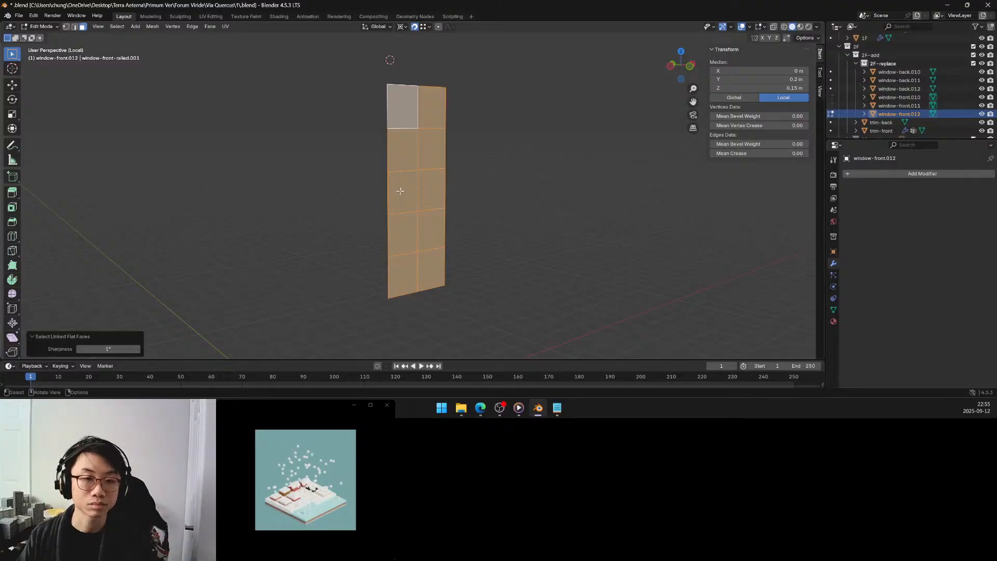
{"action": "left_click", "coordinate": [12, 208]}
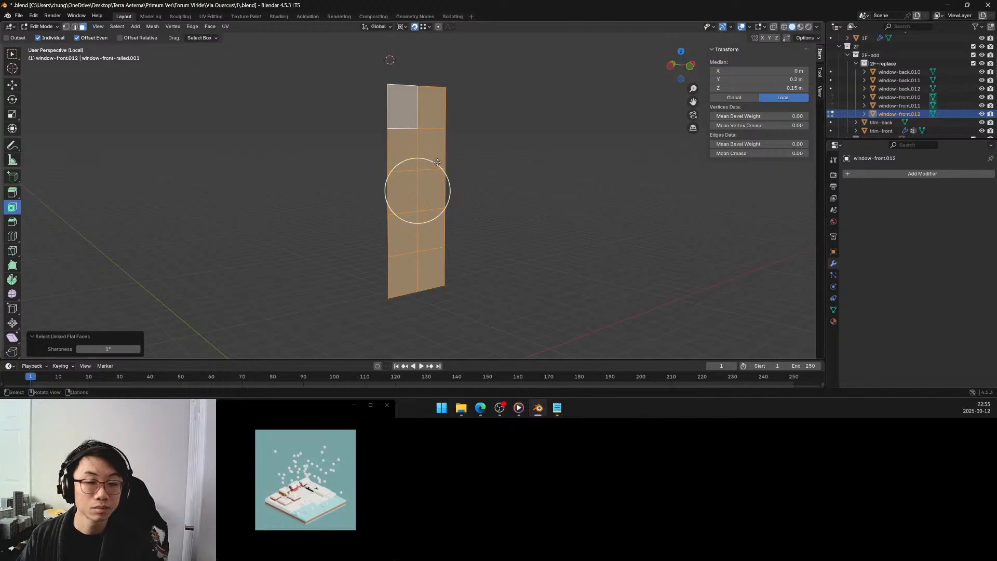
{"action": "left_click_drag", "start_coordinate": [439, 164], "coordinate": [437, 170]}
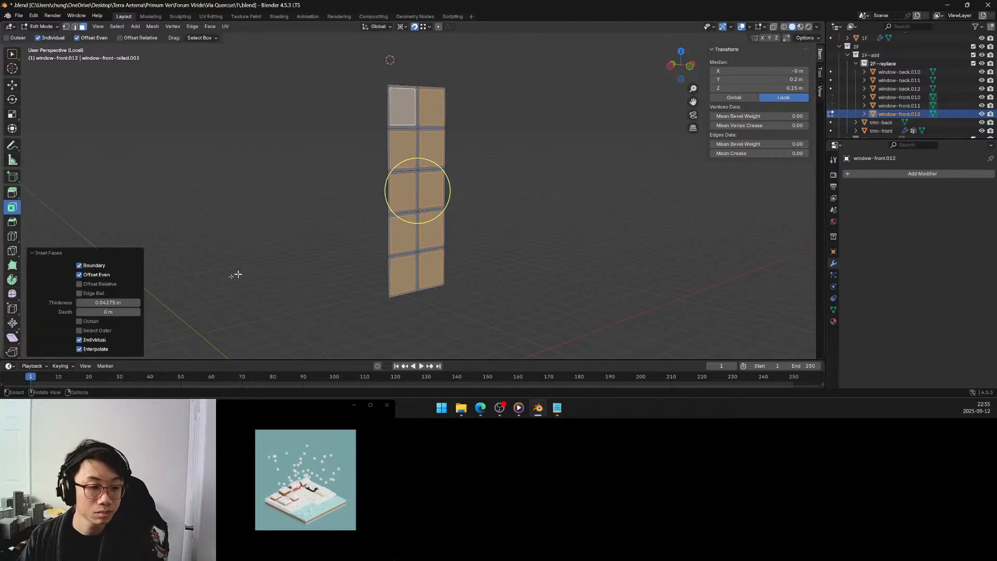
{"action": "left_click", "coordinate": [114, 303]}
{"action": "key", "text": "BackSpace"}
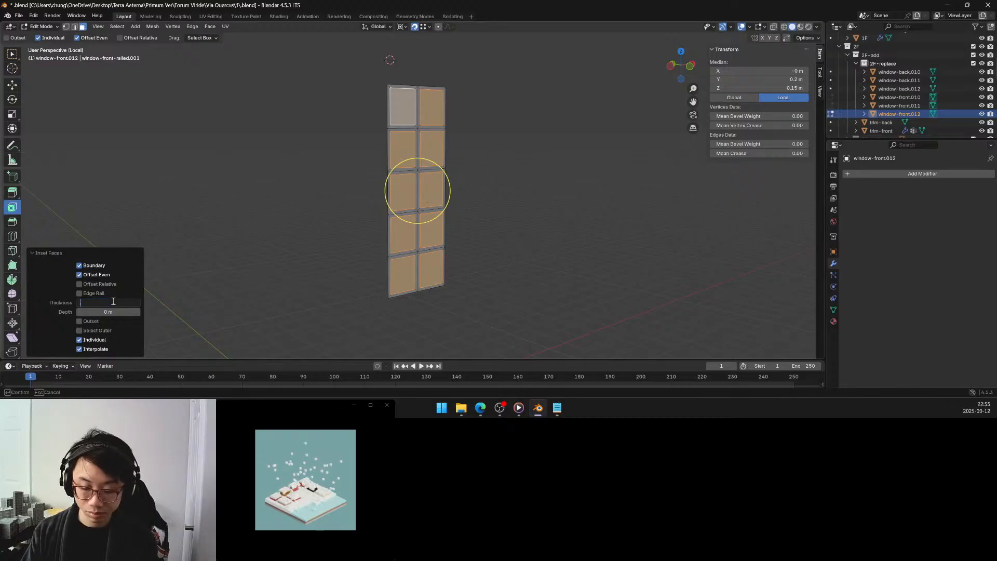
{"action": "type", "text": "0.025"}
{"action": "key", "text": "Return"}
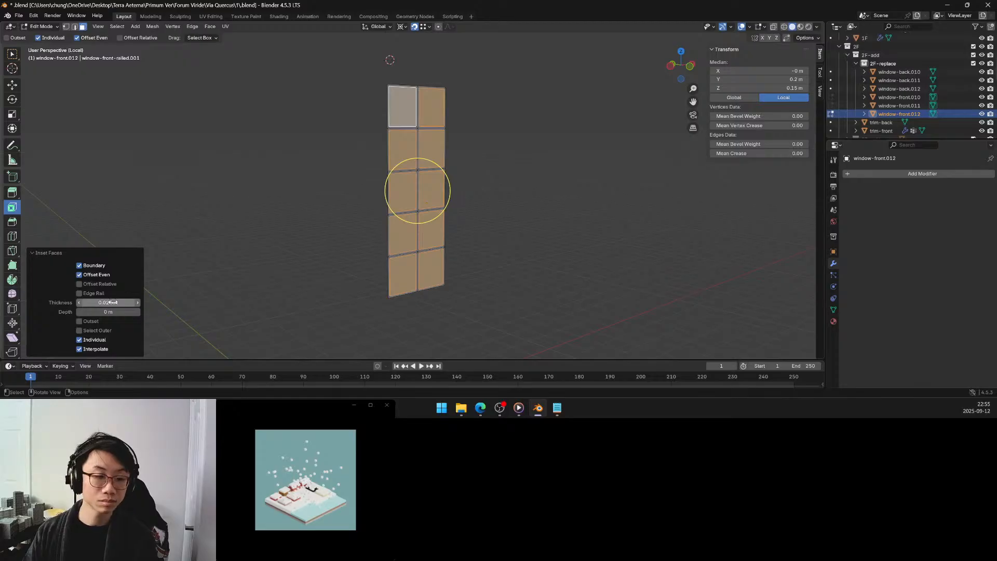
Change the inset thickness of the individual pane faces to 0.05 m.
{"action": "left_click", "coordinate": [113, 301]}
{"action": "left_click", "coordinate": [94, 301]}
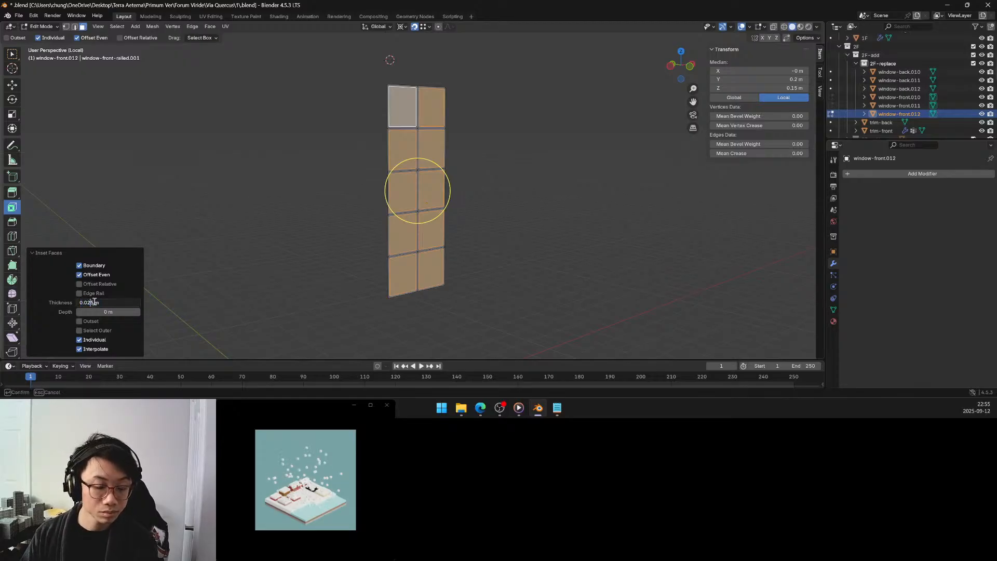
{"action": "key", "text": "BackSpace"}
{"action": "key", "text": "Return"}
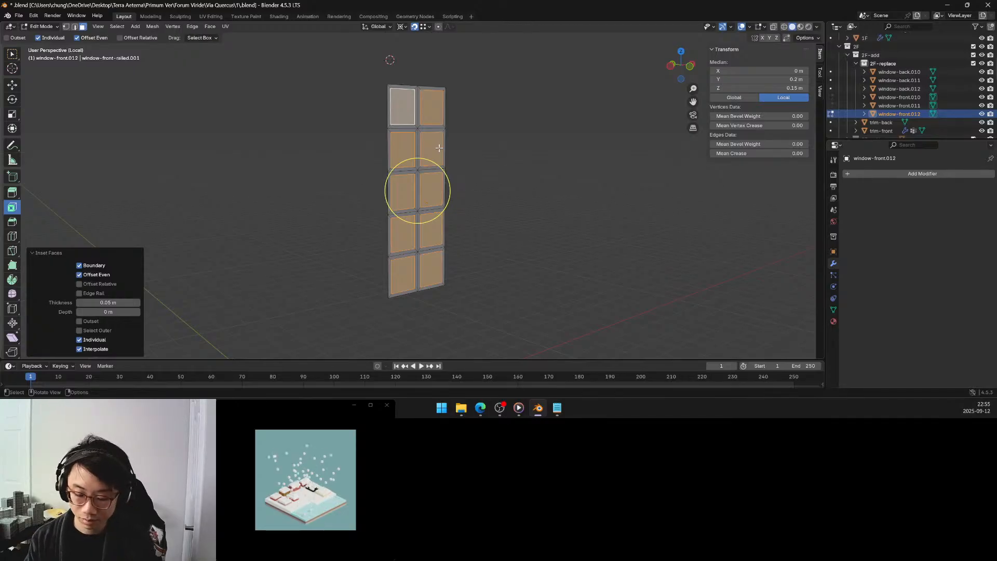
Leave local view and reveal all hidden faces of window-front.012.
{"action": "key", "text": "KP_Divide"}
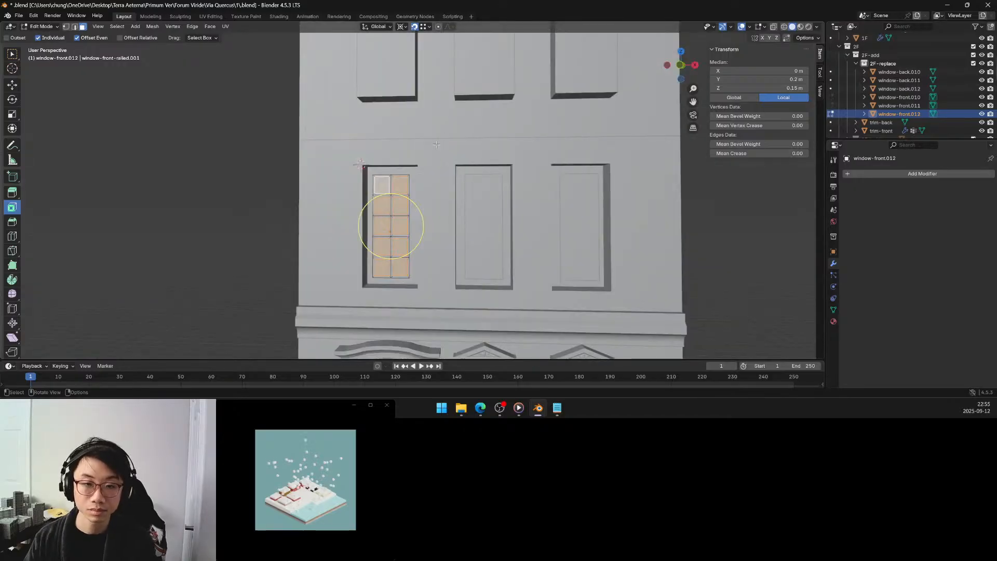
{"action": "middle_click_drag", "start_coordinate": [439, 148], "coordinate": [414, 199]}
{"action": "scroll", "coordinate": [414, 199], "scroll_direction": "up", "scroll_amount": 3}
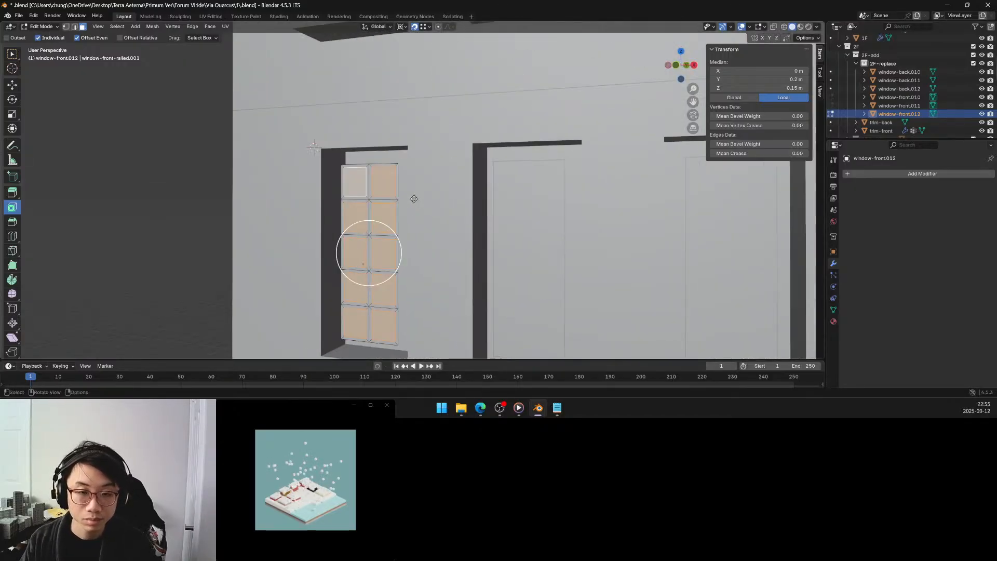
{"action": "key", "text": "alt+h"}
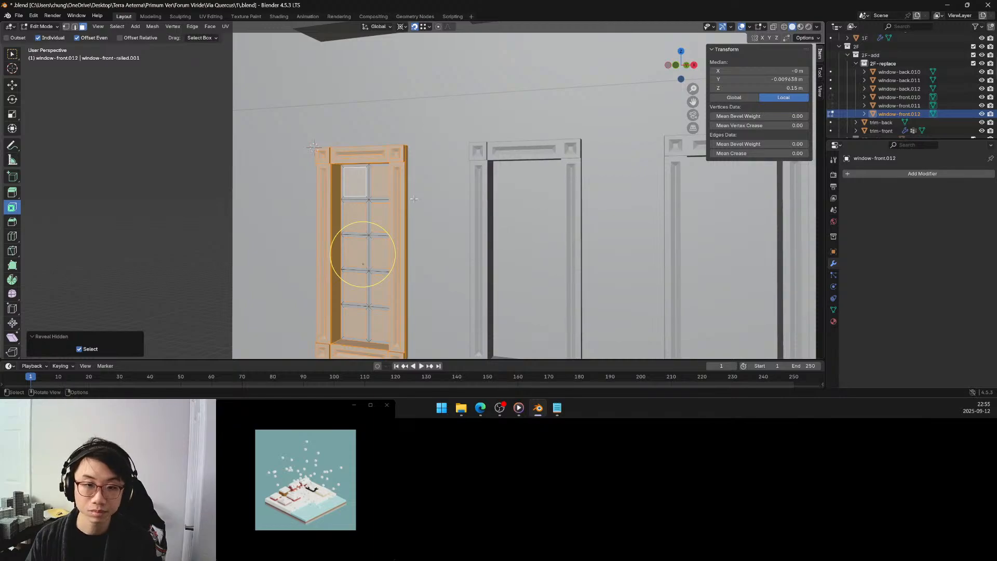
{"action": "scroll", "coordinate": [412, 230], "scroll_direction": "down", "scroll_amount": 5}
{"action": "scroll", "coordinate": [412, 236], "scroll_direction": "down", "scroll_amount": 2}
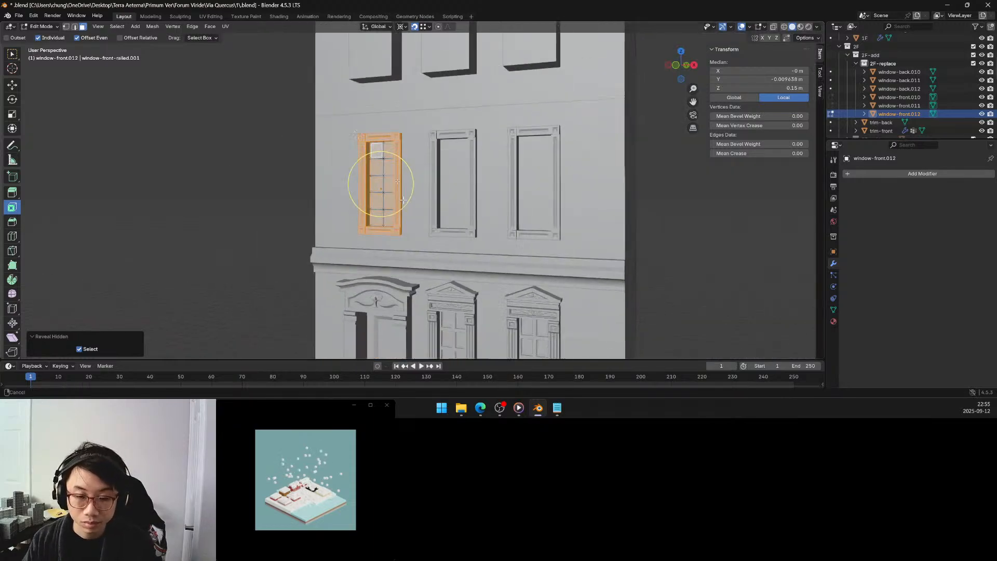
{"action": "middle_click_drag", "start_coordinate": [412, 237], "coordinate": [458, 244]}
{"action": "middle_click_drag", "start_coordinate": [383, 117], "coordinate": [426, 207], "text": "shift"}
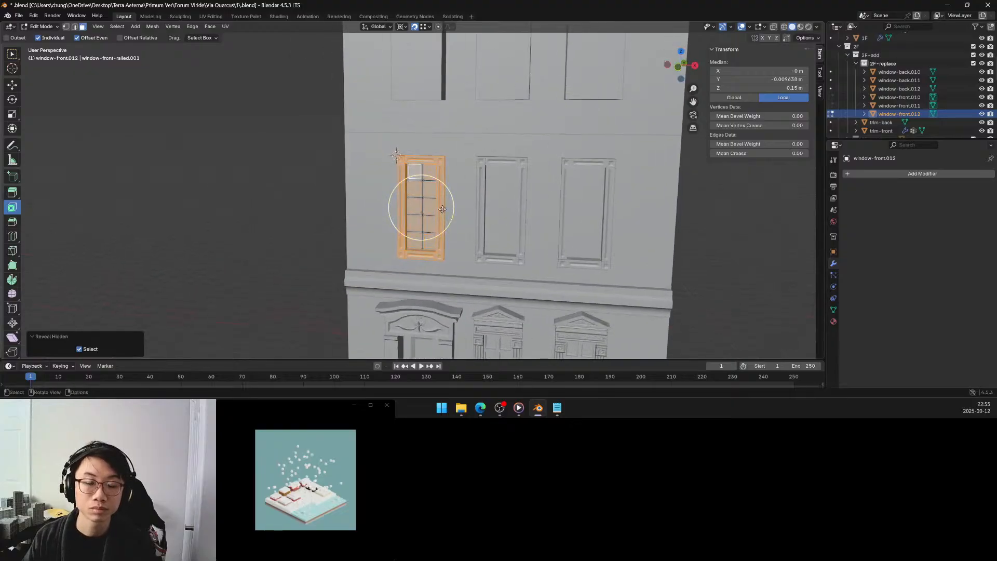
{"action": "scroll", "coordinate": [429, 200], "scroll_direction": "up", "scroll_amount": 3}
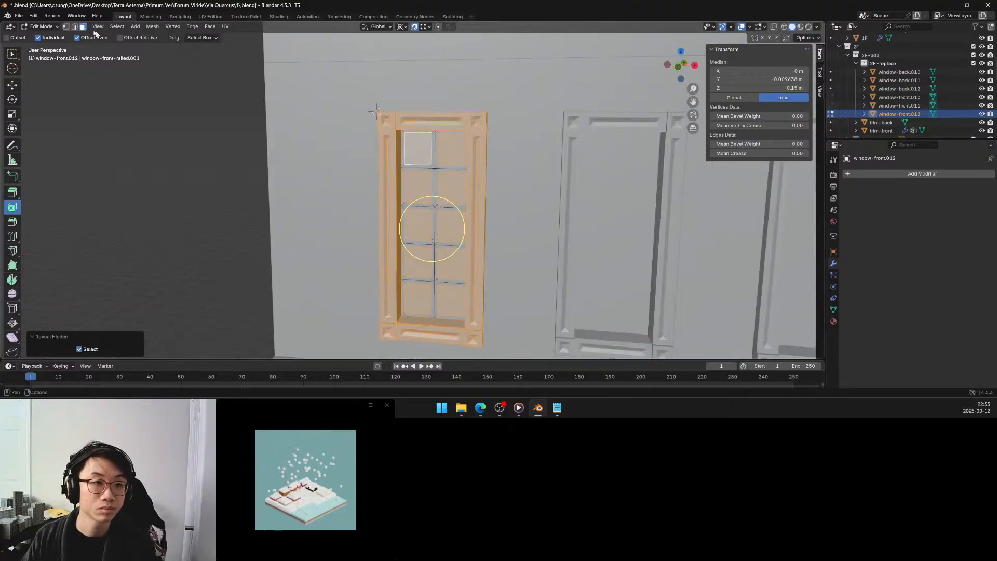
Select only the ten inset pane faces of window-front.012.
{"action": "key", "text": "w"}
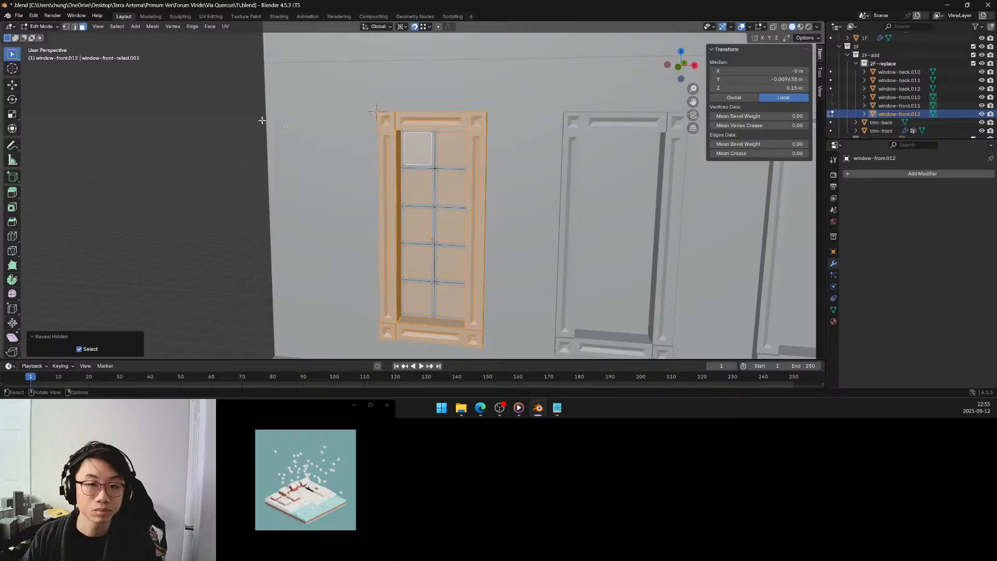
{"action": "left_click", "coordinate": [419, 155]}
{"action": "left_click", "coordinate": [451, 153], "text": "shift"}
{"action": "left_click", "coordinate": [418, 186], "text": "shift"}
{"action": "left_click", "coordinate": [450, 191], "text": "shift"}
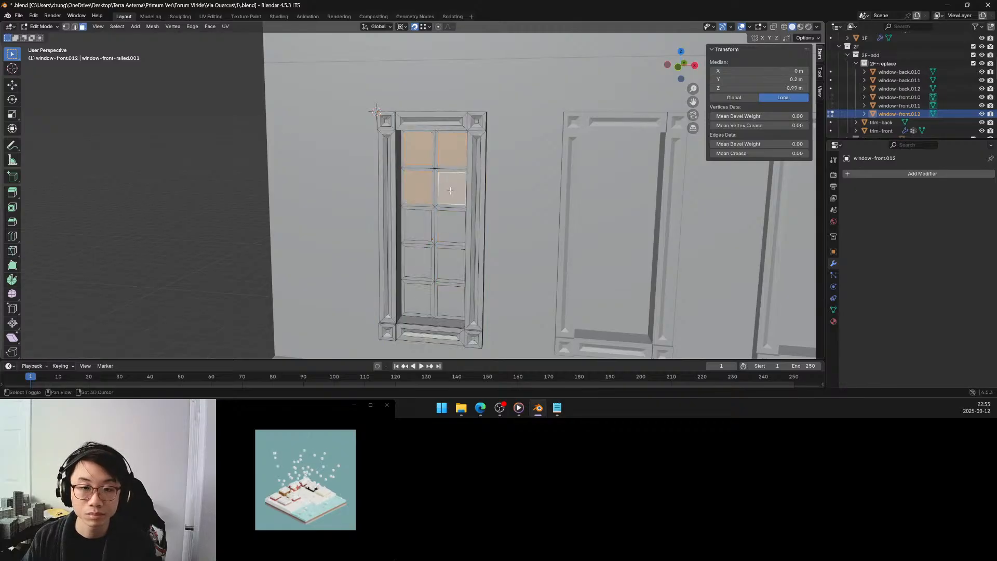
{"action": "middle_click_drag", "start_coordinate": [450, 191], "coordinate": [428, 223]}
{"action": "left_click", "coordinate": [410, 215], "text": "shift"}
{"action": "left_click", "coordinate": [433, 230], "text": "shift"}
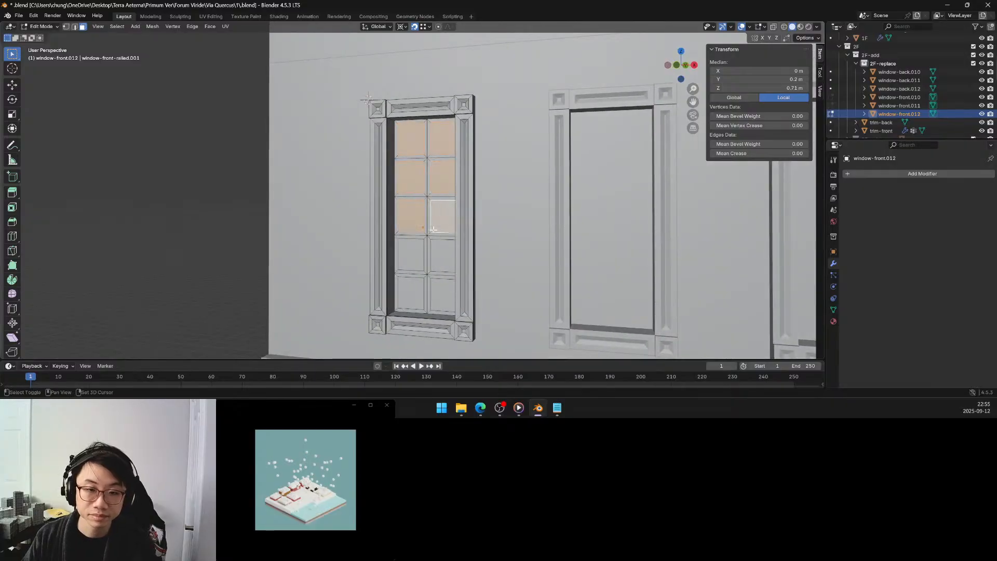
{"action": "left_click", "coordinate": [410, 254], "text": "shift"}
{"action": "left_click", "coordinate": [442, 256], "text": "shift"}
{"action": "left_click", "coordinate": [410, 293], "text": "shift"}
{"action": "left_click", "coordinate": [443, 295], "text": "shift"}
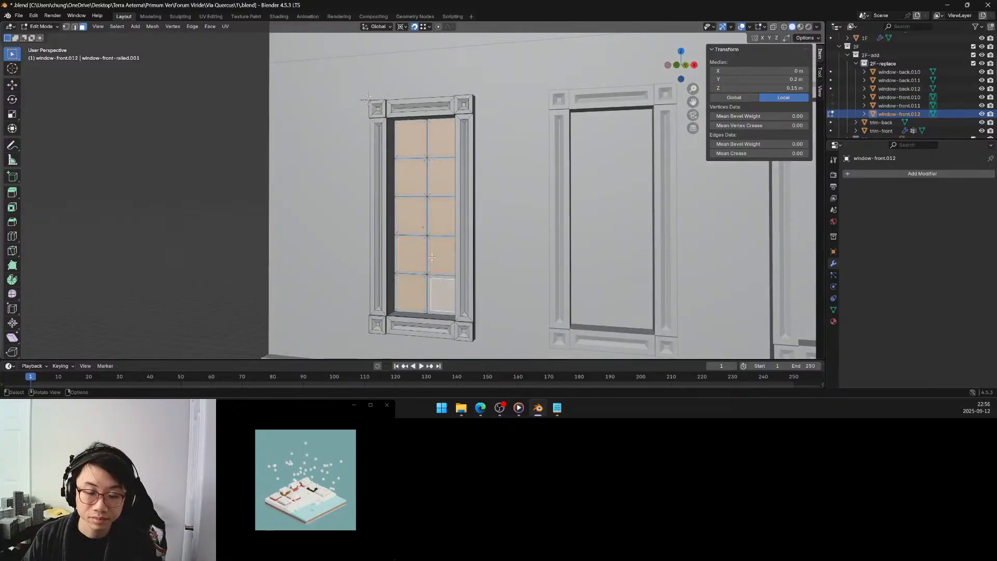
Extrude the ten pane faces inward by -0.15 m along their normals.
{"action": "middle_click_drag", "start_coordinate": [432, 257], "coordinate": [435, 269]}
{"action": "key", "text": "e"}
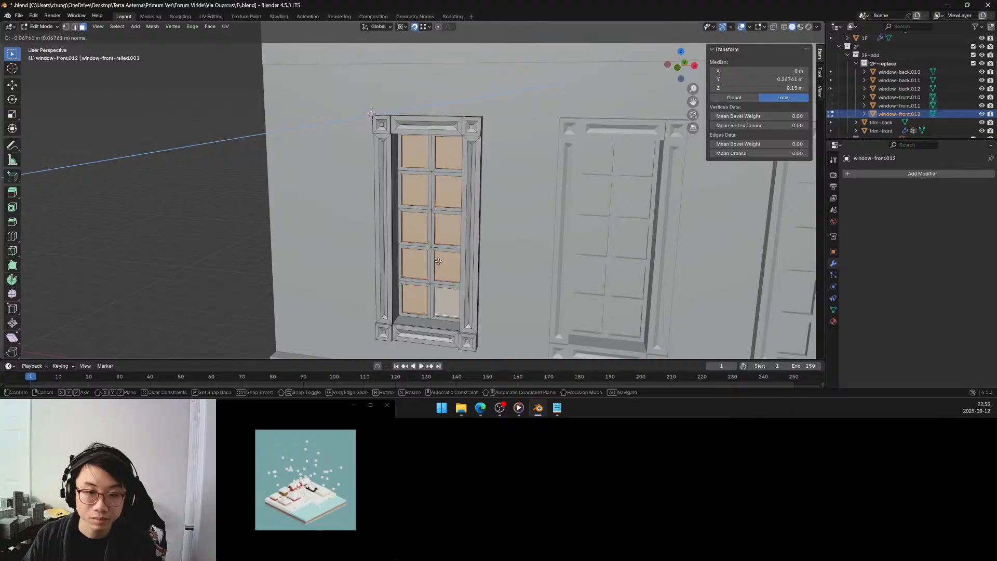
{"action": "left_click", "coordinate": [440, 259]}
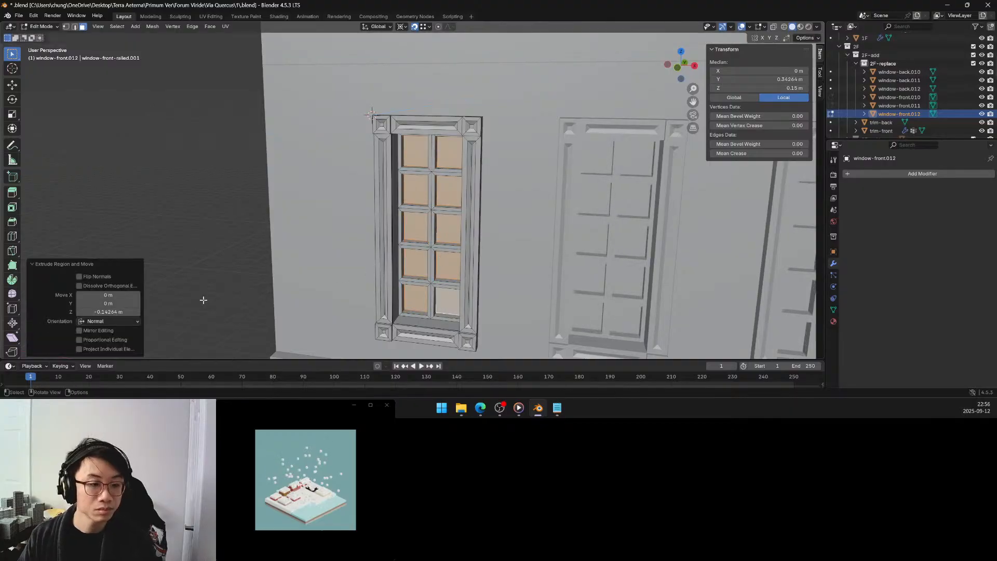
{"action": "left_click", "coordinate": [114, 312]}
{"action": "type", "text": "-.15"}
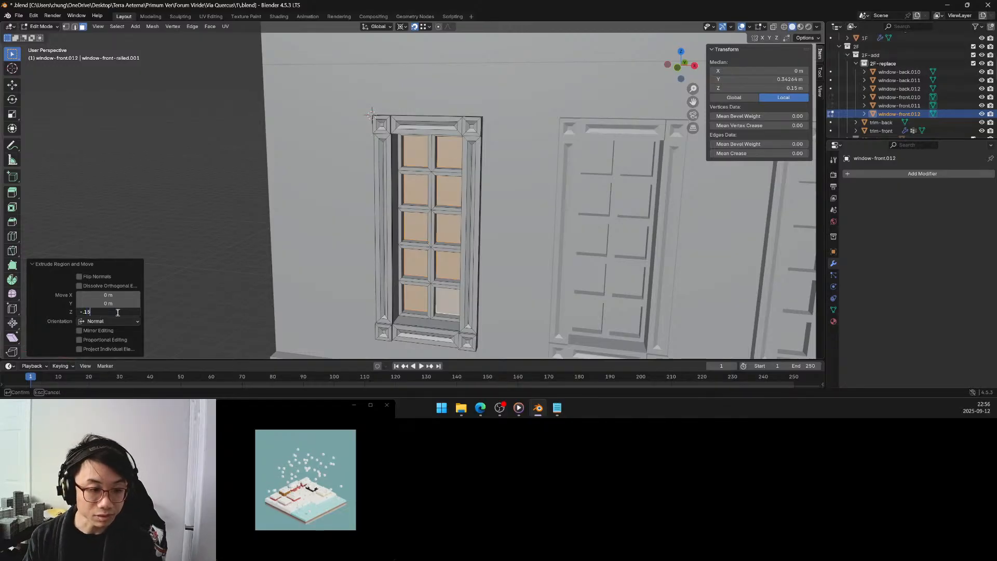
{"action": "key", "text": "Return"}
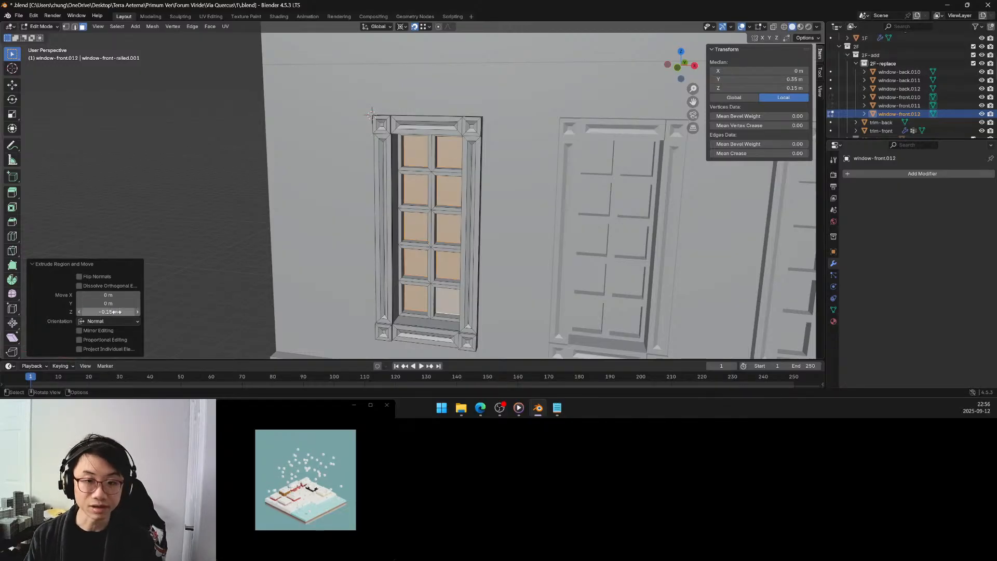
Try a Z extrusion offset of -0.125 m for the pane faces and return it to -0.15 m.
{"action": "scroll", "coordinate": [477, 214], "scroll_direction": "down", "scroll_amount": 5}
{"action": "middle_click_drag", "start_coordinate": [477, 214], "coordinate": [459, 238]}
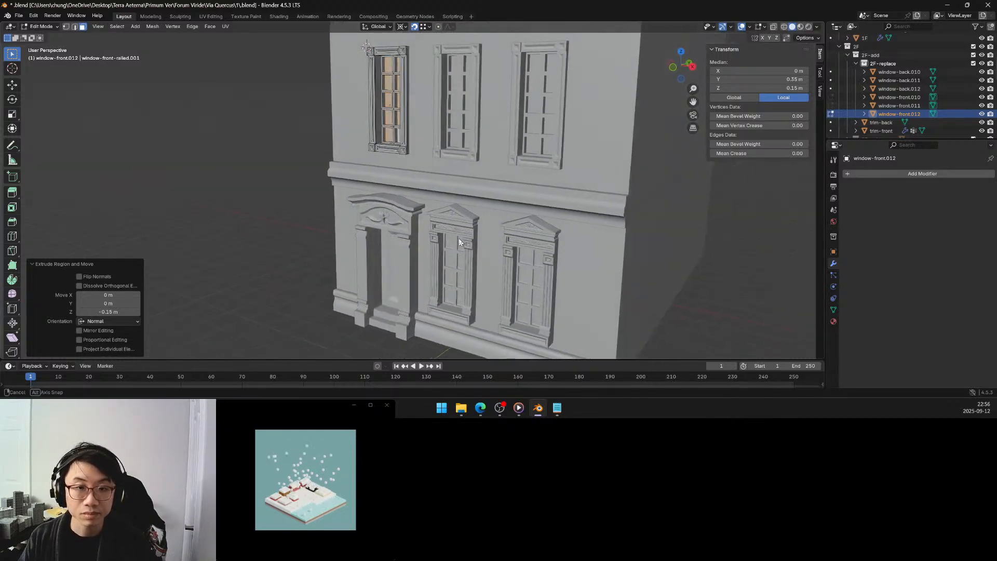
{"action": "left_click", "coordinate": [108, 312]}
{"action": "left_click", "coordinate": [91, 312]}
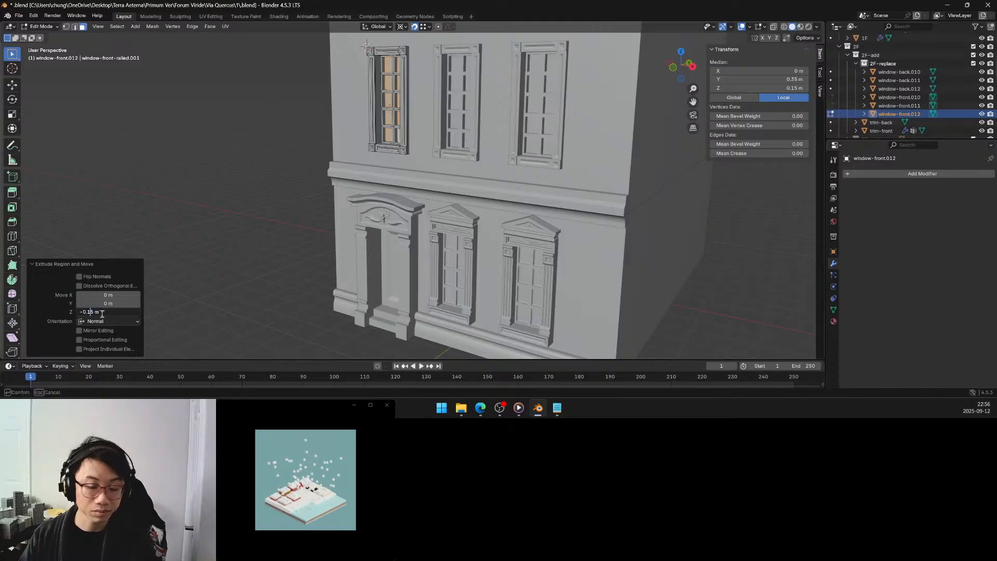
{"action": "type", "text": "2"}
{"action": "key", "text": "Return"}
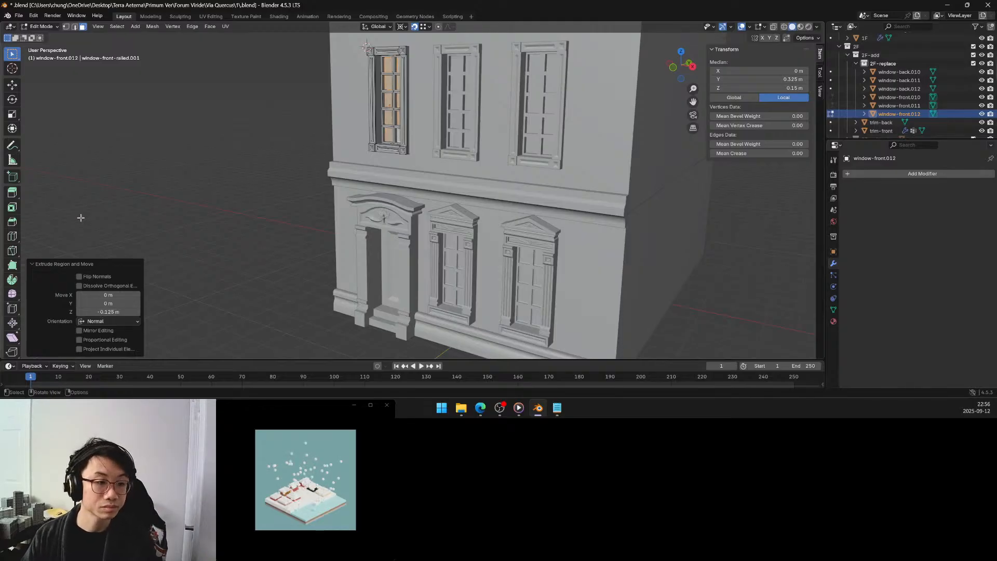
{"action": "left_click", "coordinate": [97, 312]}
{"action": "left_click", "coordinate": [97, 312]}
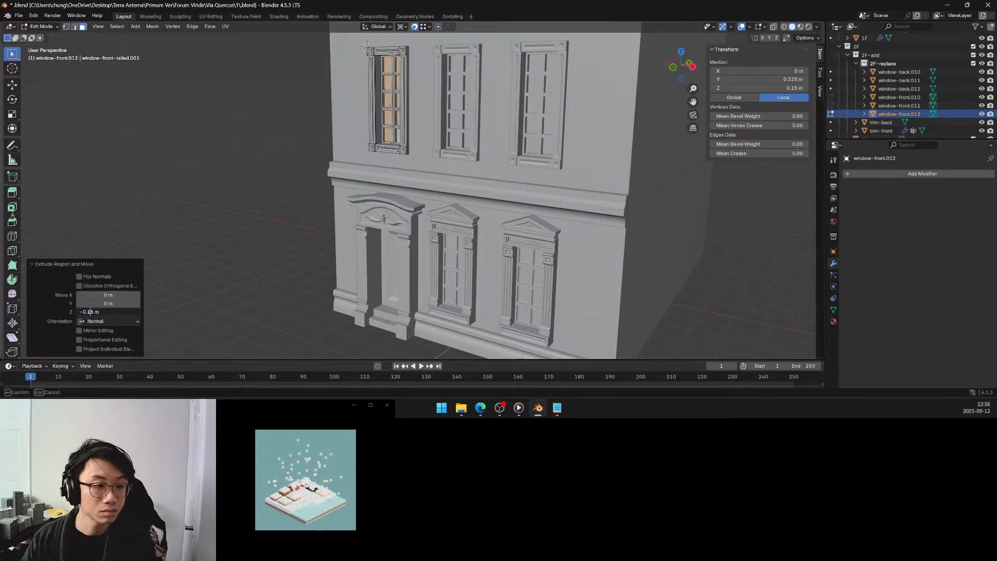
{"action": "key", "text": "Return"}
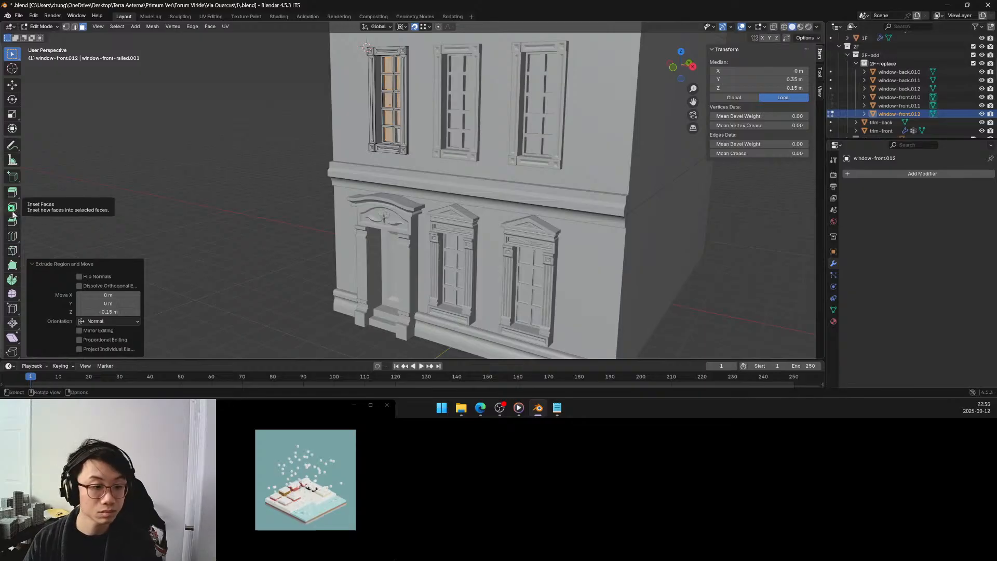
Bevel the edges of the recessed pane faces with a width of 0.025 m and one segment.
{"action": "left_click", "coordinate": [12, 222]}
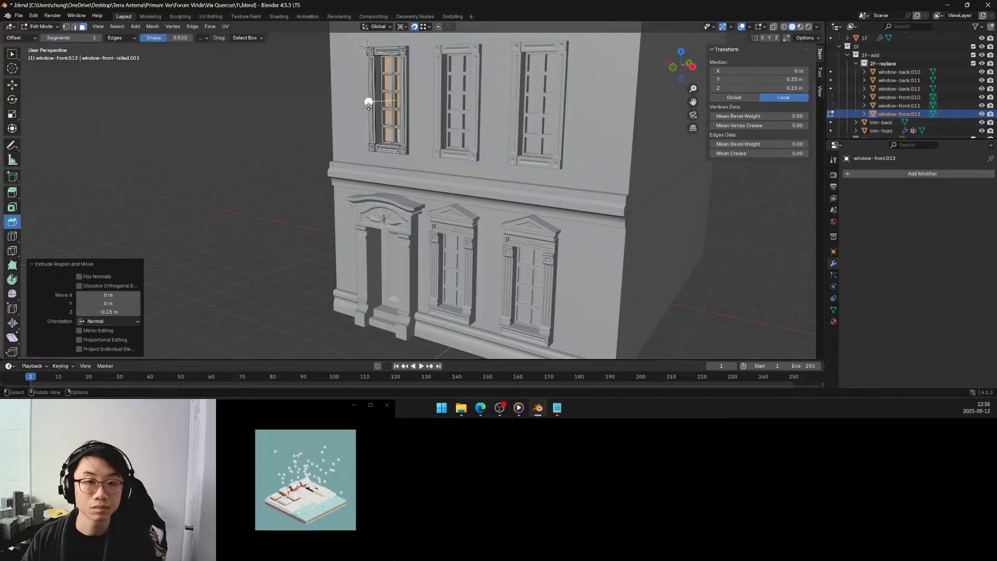
{"action": "left_click_drag", "start_coordinate": [368, 102], "coordinate": [367, 109]}
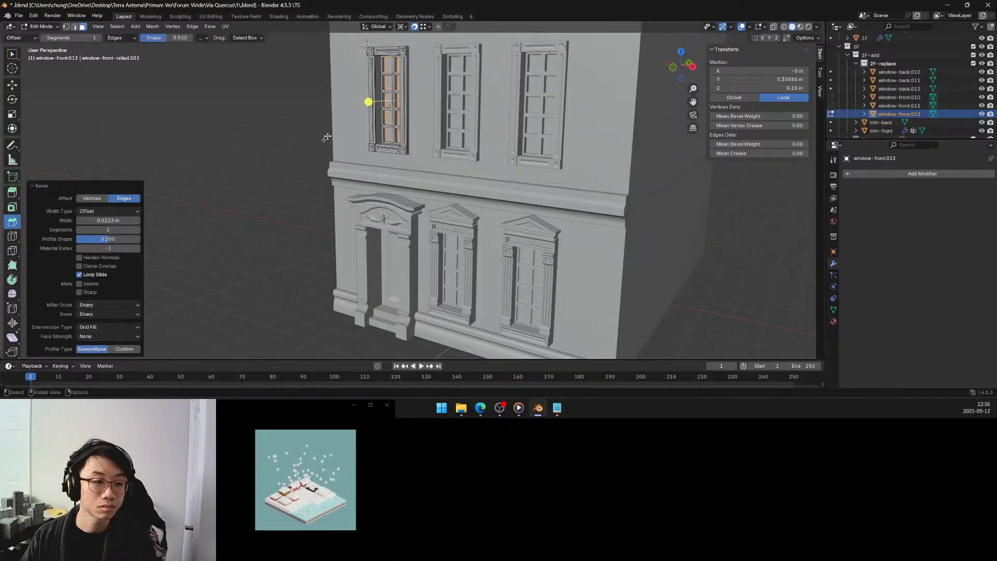
{"action": "left_click", "coordinate": [116, 222]}
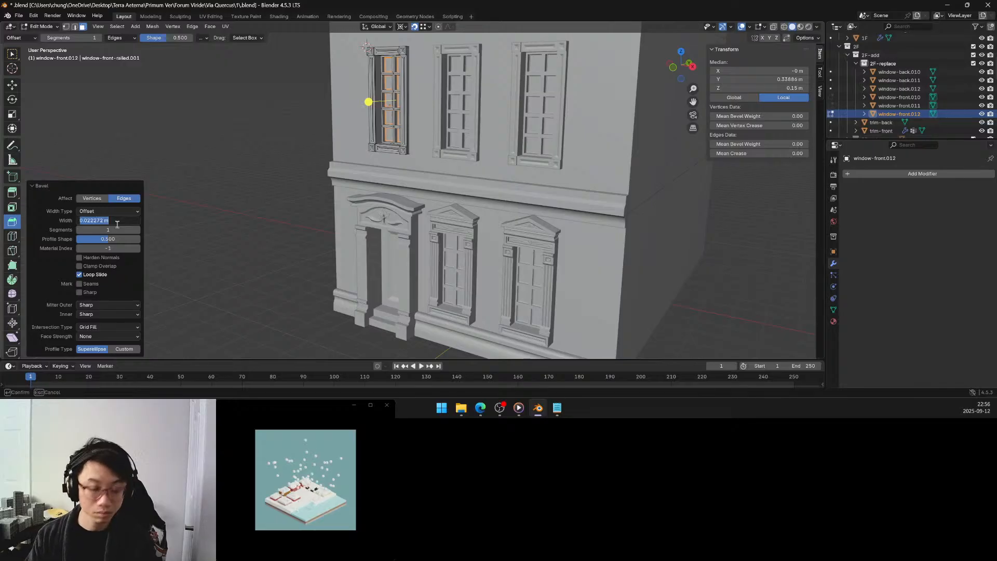
{"action": "type", "text": ".025"}
{"action": "key", "text": "Return"}
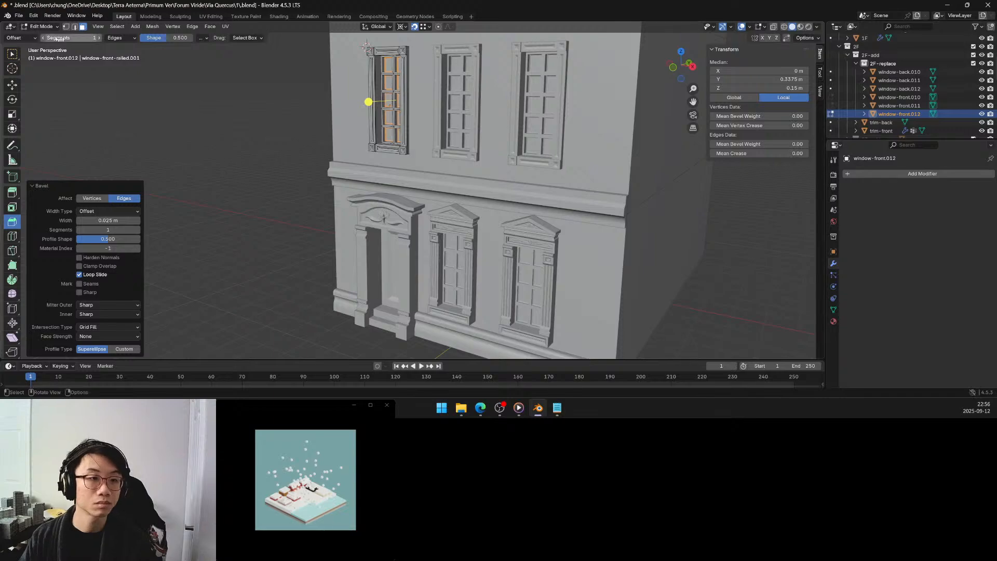
Select only the ten flat pane faces inside the beveled borders.
{"action": "key", "text": "w"}
{"action": "middle_click_drag", "start_coordinate": [354, 134], "coordinate": [206, 77]}
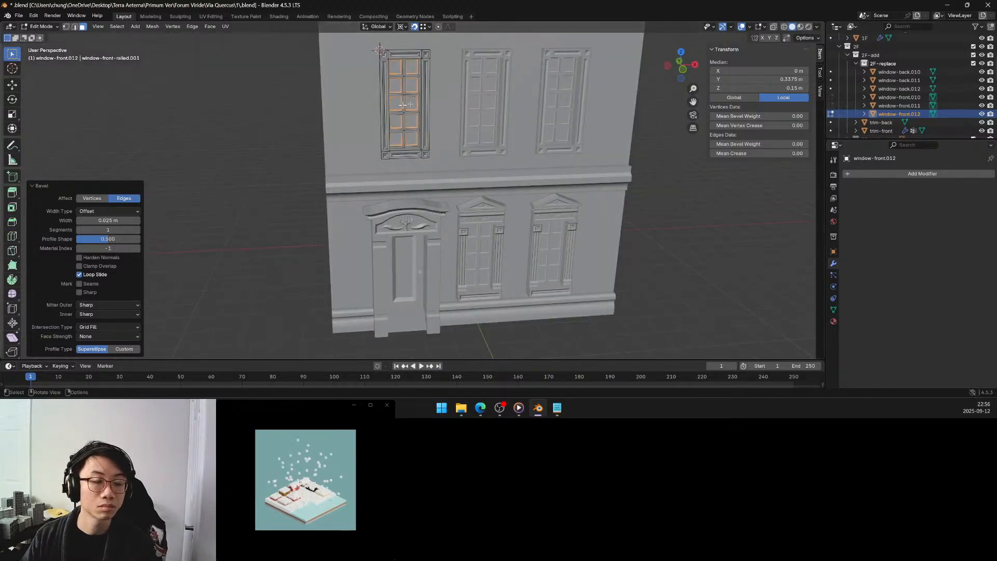
{"action": "middle_click_drag", "start_coordinate": [403, 105], "coordinate": [384, 107]}
{"action": "left_click", "coordinate": [392, 69], "text": "shift"}
{"action": "left_click", "coordinate": [407, 69], "text": "shift"}
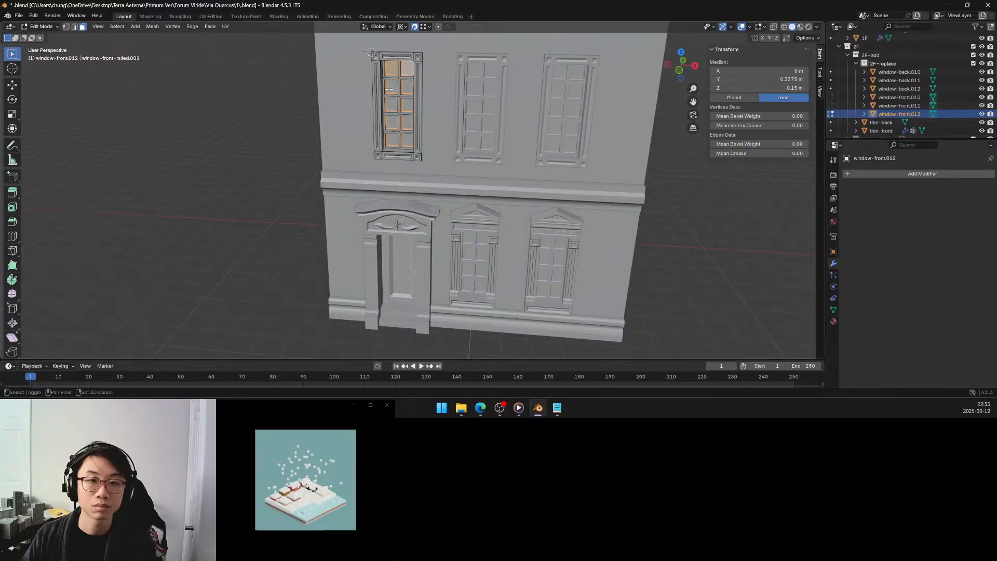
{"action": "left_click", "coordinate": [390, 87], "text": "shift"}
{"action": "left_click", "coordinate": [407, 86], "text": "shift"}
{"action": "left_click", "coordinate": [395, 105], "text": "shift"}
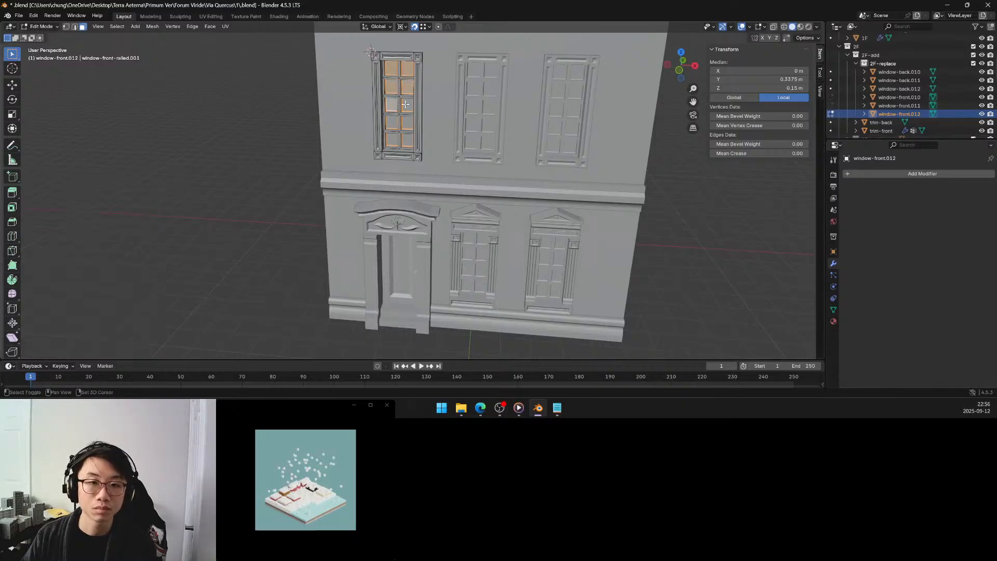
{"action": "left_click", "coordinate": [407, 105], "text": "shift"}
{"action": "left_click", "coordinate": [392, 123], "text": "shift"}
{"action": "left_click", "coordinate": [408, 123], "text": "shift"}
{"action": "left_click", "coordinate": [392, 139], "text": "shift"}
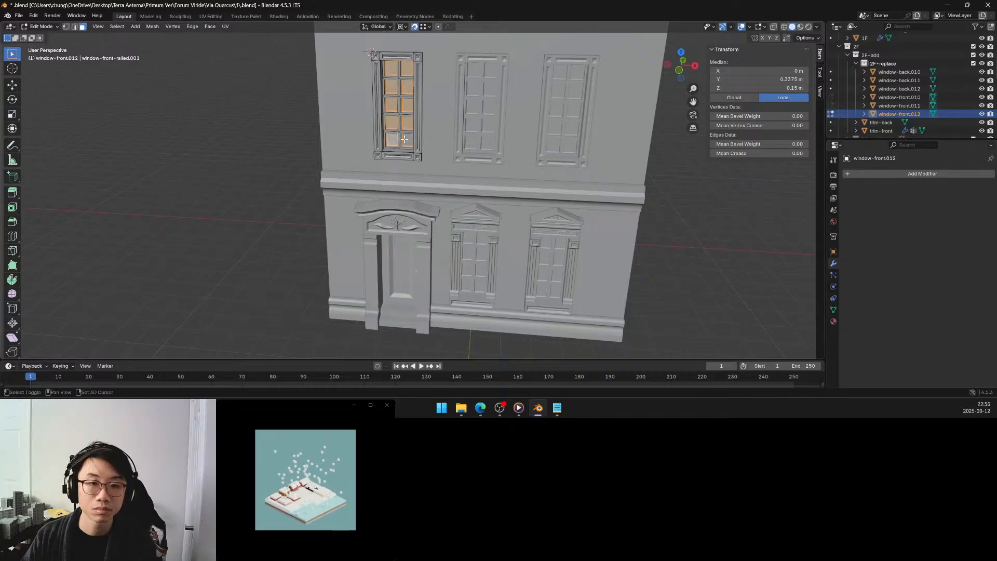
{"action": "left_click", "coordinate": [404, 139], "text": "shift"}
{"action": "middle_click_drag", "start_coordinate": [404, 139], "coordinate": [422, 116]}
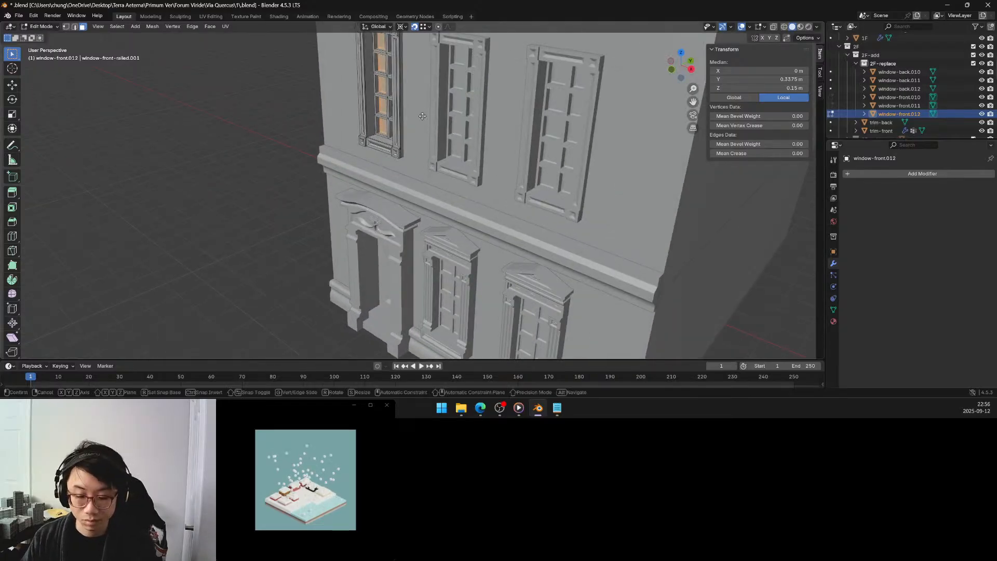
Move the selected pane faces -0.025 m along the global Y axis.
{"action": "key", "text": "g"}
{"action": "key", "text": "y"}
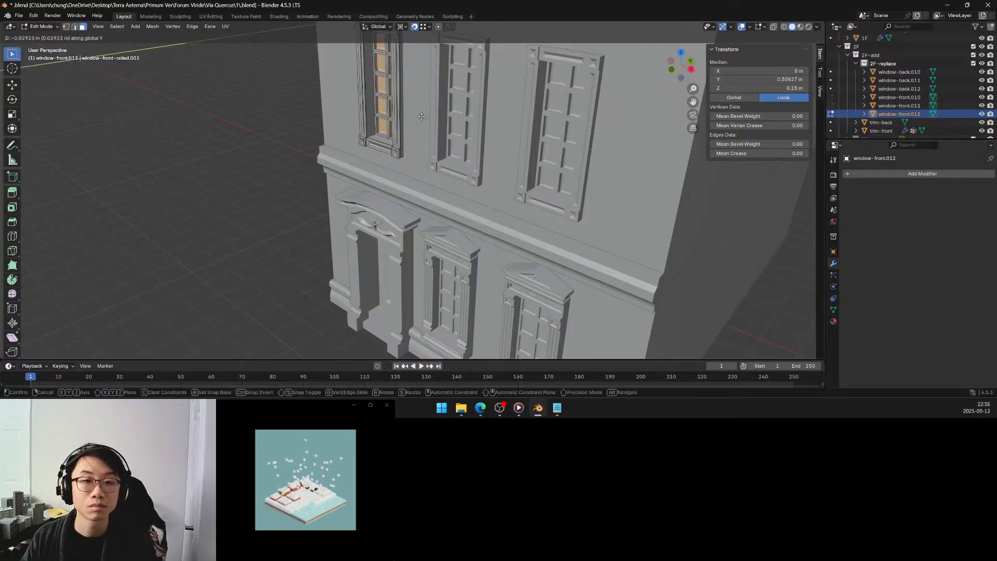
{"action": "left_click", "coordinate": [421, 116]}
{"action": "left_click", "coordinate": [101, 302]}
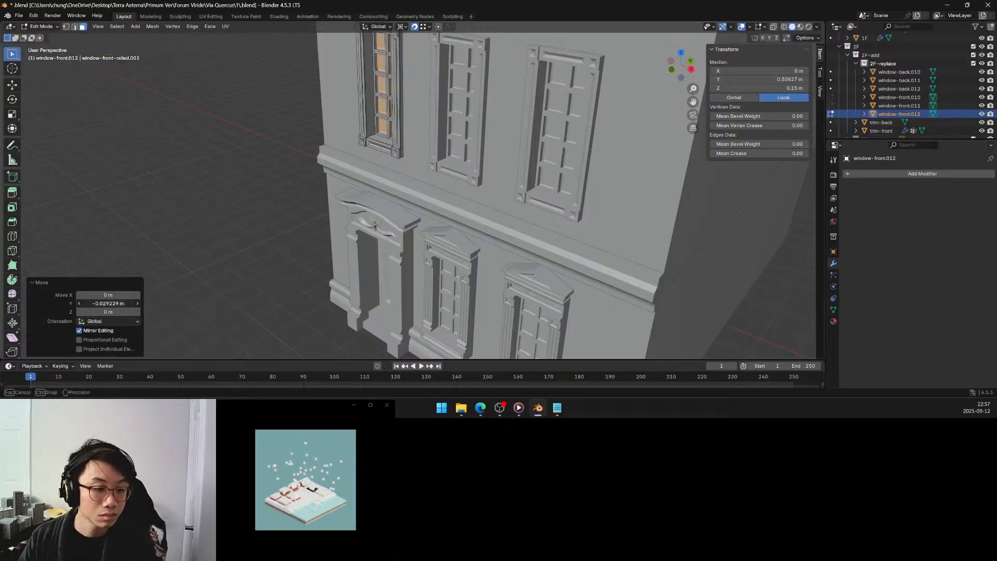
{"action": "key", "text": "BackSpace"}
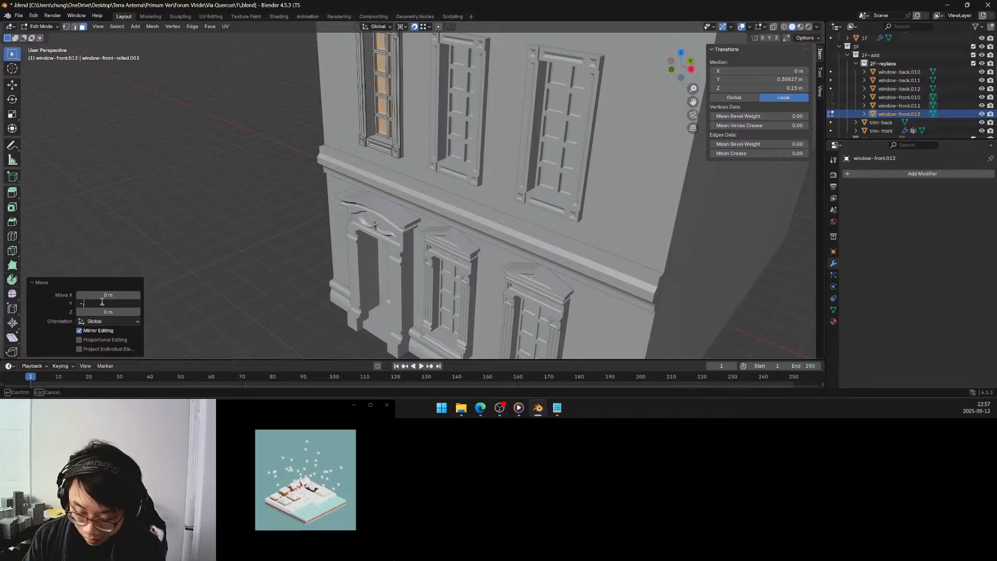
{"action": "type", "text": "-.02"}
{"action": "key", "text": "Return"}
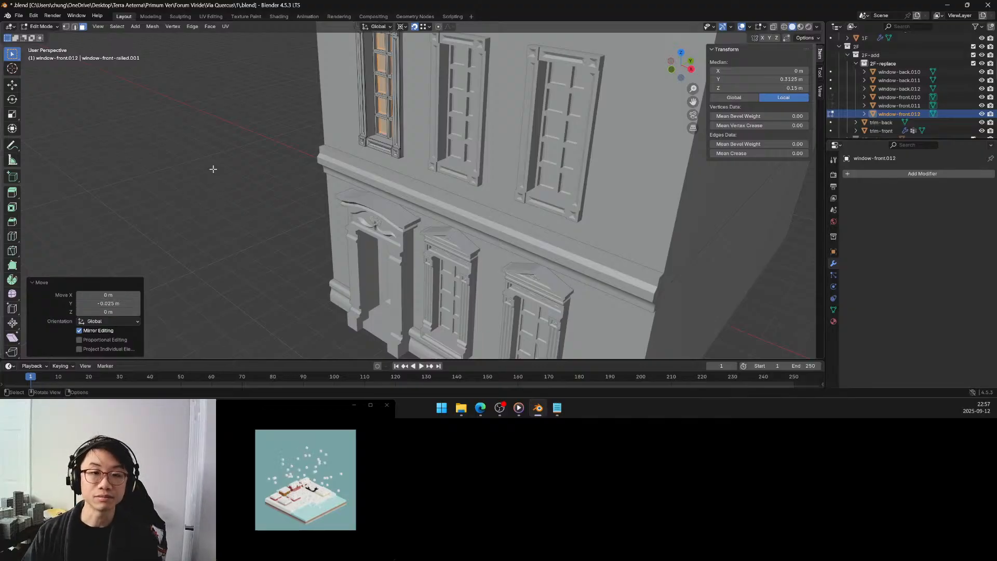
Move the selected pane faces a further -0.025 m along the global Y axis.
{"action": "left_click", "coordinate": [279, 198]}
{"action": "middle_click_drag", "start_coordinate": [278, 198], "coordinate": [318, 193]}
{"action": "key", "text": "ctrl+z"}
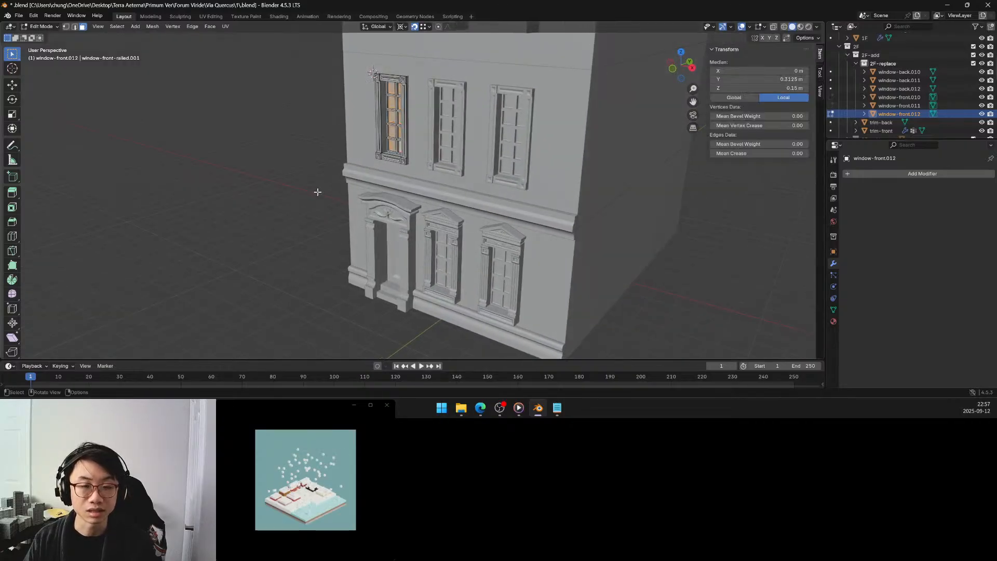
{"action": "key", "text": "g"}
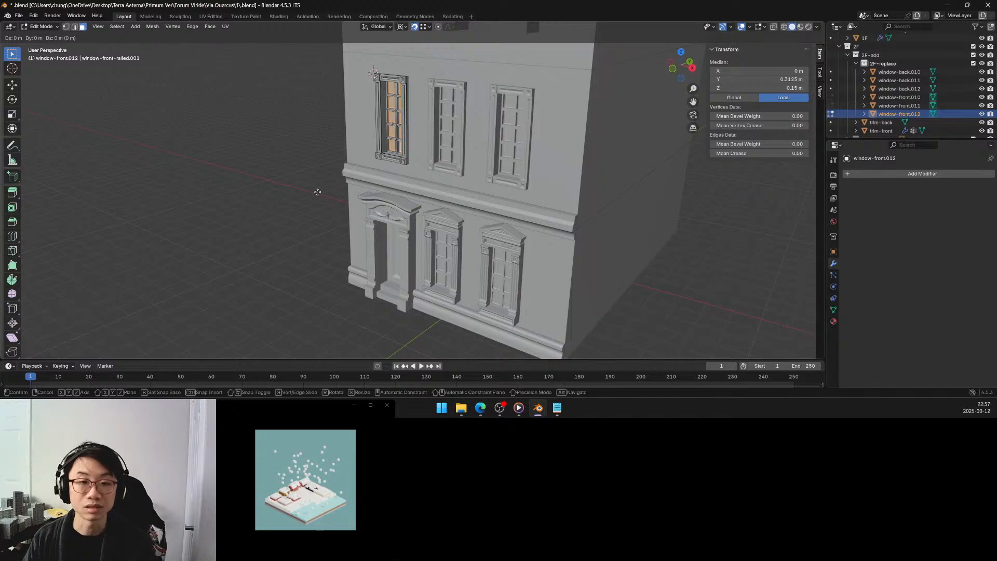
{"action": "key", "text": "y"}
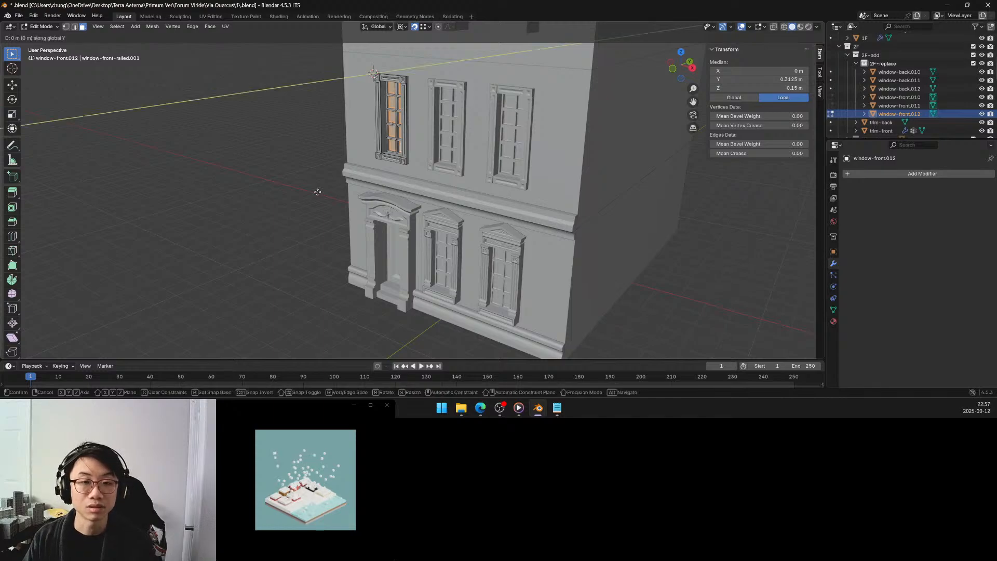
{"action": "left_click", "coordinate": [316, 192]}
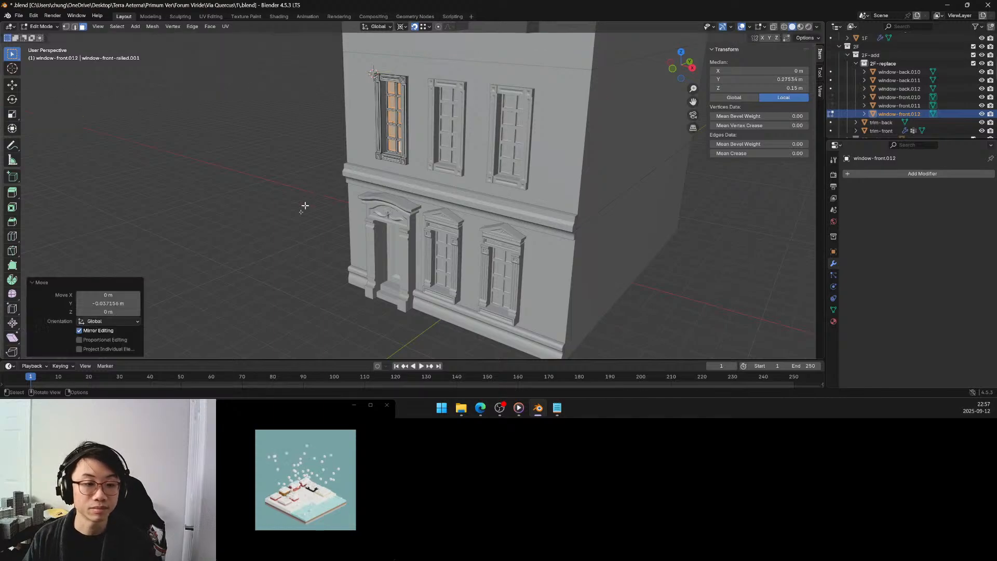
{"action": "left_click", "coordinate": [127, 304]}
{"action": "type", "text": "-"}
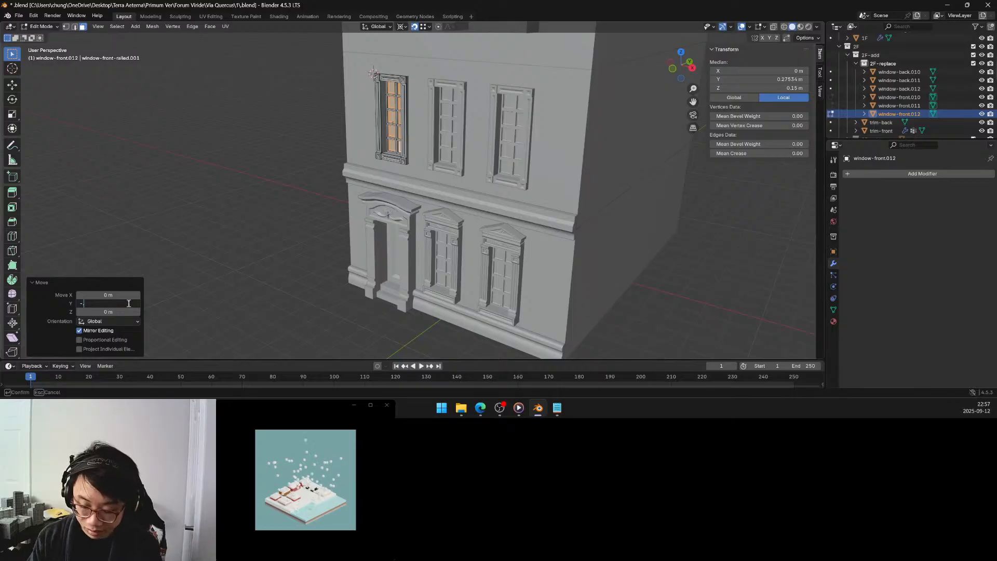
{"action": "type", "text": ".0375"}
{"action": "key", "text": "Return"}
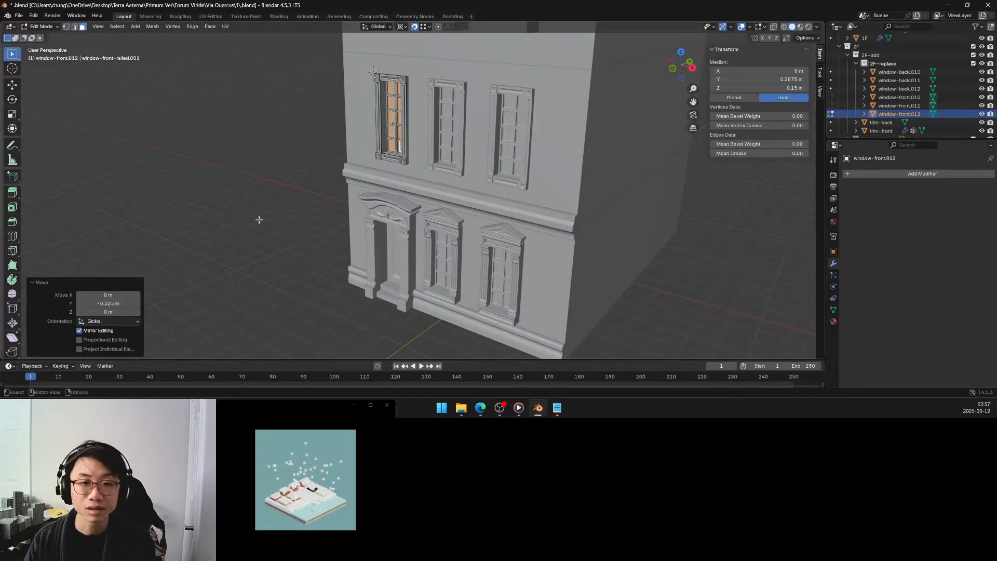
Return to Object Mode, deselect the window and examine the recessed panes against the rest of the facade.
{"action": "left_click", "coordinate": [293, 191]}
{"action": "middle_click_drag", "start_coordinate": [293, 191], "coordinate": [357, 166]}
{"action": "key", "text": "Tab"}
{"action": "left_click", "coordinate": [329, 158]}
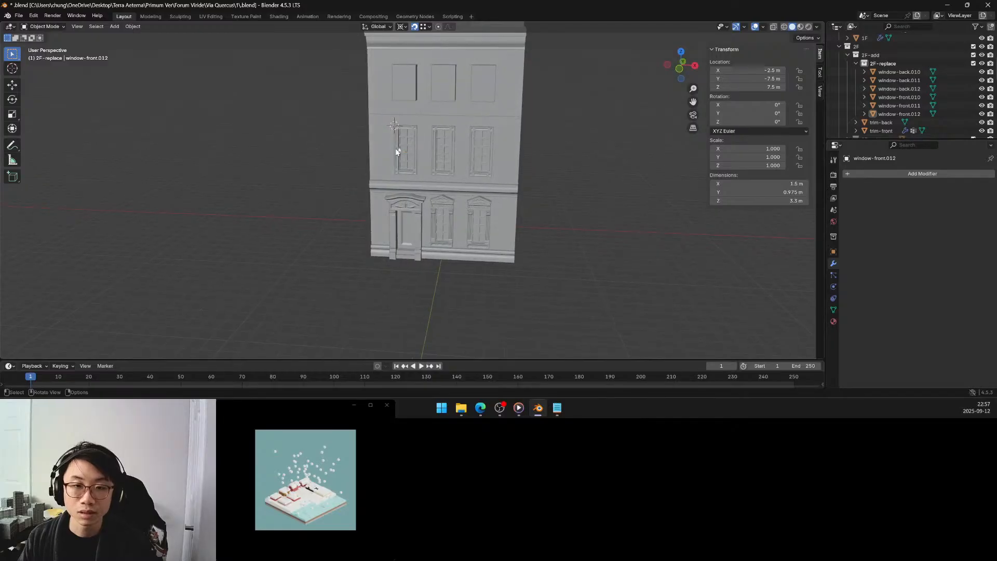
{"action": "scroll", "coordinate": [422, 133], "scroll_direction": "up", "scroll_amount": 3}
{"action": "middle_click_drag", "start_coordinate": [419, 136], "coordinate": [364, 183]}
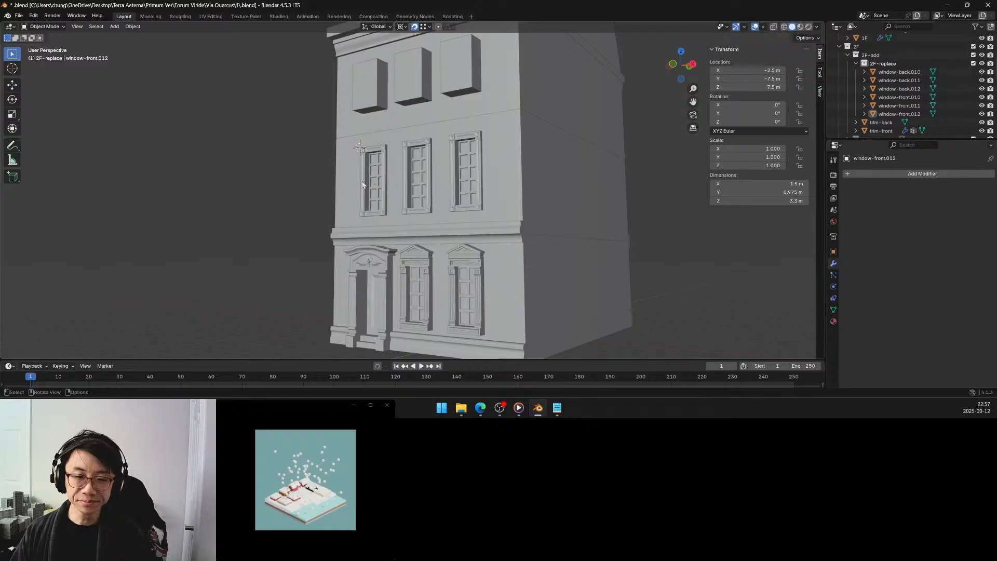
{"action": "middle_click_drag", "start_coordinate": [367, 223], "coordinate": [454, 263]}
{"action": "scroll", "coordinate": [379, 226], "scroll_direction": "up", "scroll_amount": 4}
Snap the 3D cursor to the front edge of the sill inside the second-floor window-front.012 frame.
{"action": "key", "text": "Tab"}
{"action": "scroll", "coordinate": [378, 271], "scroll_direction": "up", "scroll_amount": 3}
{"action": "scroll", "coordinate": [458, 258], "scroll_direction": "up", "scroll_amount": 2}
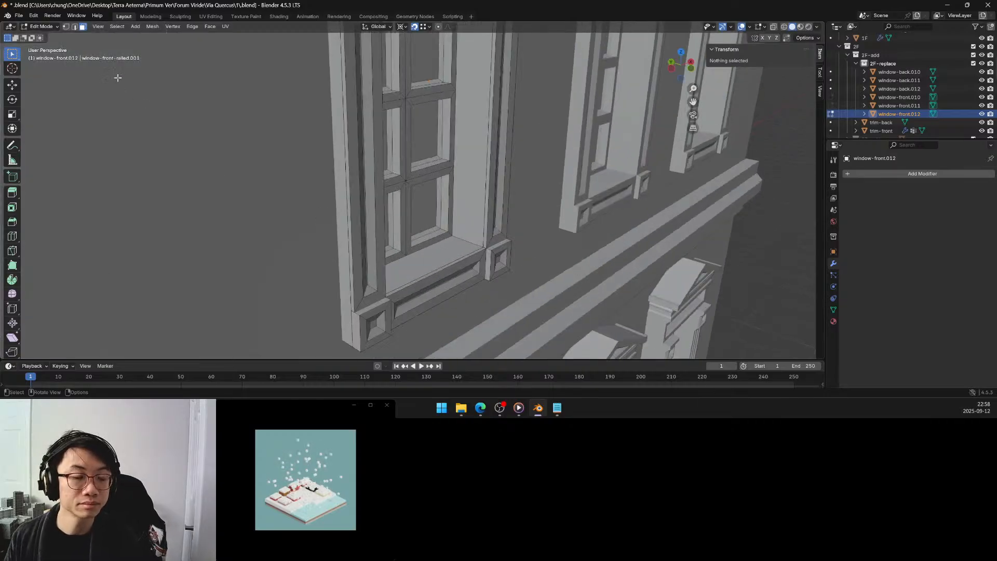
{"action": "left_click", "coordinate": [74, 27]}
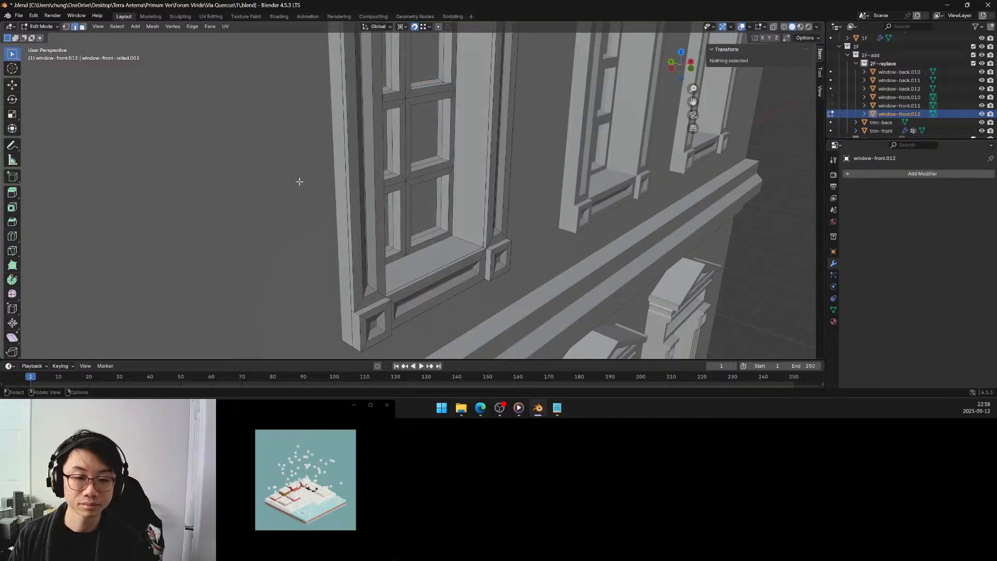
{"action": "left_click", "coordinate": [460, 255]}
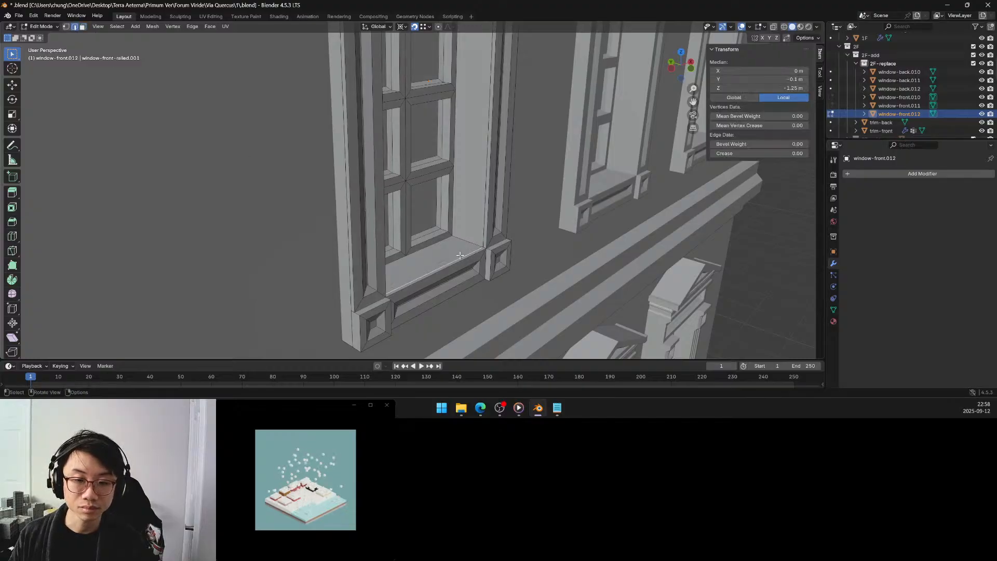
{"action": "middle_click_drag", "start_coordinate": [395, 240], "coordinate": [373, 237]}
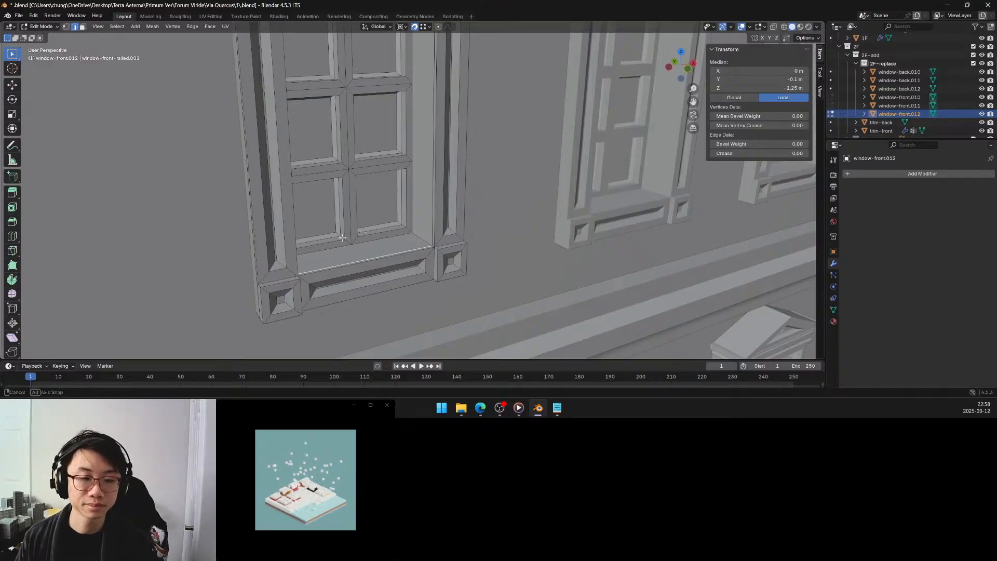
{"action": "mouse_move", "coordinate": [345, 236]}
{"action": "middle_mouse_down"}
{"action": "mouse_move", "coordinate": [332, 240]}
{"action": "mouse_move", "coordinate": [341, 234]}
{"action": "middle_mouse_up"}
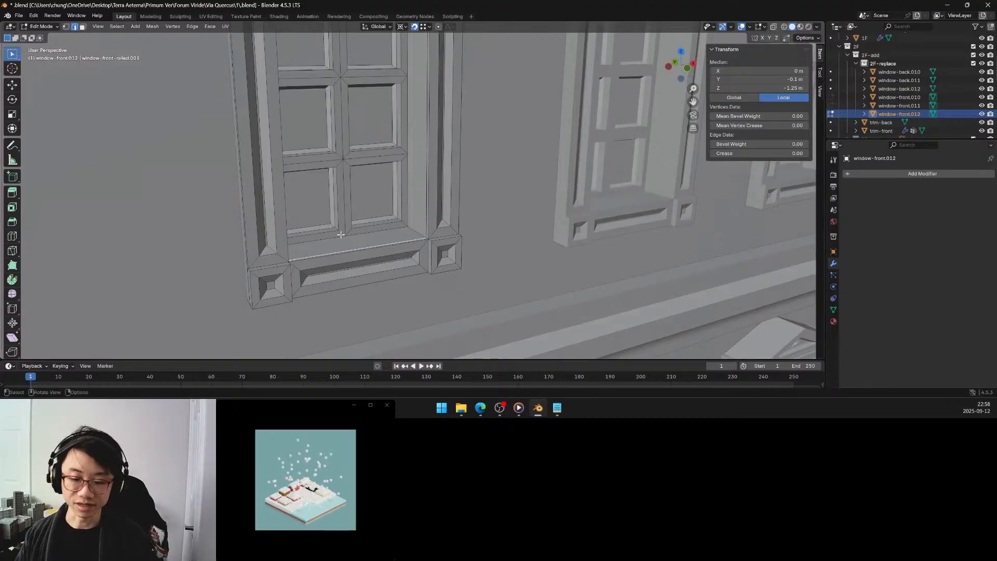
{"action": "middle_click_drag", "start_coordinate": [353, 248], "coordinate": [360, 255]}
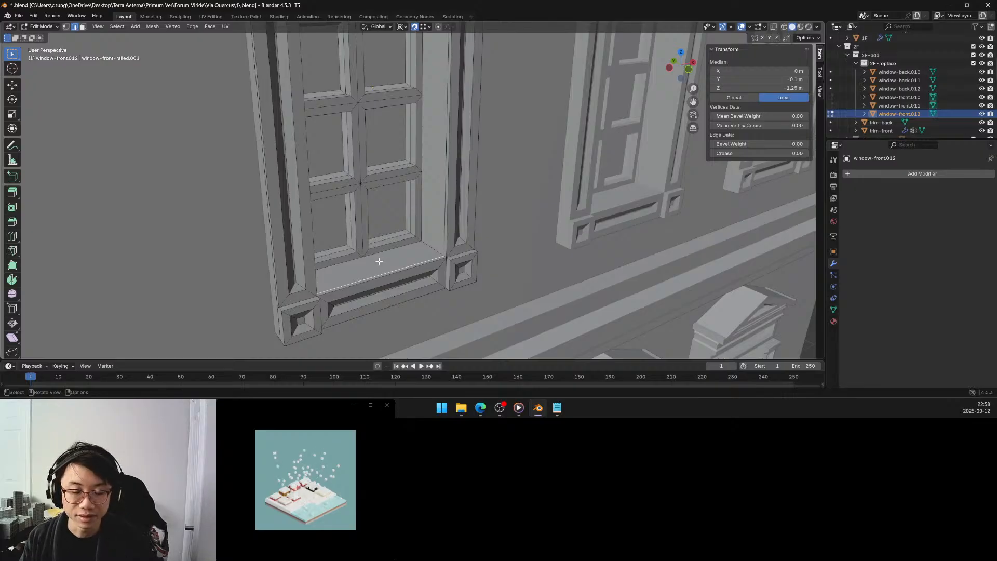
{"action": "key", "text": "shift+s"}
{"action": "left_click", "coordinate": [379, 299]}
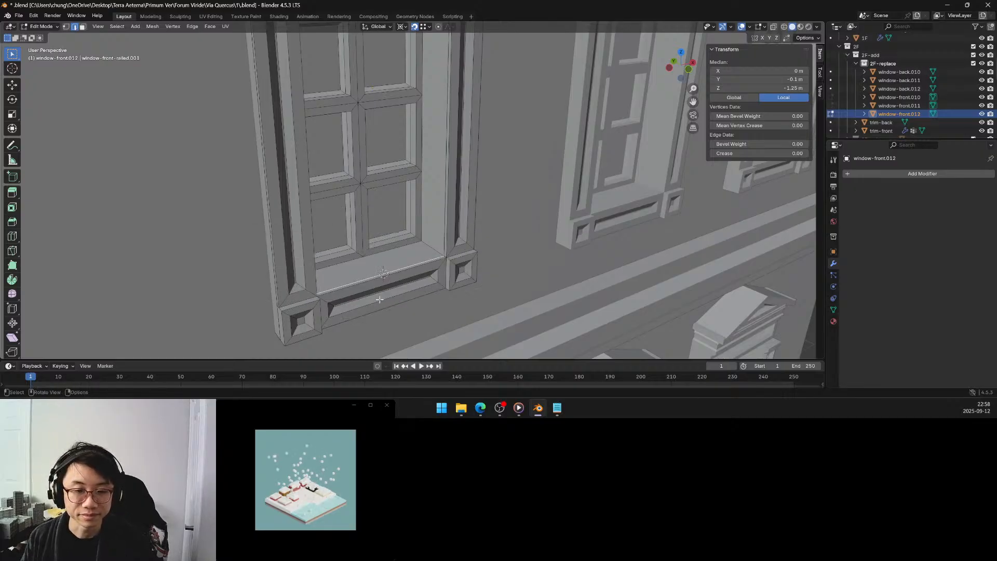
Add a mesh cube at the 3D cursor in Object Mode with a size of 0.025 m.
{"action": "key", "text": "Tab"}
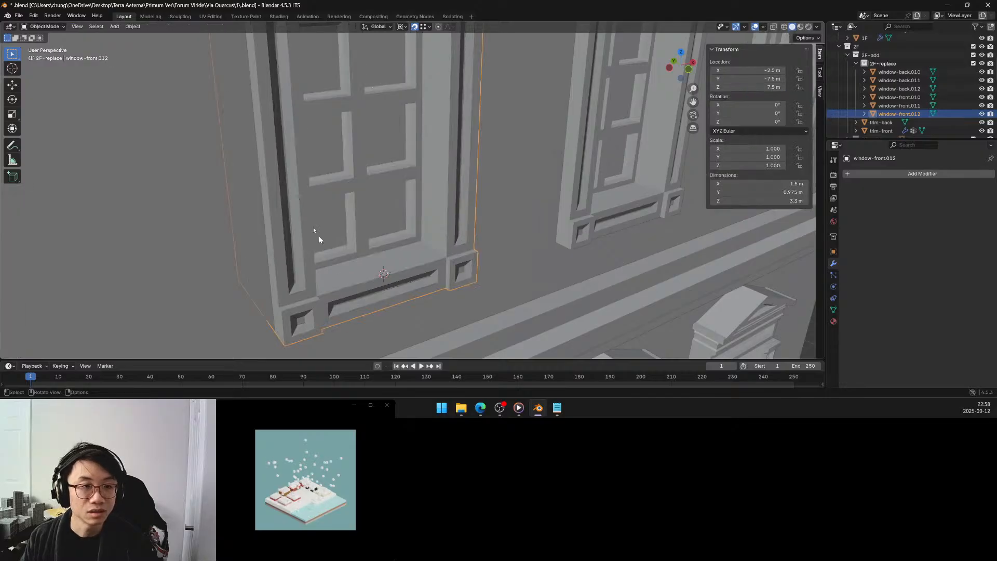
{"action": "left_click", "coordinate": [115, 26]}
{"action": "mouse_move", "coordinate": [156, 35]}
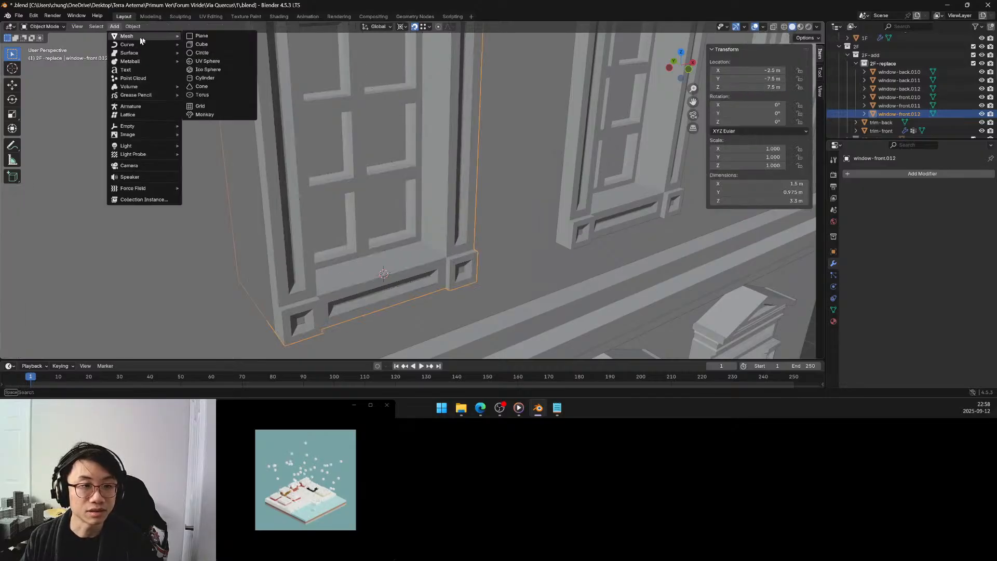
{"action": "left_click", "coordinate": [200, 45]}
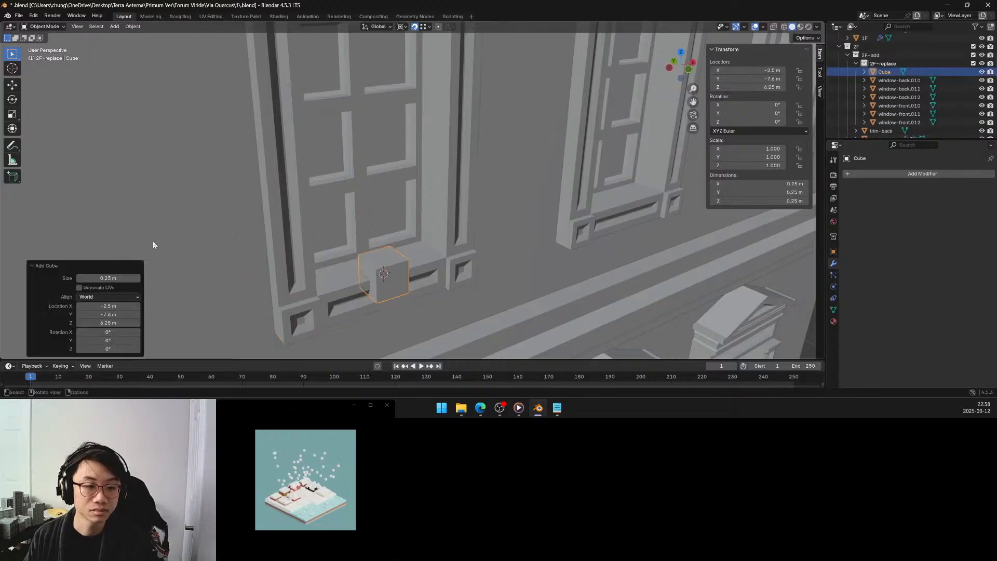
{"action": "left_click", "coordinate": [123, 278]}
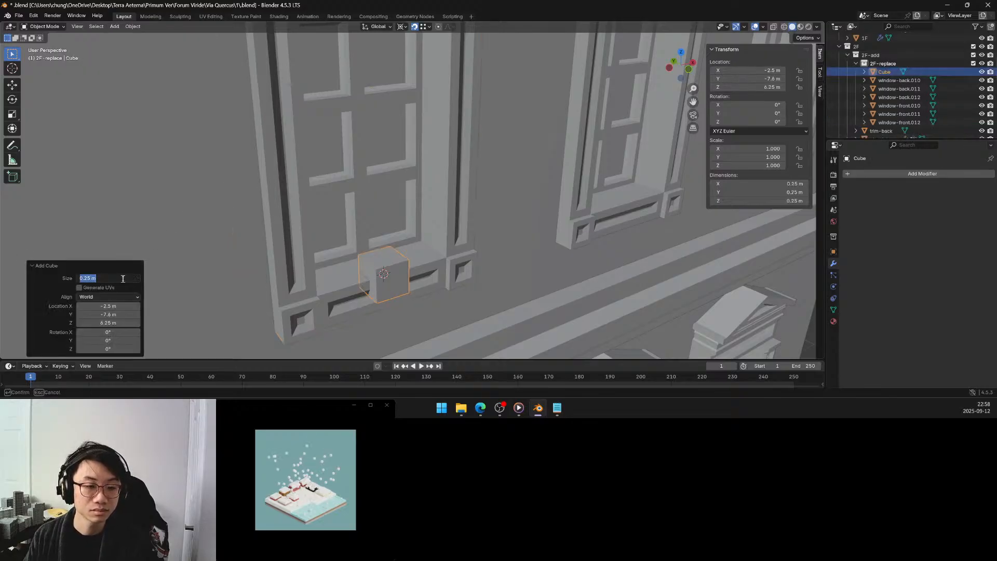
{"action": "key", "text": "BackSpace"}
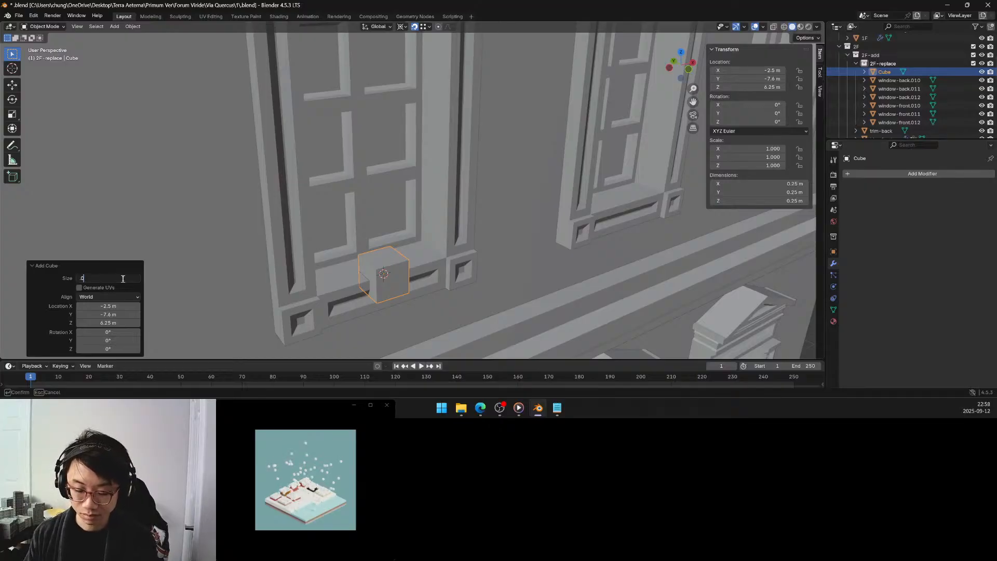
{"action": "type", "text": ".025"}
{"action": "key", "text": "Return"}
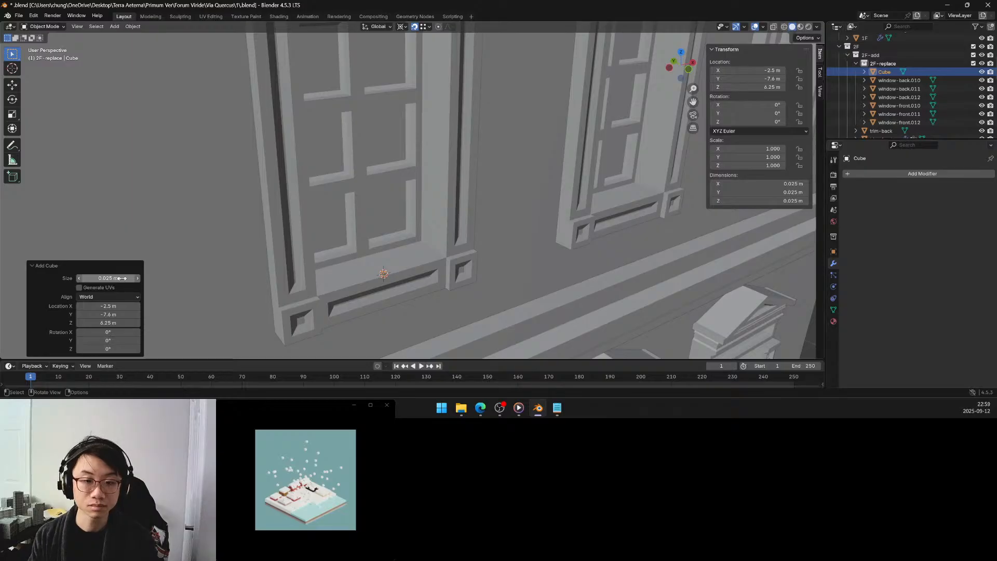
Set the new cube's size to 0.1 m.
{"action": "left_click", "coordinate": [121, 278]}
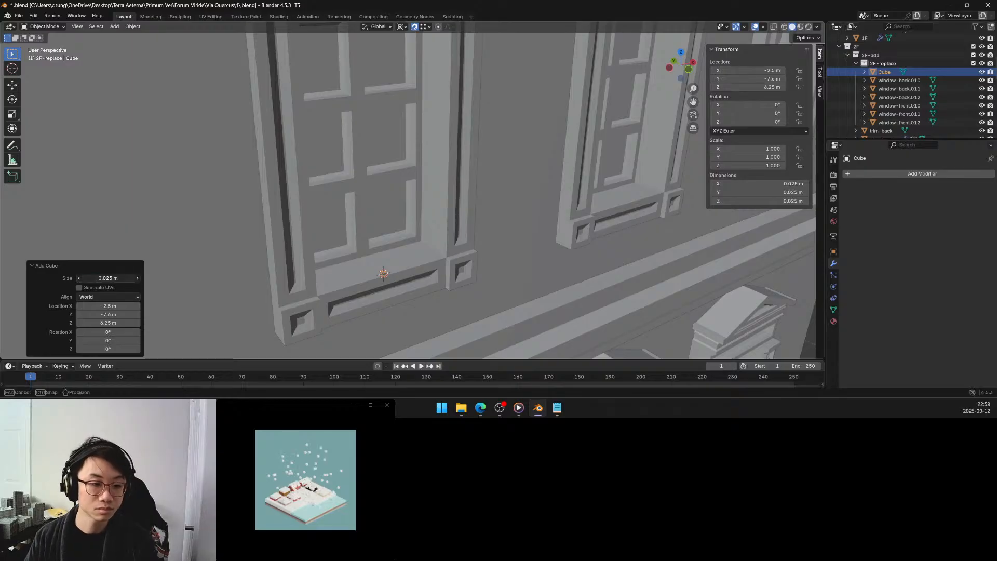
{"action": "left_click", "coordinate": [86, 278]}
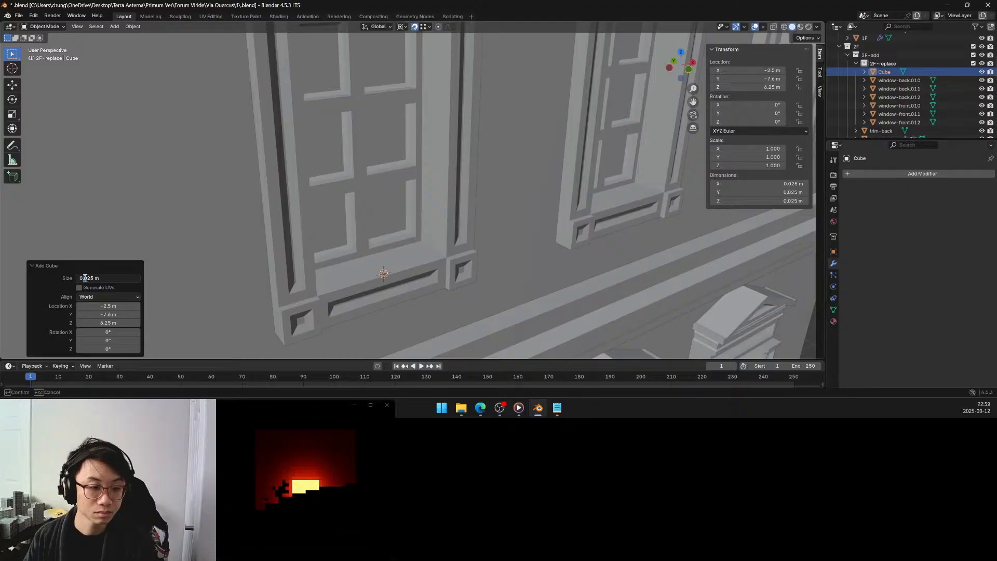
{"action": "left_click_drag", "start_coordinate": [85, 279], "coordinate": [92, 278]}
{"action": "type", "text": "1"}
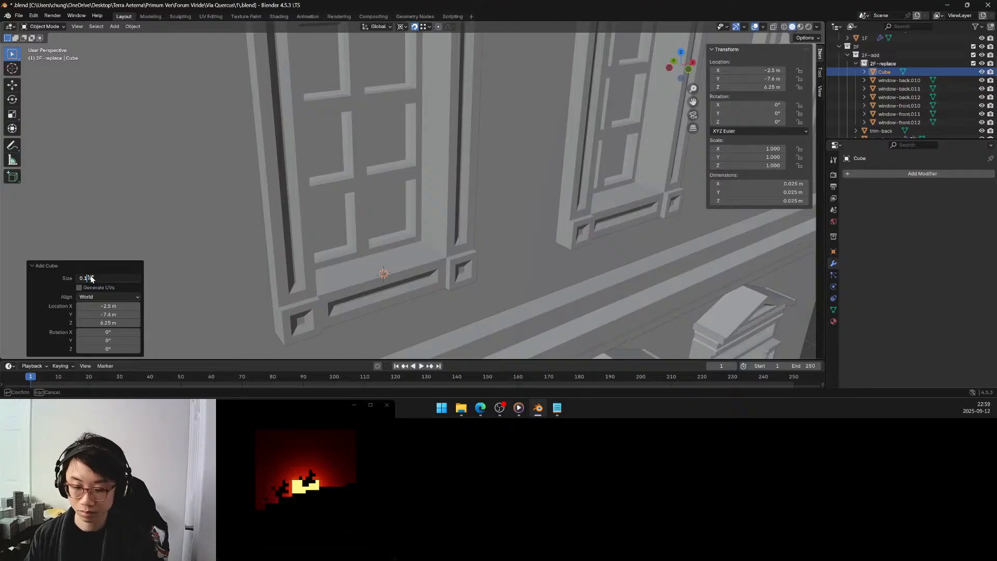
{"action": "key", "text": "Return"}
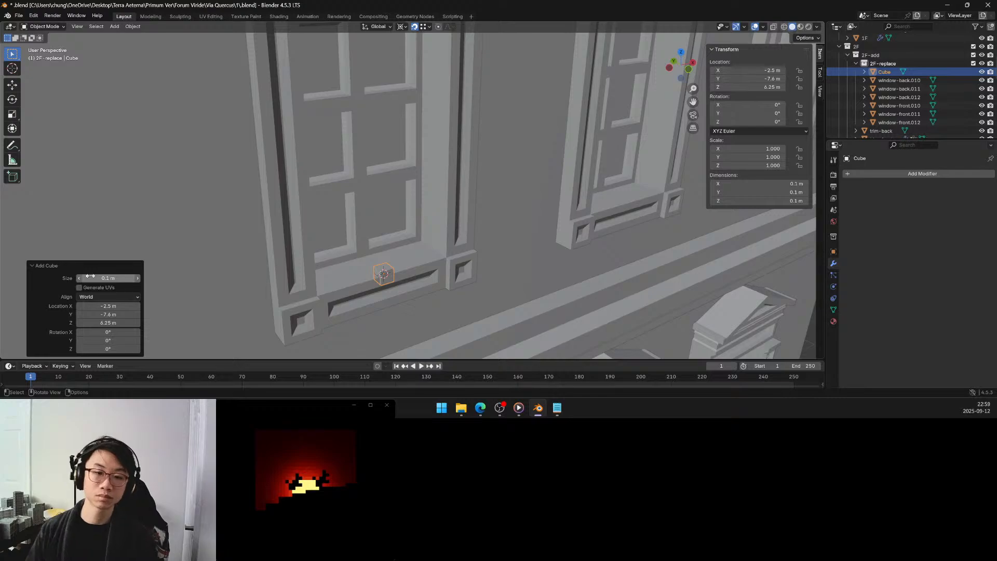
Move the cube 0.075 m along the global Y axis, inward over the window sill.
{"action": "middle_click_drag", "start_coordinate": [352, 214], "coordinate": [411, 261]}
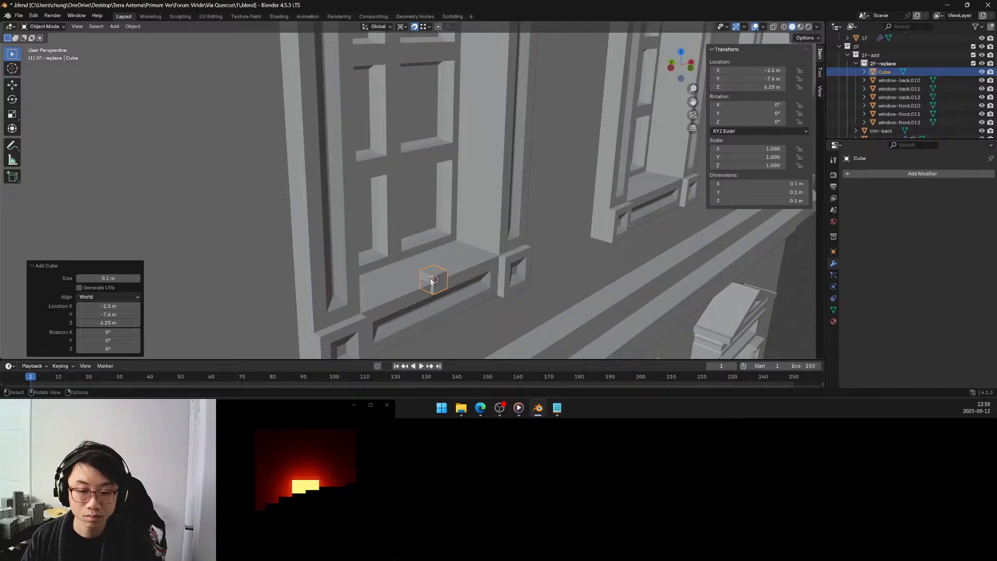
{"action": "key", "text": "g"}
{"action": "key", "text": "y"}
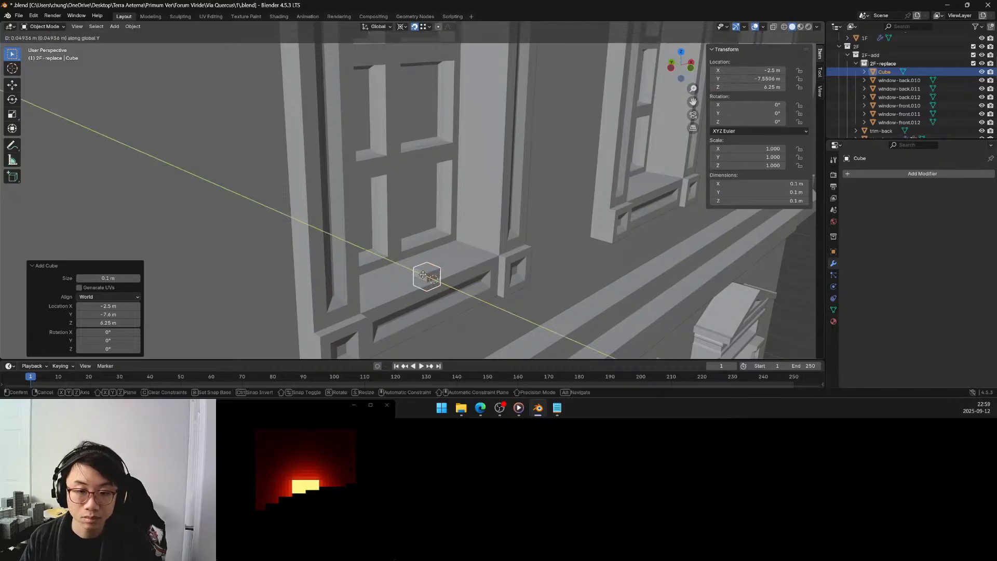
{"action": "left_click", "coordinate": [422, 274]}
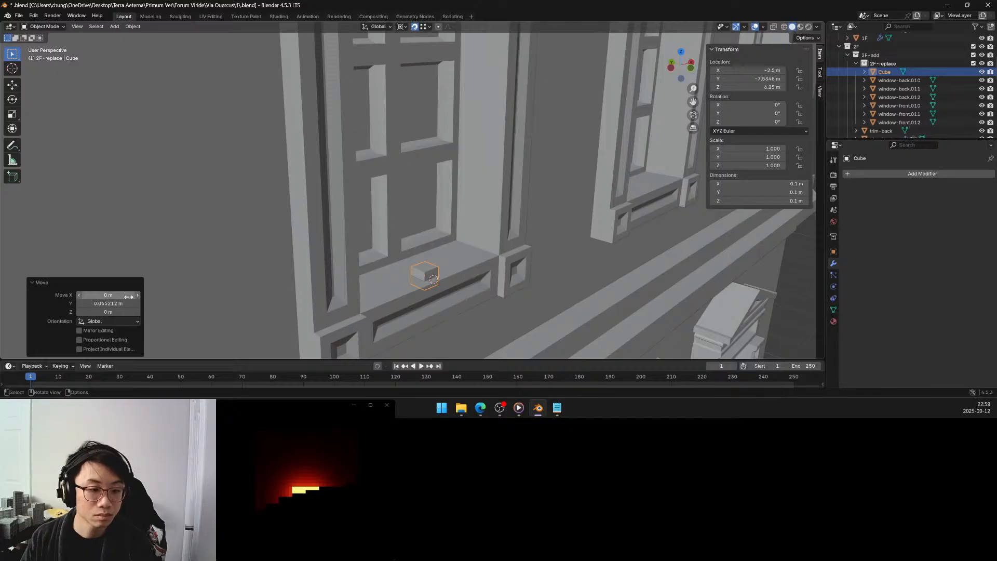
{"action": "left_click", "coordinate": [115, 302]}
{"action": "left_click_drag", "start_coordinate": [88, 304], "coordinate": [103, 304]}
{"action": "type", "text": "75"}
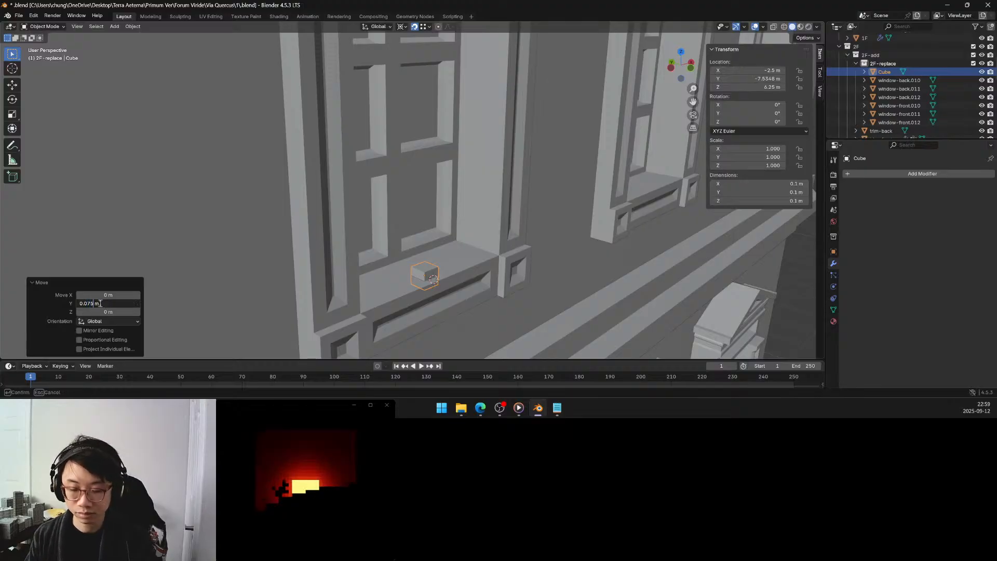
{"action": "key", "text": "Return"}
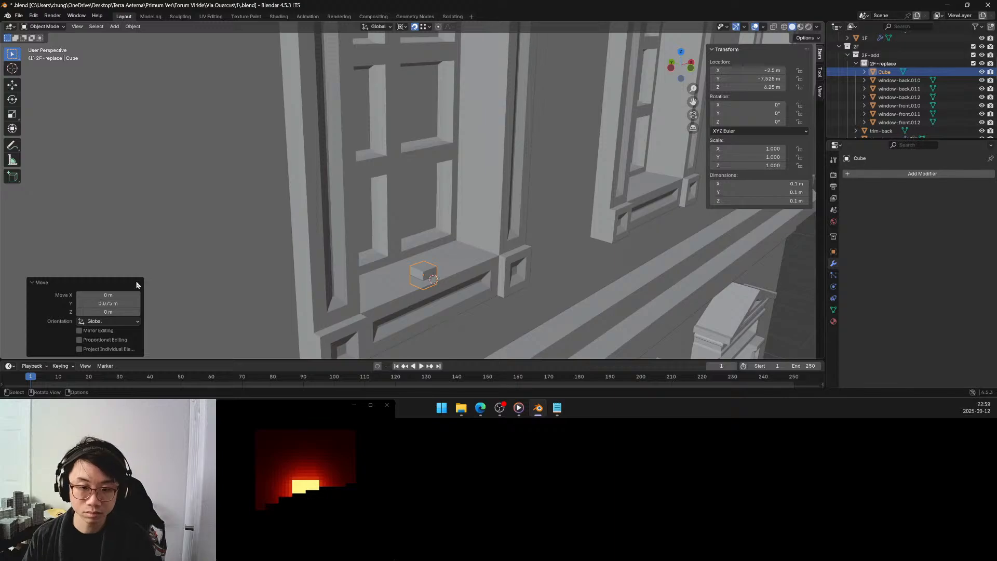
In Edit Mode, select the cube's top face and raise it about 0.24 m along the global Z axis.
{"action": "middle_click_drag", "start_coordinate": [438, 262], "coordinate": [432, 261]}
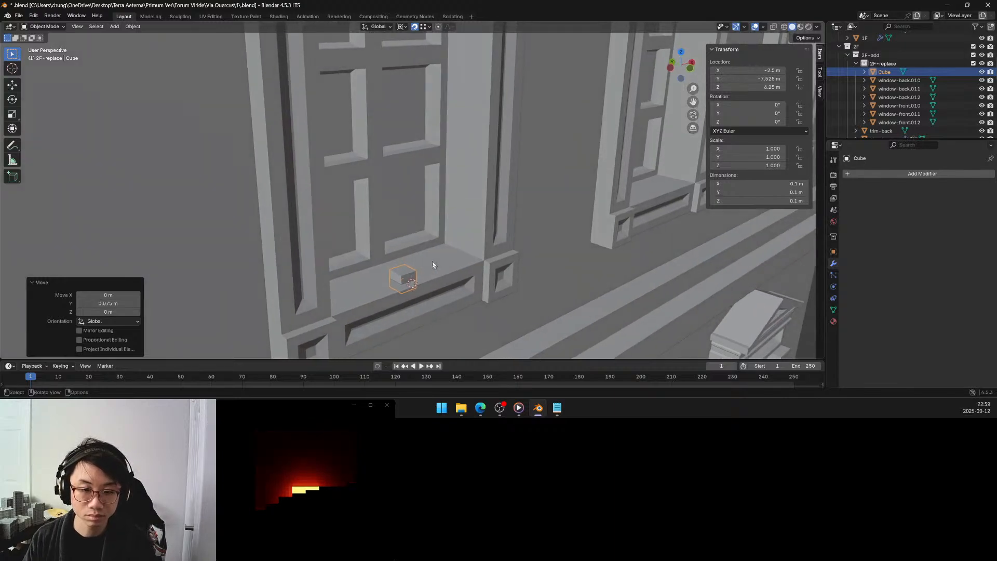
{"action": "key", "text": "Tab"}
{"action": "left_click", "coordinate": [404, 268]}
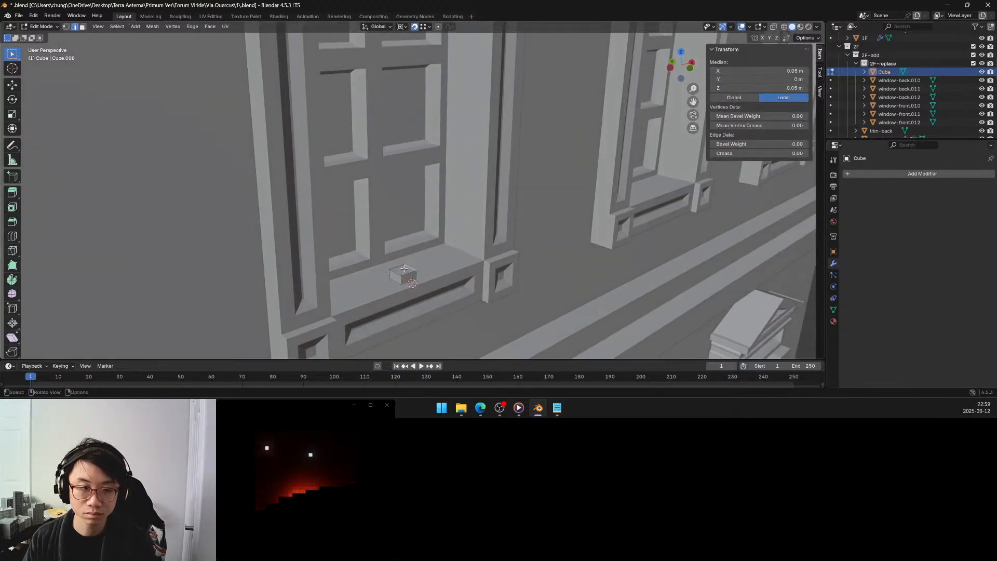
{"action": "left_click", "coordinate": [83, 27]}
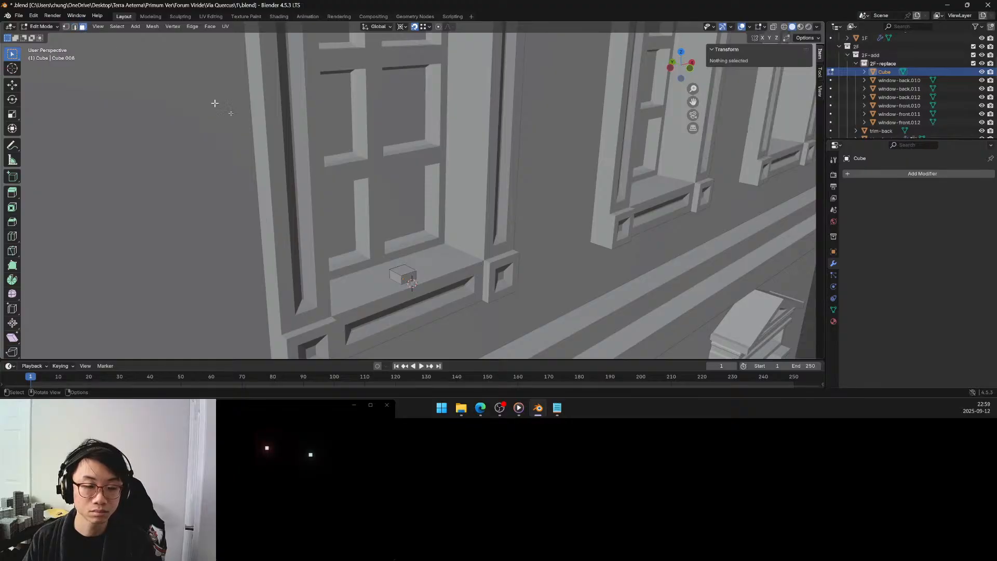
{"action": "left_click", "coordinate": [404, 269]}
{"action": "middle_click_drag", "start_coordinate": [404, 269], "coordinate": [395, 244]}
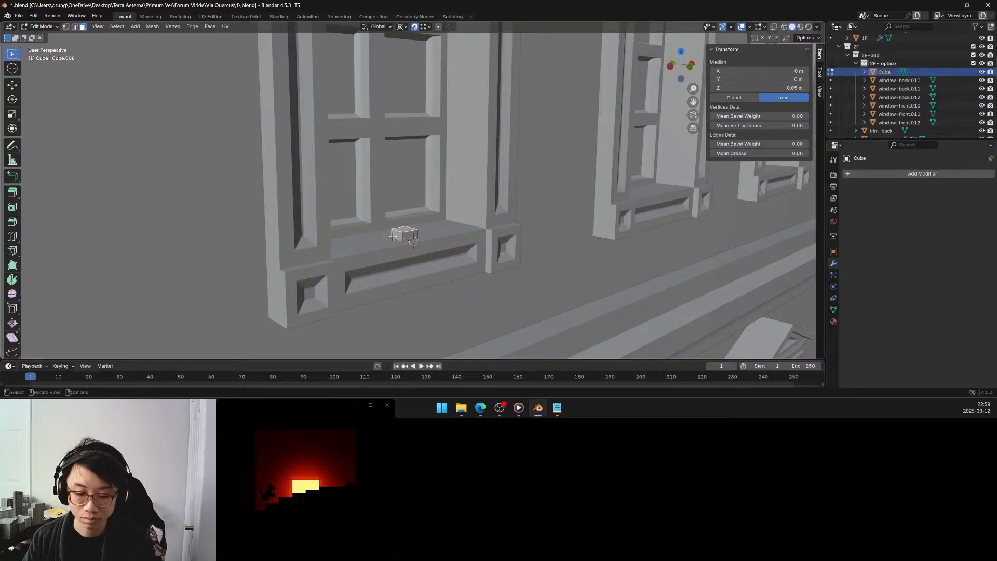
{"action": "key", "text": "g"}
{"action": "key", "text": "z"}
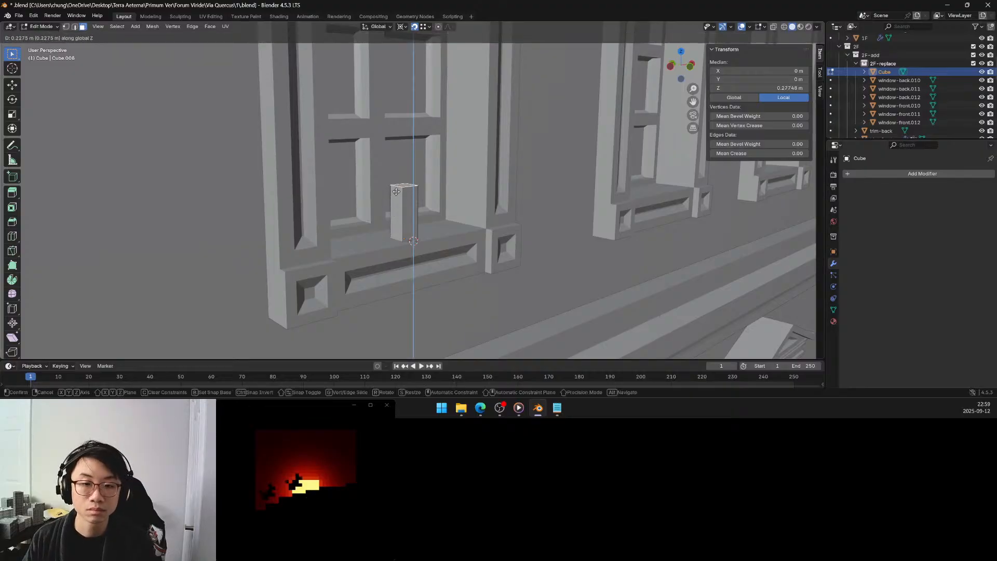
{"action": "left_click", "coordinate": [396, 196]}
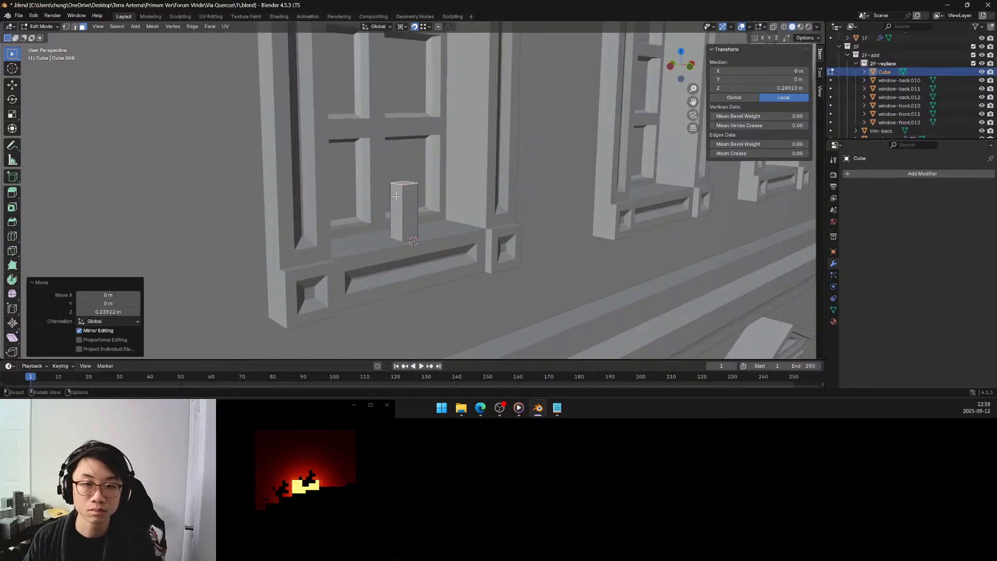
Turn off snapping and set the top face's Z move to 0.25 m.
{"action": "left_click", "coordinate": [414, 27]}
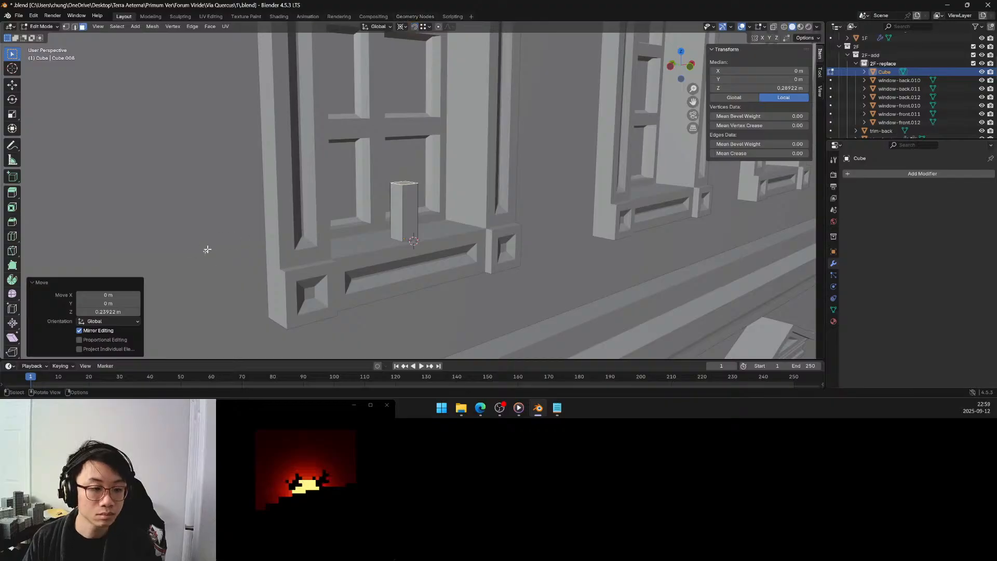
{"action": "left_click", "coordinate": [118, 312]}
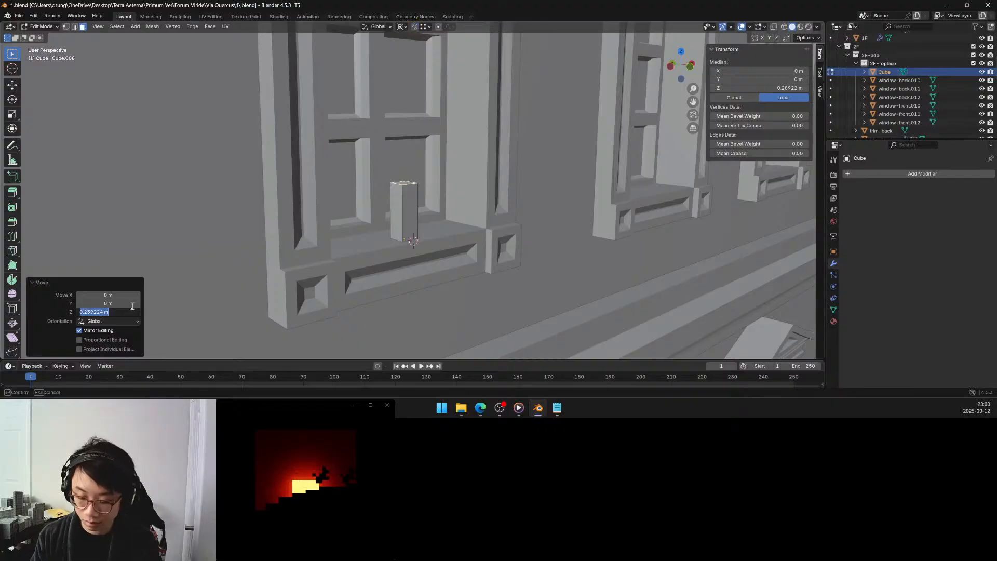
{"action": "key", "text": "BackSpace"}
{"action": "type", "text": "0.25"}
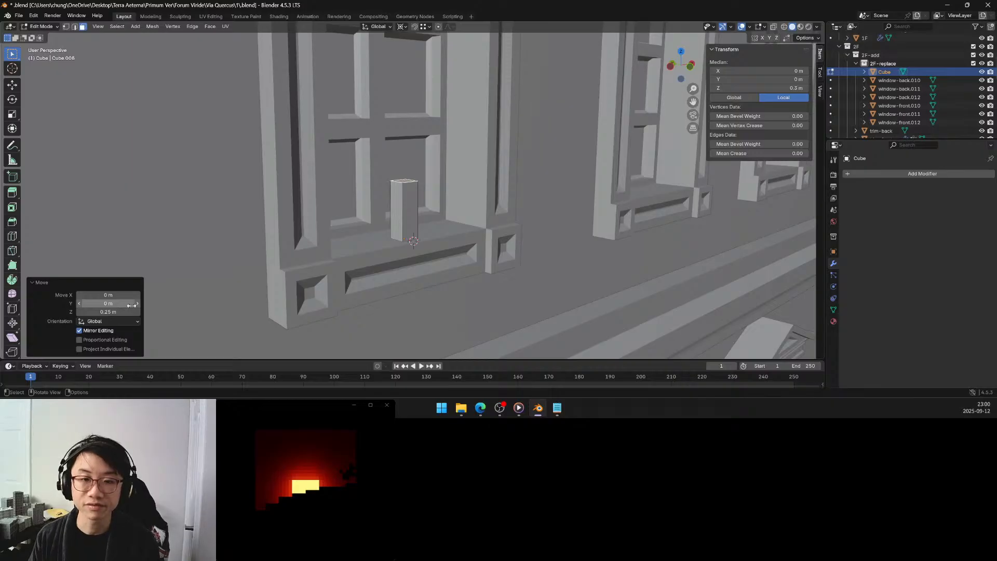
{"action": "key", "text": "Return"}
Set the top face's Z move to 0.3 m and return to Object Mode.
{"action": "middle_click_drag", "start_coordinate": [400, 224], "coordinate": [374, 240]}
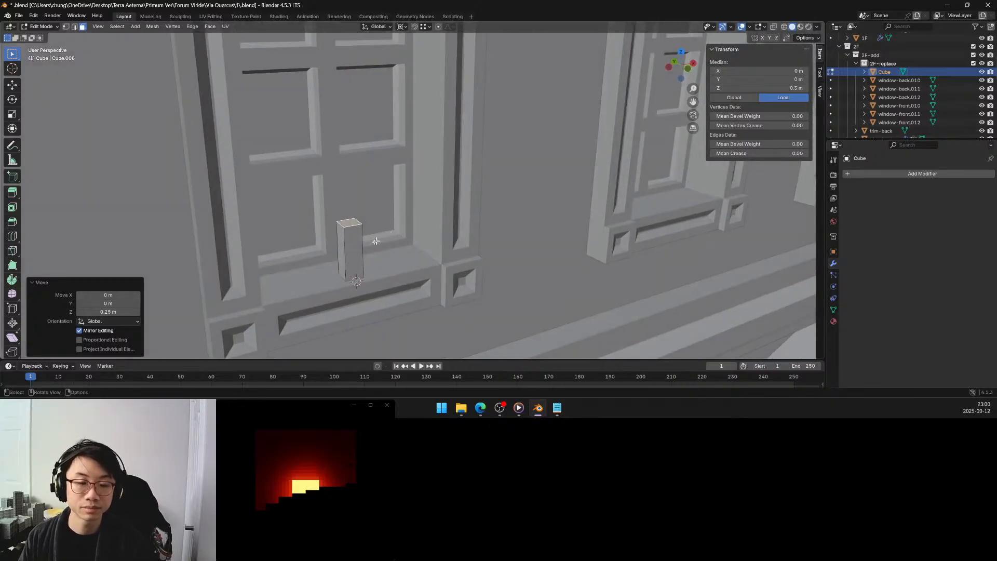
{"action": "left_click", "coordinate": [120, 311]}
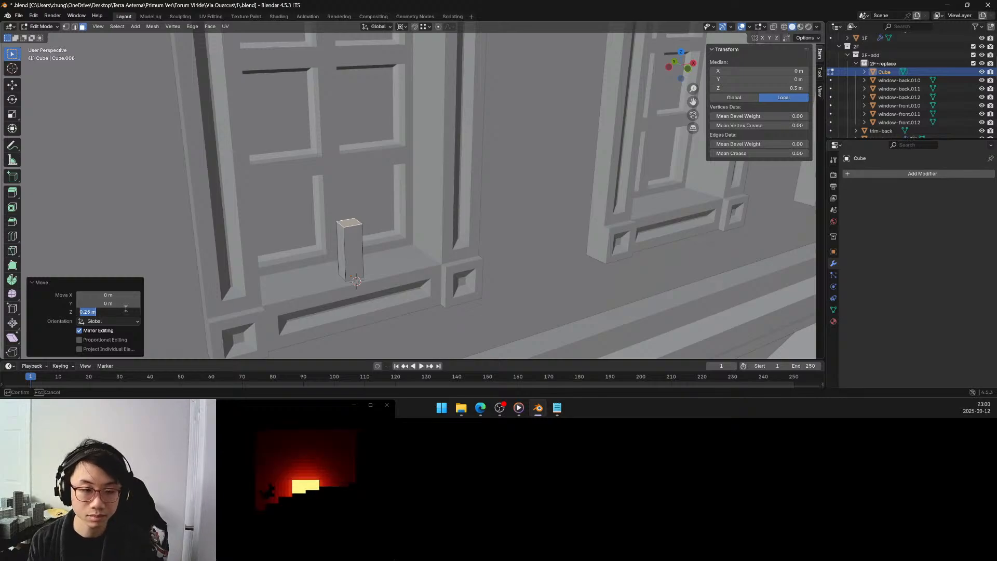
{"action": "type", "text": "0.3"}
{"action": "key", "text": "Return"}
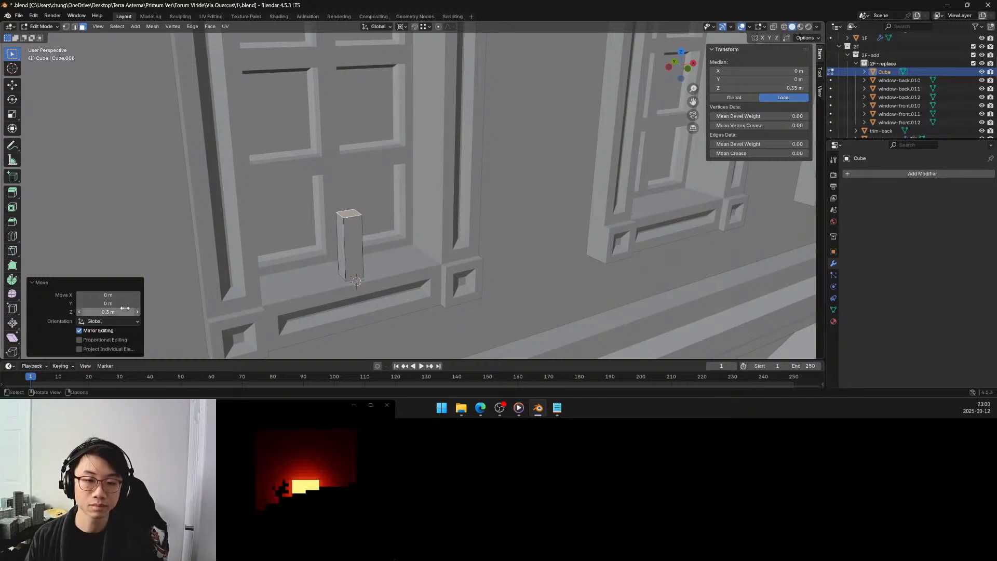
{"action": "key", "text": "Tab"}
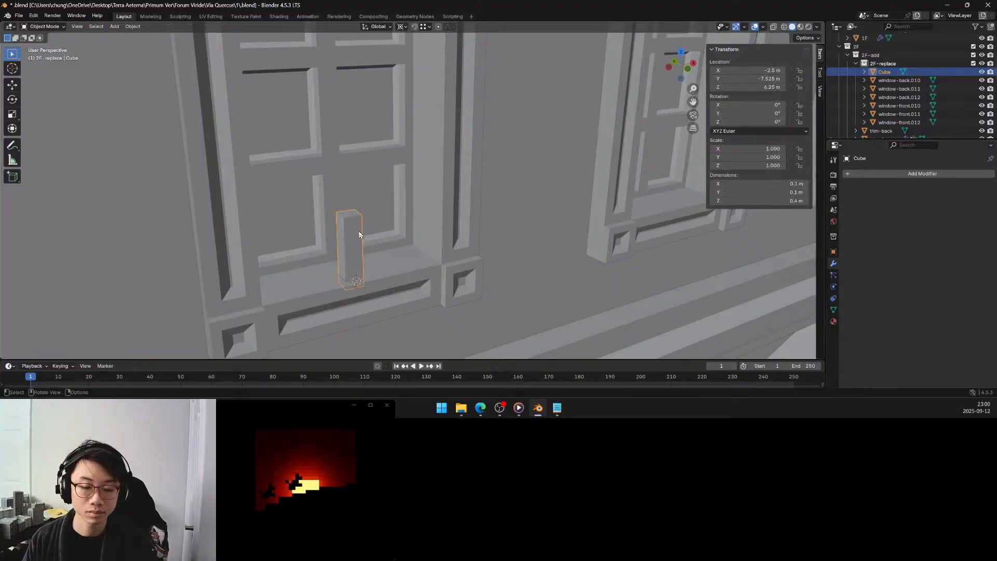
{"action": "middle_click_drag", "start_coordinate": [358, 230], "coordinate": [361, 225]}
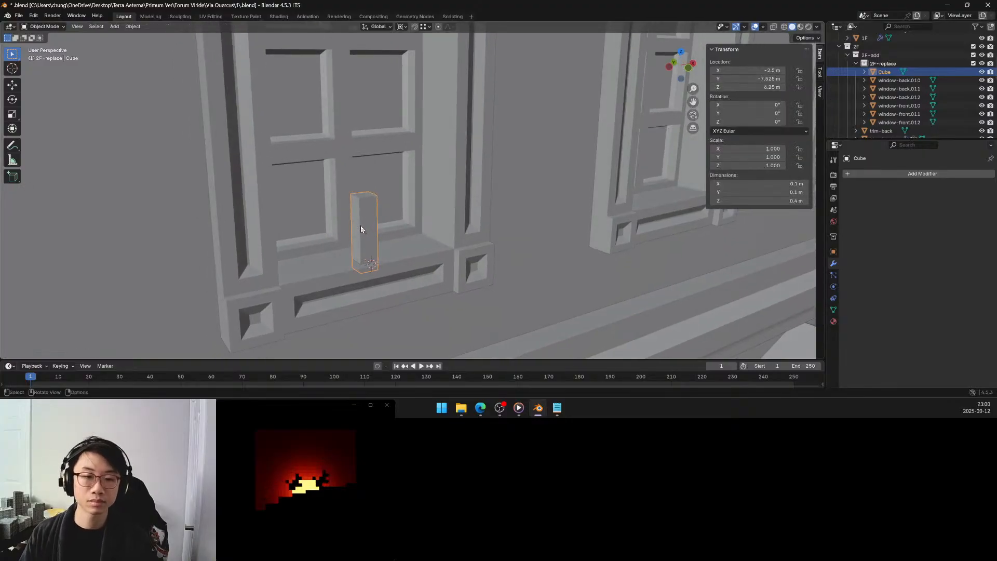
{"action": "mouse_move", "coordinate": [362, 232]}
{"action": "middle_mouse_down"}
{"action": "mouse_move", "coordinate": [350, 237]}
{"action": "mouse_move", "coordinate": [358, 230]}
{"action": "mouse_move", "coordinate": [349, 225]}
{"action": "mouse_move", "coordinate": [364, 230]}
{"action": "middle_mouse_up"}
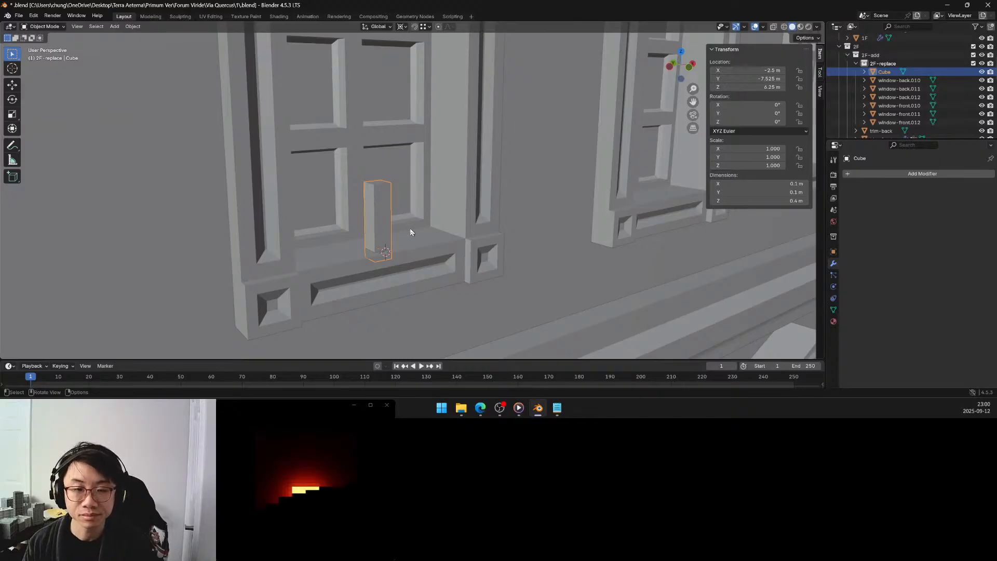
Bevel the post's four vertical edges in Edit Mode into an octagonal profile, and return to Object Mode.
{"action": "key", "text": "Tab"}
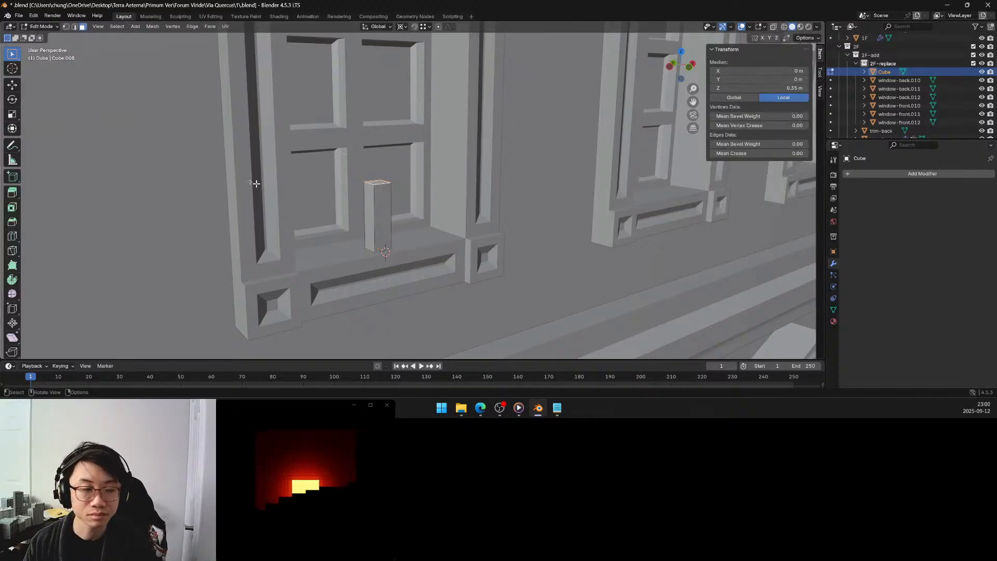
{"action": "left_click", "coordinate": [404, 206]}
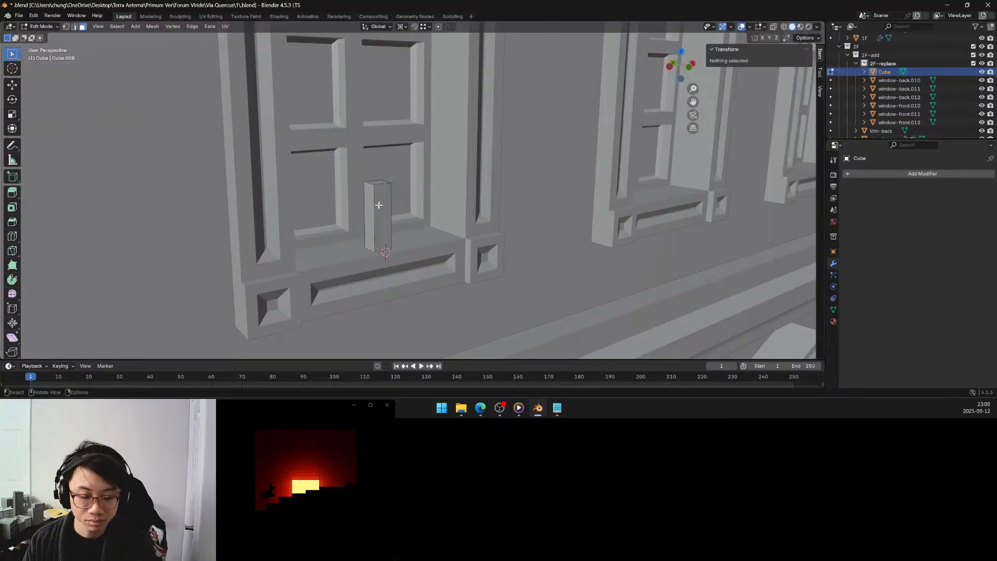
{"action": "key", "text": "2"}
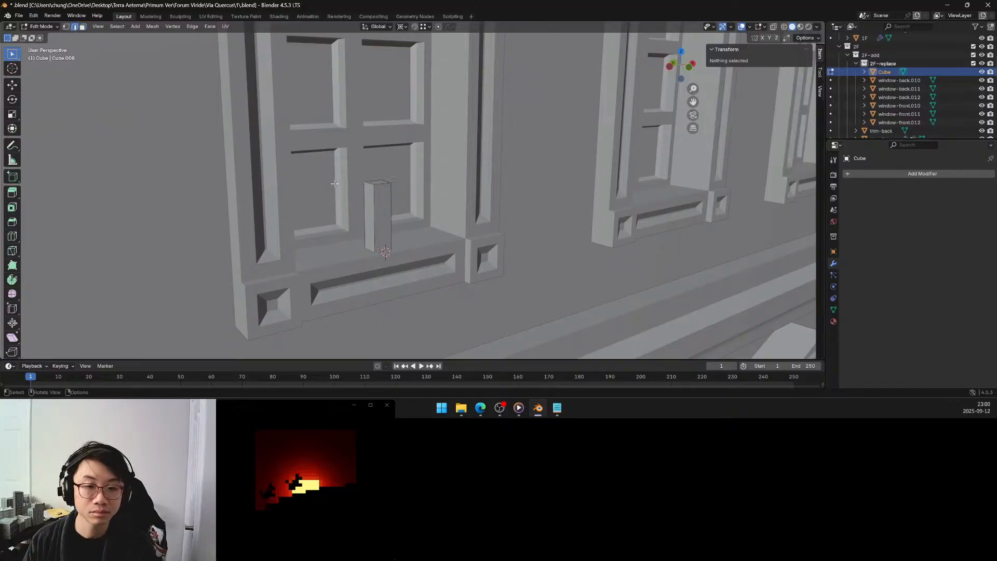
{"action": "left_click", "coordinate": [375, 213], "text": "ctrl+alt"}
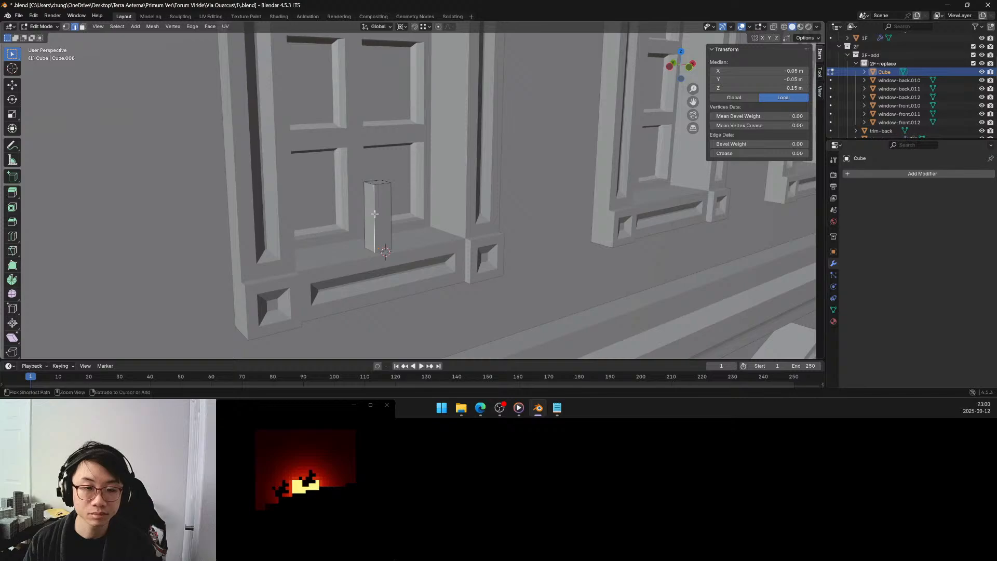
{"action": "middle_click_drag", "start_coordinate": [372, 212], "coordinate": [270, 218]}
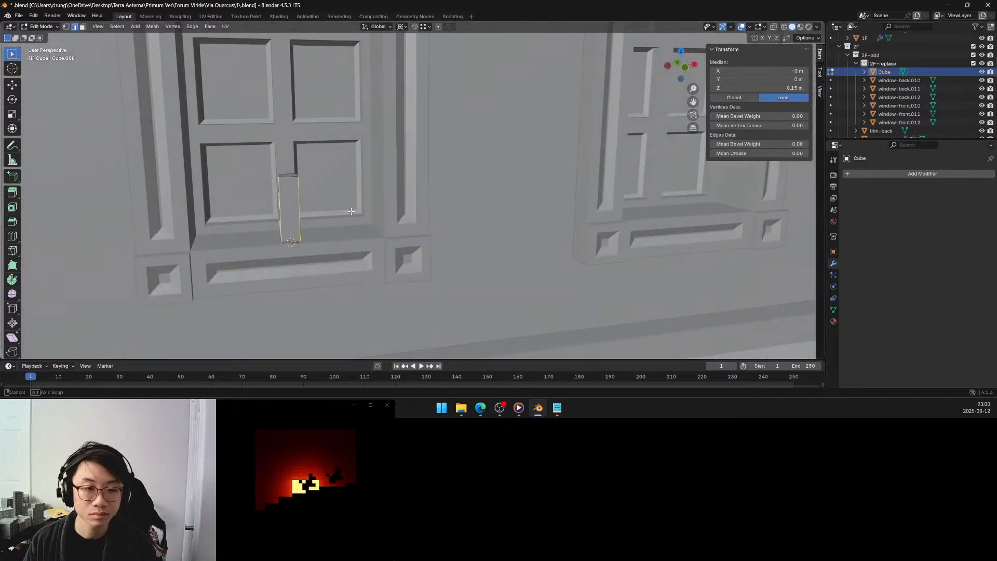
{"action": "left_click", "coordinate": [12, 221]}
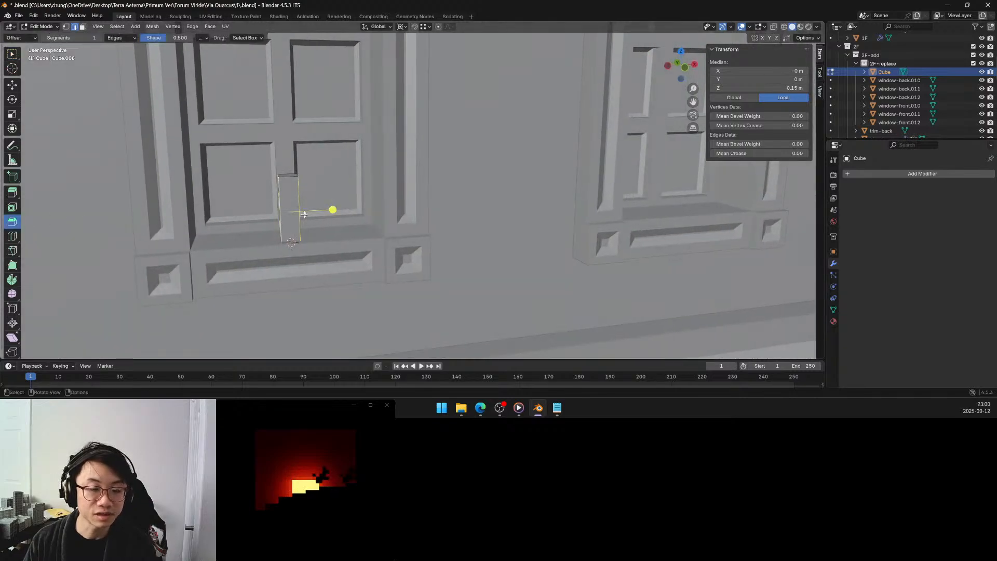
{"action": "left_click_drag", "start_coordinate": [332, 209], "coordinate": [340, 214]}
{"action": "middle_click_drag", "start_coordinate": [339, 213], "coordinate": [333, 206]}
{"action": "key", "text": "Tab"}
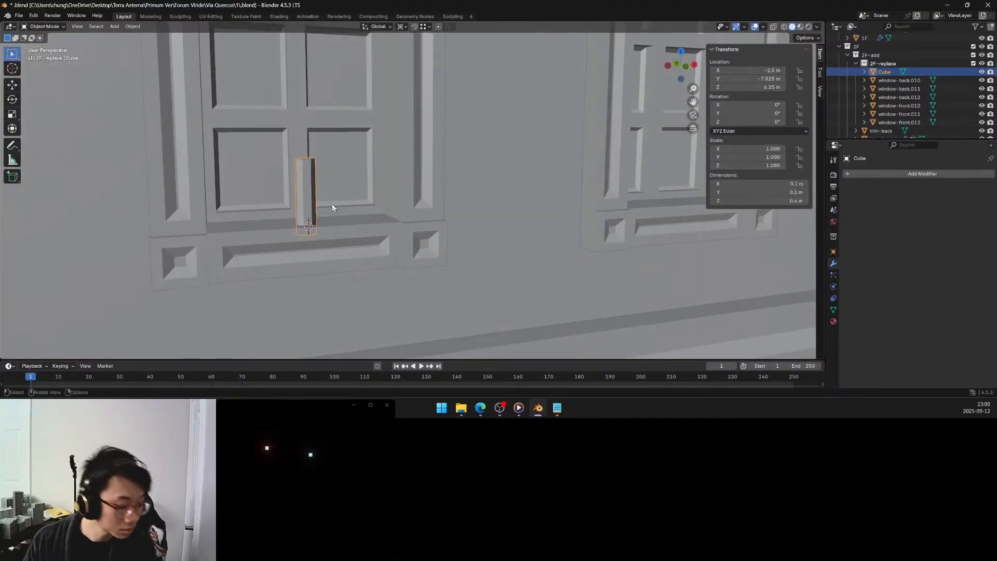
Duplicate the beveled post and offset the copy -0.4 m along the global X axis.
{"action": "middle_click_drag", "start_coordinate": [331, 202], "coordinate": [312, 214]}
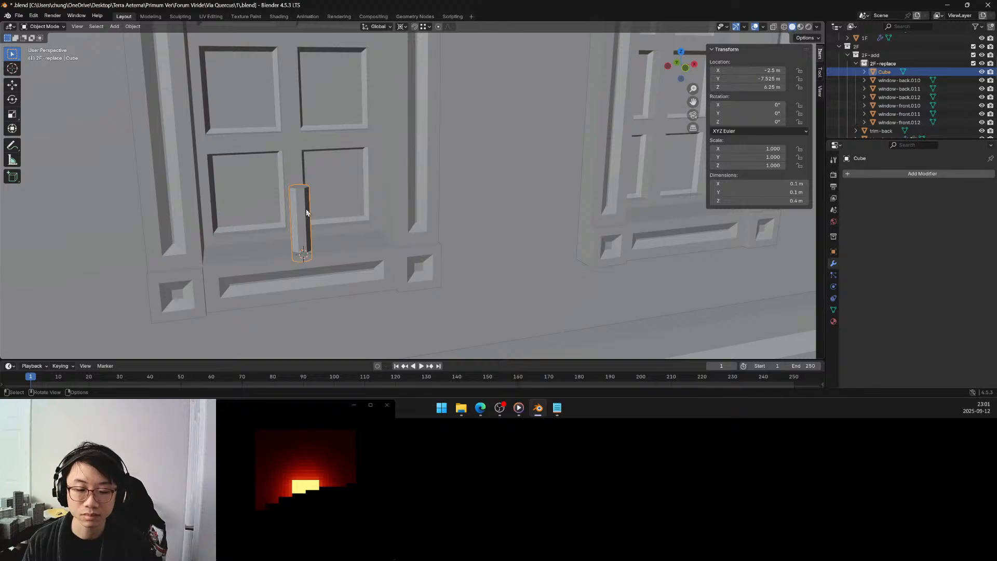
{"action": "key", "text": "shift"}
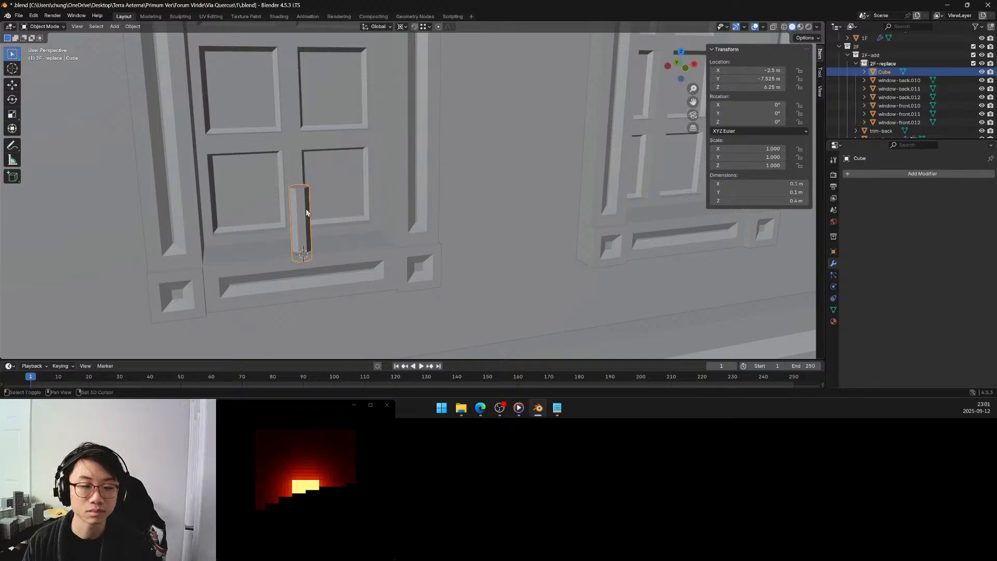
{"action": "key", "text": "shift+d"}
{"action": "key", "text": "x"}
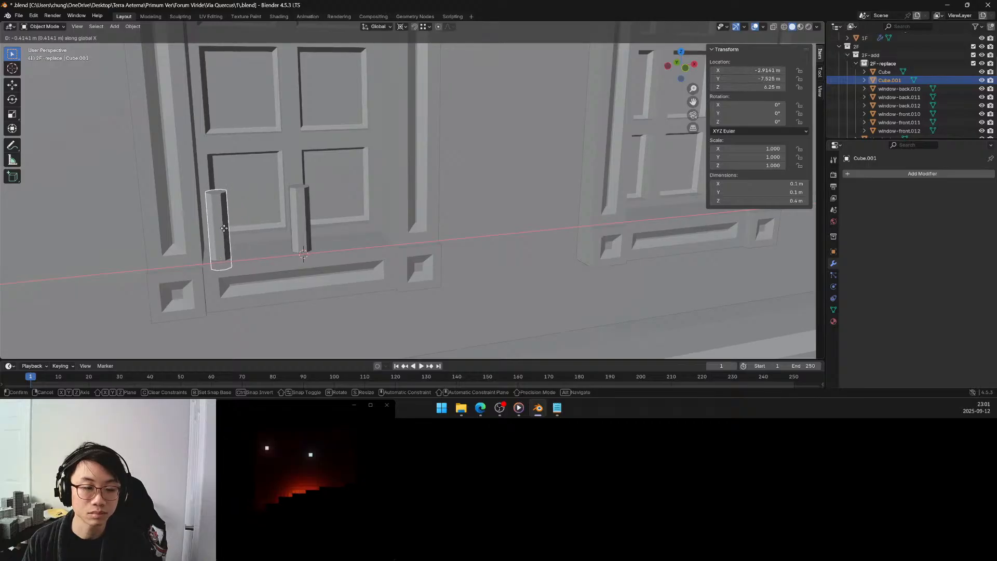
{"action": "left_click", "coordinate": [222, 235]}
{"action": "left_click", "coordinate": [116, 304]}
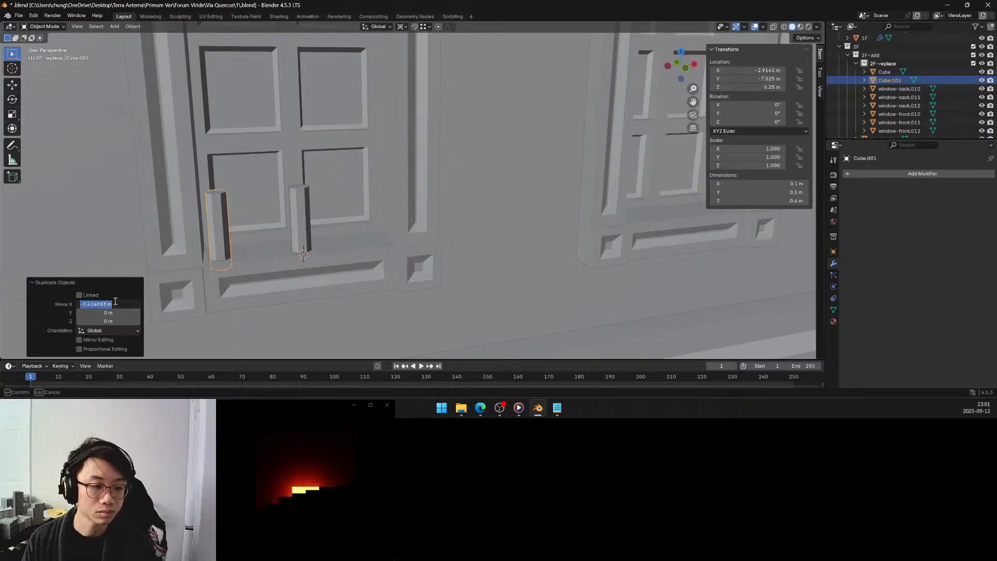
{"action": "type", "text": "-"}
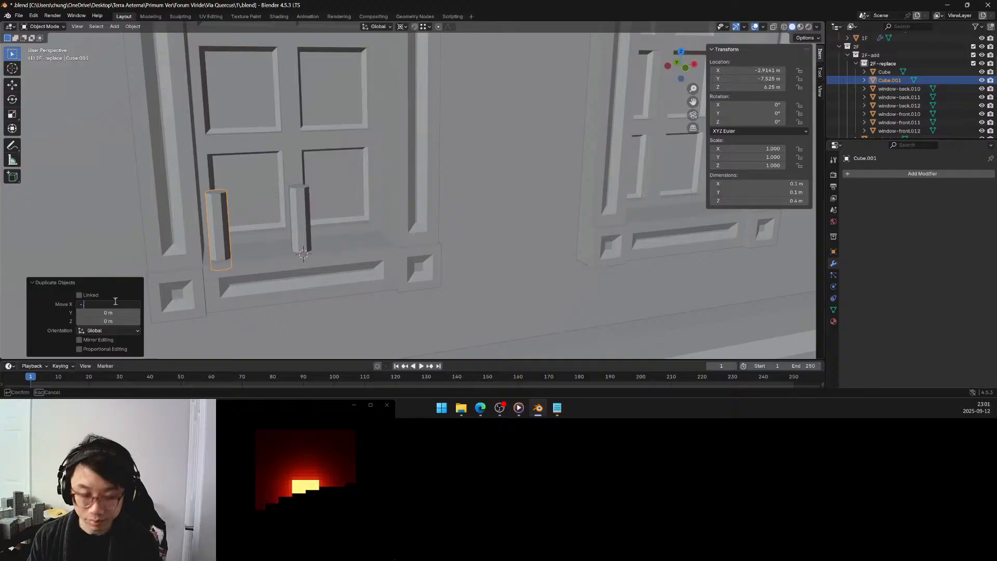
{"action": "type", "text": "0.4"}
{"action": "key", "text": "Return"}
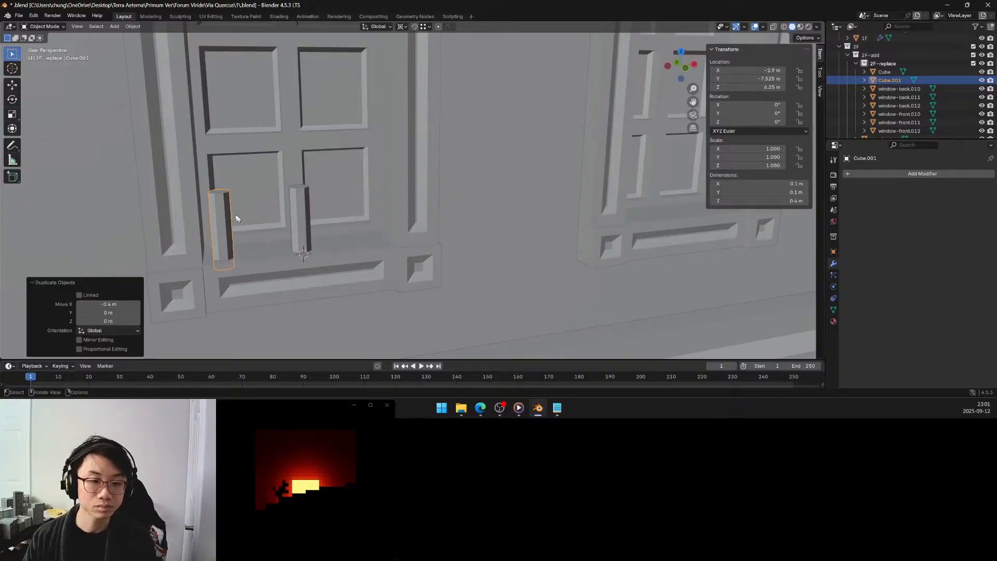
Duplicate the outer post and offset the copy 0.2 m along the global X axis, between the two existing posts.
{"action": "key", "text": "shift+d"}
{"action": "key", "text": "x"}
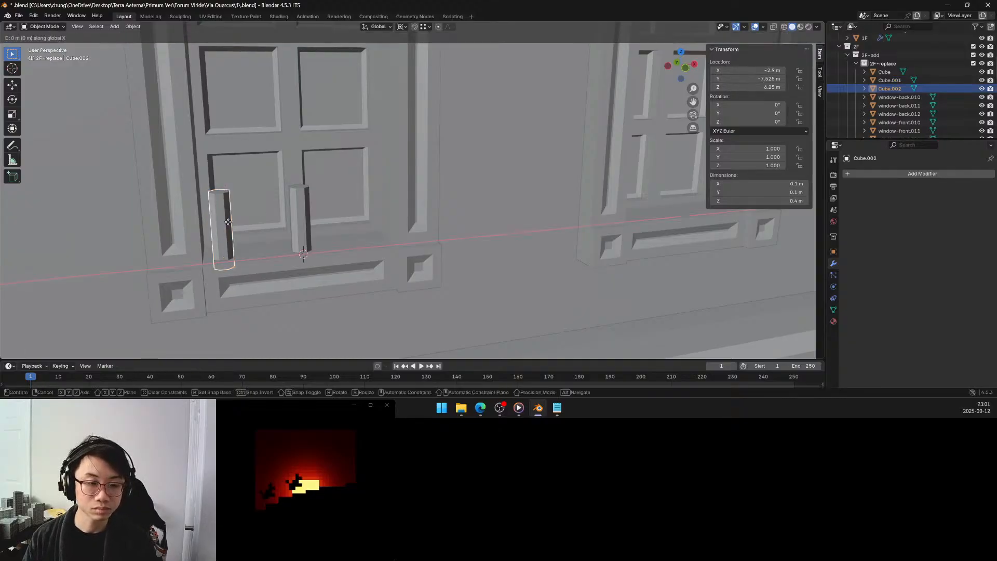
{"action": "left_click", "coordinate": [268, 219]}
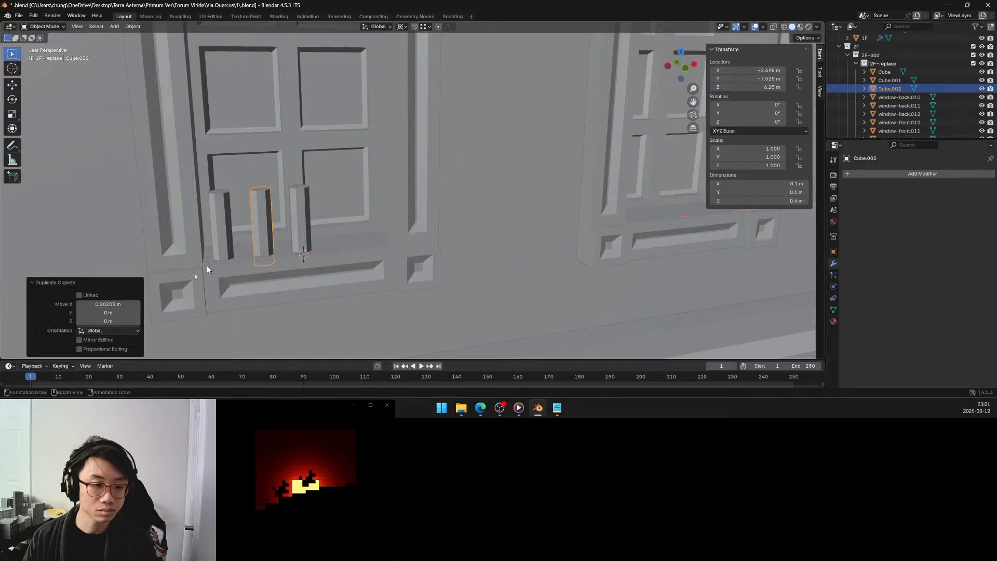
{"action": "left_click", "coordinate": [130, 304]}
{"action": "type", "text": "0.2"}
{"action": "key", "text": "Return"}
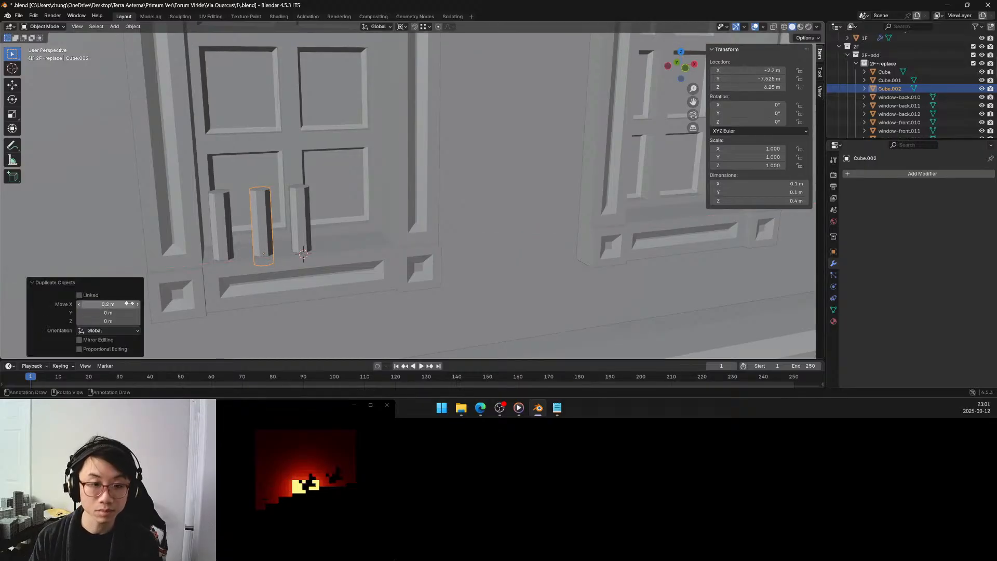
Duplicate the two leftmost posts together and offset the copies 0.6 m along the global X axis.
{"action": "left_click", "coordinate": [220, 210], "text": "shift"}
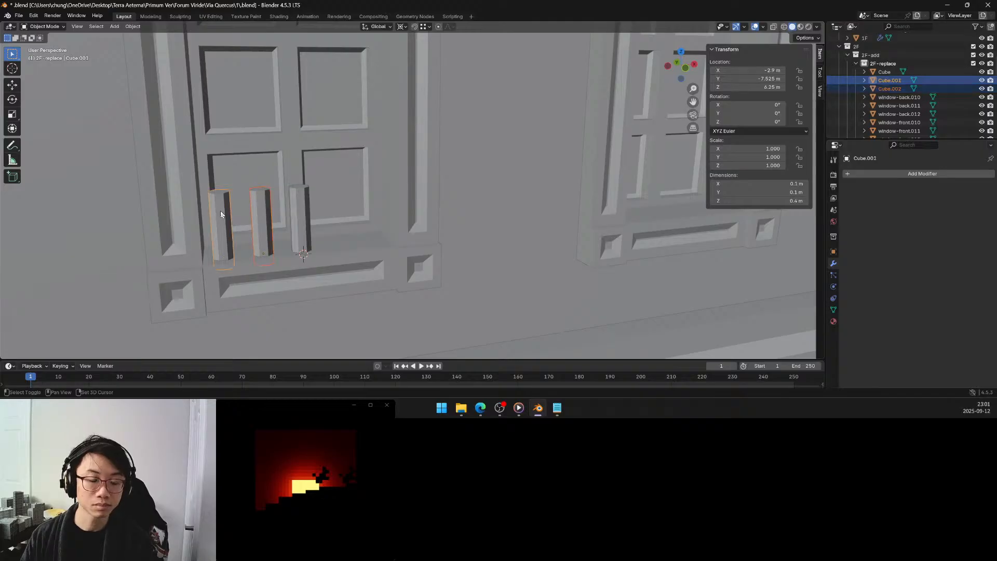
{"action": "key", "text": "shift+d"}
{"action": "key", "text": "x"}
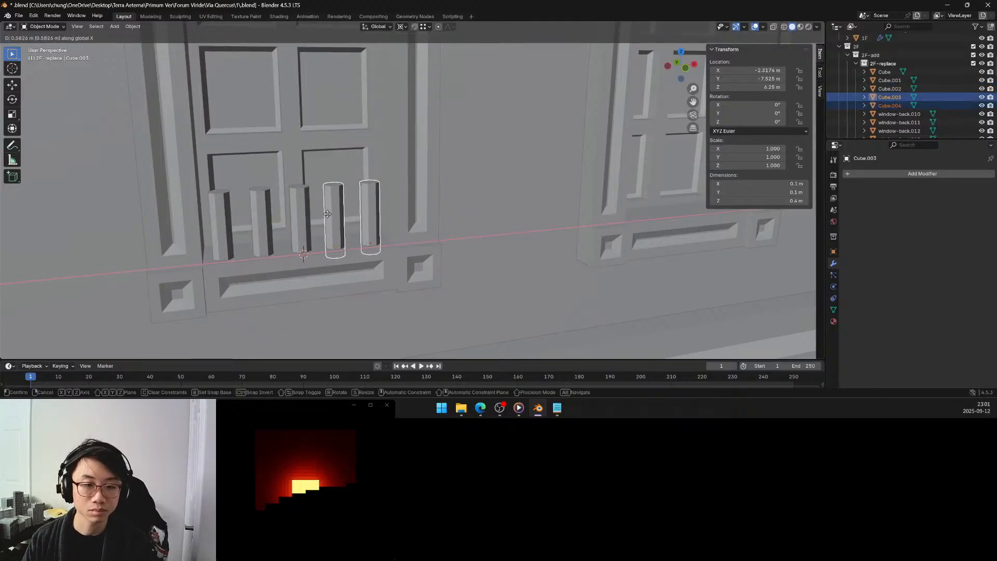
{"action": "left_click", "coordinate": [331, 213]}
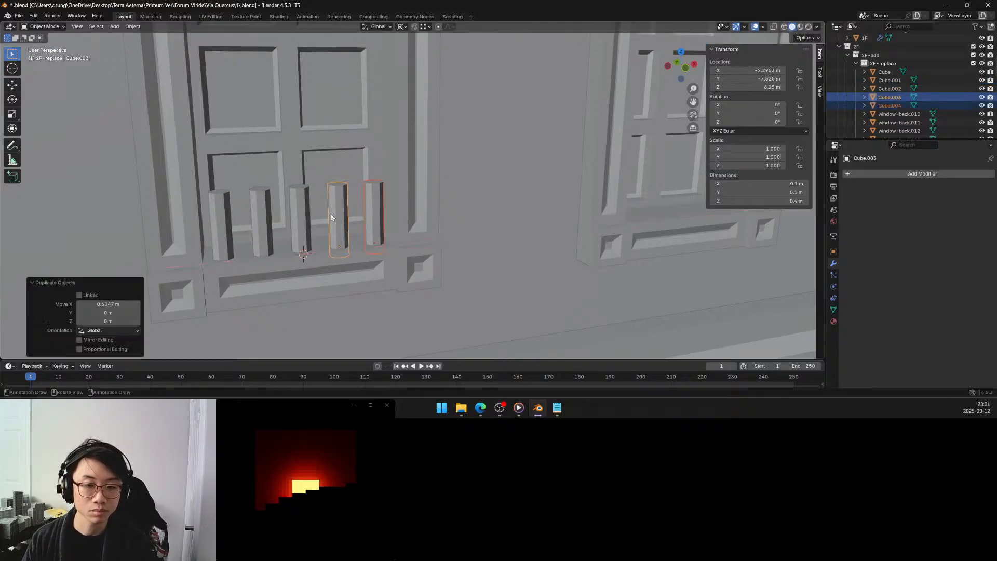
{"action": "left_click", "coordinate": [121, 305]}
{"action": "key", "text": "BackSpace"}
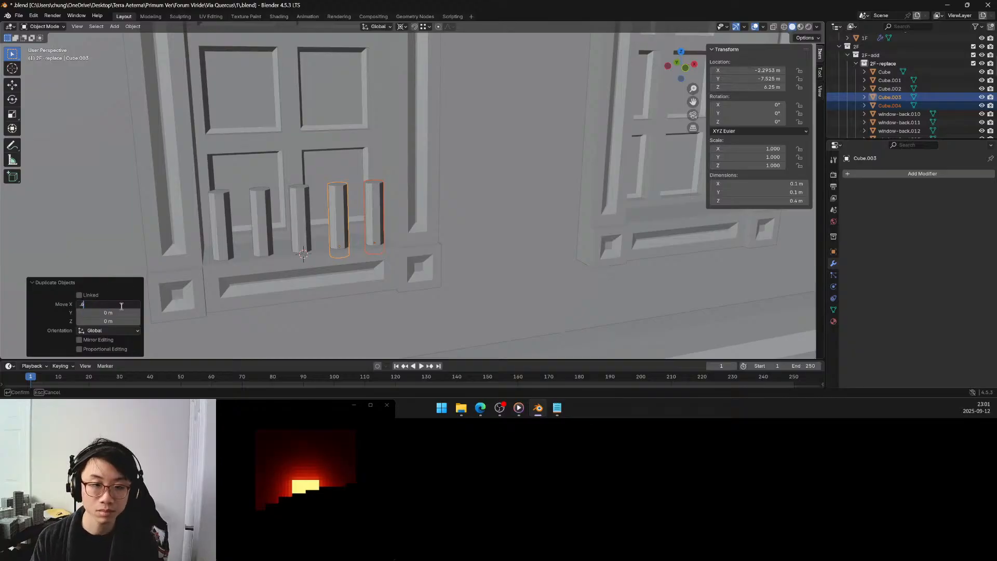
{"action": "type", "text": ".6"}
{"action": "key", "text": "Return"}
{"action": "middle_click_drag", "start_coordinate": [235, 223], "coordinate": [313, 223]}
{"action": "scroll", "coordinate": [253, 225], "scroll_direction": "down", "scroll_amount": 3}
{"action": "scroll", "coordinate": [312, 222], "scroll_direction": "up", "scroll_amount": 4}
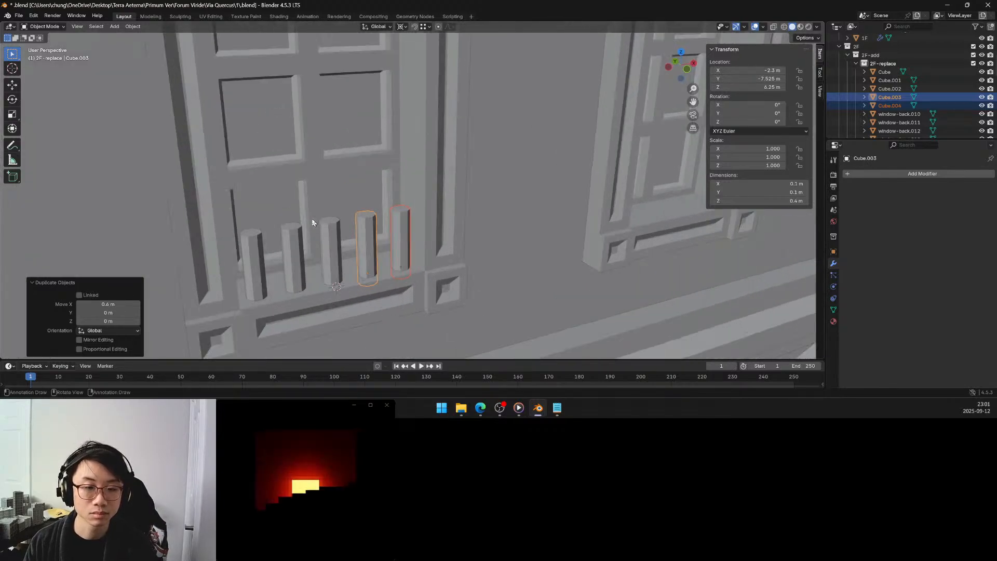
Join all five posts on the window sill into a single object.
{"action": "middle_click_drag", "start_coordinate": [312, 221], "coordinate": [312, 220]}
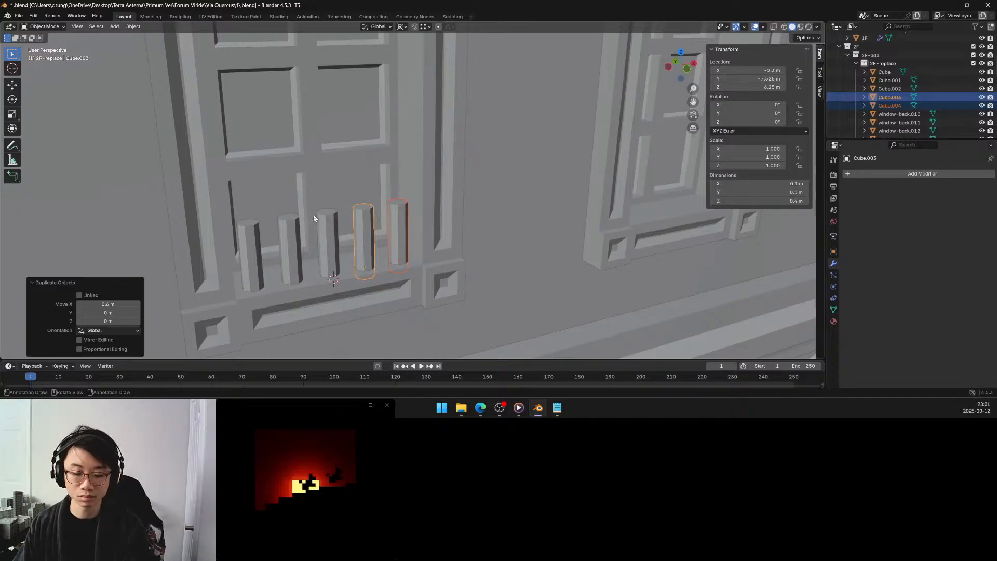
{"action": "middle_click_drag", "start_coordinate": [303, 222], "coordinate": [309, 222]}
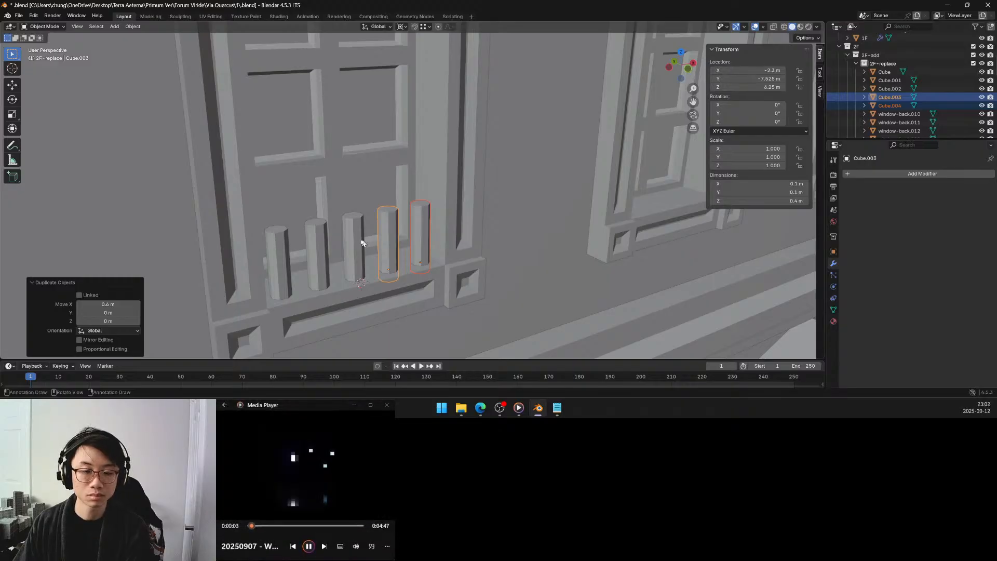
{"action": "left_click", "coordinate": [354, 239], "text": "shift"}
{"action": "left_click", "coordinate": [306, 246], "text": "shift"}
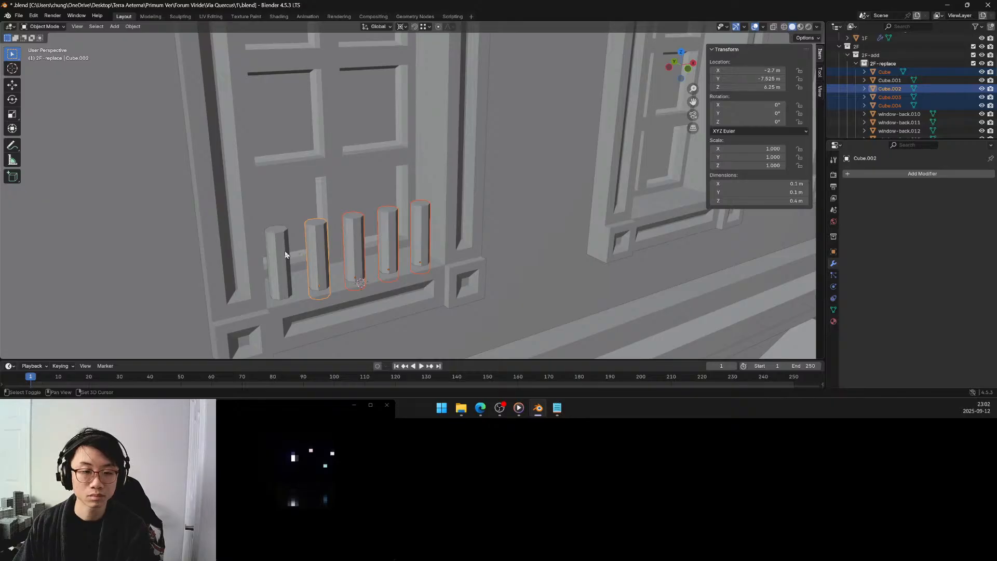
{"action": "left_click", "coordinate": [284, 255], "text": "shift"}
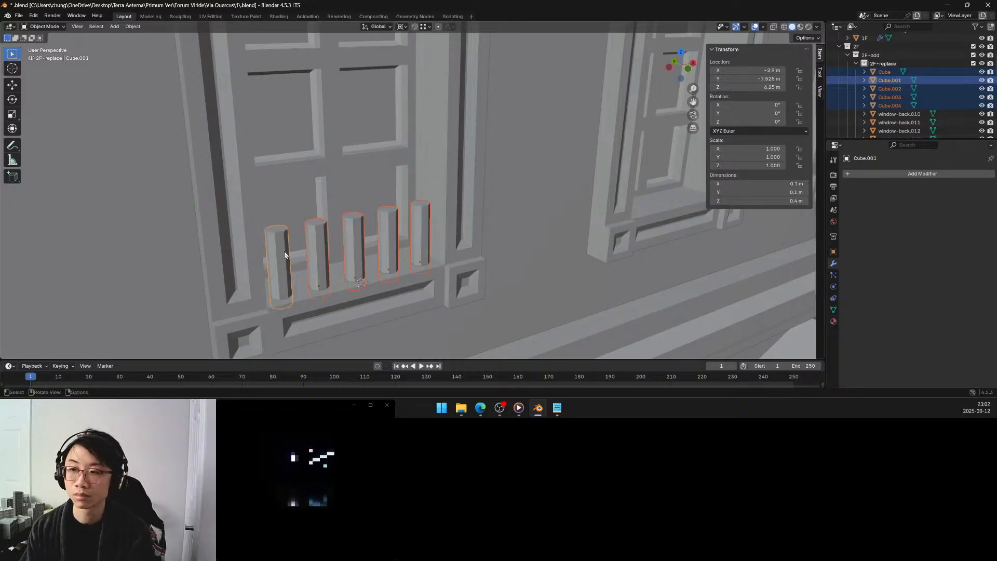
{"action": "key", "text": "ctrl+j"}
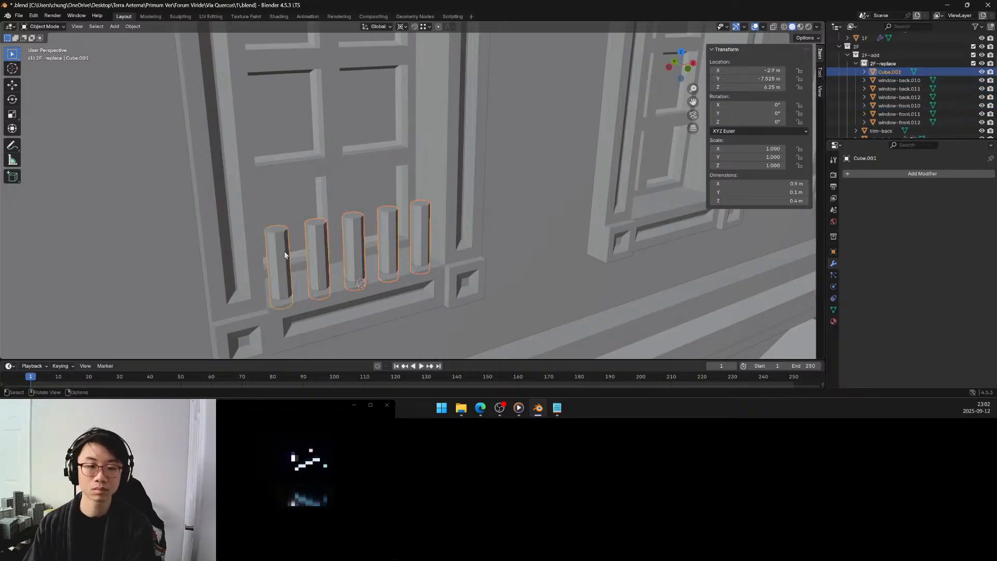
Isolate the joined posts in Edit Mode and select the bottom face of each of the five posts.
{"action": "scroll", "coordinate": [294, 238], "scroll_direction": "down", "scroll_amount": 8}
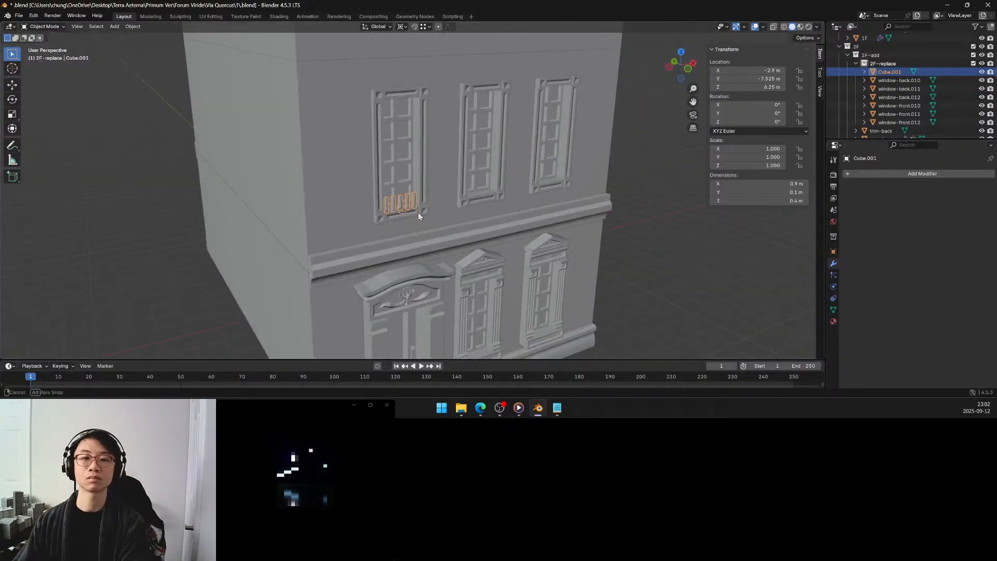
{"action": "middle_click_drag", "start_coordinate": [419, 213], "coordinate": [376, 206]}
{"action": "scroll", "coordinate": [390, 208], "scroll_direction": "up", "scroll_amount": 5}
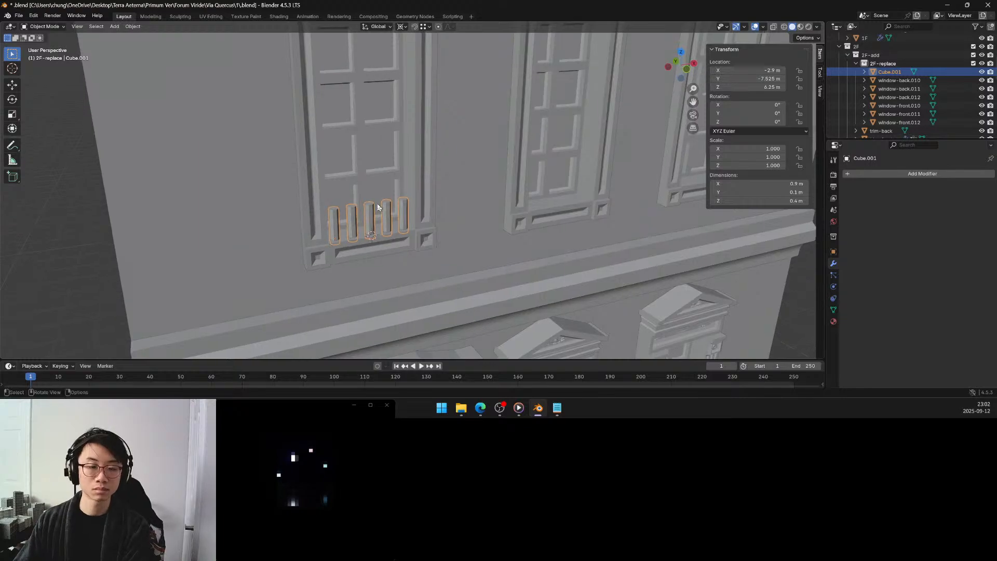
{"action": "scroll", "coordinate": [375, 203], "scroll_direction": "up", "scroll_amount": 2}
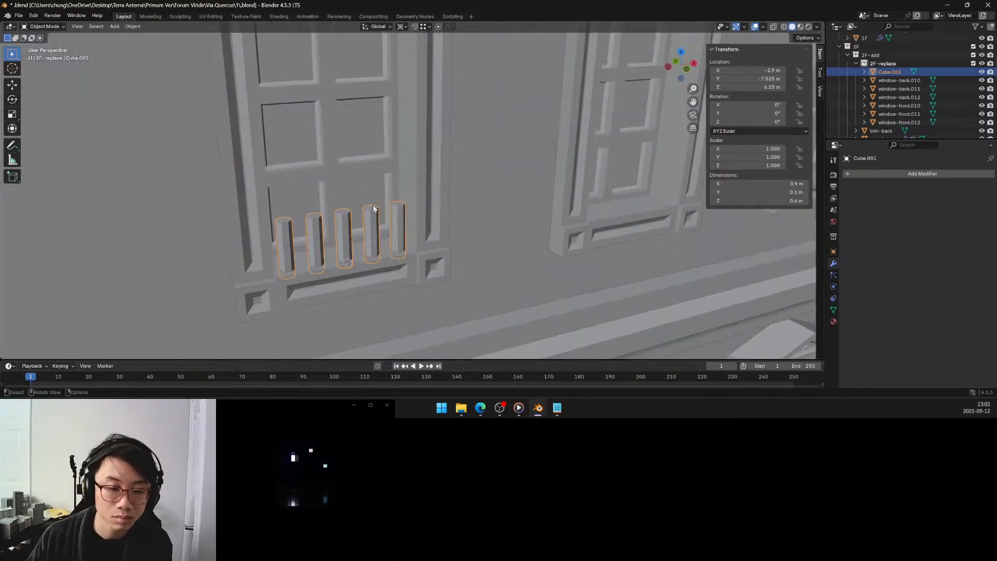
{"action": "key", "text": "Tab"}
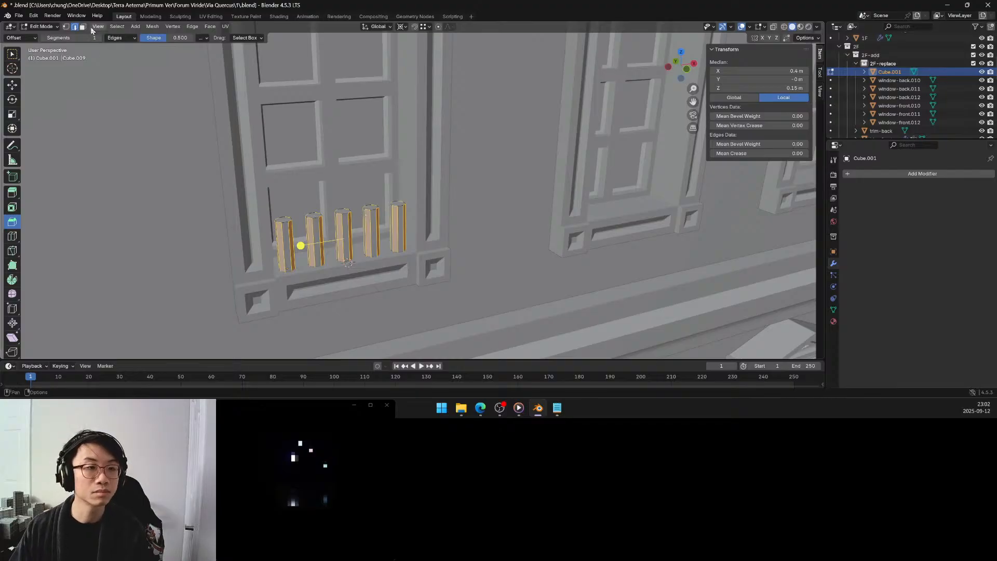
{"action": "key", "text": "3"}
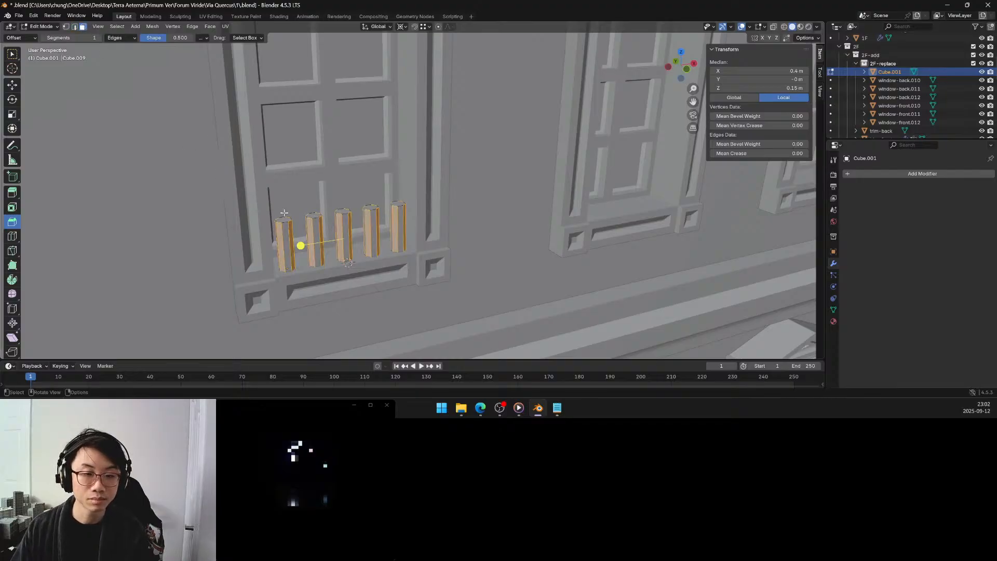
{"action": "key", "text": "KP_Divide"}
{"action": "middle_click_drag", "start_coordinate": [304, 215], "coordinate": [367, 147]}
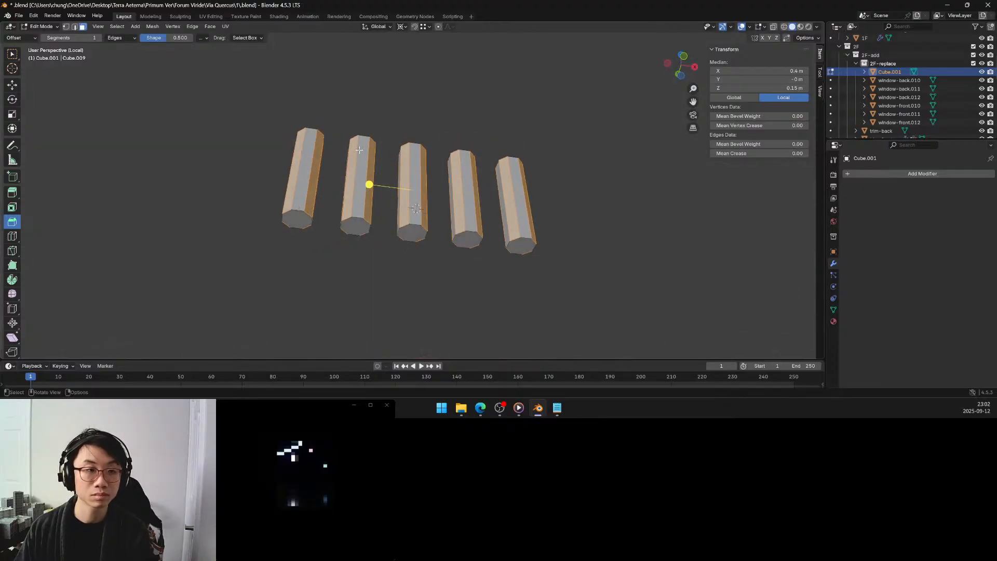
{"action": "left_click", "coordinate": [296, 217]}
{"action": "left_click", "coordinate": [356, 226], "text": "shift"}
{"action": "left_click", "coordinate": [412, 232], "text": "shift"}
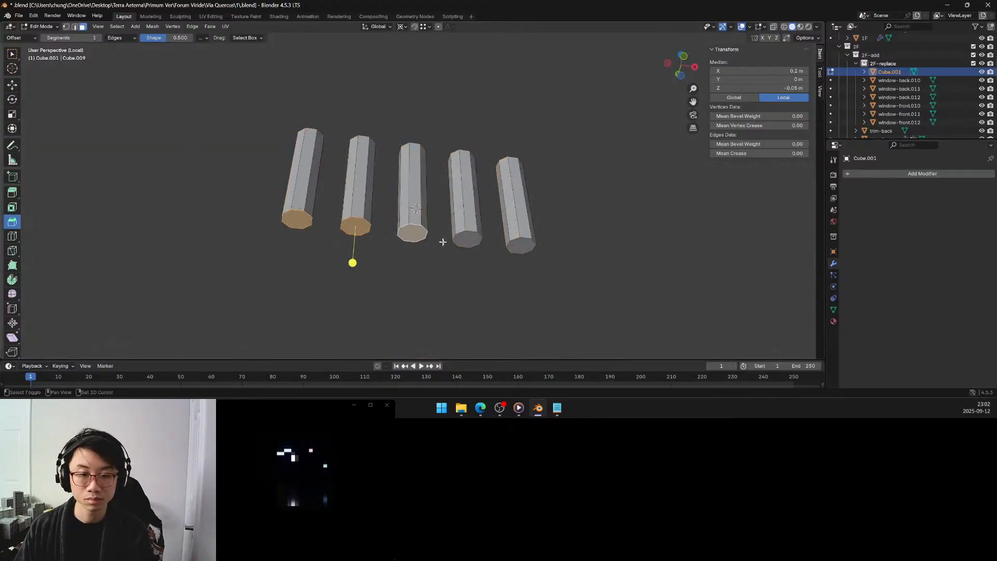
{"action": "left_click", "coordinate": [474, 242], "text": "shift"}
{"action": "left_click", "coordinate": [525, 249], "text": "shift"}
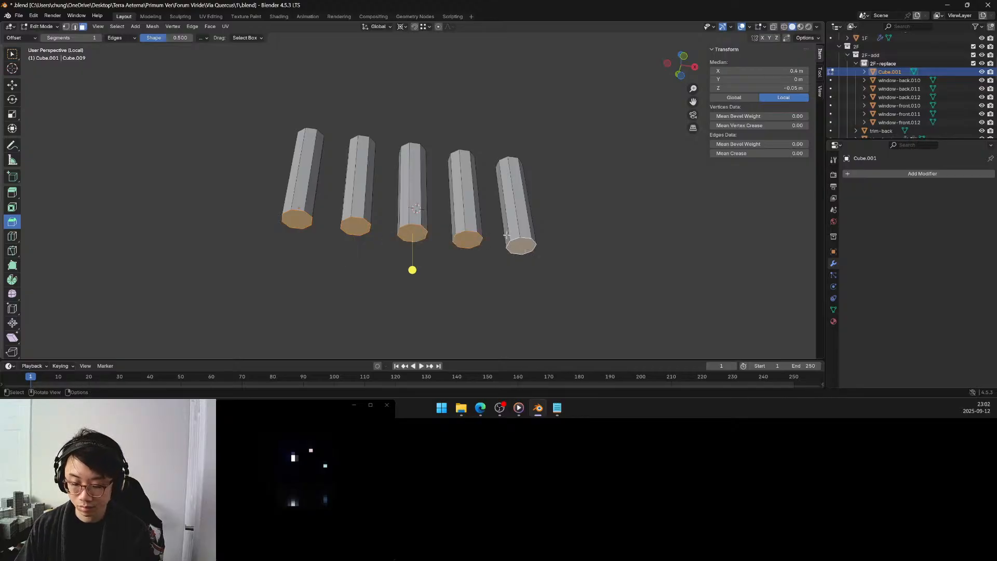
Set the pivot point to Individual Origins and raise the selected bottom faces about 0.07 m along the Z axis.
{"action": "key", "text": "period"}
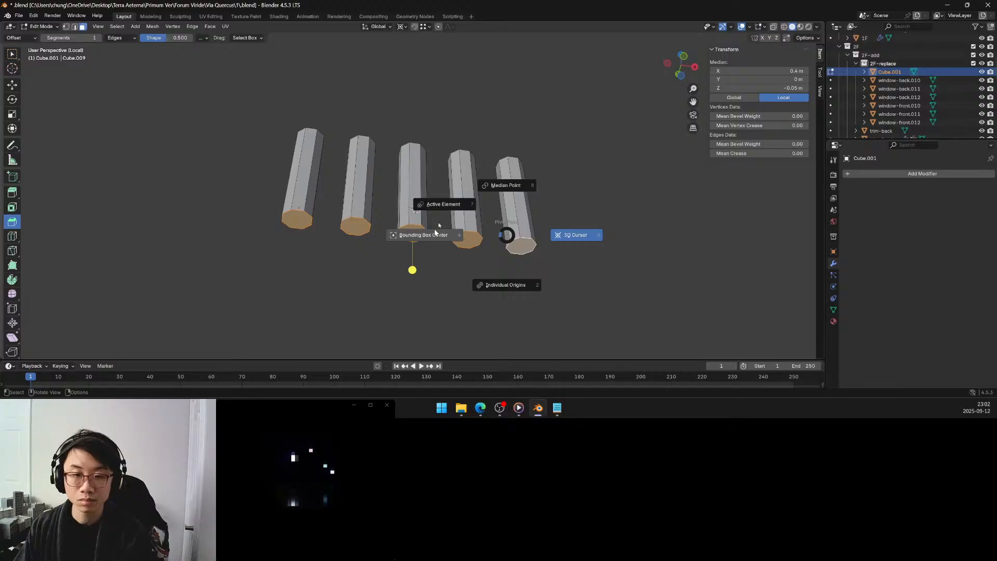
{"action": "left_click", "coordinate": [497, 283]}
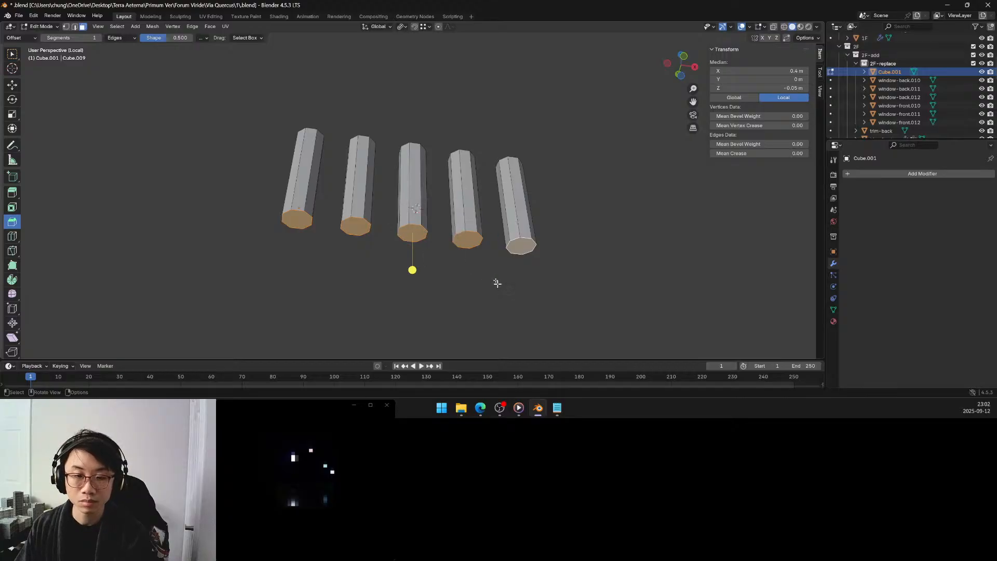
{"action": "middle_click_drag", "start_coordinate": [497, 283], "coordinate": [443, 252]}
{"action": "key", "text": "g"}
{"action": "key", "text": "z"}
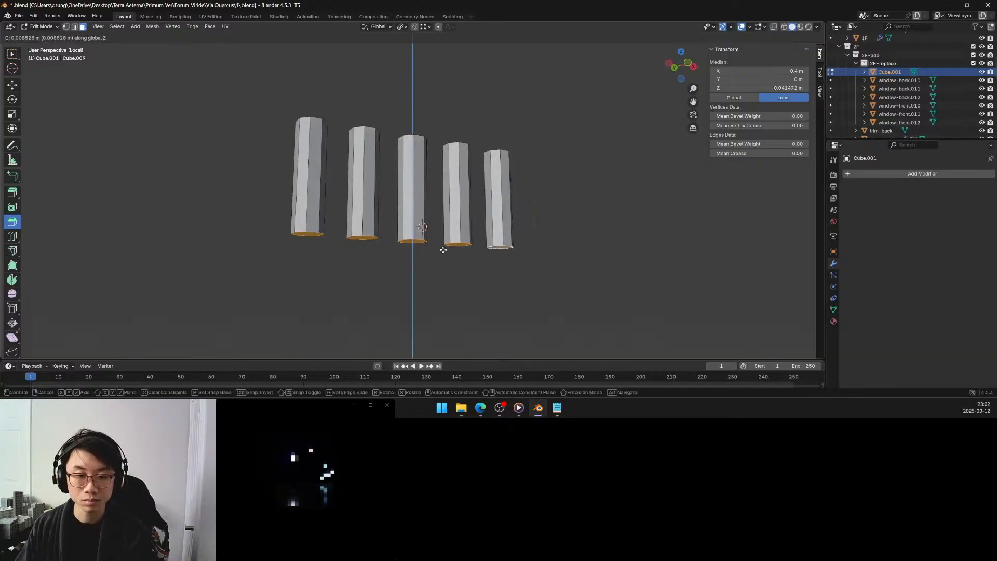
{"action": "left_click", "coordinate": [442, 234]}
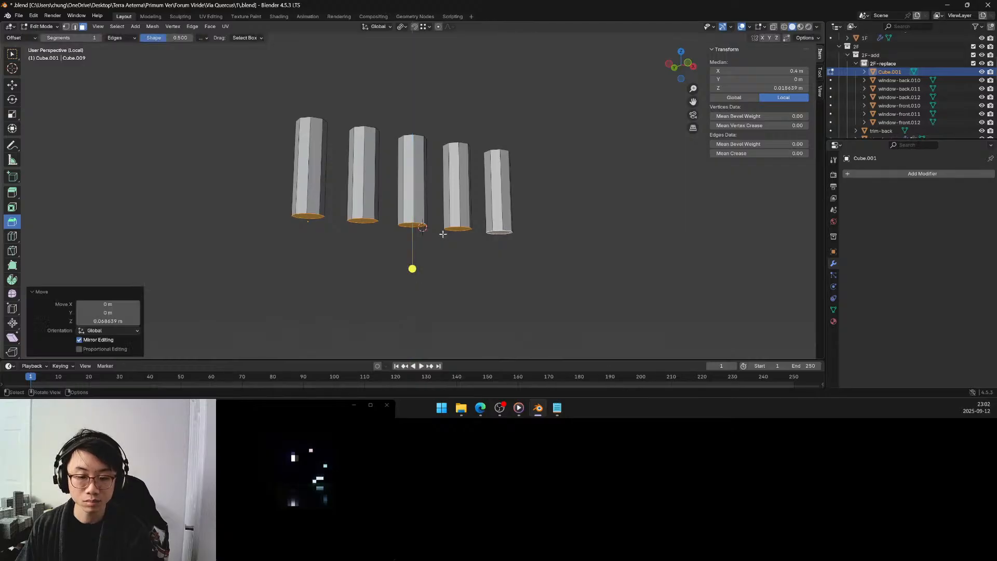
Extrude the bottom faces about 0.025 m downward and scale them to about 1.33 to flare the post bases.
{"action": "key", "text": "e"}
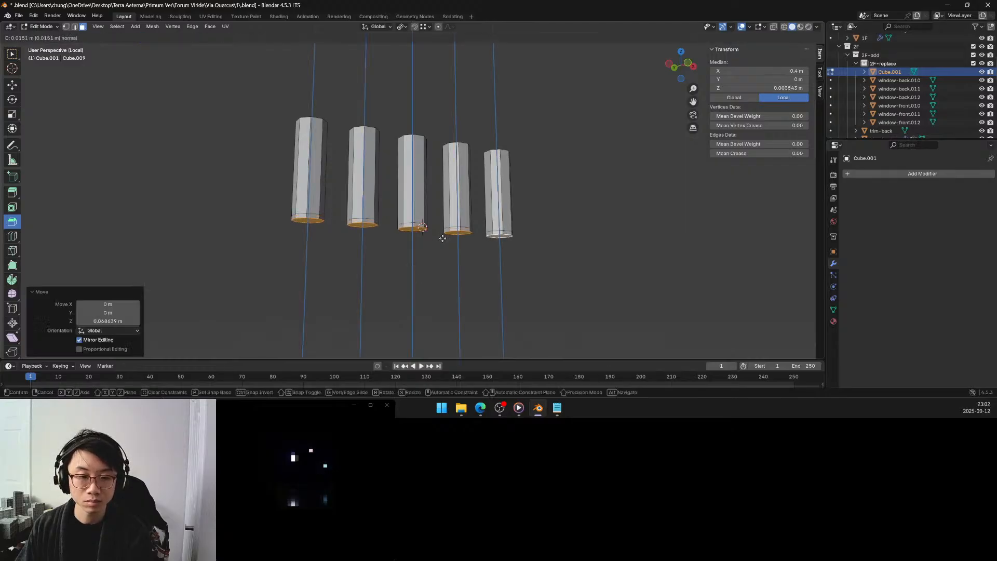
{"action": "left_click", "coordinate": [440, 239]}
{"action": "middle_click_drag", "start_coordinate": [441, 239], "coordinate": [441, 264]}
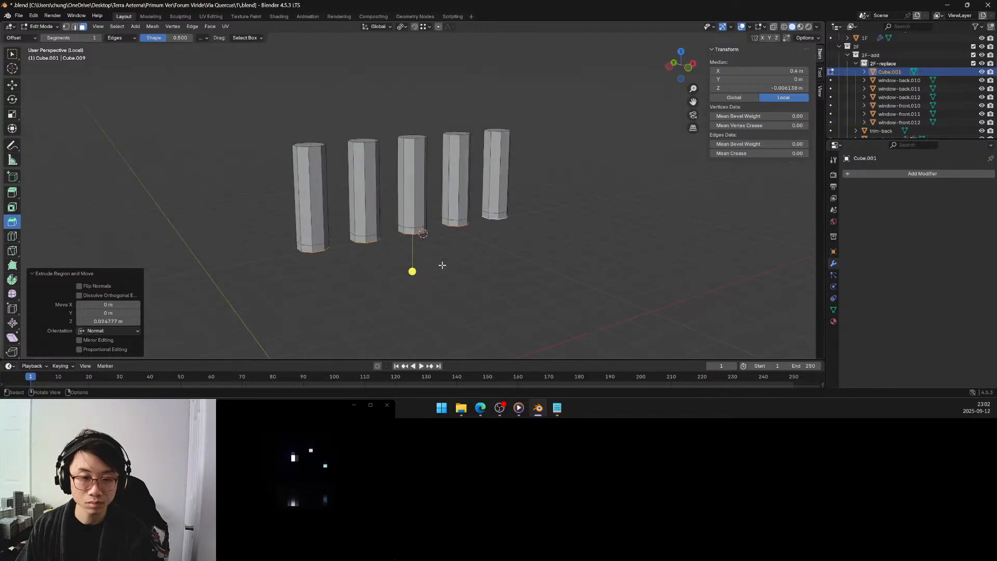
{"action": "key", "text": "s"}
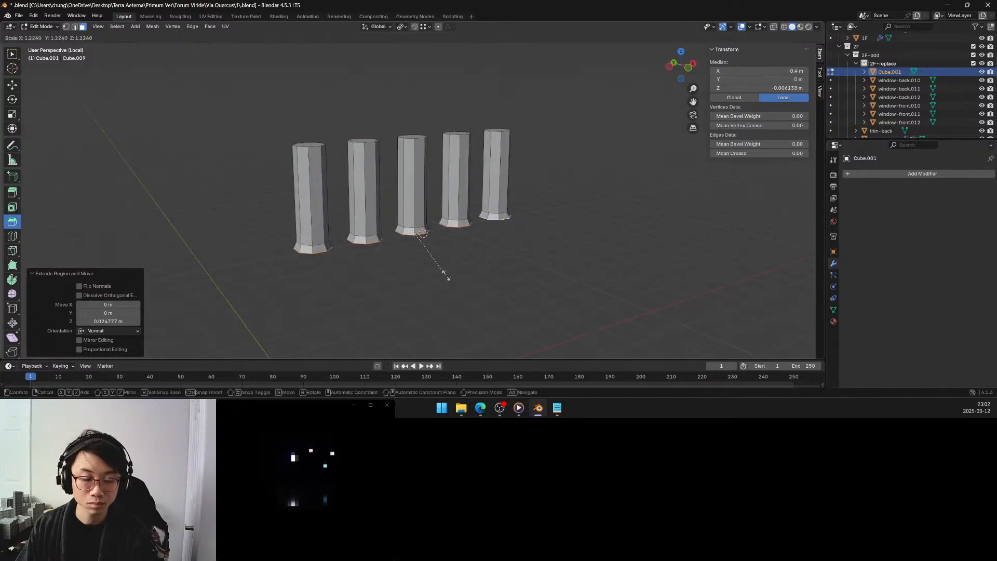
{"action": "left_click", "coordinate": [447, 279]}
Lower the flared bottom faces about 0.03 m along their normals and leave the isolated view.
{"action": "key", "text": "g"}
{"action": "key", "text": "z"}
{"action": "key", "text": "z"}
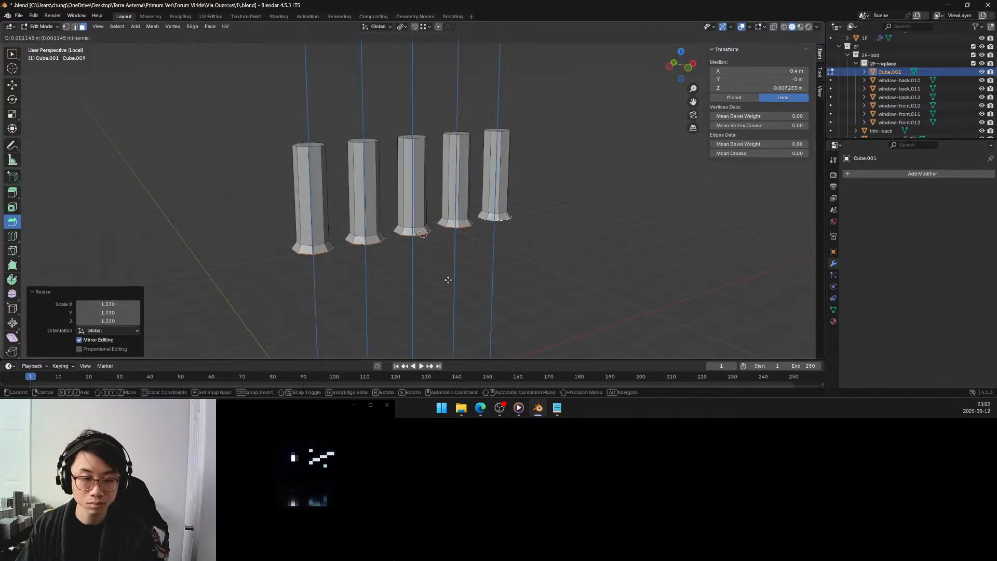
{"action": "left_click", "coordinate": [447, 287]}
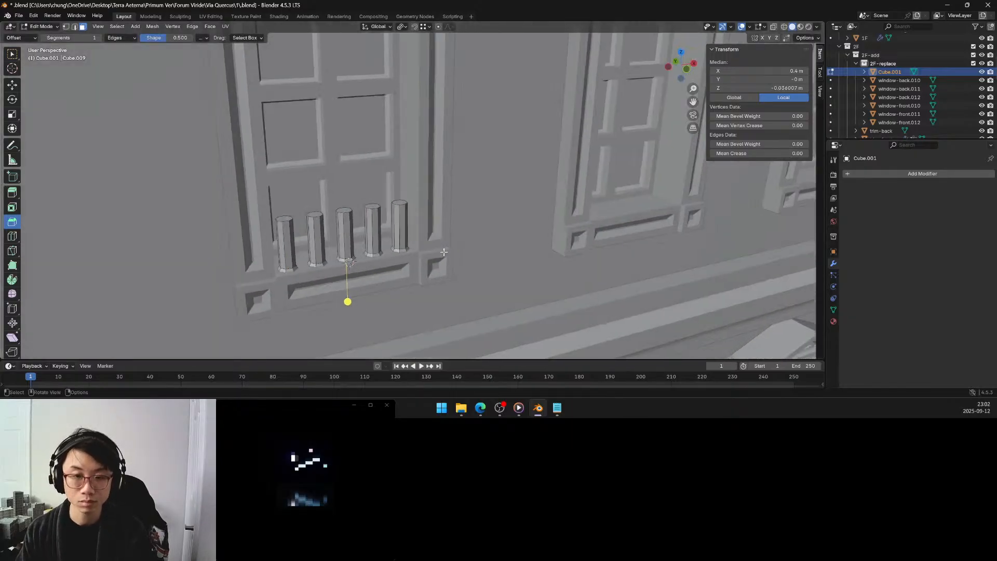
{"action": "key", "text": "KP_Divide"}
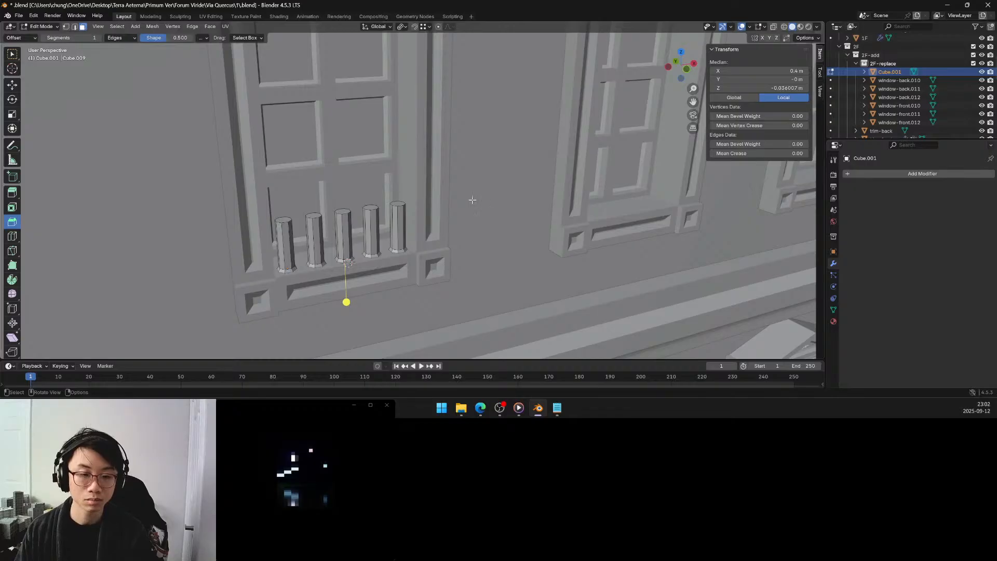
Return to Object Mode and raise the row of posts about 0.02 m along the global Z axis.
{"action": "middle_click_drag", "start_coordinate": [470, 216], "coordinate": [453, 186]}
{"action": "key", "text": "Tab"}
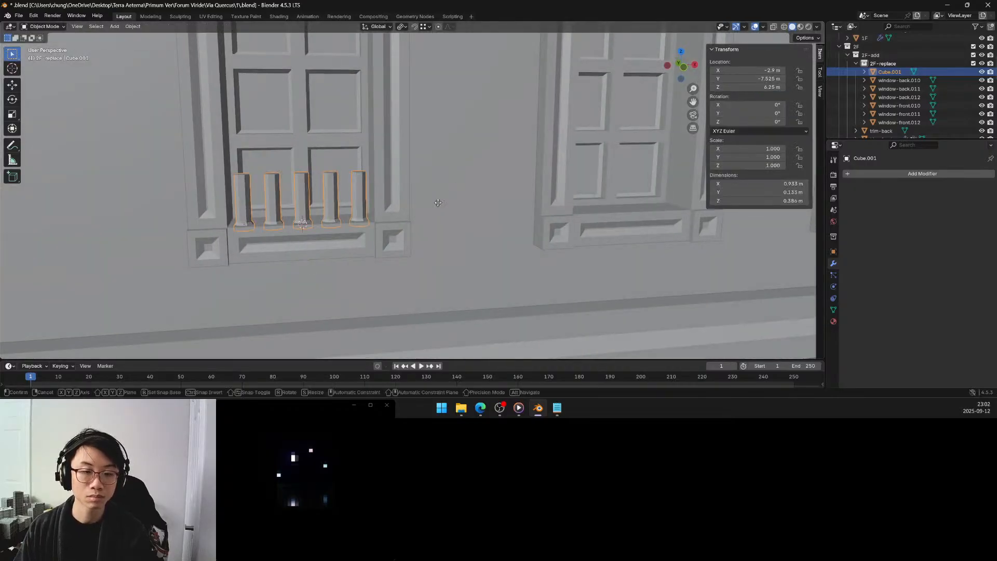
{"action": "key", "text": "g"}
{"action": "key", "text": "z"}
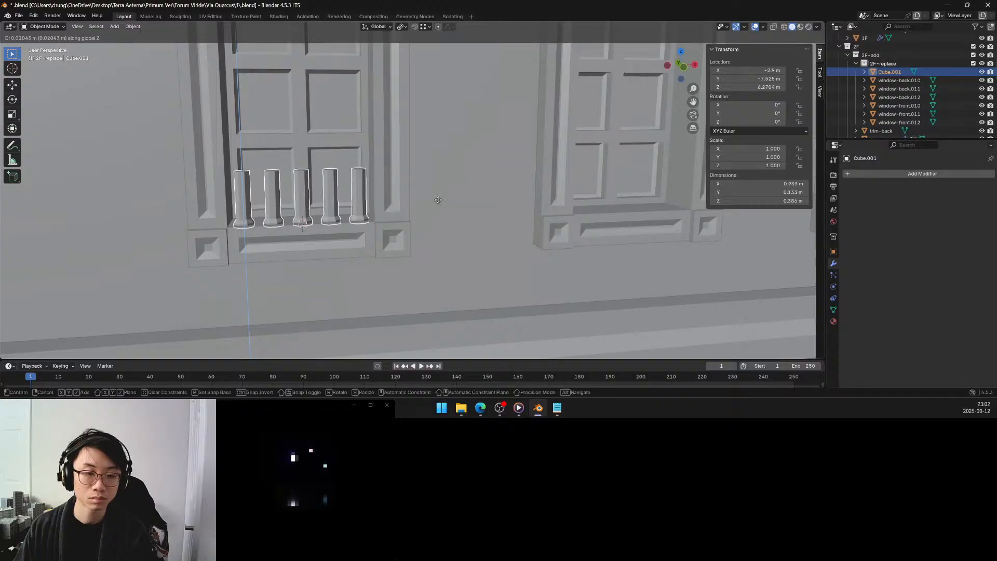
{"action": "left_click", "coordinate": [438, 200]}
{"action": "middle_click_drag", "start_coordinate": [407, 204], "coordinate": [369, 213]}
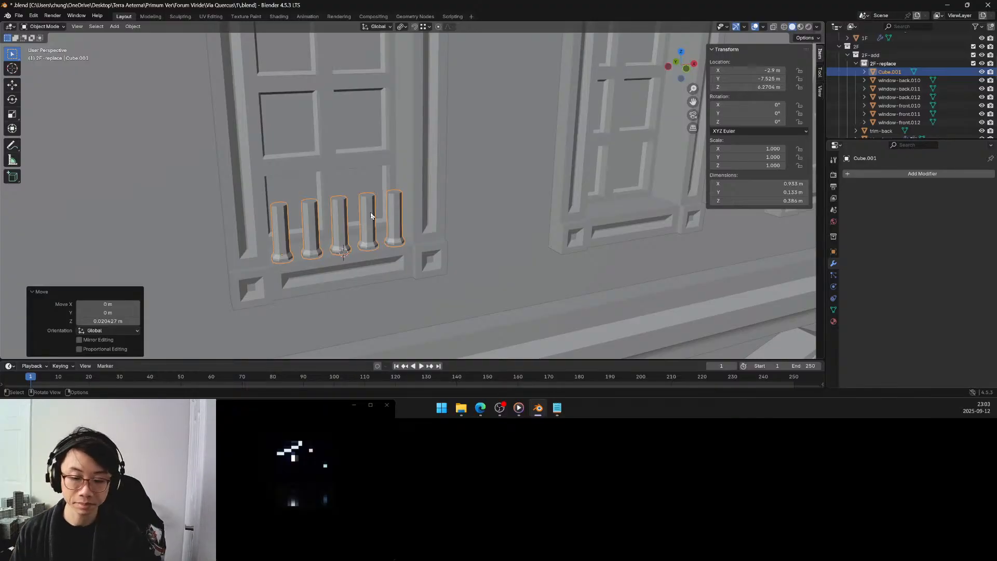
Enter Edit Mode with the Select Box tool and start selecting the posts' top faces from the leftmost post.
{"action": "key", "text": "Tab"}
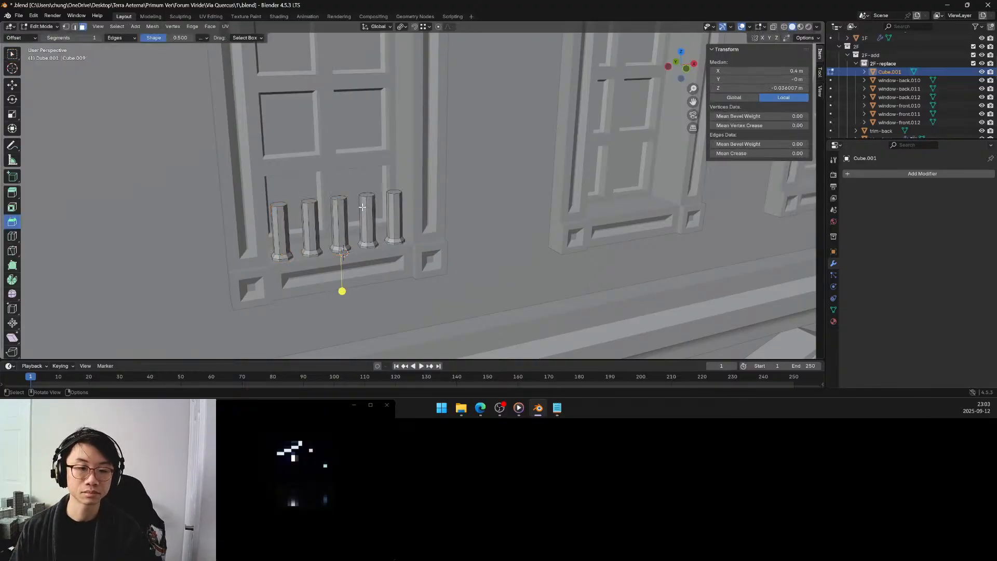
{"action": "mouse_move", "coordinate": [303, 208]}
{"action": "middle_mouse_down"}
{"action": "mouse_move", "coordinate": [311, 205]}
{"action": "mouse_move", "coordinate": [298, 209]}
{"action": "middle_mouse_up"}
{"action": "scroll", "coordinate": [307, 209], "scroll_direction": "up", "scroll_amount": 3}
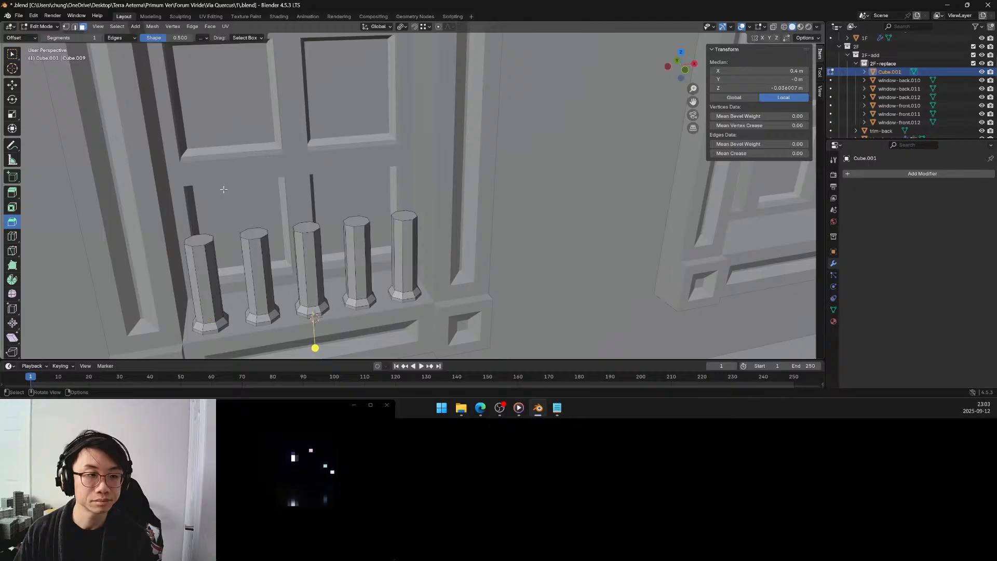
{"action": "left_click", "coordinate": [11, 53]}
{"action": "left_click", "coordinate": [210, 237]}
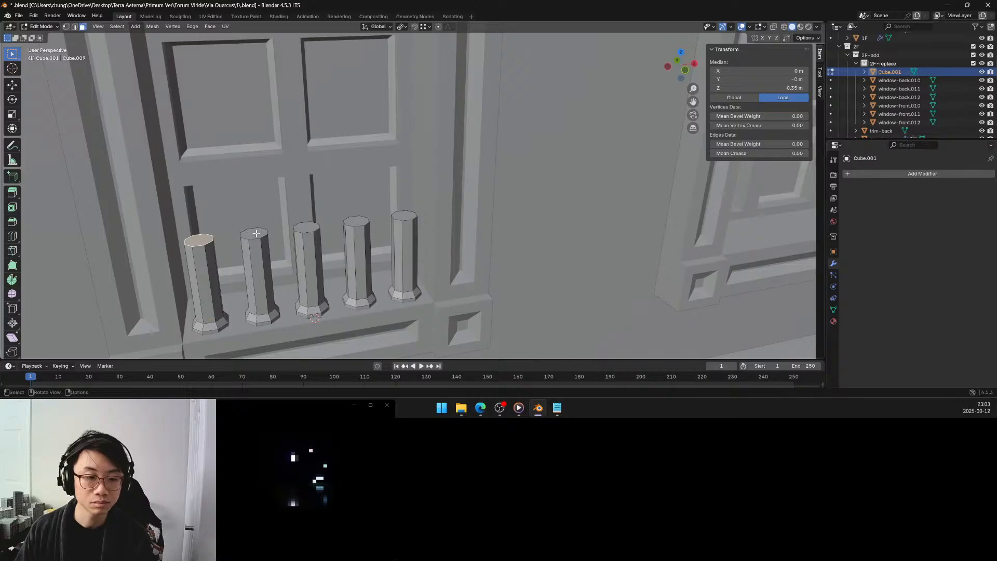
{"action": "middle_click_drag", "start_coordinate": [257, 234], "coordinate": [260, 232]}
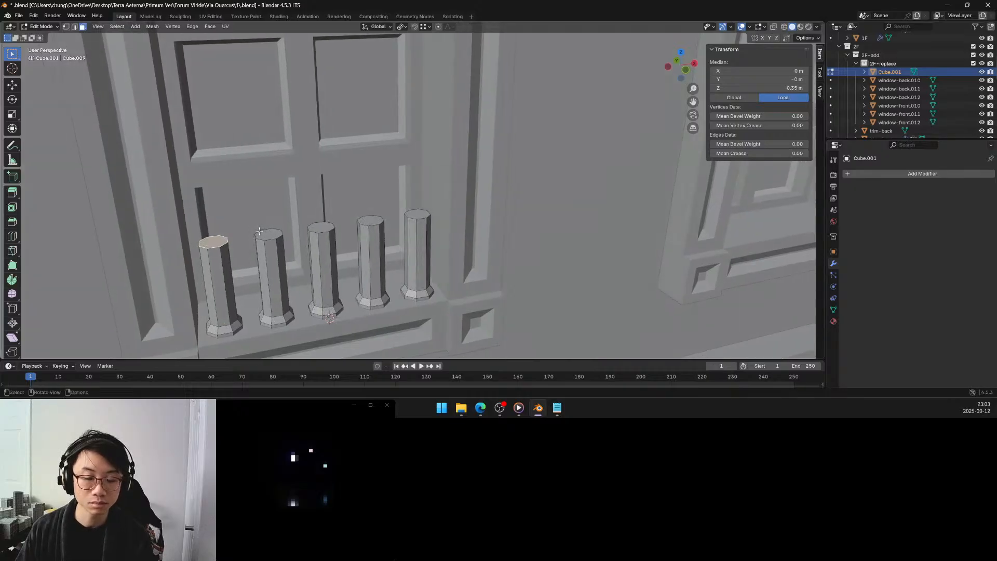
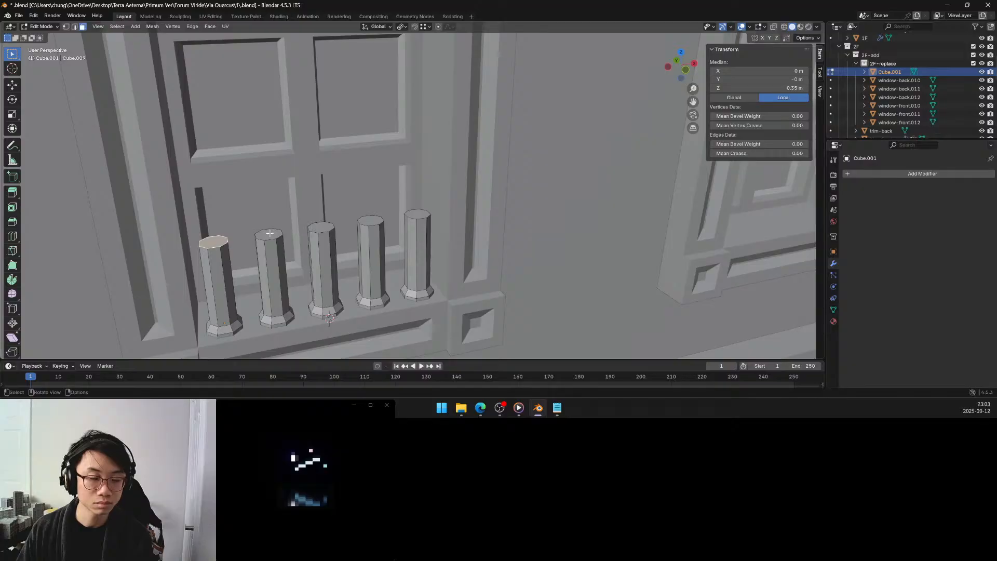
{"action": "right_click", "coordinate": [270, 233]}
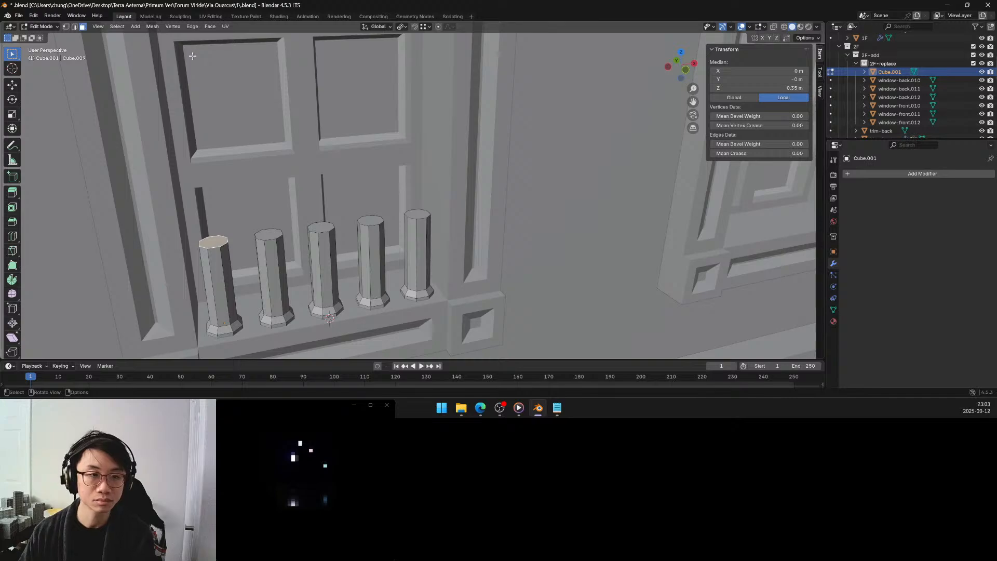
{"action": "left_click", "coordinate": [136, 27]}
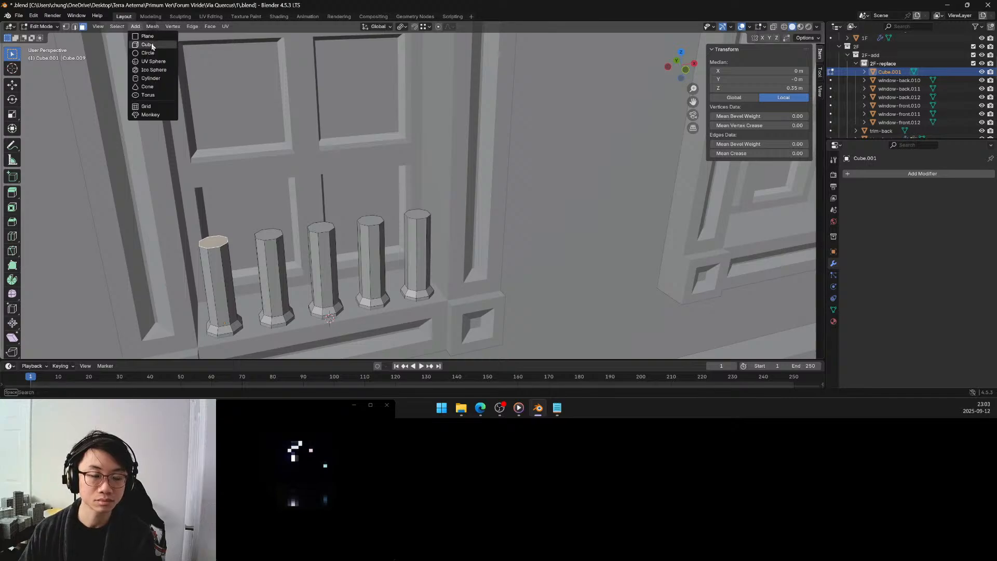
{"action": "left_click", "coordinate": [150, 44]}
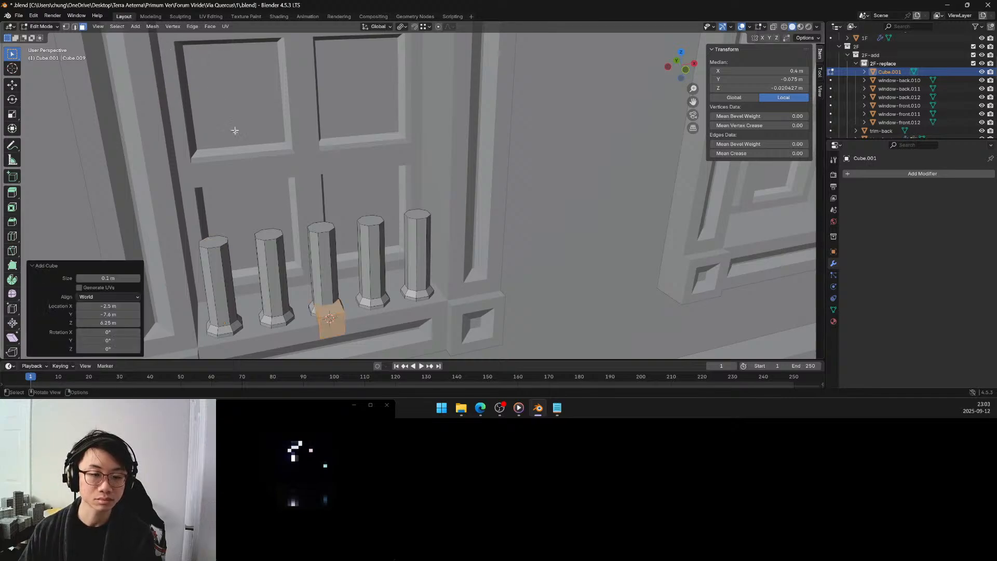
{"action": "key", "text": "ctrl+z"}
Snap the 3D cursor to the leftmost post's top face and add a 0.125 m cube there.
{"action": "key", "text": "shift+s"}
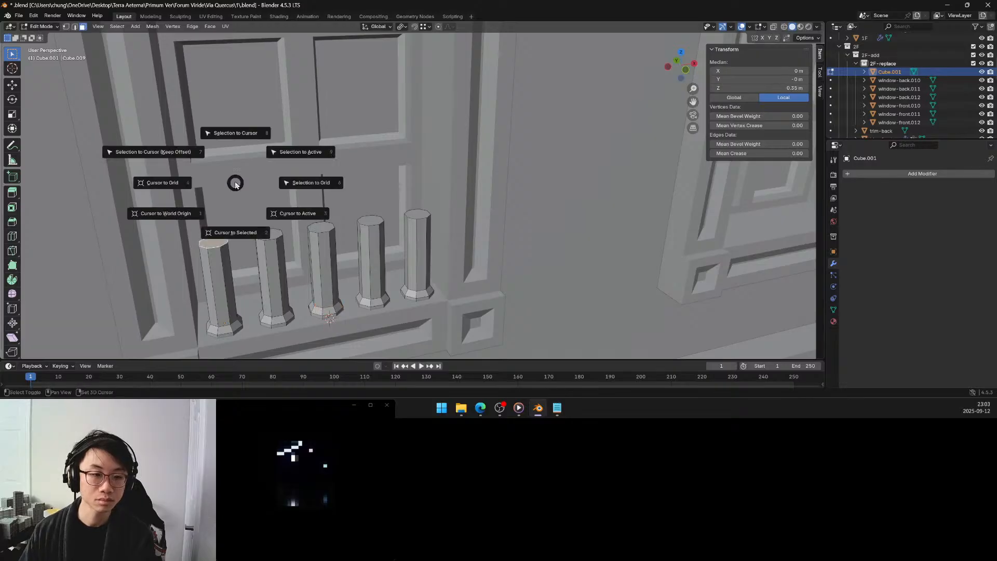
{"action": "left_click", "coordinate": [238, 220]}
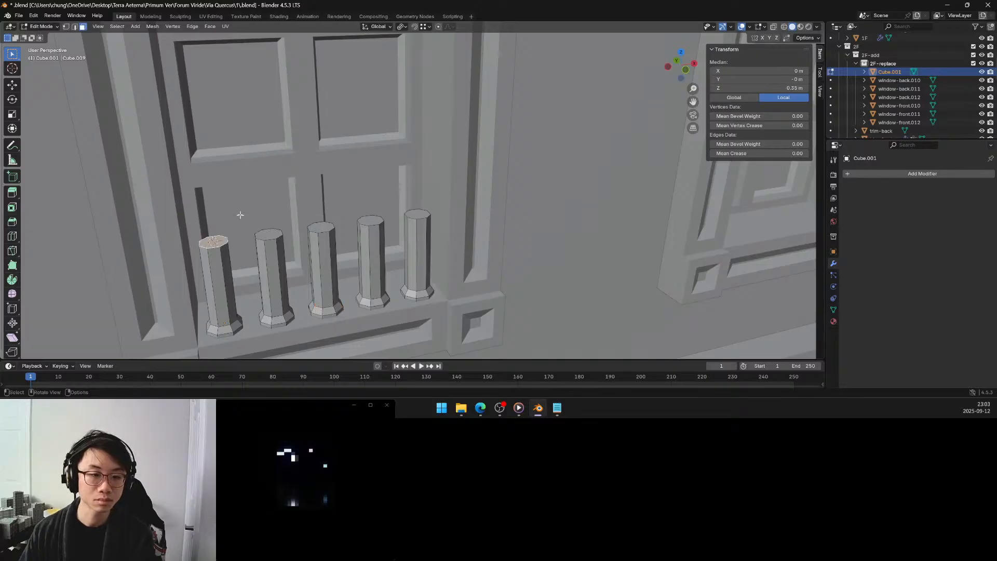
{"action": "left_click", "coordinate": [134, 26]}
{"action": "left_click", "coordinate": [147, 44]}
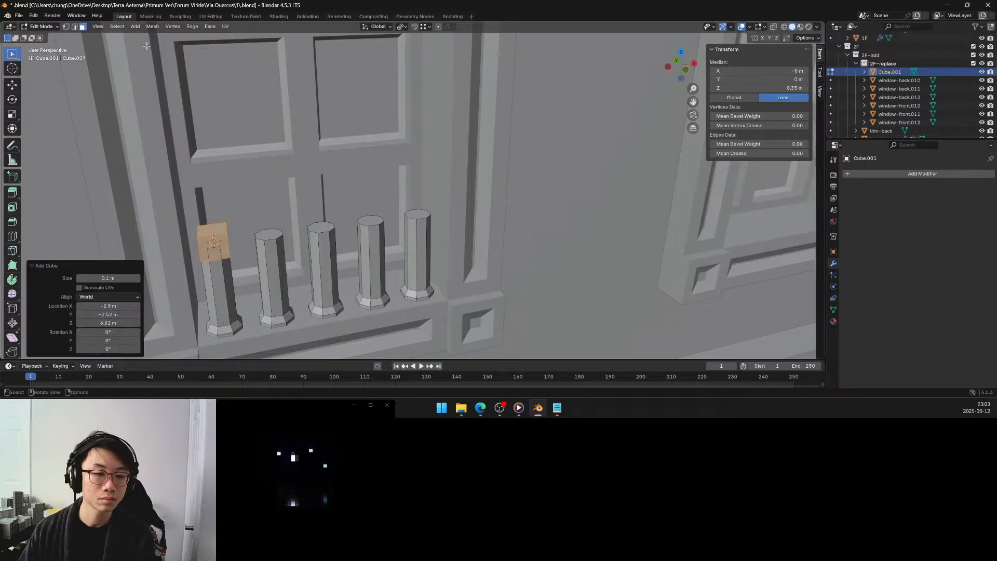
{"action": "left_click", "coordinate": [120, 279]}
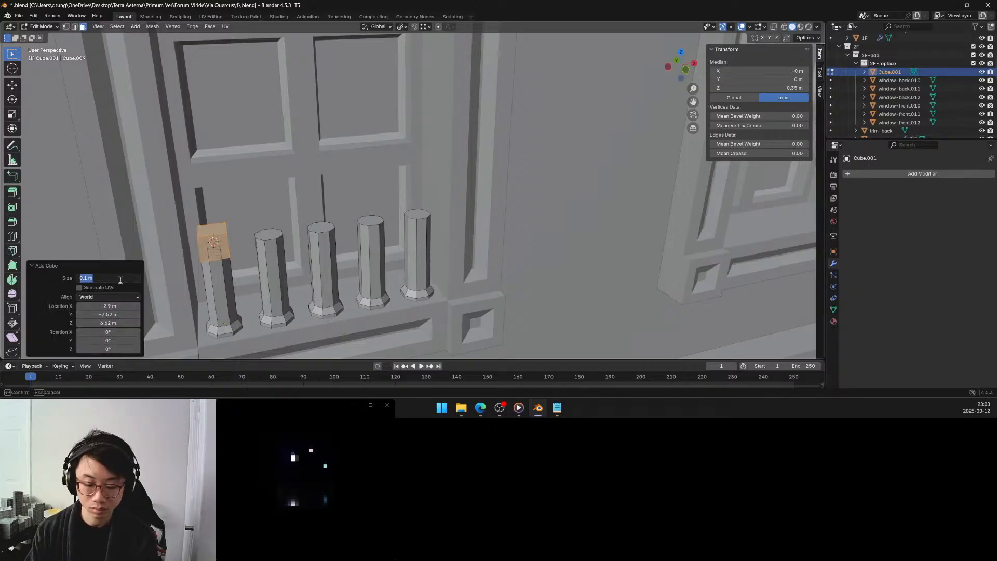
{"action": "type", "text": "0.125"}
{"action": "key", "text": "Return"}
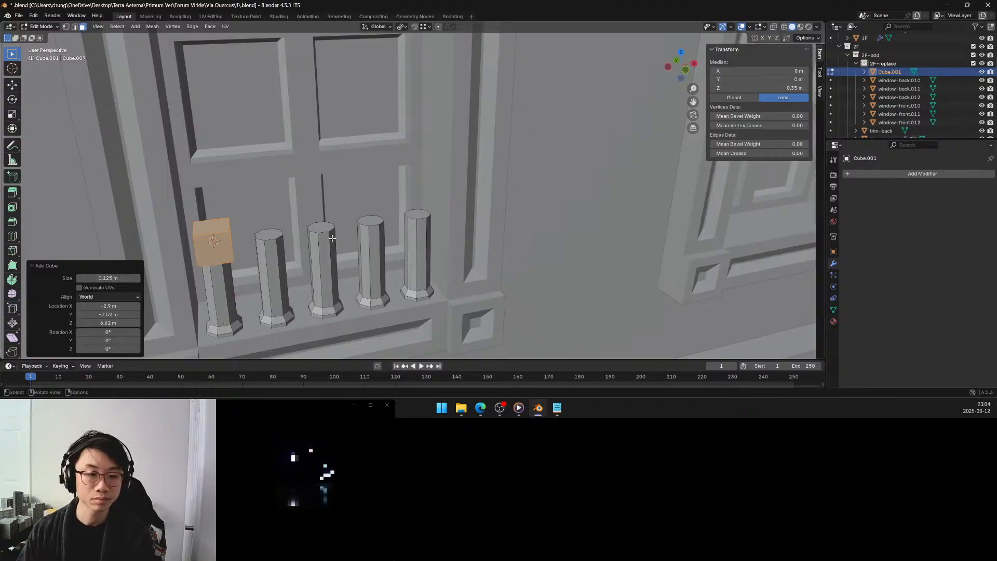
Move the cube's +X side face 0.8 m along the global X axis to stretch it into a rail over all five posts.
{"action": "middle_click_drag", "start_coordinate": [332, 238], "coordinate": [208, 211]}
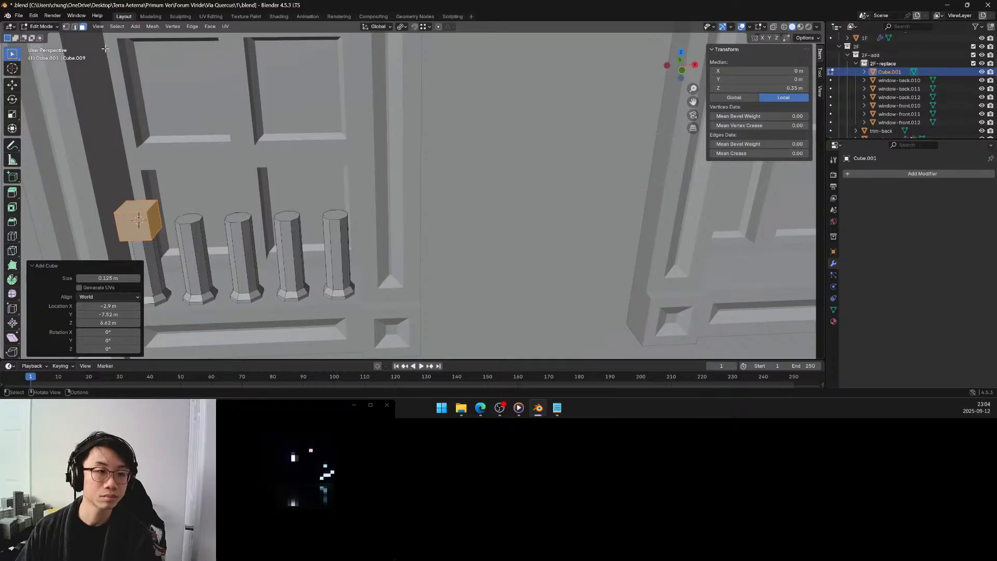
{"action": "left_click", "coordinate": [152, 218]}
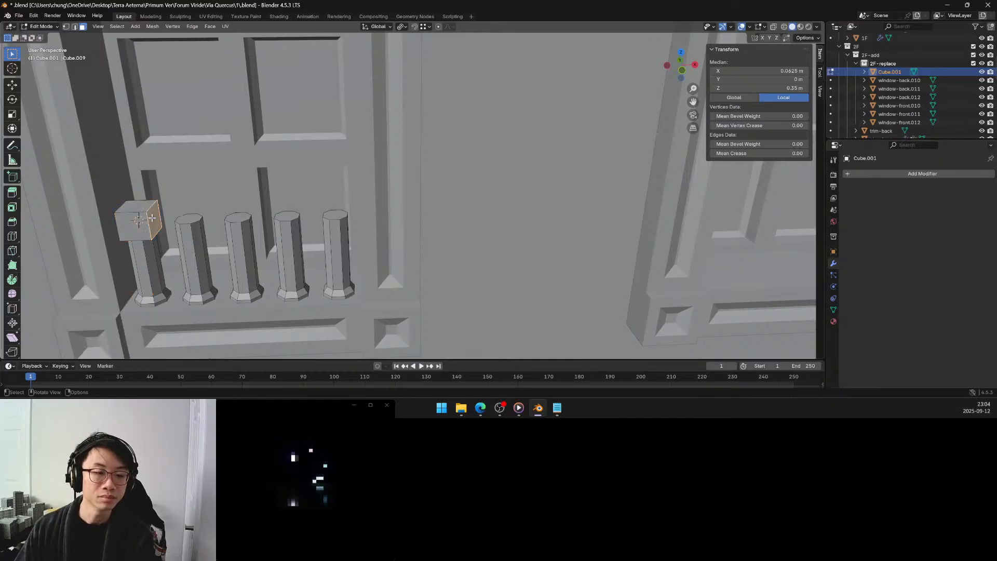
{"action": "key", "text": "g"}
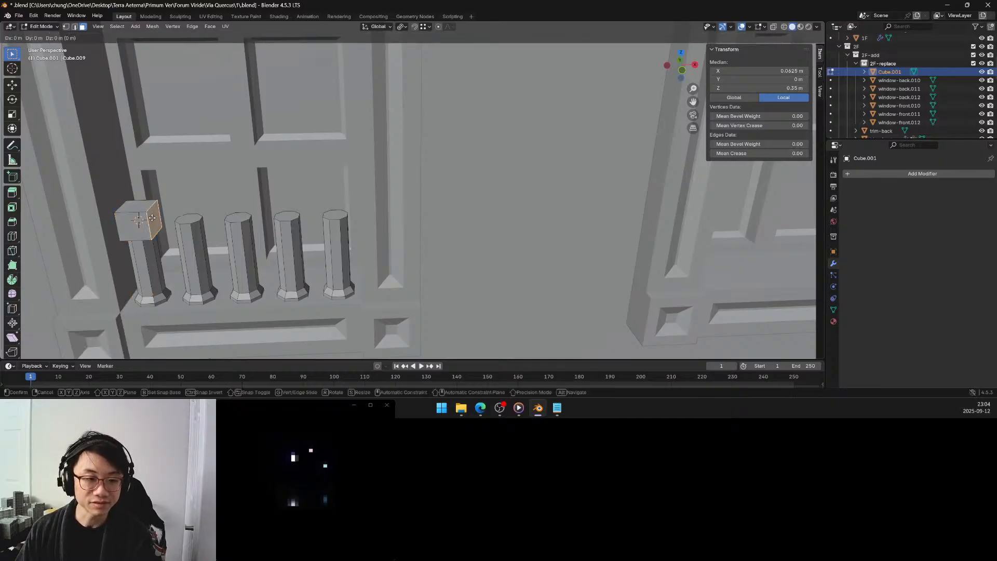
{"action": "key", "text": "z"}
{"action": "key", "text": "x"}
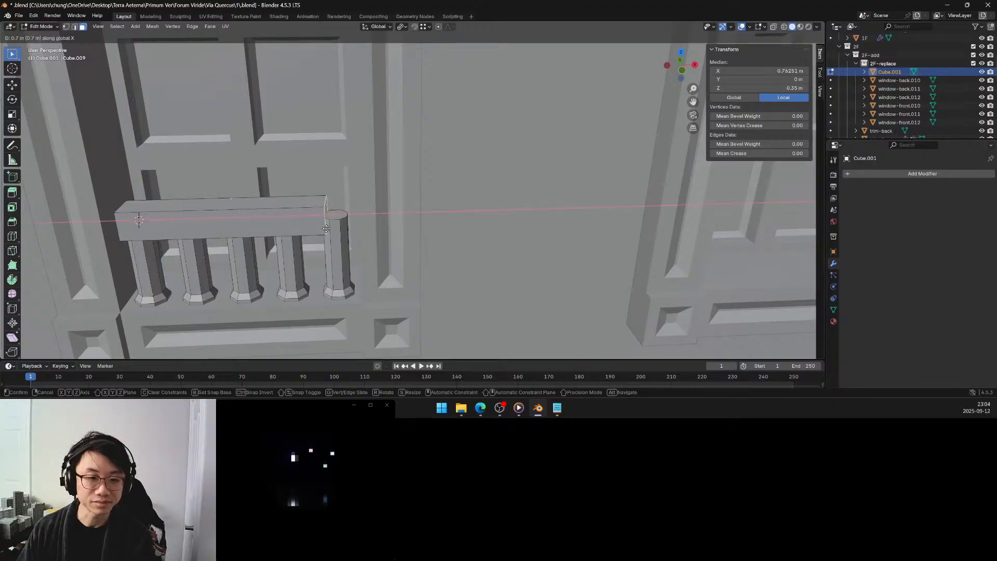
{"action": "left_click", "coordinate": [349, 225]}
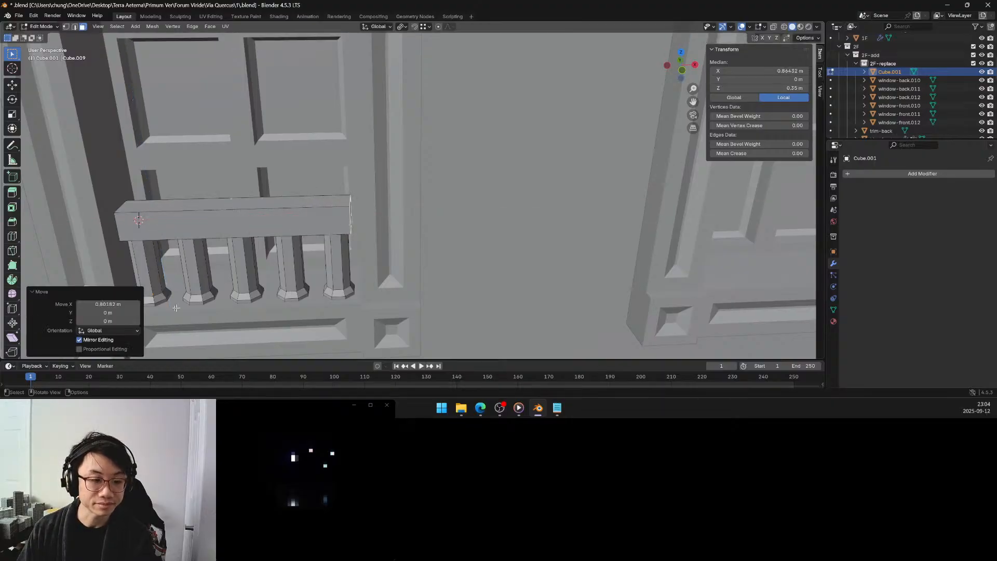
{"action": "left_click", "coordinate": [118, 303]}
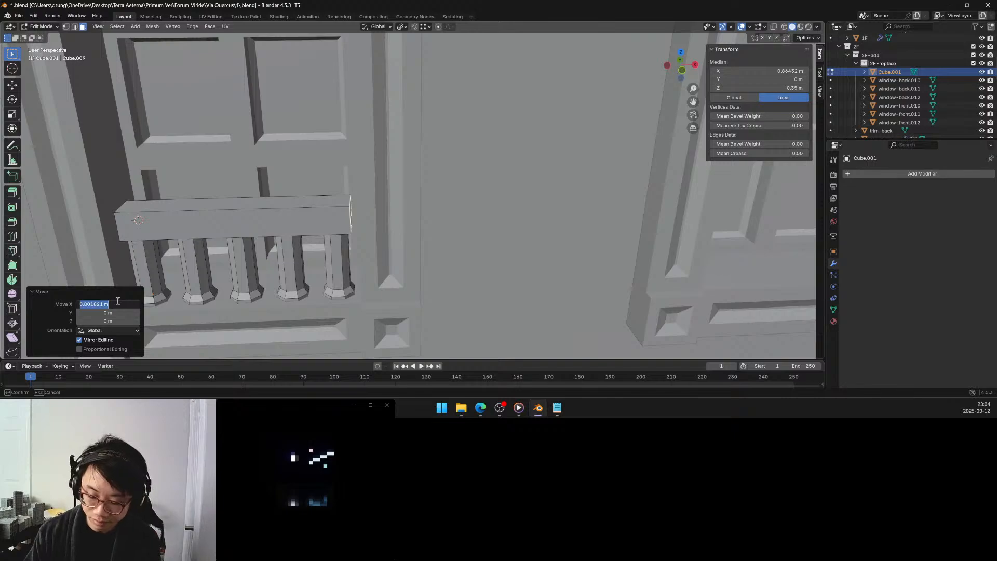
{"action": "type", "text": "0.8"}
{"action": "key", "text": "Return"}
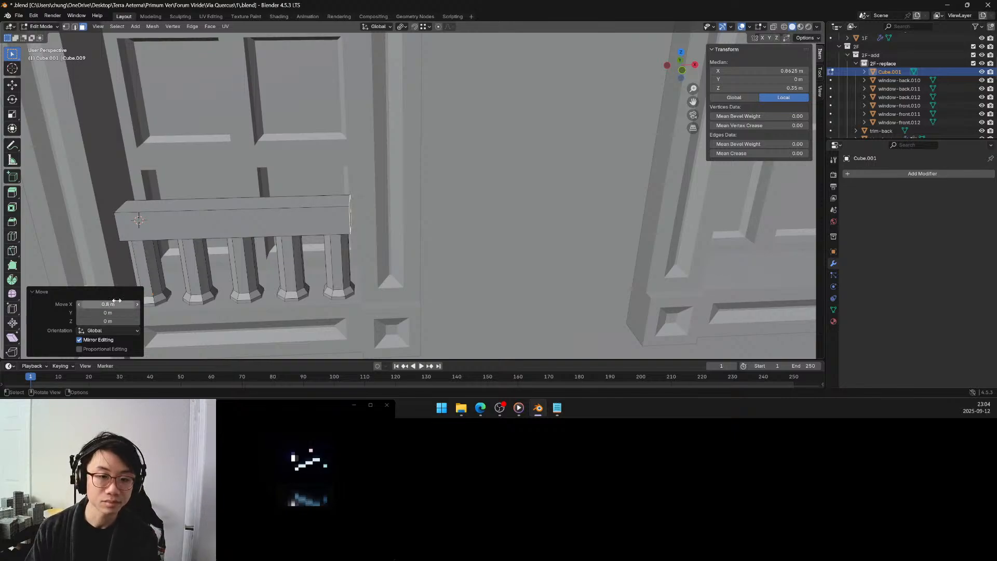
Add four evenly spaced lengthwise loop cuts around the rail, dividing its height into horizontal bands.
{"action": "middle_click_drag", "start_coordinate": [234, 228], "coordinate": [243, 204]}
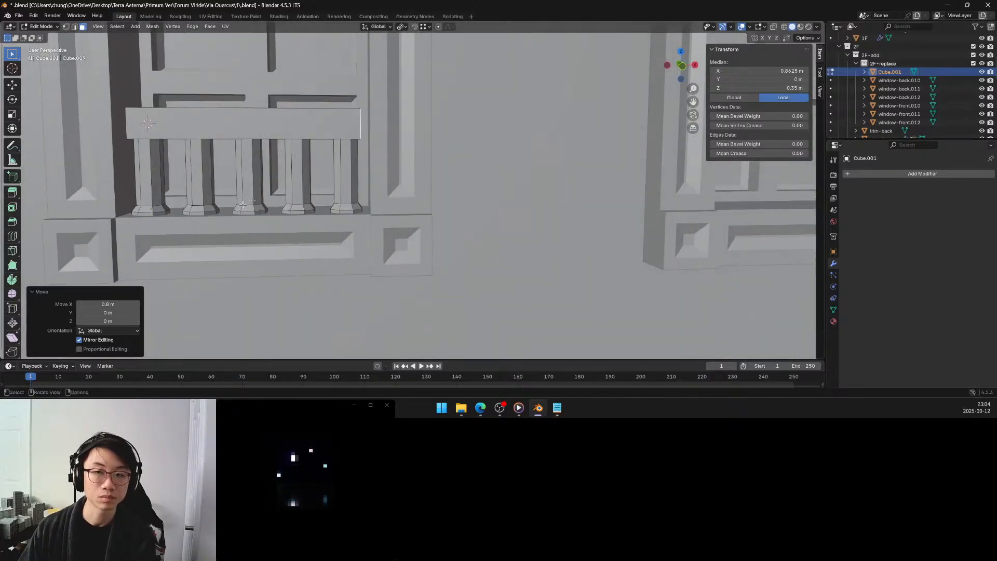
{"action": "left_click", "coordinate": [681, 66]}
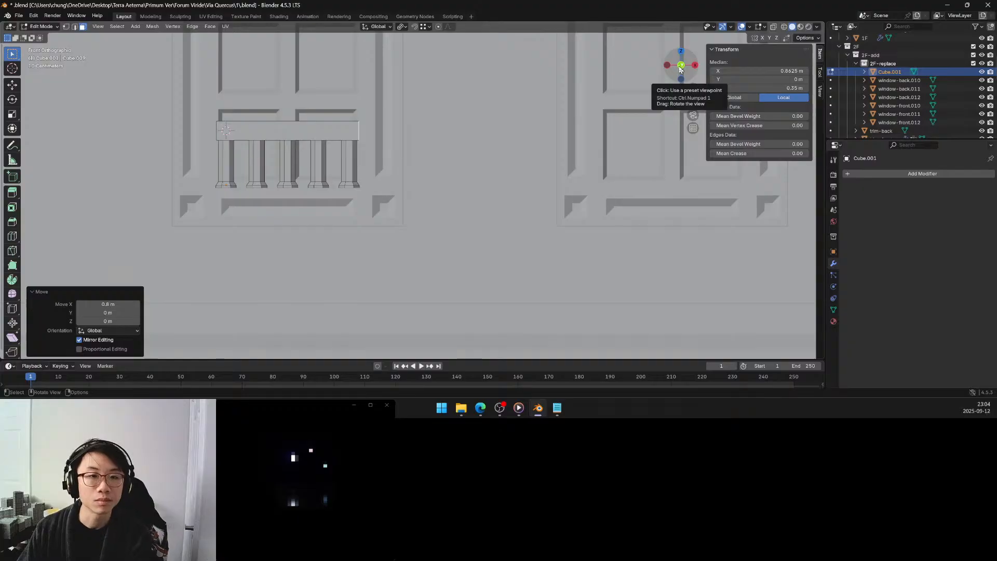
{"action": "left_click_drag", "start_coordinate": [681, 69], "coordinate": [680, 70]}
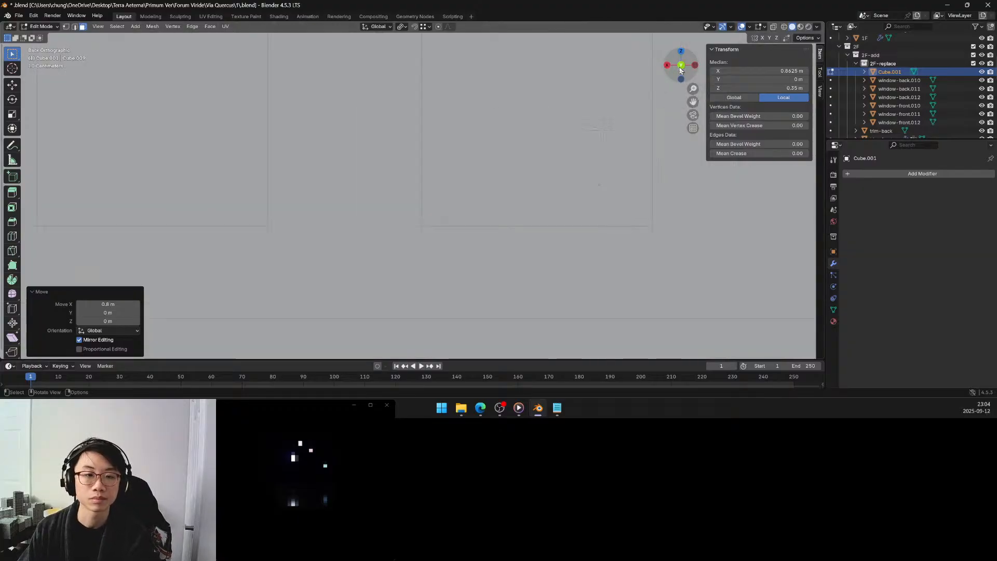
{"action": "left_click", "coordinate": [680, 69]}
{"action": "middle_click_drag", "start_coordinate": [420, 151], "coordinate": [368, 178]}
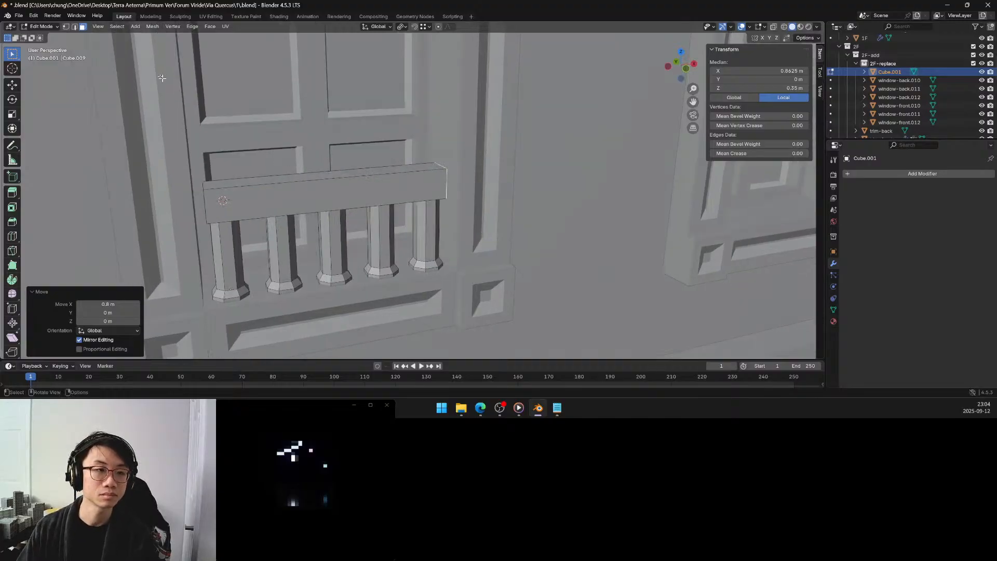
{"action": "left_click", "coordinate": [12, 207]}
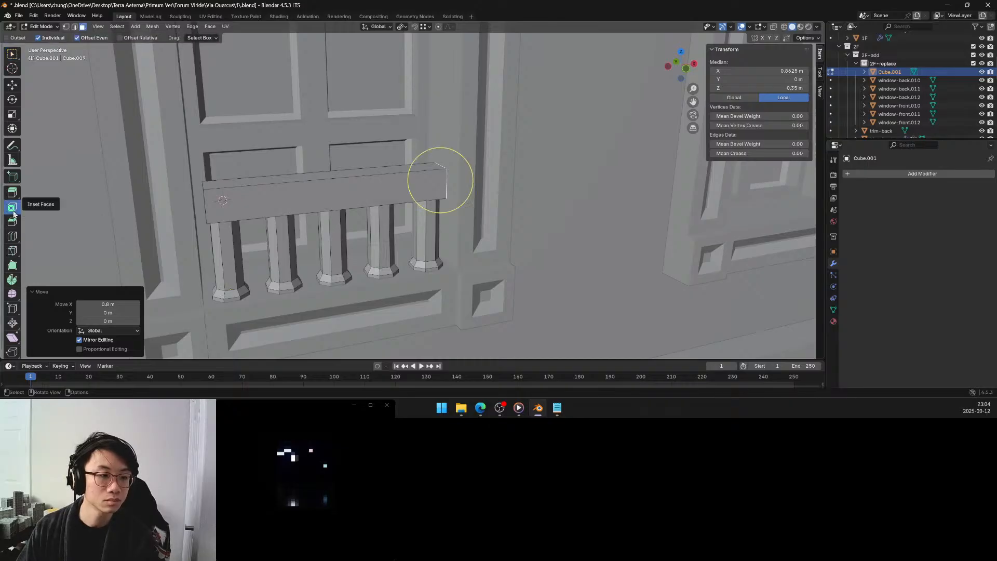
{"action": "left_click", "coordinate": [11, 236]}
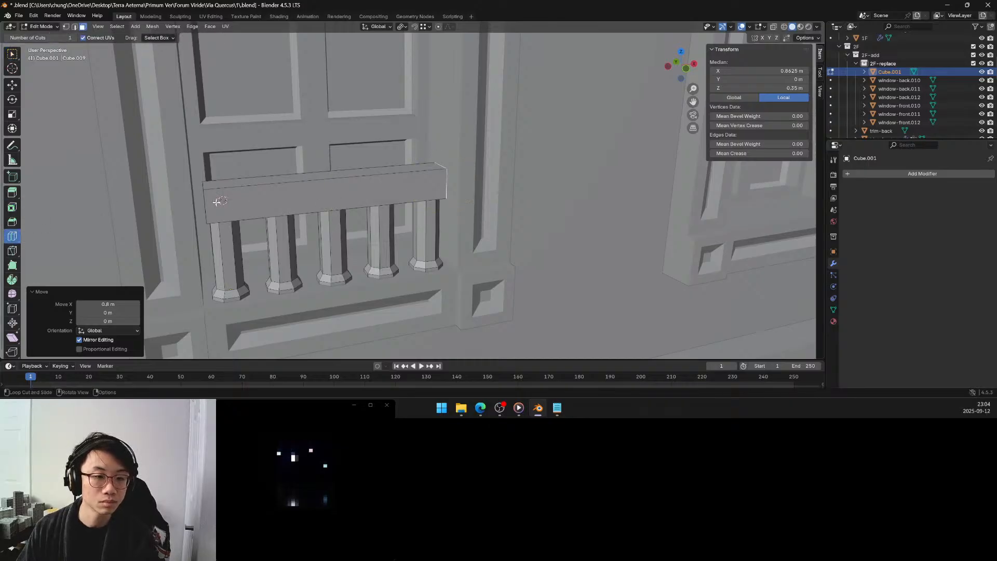
{"action": "left_click", "coordinate": [197, 206]}
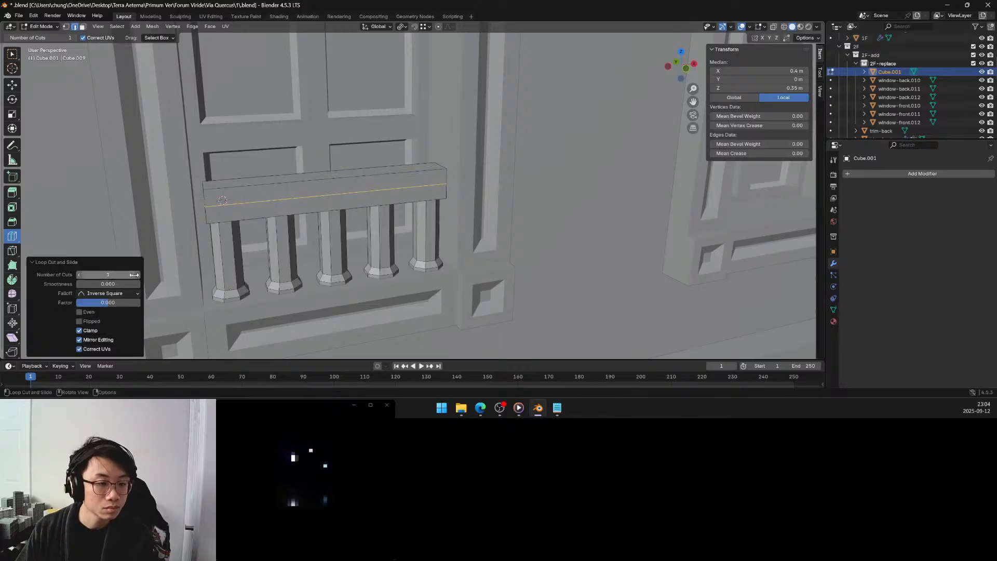
{"action": "left_click", "coordinate": [137, 274]}
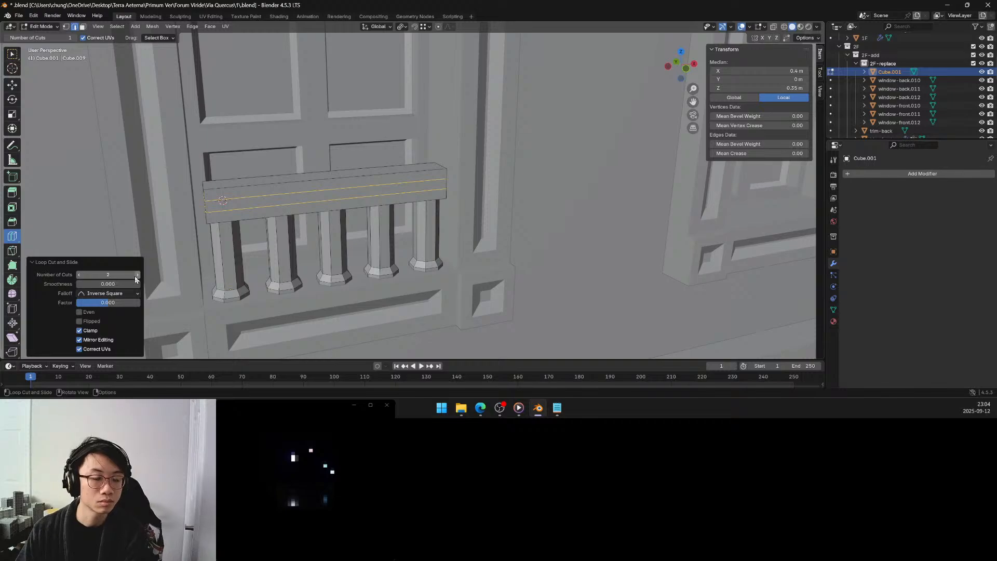
{"action": "left_click", "coordinate": [137, 274]}
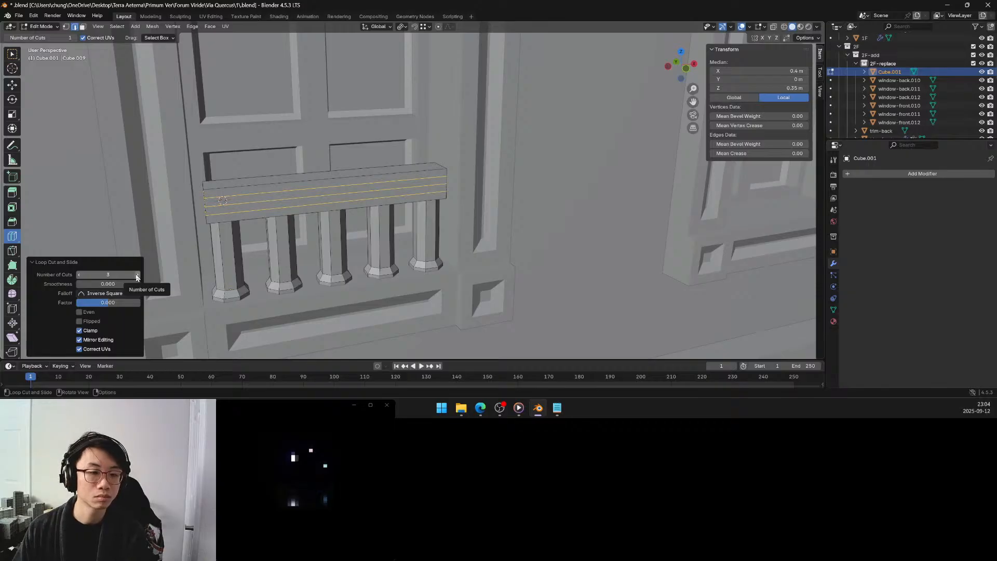
{"action": "left_click", "coordinate": [137, 274]}
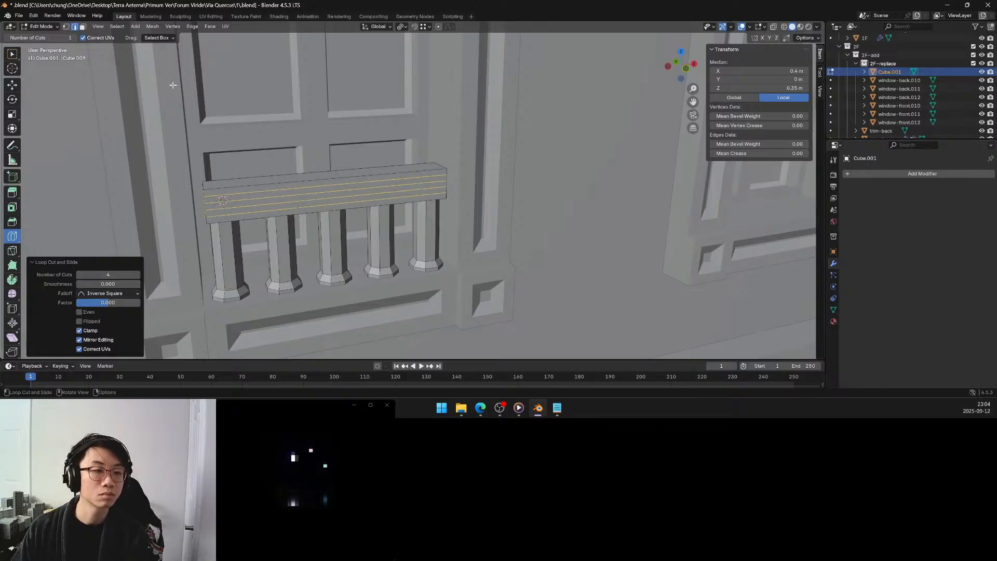
Select the face loop of the rail's middle band in face mode and set the pivot point to Median Point.
{"action": "left_click", "coordinate": [83, 26]}
{"action": "middle_click_drag", "start_coordinate": [207, 186], "coordinate": [215, 186]}
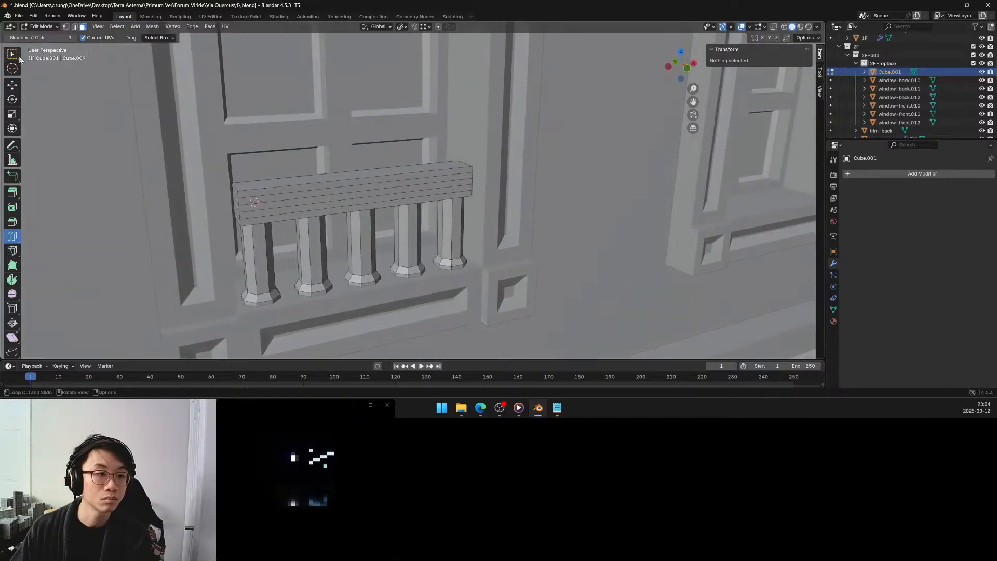
{"action": "left_click", "coordinate": [17, 57]}
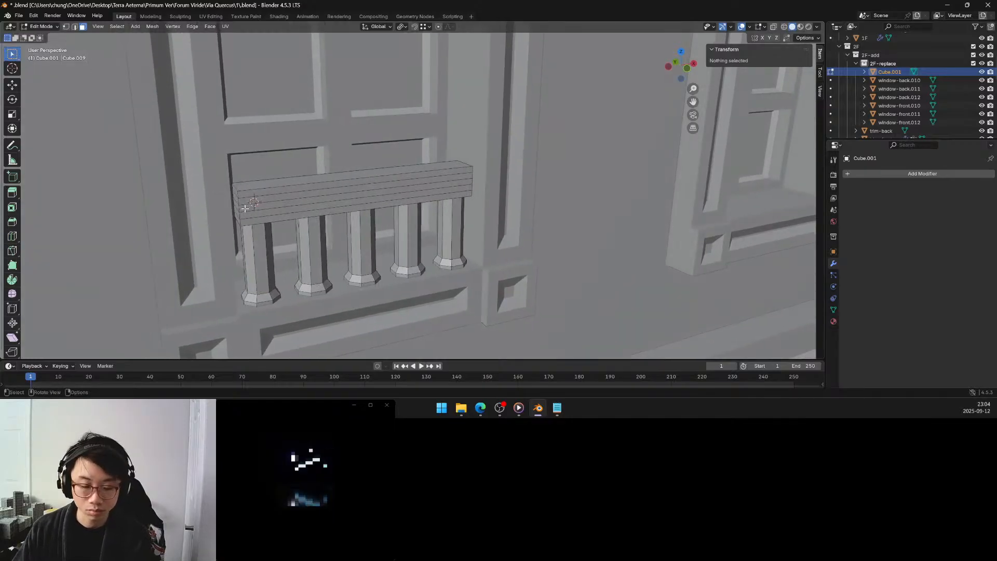
{"action": "left_click", "coordinate": [244, 208], "text": "alt"}
{"action": "left_click", "coordinate": [246, 208], "text": "alt"}
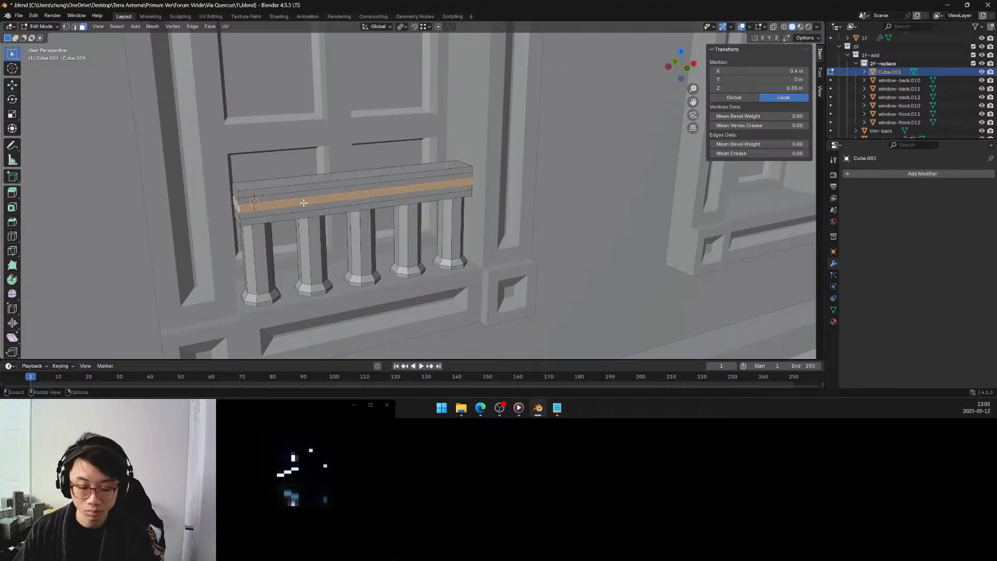
{"action": "key", "text": "period"}
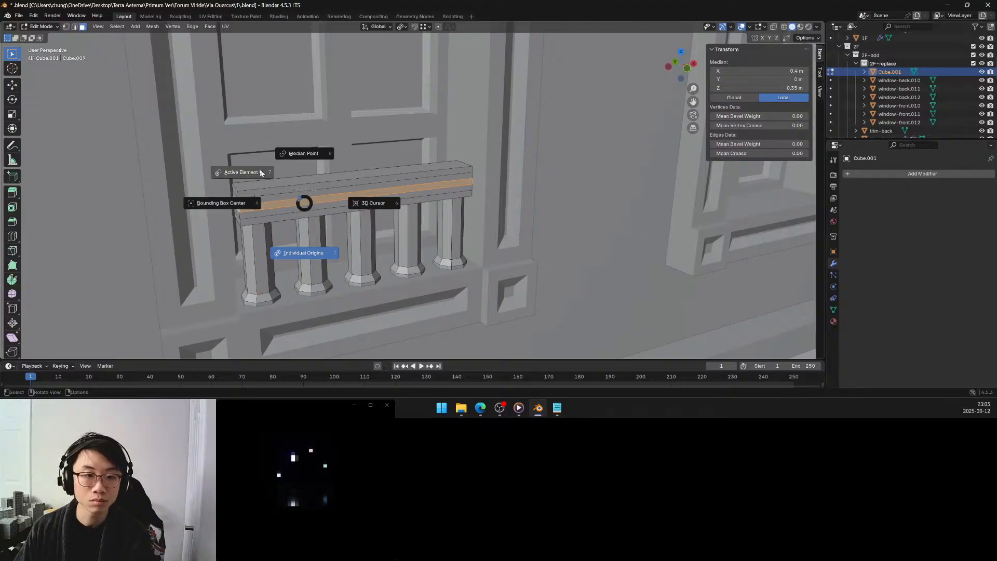
{"action": "left_click", "coordinate": [303, 153]}
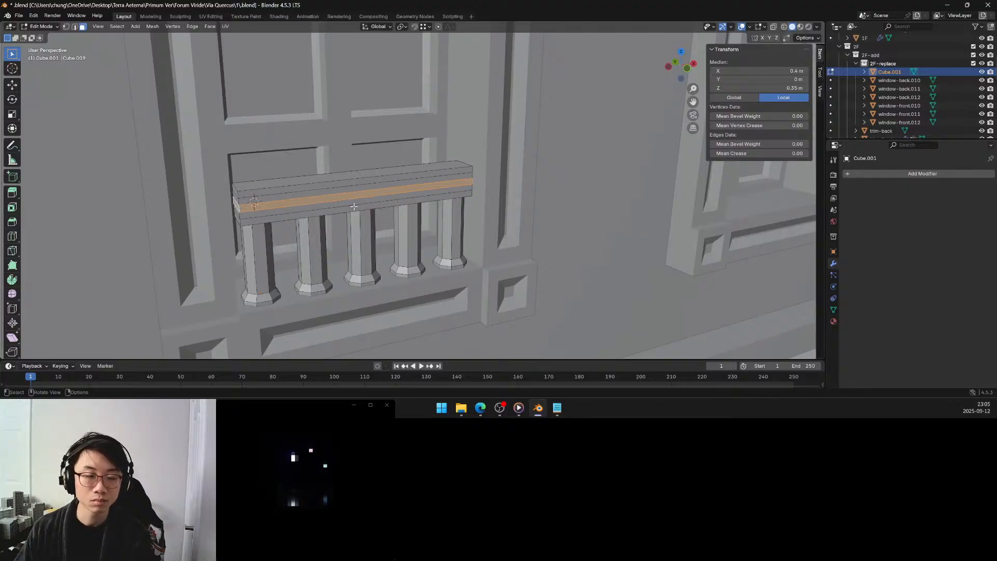
Scale the rail's middle band of faces to 0.99 on all axes.
{"action": "middle_click_drag", "start_coordinate": [354, 207], "coordinate": [347, 209]}
{"action": "key", "text": "s"}
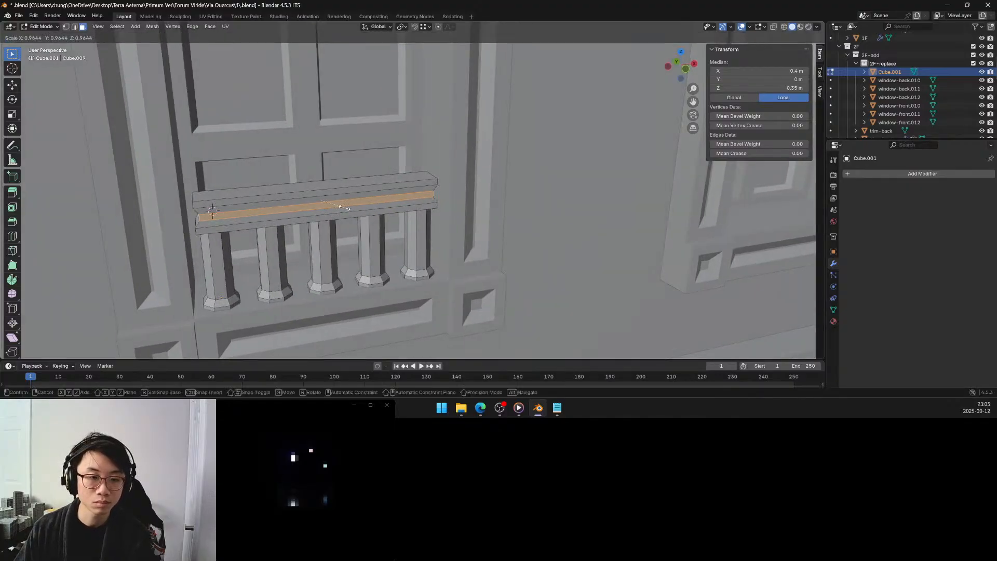
{"action": "left_click", "coordinate": [344, 208]}
{"action": "middle_click_drag", "start_coordinate": [344, 208], "coordinate": [358, 206]}
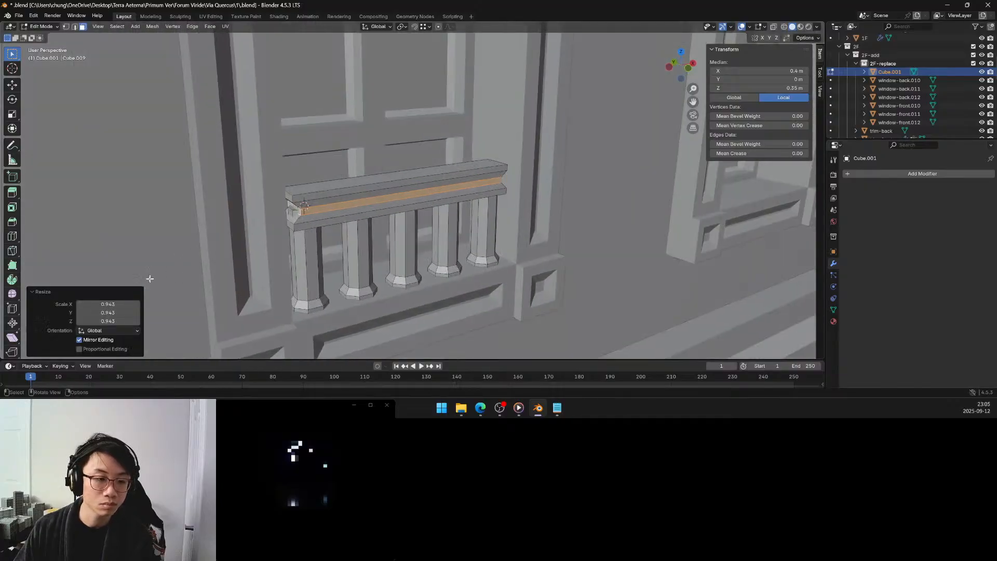
{"action": "left_click", "coordinate": [123, 304]}
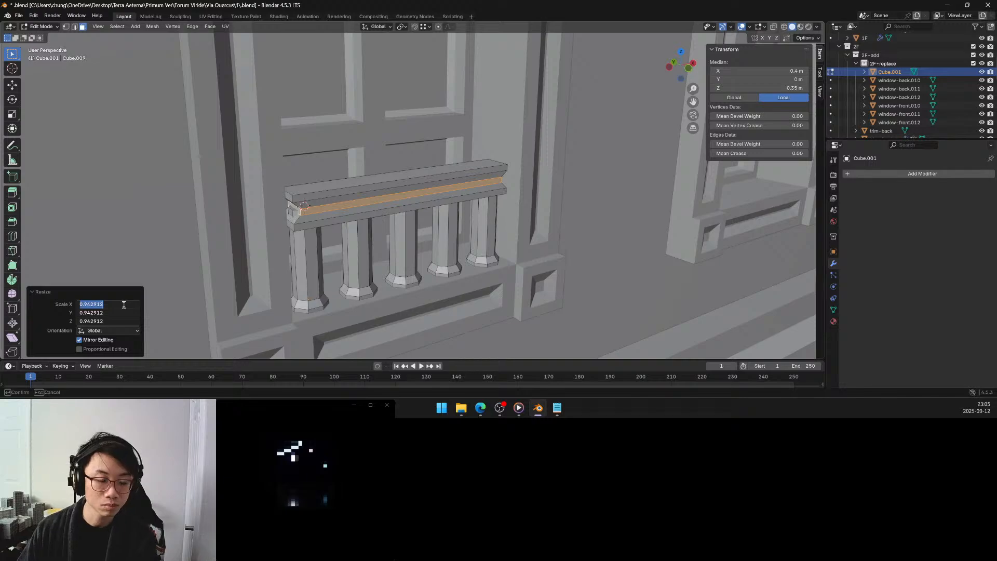
{"action": "type", "text": ".99"}
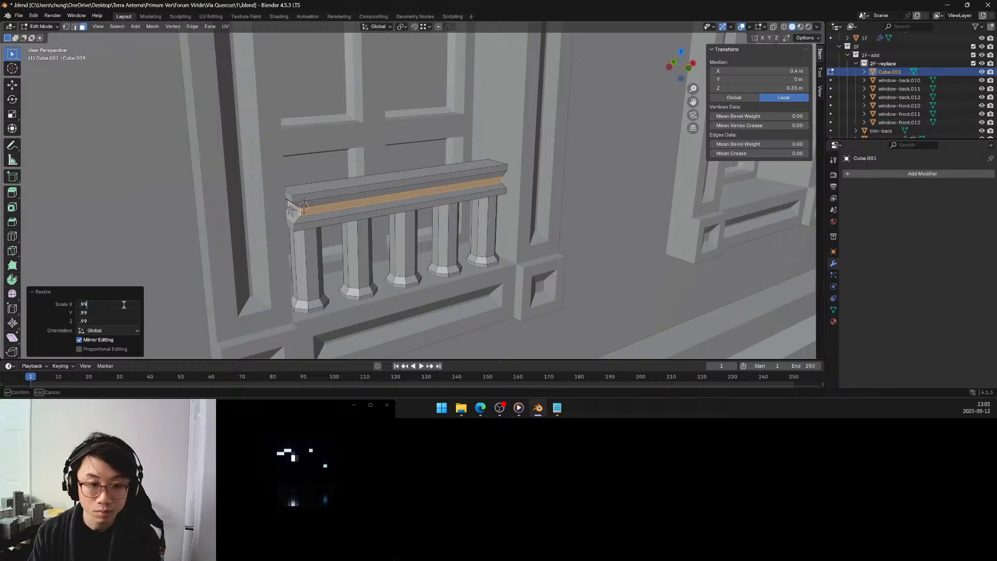
{"action": "key", "text": "Return"}
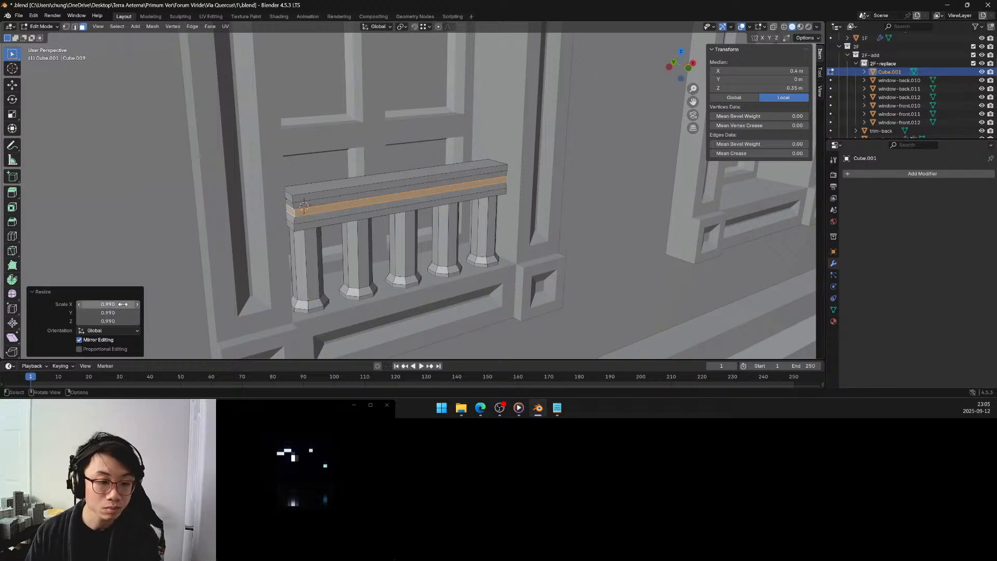
Set the scale of the rail's middle band of faces to 0.978 on all axes.
{"action": "left_click_drag", "start_coordinate": [124, 304], "coordinate": [124, 321]}
{"action": "type", "text": ".97"}
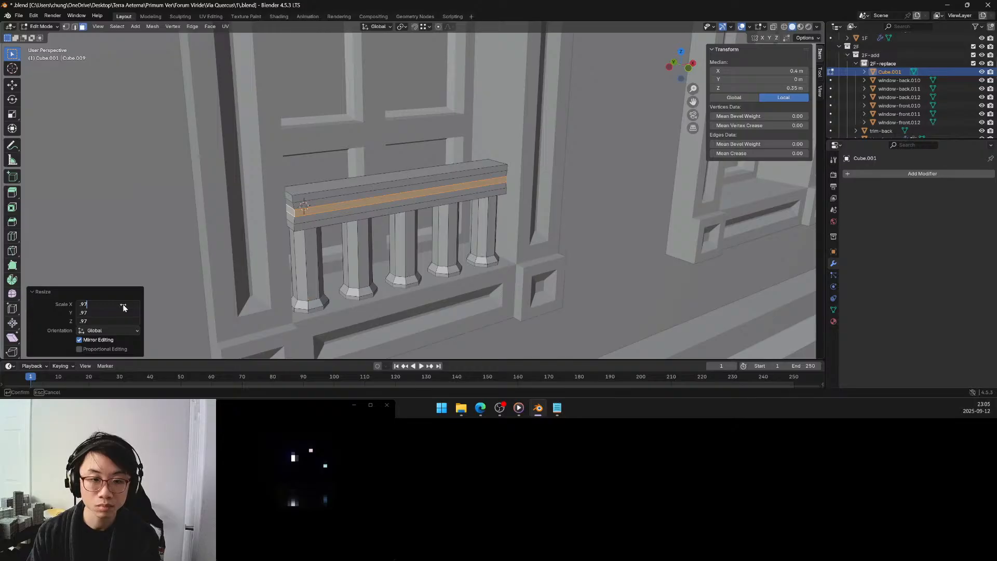
{"action": "key", "text": "Return"}
{"action": "left_click_drag", "start_coordinate": [123, 304], "coordinate": [123, 321]}
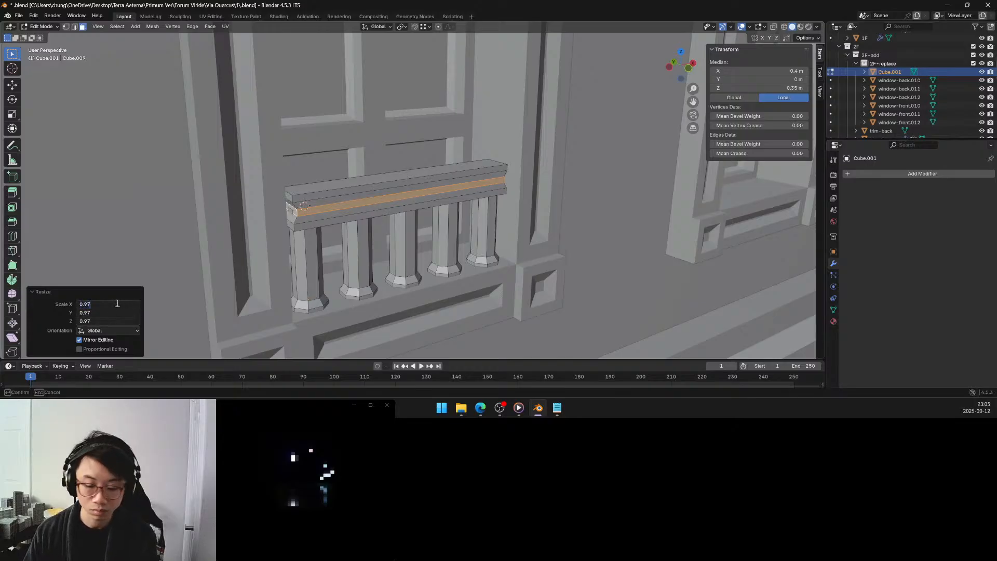
{"action": "key", "text": "Return"}
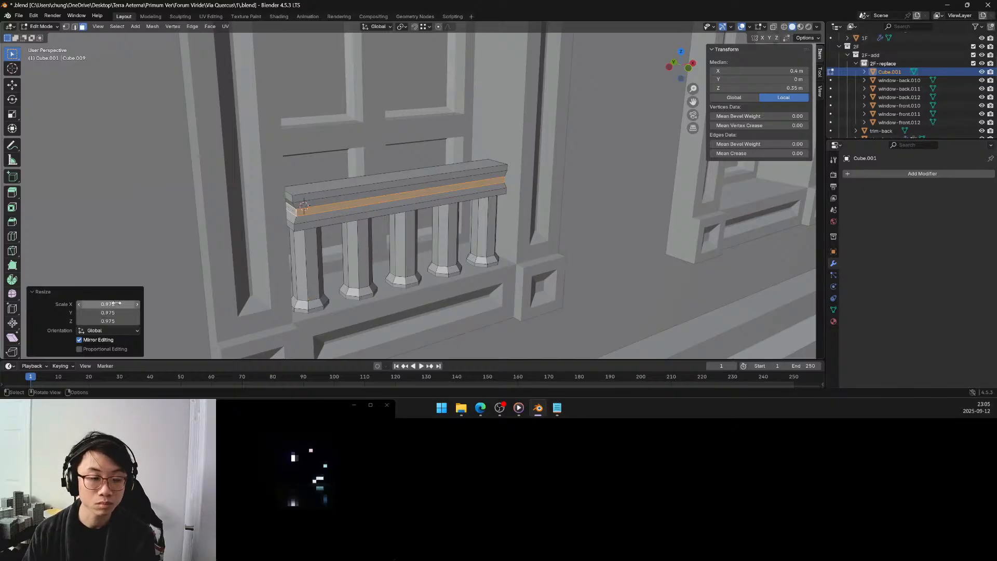
{"action": "left_click_drag", "start_coordinate": [121, 304], "coordinate": [121, 321]}
{"action": "left_click", "coordinate": [90, 304]}
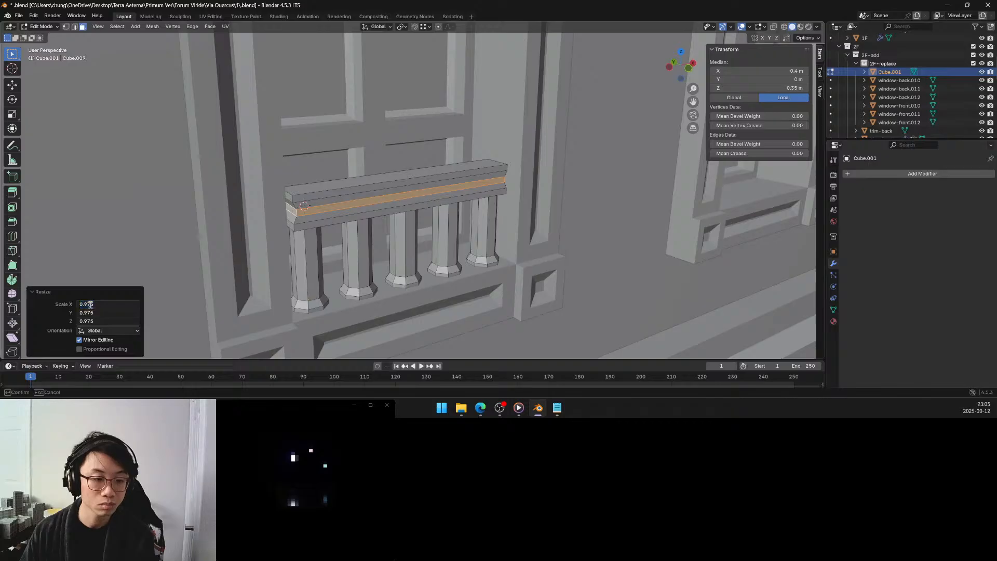
{"action": "key", "text": "Delete"}
{"action": "type", "text": "8"}
{"action": "key", "text": "Return"}
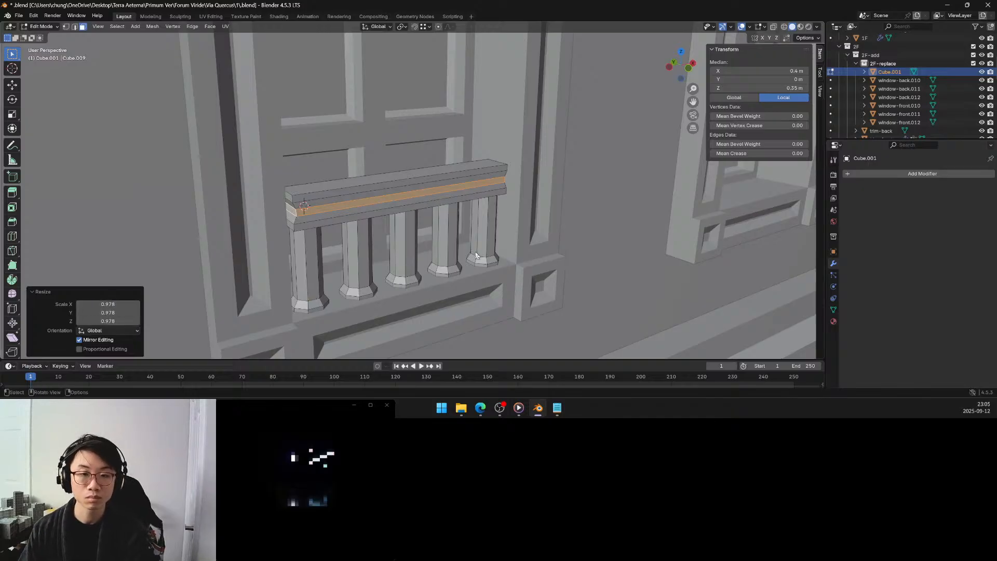
Select the rail's top face, grow the selection once over the top band, and move it down about 0.011 m along Z.
{"action": "left_click", "coordinate": [544, 251]}
{"action": "middle_click_drag", "start_coordinate": [544, 251], "coordinate": [528, 242]}
{"action": "middle_click_drag", "start_coordinate": [380, 141], "coordinate": [382, 151]}
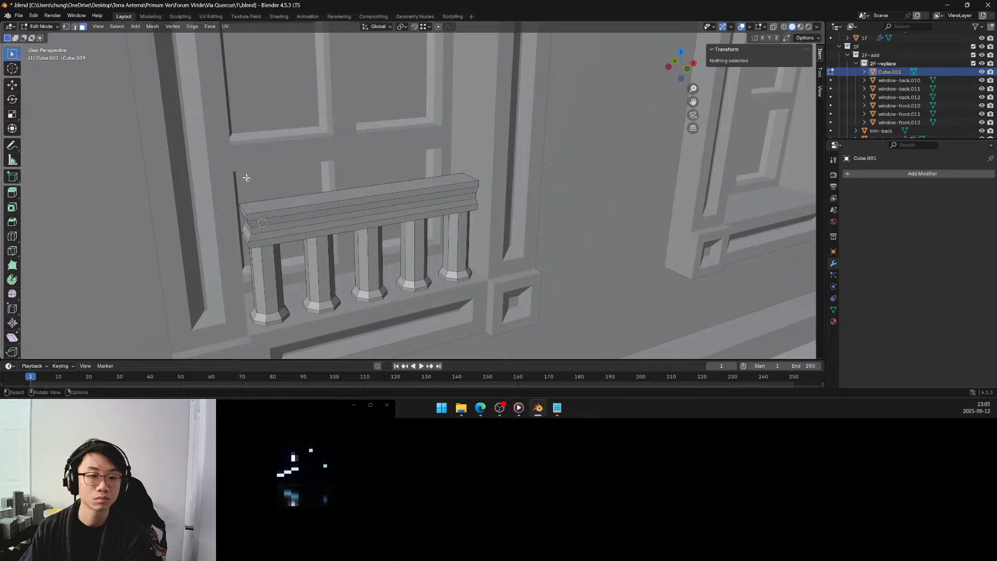
{"action": "left_click", "coordinate": [267, 205]}
{"action": "key", "text": "q"}
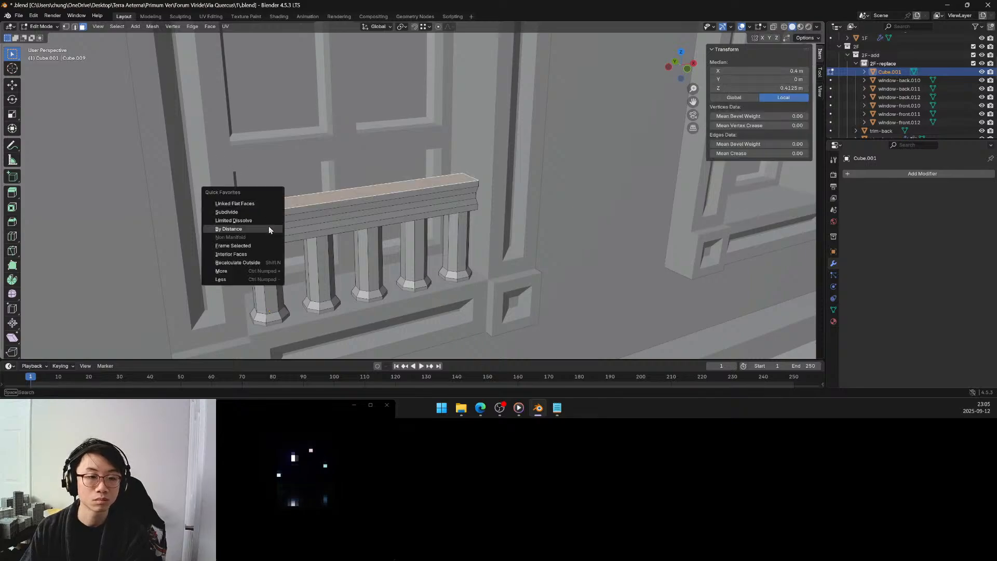
{"action": "left_click", "coordinate": [264, 270]}
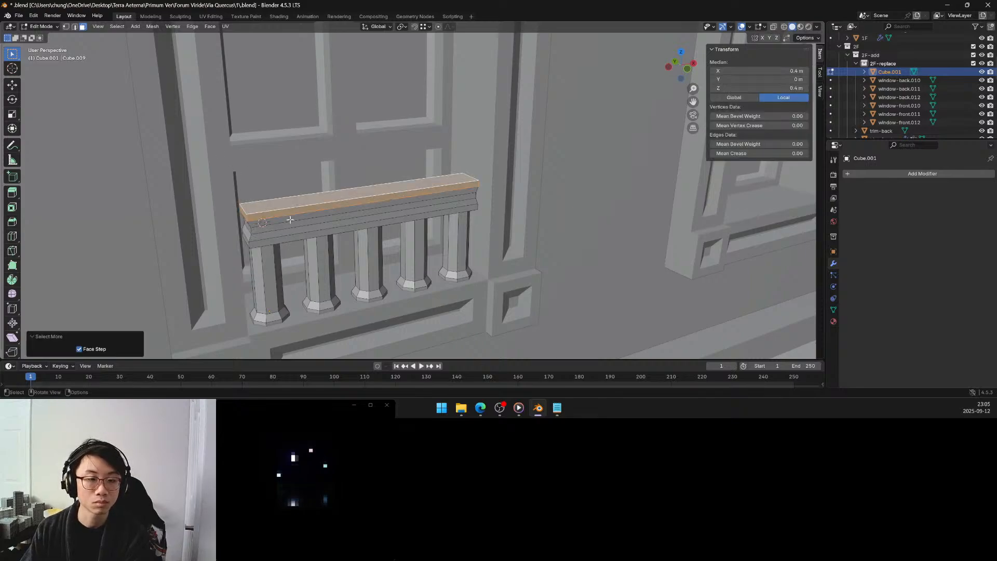
{"action": "middle_click_drag", "start_coordinate": [291, 219], "coordinate": [290, 215]}
{"action": "key", "text": "g"}
{"action": "key", "text": "z"}
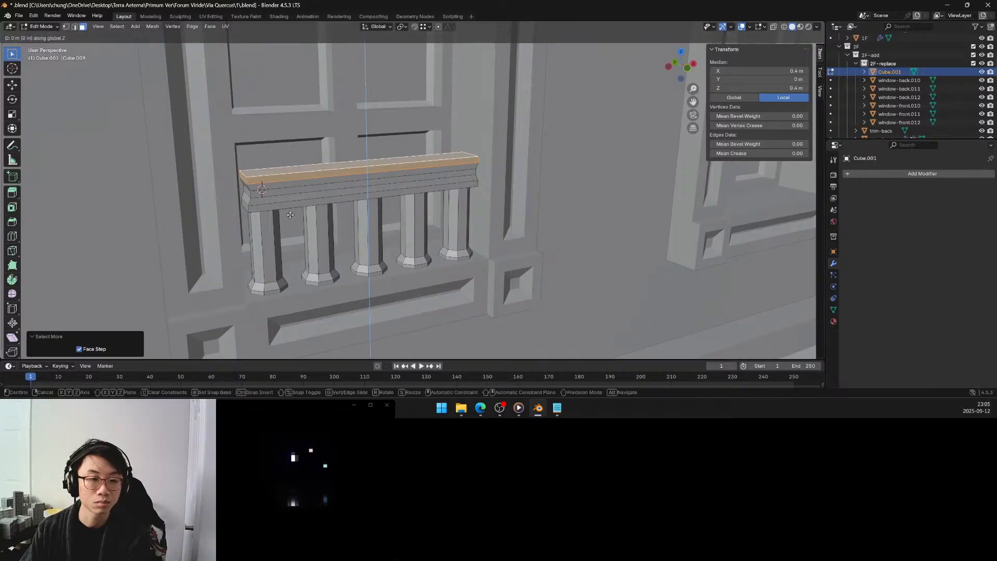
{"action": "left_click", "coordinate": [291, 218]}
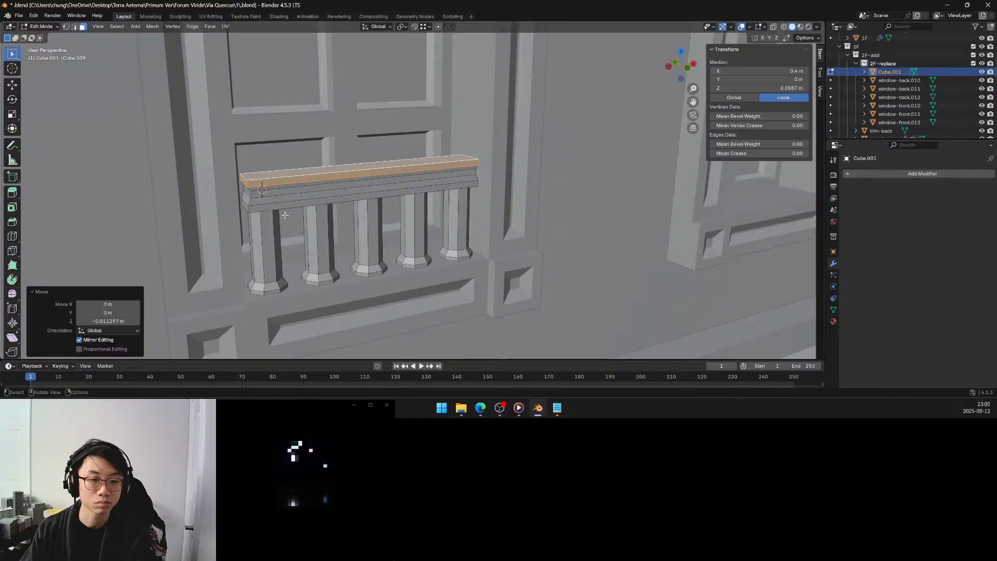
Grow the selection by two more bands of the rail and move it down about 0.01 m along Z.
{"action": "key", "text": "q"}
{"action": "left_click", "coordinate": [283, 220]}
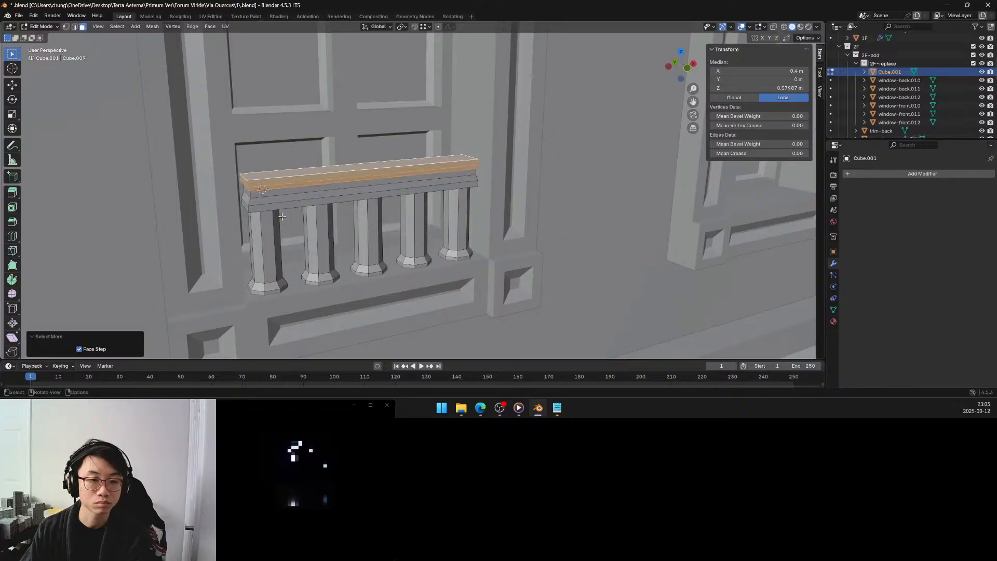
{"action": "key", "text": "q"}
{"action": "left_click", "coordinate": [282, 216]}
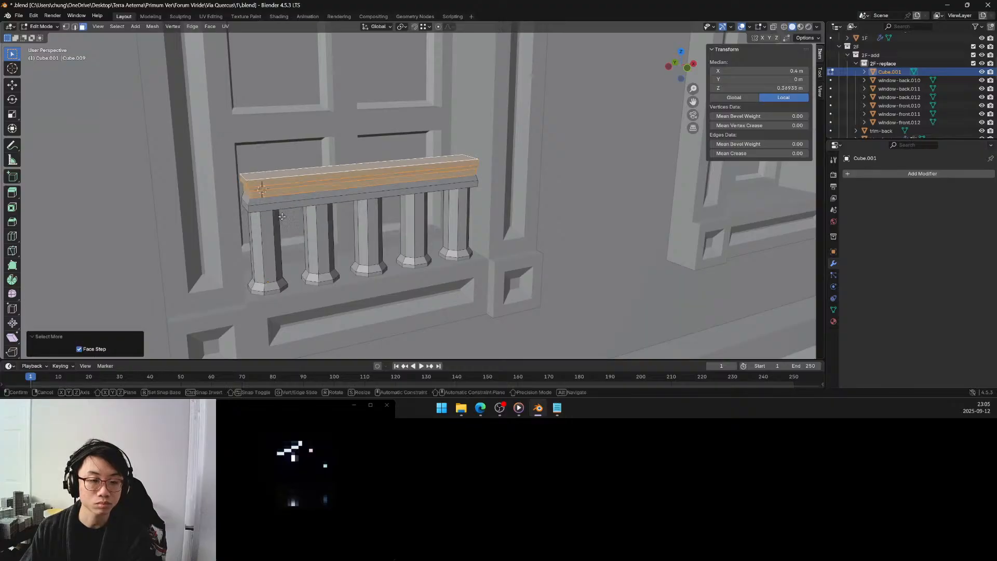
{"action": "key", "text": "g"}
{"action": "key", "text": "z"}
{"action": "left_click", "coordinate": [281, 219]}
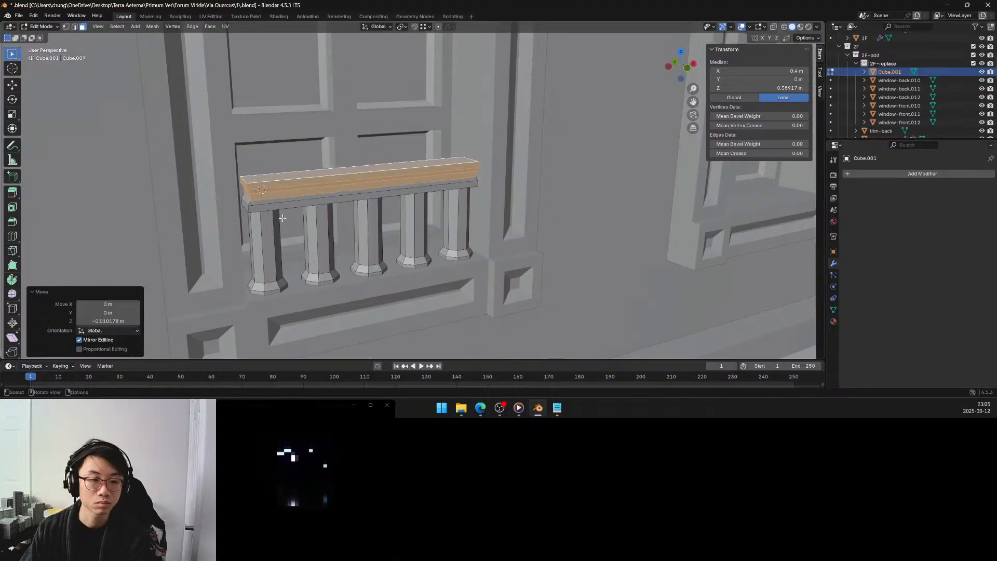
{"action": "middle_click_drag", "start_coordinate": [282, 217], "coordinate": [278, 218]}
{"action": "key", "text": "alt+a"}
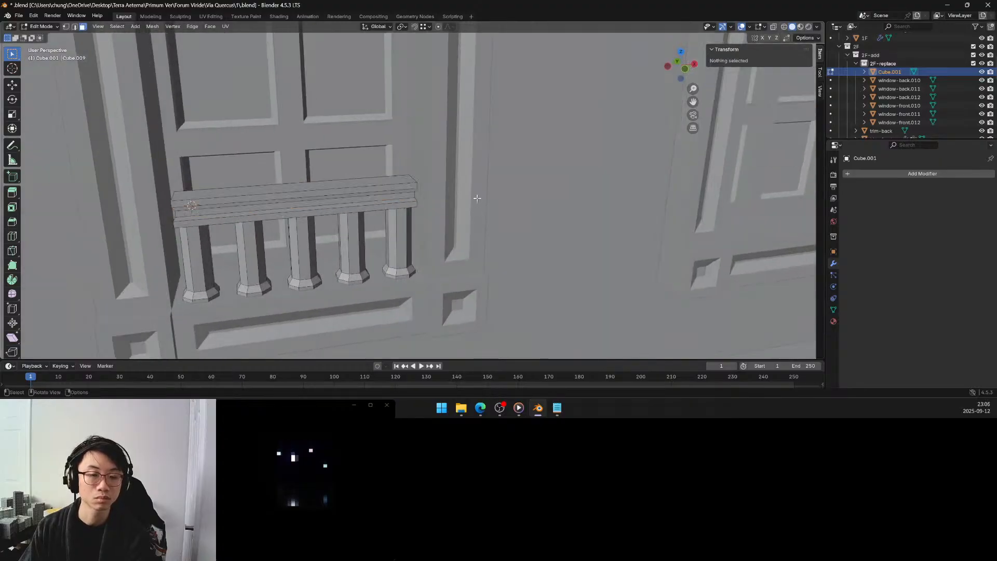
Leave mesh editing and join the balustrade object into window-front.012.
{"action": "key", "text": "Tab"}
{"action": "scroll", "coordinate": [443, 201], "scroll_direction": "down", "scroll_amount": 5}
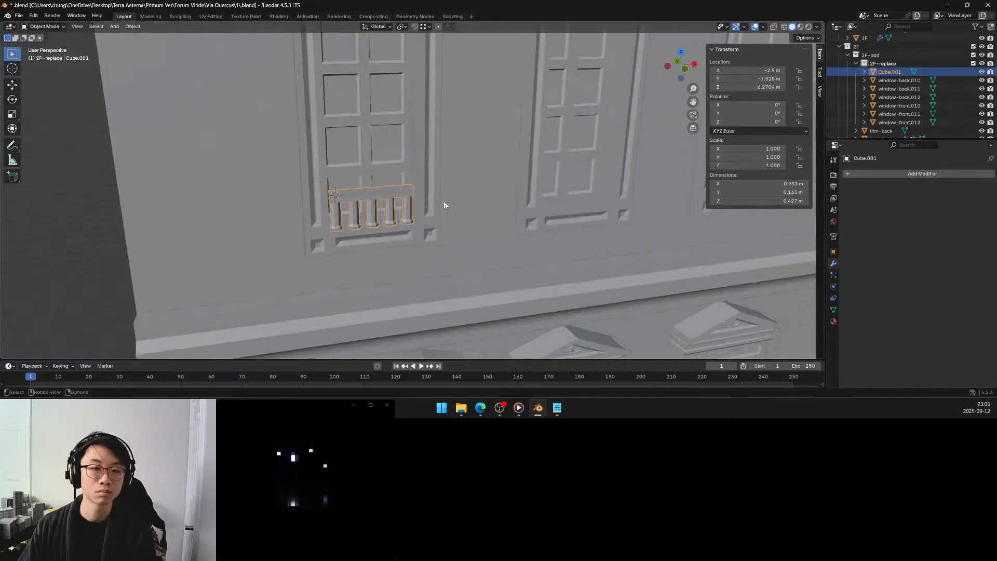
{"action": "left_click", "coordinate": [400, 232], "text": "shift"}
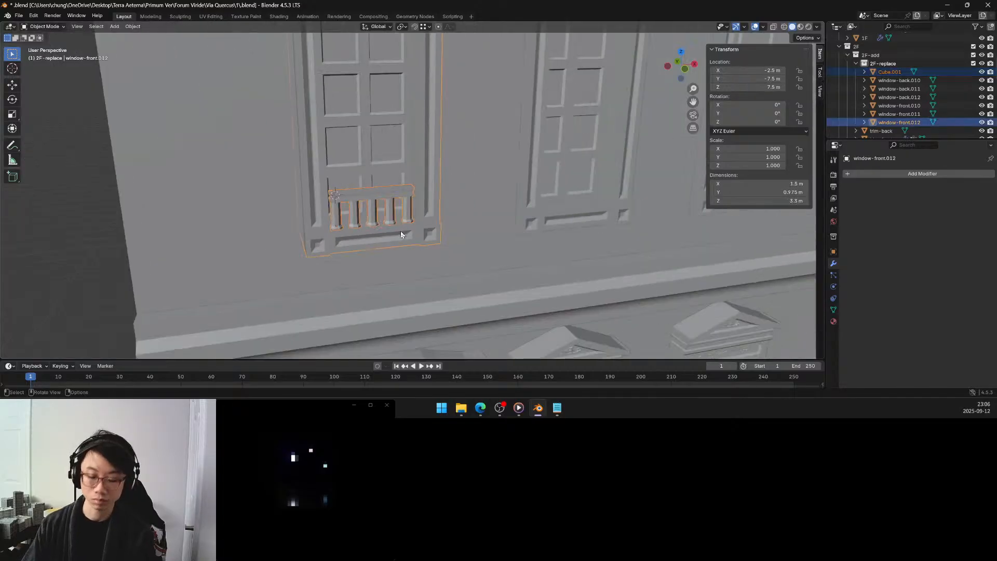
{"action": "key", "text": "ctrl+j"}
{"action": "scroll", "coordinate": [400, 231], "scroll_direction": "down", "scroll_amount": 4}
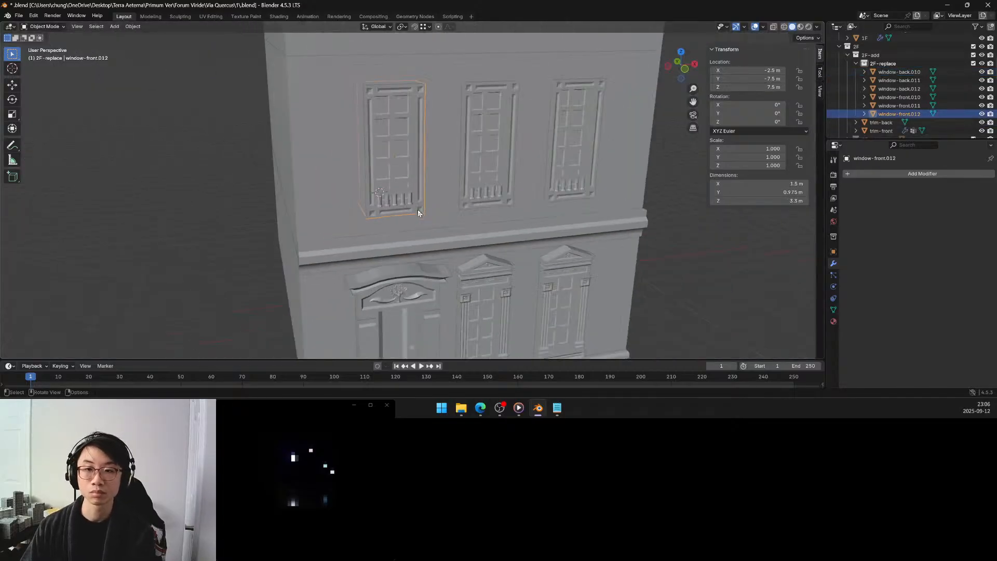
{"action": "left_click", "coordinate": [248, 204]}
Examine the second-floor windows and their balustrades on the front facade from near and far.
{"action": "middle_click_drag", "start_coordinate": [498, 224], "coordinate": [444, 214]}
{"action": "scroll", "coordinate": [451, 204], "scroll_direction": "down", "scroll_amount": 3}
{"action": "scroll", "coordinate": [459, 215], "scroll_direction": "up", "scroll_amount": 3}
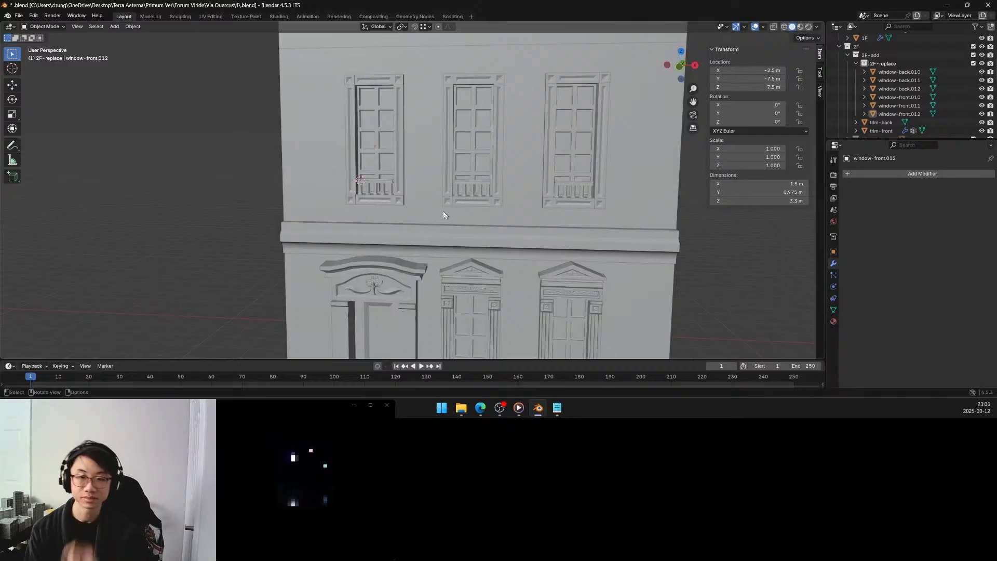
{"action": "scroll", "coordinate": [448, 202], "scroll_direction": "down", "scroll_amount": 3}
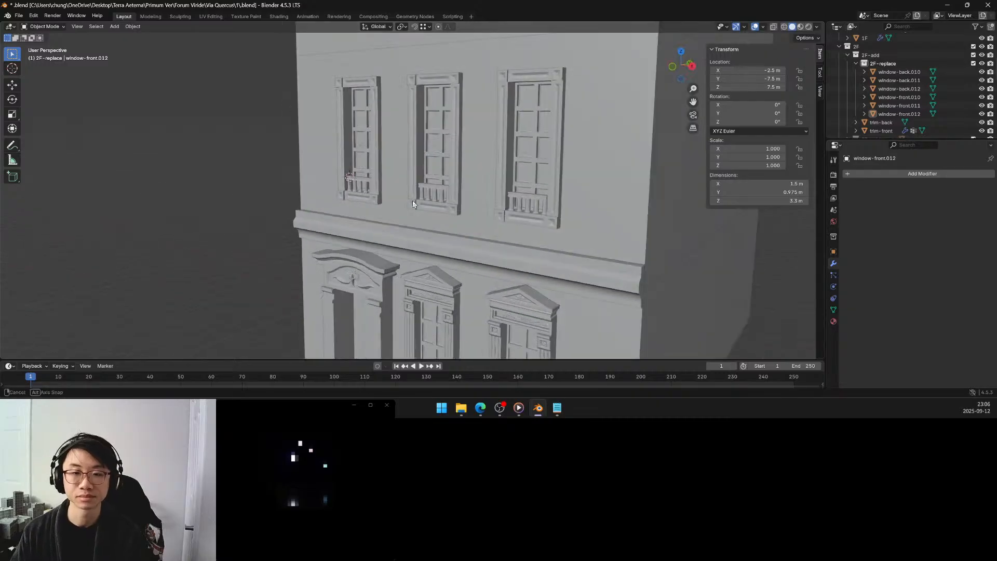
{"action": "middle_click_drag", "start_coordinate": [448, 203], "coordinate": [390, 207]}
{"action": "scroll", "coordinate": [391, 204], "scroll_direction": "up", "scroll_amount": 4}
{"action": "scroll", "coordinate": [395, 201], "scroll_direction": "up", "scroll_amount": 5}
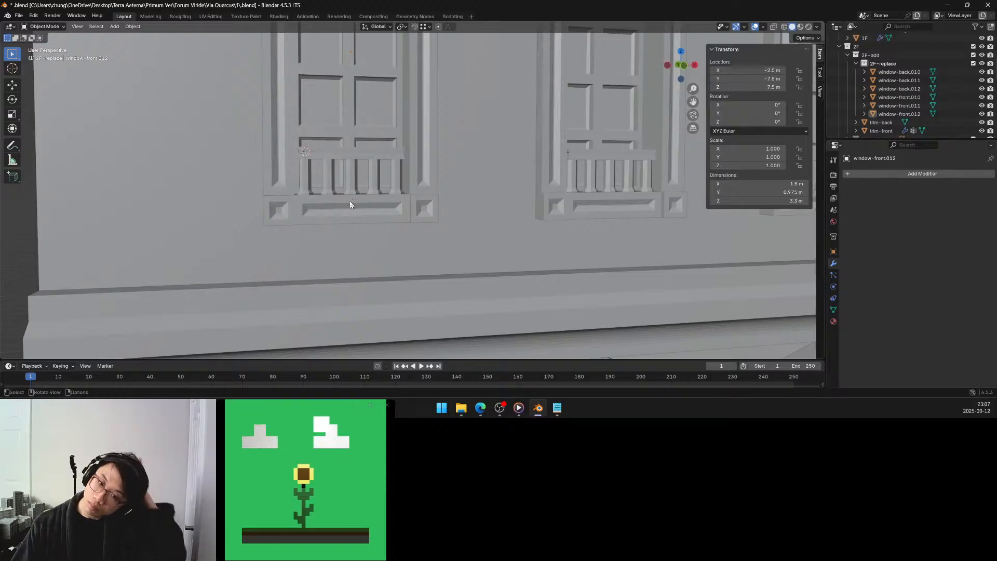
{"action": "scroll", "coordinate": [350, 205], "scroll_direction": "down", "scroll_amount": 6}
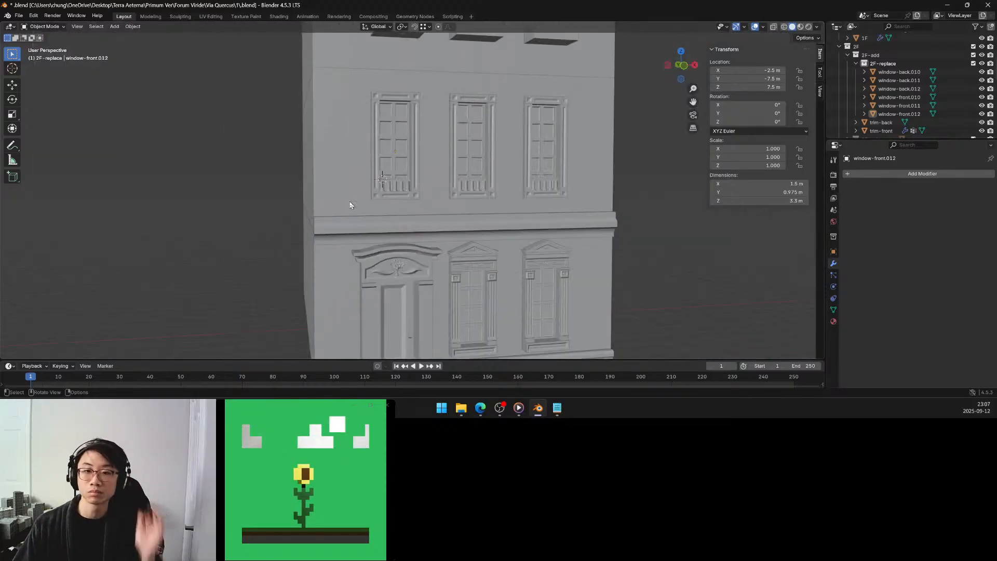
{"action": "middle_click_drag", "start_coordinate": [349, 205], "coordinate": [303, 200]}
{"action": "scroll", "coordinate": [325, 214], "scroll_direction": "down", "scroll_amount": 3}
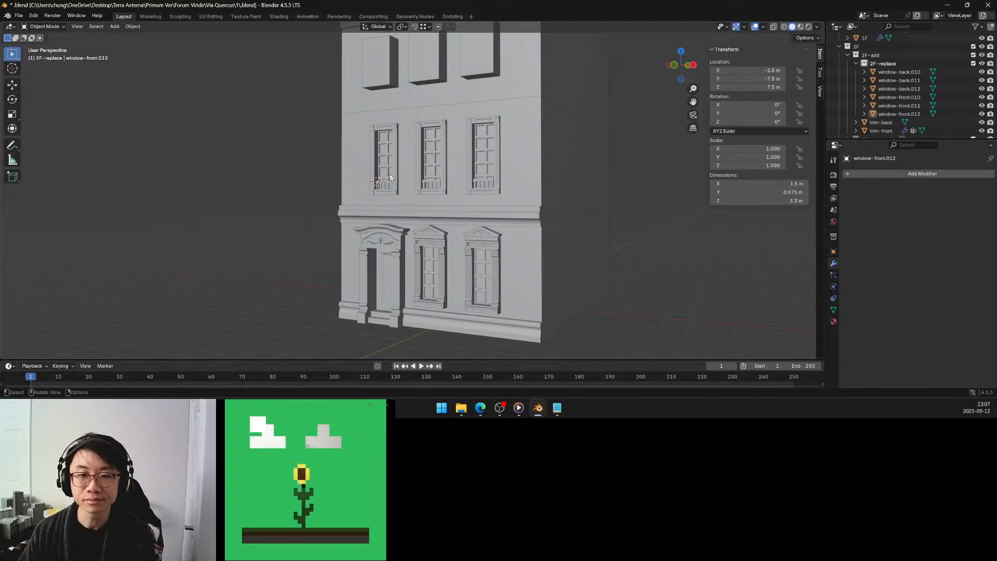
Save the building's blend file.
{"action": "middle_click_drag", "start_coordinate": [384, 171], "coordinate": [404, 242]}
{"action": "mouse_move", "coordinate": [401, 190]}
{"action": "middle_mouse_down"}
{"action": "mouse_move", "coordinate": [400, 204]}
{"action": "mouse_move", "coordinate": [394, 194]}
{"action": "middle_mouse_up"}
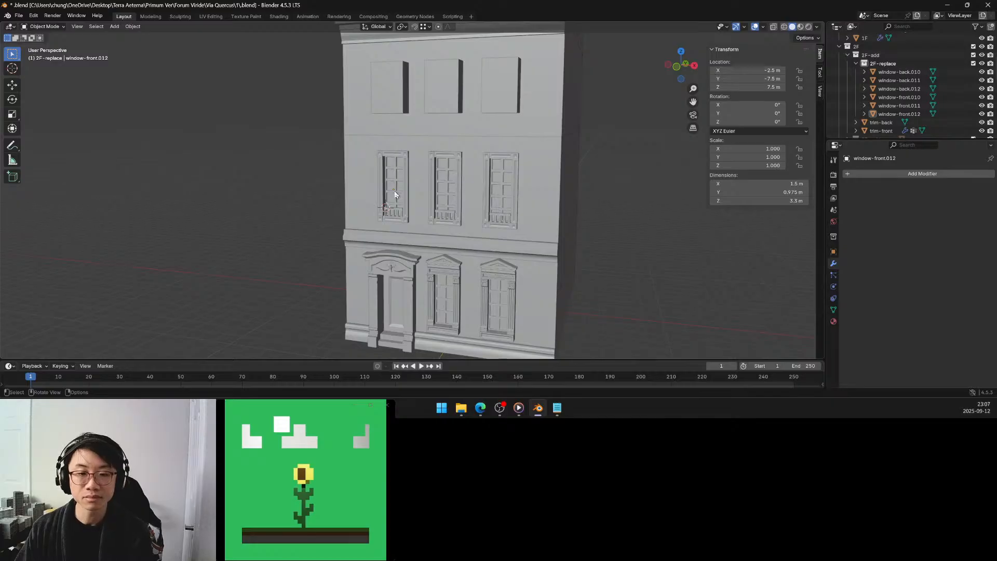
{"action": "key", "text": "ctrl+s"}
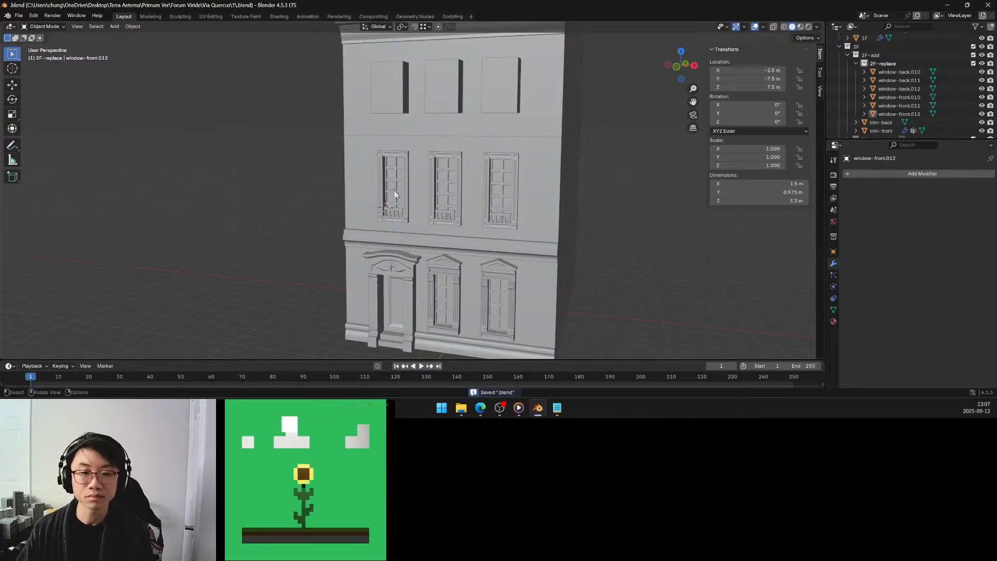
Select window-front.012 above the entrance door and isolate it in local view.
{"action": "mouse_move", "coordinate": [394, 191]}
{"action": "middle_mouse_down"}
{"action": "mouse_move", "coordinate": [407, 190]}
{"action": "mouse_move", "coordinate": [406, 202]}
{"action": "middle_mouse_up"}
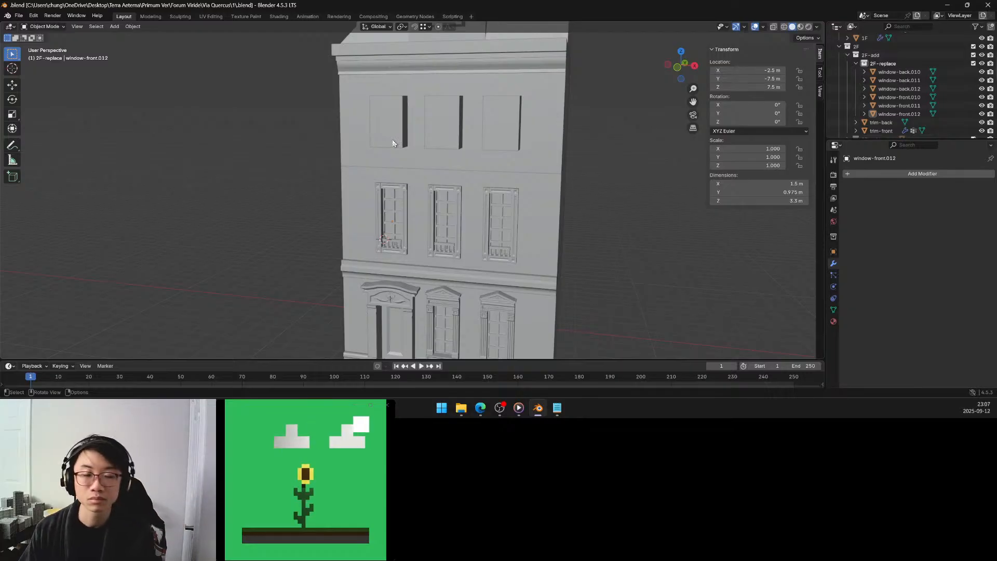
{"action": "middle_click_drag", "start_coordinate": [394, 139], "coordinate": [448, 203]}
{"action": "scroll", "coordinate": [449, 138], "scroll_direction": "down", "scroll_amount": 3}
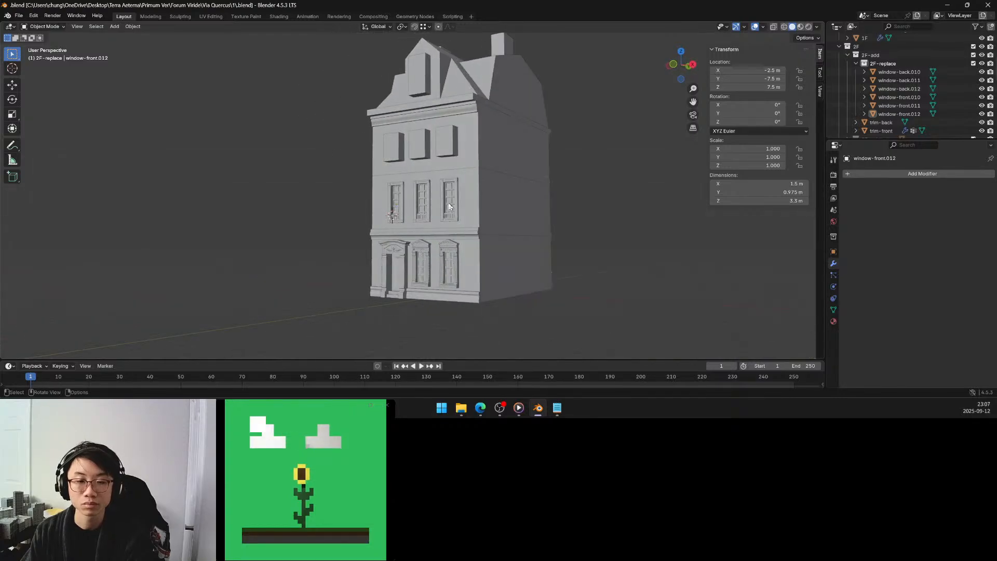
{"action": "scroll", "coordinate": [444, 202], "scroll_direction": "up", "scroll_amount": 3}
{"action": "scroll", "coordinate": [399, 205], "scroll_direction": "up", "scroll_amount": 2}
{"action": "scroll", "coordinate": [400, 205], "scroll_direction": "up", "scroll_amount": 1}
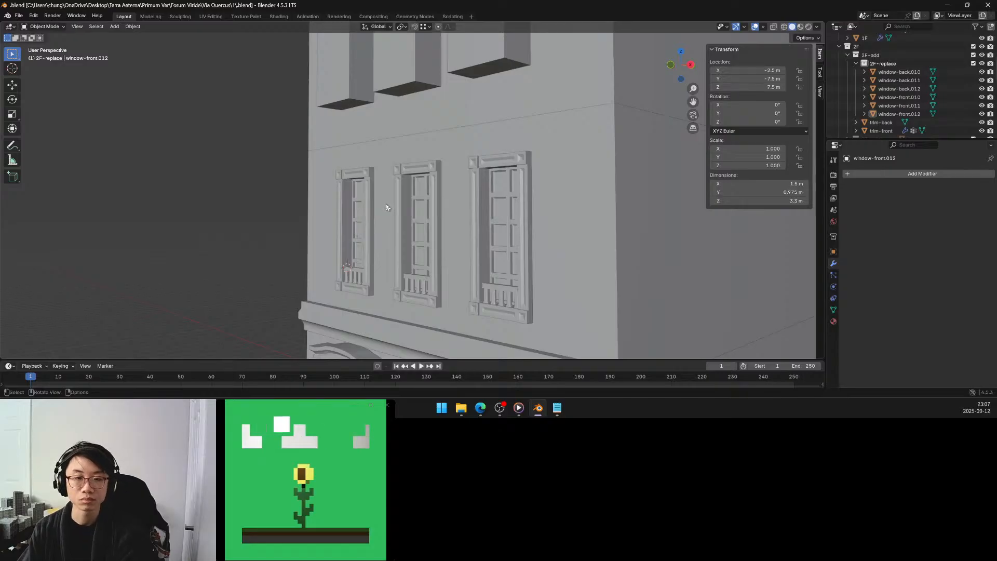
{"action": "left_click", "coordinate": [369, 178]}
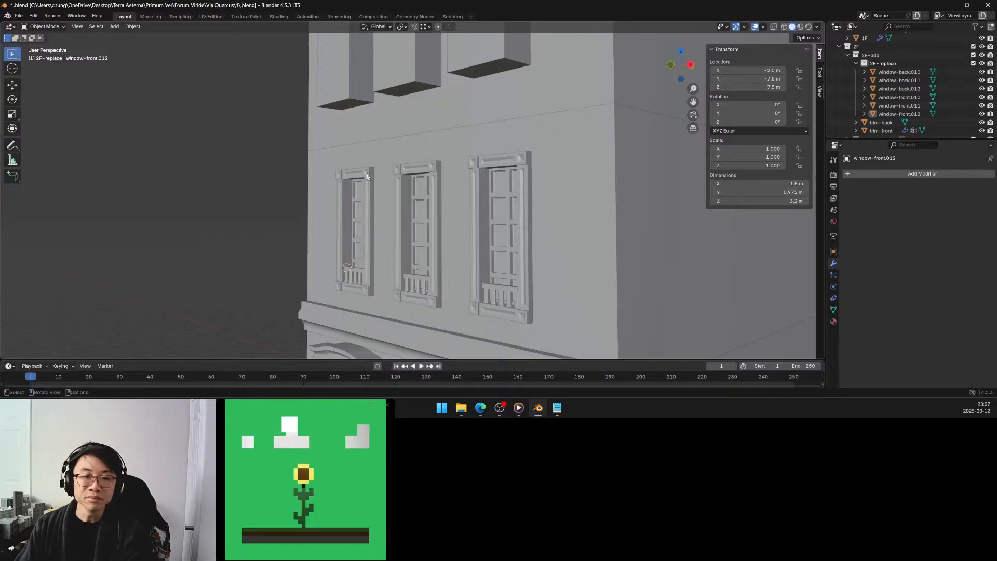
{"action": "middle_click_drag", "start_coordinate": [372, 177], "coordinate": [404, 189]}
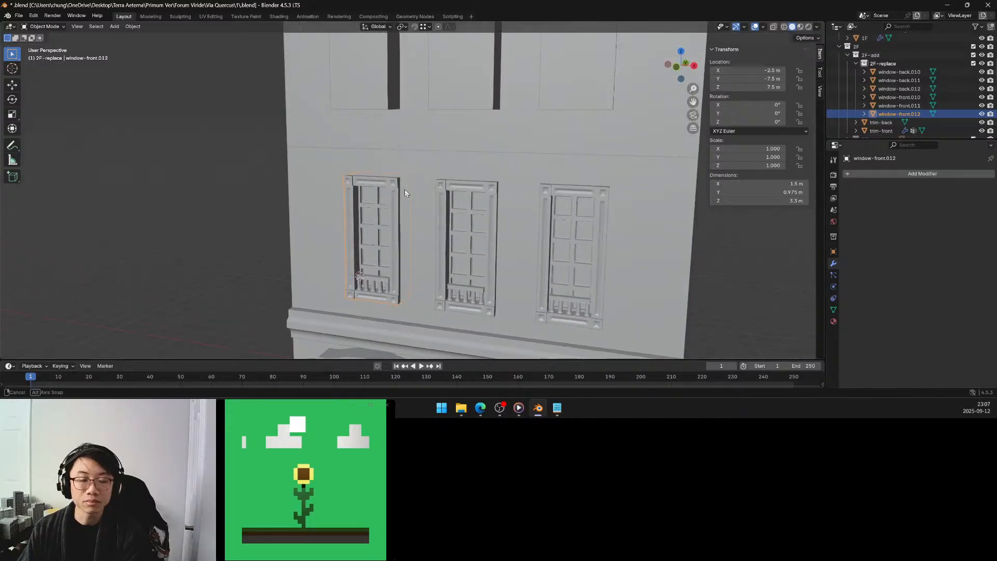
{"action": "key", "text": "KP_Divide"}
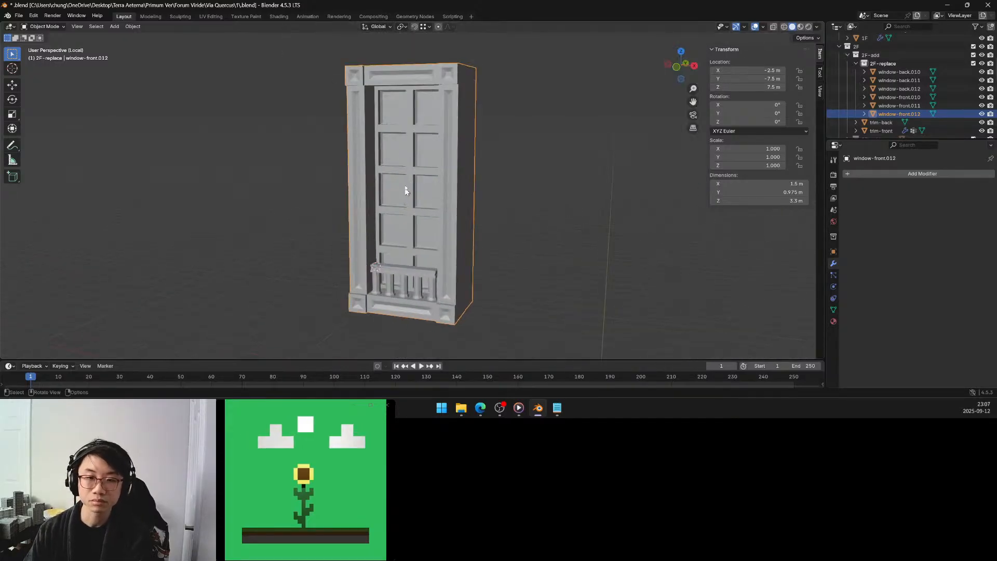
Edit the window's mesh, select its large flat back face and move it 0.25 m along the global Y axis.
{"action": "middle_click_drag", "start_coordinate": [370, 155], "coordinate": [483, 166]}
{"action": "key", "text": "Tab"}
{"action": "middle_click_drag", "start_coordinate": [378, 160], "coordinate": [436, 161]}
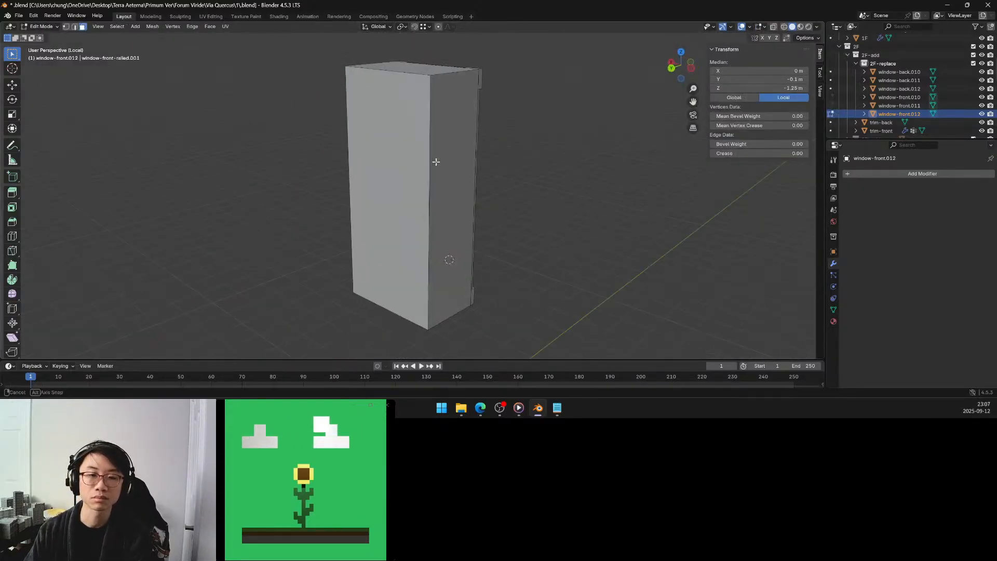
{"action": "left_click", "coordinate": [369, 158]}
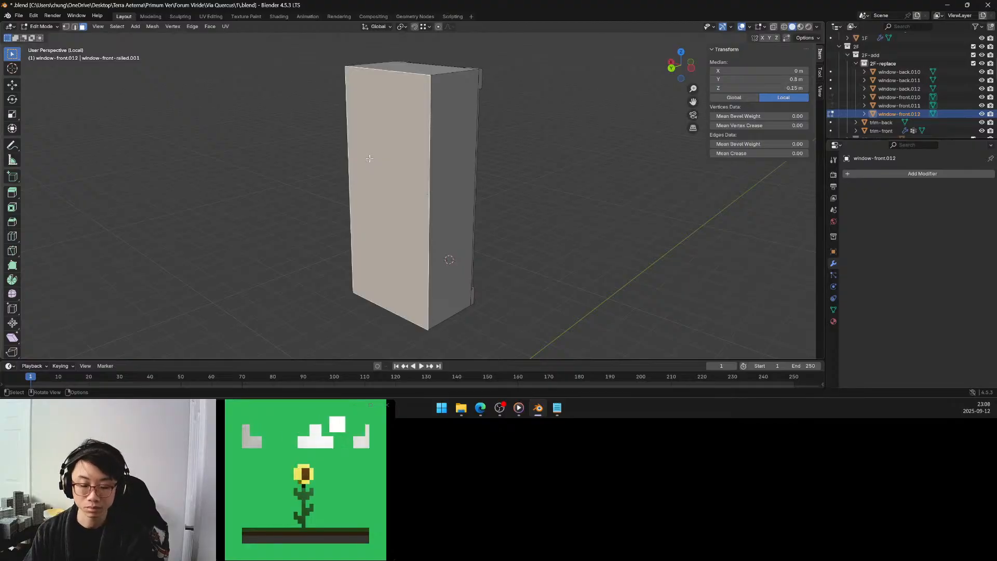
{"action": "key", "text": "g"}
{"action": "key", "text": "y"}
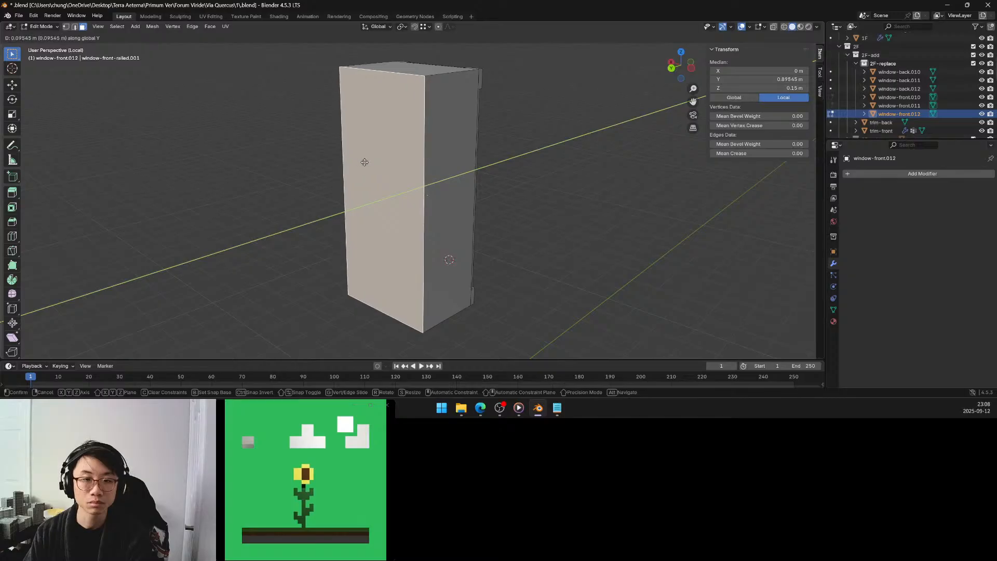
{"action": "left_click", "coordinate": [365, 162]}
{"action": "left_click", "coordinate": [124, 311]}
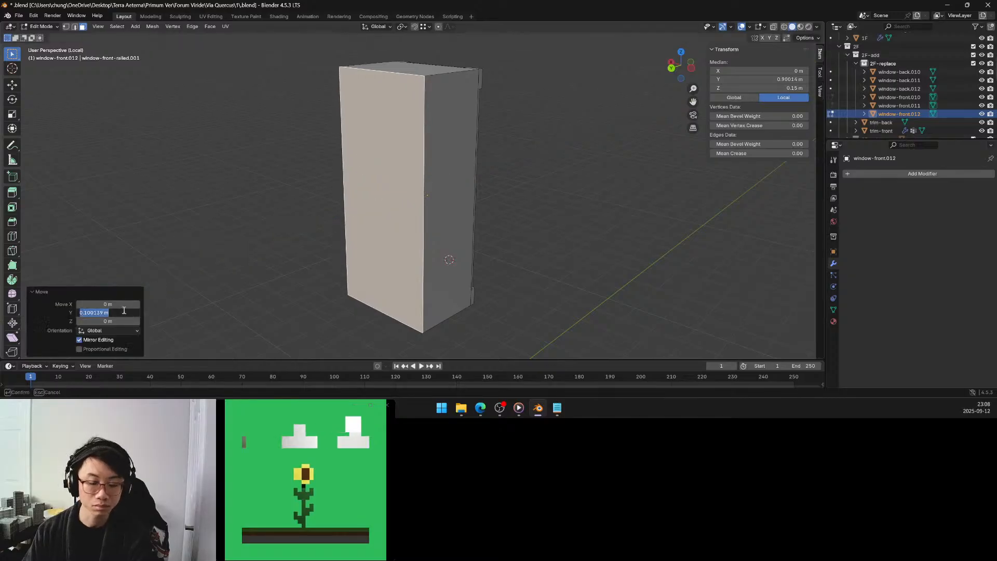
{"action": "type", "text": "0.25"}
{"action": "key", "text": "Return"}
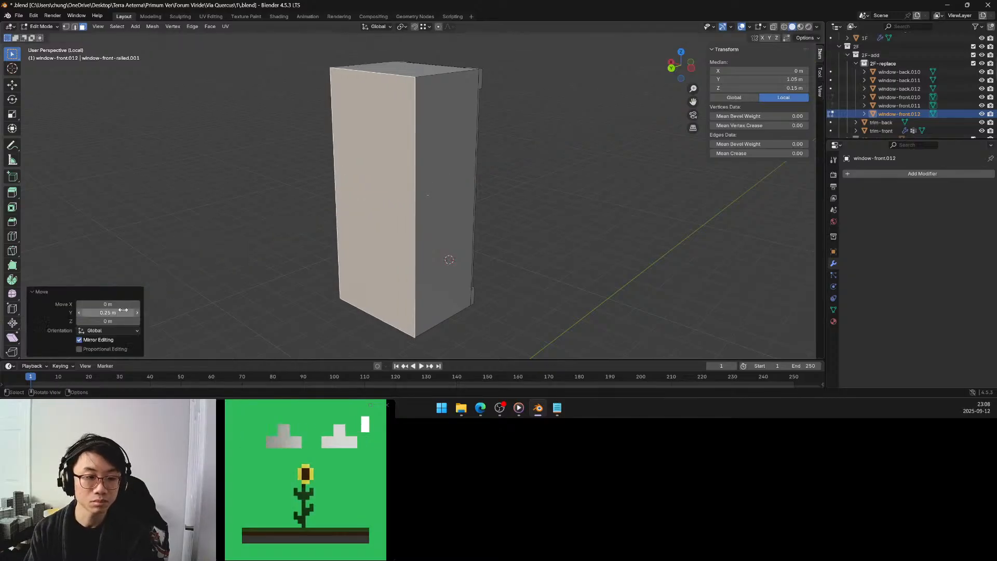
Invert the face selection, move everything except the back face -0.25 m along global Y, and return to the full facade in object mode.
{"action": "left_click", "coordinate": [447, 171]}
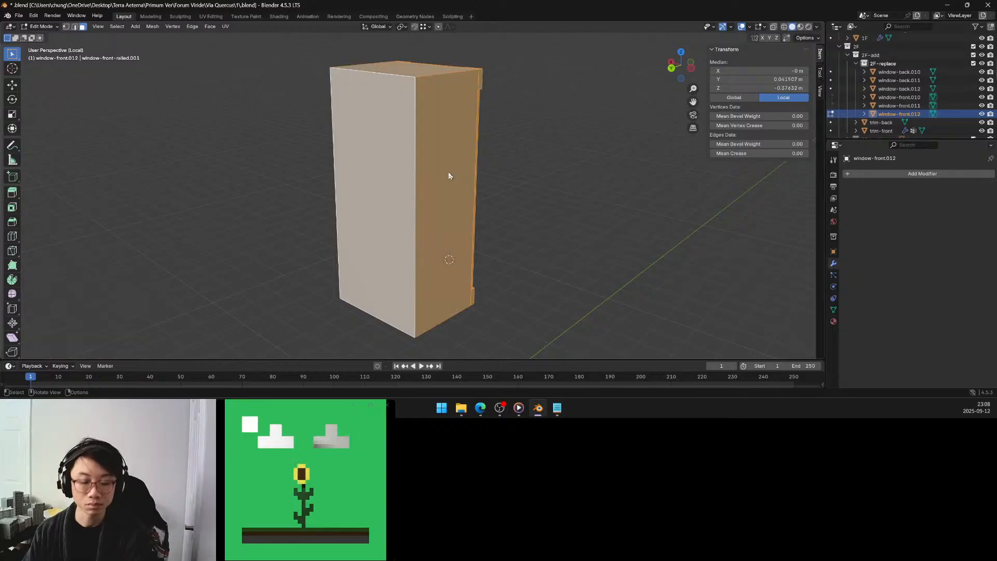
{"action": "key", "text": "g"}
{"action": "key", "text": "y"}
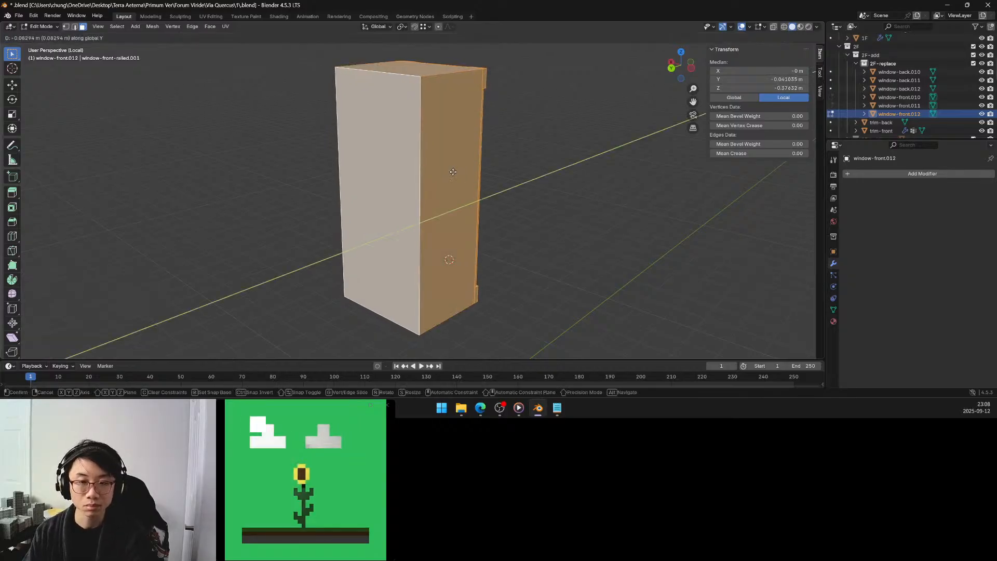
{"action": "left_click", "coordinate": [458, 173]}
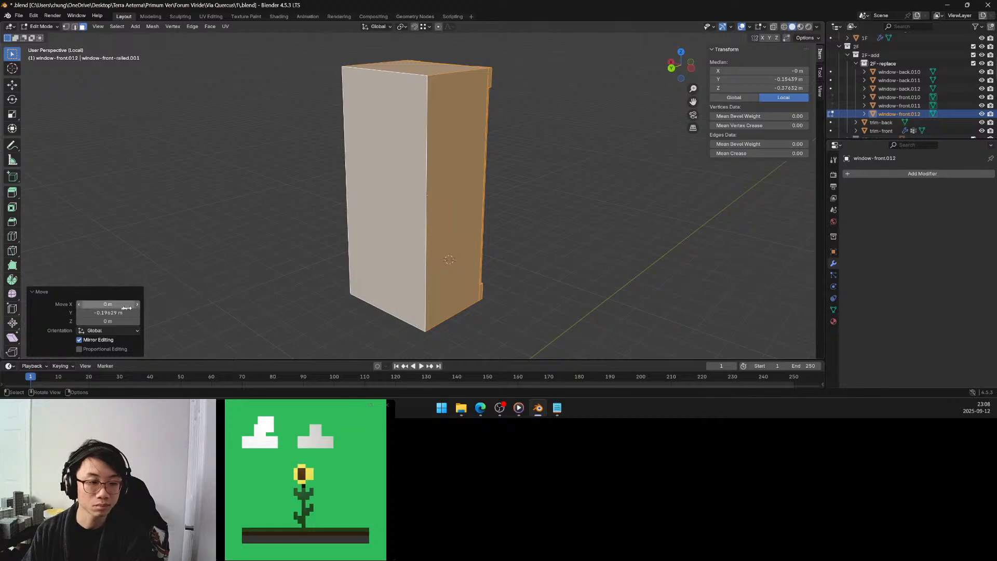
{"action": "left_click", "coordinate": [107, 312]}
{"action": "left_click_drag", "start_coordinate": [87, 312], "coordinate": [103, 312]}
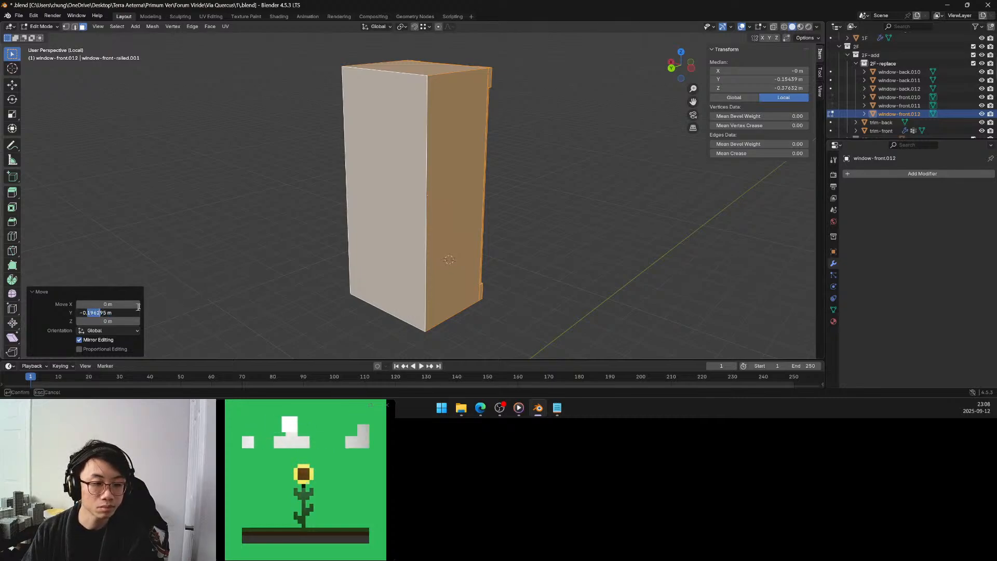
{"action": "type", "text": "25"}
{"action": "key", "text": "Return"}
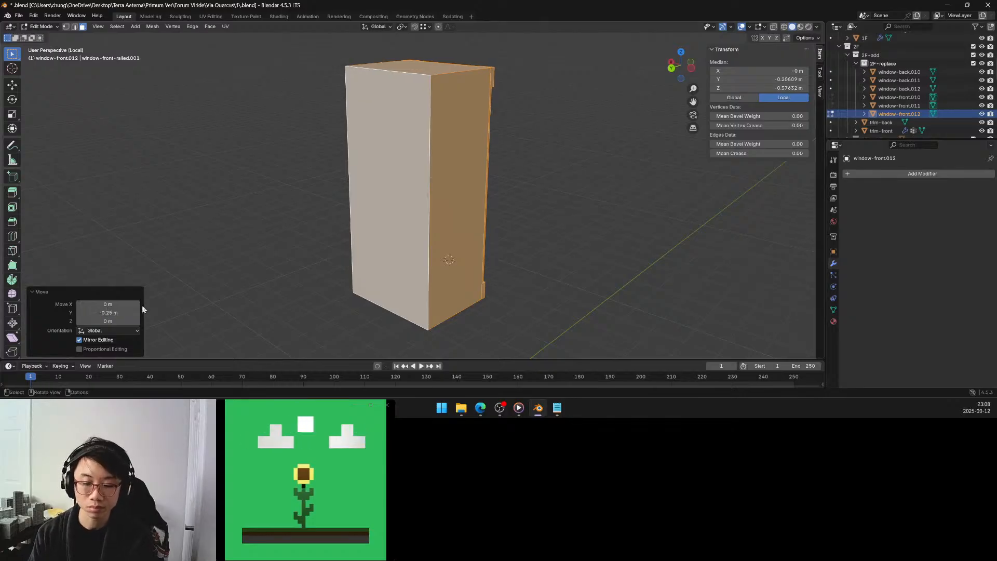
{"action": "key", "text": "Tab"}
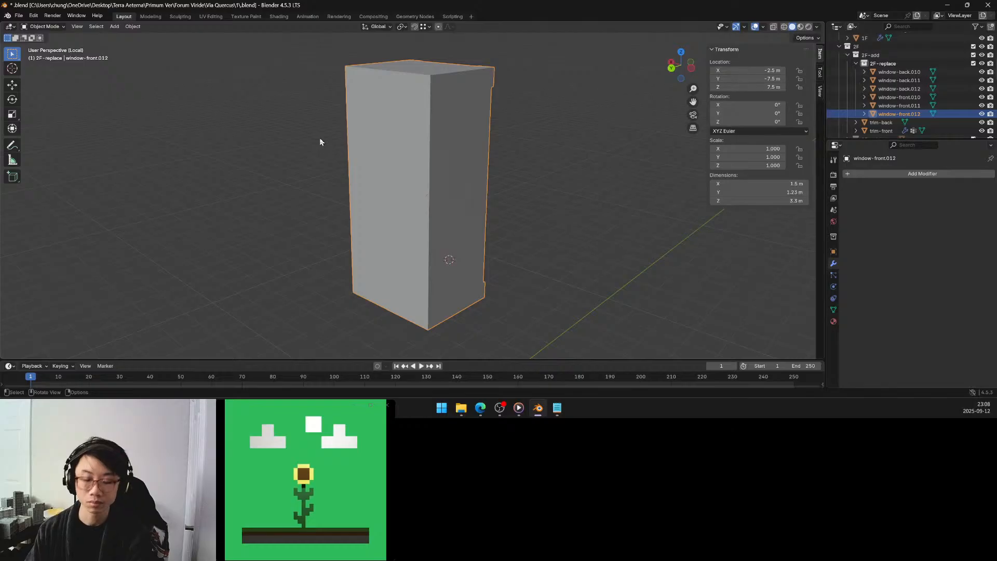
{"action": "key", "text": "KP_Divide"}
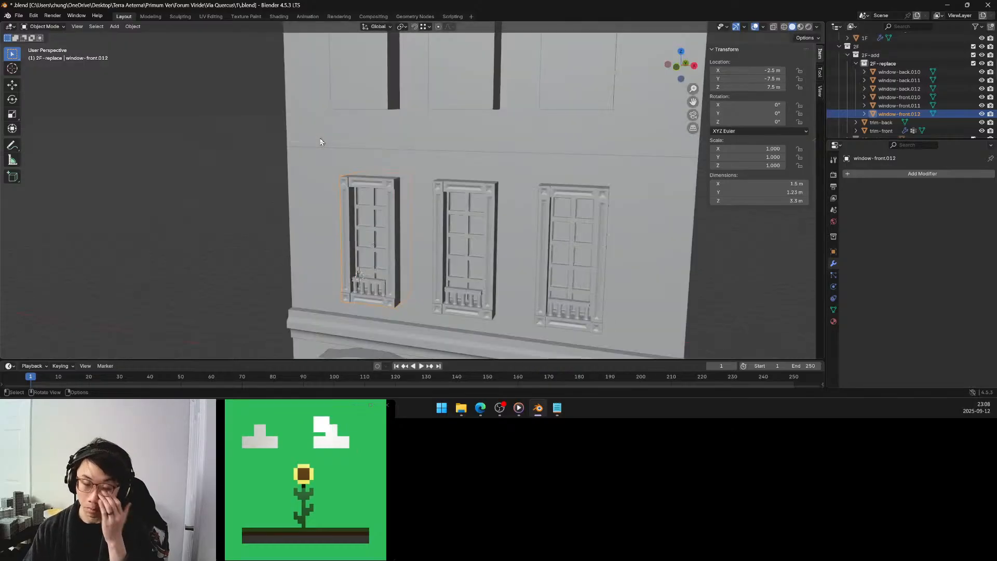
{"action": "mouse_move", "coordinate": [353, 155]}
{"action": "middle_mouse_down"}
{"action": "mouse_move", "coordinate": [325, 137]}
{"action": "mouse_move", "coordinate": [339, 153]}
{"action": "middle_mouse_up"}
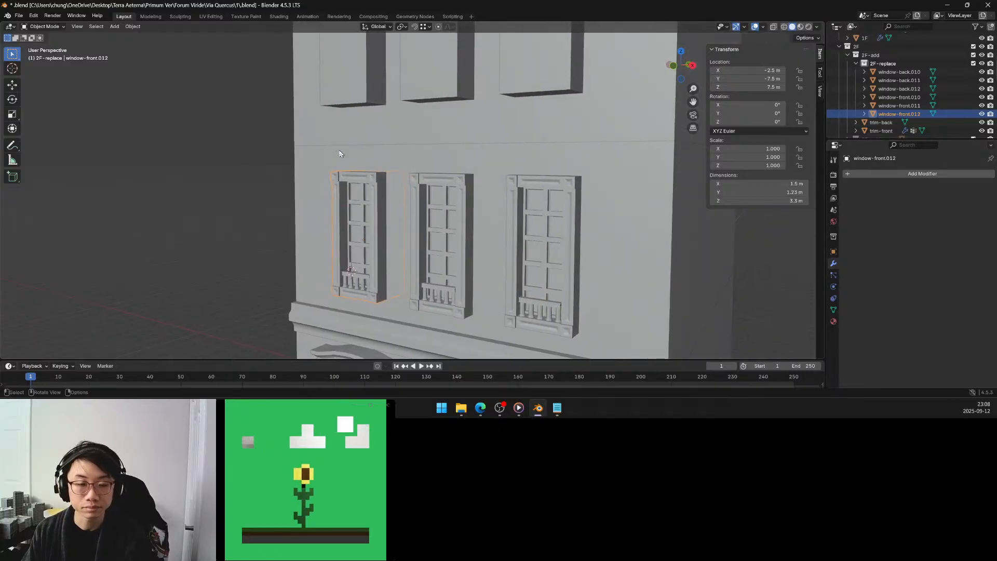
Undo the 0.25 m moves on window-front.012 and isolate its mesh in local view.
{"action": "key", "text": "Tab"}
{"action": "key", "text": "a"}
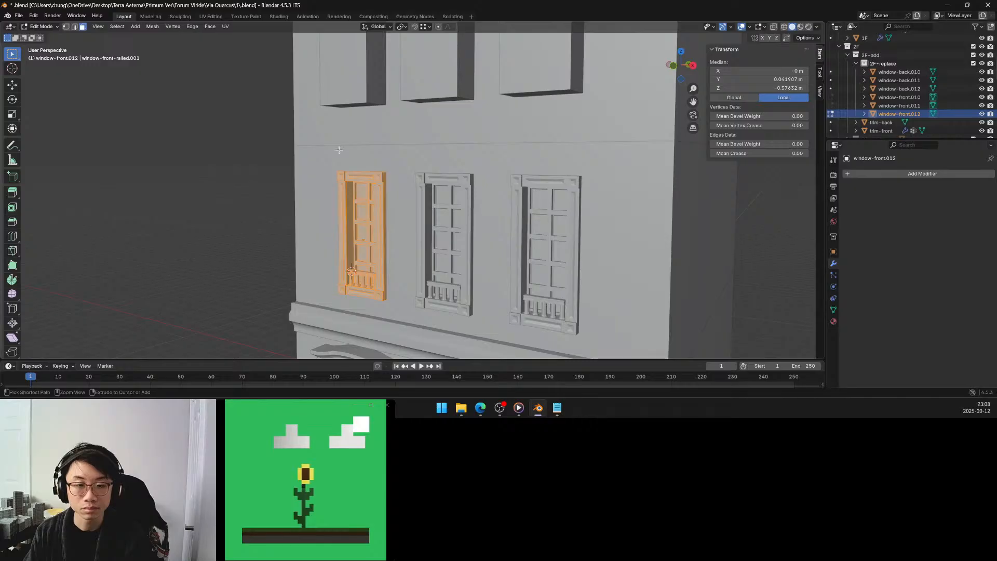
{"action": "key", "text": "KP_Divide"}
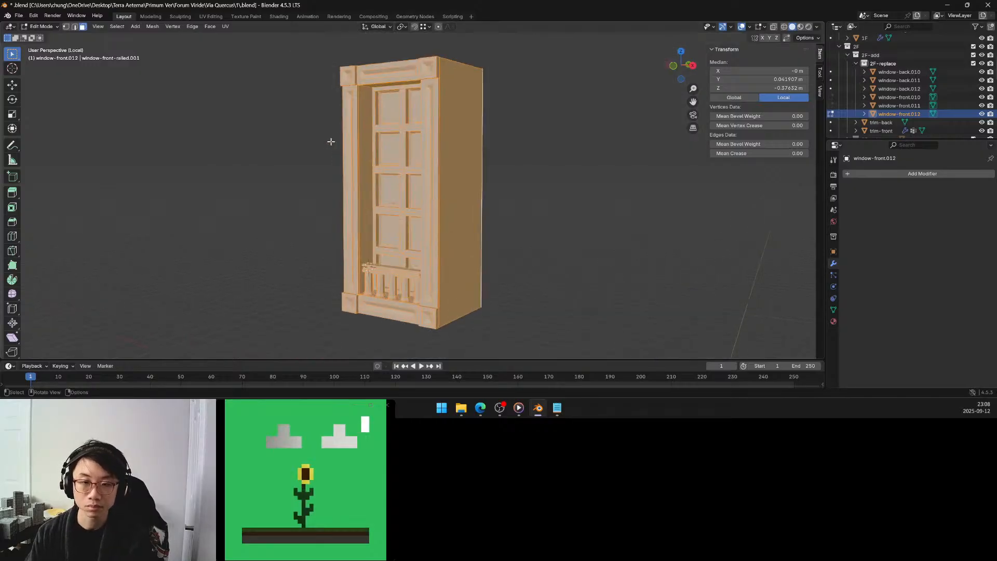
Select the window's large flat back face and move it 0.1 m along the global Y axis.
{"action": "middle_click_drag", "start_coordinate": [330, 141], "coordinate": [428, 154]}
{"action": "left_click", "coordinate": [470, 154]}
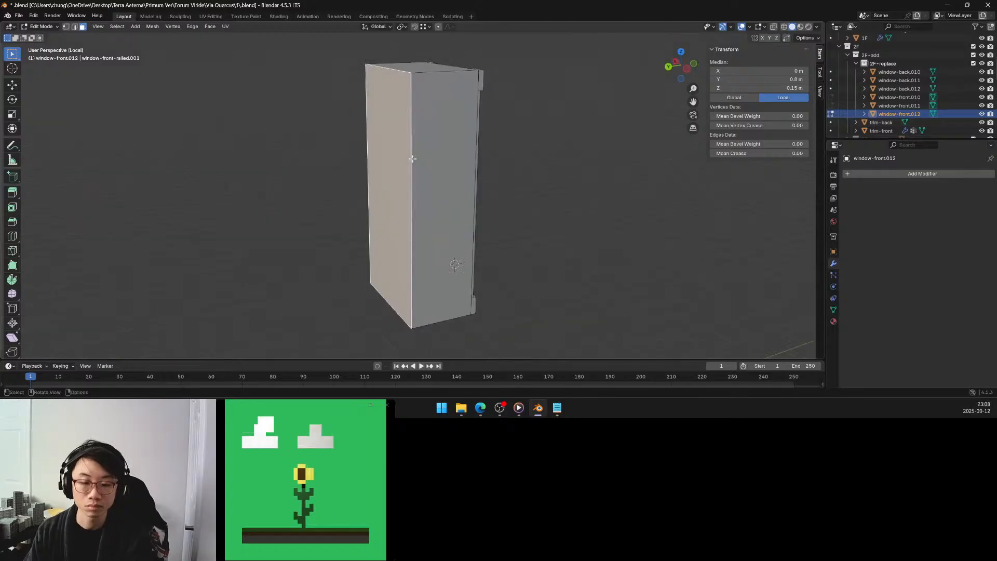
{"action": "key", "text": "g"}
{"action": "key", "text": "y"}
{"action": "left_click", "coordinate": [406, 160]}
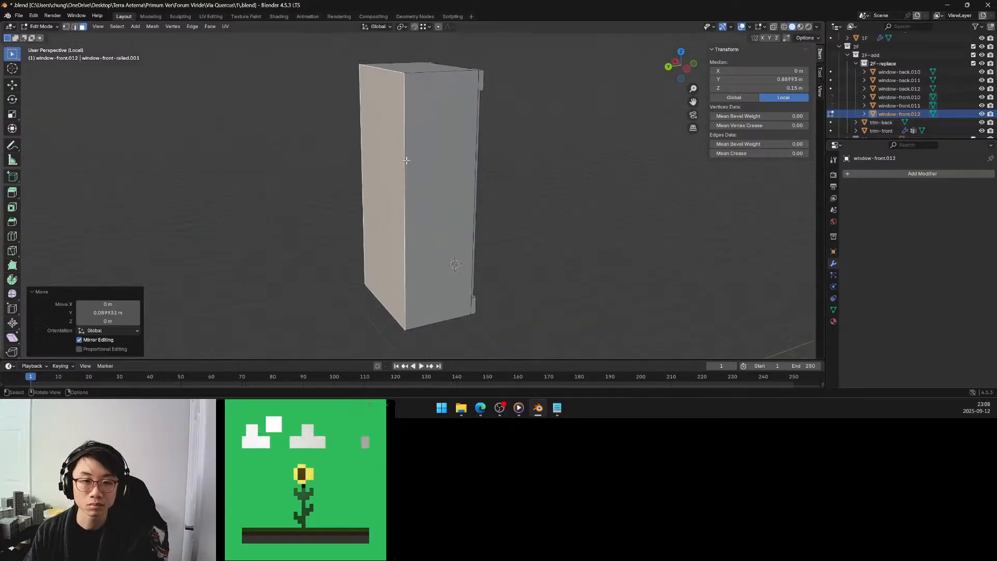
{"action": "left_click", "coordinate": [126, 312]}
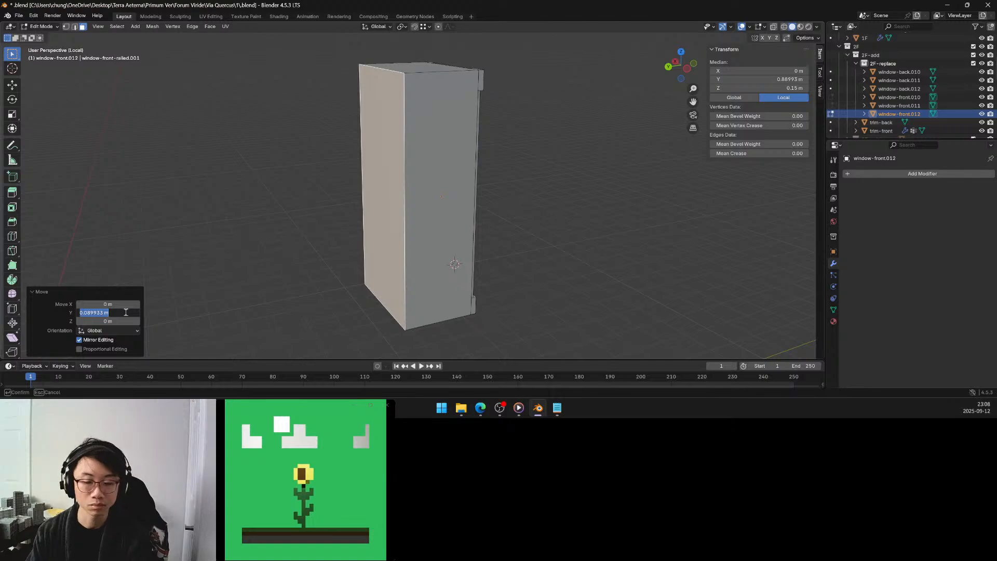
{"action": "type", "text": "0.1"}
{"action": "key", "text": "Return"}
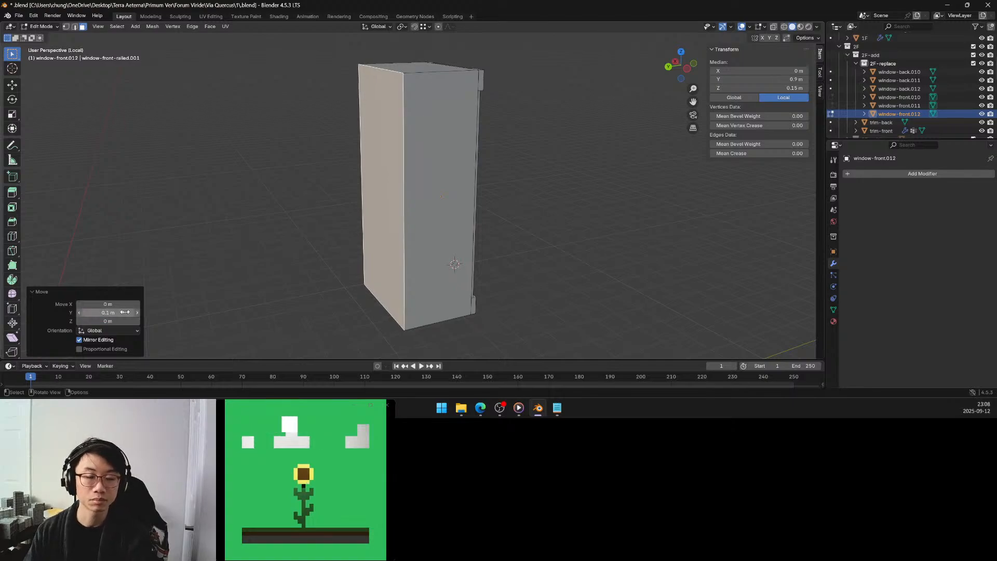
Invert the selection and move everything except the back face -0.1 m along the global Y axis.
{"action": "left_click", "coordinate": [413, 176]}
{"action": "key", "text": "g"}
{"action": "key", "text": "y"}
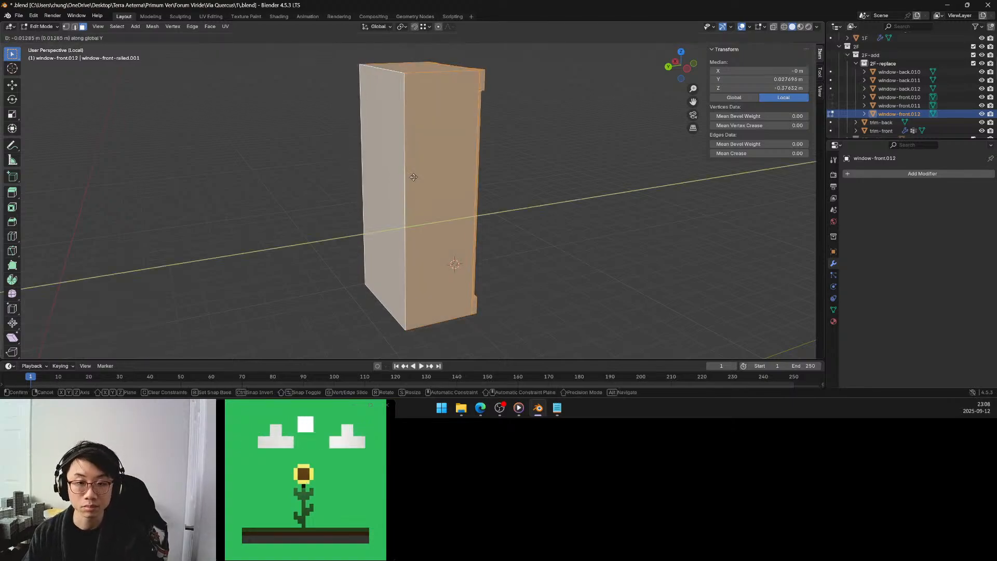
{"action": "left_click", "coordinate": [418, 180]}
{"action": "left_click", "coordinate": [125, 312]}
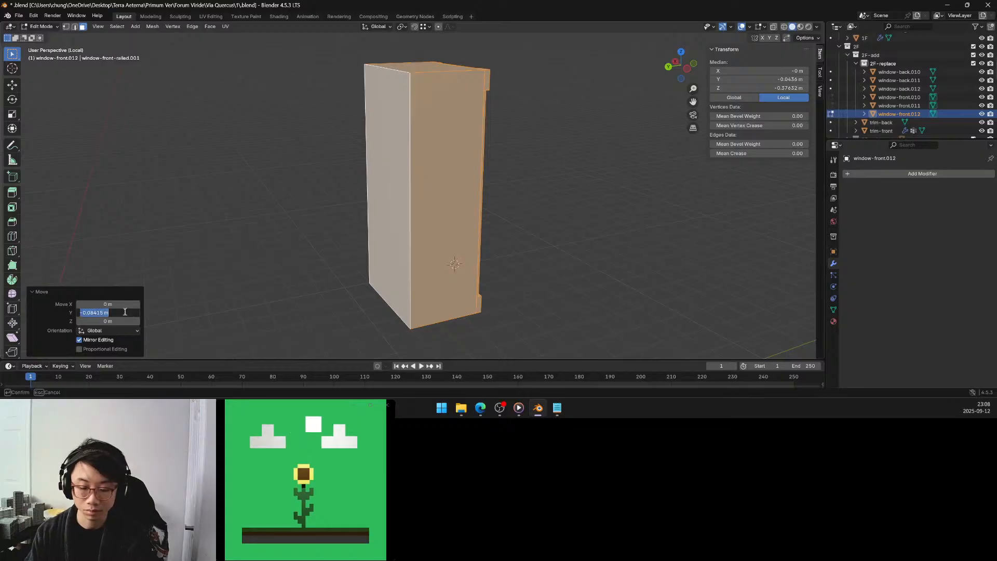
{"action": "key", "text": "BackSpace"}
{"action": "type", "text": "-0.1"}
{"action": "key", "text": "Return"}
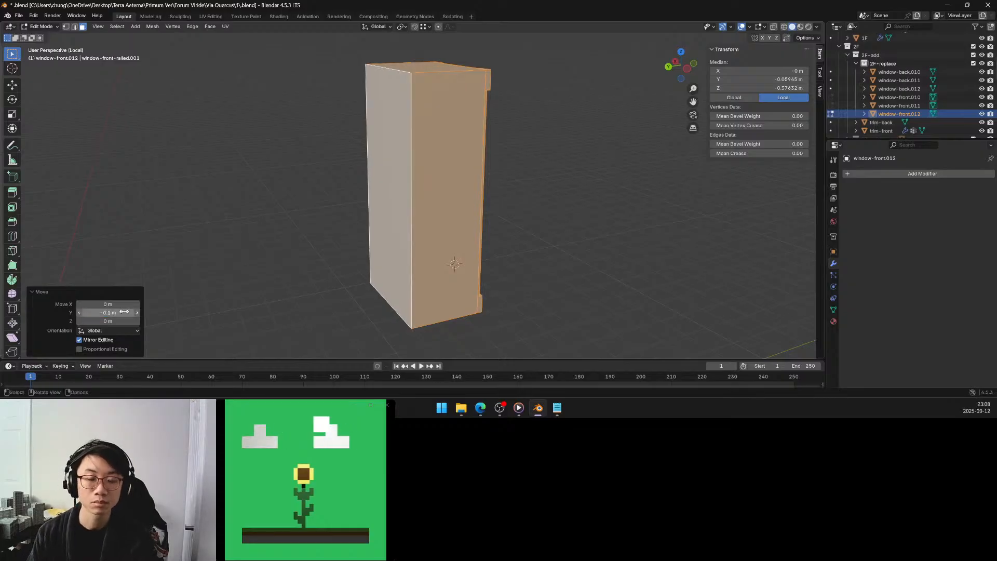
Deselect the mesh, return to the whole building in object mode and save the blend file.
{"action": "left_click", "coordinate": [272, 226]}
{"action": "key", "text": "KP_Divide"}
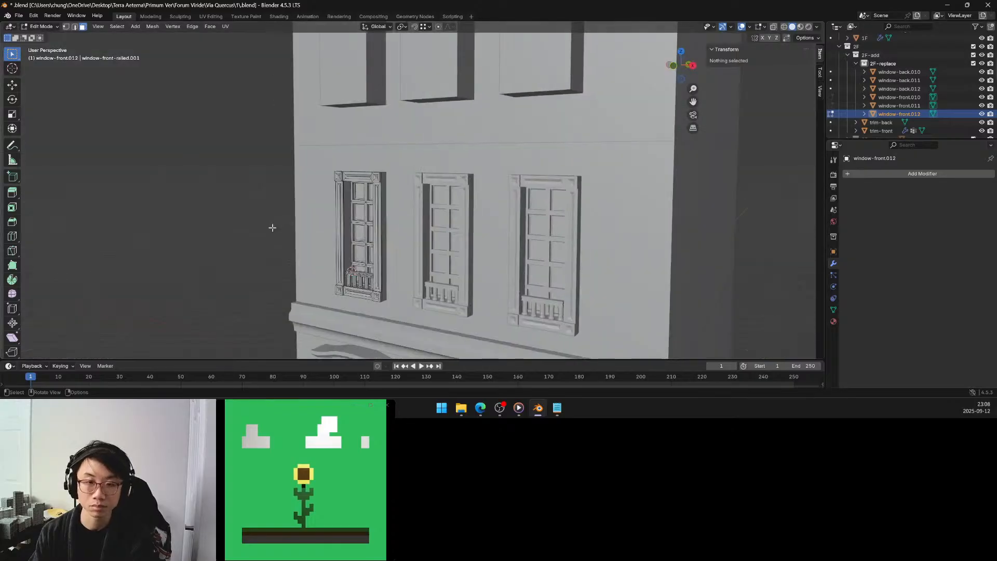
{"action": "key", "text": "Tab"}
{"action": "middle_click_drag", "start_coordinate": [271, 225], "coordinate": [269, 204]}
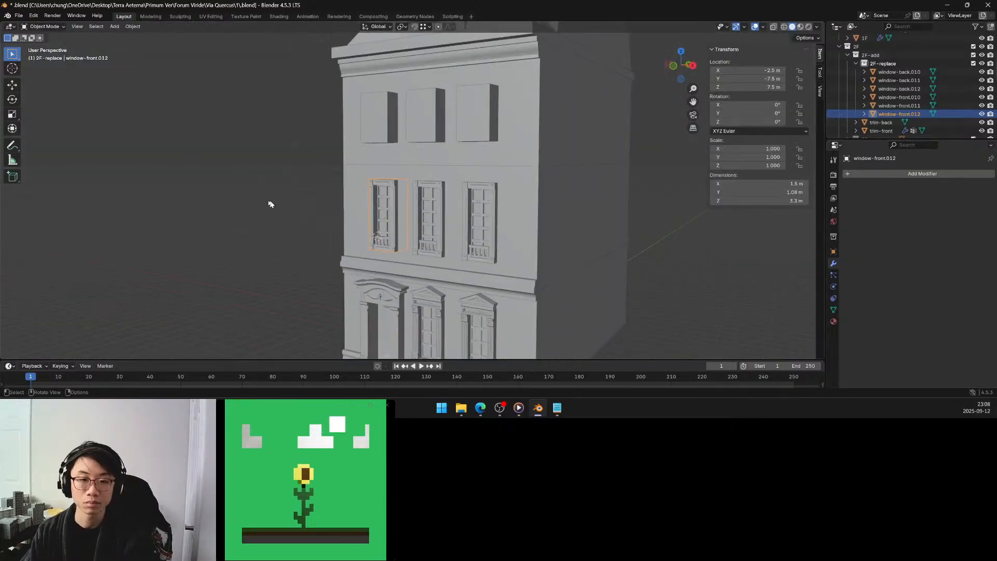
{"action": "left_click", "coordinate": [269, 204]}
{"action": "middle_click_drag", "start_coordinate": [368, 229], "coordinate": [402, 222]}
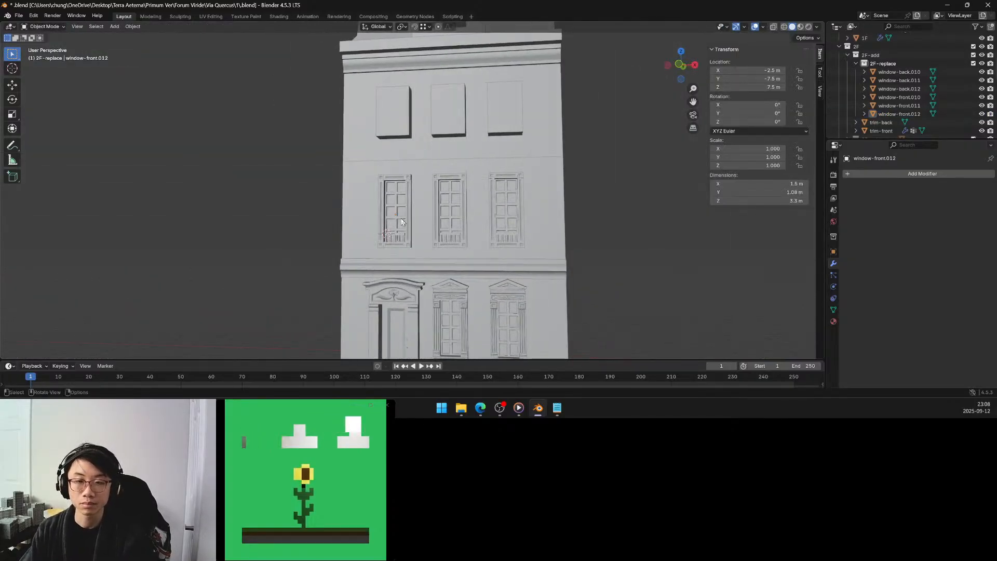
{"action": "key", "text": "ctrl+s"}
Select window-front.012 above the entrance door and open its mesh for editing at the lower frame.
{"action": "scroll", "coordinate": [411, 223], "scroll_direction": "up", "scroll_amount": 4}
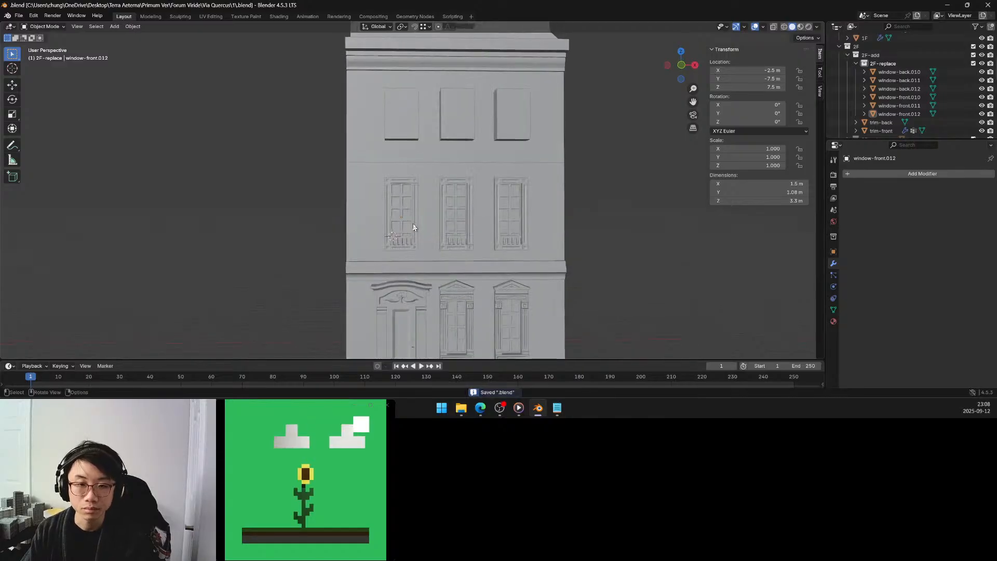
{"action": "scroll", "coordinate": [414, 223], "scroll_direction": "up", "scroll_amount": 1}
{"action": "mouse_move", "coordinate": [408, 230]}
{"action": "middle_mouse_down"}
{"action": "mouse_move", "coordinate": [425, 220]}
{"action": "mouse_move", "coordinate": [418, 250]}
{"action": "mouse_move", "coordinate": [411, 246]}
{"action": "middle_mouse_up"}
{"action": "scroll", "coordinate": [425, 240], "scroll_direction": "up", "scroll_amount": 1}
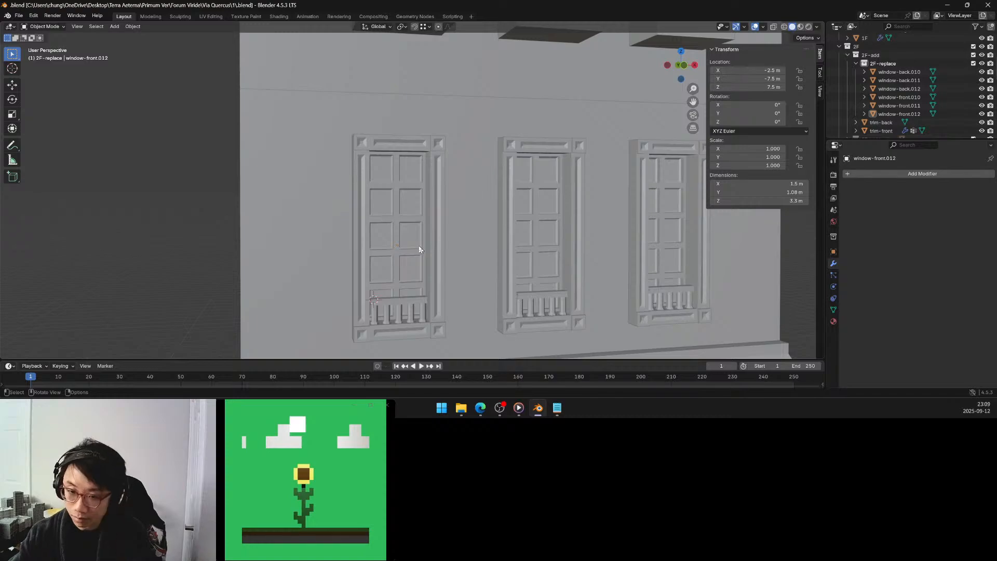
{"action": "middle_click_drag", "start_coordinate": [423, 241], "coordinate": [435, 235]}
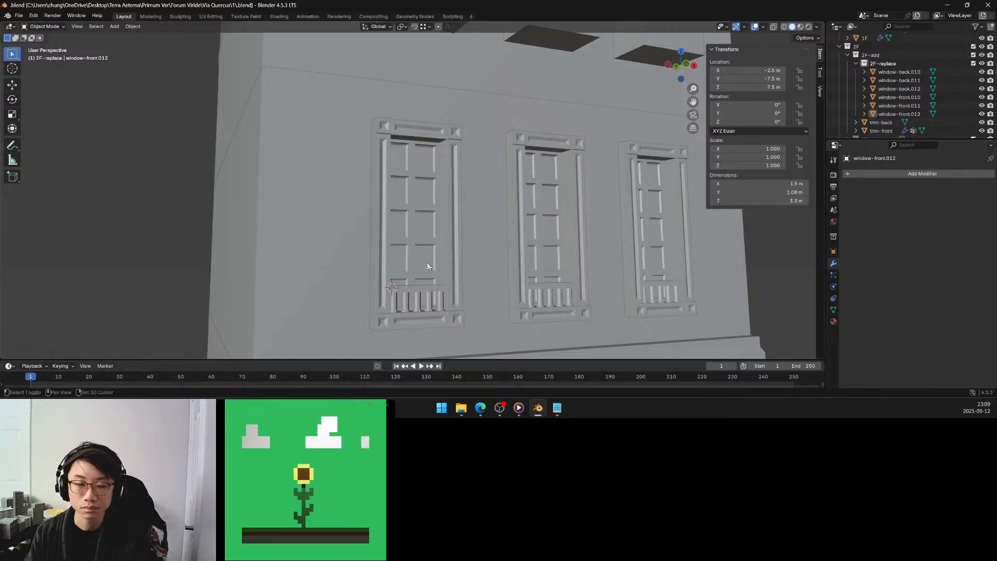
{"action": "middle_click_drag", "start_coordinate": [427, 262], "coordinate": [422, 242], "text": "shift"}
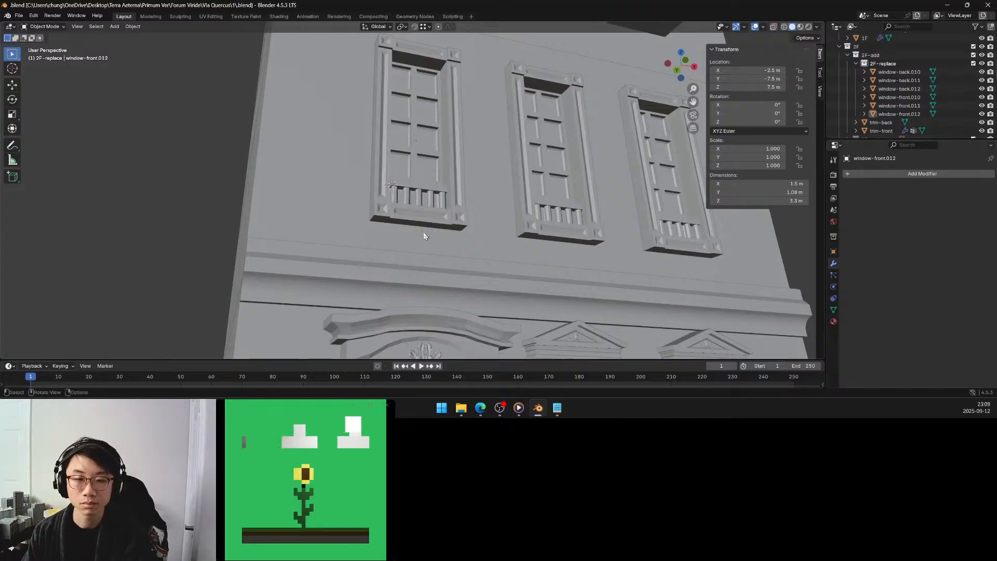
{"action": "left_click", "coordinate": [419, 225]}
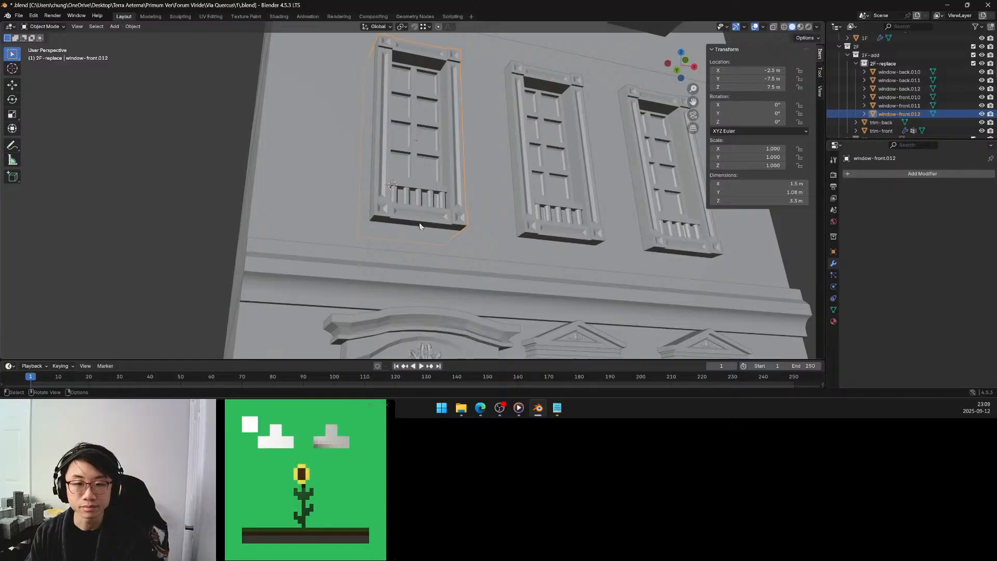
{"action": "mouse_move", "coordinate": [420, 226]}
{"action": "middle_mouse_down"}
{"action": "mouse_move", "coordinate": [407, 243]}
{"action": "mouse_move", "coordinate": [414, 218]}
{"action": "middle_mouse_up"}
{"action": "key", "text": "Tab"}
{"action": "scroll", "coordinate": [414, 214], "scroll_direction": "up", "scroll_amount": 3}
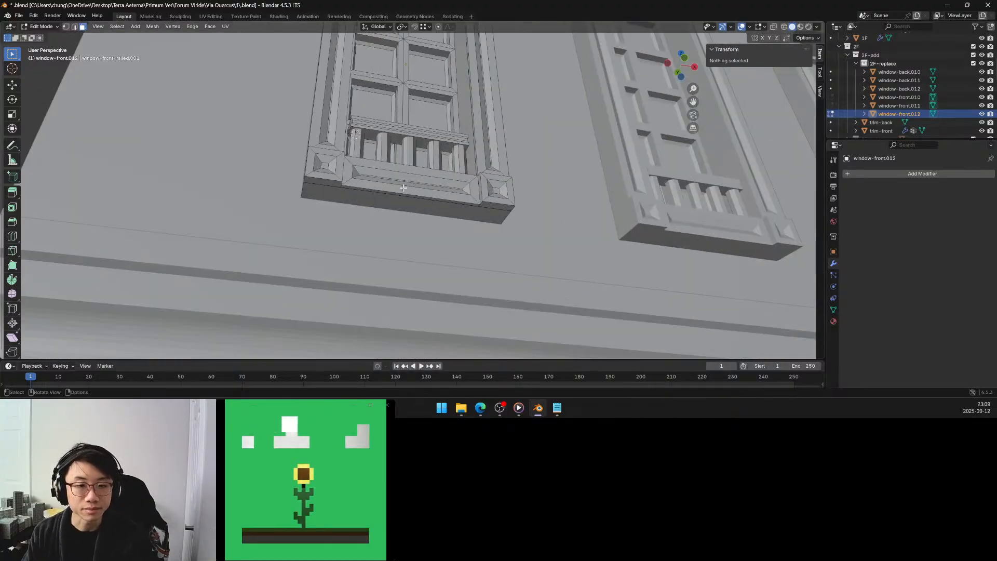
Select the underside face of the window body and lower it about 0.2 m along global Z.
{"action": "left_click", "coordinate": [396, 206]}
{"action": "middle_click_drag", "start_coordinate": [396, 190], "coordinate": [394, 171]}
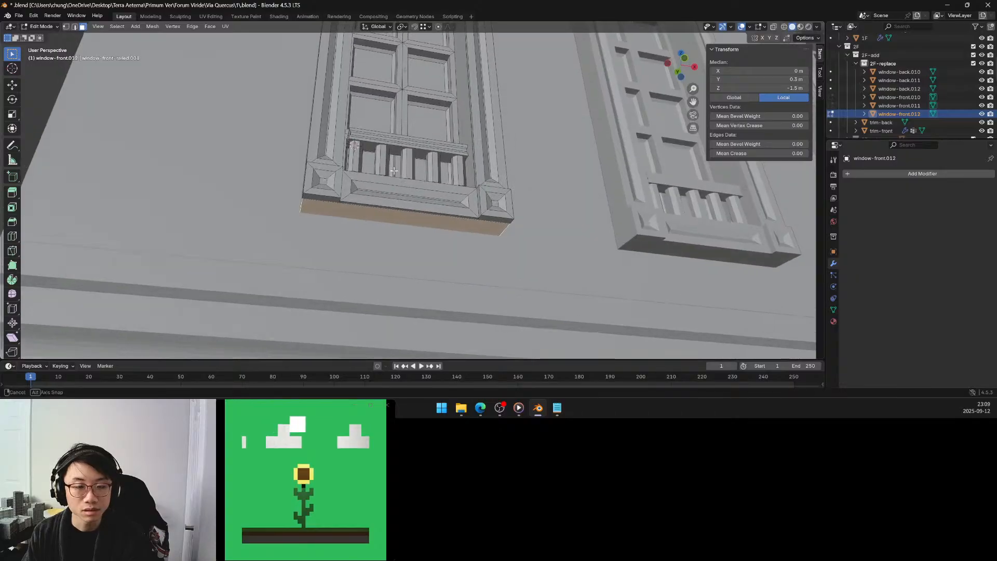
{"action": "key", "text": "g"}
{"action": "key", "text": "z"}
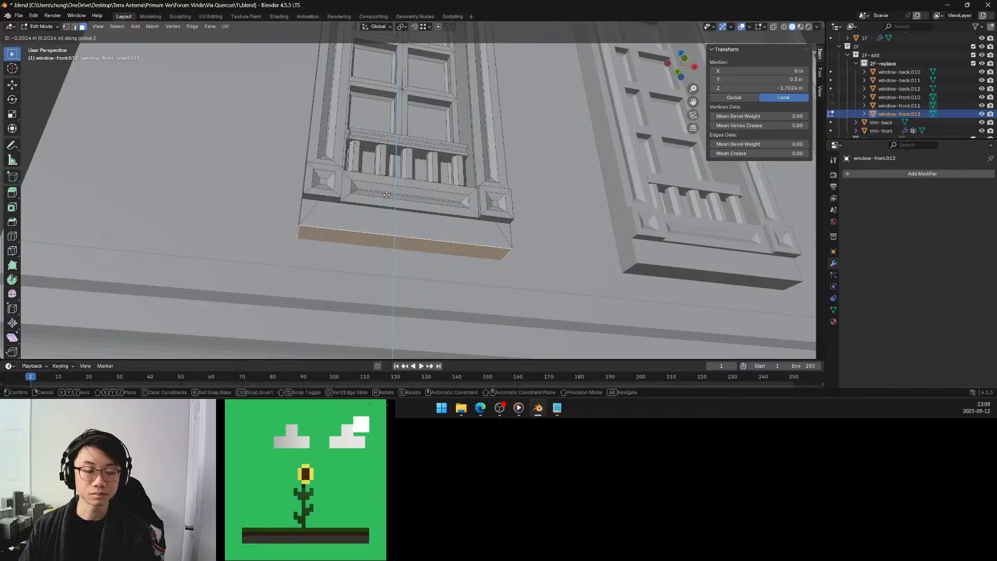
{"action": "left_click", "coordinate": [386, 194]}
Set the underside face's move to exactly -0.2 m along global Z.
{"action": "scroll", "coordinate": [386, 195], "scroll_direction": "down", "scroll_amount": 6}
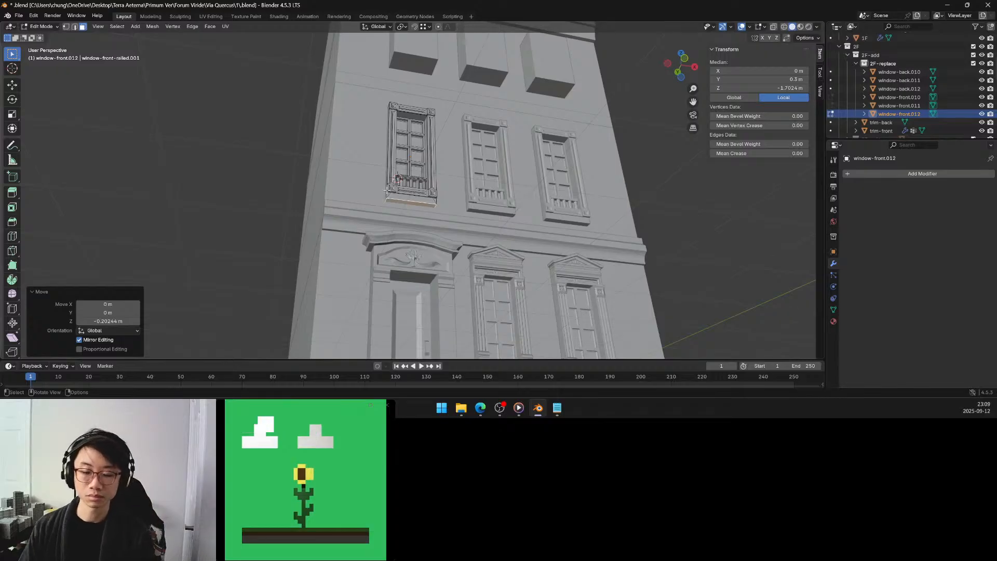
{"action": "scroll", "coordinate": [403, 187], "scroll_direction": "up", "scroll_amount": 3}
{"action": "middle_click_drag", "start_coordinate": [404, 188], "coordinate": [428, 204], "text": "shift"}
{"action": "mouse_move", "coordinate": [428, 204]}
{"action": "middle_mouse_down"}
{"action": "mouse_move", "coordinate": [438, 209]}
{"action": "mouse_move", "coordinate": [432, 203]}
{"action": "middle_mouse_up"}
{"action": "scroll", "coordinate": [439, 210], "scroll_direction": "up", "scroll_amount": 3}
{"action": "scroll", "coordinate": [439, 209], "scroll_direction": "up", "scroll_amount": 2}
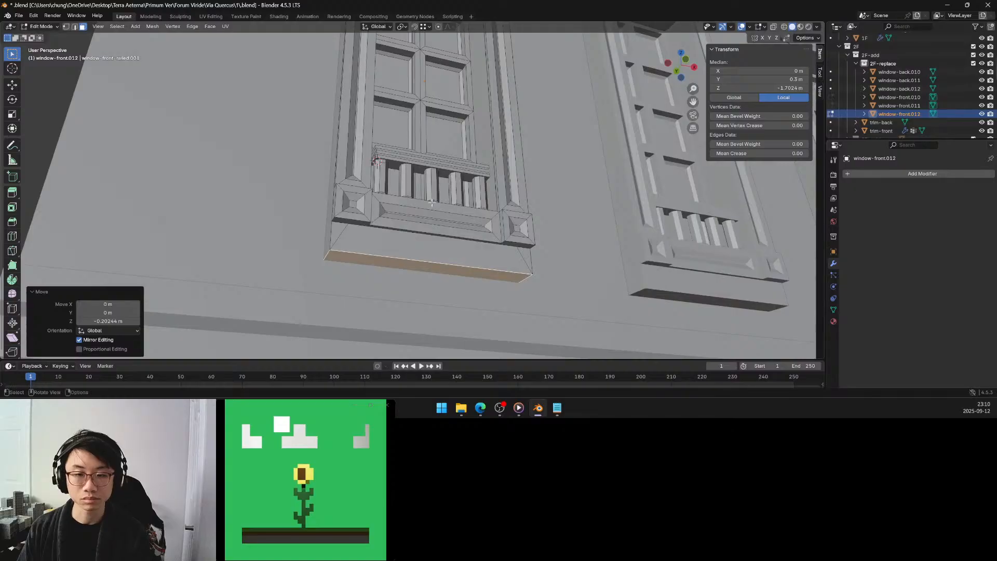
{"action": "scroll", "coordinate": [432, 202], "scroll_direction": "down", "scroll_amount": 2}
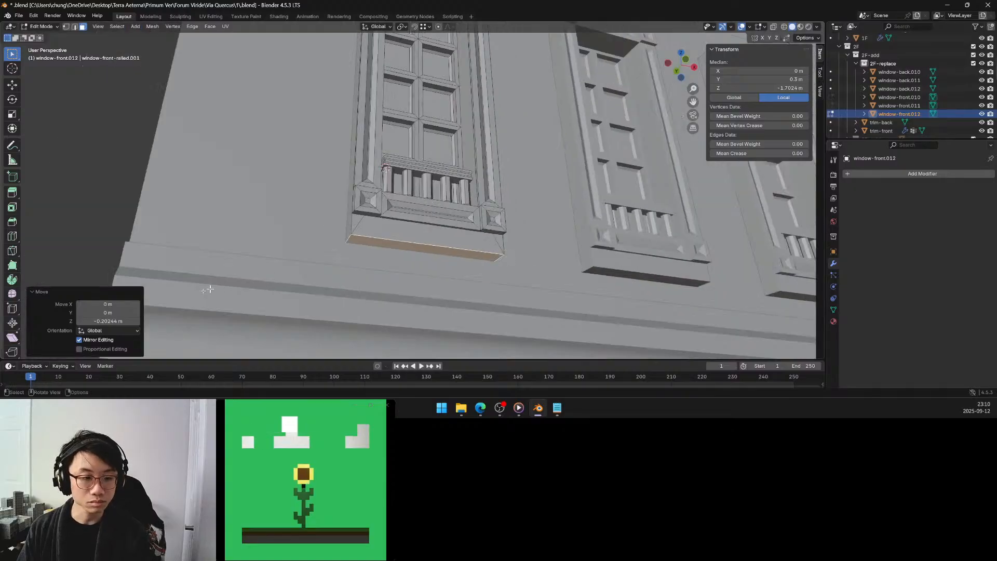
{"action": "left_click", "coordinate": [111, 319]}
{"action": "type", "text": "-"}
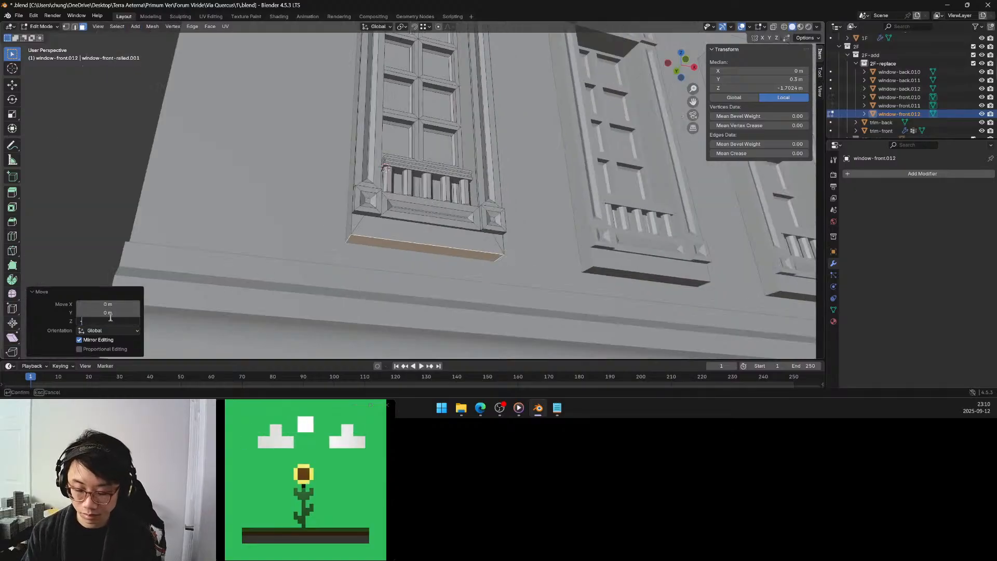
{"action": "type", "text": "0.2"}
{"action": "key", "text": "Return"}
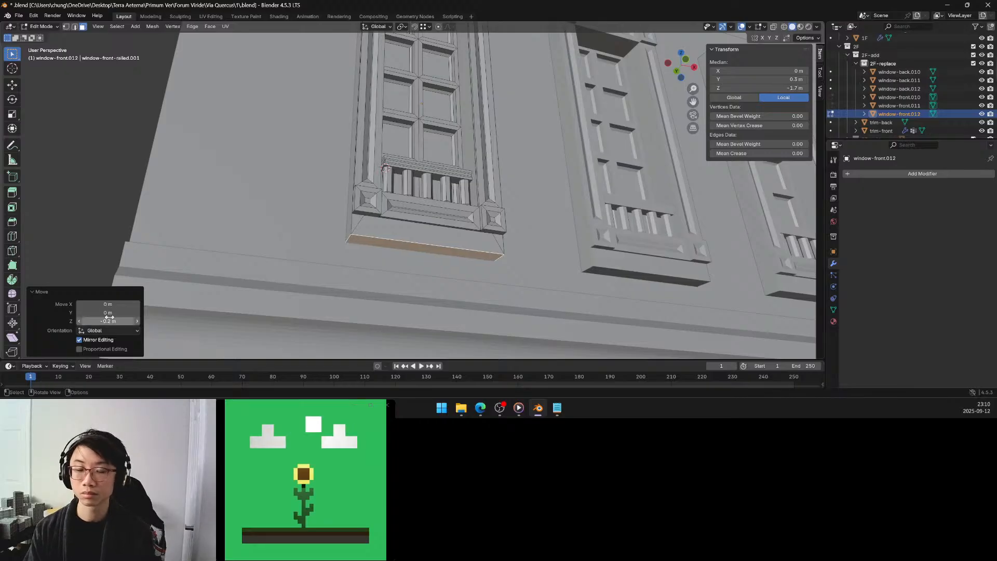
Merge the three front faces of the base strip below the lower frame with Limited Dissolve.
{"action": "middle_click_drag", "start_coordinate": [399, 208], "coordinate": [374, 209]}
{"action": "scroll", "coordinate": [374, 209], "scroll_direction": "up", "scroll_amount": 5}
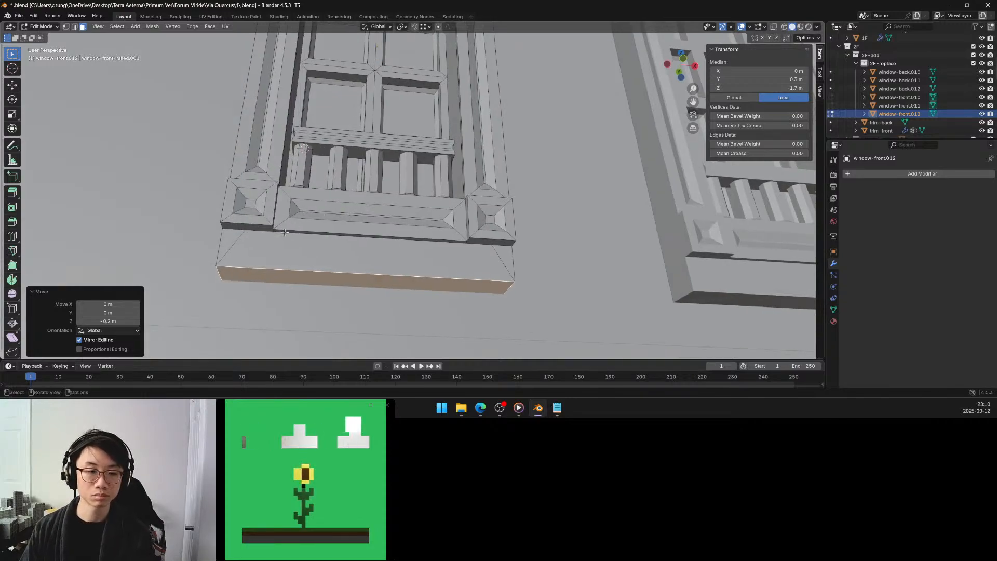
{"action": "left_click", "coordinate": [238, 232]}
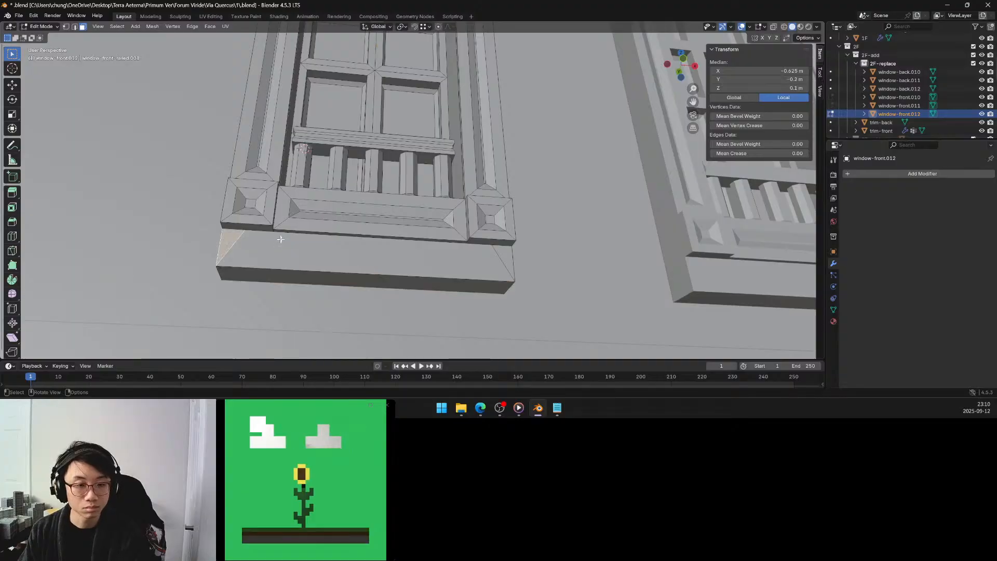
{"action": "mouse_move", "coordinate": [281, 239]}
{"action": "middle_mouse_down"}
{"action": "mouse_move", "coordinate": [304, 234]}
{"action": "mouse_move", "coordinate": [295, 236]}
{"action": "middle_mouse_up"}
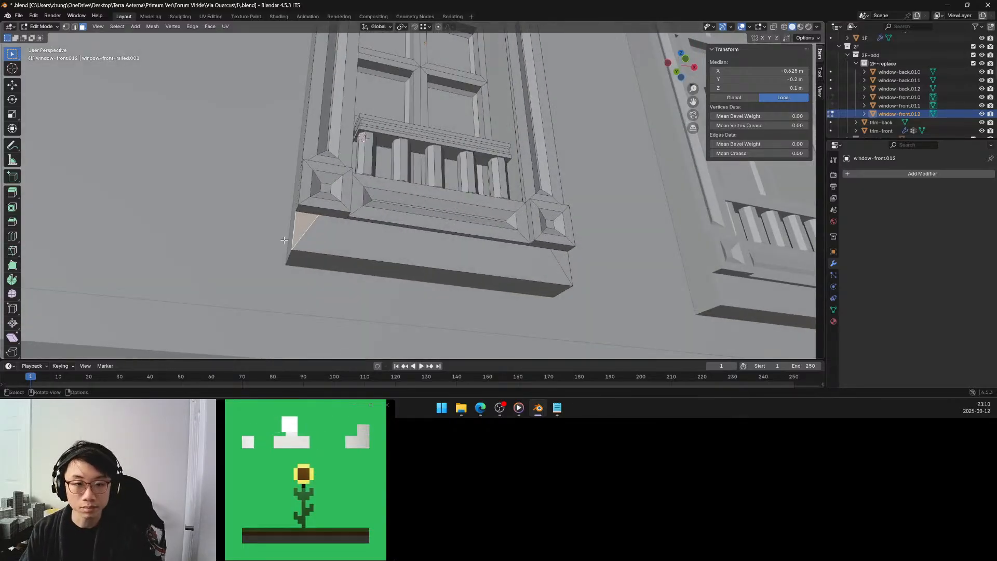
{"action": "left_click", "coordinate": [492, 260], "text": "shift"}
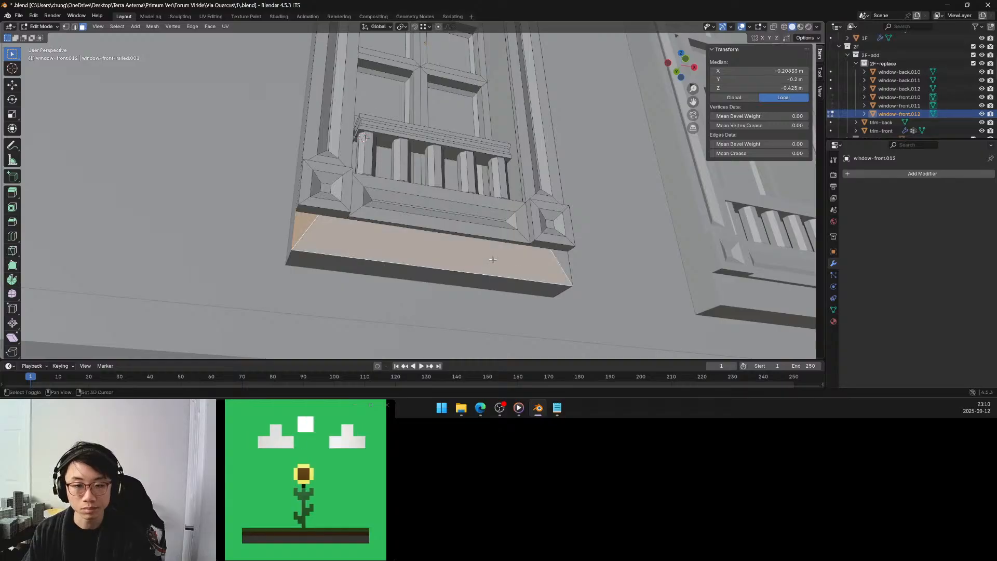
{"action": "left_click", "coordinate": [568, 258], "text": "shift"}
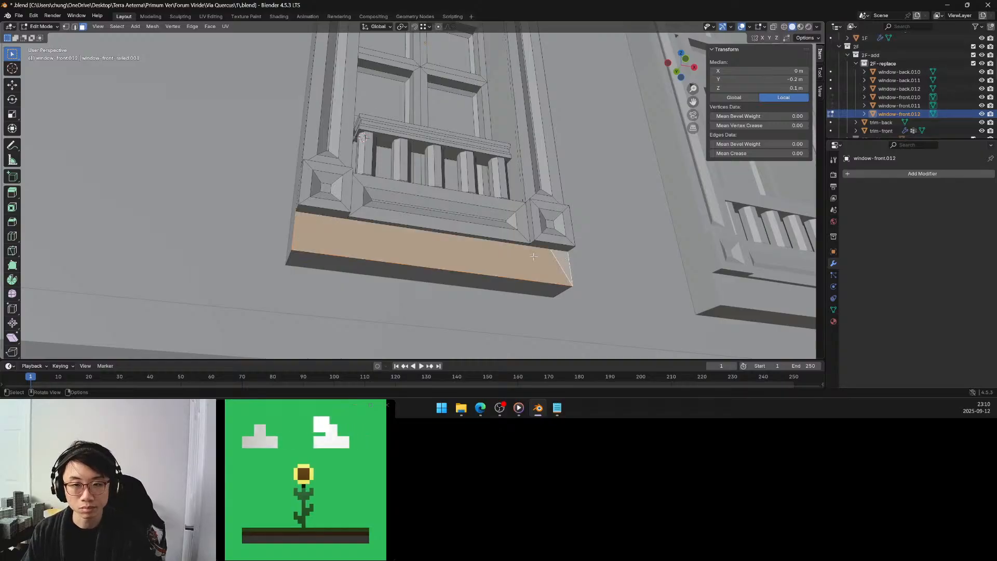
{"action": "key", "text": "x"}
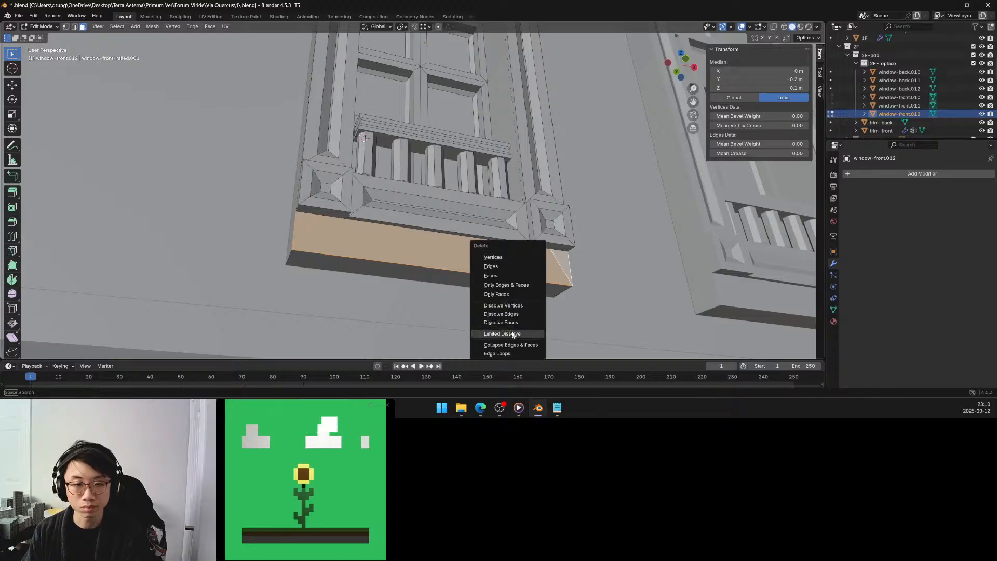
{"action": "left_click", "coordinate": [513, 334]}
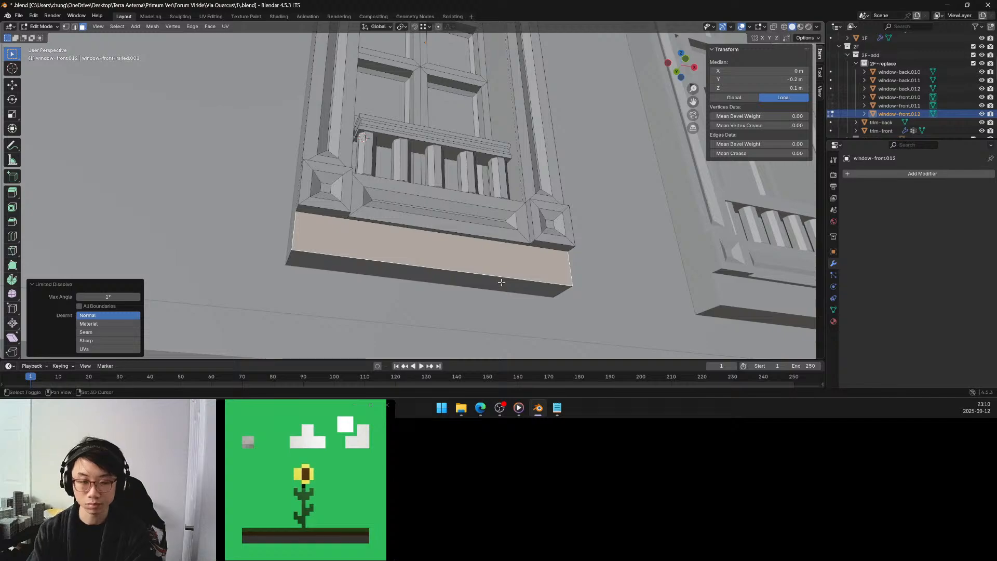
Isolate the merged front face by hiding the rest of the mesh, reveal the hidden geometry again and deselect everything.
{"action": "key", "text": "shift+h"}
{"action": "scroll", "coordinate": [510, 201], "scroll_direction": "down", "scroll_amount": 6}
{"action": "middle_click_drag", "start_coordinate": [509, 188], "coordinate": [490, 222]}
{"action": "key", "text": "alt+h"}
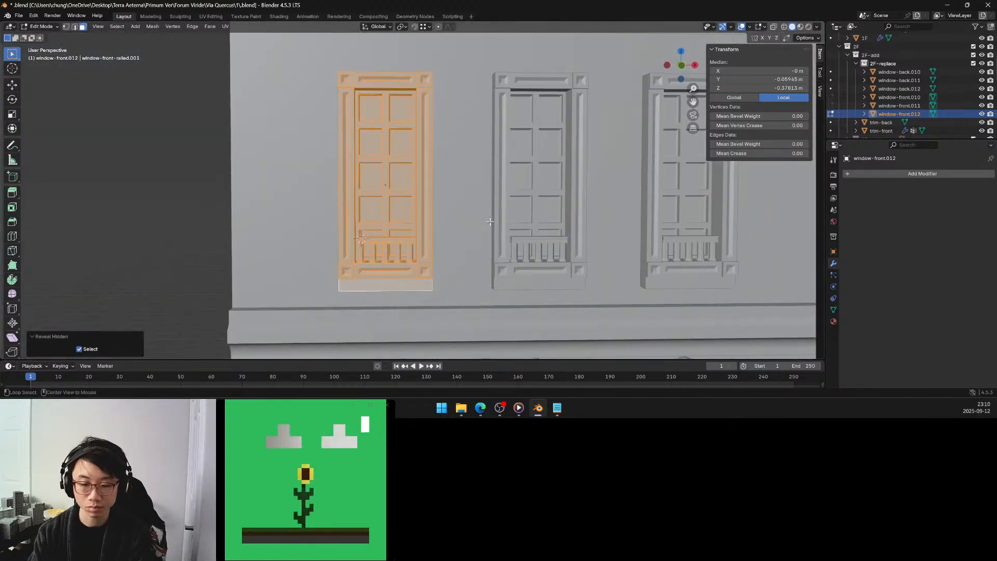
{"action": "mouse_move", "coordinate": [462, 178]}
{"action": "middle_mouse_down"}
{"action": "mouse_move", "coordinate": [439, 195]}
{"action": "mouse_move", "coordinate": [460, 177]}
{"action": "middle_mouse_up"}
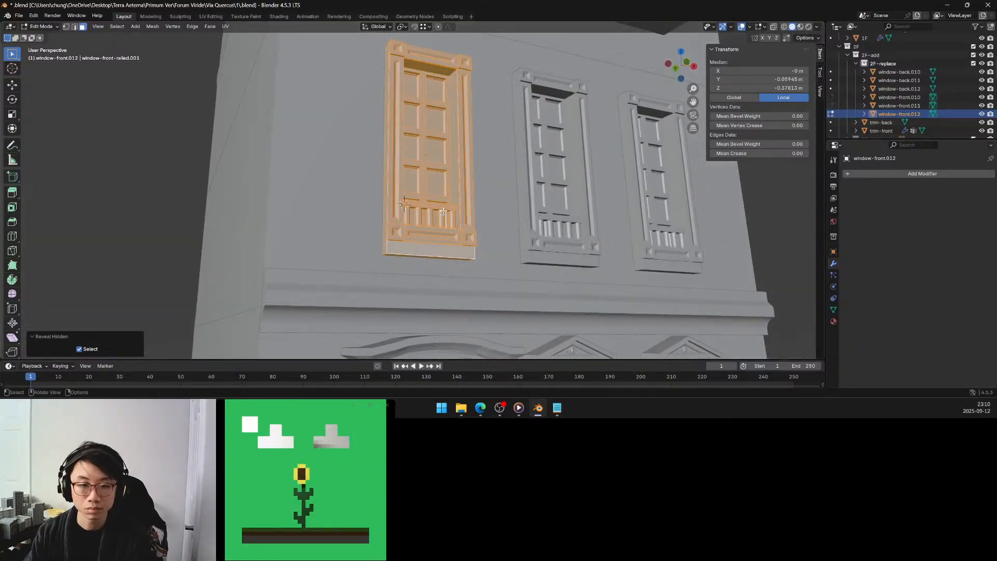
{"action": "scroll", "coordinate": [443, 212], "scroll_direction": "up", "scroll_amount": 4}
{"action": "middle_click_drag", "start_coordinate": [422, 283], "coordinate": [424, 210], "text": "shift"}
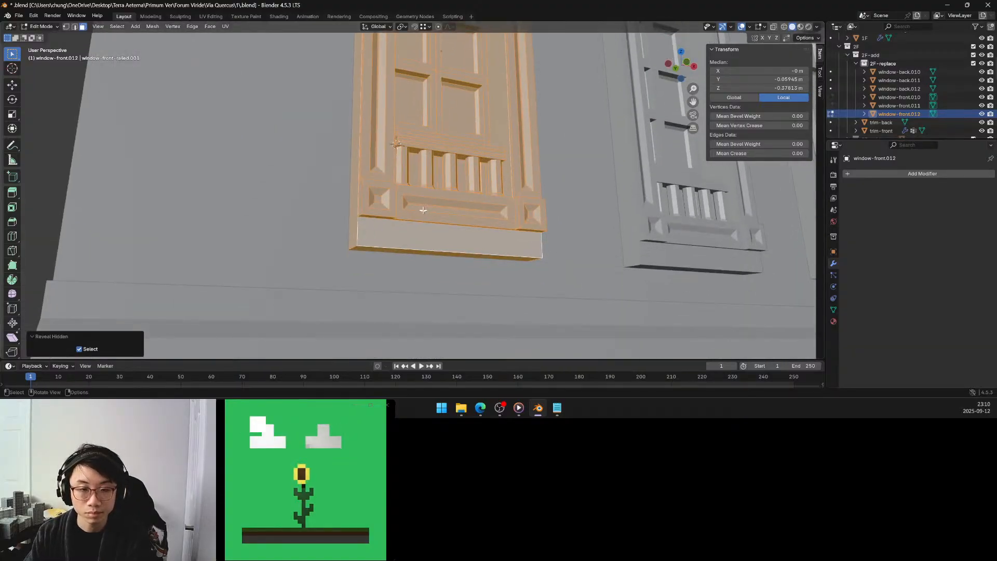
{"action": "left_click", "coordinate": [411, 236]}
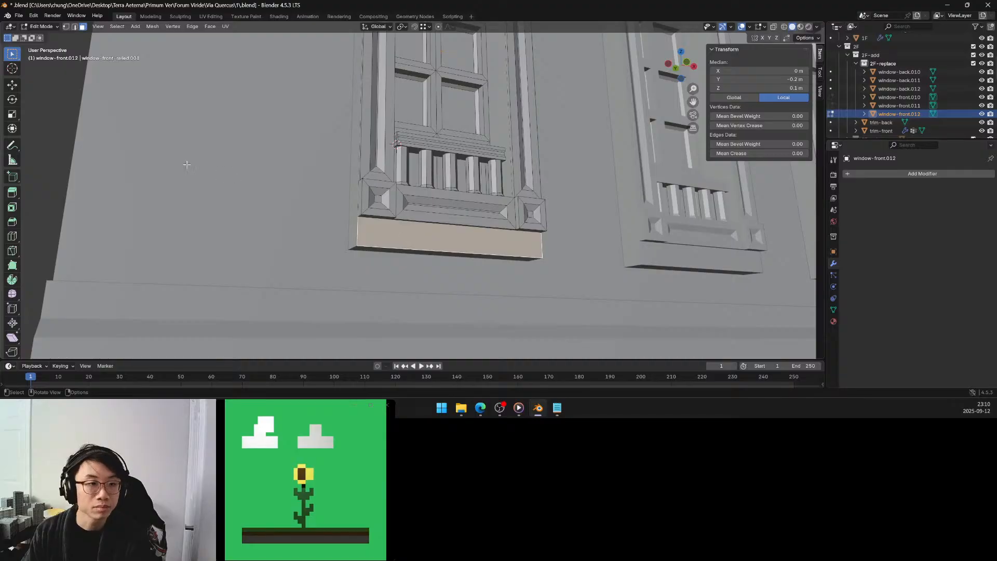
{"action": "left_click", "coordinate": [47, 192]}
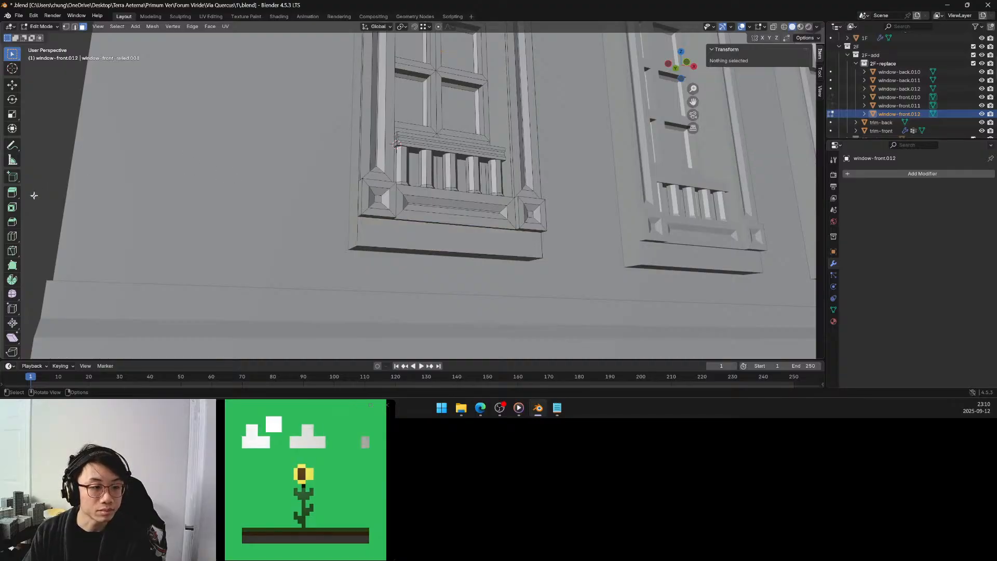
Try to add a single loop cut around the window body and undo it, returning to box selection.
{"action": "left_click", "coordinate": [13, 236]}
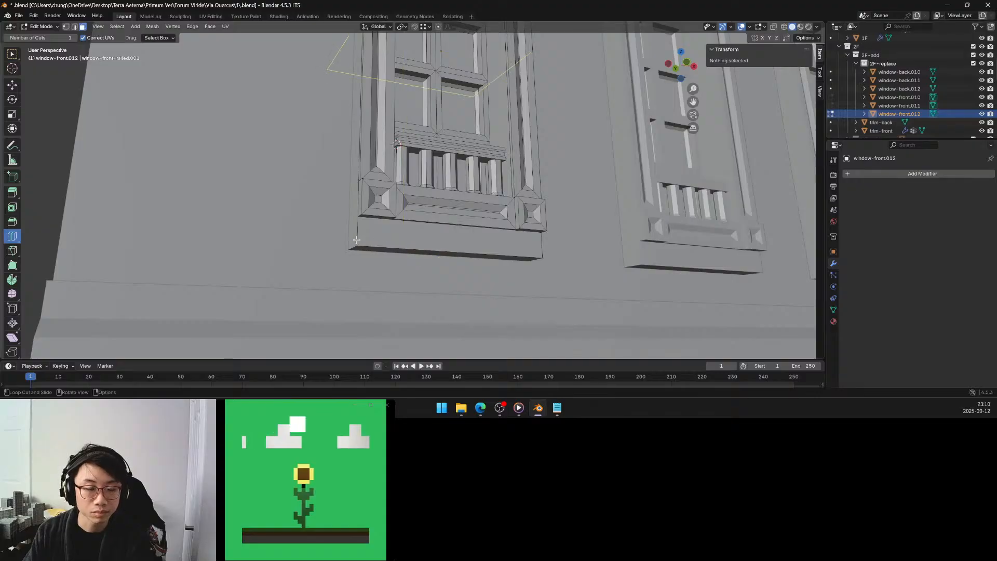
{"action": "left_click_drag", "start_coordinate": [356, 240], "coordinate": [352, 278]}
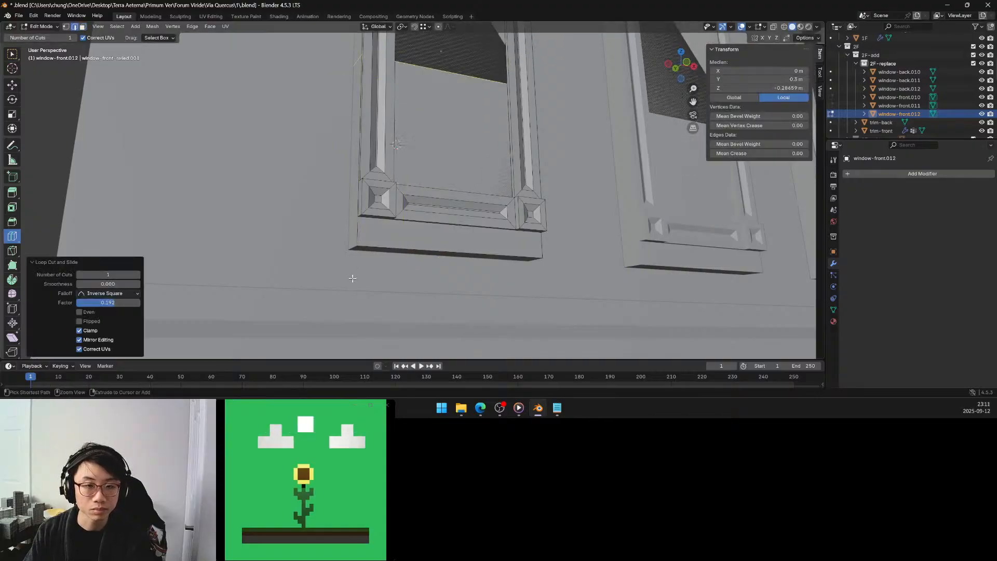
{"action": "key", "text": "ctrl+z"}
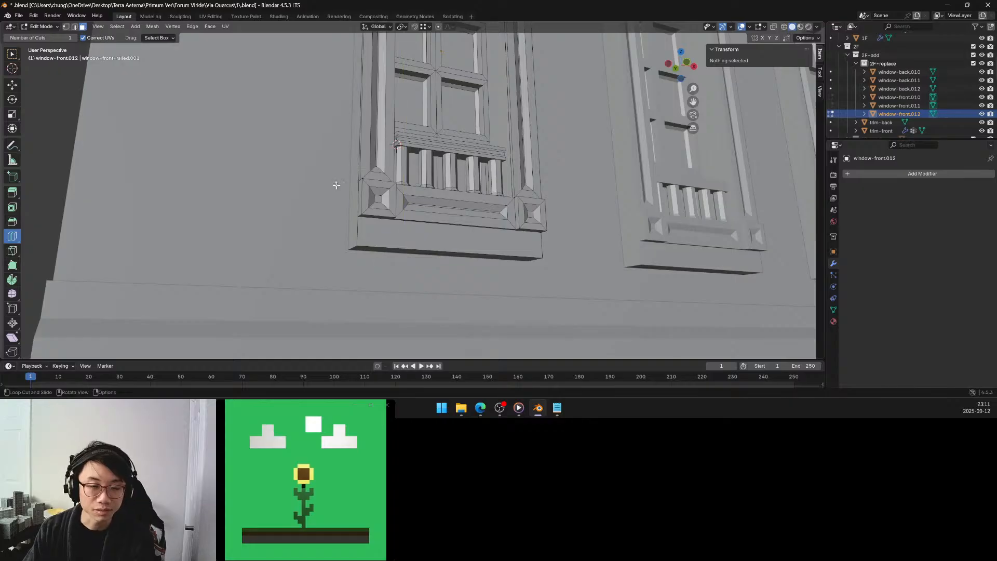
{"action": "key", "text": "w"}
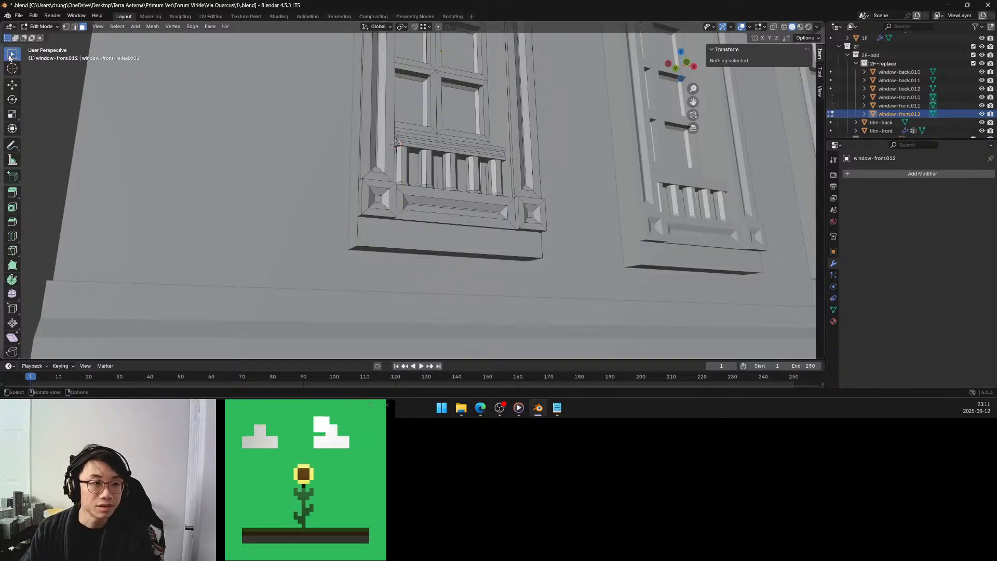
Undo the Limited Dissolve on the base strip and select its middle front face.
{"action": "middle_click_drag", "start_coordinate": [443, 249], "coordinate": [436, 247]}
{"action": "left_click", "coordinate": [437, 247], "text": "ctrl"}
{"action": "key", "text": "ctrl+z"}
{"action": "key", "text": "ctrl+z"}
{"action": "key", "text": "ctrl+z"}
{"action": "key", "text": "ctrl+z"}
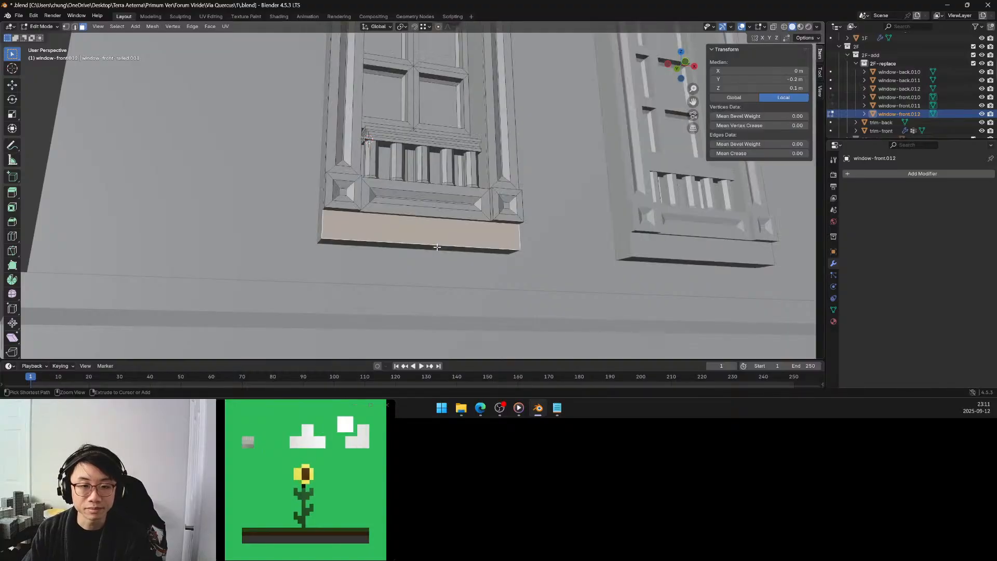
{"action": "left_click", "coordinate": [433, 239]}
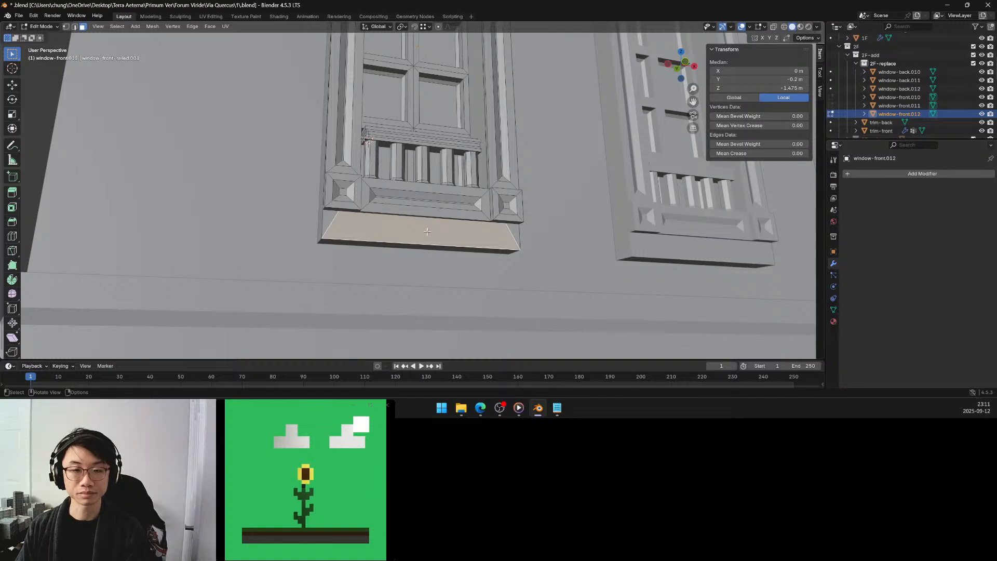
Select the underside and lower front faces of the bottom rail and both corner blocks.
{"action": "middle_click_drag", "start_coordinate": [427, 231], "coordinate": [379, 225]}
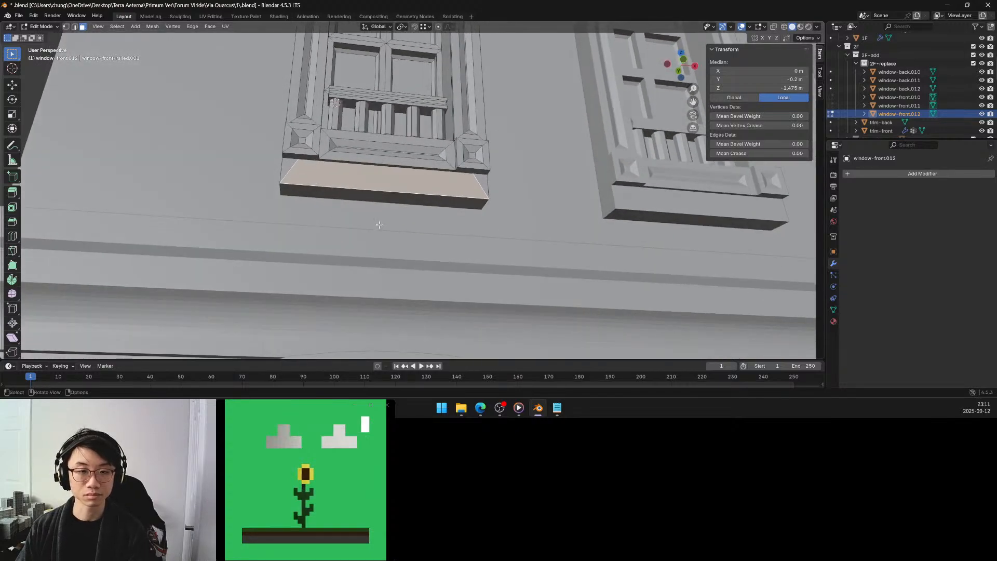
{"action": "scroll", "coordinate": [379, 225], "scroll_direction": "up", "scroll_amount": 4}
{"action": "left_click", "coordinate": [363, 144]}
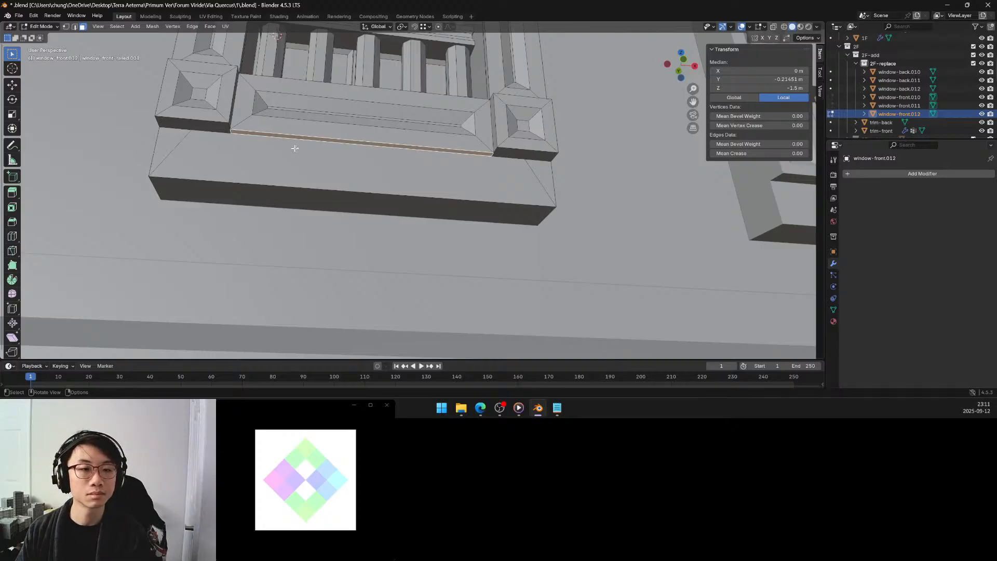
{"action": "left_click", "coordinate": [305, 128], "text": "shift"}
{"action": "left_click", "coordinate": [309, 116], "text": "shift"}
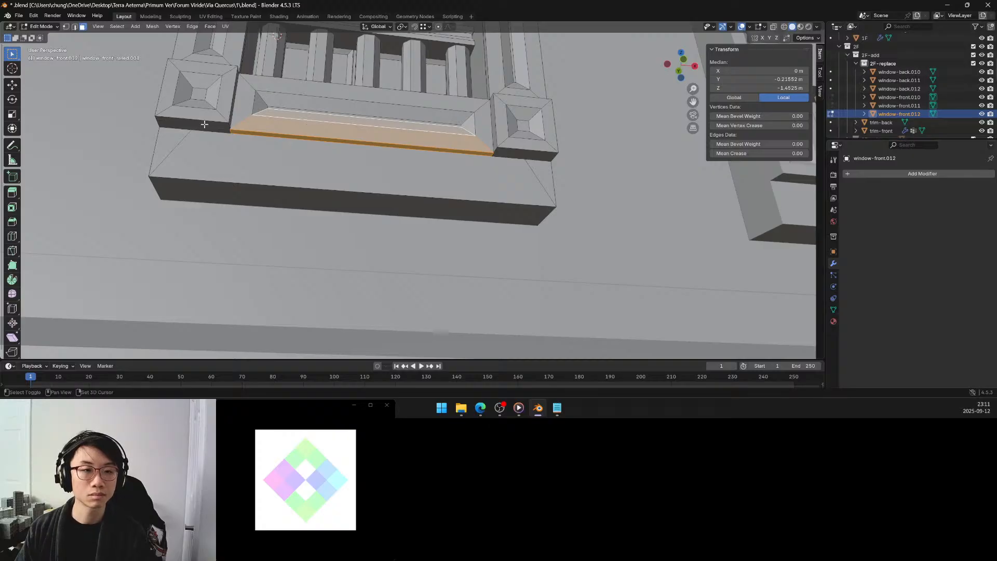
{"action": "left_click", "coordinate": [222, 125], "text": "shift"}
{"action": "left_click", "coordinate": [206, 106], "text": "shift"}
{"action": "left_click", "coordinate": [206, 106], "text": "shift"}
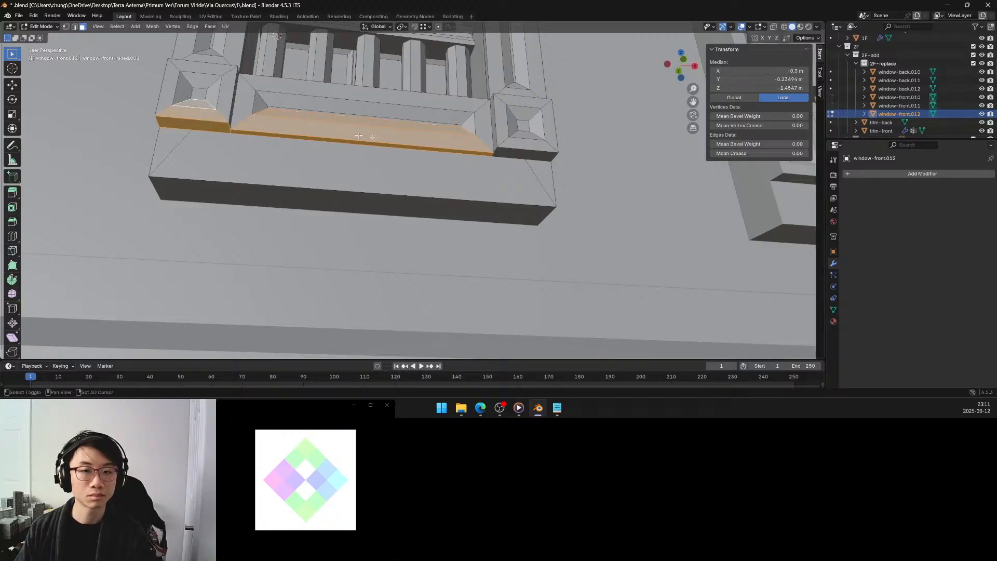
{"action": "left_click", "coordinate": [514, 152], "text": "shift"}
{"action": "left_click", "coordinate": [517, 143], "text": "shift"}
{"action": "left_click", "coordinate": [520, 135], "text": "shift"}
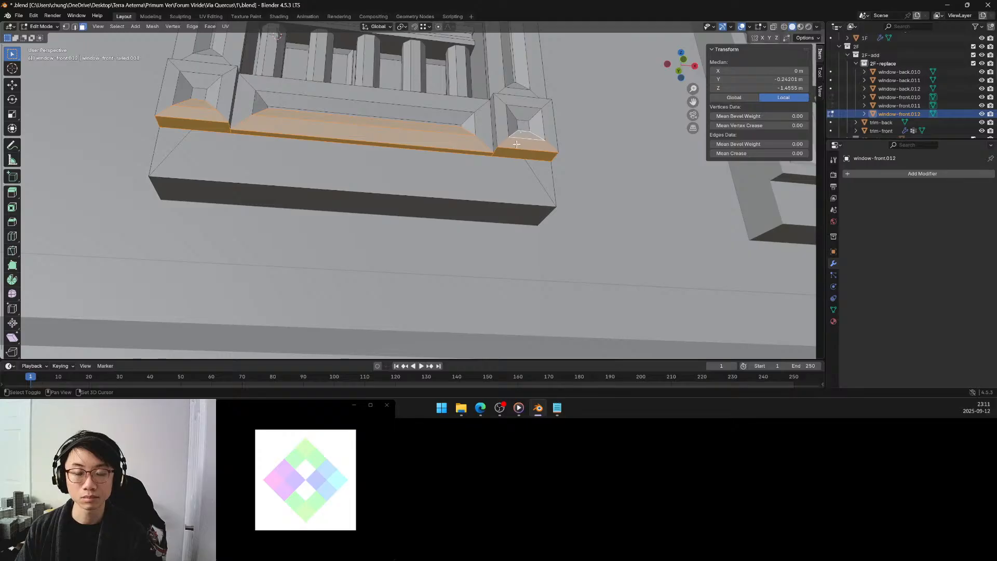
Try to lower only the bottom rail's underside and lower front faces along global Z.
{"action": "left_click", "coordinate": [407, 147]}
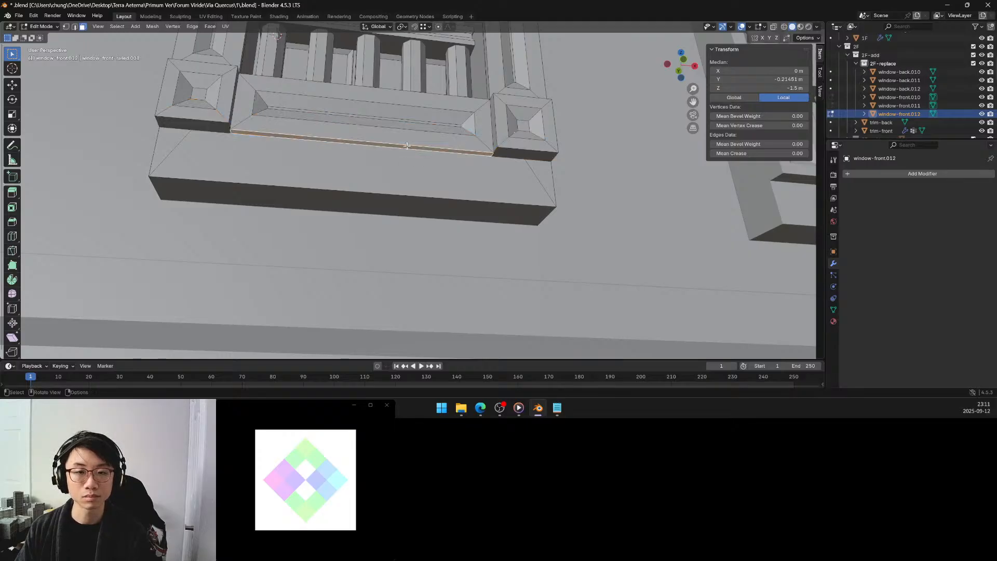
{"action": "left_click", "coordinate": [406, 139], "text": "shift"}
{"action": "left_click", "coordinate": [406, 126], "text": "shift"}
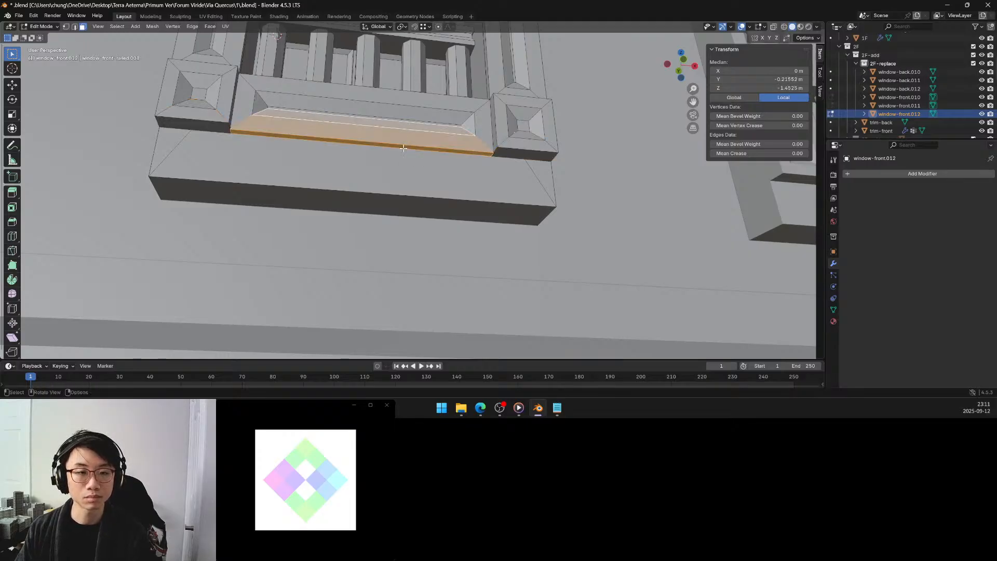
{"action": "key", "text": "g"}
{"action": "key", "text": "z"}
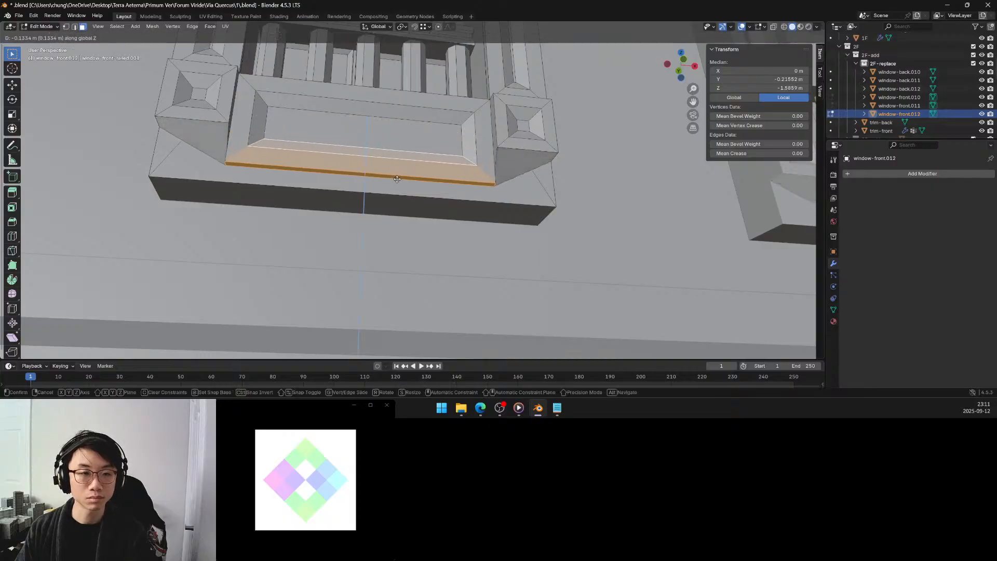
{"action": "key", "text": "Escape"}
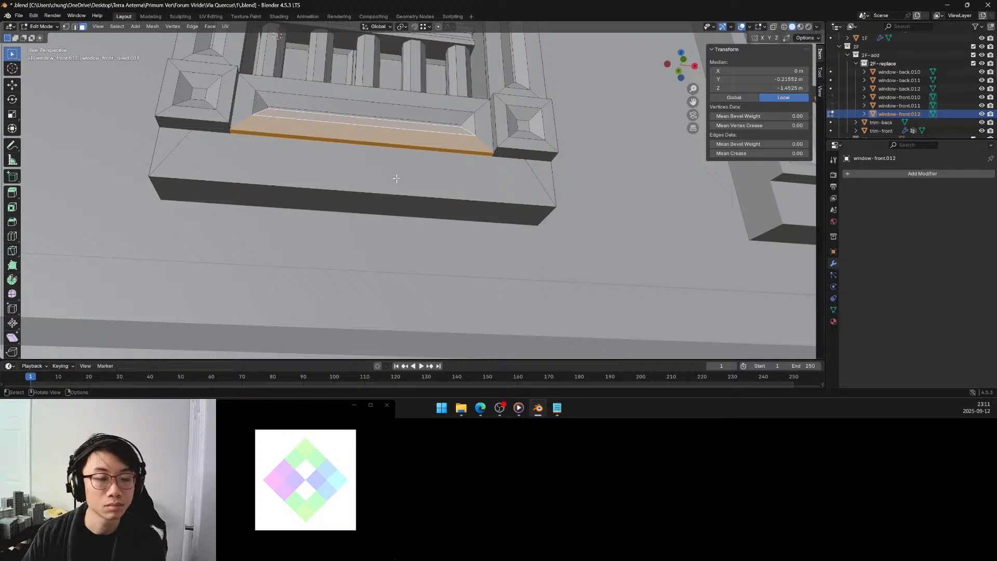
Extrude the bottom rail's narrow underside face downward by 0.2 m along its normal.
{"action": "left_click", "coordinate": [367, 159]}
{"action": "left_click", "coordinate": [358, 142]}
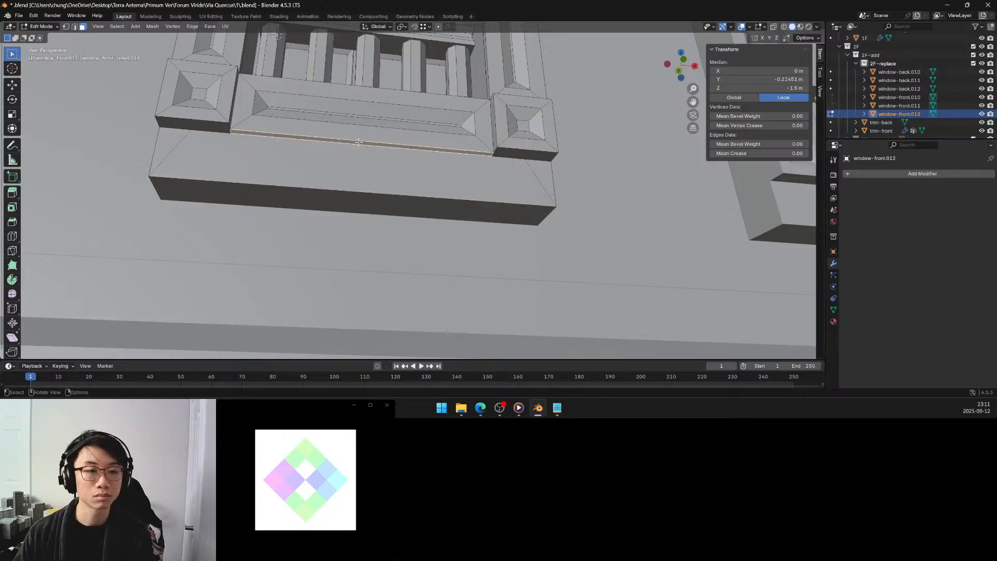
{"action": "key", "text": "e"}
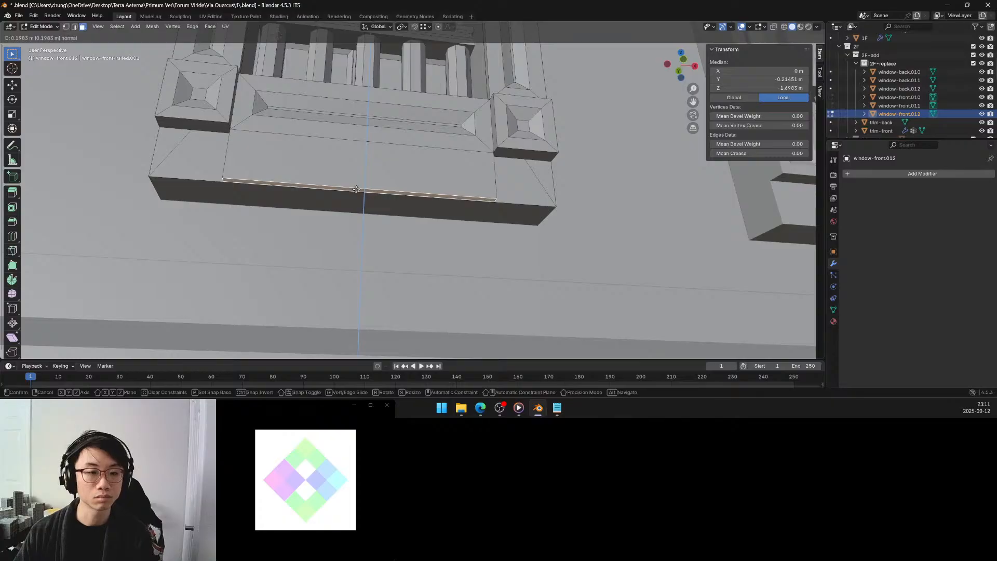
{"action": "left_click", "coordinate": [356, 189]}
{"action": "left_click", "coordinate": [114, 321]}
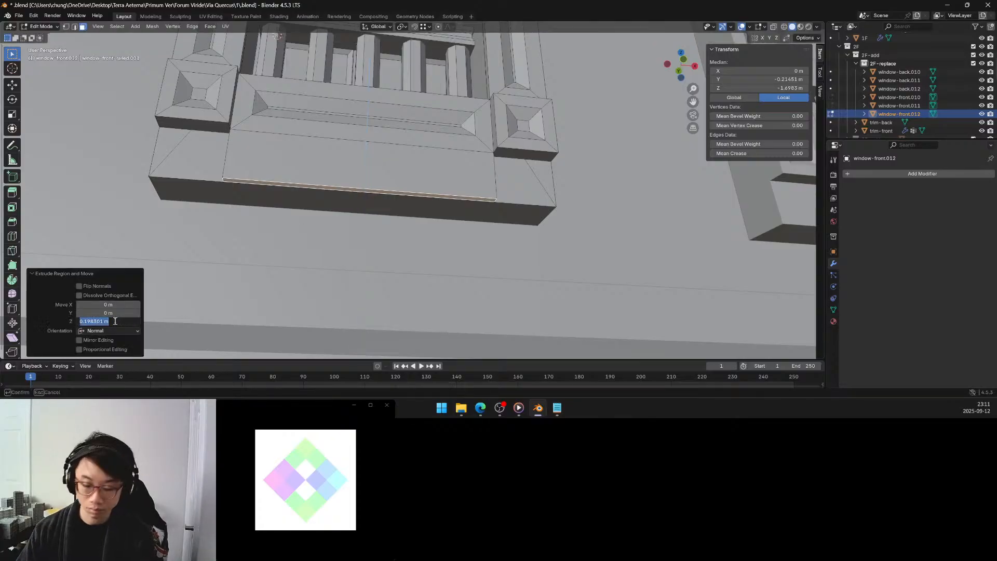
{"action": "type", "text": "0.2"}
{"action": "key", "text": "Return"}
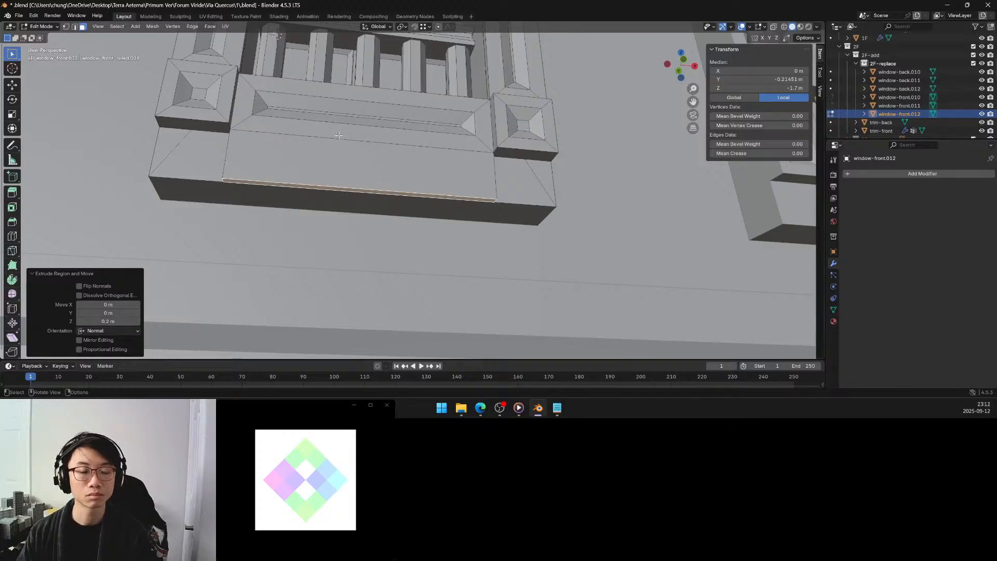
Extrude the undersides of both lower corner blocks downward by 0.2 m along their normal.
{"action": "left_click", "coordinate": [217, 130]}
{"action": "left_click", "coordinate": [503, 151], "text": "shift"}
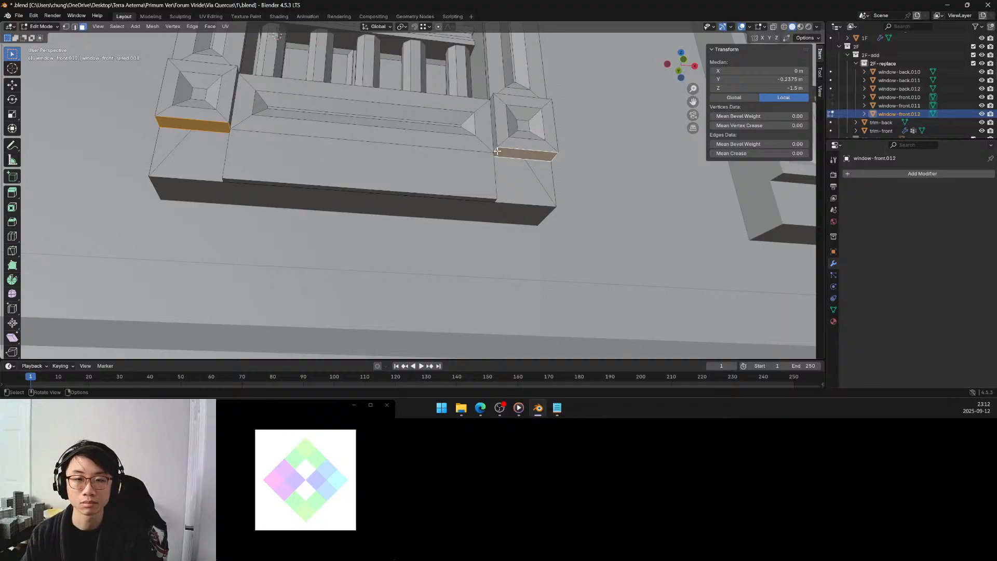
{"action": "key", "text": "e"}
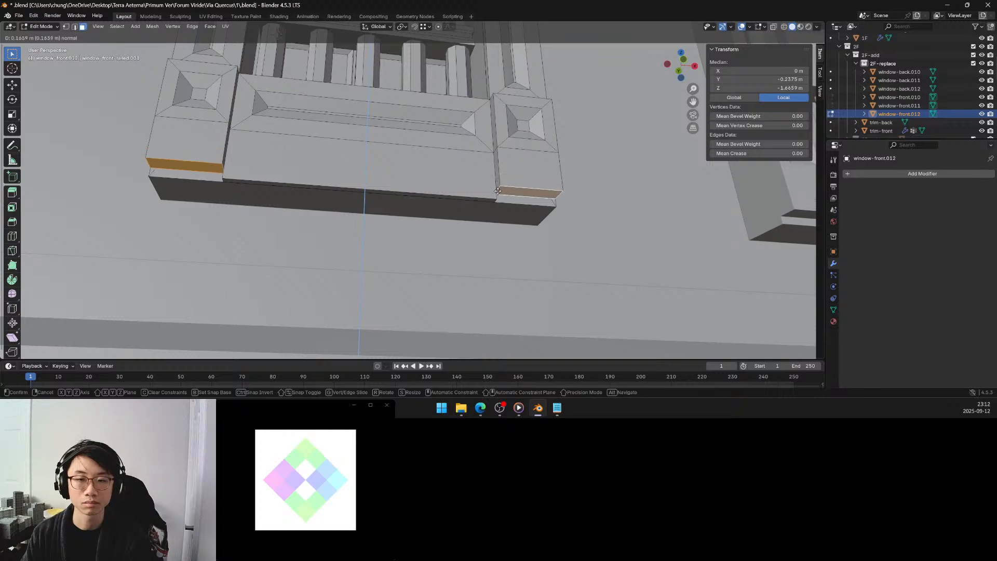
{"action": "left_click", "coordinate": [497, 198]}
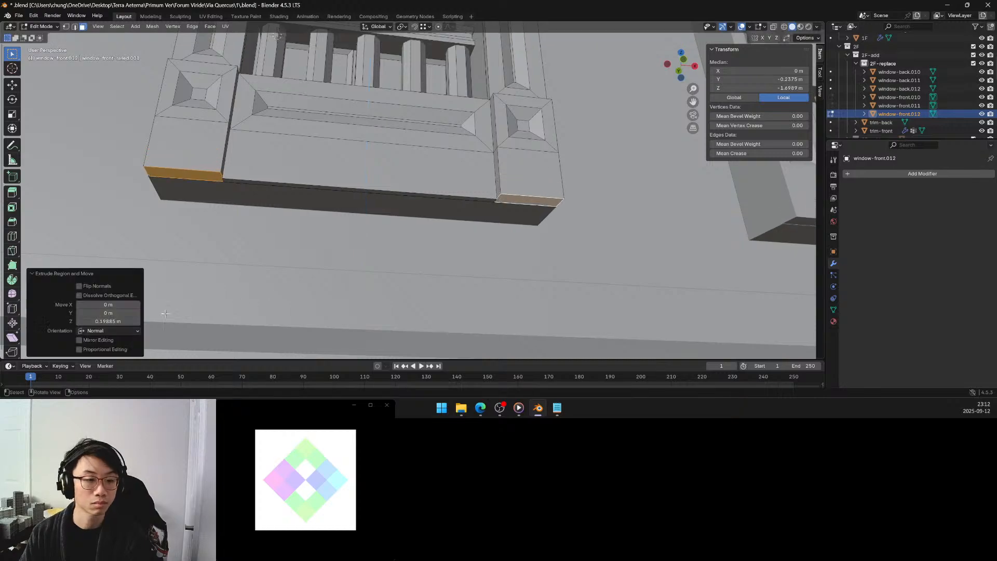
{"action": "left_click", "coordinate": [122, 321]}
{"action": "type", "text": "0.2"}
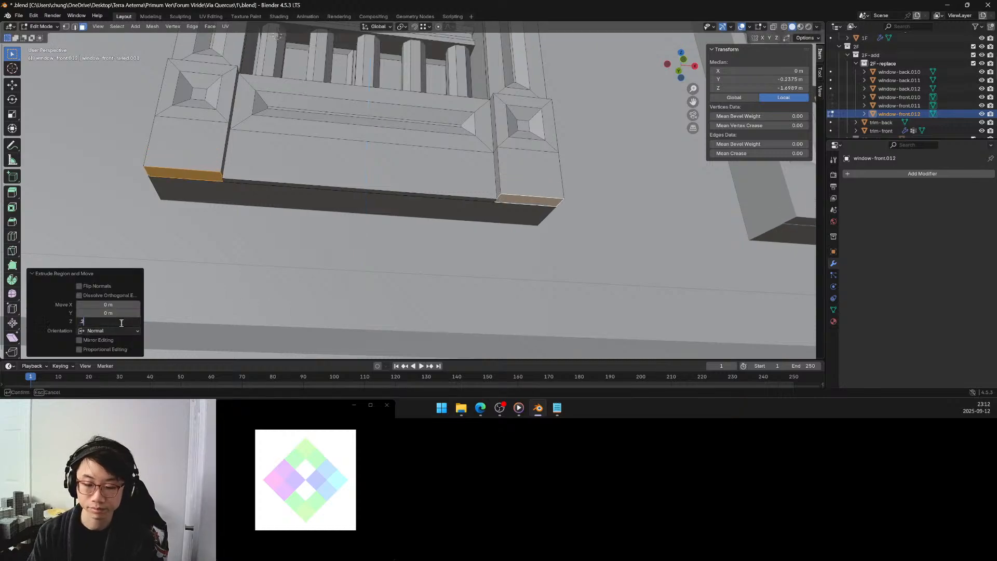
{"action": "key", "text": "Return"}
Extrude the front faces of both new lower corner extensions outward by 0.025 m along their normal.
{"action": "middle_click_drag", "start_coordinate": [356, 193], "coordinate": [587, 259]}
{"action": "left_click", "coordinate": [647, 299]}
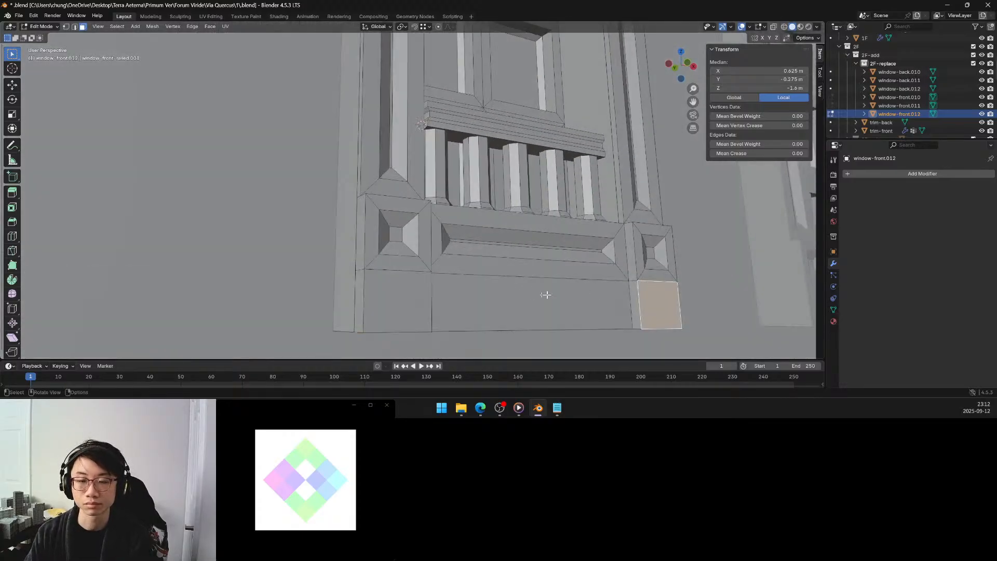
{"action": "left_click", "coordinate": [419, 285], "text": "shift"}
{"action": "middle_click_drag", "start_coordinate": [419, 285], "coordinate": [481, 275]}
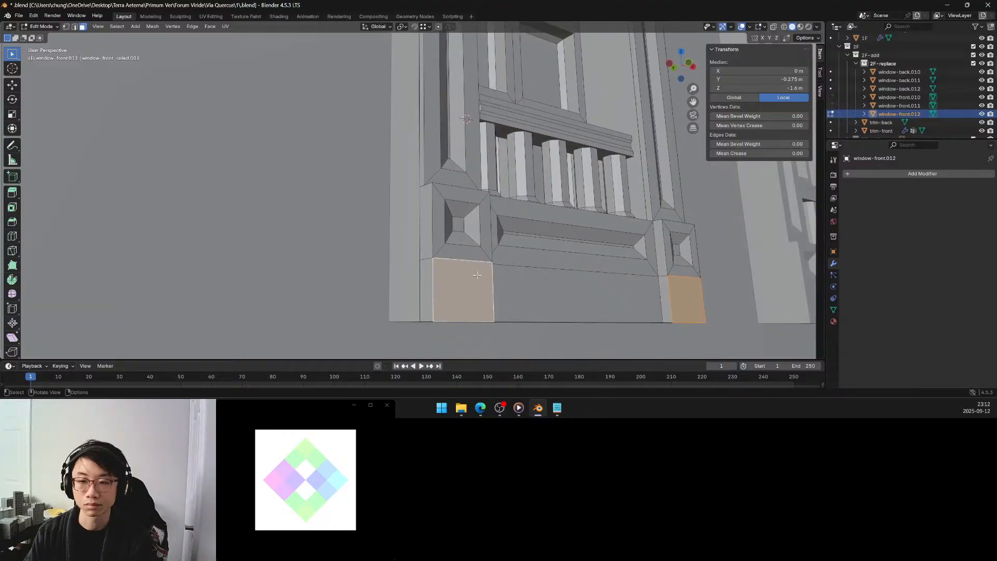
{"action": "key", "text": "g"}
{"action": "key", "text": "z"}
{"action": "key", "text": "z"}
{"action": "left_click", "coordinate": [481, 276]}
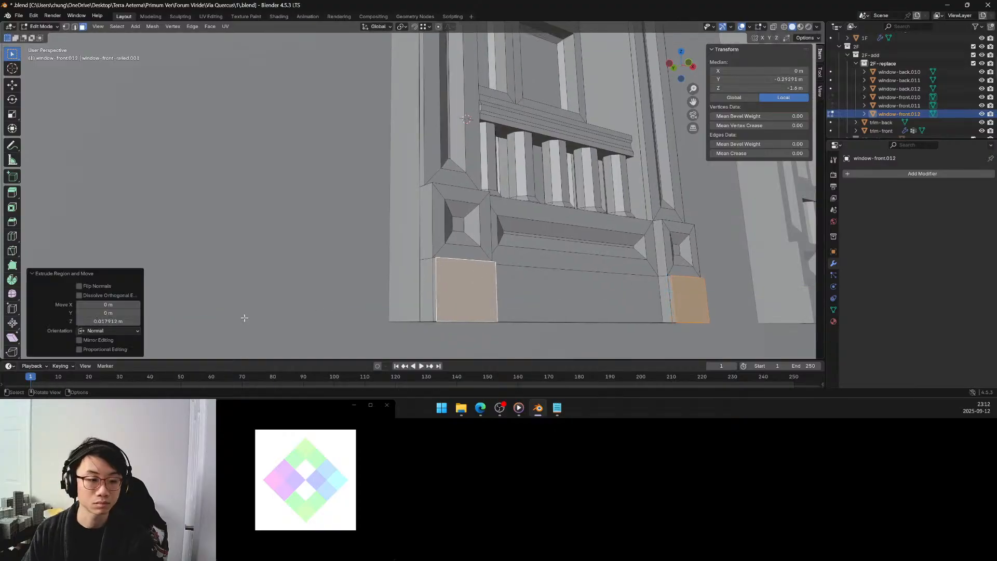
{"action": "left_click", "coordinate": [108, 320]}
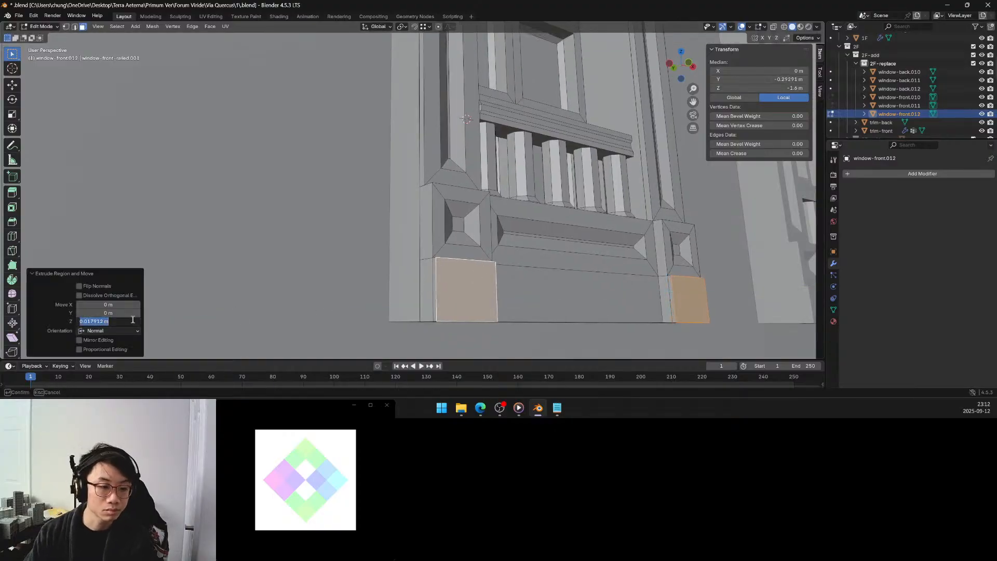
{"action": "key", "text": "BackSpace"}
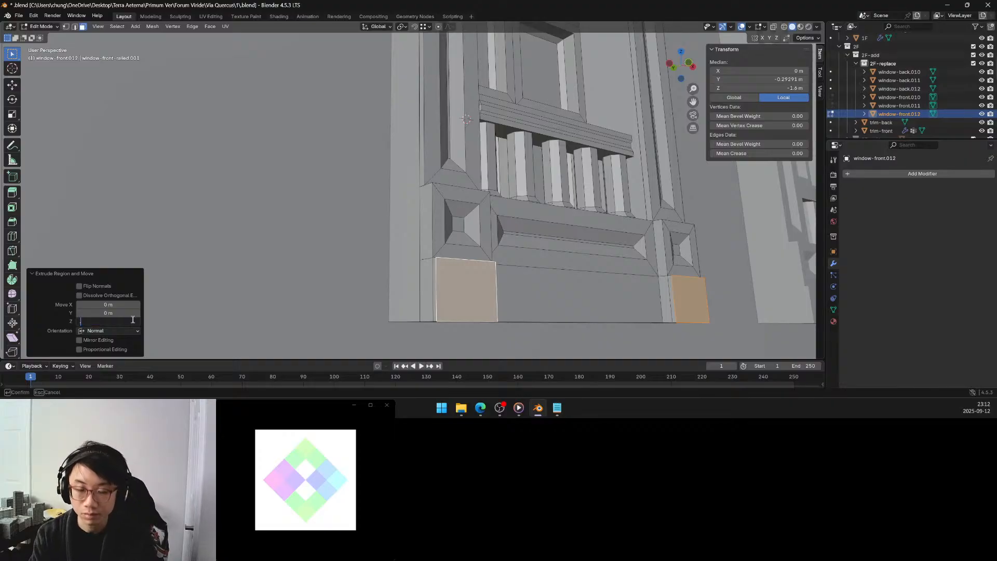
{"action": "type", "text": ".025"}
{"action": "key", "text": "Return"}
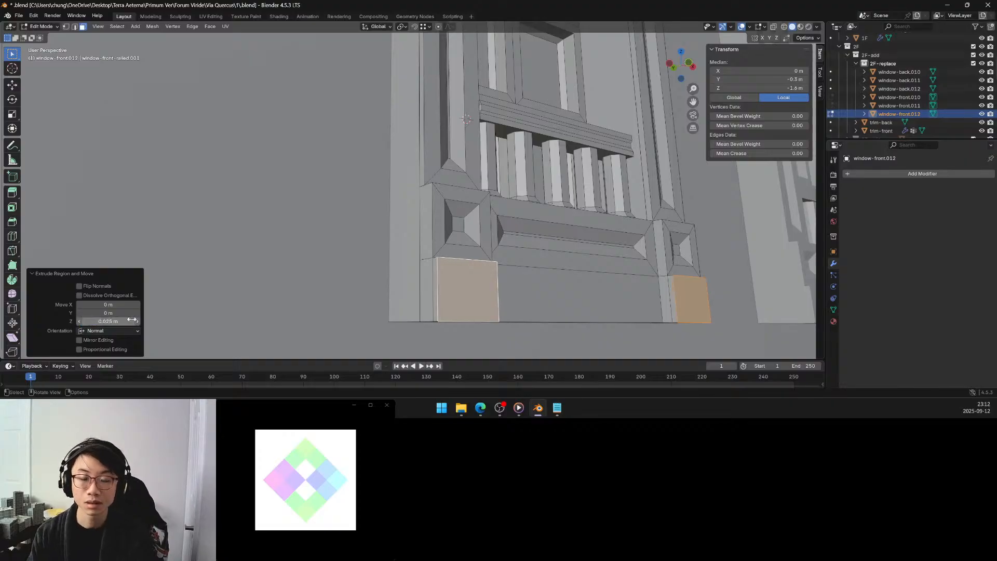
{"action": "left_click", "coordinate": [474, 281]}
{"action": "middle_click_drag", "start_coordinate": [474, 280], "coordinate": [463, 272]}
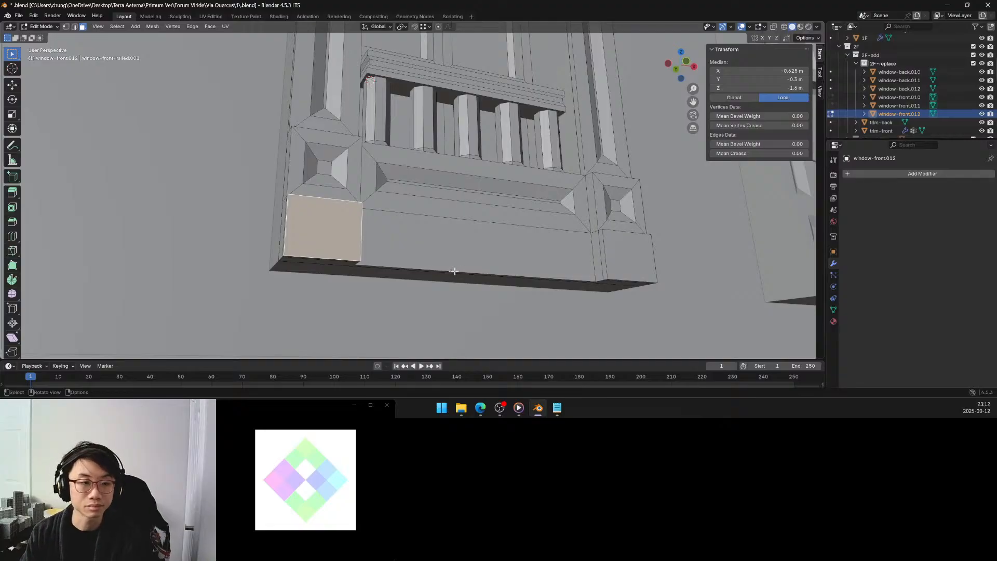
{"action": "left_click", "coordinate": [366, 310]}
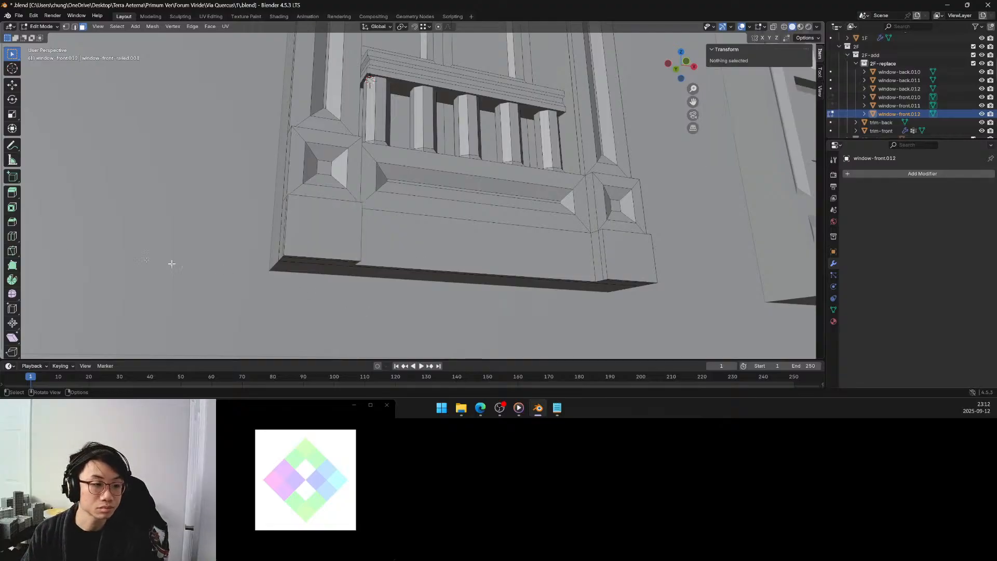
{"action": "left_click", "coordinate": [13, 236]}
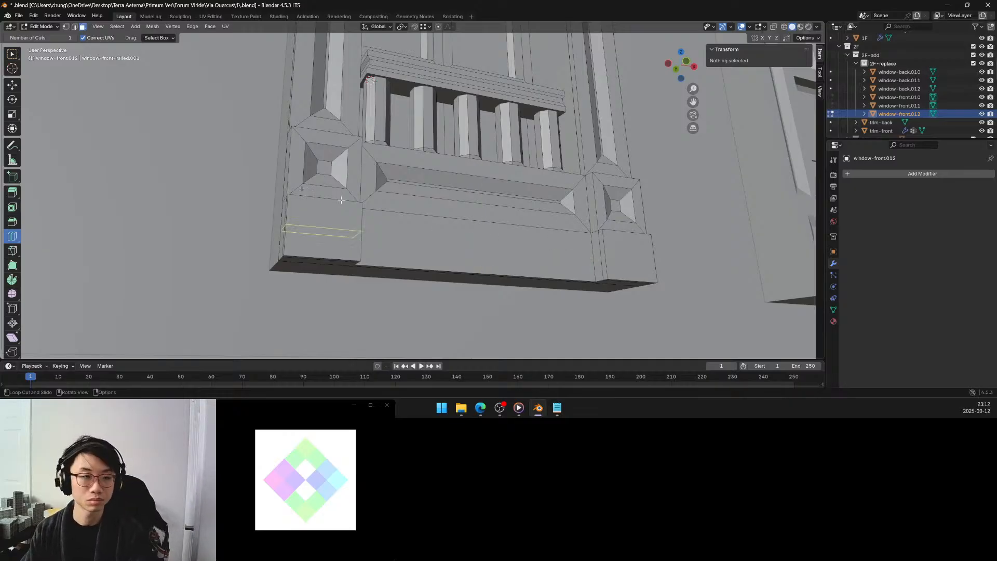
{"action": "left_click", "coordinate": [10, 209]}
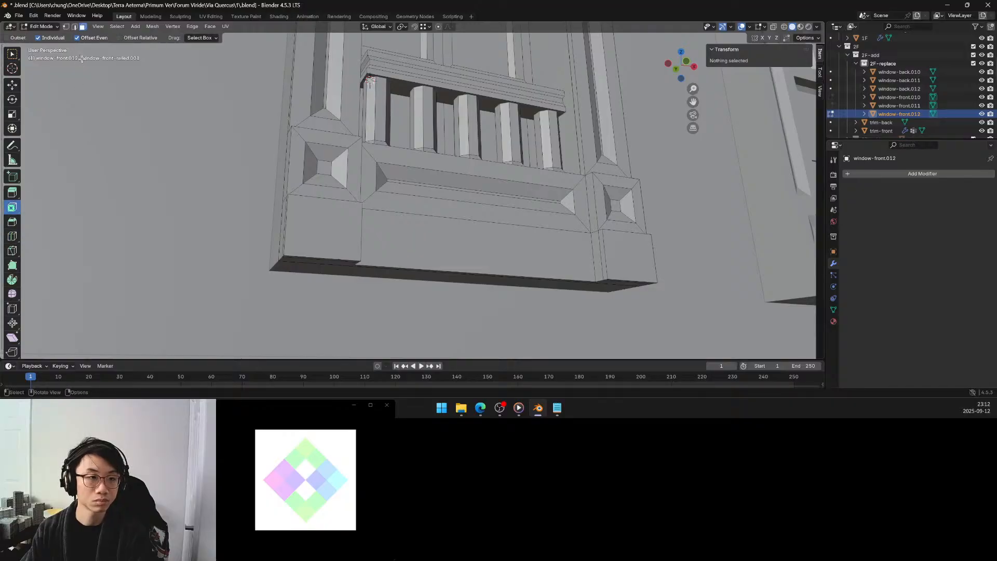
{"action": "left_click", "coordinate": [12, 53]}
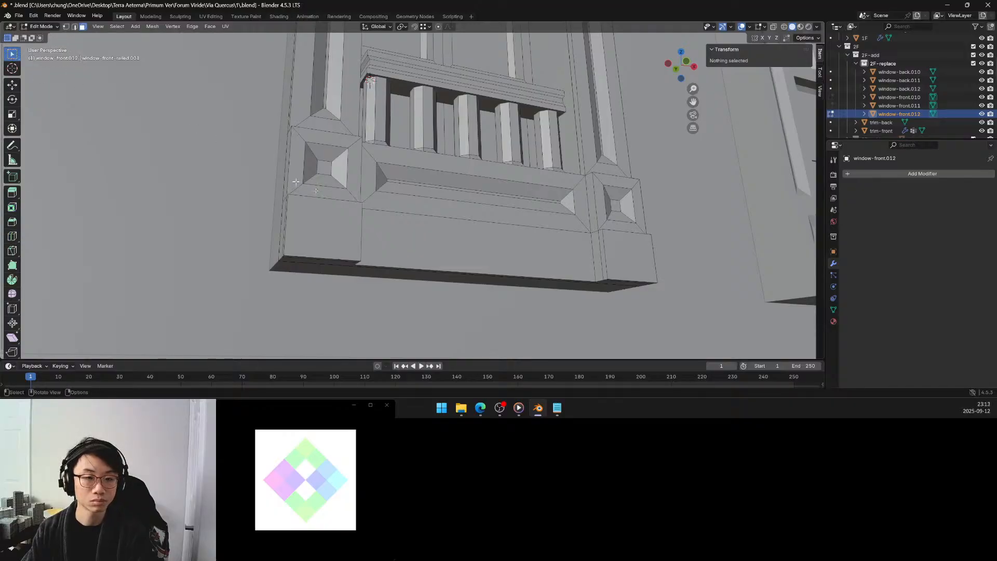
Try insetting the front face of the bottom rail extension between the corner blocks with a thickness of 0.025 m.
{"action": "left_click", "coordinate": [400, 233]}
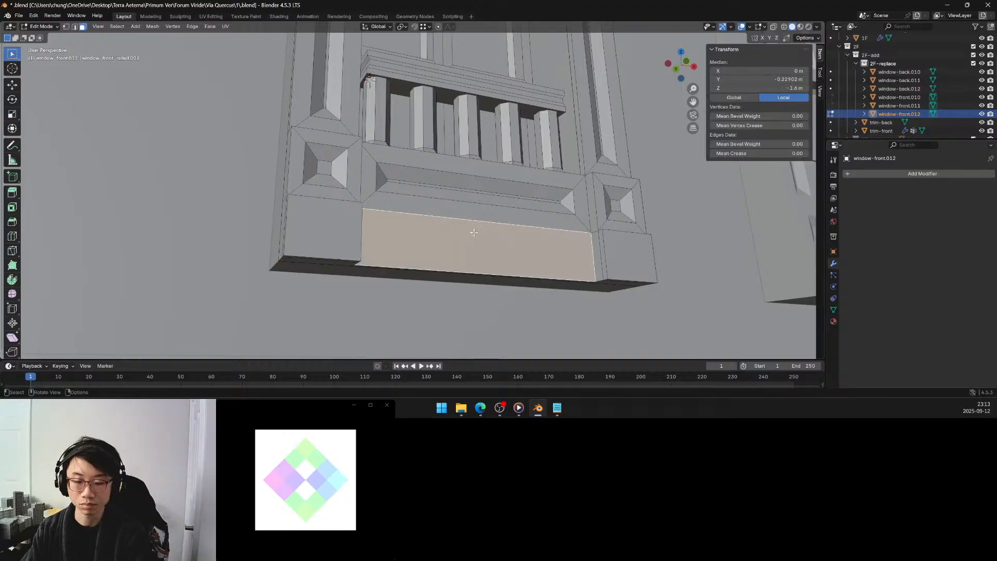
{"action": "key", "text": "i"}
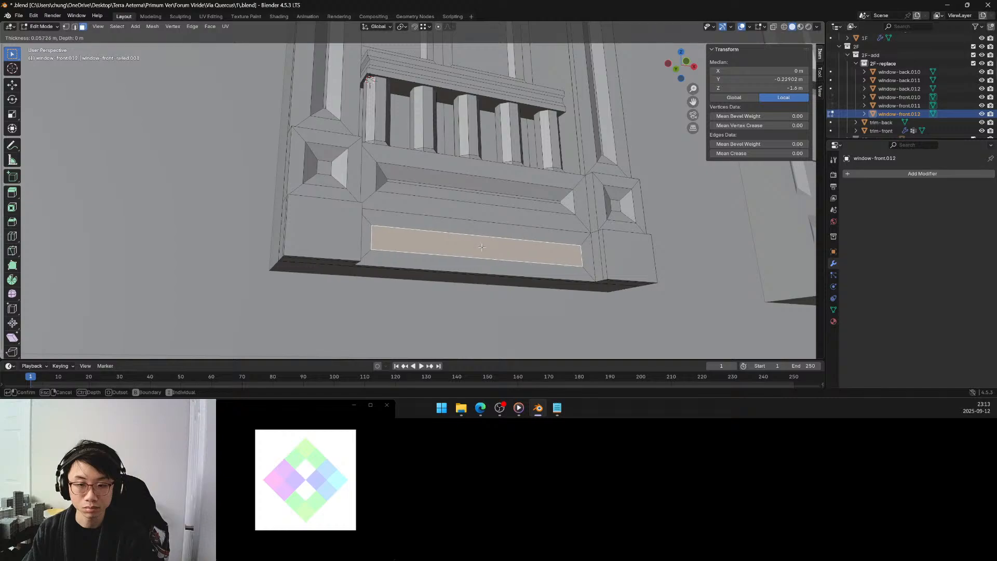
{"action": "left_click", "coordinate": [477, 247]}
{"action": "double_click", "coordinate": [123, 303]}
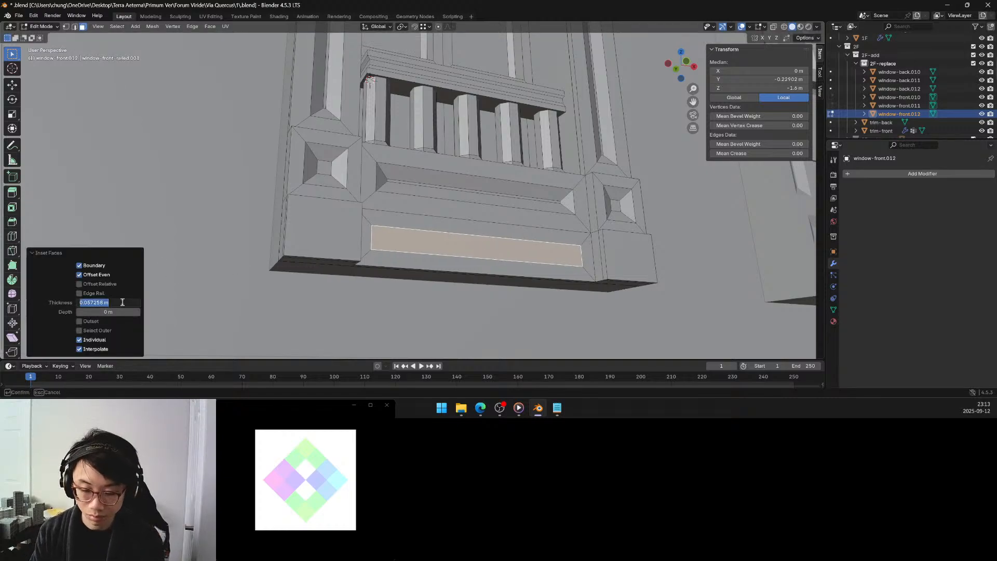
{"action": "key", "text": "BackSpace"}
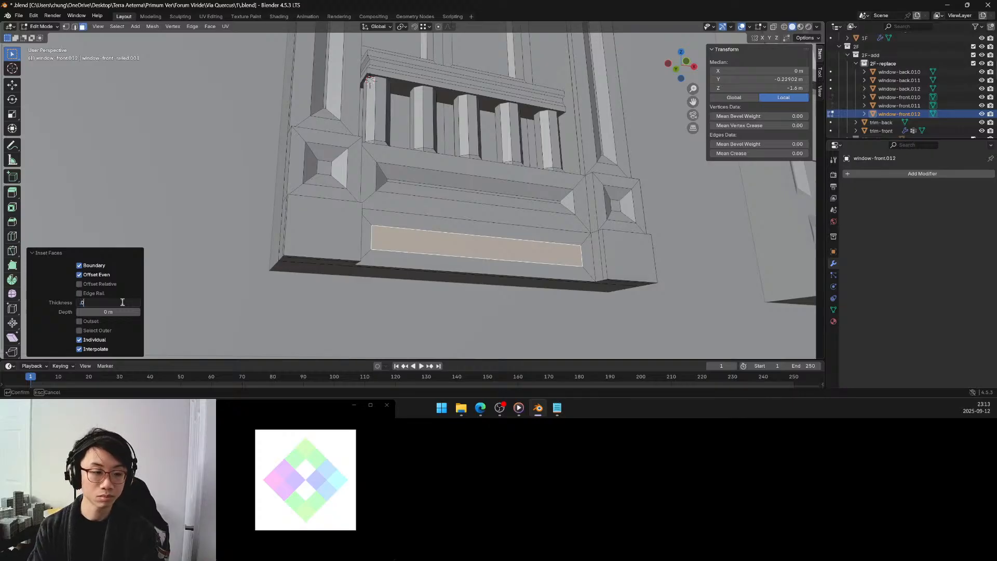
{"action": "type", "text": ".025"}
{"action": "key", "text": "Return"}
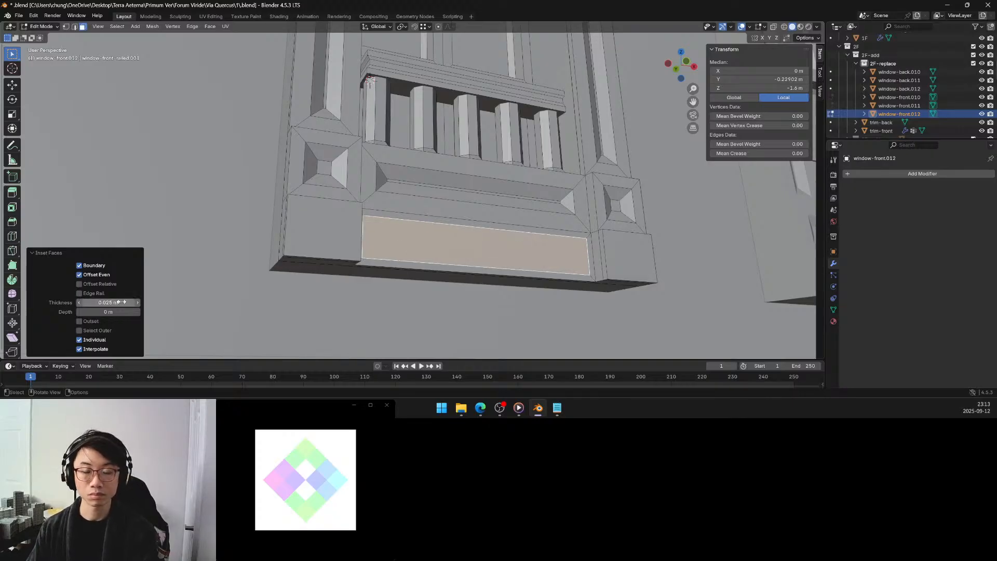
Try an inset thickness of 0.05 m on the bottom rail extension's front face.
{"action": "middle_click_drag", "start_coordinate": [426, 242], "coordinate": [385, 264]}
{"action": "scroll", "coordinate": [405, 251], "scroll_direction": "down", "scroll_amount": 4}
{"action": "scroll", "coordinate": [380, 257], "scroll_direction": "down", "scroll_amount": 2}
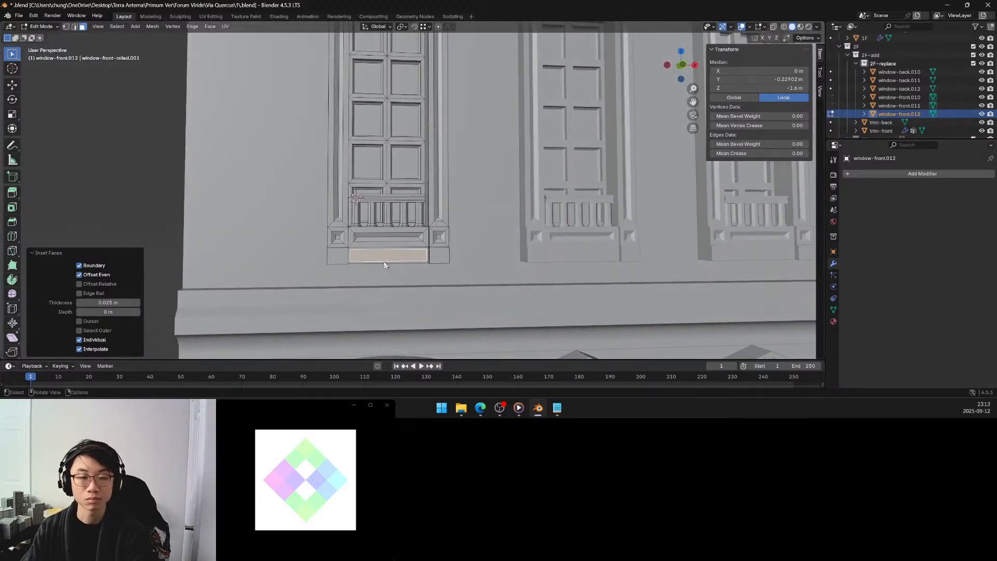
{"action": "left_click", "coordinate": [116, 302]}
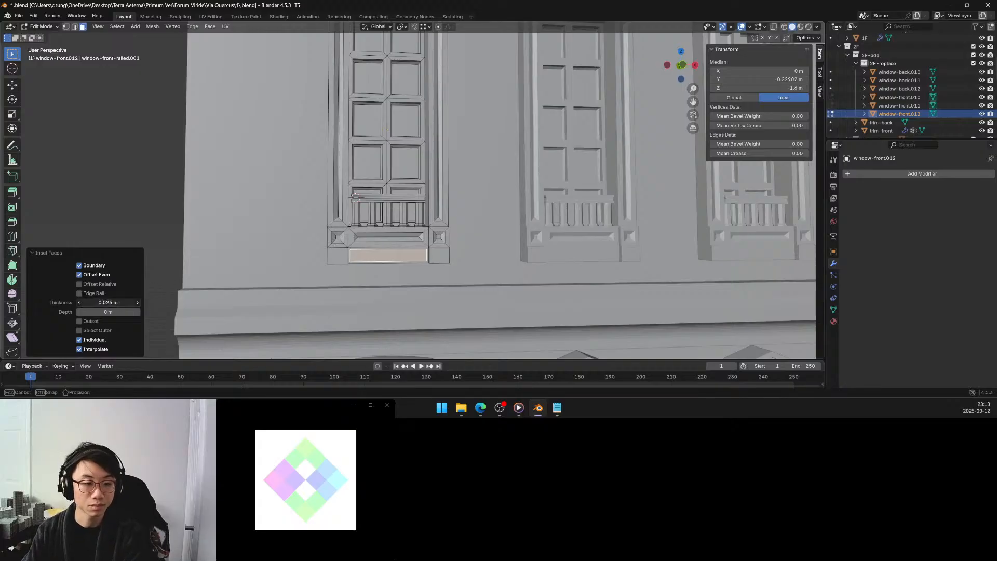
{"action": "key", "text": "BackSpace"}
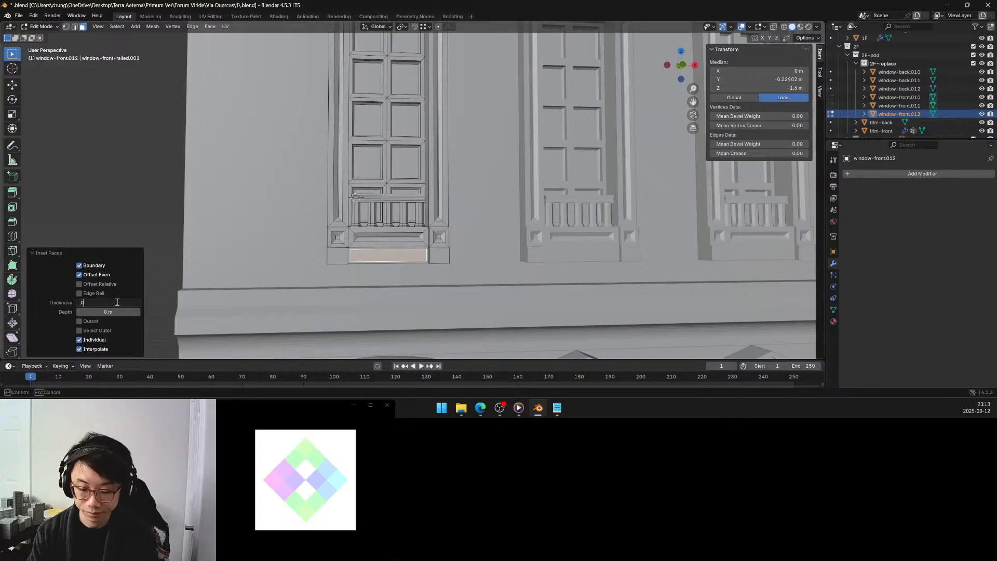
{"action": "type", "text": ".05"}
{"action": "key", "text": "Return"}
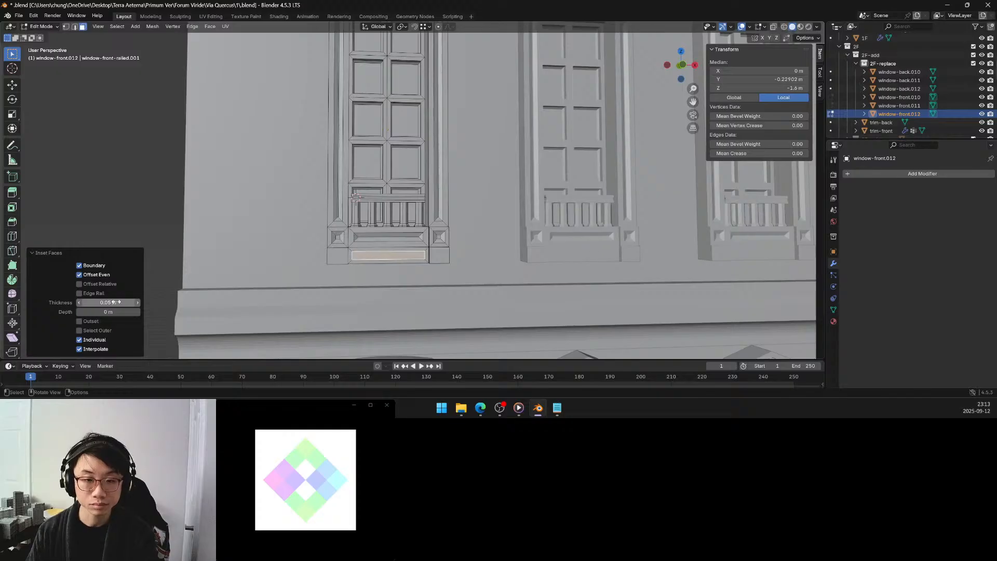
Try an inset thickness of 0.07 m on the bottom rail extension's front face.
{"action": "left_click", "coordinate": [113, 303]}
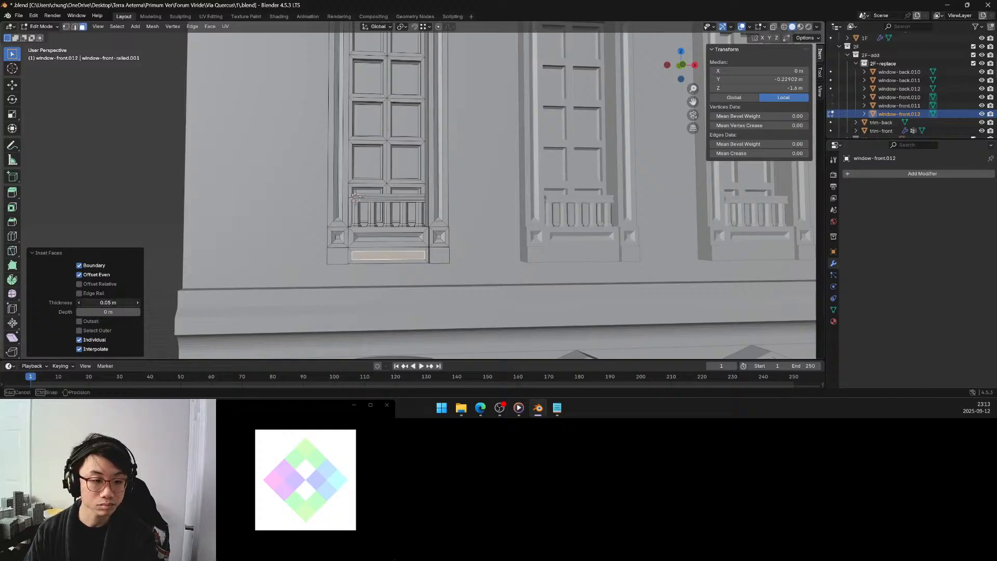
{"action": "left_click", "coordinate": [89, 302]}
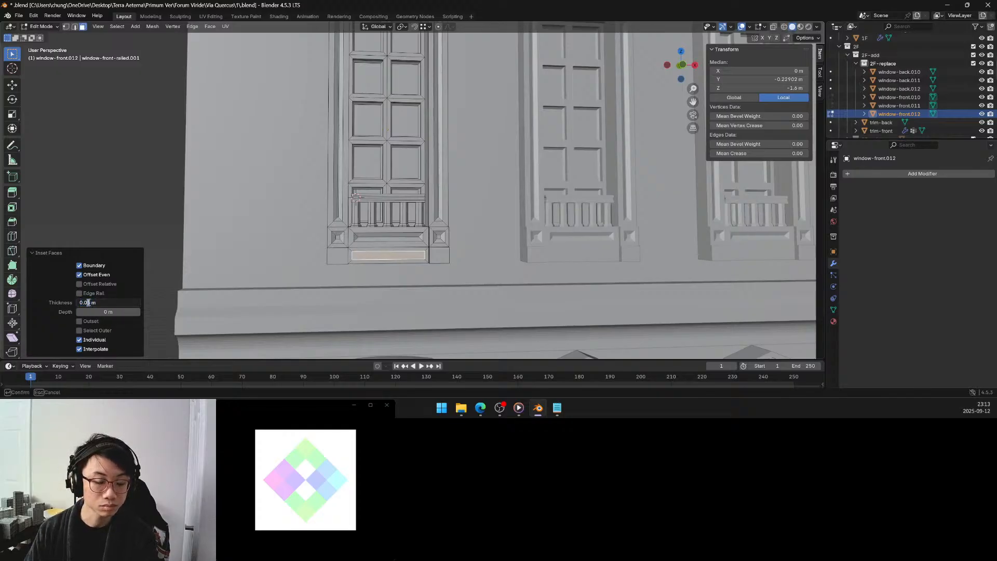
{"action": "key", "text": "BackSpace"}
{"action": "type", "text": "7"}
{"action": "key", "text": "Return"}
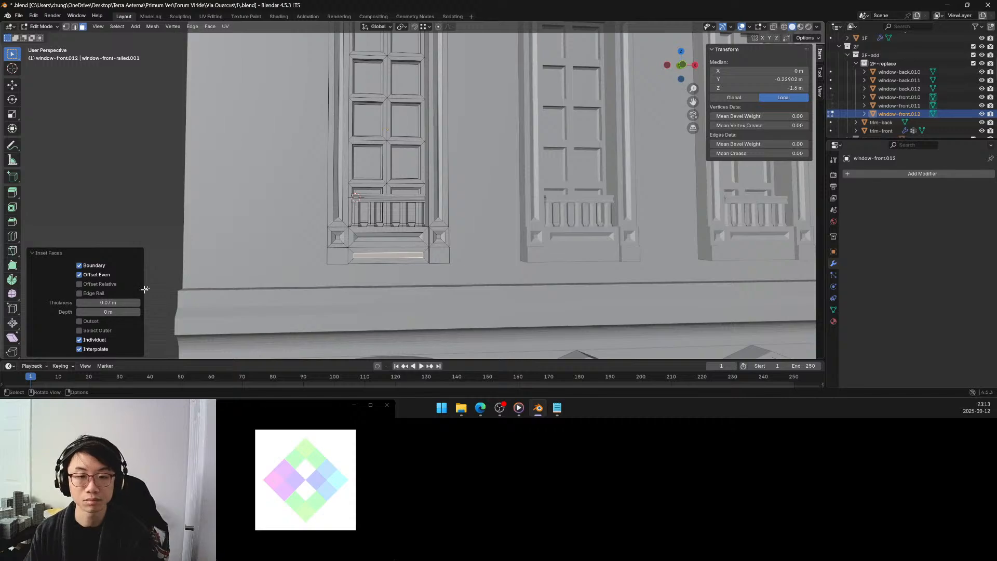
Undo the inset on the bottom rail extension's front face and clear the face selection.
{"action": "key", "text": "g"}
{"action": "middle_click_drag", "start_coordinate": [216, 242], "coordinate": [232, 242]}
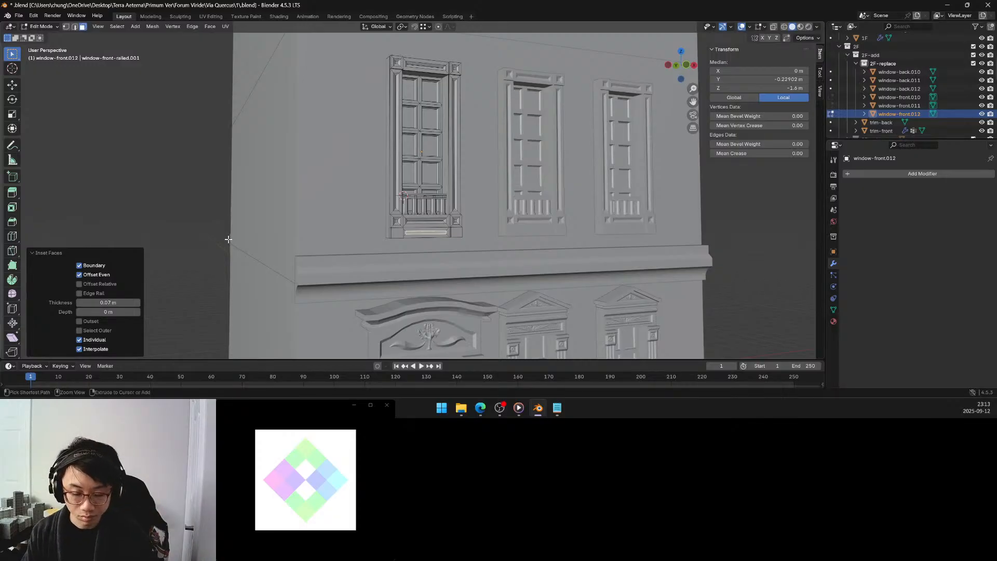
{"action": "key", "text": "ctrl+z"}
{"action": "scroll", "coordinate": [413, 237], "scroll_direction": "up", "scroll_amount": 5}
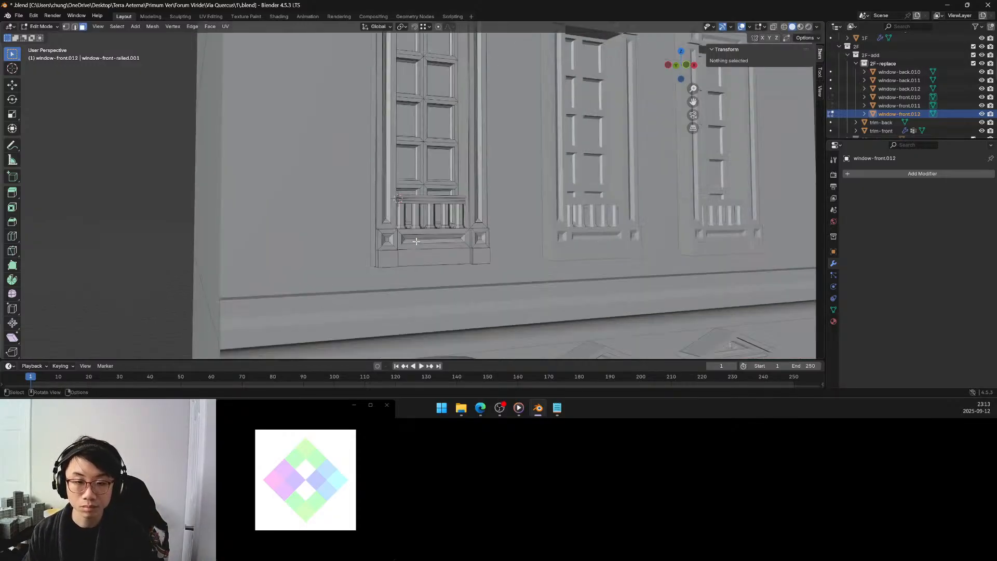
Select the underside faces of the bottom rail extension and both corner blocks and move them up 0.15 m along Z.
{"action": "middle_click_drag", "start_coordinate": [395, 245], "coordinate": [386, 237]}
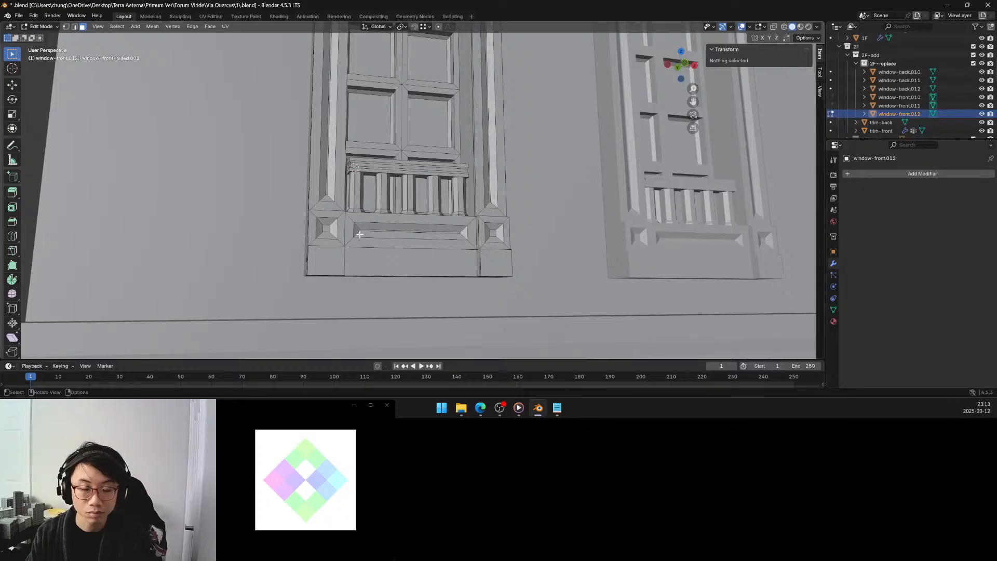
{"action": "middle_click_drag", "start_coordinate": [358, 234], "coordinate": [353, 219]}
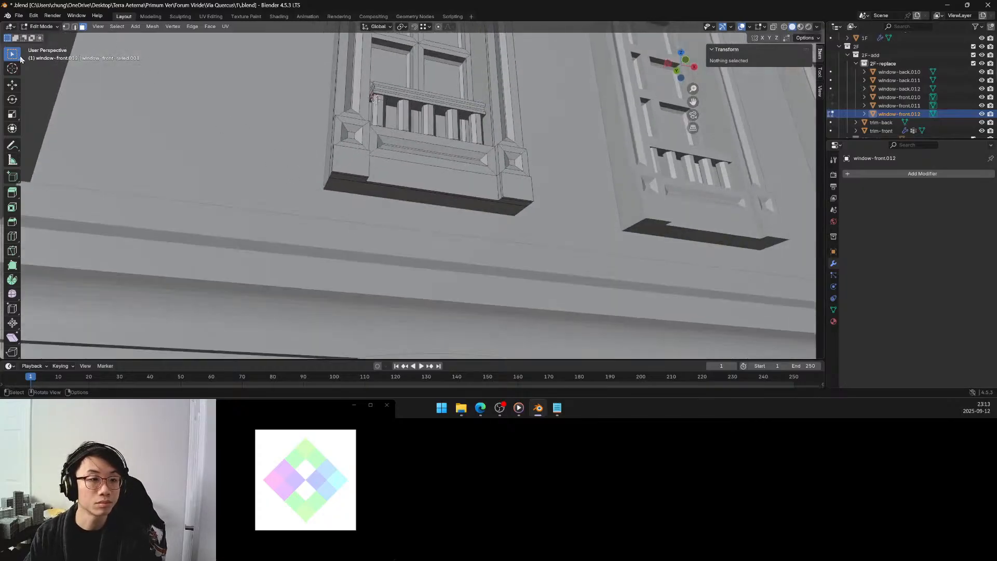
{"action": "left_click", "coordinate": [368, 178]}
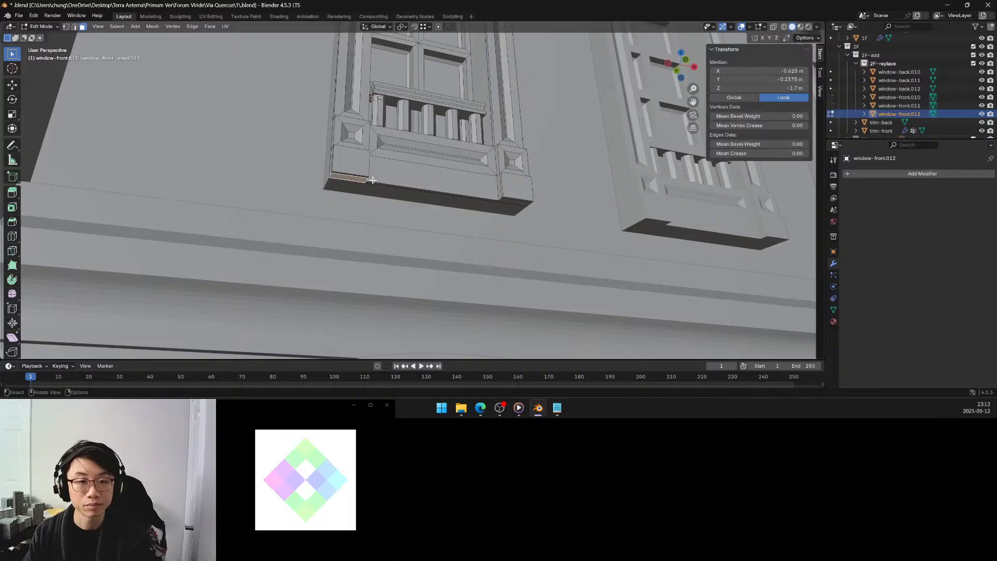
{"action": "left_click", "coordinate": [362, 176], "text": "shift"}
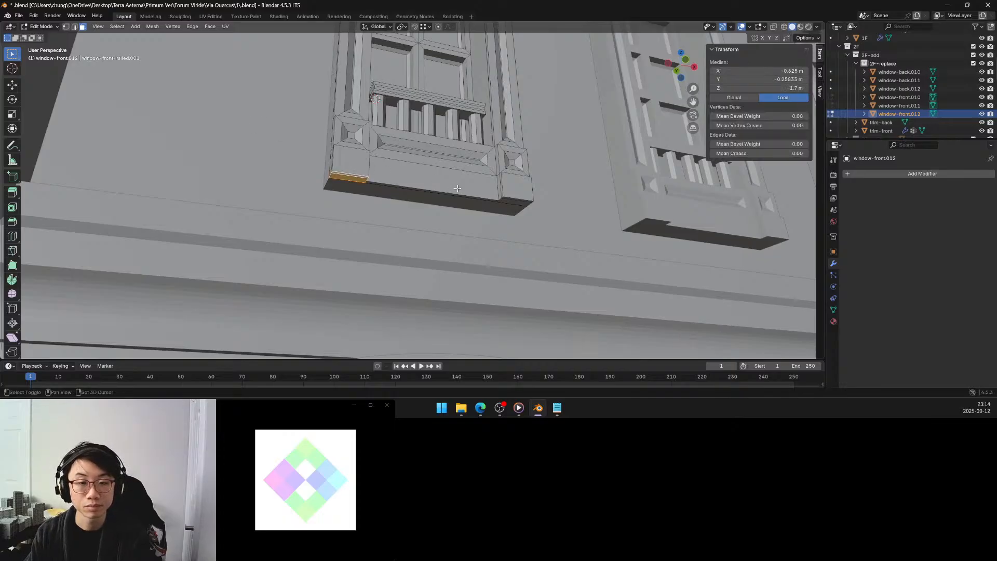
{"action": "left_click", "coordinate": [504, 200], "text": "shift"}
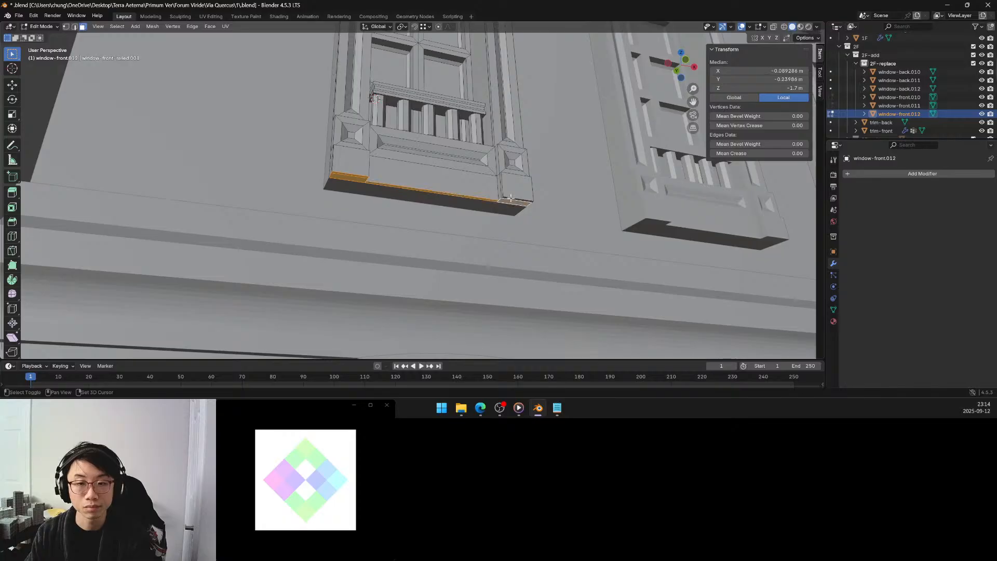
{"action": "key", "text": "g"}
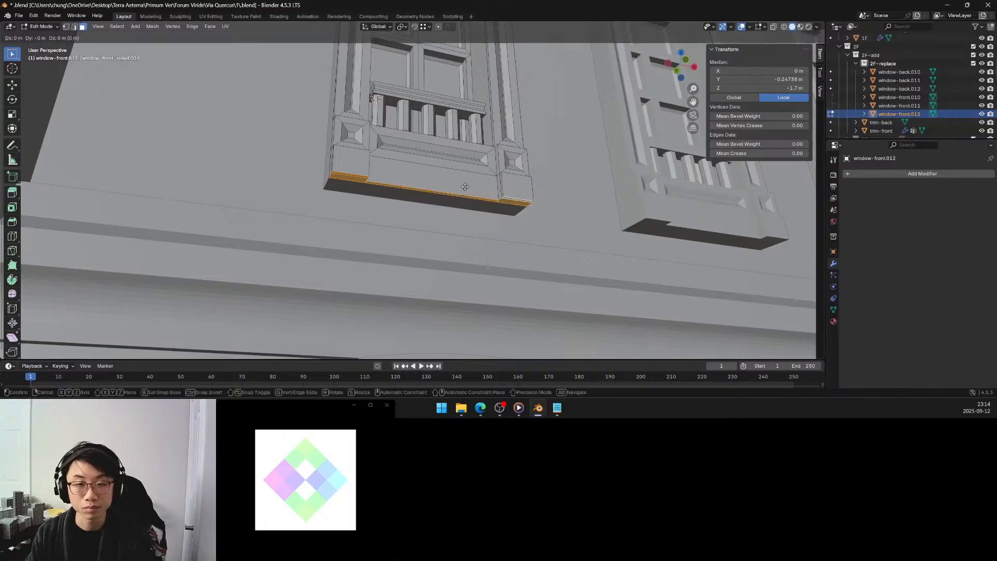
{"action": "key", "text": "z"}
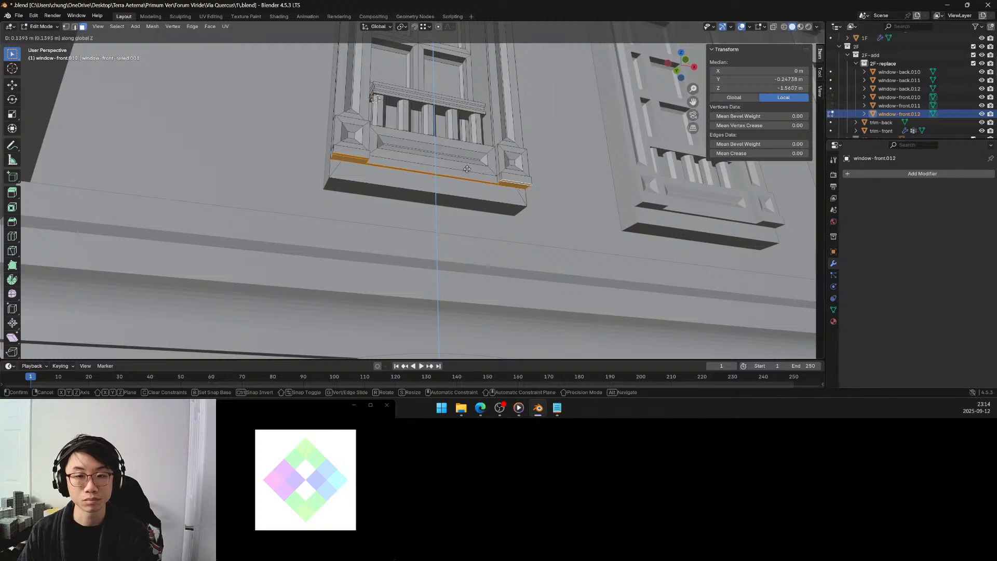
{"action": "left_click", "coordinate": [467, 168]}
{"action": "left_click", "coordinate": [120, 321]}
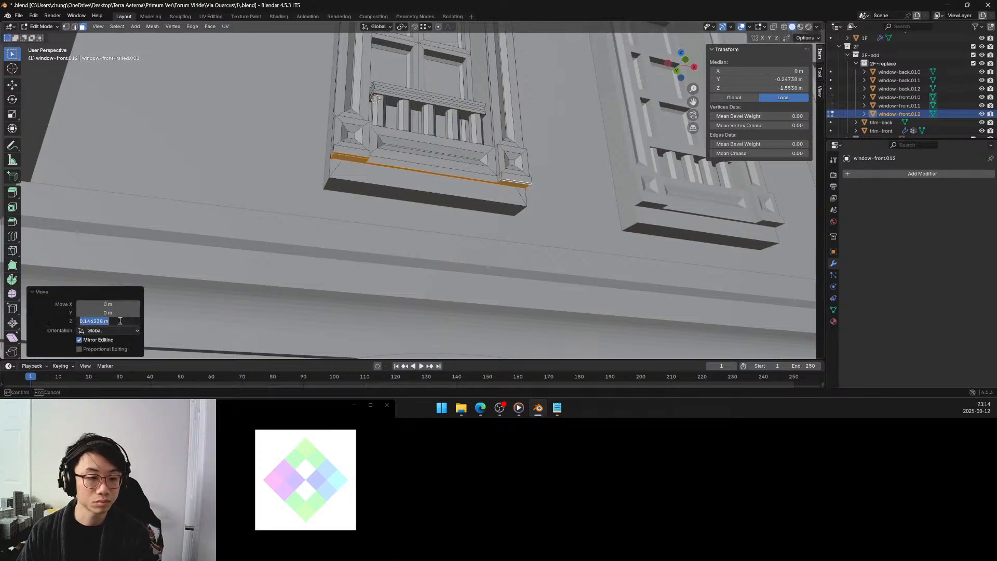
{"action": "type", "text": "0.15"}
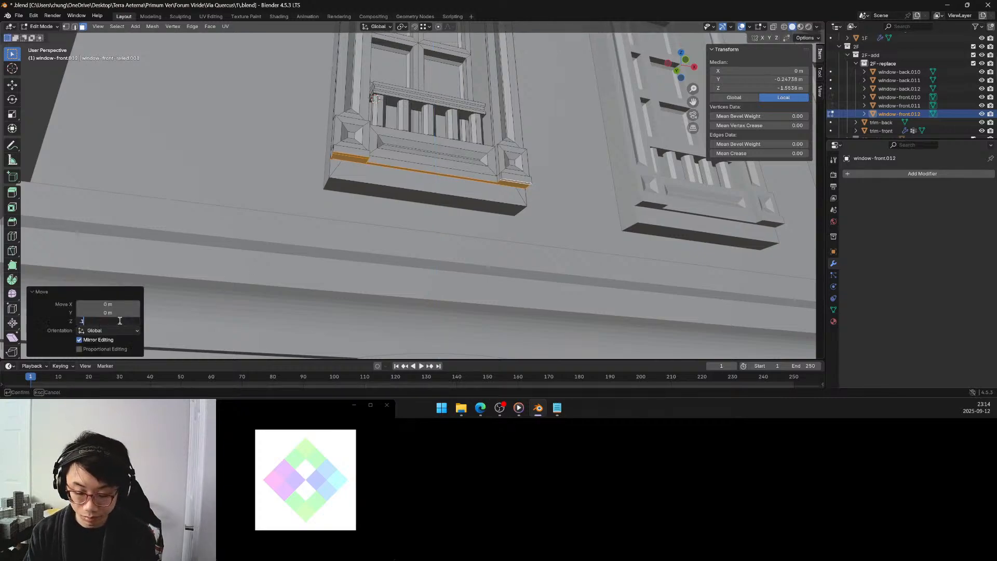
{"action": "key", "text": "Return"}
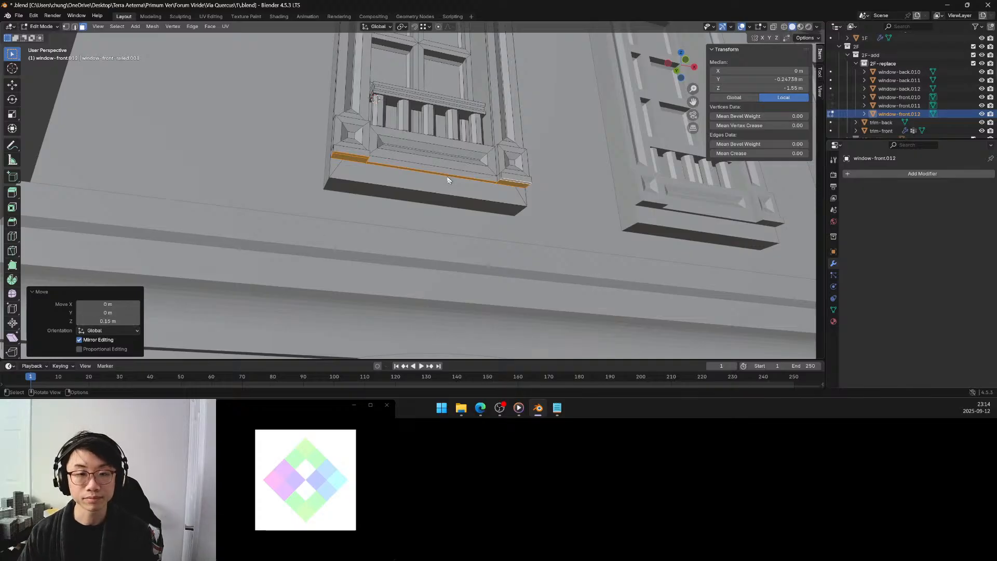
Extrude the raised underside faces of the rail and corner blocks downward by 0.0125 m.
{"action": "middle_click_drag", "start_coordinate": [447, 176], "coordinate": [418, 186]}
{"action": "scroll", "coordinate": [403, 193], "scroll_direction": "up", "scroll_amount": 3}
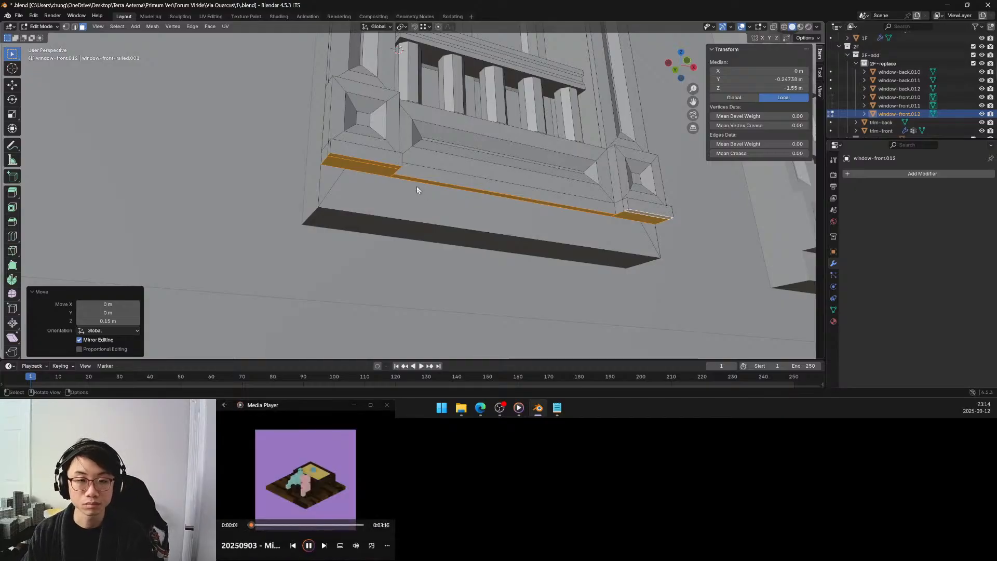
{"action": "key", "text": "e"}
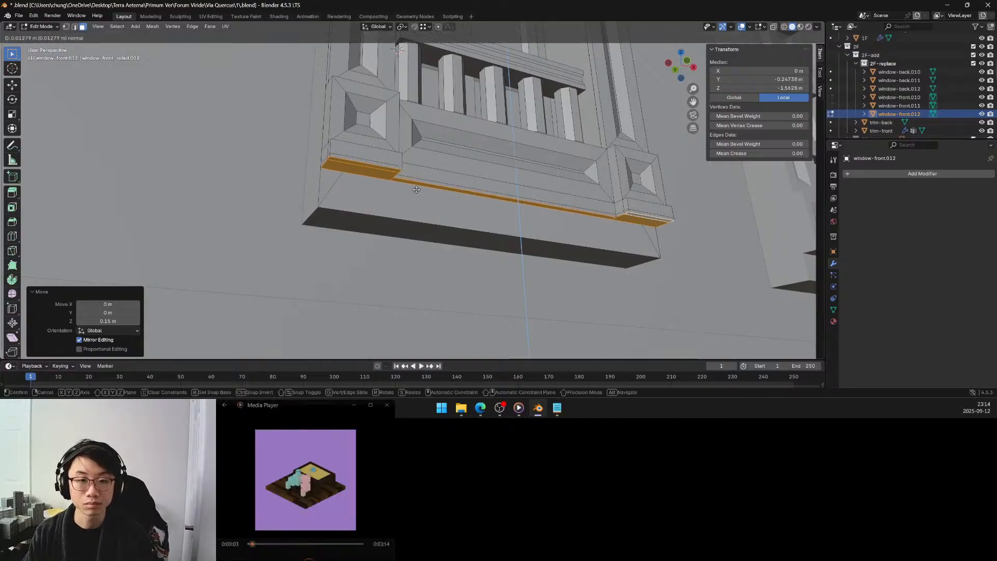
{"action": "left_click", "coordinate": [417, 192]}
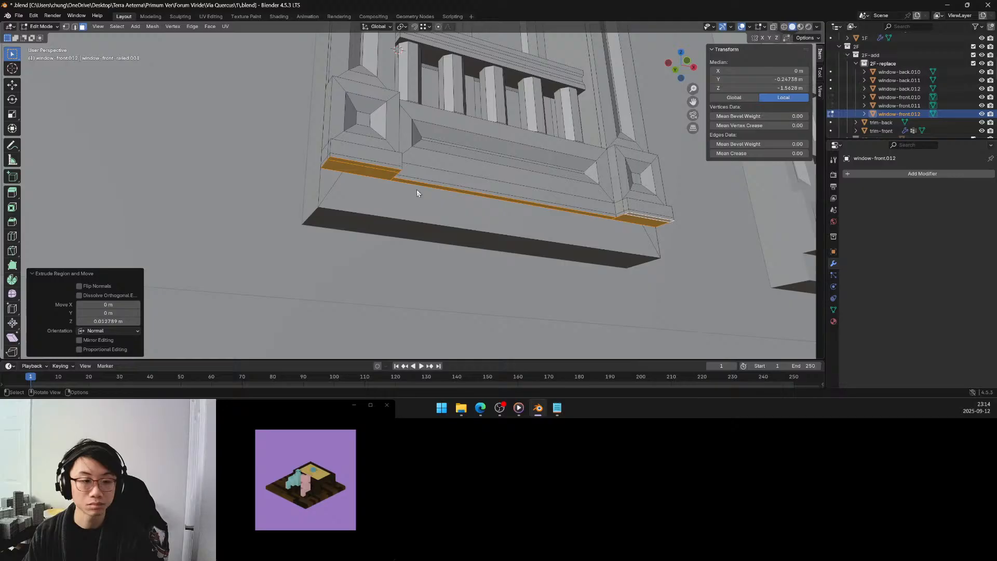
{"action": "left_click", "coordinate": [122, 322]}
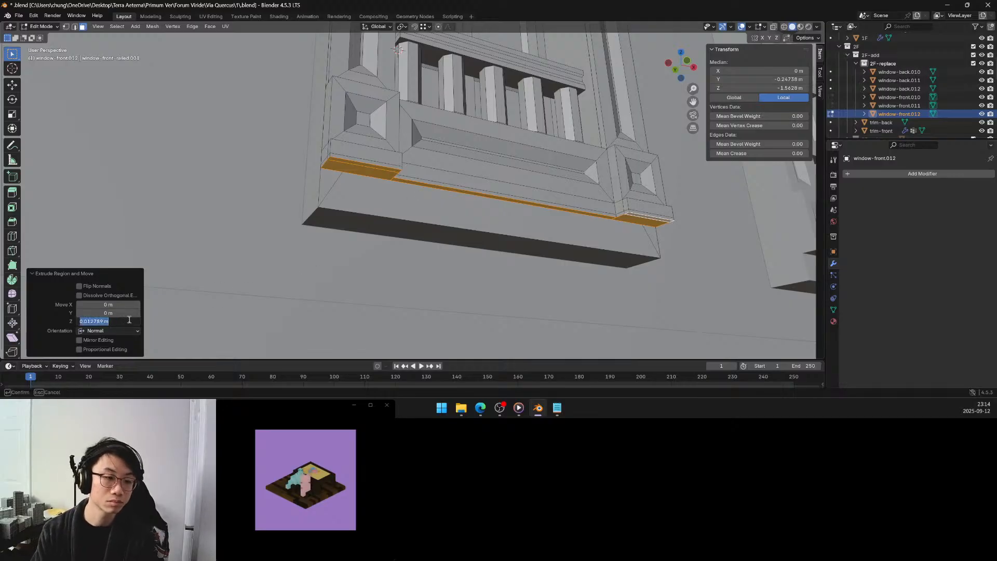
{"action": "key", "text": "BackSpace"}
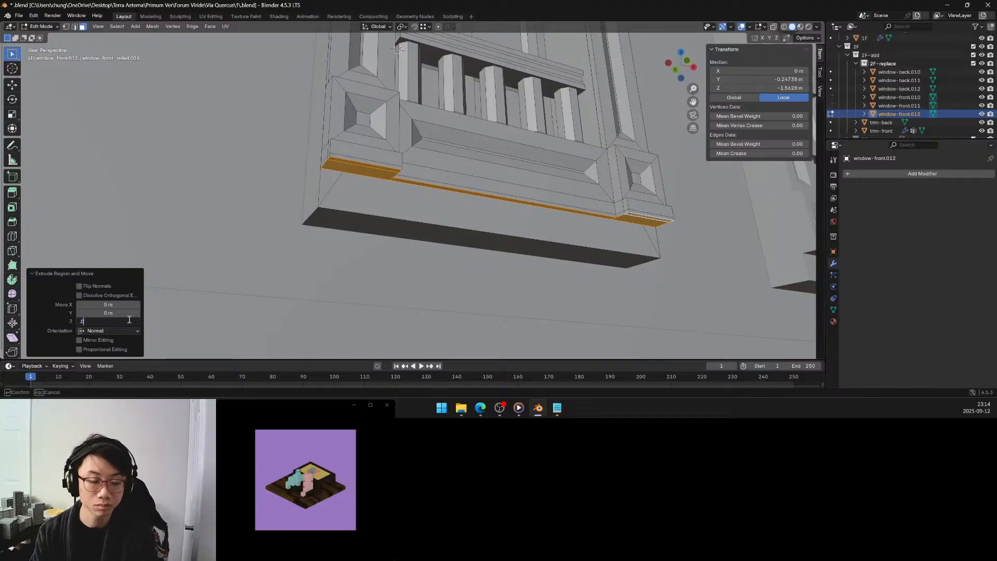
{"action": "type", "text": ".0125"}
{"action": "key", "text": "Return"}
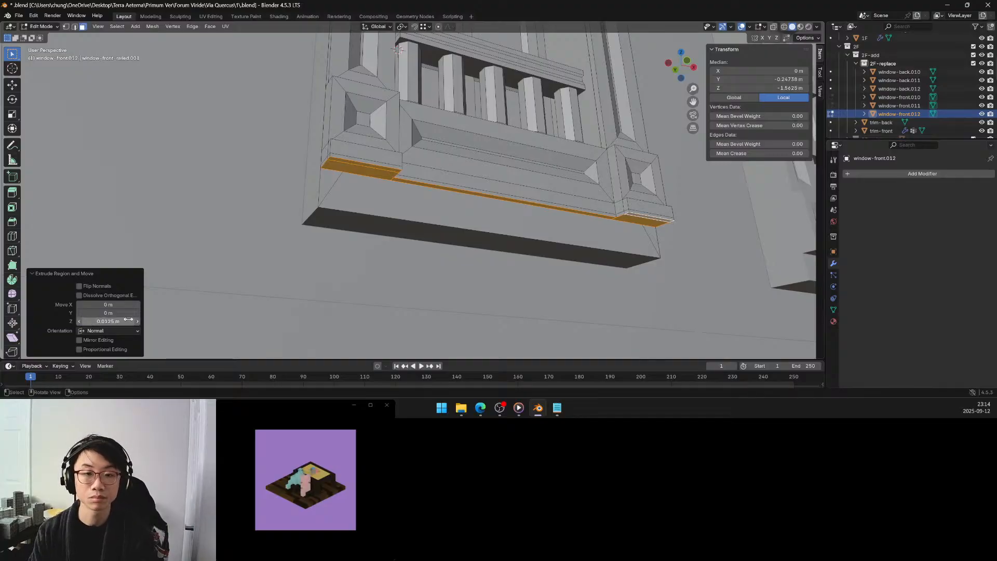
Extrude the same underside faces down a further 0.025 m to form a middle band.
{"action": "key", "text": "e"}
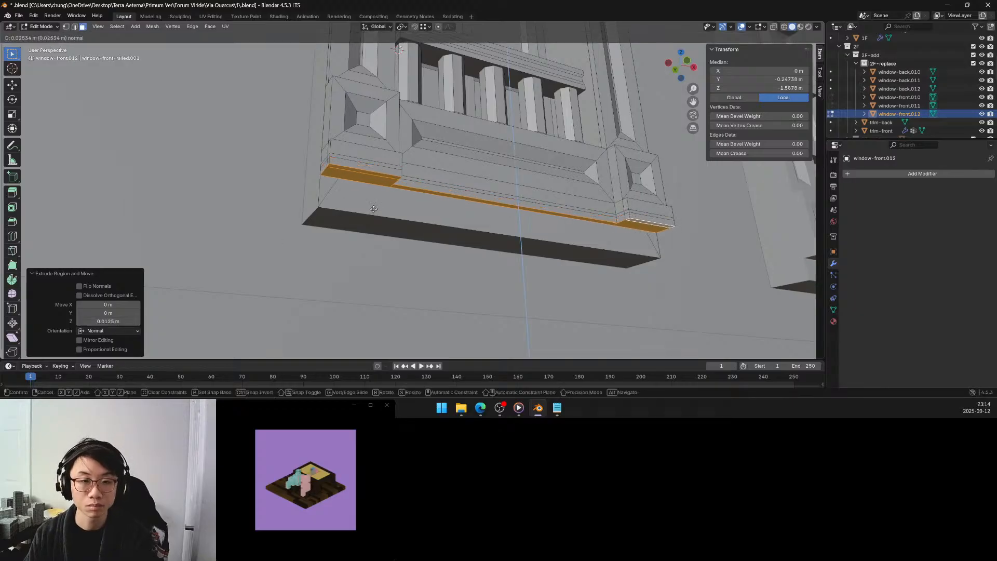
{"action": "left_click", "coordinate": [353, 222]}
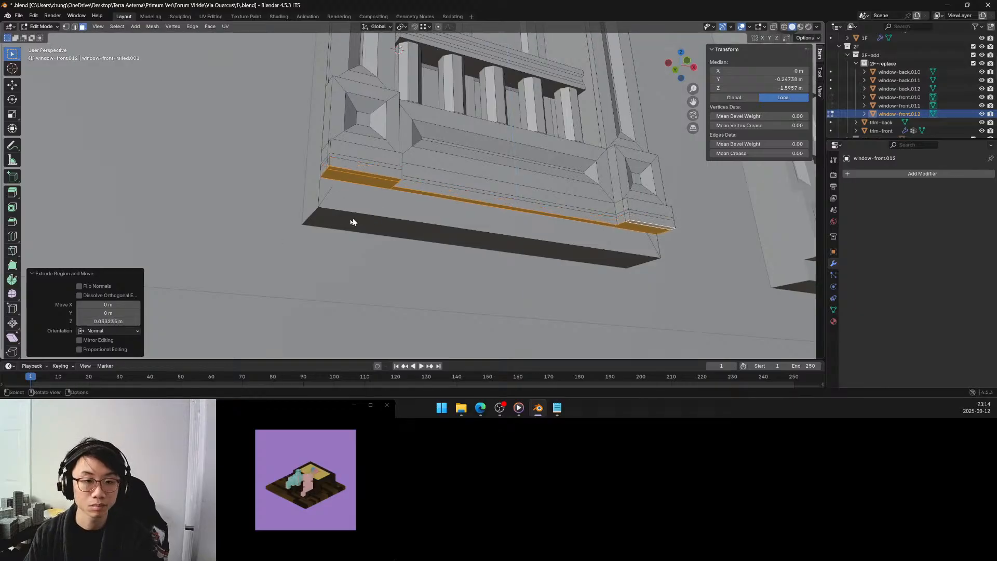
{"action": "left_click", "coordinate": [116, 321]}
{"action": "key", "text": "BackSpace"}
{"action": "type", "text": ".025"}
{"action": "key", "text": "Return"}
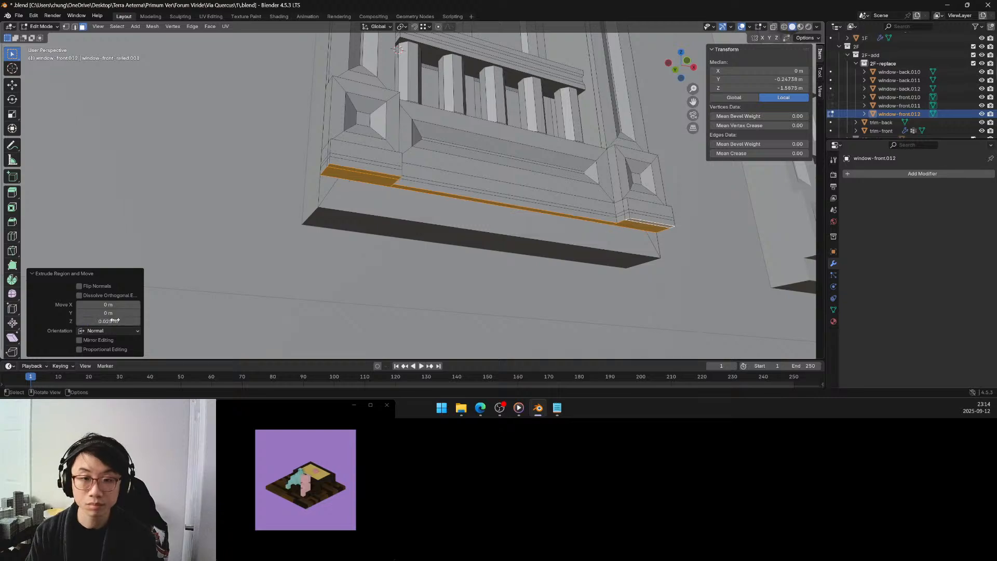
Extrude the underside faces another 0.0125 m downward below the 0.025 m band.
{"action": "key", "text": "e"}
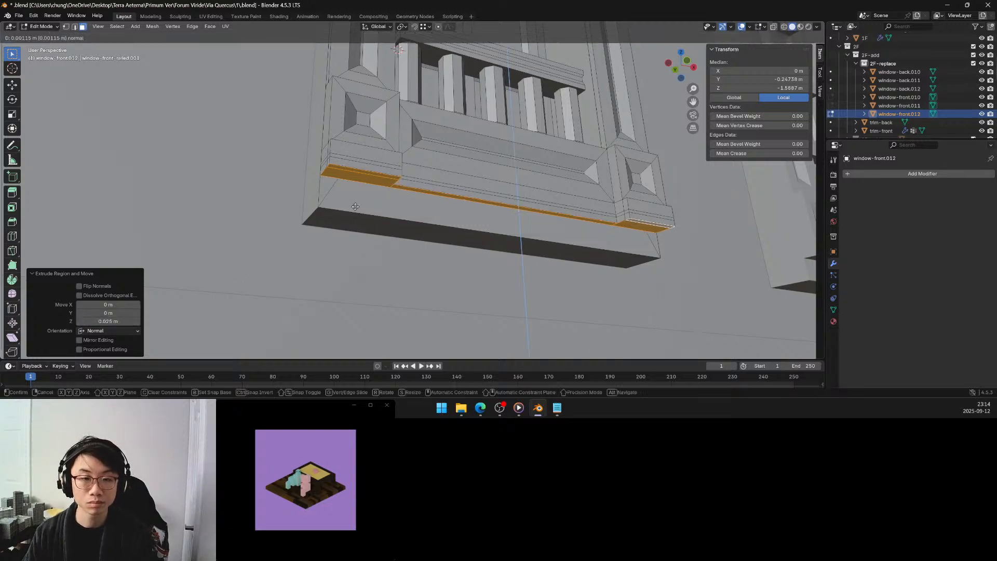
{"action": "left_click", "coordinate": [355, 213]}
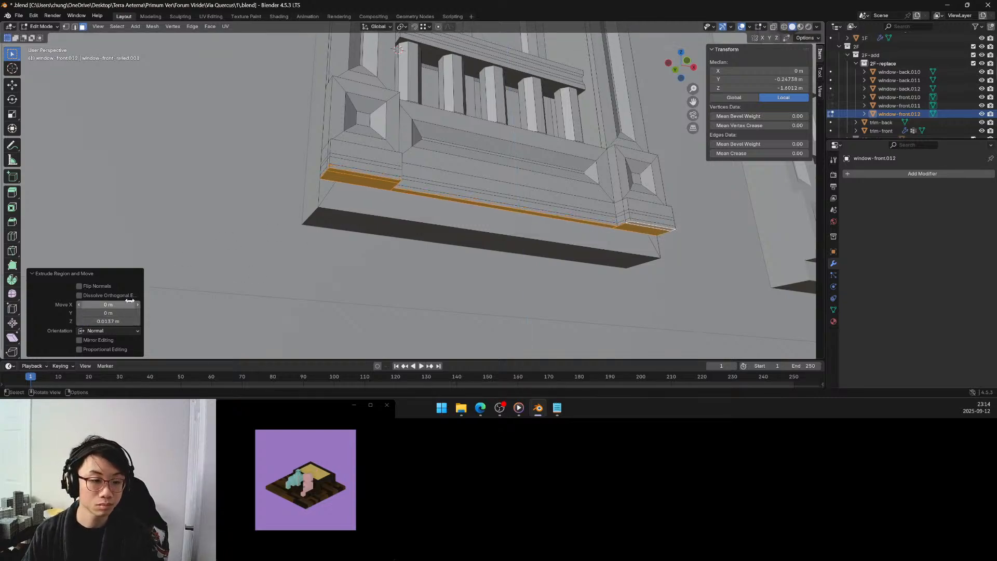
{"action": "left_click", "coordinate": [120, 320]}
{"action": "key", "text": "BackSpace"}
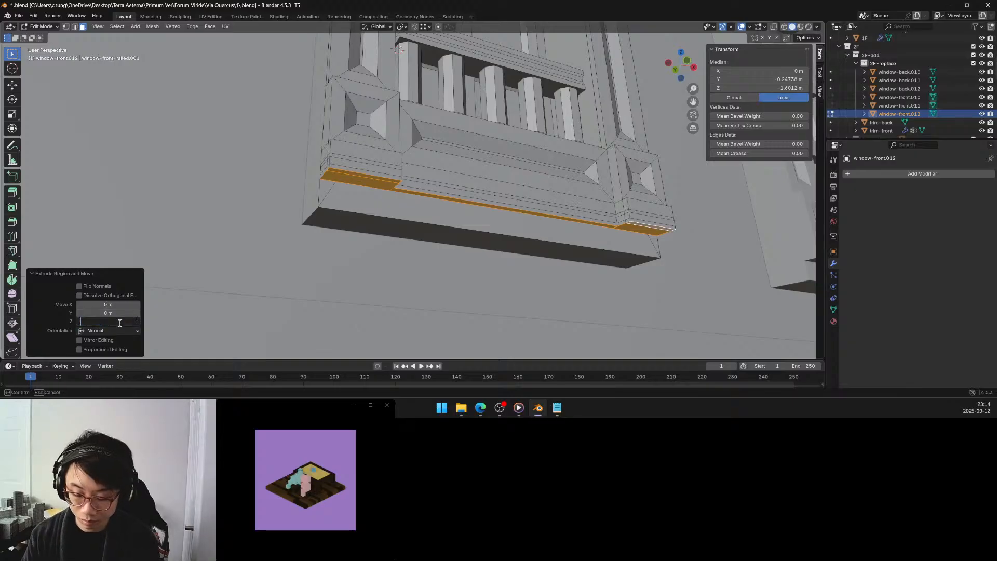
{"action": "type", "text": ".0125"}
{"action": "key", "text": "Return"}
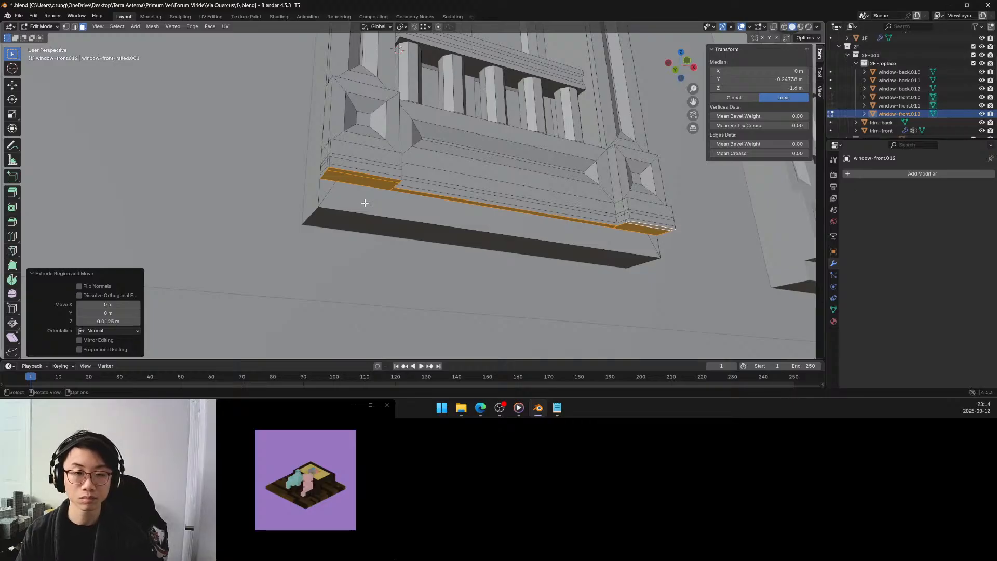
Extrude the underside faces of the rail and corner blocks 0.1 m down to the base of the frame.
{"action": "key", "text": "e"}
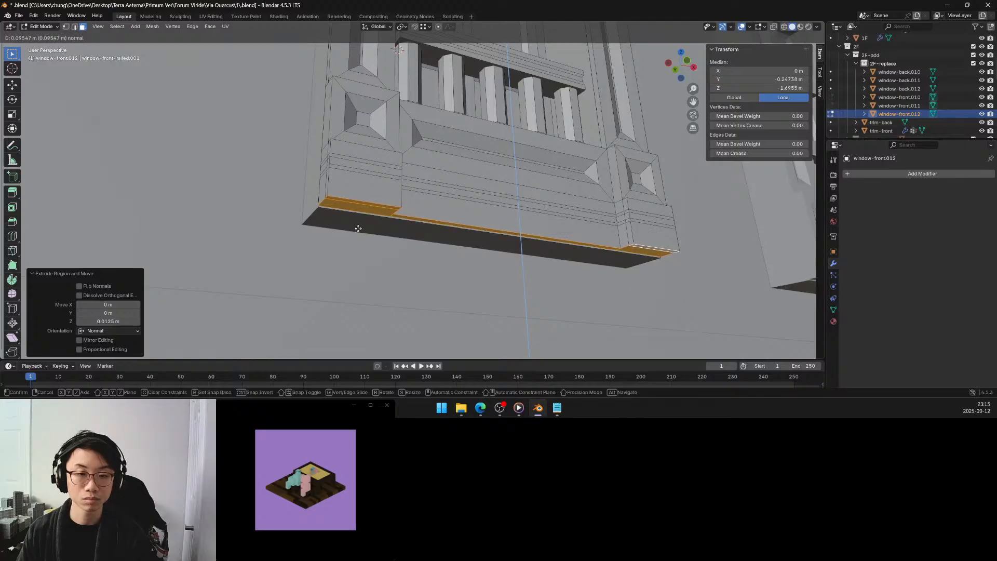
{"action": "left_click", "coordinate": [358, 229]}
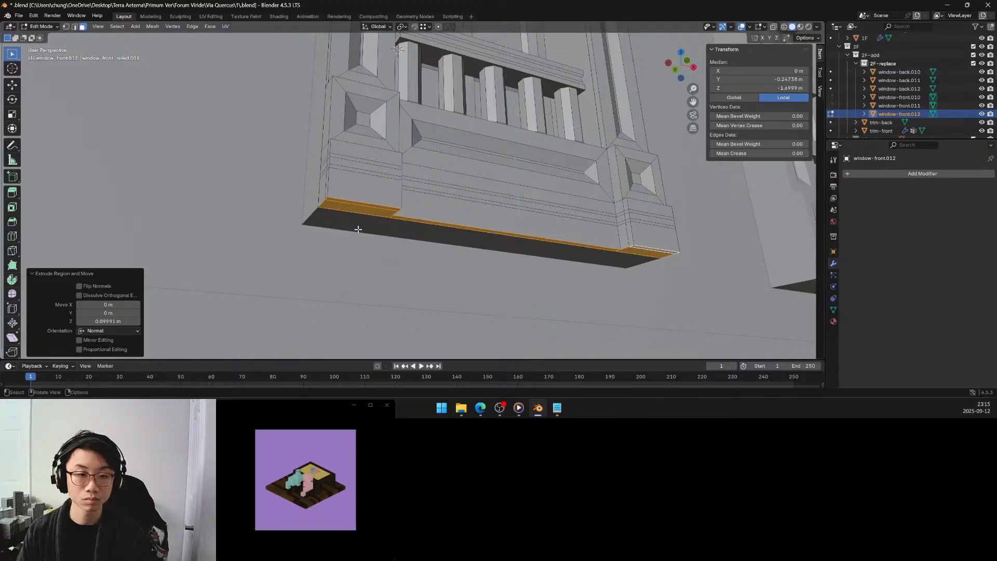
{"action": "left_click", "coordinate": [126, 322]}
{"action": "type", "text": ".1"}
{"action": "key", "text": "Return"}
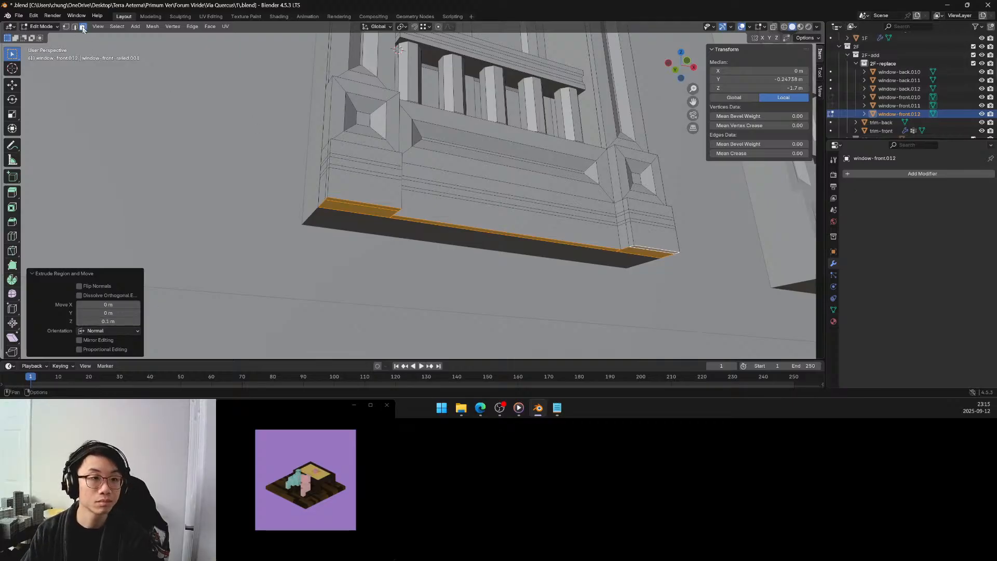
Select both side faces of the left corner block's 0.025 m middle band and set the transform pivot to Median Point.
{"action": "left_click", "coordinate": [322, 165]}
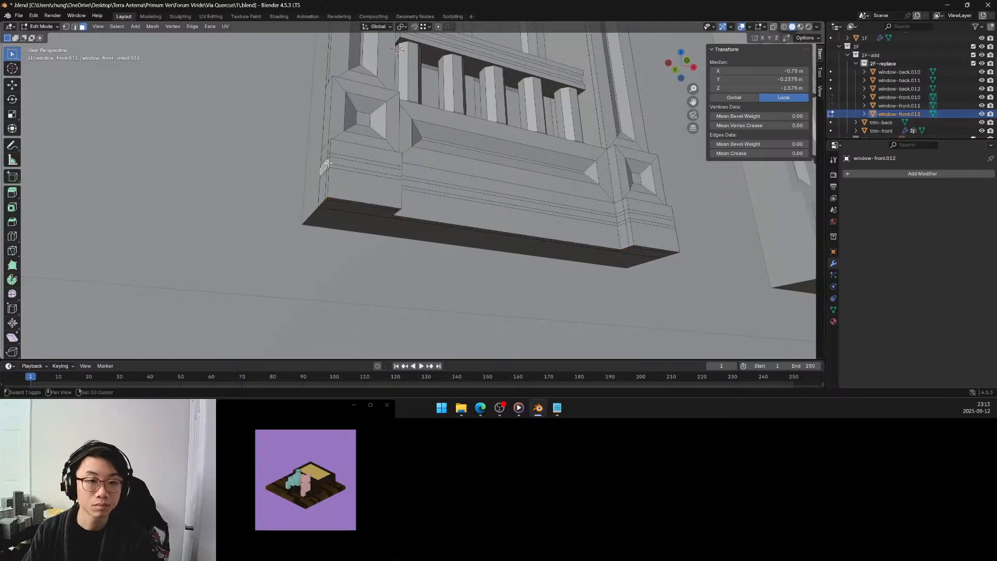
{"action": "middle_click_drag", "start_coordinate": [425, 180], "coordinate": [383, 181]}
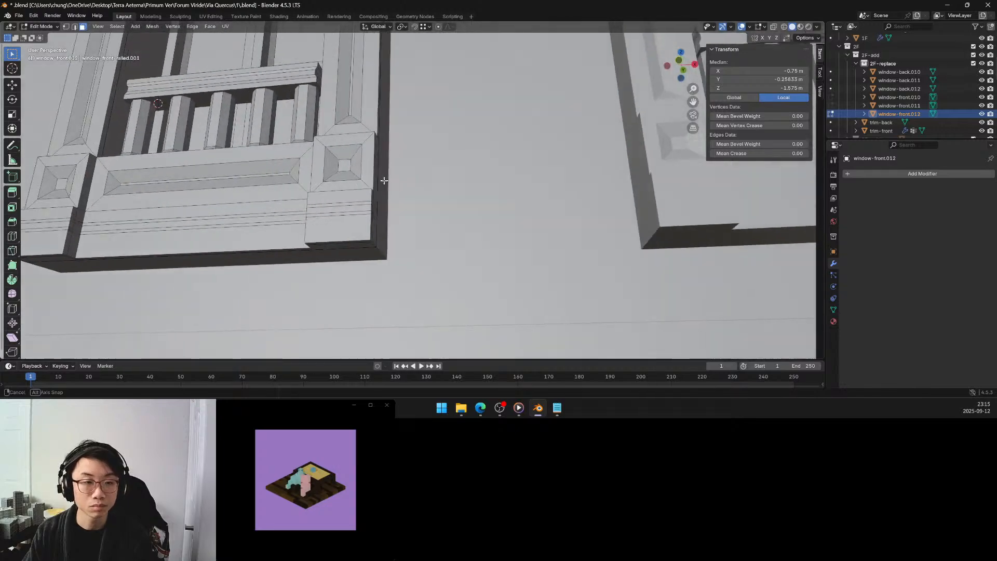
{"action": "left_click", "coordinate": [76, 225]}
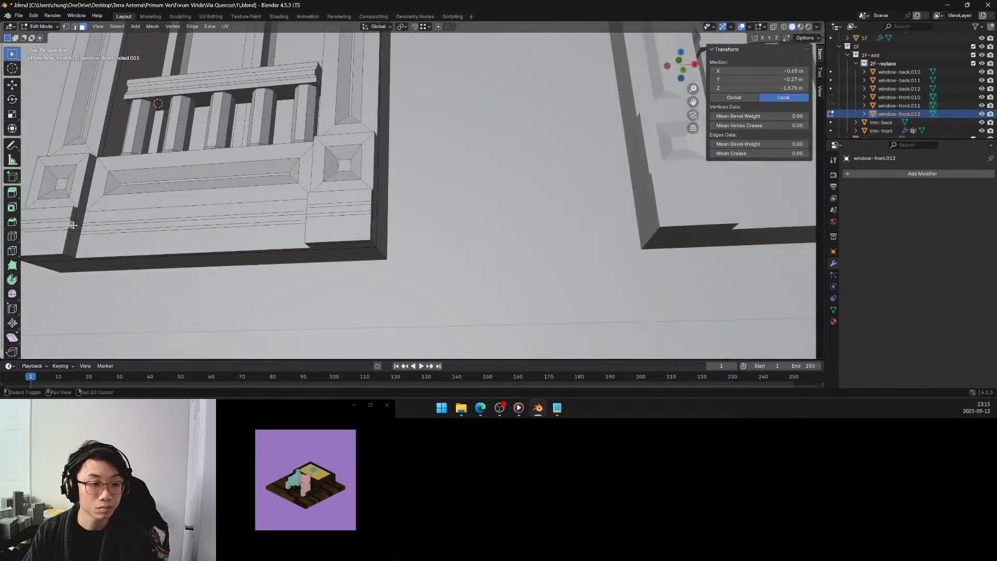
{"action": "middle_click_drag", "start_coordinate": [78, 224], "coordinate": [120, 225]}
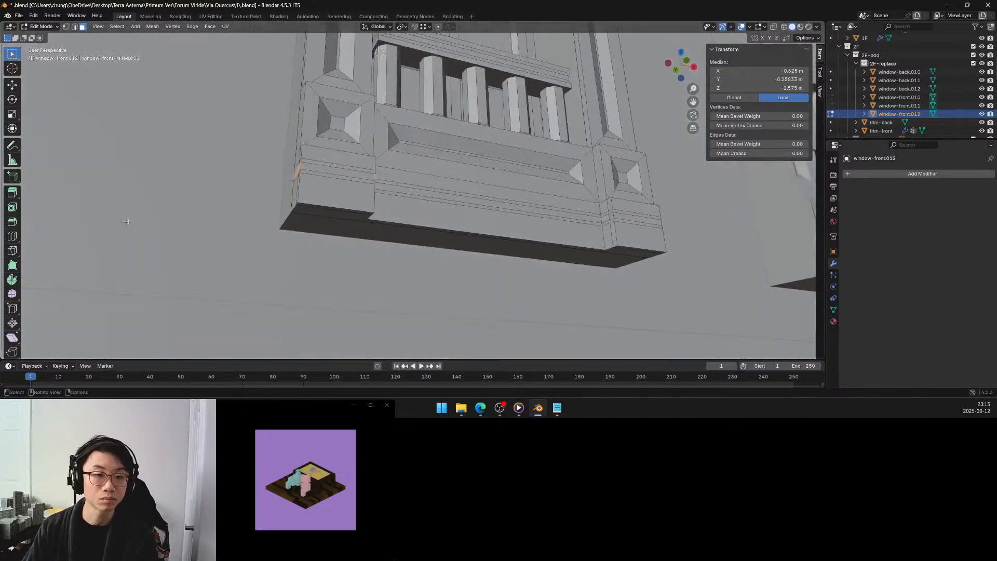
{"action": "key", "text": "period"}
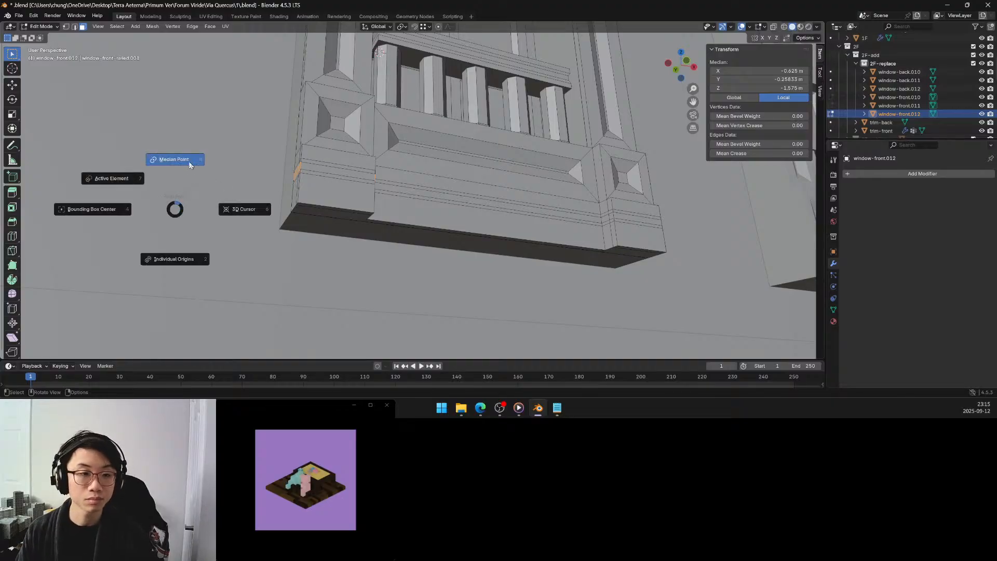
{"action": "left_click", "coordinate": [189, 161]}
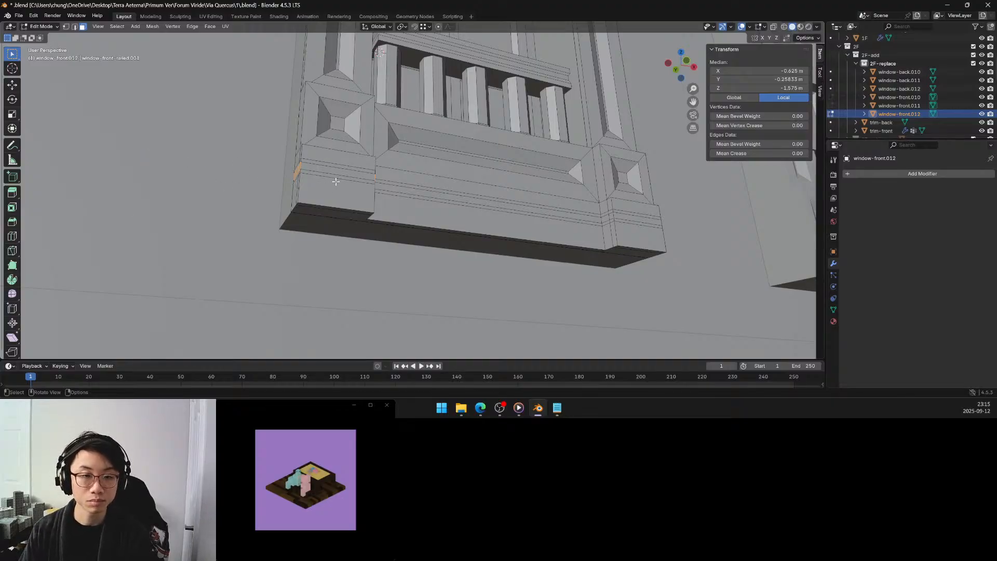
Try scaling the left corner block's band side faces uniformly to 0.9 on all three axes.
{"action": "key", "text": "s"}
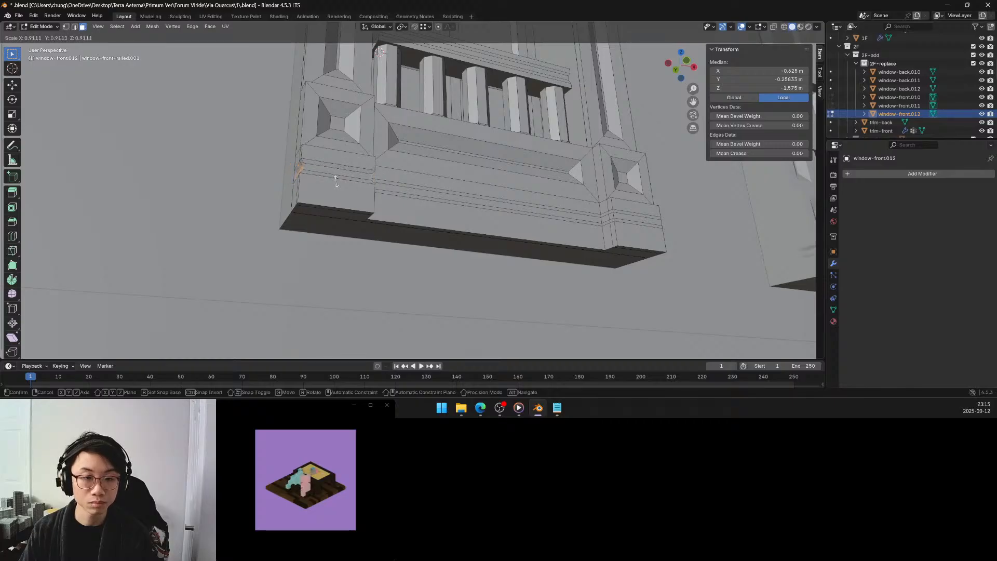
{"action": "left_click", "coordinate": [336, 181]}
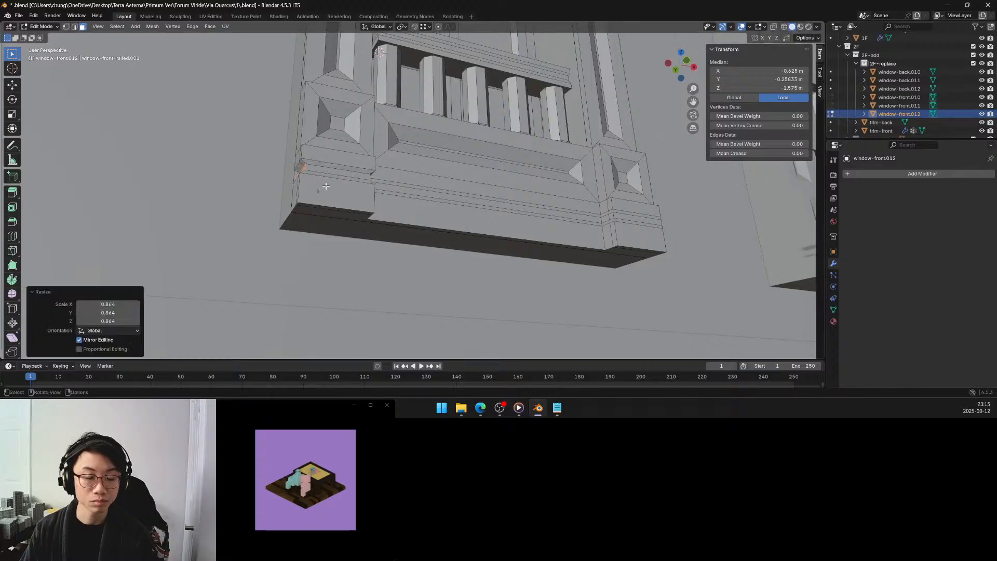
{"action": "left_click", "coordinate": [119, 306]}
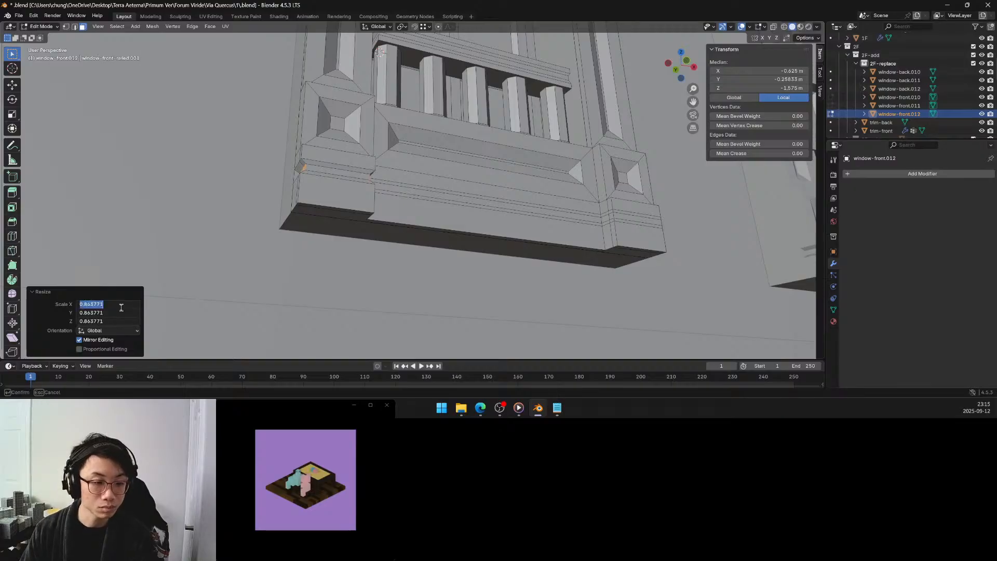
{"action": "key", "text": "BackSpace"}
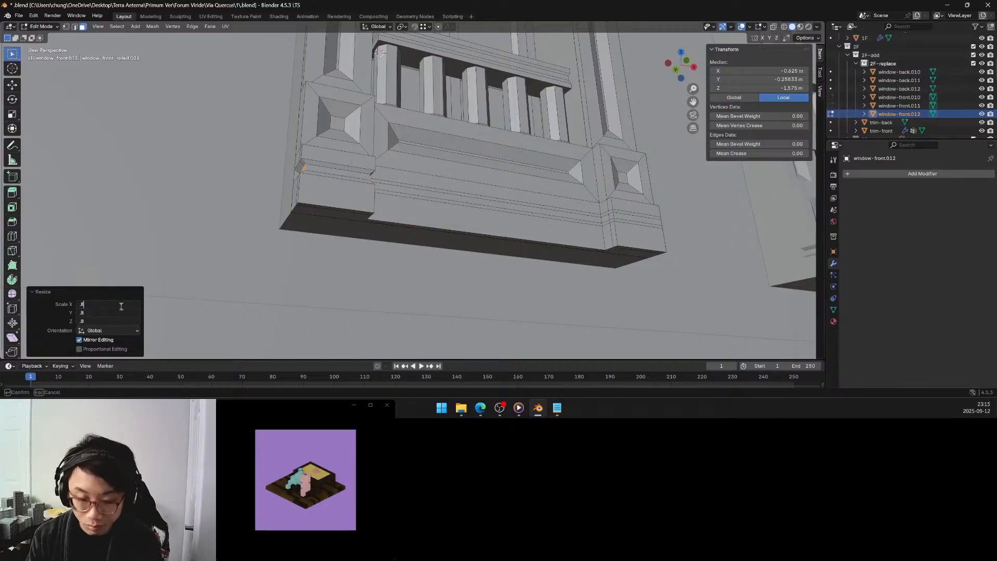
{"action": "type", "text": "."}
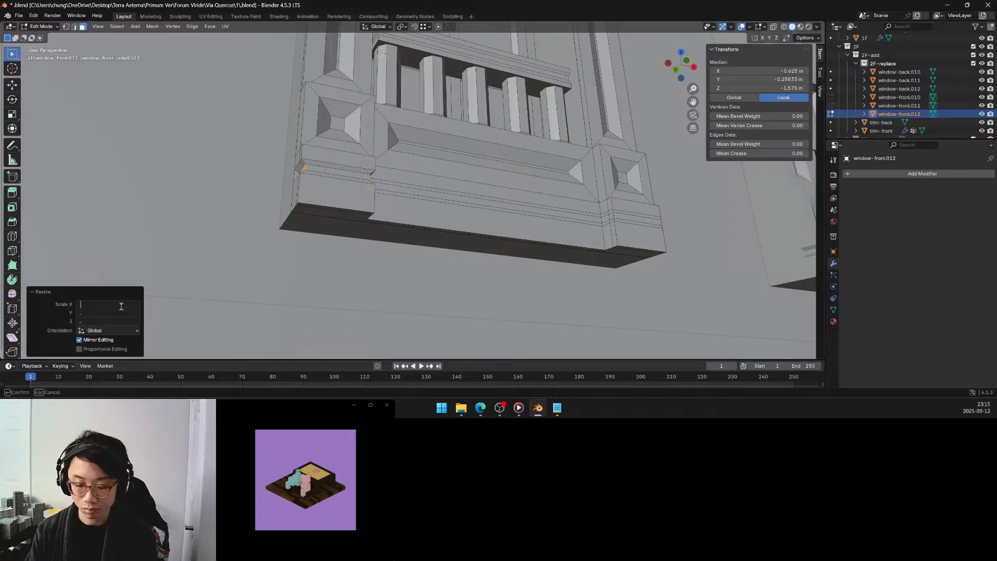
{"action": "type", "text": "9"}
{"action": "key", "text": "Return"}
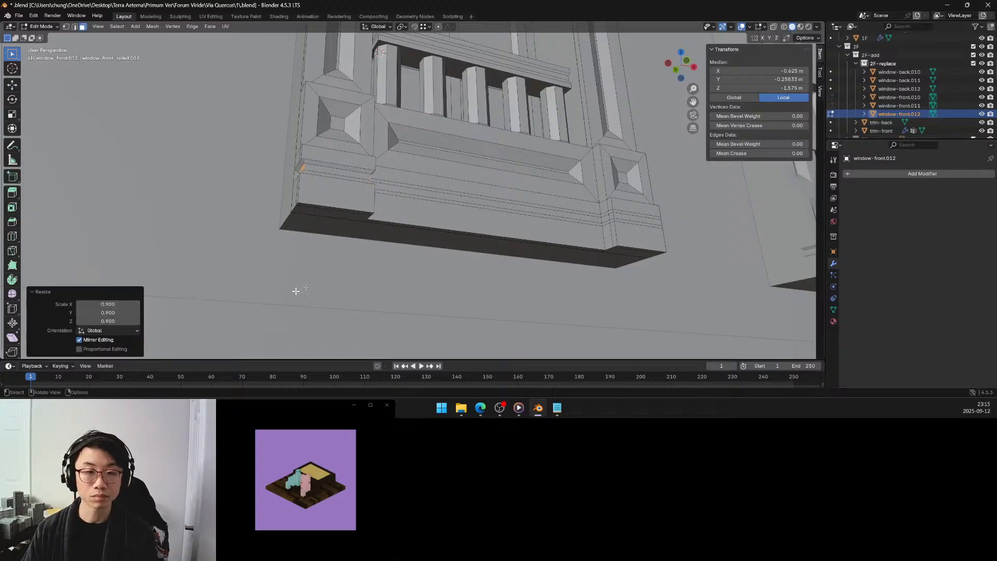
Try scaling the right corner block's middle-band side faces to 0.9 along X.
{"action": "middle_click_drag", "start_coordinate": [482, 208], "coordinate": [276, 251]}
{"action": "left_click", "coordinate": [564, 262]}
{"action": "left_click", "coordinate": [565, 259], "text": "shift"}
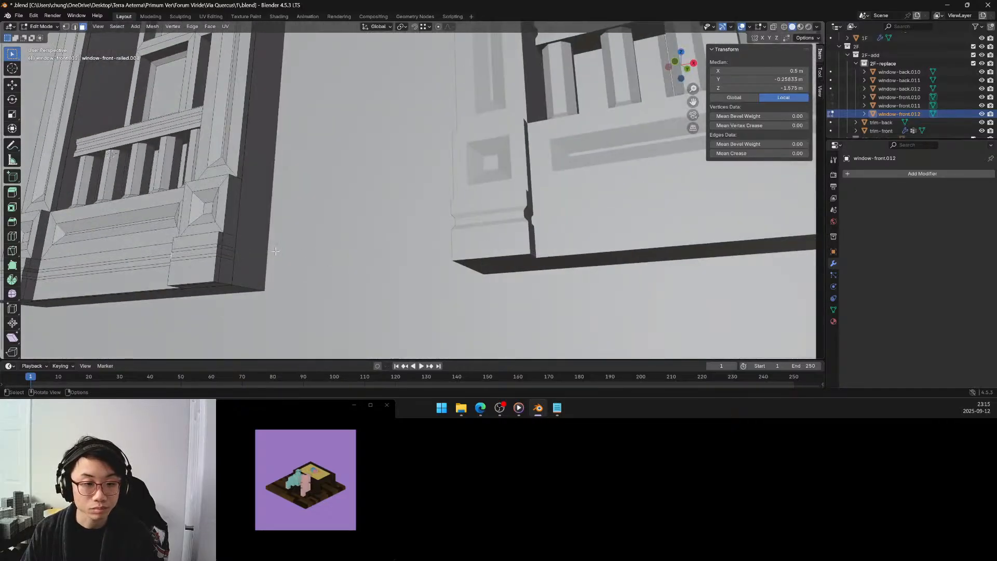
{"action": "left_click", "coordinate": [223, 252], "text": "shift"}
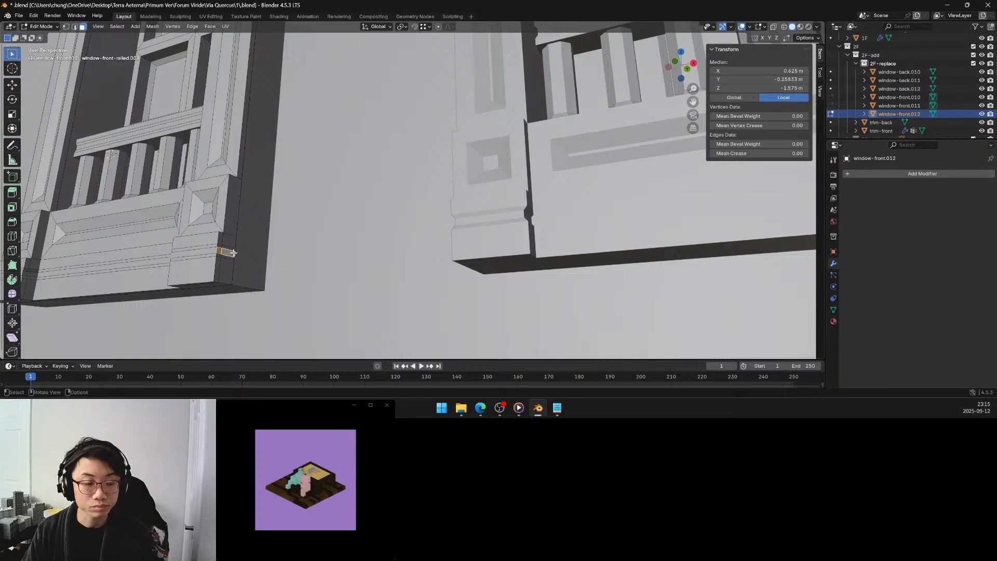
{"action": "key", "text": "s"}
{"action": "key", "text": "x"}
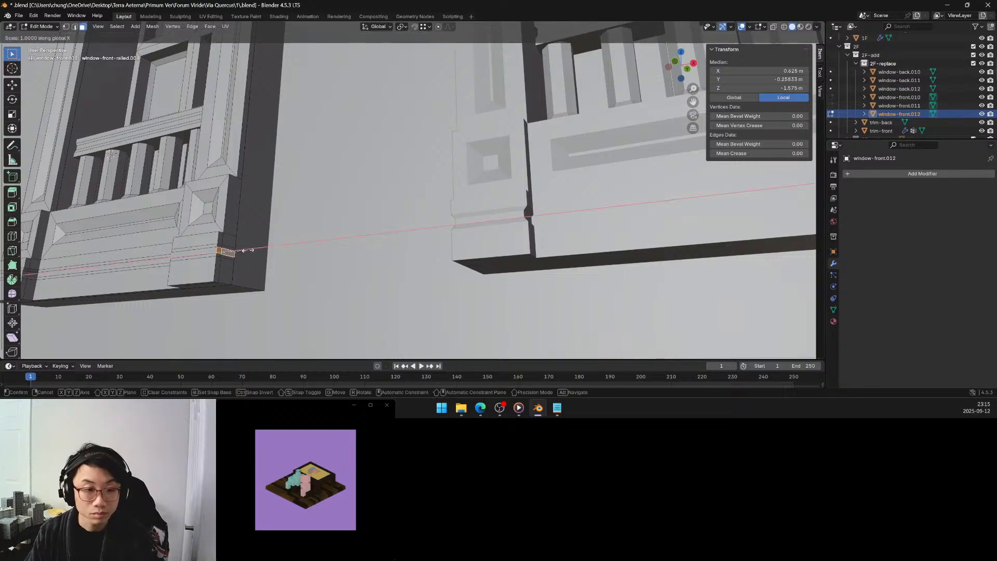
{"action": "left_click", "coordinate": [240, 254]}
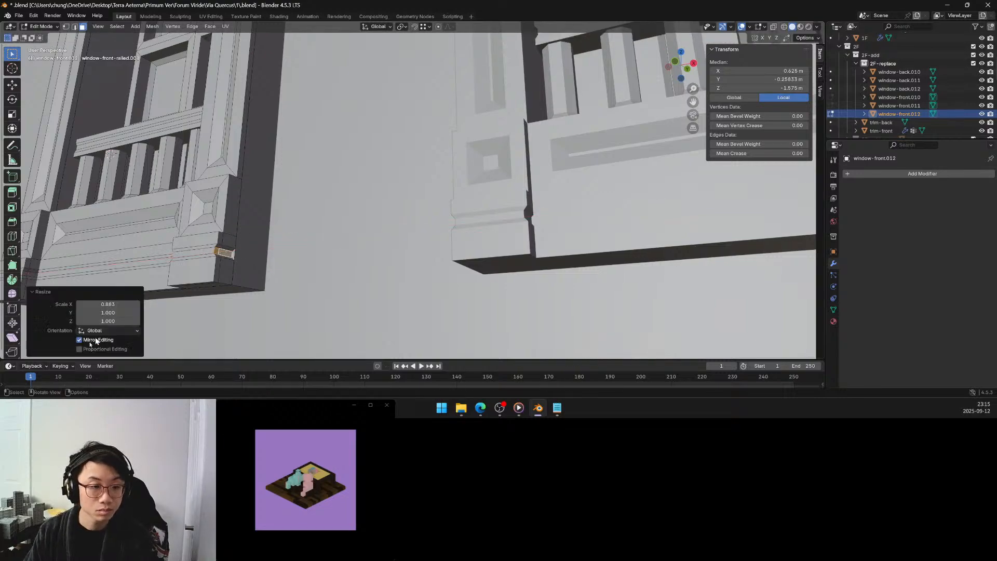
{"action": "left_click", "coordinate": [115, 305]}
{"action": "type", "text": ".9"}
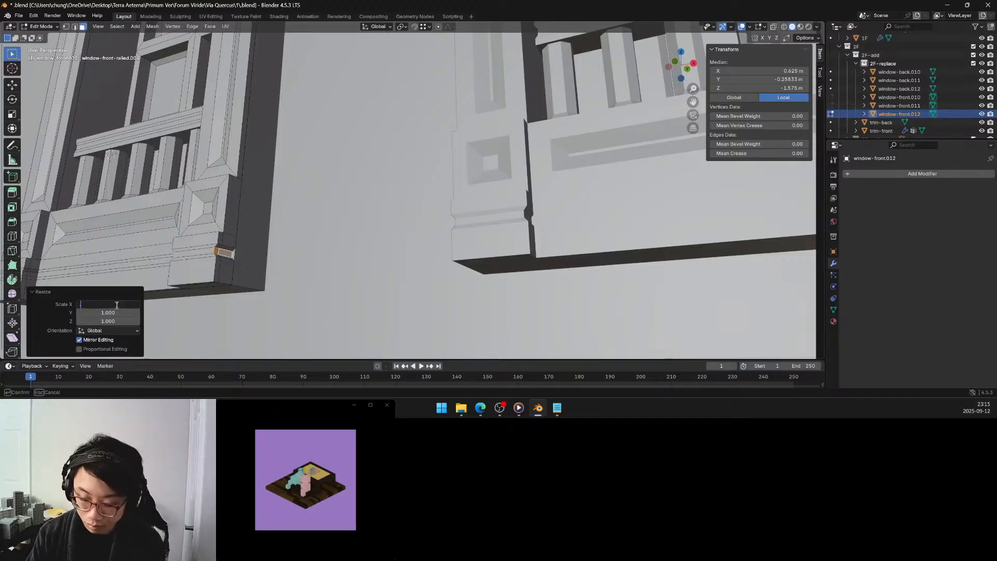
{"action": "key", "text": "Return"}
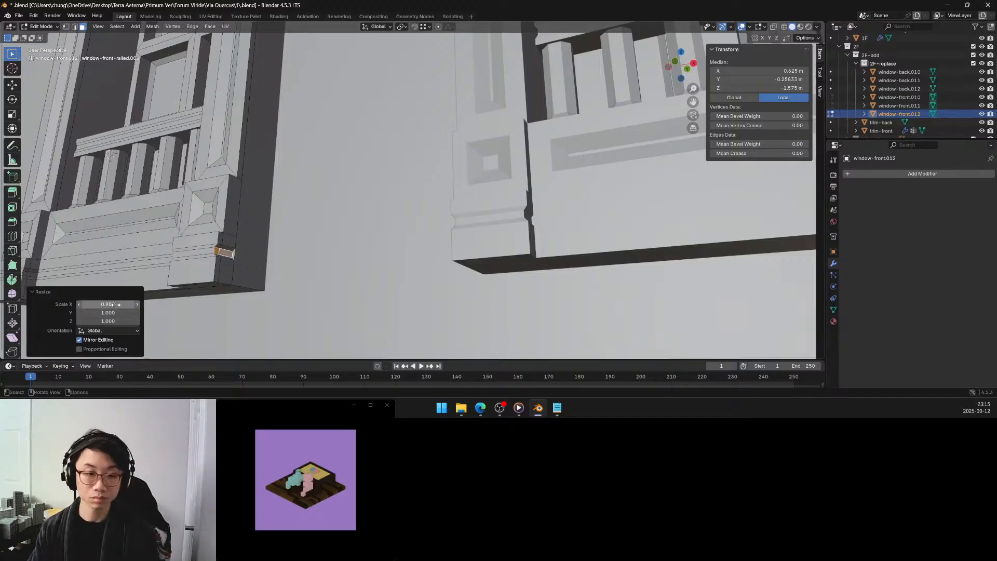
{"action": "left_click", "coordinate": [262, 234]}
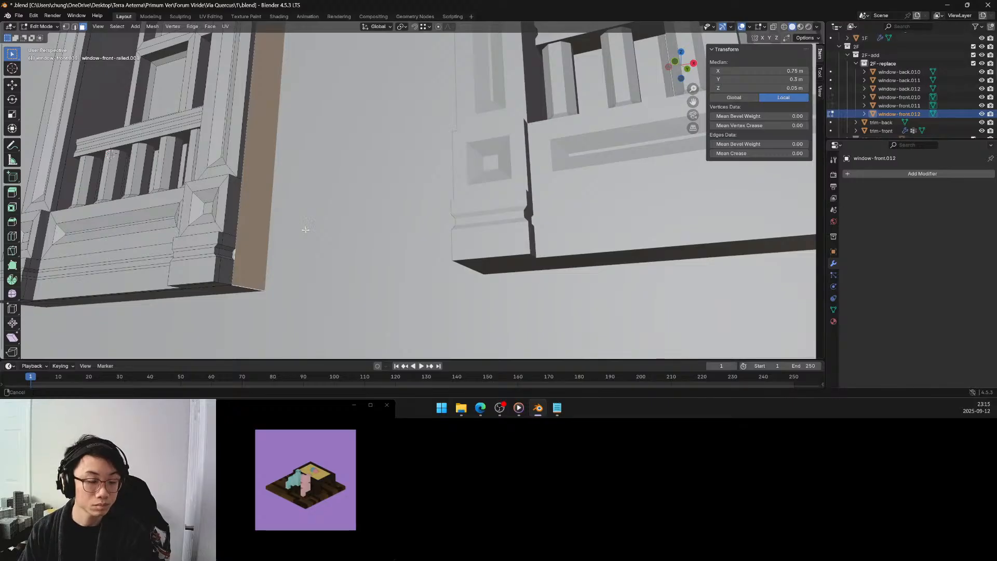
{"action": "middle_click_drag", "start_coordinate": [305, 227], "coordinate": [243, 244], "text": "shift"}
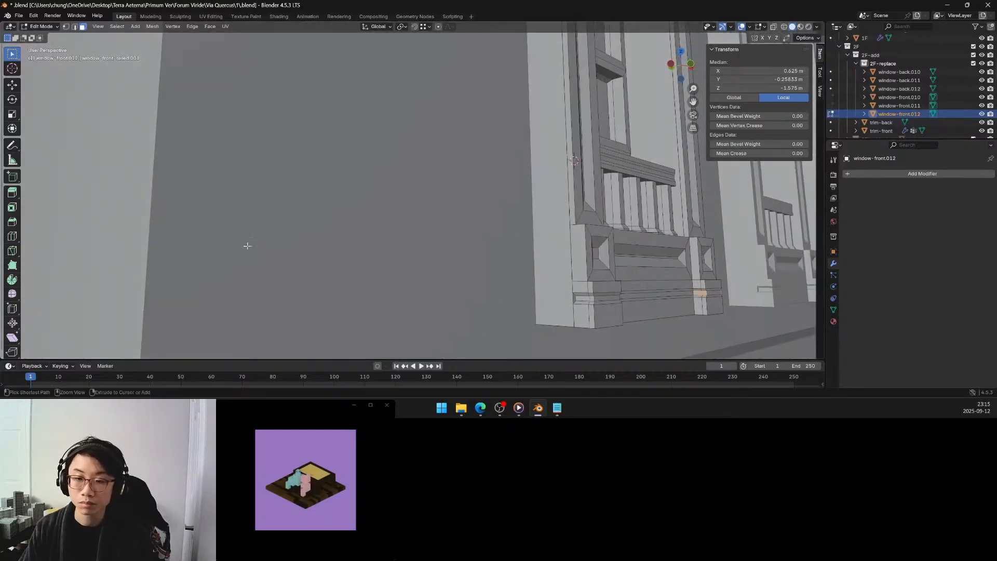
Undo the scaling of the middle-band side faces on both corner blocks, back to the left block's face selection.
{"action": "key", "text": "ctrl+z"}
{"action": "key", "text": "ctrl+z"}
{"action": "key", "text": "ctrl+z"}
{"action": "key", "text": "ctrl+z"}
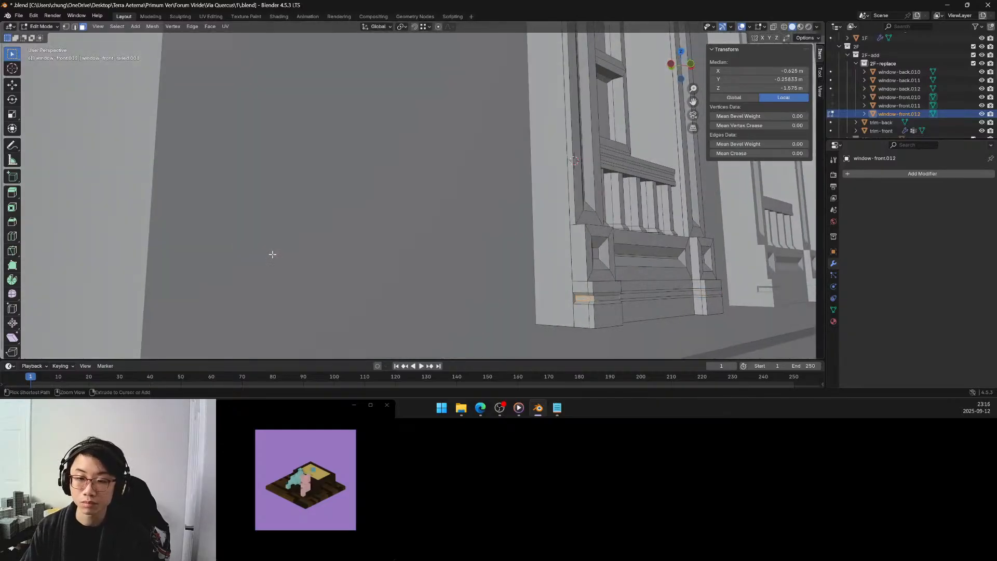
Scale the selected side faces of the left corner block's middle band to 0.9 along X only.
{"action": "middle_click_drag", "start_coordinate": [650, 313], "coordinate": [564, 290]}
{"action": "key", "text": "s"}
{"action": "key", "text": "x"}
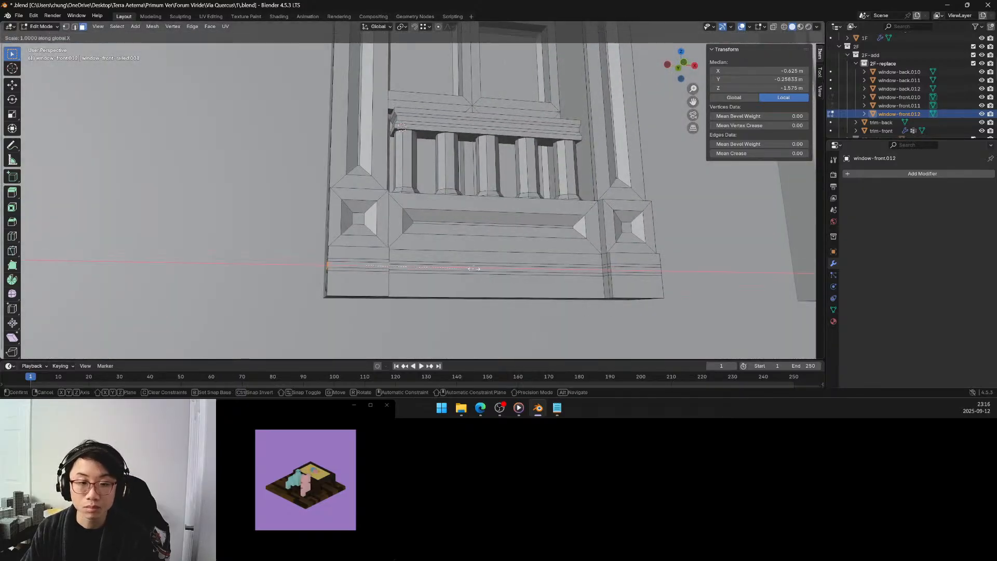
{"action": "left_click", "coordinate": [460, 268]}
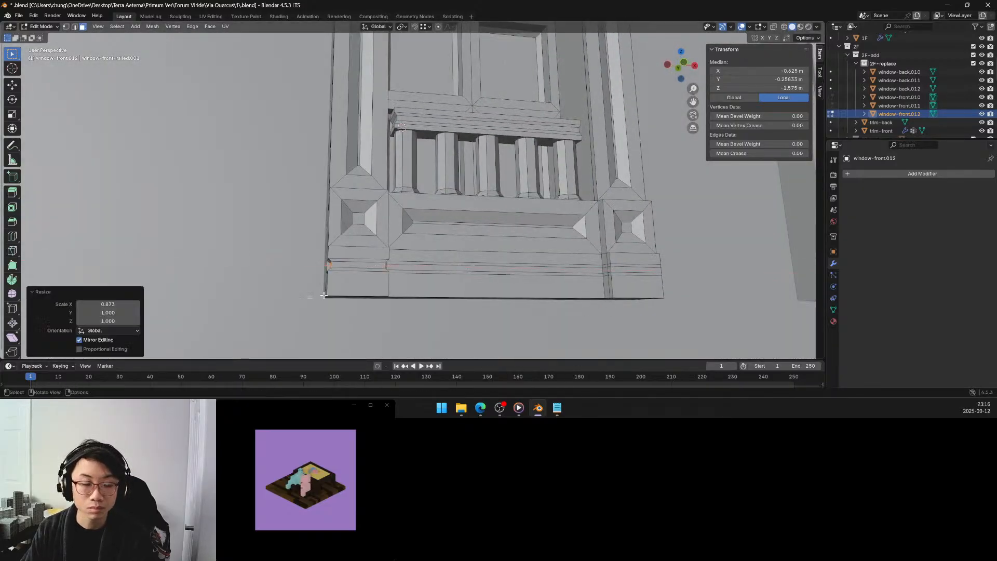
{"action": "double_click", "coordinate": [127, 303]}
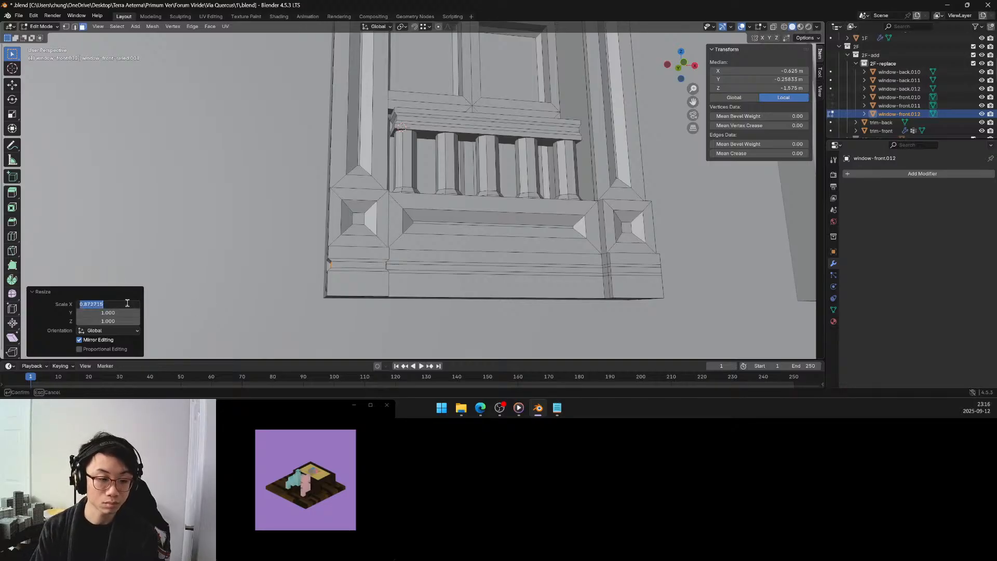
{"action": "type", "text": ".9"}
{"action": "key", "text": "Return"}
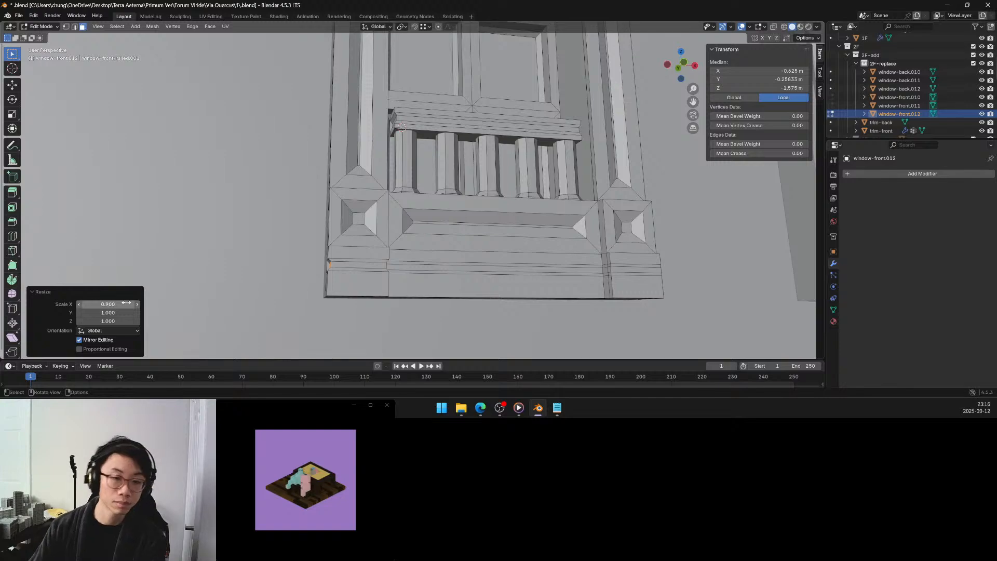
Select both side faces of the right corner block's middle band and scale them to 0.9 along X.
{"action": "middle_click_drag", "start_coordinate": [442, 270], "coordinate": [449, 273]}
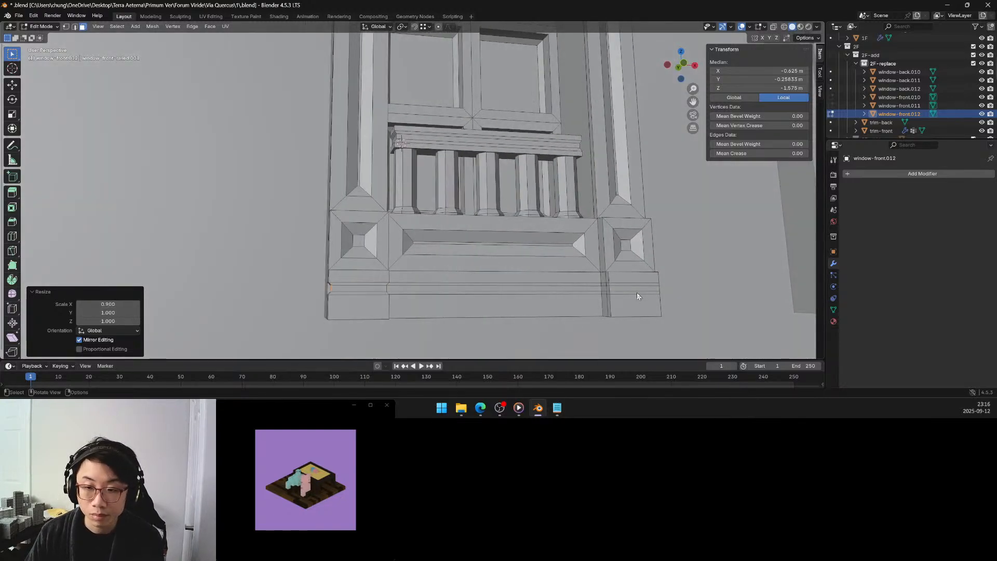
{"action": "left_click", "coordinate": [606, 292]}
{"action": "middle_click_drag", "start_coordinate": [602, 289], "coordinate": [347, 269]}
{"action": "left_click", "coordinate": [313, 267], "text": "shift"}
{"action": "key", "text": "s"}
{"action": "key", "text": "x"}
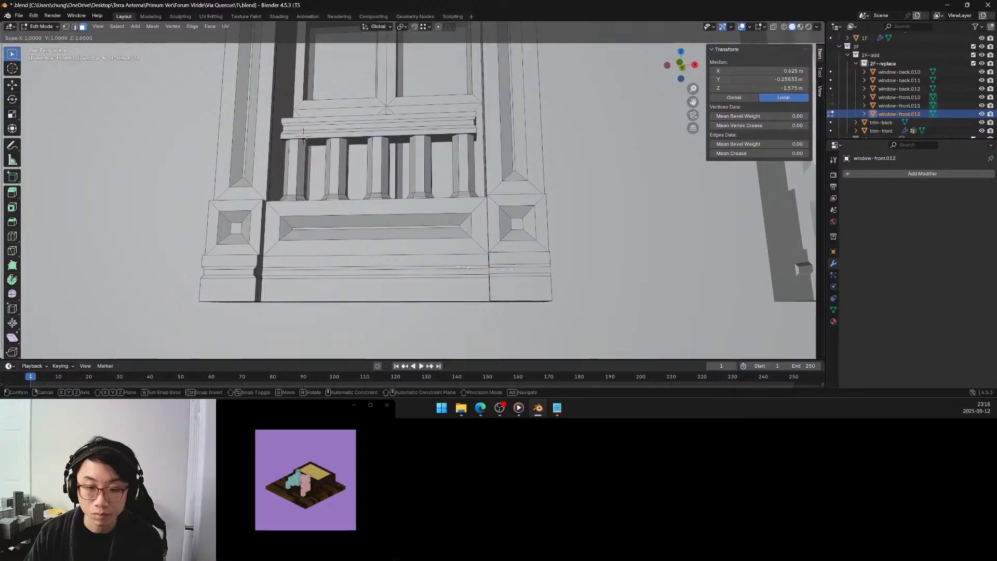
{"action": "left_click", "coordinate": [461, 272]}
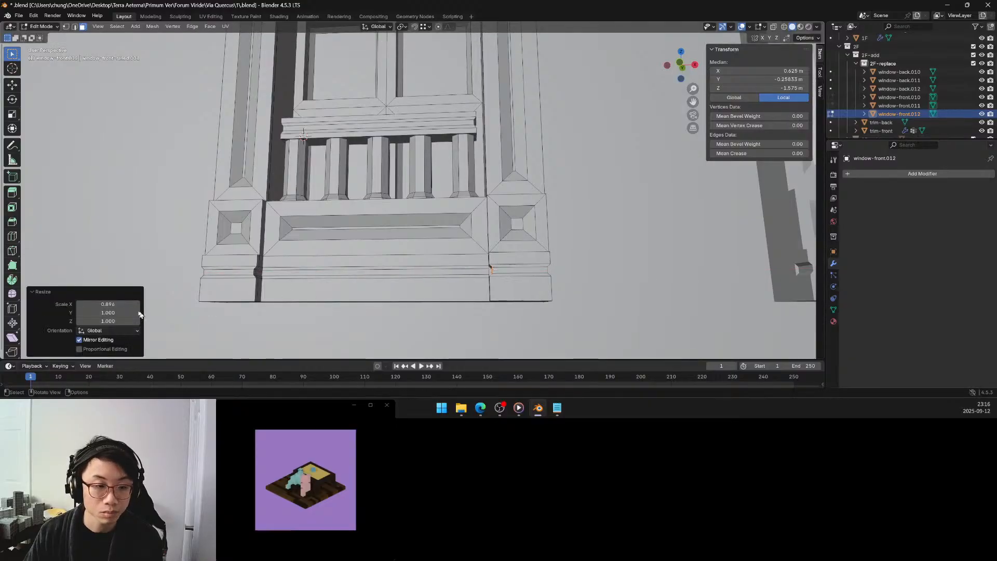
{"action": "left_click", "coordinate": [117, 304]}
{"action": "key", "text": "BackSpace"}
{"action": "type", "text": "0.9"}
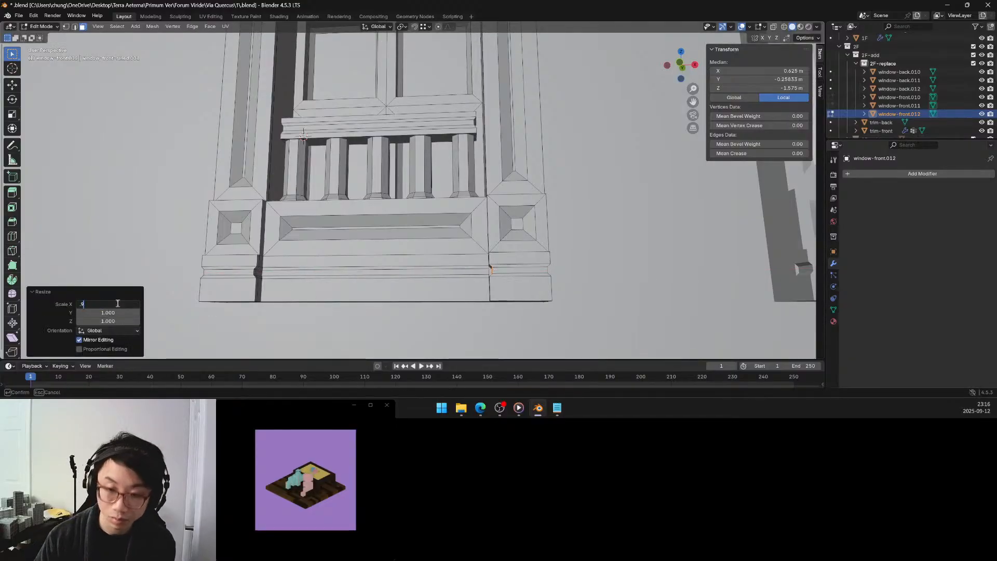
{"action": "key", "text": "Return"}
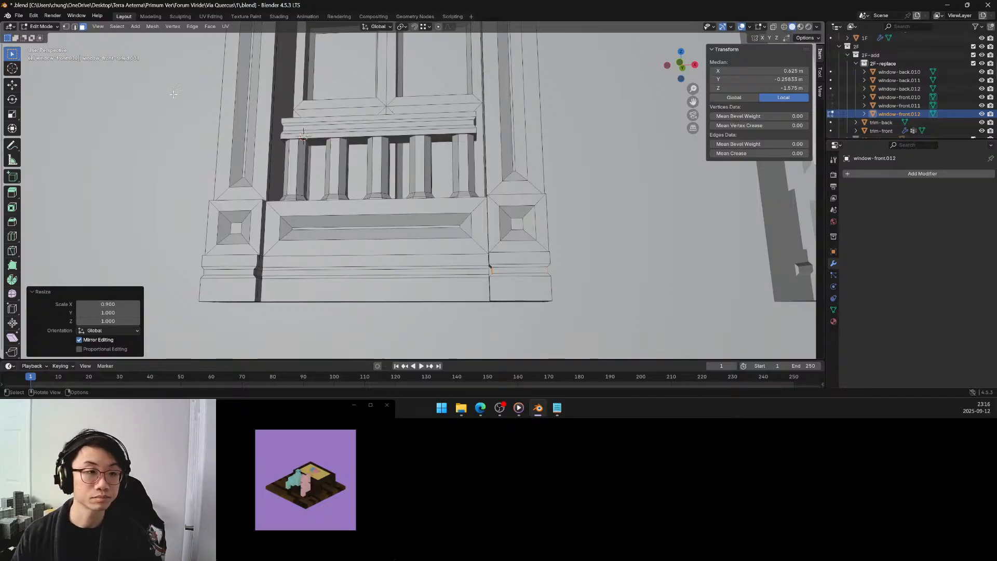
Recess the middle band's front faces on the rail and both corner blocks by 0.01 m along Y, and clear the selection.
{"action": "left_click", "coordinate": [232, 272]}
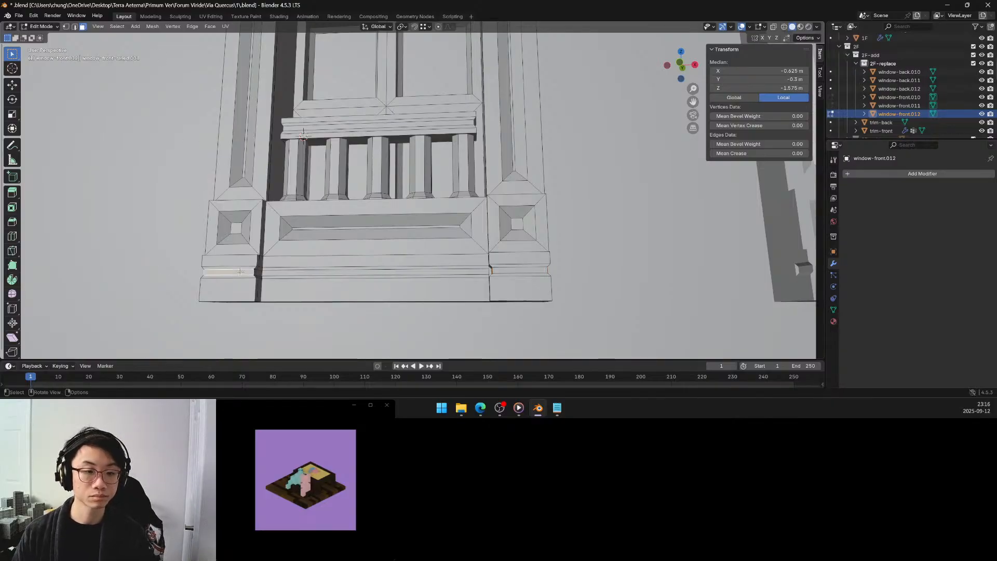
{"action": "left_click", "coordinate": [288, 274], "text": "shift"}
{"action": "left_click", "coordinate": [519, 270], "text": "shift"}
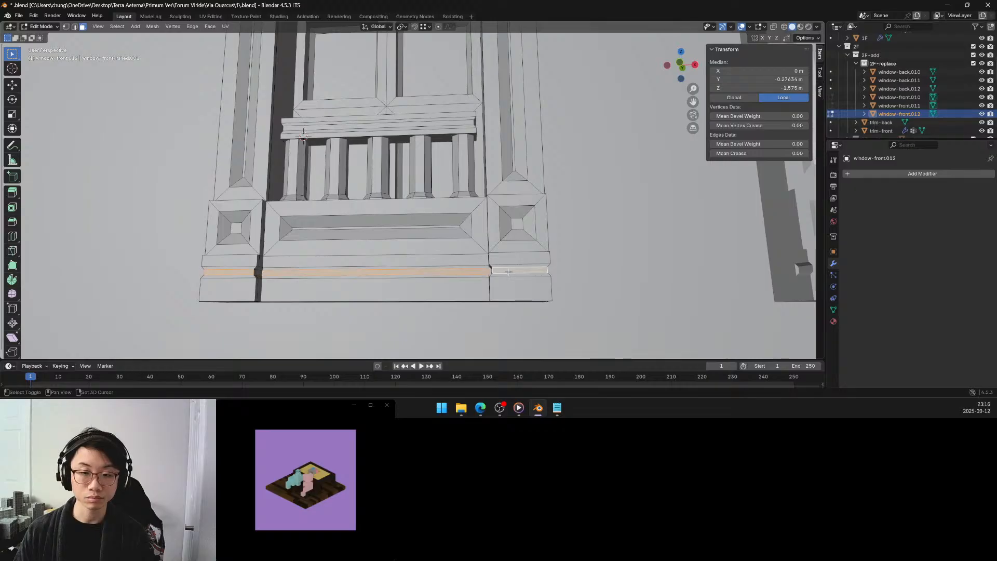
{"action": "middle_click_drag", "start_coordinate": [458, 258], "coordinate": [406, 260]}
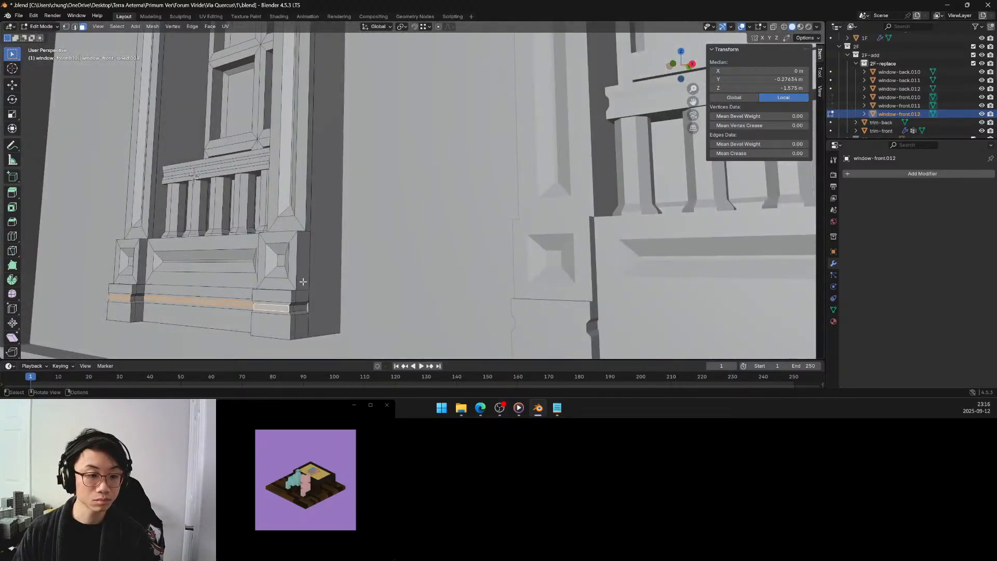
{"action": "key", "text": "g"}
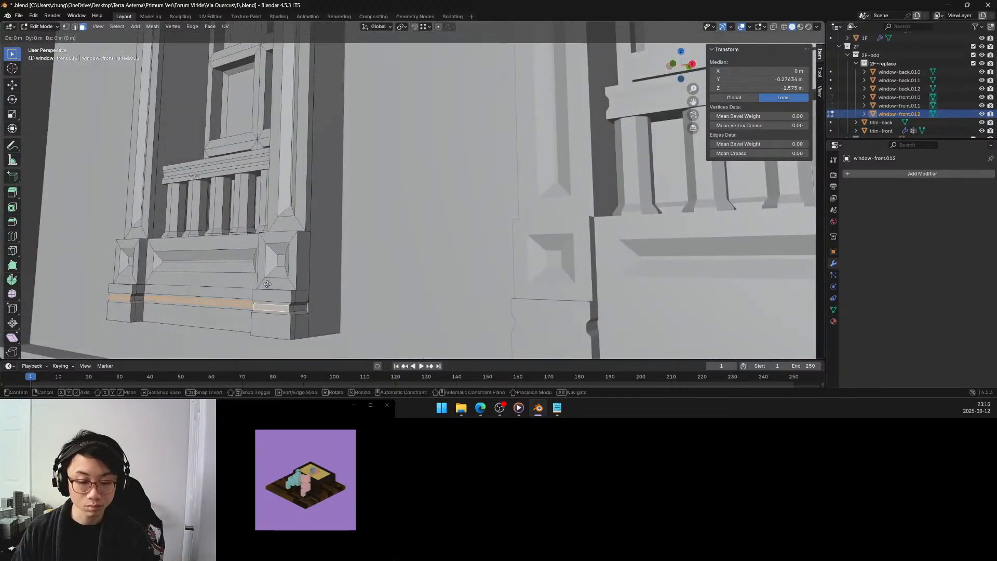
{"action": "key", "text": "y"}
{"action": "left_click", "coordinate": [269, 284]}
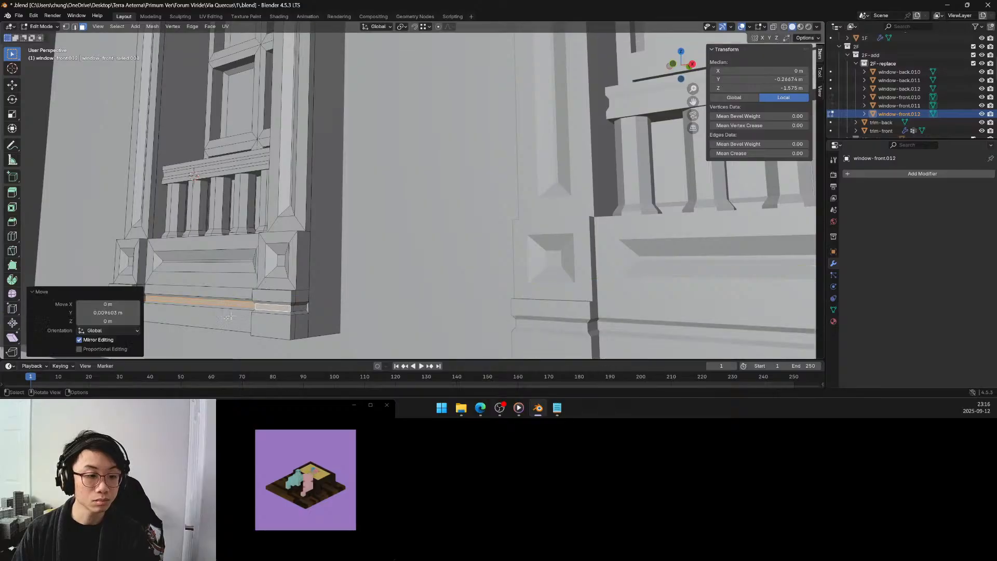
{"action": "left_click", "coordinate": [125, 313]}
{"action": "type", "text": "0.01"}
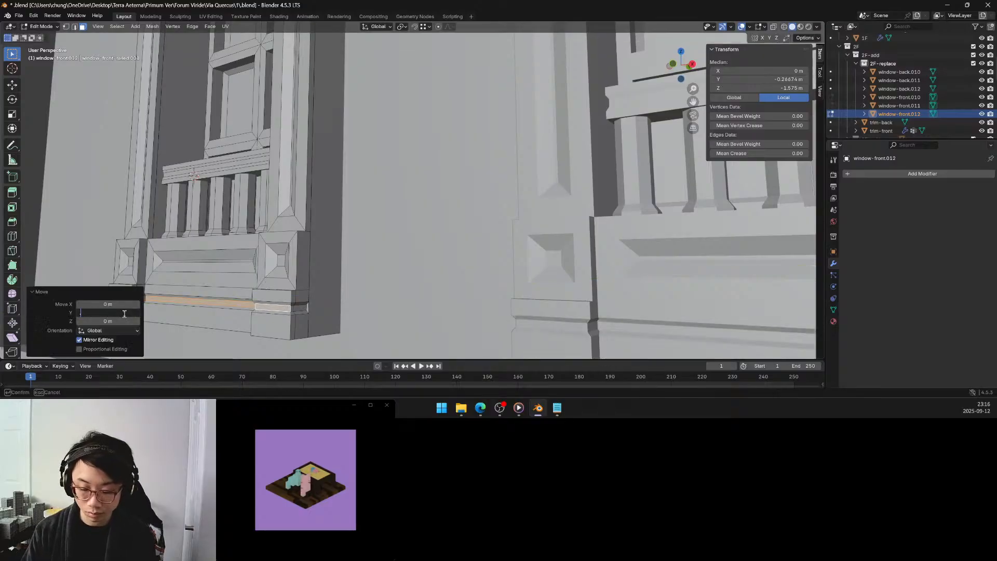
{"action": "key", "text": "Return"}
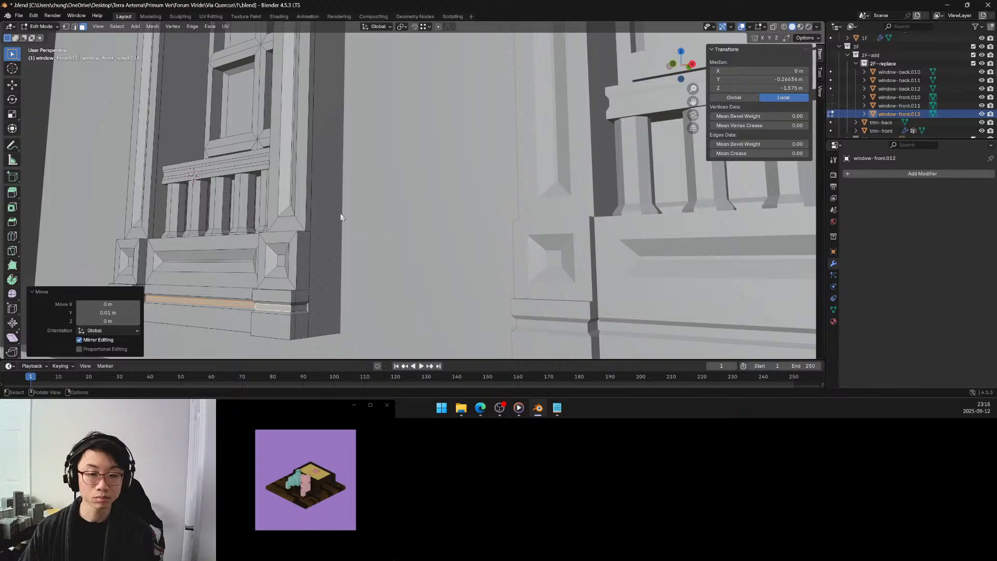
{"action": "scroll", "coordinate": [341, 213], "scroll_direction": "down", "scroll_amount": 4}
{"action": "left_click", "coordinate": [152, 184]}
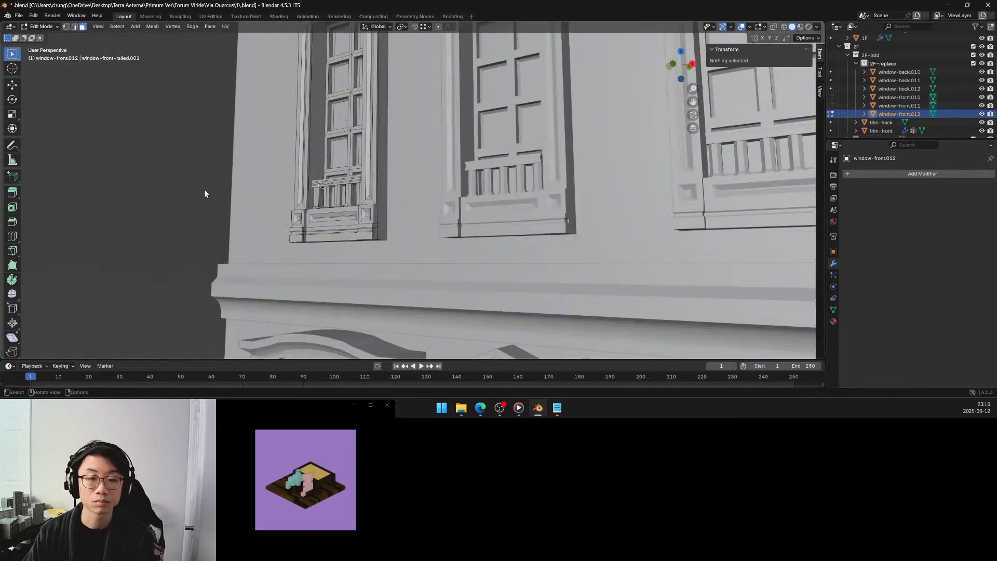
{"action": "middle_click_drag", "start_coordinate": [205, 191], "coordinate": [235, 199]}
{"action": "scroll", "coordinate": [235, 199], "scroll_direction": "down", "scroll_amount": 2}
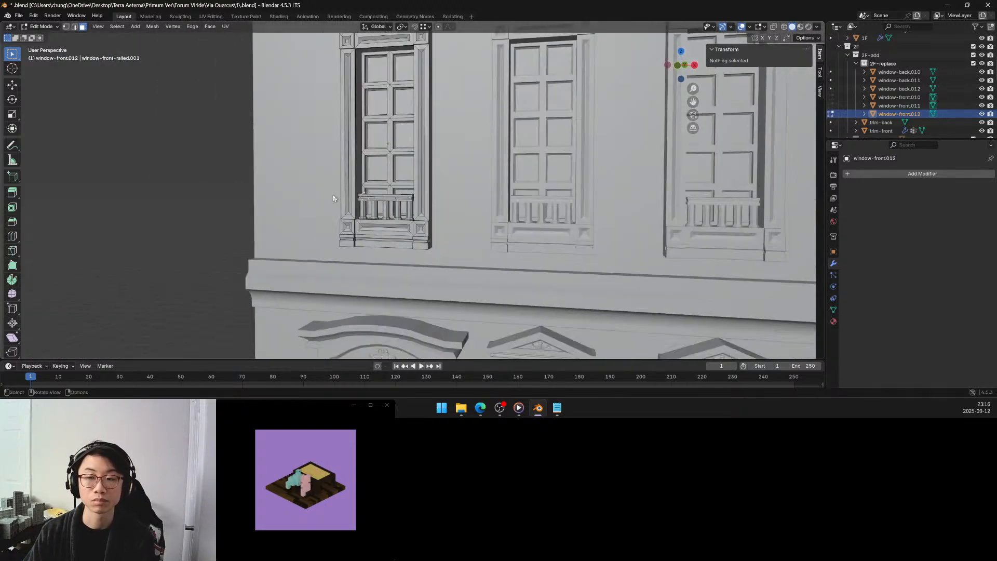
{"action": "middle_click_drag", "start_coordinate": [333, 197], "coordinate": [340, 227]}
{"action": "scroll", "coordinate": [330, 232], "scroll_direction": "down", "scroll_amount": 3}
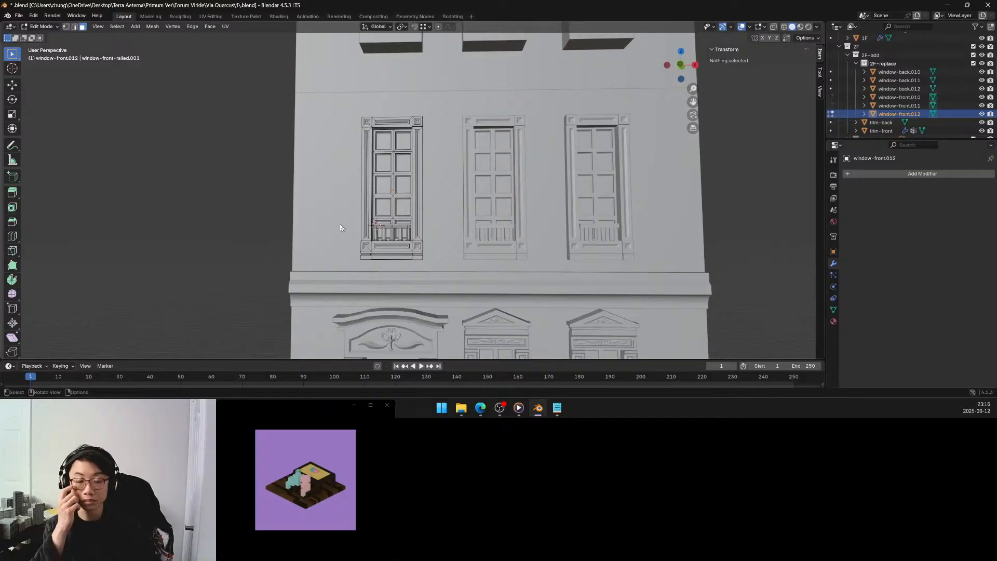
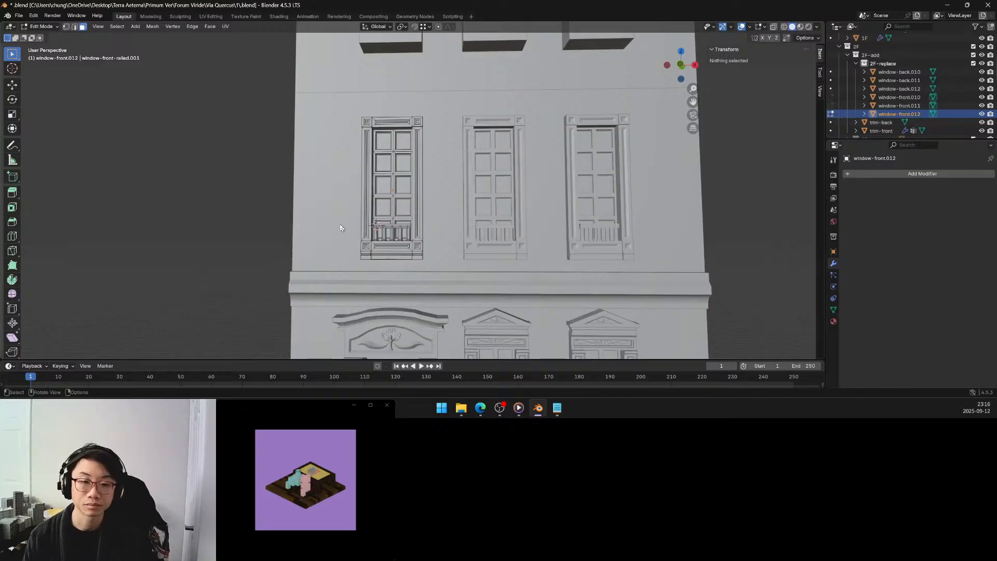
{"action": "scroll", "coordinate": [391, 200], "scroll_direction": "down", "scroll_amount": 6}
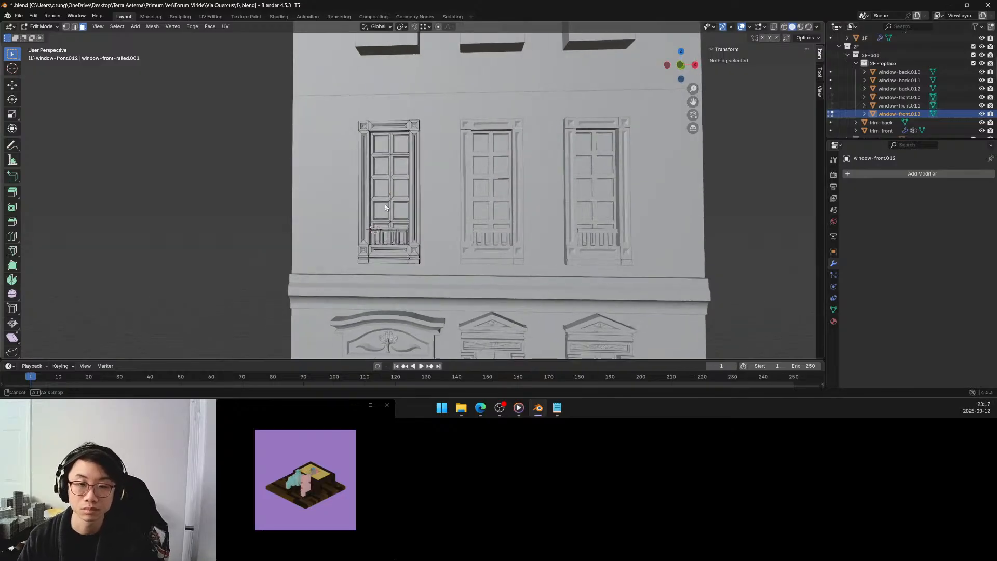
{"action": "middle_click_drag", "start_coordinate": [391, 200], "coordinate": [386, 209]}
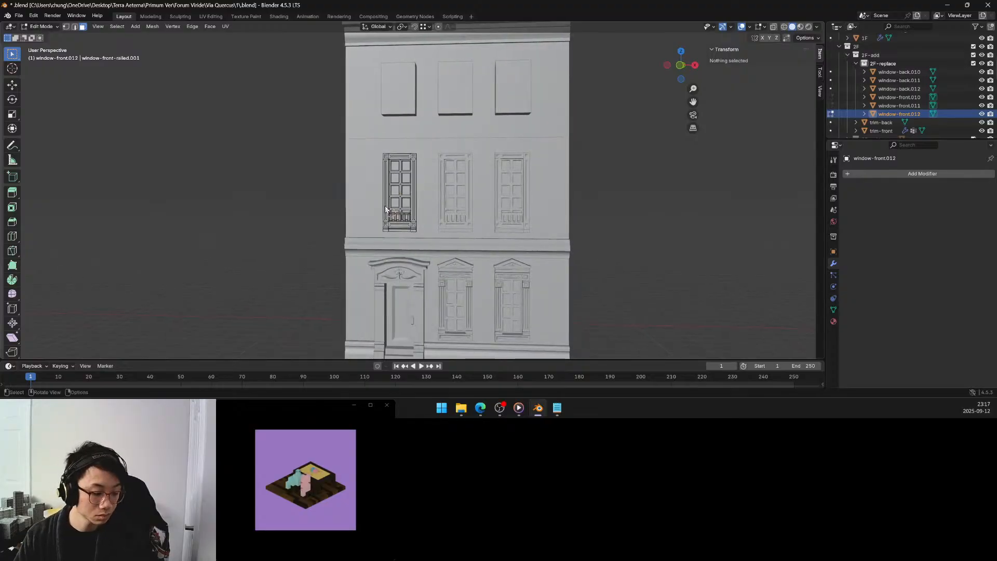
{"action": "right_click", "coordinate": [385, 210]}
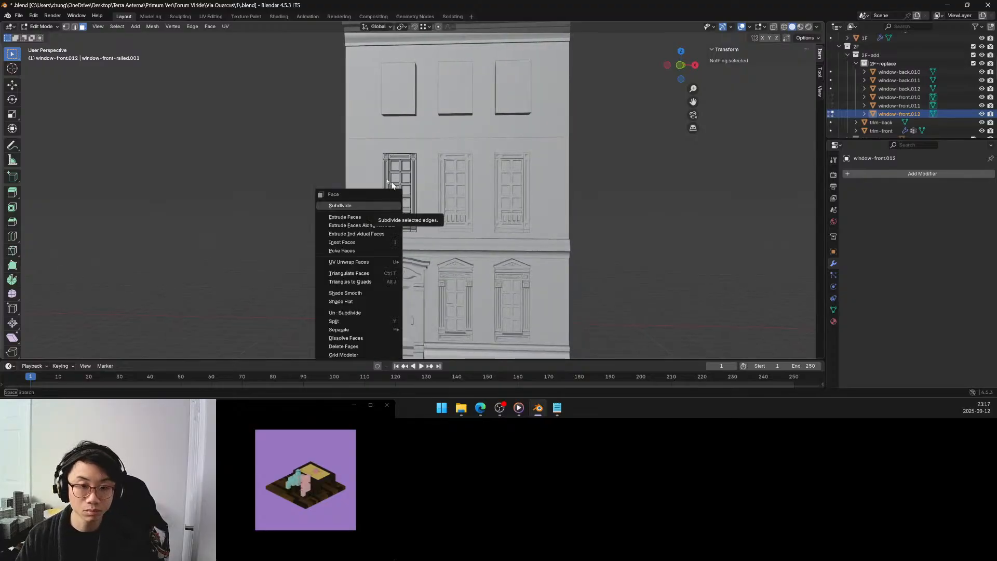
{"action": "middle_click_drag", "start_coordinate": [325, 165], "coordinate": [342, 175]}
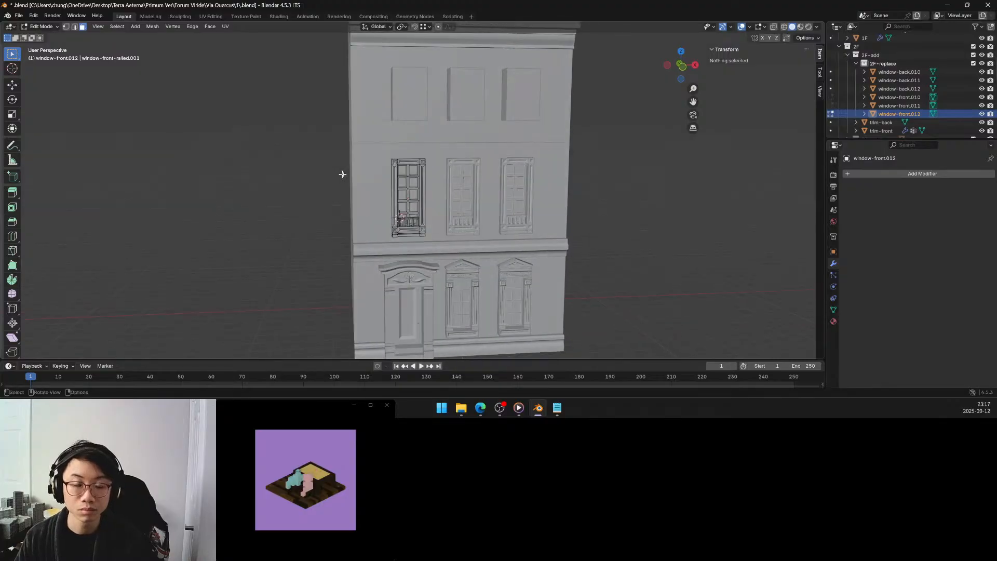
Select the upward-facing faces along the top of the leftmost second-floor window's frame, including the corner blocks and lintel.
{"action": "scroll", "coordinate": [423, 148], "scroll_direction": "up", "scroll_amount": 4}
{"action": "middle_click_drag", "start_coordinate": [427, 136], "coordinate": [389, 167]}
{"action": "scroll", "coordinate": [390, 147], "scroll_direction": "up", "scroll_amount": 5}
{"action": "middle_click_drag", "start_coordinate": [392, 172], "coordinate": [392, 172]}
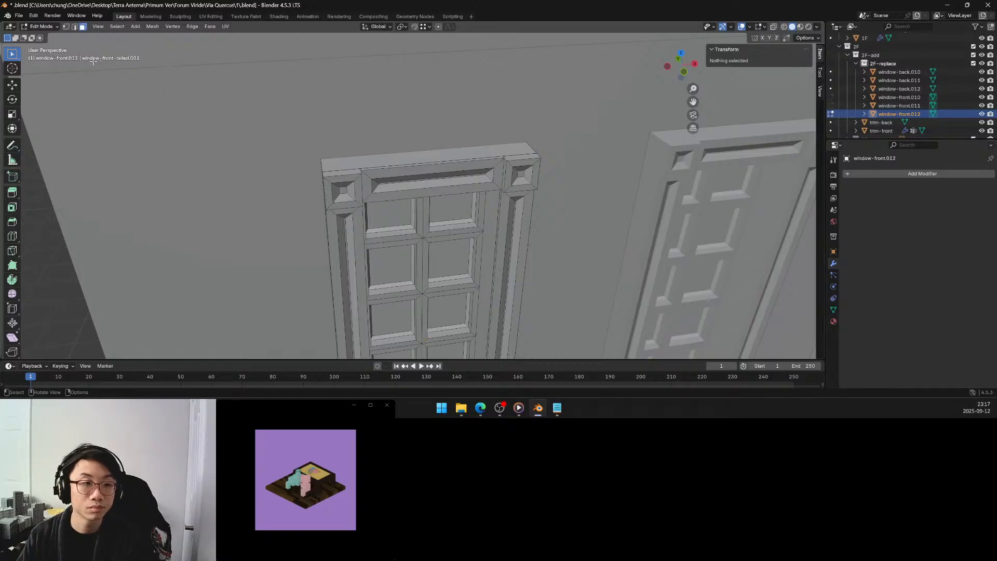
{"action": "left_click", "coordinate": [351, 158]}
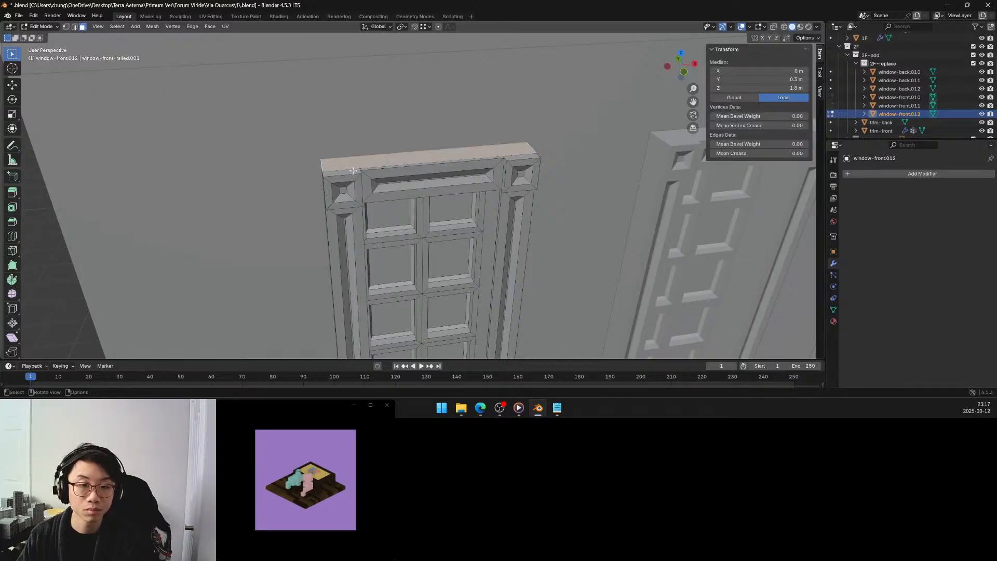
{"action": "left_click", "coordinate": [363, 172], "text": "shift"}
{"action": "left_click", "coordinate": [500, 156], "text": "shift"}
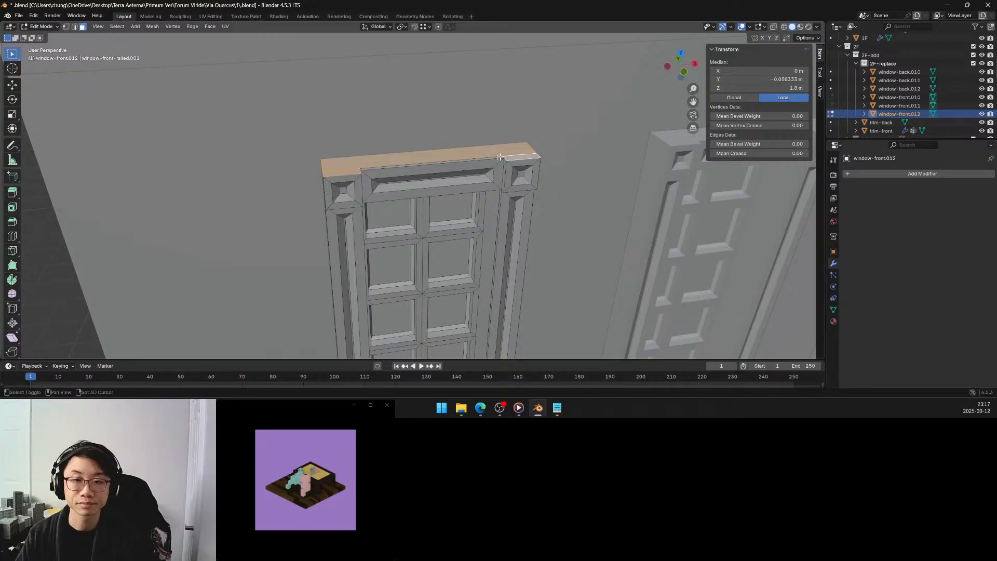
{"action": "left_click", "coordinate": [481, 160], "text": "shift"}
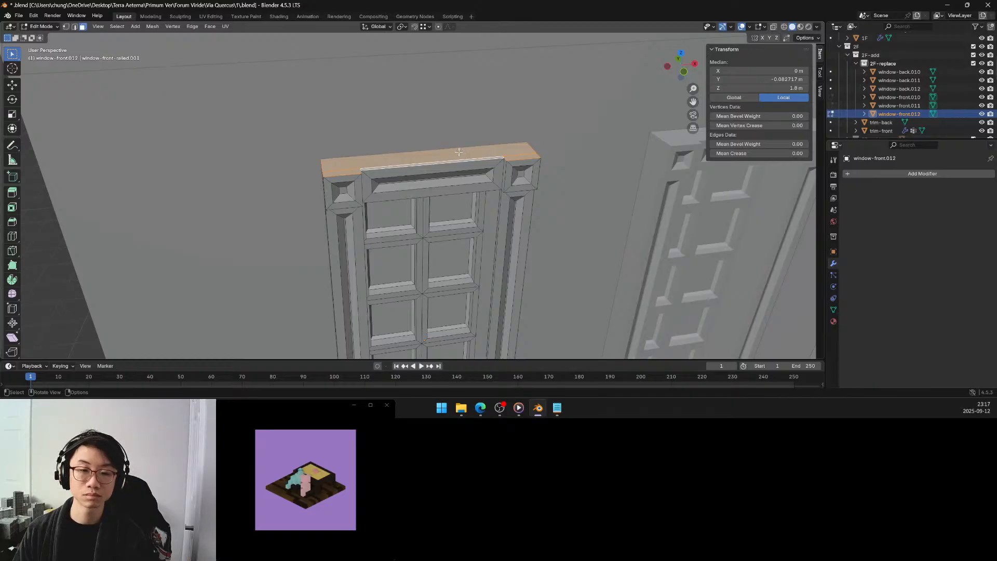
Select only the large top face of the leftmost window's frame and extrude it upward by 0.25 m.
{"action": "middle_click_drag", "start_coordinate": [459, 152], "coordinate": [501, 141]}
{"action": "scroll", "coordinate": [501, 142], "scroll_direction": "down", "scroll_amount": 4}
{"action": "middle_click_drag", "start_coordinate": [489, 208], "coordinate": [482, 130], "text": "shift"}
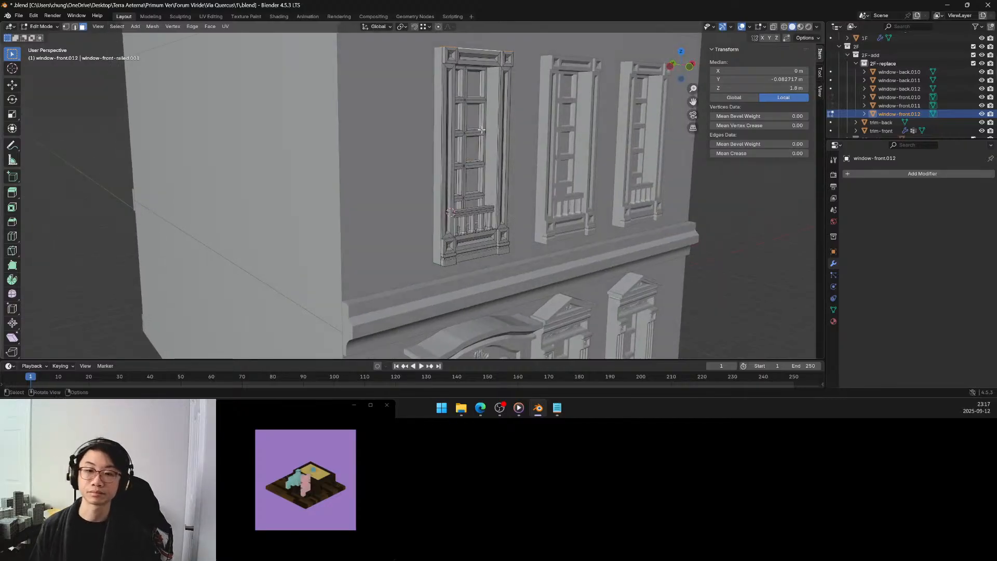
{"action": "scroll", "coordinate": [505, 175], "scroll_direction": "down", "scroll_amount": 3}
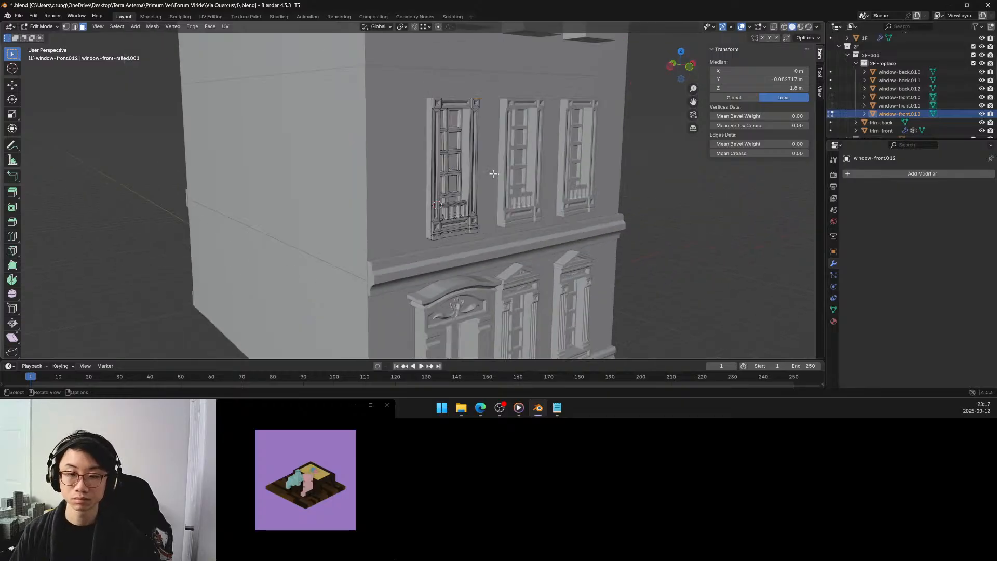
{"action": "middle_click_drag", "start_coordinate": [488, 164], "coordinate": [451, 174]}
{"action": "scroll", "coordinate": [454, 164], "scroll_direction": "up", "scroll_amount": 4}
{"action": "scroll", "coordinate": [451, 174], "scroll_direction": "up", "scroll_amount": 2}
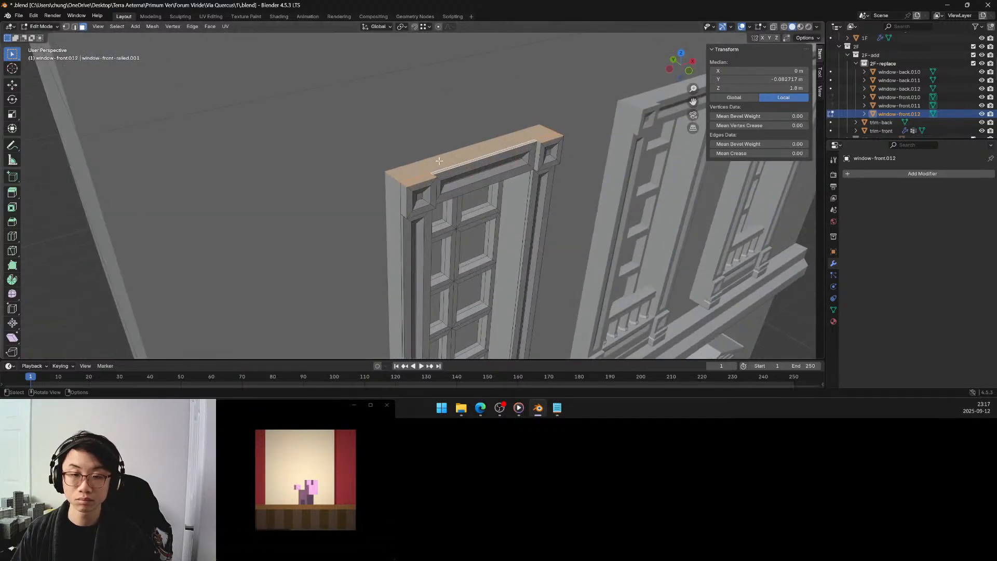
{"action": "left_click", "coordinate": [439, 161]}
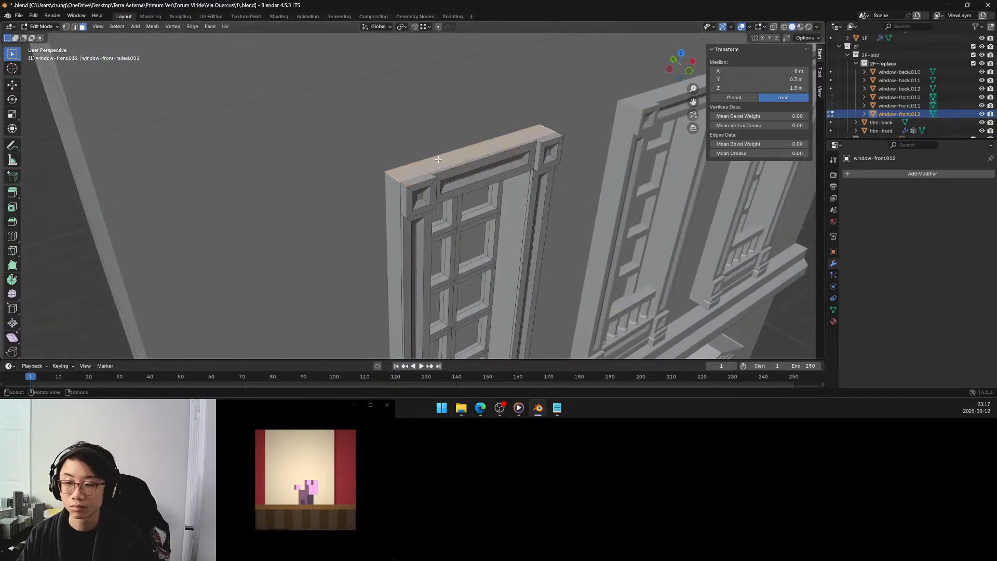
{"action": "key", "text": "e"}
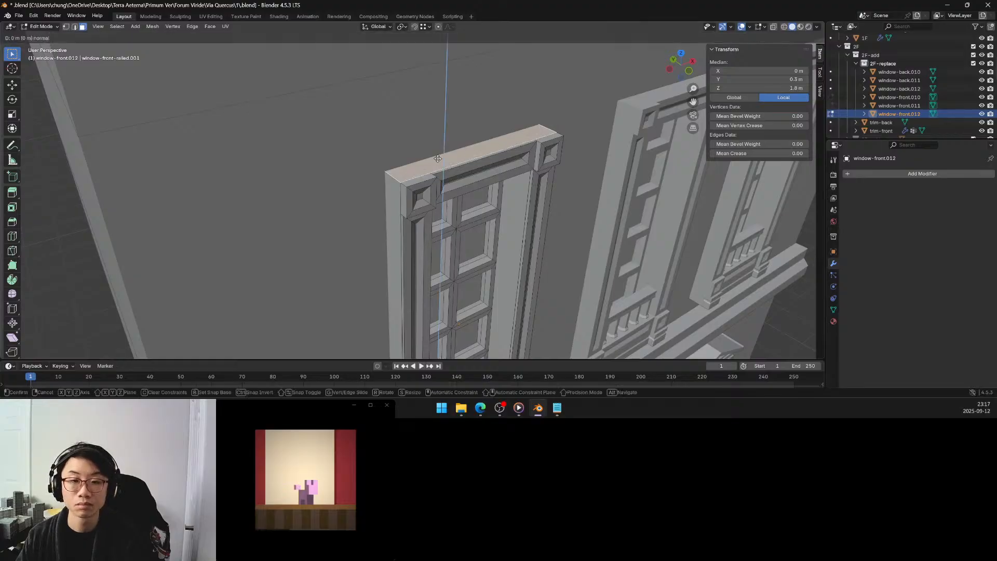
{"action": "left_click", "coordinate": [439, 126]}
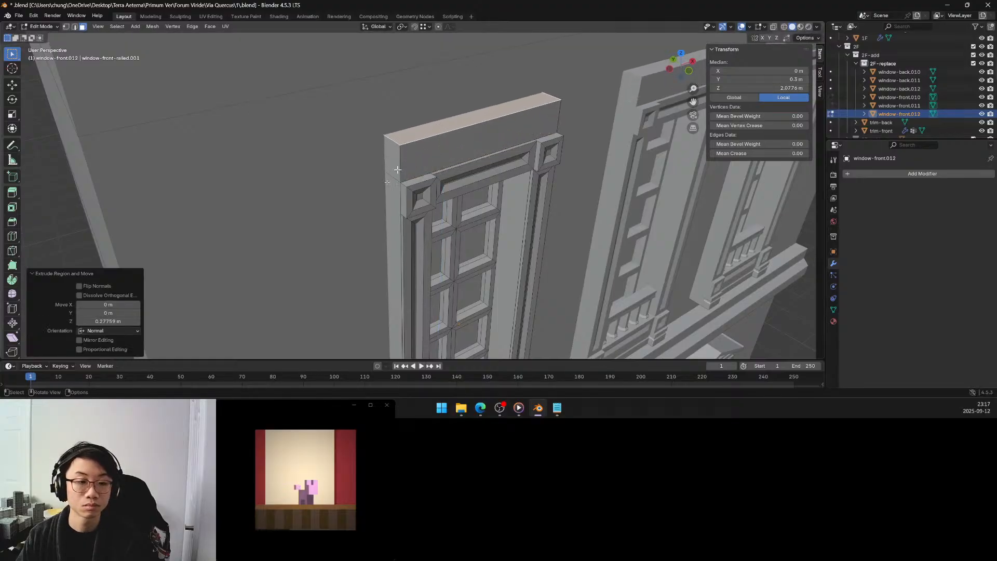
{"action": "double_click", "coordinate": [123, 322]}
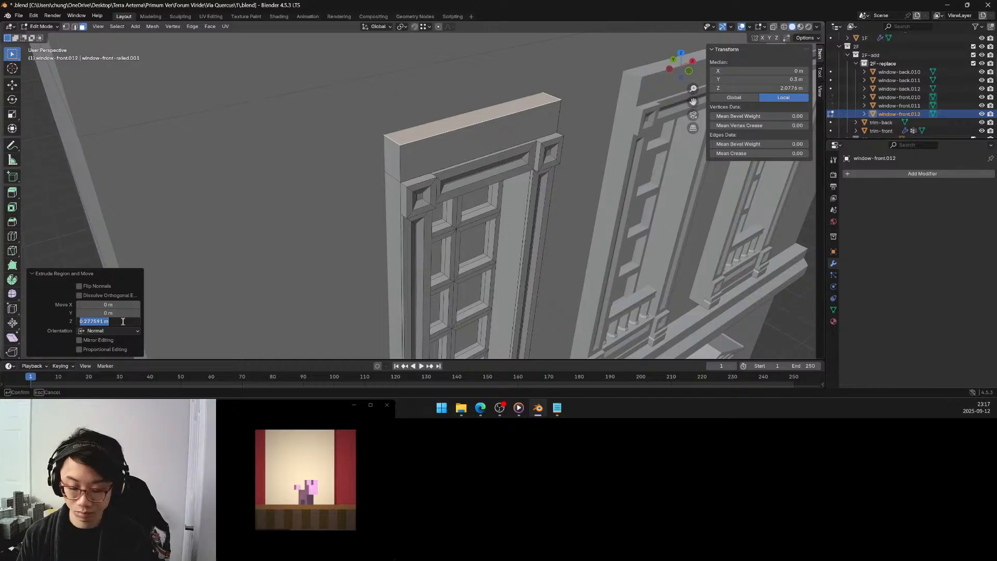
{"action": "type", "text": "0.25"}
{"action": "key", "text": "Return"}
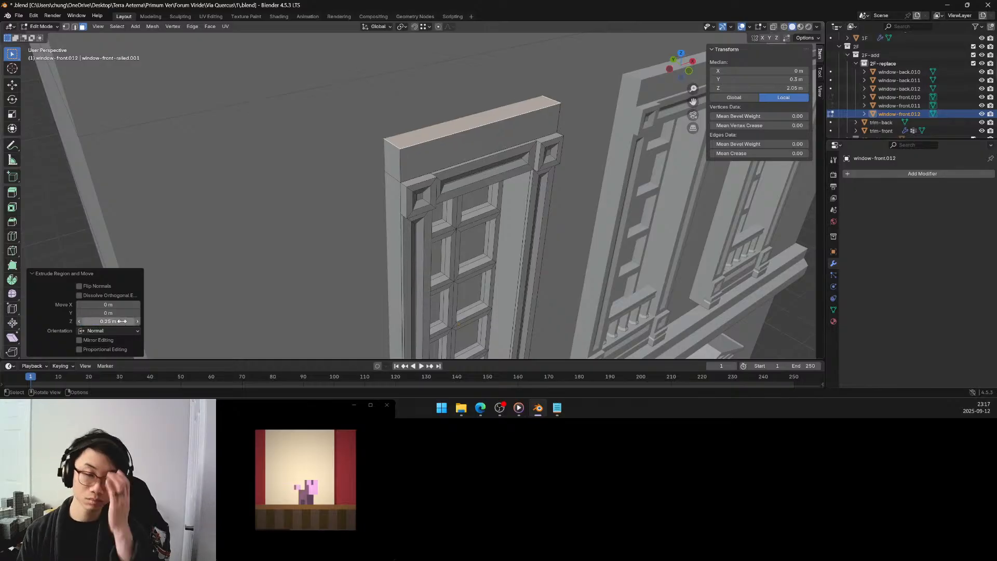
Change the height of the extruded block above the window frame to 0.3 m.
{"action": "middle_click_drag", "start_coordinate": [363, 249], "coordinate": [362, 224]}
{"action": "scroll", "coordinate": [375, 244], "scroll_direction": "down", "scroll_amount": 5}
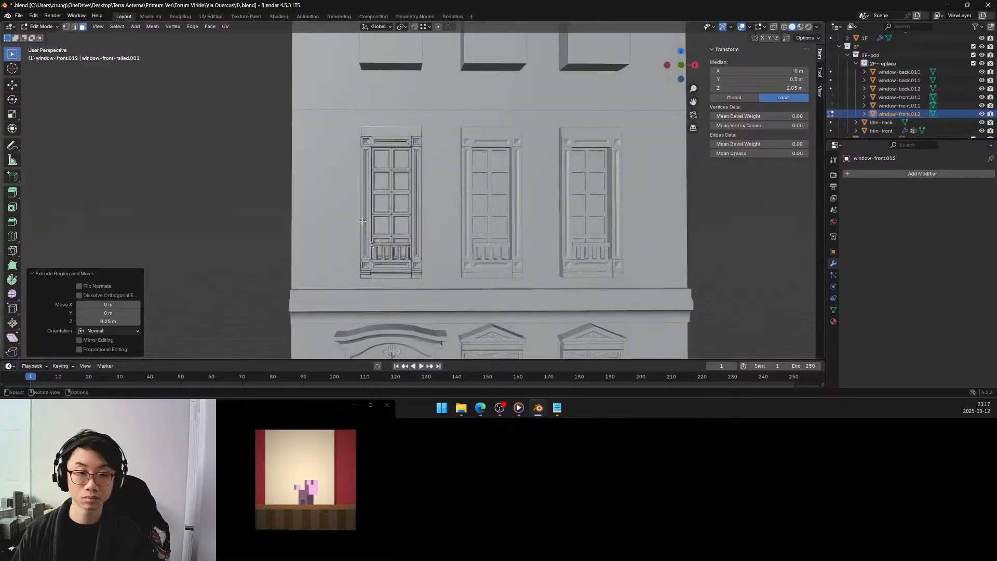
{"action": "scroll", "coordinate": [384, 254], "scroll_direction": "up", "scroll_amount": 4}
{"action": "middle_click_drag", "start_coordinate": [391, 267], "coordinate": [385, 242]}
{"action": "left_click", "coordinate": [119, 321]}
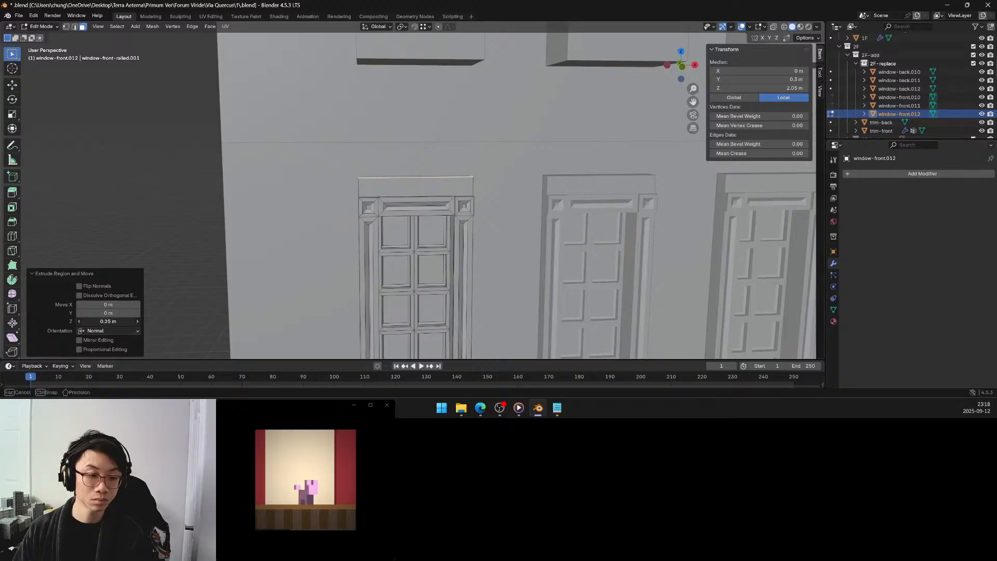
{"action": "type", "text": "0.3"}
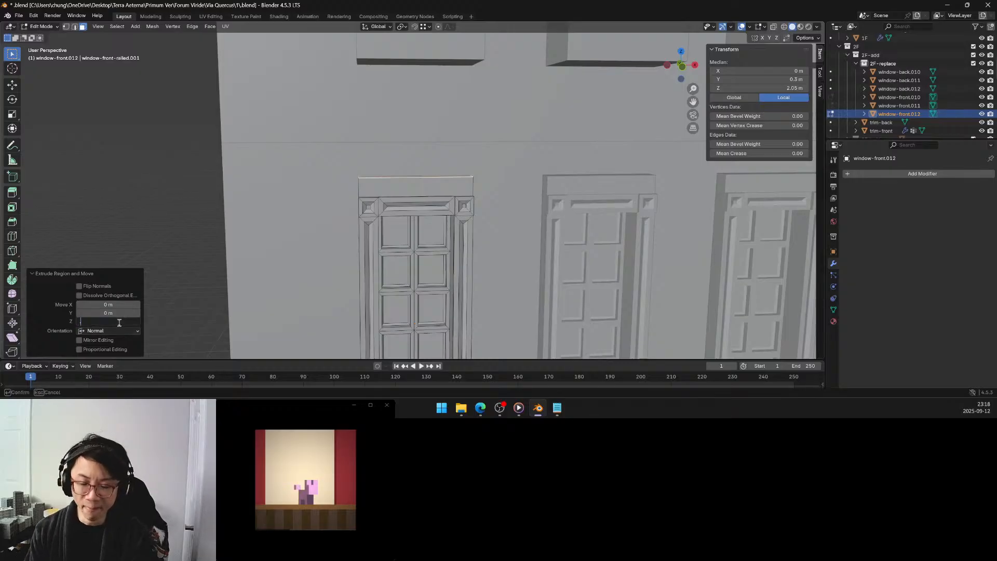
{"action": "key", "text": "Return"}
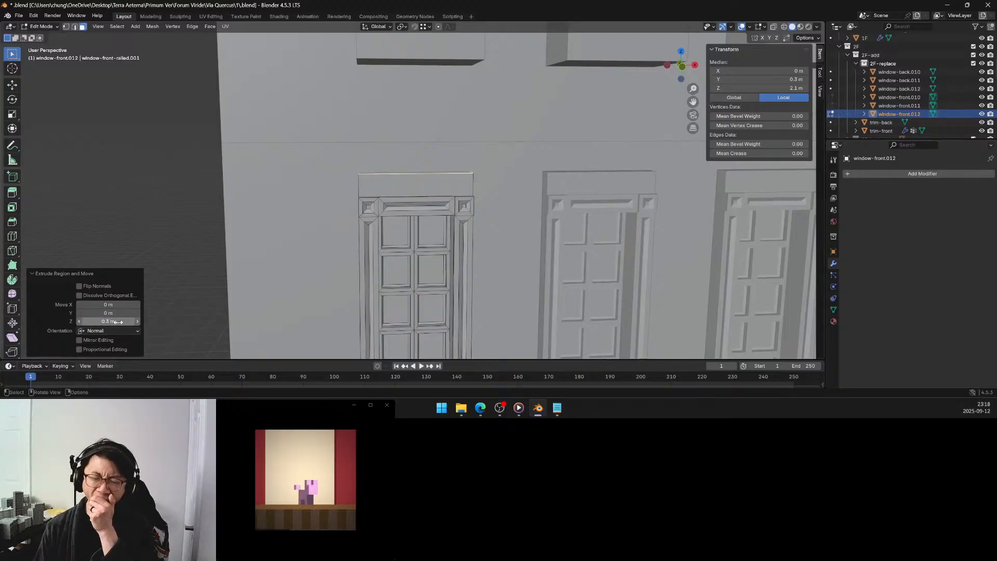
Try selecting the narrow ledge faces above the frame's lintel and left corner block.
{"action": "middle_click_drag", "start_coordinate": [414, 219], "coordinate": [408, 243]}
{"action": "scroll", "coordinate": [431, 234], "scroll_direction": "up", "scroll_amount": 5}
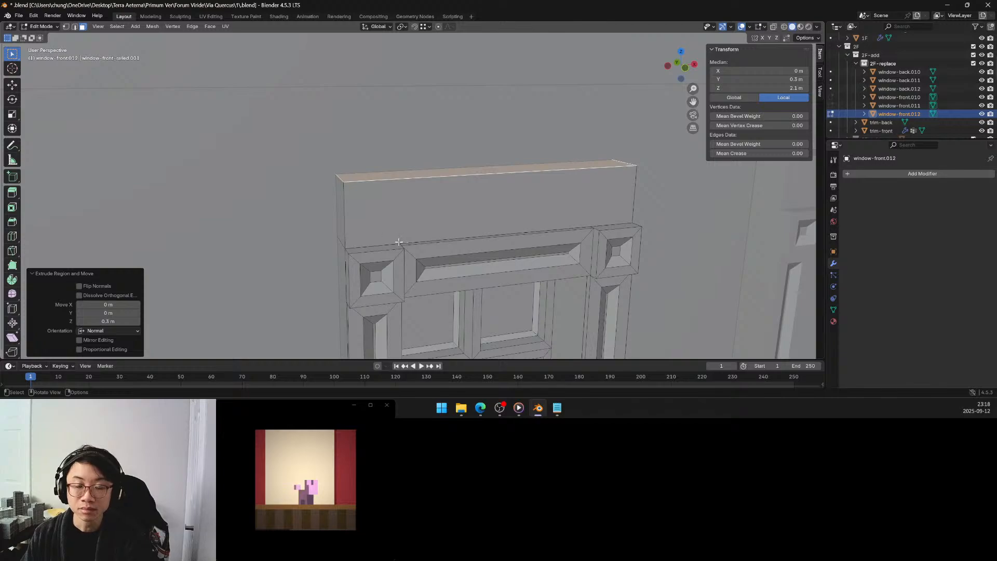
{"action": "left_click", "coordinate": [433, 243]}
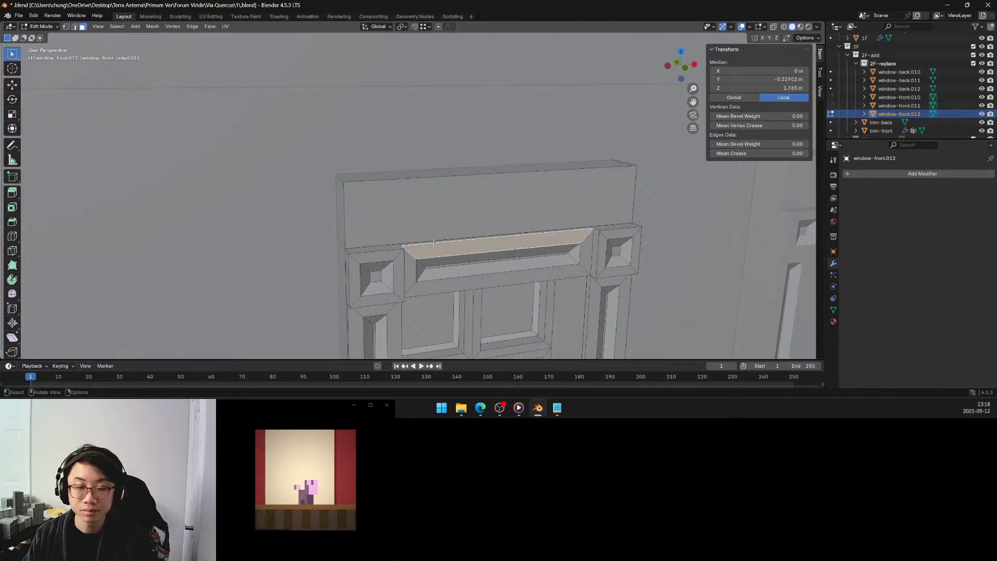
{"action": "left_click", "coordinate": [434, 243]}
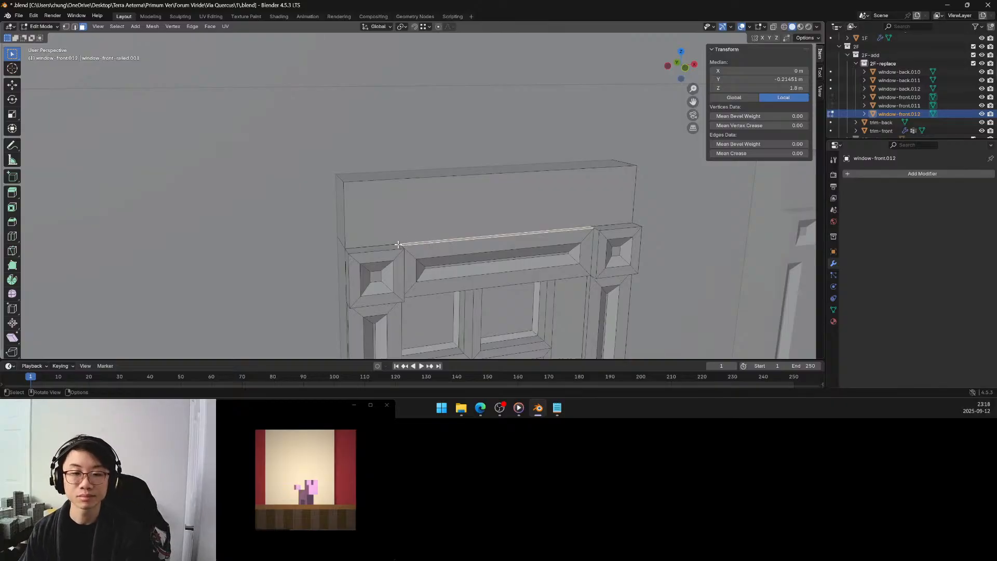
{"action": "middle_click_drag", "start_coordinate": [393, 246], "coordinate": [378, 250]}
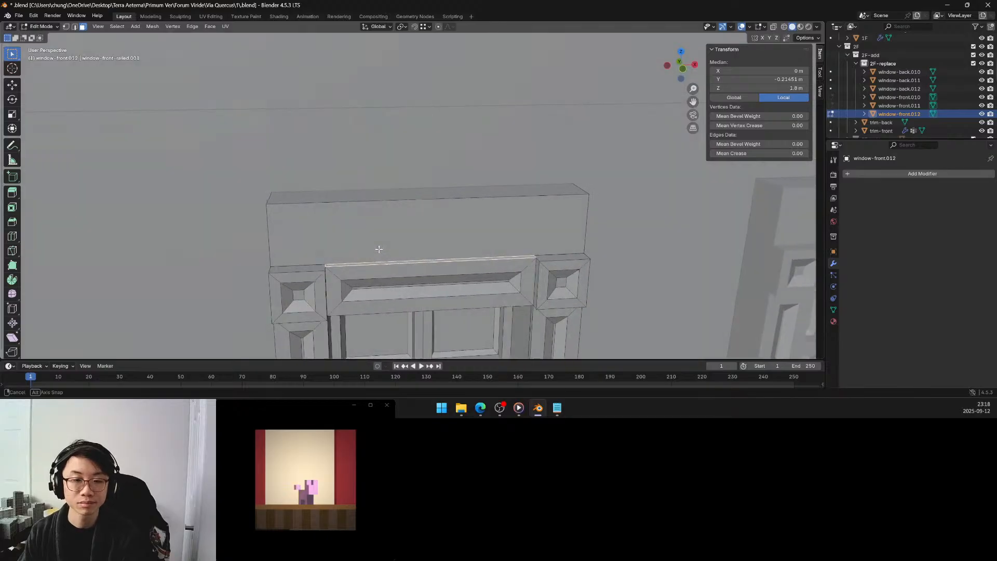
{"action": "left_click", "coordinate": [321, 268]}
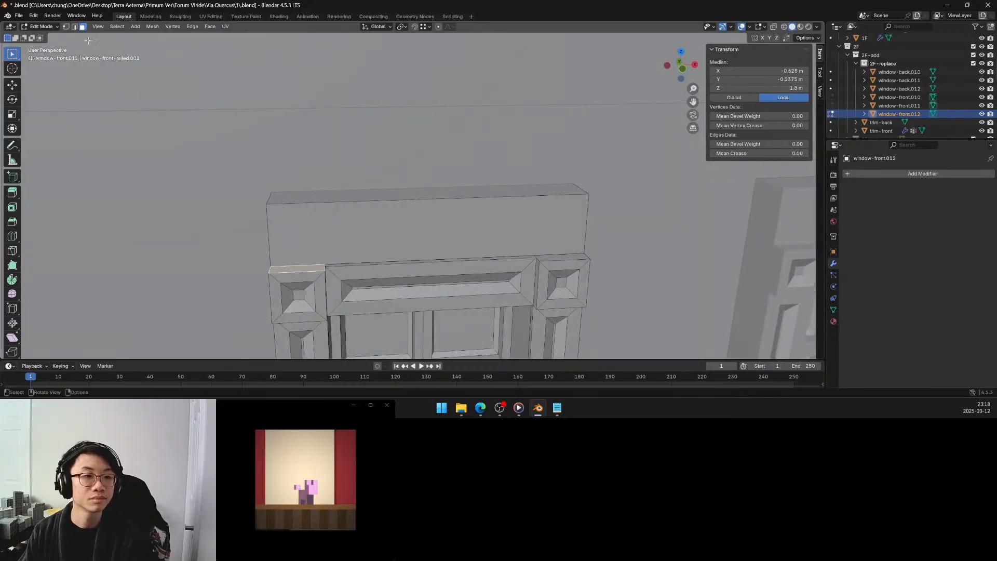
Using vertex selection, pick the outer corners of the frame's front top ledge and extrude the ledge -0.3 m along its normal Z.
{"action": "key", "text": "1"}
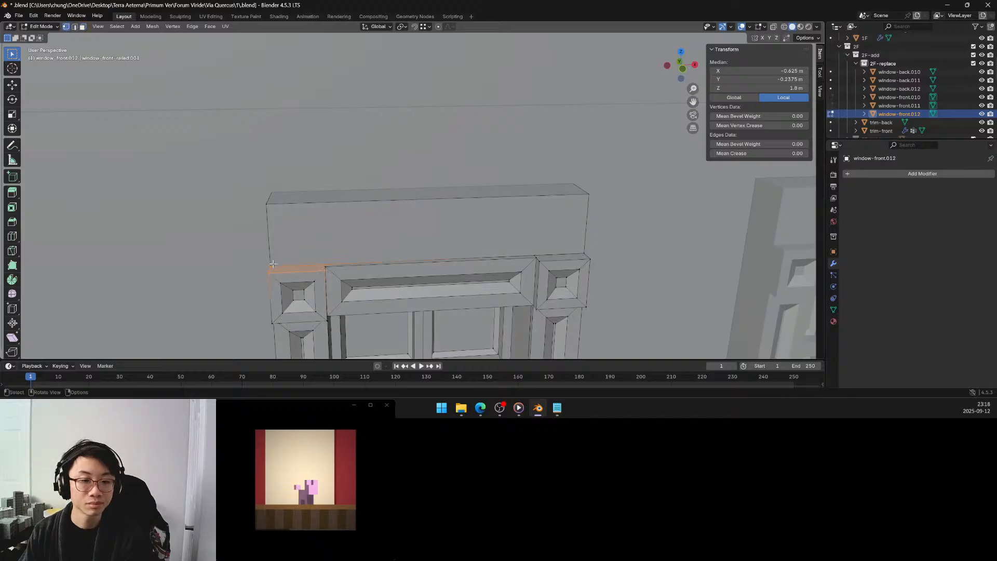
{"action": "left_click", "coordinate": [271, 266]}
{"action": "left_click", "coordinate": [271, 271], "text": "shift"}
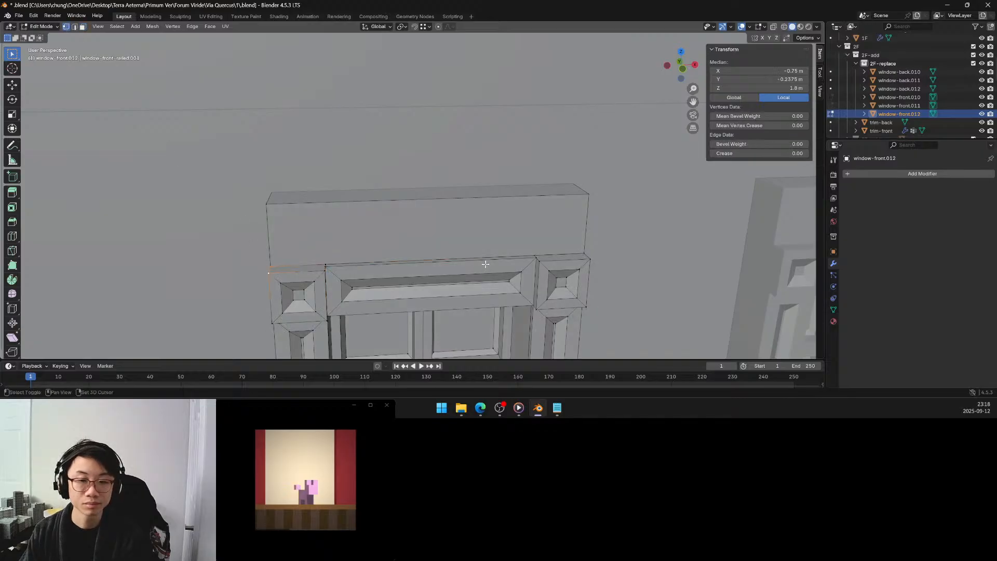
{"action": "left_click", "coordinate": [589, 258], "text": "shift"}
{"action": "middle_click_drag", "start_coordinate": [494, 247], "coordinate": [483, 237]}
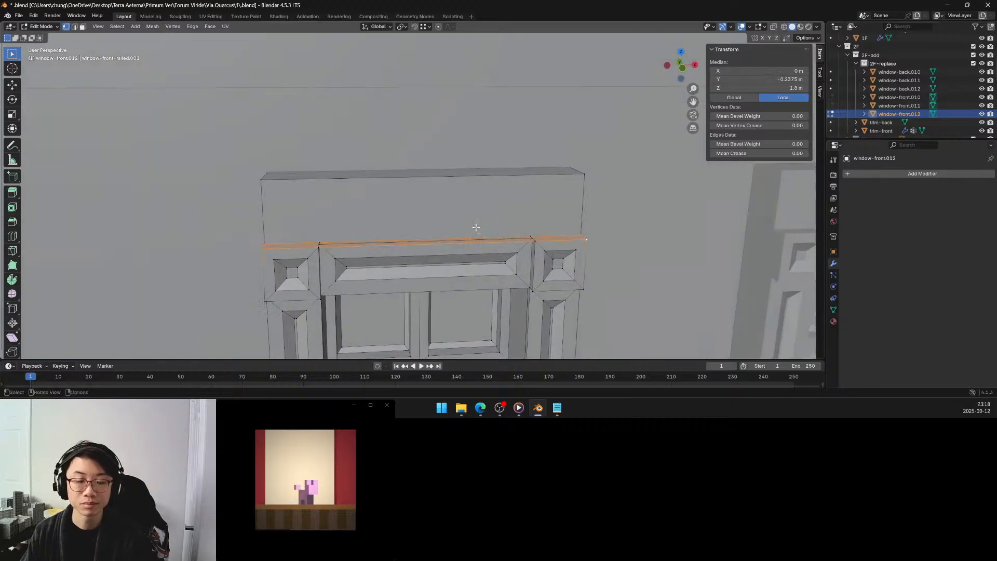
{"action": "key", "text": "e"}
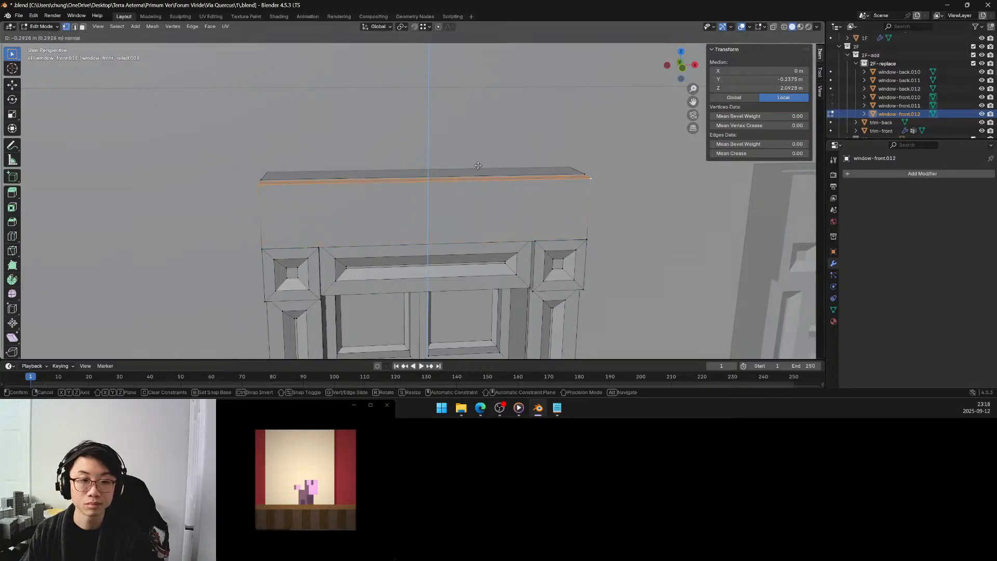
{"action": "left_click", "coordinate": [476, 163]}
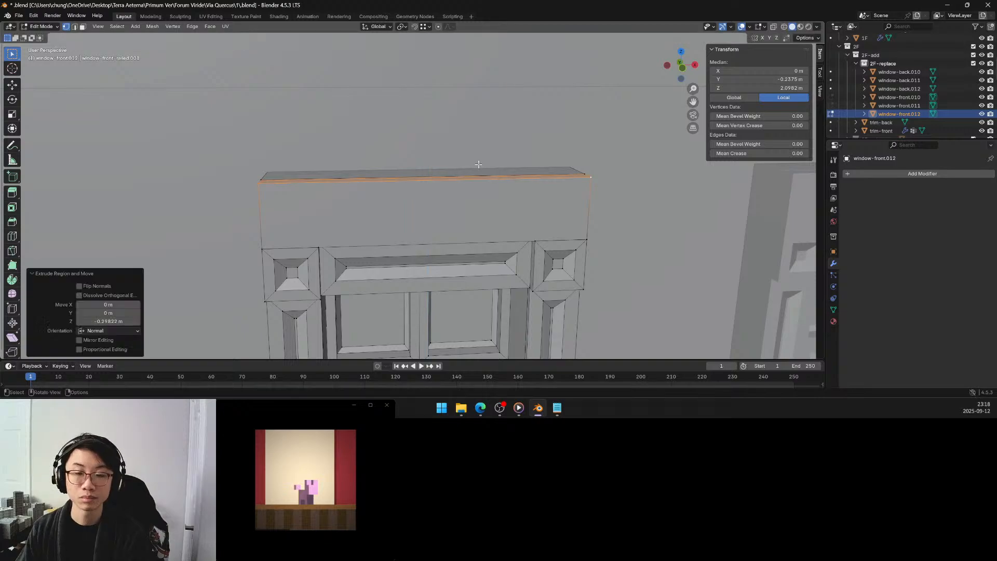
{"action": "left_click", "coordinate": [120, 322]}
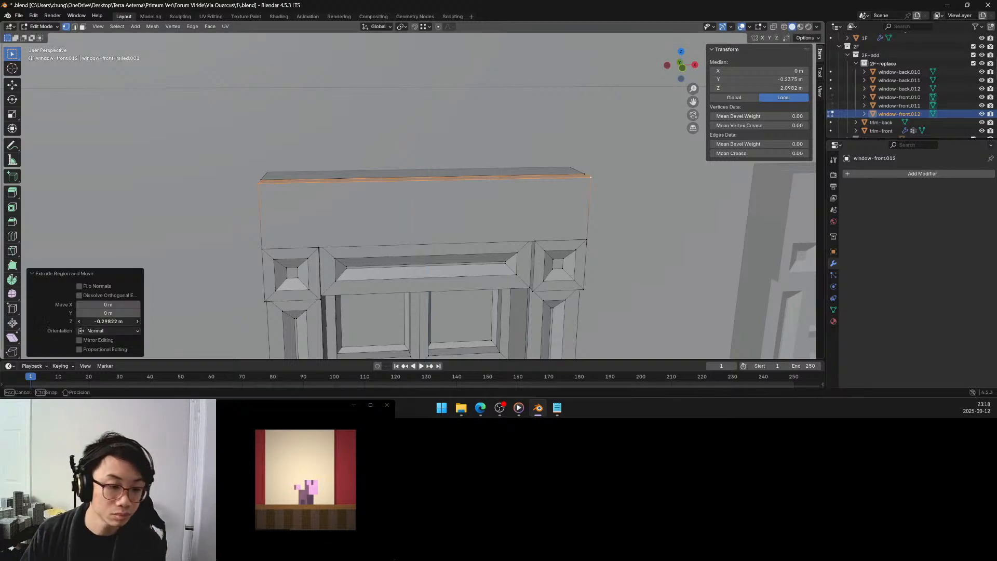
{"action": "key", "text": "BackSpace"}
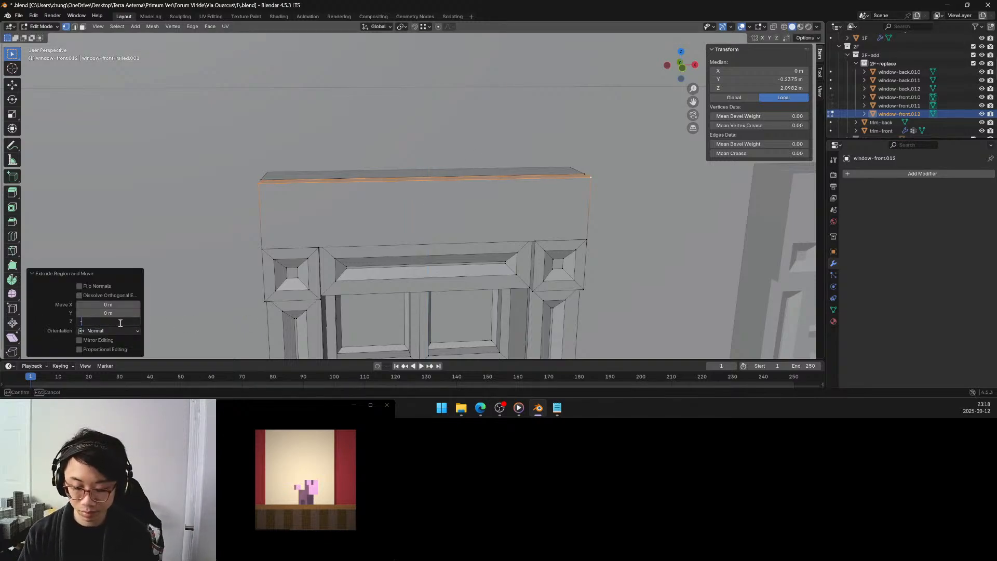
{"action": "type", "text": "-0.3"}
{"action": "key", "text": "Return"}
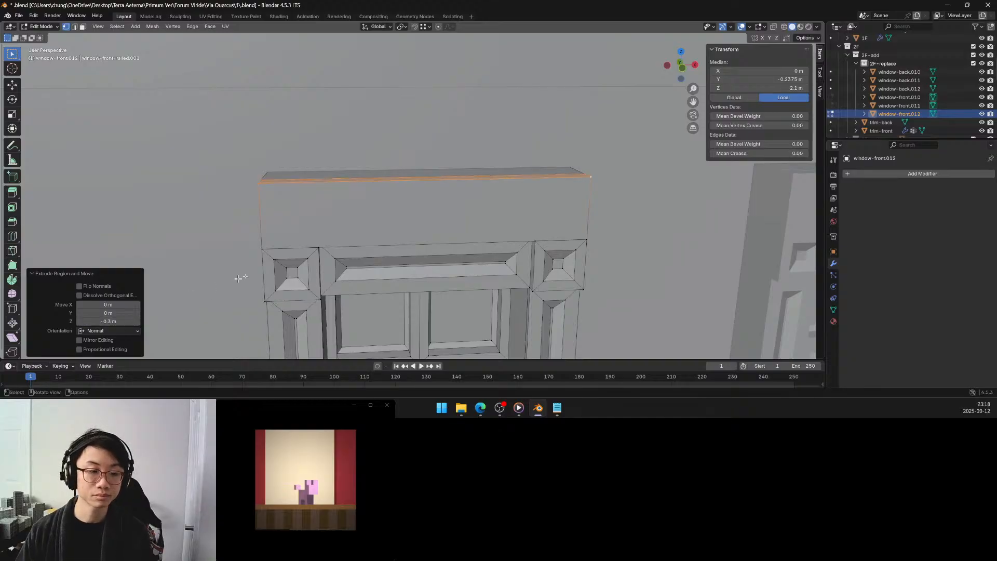
Clear the selection and select the non-manifold geometry of the leftmost window to check its mesh.
{"action": "middle_click_drag", "start_coordinate": [314, 258], "coordinate": [333, 257]}
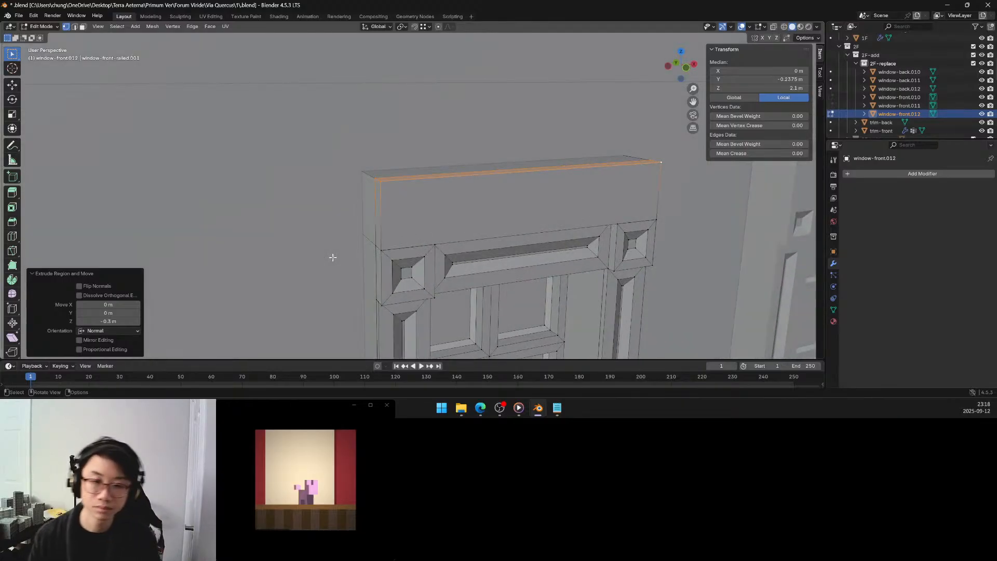
{"action": "left_click", "coordinate": [314, 228]}
{"action": "scroll", "coordinate": [314, 228], "scroll_direction": "down", "scroll_amount": 6}
{"action": "key", "text": "q"}
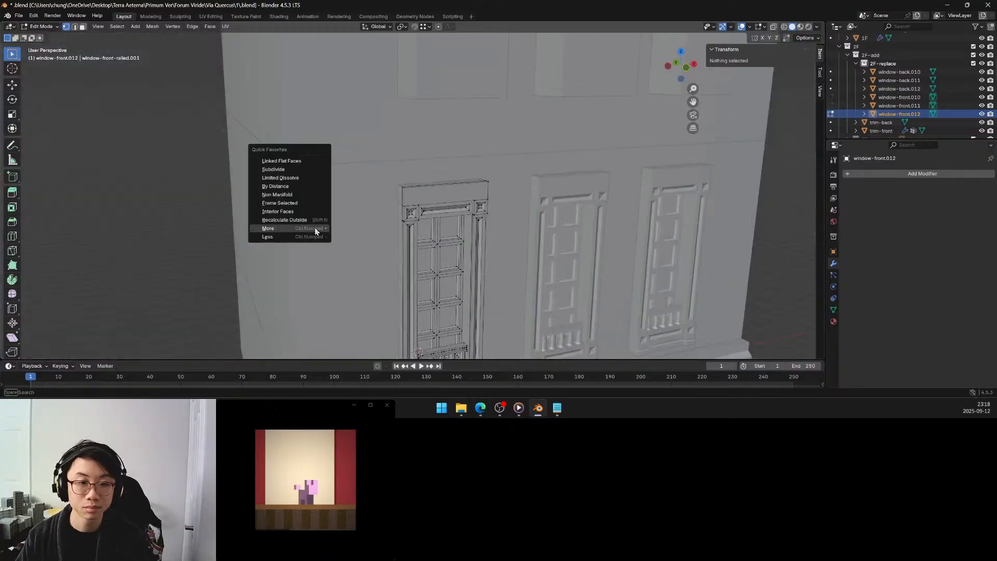
{"action": "left_click", "coordinate": [293, 192]}
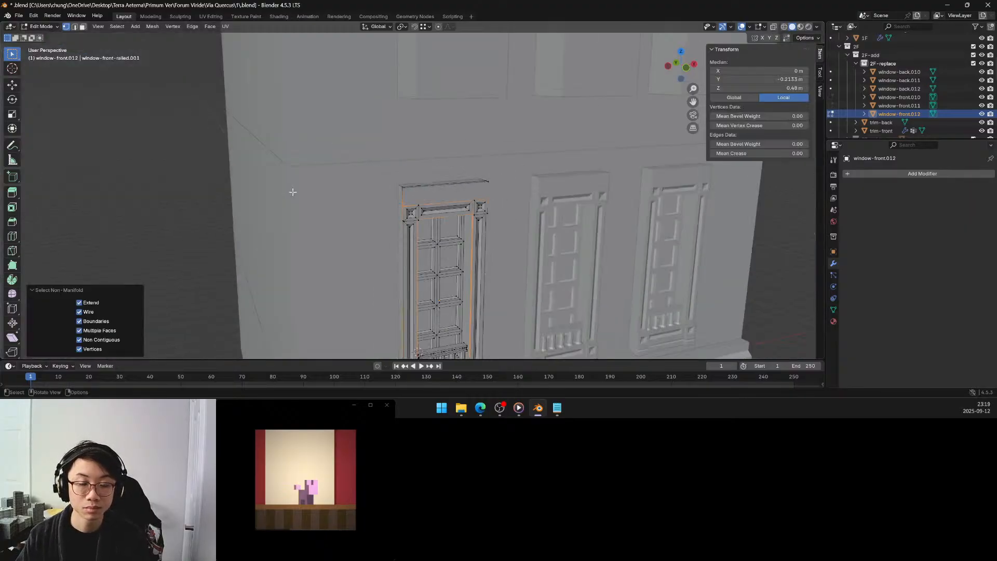
{"action": "middle_click_drag", "start_coordinate": [453, 268], "coordinate": [458, 257]}
{"action": "scroll", "coordinate": [458, 258], "scroll_direction": "down", "scroll_amount": 1}
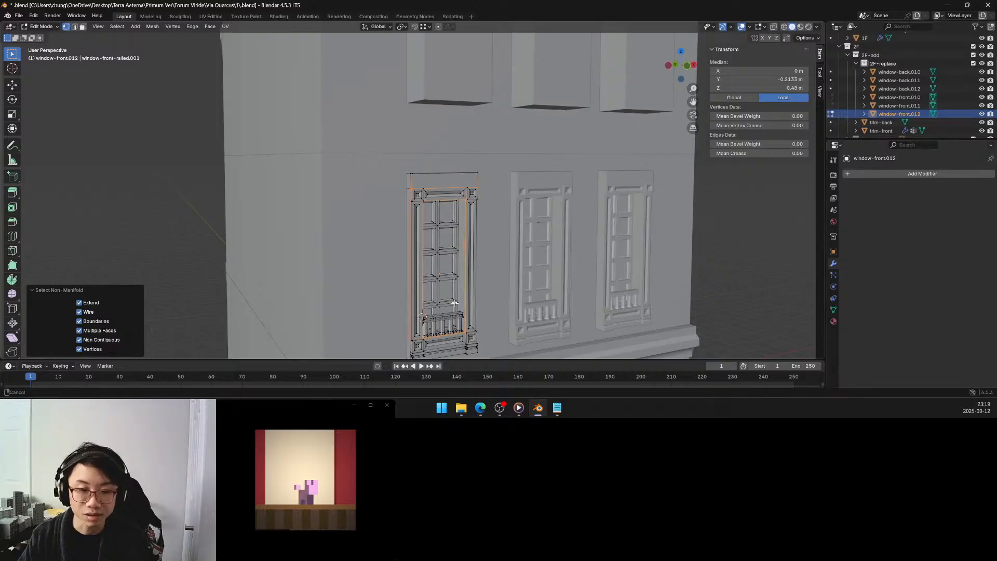
{"action": "middle_click_drag", "start_coordinate": [455, 310], "coordinate": [414, 267], "text": "shift"}
{"action": "scroll", "coordinate": [444, 249], "scroll_direction": "up", "scroll_amount": 3}
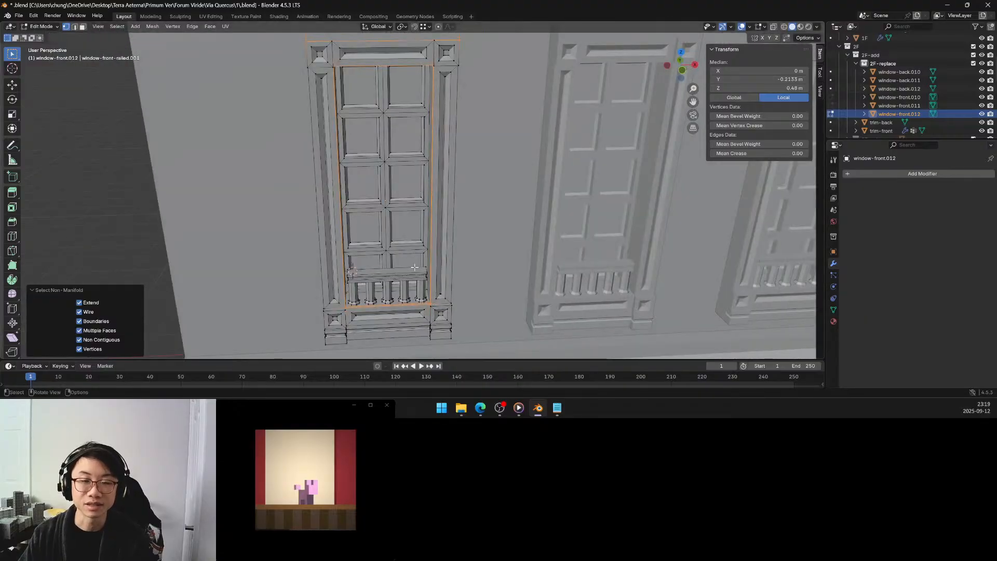
Recalculate the selected geometry's normals to the outside, clear the selection and select the window's non-manifold geometry again.
{"action": "key", "text": "F3"}
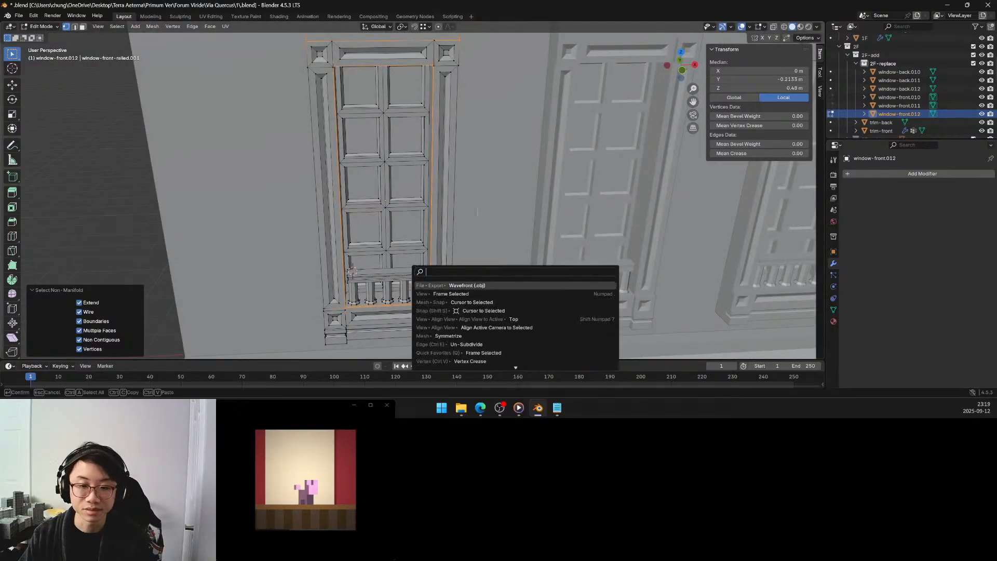
{"action": "key", "text": "Escape"}
{"action": "key", "text": "q"}
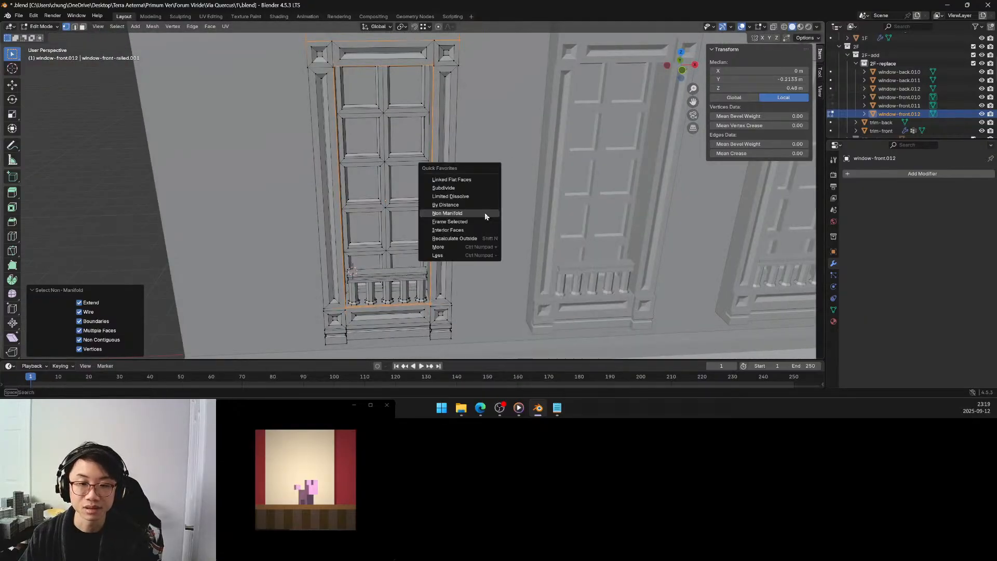
{"action": "left_click", "coordinate": [462, 238]}
{"action": "left_click", "coordinate": [468, 237]}
{"action": "key", "text": "q"}
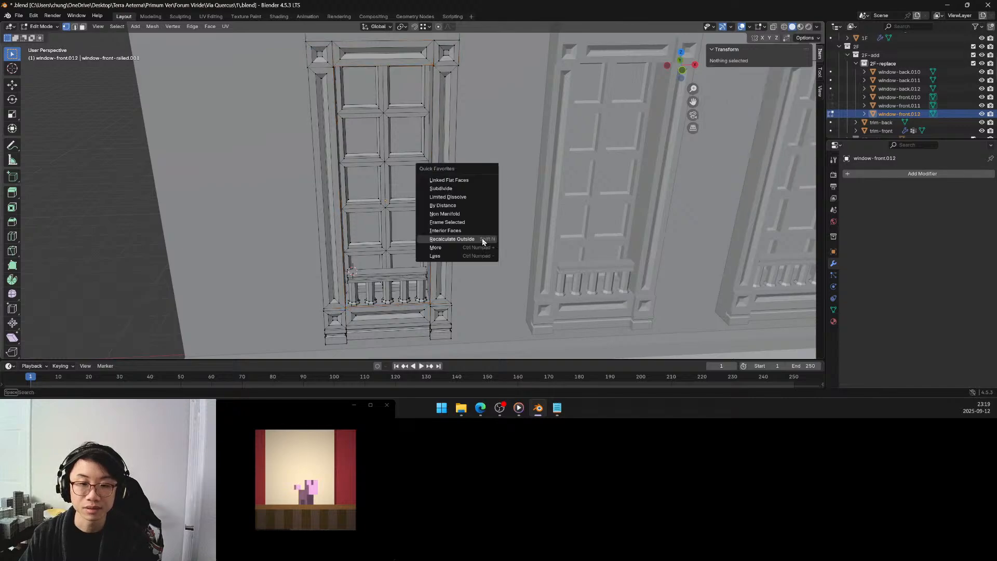
{"action": "left_click", "coordinate": [470, 214]}
Try deleting only the faces of the selected non-manifold strip around the window opening, and undo the deletion.
{"action": "middle_click_drag", "start_coordinate": [411, 223], "coordinate": [462, 209]}
{"action": "scroll", "coordinate": [527, 262], "scroll_direction": "up", "scroll_amount": 2}
{"action": "middle_click_drag", "start_coordinate": [528, 262], "coordinate": [462, 159], "text": "shift"}
{"action": "scroll", "coordinate": [463, 162], "scroll_direction": "up", "scroll_amount": 5}
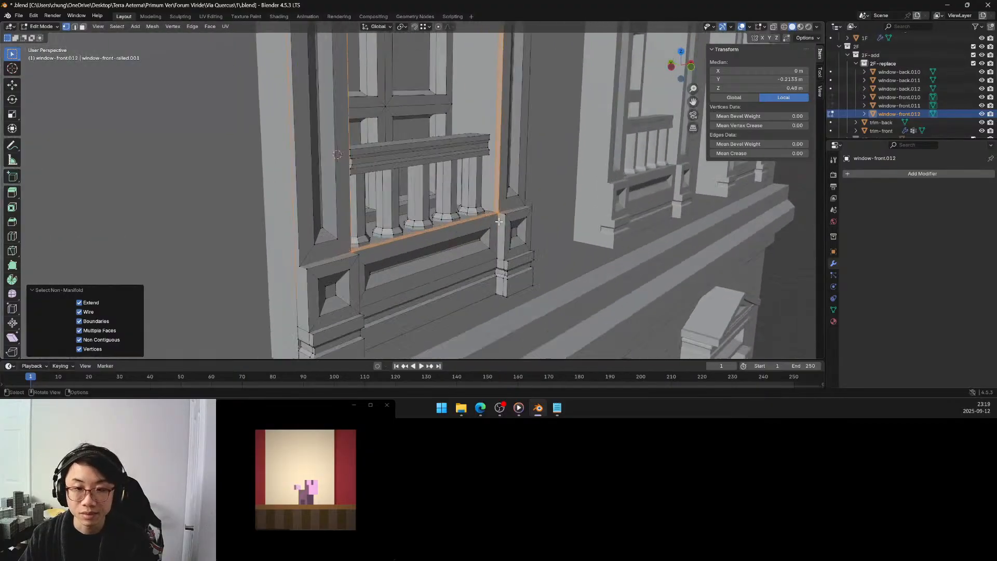
{"action": "middle_click_drag", "start_coordinate": [496, 212], "coordinate": [488, 233]}
{"action": "key", "text": "x"}
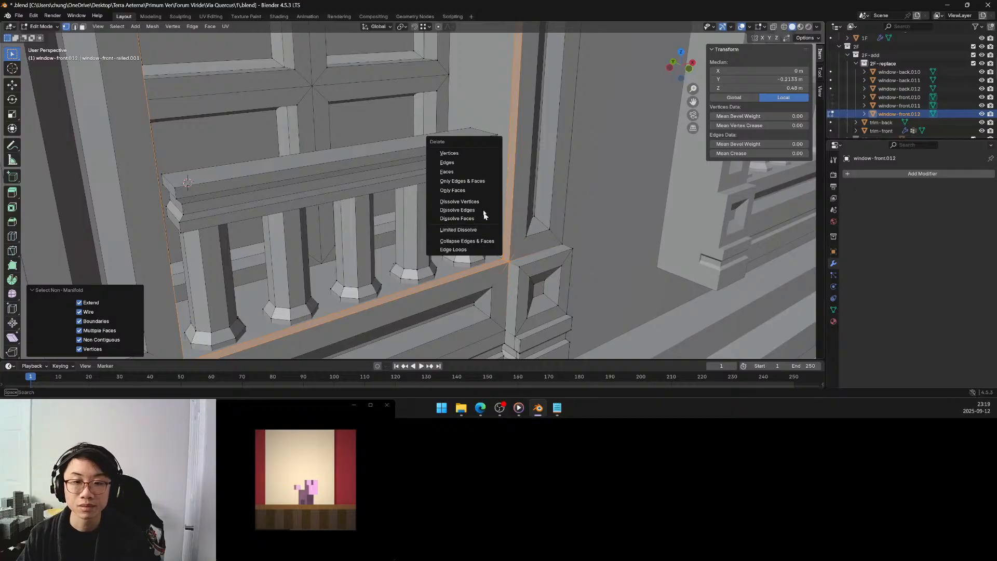
{"action": "left_click", "coordinate": [475, 190]}
{"action": "middle_click_drag", "start_coordinate": [482, 202], "coordinate": [432, 100]}
{"action": "key", "text": "ctrl+z"}
Using face selection, pick only the narrow strip face beneath the lintel and flip its normal.
{"action": "scroll", "coordinate": [416, 97], "scroll_direction": "up", "scroll_amount": 5}
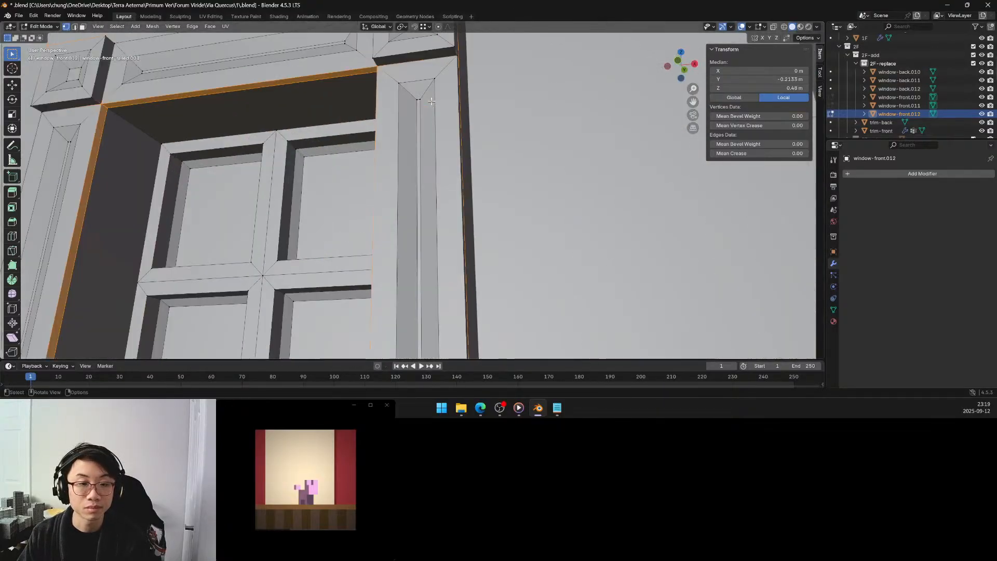
{"action": "middle_click_drag", "start_coordinate": [192, 104], "coordinate": [299, 138], "text": "shift"}
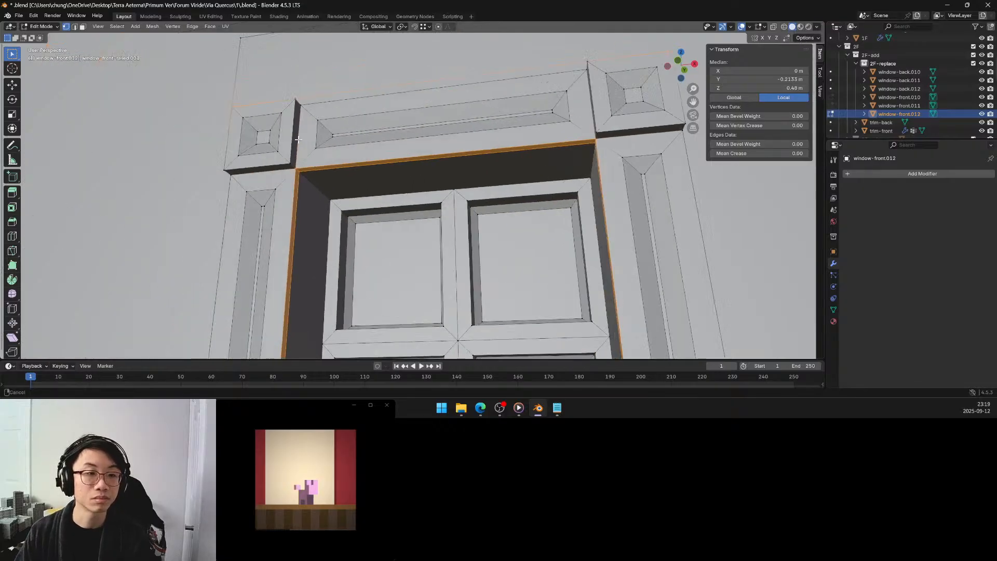
{"action": "scroll", "coordinate": [298, 139], "scroll_direction": "up", "scroll_amount": 3}
{"action": "scroll", "coordinate": [298, 138], "scroll_direction": "down", "scroll_amount": 3}
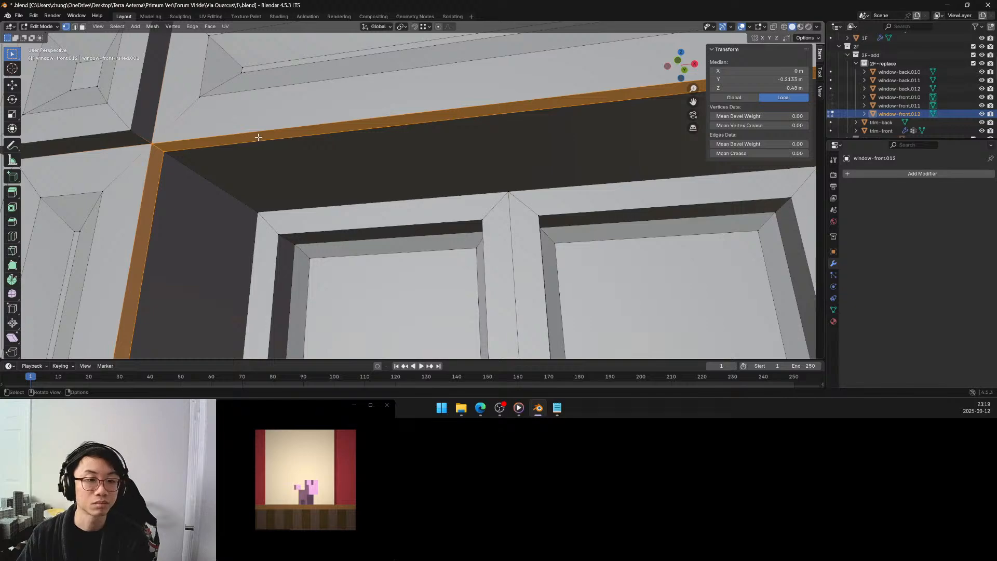
{"action": "key", "text": "alt+a"}
{"action": "key", "text": "3"}
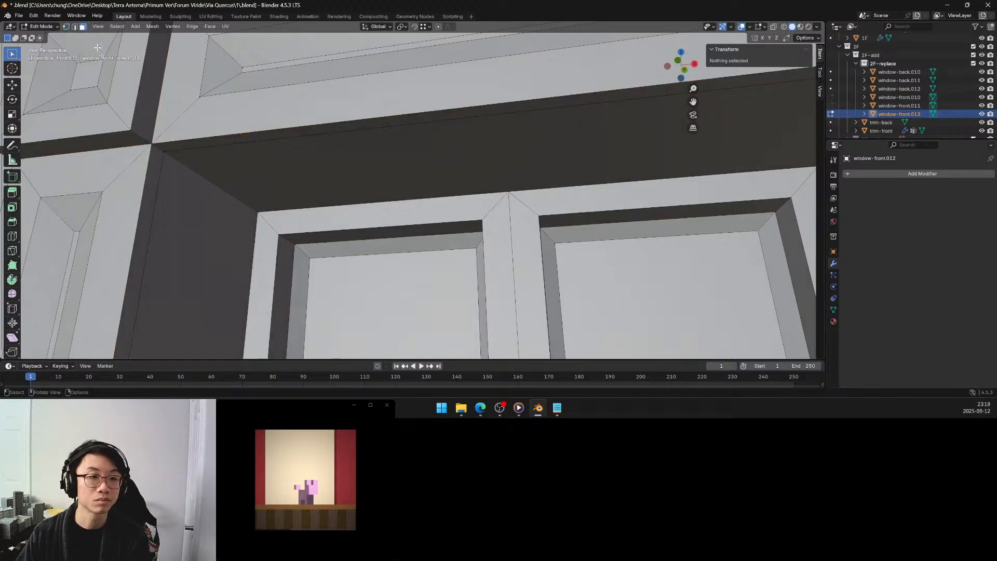
{"action": "left_click", "coordinate": [173, 142]}
{"action": "middle_click_drag", "start_coordinate": [172, 142], "coordinate": [177, 142]}
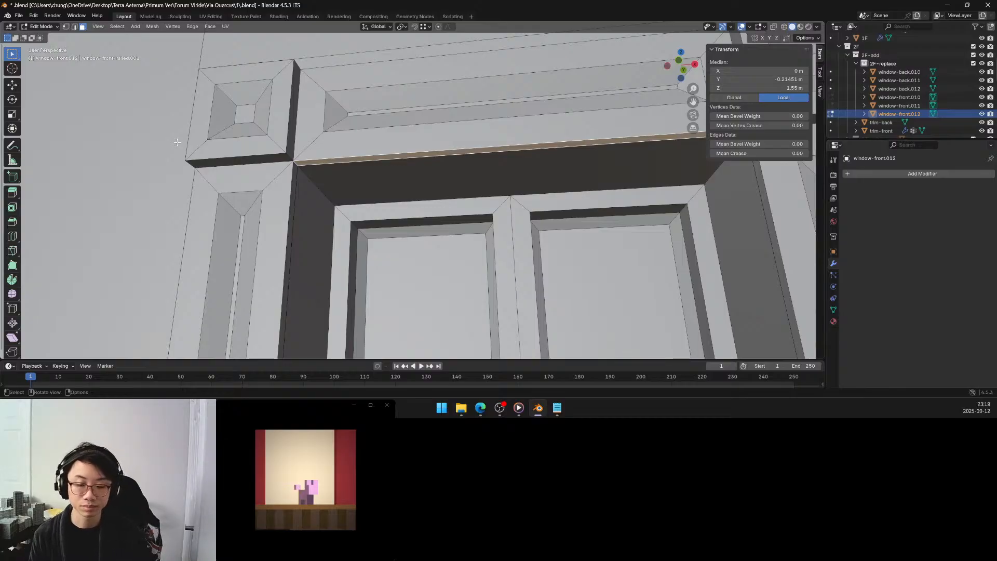
{"action": "key", "text": "F3"}
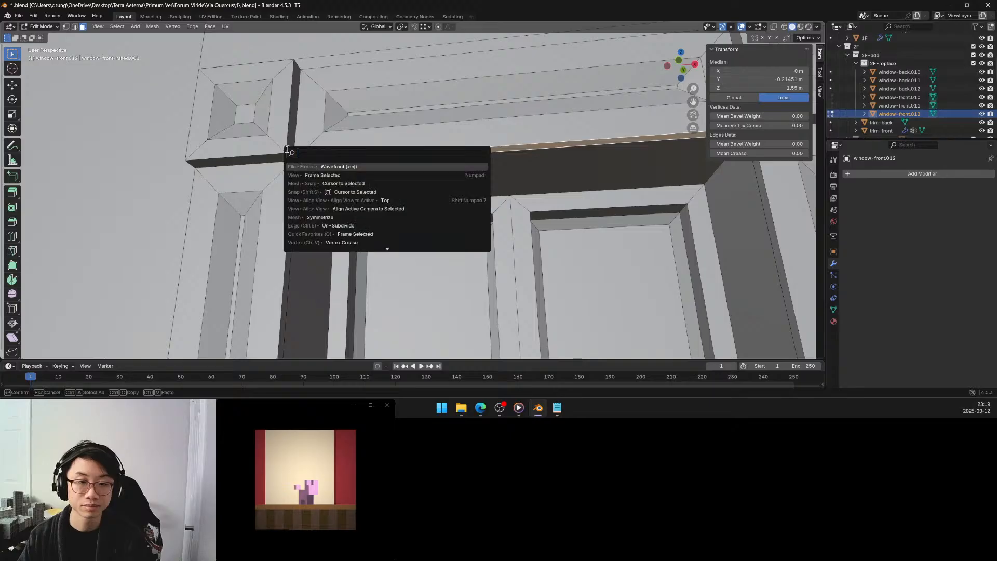
{"action": "type", "text": "flip"}
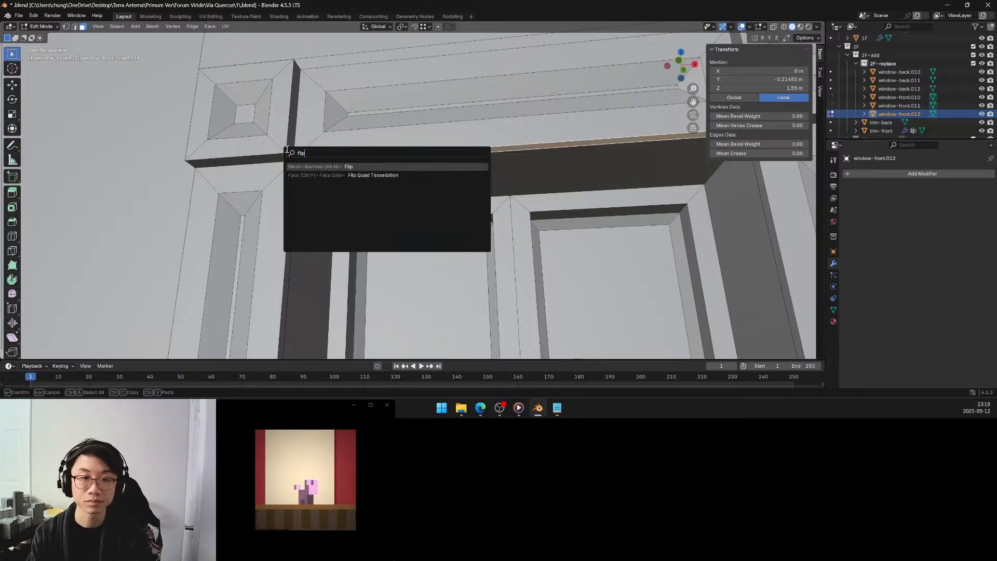
{"action": "key", "text": "Return"}
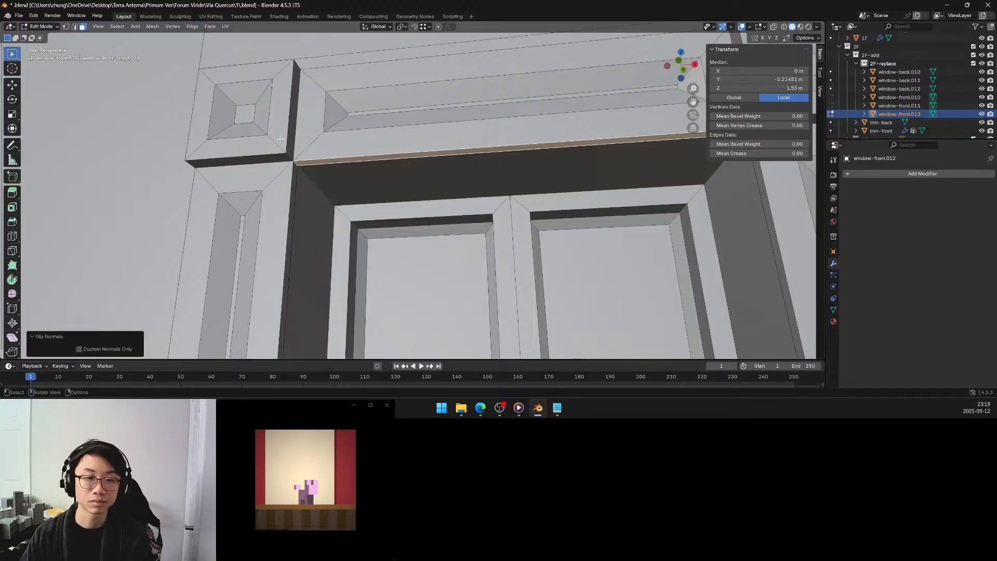
Clear the selection, switch to edge selection and select the window's non-manifold edges.
{"action": "key", "text": "alt+a"}
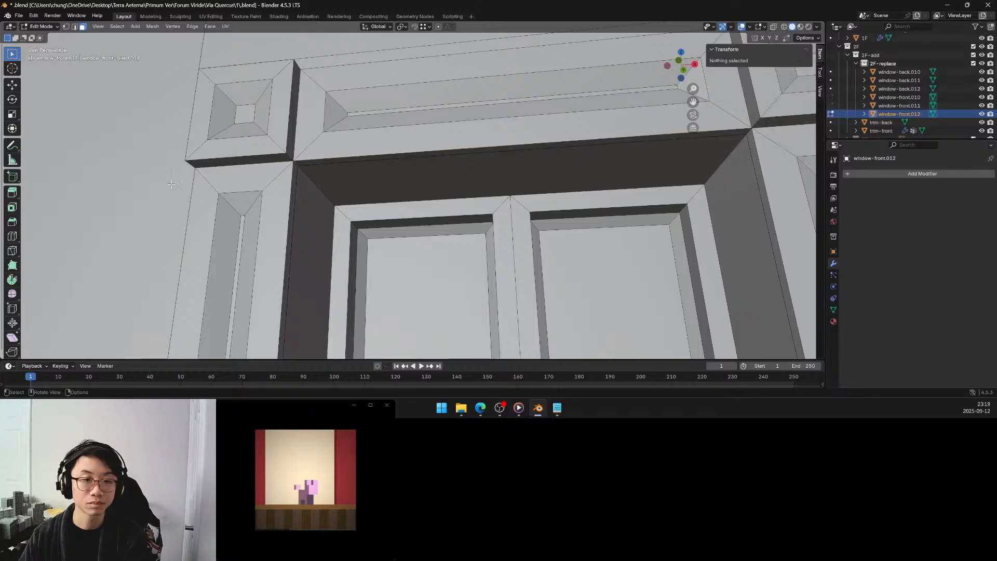
{"action": "left_click", "coordinate": [74, 26]}
{"action": "key", "text": "q"}
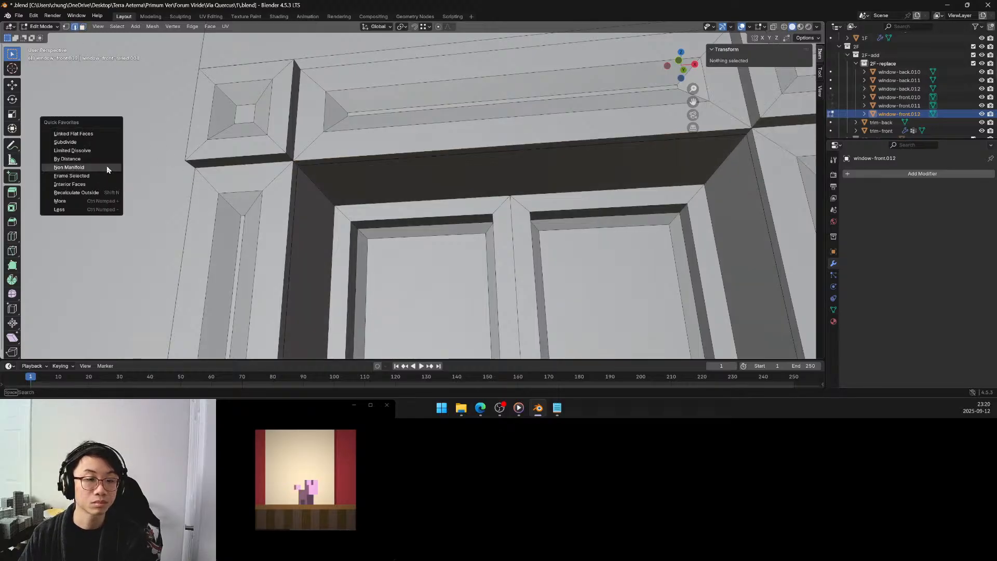
{"action": "left_click", "coordinate": [107, 167]}
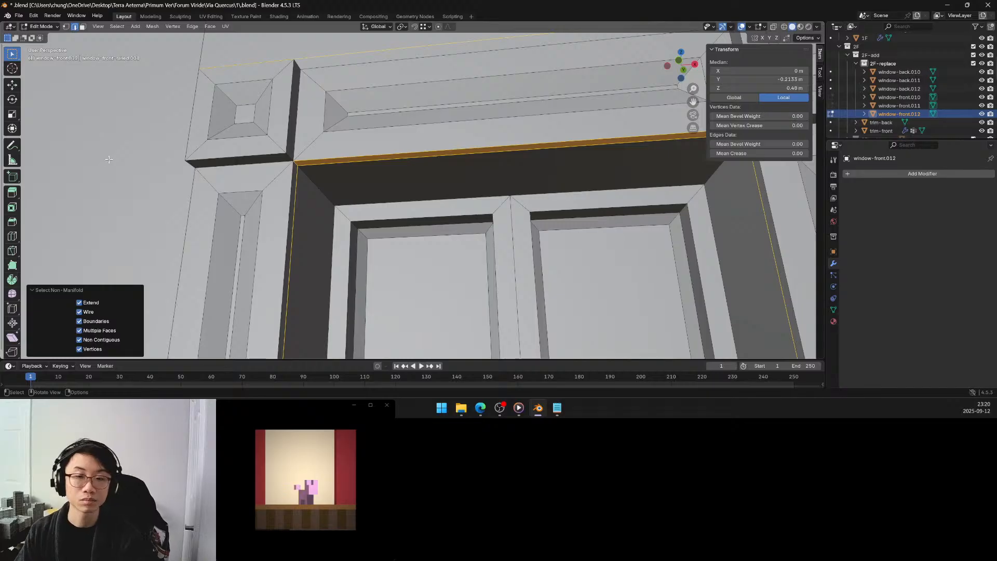
Undo the non-manifold edge selection and the normal flip on the strip beneath the lintel.
{"action": "key", "text": "ctrl+z"}
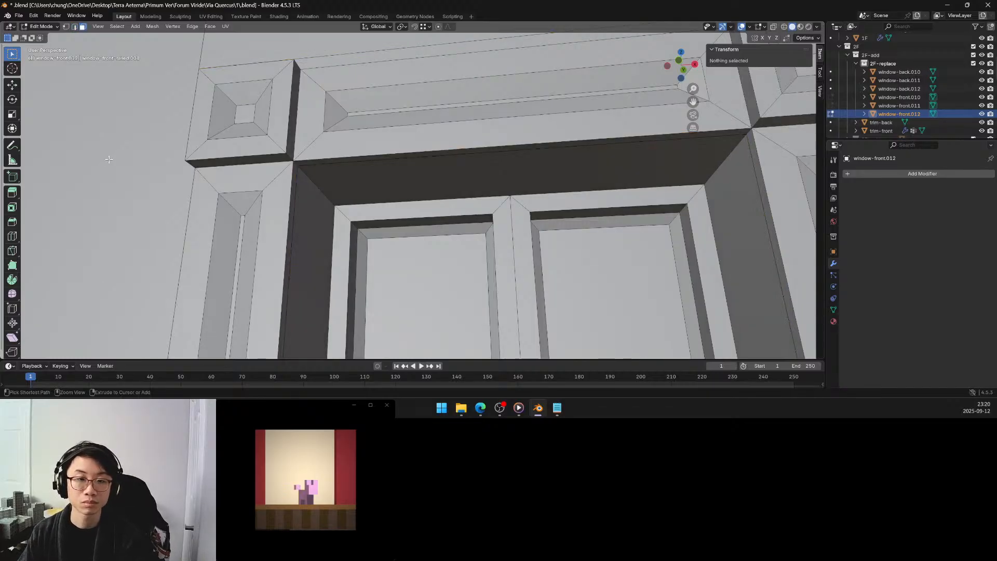
{"action": "key", "text": "ctrl+z"}
{"action": "key", "text": "ctrl+z"}
{"action": "key", "text": "ctrl+z"}
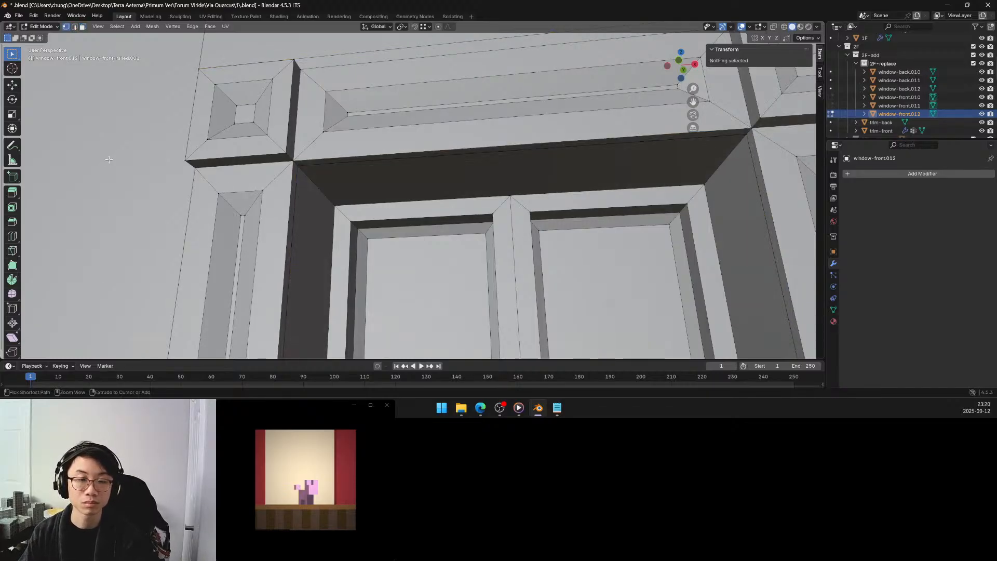
{"action": "key", "text": "ctrl+z"}
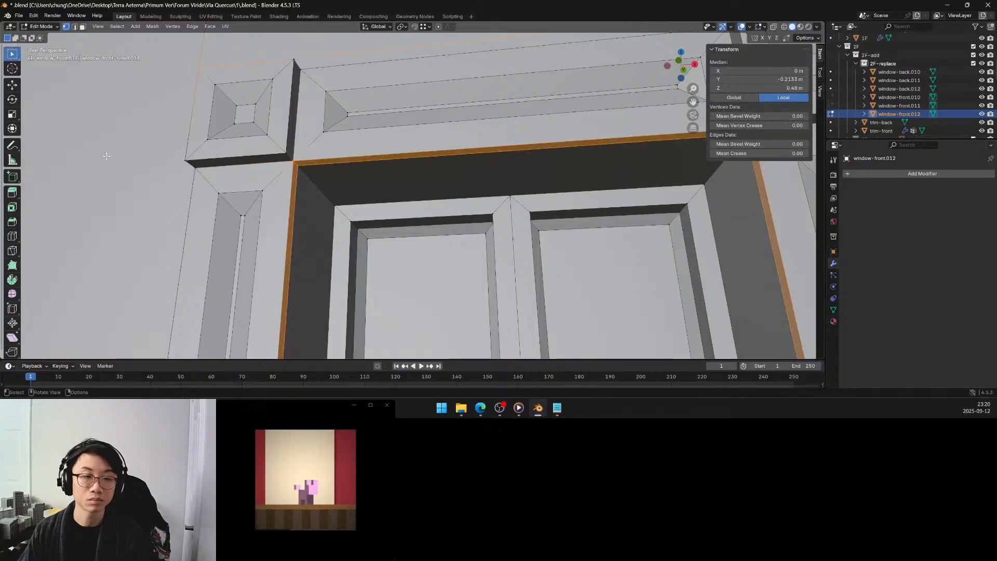
{"action": "key", "text": "ctrl+z"}
{"action": "key", "text": "ctrl+z"}
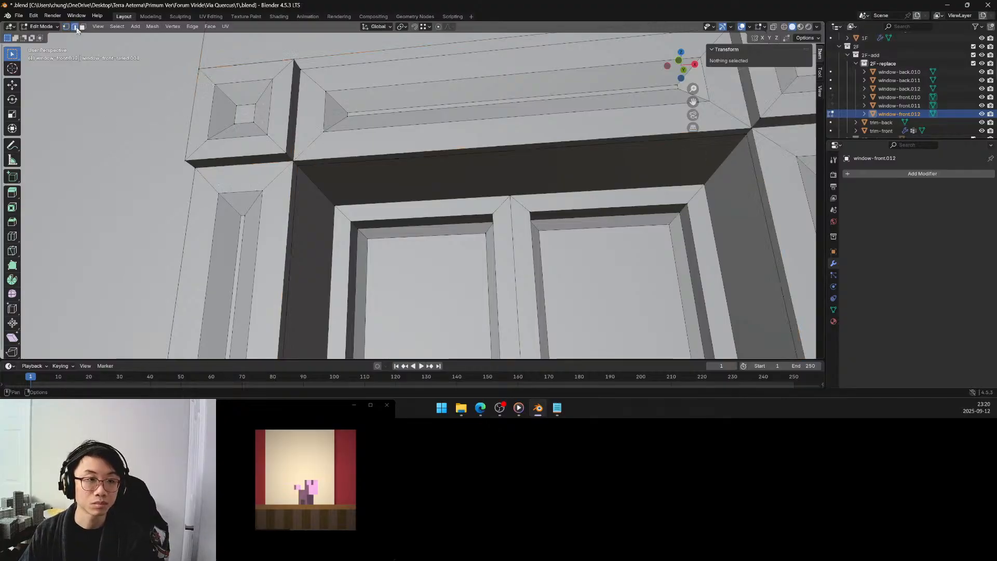
Select the non-manifold edges in edge selection mode and hide all unselected geometry of the window.
{"action": "key", "text": "q"}
{"action": "left_click", "coordinate": [120, 137]}
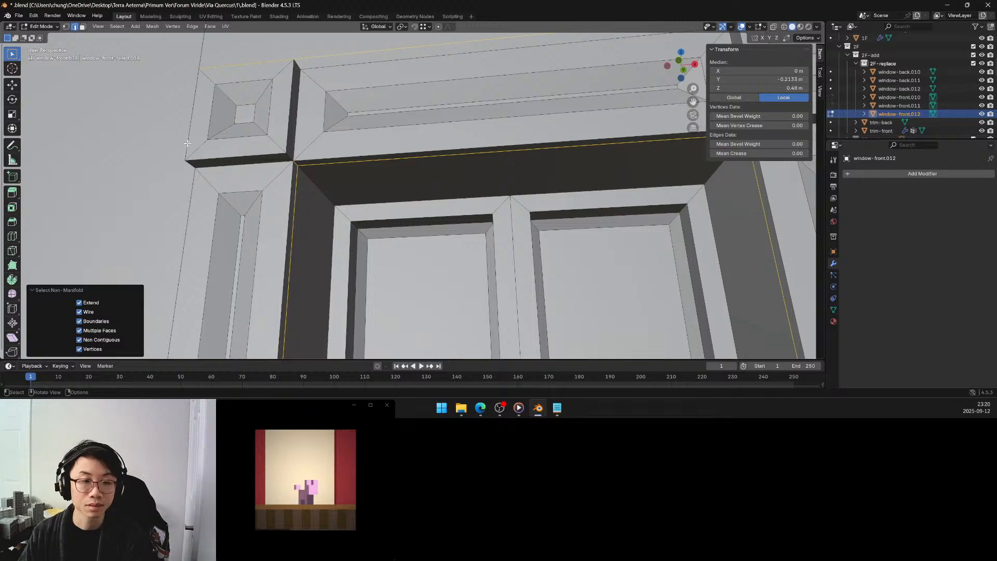
{"action": "scroll", "coordinate": [187, 143], "scroll_direction": "down", "scroll_amount": 4}
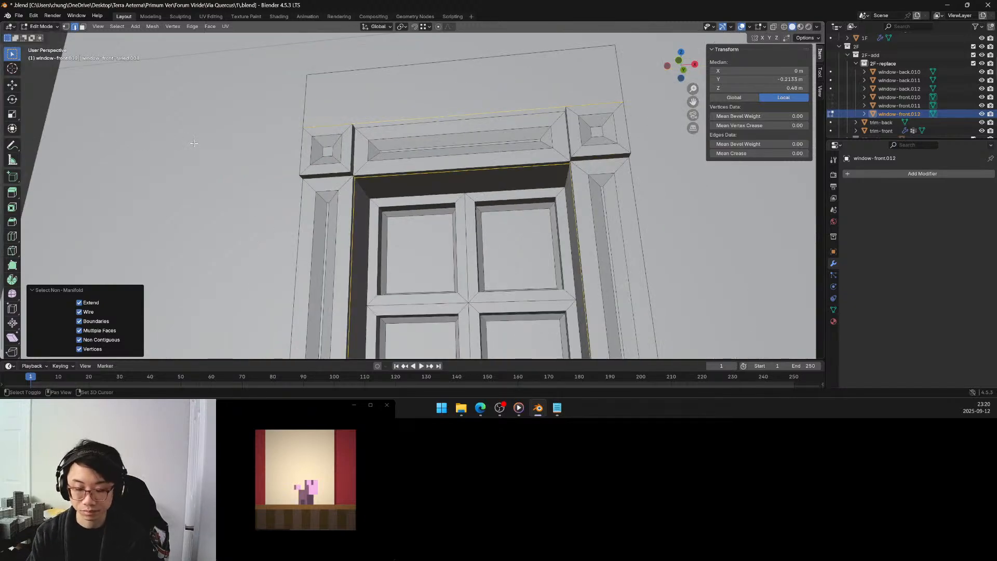
{"action": "key", "text": "shift+h"}
{"action": "middle_click_drag", "start_coordinate": [376, 191], "coordinate": [409, 151]}
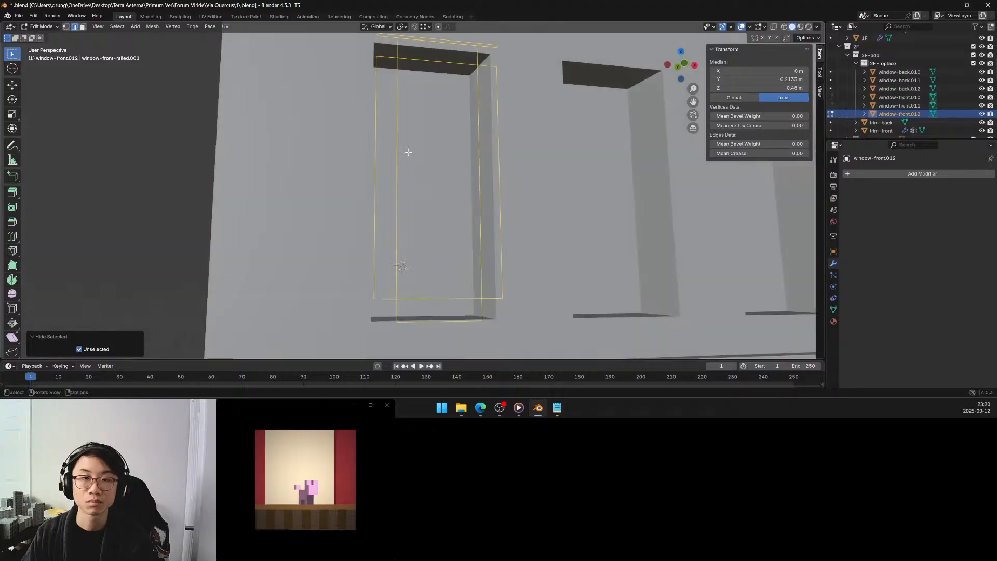
Try filling the isolated non-manifold edge loops with faces, and undo the fill.
{"action": "key", "text": "alt+h"}
{"action": "key", "text": "h"}
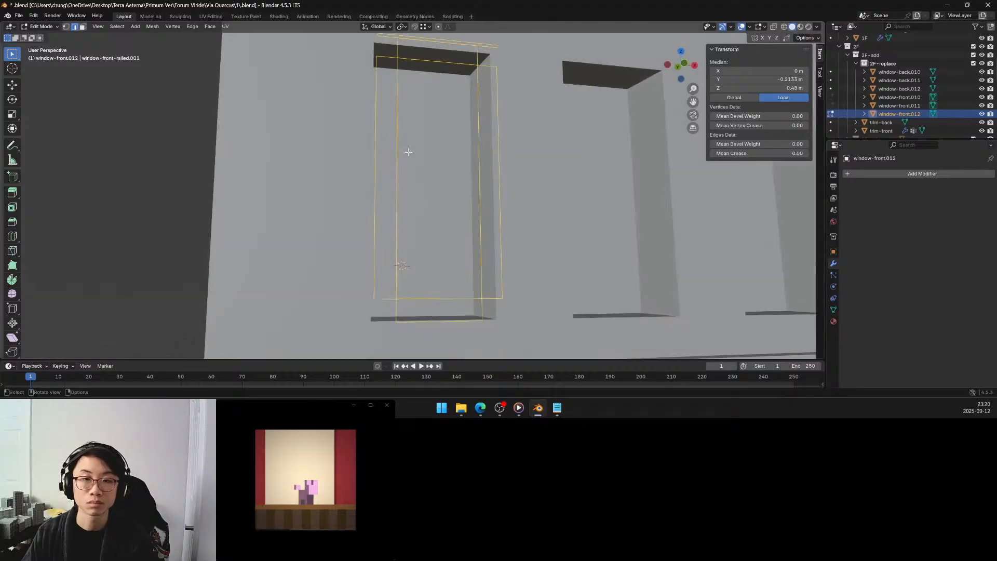
{"action": "key", "text": "alt+f"}
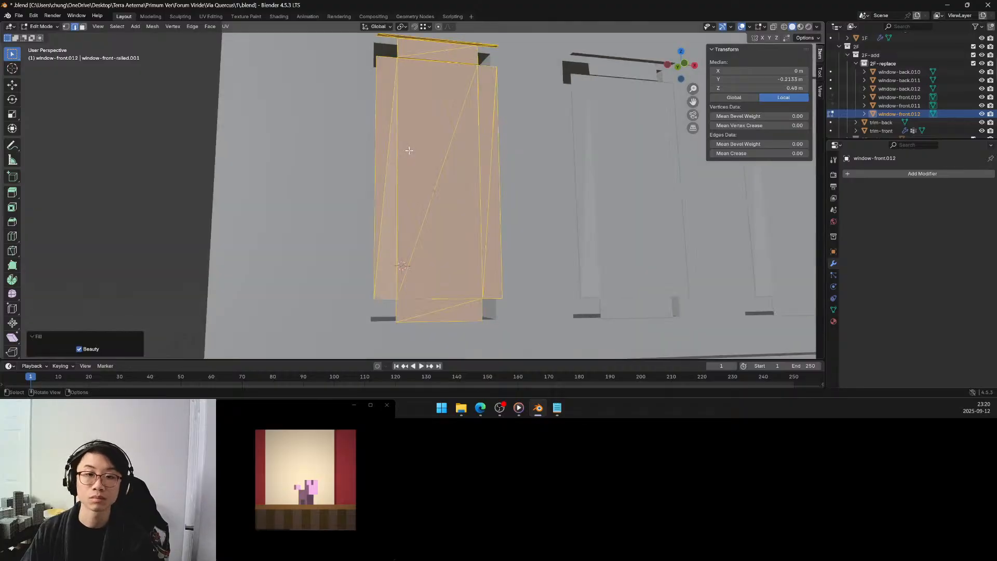
{"action": "key", "text": "ctrl+z"}
Isolate the window object in local view and examine its non-manifold edge loops.
{"action": "middle_click_drag", "start_coordinate": [409, 151], "coordinate": [438, 136]}
{"action": "middle_click_drag", "start_coordinate": [437, 137], "coordinate": [429, 131]}
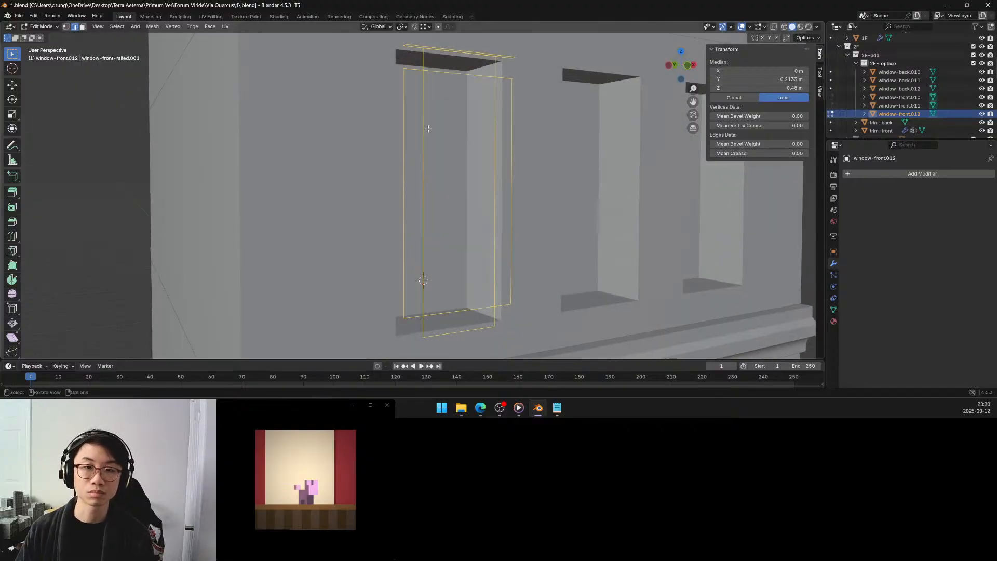
{"action": "mouse_move", "coordinate": [428, 129]}
{"action": "middle_mouse_down"}
{"action": "mouse_move", "coordinate": [408, 135]}
{"action": "mouse_move", "coordinate": [435, 134]}
{"action": "middle_mouse_up"}
{"action": "key", "text": "KP_Divide"}
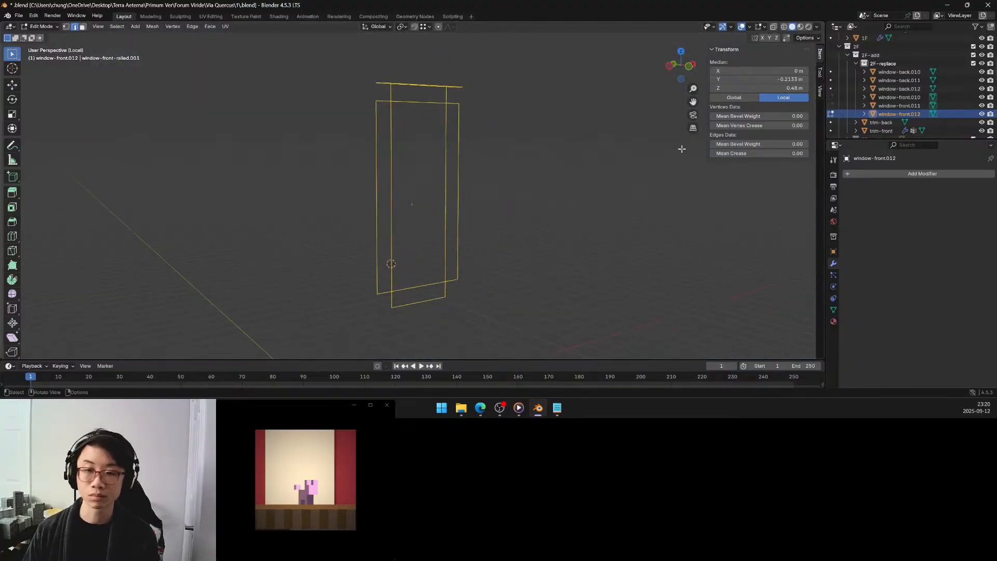
{"action": "middle_click_drag", "start_coordinate": [439, 203], "coordinate": [428, 176]}
{"action": "scroll", "coordinate": [424, 162], "scroll_direction": "up", "scroll_amount": 3}
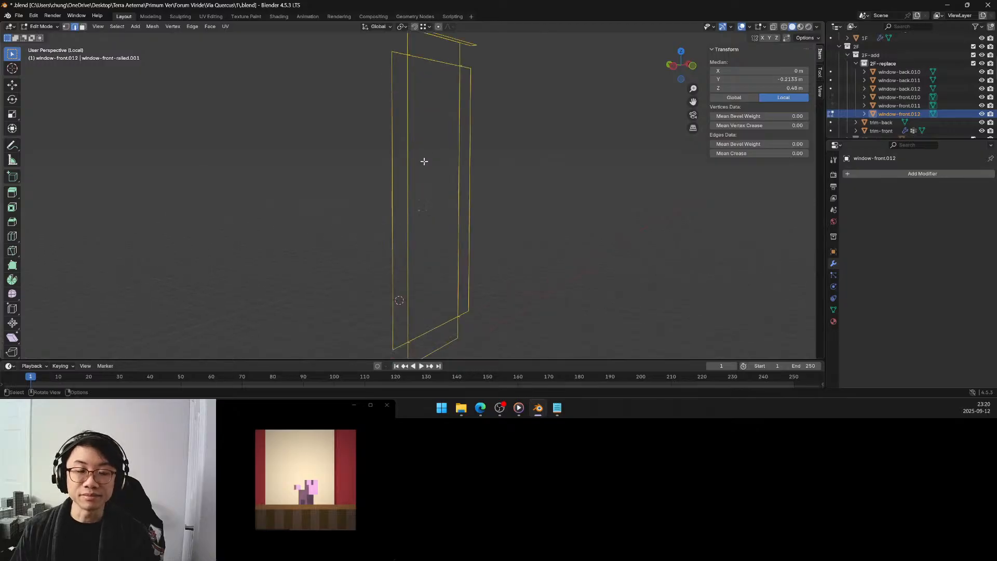
Reveal all geometry of the window, select only its non-manifold edges and hide everything unselected.
{"action": "key", "text": "alt+h"}
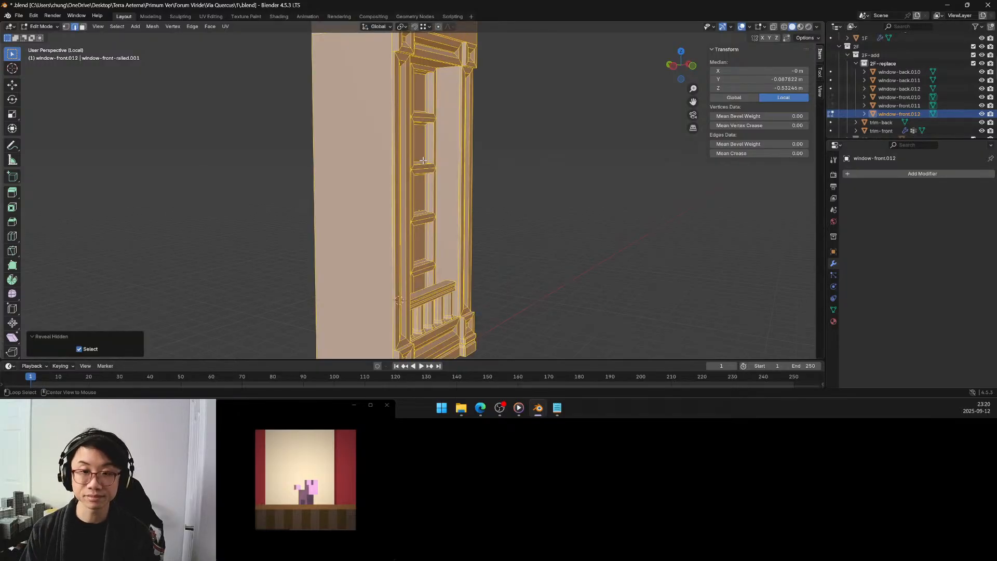
{"action": "key", "text": "alt+a"}
{"action": "mouse_move", "coordinate": [522, 125]}
{"action": "middle_mouse_down"}
{"action": "mouse_move", "coordinate": [481, 127]}
{"action": "mouse_move", "coordinate": [527, 131]}
{"action": "middle_mouse_up"}
{"action": "key", "text": "q"}
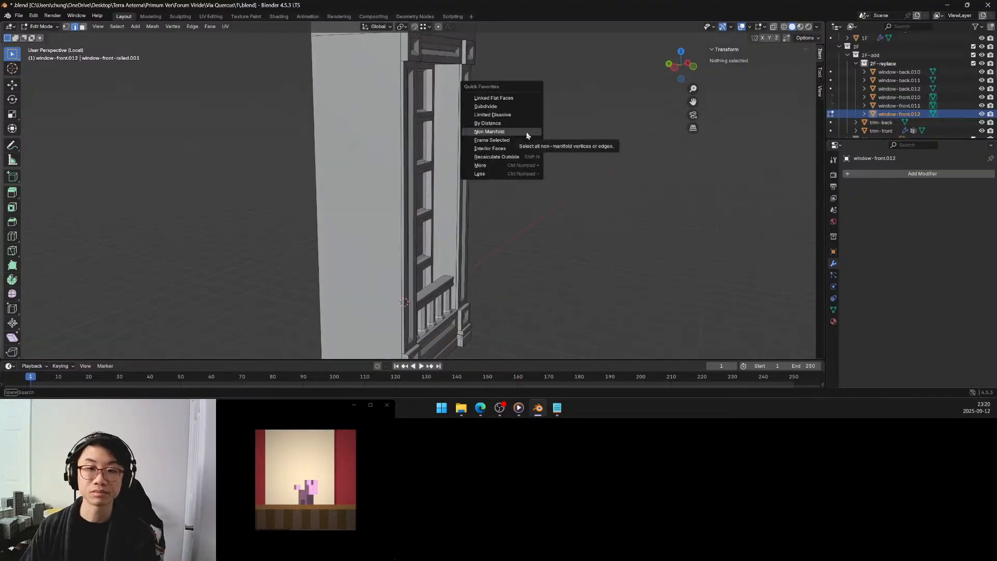
{"action": "left_click", "coordinate": [526, 132]}
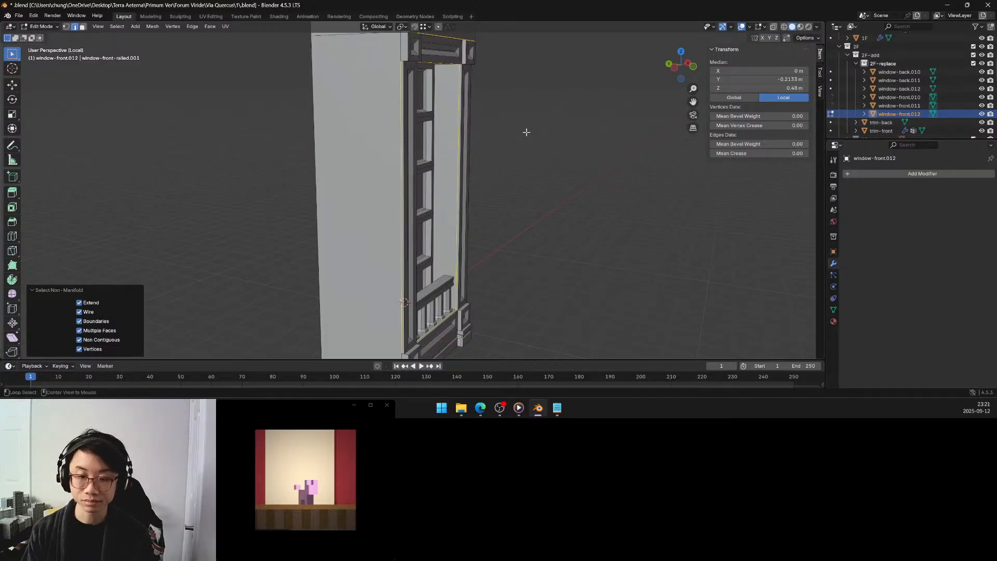
{"action": "key", "text": "shift+h"}
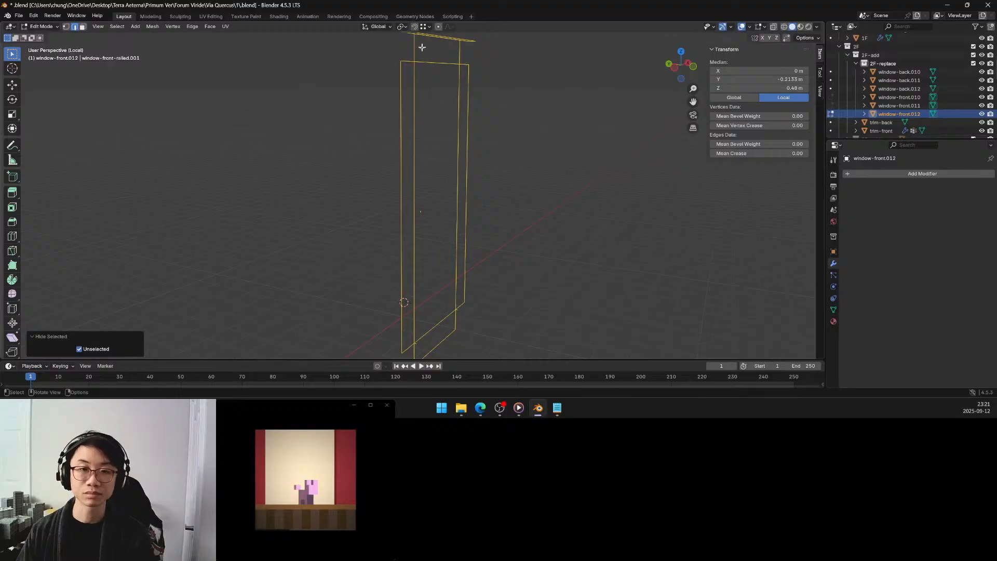
Fill the tall narrow edge loop on one side of the window opening and the horizontal loop beneath the opening with faces.
{"action": "left_click", "coordinate": [408, 60]}
{"action": "left_click", "coordinate": [403, 77], "text": "shift"}
{"action": "left_click", "coordinate": [420, 86], "text": "shift"}
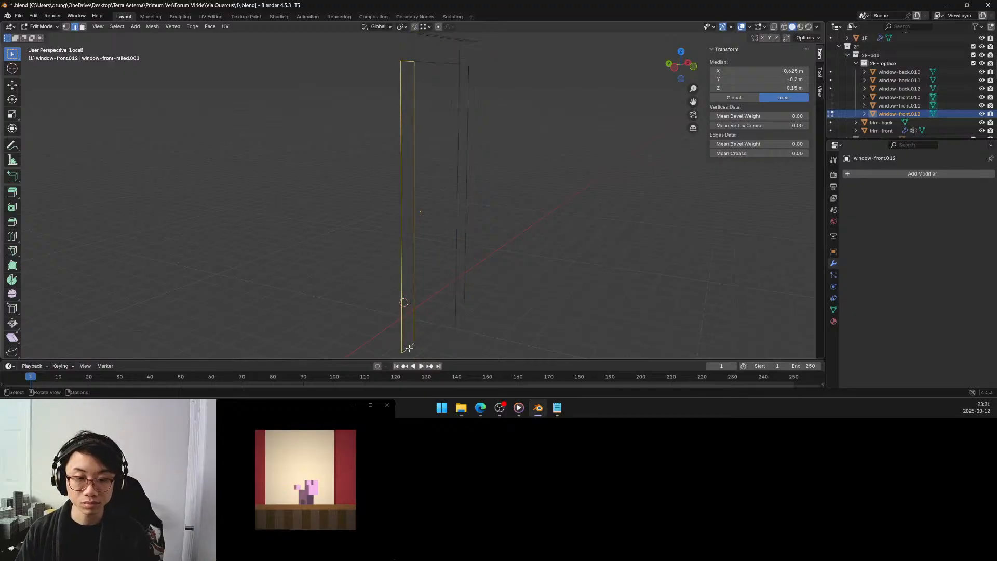
{"action": "key", "text": "f"}
{"action": "middle_click_drag", "start_coordinate": [436, 340], "coordinate": [412, 279]}
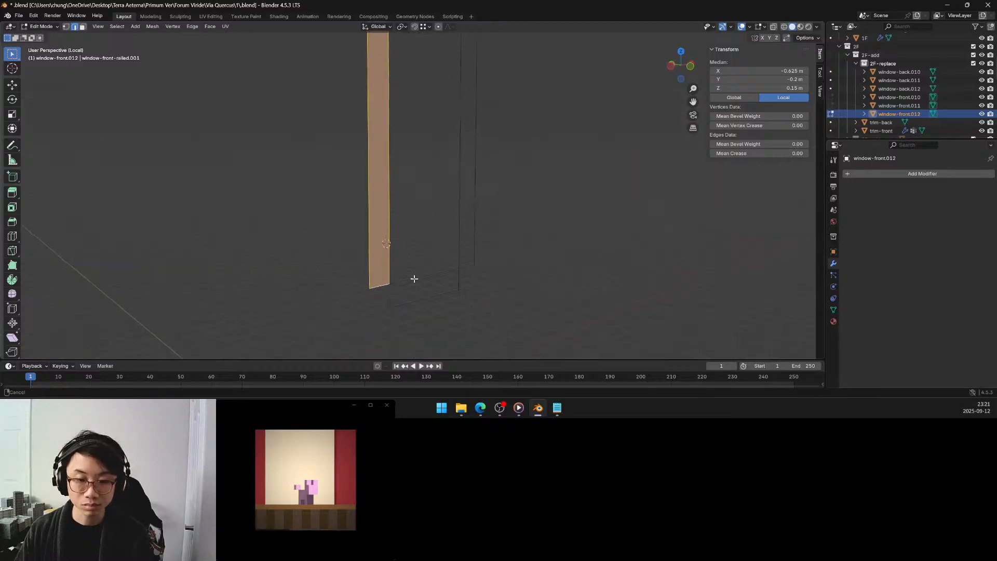
{"action": "left_click", "coordinate": [390, 285]}
{"action": "left_click", "coordinate": [424, 300], "text": "shift"}
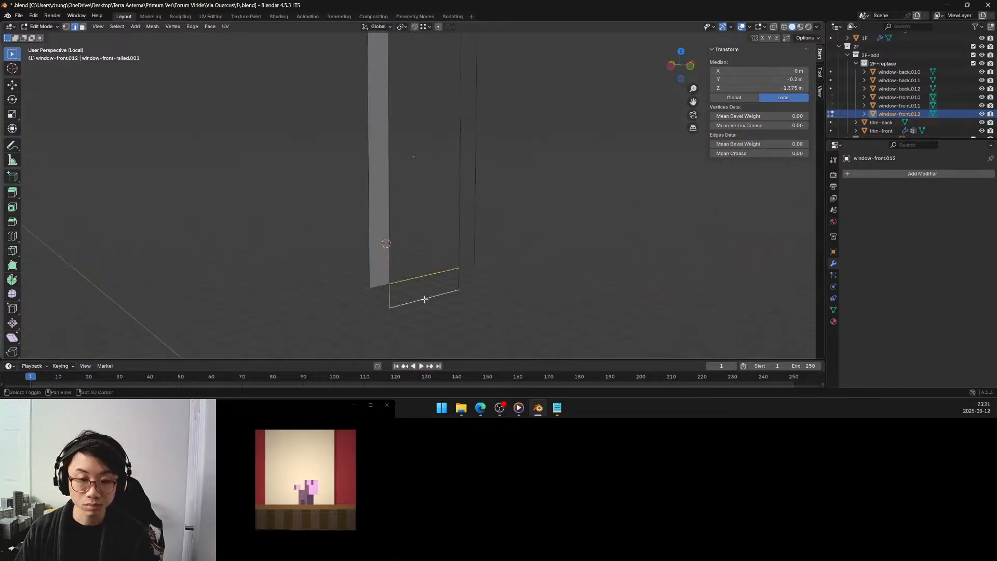
{"action": "key", "text": "f"}
Fill the tall narrow edge loop on the opposite side of the window opening with a face.
{"action": "left_click", "coordinate": [458, 236]}
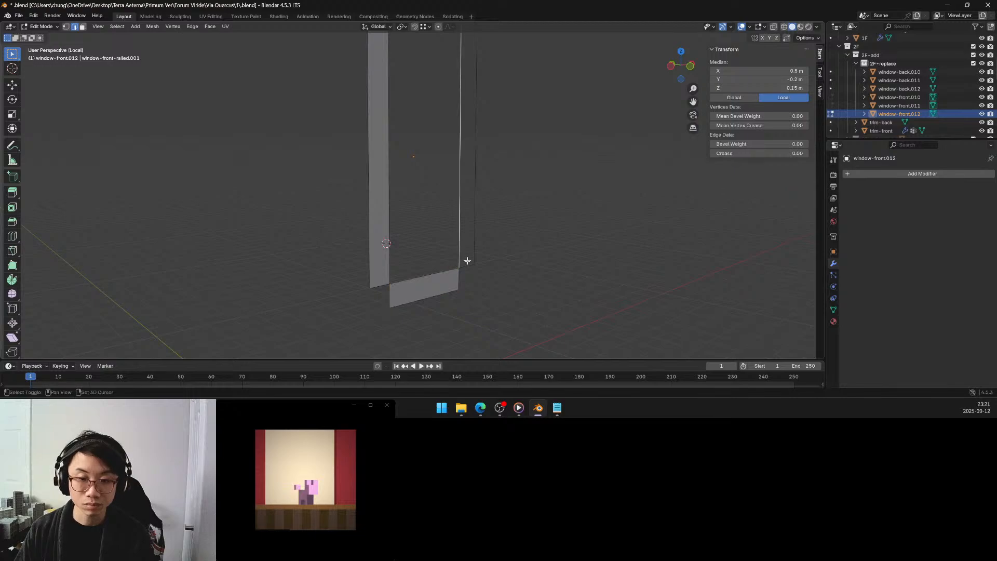
{"action": "left_click", "coordinate": [476, 239], "text": "shift"}
{"action": "middle_click_drag", "start_coordinate": [485, 151], "coordinate": [494, 262]}
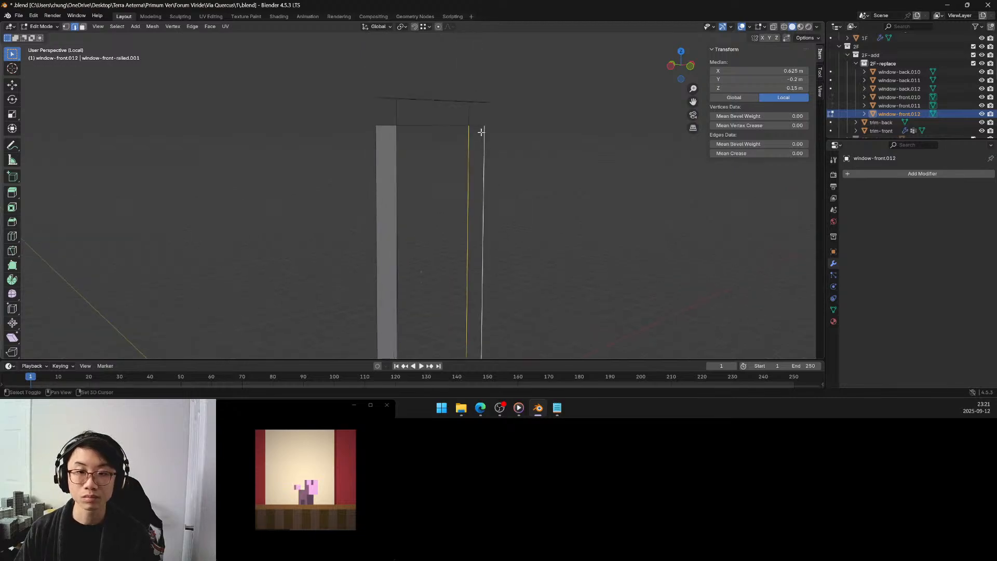
{"action": "key", "text": "f"}
Try to select all four edges of the rectangular loop above the window opening, where a longer edge overlaps the upper one.
{"action": "middle_click_drag", "start_coordinate": [434, 115], "coordinate": [448, 111]}
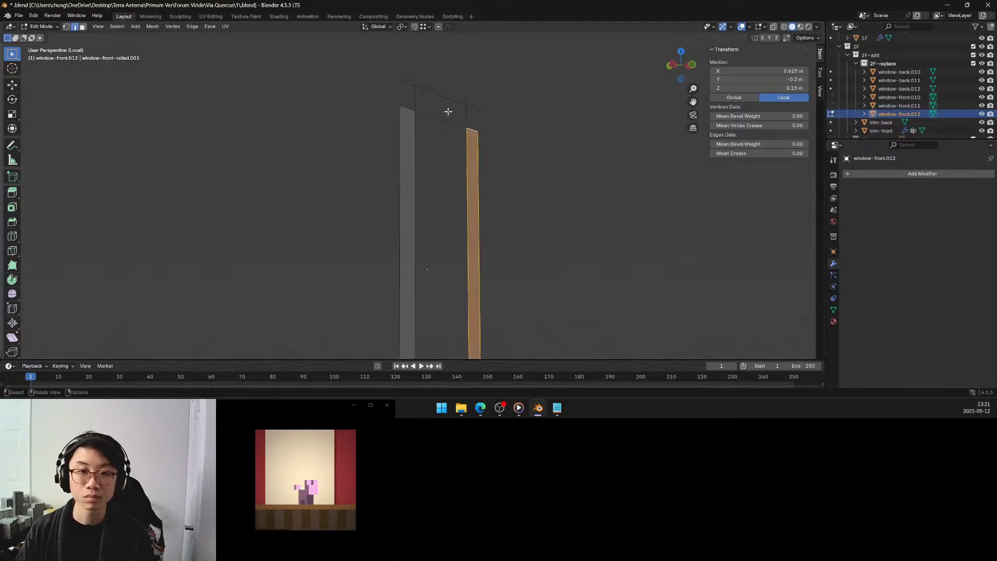
{"action": "left_click", "coordinate": [416, 94]}
{"action": "left_click", "coordinate": [450, 112], "text": "shift"}
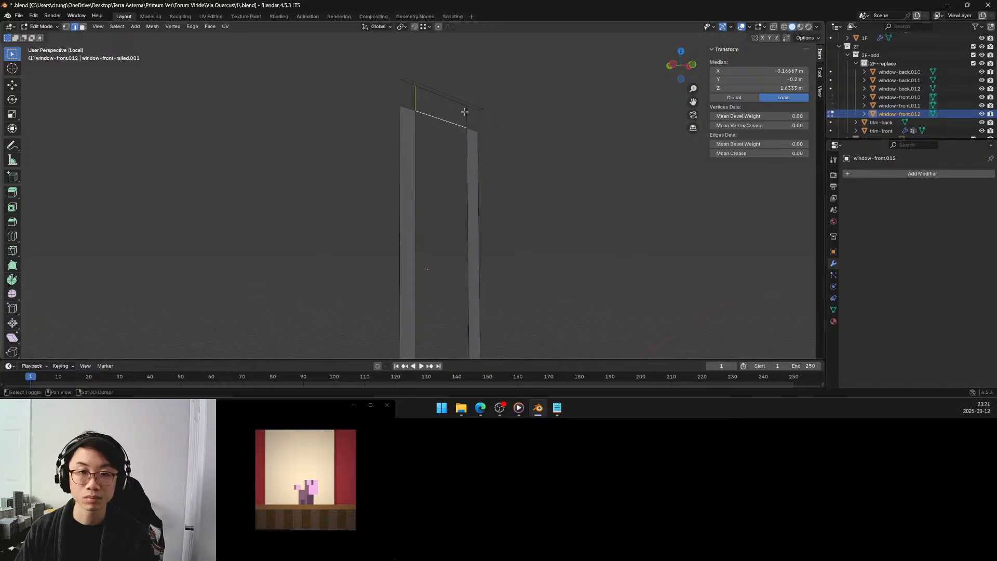
{"action": "left_click", "coordinate": [450, 101], "text": "shift"}
{"action": "left_click", "coordinate": [448, 102], "text": "shift"}
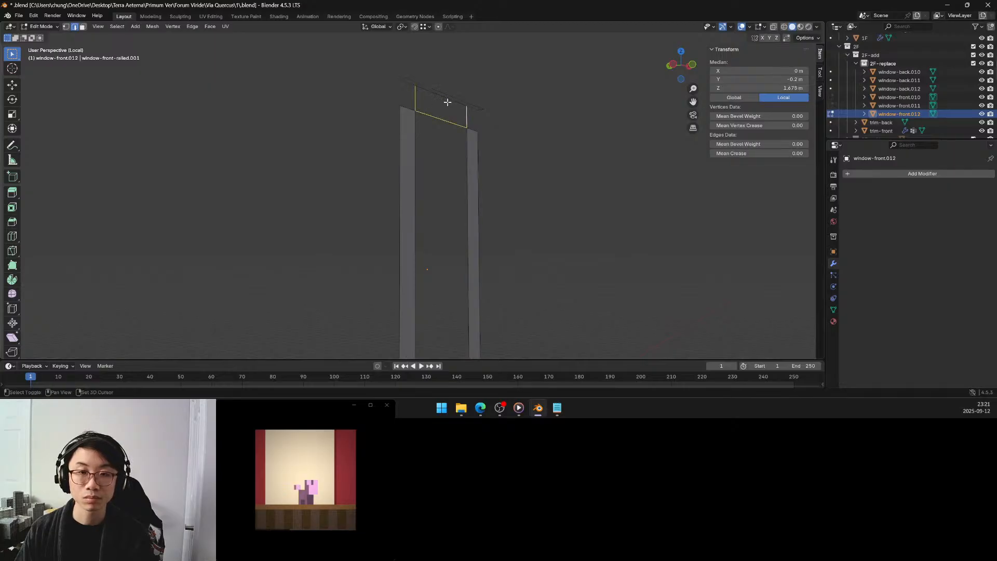
{"action": "left_click", "coordinate": [447, 102], "text": "shift"}
{"action": "left_click", "coordinate": [448, 102], "text": "shift"}
{"action": "left_click", "coordinate": [448, 100], "text": "shift"}
{"action": "left_click", "coordinate": [448, 101], "text": "shift"}
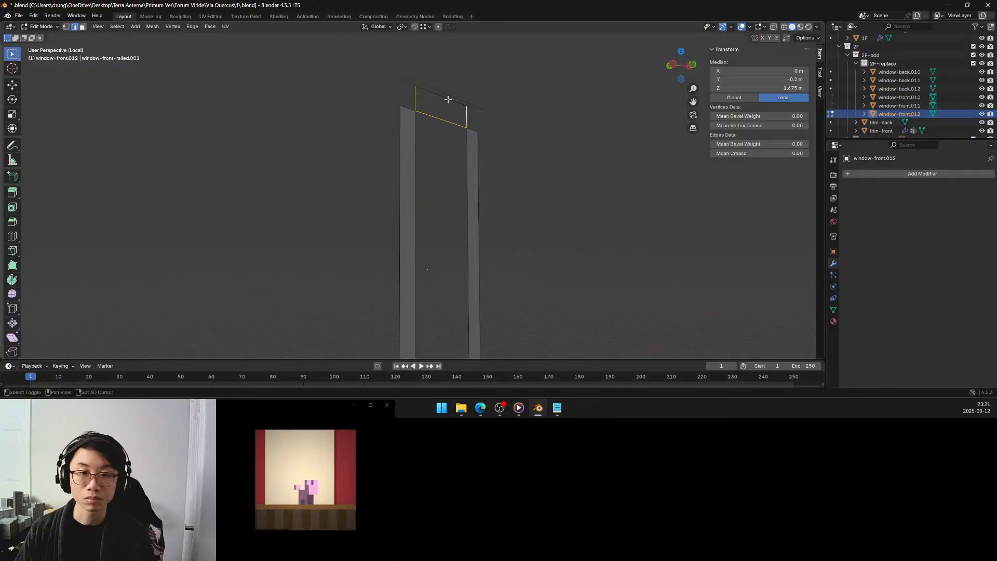
{"action": "left_click", "coordinate": [449, 99], "text": "shift"}
{"action": "left_click", "coordinate": [448, 99], "text": "shift"}
{"action": "middle_click_drag", "start_coordinate": [449, 99], "coordinate": [383, 222]}
{"action": "scroll", "coordinate": [474, 72], "scroll_direction": "up", "scroll_amount": 4}
{"action": "scroll", "coordinate": [430, 150], "scroll_direction": "up", "scroll_amount": 2}
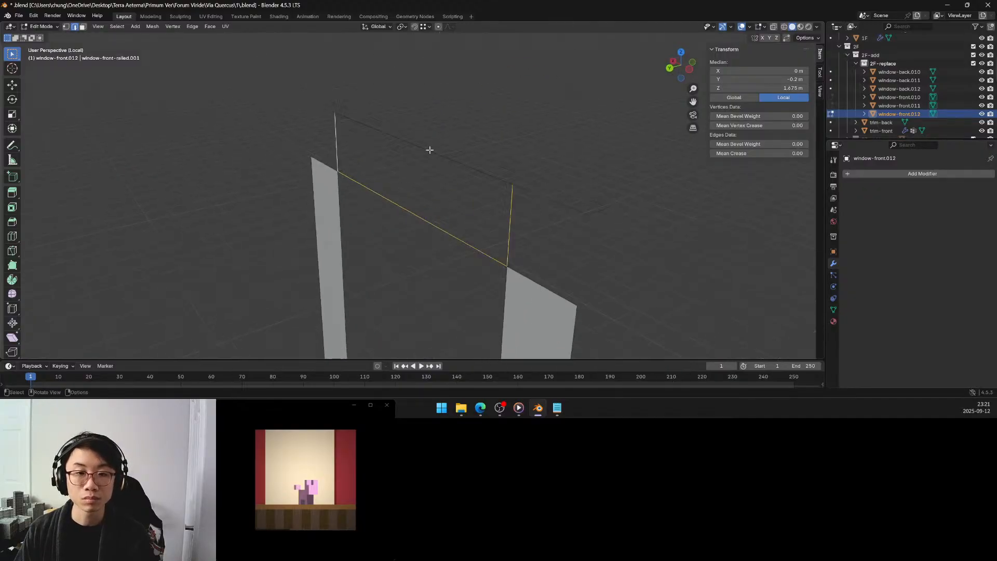
{"action": "left_click", "coordinate": [432, 129], "text": "shift"}
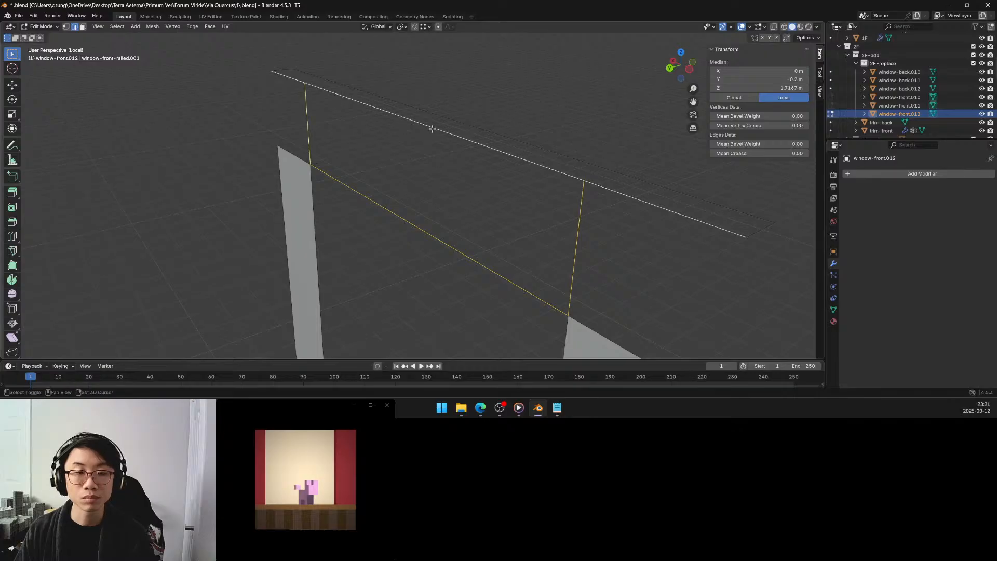
{"action": "left_click", "coordinate": [432, 128], "text": "shift"}
{"action": "left_click", "coordinate": [438, 123], "text": "shift"}
{"action": "left_click", "coordinate": [437, 125], "text": "shift"}
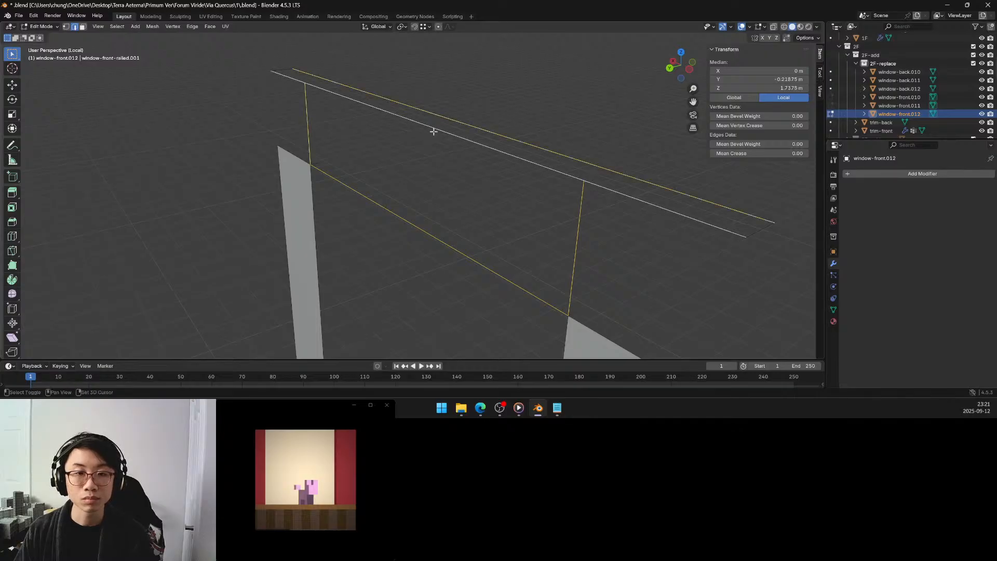
{"action": "left_click", "coordinate": [434, 131], "text": "shift"}
{"action": "left_click", "coordinate": [445, 123], "text": "shift"}
{"action": "middle_click_drag", "start_coordinate": [445, 122], "coordinate": [421, 122]}
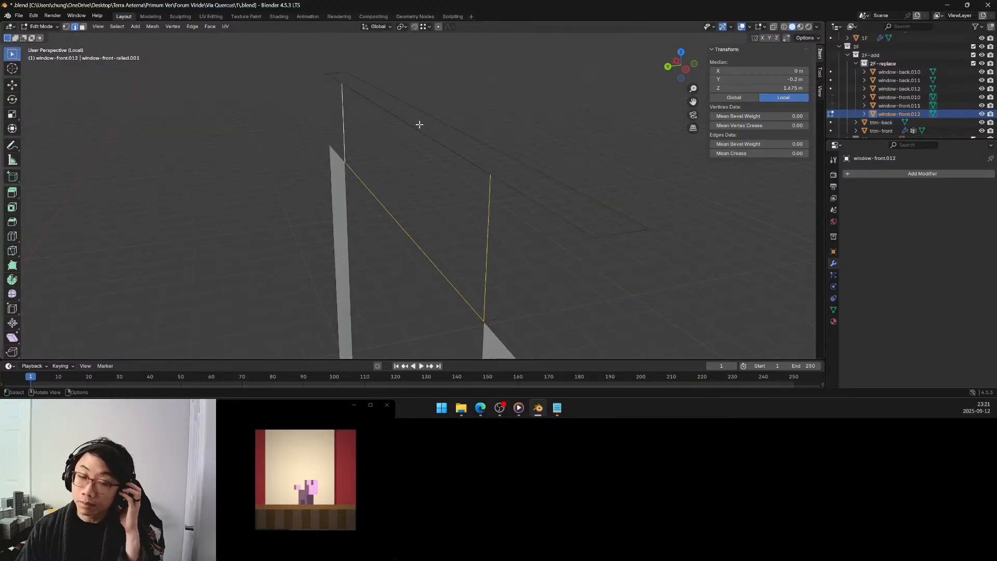
Hide the long overlapping edge and fill the rectangular loop above the window opening with a face.
{"action": "left_click", "coordinate": [430, 137]}
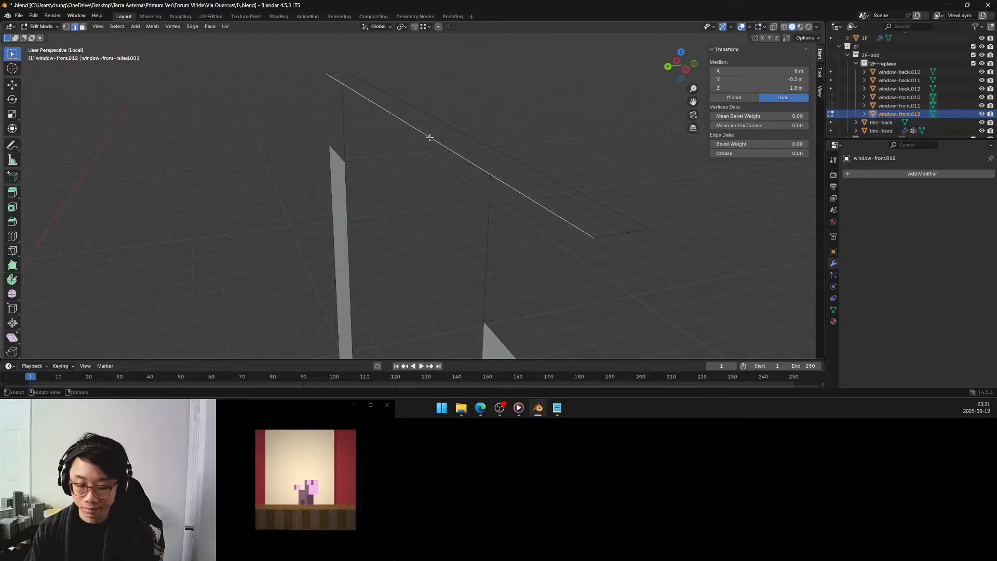
{"action": "key", "text": "h"}
{"action": "key", "text": "alt+h"}
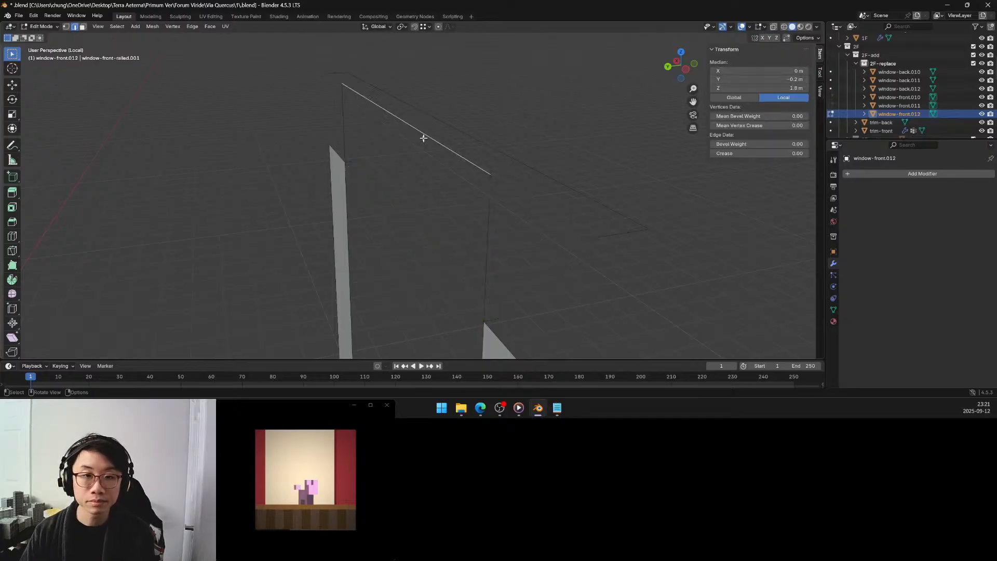
{"action": "left_click", "coordinate": [344, 123], "text": "shift"}
{"action": "left_click", "coordinate": [419, 255], "text": "shift"}
{"action": "left_click", "coordinate": [485, 227], "text": "shift"}
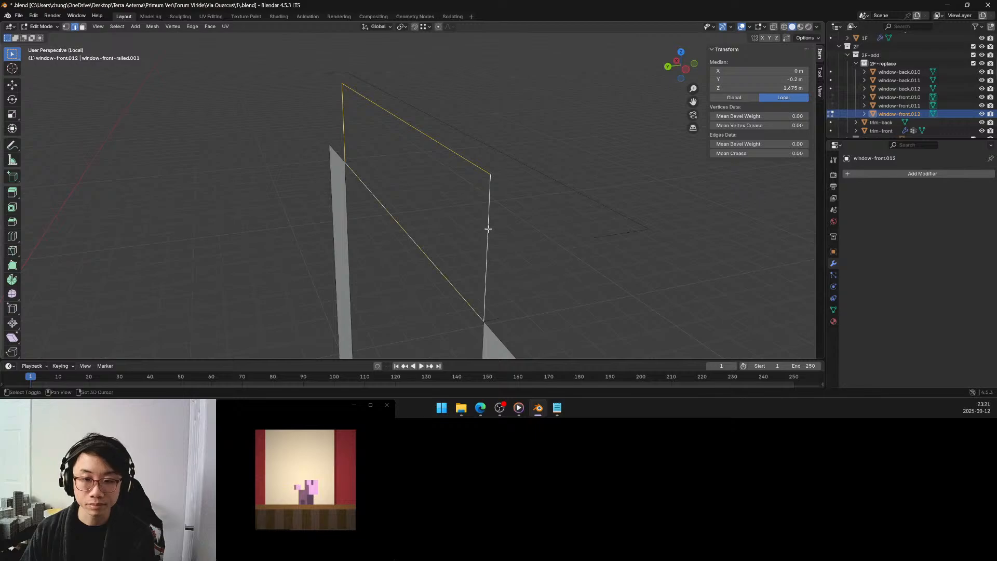
{"action": "key", "text": "f"}
{"action": "left_click", "coordinate": [520, 243]}
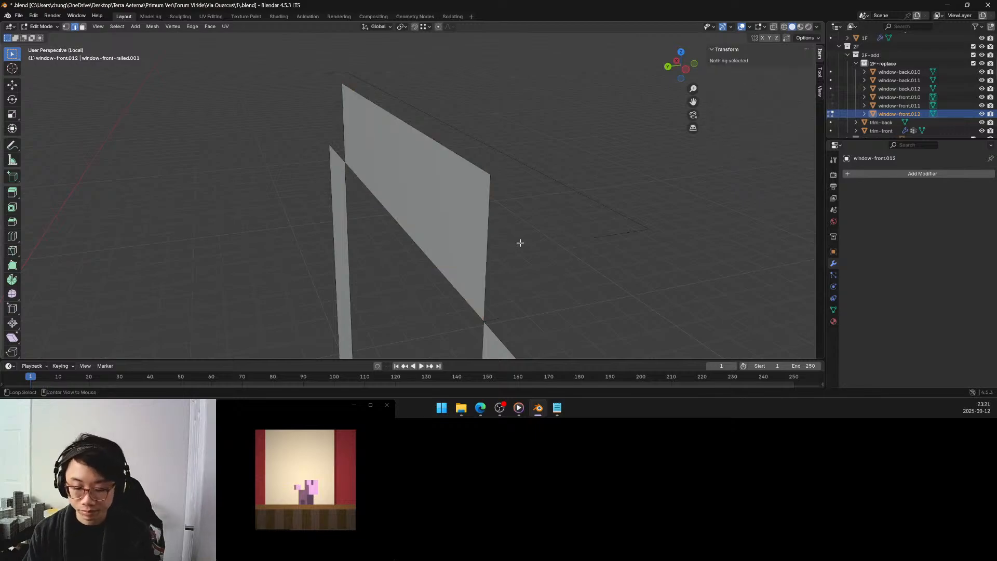
Bring back the hidden window geometry and isolate the non-manifold edges again by hiding all unselected geometry.
{"action": "key", "text": "alt+h"}
{"action": "middle_click_drag", "start_coordinate": [651, 224], "coordinate": [562, 216]}
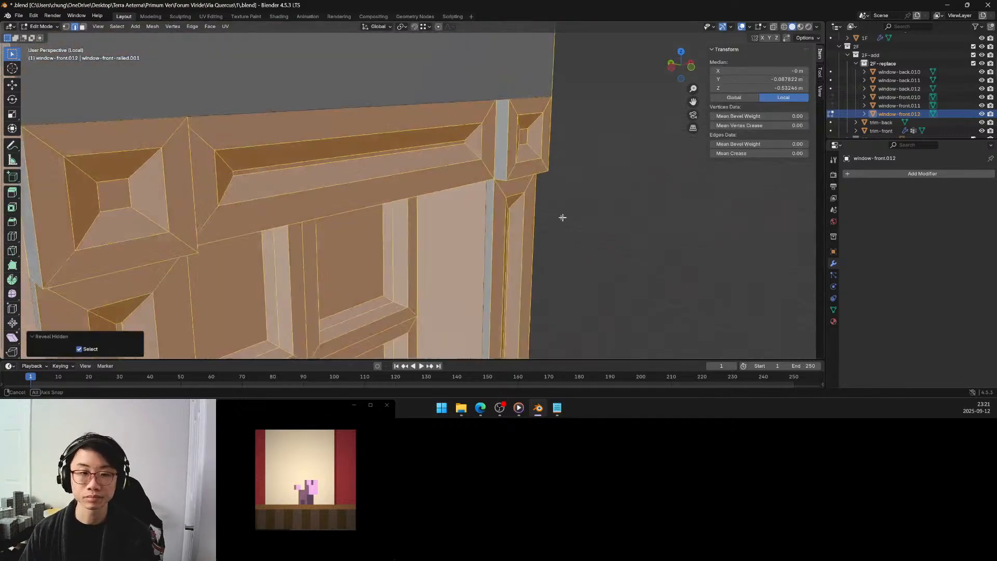
{"action": "scroll", "coordinate": [542, 212], "scroll_direction": "down", "scroll_amount": 5}
{"action": "left_click", "coordinate": [577, 218]}
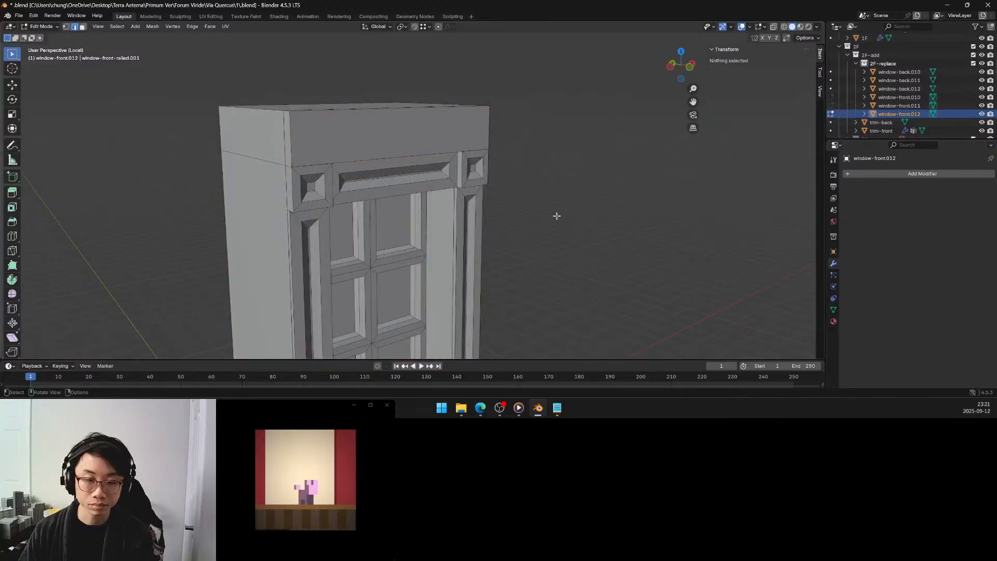
{"action": "key", "text": "q"}
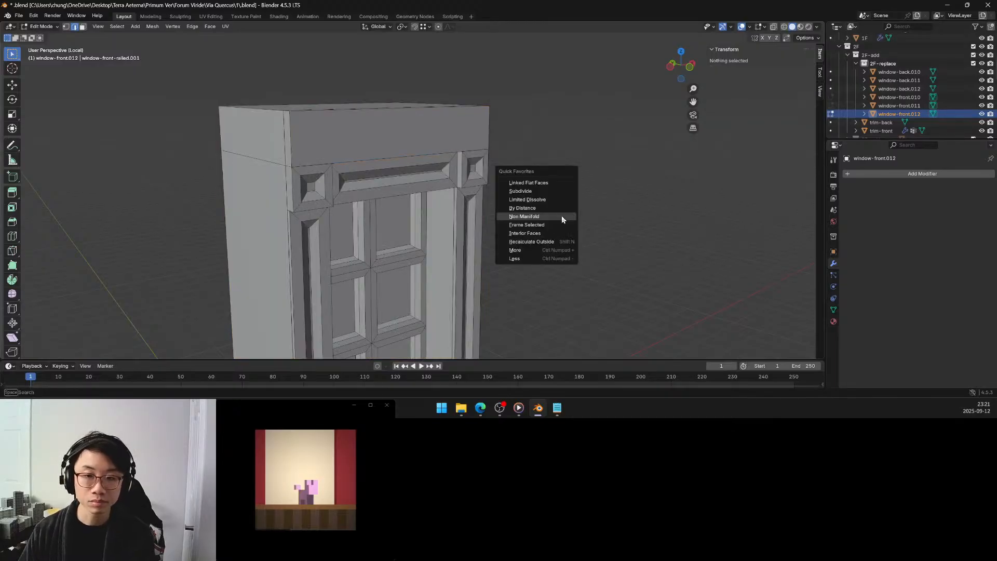
{"action": "left_click", "coordinate": [562, 216]}
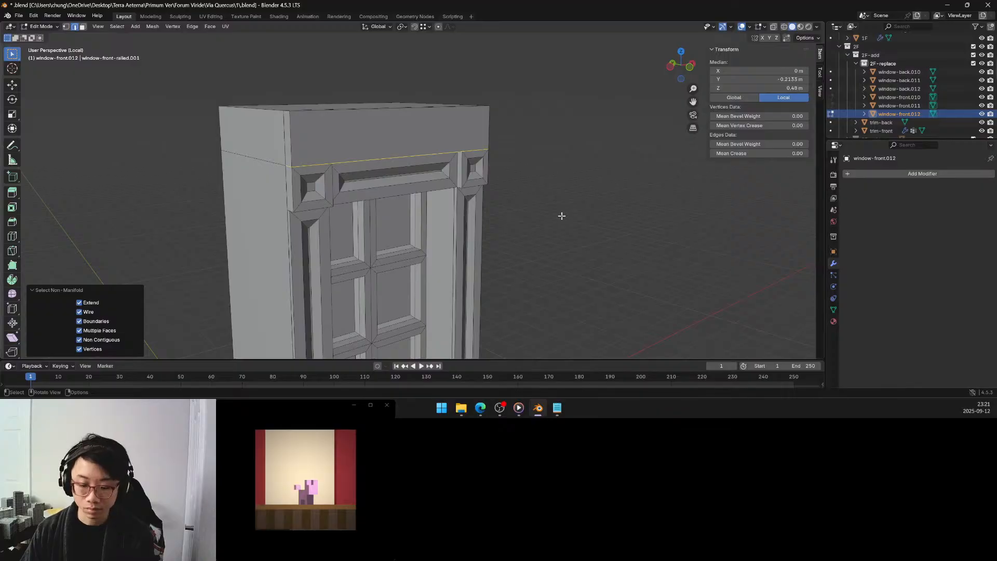
{"action": "key", "text": "shift+h"}
Fill the long narrow horizontal loop above the lintel with a face, and reveal the hidden geometry with nothing selected.
{"action": "middle_click_drag", "start_coordinate": [561, 216], "coordinate": [456, 252]}
{"action": "scroll", "coordinate": [434, 218], "scroll_direction": "up", "scroll_amount": 5}
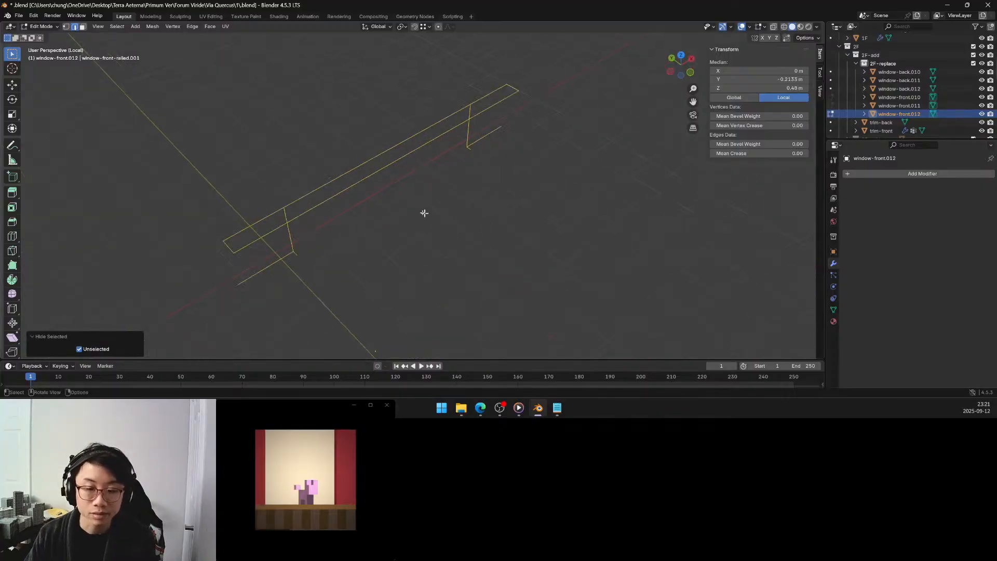
{"action": "left_click", "coordinate": [376, 157]}
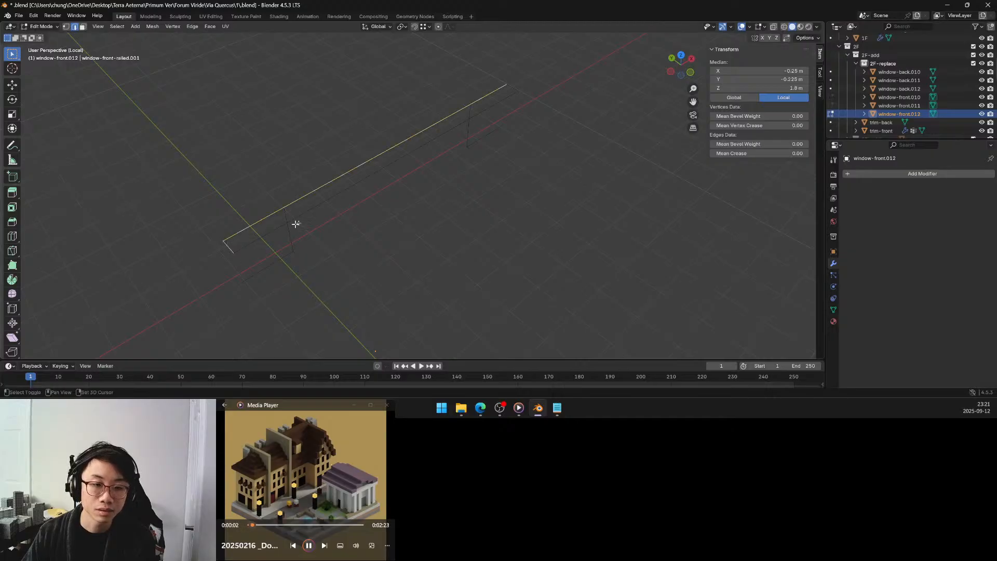
{"action": "left_click", "coordinate": [334, 199], "text": "shift"}
{"action": "left_click", "coordinate": [511, 89], "text": "shift"}
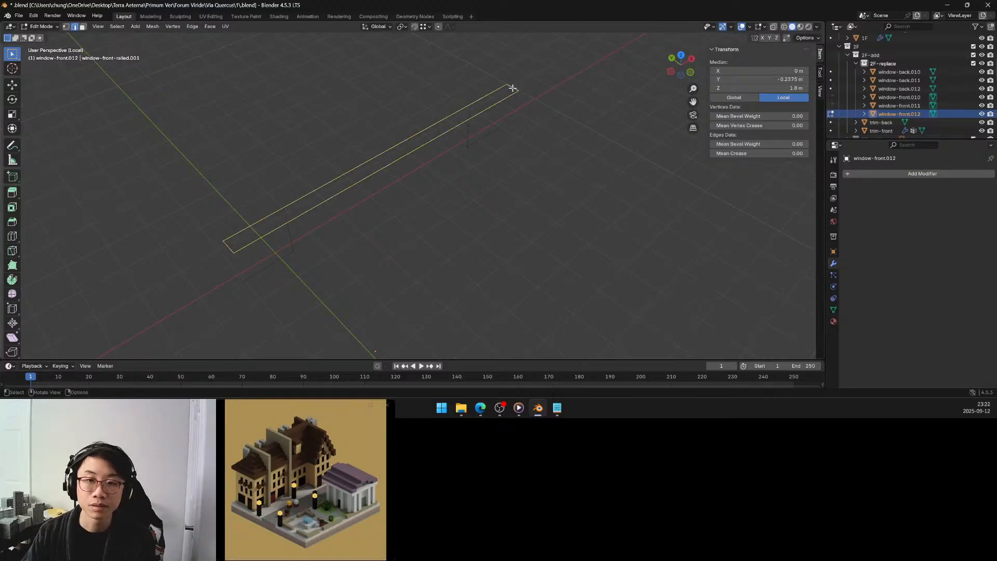
{"action": "key", "text": "f"}
{"action": "key", "text": "alt+a"}
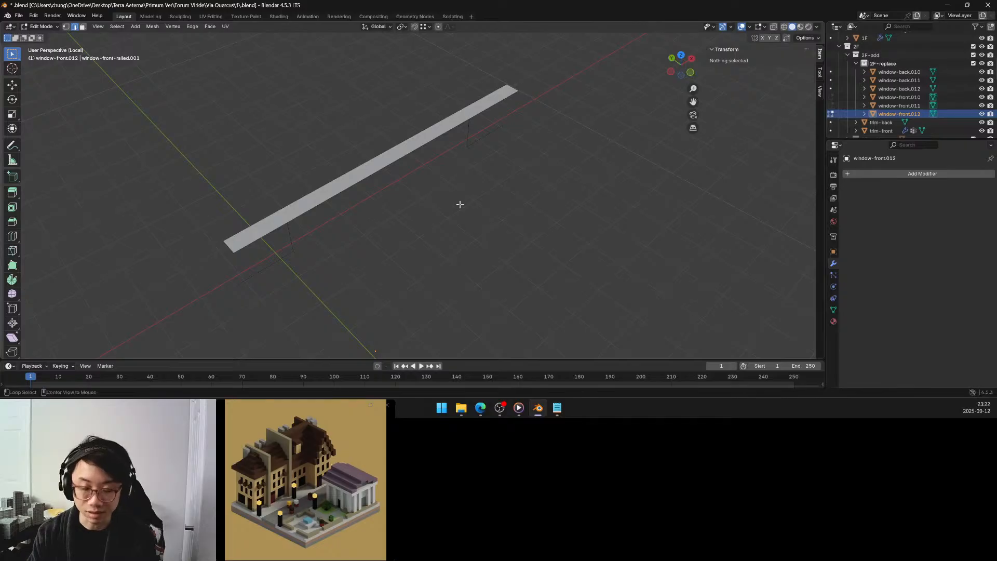
{"action": "key", "text": "alt+h"}
{"action": "key", "text": "alt+a"}
Examine the window's side frames, railing and base panels for the remaining problem geometry.
{"action": "middle_click_drag", "start_coordinate": [465, 250], "coordinate": [474, 202]}
{"action": "scroll", "coordinate": [472, 203], "scroll_direction": "down", "scroll_amount": 2}
{"action": "middle_click_drag", "start_coordinate": [450, 248], "coordinate": [447, 134], "text": "shift"}
{"action": "middle_click_drag", "start_coordinate": [460, 268], "coordinate": [447, 151], "text": "shift"}
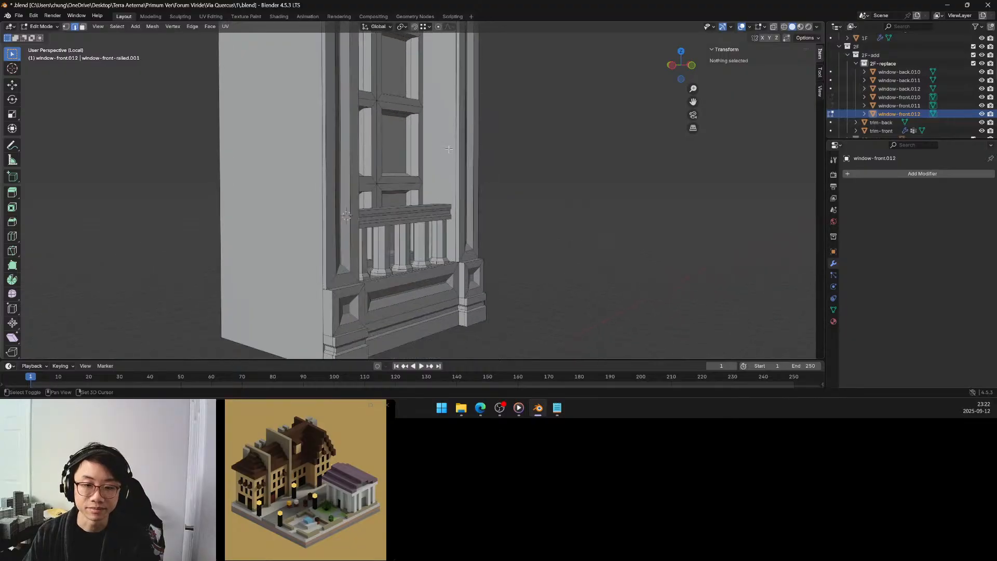
{"action": "middle_click_drag", "start_coordinate": [463, 222], "coordinate": [368, 235]}
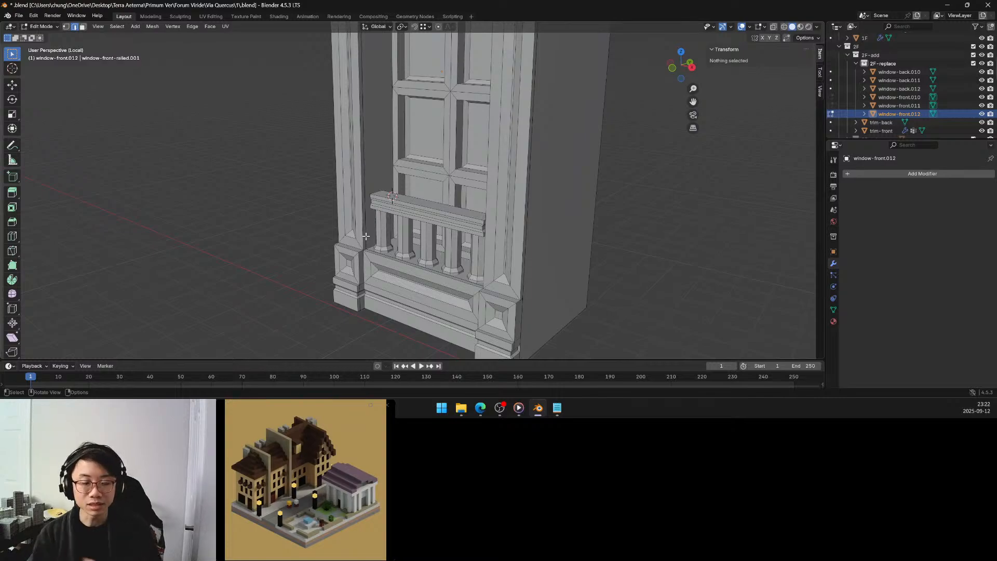
{"action": "mouse_move", "coordinate": [367, 236]}
{"action": "middle_mouse_down"}
{"action": "mouse_move", "coordinate": [472, 229]}
{"action": "mouse_move", "coordinate": [444, 246]}
{"action": "mouse_move", "coordinate": [413, 223]}
{"action": "mouse_move", "coordinate": [352, 223]}
{"action": "middle_mouse_up"}
{"action": "scroll", "coordinate": [458, 248], "scroll_direction": "up", "scroll_amount": 2}
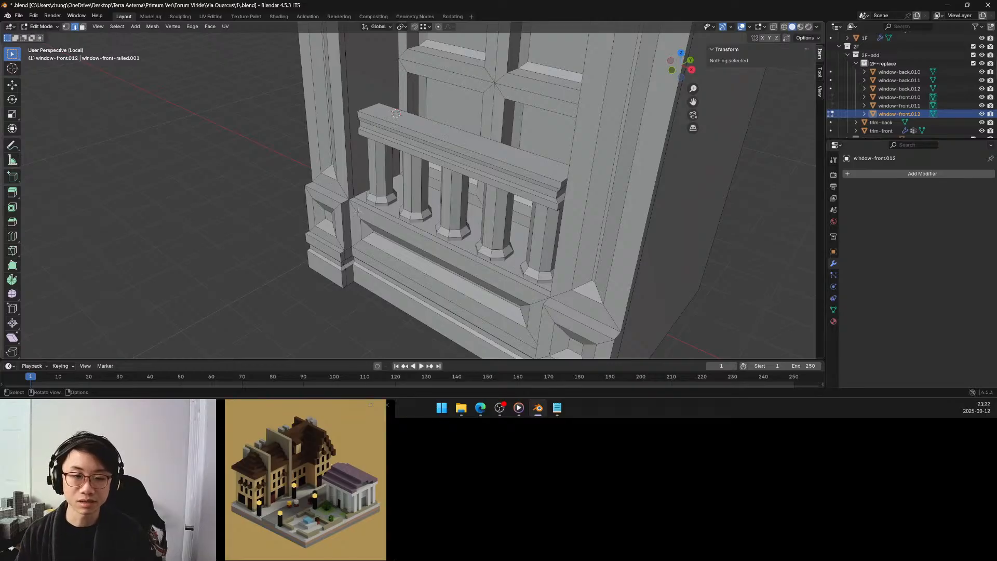
{"action": "middle_click_drag", "start_coordinate": [350, 207], "coordinate": [353, 202]}
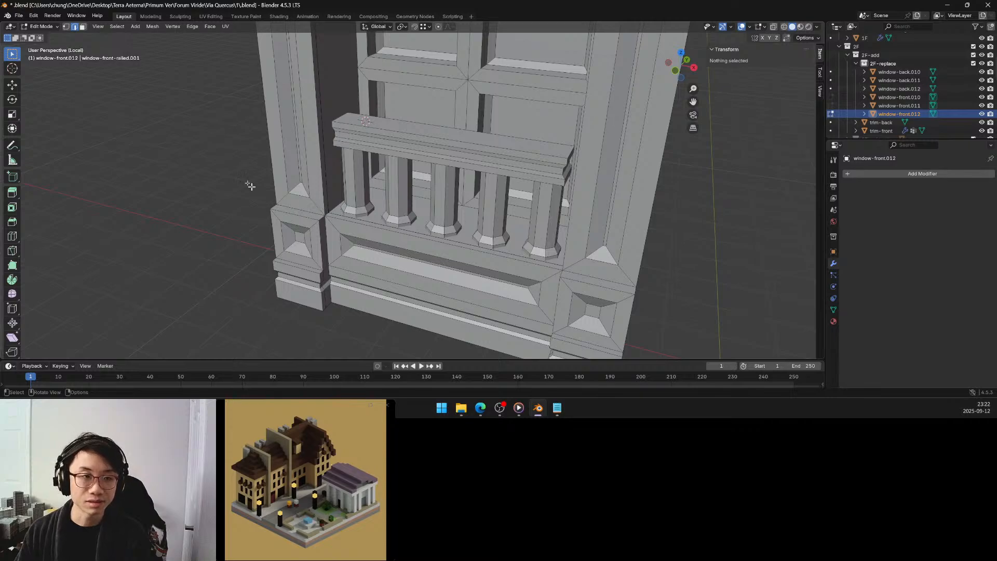
Select the window's non-manifold vertices in vertex selection mode.
{"action": "left_click", "coordinate": [66, 27]}
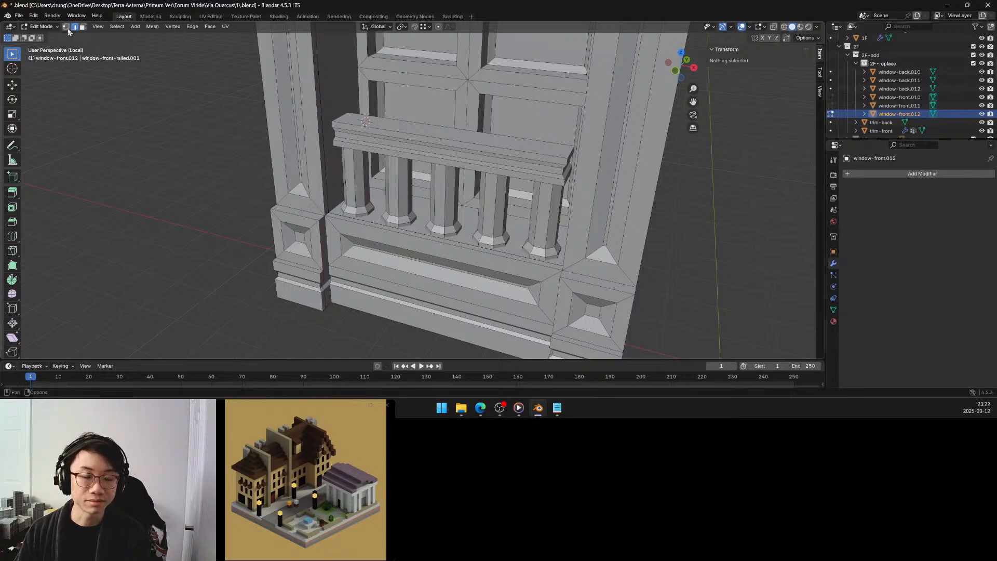
{"action": "key", "text": "q"}
{"action": "left_click", "coordinate": [186, 192]}
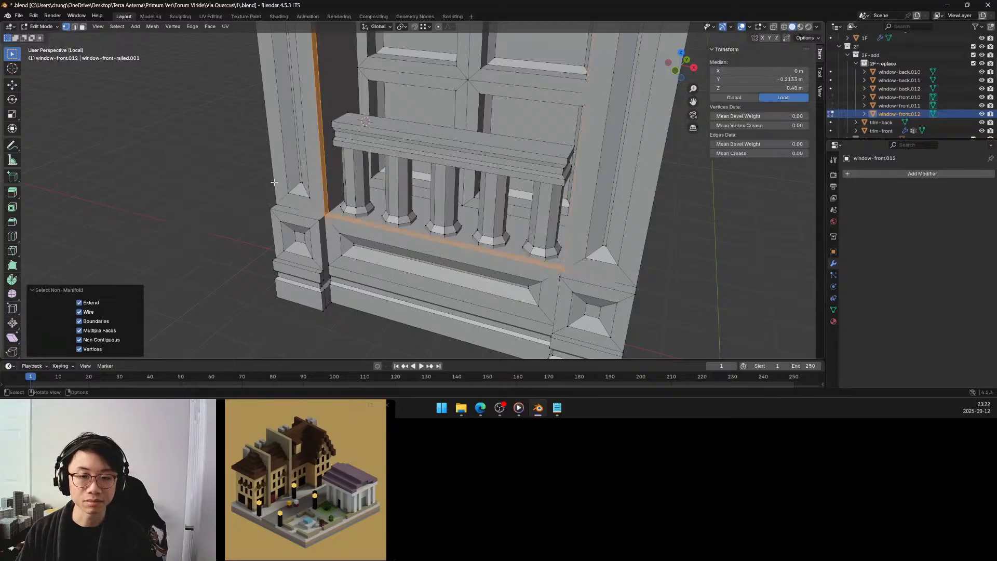
Isolate the window's non-manifold vertices by hiding all unselected geometry, examine them, then clear the selection in edge selection mode.
{"action": "scroll", "coordinate": [274, 182], "scroll_direction": "down", "scroll_amount": 3}
{"action": "middle_click_drag", "start_coordinate": [315, 164], "coordinate": [304, 321], "text": "shift"}
{"action": "scroll", "coordinate": [316, 224], "scroll_direction": "down", "scroll_amount": 2}
{"action": "middle_click_drag", "start_coordinate": [313, 274], "coordinate": [313, 243]}
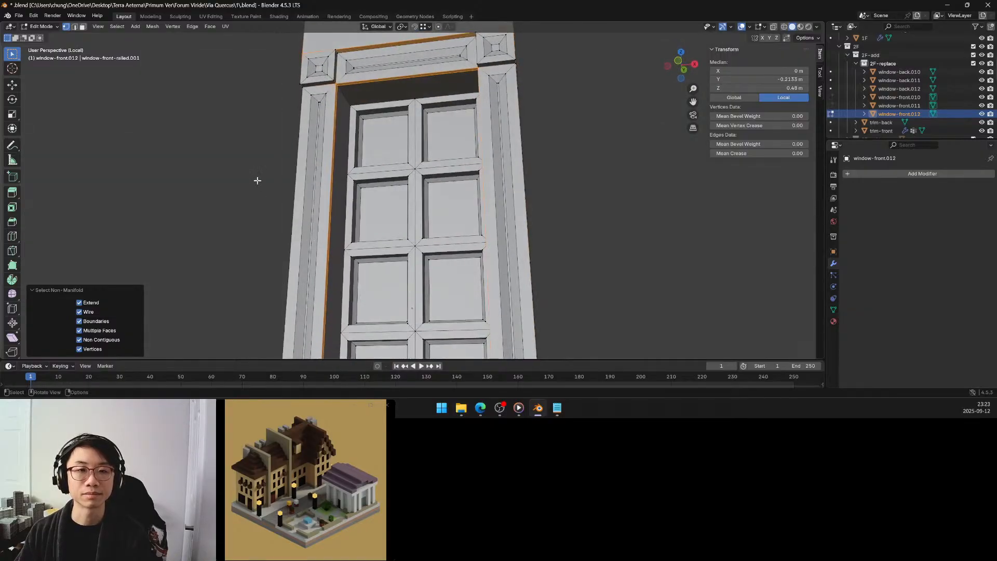
{"action": "key", "text": "shift+h"}
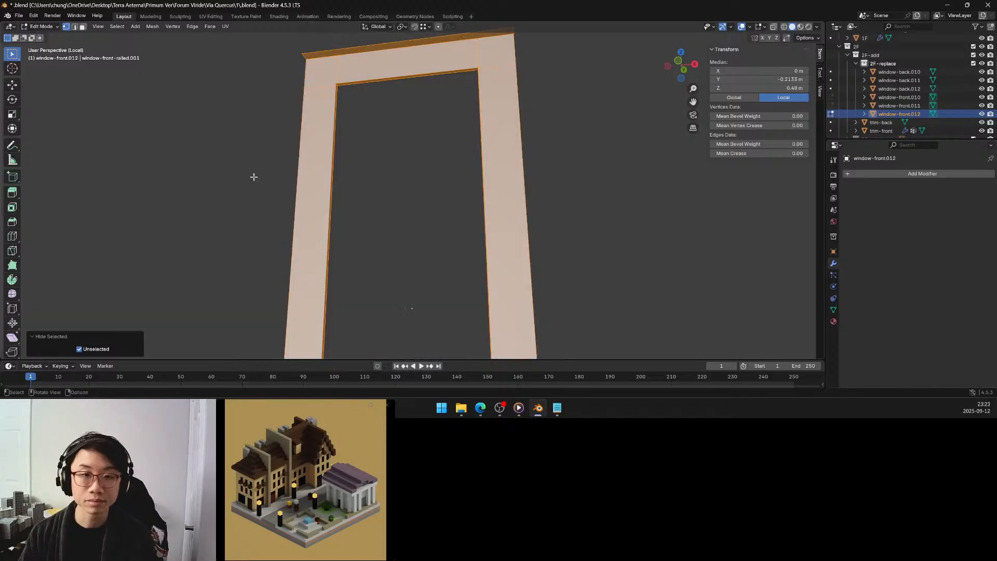
{"action": "middle_click_drag", "start_coordinate": [263, 191], "coordinate": [321, 229]}
{"action": "scroll", "coordinate": [321, 228], "scroll_direction": "down", "scroll_amount": 2}
{"action": "scroll", "coordinate": [322, 224], "scroll_direction": "down", "scroll_amount": 2}
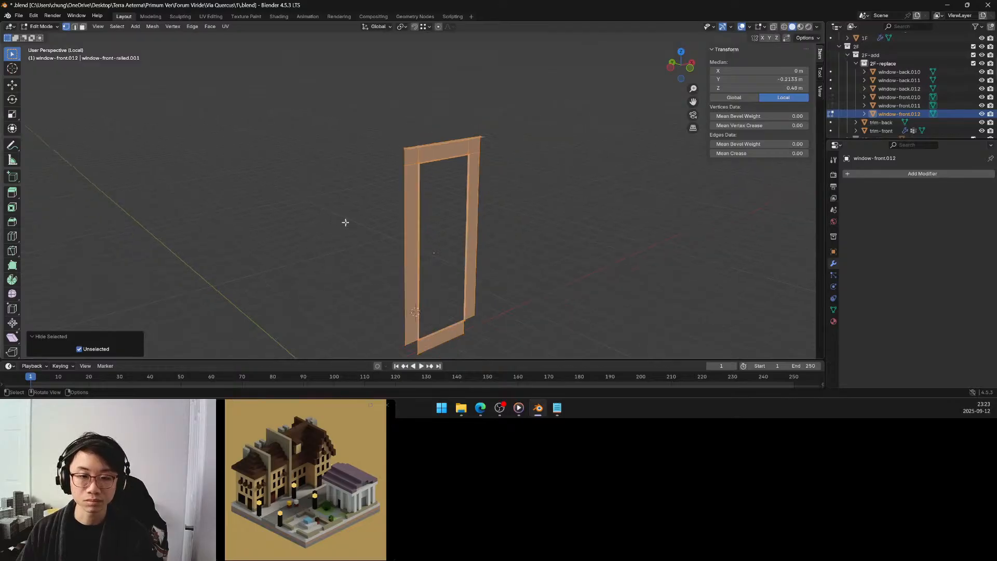
{"action": "left_click", "coordinate": [346, 223]}
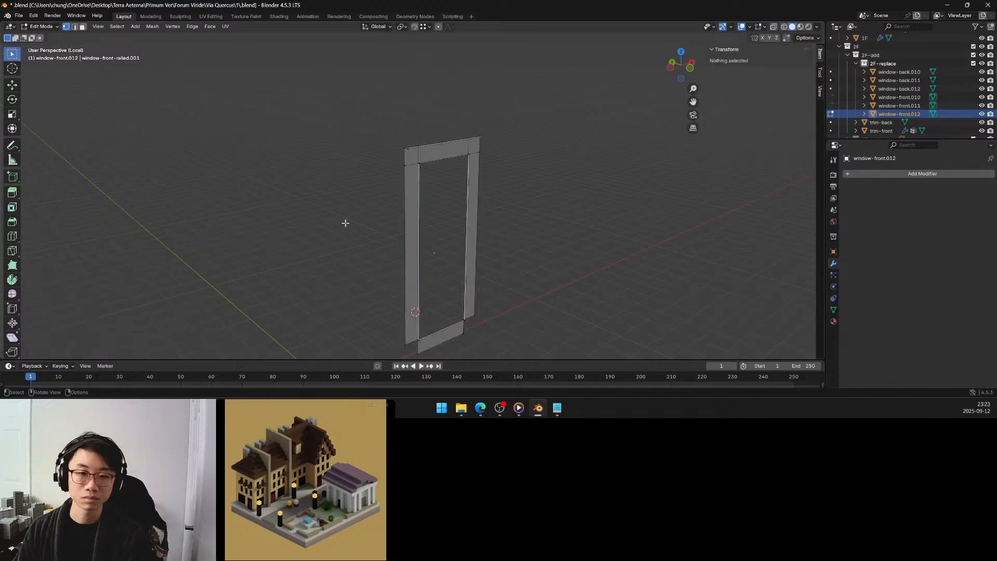
{"action": "left_click", "coordinate": [74, 26]}
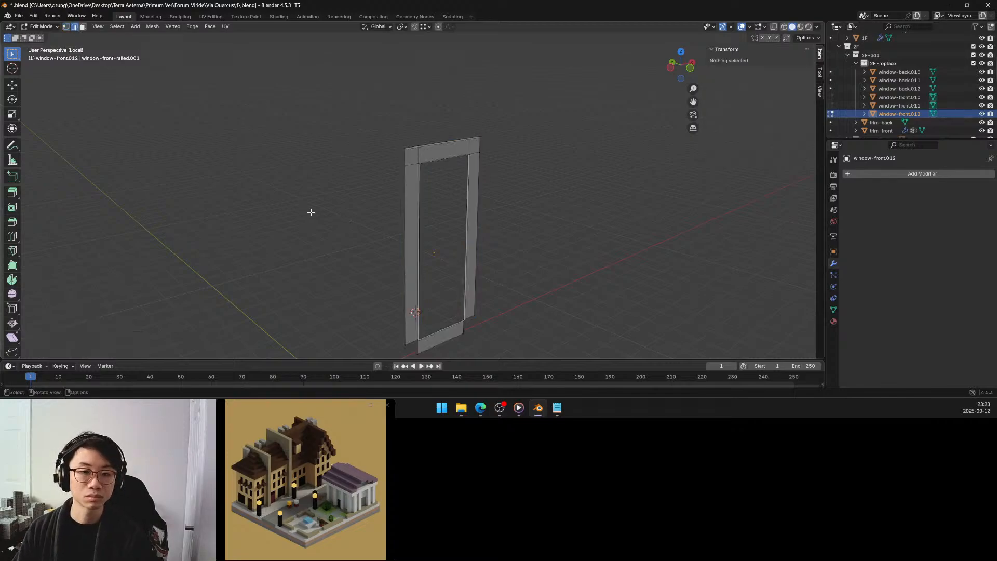
Reveal the hidden window geometry and recalculate the normals of the entire mesh to face outside.
{"action": "key", "text": "alt+h"}
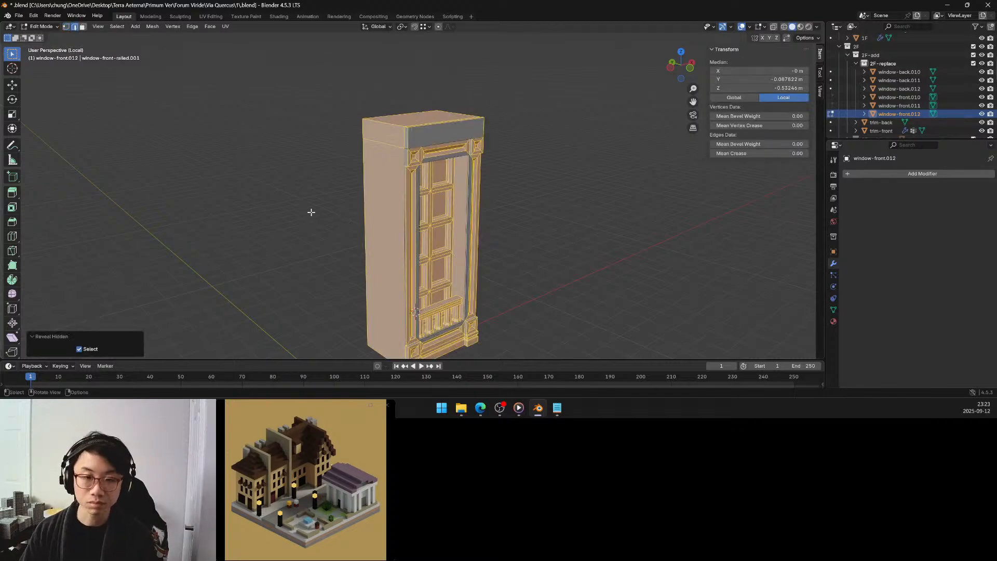
{"action": "key", "text": "alt+a"}
{"action": "right_click", "coordinate": [310, 195]}
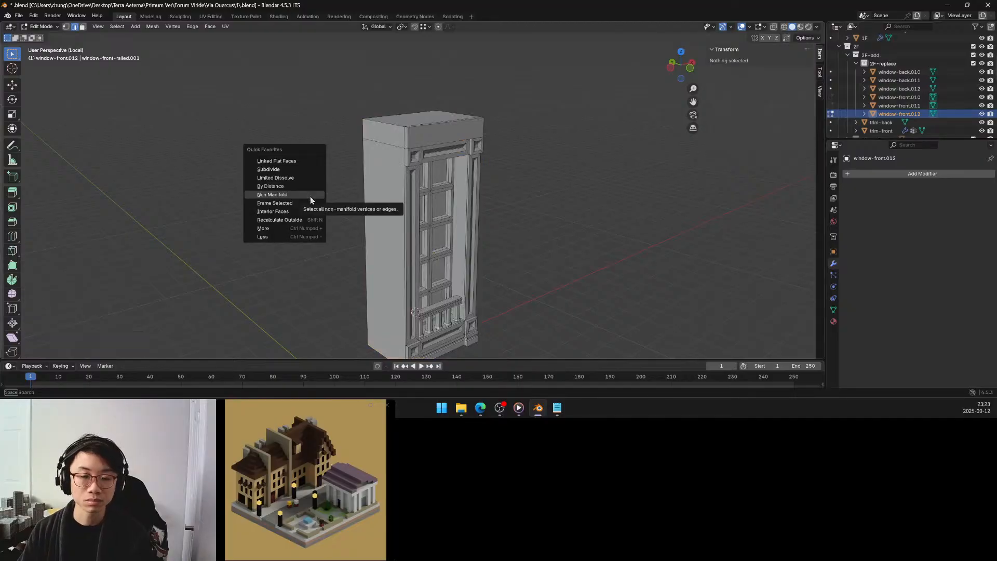
{"action": "key", "text": "a"}
{"action": "key", "text": "q"}
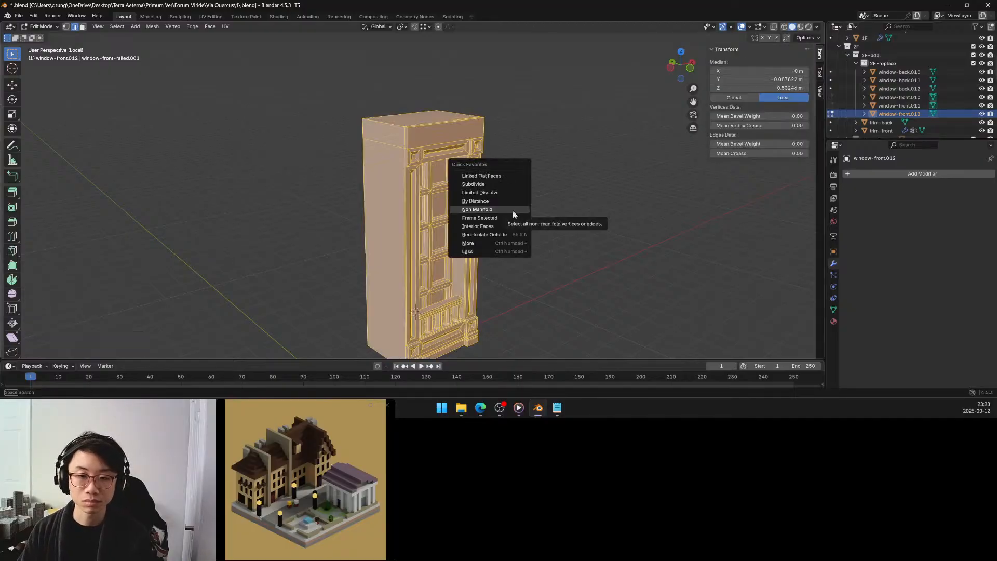
{"action": "left_click", "coordinate": [483, 234]}
Select the non-manifold vertices again in vertex selection mode and examine them with everything unselected hidden.
{"action": "key", "text": "alt+a"}
{"action": "key", "text": "q"}
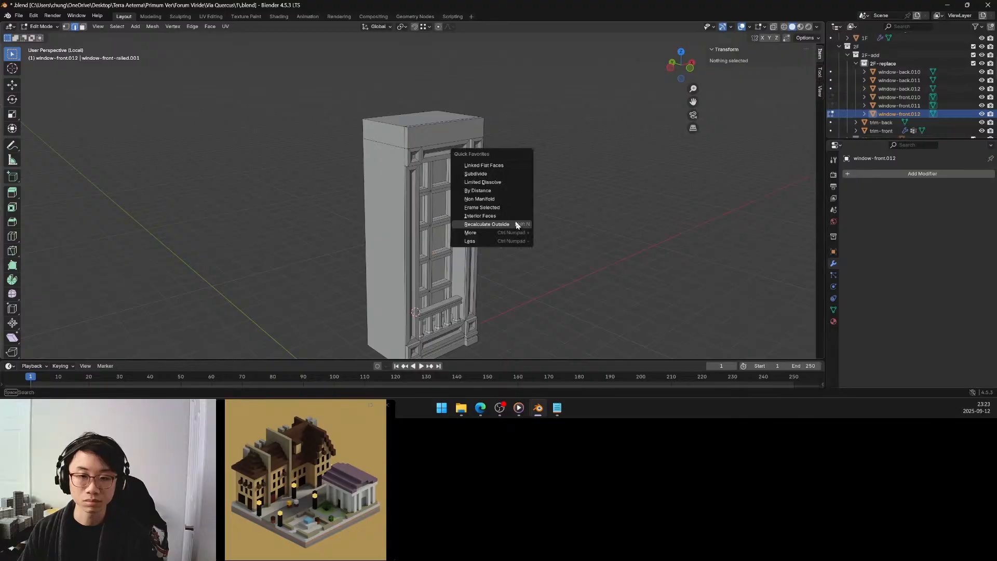
{"action": "left_click", "coordinate": [483, 198]}
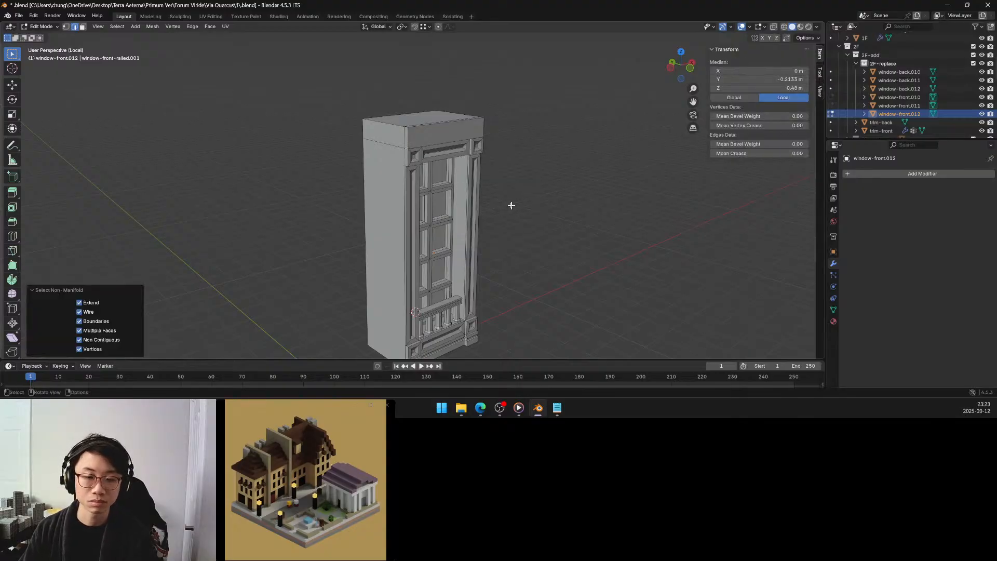
{"action": "key", "text": "1"}
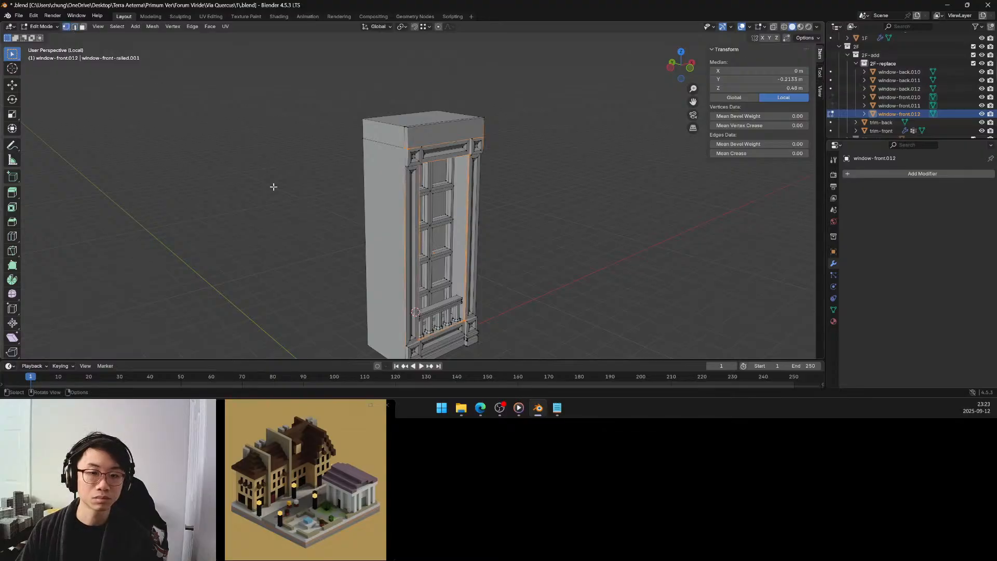
{"action": "key", "text": "q"}
{"action": "left_click", "coordinate": [281, 187]}
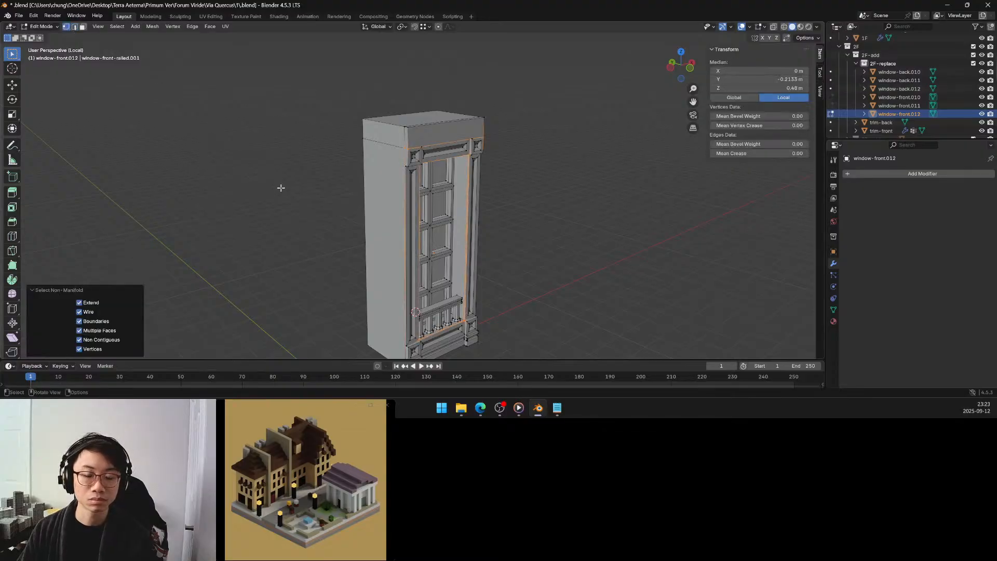
{"action": "key", "text": "shift+h"}
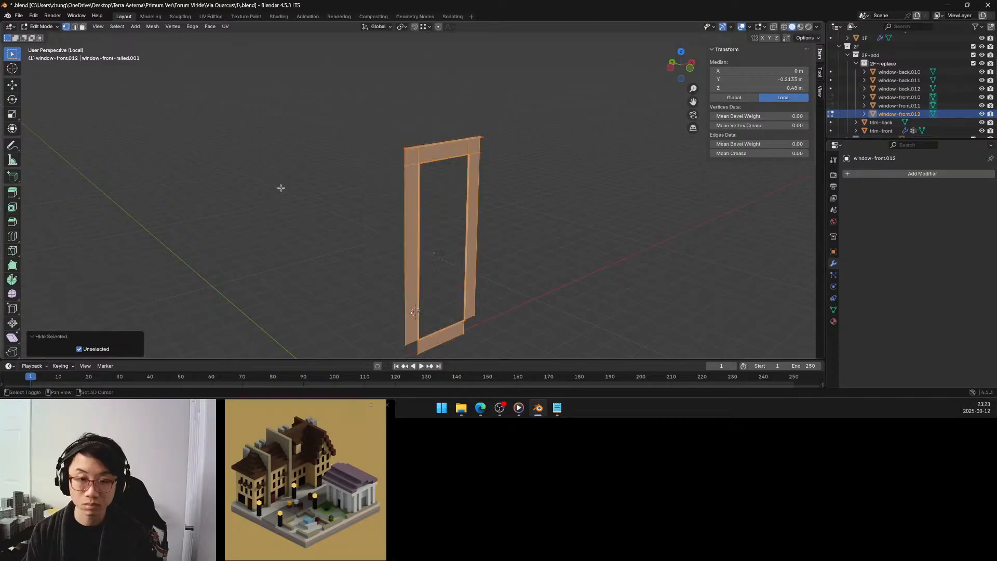
{"action": "middle_click_drag", "start_coordinate": [455, 202], "coordinate": [435, 215]}
{"action": "scroll", "coordinate": [379, 160], "scroll_direction": "up", "scroll_amount": 4}
Reveal the mesh, expand a fresh non-manifold selection to neighbouring faces, and examine the isolated frame with the rest hidden.
{"action": "key", "text": "alt+h"}
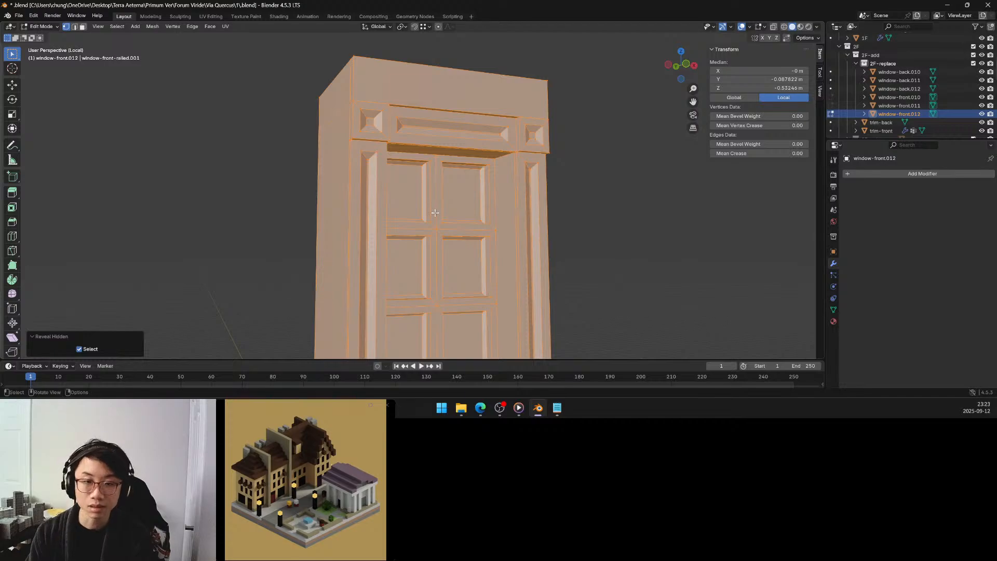
{"action": "left_click", "coordinate": [582, 205]}
{"action": "key", "text": "q"}
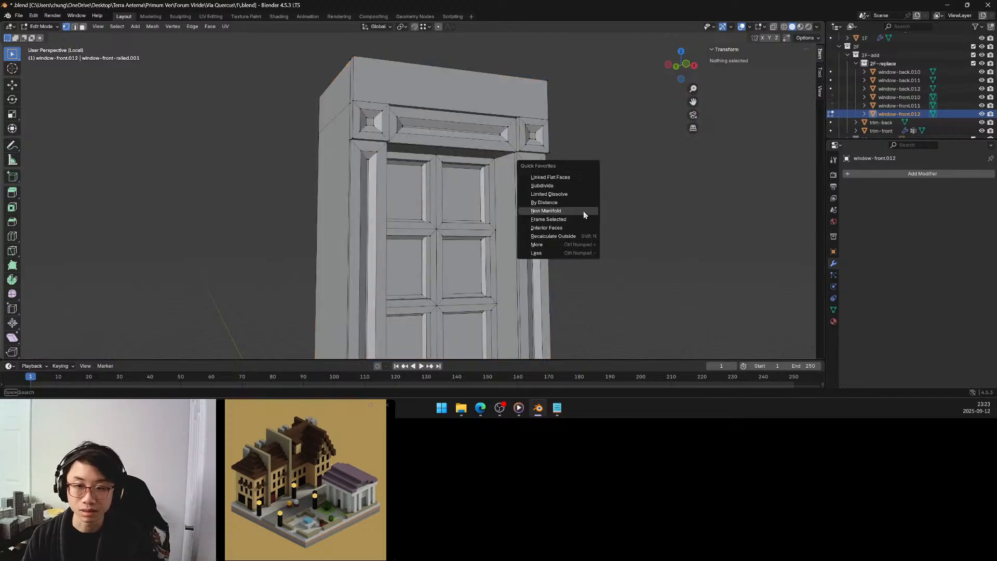
{"action": "left_click", "coordinate": [583, 213]}
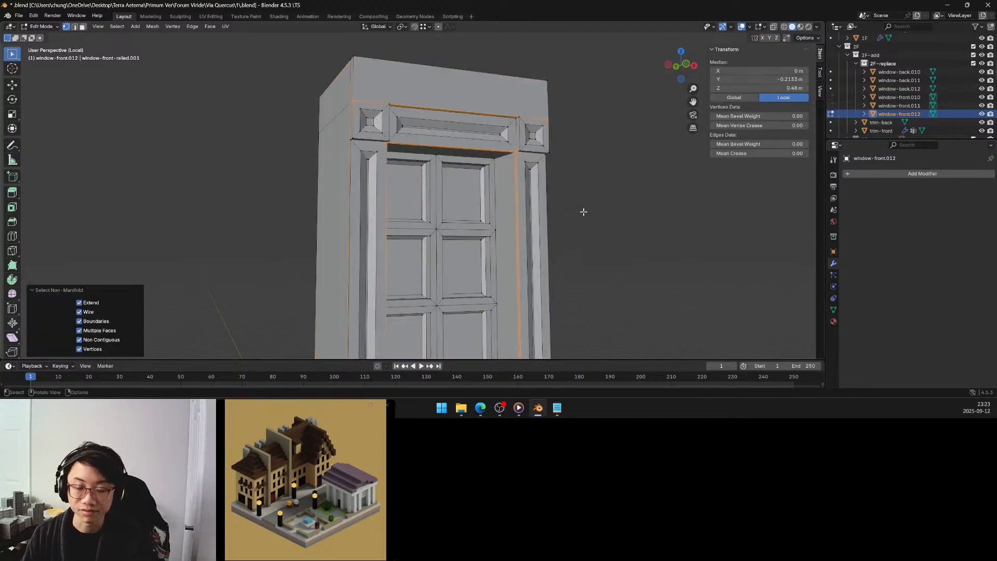
{"action": "key", "text": "q"}
{"action": "left_click", "coordinate": [572, 248]}
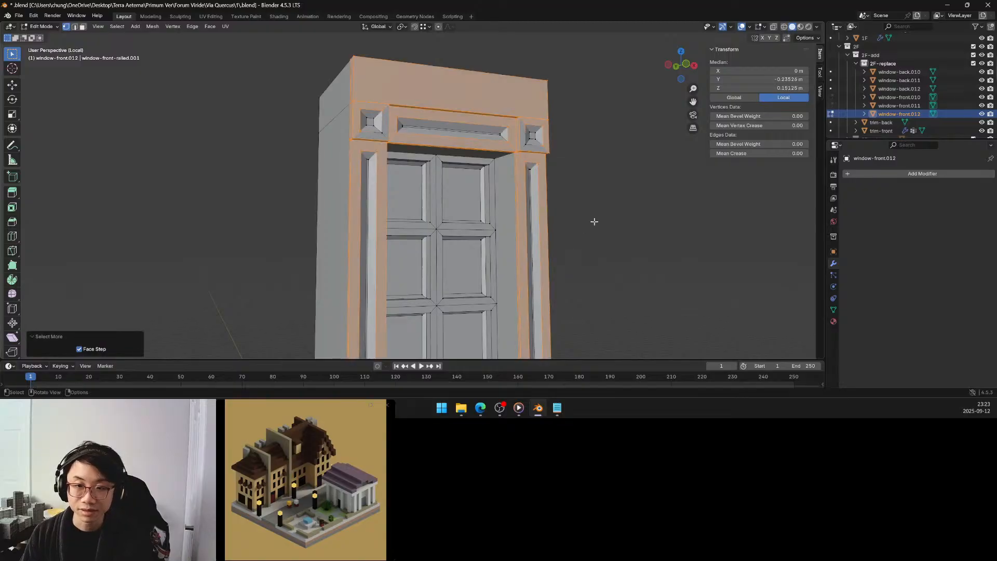
{"action": "key", "text": "shift+h"}
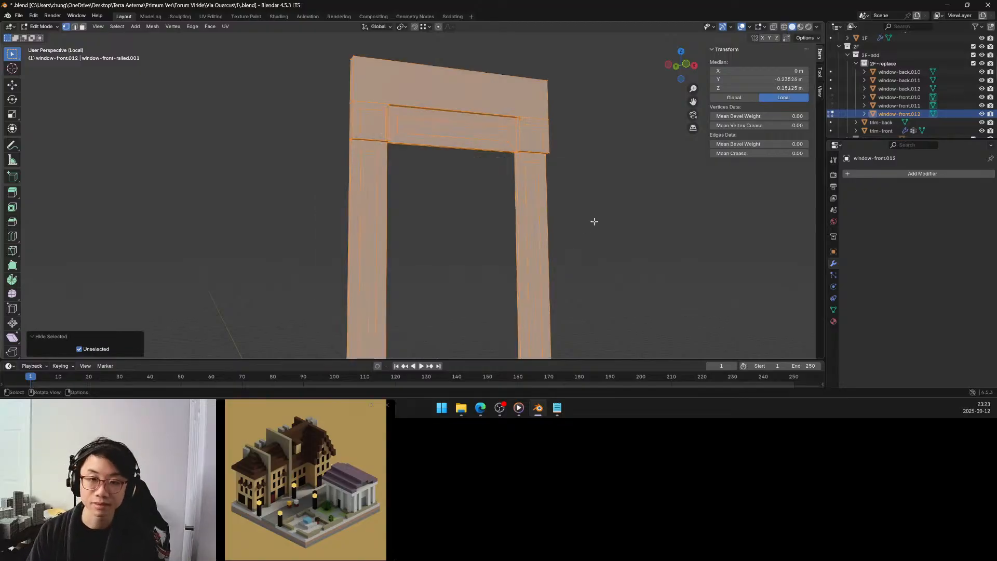
{"action": "middle_click_drag", "start_coordinate": [527, 180], "coordinate": [495, 202]}
{"action": "middle_click_drag", "start_coordinate": [502, 198], "coordinate": [468, 193]}
{"action": "left_click", "coordinate": [407, 206]}
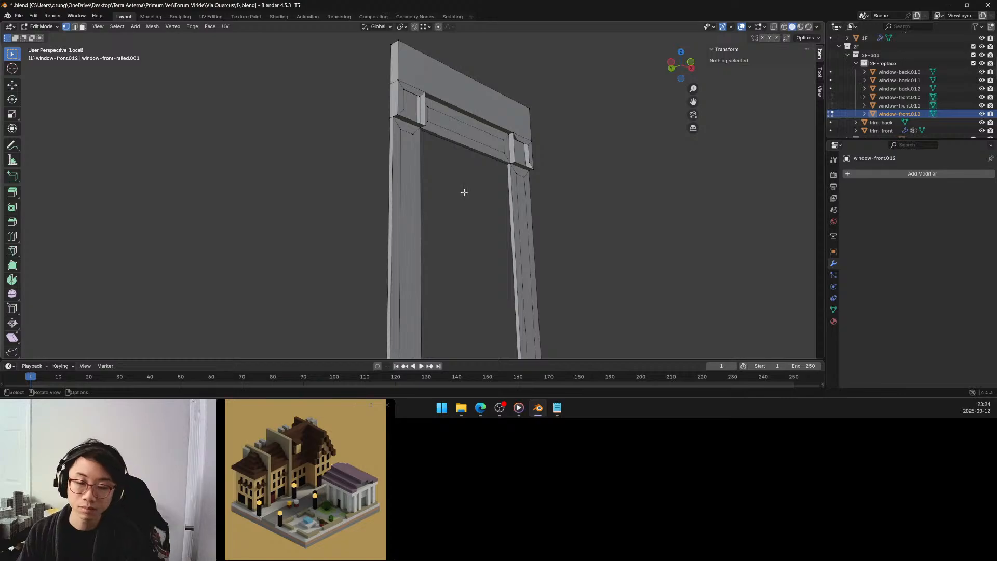
{"action": "middle_click_drag", "start_coordinate": [463, 192], "coordinate": [409, 163]}
{"action": "scroll", "coordinate": [428, 192], "scroll_direction": "up", "scroll_amount": 5}
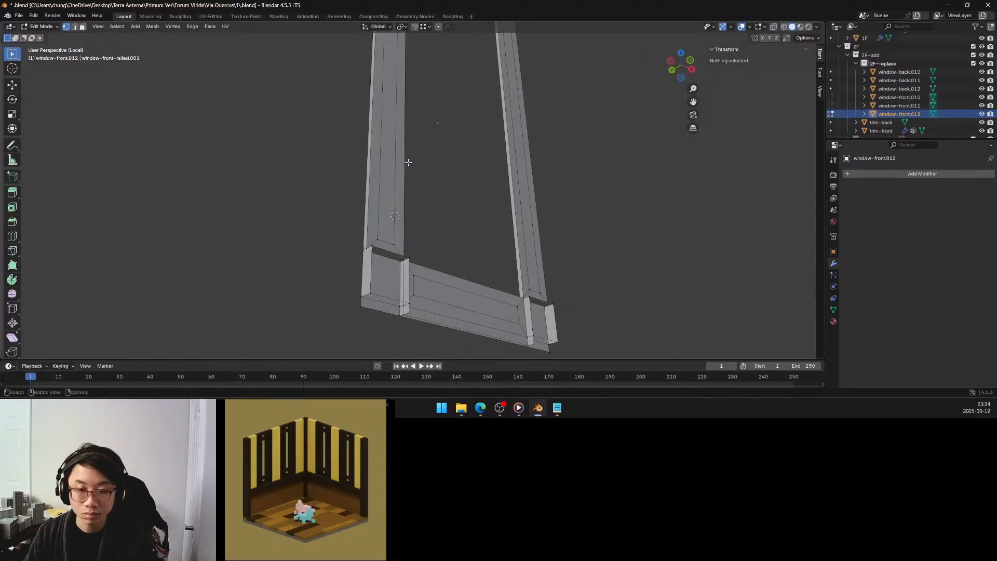
Reveal the full window mesh, recheck its non-manifold vertices from several sides, and clear the selection.
{"action": "key", "text": "alt+h"}
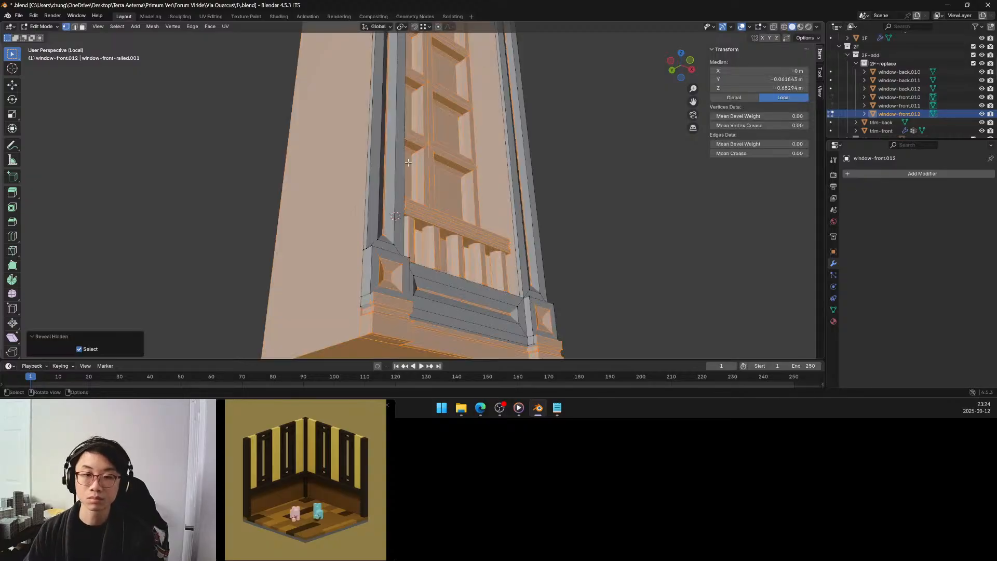
{"action": "key", "text": "alt+a"}
{"action": "middle_click_drag", "start_coordinate": [583, 160], "coordinate": [543, 226]}
{"action": "key", "text": "q"}
{"action": "left_click", "coordinate": [528, 194]}
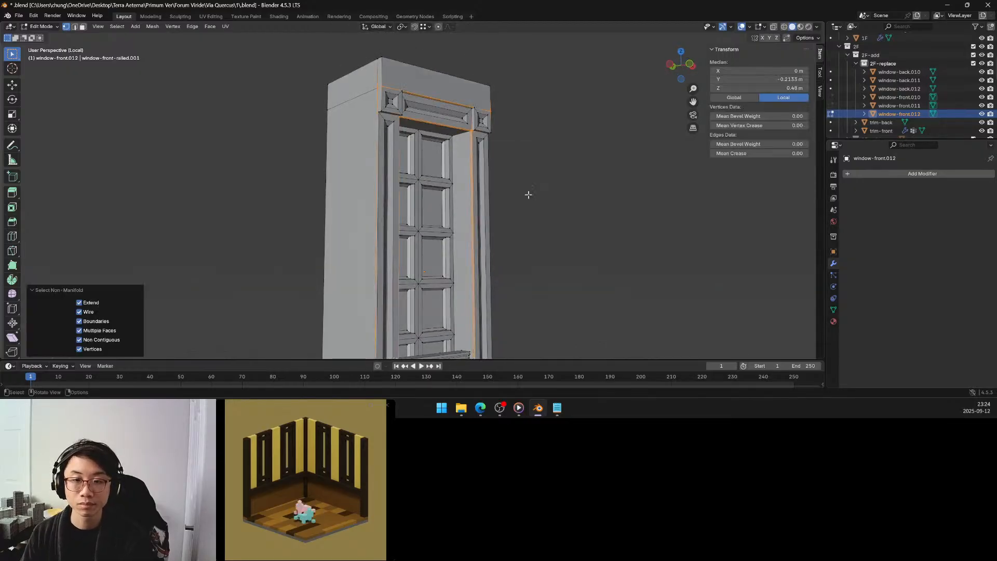
{"action": "scroll", "coordinate": [528, 194], "scroll_direction": "down", "scroll_amount": 2}
{"action": "middle_click_drag", "start_coordinate": [527, 193], "coordinate": [514, 239]}
{"action": "left_click", "coordinate": [520, 193]}
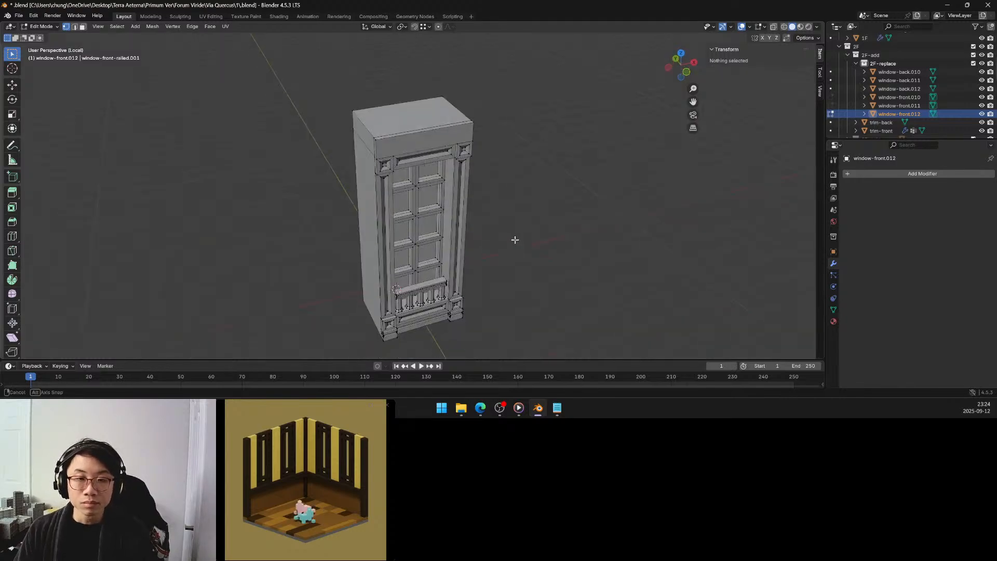
In edge selection mode, select the short top edges at the block's front corners and leave local view to show the whole facade.
{"action": "left_click", "coordinate": [82, 28]}
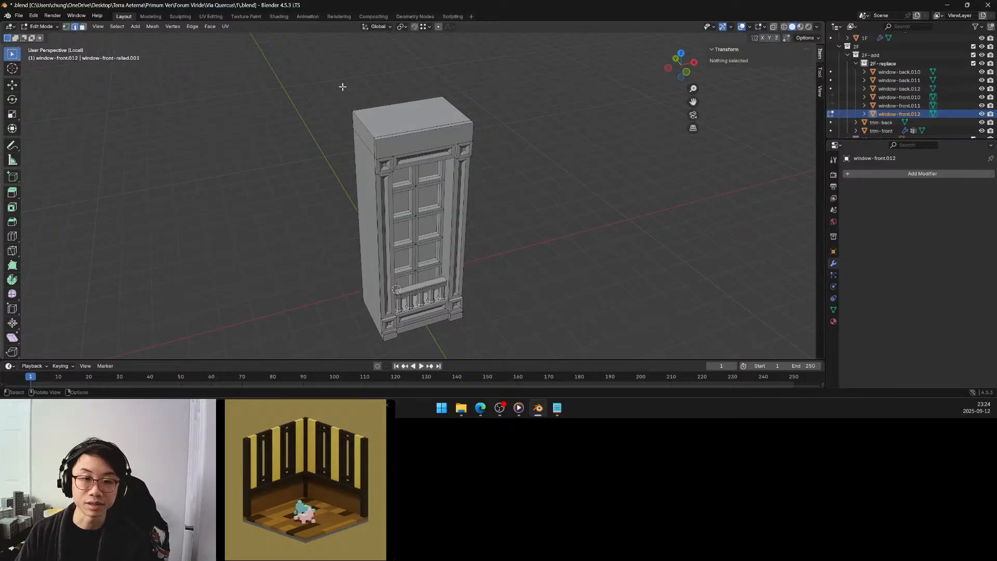
{"action": "scroll", "coordinate": [342, 87], "scroll_direction": "up", "scroll_amount": 4}
{"action": "middle_click_drag", "start_coordinate": [342, 88], "coordinate": [382, 167], "text": "shift"}
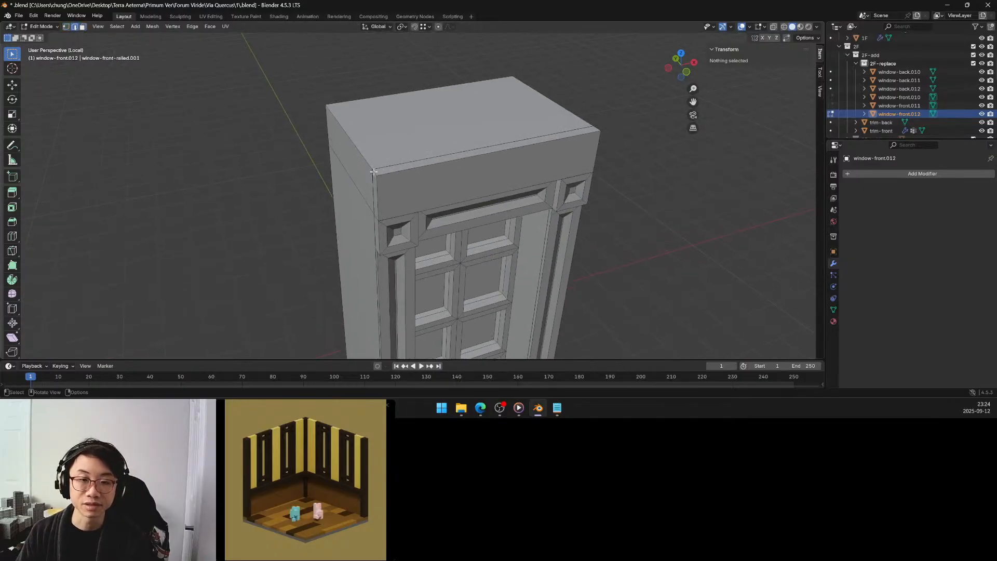
{"action": "left_click", "coordinate": [374, 171]}
{"action": "left_click", "coordinate": [599, 128], "text": "shift"}
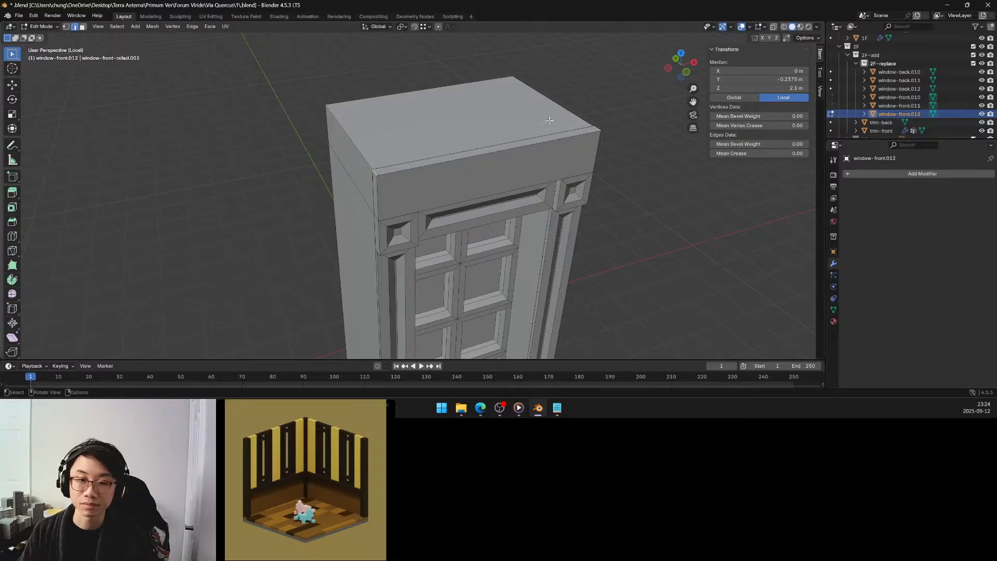
{"action": "key", "text": "alt+h"}
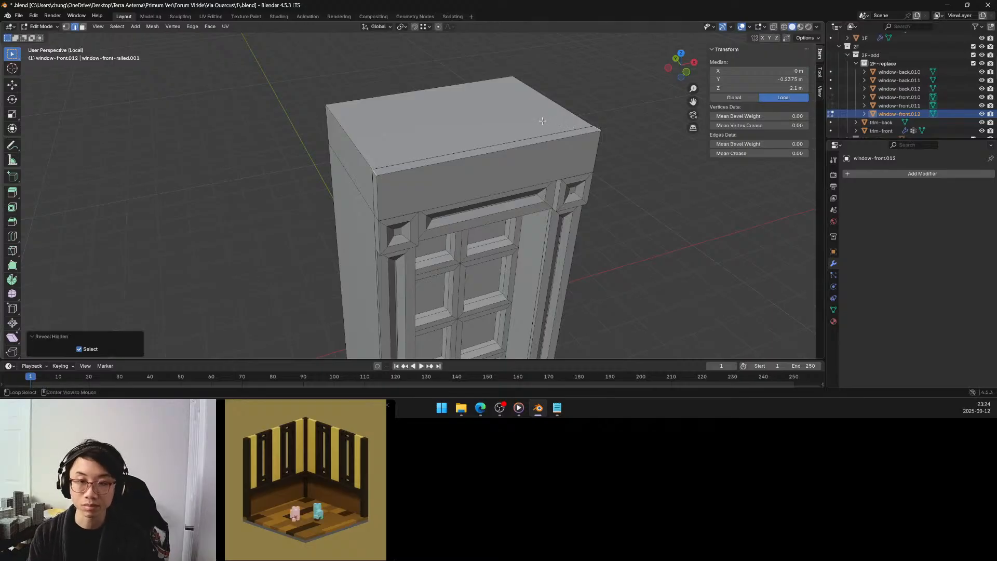
{"action": "key", "text": "KP_Divide"}
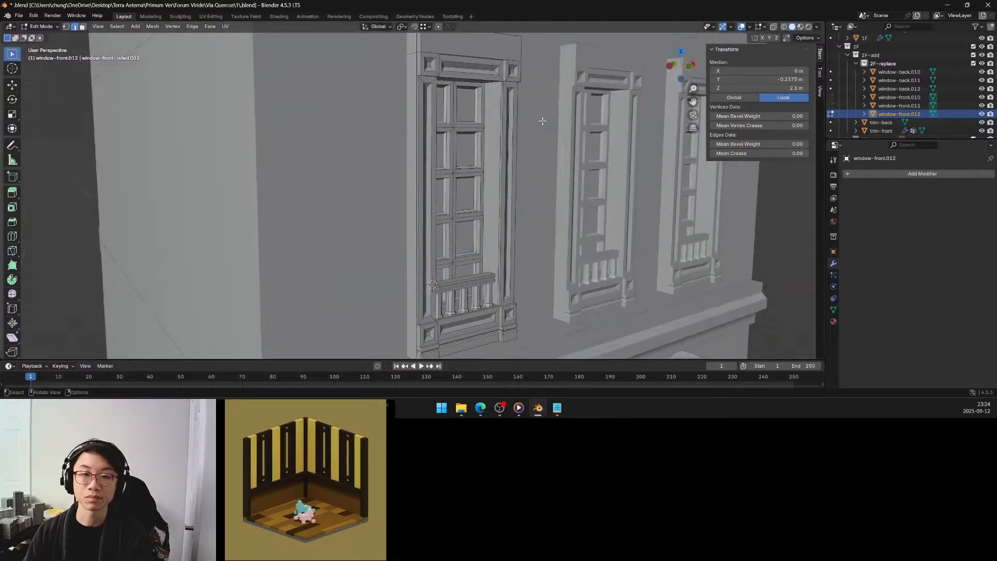
Select the two depth-wise top edges at either end of the block above the window and set the transform pivot point.
{"action": "middle_click_drag", "start_coordinate": [530, 130], "coordinate": [516, 157]}
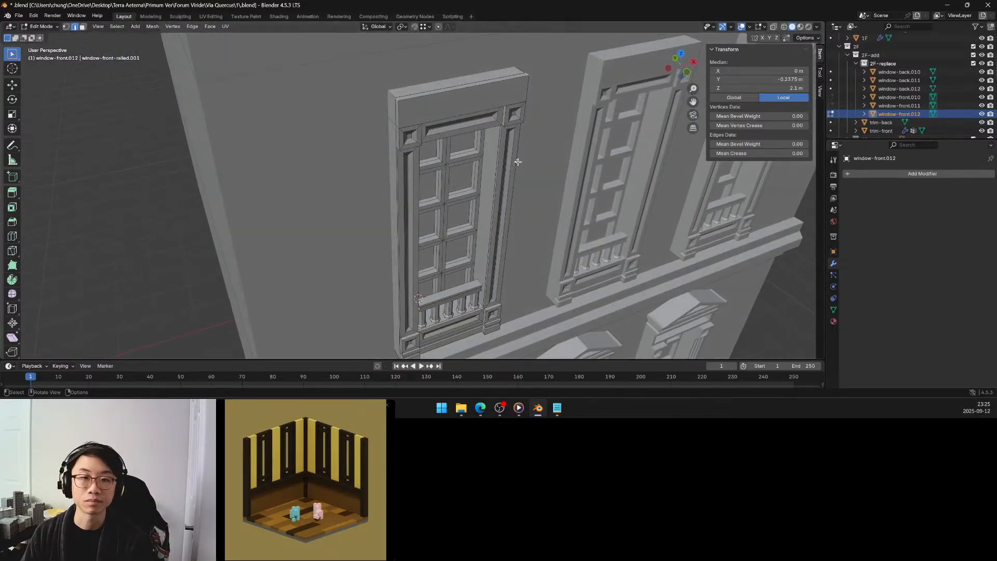
{"action": "left_click", "coordinate": [390, 92]}
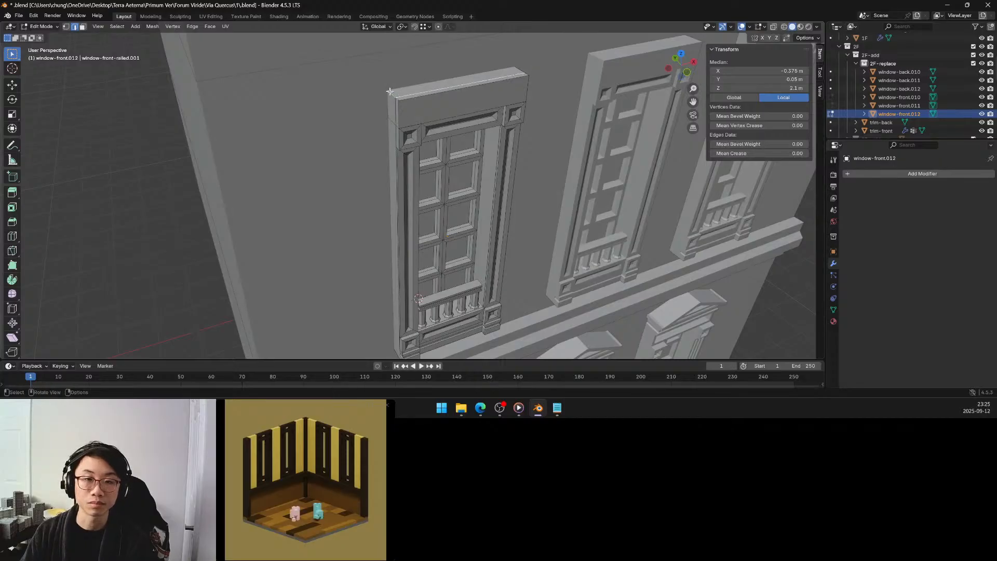
{"action": "left_click", "coordinate": [393, 96], "text": "shift"}
{"action": "left_click", "coordinate": [395, 99], "text": "shift"}
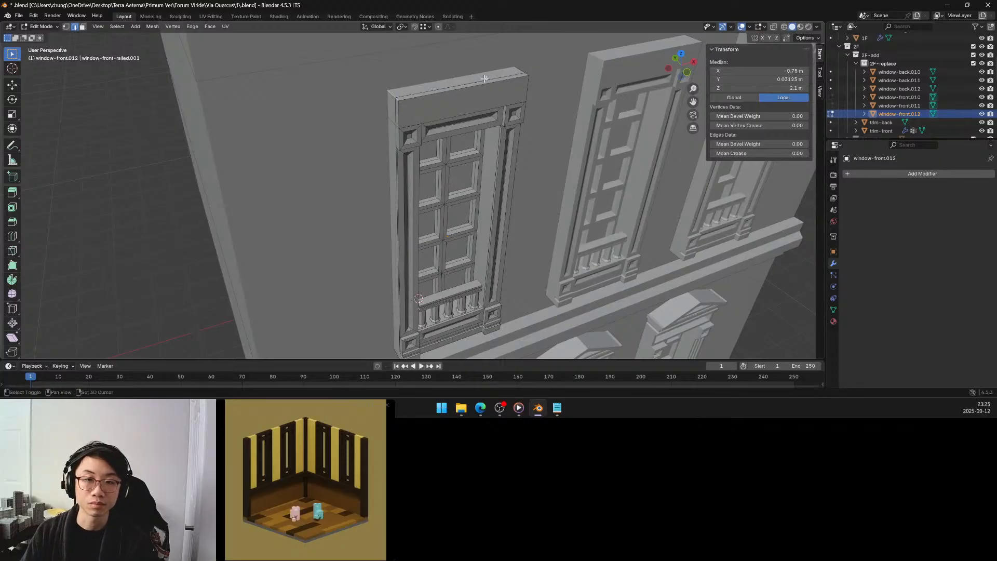
{"action": "left_click", "coordinate": [526, 74], "text": "shift"}
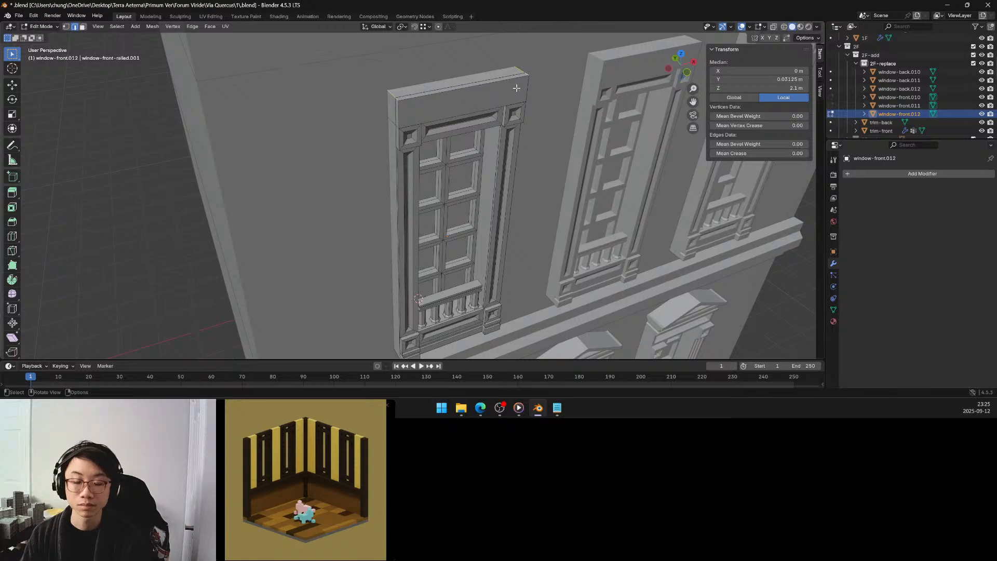
{"action": "key", "text": "period"}
{"action": "left_click", "coordinate": [521, 39]}
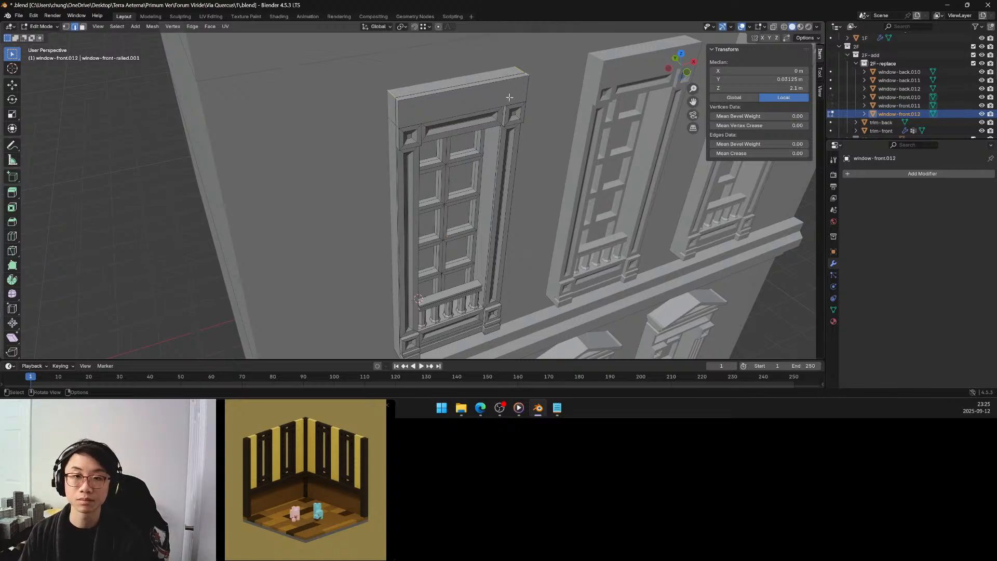
Scale the selected top end edges by 0.5 along the global X axis to give the block sloping sides.
{"action": "middle_click_drag", "start_coordinate": [520, 47], "coordinate": [493, 101]}
{"action": "key", "text": "s"}
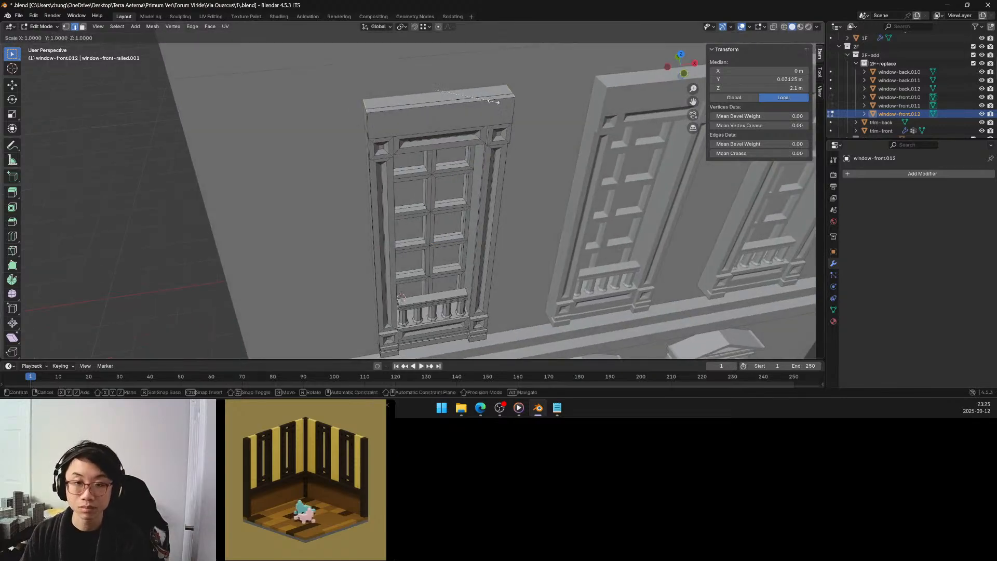
{"action": "key", "text": "x"}
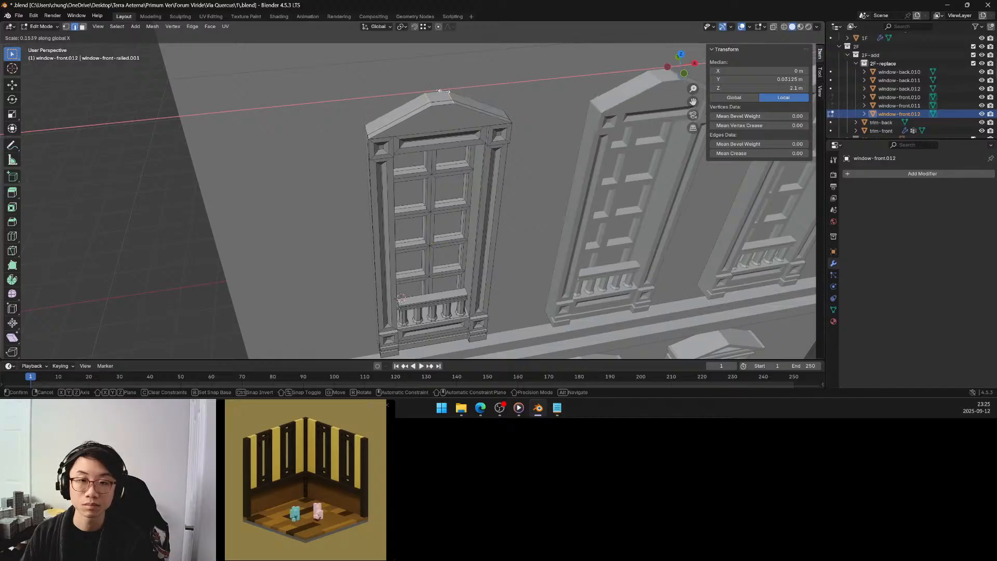
{"action": "left_click", "coordinate": [454, 97]}
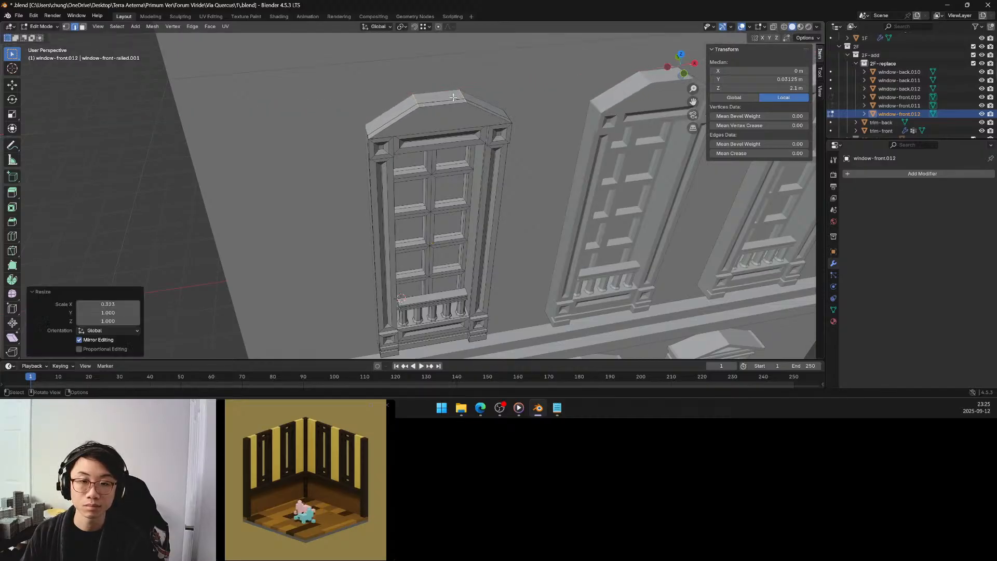
{"action": "left_click", "coordinate": [119, 305]}
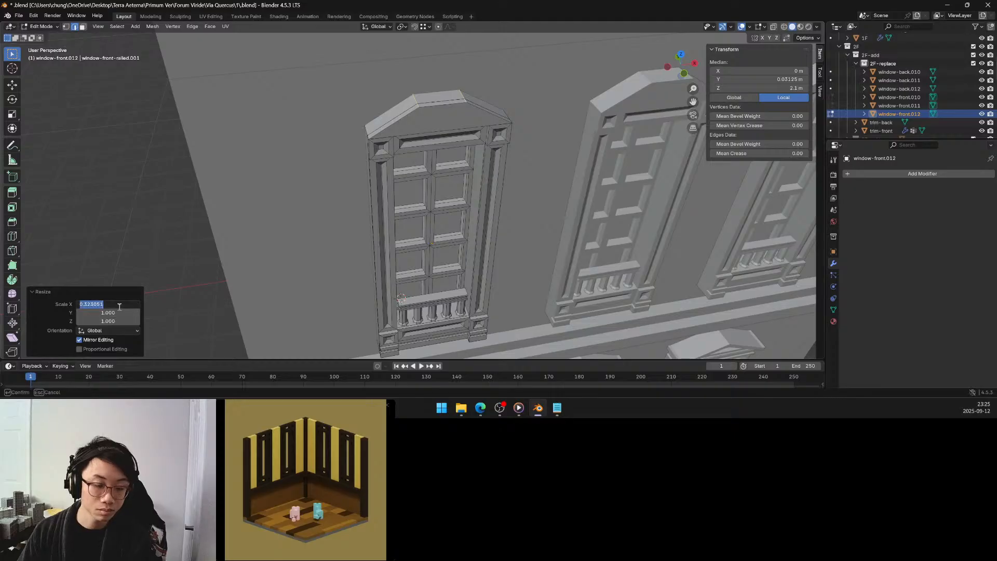
{"action": "type", "text": "0.5"}
{"action": "key", "text": "Return"}
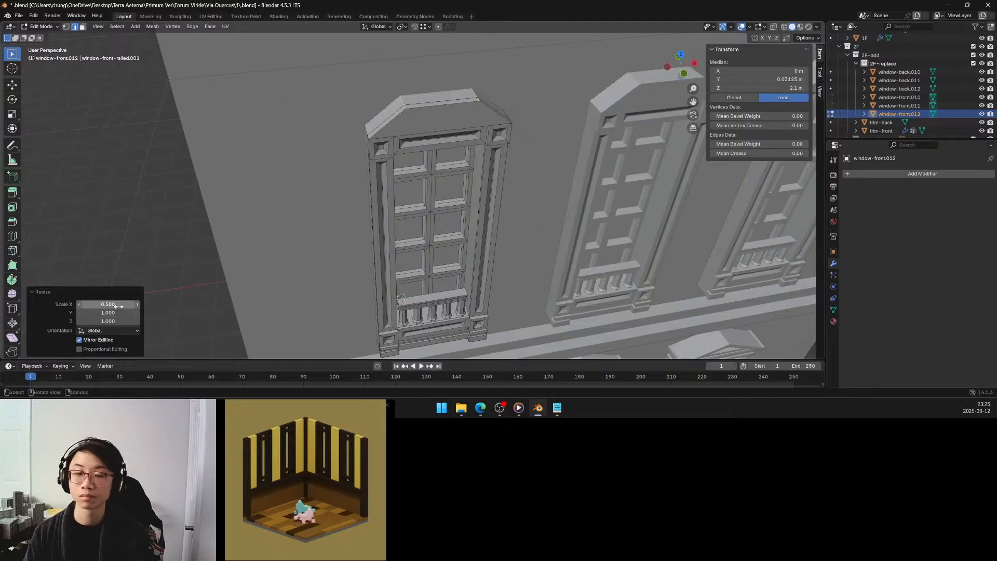
Switch to face selection mode and select the front face of the trapezoidal block above the window.
{"action": "middle_click_drag", "start_coordinate": [278, 218], "coordinate": [258, 183]}
{"action": "scroll", "coordinate": [258, 182], "scroll_direction": "down", "scroll_amount": 2}
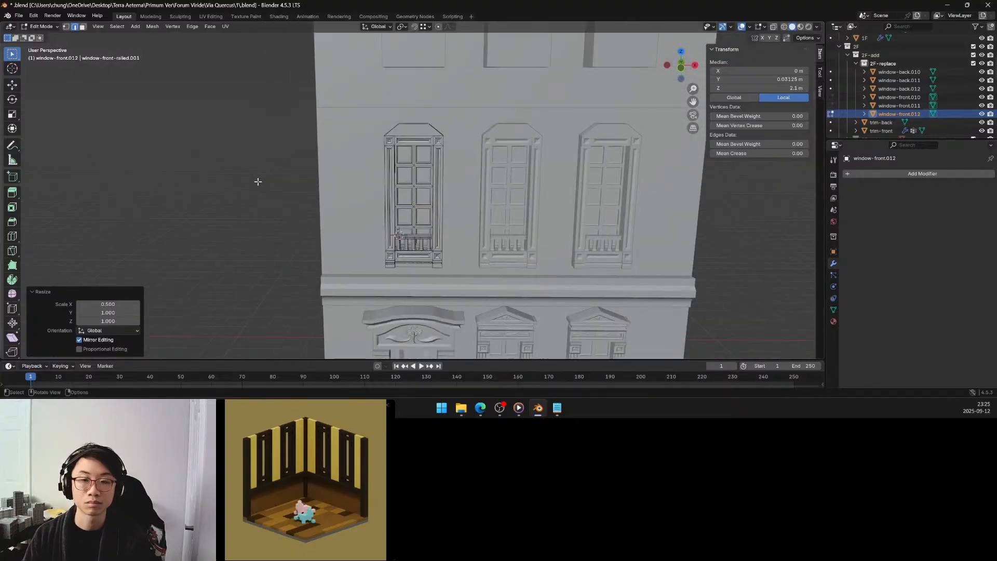
{"action": "scroll", "coordinate": [258, 182], "scroll_direction": "down", "scroll_amount": 1}
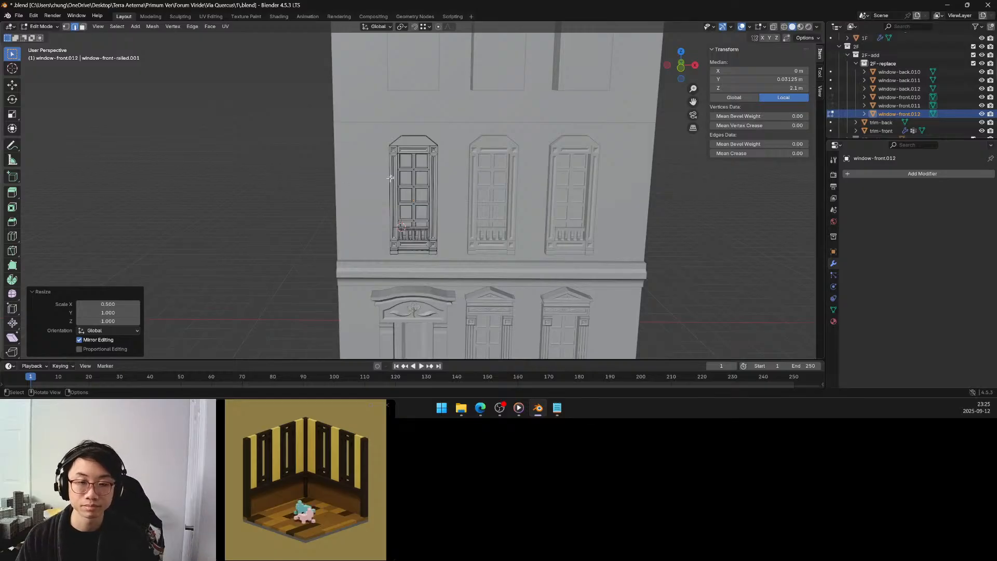
{"action": "left_click", "coordinate": [83, 27]}
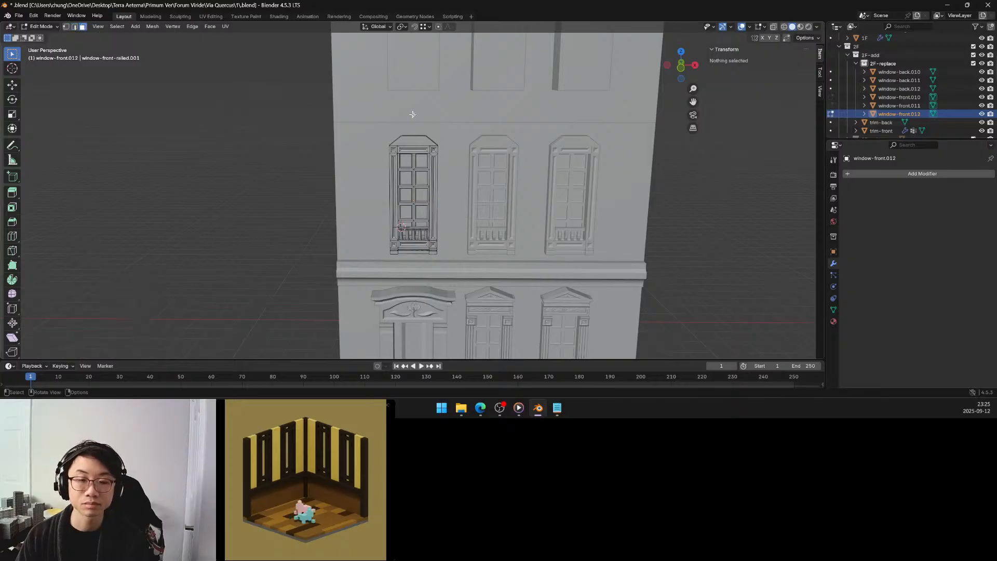
{"action": "left_click", "coordinate": [417, 138]}
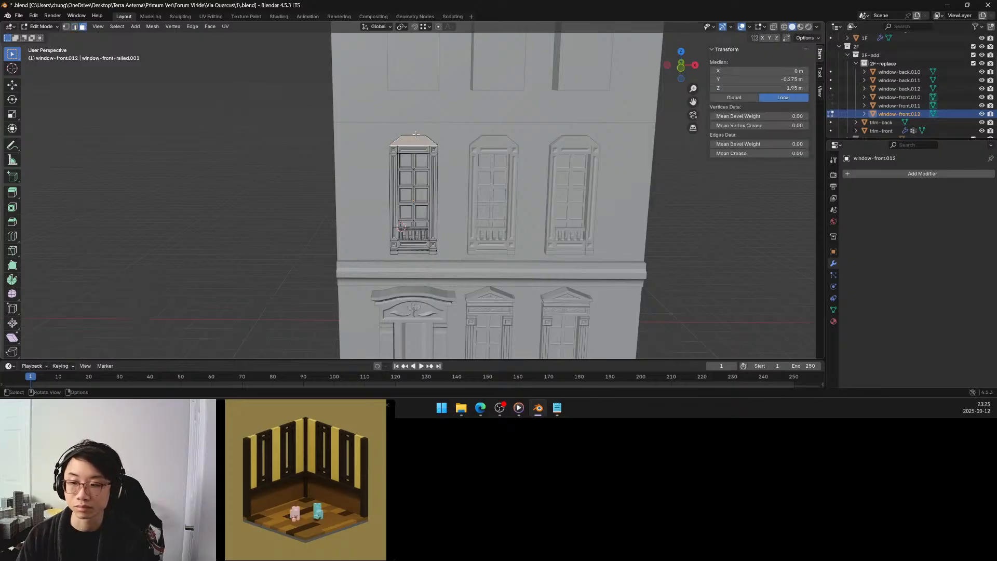
{"action": "scroll", "coordinate": [416, 134], "scroll_direction": "up", "scroll_amount": 2}
{"action": "scroll", "coordinate": [430, 115], "scroll_direction": "up", "scroll_amount": 3}
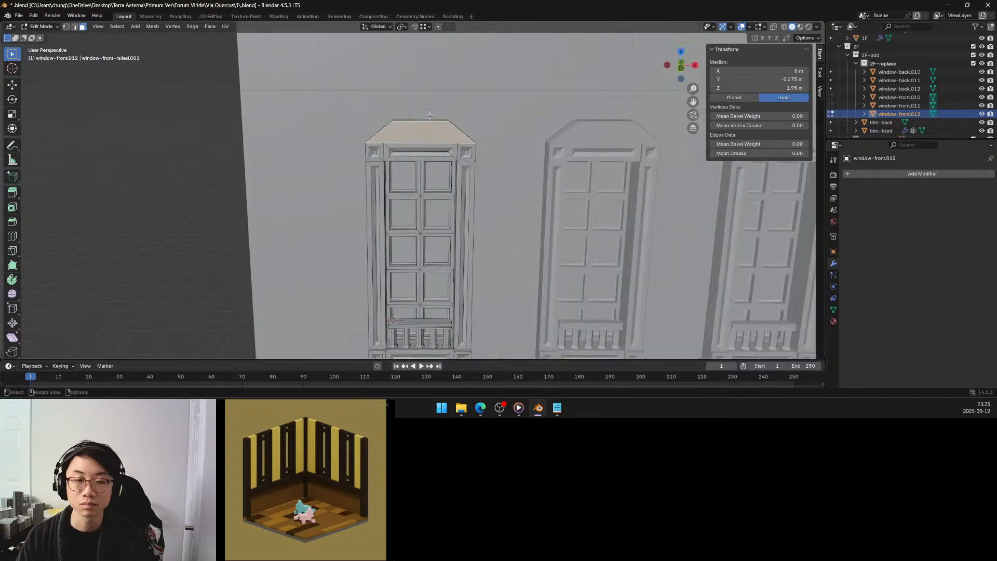
{"action": "scroll", "coordinate": [430, 116], "scroll_direction": "up", "scroll_amount": 2}
{"action": "middle_click_drag", "start_coordinate": [431, 114], "coordinate": [422, 136], "text": "shift"}
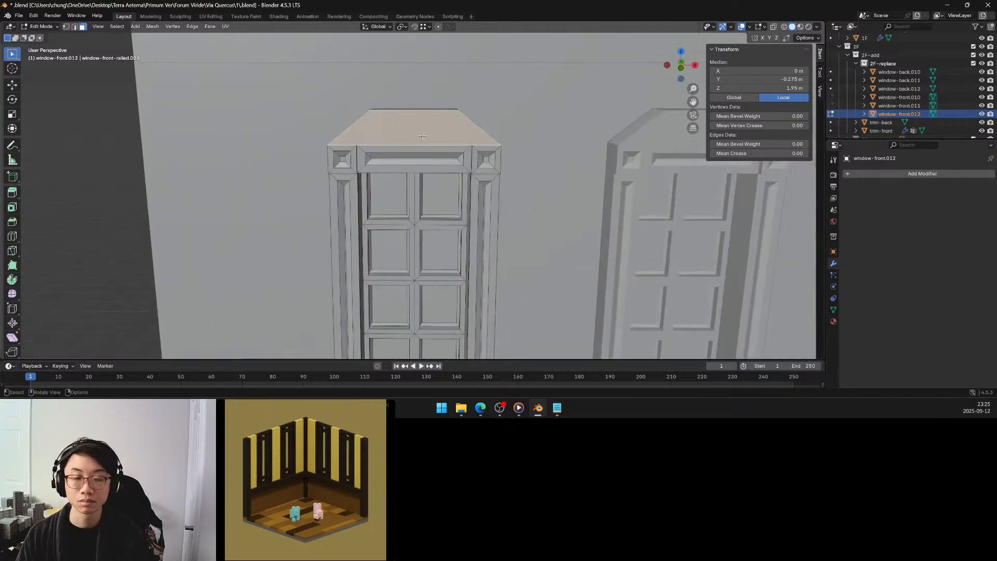
Inset the trapezoidal front face with a thickness of 0.1 m.
{"action": "key", "text": "i"}
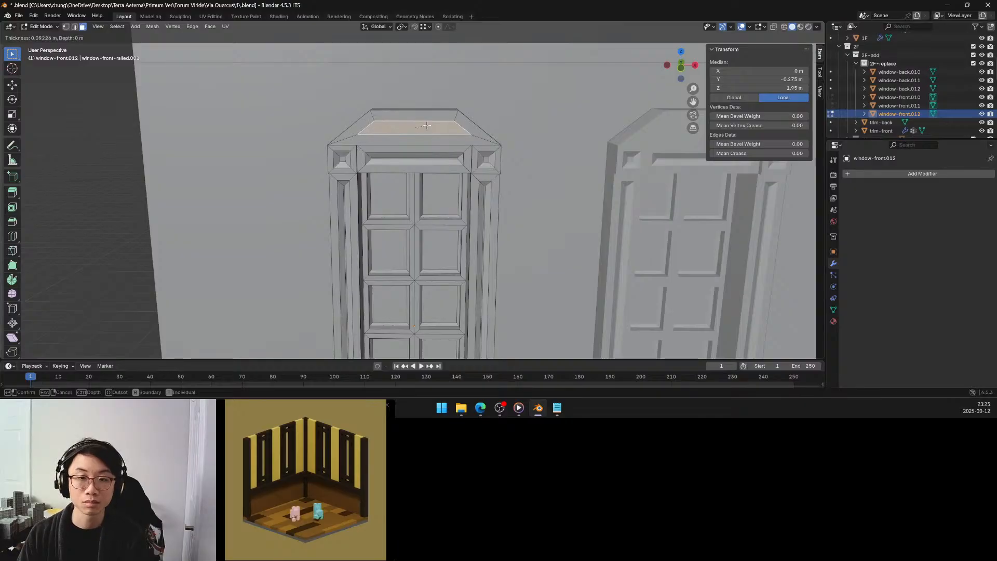
{"action": "left_click", "coordinate": [427, 125]}
{"action": "left_click", "coordinate": [111, 302]}
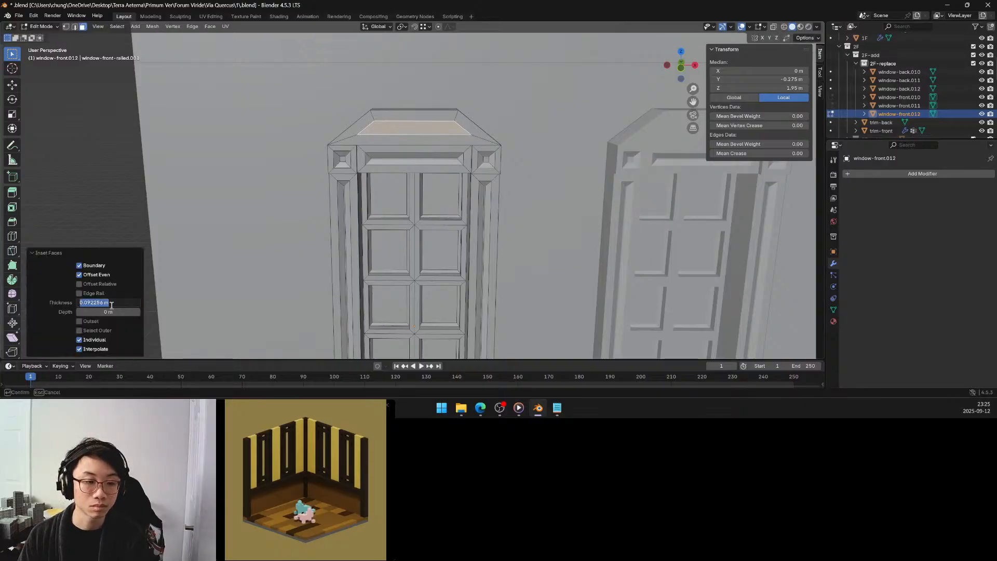
{"action": "type", "text": "0.1"}
{"action": "key", "text": "Return"}
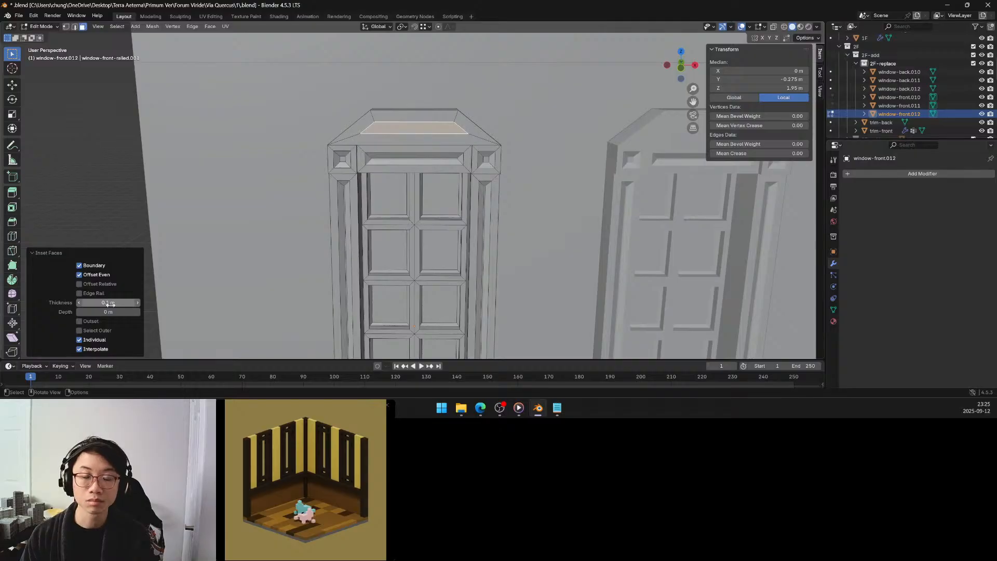
Inset the inner front face of the pediment again with a thickness of 0.04 m.
{"action": "middle_click_drag", "start_coordinate": [385, 150], "coordinate": [368, 138]}
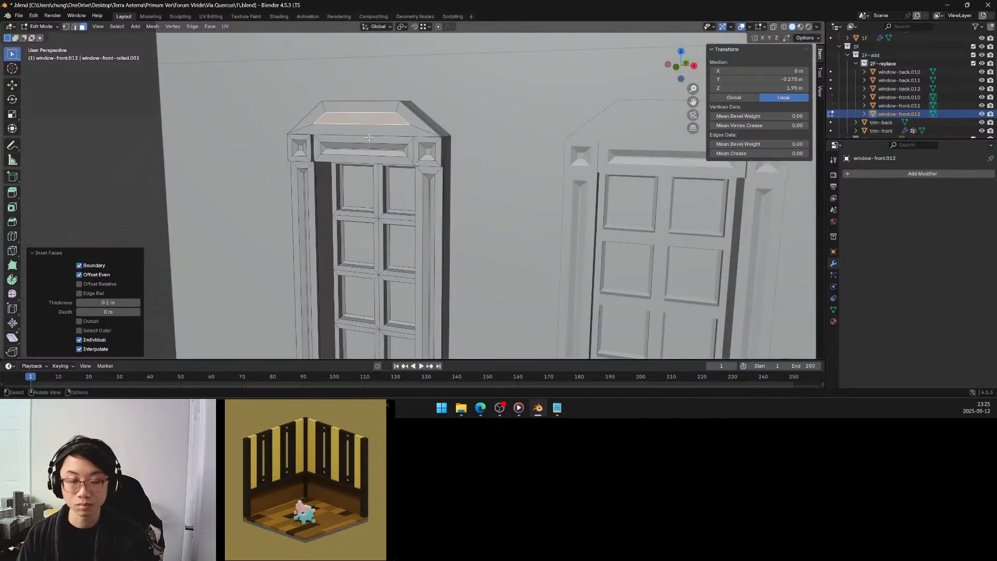
{"action": "key", "text": "i"}
{"action": "left_click", "coordinate": [367, 134]}
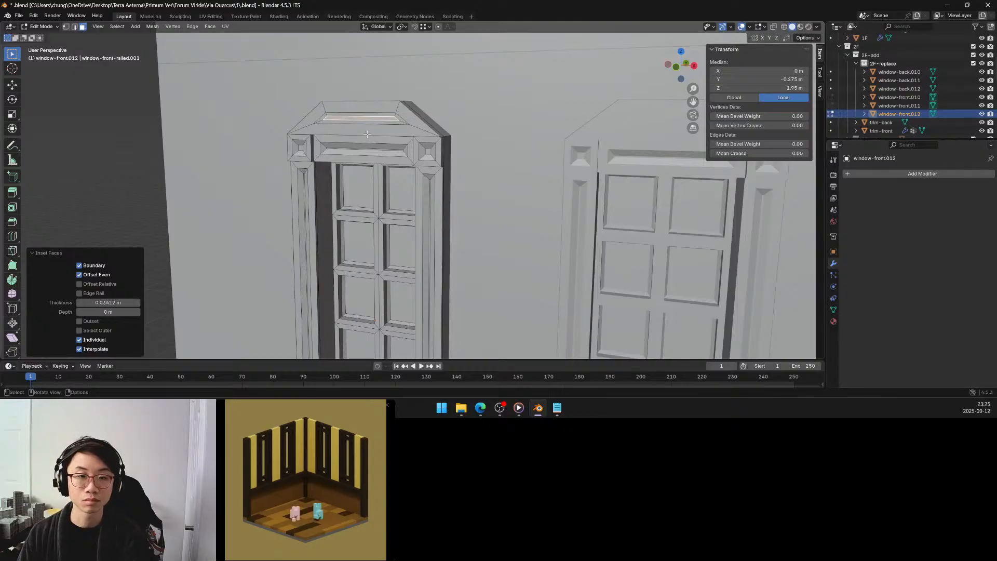
{"action": "left_click", "coordinate": [125, 301]}
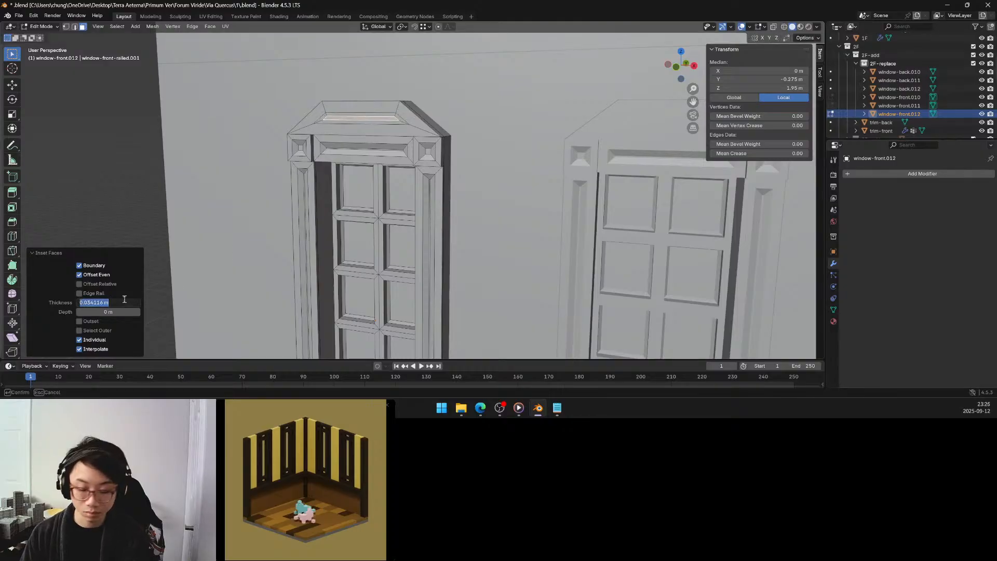
{"action": "type", "text": ".04"}
{"action": "key", "text": "Return"}
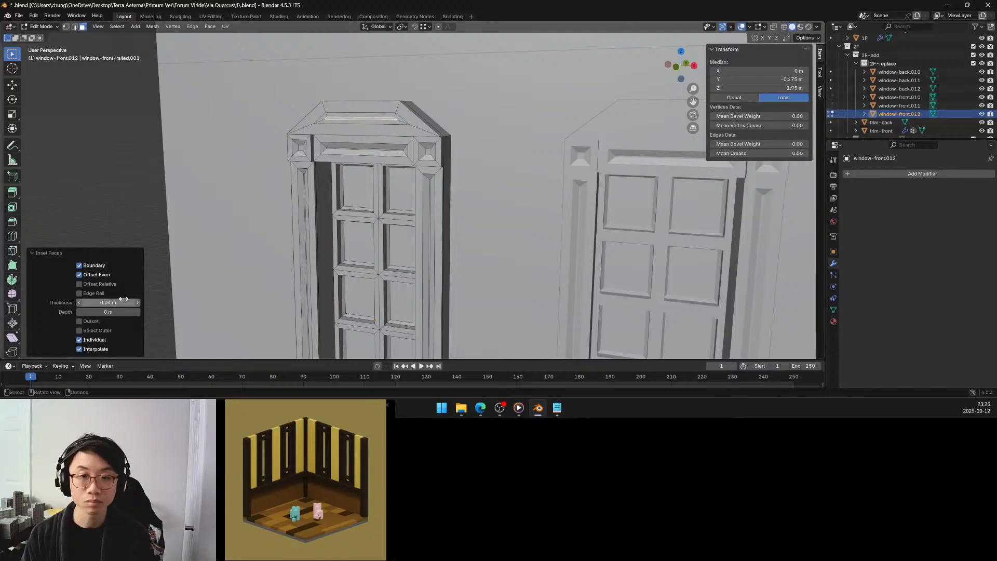
Move the innermost pediment face 0.04 m along the global Y axis to recess it.
{"action": "middle_click_drag", "start_coordinate": [321, 196], "coordinate": [314, 202]}
{"action": "key", "text": "g"}
{"action": "key", "text": "y"}
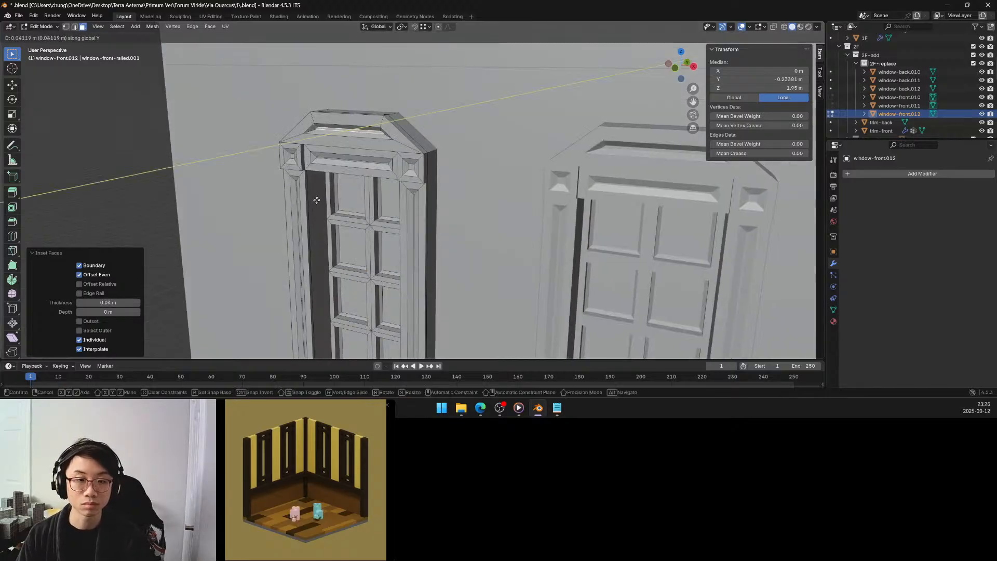
{"action": "left_click", "coordinate": [317, 199]}
{"action": "double_click", "coordinate": [115, 313]}
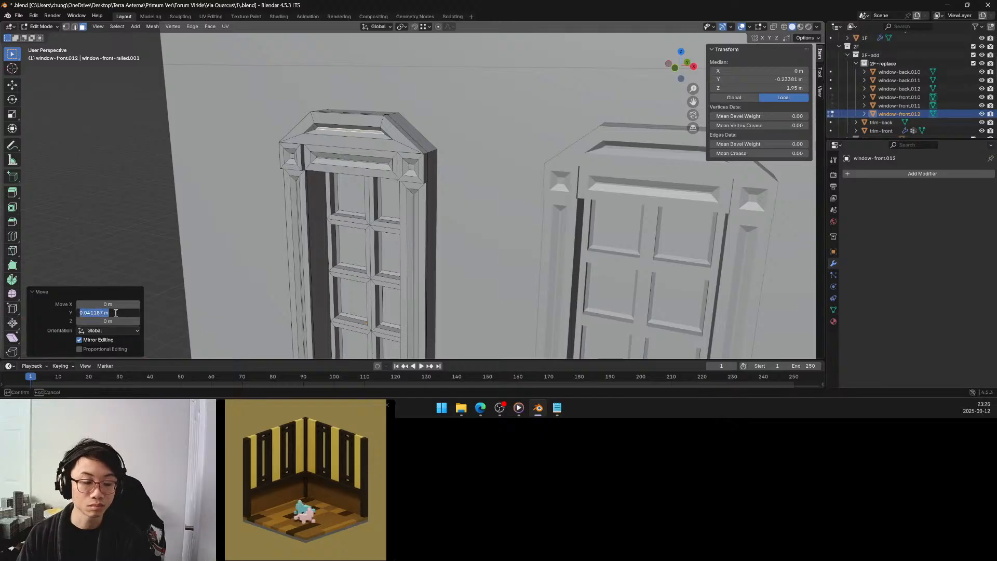
{"action": "type", "text": ".0"}
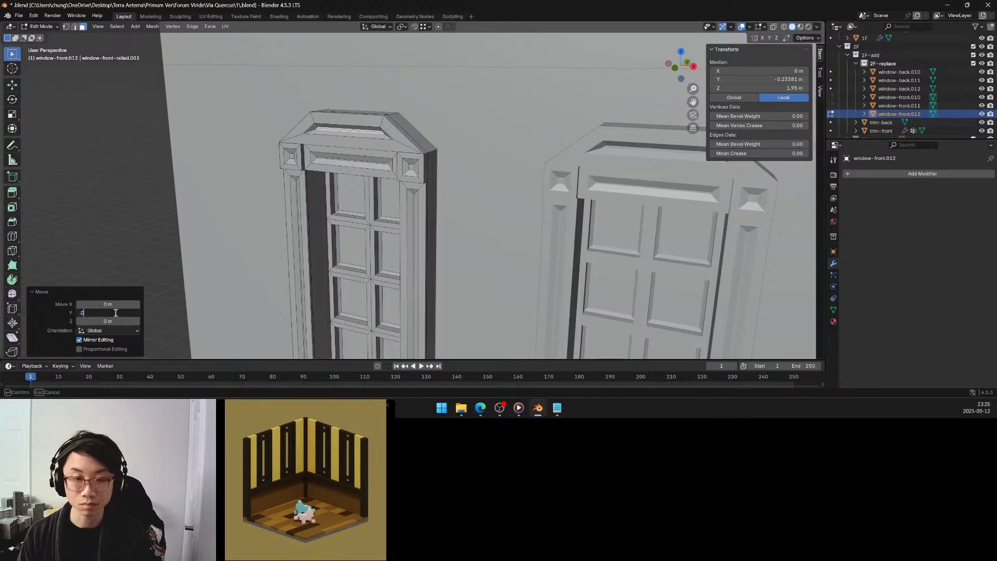
{"action": "type", "text": "4"}
{"action": "key", "text": "Return"}
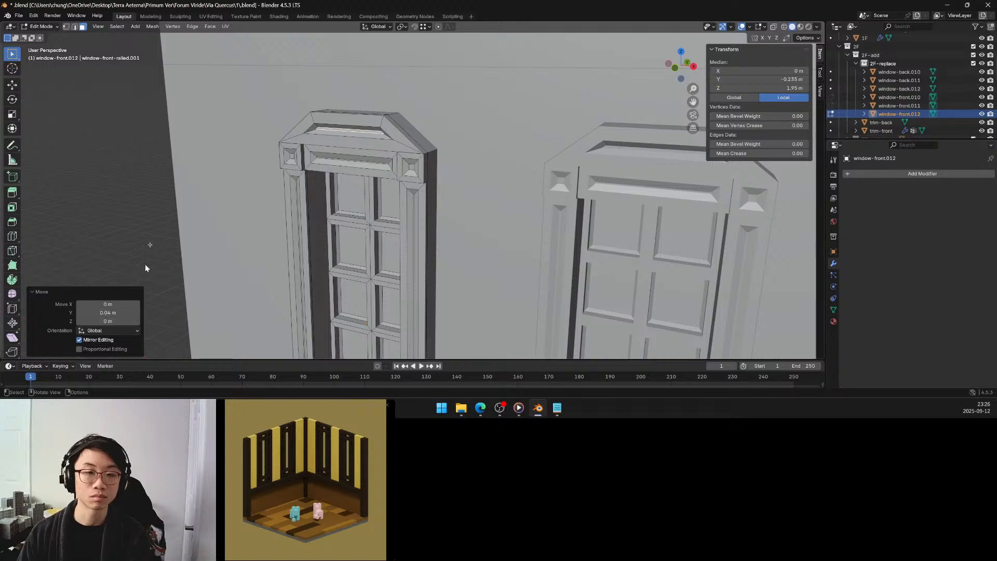
Undo the recess move and both insets on the pediment's front face.
{"action": "left_click", "coordinate": [186, 187]}
{"action": "middle_click_drag", "start_coordinate": [186, 188], "coordinate": [214, 176]}
{"action": "scroll", "coordinate": [221, 169], "scroll_direction": "down", "scroll_amount": 4}
{"action": "key", "text": "ctrl+z"}
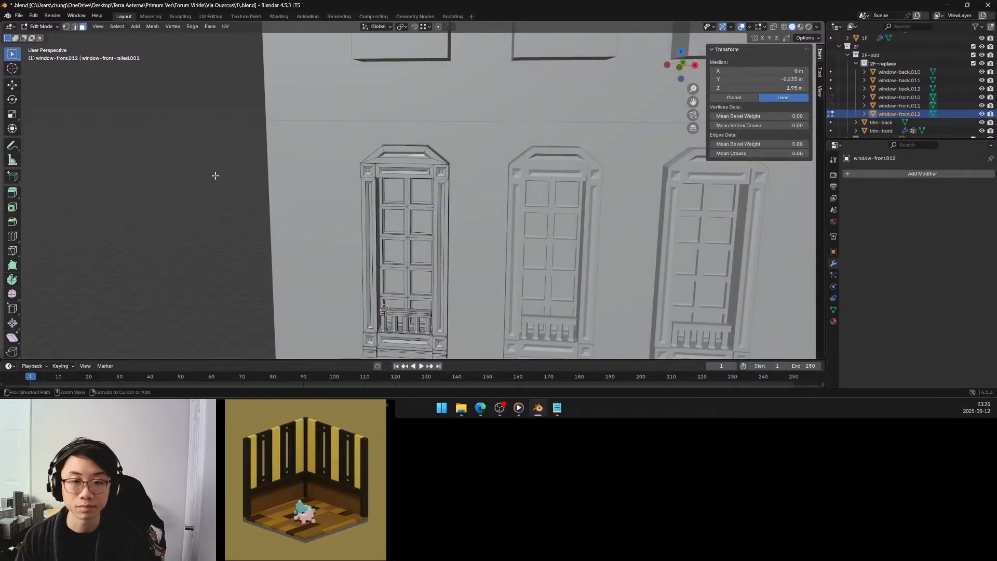
{"action": "key", "text": "ctrl+z"}
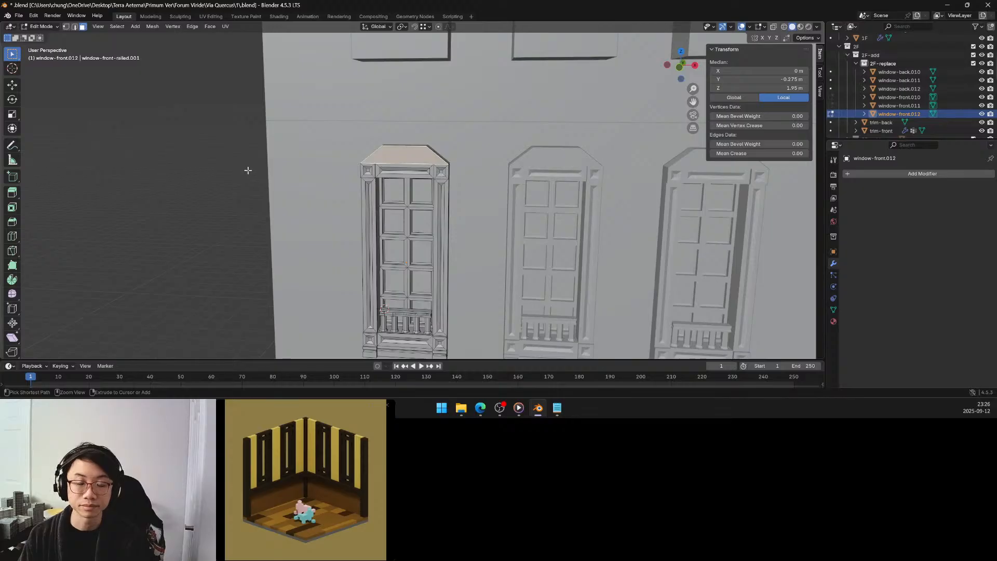
Lower the pediment's flat top face along Z in two moves, by about 0.15 m and about 0.05 m.
{"action": "middle_click_drag", "start_coordinate": [240, 171], "coordinate": [245, 176]}
{"action": "scroll", "coordinate": [354, 167], "scroll_direction": "up", "scroll_amount": 3}
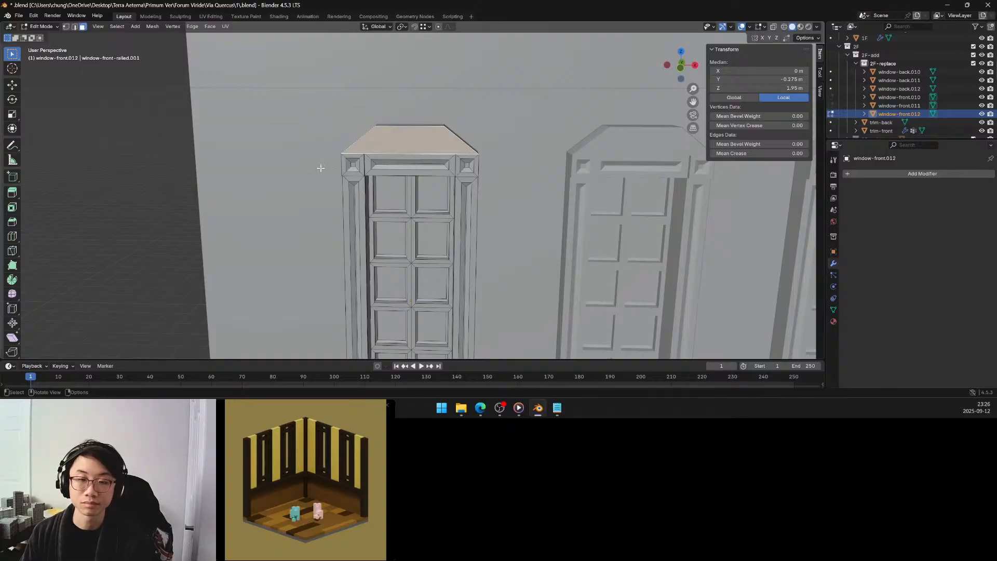
{"action": "middle_click_drag", "start_coordinate": [342, 169], "coordinate": [165, 95]}
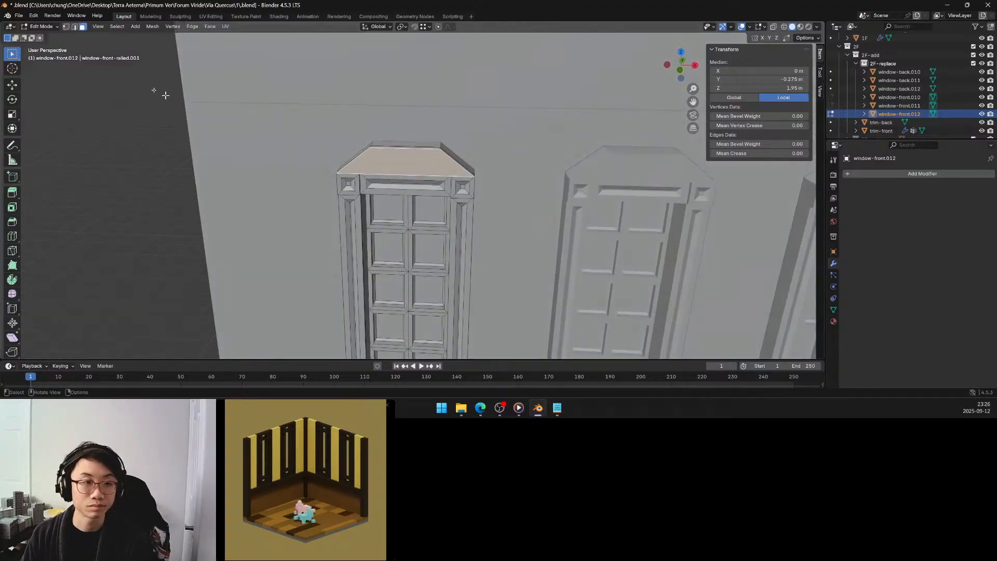
{"action": "left_click", "coordinate": [399, 145]}
{"action": "key", "text": "g"}
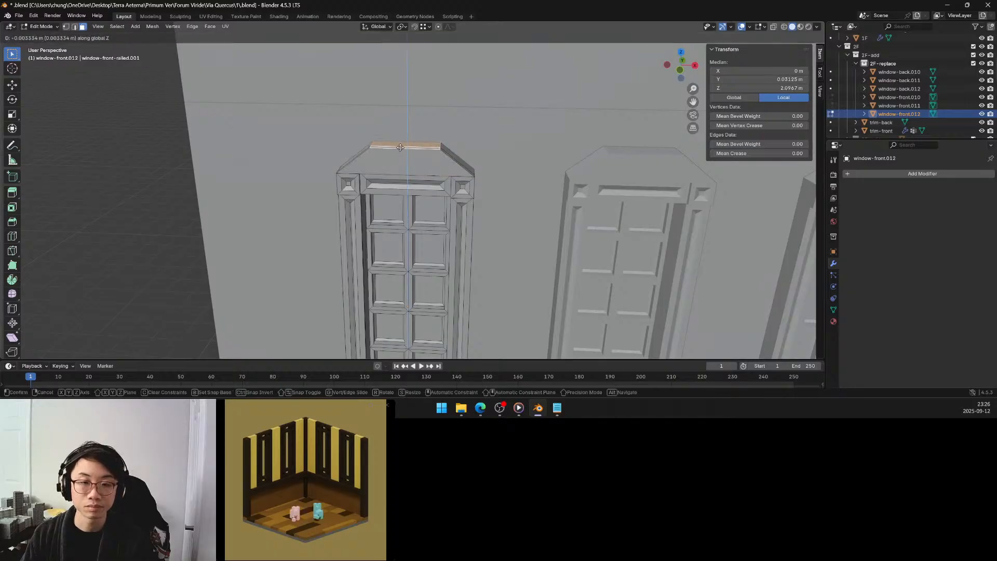
{"action": "key", "text": "z"}
{"action": "left_click", "coordinate": [400, 159]}
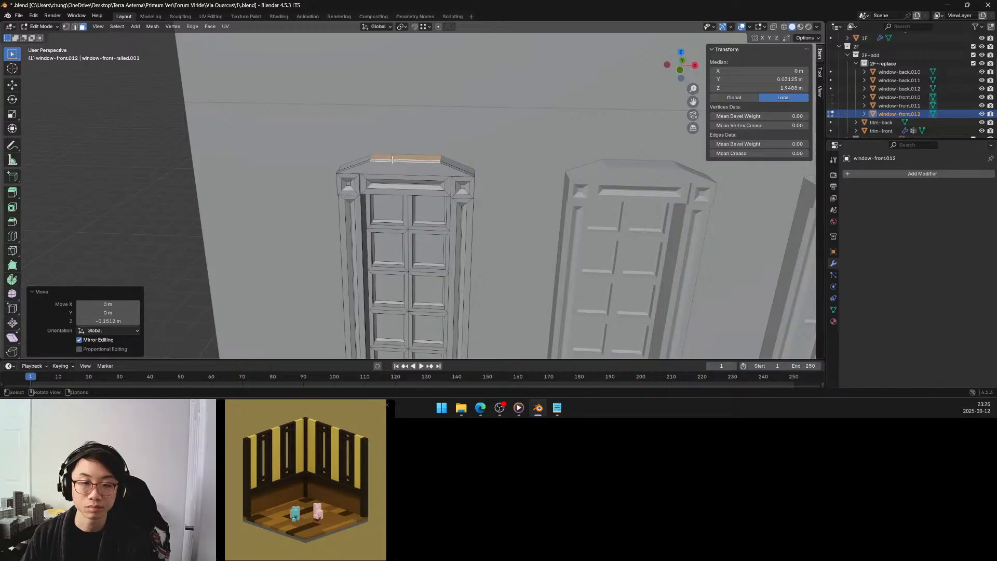
{"action": "key", "text": "g"}
{"action": "key", "text": "z"}
{"action": "left_click", "coordinate": [393, 164]}
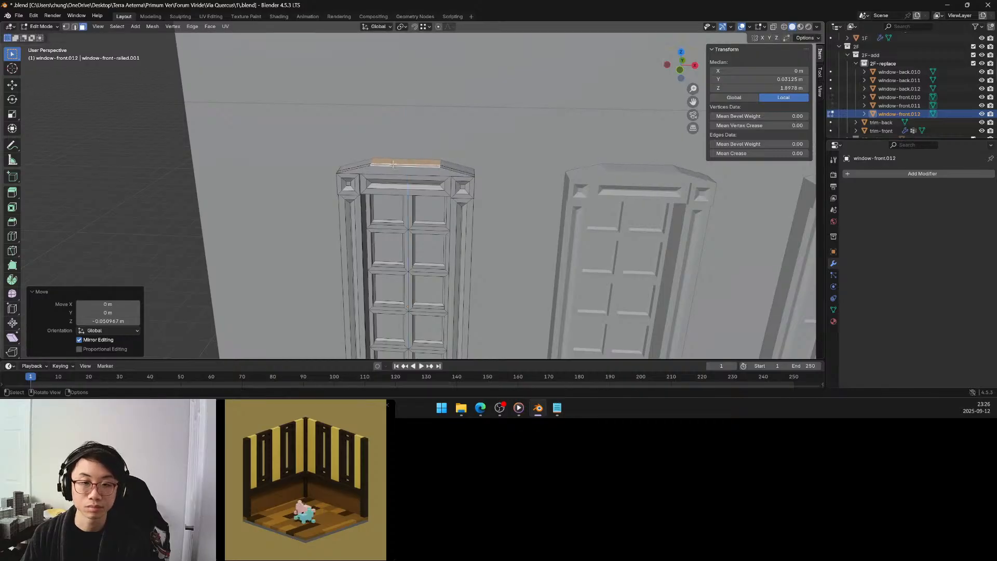
Extrude the pediment's front face outward by about 0.15 m.
{"action": "left_click", "coordinate": [391, 167]}
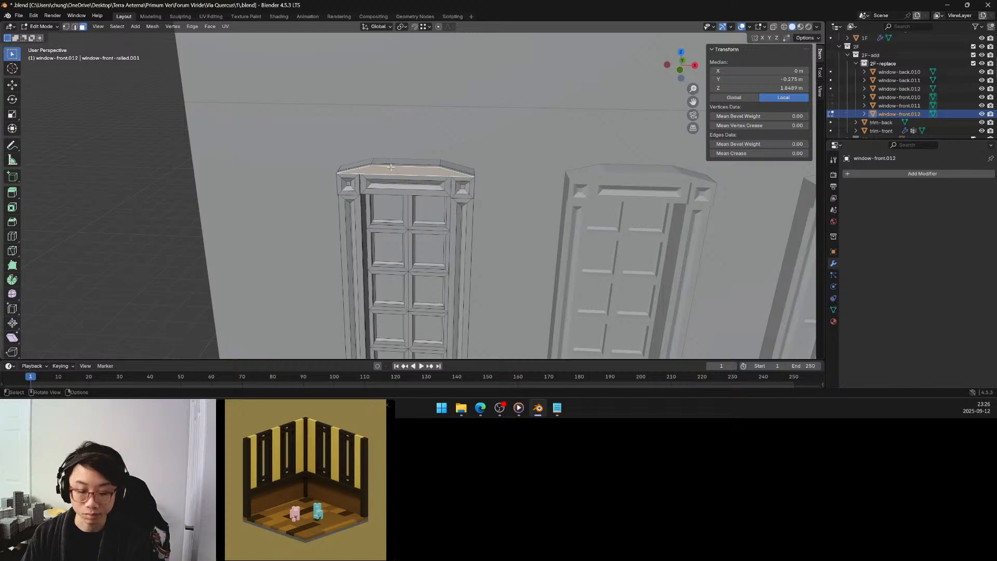
{"action": "key", "text": "e"}
{"action": "left_click", "coordinate": [389, 171]}
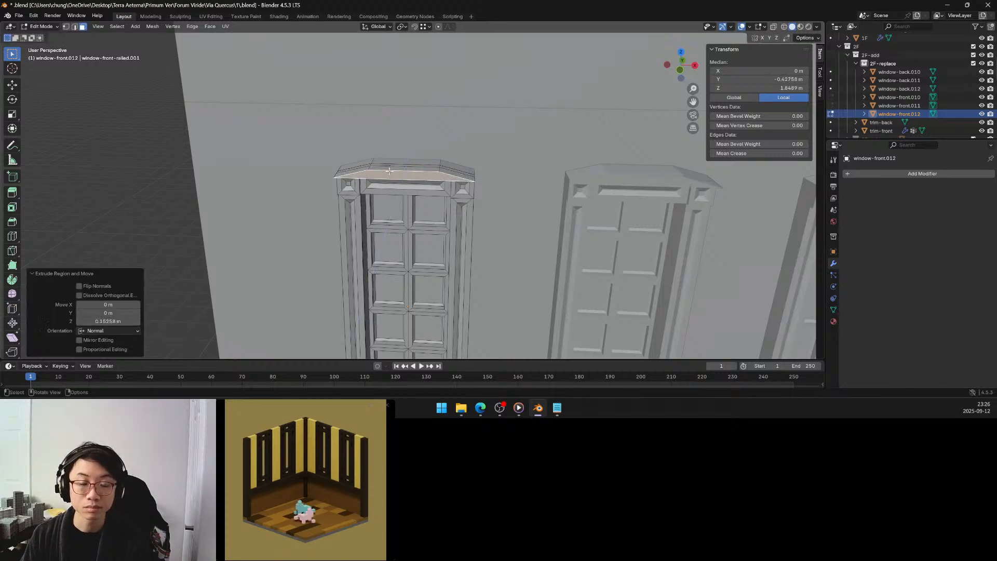
{"action": "mouse_move", "coordinate": [389, 171]}
{"action": "middle_mouse_down"}
{"action": "mouse_move", "coordinate": [403, 153]}
{"action": "mouse_move", "coordinate": [384, 170]}
{"action": "middle_mouse_up"}
Select all the pediment's flat and sloped top faces, including the new front overhang, and extrude them upward by 0.1 m.
{"action": "left_click", "coordinate": [383, 171]}
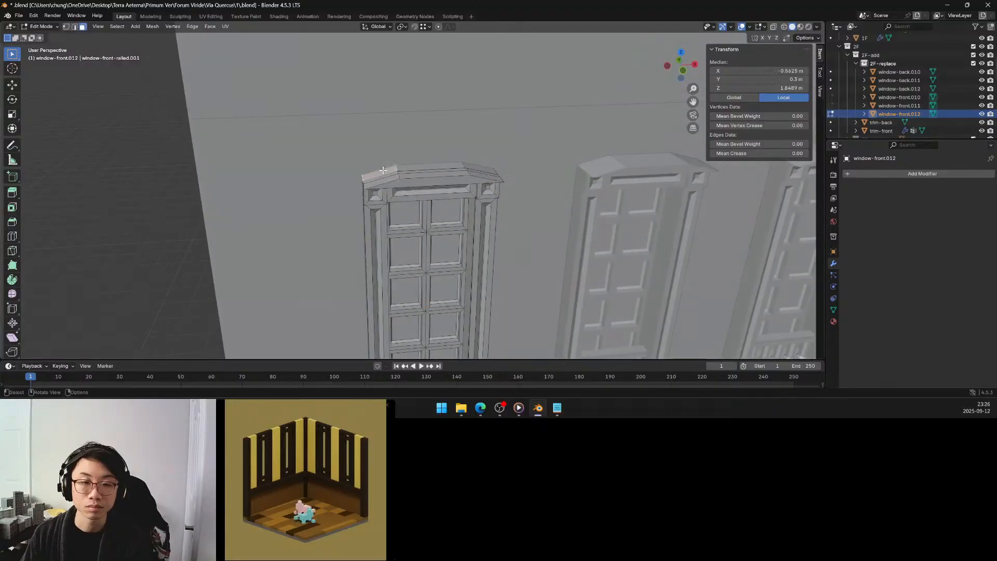
{"action": "left_click", "coordinate": [471, 171], "text": "ctrl"}
{"action": "key", "text": "q"}
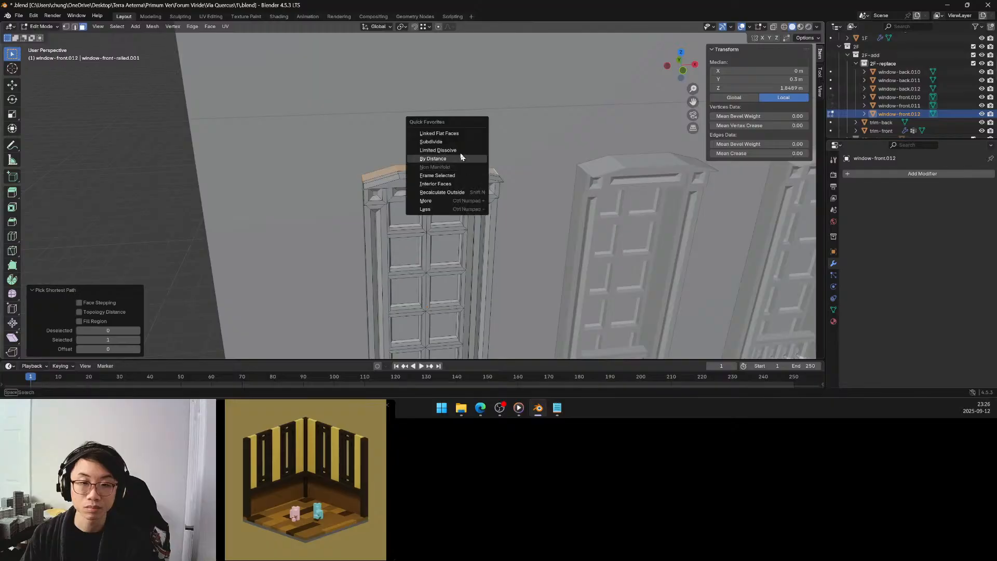
{"action": "left_click", "coordinate": [447, 134]}
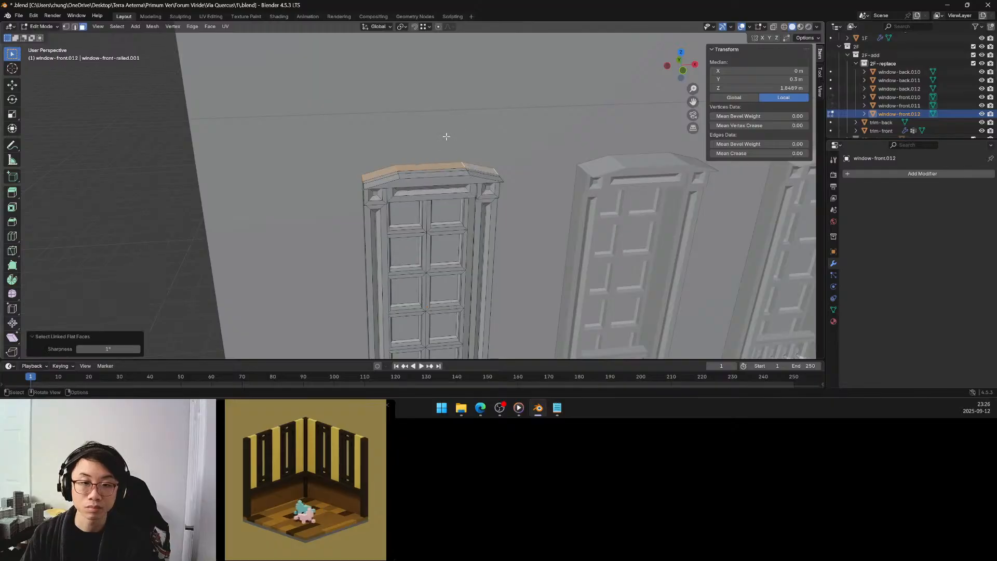
{"action": "left_click", "coordinate": [410, 175], "text": "shift"}
{"action": "left_click", "coordinate": [438, 174], "text": "shift"}
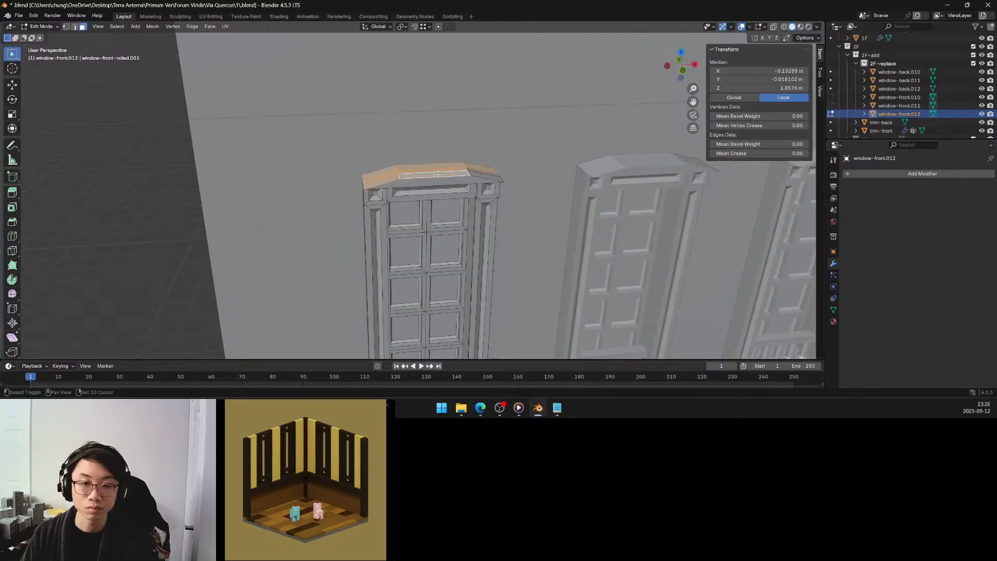
{"action": "left_click", "coordinate": [474, 171], "text": "shift"}
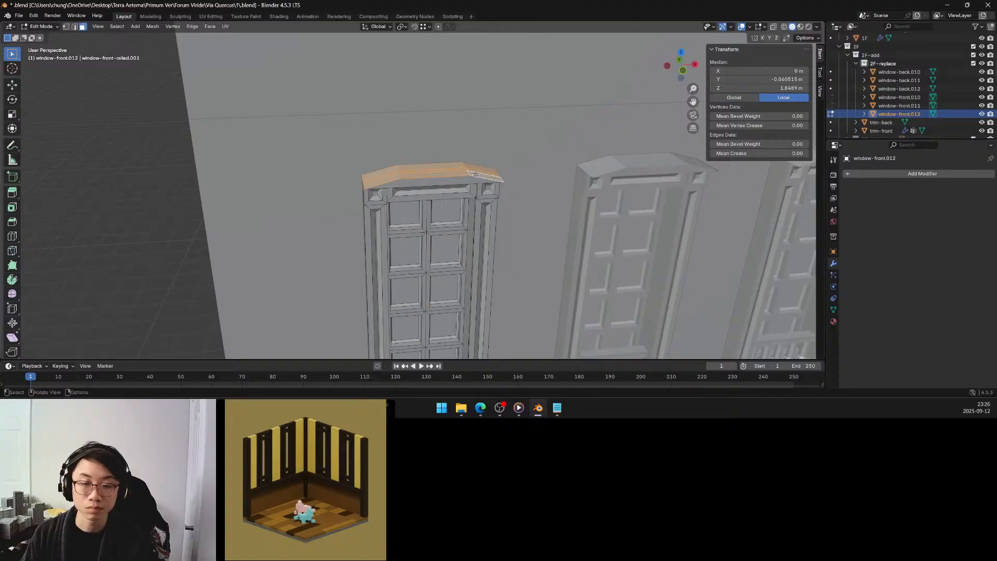
{"action": "key", "text": "e"}
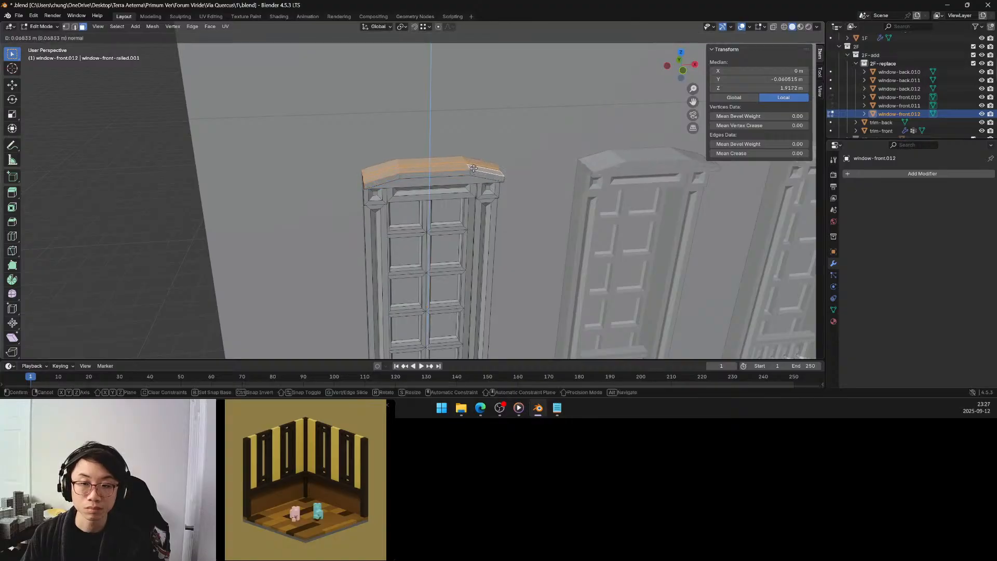
{"action": "left_click", "coordinate": [473, 168]}
{"action": "left_click", "coordinate": [116, 321]}
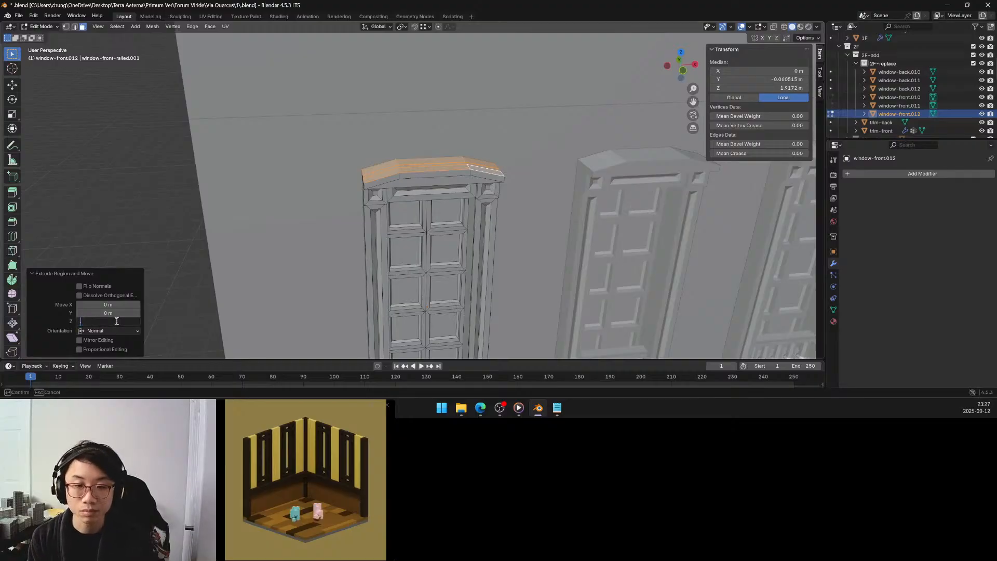
{"action": "type", "text": "0.1"}
{"action": "key", "text": "Return"}
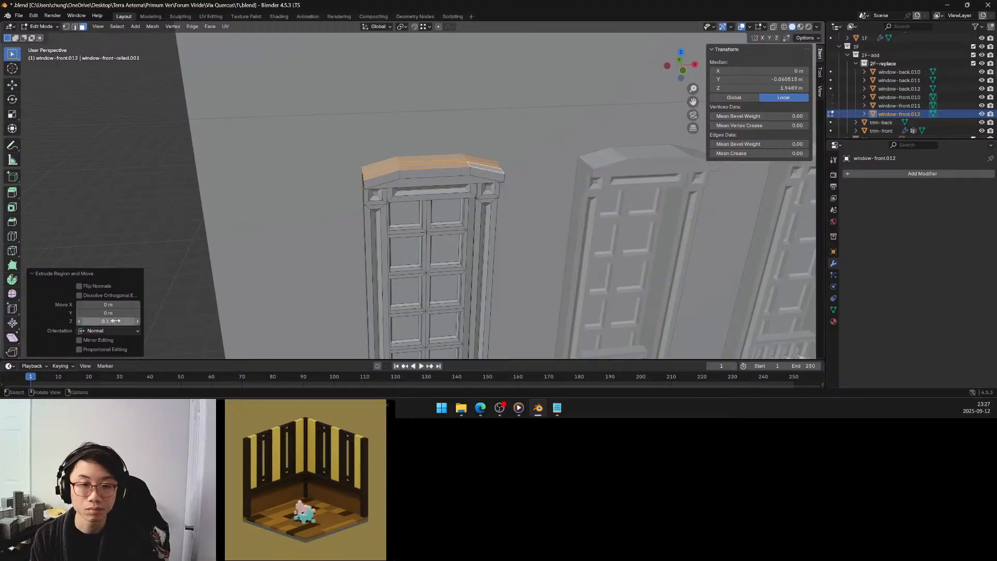
{"action": "left_click", "coordinate": [193, 174]}
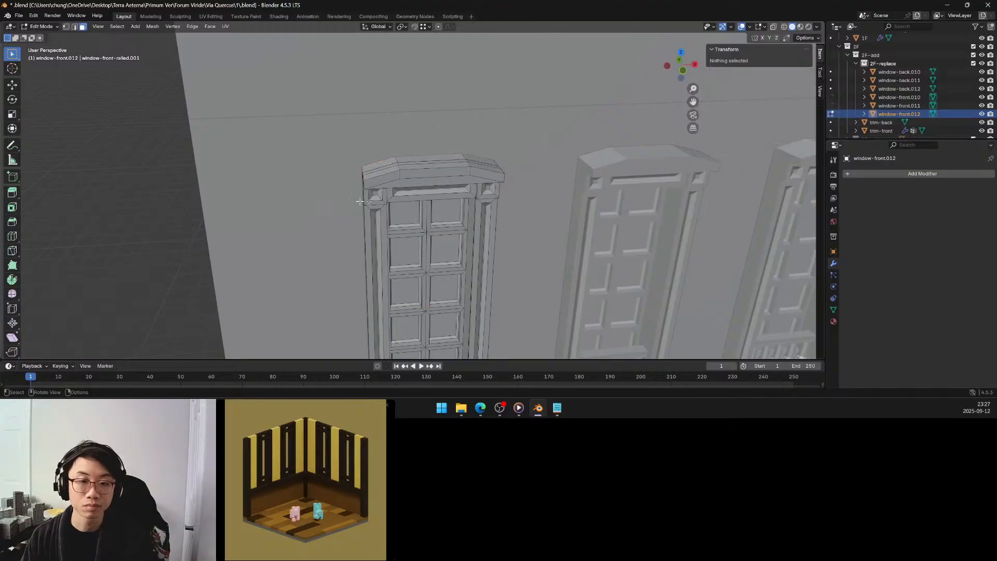
Extrude the pediment's inner front face inward by -0.1 m along its normal to form a recess.
{"action": "middle_click_drag", "start_coordinate": [374, 204], "coordinate": [353, 182]}
{"action": "key", "text": "Tab"}
{"action": "middle_click_drag", "start_coordinate": [354, 178], "coordinate": [353, 156]}
{"action": "left_click", "coordinate": [380, 149]}
{"action": "scroll", "coordinate": [361, 142], "scroll_direction": "up", "scroll_amount": 2}
{"action": "key", "text": "e"}
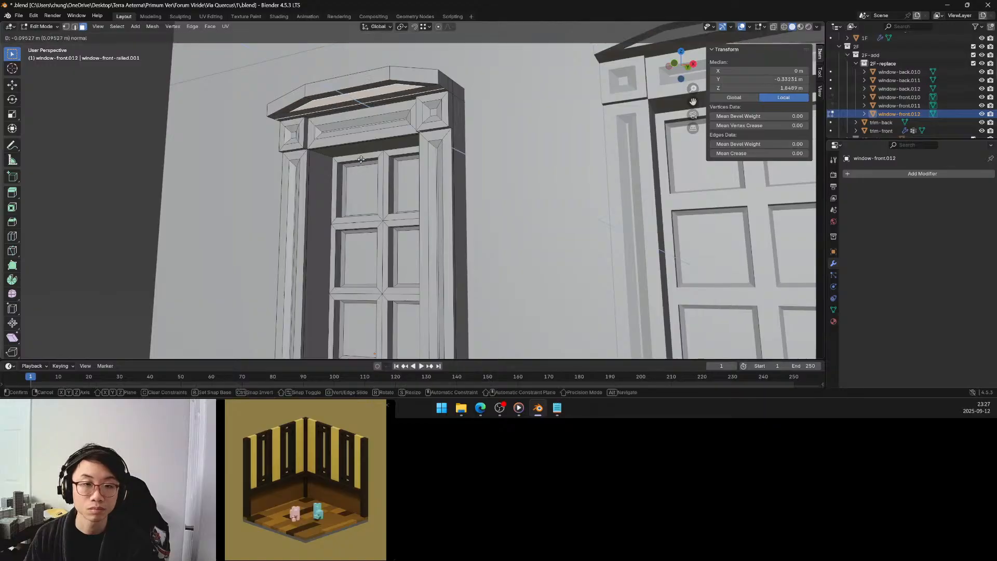
{"action": "left_click", "coordinate": [360, 159]}
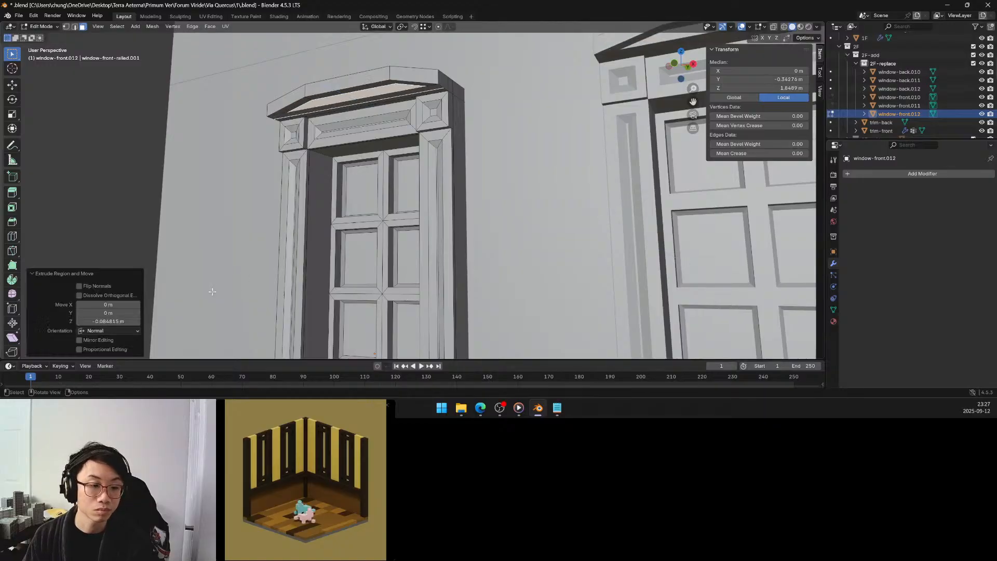
{"action": "left_click", "coordinate": [127, 319]}
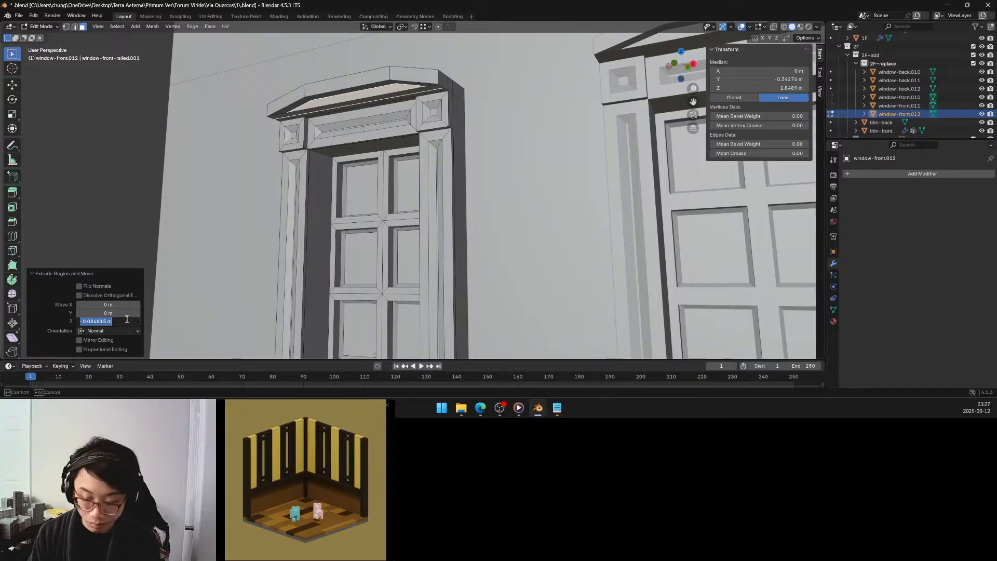
{"action": "type", "text": "-.1"}
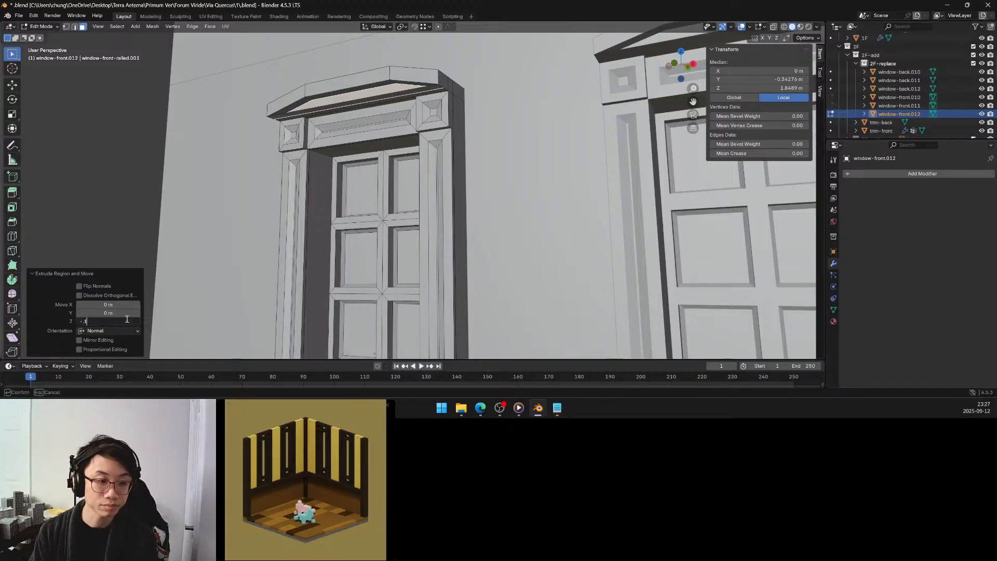
{"action": "key", "text": "Return"}
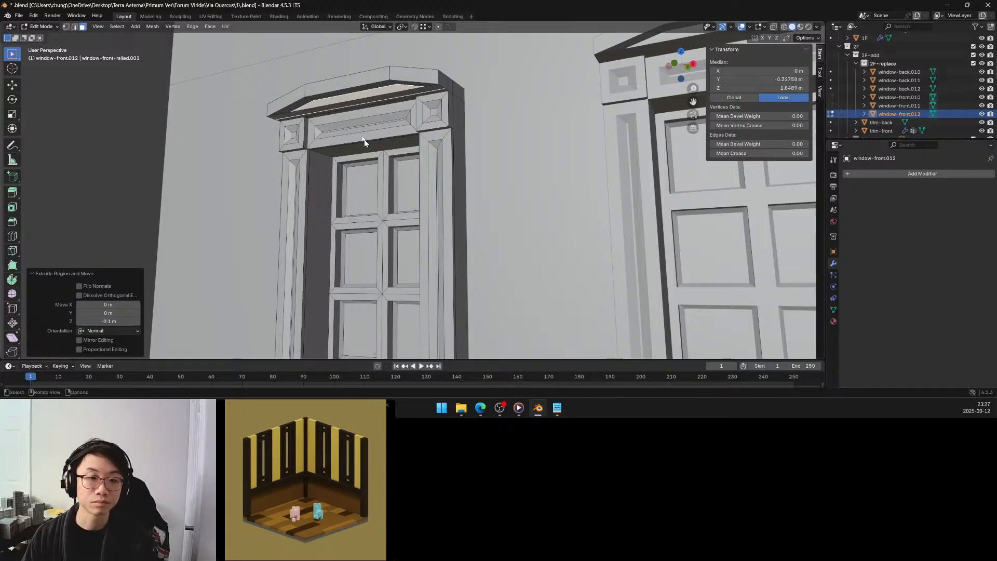
Delete the narrow faces closing off the bottom of the pediment's recess.
{"action": "left_click", "coordinate": [313, 112]}
{"action": "key", "text": "x"}
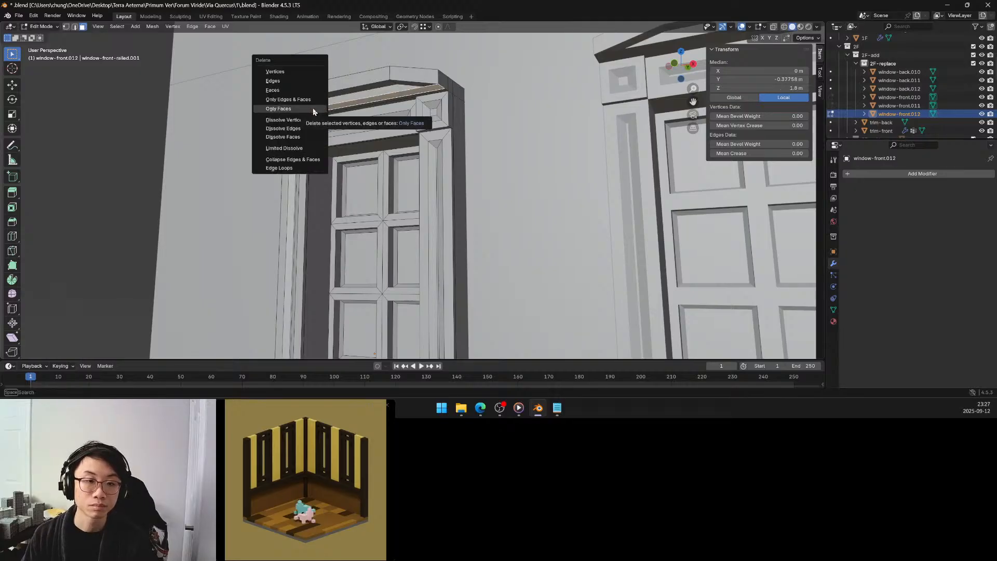
{"action": "left_click", "coordinate": [292, 99]}
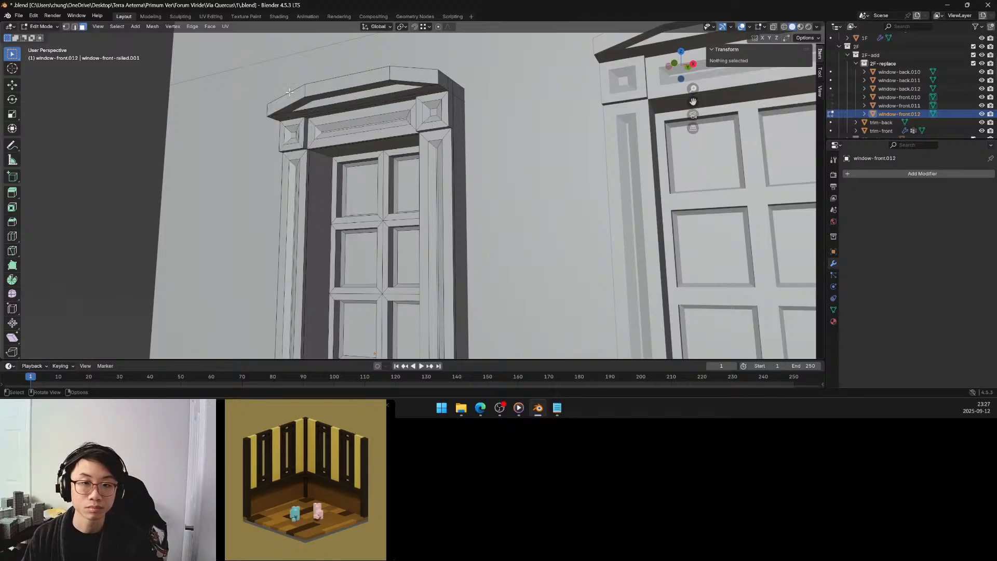
{"action": "middle_click_drag", "start_coordinate": [303, 103], "coordinate": [322, 114]}
{"action": "left_click", "coordinate": [351, 186]}
{"action": "key", "text": "x"}
{"action": "left_click", "coordinate": [352, 187]}
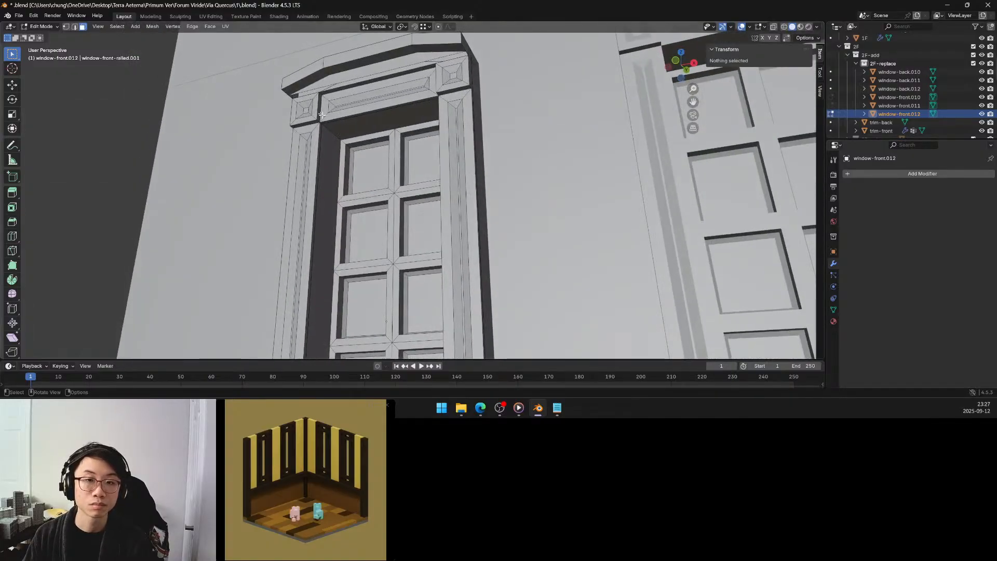
Select the boundary edges of the gap beneath the recessed pediment face and fill it with a new face.
{"action": "left_click", "coordinate": [74, 27]}
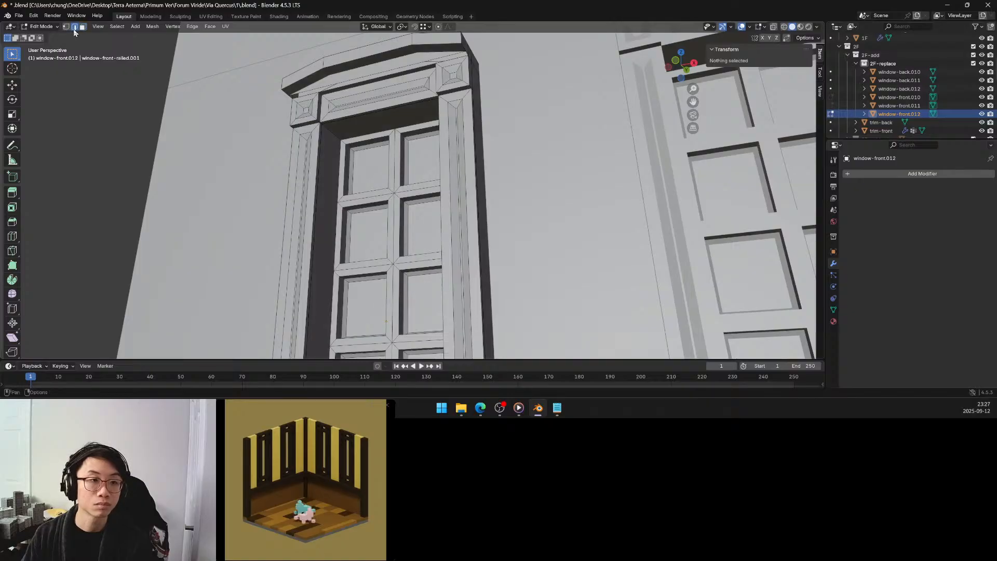
{"action": "left_click", "coordinate": [376, 73]}
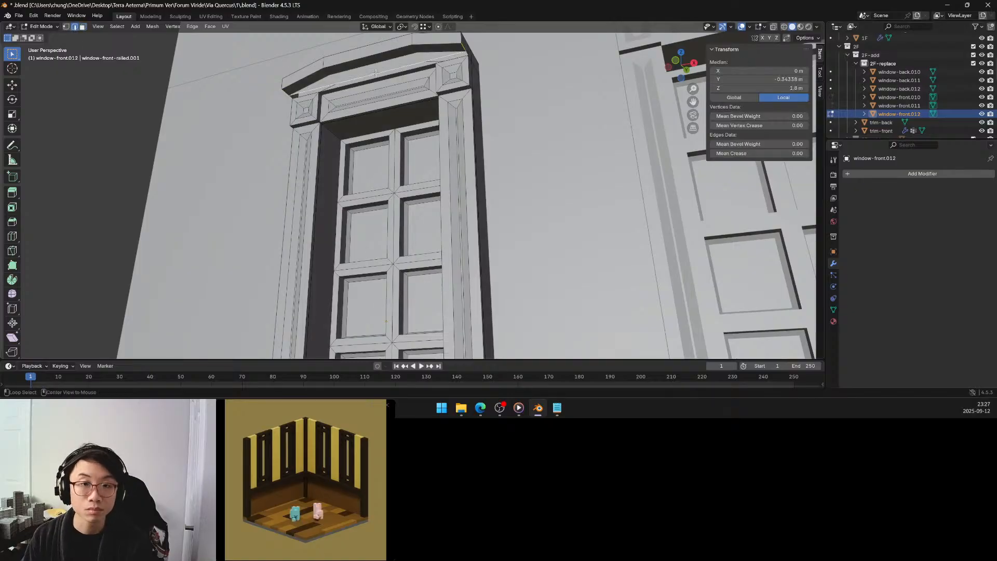
{"action": "left_click", "coordinate": [375, 73]}
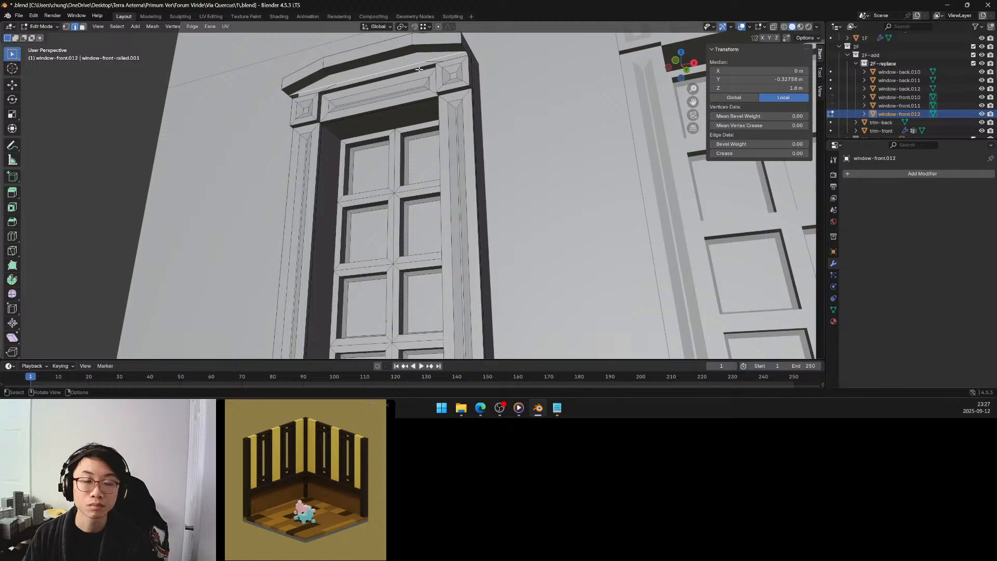
{"action": "middle_click_drag", "start_coordinate": [433, 78], "coordinate": [435, 164], "text": "shift"}
{"action": "scroll", "coordinate": [461, 118], "scroll_direction": "up", "scroll_amount": 4}
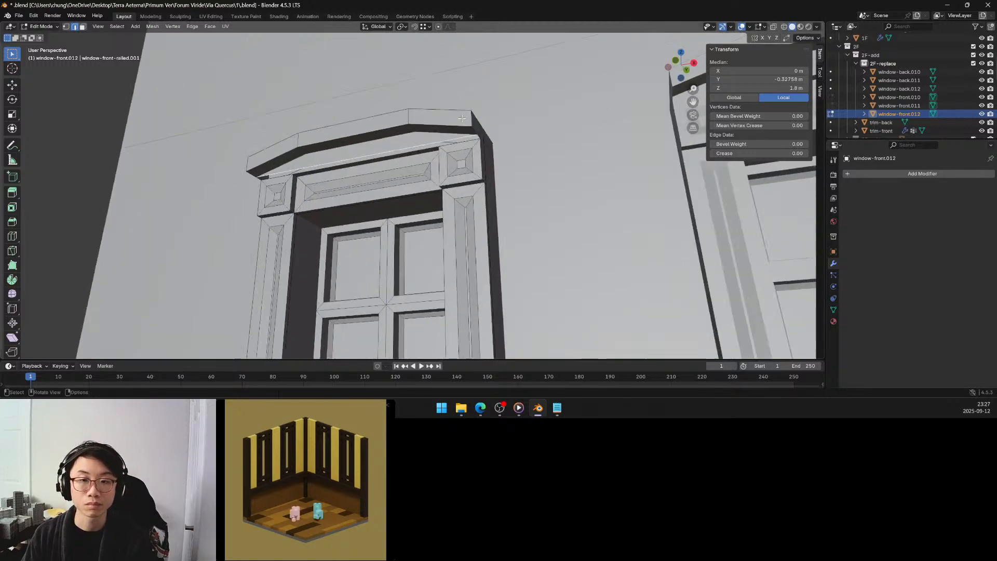
{"action": "middle_click_drag", "start_coordinate": [463, 117], "coordinate": [497, 96]}
{"action": "left_click", "coordinate": [478, 95], "text": "shift"}
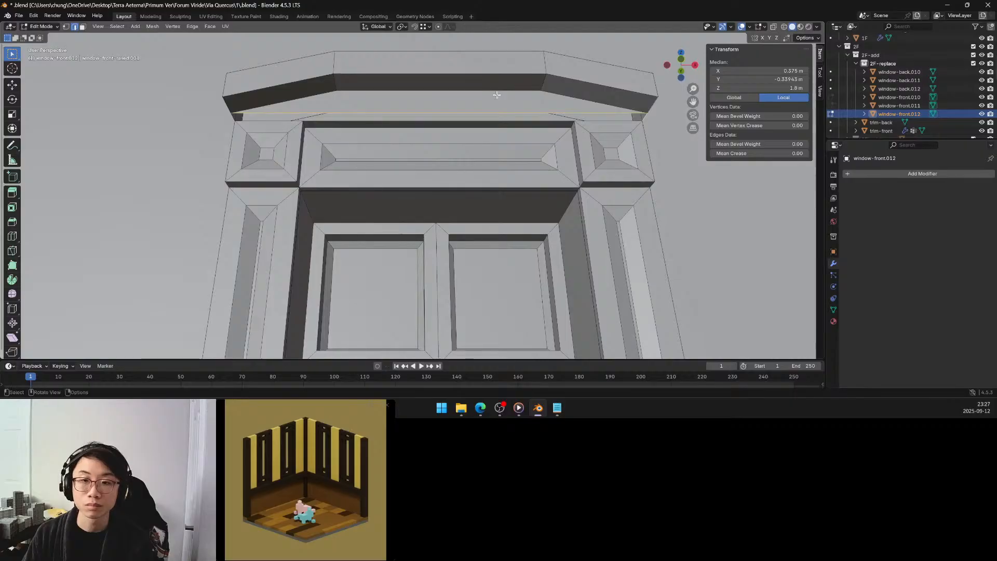
{"action": "left_click", "coordinate": [535, 121], "text": "shift"}
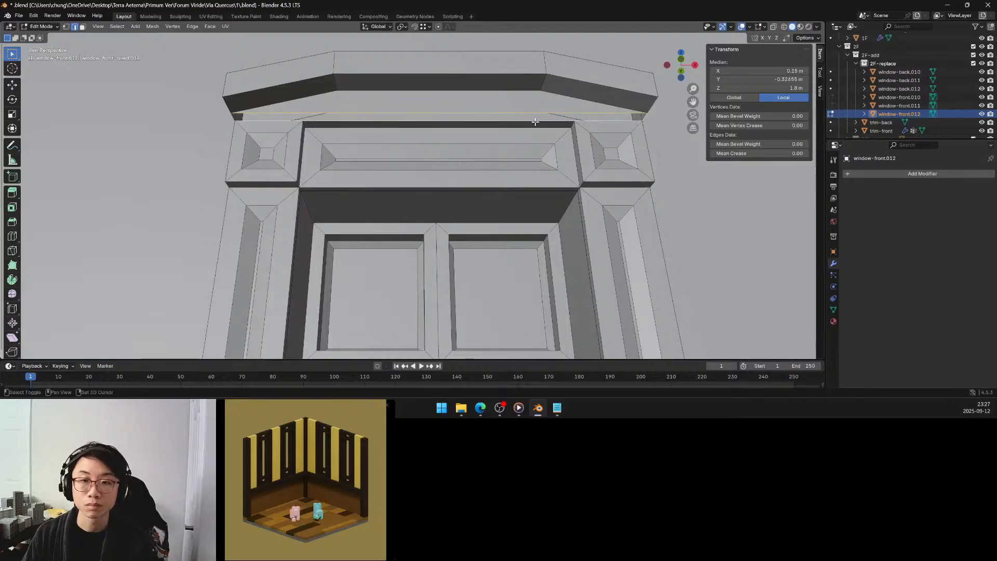
{"action": "left_click", "coordinate": [236, 116], "text": "shift"}
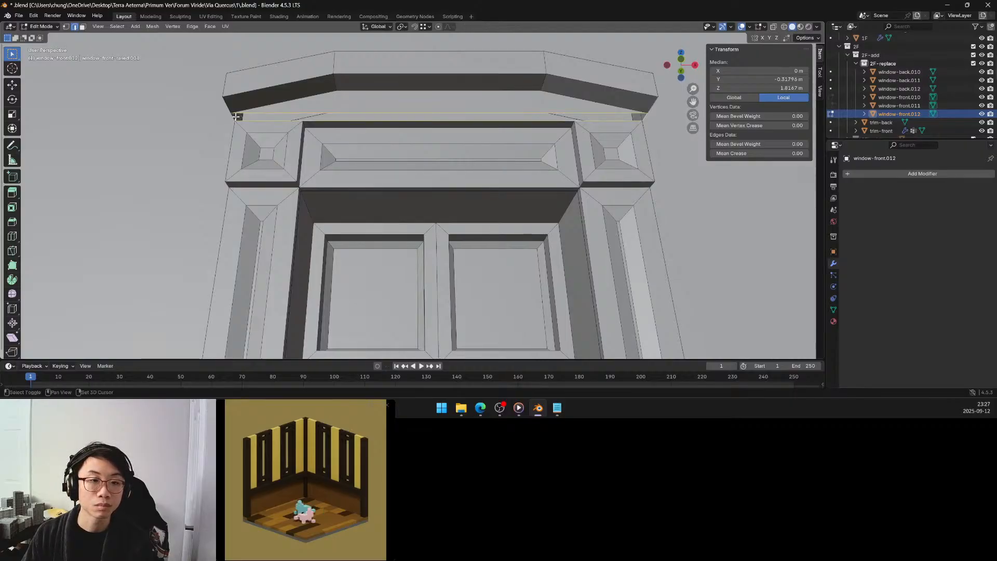
{"action": "left_click", "coordinate": [239, 115], "text": "shift"}
{"action": "left_click", "coordinate": [242, 113], "text": "shift"}
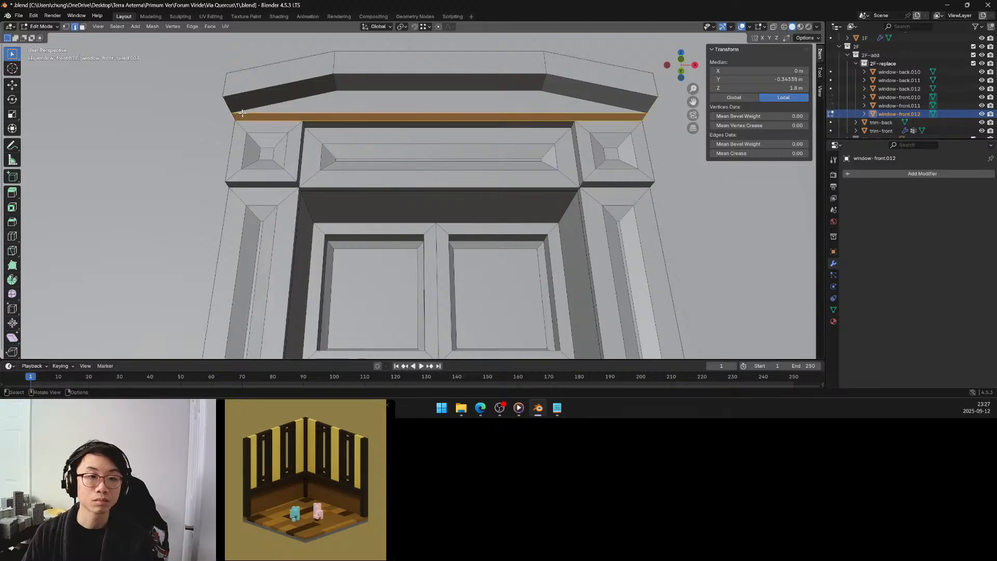
{"action": "middle_click_drag", "start_coordinate": [242, 113], "coordinate": [268, 117]}
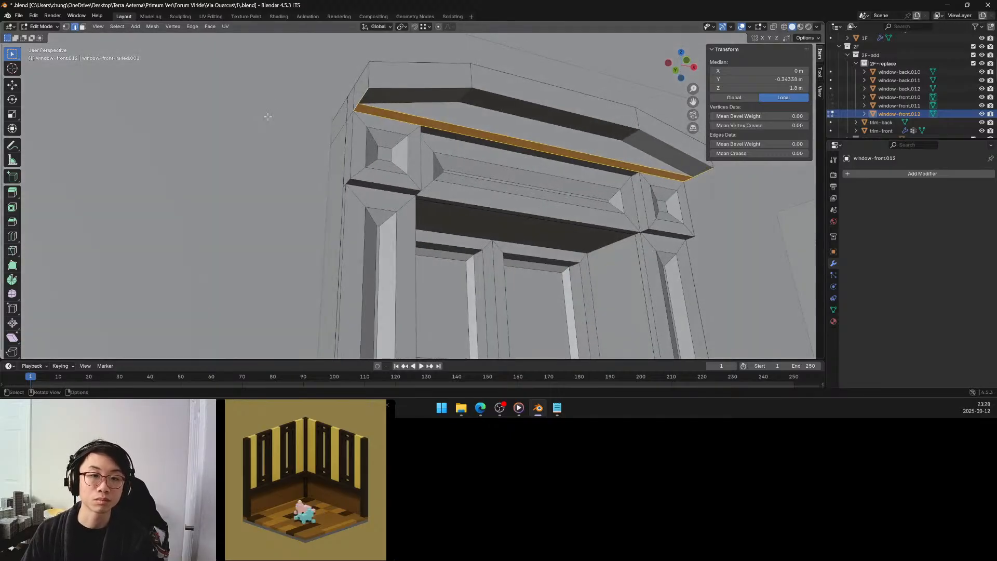
{"action": "left_click", "coordinate": [268, 116]}
Select the window mesh's non-manifold geometry and examine the edges around the panel below the pediment and the window opening.
{"action": "scroll", "coordinate": [267, 111], "scroll_direction": "down", "scroll_amount": 6}
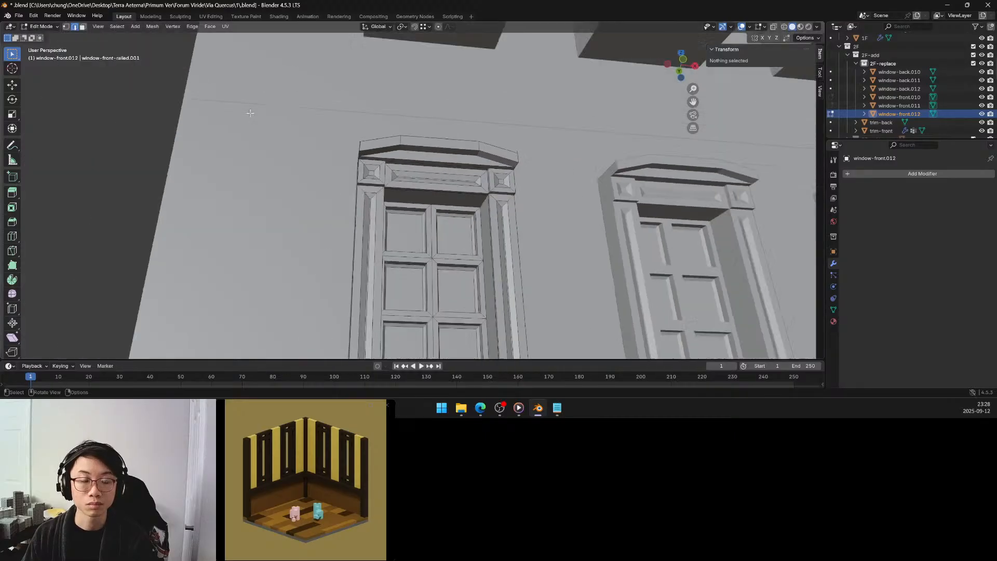
{"action": "scroll", "coordinate": [250, 113], "scroll_direction": "down", "scroll_amount": 3}
{"action": "middle_click_drag", "start_coordinate": [272, 151], "coordinate": [293, 120]}
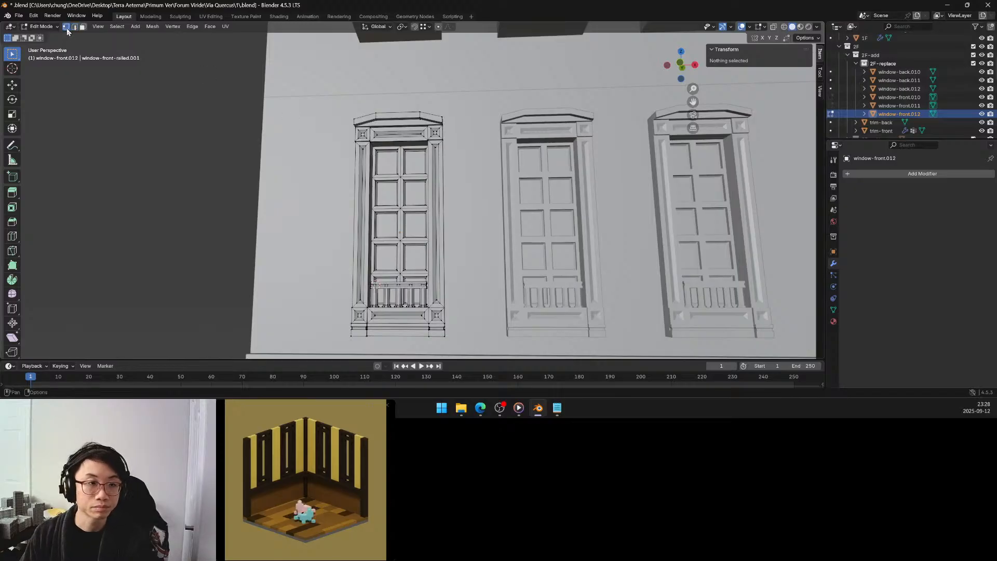
{"action": "key", "text": "q"}
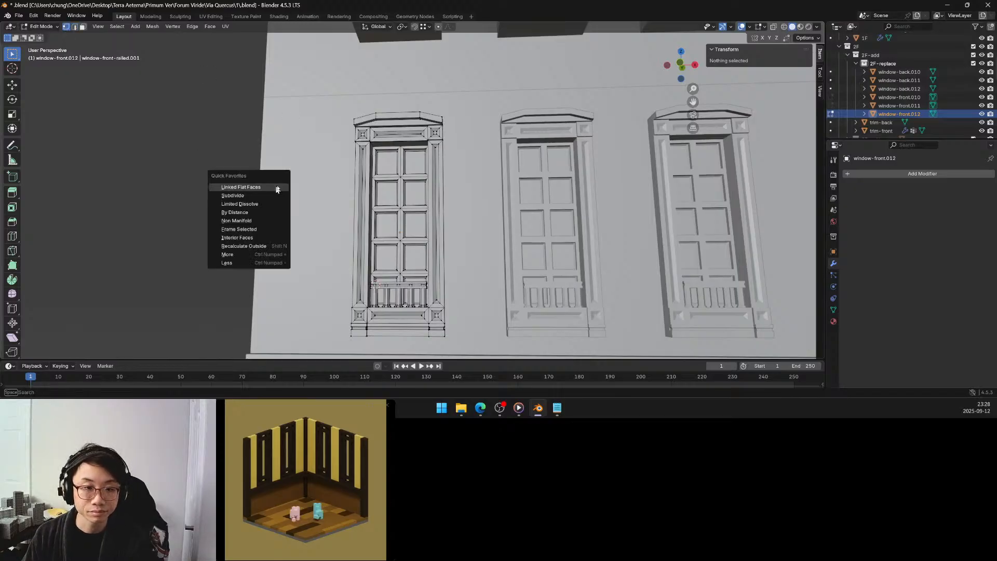
{"action": "left_click", "coordinate": [260, 220]}
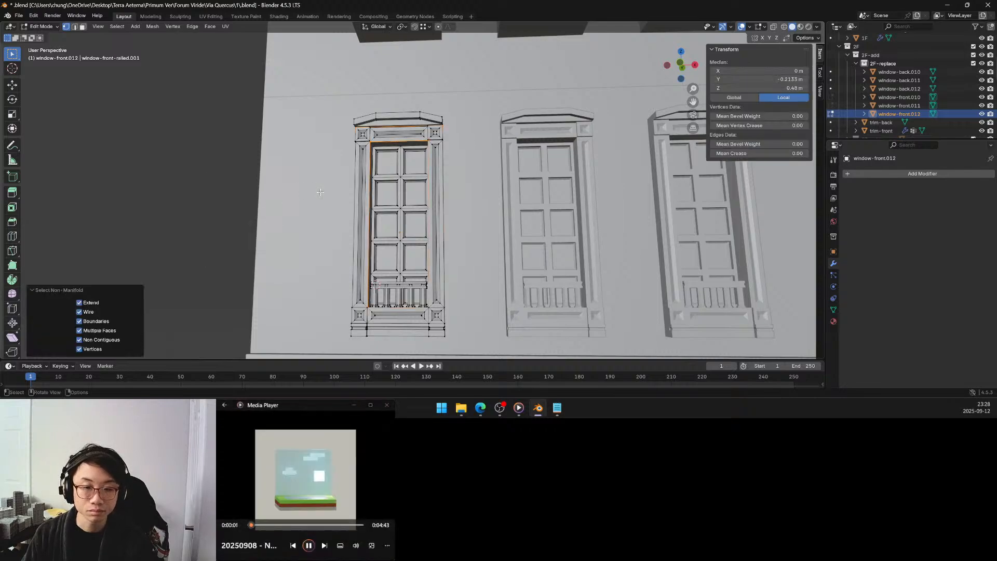
{"action": "scroll", "coordinate": [421, 228], "scroll_direction": "up", "scroll_amount": 5}
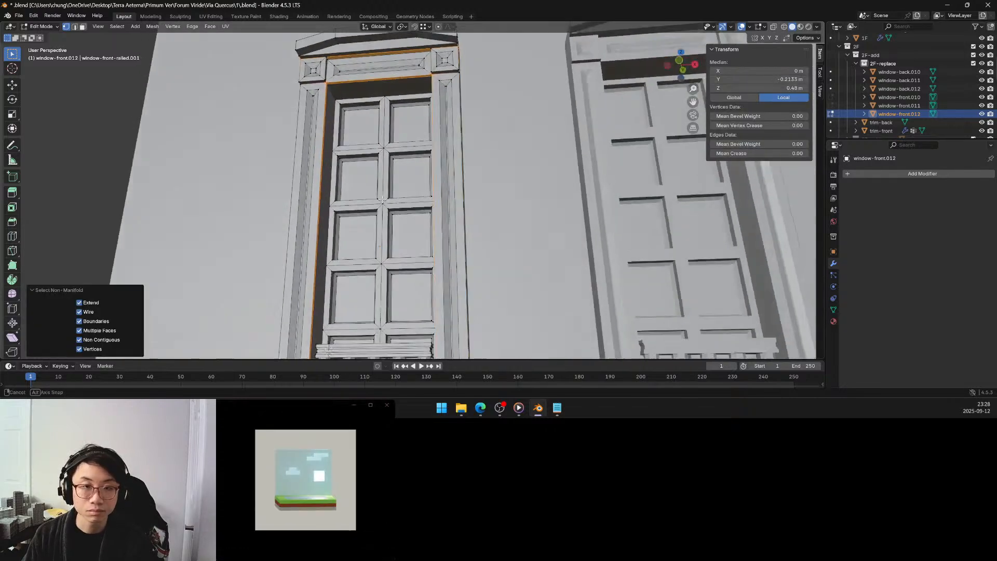
{"action": "scroll", "coordinate": [374, 186], "scroll_direction": "up", "scroll_amount": 3}
{"action": "middle_click_drag", "start_coordinate": [279, 117], "coordinate": [342, 255], "text": "shift"}
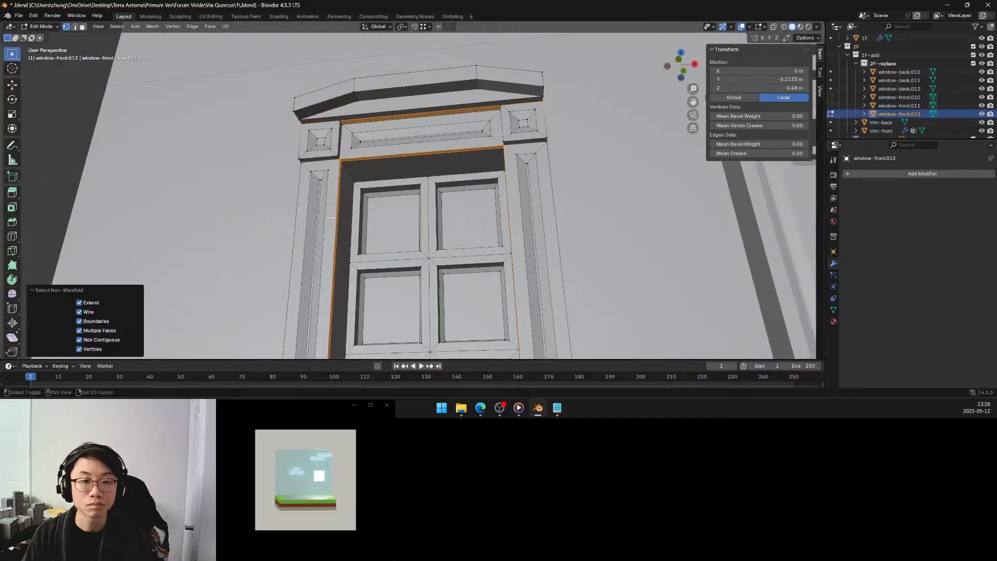
{"action": "scroll", "coordinate": [333, 182], "scroll_direction": "up", "scroll_amount": 2}
{"action": "scroll", "coordinate": [326, 179], "scroll_direction": "up", "scroll_amount": 2}
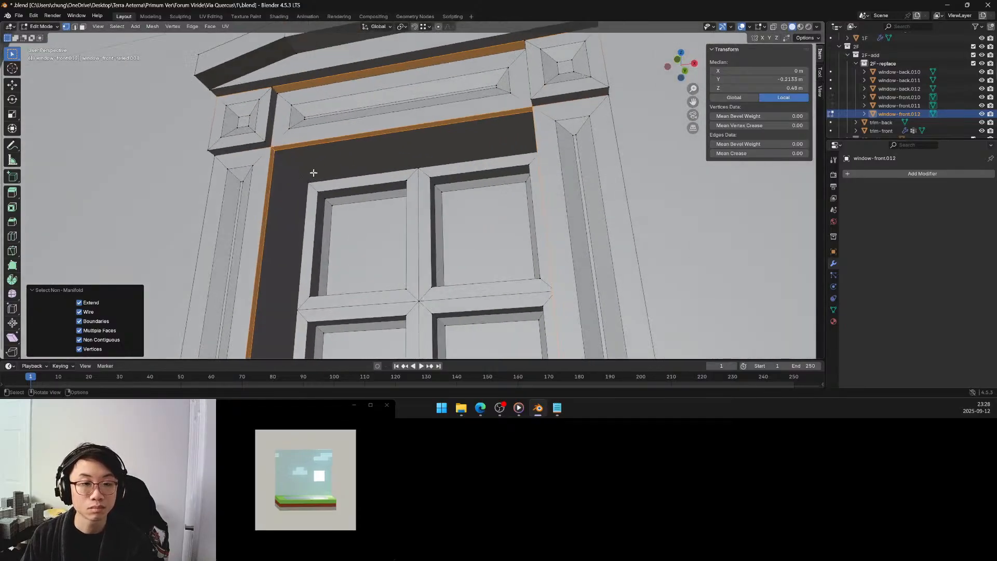
Merge the window mesh's duplicate vertices by distance at 0.0001 m, including unselected geometry.
{"action": "scroll", "coordinate": [312, 169], "scroll_direction": "up", "scroll_amount": 3}
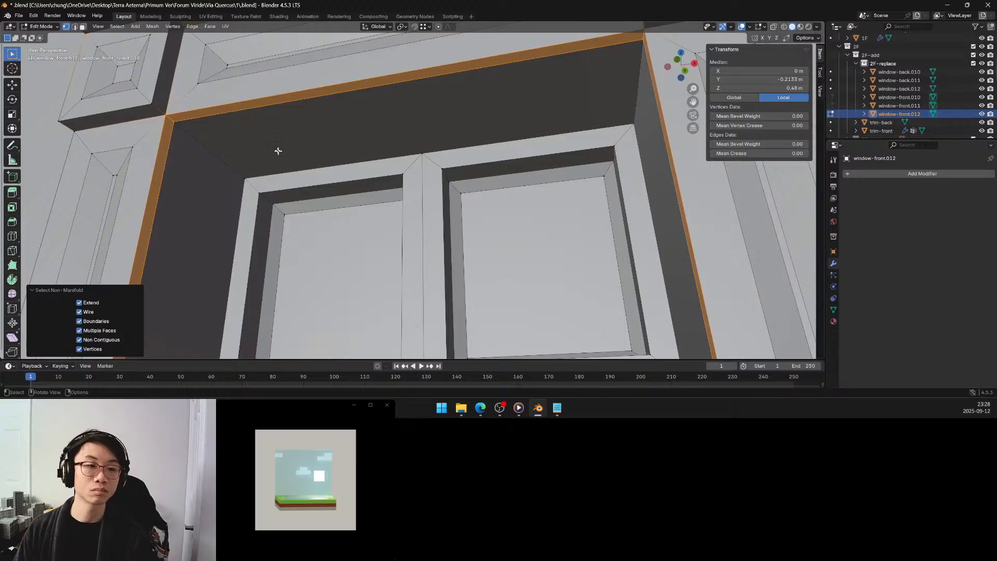
{"action": "scroll", "coordinate": [261, 142], "scroll_direction": "down", "scroll_amount": 5}
{"action": "key", "text": "m"}
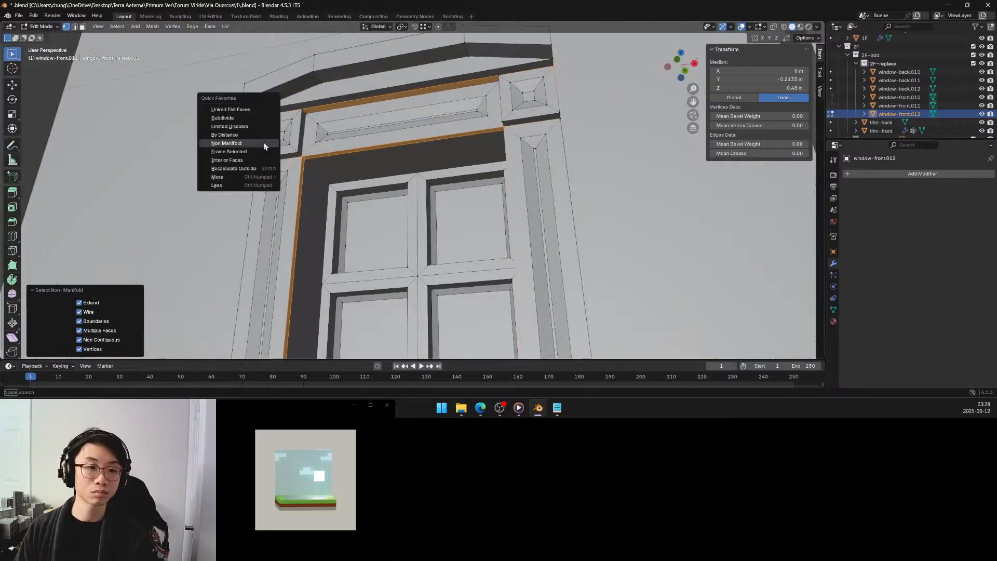
{"action": "left_click", "coordinate": [257, 136]}
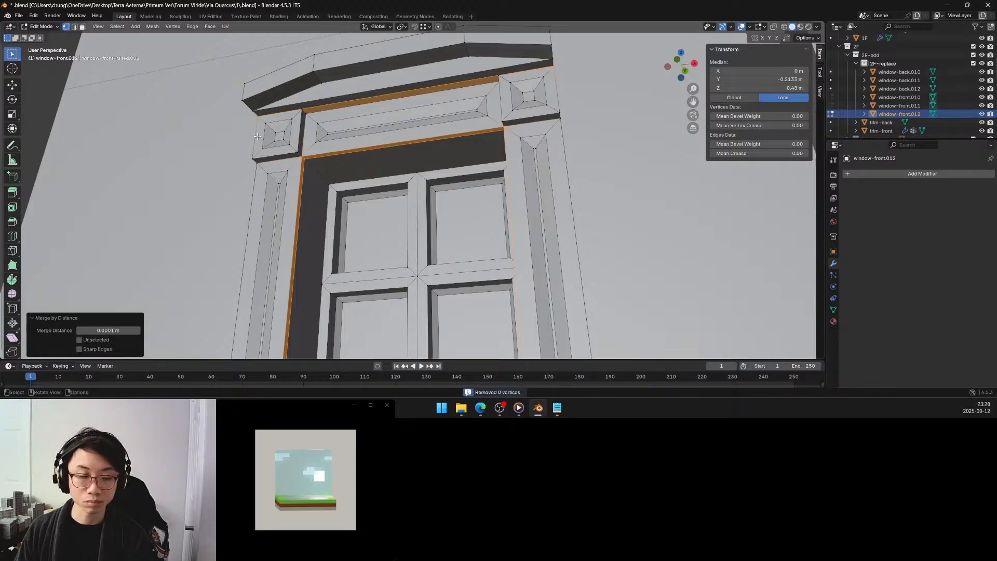
{"action": "left_click", "coordinate": [94, 341]}
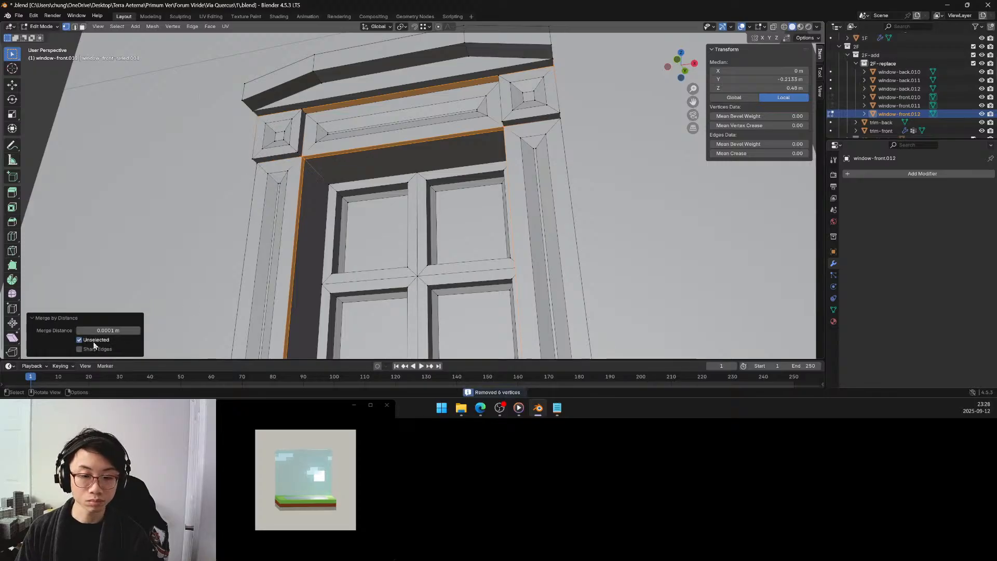
Reselect the merged window mesh's non-manifold geometry and check which edges it still marks around the opening and panel.
{"action": "key", "text": "alt+a"}
{"action": "key", "text": "q"}
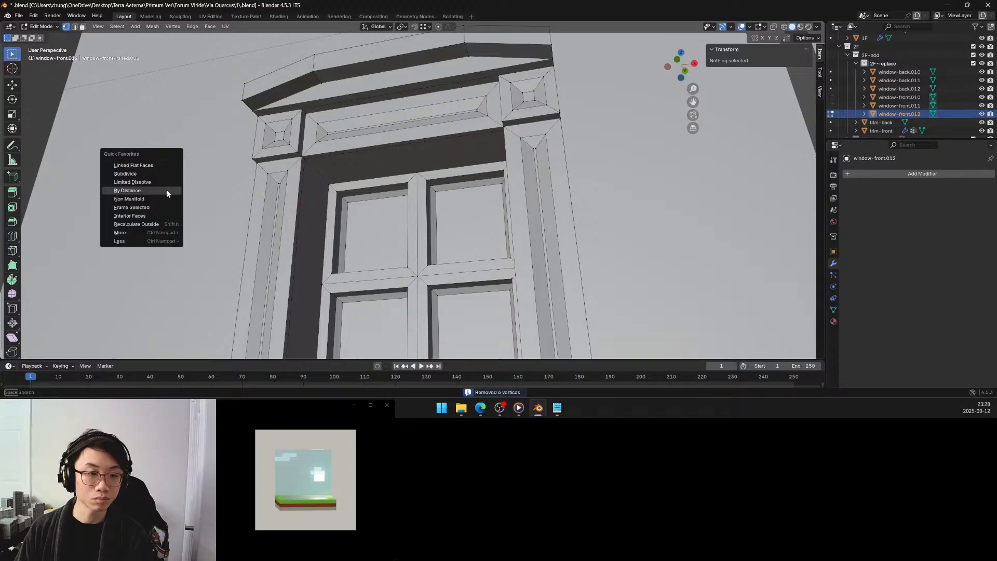
{"action": "left_click", "coordinate": [164, 199]}
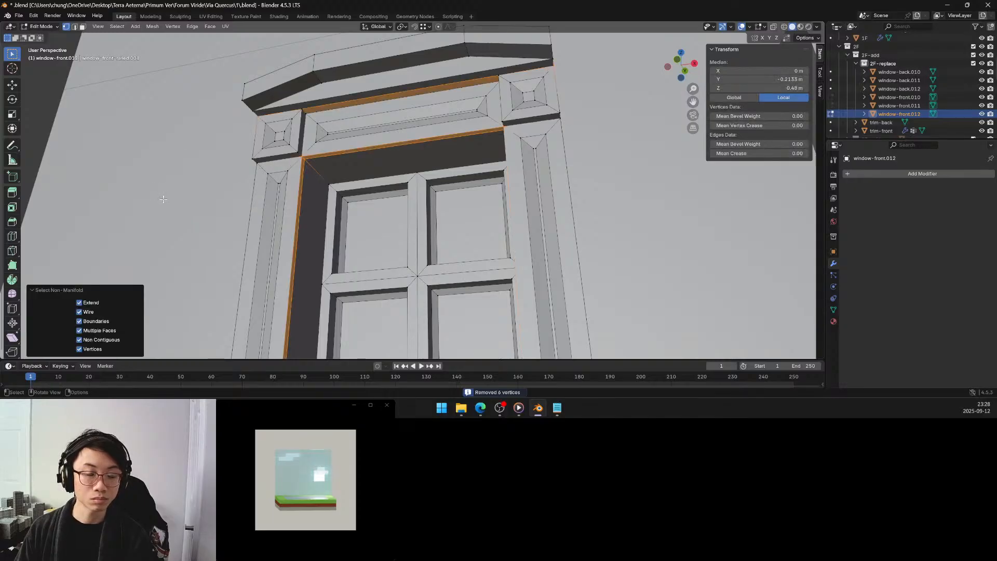
{"action": "scroll", "coordinate": [163, 199], "scroll_direction": "down", "scroll_amount": 5}
{"action": "scroll", "coordinate": [166, 199], "scroll_direction": "down", "scroll_amount": 4}
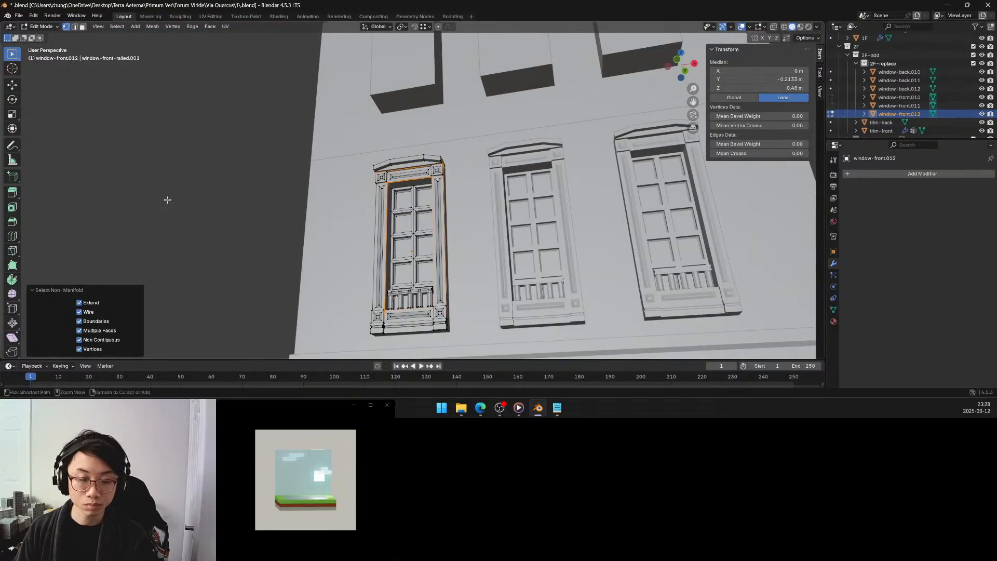
{"action": "key", "text": "alt+a"}
{"action": "key", "text": "ctrl+z"}
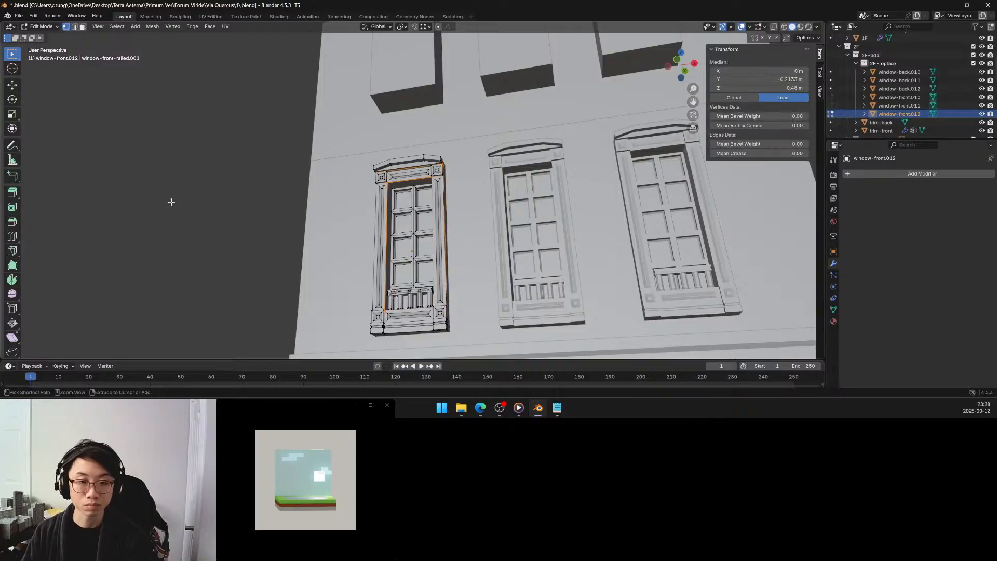
{"action": "key", "text": "alt+a"}
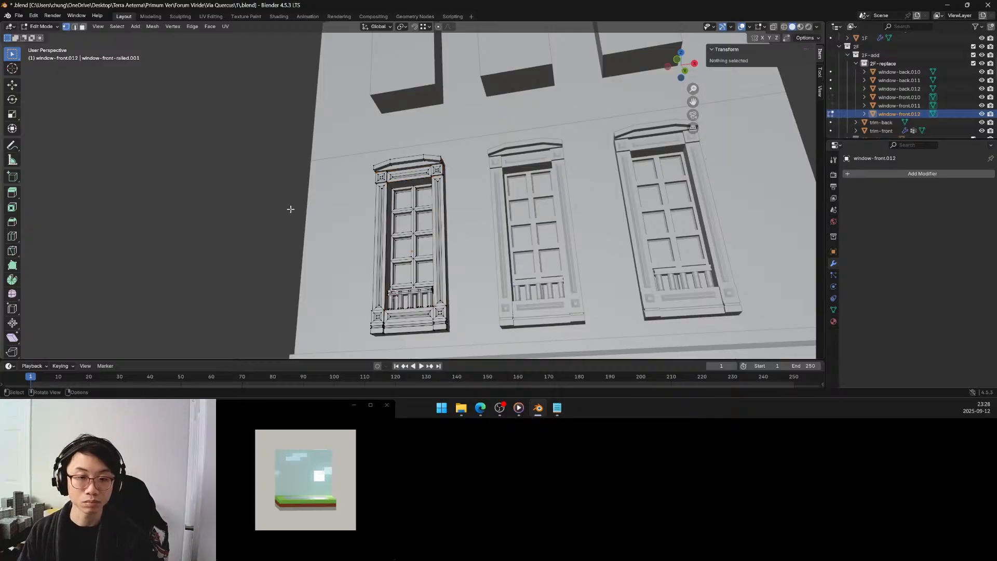
{"action": "key", "text": "q"}
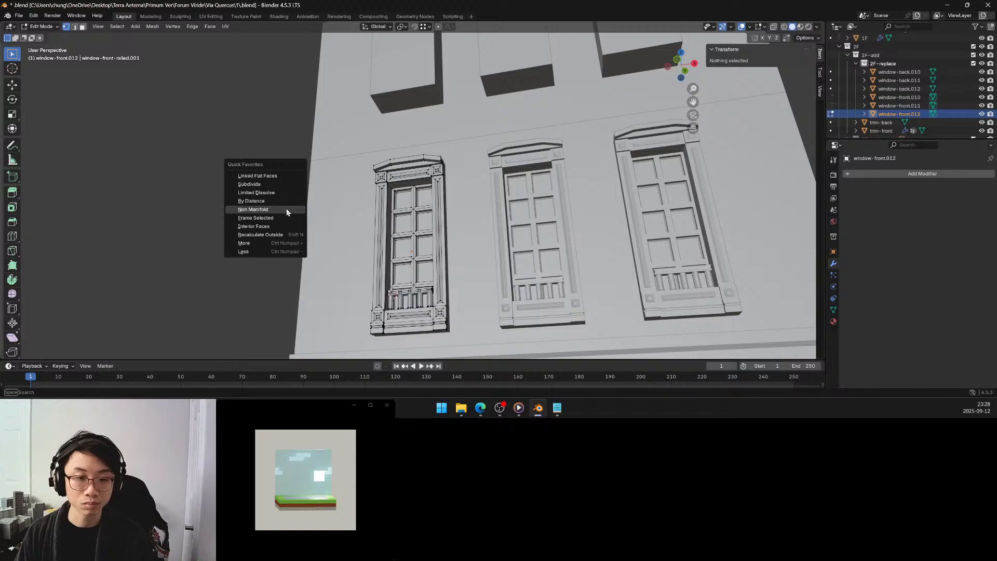
{"action": "left_click", "coordinate": [286, 210]}
{"action": "scroll", "coordinate": [395, 186], "scroll_direction": "up", "scroll_amount": 4}
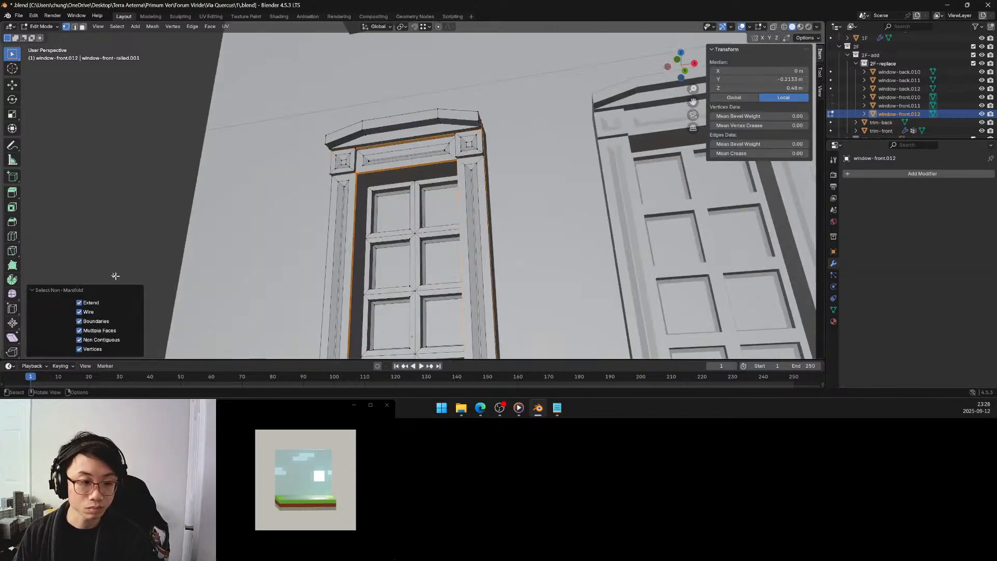
Compare the non-manifold selection with the Boundaries, Multiple Faces, Non Contiguous and Vertices criteria switched off and on.
{"action": "left_click", "coordinate": [87, 304]}
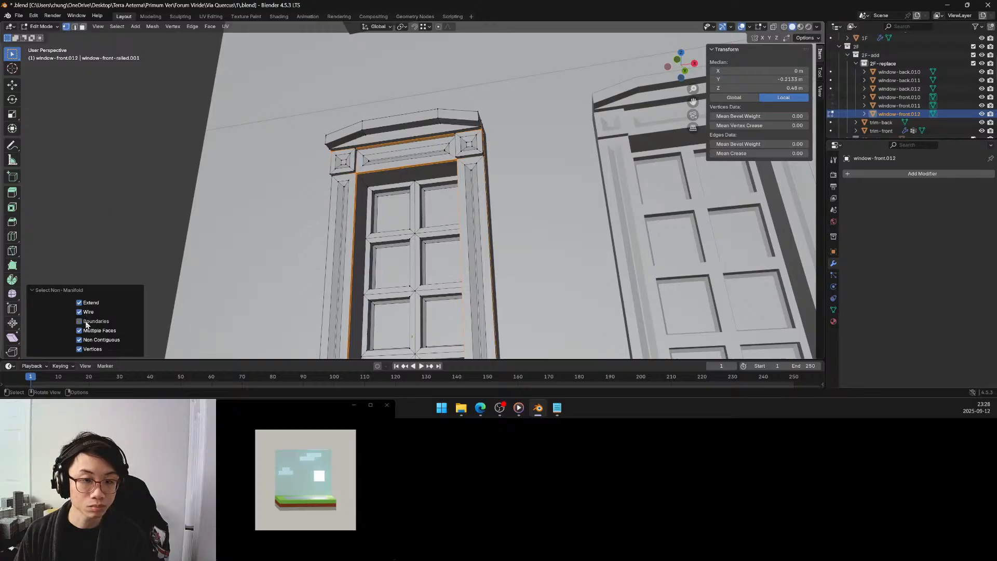
{"action": "left_click", "coordinate": [88, 332]}
{"action": "left_click", "coordinate": [92, 350]}
{"action": "left_click", "coordinate": [98, 331]}
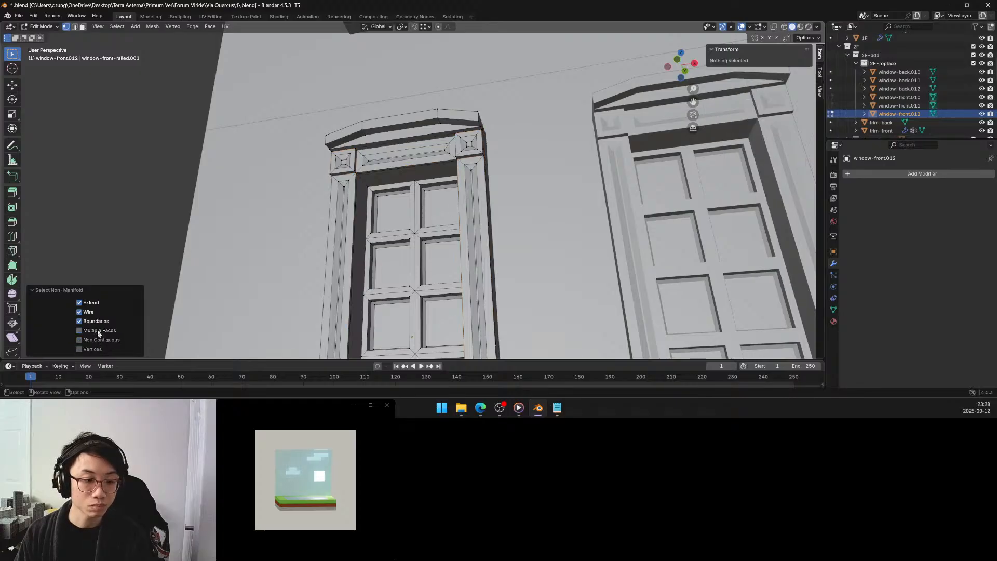
{"action": "left_click", "coordinate": [94, 348]}
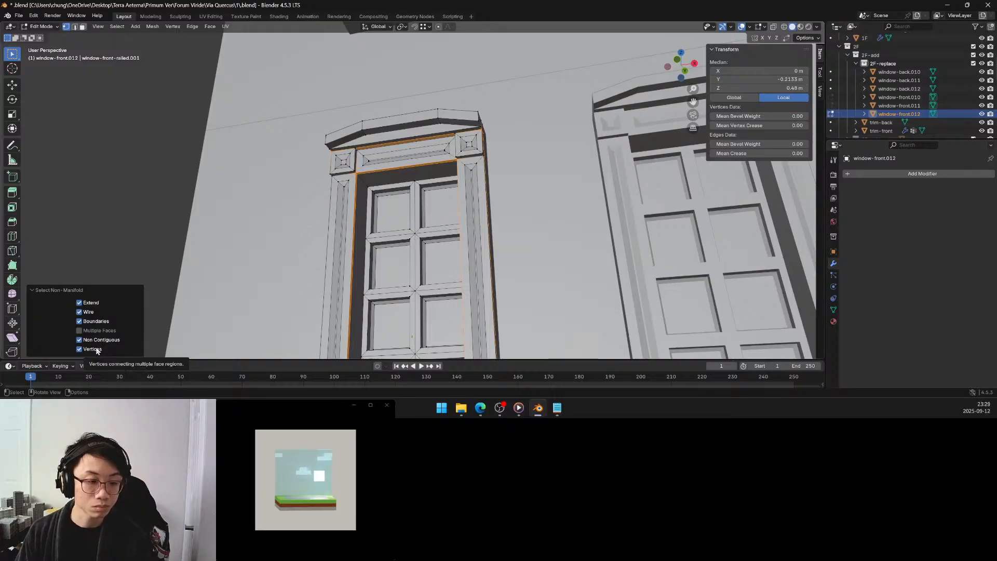
{"action": "left_click", "coordinate": [97, 349]}
{"action": "left_click", "coordinate": [100, 331]}
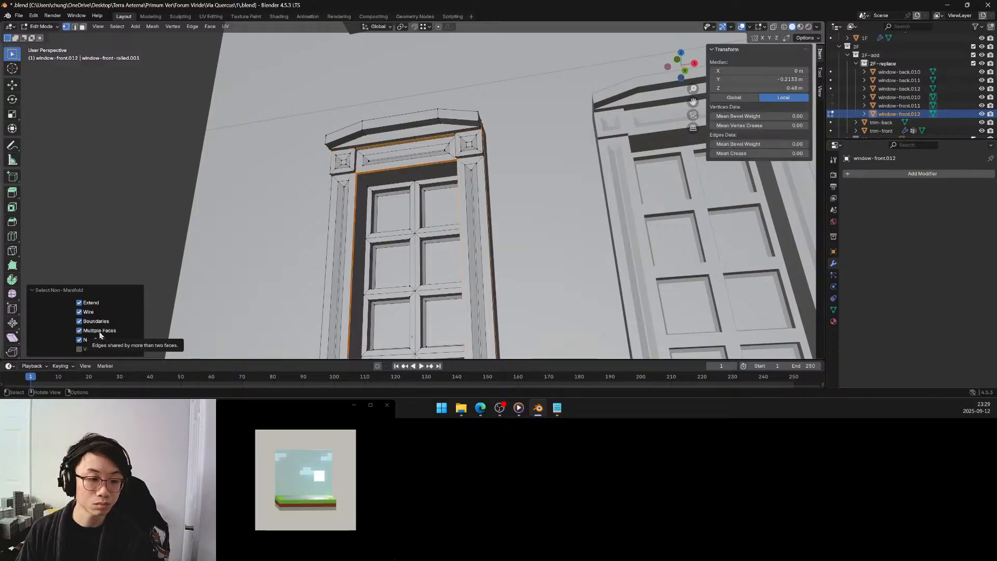
{"action": "left_click", "coordinate": [100, 333]}
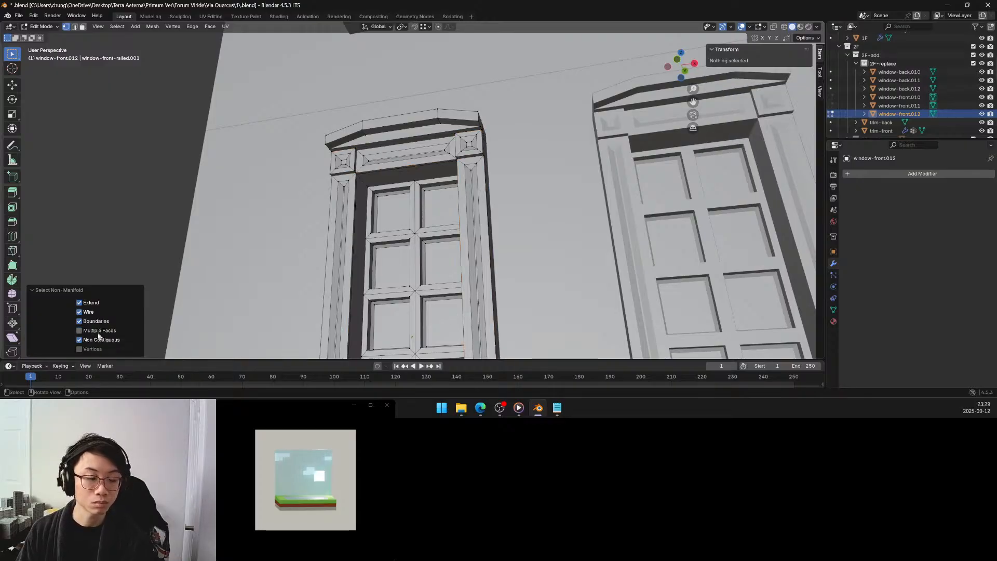
{"action": "left_click", "coordinate": [94, 347]}
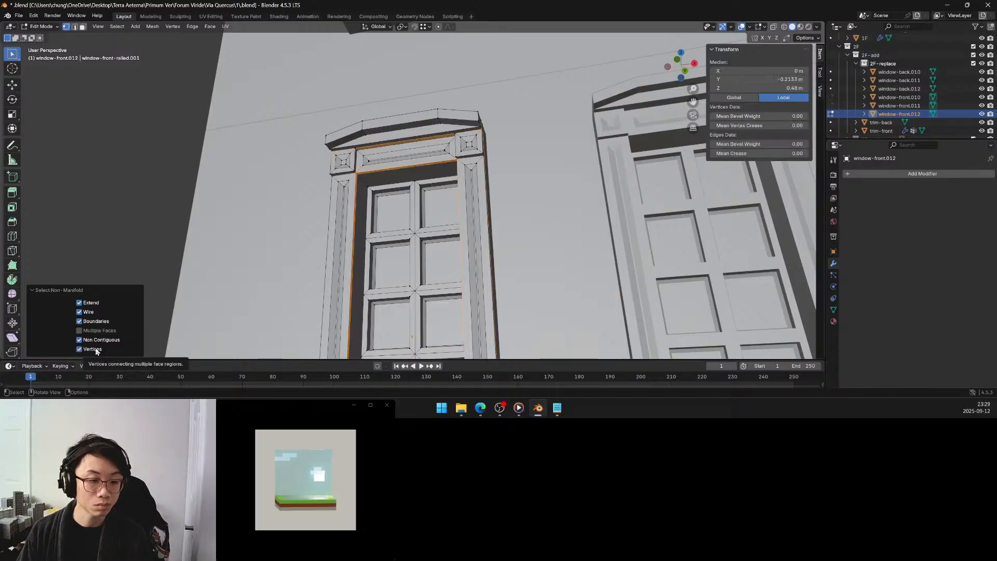
{"action": "left_click", "coordinate": [97, 331]}
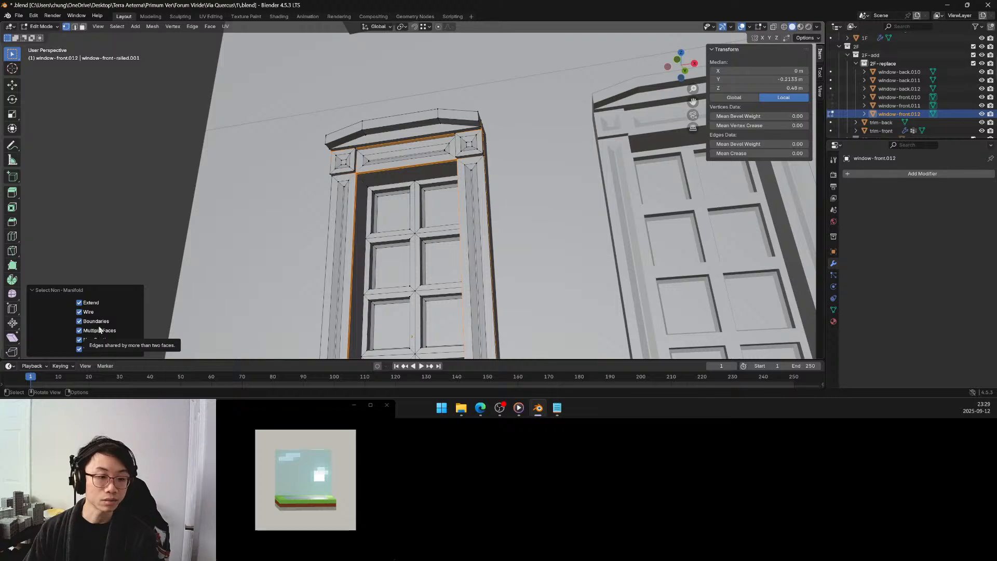
Try deleting the narrow vertical strip face beside the window opening, and inspect the small face behind its upper end.
{"action": "middle_click_drag", "start_coordinate": [380, 172], "coordinate": [358, 172]}
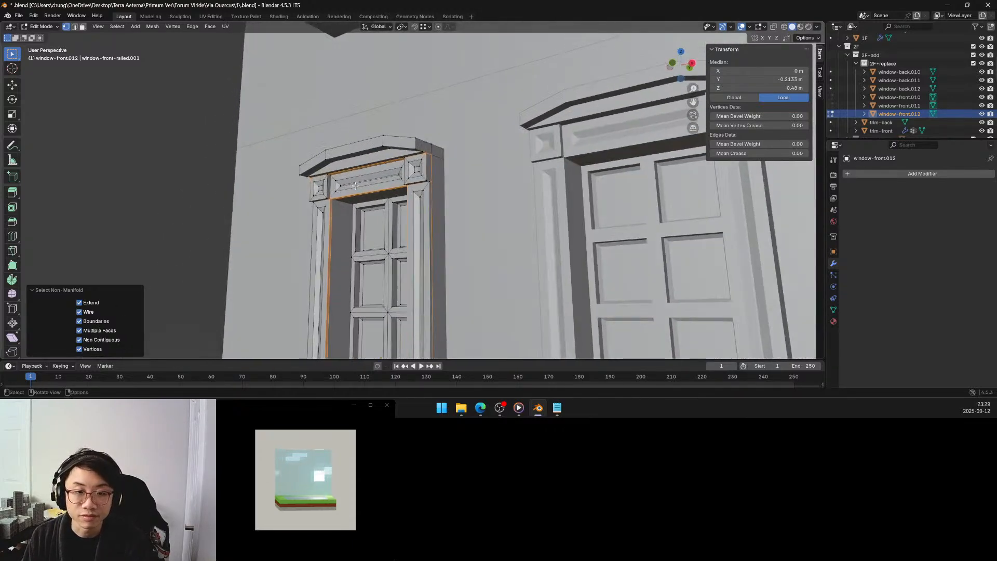
{"action": "scroll", "coordinate": [331, 185], "scroll_direction": "up", "scroll_amount": 5}
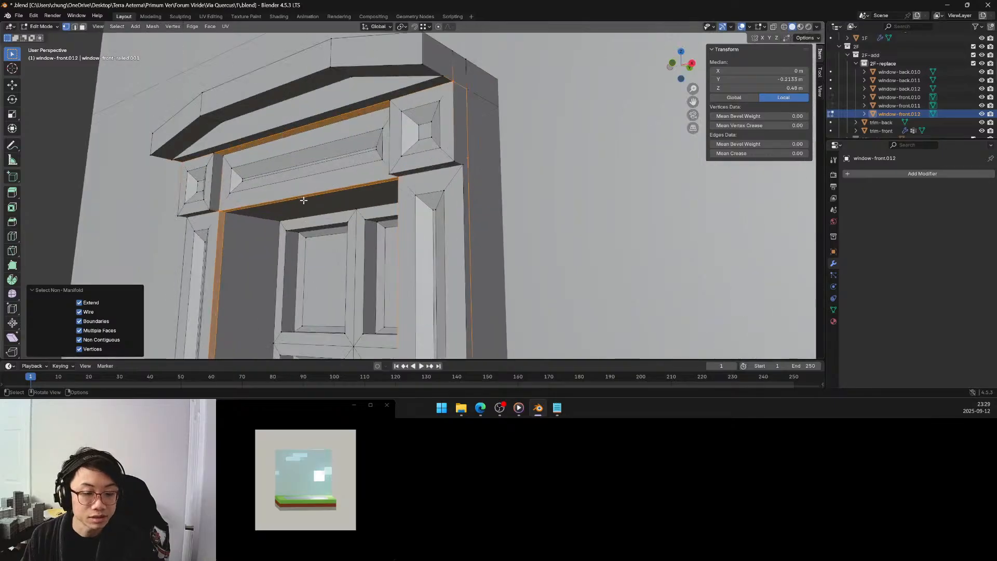
{"action": "middle_click_drag", "start_coordinate": [308, 187], "coordinate": [394, 176], "text": "shift"}
{"action": "scroll", "coordinate": [412, 201], "scroll_direction": "up", "scroll_amount": 4}
{"action": "scroll", "coordinate": [389, 173], "scroll_direction": "up", "scroll_amount": 4}
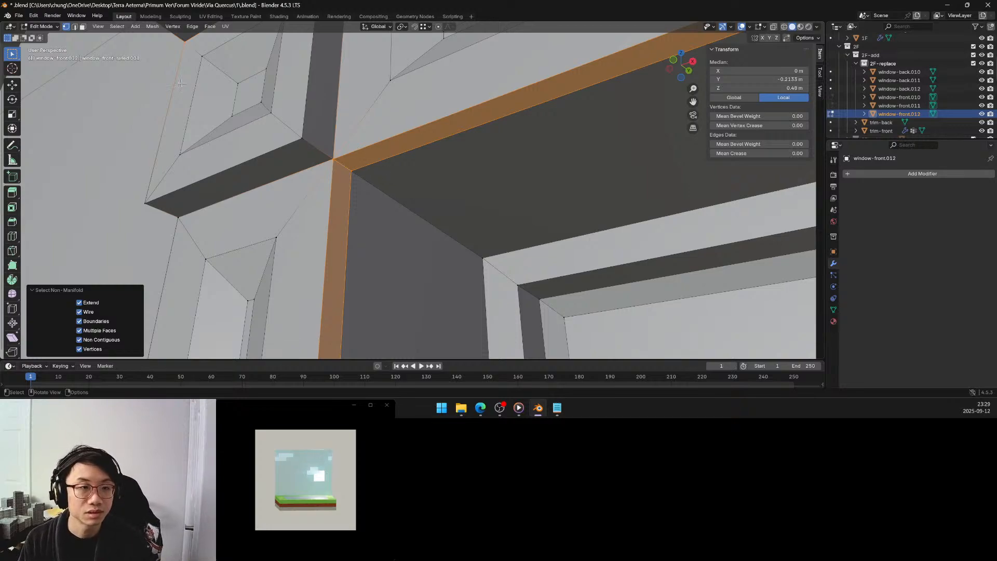
{"action": "left_click", "coordinate": [84, 27]}
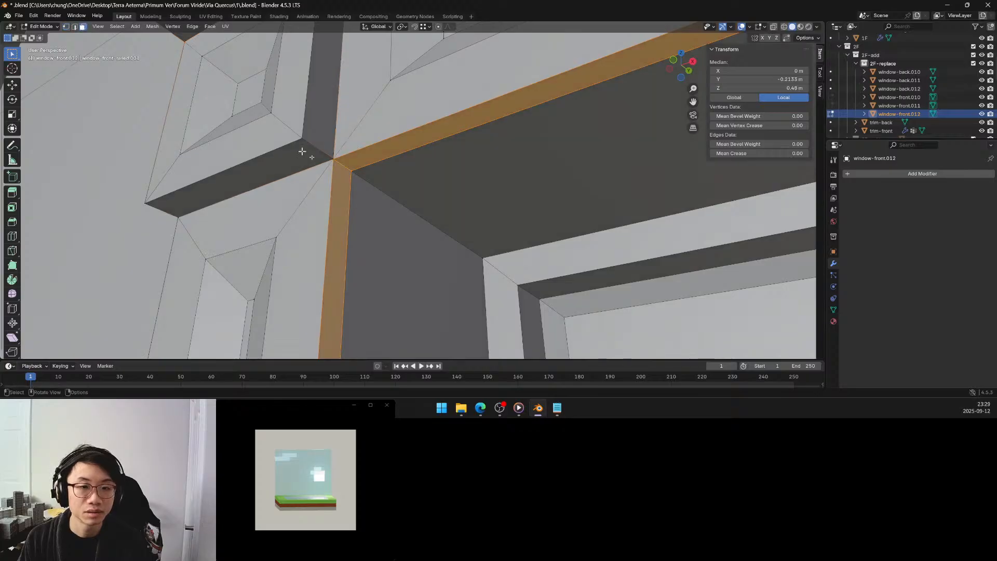
{"action": "left_click", "coordinate": [351, 158]}
{"action": "left_click", "coordinate": [340, 175]}
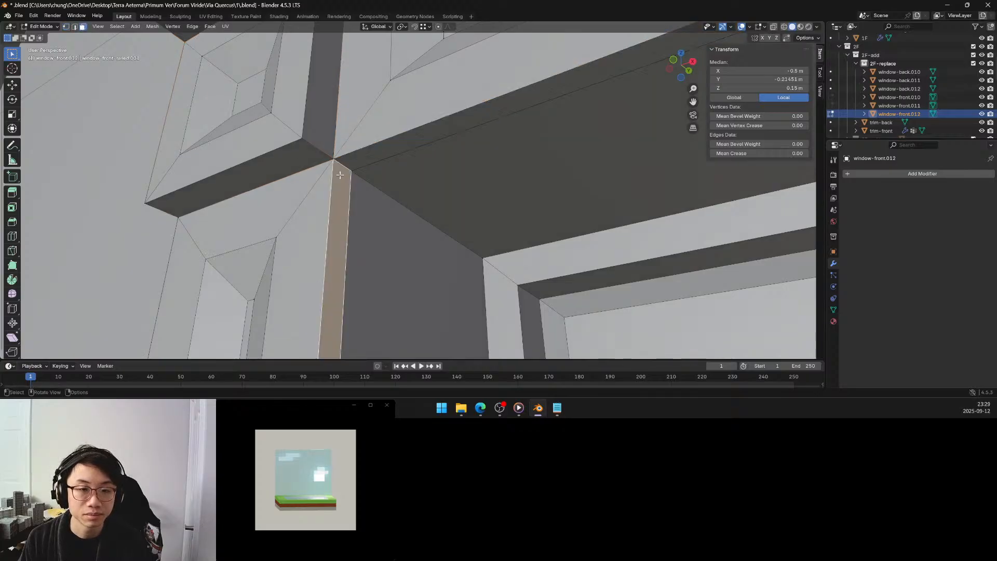
{"action": "key", "text": "x"}
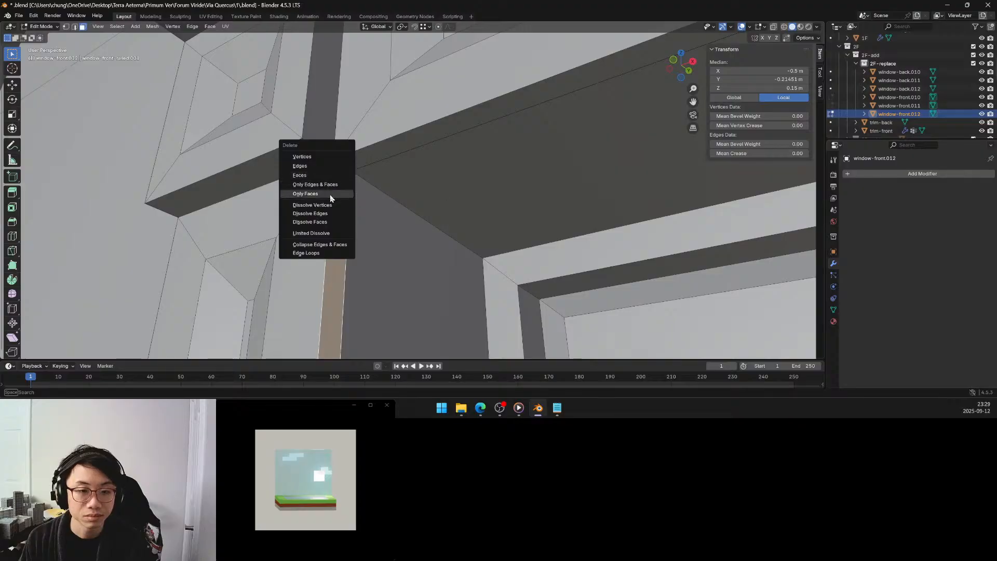
{"action": "left_click", "coordinate": [331, 176]}
{"action": "middle_click_drag", "start_coordinate": [346, 175], "coordinate": [248, 123]}
{"action": "left_click", "coordinate": [257, 115]}
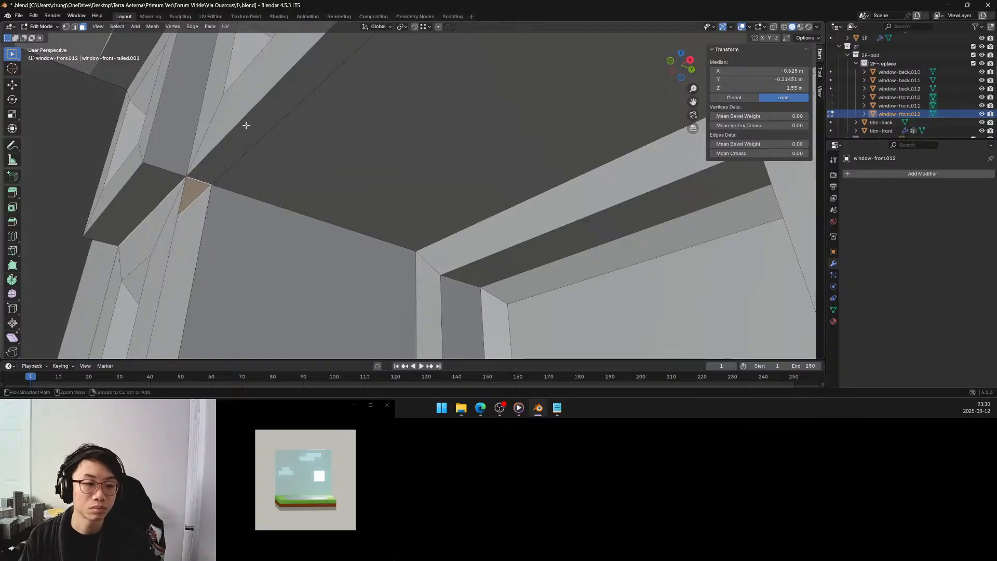
Undo the deletion of the narrow strip face beside the window opening.
{"action": "key", "text": "ctrl+z"}
{"action": "key", "text": "ctrl+z"}
{"action": "scroll", "coordinate": [245, 132], "scroll_direction": "down", "scroll_amount": 5}
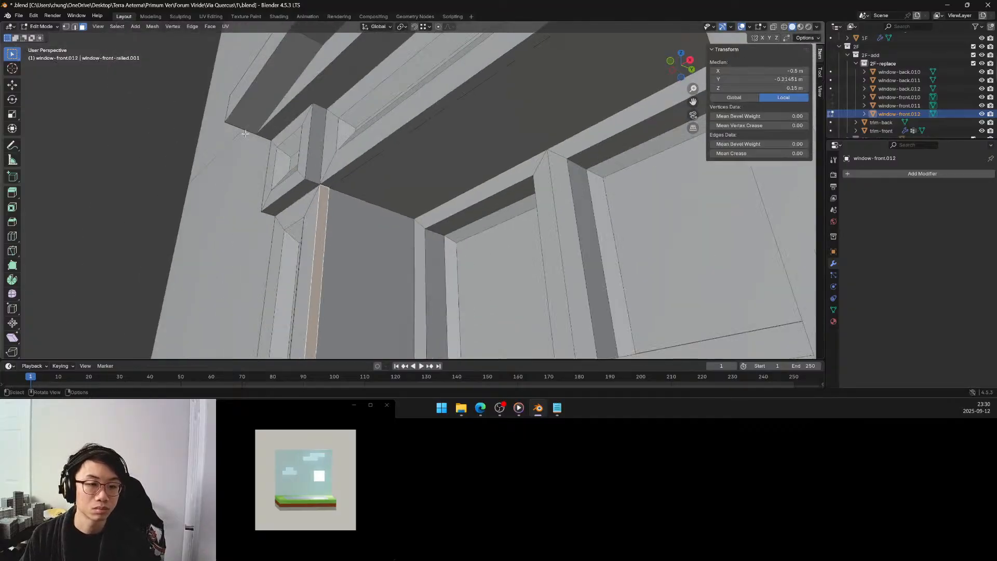
{"action": "mouse_move", "coordinate": [246, 133]}
{"action": "middle_mouse_down"}
{"action": "mouse_move", "coordinate": [345, 154]}
{"action": "mouse_move", "coordinate": [240, 126]}
{"action": "middle_mouse_up"}
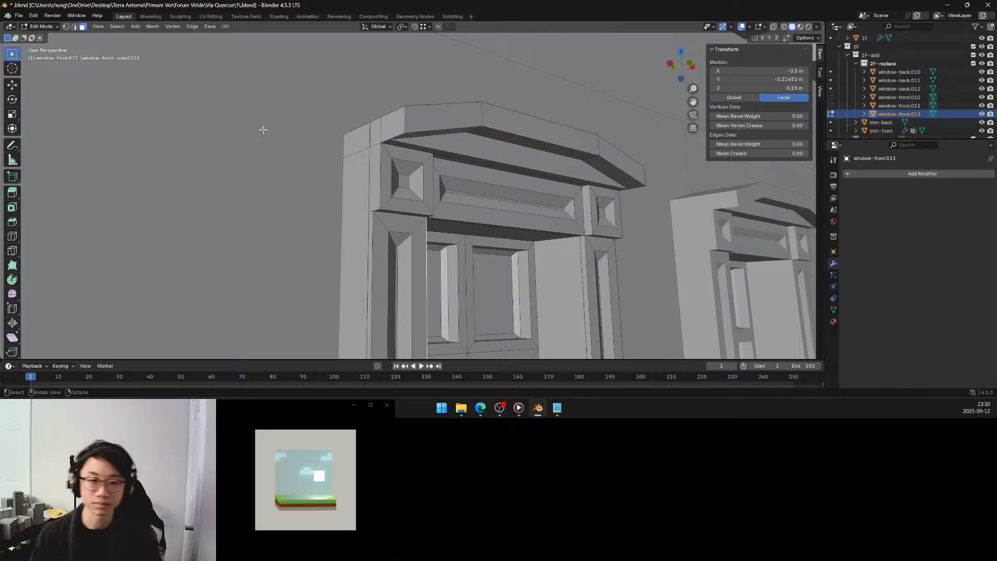
Delete the thin underside face of the upper-left corner block, just above the left pilaster.
{"action": "mouse_move", "coordinate": [397, 177]}
{"action": "middle_mouse_down"}
{"action": "mouse_move", "coordinate": [446, 195]}
{"action": "mouse_move", "coordinate": [429, 179]}
{"action": "mouse_move", "coordinate": [394, 175]}
{"action": "middle_mouse_up"}
{"action": "scroll", "coordinate": [448, 196], "scroll_direction": "up", "scroll_amount": 1}
{"action": "left_click", "coordinate": [421, 181]}
{"action": "scroll", "coordinate": [387, 171], "scroll_direction": "up", "scroll_amount": 4}
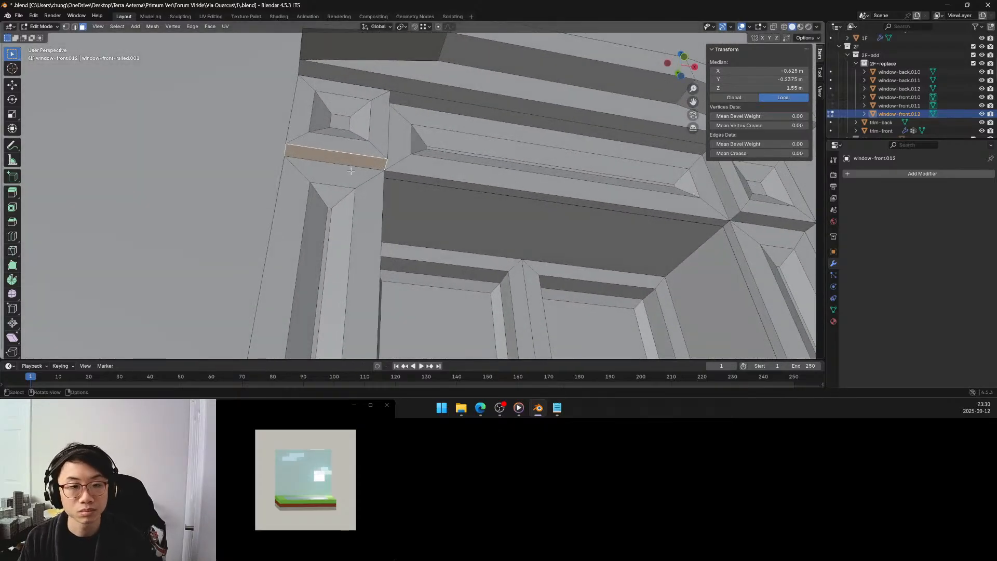
{"action": "key", "text": "x"}
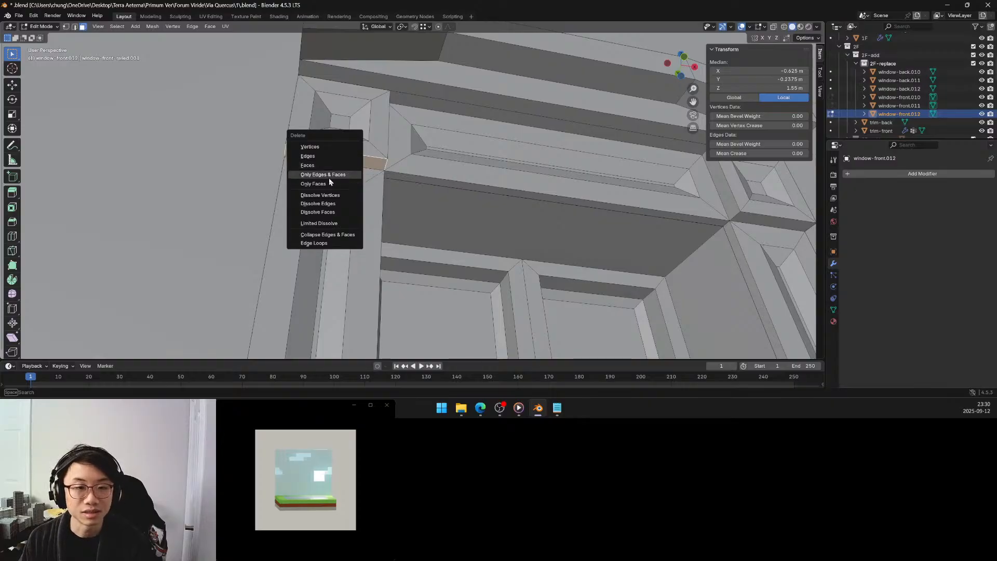
{"action": "left_click", "coordinate": [336, 165]}
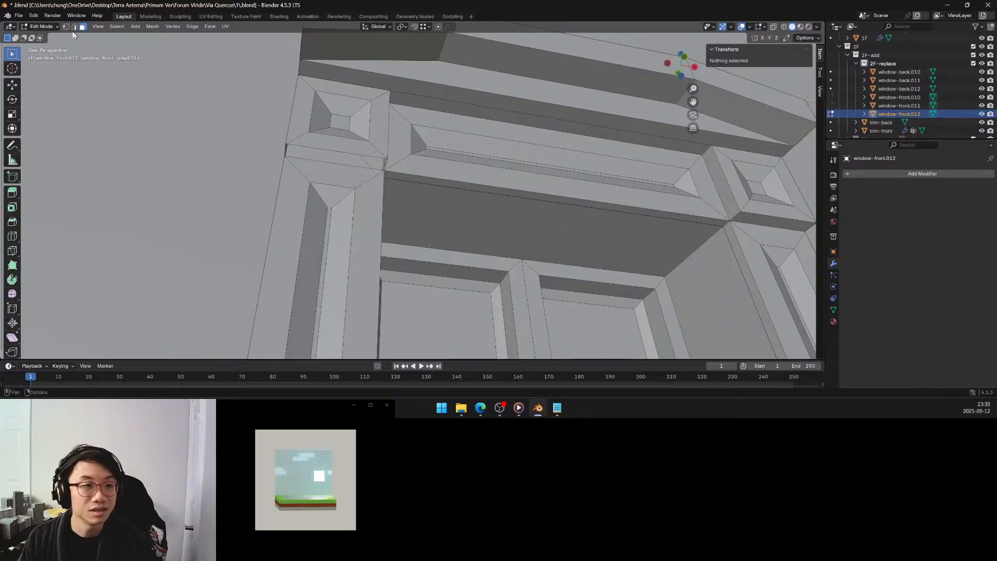
Select the four corner vertices of the gap beneath the upper-left corner block and fill it with a new face.
{"action": "key", "text": "1"}
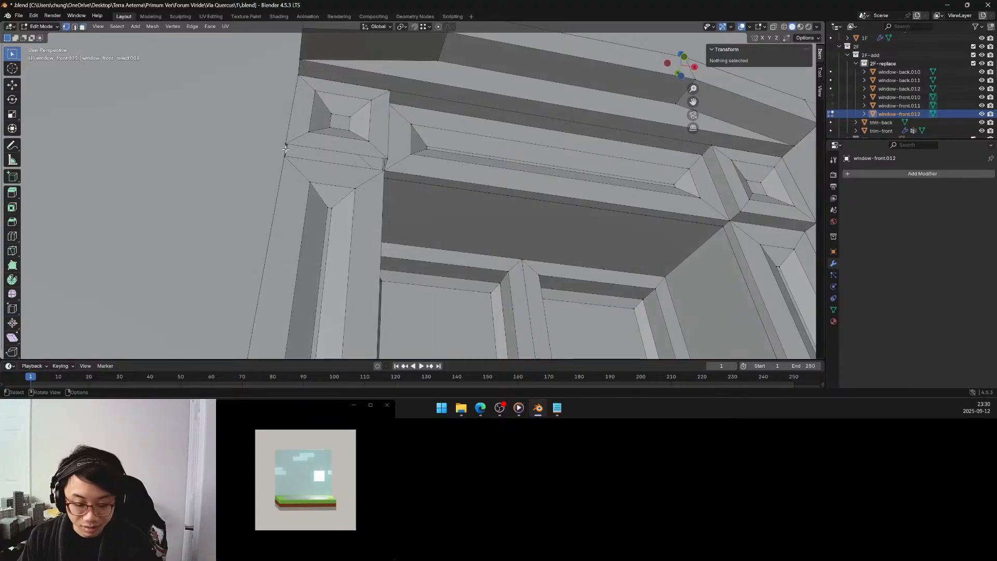
{"action": "left_click", "coordinate": [301, 146], "text": "alt"}
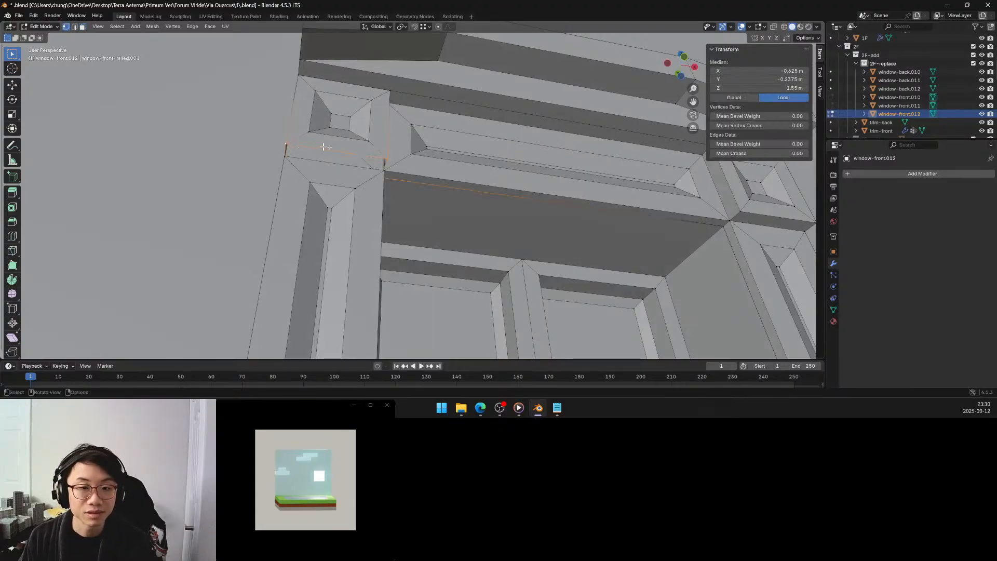
{"action": "left_click", "coordinate": [385, 162]}
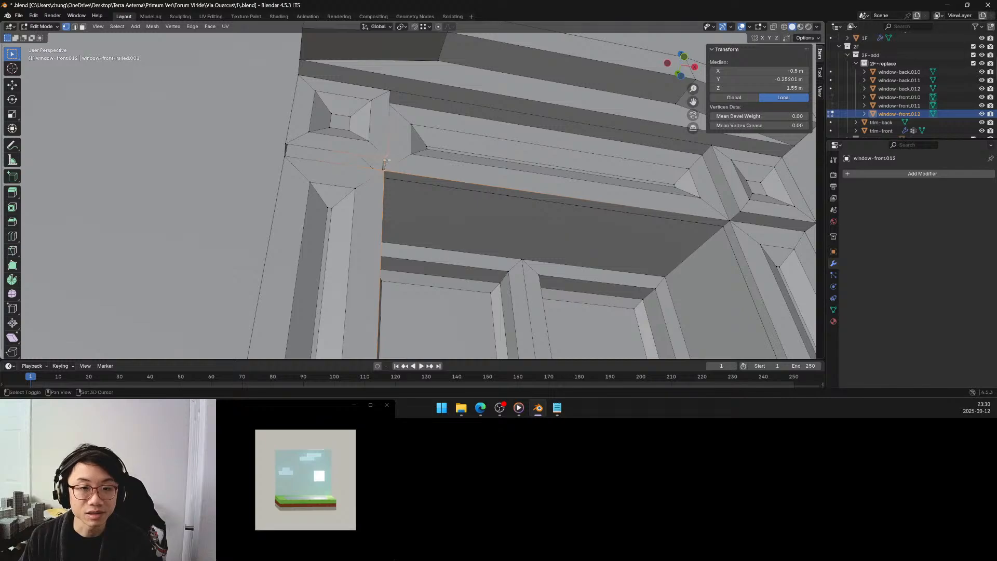
{"action": "left_click", "coordinate": [285, 148], "text": "alt+shift"}
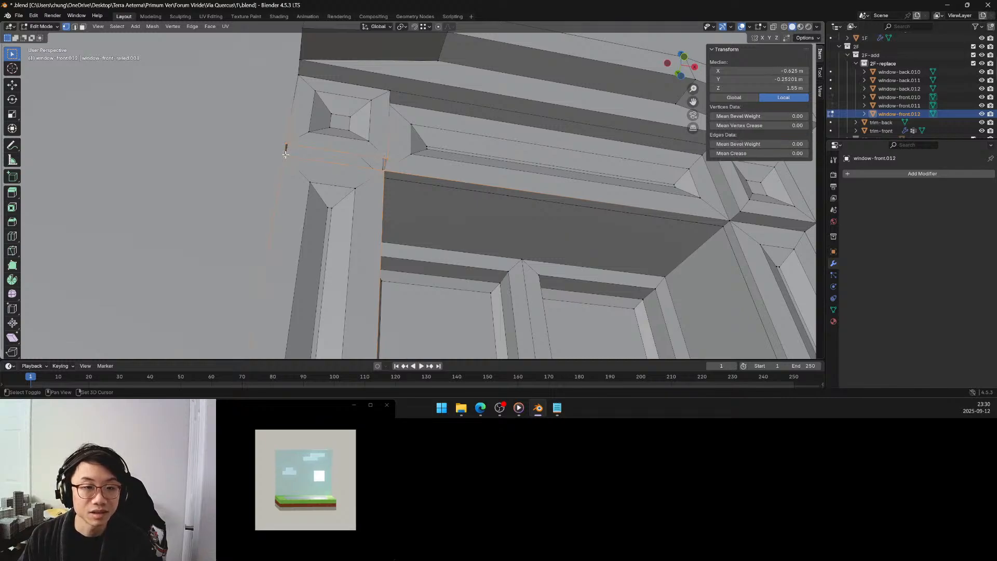
{"action": "left_click", "coordinate": [301, 163], "text": "alt+shift"}
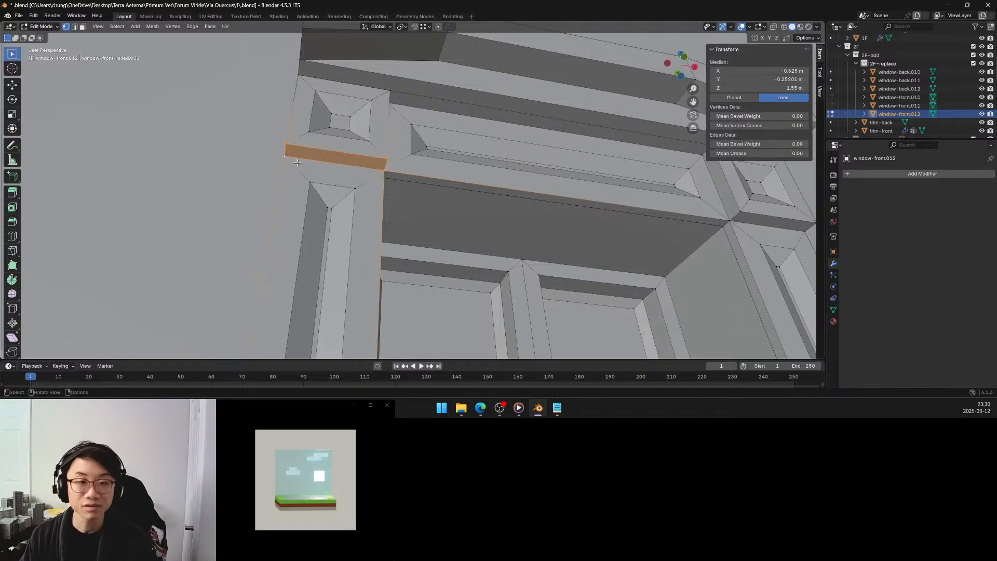
Delete the thin underside face of the upper-right corner block, just above the right pilaster.
{"action": "middle_click_drag", "start_coordinate": [490, 153], "coordinate": [327, 159], "text": "shift"}
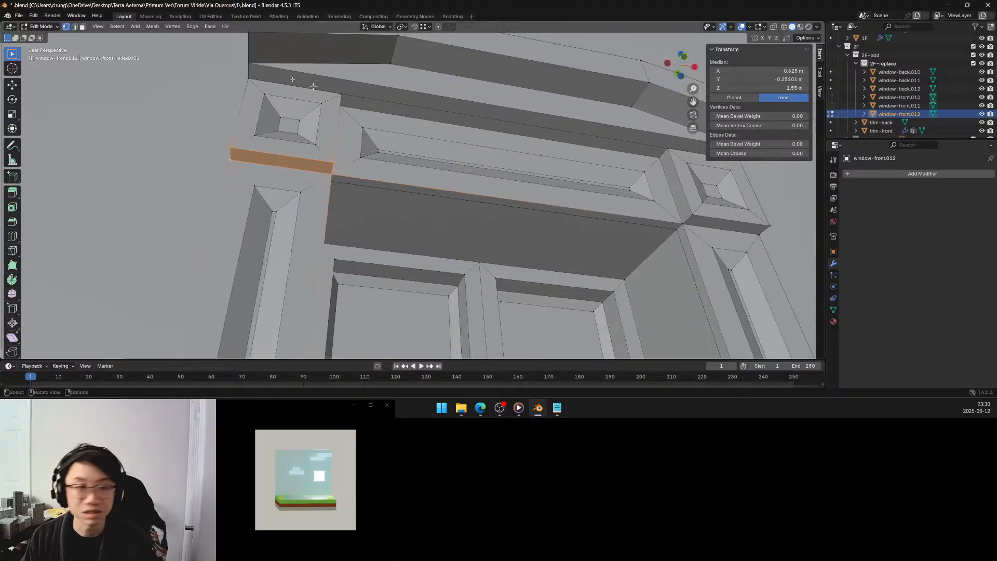
{"action": "key", "text": "3"}
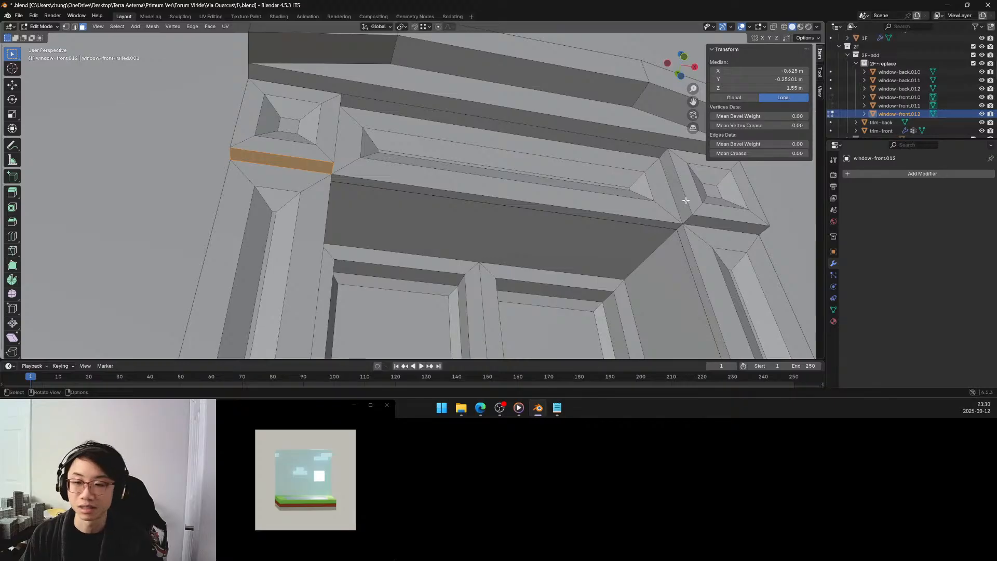
{"action": "left_click", "coordinate": [699, 223]}
{"action": "key", "text": "x"}
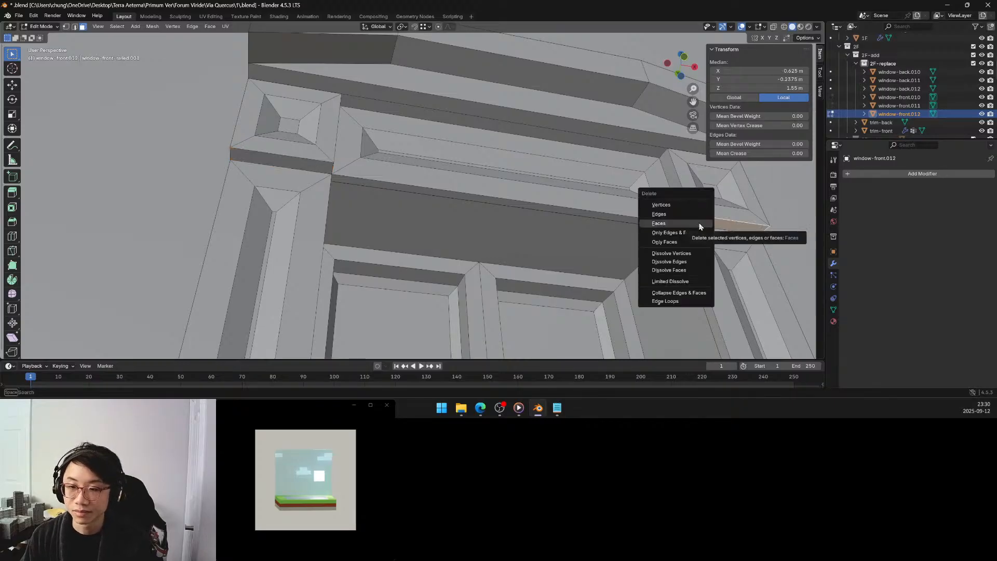
{"action": "left_click", "coordinate": [658, 223]}
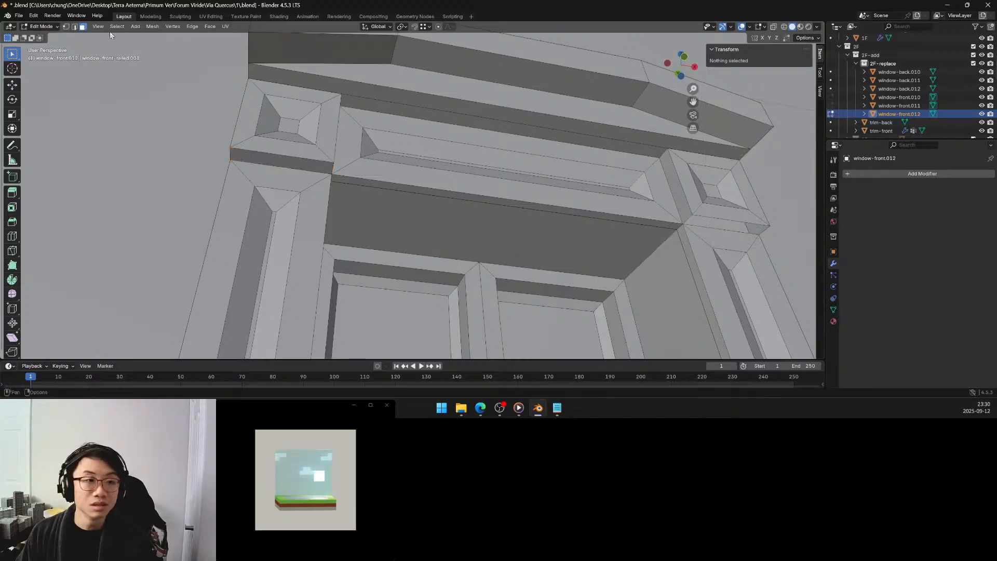
Select the four corner vertices of the gap beneath the upper-right corner block and fill it with a new face.
{"action": "key", "text": "1"}
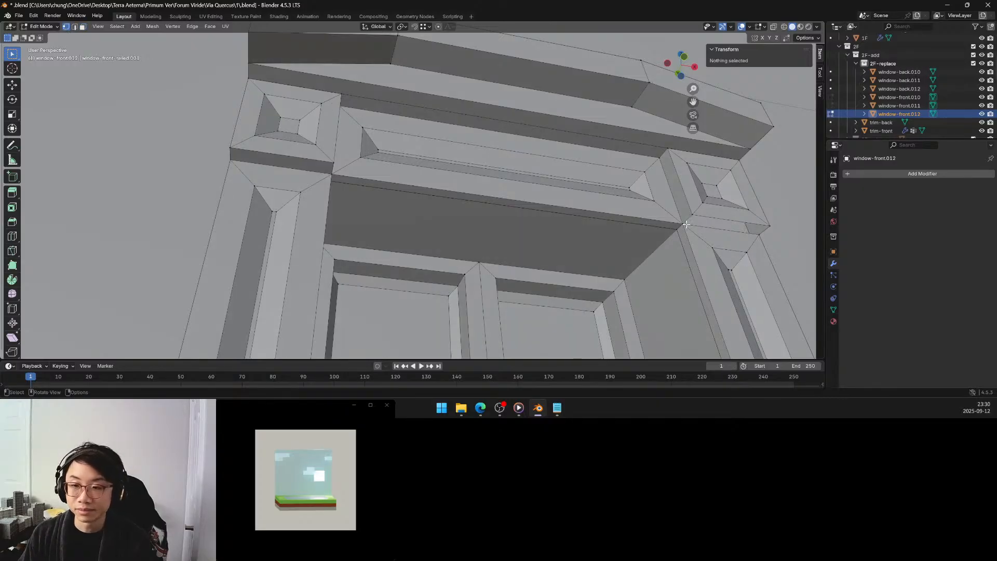
{"action": "left_click", "coordinate": [685, 224]}
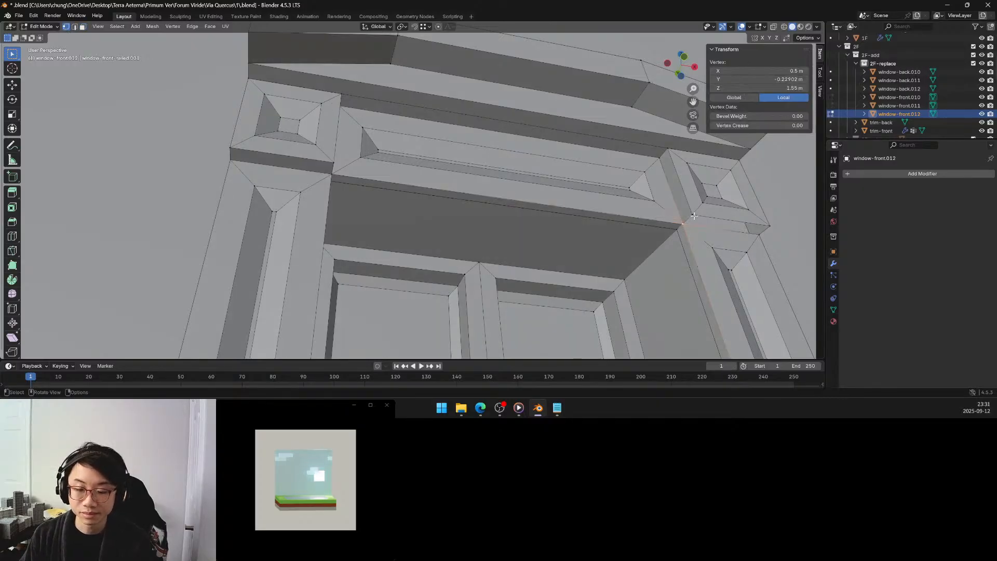
{"action": "key", "text": "shift"}
{"action": "left_click", "coordinate": [693, 214], "text": "shift"}
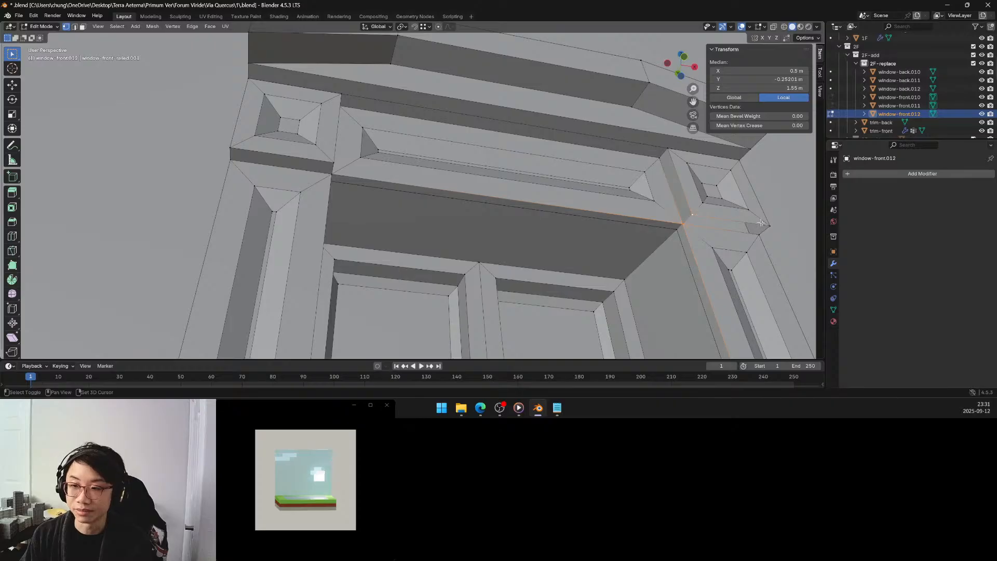
{"action": "left_click", "coordinate": [770, 225], "text": "shift"}
{"action": "left_click", "coordinate": [758, 235], "text": "shift"}
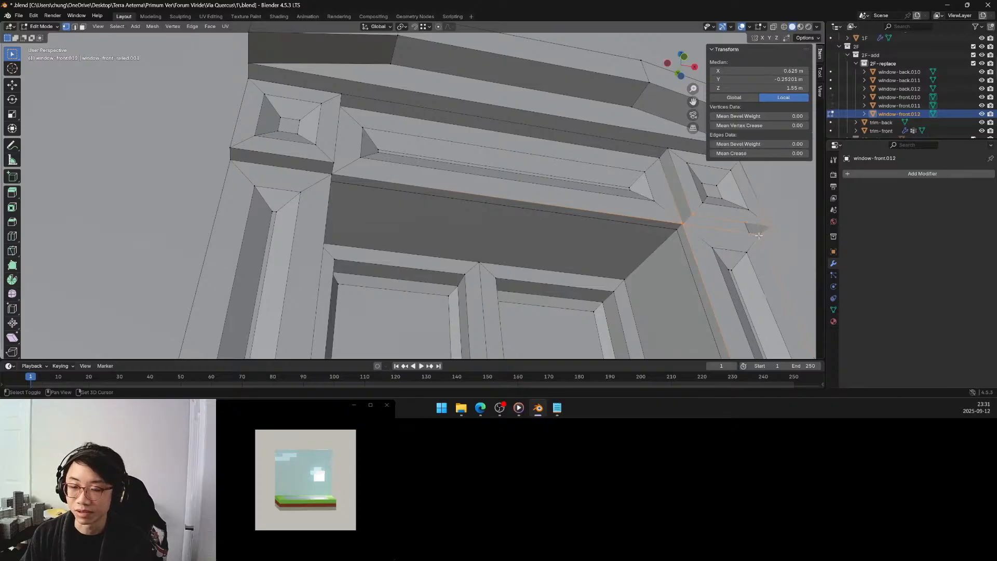
Delete the thin top faces of both lower corner blocks, at the feet of the left and right pilasters.
{"action": "middle_click_drag", "start_coordinate": [666, 220], "coordinate": [594, 199]}
{"action": "scroll", "coordinate": [591, 200], "scroll_direction": "down", "scroll_amount": 2}
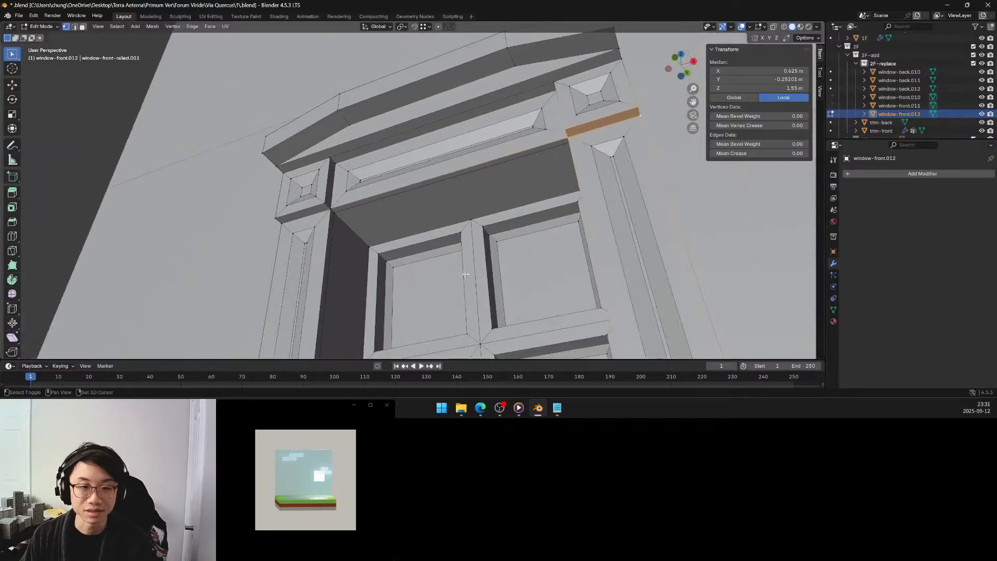
{"action": "middle_click_drag", "start_coordinate": [461, 259], "coordinate": [466, 107], "text": "shift"}
{"action": "middle_click_drag", "start_coordinate": [423, 263], "coordinate": [474, 144], "text": "shift"}
{"action": "scroll", "coordinate": [438, 260], "scroll_direction": "down", "scroll_amount": 2}
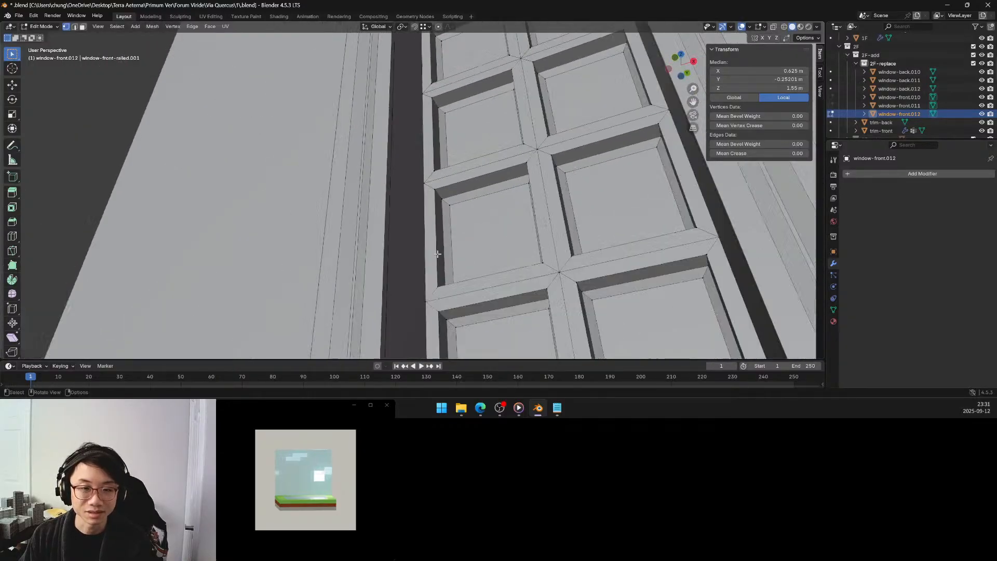
{"action": "middle_click_drag", "start_coordinate": [434, 248], "coordinate": [452, 203]}
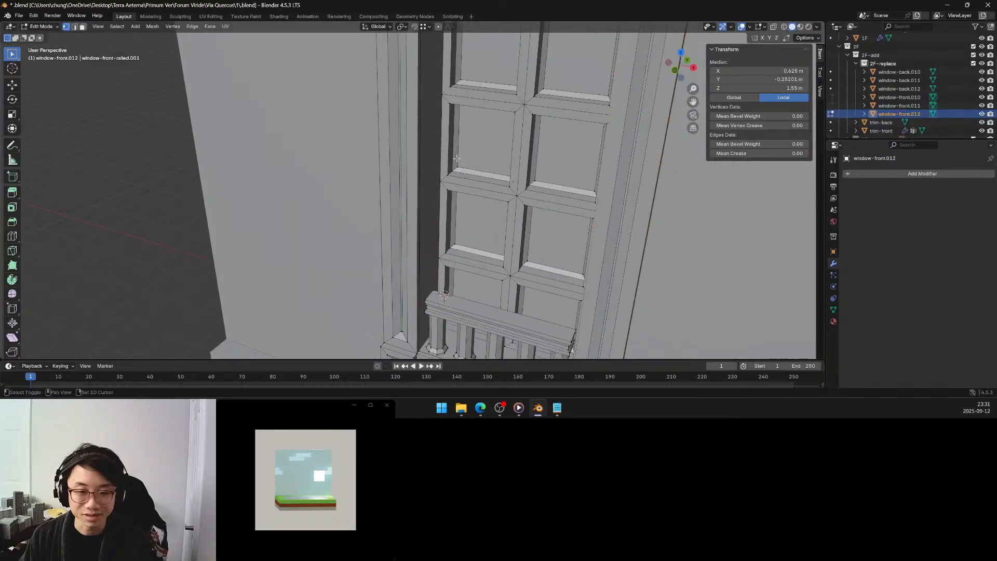
{"action": "middle_click_drag", "start_coordinate": [437, 307], "coordinate": [421, 228], "text": "shift"}
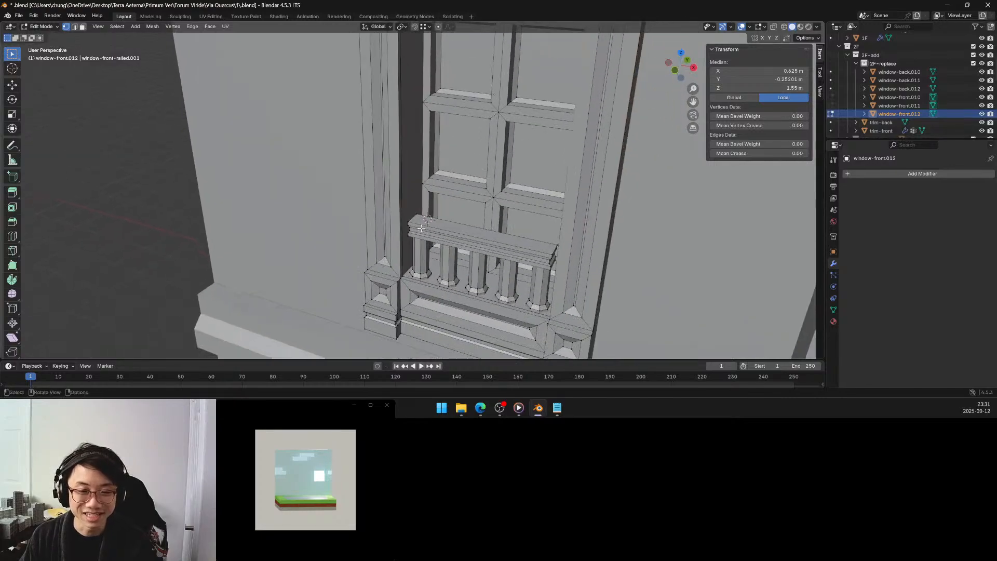
{"action": "left_click", "coordinate": [83, 27]}
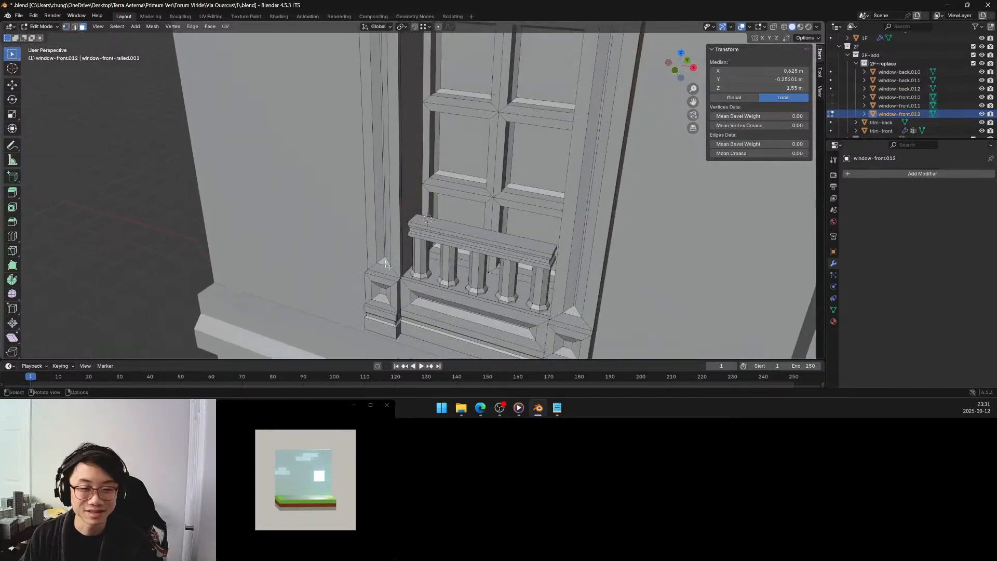
{"action": "left_click", "coordinate": [389, 276]}
{"action": "middle_click_drag", "start_coordinate": [390, 276], "coordinate": [566, 283]}
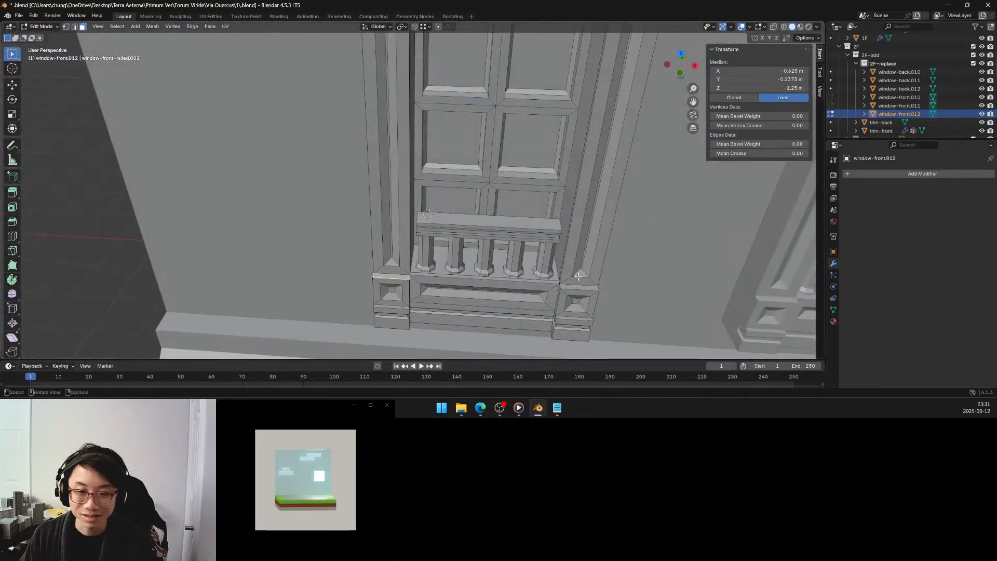
{"action": "left_click", "coordinate": [576, 286], "text": "shift"}
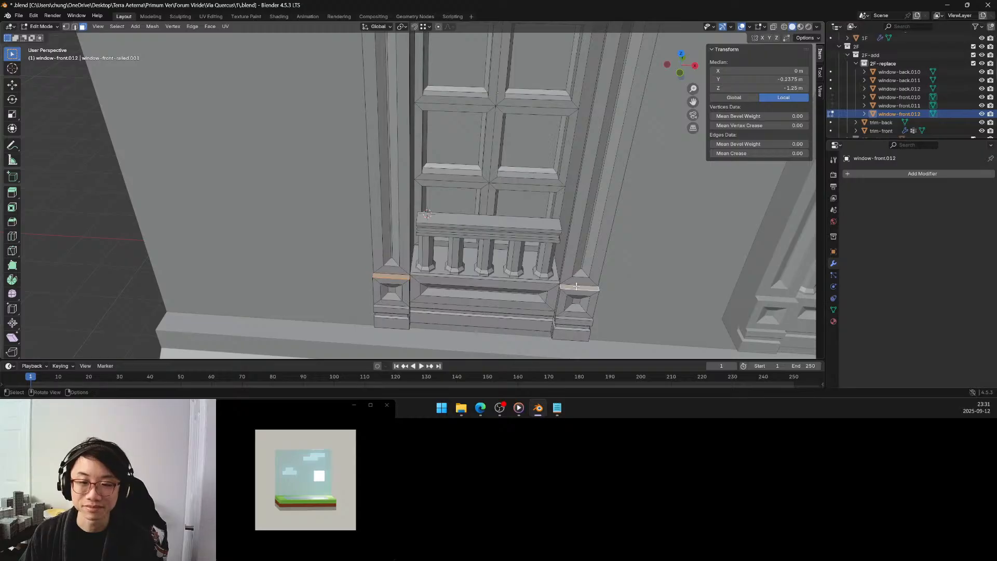
{"action": "key", "text": "x"}
{"action": "left_click", "coordinate": [532, 286]}
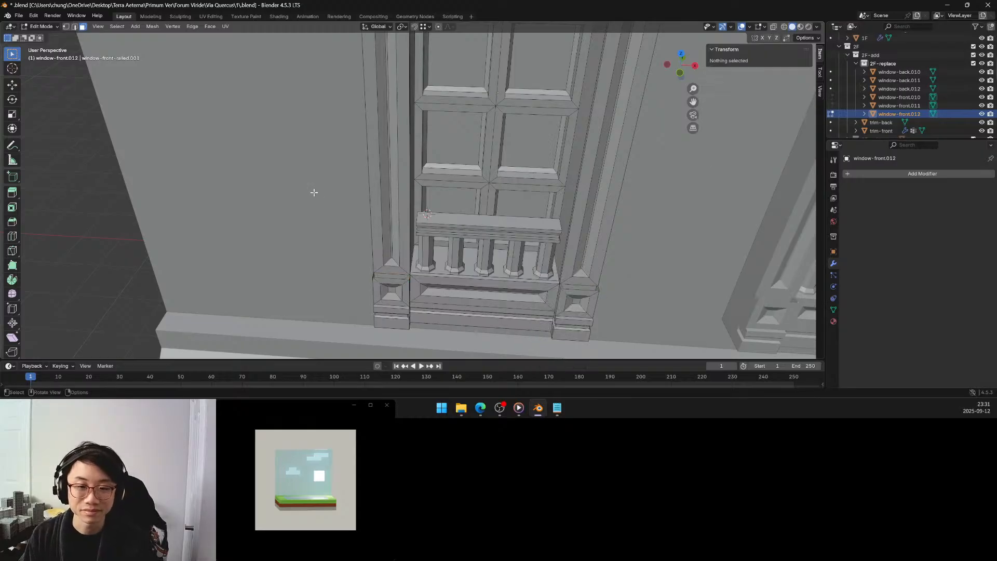
Fill the open tops of the lower-left and lower-right corner blocks with new faces built from their corner vertices.
{"action": "key", "text": "1"}
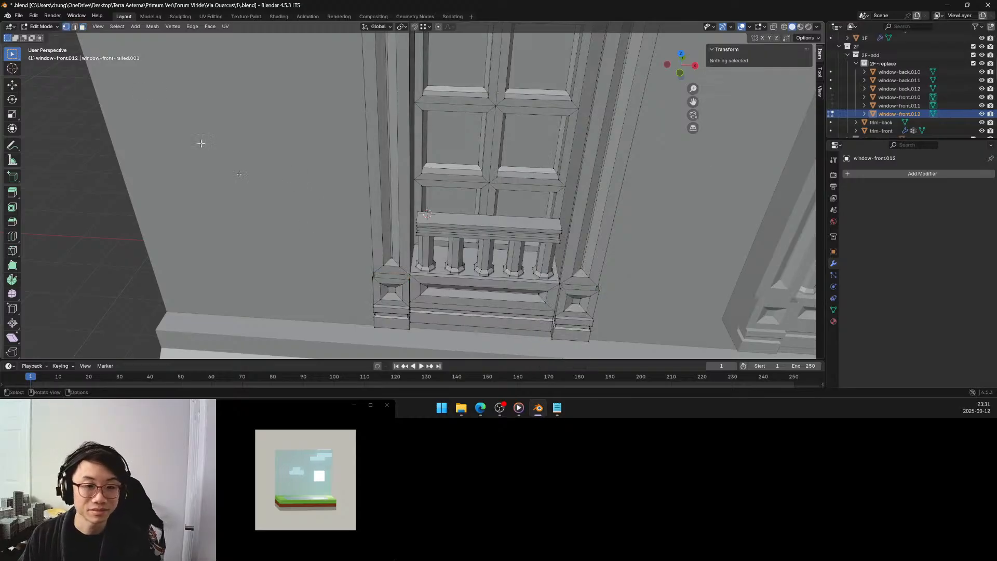
{"action": "left_click", "coordinate": [372, 273]}
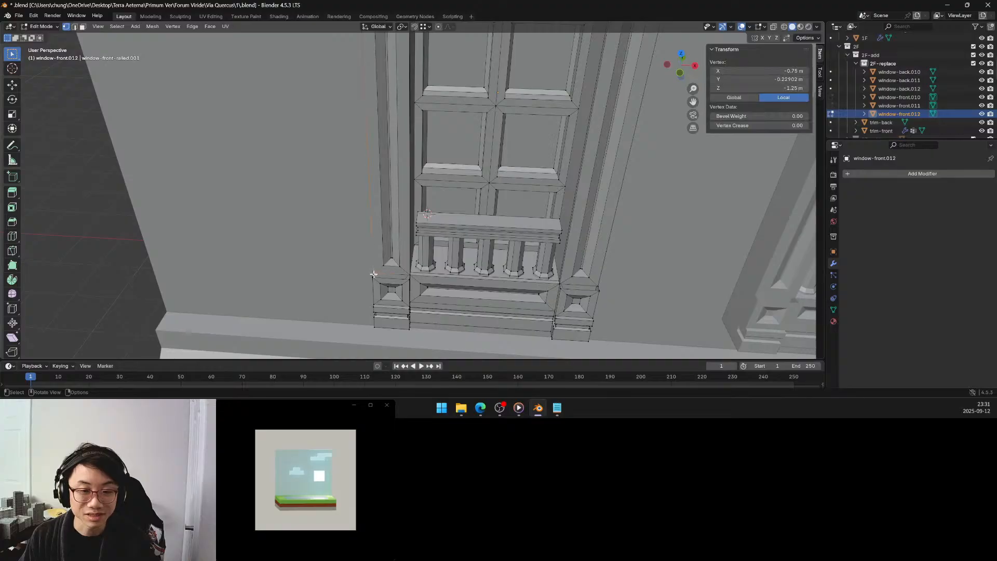
{"action": "left_click", "coordinate": [409, 275], "text": "shift"}
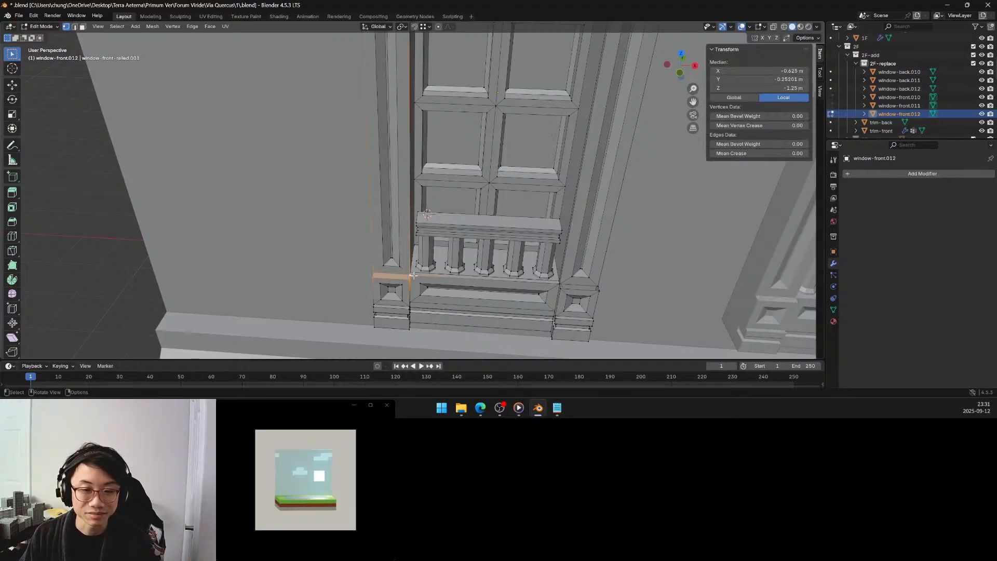
{"action": "left_click", "coordinate": [561, 284]}
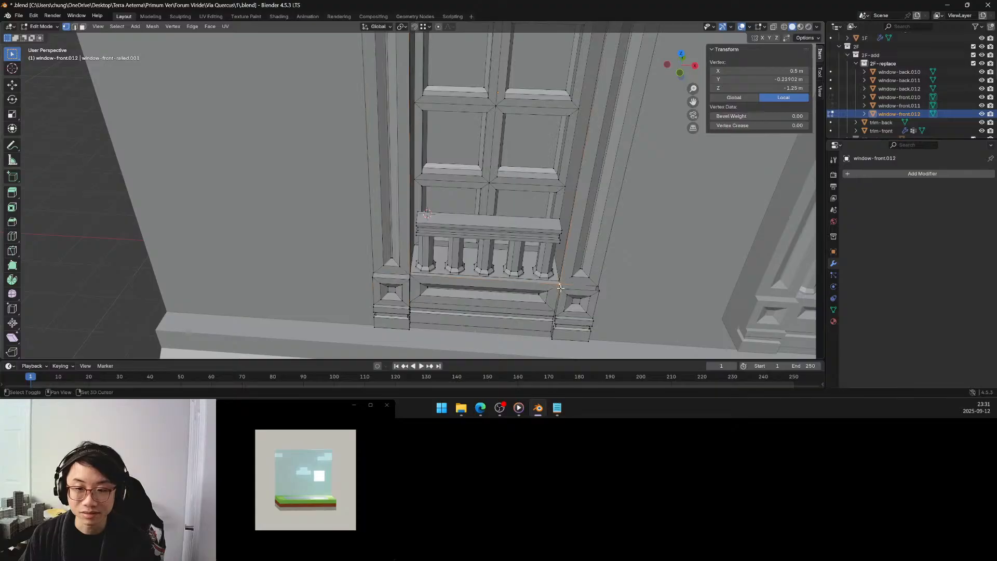
{"action": "left_click", "coordinate": [598, 287], "text": "shift"}
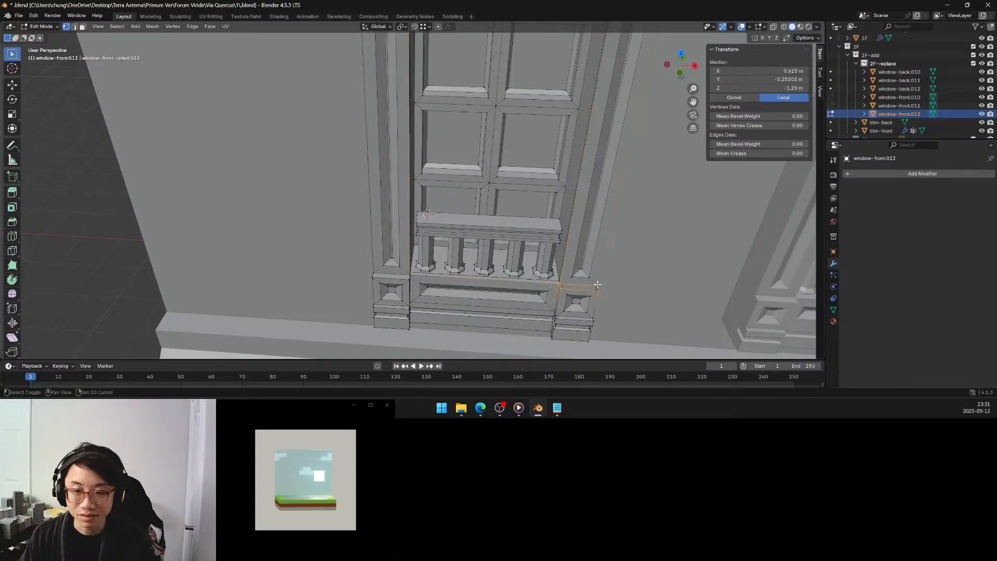
{"action": "key", "text": "f"}
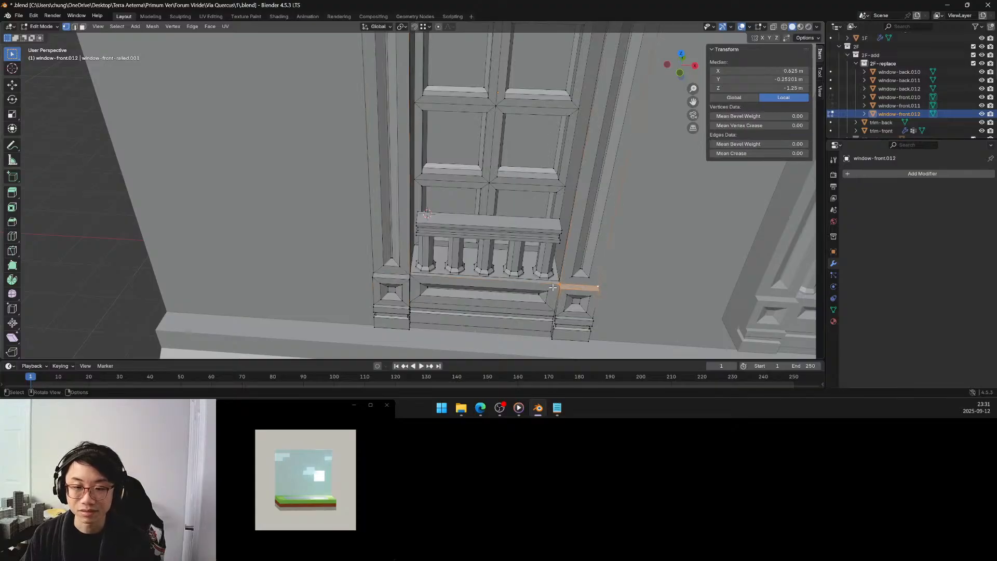
Clear the selection and check the whole window mesh for remaining non-manifold geometry.
{"action": "middle_click_drag", "start_coordinate": [535, 280], "coordinate": [582, 261]}
{"action": "left_click", "coordinate": [586, 224]}
{"action": "scroll", "coordinate": [522, 281], "scroll_direction": "down", "scroll_amount": 2}
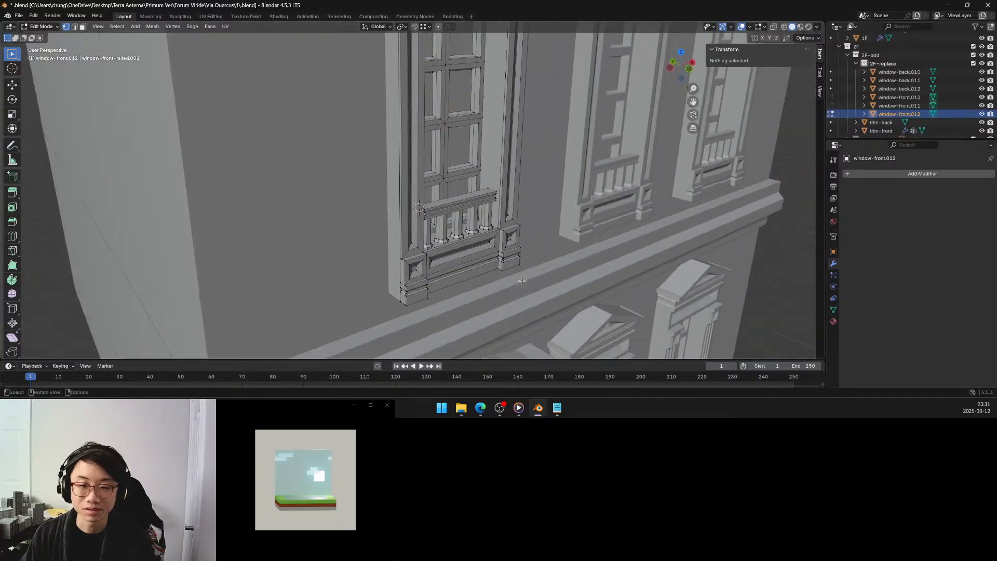
{"action": "middle_click_drag", "start_coordinate": [522, 281], "coordinate": [382, 108]}
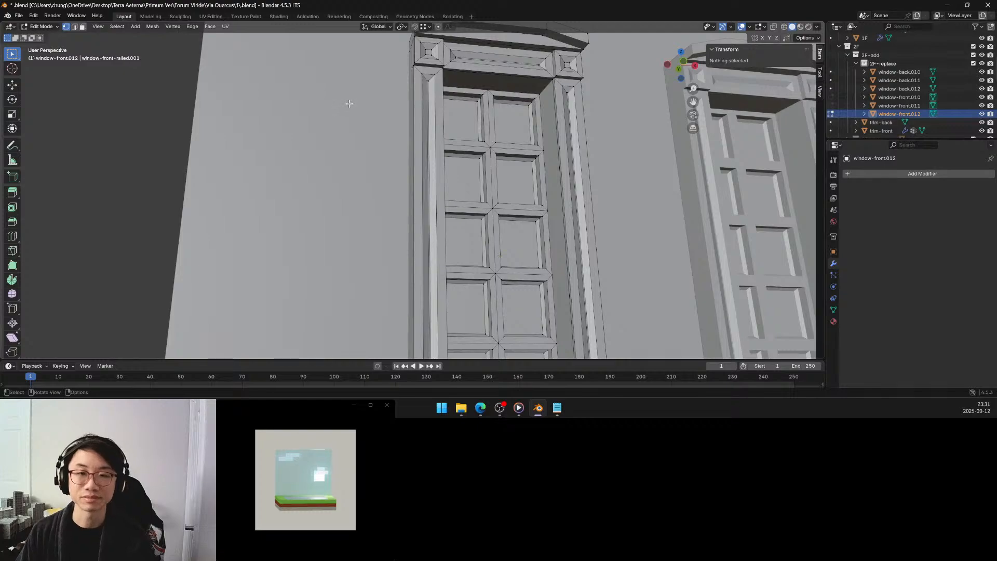
{"action": "key", "text": "q"}
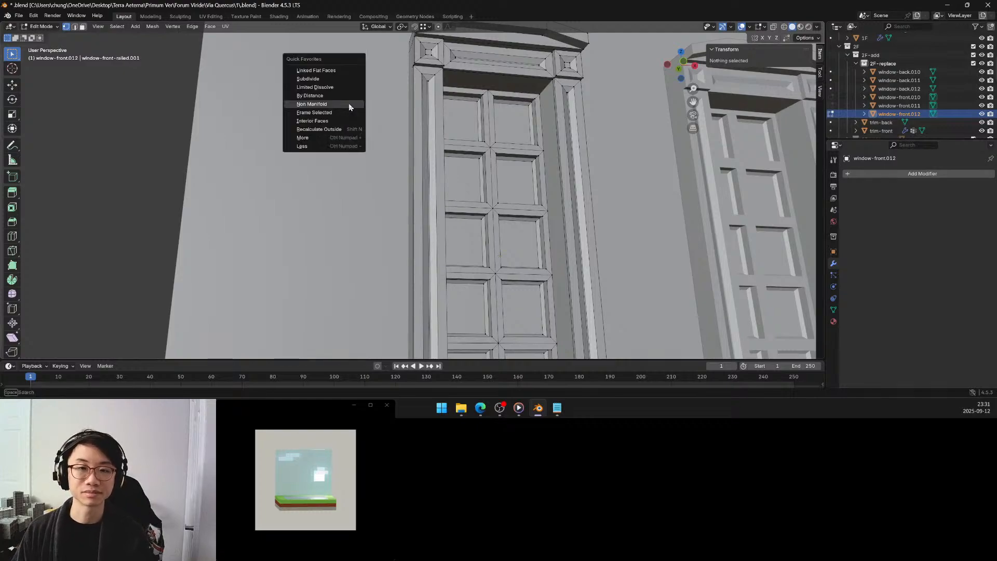
{"action": "left_click", "coordinate": [349, 105]}
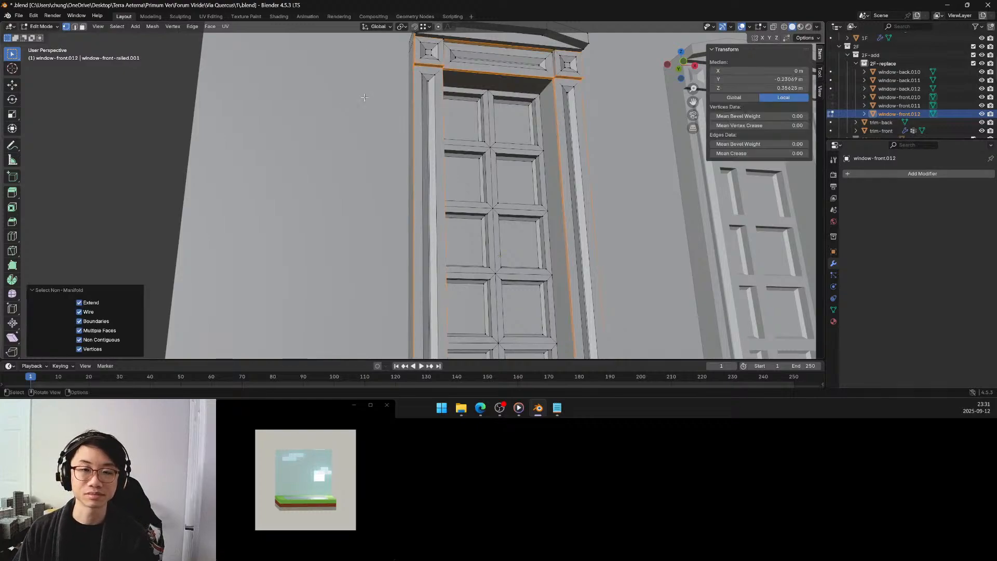
Inspect the window frame from the side and select the outer side face of the upper-left corner block.
{"action": "left_click", "coordinate": [365, 97]}
{"action": "middle_click_drag", "start_coordinate": [365, 98], "coordinate": [400, 116]}
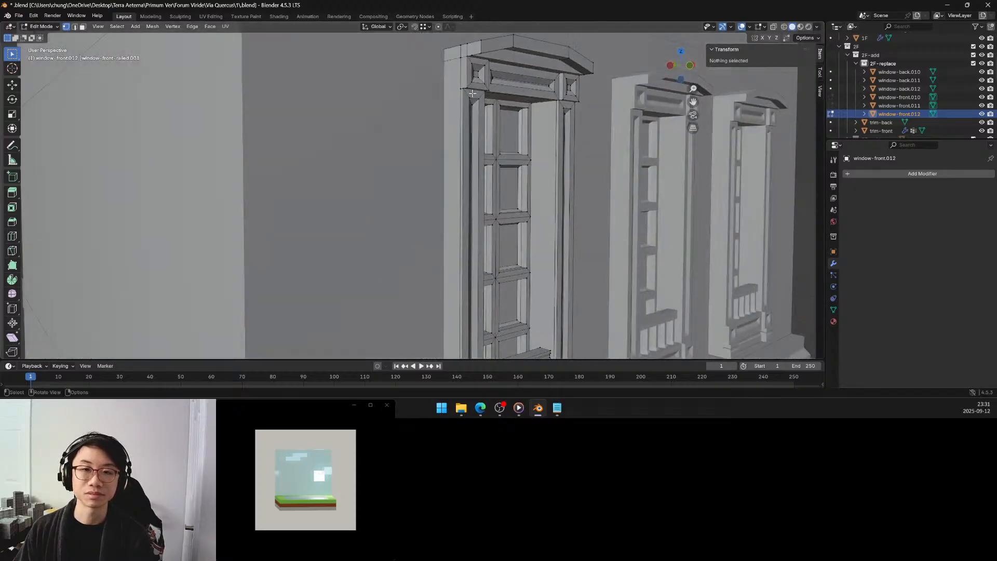
{"action": "middle_click_drag", "start_coordinate": [473, 93], "coordinate": [420, 184]}
{"action": "scroll", "coordinate": [428, 178], "scroll_direction": "up", "scroll_amount": 7}
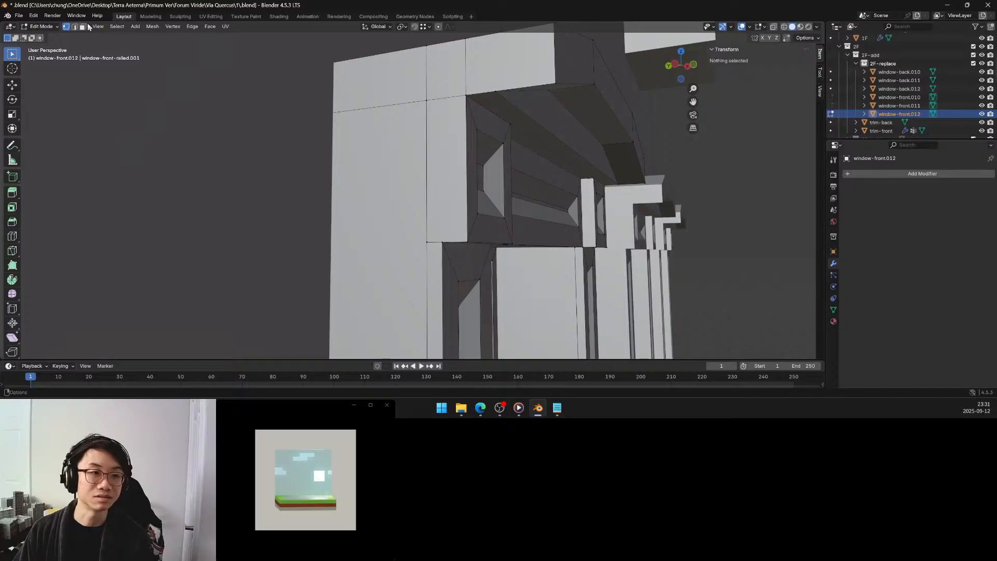
{"action": "key", "text": "3"}
{"action": "left_click", "coordinate": [438, 214]}
{"action": "key", "text": "x"}
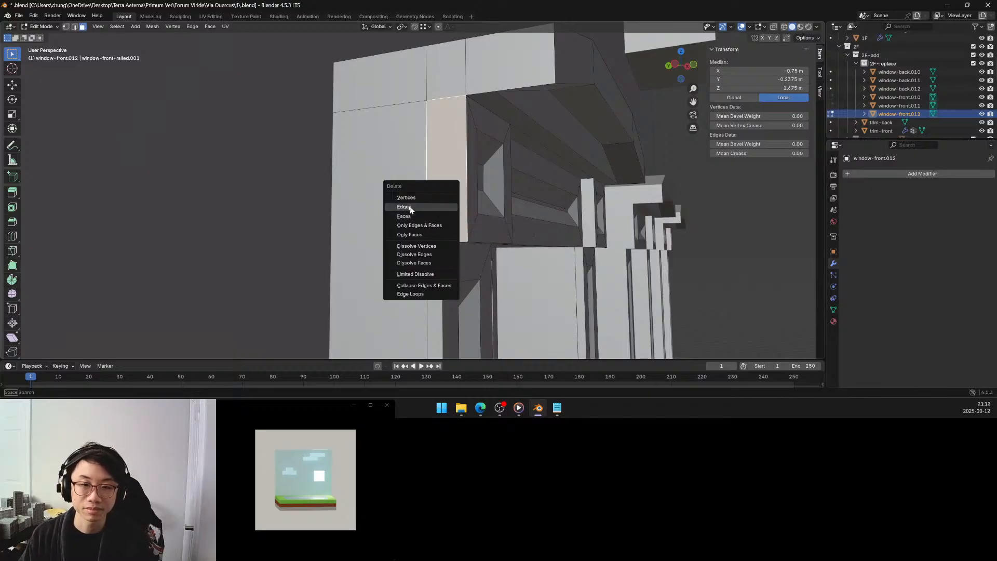
Select the non-manifold geometry in vertex mode, grow the selection once, and hide all unselected geometry.
{"action": "left_click", "coordinate": [66, 27]}
{"action": "key", "text": "alt+a"}
{"action": "key", "text": "q"}
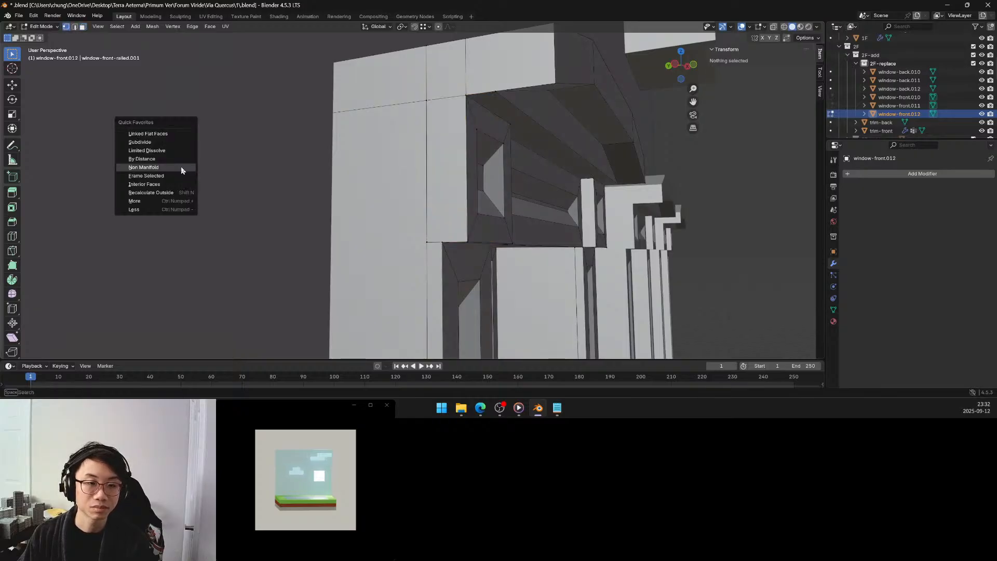
{"action": "left_click", "coordinate": [181, 167]}
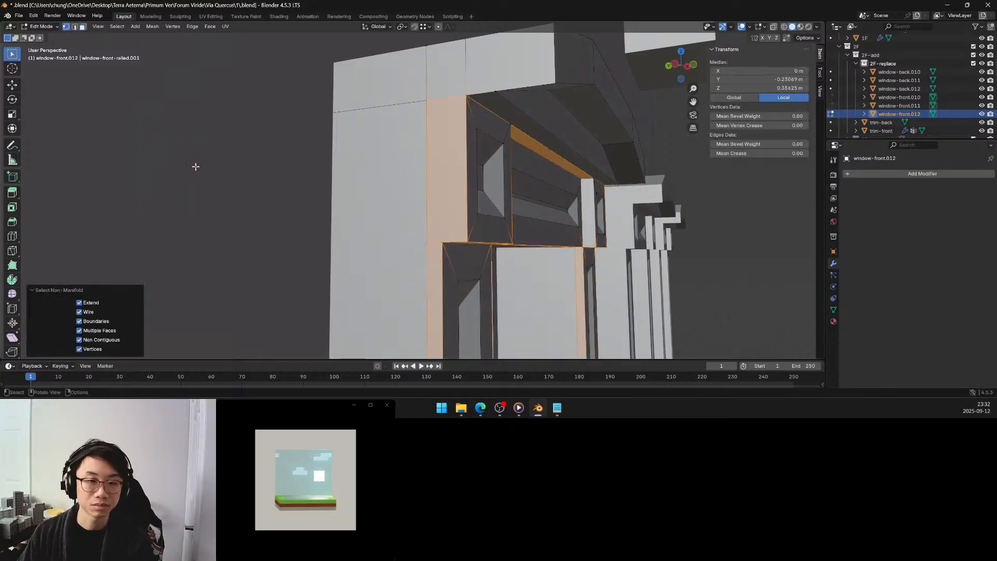
{"action": "key", "text": "q"}
{"action": "left_click", "coordinate": [188, 200]}
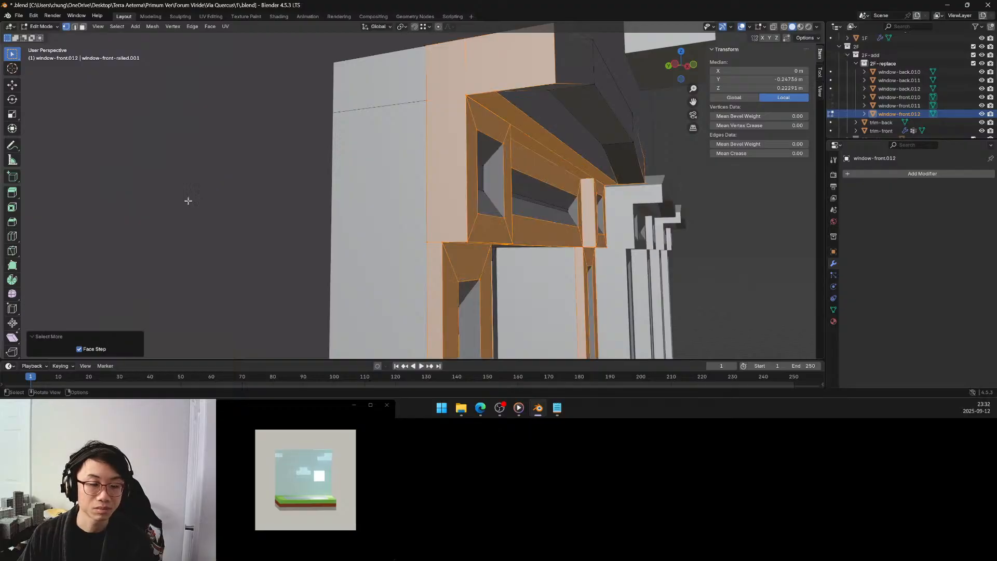
{"action": "key", "text": "shift+h"}
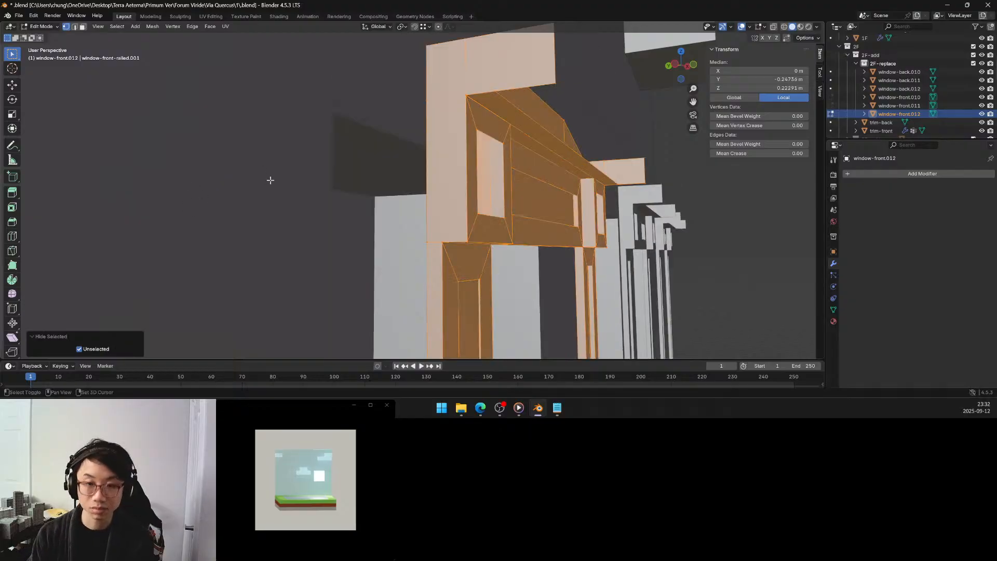
Isolate the window in local view and clear the selection in face select mode.
{"action": "middle_click_drag", "start_coordinate": [468, 163], "coordinate": [440, 148]}
{"action": "key", "text": "KP_Divide"}
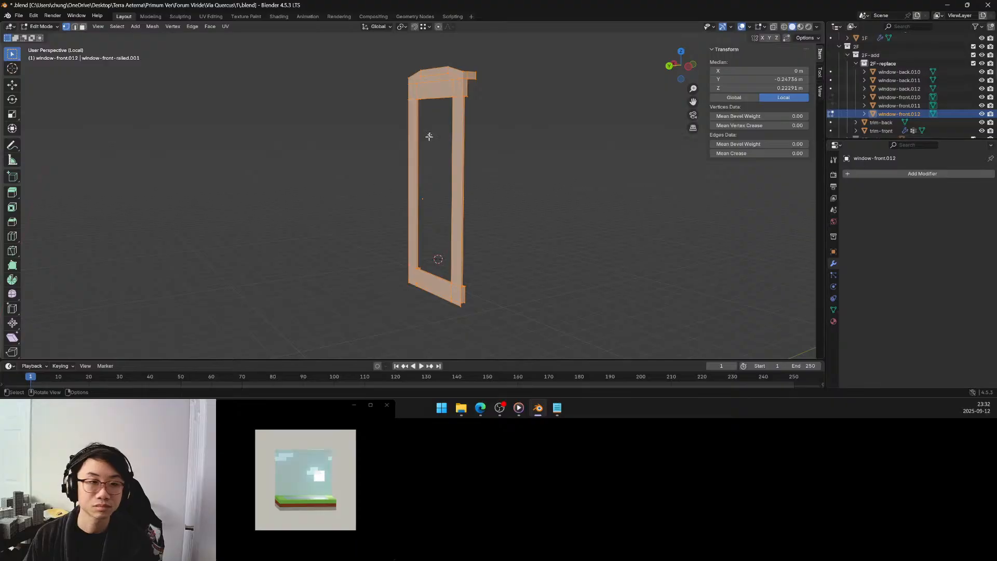
{"action": "left_click", "coordinate": [83, 27]}
{"action": "key", "text": "alt+a"}
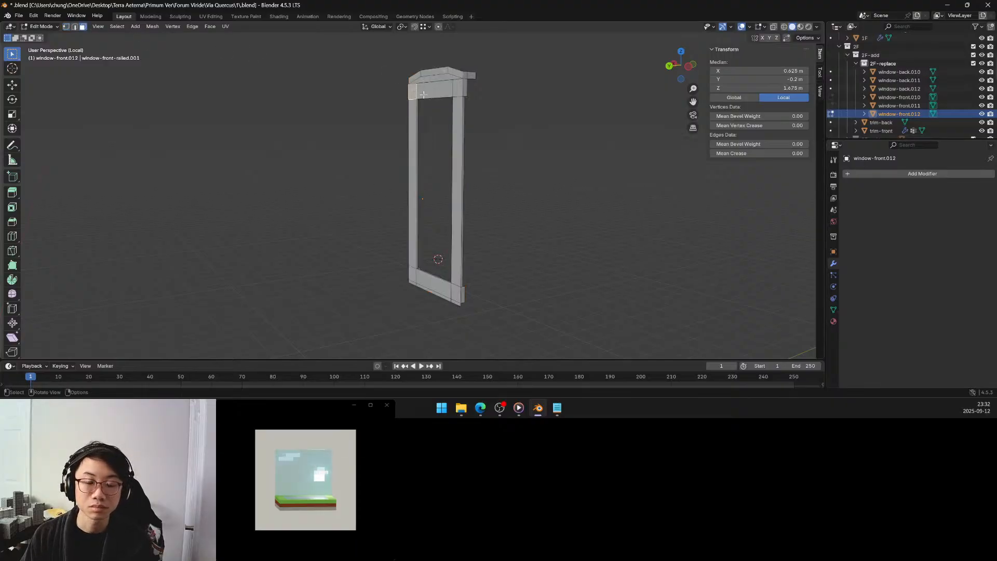
Select all flat faces on the back of the window frame, including the side posts, top and bottom rails, corners and pediment.
{"action": "left_click", "coordinate": [423, 93], "text": "shift"}
{"action": "left_click", "coordinate": [458, 87], "text": "shift"}
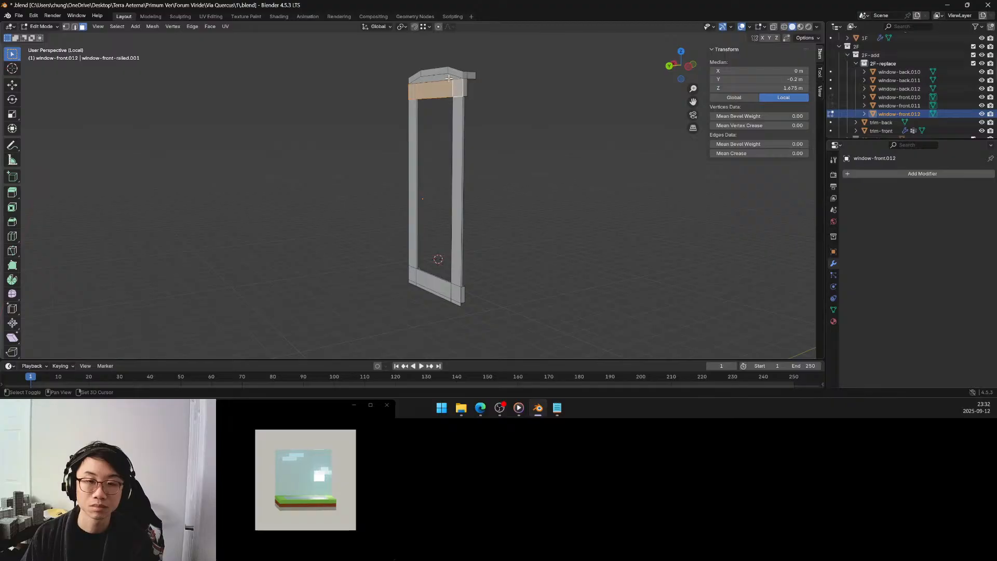
{"action": "left_click", "coordinate": [459, 113], "text": "shift"}
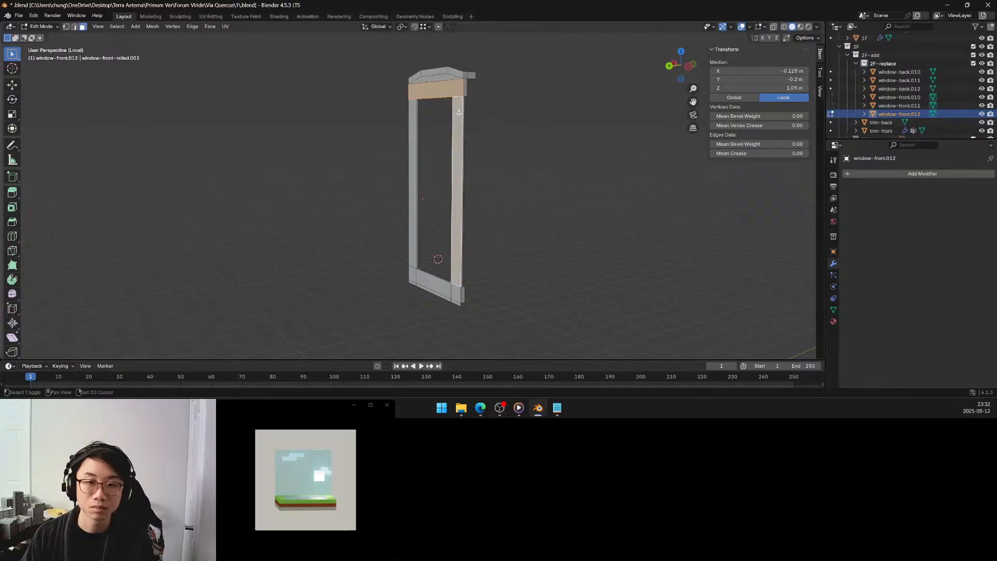
{"action": "left_click", "coordinate": [456, 290], "text": "shift"}
{"action": "left_click", "coordinate": [456, 302], "text": "shift"}
{"action": "left_click", "coordinate": [447, 299], "text": "shift"}
{"action": "left_click", "coordinate": [422, 285], "text": "shift"}
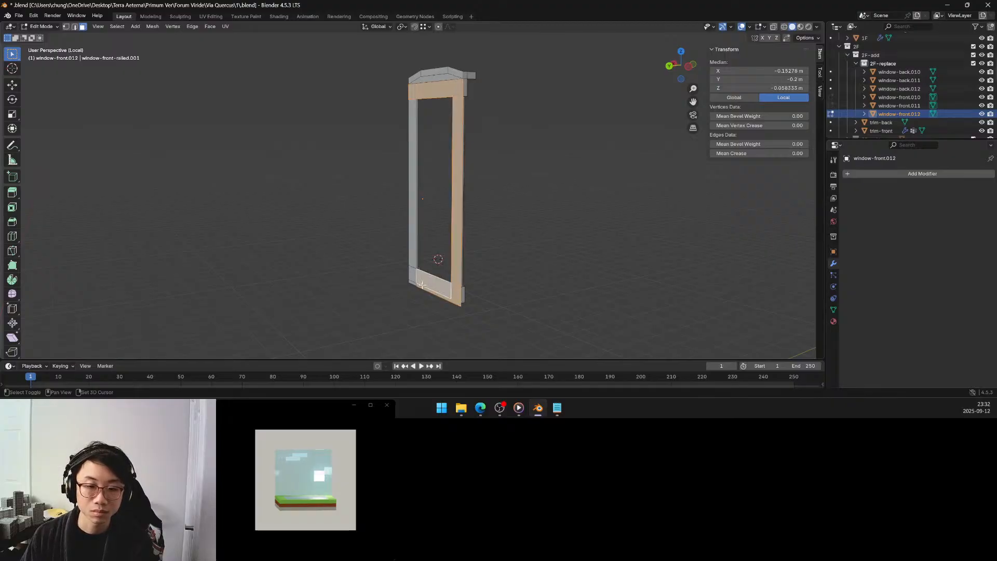
{"action": "left_click", "coordinate": [413, 276], "text": "shift"}
{"action": "left_click", "coordinate": [410, 166], "text": "shift"}
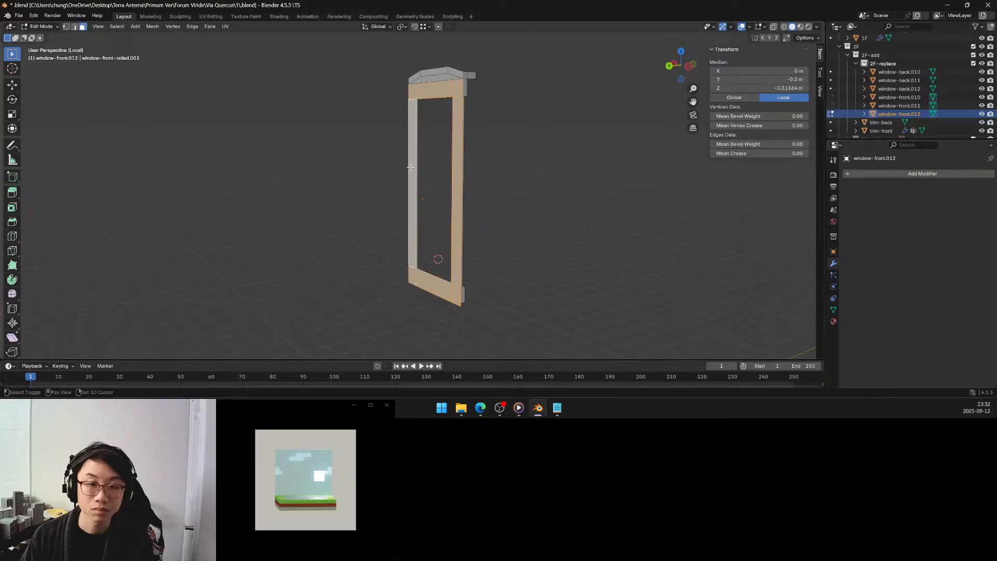
{"action": "left_click", "coordinate": [418, 77], "text": "shift"}
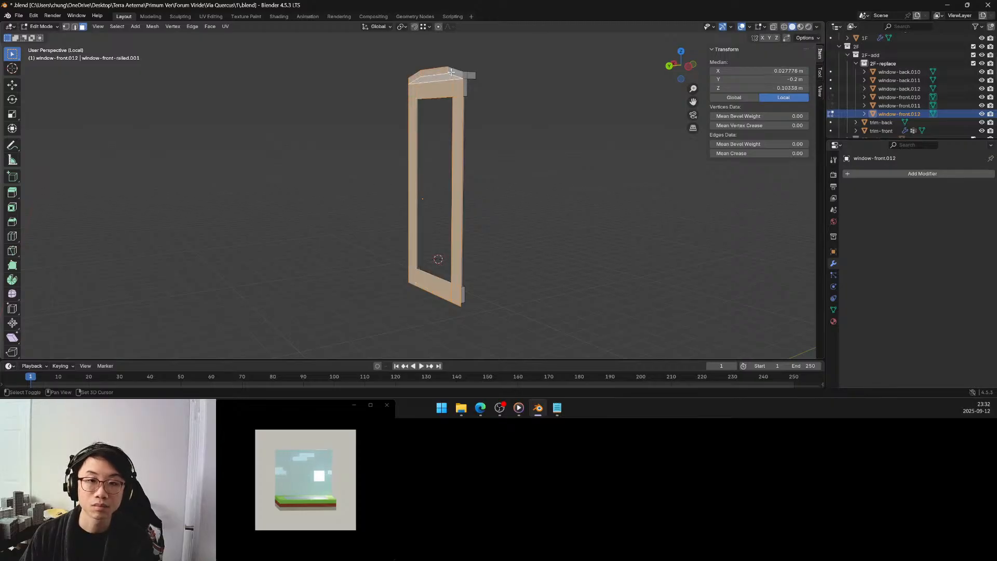
{"action": "middle_click_drag", "start_coordinate": [419, 78], "coordinate": [459, 101]}
Merge the selected back faces with Limited Dissolve and clear the selection.
{"action": "key", "text": "x"}
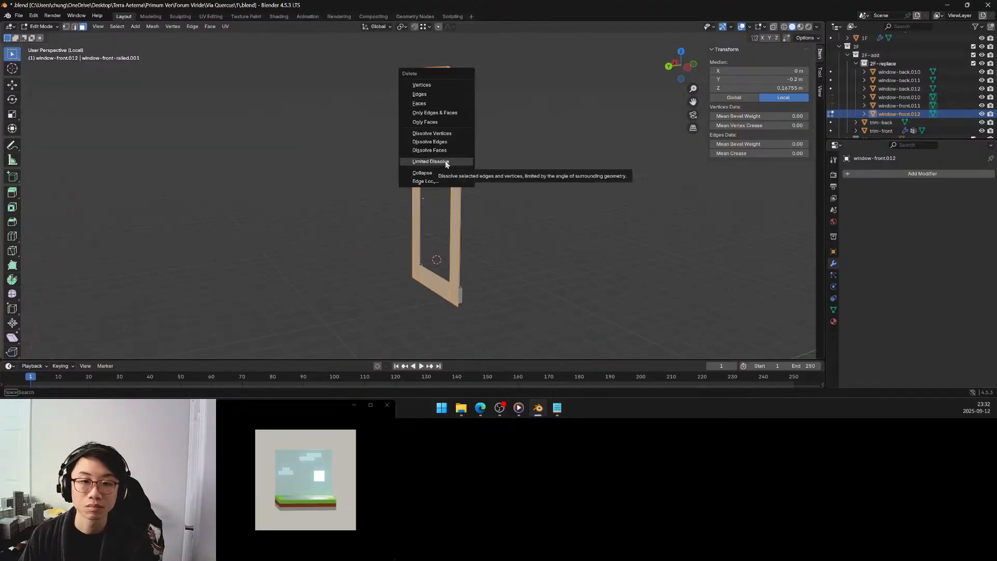
{"action": "left_click", "coordinate": [431, 161]}
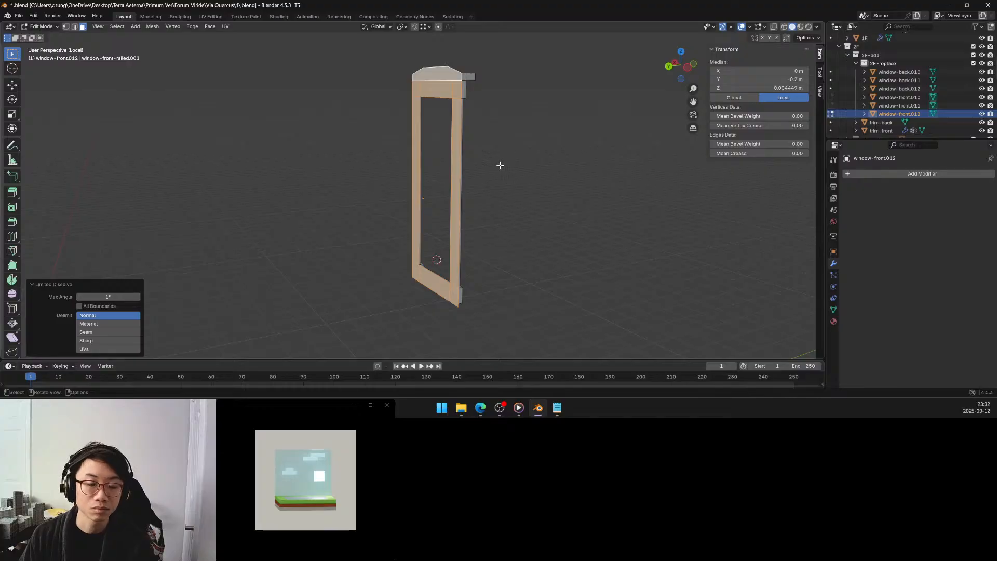
{"action": "left_click", "coordinate": [500, 166]}
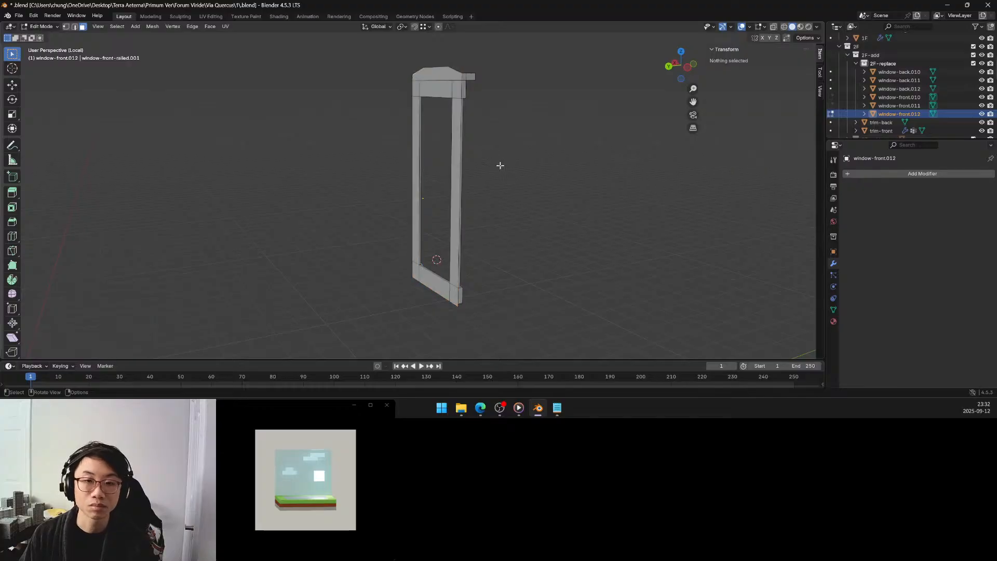
Inspect the front of the frame and select all non-manifold geometry in vertex mode.
{"action": "middle_click_drag", "start_coordinate": [483, 162], "coordinate": [377, 136]}
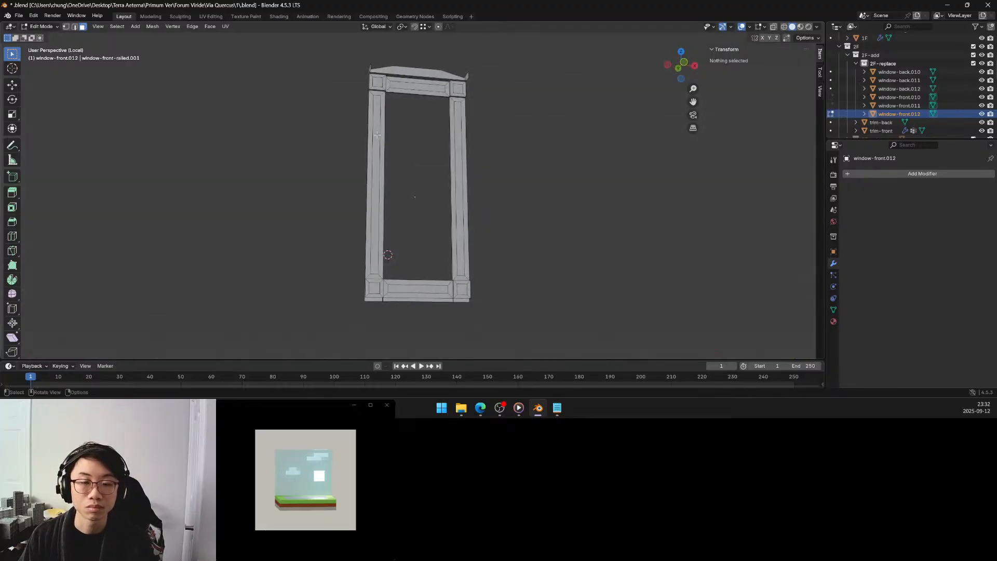
{"action": "scroll", "coordinate": [377, 134], "scroll_direction": "up", "scroll_amount": 3}
{"action": "scroll", "coordinate": [377, 134], "scroll_direction": "down", "scroll_amount": 2}
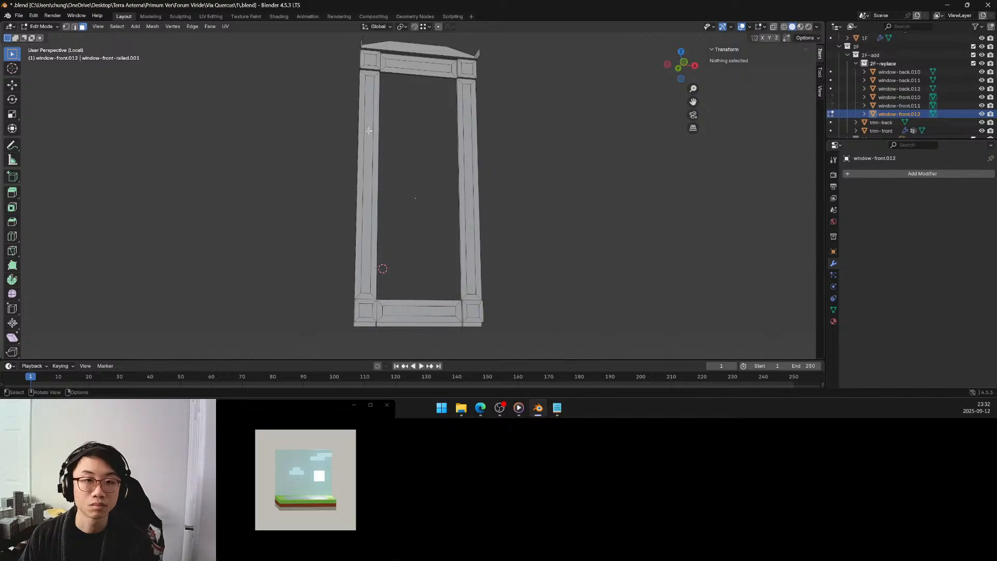
{"action": "middle_click_drag", "start_coordinate": [365, 128], "coordinate": [391, 118]}
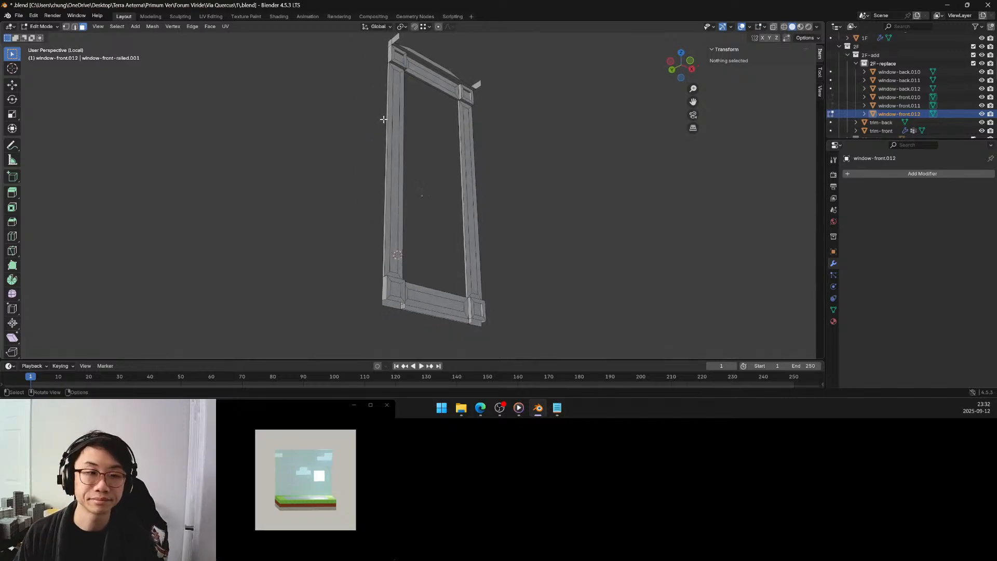
{"action": "left_click", "coordinate": [66, 27]}
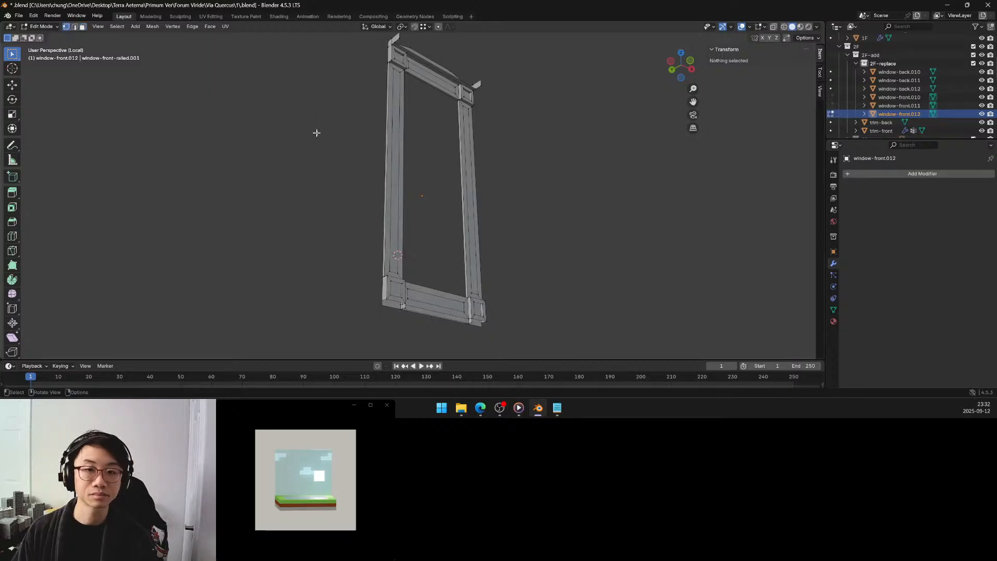
{"action": "scroll", "coordinate": [488, 117], "scroll_direction": "up", "scroll_amount": 5}
{"action": "key", "text": "q"}
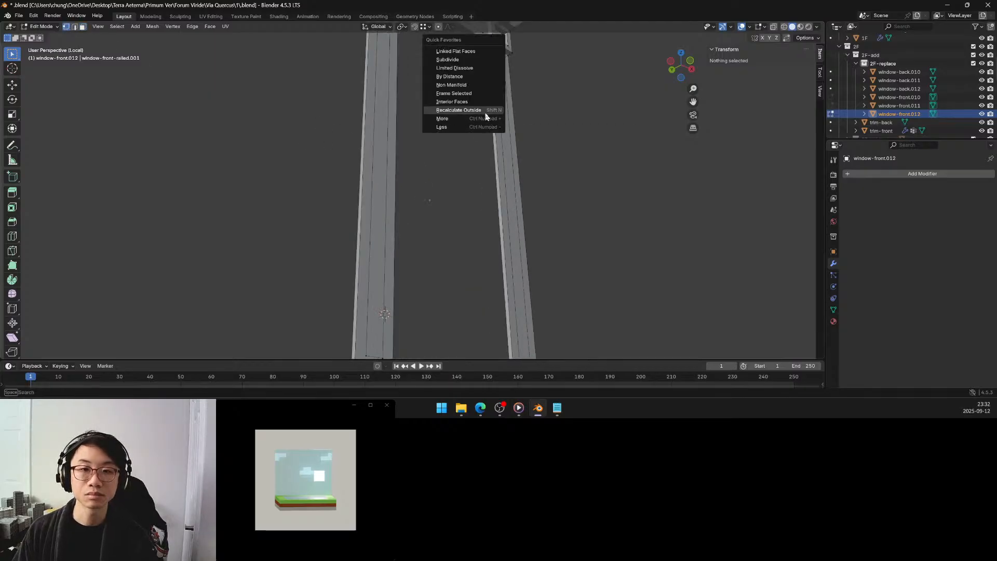
{"action": "left_click", "coordinate": [477, 90]}
{"action": "scroll", "coordinate": [467, 93], "scroll_direction": "down", "scroll_amount": 5}
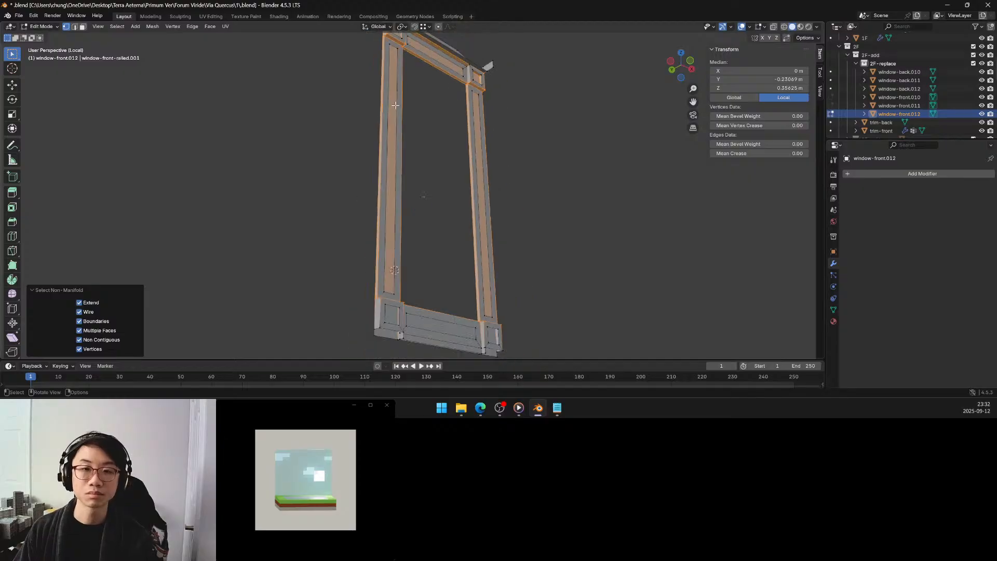
Examine the non-manifold selection around the lower corner blocks and the bottom rail up close.
{"action": "middle_click_drag", "start_coordinate": [467, 93], "coordinate": [421, 73]}
{"action": "scroll", "coordinate": [408, 146], "scroll_direction": "up", "scroll_amount": 3}
{"action": "scroll", "coordinate": [403, 177], "scroll_direction": "up", "scroll_amount": 2}
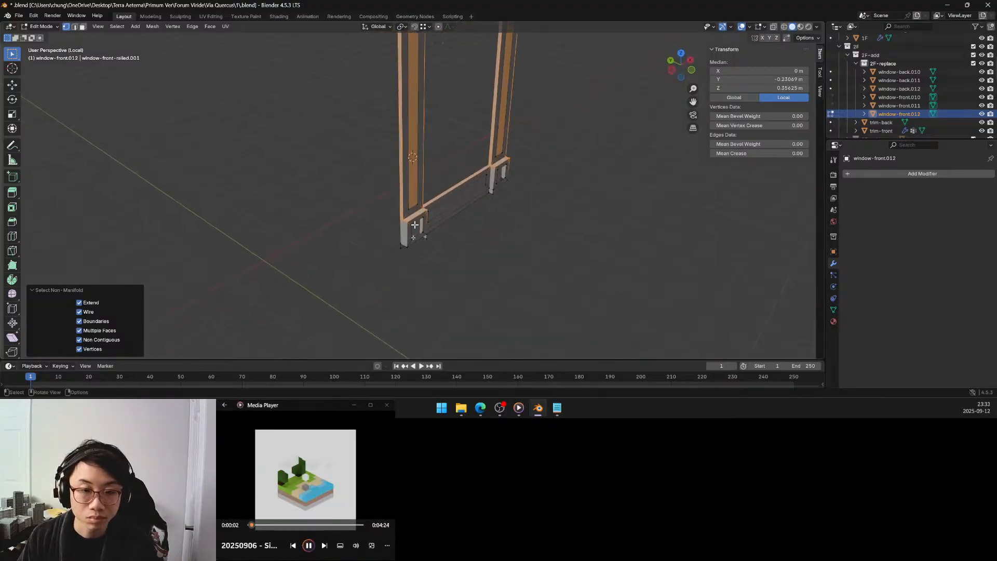
{"action": "scroll", "coordinate": [413, 241], "scroll_direction": "up", "scroll_amount": 3}
{"action": "scroll", "coordinate": [414, 243], "scroll_direction": "up", "scroll_amount": 1}
{"action": "middle_click_drag", "start_coordinate": [414, 241], "coordinate": [331, 228]}
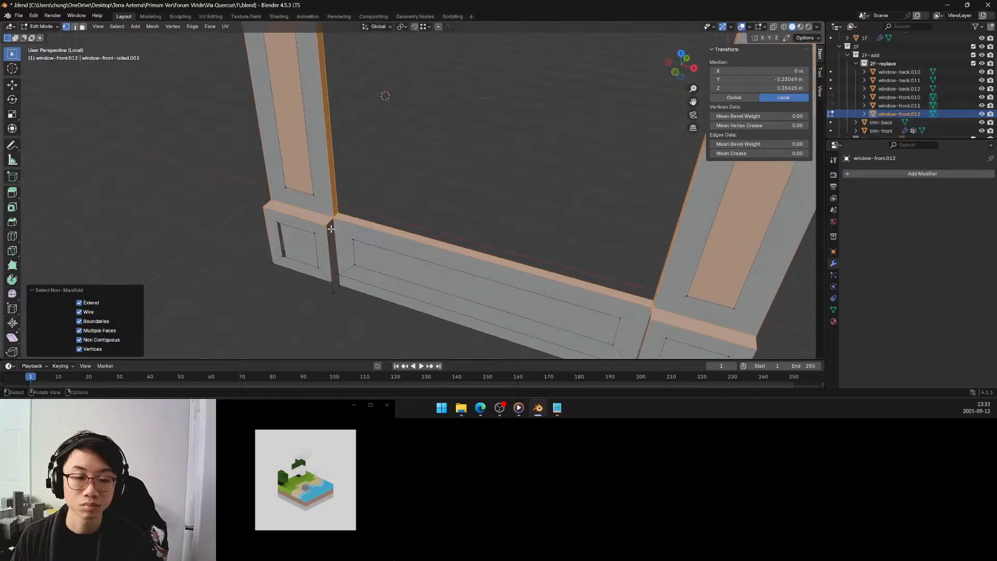
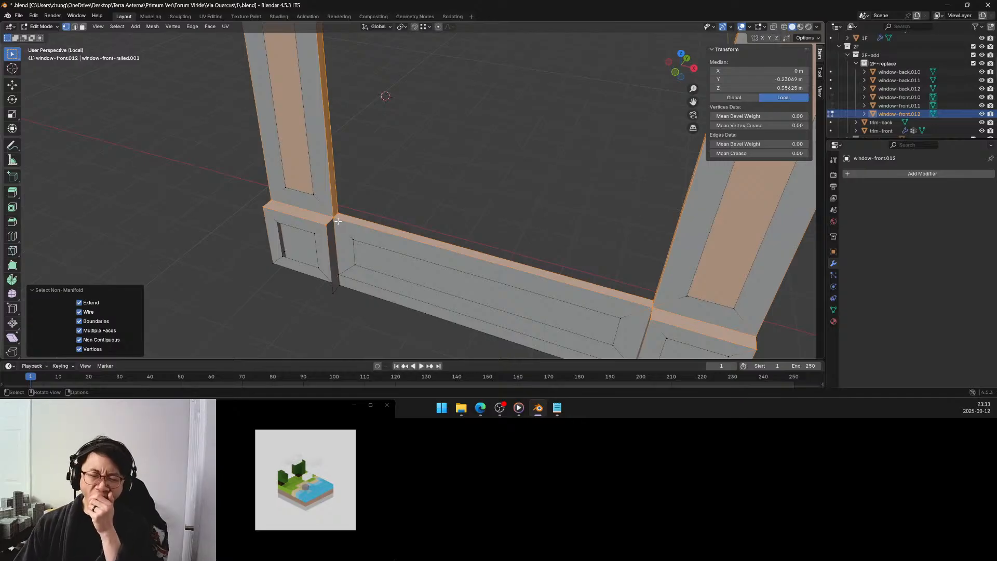
In face mode, delete the hidden horizontal face inside the lower left corner block of the window frame.
{"action": "middle_click_drag", "start_coordinate": [338, 222], "coordinate": [391, 143]}
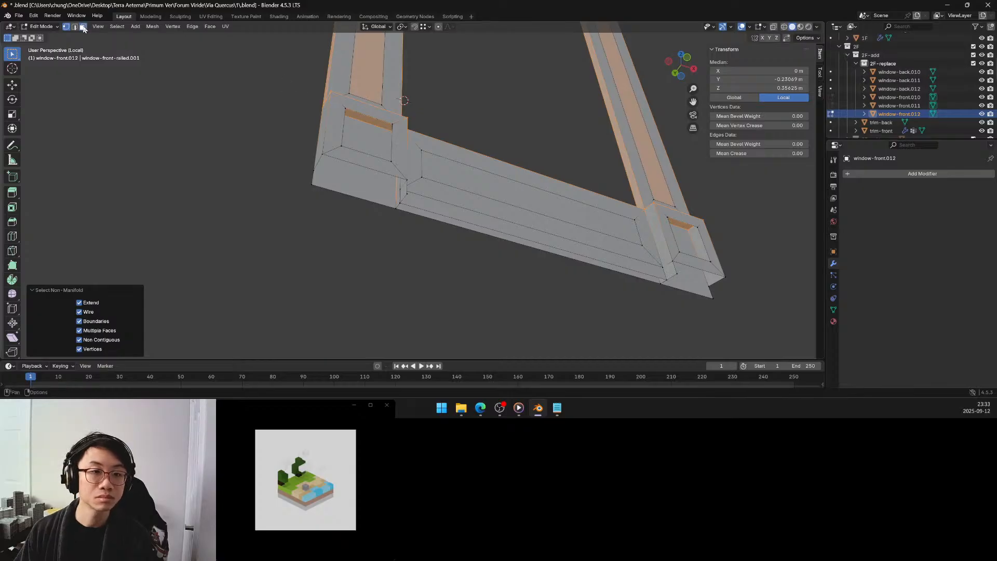
{"action": "left_click", "coordinate": [315, 121]}
{"action": "left_click", "coordinate": [364, 119]}
{"action": "middle_click_drag", "start_coordinate": [364, 118], "coordinate": [380, 112]}
{"action": "key", "text": "x"}
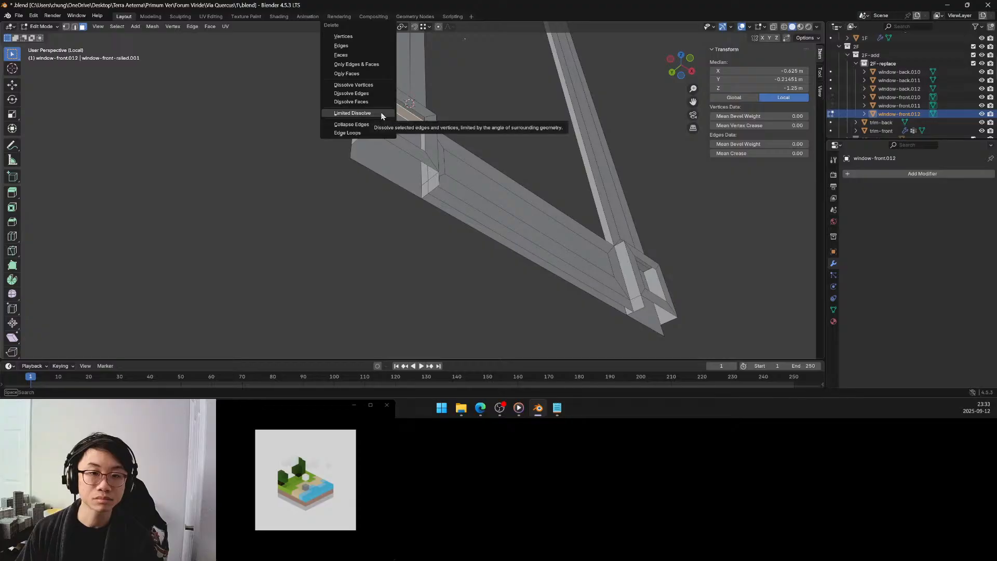
{"action": "left_click", "coordinate": [356, 55]}
Delete the hidden inner faces around the recess of the lower right corner block.
{"action": "middle_click_drag", "start_coordinate": [396, 124], "coordinate": [463, 96]}
{"action": "middle_click_drag", "start_coordinate": [649, 75], "coordinate": [537, 147], "text": "shift"}
{"action": "left_click", "coordinate": [597, 120]}
{"action": "key", "text": "x"}
{"action": "left_click", "coordinate": [596, 121]}
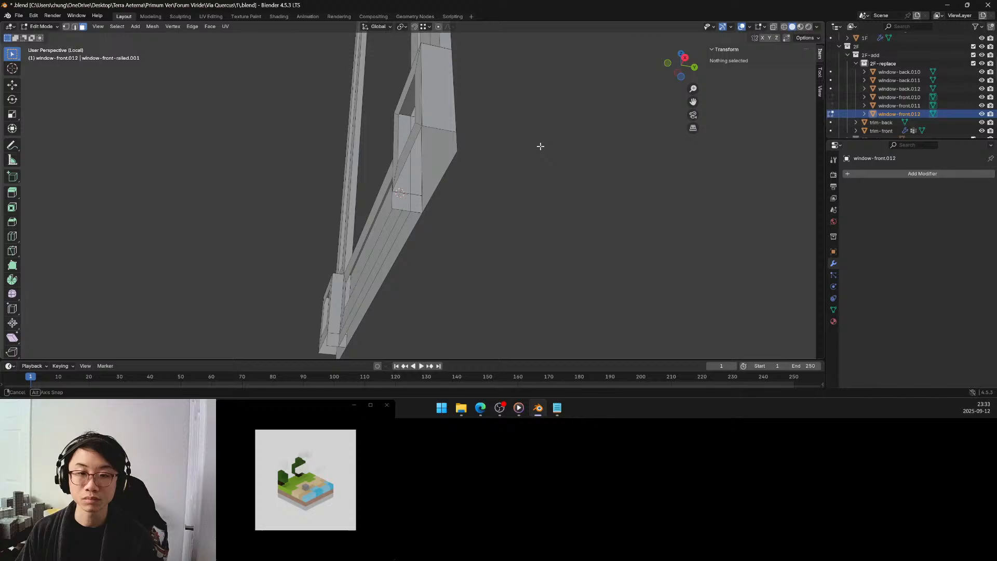
{"action": "left_click", "coordinate": [418, 169]}
{"action": "key", "text": "x"}
{"action": "left_click", "coordinate": [418, 168]}
Delete the recessed inner face and the side face of the lower left corner block beside the bottom rail.
{"action": "middle_click_drag", "start_coordinate": [418, 168], "coordinate": [491, 154]}
{"action": "left_click", "coordinate": [431, 134]}
{"action": "key", "text": "x"}
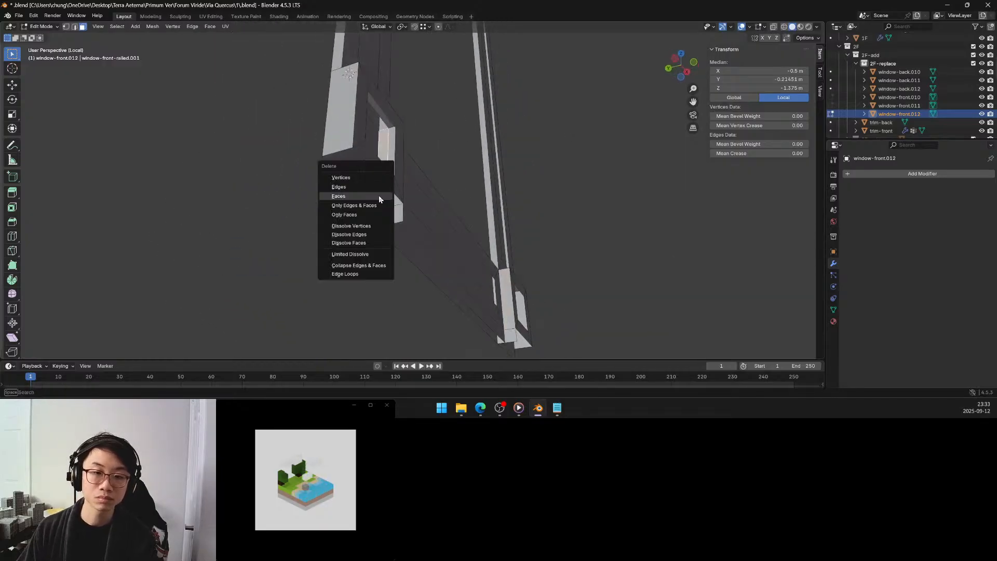
{"action": "left_click", "coordinate": [383, 197]}
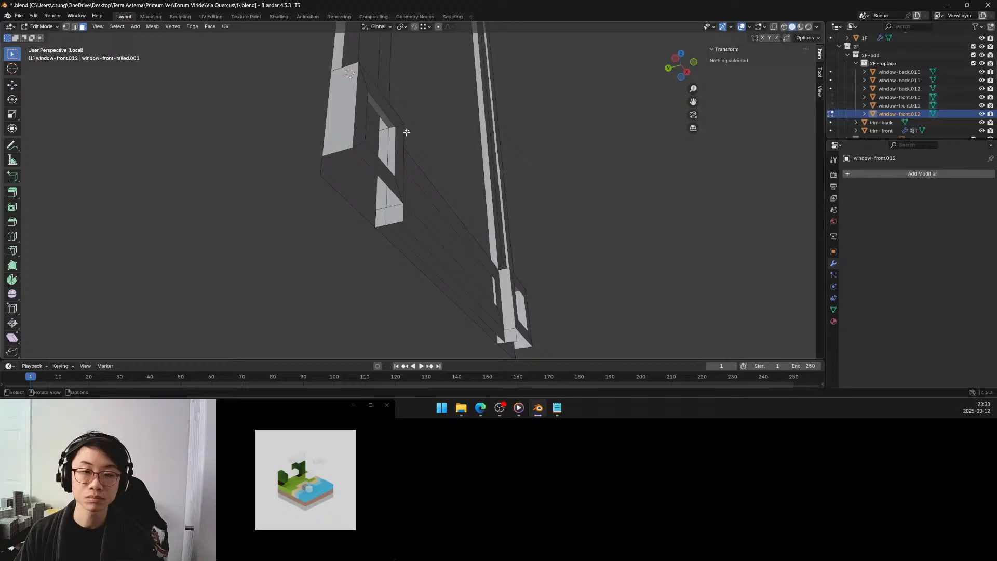
{"action": "middle_click_drag", "start_coordinate": [408, 119], "coordinate": [302, 225]}
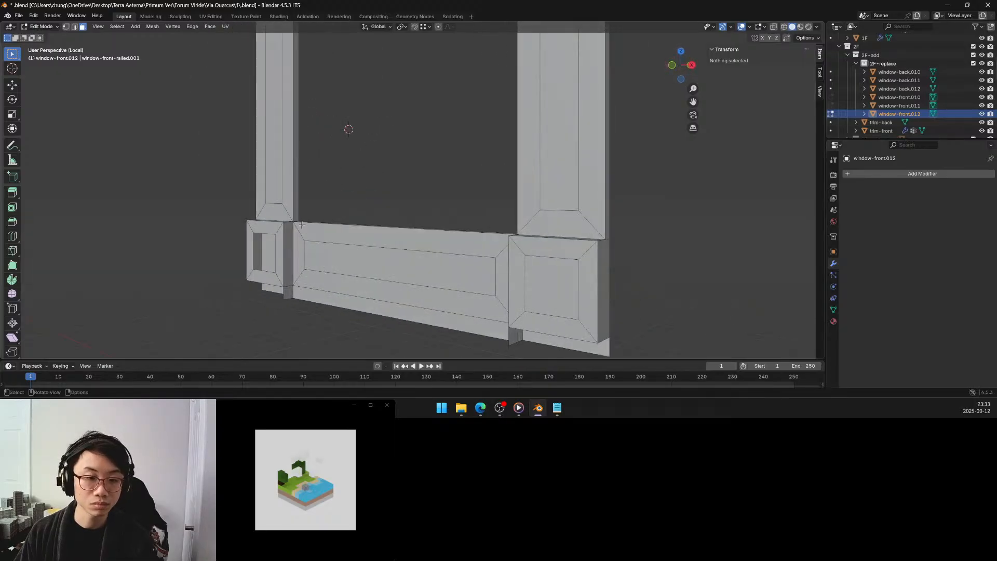
{"action": "left_click", "coordinate": [289, 238]}
{"action": "key", "text": "x"}
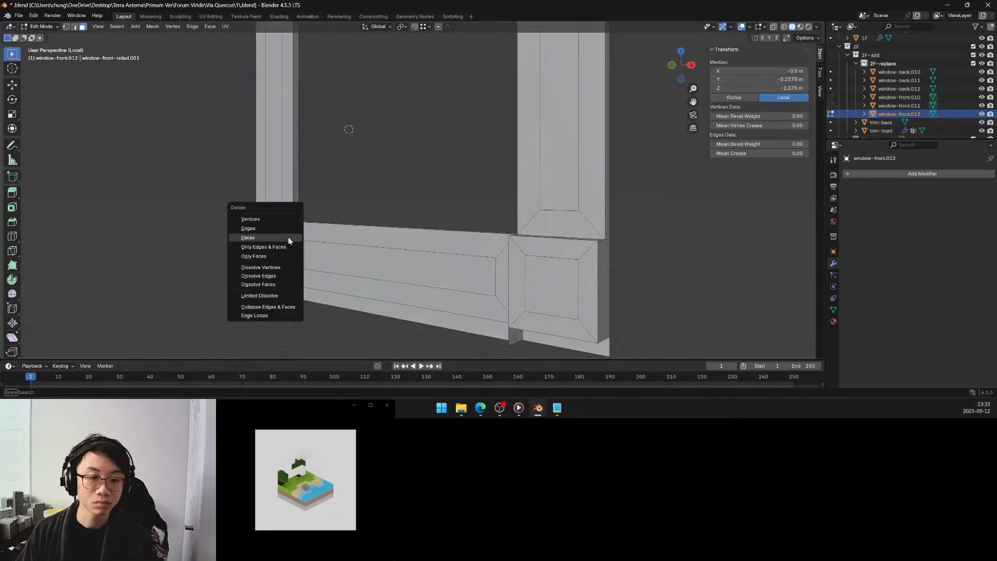
{"action": "left_click", "coordinate": [289, 238]}
Delete the side face of the lower right corner block where it meets the bottom rail.
{"action": "middle_click_drag", "start_coordinate": [289, 238], "coordinate": [363, 251]}
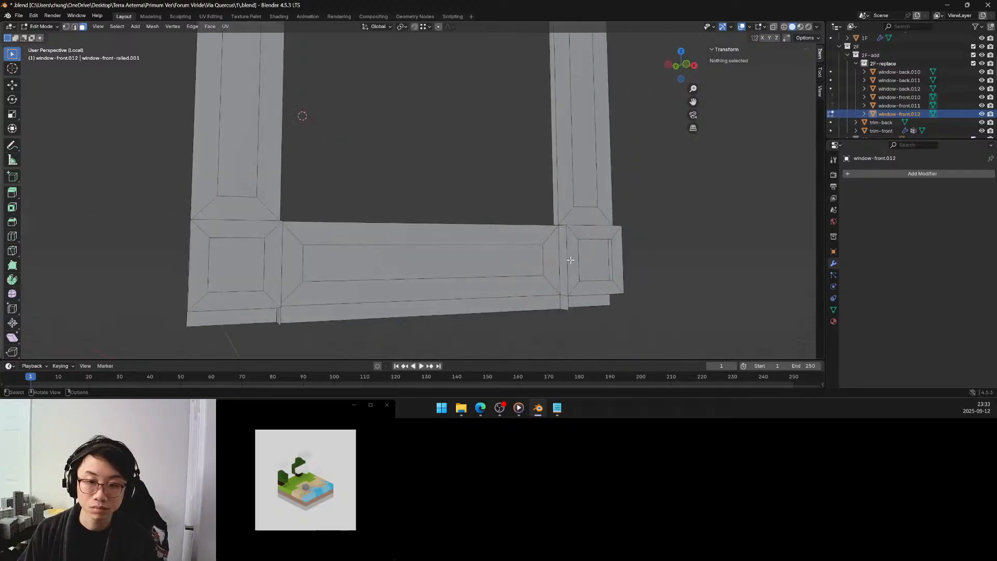
{"action": "left_click", "coordinate": [566, 260]}
{"action": "key", "text": "x"}
{"action": "left_click", "coordinate": [562, 253]}
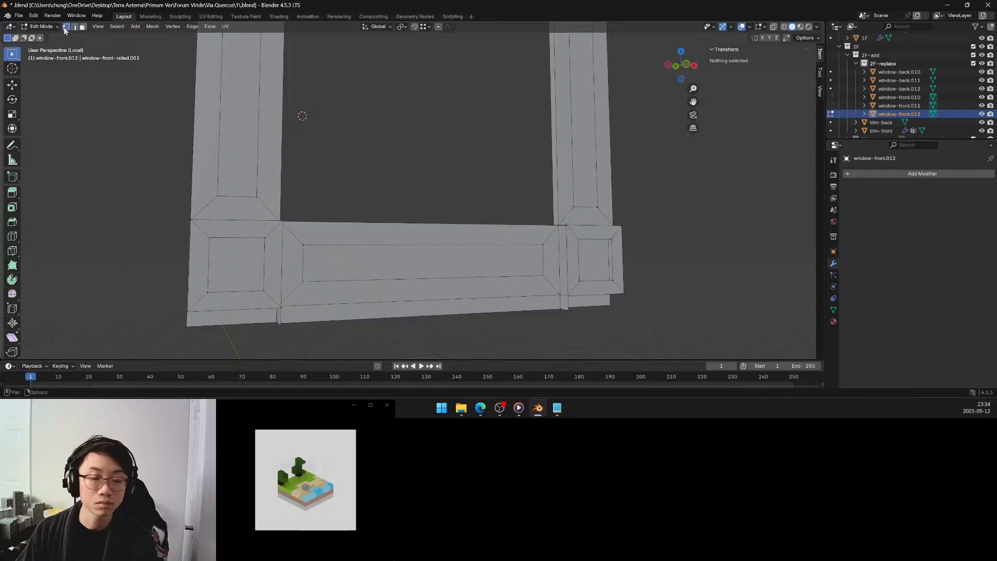
In vertex mode, fill the gap between the bottom rail and the lower right corner block from its four corner vertices.
{"action": "left_click", "coordinate": [556, 228]}
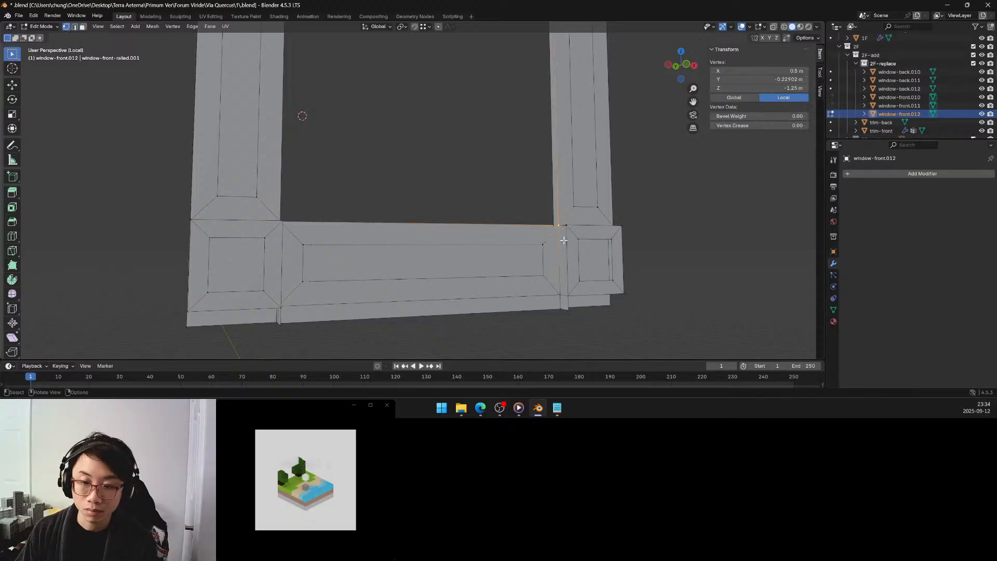
{"action": "middle_click_drag", "start_coordinate": [564, 236], "coordinate": [571, 251]}
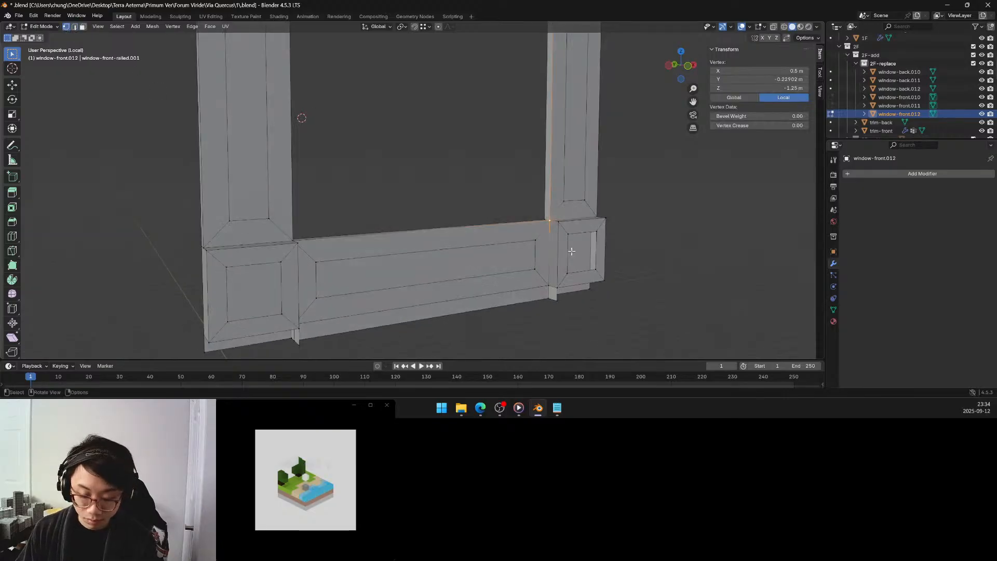
{"action": "left_click", "coordinate": [558, 228], "text": "shift"}
{"action": "left_click", "coordinate": [555, 287], "text": "shift"}
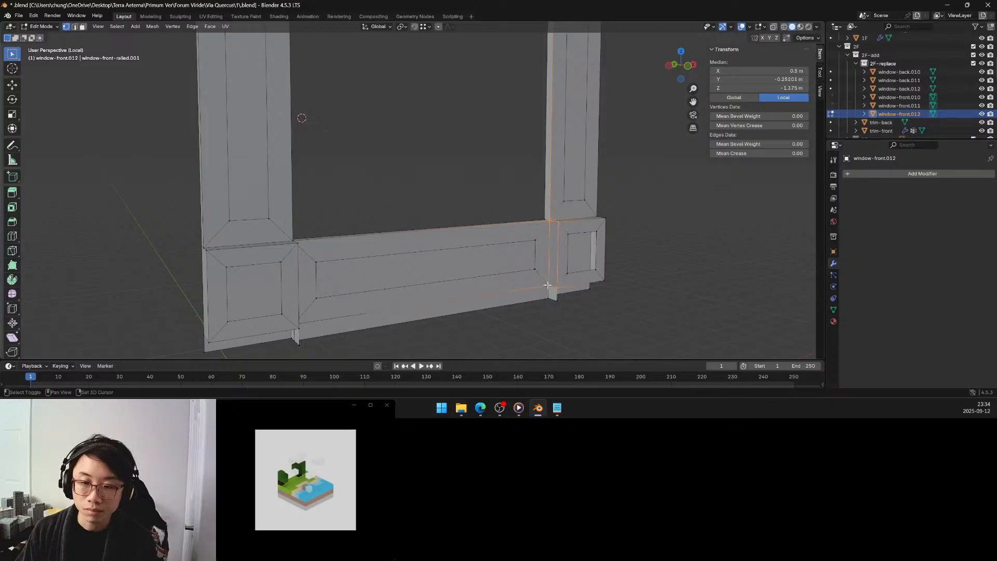
{"action": "middle_click_drag", "start_coordinate": [548, 284], "coordinate": [470, 251]}
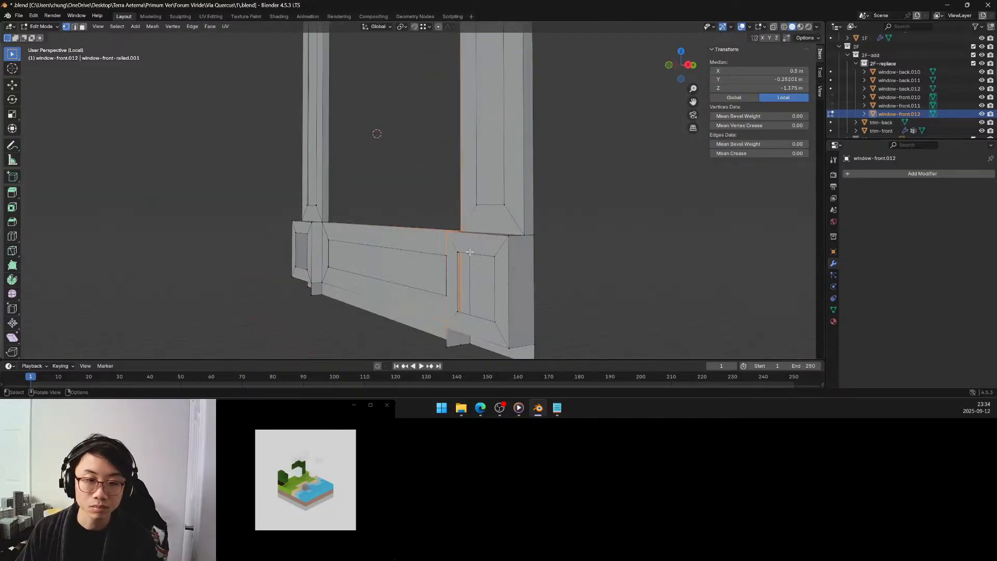
Fill the matching gap between the bottom rail and the lower left corner block from its four corner vertices.
{"action": "left_click", "coordinate": [322, 225]}
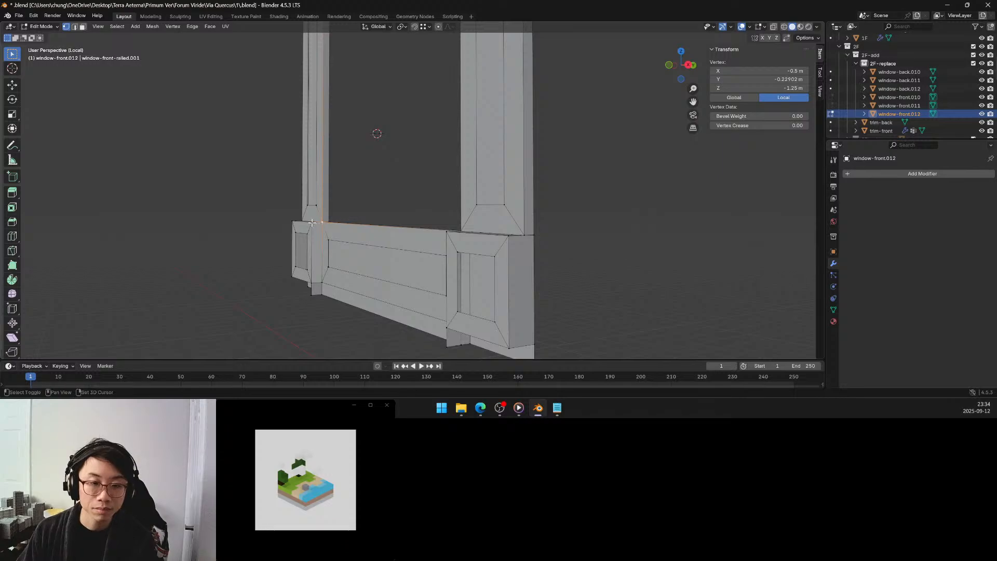
{"action": "left_click", "coordinate": [313, 223], "text": "shift"}
{"action": "left_click", "coordinate": [317, 283], "text": "shift"}
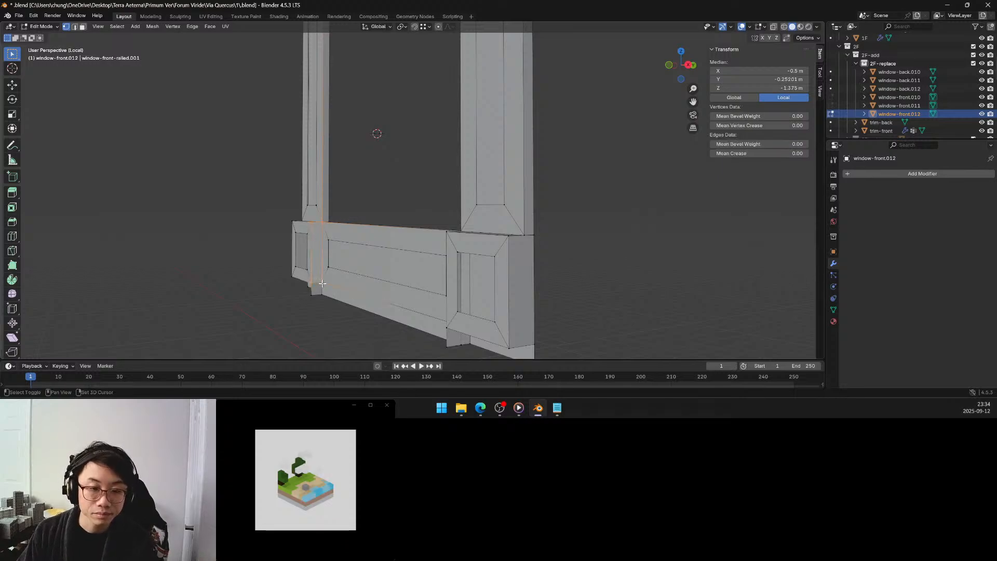
{"action": "middle_click_drag", "start_coordinate": [322, 283], "coordinate": [395, 172]}
In face mode, delete the side face beside the top rail and the recessed inner face of the upper left corner block.
{"action": "scroll", "coordinate": [421, 159], "scroll_direction": "up", "scroll_amount": 4}
{"action": "middle_click_drag", "start_coordinate": [396, 172], "coordinate": [397, 162], "text": "shift"}
{"action": "scroll", "coordinate": [397, 163], "scroll_direction": "up", "scroll_amount": 3}
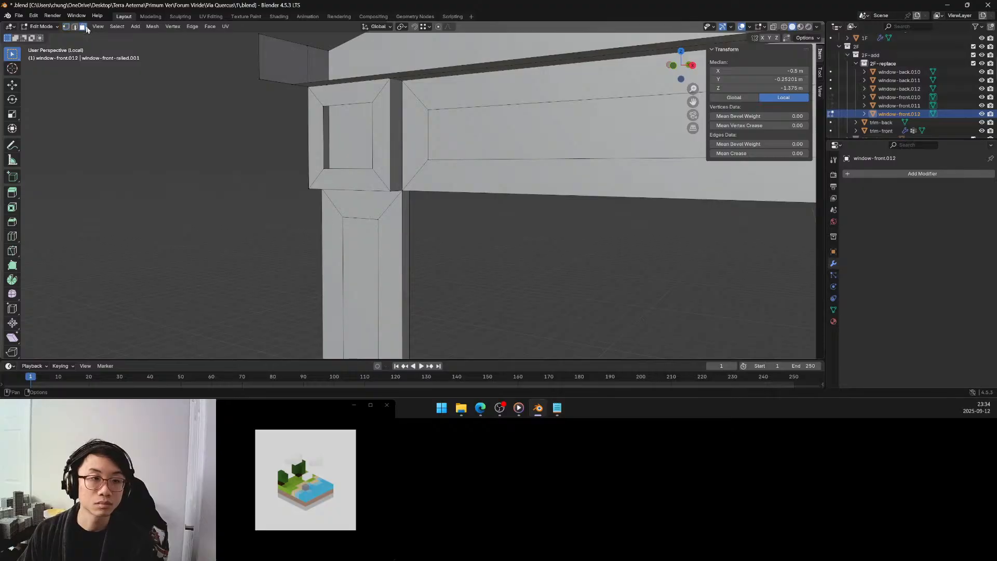
{"action": "left_click", "coordinate": [399, 135]}
{"action": "middle_click_drag", "start_coordinate": [270, 147], "coordinate": [292, 156]}
{"action": "key", "text": "x"}
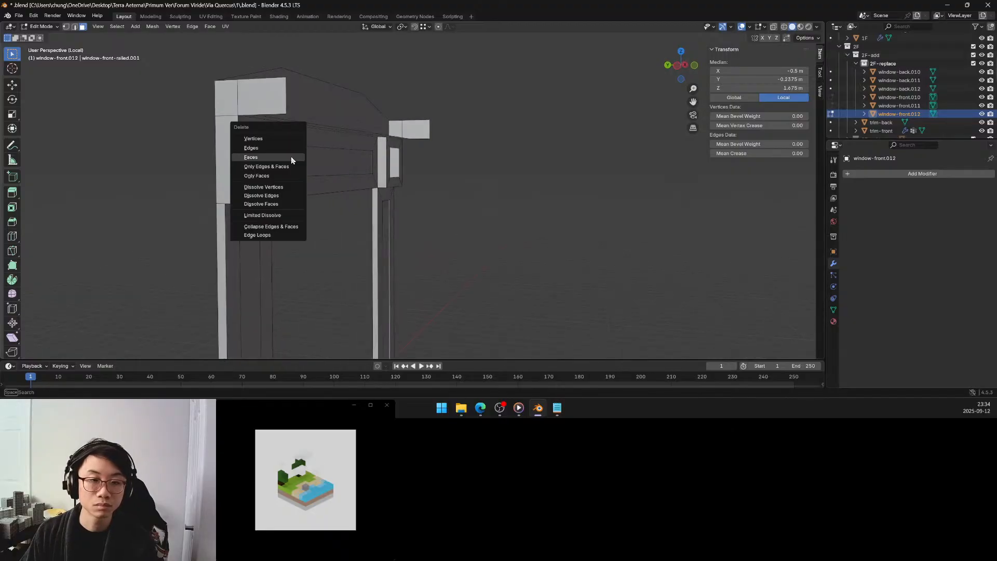
{"action": "left_click", "coordinate": [292, 157]}
{"action": "left_click", "coordinate": [266, 155]}
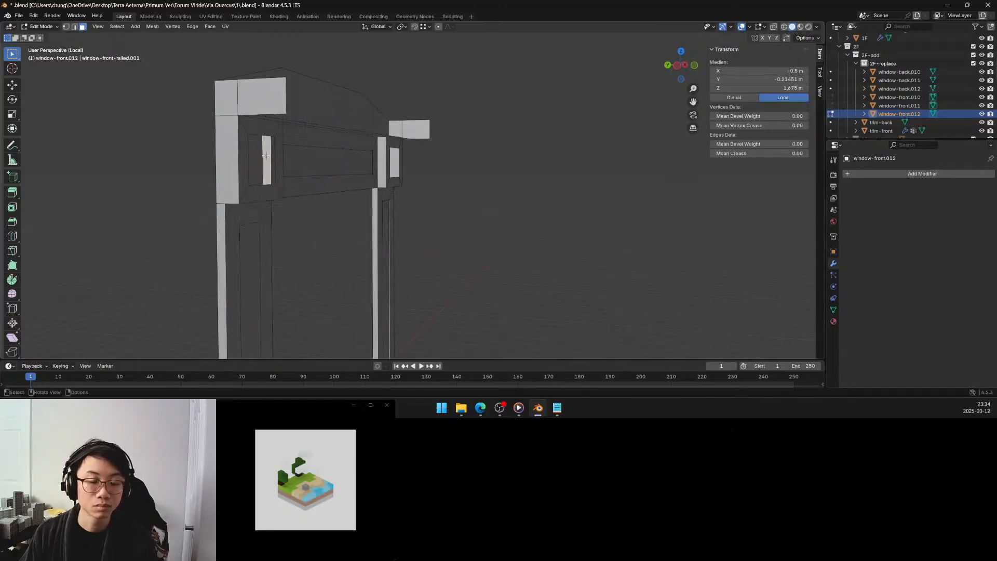
{"action": "key", "text": "x"}
{"action": "left_click", "coordinate": [267, 157]}
Delete the side face and the hidden inner faces of the upper right corner block where it meets the top rail.
{"action": "middle_click_drag", "start_coordinate": [285, 152], "coordinate": [425, 193]}
{"action": "left_click", "coordinate": [262, 207]}
{"action": "key", "text": "x"}
{"action": "left_click", "coordinate": [263, 207]}
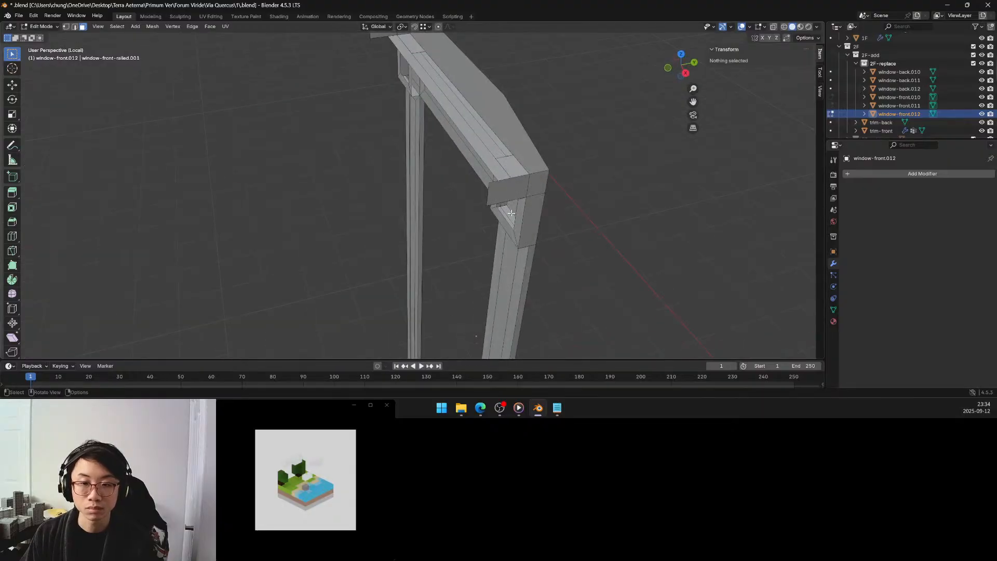
{"action": "left_click", "coordinate": [511, 213]}
{"action": "key", "text": "x"}
{"action": "left_click", "coordinate": [510, 213]}
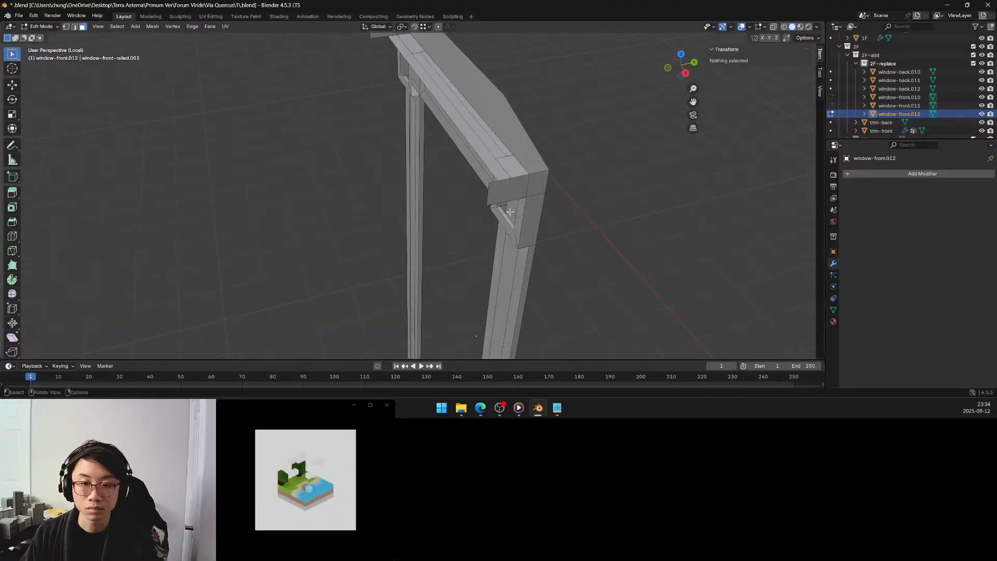
{"action": "middle_click_drag", "start_coordinate": [510, 212], "coordinate": [510, 200]}
{"action": "left_click", "coordinate": [510, 212]}
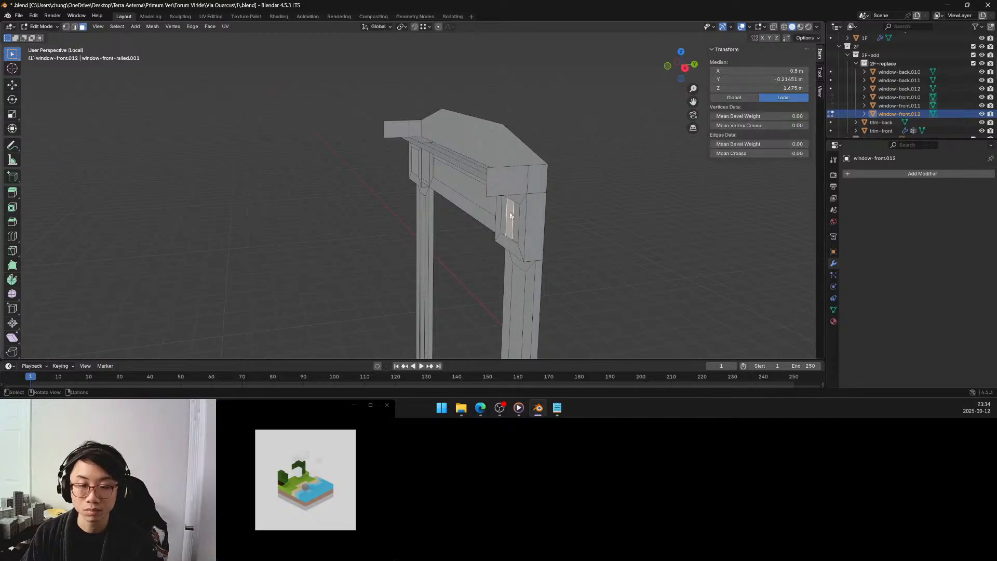
{"action": "key", "text": "x"}
{"action": "left_click", "coordinate": [509, 212]}
{"action": "left_click", "coordinate": [509, 211]}
{"action": "key", "text": "x"}
{"action": "left_click", "coordinate": [510, 211]}
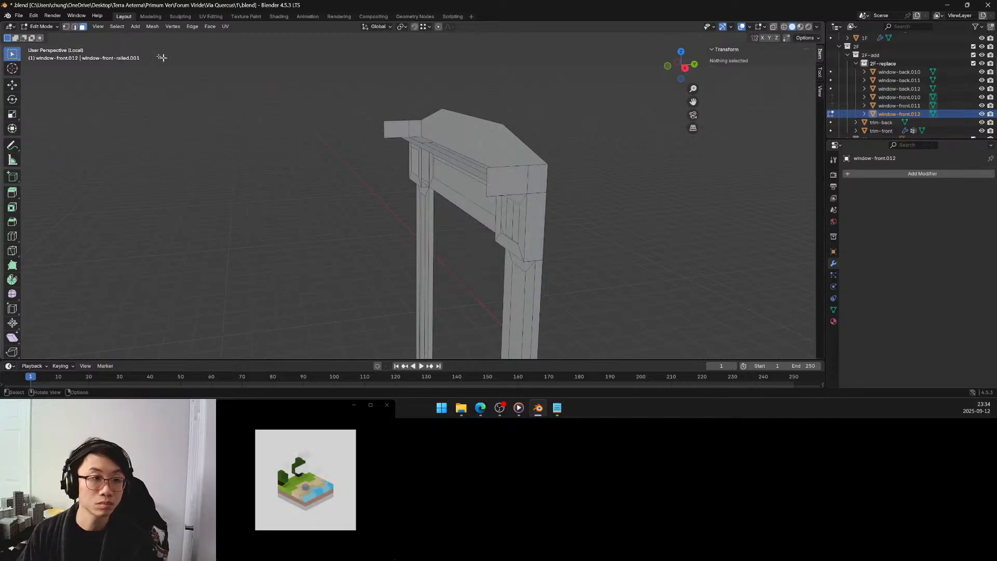
In edge mode, select the edges around the gap between the top rail and the upper left corner block and fill it.
{"action": "left_click", "coordinate": [74, 27]}
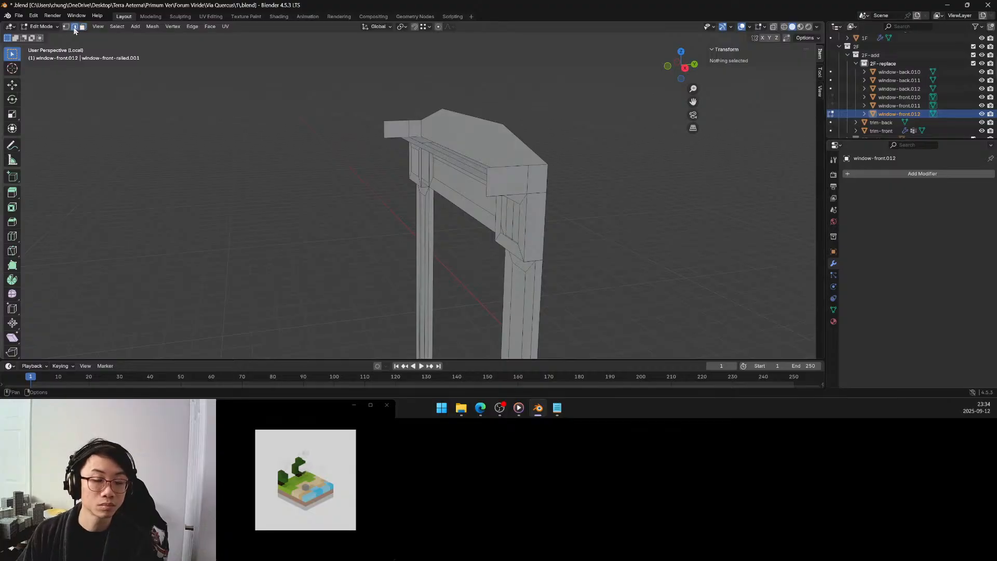
{"action": "middle_click_drag", "start_coordinate": [337, 191], "coordinate": [365, 175]}
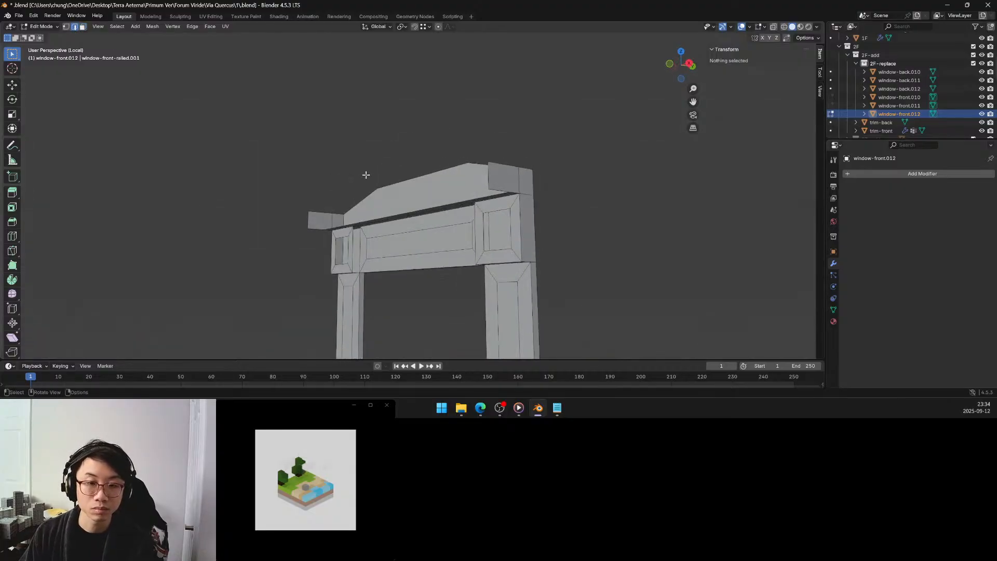
{"action": "left_click", "coordinate": [362, 239]}
{"action": "middle_click_drag", "start_coordinate": [362, 239], "coordinate": [360, 225]}
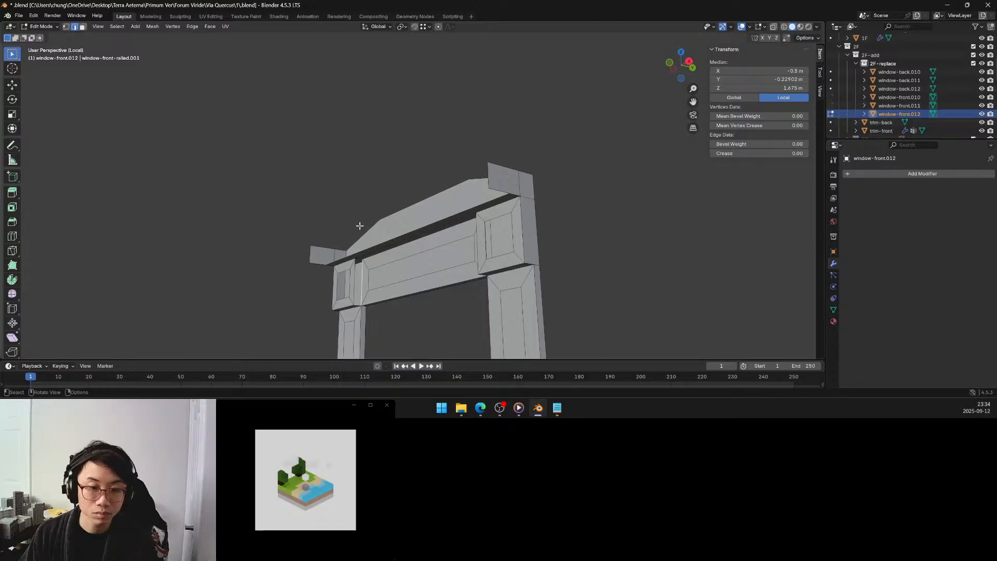
{"action": "left_click", "coordinate": [358, 264], "text": "shift"}
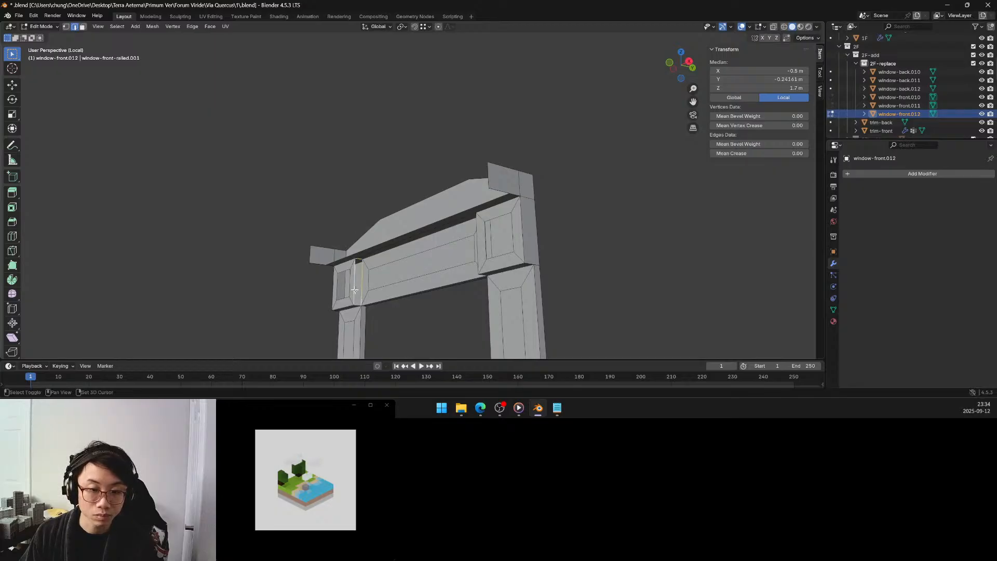
{"action": "left_click", "coordinate": [359, 305], "text": "shift"}
{"action": "left_click", "coordinate": [358, 306], "text": "shift"}
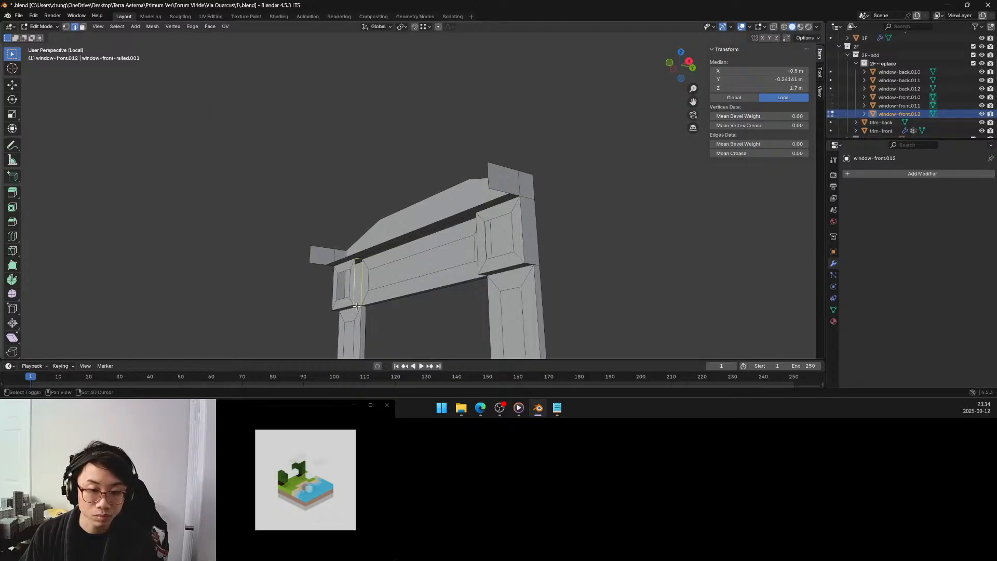
{"action": "key", "text": "f"}
Fill the gap between the top rail and the upper right corner block with a face from its bordering edges.
{"action": "middle_click_drag", "start_coordinate": [368, 270], "coordinate": [279, 225]}
{"action": "left_click", "coordinate": [307, 202]}
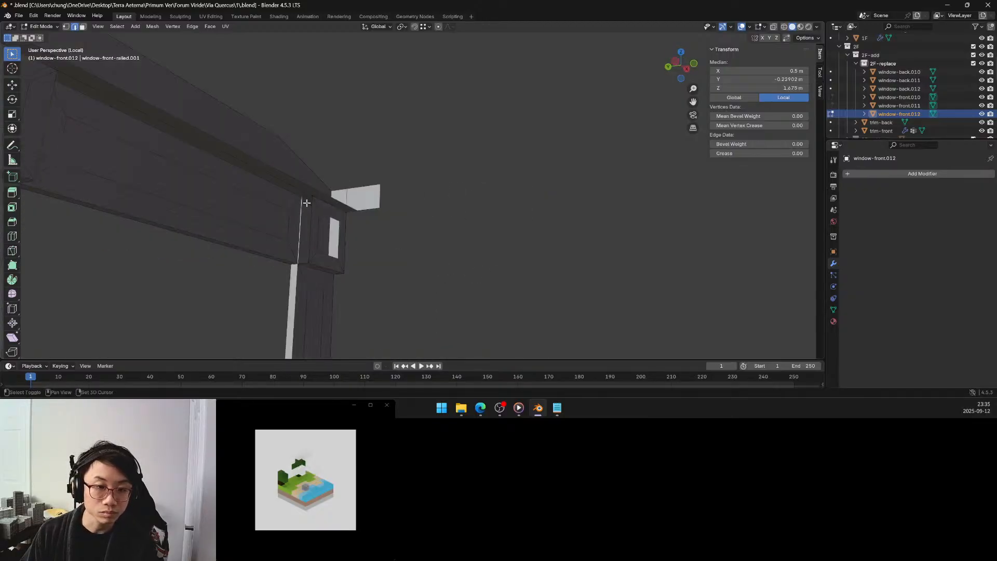
{"action": "left_click", "coordinate": [306, 199], "text": "shift"}
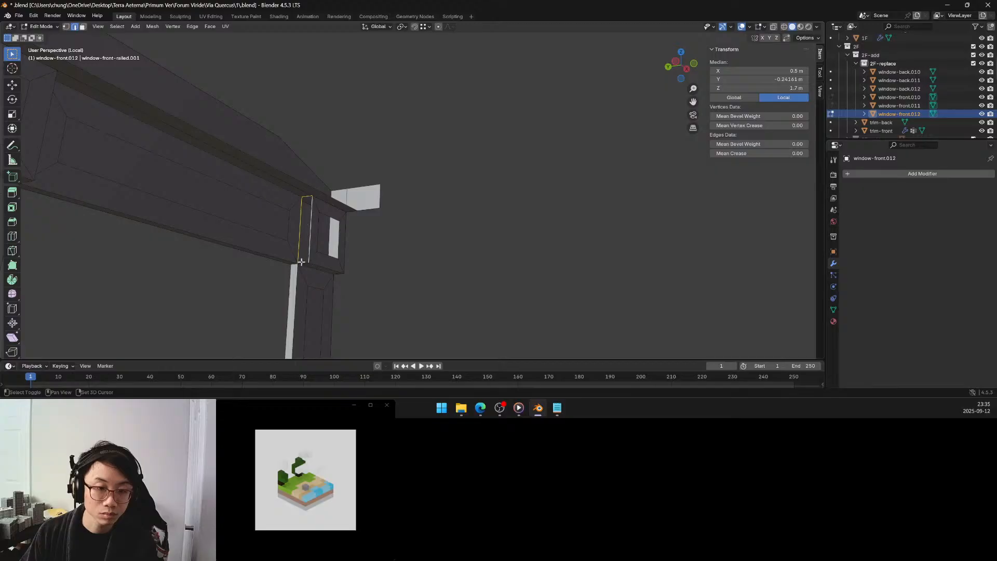
{"action": "key", "text": "f"}
Clear the selection, select all non-manifold geometry again and examine the frame for remaining problem edges.
{"action": "middle_click_drag", "start_coordinate": [345, 245], "coordinate": [303, 219]}
{"action": "scroll", "coordinate": [293, 237], "scroll_direction": "up", "scroll_amount": 4}
{"action": "scroll", "coordinate": [302, 219], "scroll_direction": "down", "scroll_amount": 5}
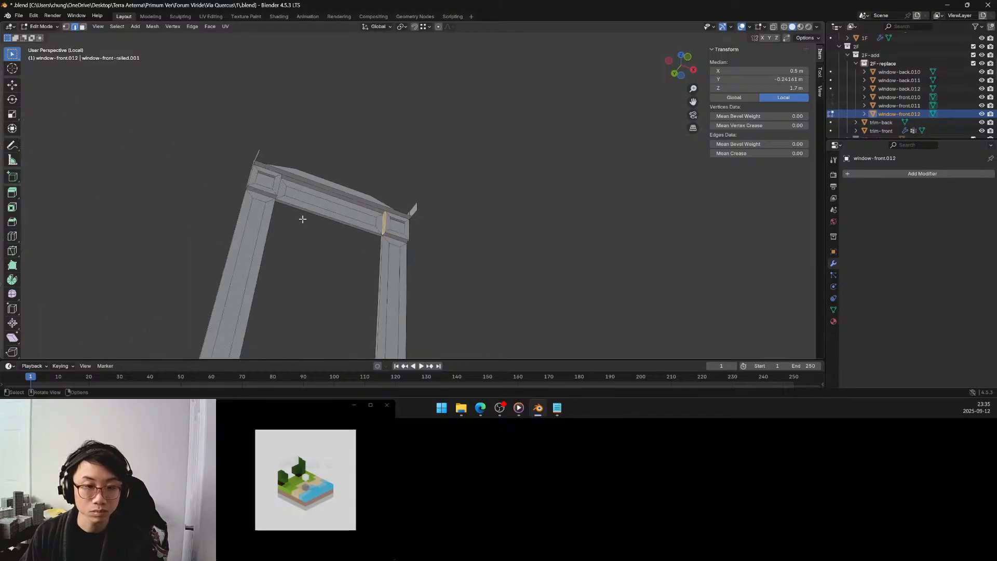
{"action": "left_click", "coordinate": [450, 251]}
{"action": "key", "text": "q"}
{"action": "left_click", "coordinate": [444, 250]}
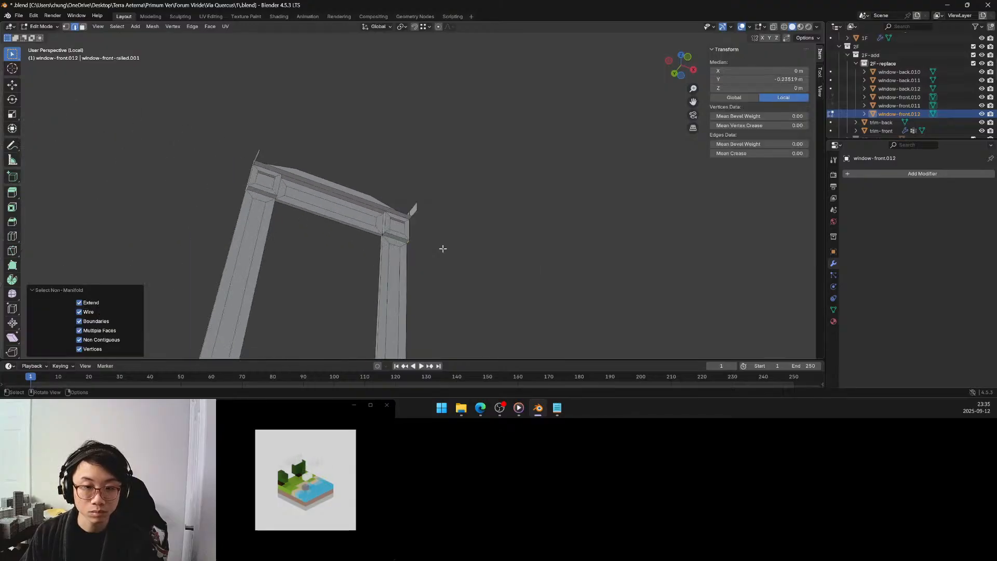
{"action": "scroll", "coordinate": [439, 248], "scroll_direction": "down", "scroll_amount": 4}
{"action": "middle_click_drag", "start_coordinate": [436, 247], "coordinate": [404, 172]}
{"action": "scroll", "coordinate": [397, 215], "scroll_direction": "up", "scroll_amount": 6}
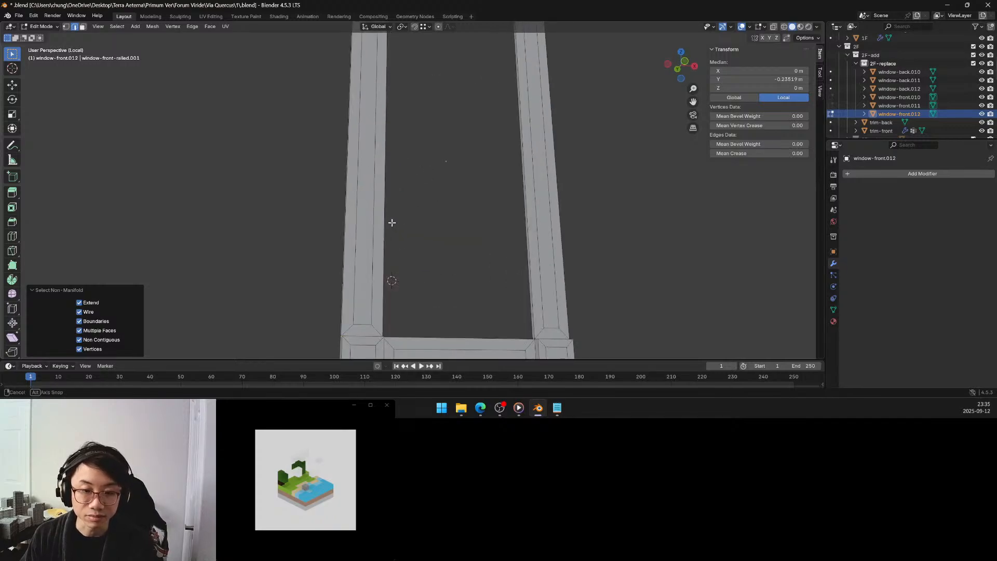
{"action": "middle_click_drag", "start_coordinate": [391, 223], "coordinate": [499, 223]}
{"action": "scroll", "coordinate": [429, 250], "scroll_direction": "down", "scroll_amount": 3}
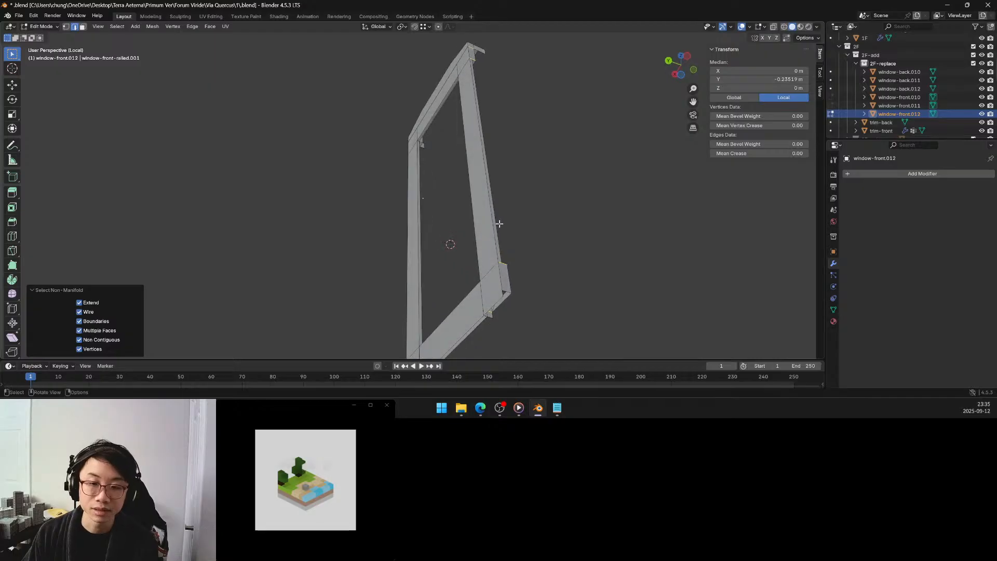
Try a Limited Dissolve on the entire window frame mesh.
{"action": "key", "text": "a"}
{"action": "right_click", "coordinate": [472, 224]}
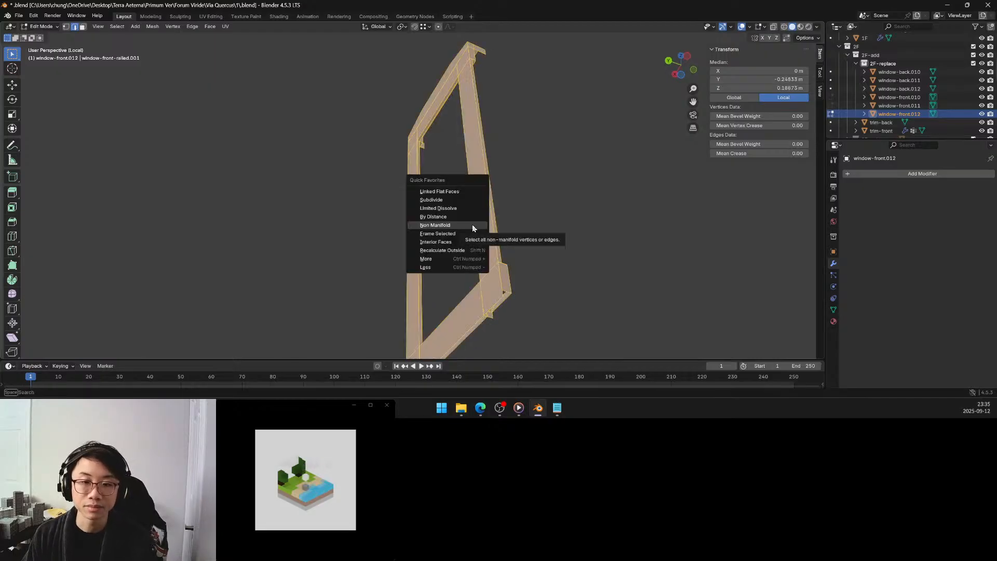
{"action": "key", "text": "x"}
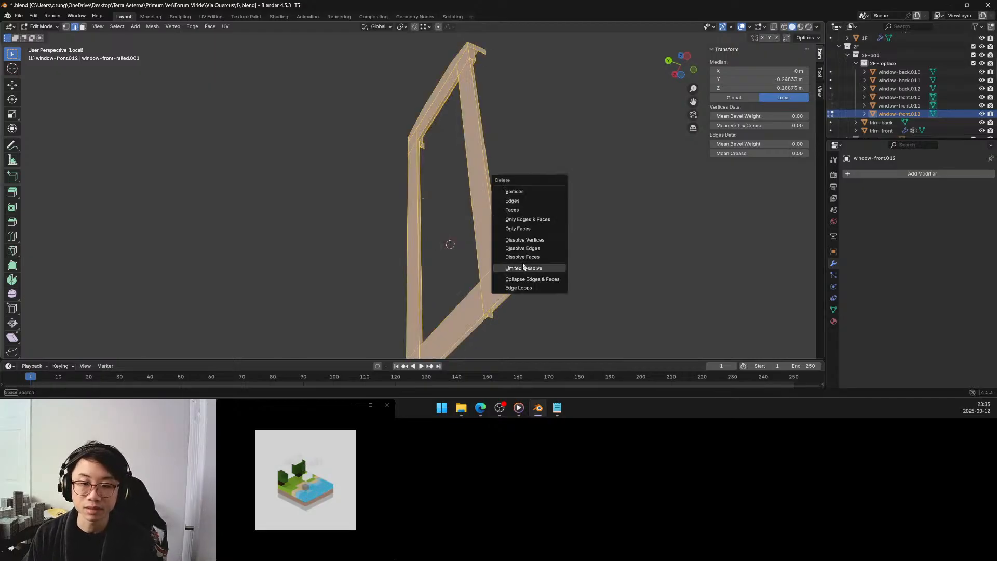
{"action": "left_click", "coordinate": [524, 268]}
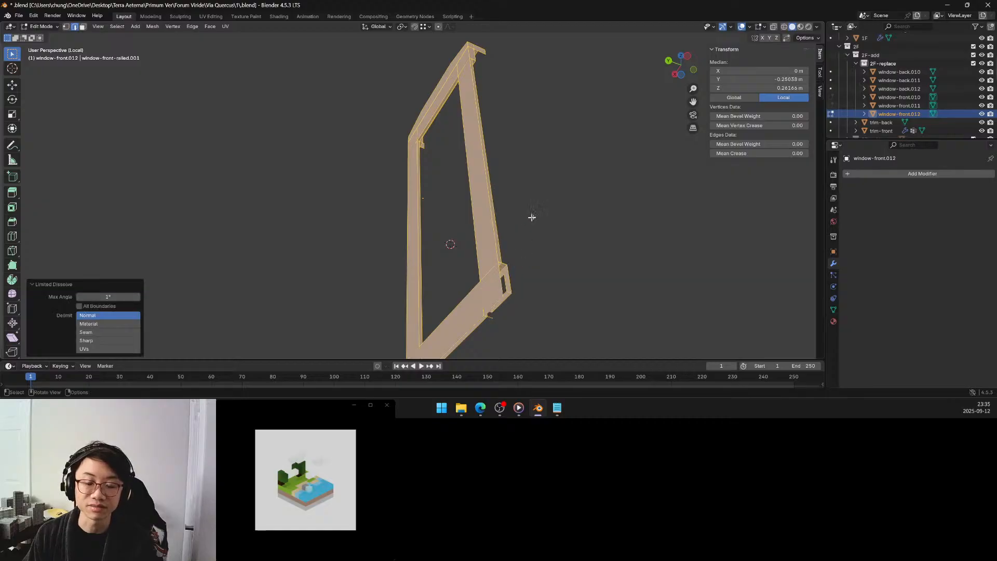
Clear the selection, select all non-manifold edges and examine the posts and bottom rail of the frame.
{"action": "key", "text": "alt+a"}
{"action": "middle_click_drag", "start_coordinate": [528, 221], "coordinate": [353, 246]}
{"action": "key", "text": "q"}
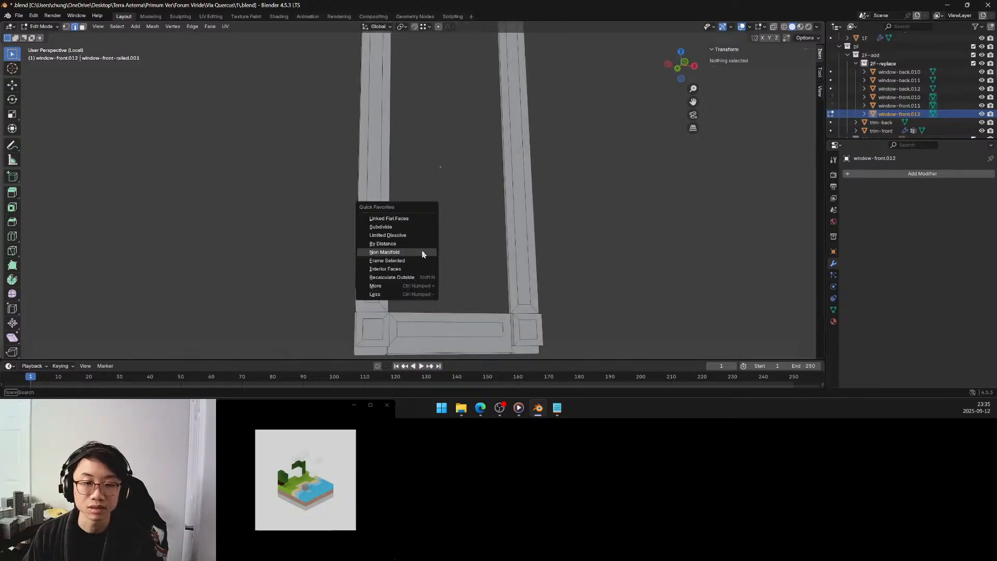
{"action": "left_click", "coordinate": [420, 252]}
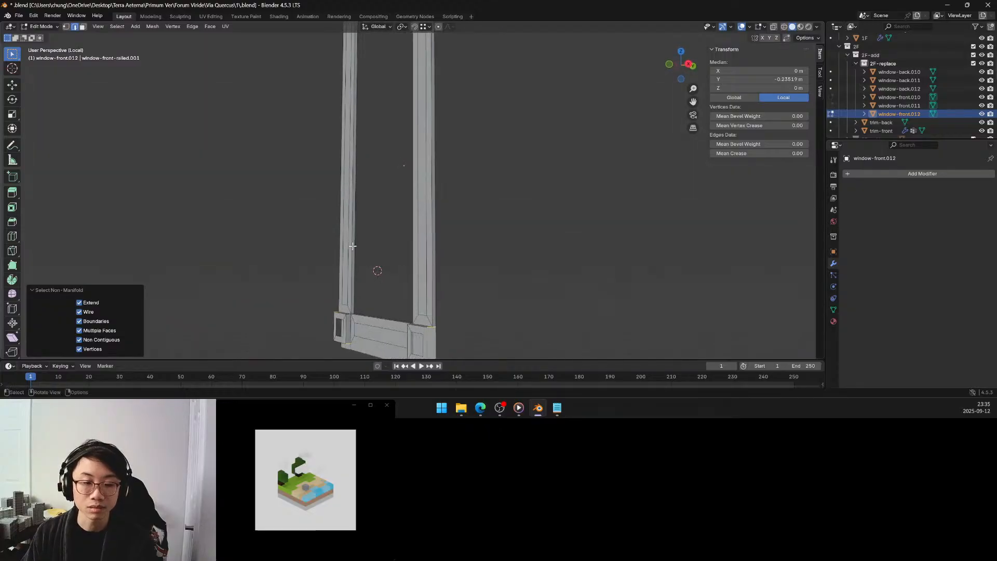
{"action": "key", "text": "alt+a"}
{"action": "key", "text": "a"}
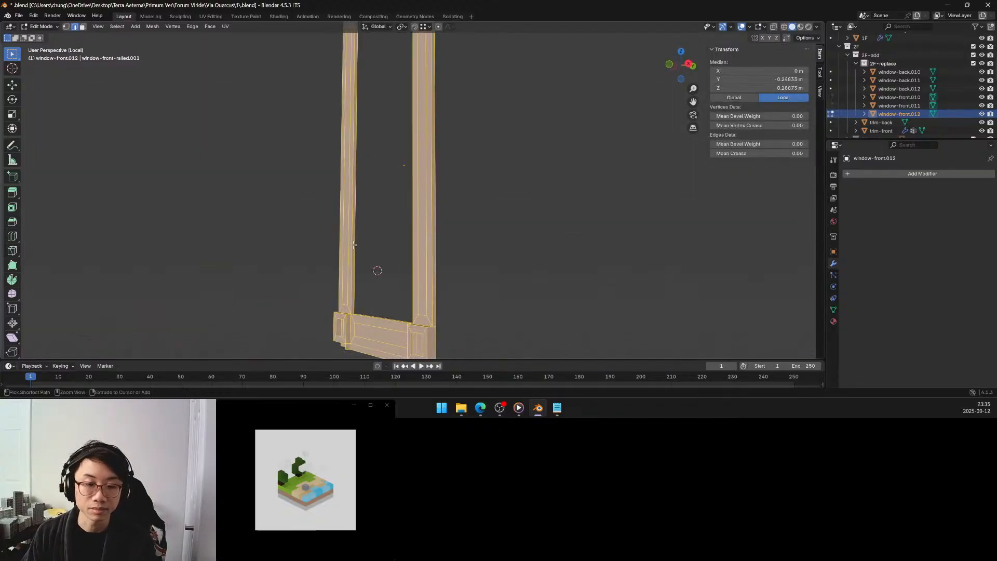
{"action": "left_click", "coordinate": [372, 258]}
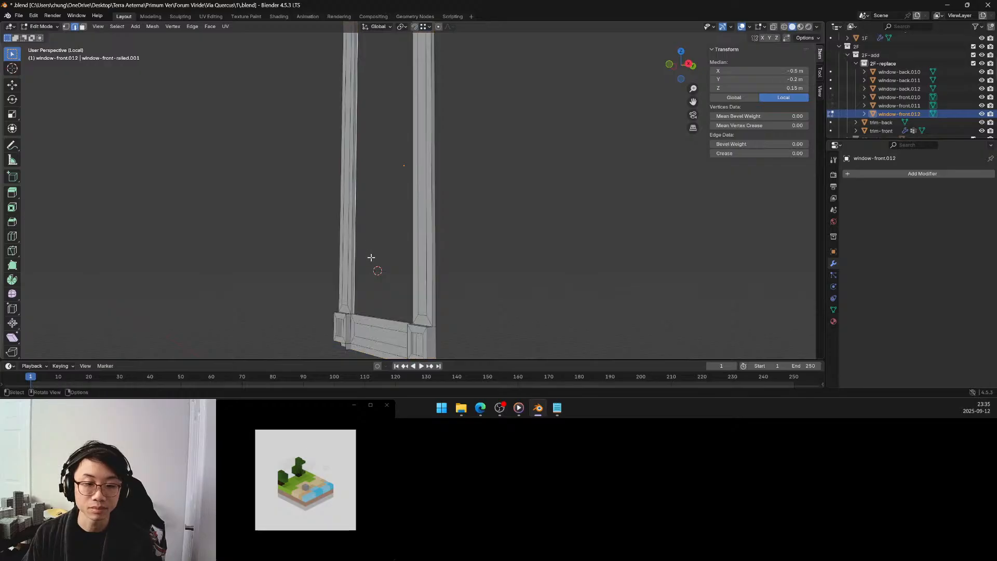
{"action": "left_click", "coordinate": [382, 259]}
{"action": "key", "text": "q"}
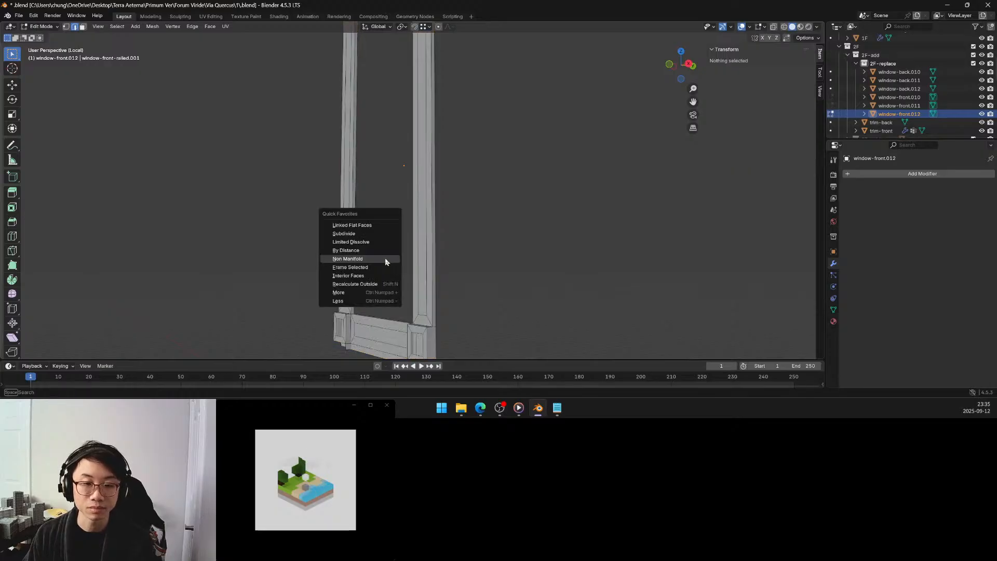
{"action": "left_click", "coordinate": [385, 258]}
{"action": "scroll", "coordinate": [377, 265], "scroll_direction": "up", "scroll_amount": 3}
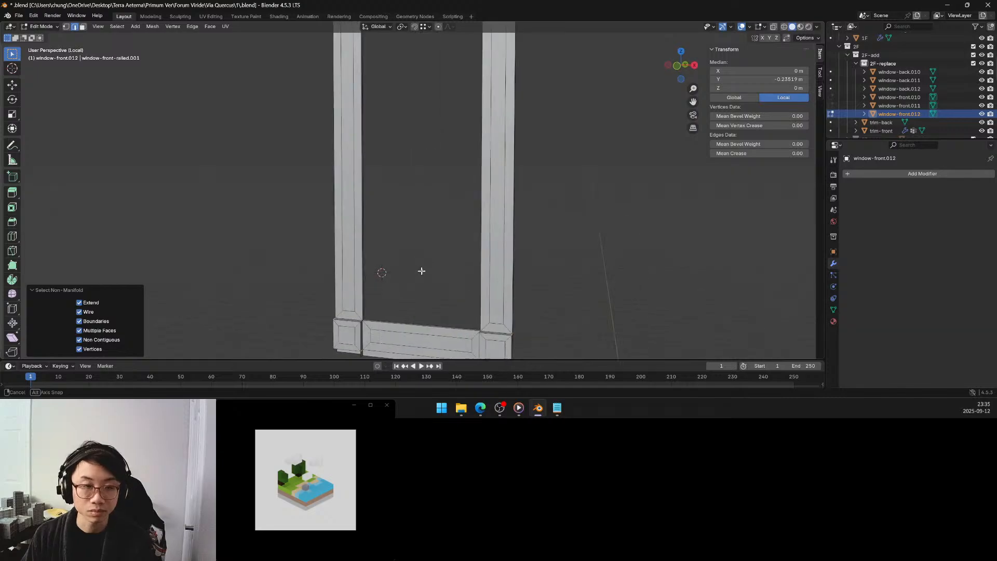
Switch to vertex selection, select all non-manifold geometry again and examine the ledge above the top rail.
{"action": "left_click", "coordinate": [65, 27]}
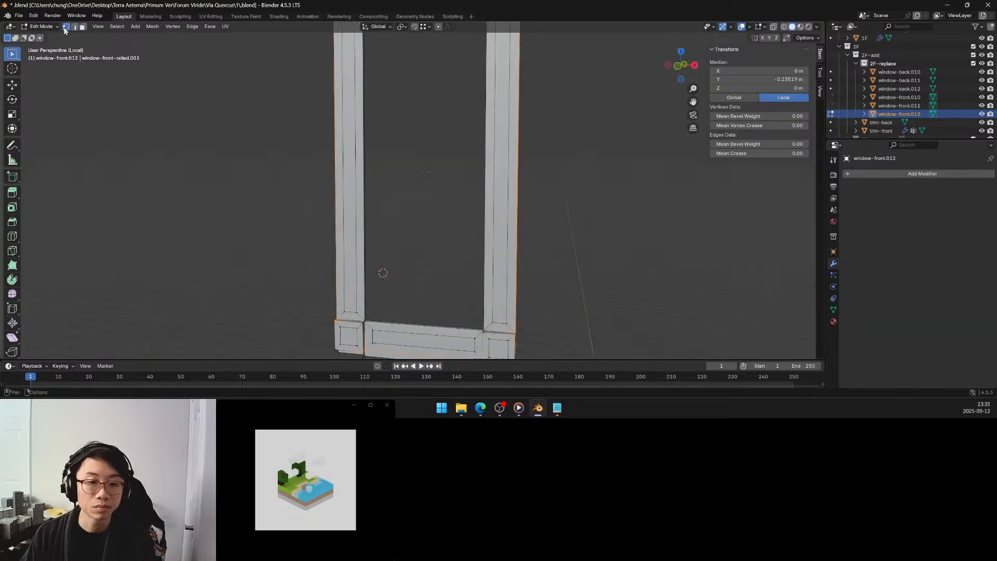
{"action": "left_click", "coordinate": [240, 188]}
{"action": "key", "text": "q"}
{"action": "left_click", "coordinate": [240, 188]}
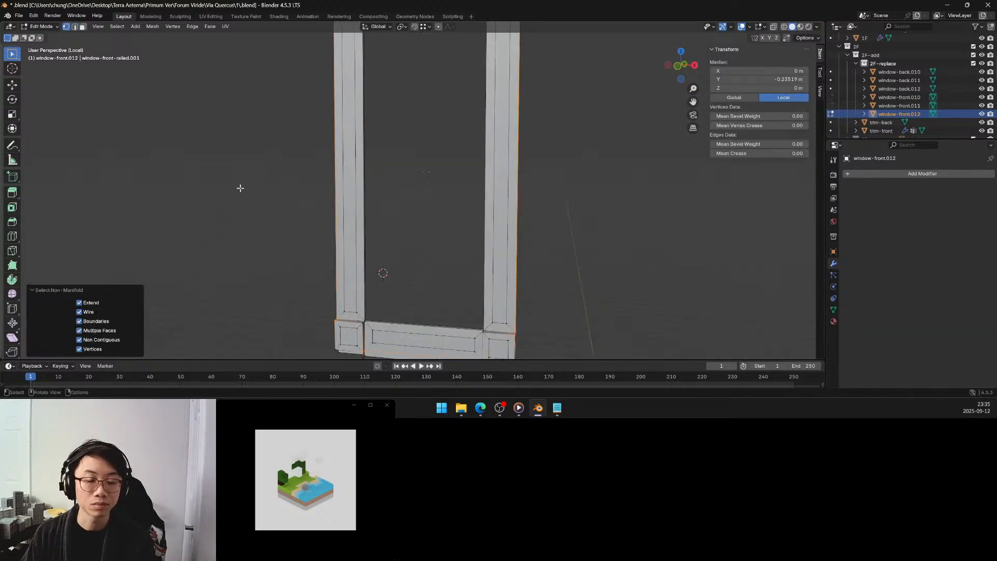
{"action": "scroll", "coordinate": [250, 168], "scroll_direction": "down", "scroll_amount": 3}
{"action": "middle_click_drag", "start_coordinate": [269, 136], "coordinate": [370, 210]}
{"action": "scroll", "coordinate": [369, 206], "scroll_direction": "up", "scroll_amount": 5}
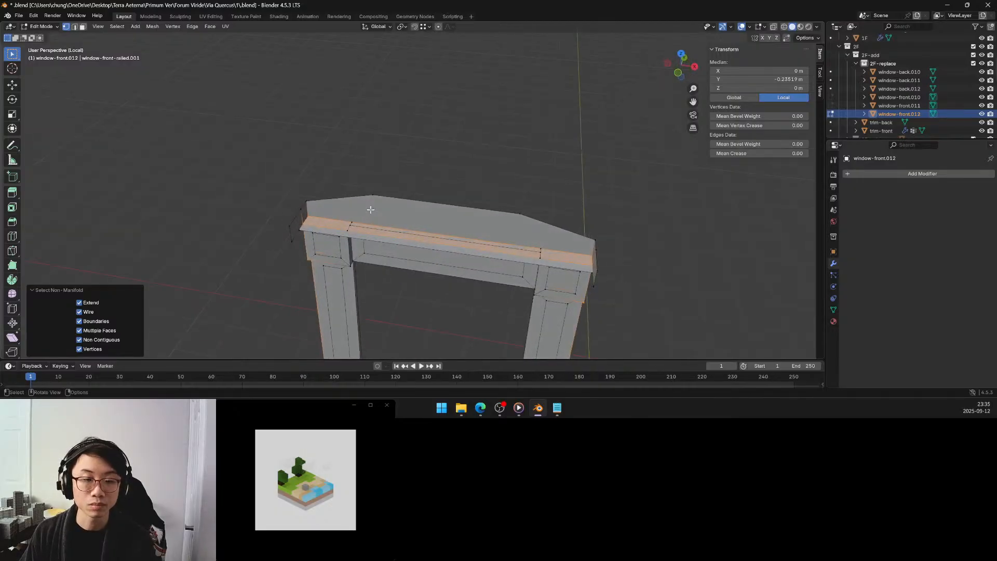
In face mode, delete the long strip face on the ledge above the top rail.
{"action": "left_click", "coordinate": [83, 28]}
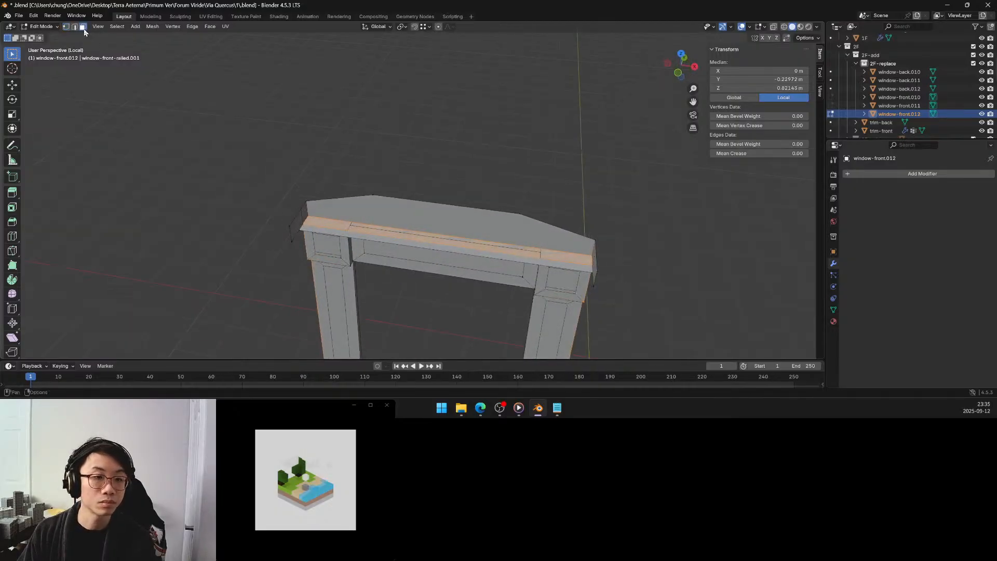
{"action": "left_click", "coordinate": [328, 225]}
{"action": "key", "text": "x"}
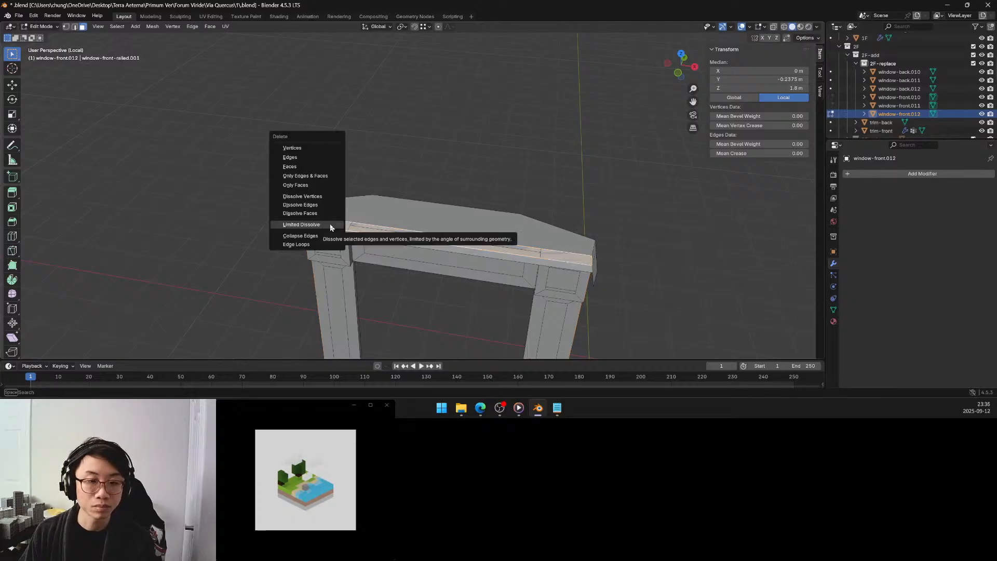
{"action": "left_click", "coordinate": [310, 165]}
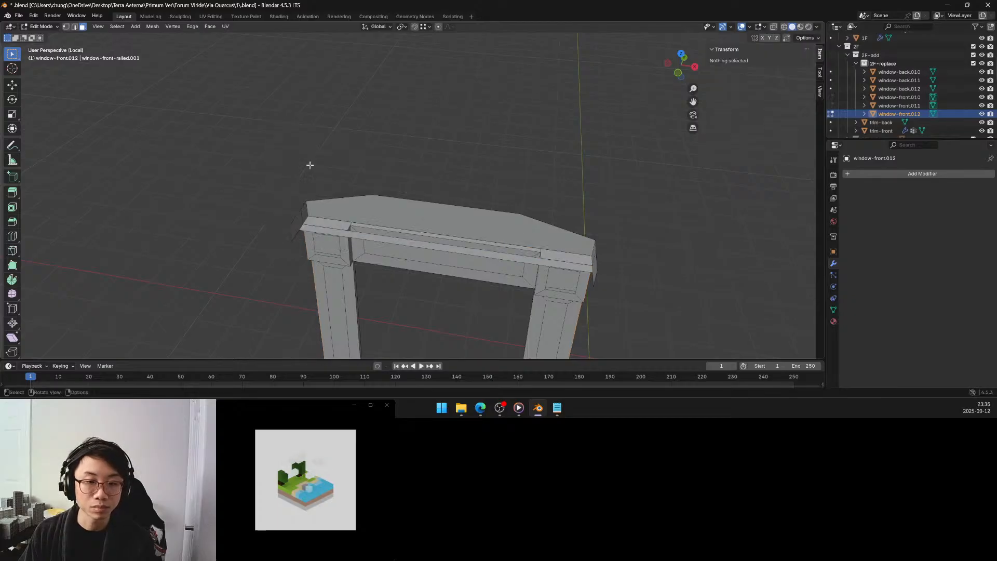
In vertex mode, select the corner vertices around the opening in the ledge and fill it with a face.
{"action": "scroll", "coordinate": [353, 225], "scroll_direction": "up", "scroll_amount": 3}
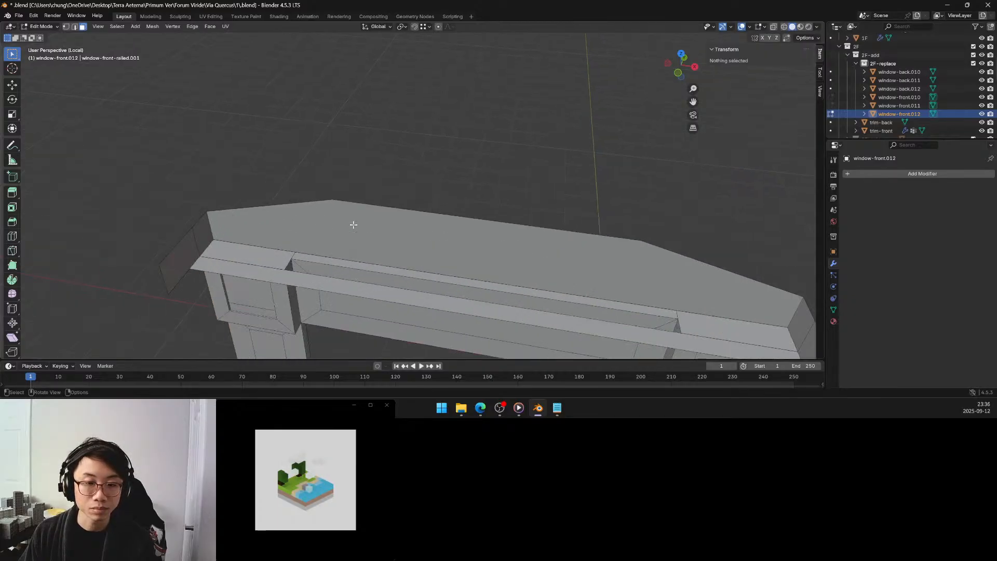
{"action": "left_click", "coordinate": [69, 27]}
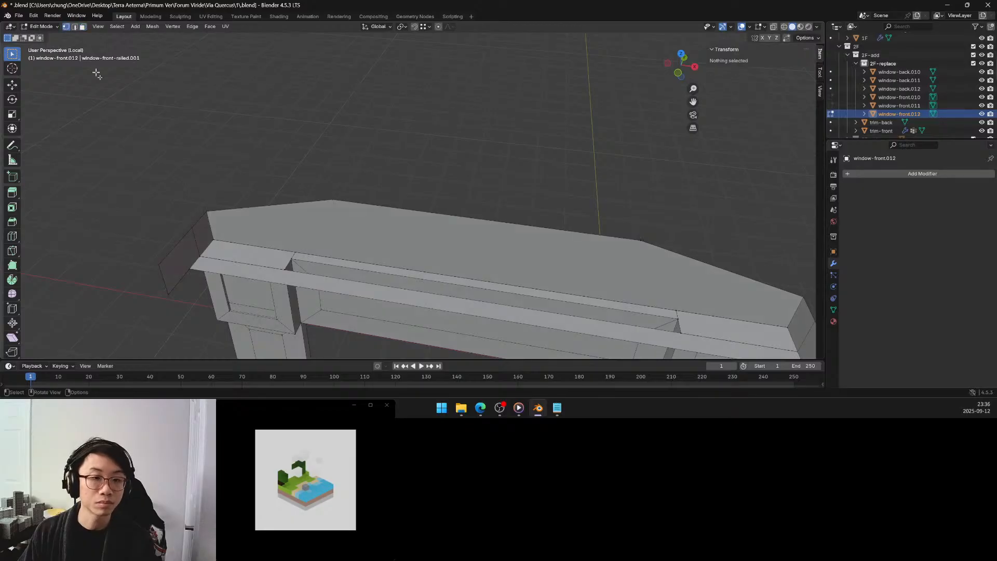
{"action": "left_click", "coordinate": [292, 259]}
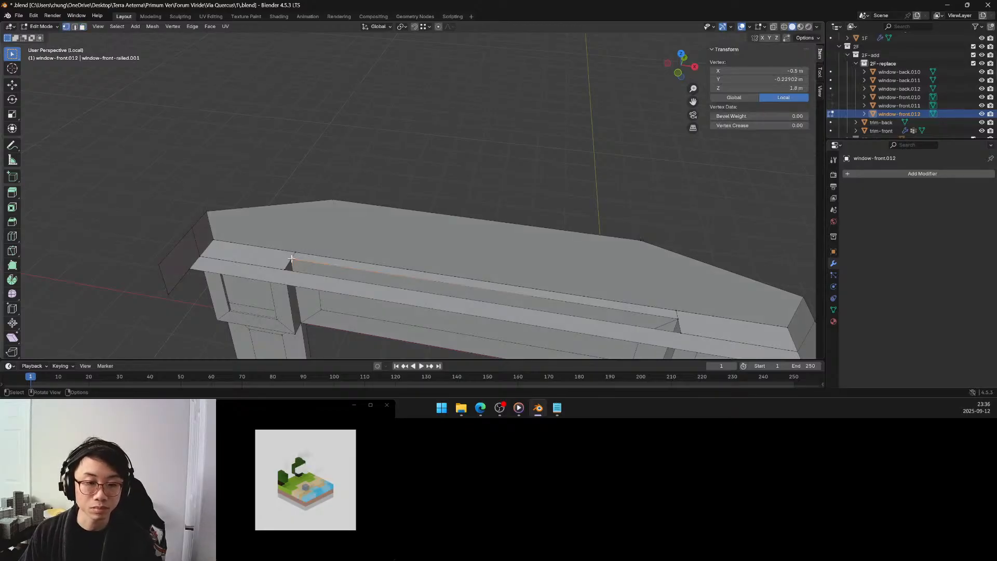
{"action": "left_click", "coordinate": [291, 269], "text": "shift"}
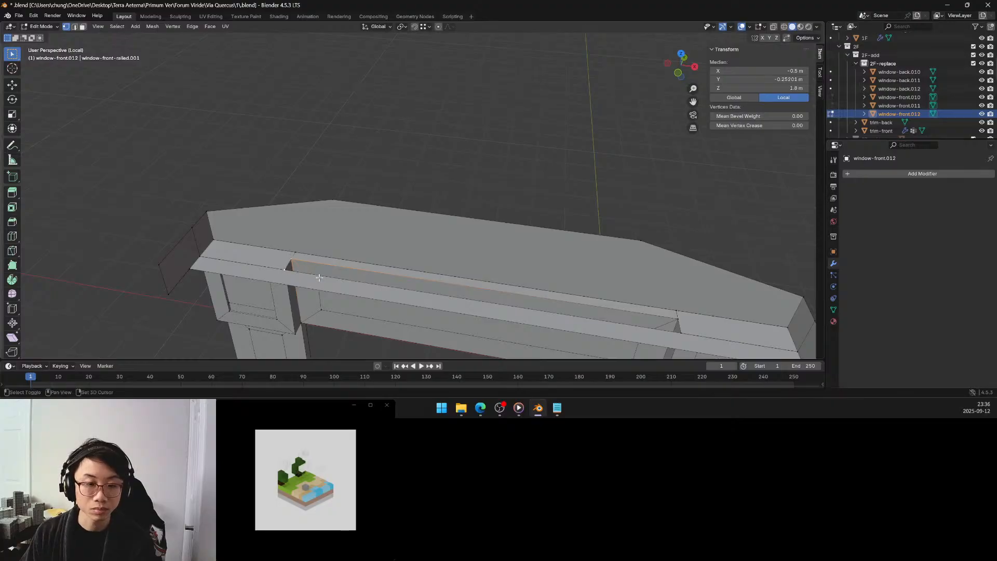
{"action": "left_click", "coordinate": [679, 318], "text": "shift"}
{"action": "key", "text": "f"}
{"action": "scroll", "coordinate": [586, 301], "scroll_direction": "down", "scroll_amount": 5}
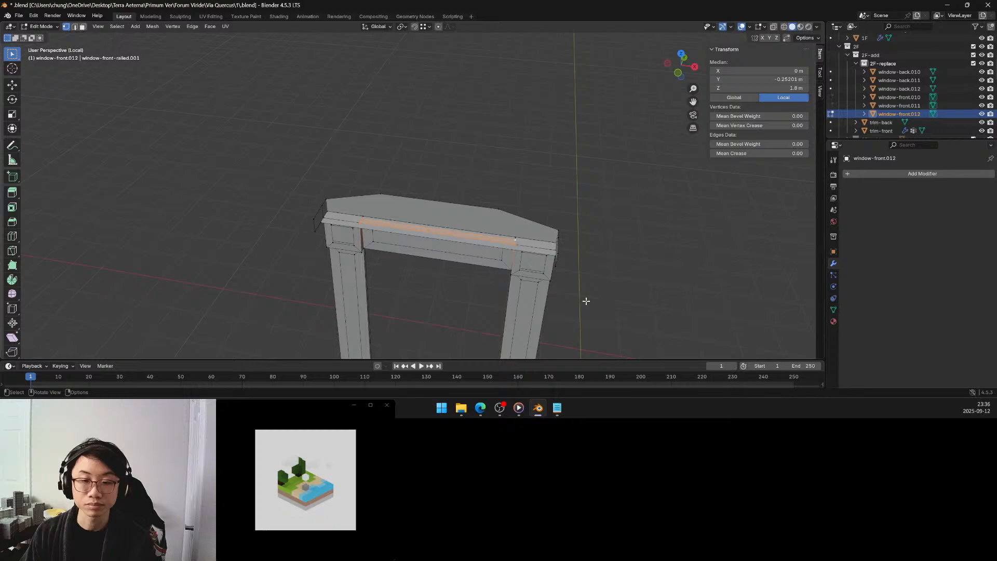
Select all non-manifold geometry again and recalculate the normals of the selection to face outside.
{"action": "left_click", "coordinate": [646, 268]}
{"action": "key", "text": "q"}
{"action": "left_click", "coordinate": [609, 268]}
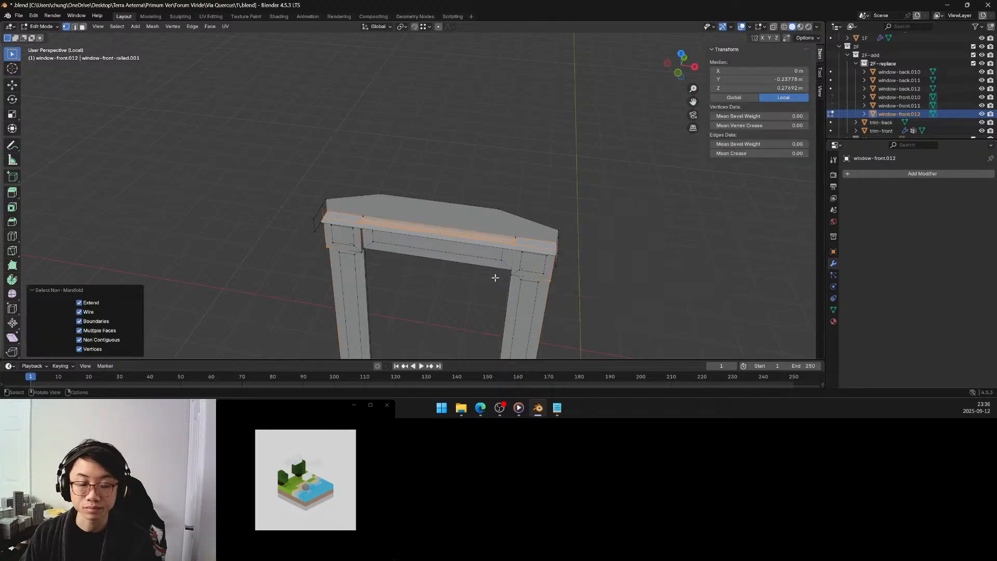
{"action": "mouse_move", "coordinate": [498, 275]}
{"action": "middle_mouse_down"}
{"action": "mouse_move", "coordinate": [485, 203]}
{"action": "mouse_move", "coordinate": [485, 271]}
{"action": "mouse_move", "coordinate": [496, 264]}
{"action": "middle_mouse_up"}
{"action": "key", "text": "q"}
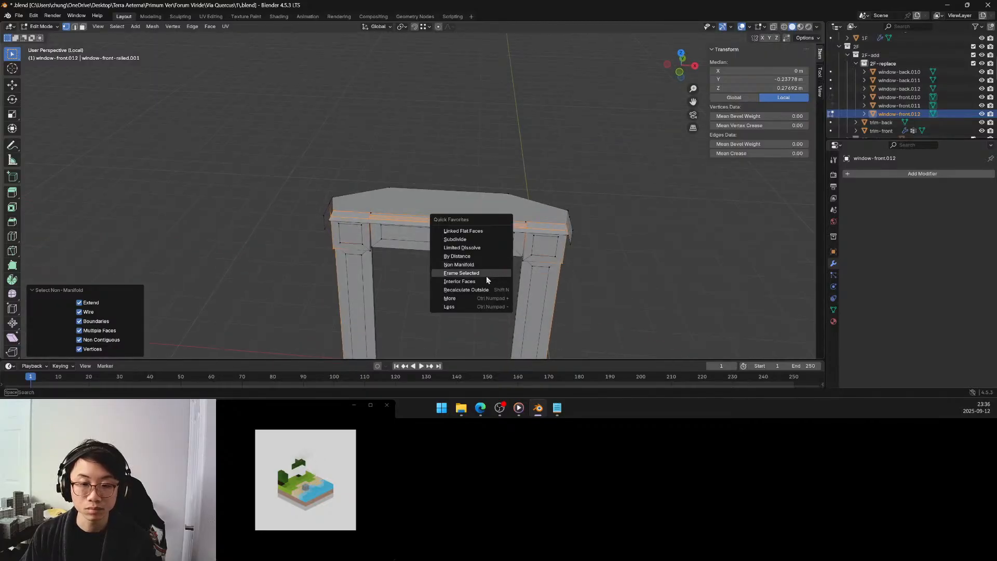
{"action": "left_click", "coordinate": [480, 289]}
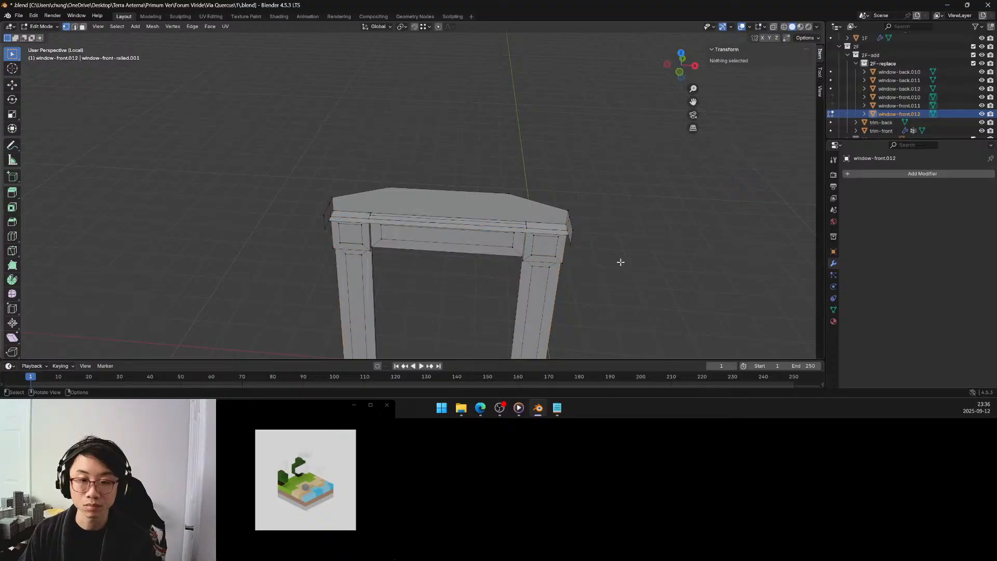
Reselect the non-manifold geometry and examine the flagged edges along the refilled ledge strip.
{"action": "key", "text": "q"}
{"action": "left_click", "coordinate": [597, 237]}
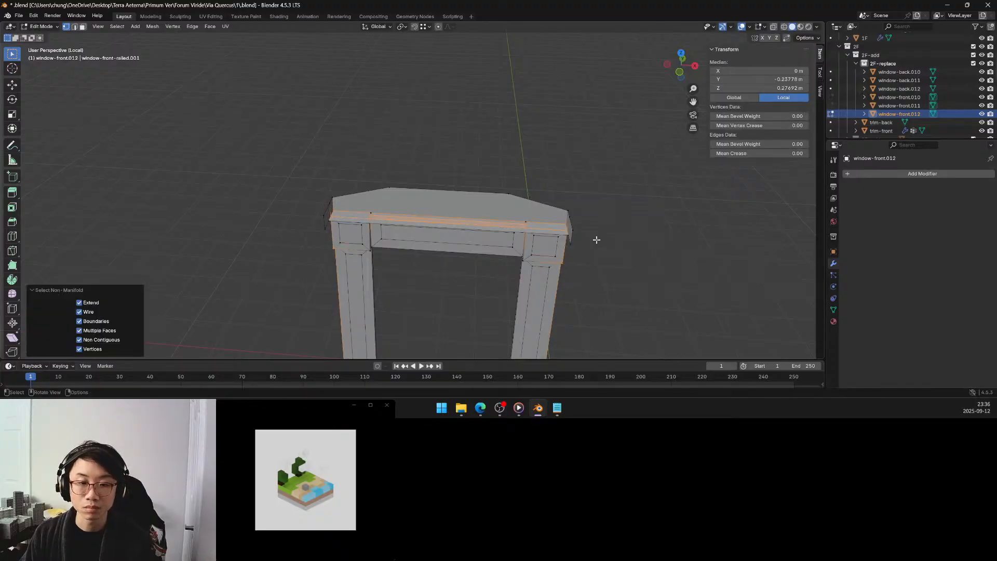
{"action": "scroll", "coordinate": [539, 247], "scroll_direction": "up", "scroll_amount": 5}
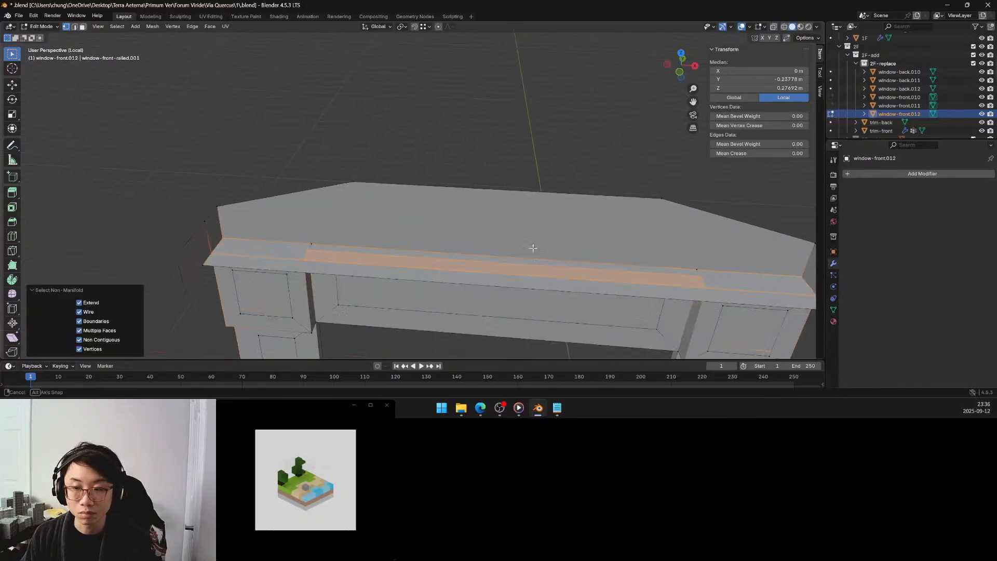
{"action": "mouse_move", "coordinate": [532, 247]}
{"action": "middle_mouse_down"}
{"action": "mouse_move", "coordinate": [517, 205]}
{"action": "mouse_move", "coordinate": [534, 254]}
{"action": "middle_mouse_up"}
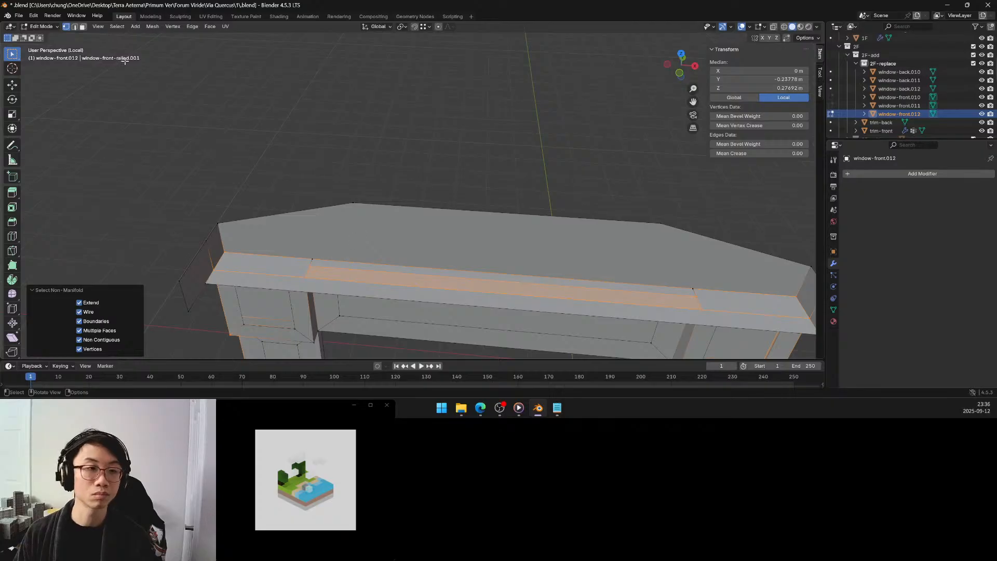
In face mode, select the ledge's narrow back strip, corner face and front strip individually to examine how they divide.
{"action": "key", "text": "3"}
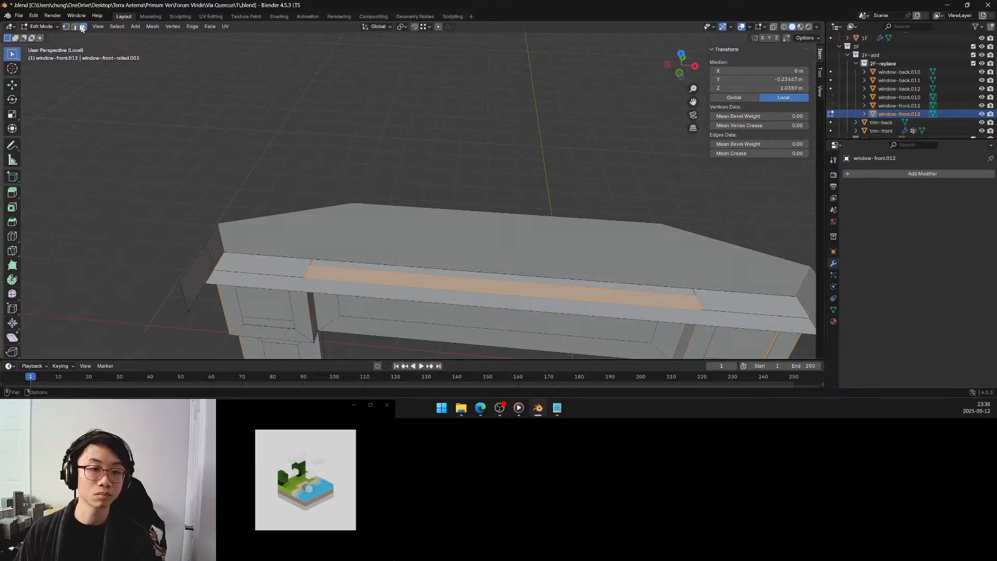
{"action": "left_click", "coordinate": [374, 267]}
{"action": "mouse_move", "coordinate": [363, 261]}
{"action": "middle_mouse_down"}
{"action": "mouse_move", "coordinate": [278, 205]}
{"action": "mouse_move", "coordinate": [336, 205]}
{"action": "mouse_move", "coordinate": [357, 256]}
{"action": "middle_mouse_up"}
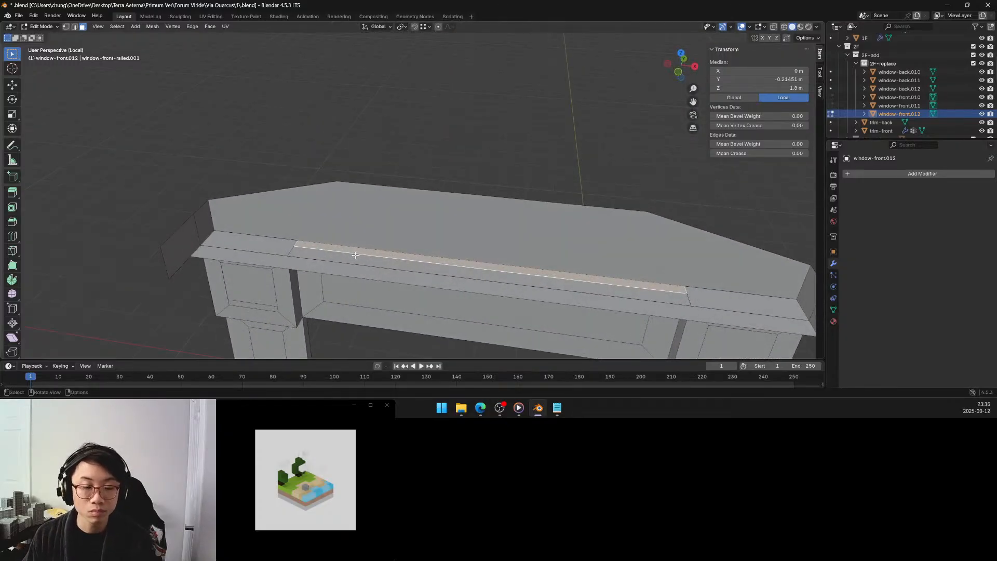
{"action": "left_click", "coordinate": [280, 252]}
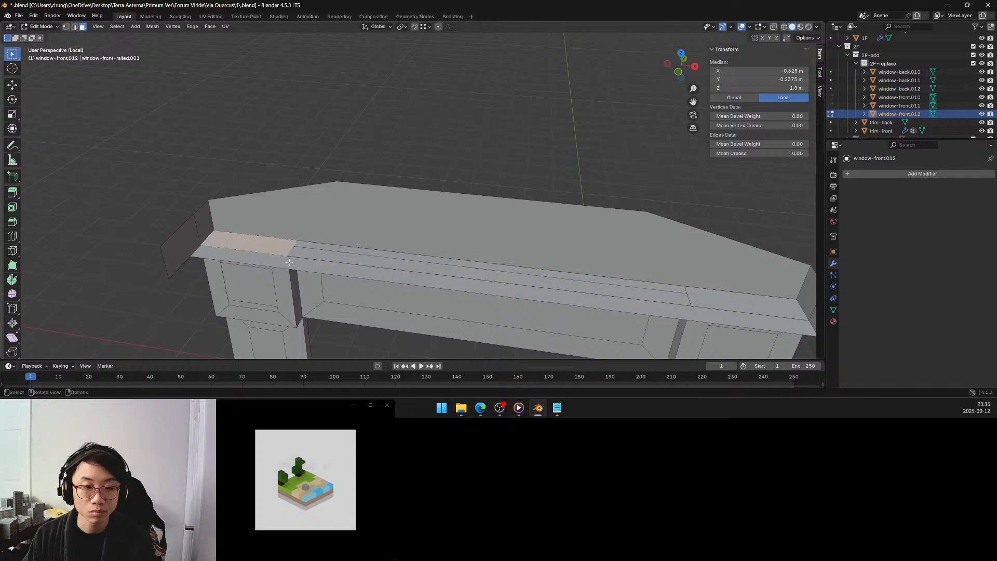
{"action": "left_click", "coordinate": [292, 264]}
{"action": "middle_click_drag", "start_coordinate": [303, 265], "coordinate": [356, 223]}
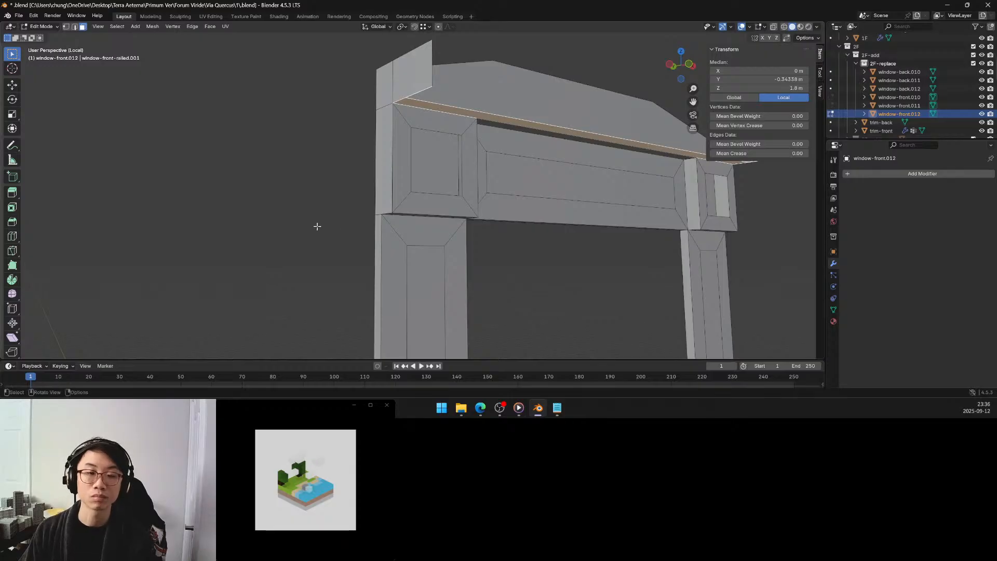
Try hiding the ledge's outer front strip to inspect the geometry where it meets the corner blocks.
{"action": "key", "text": "h"}
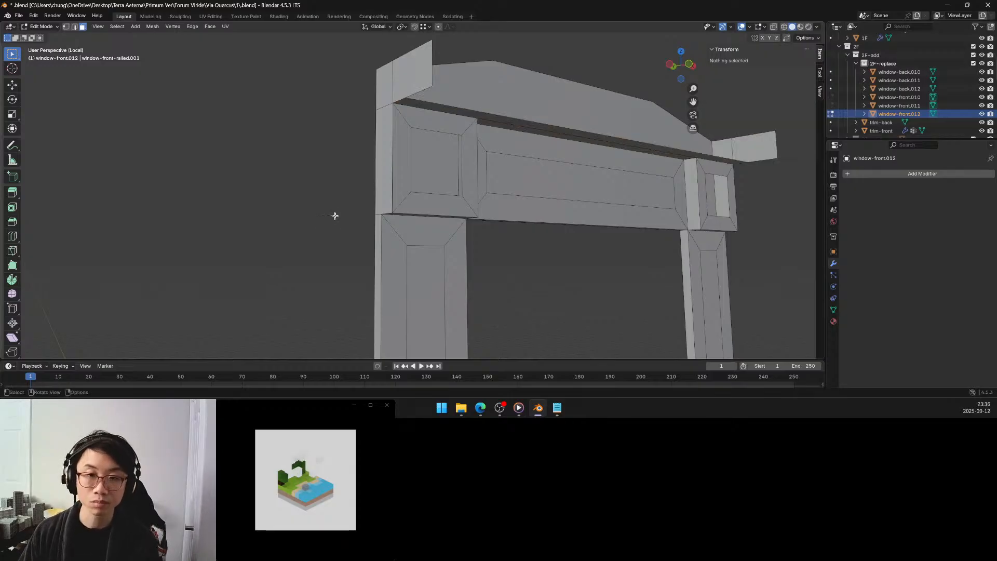
{"action": "left_click", "coordinate": [477, 116]}
{"action": "middle_click_drag", "start_coordinate": [466, 124], "coordinate": [486, 148]}
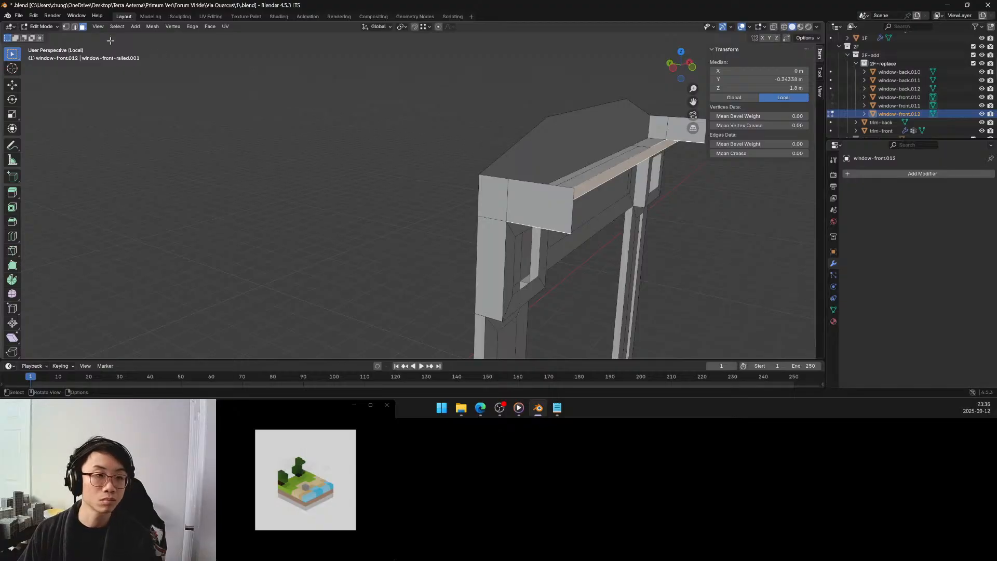
Try triangulating the projecting side face at the ledge's end, undo it and clear the selection.
{"action": "left_click", "coordinate": [548, 197]}
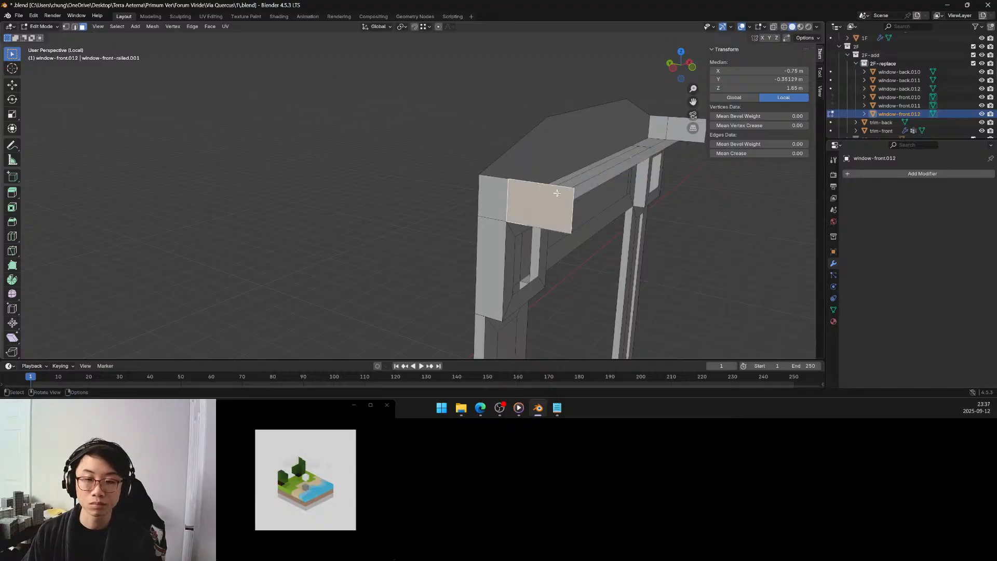
{"action": "key", "text": "ctrl+t"}
{"action": "key", "text": "ctrl+z"}
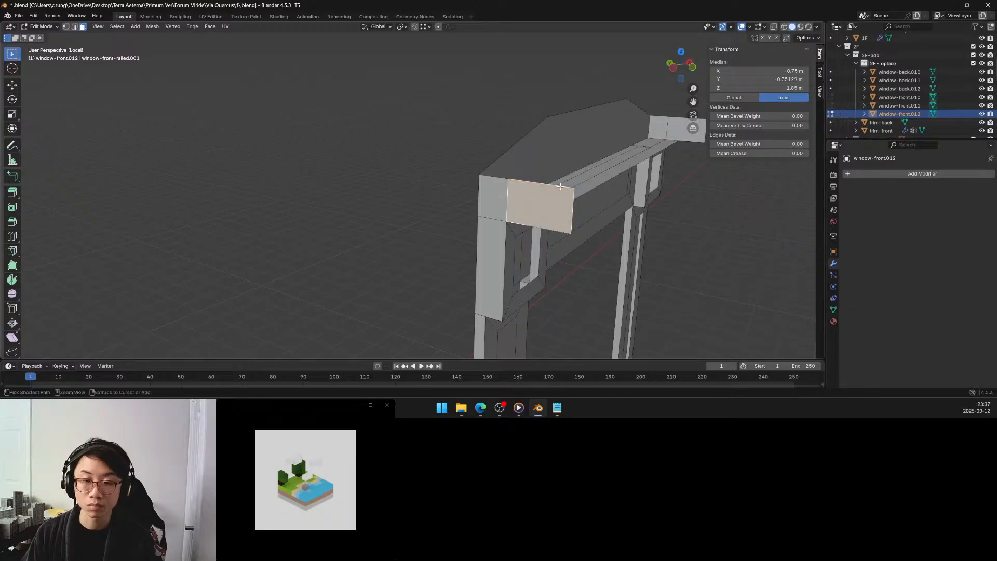
{"action": "middle_click_drag", "start_coordinate": [559, 187], "coordinate": [487, 178]}
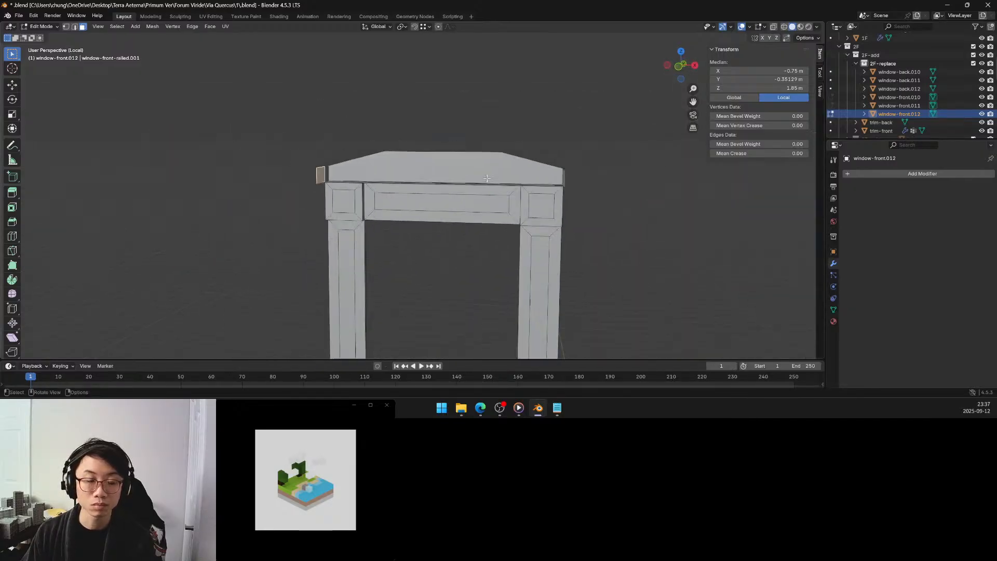
{"action": "left_click", "coordinate": [481, 268]}
{"action": "scroll", "coordinate": [482, 264], "scroll_direction": "down", "scroll_amount": 3}
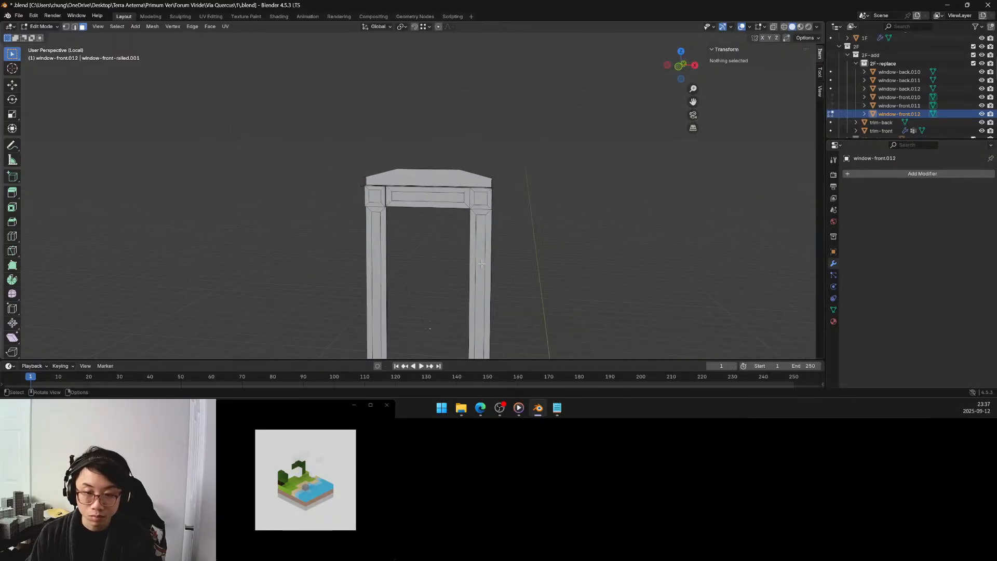
Reveal all hidden geometry of the window, clear the selection and bring the whole front into view.
{"action": "key", "text": "alt+h"}
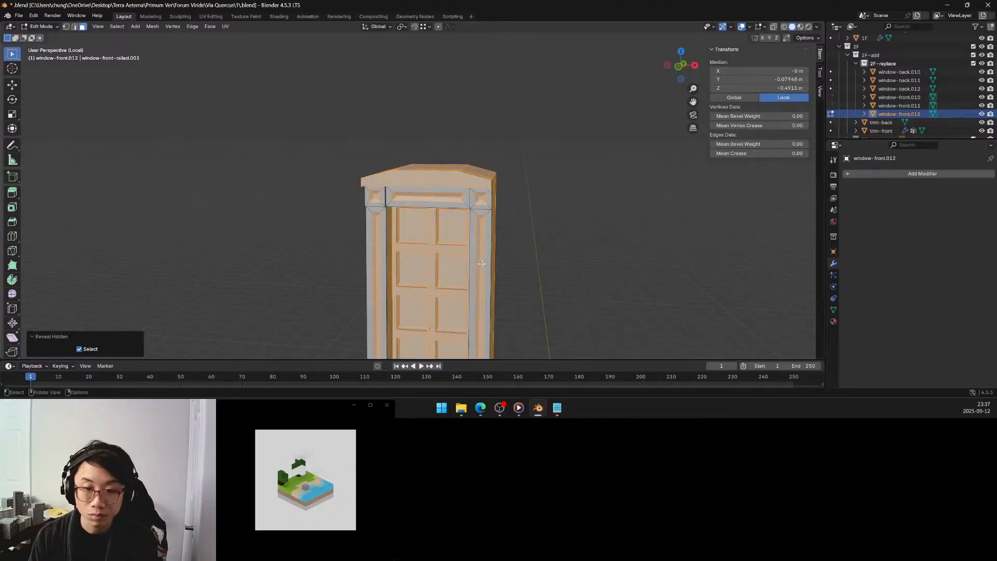
{"action": "left_click", "coordinate": [516, 237]}
{"action": "middle_click_drag", "start_coordinate": [516, 238], "coordinate": [503, 152]}
{"action": "middle_click_drag", "start_coordinate": [497, 204], "coordinate": [484, 222]}
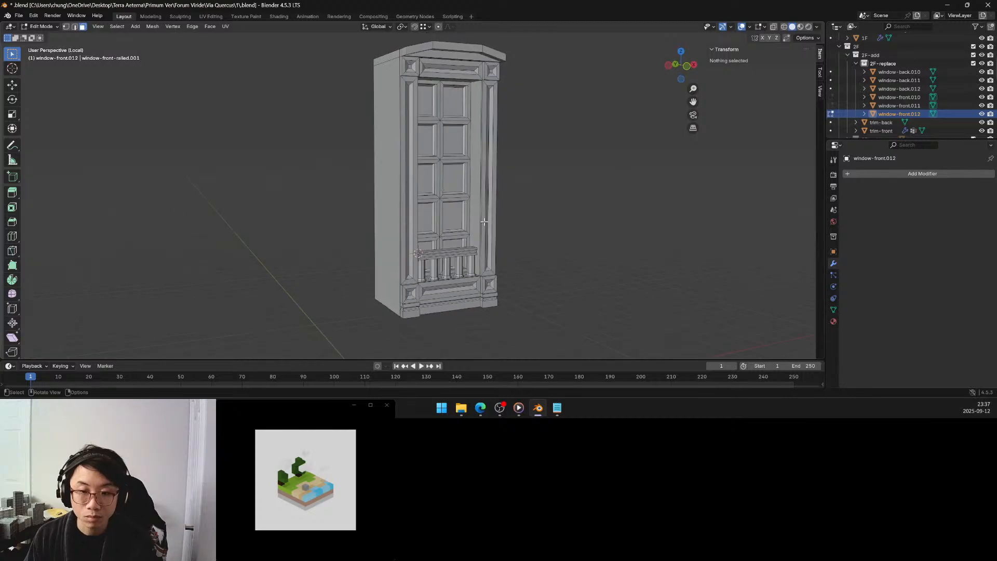
Select the non-manifold geometry and examine the flagged edges along the window's front side strips.
{"action": "key", "text": "q"}
{"action": "left_click", "coordinate": [276, 204]}
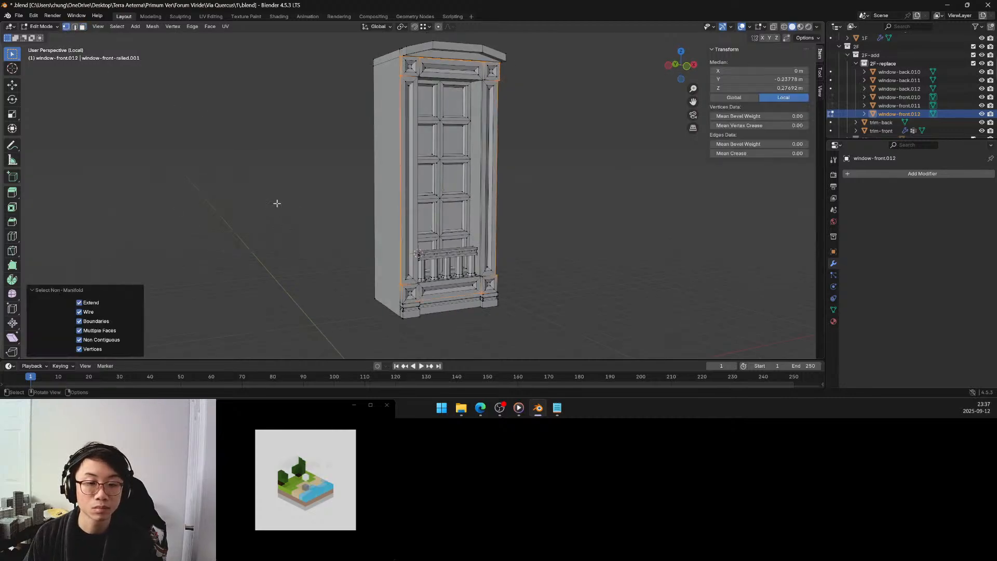
{"action": "middle_click_drag", "start_coordinate": [428, 202], "coordinate": [420, 240]}
{"action": "scroll", "coordinate": [452, 205], "scroll_direction": "up", "scroll_amount": 2}
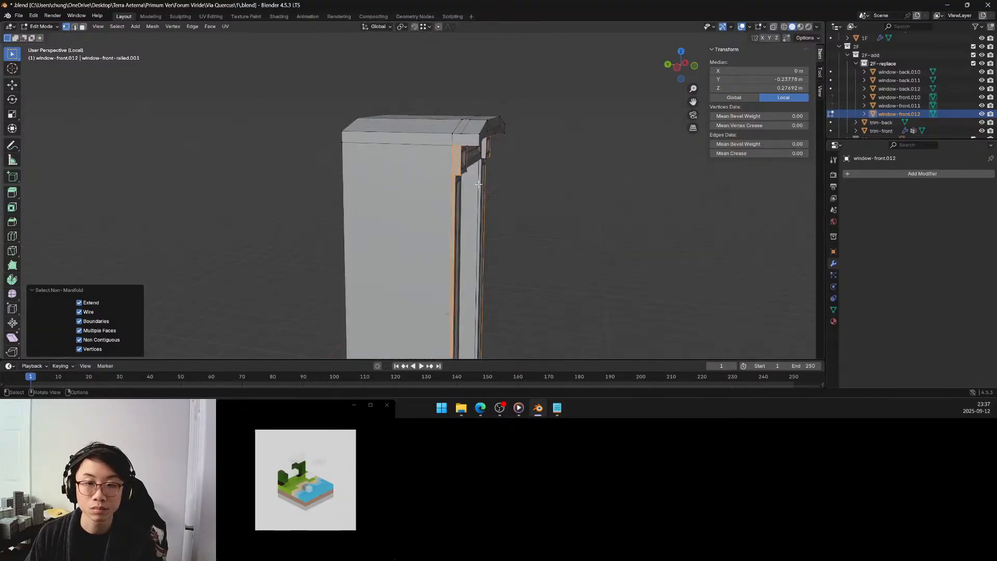
{"action": "scroll", "coordinate": [479, 184], "scroll_direction": "up", "scroll_amount": 2}
{"action": "middle_click_drag", "start_coordinate": [475, 179], "coordinate": [332, 176]}
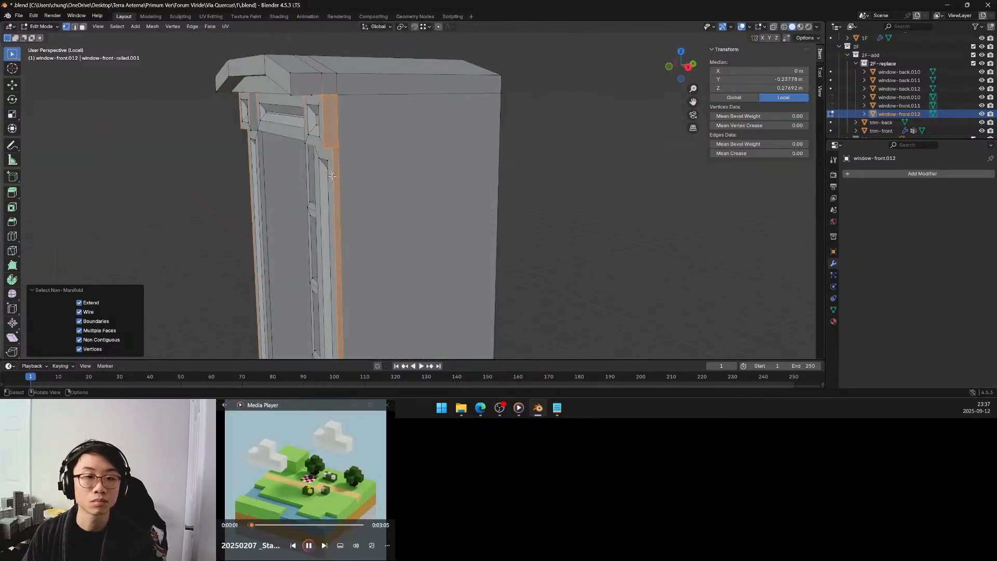
In face mode, delete the side faces of the upper corner block and the narrow pilaster strip beneath it.
{"action": "left_click", "coordinate": [83, 27]}
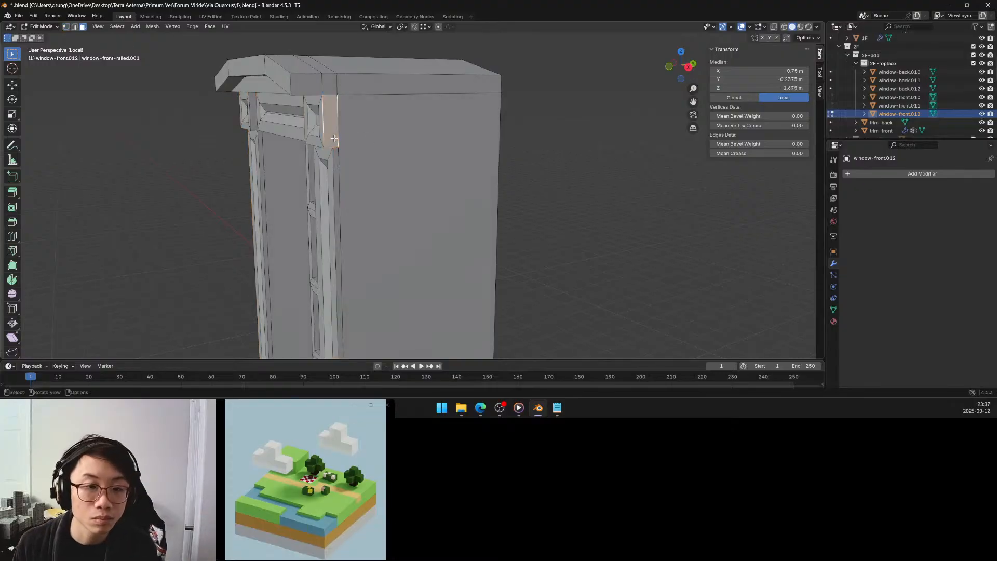
{"action": "left_click", "coordinate": [336, 139]}
{"action": "left_click", "coordinate": [336, 157], "text": "shift"}
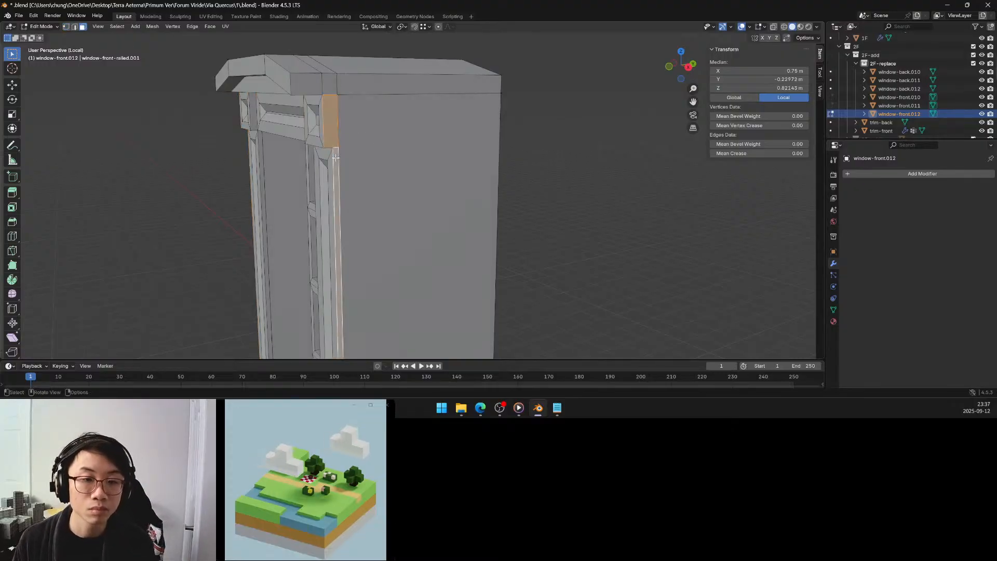
{"action": "mouse_move", "coordinate": [337, 151]}
{"action": "middle_mouse_down"}
{"action": "mouse_move", "coordinate": [353, 141]}
{"action": "mouse_move", "coordinate": [338, 161]}
{"action": "mouse_move", "coordinate": [338, 141]}
{"action": "middle_mouse_up"}
{"action": "key", "text": "x"}
{"action": "left_click", "coordinate": [352, 141]}
{"action": "scroll", "coordinate": [338, 140], "scroll_direction": "down", "scroll_amount": 4}
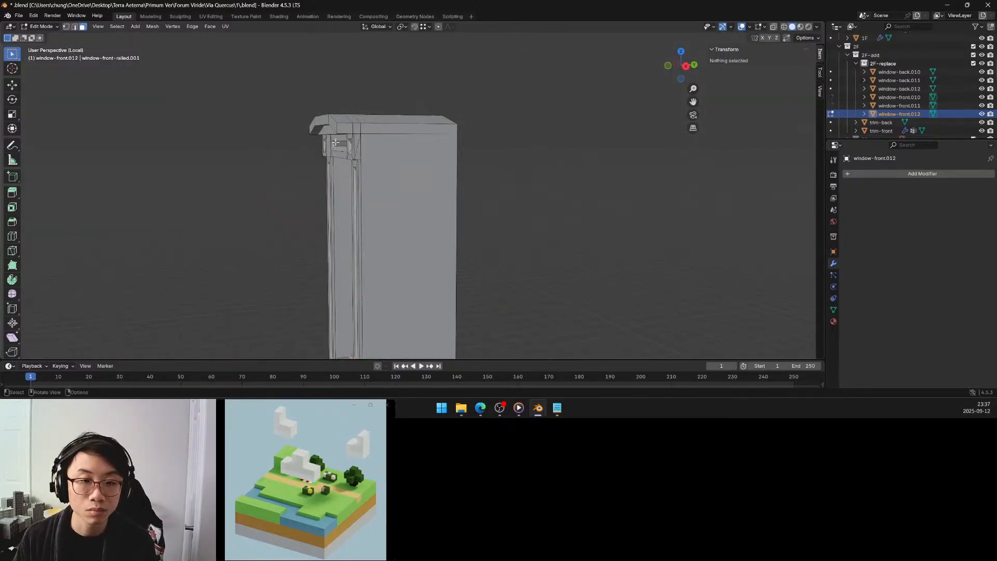
Delete the side faces of the lower corner block and the small moulding directly beneath it on the same side.
{"action": "middle_click_drag", "start_coordinate": [351, 230], "coordinate": [341, 167], "text": "shift"}
{"action": "middle_click_drag", "start_coordinate": [371, 240], "coordinate": [364, 149], "text": "shift"}
{"action": "scroll", "coordinate": [393, 136], "scroll_direction": "up", "scroll_amount": 2}
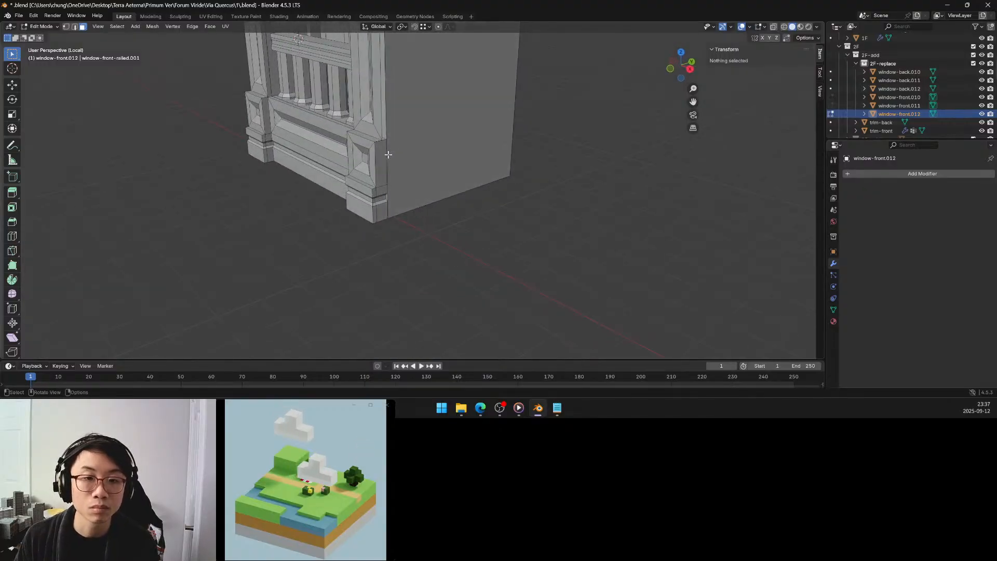
{"action": "scroll", "coordinate": [360, 148], "scroll_direction": "up", "scroll_amount": 3}
{"action": "mouse_move", "coordinate": [352, 115]}
{"action": "middle_mouse_down"}
{"action": "mouse_move", "coordinate": [326, 136]}
{"action": "mouse_move", "coordinate": [323, 127]}
{"action": "mouse_move", "coordinate": [340, 118]}
{"action": "middle_mouse_up"}
{"action": "left_click", "coordinate": [327, 116]}
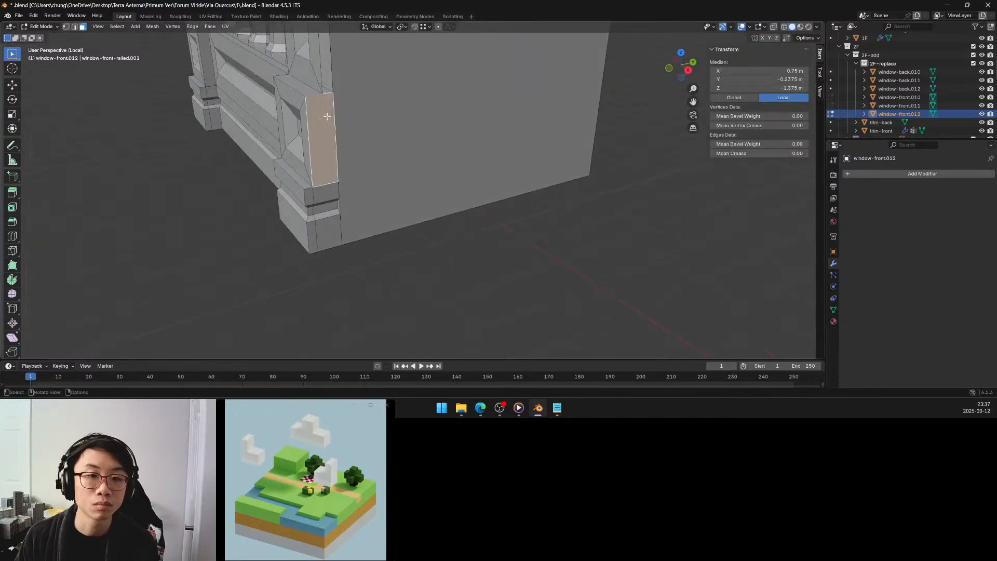
{"action": "left_click", "coordinate": [326, 186], "text": "shift"}
{"action": "middle_click_drag", "start_coordinate": [326, 185], "coordinate": [348, 176]}
{"action": "key", "text": "x"}
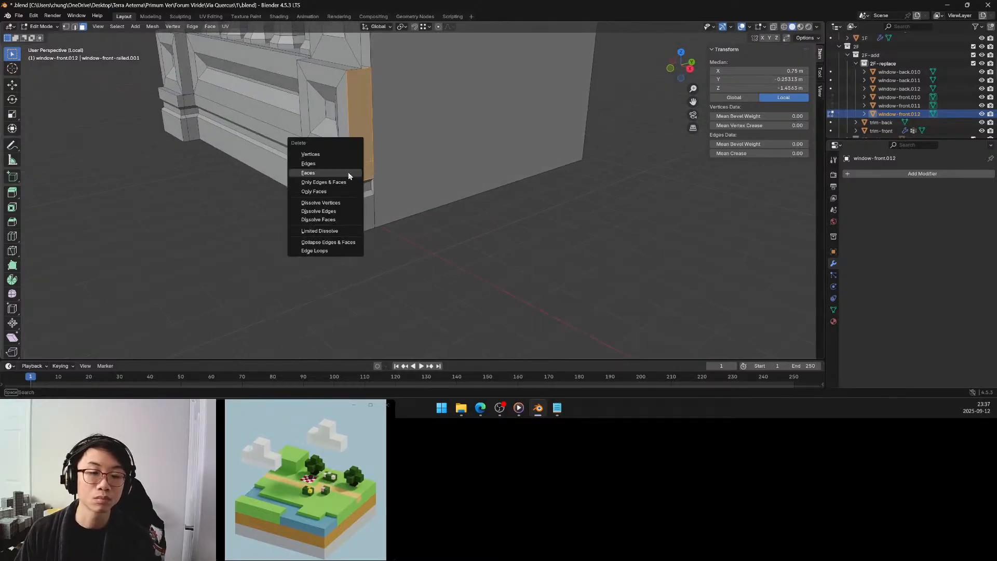
{"action": "left_click", "coordinate": [348, 172]}
{"action": "mouse_move", "coordinate": [347, 172]}
{"action": "middle_mouse_down"}
{"action": "mouse_move", "coordinate": [326, 167]}
{"action": "mouse_move", "coordinate": [345, 169]}
{"action": "middle_mouse_up"}
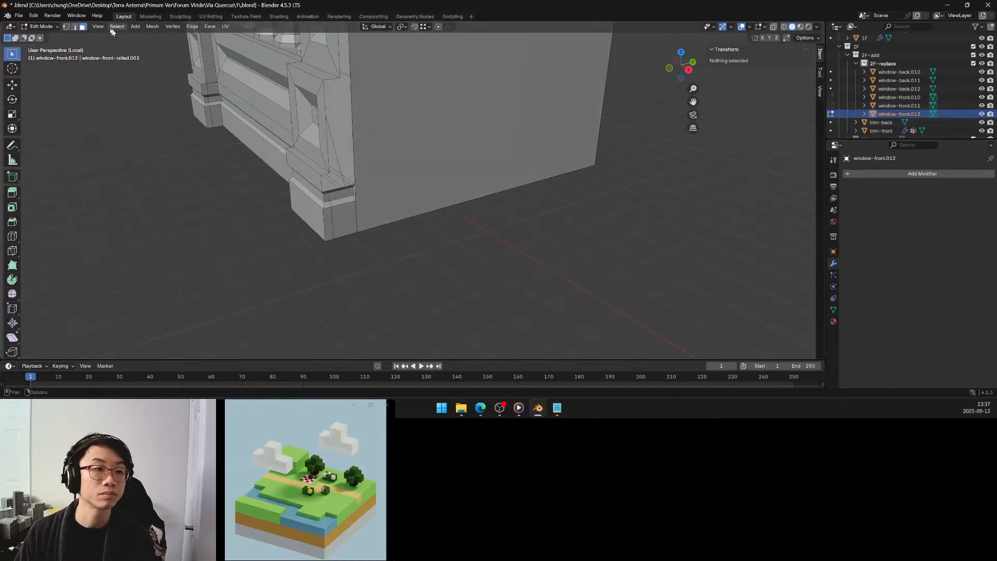
In edge mode, select the boundary edges of the opened side strip from the lower corner block up to the upper one.
{"action": "left_click", "coordinate": [74, 27]}
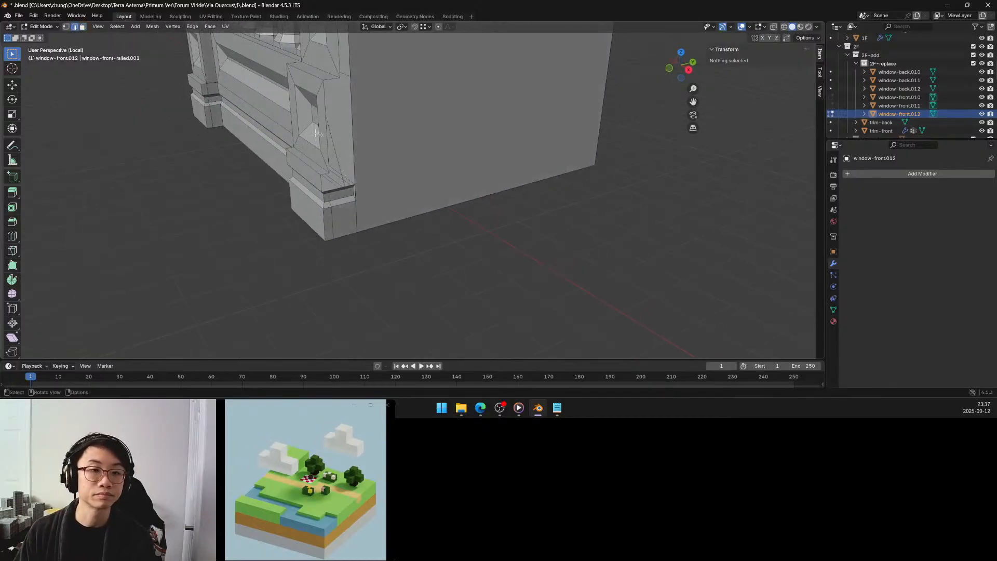
{"action": "left_click", "coordinate": [353, 135], "text": "alt"}
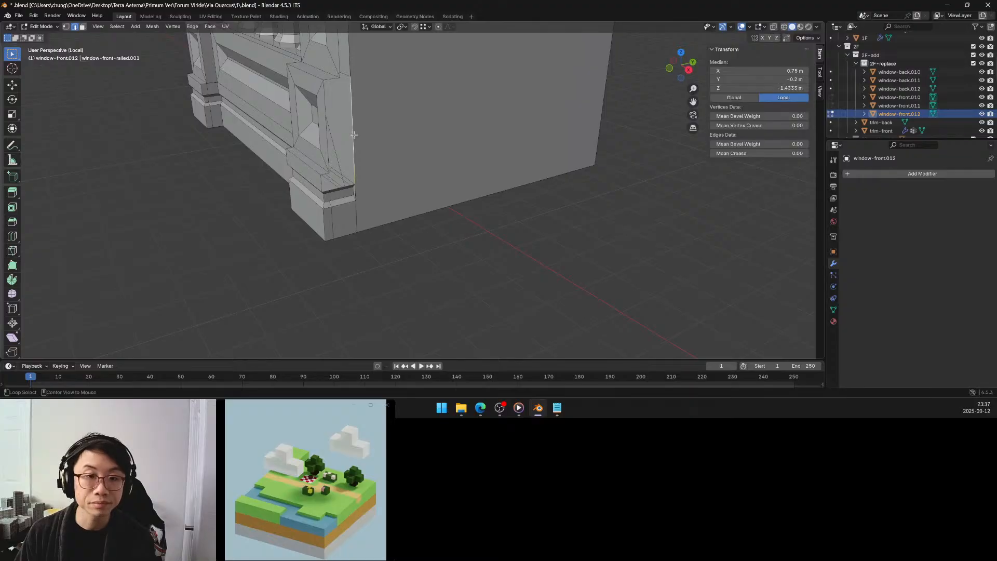
{"action": "left_click", "coordinate": [322, 185], "text": "alt"}
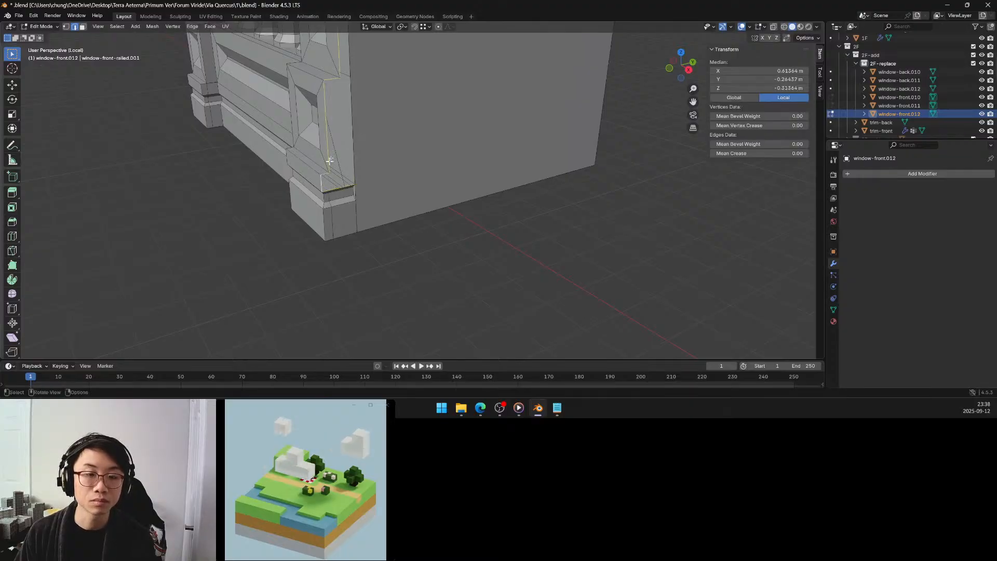
{"action": "scroll", "coordinate": [333, 146], "scroll_direction": "down", "scroll_amount": 3}
{"action": "middle_click_drag", "start_coordinate": [361, 103], "coordinate": [365, 259], "text": "shift"}
{"action": "middle_click_drag", "start_coordinate": [407, 122], "coordinate": [409, 234], "text": "shift"}
{"action": "middle_click_drag", "start_coordinate": [397, 100], "coordinate": [400, 217], "text": "shift"}
{"action": "middle_click_drag", "start_coordinate": [391, 152], "coordinate": [389, 141], "text": "shift"}
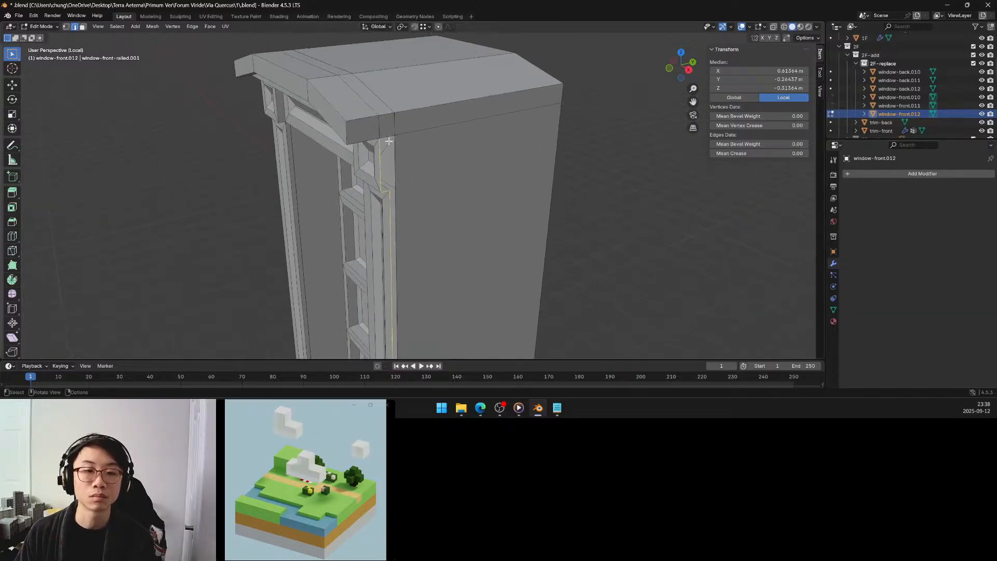
{"action": "left_click", "coordinate": [389, 136], "text": "shift"}
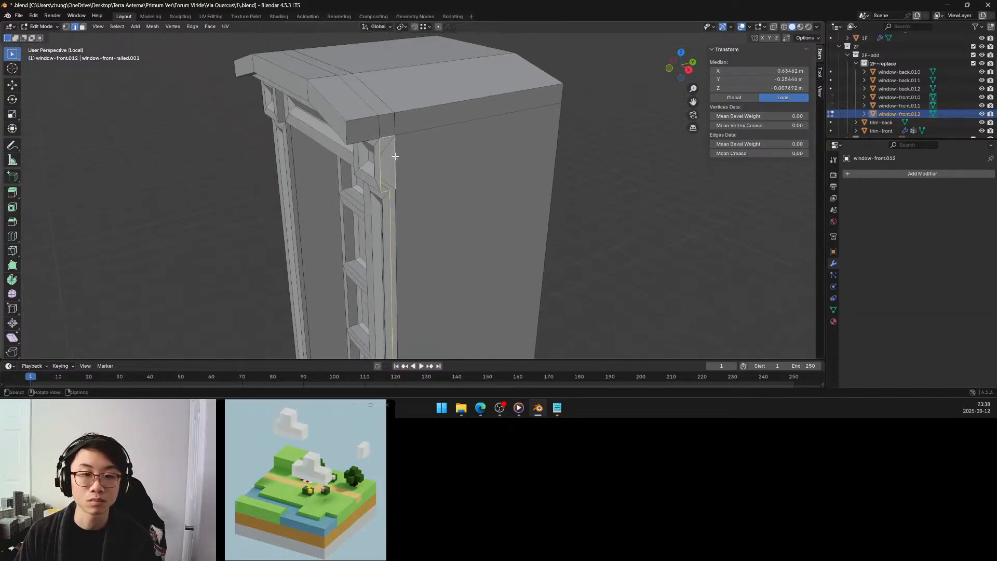
{"action": "left_click", "coordinate": [395, 208], "text": "shift"}
Add the remaining lower-block edge, undo the single-face attempt and close the side opening with Fill.
{"action": "scroll", "coordinate": [396, 208], "scroll_direction": "down", "scroll_amount": 10, "text": "shift"}
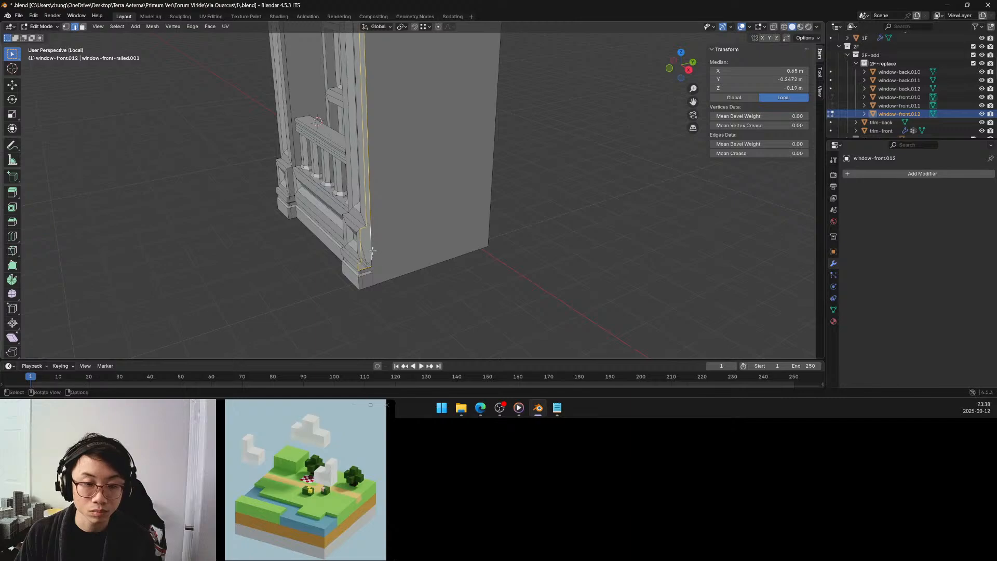
{"action": "middle_click_drag", "start_coordinate": [373, 259], "coordinate": [382, 220], "text": "ctrl"}
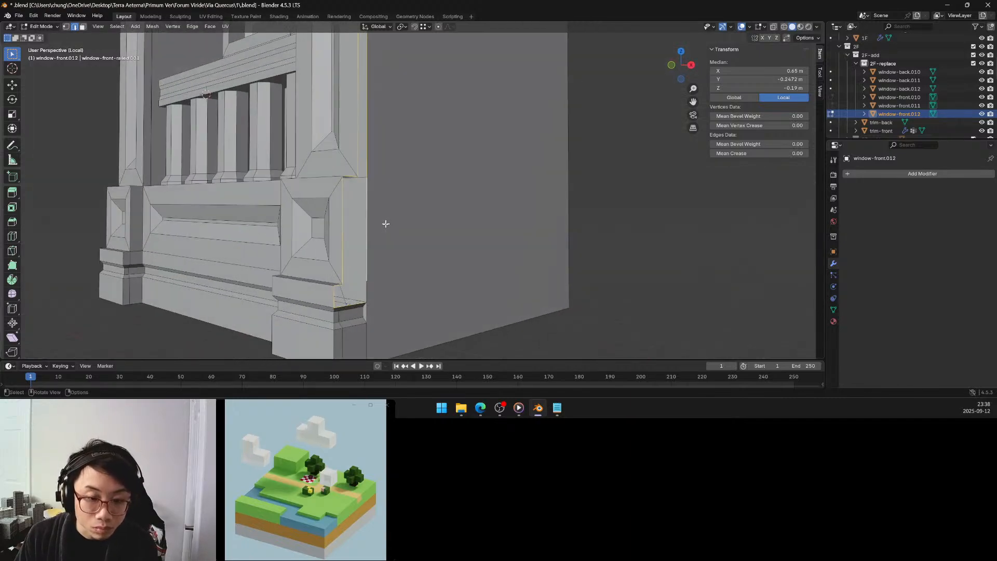
{"action": "left_click", "coordinate": [365, 289], "text": "shift"}
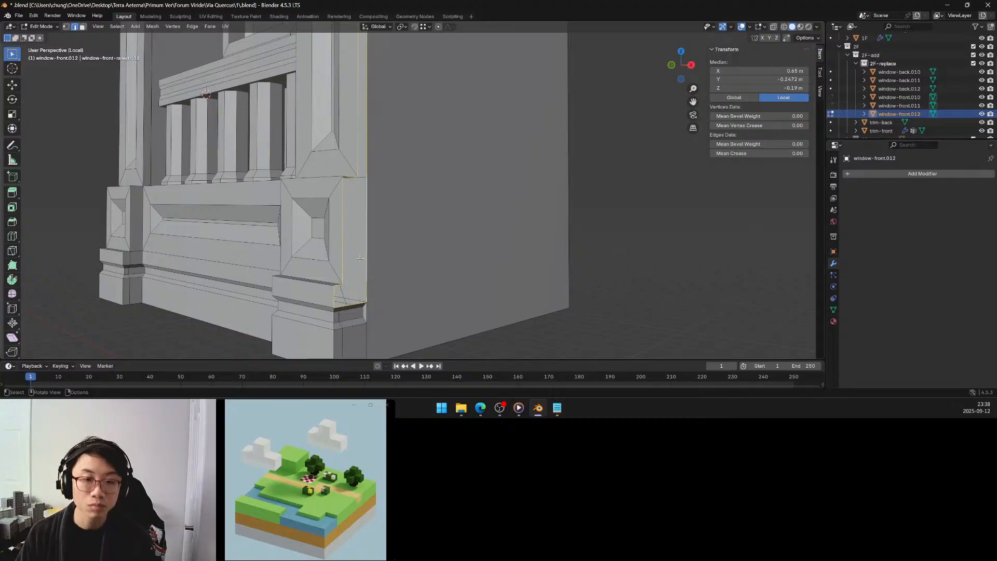
{"action": "left_click", "coordinate": [372, 216], "text": "shift"}
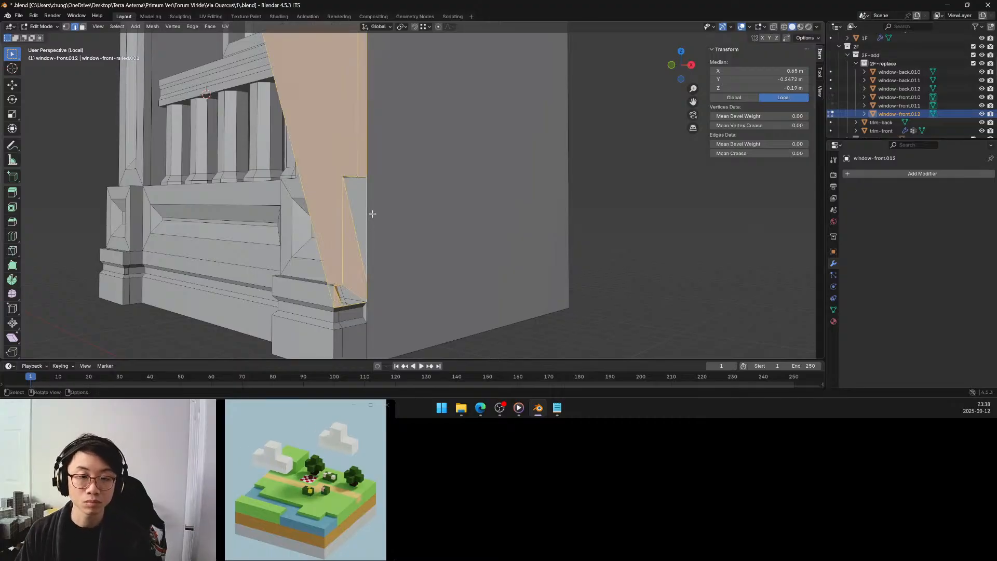
{"action": "key", "text": "ctrl+z"}
{"action": "key", "text": "alt+f"}
{"action": "scroll", "coordinate": [372, 213], "scroll_direction": "down", "scroll_amount": 3}
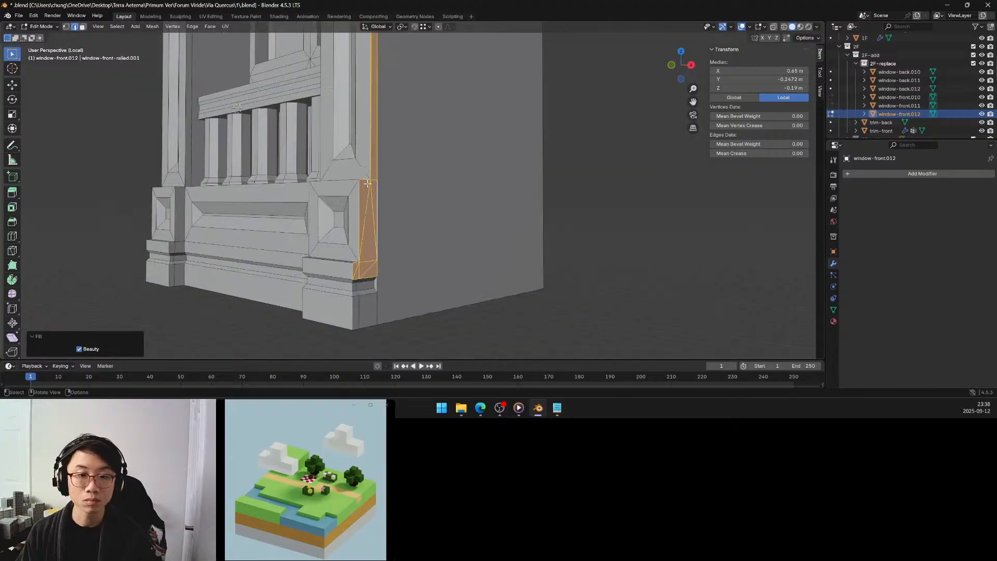
Clear the selection and reselect the non-manifold geometry in edge mode to check the refilled side.
{"action": "middle_click_drag", "start_coordinate": [400, 124], "coordinate": [445, 274], "text": "shift"}
{"action": "left_click", "coordinate": [558, 234]}
{"action": "key", "text": "q"}
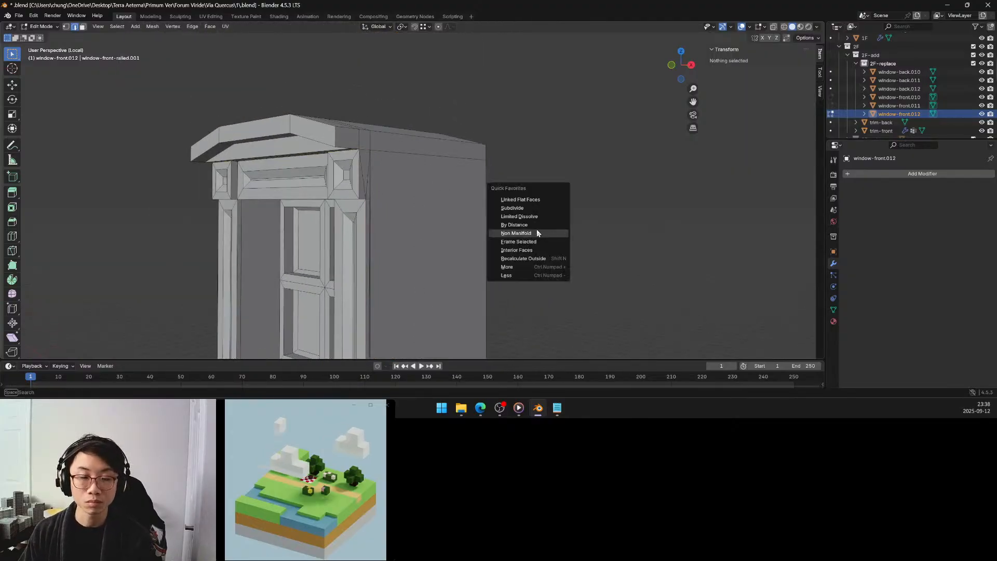
{"action": "left_click", "coordinate": [537, 233]}
{"action": "scroll", "coordinate": [485, 237], "scroll_direction": "down", "scroll_amount": 3}
{"action": "middle_click_drag", "start_coordinate": [485, 236], "coordinate": [396, 170]}
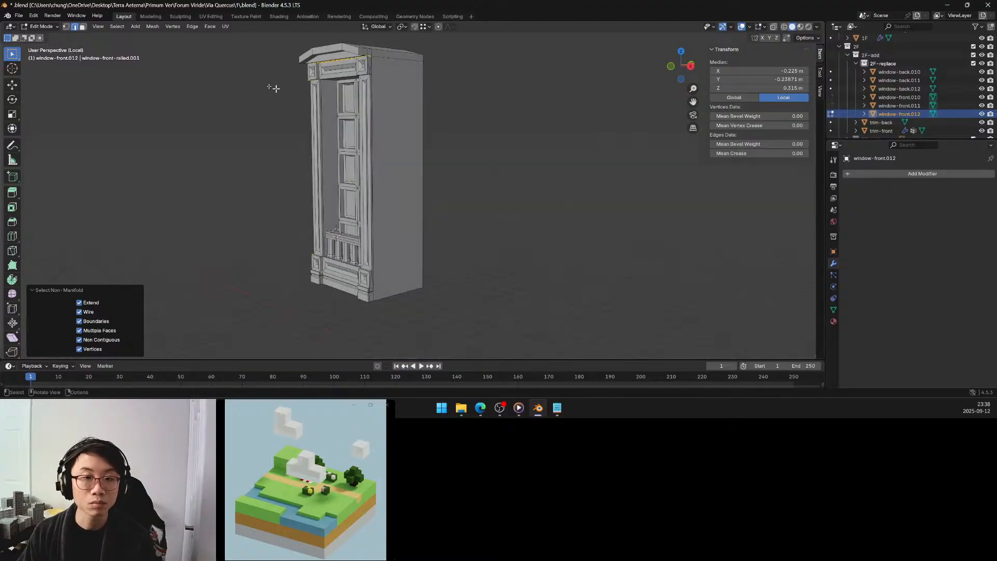
Repeat the non-manifold selection in vertex mode and examine the window's opposite side.
{"action": "left_click", "coordinate": [66, 26]}
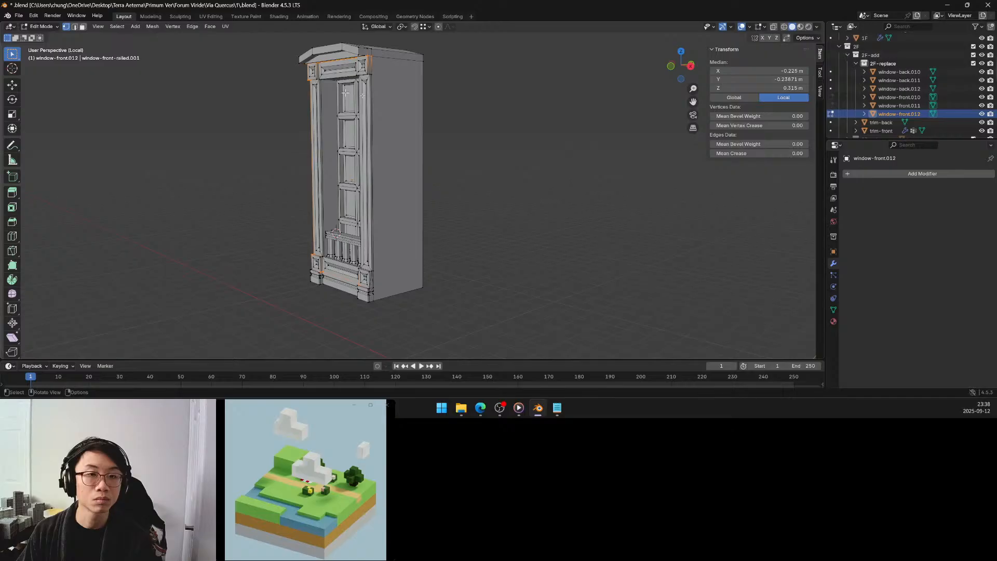
{"action": "key", "text": "q"}
{"action": "left_click", "coordinate": [465, 113]}
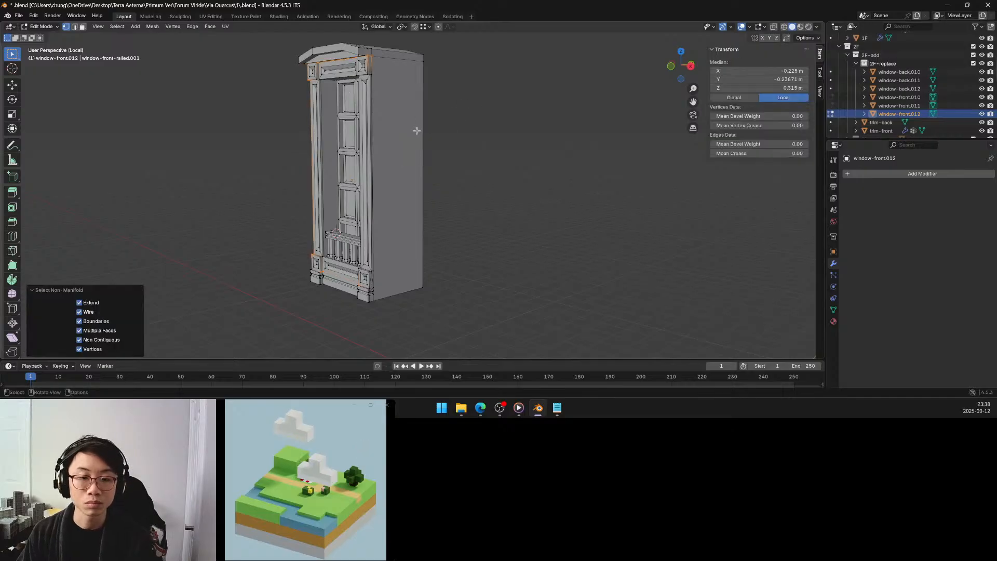
{"action": "middle_click_drag", "start_coordinate": [416, 130], "coordinate": [547, 122]}
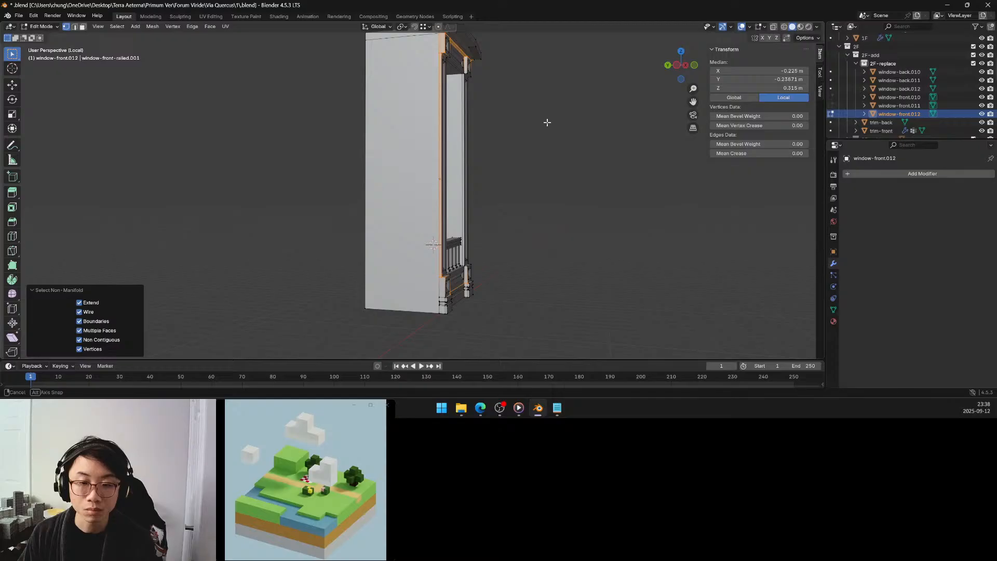
On the opposite side, delete the side faces of both corner blocks, the pilaster strip and the small moulding under the lower block.
{"action": "left_click", "coordinate": [83, 27]}
{"action": "scroll", "coordinate": [422, 329], "scroll_direction": "up", "scroll_amount": 4}
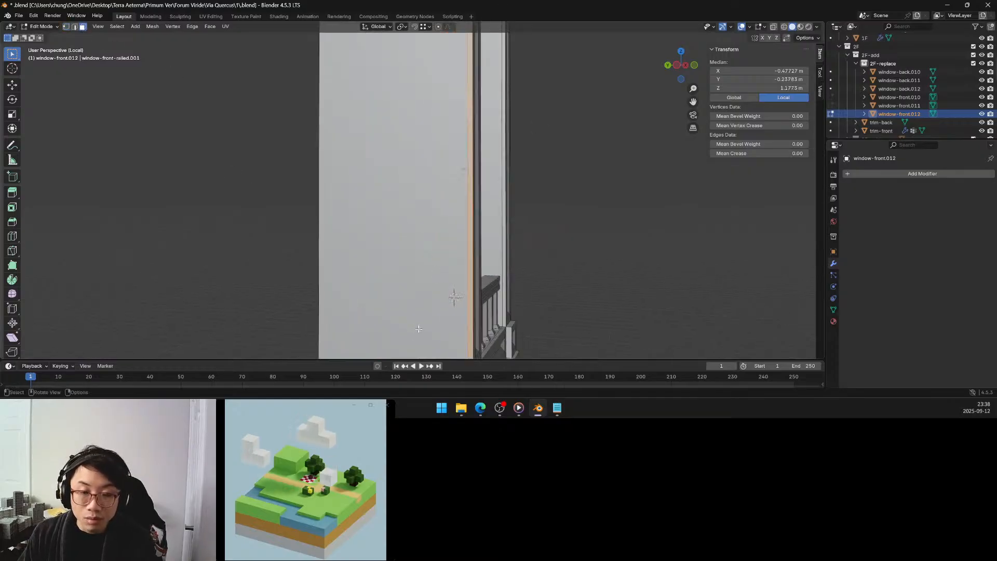
{"action": "middle_click_drag", "start_coordinate": [434, 327], "coordinate": [407, 163], "text": "shift"}
{"action": "scroll", "coordinate": [454, 235], "scroll_direction": "up", "scroll_amount": 3}
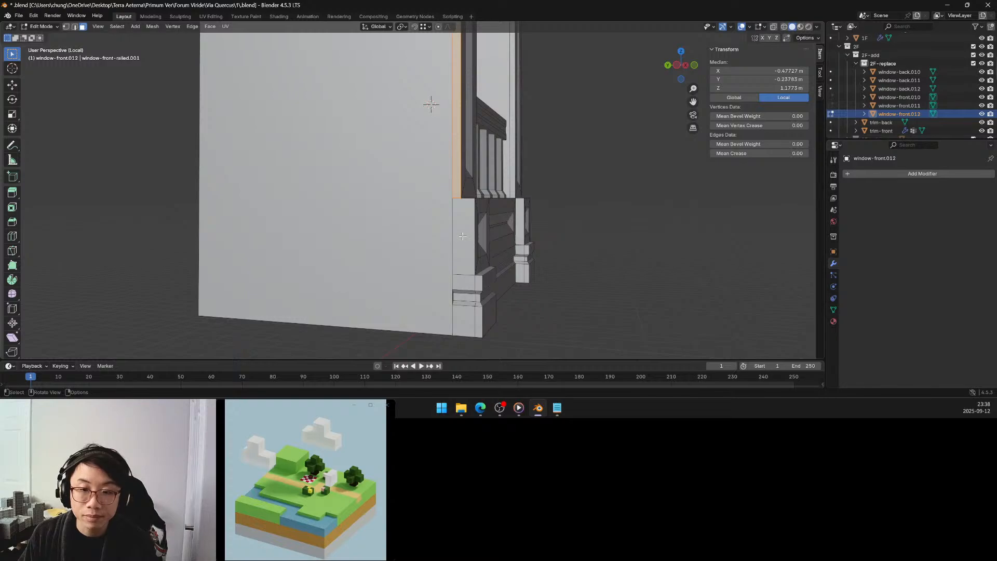
{"action": "left_click", "coordinate": [463, 236]}
{"action": "left_click", "coordinate": [477, 283], "text": "shift"}
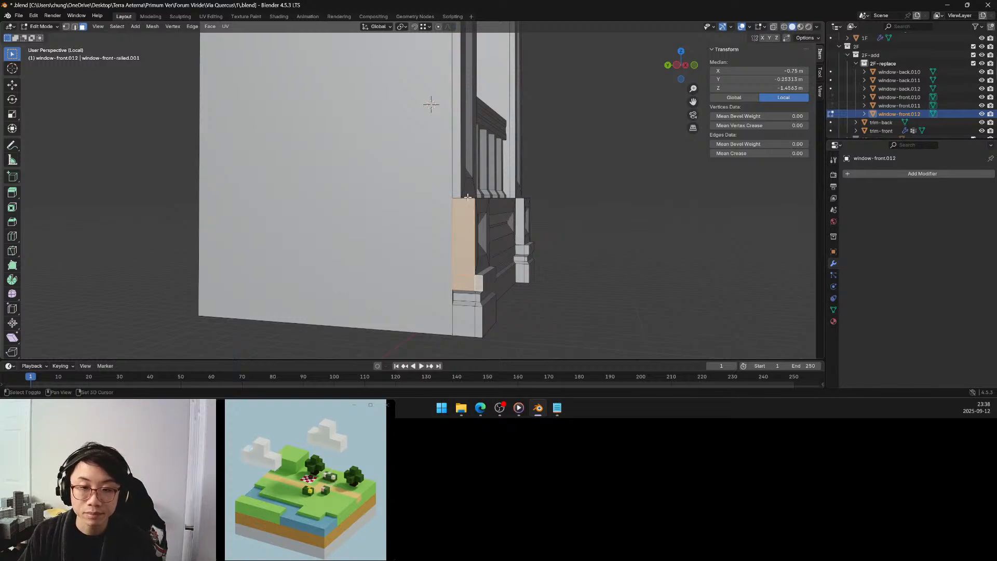
{"action": "left_click", "coordinate": [457, 189], "text": "shift"}
{"action": "scroll", "coordinate": [458, 189], "scroll_direction": "down", "scroll_amount": 4}
{"action": "middle_click_drag", "start_coordinate": [457, 156], "coordinate": [455, 304], "text": "shift"}
{"action": "left_click", "coordinate": [436, 210], "text": "shift"}
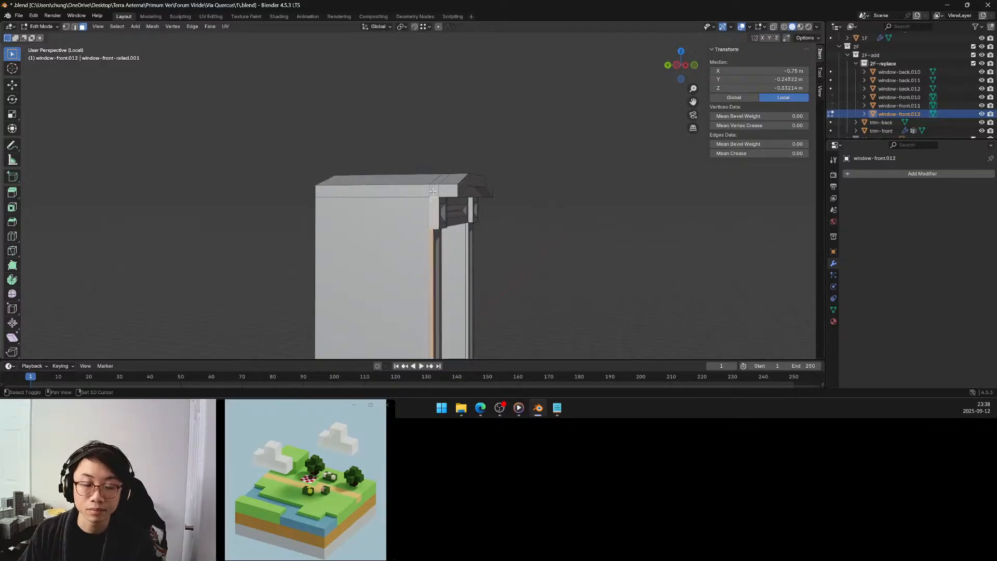
{"action": "left_click", "coordinate": [444, 192], "text": "shift"}
{"action": "mouse_move", "coordinate": [445, 204]}
{"action": "middle_mouse_down"}
{"action": "mouse_move", "coordinate": [305, 200]}
{"action": "mouse_move", "coordinate": [441, 203]}
{"action": "middle_mouse_up"}
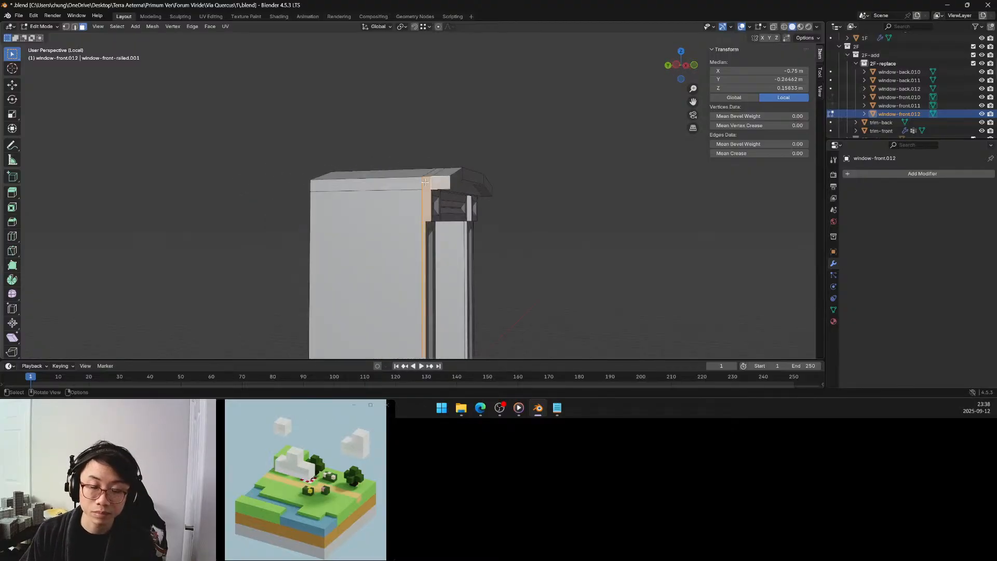
{"action": "left_click", "coordinate": [438, 181], "text": "shift"}
{"action": "key", "text": "x"}
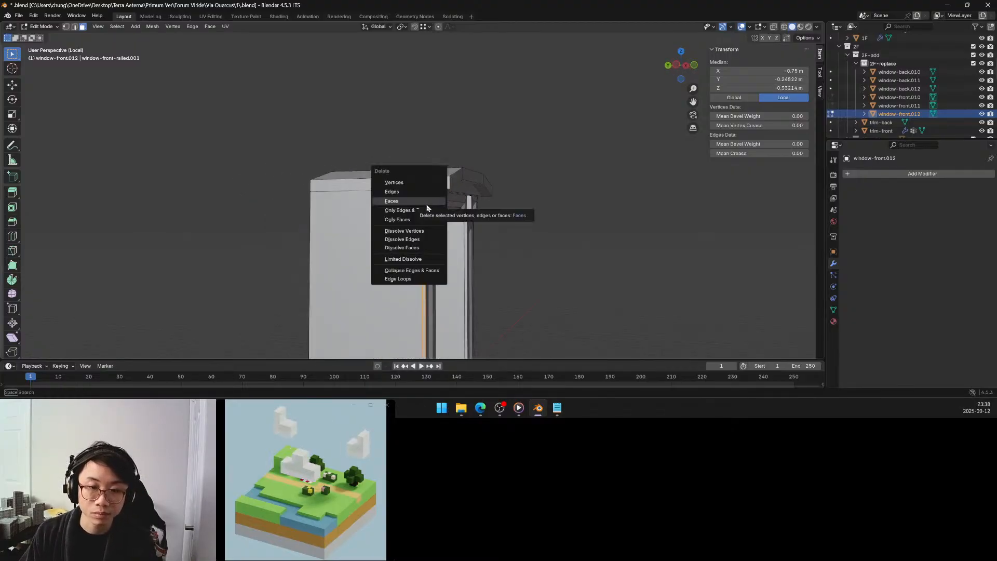
{"action": "left_click", "coordinate": [426, 202]}
In edge mode, select the open boundary edges around the upper corner block's deleted side face.
{"action": "scroll", "coordinate": [426, 208], "scroll_direction": "up", "scroll_amount": 5}
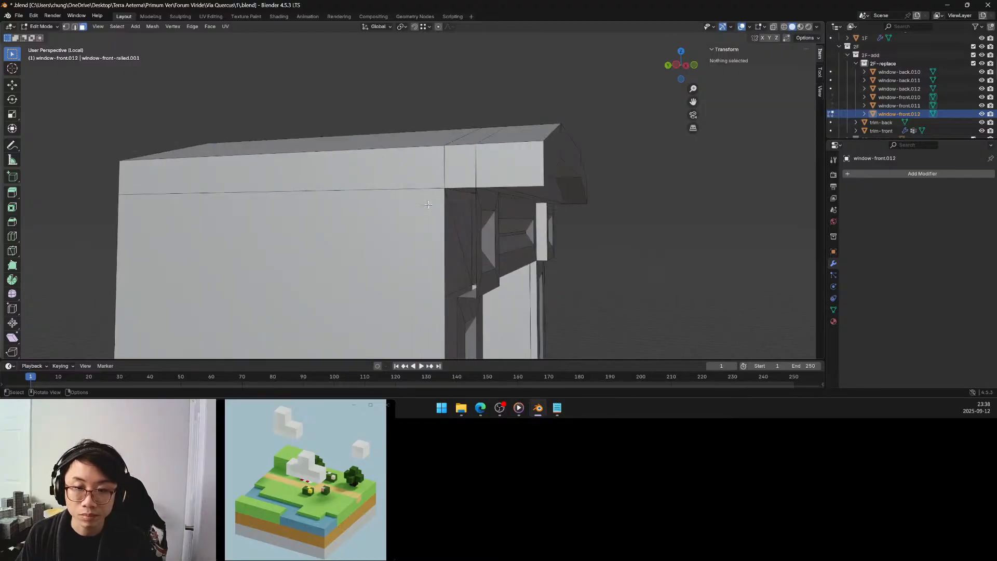
{"action": "left_click", "coordinate": [74, 27]}
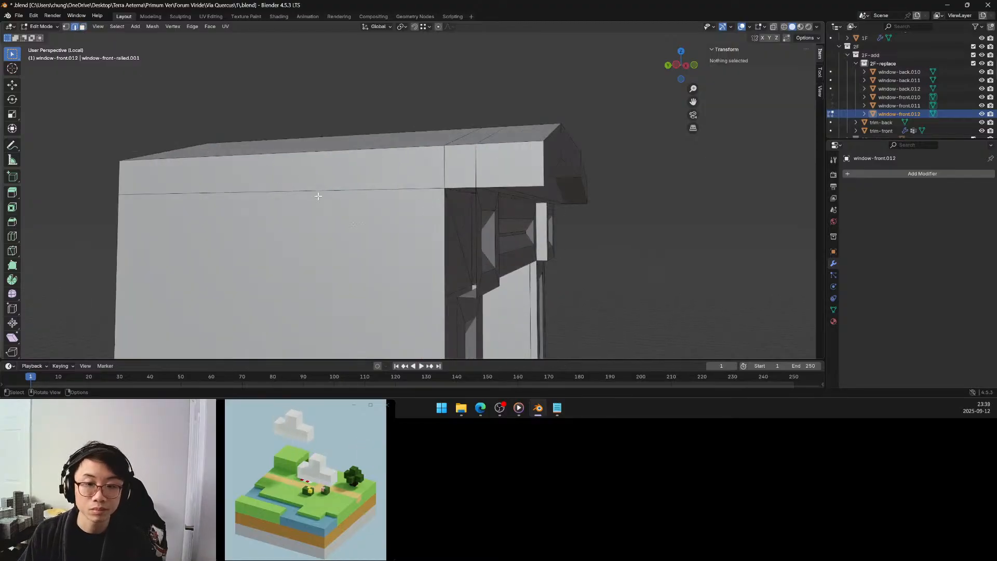
{"action": "left_click", "coordinate": [471, 297], "text": "alt"}
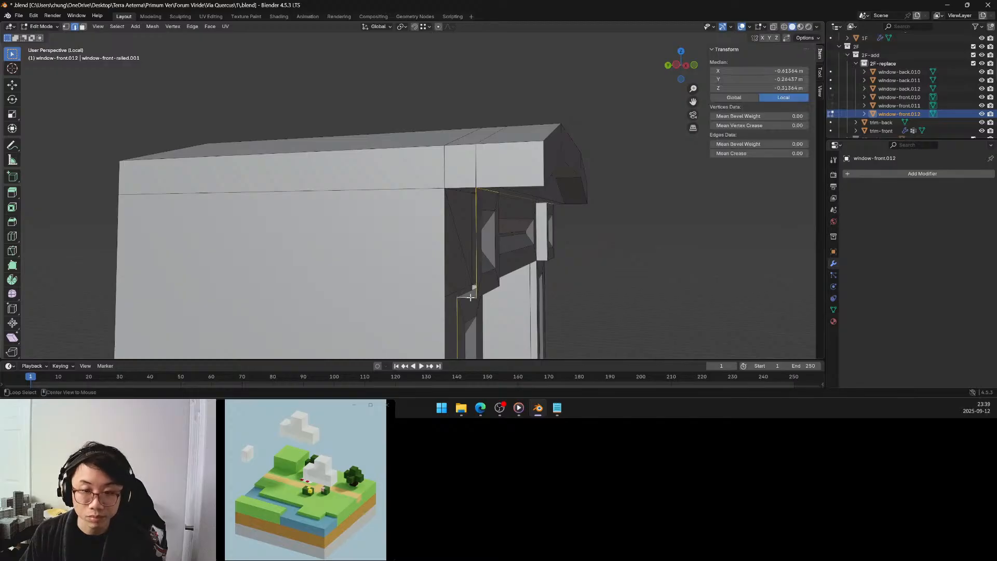
{"action": "left_click", "coordinate": [476, 209]}
{"action": "middle_click_drag", "start_coordinate": [458, 255], "coordinate": [462, 242]}
{"action": "right_click", "coordinate": [493, 196]}
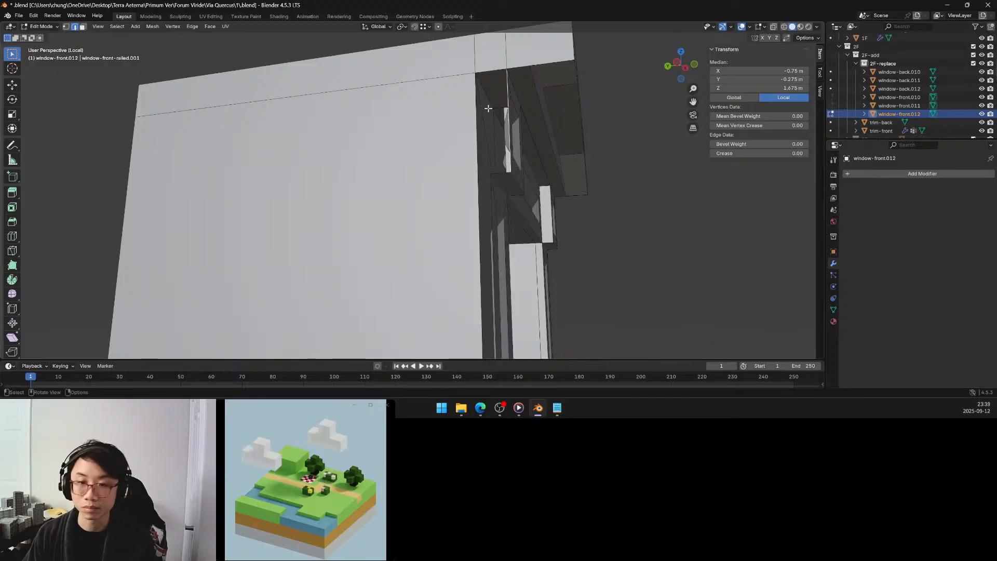
{"action": "left_click", "coordinate": [478, 81], "text": "shift"}
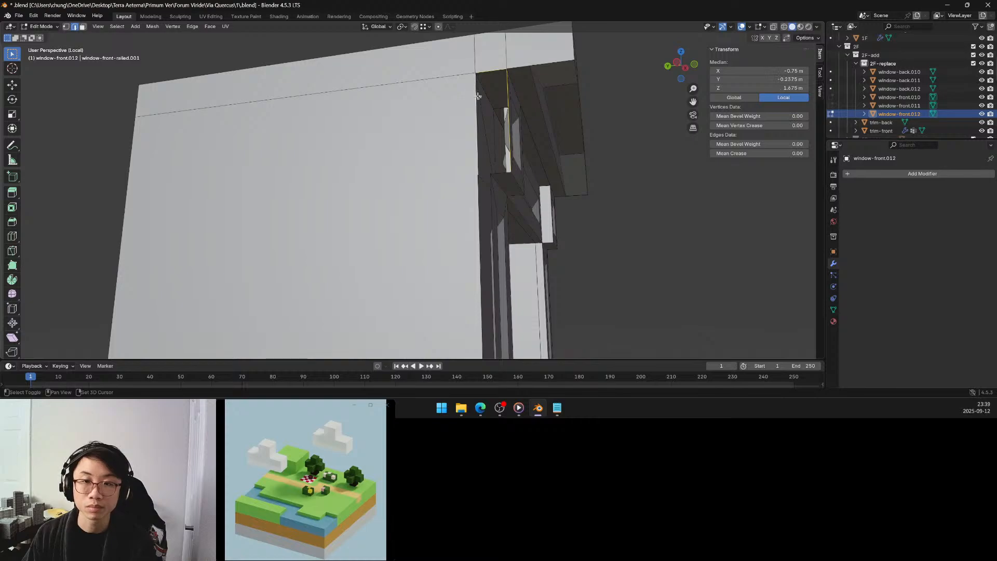
{"action": "left_click", "coordinate": [500, 172], "text": "shift"}
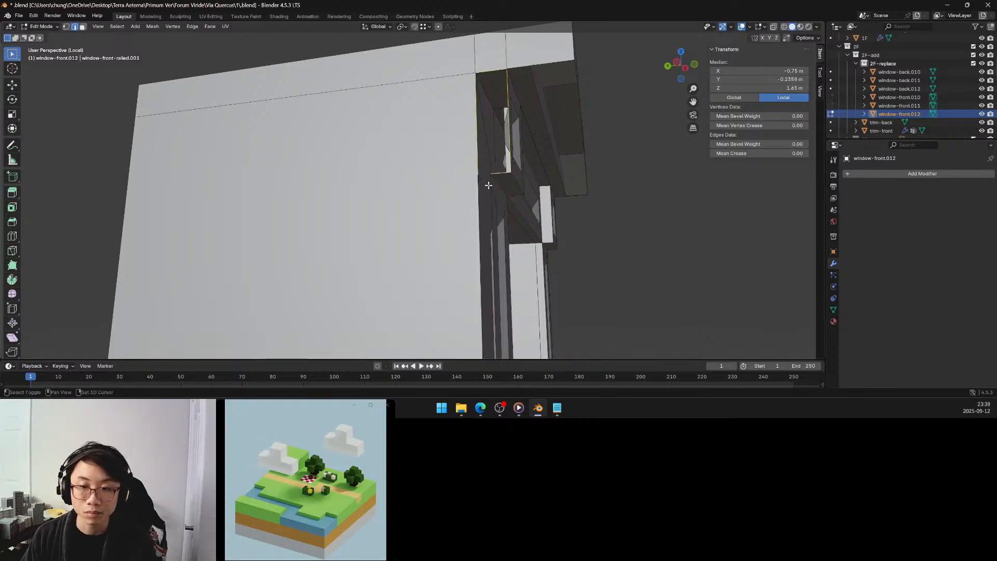
{"action": "left_click", "coordinate": [491, 195], "text": "shift"}
Add the pilaster's long vertical boundary edges below the upper block to the selection.
{"action": "scroll", "coordinate": [491, 196], "scroll_direction": "down", "scroll_amount": 6}
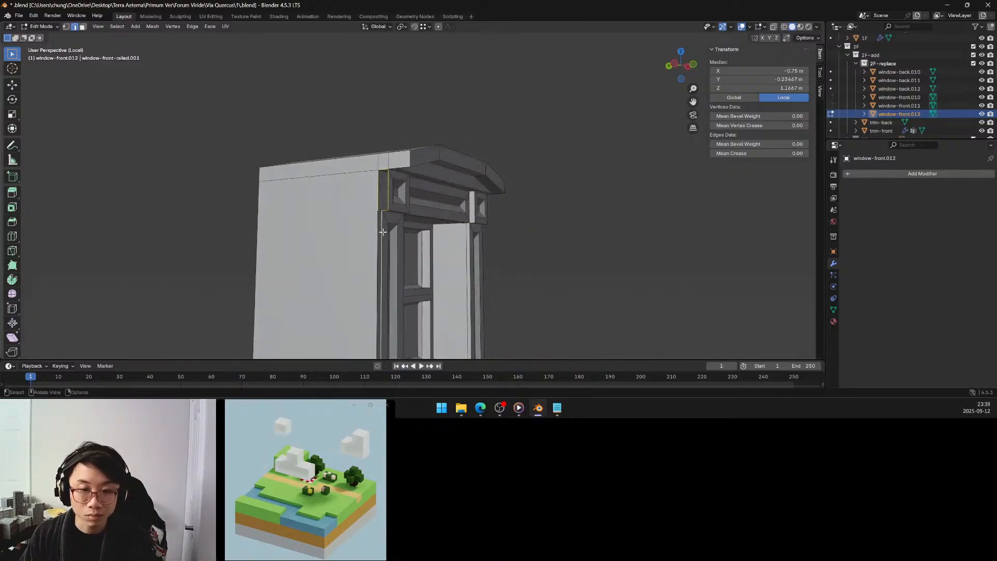
{"action": "left_click", "coordinate": [379, 247], "text": "shift"}
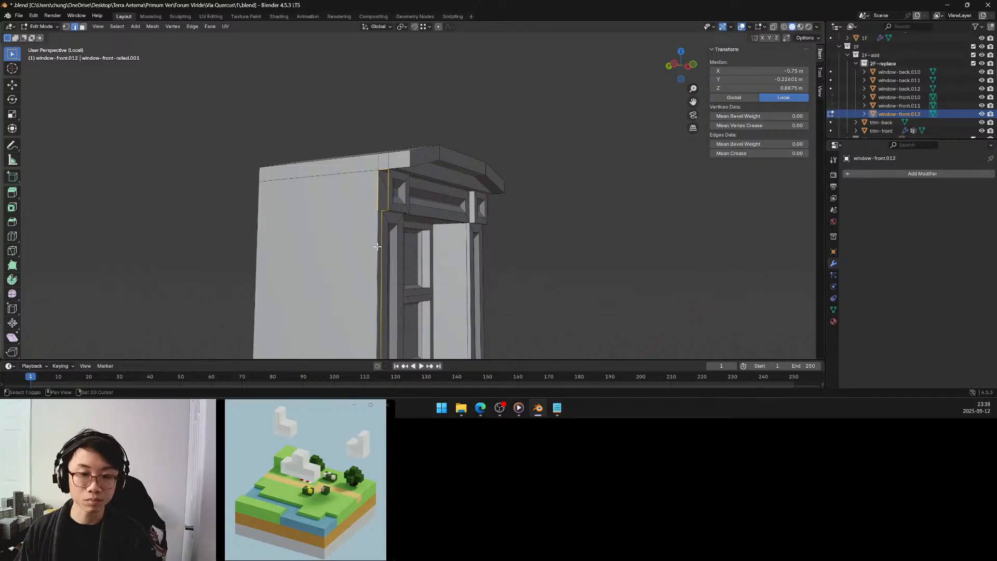
{"action": "middle_click_drag", "start_coordinate": [378, 247], "coordinate": [428, 178], "text": "shift"}
{"action": "scroll", "coordinate": [422, 179], "scroll_direction": "up", "scroll_amount": 5}
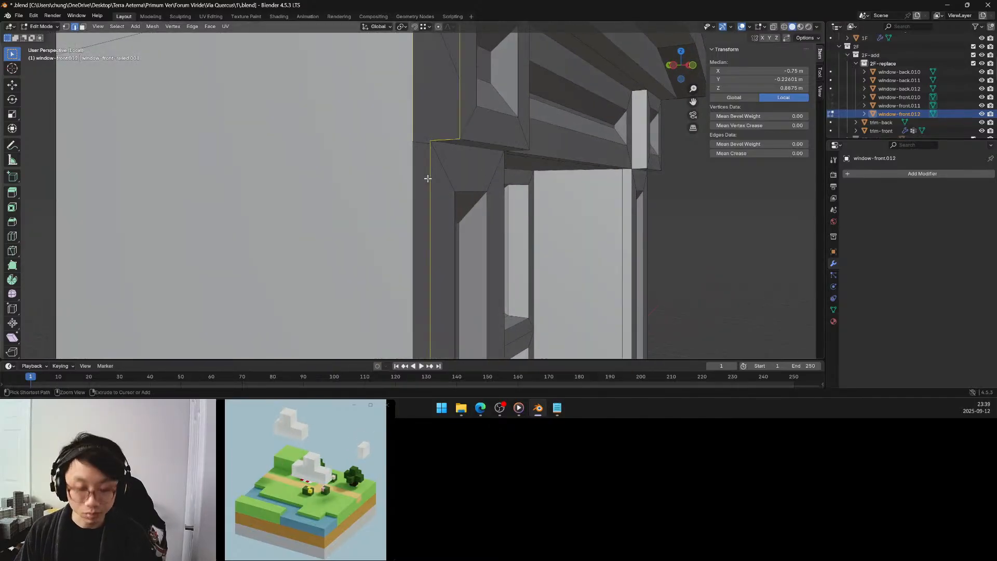
{"action": "left_click", "coordinate": [429, 177], "text": "shift"}
{"action": "left_click", "coordinate": [409, 165], "text": "shift"}
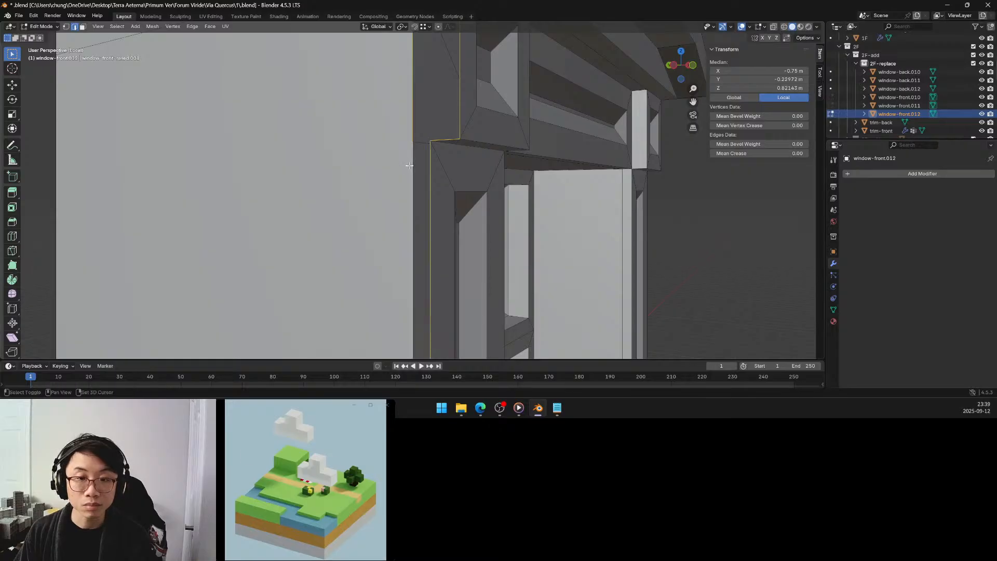
Add the lower corner block and small moulding boundary edges, then close the side opening with Fill.
{"action": "scroll", "coordinate": [408, 164], "scroll_direction": "down", "scroll_amount": 4}
{"action": "middle_click_drag", "start_coordinate": [390, 289], "coordinate": [410, 137], "text": "shift"}
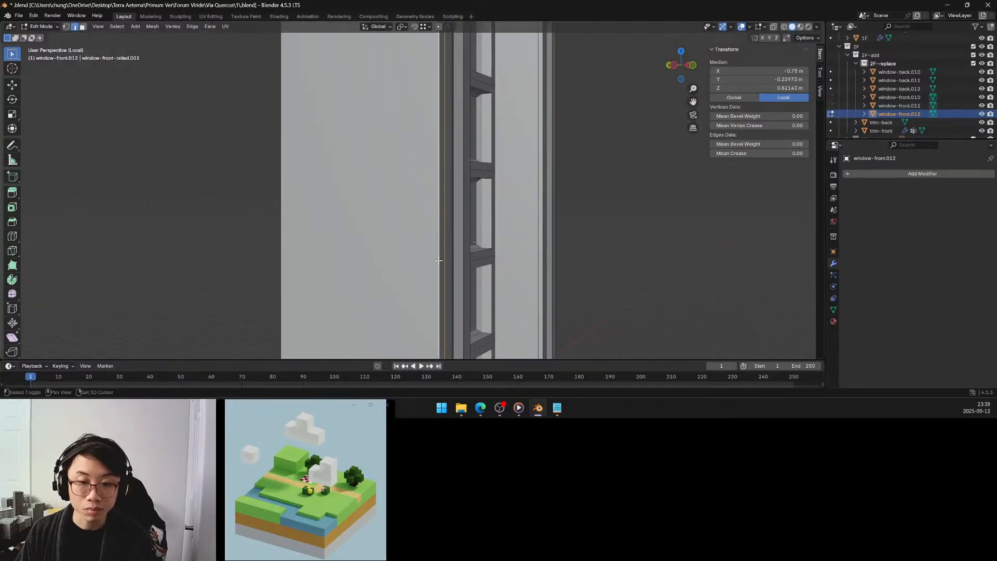
{"action": "middle_click_drag", "start_coordinate": [438, 262], "coordinate": [432, 143], "text": "shift"}
{"action": "scroll", "coordinate": [468, 186], "scroll_direction": "up", "scroll_amount": 3}
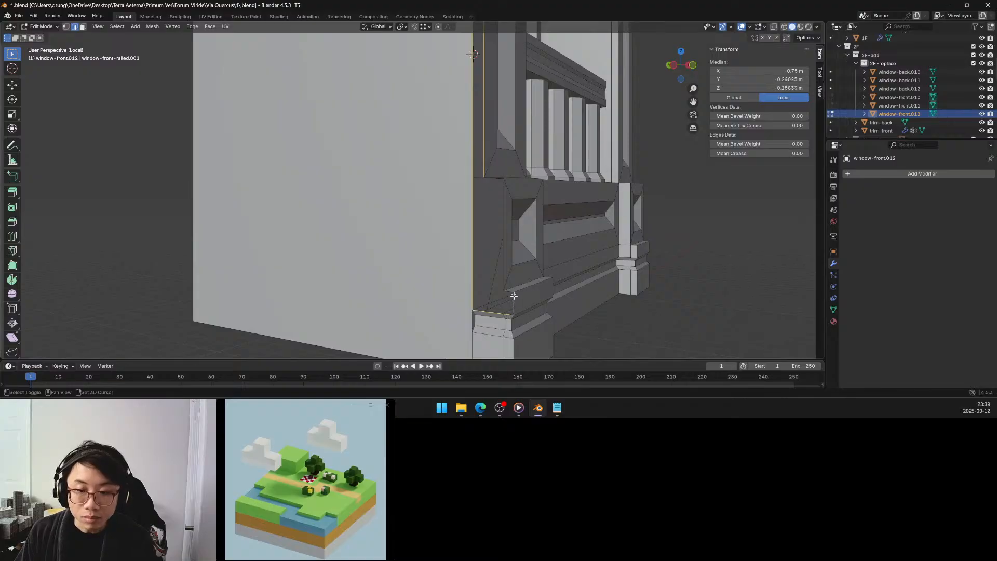
{"action": "left_click", "coordinate": [503, 258], "text": "shift"}
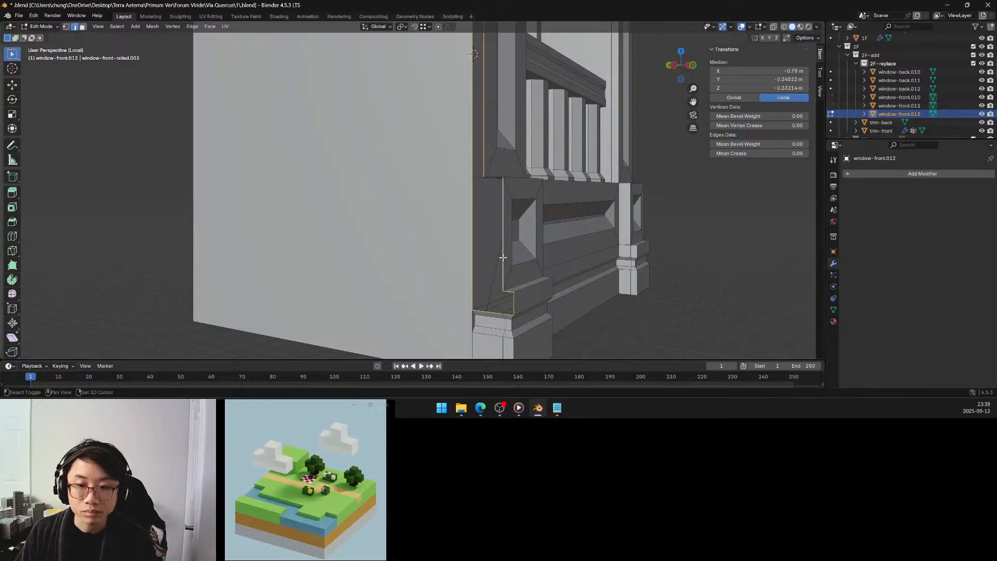
{"action": "middle_click_drag", "start_coordinate": [494, 180], "coordinate": [472, 297], "text": "shift"}
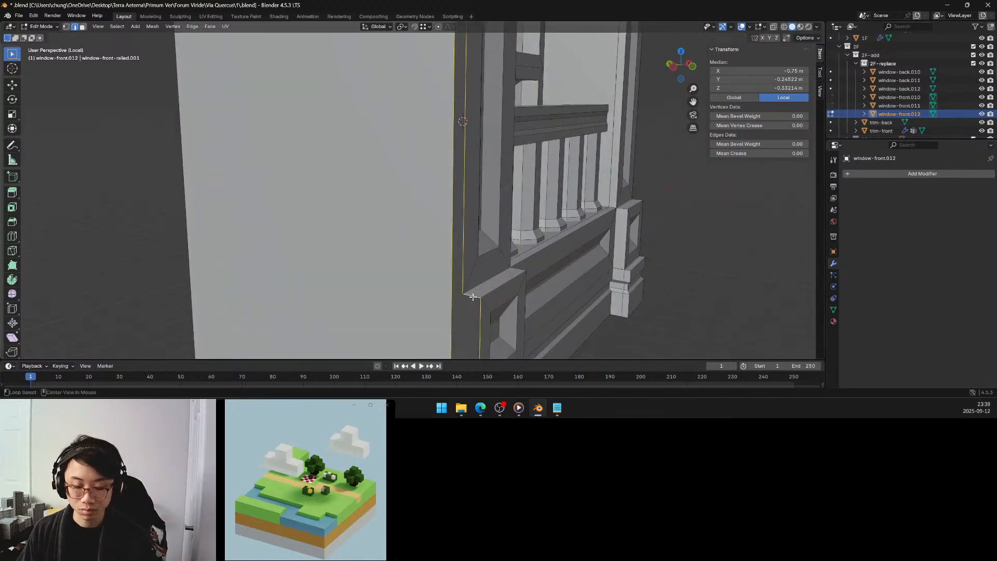
{"action": "key", "text": "alt+f"}
Clear the selection and reselect the non-manifold geometry in edge mode to check the newly filled side.
{"action": "scroll", "coordinate": [485, 259], "scroll_direction": "down", "scroll_amount": 5}
{"action": "middle_click_drag", "start_coordinate": [483, 148], "coordinate": [516, 182]}
{"action": "key", "text": "alt+a"}
{"action": "key", "text": "q"}
{"action": "left_click", "coordinate": [580, 212]}
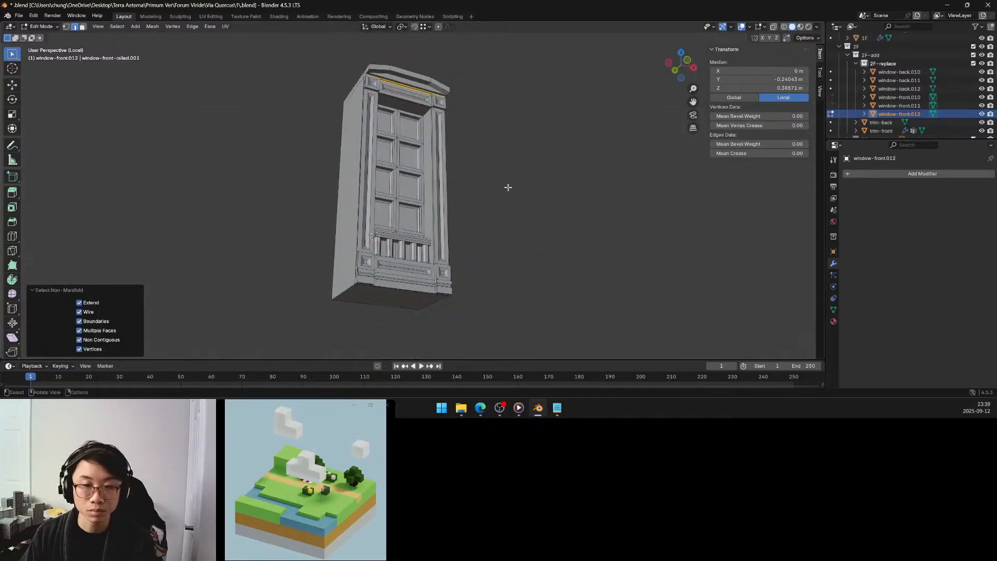
{"action": "key", "text": "F3"}
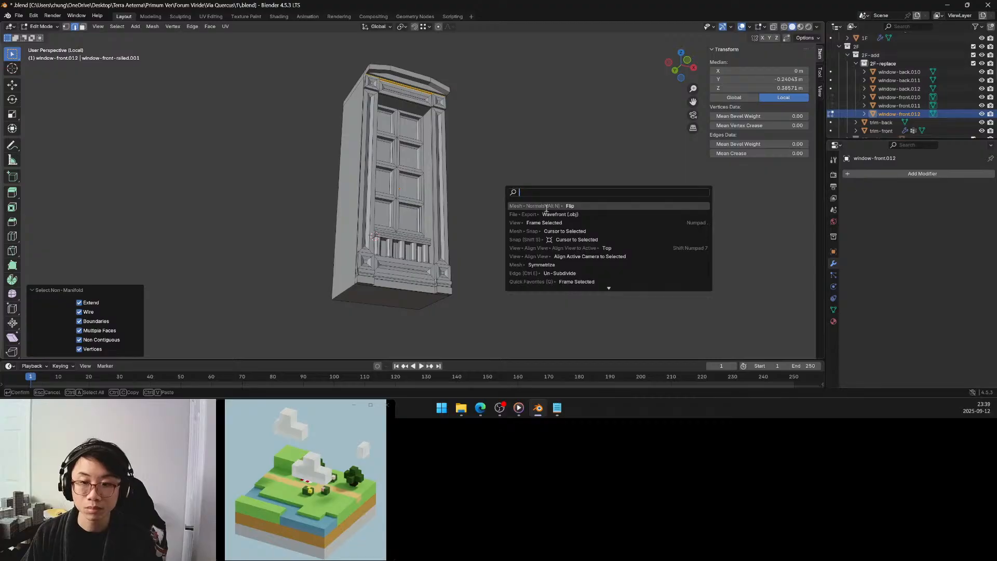
{"action": "left_click", "coordinate": [543, 222]}
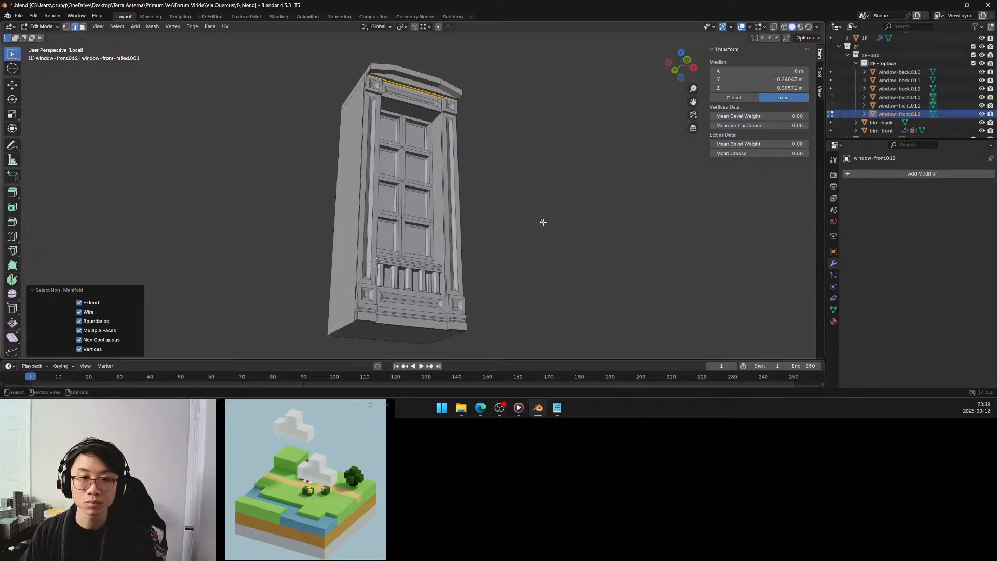
In face mode, delete the inner side faces of the lower corner block and its moulding beside the base panel.
{"action": "middle_click_drag", "start_coordinate": [463, 180], "coordinate": [484, 198]}
{"action": "scroll", "coordinate": [454, 296], "scroll_direction": "up", "scroll_amount": 6}
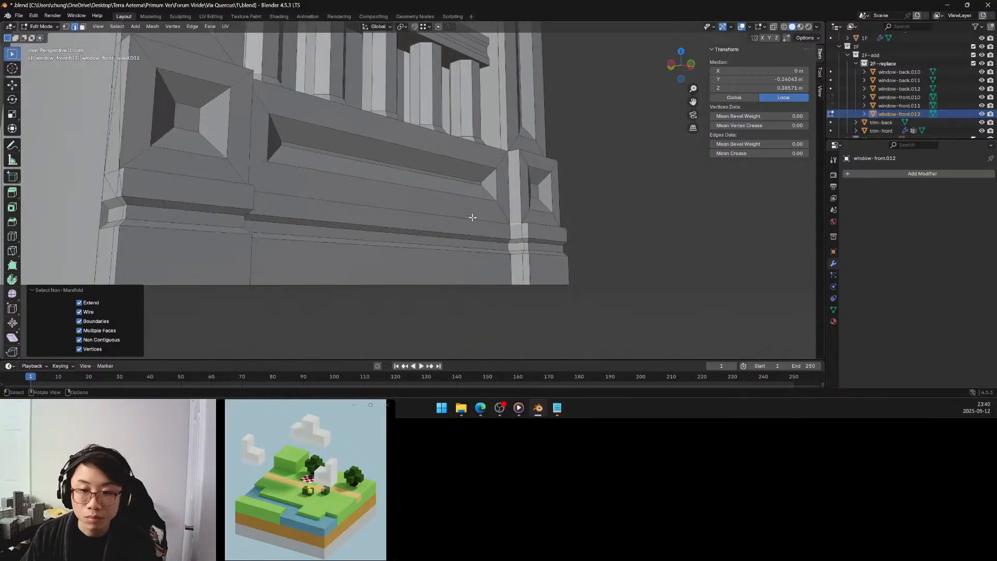
{"action": "left_click", "coordinate": [513, 222]}
{"action": "left_click", "coordinate": [83, 27]}
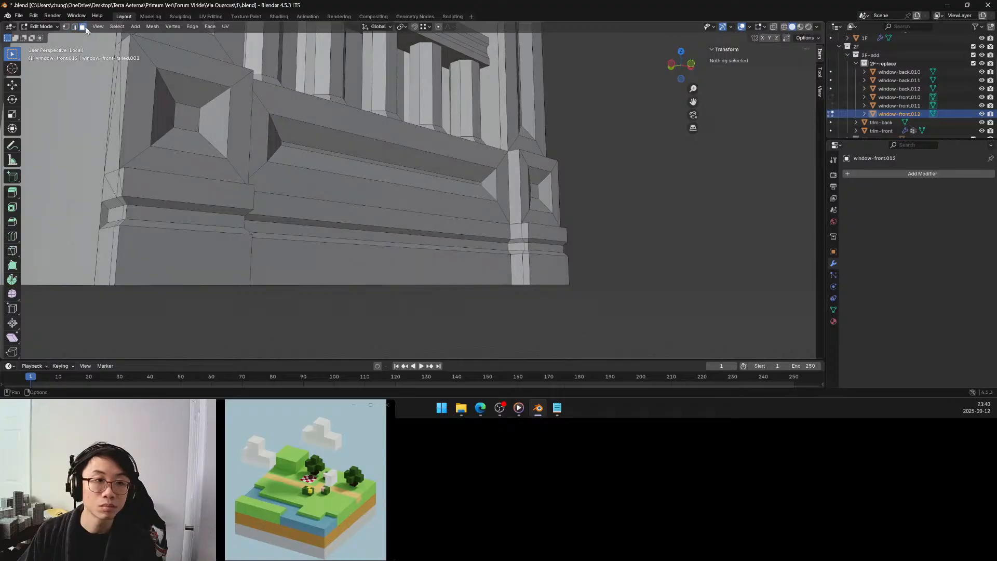
{"action": "left_click", "coordinate": [517, 218]}
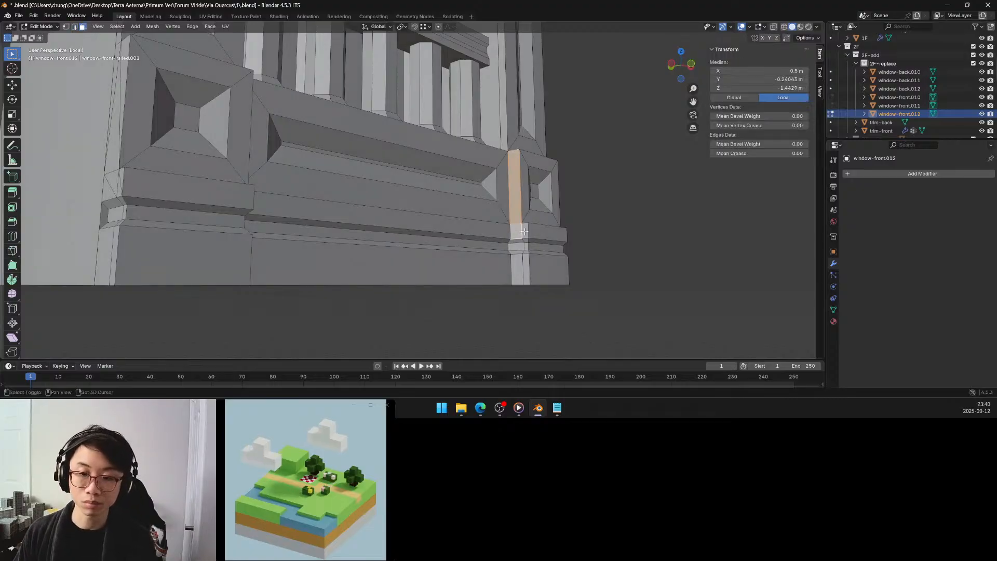
{"action": "middle_click_drag", "start_coordinate": [525, 226], "coordinate": [487, 221]}
{"action": "key", "text": "x"}
{"action": "left_click", "coordinate": [518, 238]}
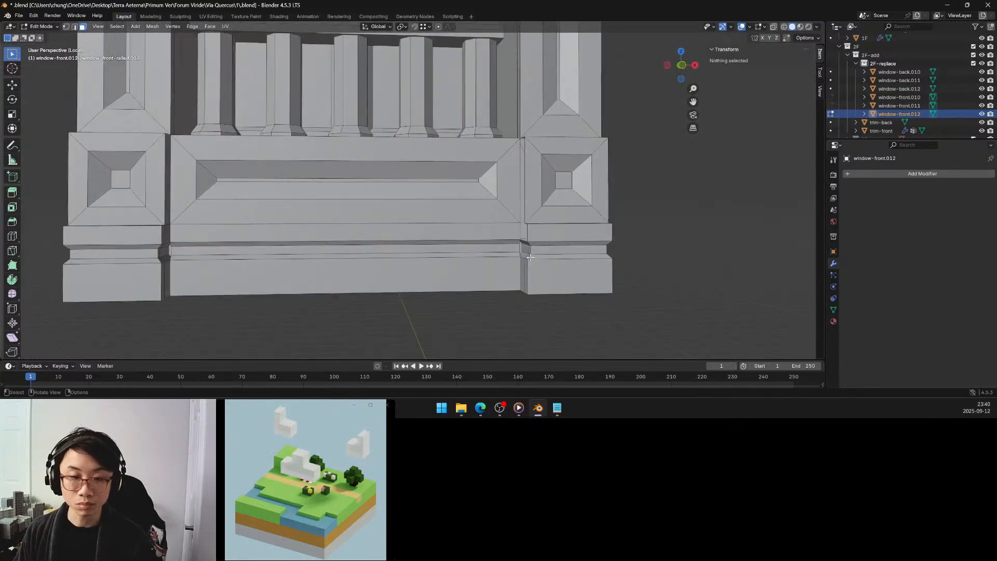
In vertex mode, select the two vertices where the panel moulding's upper edge meets the corner block and try Collapse Edges & Faces.
{"action": "middle_click_drag", "start_coordinate": [529, 257], "coordinate": [529, 258]}
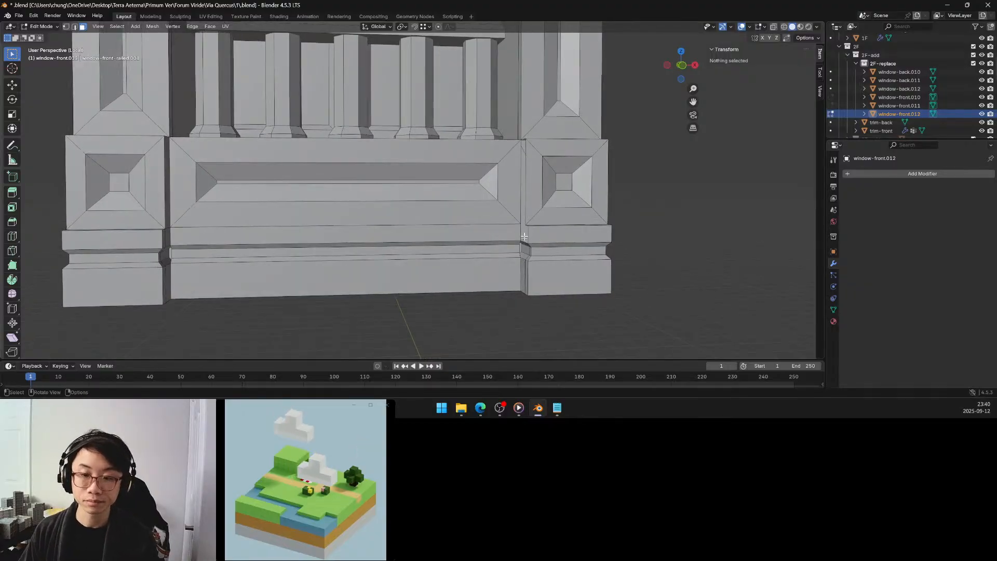
{"action": "scroll", "coordinate": [522, 234], "scroll_direction": "up", "scroll_amount": 3}
{"action": "middle_click_drag", "start_coordinate": [523, 242], "coordinate": [507, 226]}
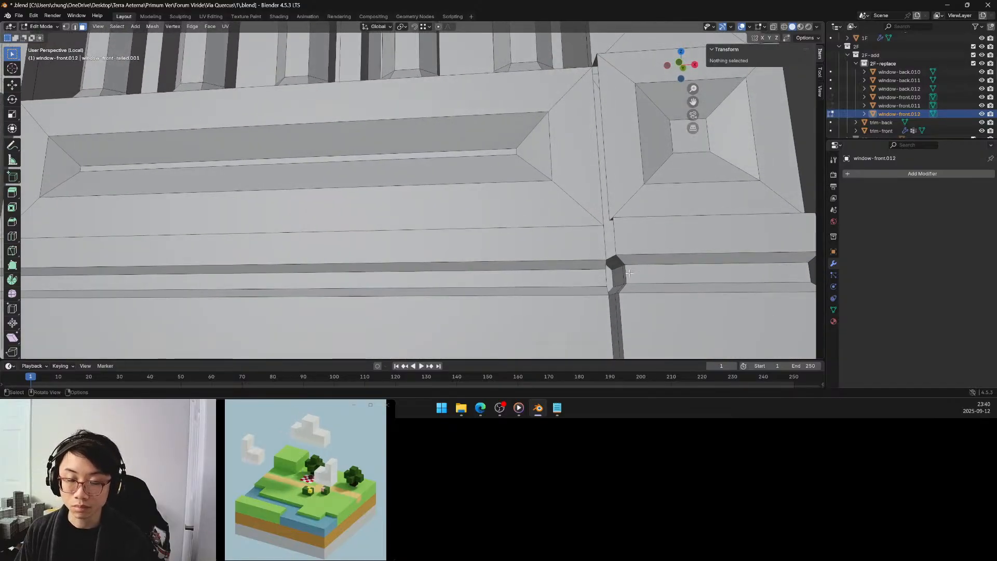
{"action": "middle_click_drag", "start_coordinate": [629, 272], "coordinate": [590, 248]}
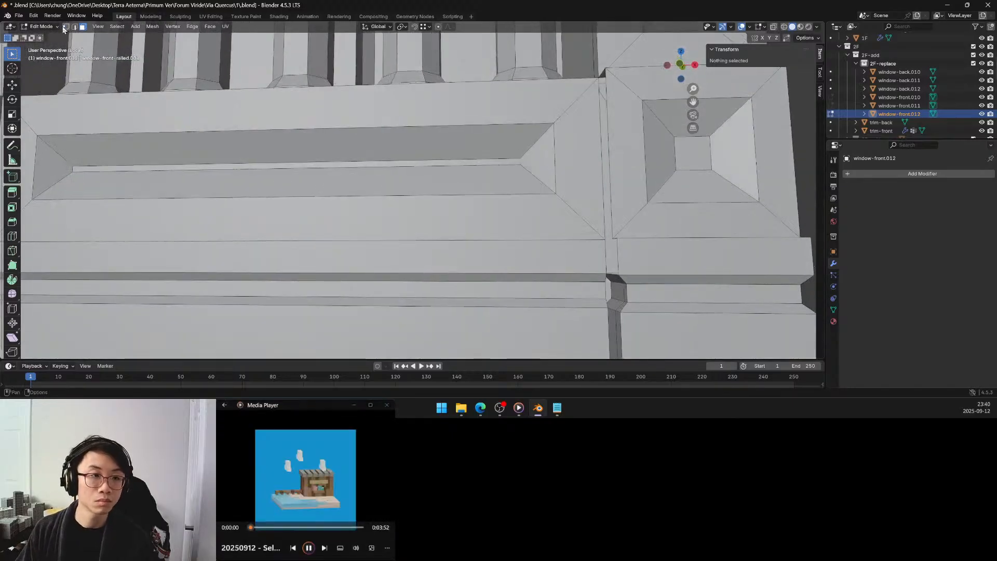
{"action": "middle_click_drag", "start_coordinate": [558, 228], "coordinate": [582, 234]}
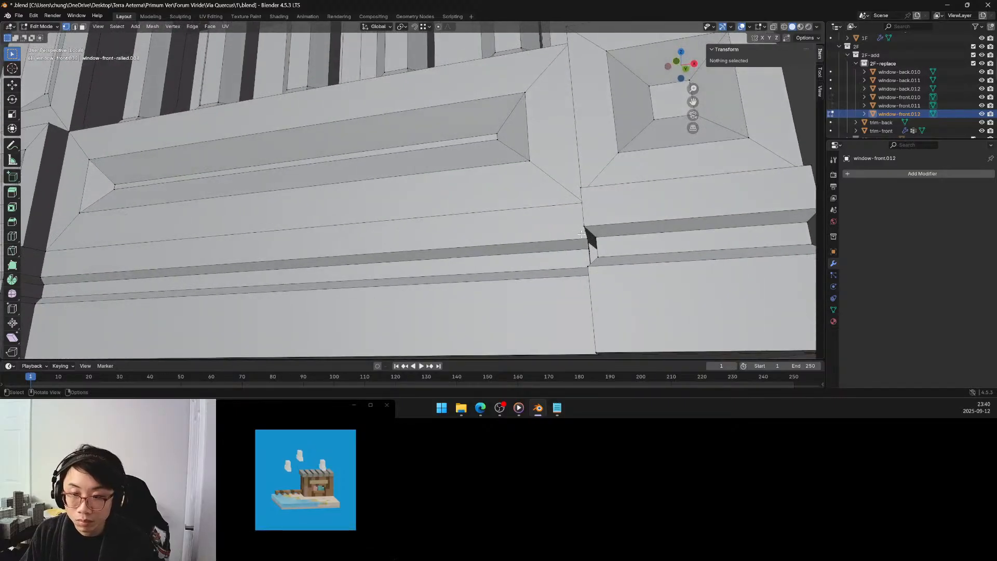
{"action": "left_click", "coordinate": [591, 243]}
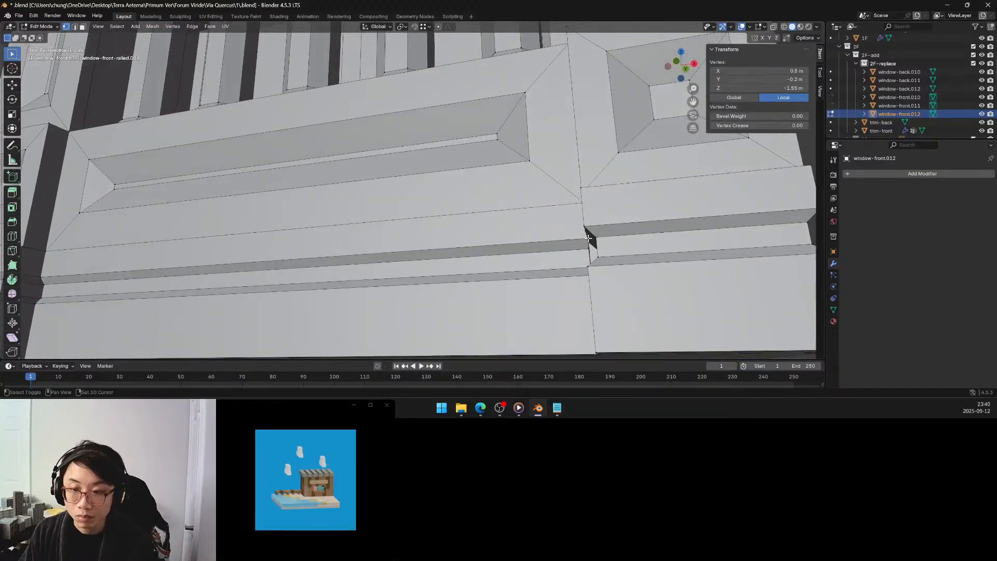
{"action": "left_click", "coordinate": [586, 235], "text": "shift"}
{"action": "middle_click_drag", "start_coordinate": [586, 235], "coordinate": [560, 238]}
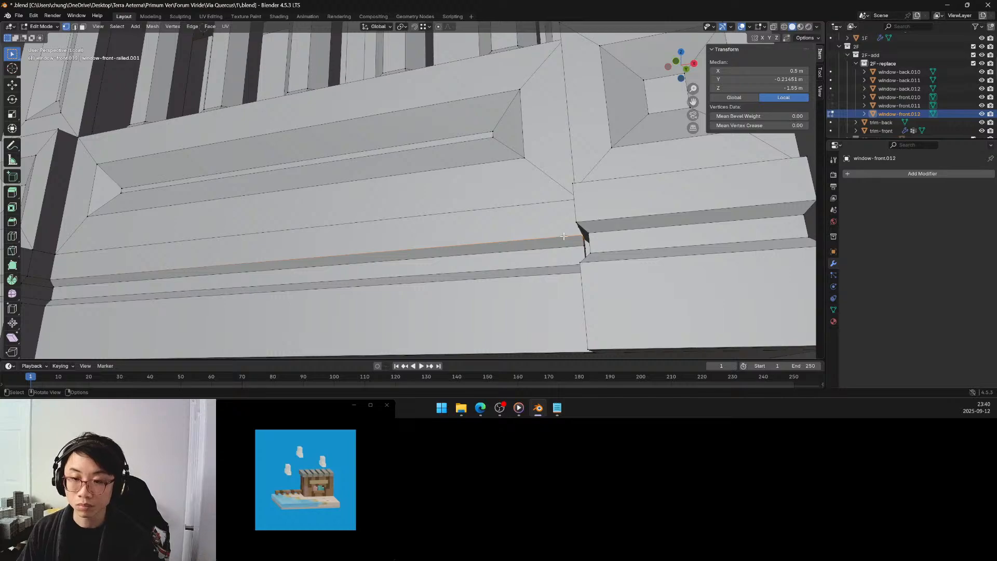
{"action": "key", "text": "x"}
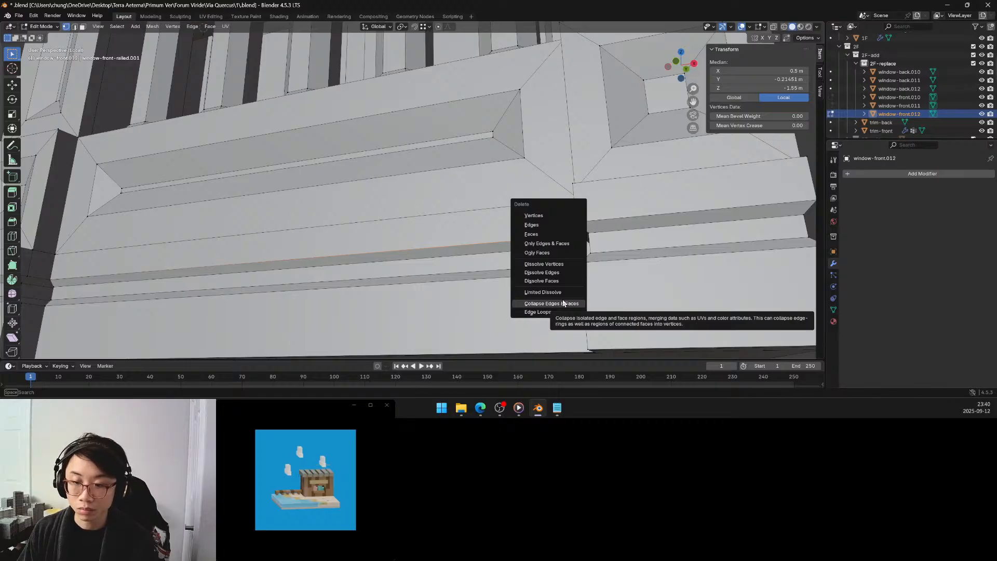
{"action": "left_click", "coordinate": [564, 304]}
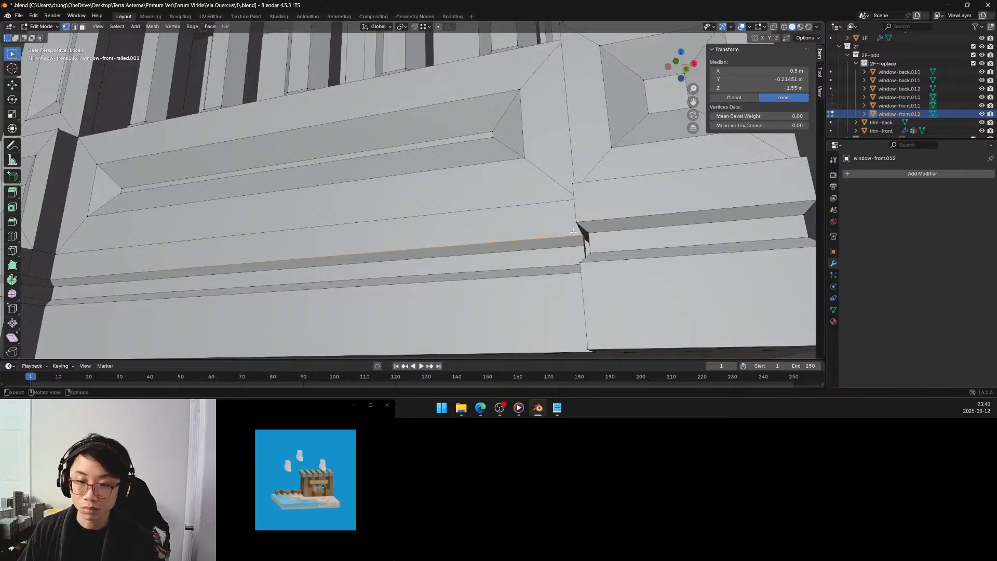
Change the pivot point to the active element and scale the two selected vertices to 0 along Y to align them.
{"action": "middle_click_drag", "start_coordinate": [573, 231], "coordinate": [584, 223]}
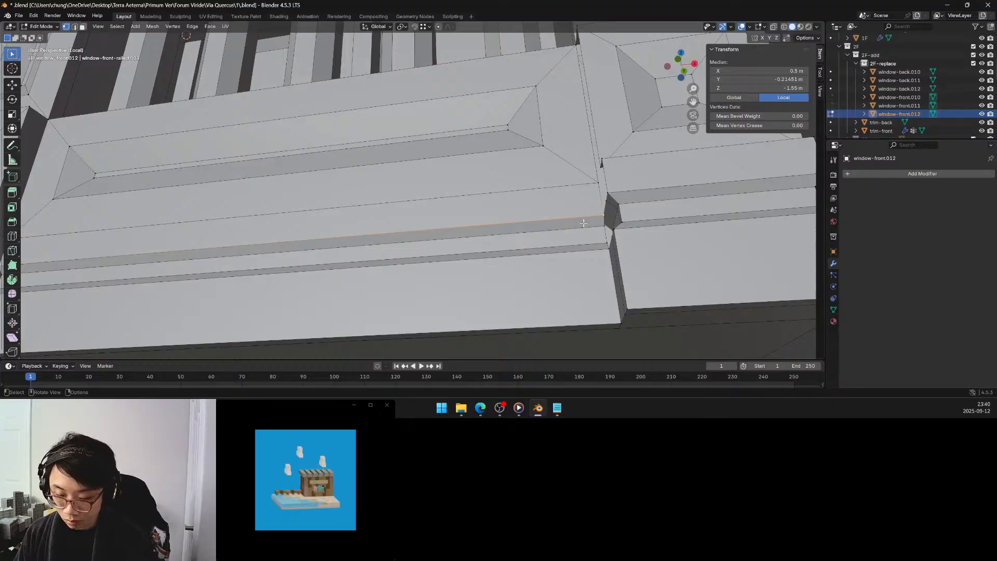
{"action": "key", "text": "period"}
{"action": "left_click", "coordinate": [533, 193]}
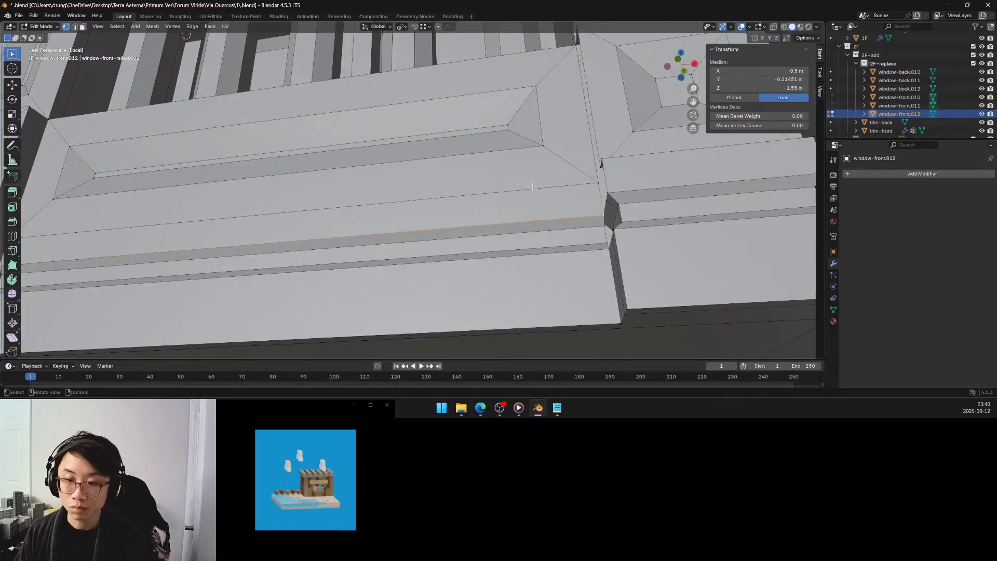
{"action": "key", "text": "s"}
{"action": "key", "text": "x"}
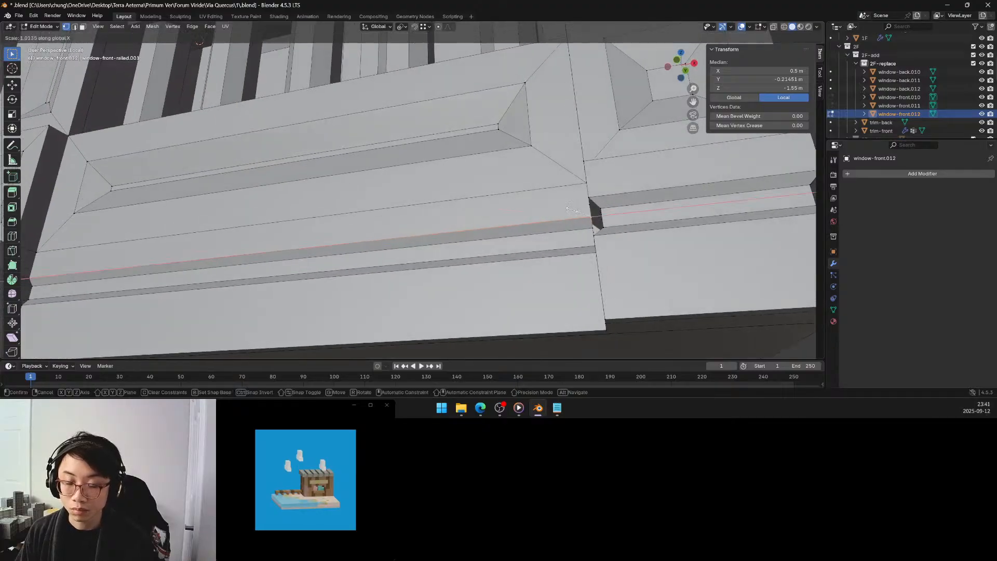
{"action": "key", "text": "y"}
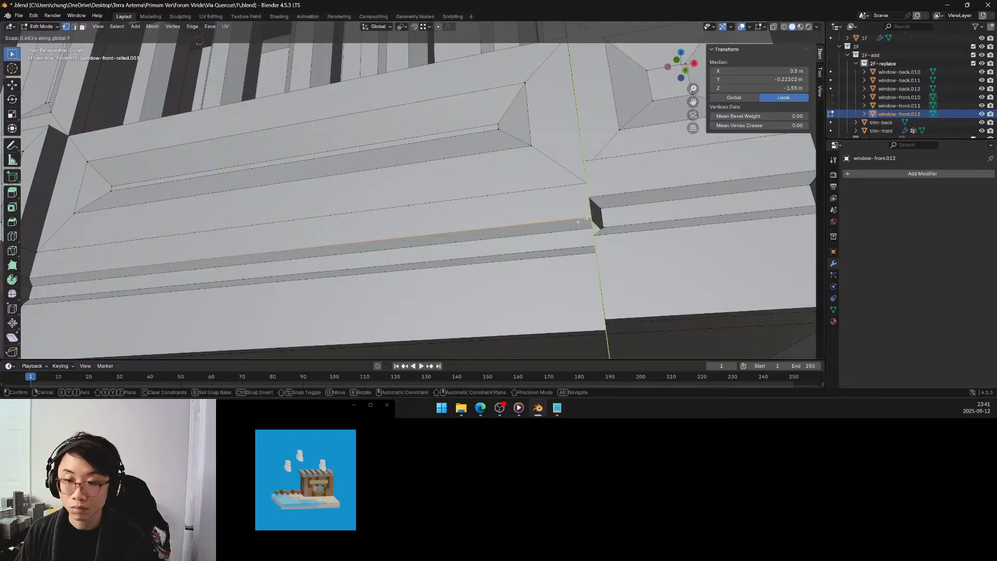
{"action": "left_click", "coordinate": [585, 220]}
{"action": "left_click", "coordinate": [124, 312]}
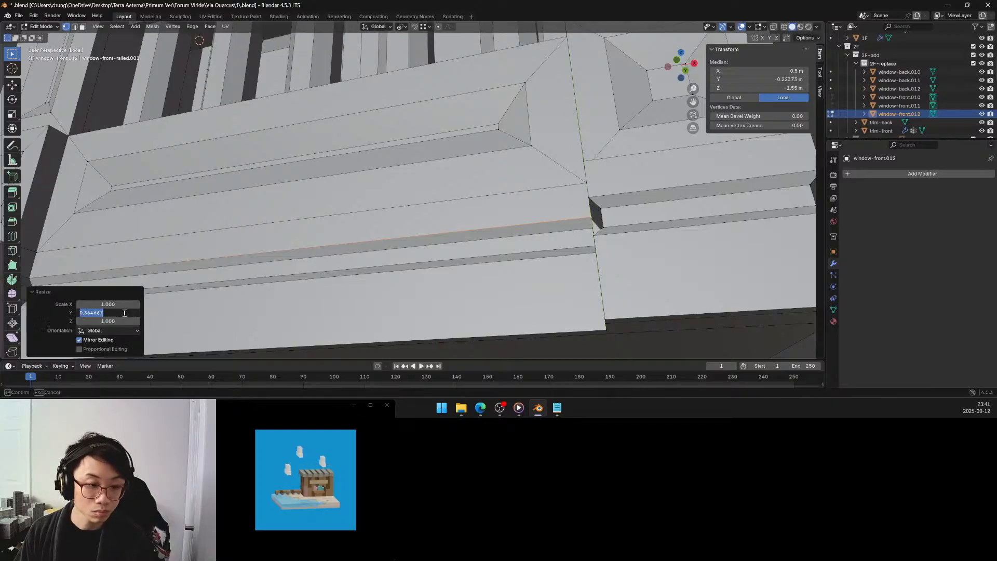
{"action": "type", "text": "0"}
{"action": "key", "text": "Return"}
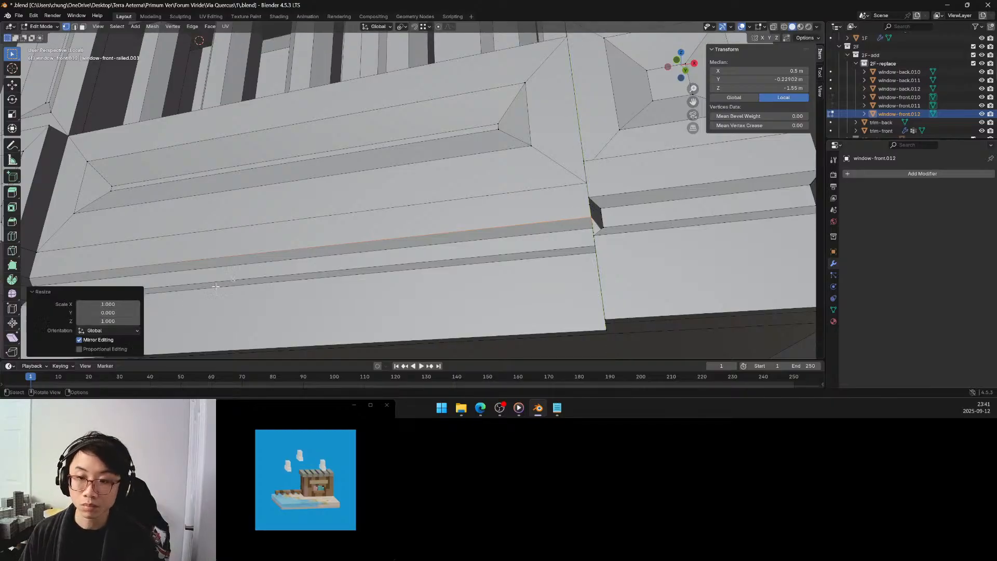
Merge the two aligned vertices where the moulding's upper edge meets the corner block by distance.
{"action": "key", "text": "q"}
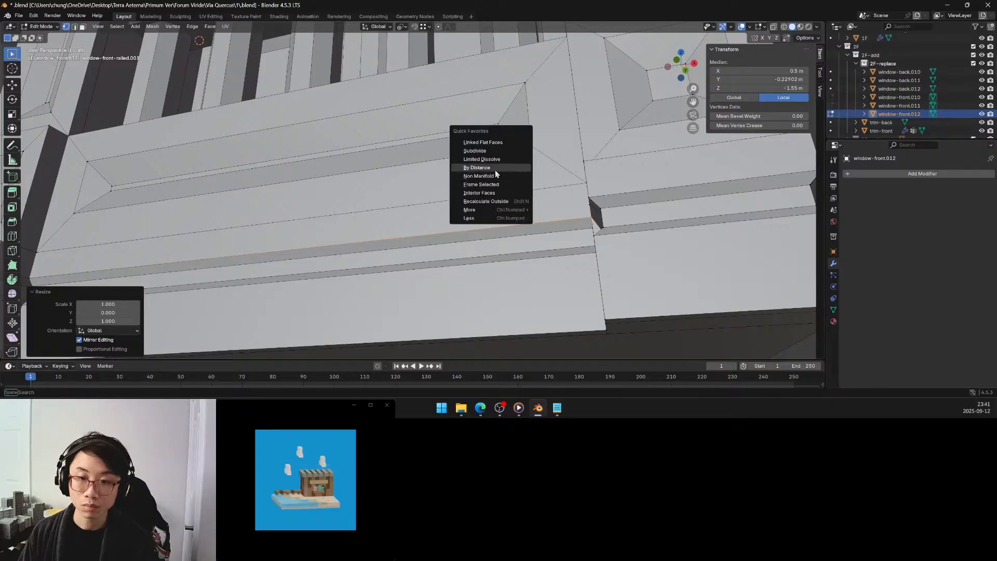
{"action": "left_click", "coordinate": [493, 168]}
{"action": "middle_click_drag", "start_coordinate": [493, 169], "coordinate": [602, 321]}
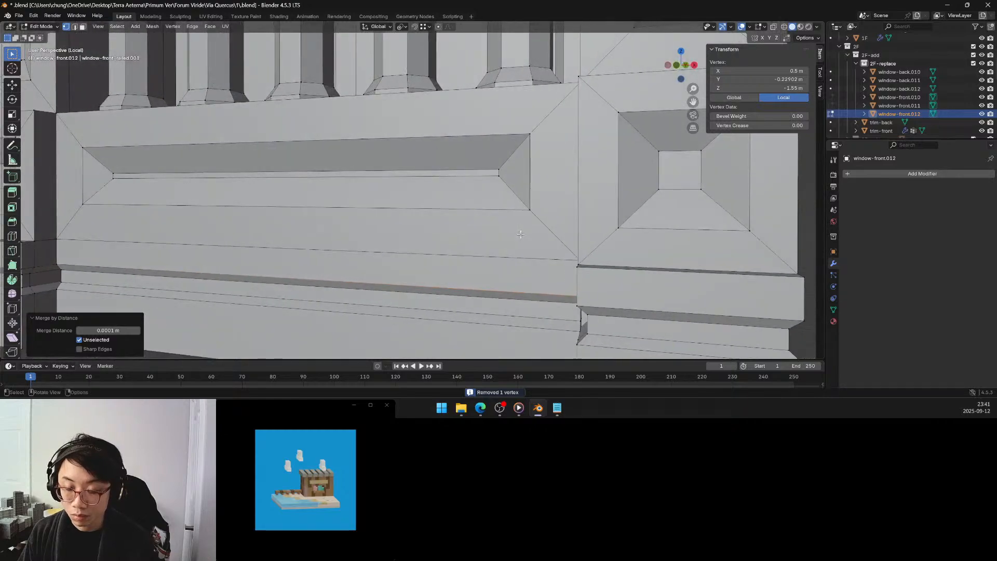
Select the two vertices where the moulding's lower edge meets the corner block, scale them to 0 along Y and merge them by distance.
{"action": "left_click", "coordinate": [583, 326]}
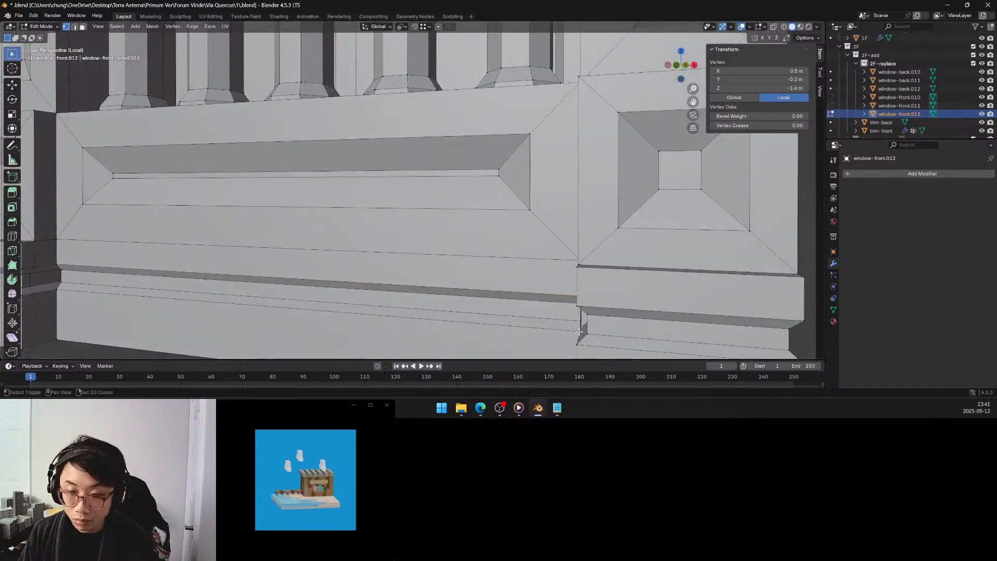
{"action": "left_click", "coordinate": [579, 331], "text": "shift"}
{"action": "middle_click_drag", "start_coordinate": [579, 330], "coordinate": [568, 314]}
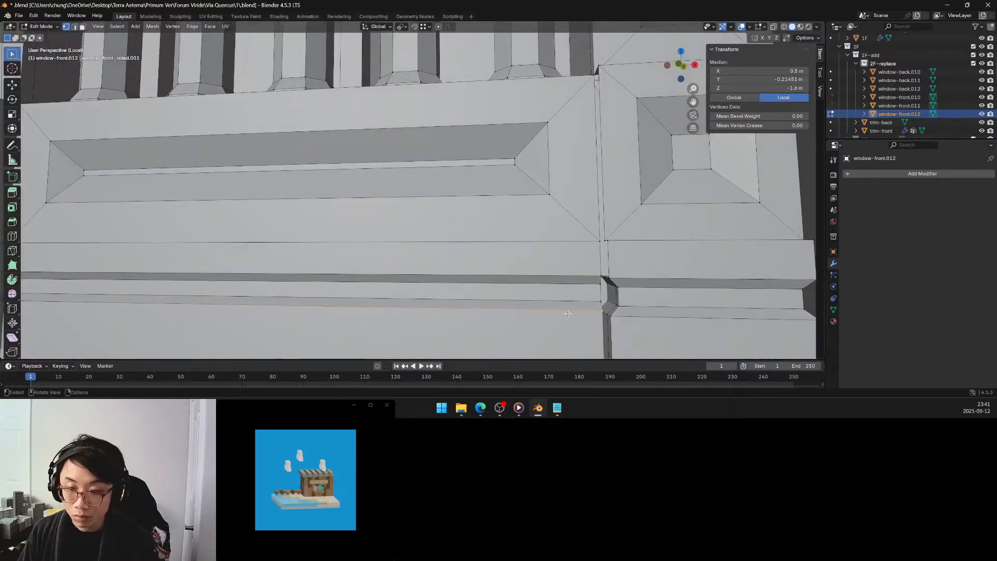
{"action": "key", "text": "s"}
{"action": "key", "text": "y"}
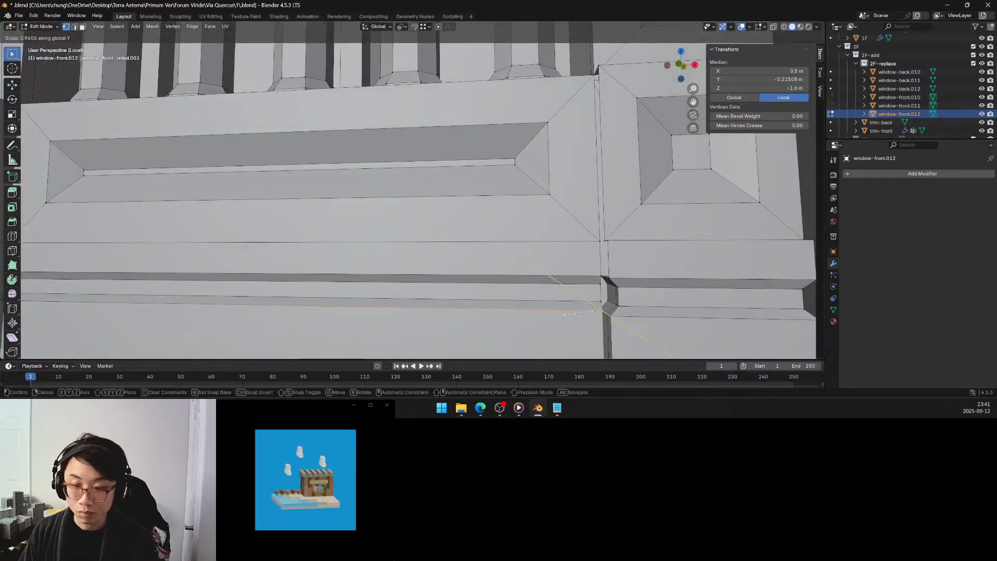
{"action": "left_click", "coordinate": [595, 310]}
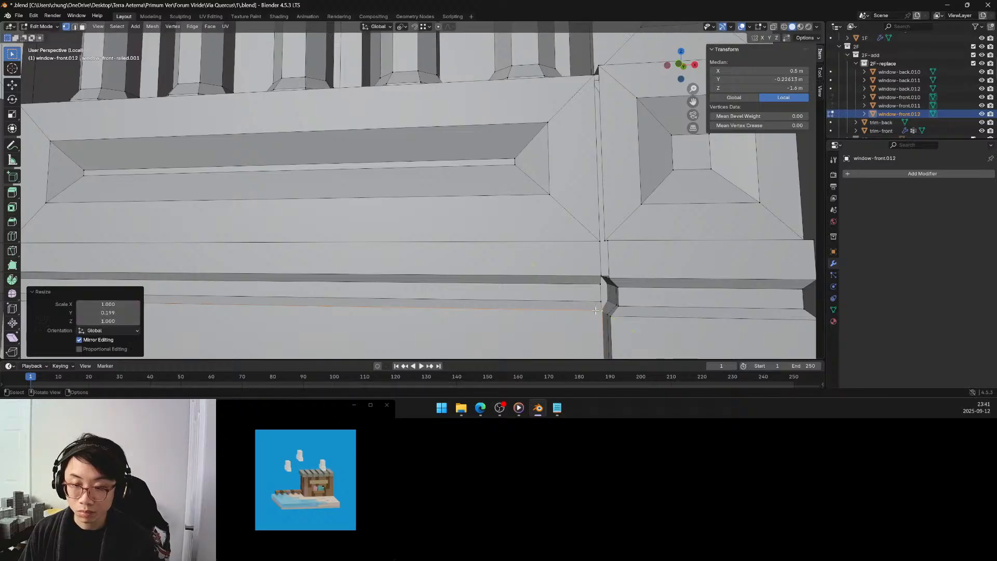
{"action": "left_click", "coordinate": [128, 312]}
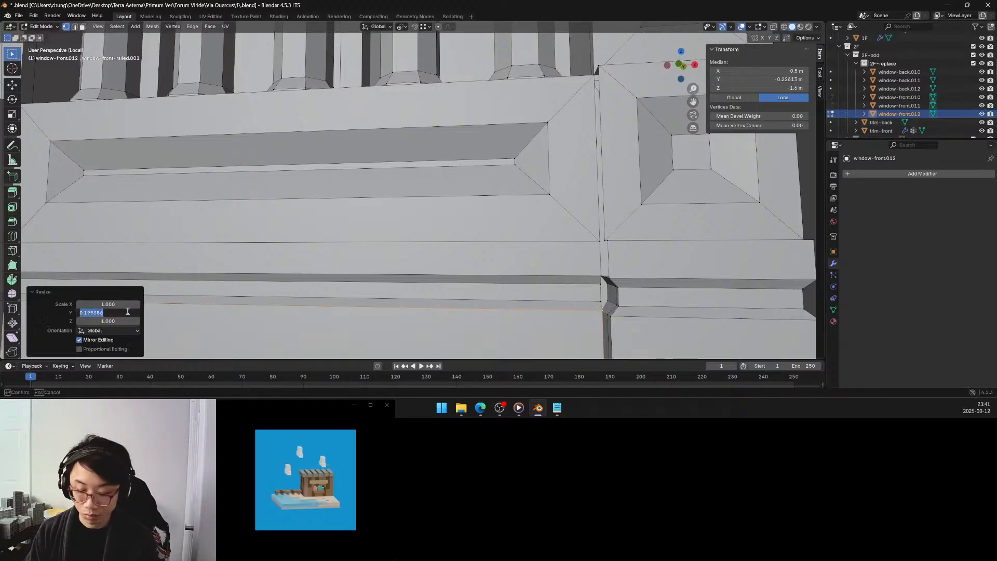
{"action": "type", "text": "0"}
{"action": "key", "text": "Return"}
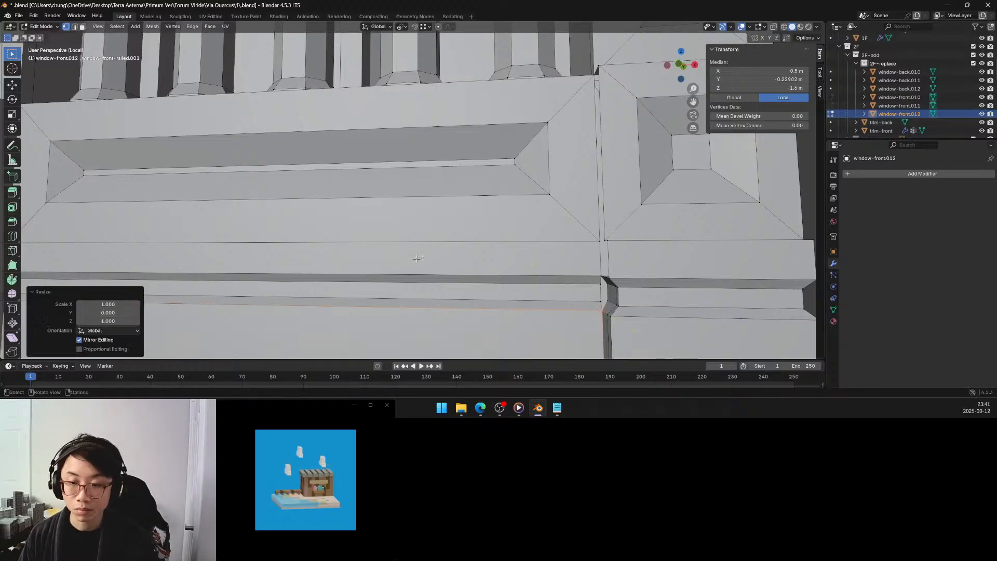
{"action": "key", "text": "q"}
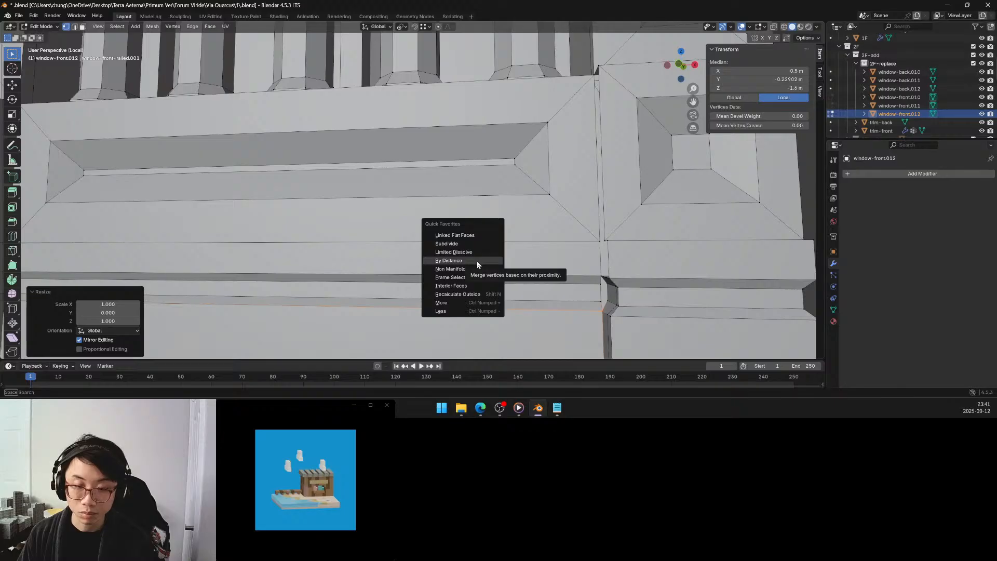
{"action": "left_click", "coordinate": [473, 261]}
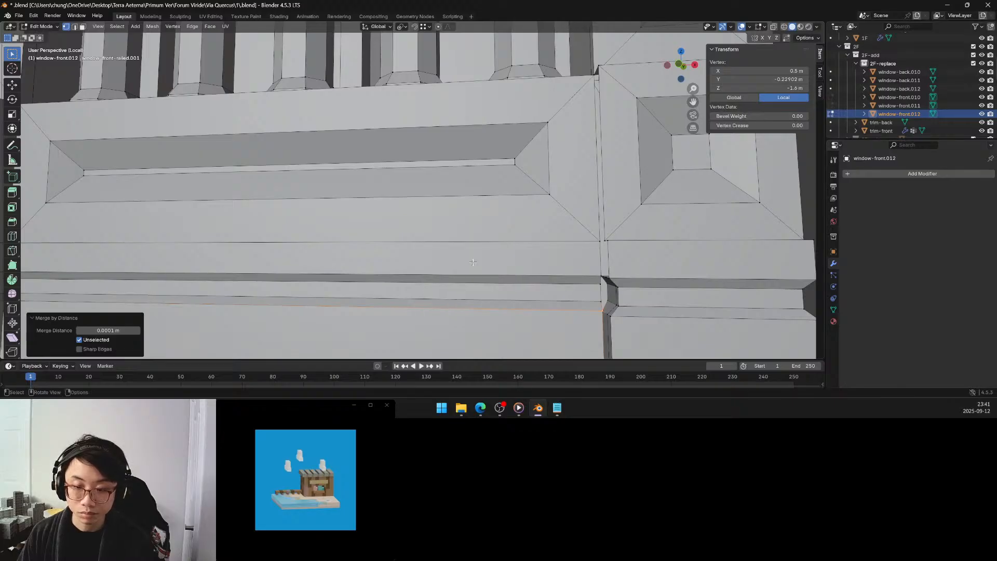
Snap the 3D cursor to the merged vertex at the end of the moulding's lower edge.
{"action": "middle_click_drag", "start_coordinate": [472, 262], "coordinate": [607, 303]}
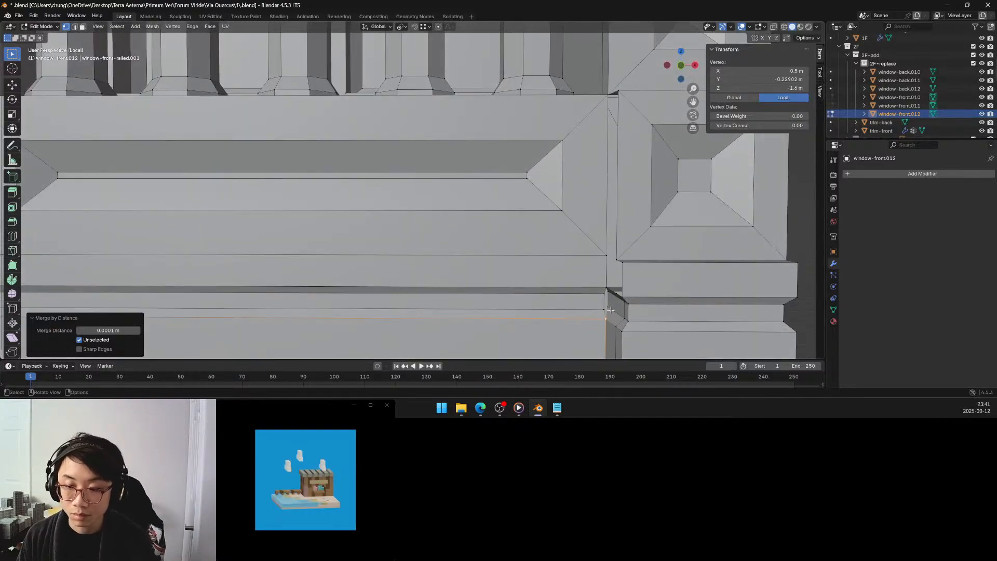
{"action": "middle_click_drag", "start_coordinate": [610, 307], "coordinate": [621, 303]}
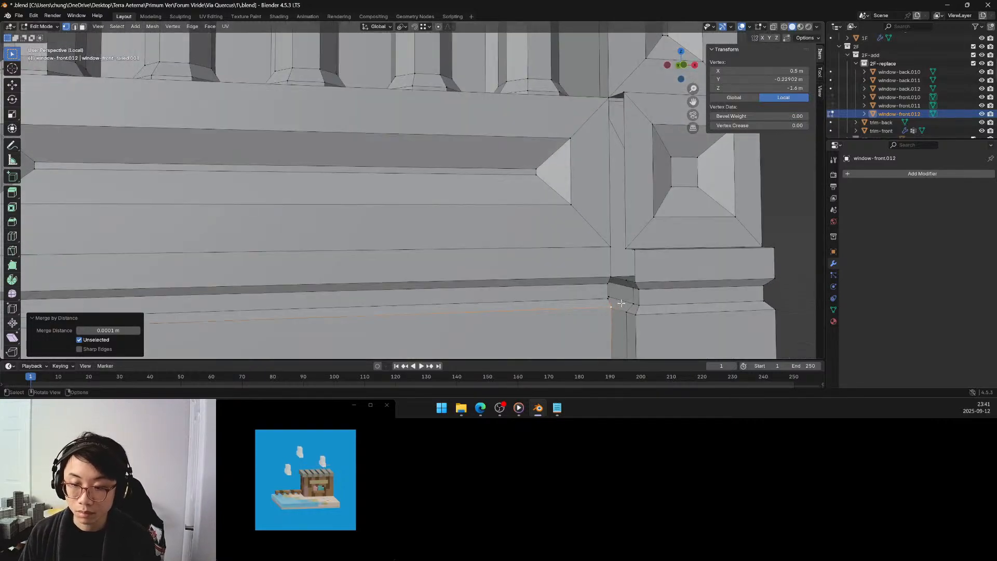
{"action": "key", "text": "shift+s"}
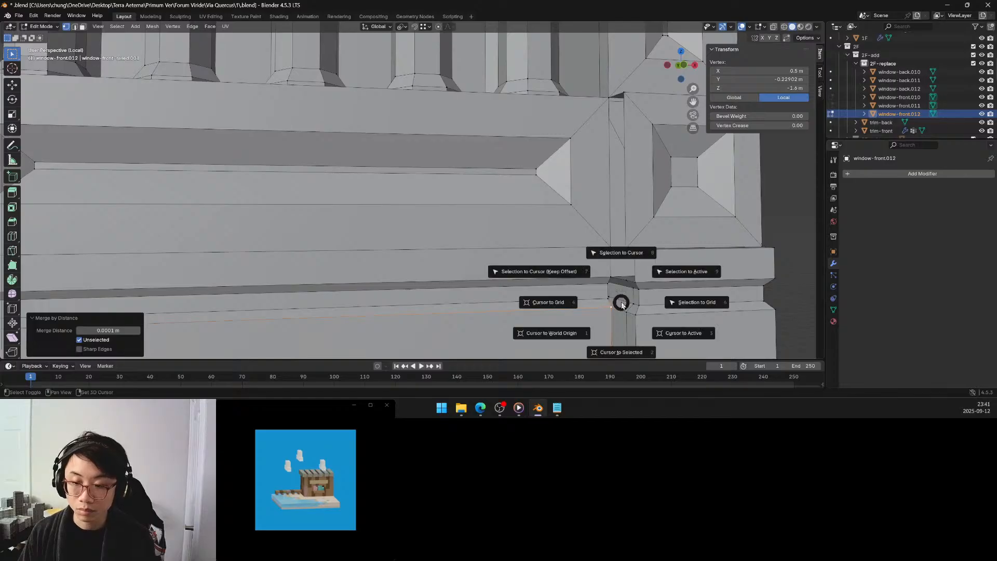
{"action": "left_click", "coordinate": [628, 333]}
{"action": "middle_click_drag", "start_coordinate": [627, 317], "coordinate": [610, 307]}
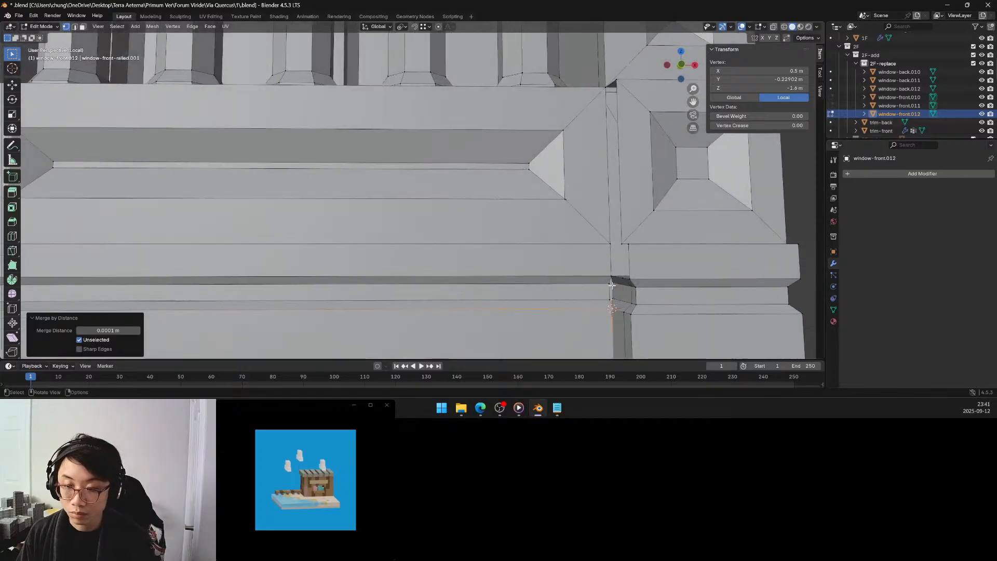
Select the two vertices of the corner block moulding's recessed inner edge and try scaling them to 0 along Y about the active element.
{"action": "left_click", "coordinate": [612, 287]}
{"action": "left_click", "coordinate": [613, 296], "text": "shift"}
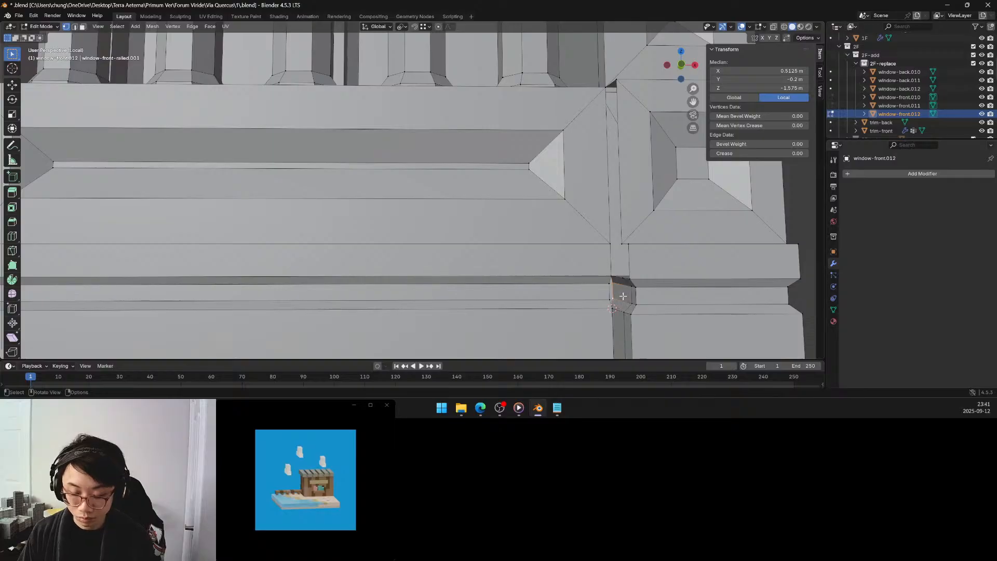
{"action": "key", "text": "s"}
{"action": "key", "text": "y"}
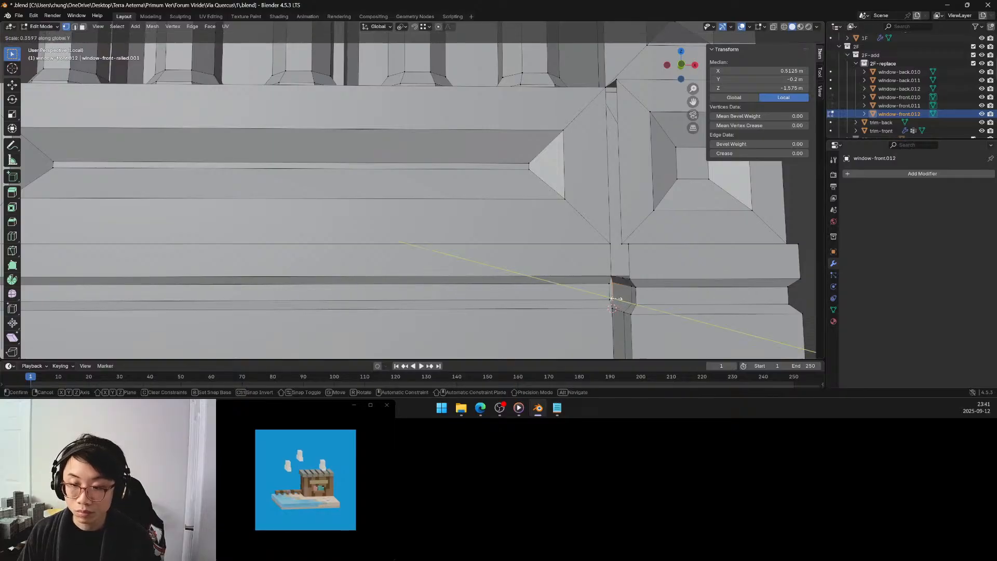
{"action": "left_click", "coordinate": [607, 296]}
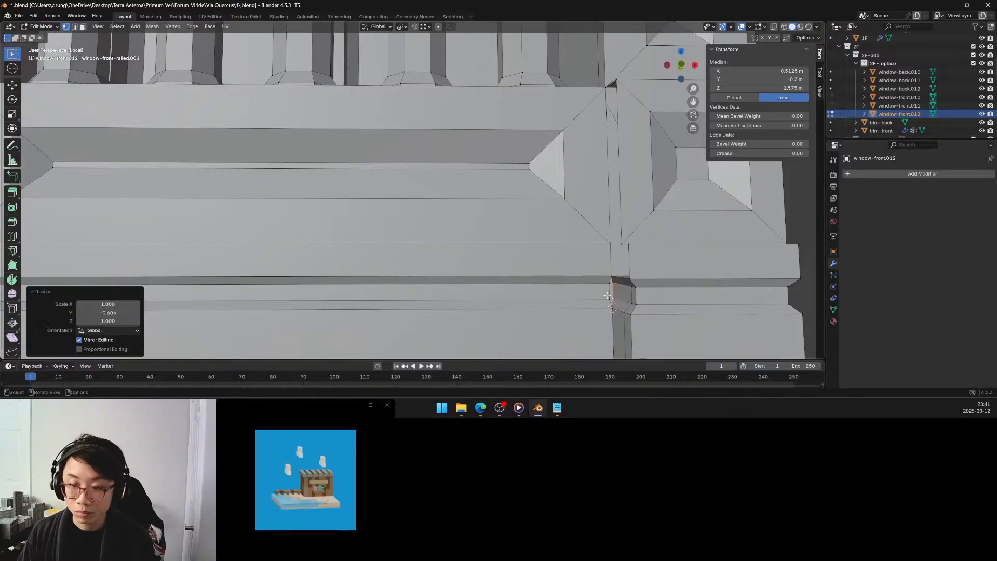
{"action": "left_click", "coordinate": [102, 313]}
{"action": "type", "text": "0"}
{"action": "key", "text": "Return"}
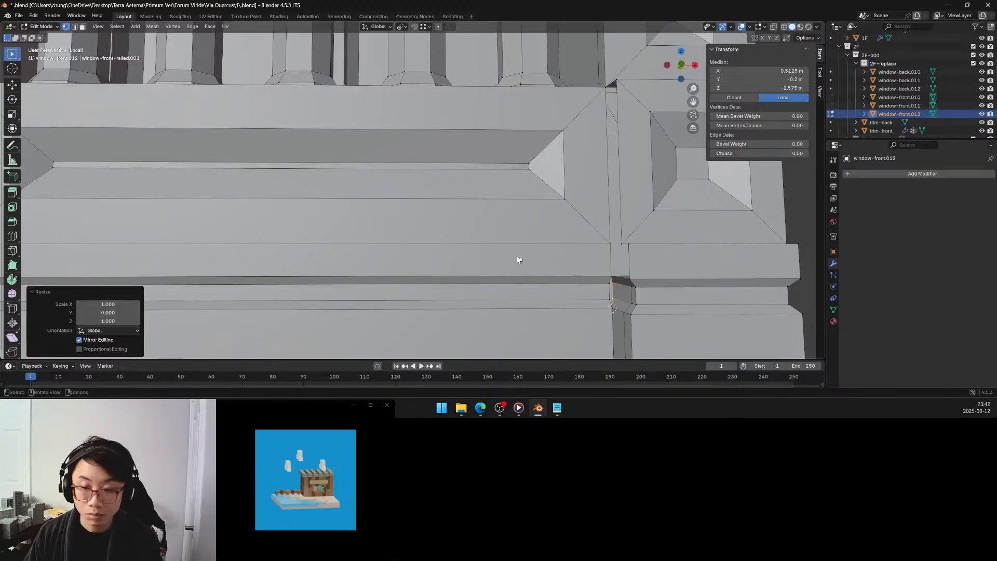
Change the pivot point to the 3D cursor and scale the two selected corner block moulding vertices to 0 along Y.
{"action": "key", "text": "period"}
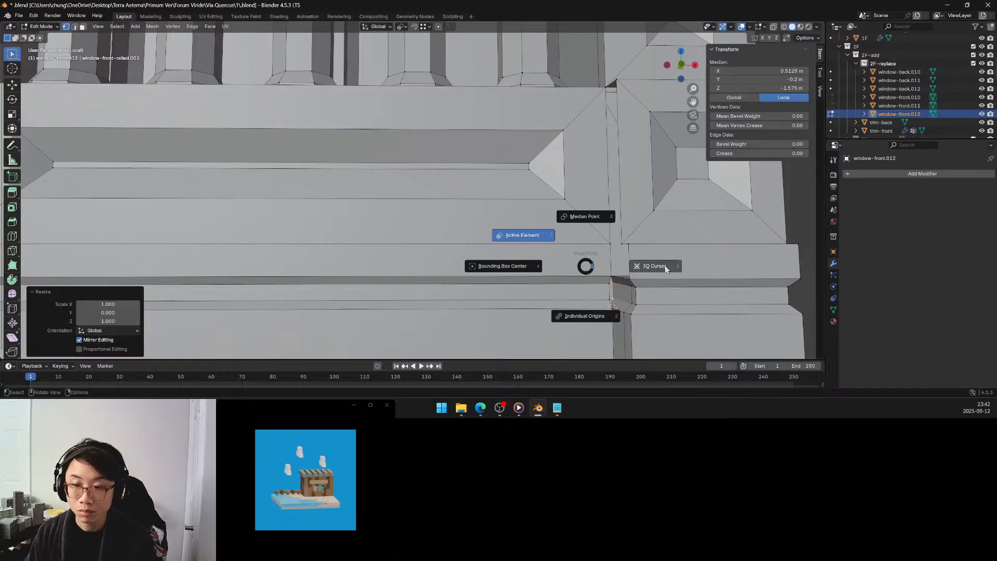
{"action": "left_click", "coordinate": [628, 269]}
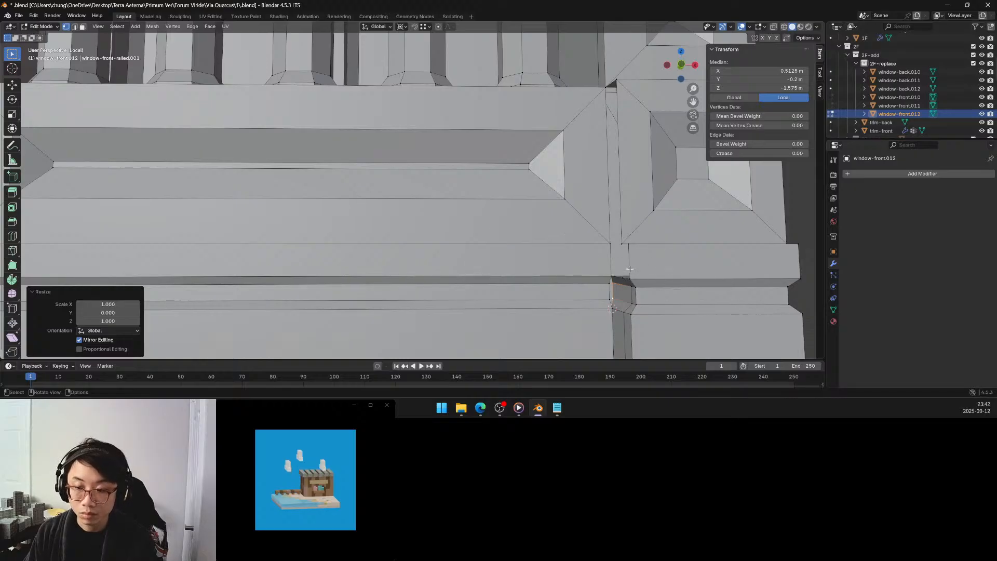
{"action": "key", "text": "s"}
{"action": "key", "text": "y"}
{"action": "left_click", "coordinate": [614, 297]}
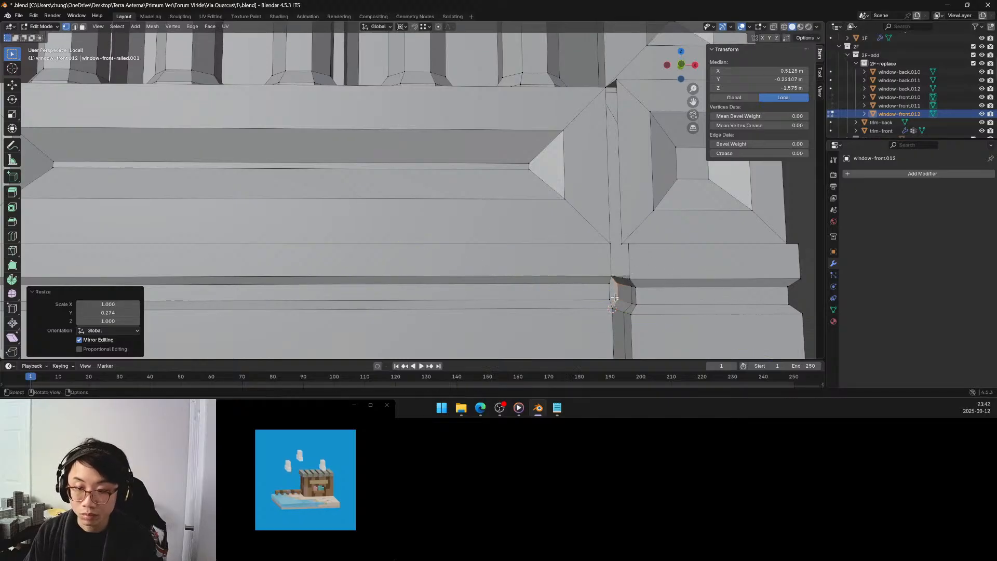
{"action": "left_click", "coordinate": [123, 311]}
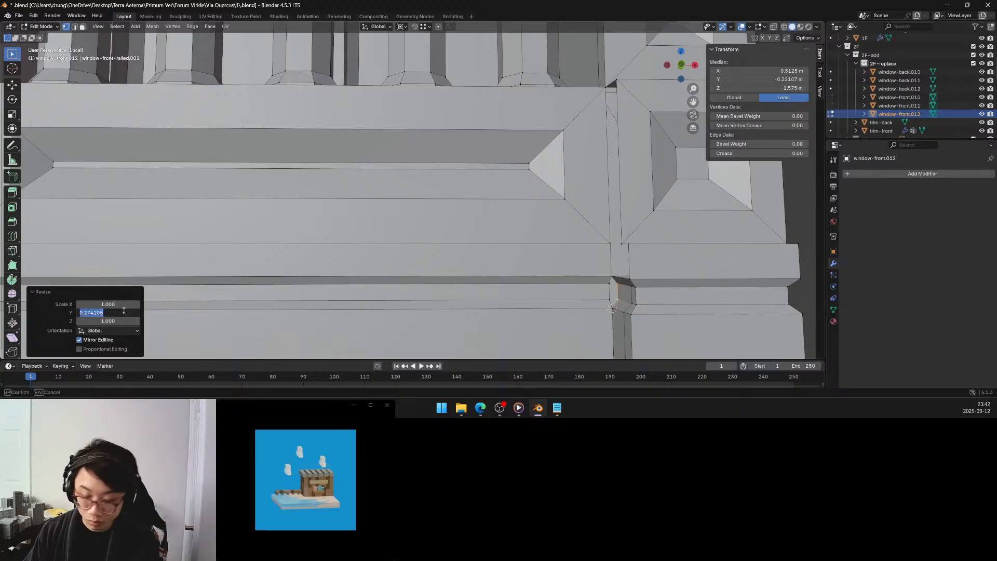
{"action": "type", "text": "0"}
{"action": "key", "text": "Return"}
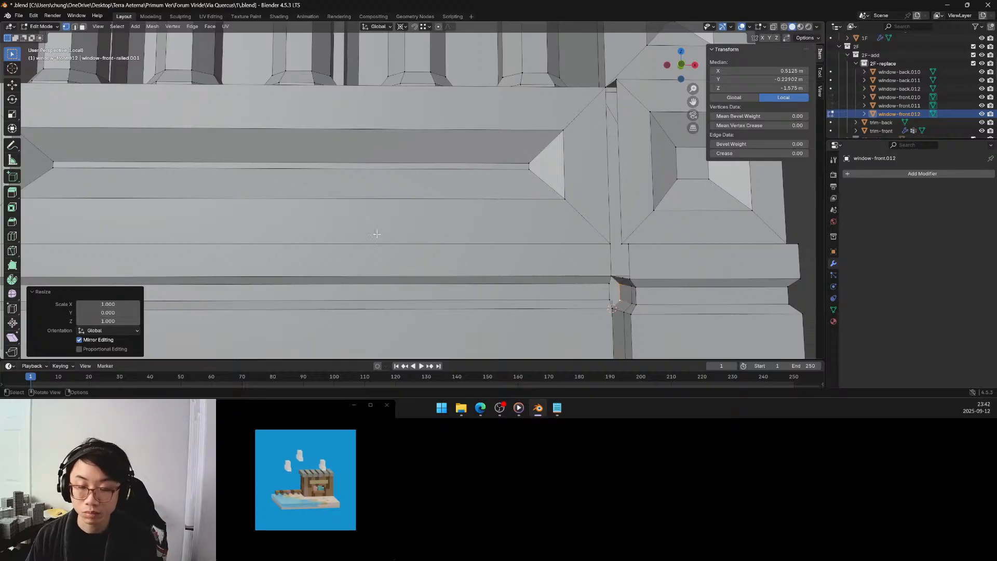
Snap the 3D cursor to the lower end vertex of the panel moulding's recessed band beside the corner block.
{"action": "middle_click_drag", "start_coordinate": [501, 267], "coordinate": [567, 294]}
{"action": "scroll", "coordinate": [599, 286], "scroll_direction": "up", "scroll_amount": 3}
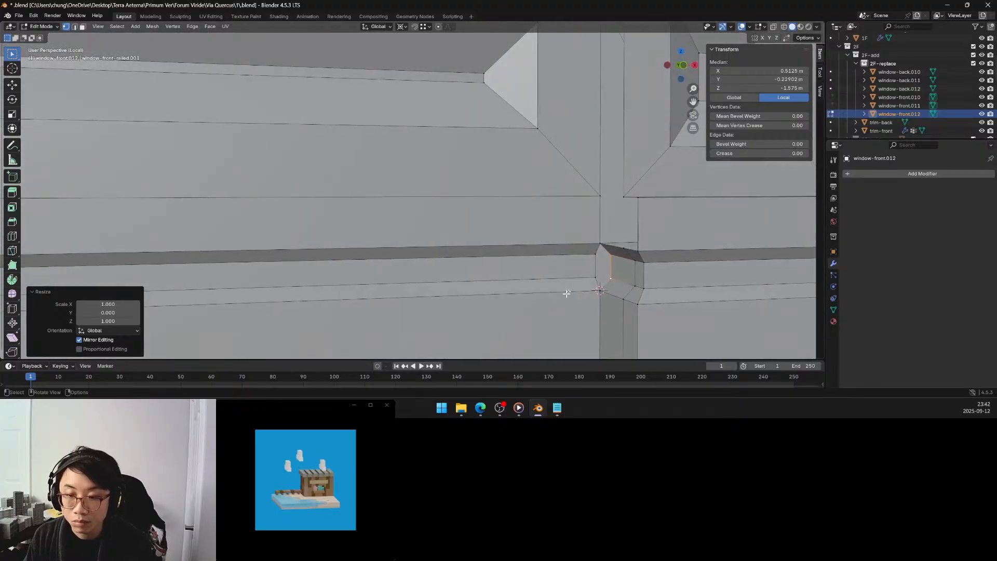
{"action": "left_click", "coordinate": [594, 276]}
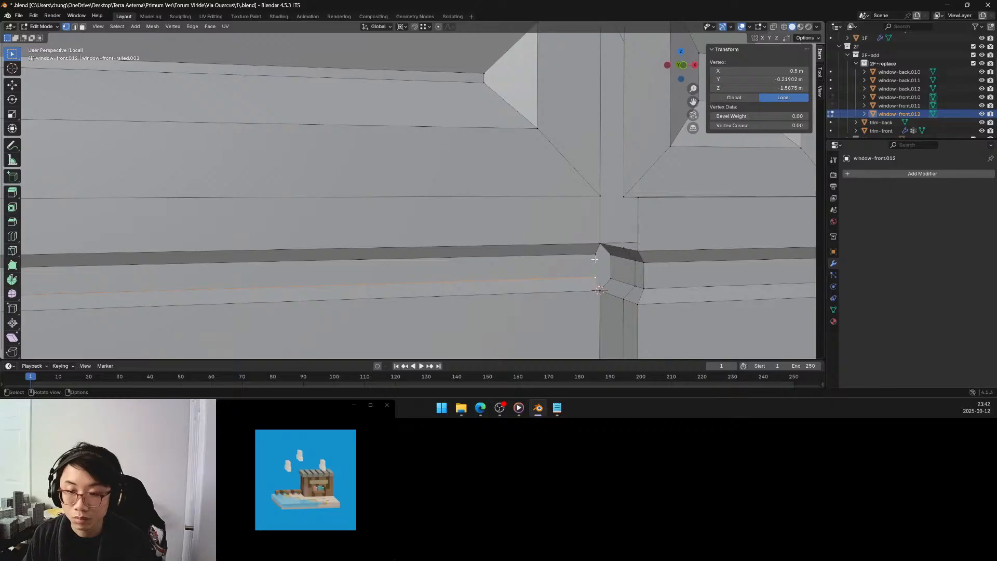
{"action": "key", "text": "shift+s"}
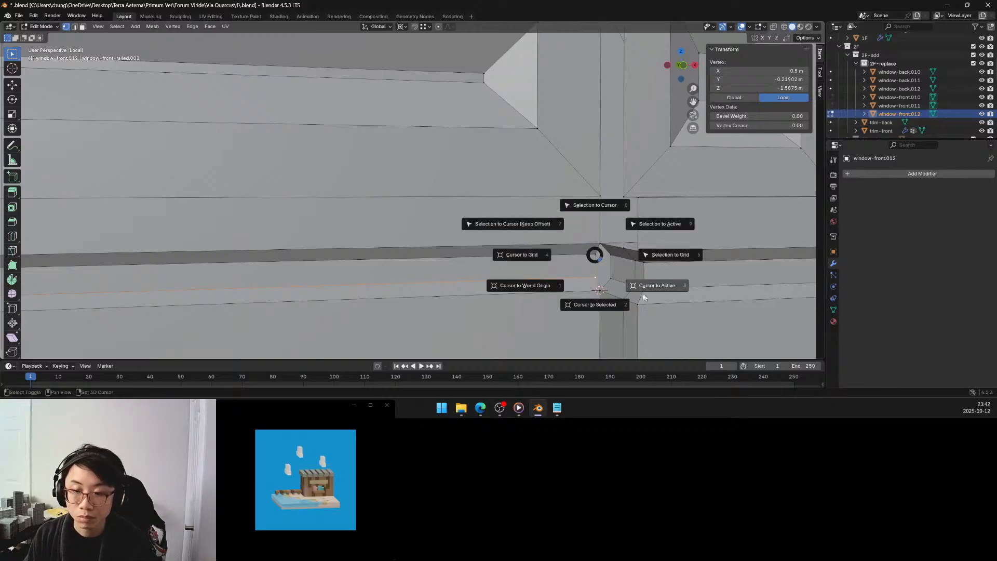
{"action": "left_click", "coordinate": [613, 309]}
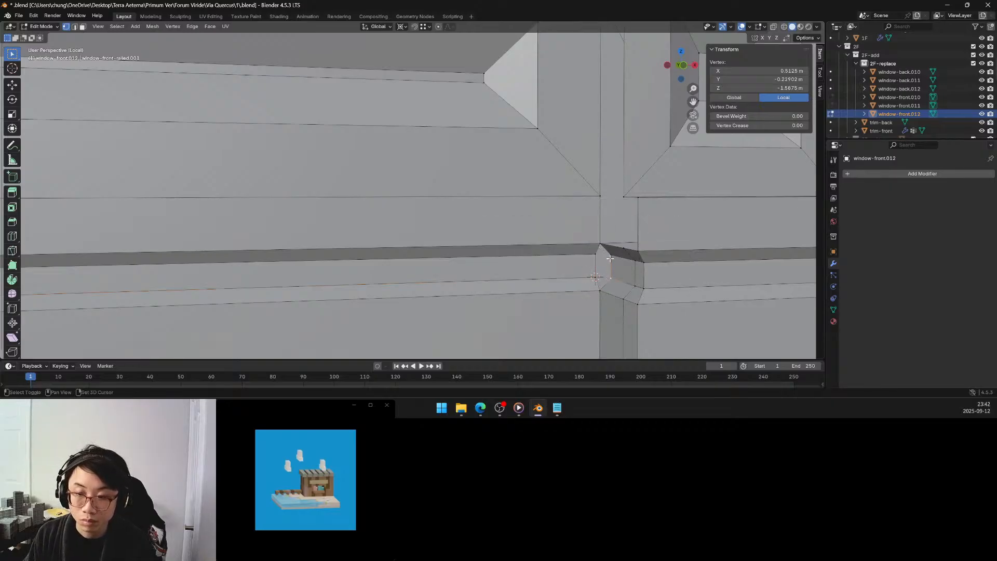
Select the two recessed inner edge vertices of the corner block moulding and scale them to 0 along Y about the 3D cursor.
{"action": "left_click", "coordinate": [613, 282], "text": "shift"}
{"action": "key", "text": "s"}
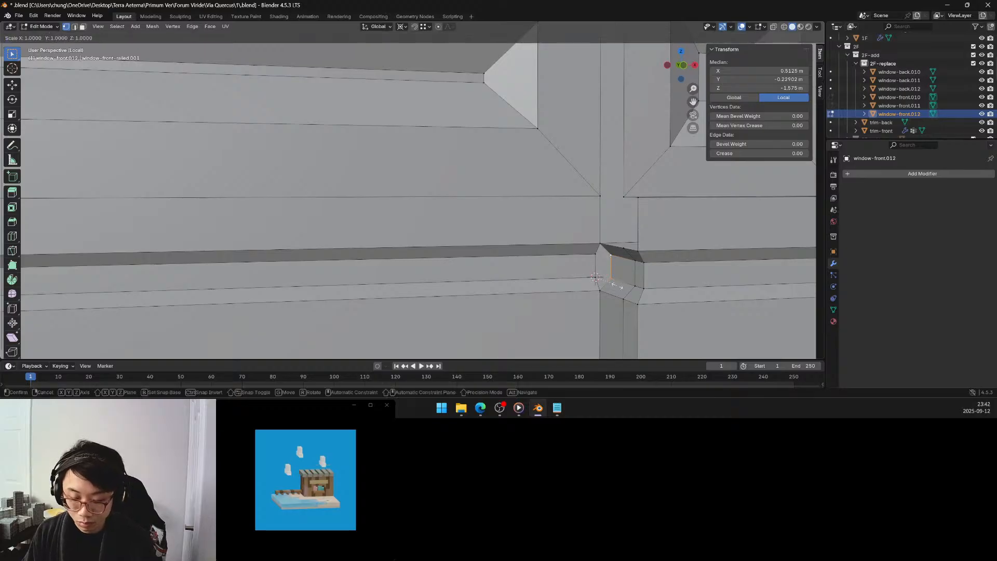
{"action": "key", "text": "y"}
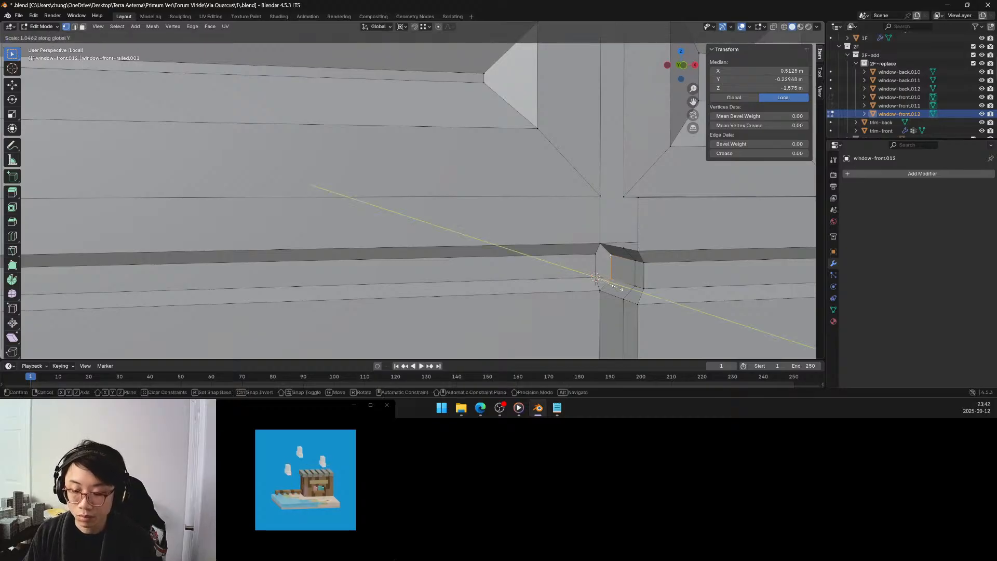
{"action": "left_click", "coordinate": [605, 282]}
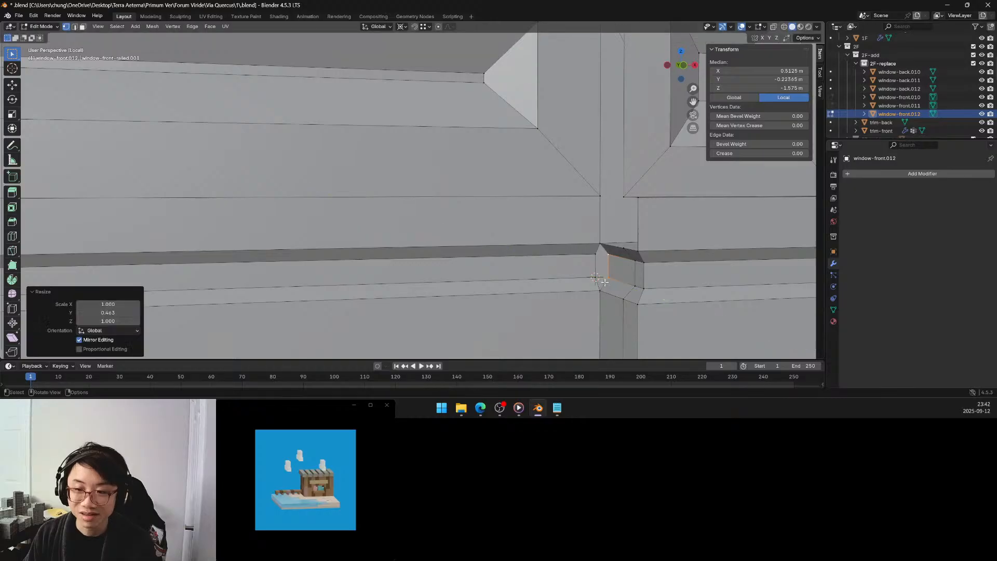
{"action": "left_click", "coordinate": [111, 312]}
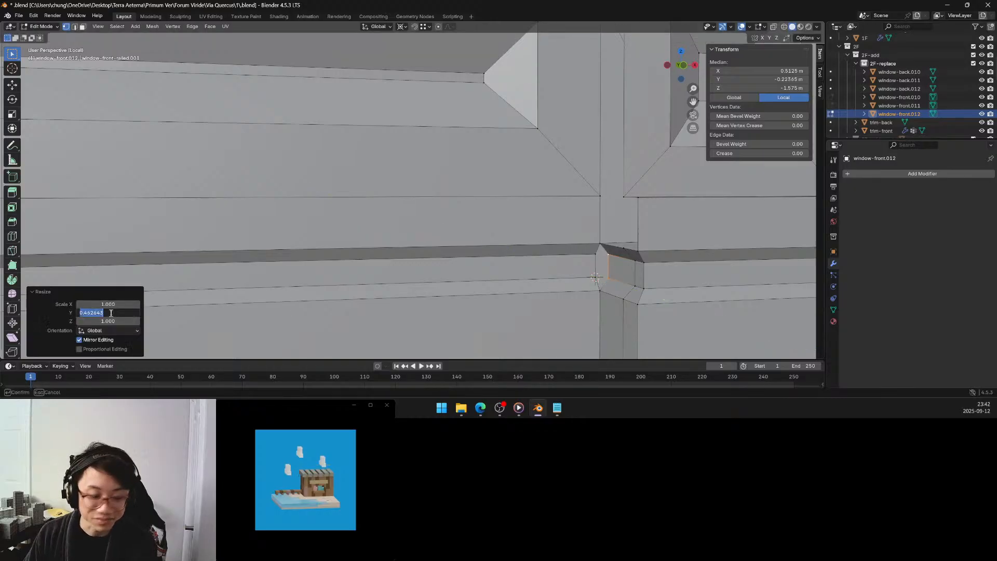
{"action": "type", "text": "0"}
{"action": "key", "text": "Return"}
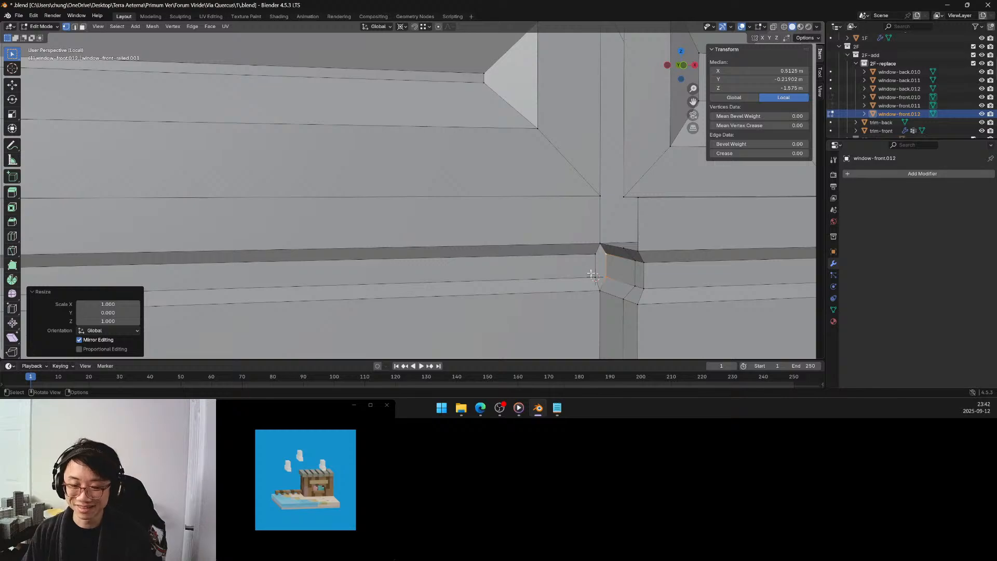
Snap the 3D cursor to the midpoint of the two recessed inner edge vertices on the corner block moulding.
{"action": "left_click", "coordinate": [596, 254]}
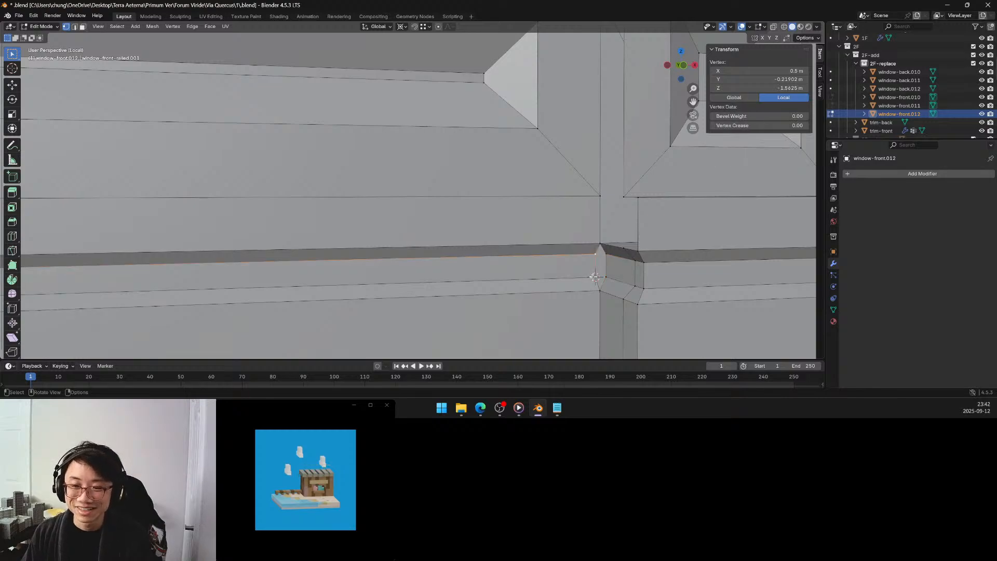
{"action": "left_click", "coordinate": [595, 277], "text": "shift"}
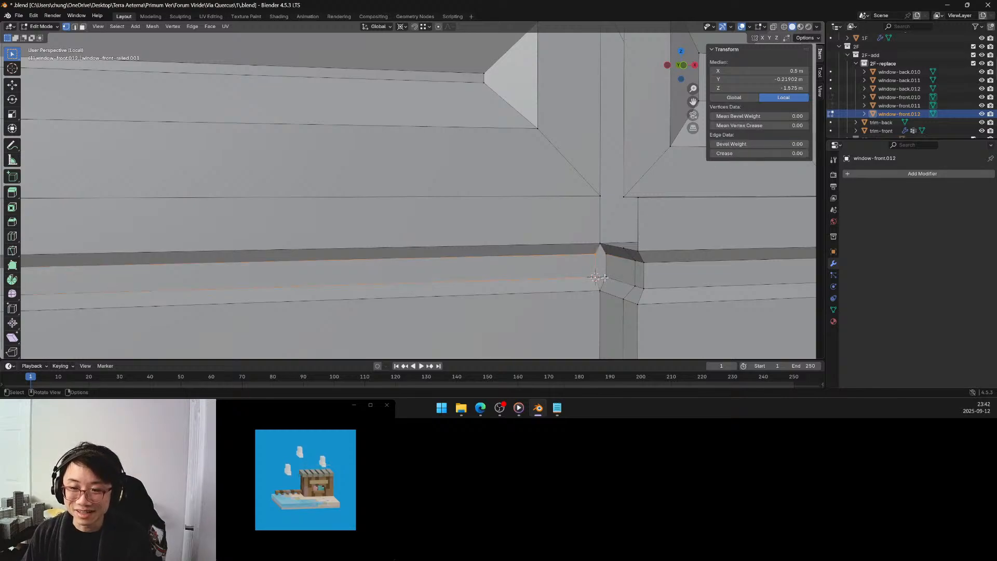
{"action": "left_click", "coordinate": [605, 277], "text": "shift"}
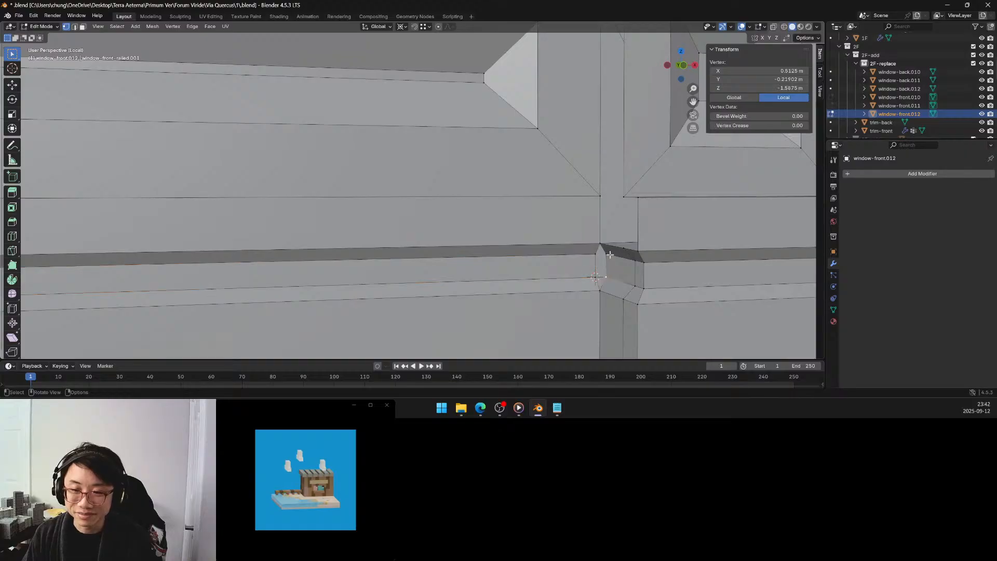
{"action": "left_click", "coordinate": [606, 256], "text": "shift"}
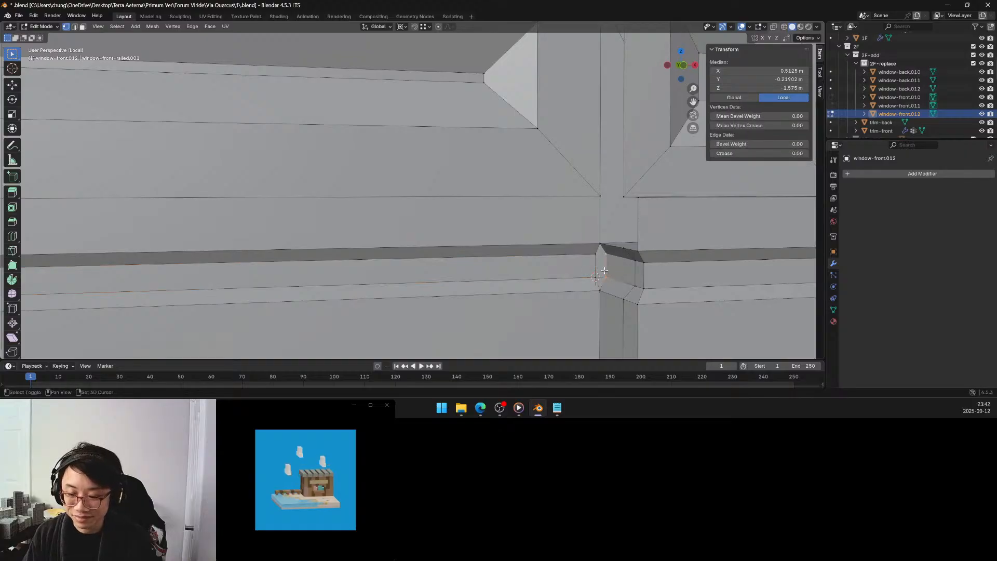
{"action": "key", "text": "shift+s"}
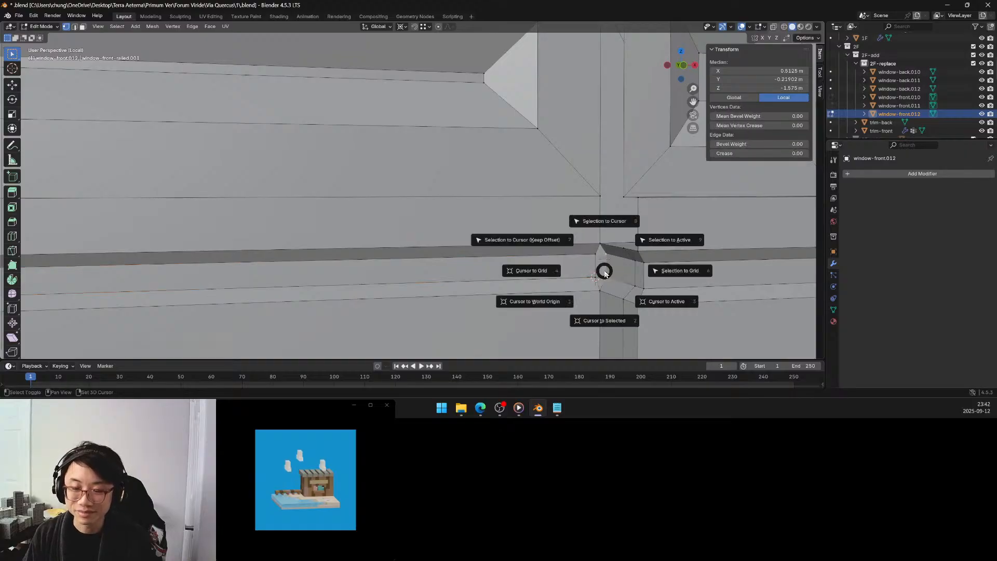
{"action": "left_click", "coordinate": [605, 319]}
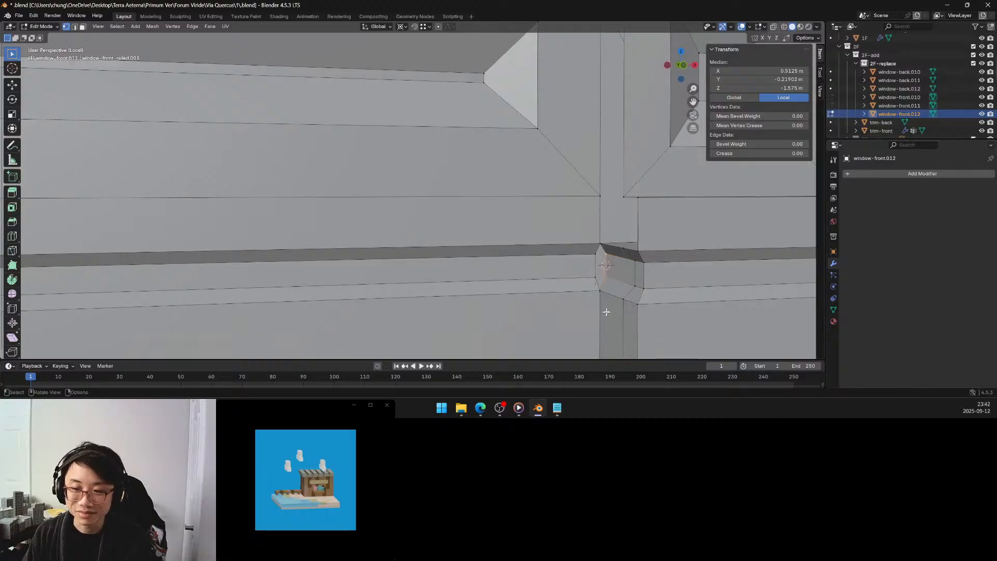
Select the two end vertices of the panel moulding's recessed band and scale them to 0 along X about the 3D cursor.
{"action": "left_click", "coordinate": [593, 254]}
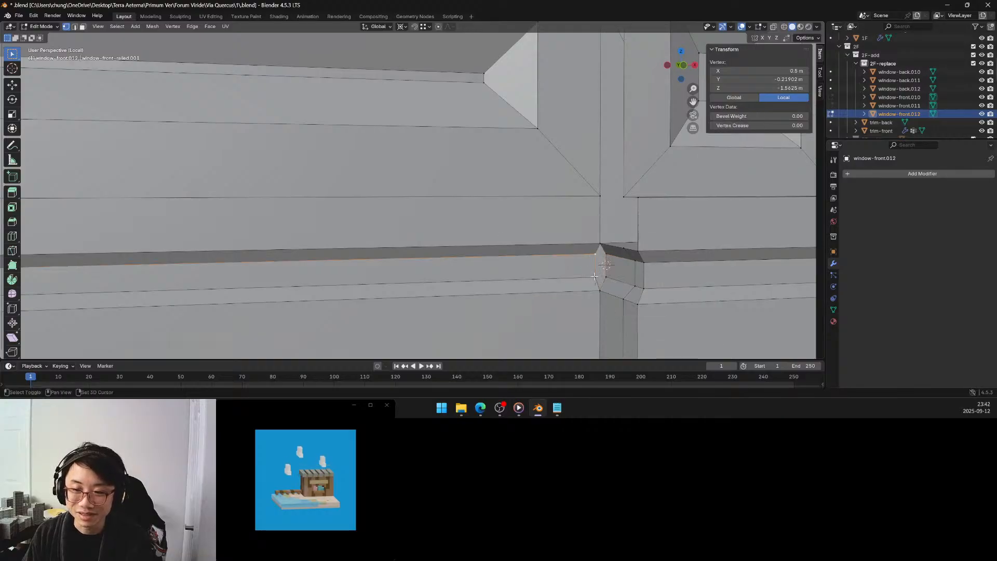
{"action": "left_click", "coordinate": [594, 278], "text": "shift"}
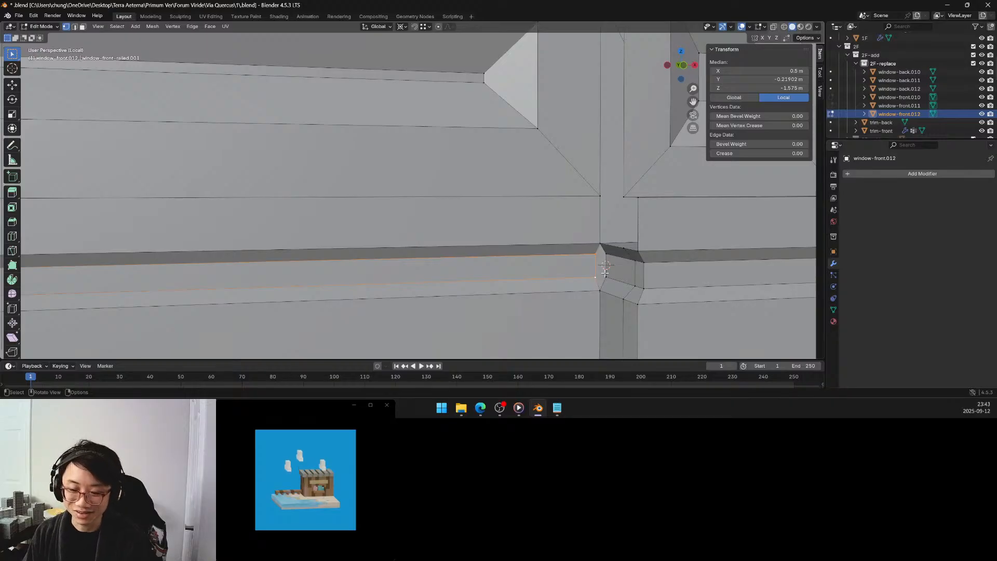
{"action": "key", "text": "s"}
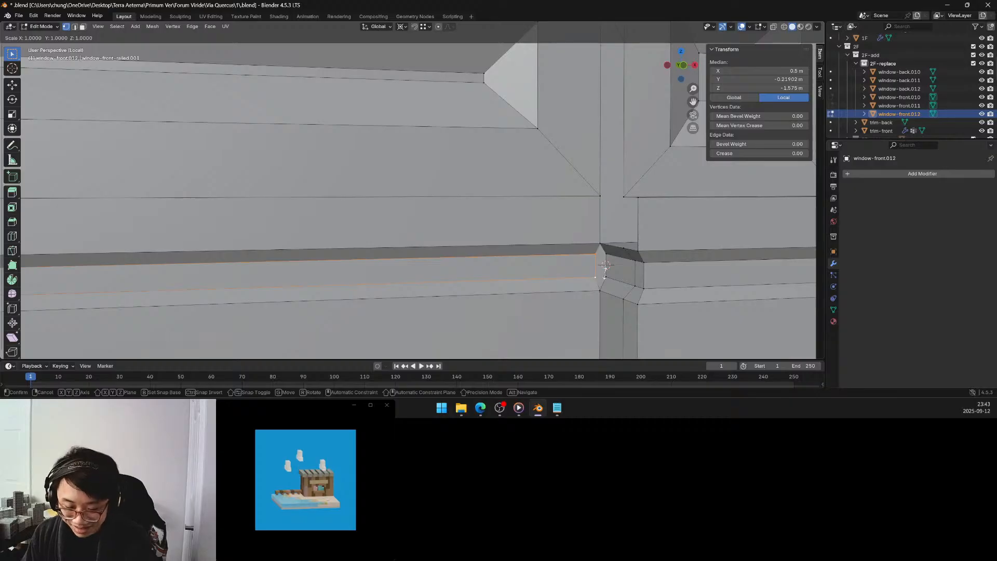
{"action": "key", "text": "x"}
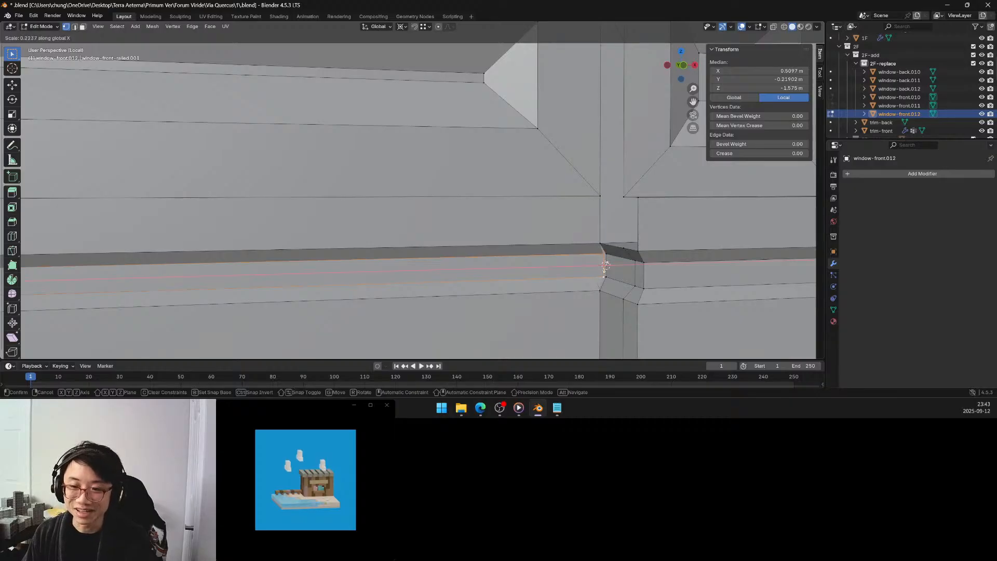
{"action": "left_click", "coordinate": [595, 273]}
{"action": "left_click", "coordinate": [129, 305]}
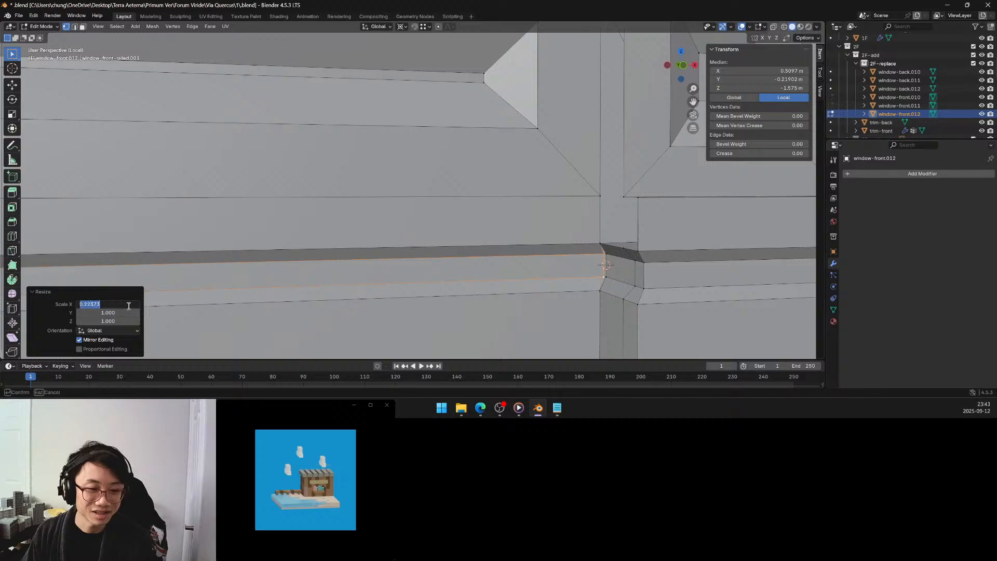
{"action": "type", "text": "0"}
{"action": "key", "text": "Return"}
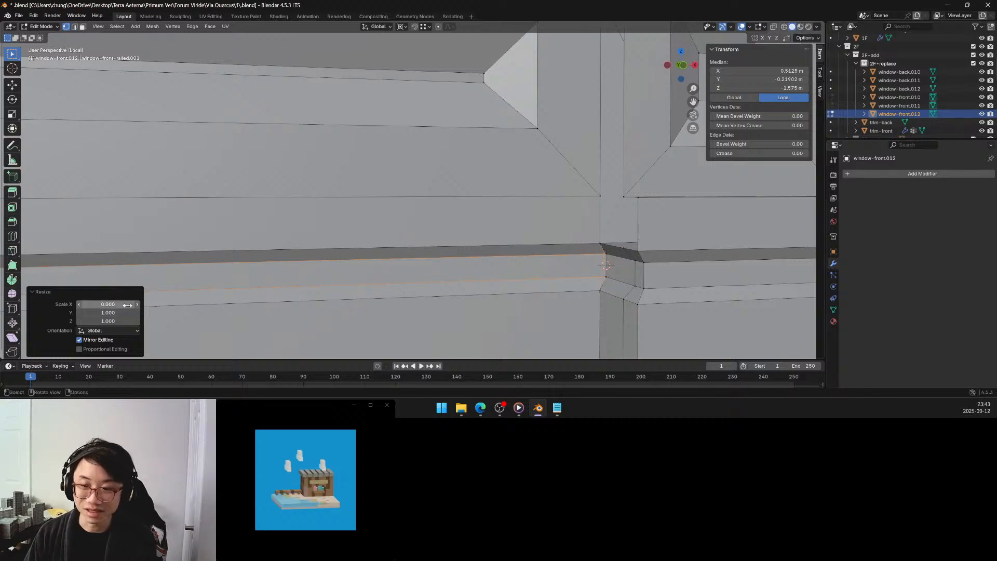
Merge the overlapping panel and corner block moulding vertices by distance at 0.0001 m, then clear the selection.
{"action": "left_click", "coordinate": [607, 257], "text": "shift"}
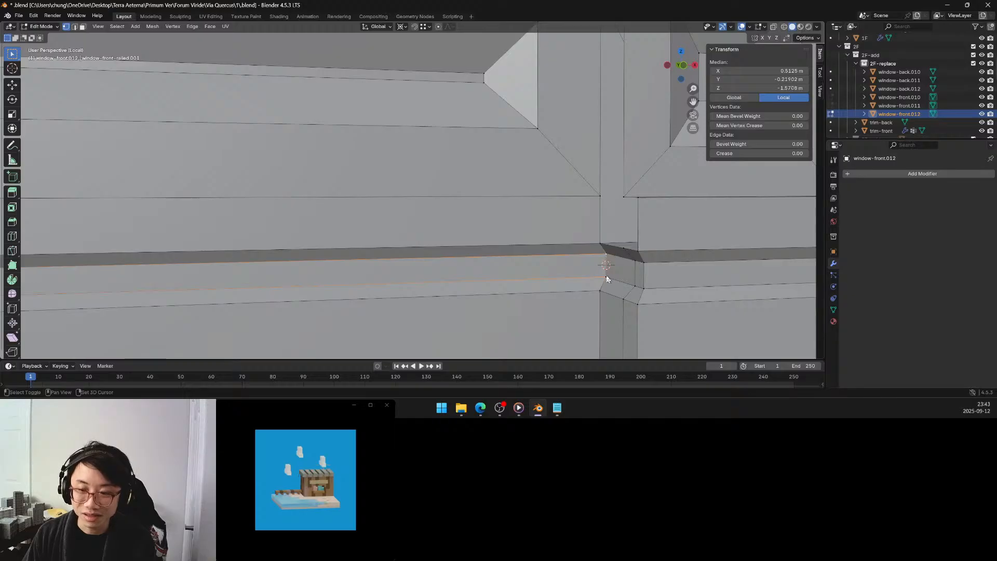
{"action": "left_click", "coordinate": [606, 277], "text": "shift"}
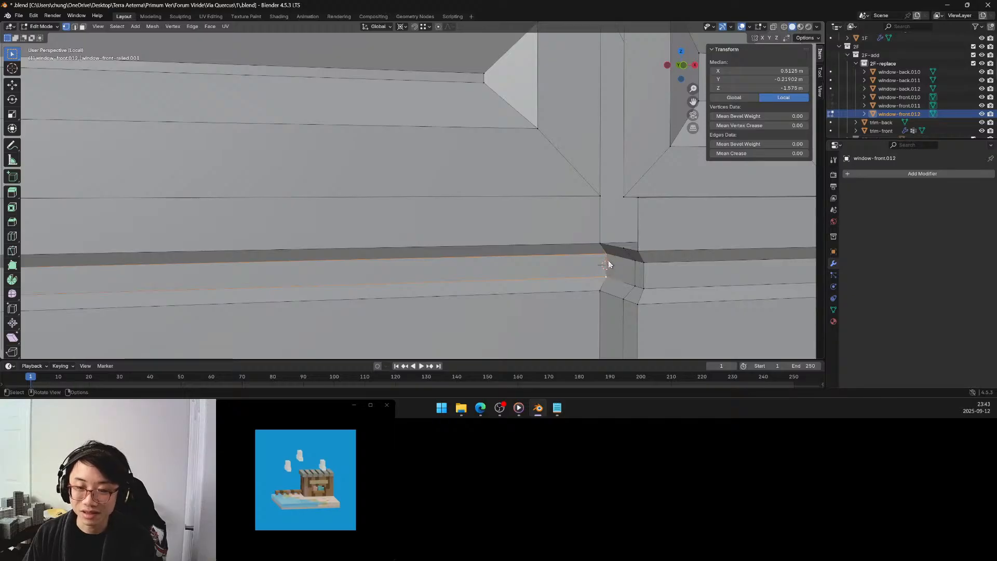
{"action": "key", "text": "m"}
{"action": "left_click", "coordinate": [608, 261]}
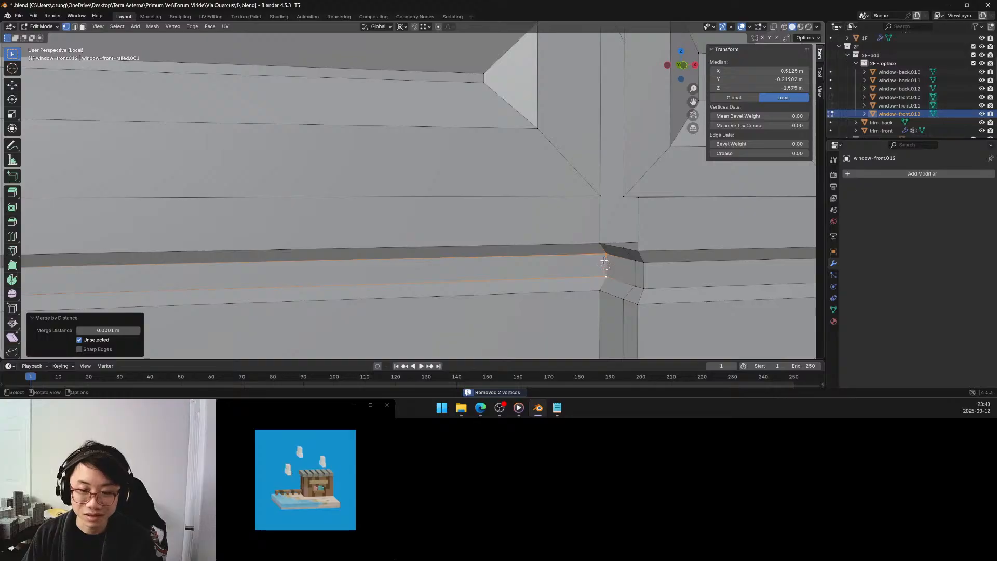
{"action": "scroll", "coordinate": [599, 247], "scroll_direction": "down", "scroll_amount": 3}
{"action": "left_click", "coordinate": [710, 233]}
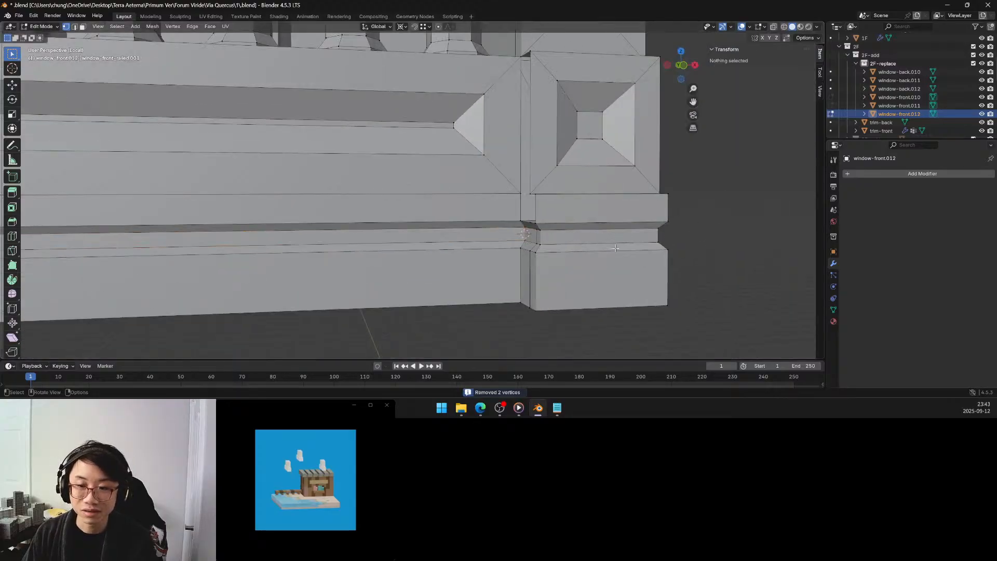
Select the boundary loop of the open side strip between the lower panel and the corner block and fill it with a face.
{"action": "middle_click_drag", "start_coordinate": [709, 232], "coordinate": [570, 219]}
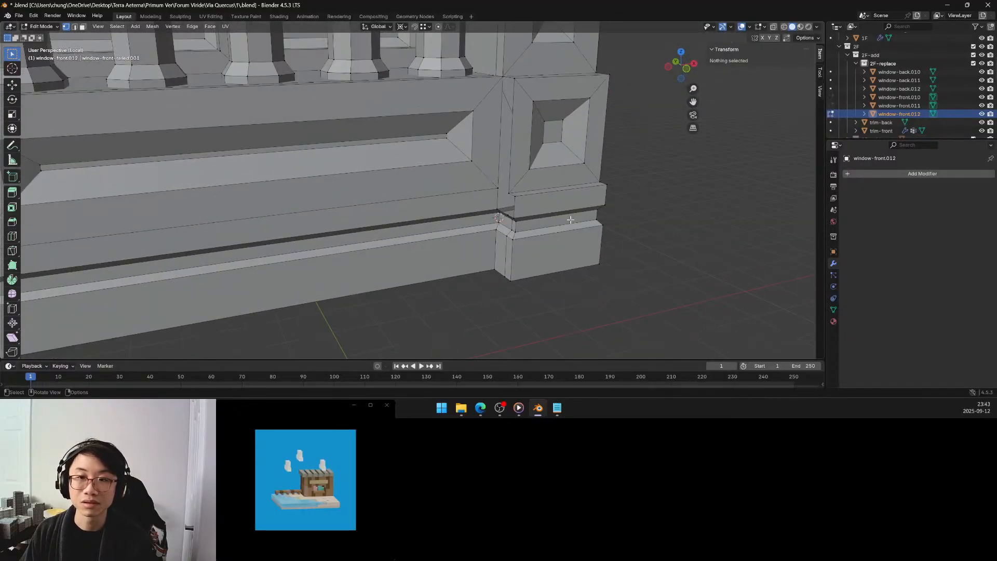
{"action": "left_click", "coordinate": [502, 104], "text": "alt"}
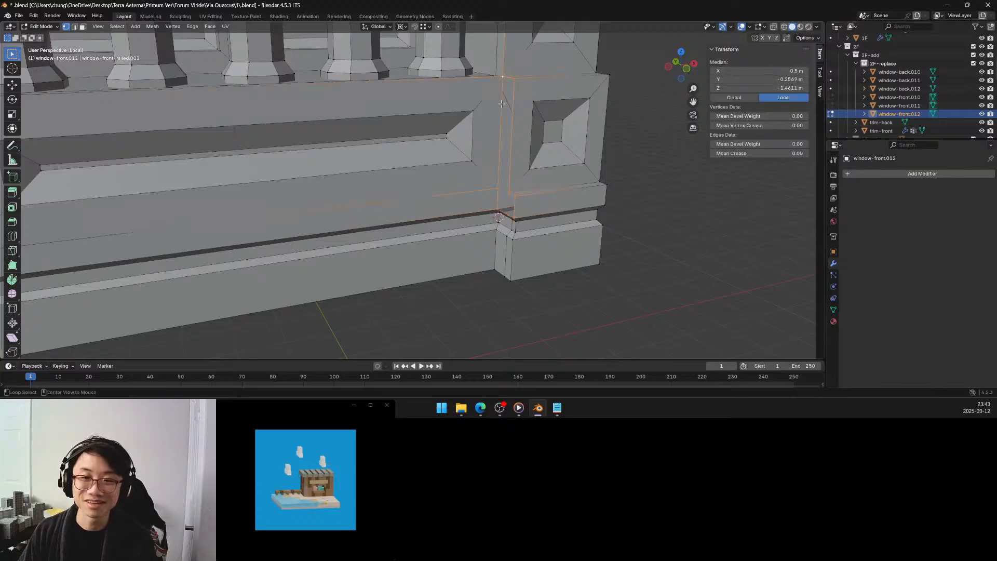
{"action": "middle_click_drag", "start_coordinate": [501, 104], "coordinate": [537, 109]}
{"action": "scroll", "coordinate": [535, 107], "scroll_direction": "down", "scroll_amount": 2}
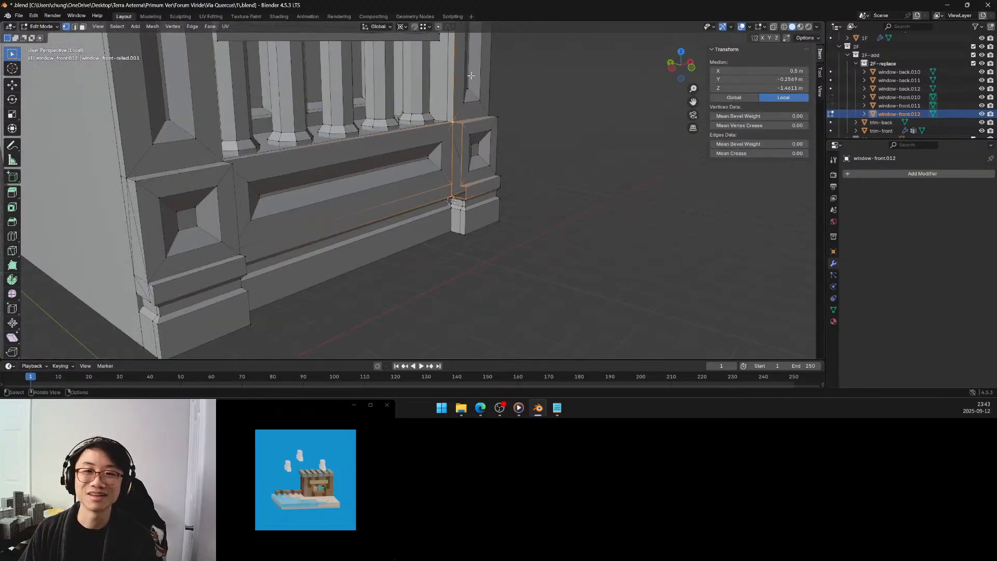
{"action": "middle_click_drag", "start_coordinate": [466, 51], "coordinate": [461, 232], "text": "shift"}
{"action": "middle_click_drag", "start_coordinate": [481, 104], "coordinate": [470, 65], "text": "shift"}
{"action": "middle_click_drag", "start_coordinate": [453, 259], "coordinate": [457, 77], "text": "shift"}
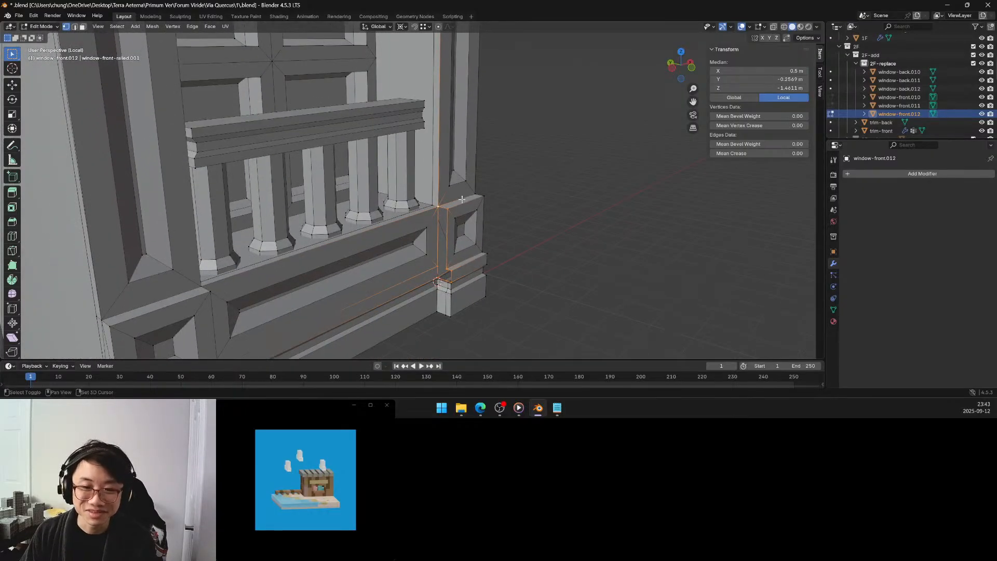
{"action": "middle_click_drag", "start_coordinate": [461, 199], "coordinate": [465, 152], "text": "shift"}
{"action": "scroll", "coordinate": [464, 208], "scroll_direction": "up", "scroll_amount": 3}
{"action": "scroll", "coordinate": [463, 207], "scroll_direction": "up", "scroll_amount": 1}
{"action": "key", "text": "f"}
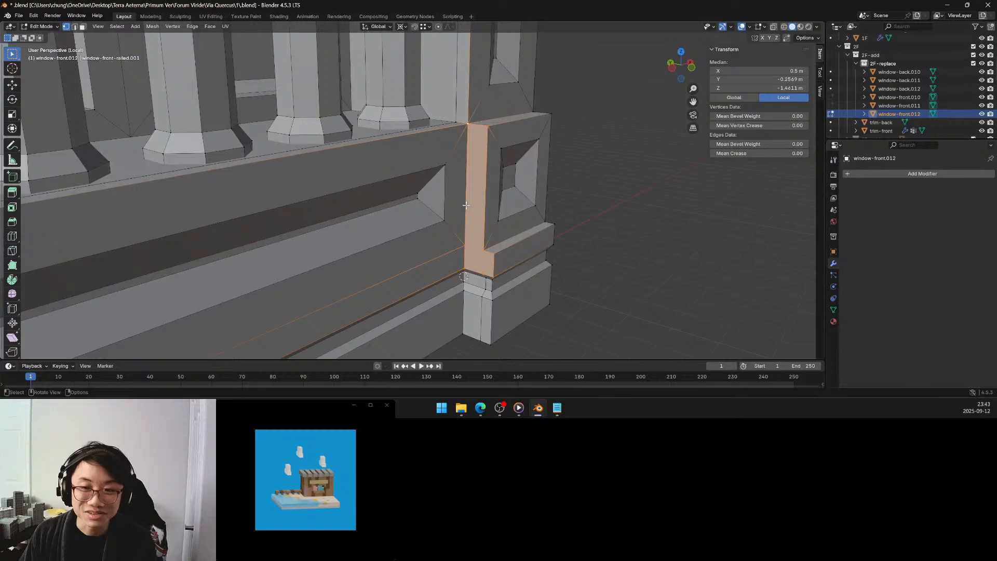
Deselect the new side face and save the blend file.
{"action": "left_click", "coordinate": [589, 197]}
{"action": "middle_click_drag", "start_coordinate": [588, 196], "coordinate": [554, 153]}
{"action": "key", "text": "ctrl+s"}
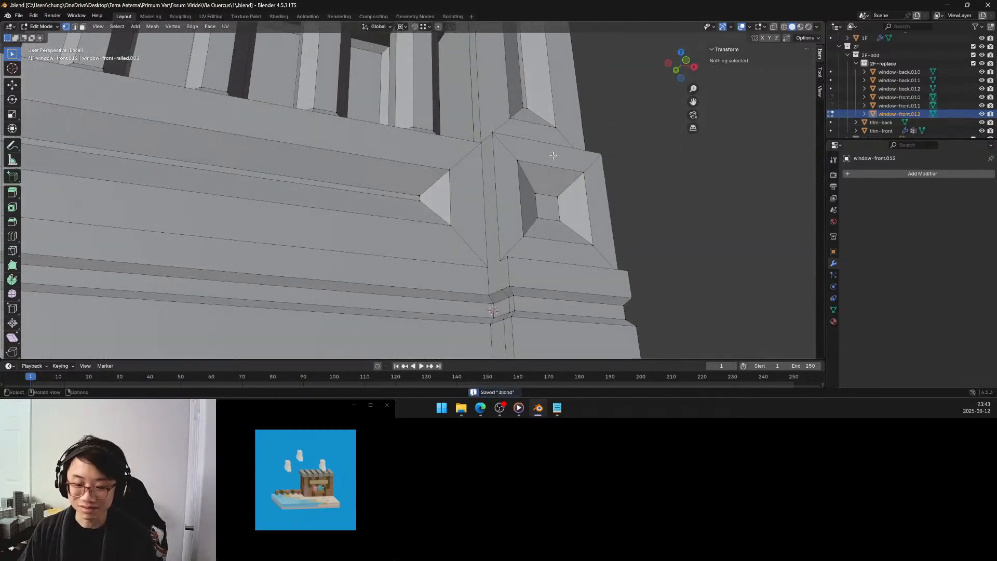